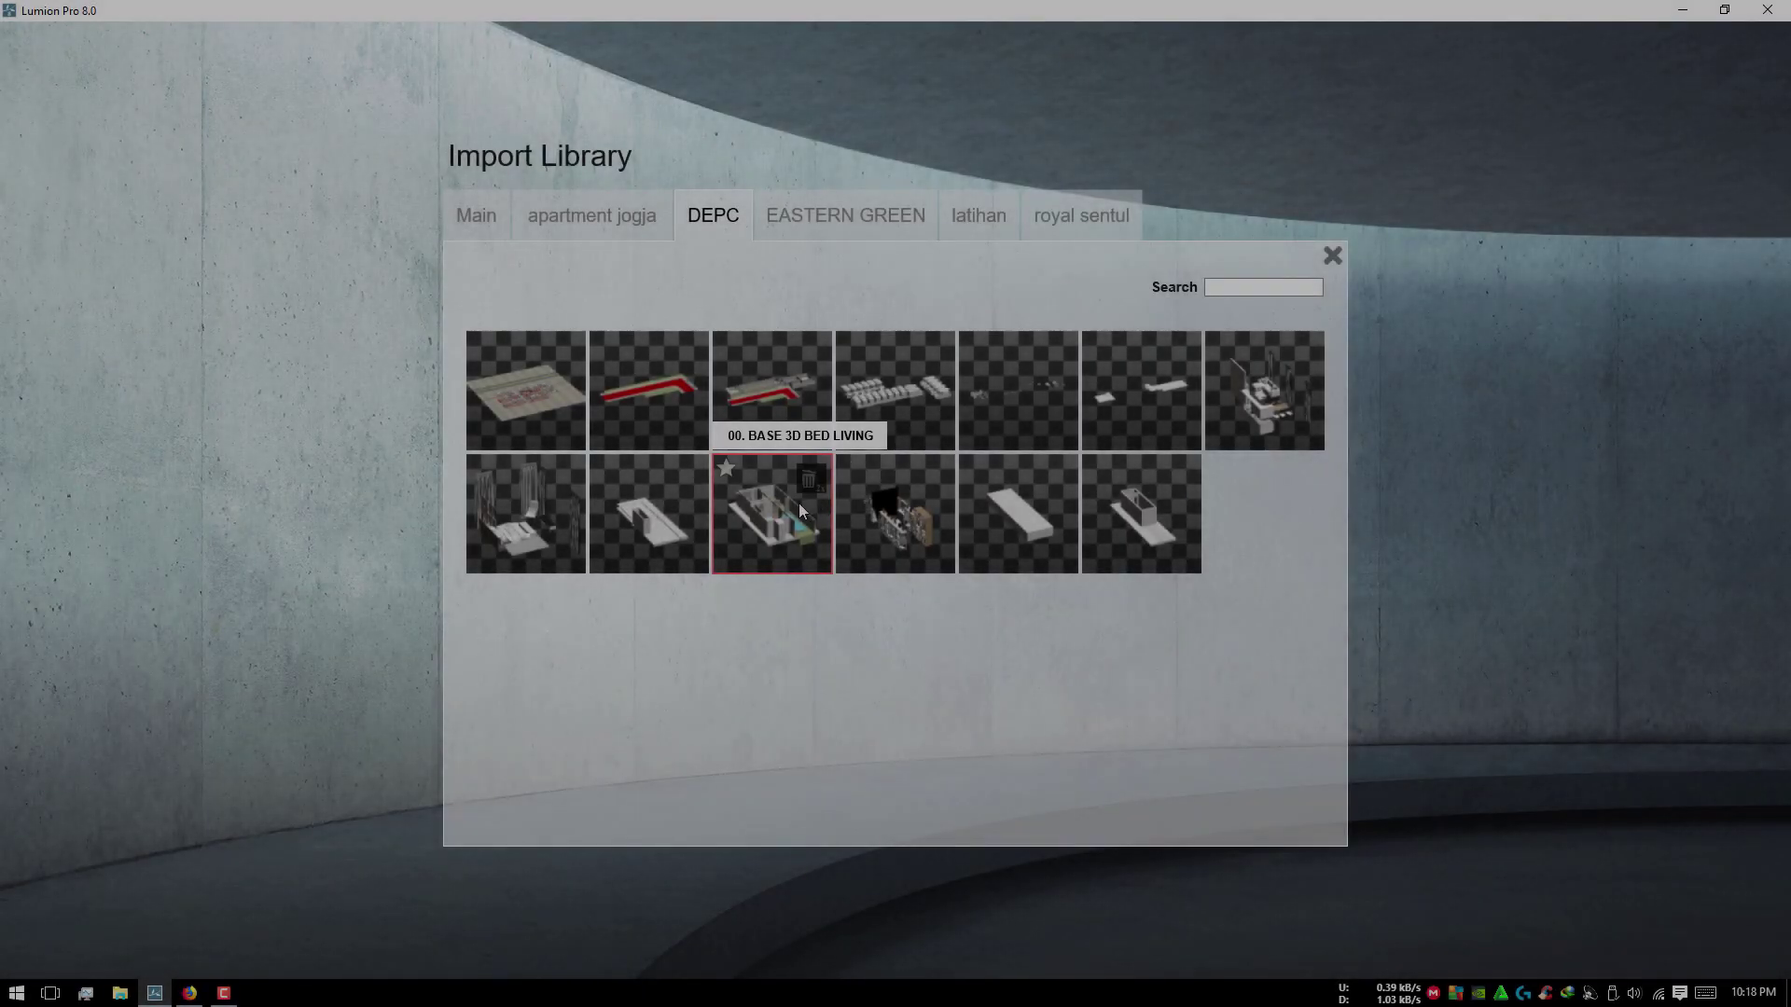
Step: Place the 00. BASE 3D BED LIV model in the scene at position X 0, Y 4
left_click(772, 513)
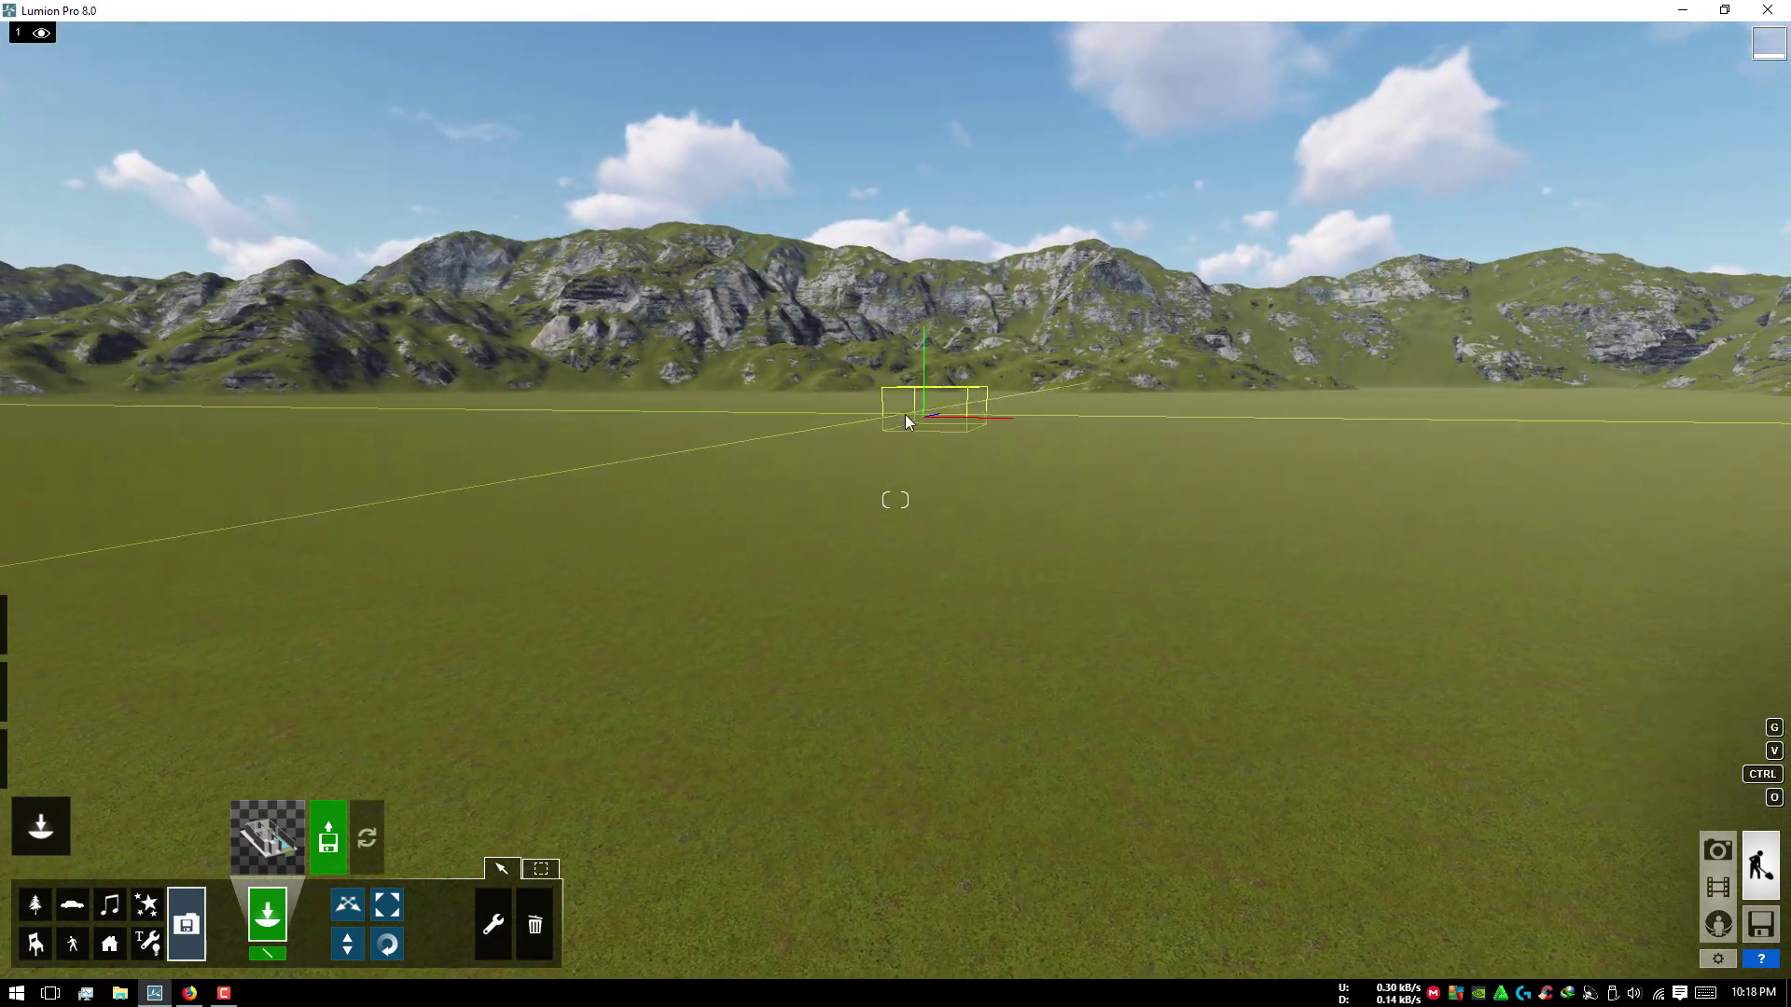
left_click(905, 415)
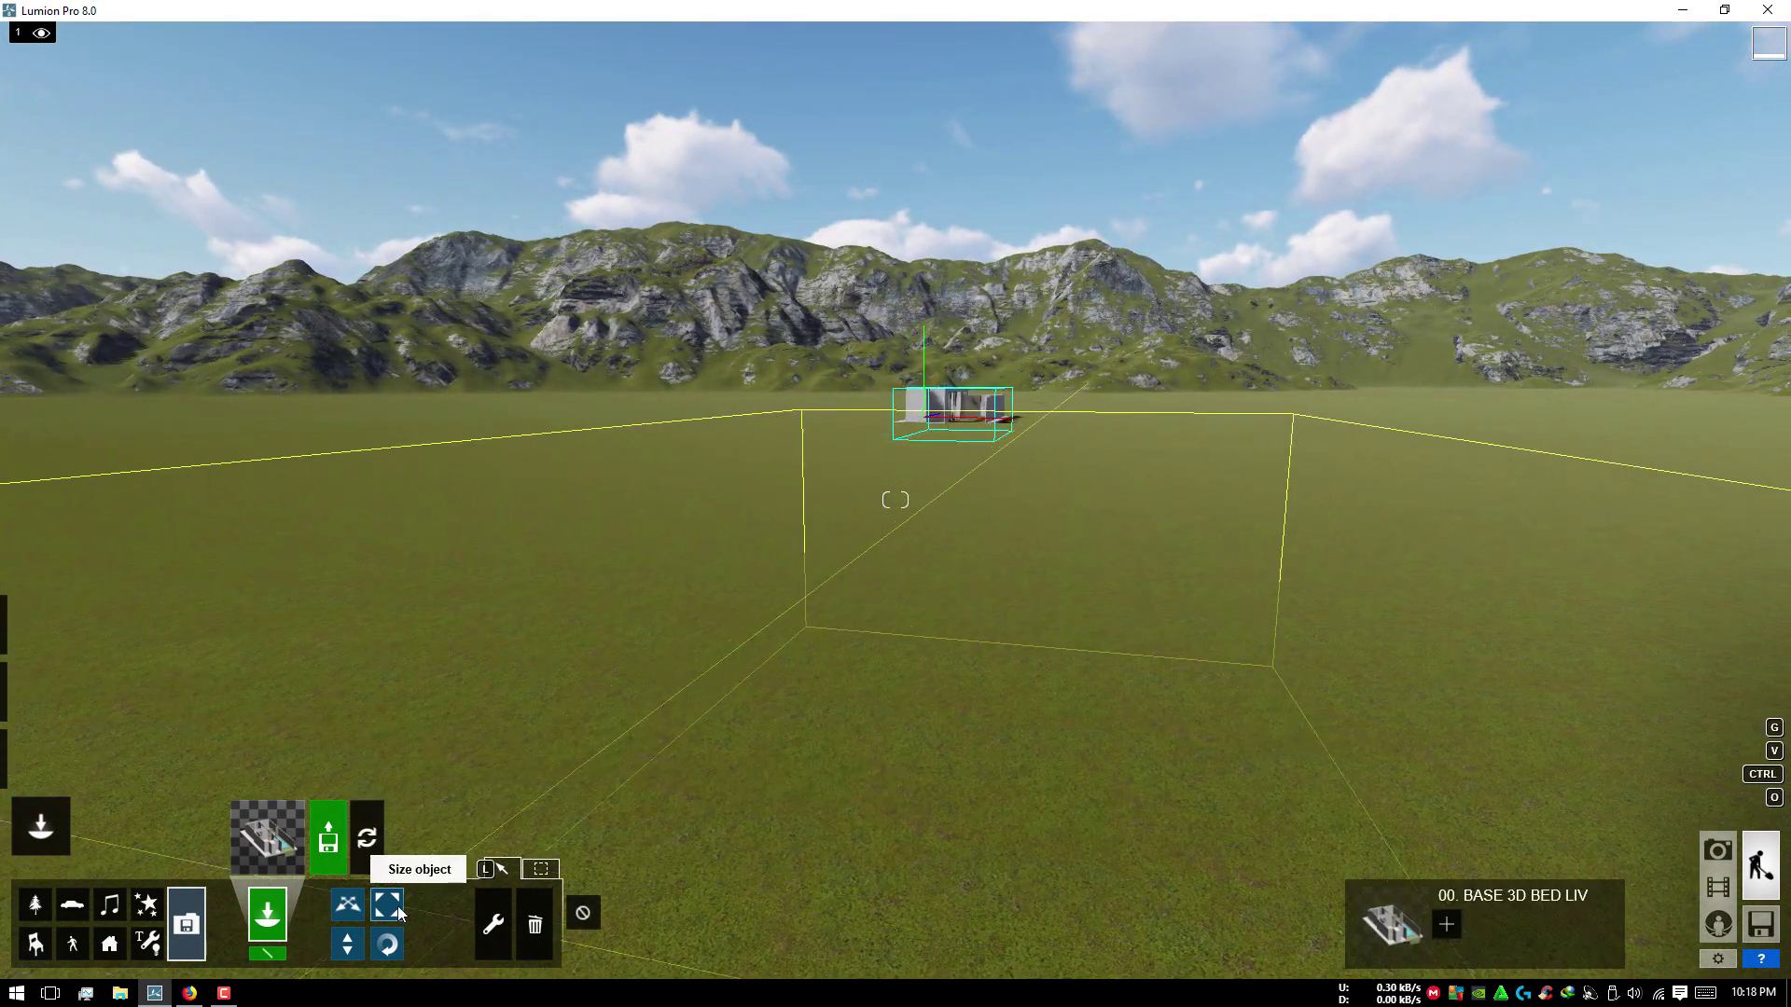
left_click(348, 904)
left_click(541, 869)
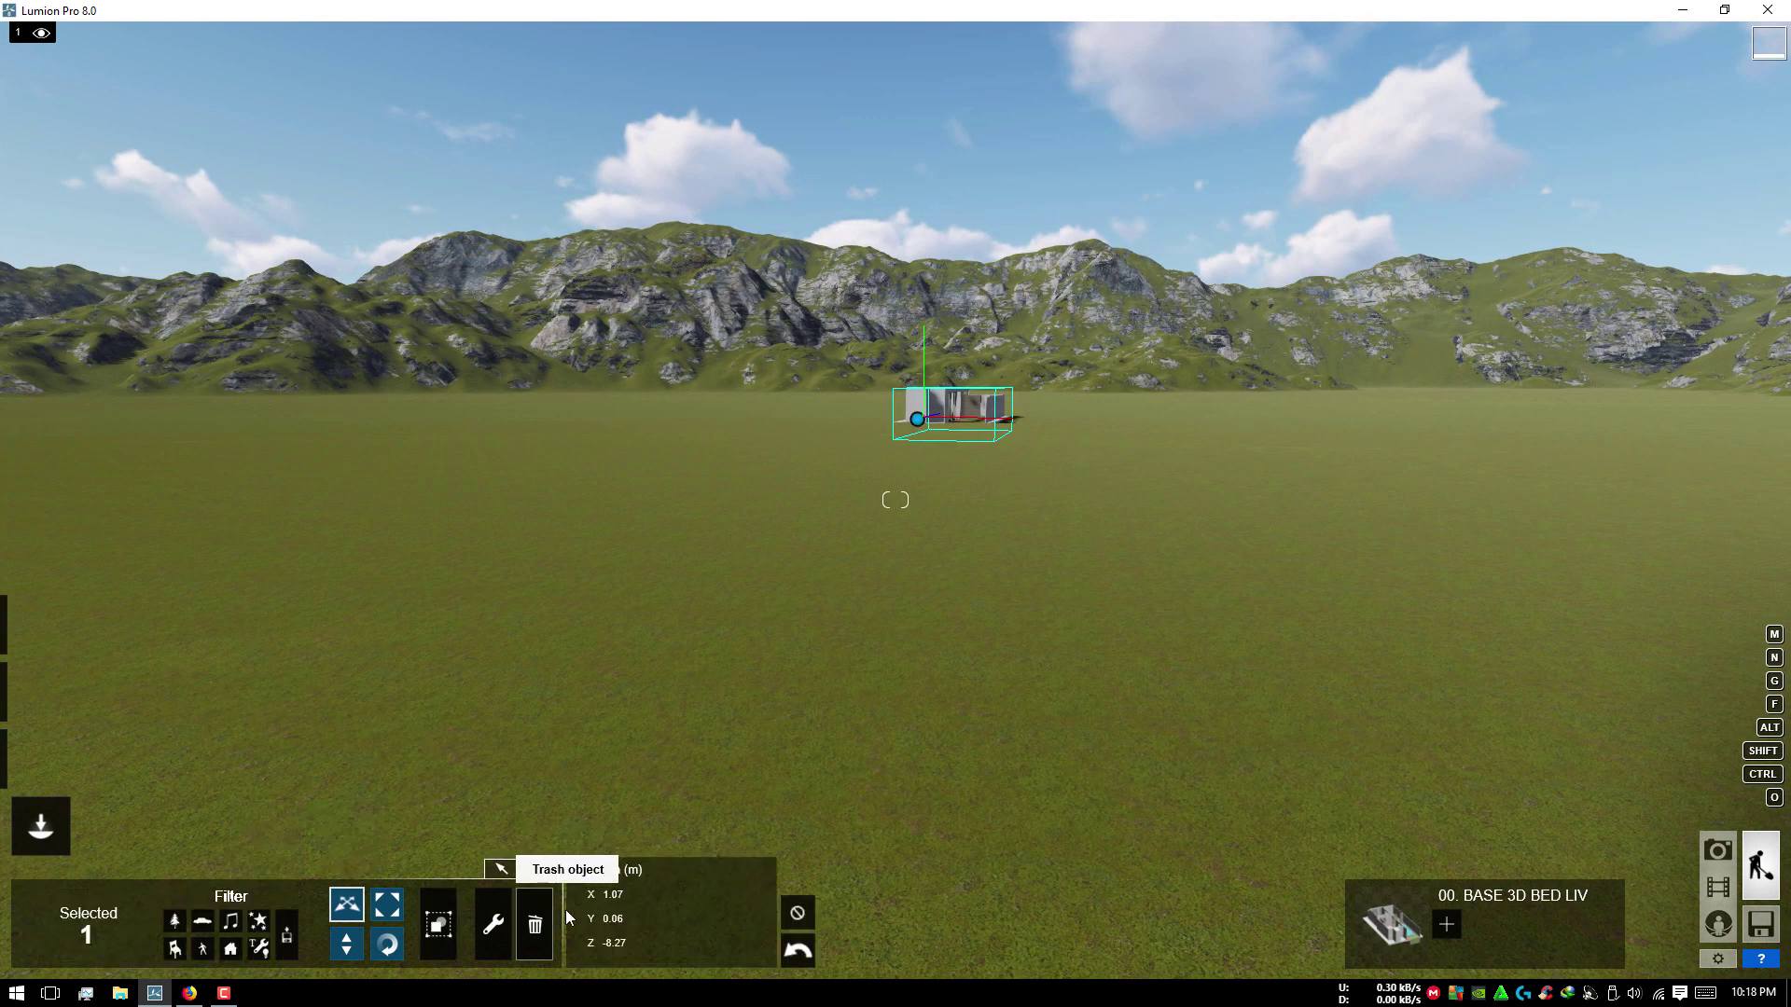
type("0")
key("Tab")
type("4")
key("Return")
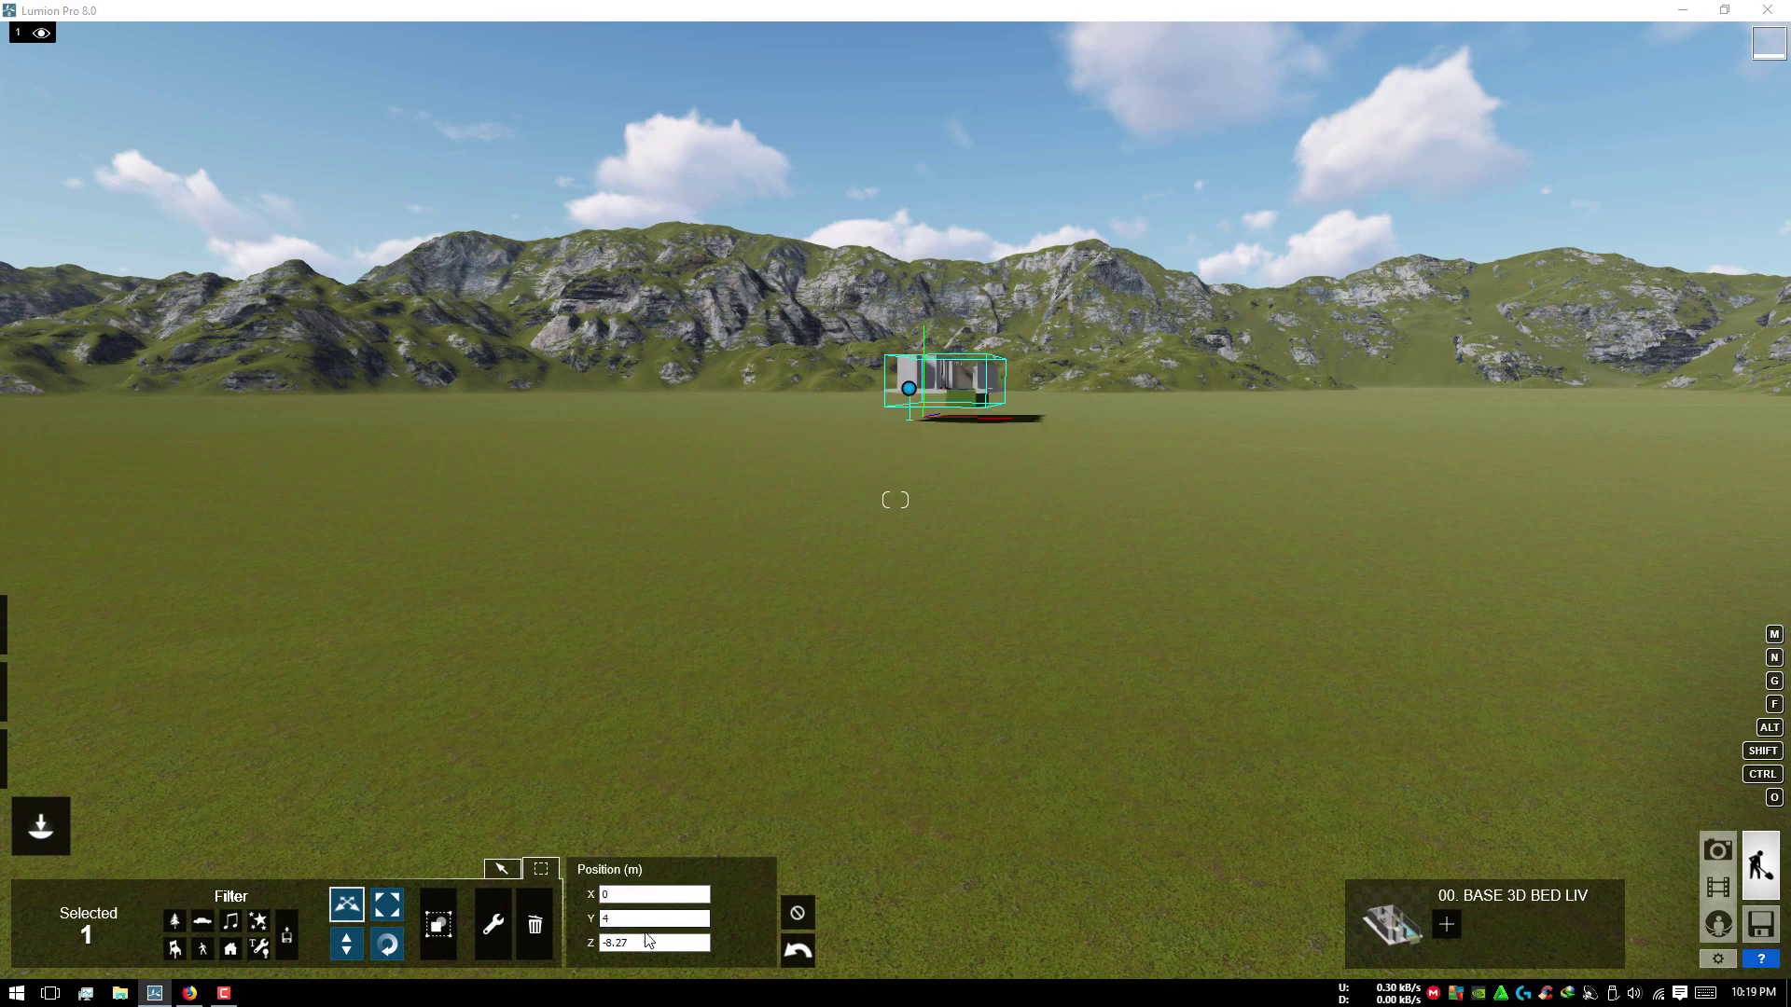
Step: Clear the selection and fly the camera over the wall to look down into the room
left_click(789, 915)
right_click_drag(824, 606, 929, 606)
key("w")
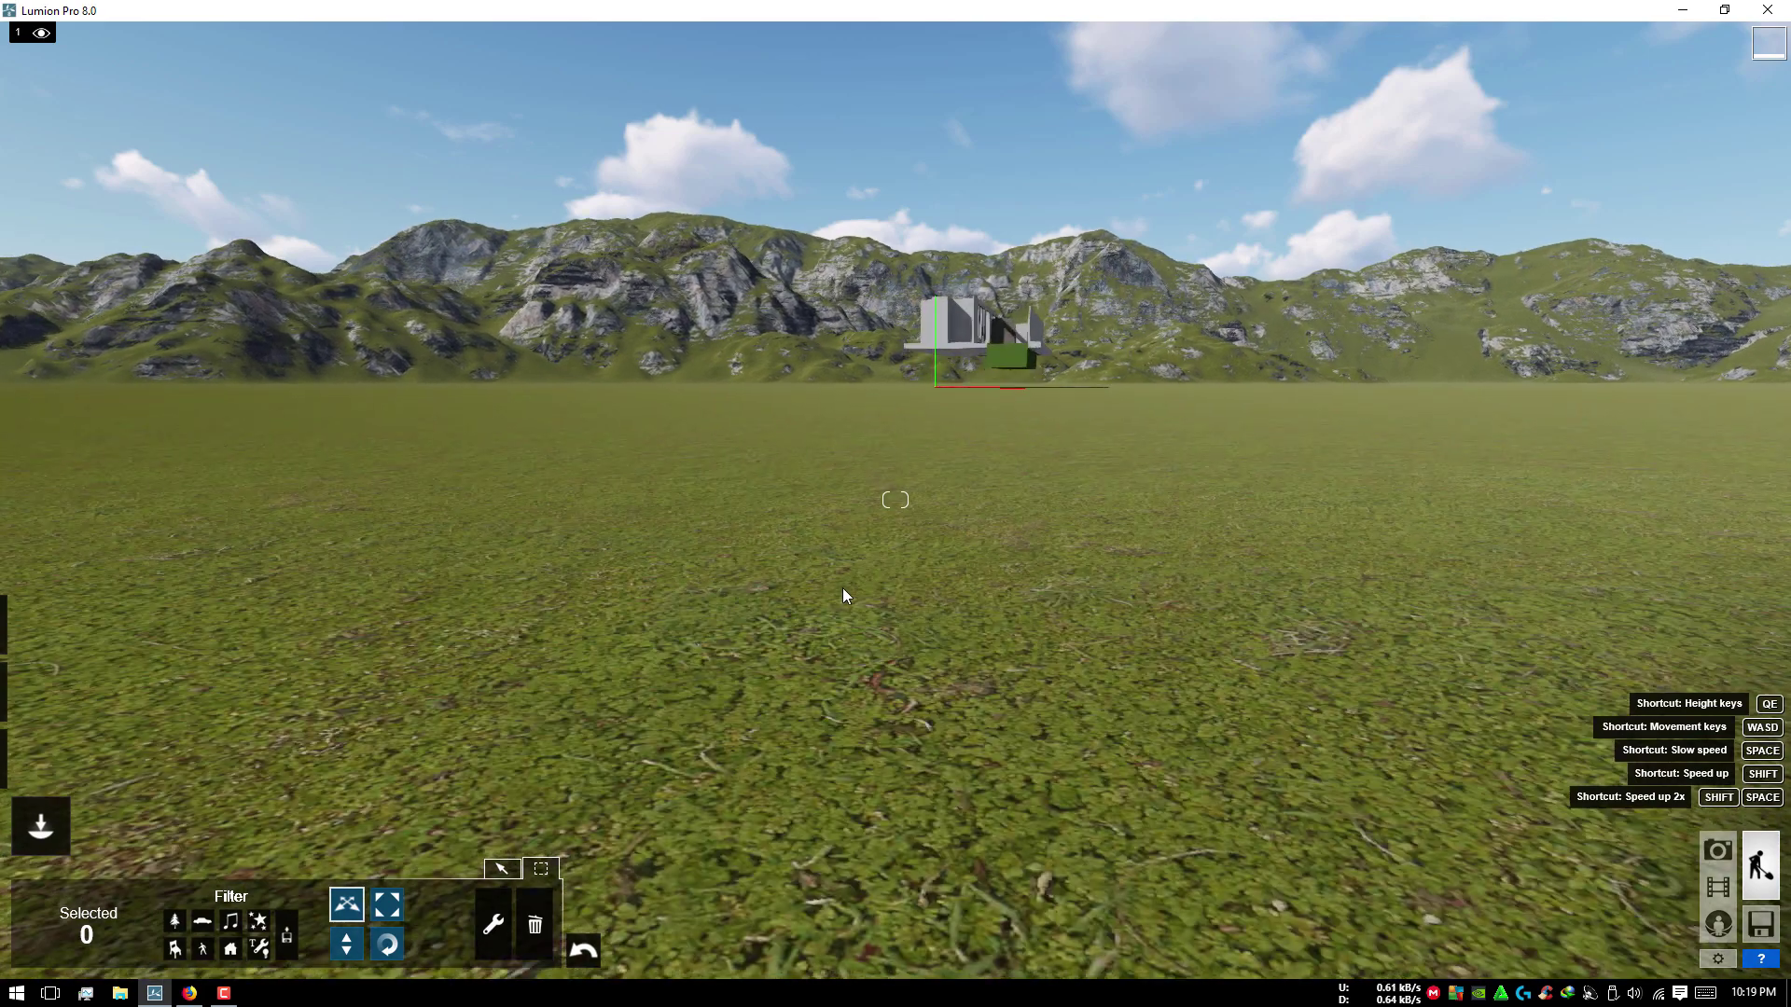
key("w")
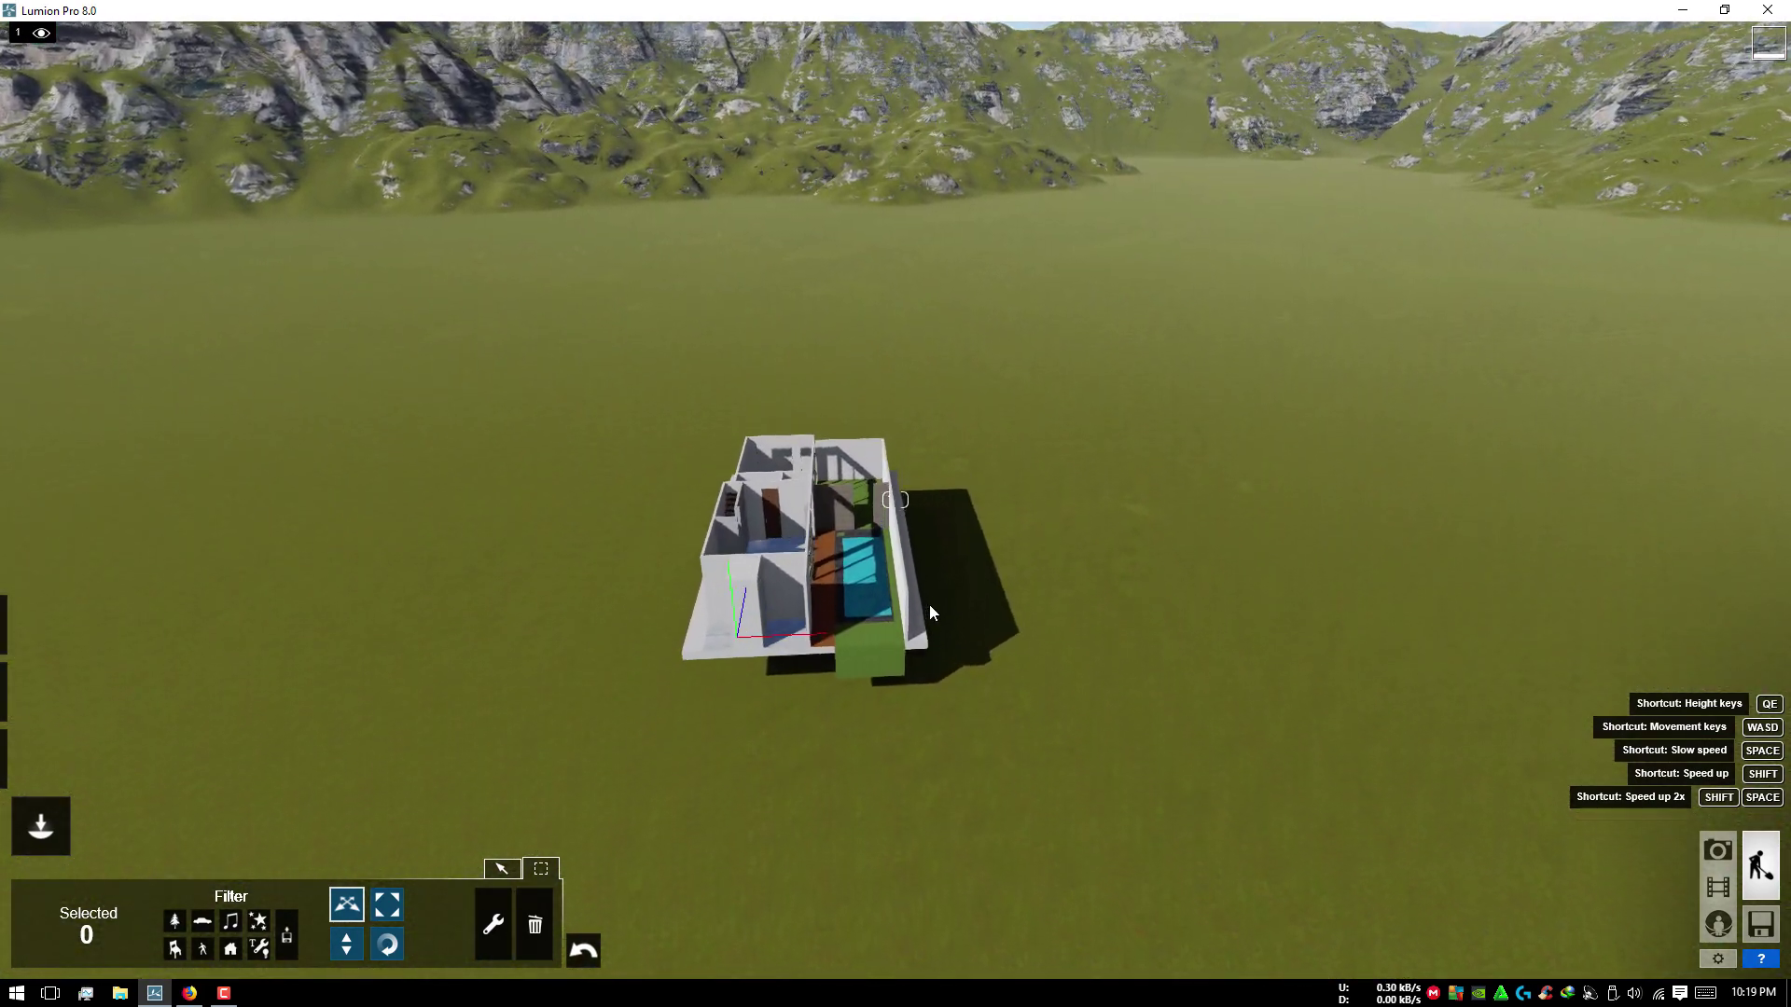
key("w")
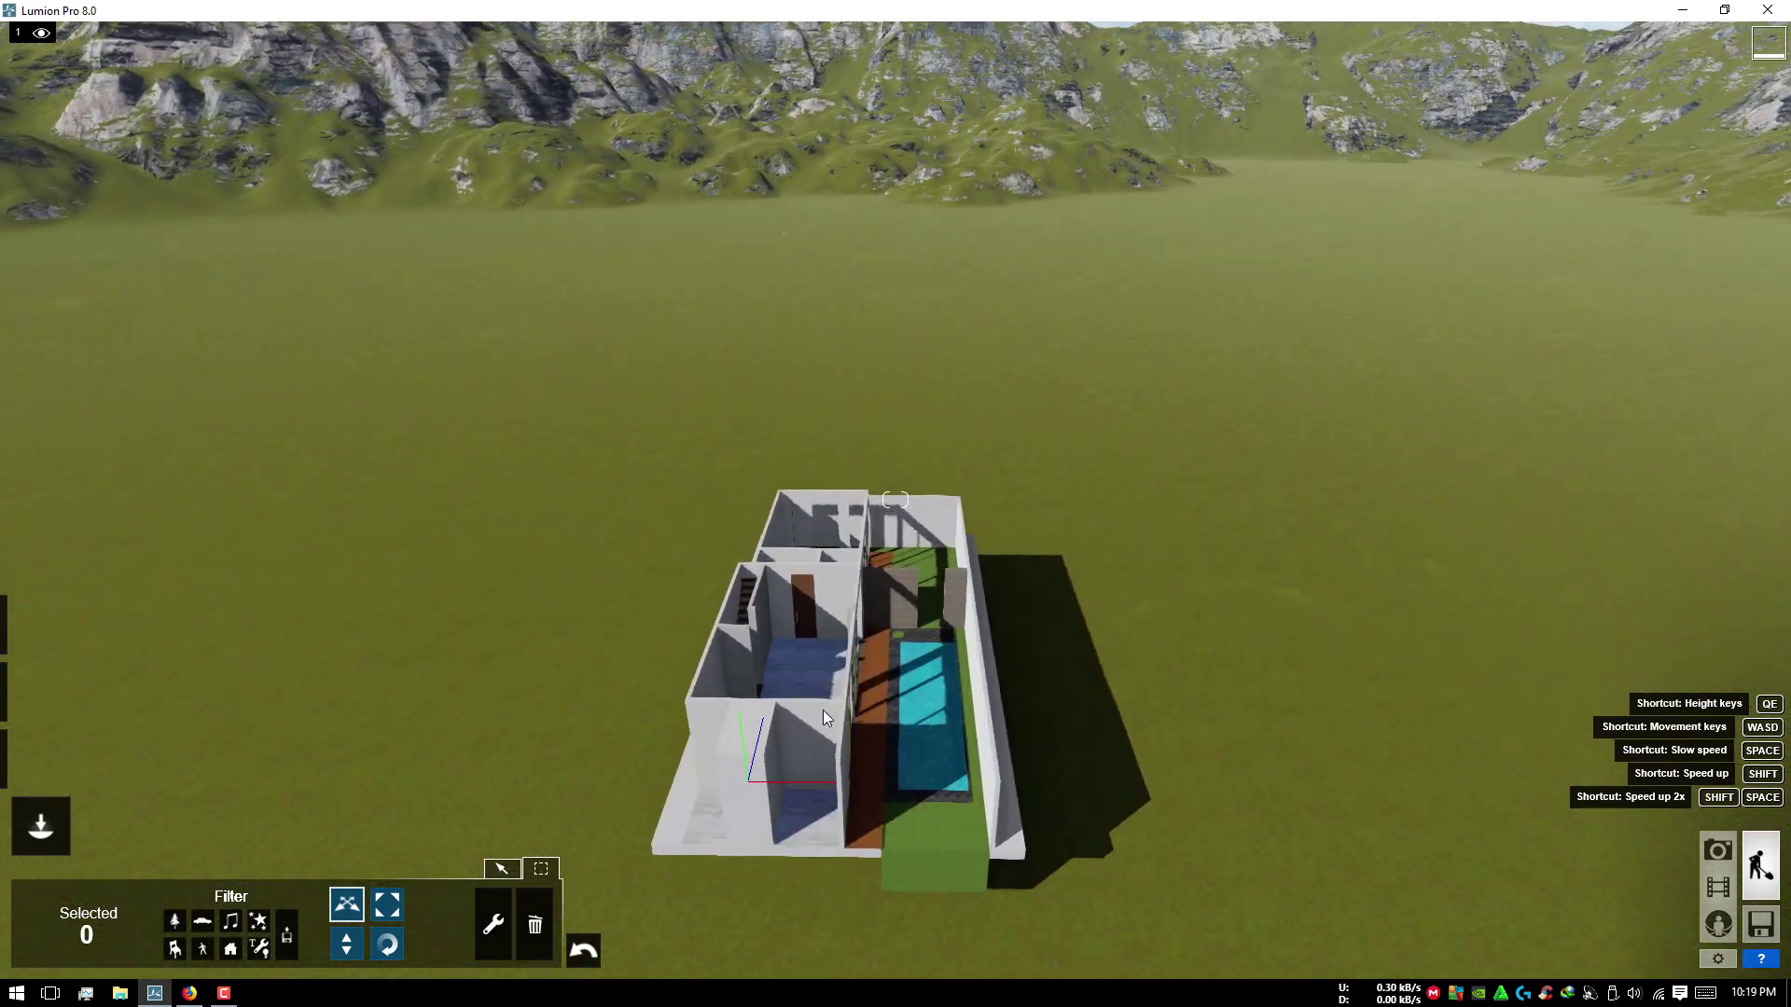
key("w")
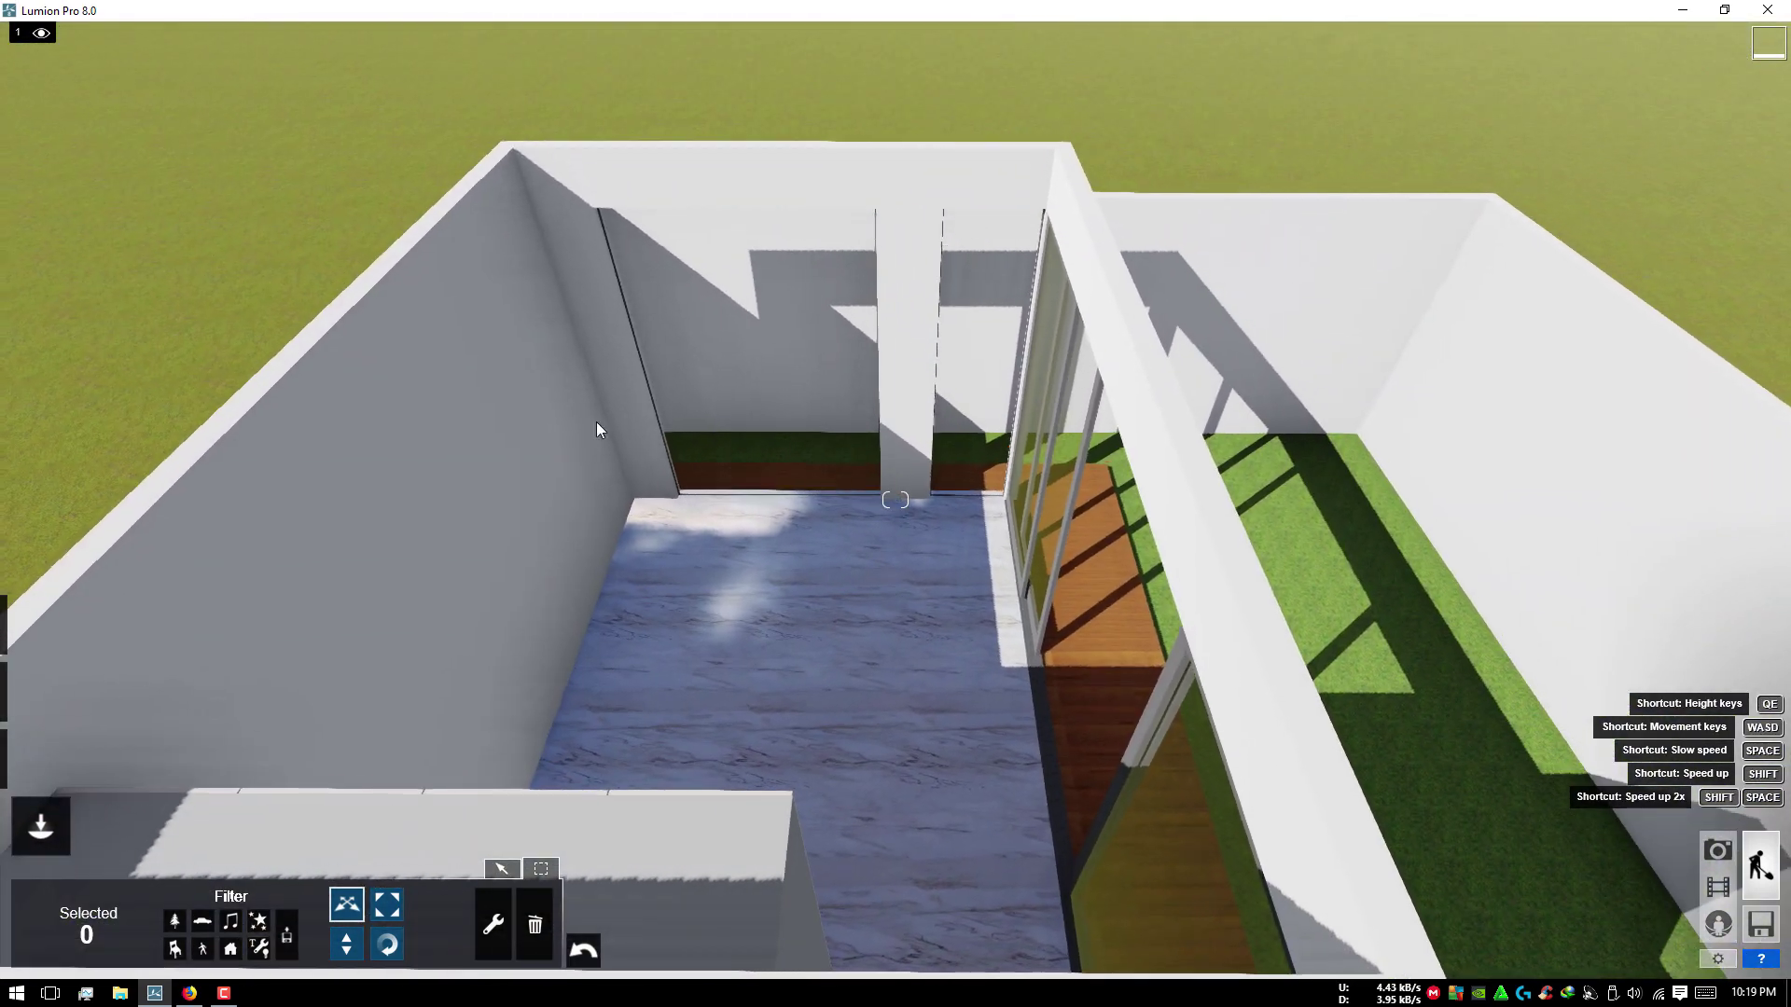
right_click_drag(720, 420, 720, 577)
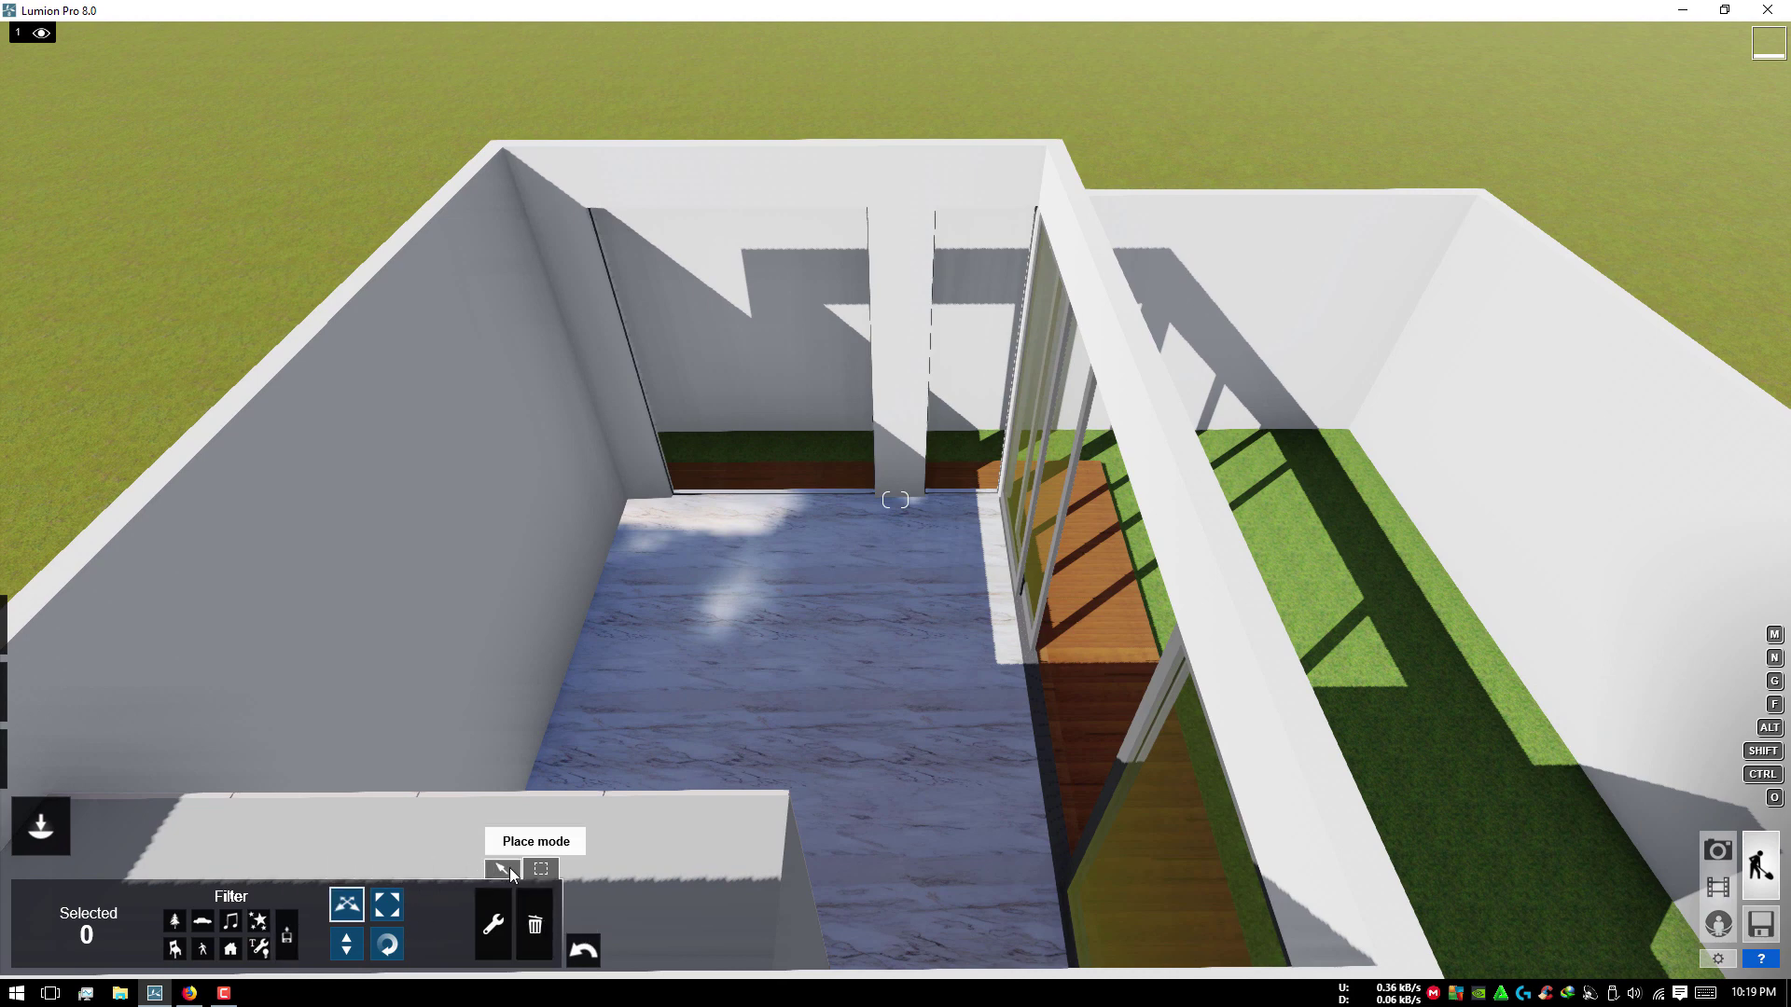
left_click(287, 932)
Step: Drop the ceiling model over the room, delete it, and pull back over the whole house
left_click(266, 840)
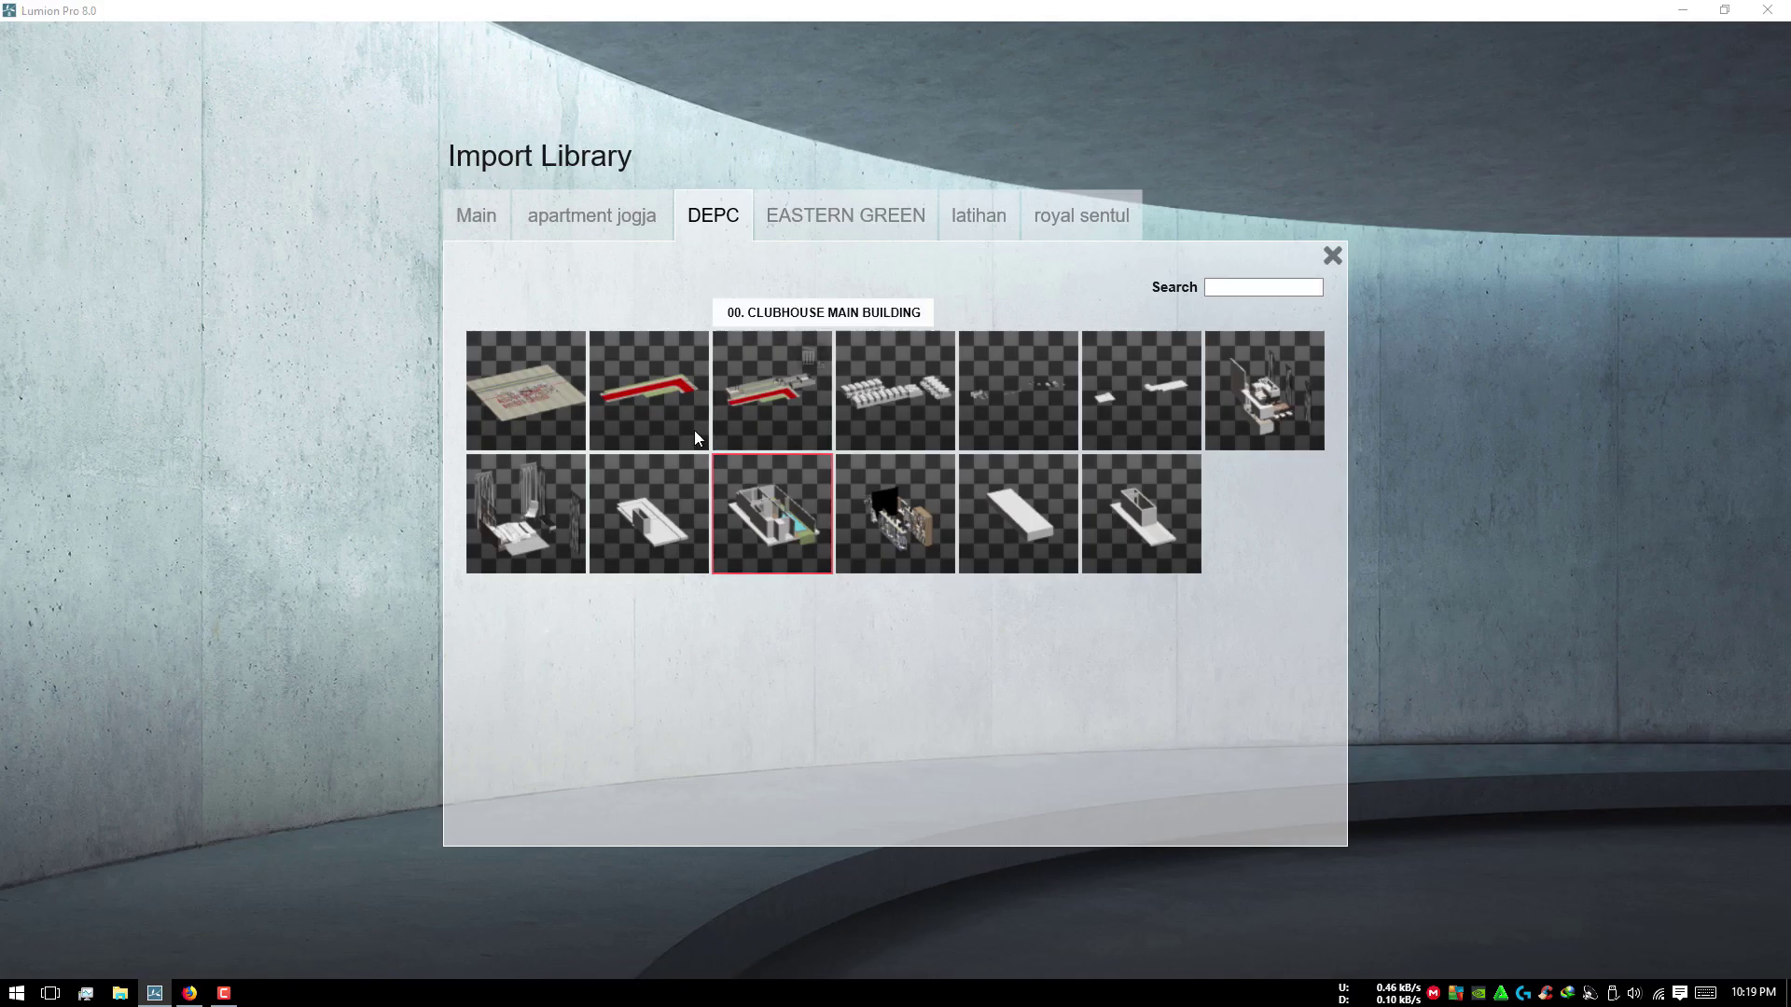
left_click(653, 519)
left_click(729, 601)
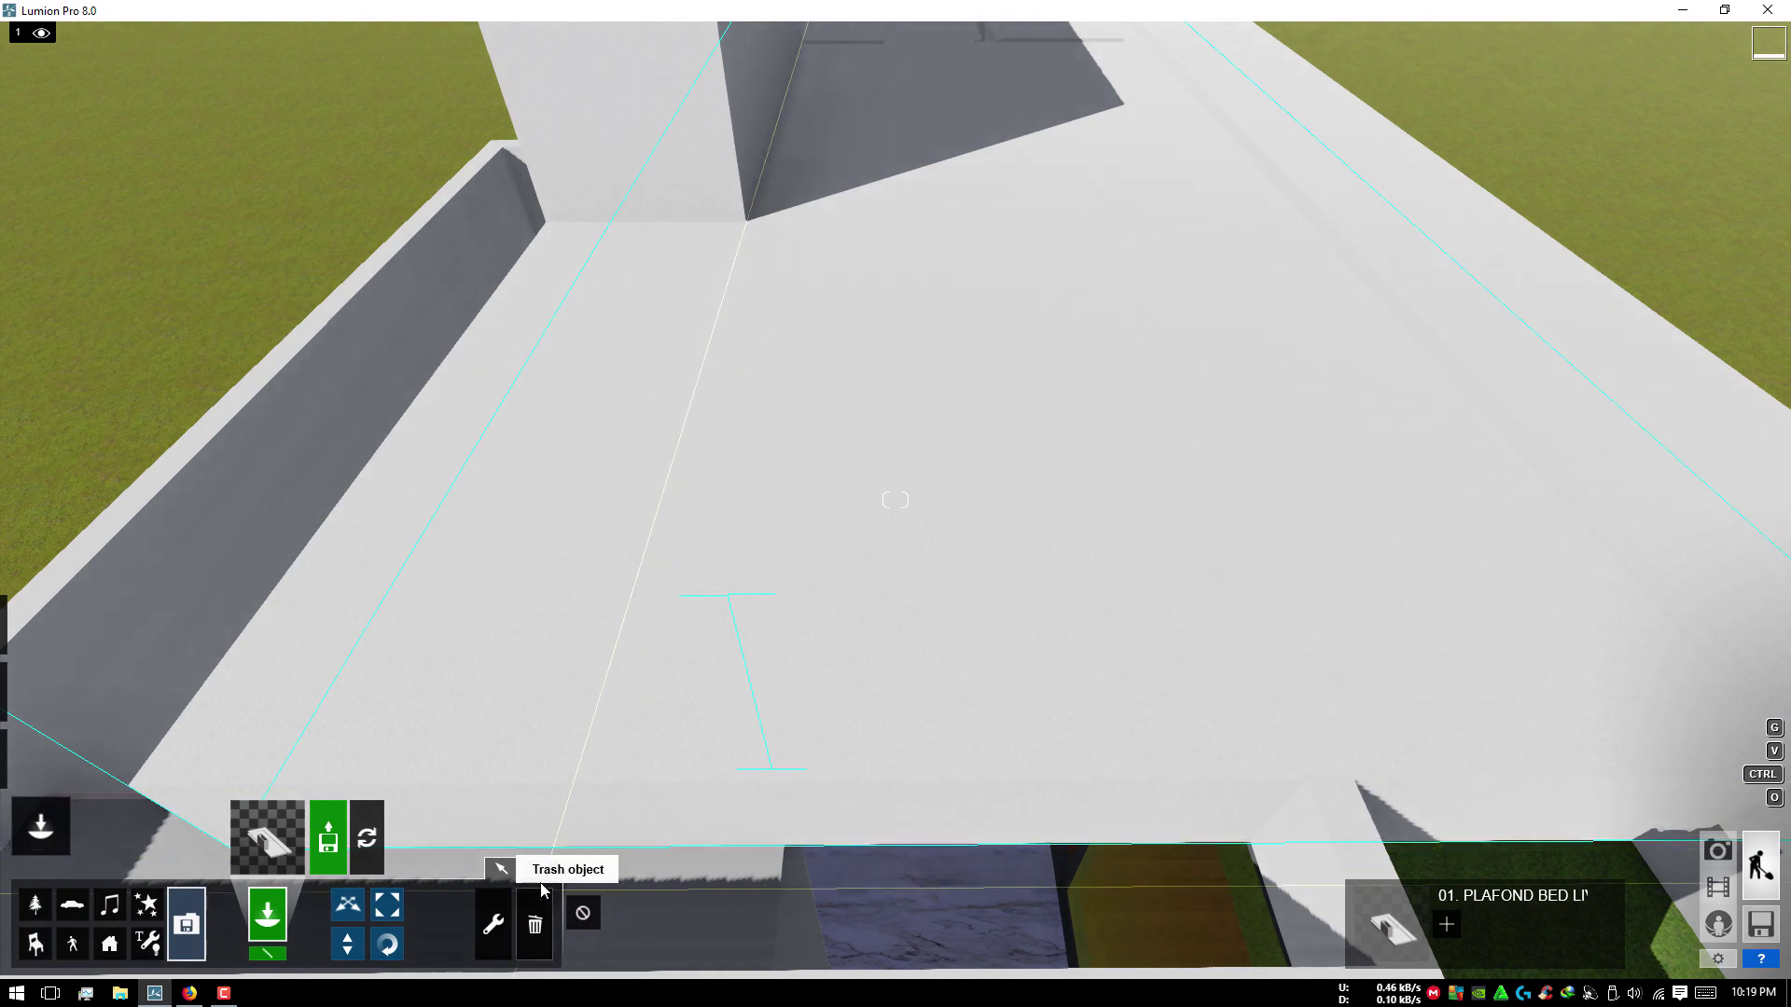
left_click(535, 925)
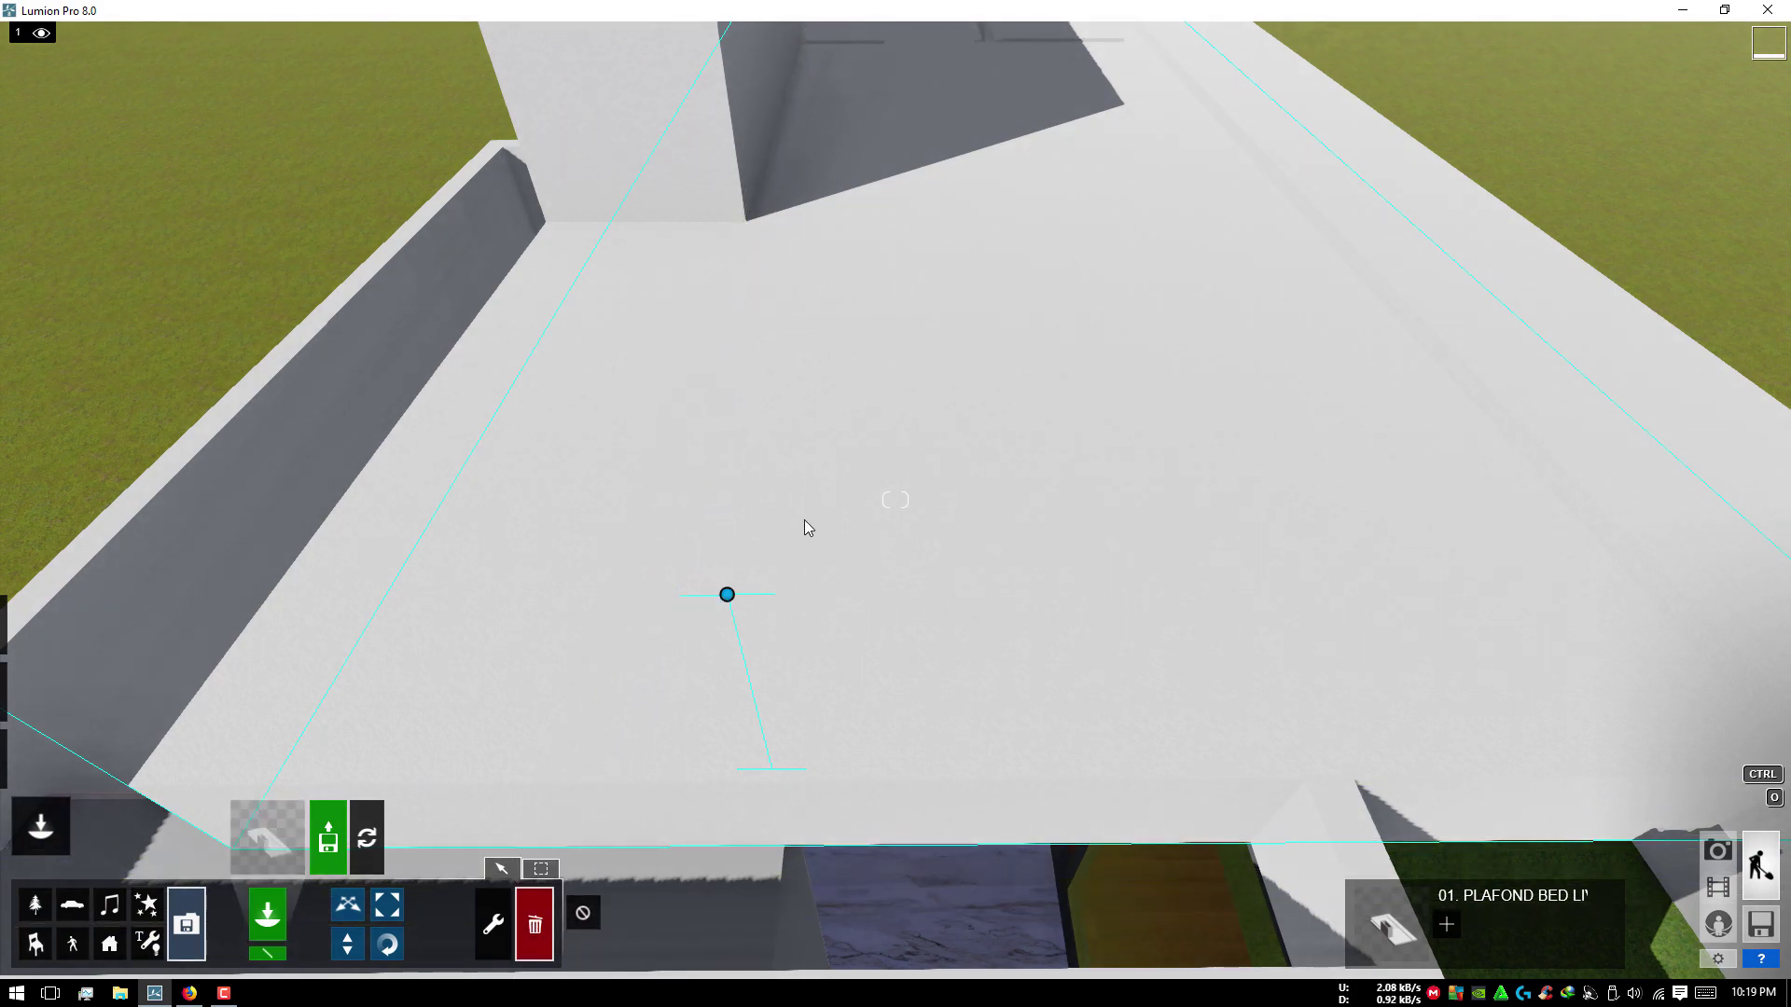
left_click(727, 594)
scroll(933, 550, "down", 5)
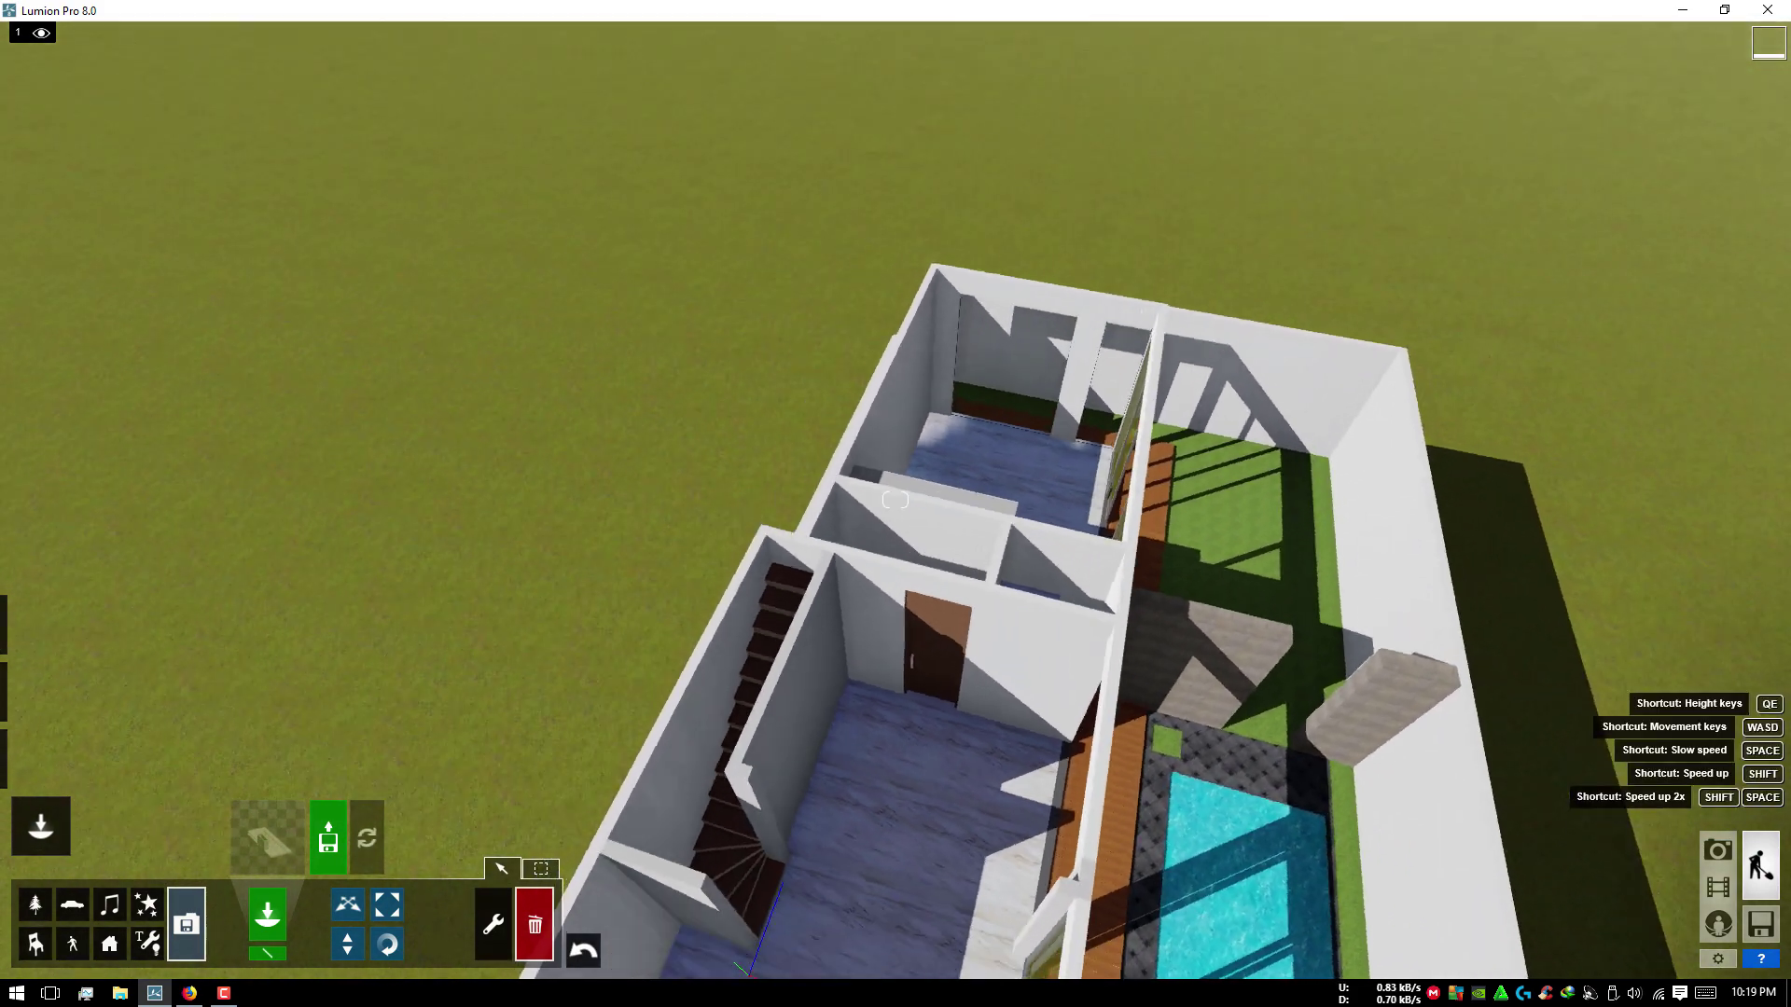
right_click_drag(932, 550, 102, 48)
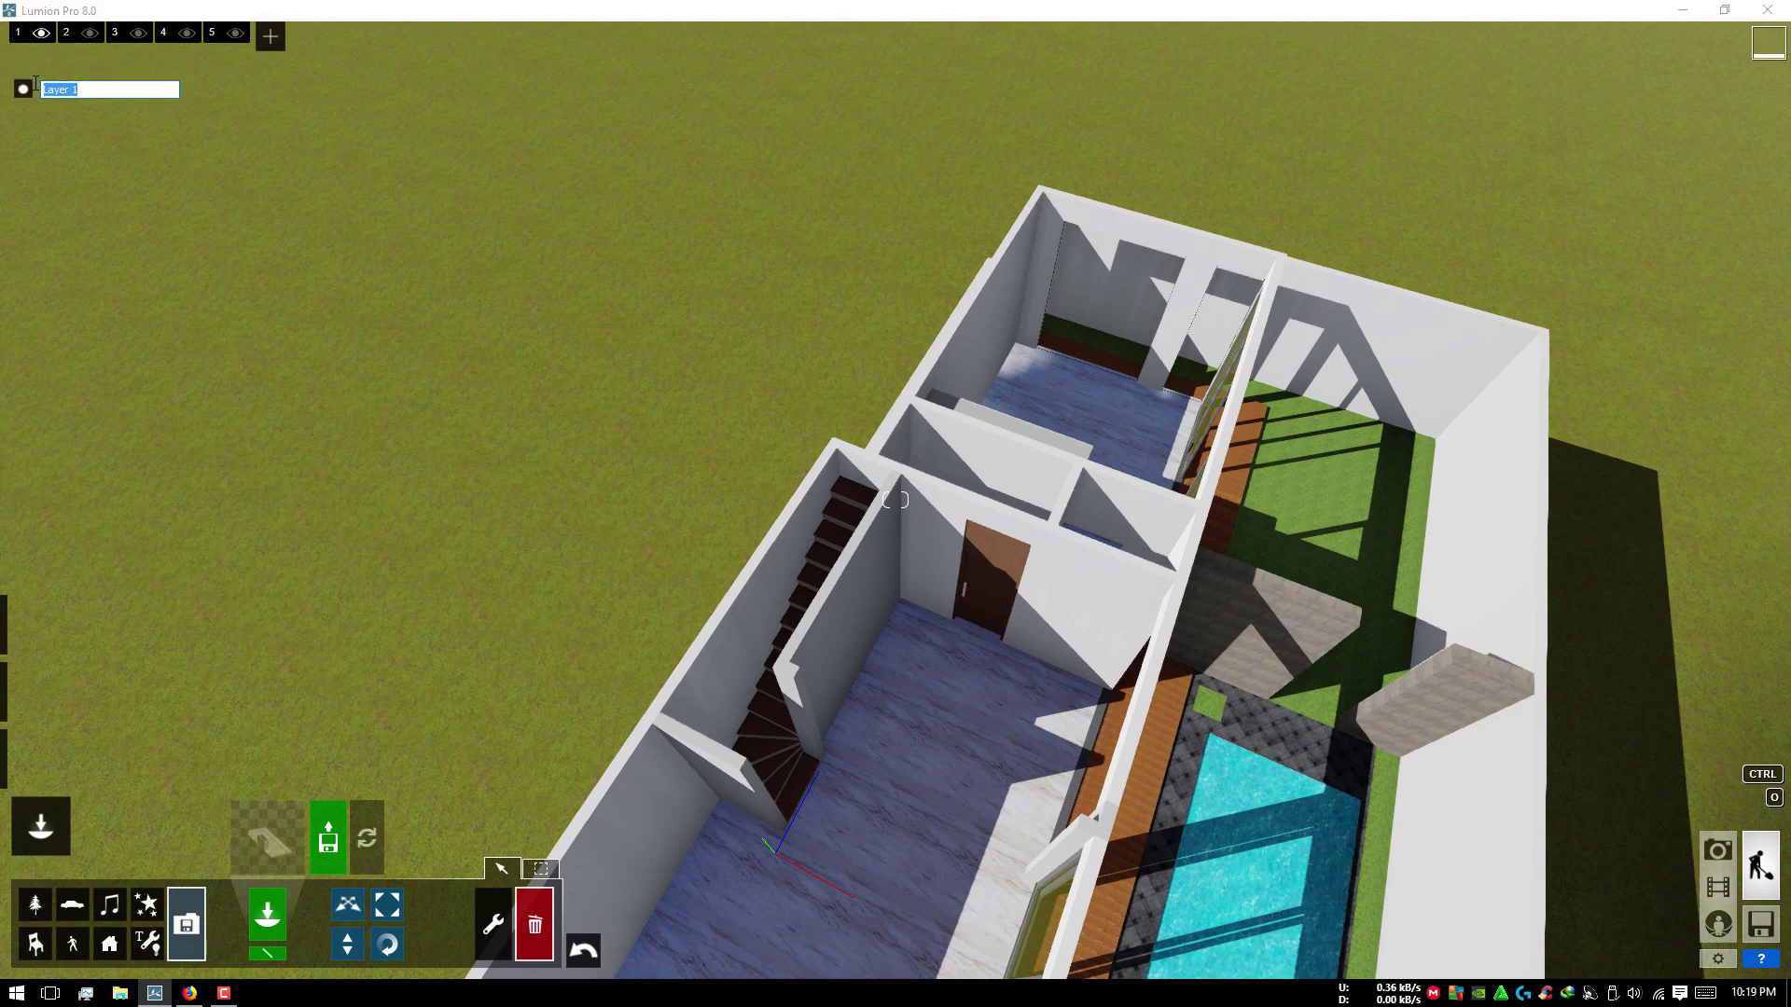
Step: Rename layer 2 to plafond
left_click(73, 37)
type("plafo")
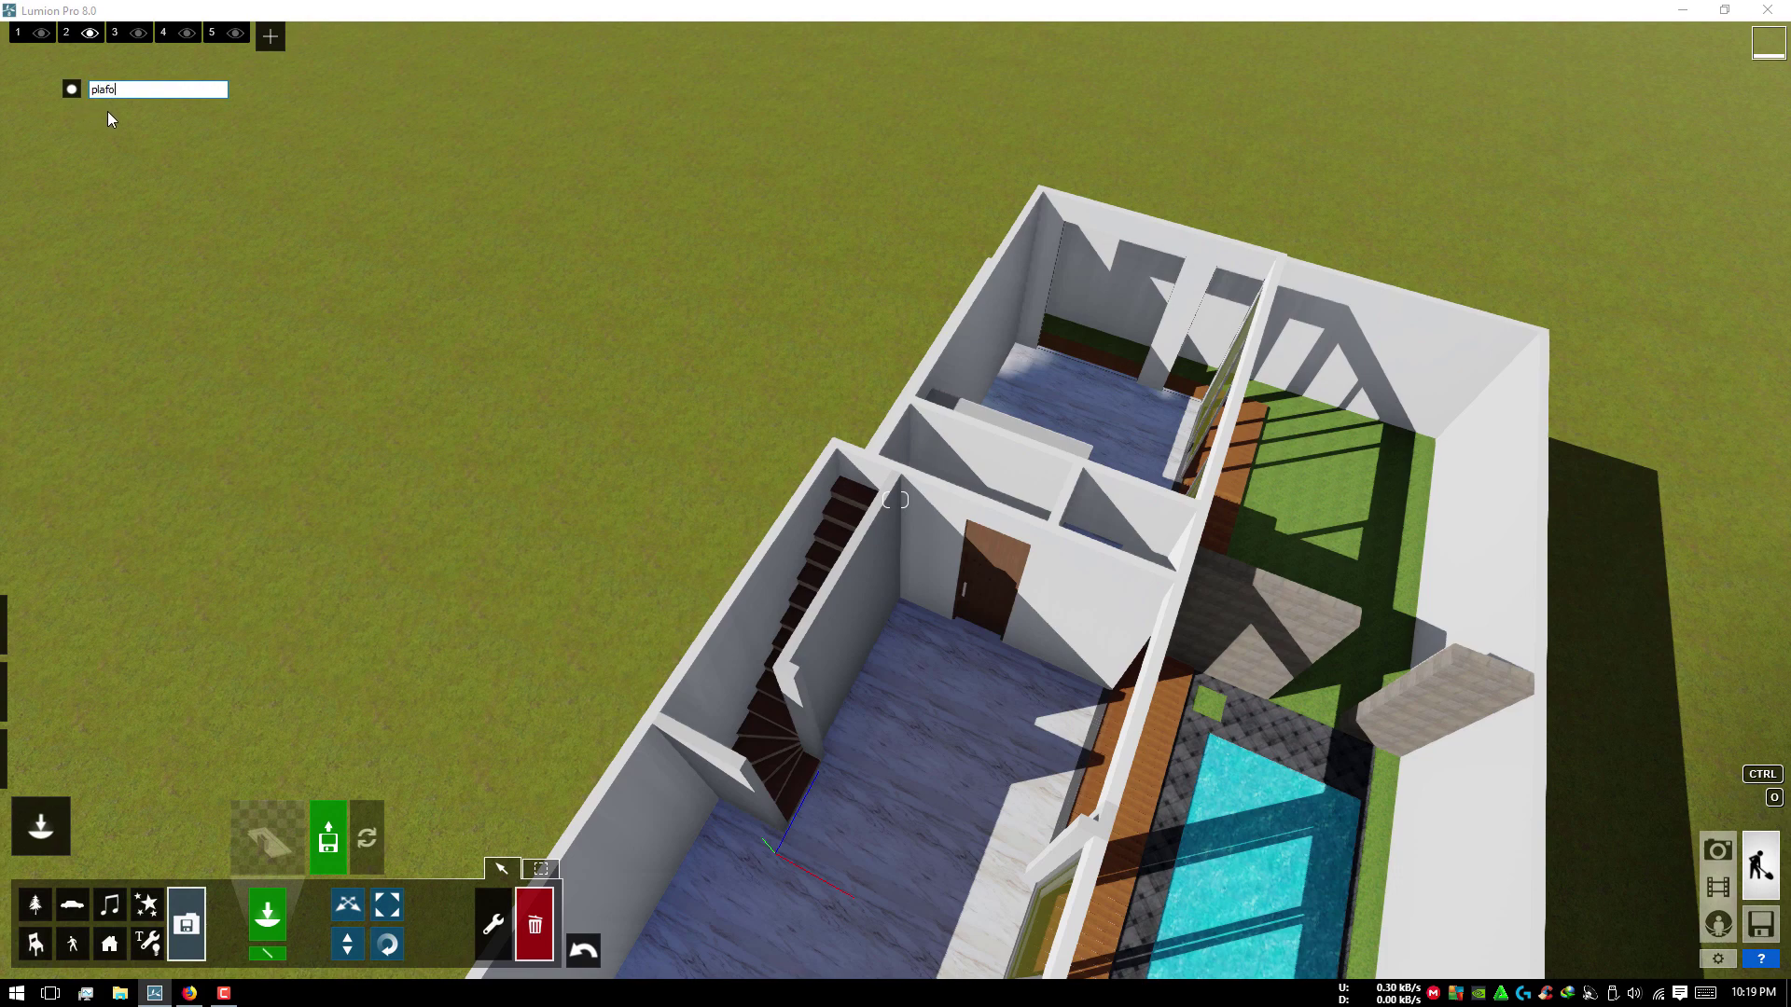
key("Return")
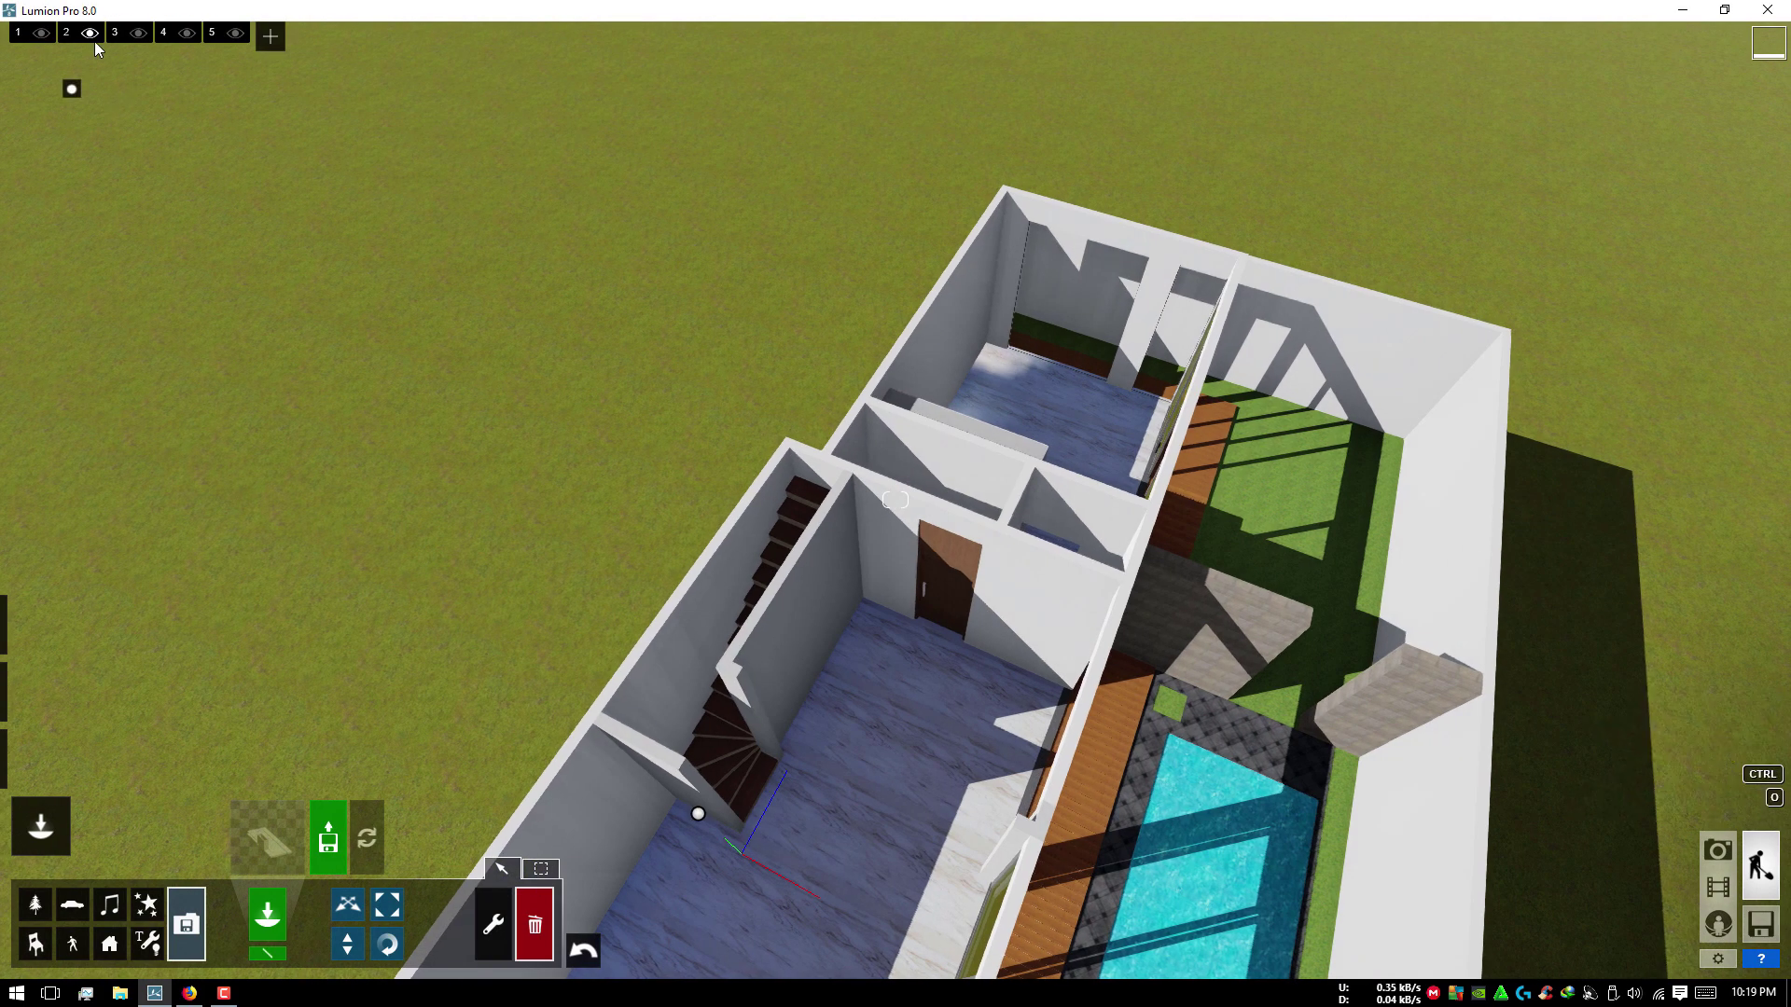
type("plafond")
left_click(112, 89)
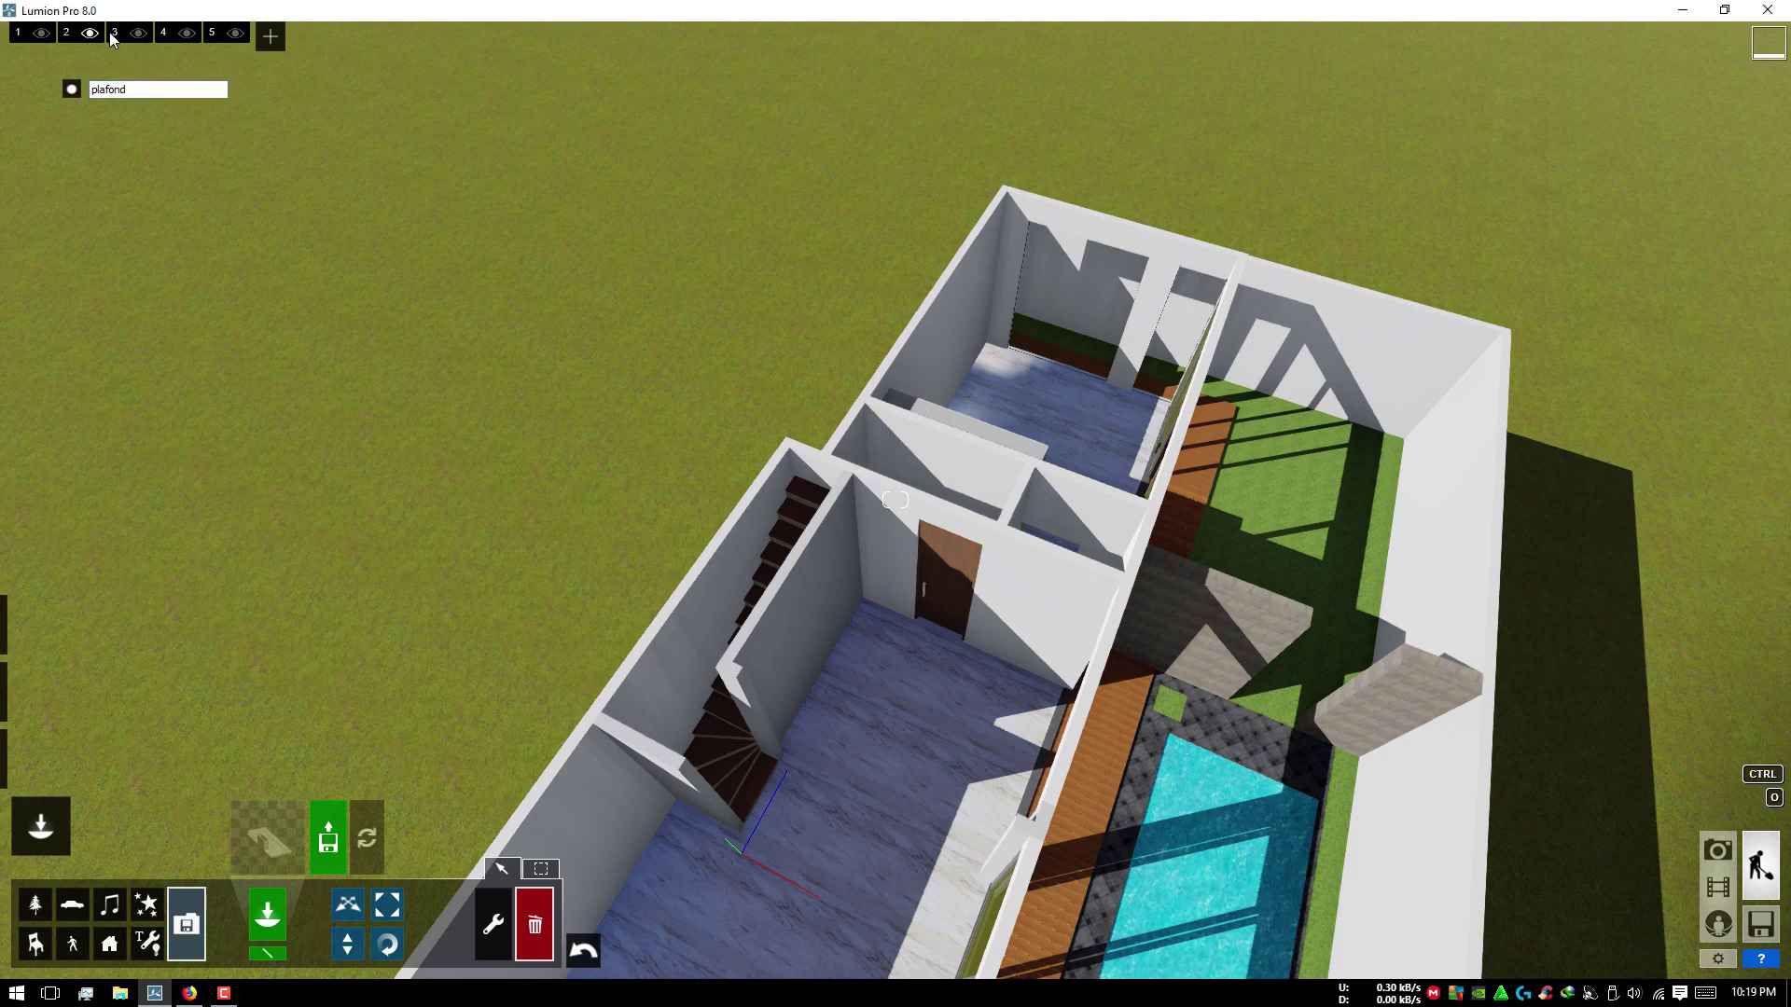
Step: Rename layer 3 to BED, leaving it as the active layer
left_click(111, 34)
left_click(140, 89)
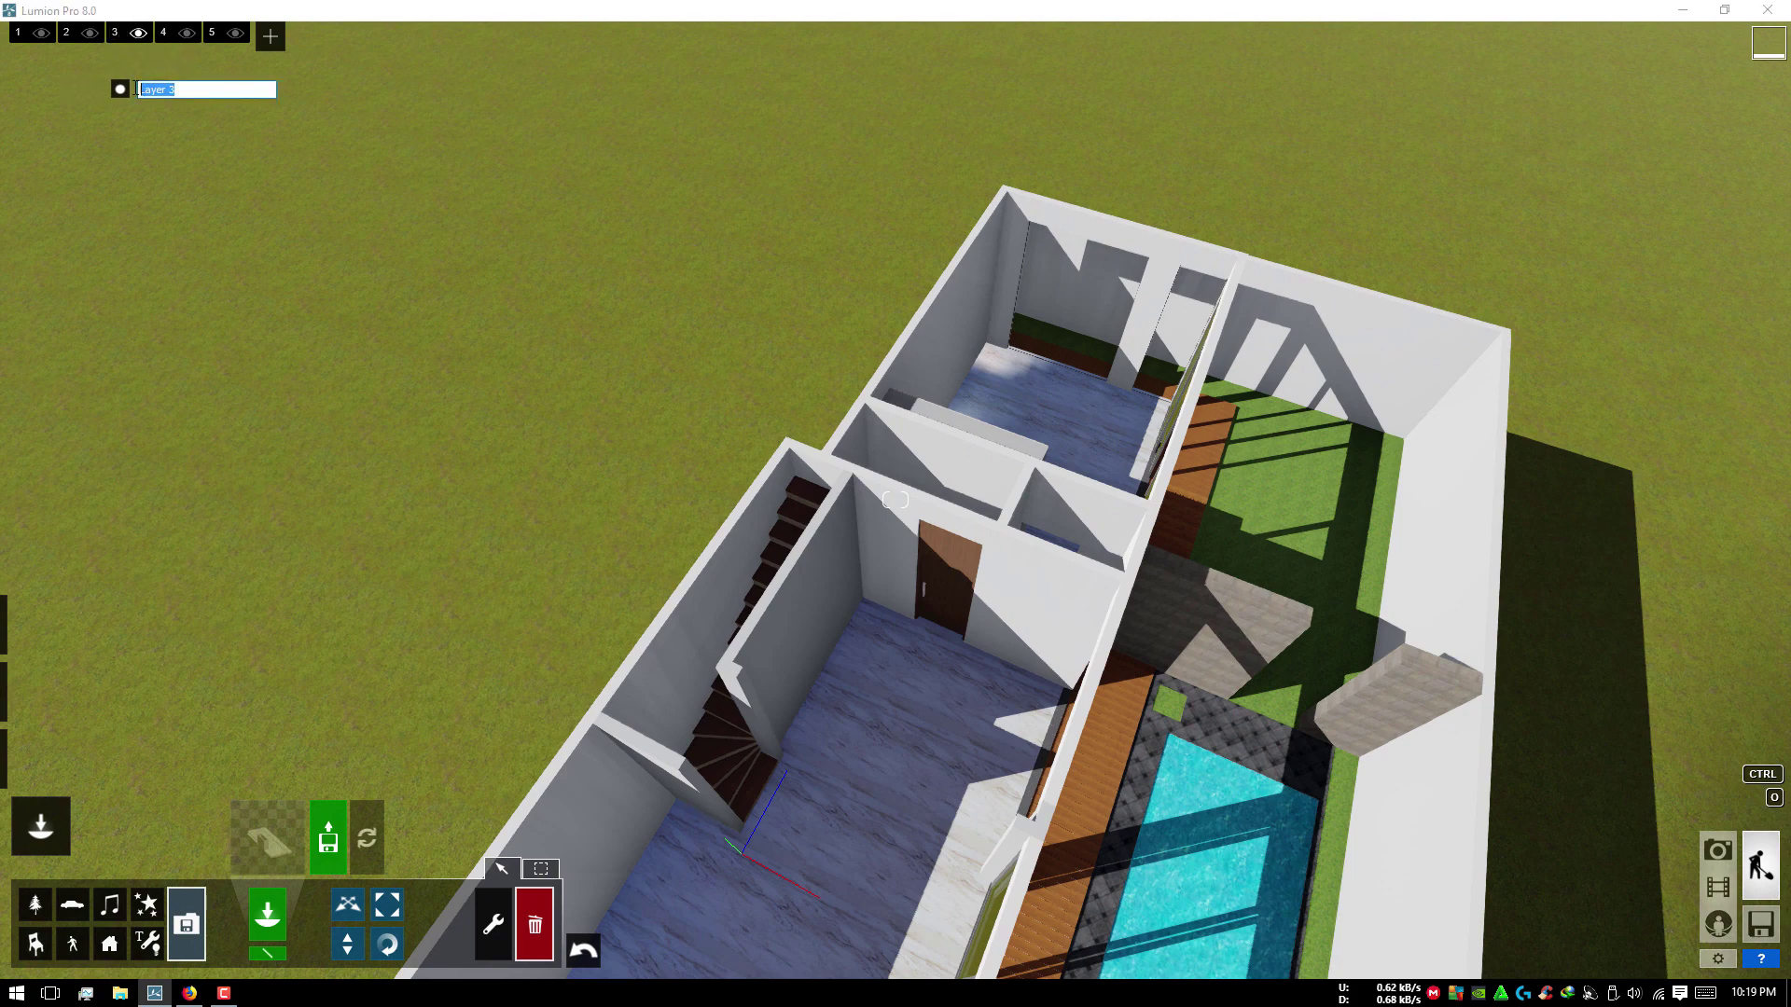
key("Return")
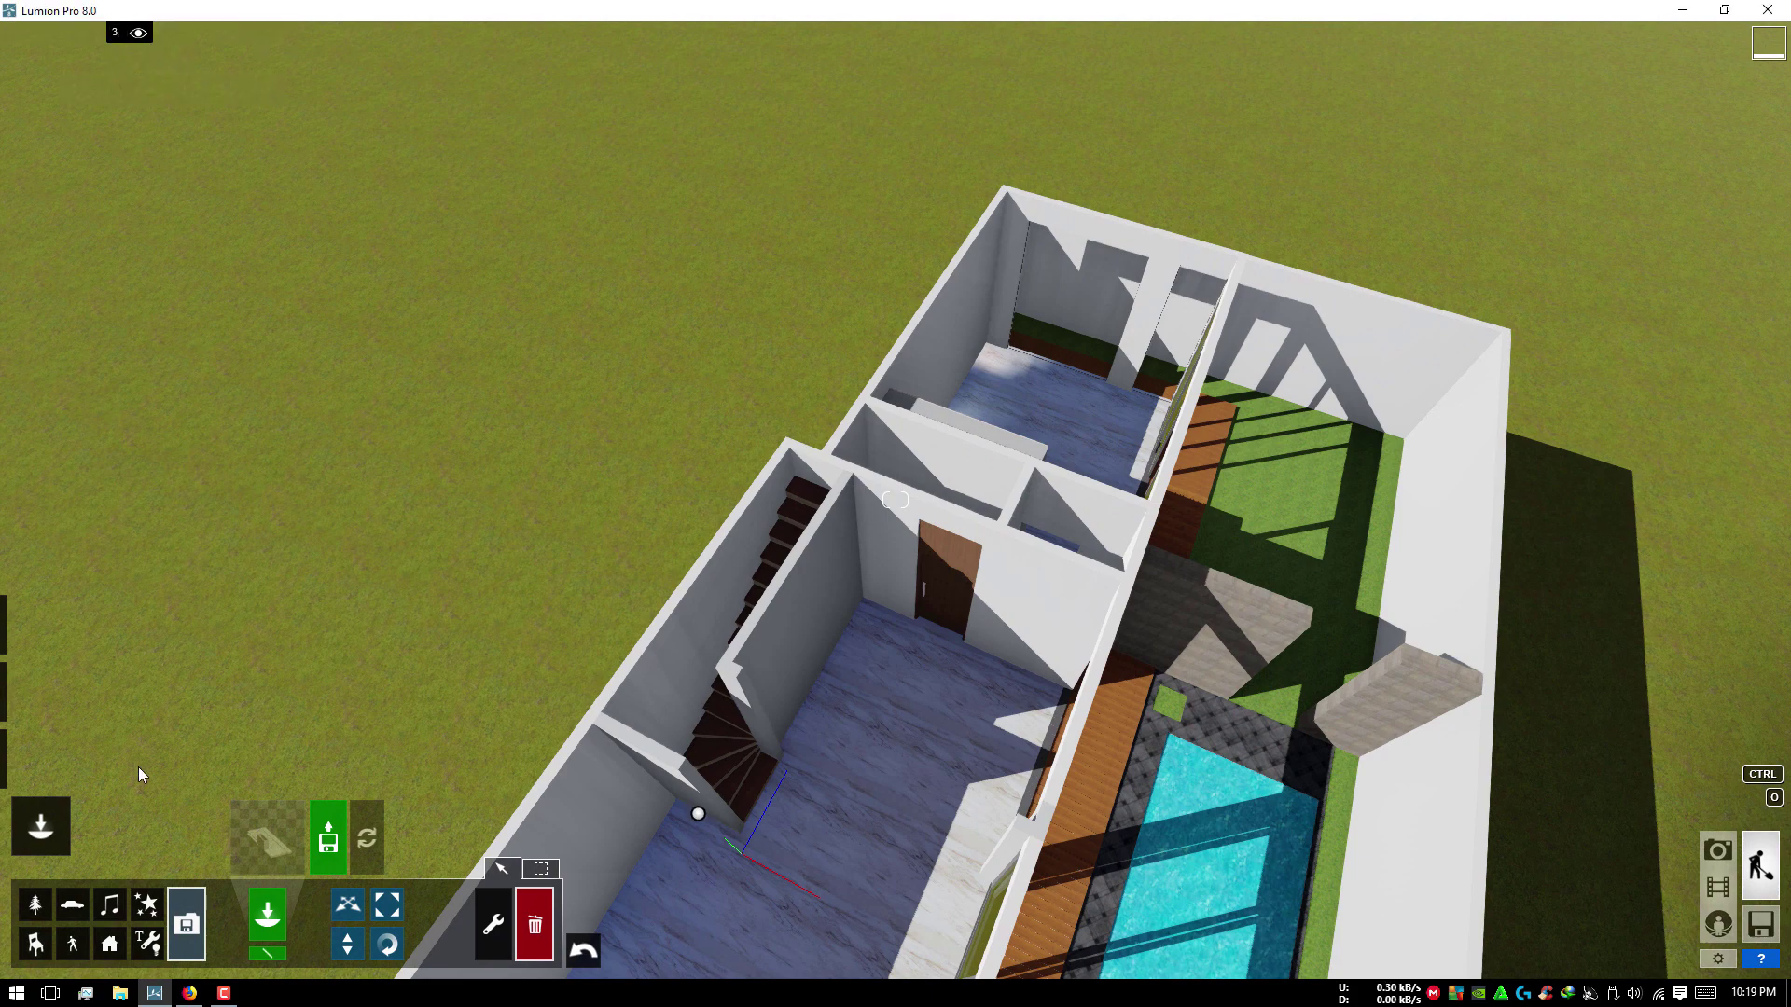
Step: Place the 2.1 bedroom model at position X 0, Y 4, Z 0
left_click(329, 839)
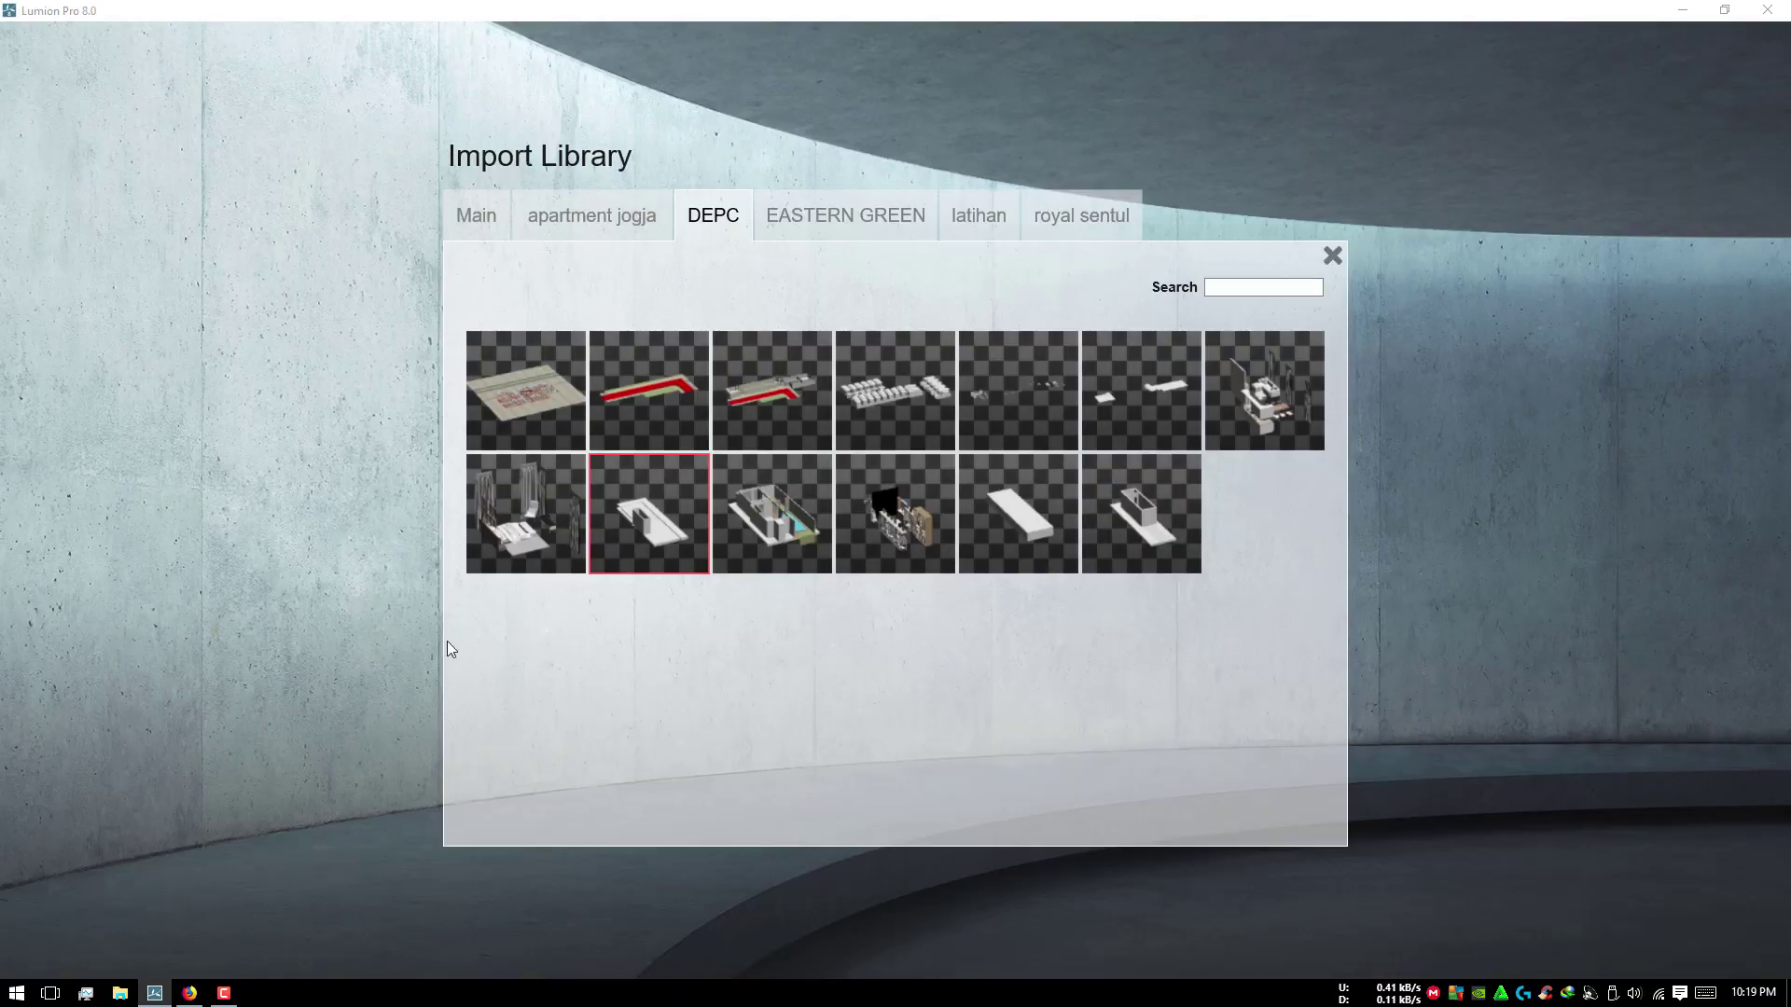
left_click(516, 519)
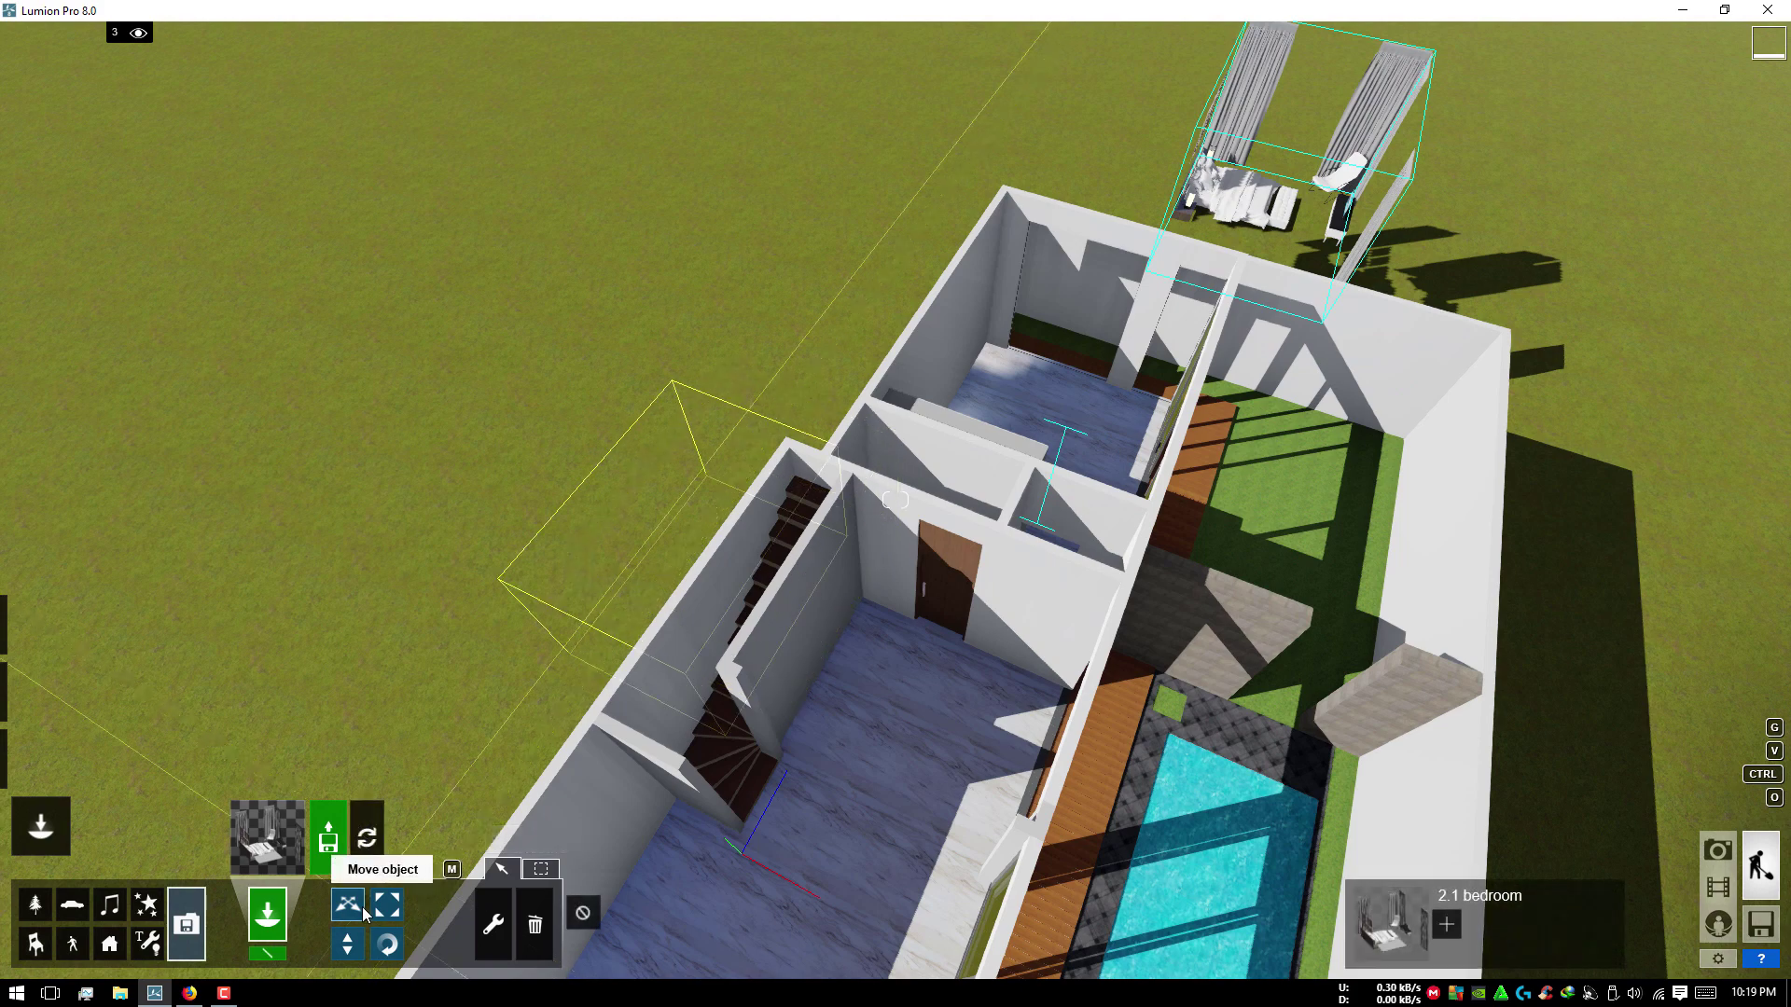
left_click(540, 869)
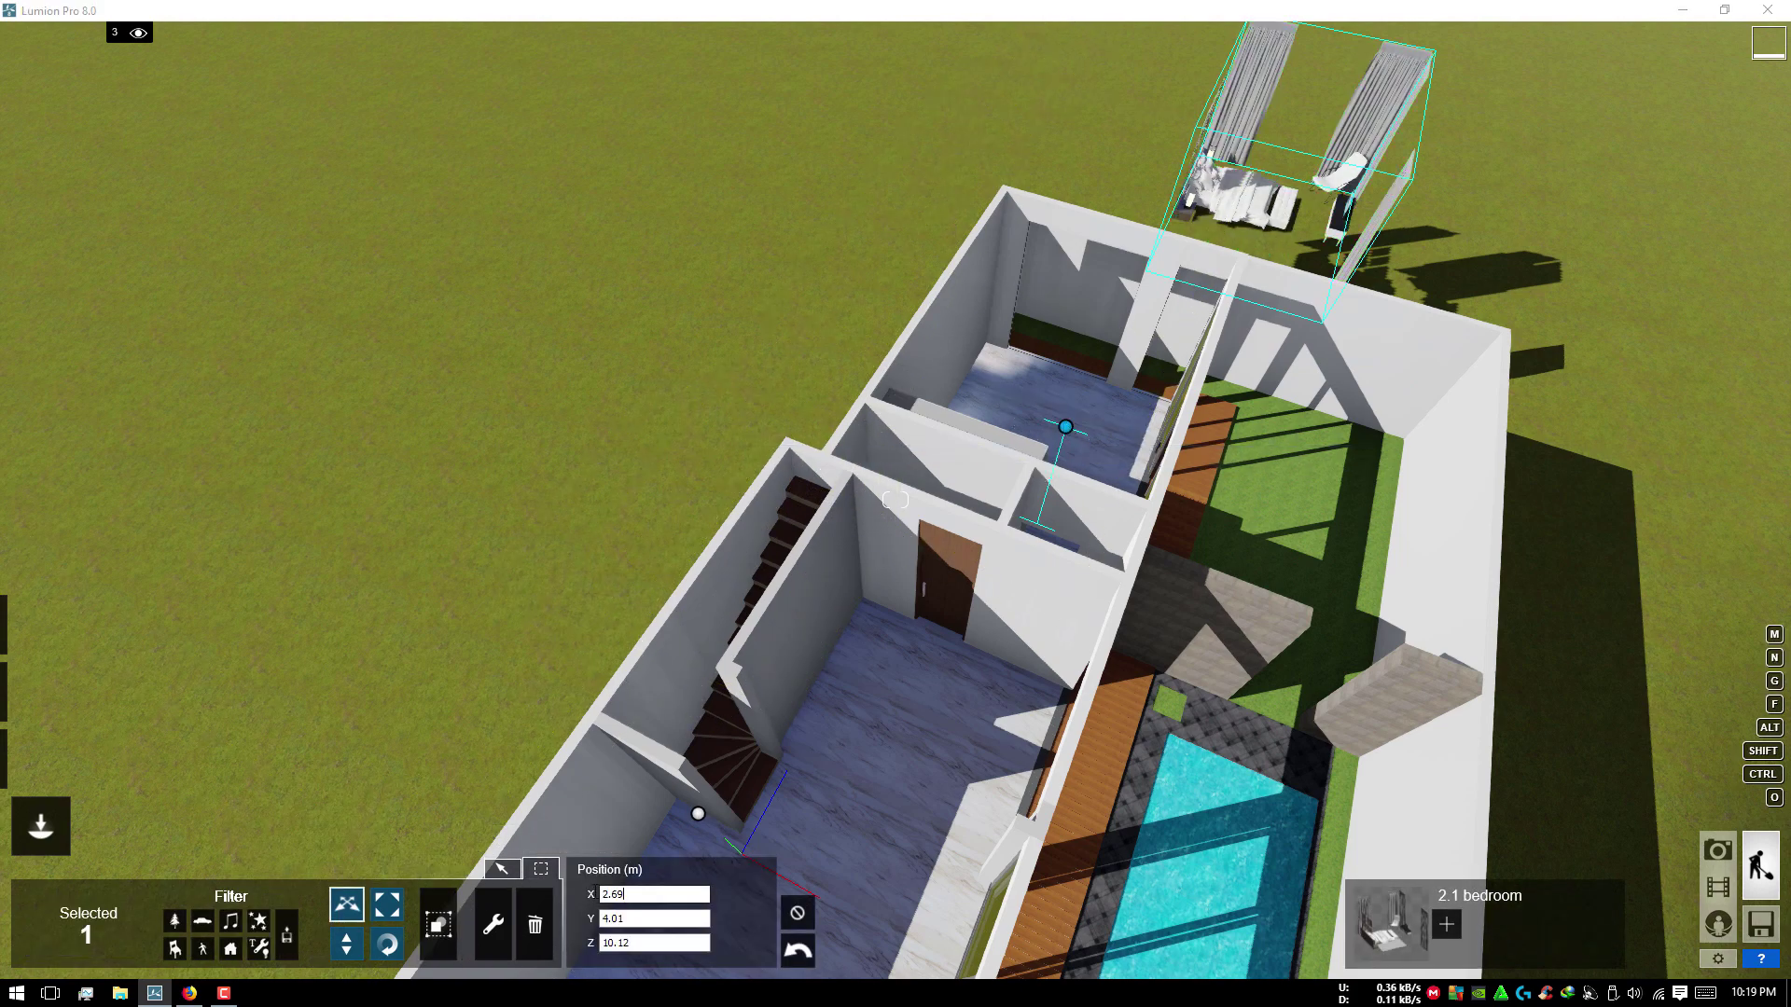
key("BackSpace")
key("BackSpace")
key("BackSpace")
type("0")
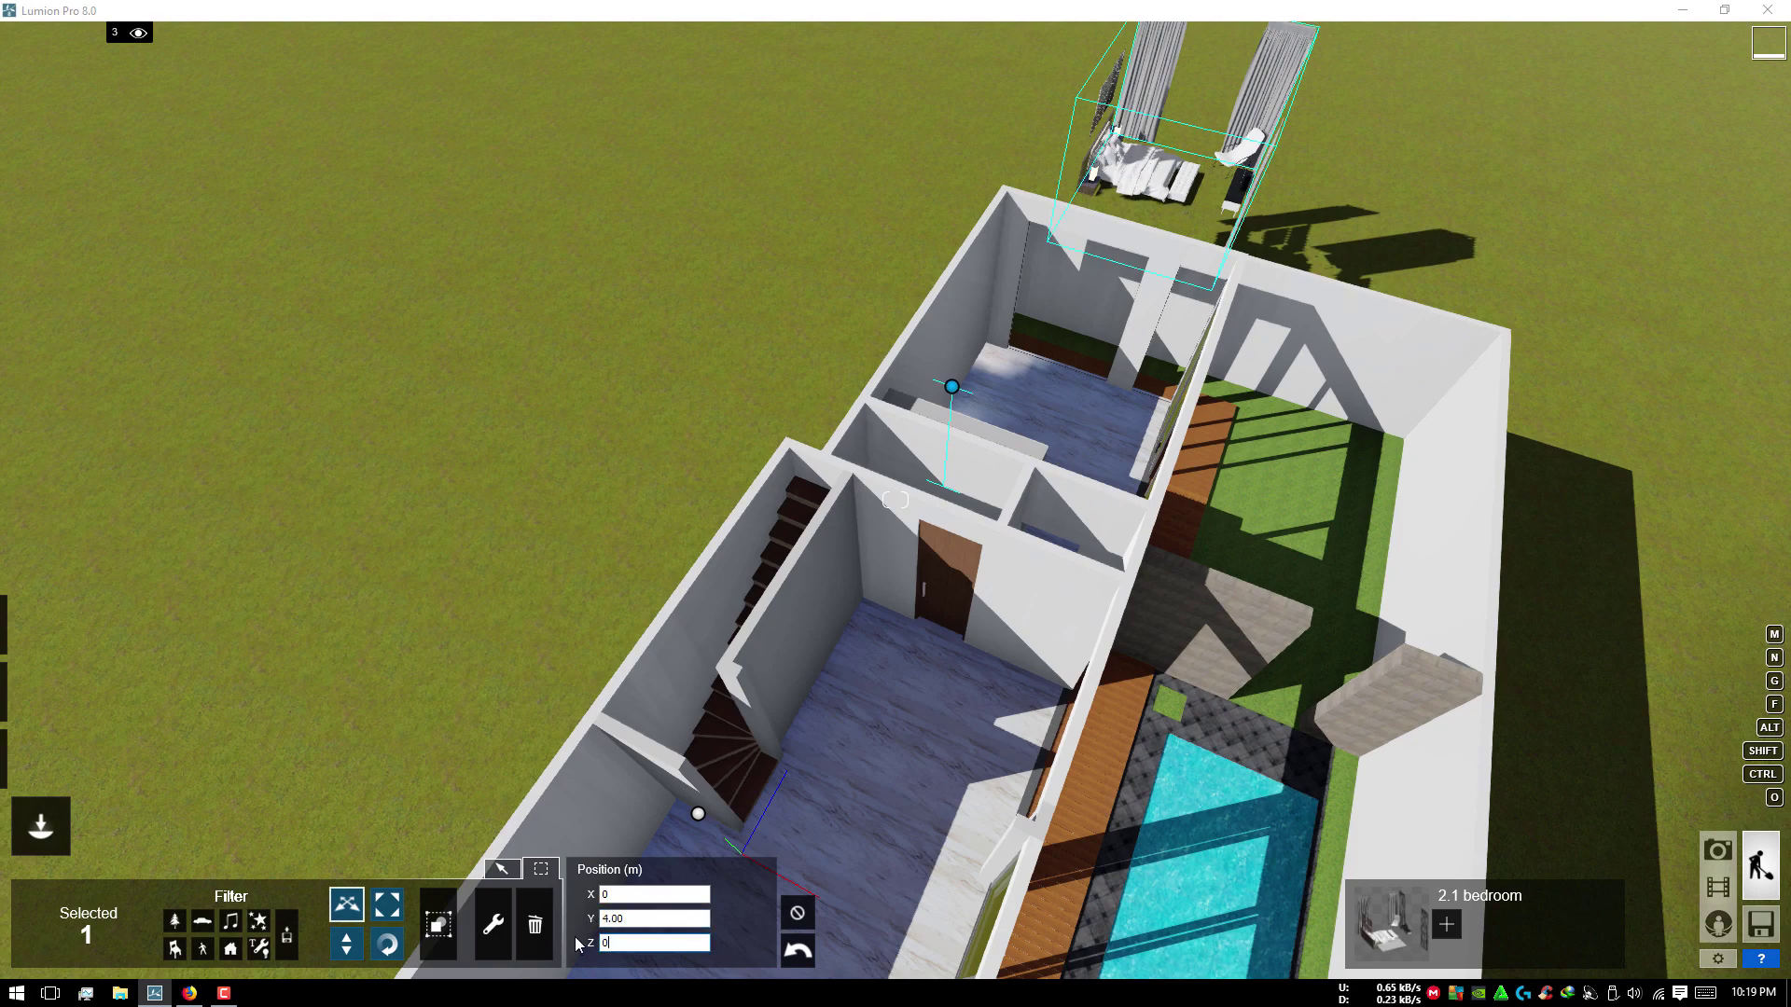
key("Return")
Step: Clear the selection, then zoom and pan out to an overview of the house
left_click(797, 913)
scroll(1091, 345, "up", 5)
scroll(955, 446, "up", 3)
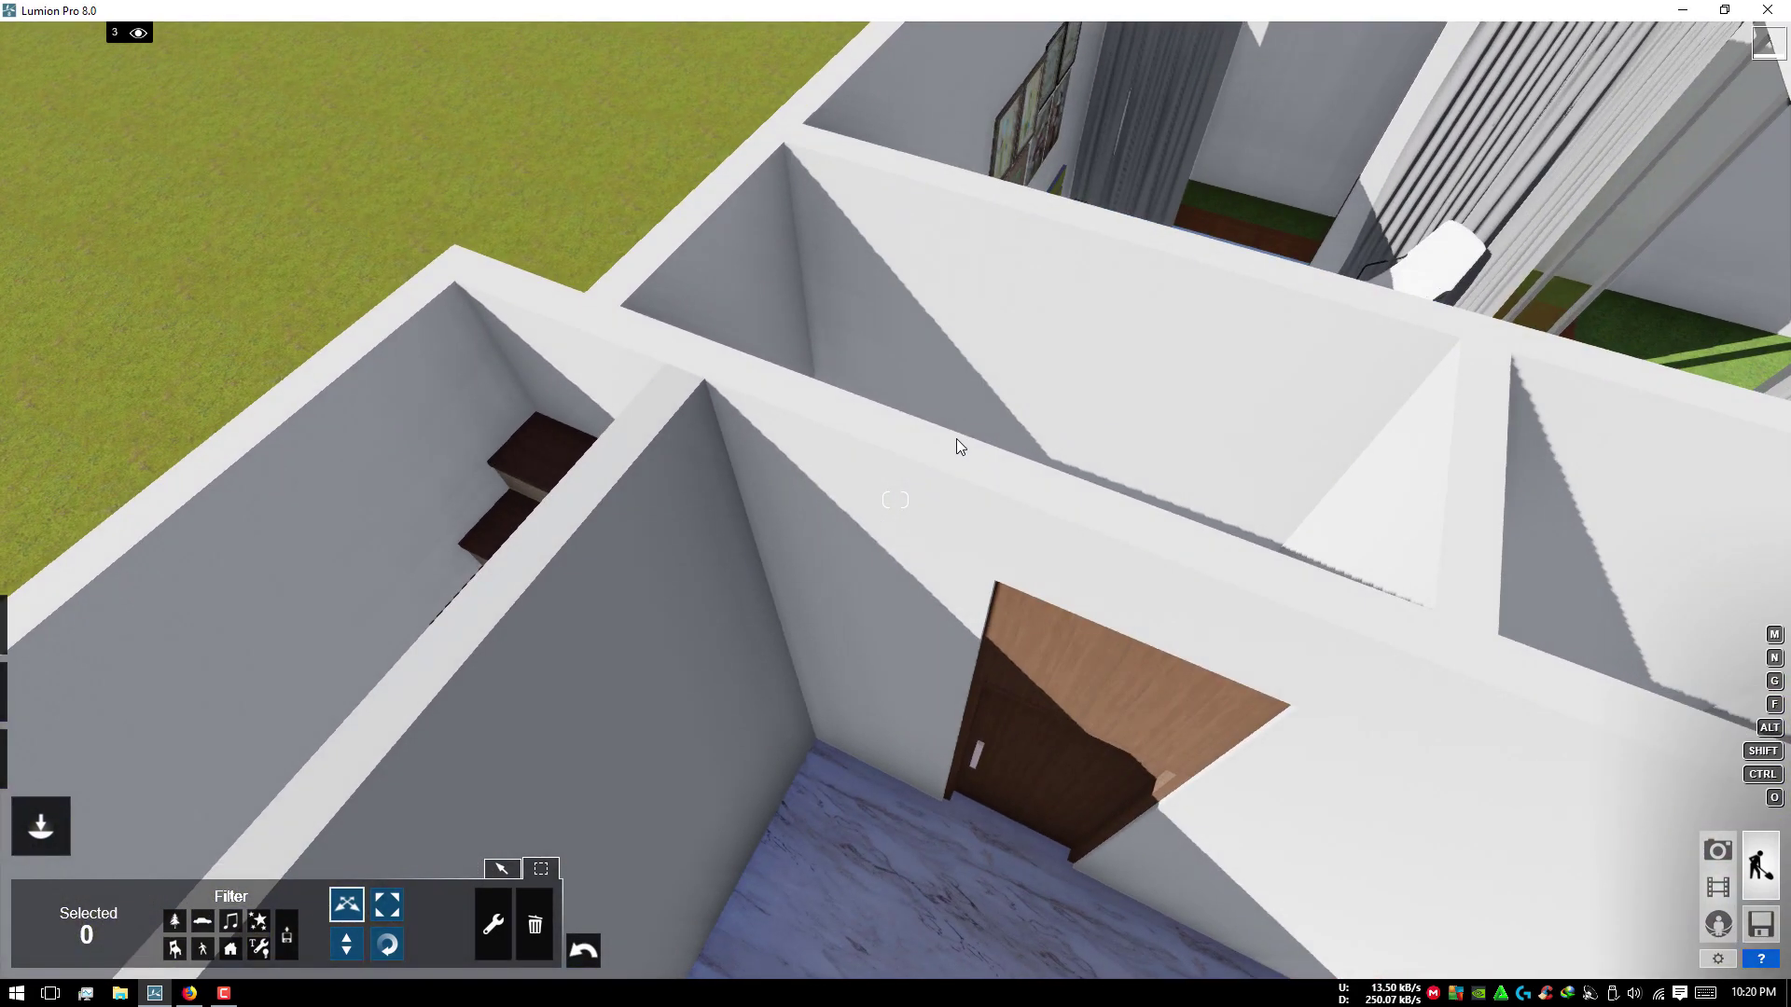
scroll(955, 438, "down", 5)
scroll(1004, 446, "up", 5)
scroll(1026, 400, "up", 3)
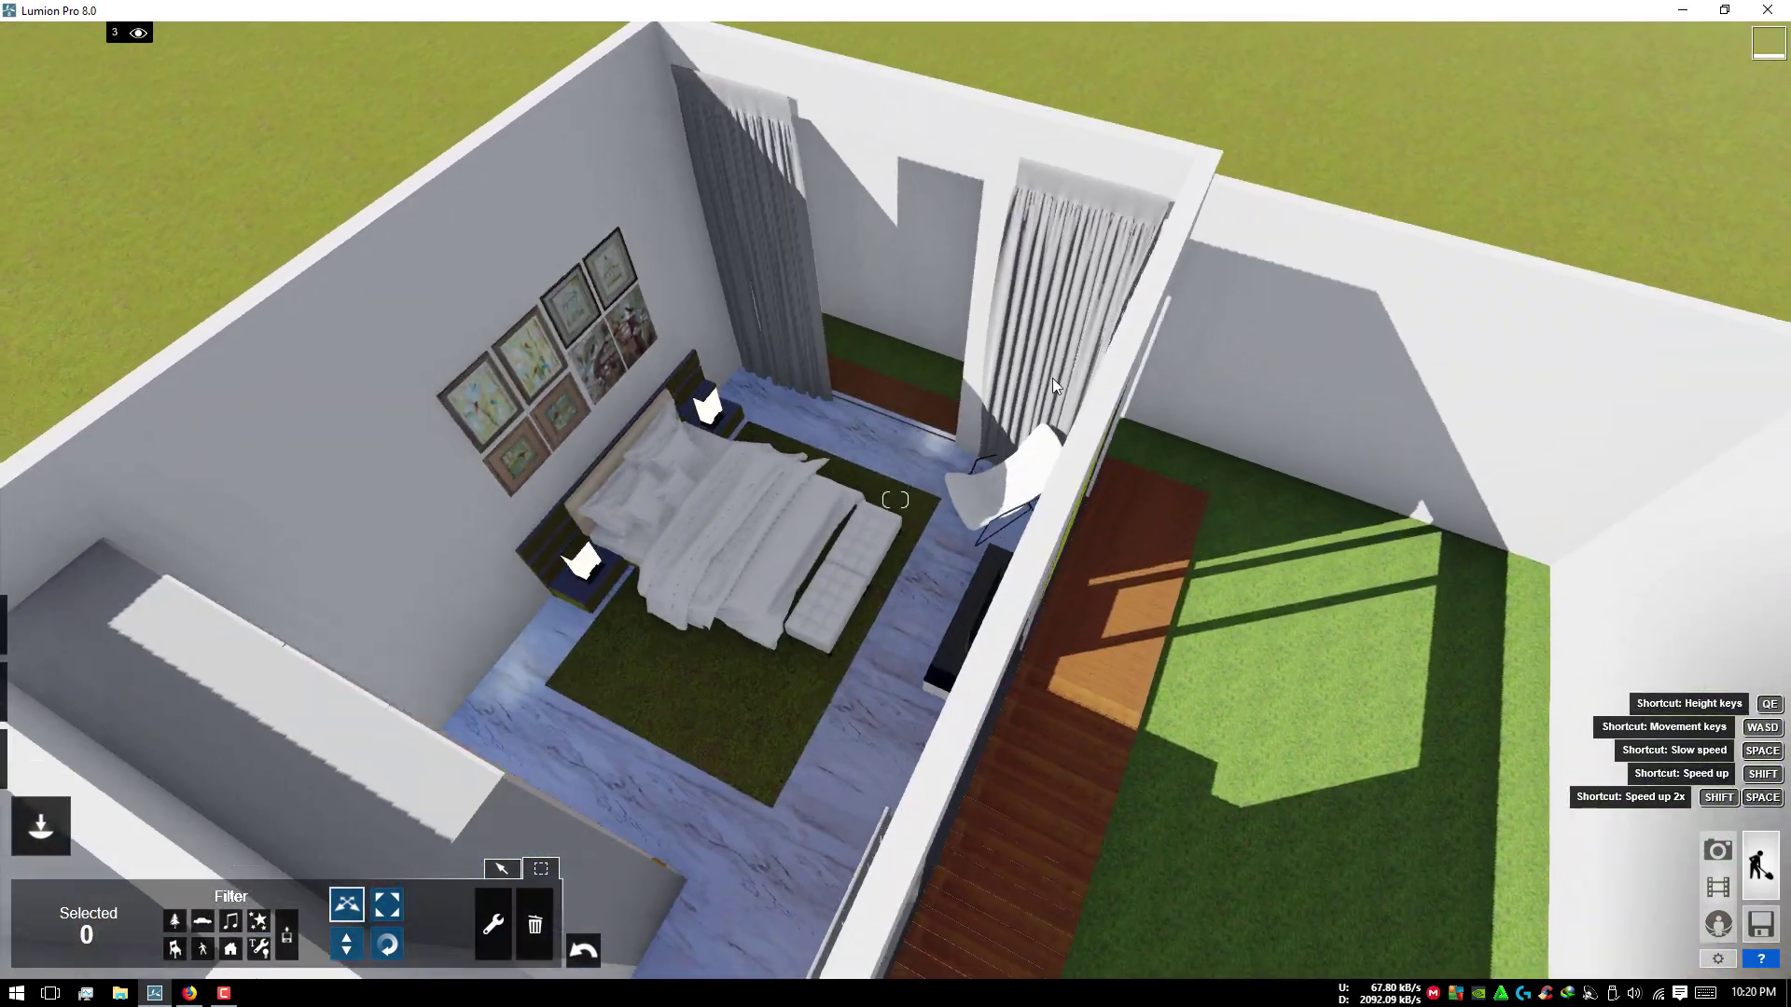
scroll(1052, 378, "up", 3)
scroll(966, 428, "up", 3)
scroll(871, 492, "up", 3)
scroll(855, 481, "up", 3)
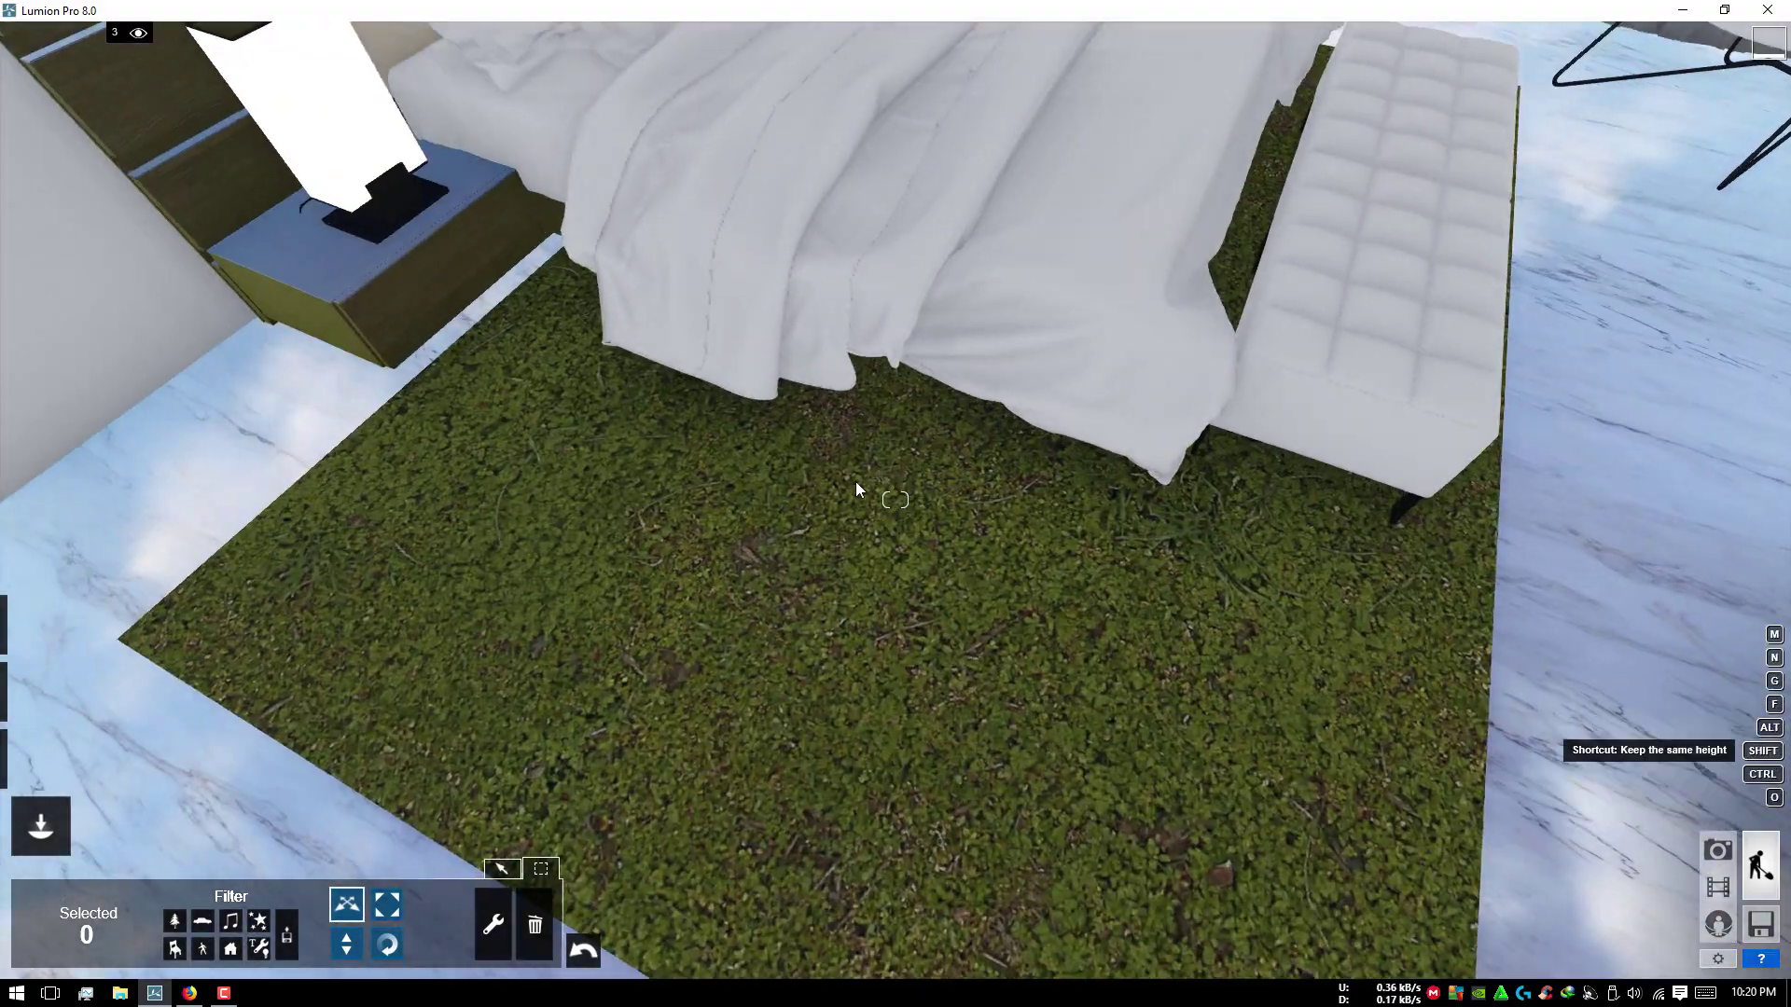
scroll(854, 481, "down", 5)
scroll(901, 420, "up", 5)
scroll(872, 479, "up", 2)
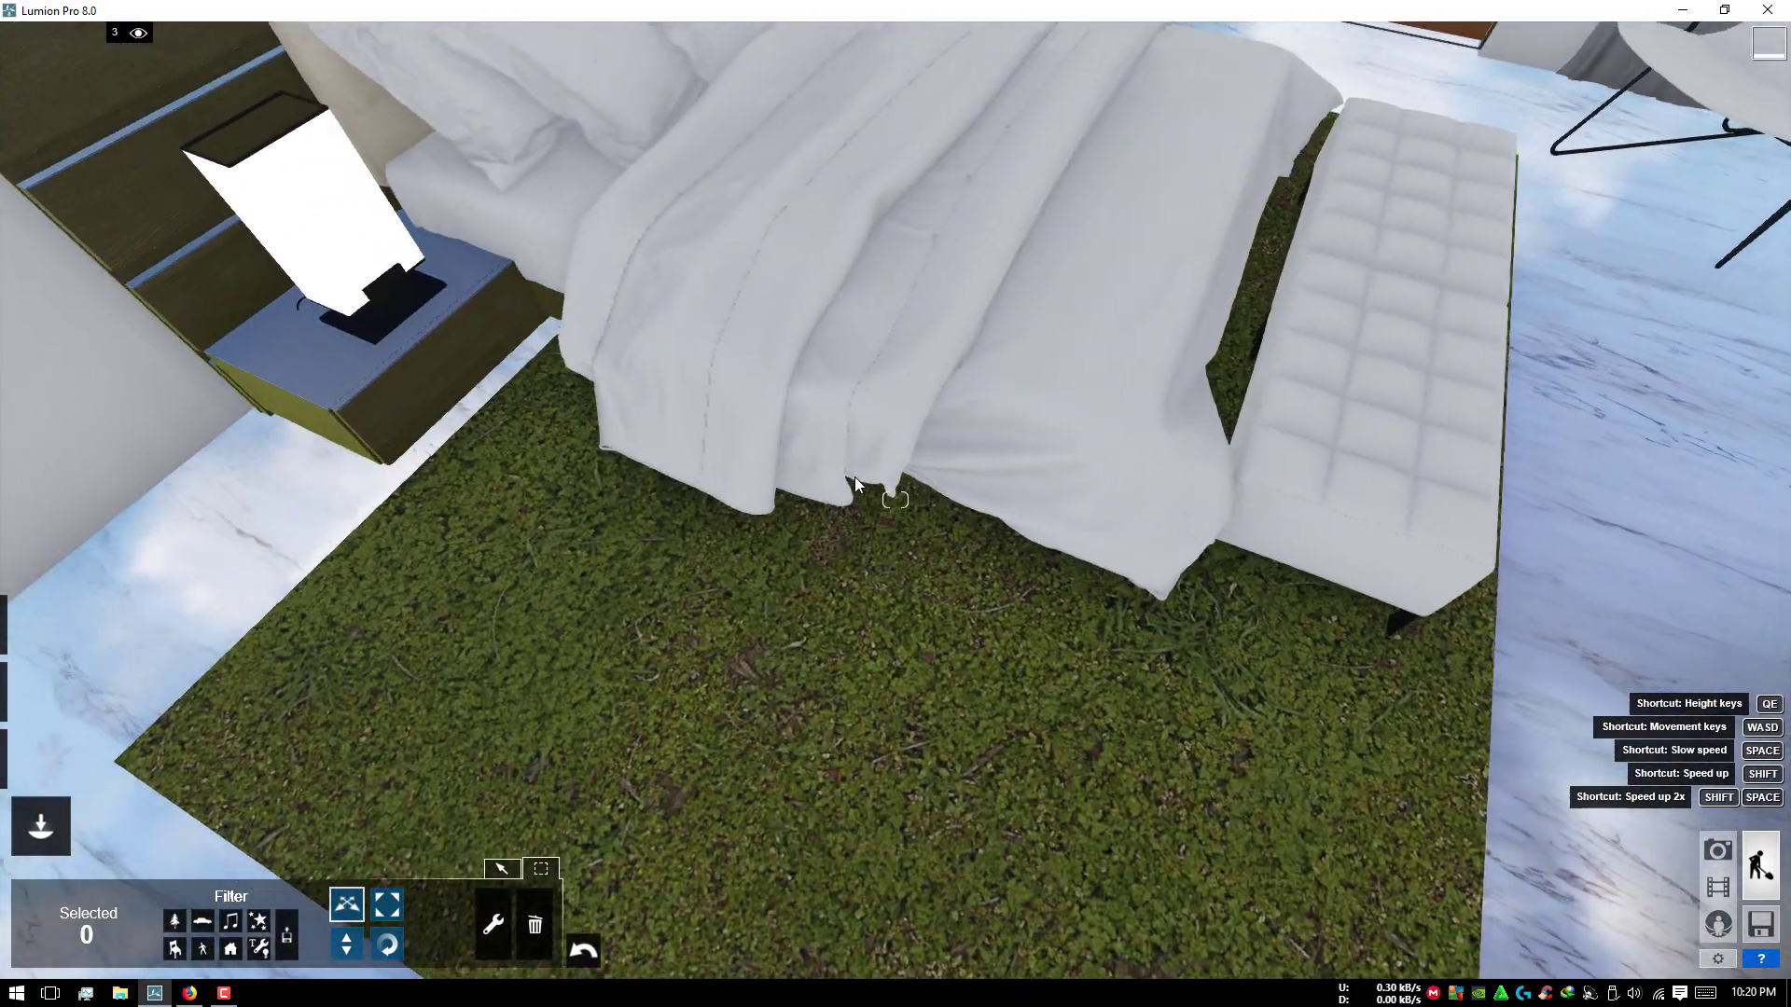
scroll(854, 477, "down", 2)
scroll(875, 439, "down", 3)
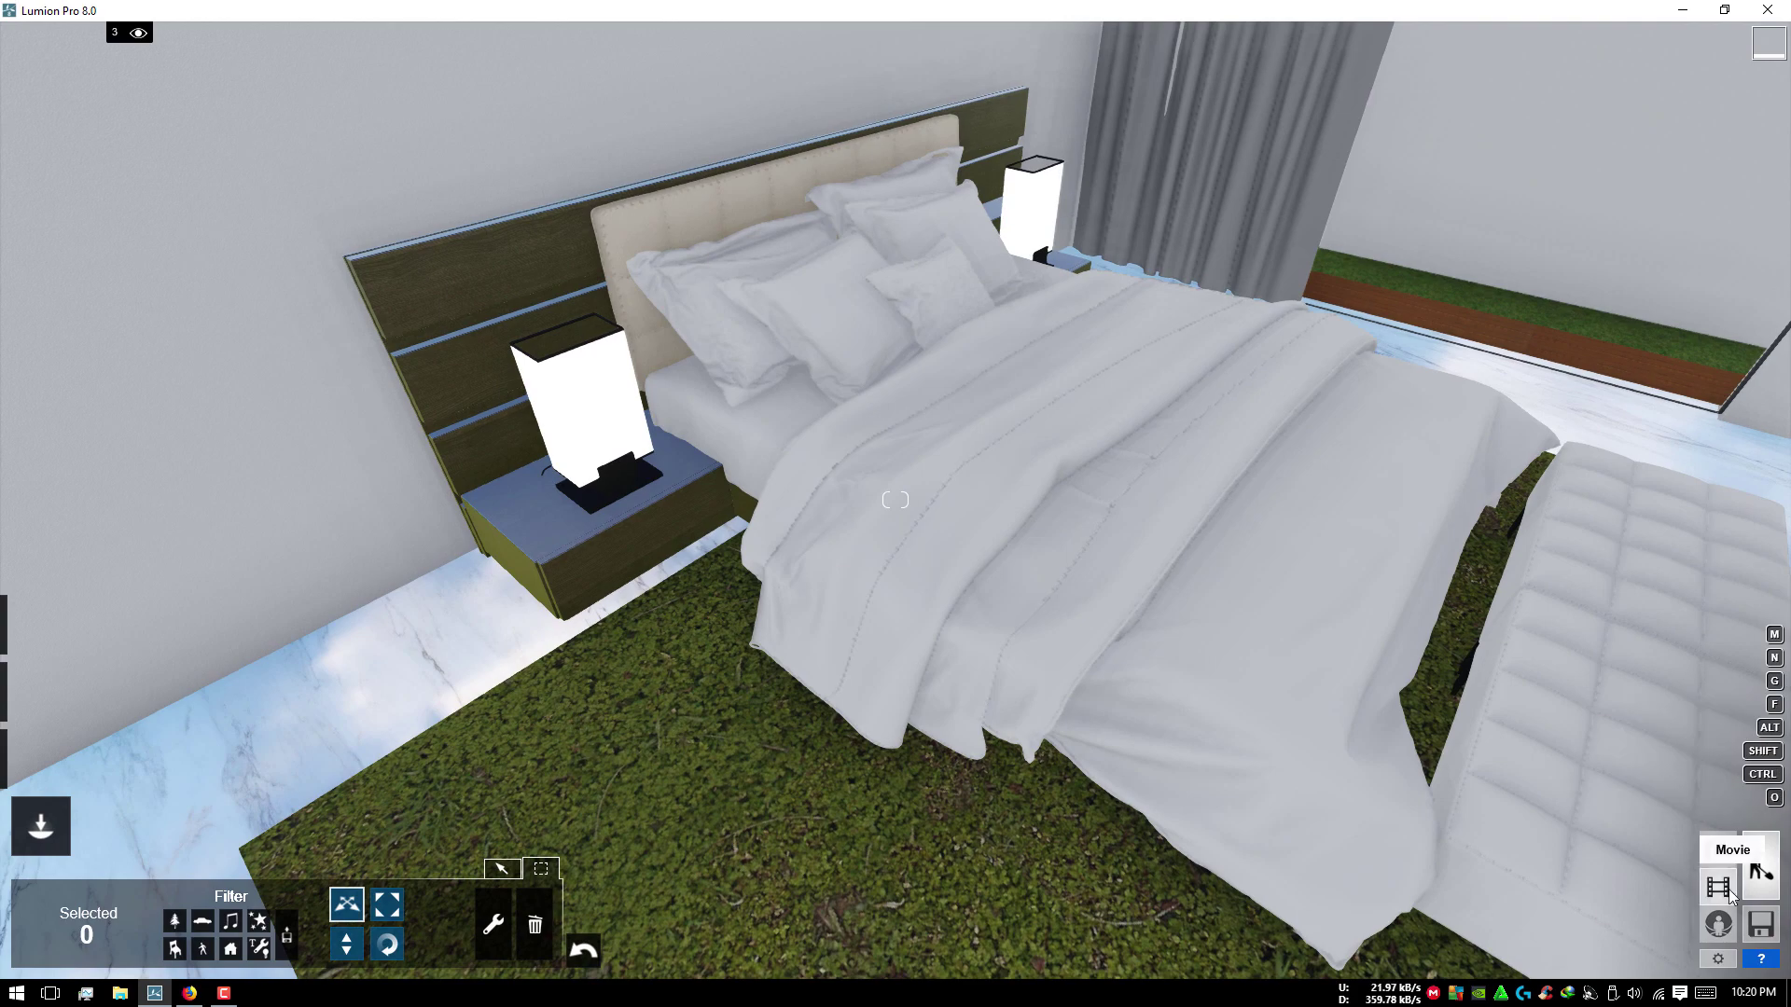
scroll(995, 601, "down", 5)
scroll(1024, 634, "down", 5)
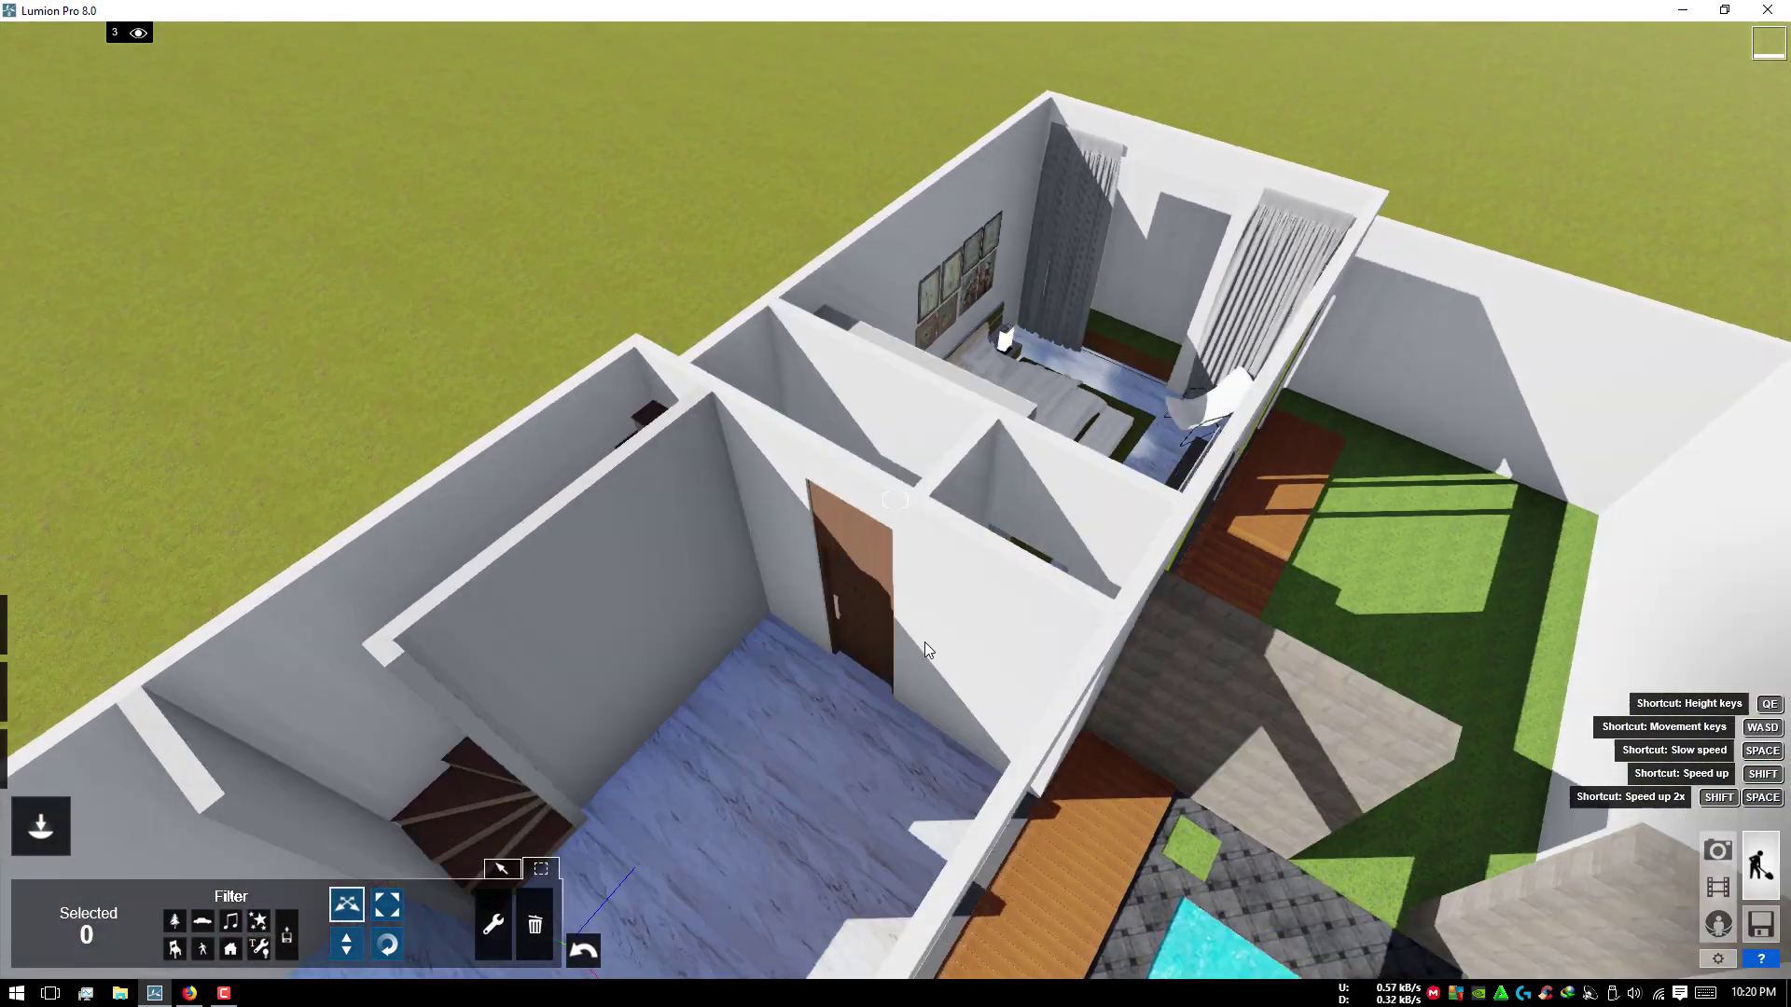
middle_click_drag(926, 649, 1662, 854)
Step: Save the scene over 01. BEDROOM.ls8 titled BED LIVING, then go to the start page
left_click(1760, 925)
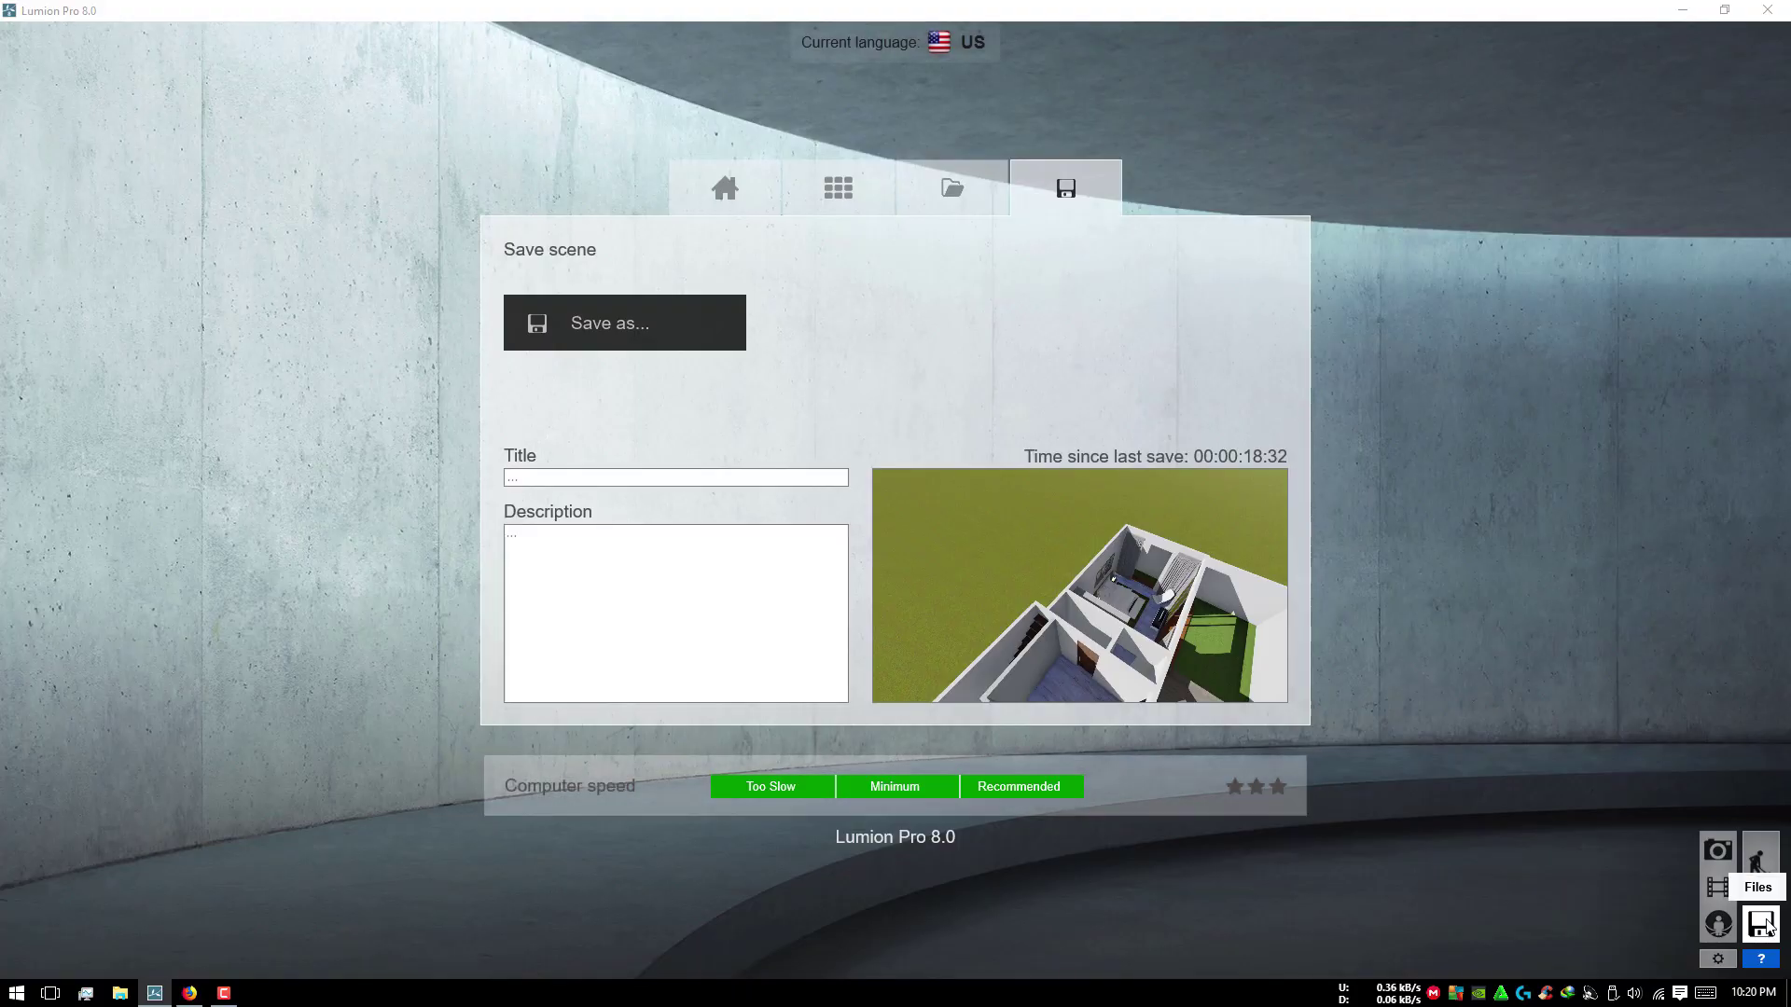
left_click(663, 304)
left_click_drag(563, 48, 1790, 84)
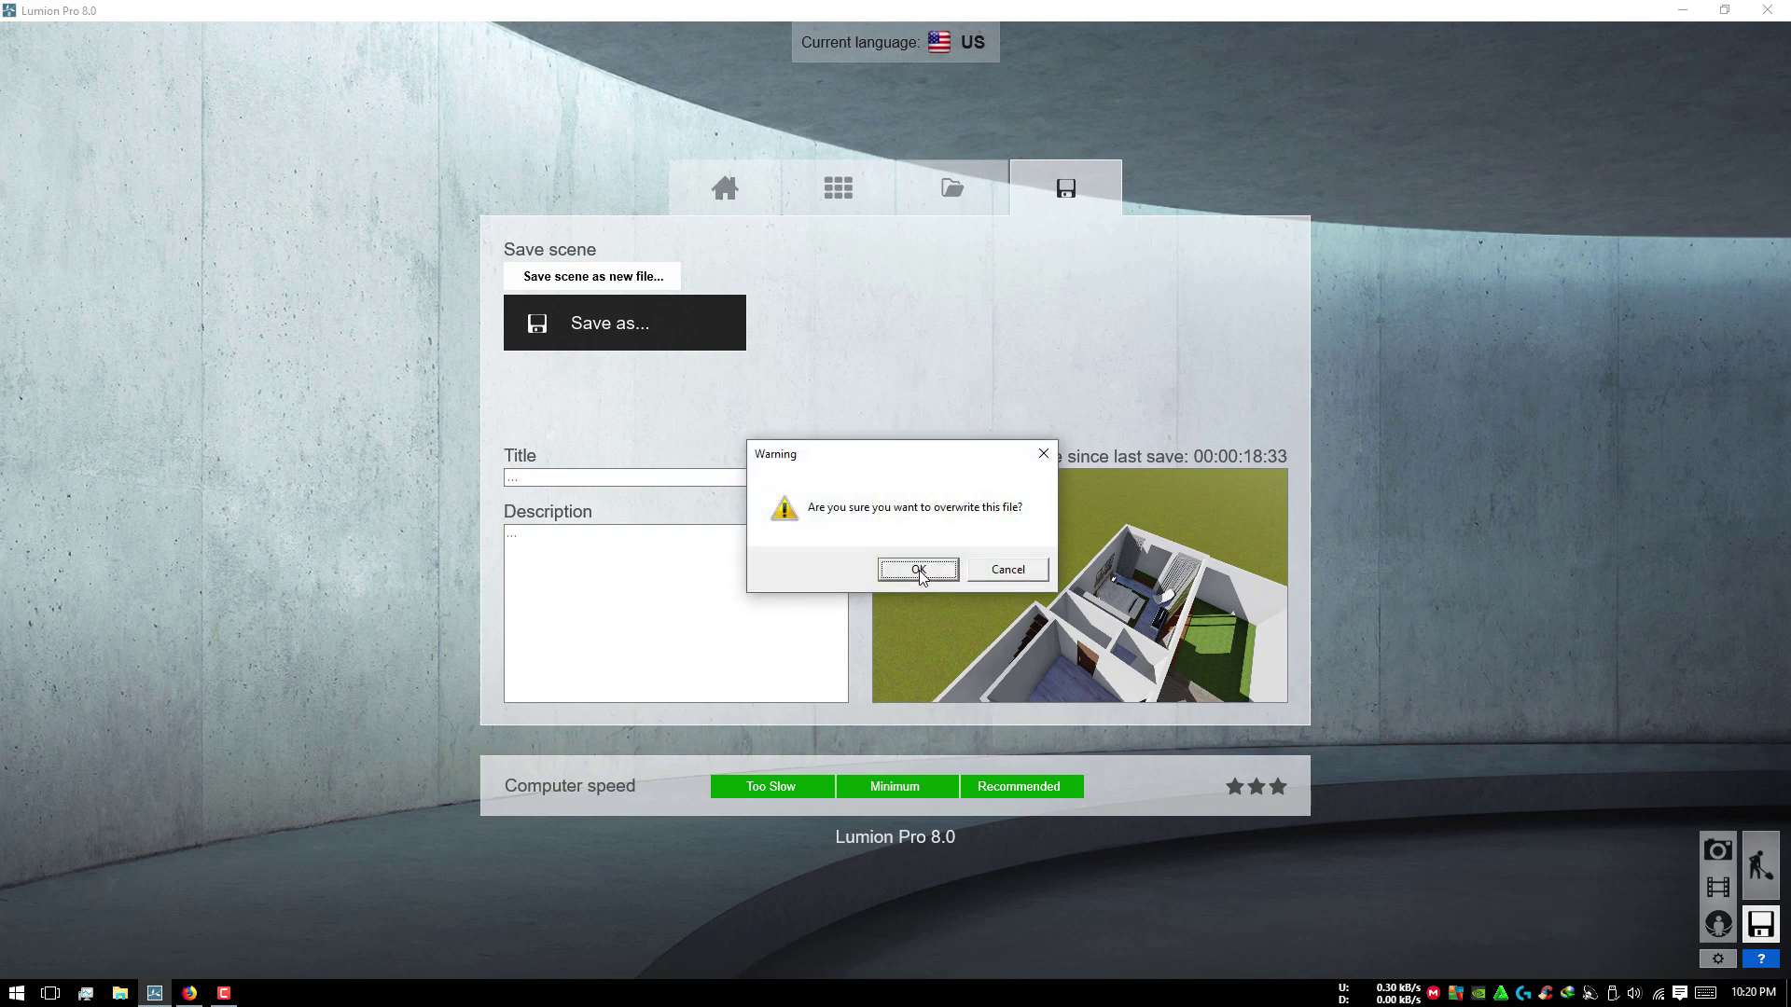
left_click(918, 571)
type("BED LIVING")
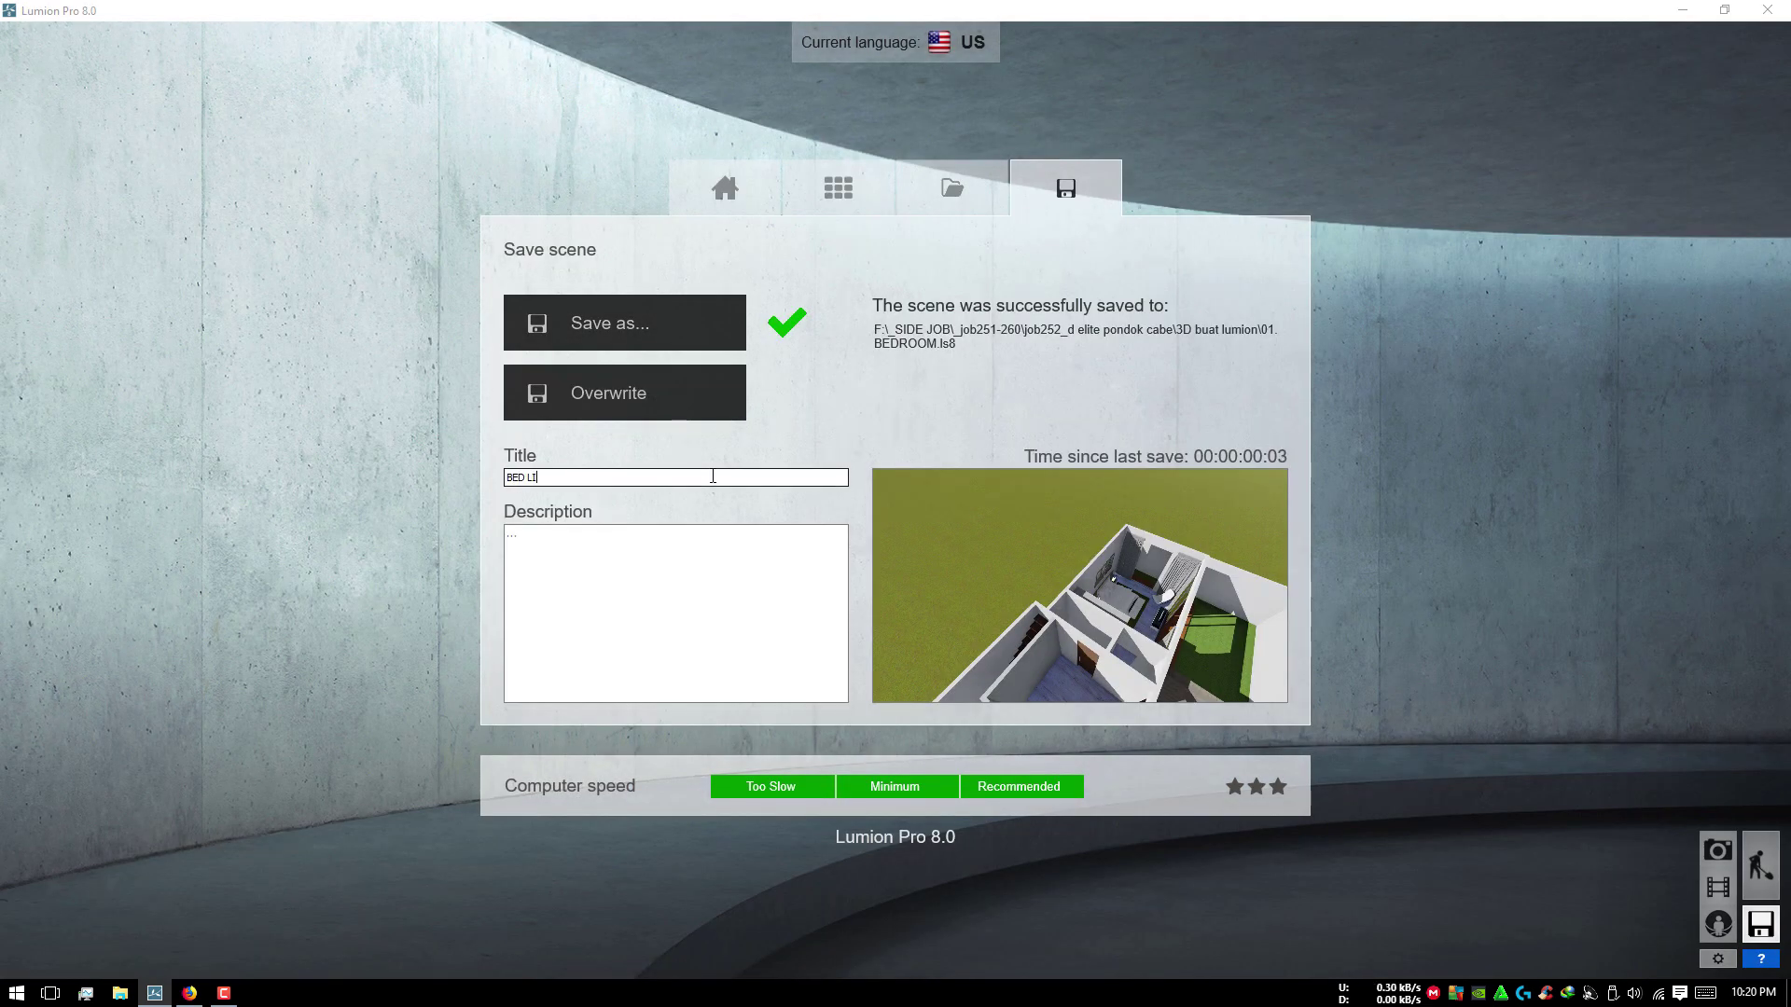
left_click(730, 411)
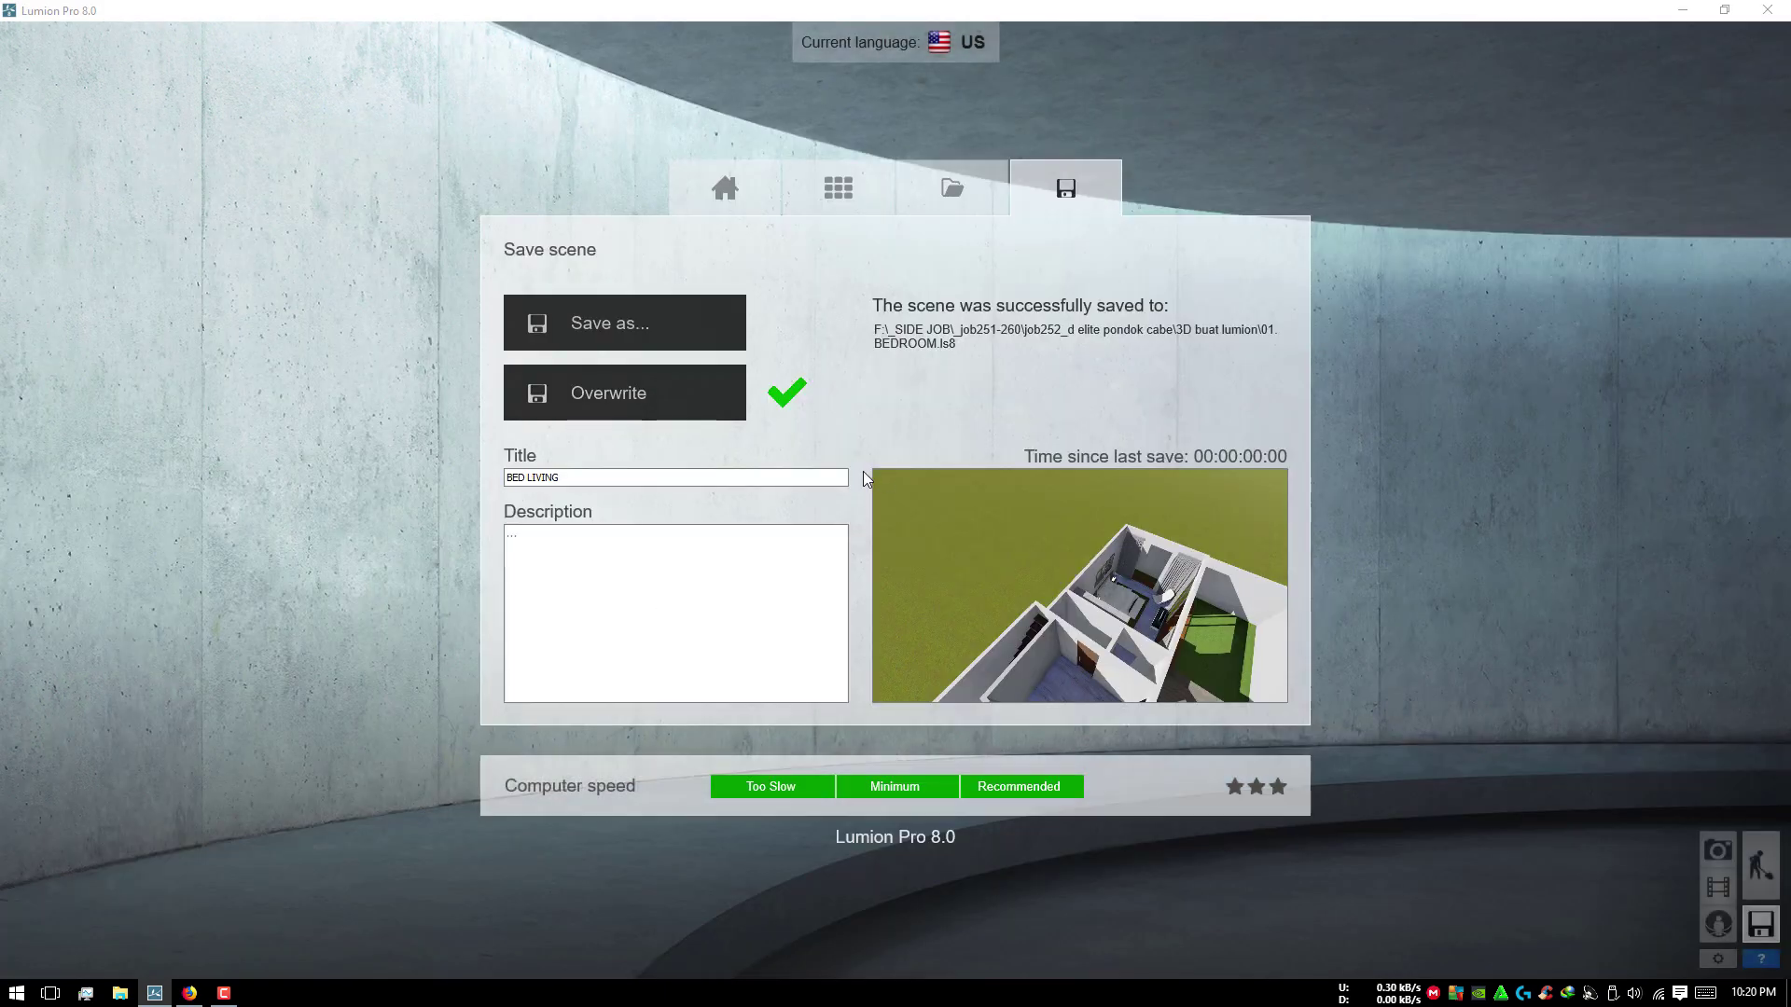
left_click(726, 187)
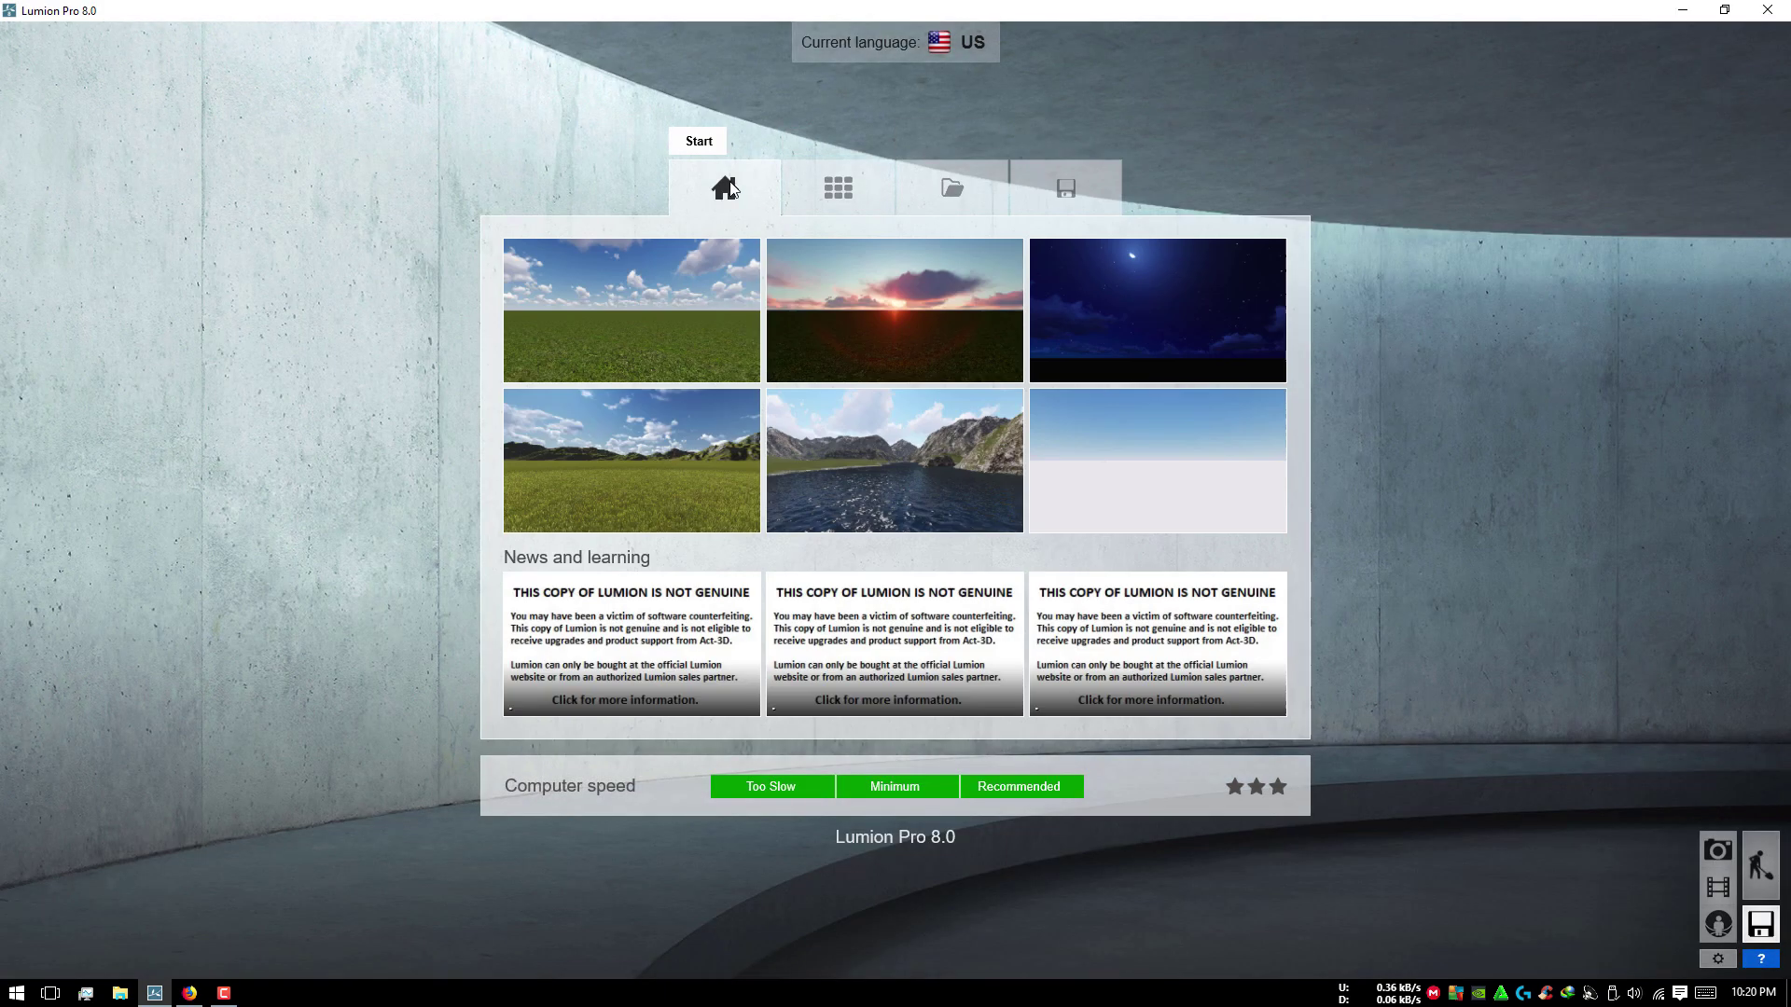
Step: Load the recent house scene into Build mode and orbit around the bedroom to an overhead view
left_click(952, 188)
left_click(1760, 866)
scroll(840, 625, "up", 3)
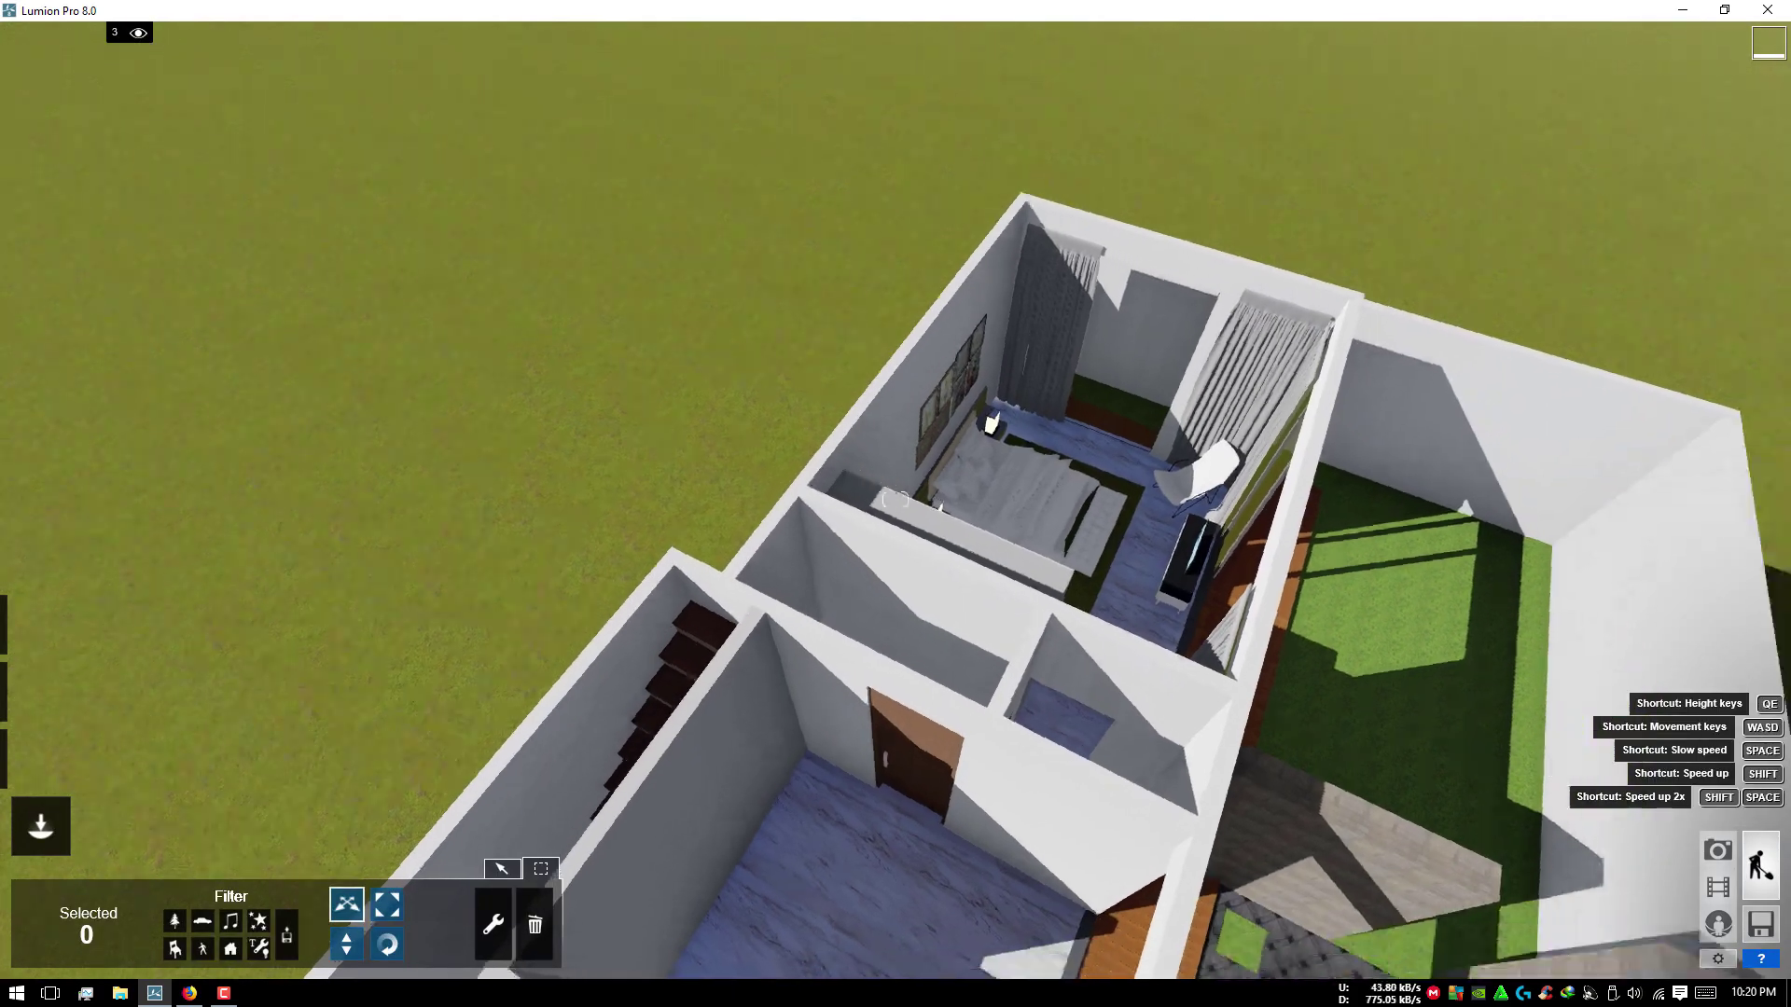
scroll(993, 562, "up", 3)
scroll(1049, 491, "up", 5)
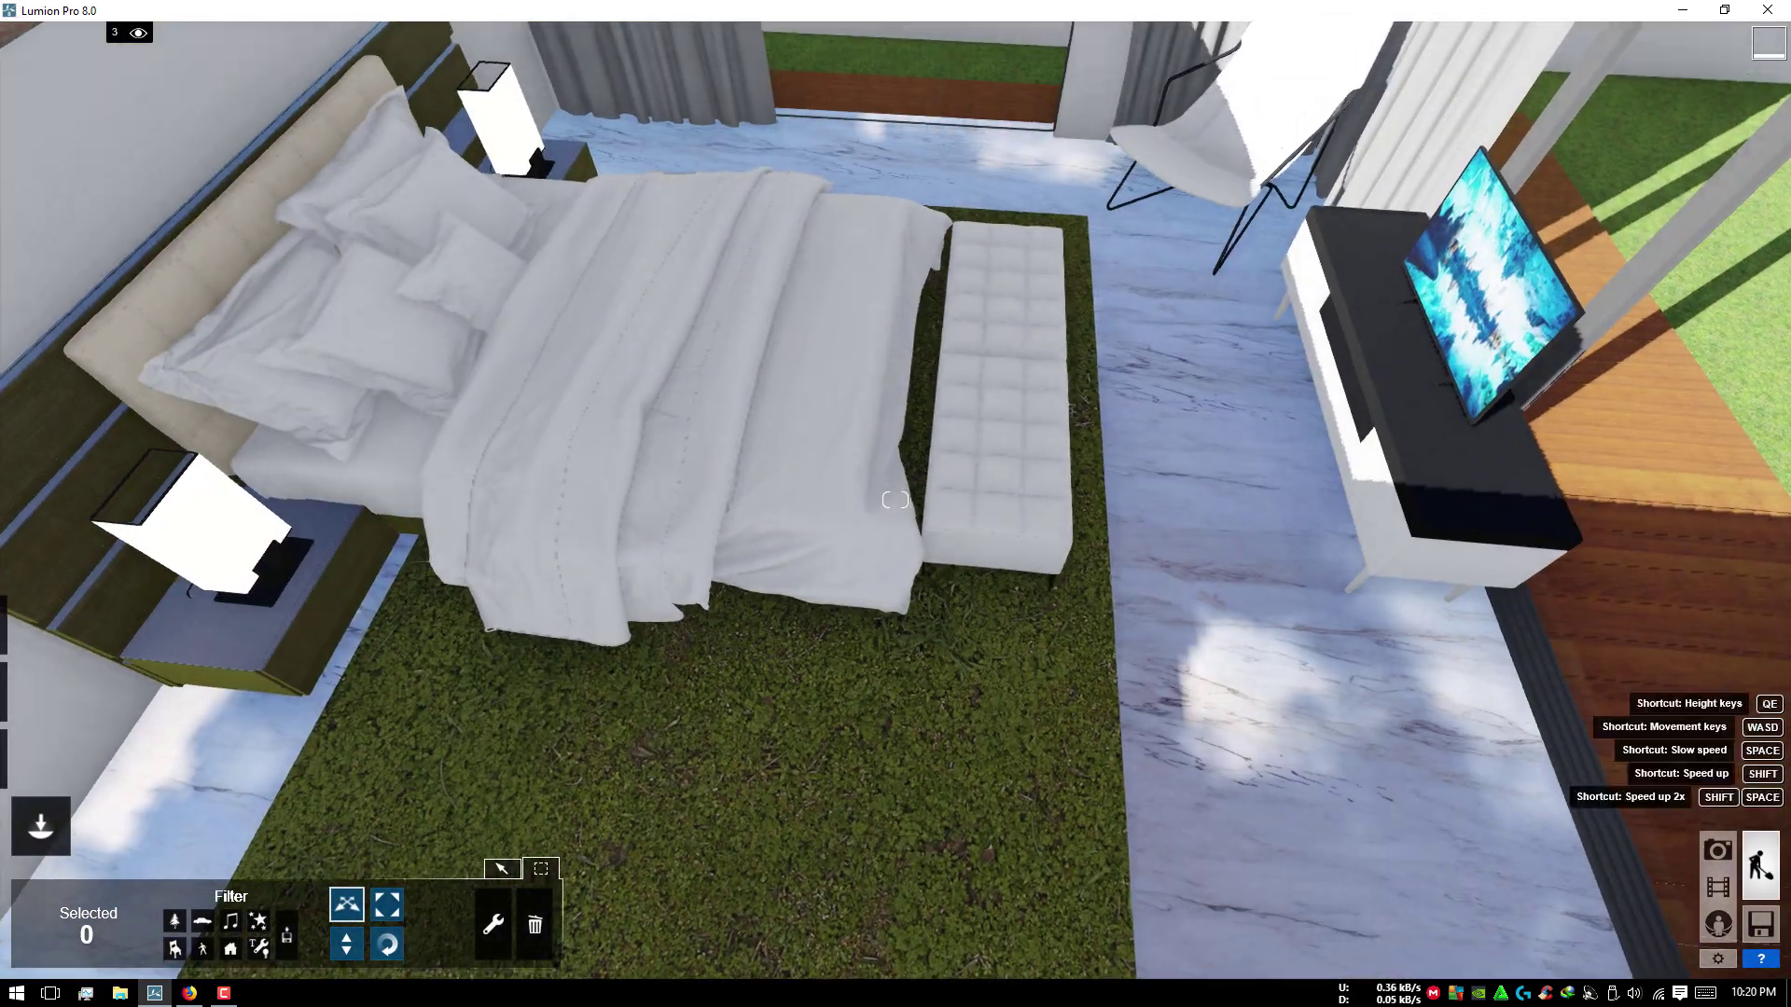
mouse_move(1049, 496)
right_mouse_down()
mouse_move(1199, 459)
mouse_move(953, 507)
right_mouse_up()
scroll(810, 375, "down", 10)
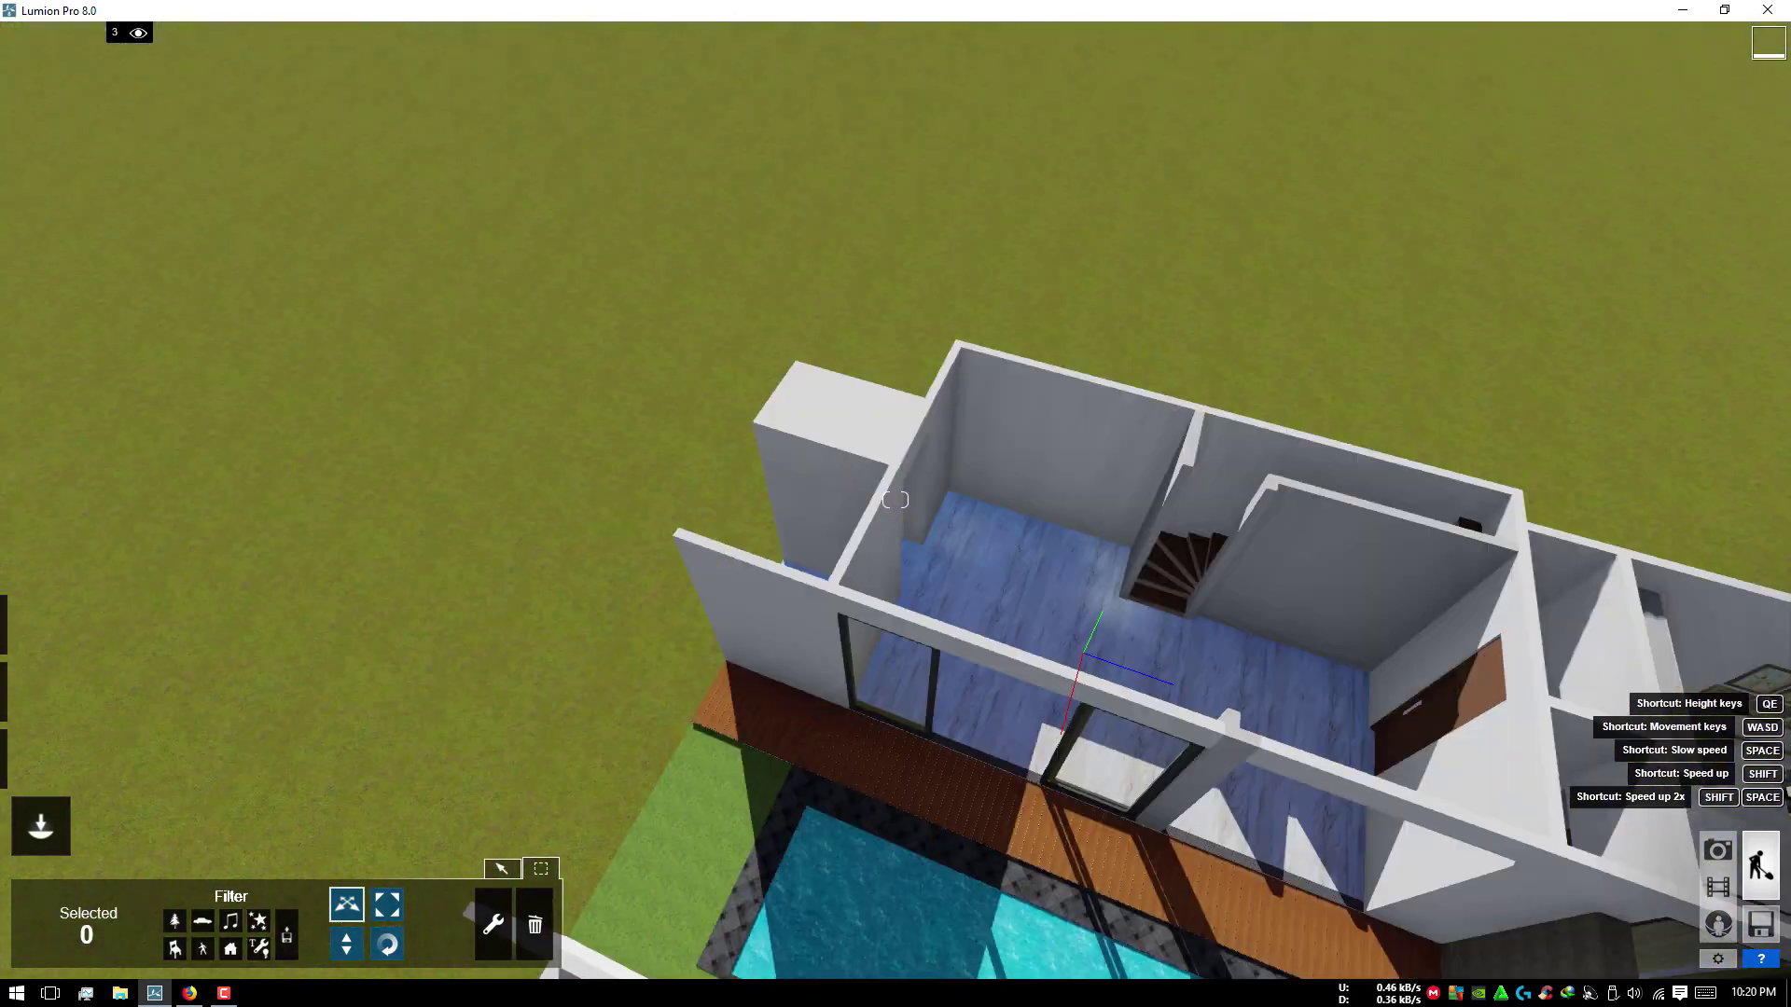
right_click_drag(809, 375, 511, 862)
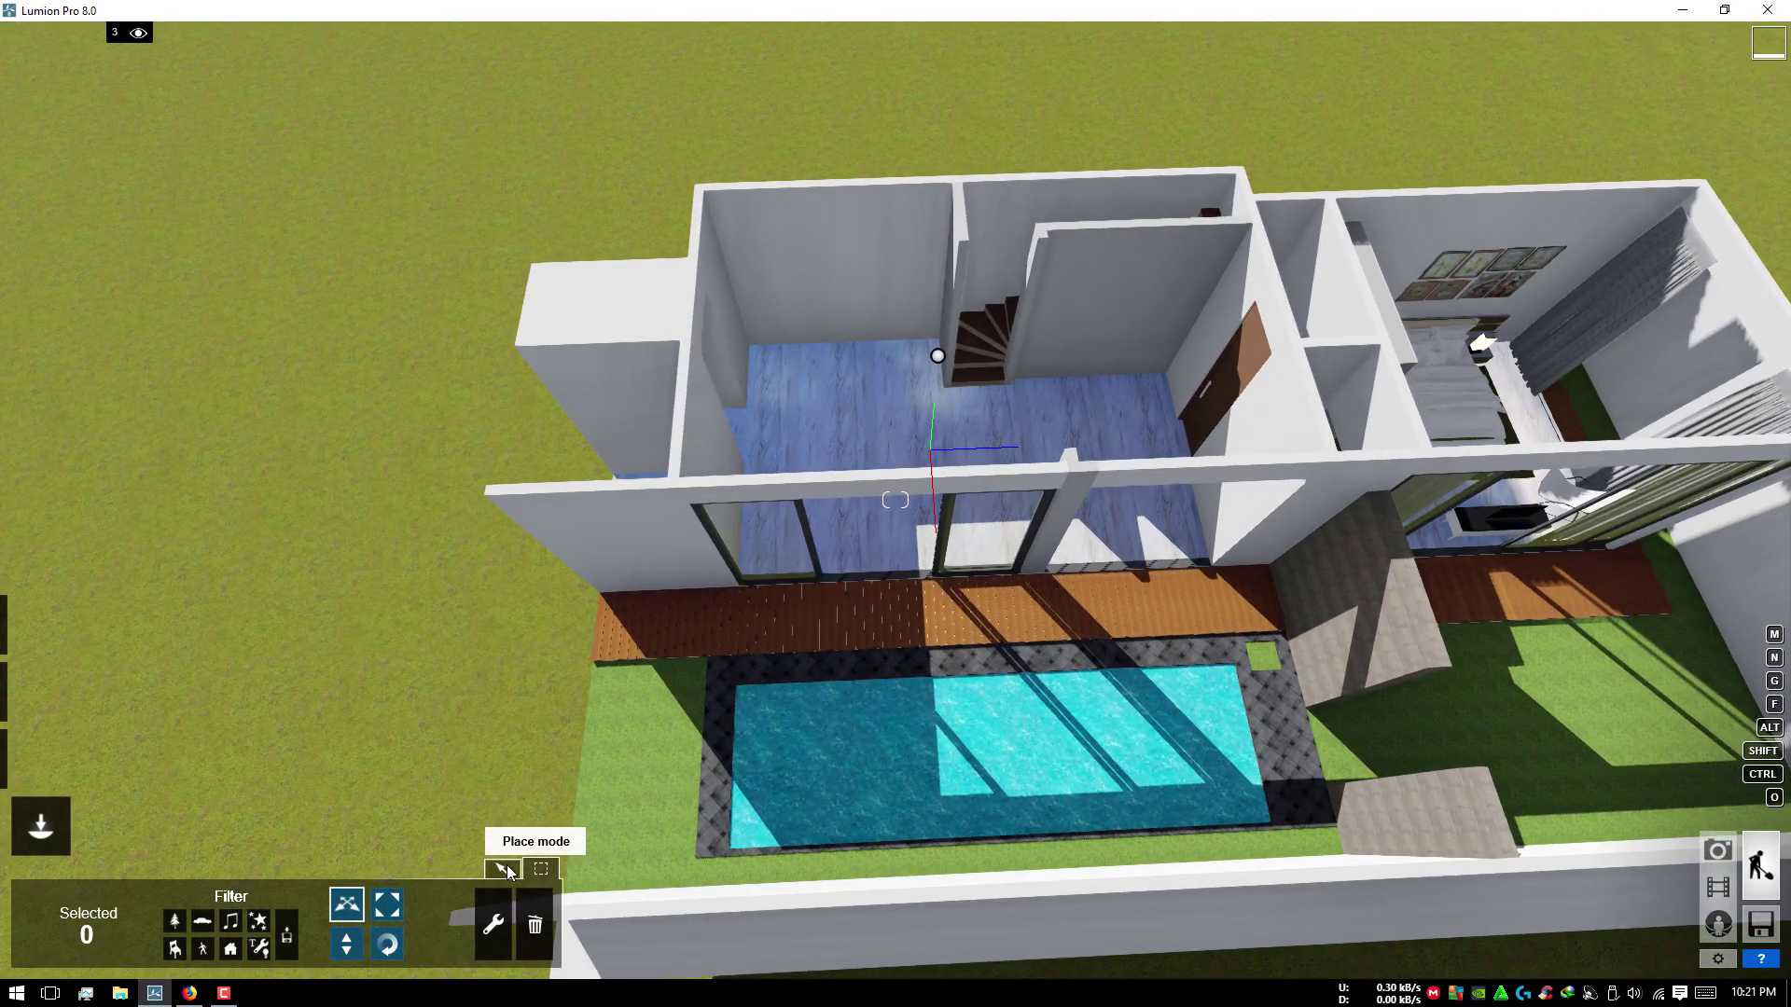
Step: Place the 3 livingroom model from the imported-models library into the house
left_click(507, 864)
left_click(272, 830)
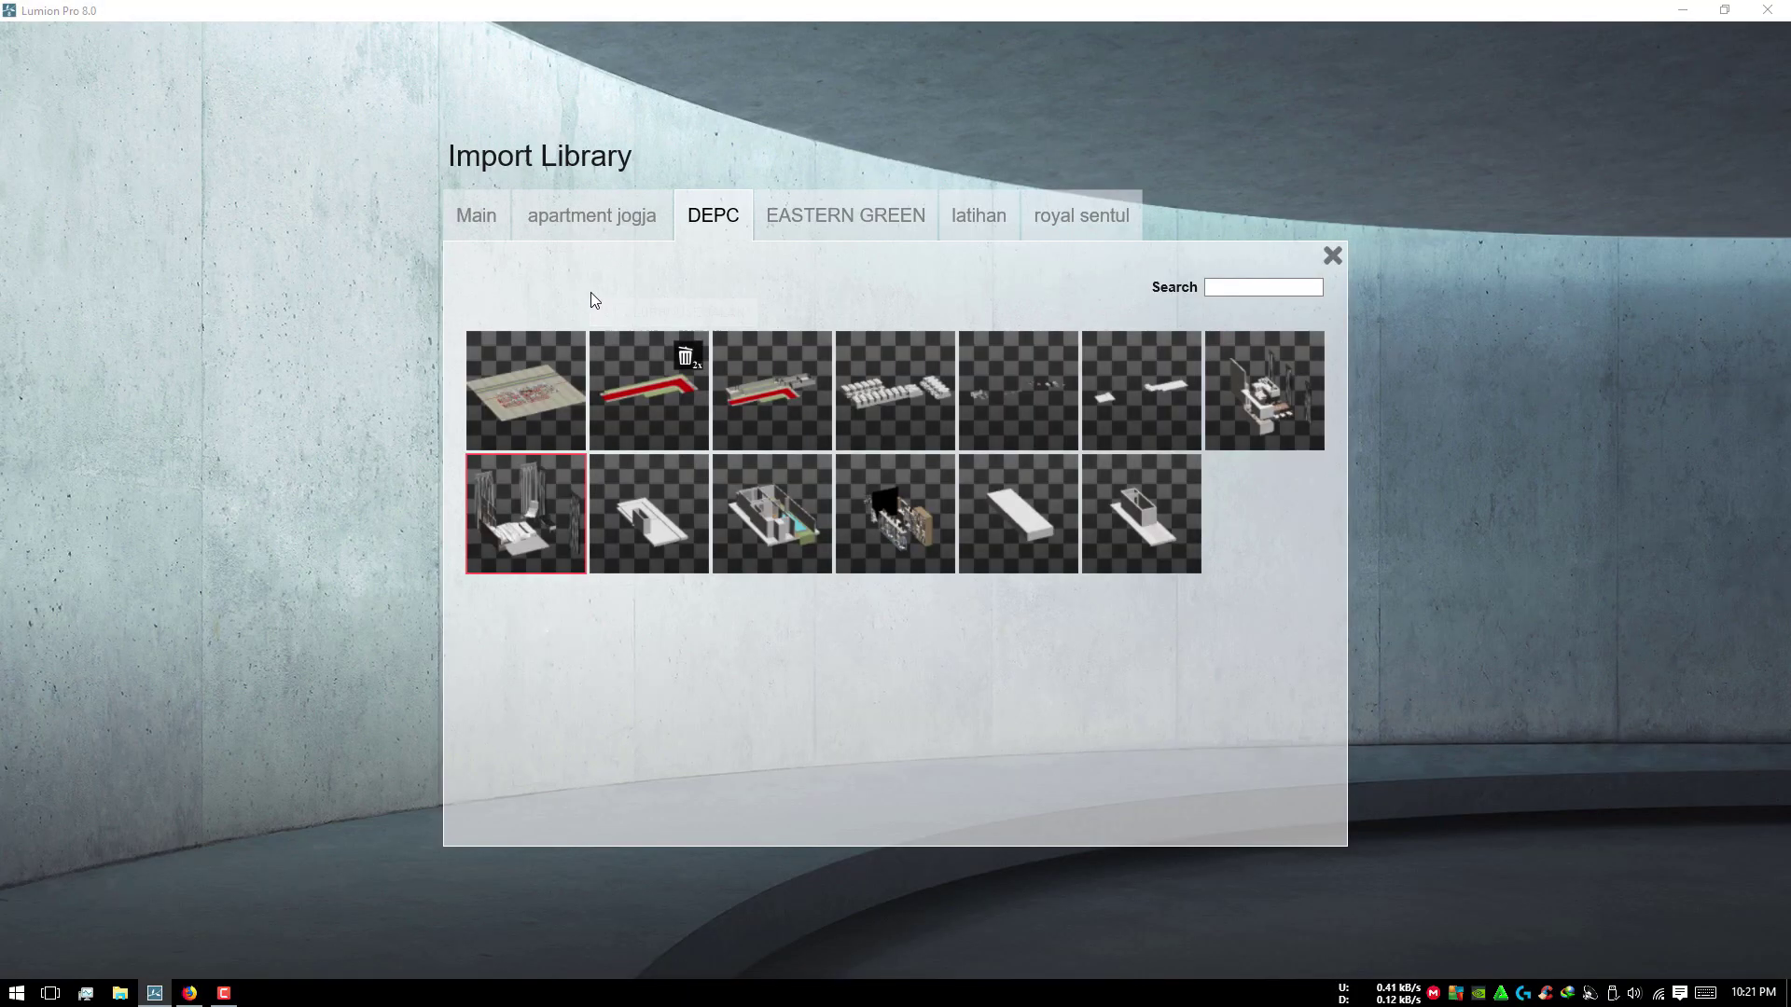
left_click(1305, 420)
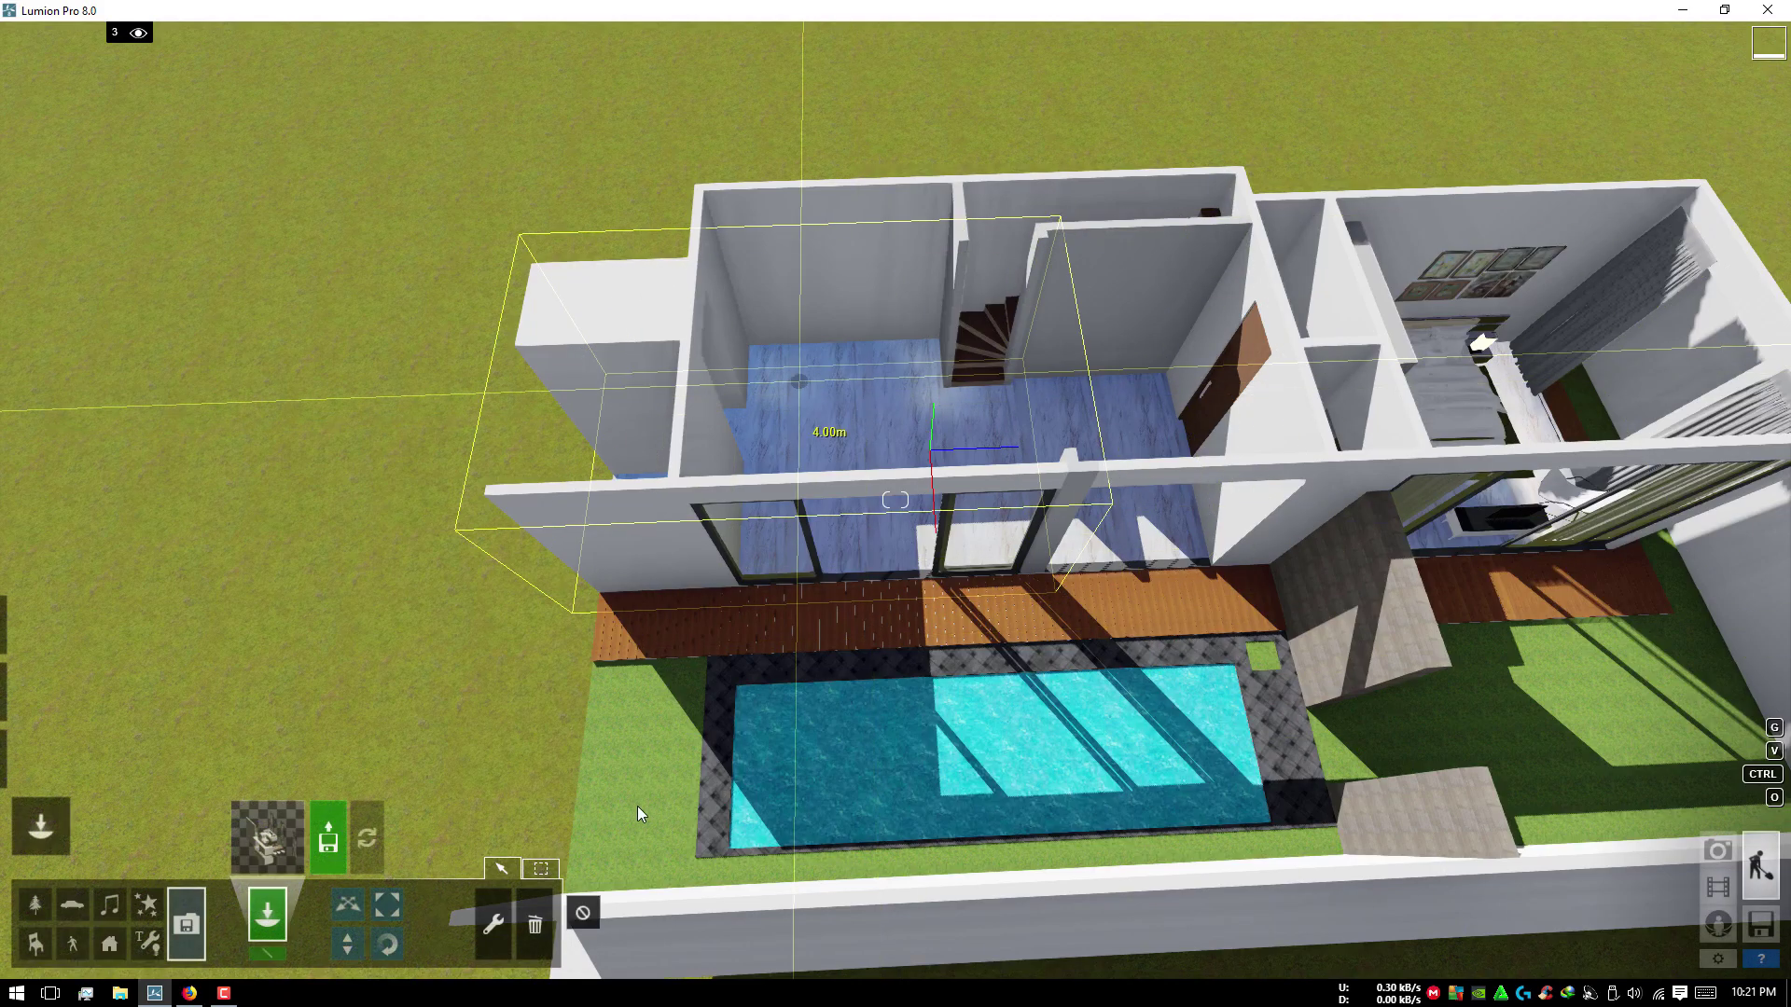
left_click(628, 752)
mouse_move(129, 31)
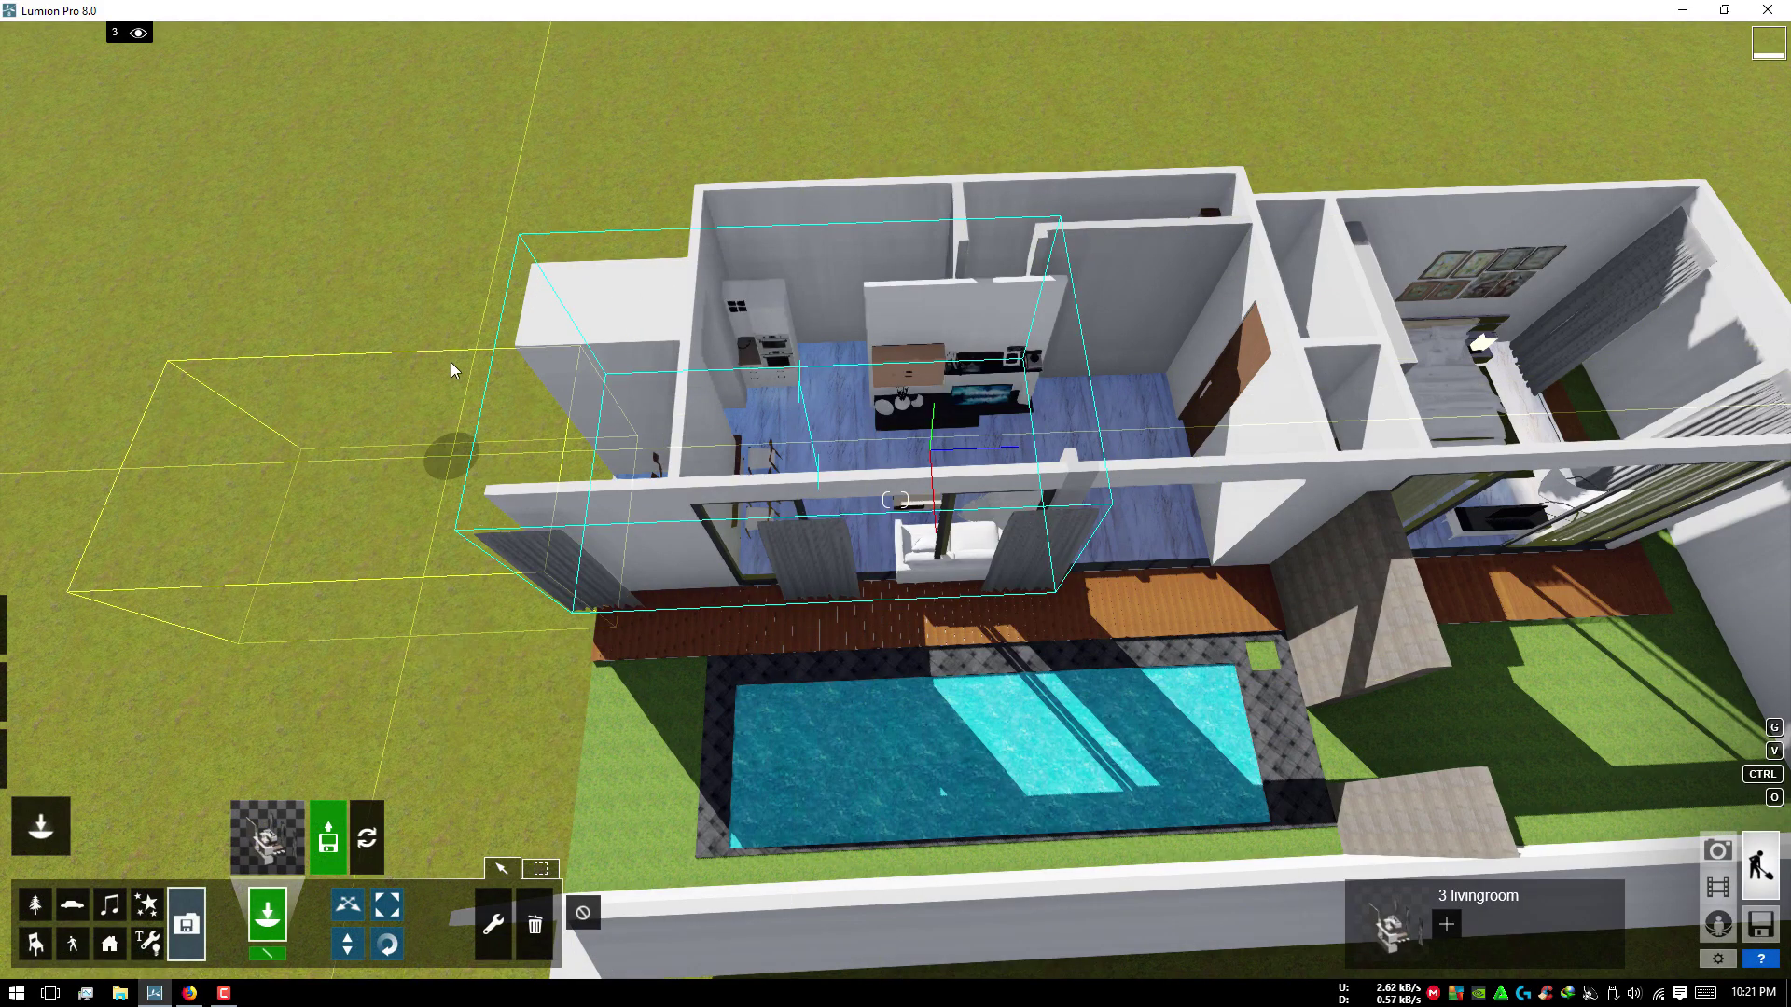
Step: Rename layer 4 to living and move the living room model onto it
left_click(166, 35)
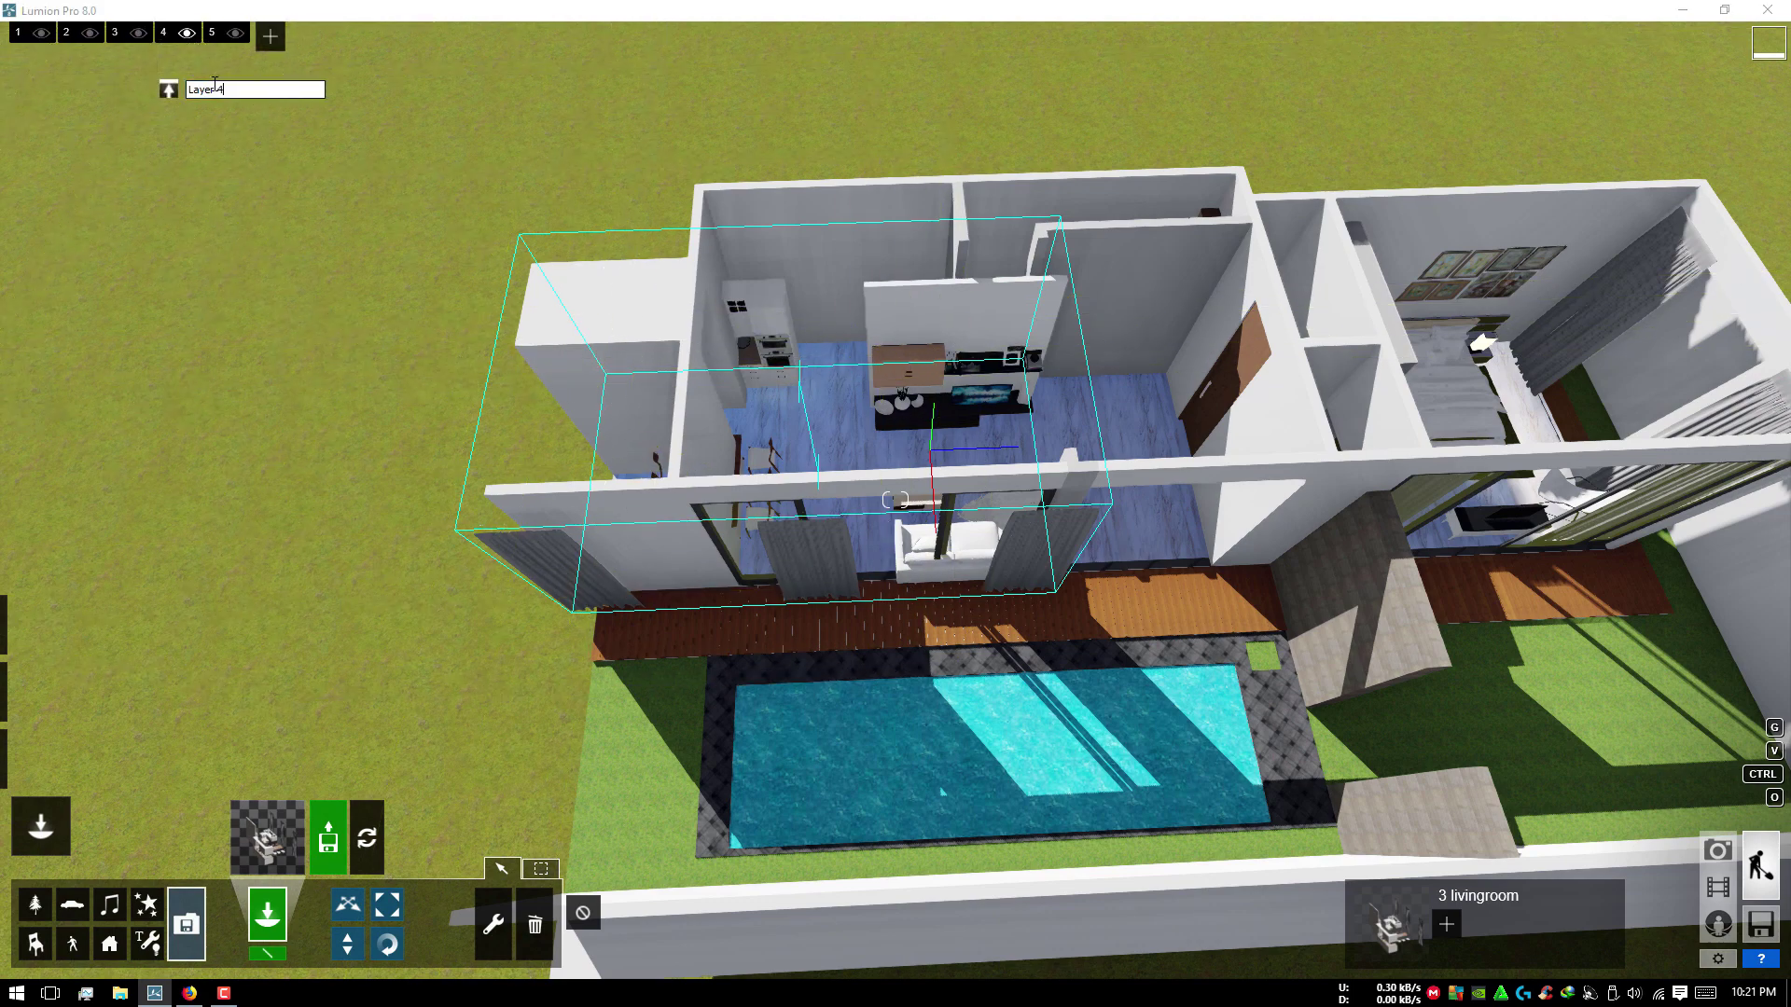
type("living")
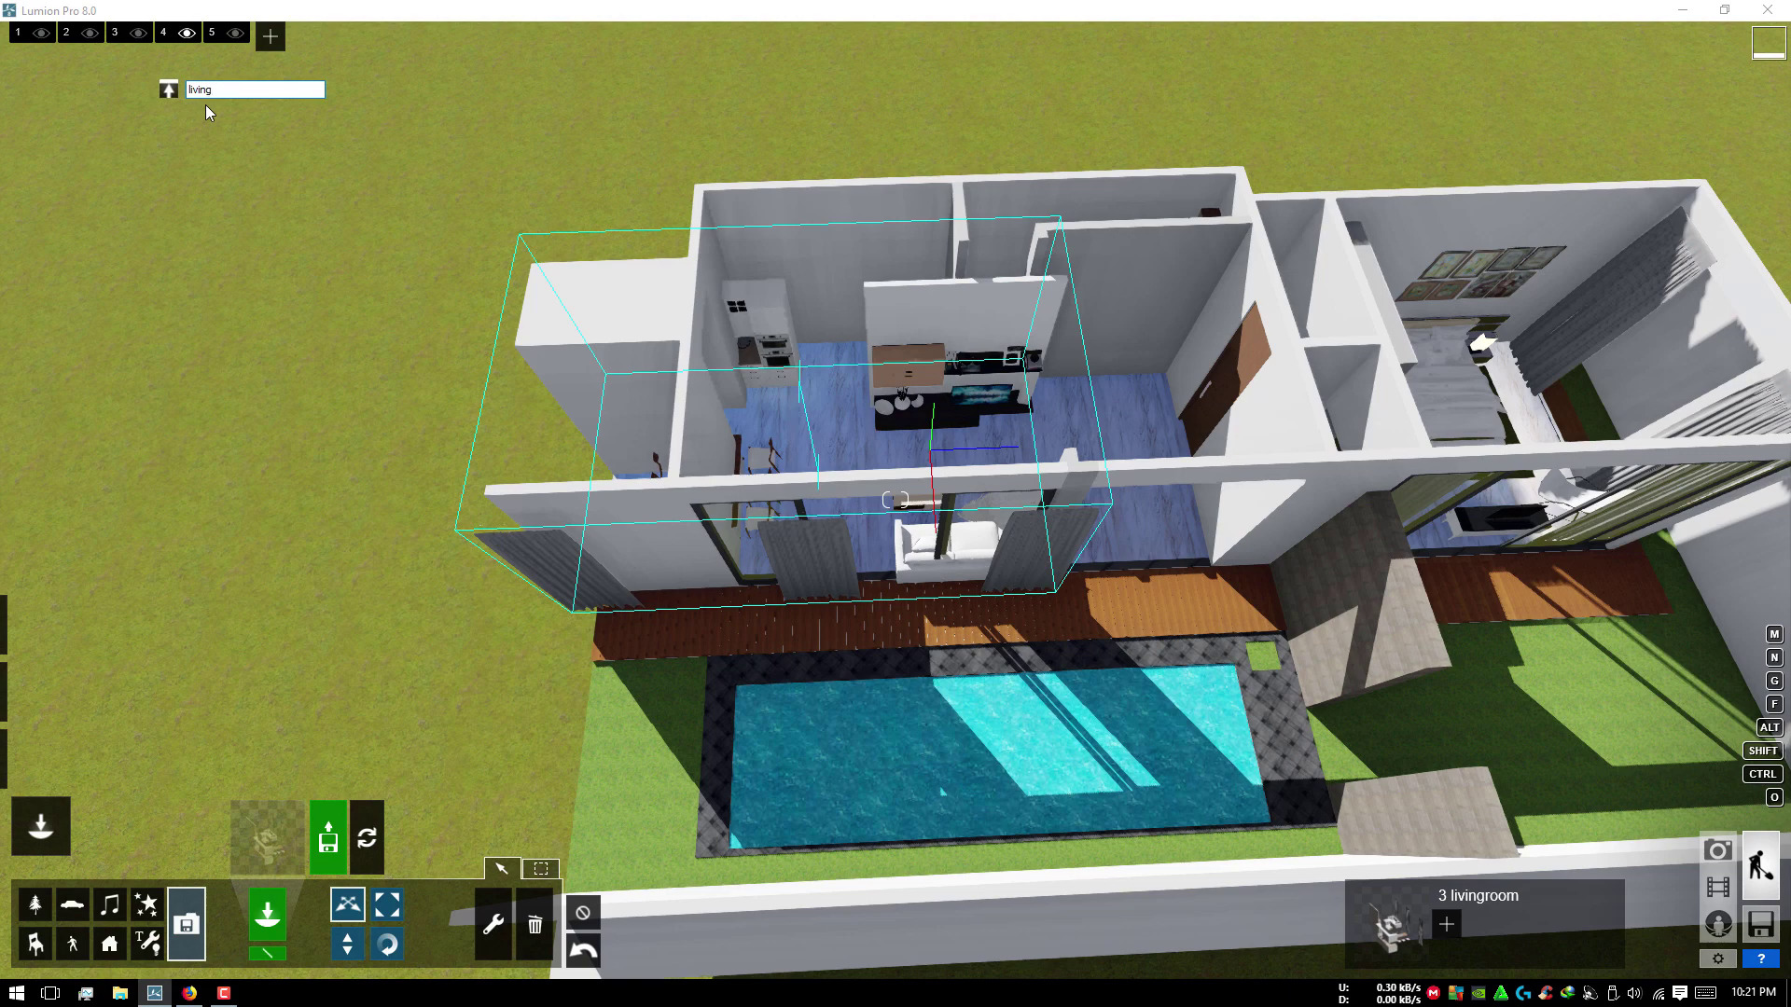
left_click(168, 91)
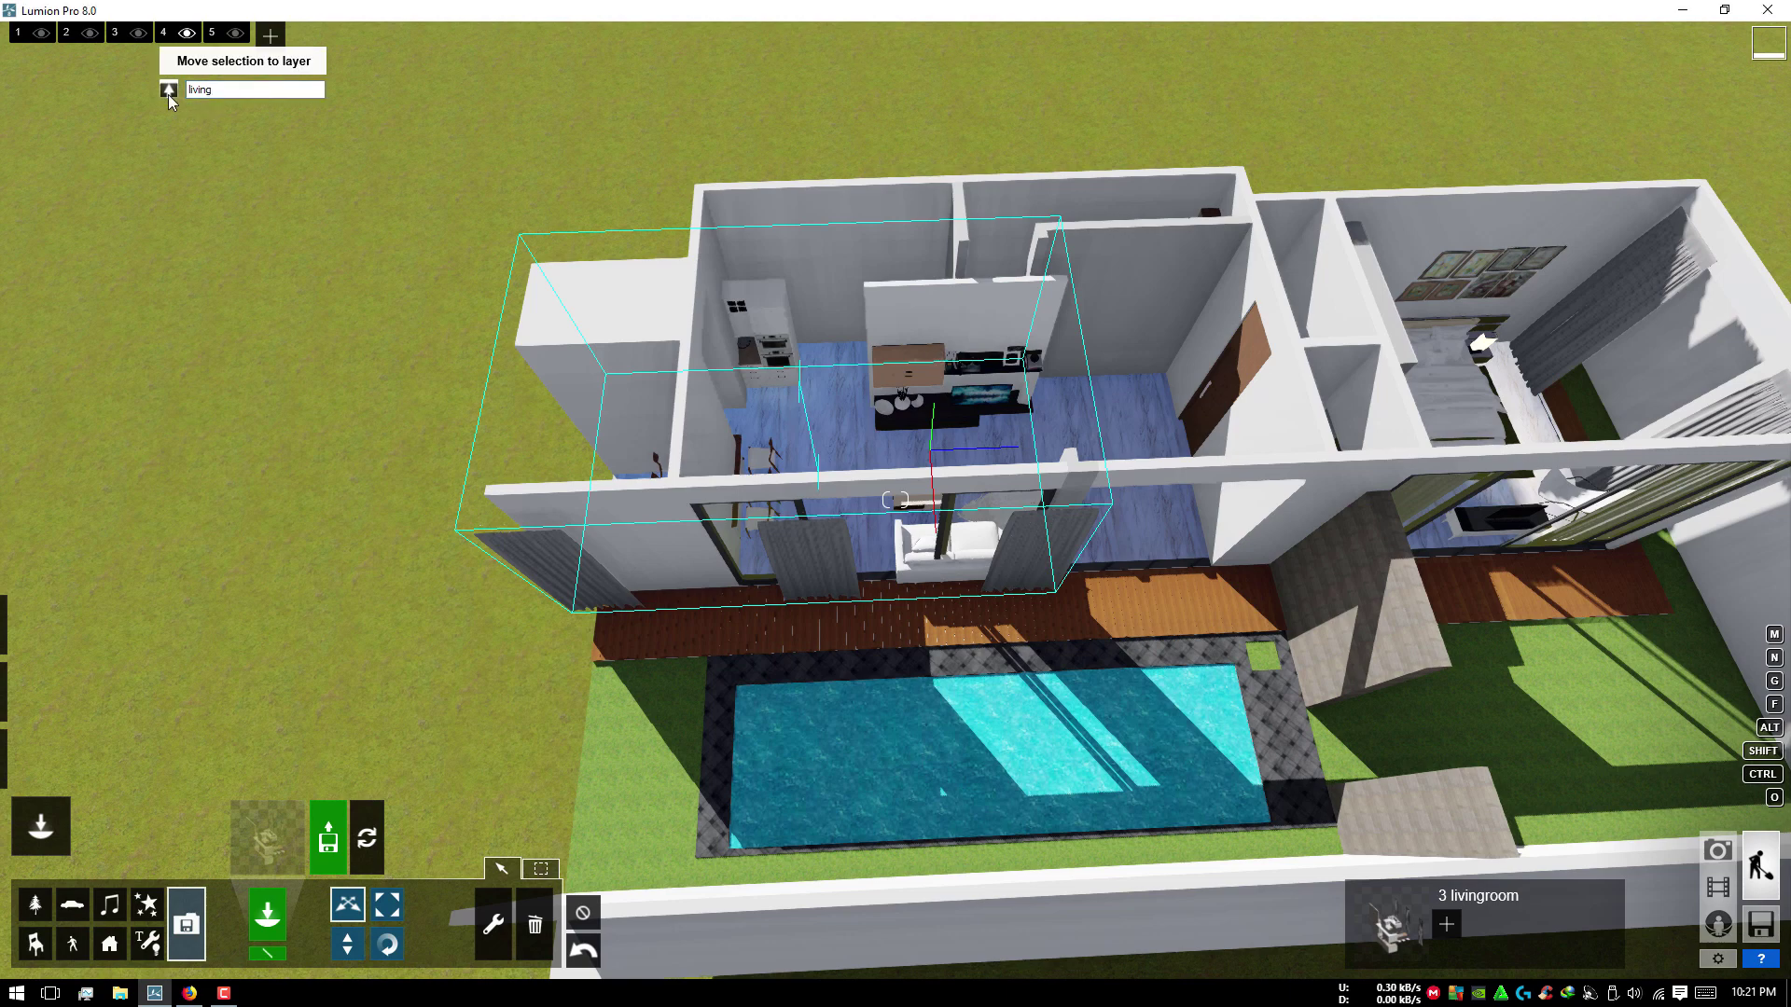
left_click(186, 33)
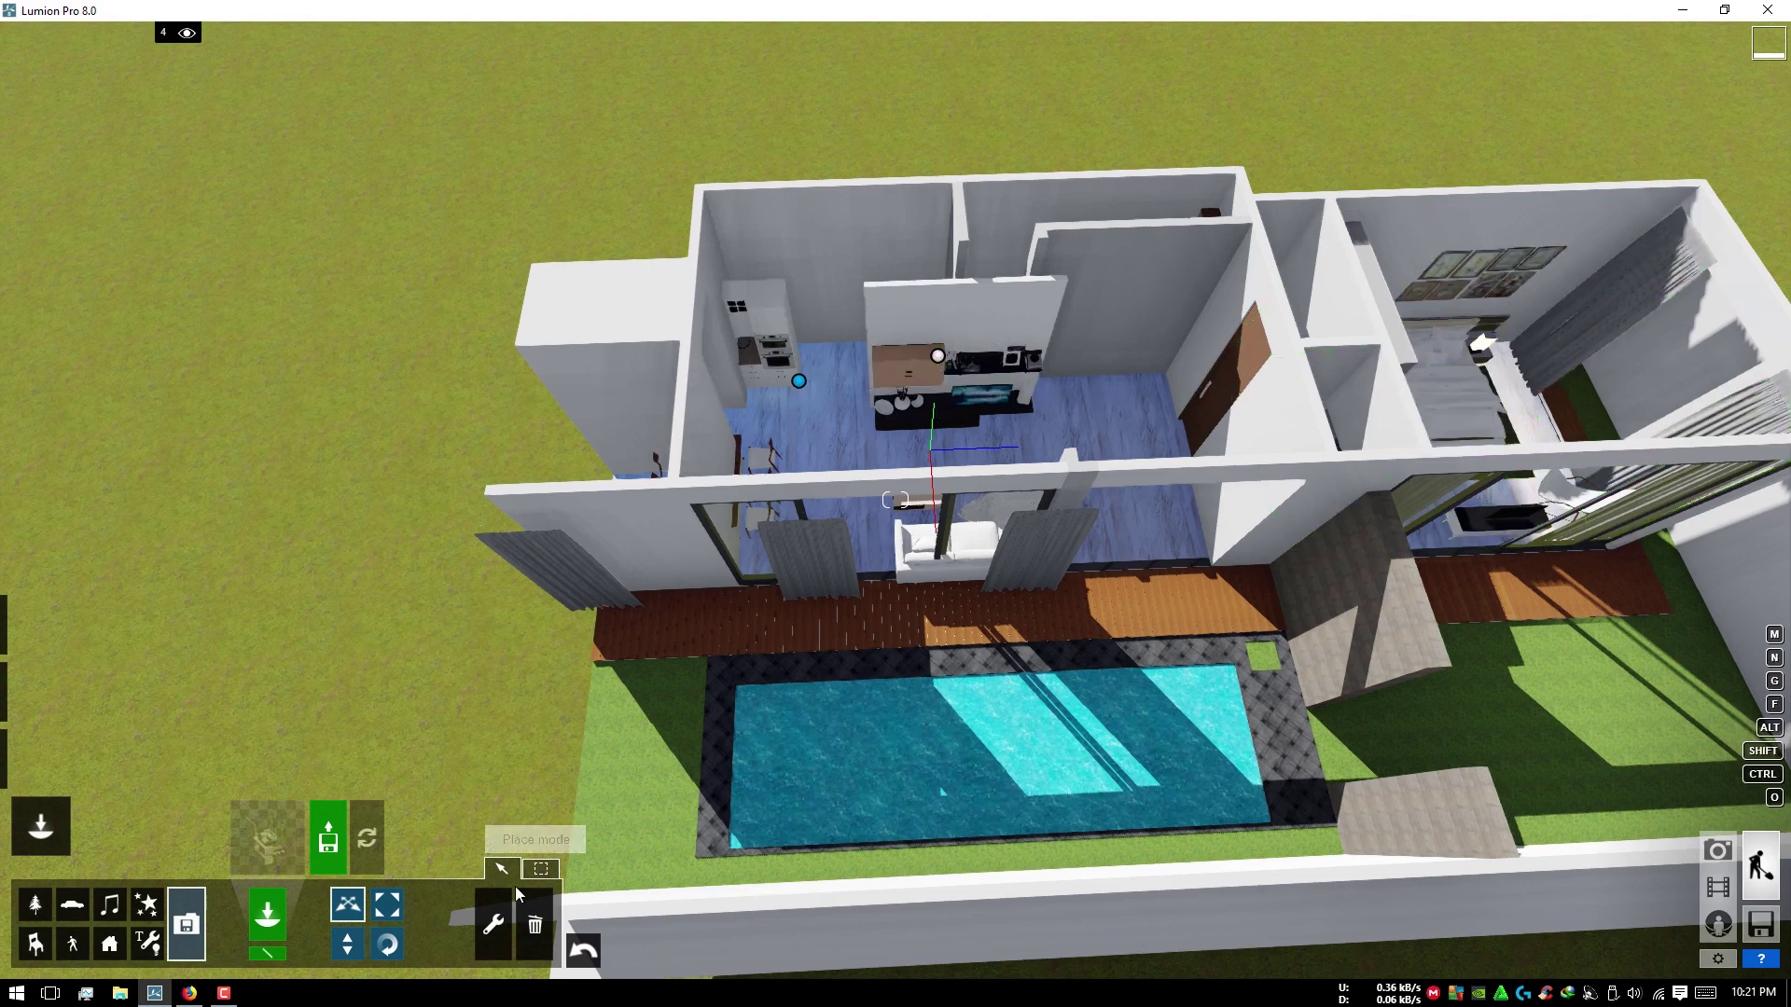
Step: Set the living room model's X position to 0 and view the kitchen
left_click(542, 872)
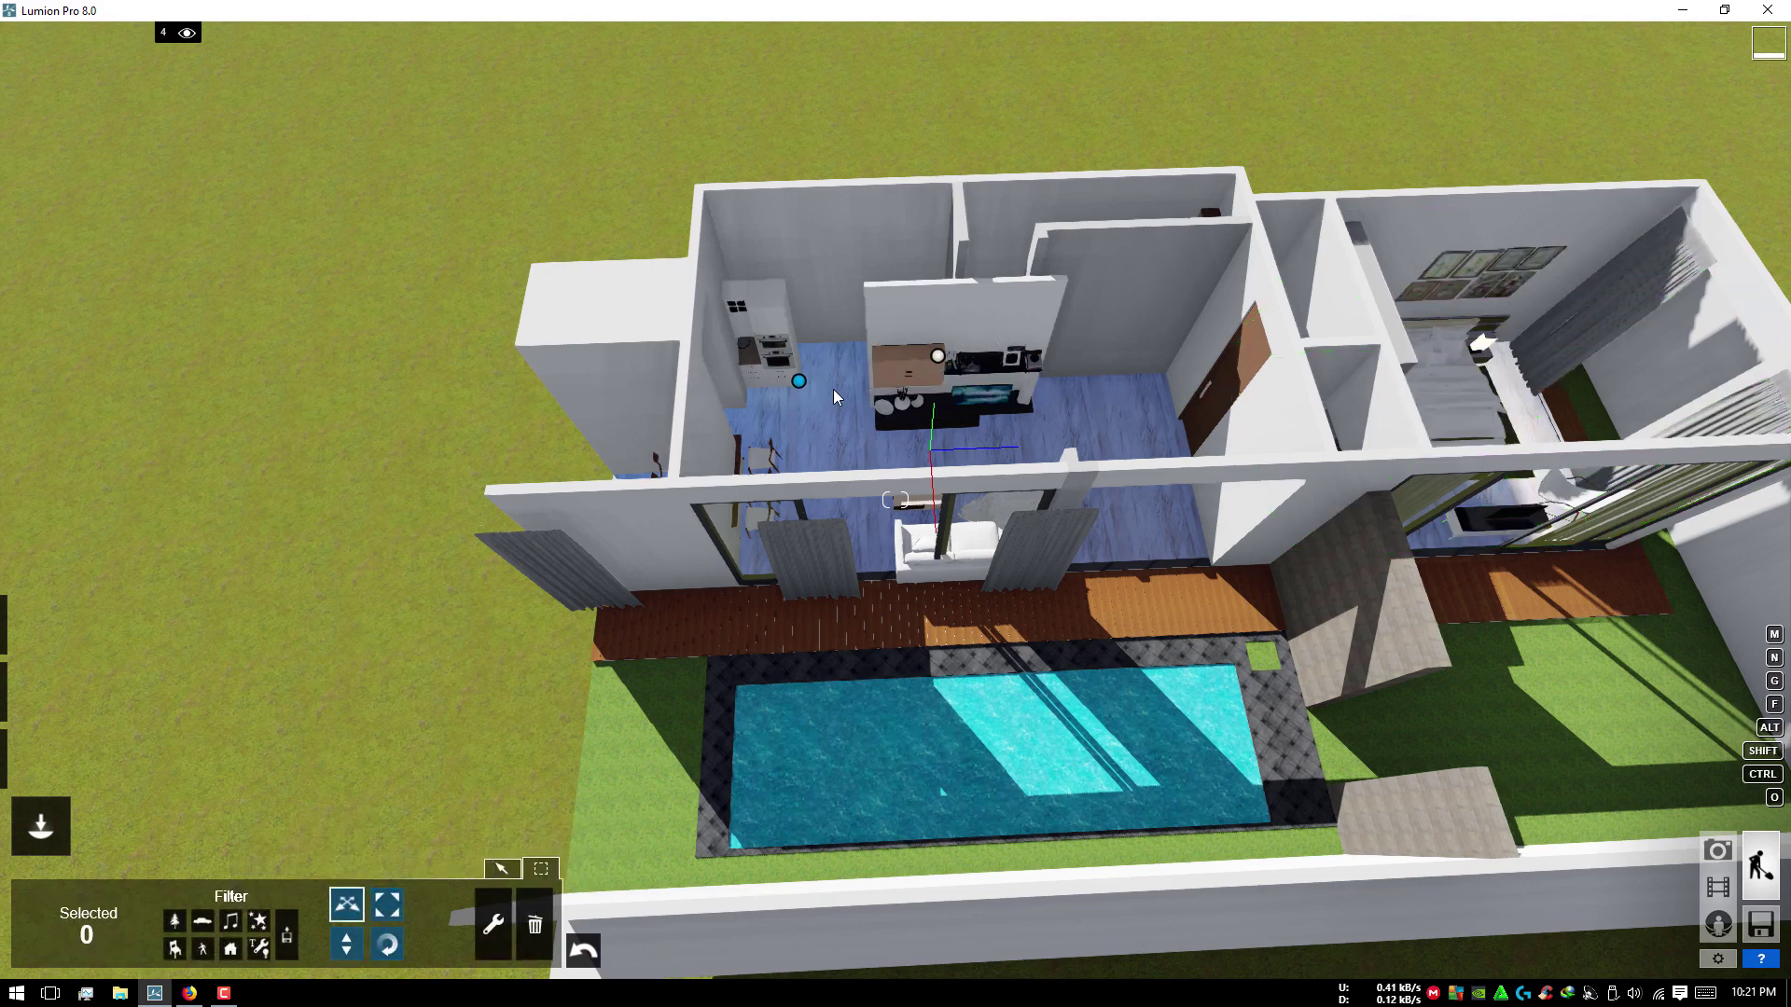
left_click(799, 382)
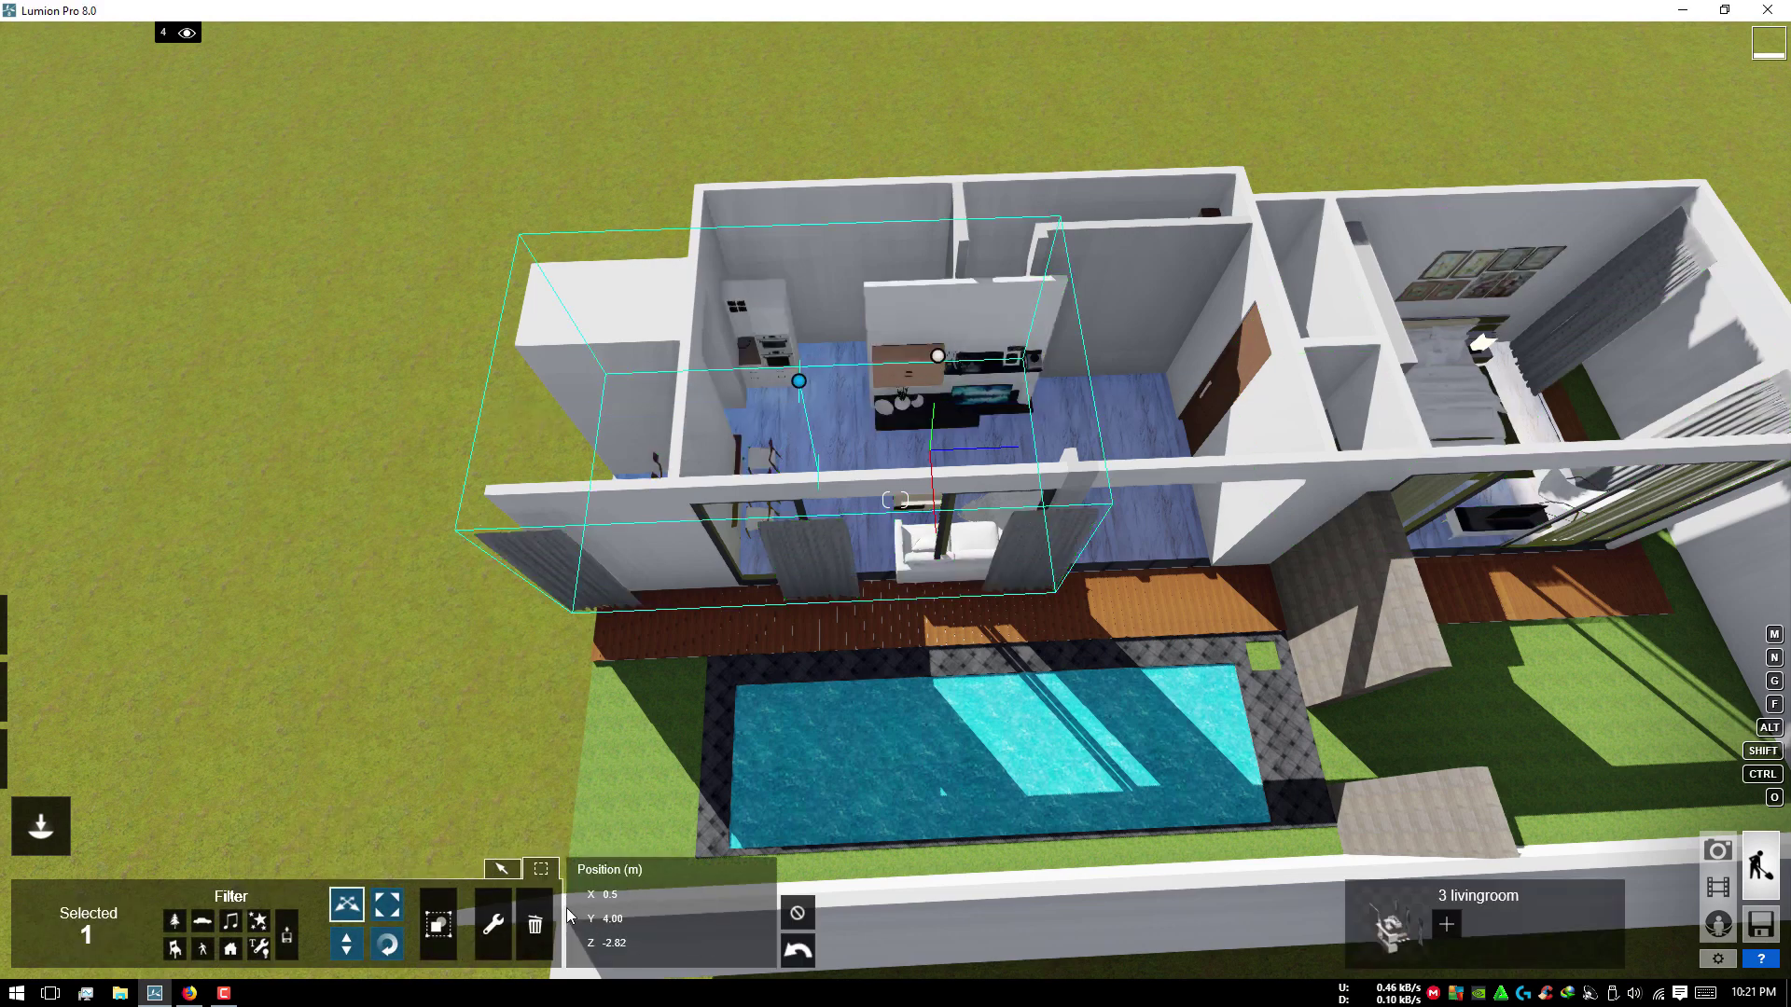
type("0")
key("Return")
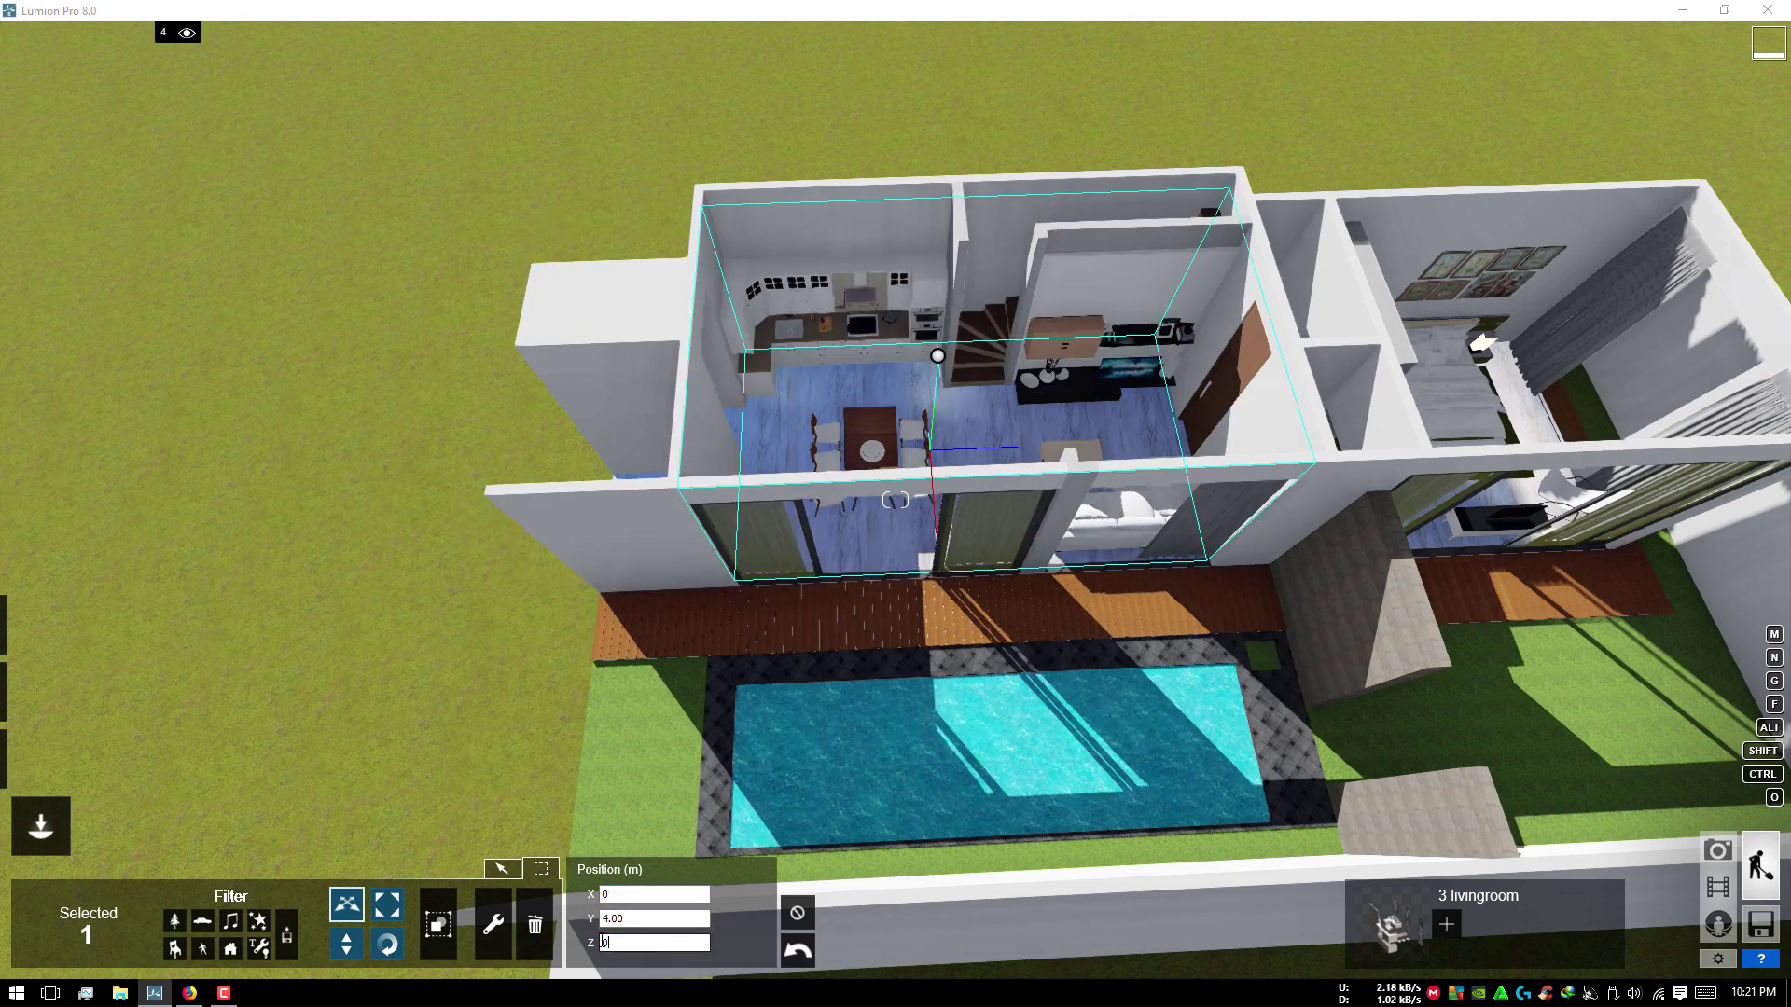
right_click_drag(810, 429, 545, 554)
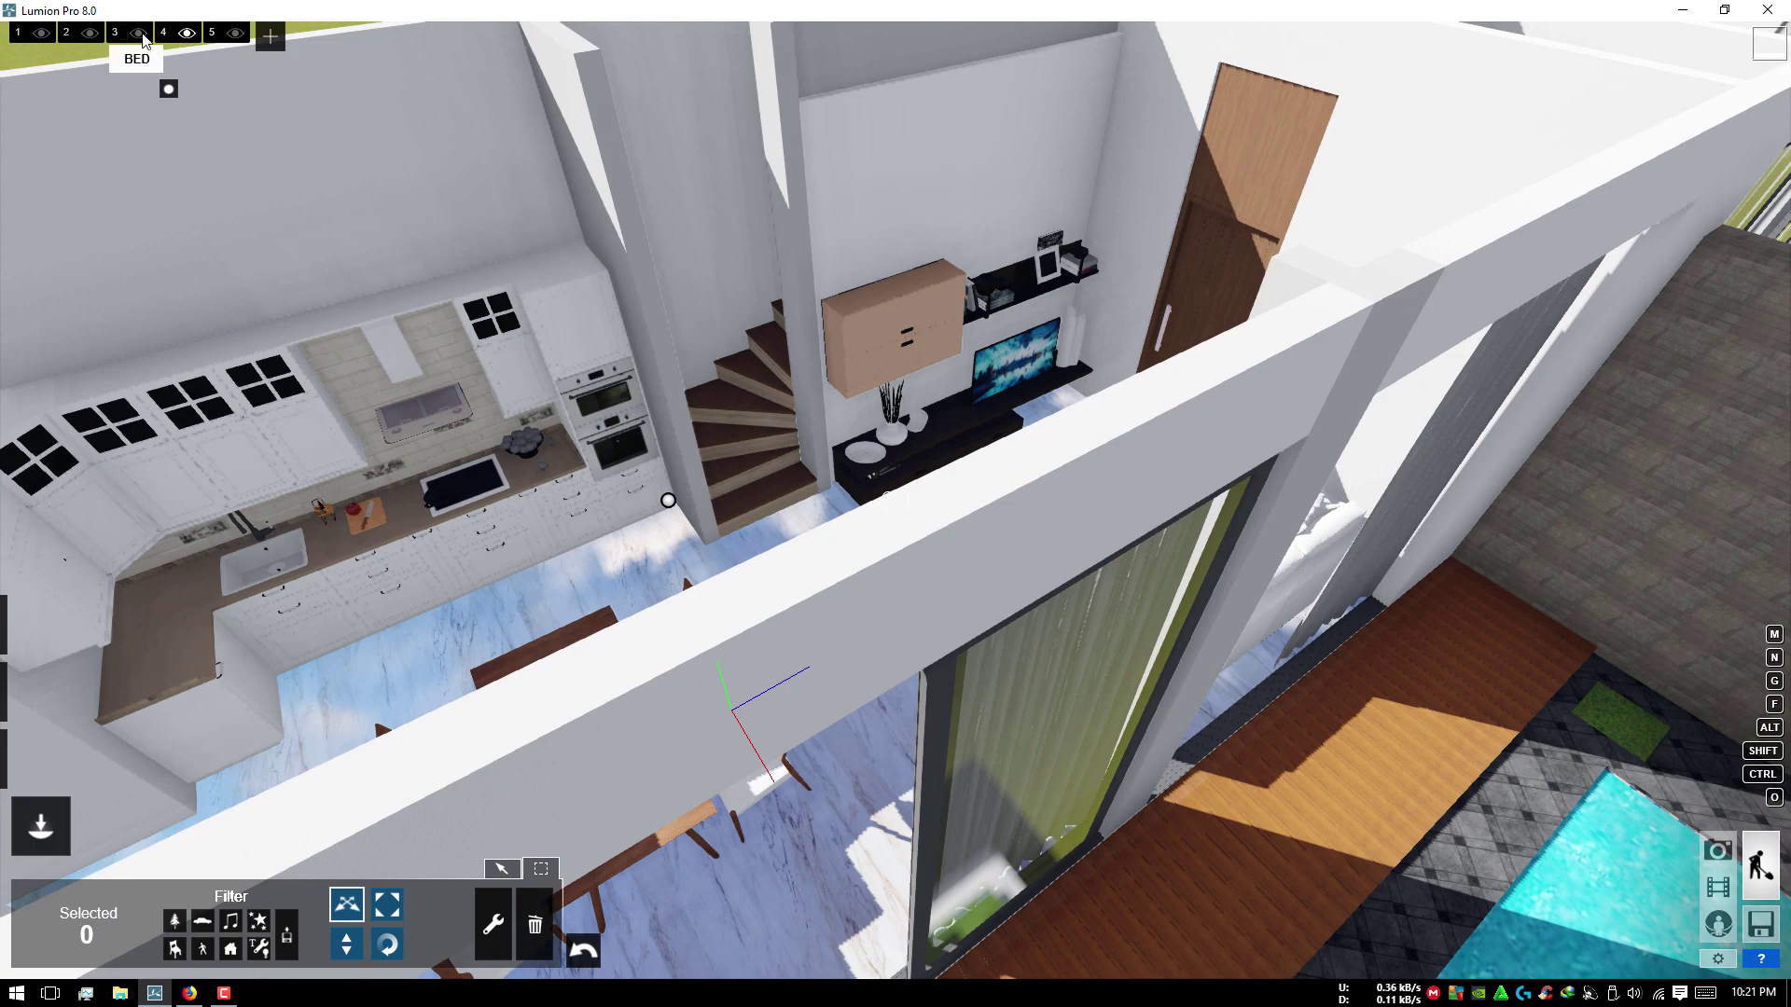
Step: Activate layer 2 and hide the base and furniture layers to clear the ground
left_click(89, 33)
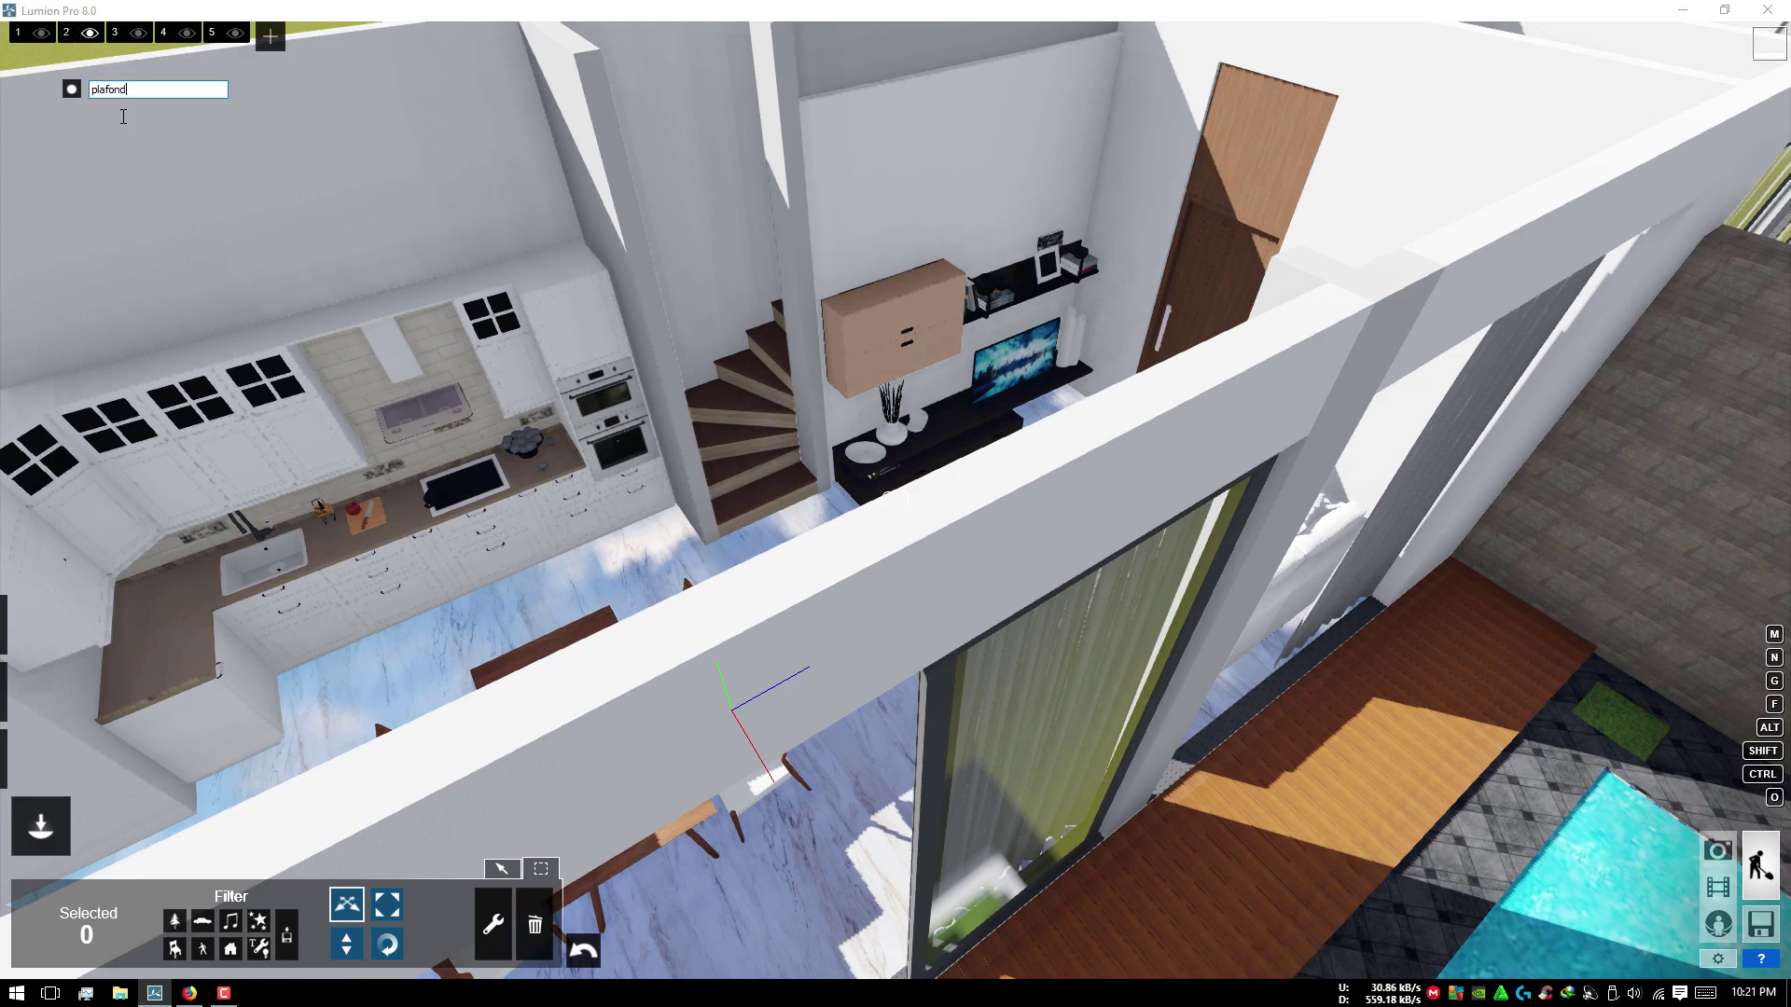
scroll(124, 116, "down", 10)
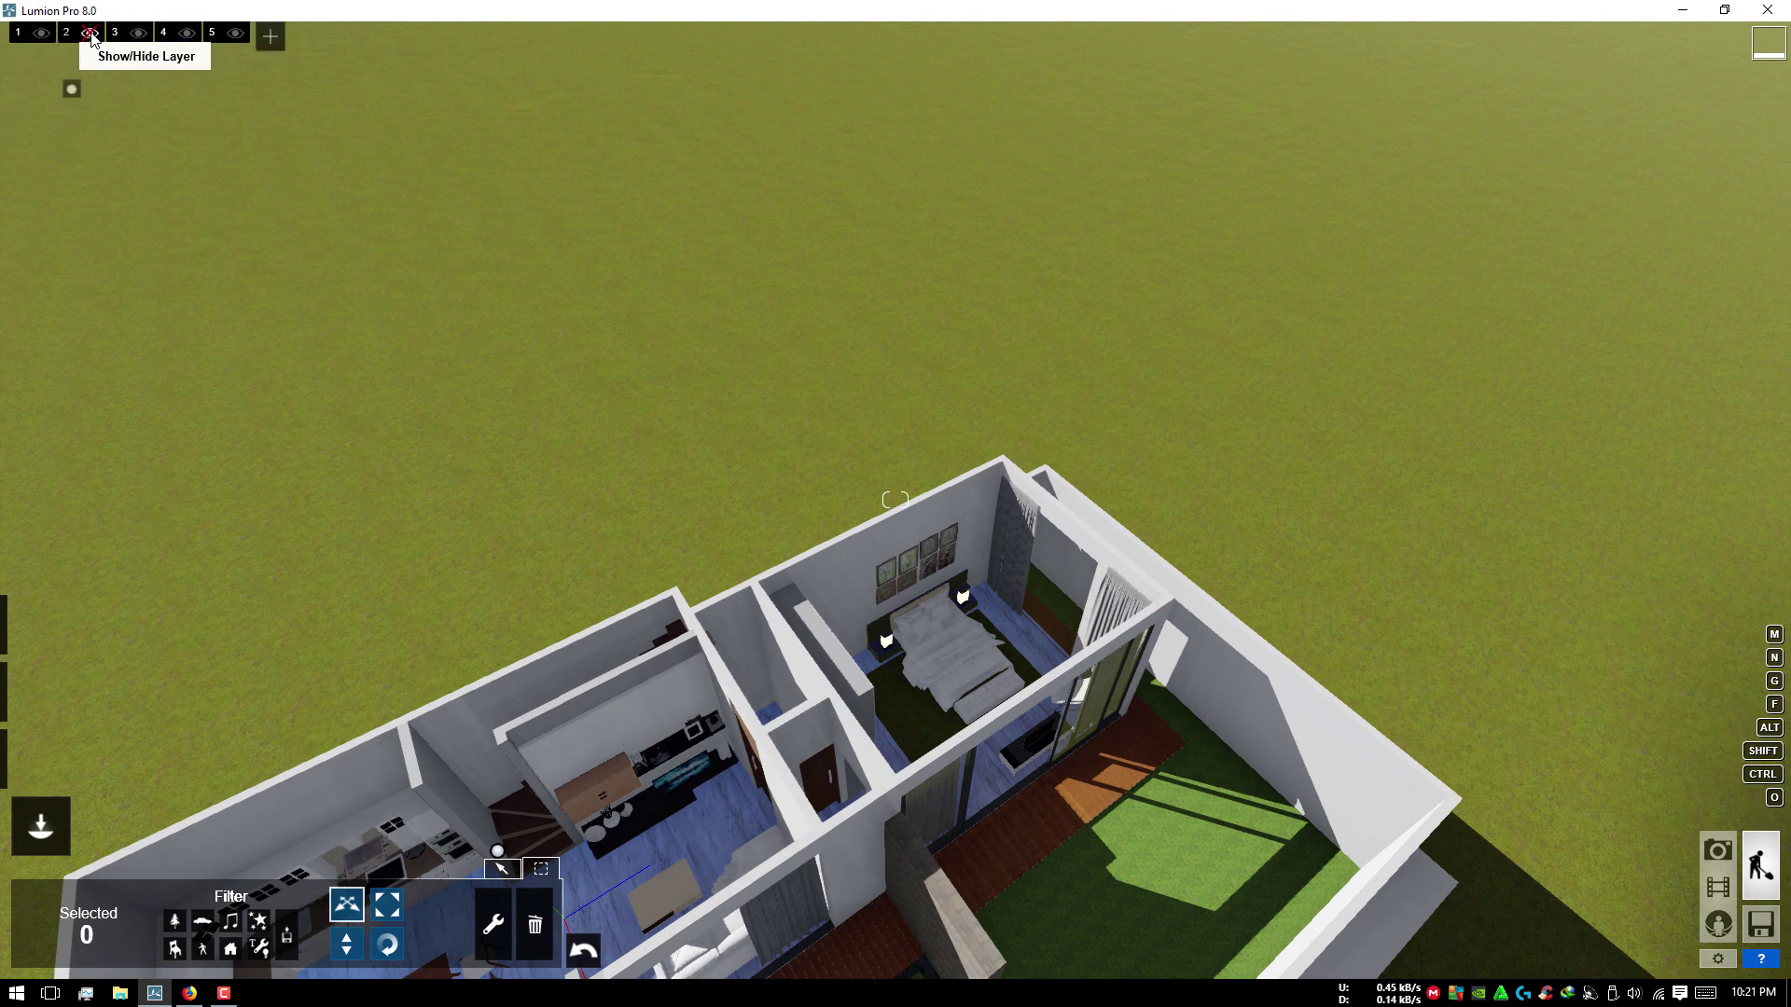
left_click(42, 34)
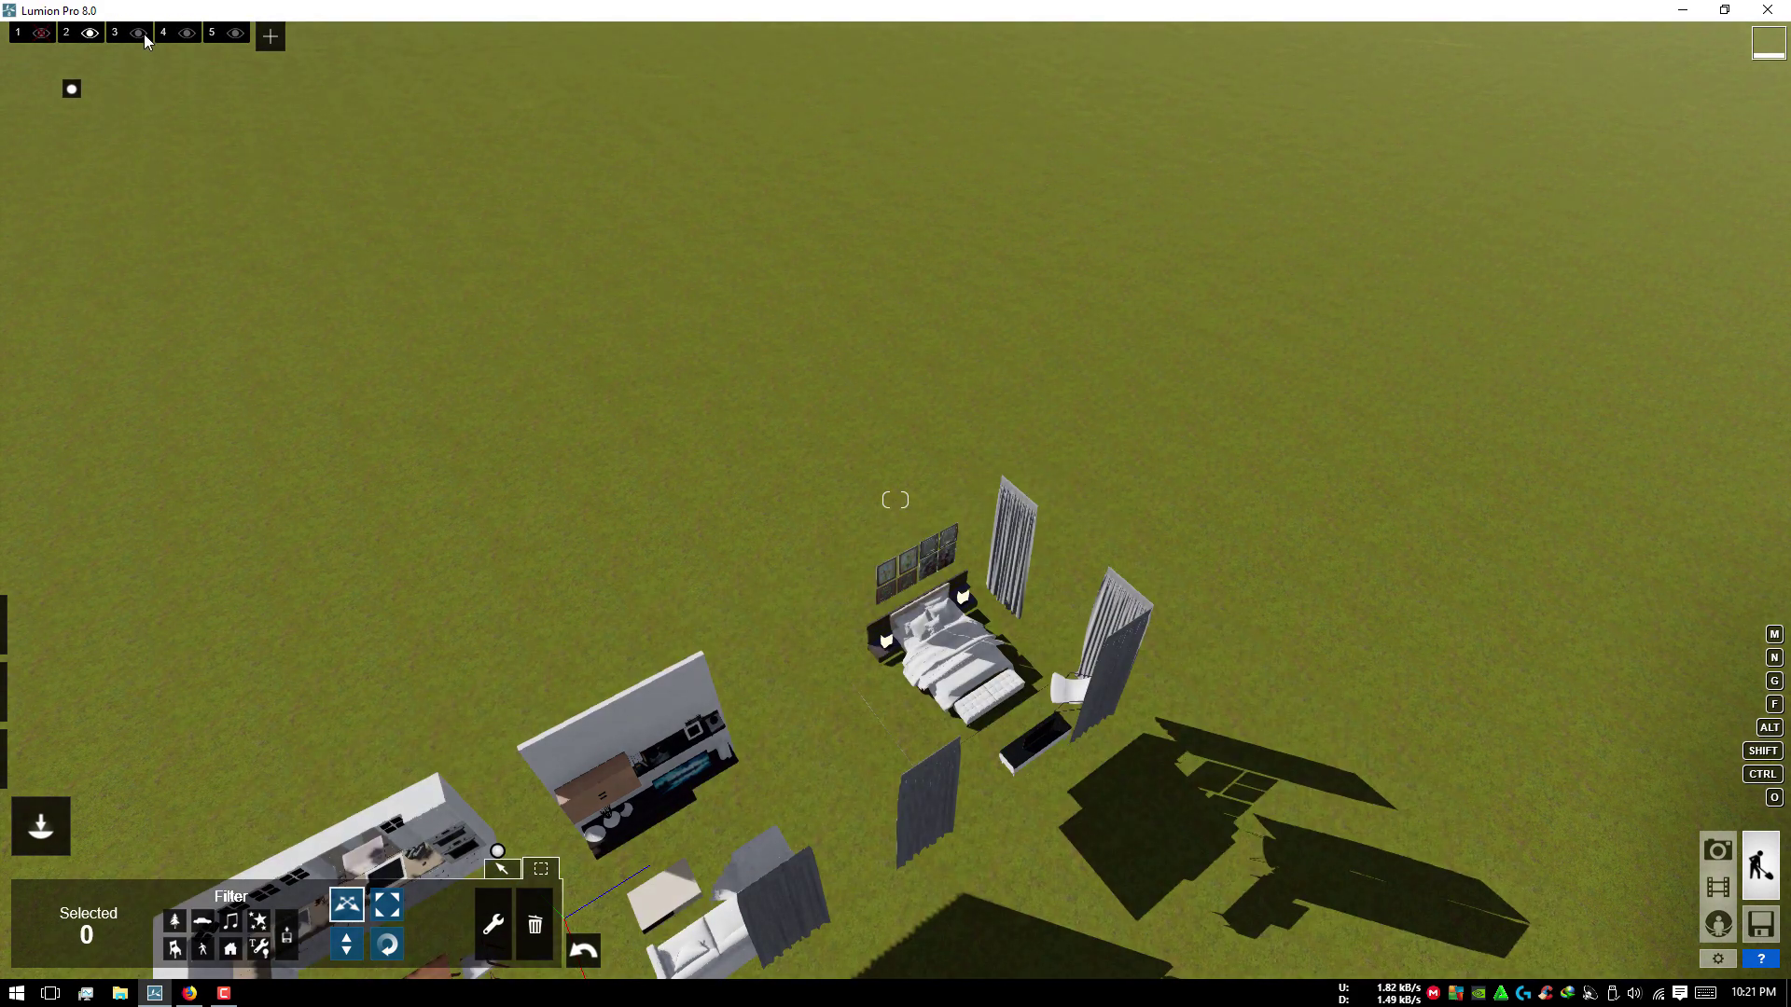
left_click(138, 33)
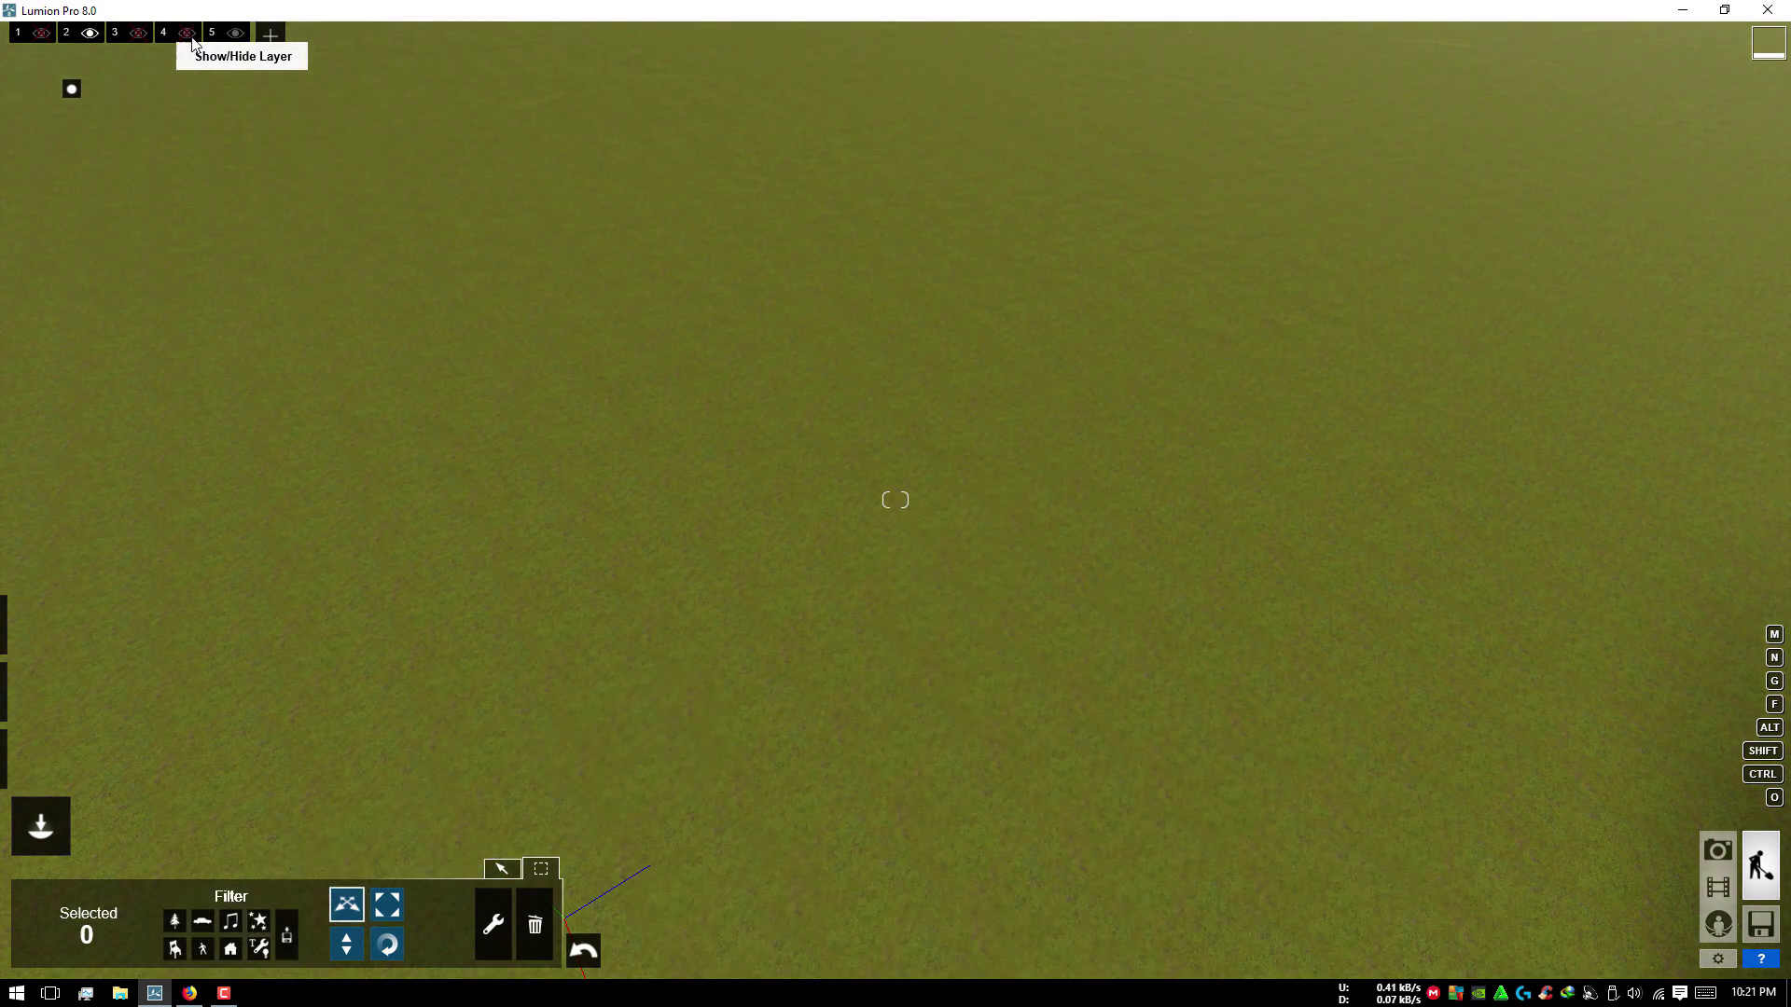
right_click_drag(192, 42, 192, 56)
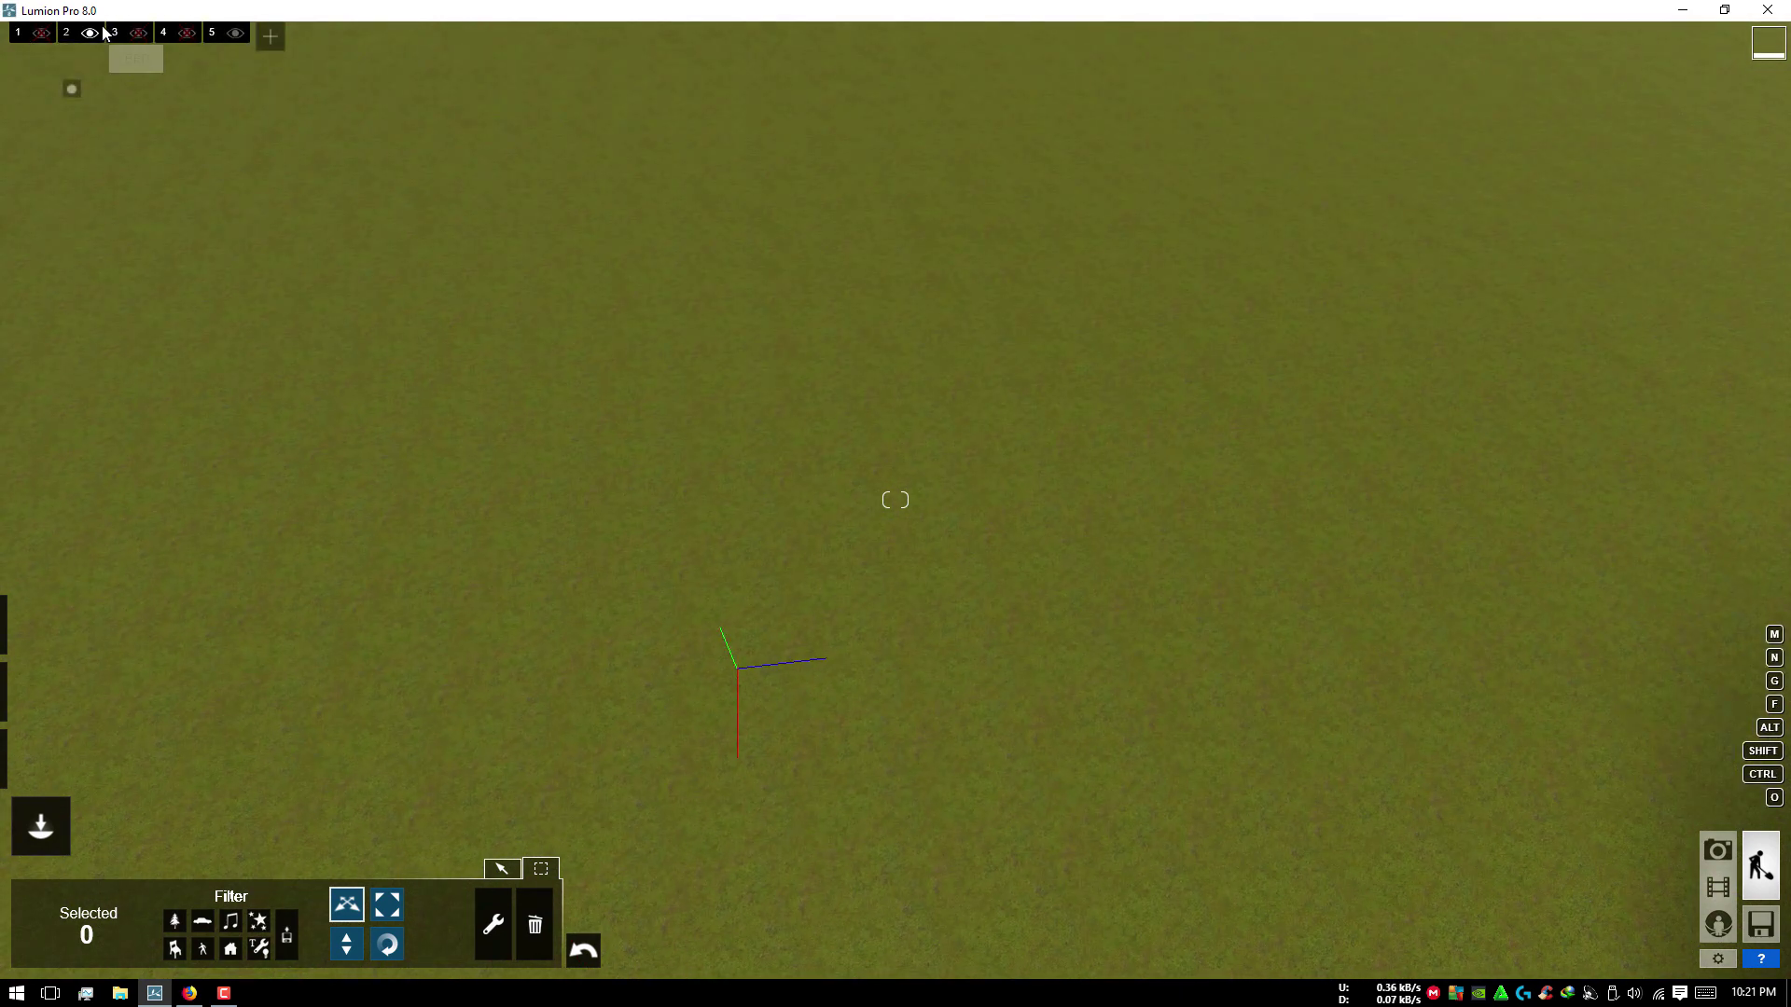
Step: Place the 01. PLAFOND BED LIVING ceiling model on the ground
left_click(504, 869)
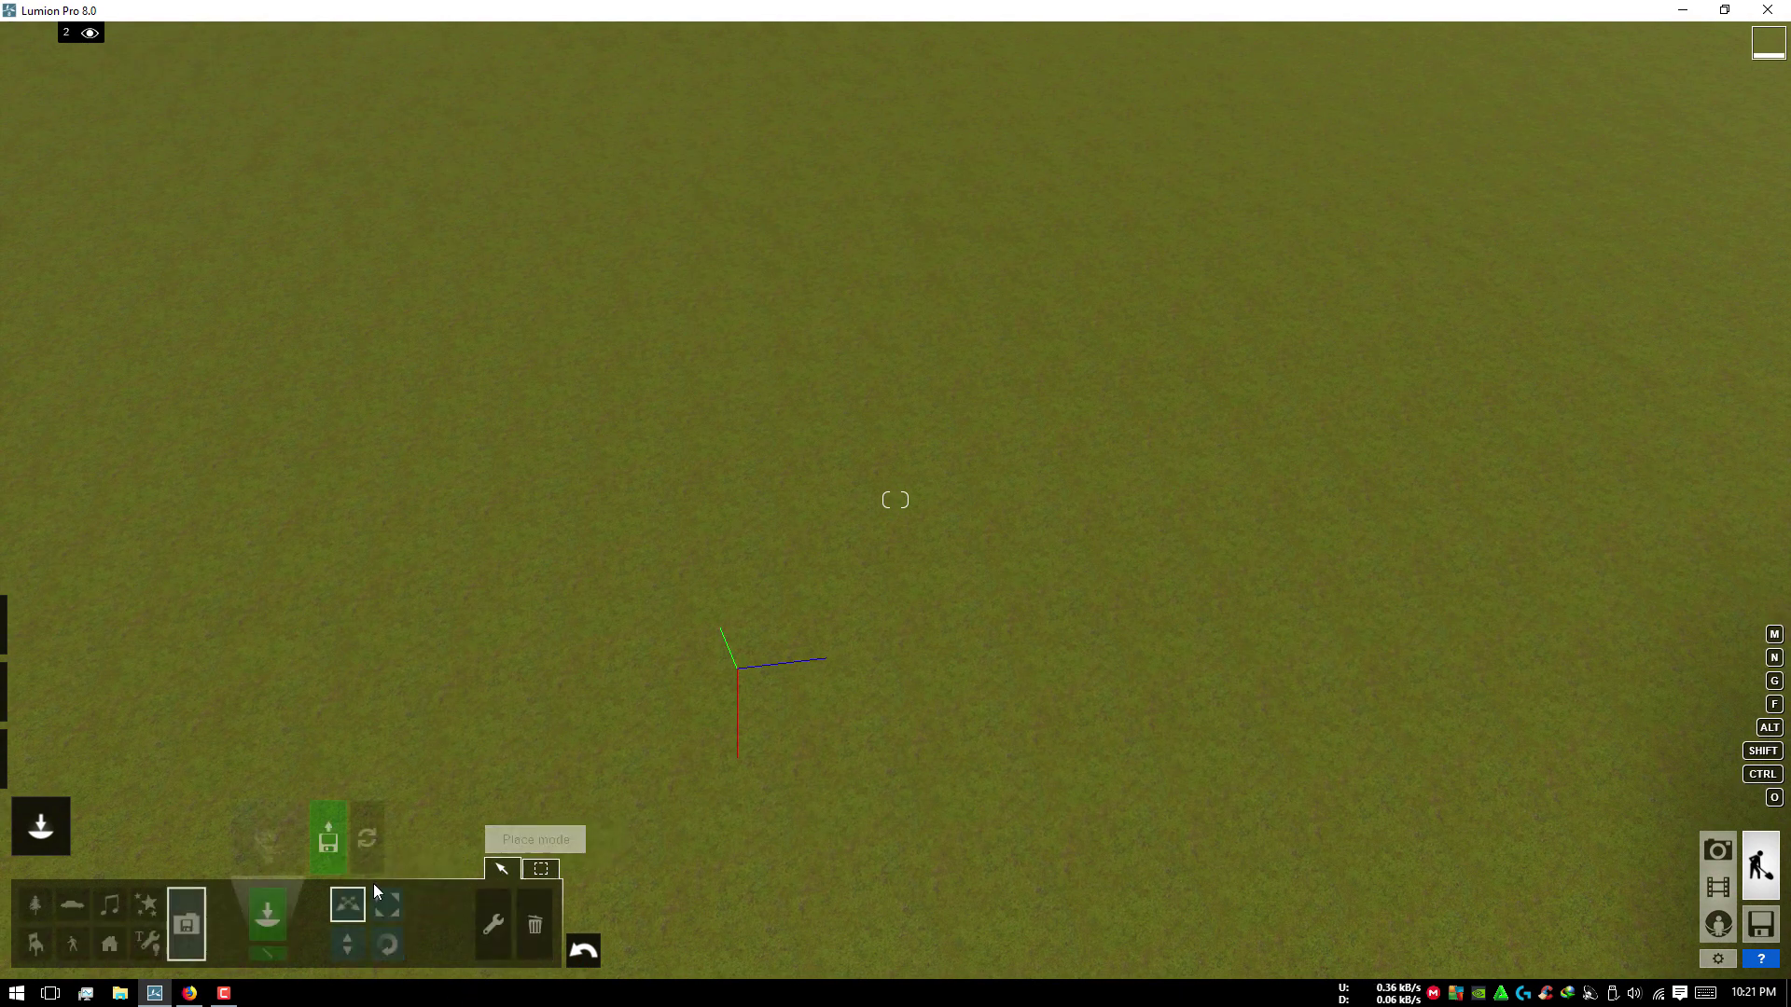
left_click(268, 836)
left_click(656, 519)
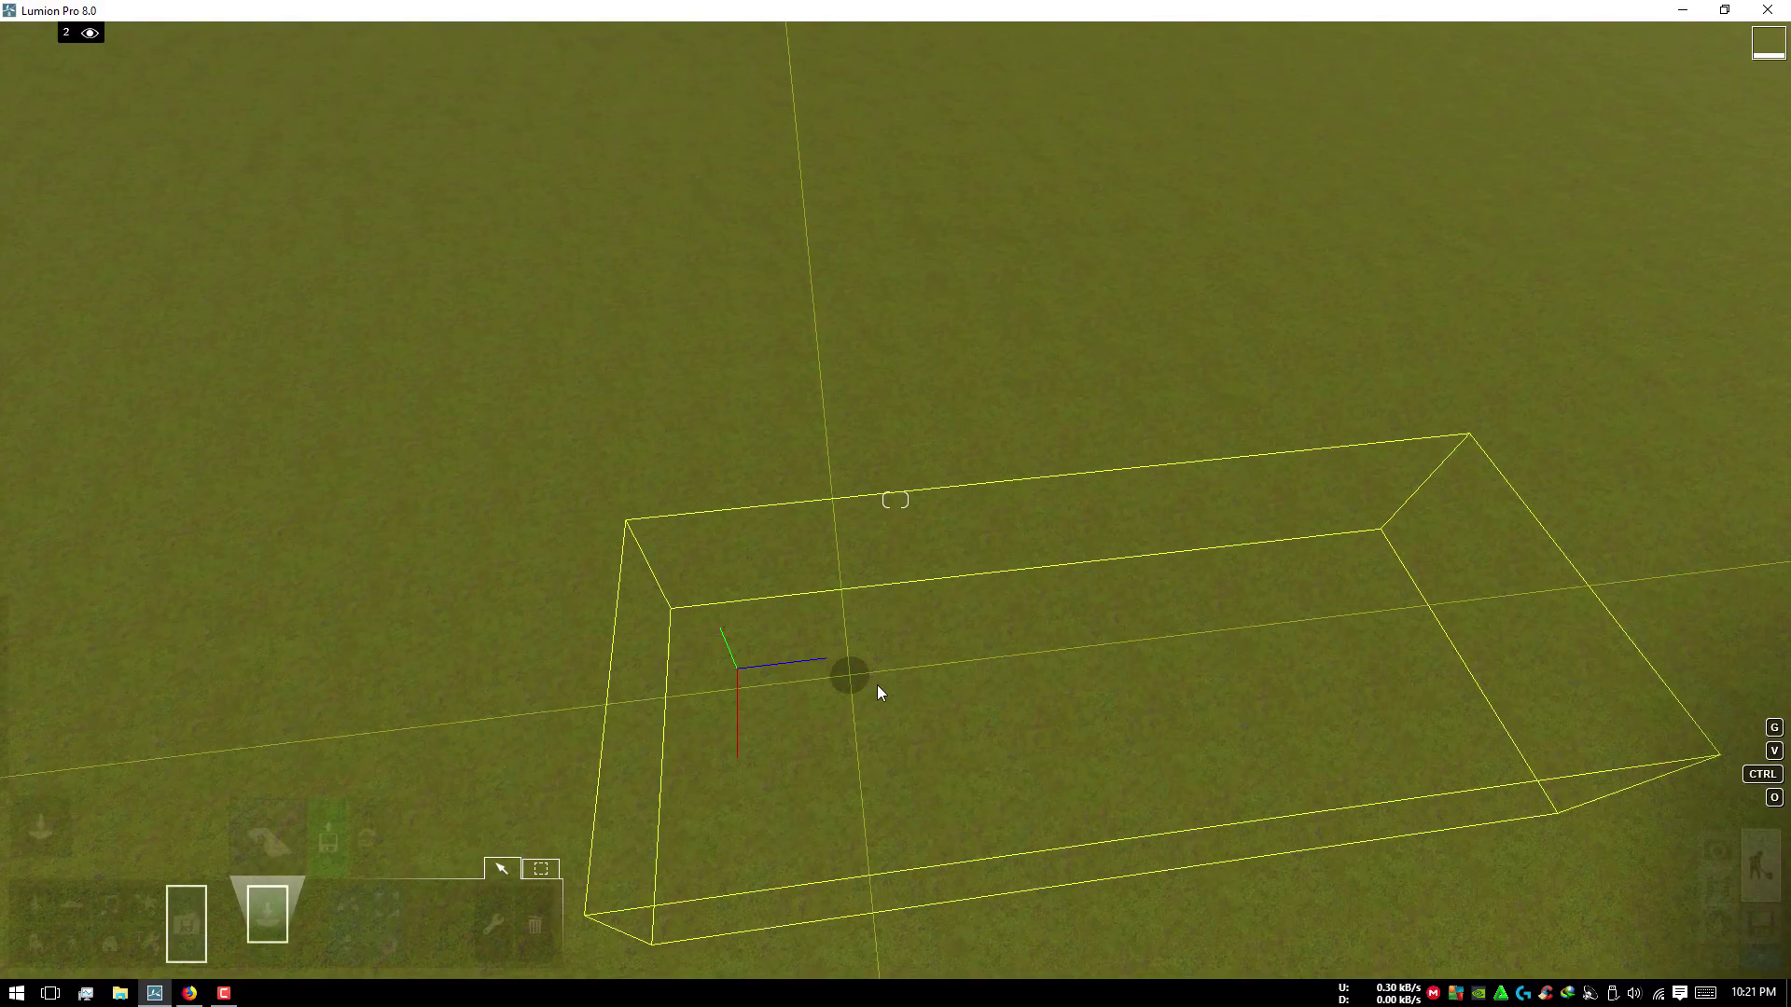
left_click(859, 584)
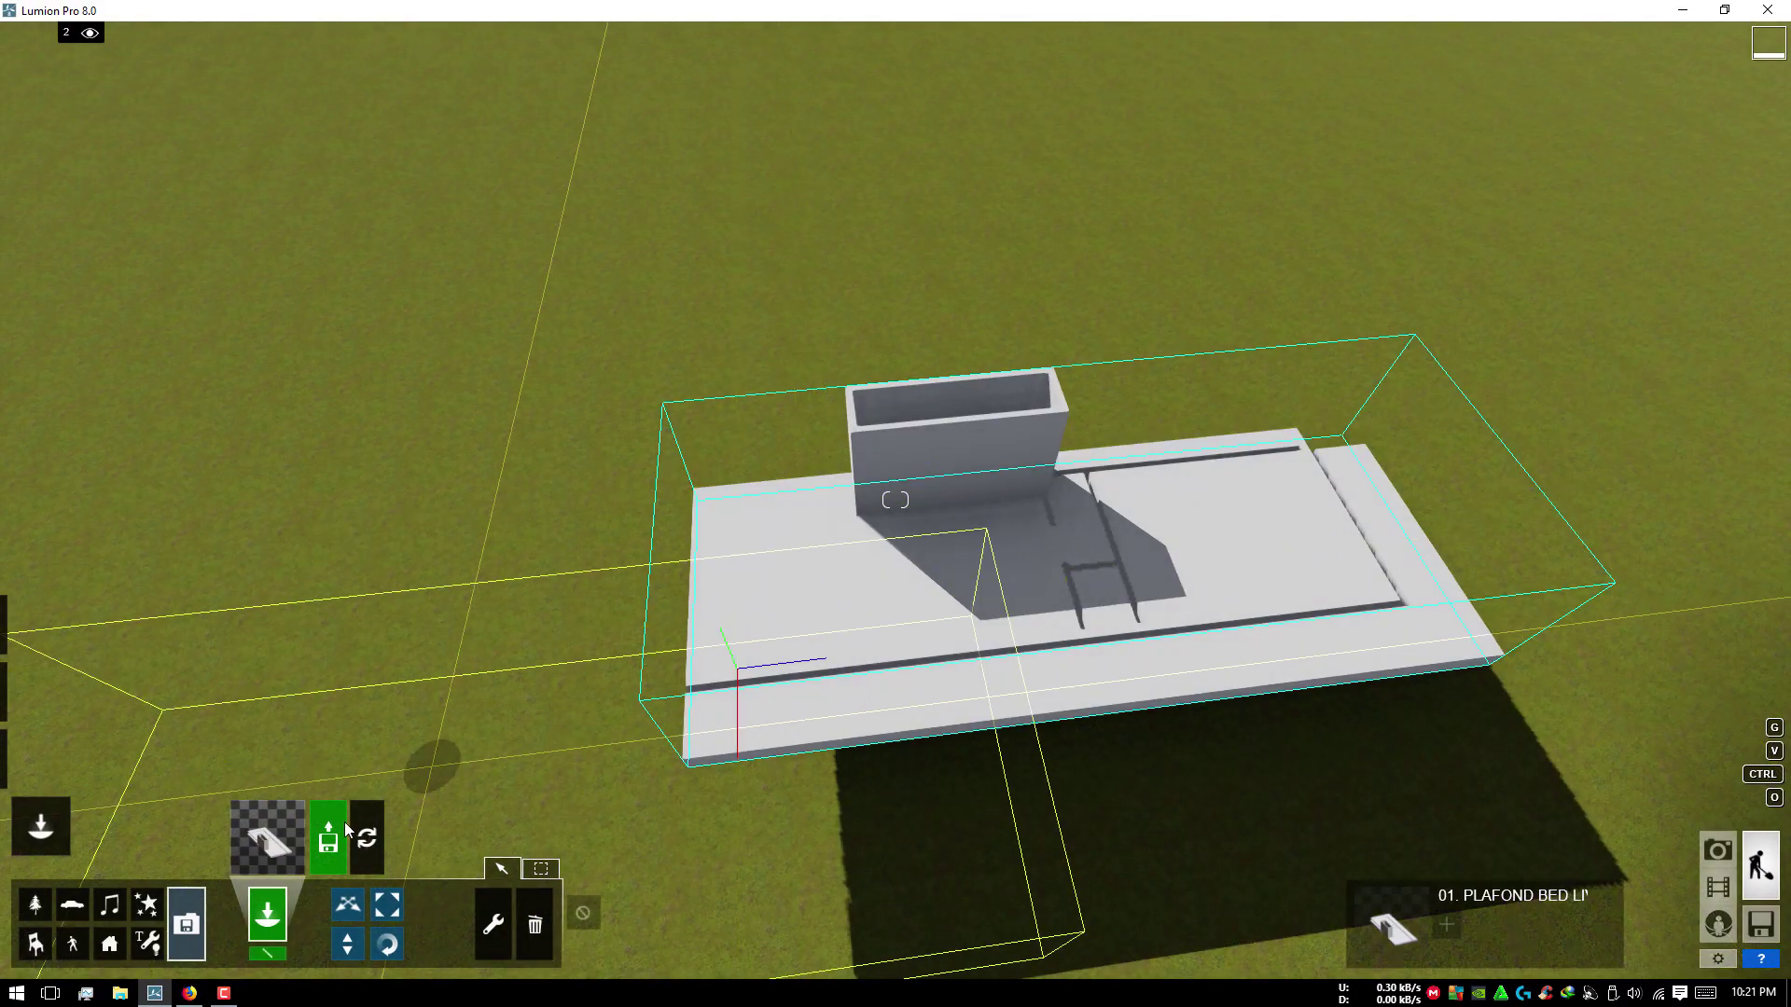
Step: Set the ceiling model's position to X 0, Y 4, Z 0, then deselect and reselect it
left_click(504, 869)
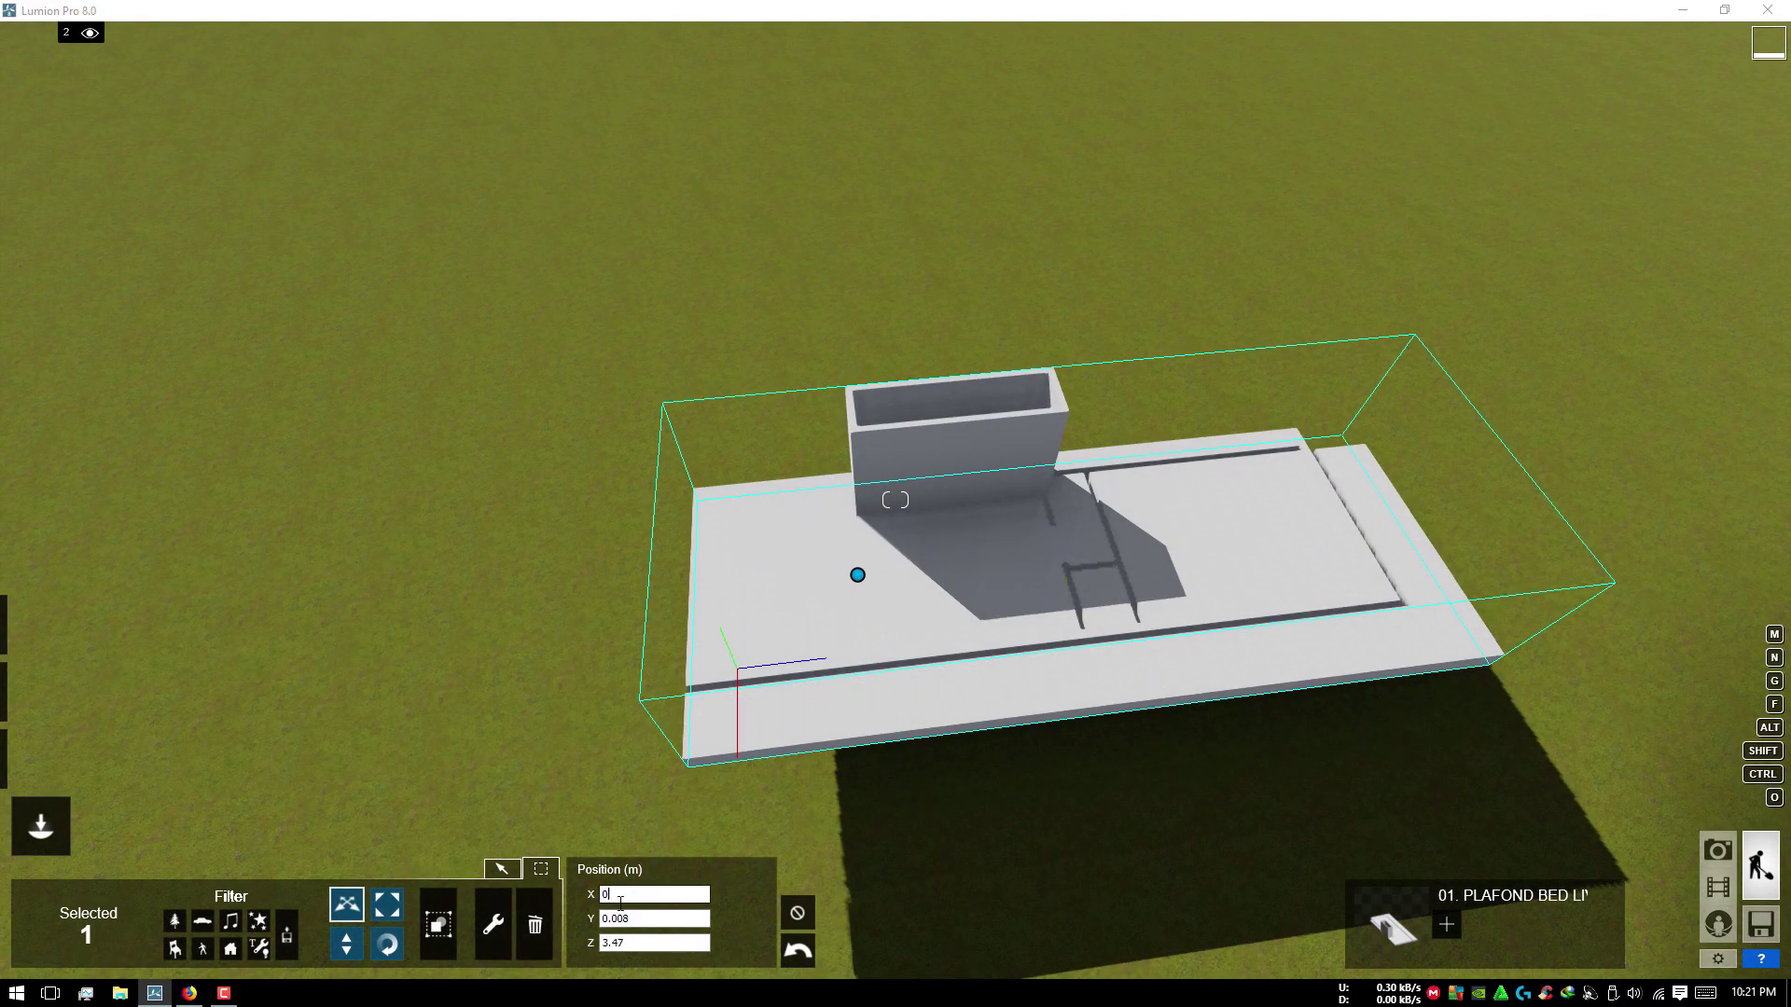
key("Tab")
type("4")
key("Tab")
type("0")
key("Tab")
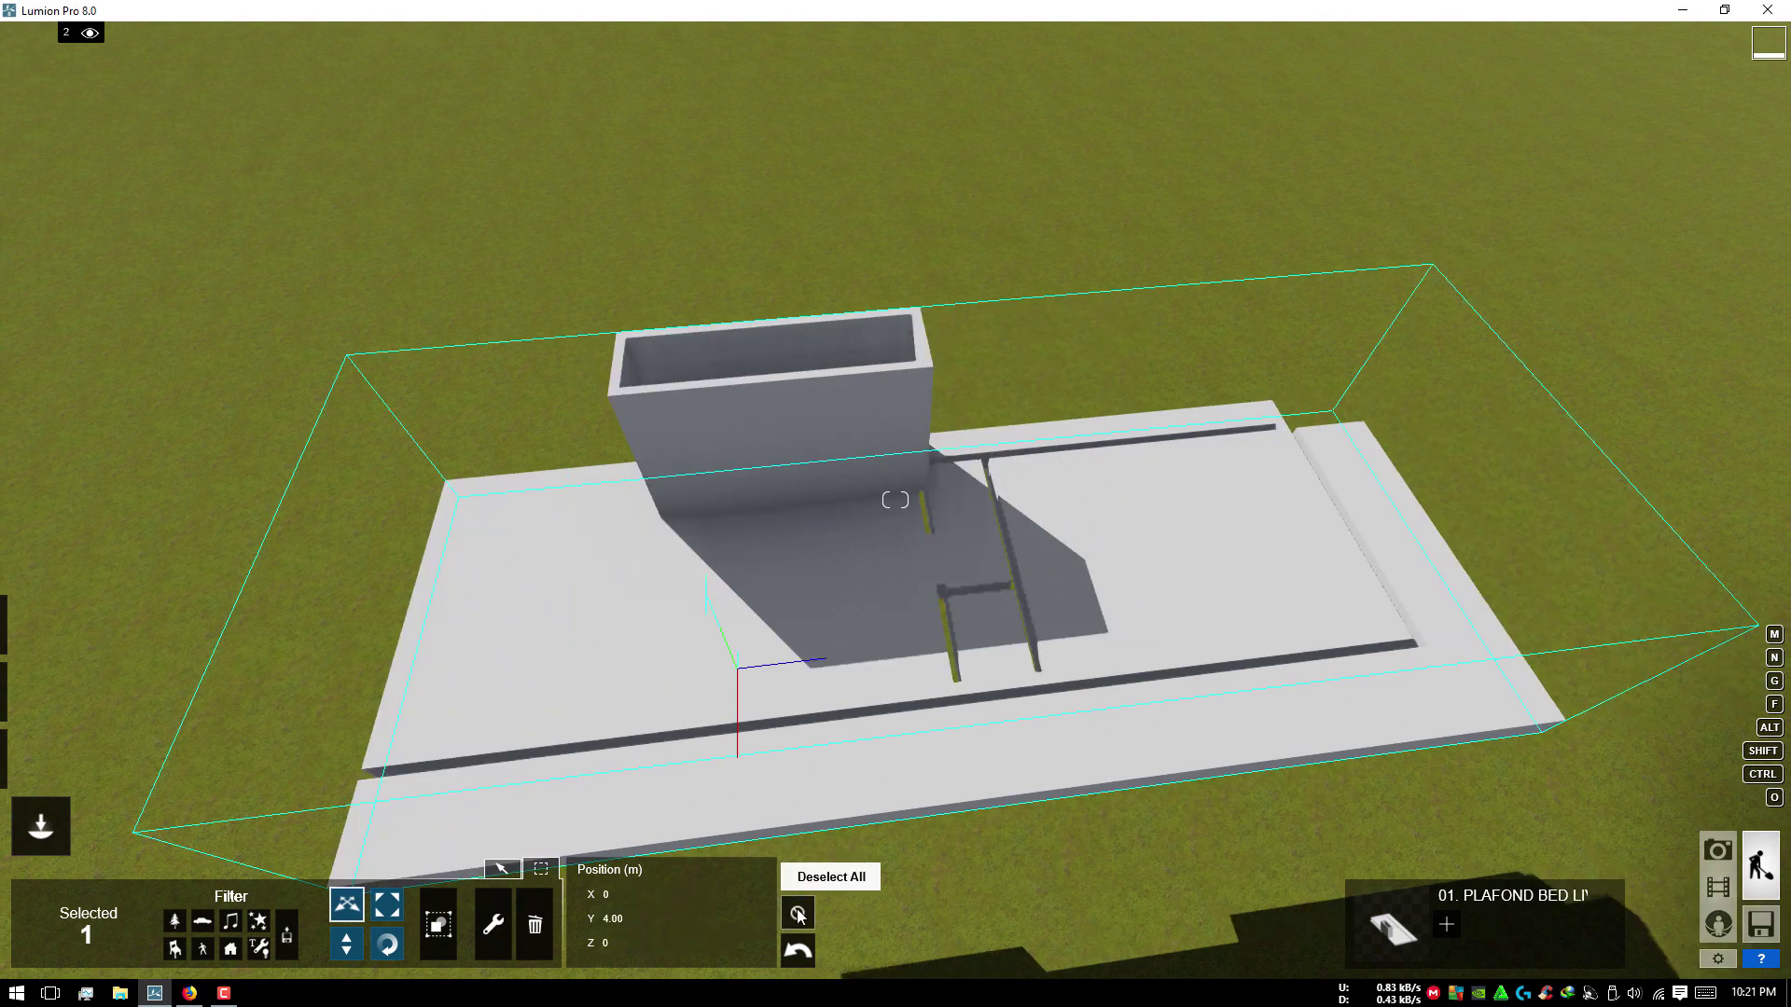
left_click(798, 916)
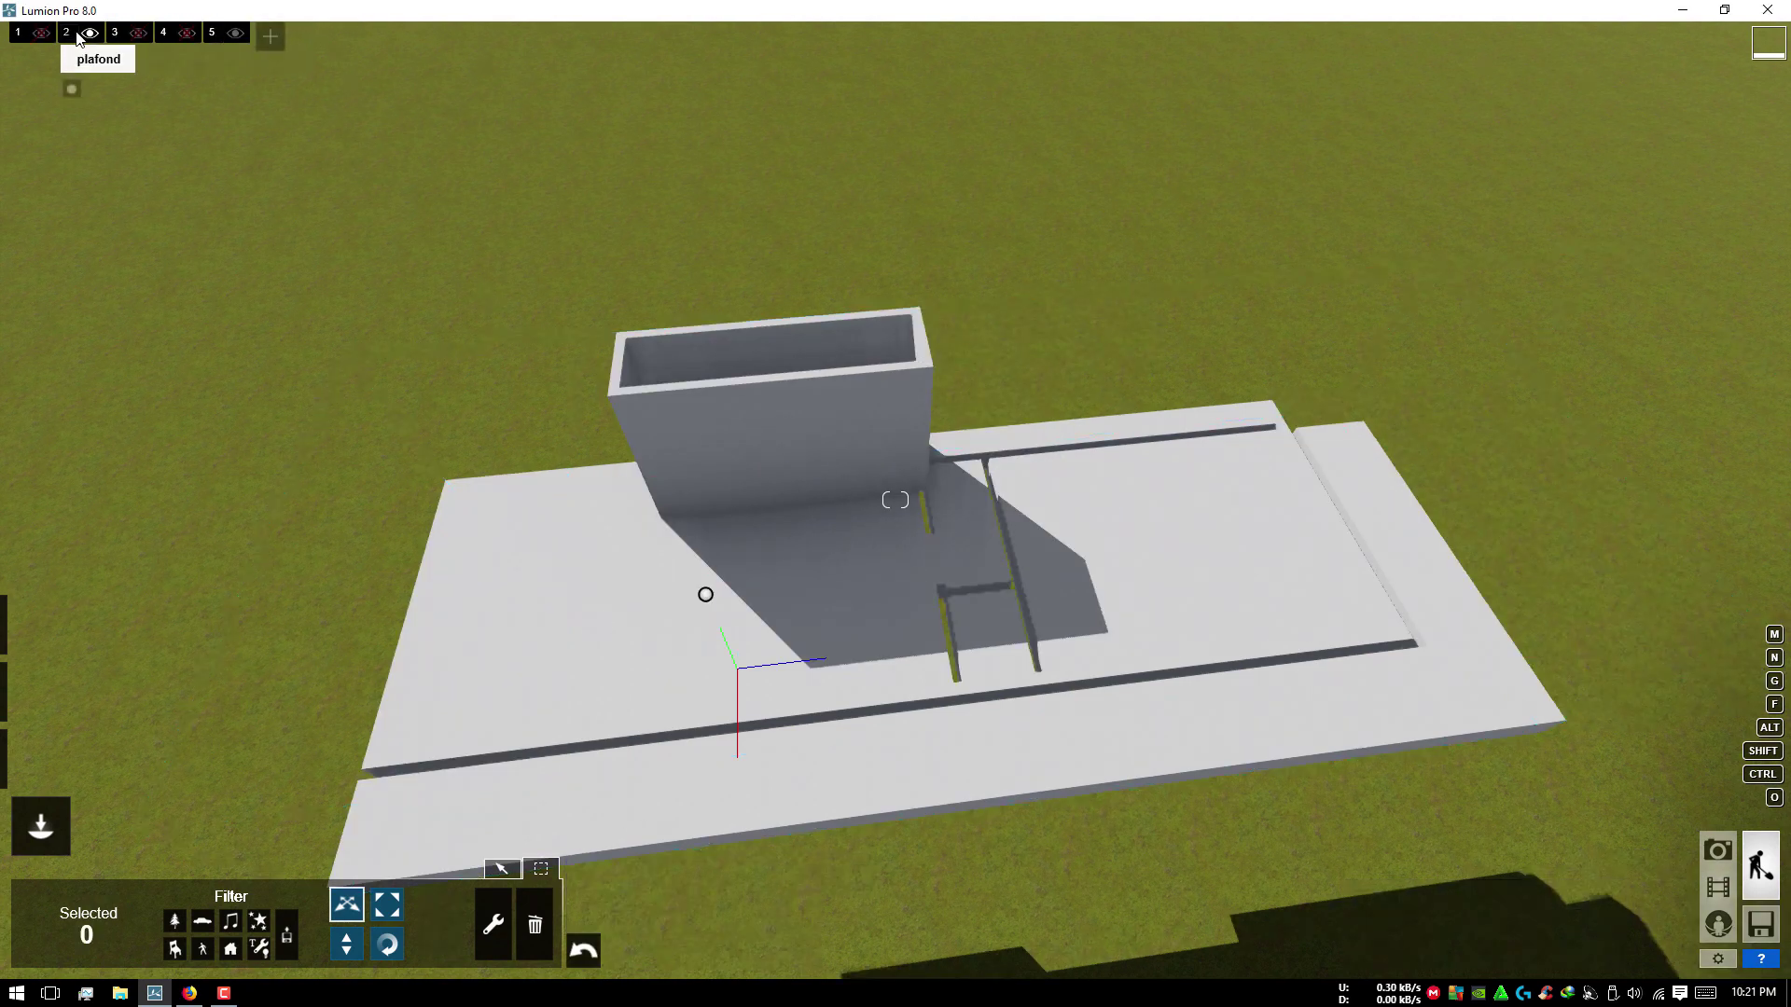
left_click(706, 597)
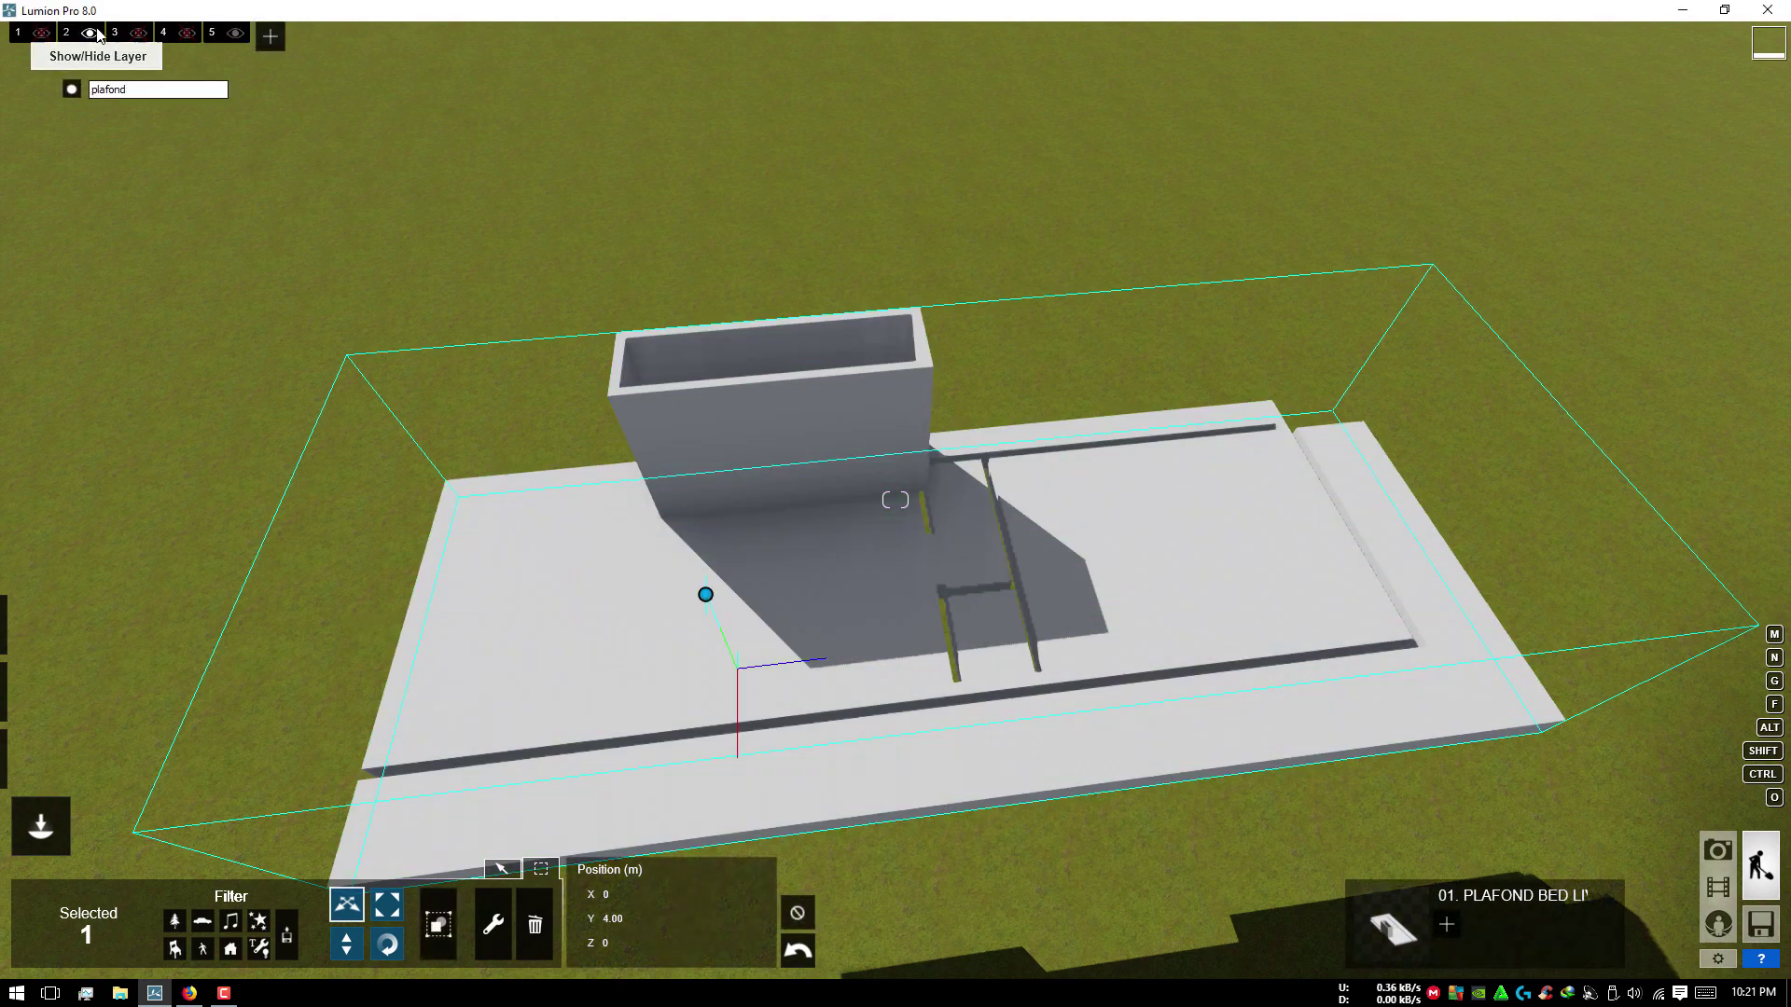
Step: Show layer 1 to reveal the full building, then fly down toward the deck and glass doors
left_click(41, 34)
right_click_drag(826, 488, 955, 617)
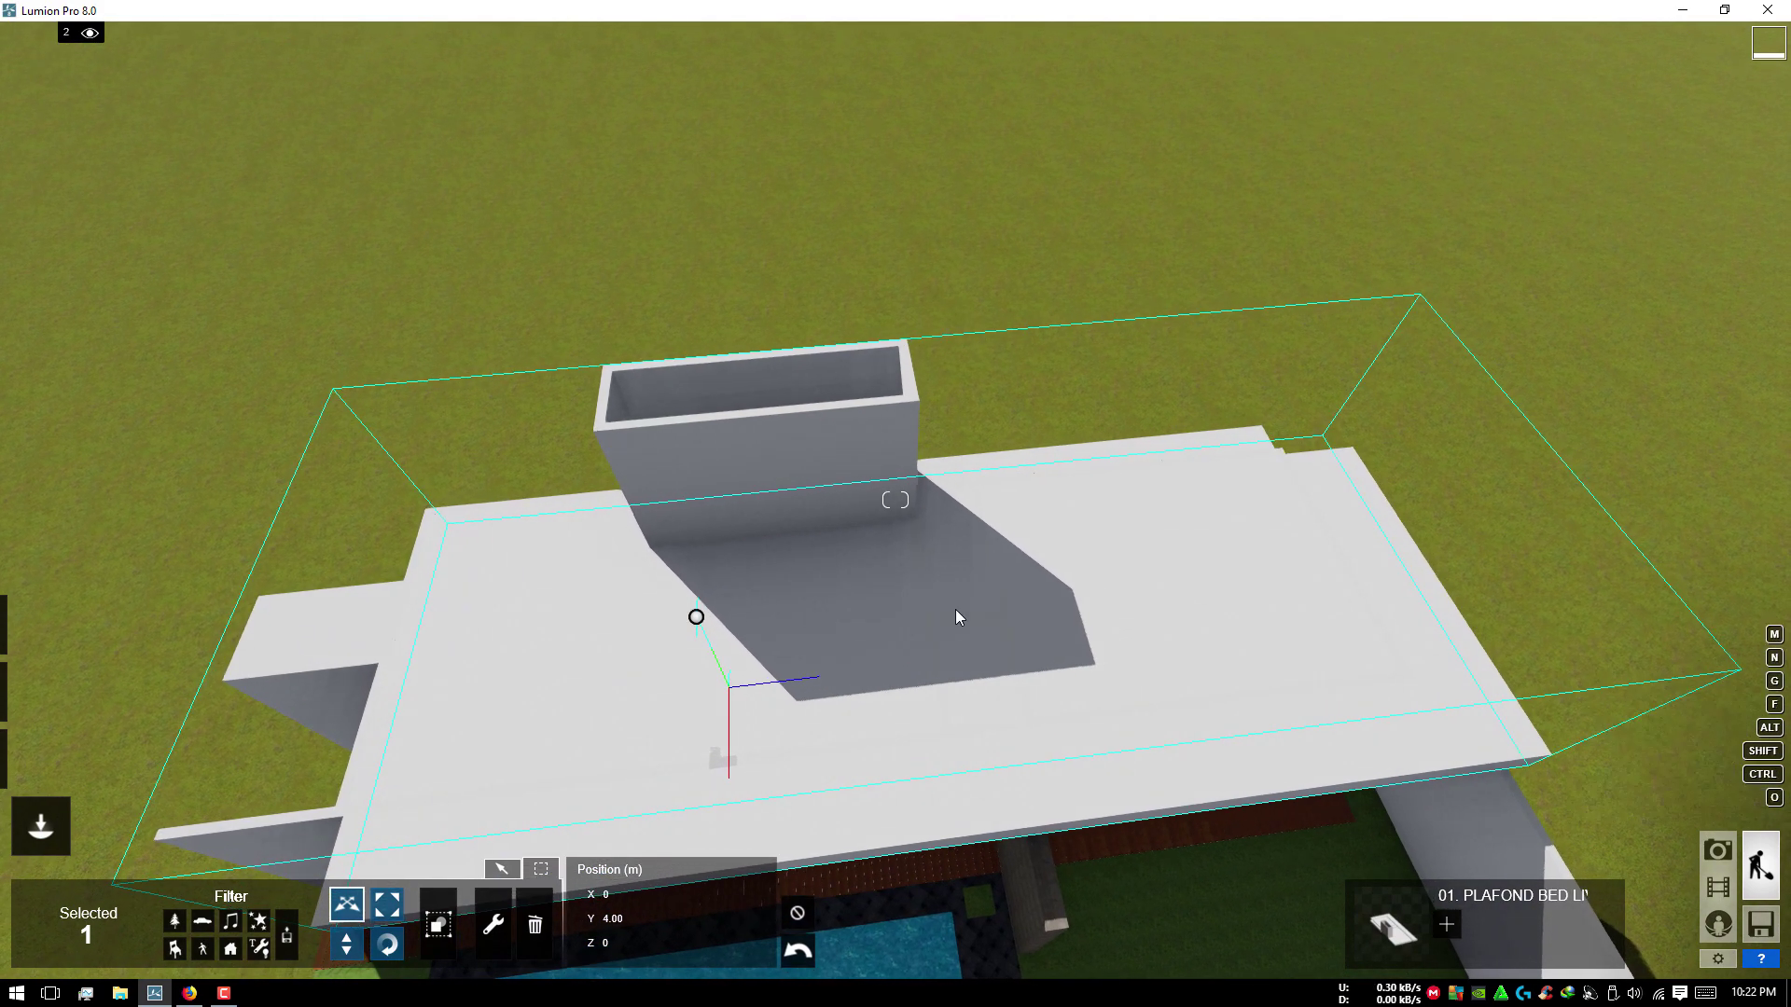
right_click_drag(779, 839, 107, 869)
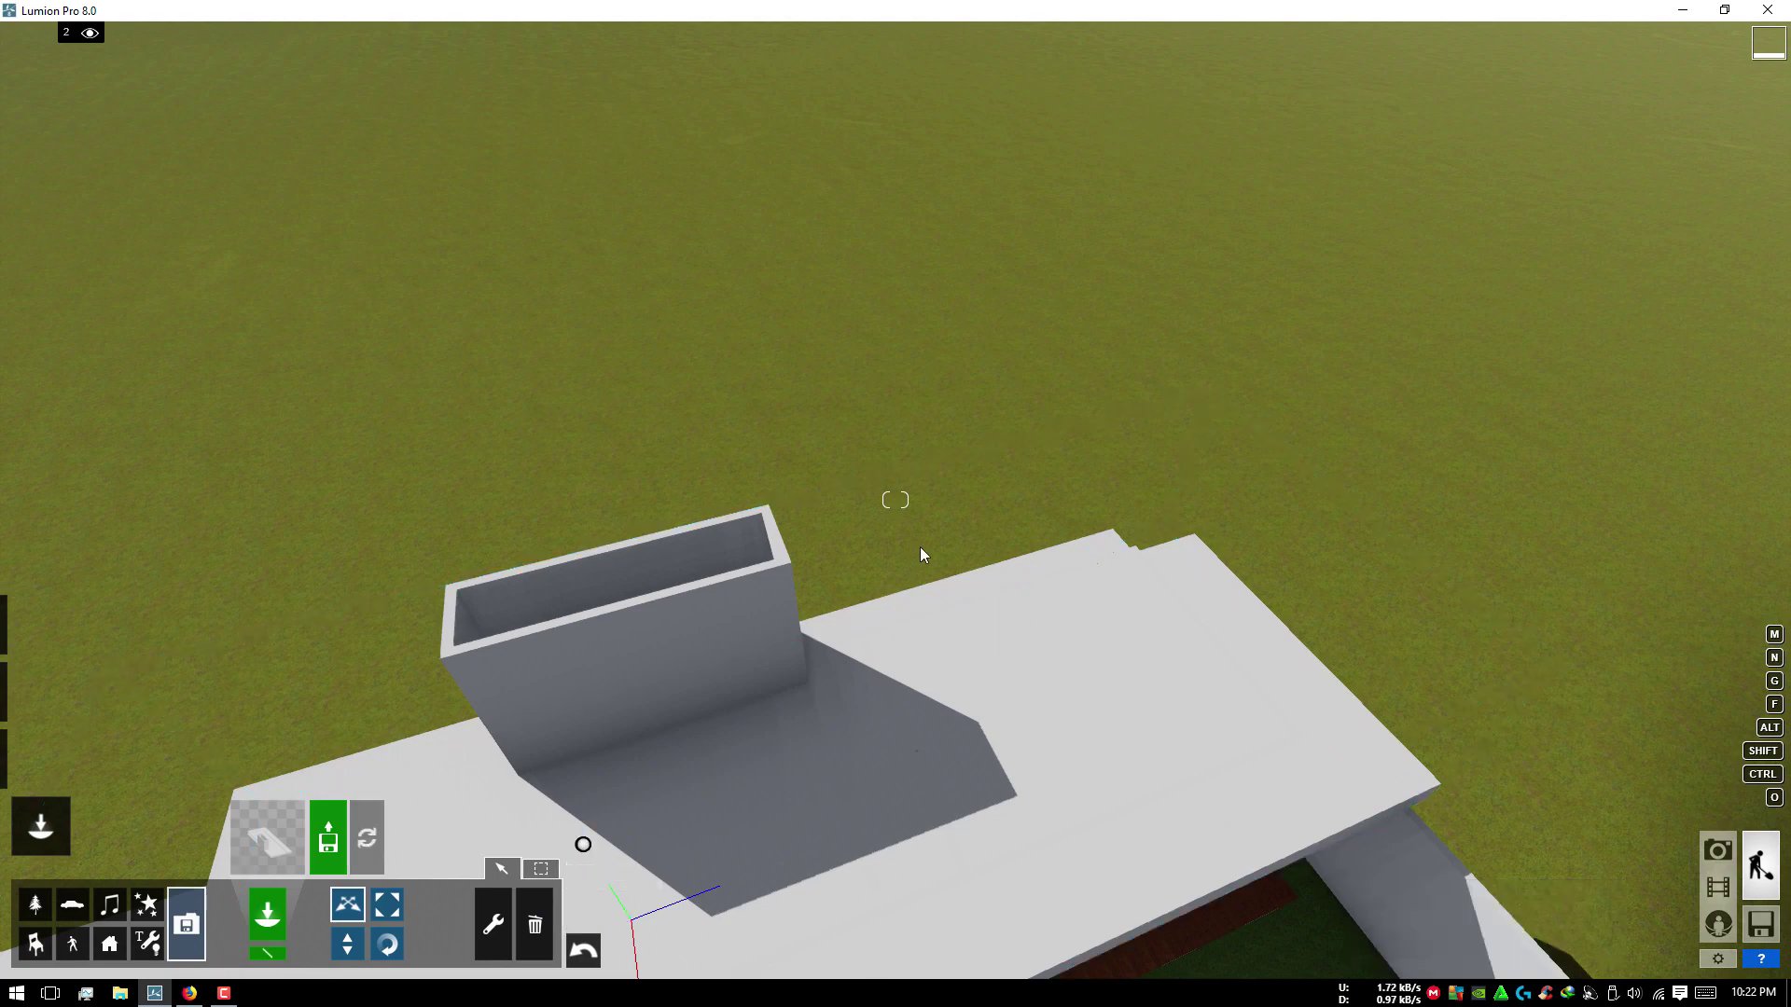
mouse_move(920, 546)
right_mouse_down()
mouse_move(765, 813)
mouse_move(819, 709)
mouse_move(803, 698)
mouse_move(806, 744)
mouse_move(758, 808)
mouse_move(737, 798)
right_mouse_up()
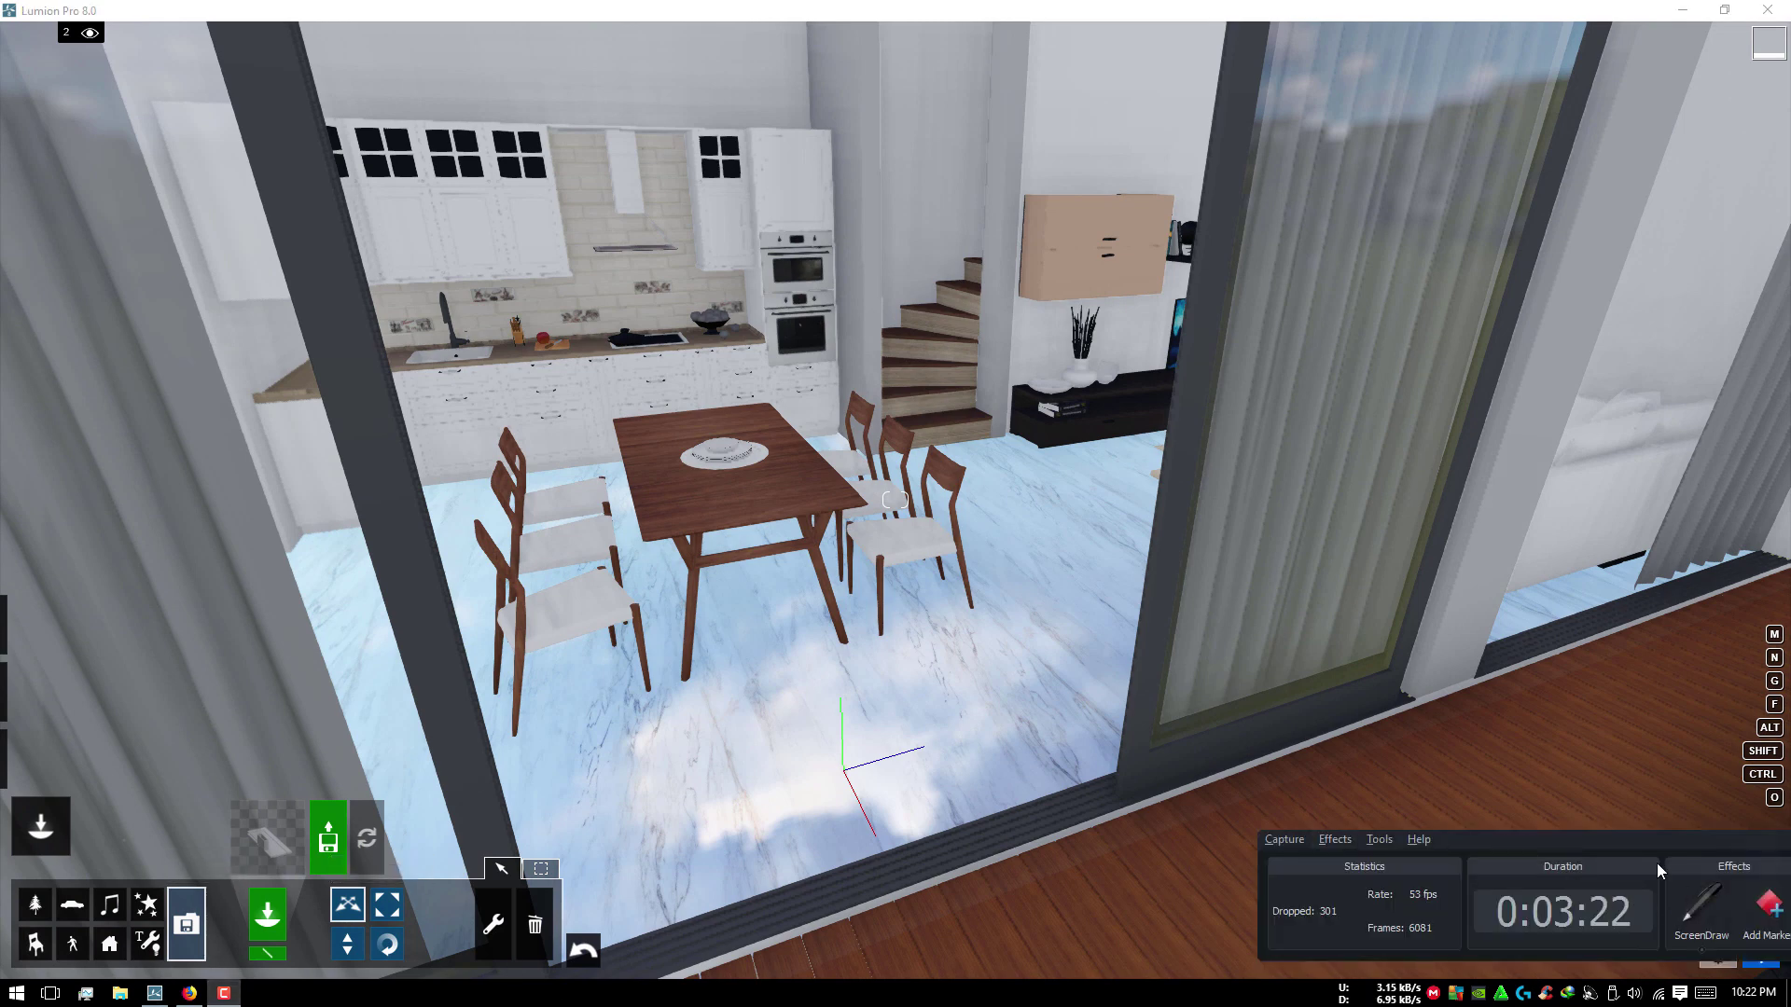
left_click_drag(1659, 871, 1710, 538)
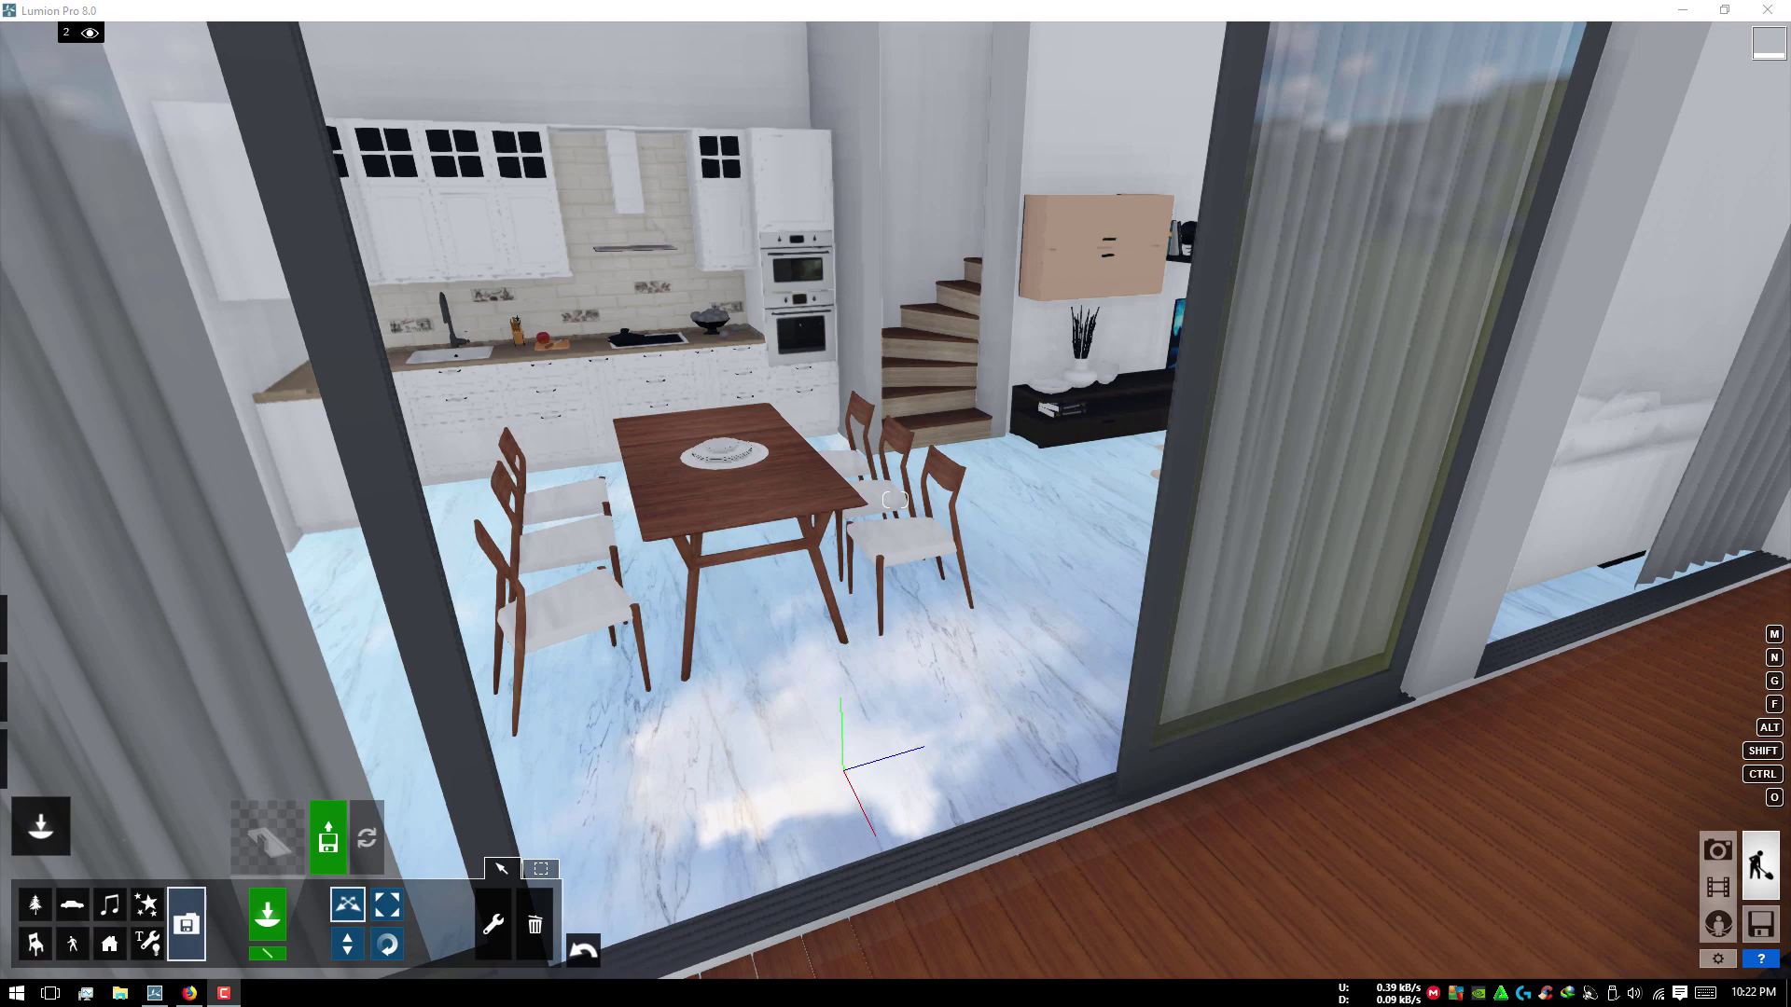
right_click_drag(548, 448, 1435, 750)
Step: Start a new movie clip and capture the bed and nightstand view as a keyframe
left_click(1728, 893)
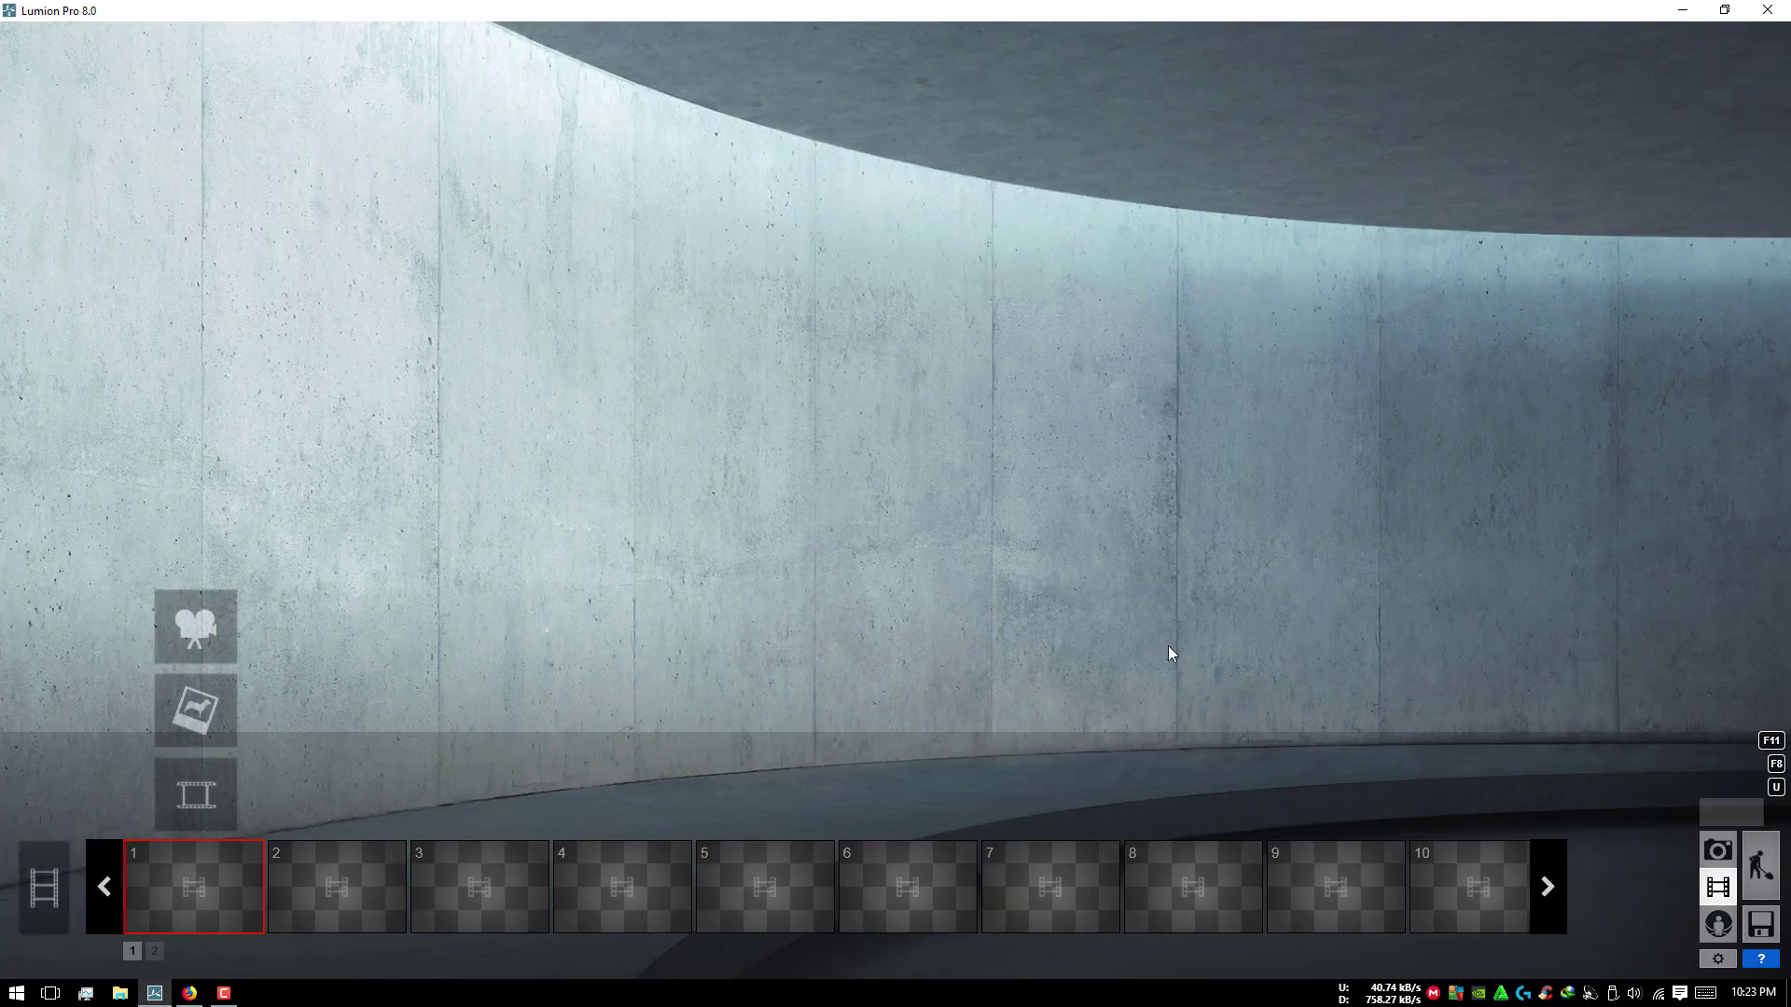
left_click(236, 615)
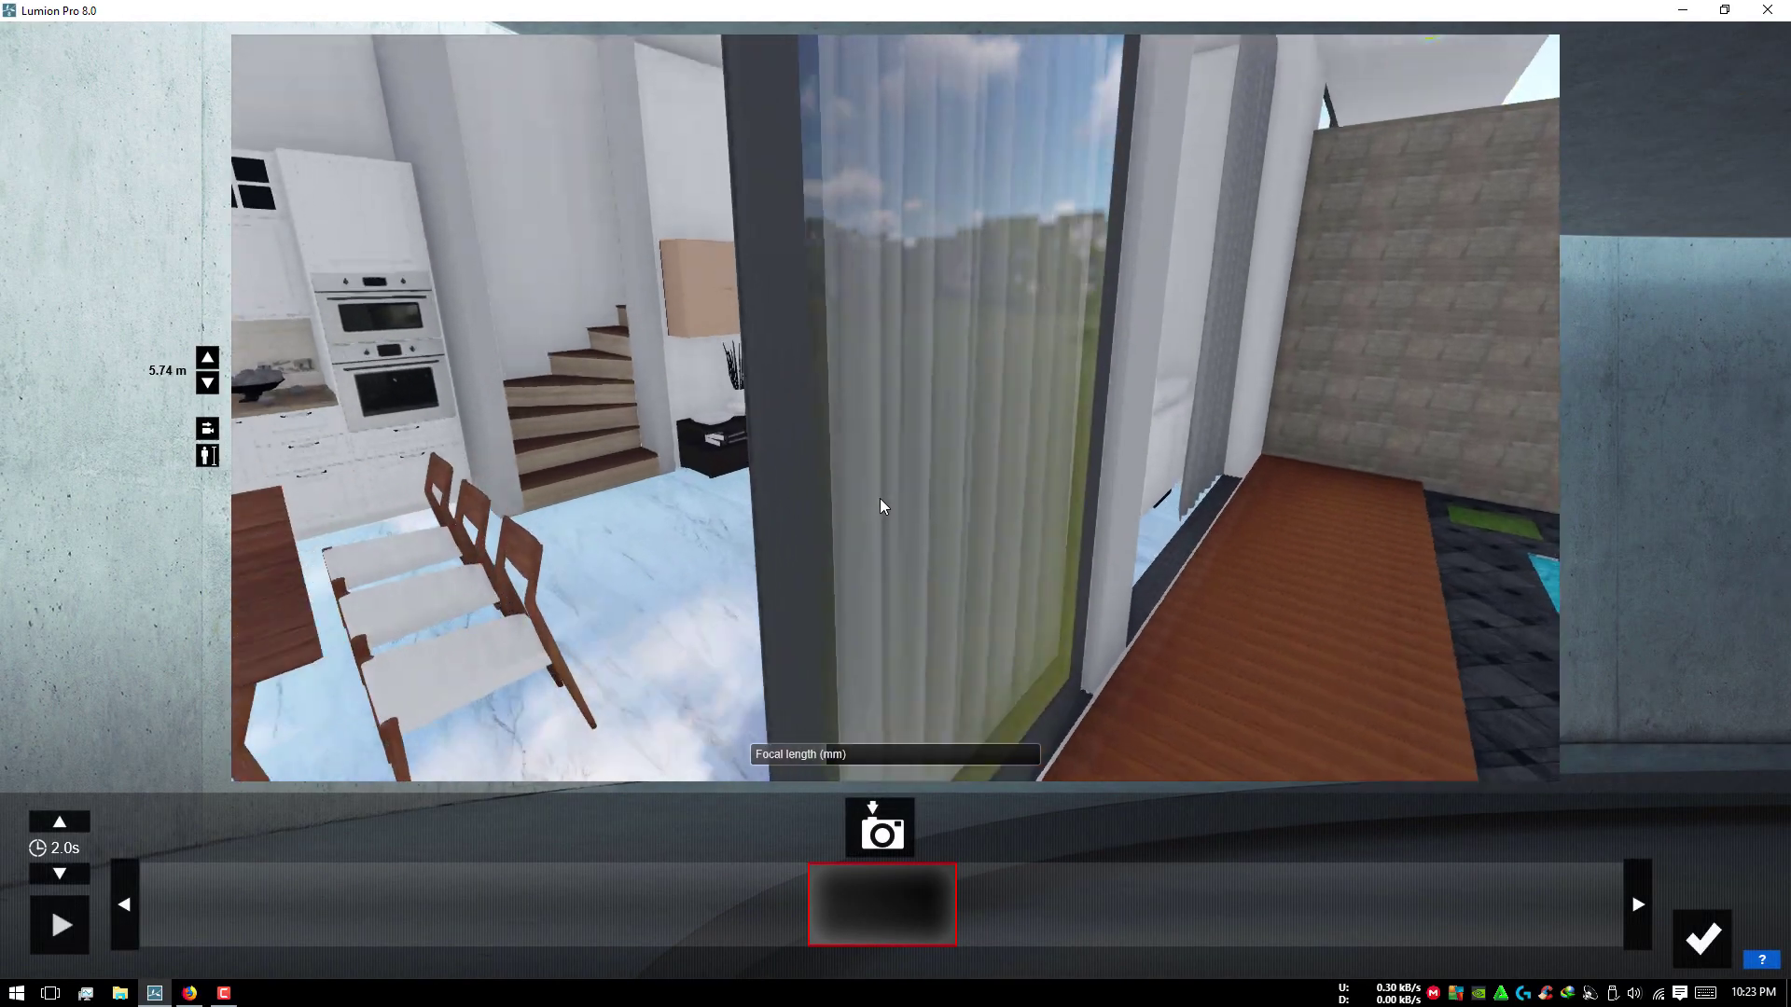
mouse_move(881, 499)
right_mouse_down()
mouse_move(884, 477)
mouse_move(814, 722)
mouse_move(849, 751)
right_mouse_up()
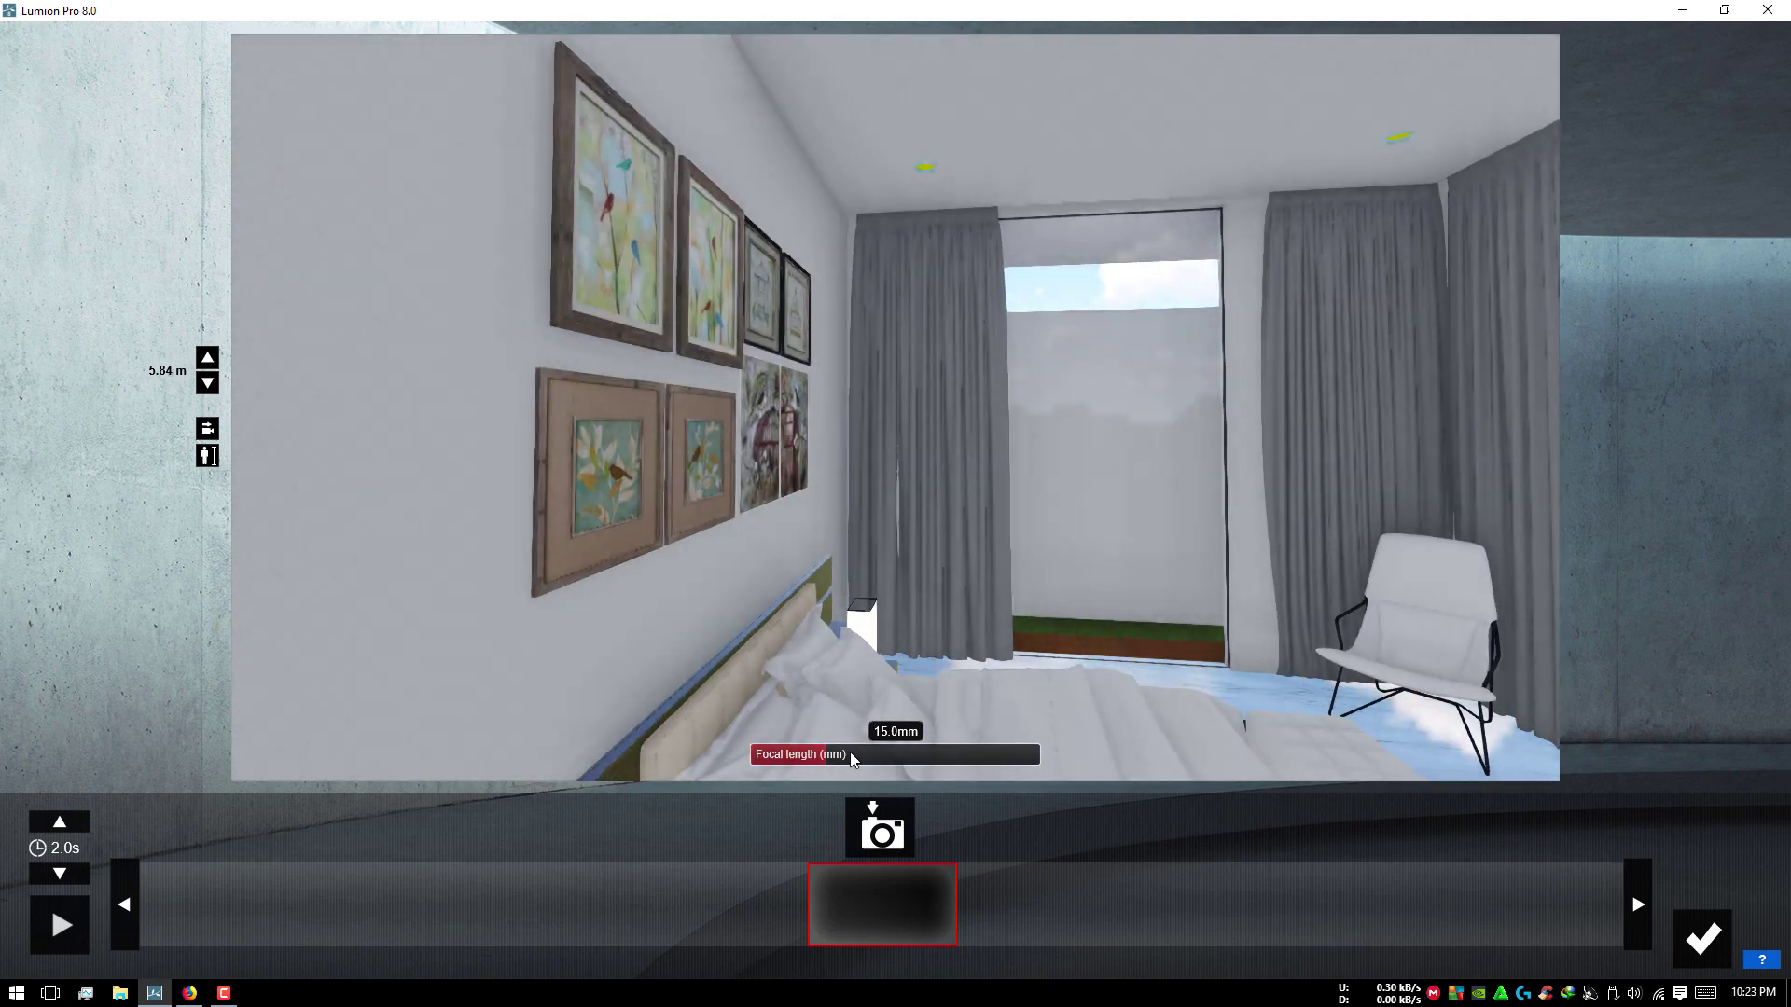
mouse_move(848, 752)
middle_mouse_down()
mouse_move(1070, 543)
mouse_move(1087, 803)
mouse_move(1023, 720)
middle_mouse_up()
right_click_drag(1024, 720, 999, 628)
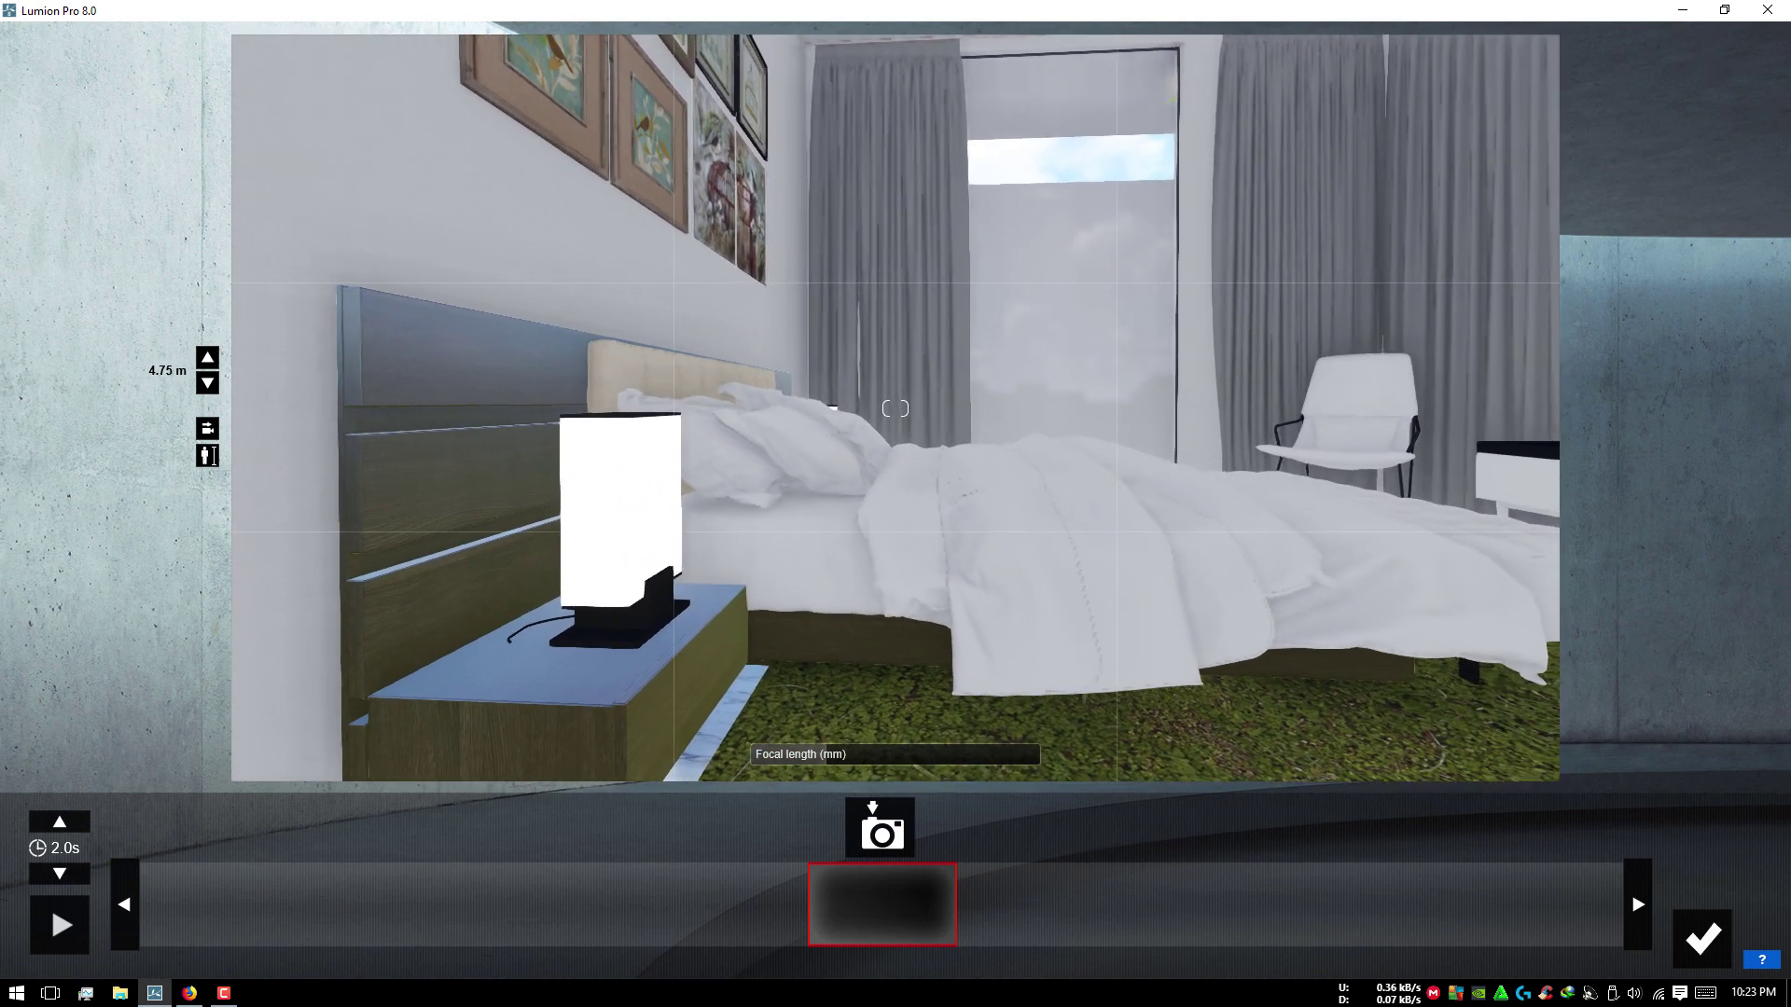
left_click(900, 833)
Step: Capture the TV cabinet as a second keyframe, preview the path, and save the clip
right_click_drag(864, 708, 862, 692)
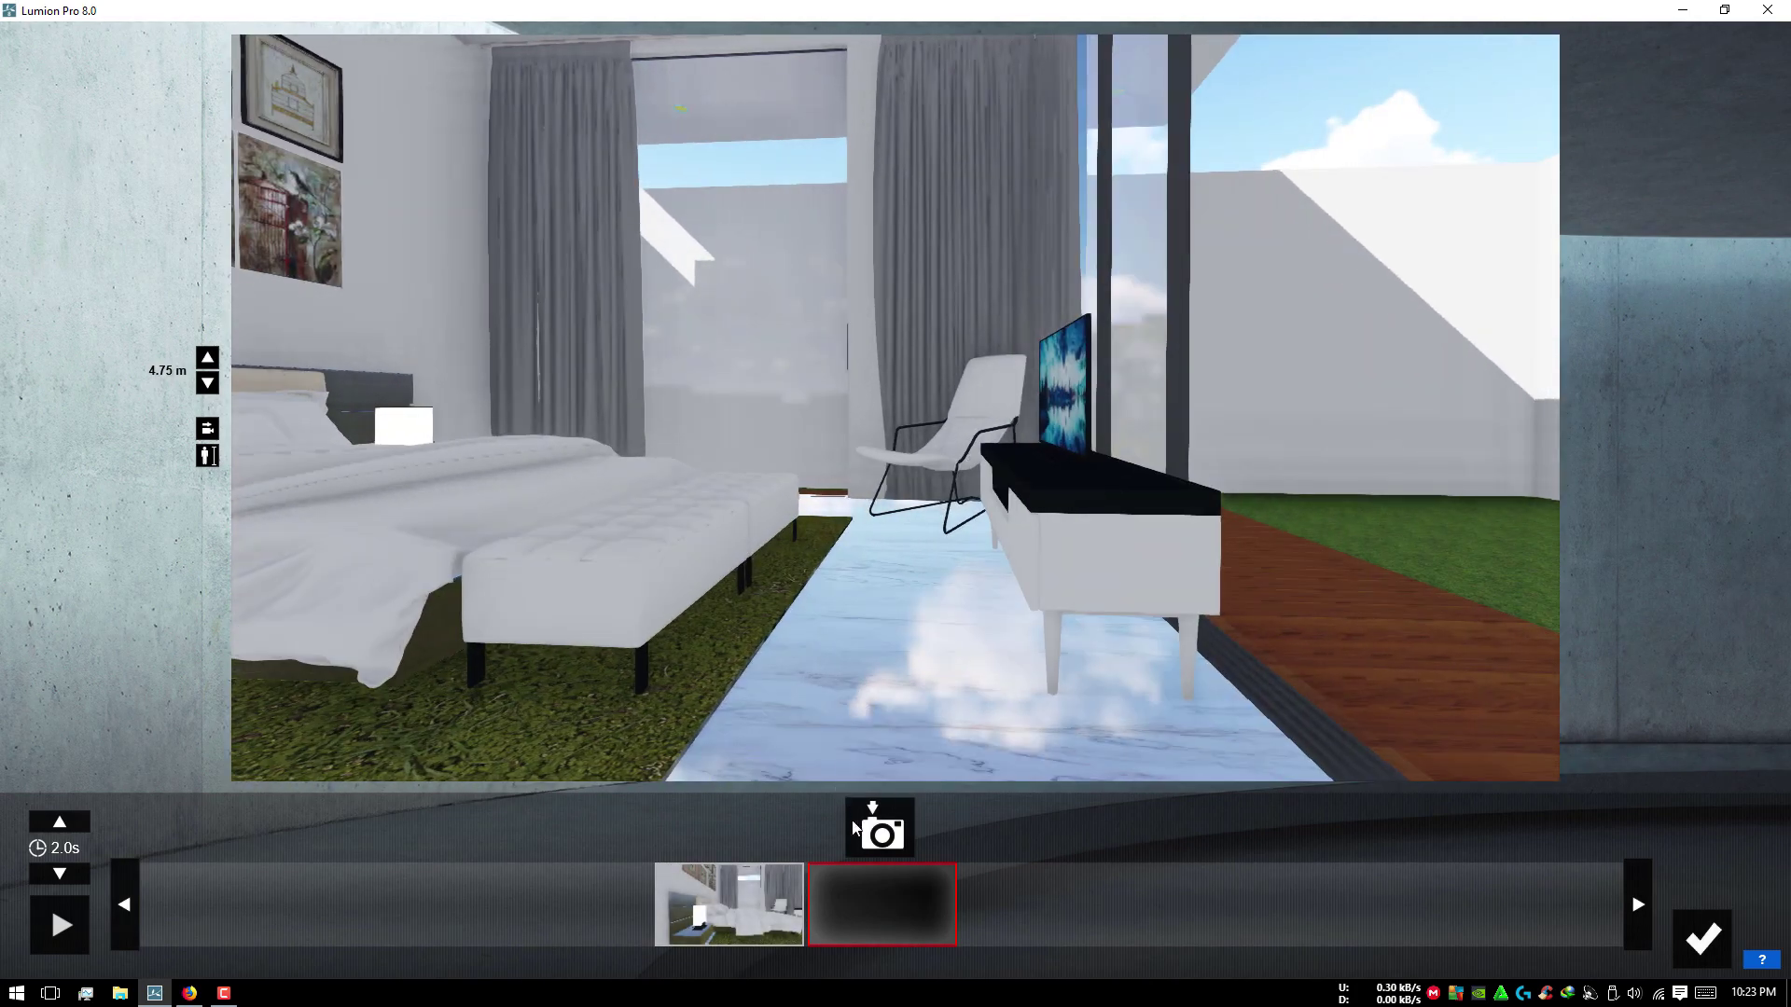
left_click(881, 830)
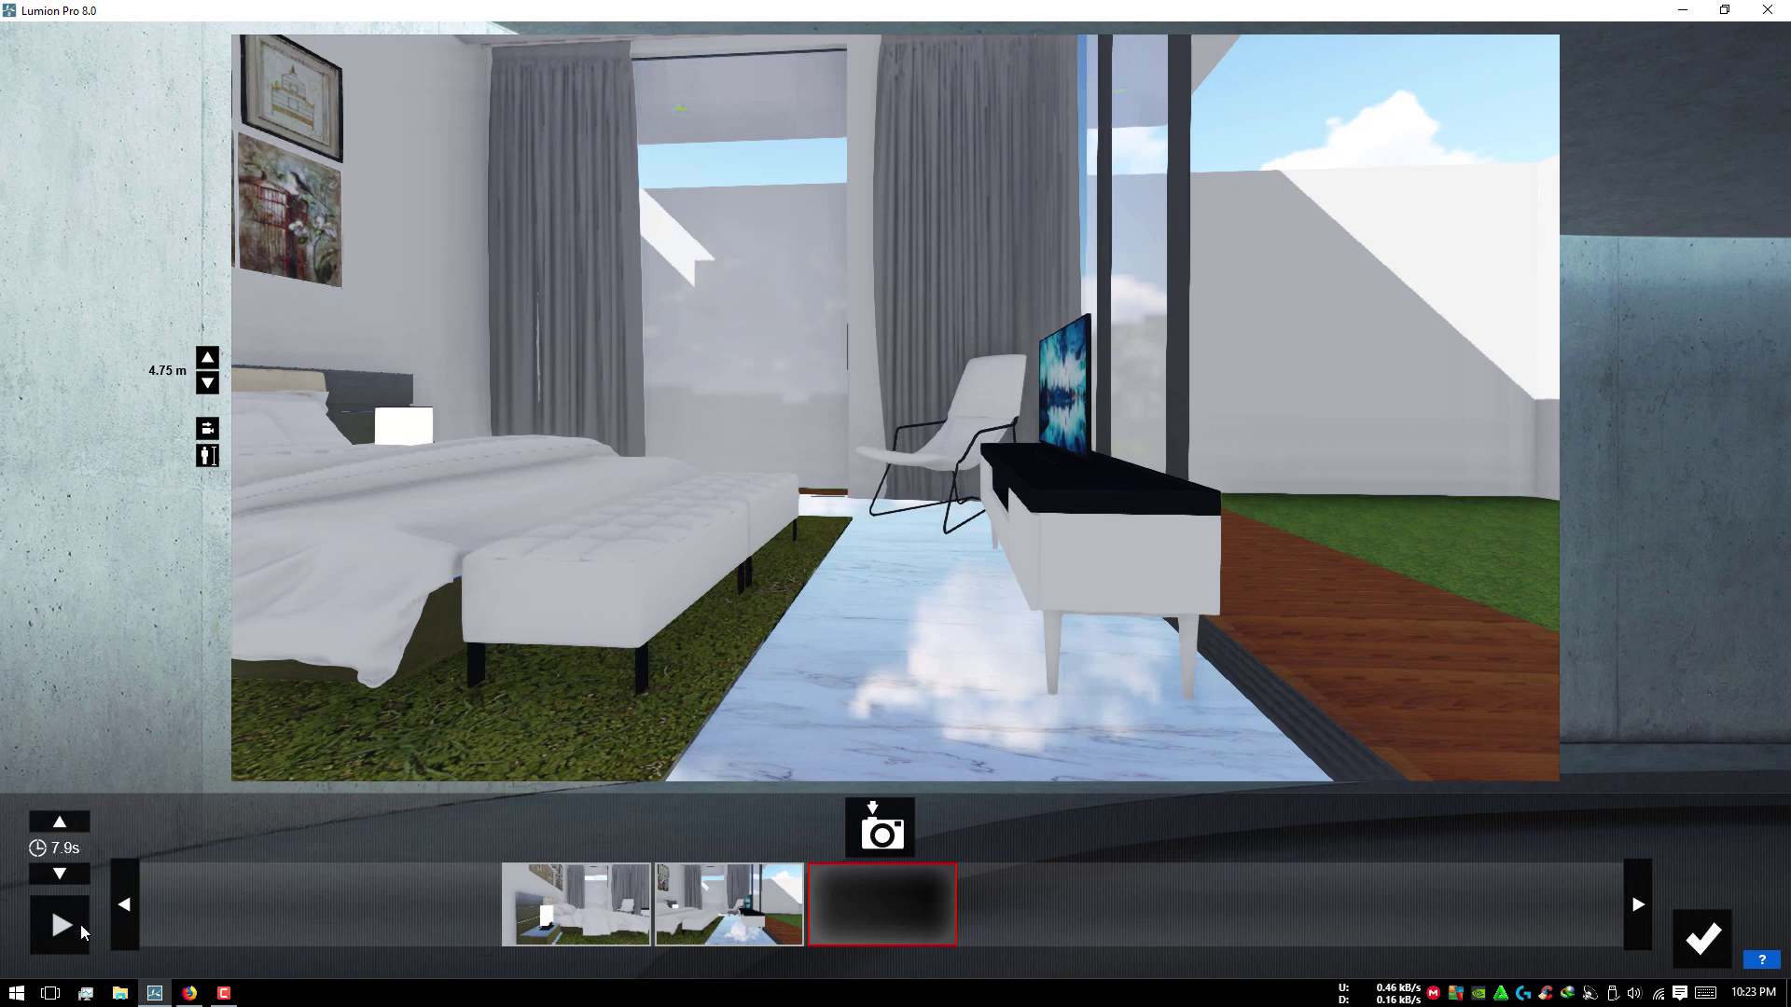
left_click(73, 917)
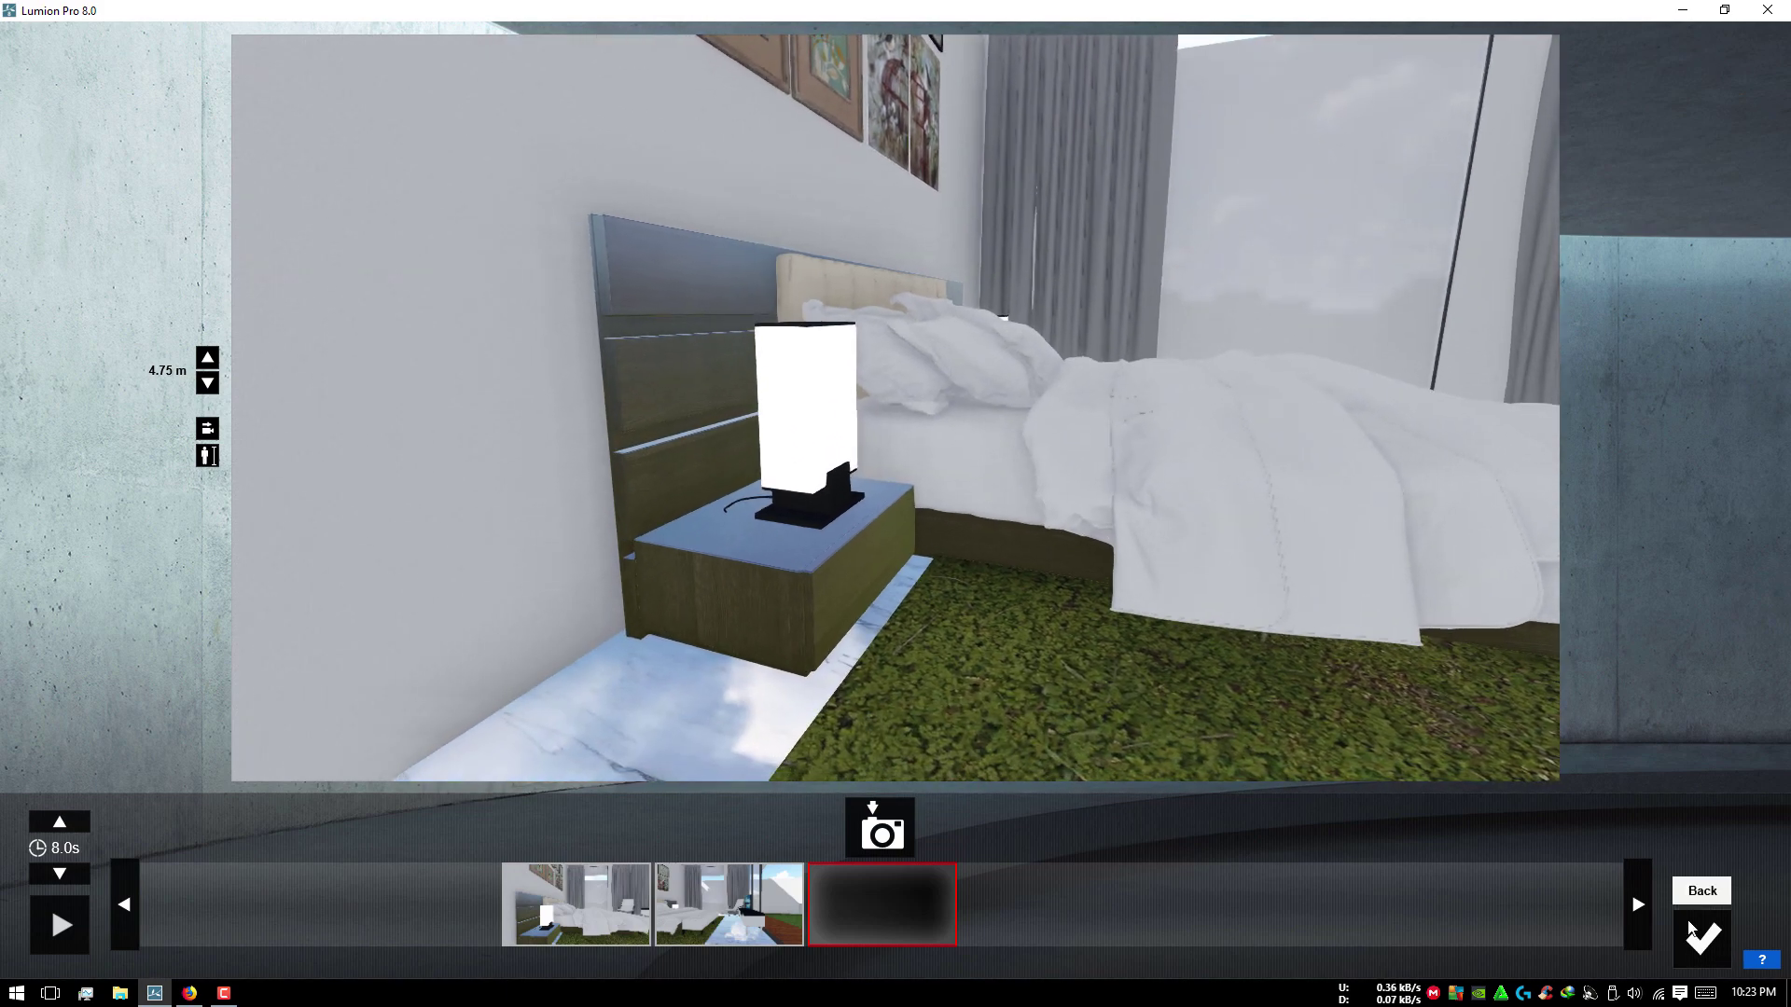
left_click(1692, 928)
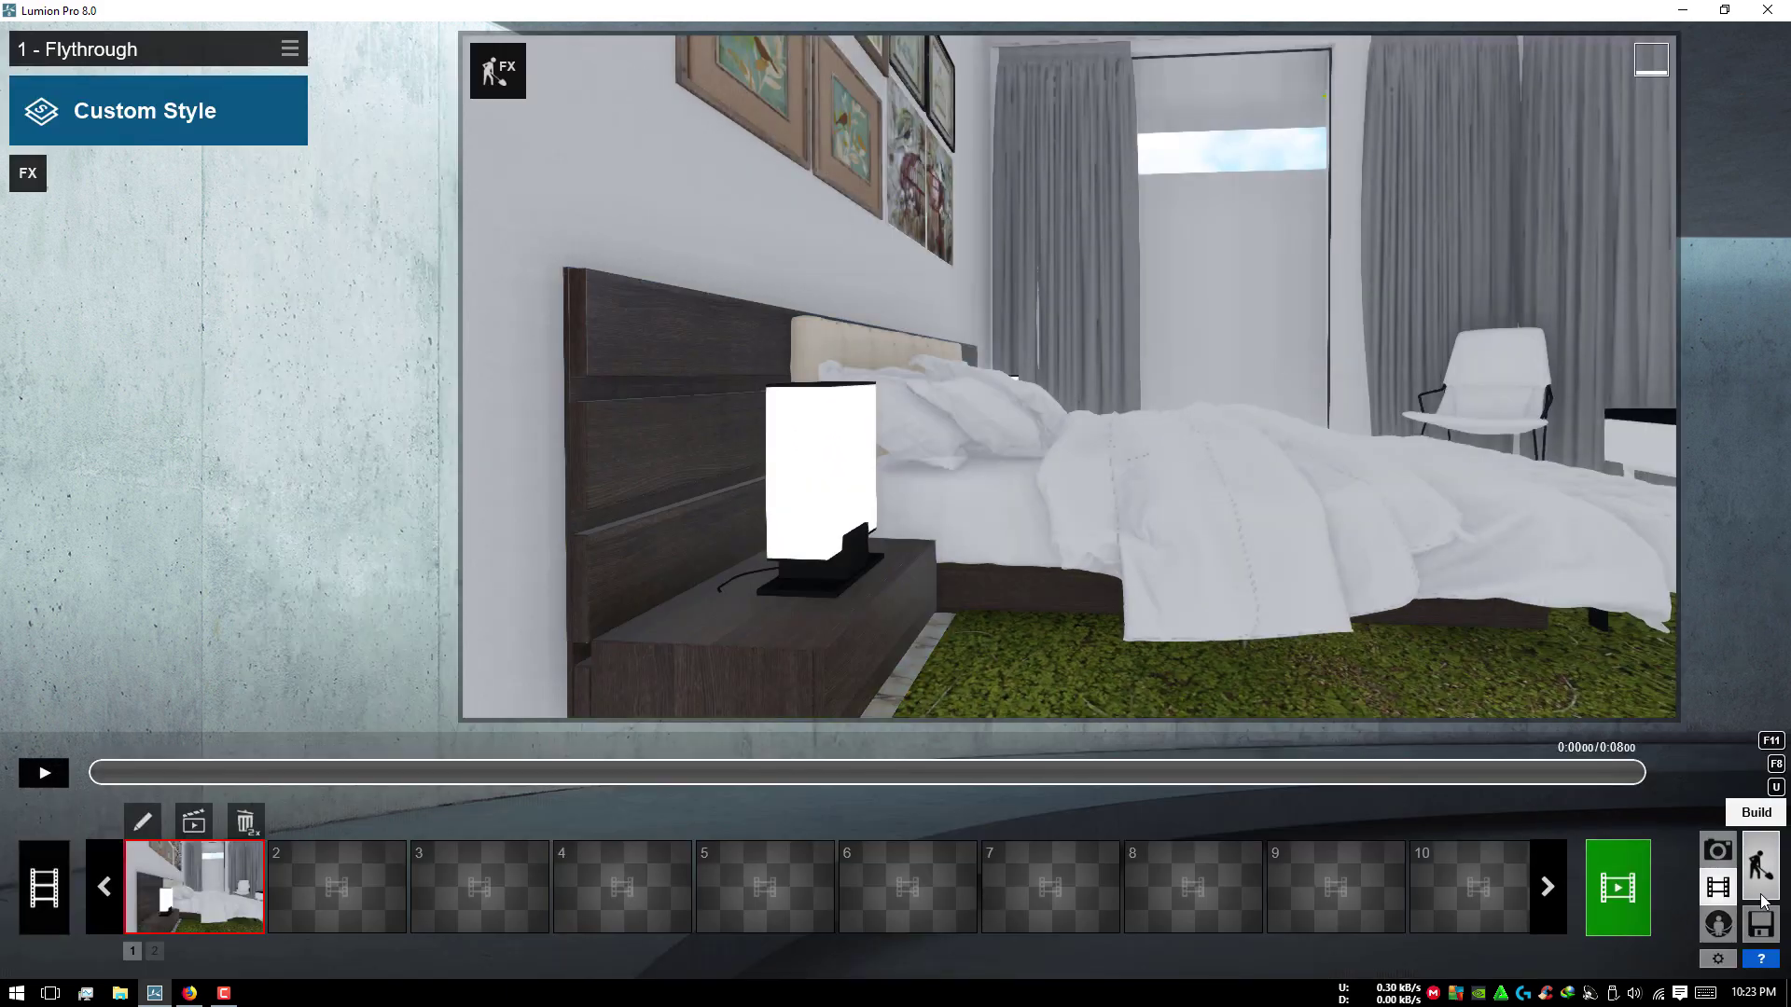
Step: Return to Build mode and fly around the bed from the side to see it whole
left_click(1759, 894)
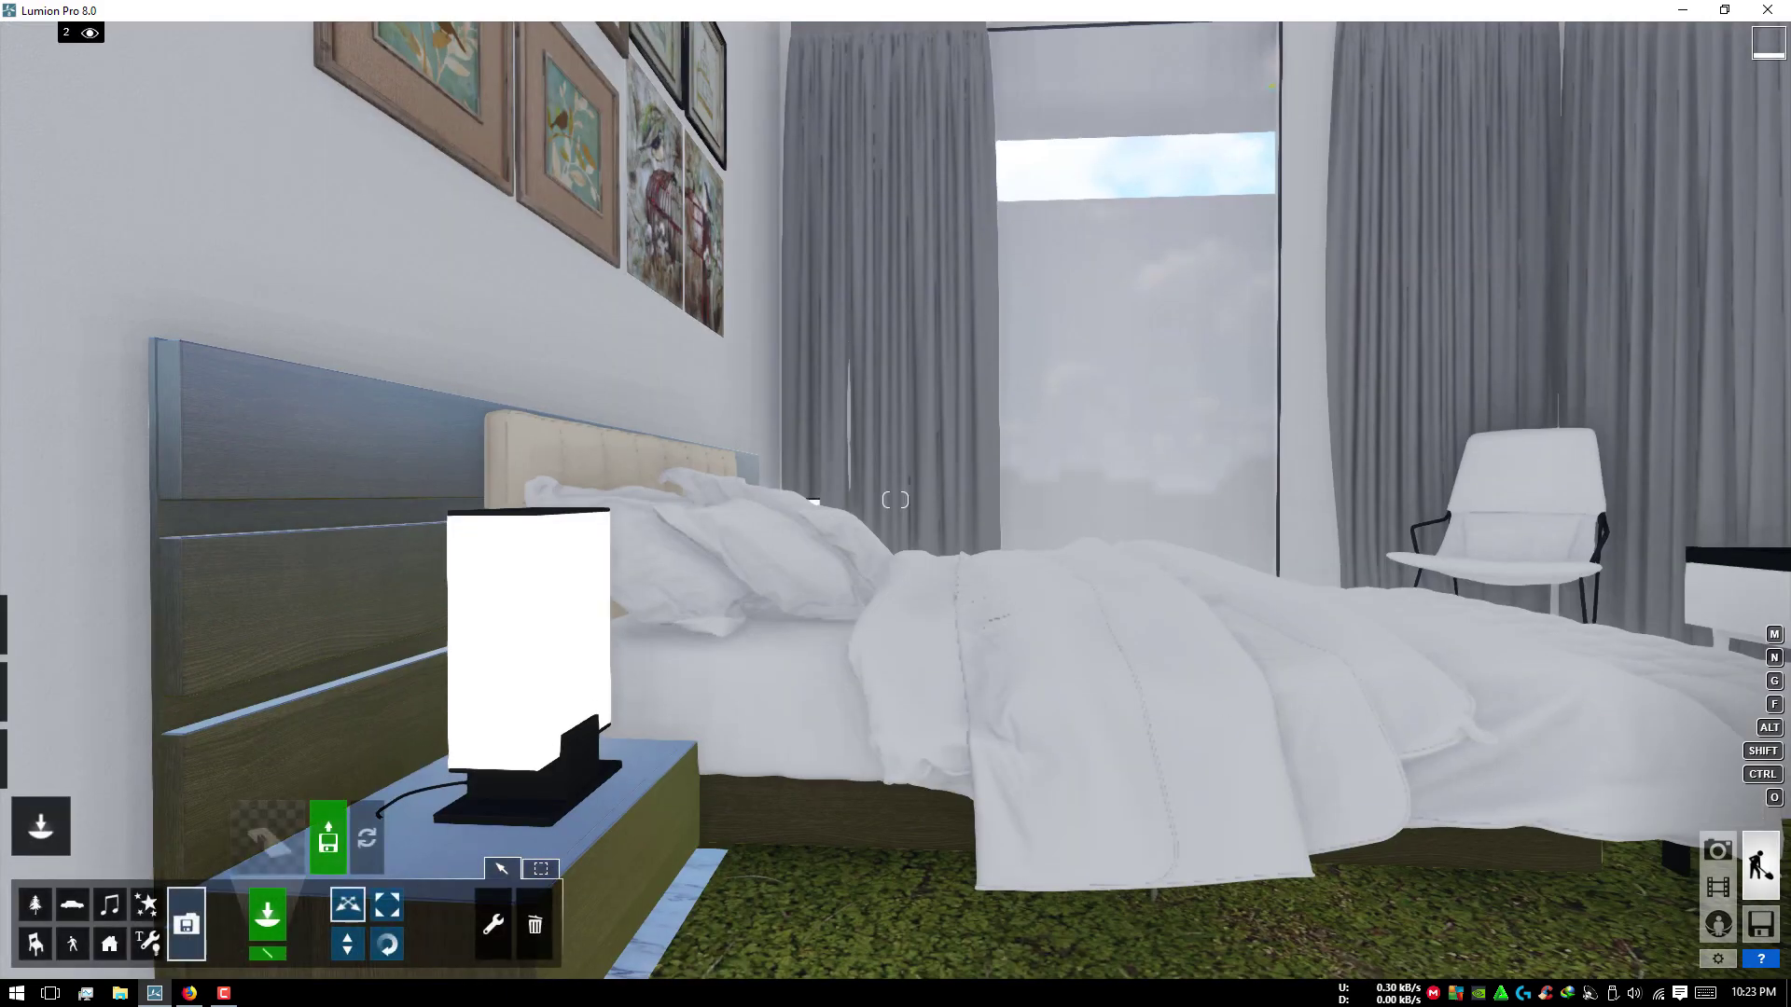
key("q")
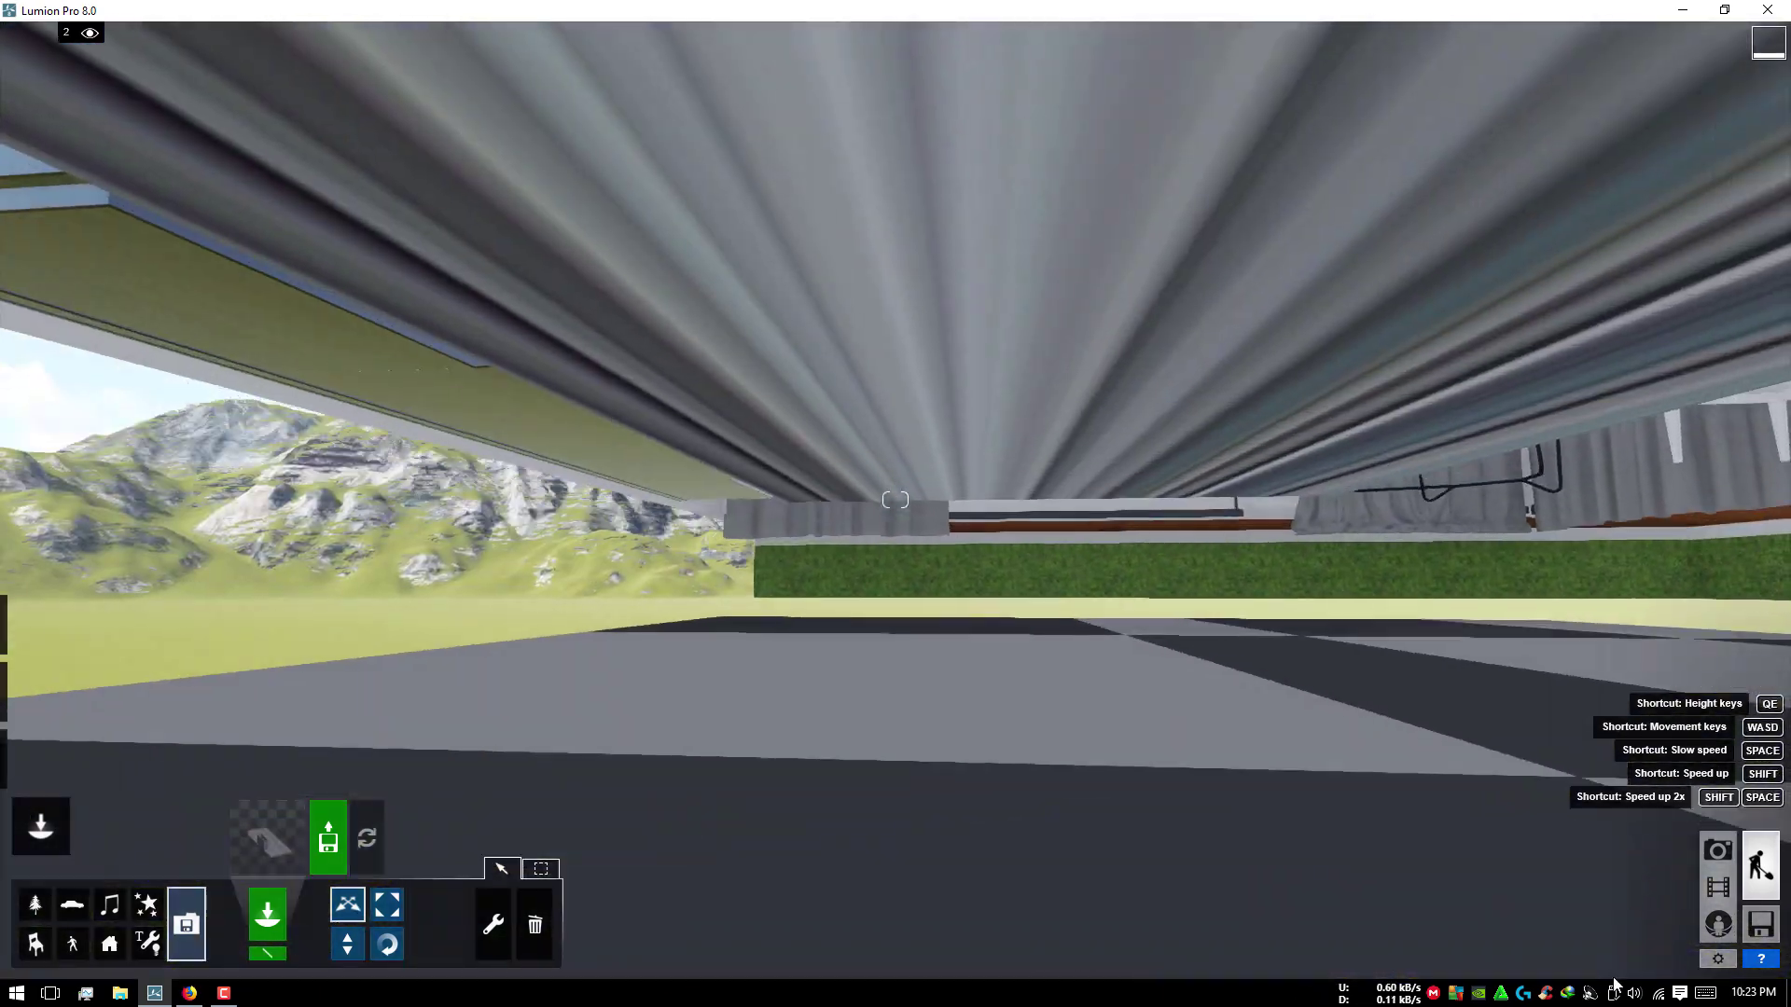
key("e")
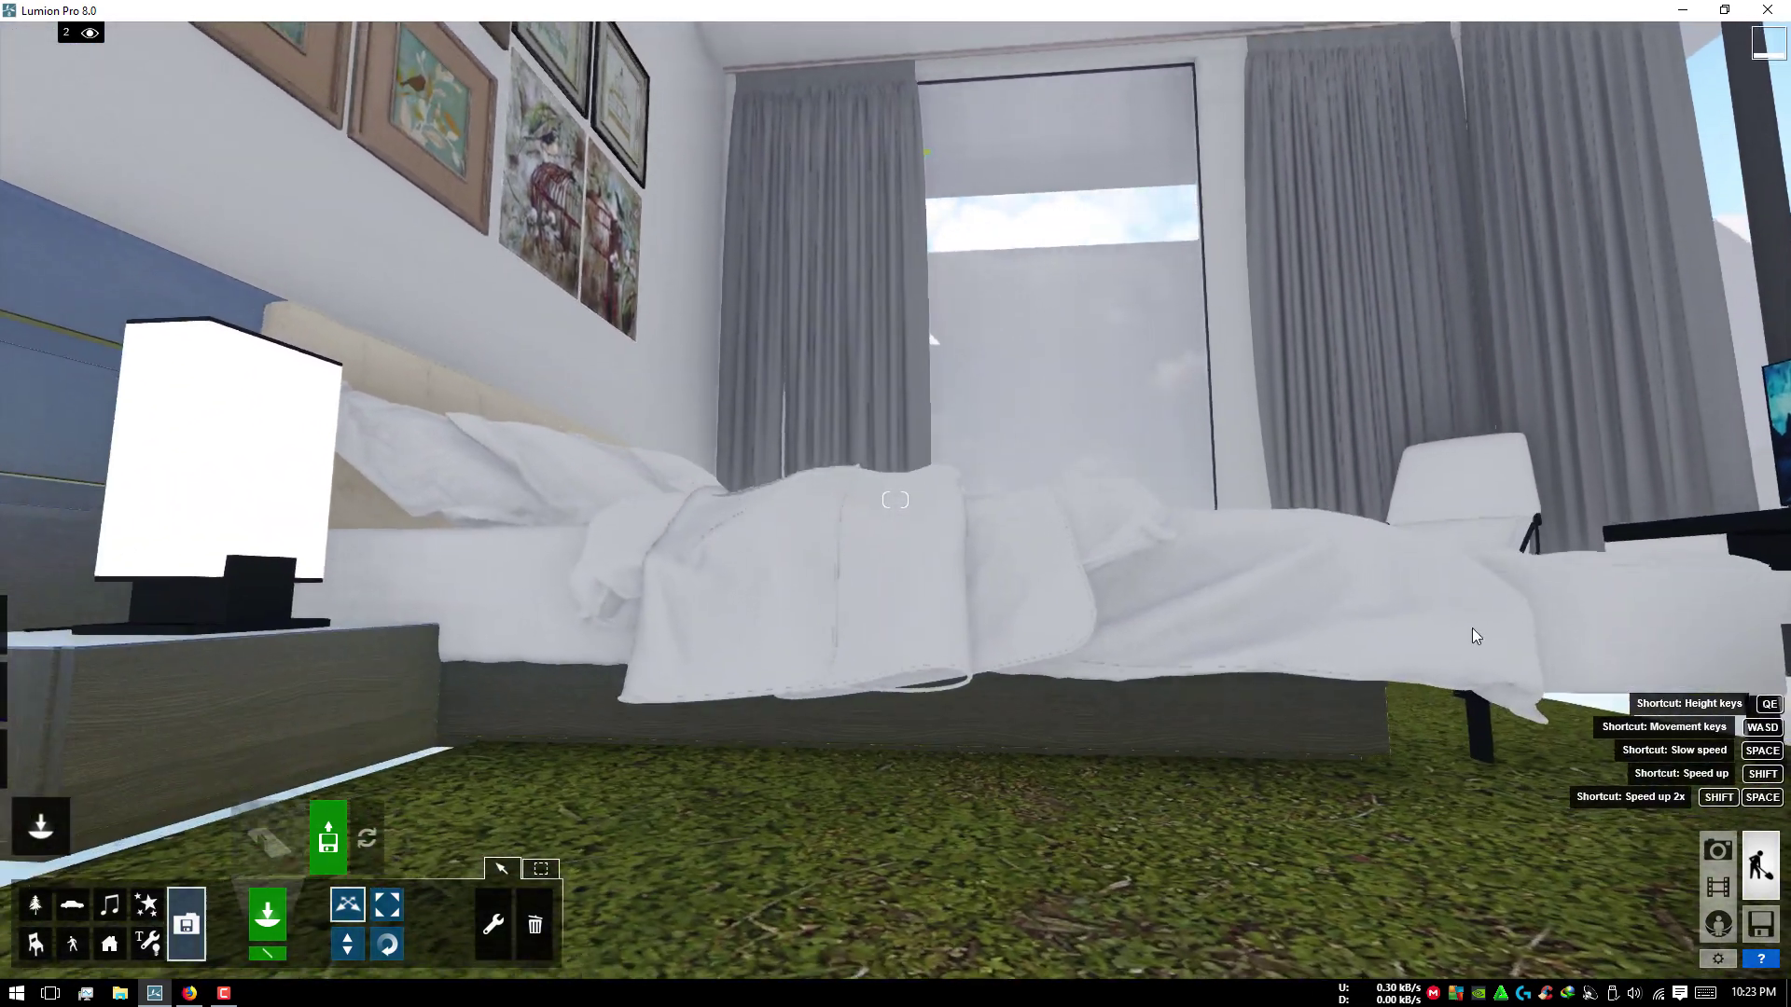
right_click_drag(1475, 636, 857, 472)
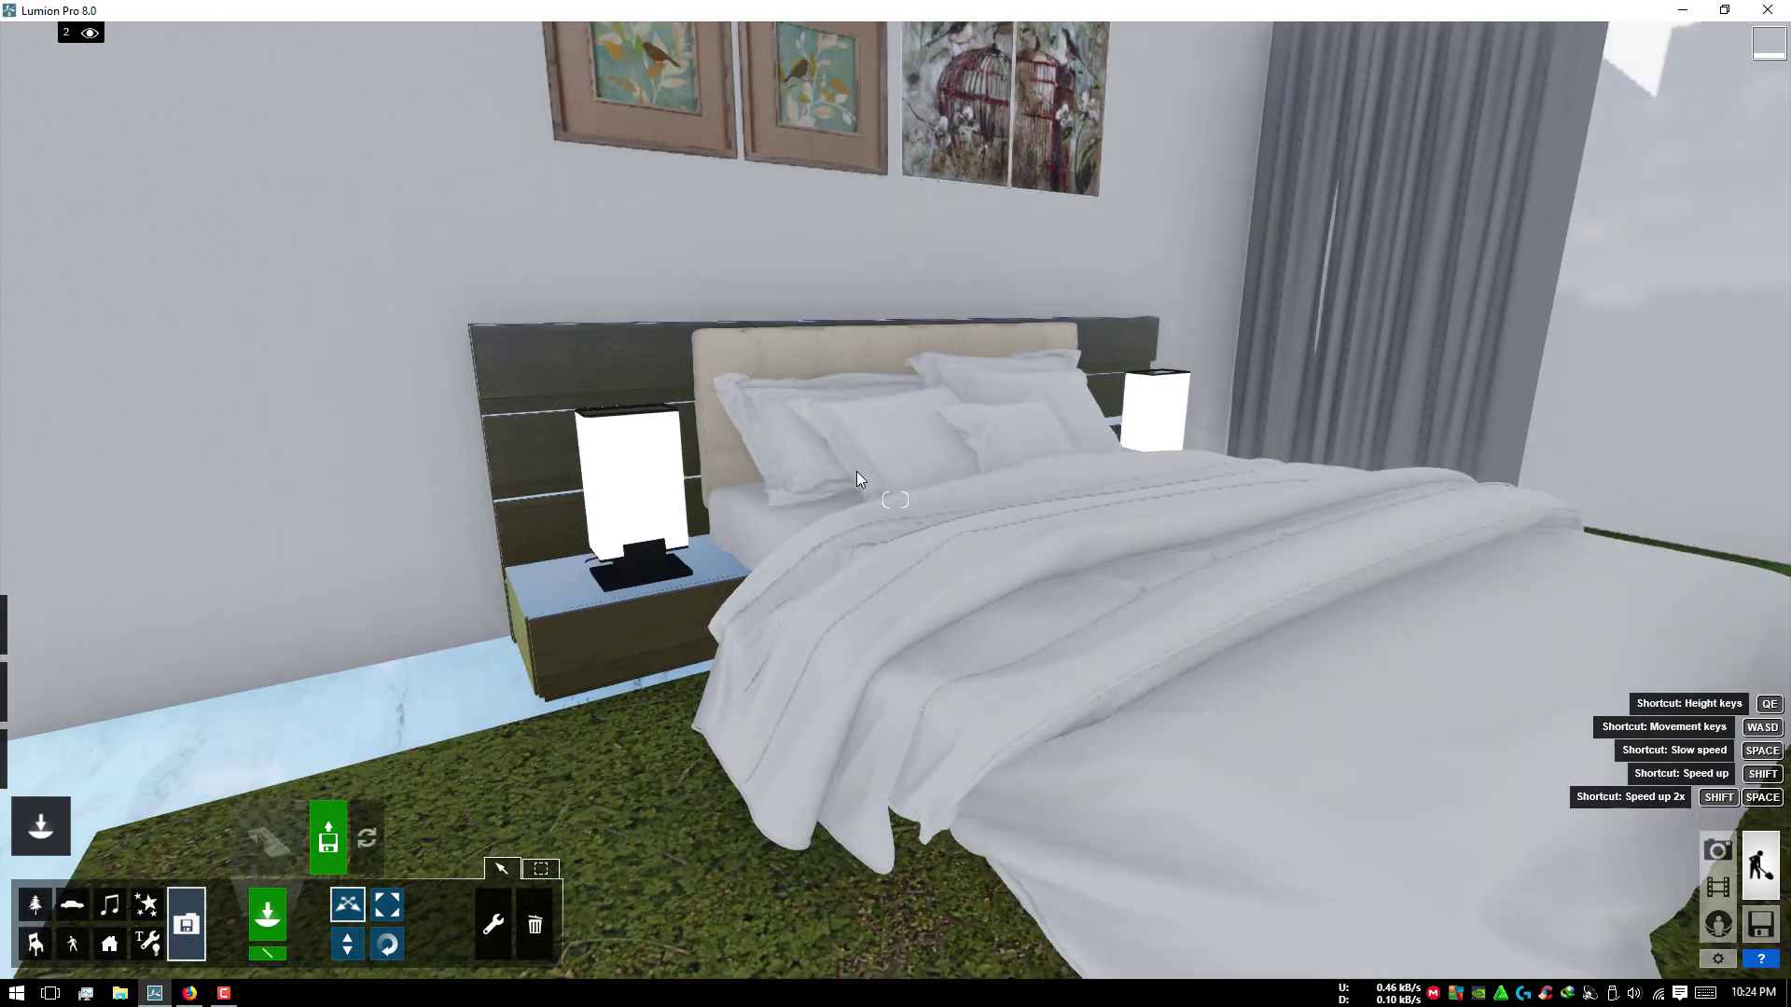
right_click_drag(983, 468, 983, 468)
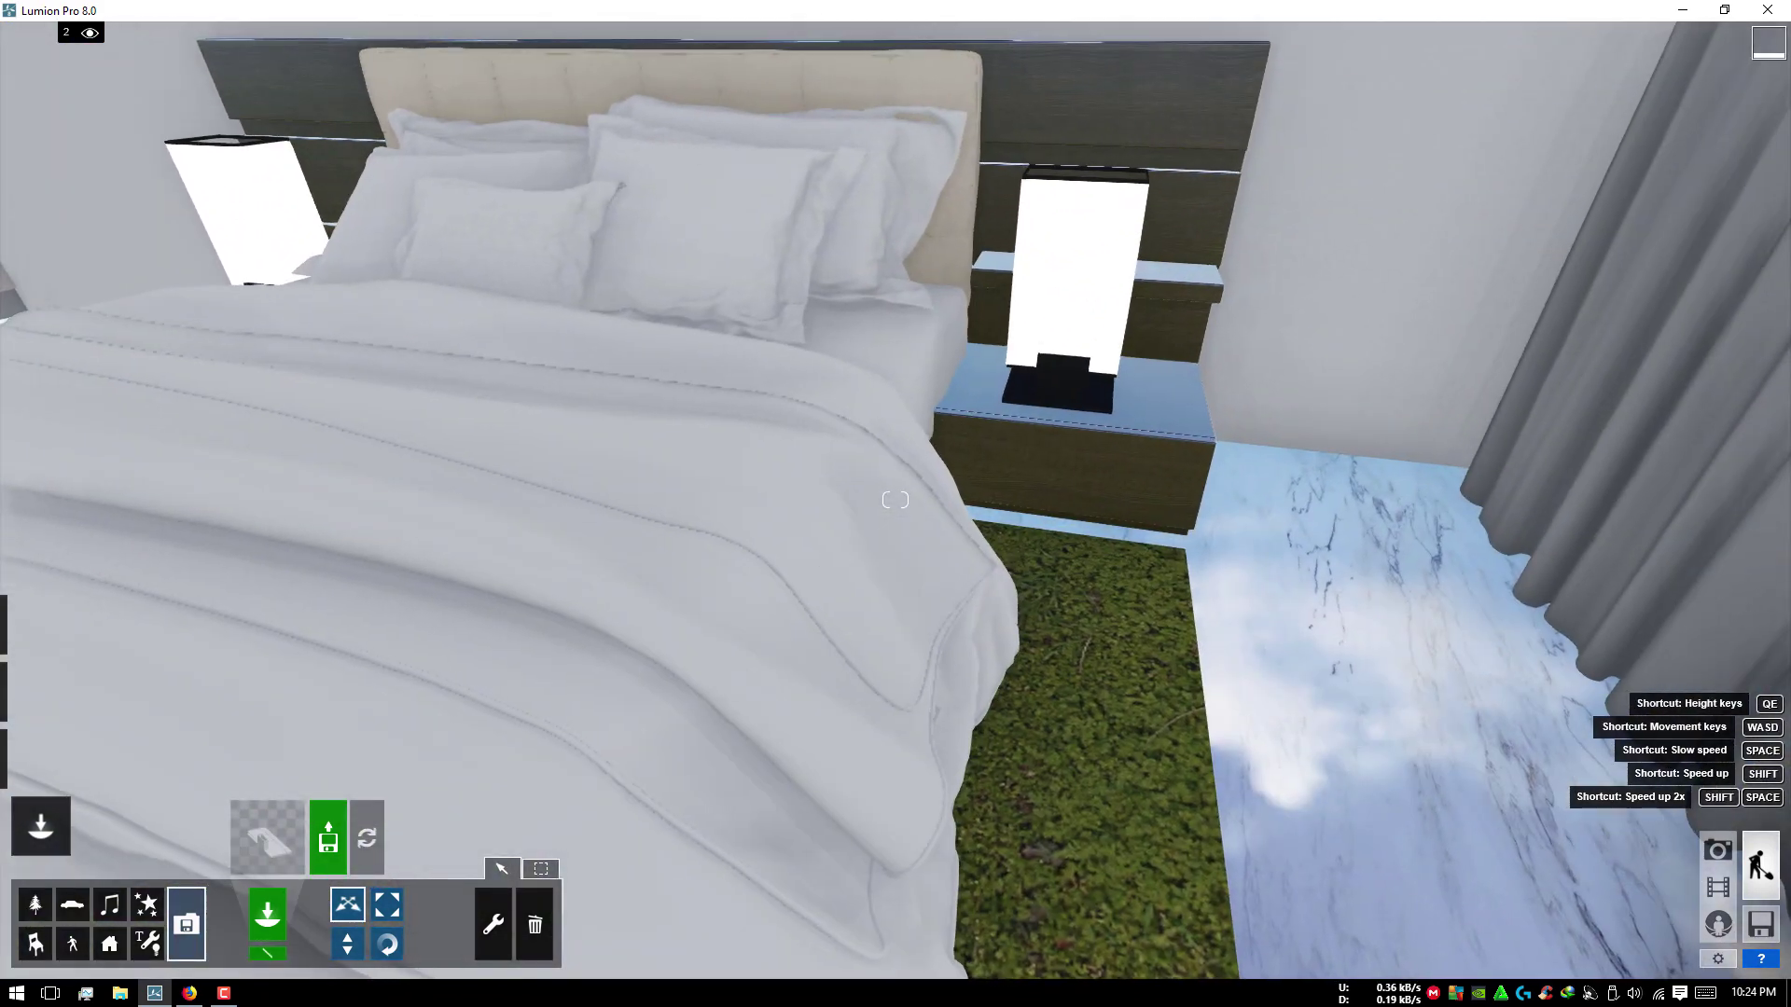
key("a")
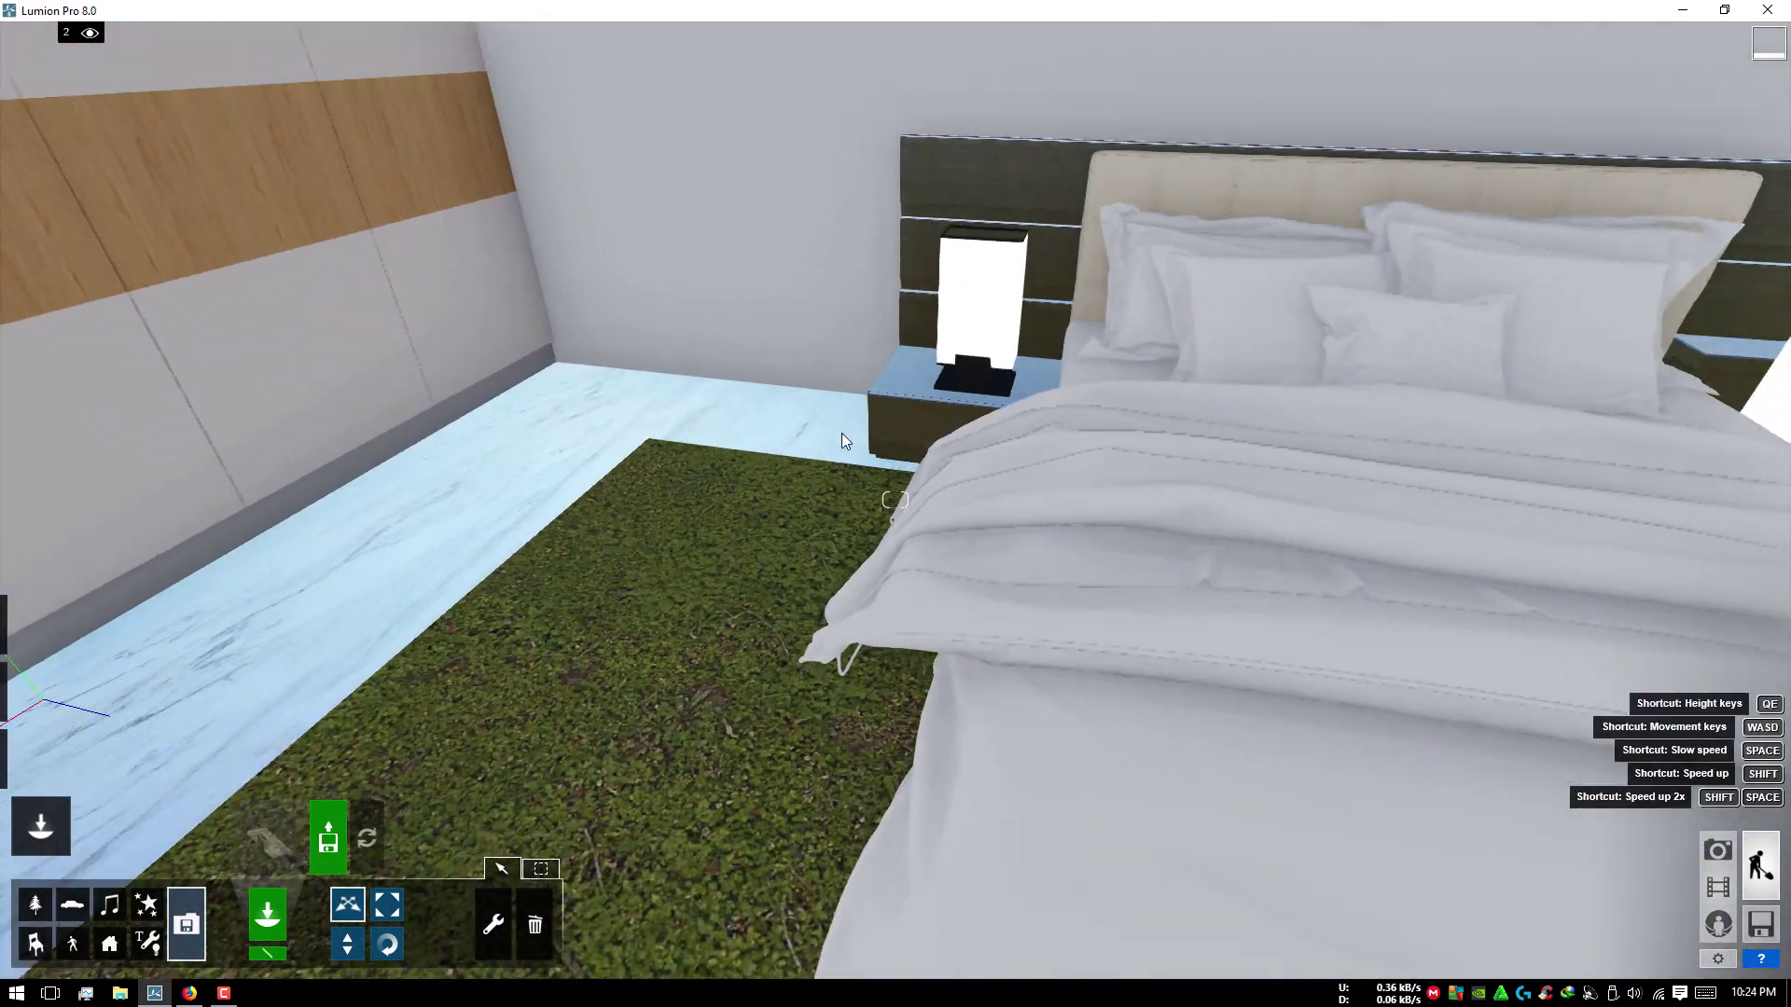
key("s")
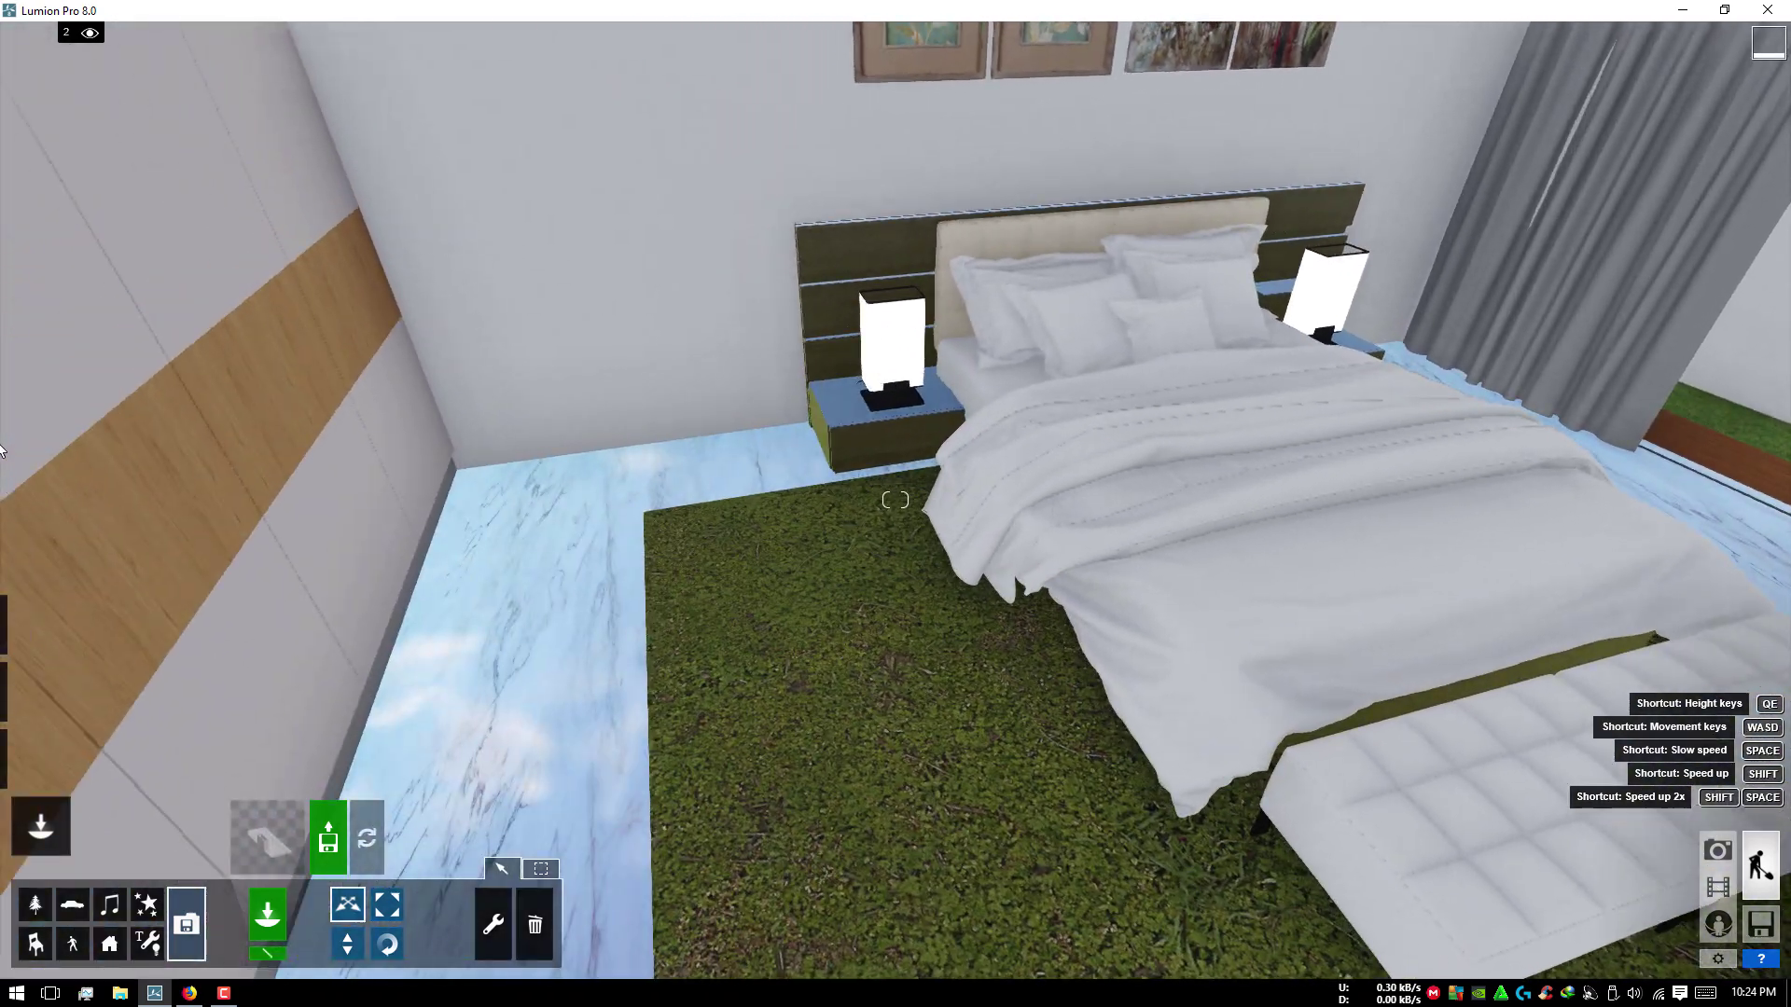
Step: Inspect the left nightstand, then frame the whole bed against the wall and curtains
key("w")
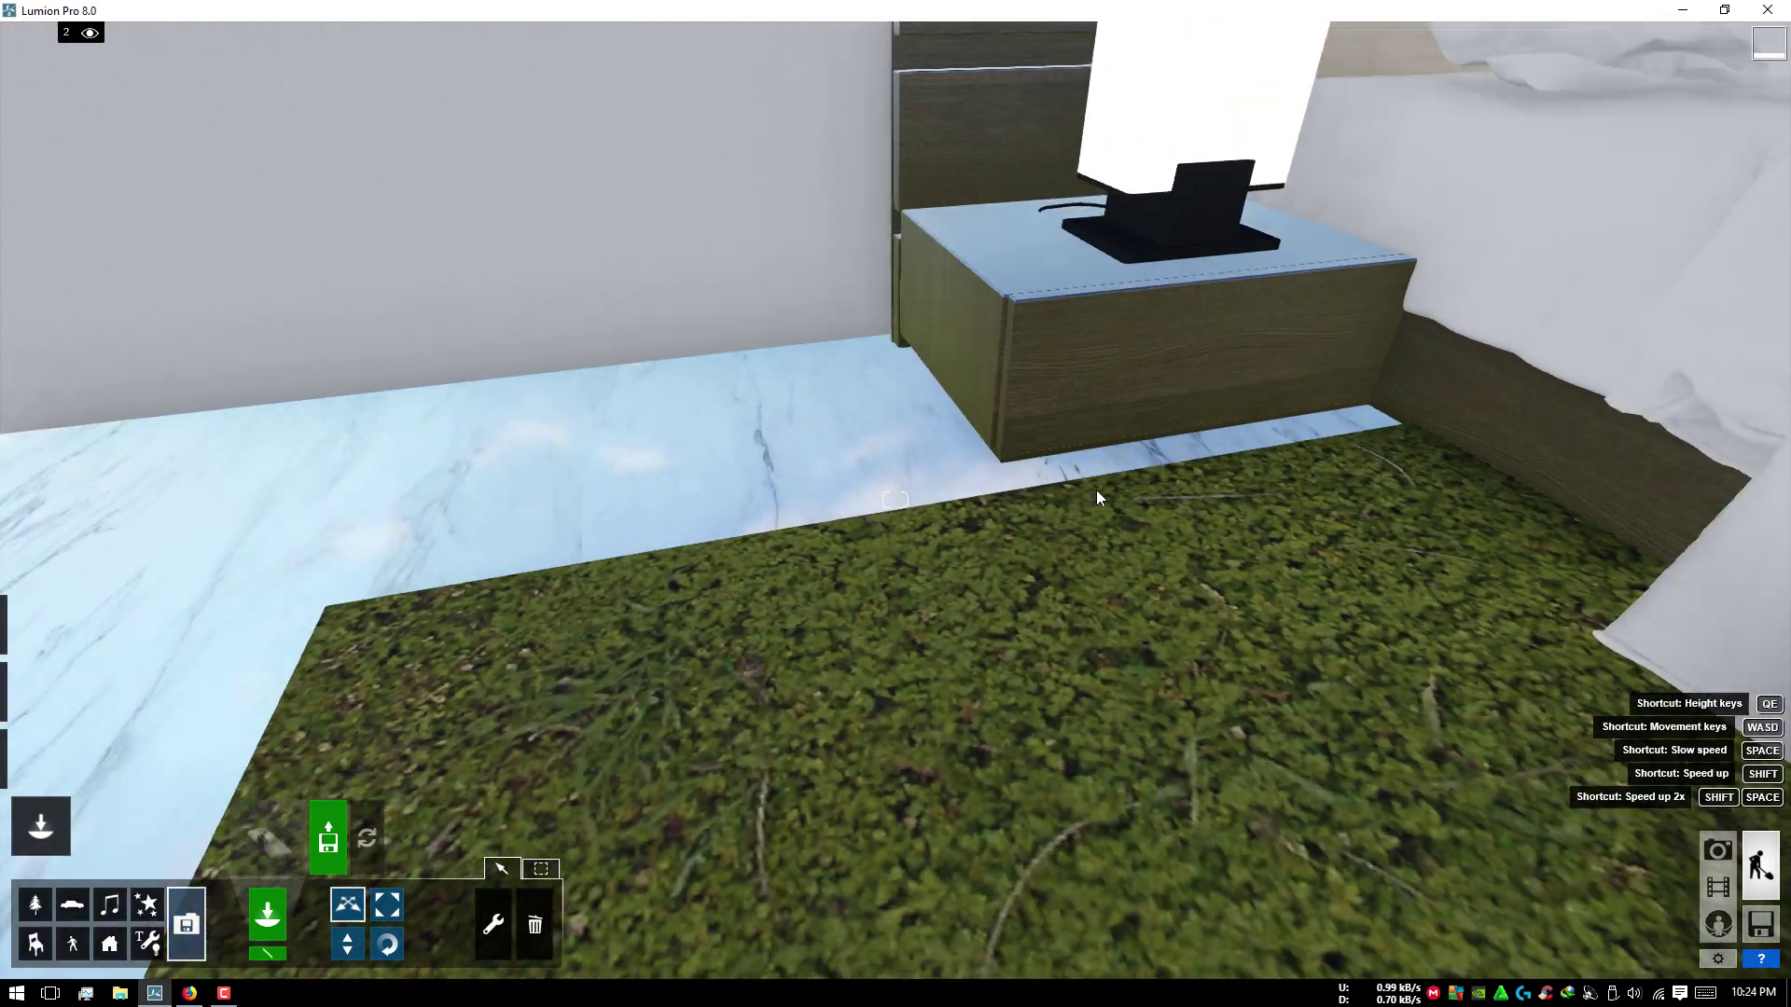
key("s")
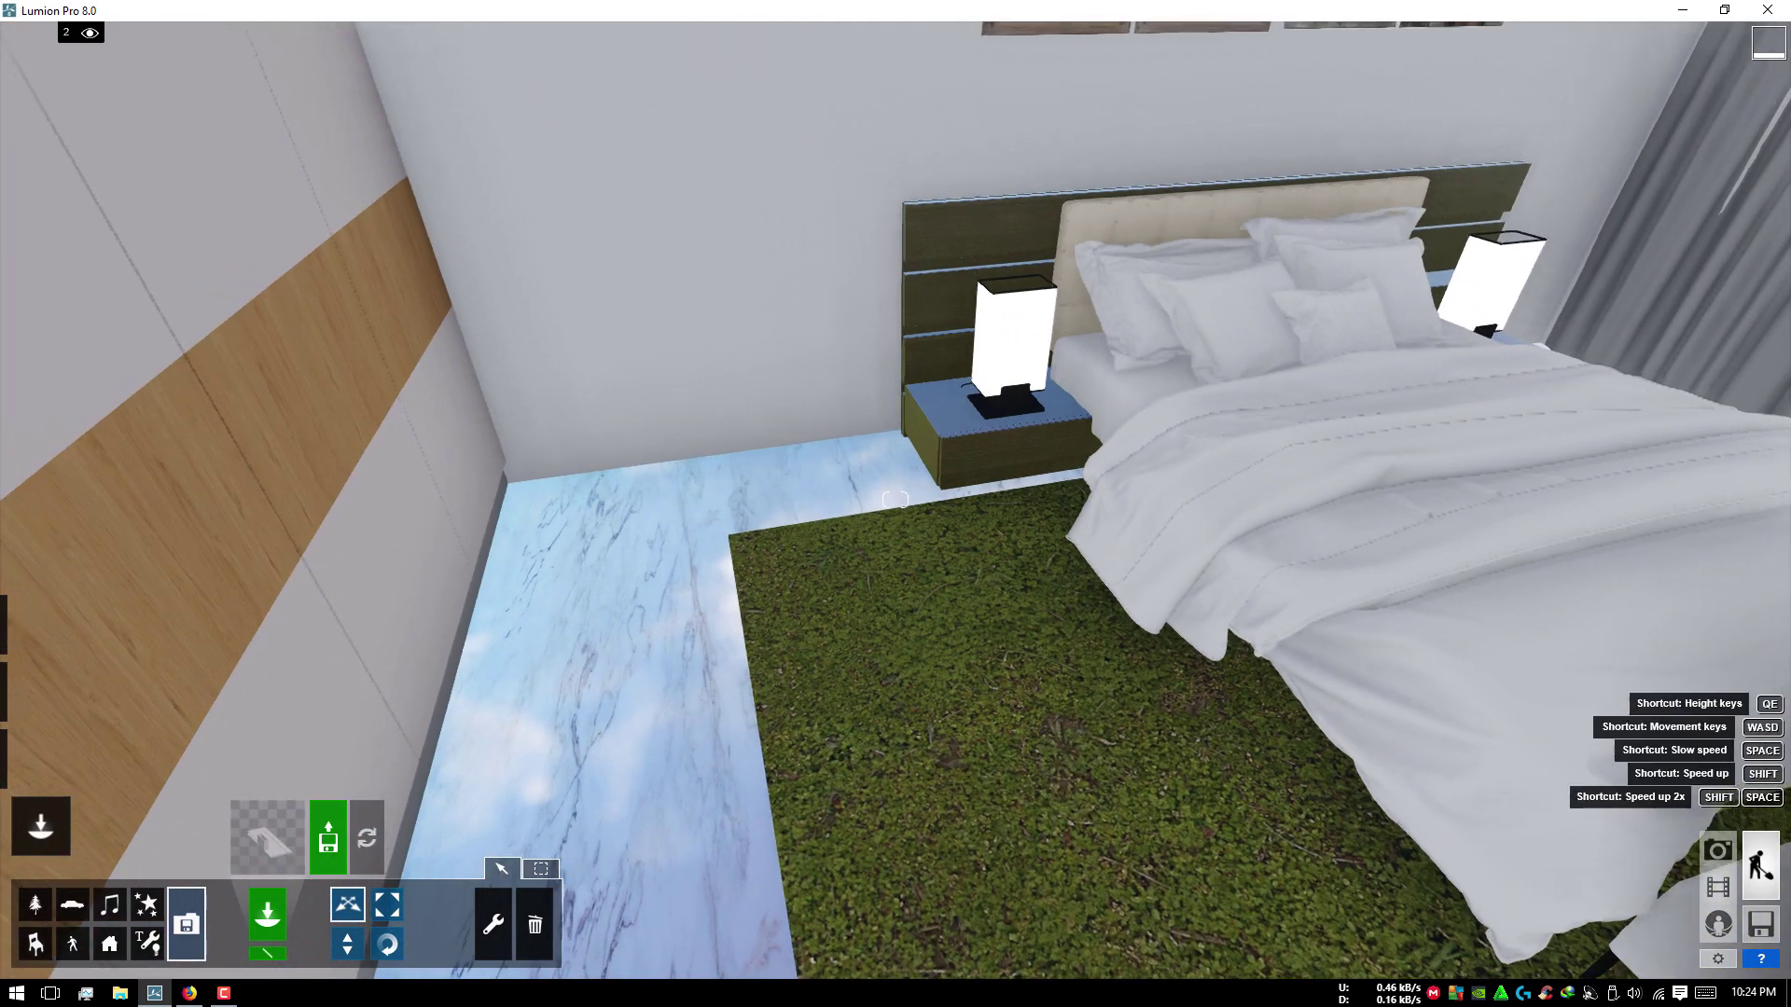
key("w")
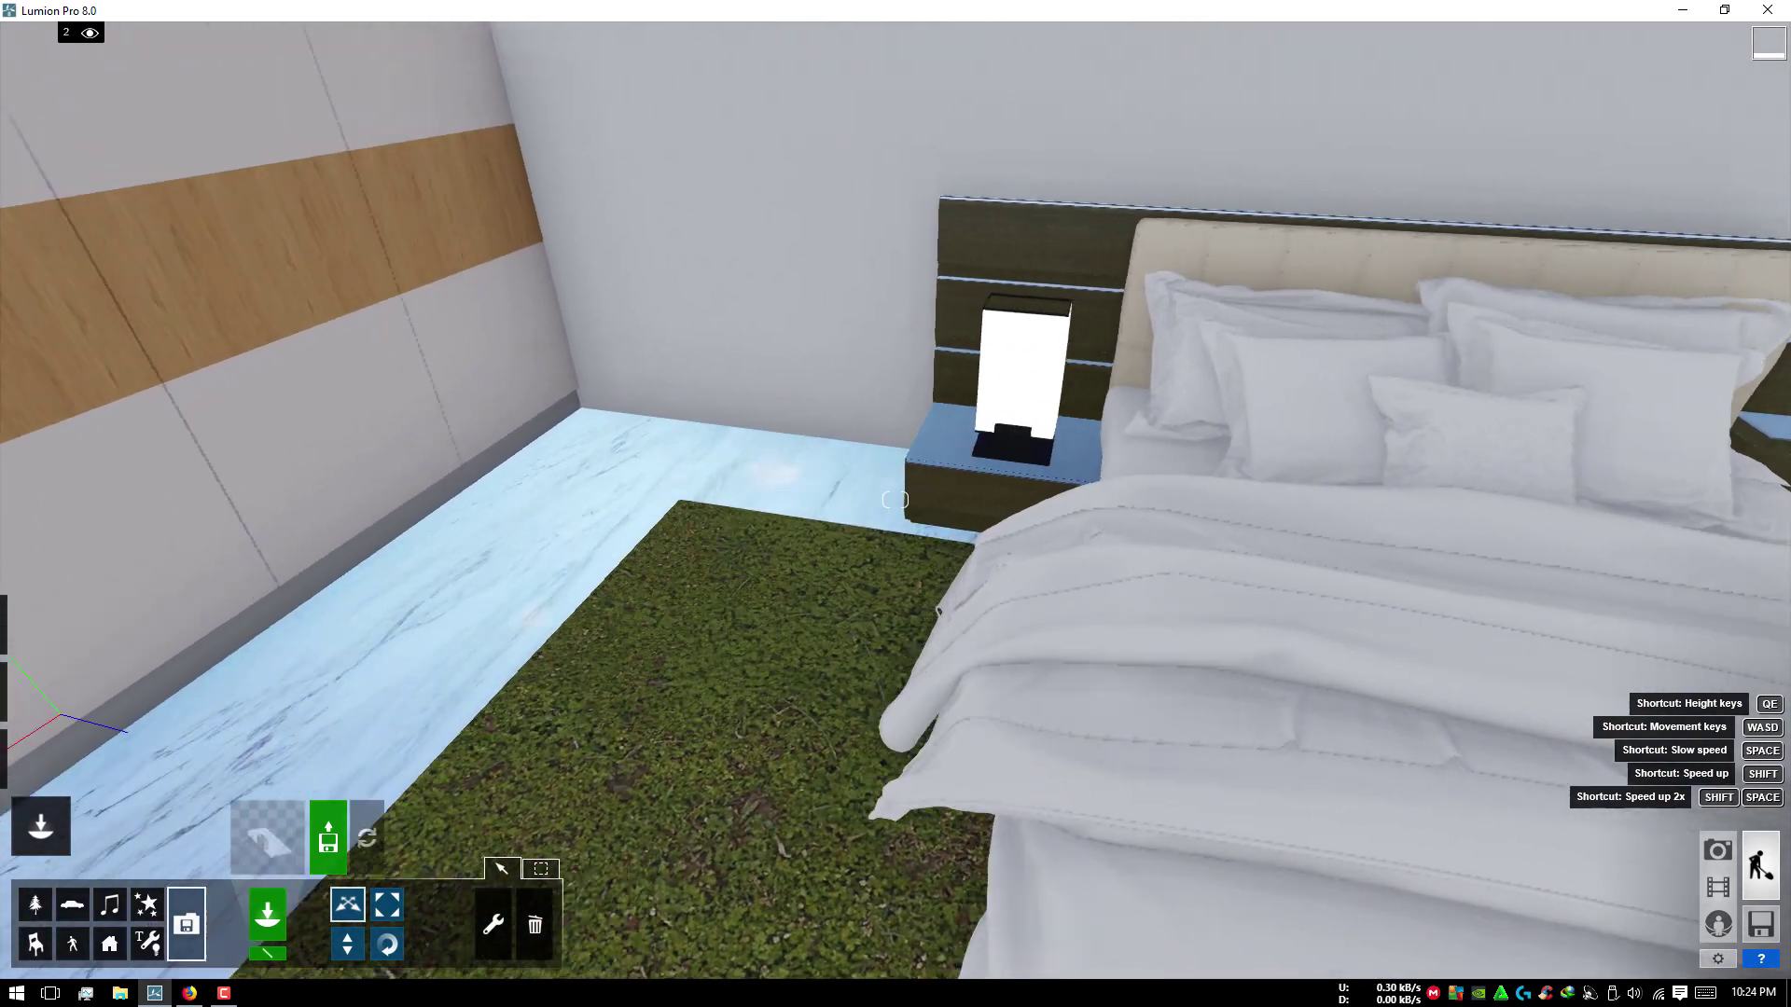
right_click_drag(894, 500, 894, 500)
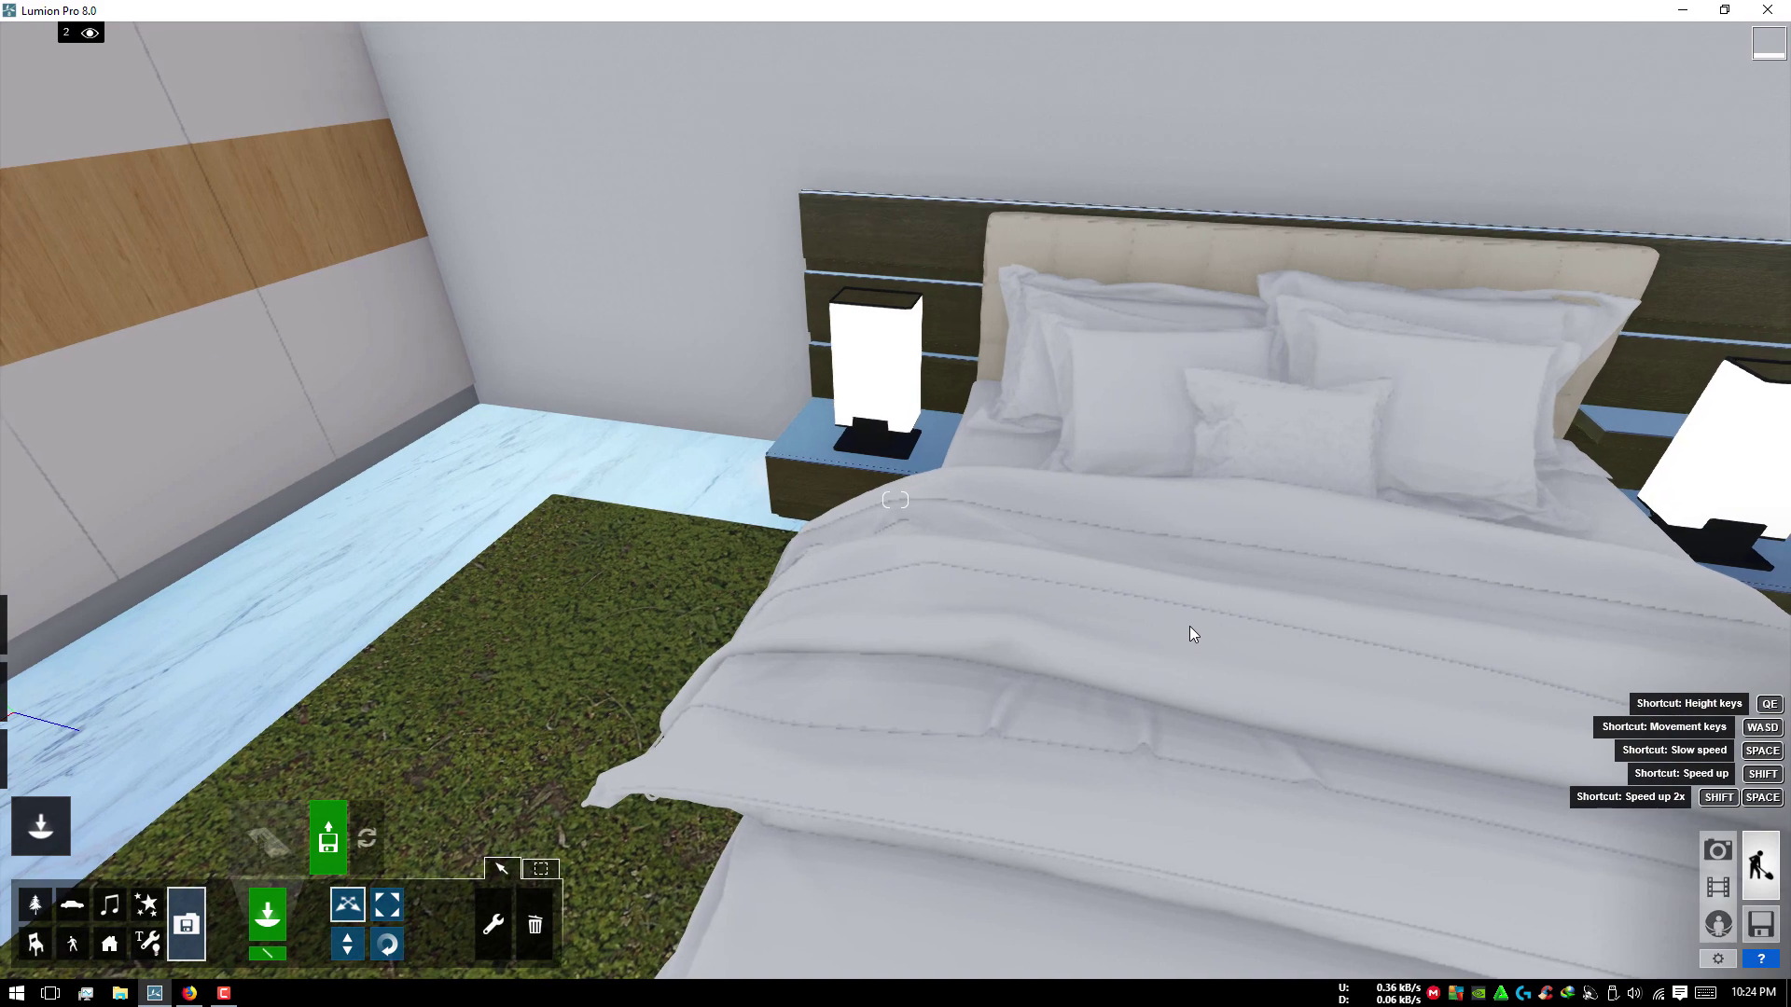
key("s")
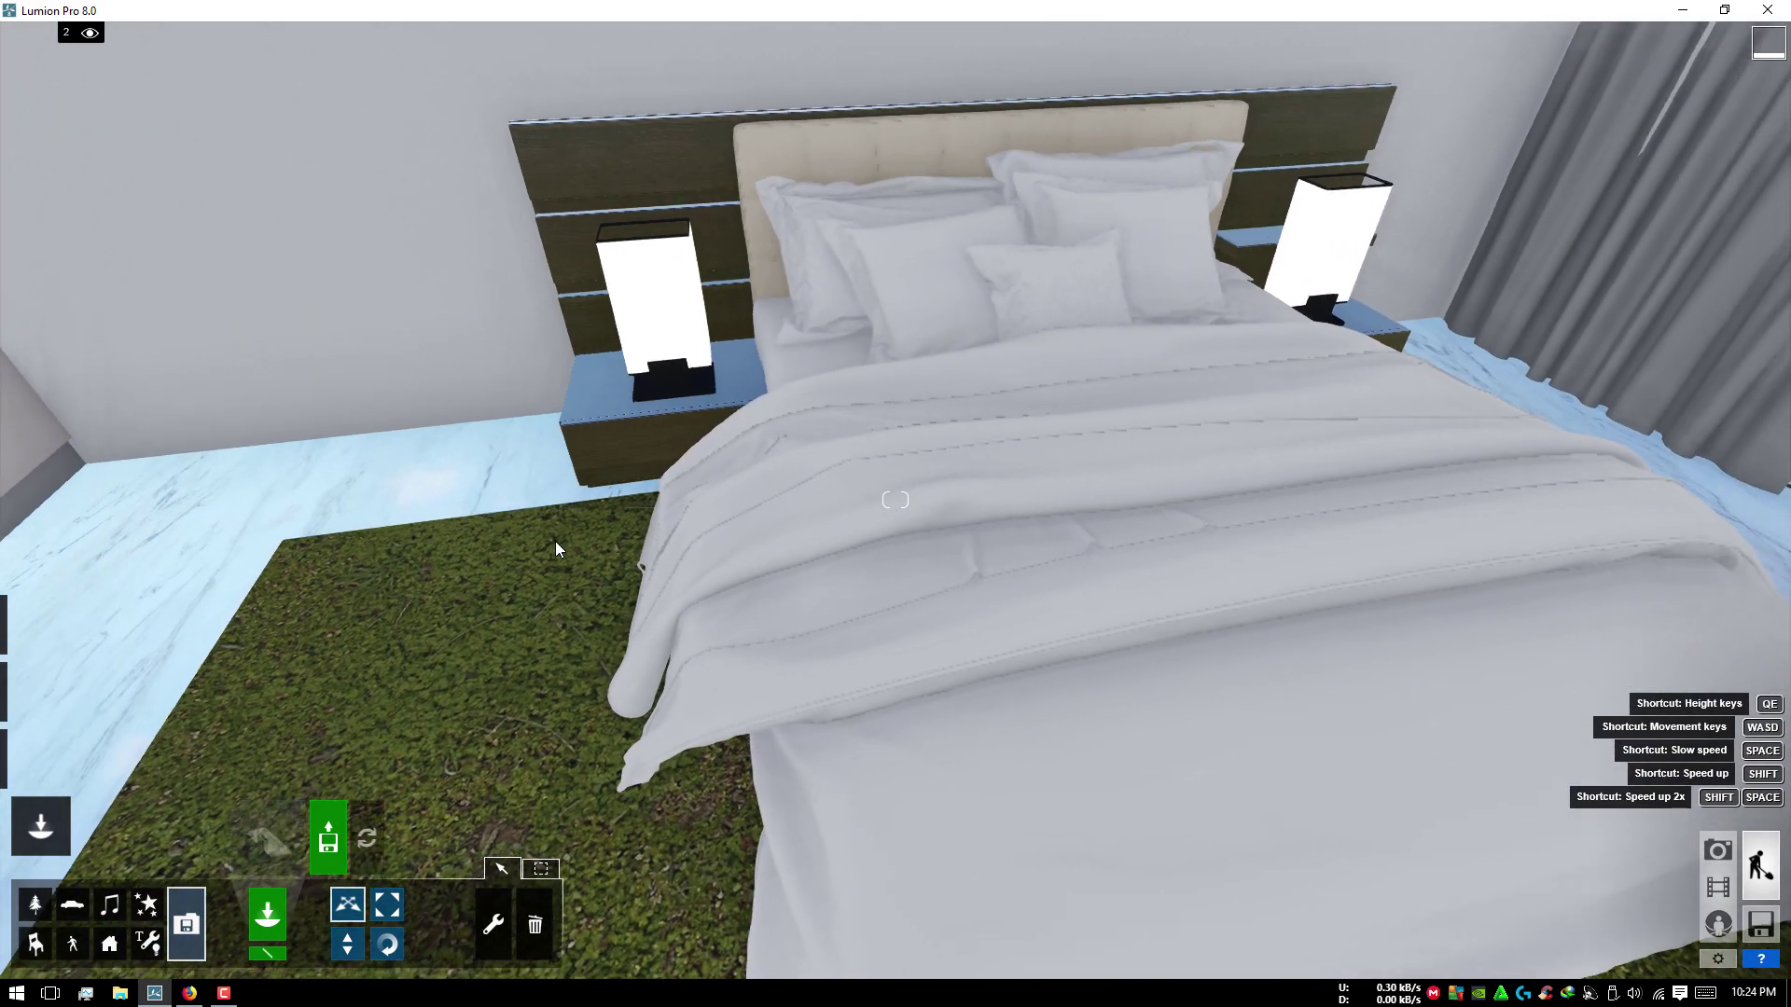
right_click_drag(894, 500, 894, 500)
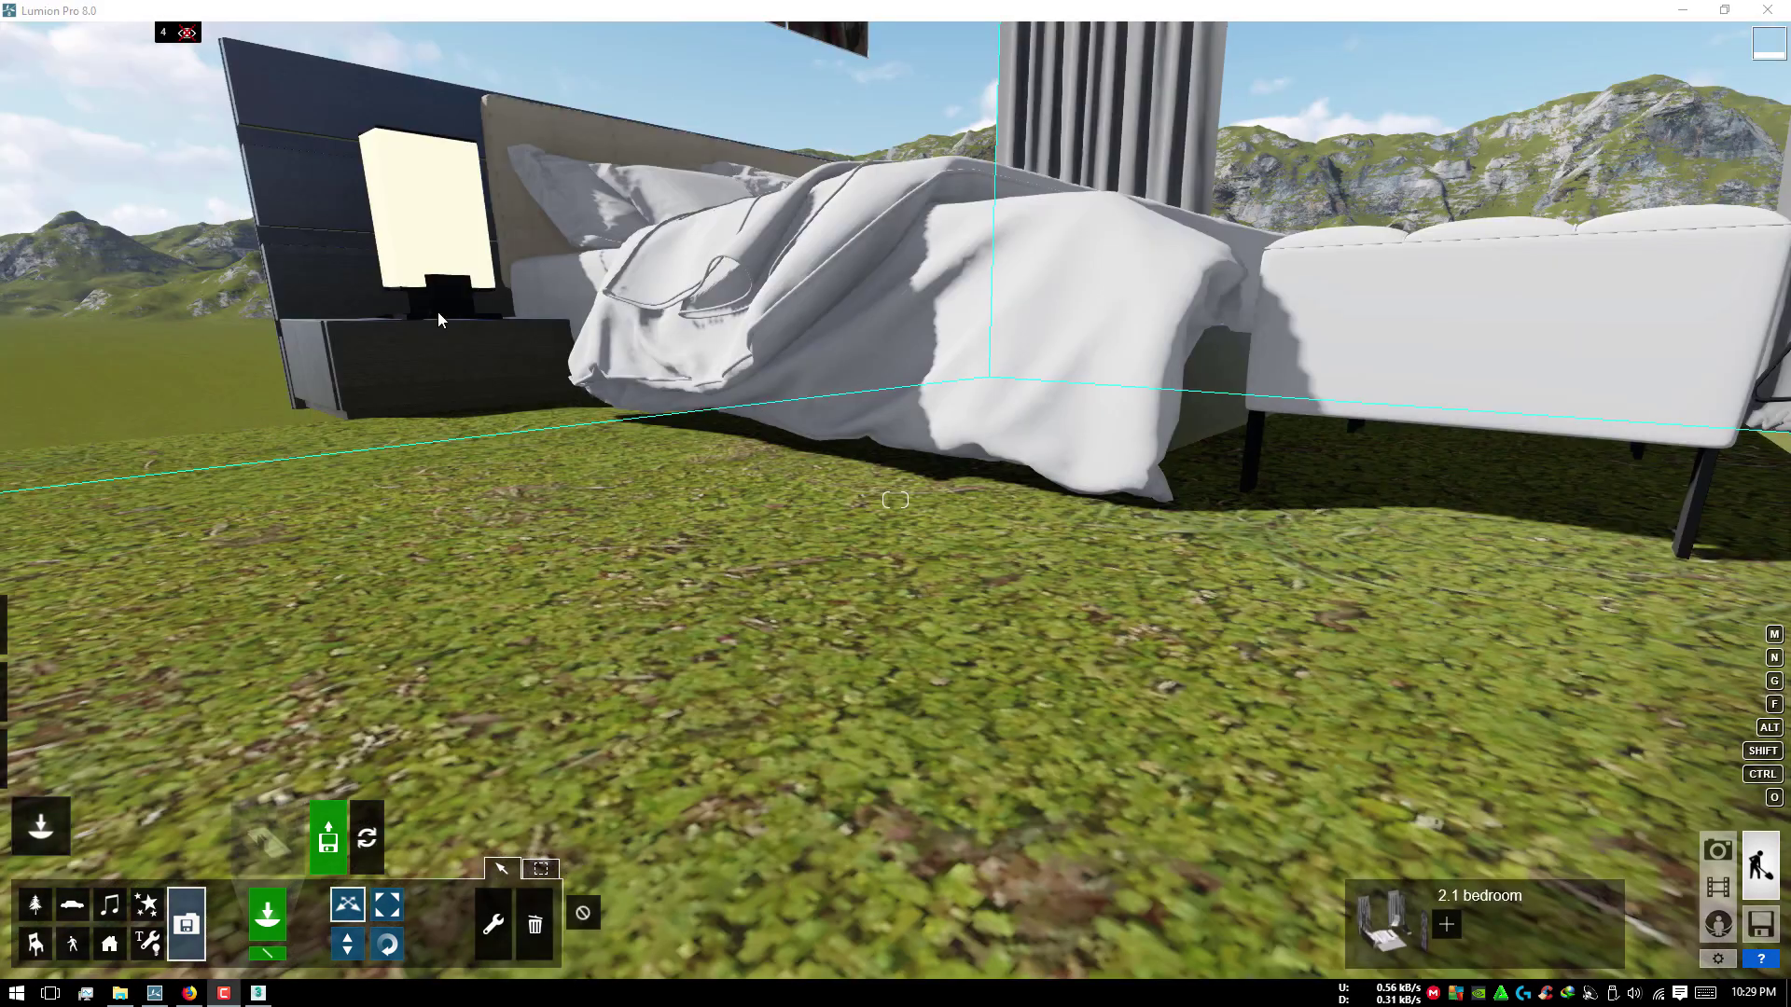
Step: Show the hidden room layers so walls surround the bed, then face the left nightstand and paintings
left_click(41, 33)
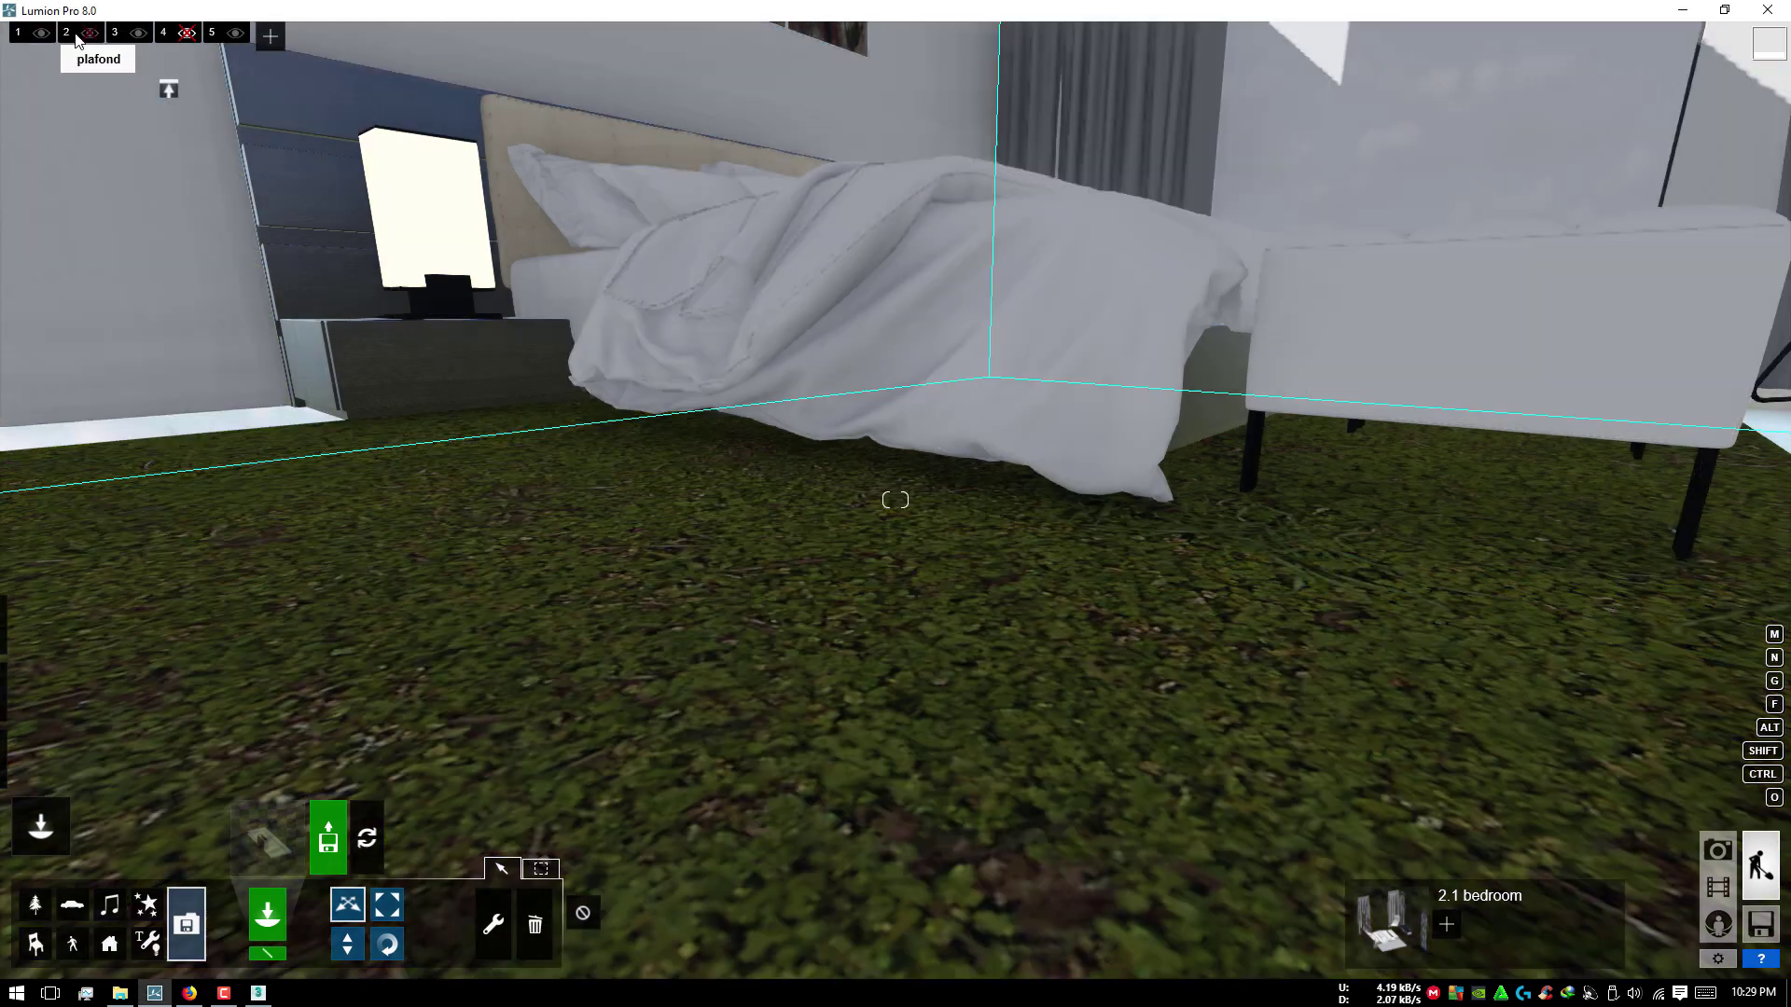
scroll(617, 567, "down", 5)
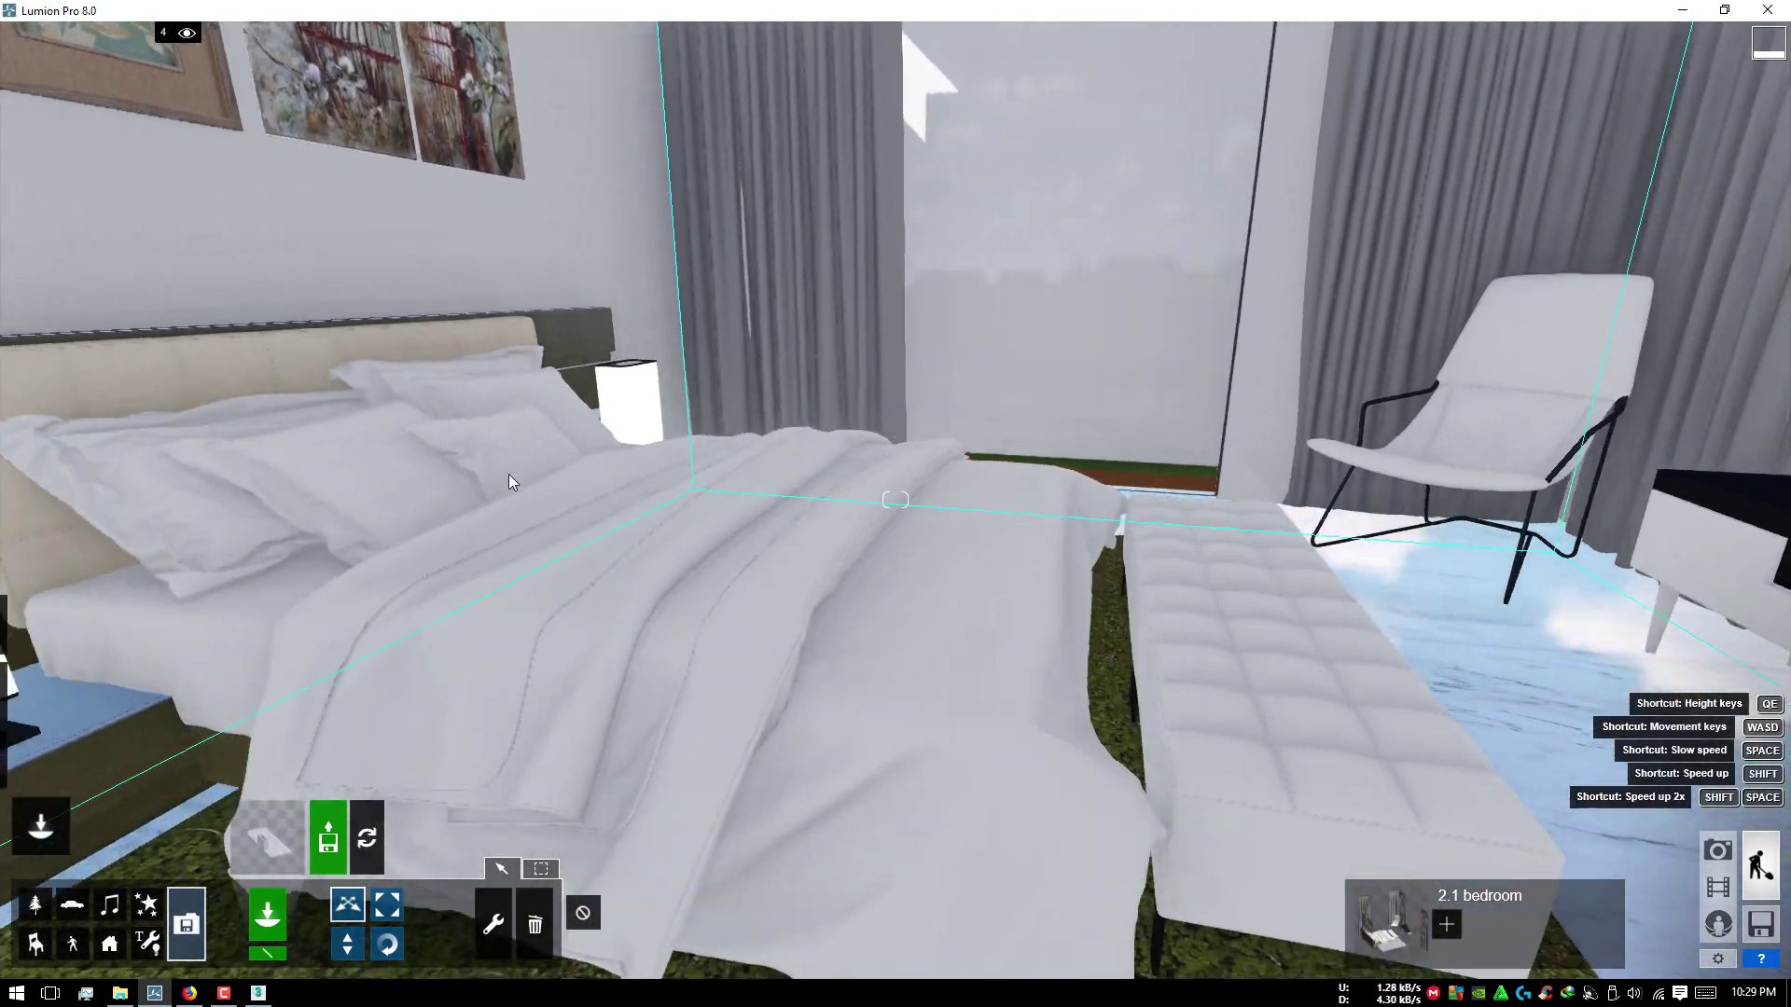
right_click_drag(509, 480, 1698, 890)
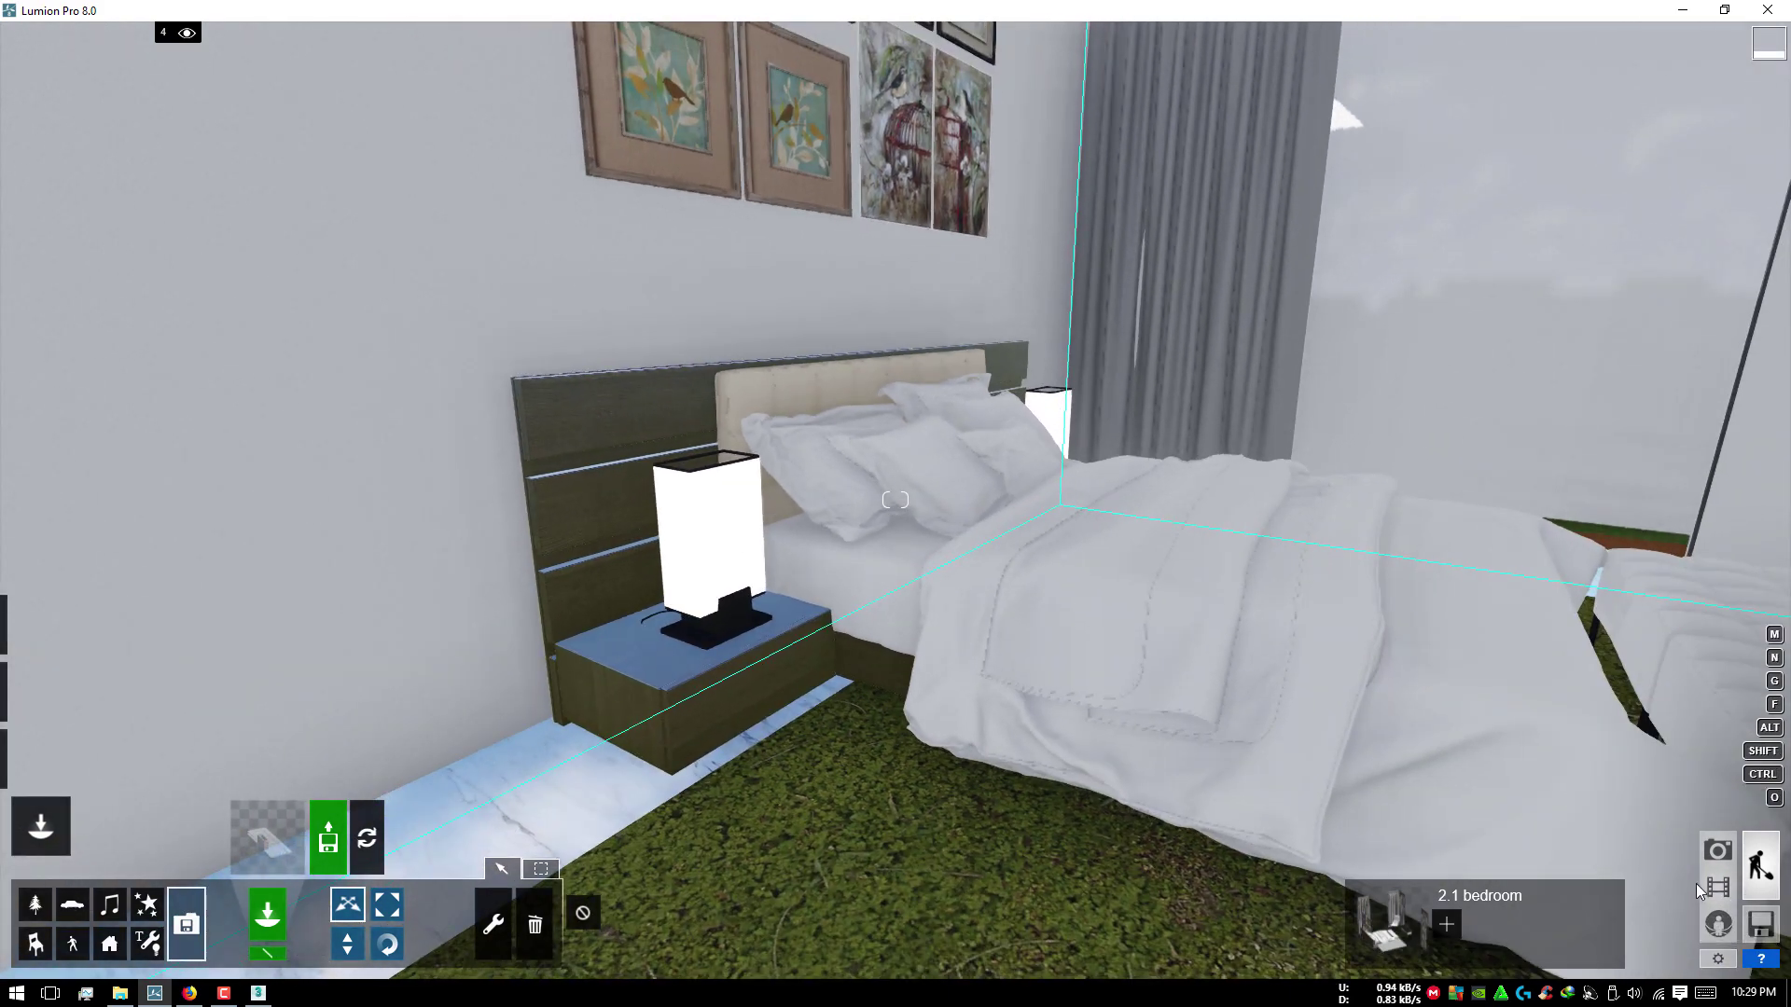
Step: In Movie mode, play back the 1 - Flythrough clip and stop it
left_click(1717, 886)
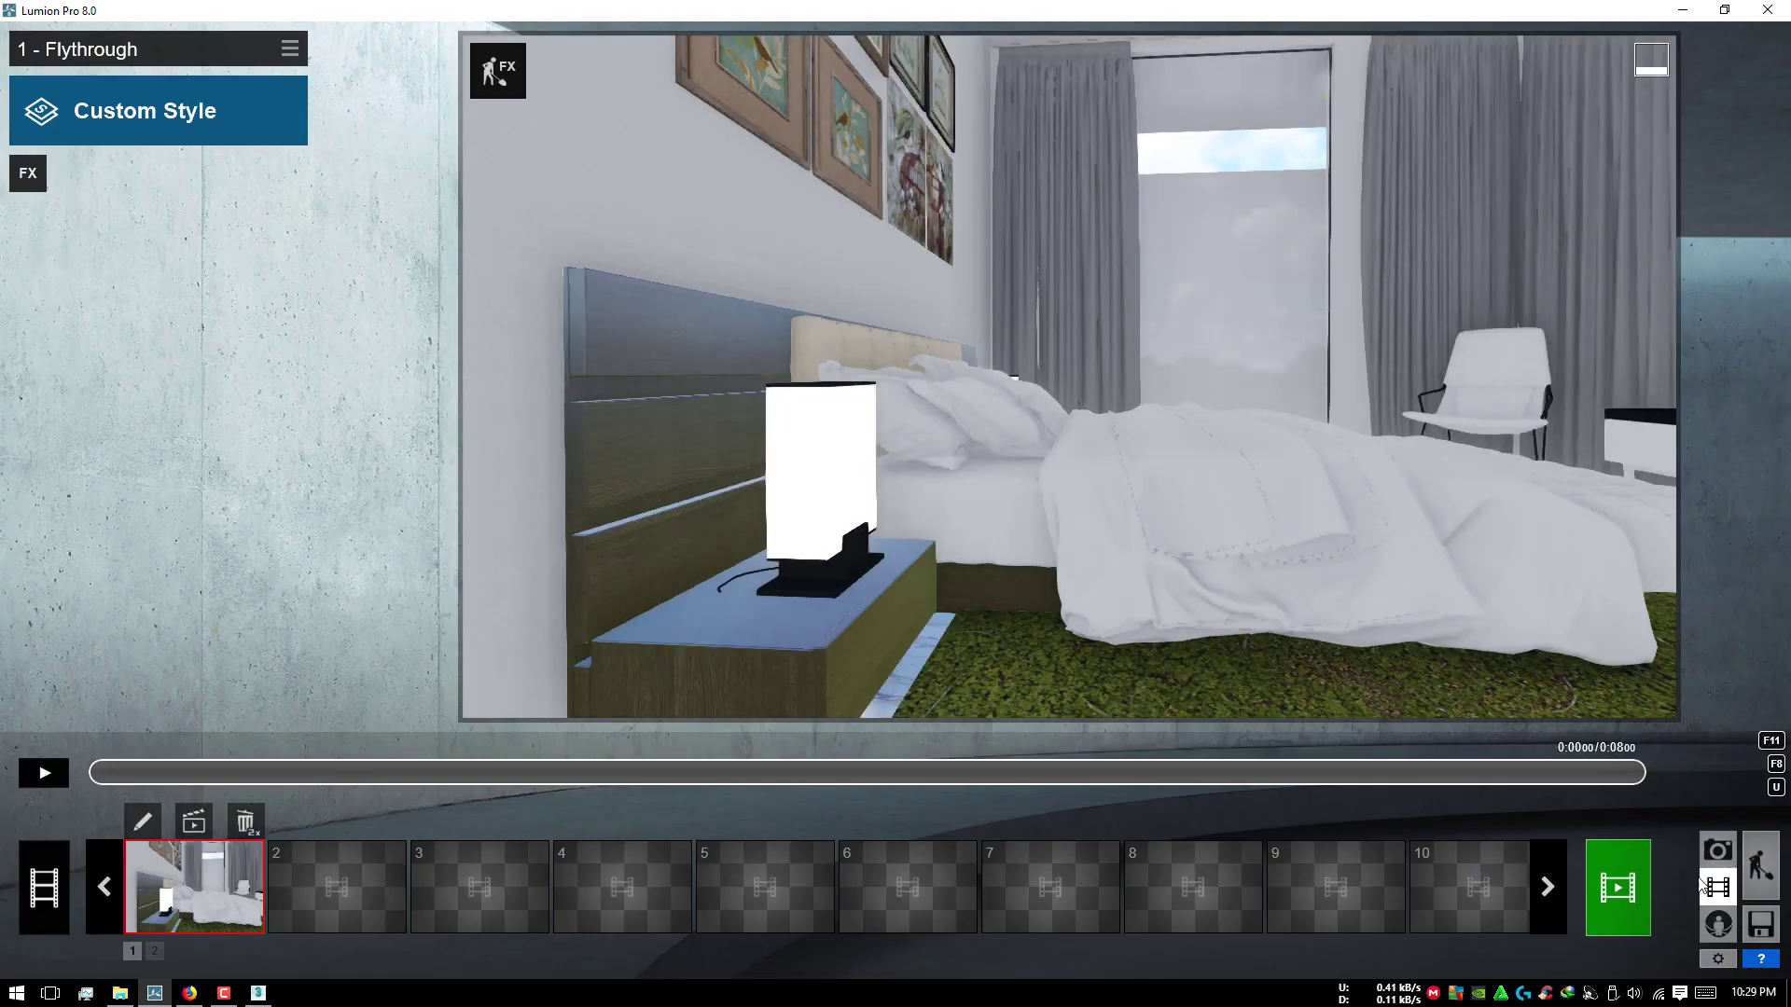
left_click(59, 771)
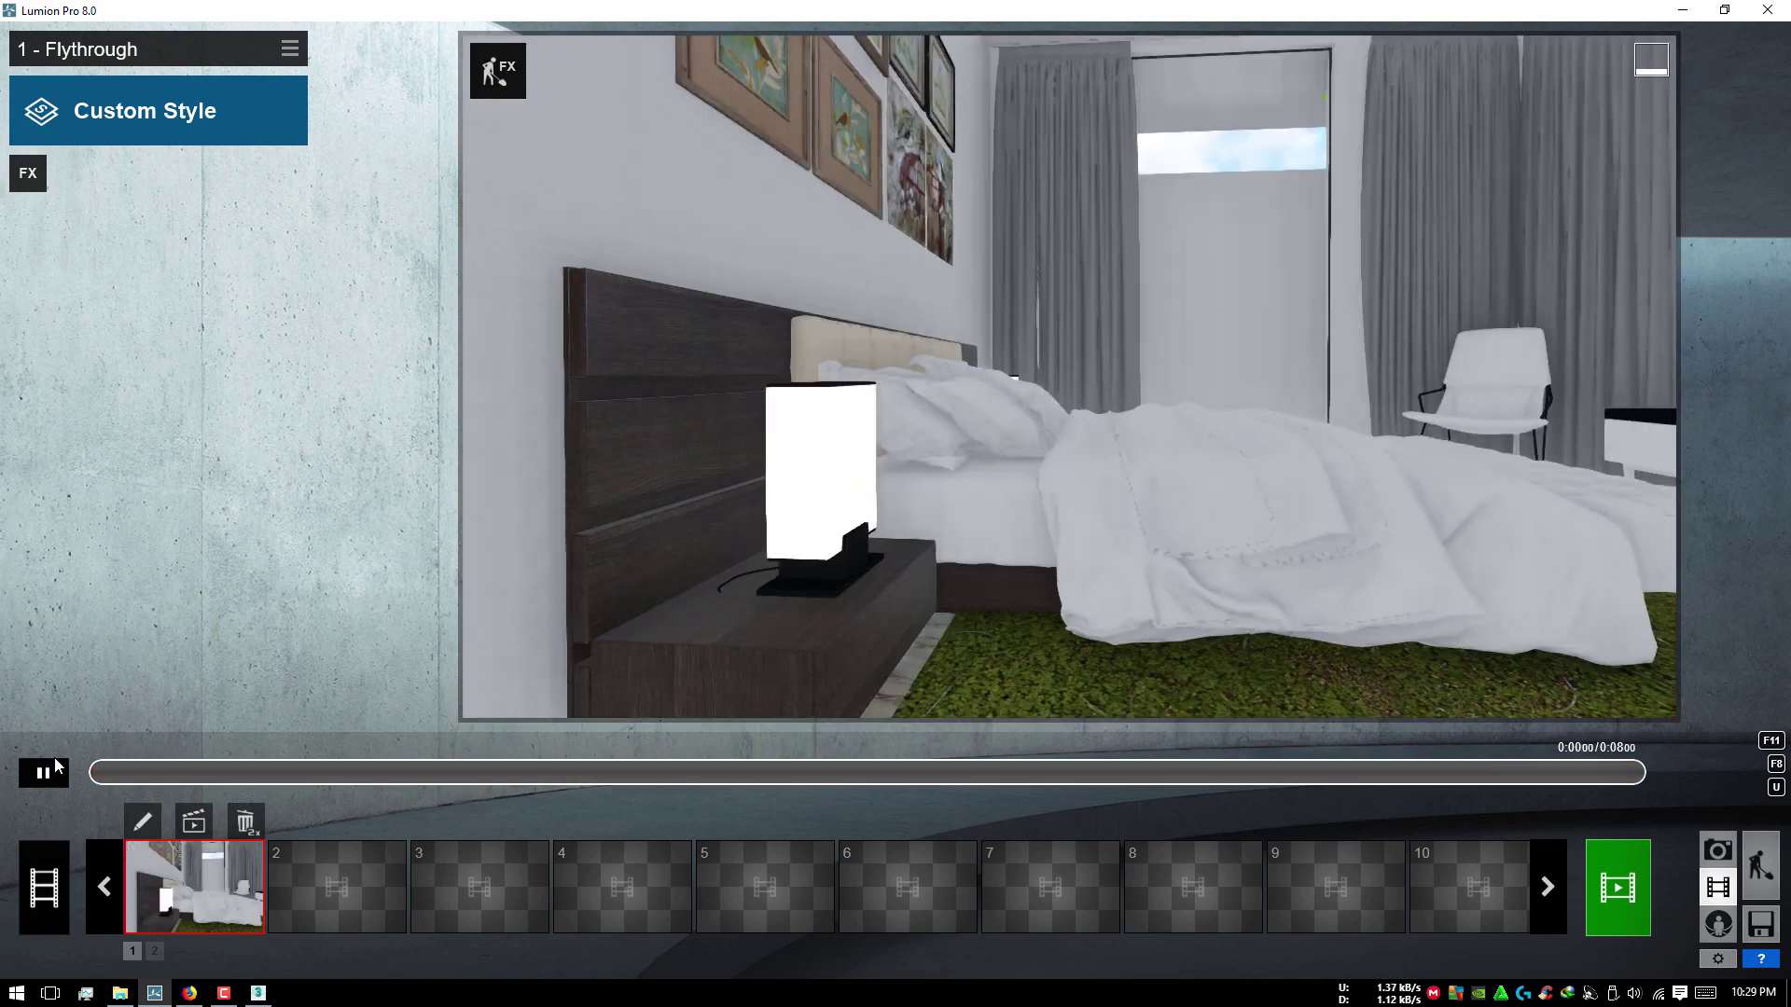
left_click(43, 772)
Step: Start recording clip 2 with the camera raised over the bed at about 24mm focal length
left_click(335, 855)
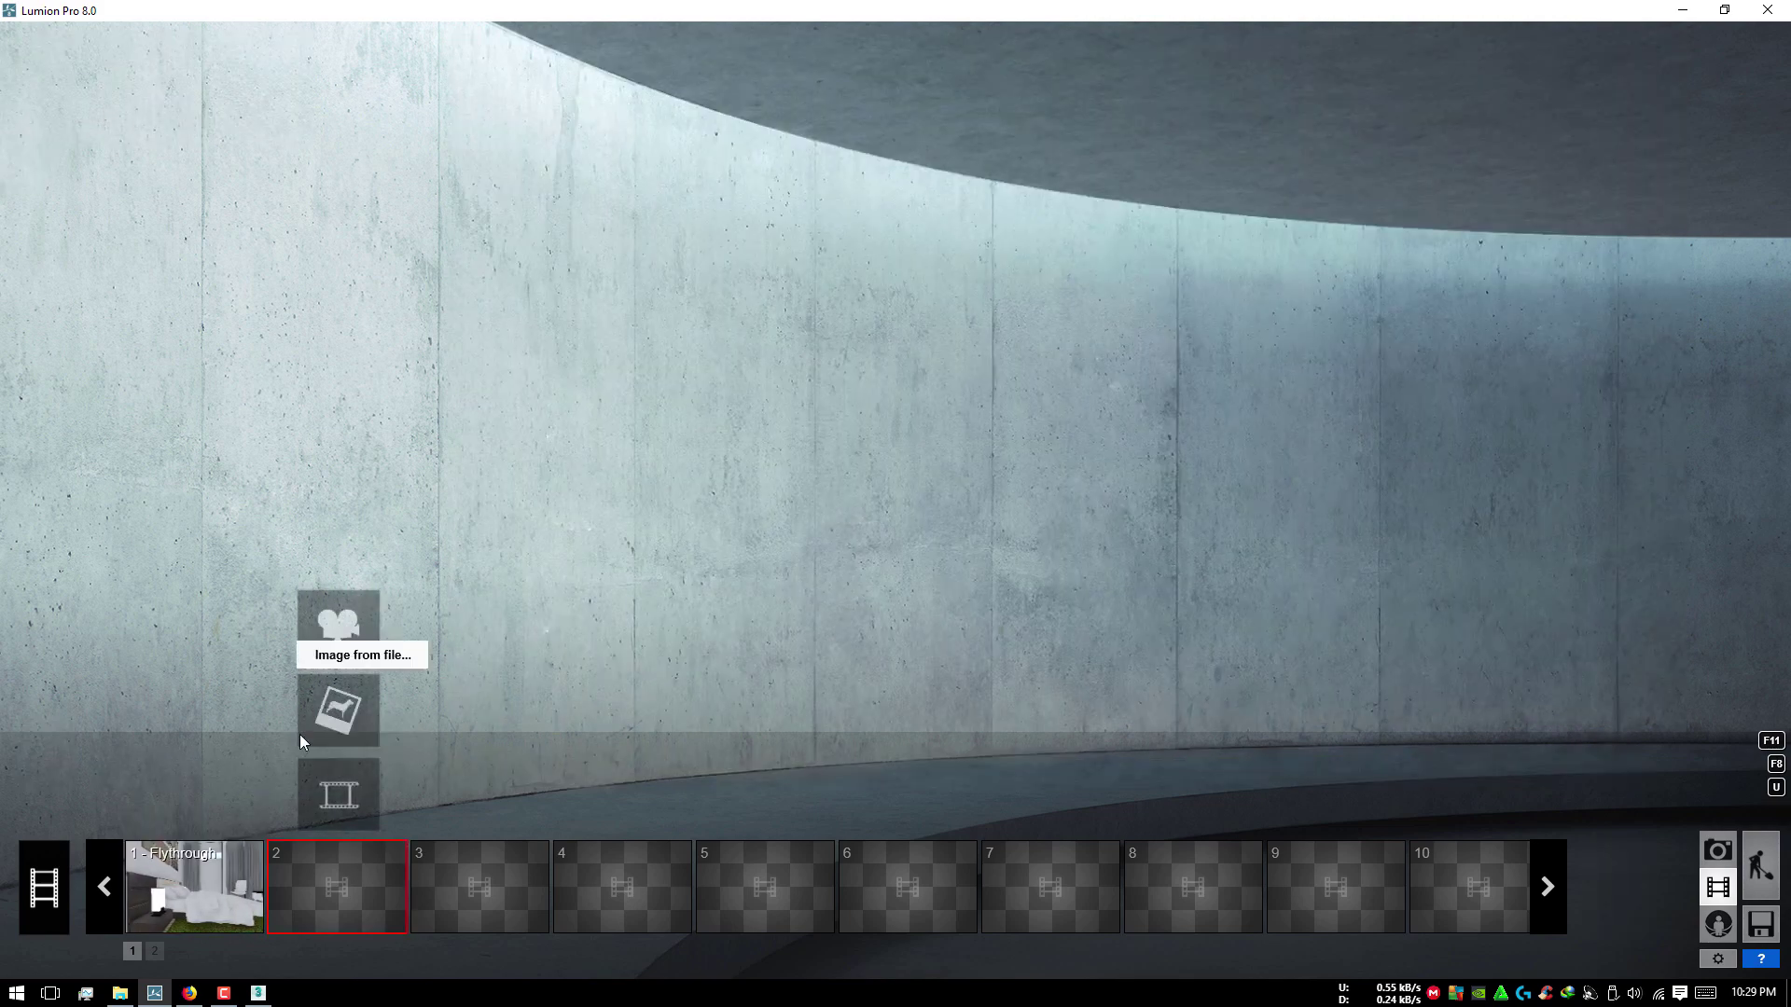
left_click(361, 620)
mouse_move(361, 619)
right_mouse_down()
mouse_move(983, 285)
mouse_move(894, 408)
mouse_move(1117, 368)
right_mouse_up()
scroll(1117, 368, "down", 5)
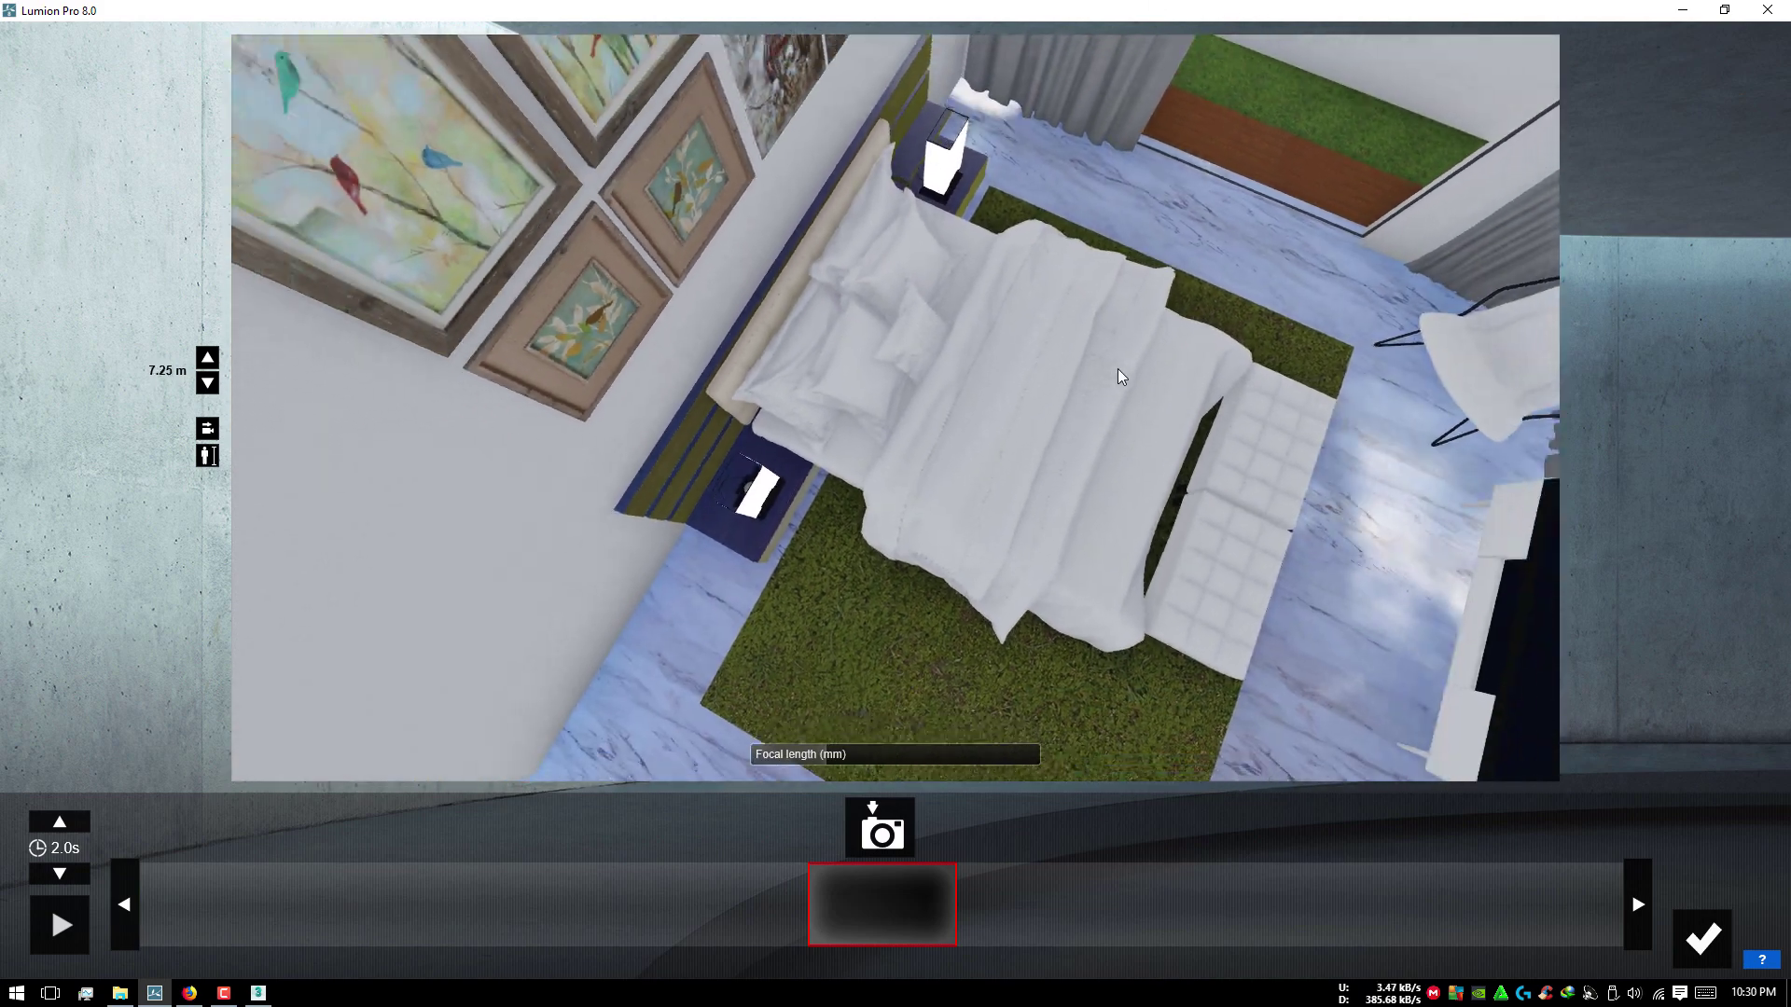
scroll(1118, 367, "down", 2)
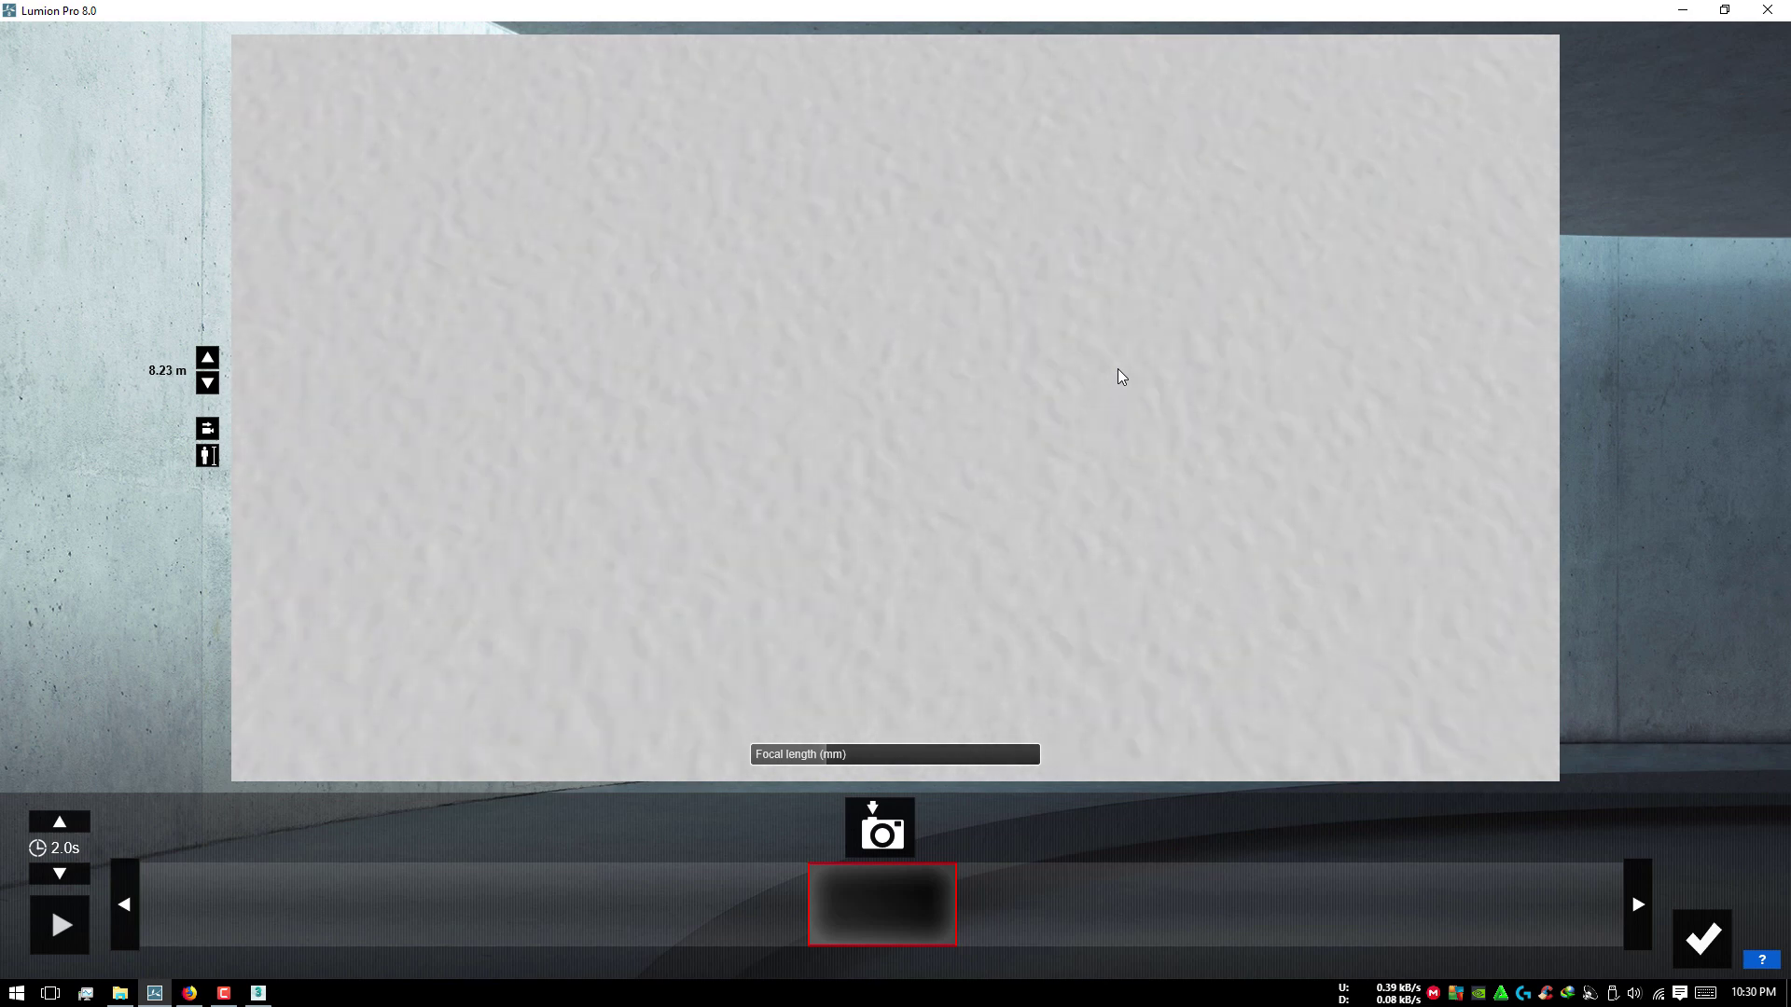
scroll(1118, 367, "up", 2)
scroll(1117, 368, "up", 3)
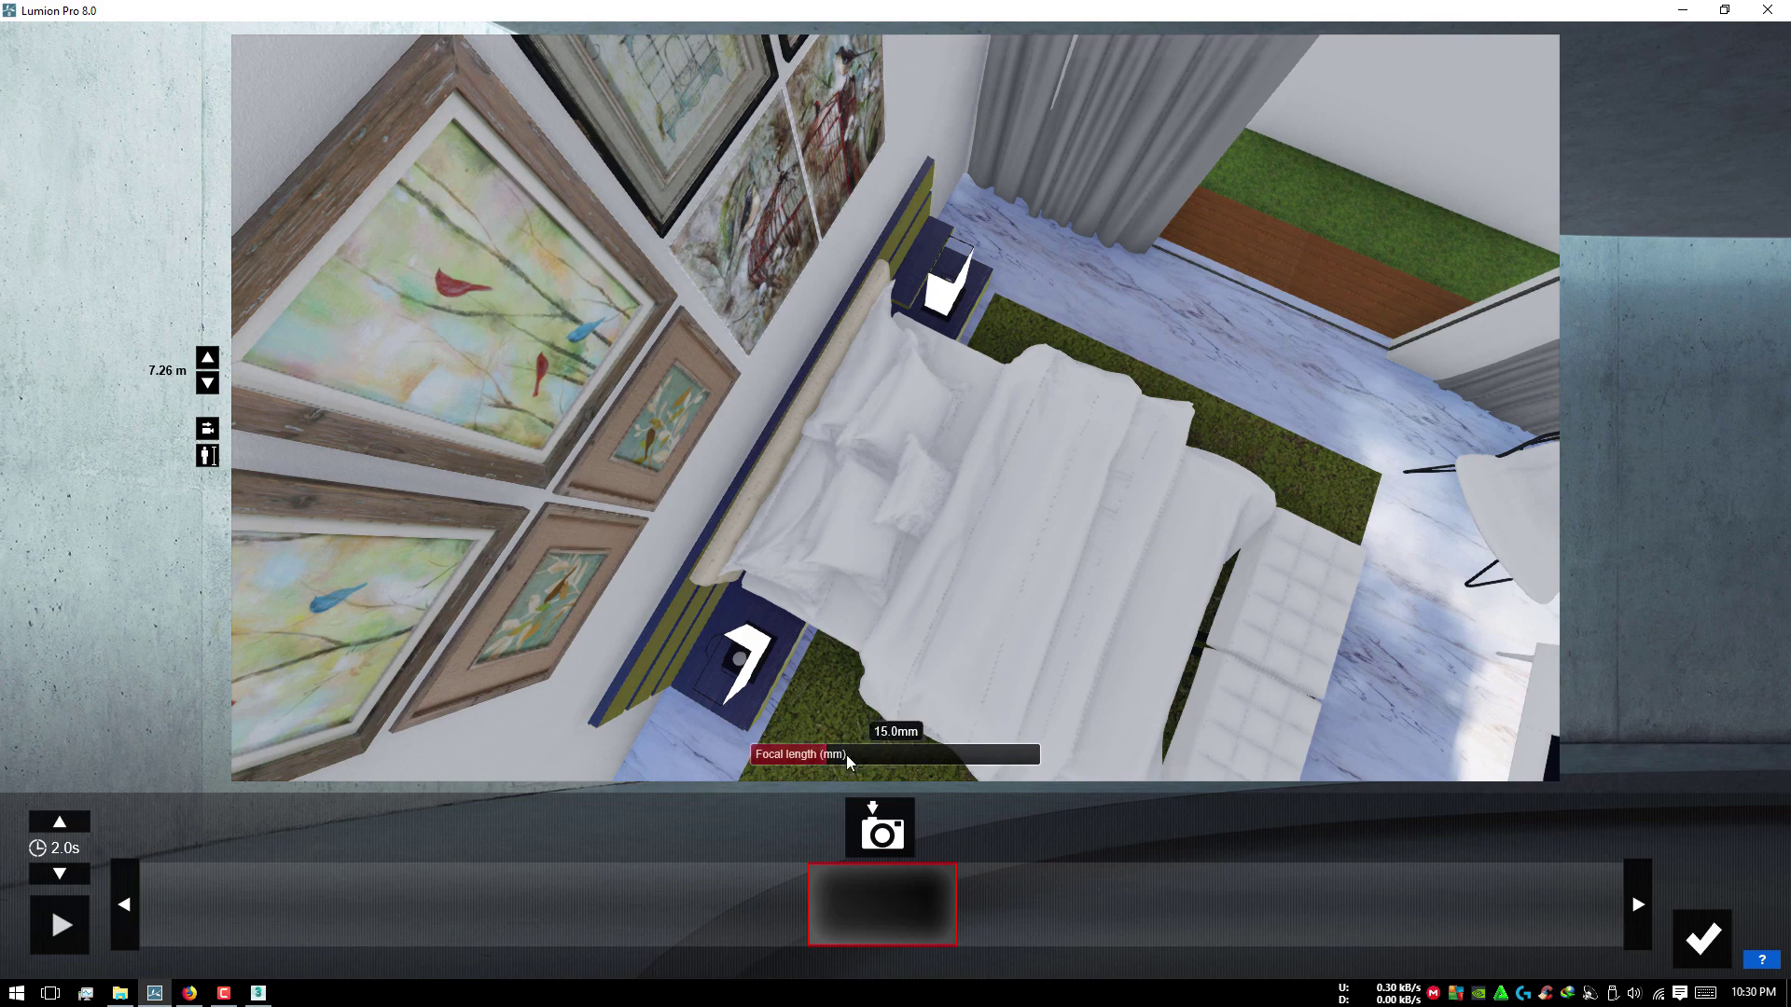
left_click_drag(846, 753, 845, 757)
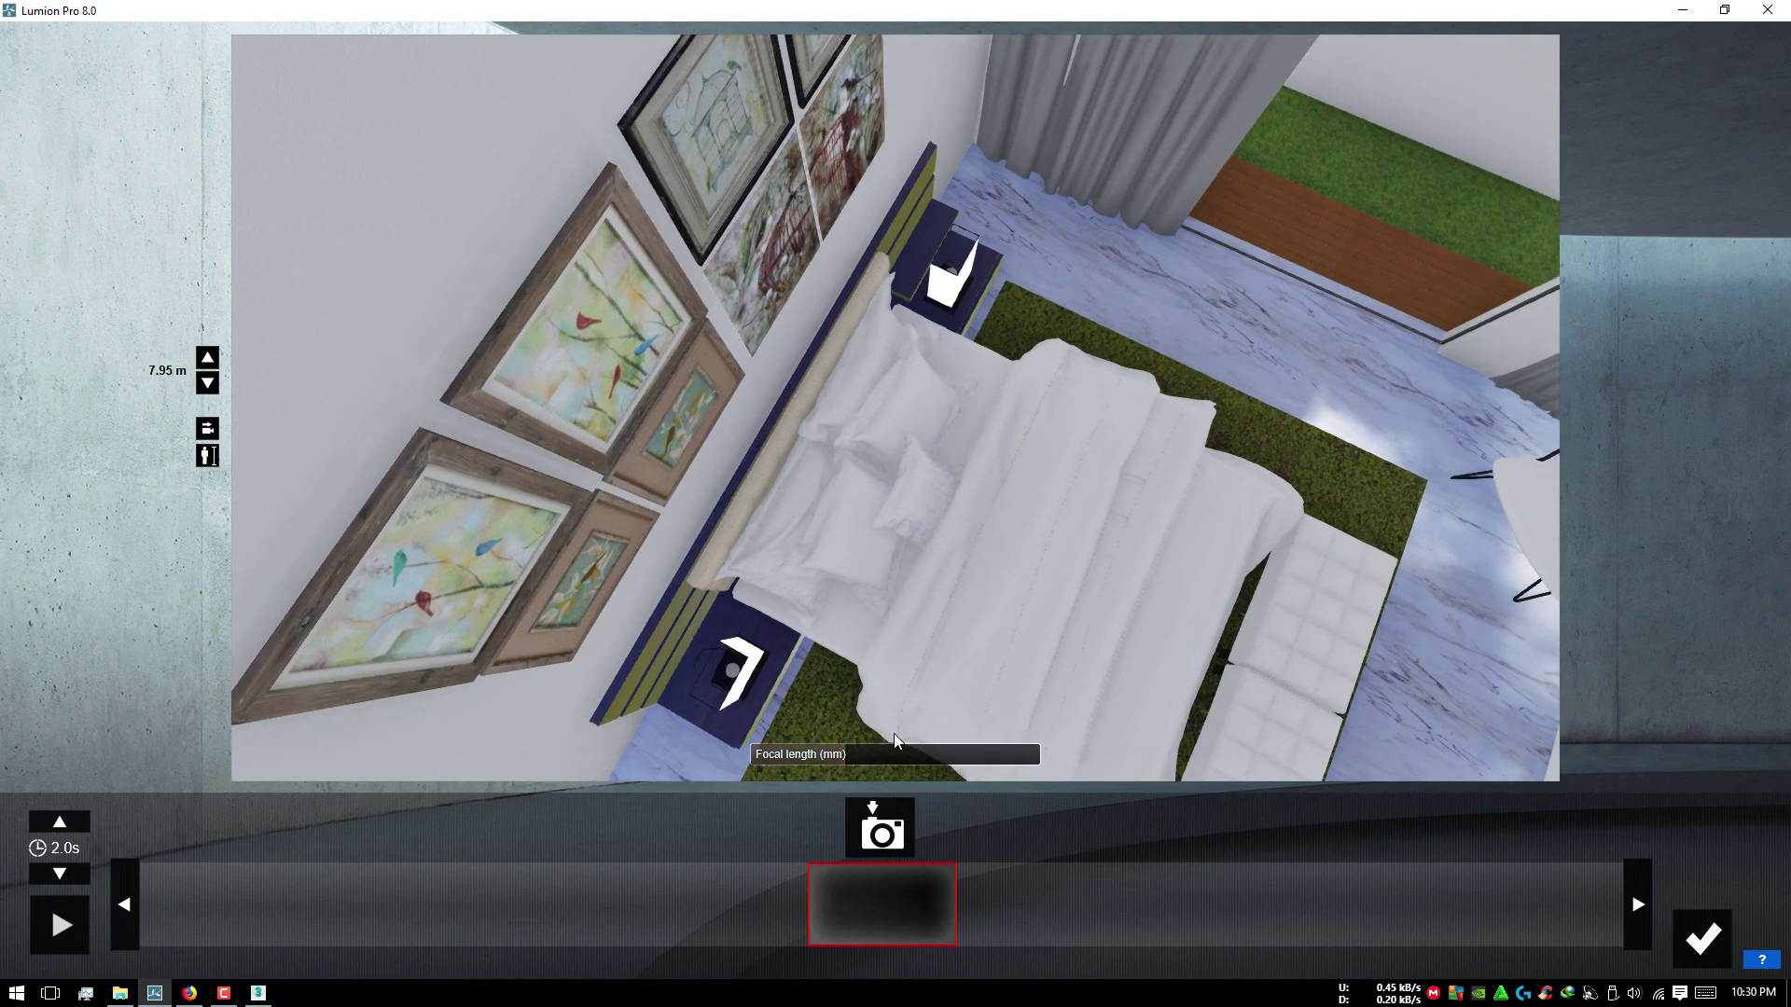
Step: Aim the camera down over the bed and capture it as the first keyframe
right_click_drag(886, 579, 874, 504)
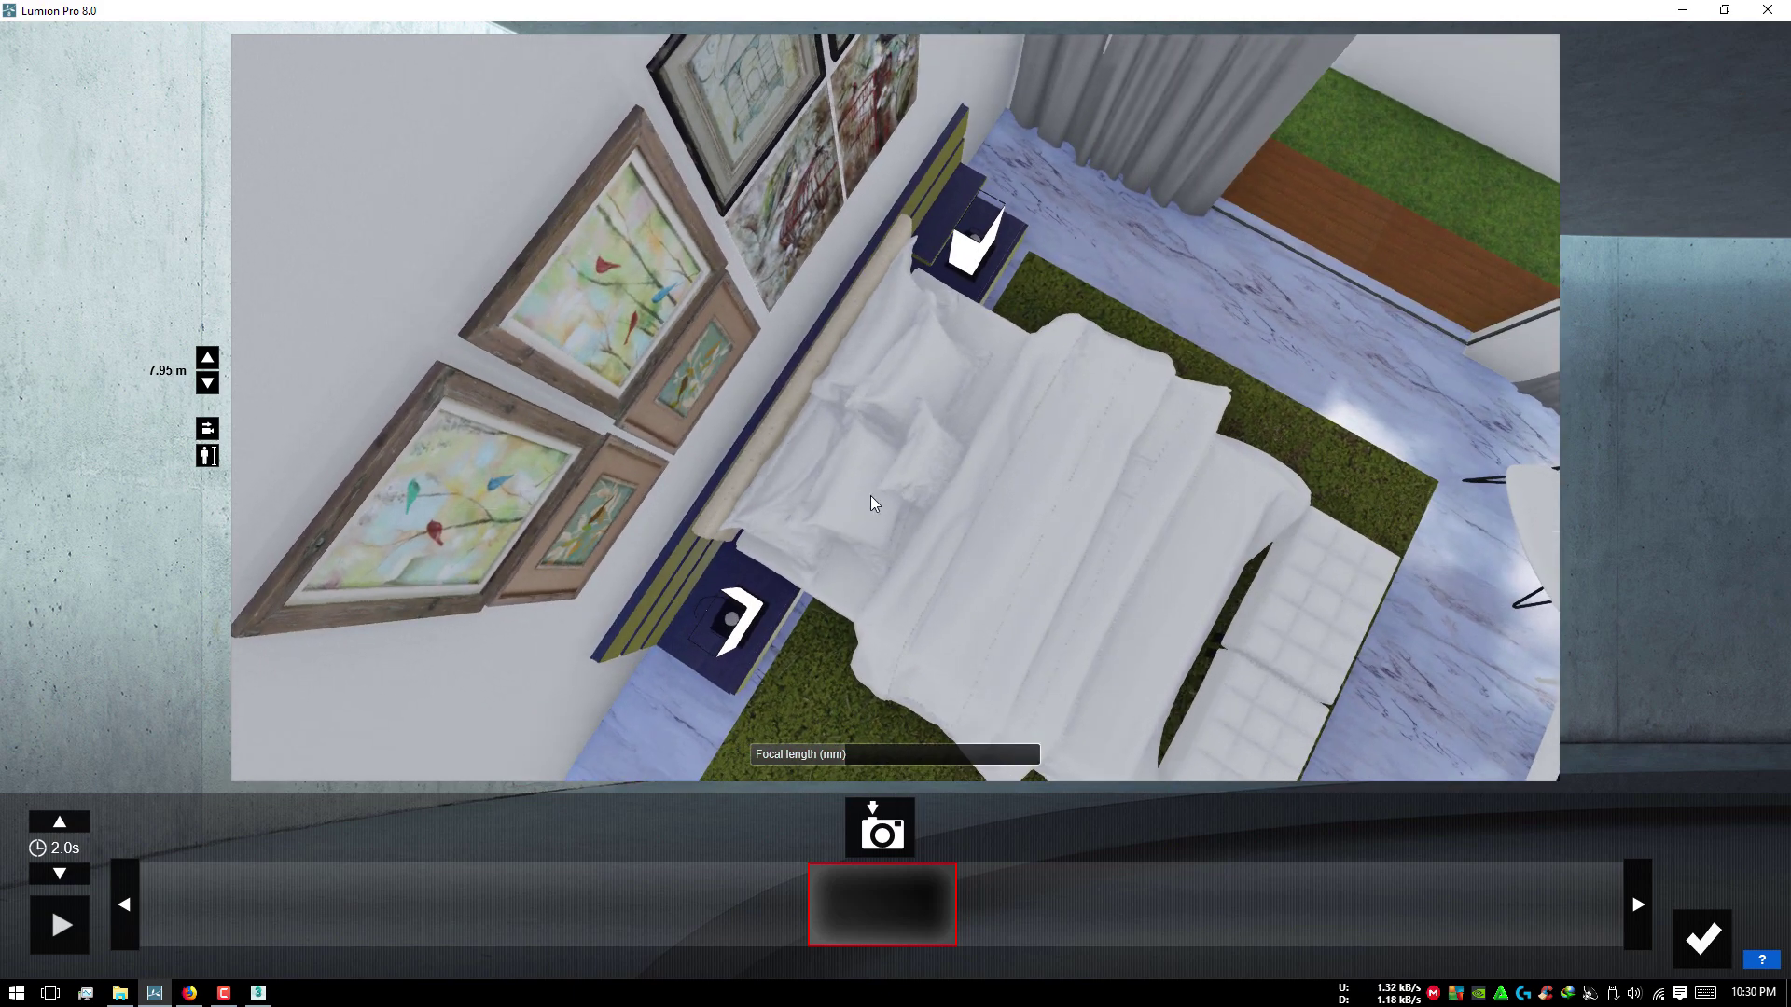
key("s")
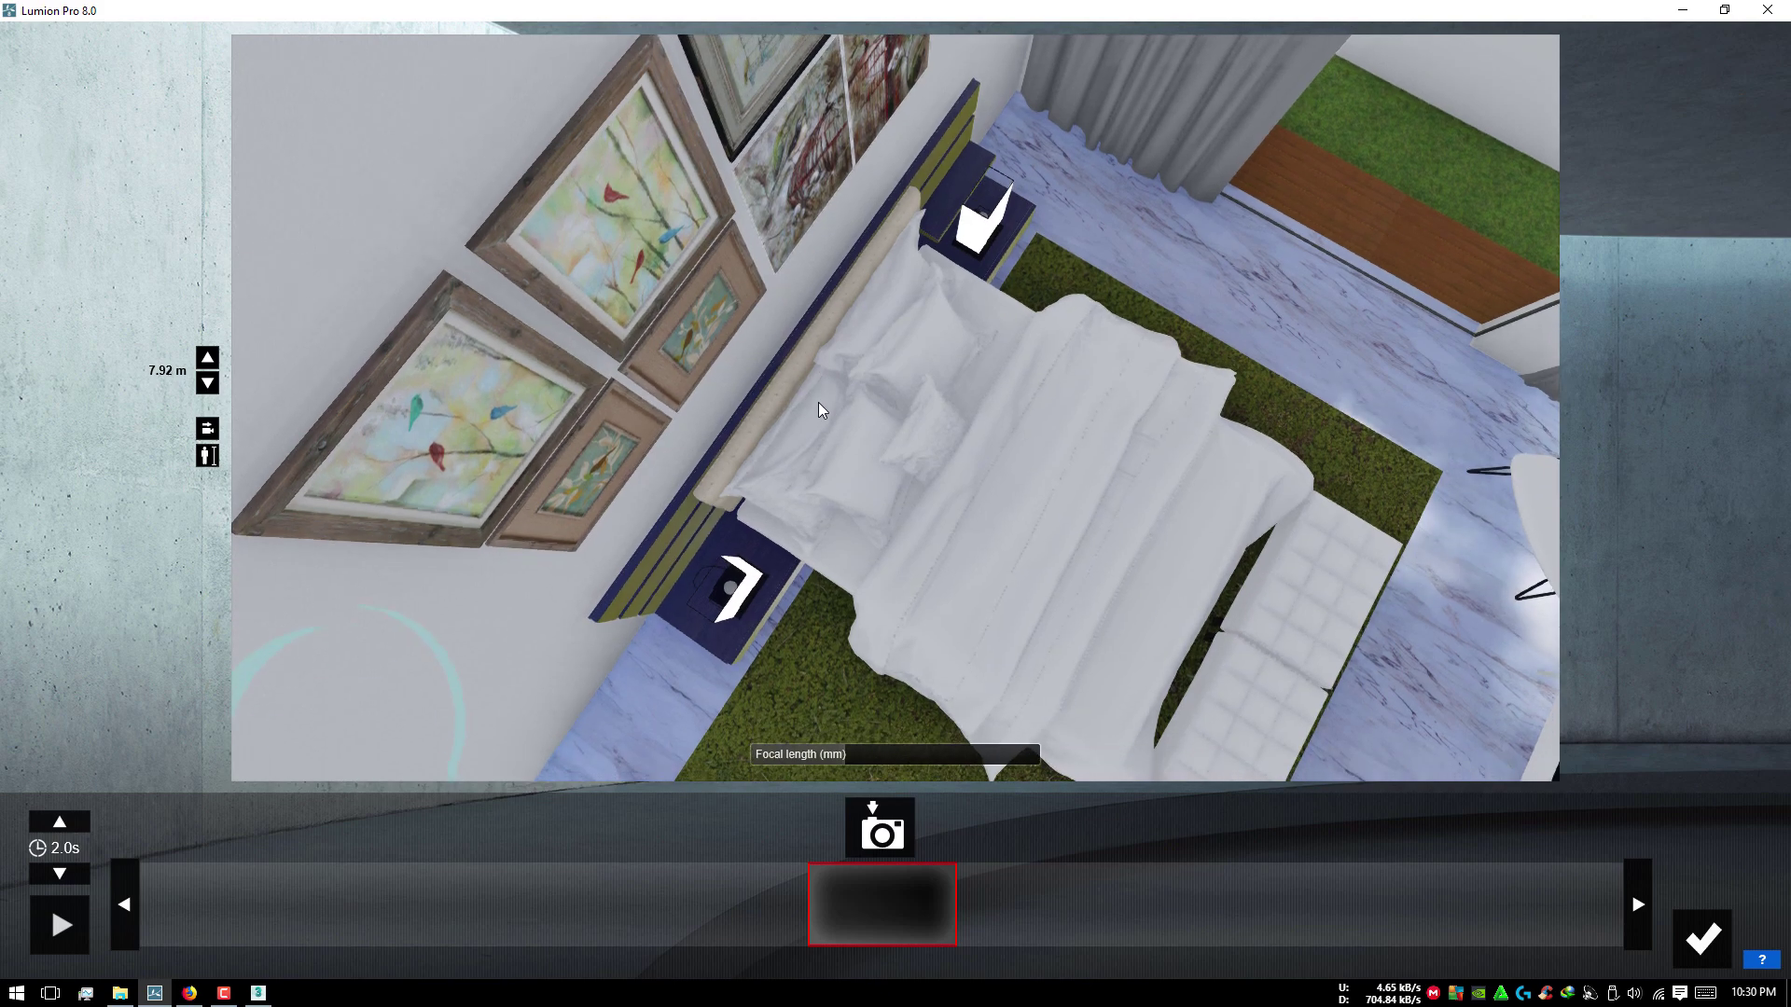
key("w")
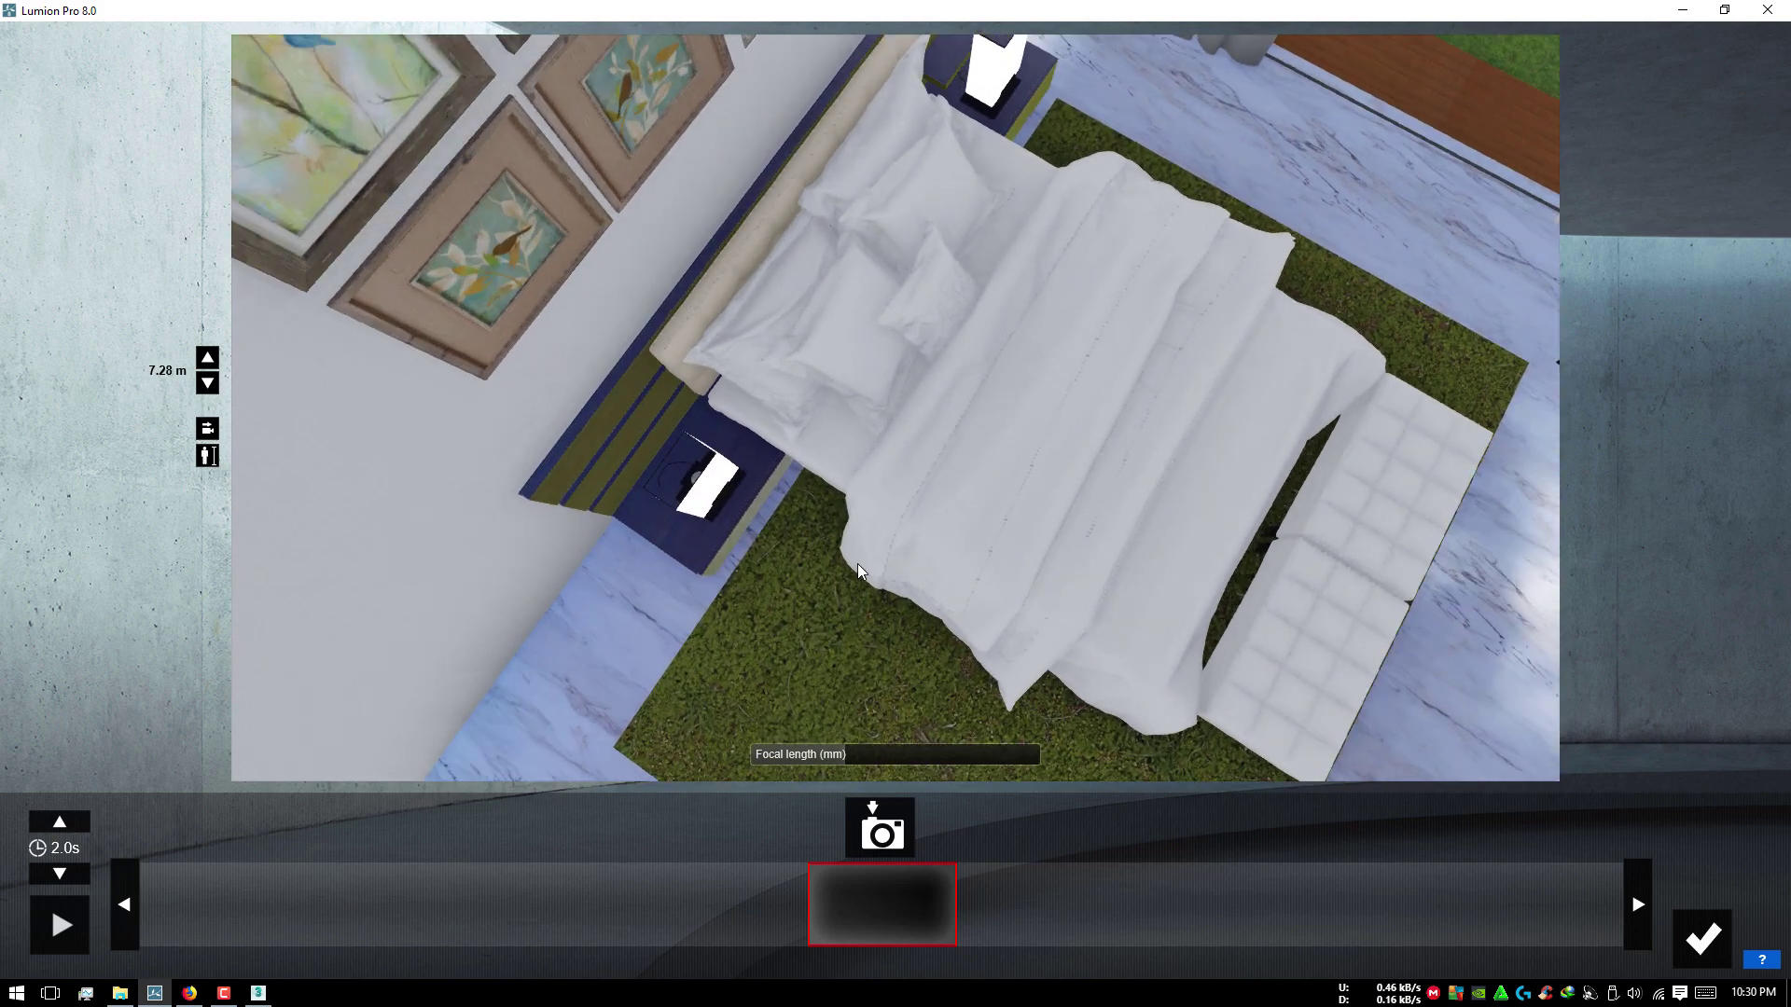
right_click_drag(858, 563, 863, 532)
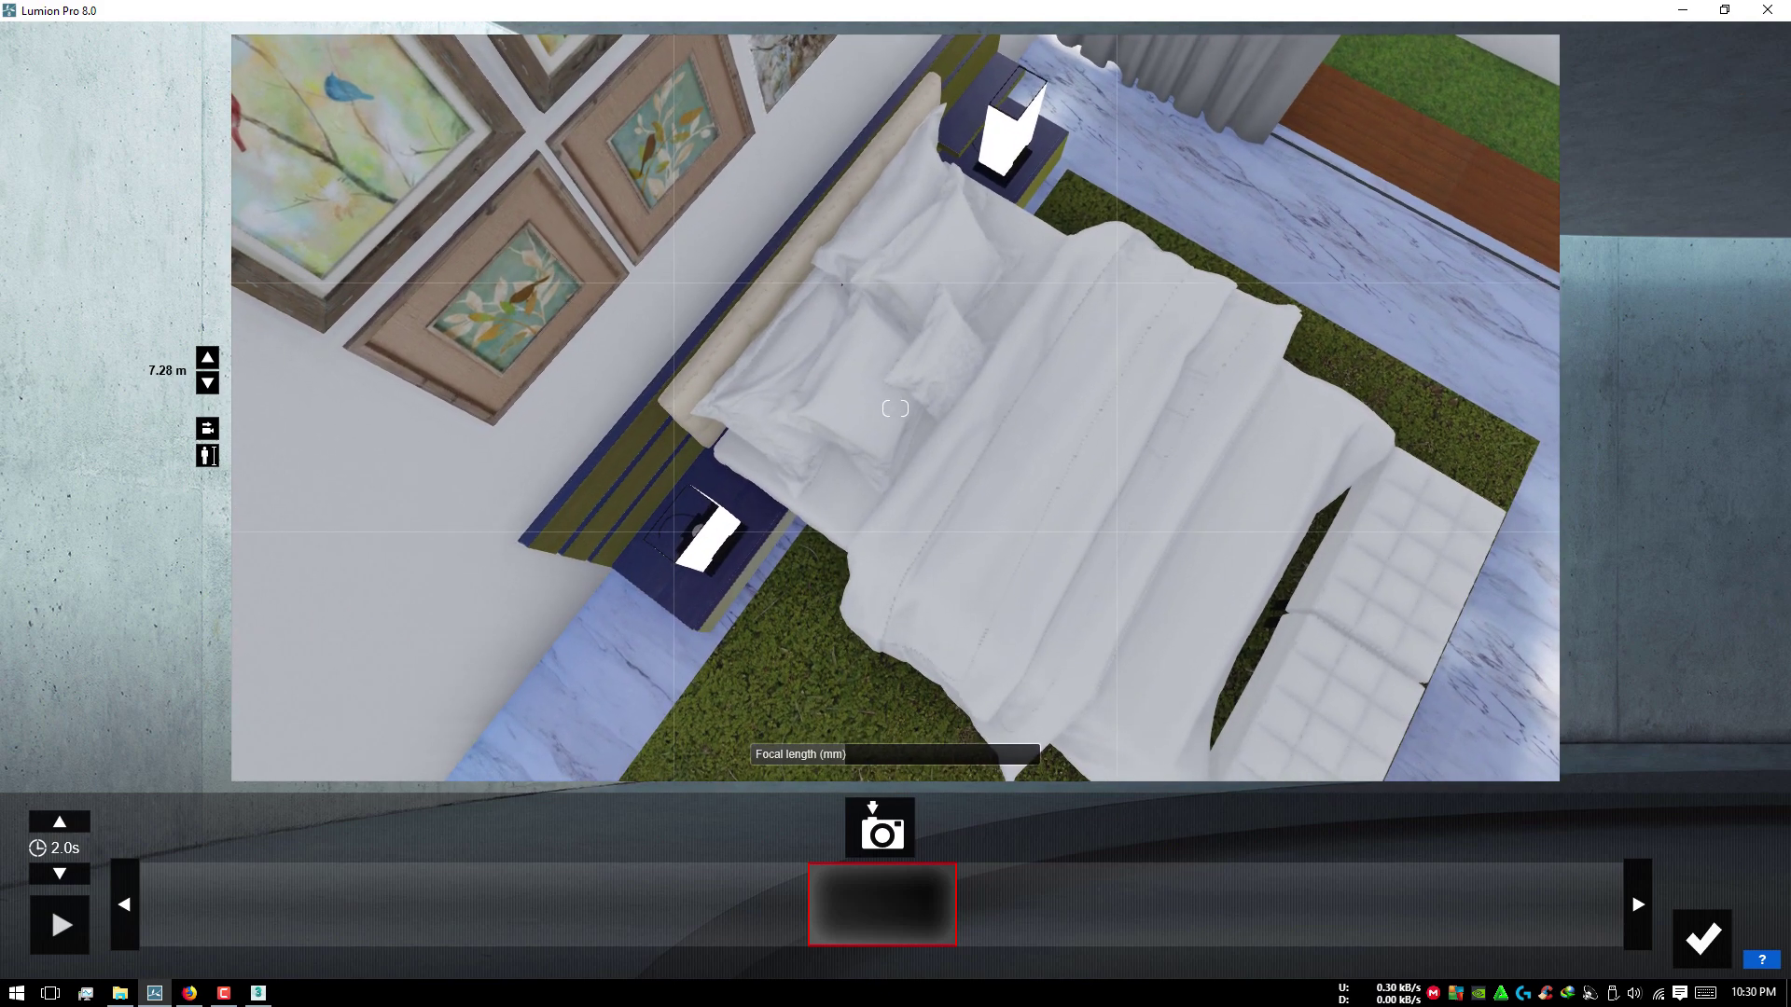
left_click(894, 827)
Step: Capture a second keyframe centred on the chair, preview the clip, and finish it
key("d")
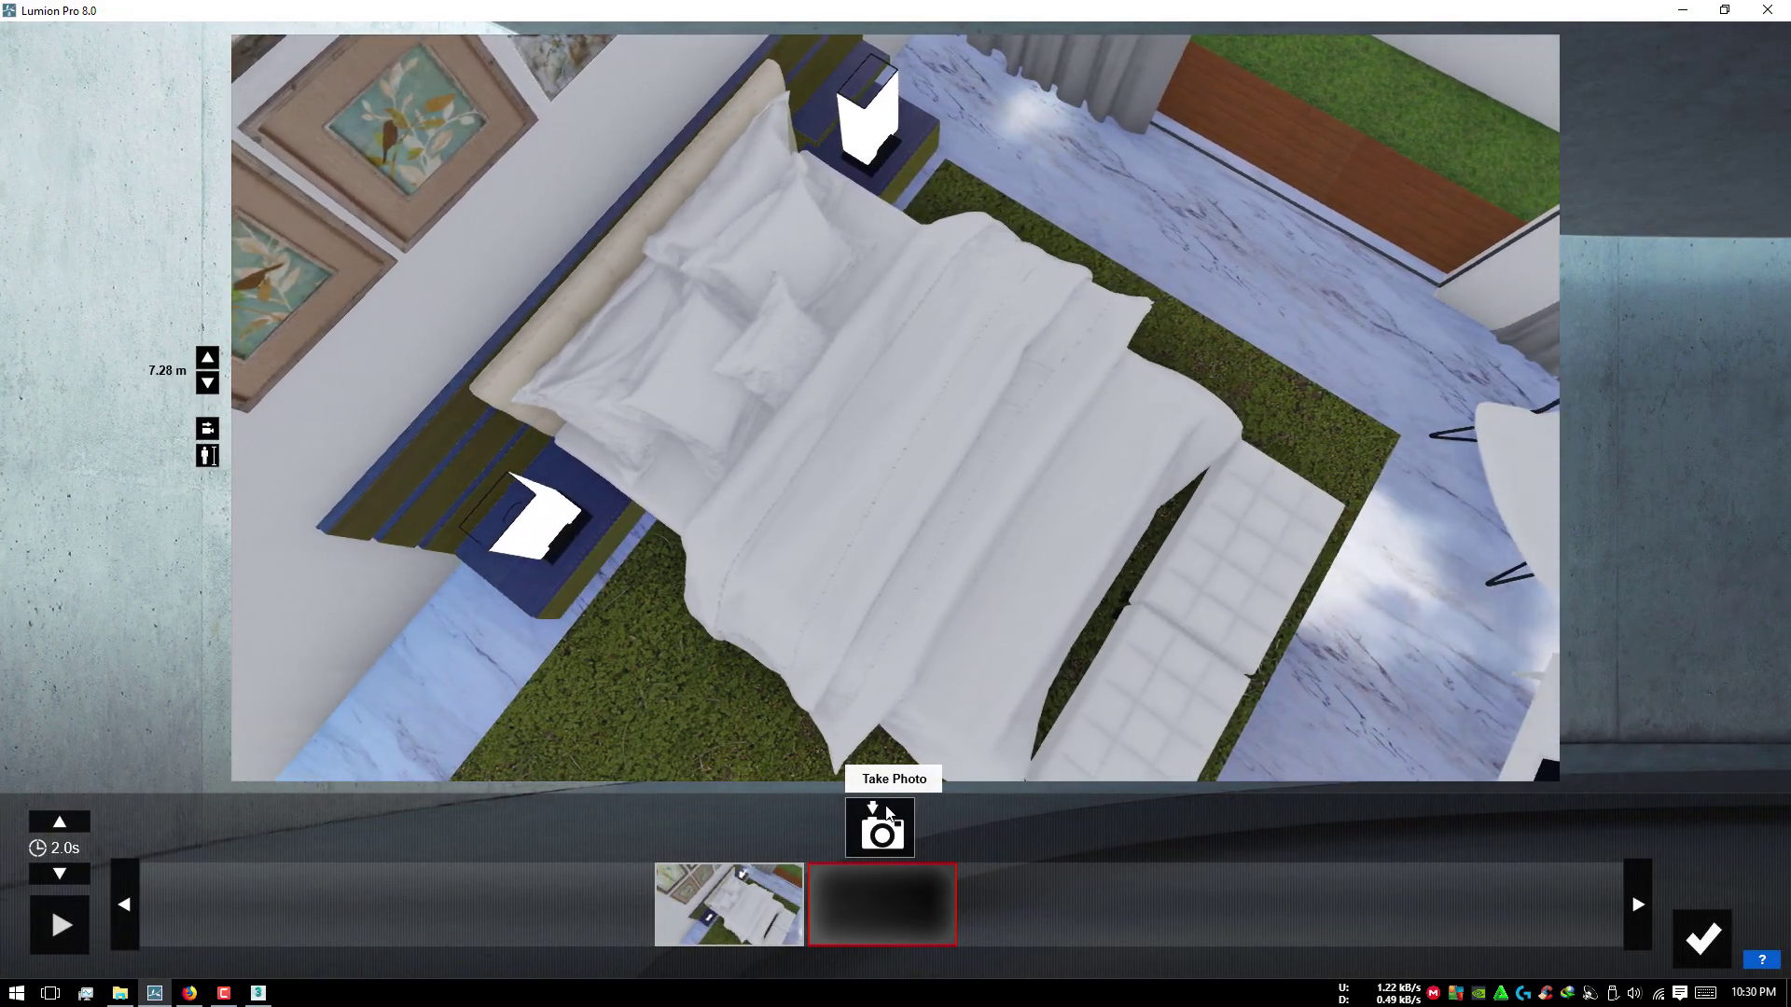
key("d")
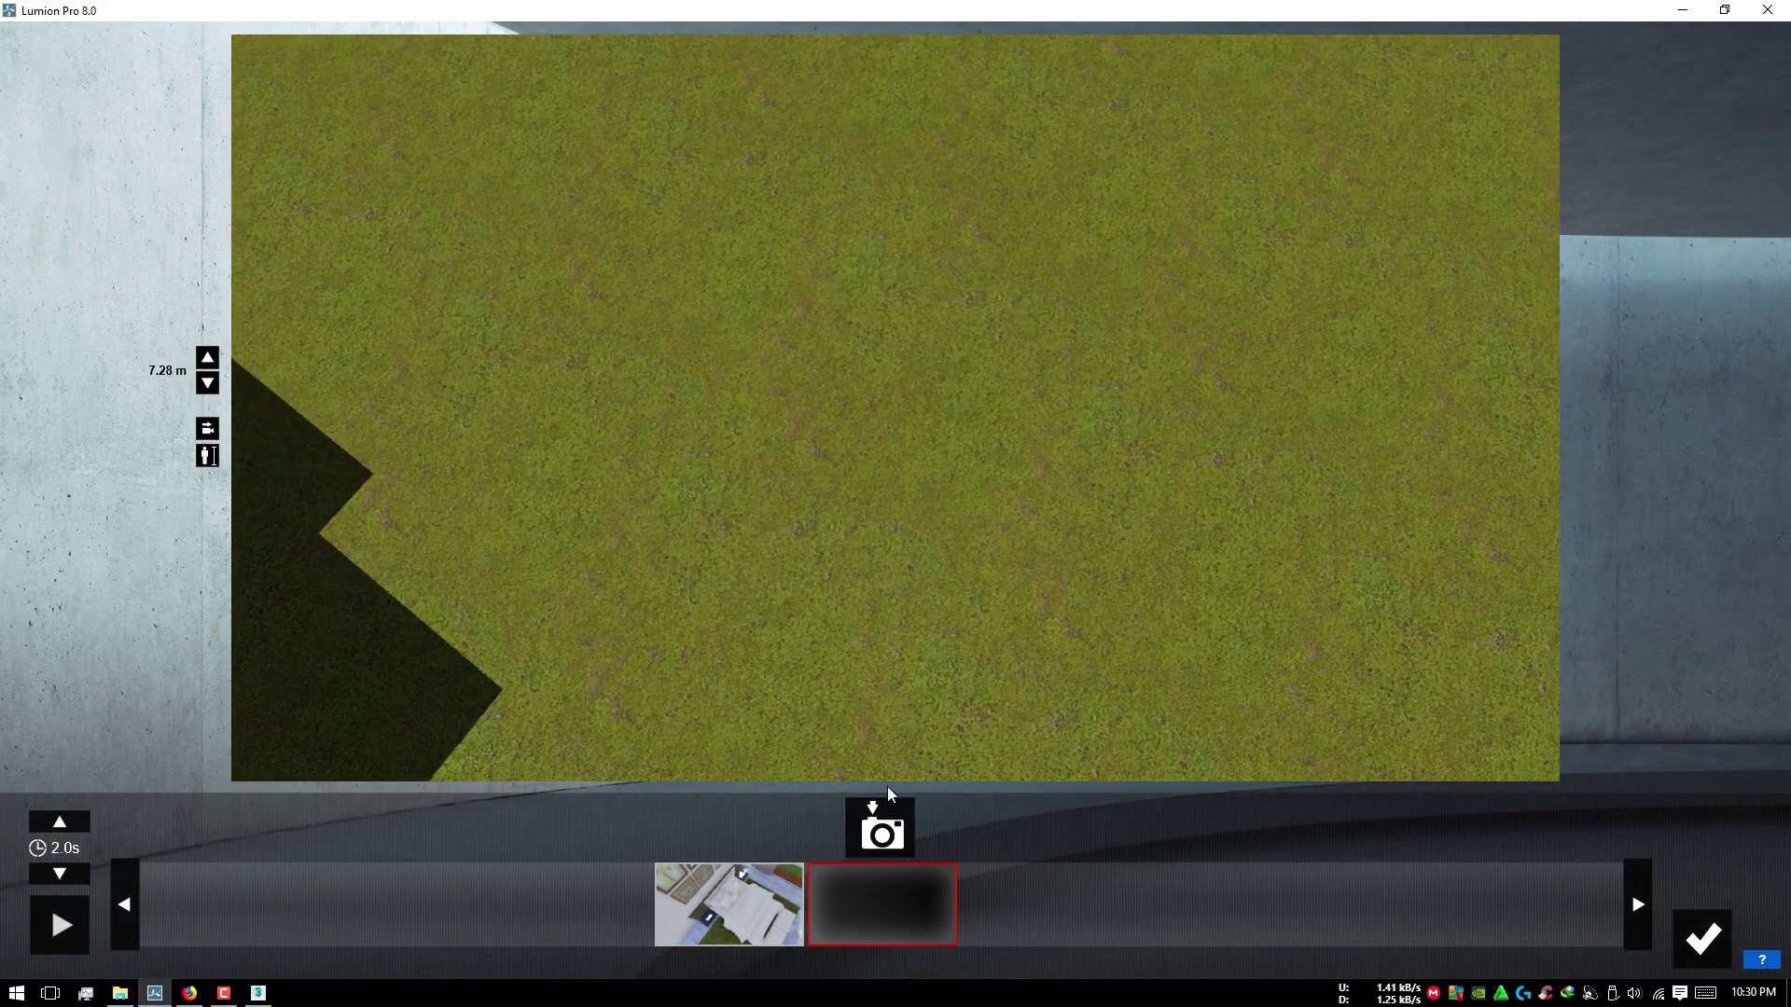
key("a")
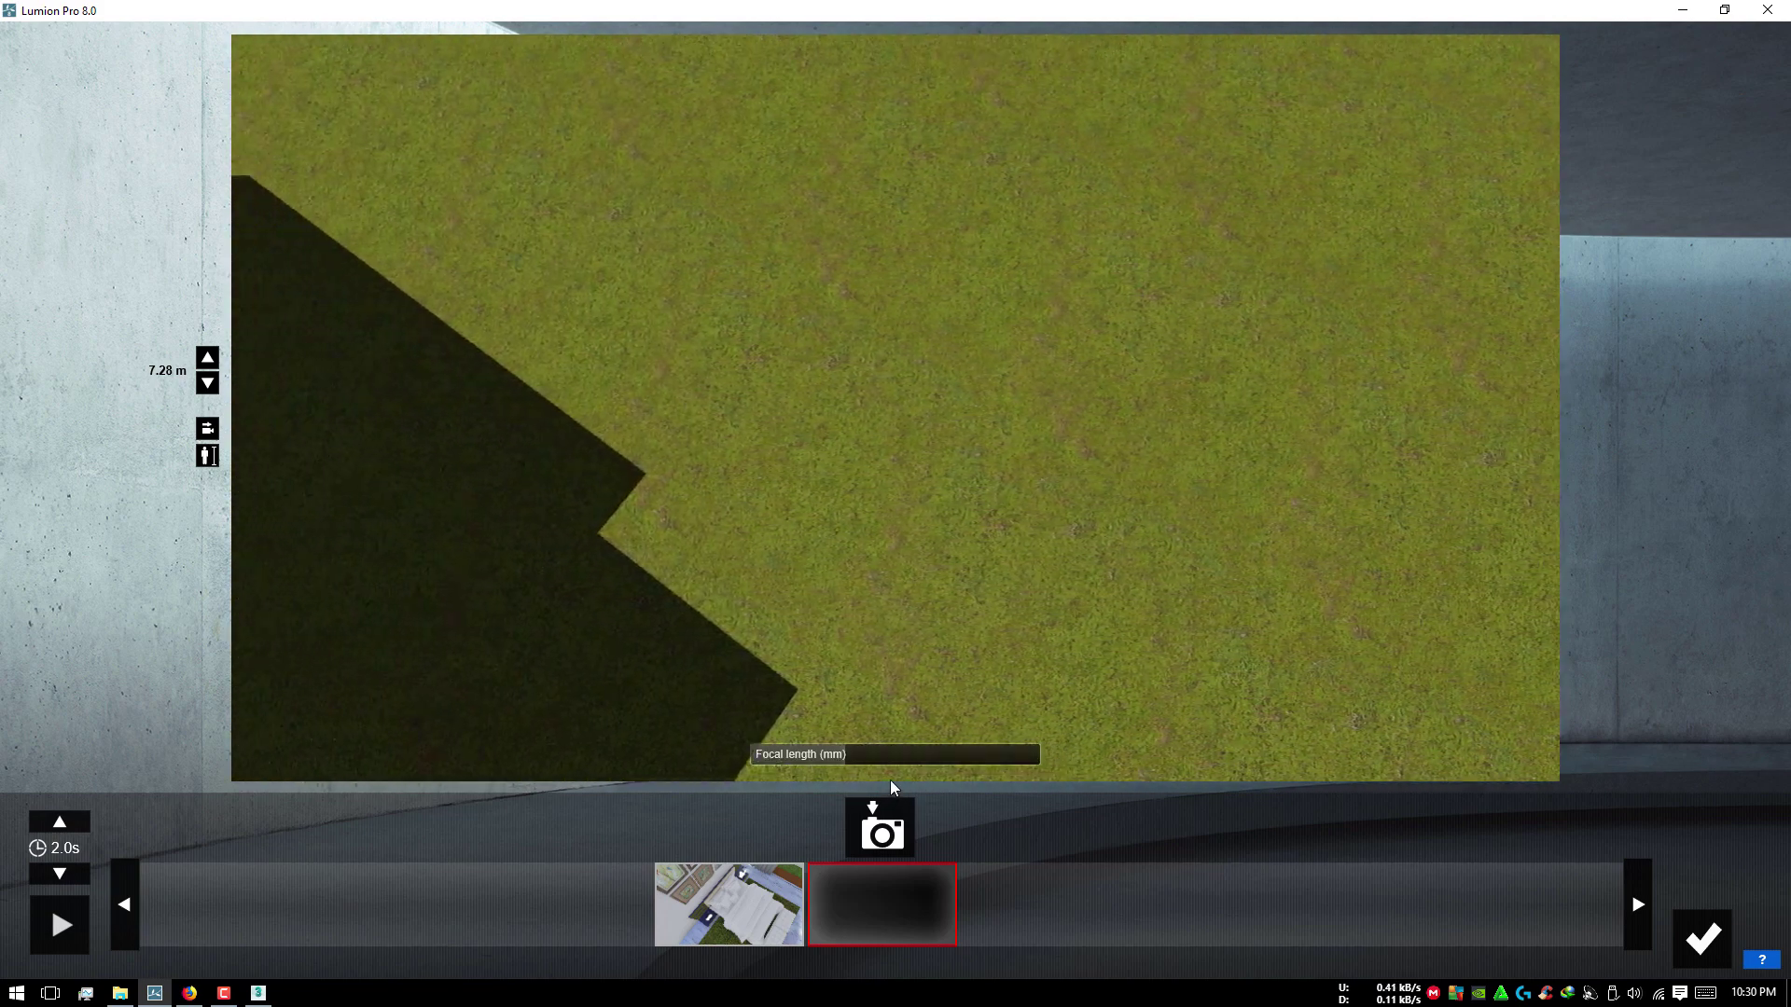
key("a")
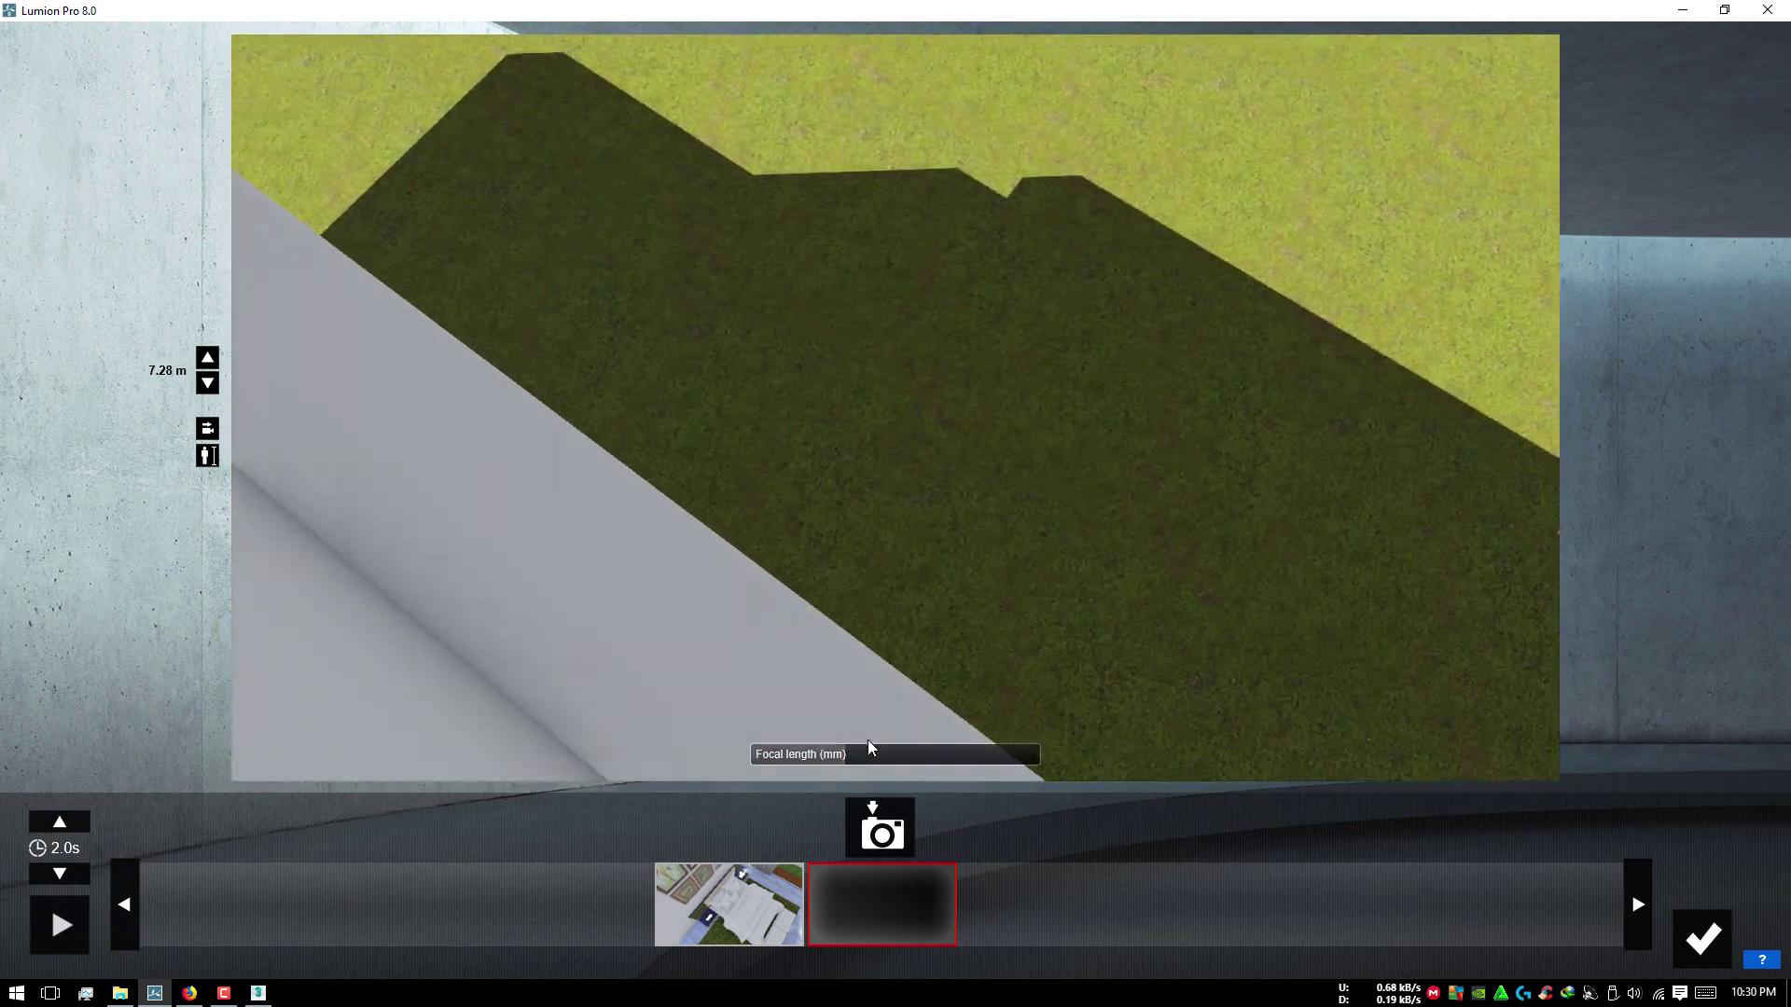
key("a")
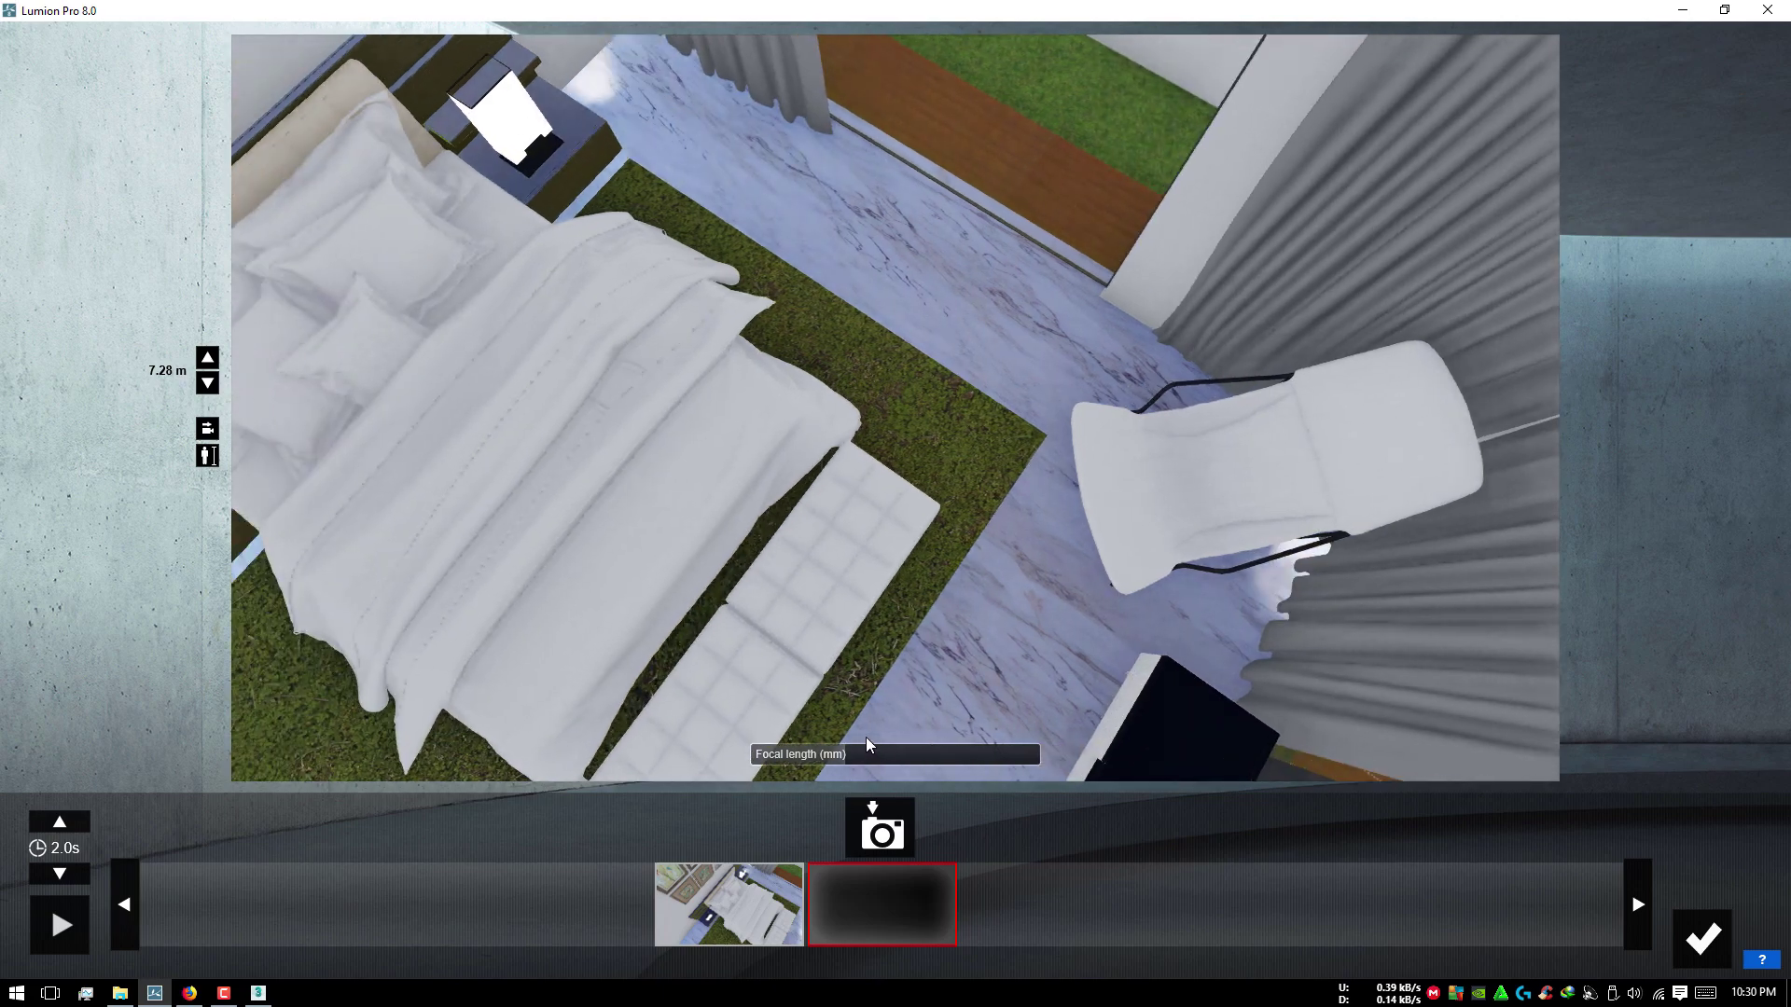
left_click(881, 827)
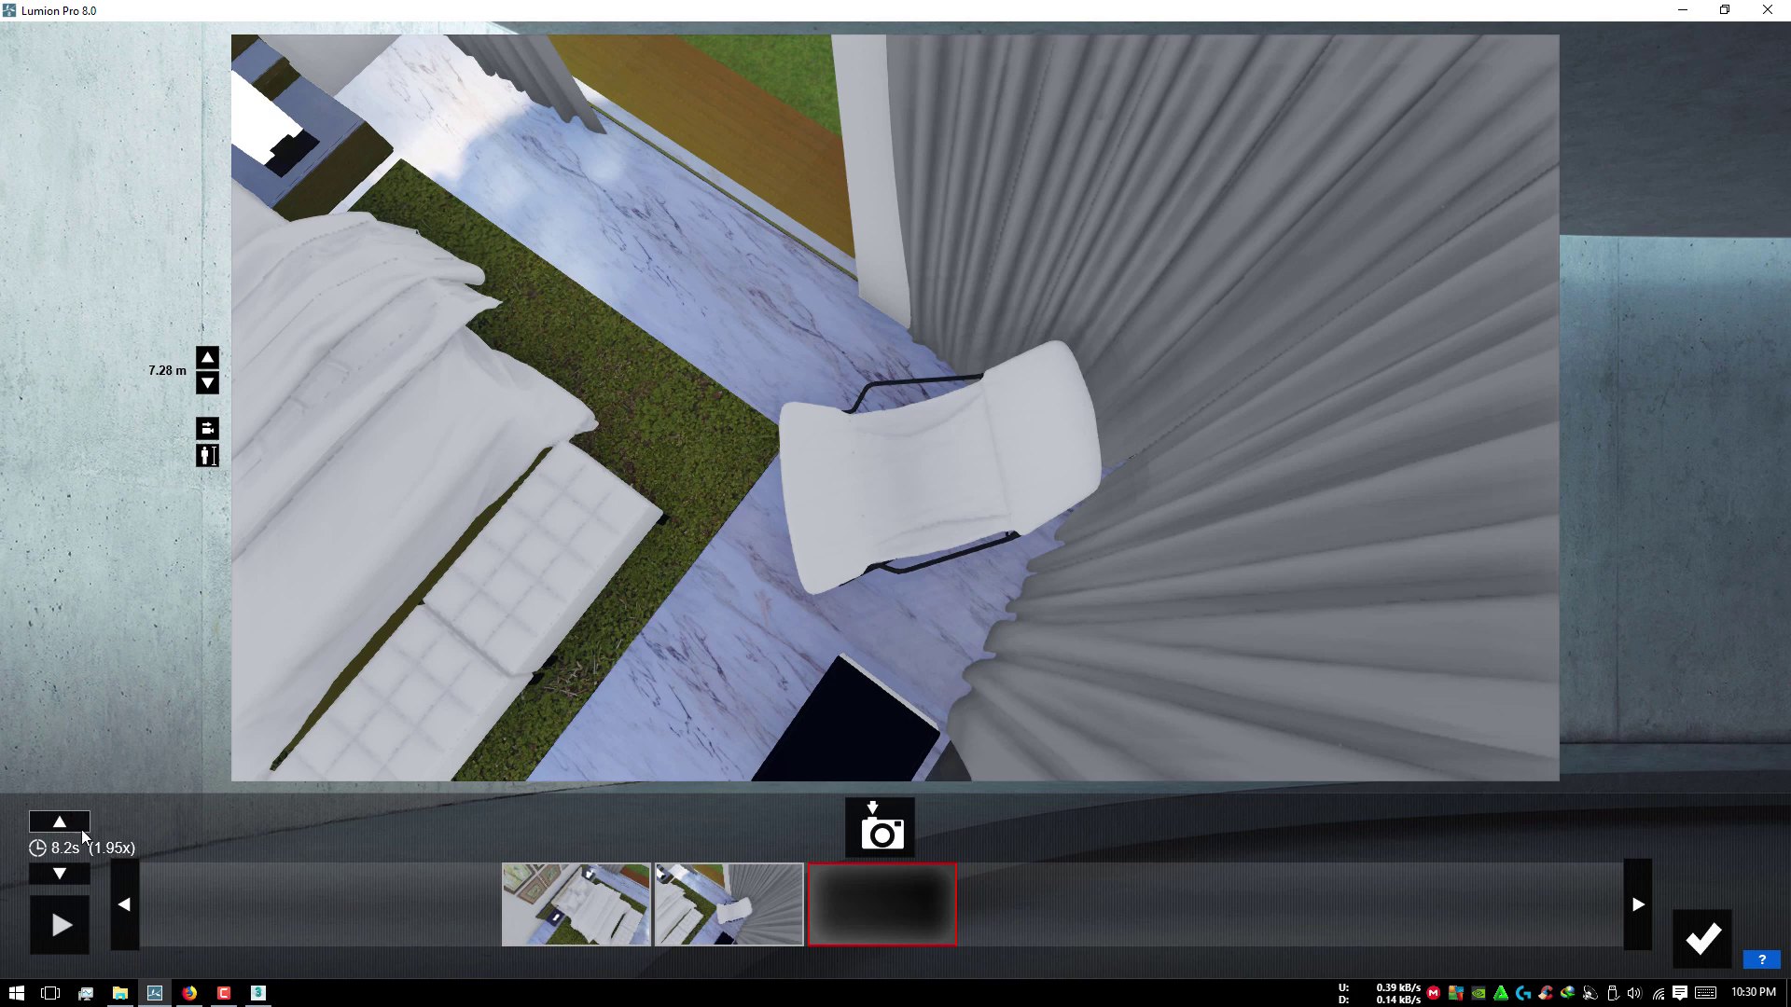
left_click(81, 929)
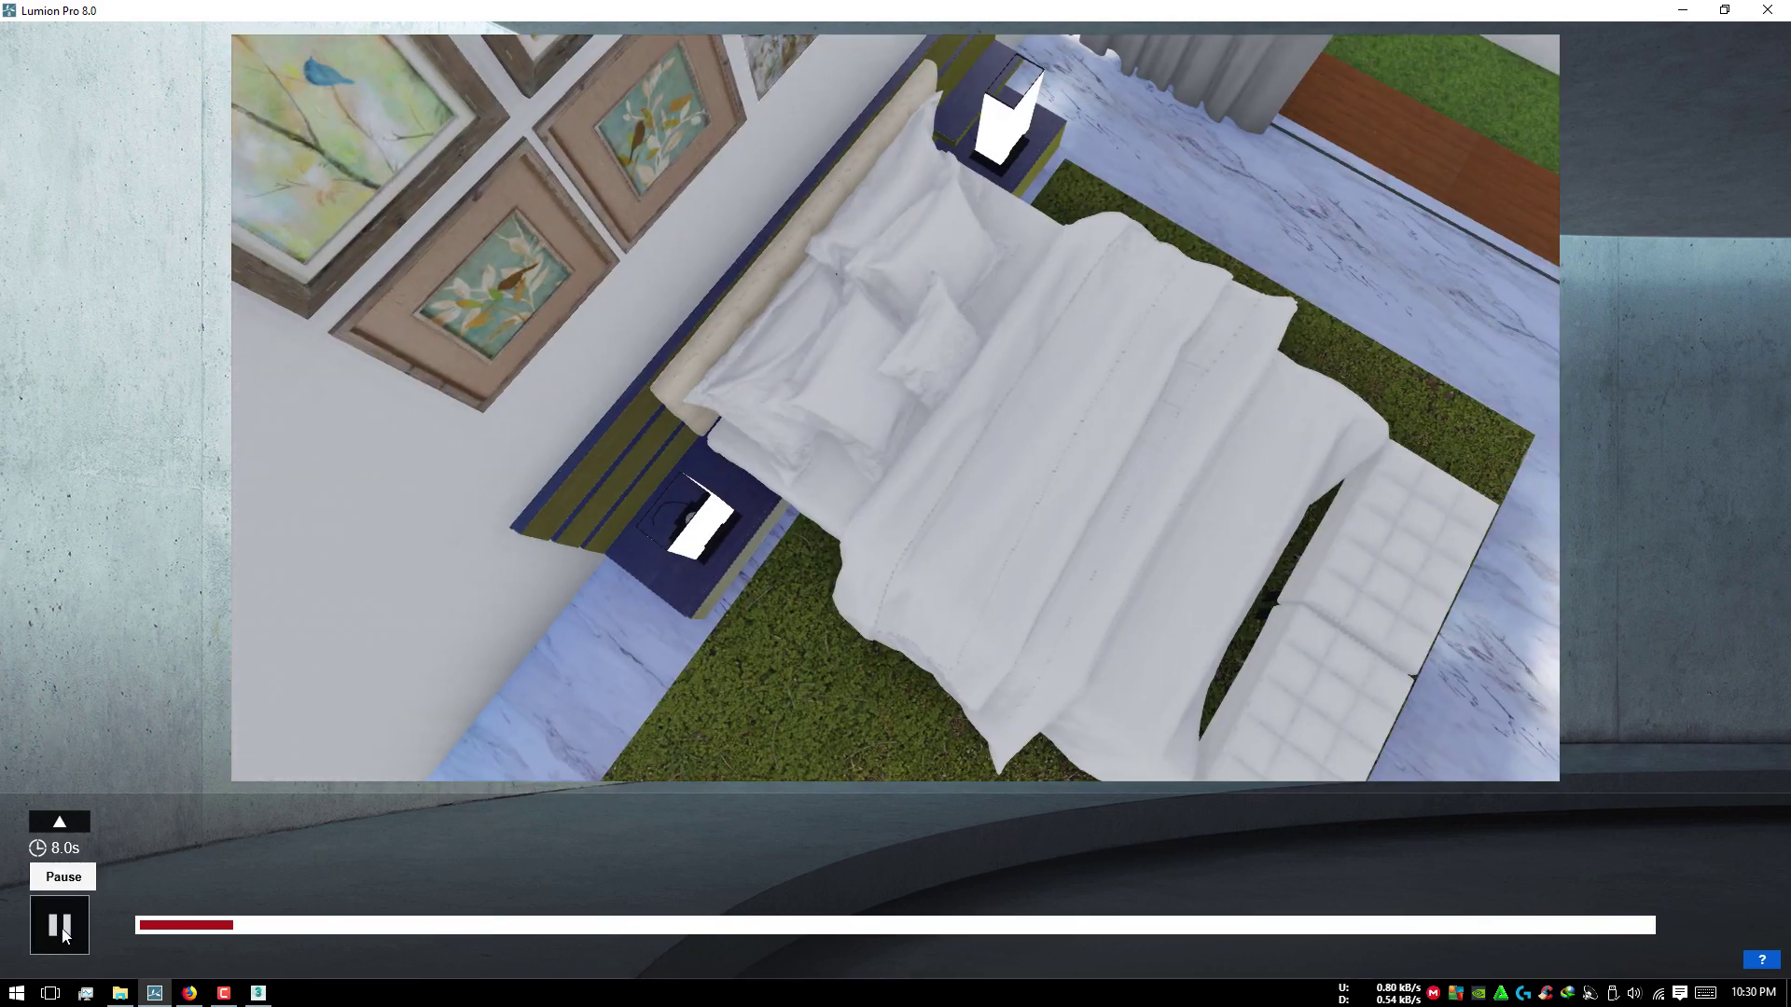
left_click(61, 928)
left_click(1703, 940)
Step: Start recording clip 3 and capture a keyframe of the kitchen and dining area
left_click(1613, 879)
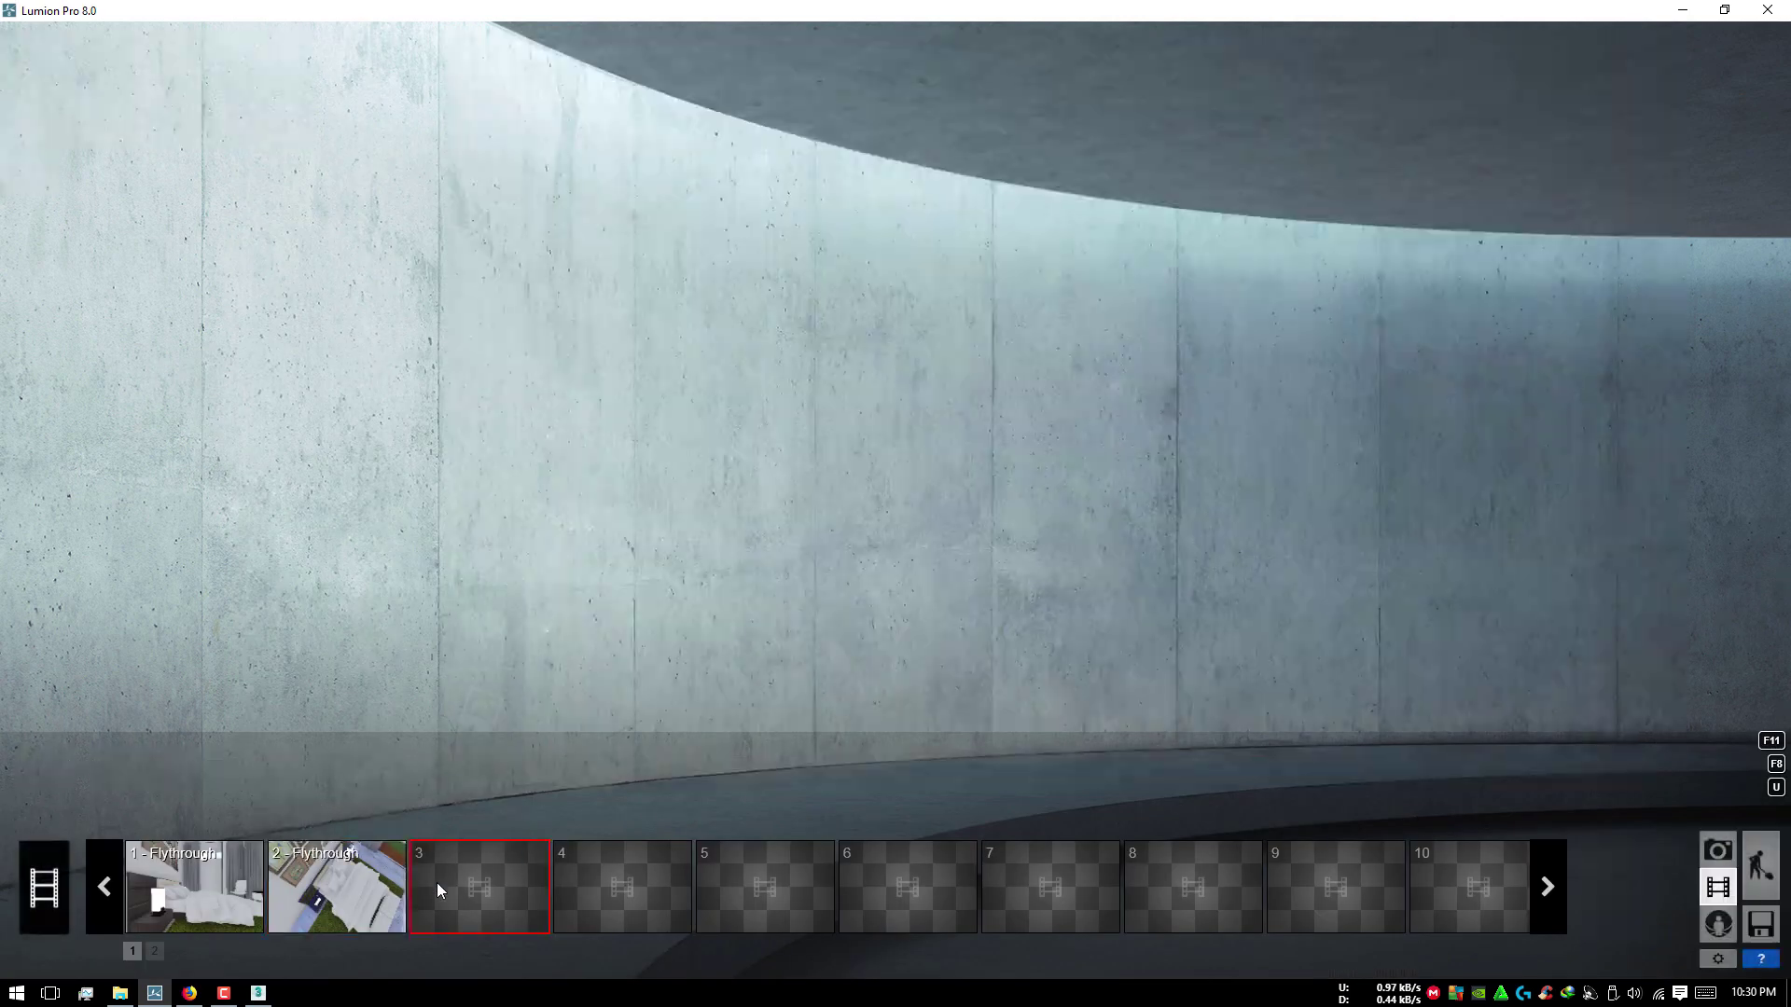
left_click(480, 625)
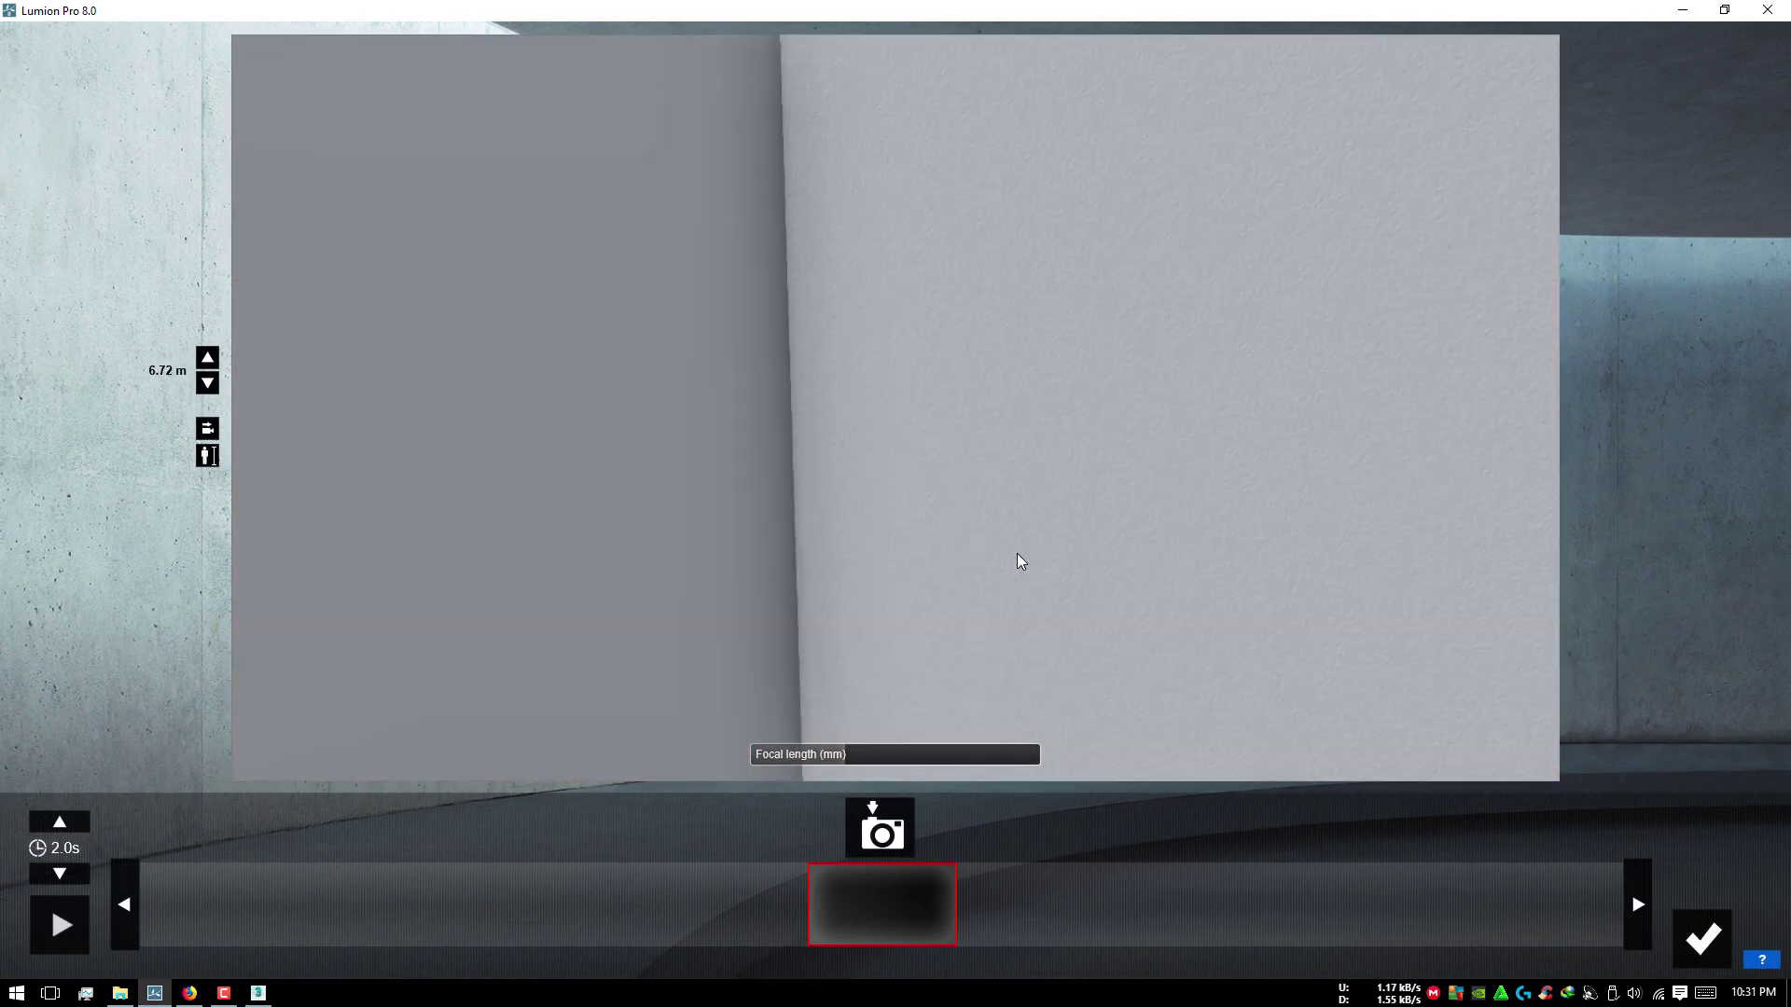
mouse_move(1019, 559)
right_mouse_down()
mouse_move(1147, 591)
mouse_move(1083, 723)
mouse_move(862, 541)
right_mouse_up()
key("s")
key("w")
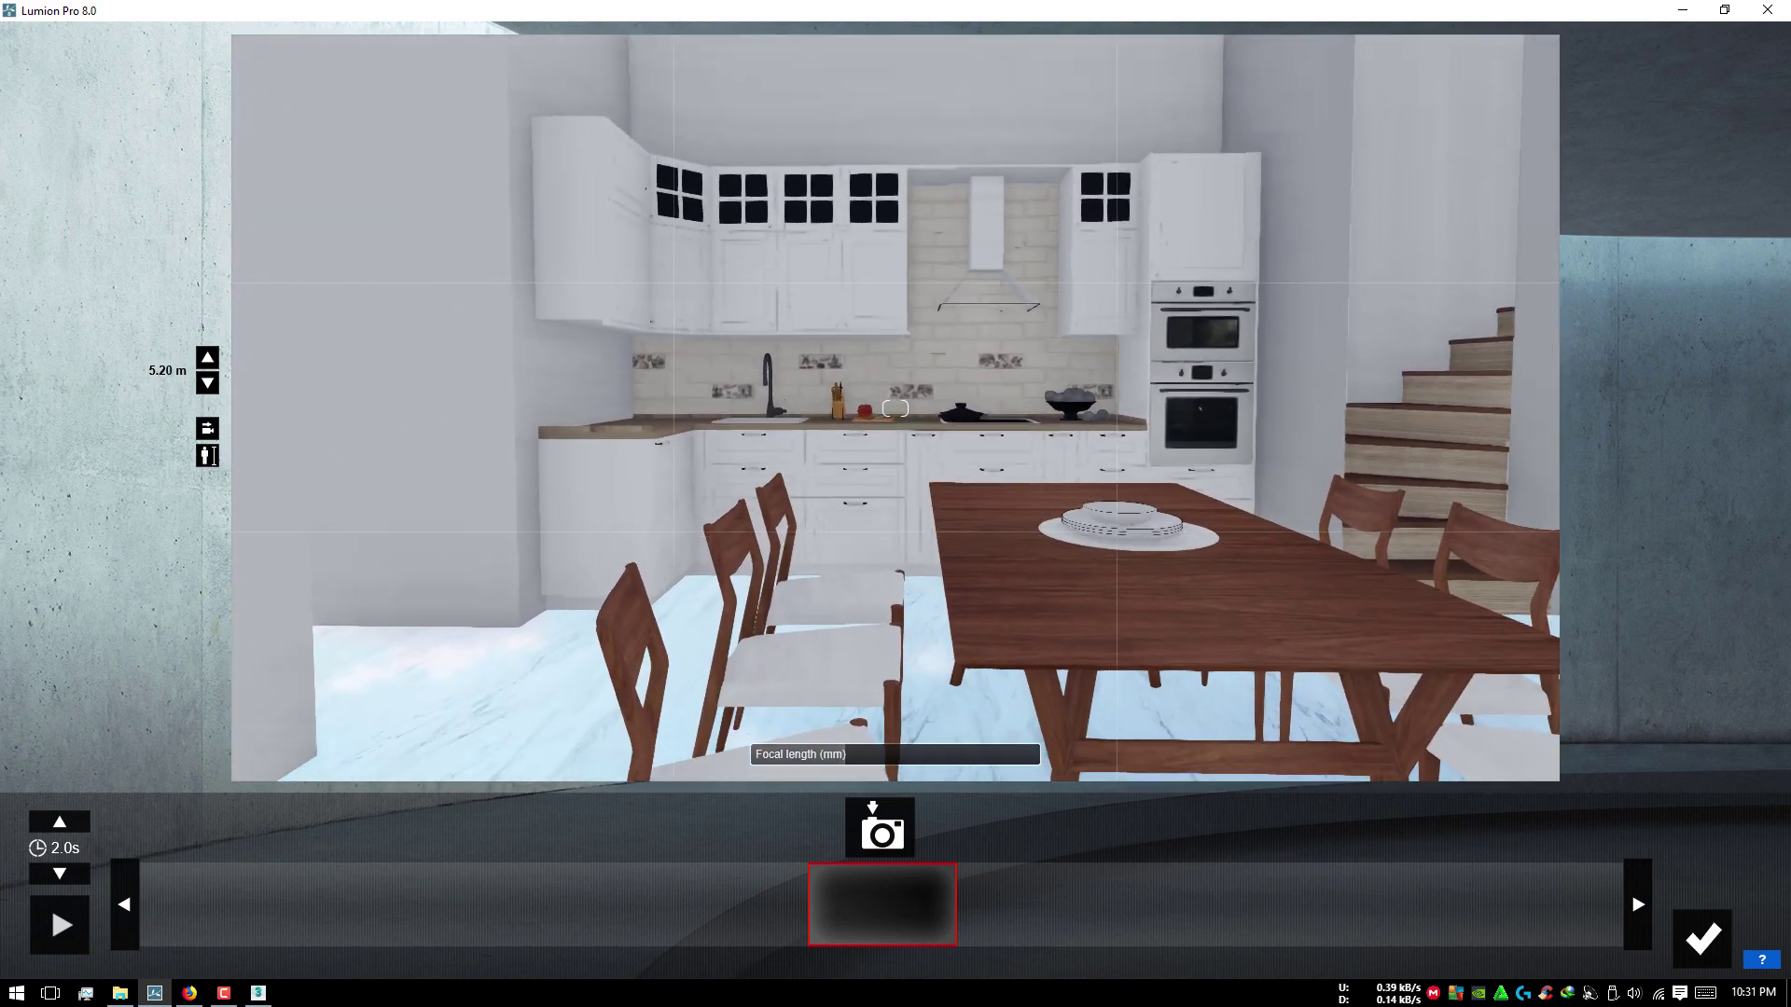
key("s")
key("d")
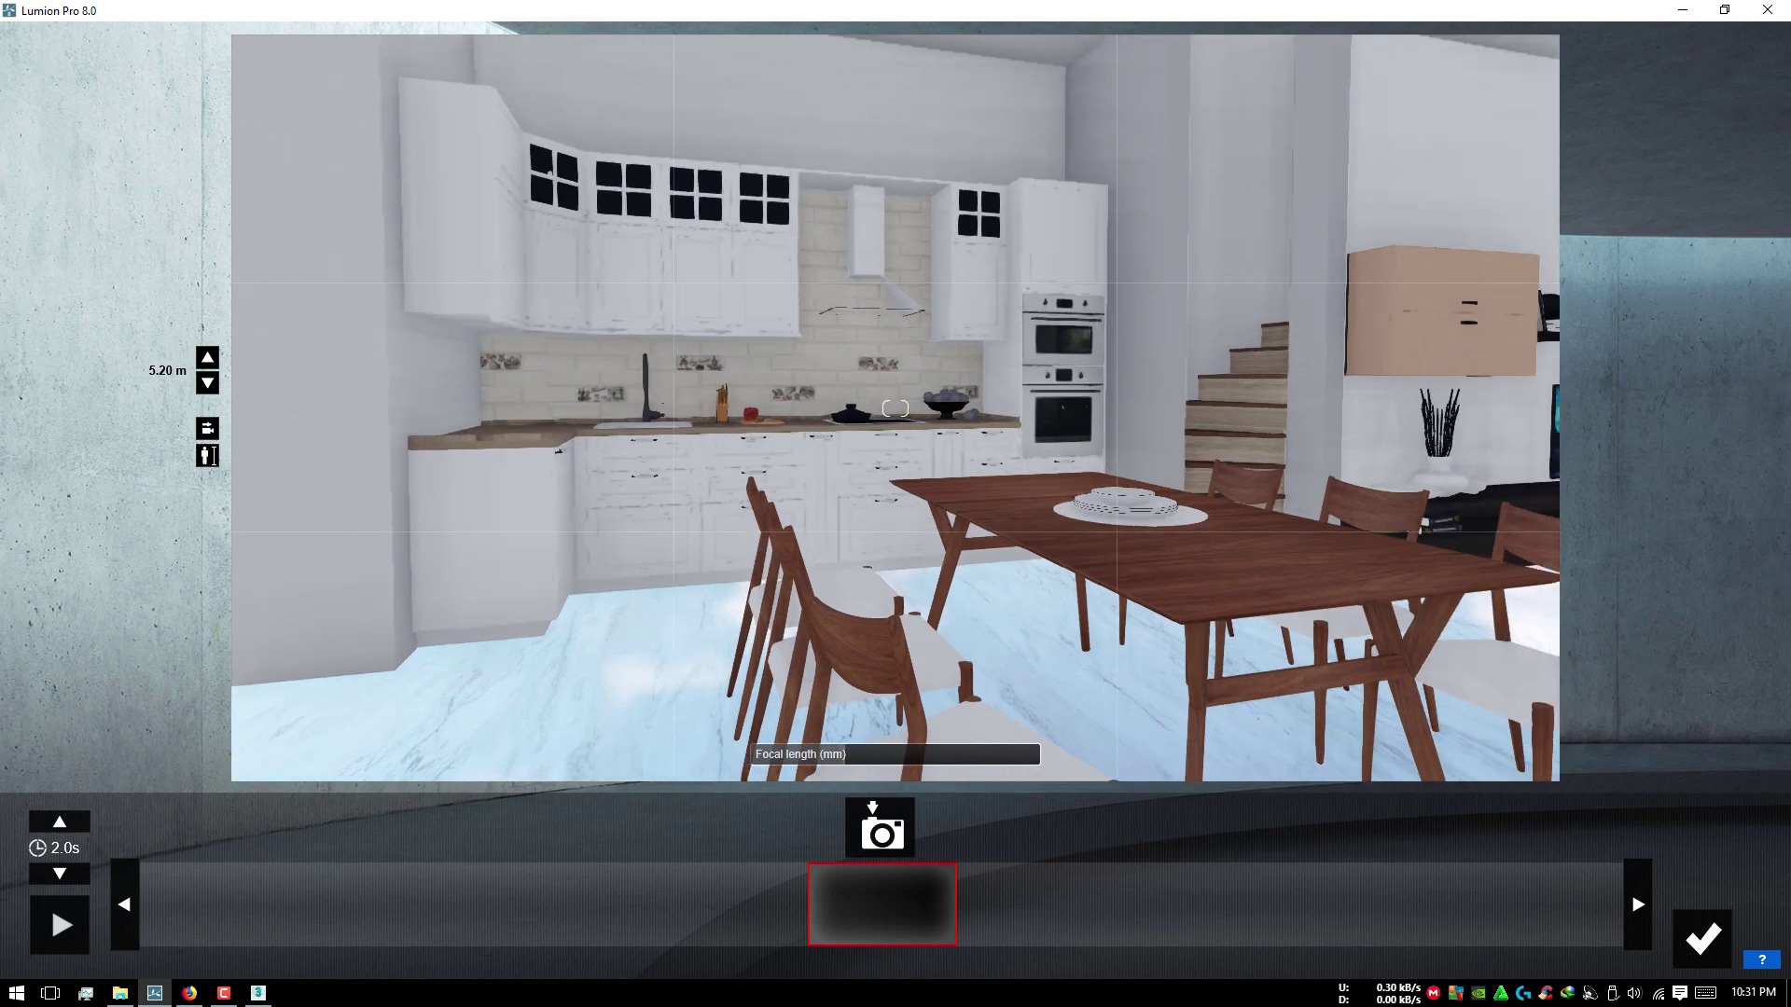
left_click(880, 830)
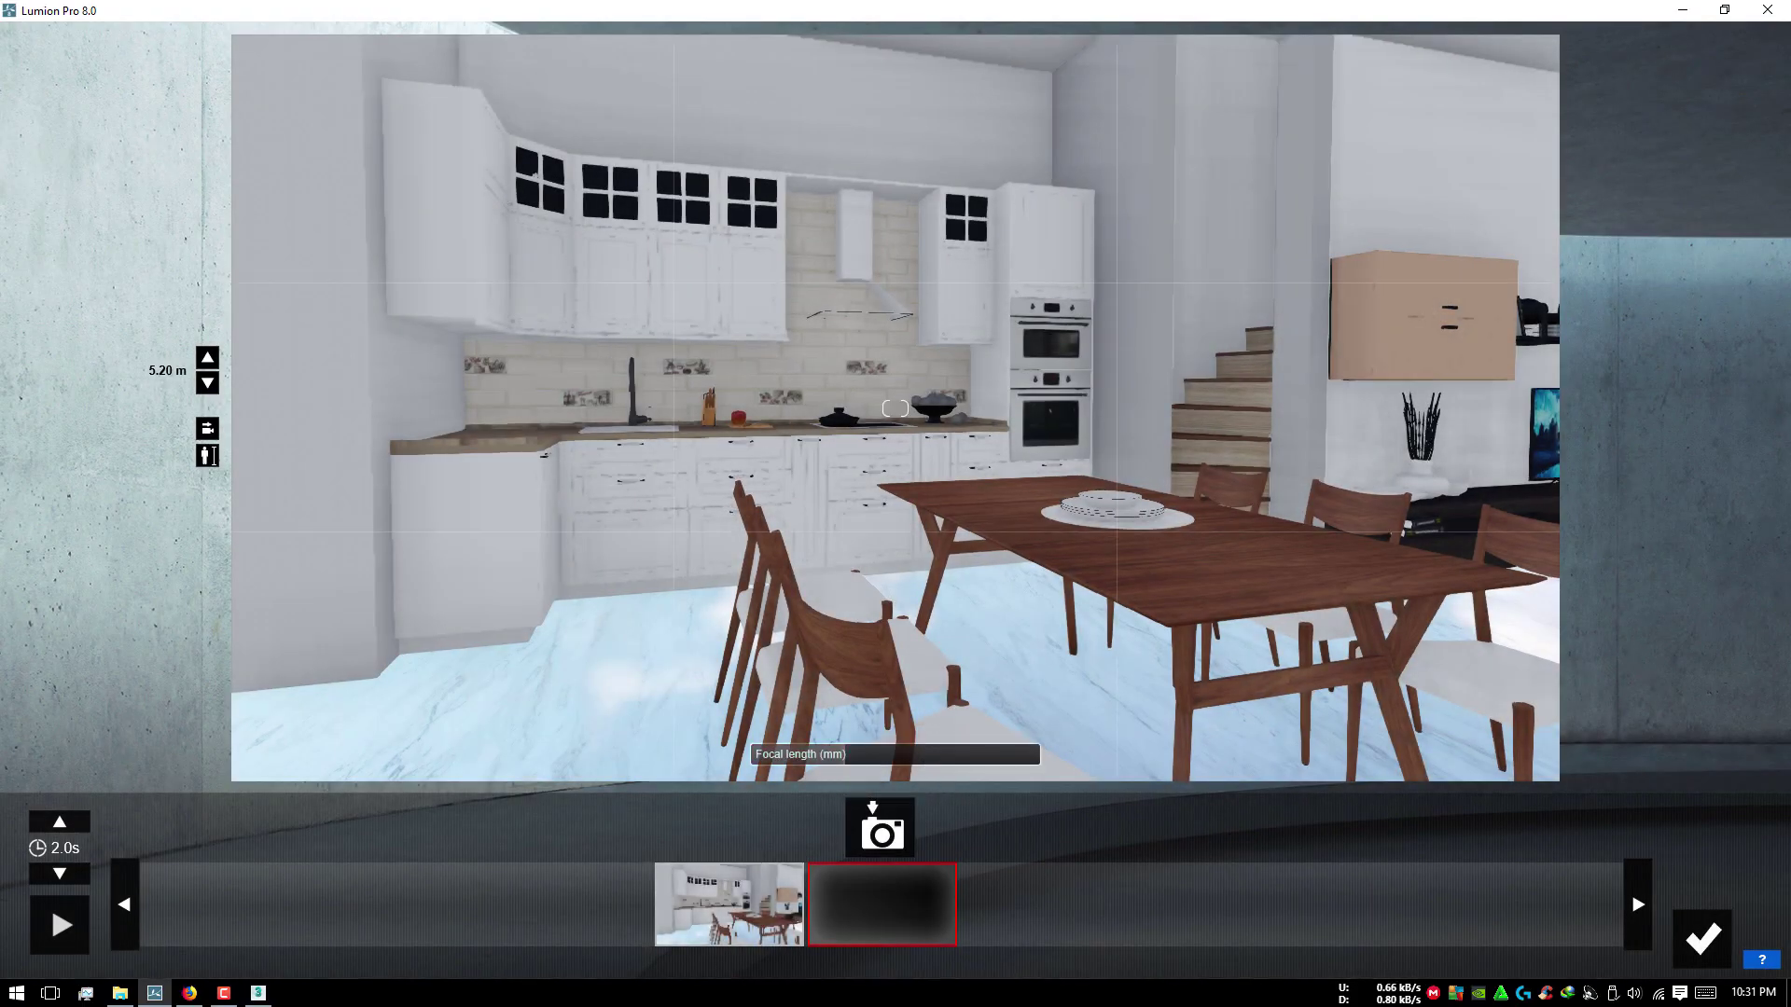
Step: Capture a second keyframe of the stairs and TV, lengthen the clip slightly, preview and save it
key("d")
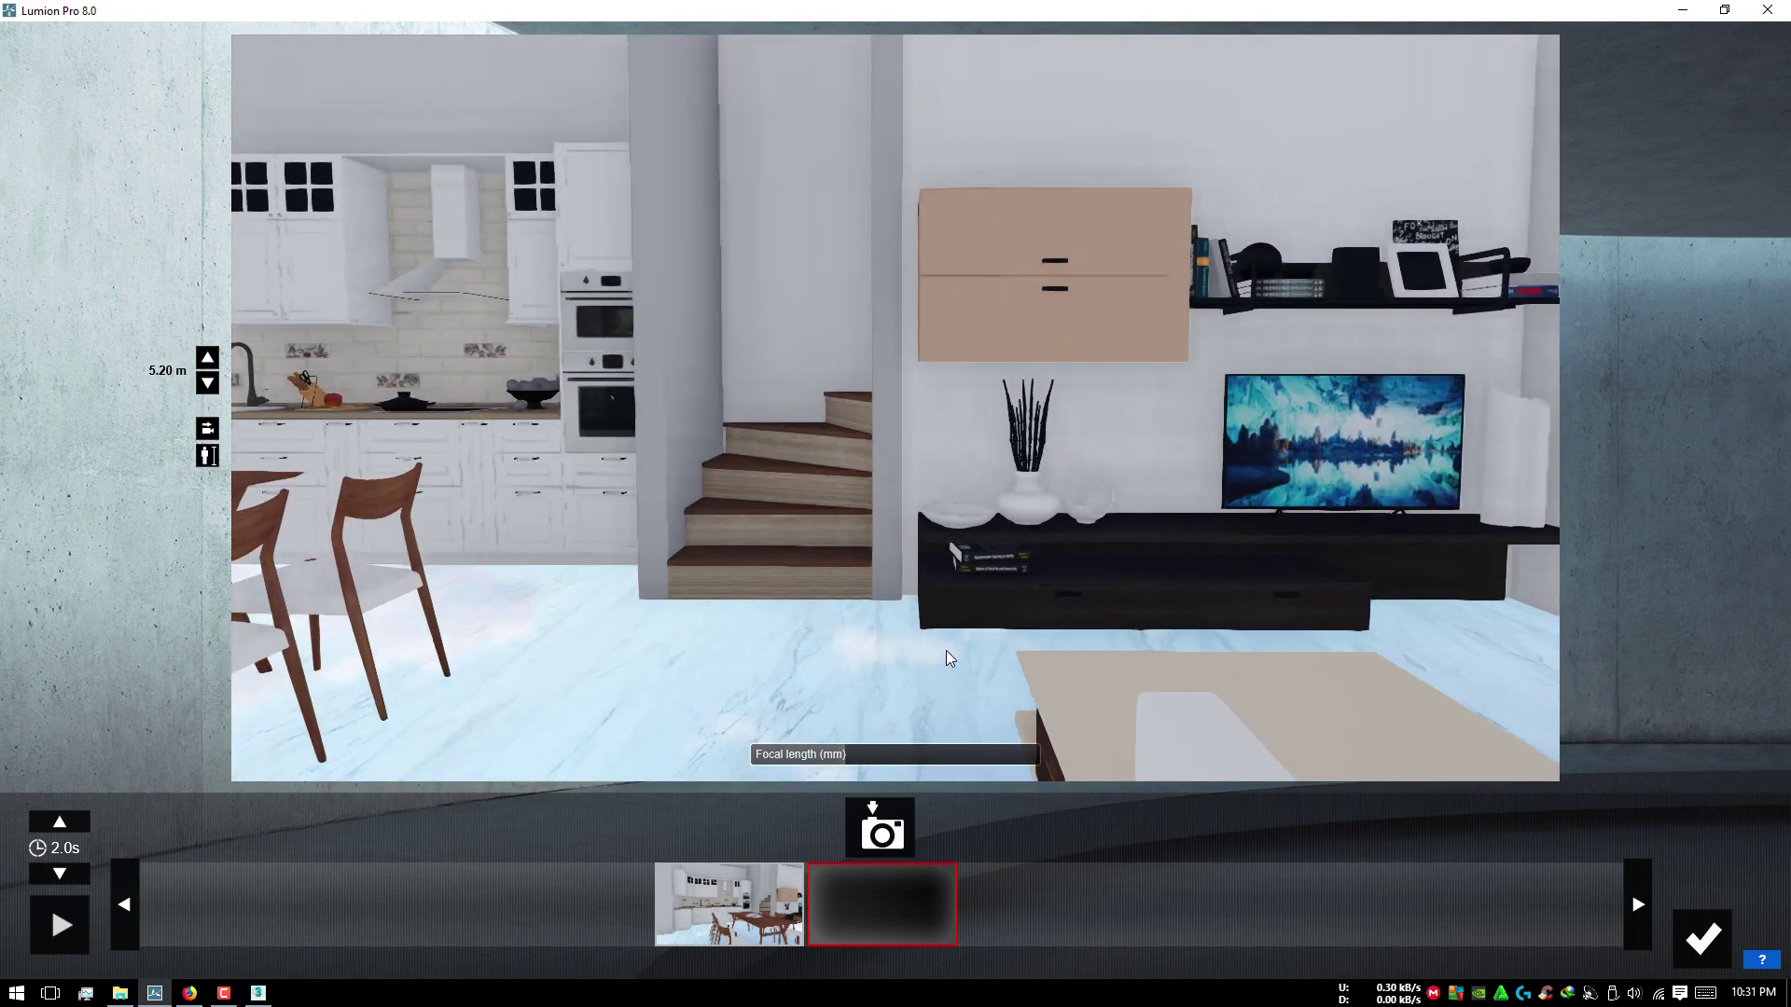
key("a")
right_click_drag(946, 647, 895, 409)
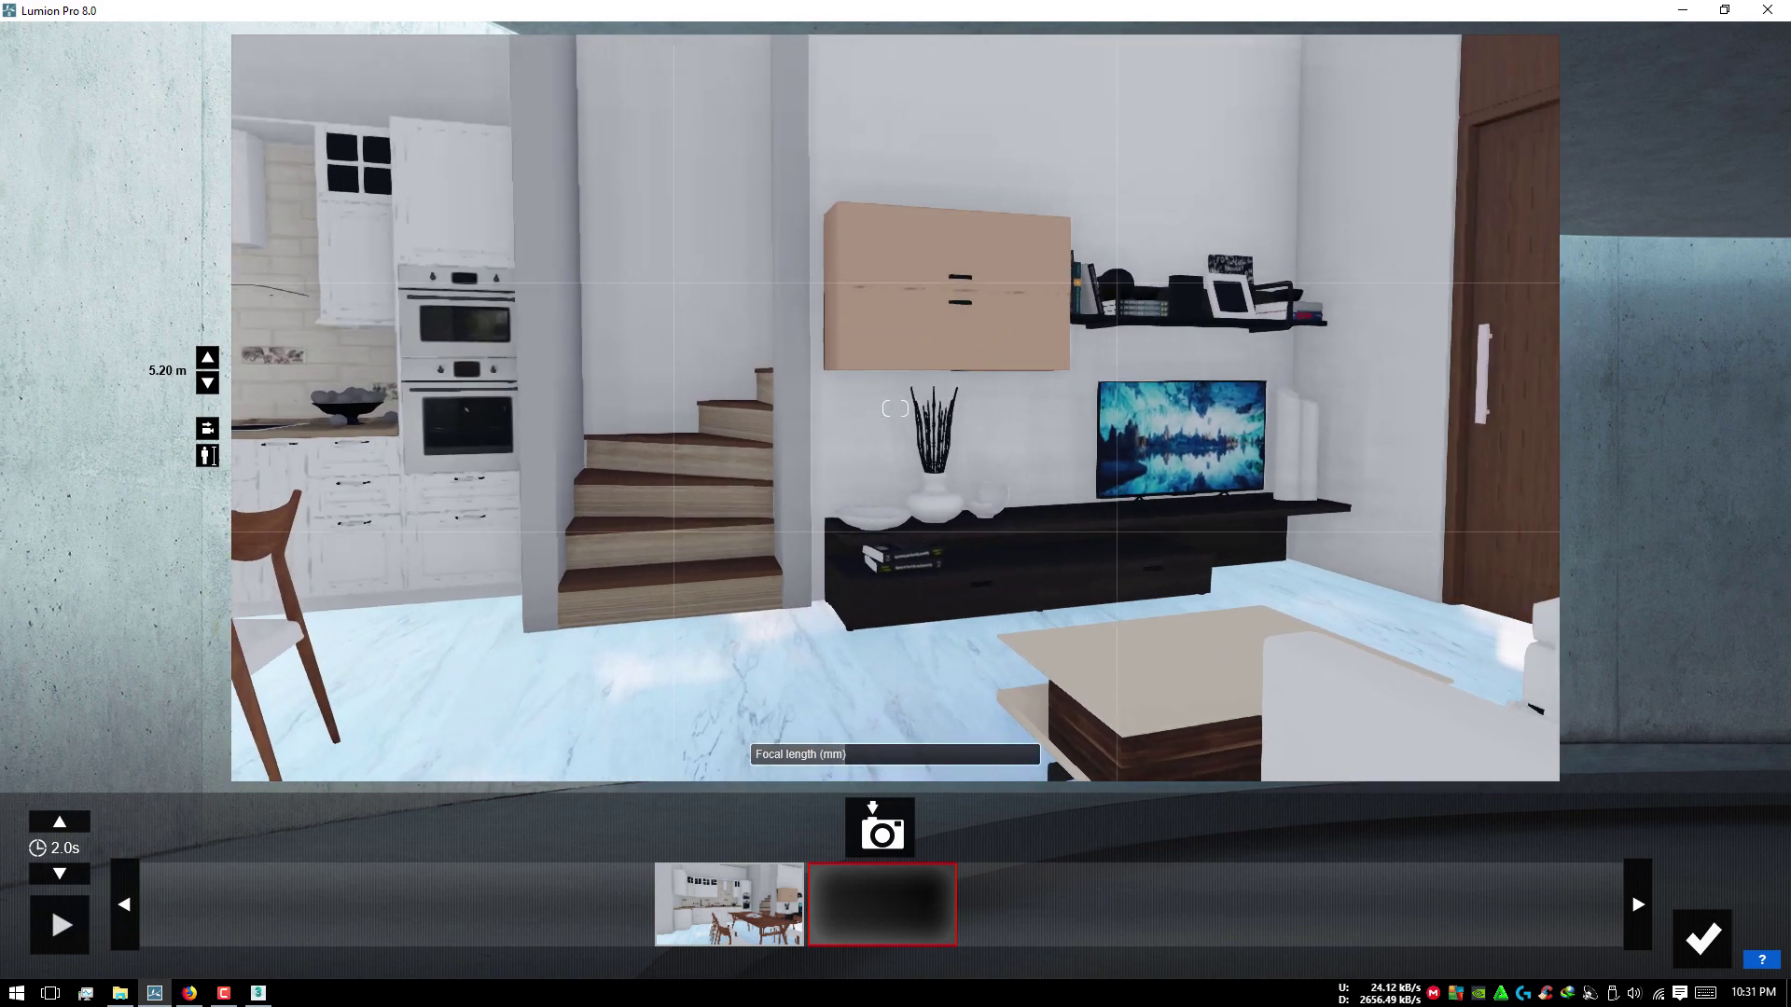
key("d")
left_click(887, 839)
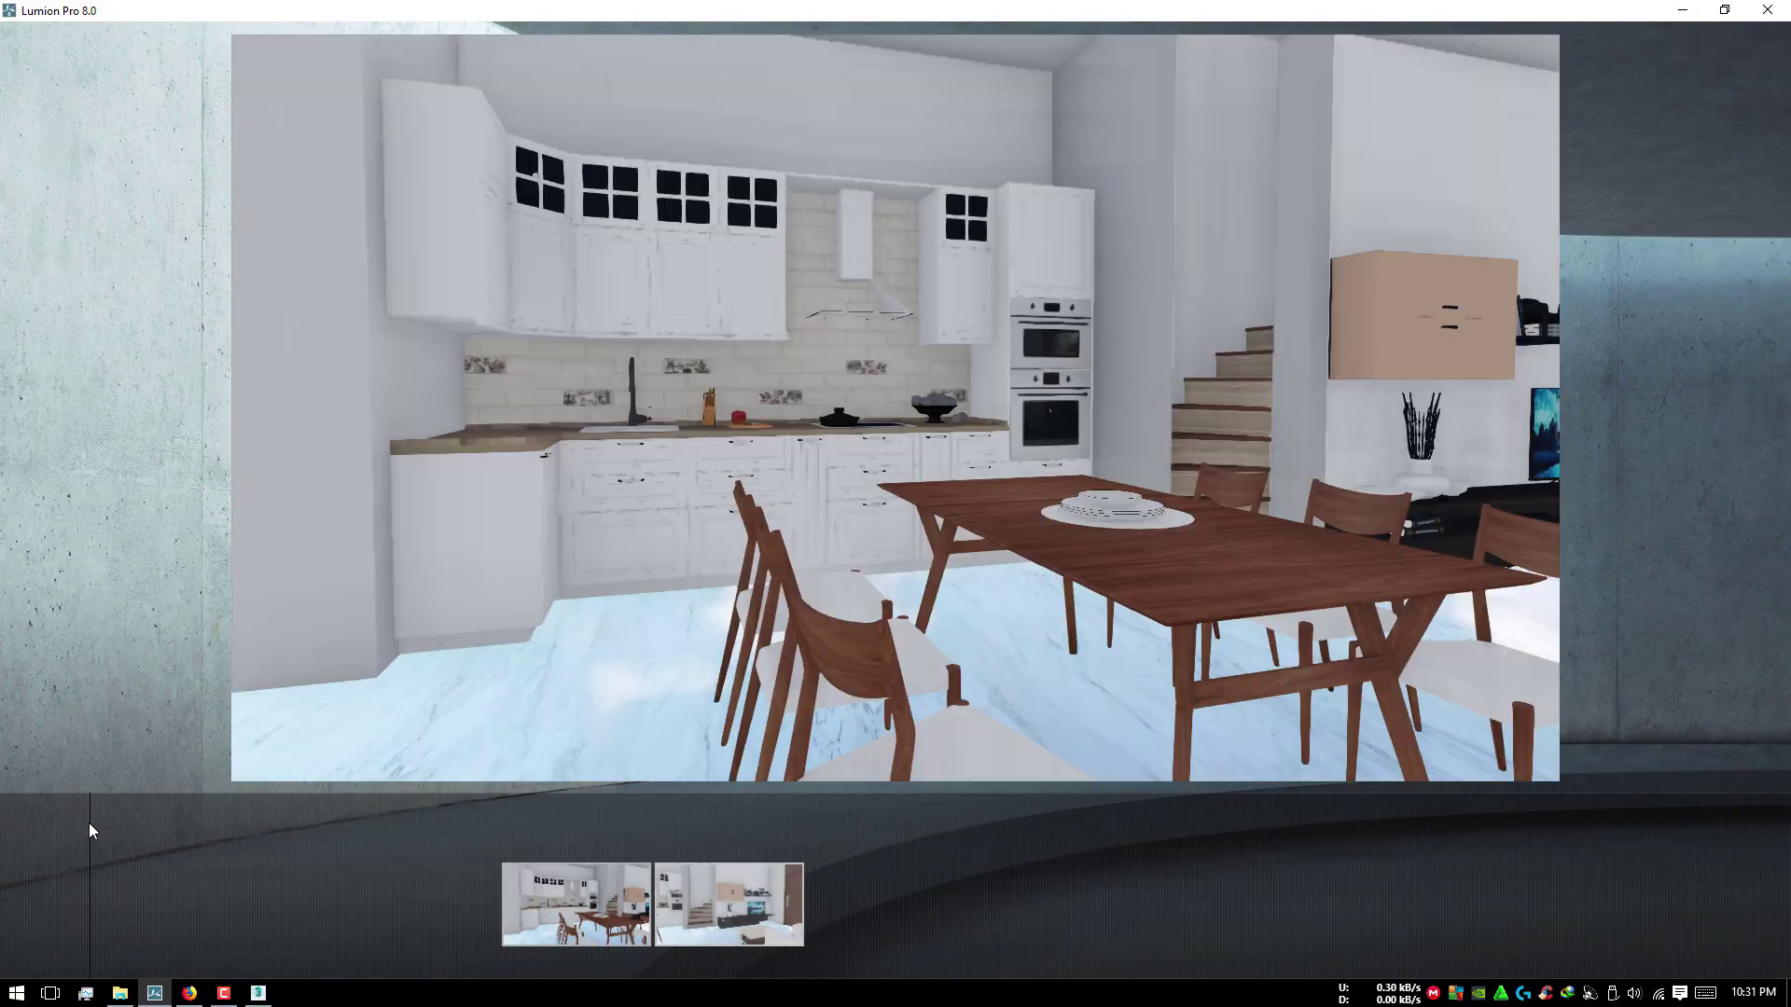
left_click(86, 820)
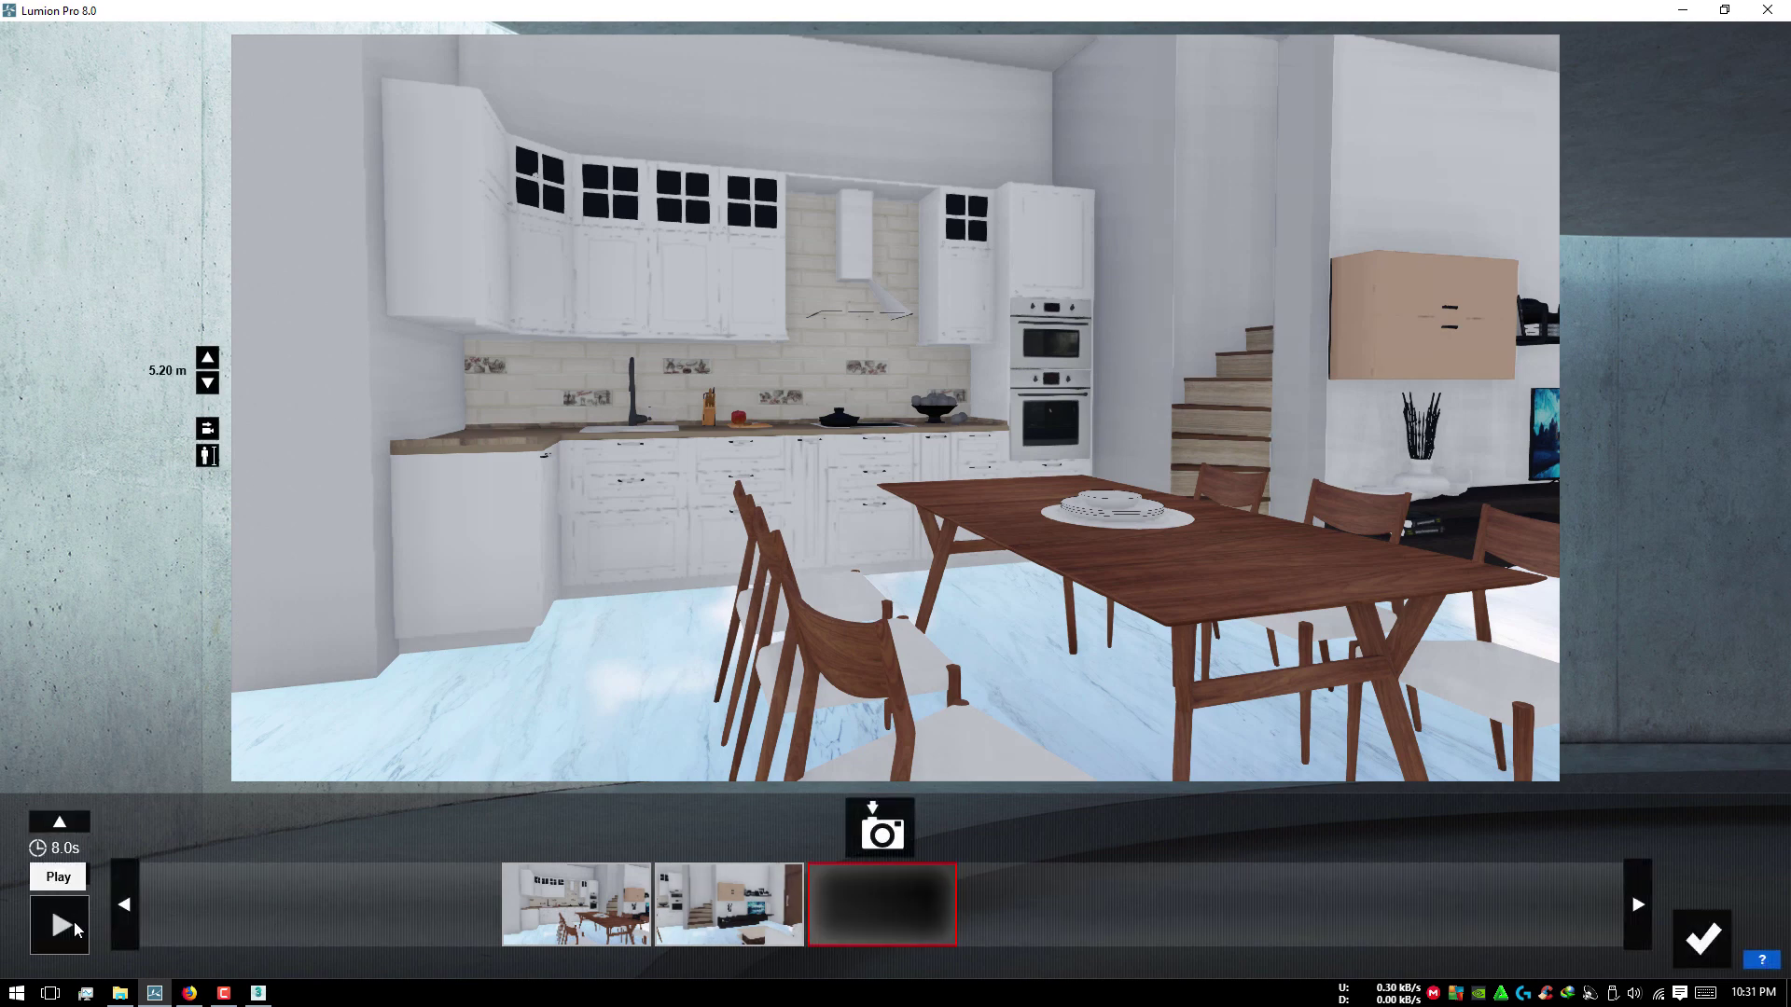
left_click(78, 928)
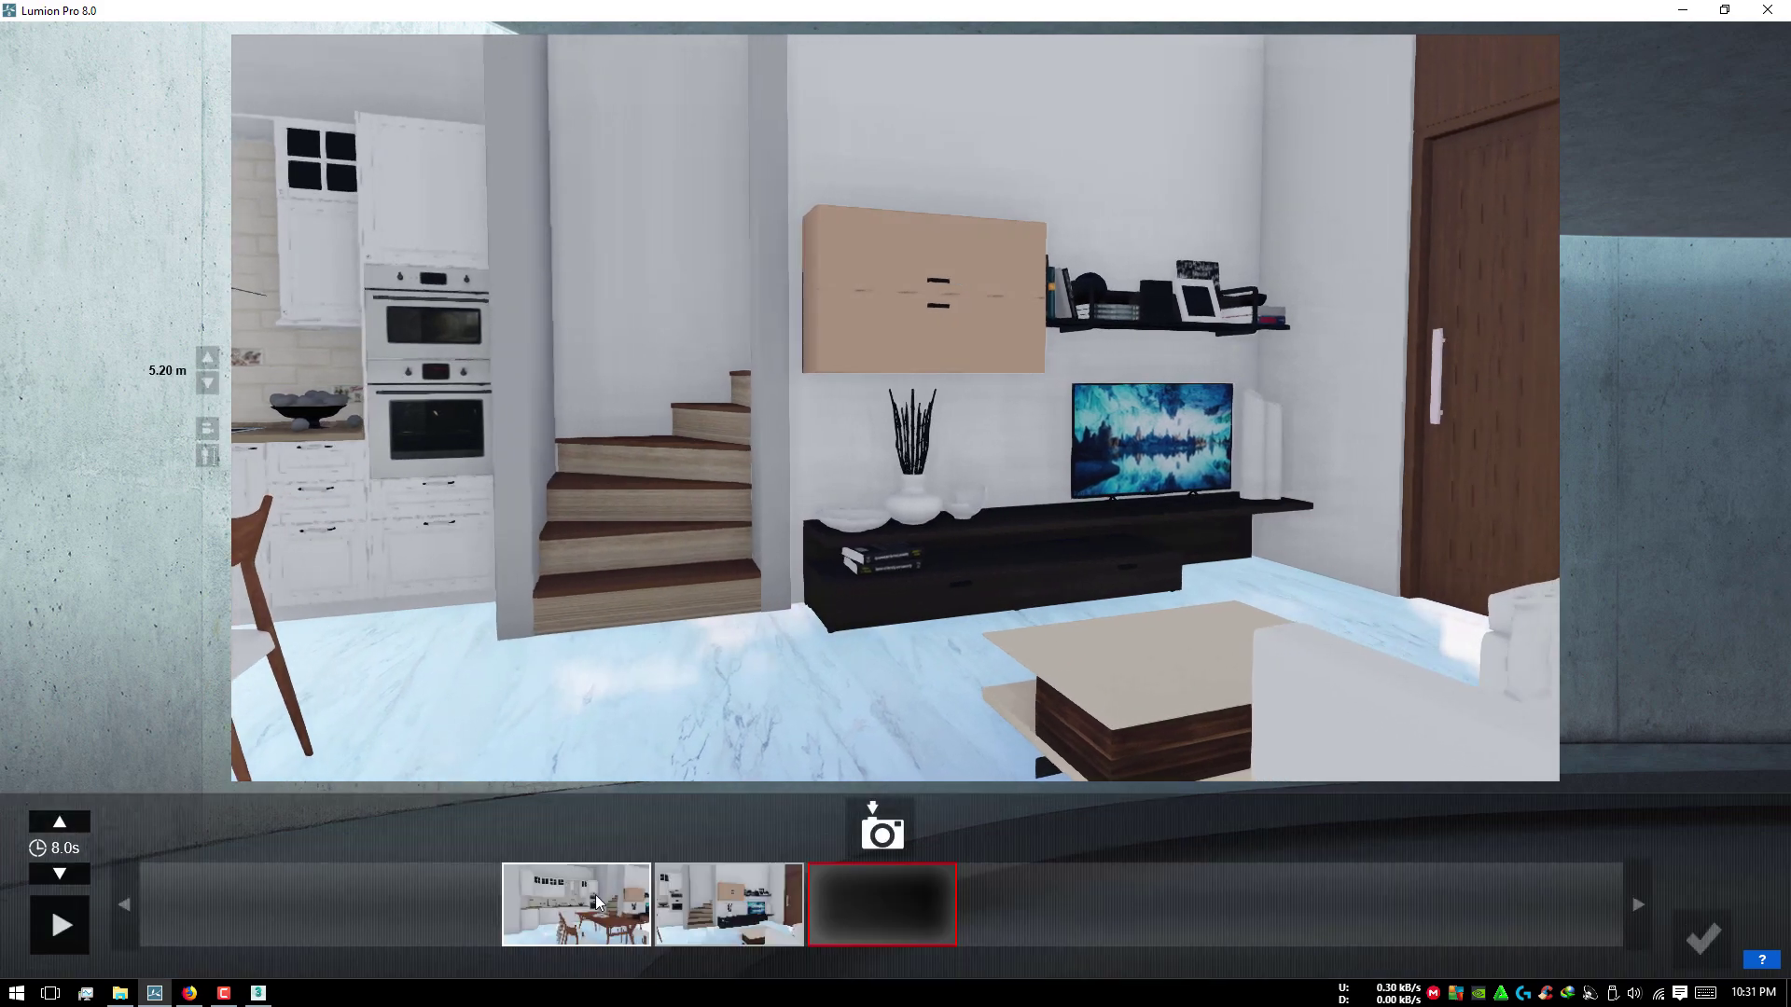
left_click(1705, 927)
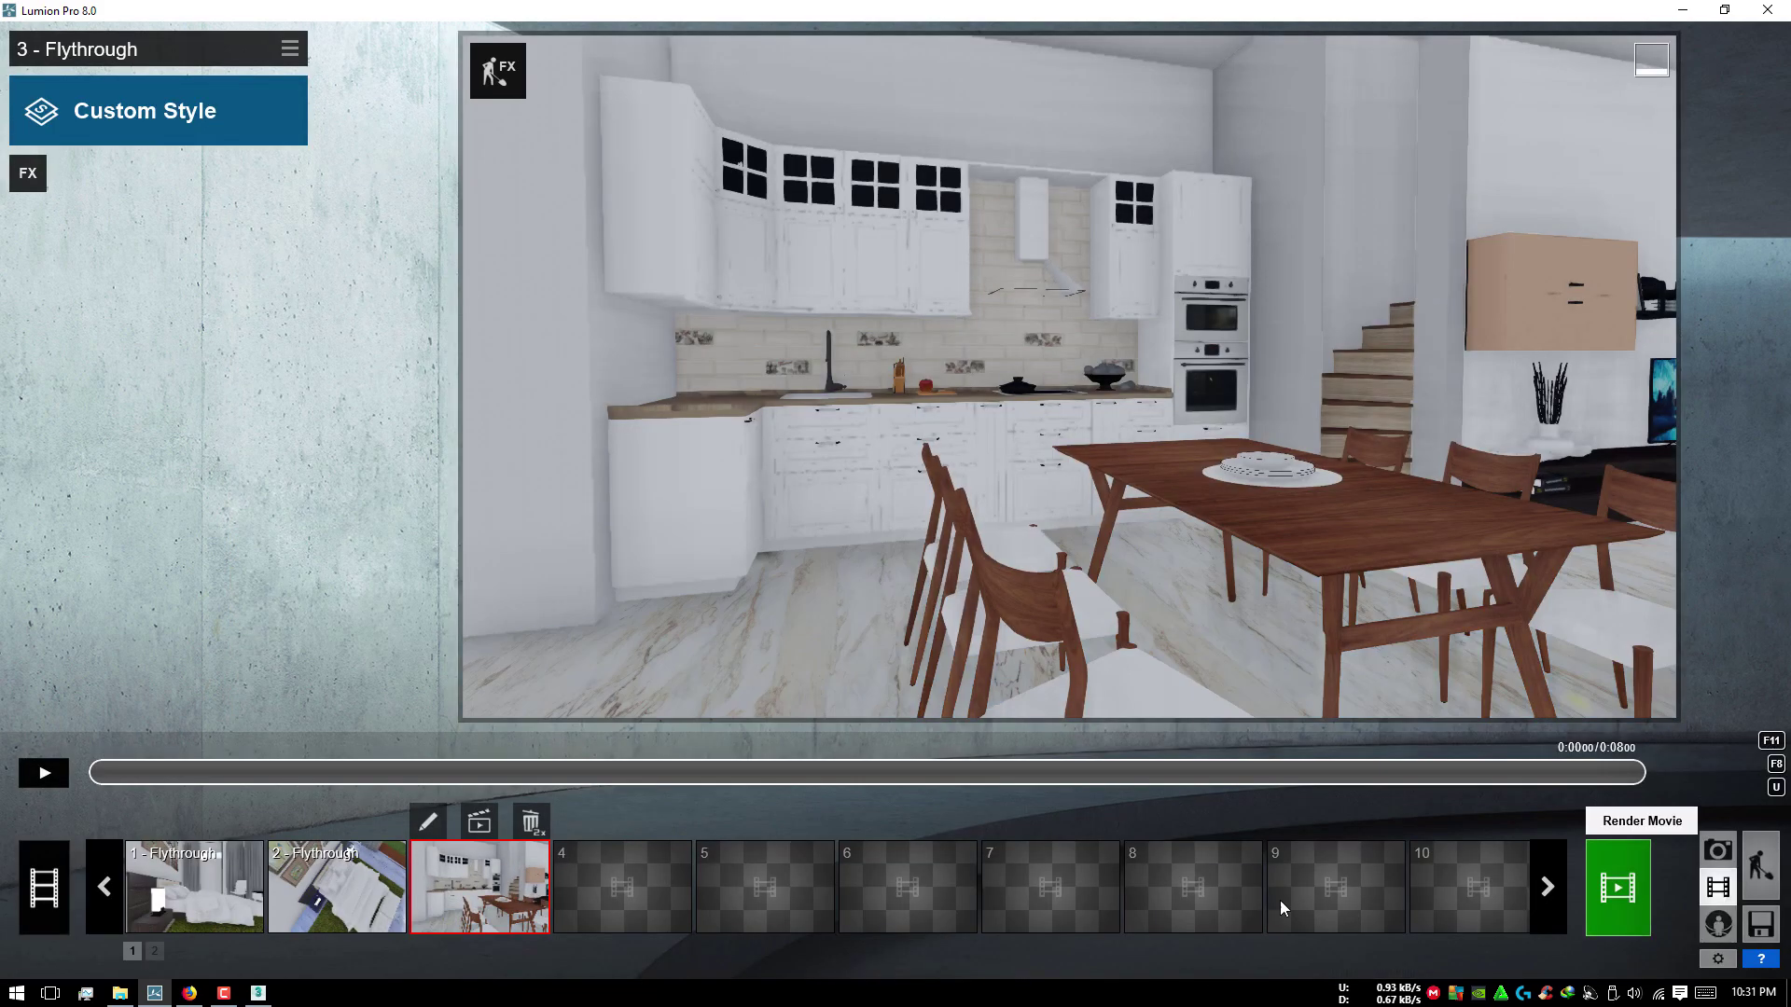
Step: Start recording clip 4 and capture the kitchen faucet view as its first keyframe
left_click(602, 881)
left_click(624, 628)
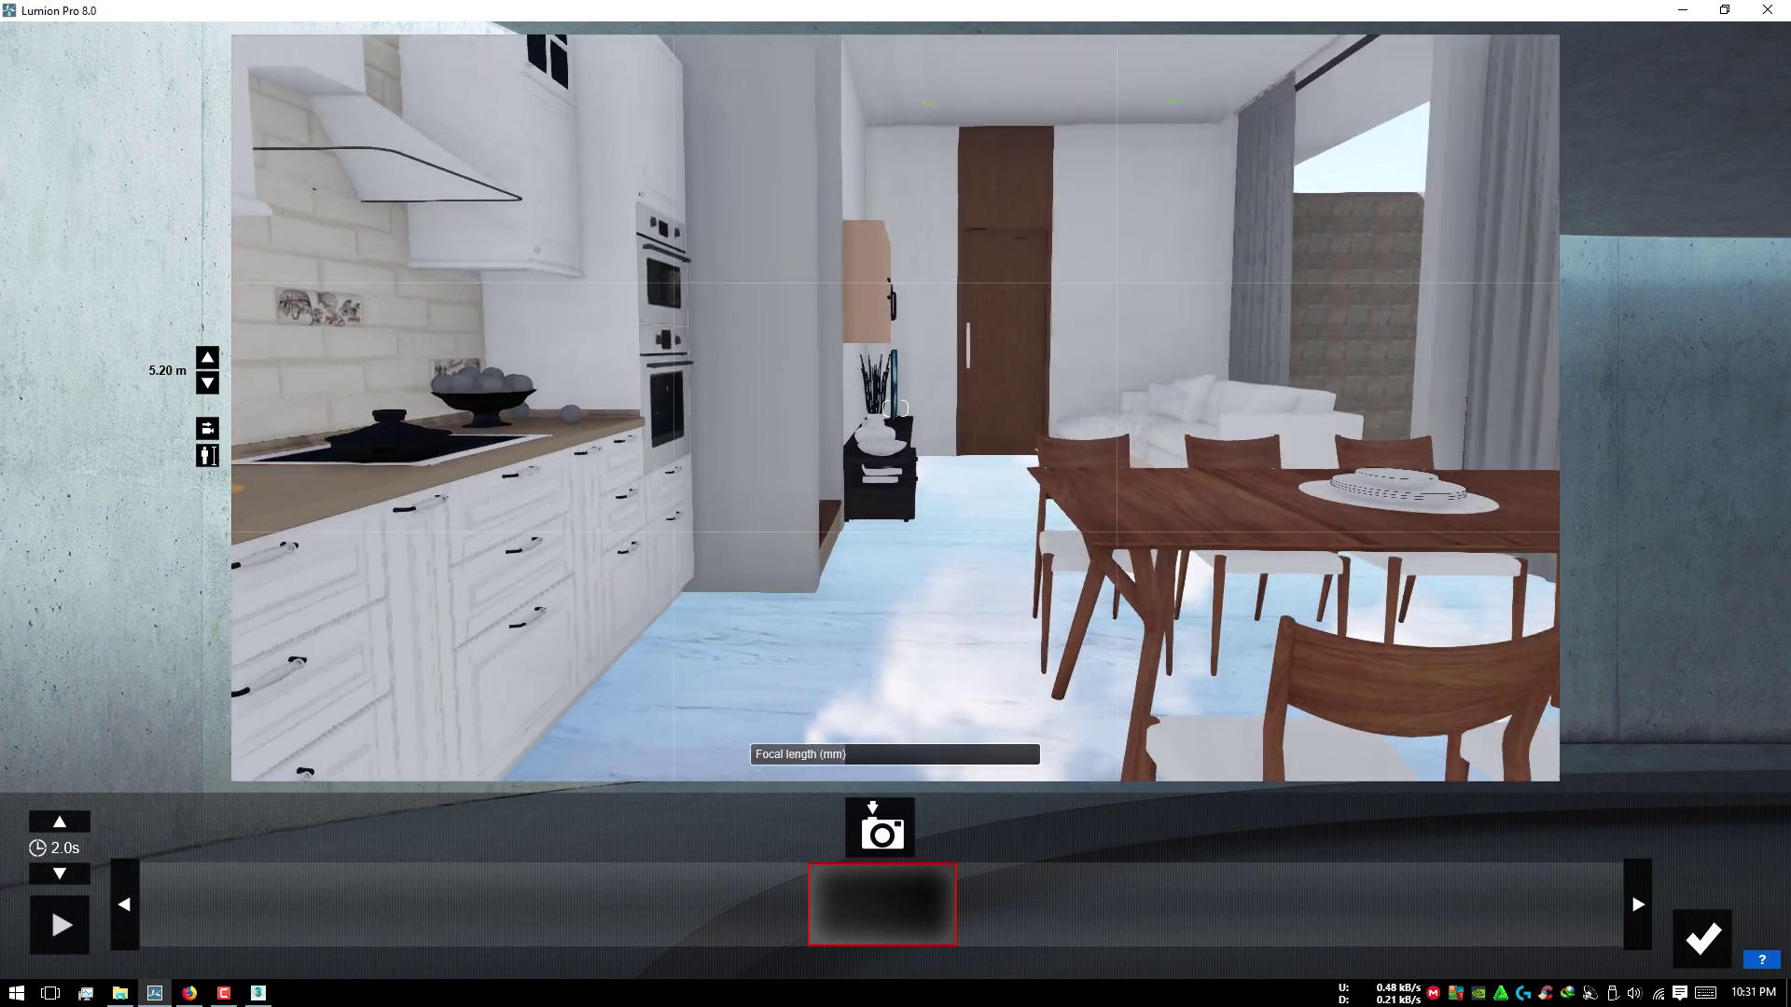
right_click_drag(496, 479, 503, 485)
key("s")
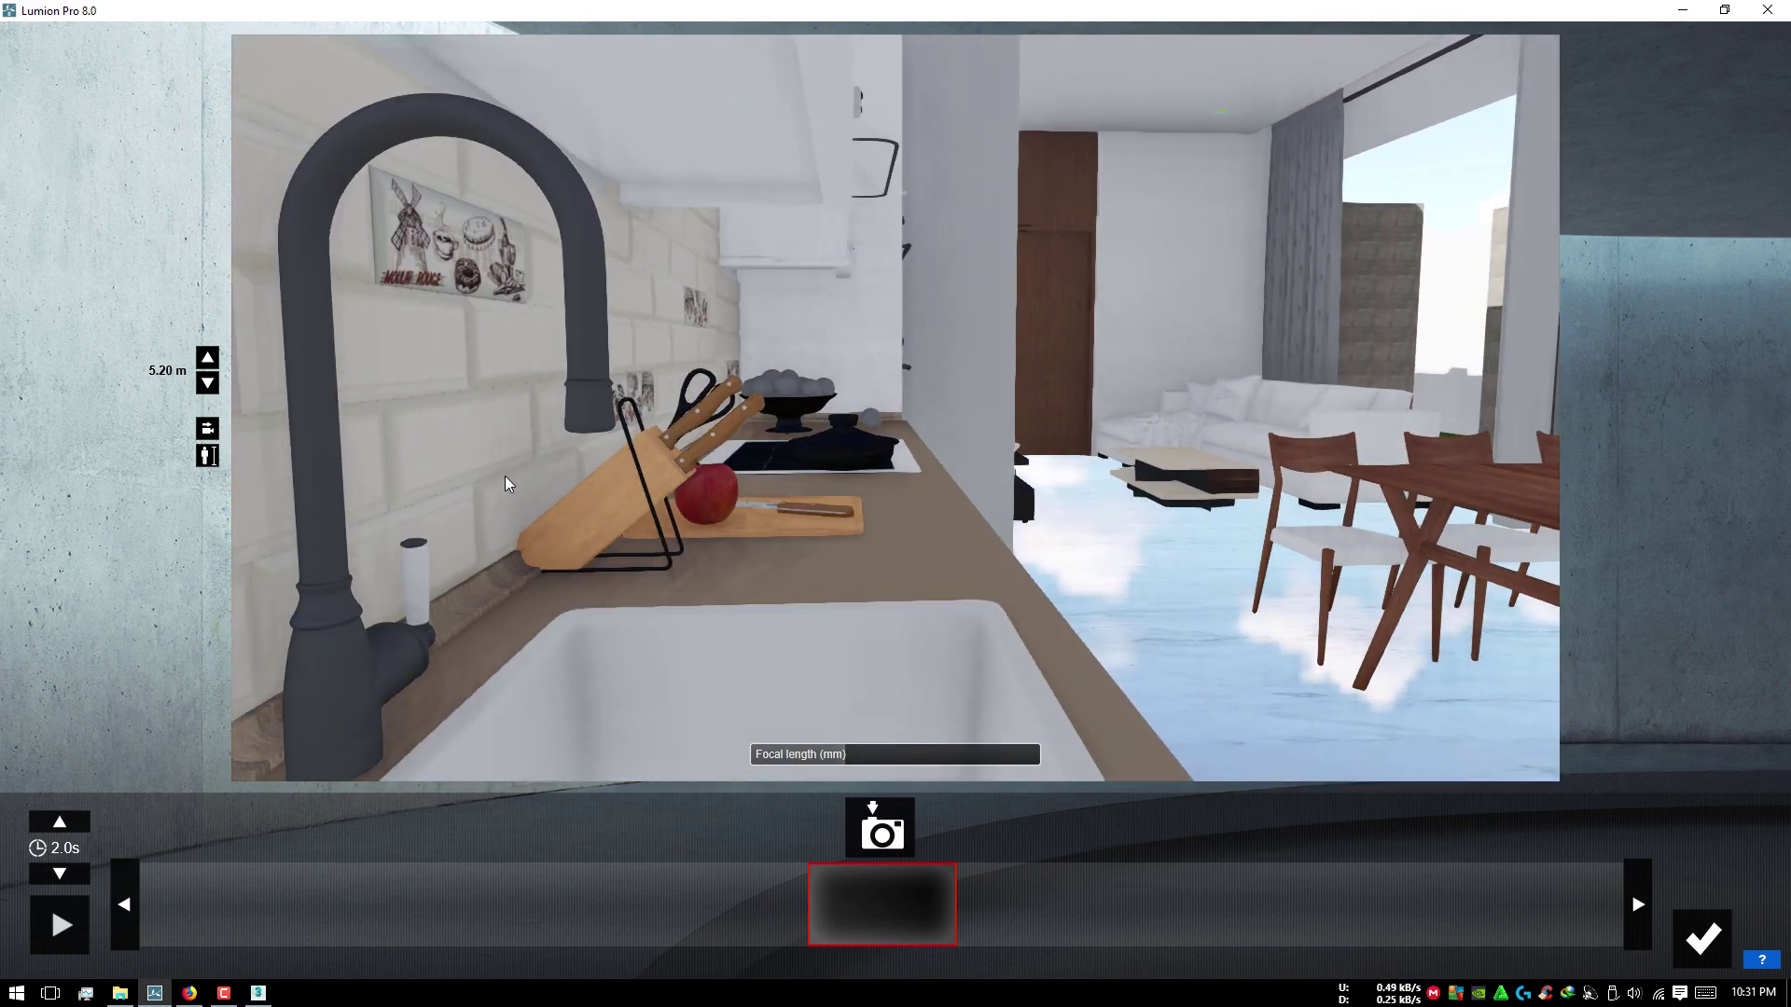
key("w")
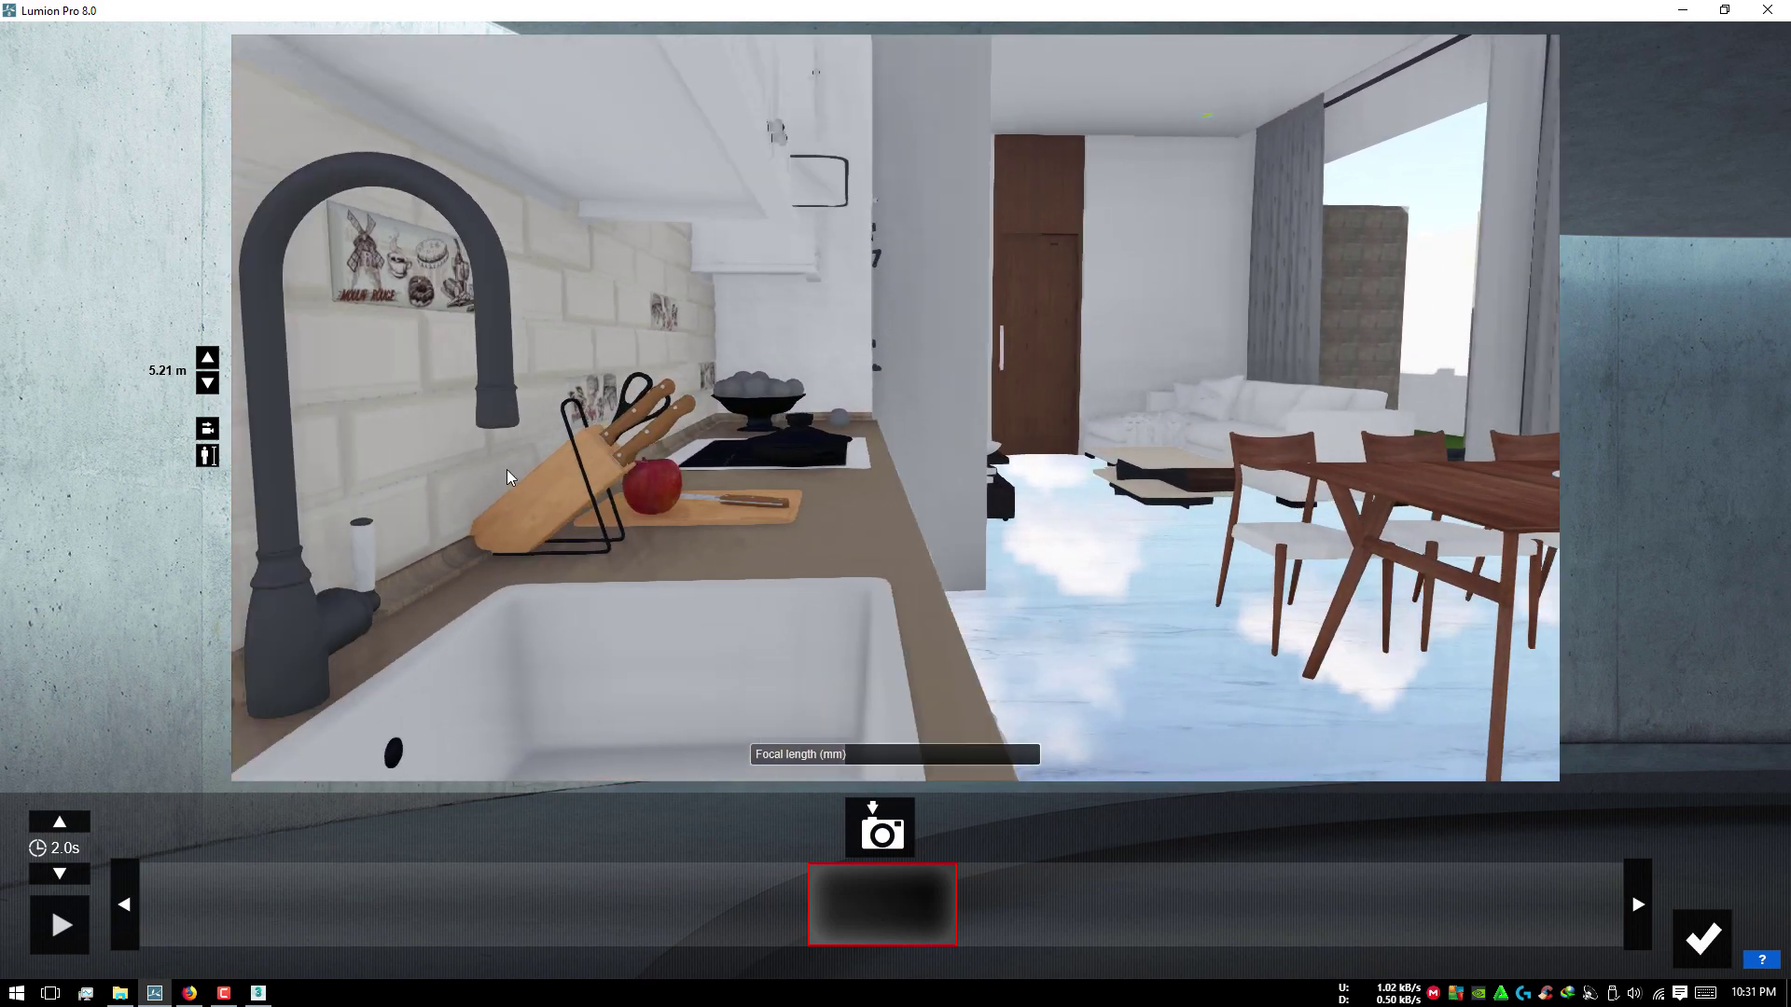
key("d")
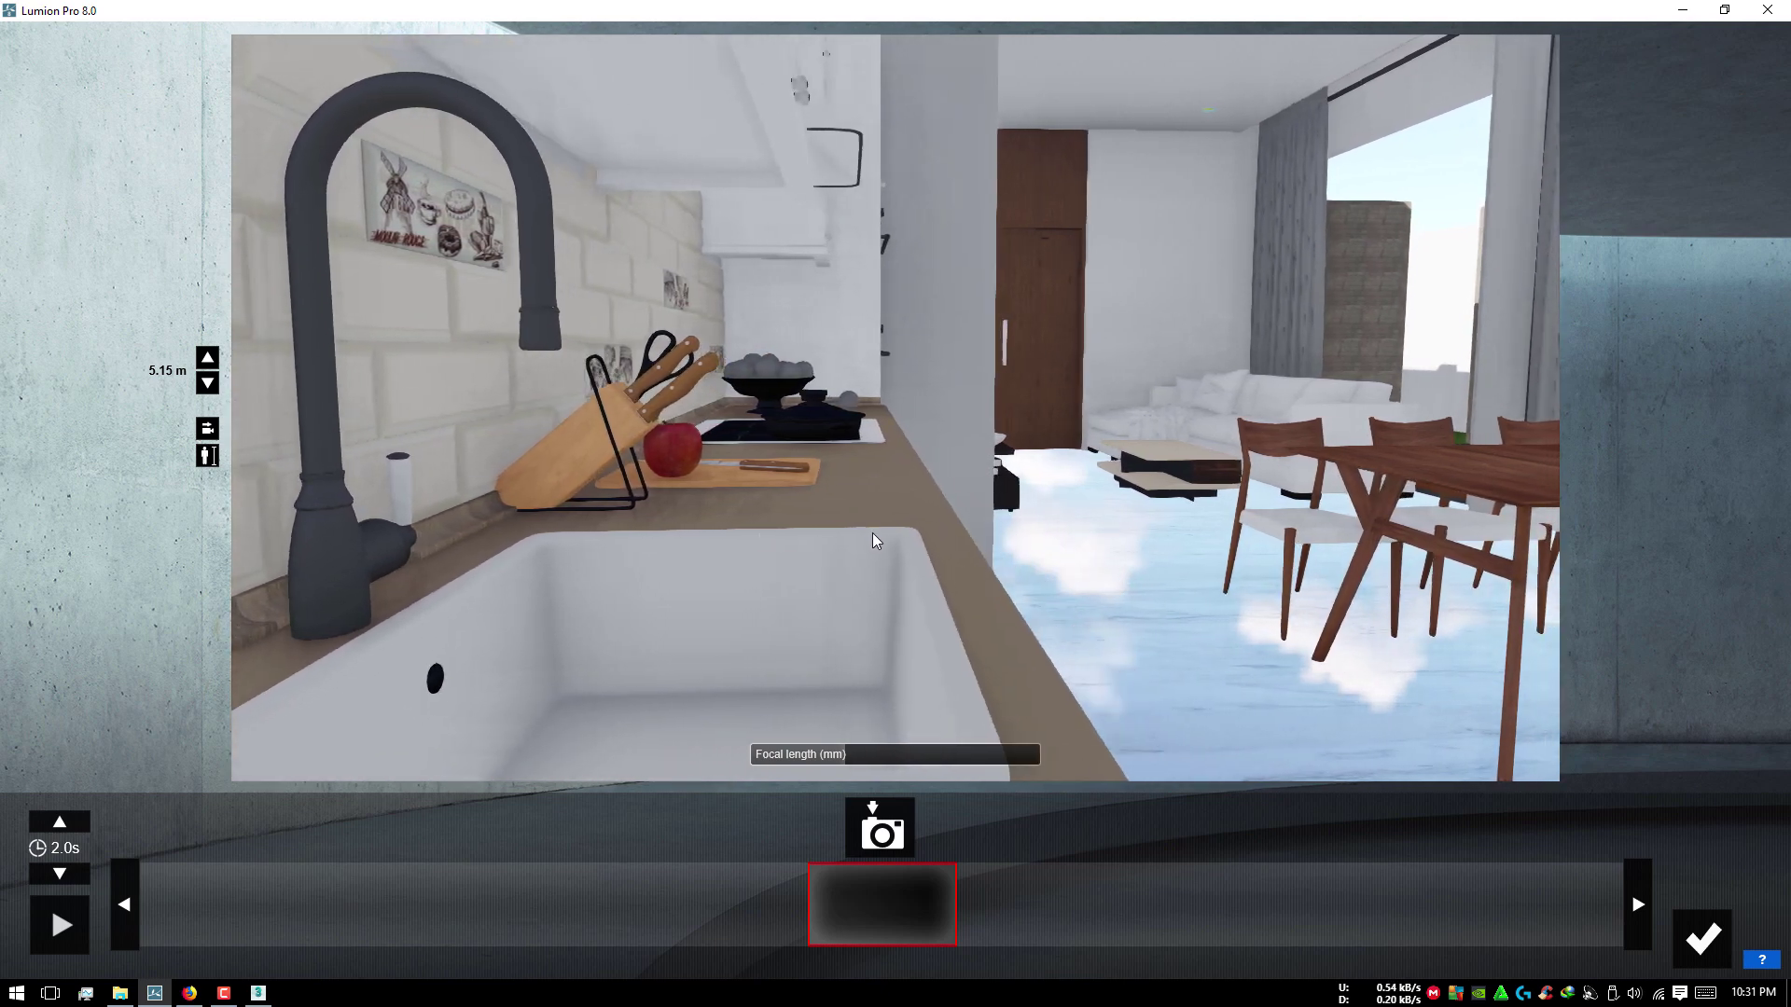
left_click(880, 828)
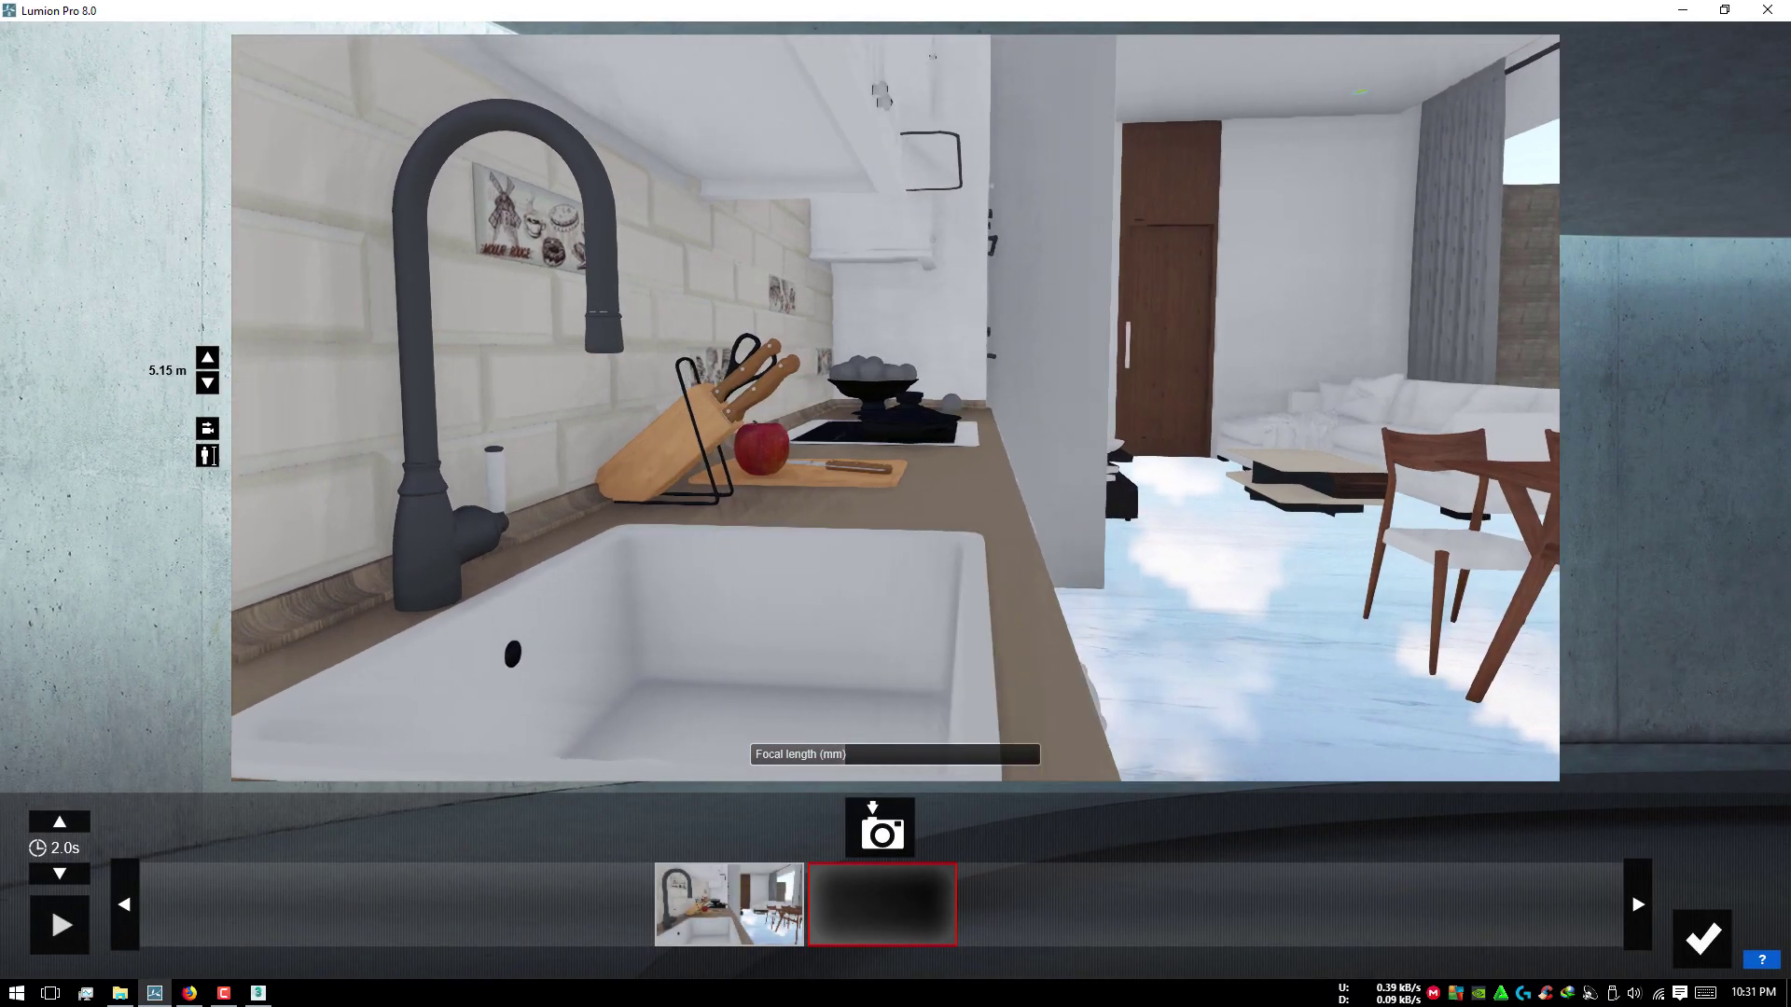
Step: Glide along the counter and capture a second keyframe framing the ovens and living room
right_click_drag(895, 409, 989, 617)
key("d")
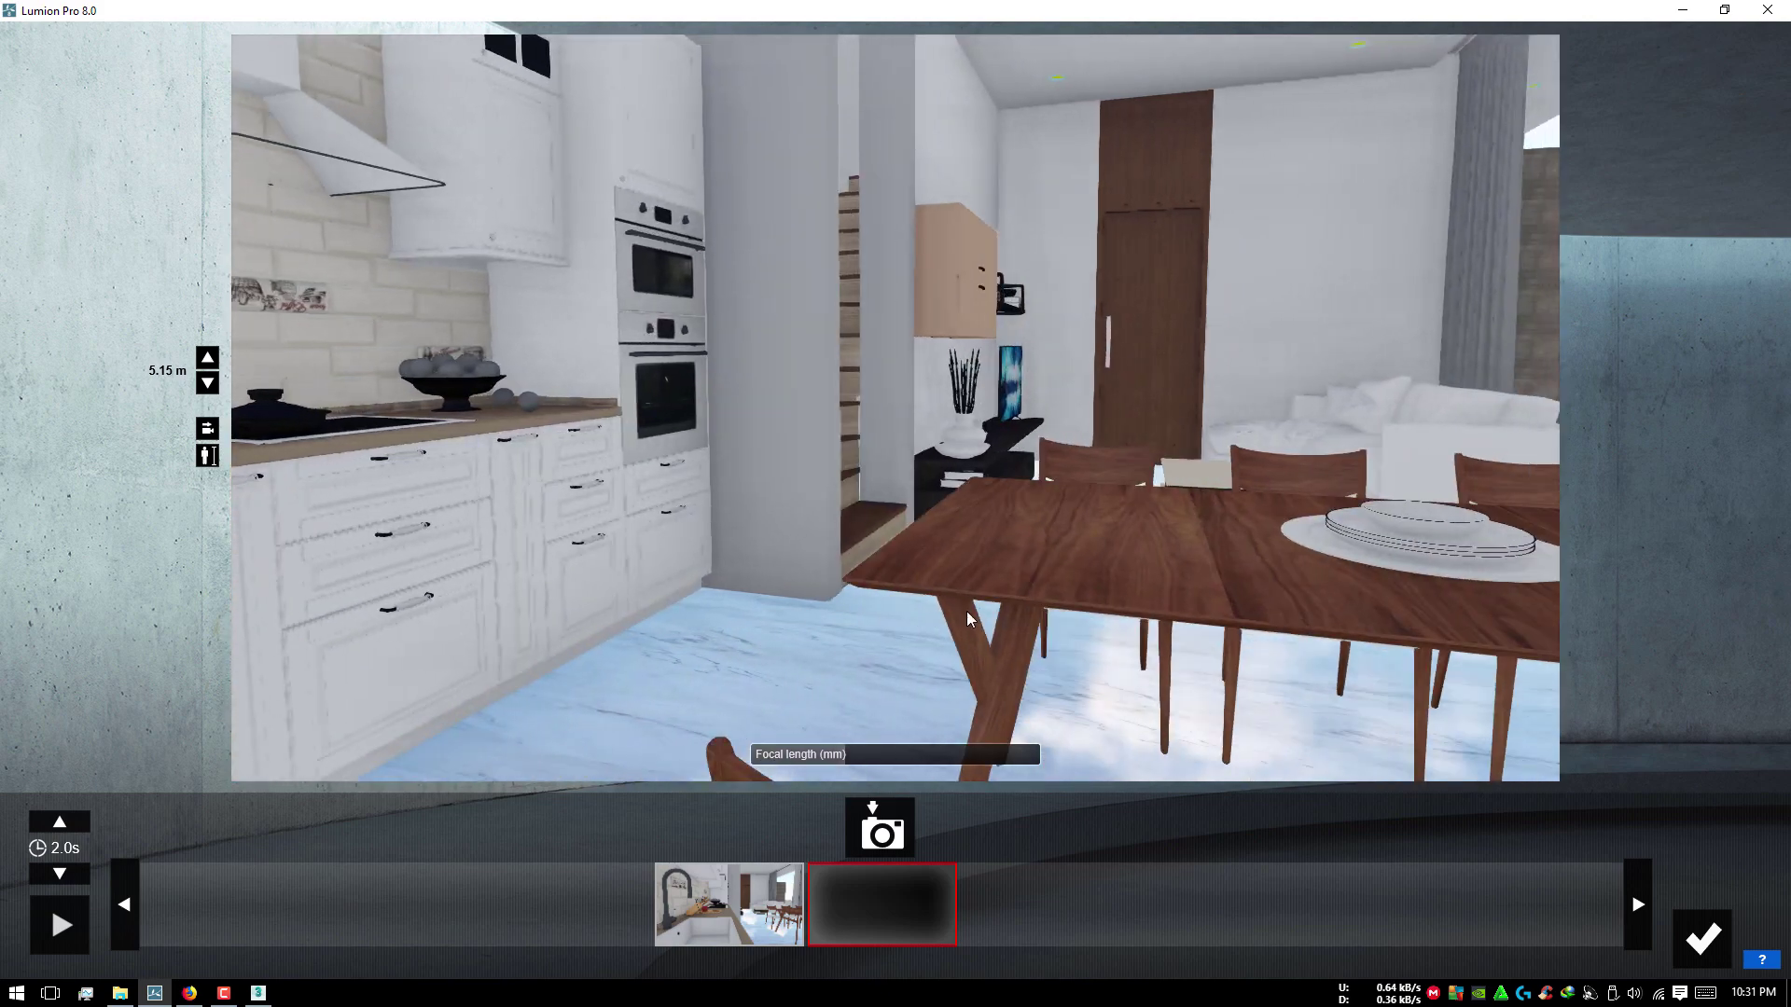
key("d")
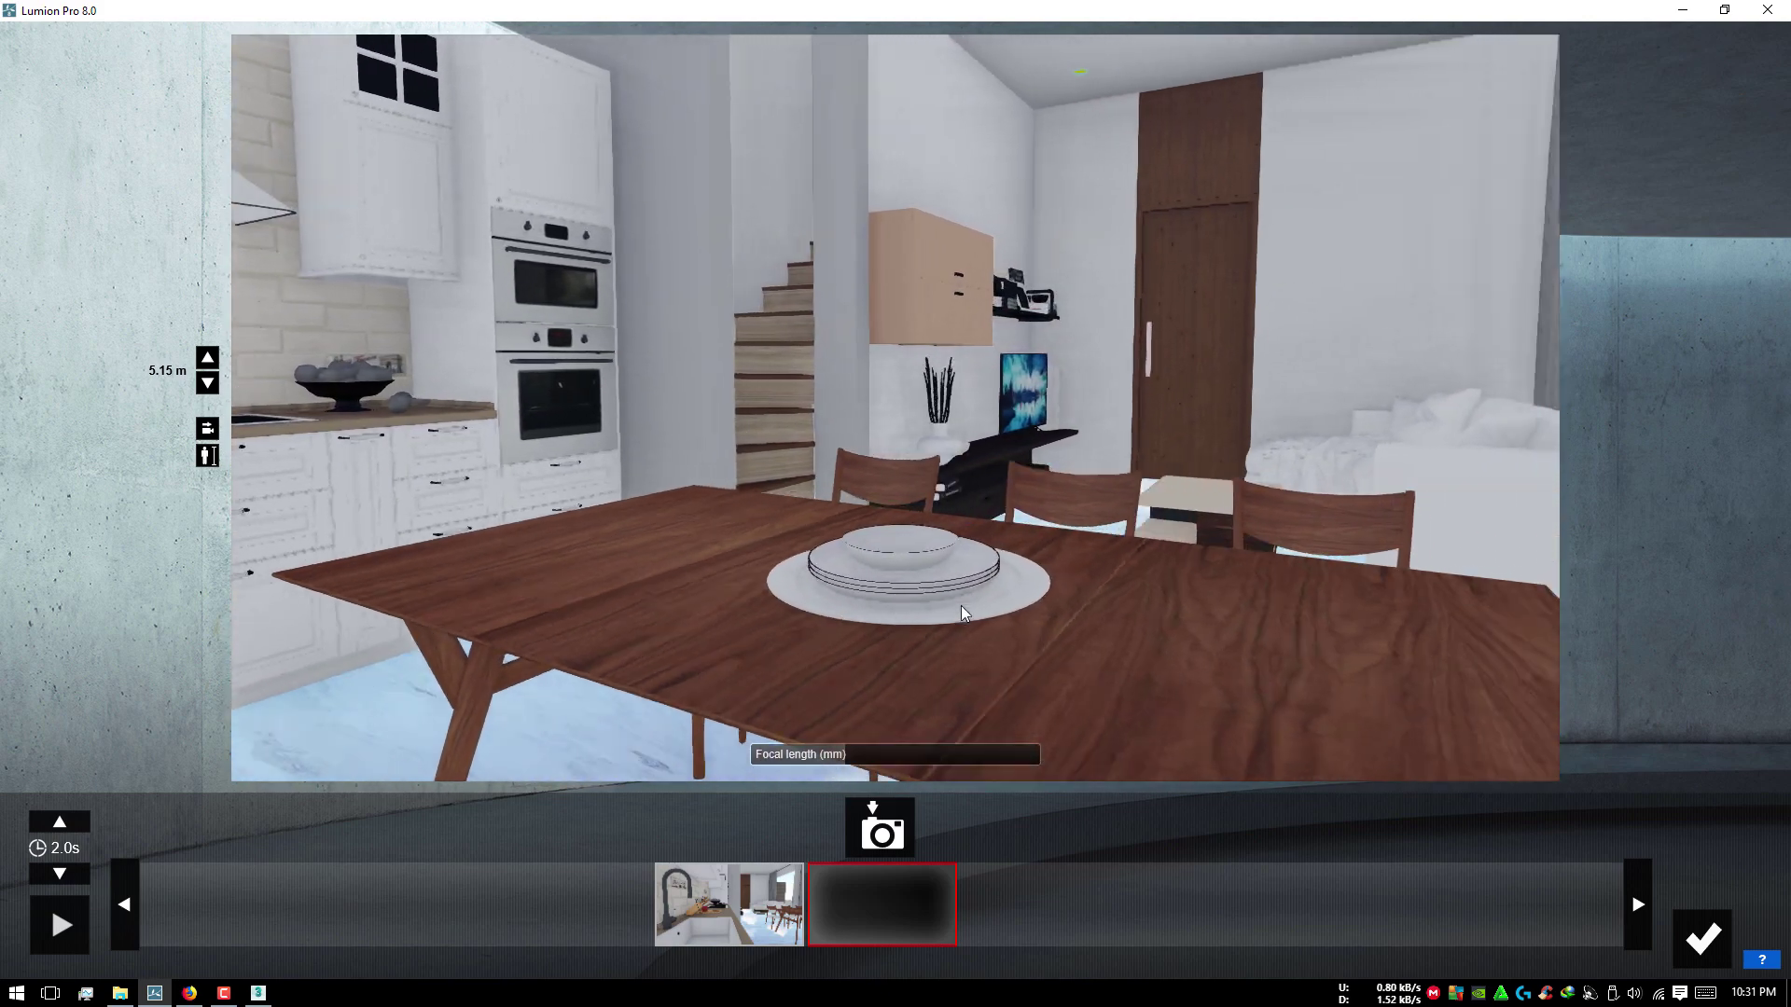
key("a")
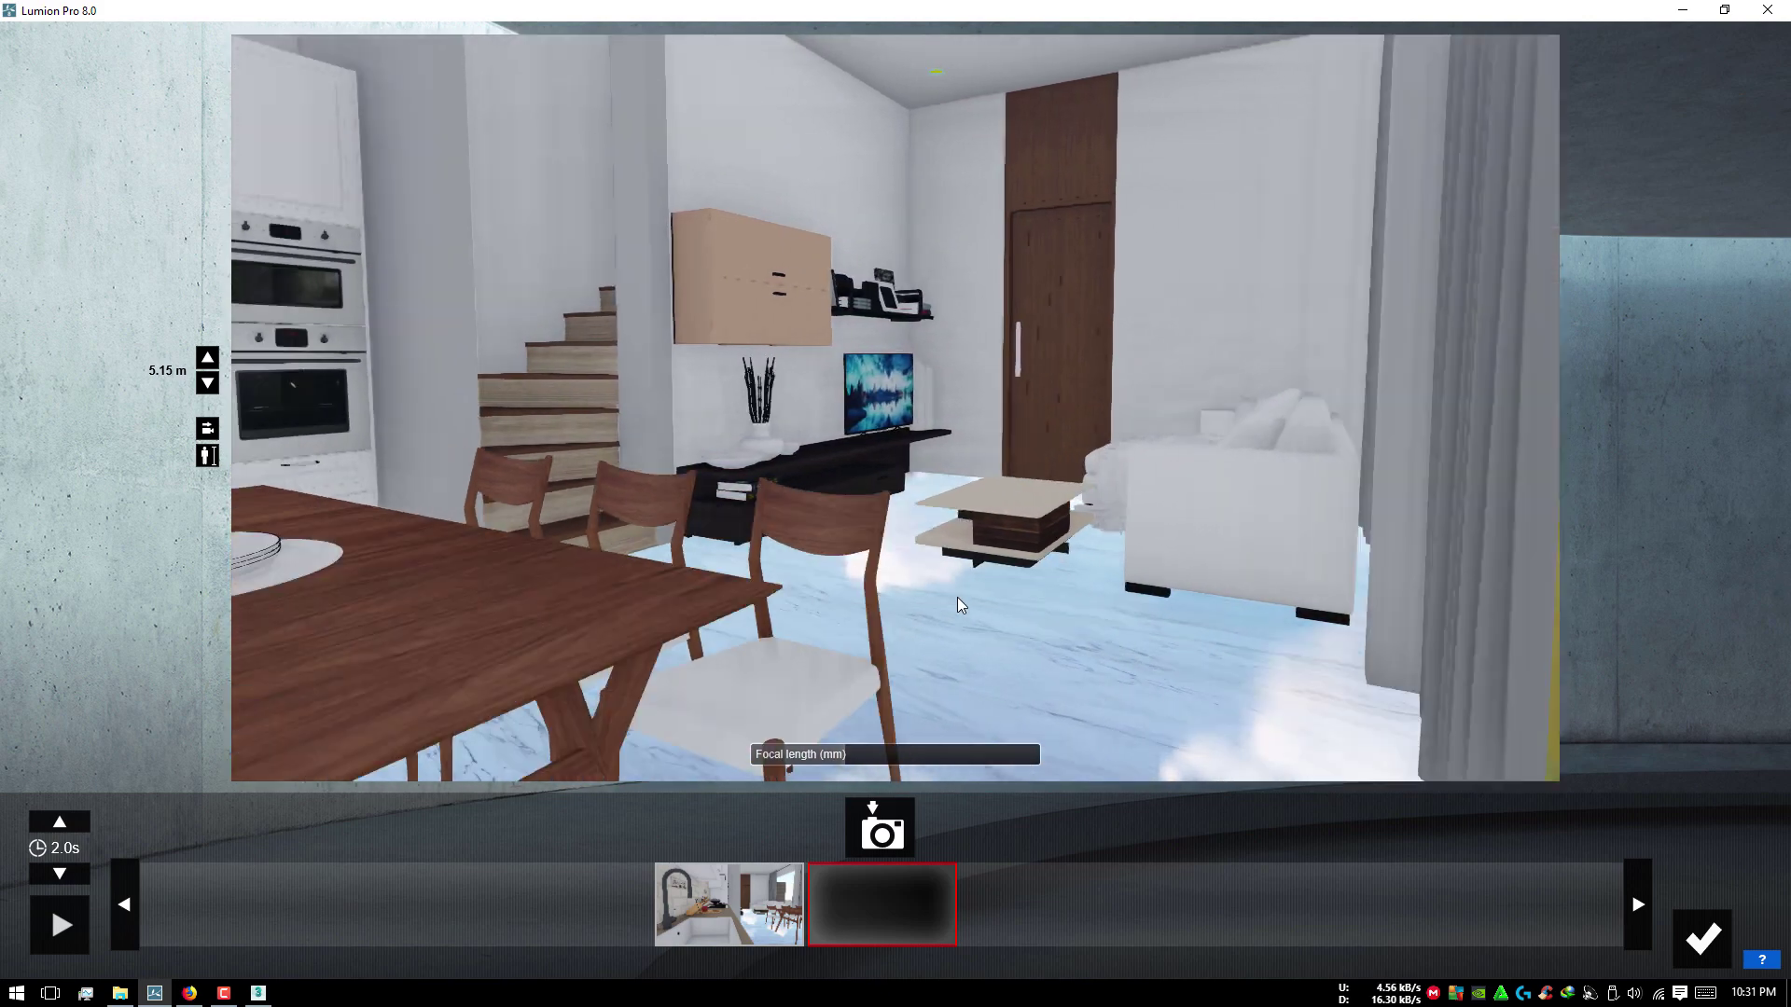
left_click(912, 828)
Step: Lengthen clip 4's duration, preview and save it, then select clip 1 and return to Build mode
left_click(56, 823)
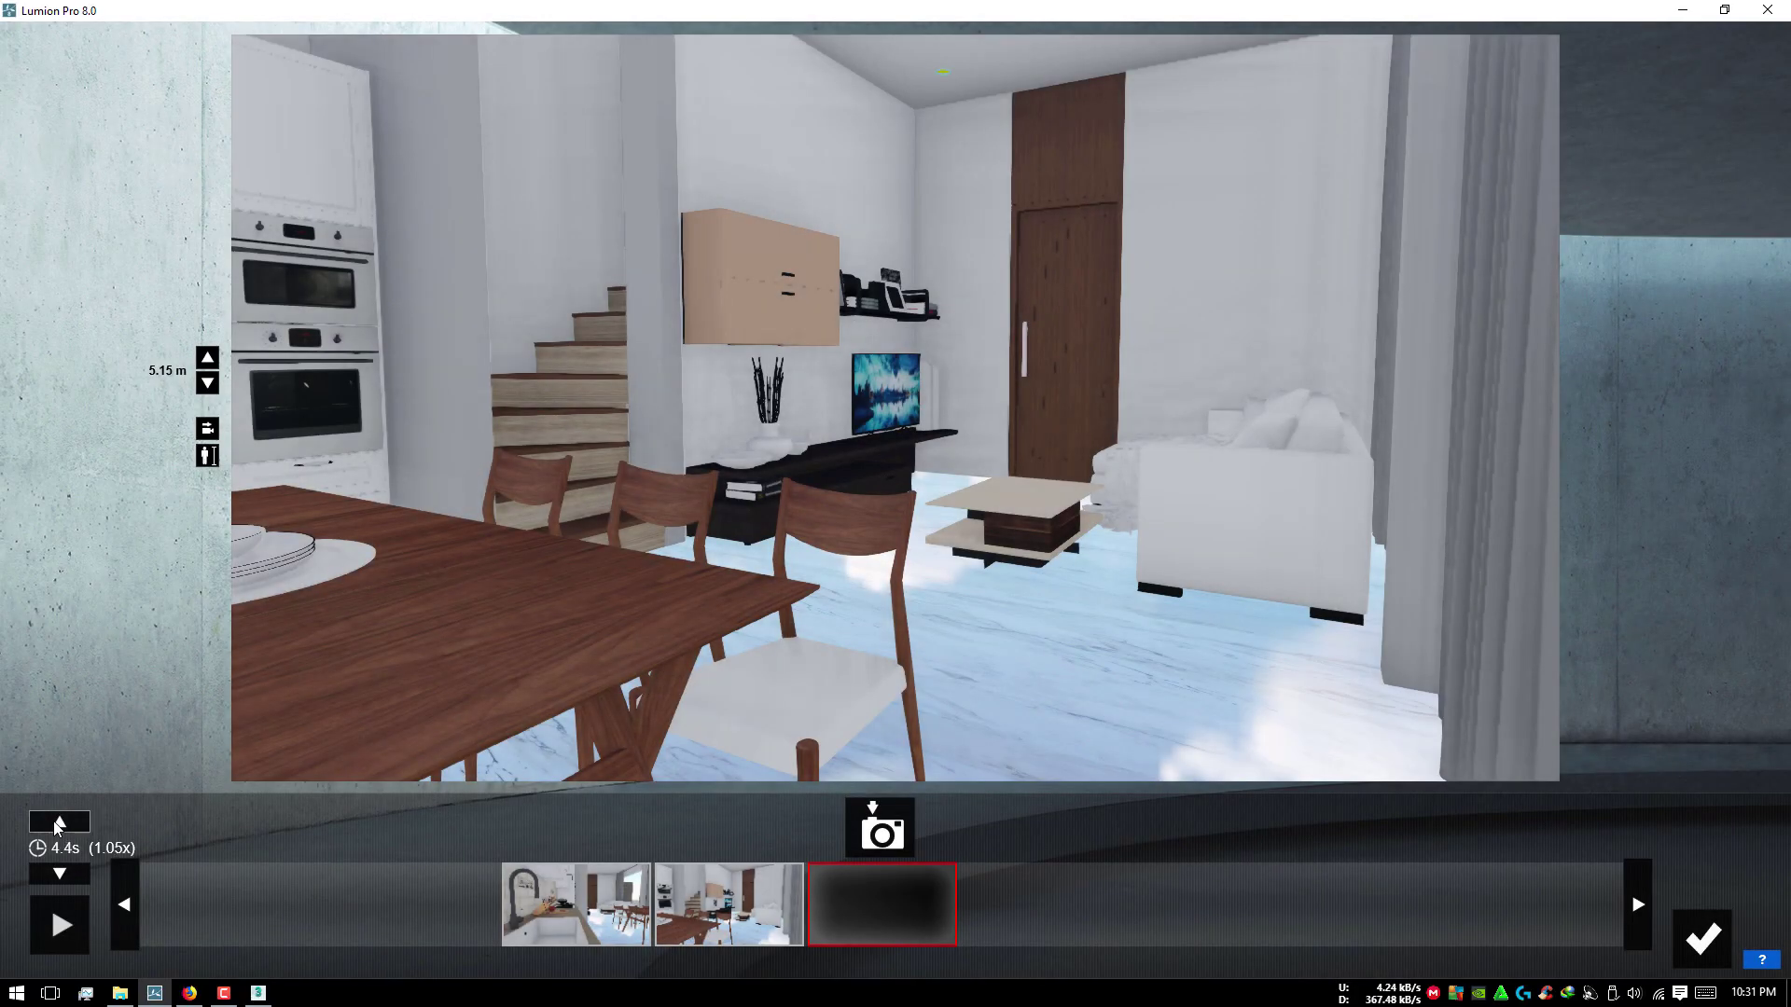
left_click(56, 822)
left_click(56, 823)
left_click(53, 821)
left_click(53, 821)
left_click(53, 821)
left_click(54, 821)
left_click(53, 821)
left_click(88, 903)
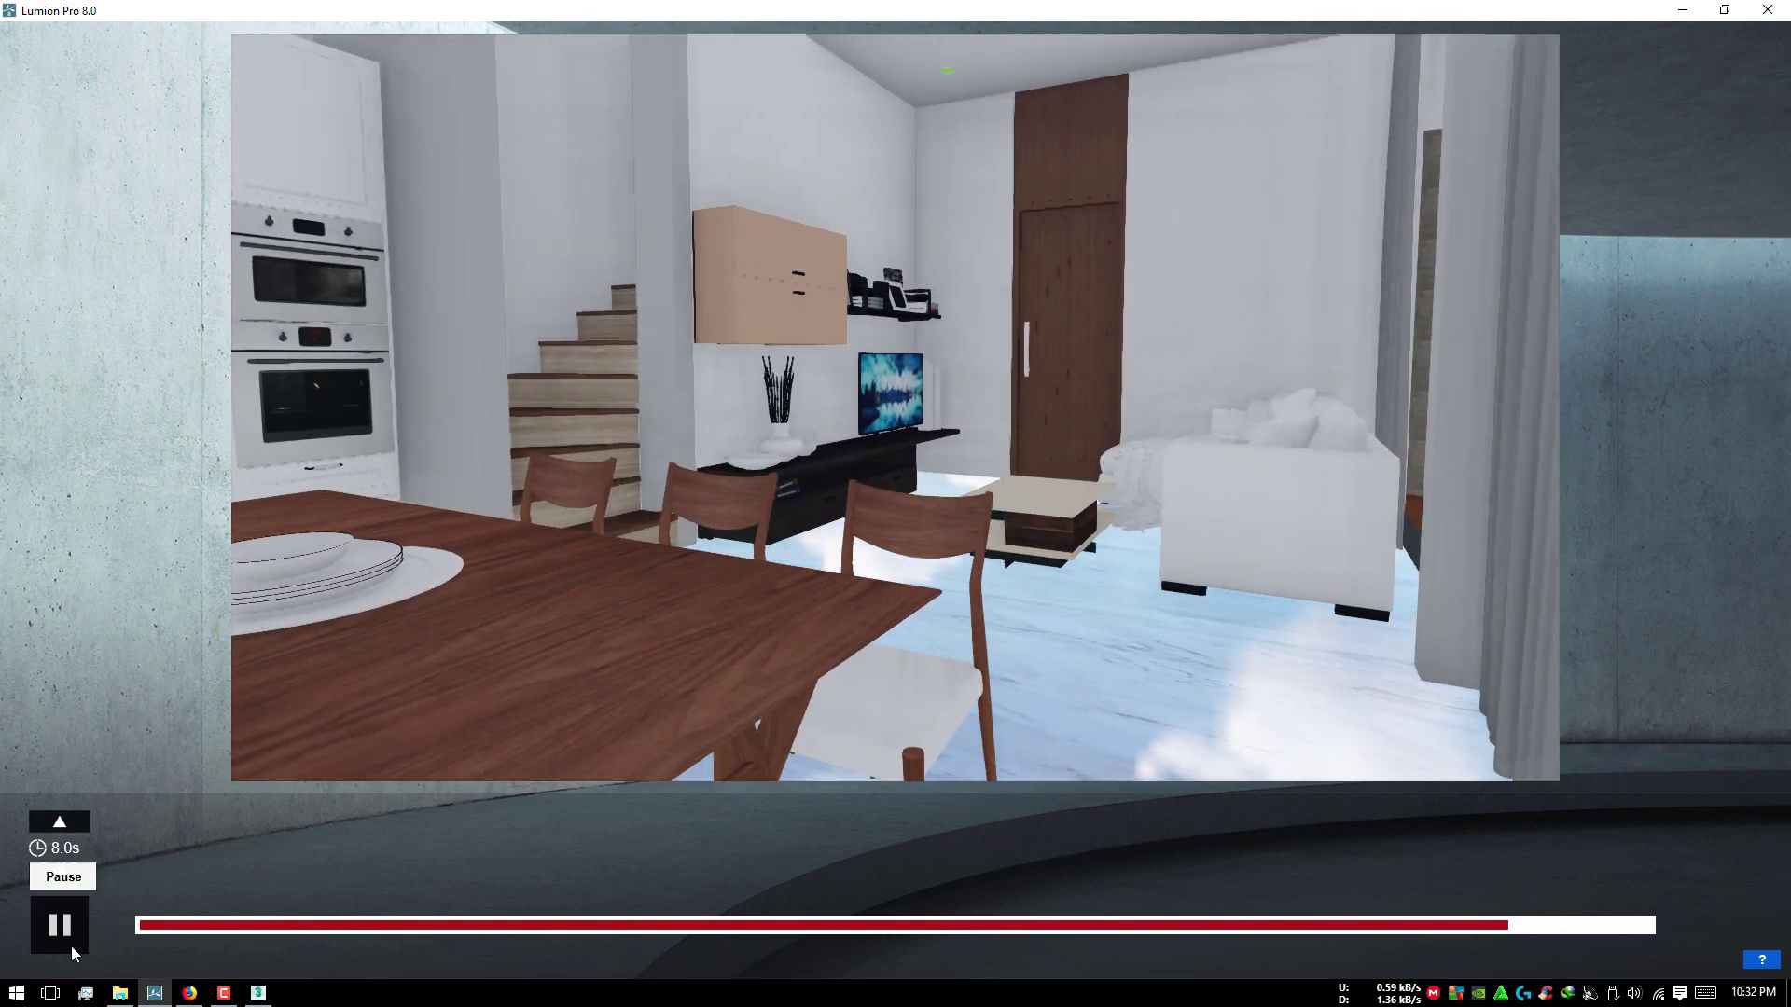
left_click(71, 946)
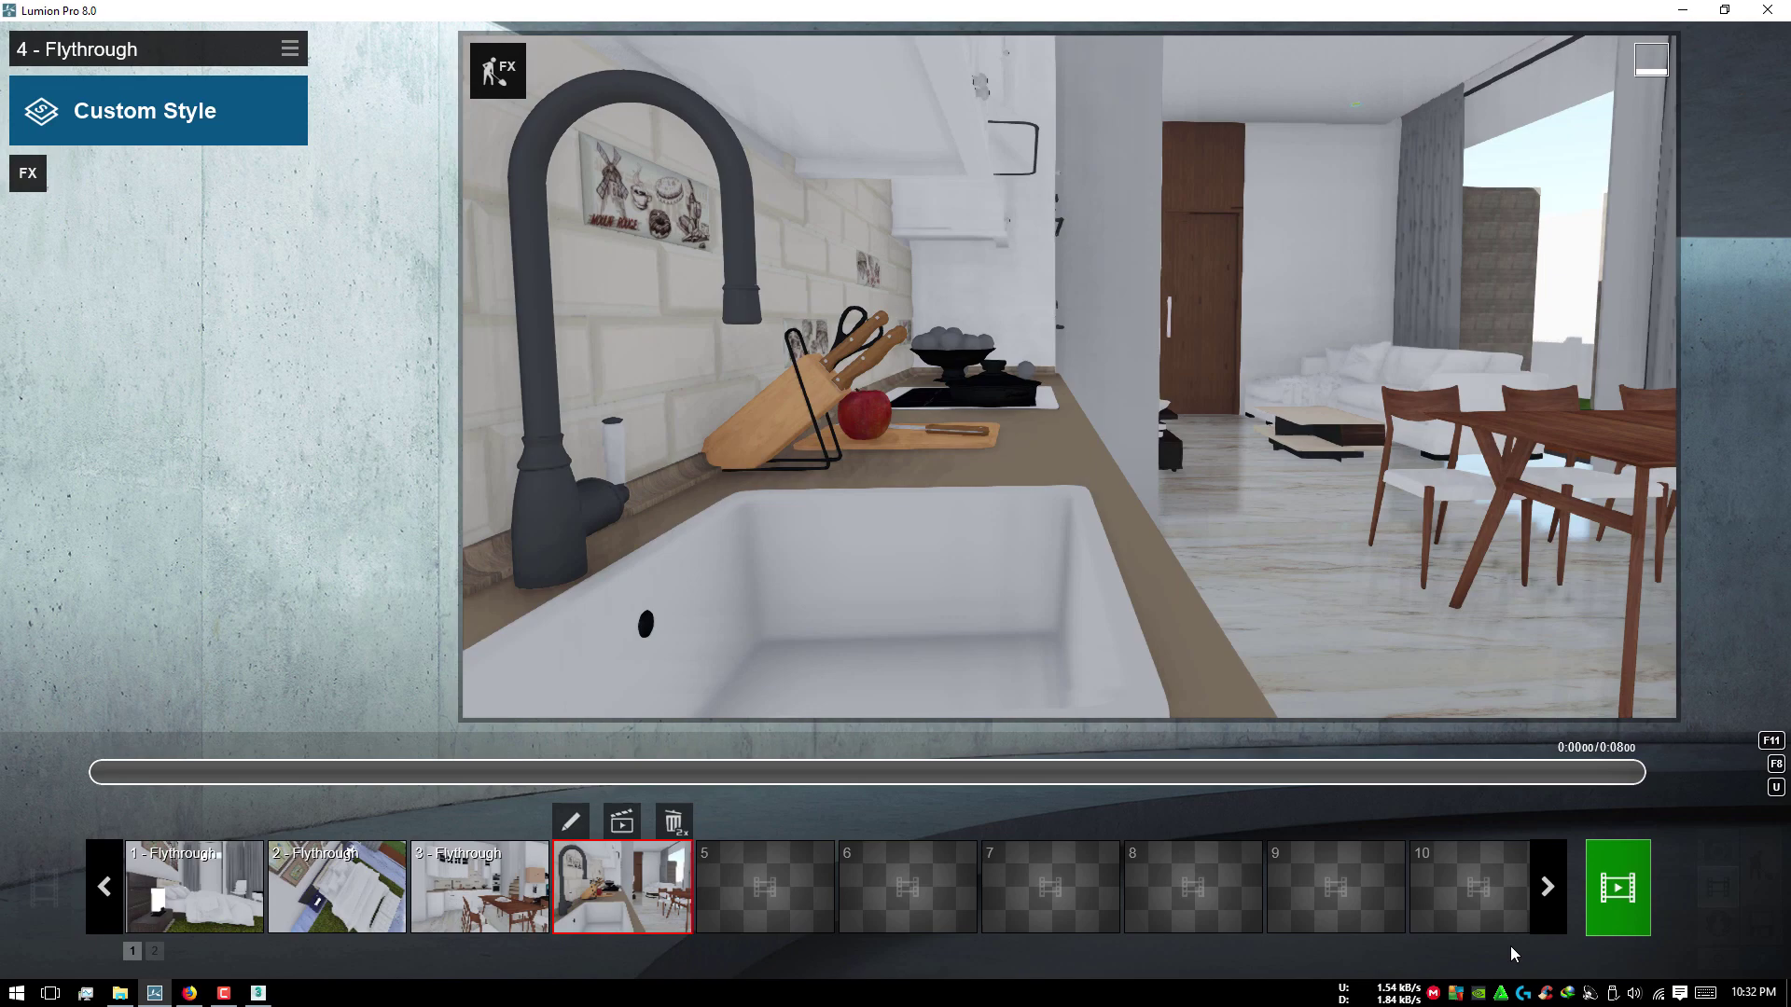
left_click(1705, 932)
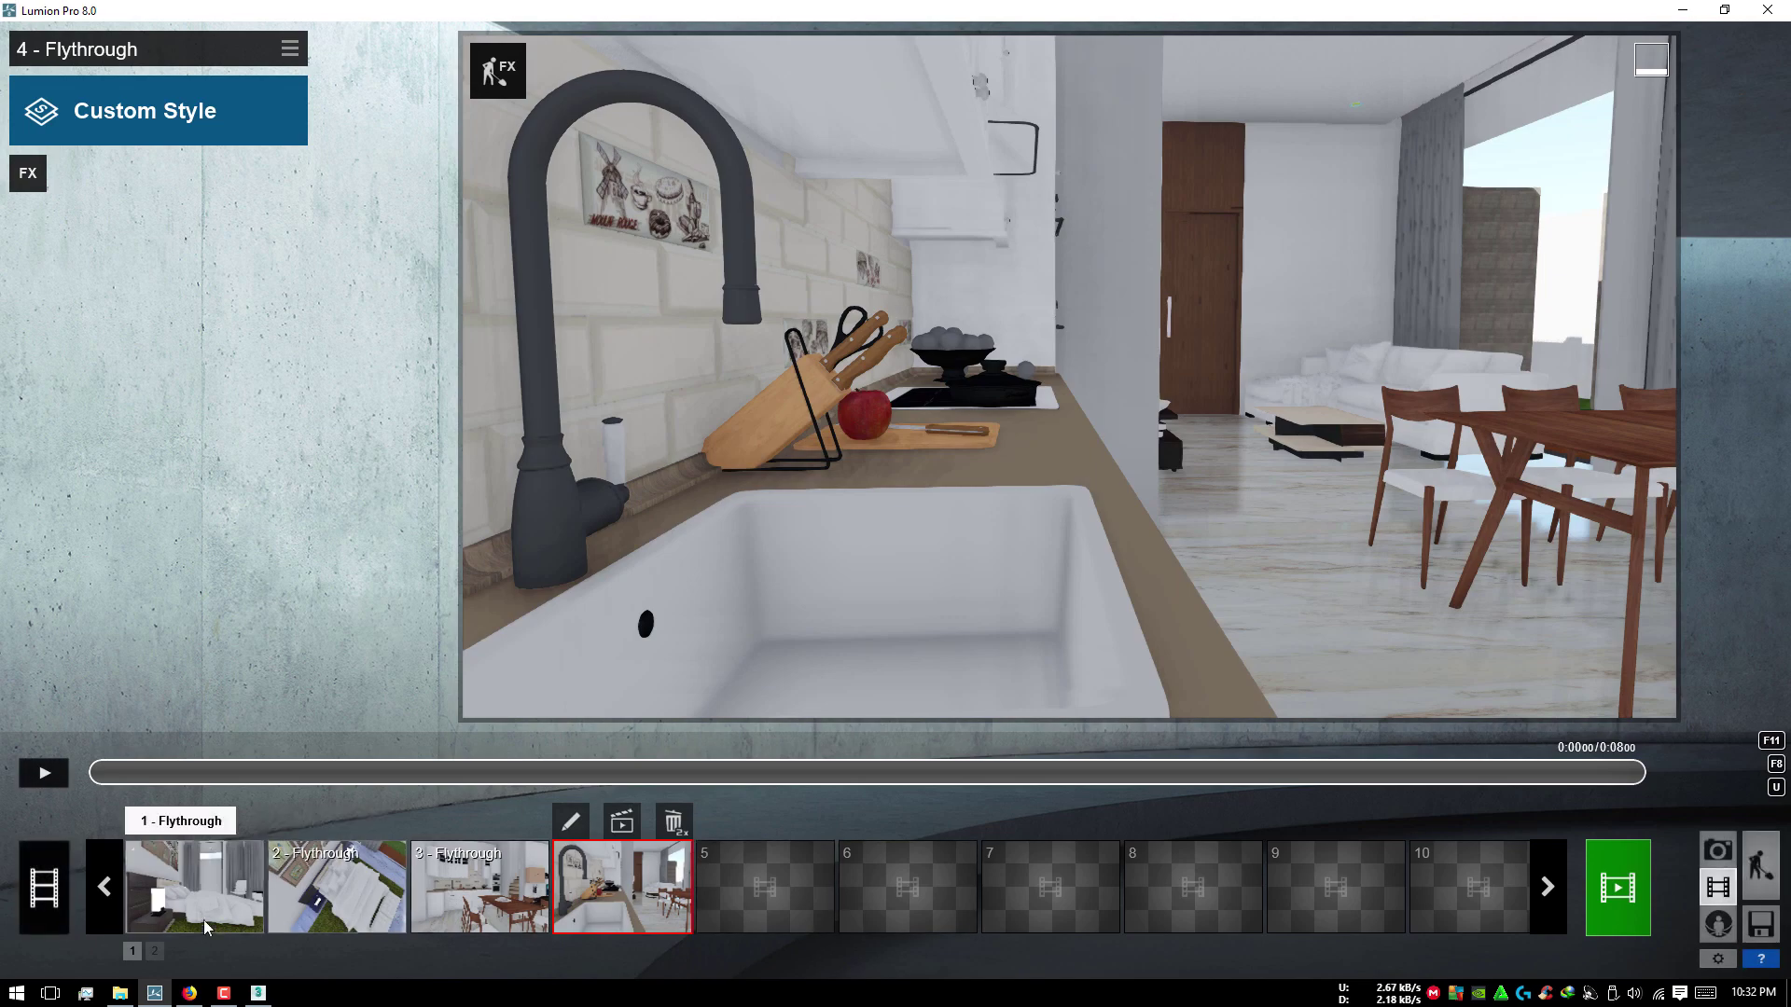
left_click(204, 919)
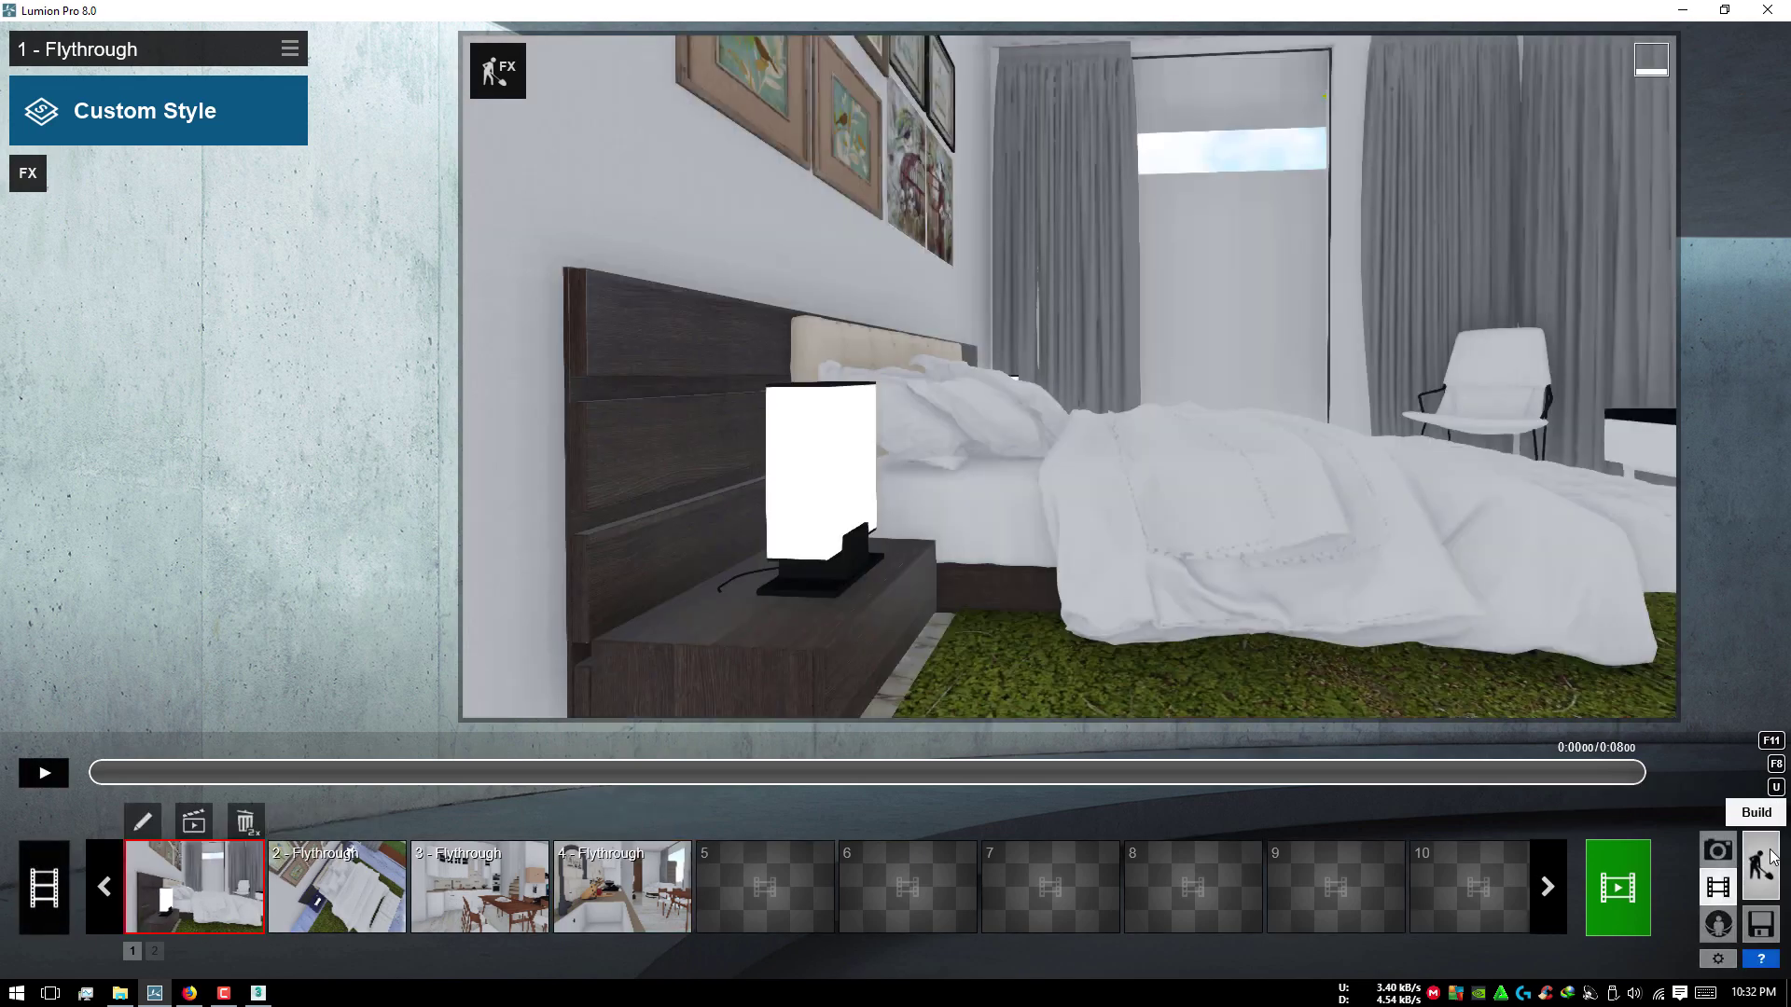
left_click(1760, 866)
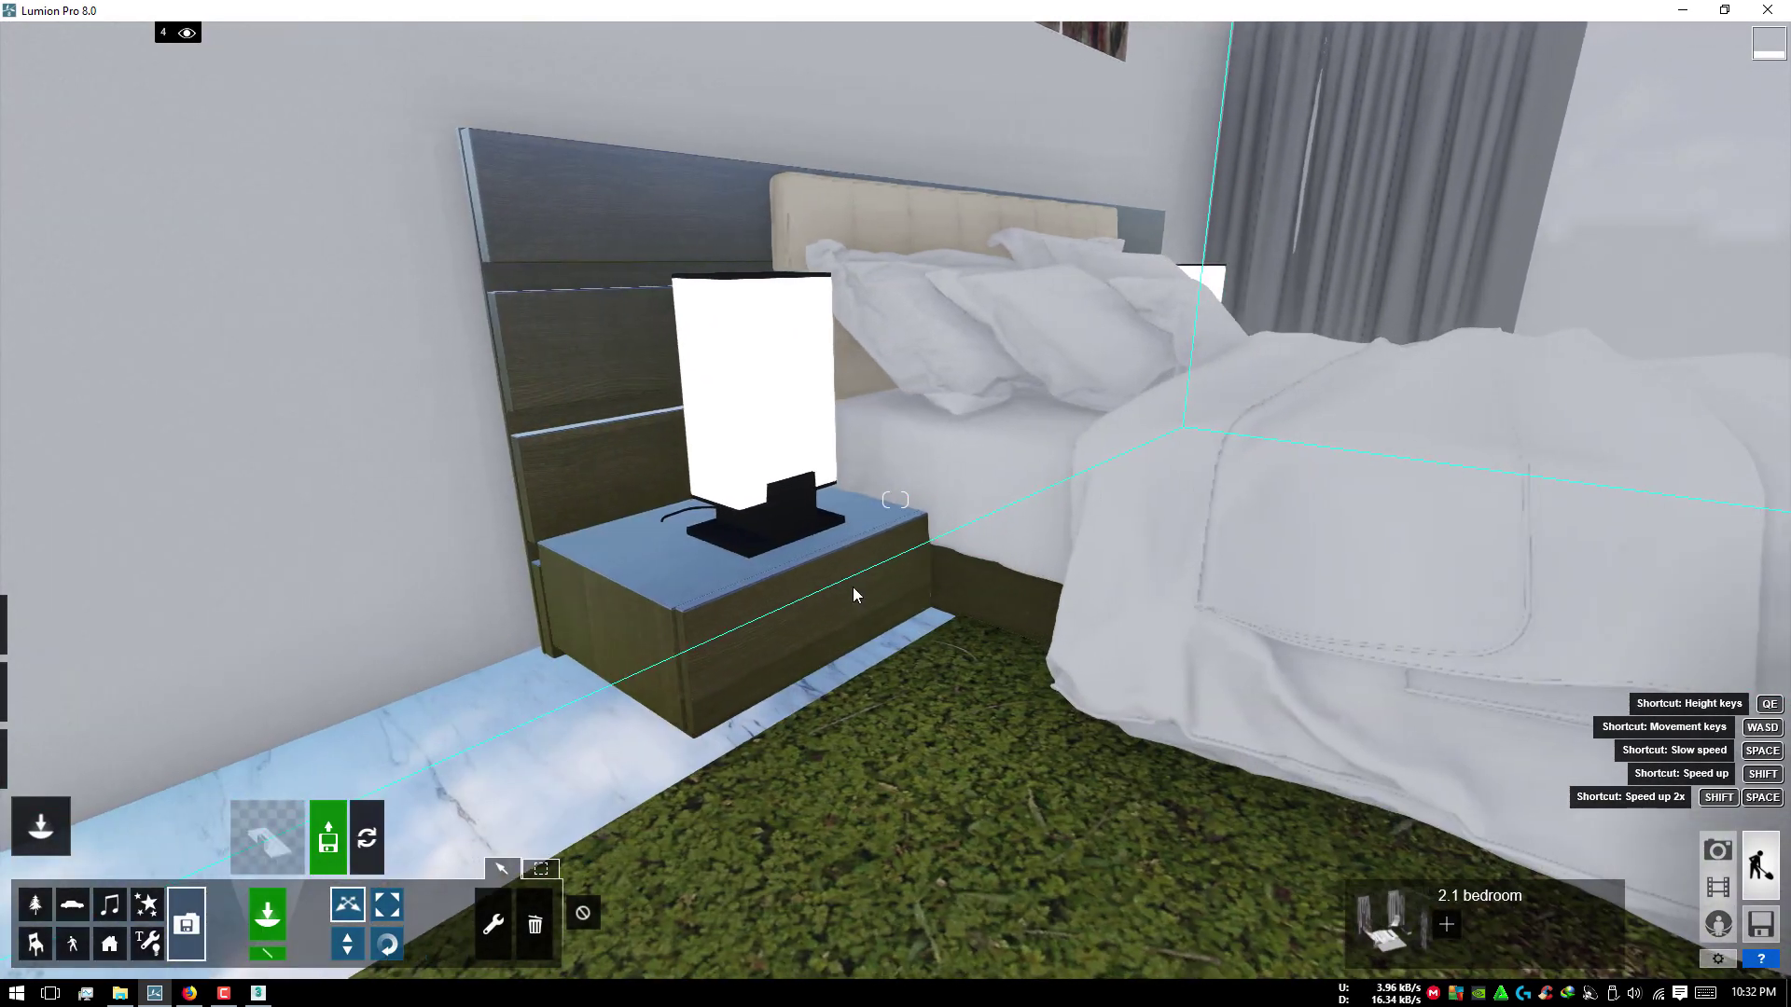
Step: Set the headboard and nightstand material's gloss to 0.8 and accept the material change
left_click(41, 758)
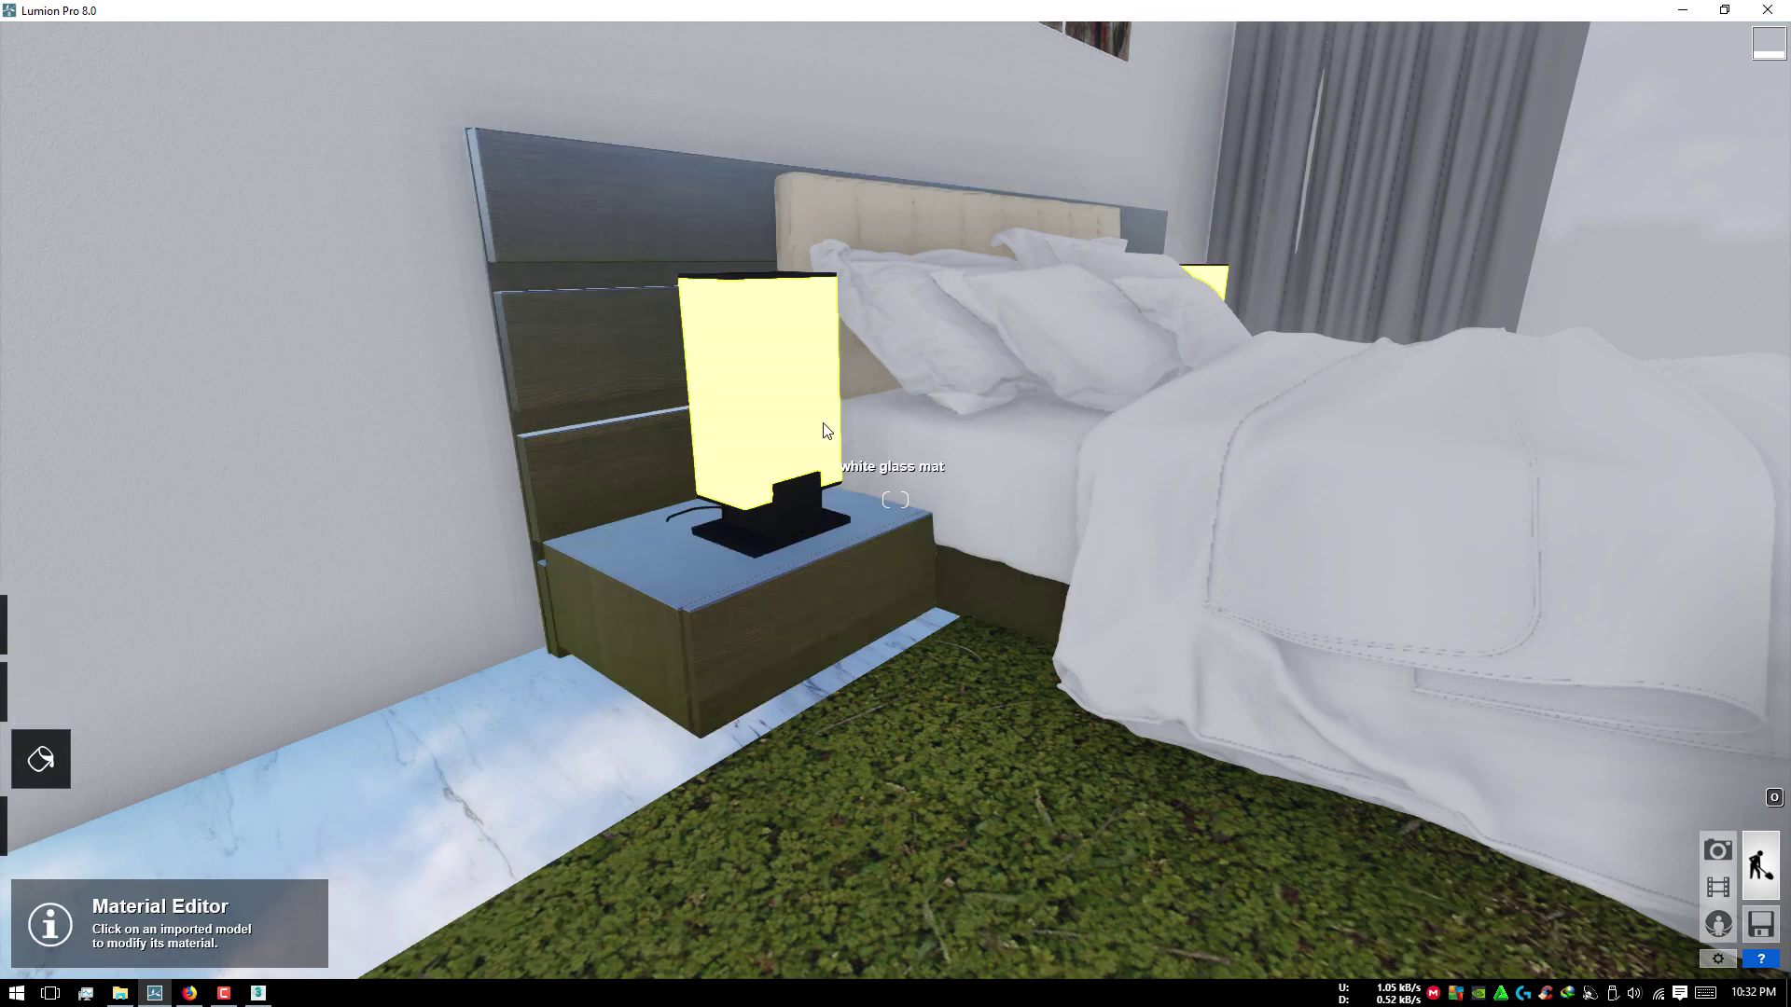
left_click(608, 344)
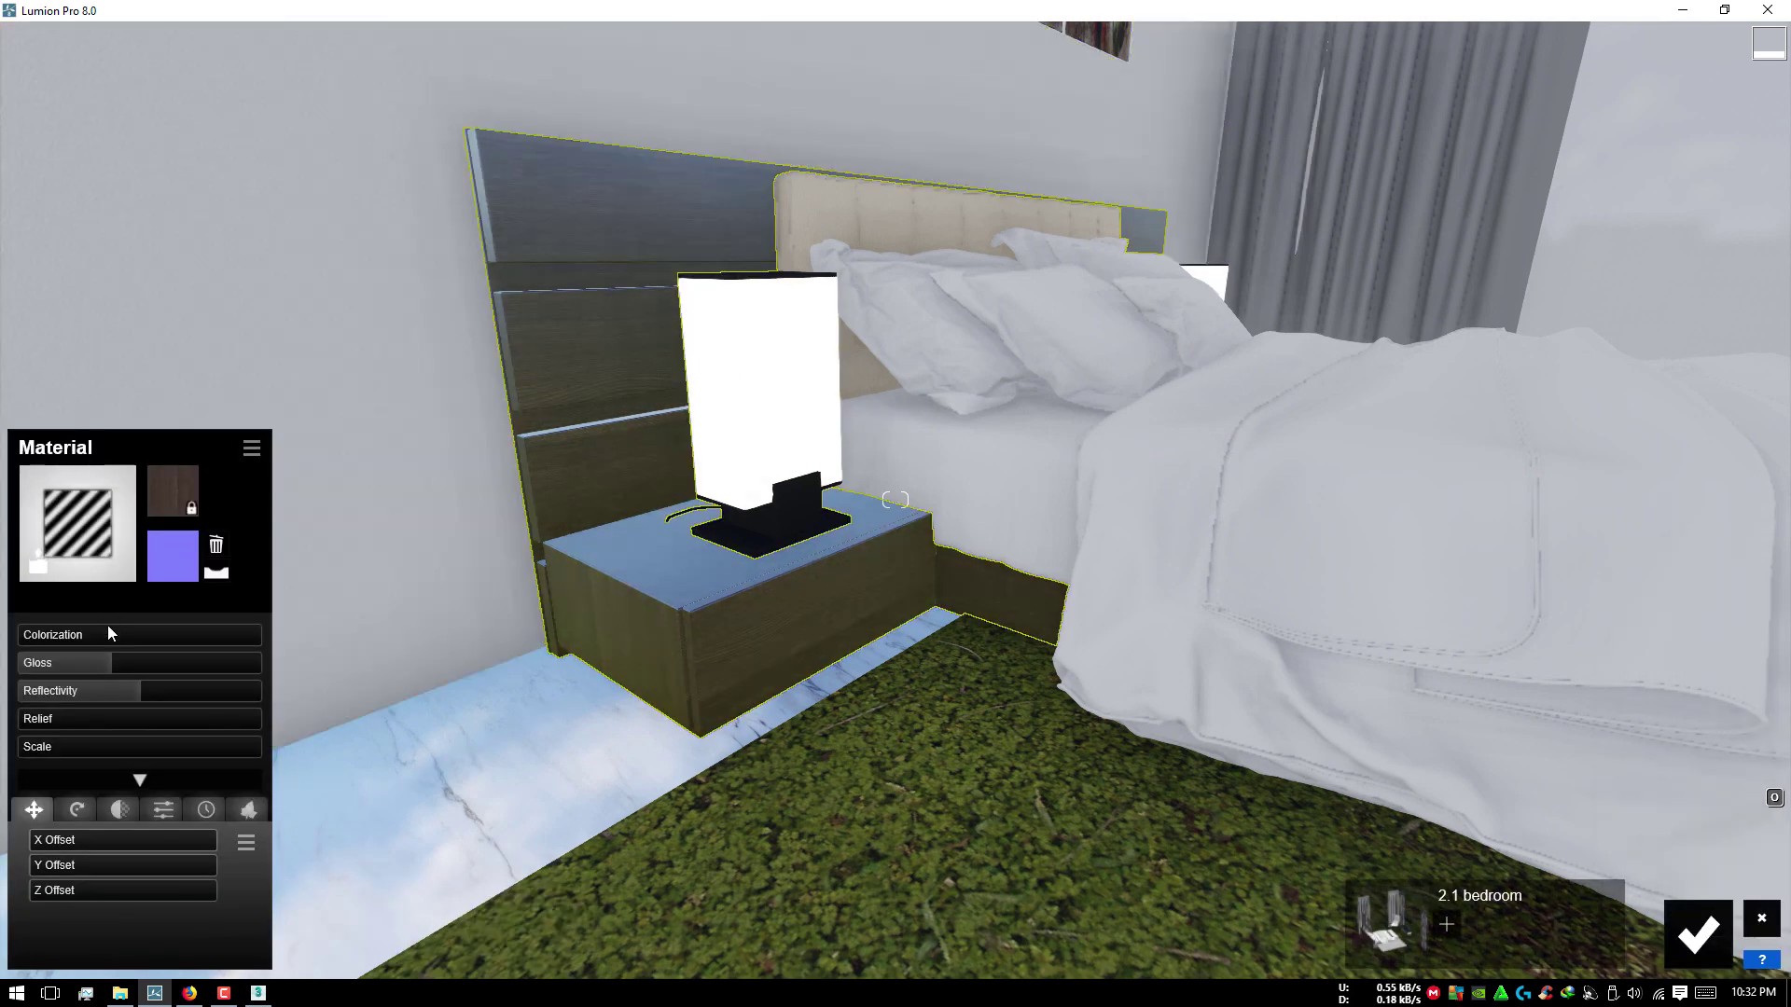
left_click_drag(112, 662, 119, 658)
mouse_move(747, 373)
right_mouse_down()
mouse_move(776, 629)
mouse_move(813, 578)
mouse_move(802, 556)
right_mouse_up()
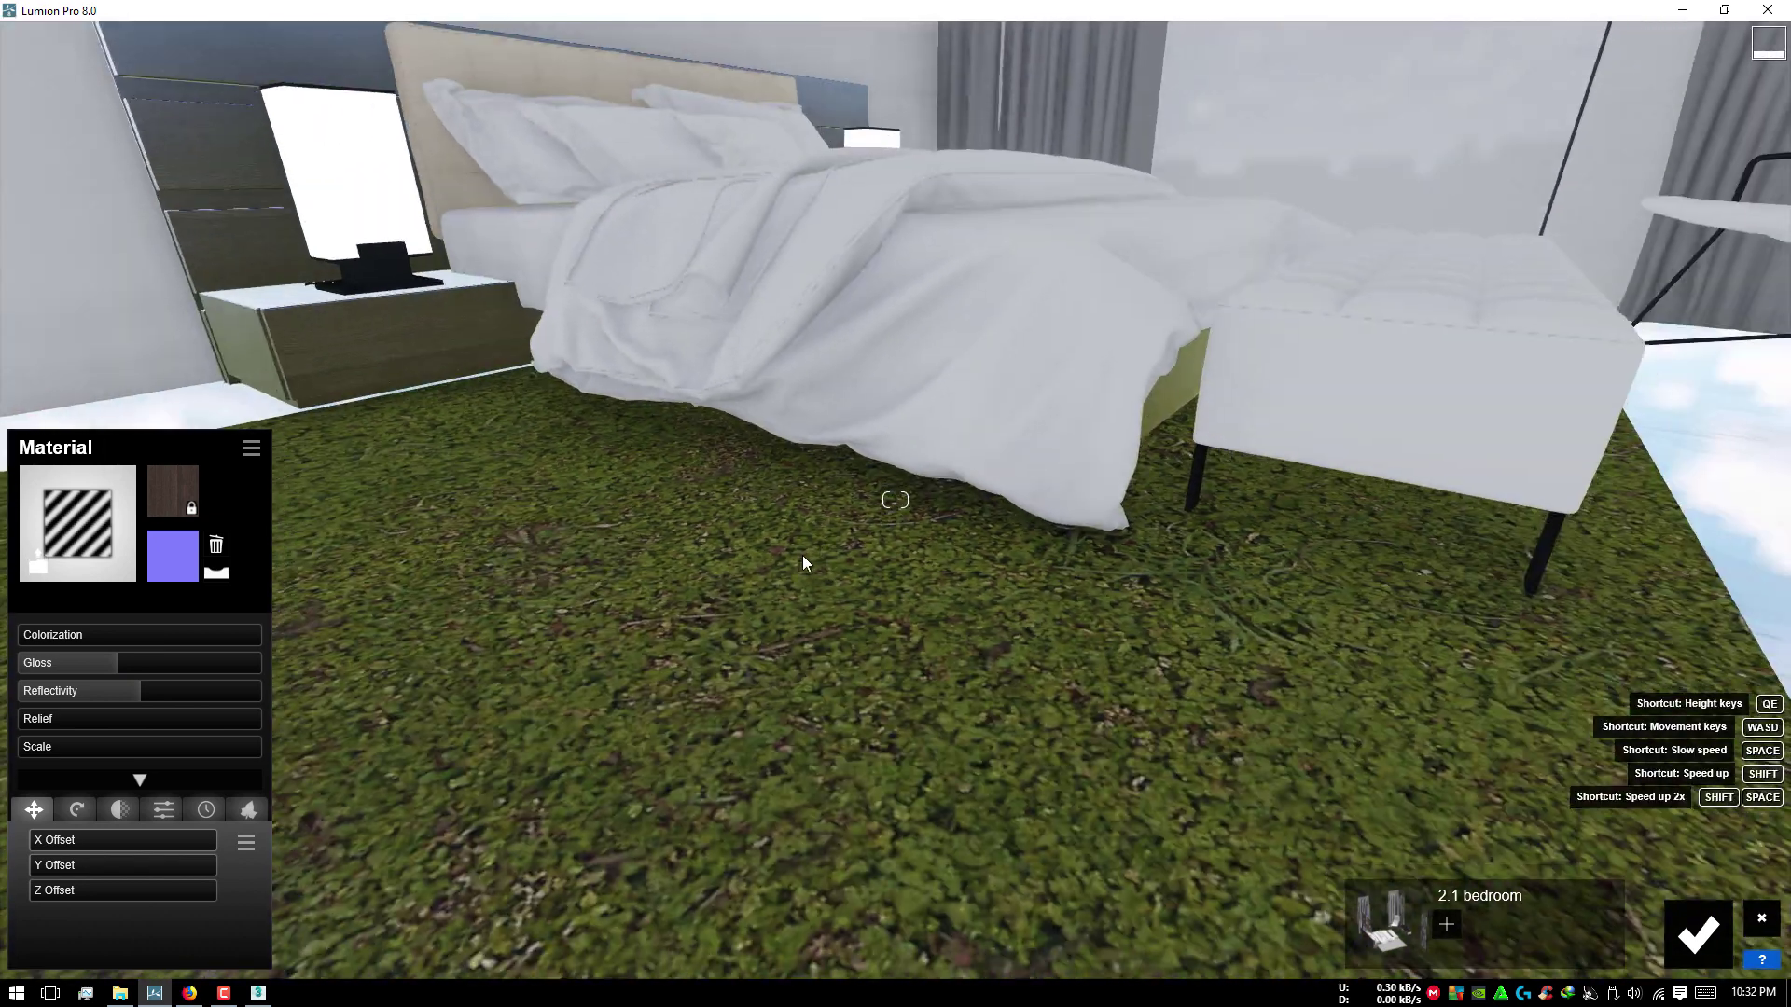
right_click_drag(802, 556, 724, 630)
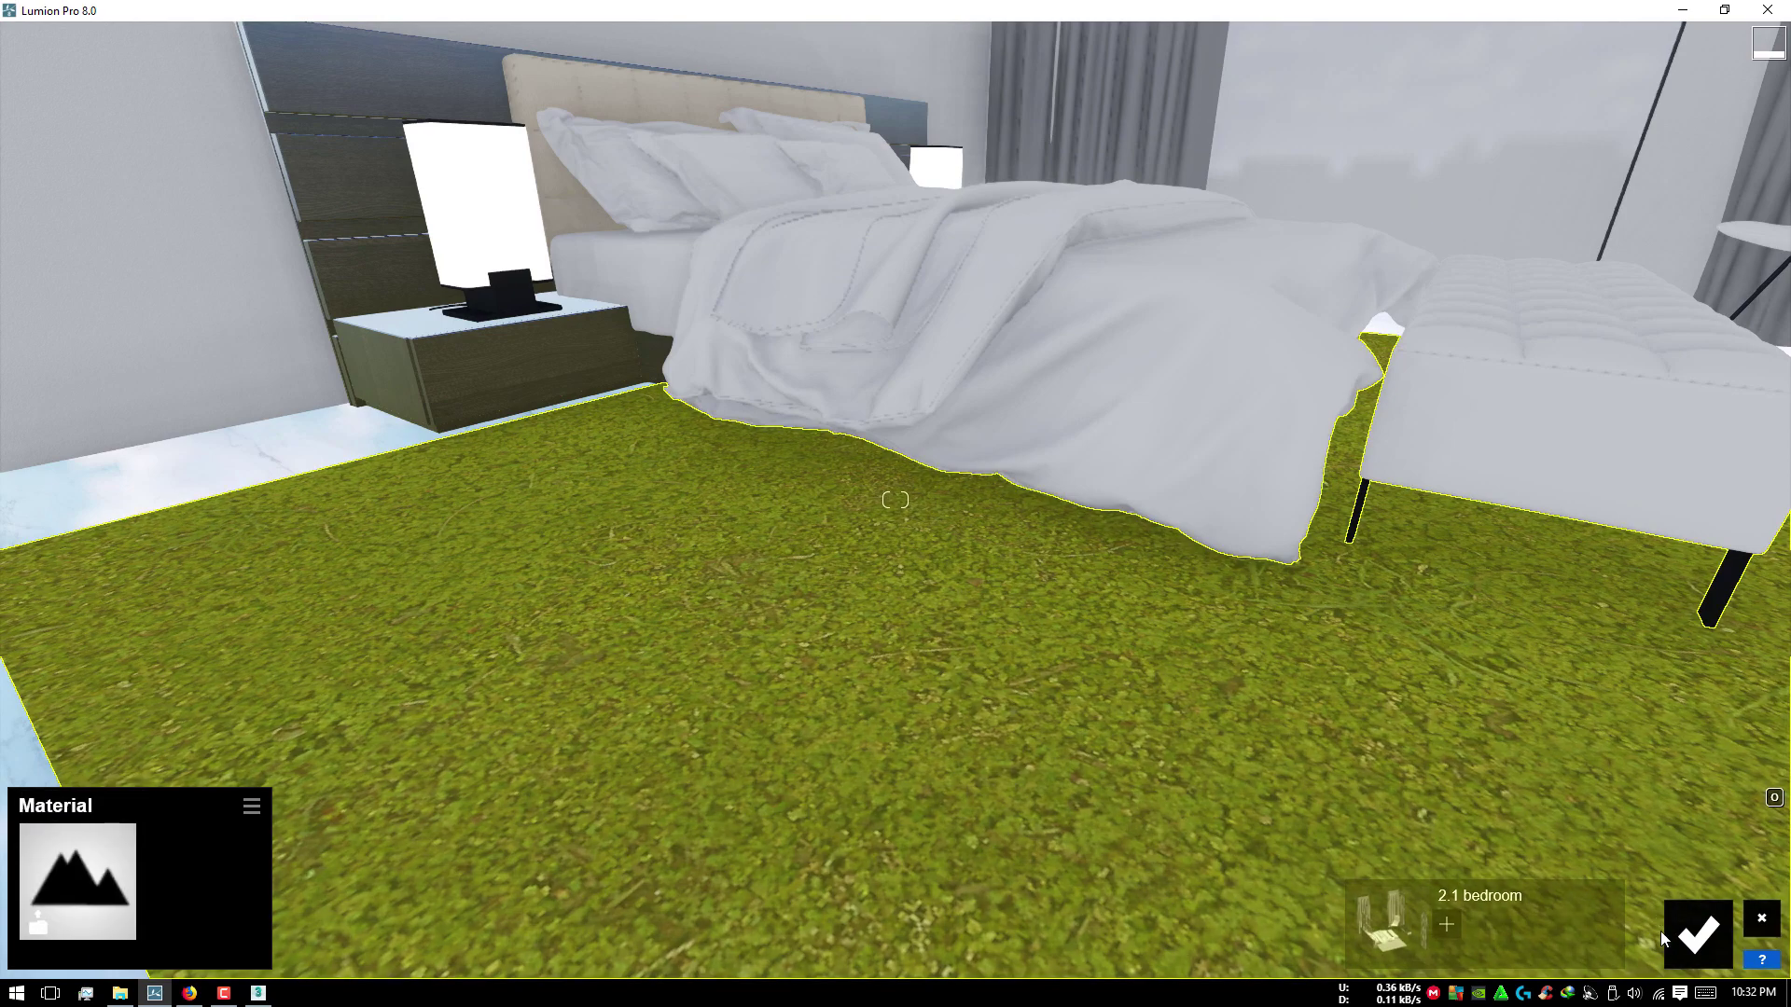
left_click(1695, 935)
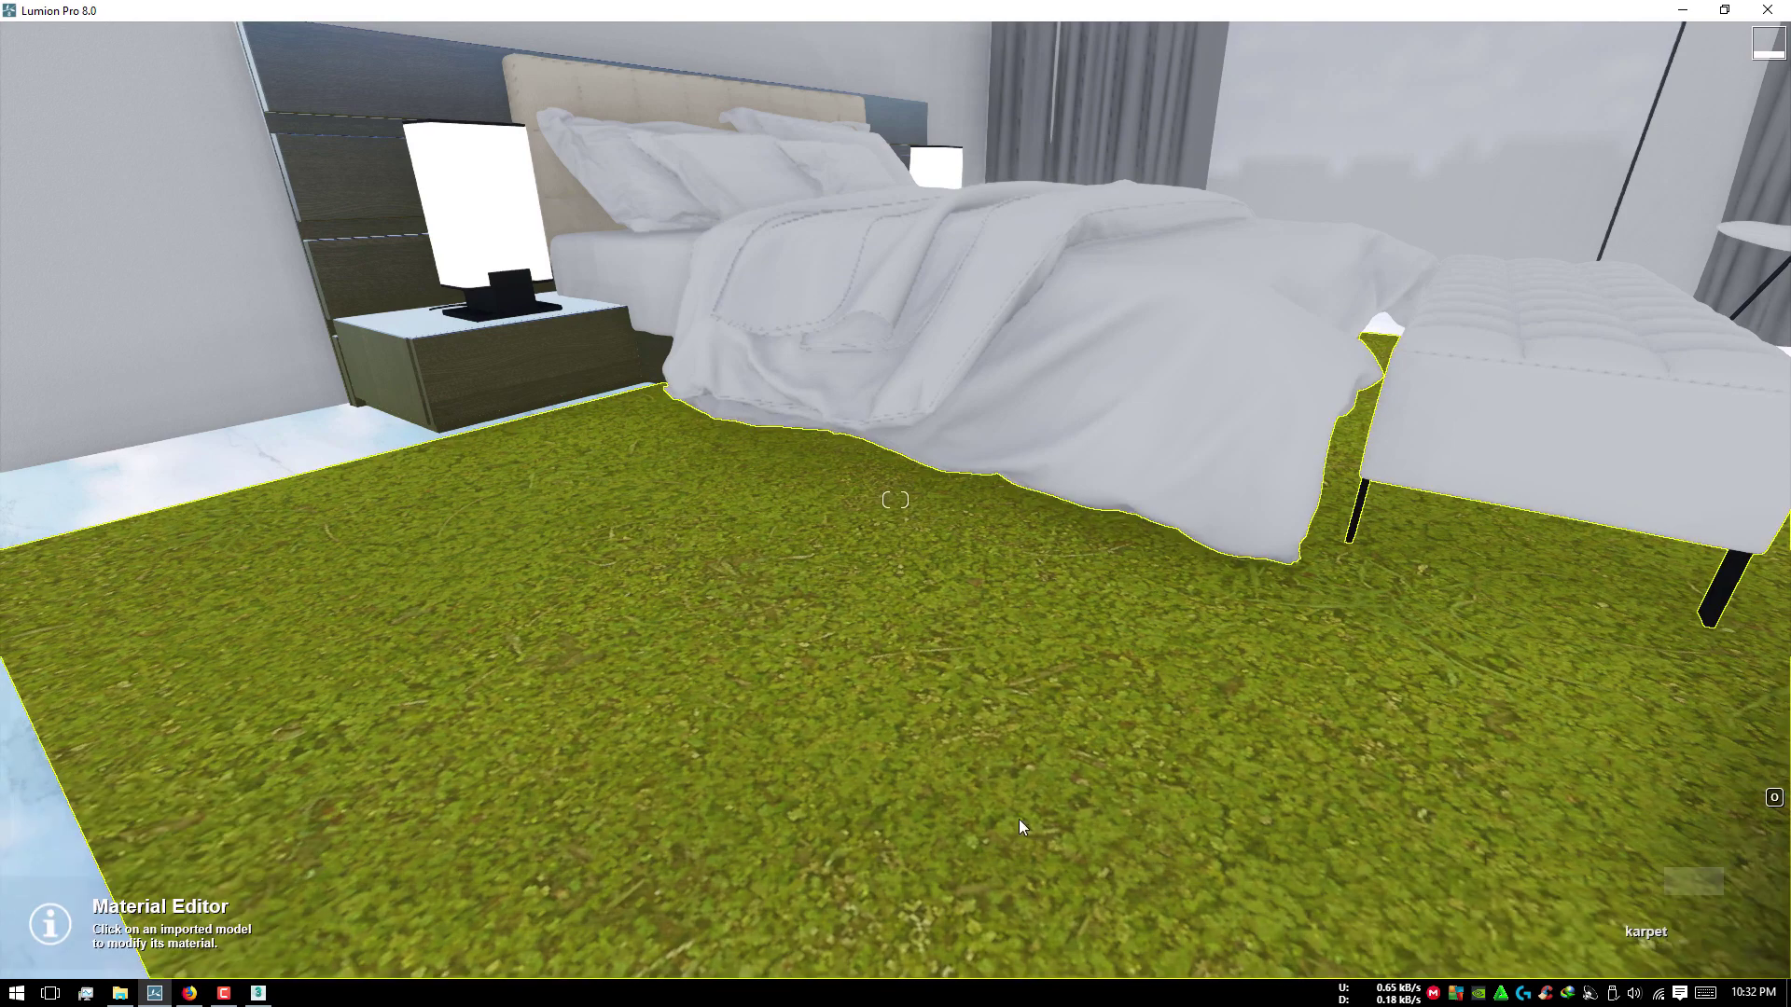
left_click(41, 692)
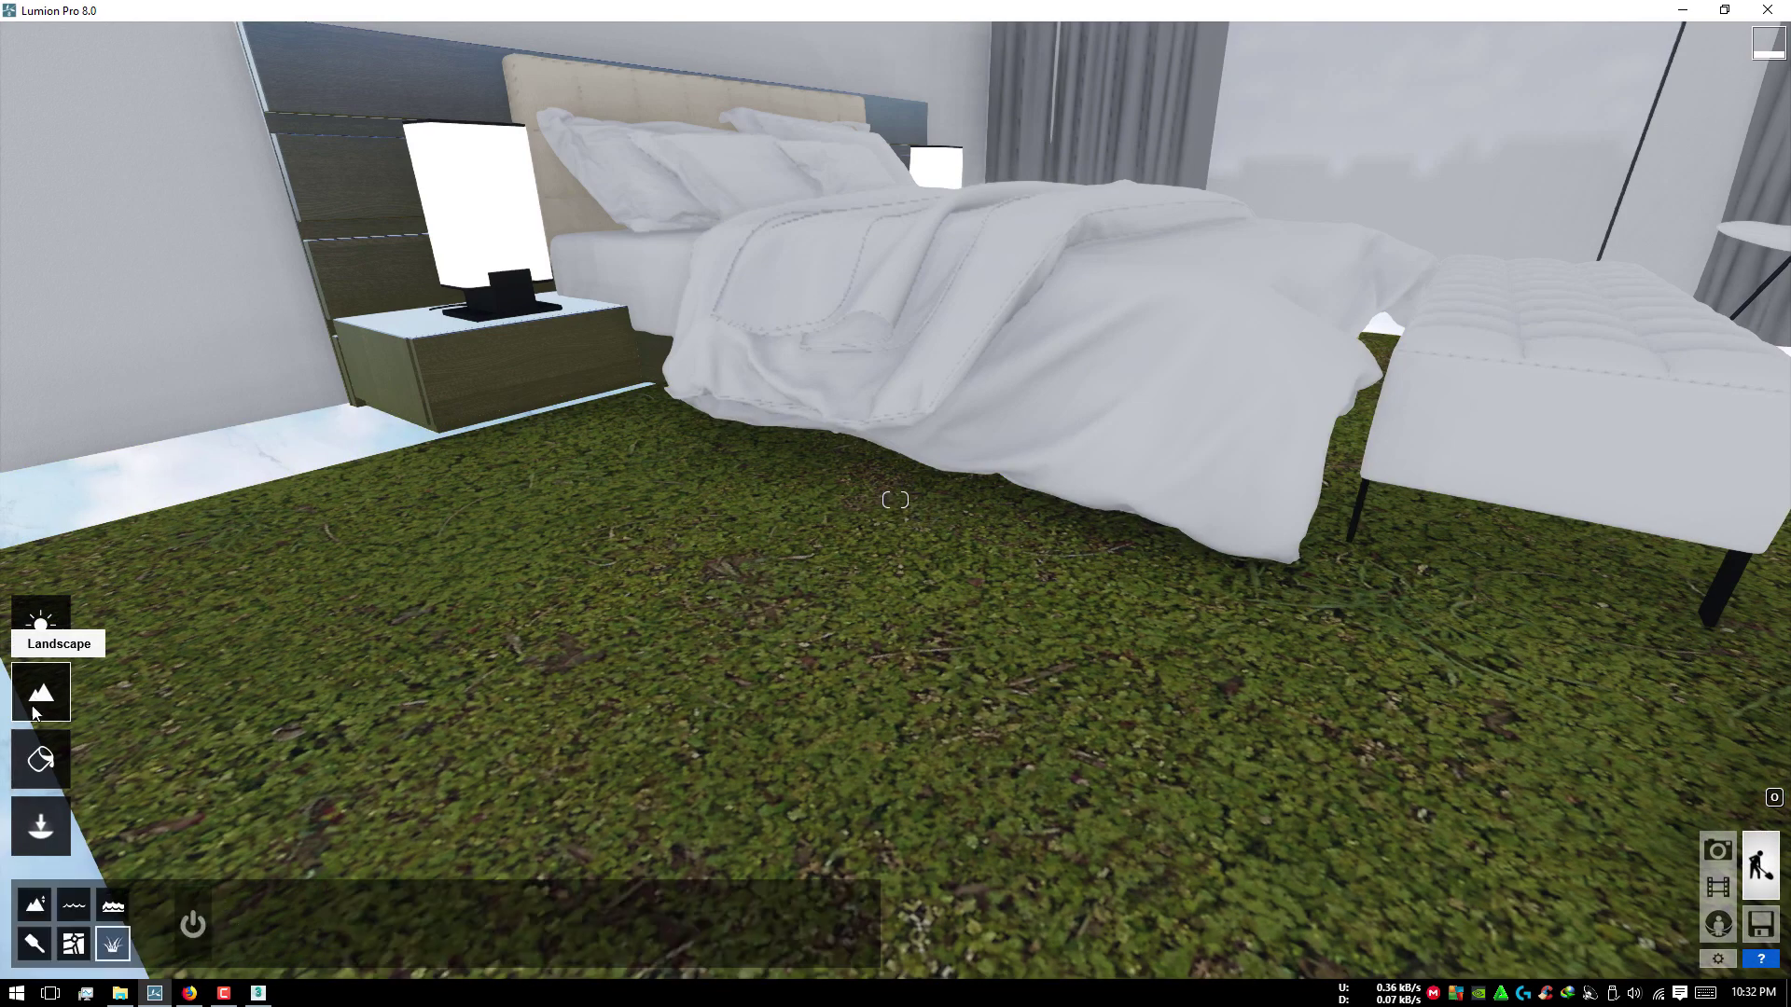
Step: In Landscape Paint, load a custom diffuse texture and look down at the carpet area
left_click(37, 940)
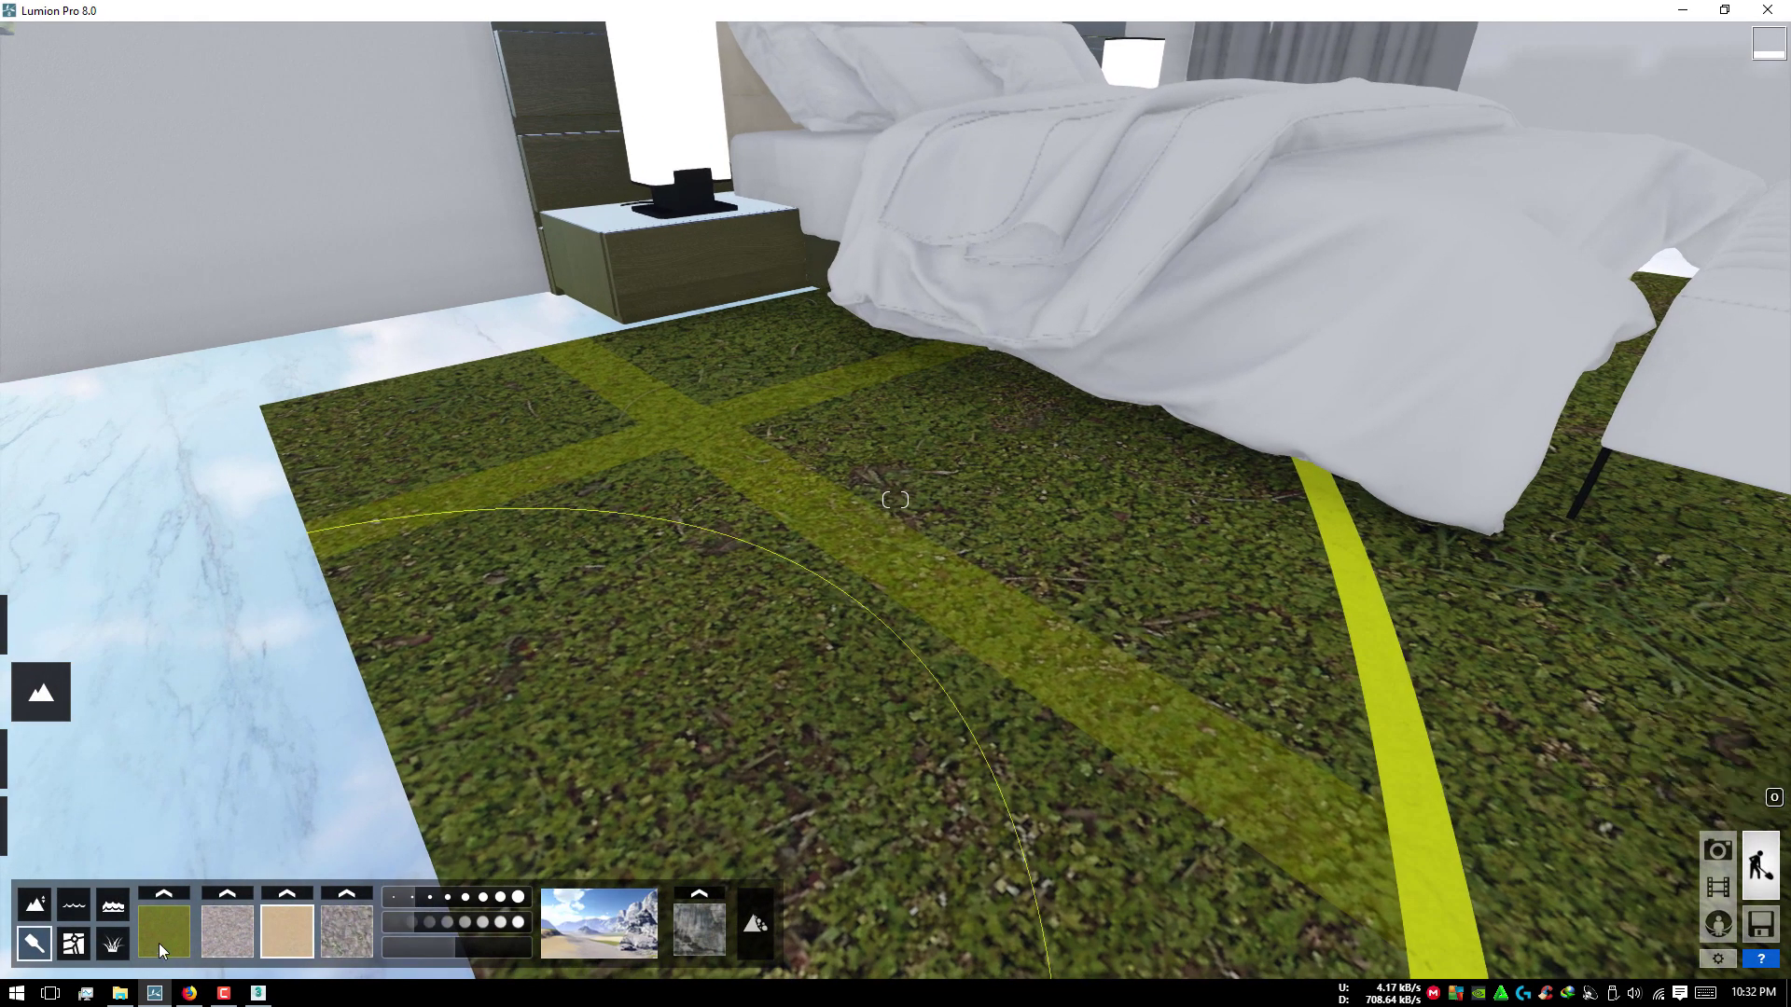
left_click(166, 893)
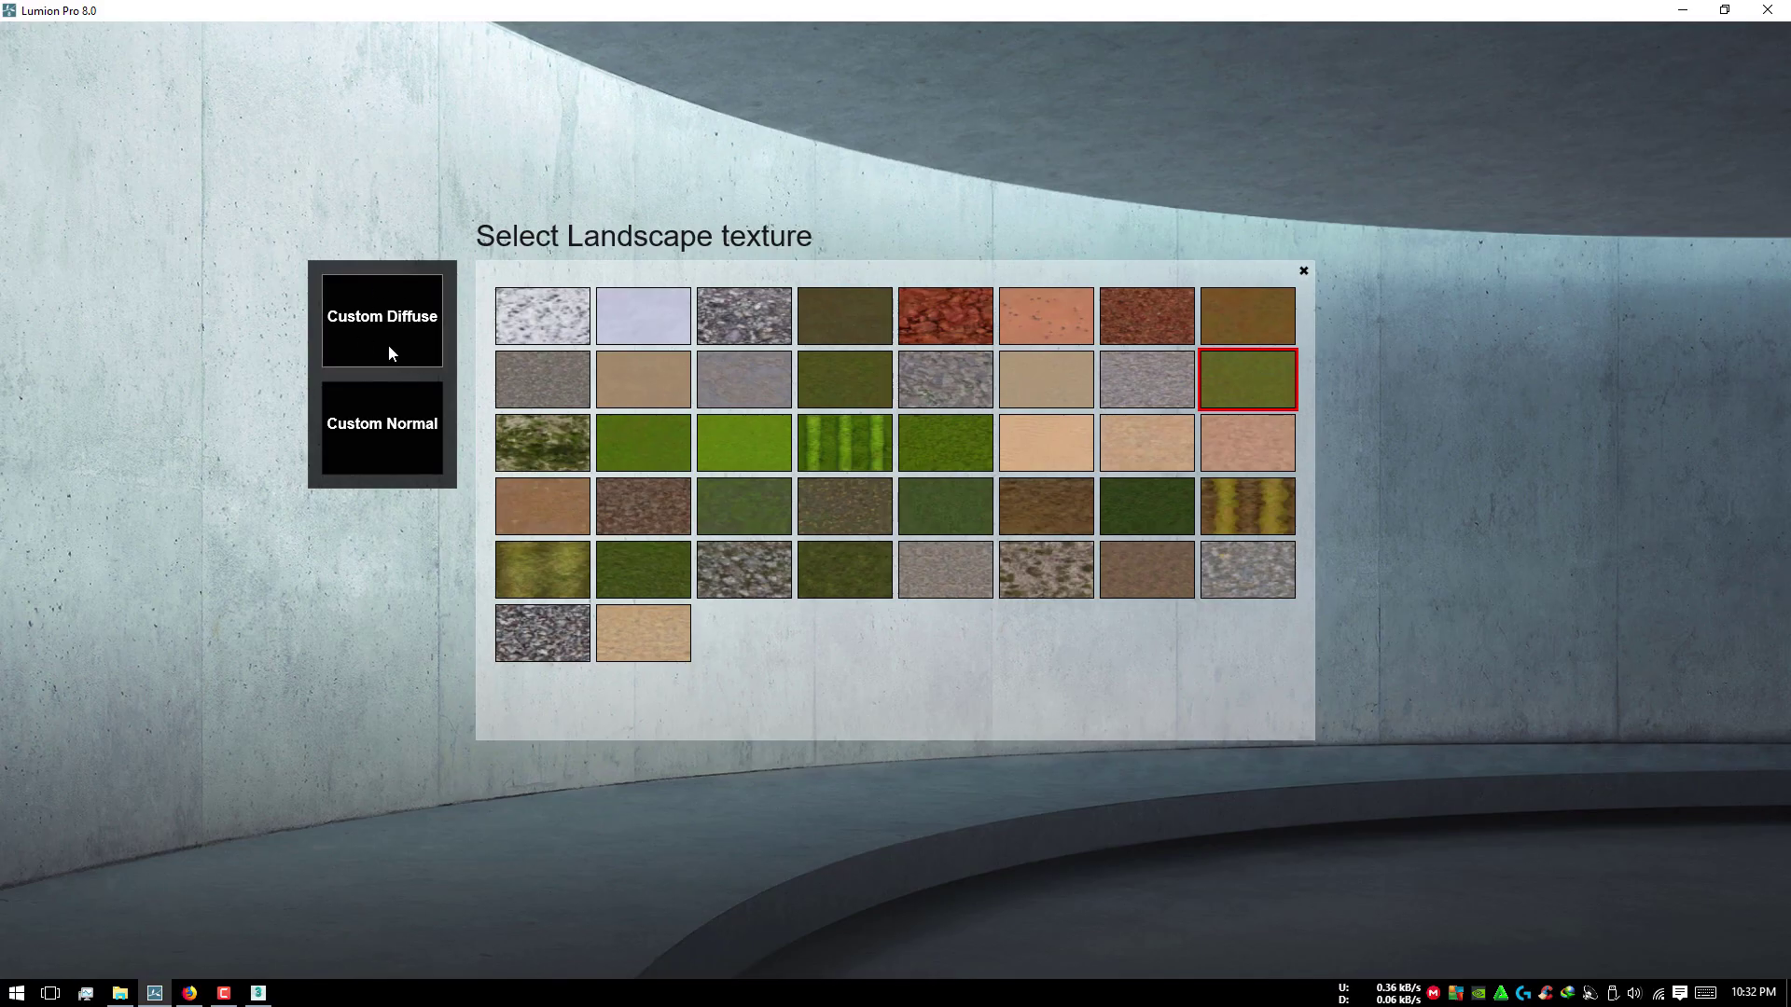
left_click(363, 326)
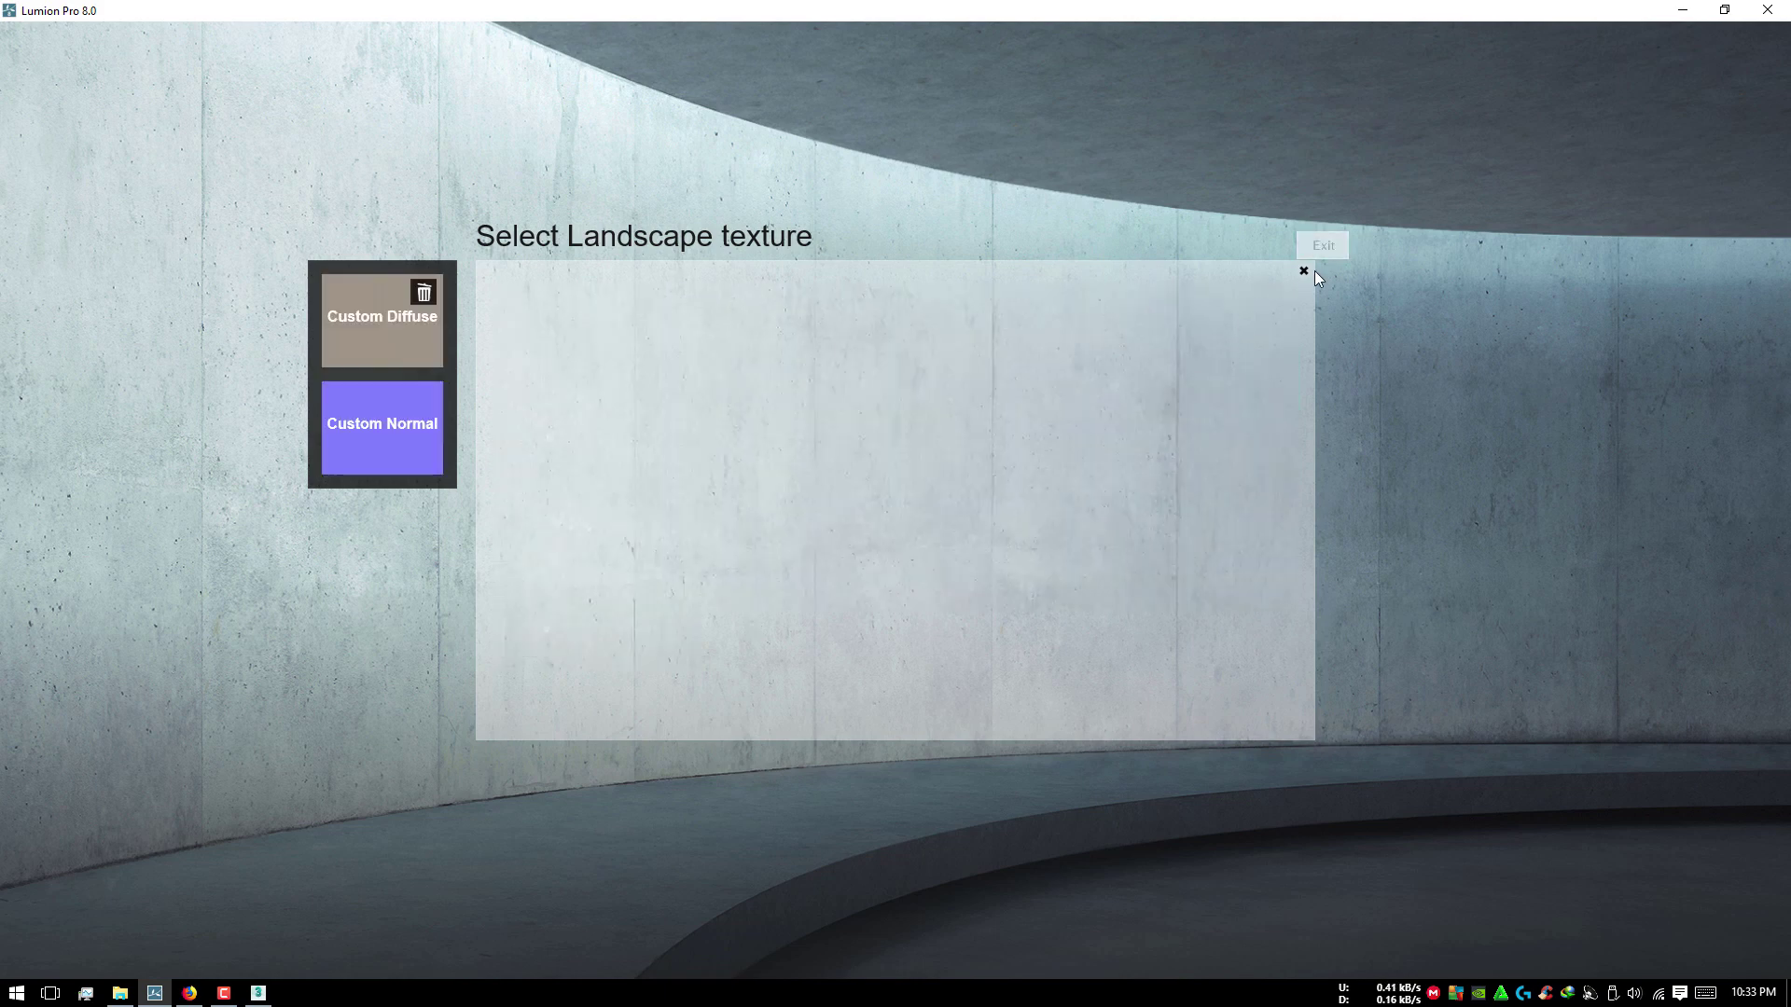
left_click(1304, 270)
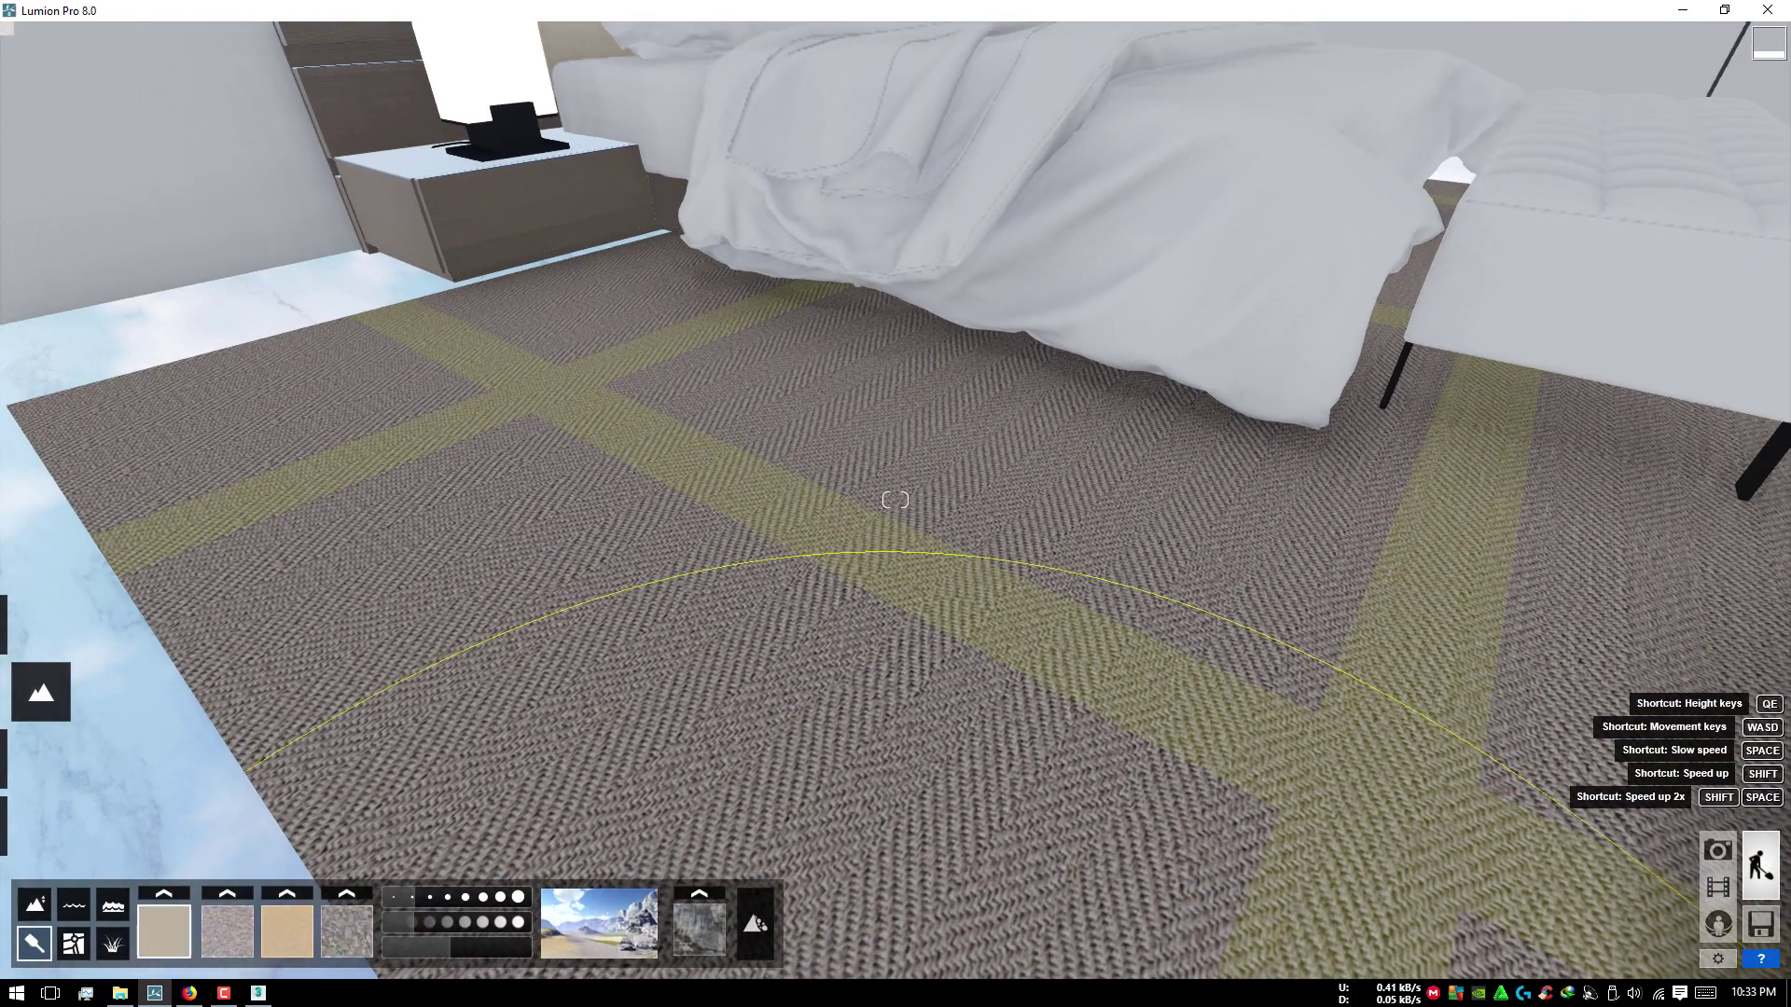
right_click_drag(933, 839, 595, 940)
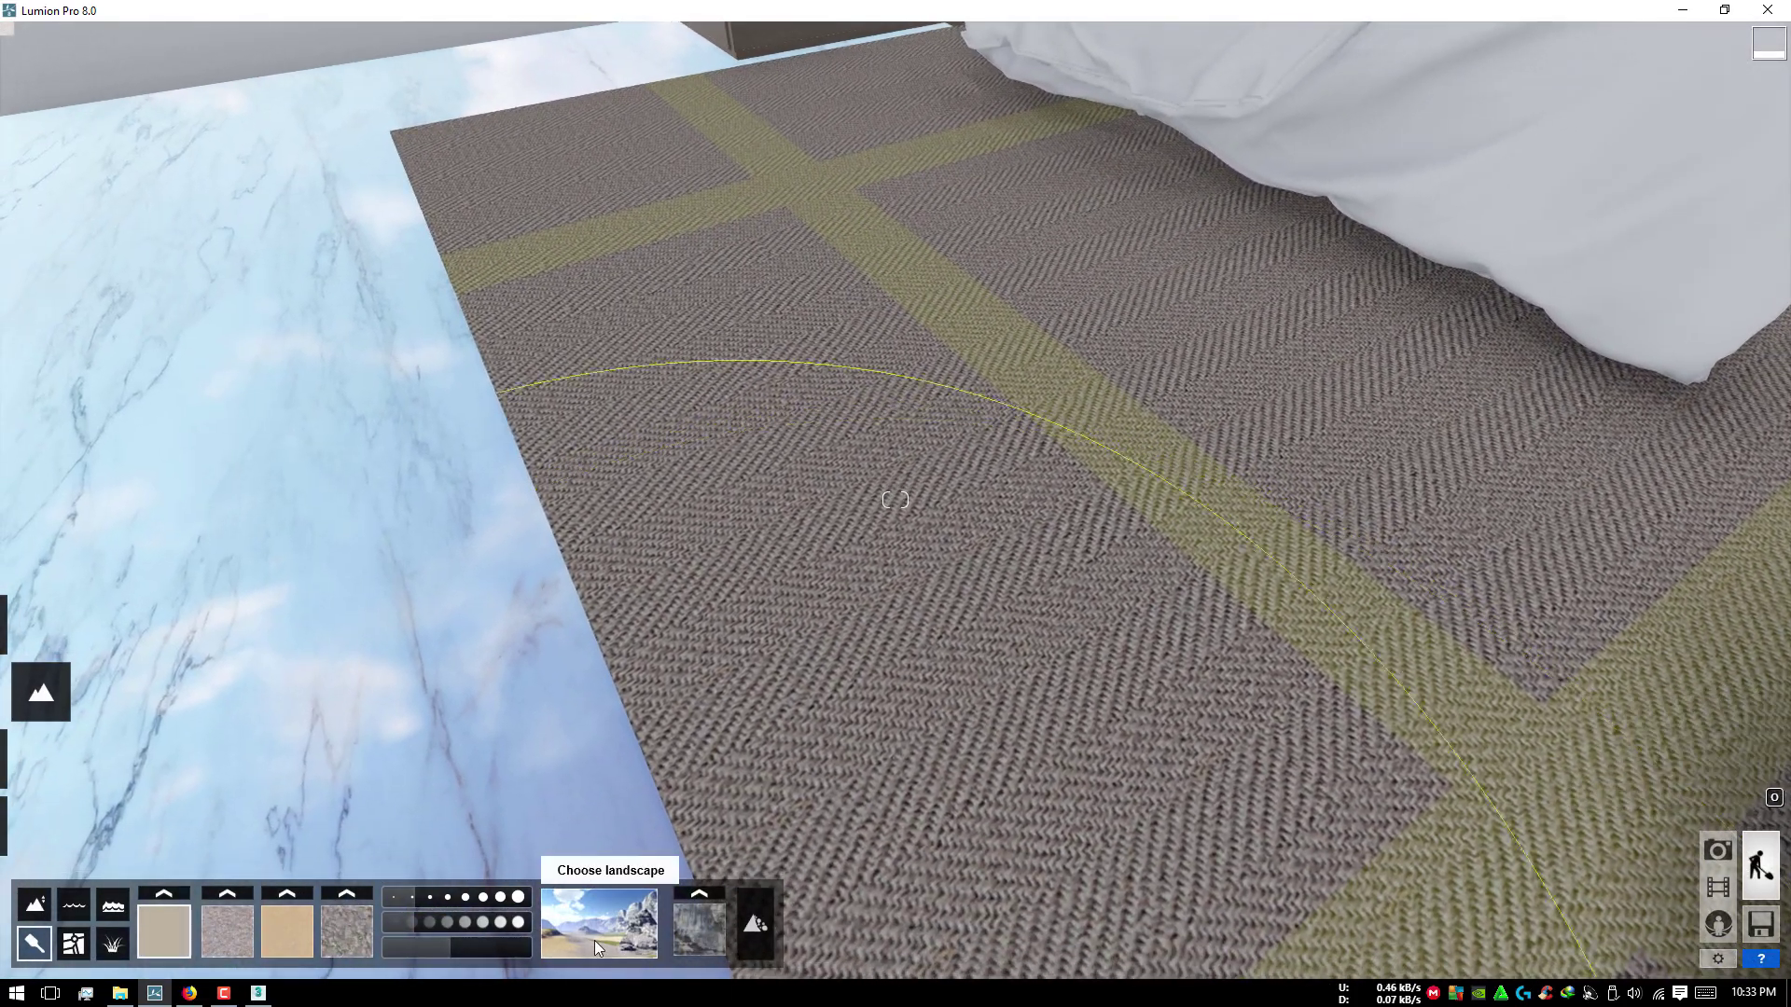
Step: Apply the custom grey herringbone carpet texture to the landscape and turn Rock off
left_click(701, 891)
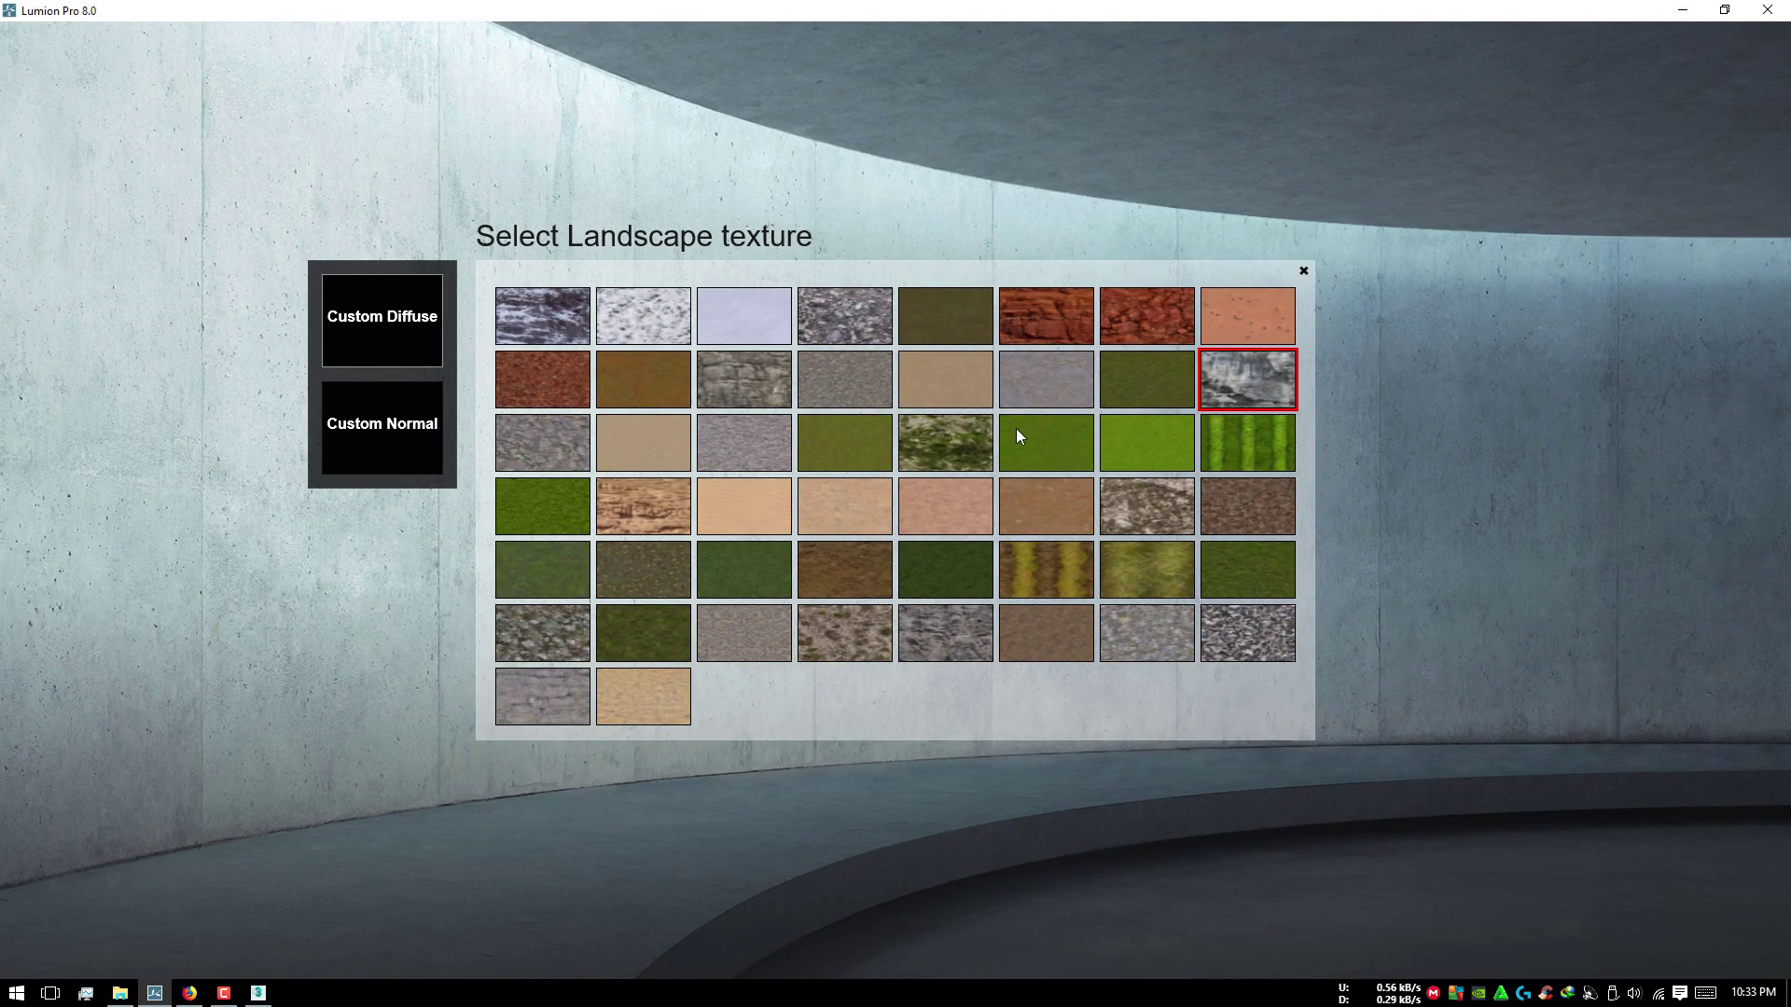
left_click(965, 359)
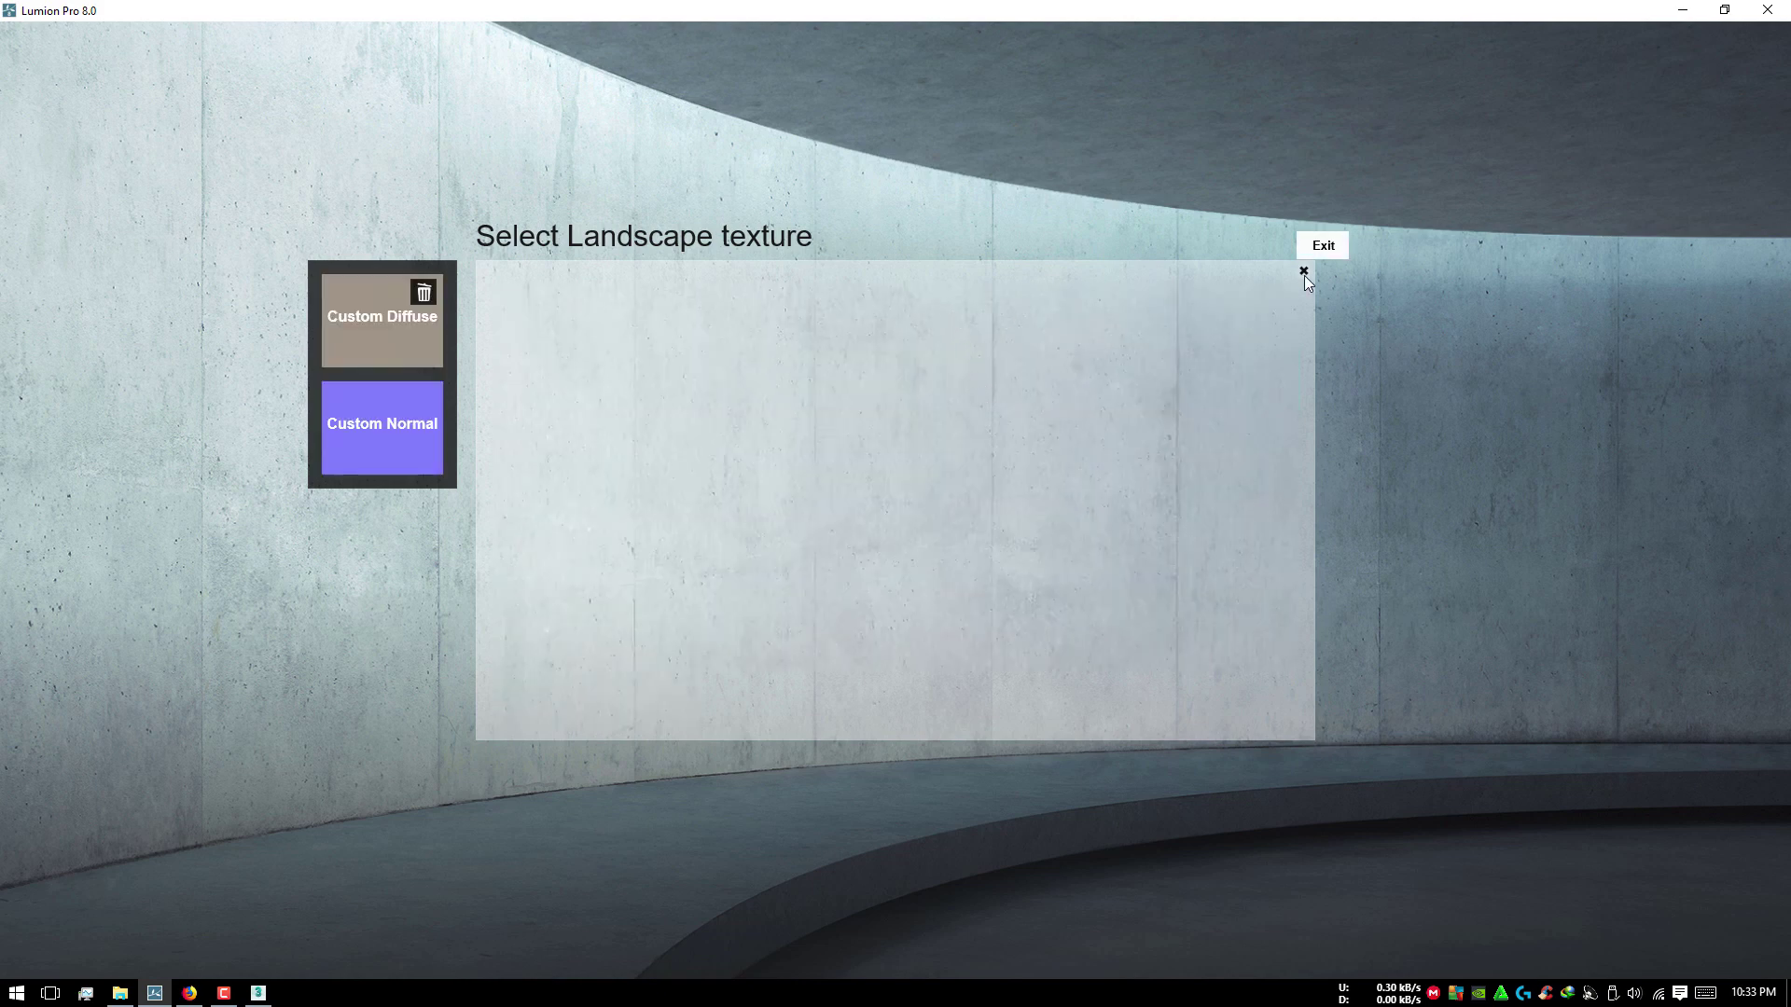
left_click(1304, 271)
right_click_drag(1375, 422, 1418, 461)
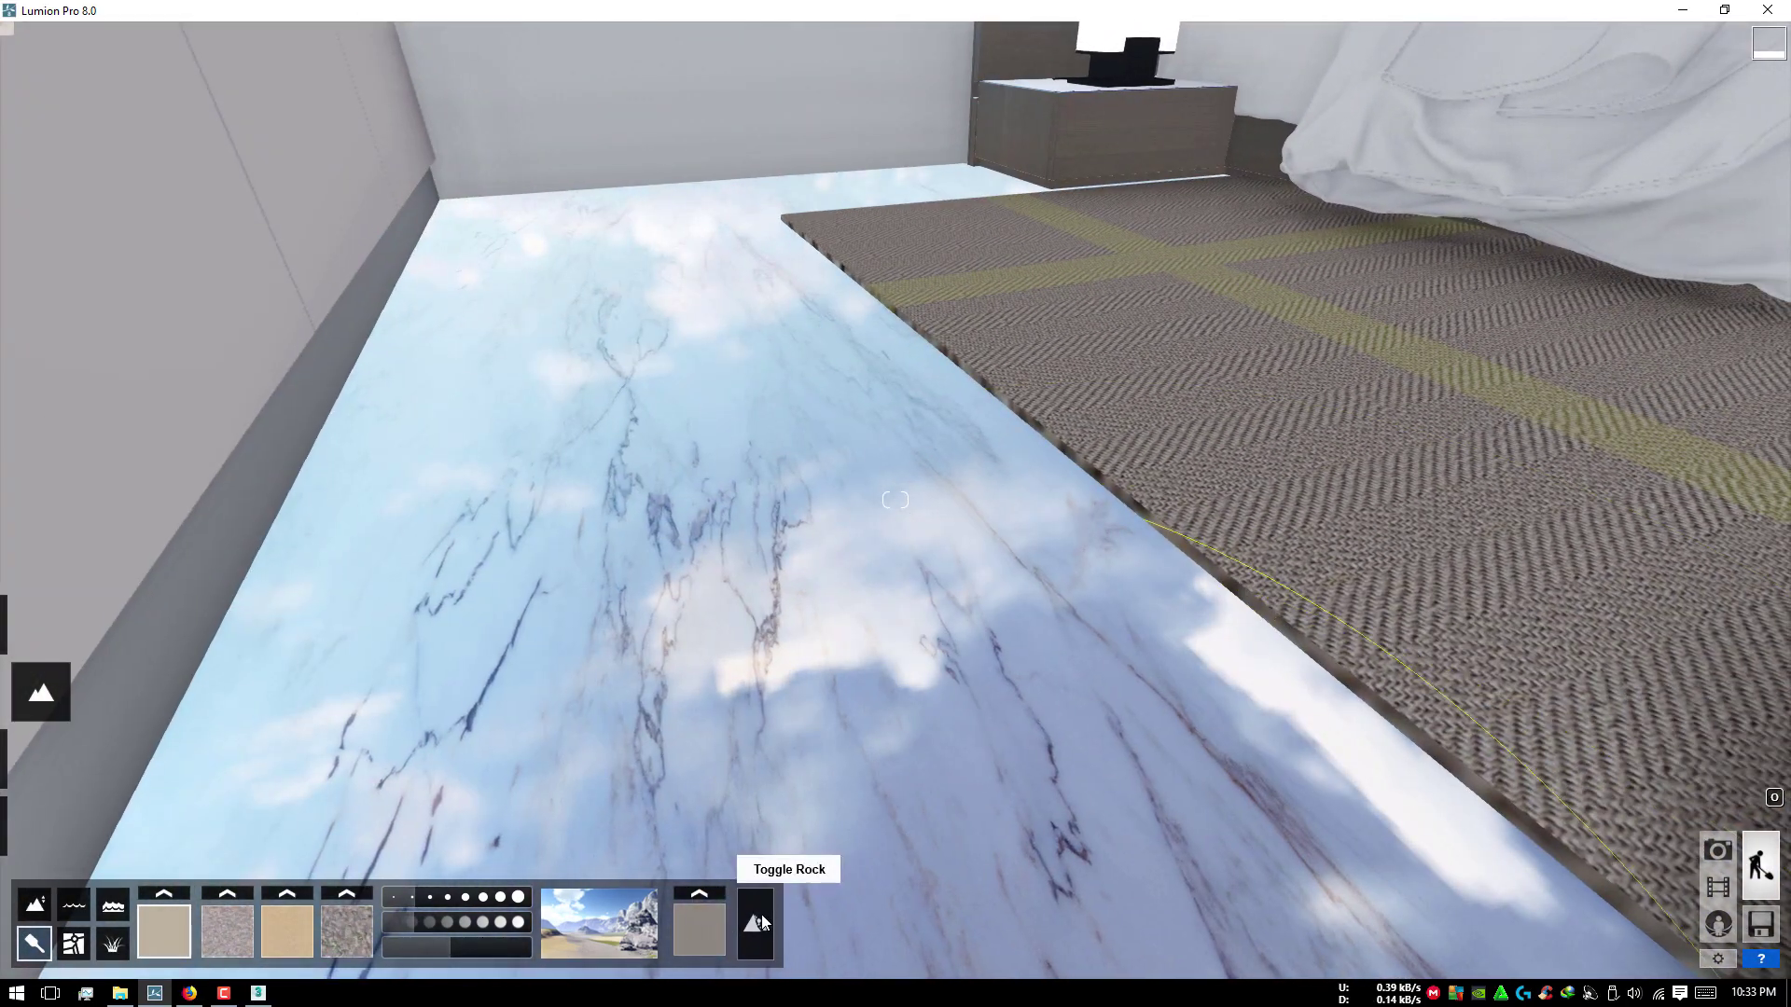
left_click(761, 922)
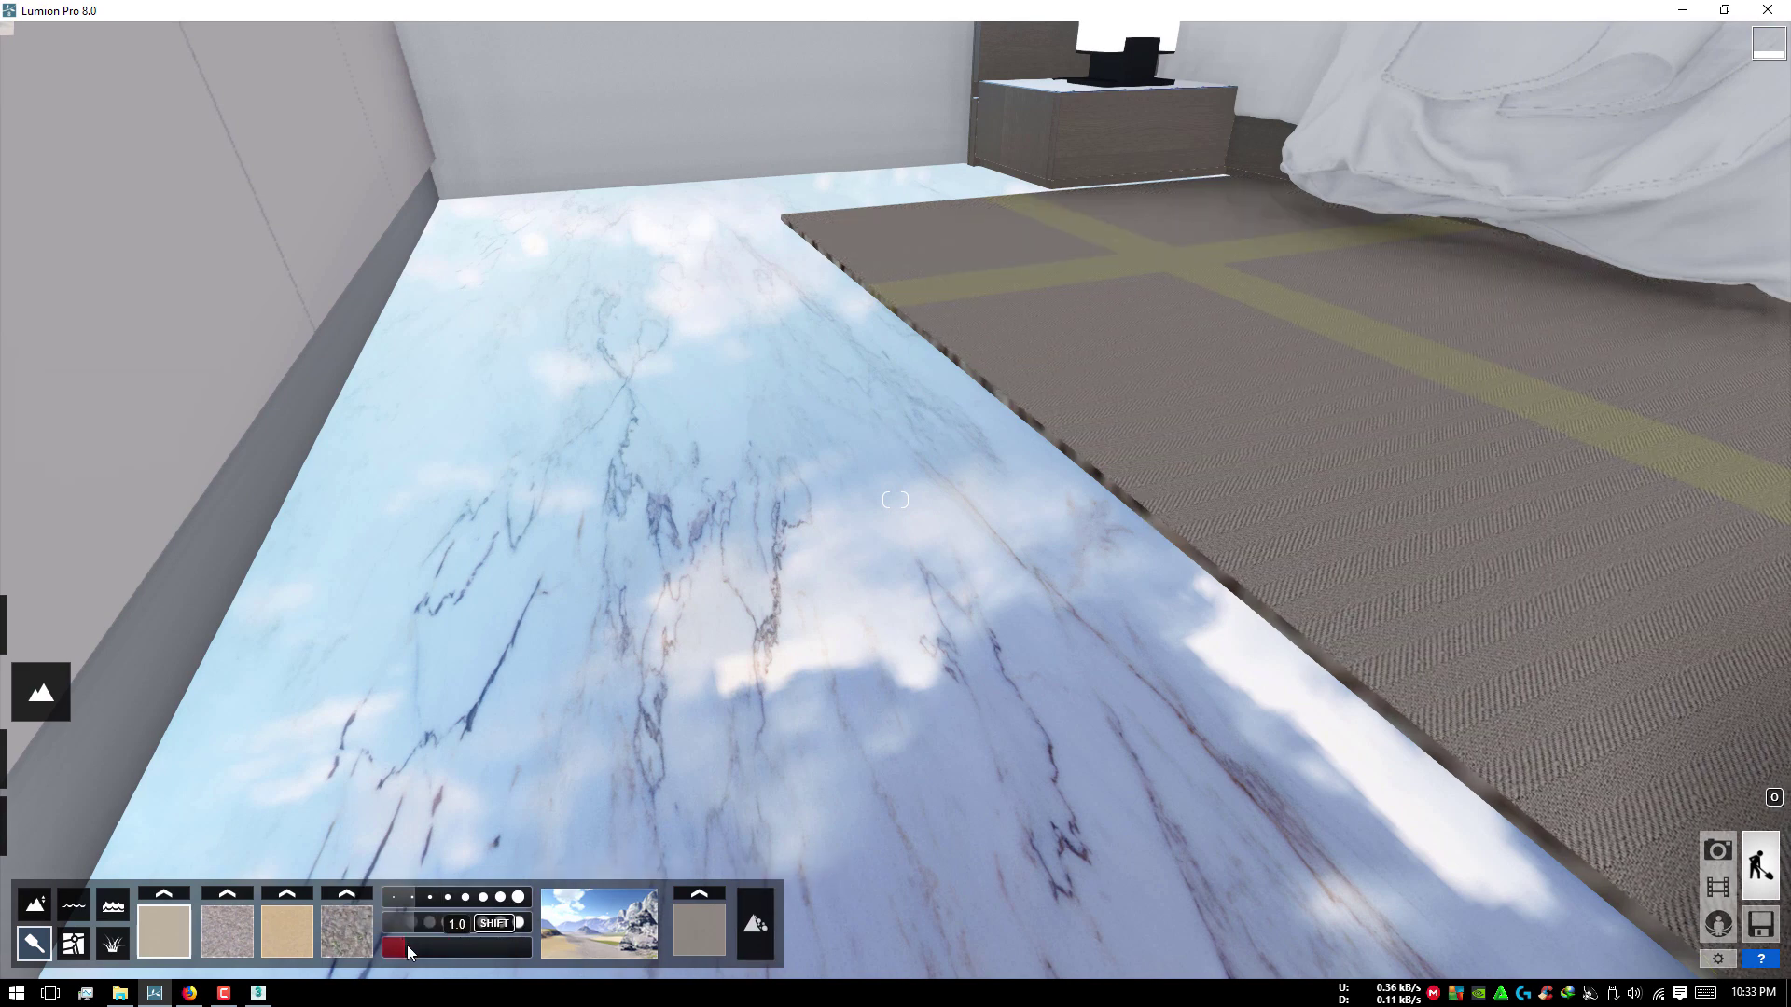
right_click_drag(379, 940, 392, 940)
right_click_drag(781, 573, 797, 567)
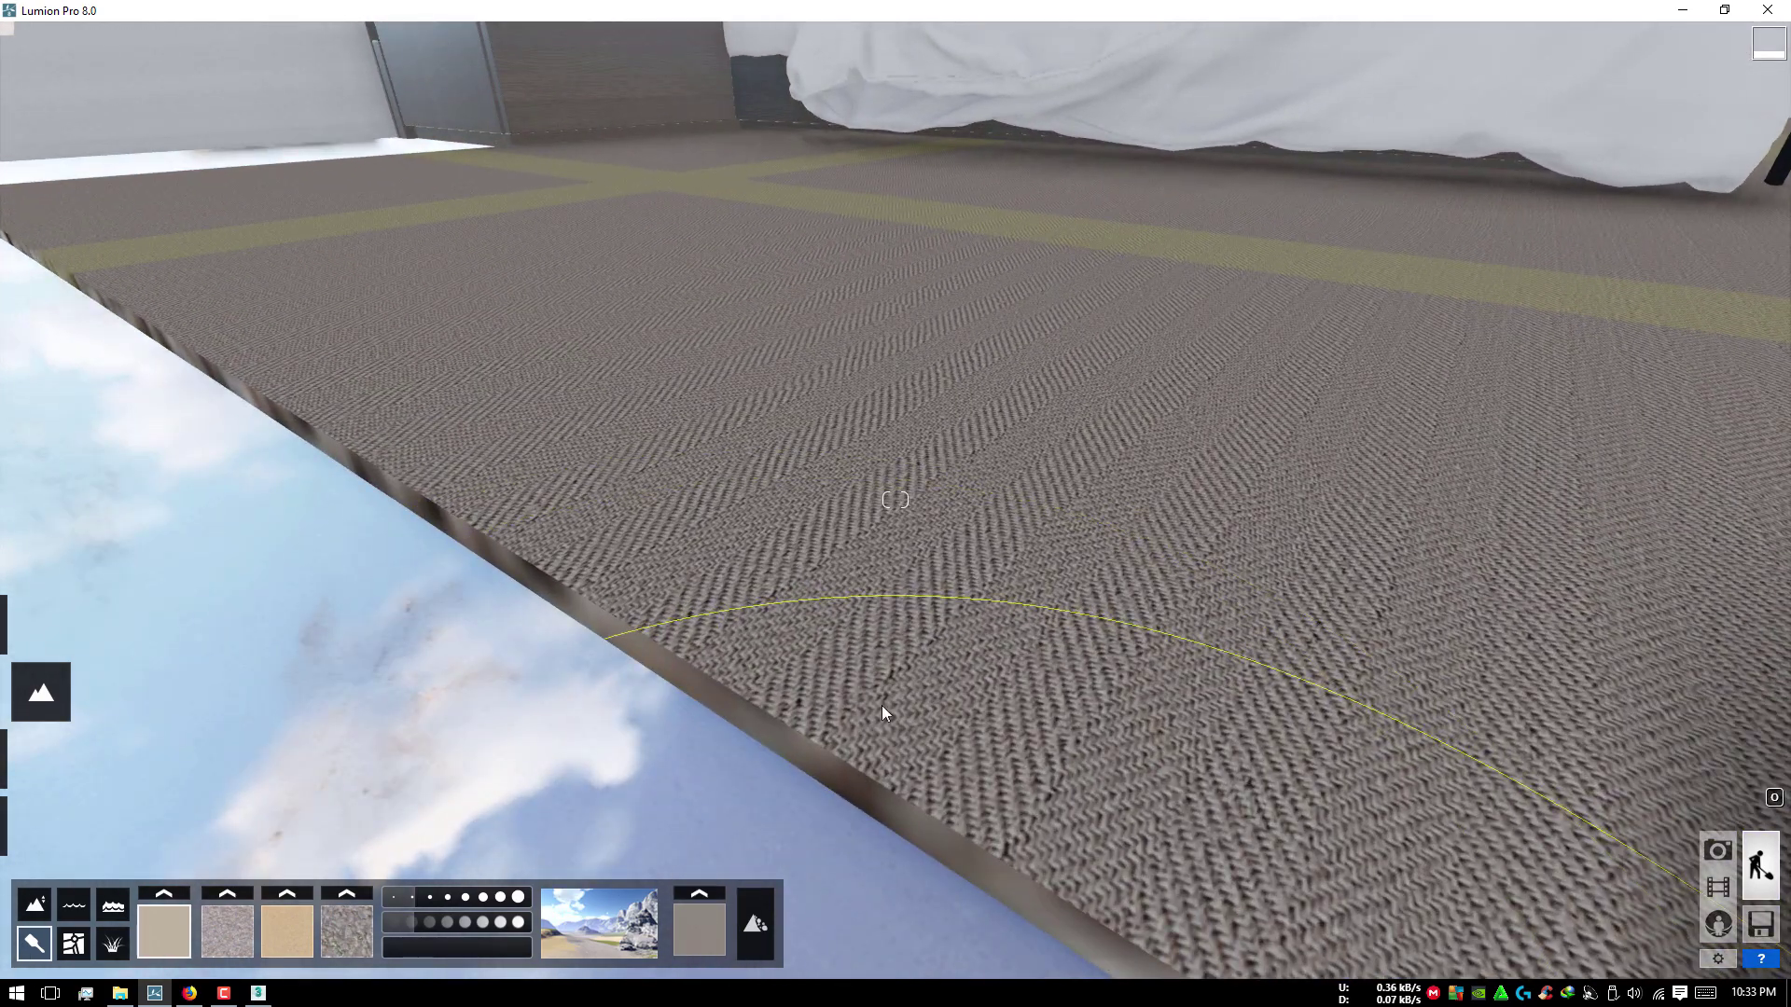
scroll(882, 705, "down", 5)
Step: Switch on landscape grass with a much smaller, denser grass size, then view the bed's foot
left_click(112, 944)
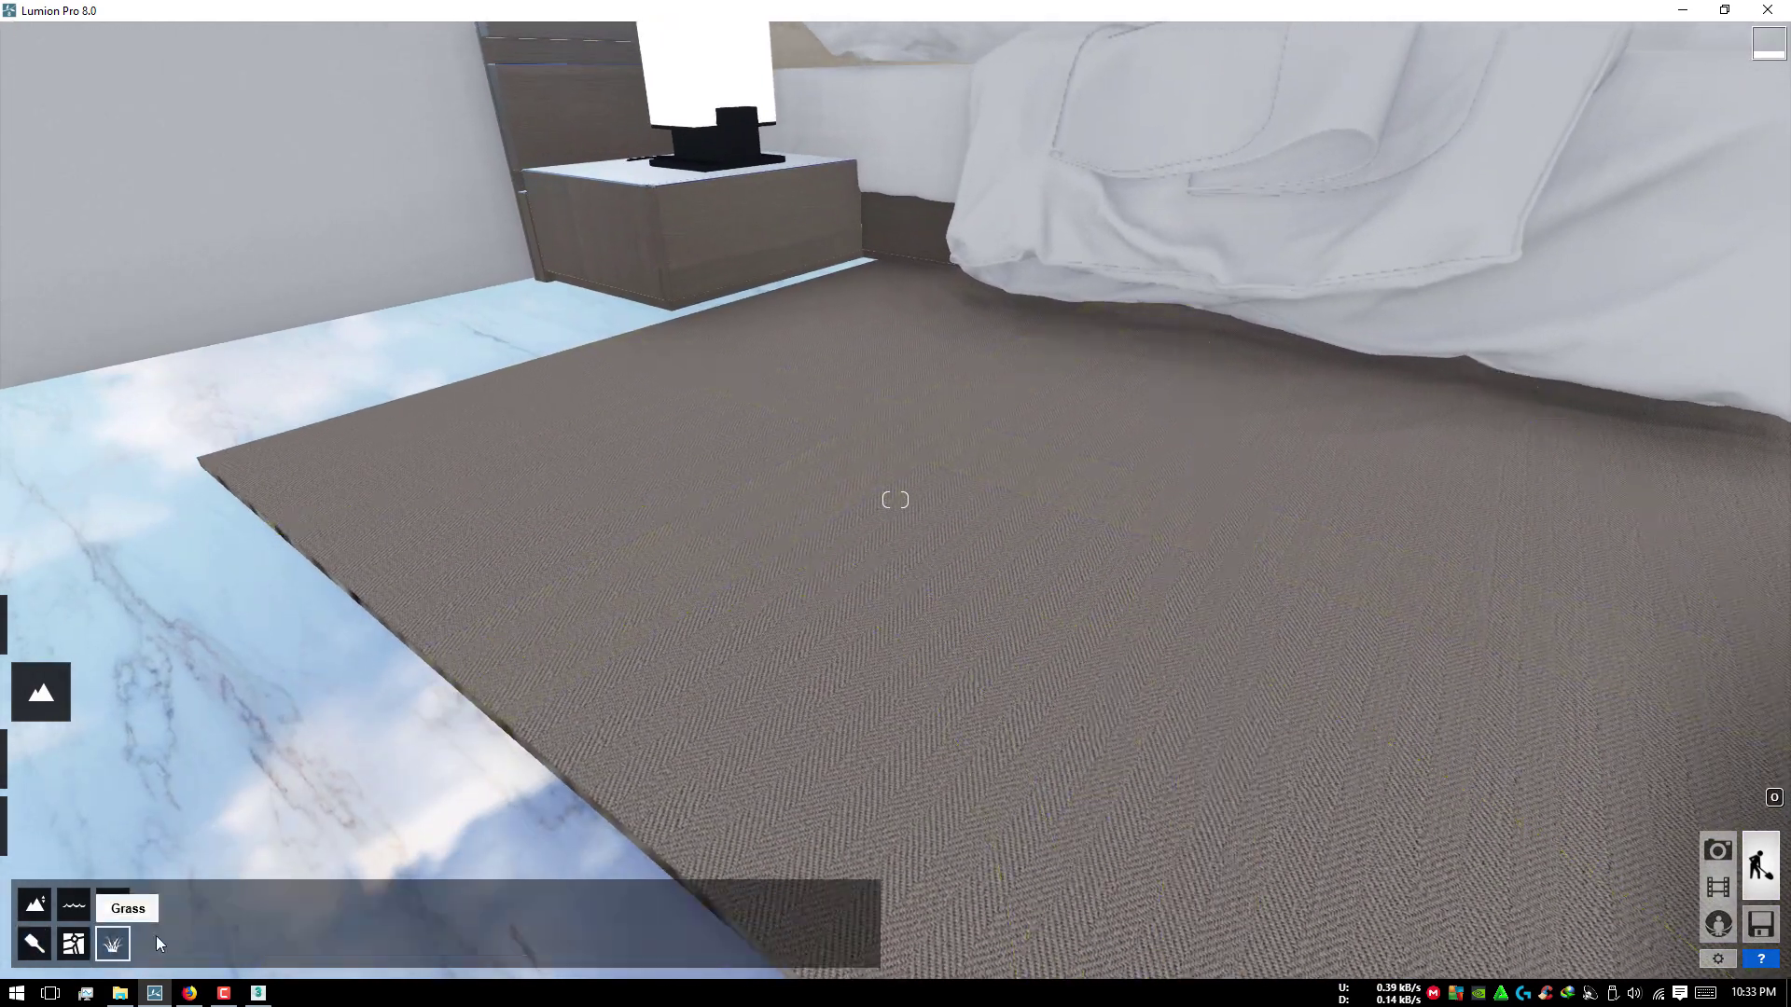
left_click(192, 922)
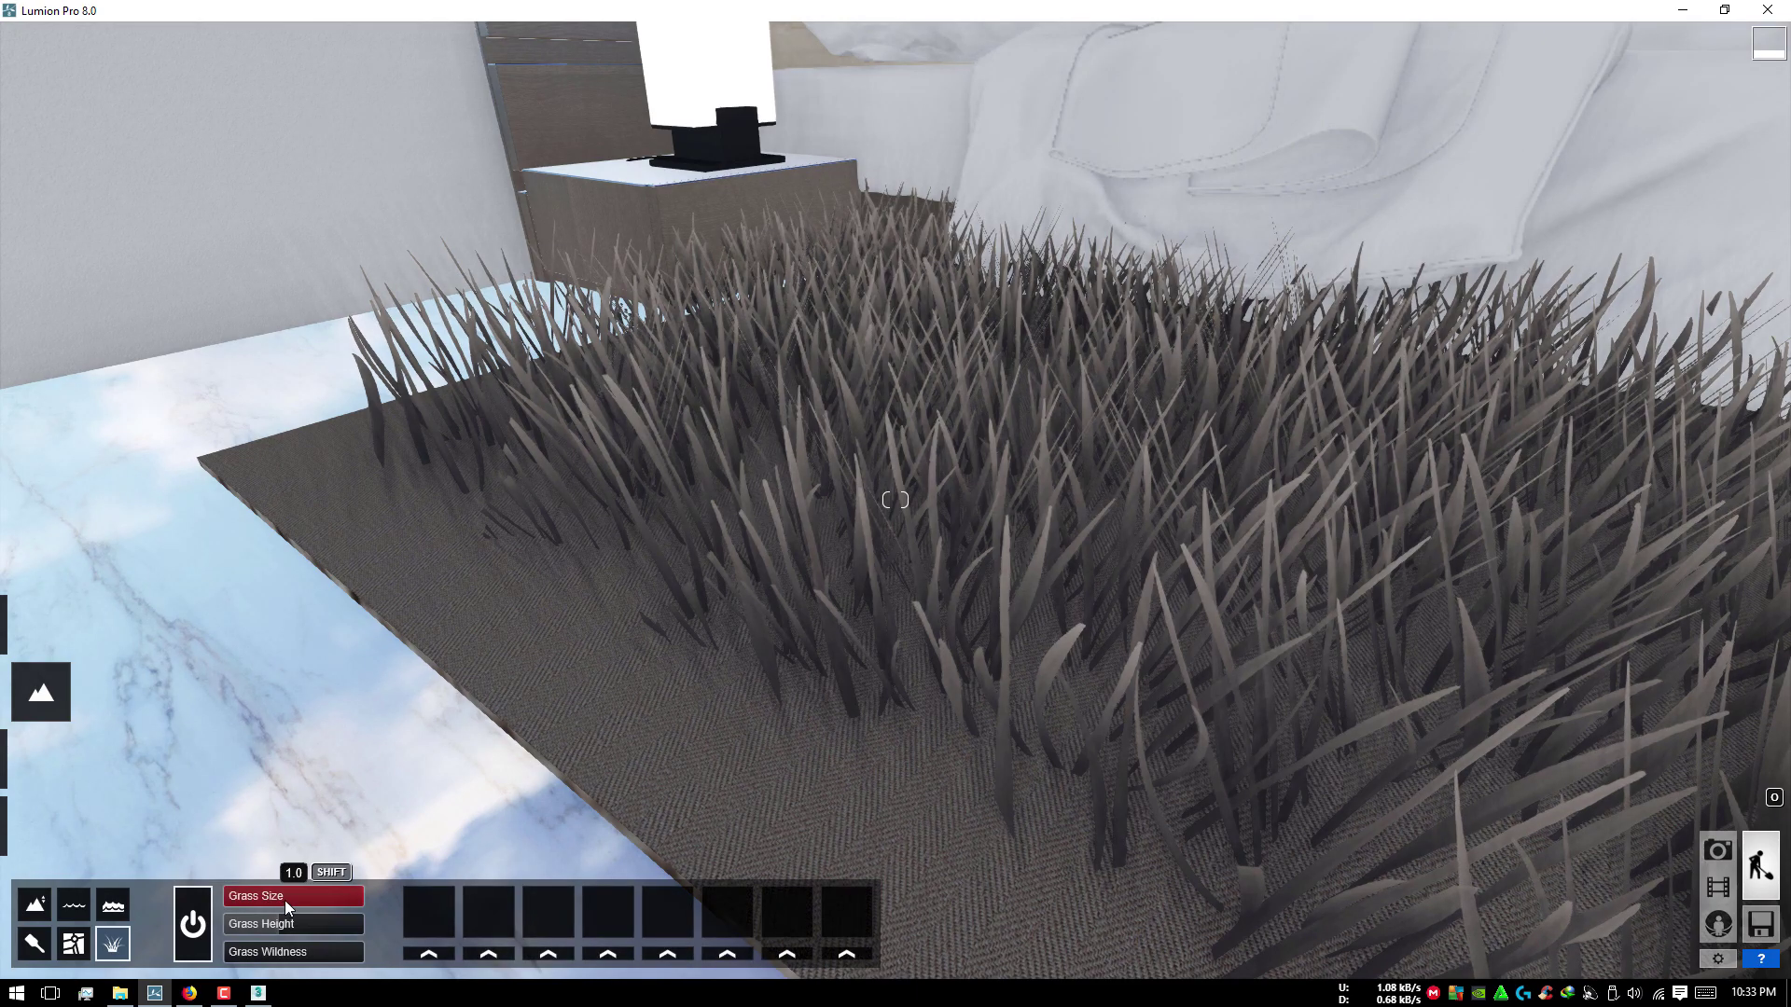
mouse_move(283, 899)
left_mouse_down()
mouse_move(221, 893)
mouse_move(473, 925)
mouse_move(232, 952)
mouse_move(187, 910)
left_mouse_up()
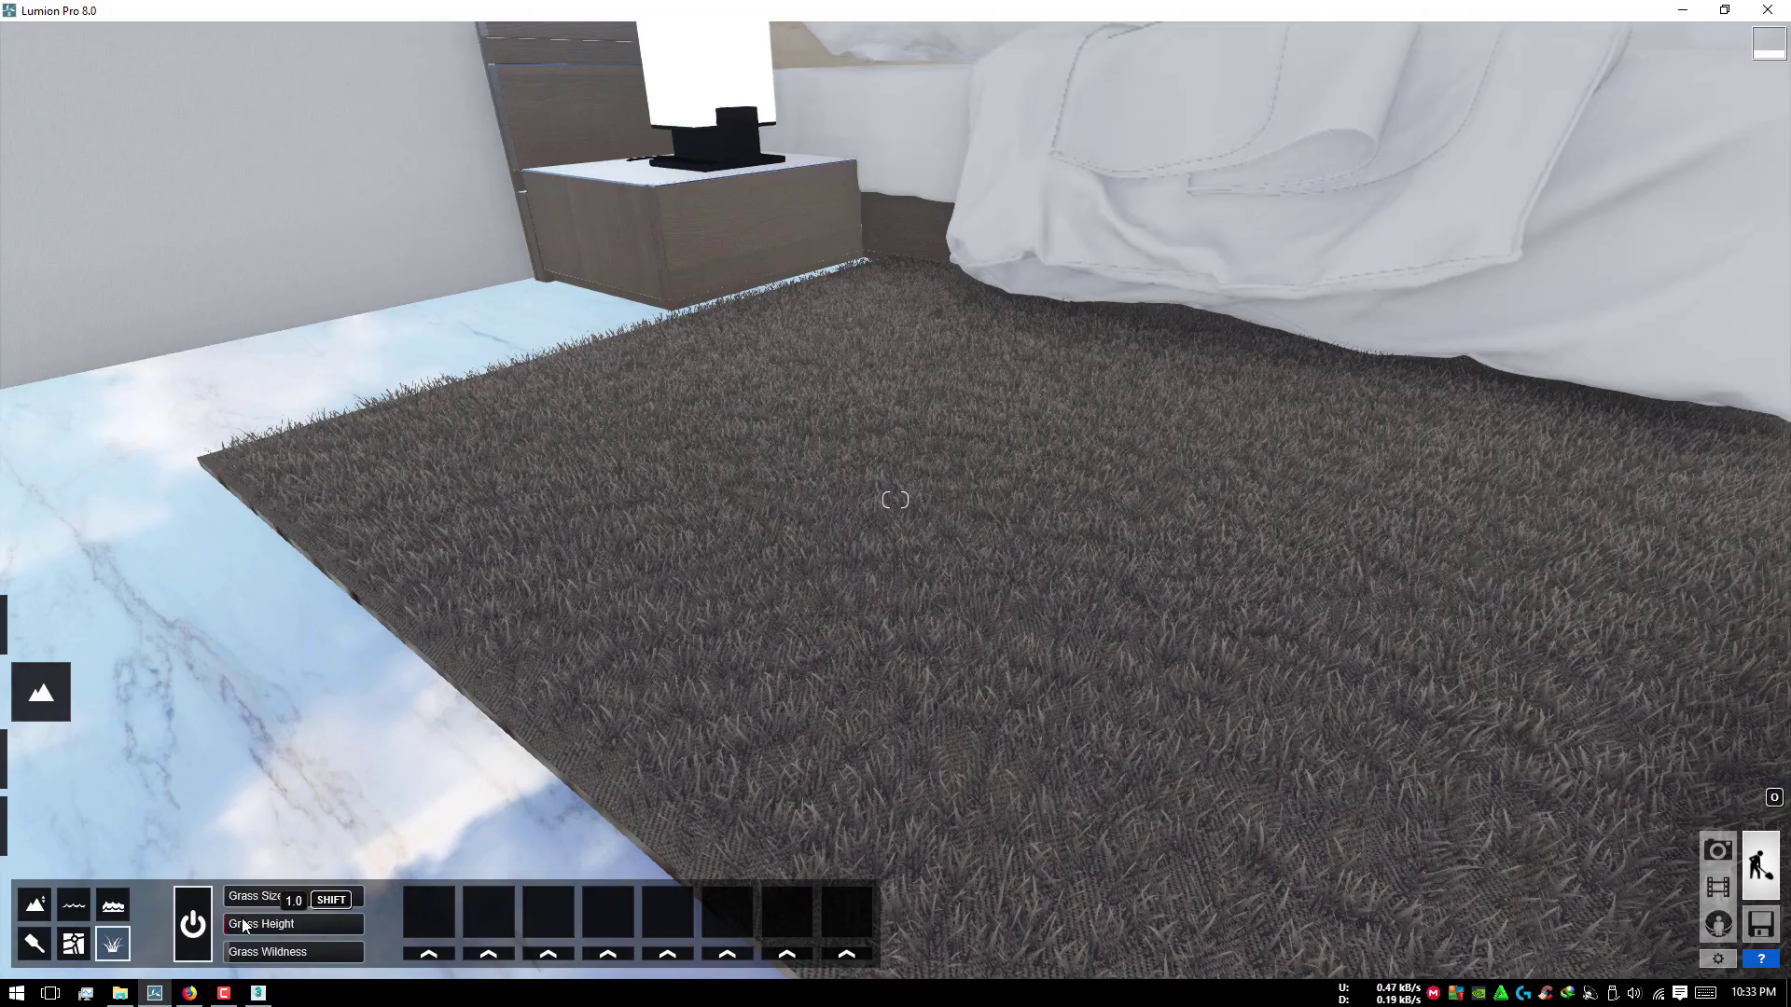
mouse_move(226, 922)
right_mouse_down()
mouse_move(307, 933)
mouse_move(823, 694)
right_mouse_up()
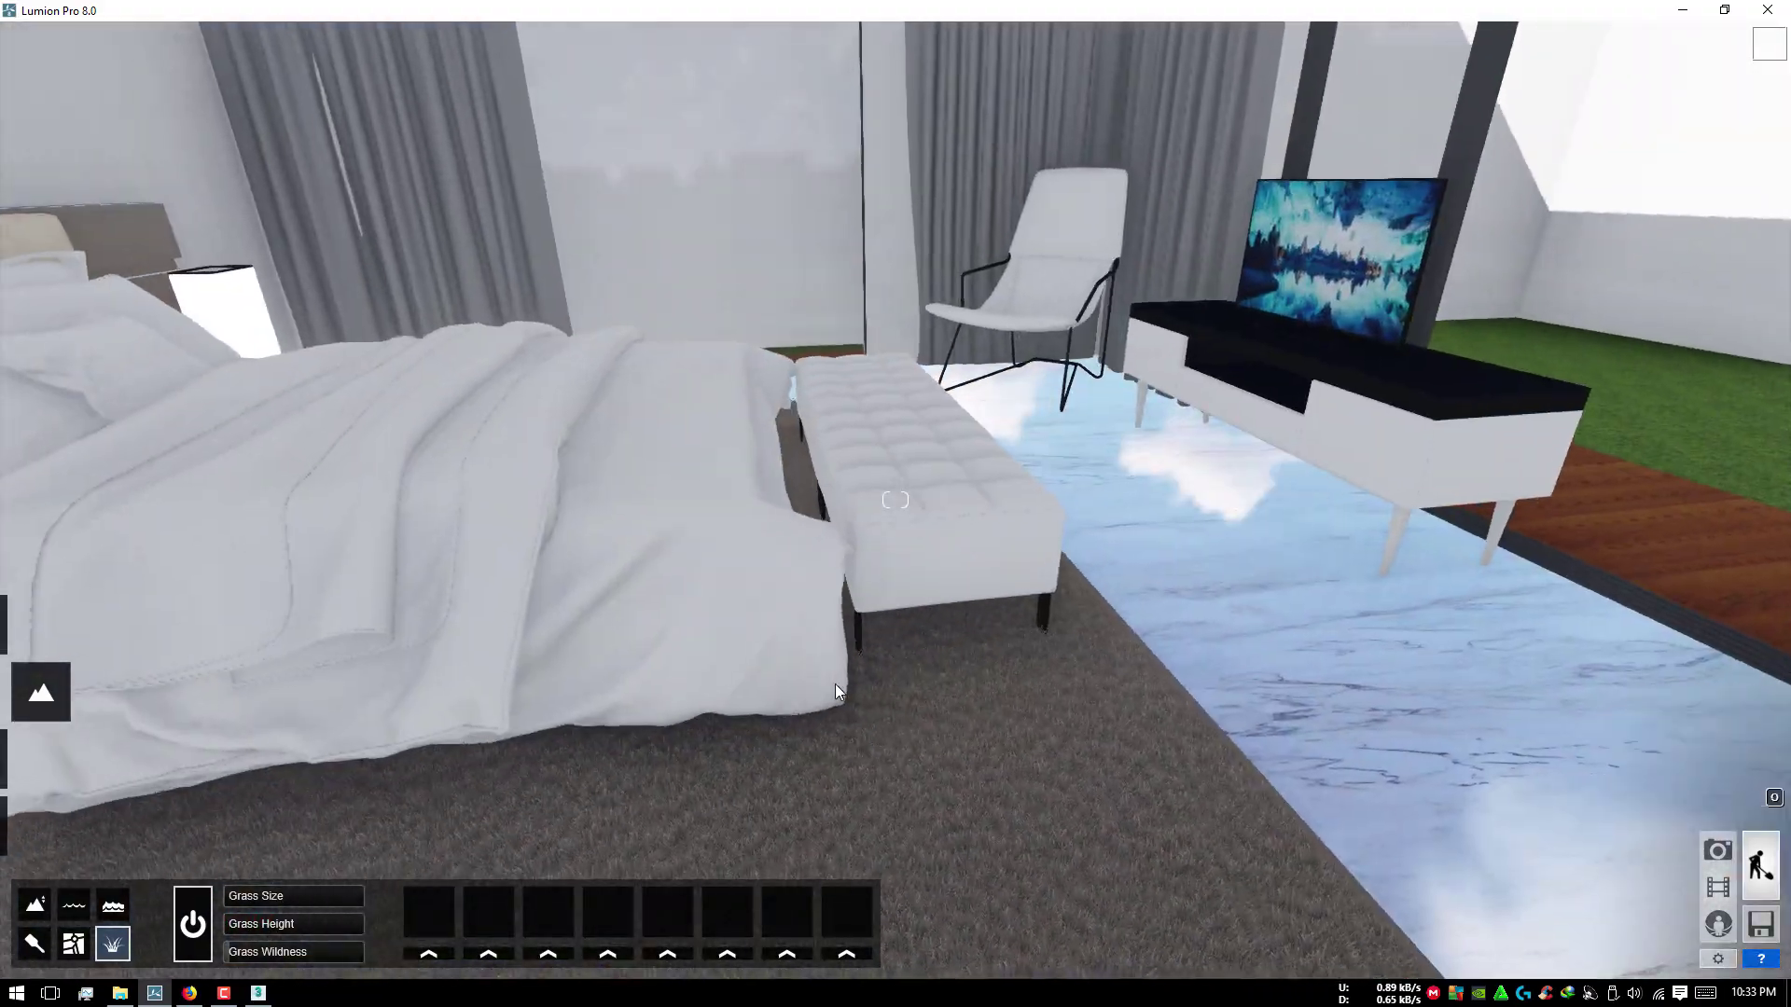
key("a")
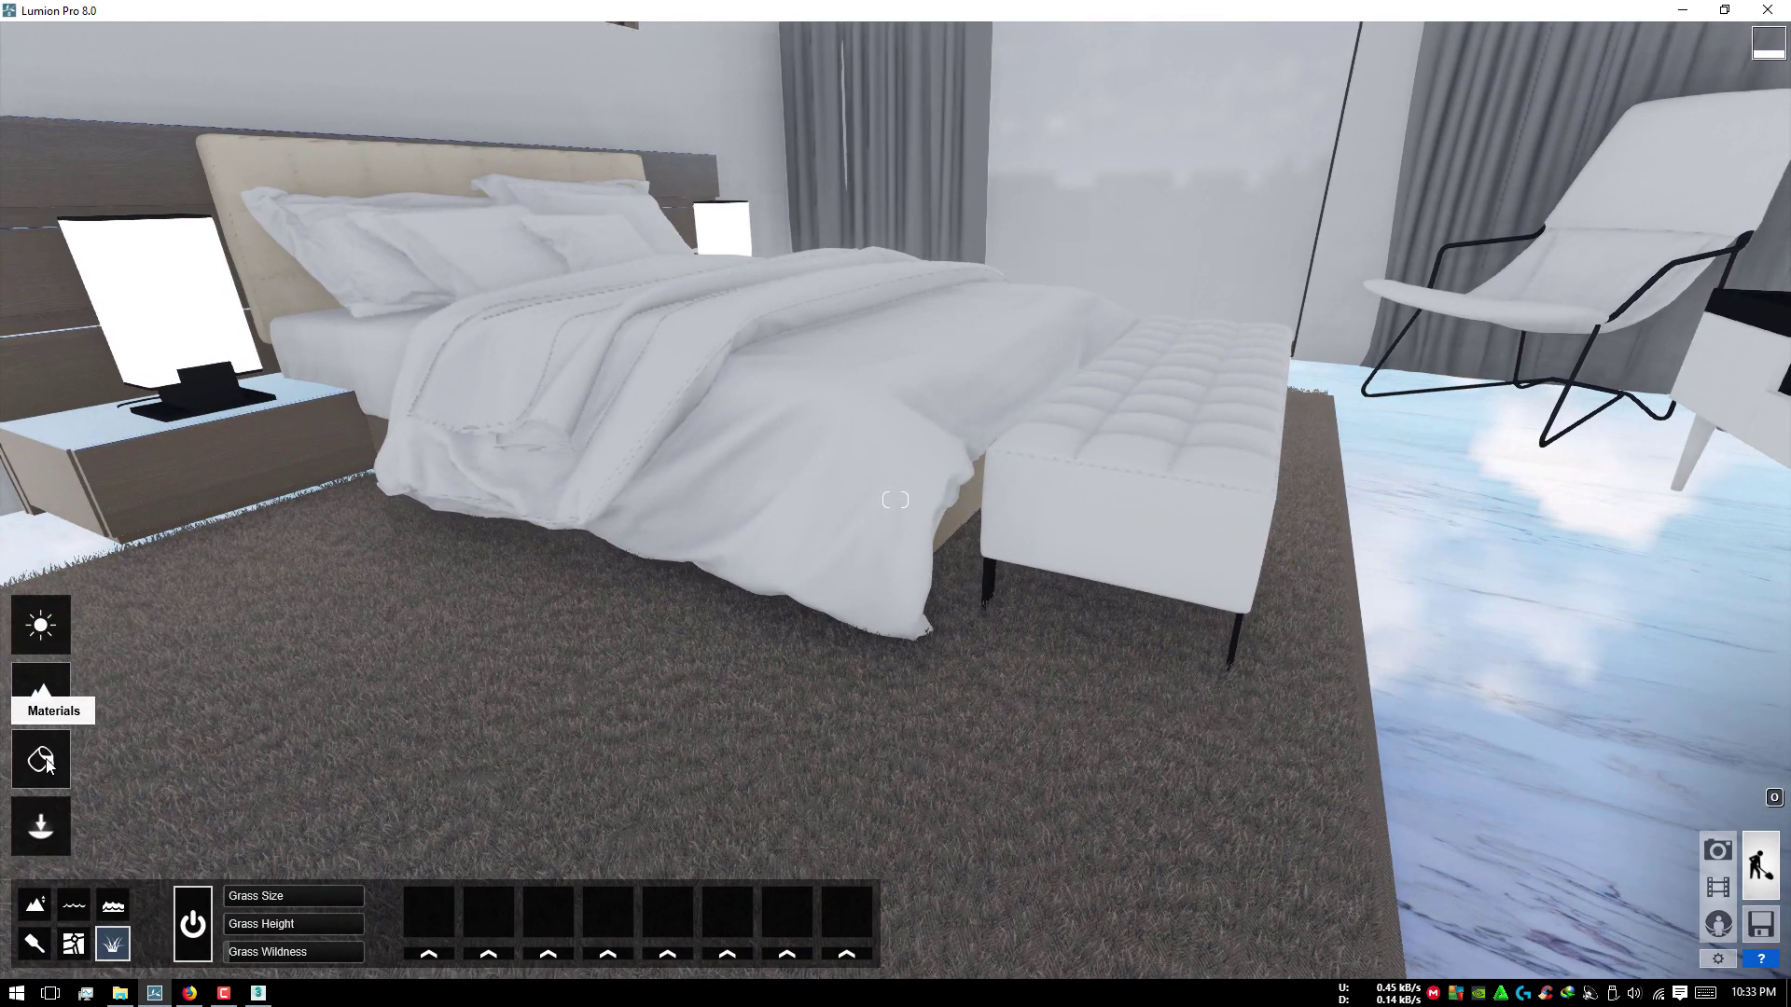
Step: Replace the lamp's chrome part with the Zinc indoor metal material
left_click(41, 755)
key("s")
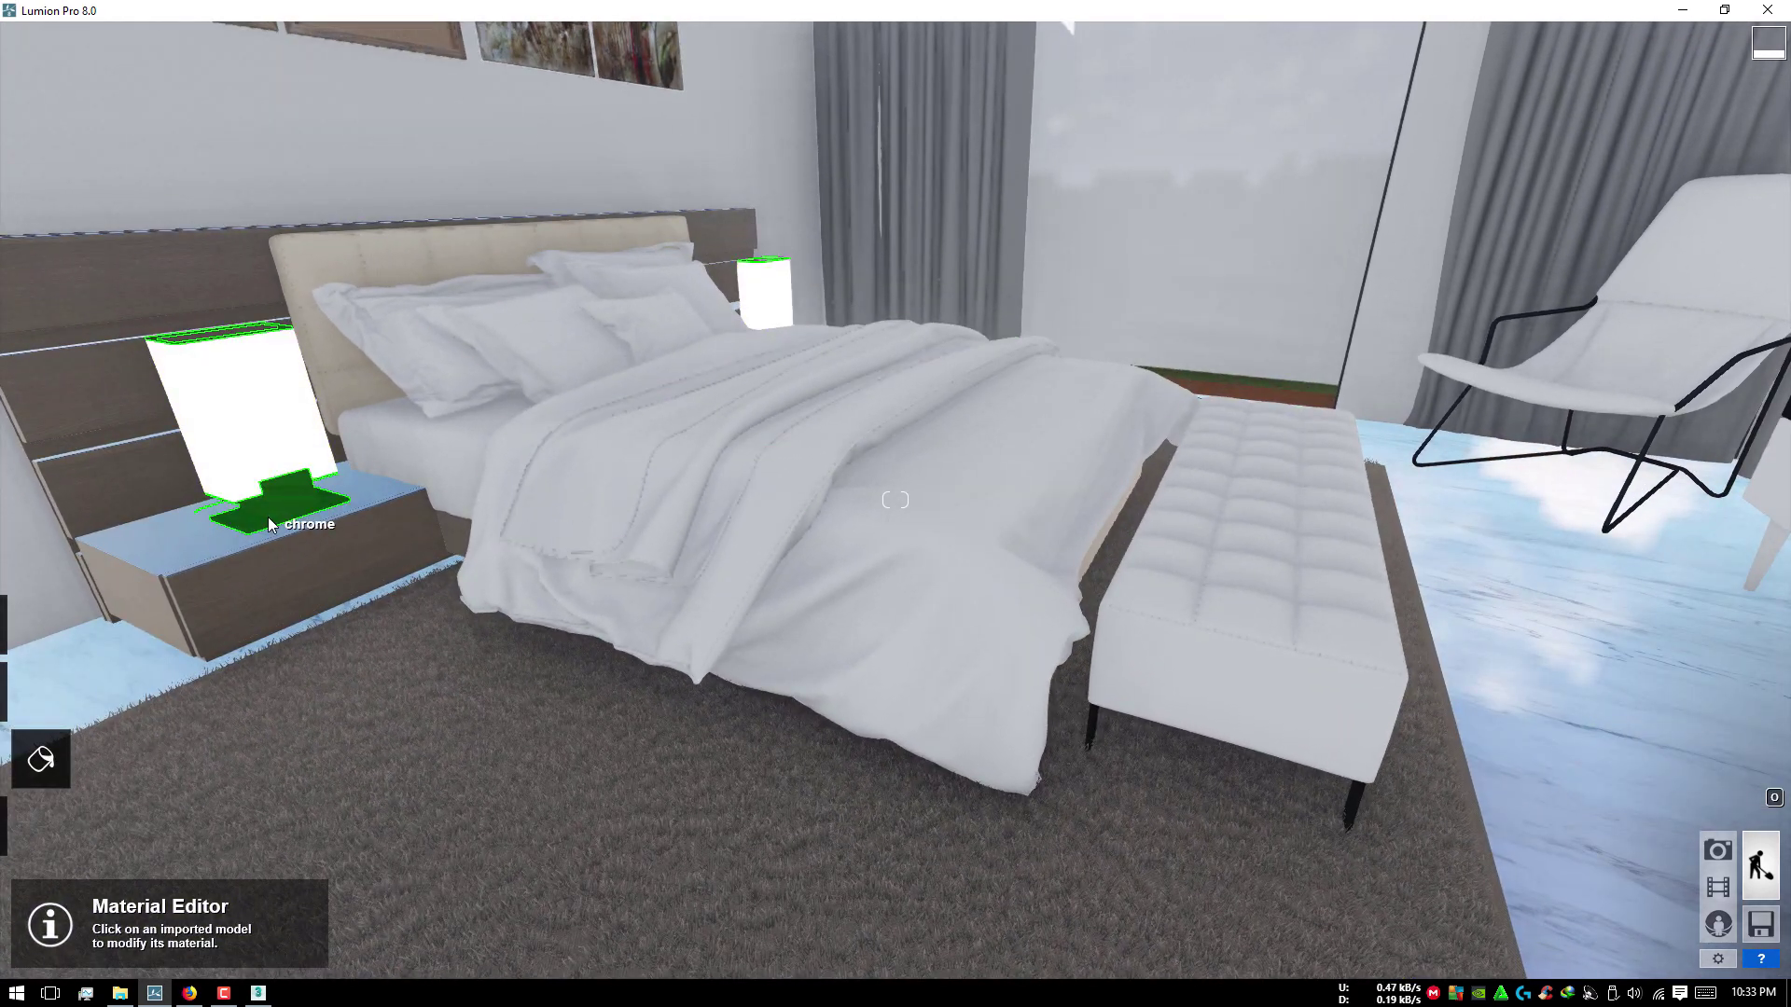
left_click(220, 589)
left_click(149, 354)
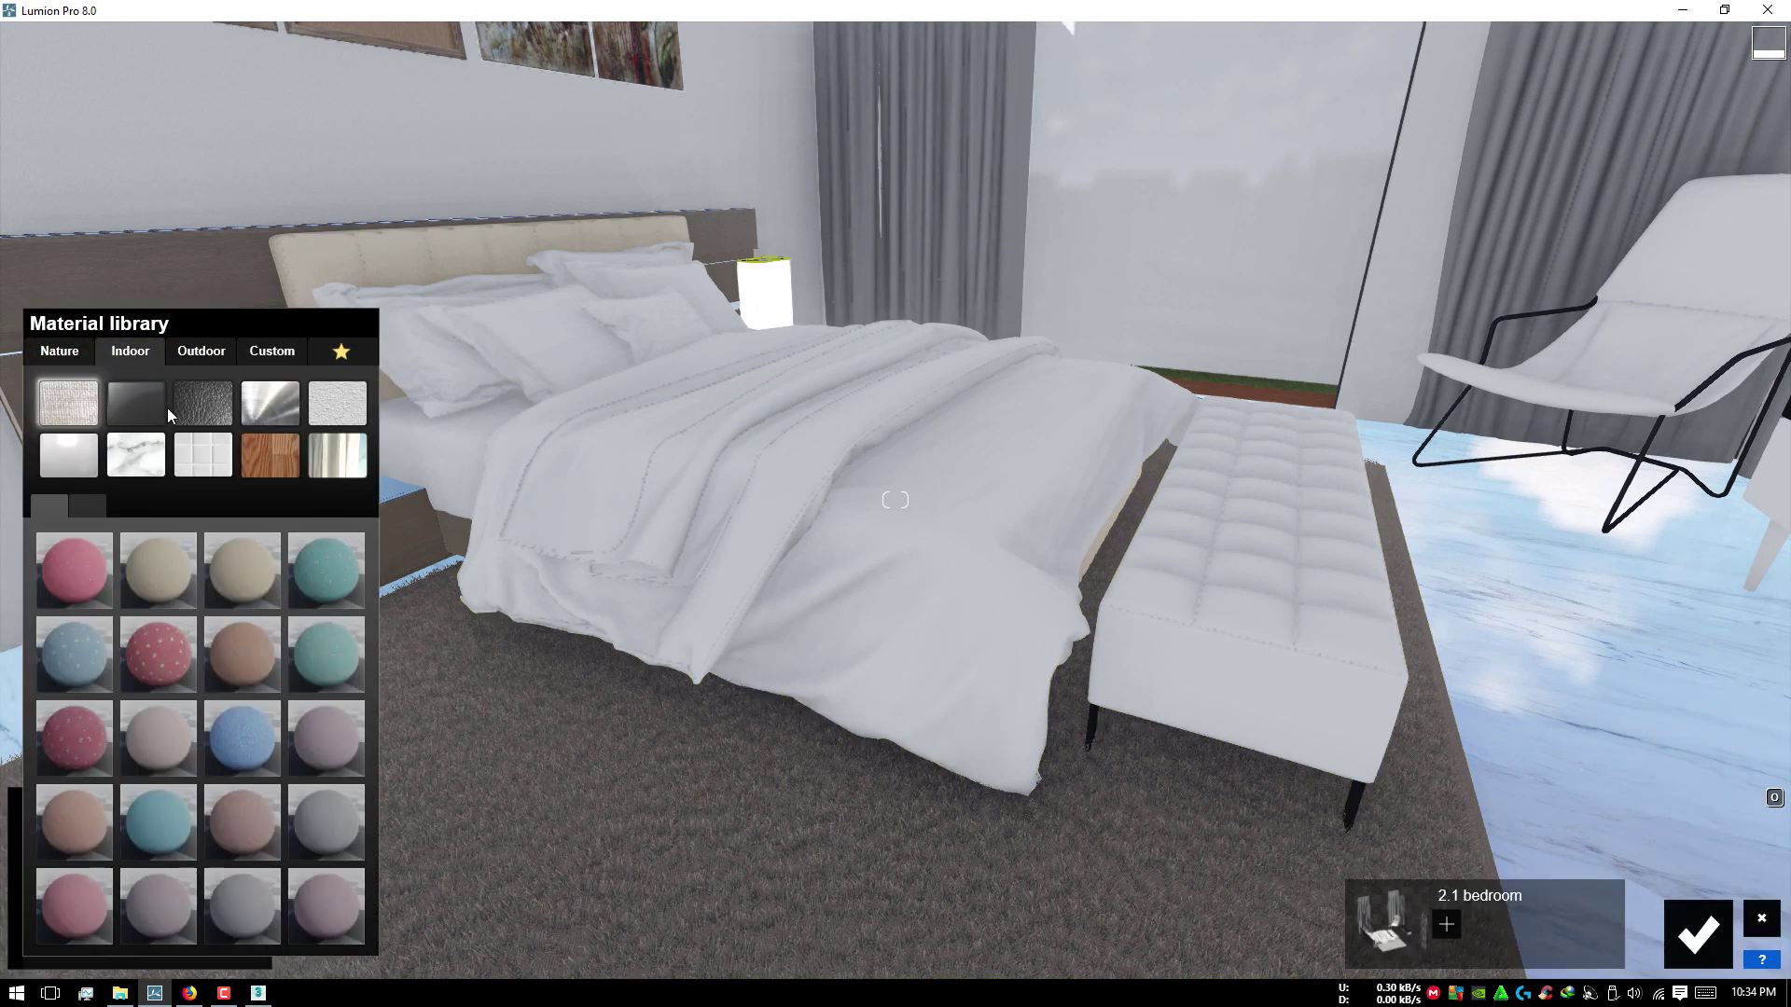
left_click(282, 411)
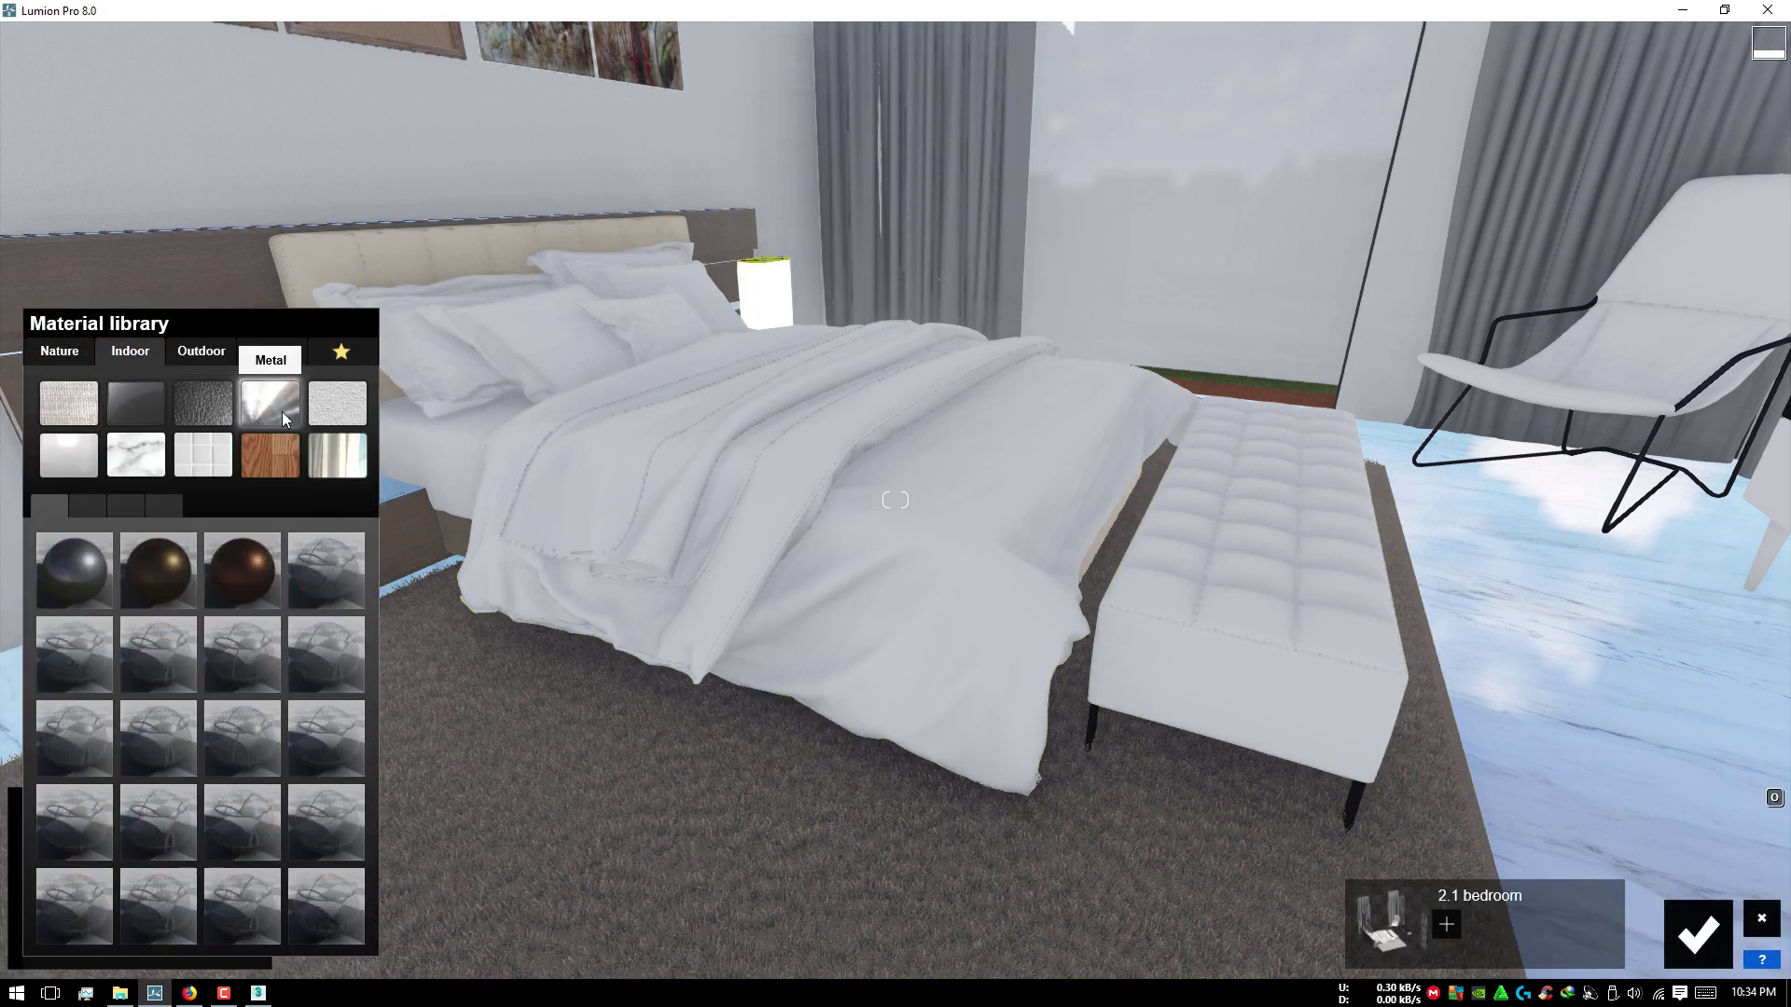
left_click(175, 504)
left_click(56, 605)
key("a")
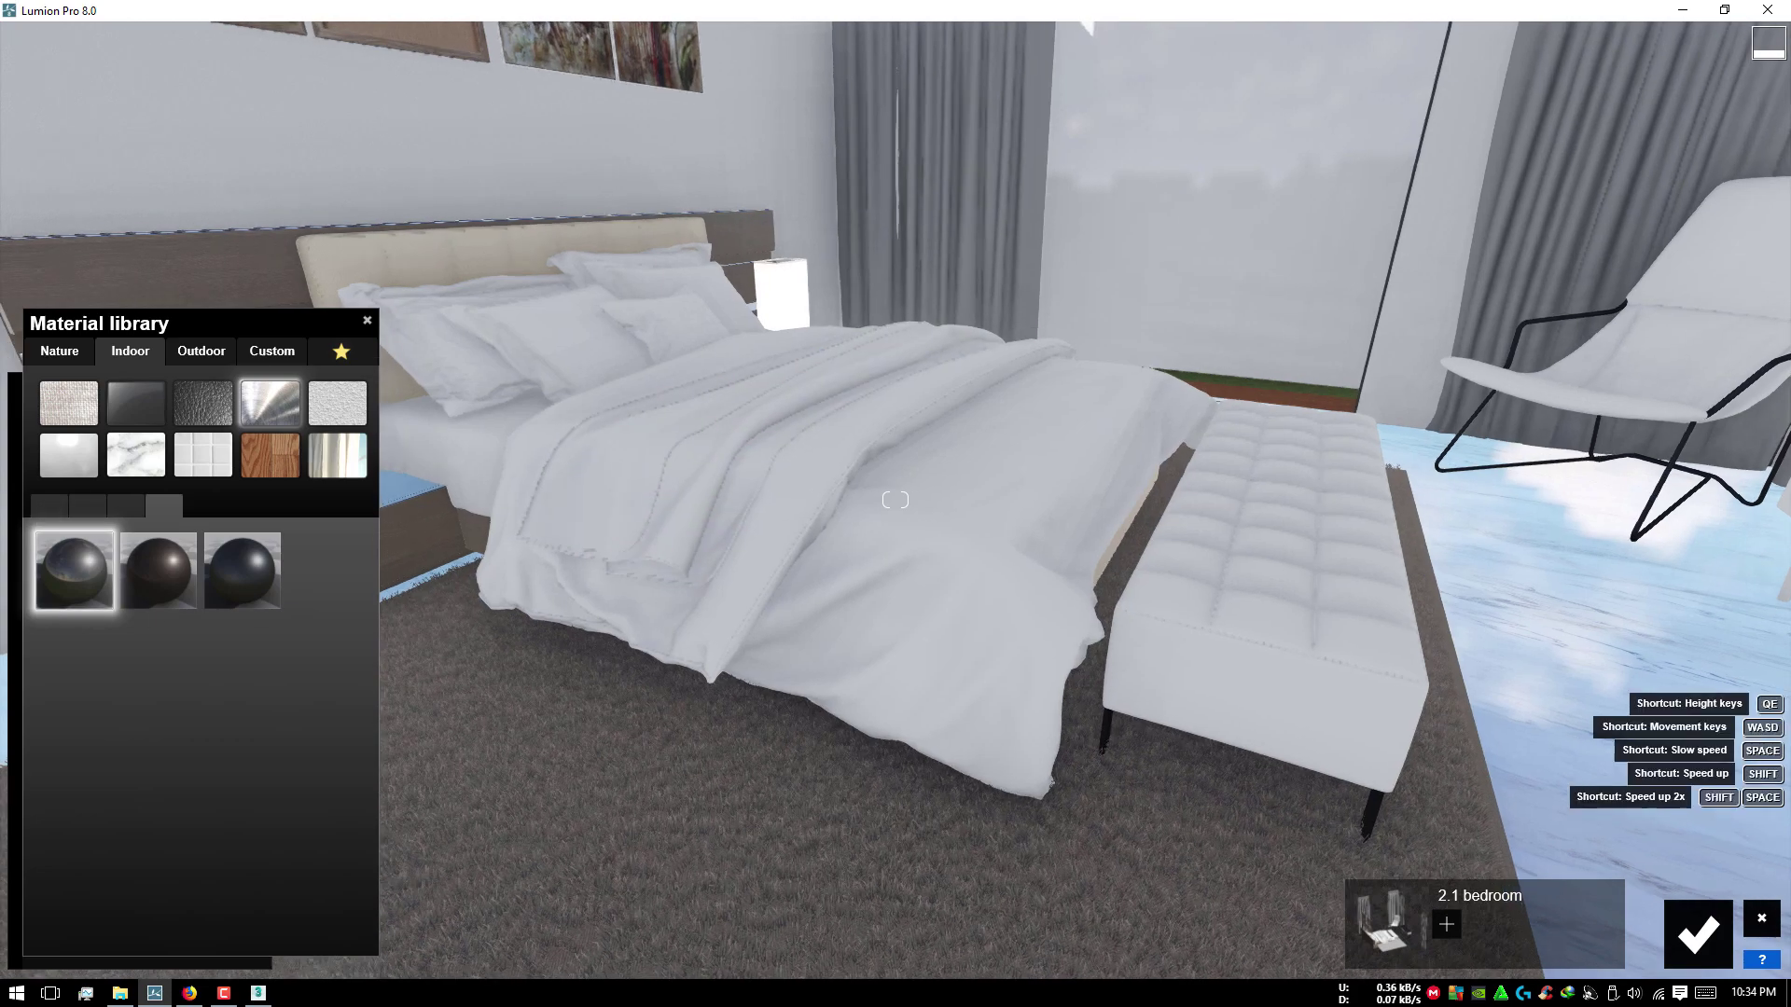
key("w")
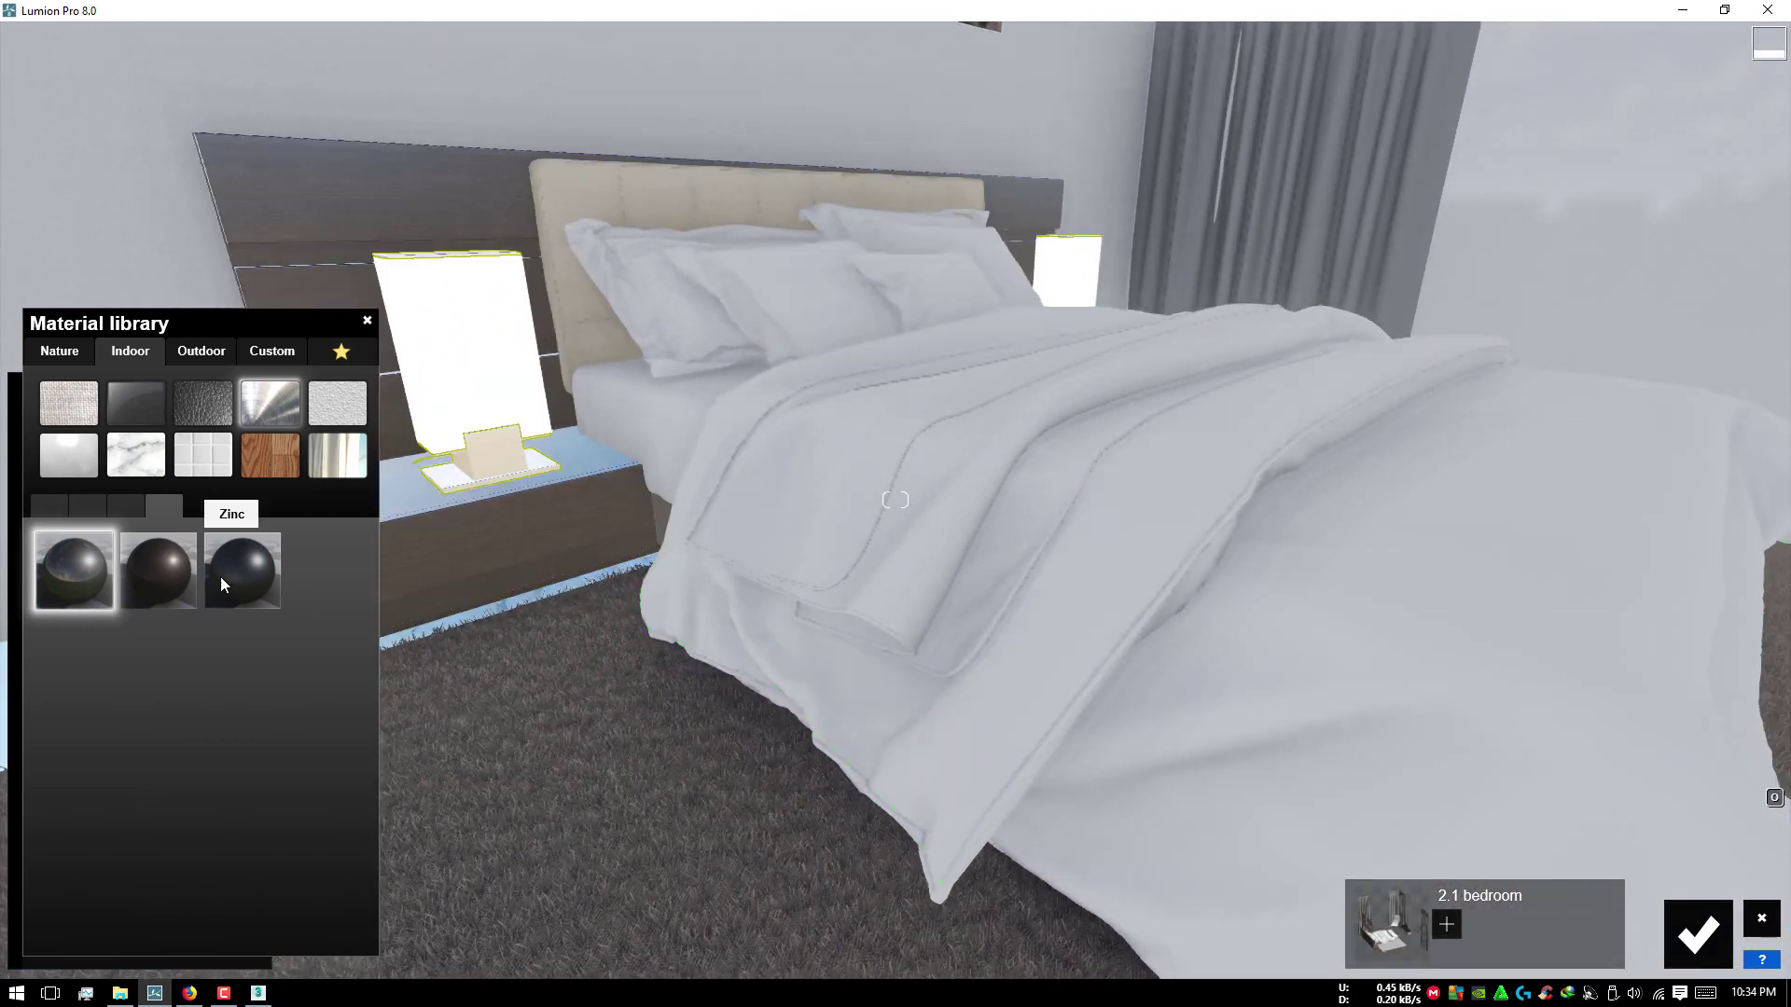
left_click(233, 575)
Step: Give the foot bench a plain beige carpet material with a smaller texture scale
key("s")
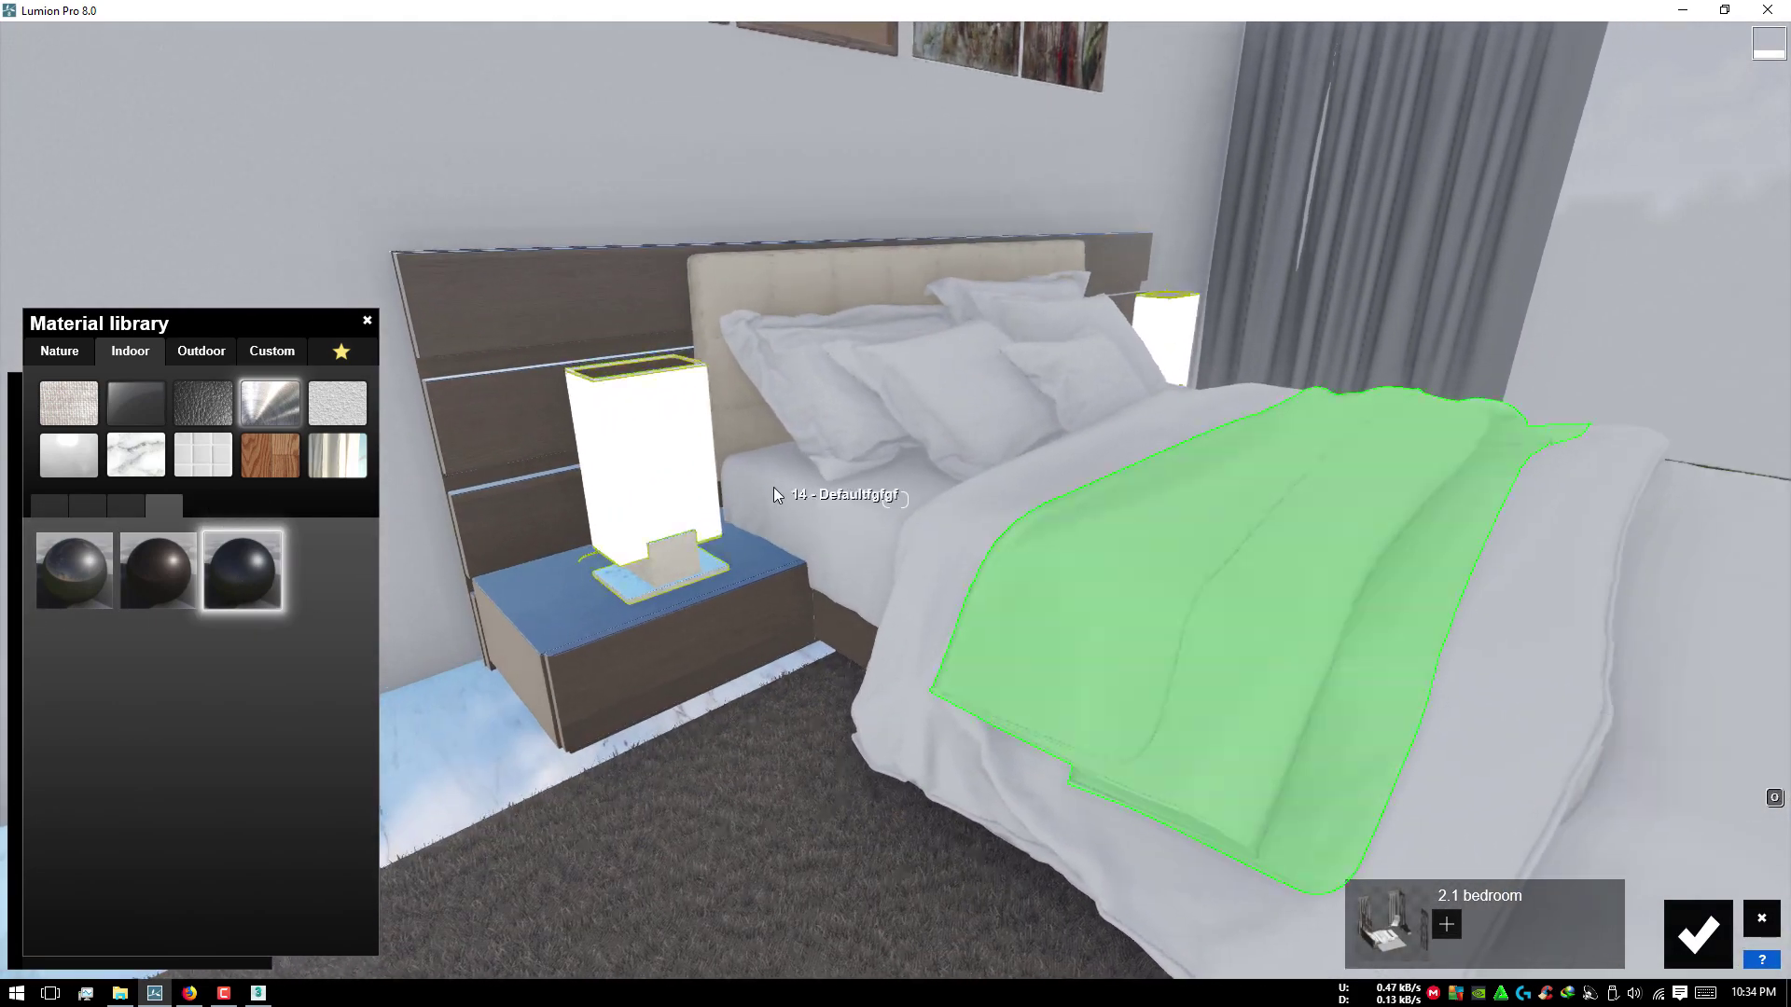
right_click_drag(774, 487, 870, 530)
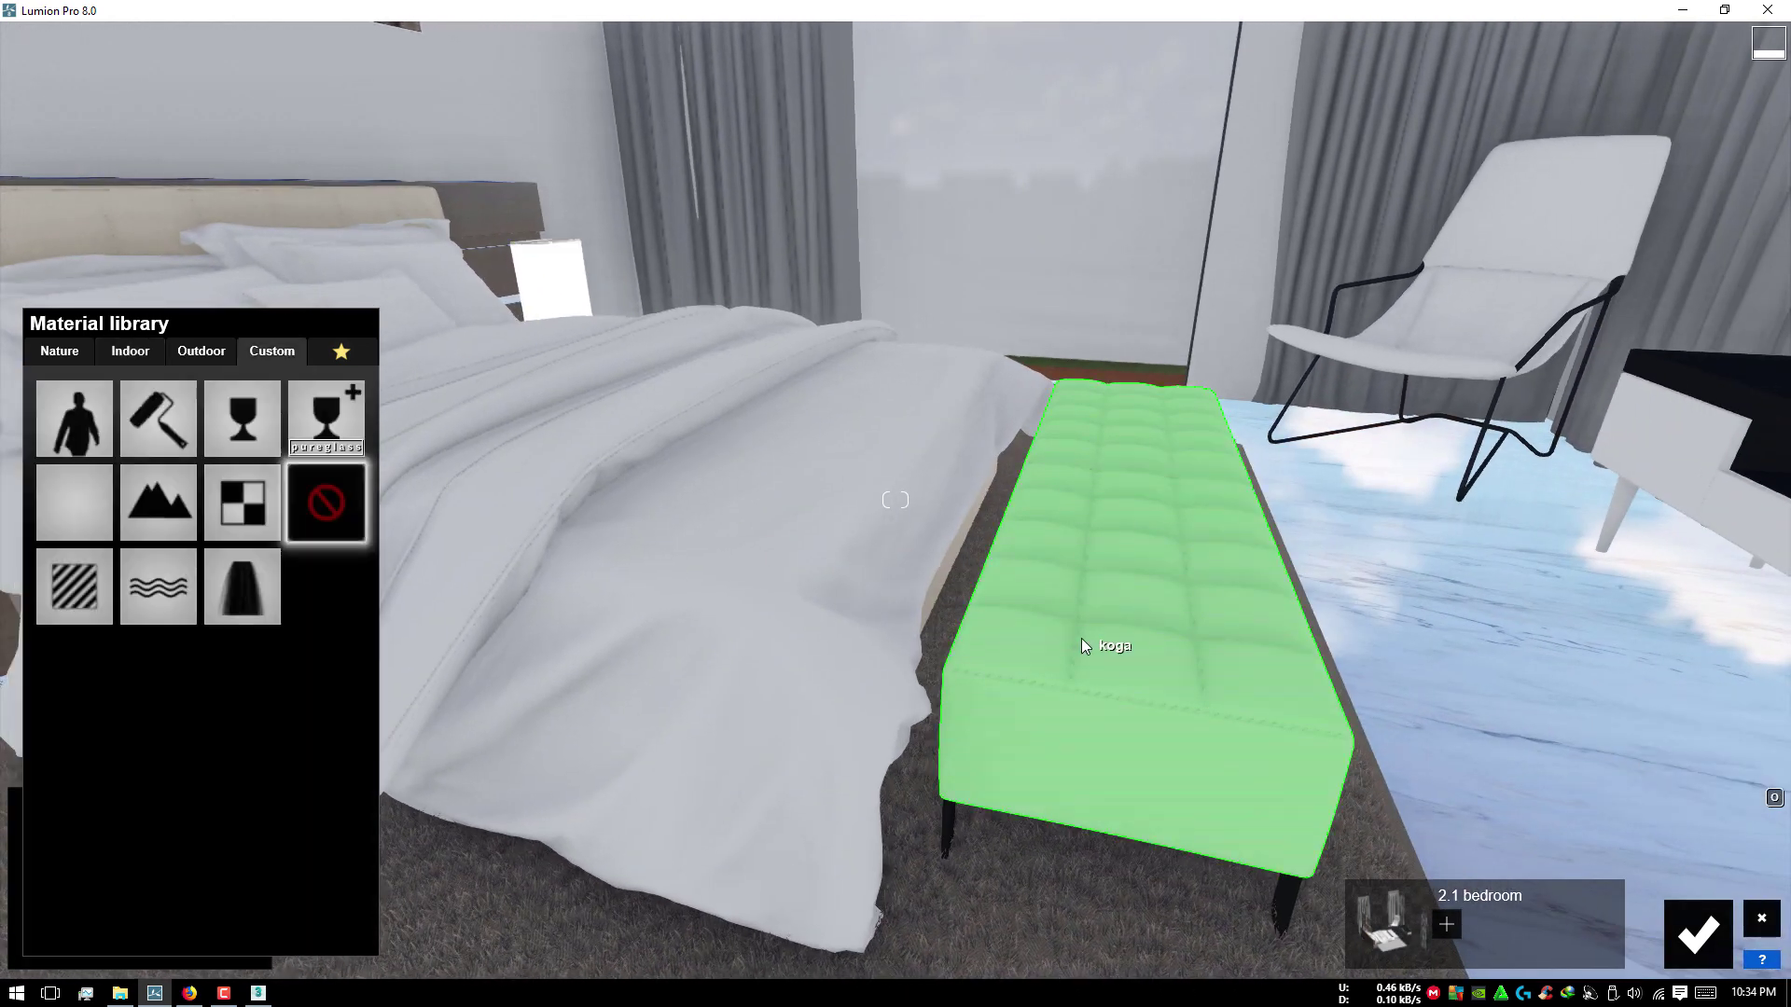
left_click(136, 355)
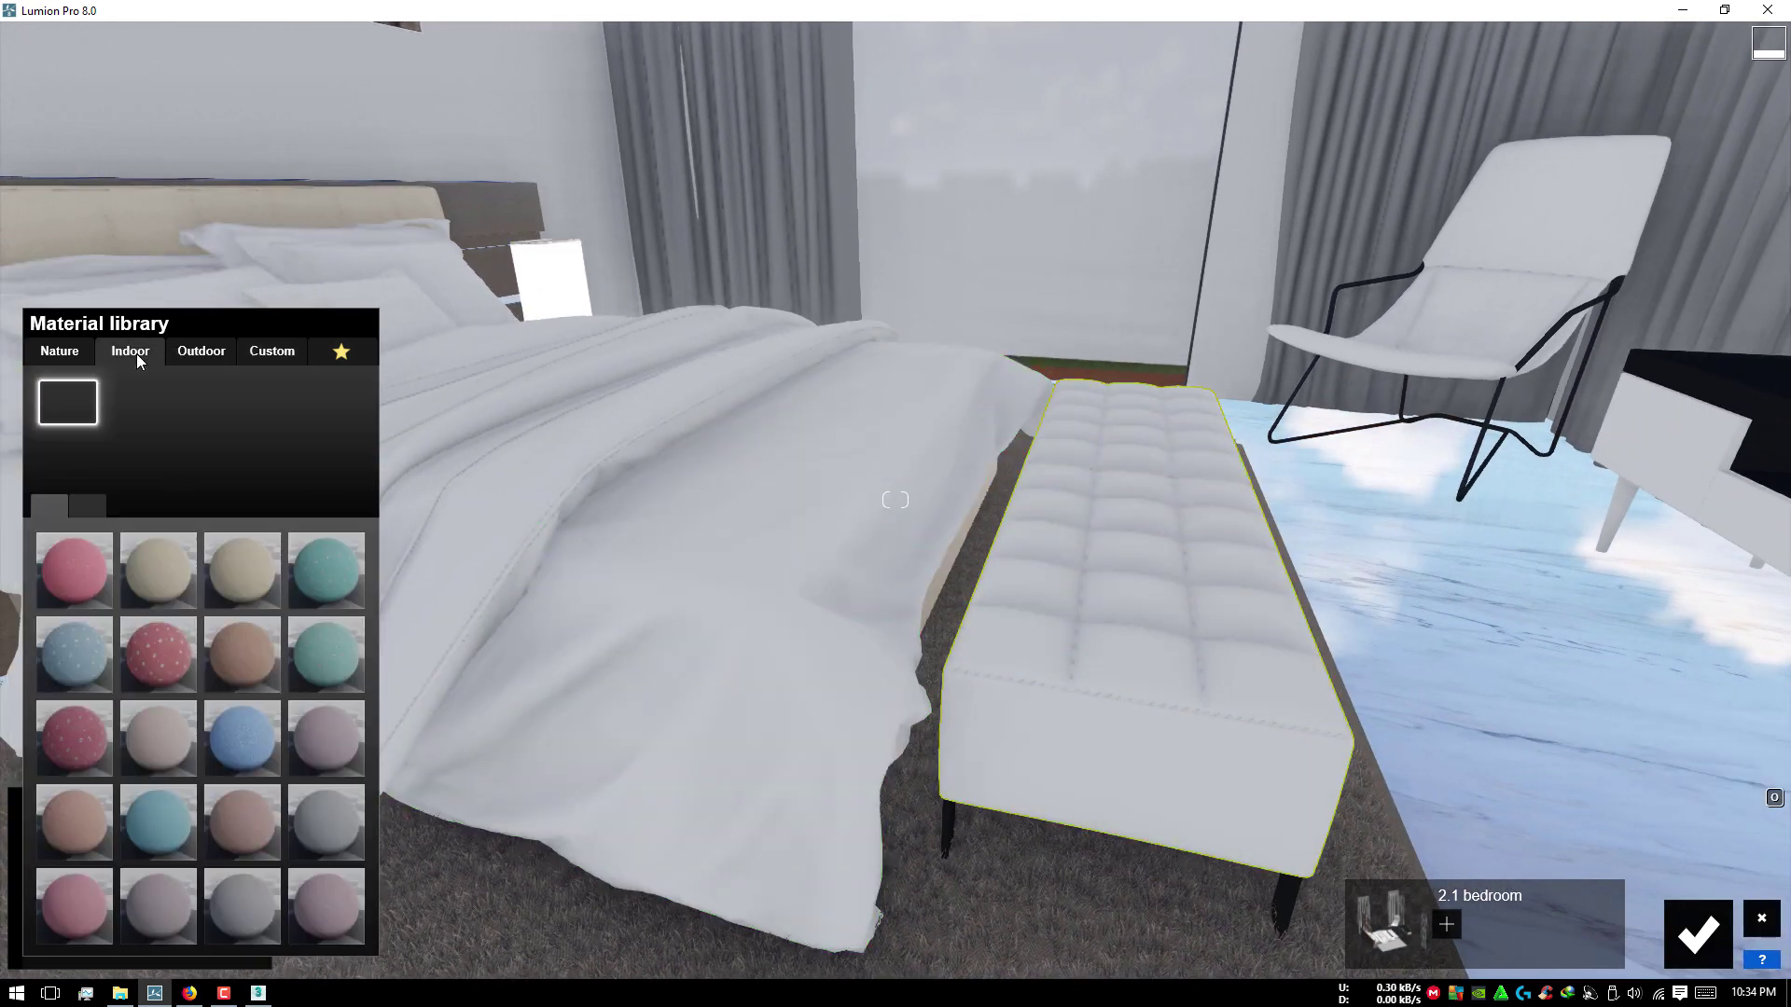
left_click(154, 574)
left_click(231, 568)
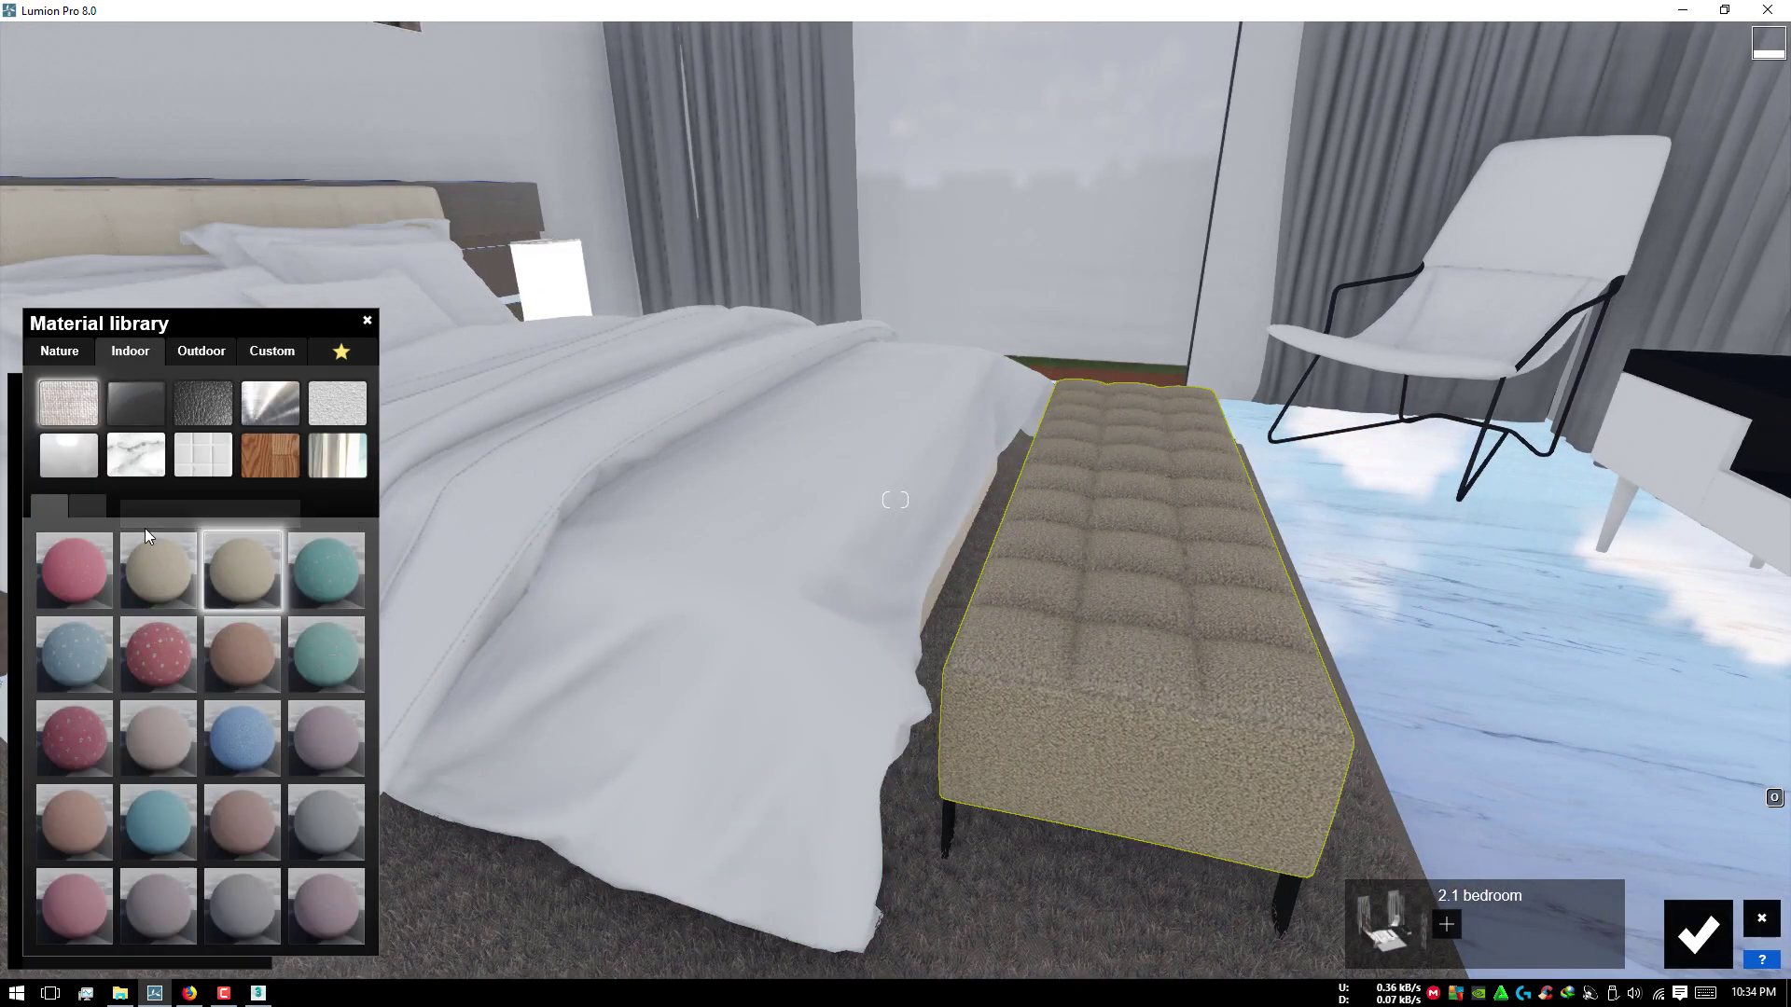
left_click(244, 578)
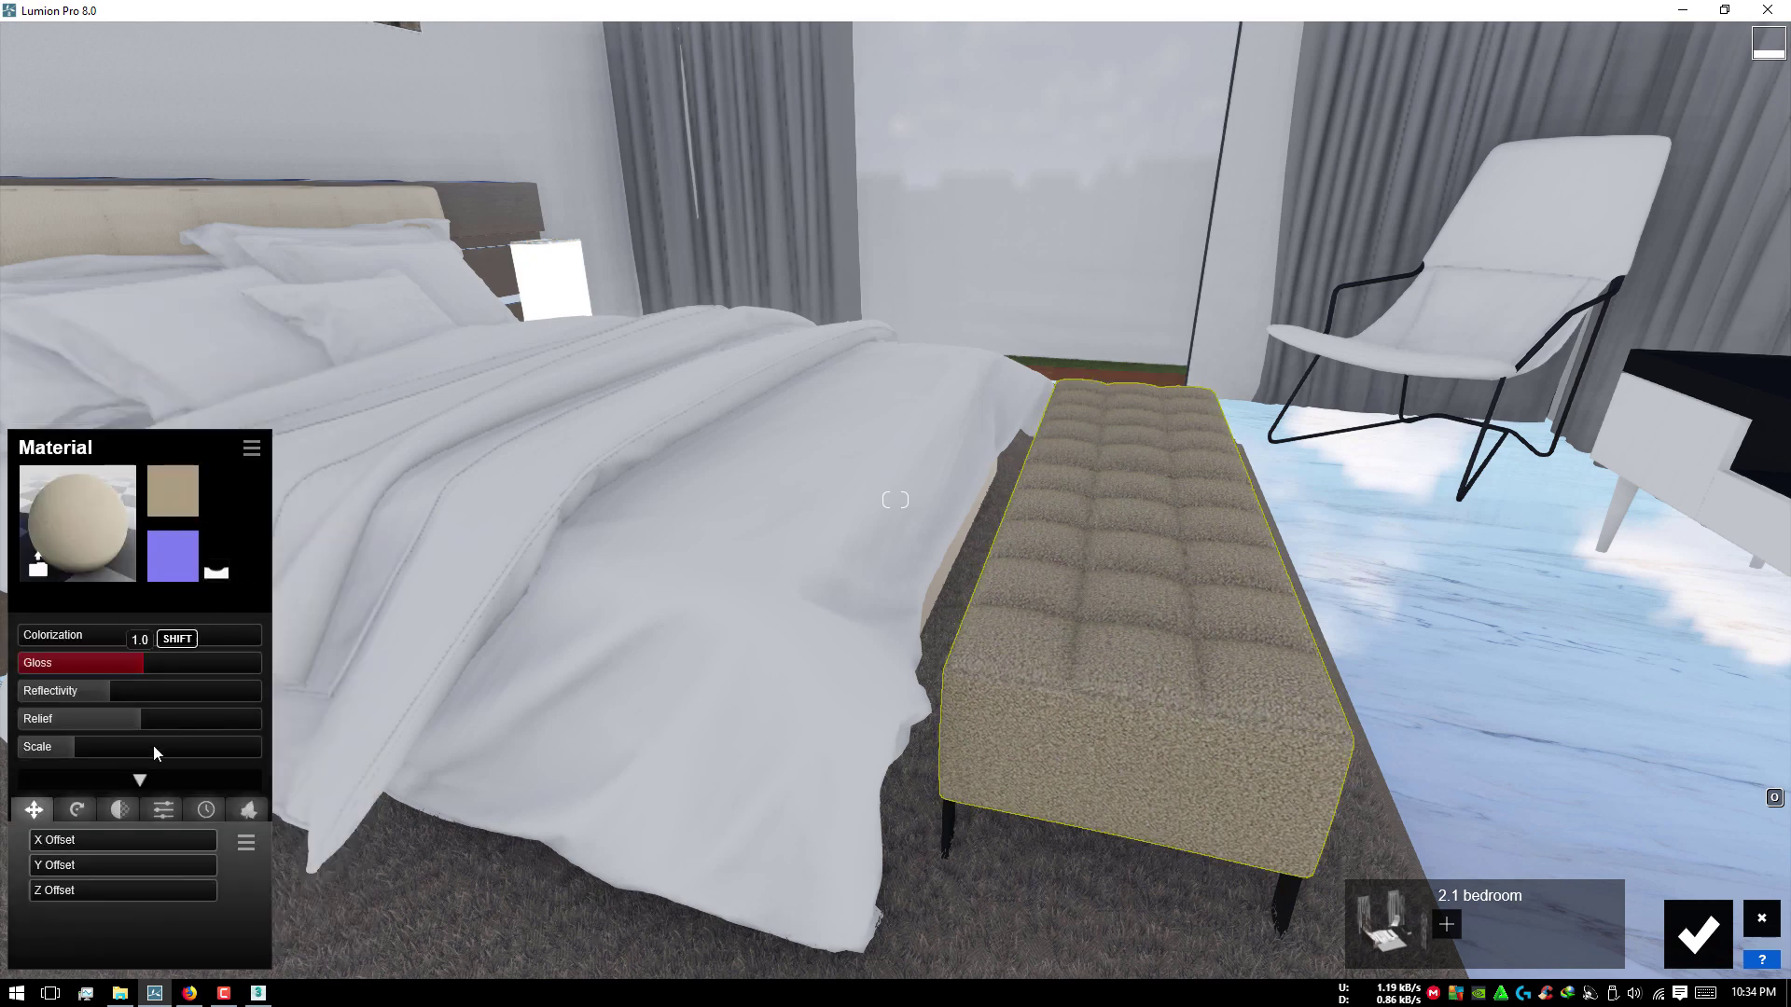
left_click_drag(62, 746, 70, 748)
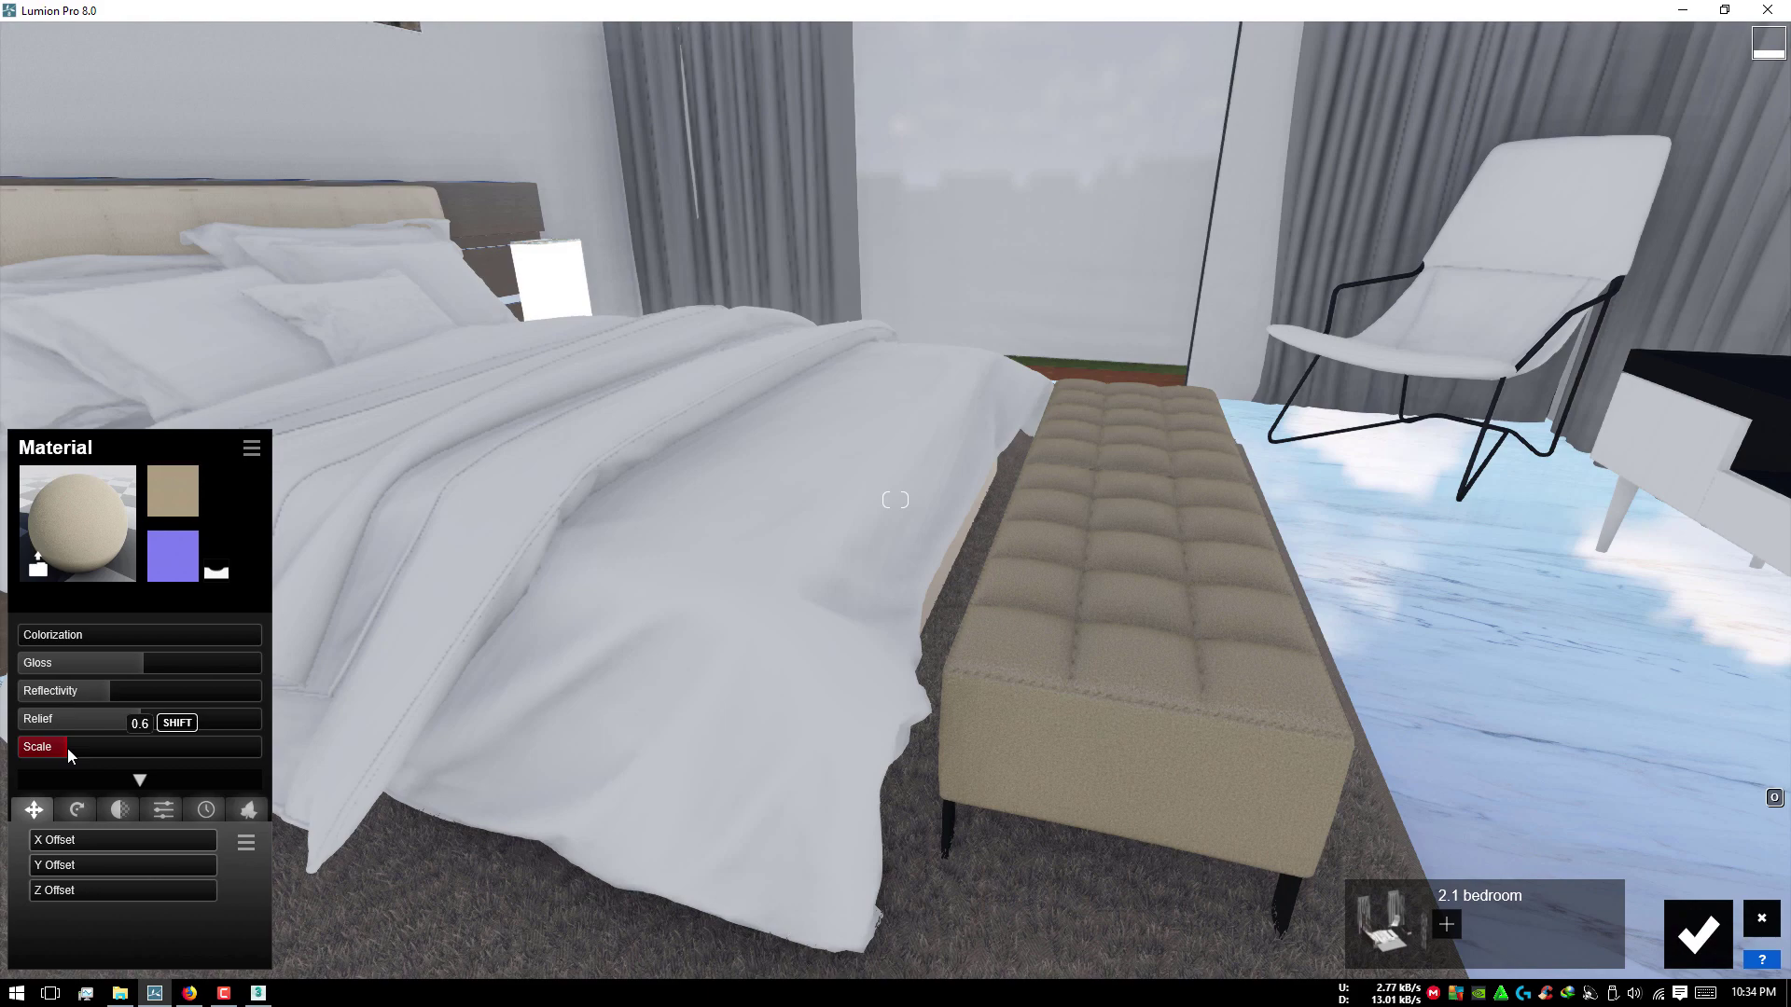
Step: Try wrinkled brown and dark wool indoor fabrics on the bedding
right_click_drag(67, 748, 37, 747)
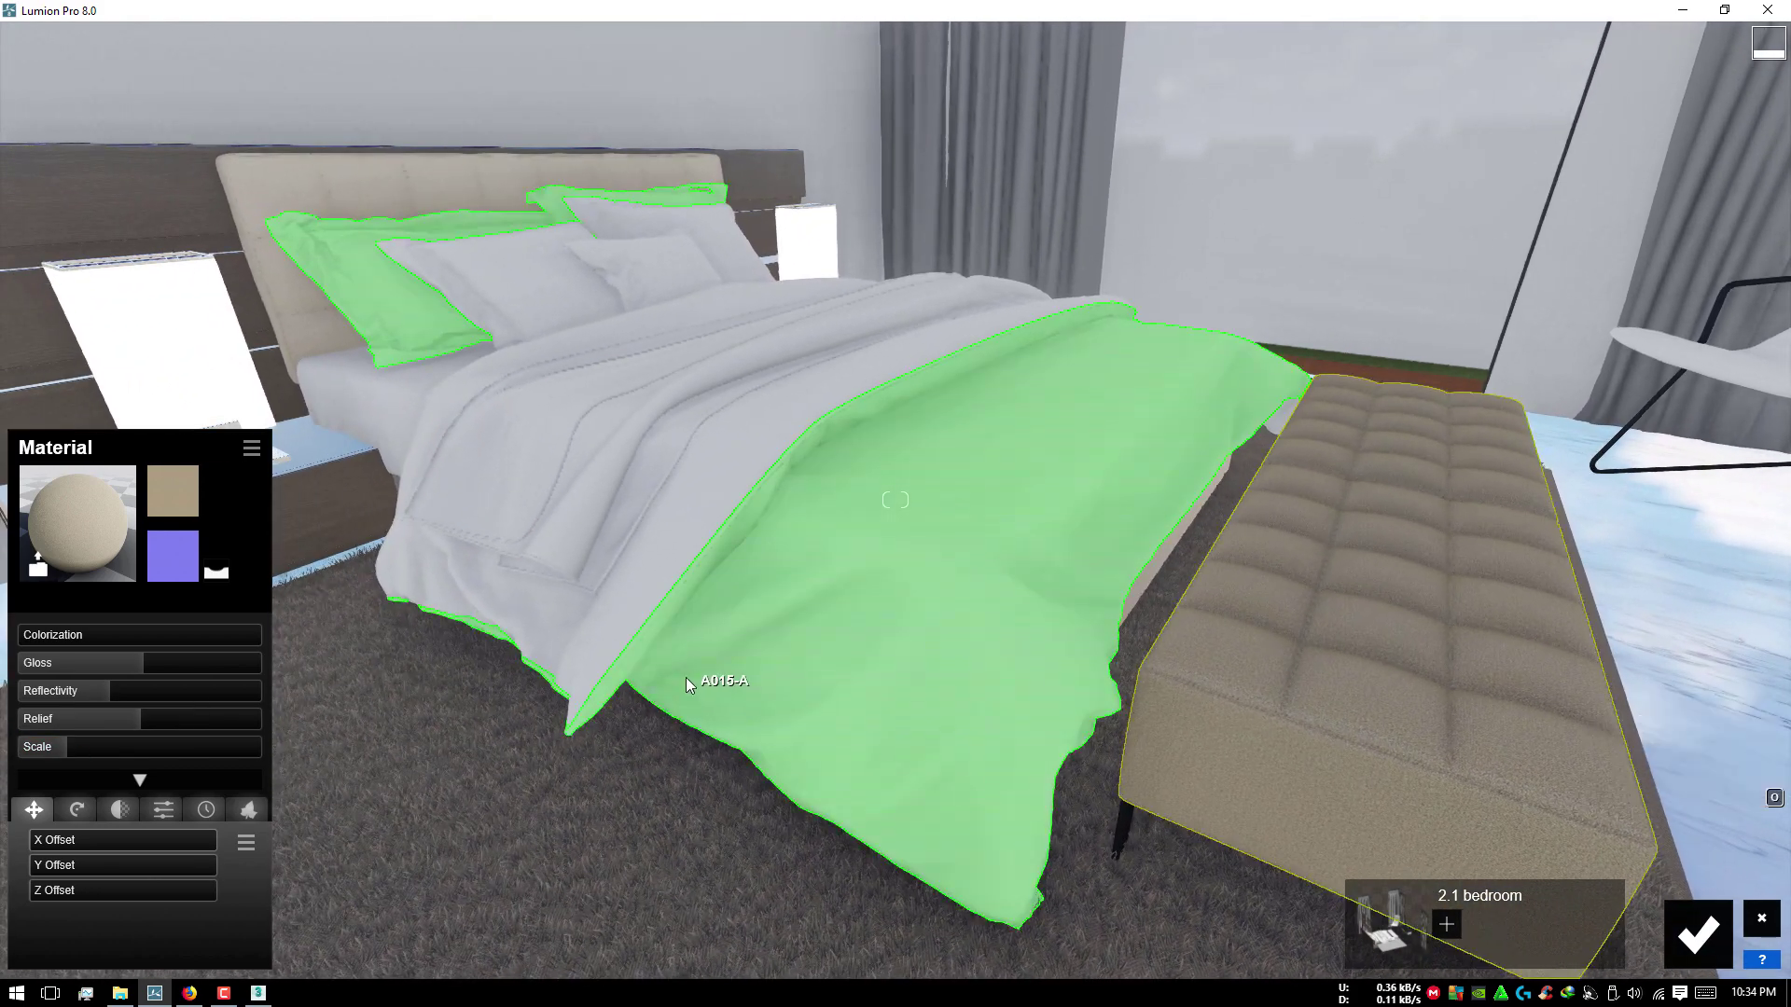
left_click(746, 664)
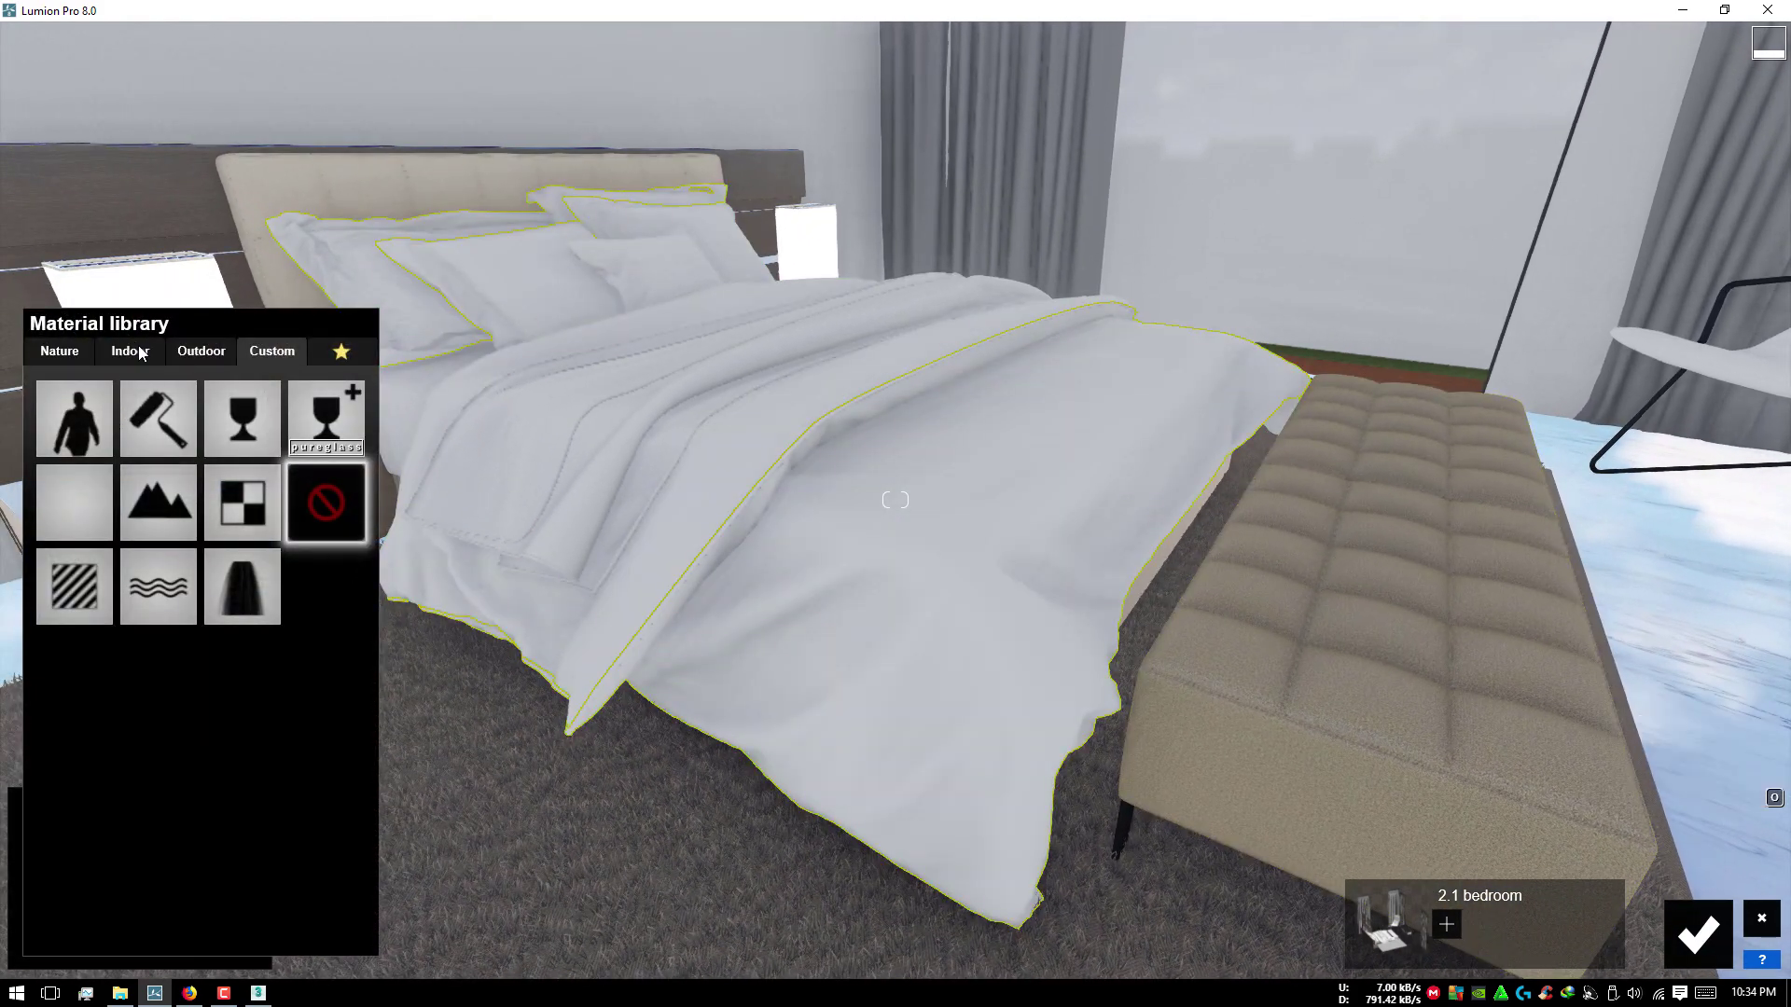
left_click(140, 352)
left_click(92, 506)
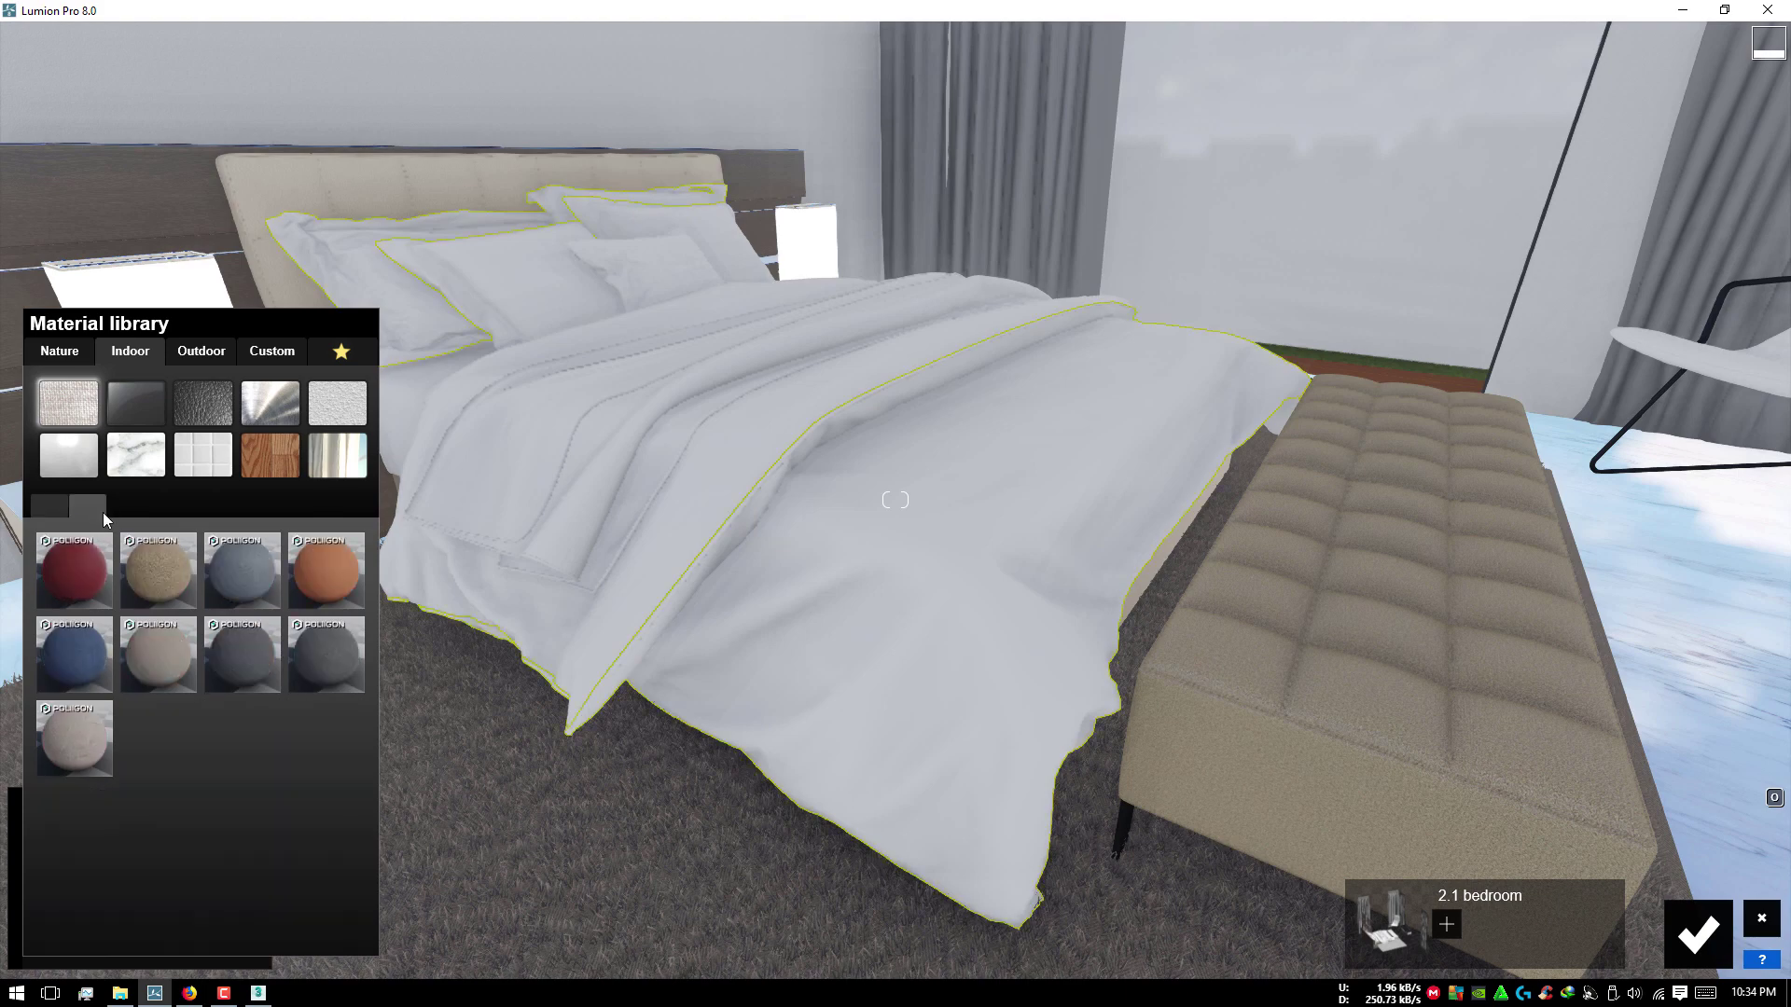
left_click(81, 745)
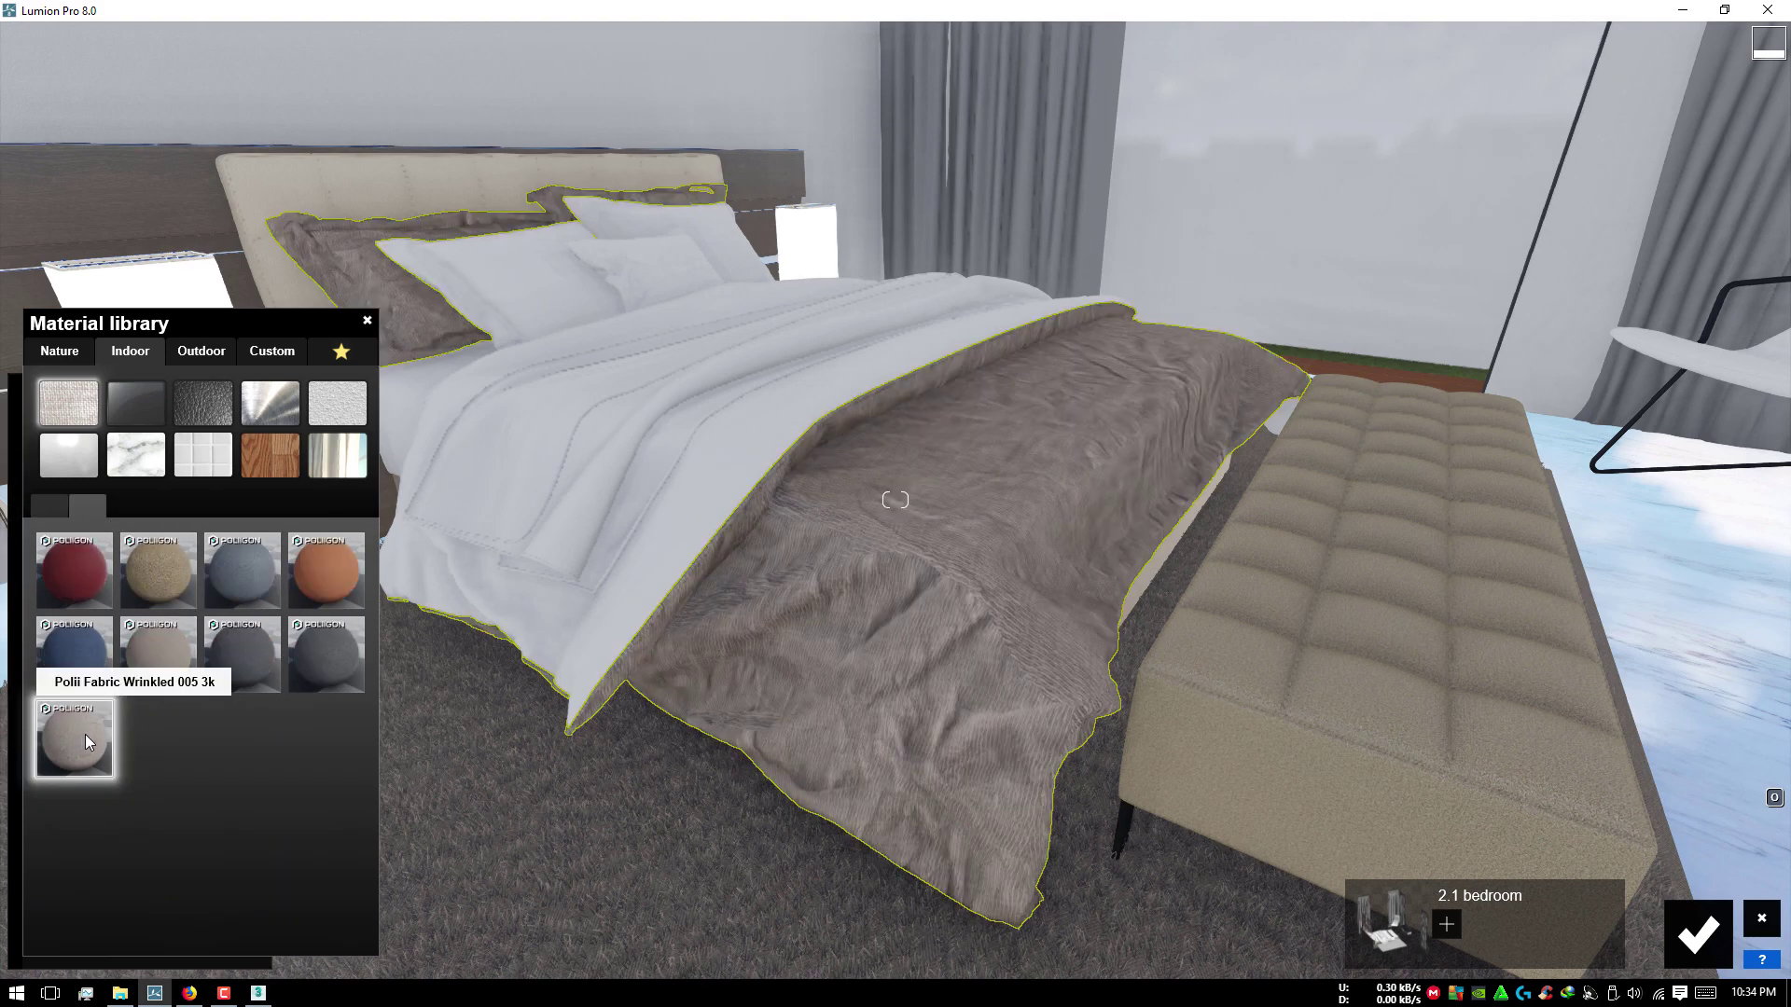
left_click(332, 670)
left_click(216, 679)
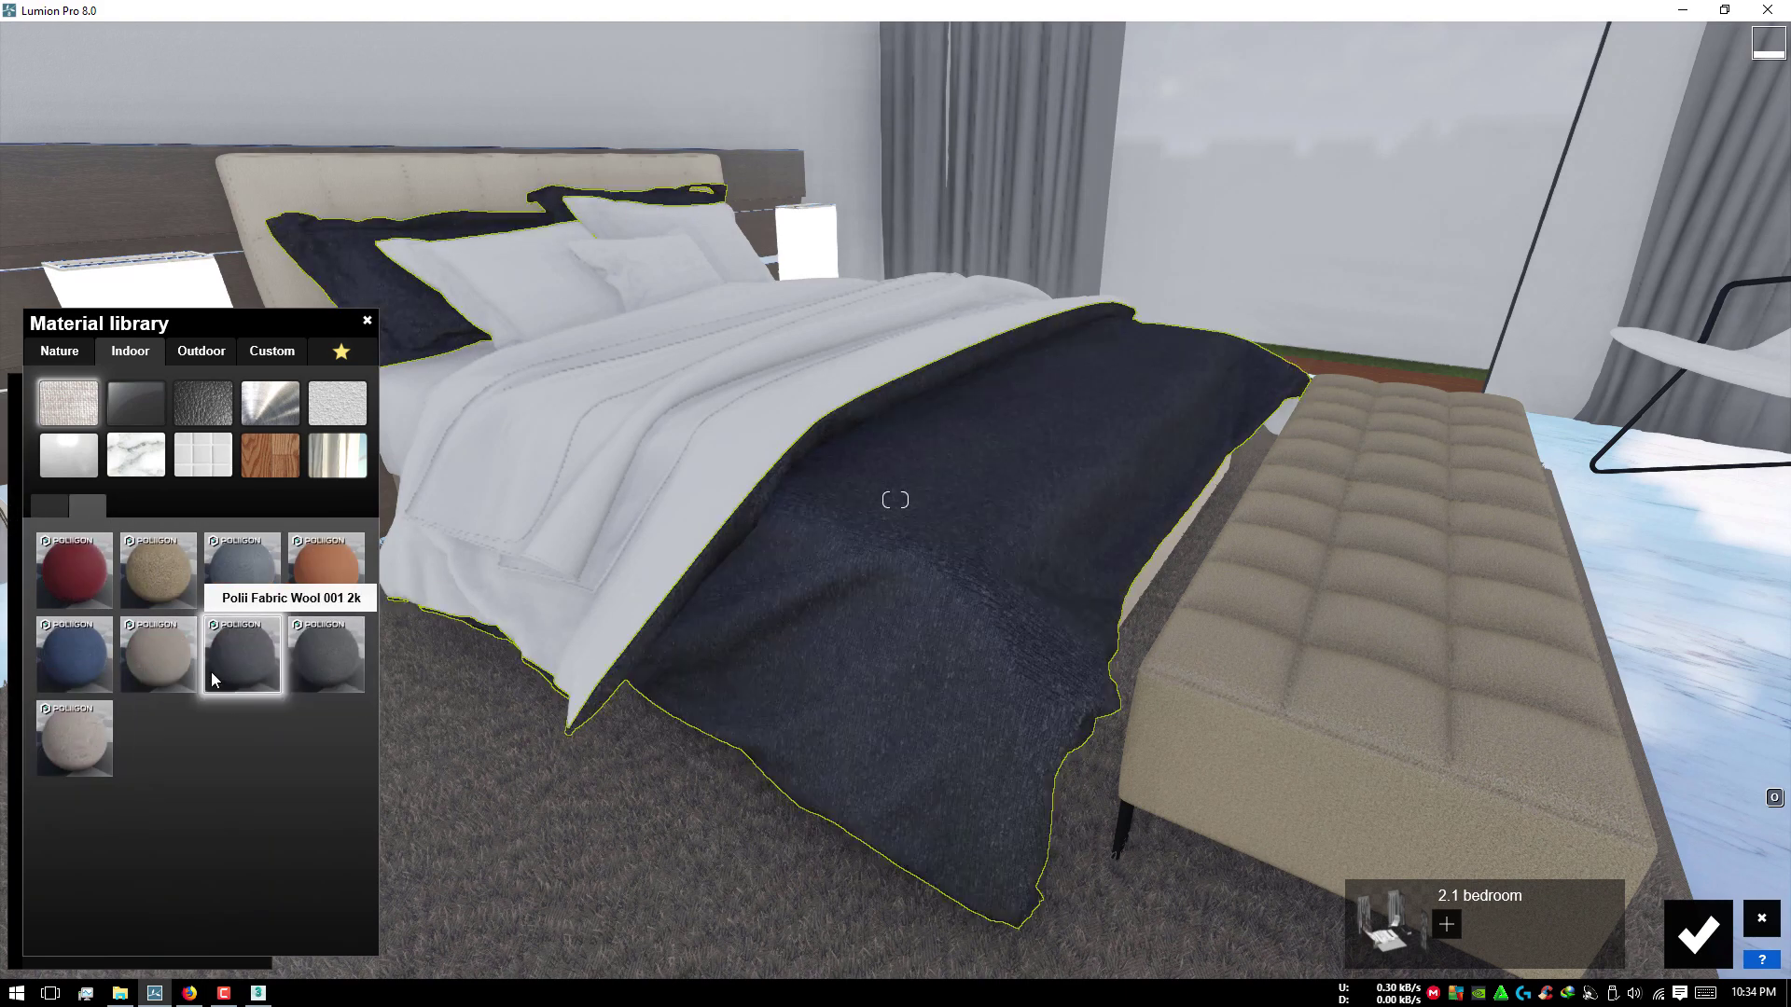
Step: Try beige linen and blue cotton twill fabrics on the bedding
scroll(855, 528, "down", 3)
scroll(798, 513, "down", 3)
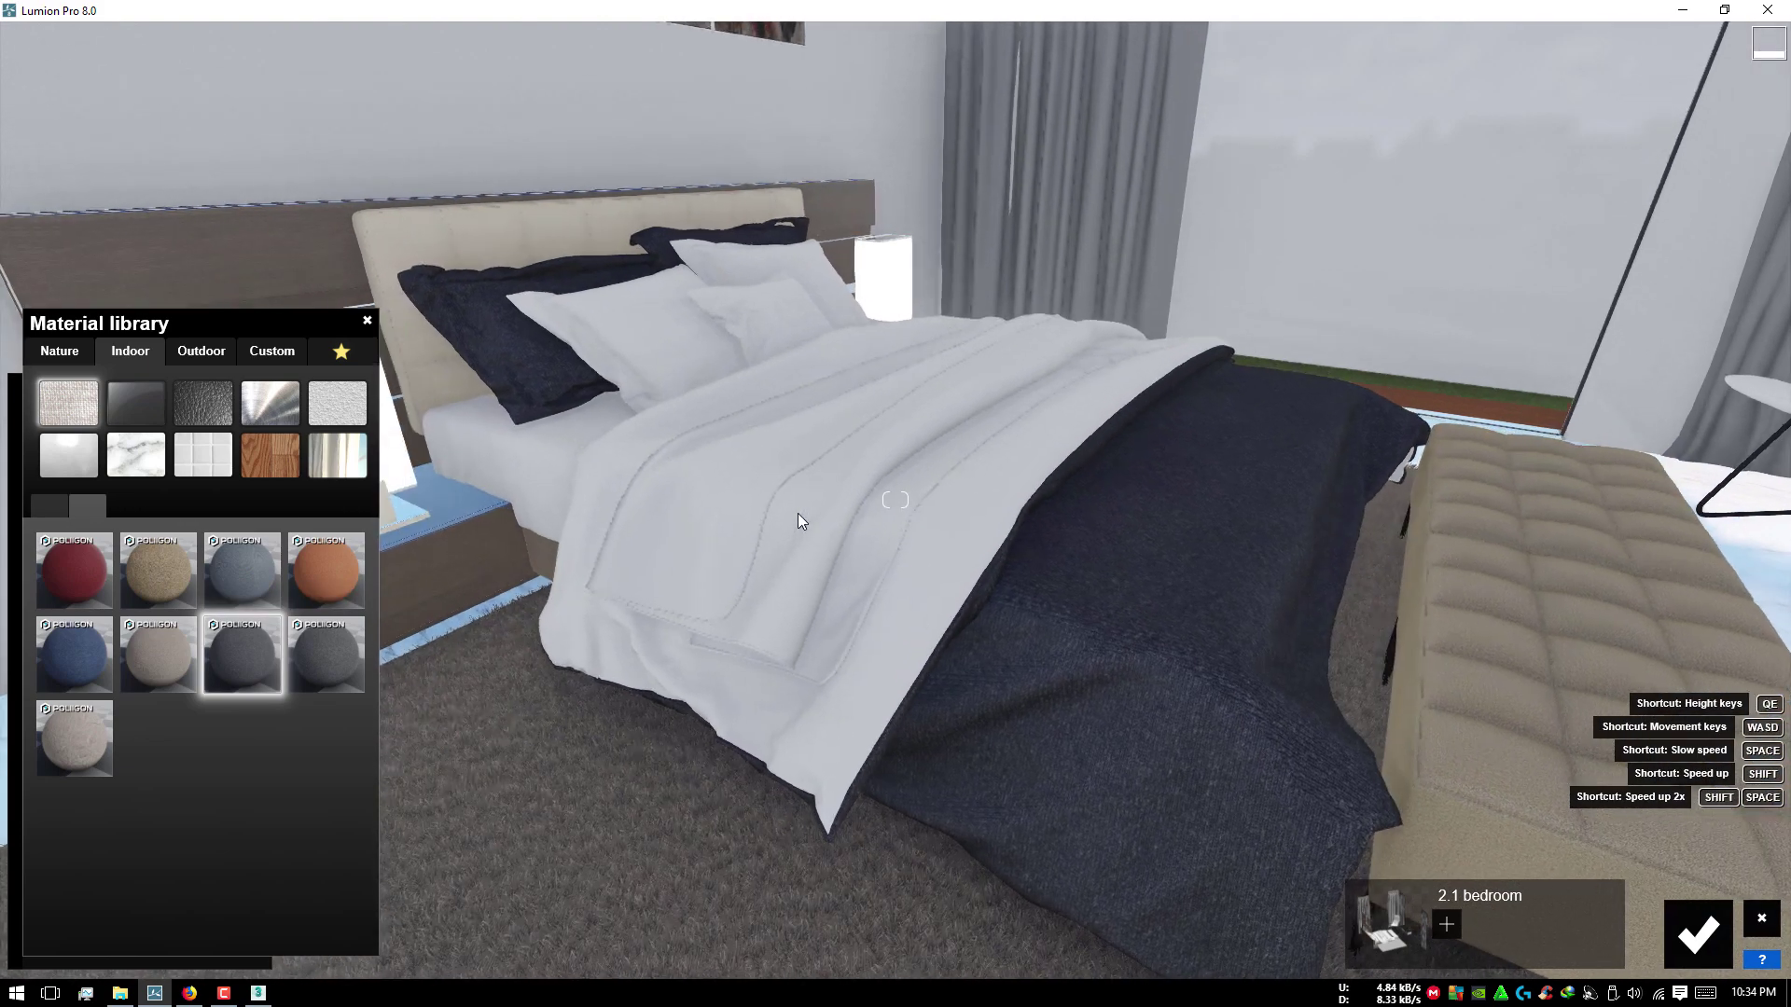
scroll(786, 478, "down", 2)
left_click(145, 646)
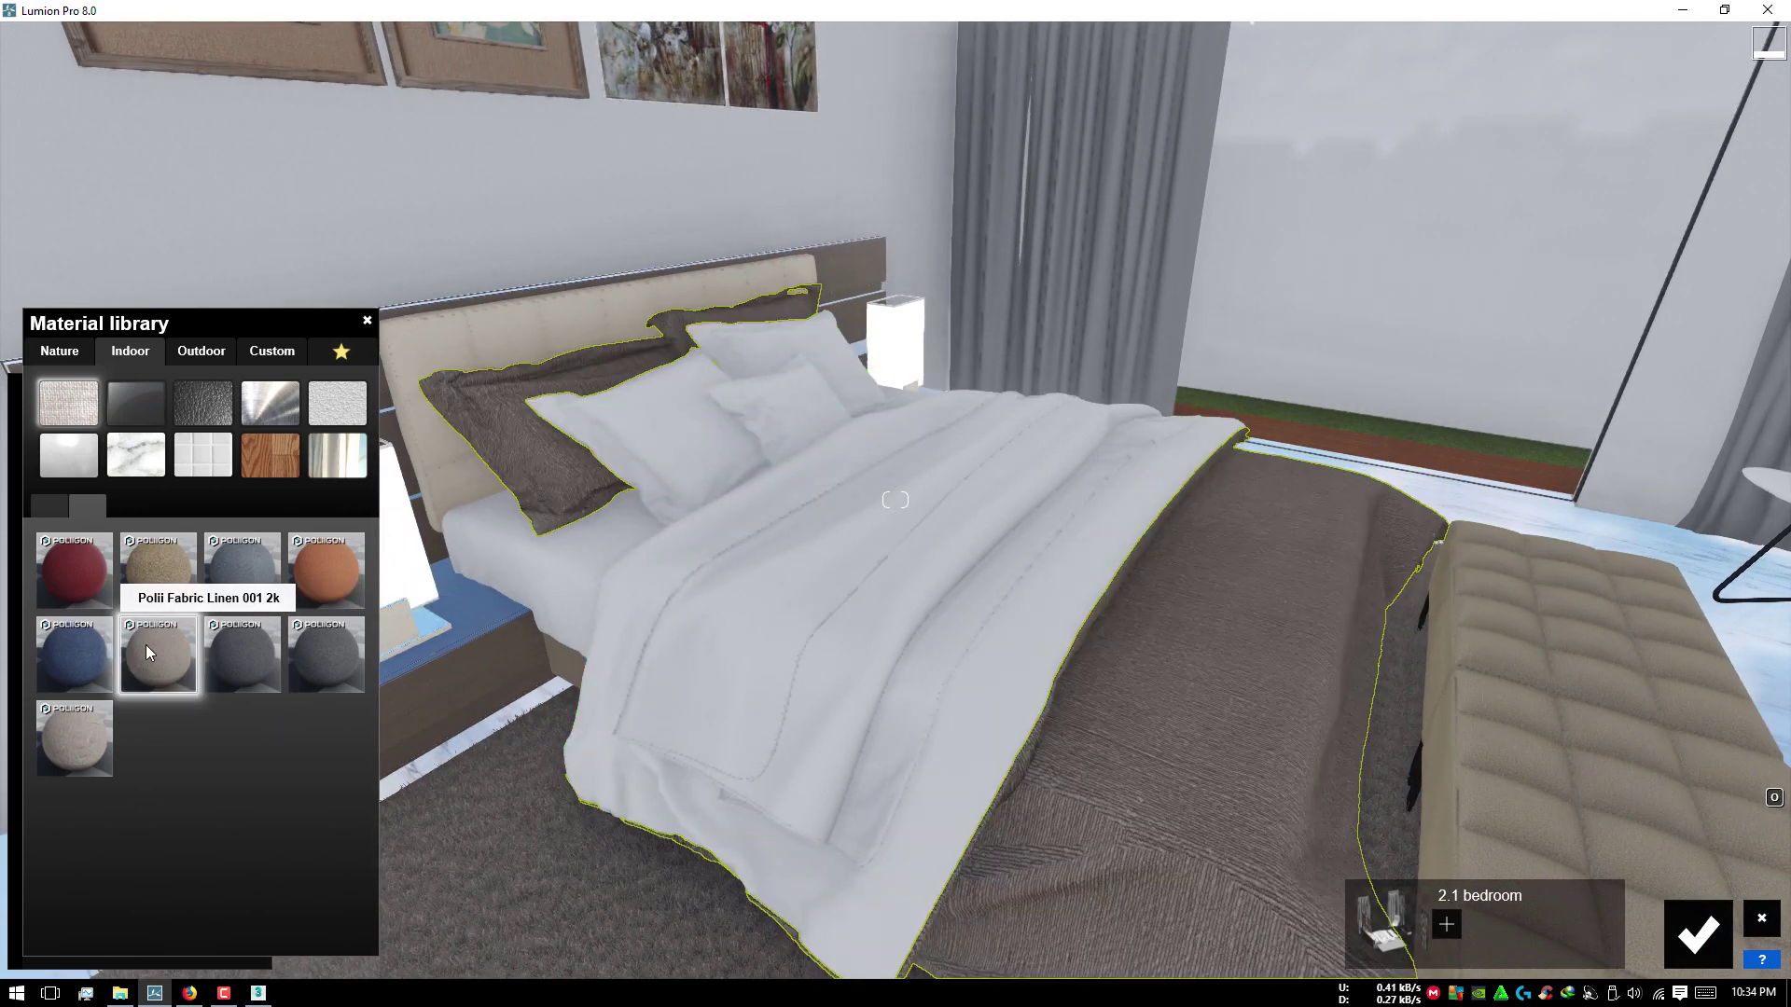
left_click(171, 602)
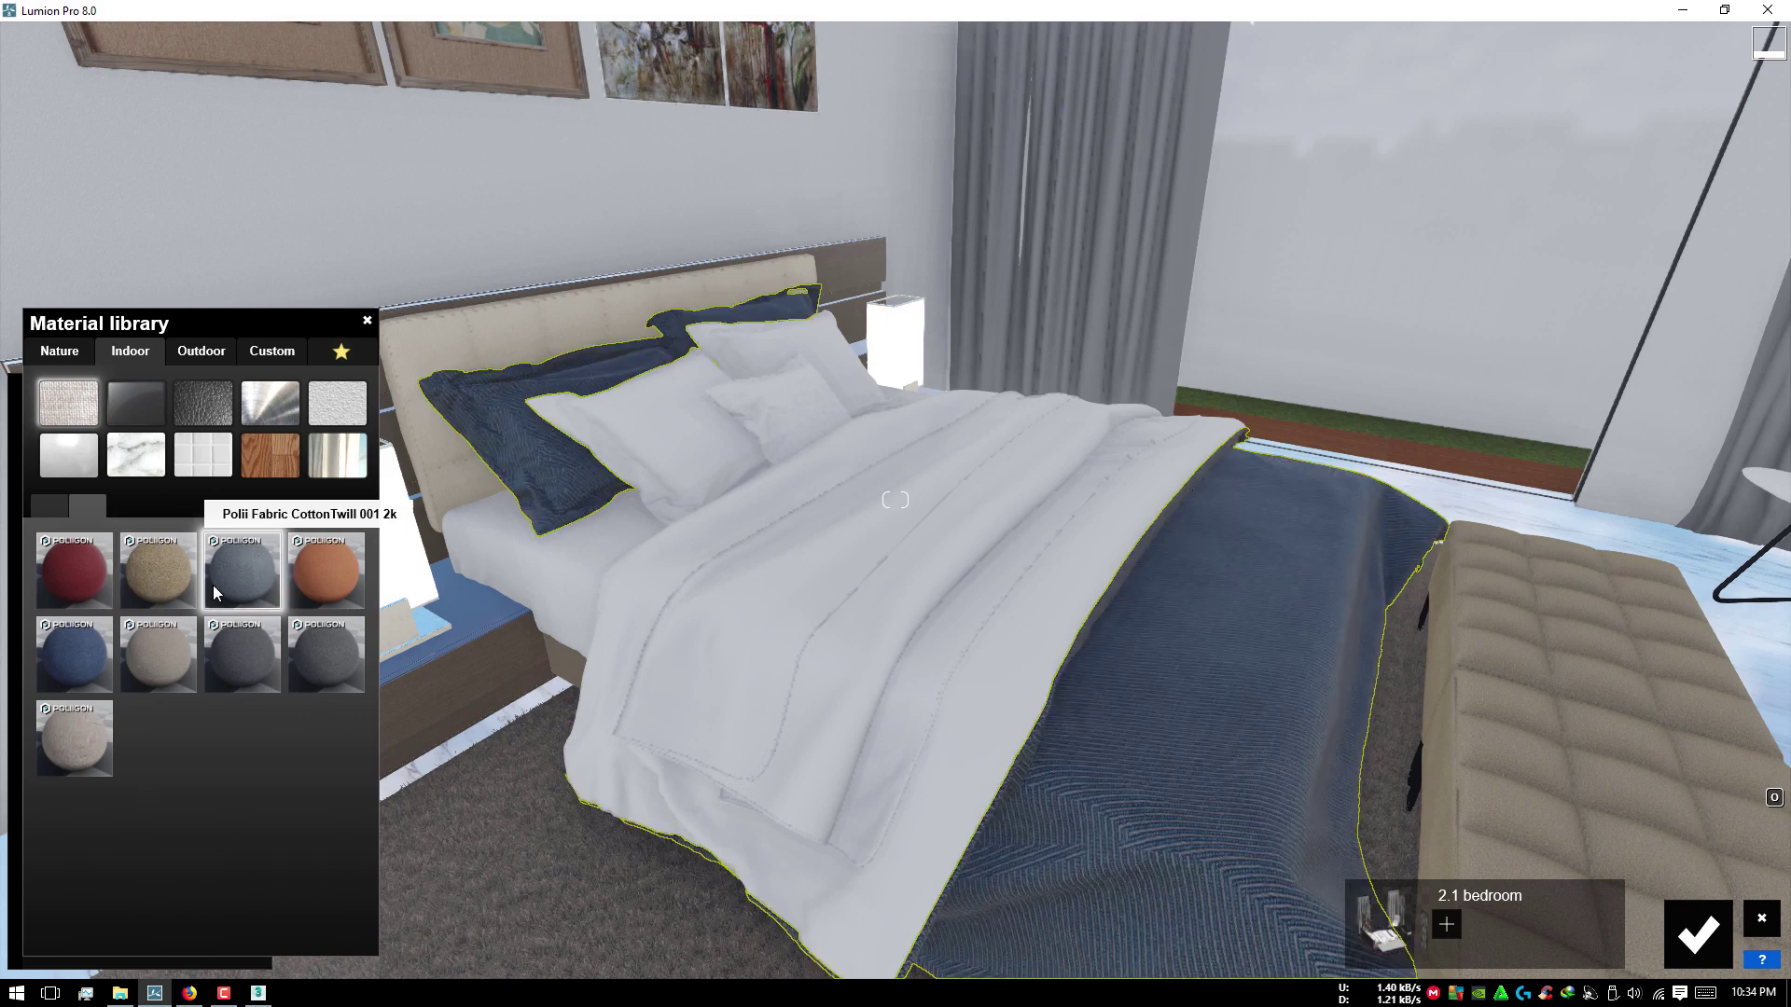
scroll(415, 670, "up", 4)
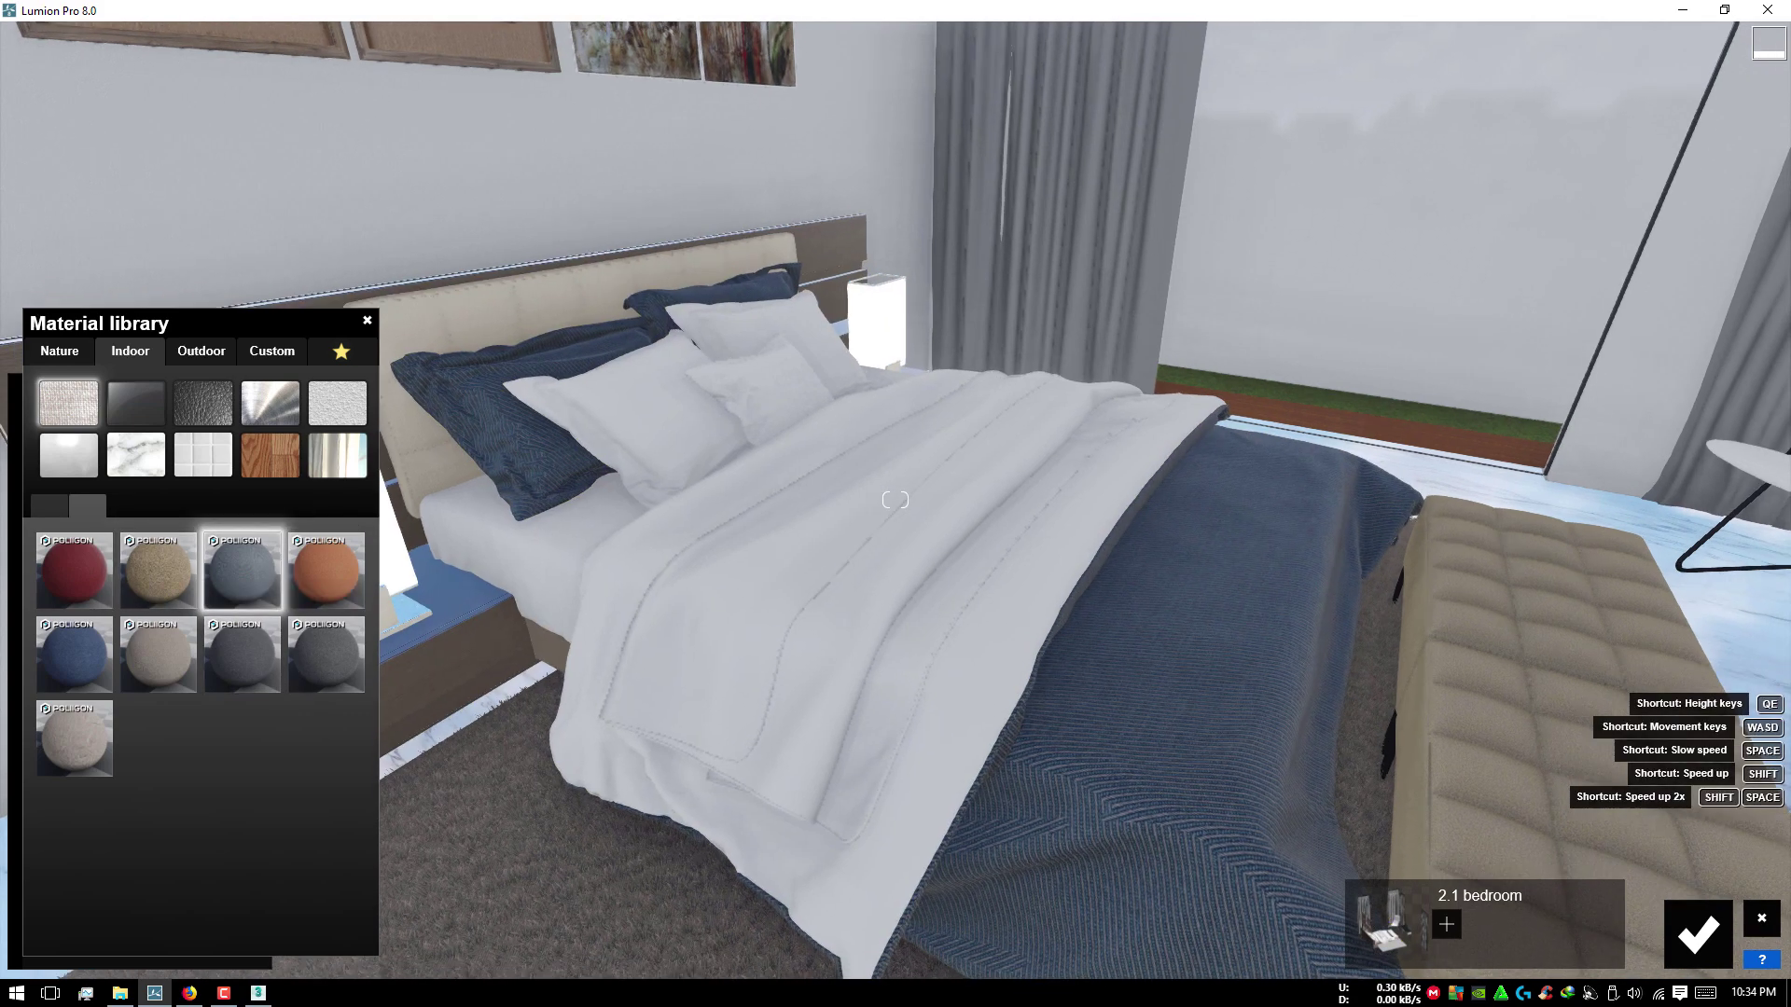
Step: Settle on the wrinkled brown bedding fabric with relief 0.3 and texture scale 0.4
left_click(101, 737)
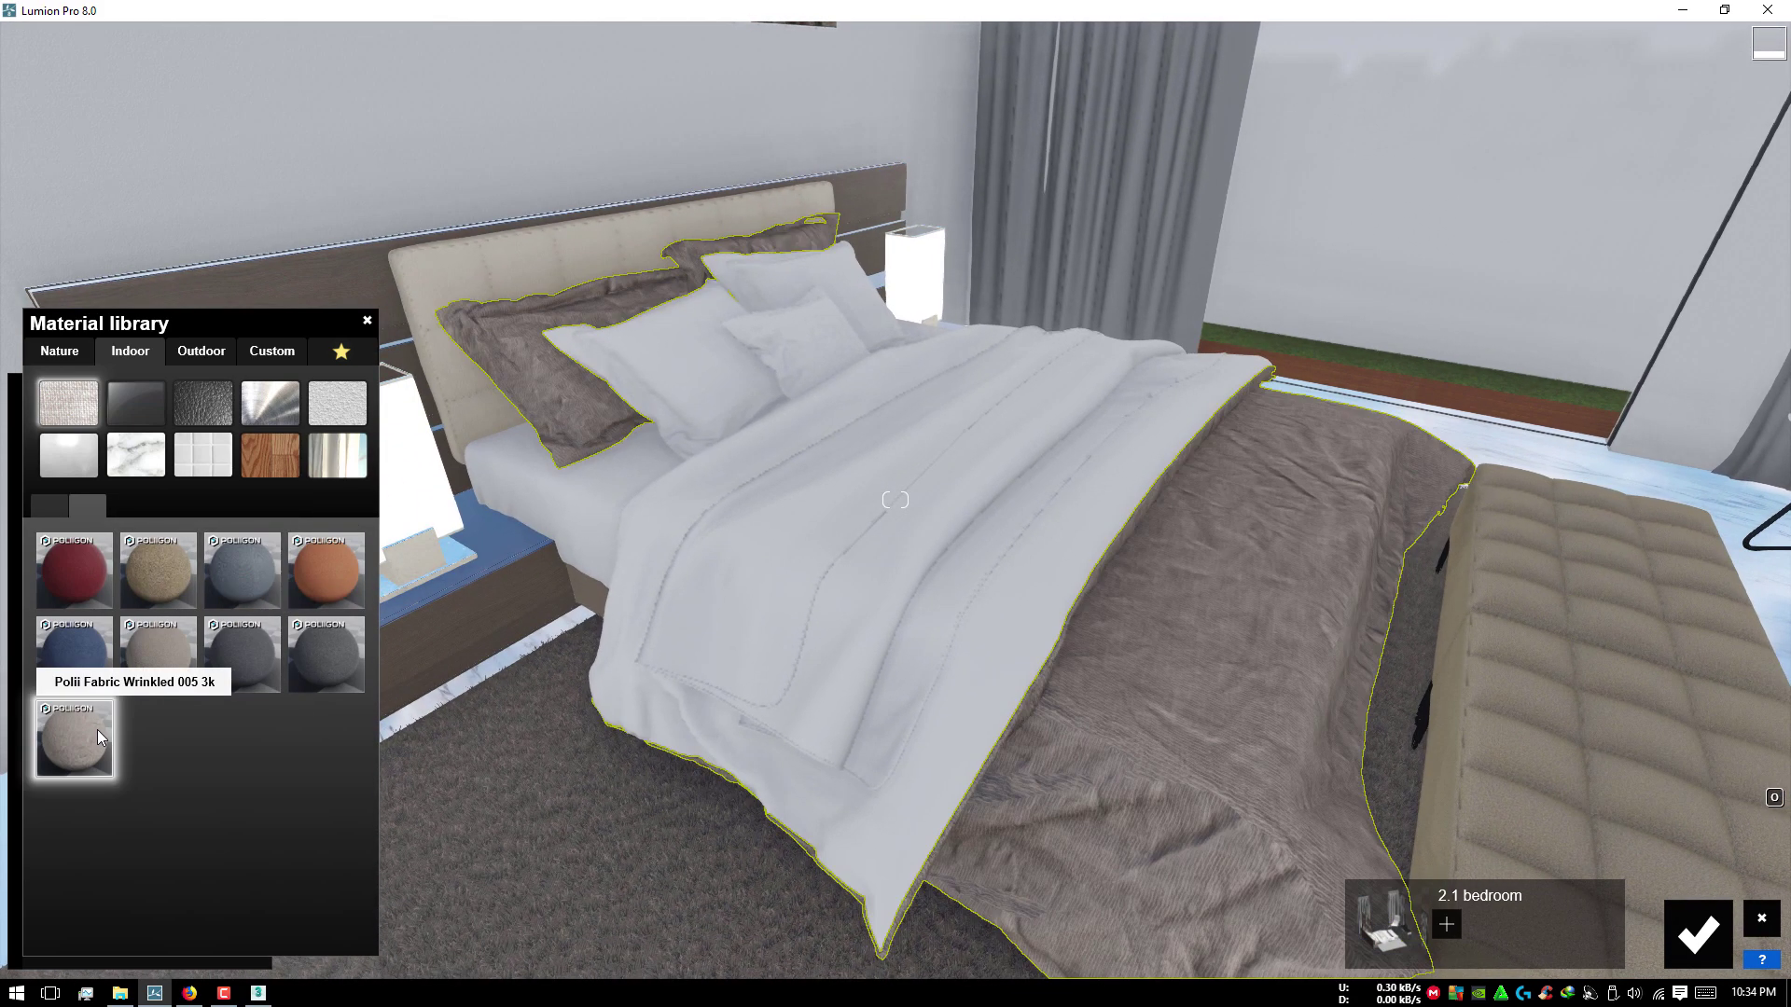
left_click(101, 737)
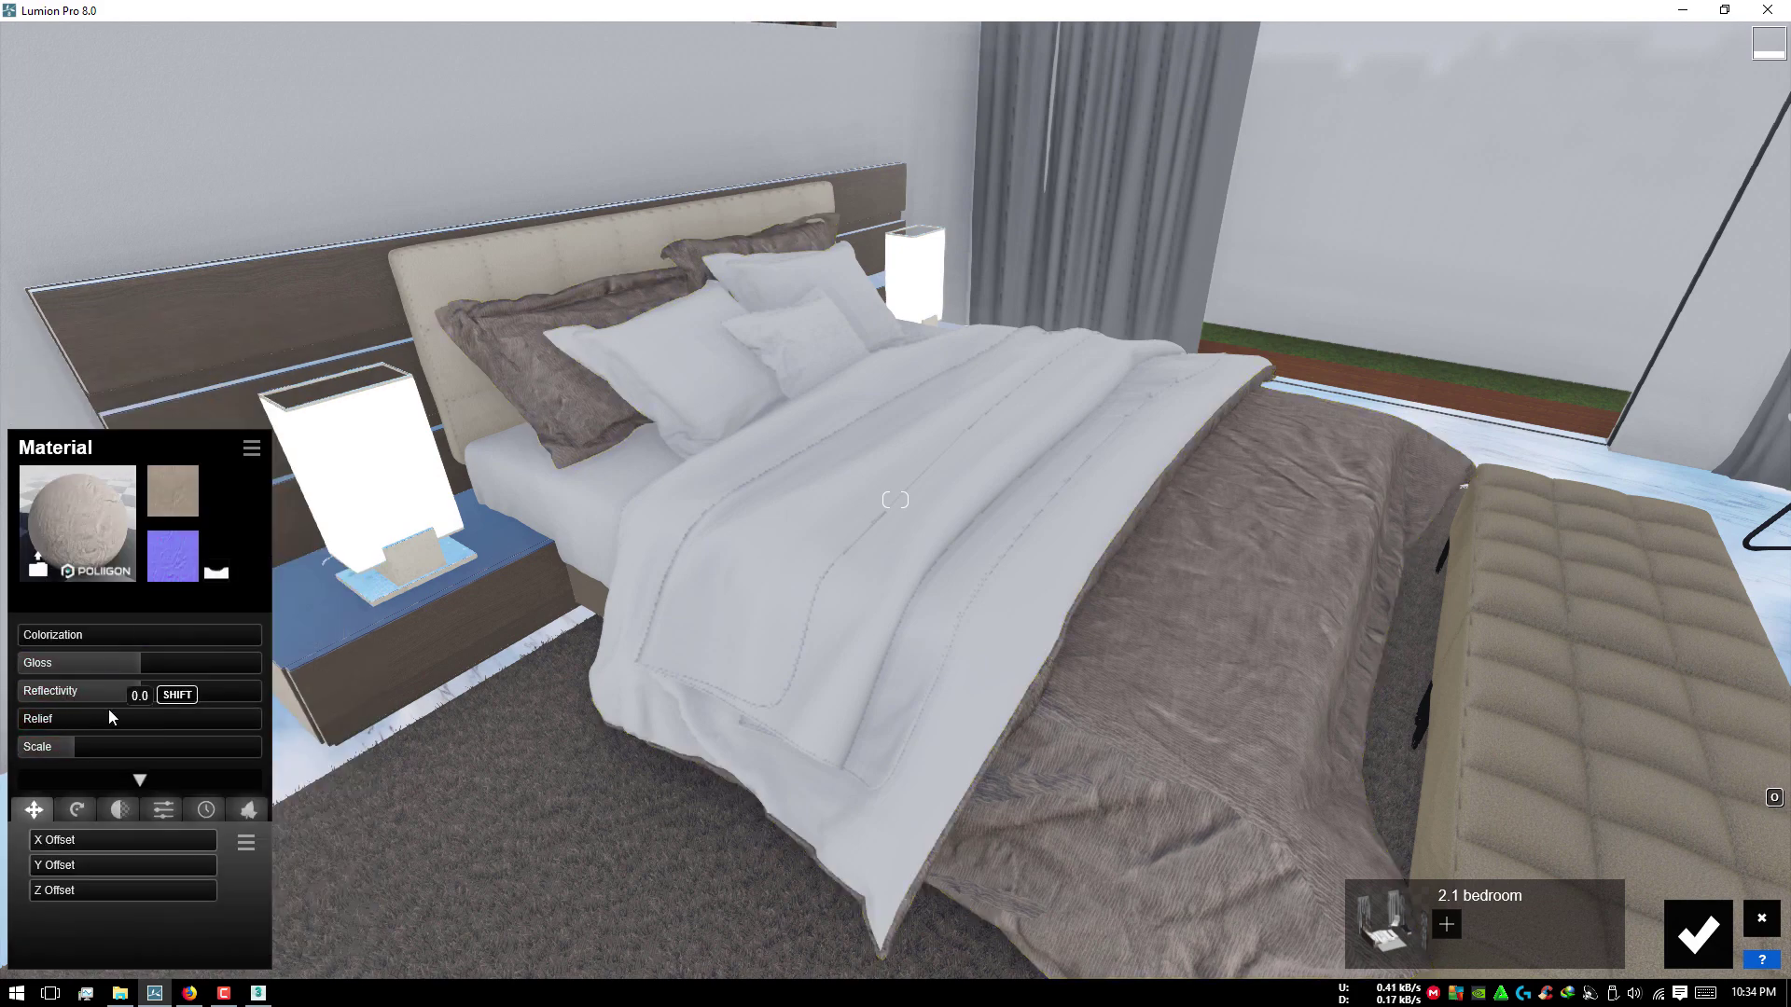
mouse_move(25, 715)
left_mouse_down()
mouse_move(256, 718)
mouse_move(5, 711)
left_mouse_up()
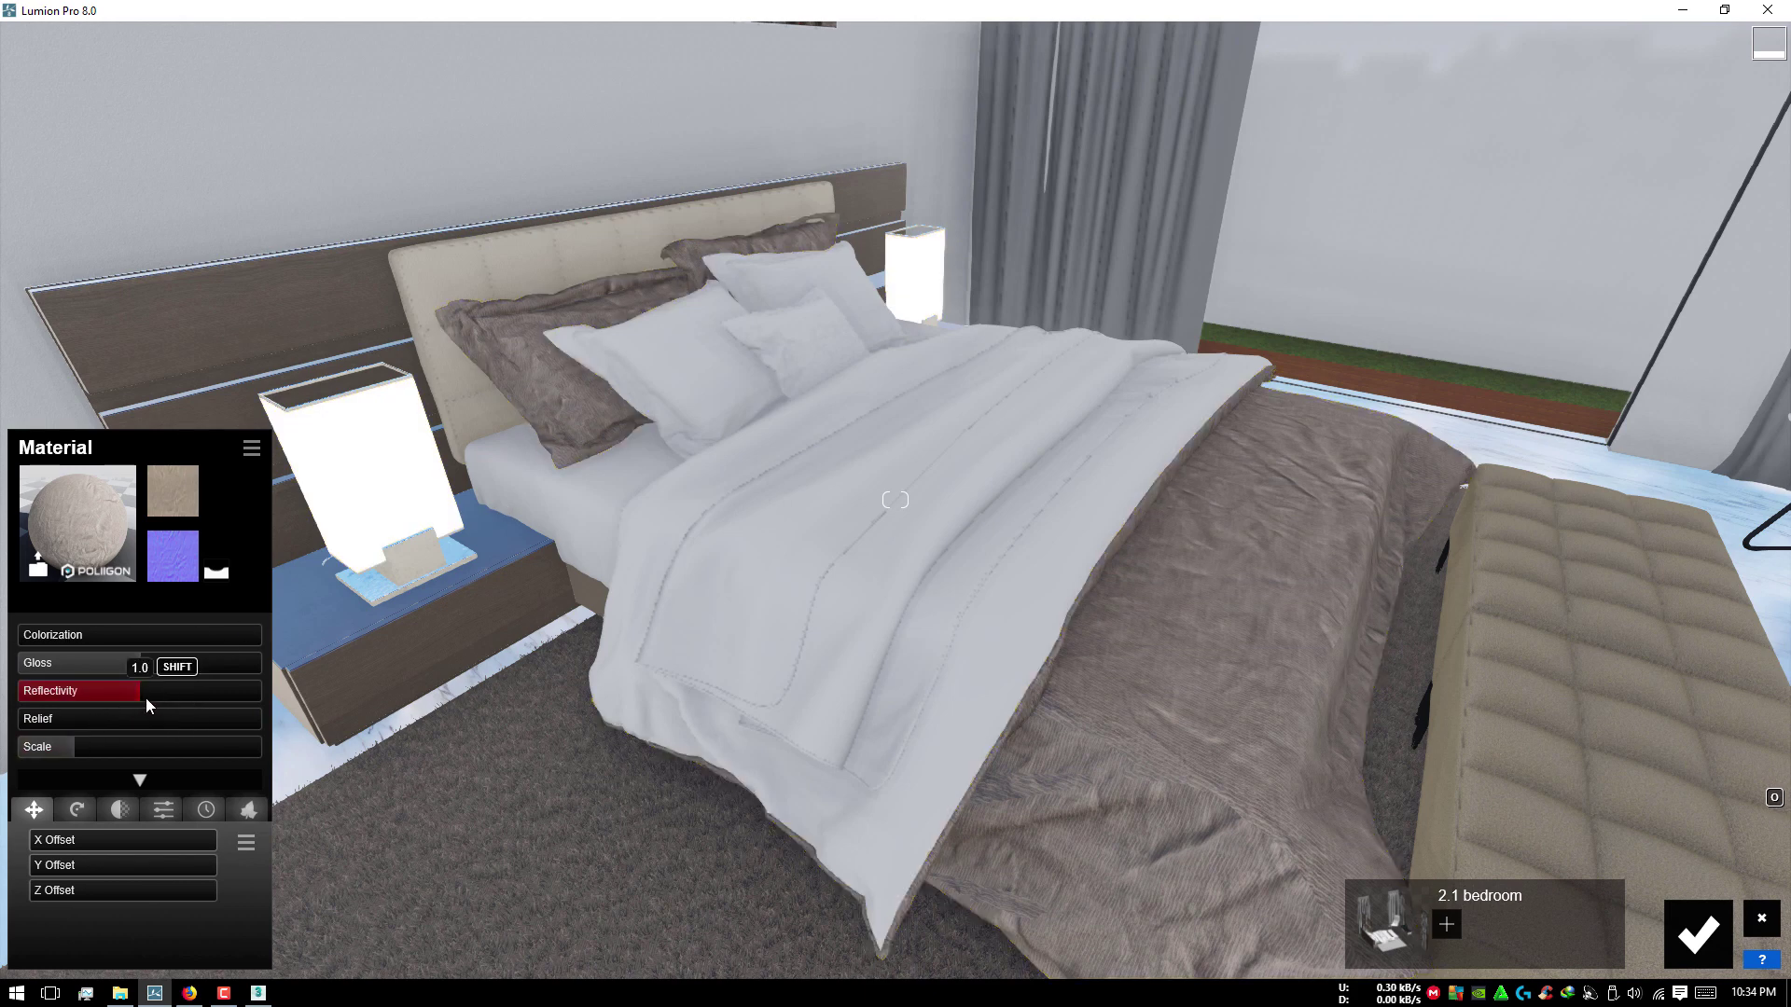
left_click(88, 718)
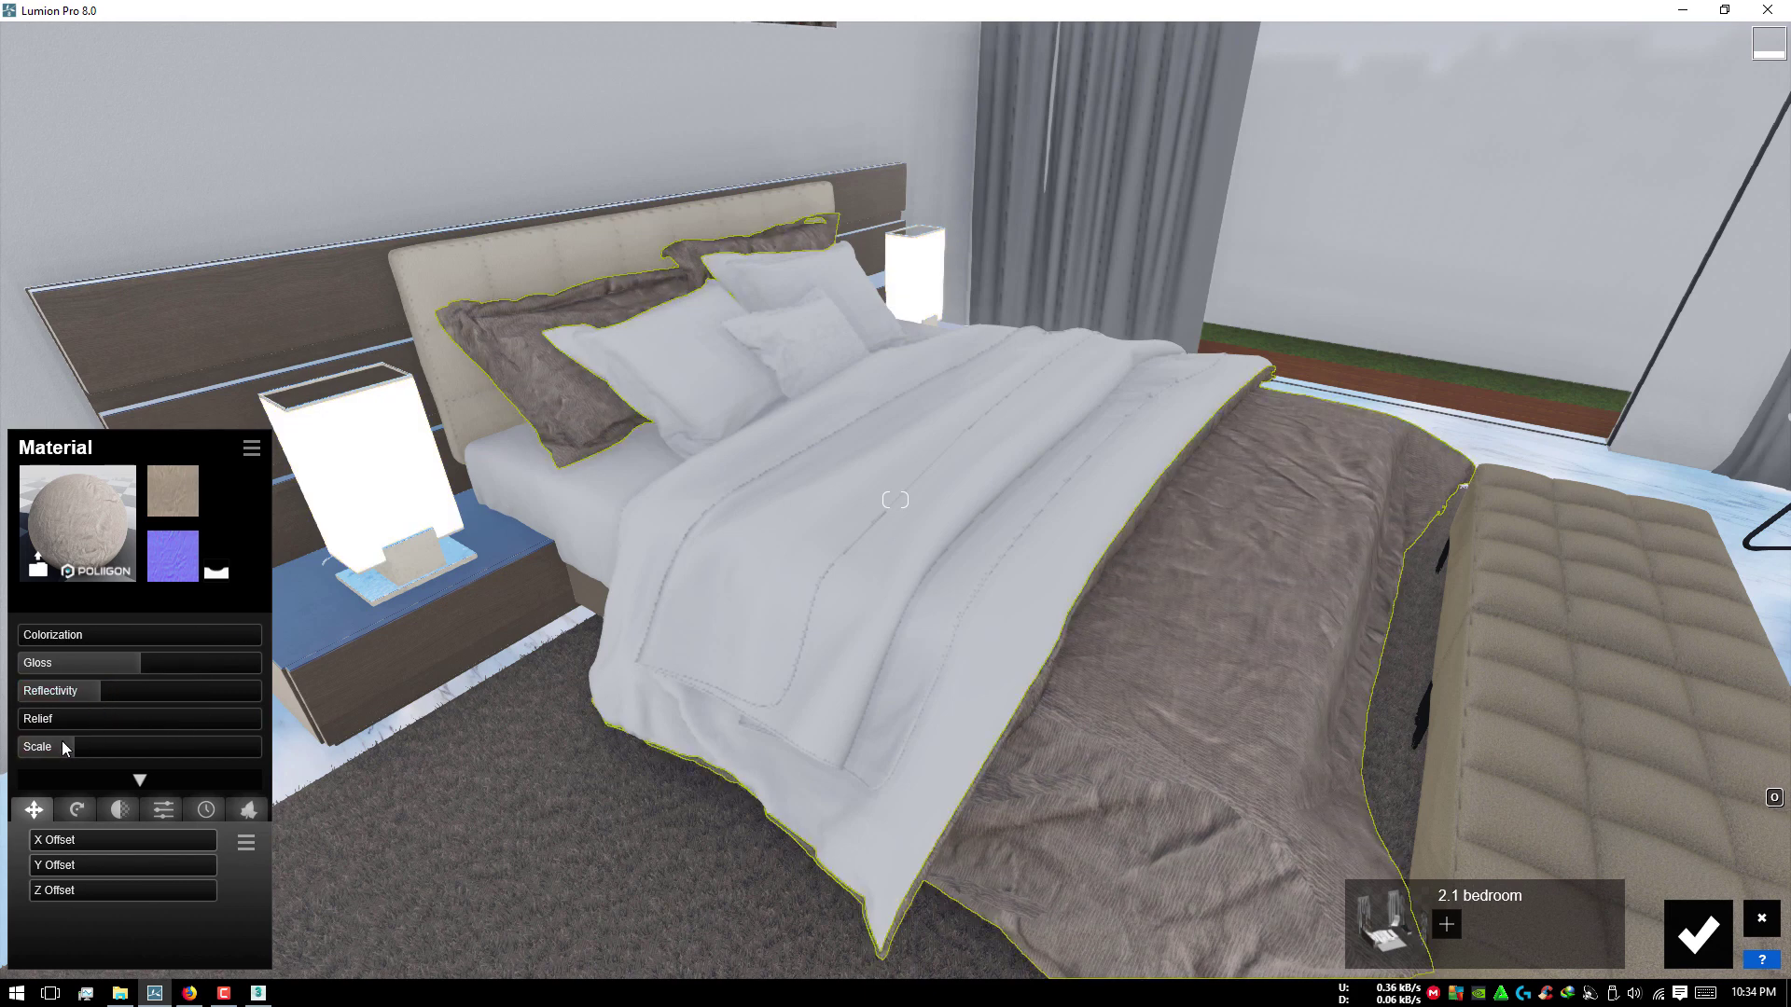
mouse_move(64, 743)
left_mouse_down()
mouse_move(93, 744)
mouse_move(71, 741)
left_mouse_up()
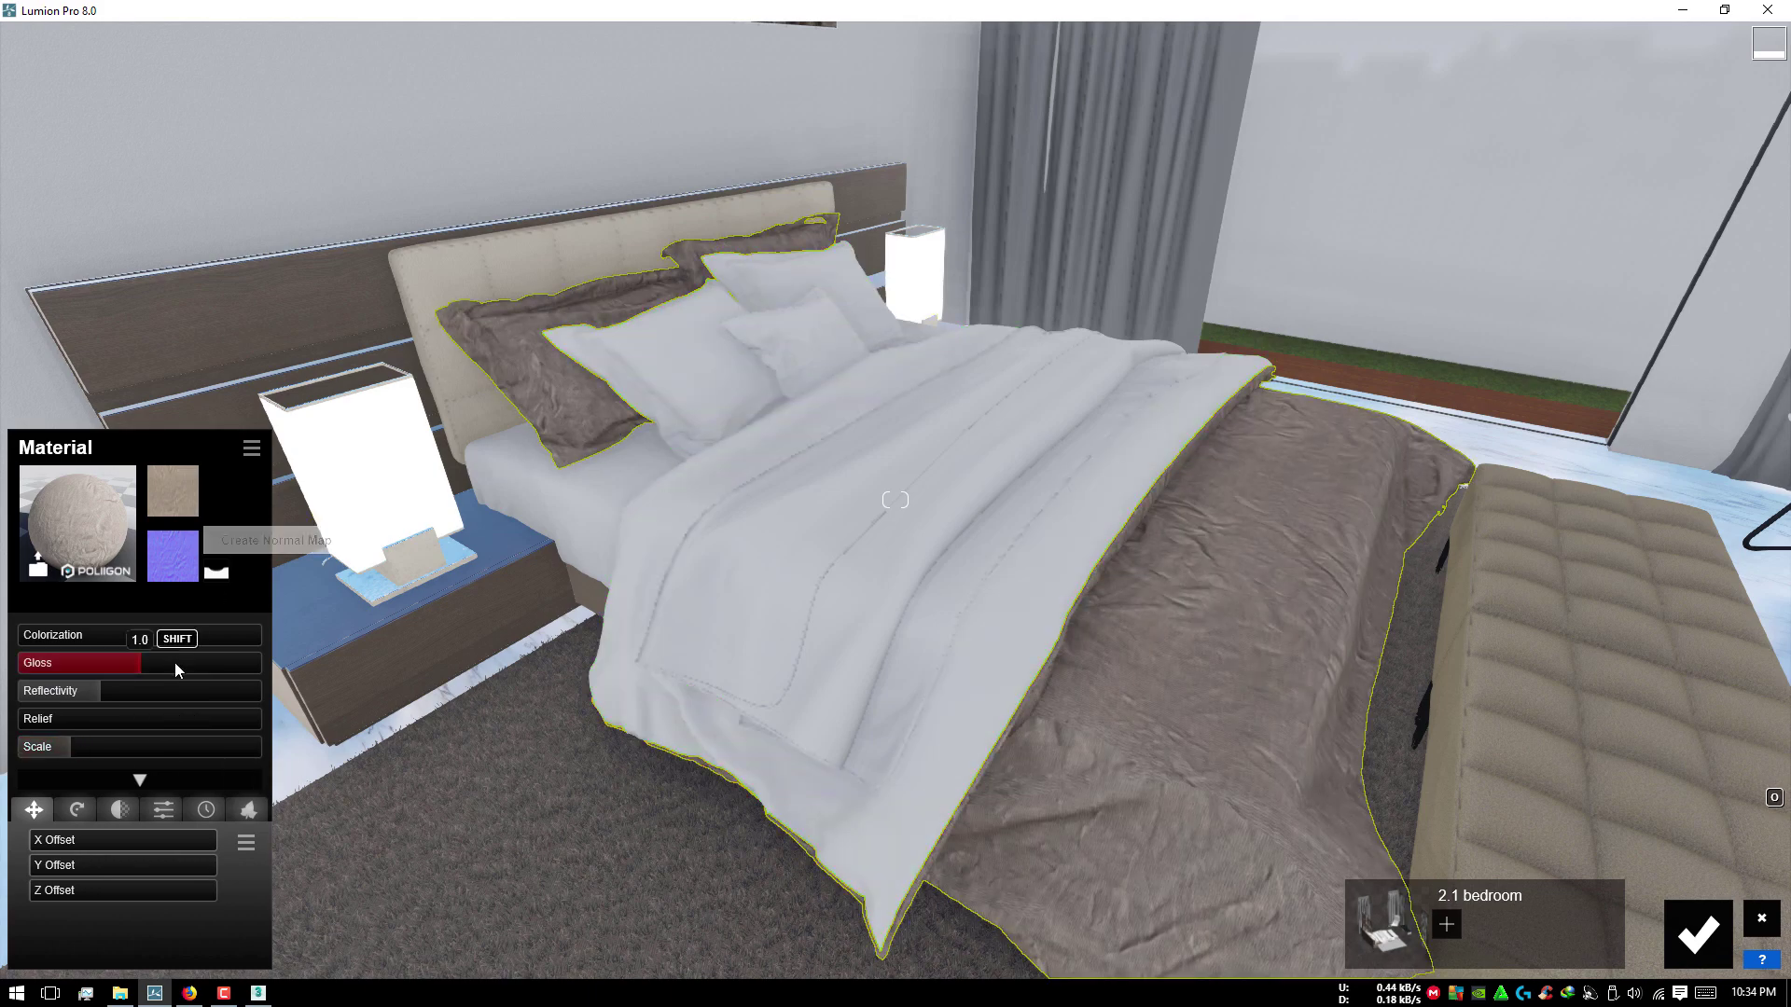
mouse_move(77, 520)
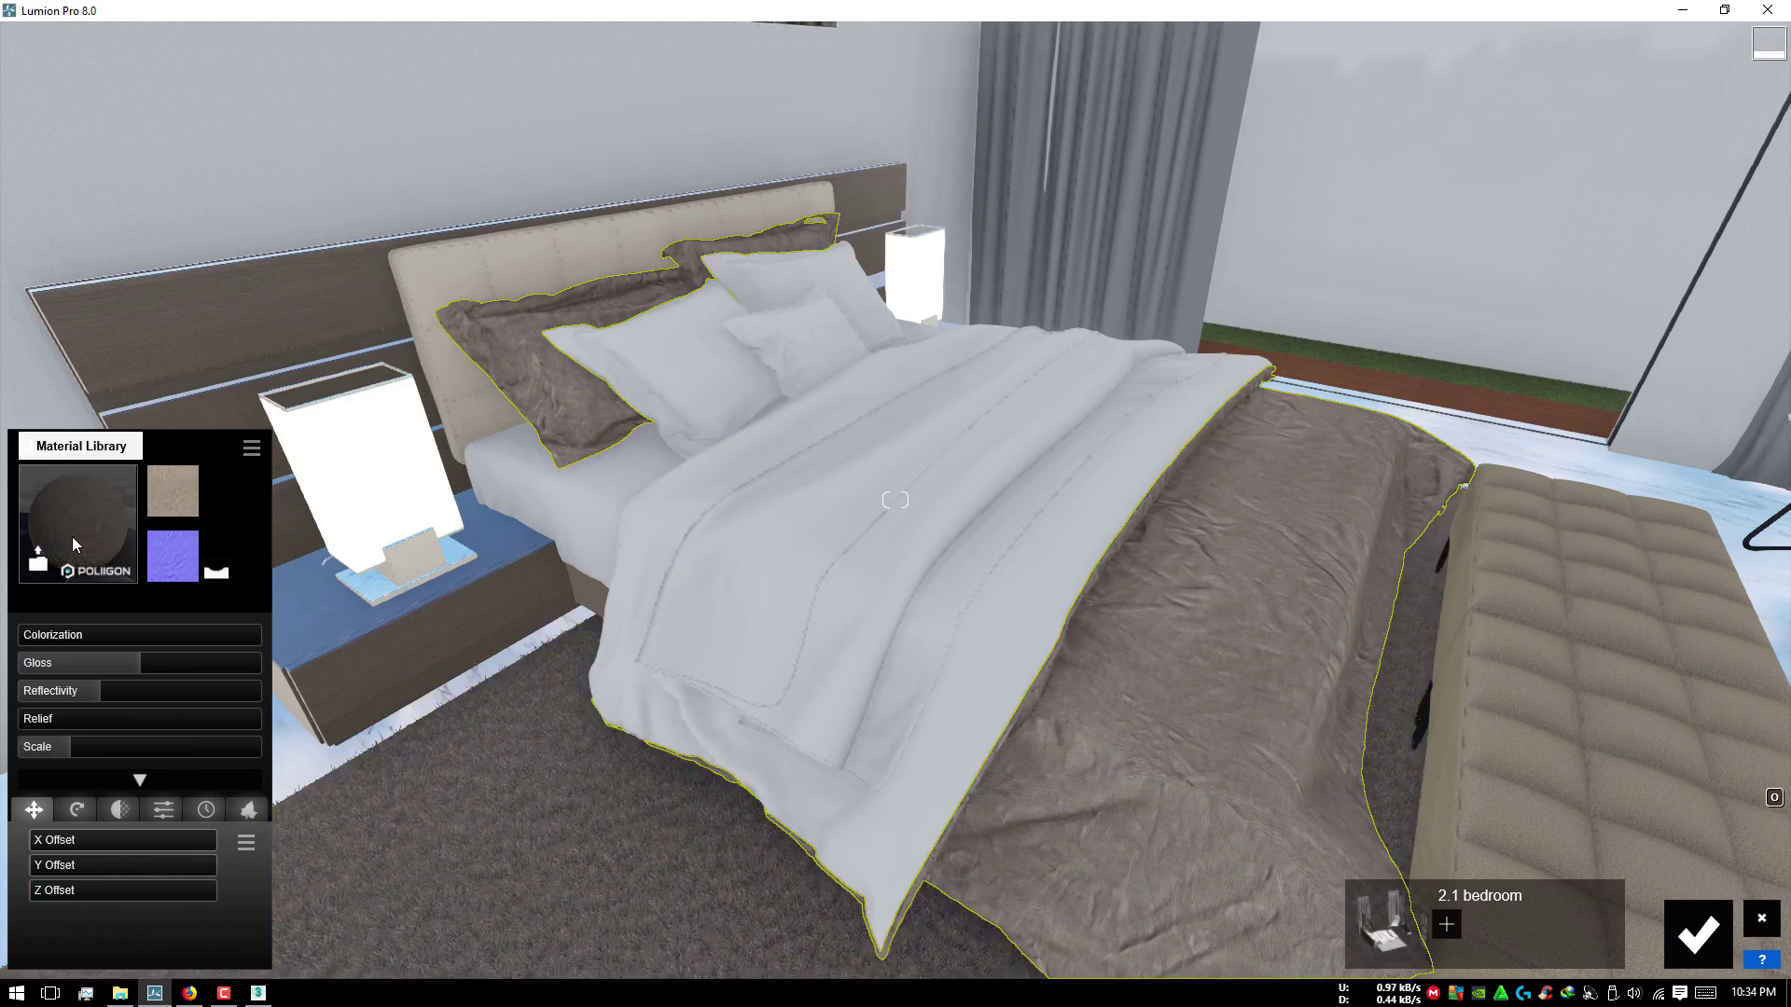
Step: Switch the bedspread to Polii Fabric Linen 001 2k, slightly tinted, scale 0.2, lower relief
left_click(71, 536)
left_click(168, 656)
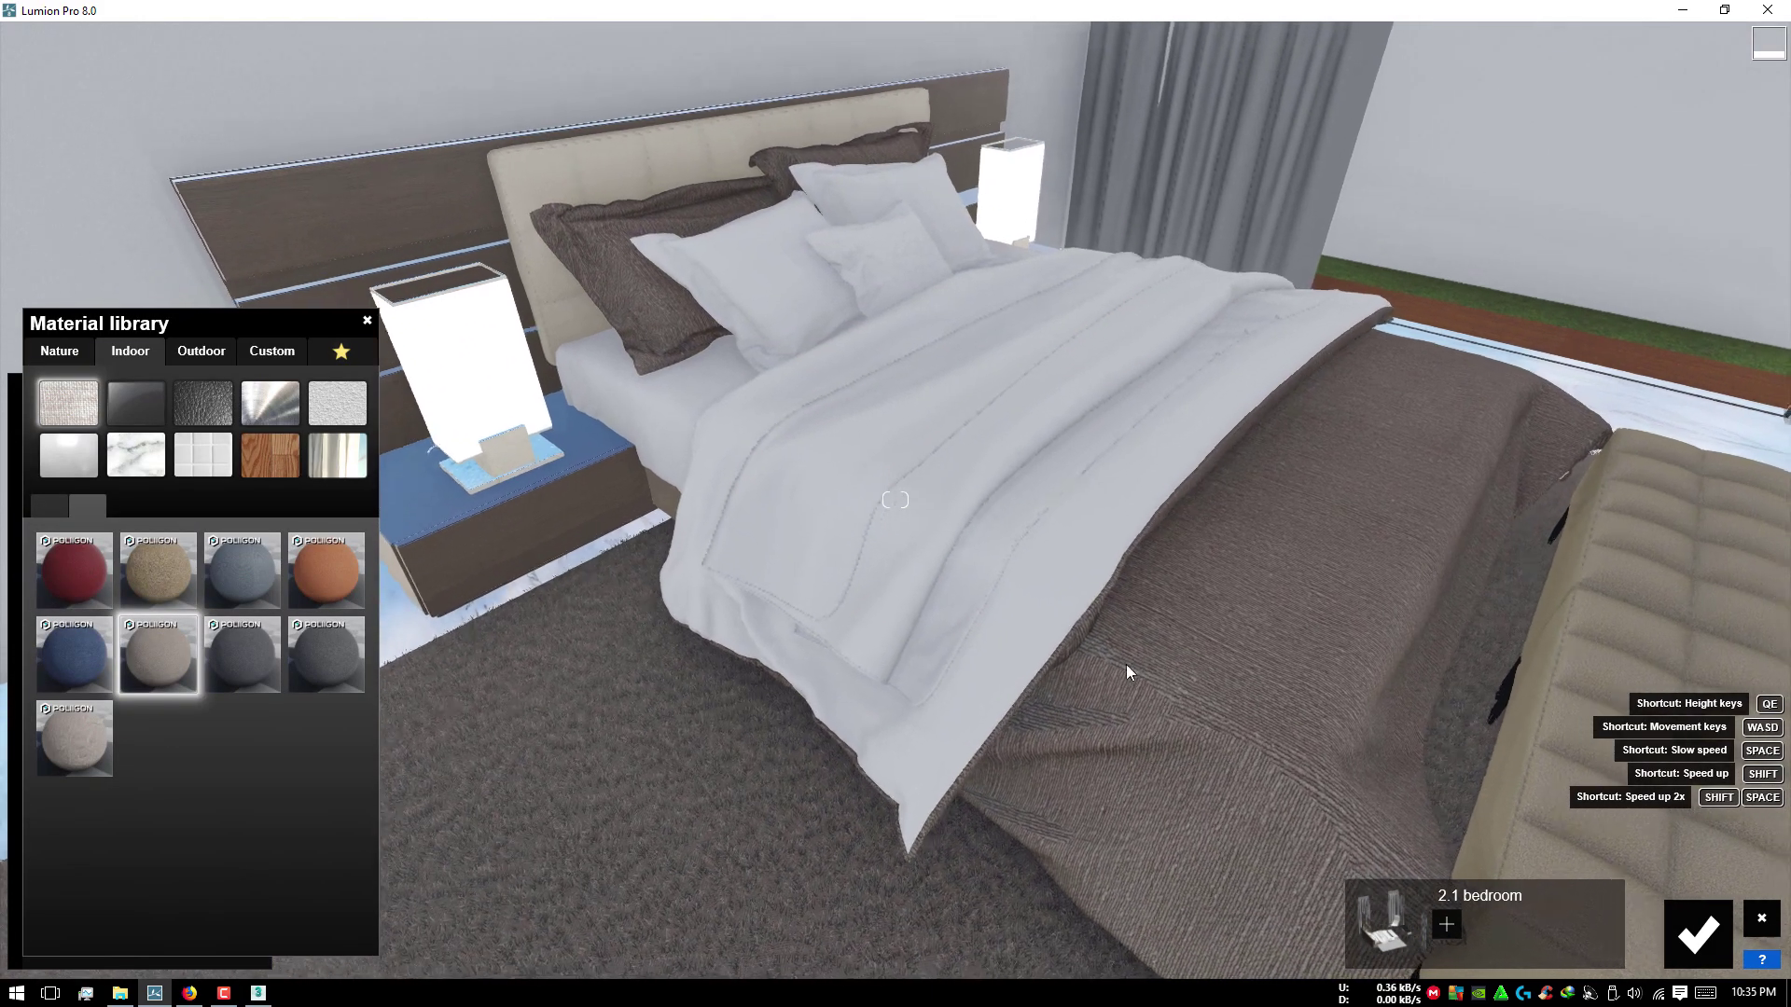
right_click_drag(1127, 664, 349, 780)
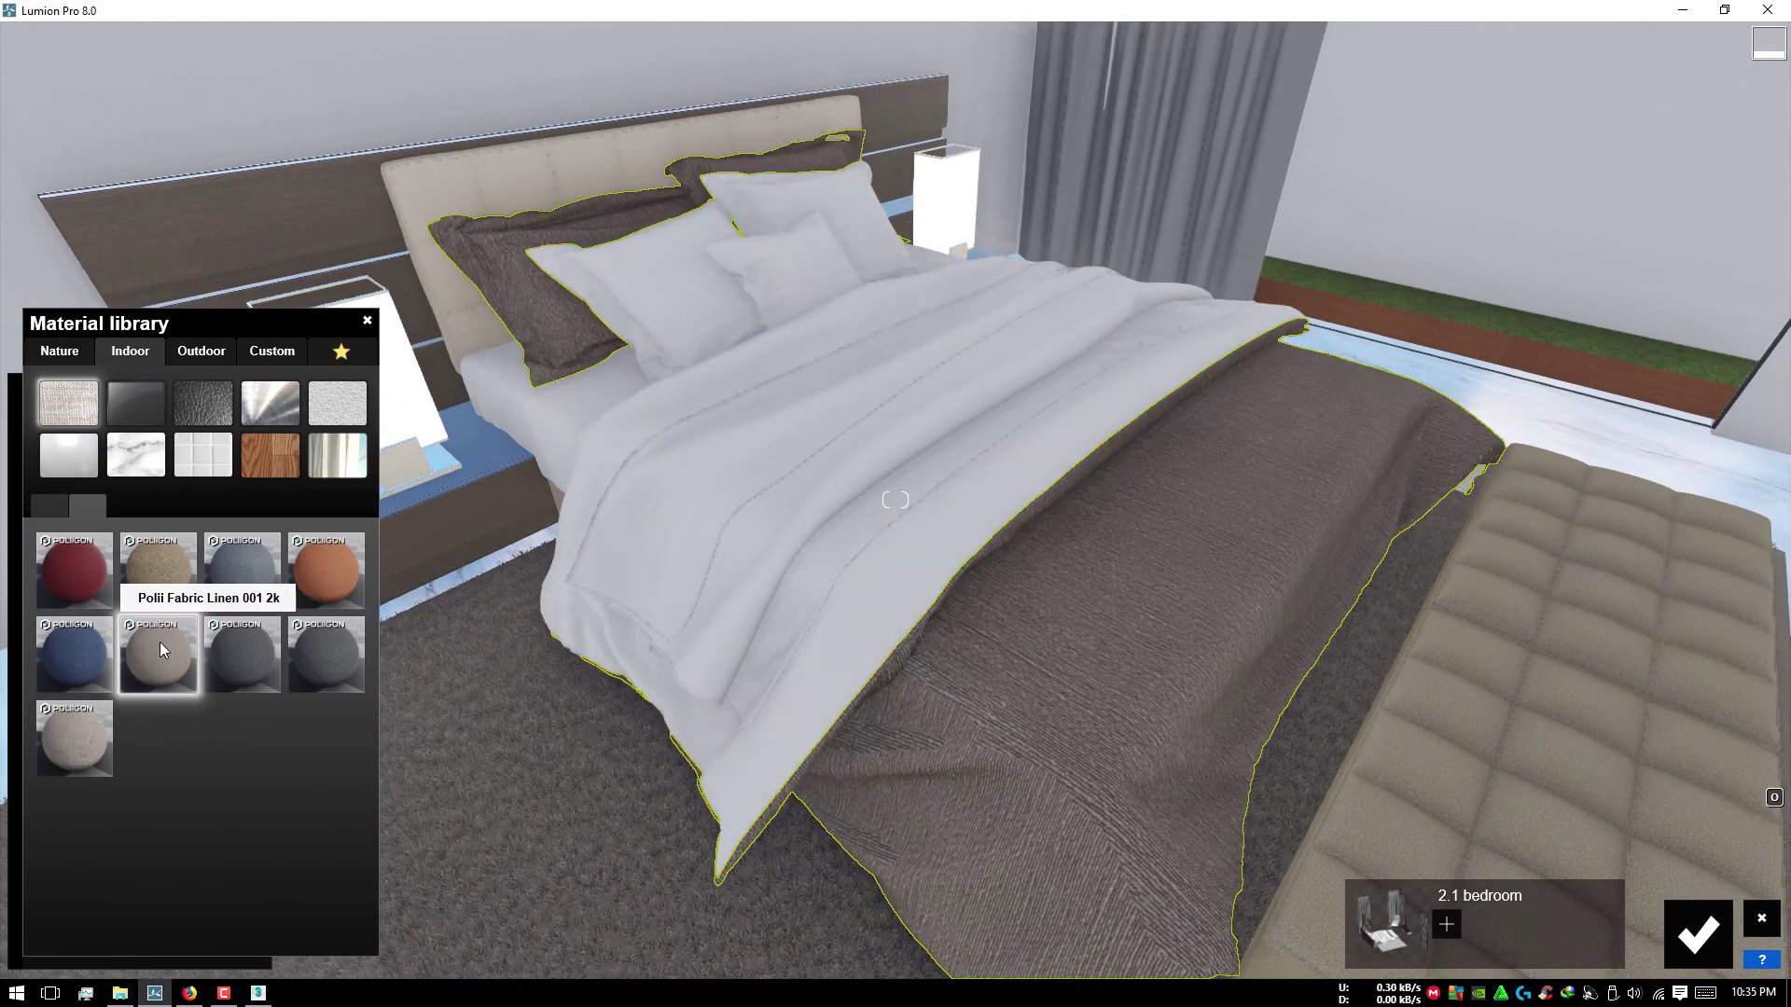
left_click(158, 641)
left_click_drag(36, 634, 68, 640)
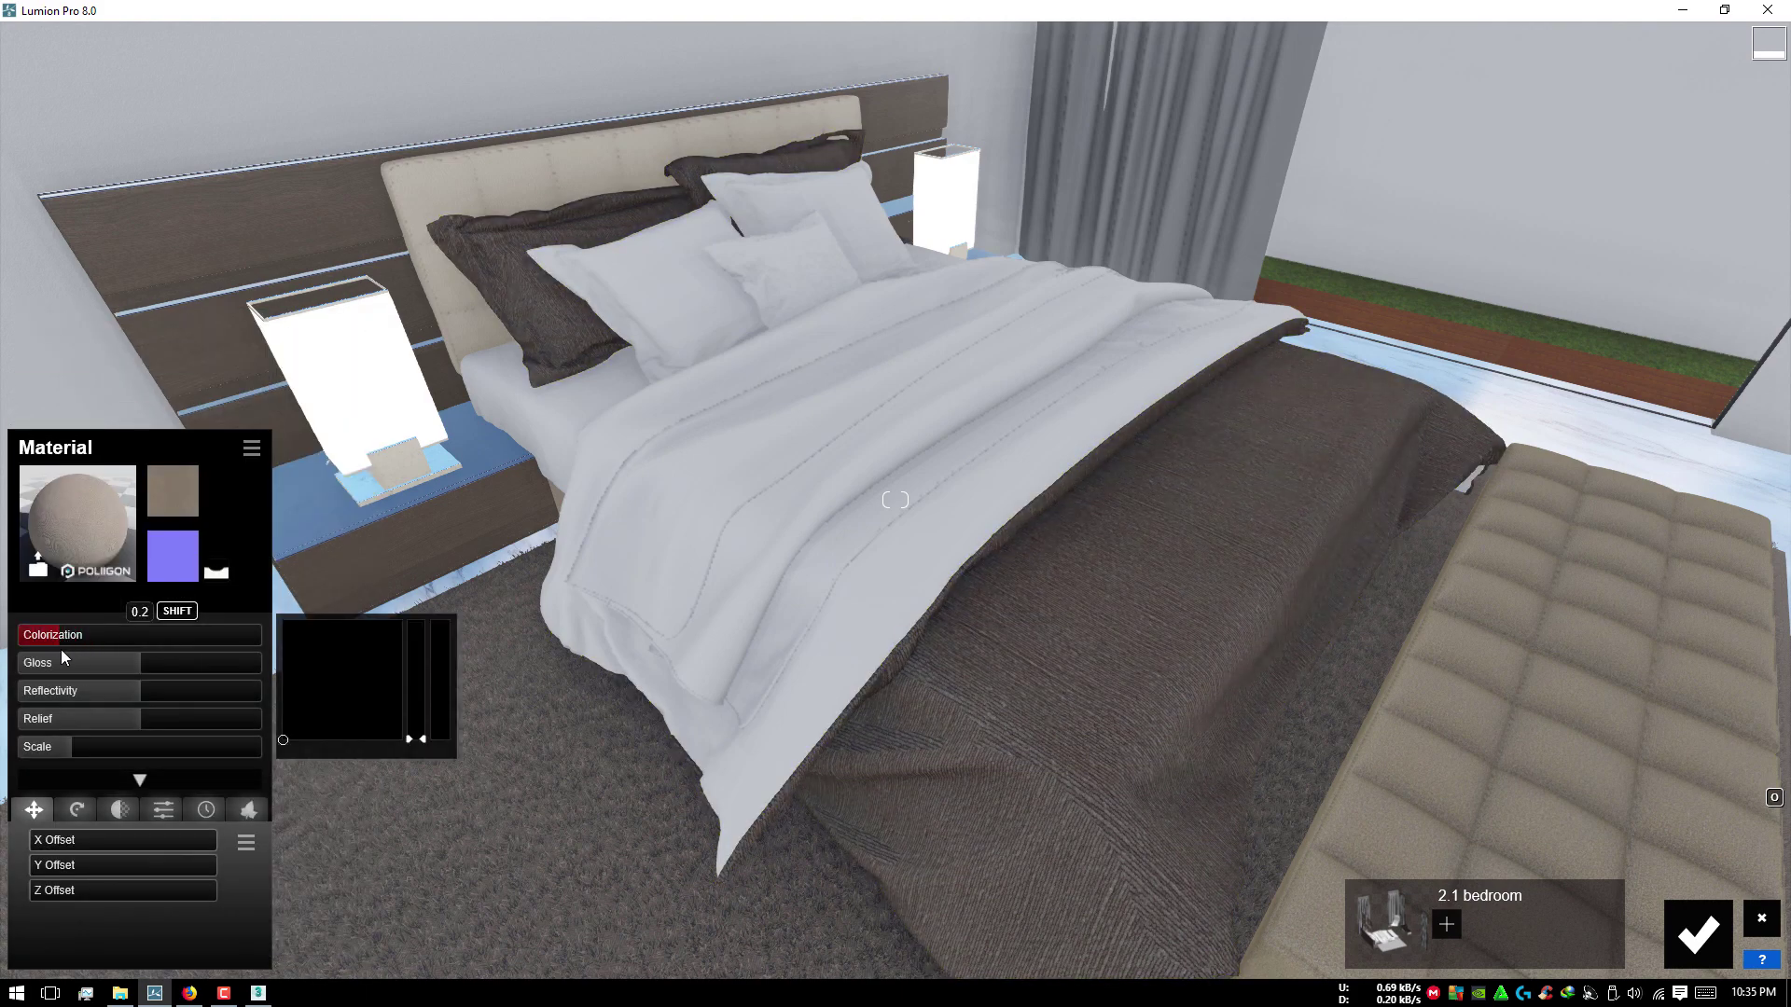
left_click(63, 751)
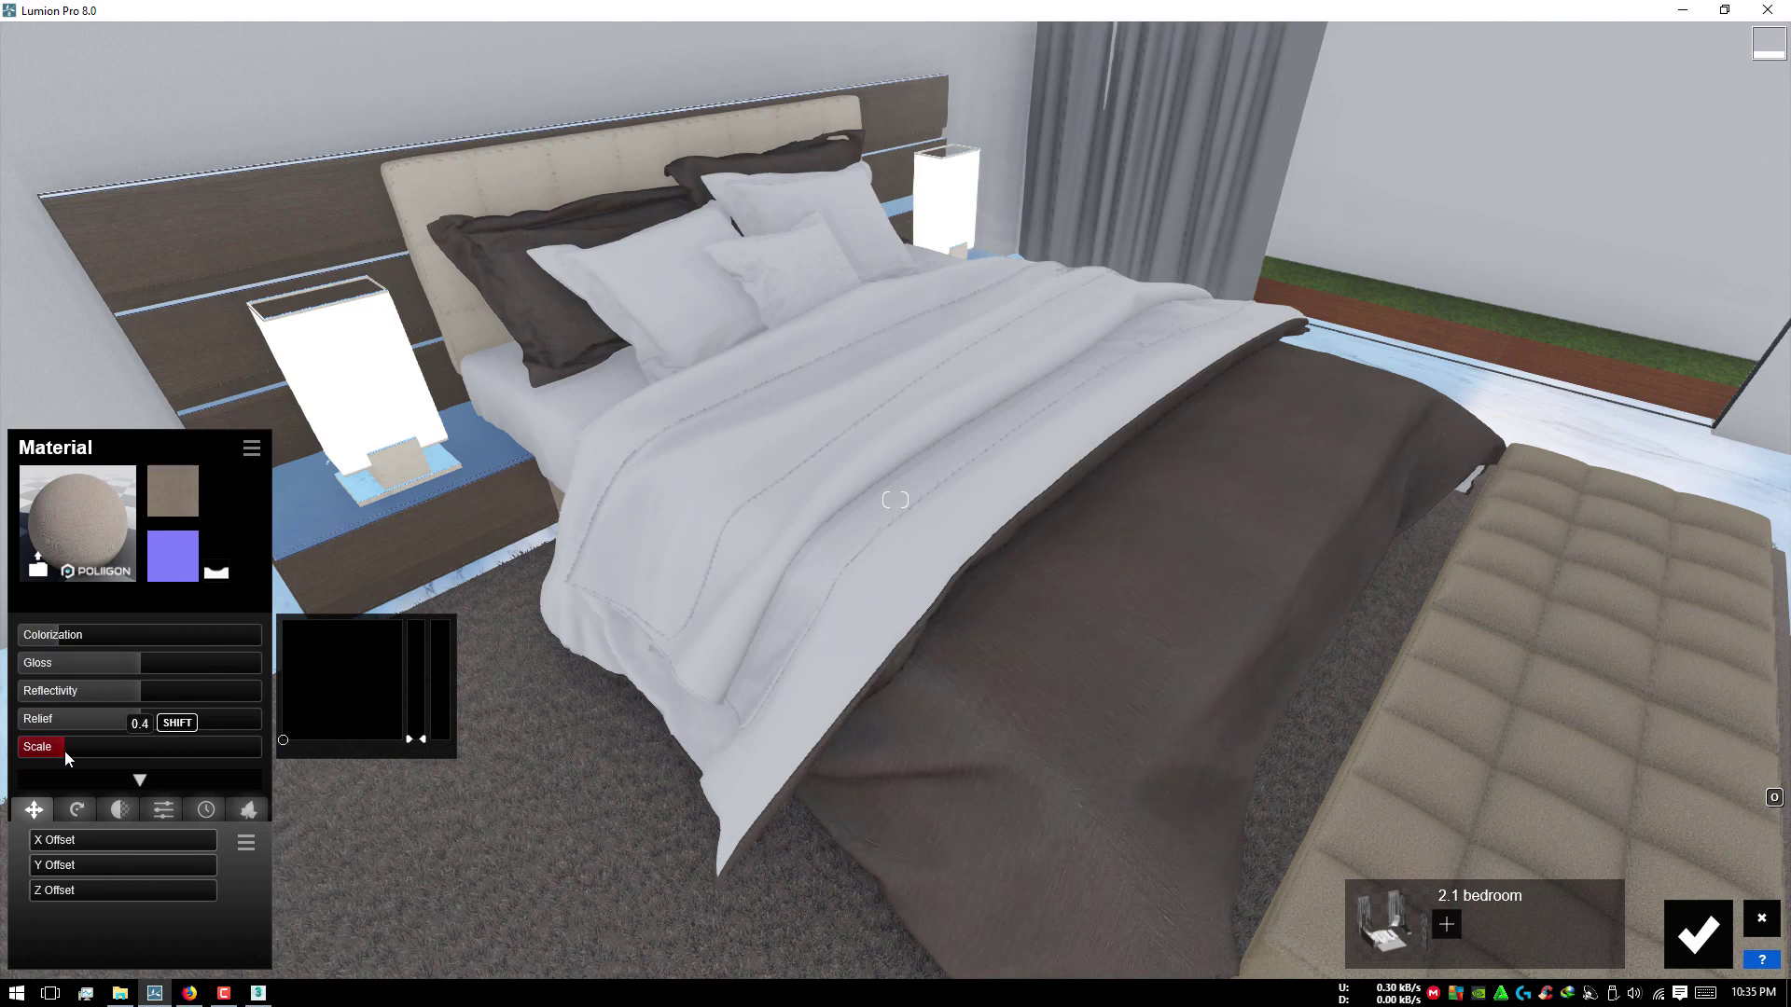
left_click(75, 720)
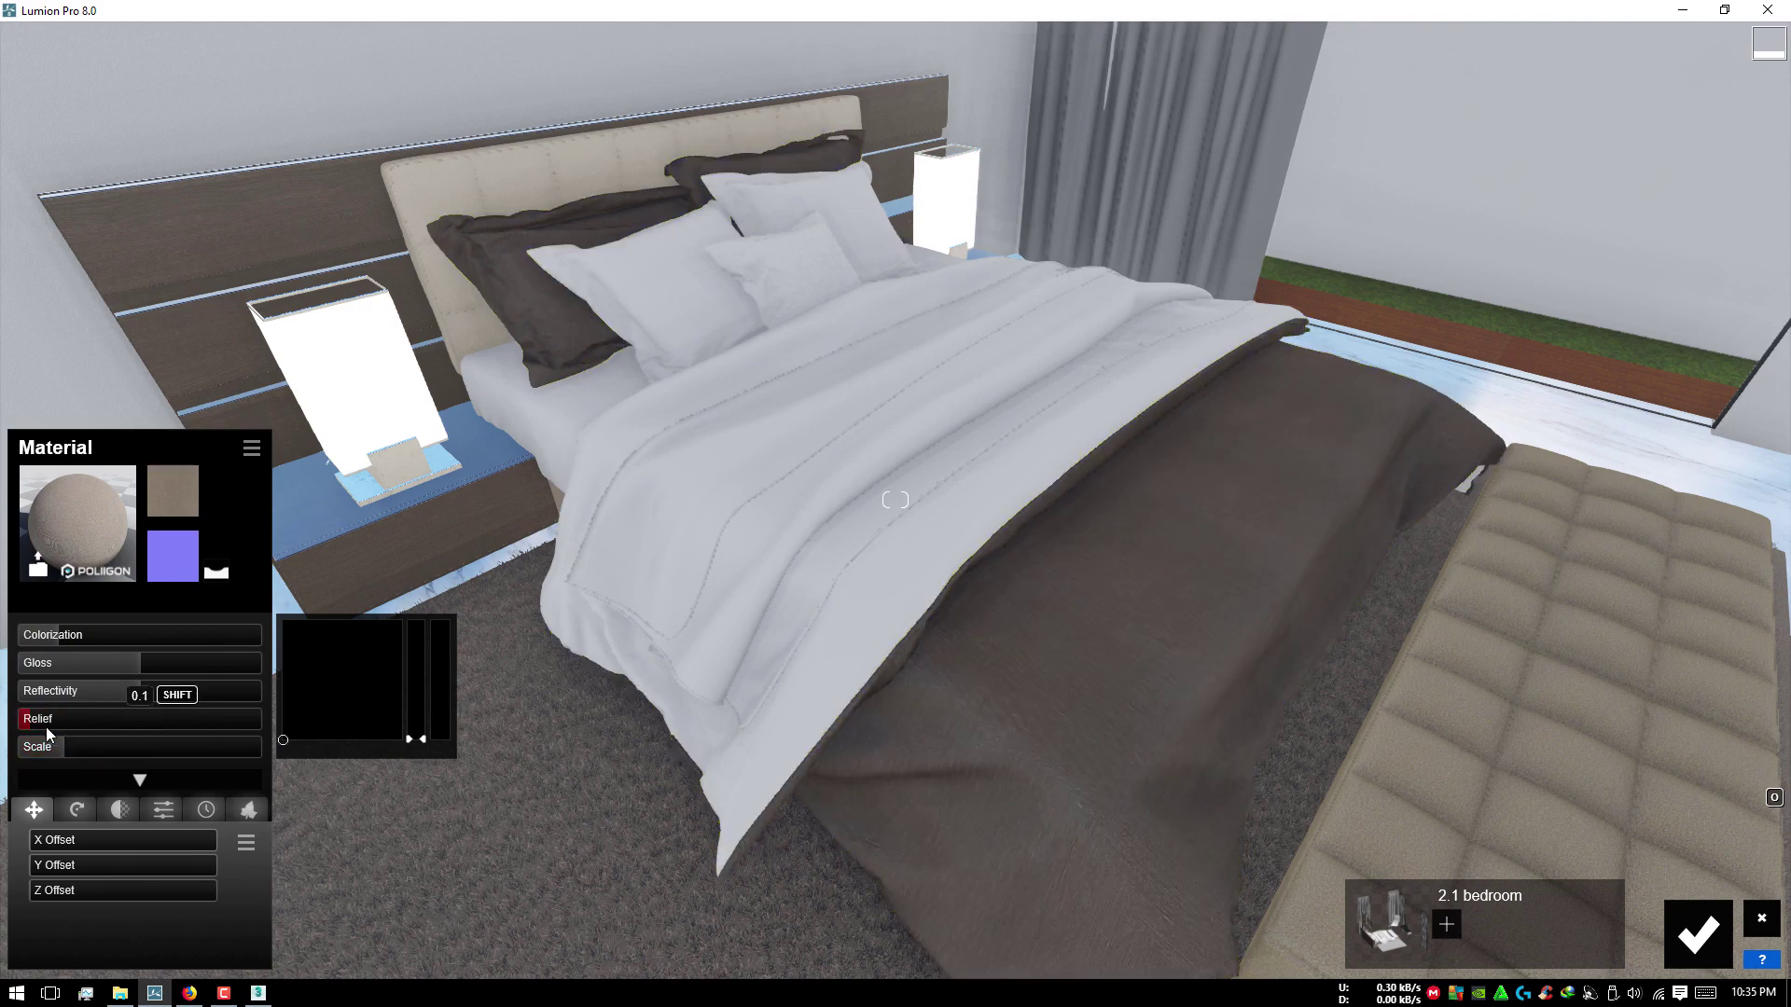
scroll(467, 644, "down", 5)
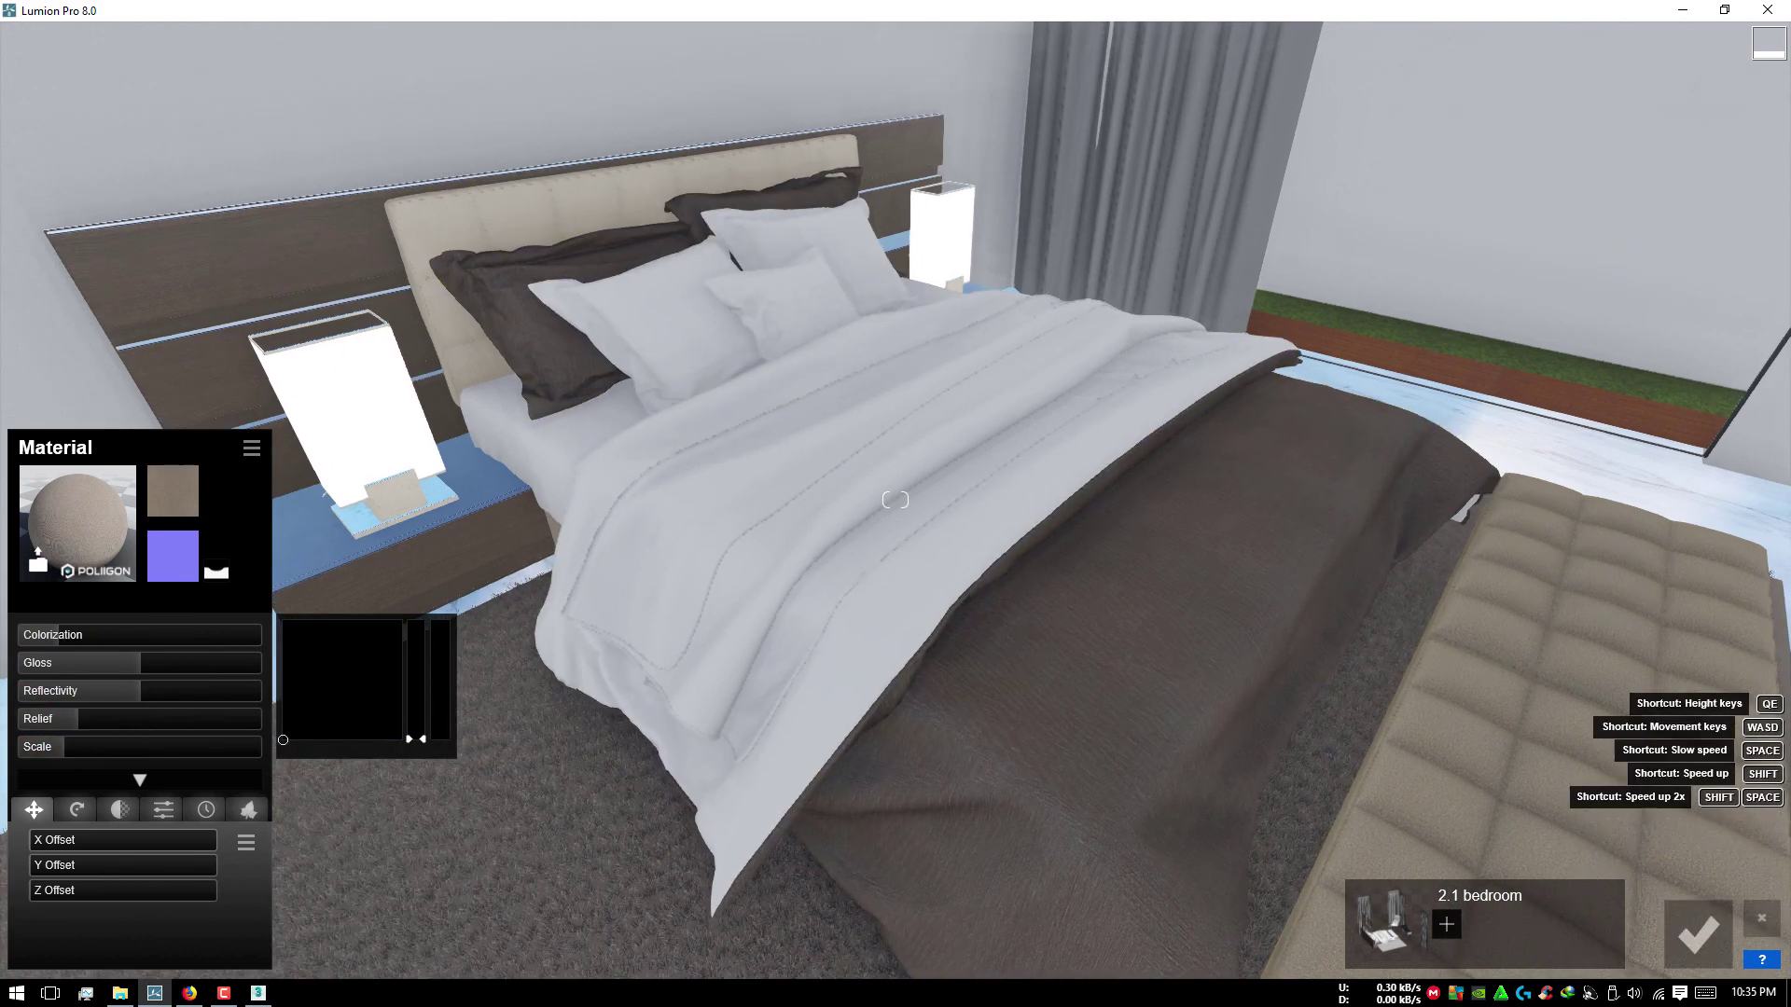
Step: Give the duvet top a brown indoor fabric material
left_click(899, 764)
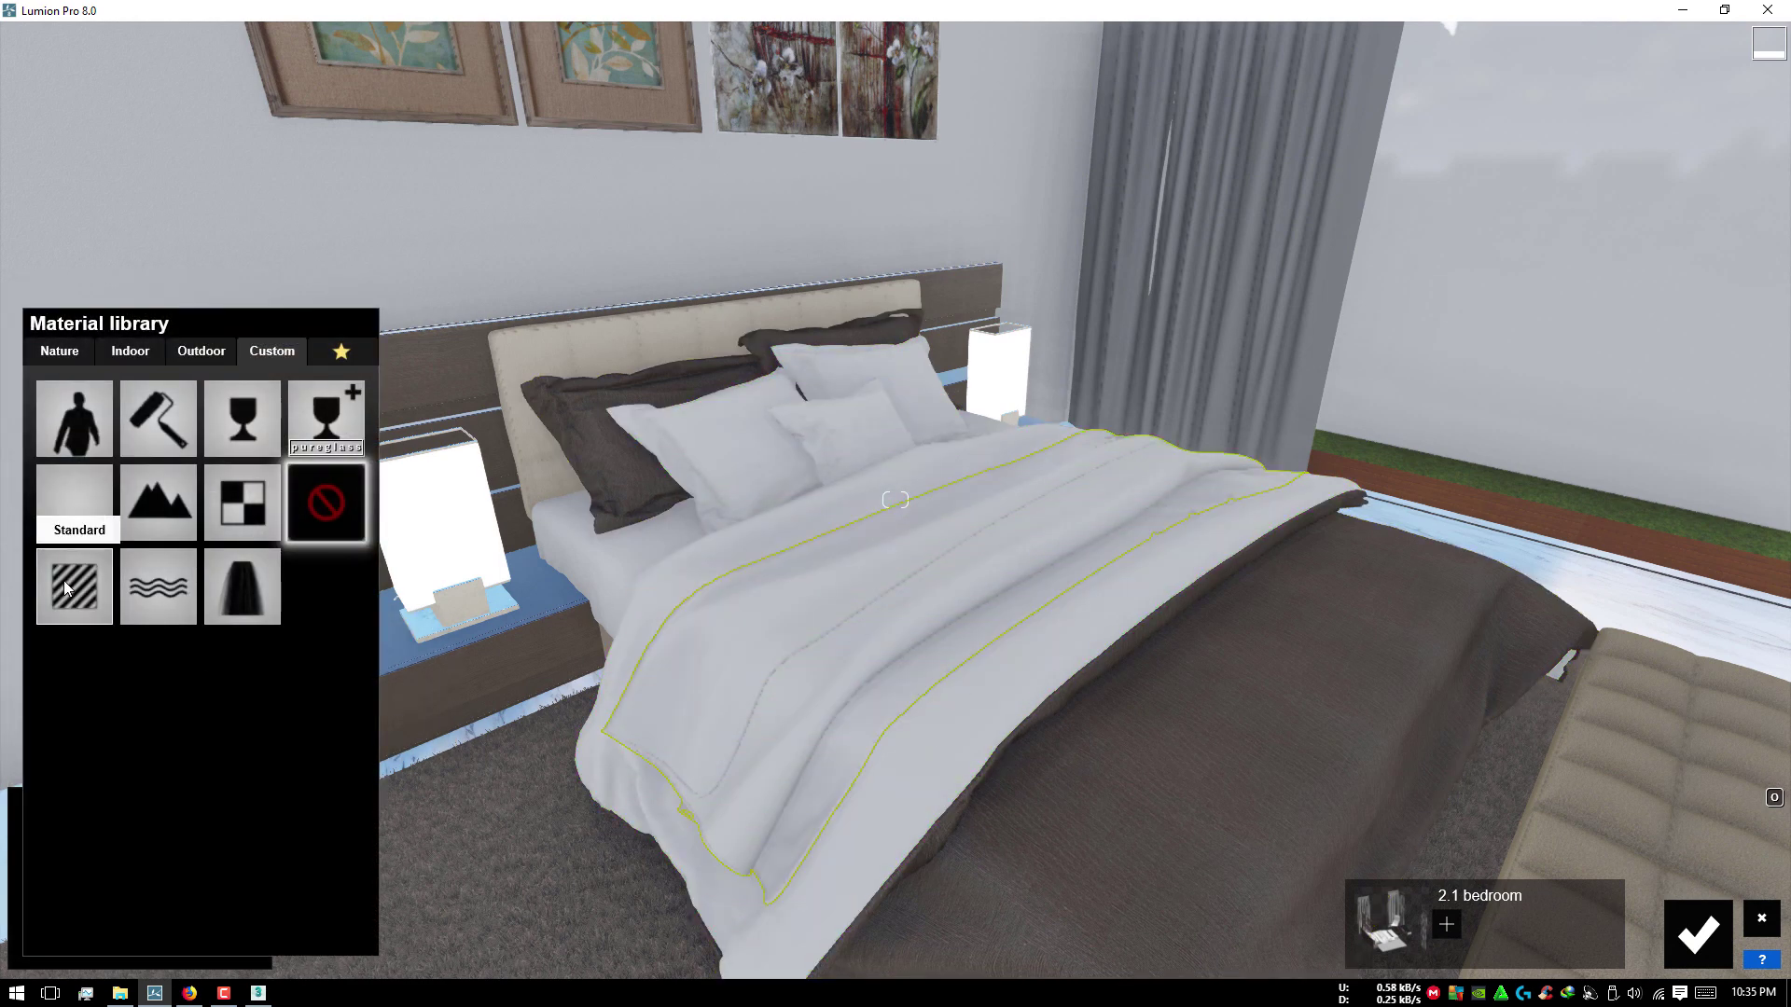
left_click(130, 351)
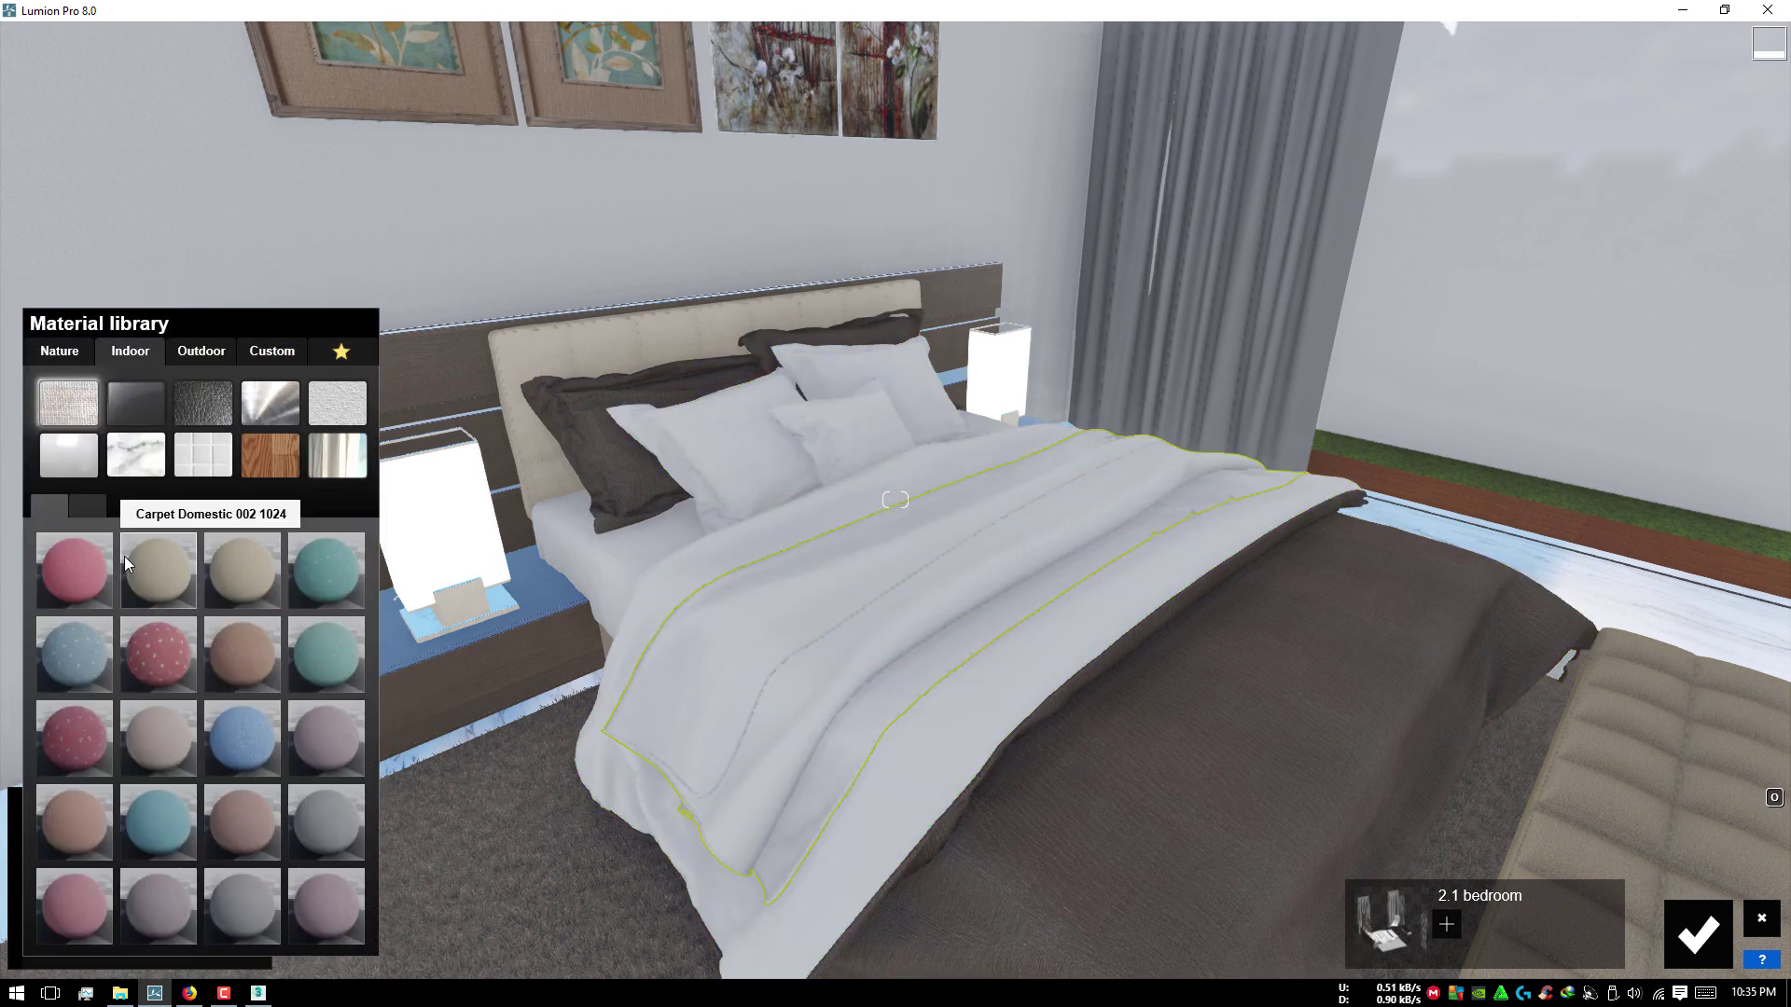
left_click(99, 507)
left_click(75, 737)
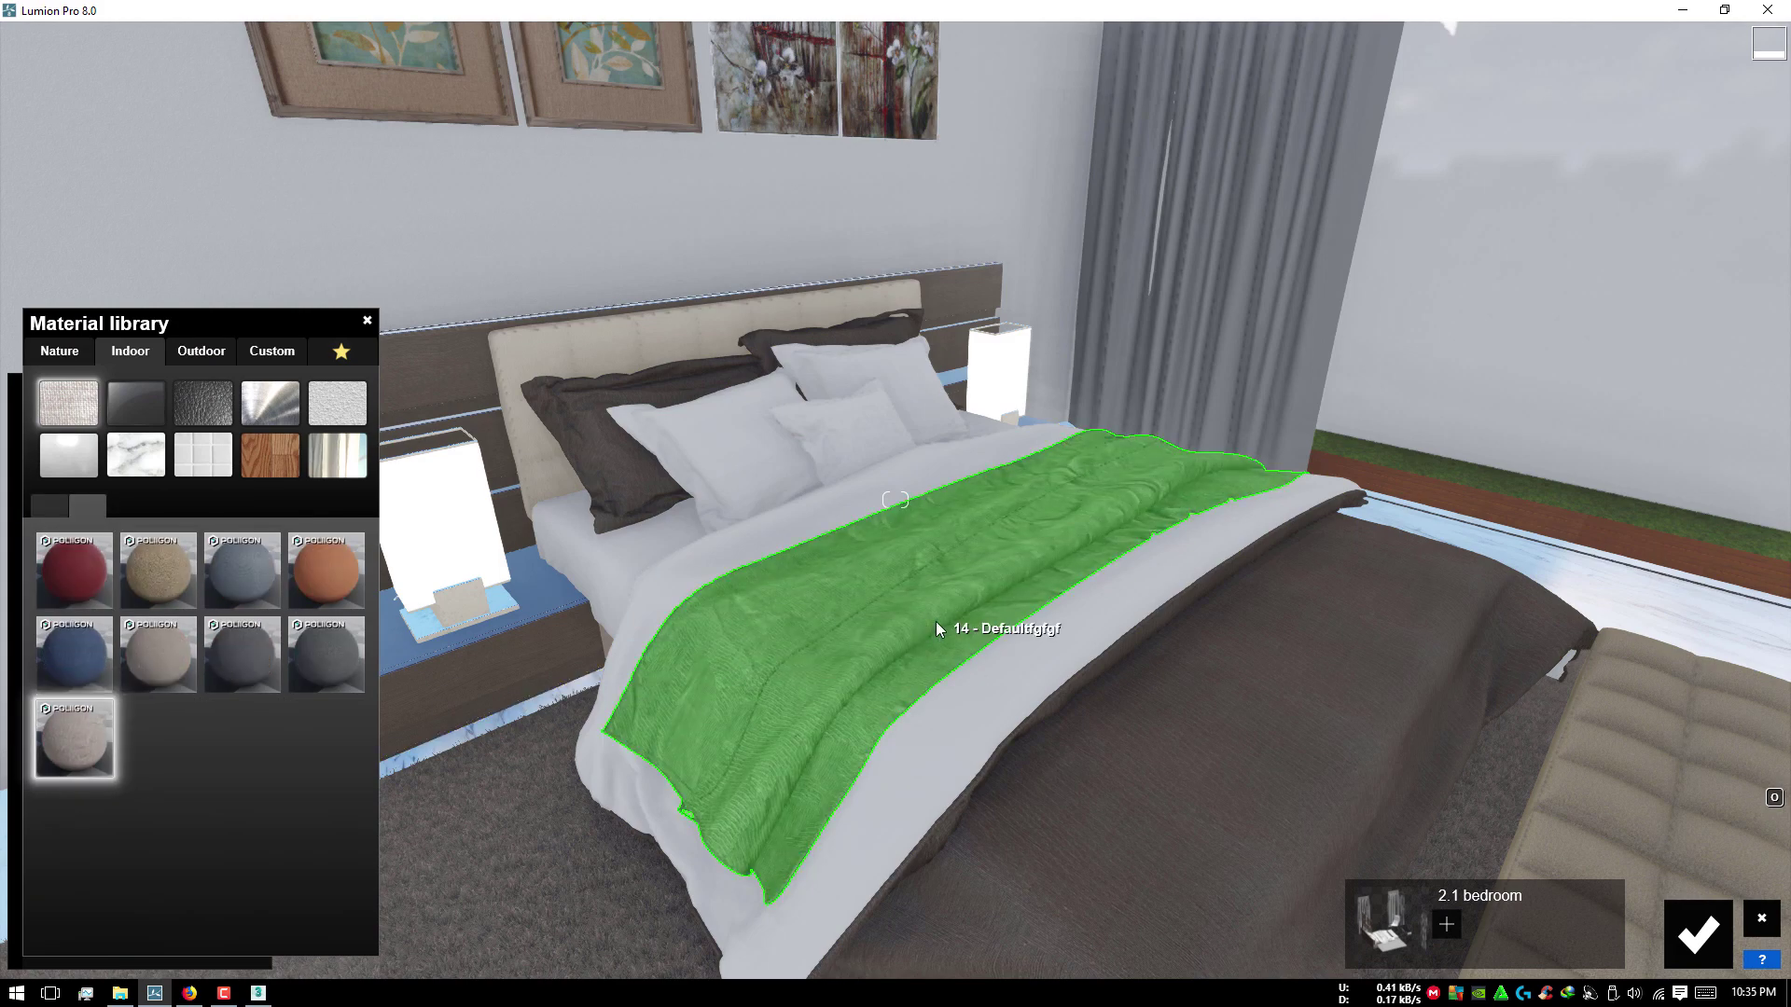
Step: Apply Carpet Office 006 1024 to the sheets and front pillows at scale 0.1, lightened
right_click_drag(936, 621, 747, 660)
left_click(1012, 737)
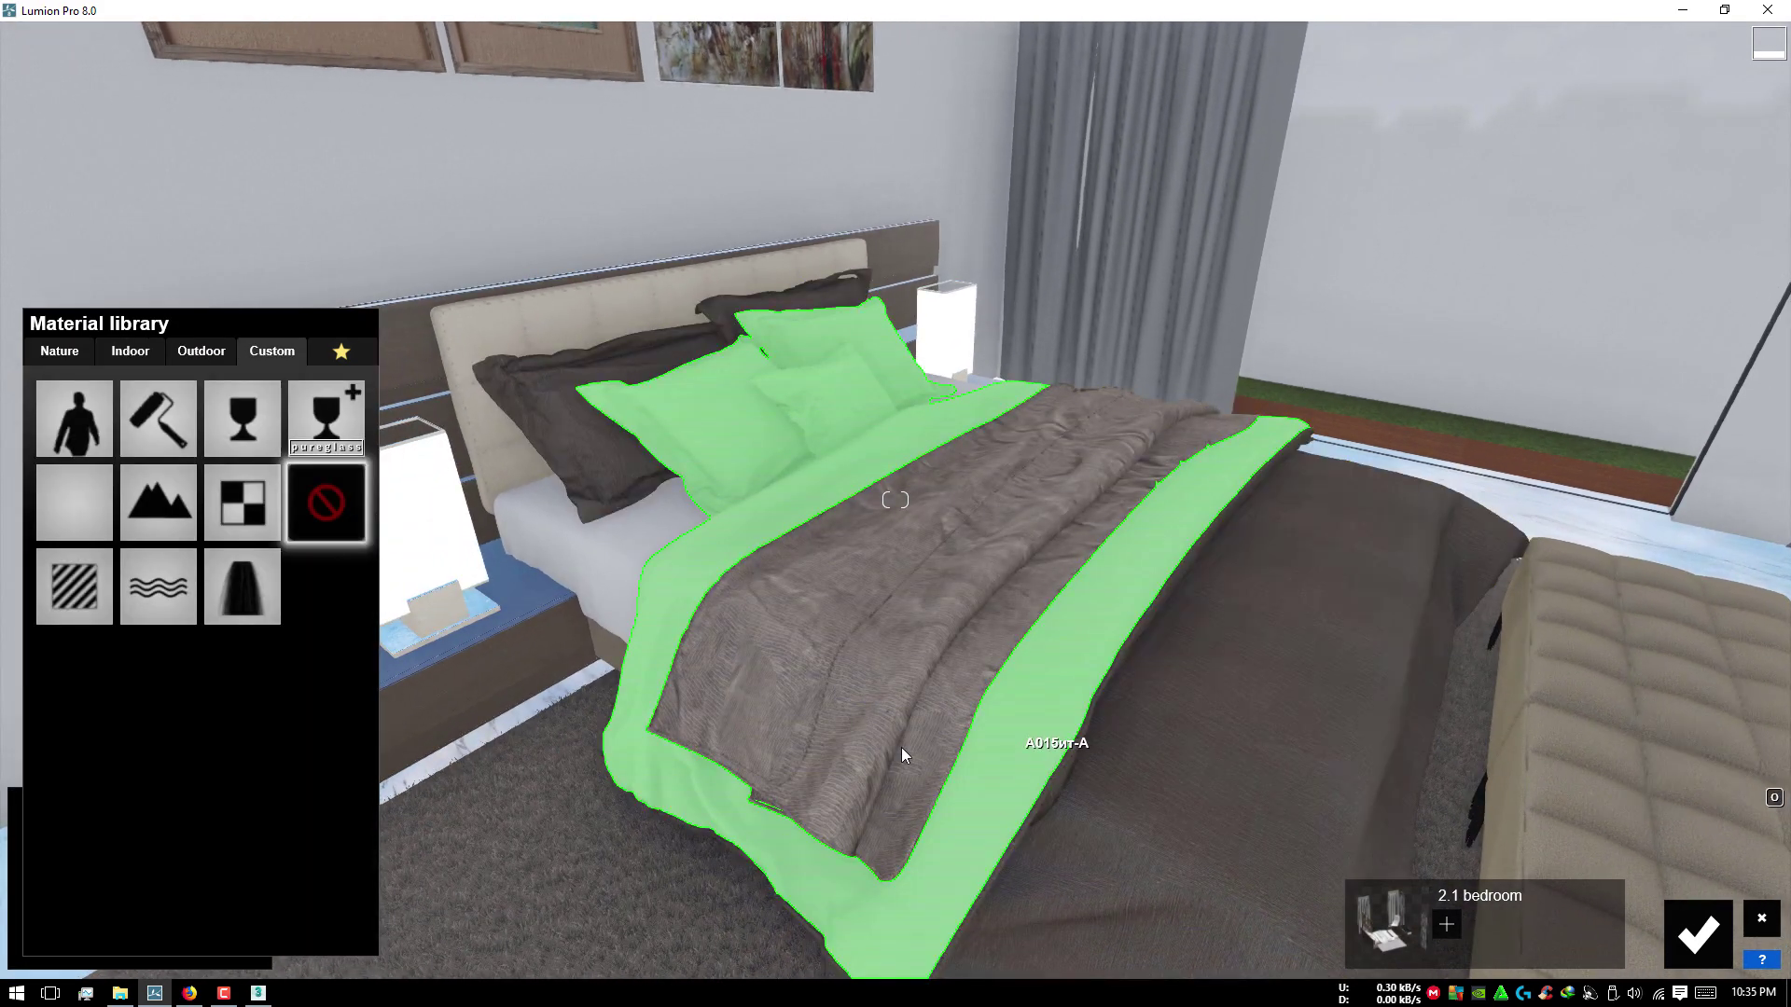
left_click(131, 353)
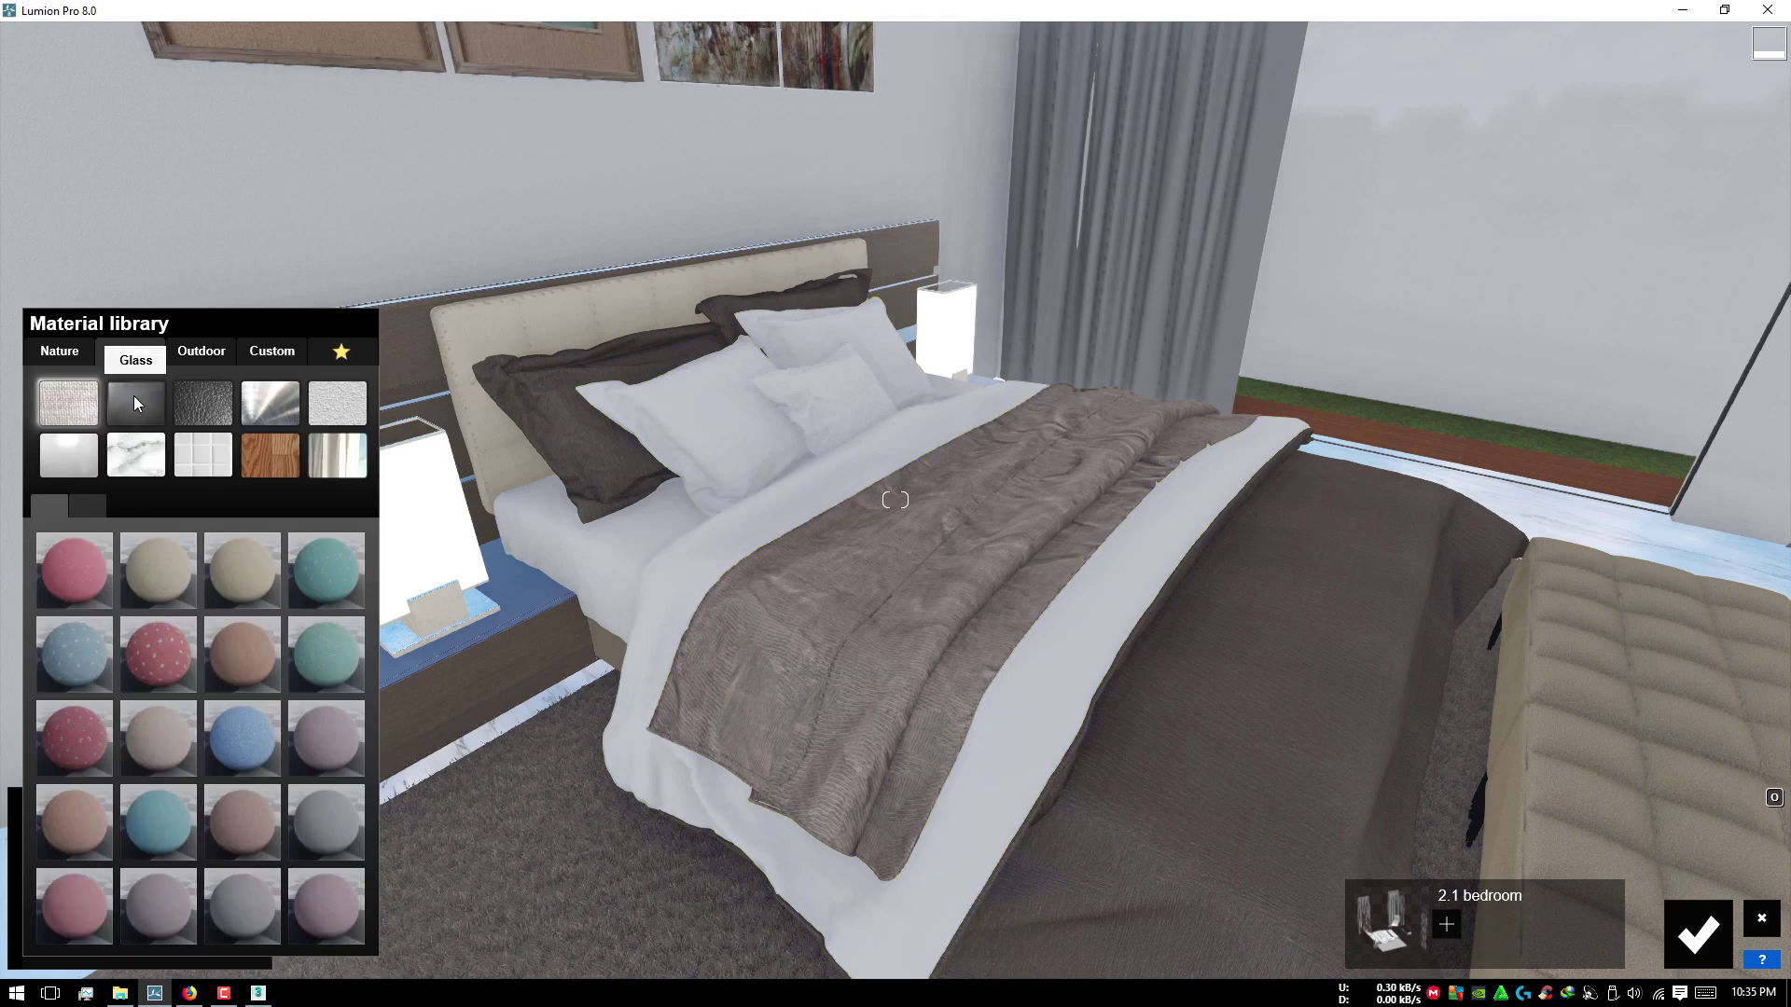
left_click(133, 395)
left_click(78, 412)
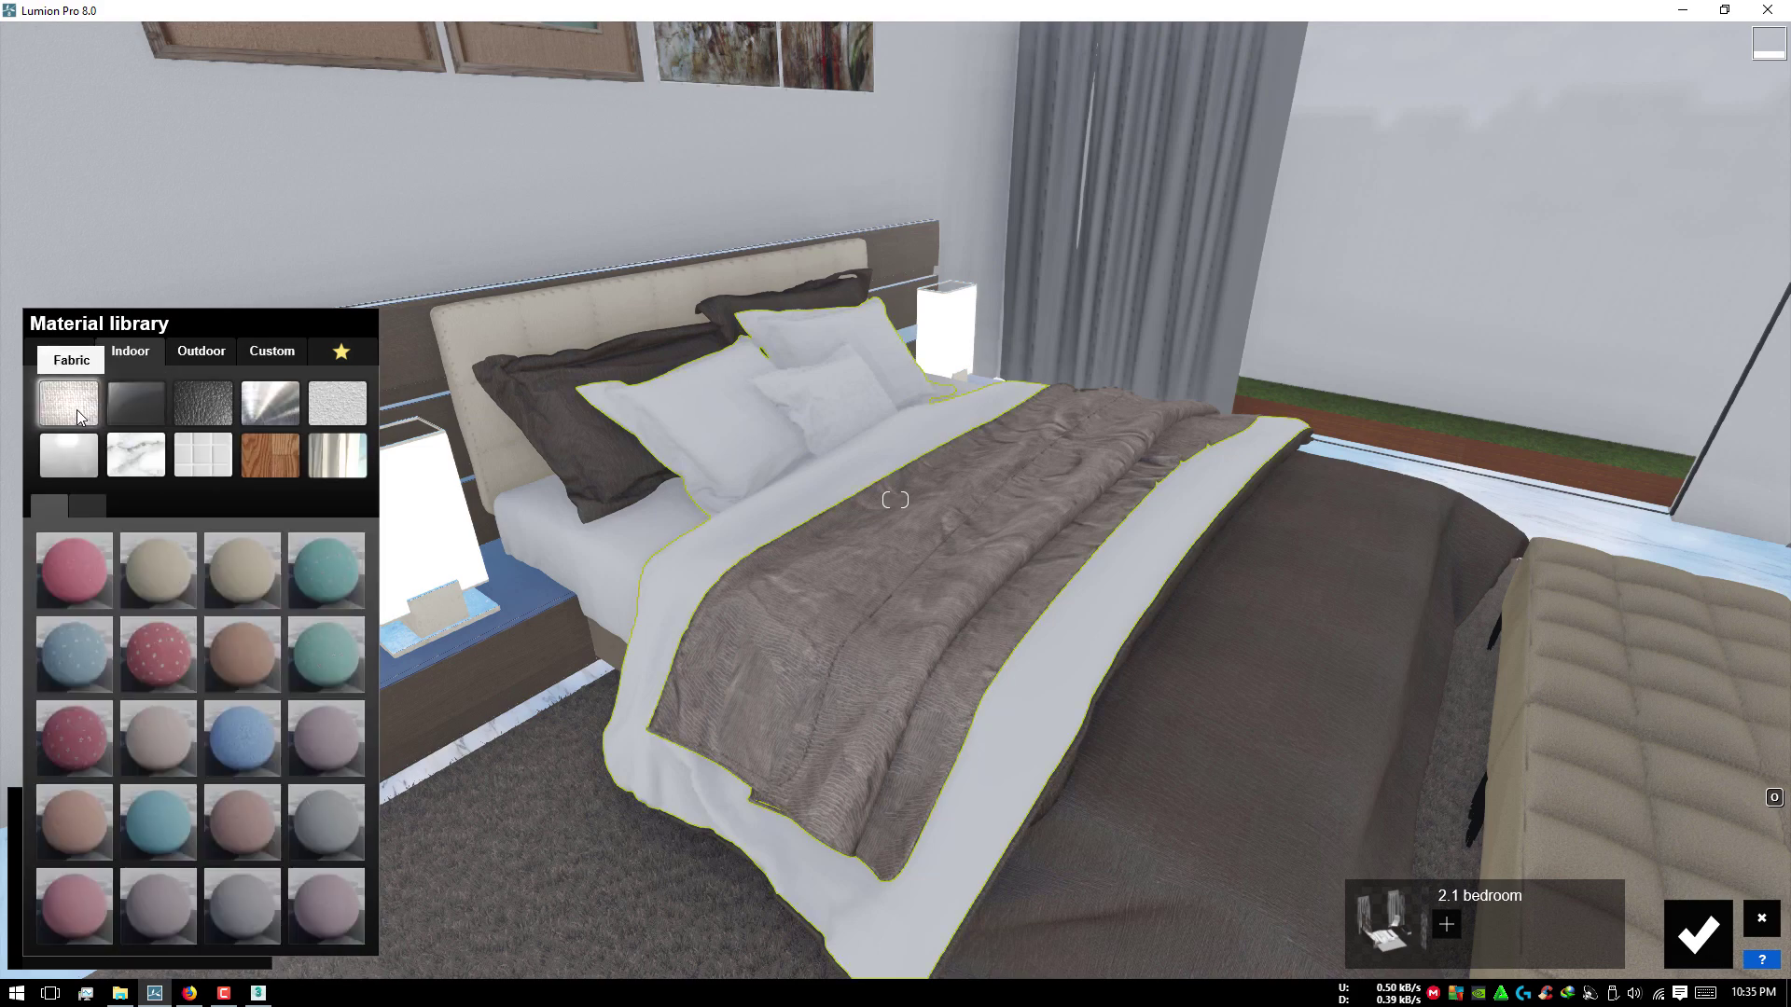
left_click(252, 901)
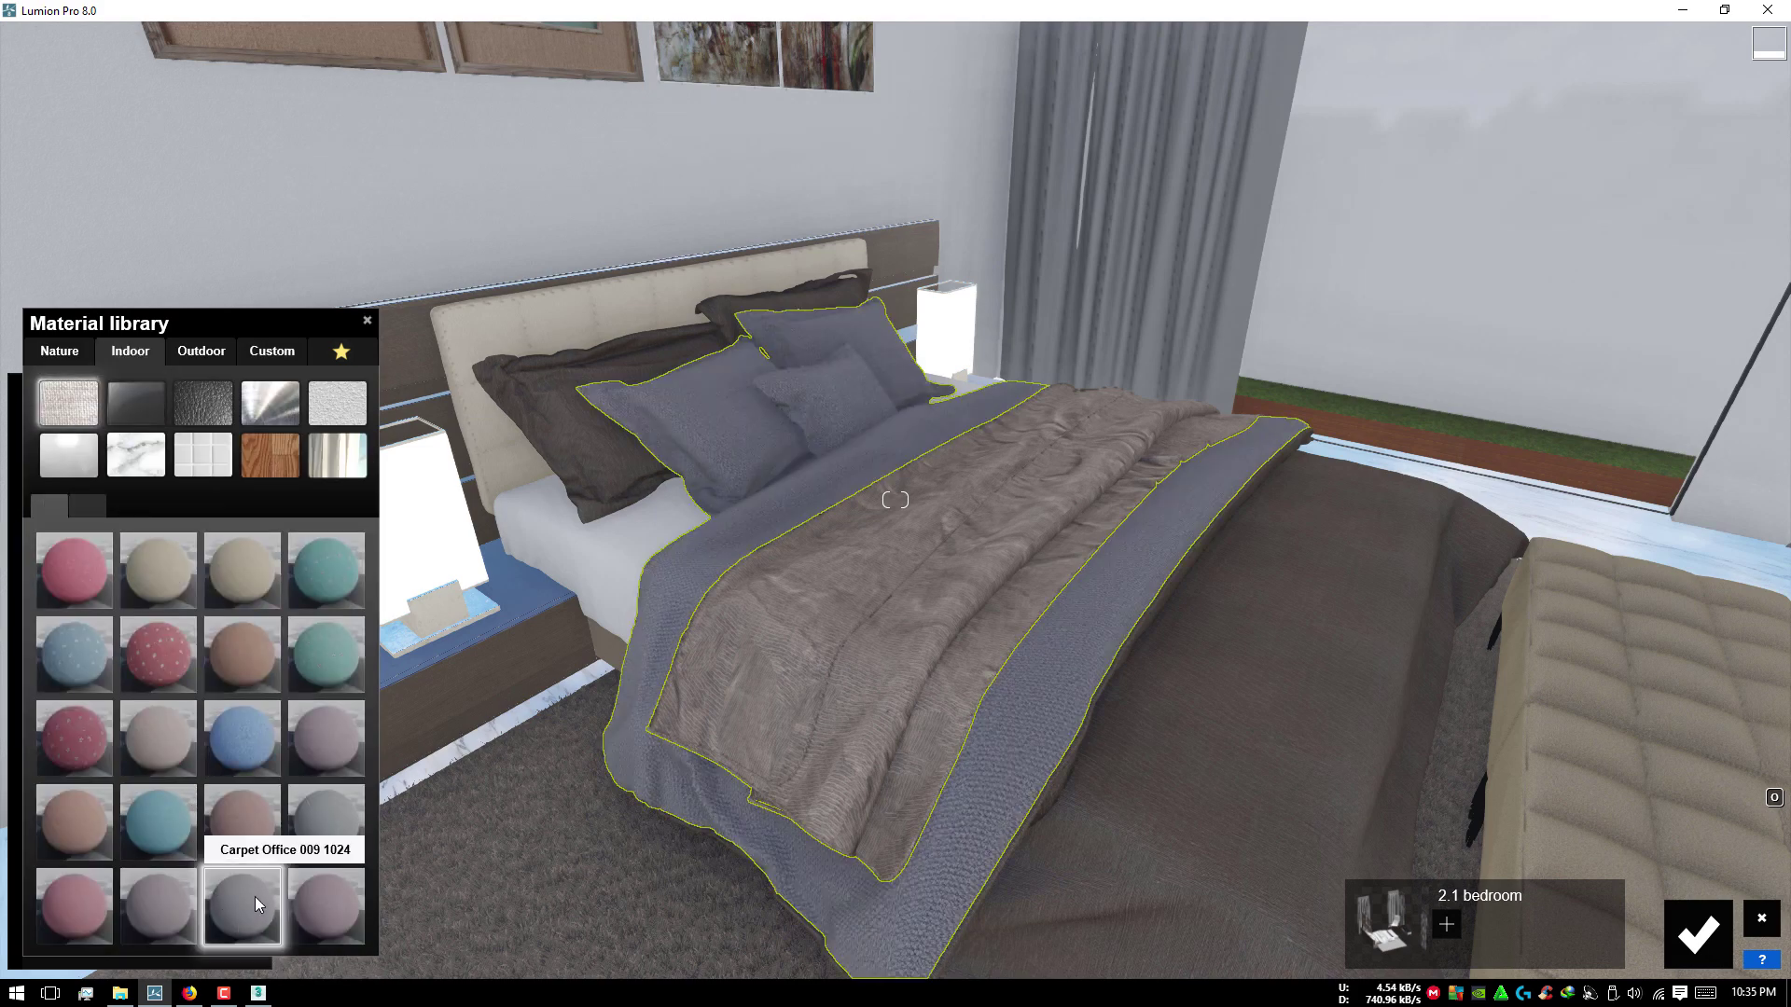
left_click(353, 835)
left_click(351, 833)
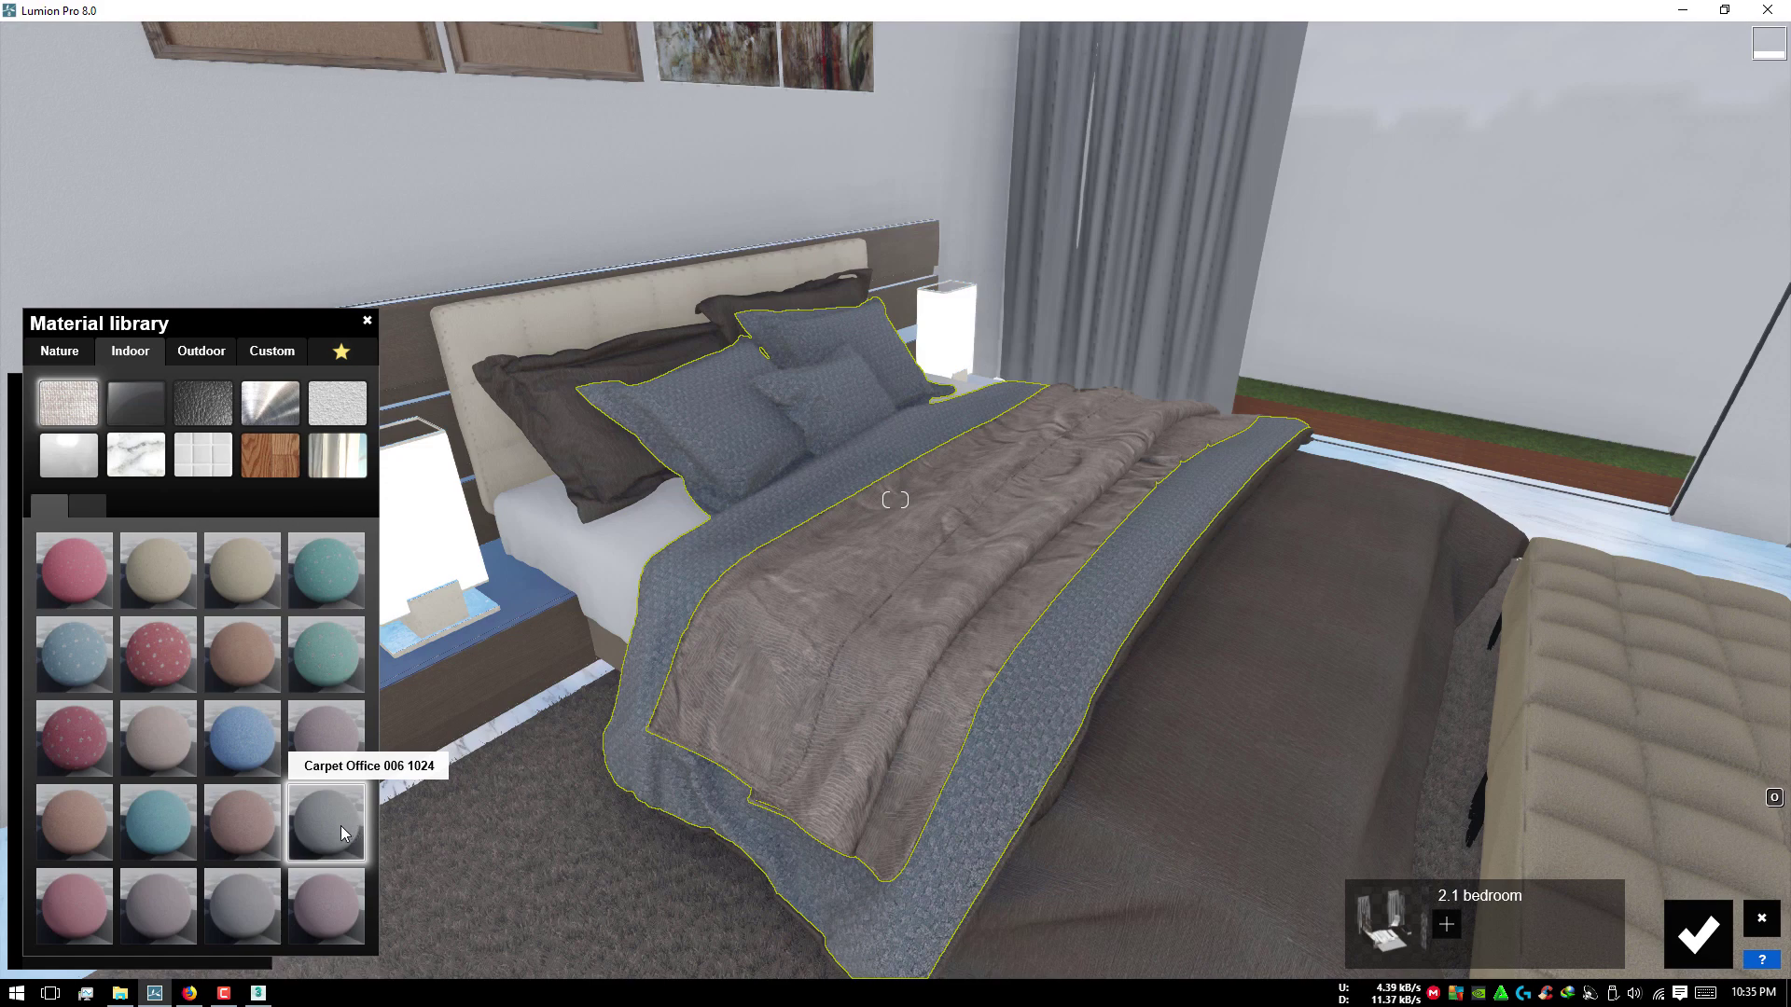
left_click_drag(56, 748, 53, 749)
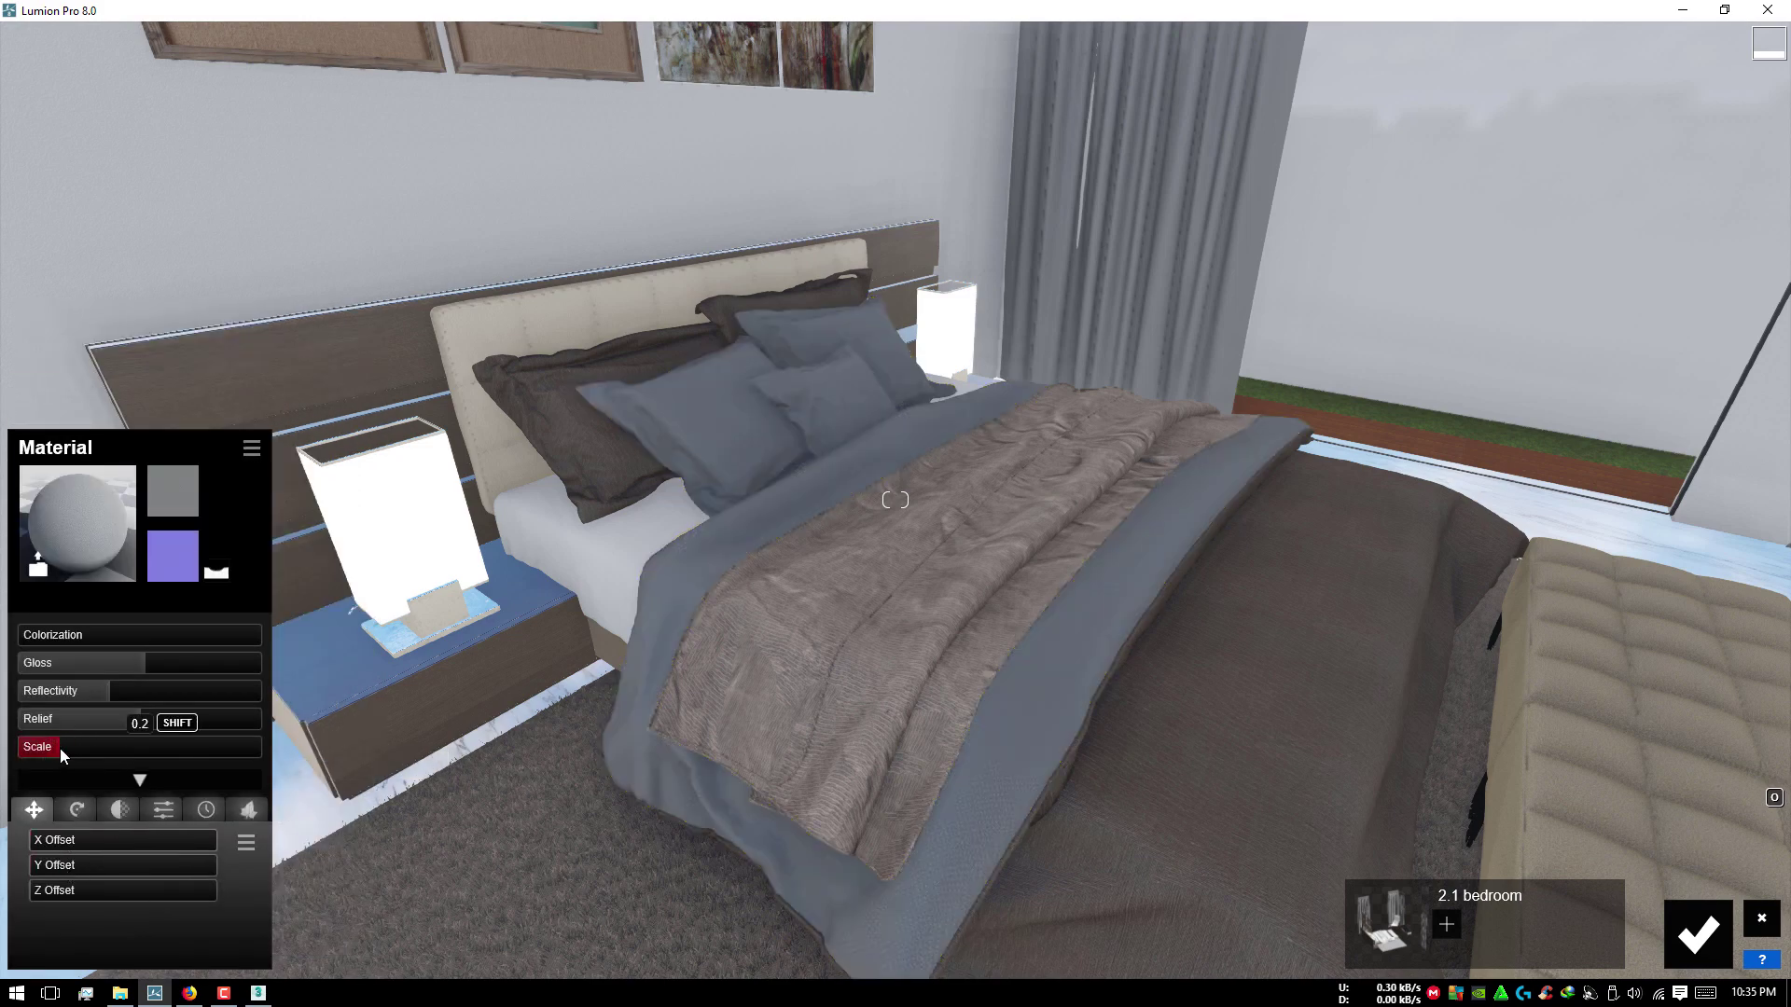
left_click_drag(60, 748, 60, 748)
left_click_drag(120, 640, 208, 639)
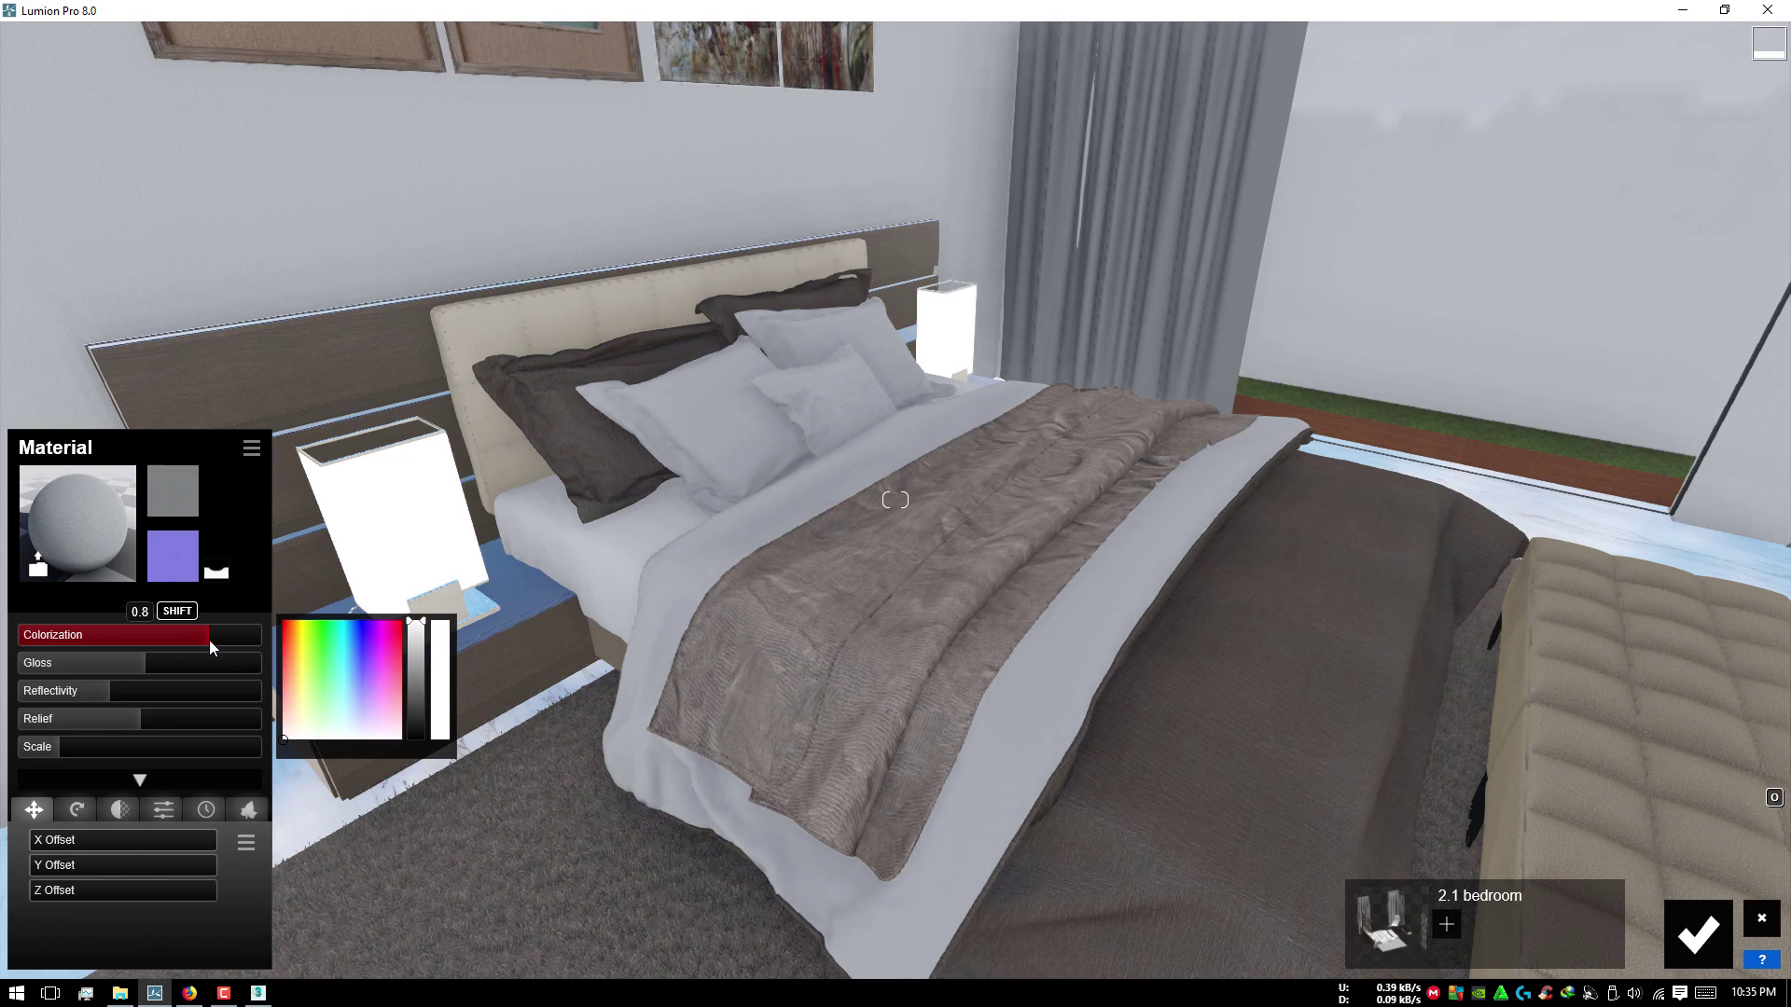
left_click(651, 540)
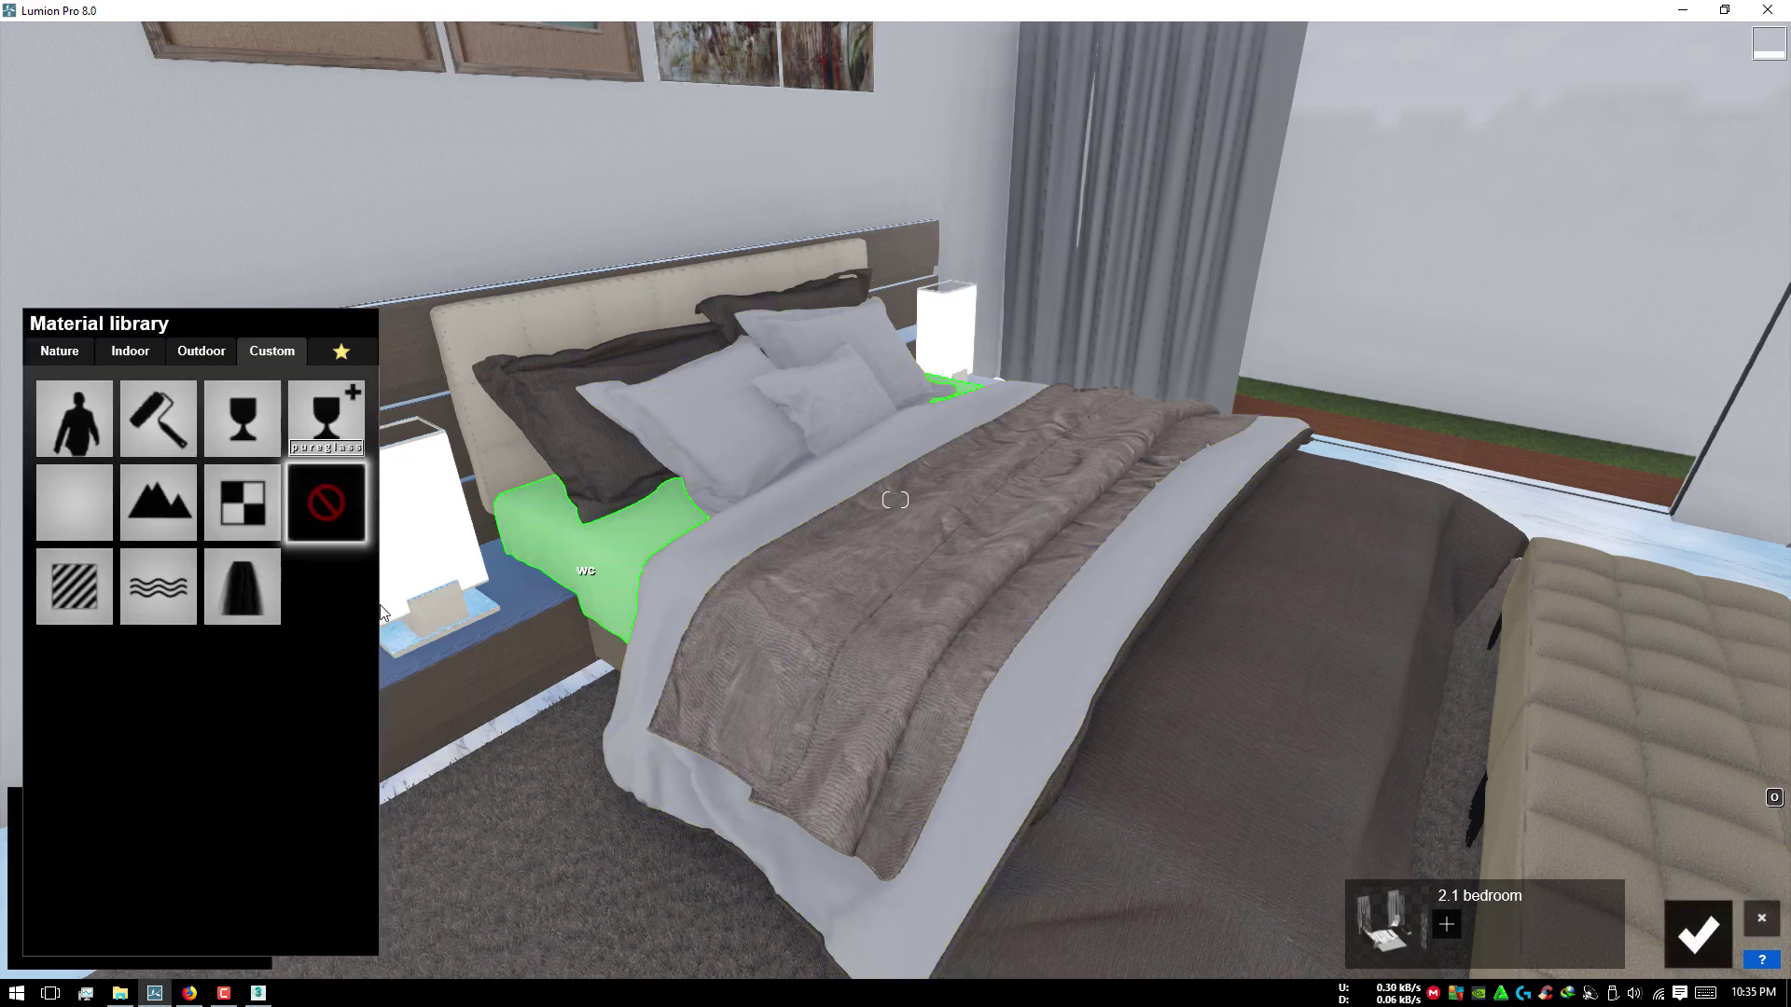
Step: Apply Carpet Office 006 1024 to the bed base with scale 0.5, raised relief and lighter tint
left_click(133, 351)
left_click(143, 579)
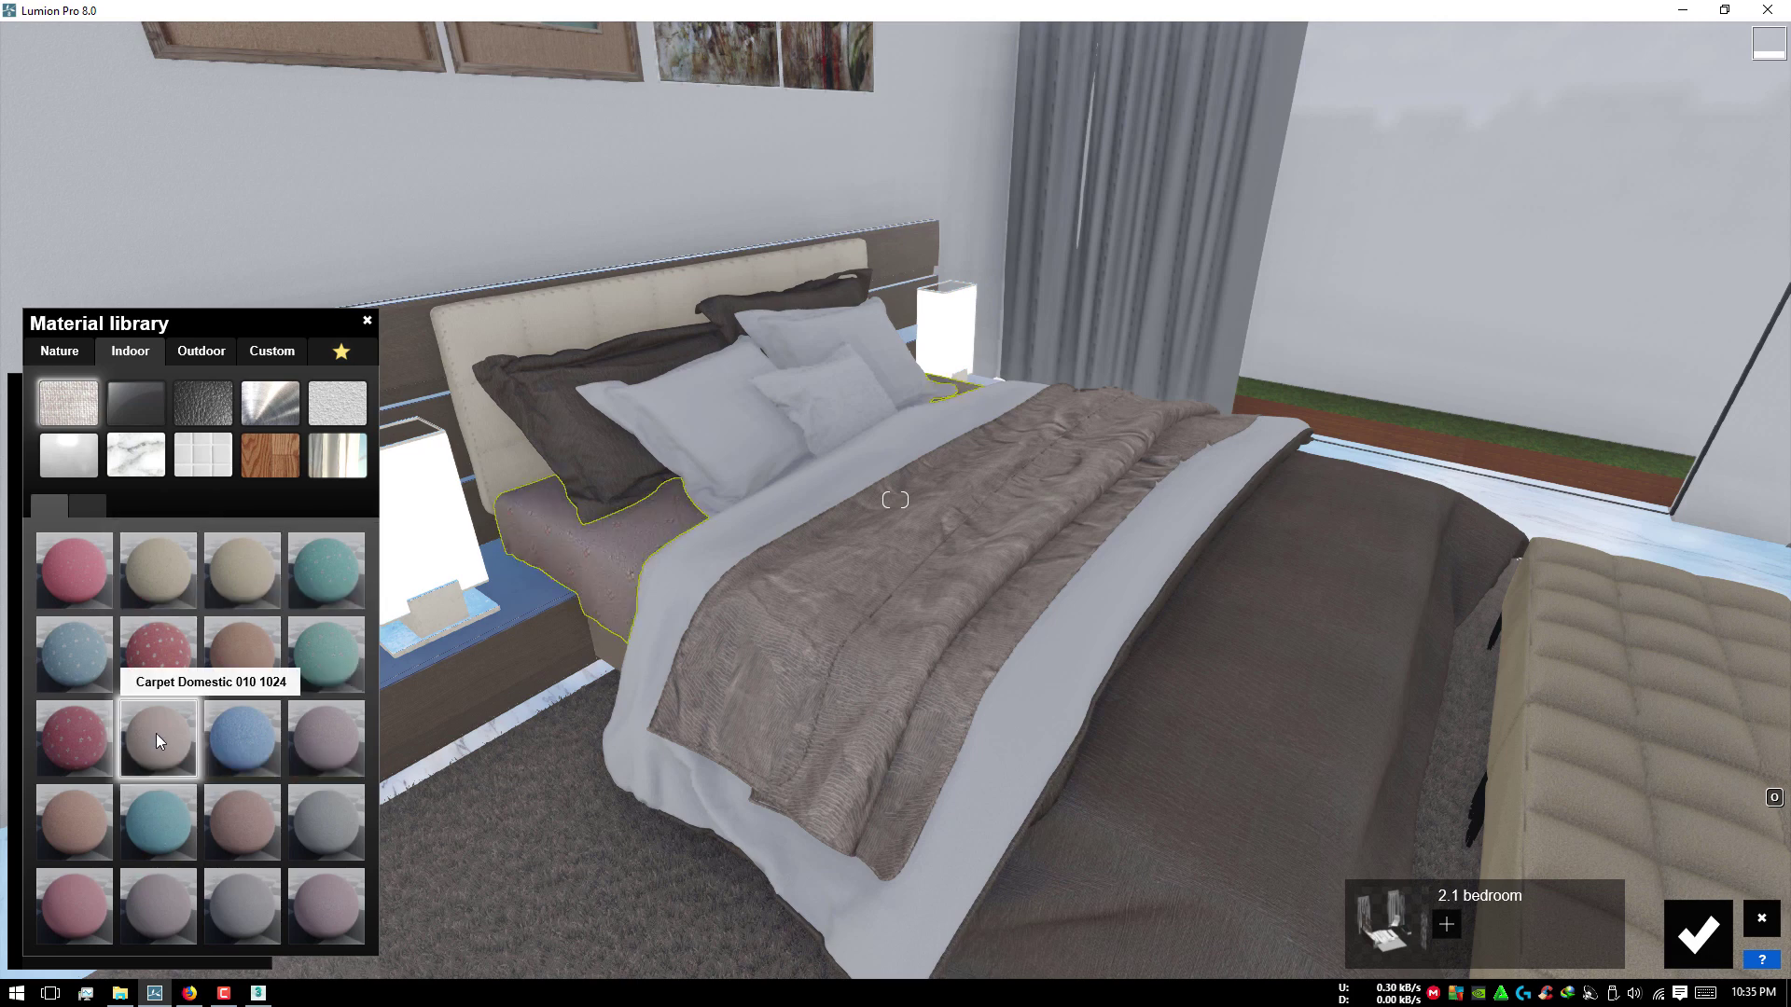
left_click(327, 727)
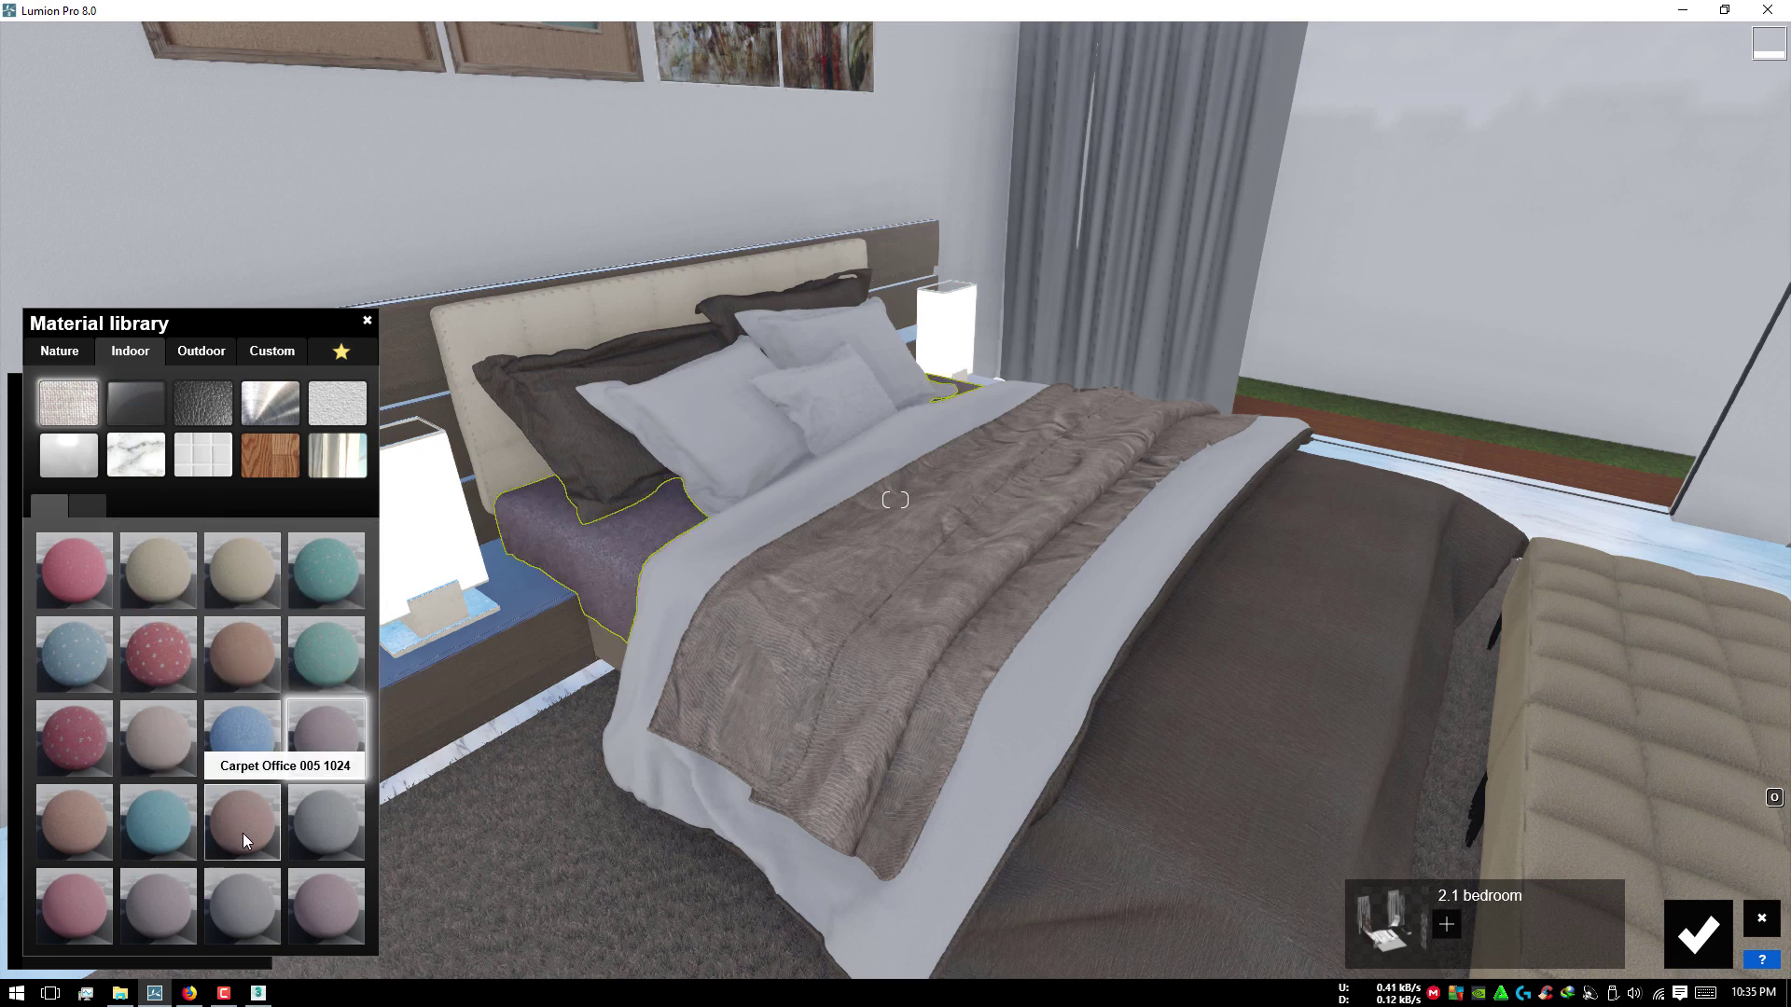
left_click(316, 825)
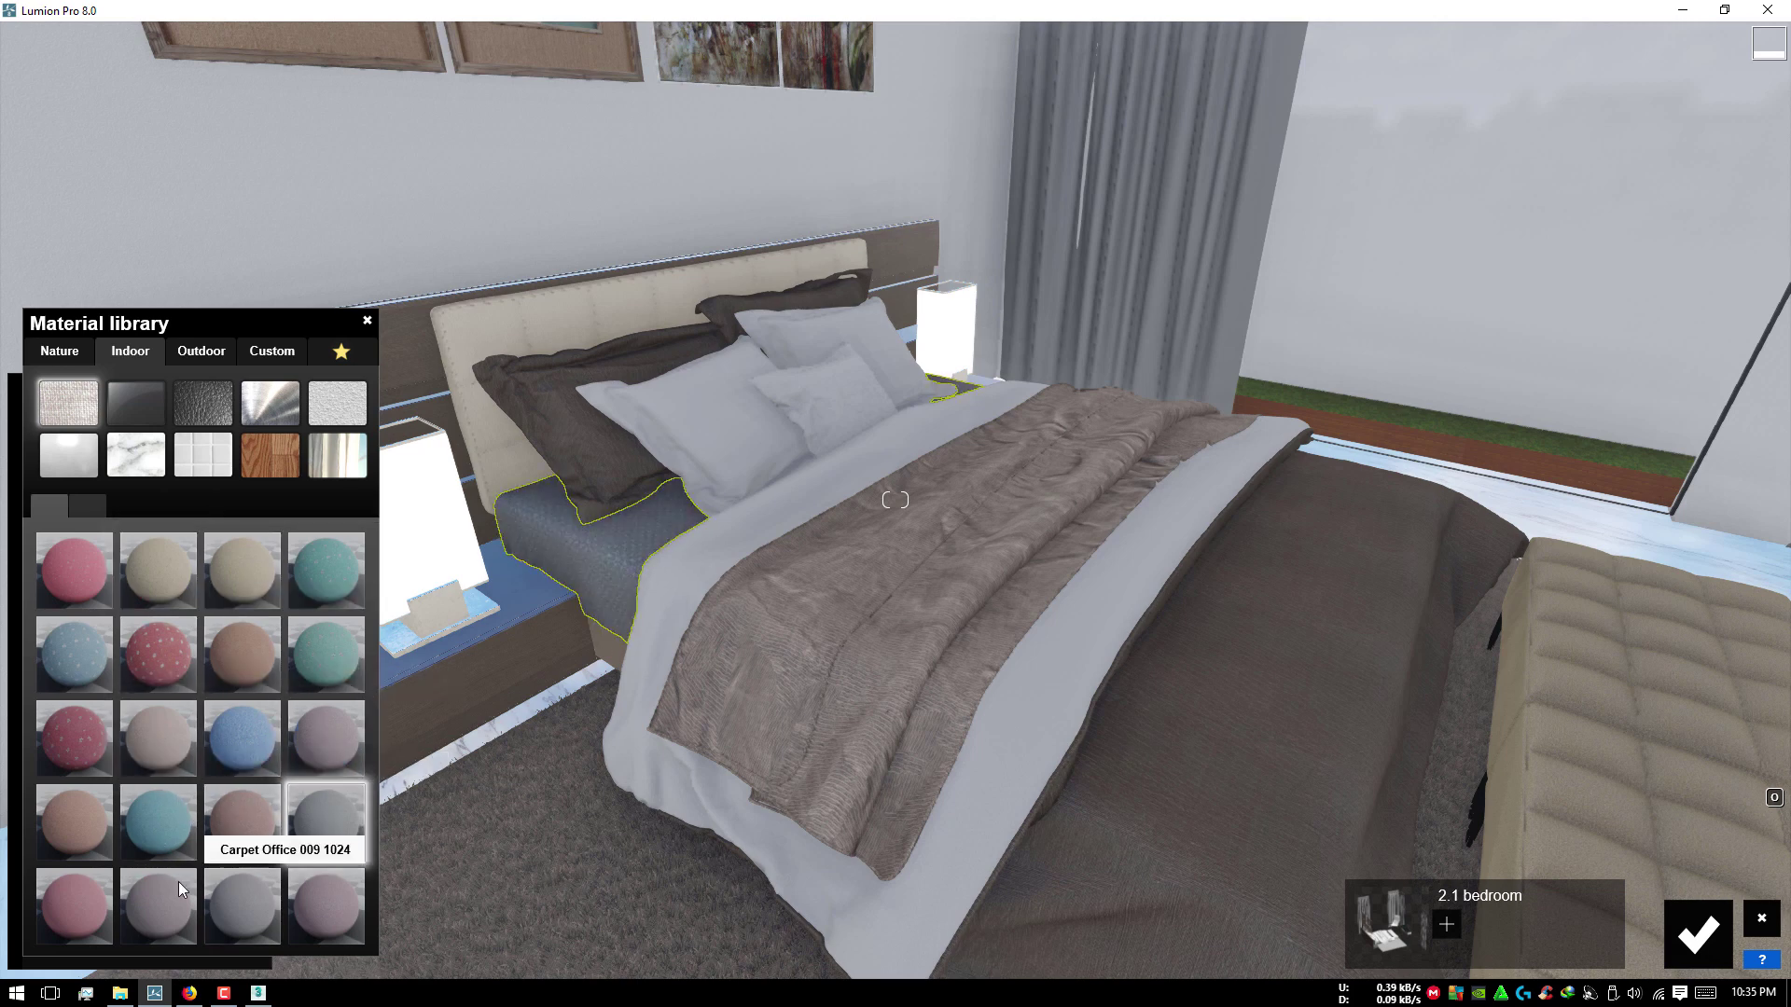
left_click(327, 821)
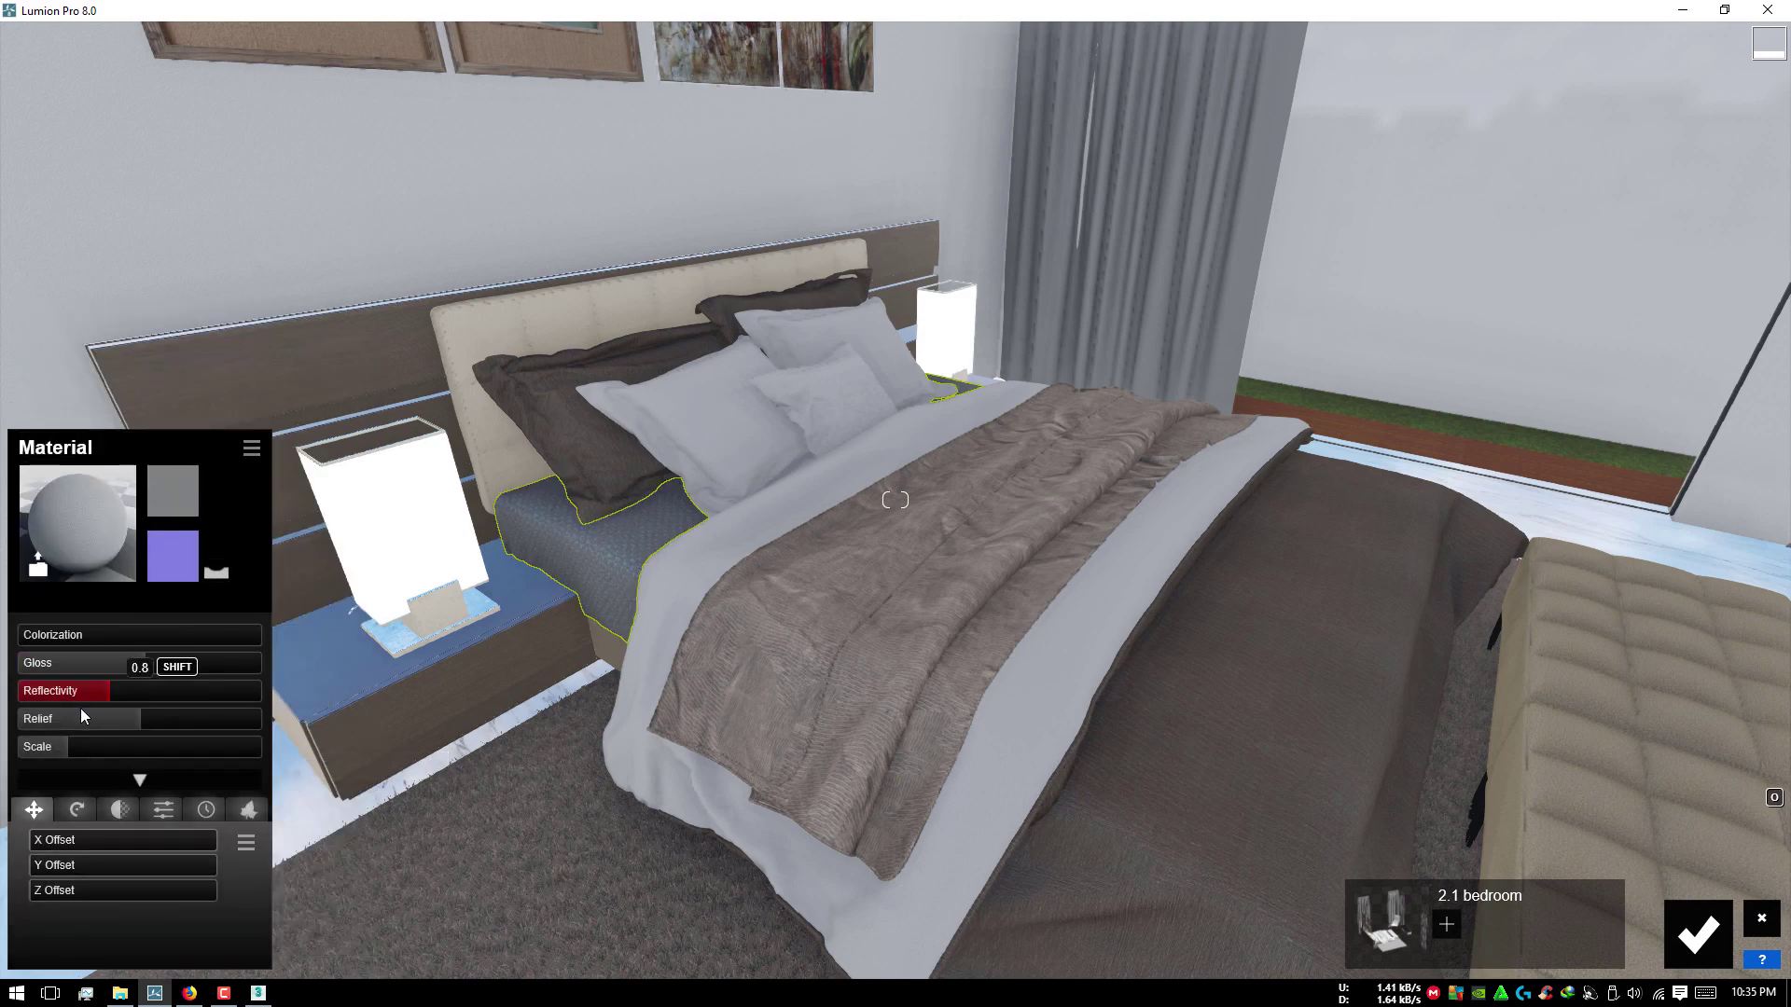
left_click(48, 754)
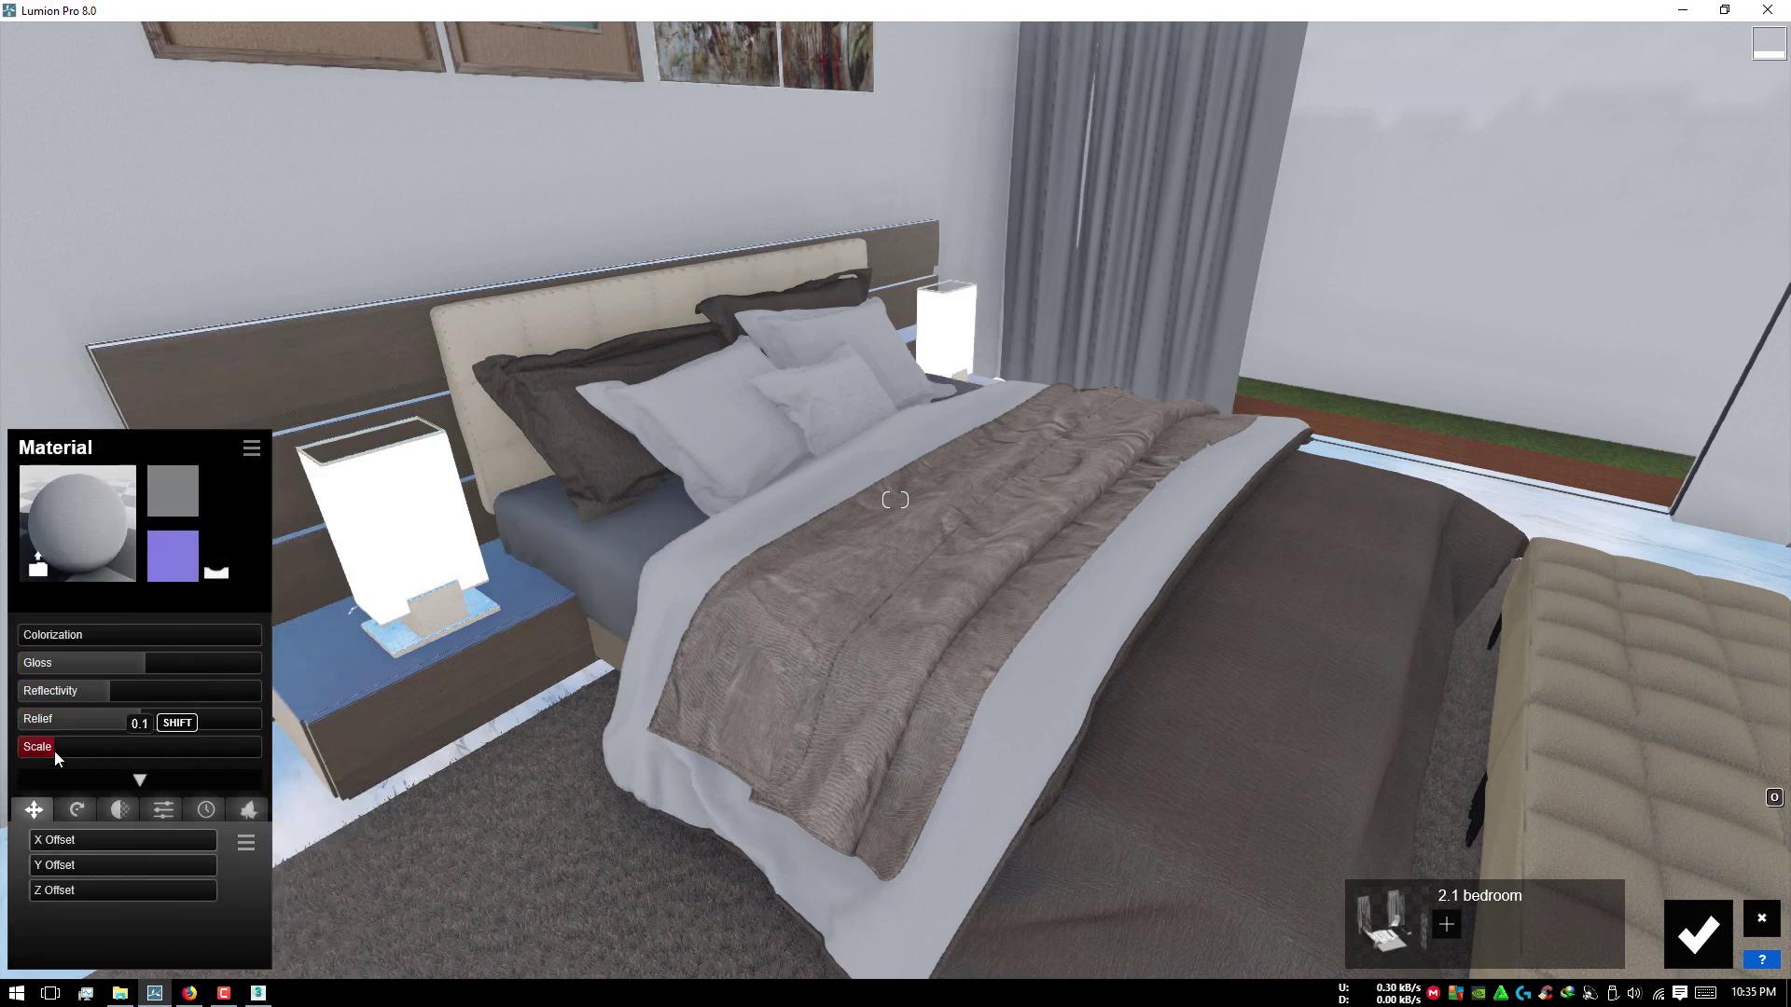
left_click(67, 750)
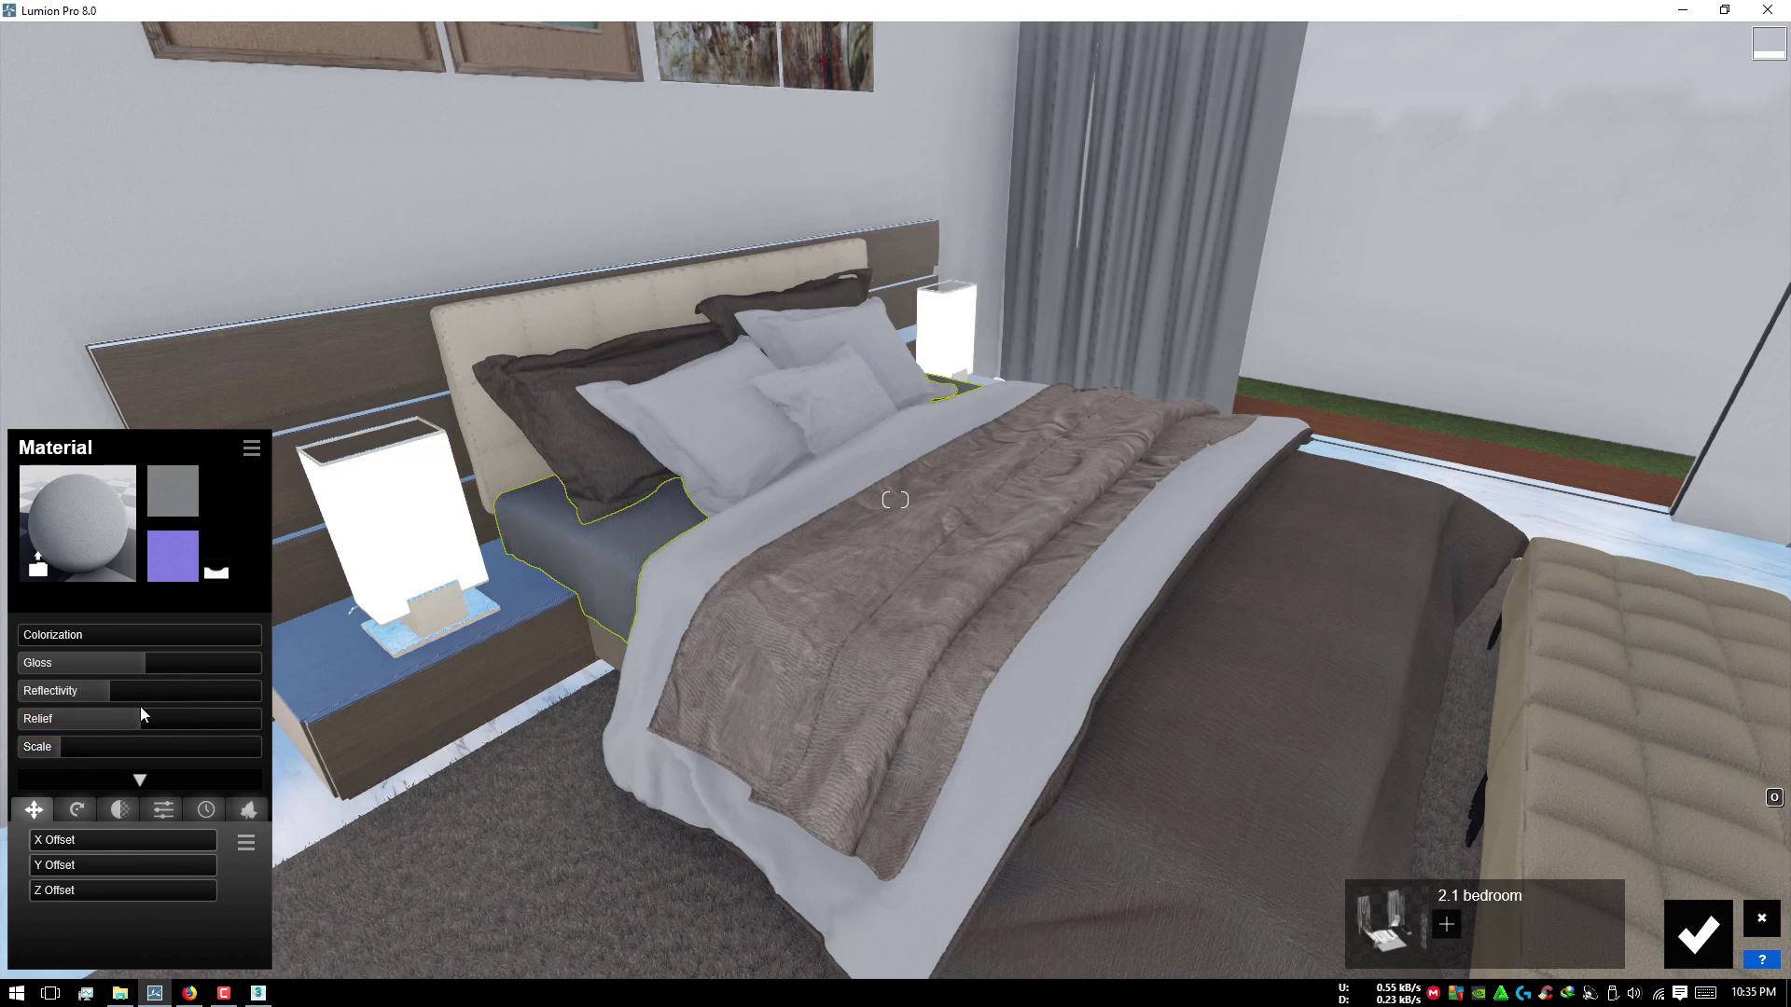
left_click_drag(144, 714, 88, 716)
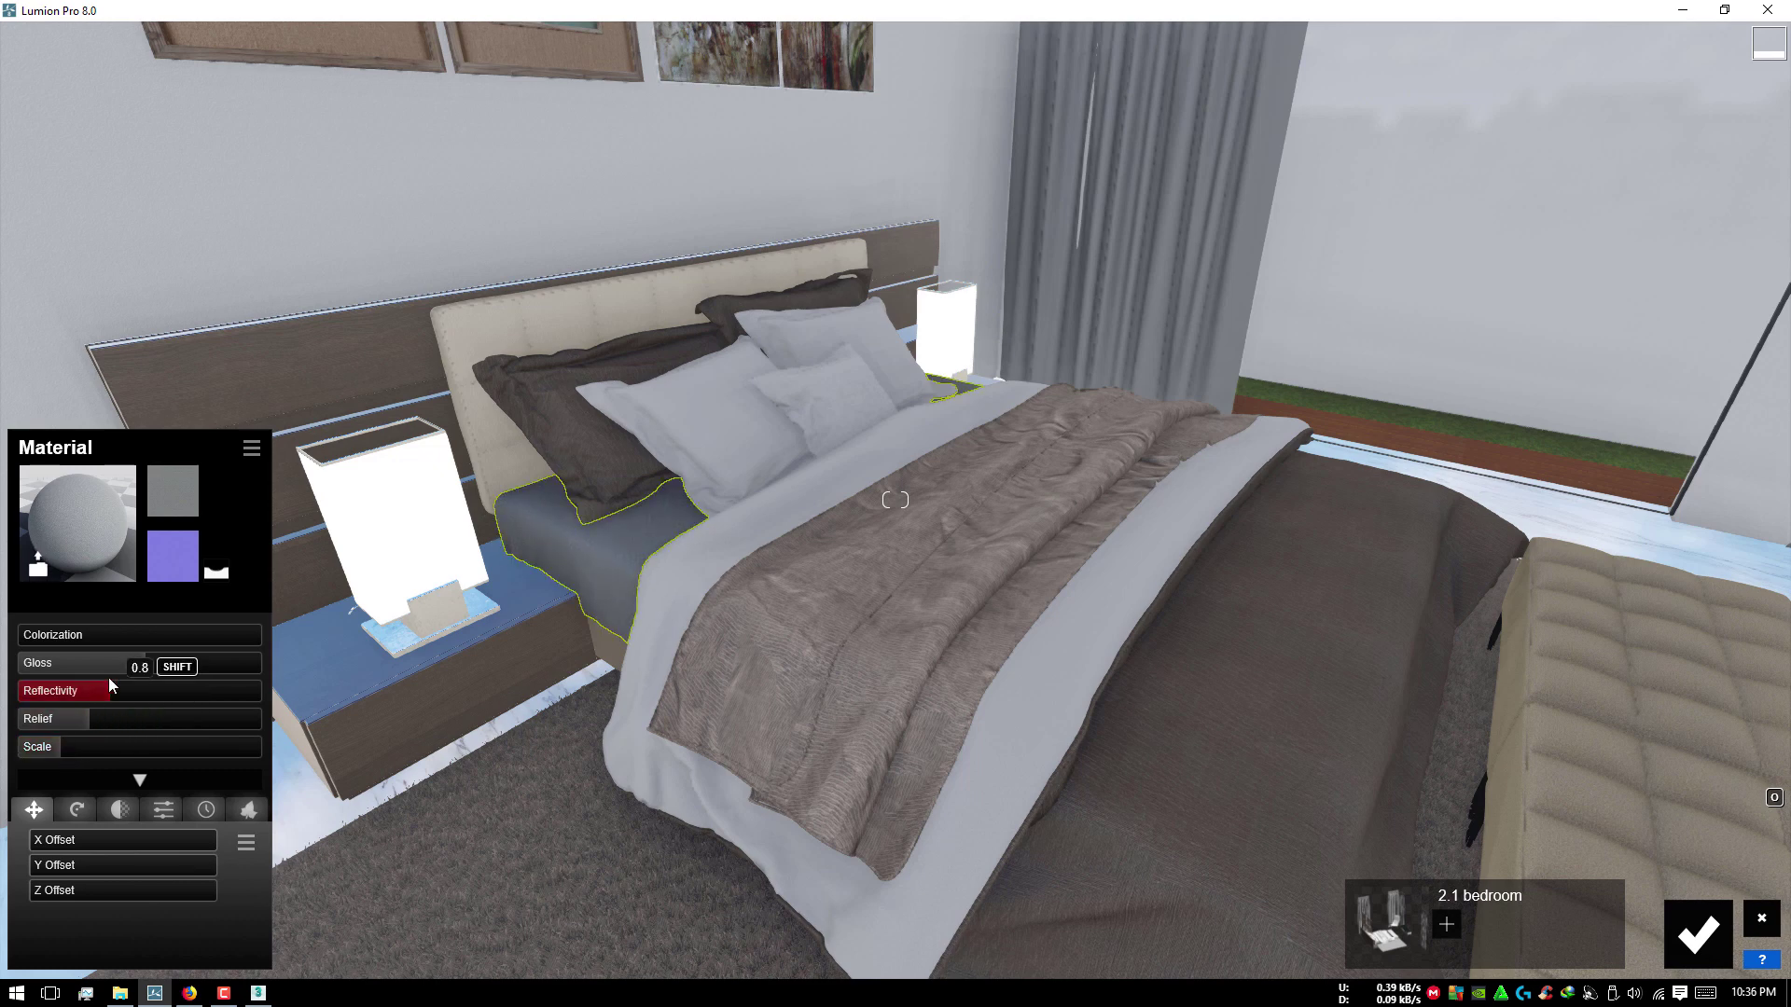
left_click(84, 636)
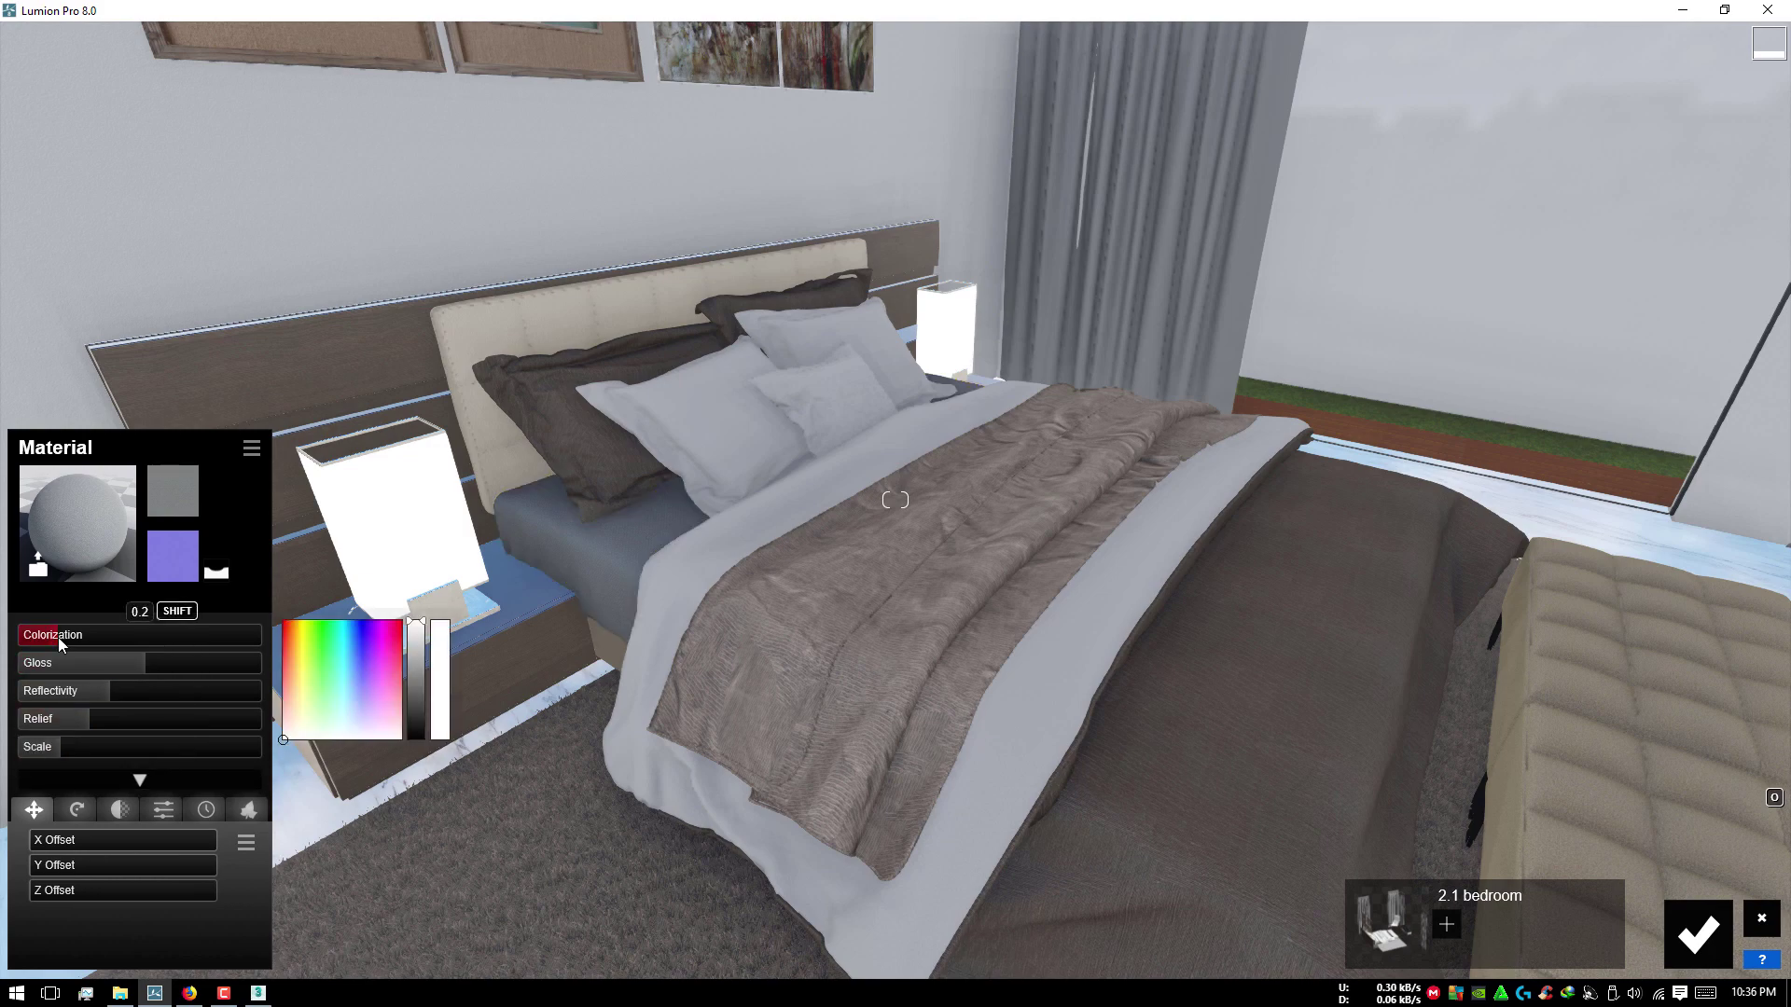
mouse_move(115, 644)
left_mouse_down()
mouse_move(188, 643)
mouse_move(136, 641)
mouse_move(155, 641)
left_mouse_up()
mouse_move(522, 522)
right_mouse_down()
mouse_move(869, 552)
mouse_move(1261, 433)
right_mouse_up()
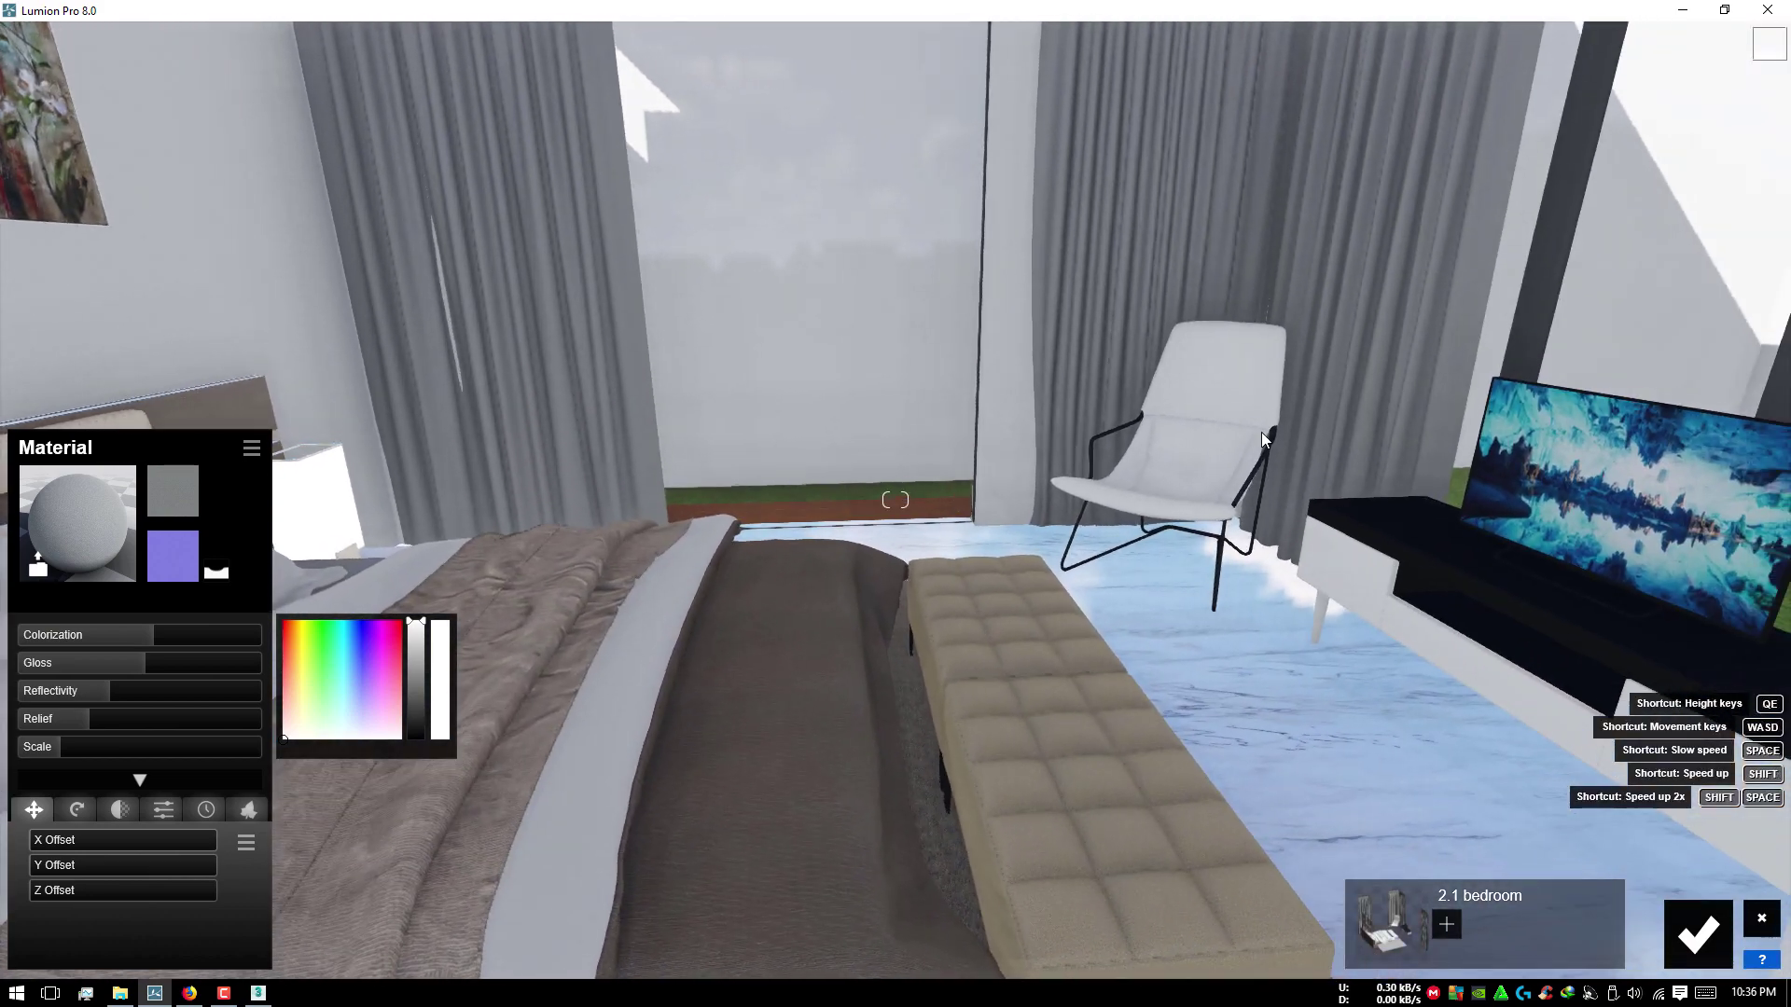
Step: Apply the grey Carpet Office 006 1024 indoor material to the armchair and shrink its texture scale
left_click(743, 536)
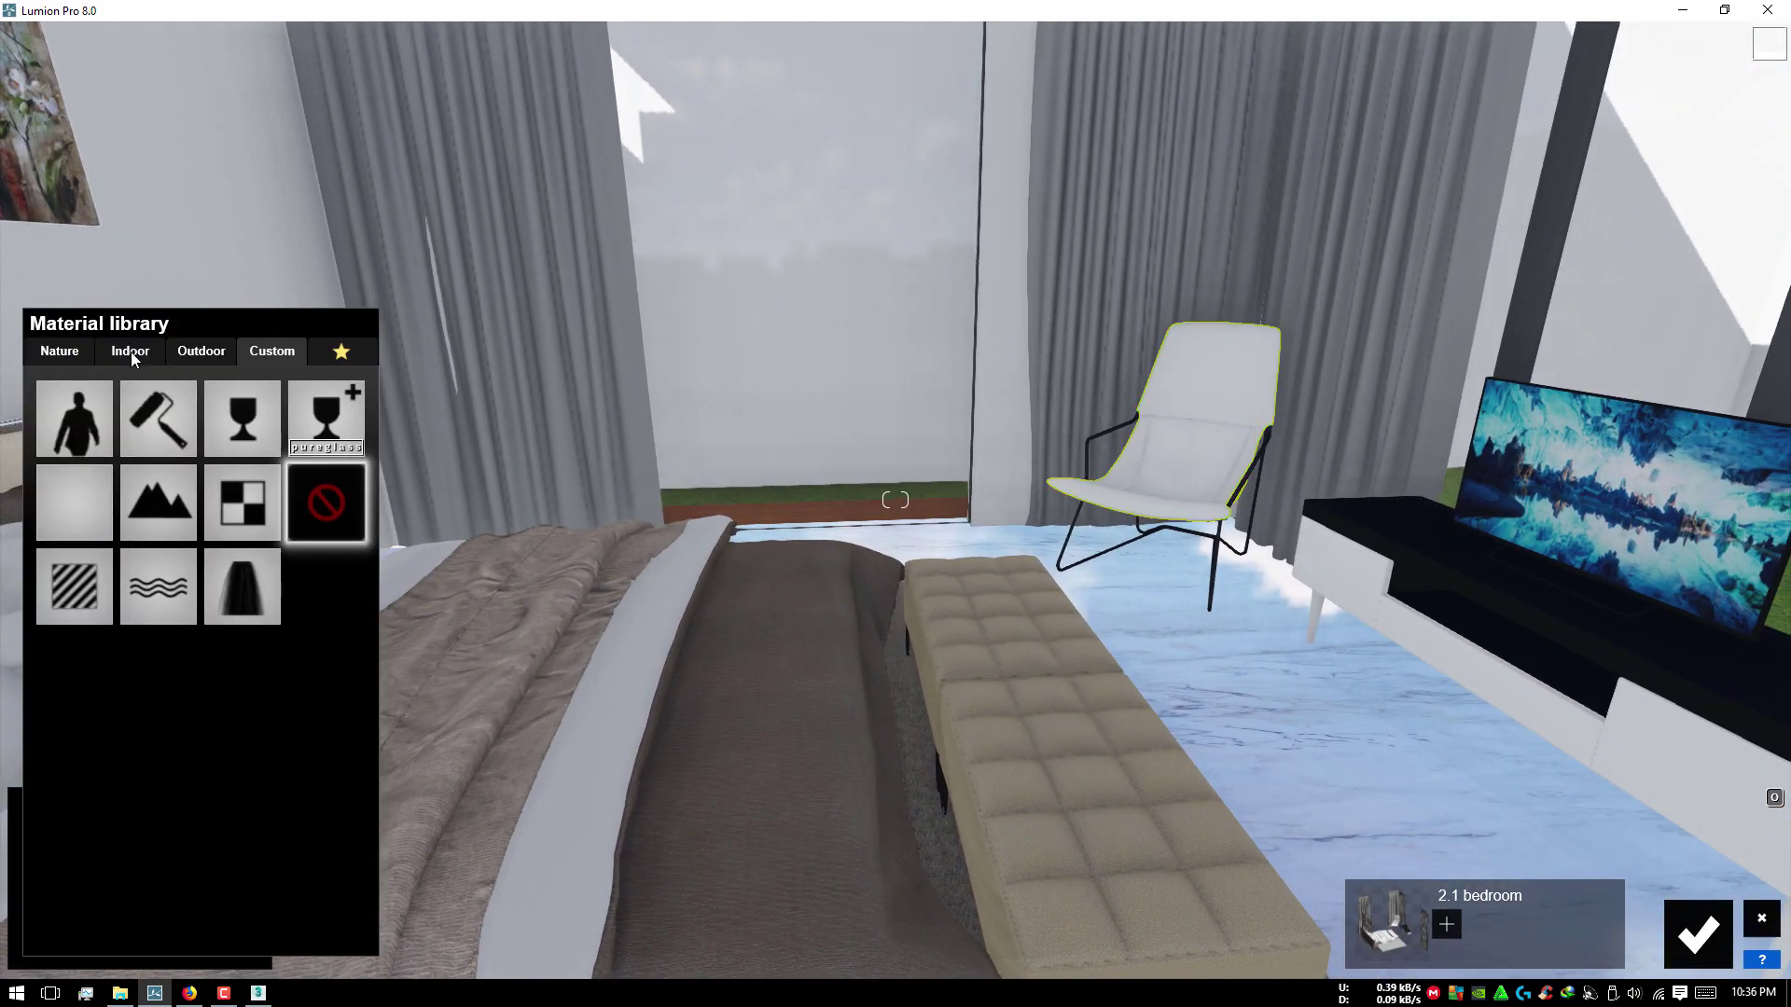
left_click(131, 351)
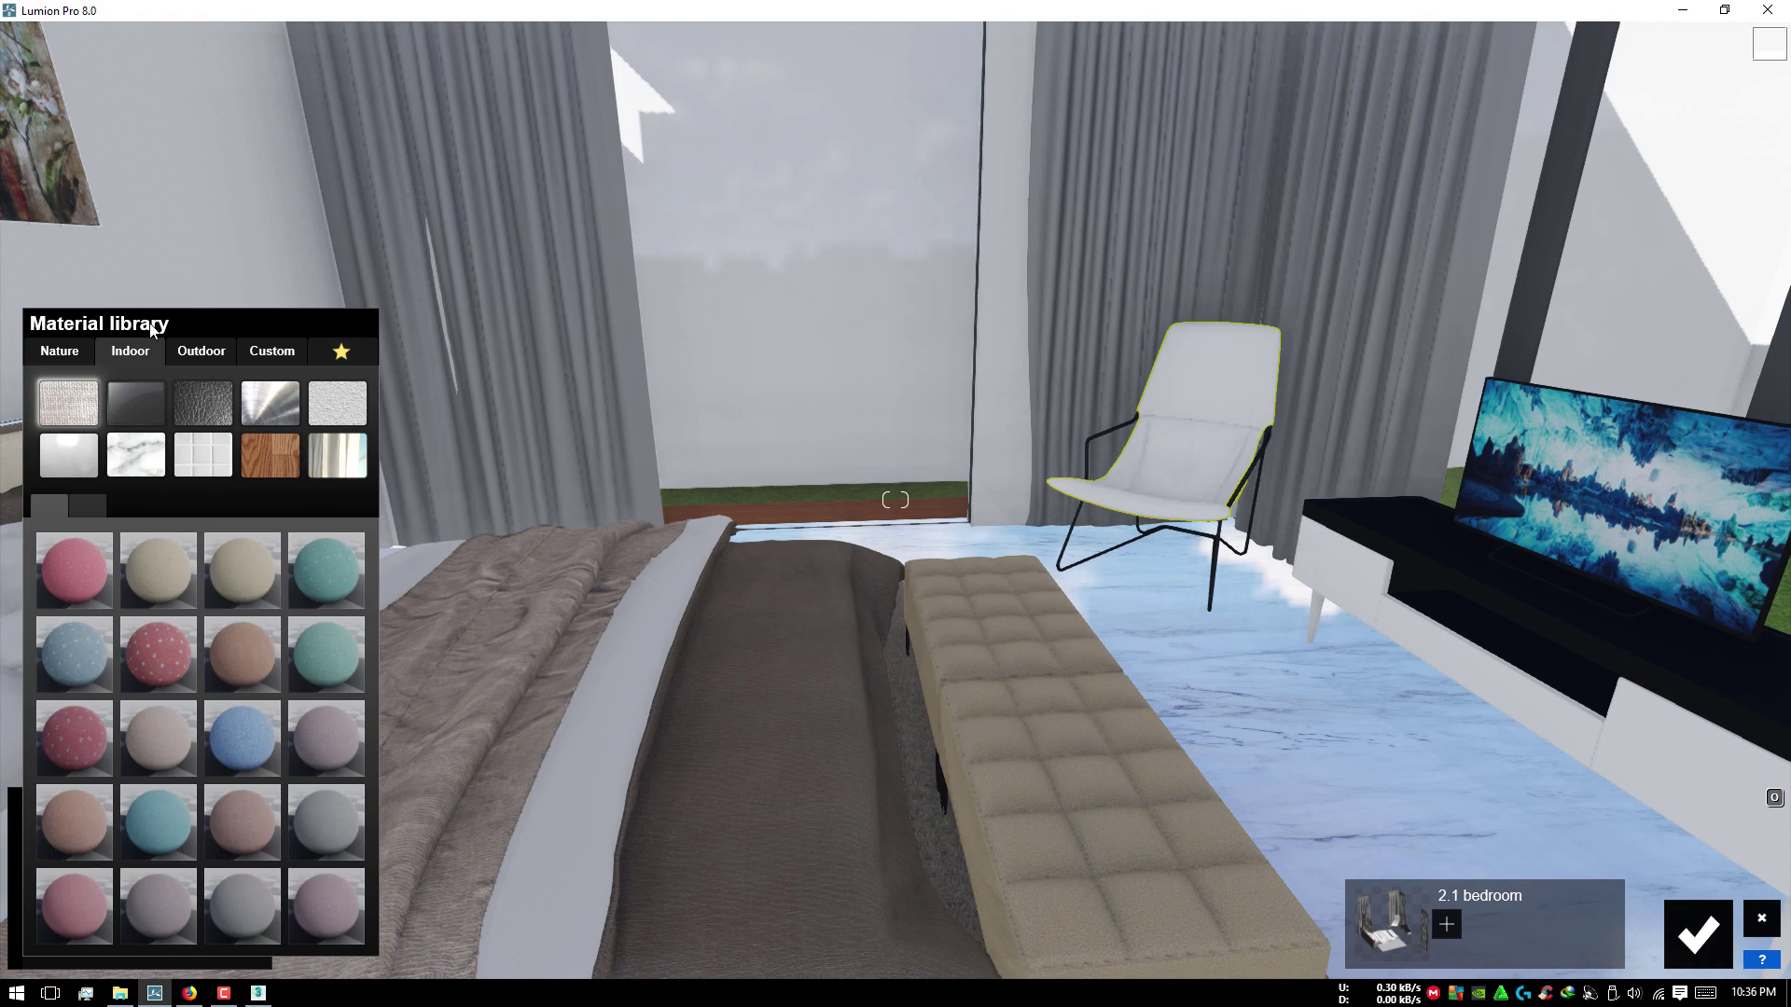
left_click(334, 815)
scroll(987, 403, "up", 5)
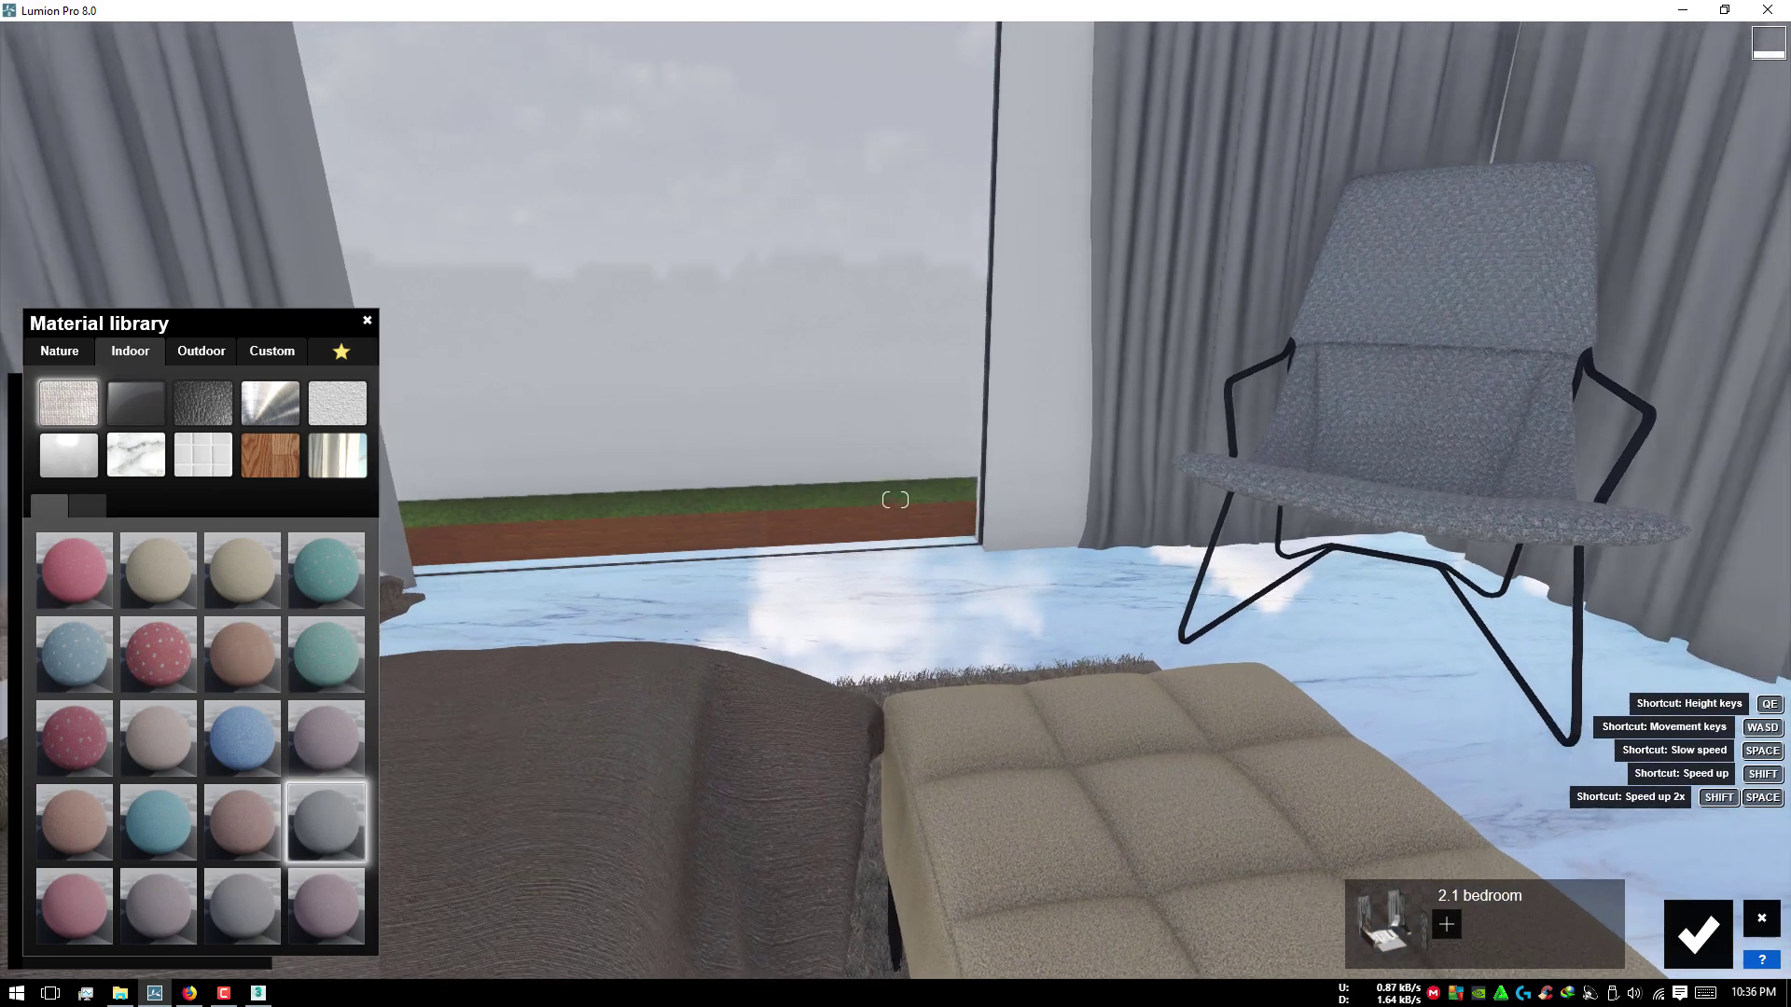
right_click_drag(988, 403, 1192, 344)
scroll(1186, 349, "up", 3)
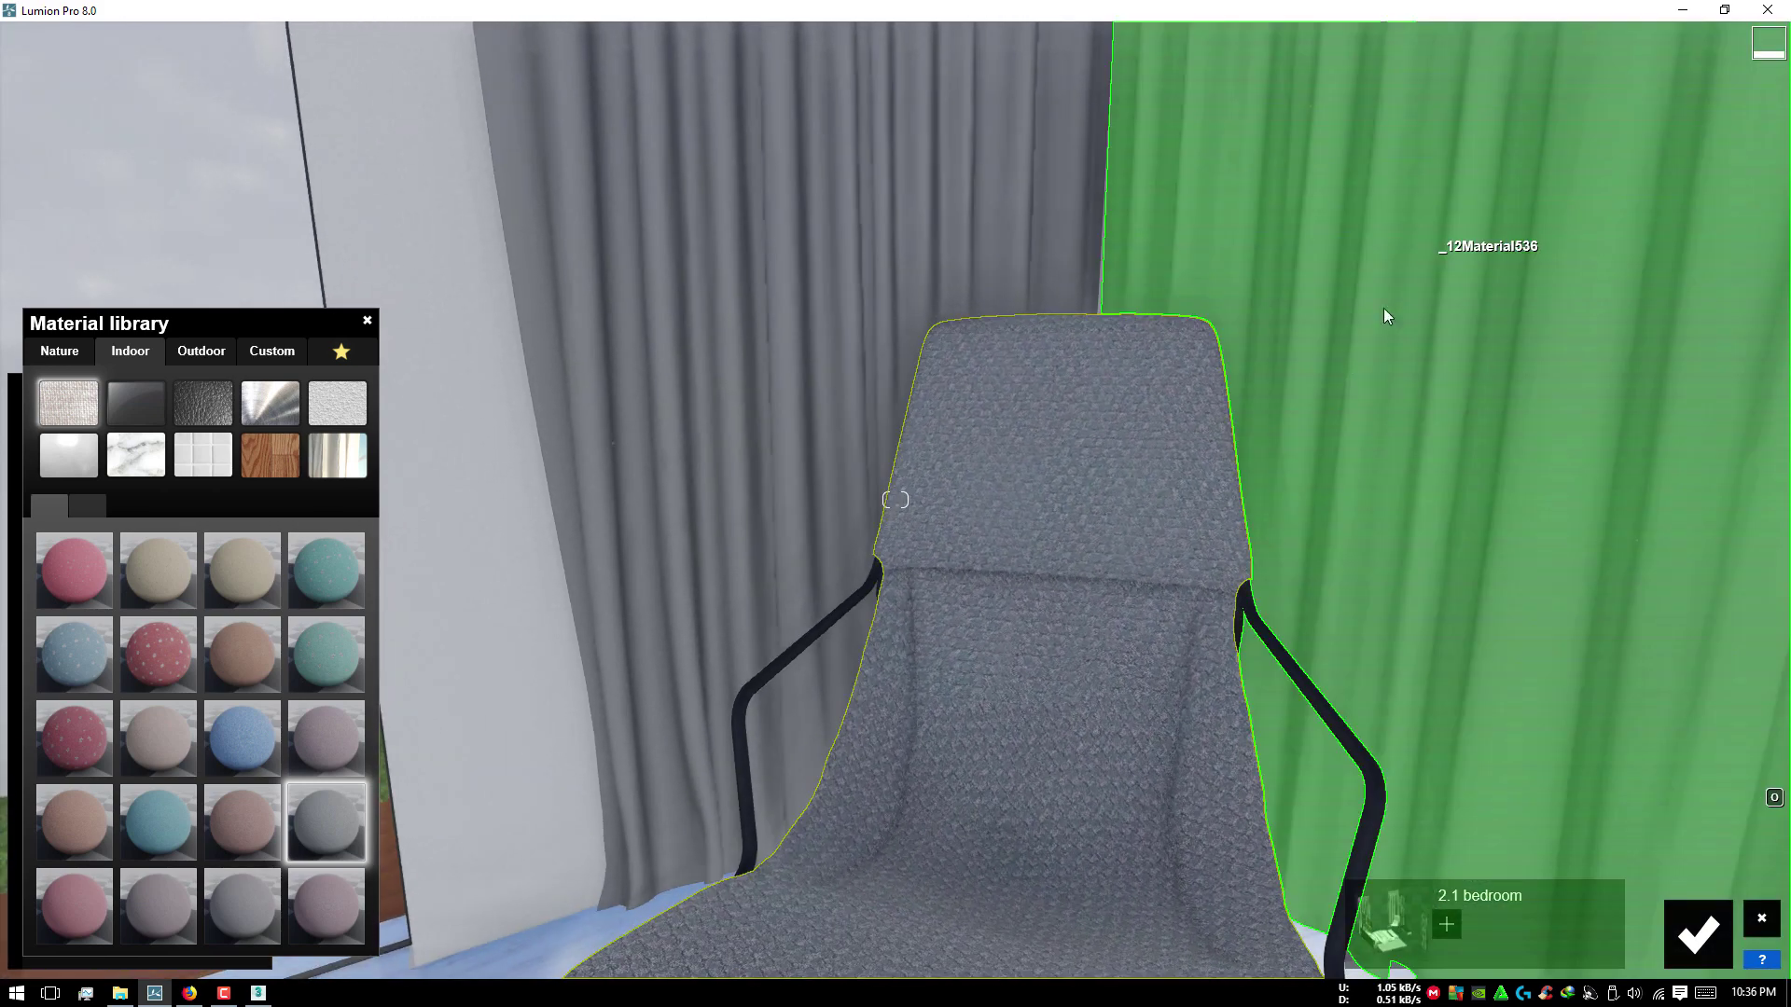
left_click(315, 800)
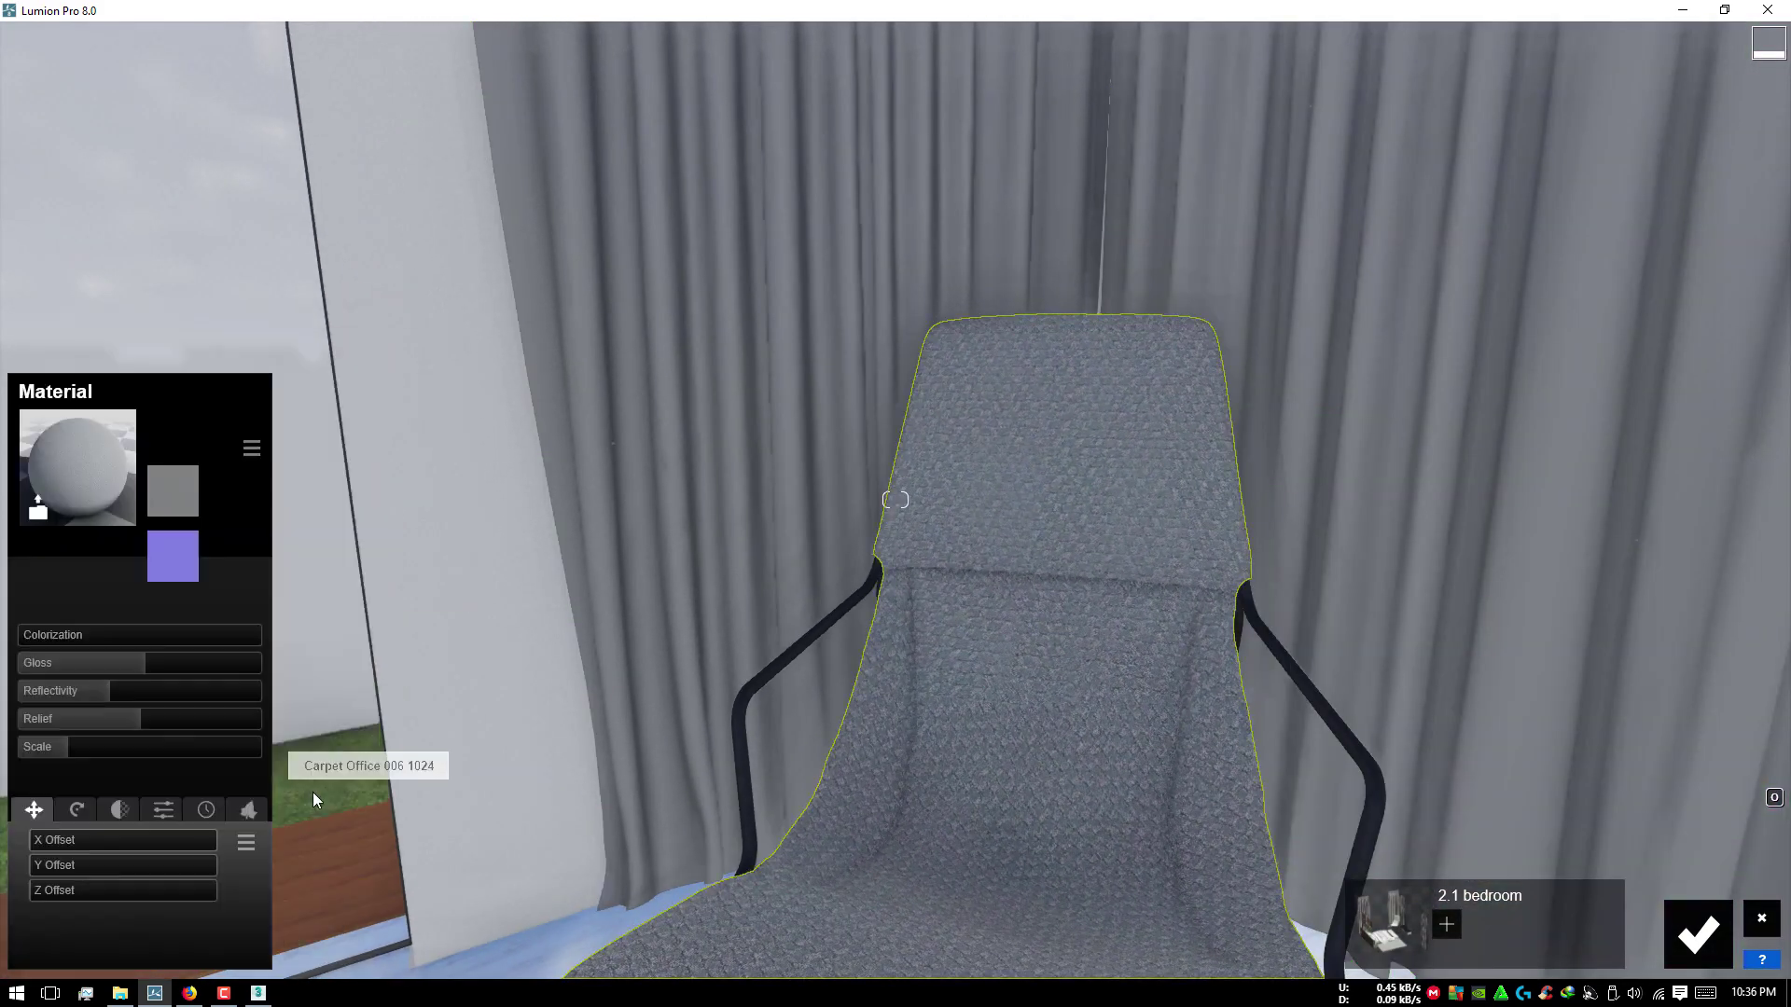
left_click(58, 748)
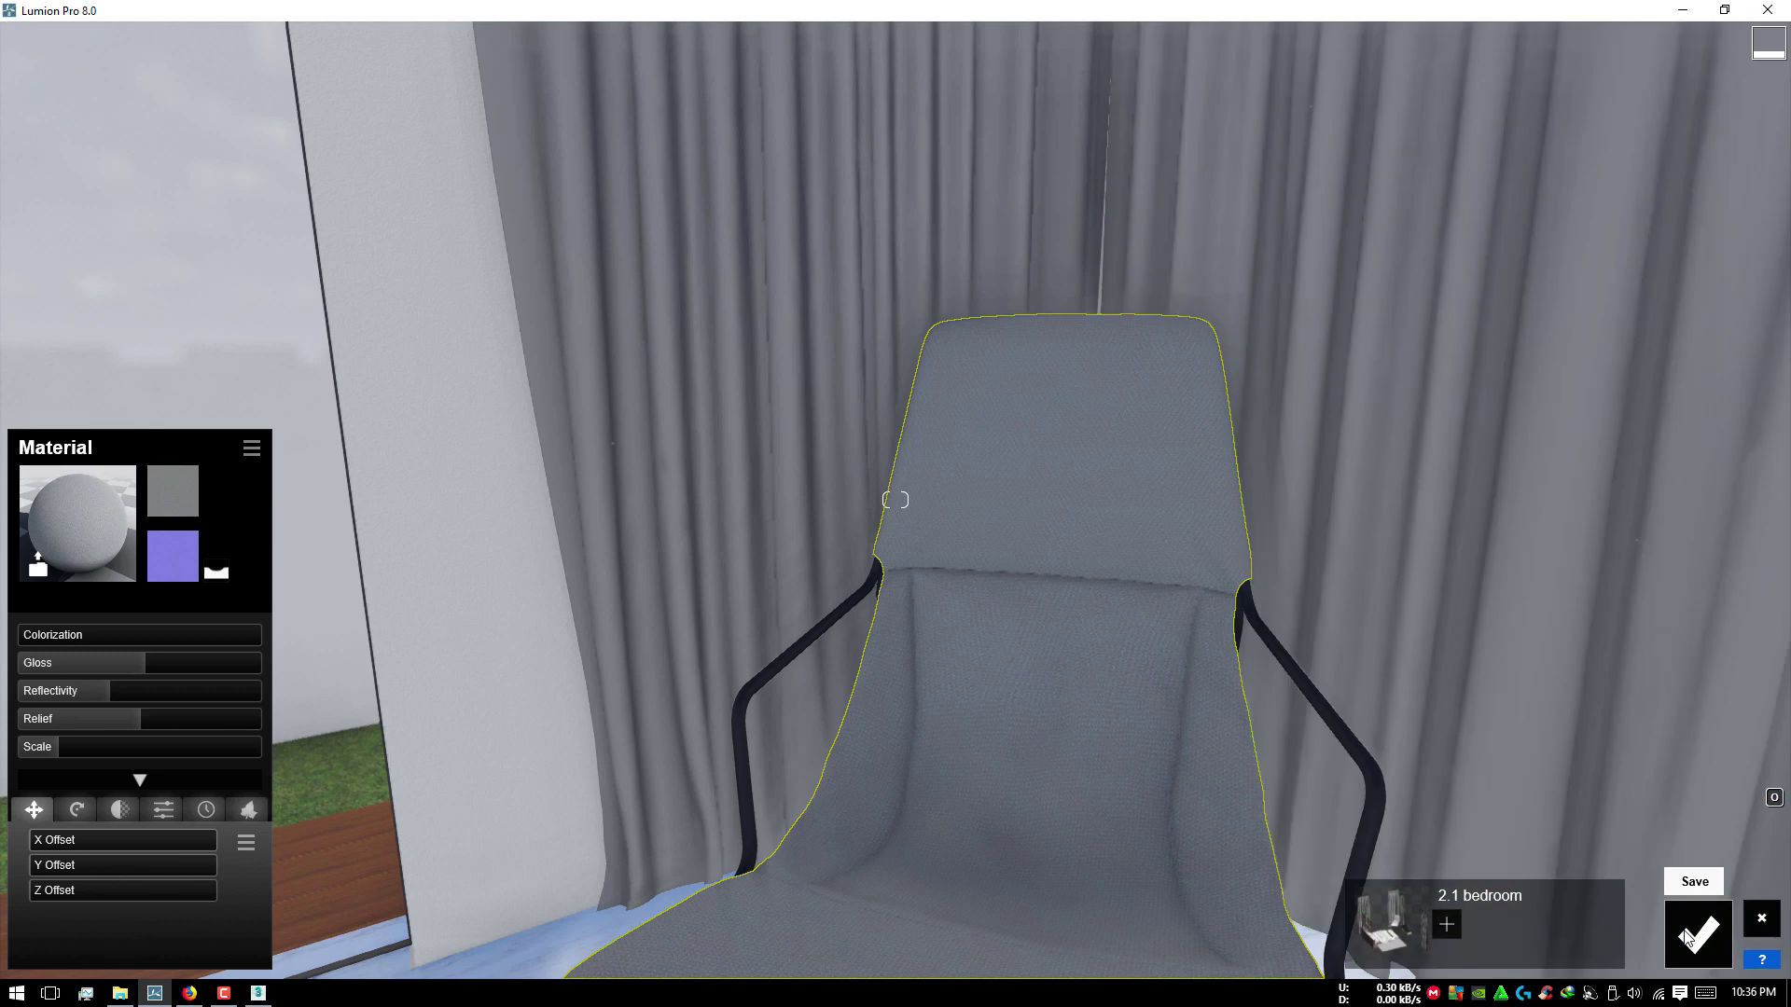
Step: Confirm the material changes, overwrite-save the BED LIVING scene, and return to Build mode
left_click(1698, 932)
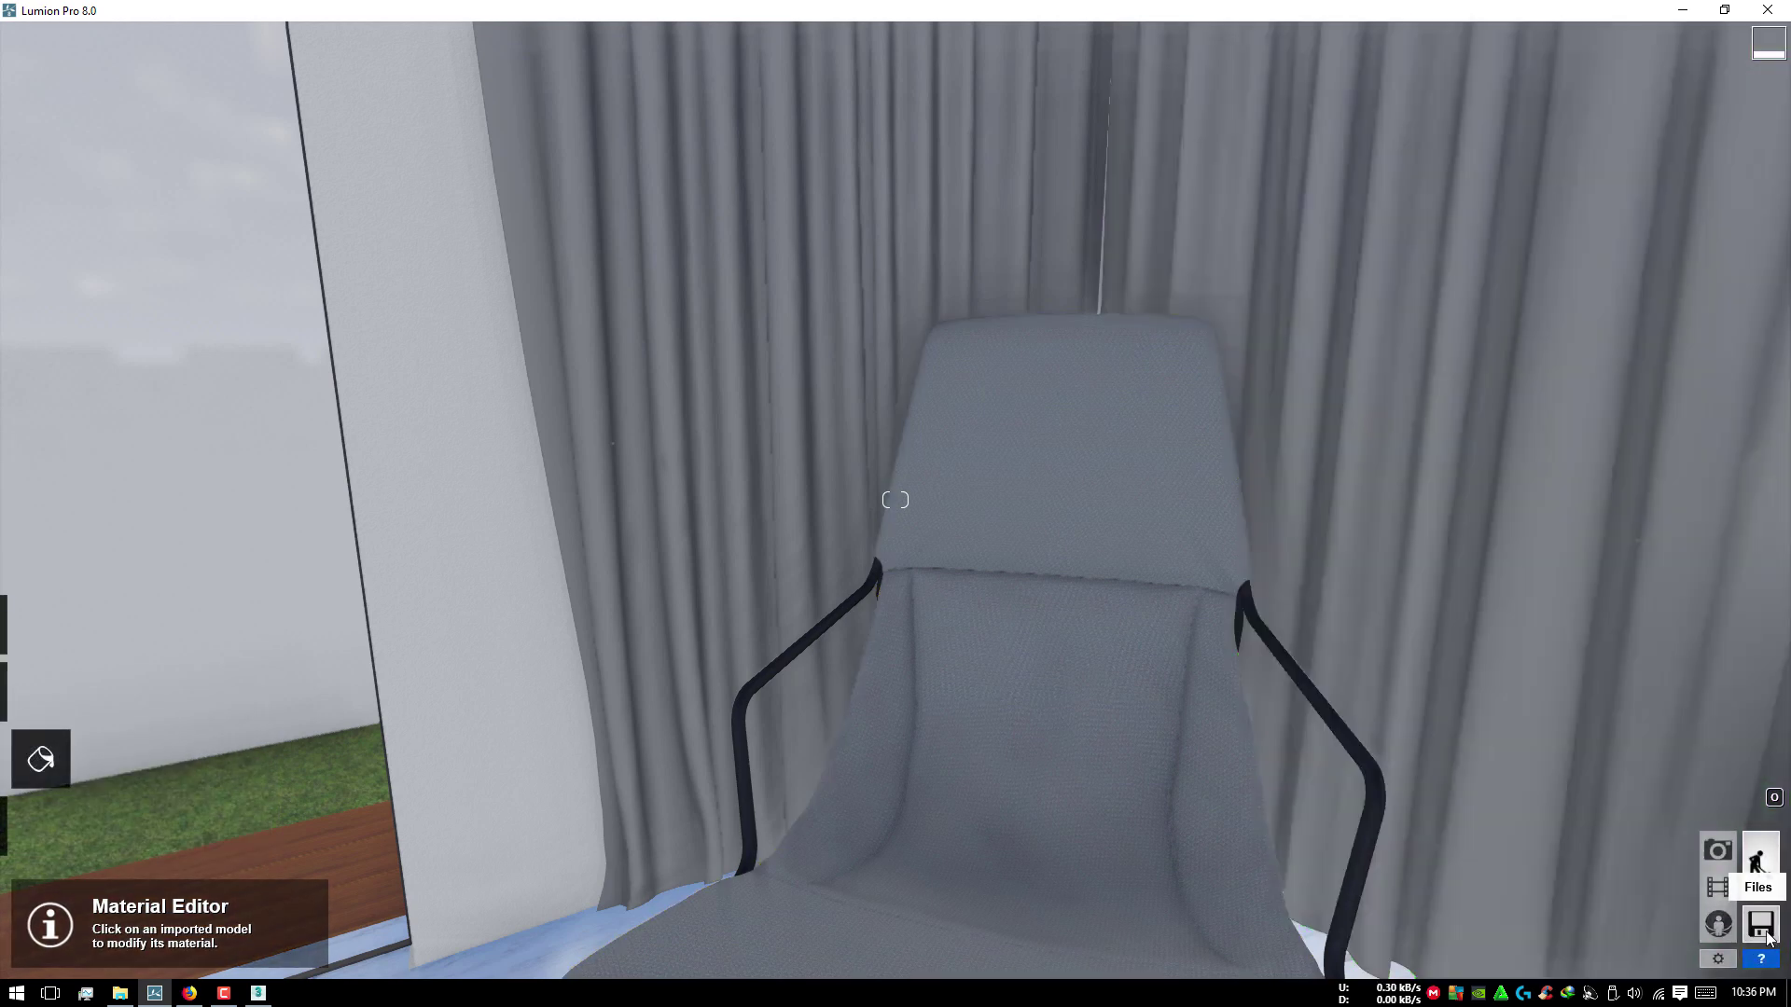
left_click(1760, 923)
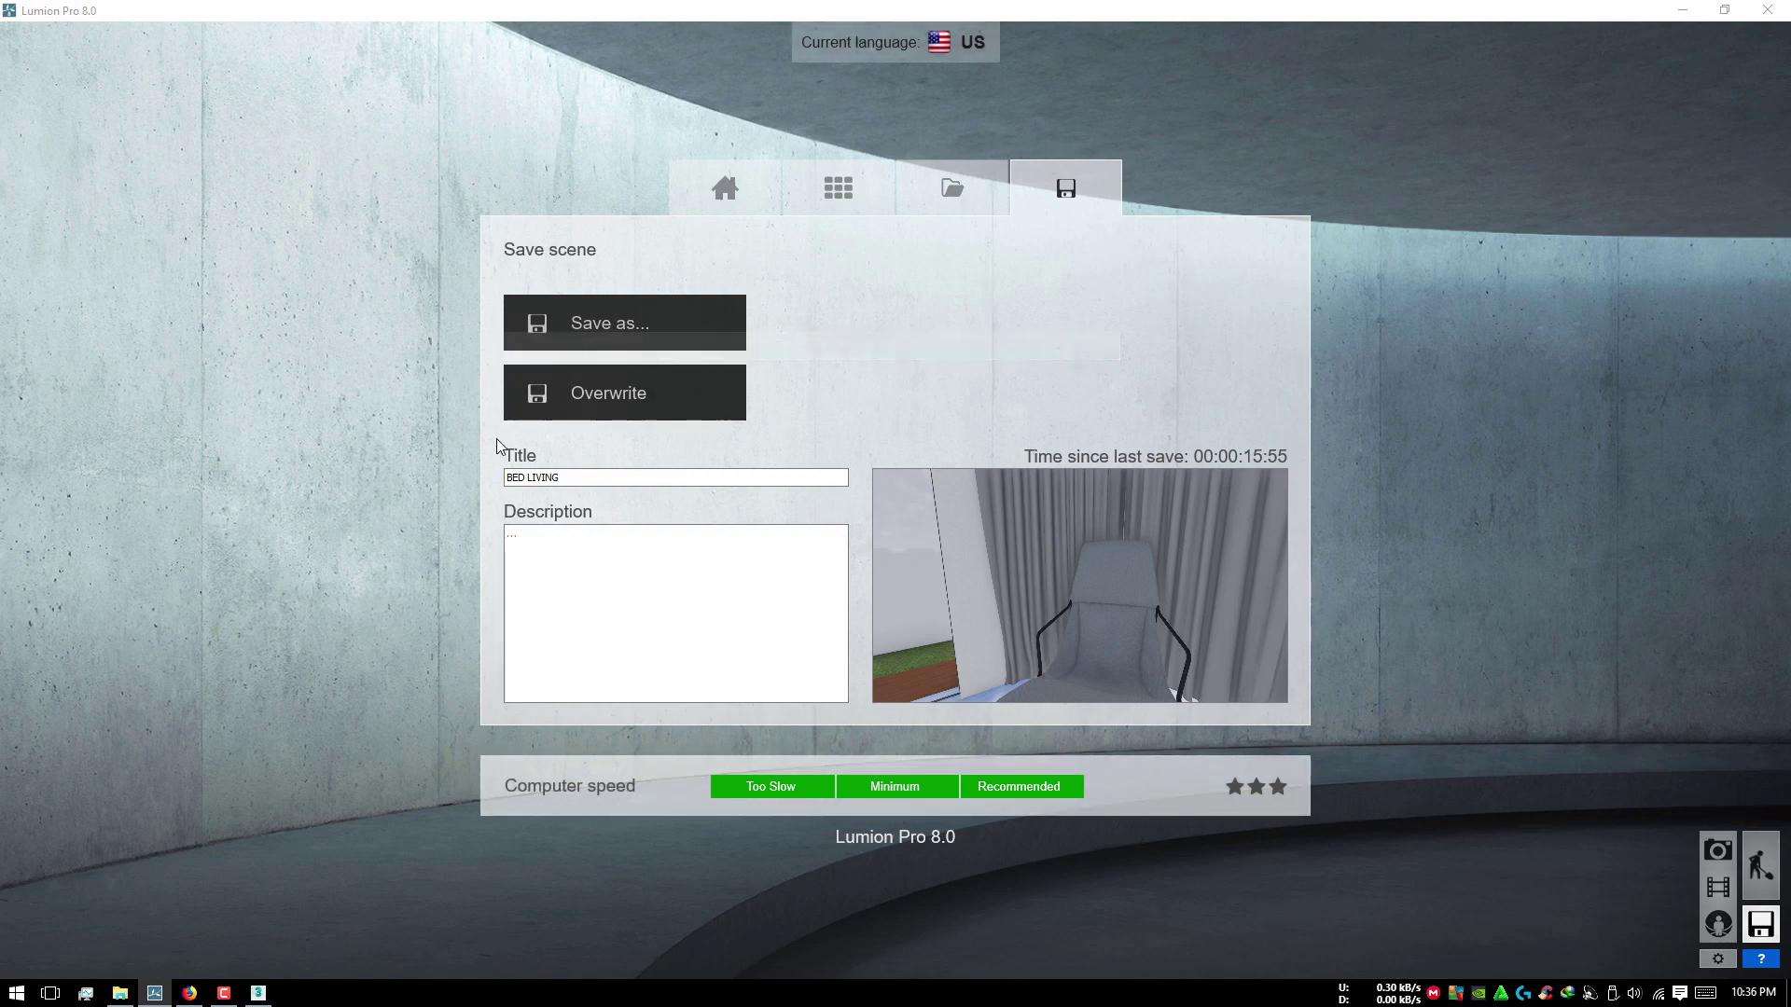
left_click(644, 405)
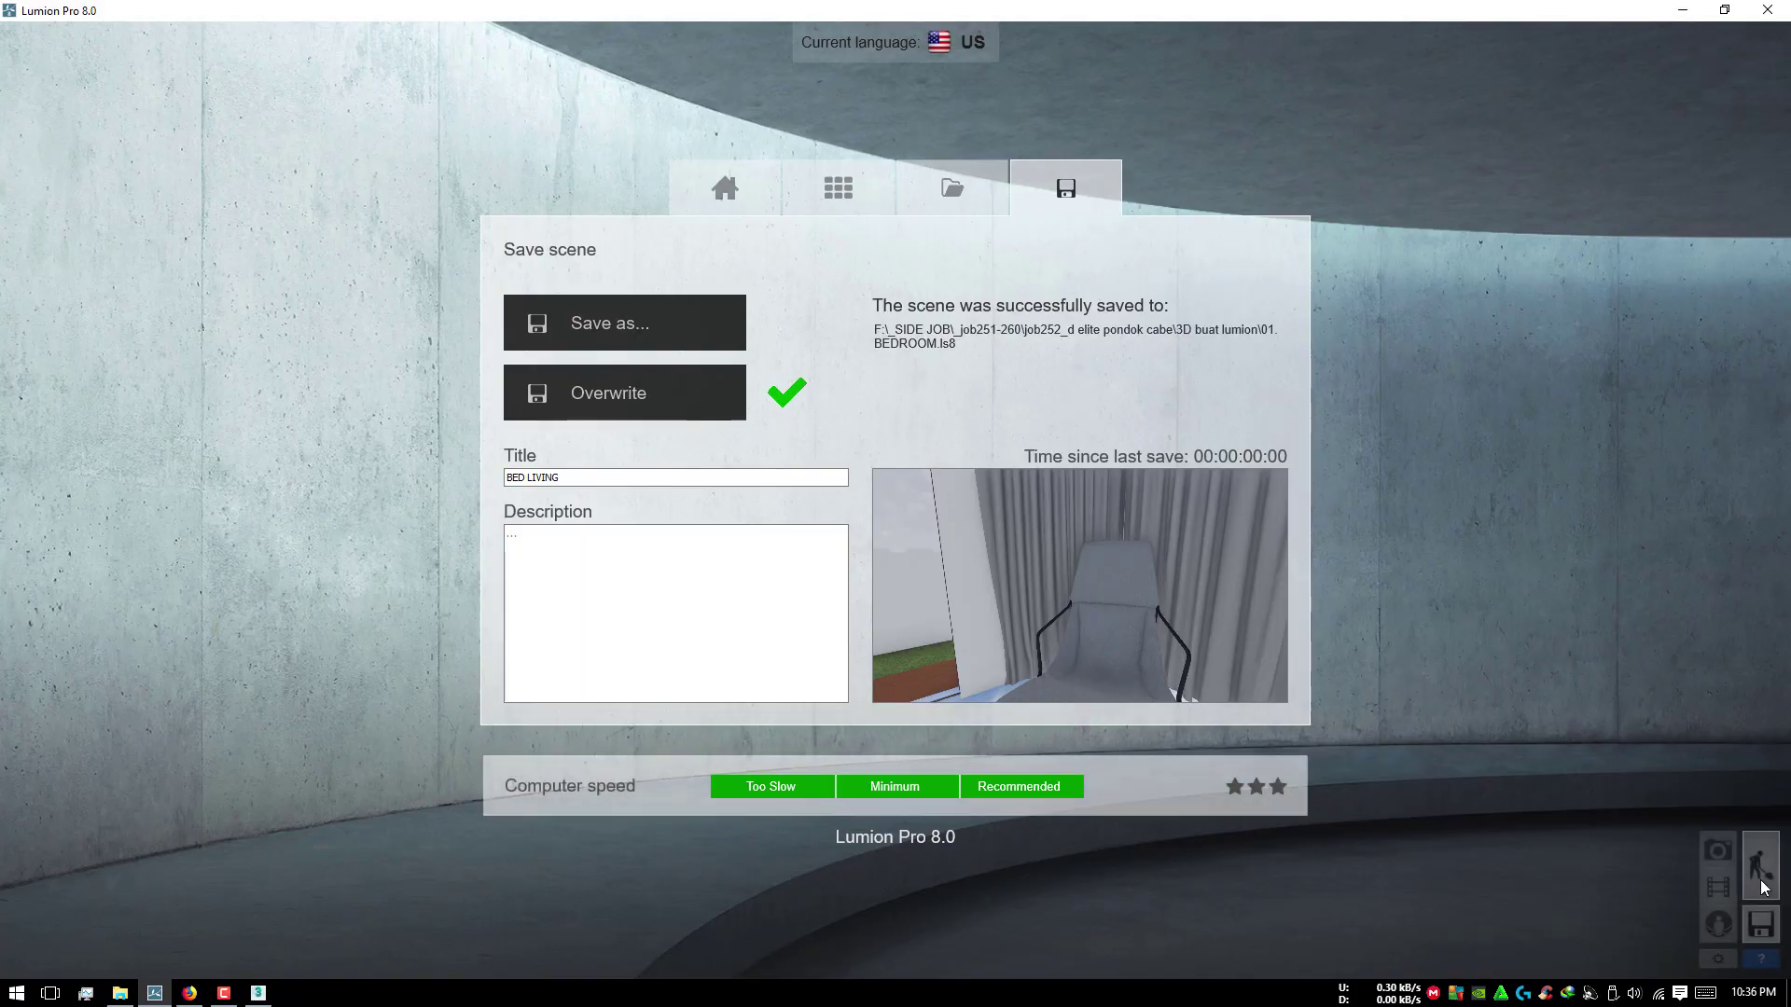
left_click(1763, 886)
mouse_move(1483, 723)
right_mouse_down()
mouse_move(1212, 723)
mouse_move(1072, 560)
right_mouse_up()
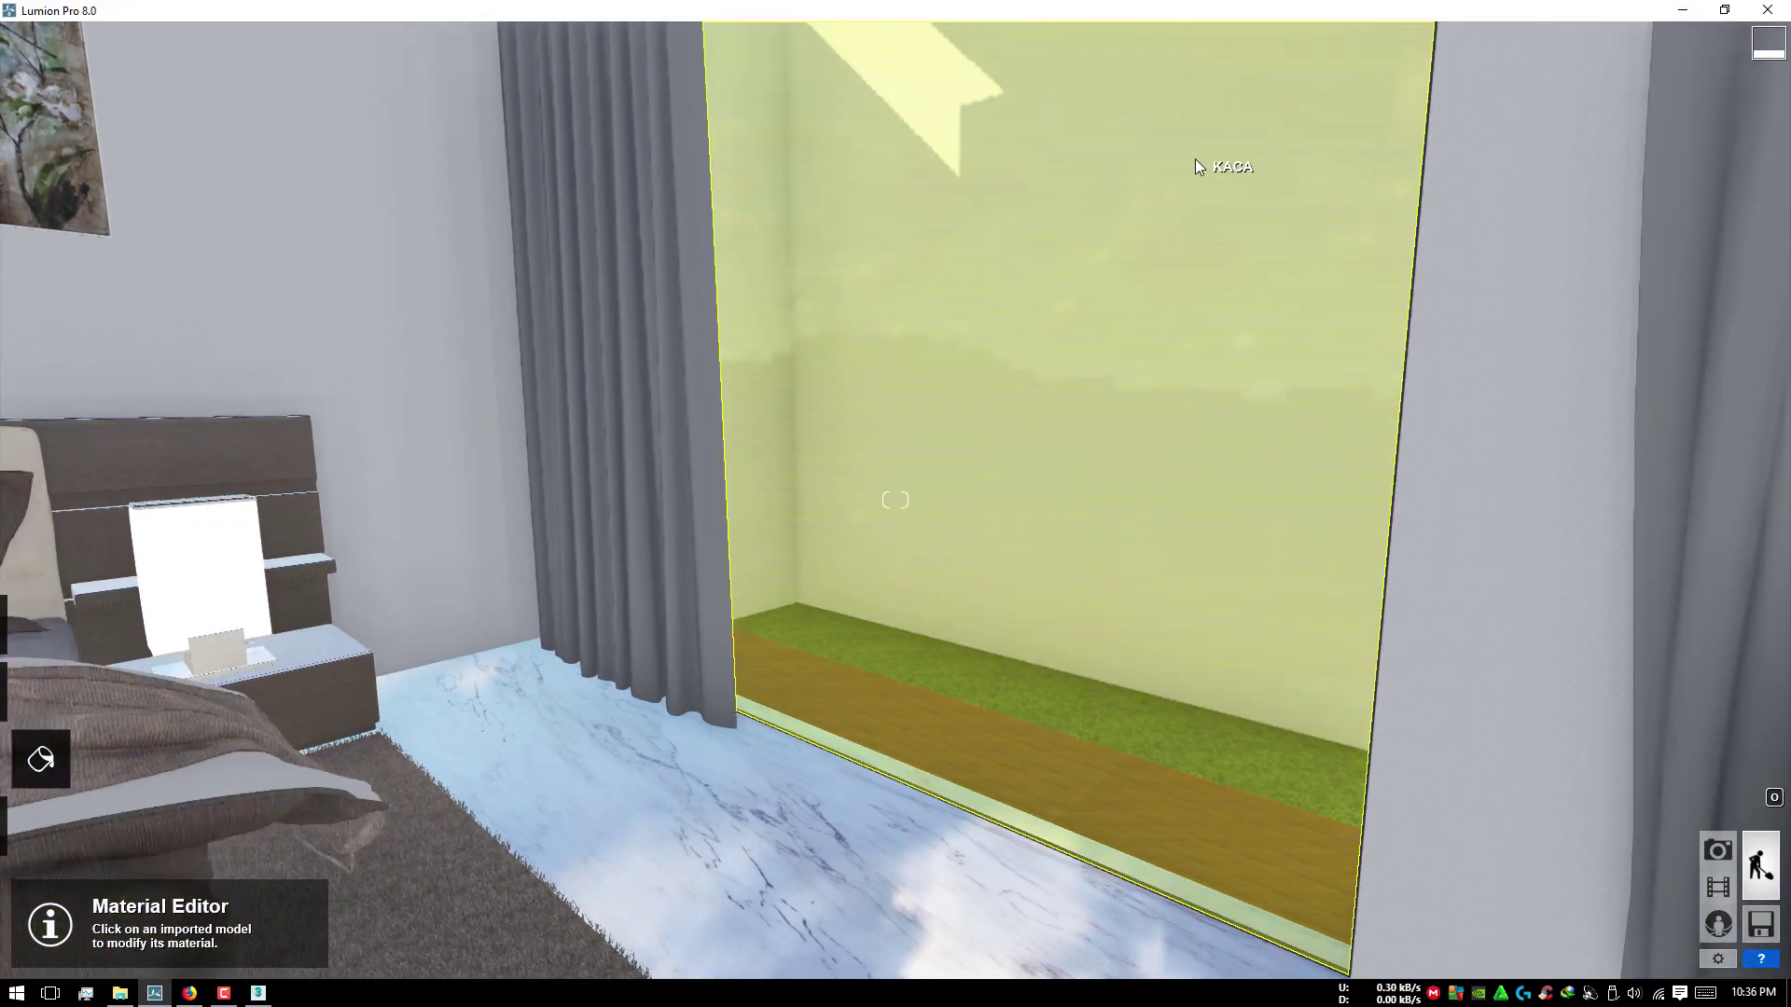
Step: Give the window curtain the curtain material in white, full colorization, transparency about 0.6
left_click(1195, 166)
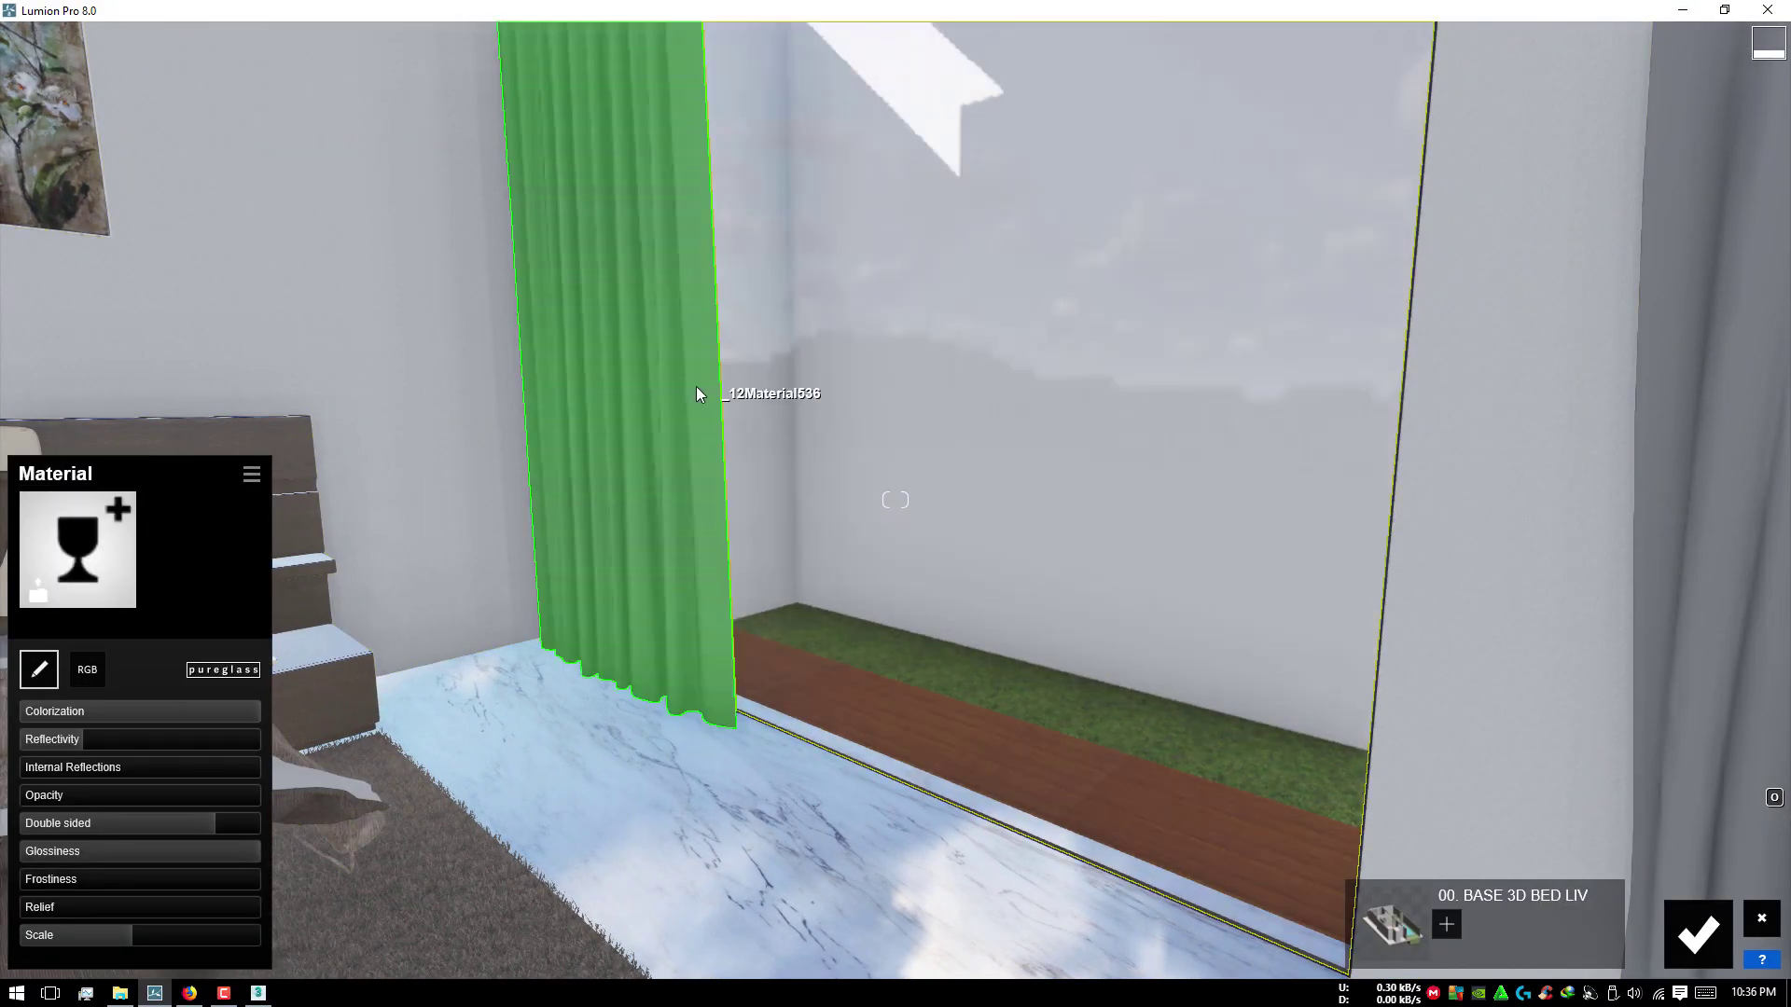
left_click(73, 569)
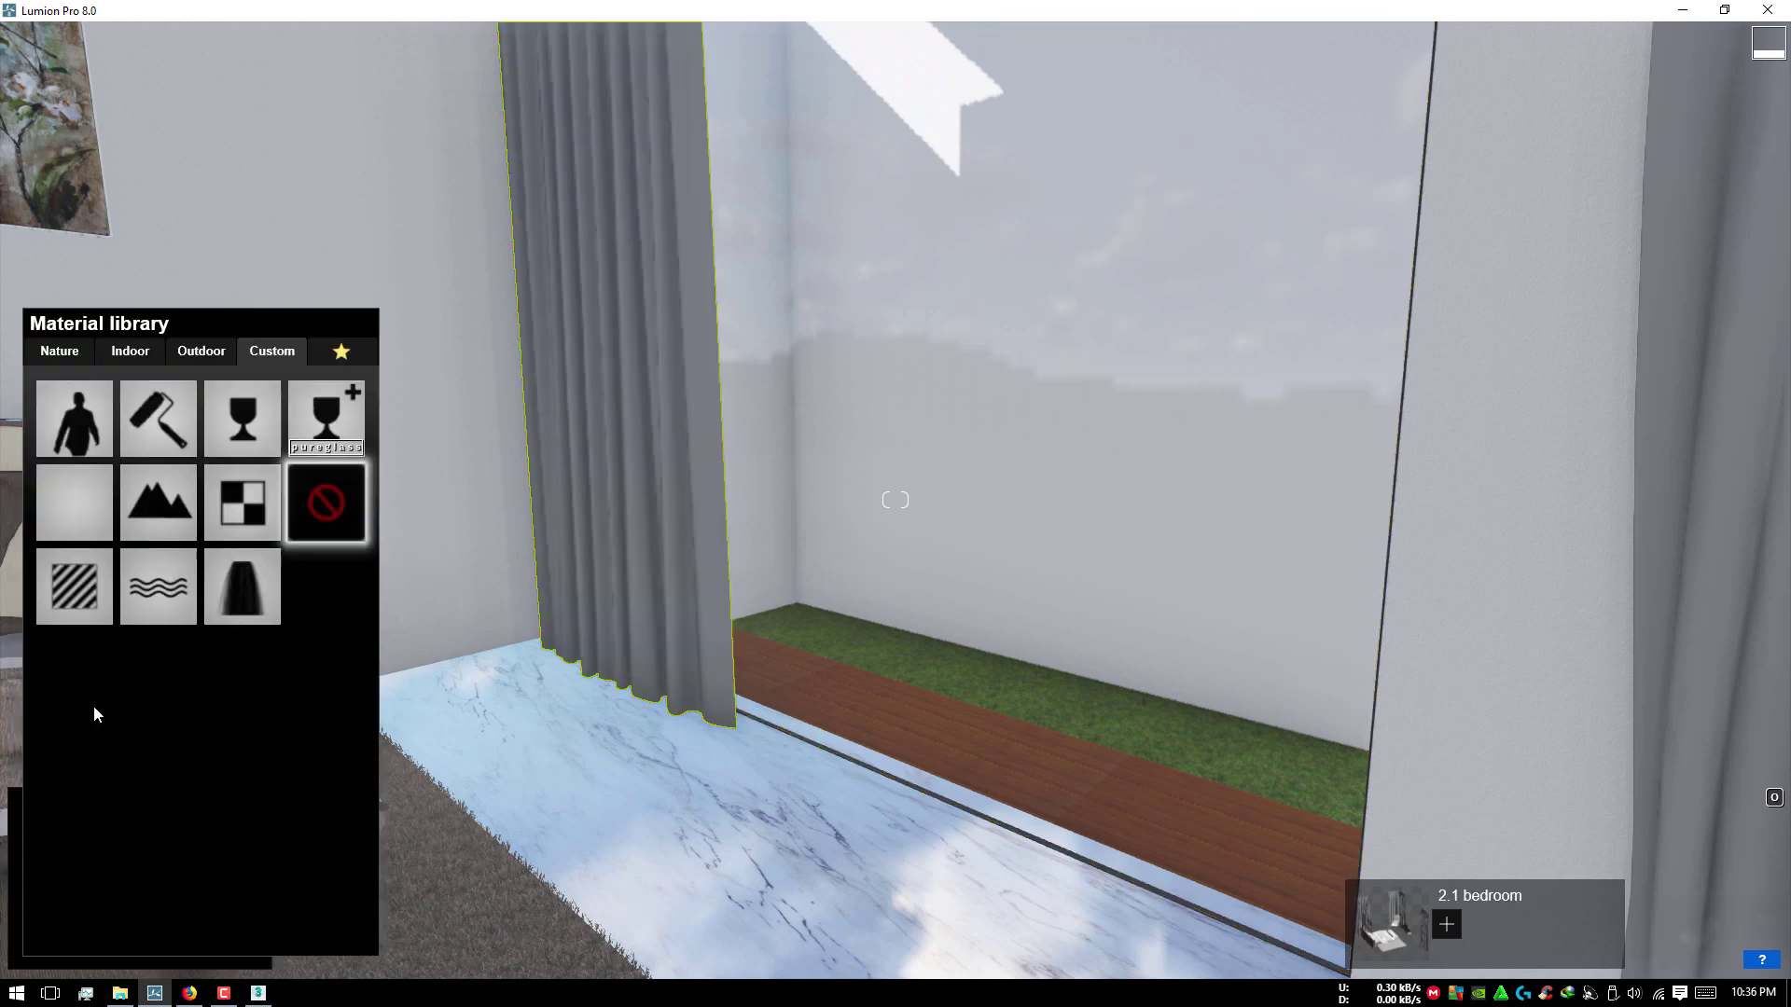
left_click(88, 567)
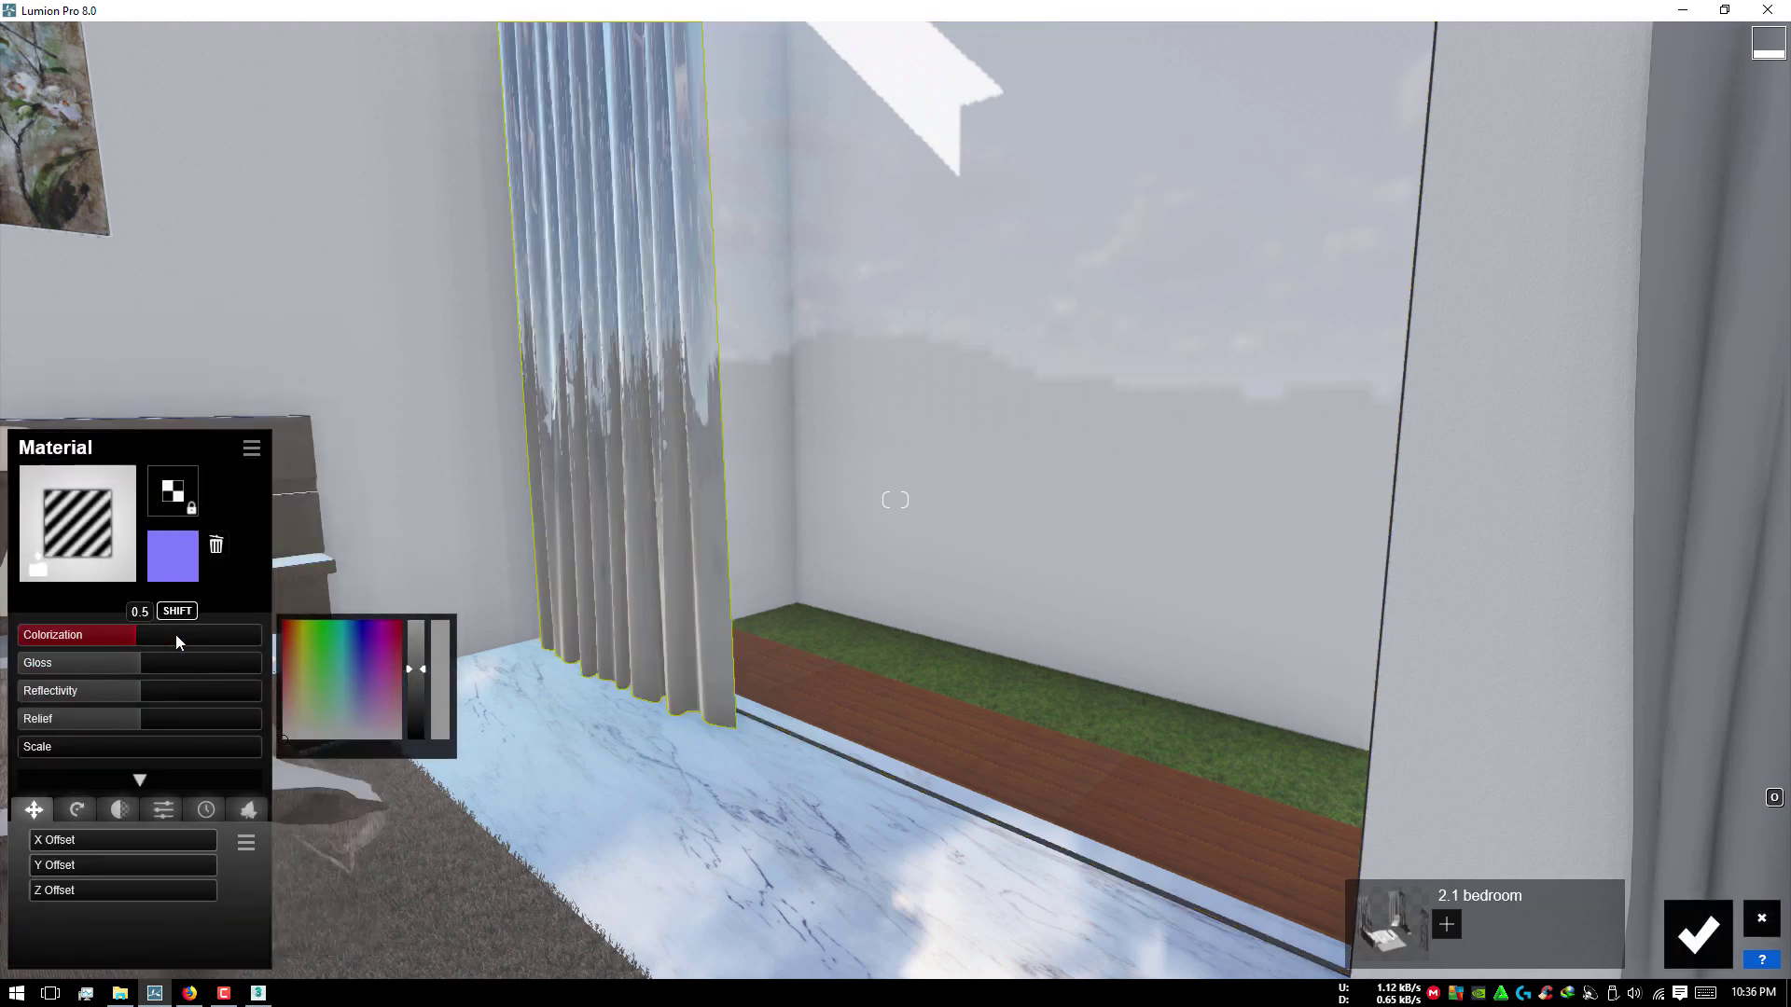
left_click(198, 637)
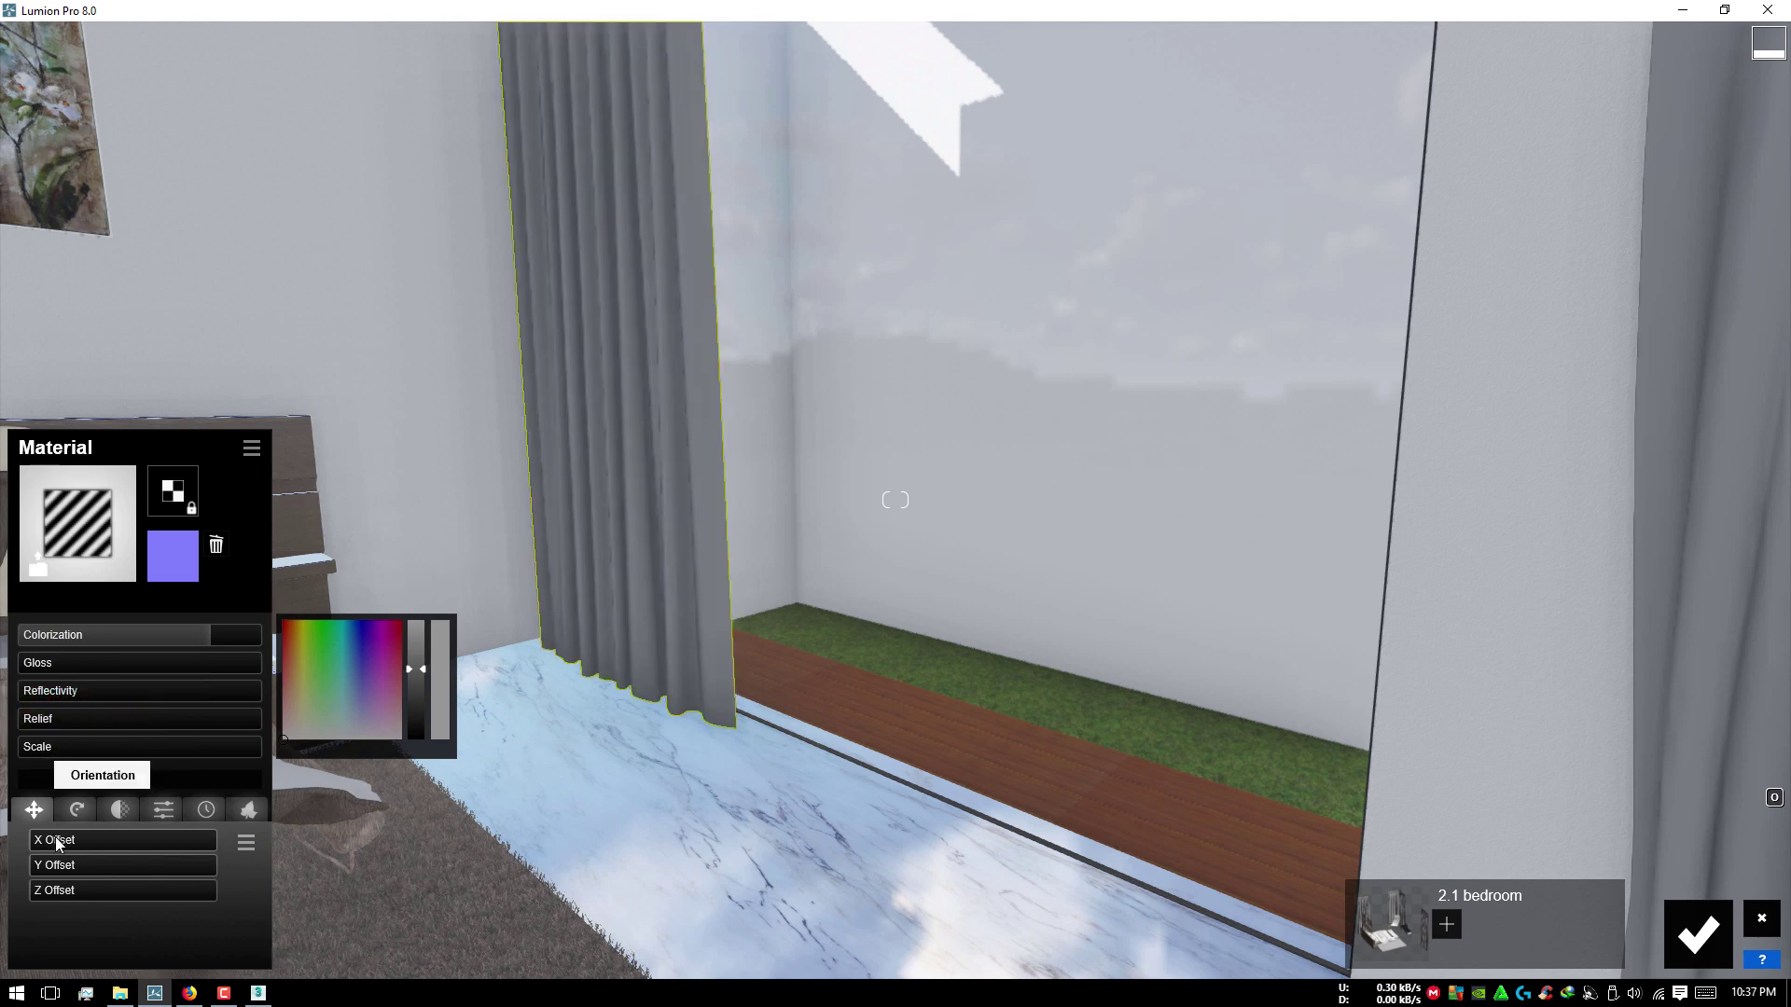
left_click(153, 817)
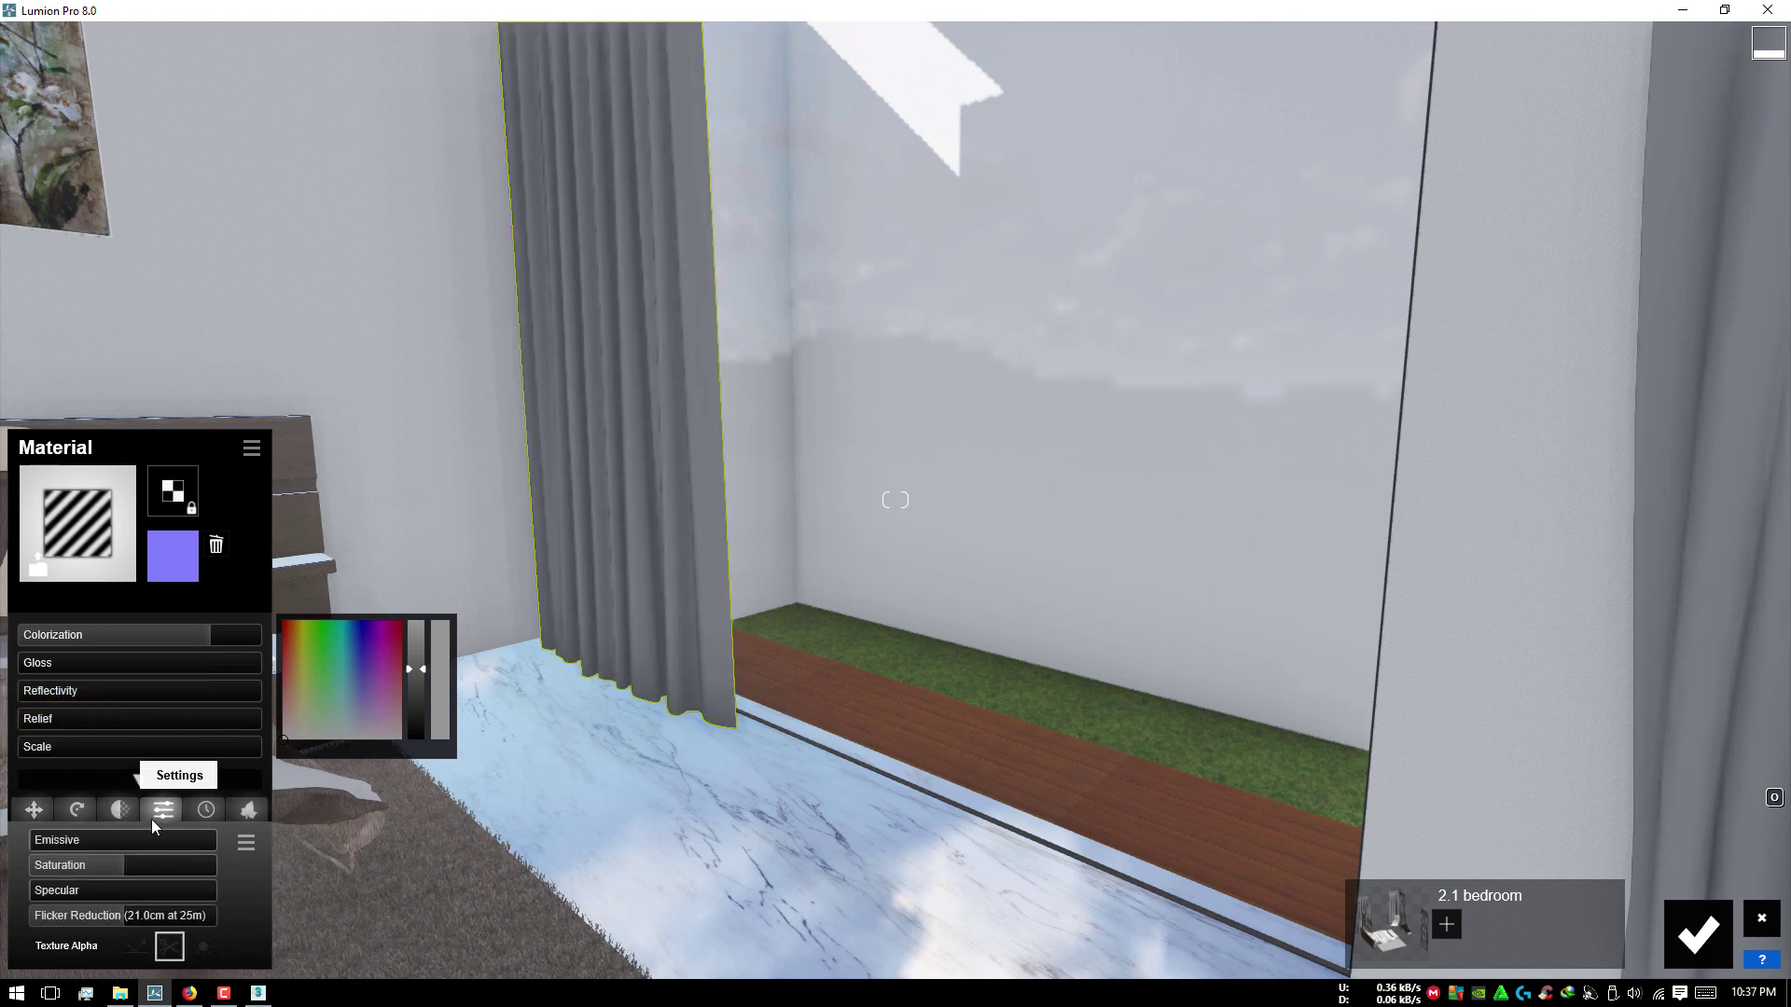
left_click(130, 813)
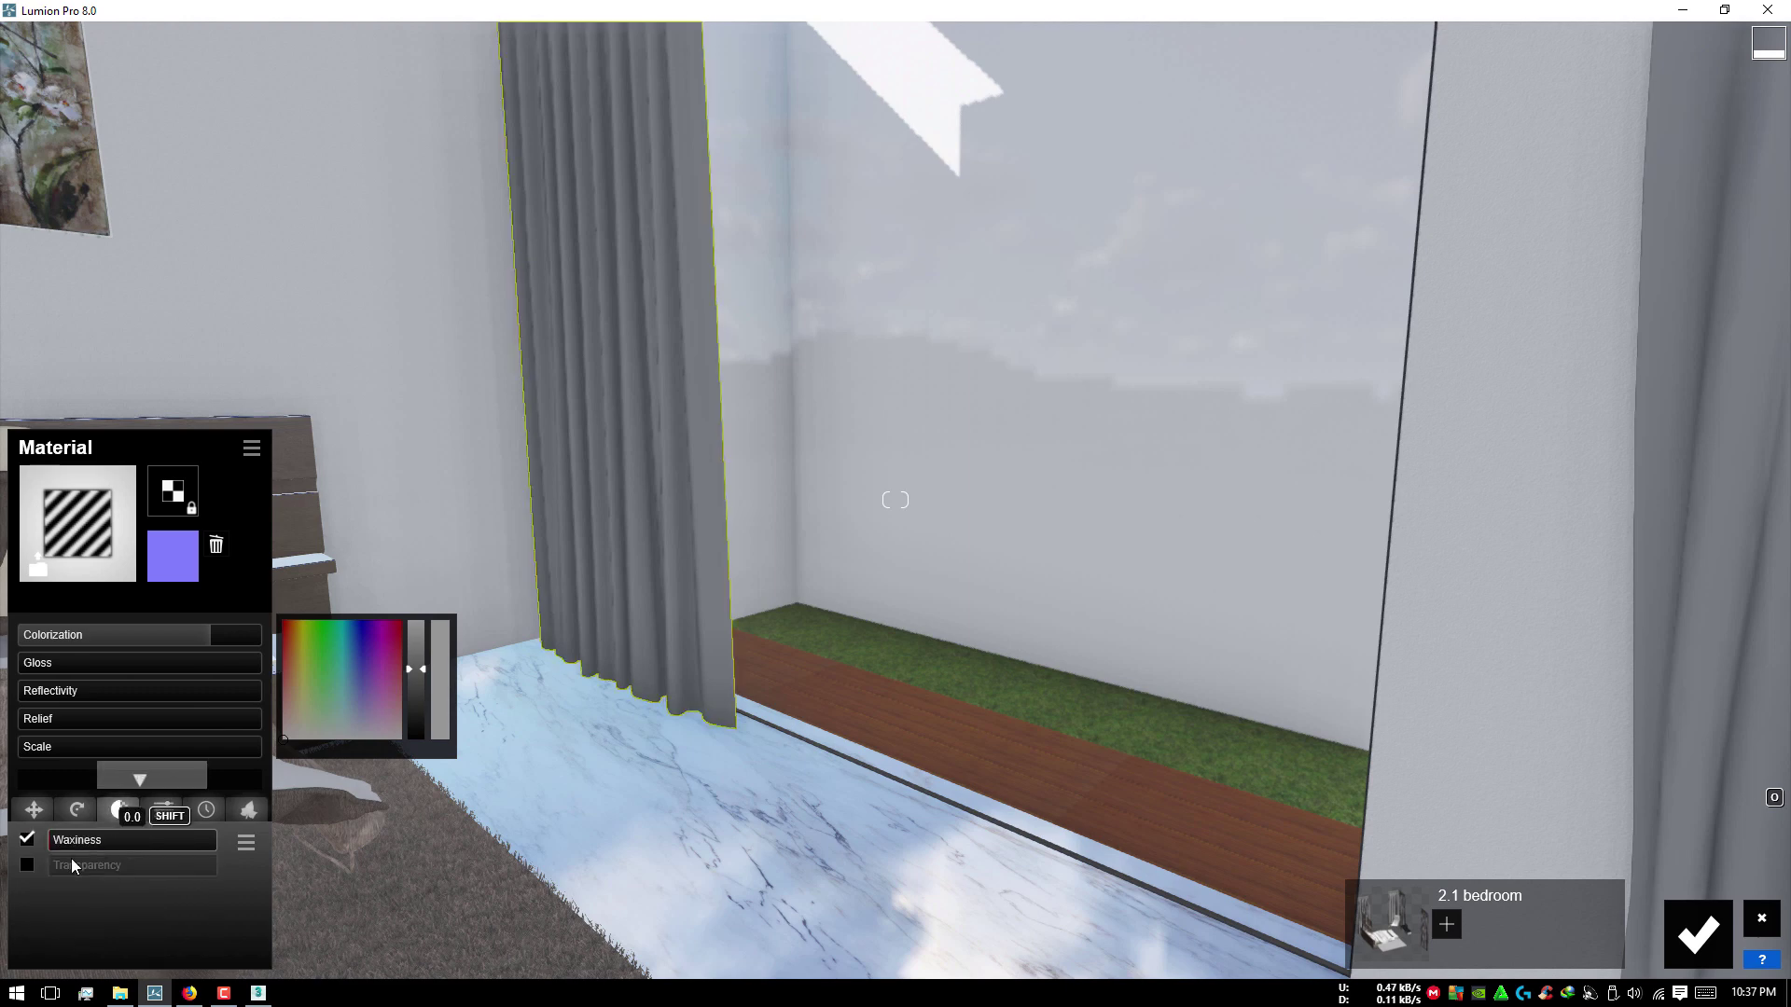
left_click(32, 865)
left_click_drag(57, 864, 98, 859)
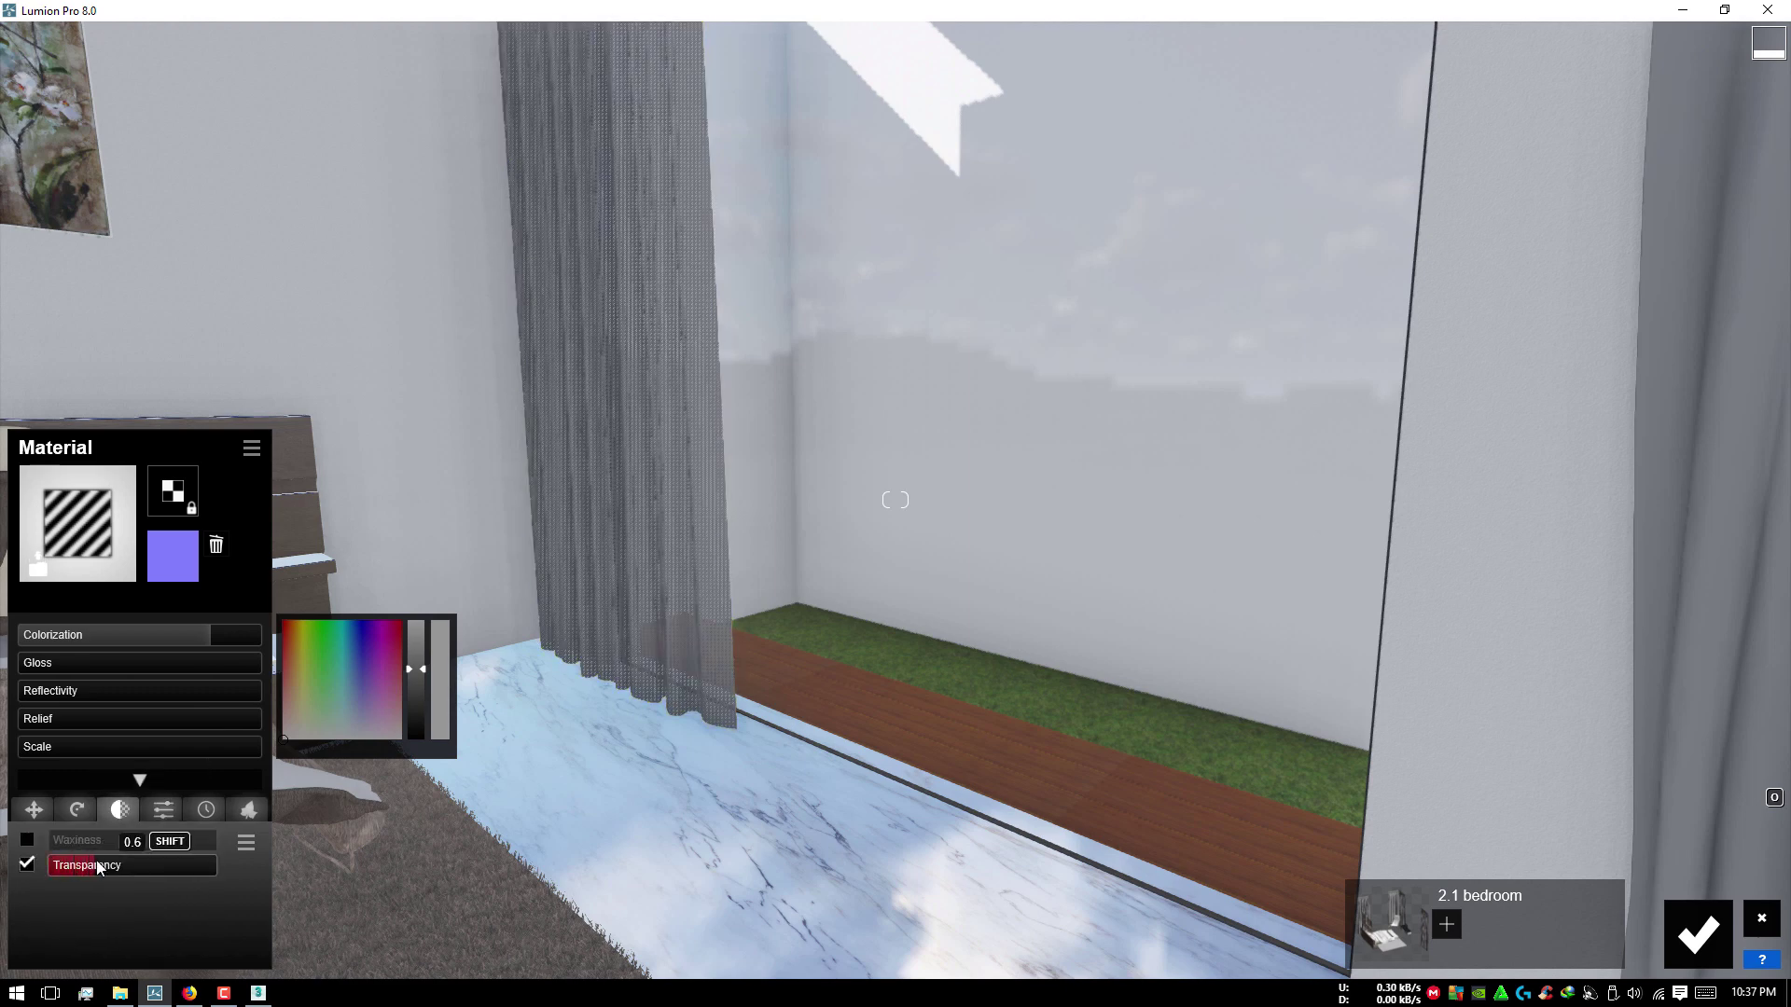
left_click_drag(252, 637, 224, 633)
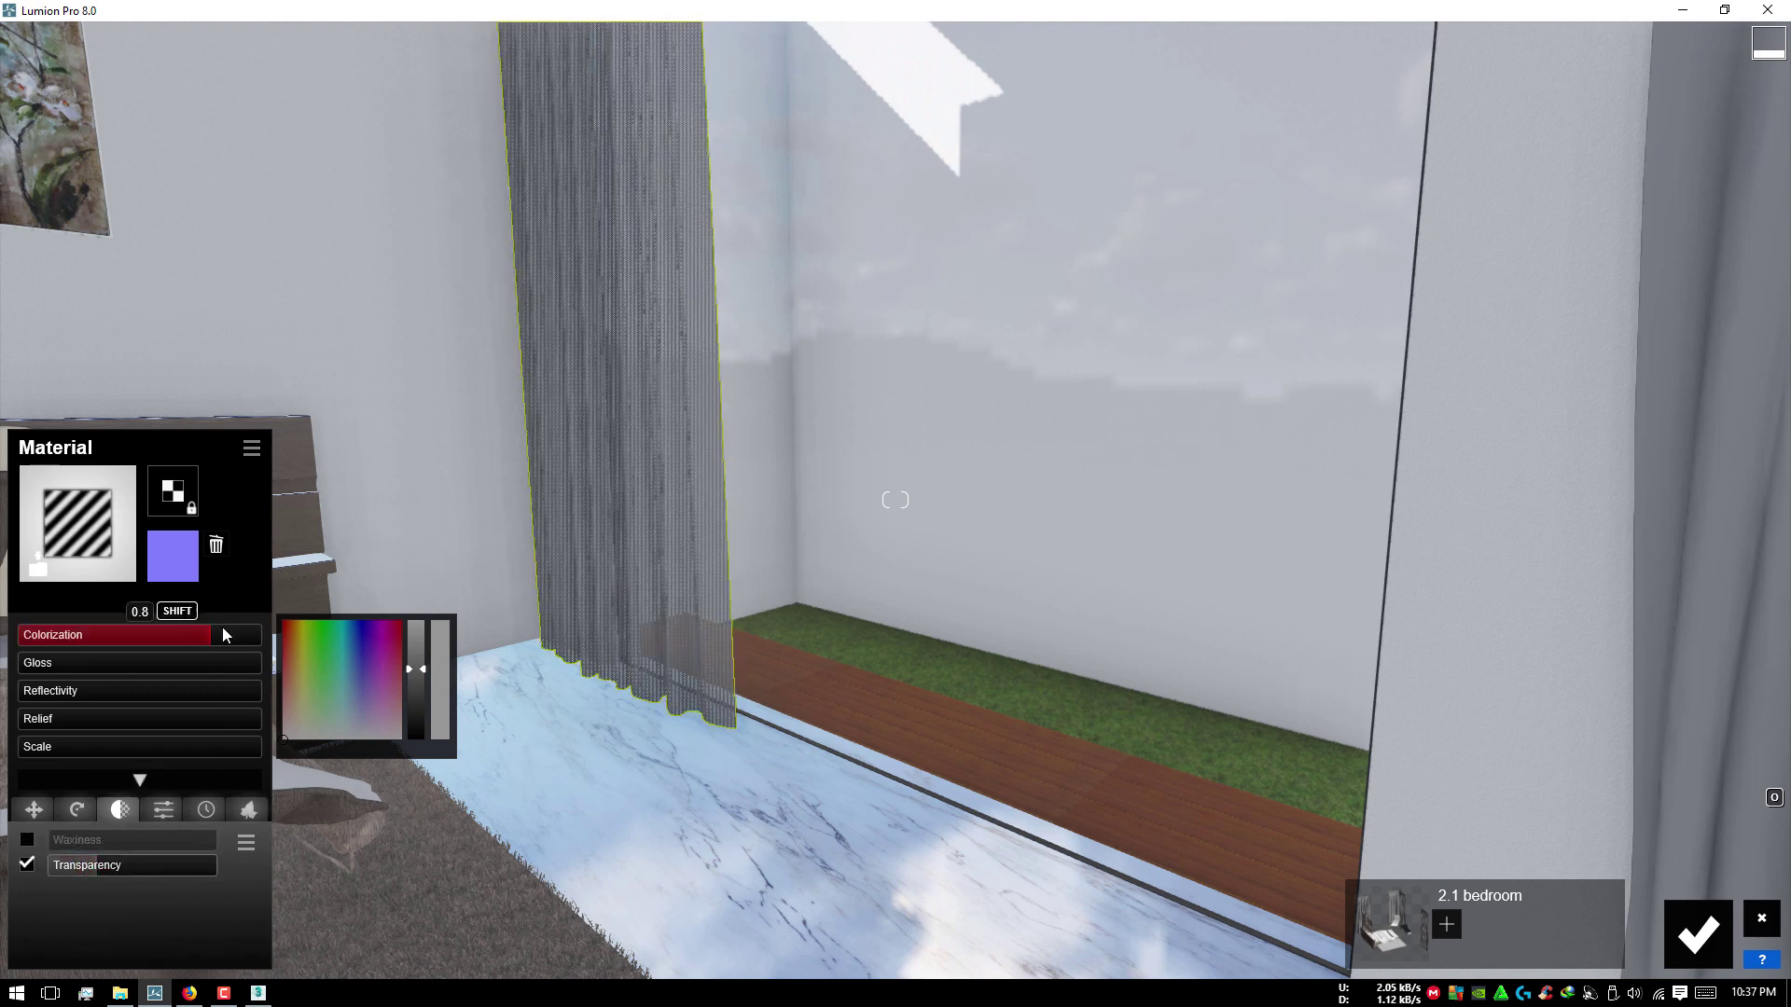
left_click_drag(412, 658, 422, 579)
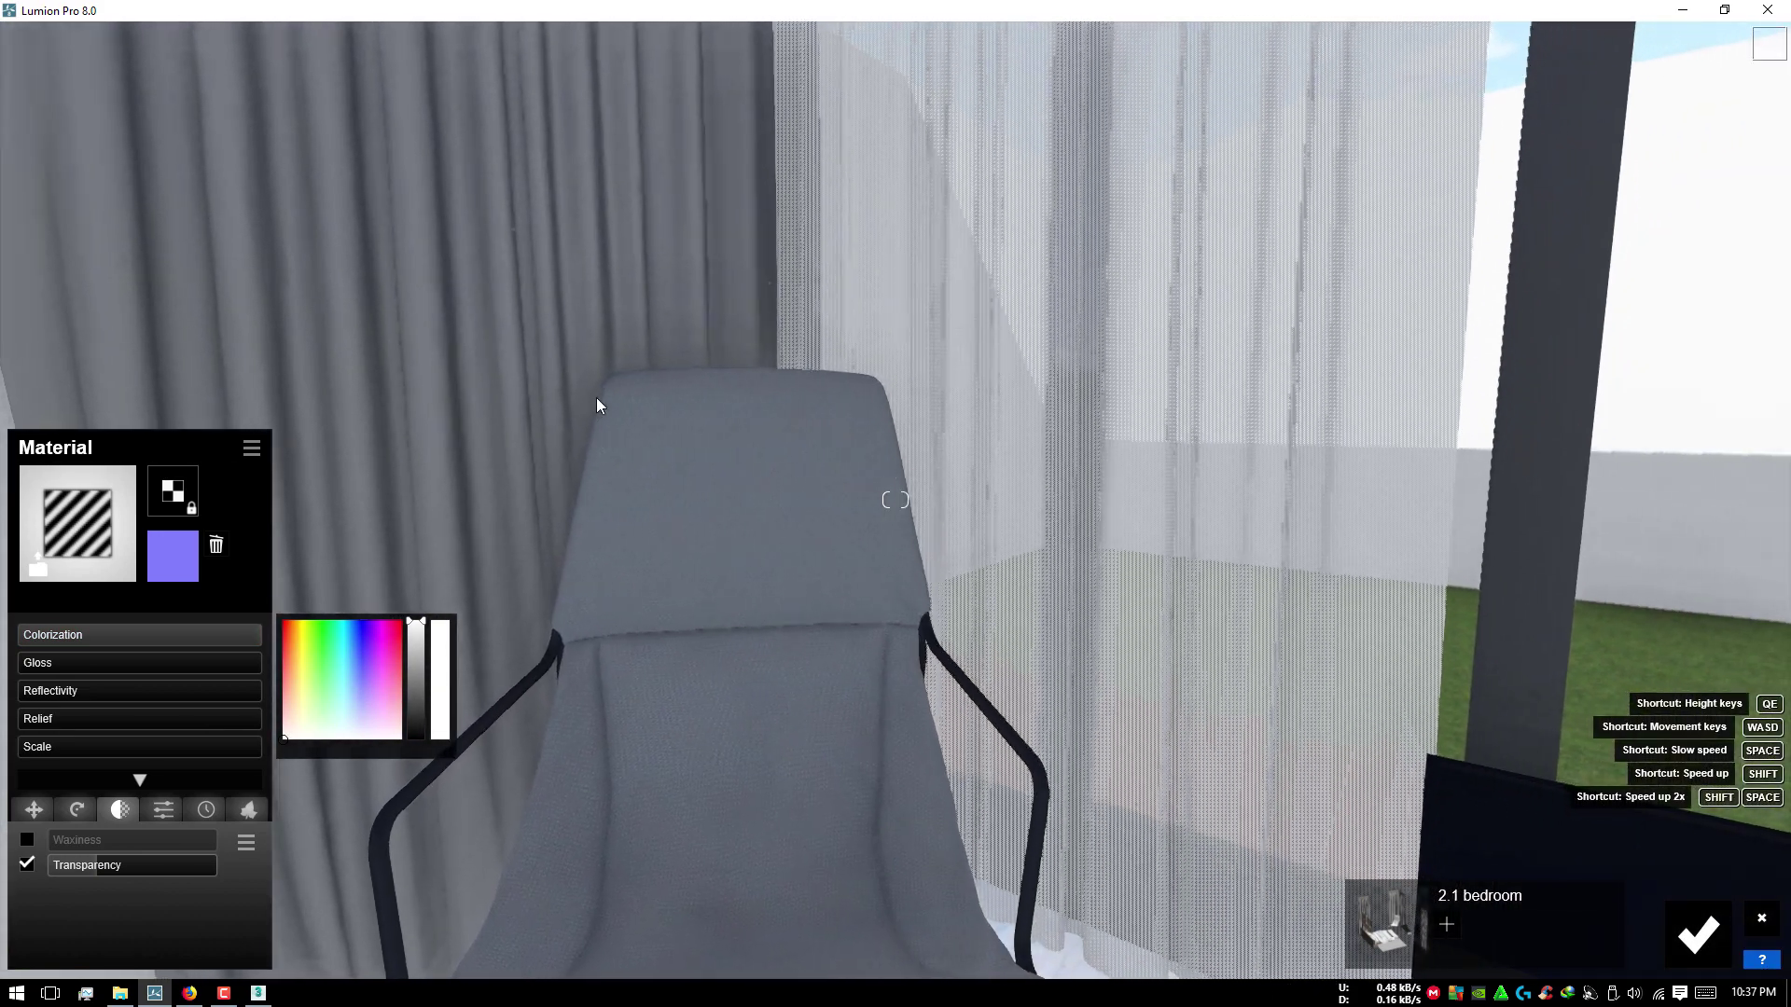
mouse_move(422, 580)
right_mouse_down()
mouse_move(623, 412)
mouse_move(1424, 404)
mouse_move(579, 295)
right_mouse_up()
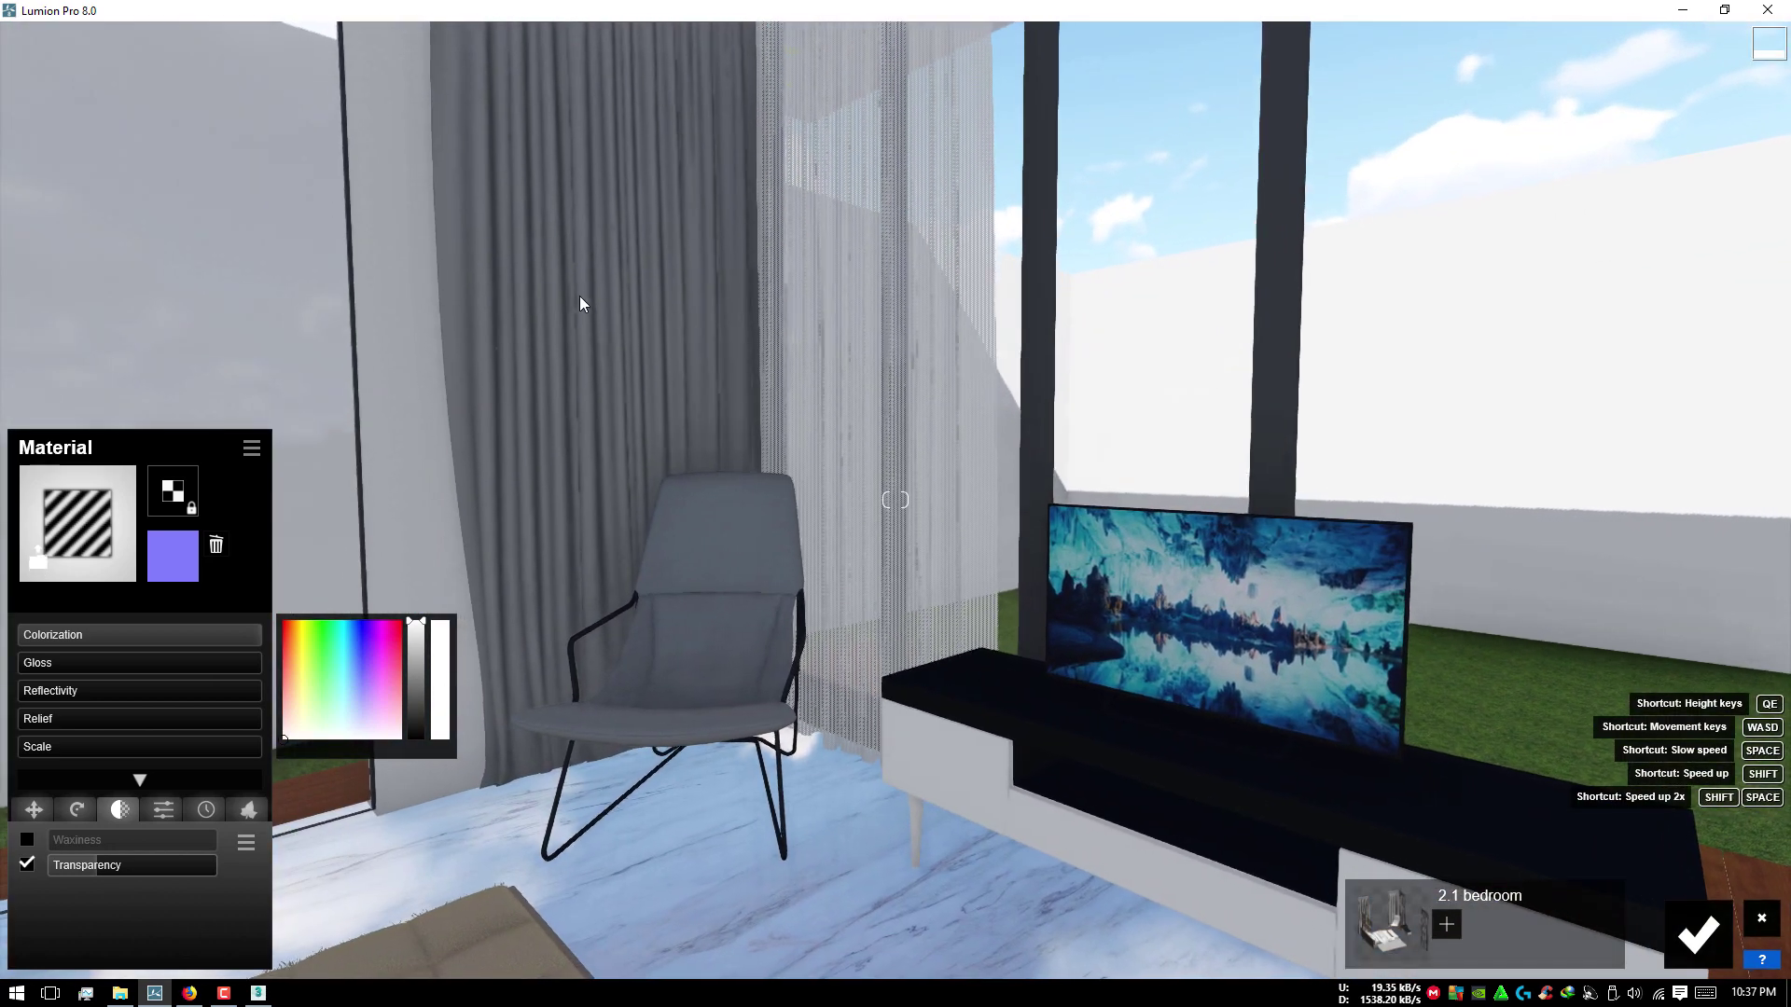
Step: Give the second curtain the curtain material in white, matte without gloss, transparency about 0.6
left_click(579, 295)
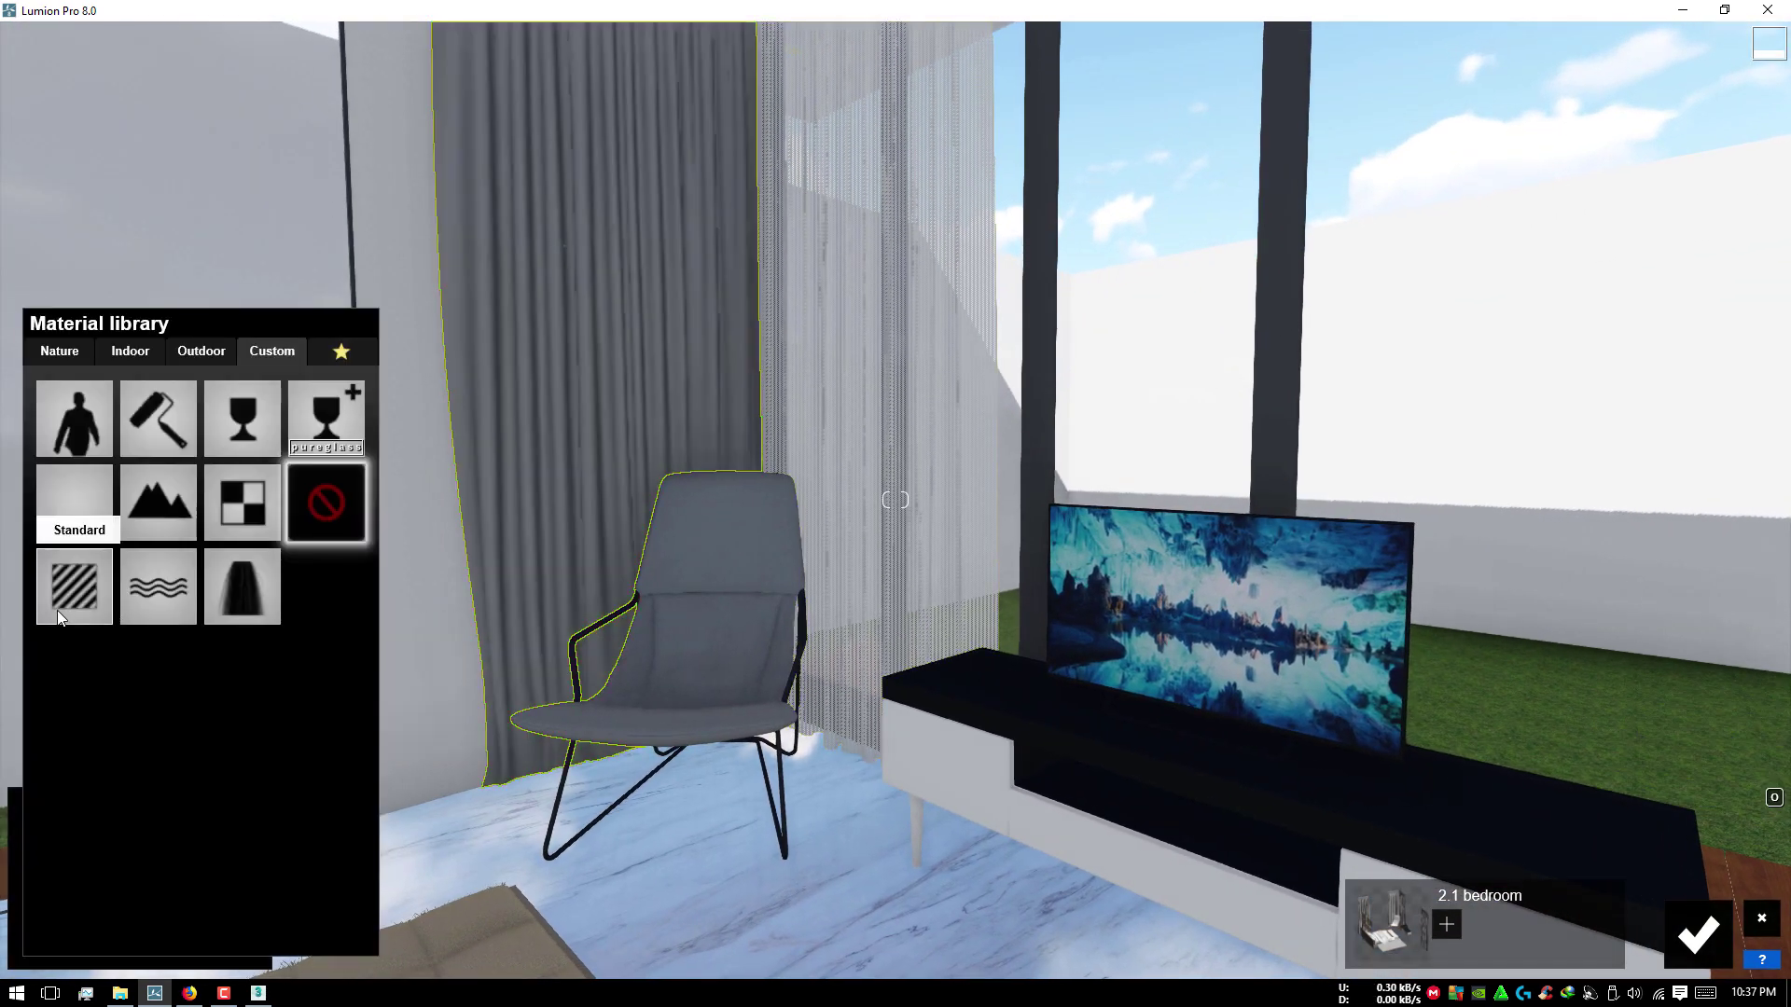
left_click(80, 618)
left_click_drag(131, 643, 316, 635)
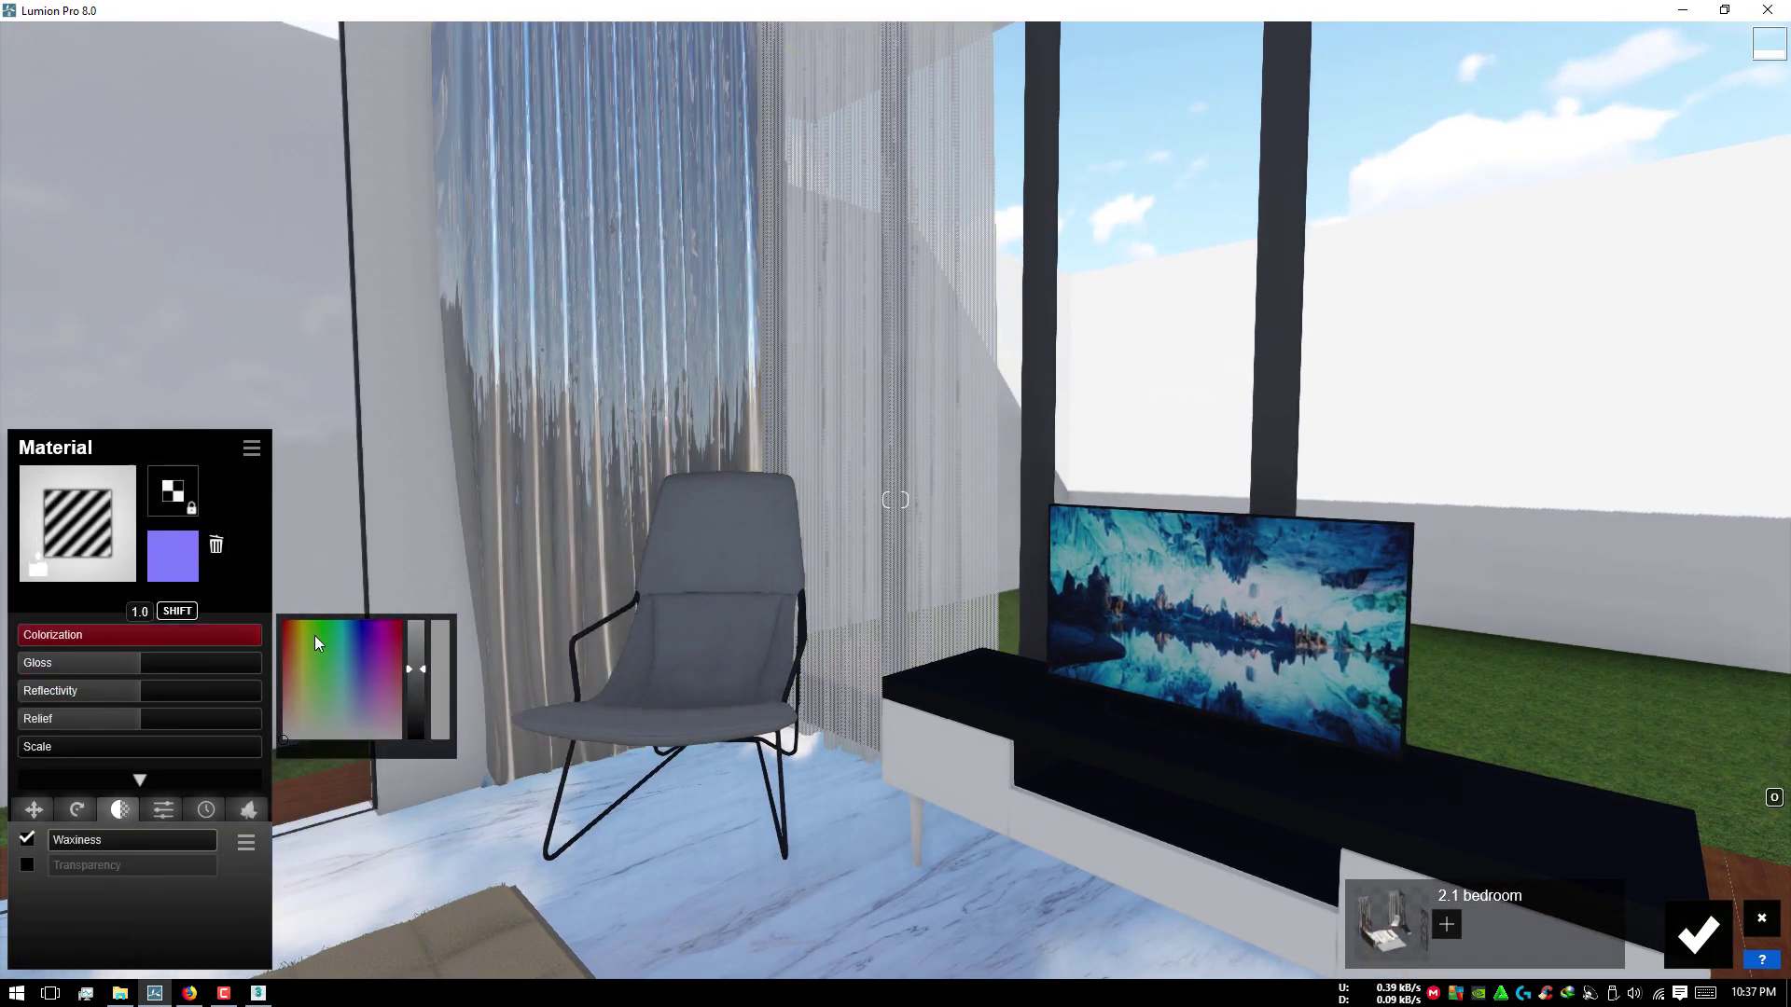
left_click_drag(425, 640, 416, 620)
left_click_drag(140, 664, 20, 663)
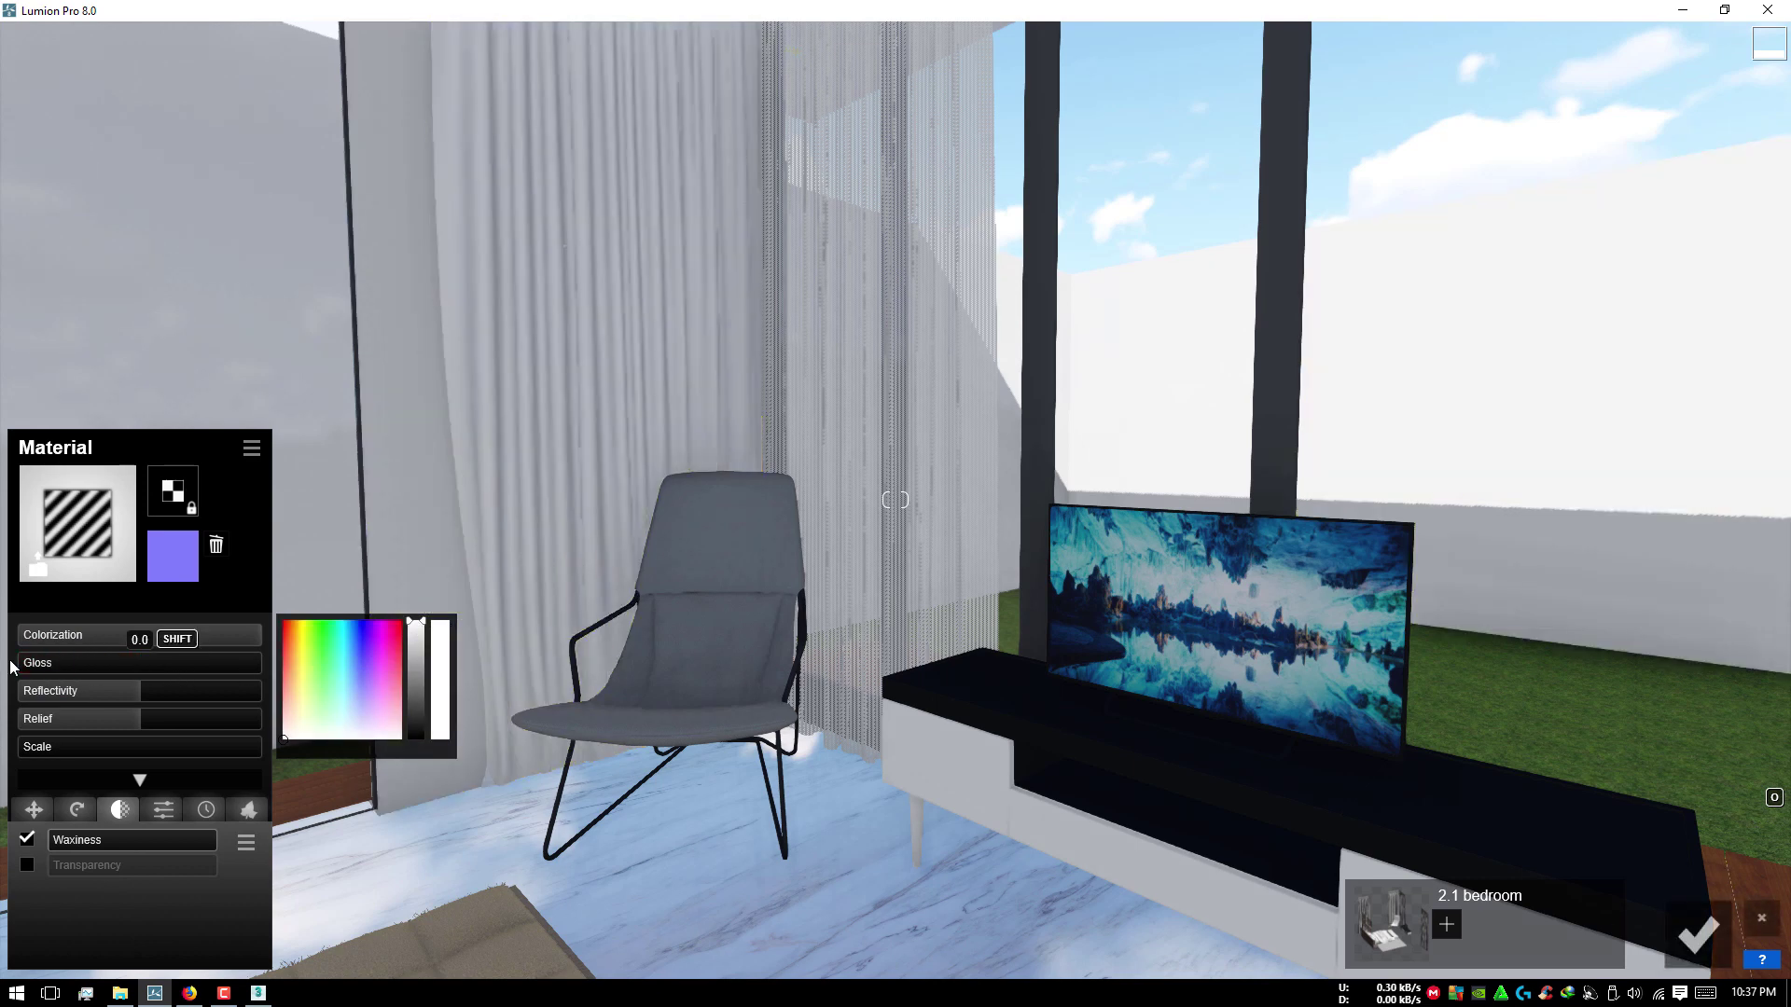
mouse_move(139, 691)
left_mouse_down()
mouse_move(21, 692)
mouse_move(28, 720)
left_mouse_up()
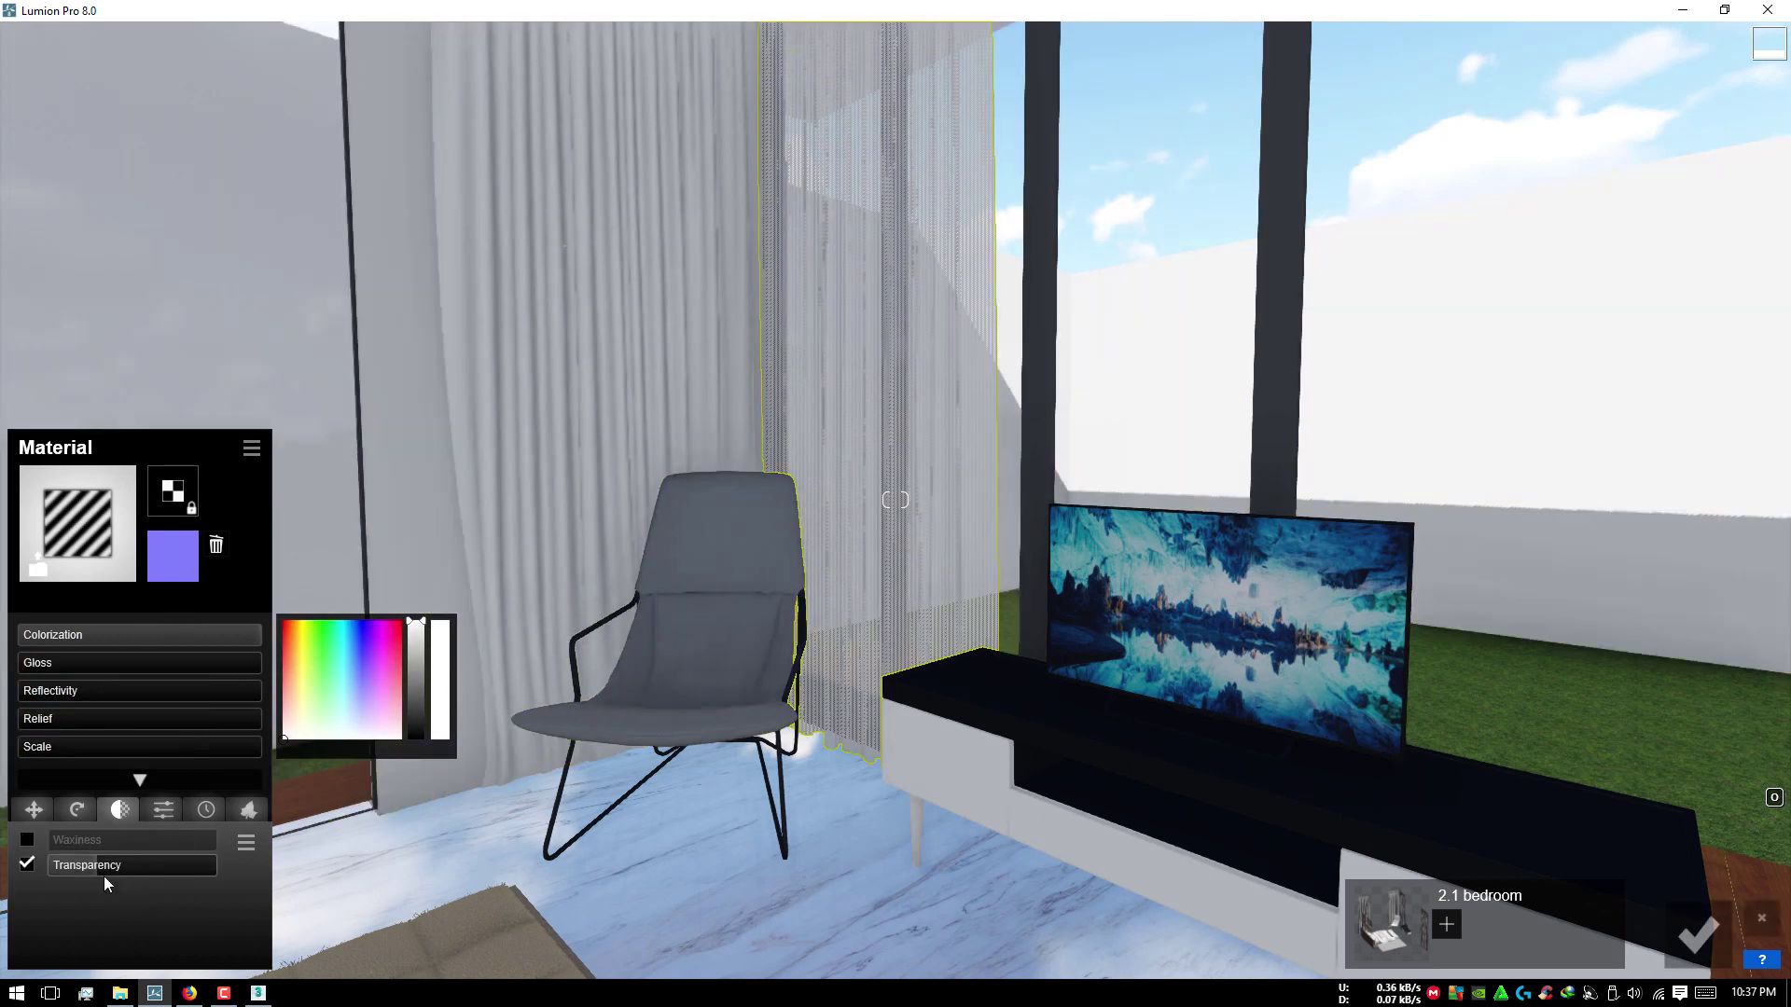
left_click(27, 865)
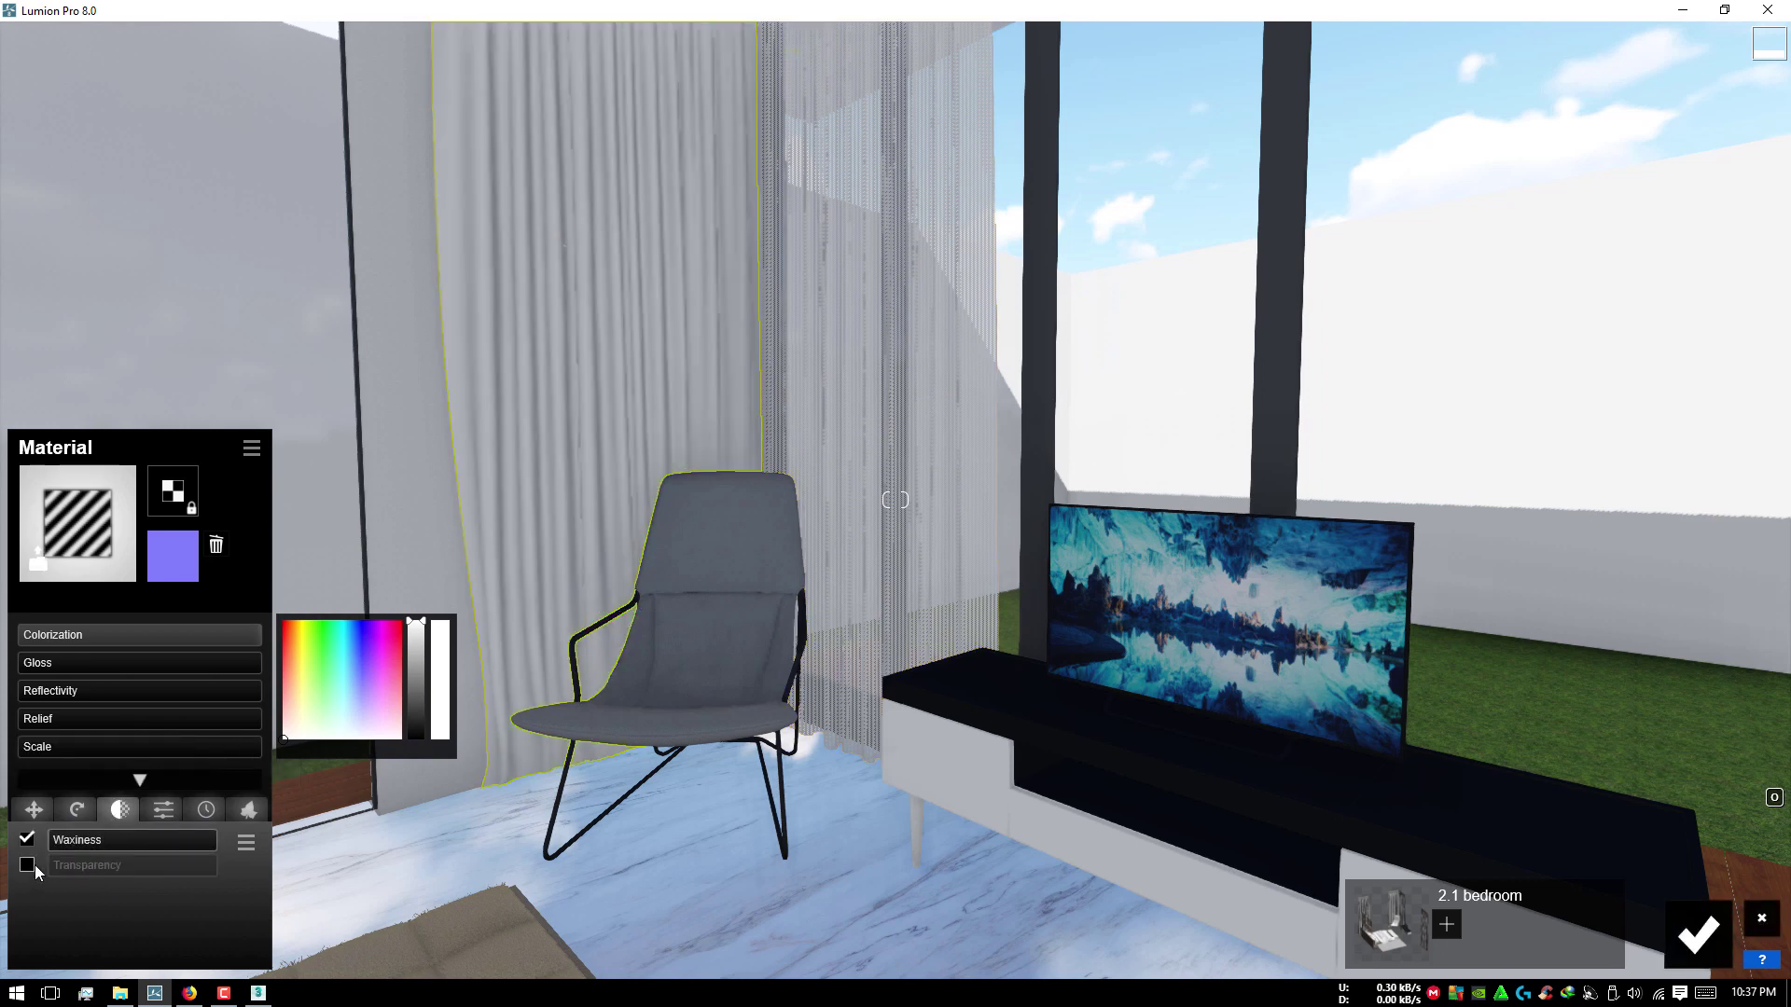
left_click_drag(36, 865, 98, 872)
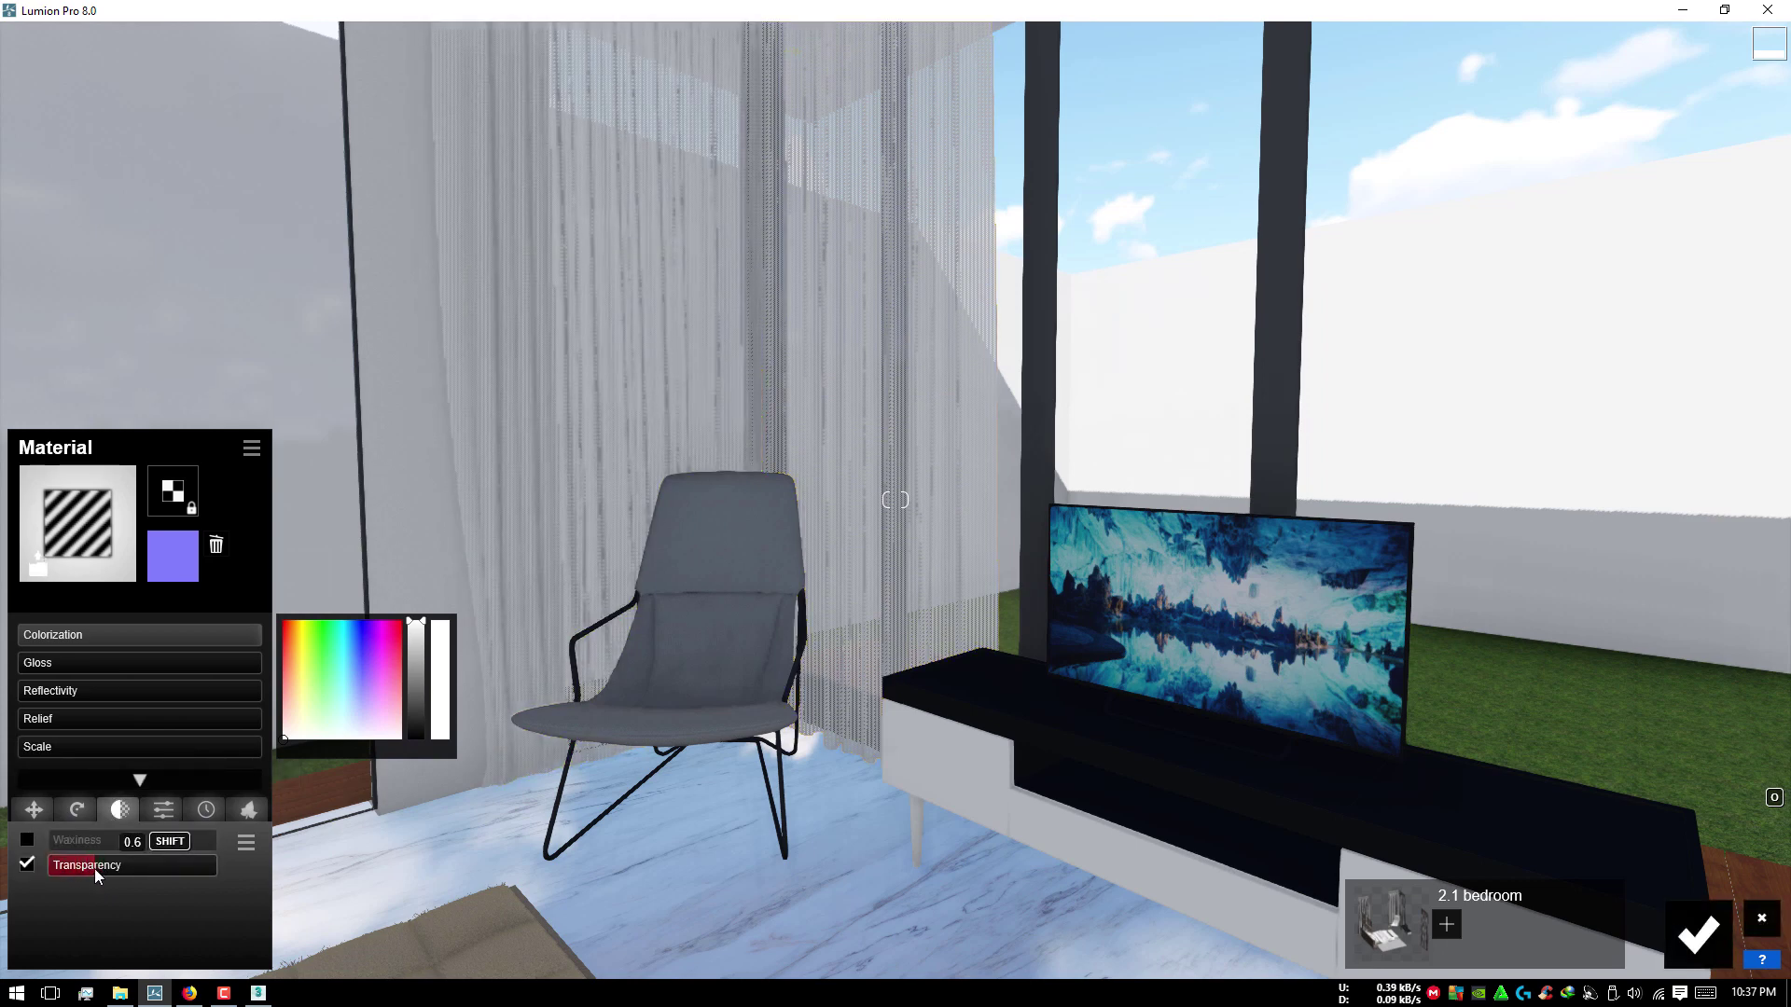
right_click_drag(559, 652, 746, 653)
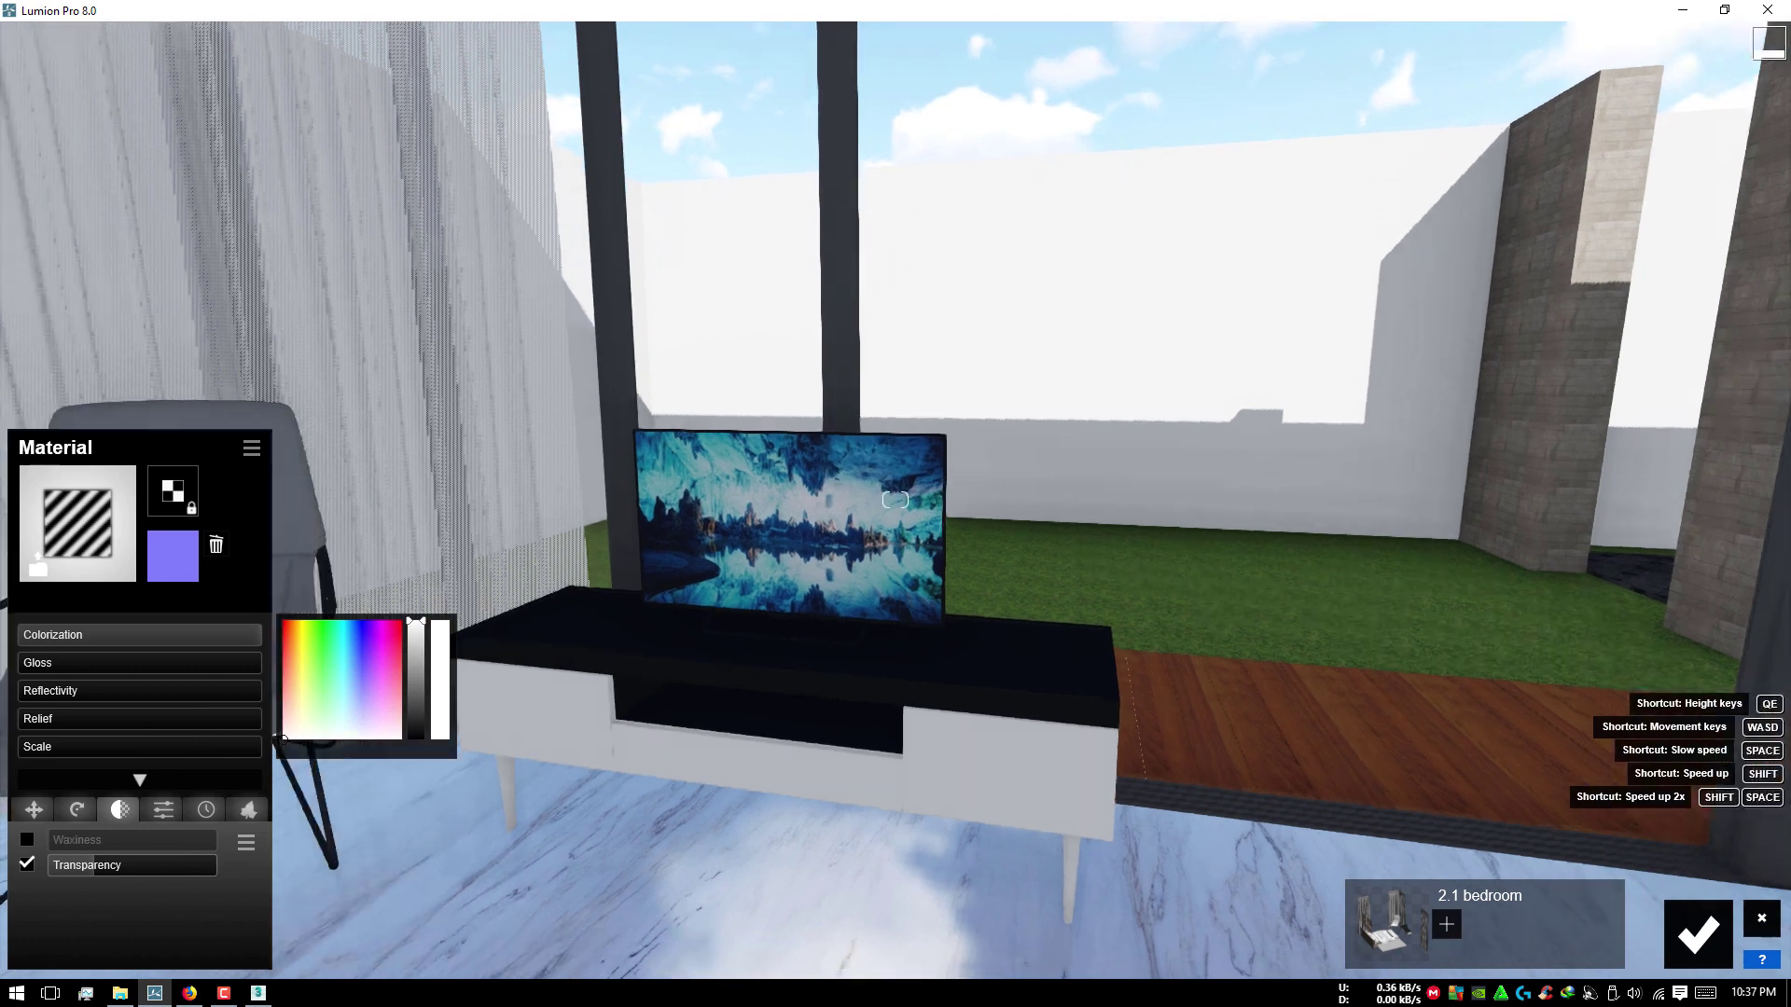
right_click_drag(653, 607, 550, 558)
Step: Apply the Chrome indoor metal from the second metal set to the armchair's frame
key("w")
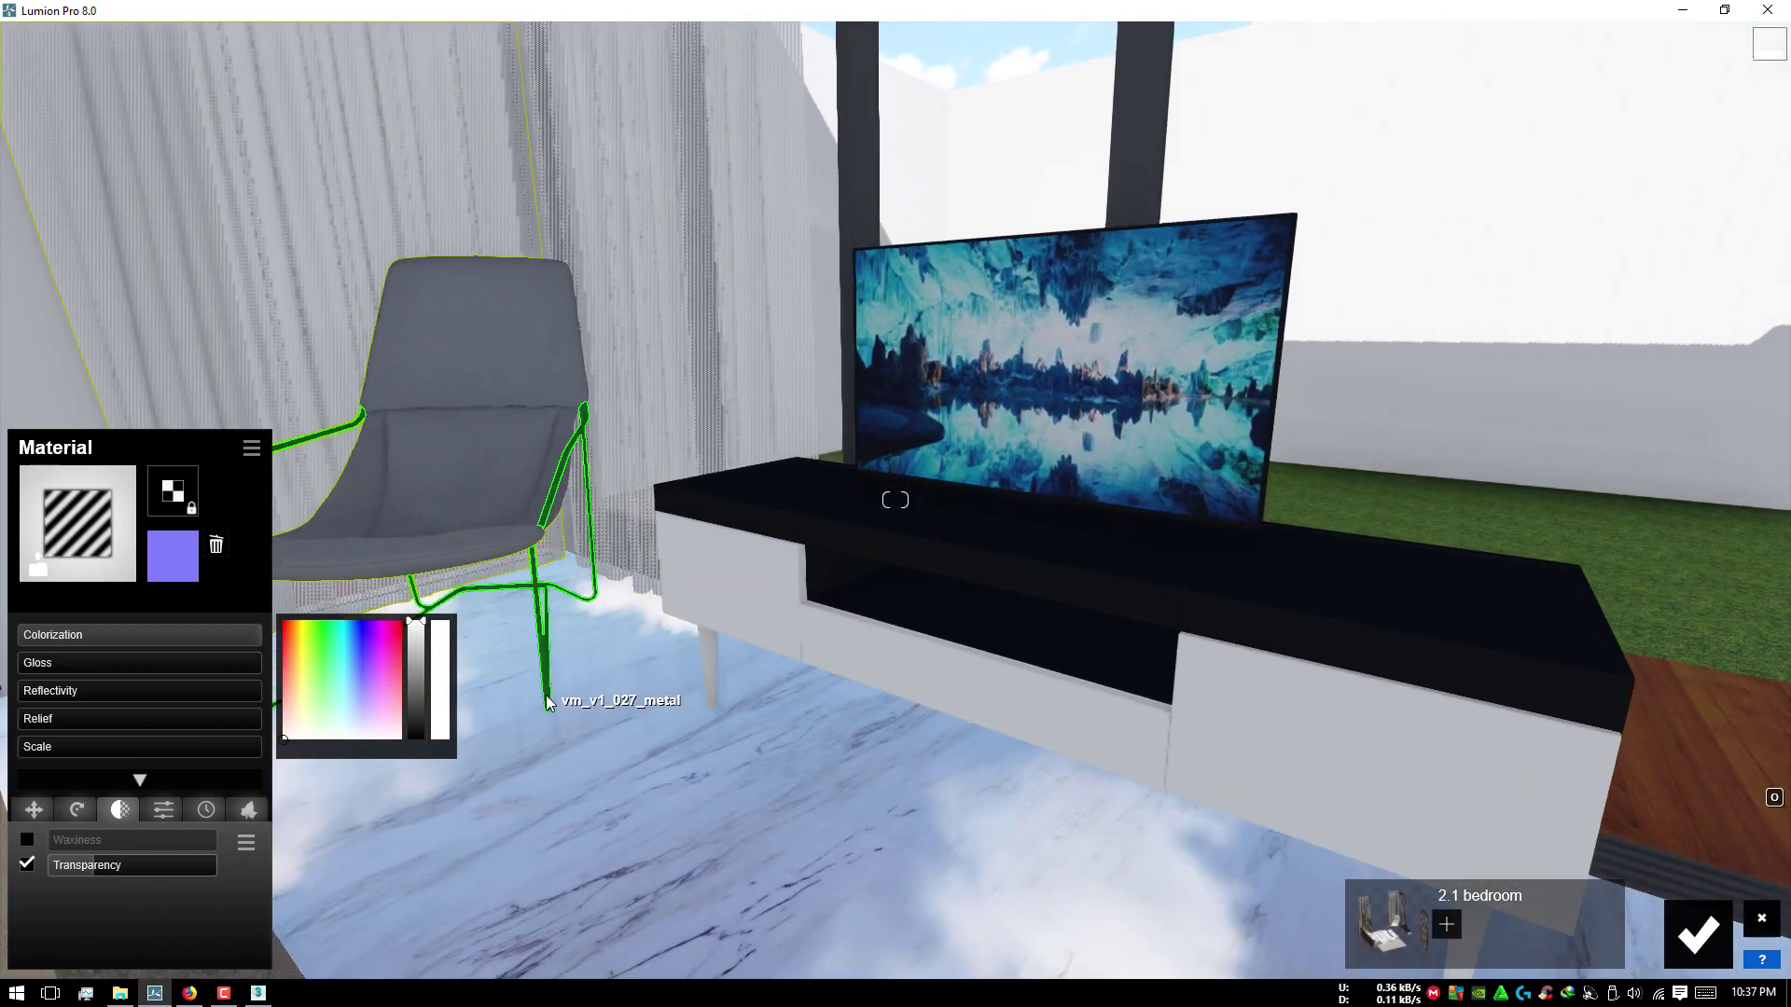
left_click(547, 701)
left_click(154, 366)
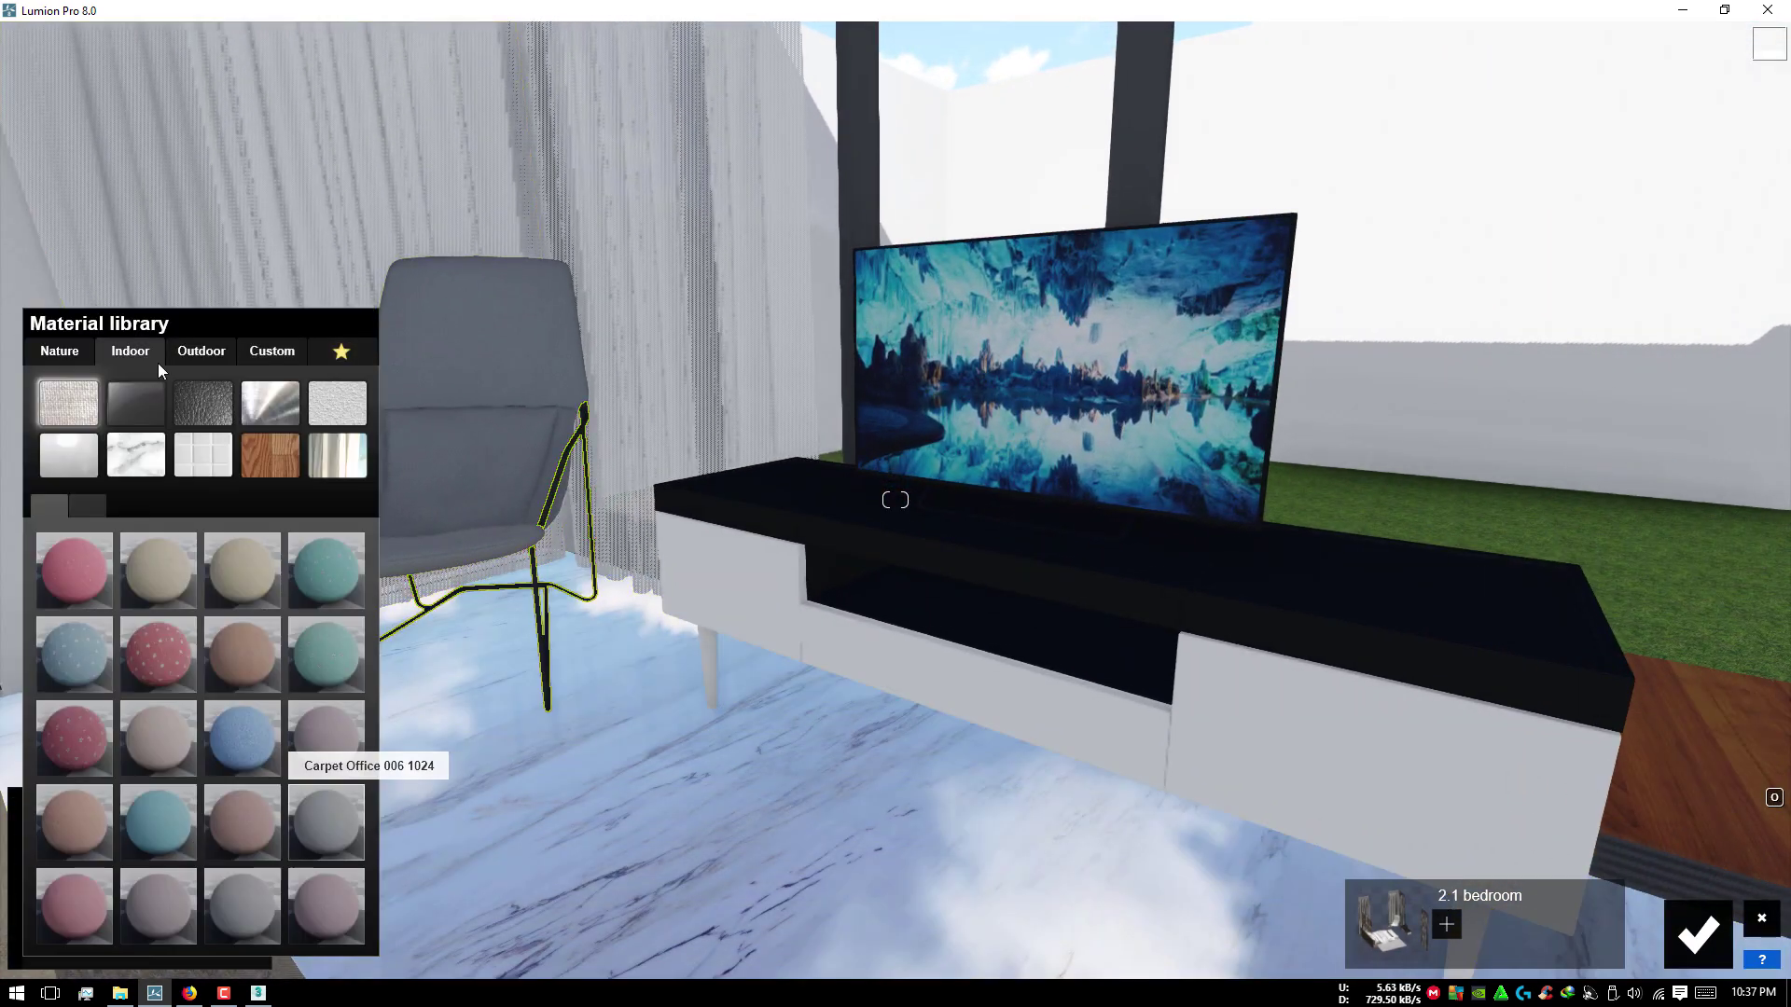
left_click(272, 415)
left_click(95, 500)
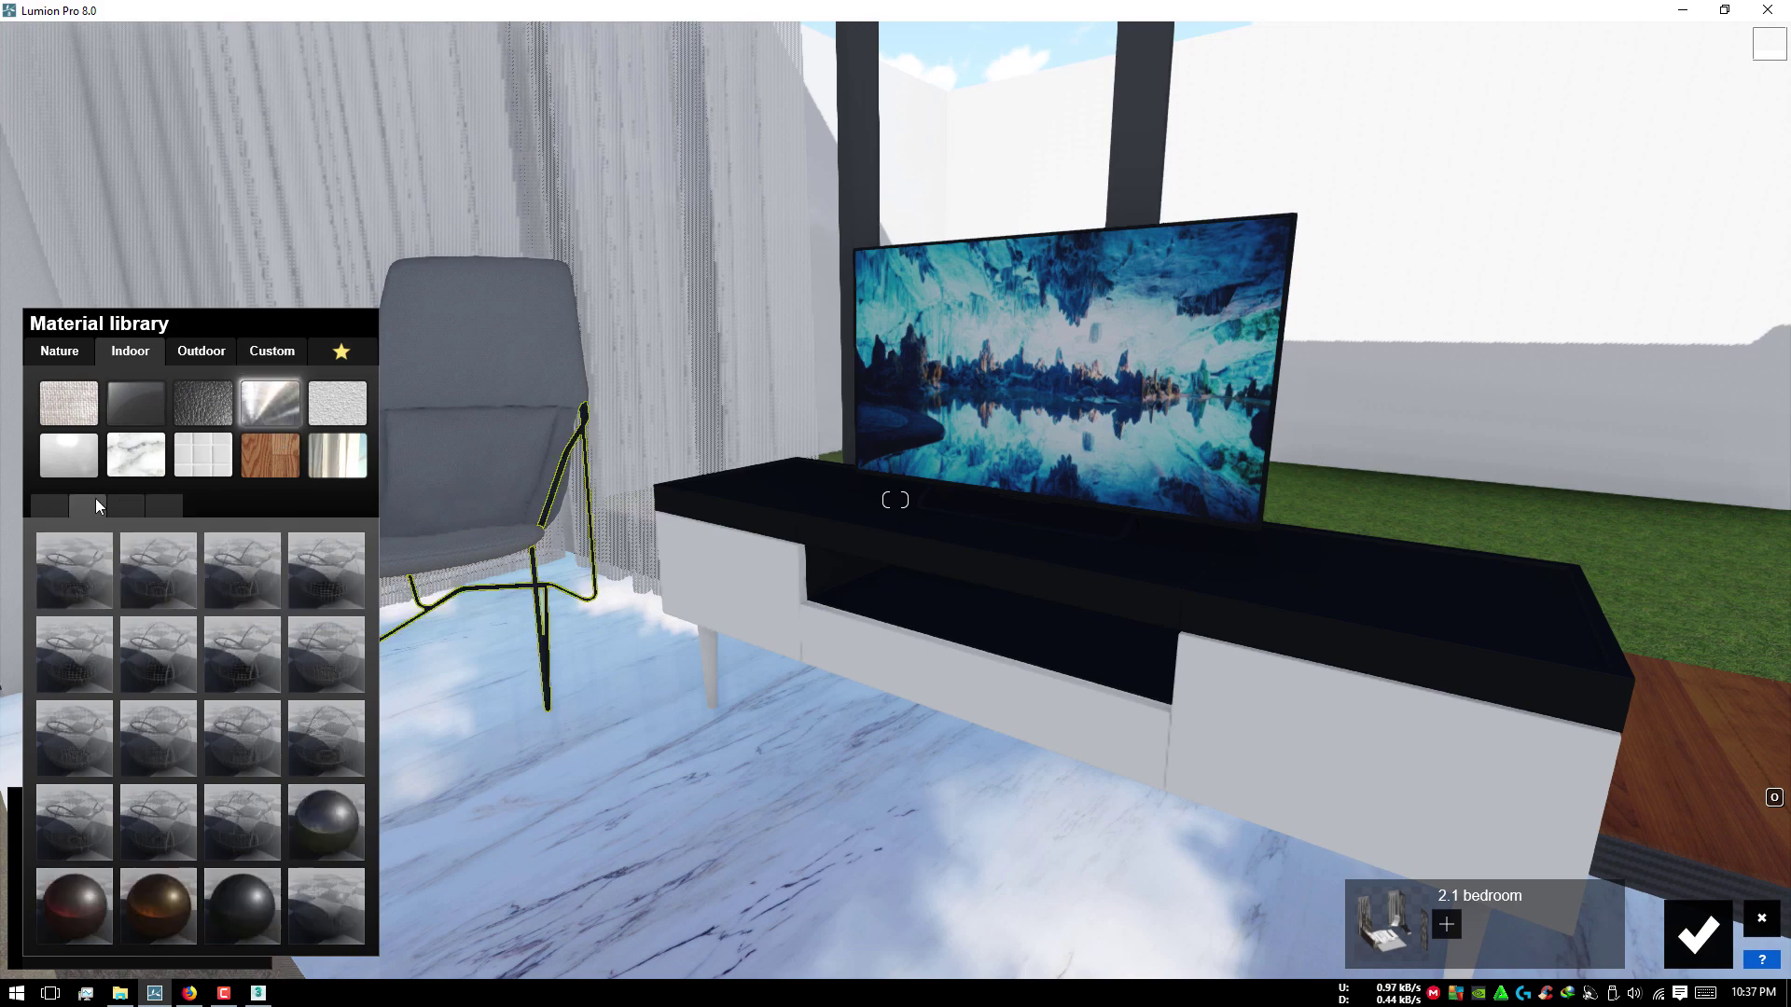
left_click(327, 801)
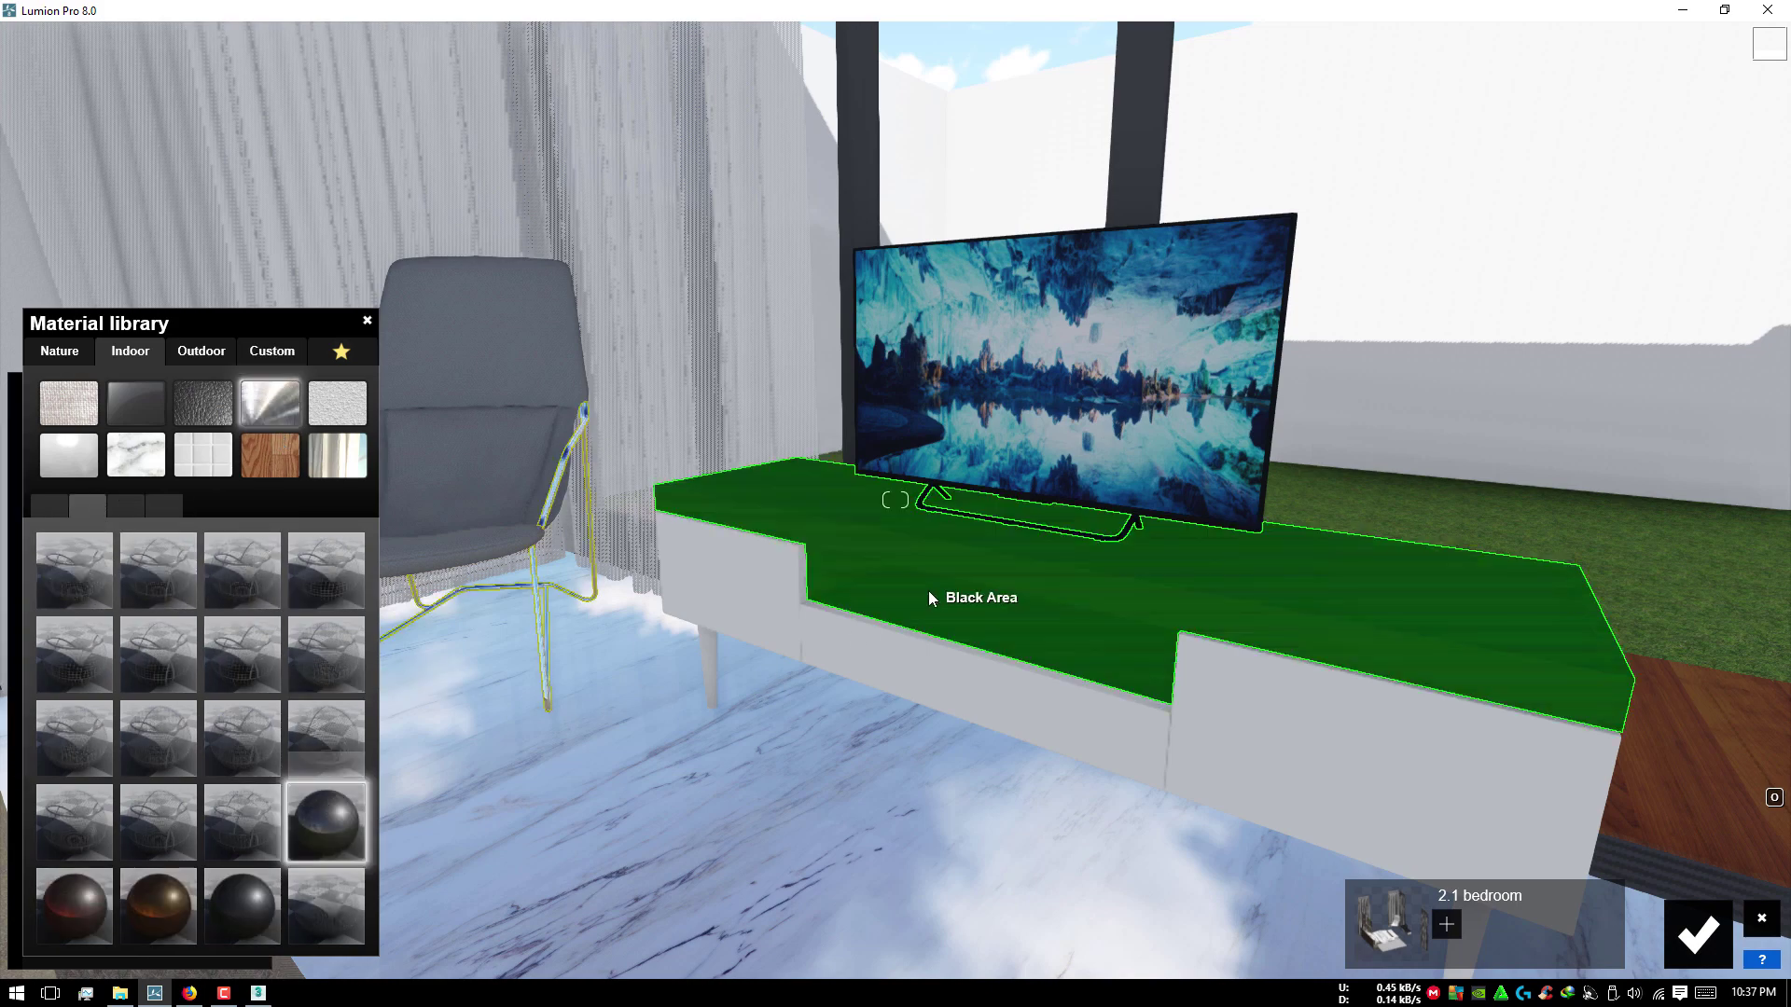
right_click_drag(929, 597, 1136, 647)
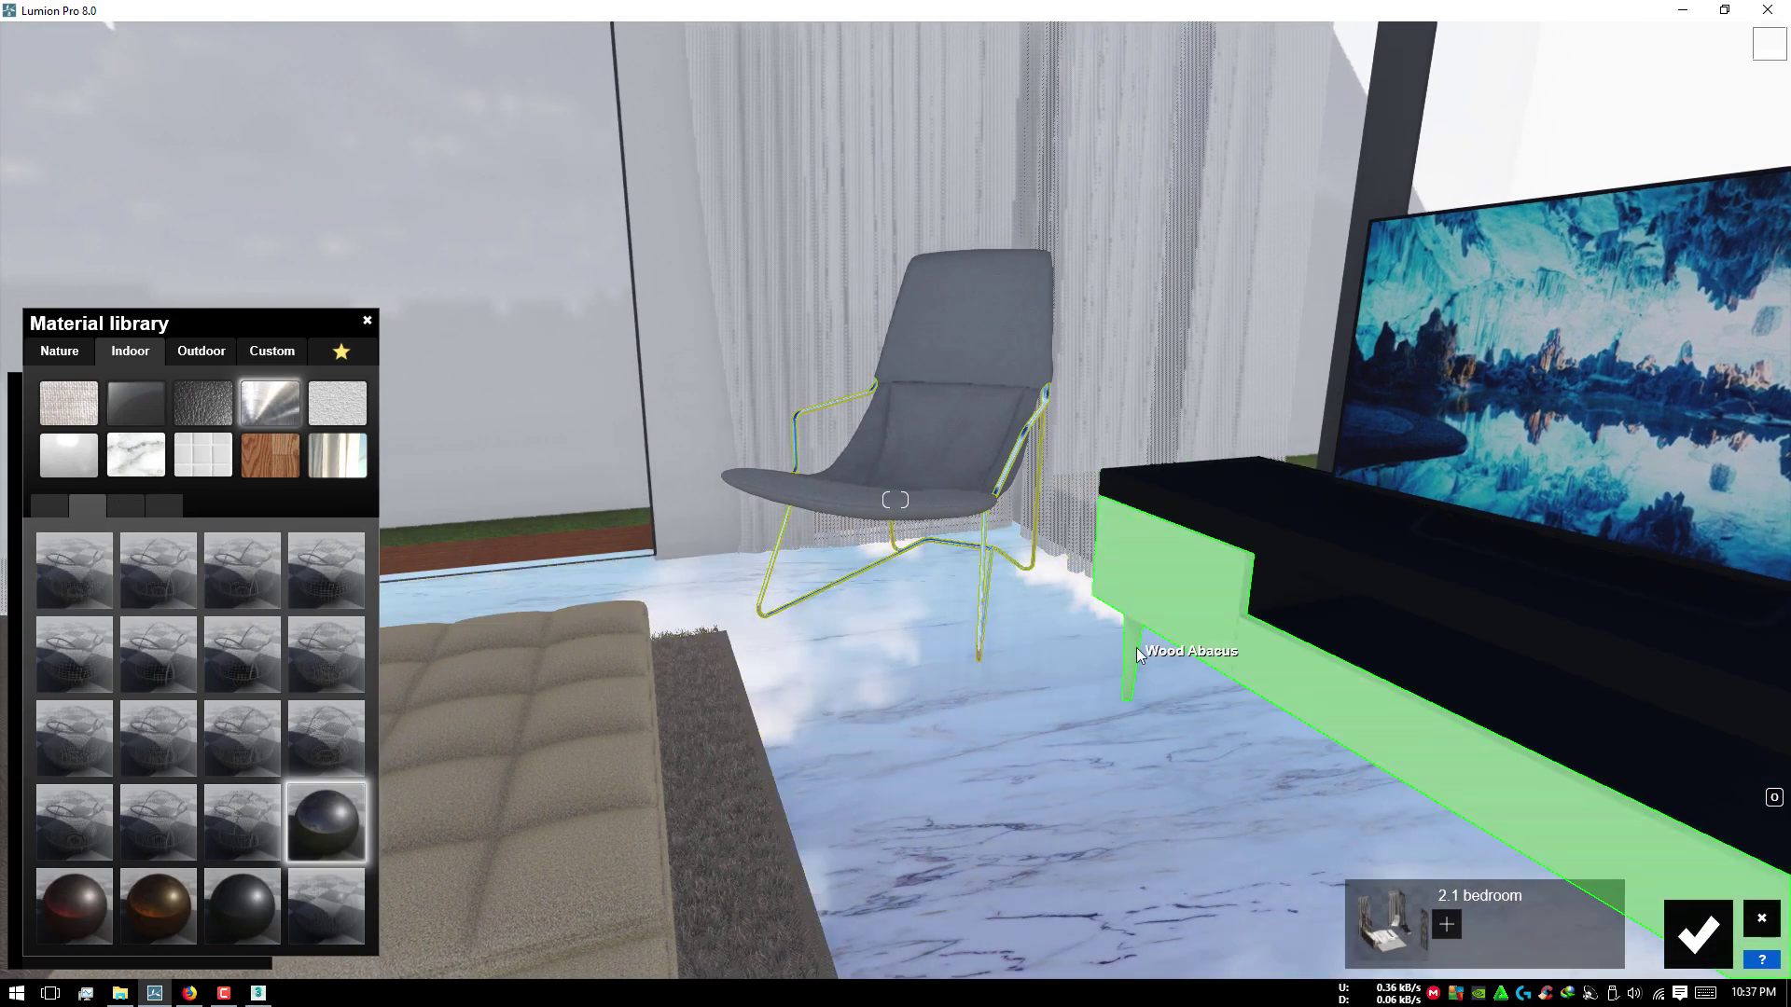
left_click(1136, 648)
left_click(133, 349)
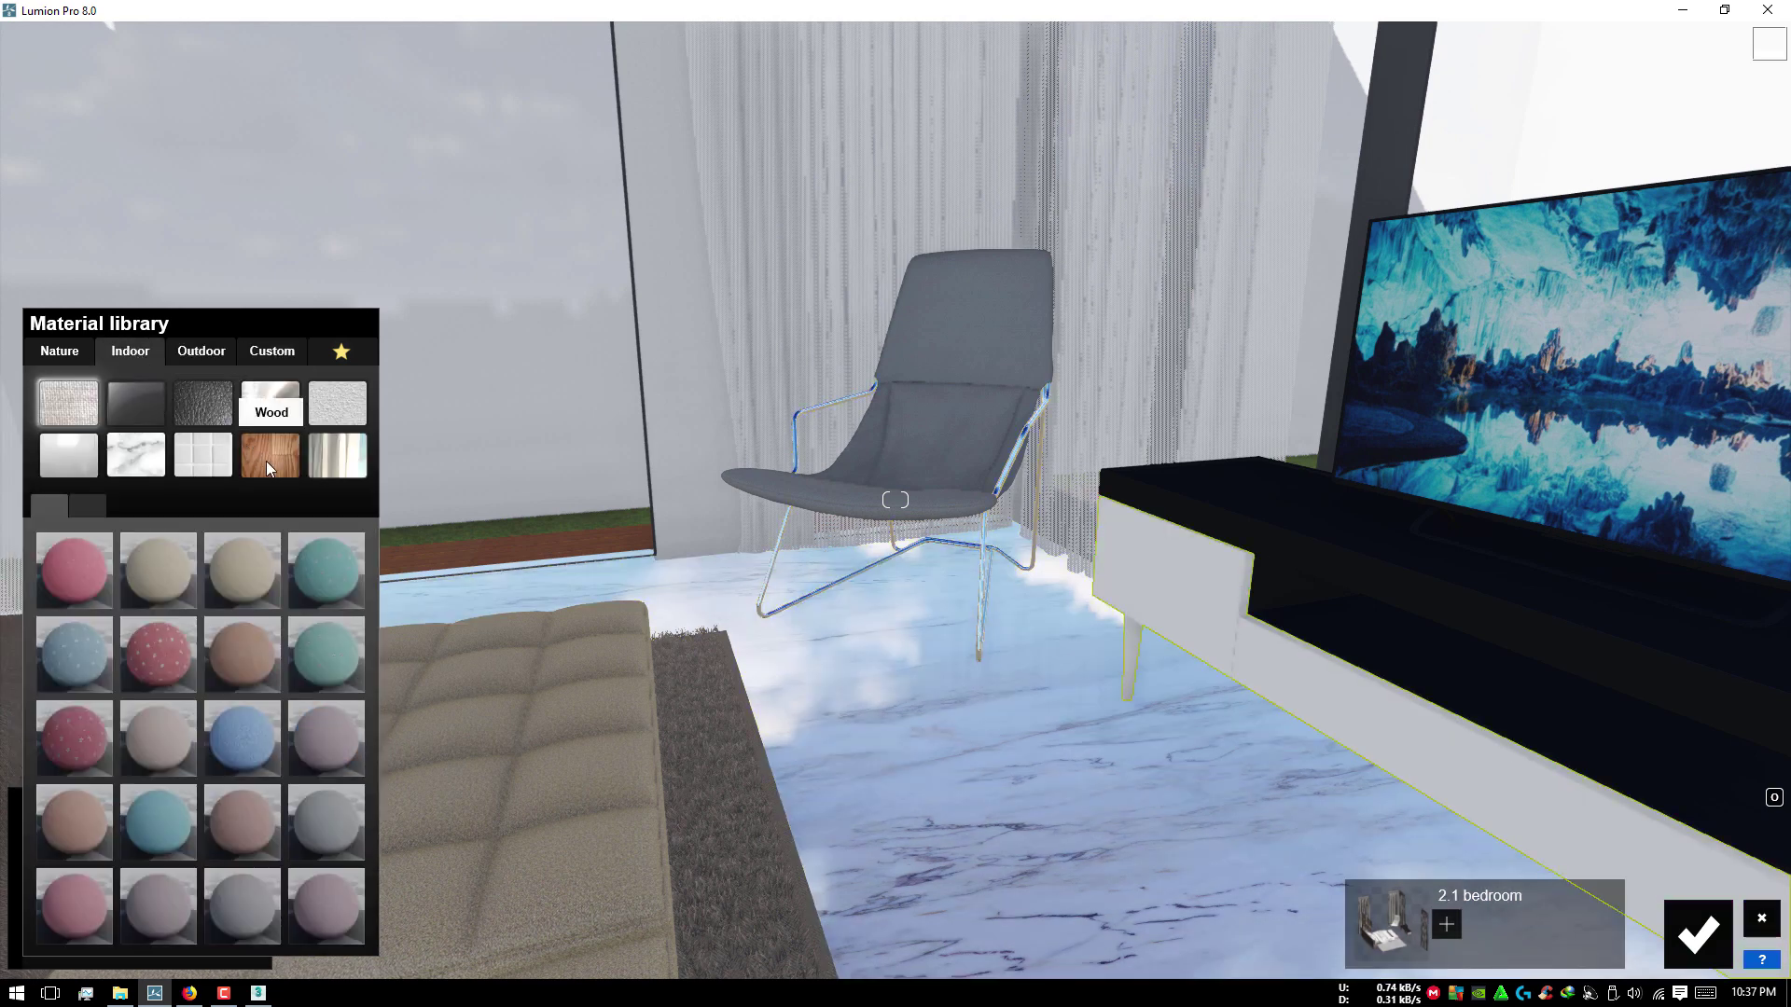
Step: Try several linoleums on the TV cabinet body, then apply Linoleum 027 1024 at colorization 0.7
left_click(64, 466)
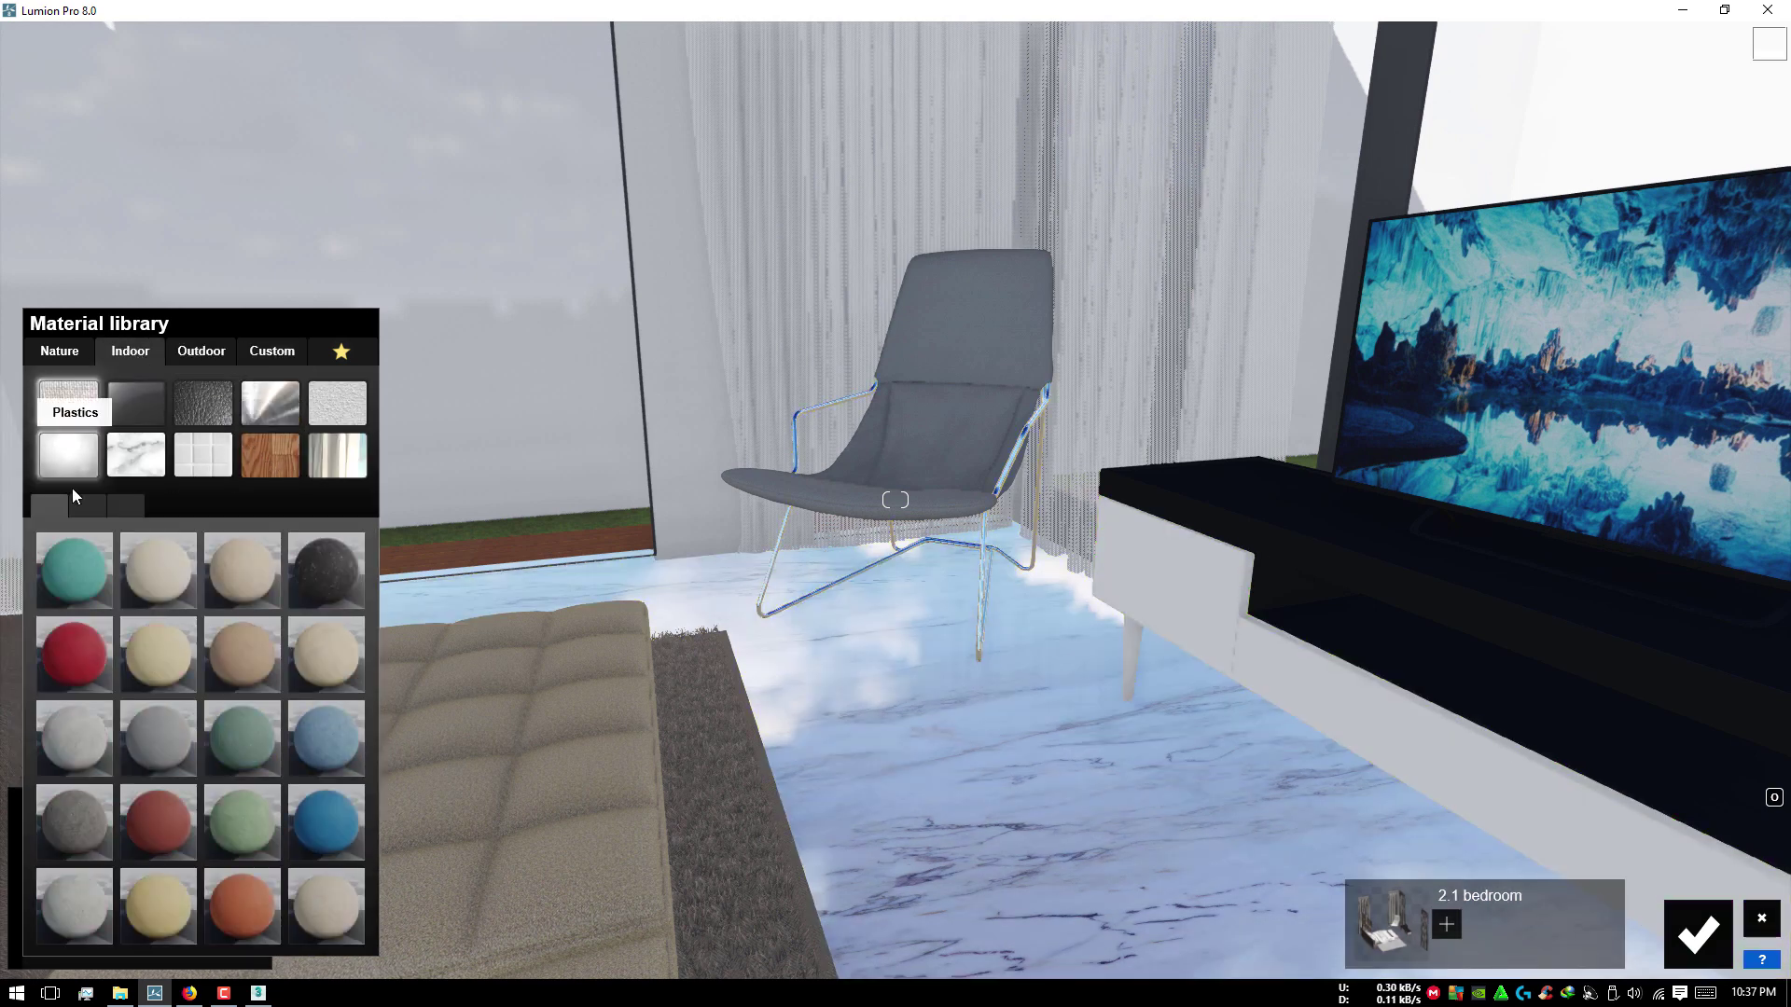
left_click(144, 565)
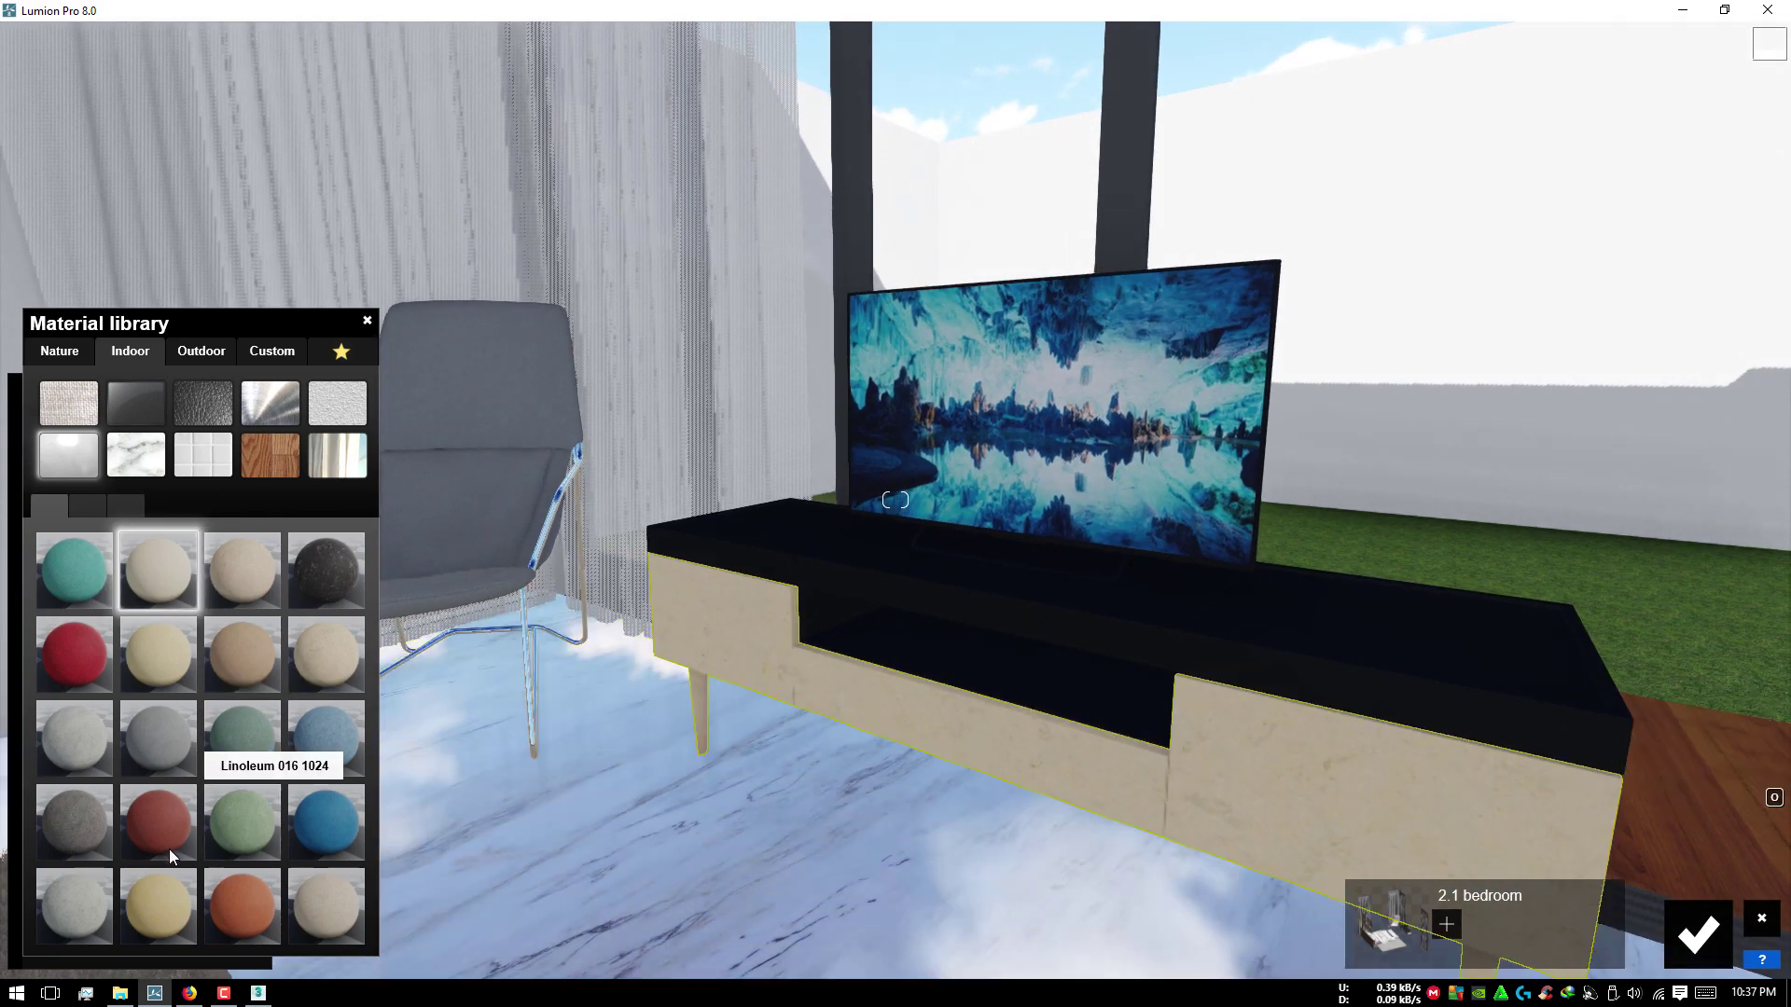
left_click(80, 741)
left_click(84, 905)
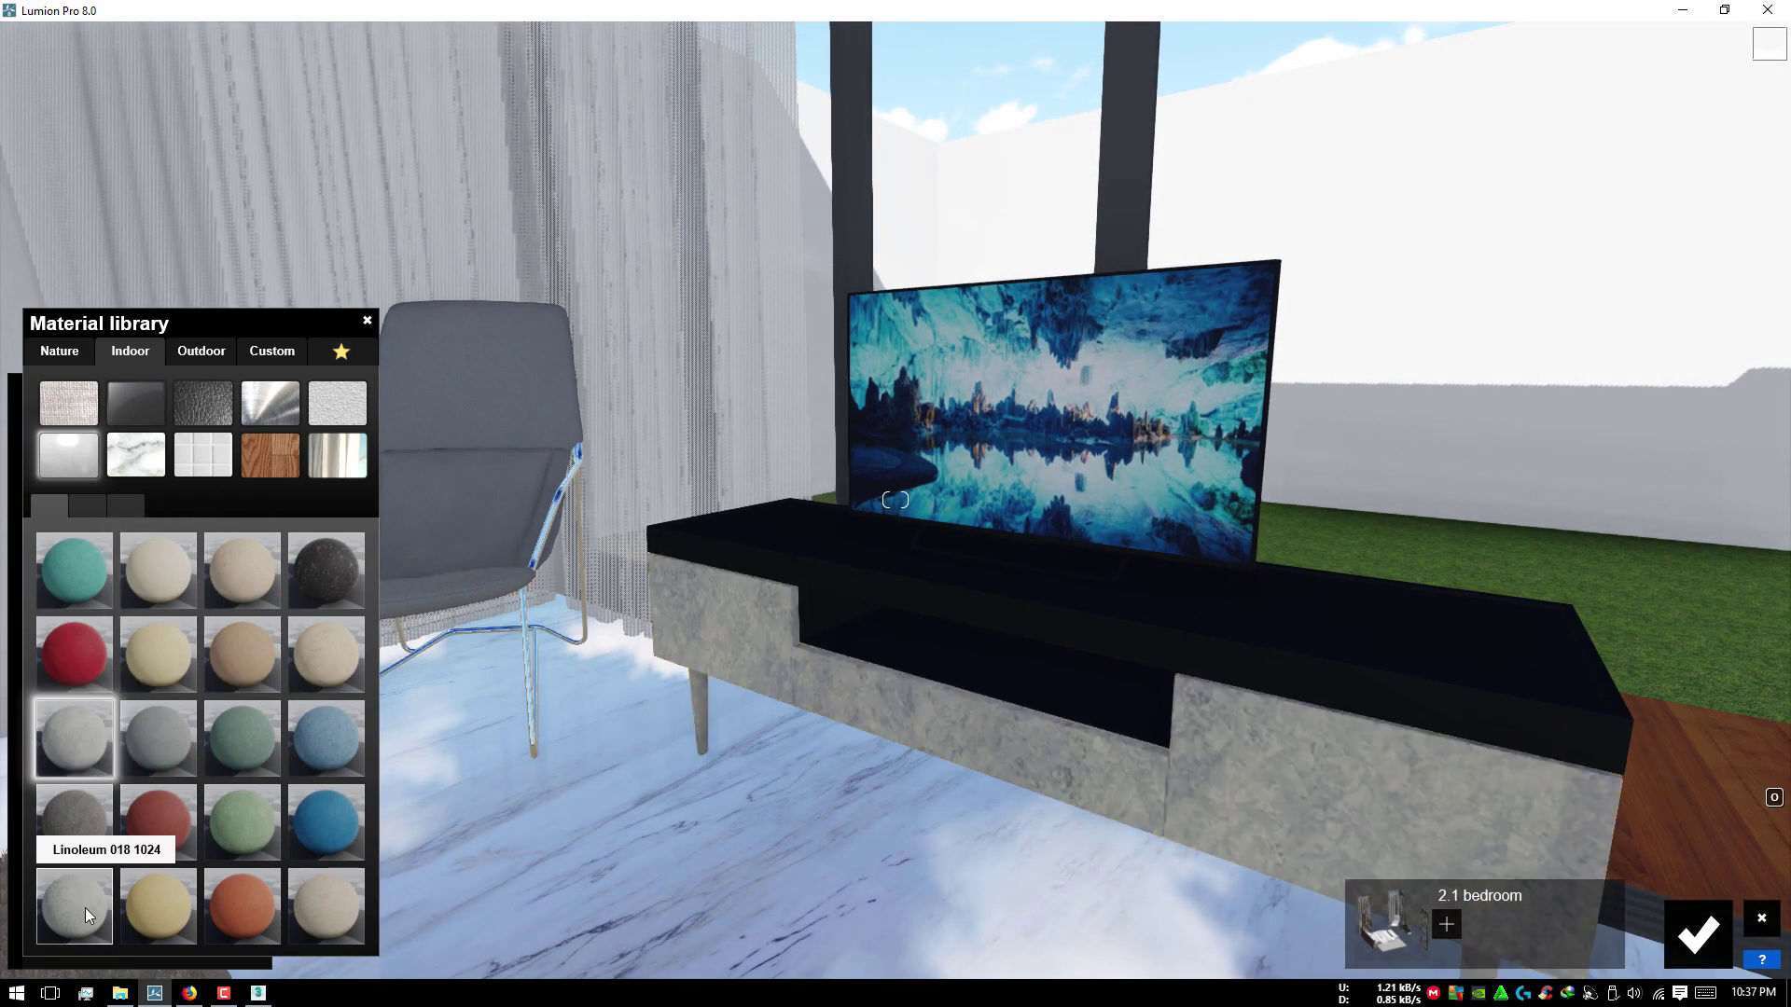
left_click(99, 498)
left_click(174, 643)
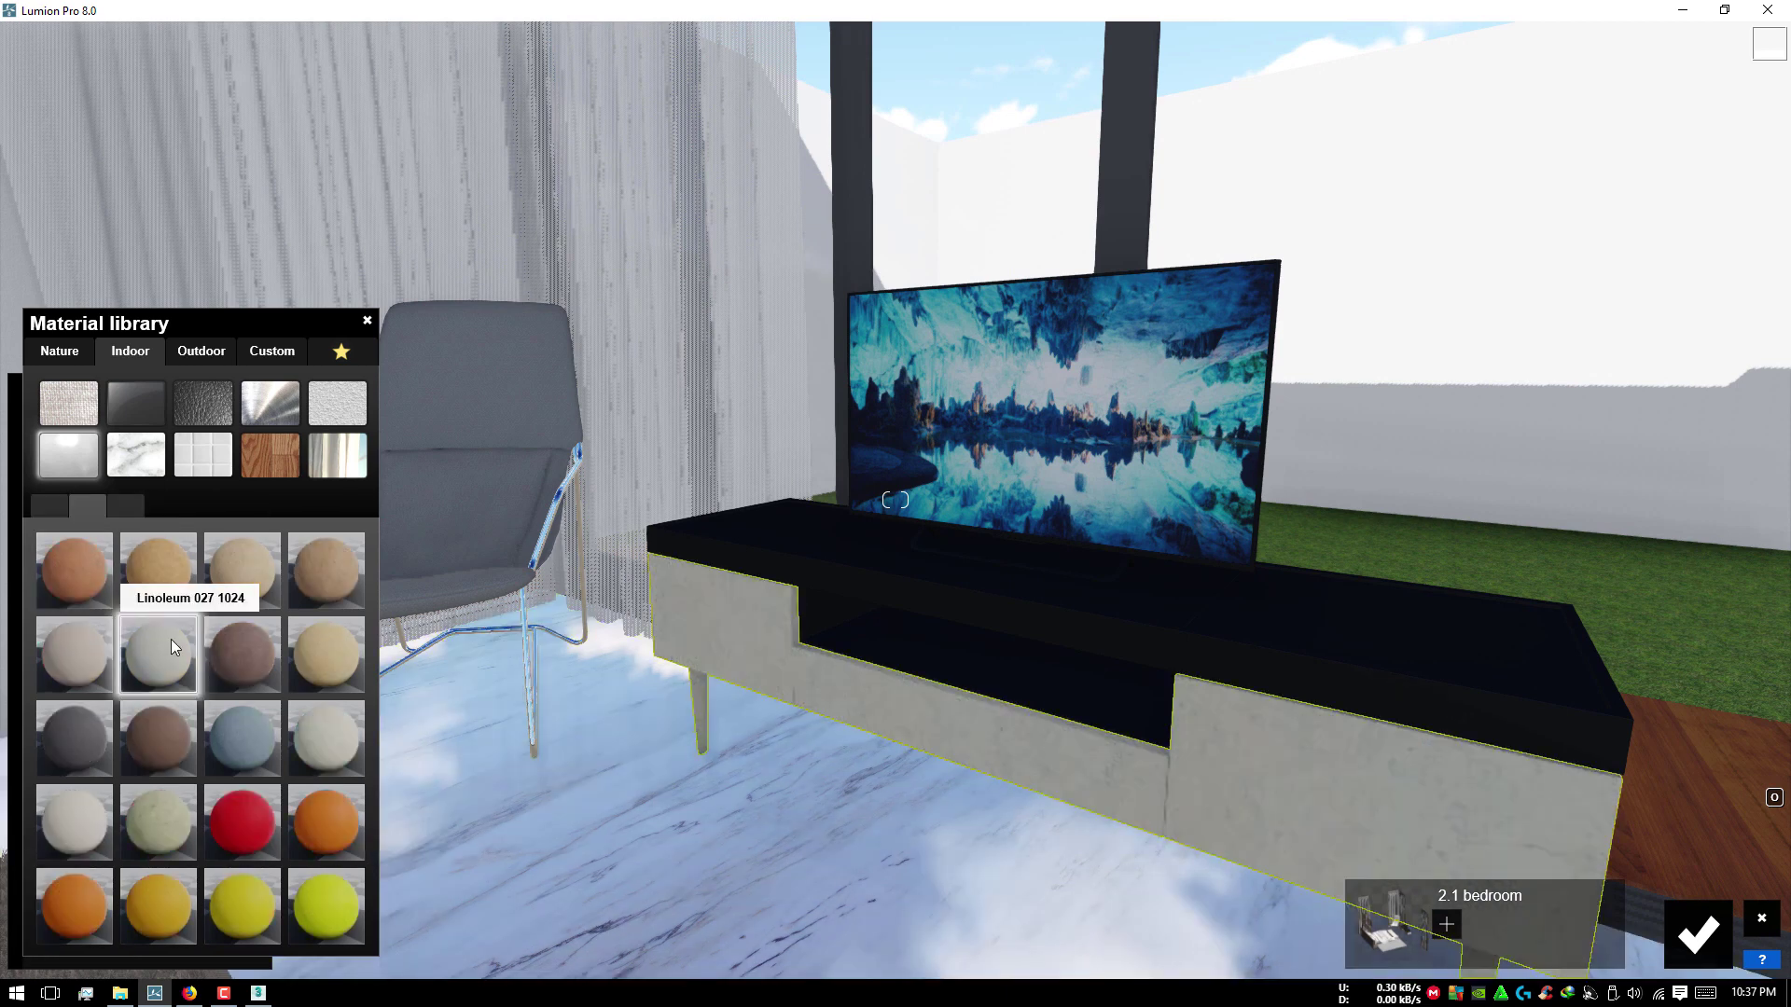
left_click(171, 640)
left_click_drag(63, 637, 204, 646)
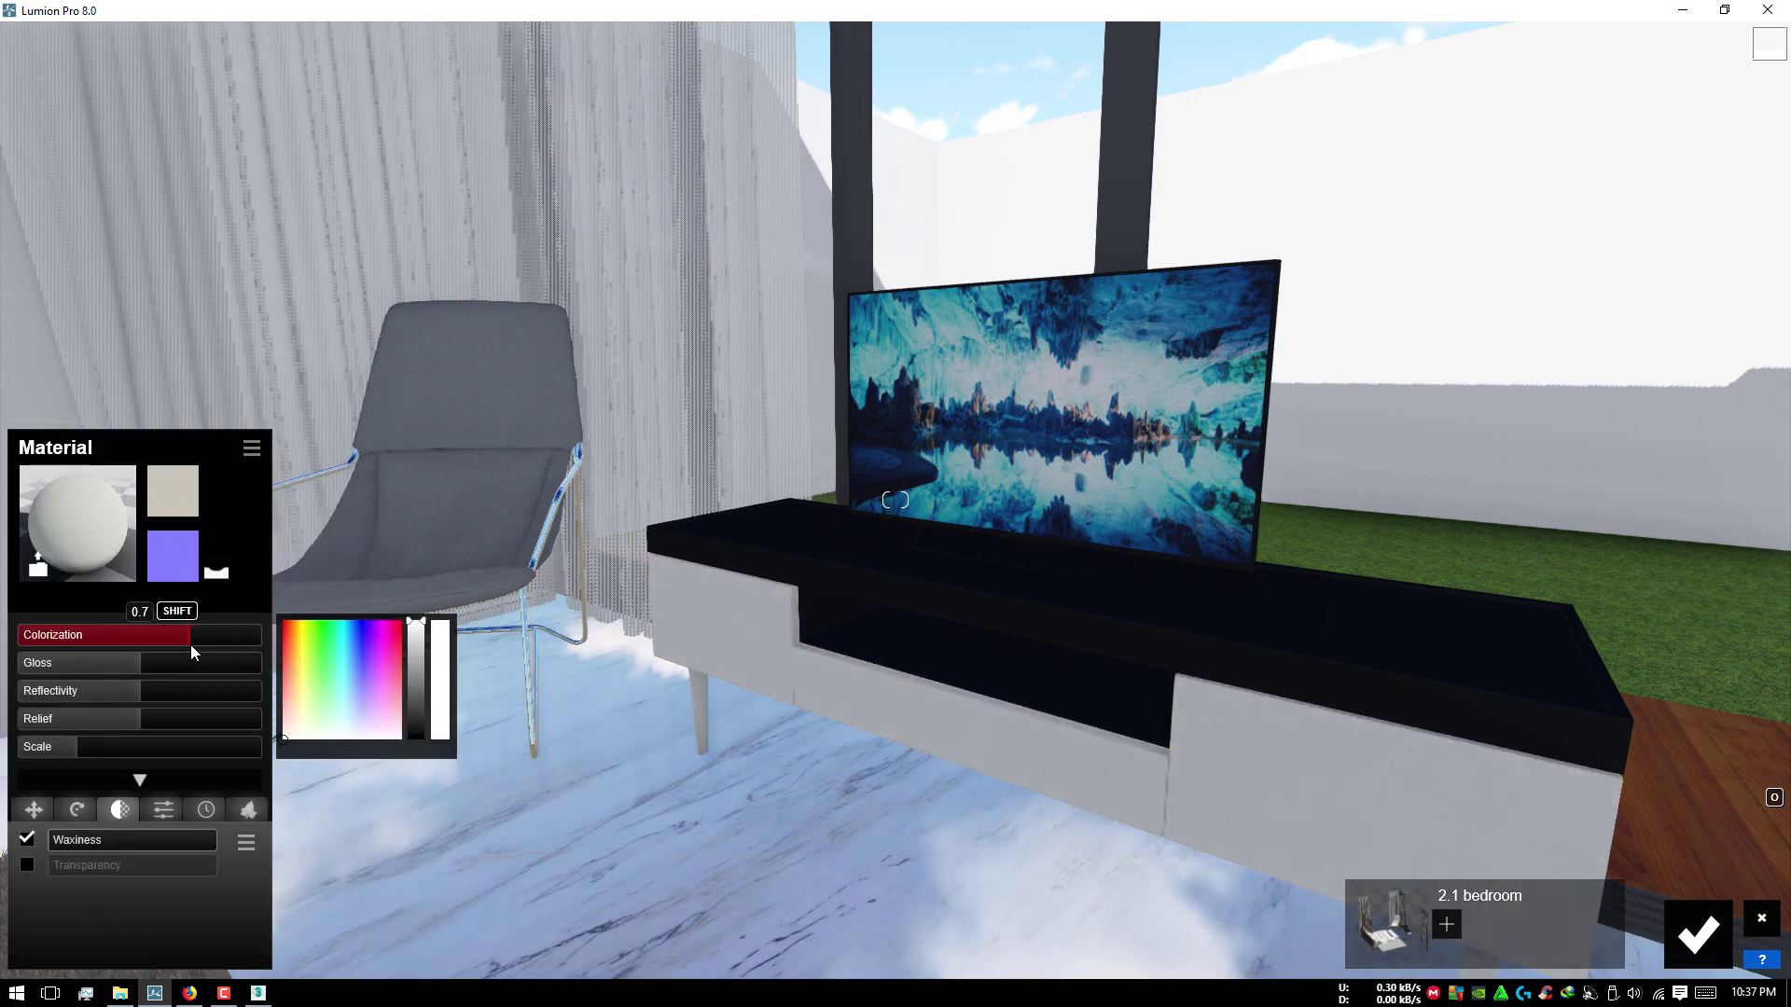
left_click(948, 602)
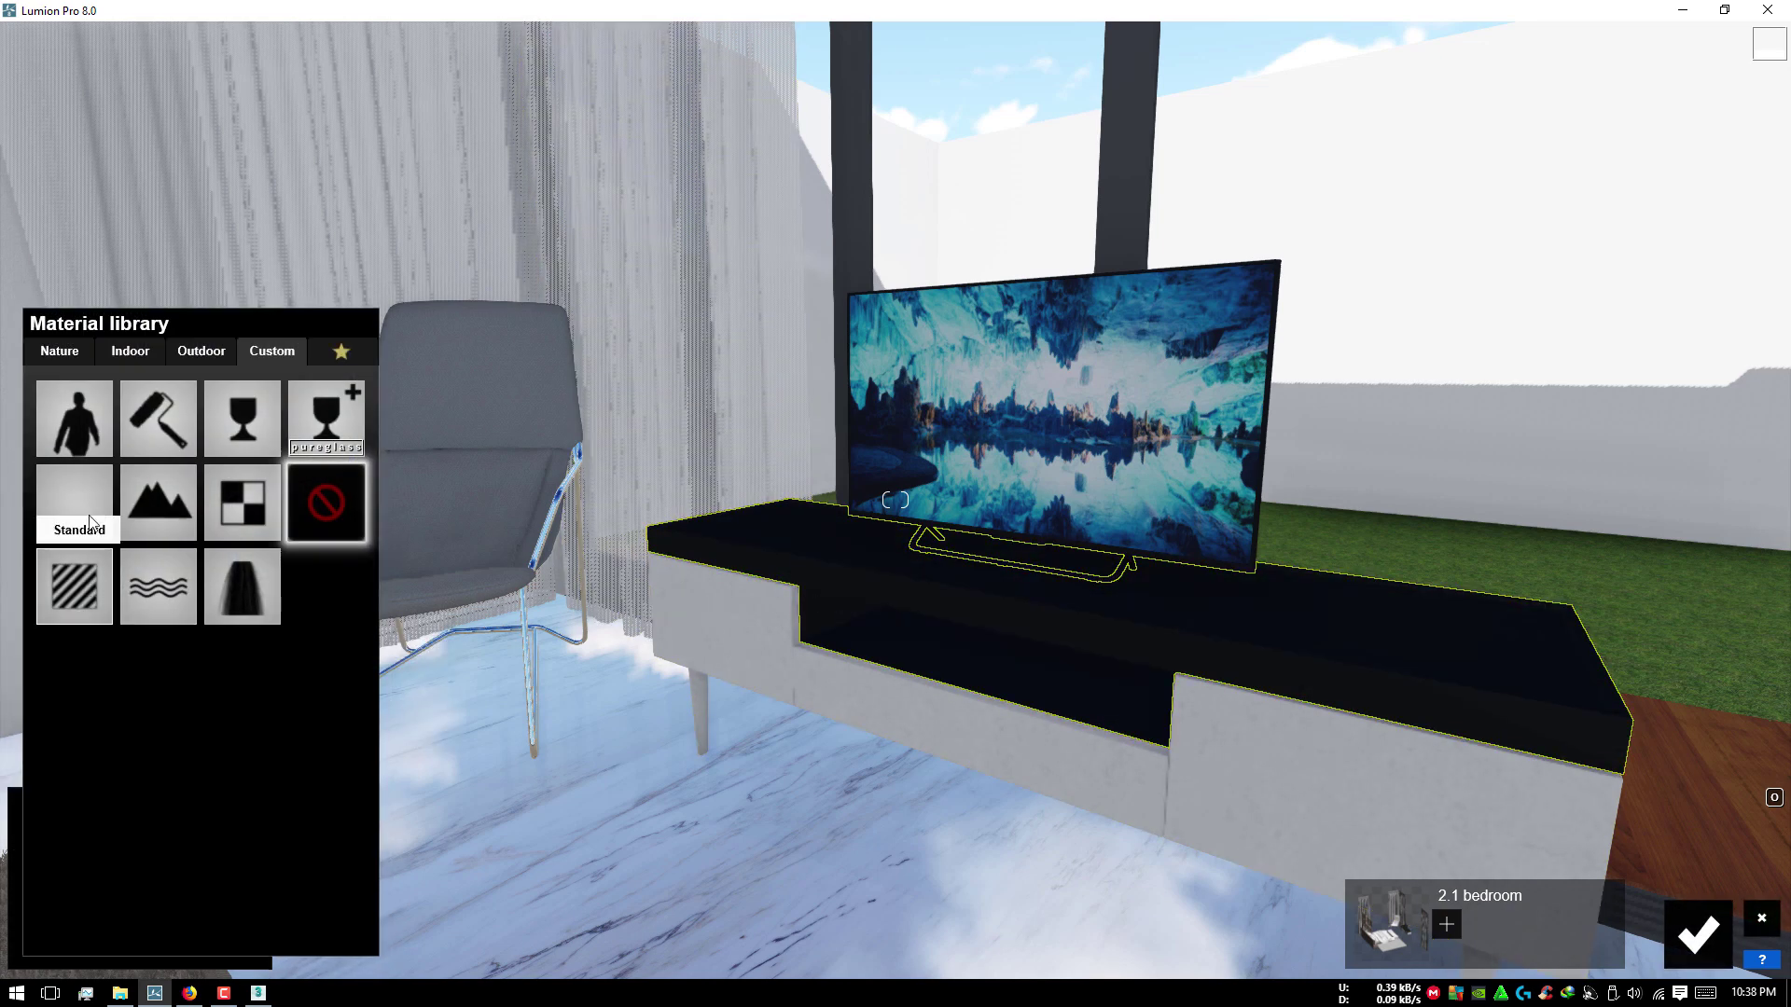
Step: Browse the indoor material pages and try a blue Poliigon plastic on the cabinet top
left_click(124, 356)
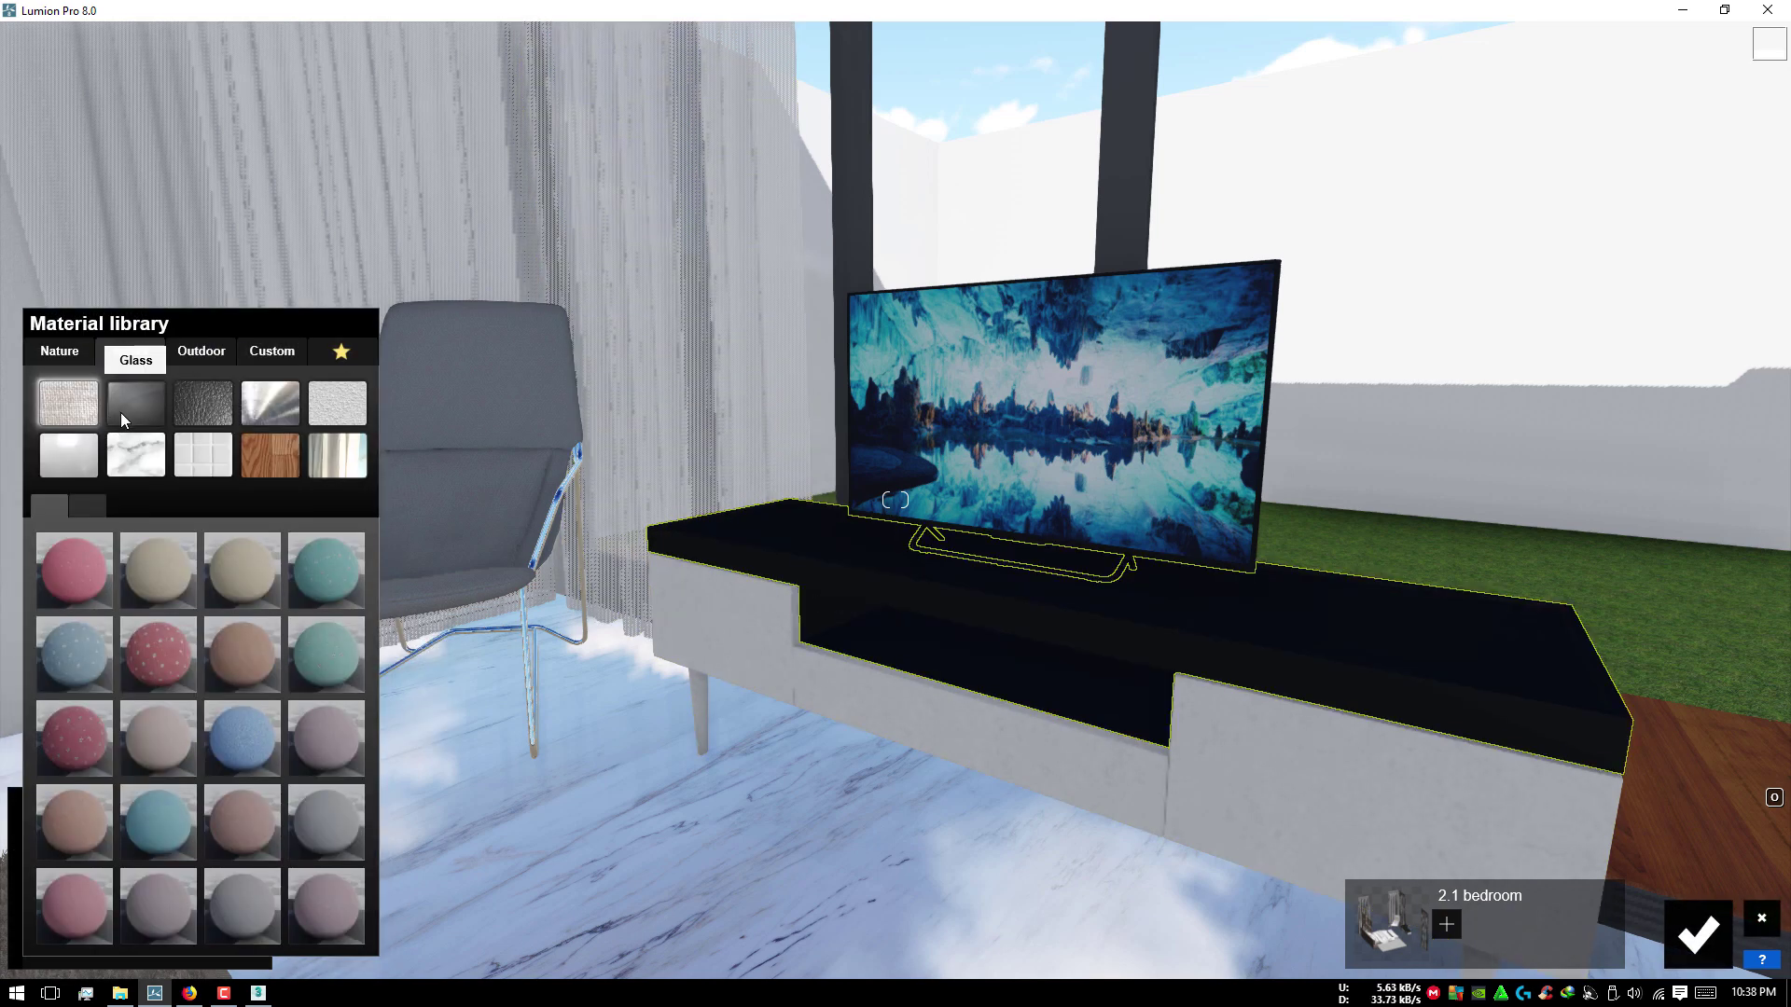
left_click(68, 454)
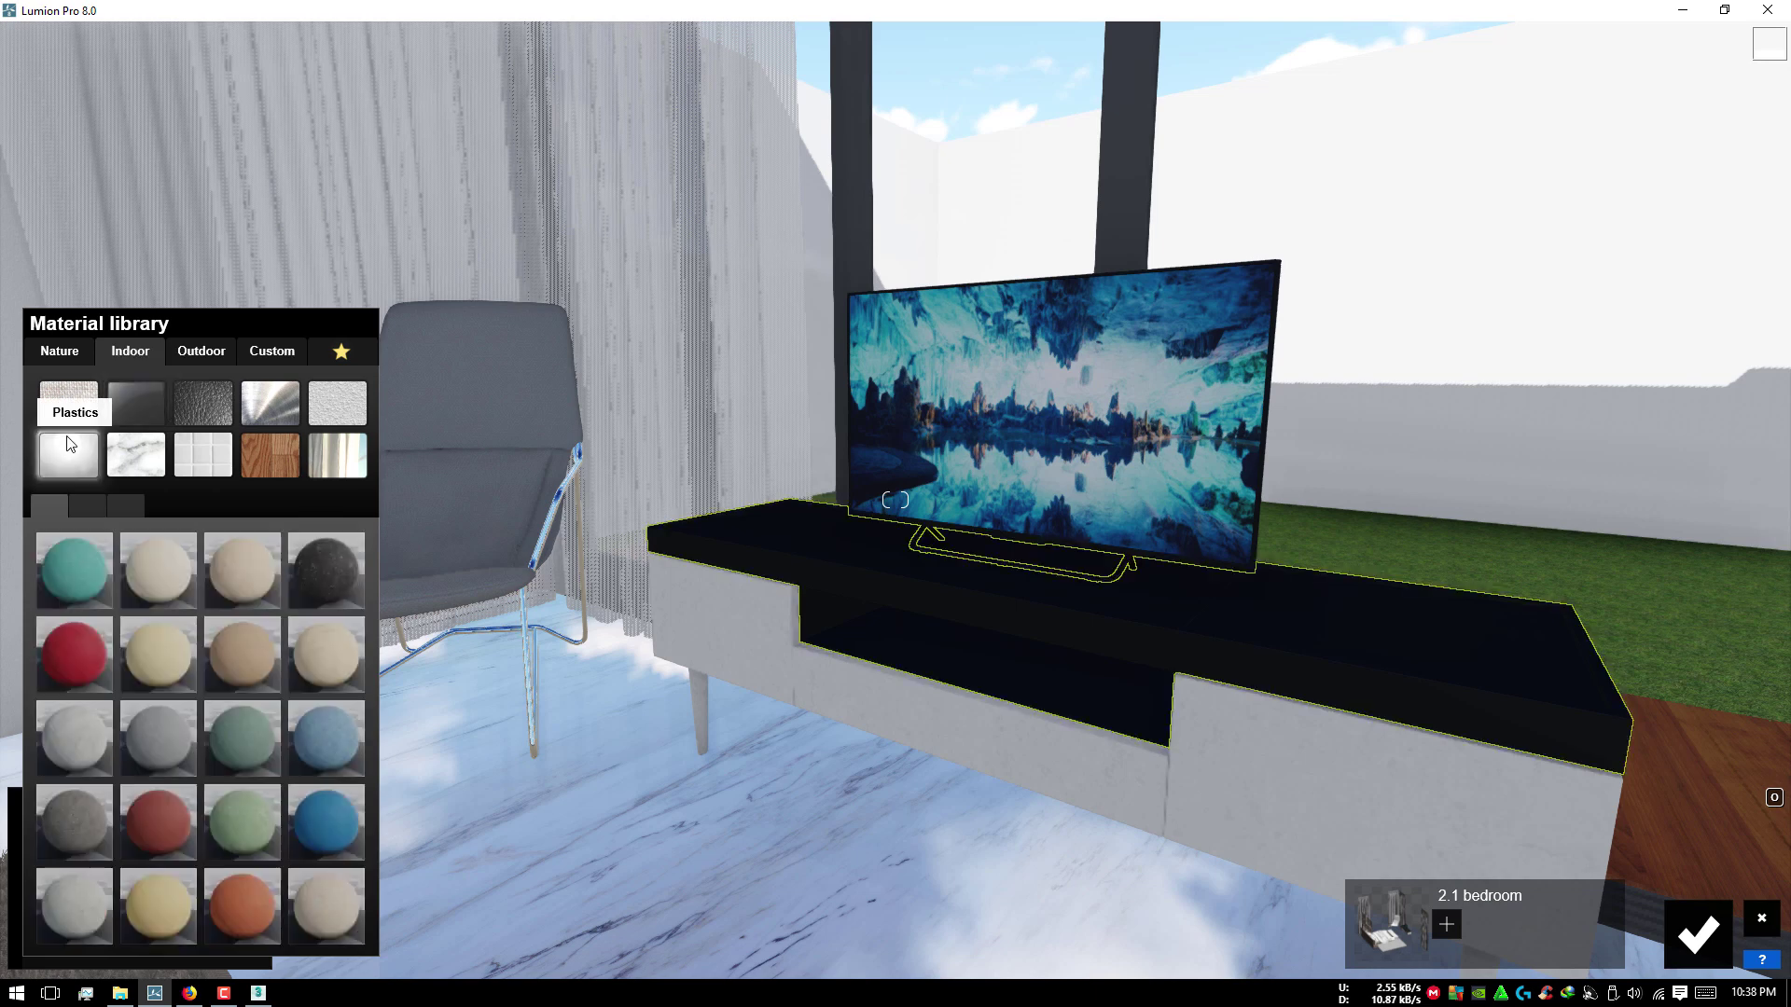
left_click(103, 503)
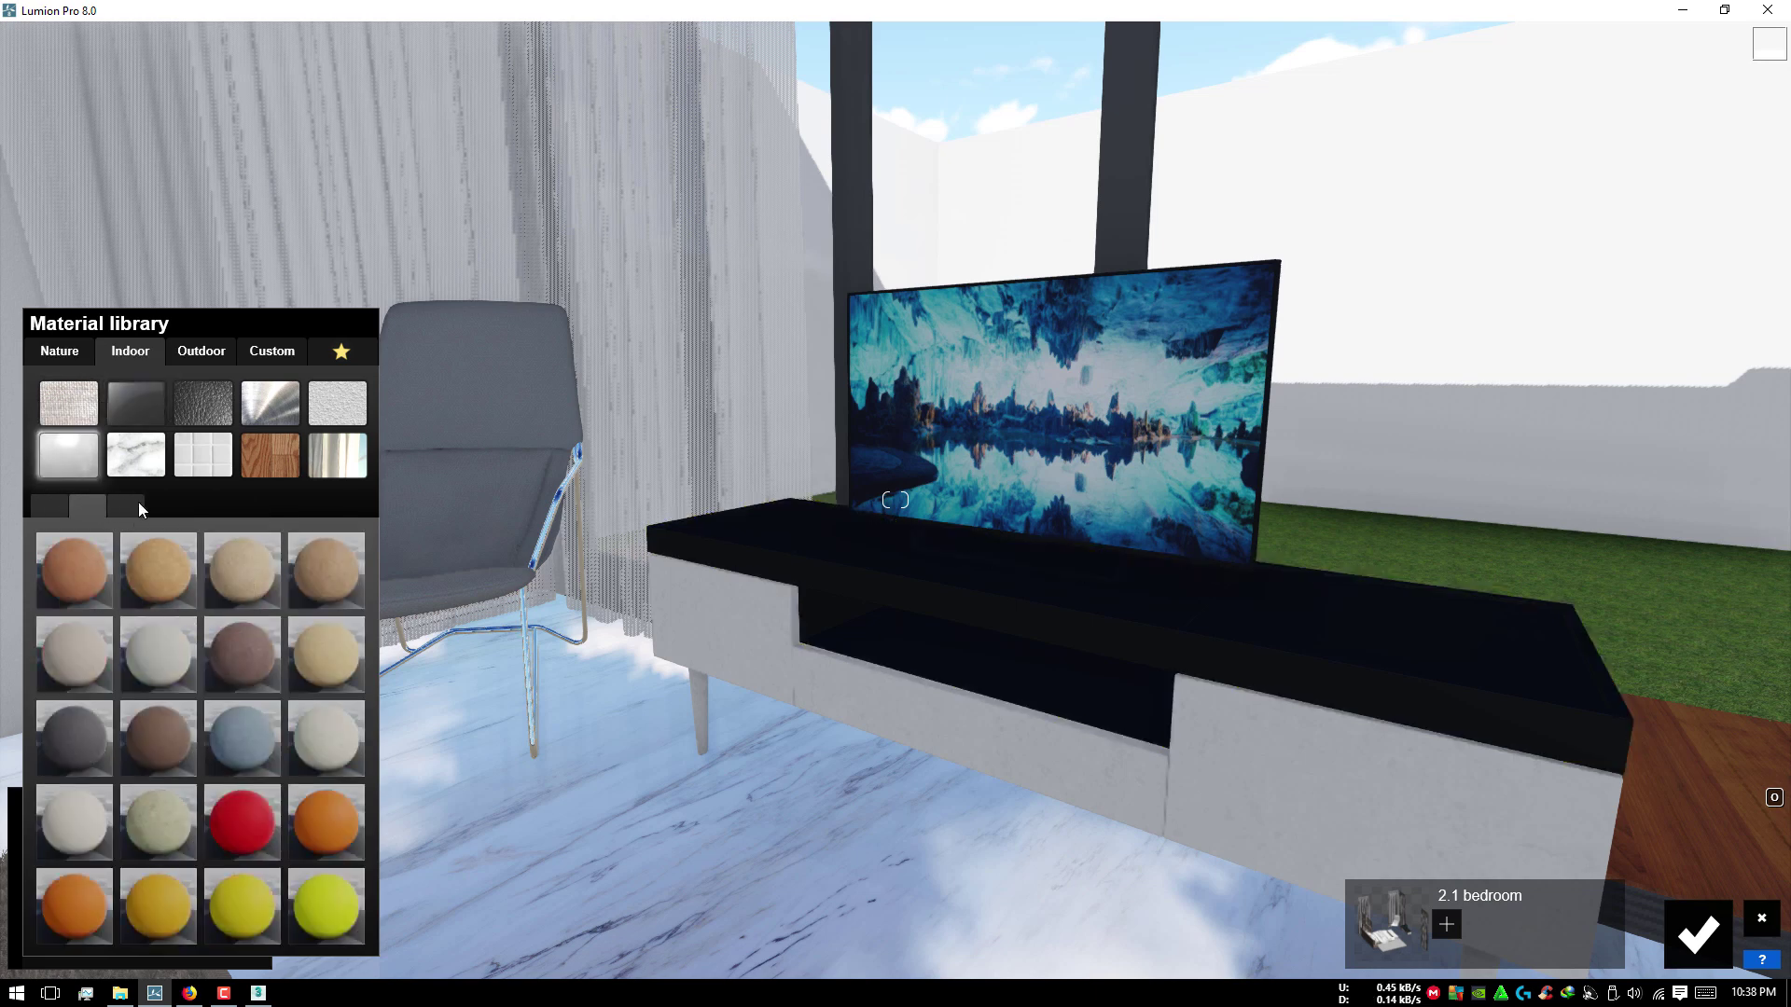
left_click(76, 515)
left_click(126, 507)
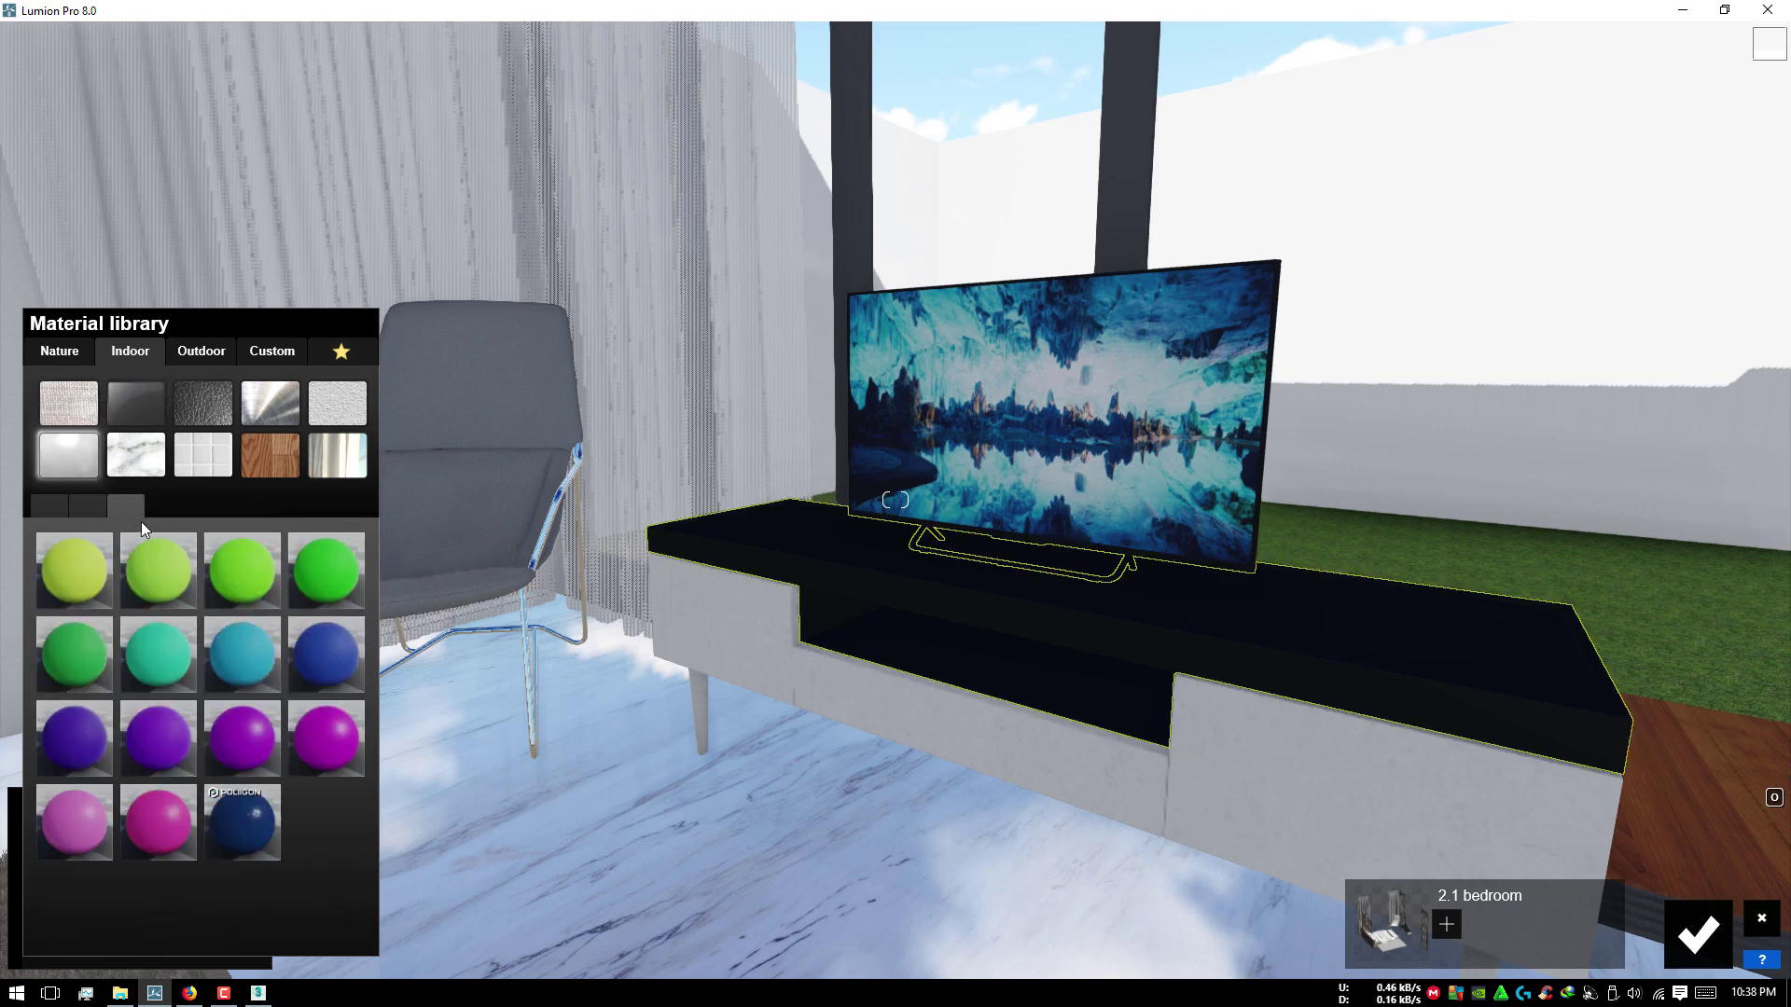
left_click(254, 838)
scroll(1118, 546, "up", 3)
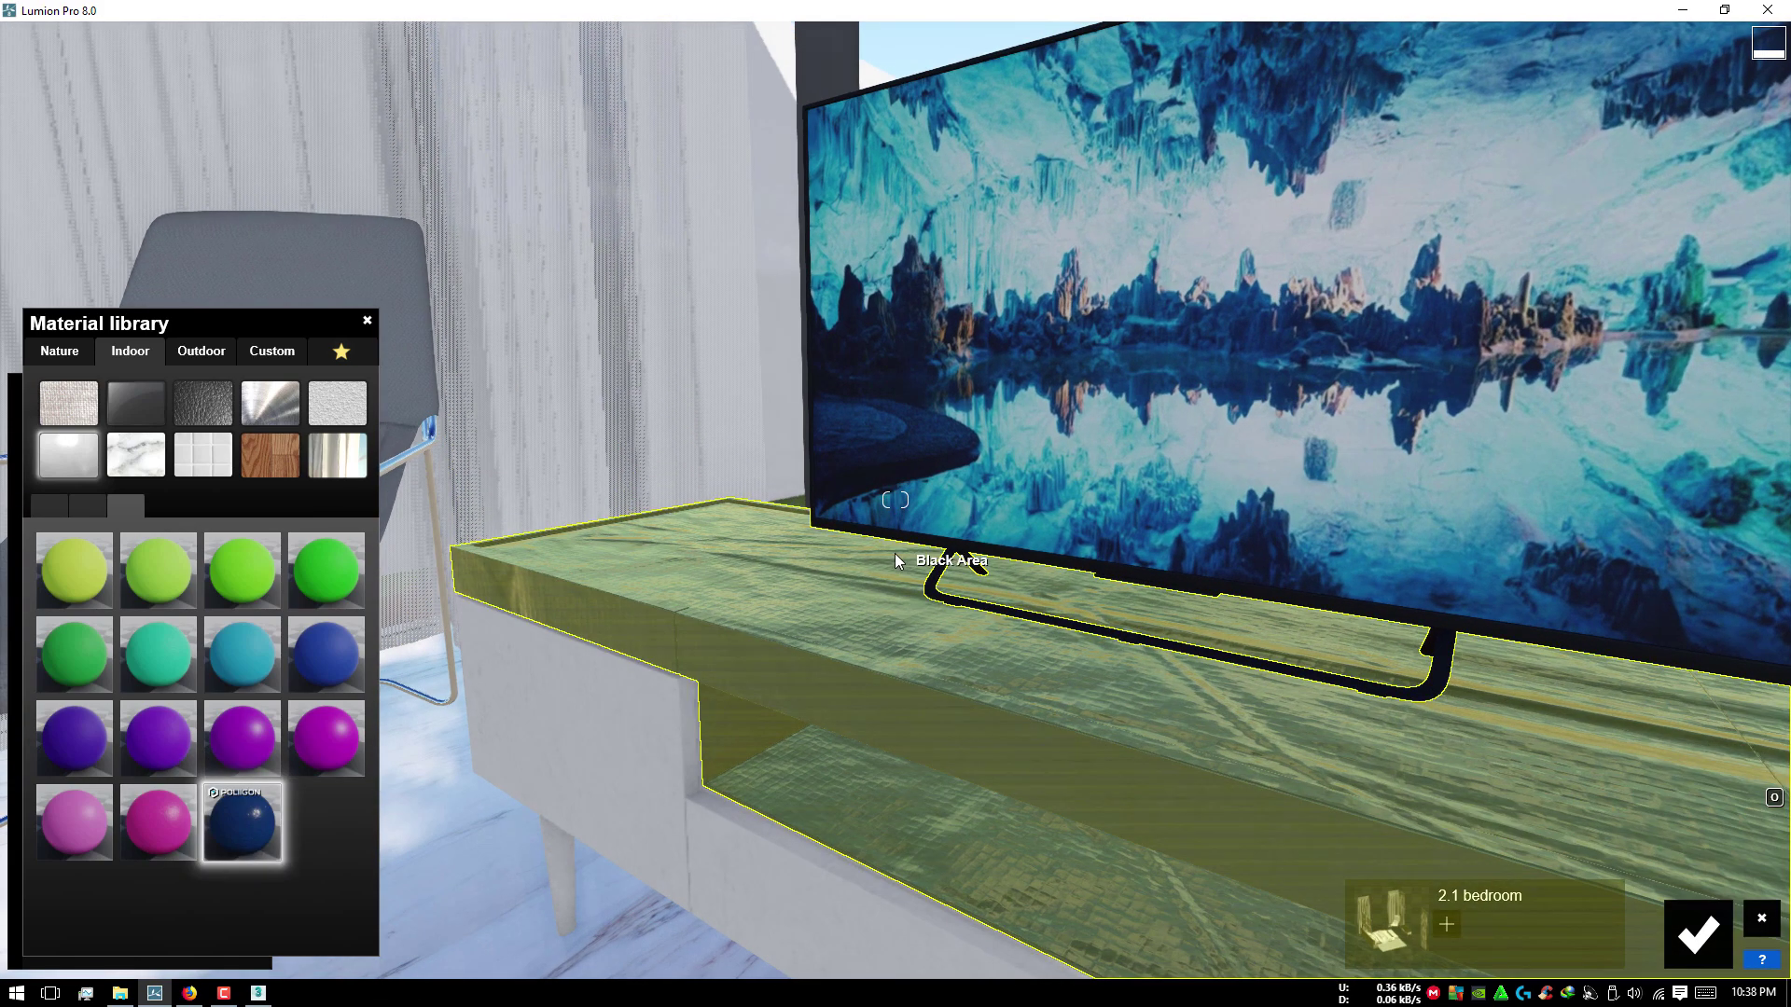
right_click_drag(894, 553, 910, 573)
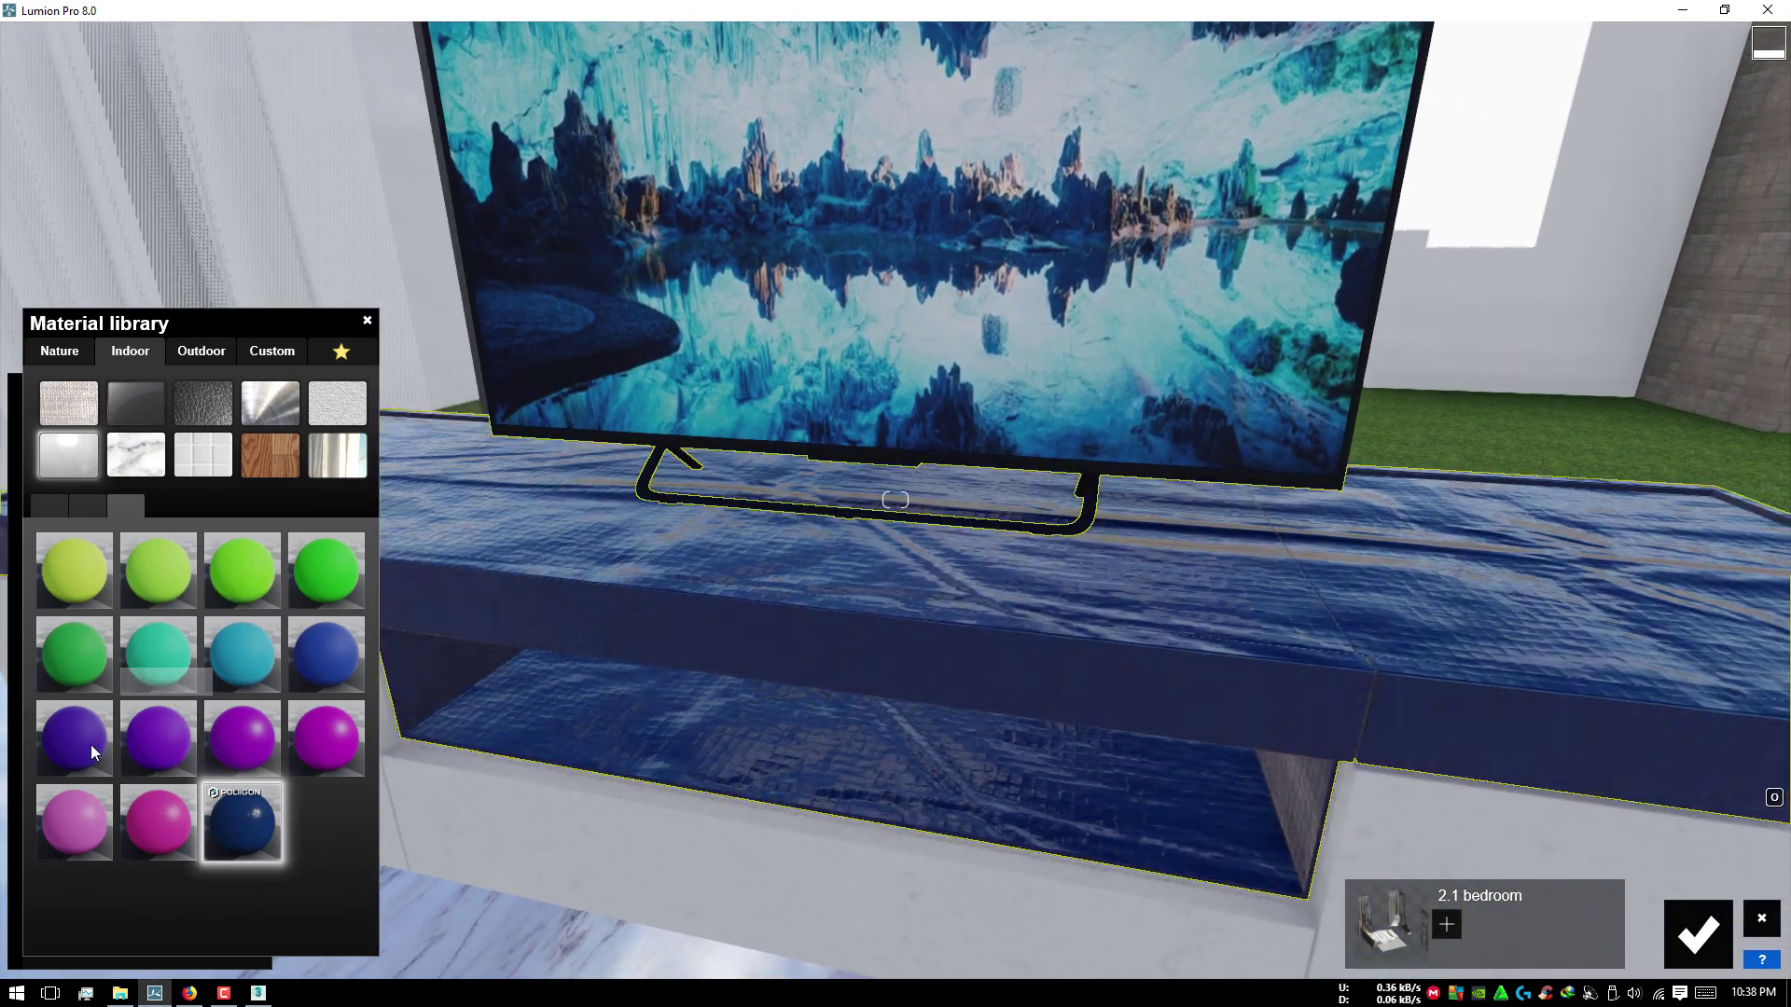
Step: Apply the dark grey Linoleum 030 1024 to the TV cabinet top
left_click(87, 503)
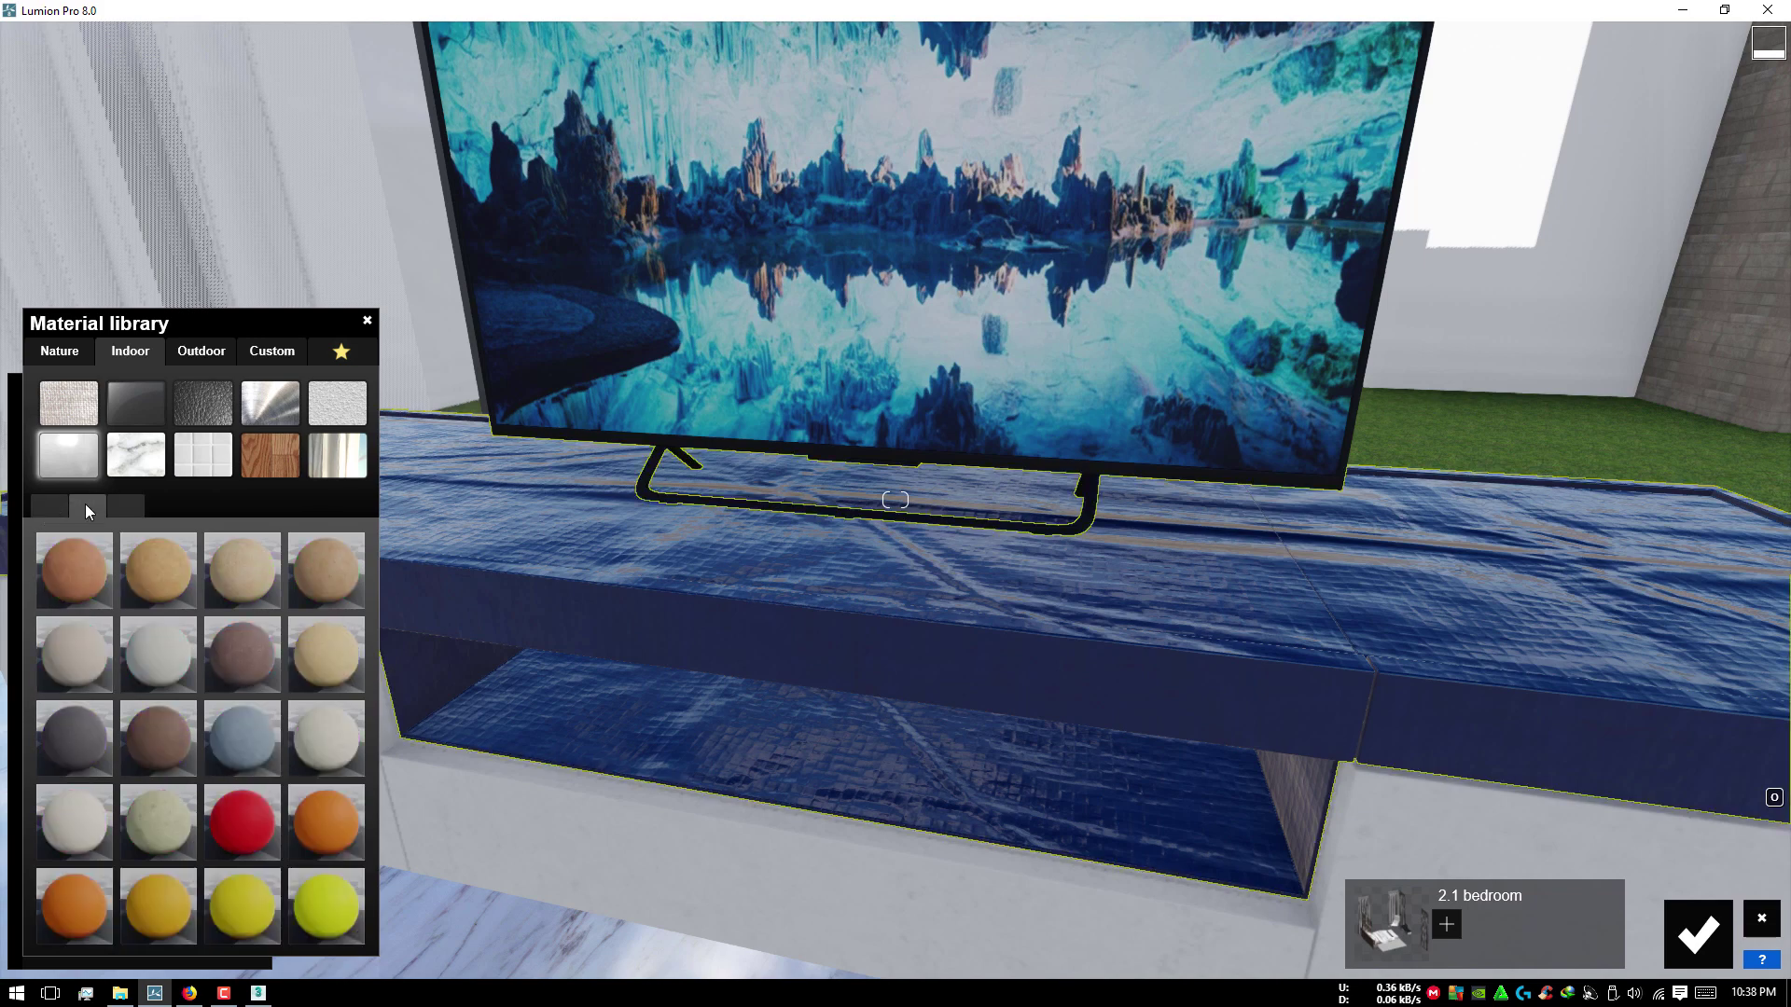
left_click(142, 650)
left_click(68, 763)
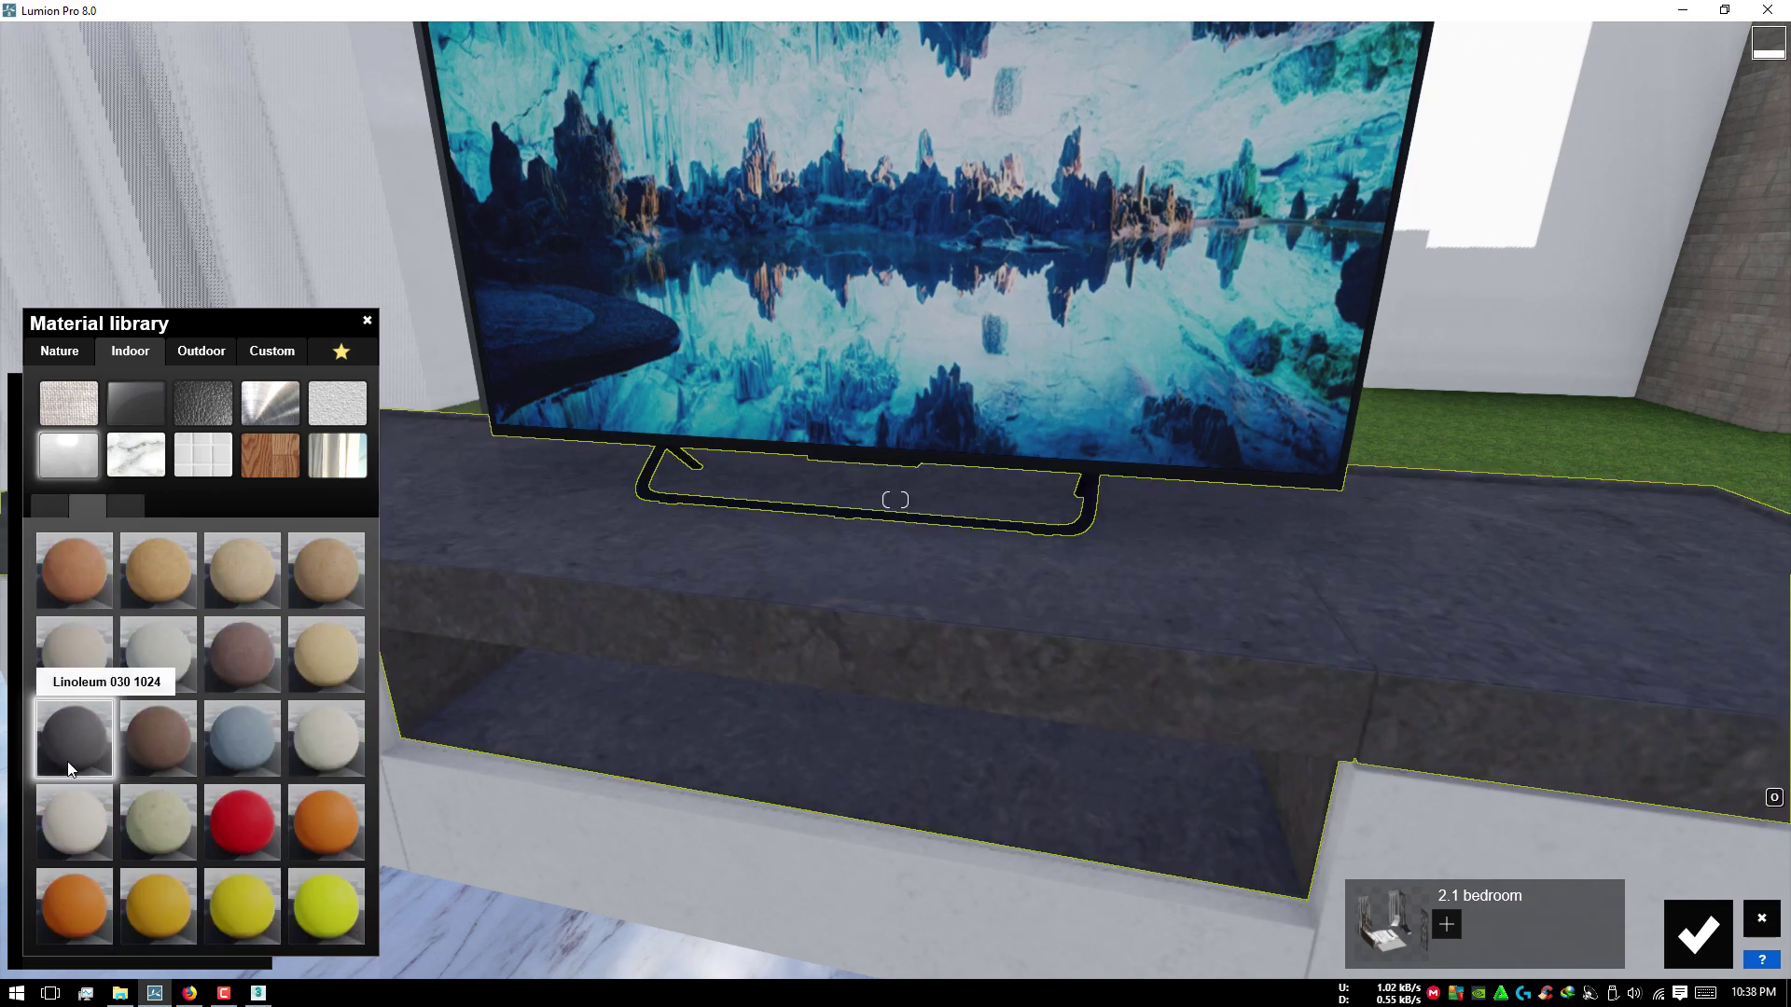
left_click(68, 767)
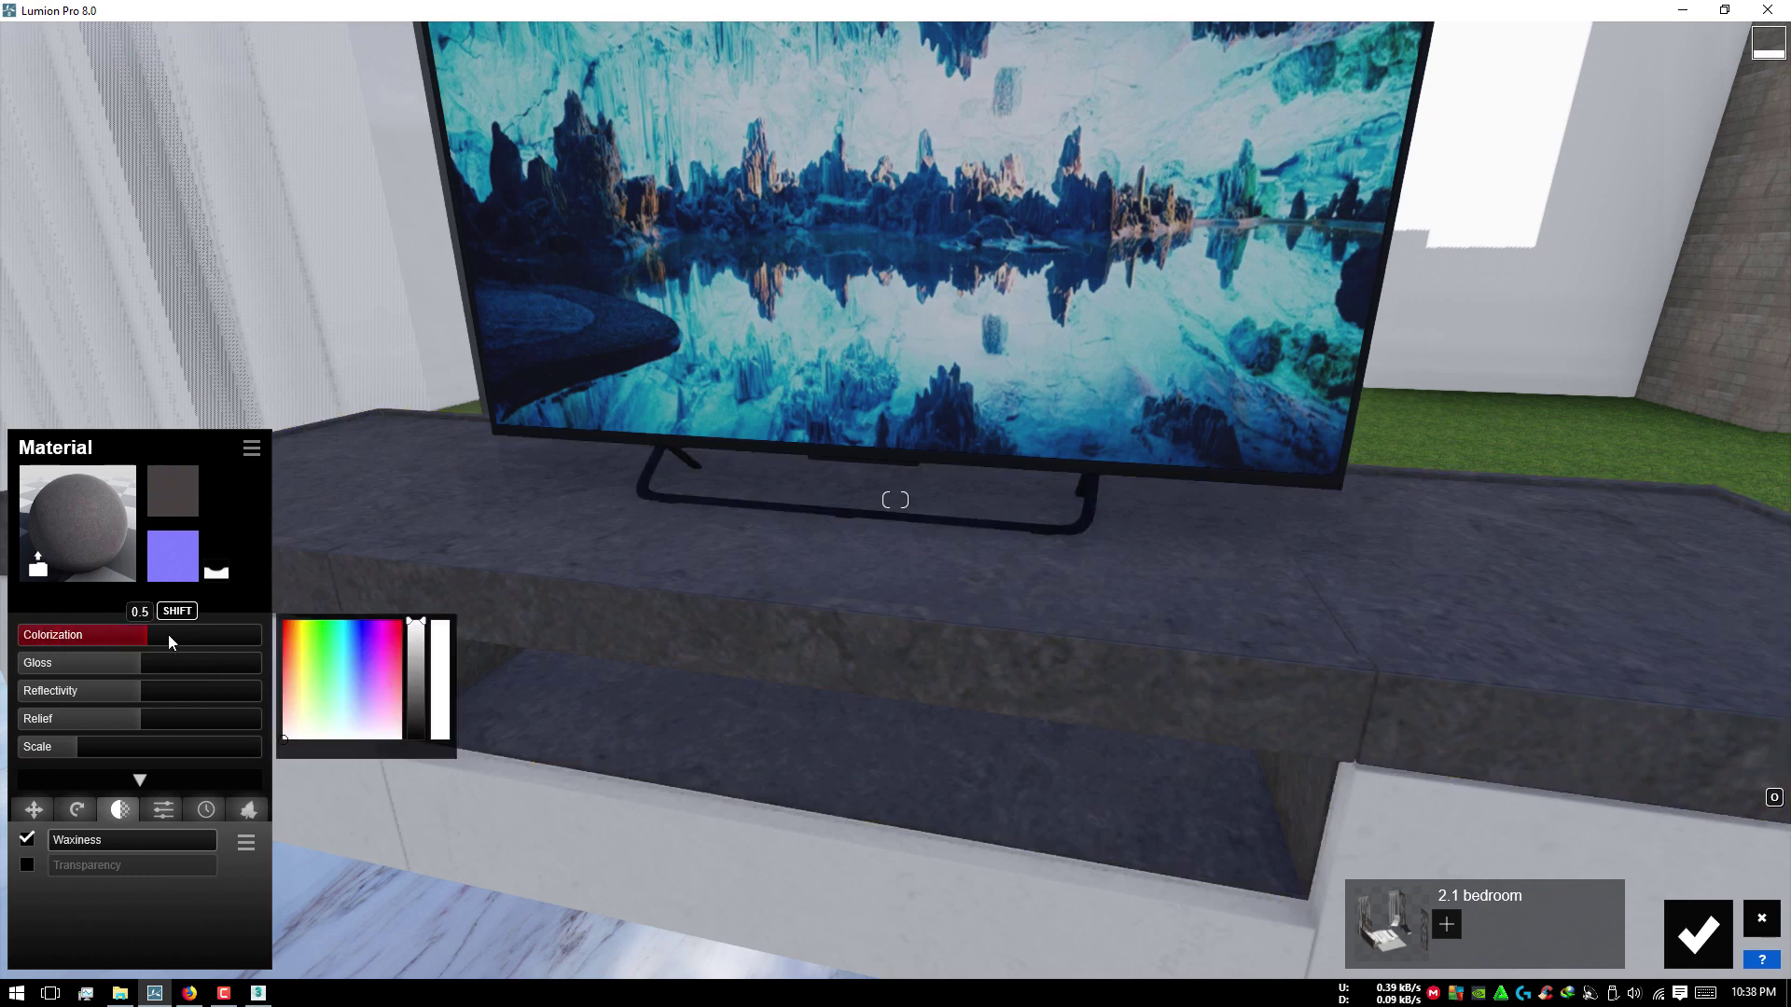
Step: Raise colorization to 1.0, darken the tint, shrink texture scale and lower reflectivity
left_click_drag(75, 642, 250, 660)
left_click_drag(136, 634, 217, 637)
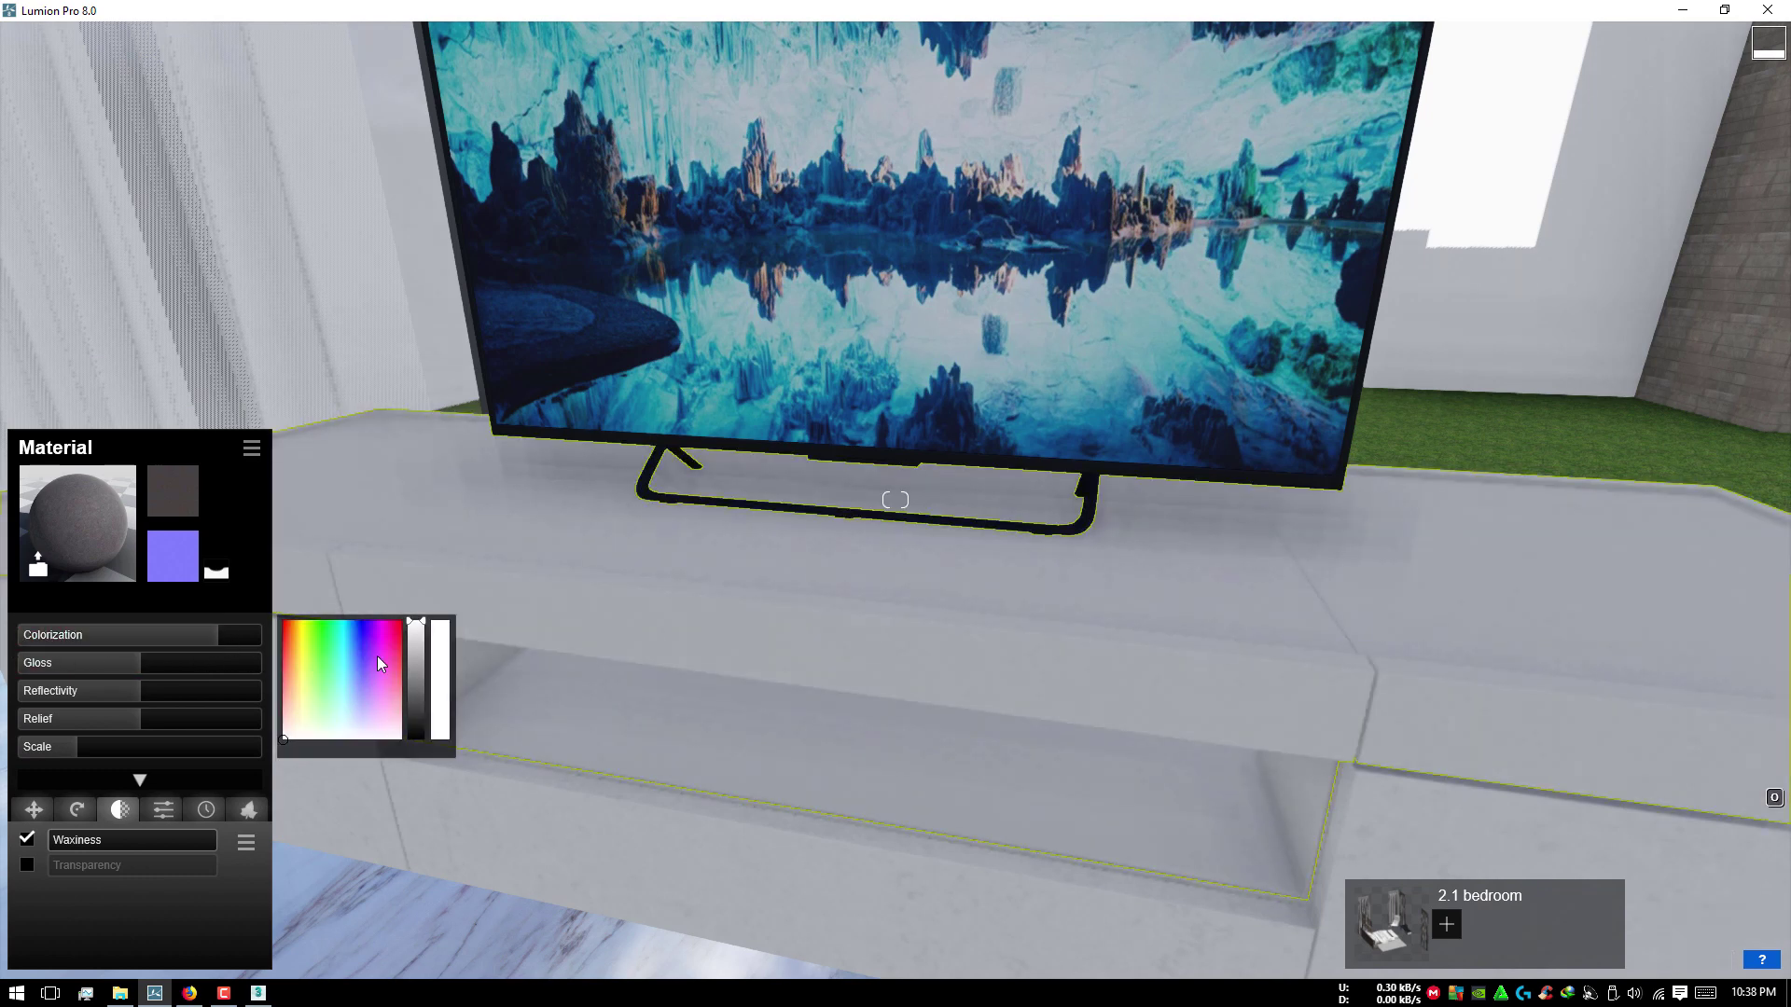
mouse_move(422, 660)
left_mouse_down()
mouse_move(429, 752)
mouse_move(427, 716)
left_mouse_up()
left_click_drag(75, 744, 47, 744)
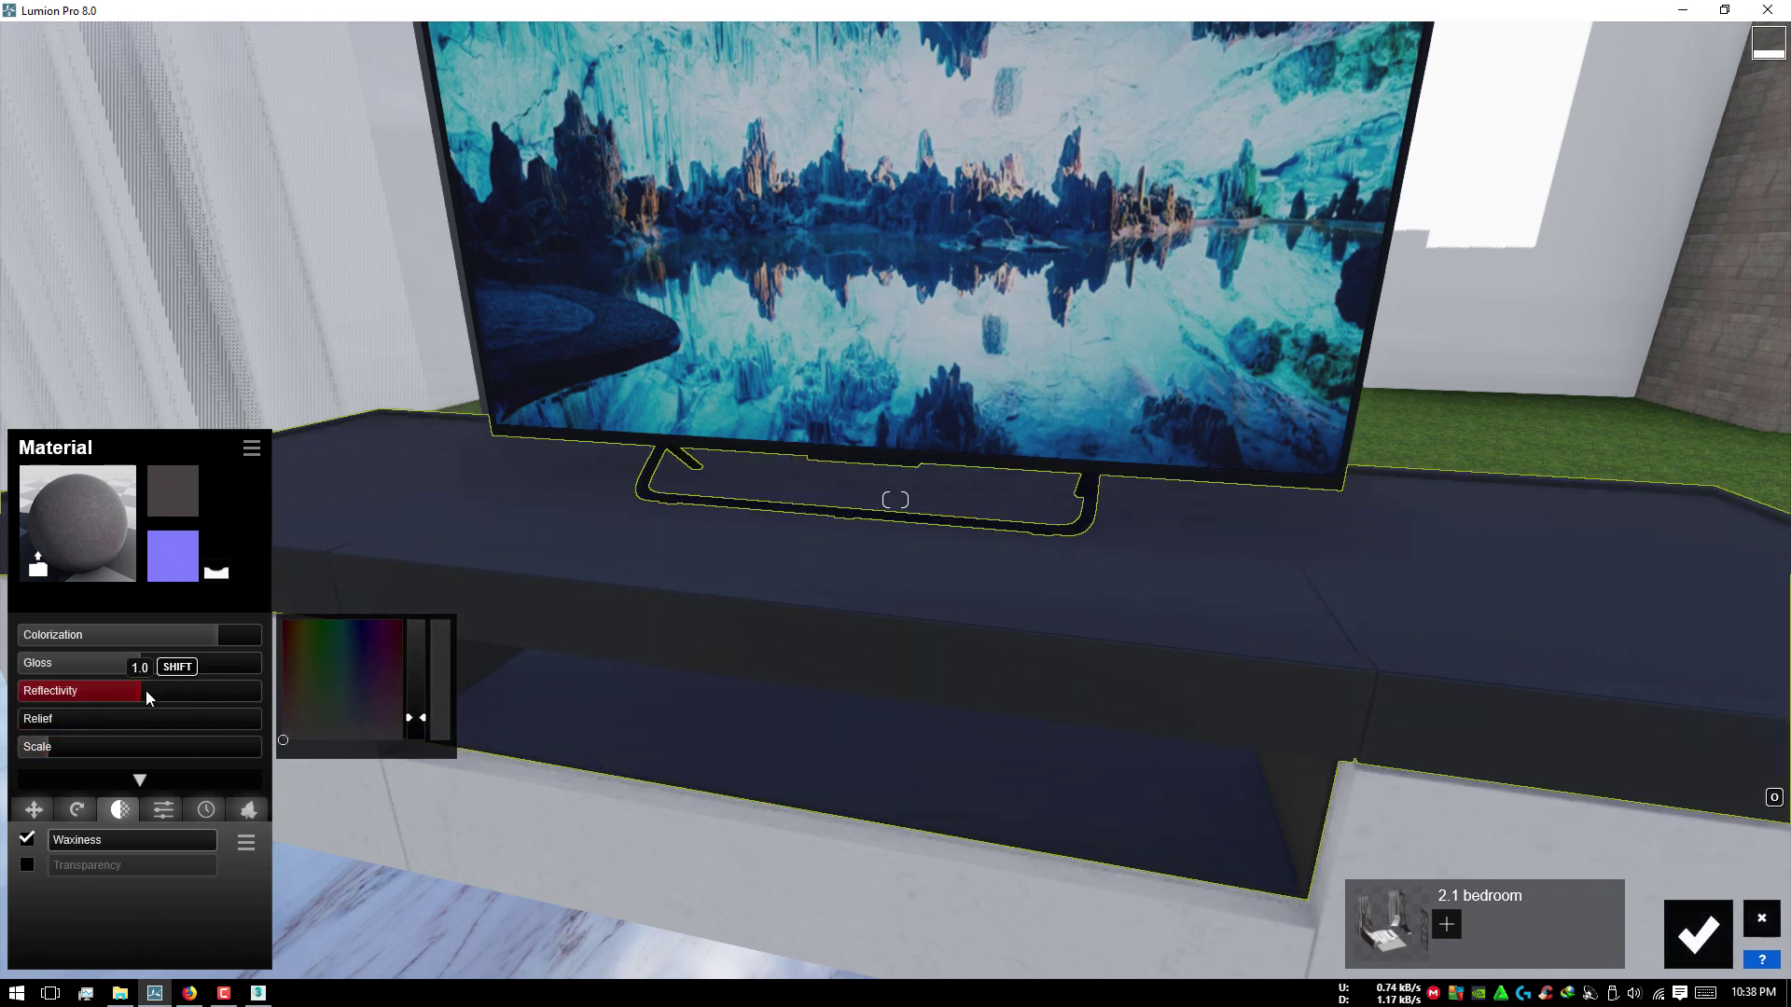
left_click_drag(129, 670, 108, 668)
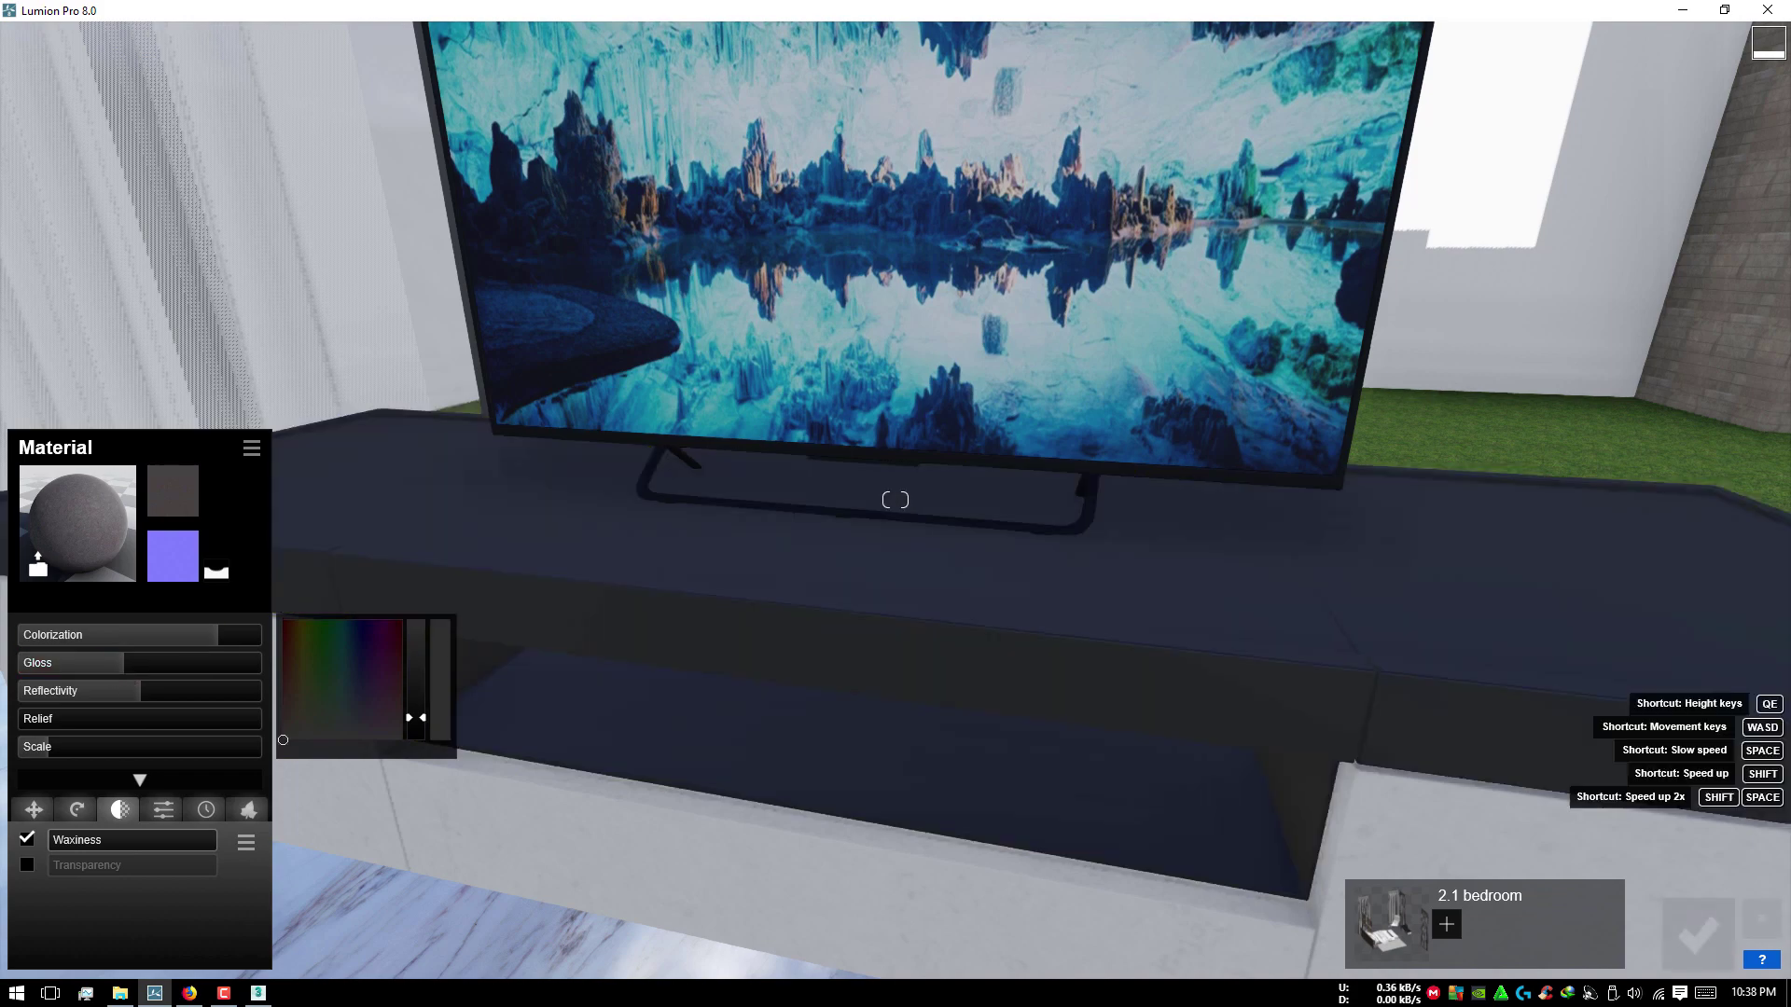
scroll(680, 619, "down", 10)
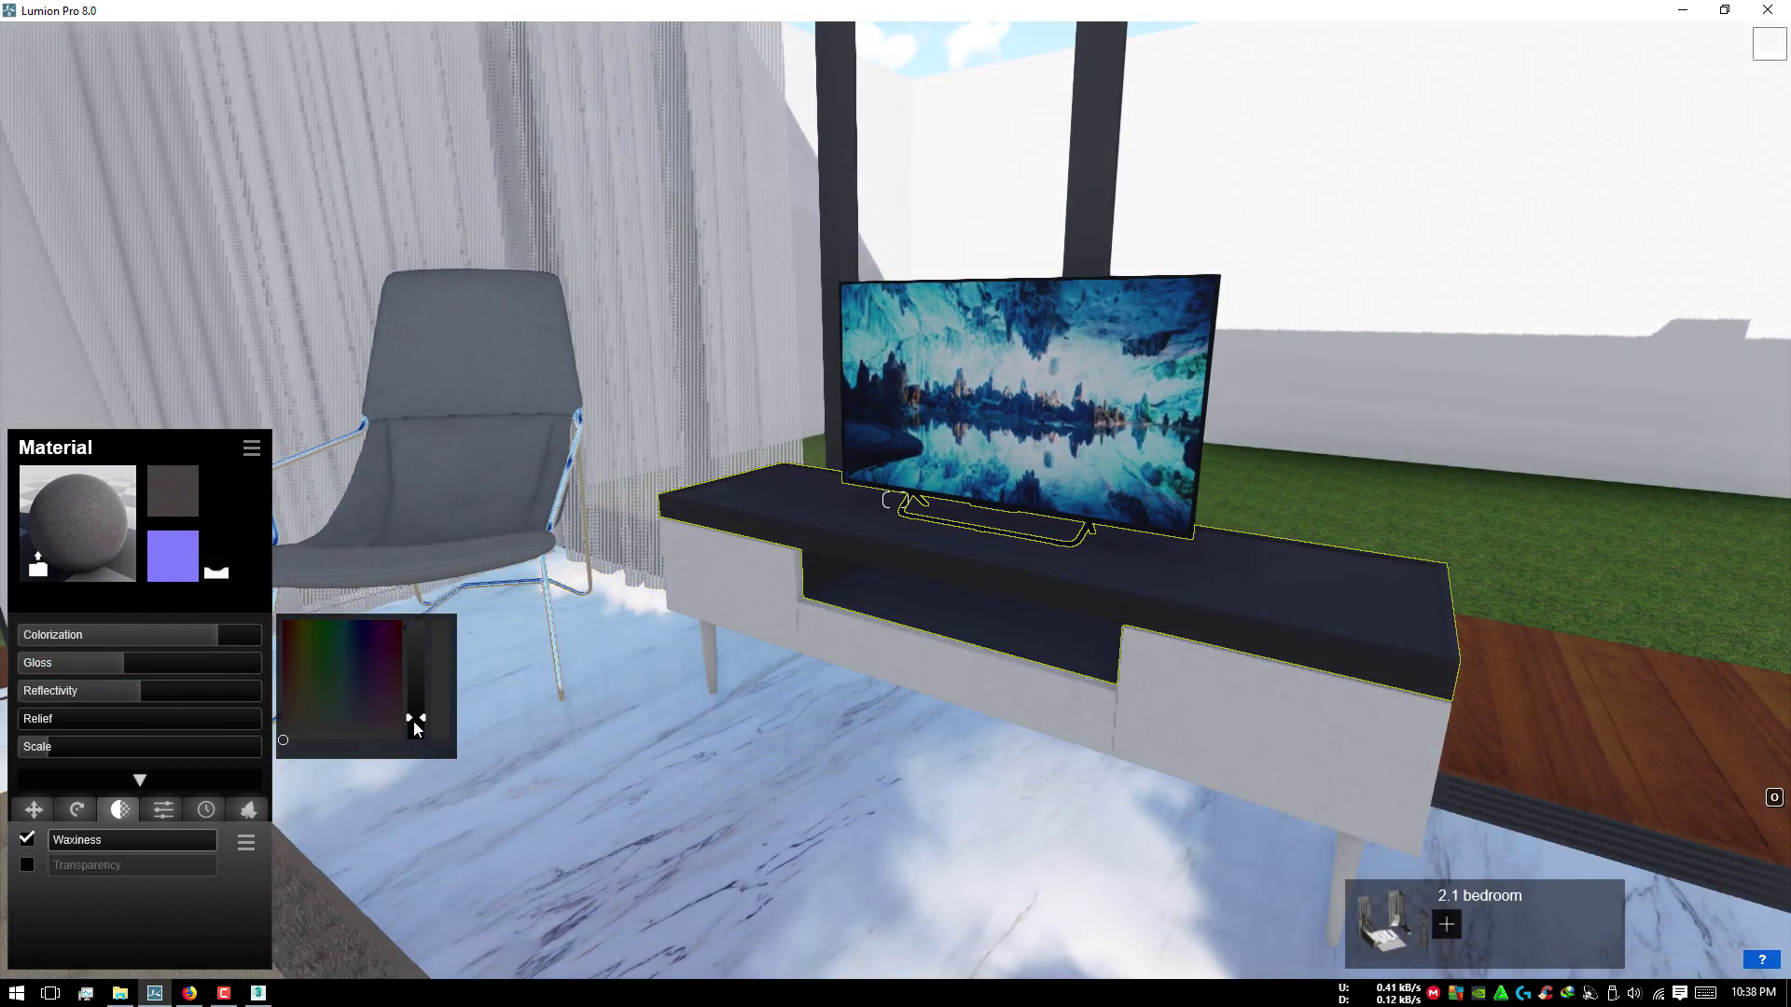
left_click(416, 720)
scroll(1171, 449, "up", 3)
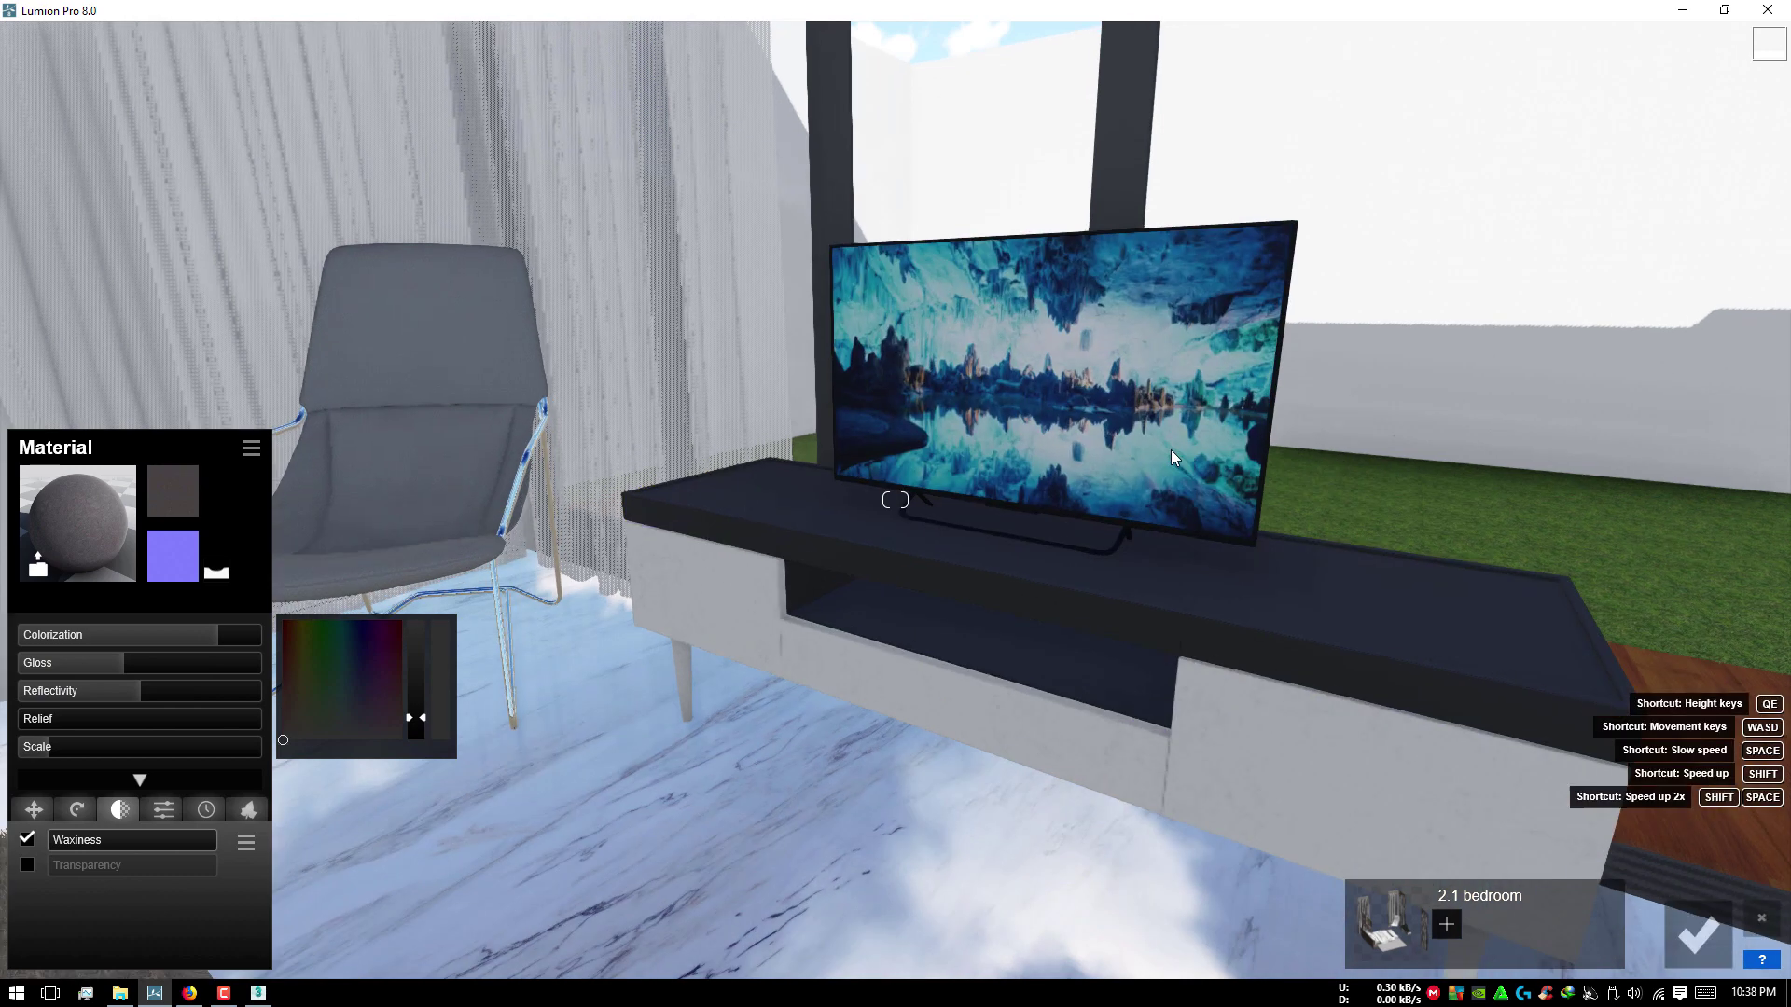
left_click(1103, 375)
Step: Give the TV screen a Standard material with emissive set to 0.3
left_click(64, 607)
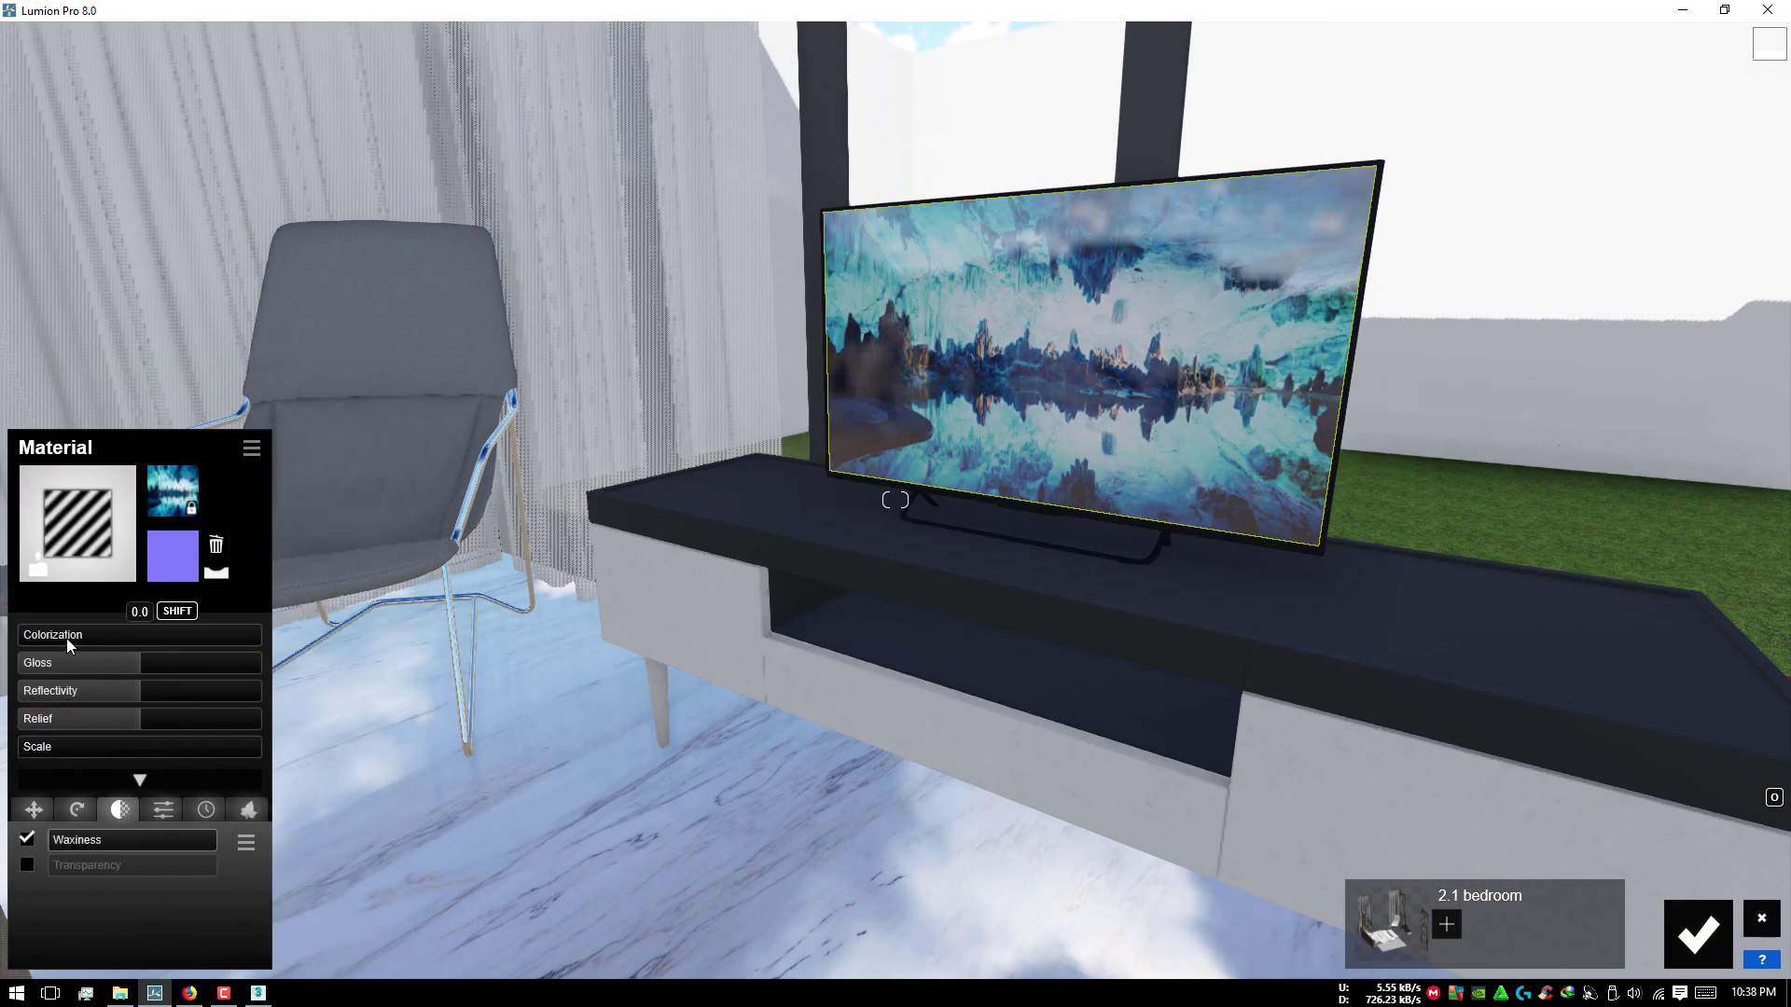
left_click(164, 812)
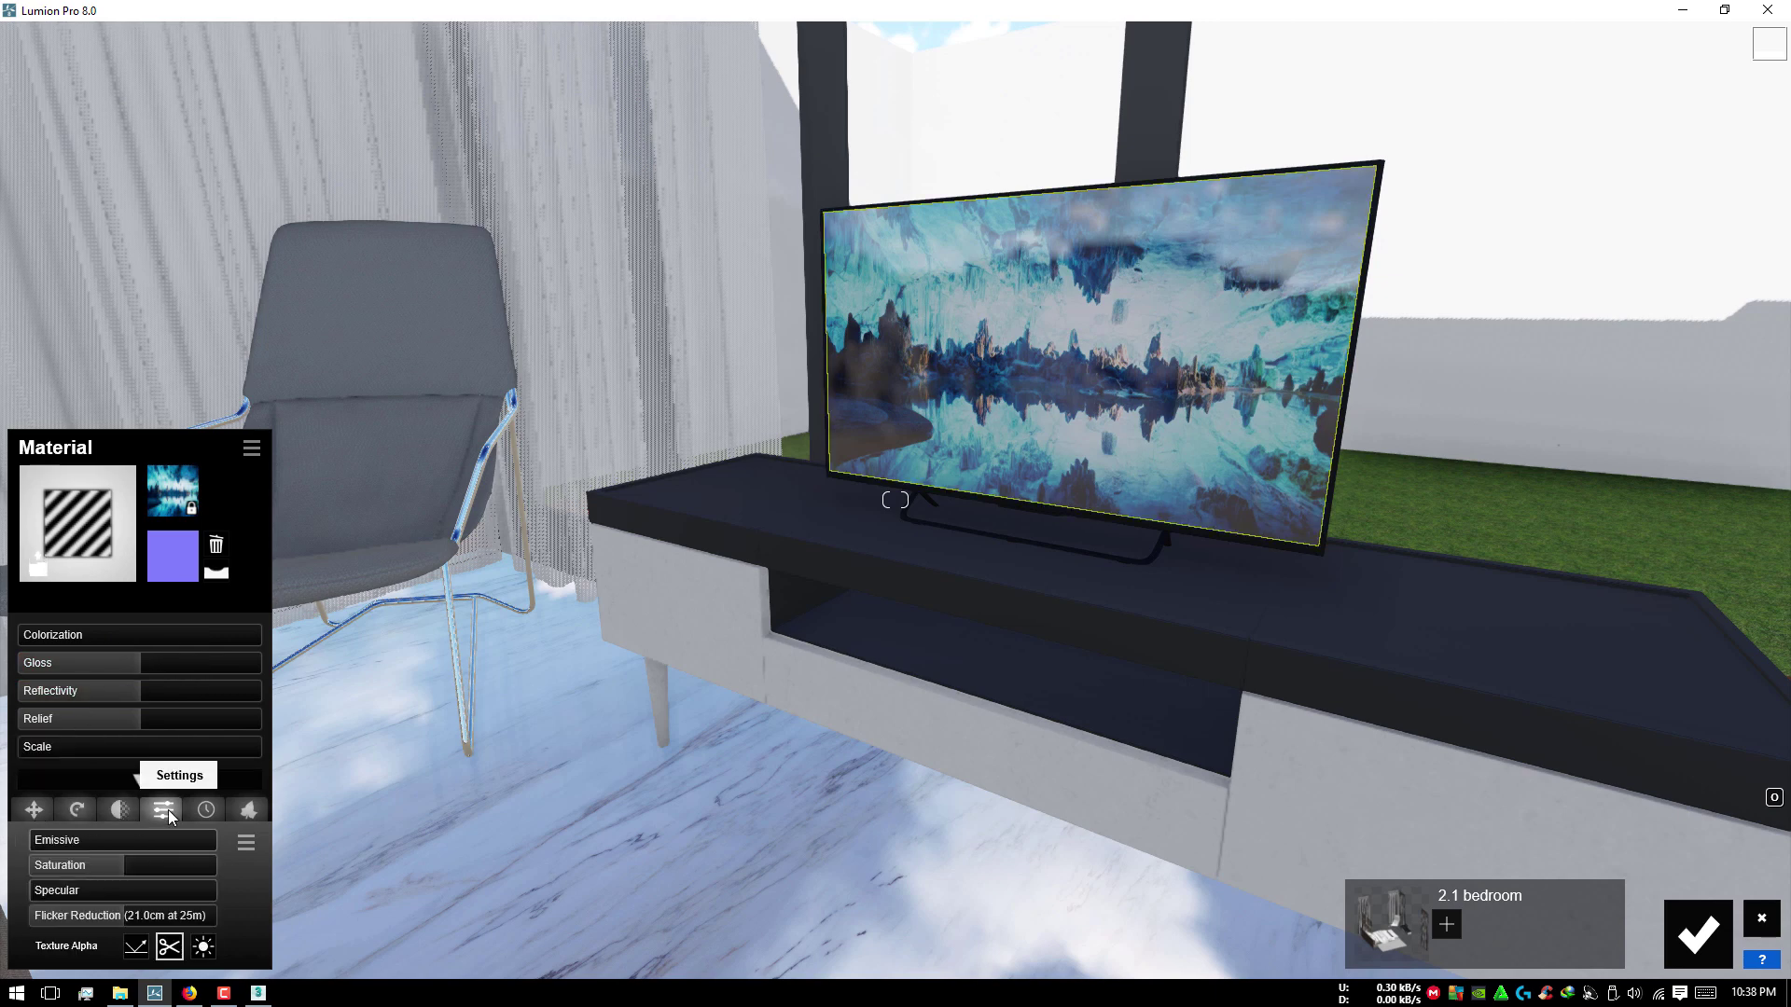
left_click_drag(82, 839, 70, 840)
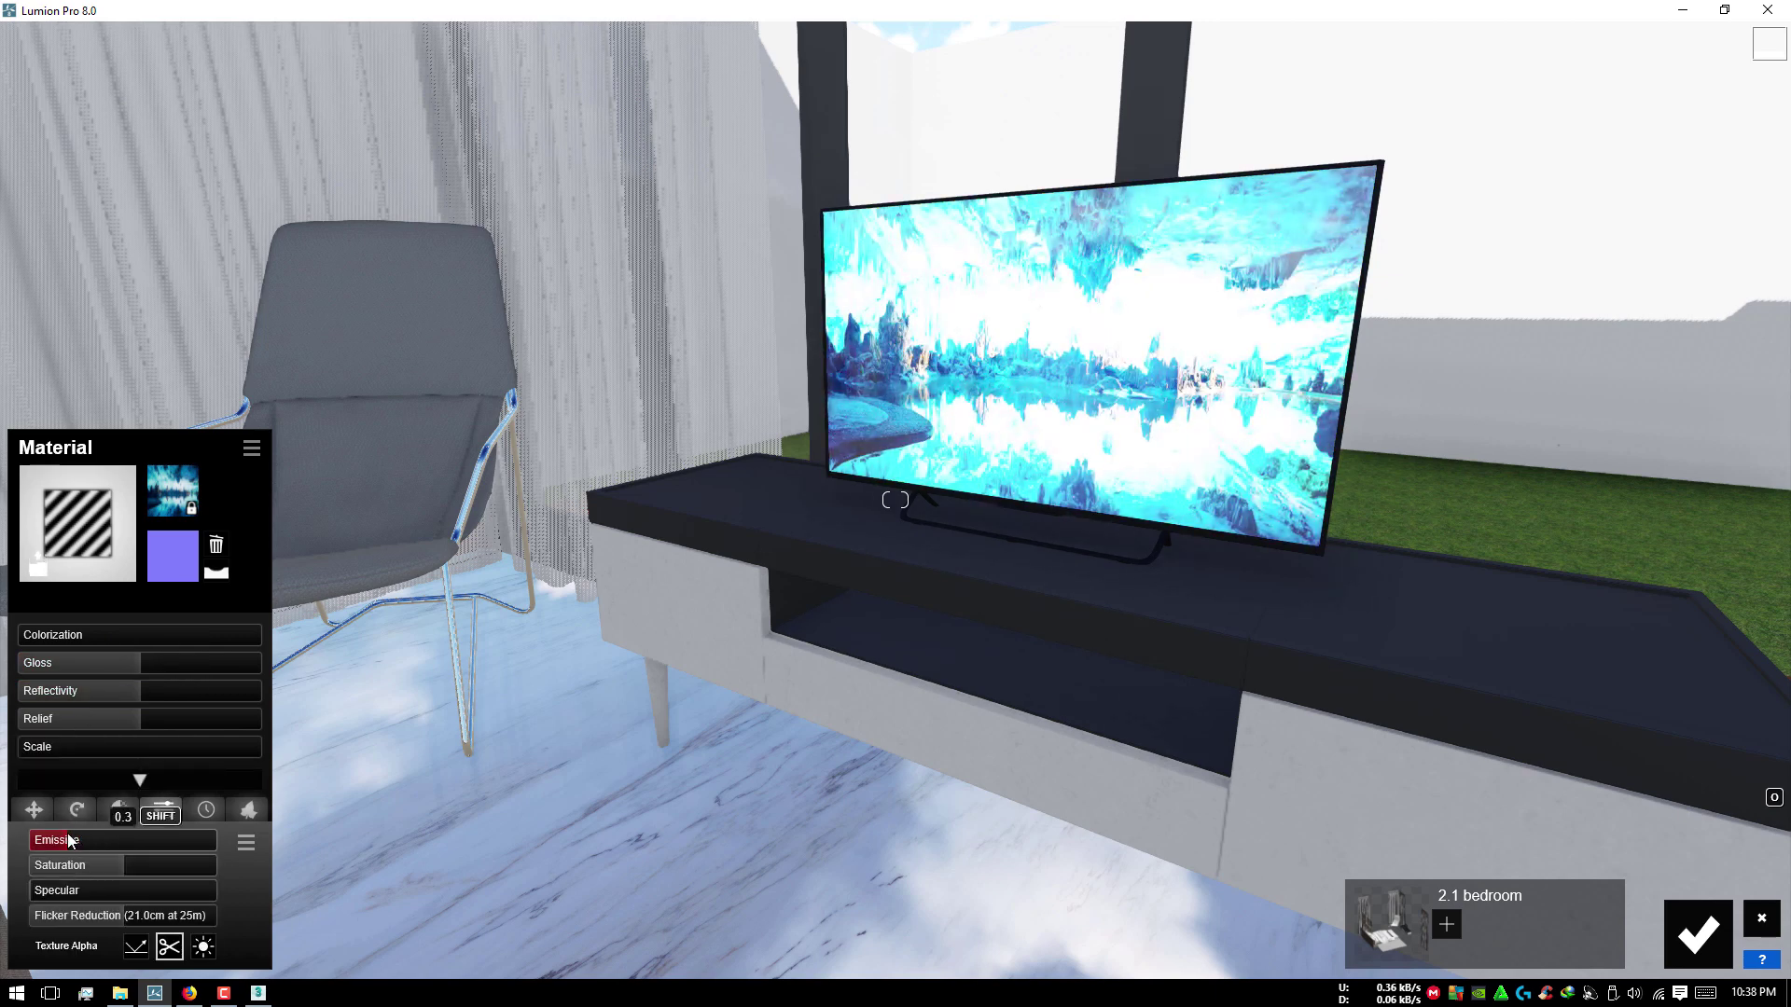
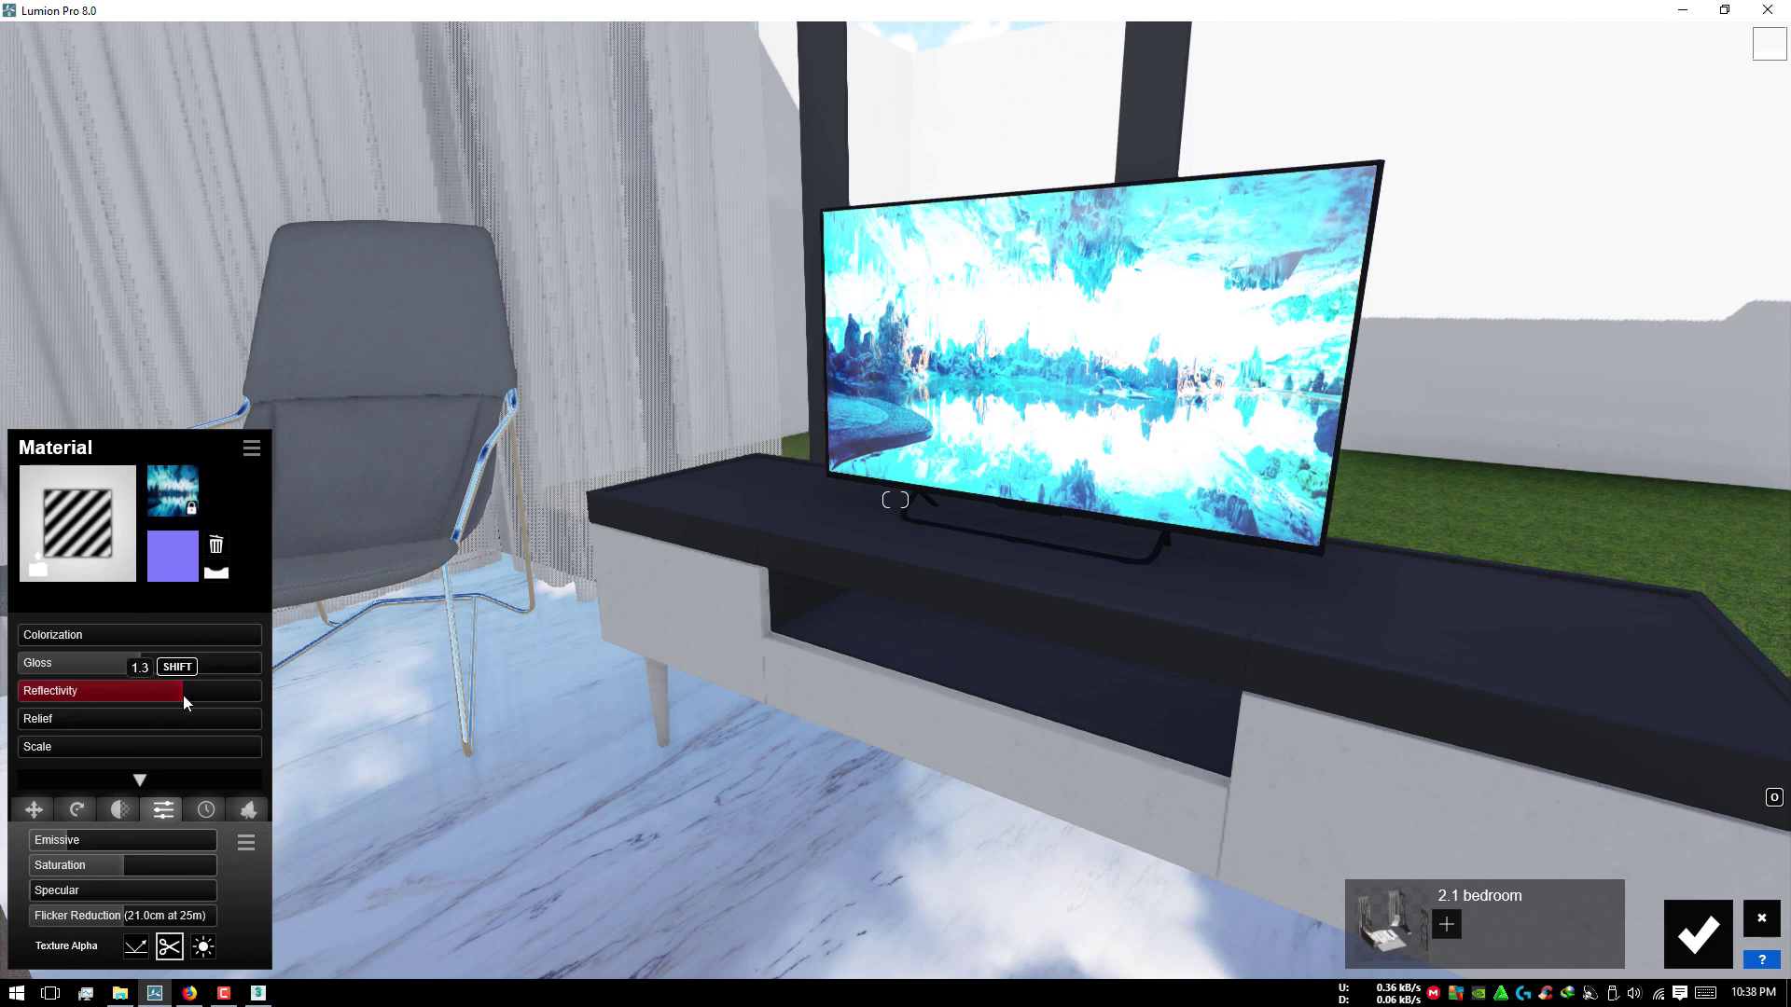
Step: Apply the dark Nickel metal from Indoor > Metal, page three, to the TV stand's black top
left_click(1039, 548)
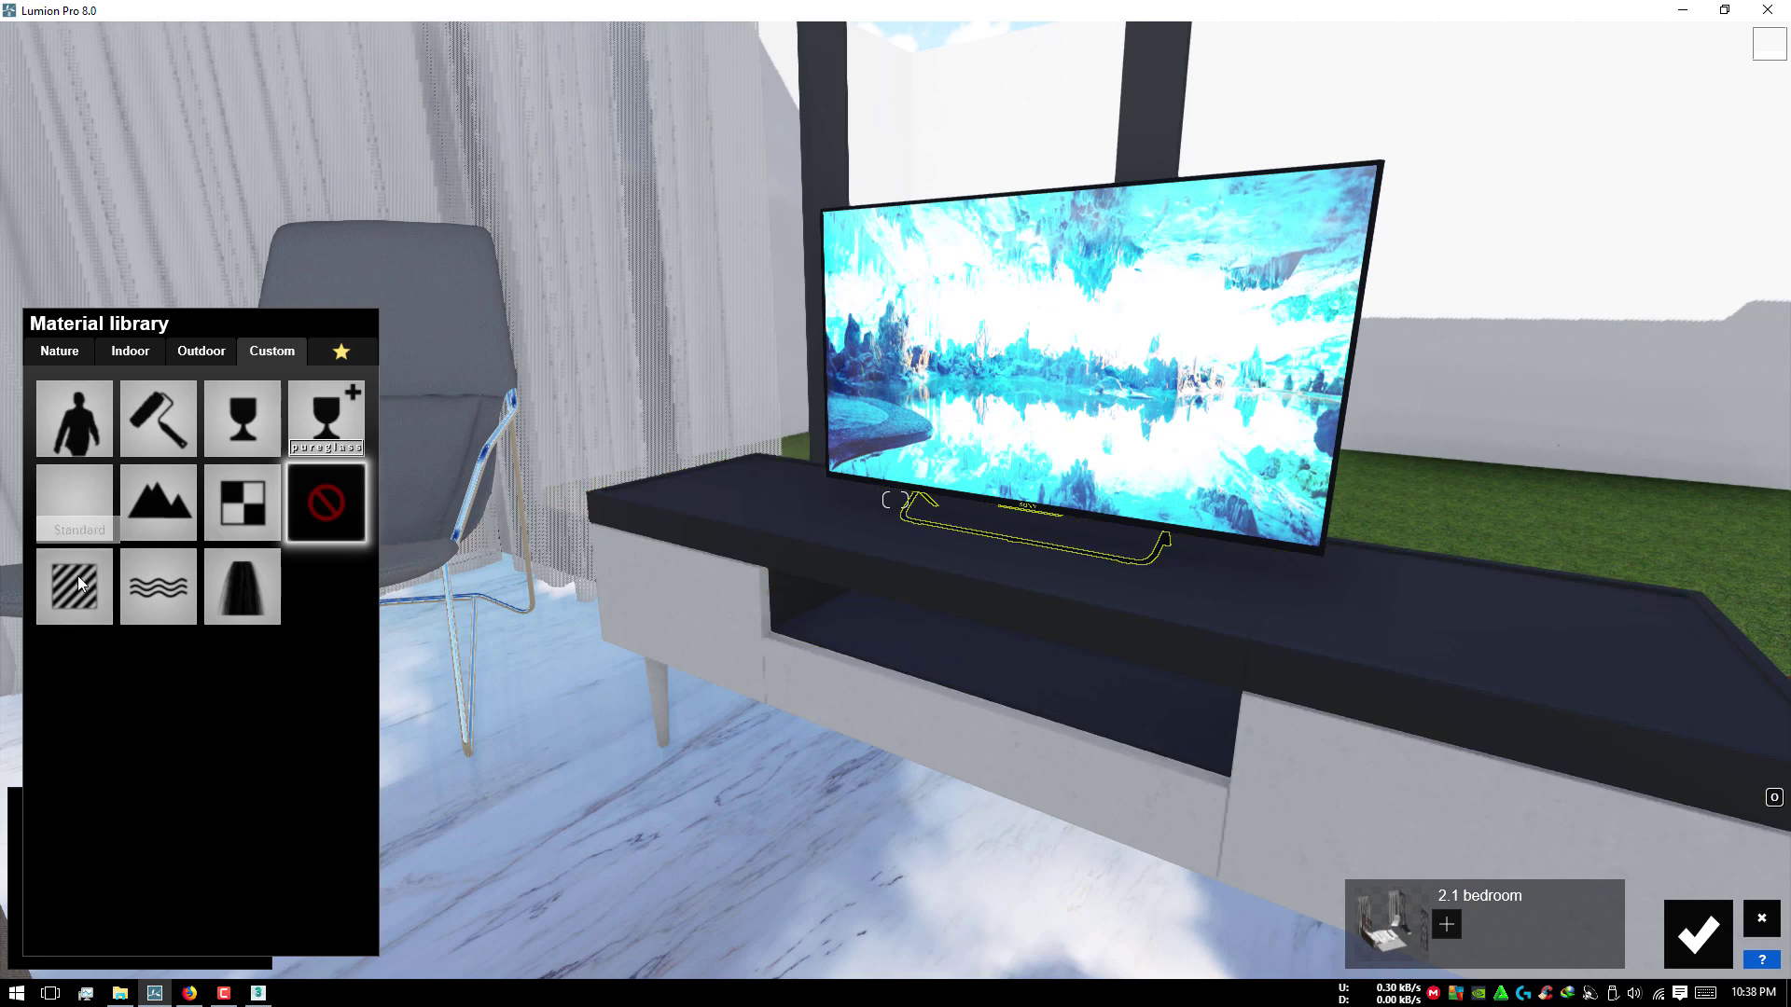
left_click(127, 349)
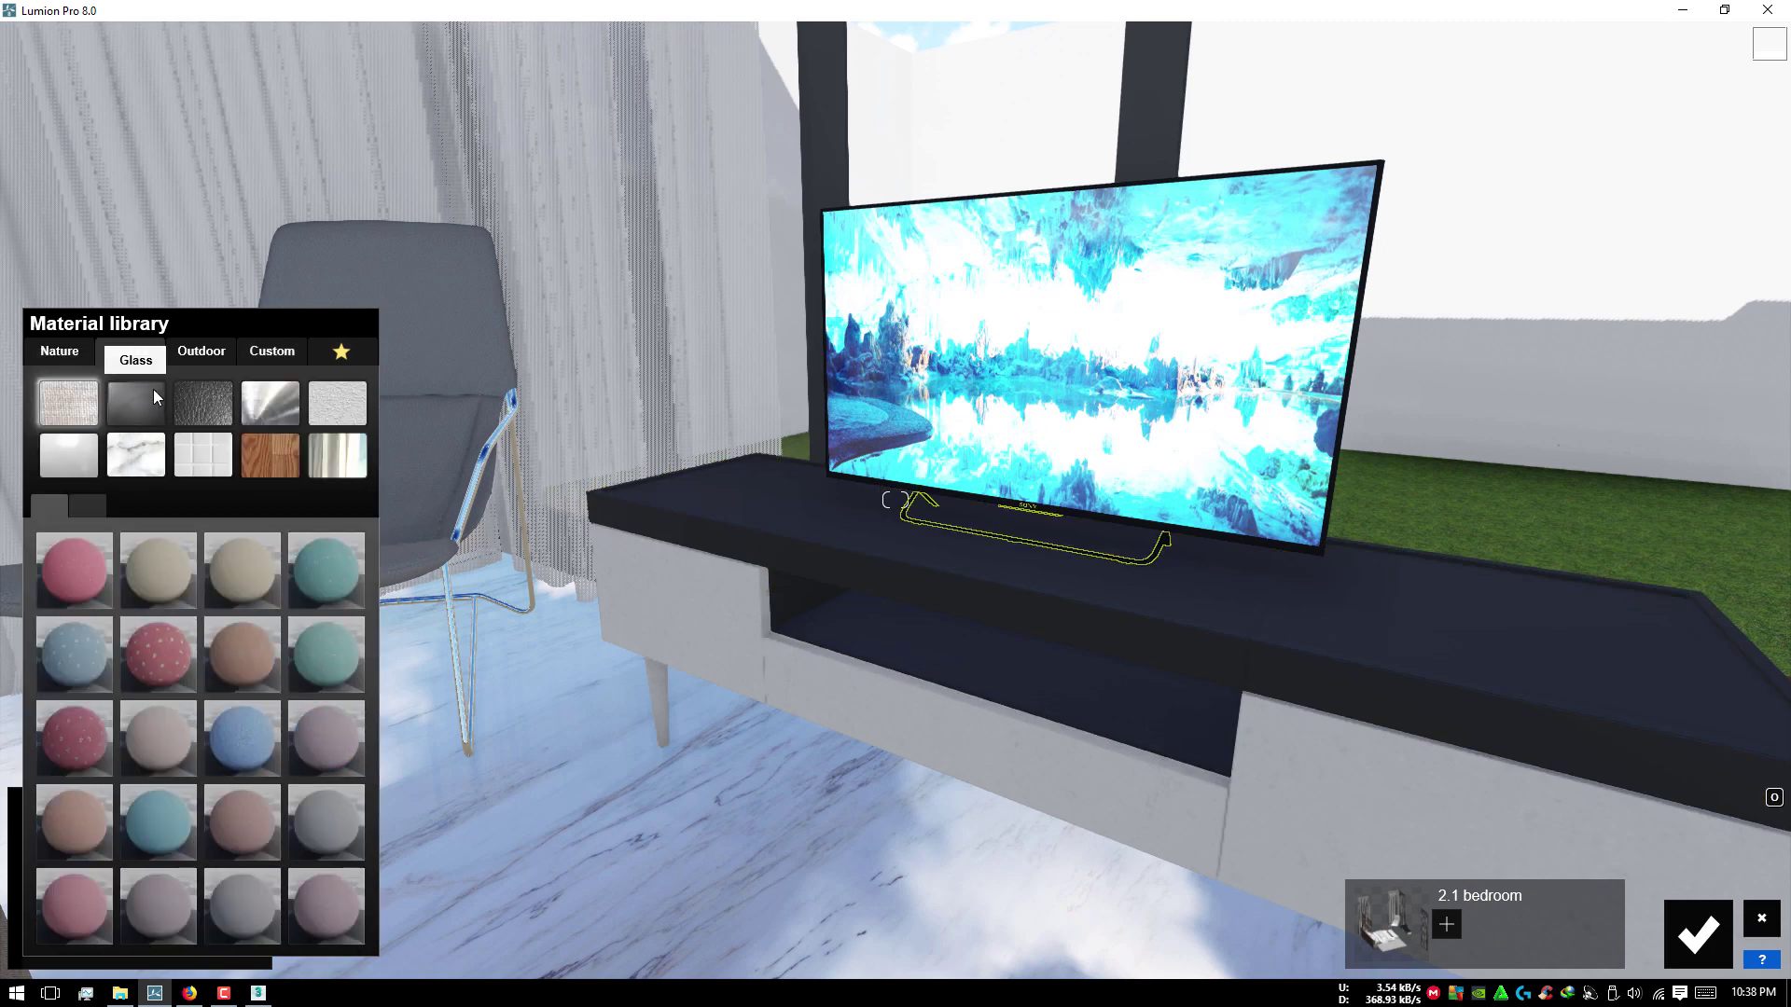
left_click(263, 404)
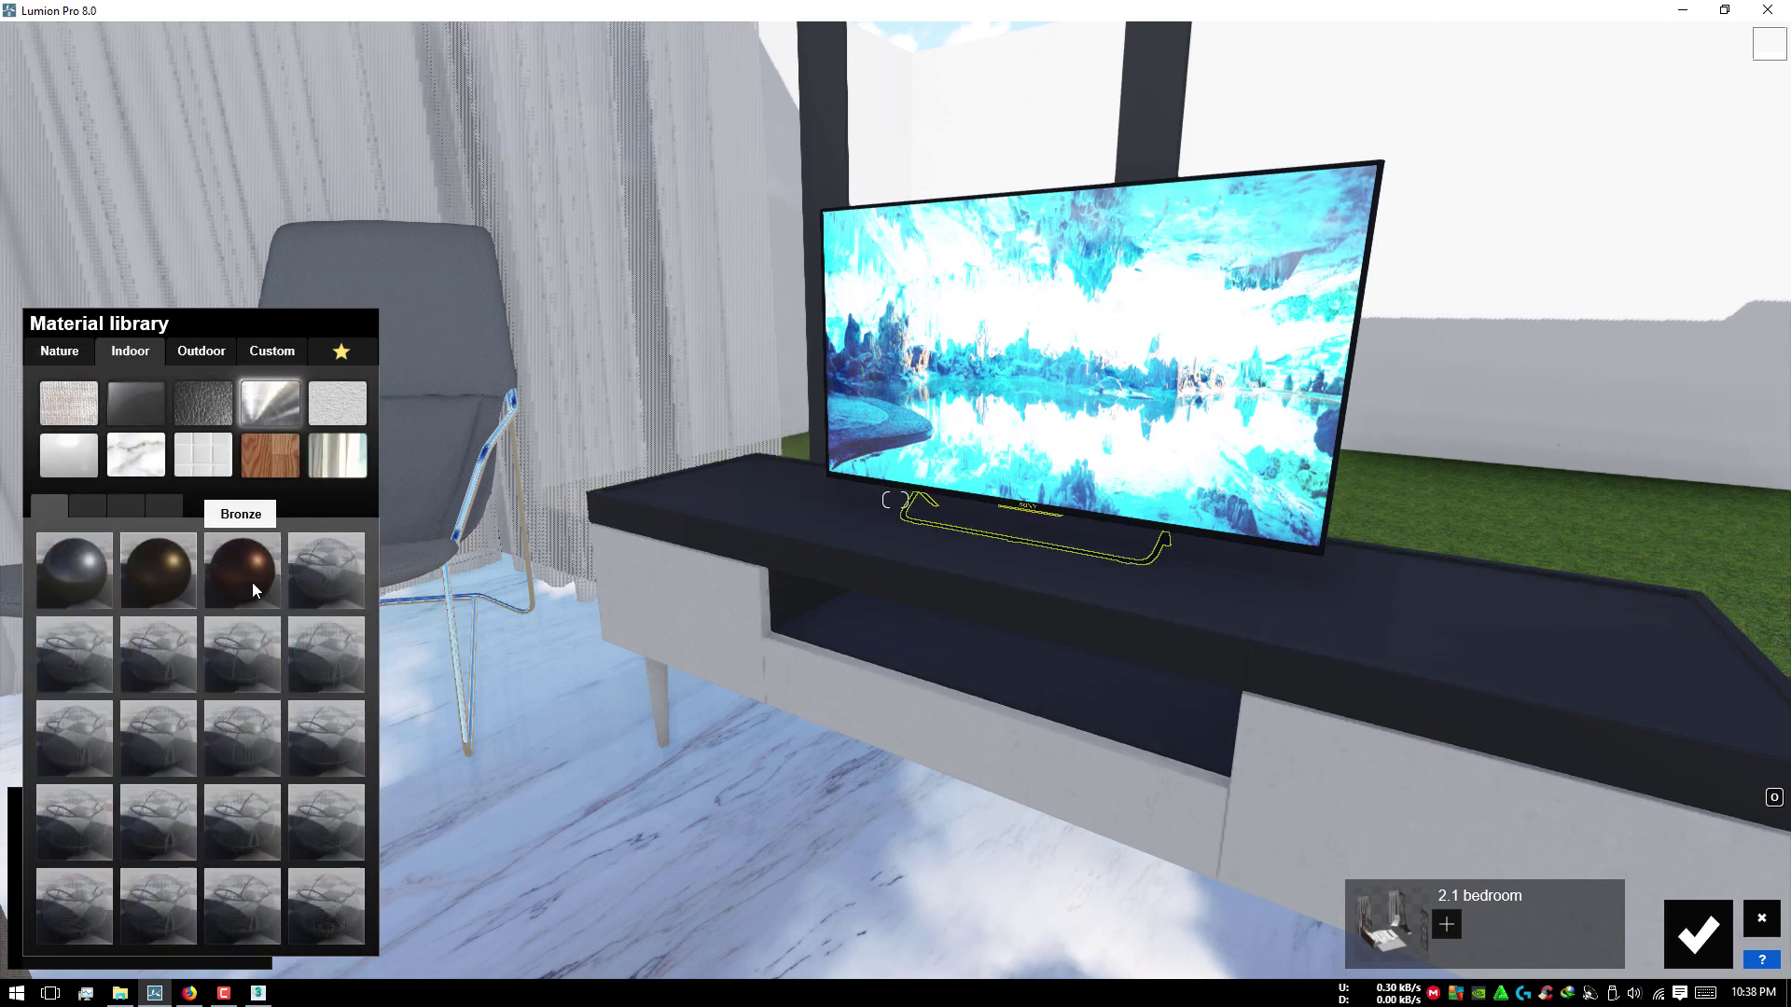
left_click(99, 510)
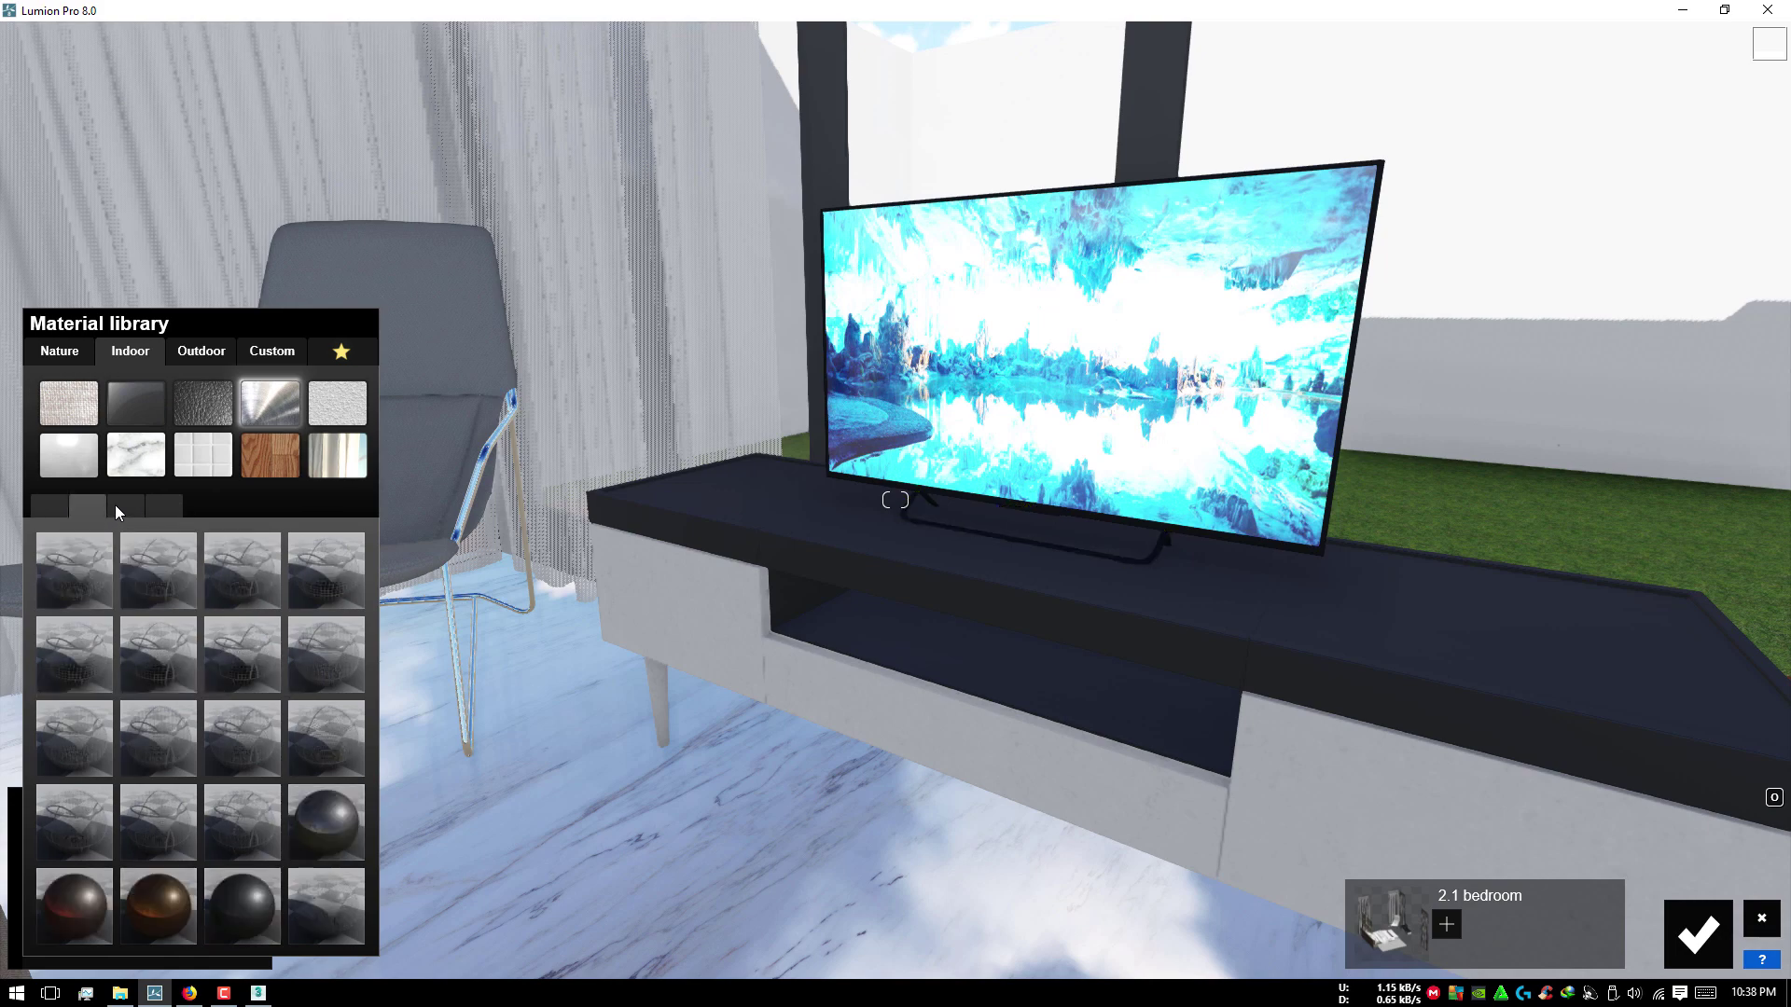
left_click(115, 505)
left_click(173, 888)
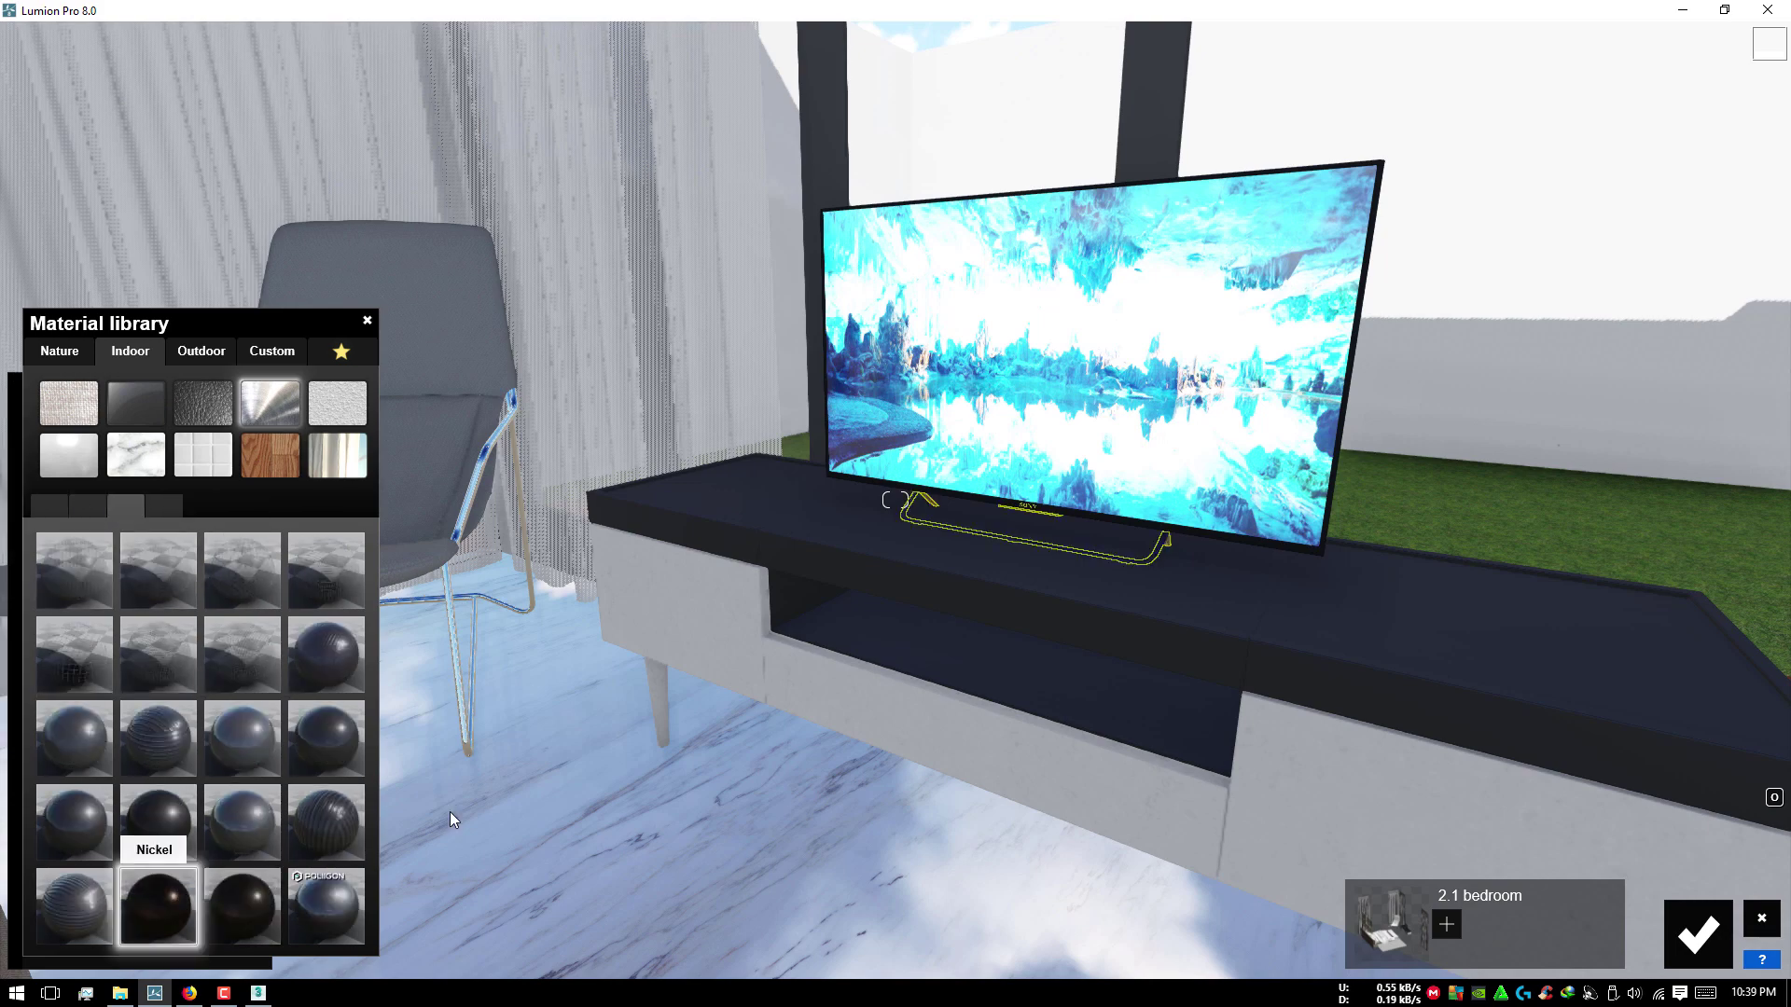
scroll(994, 350, "up", 5)
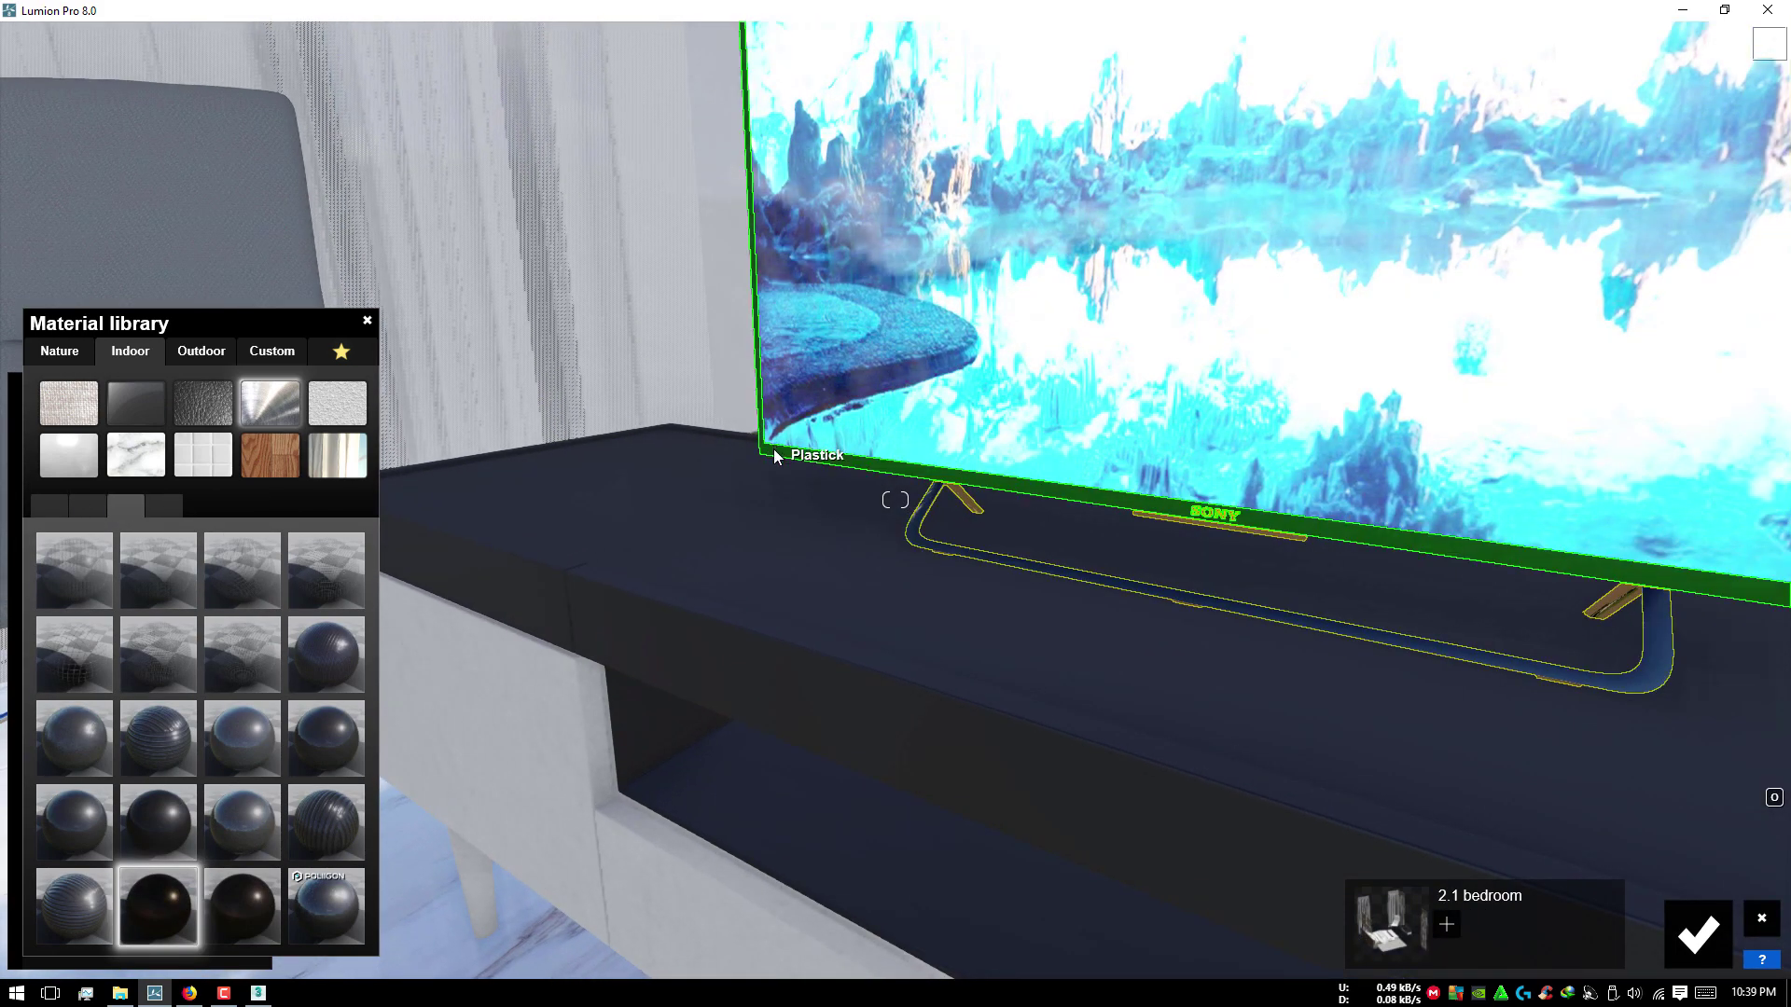
scroll(774, 449, "down", 5)
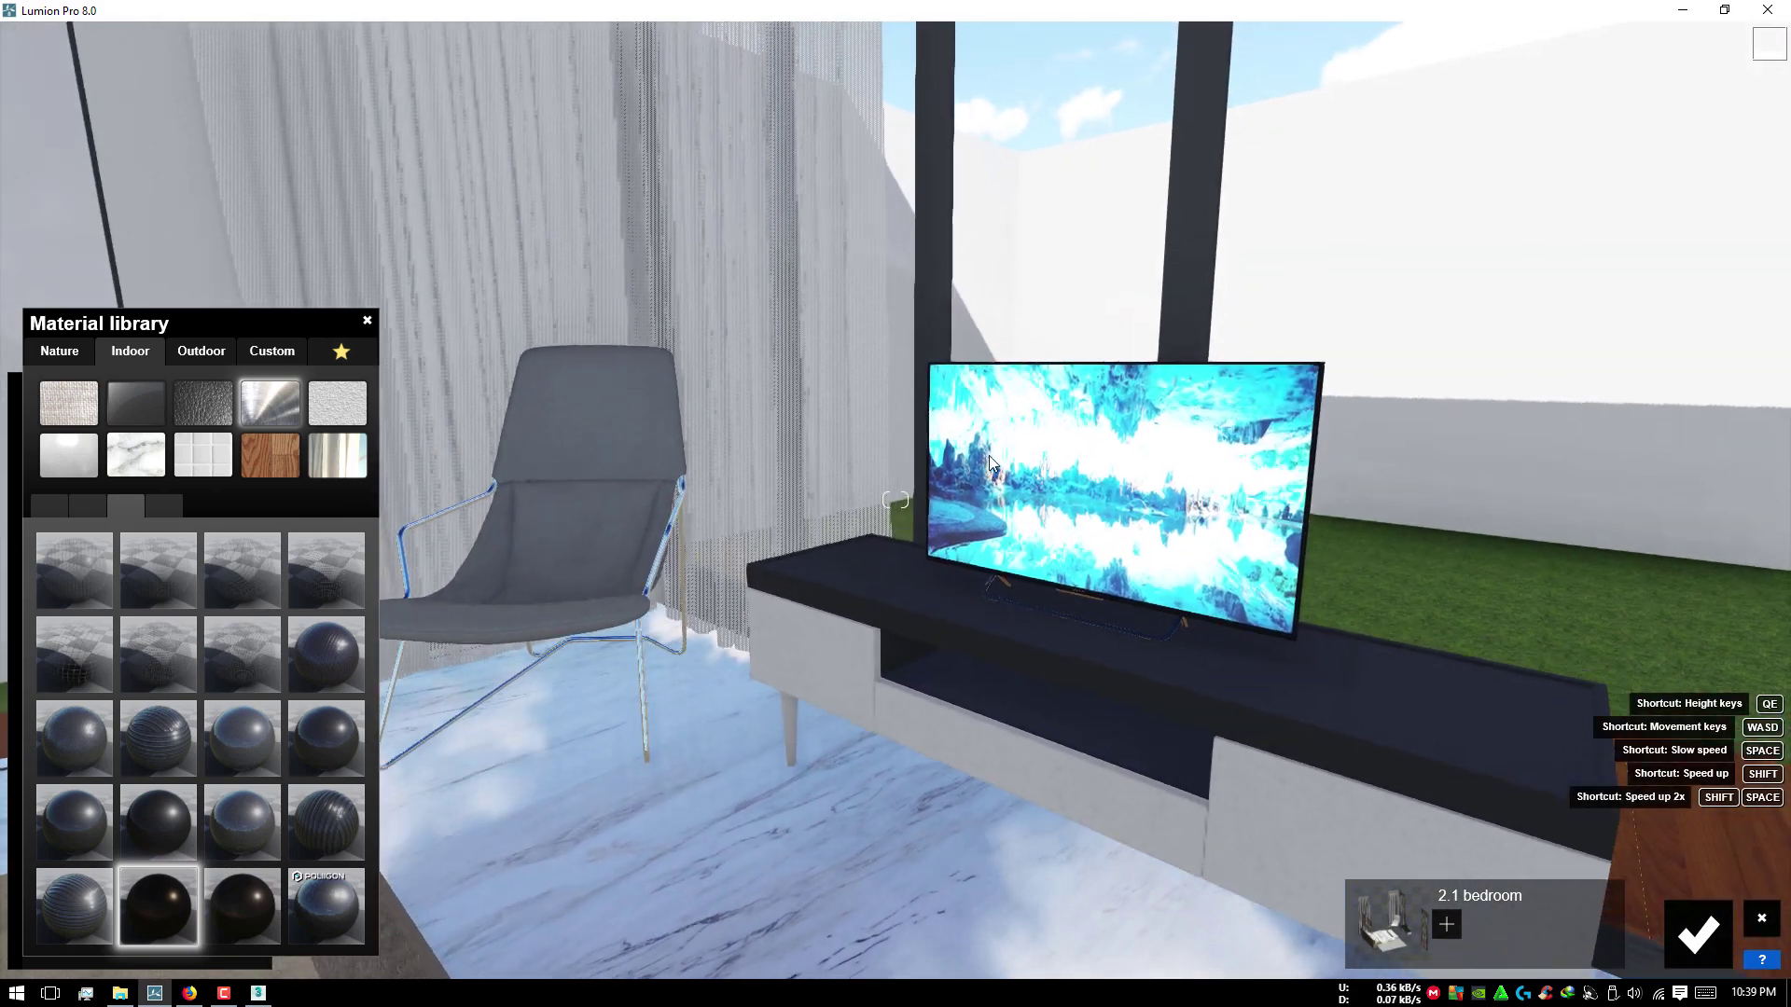
Step: Give the two black pillars Indoor Metal 007 1024 with gloss lowered to 1.4
right_click_drag(990, 462, 1020, 396)
left_click(1021, 395)
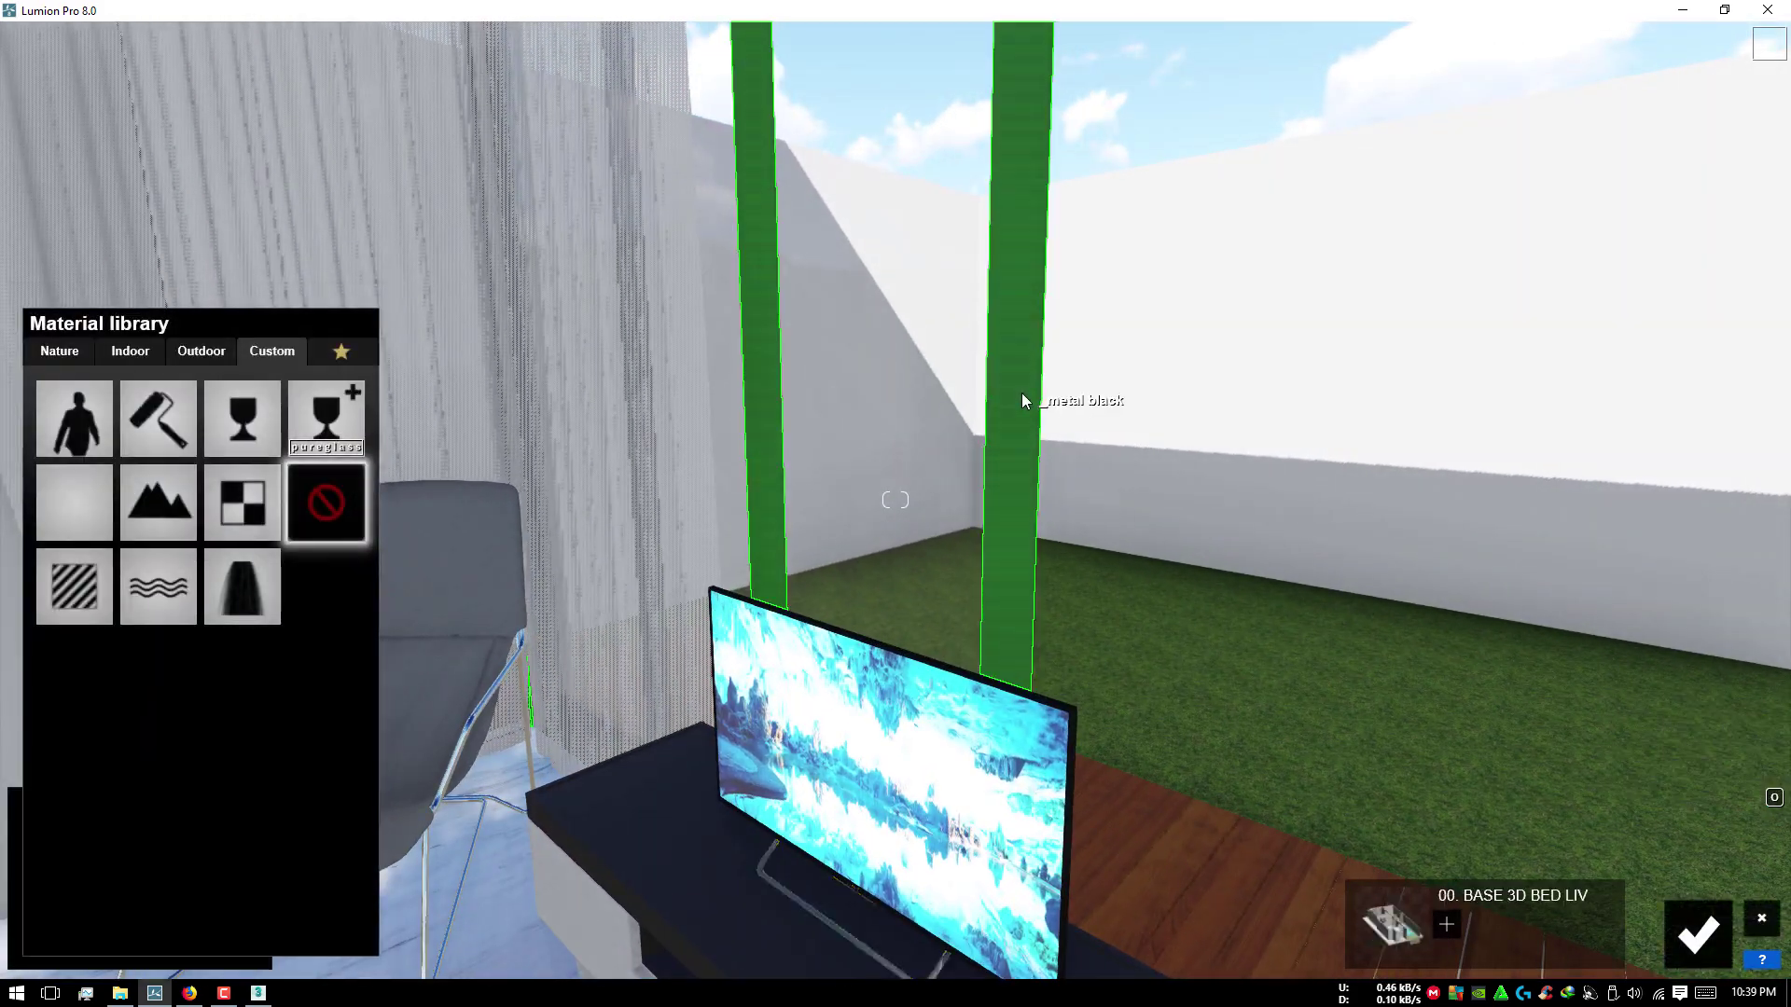
left_click(137, 353)
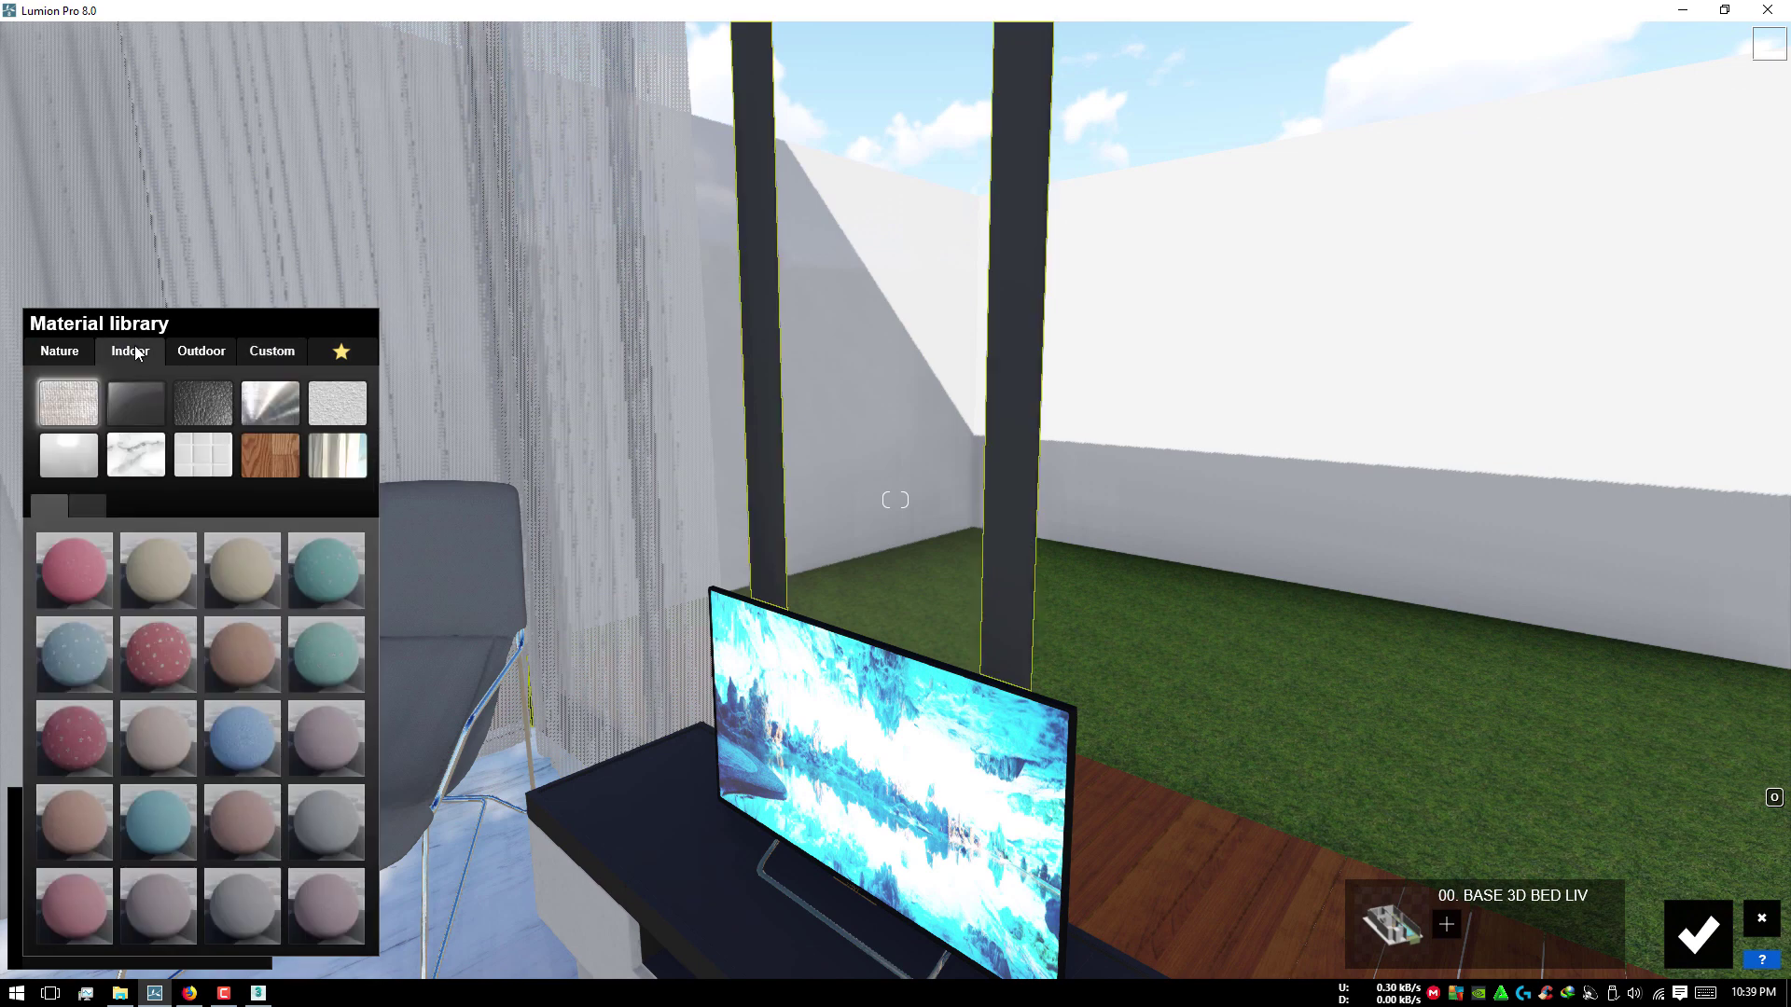
left_click(255, 404)
left_click(142, 505)
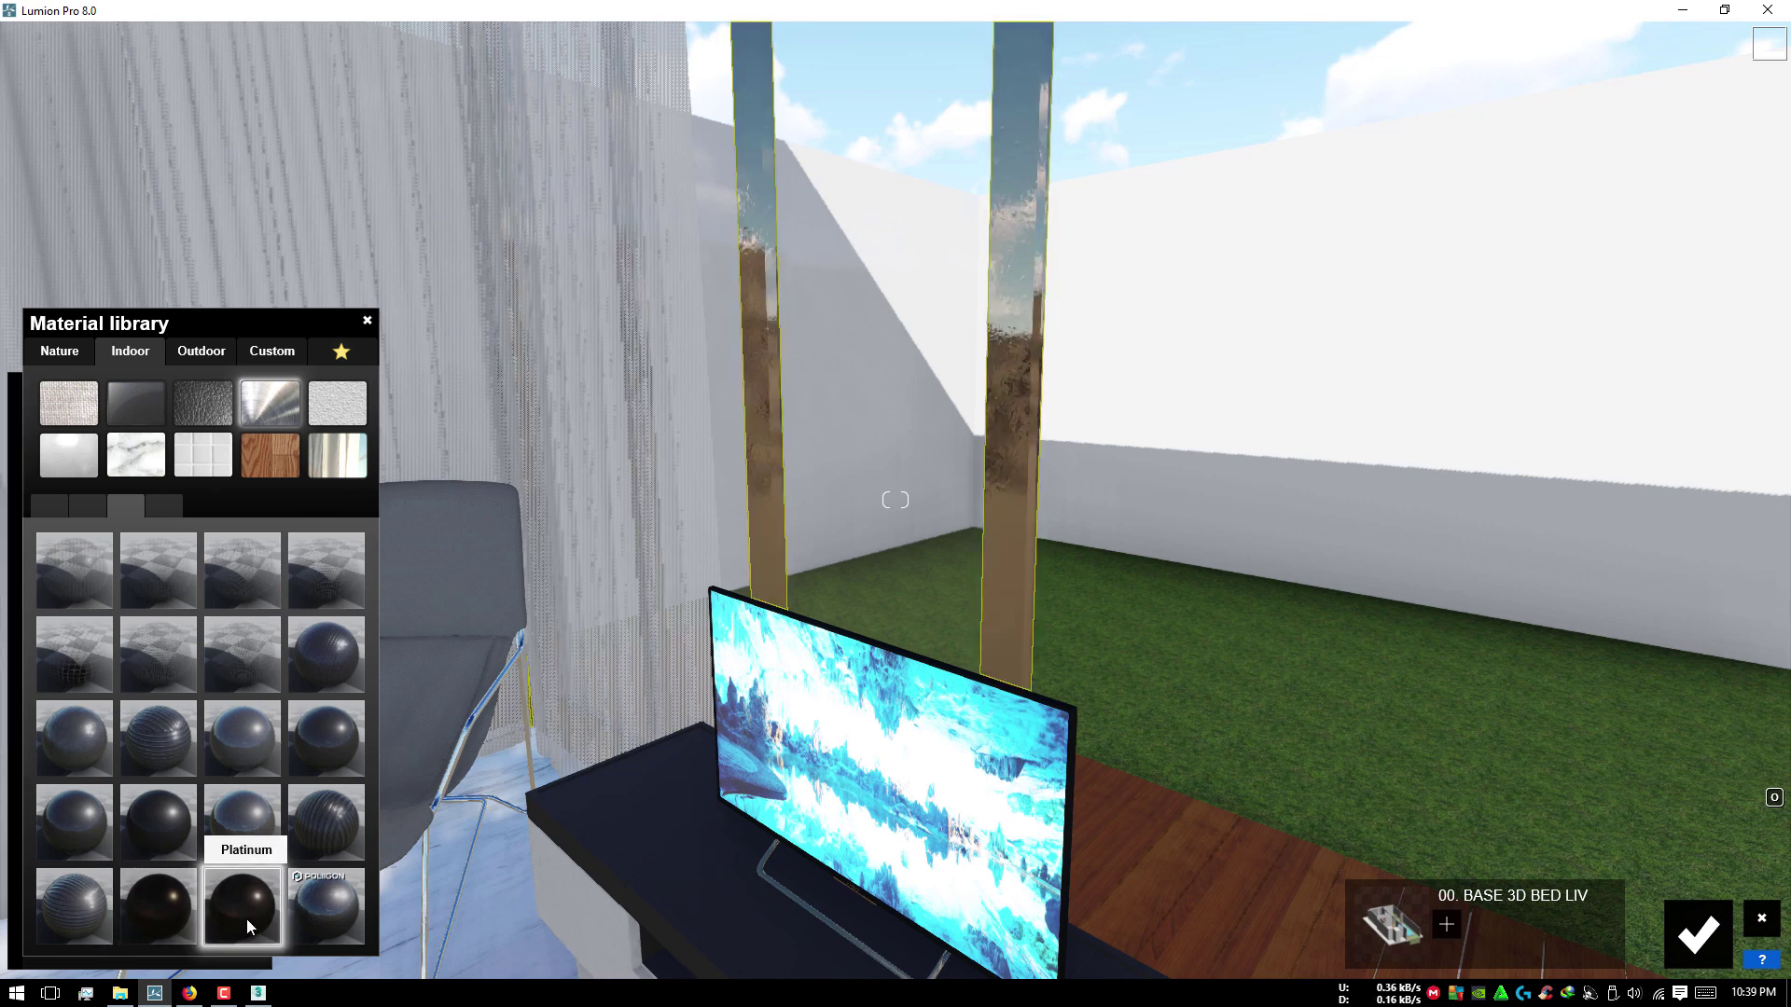
left_click(155, 821)
mouse_move(249, 662)
left_mouse_down()
mouse_move(74, 663)
mouse_move(172, 662)
mouse_move(97, 663)
mouse_move(112, 666)
left_mouse_up()
right_click_drag(580, 620, 354, 597)
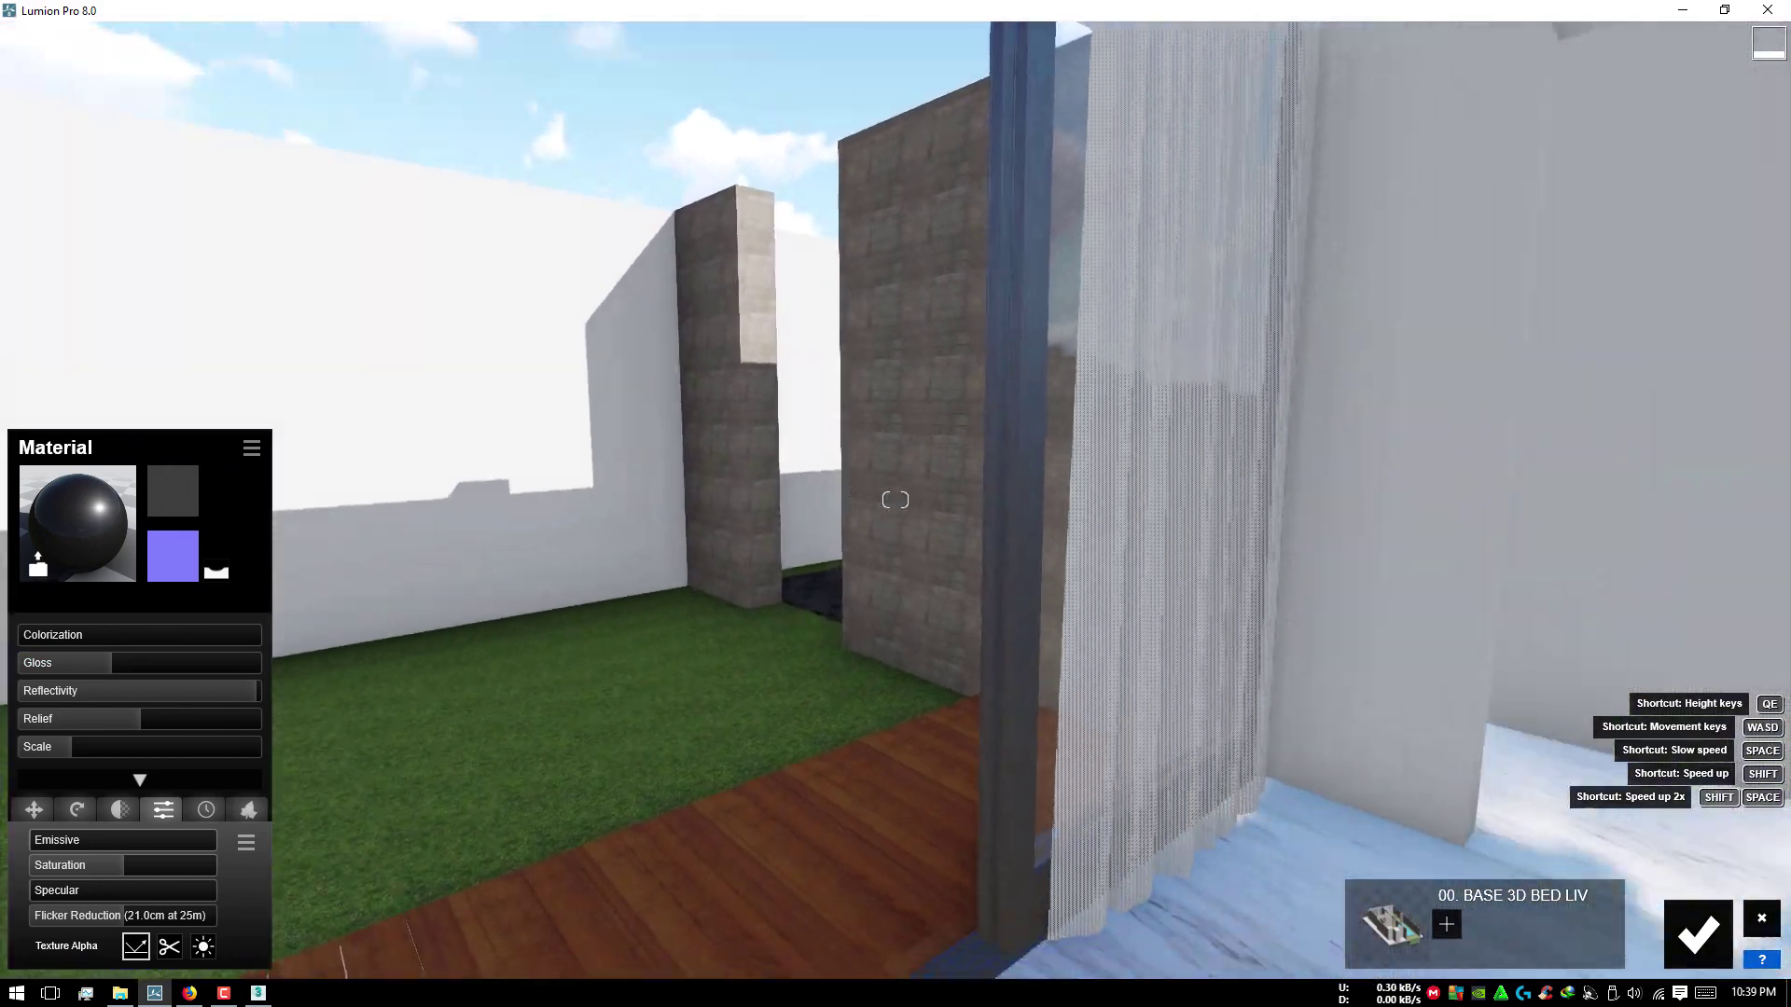
Step: Drop the pillar metal's reflectivity to near zero, gloss to 0.1, and reduce its relief
right_click_drag(354, 597, 588, 884)
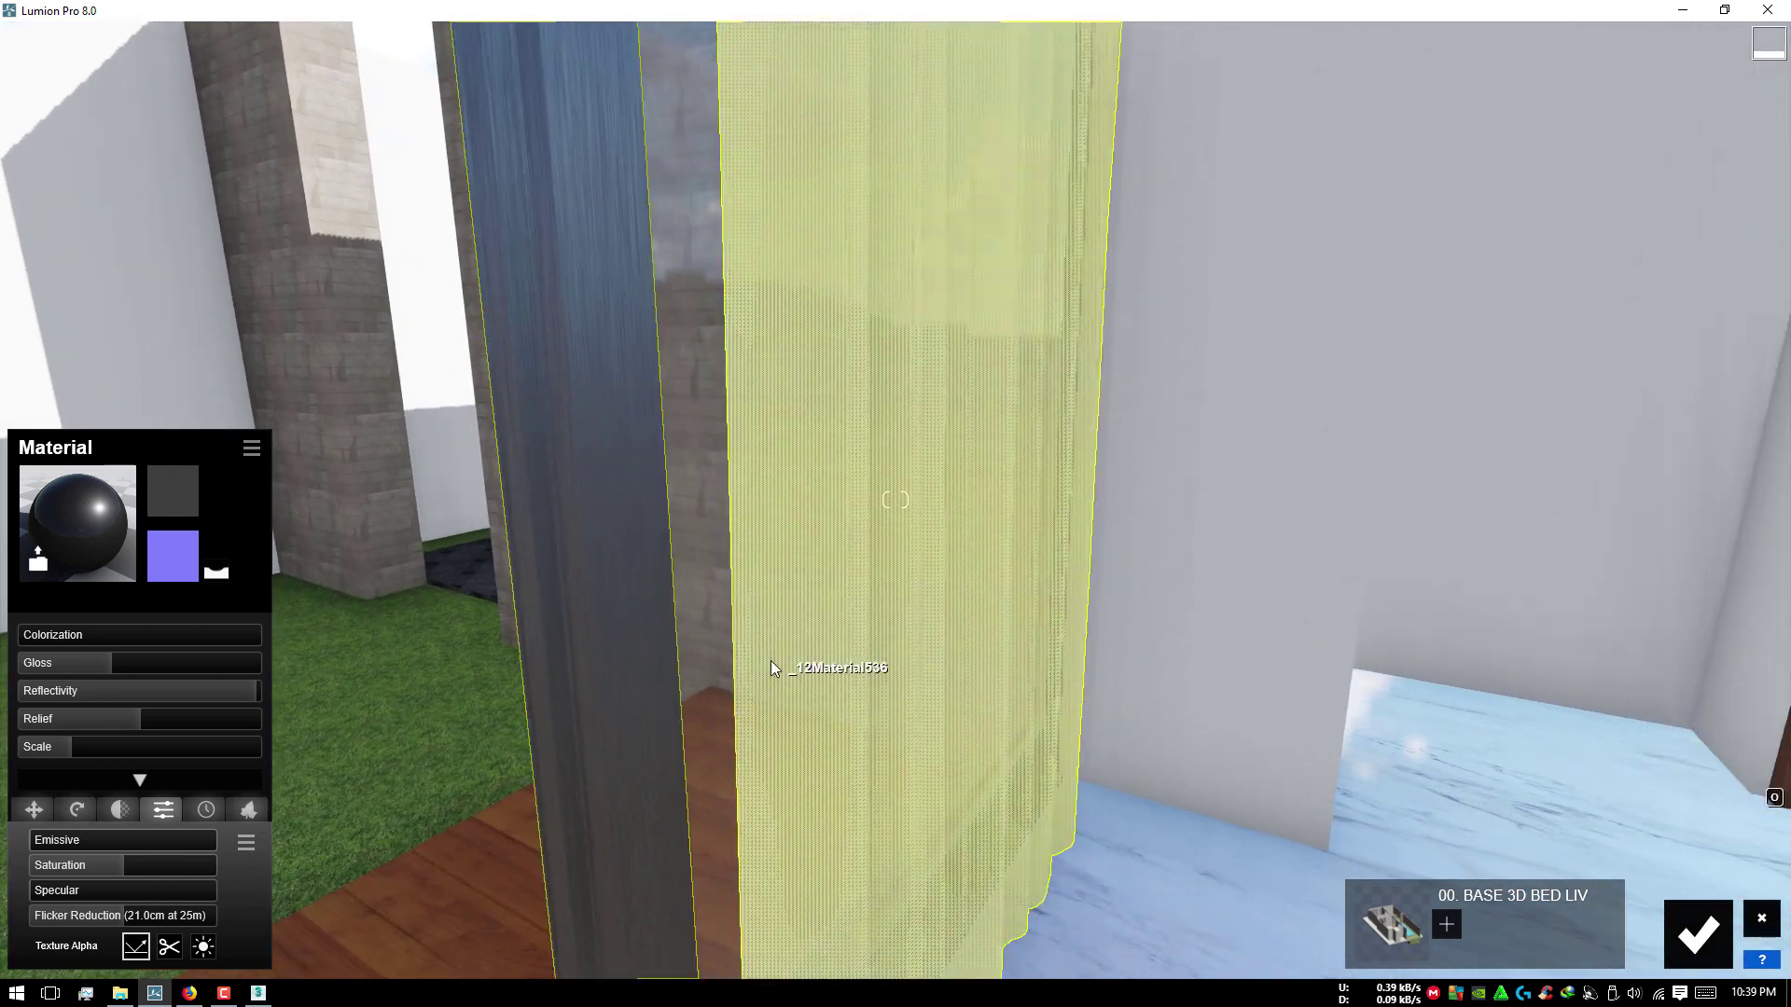
right_click_drag(775, 671, 182, 737)
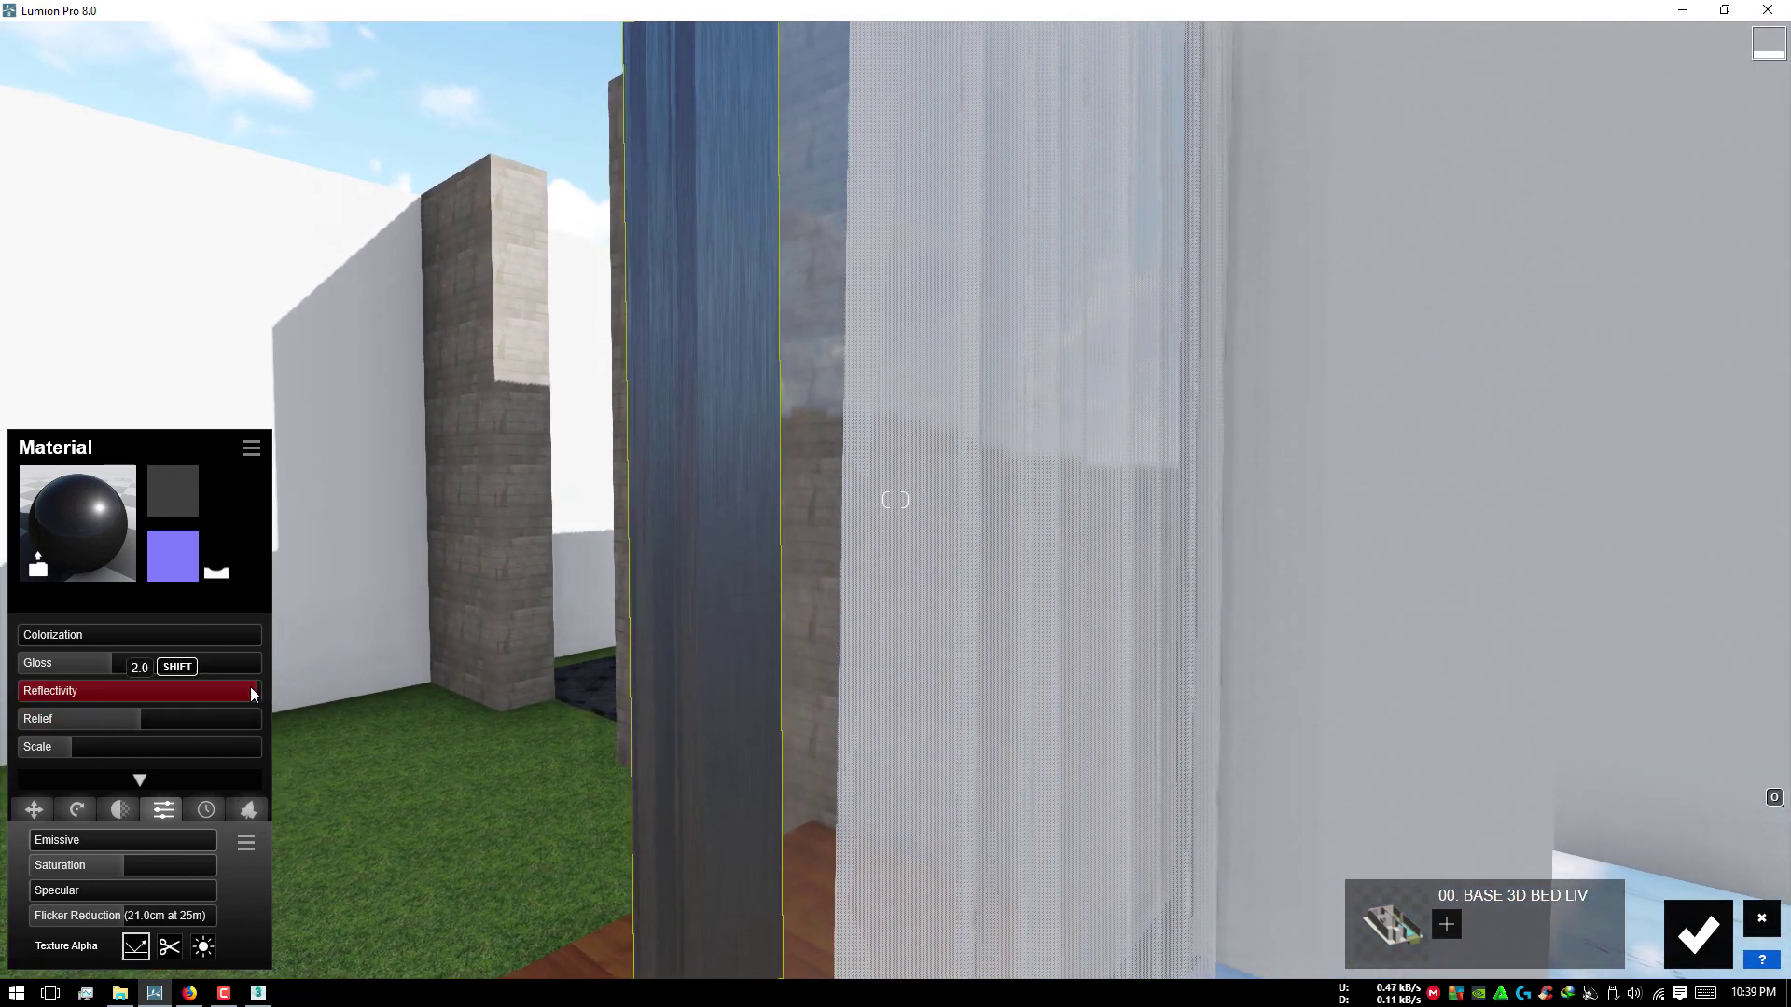
mouse_move(250, 690)
left_mouse_down()
mouse_move(45, 692)
mouse_move(240, 658)
left_mouse_up()
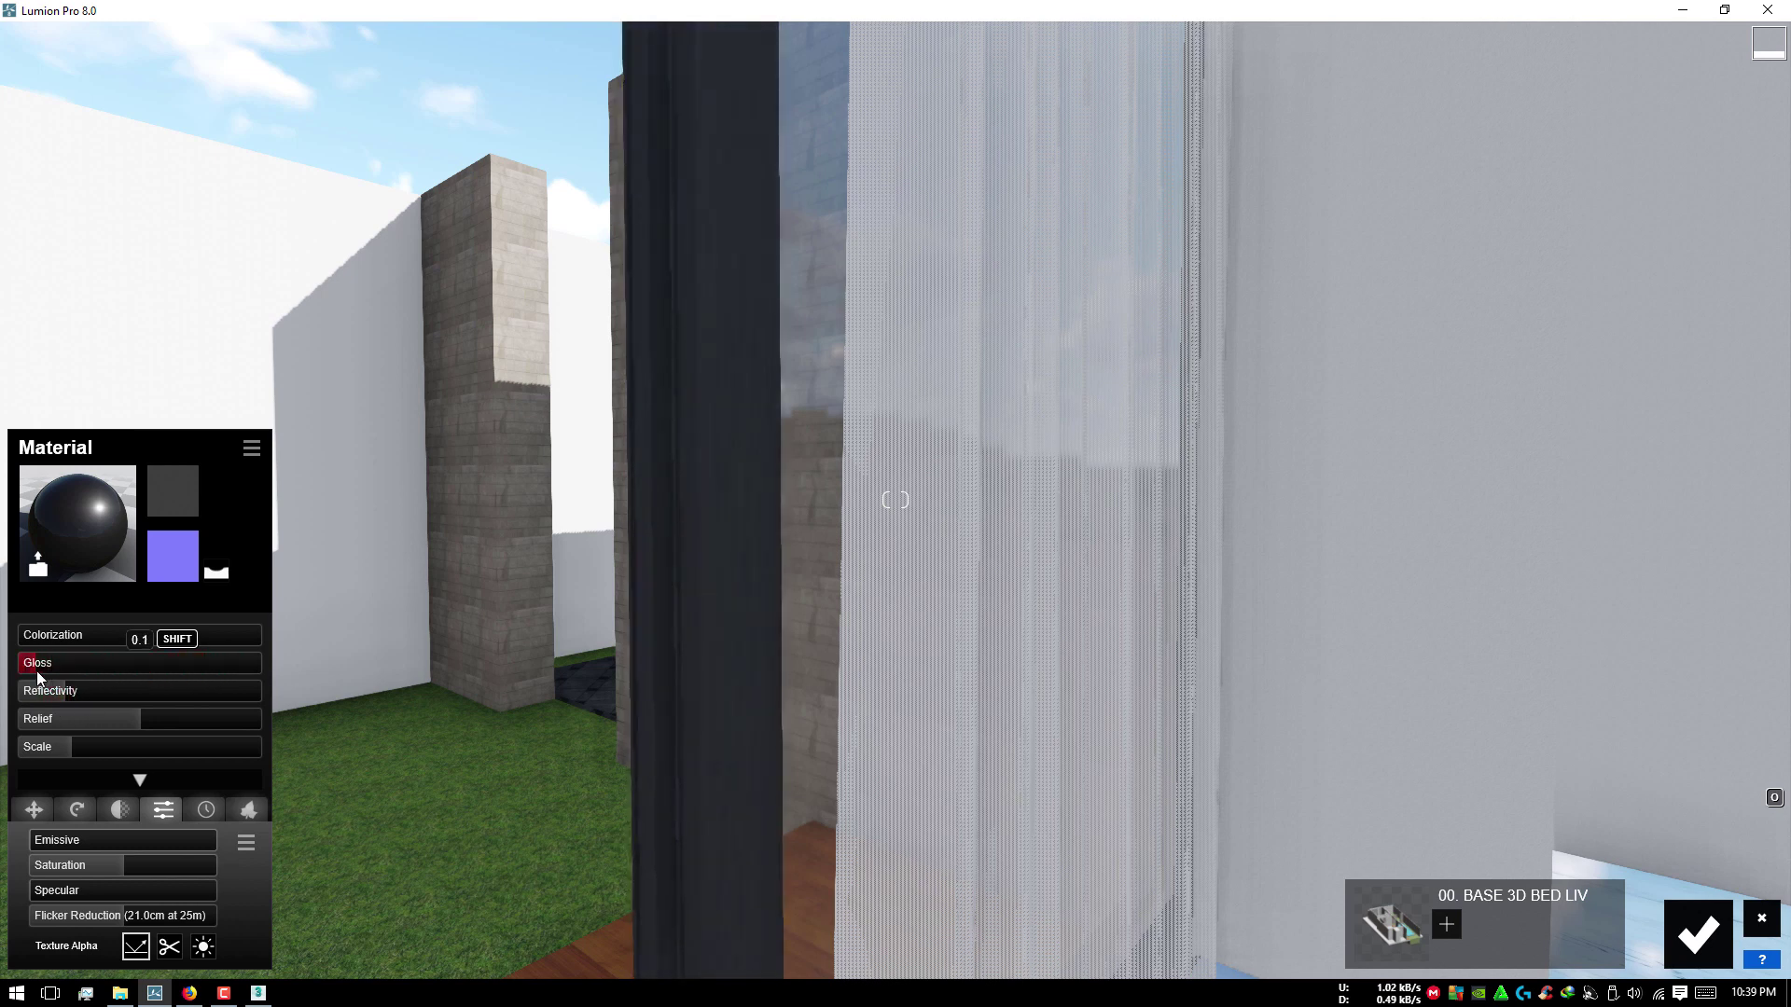
mouse_move(70, 691)
left_click_drag(80, 702, 71, 702)
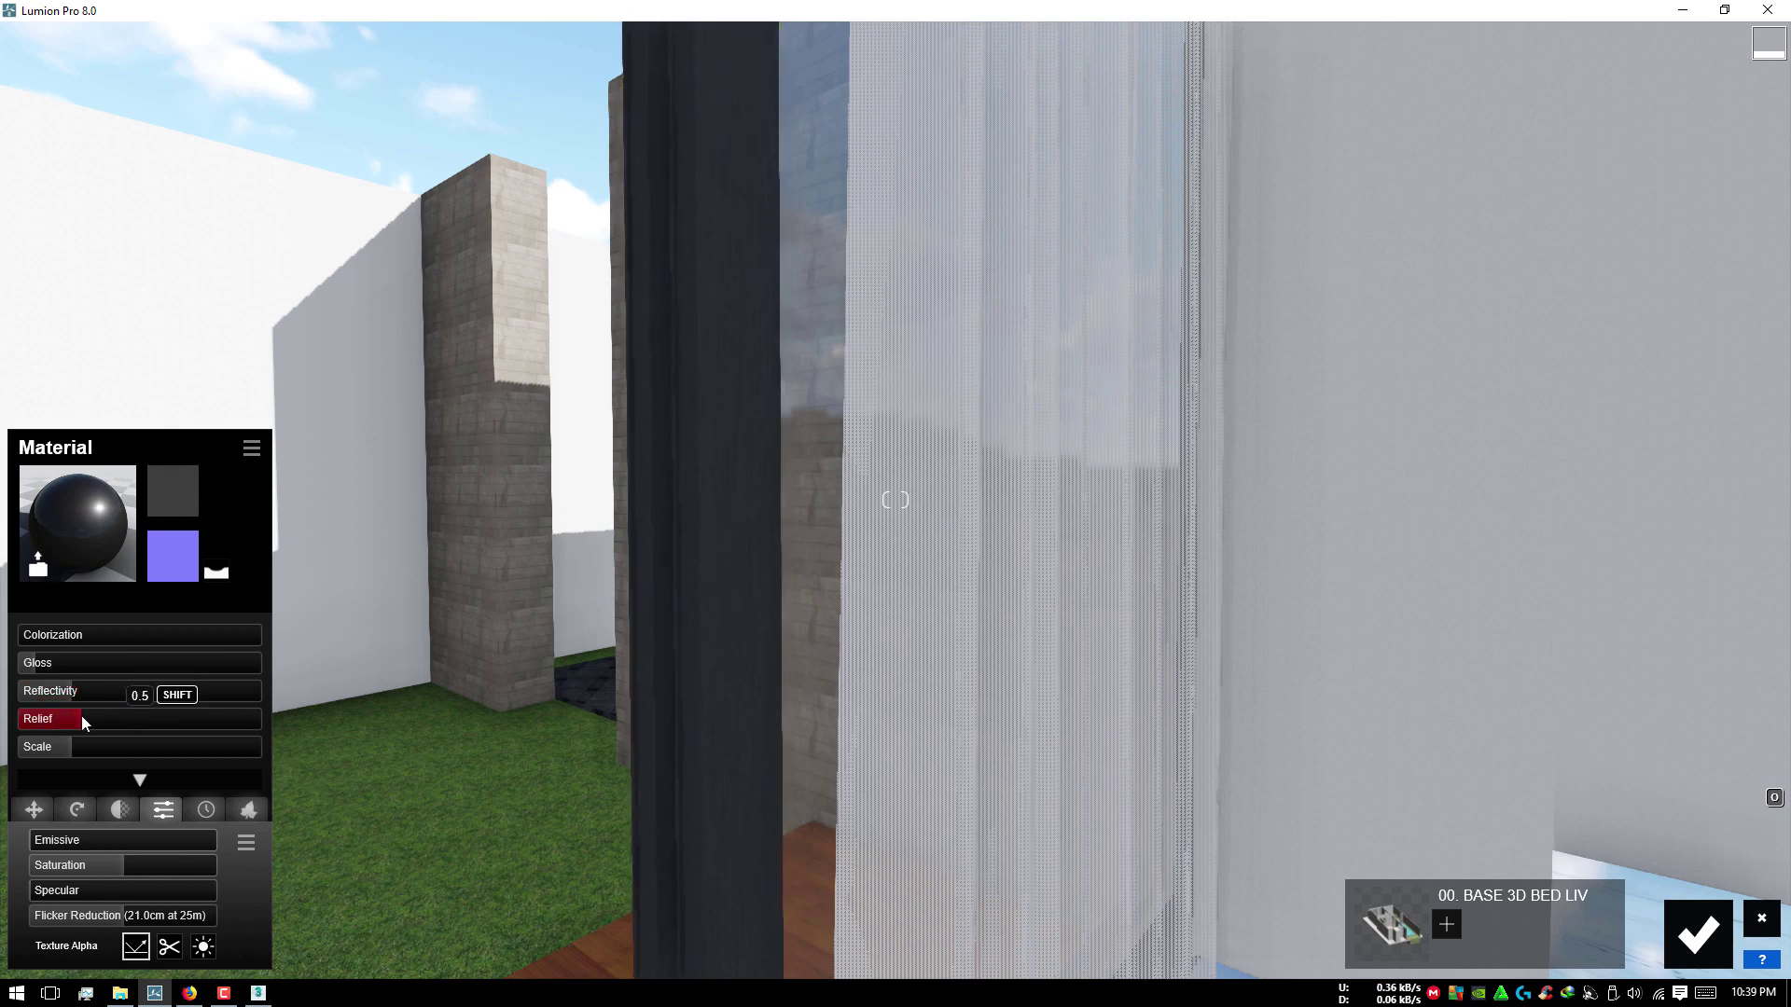
mouse_move(312, 568)
right_mouse_down()
mouse_move(737, 591)
mouse_move(485, 596)
mouse_move(953, 484)
right_mouse_up()
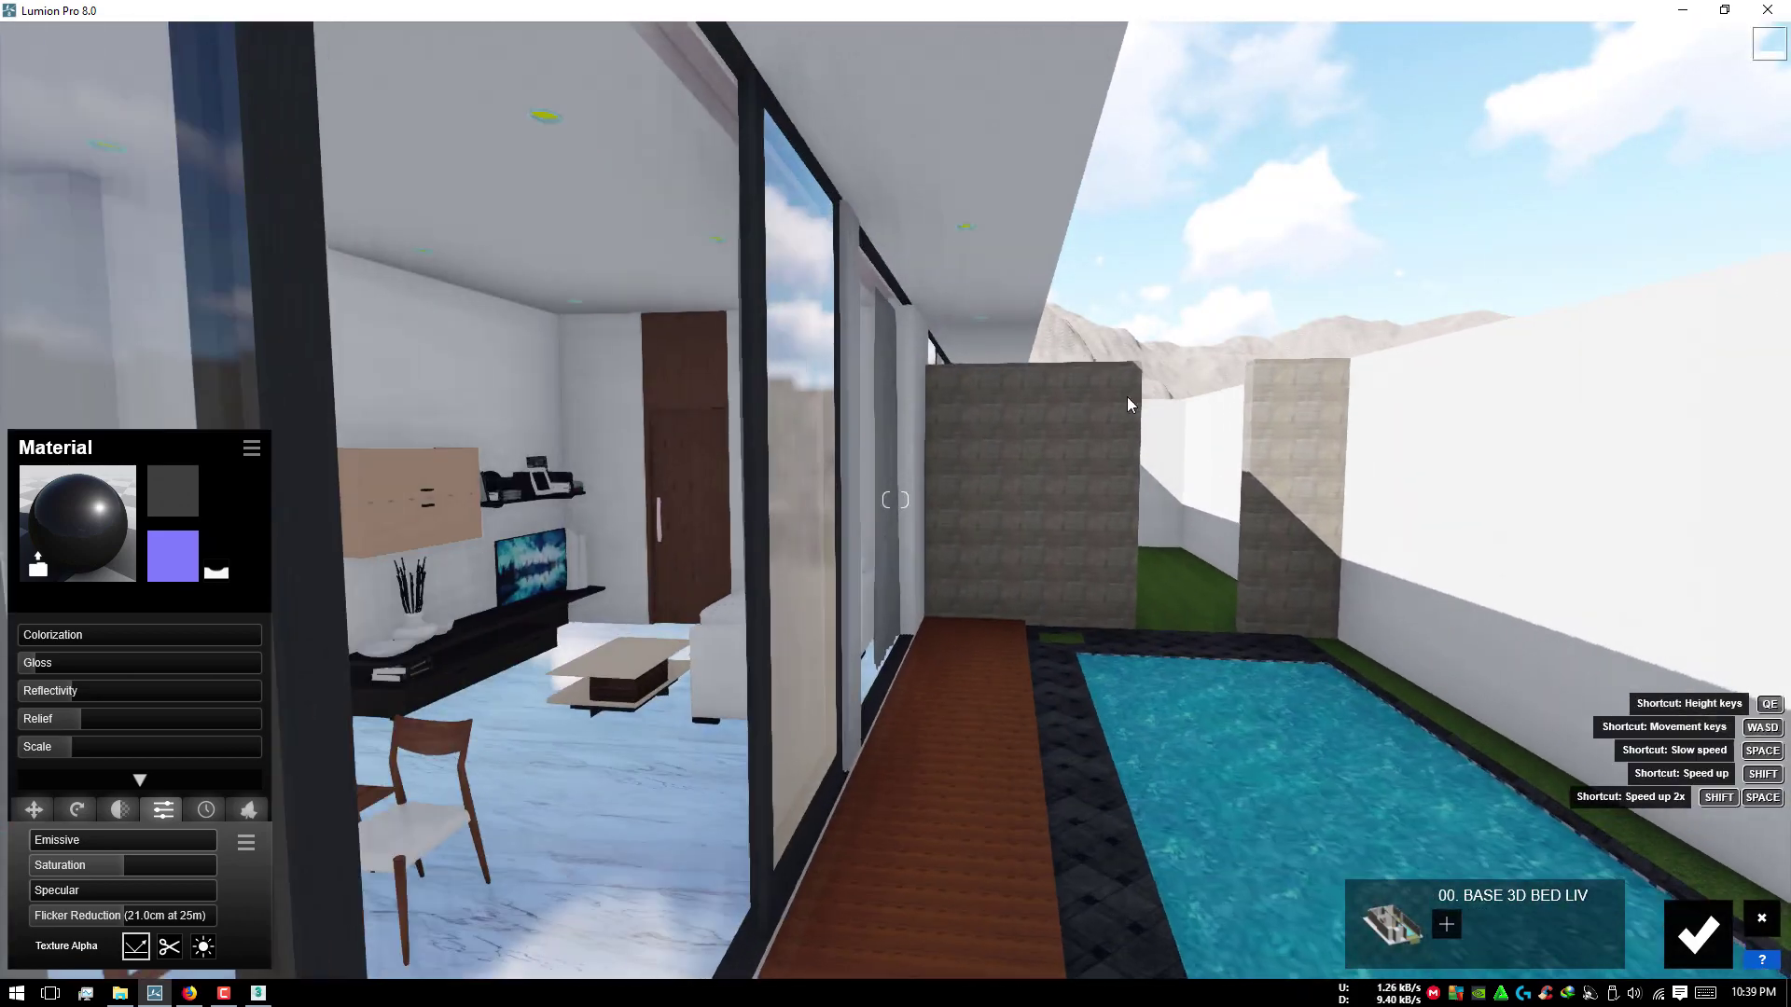
Step: Accept the pillar and TV stand material edits
right_click_drag(988, 416, 1127, 396)
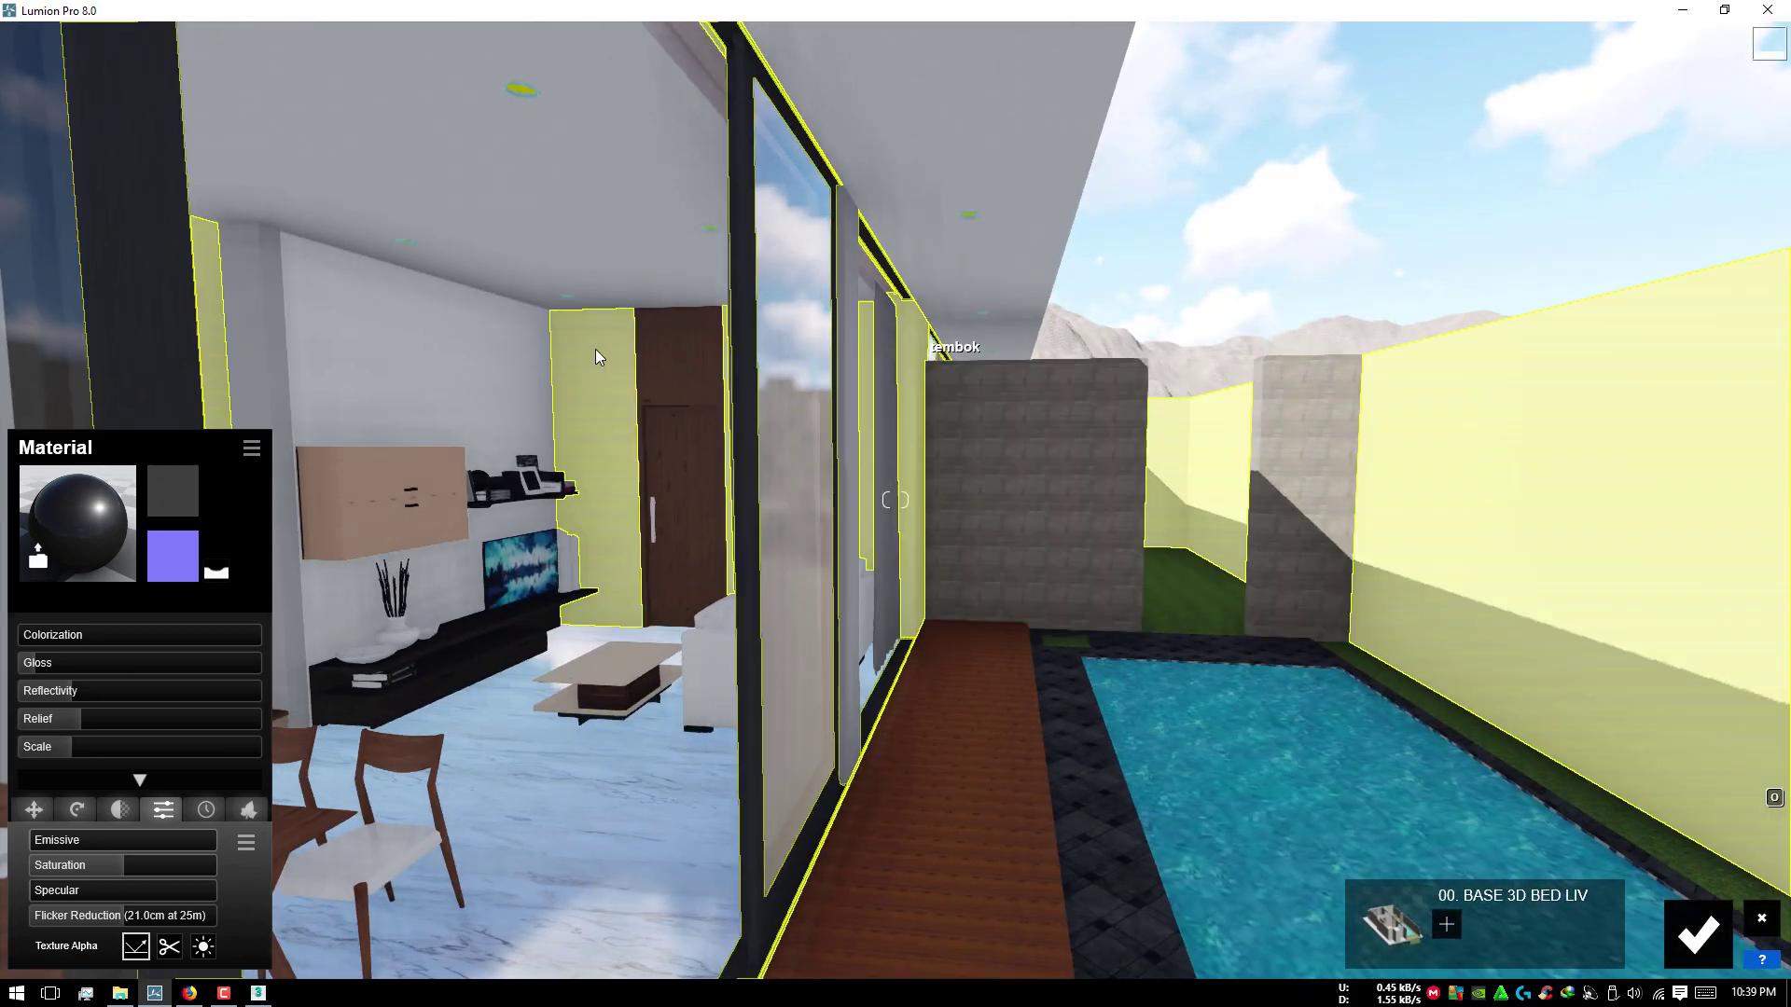
left_click(1698, 933)
right_click_drag(965, 607, 0, 594)
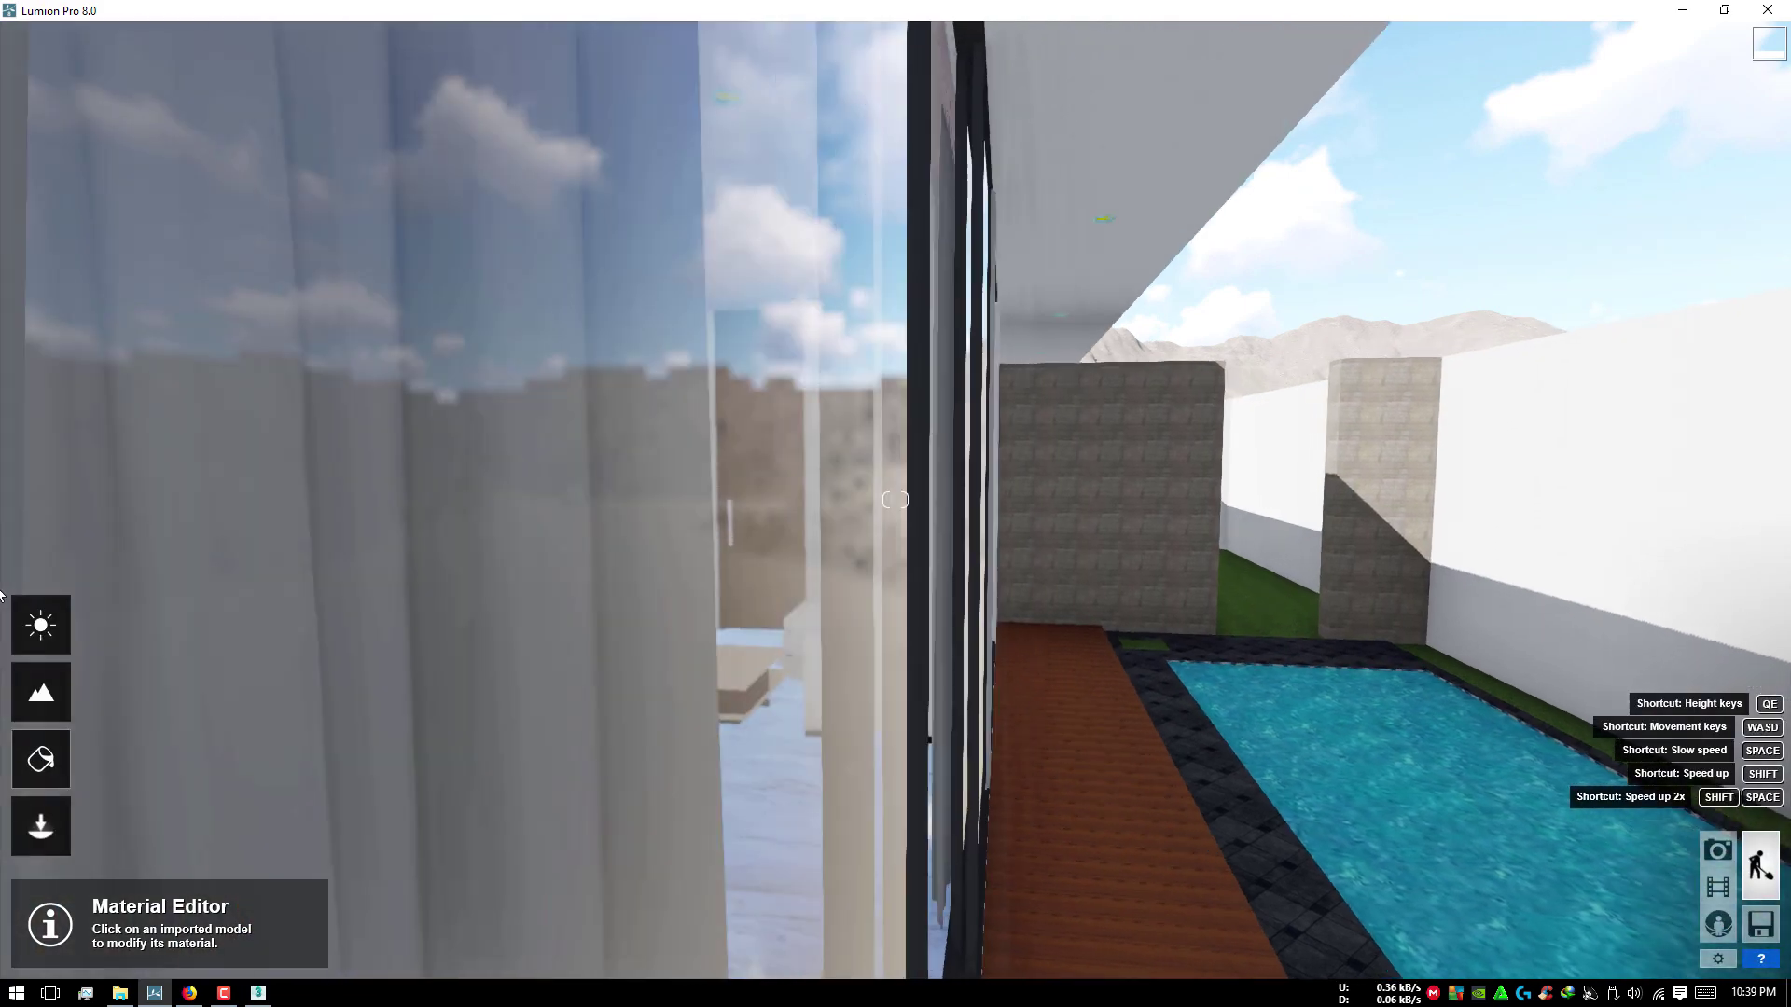
Step: In the Weather settings, swing the sun toward the east and lower its height slightly
left_click(40, 625)
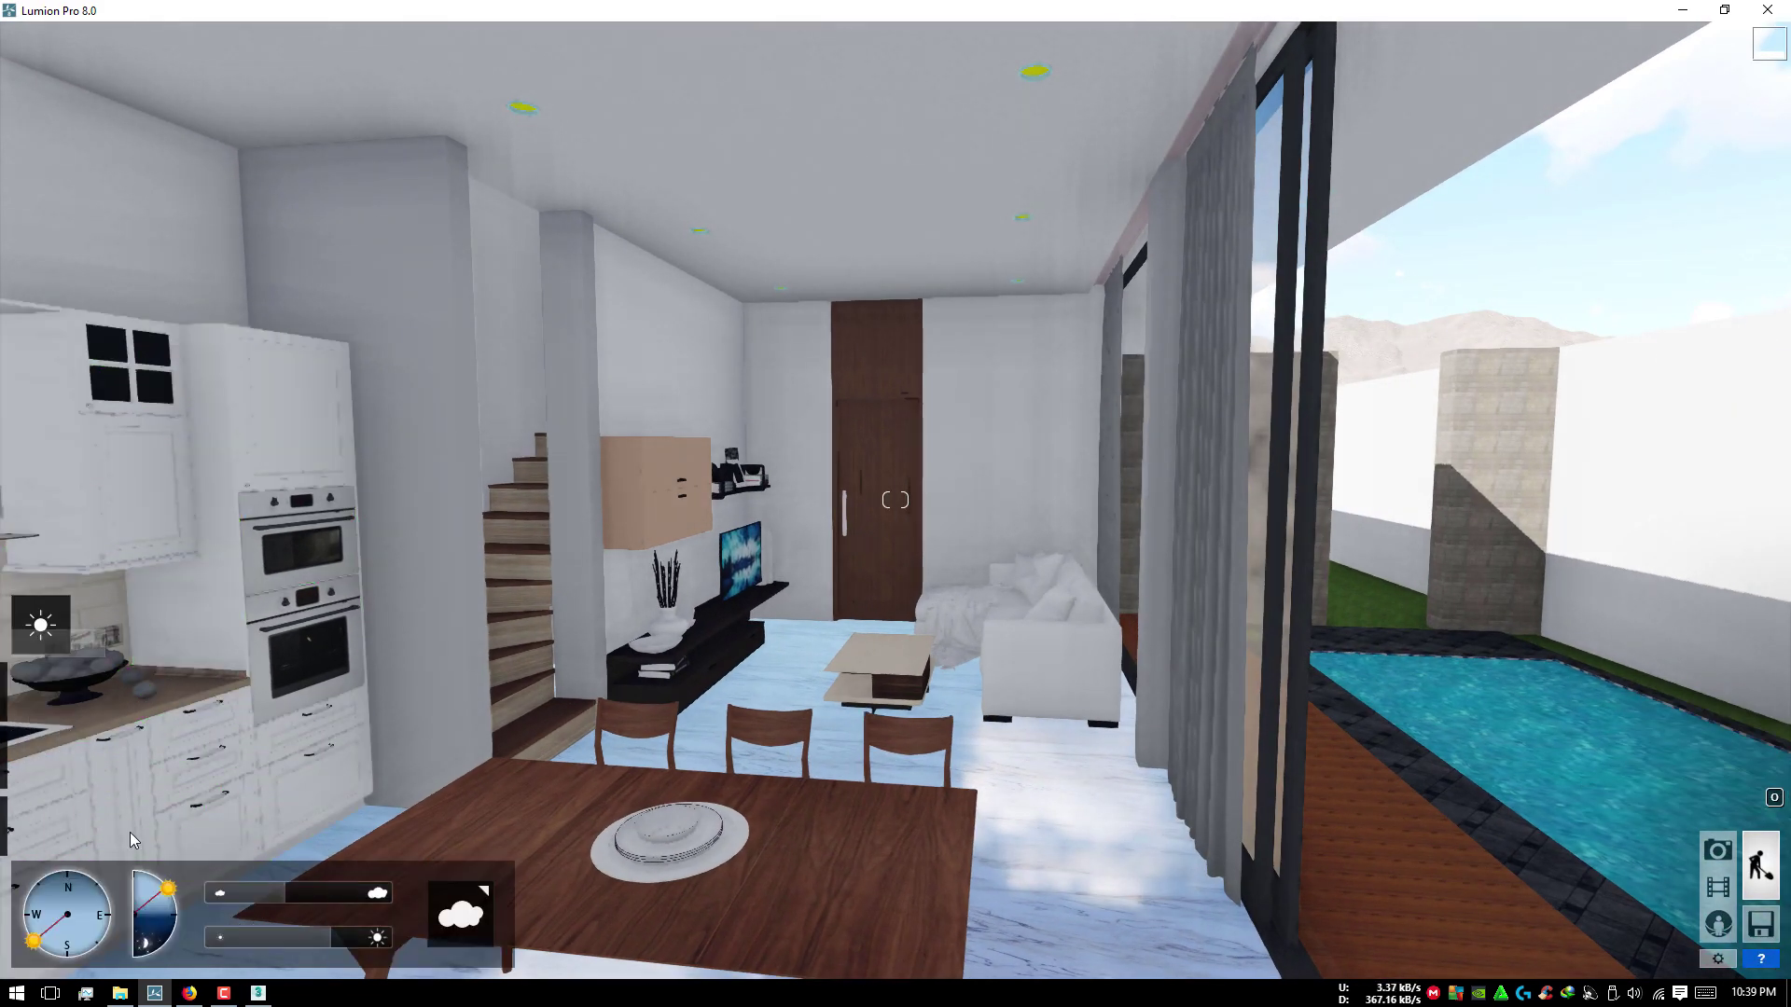
mouse_move(37, 938)
left_mouse_down()
mouse_move(108, 916)
mouse_move(104, 940)
left_mouse_up()
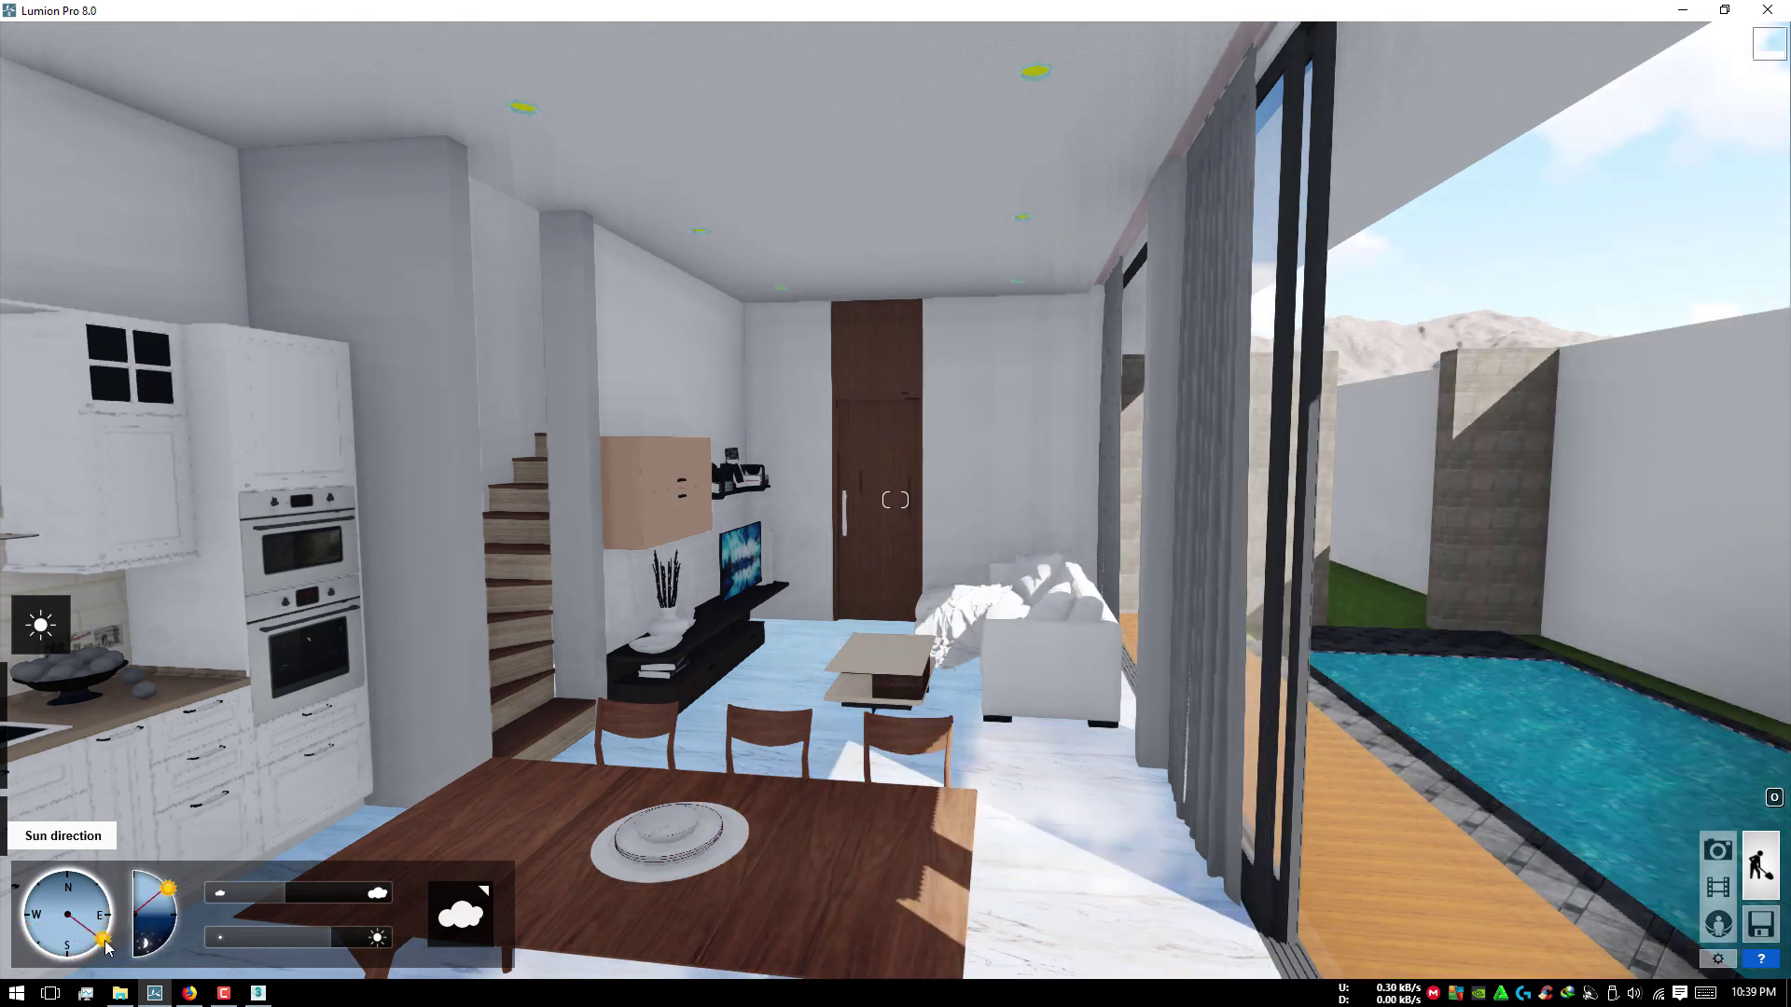
left_click_drag(174, 897, 177, 897)
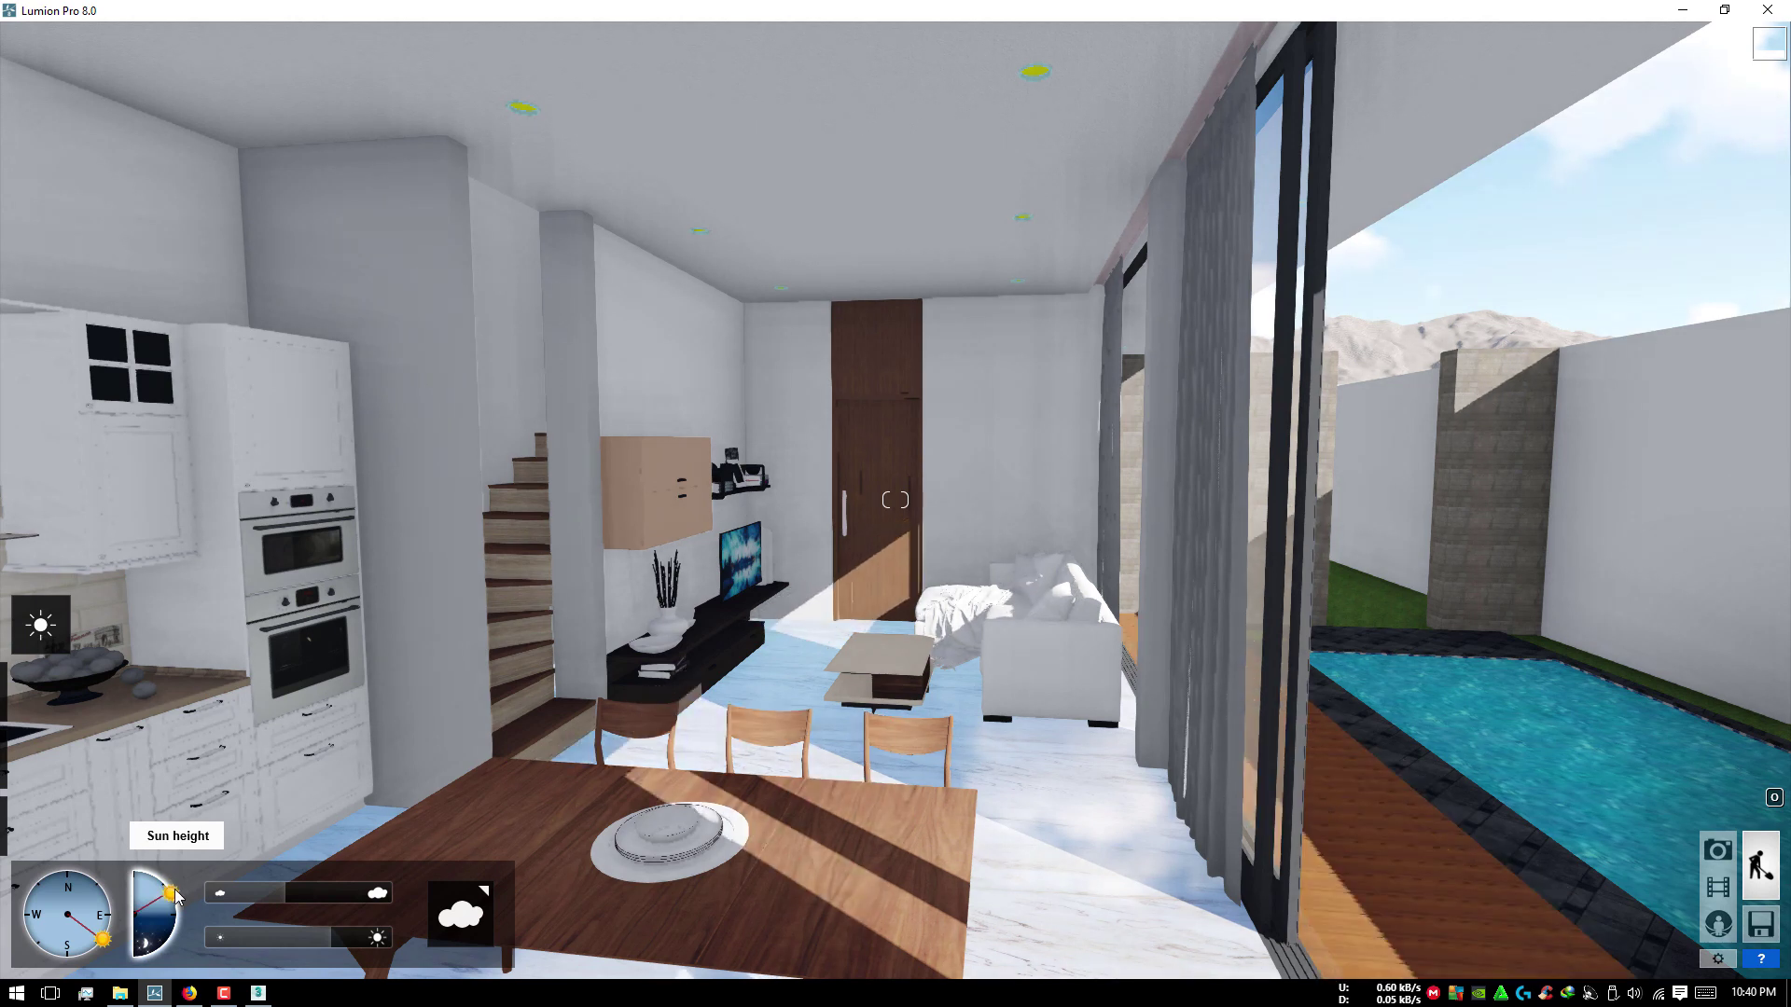
left_click_drag(110, 947, 122, 945)
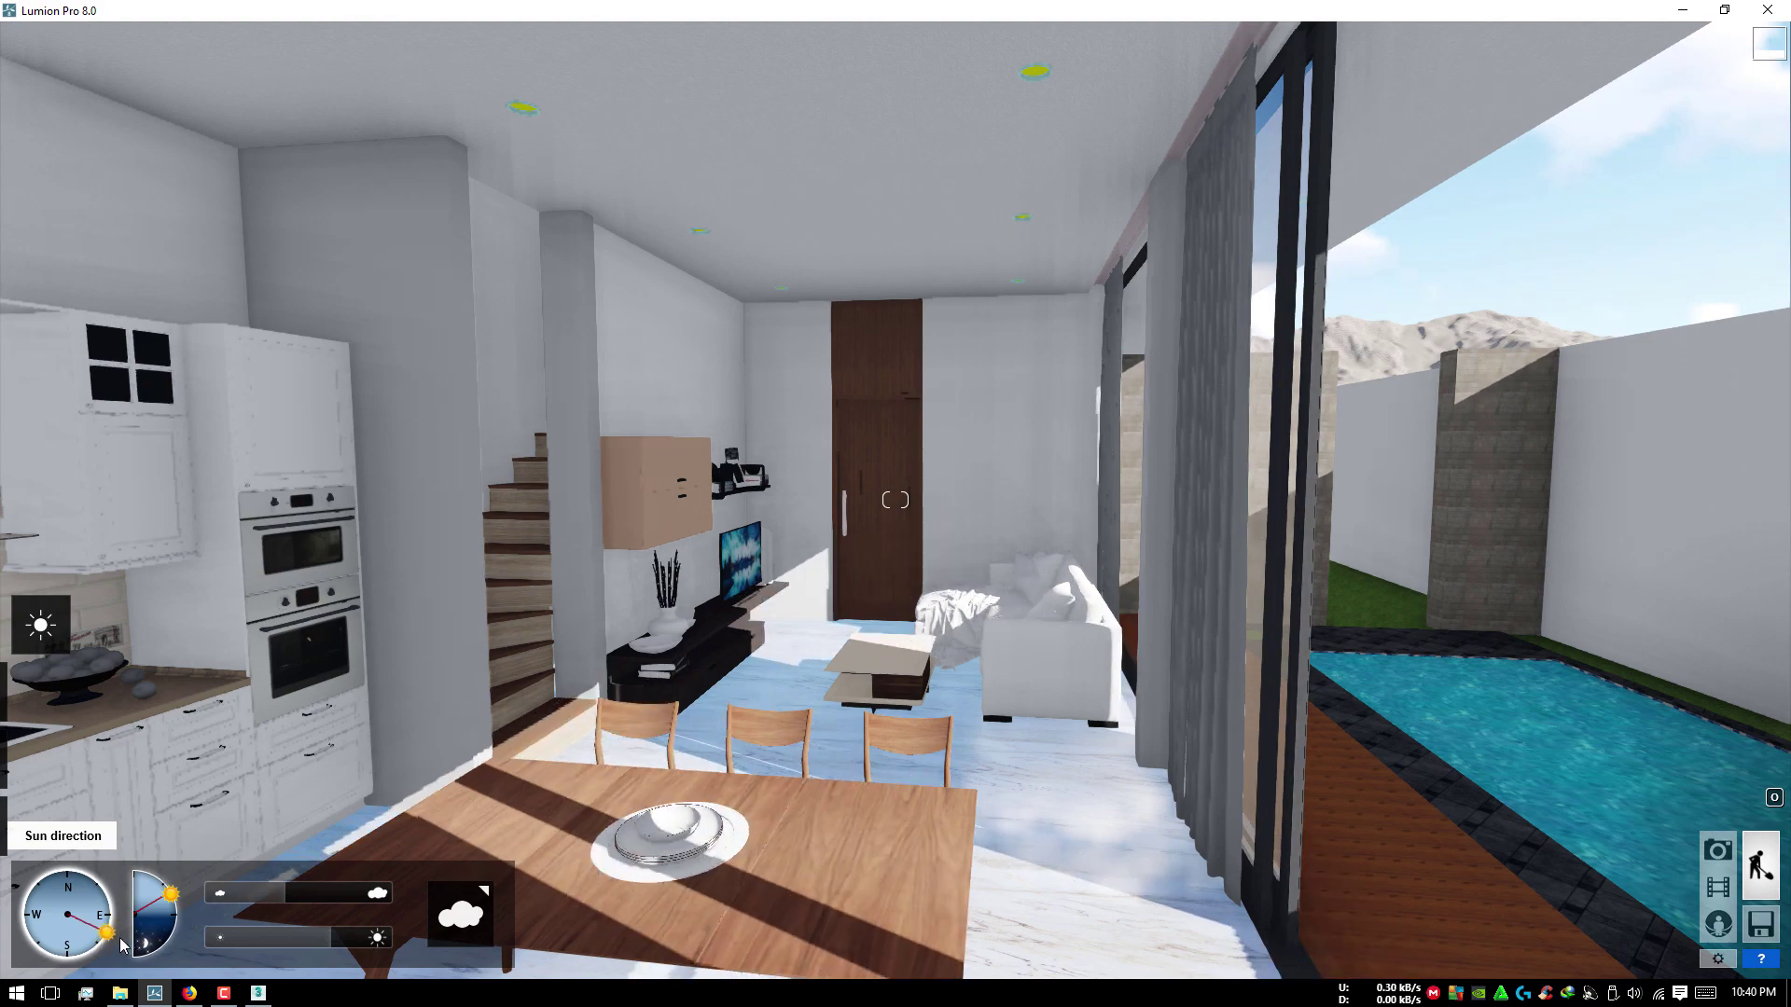
right_click_drag(122, 944, 517, 767)
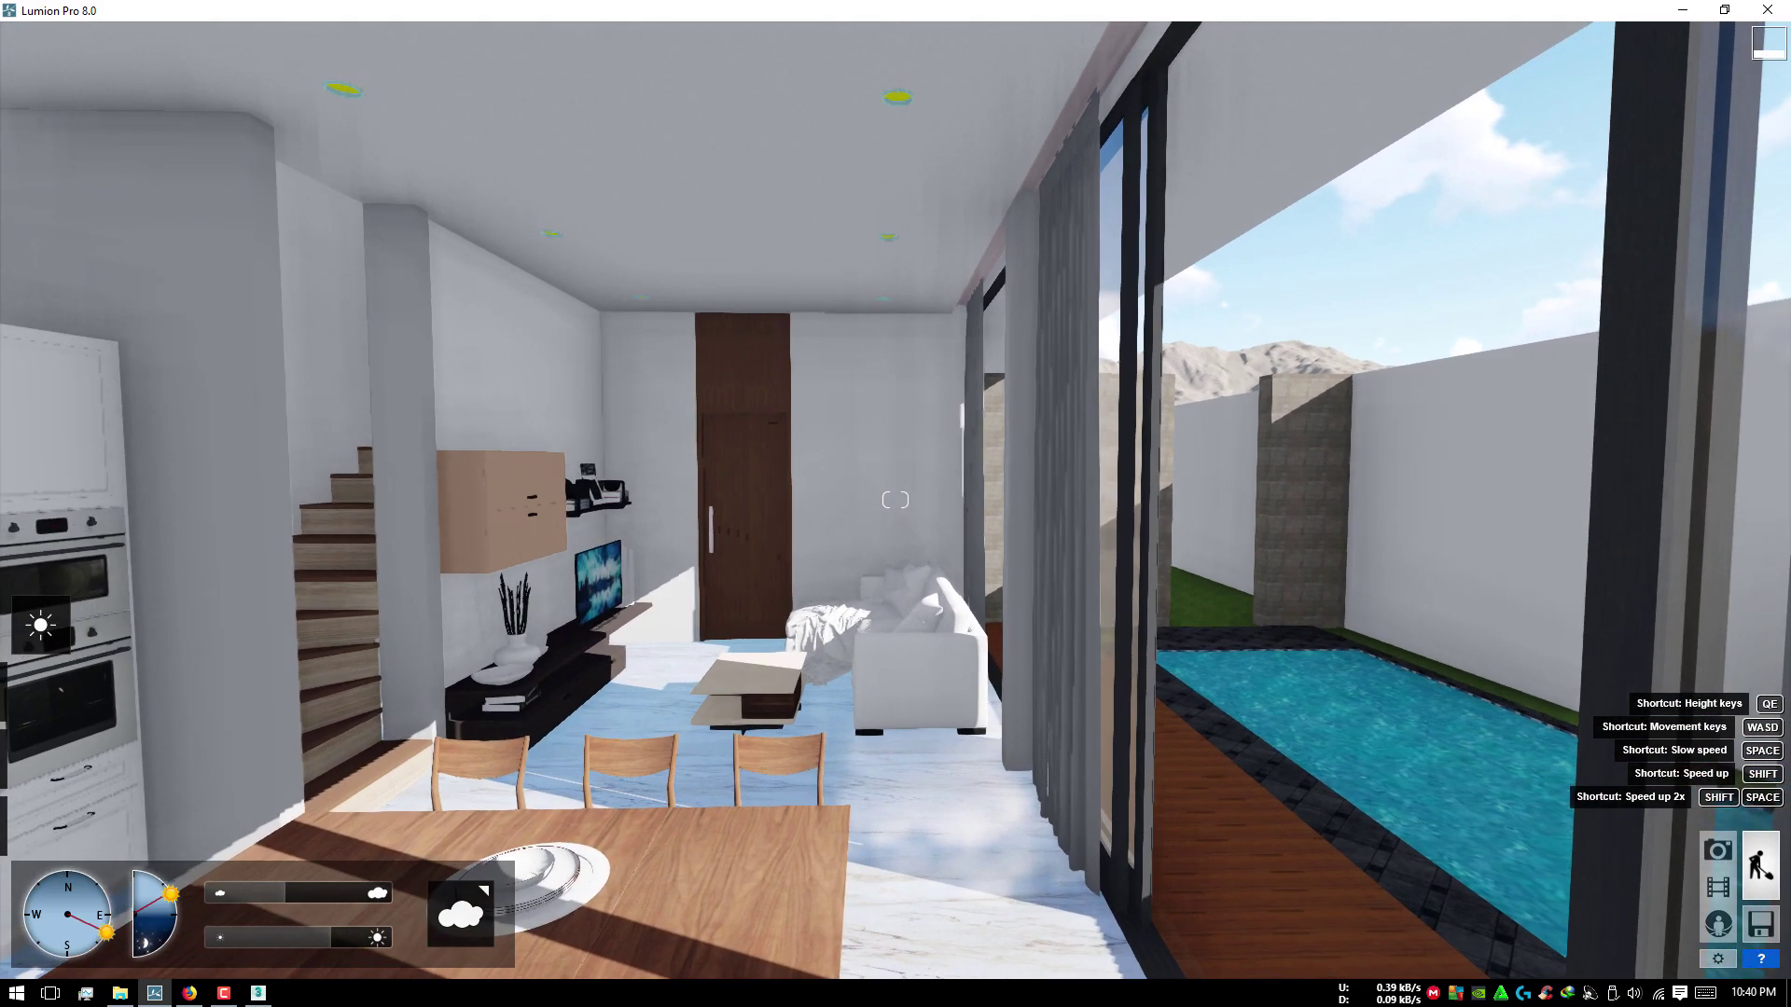
scroll(573, 764, "up", 3)
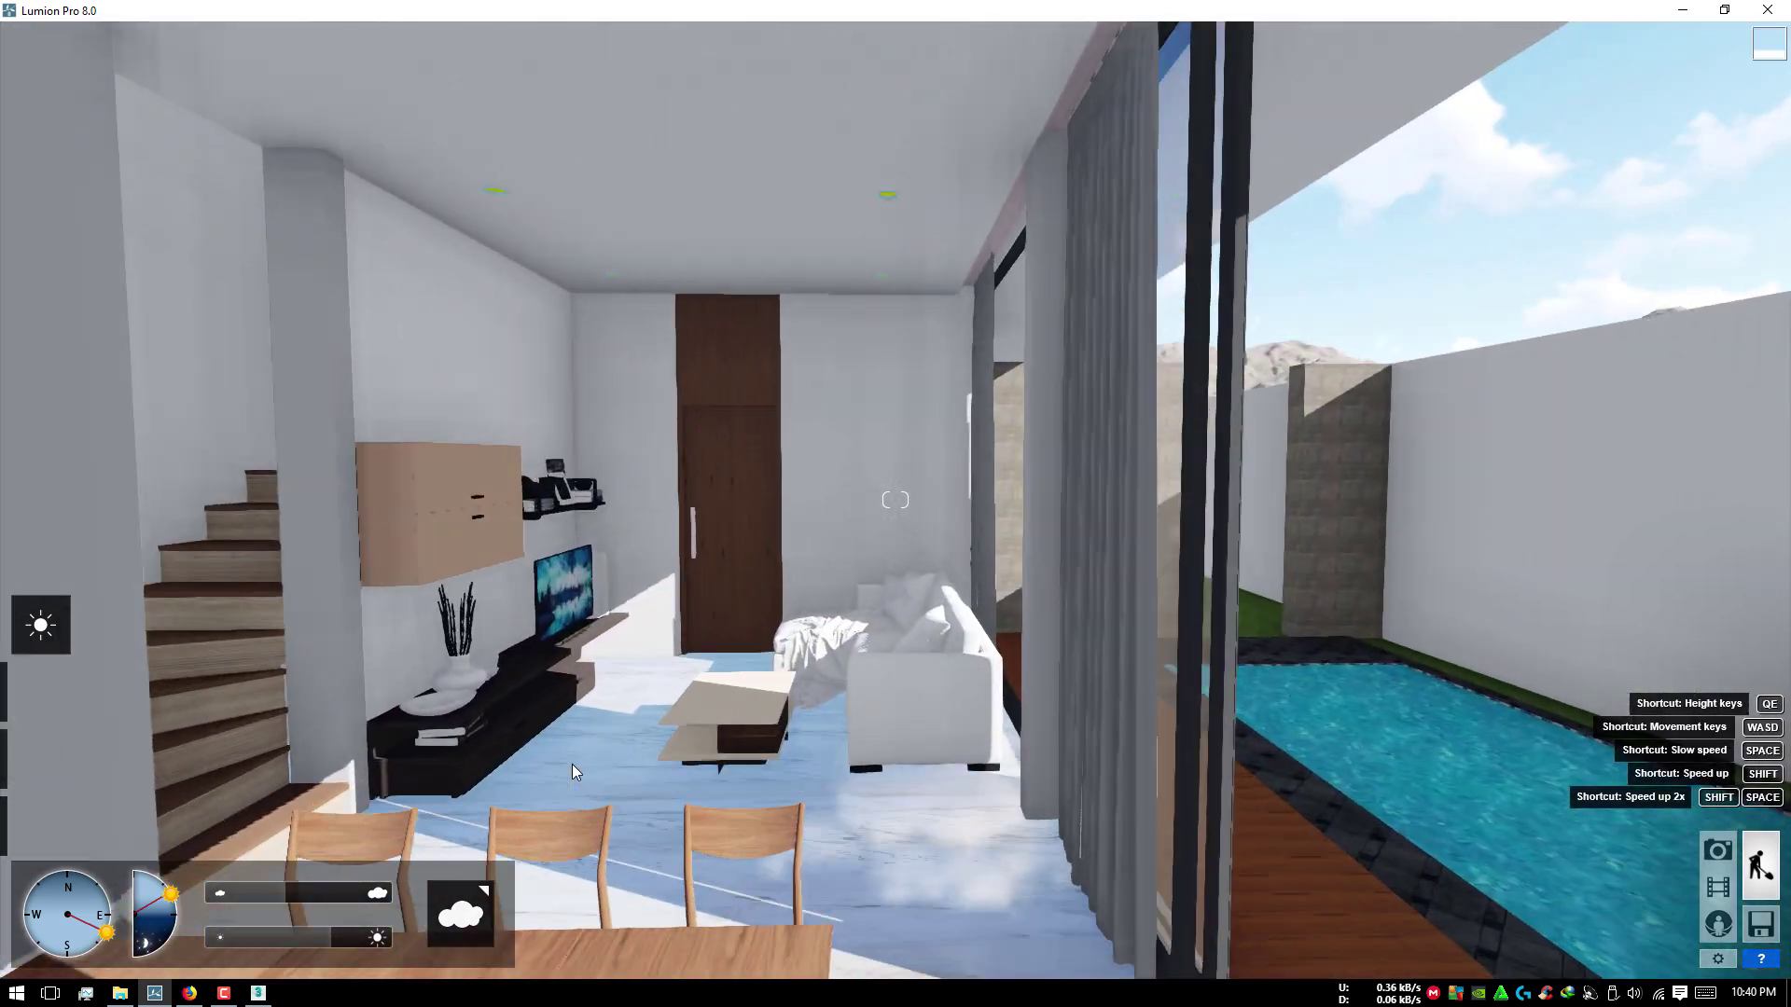
right_click_drag(572, 764, 567, 770)
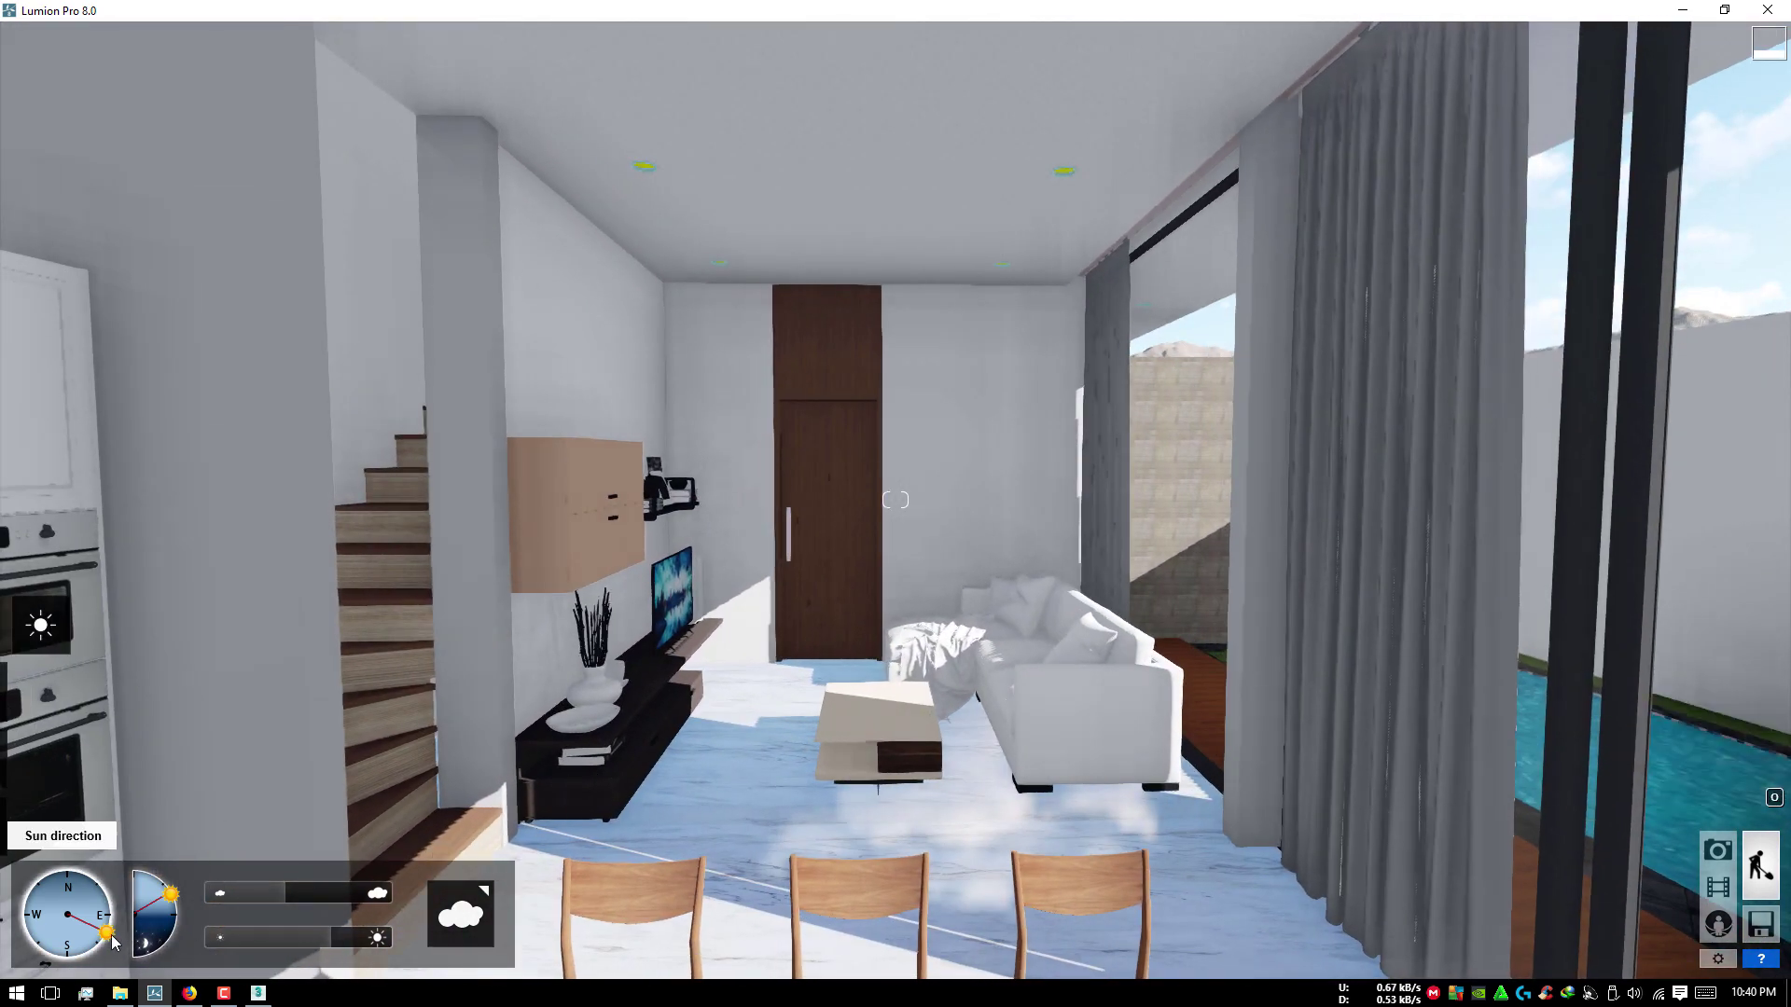
scroll(623, 560, "up", 5)
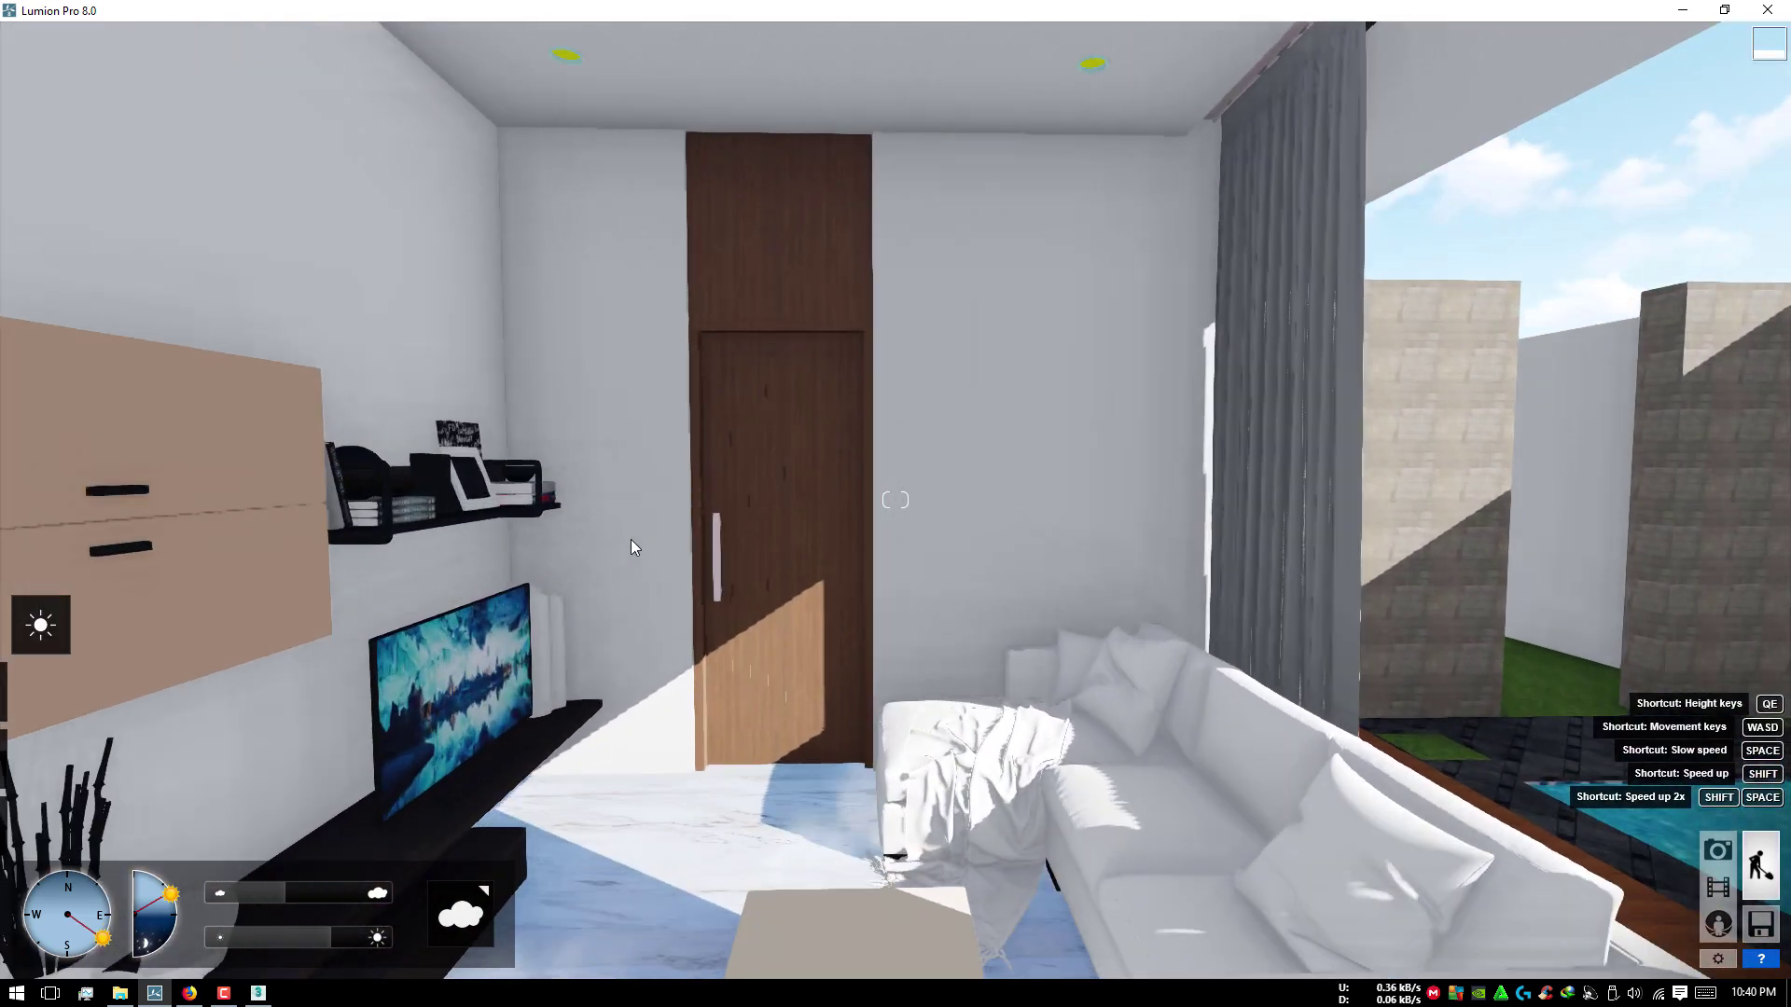
scroll(690, 558, "up", 5)
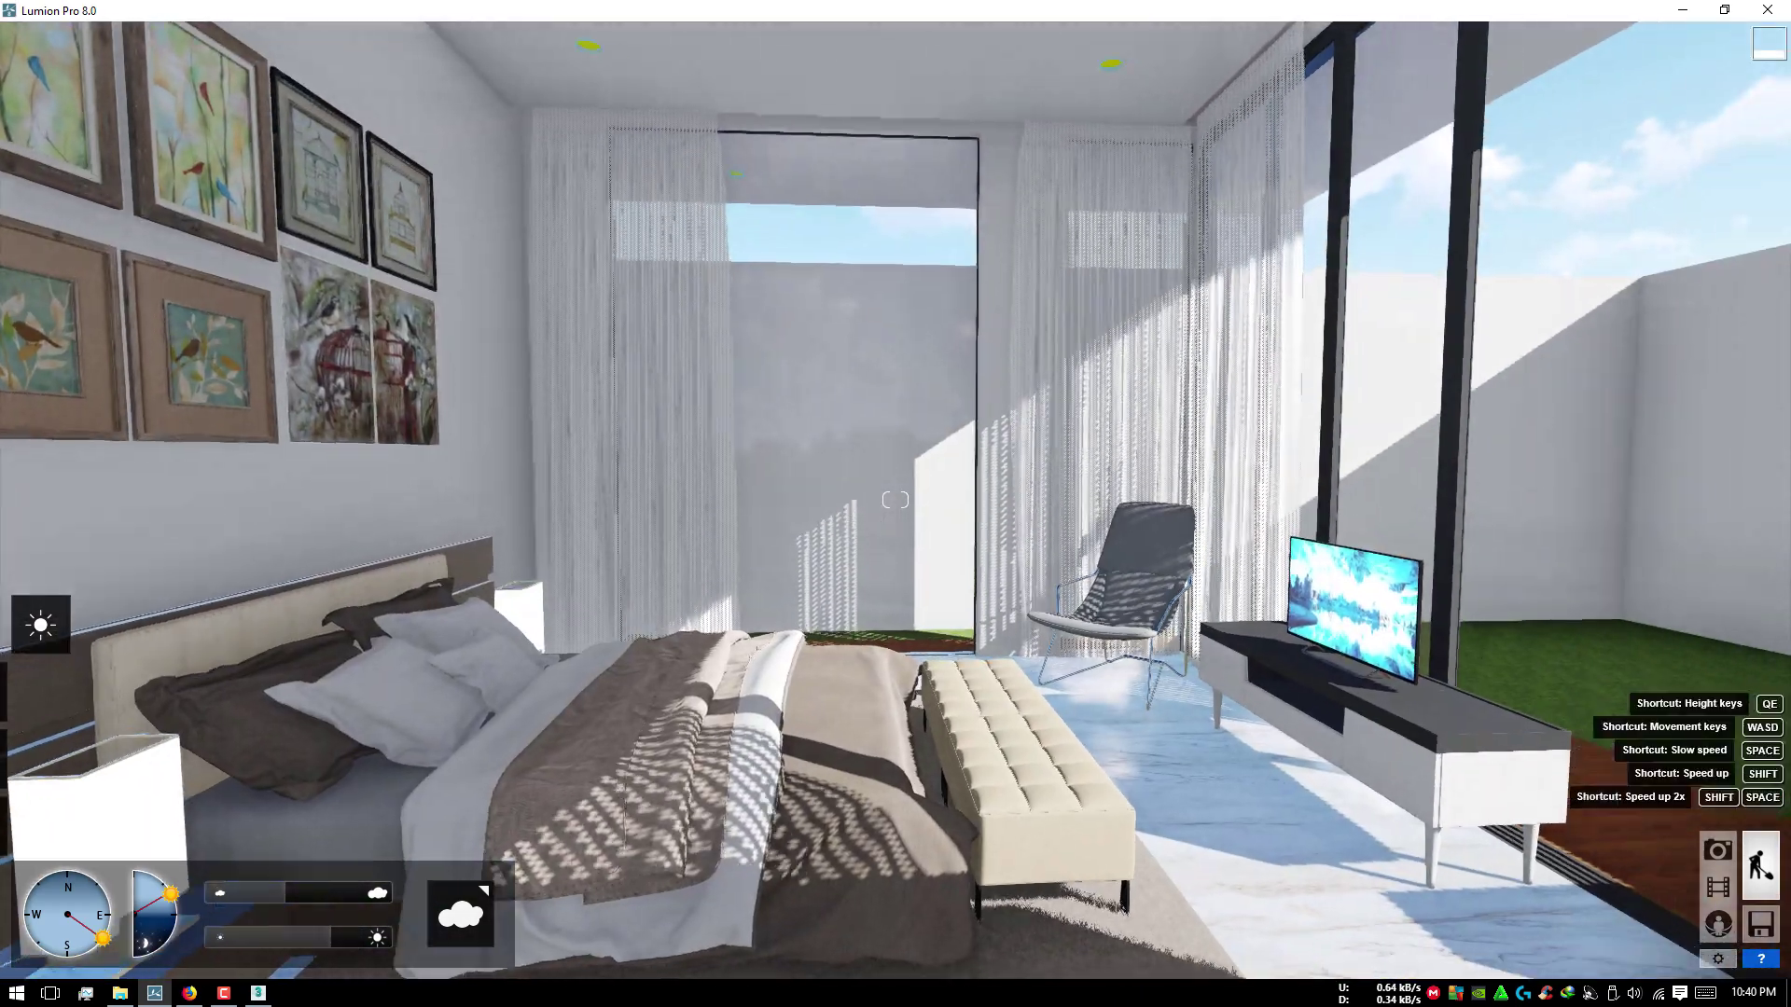
mouse_move(718, 552)
right_mouse_down()
mouse_move(780, 544)
mouse_move(983, 667)
right_mouse_up()
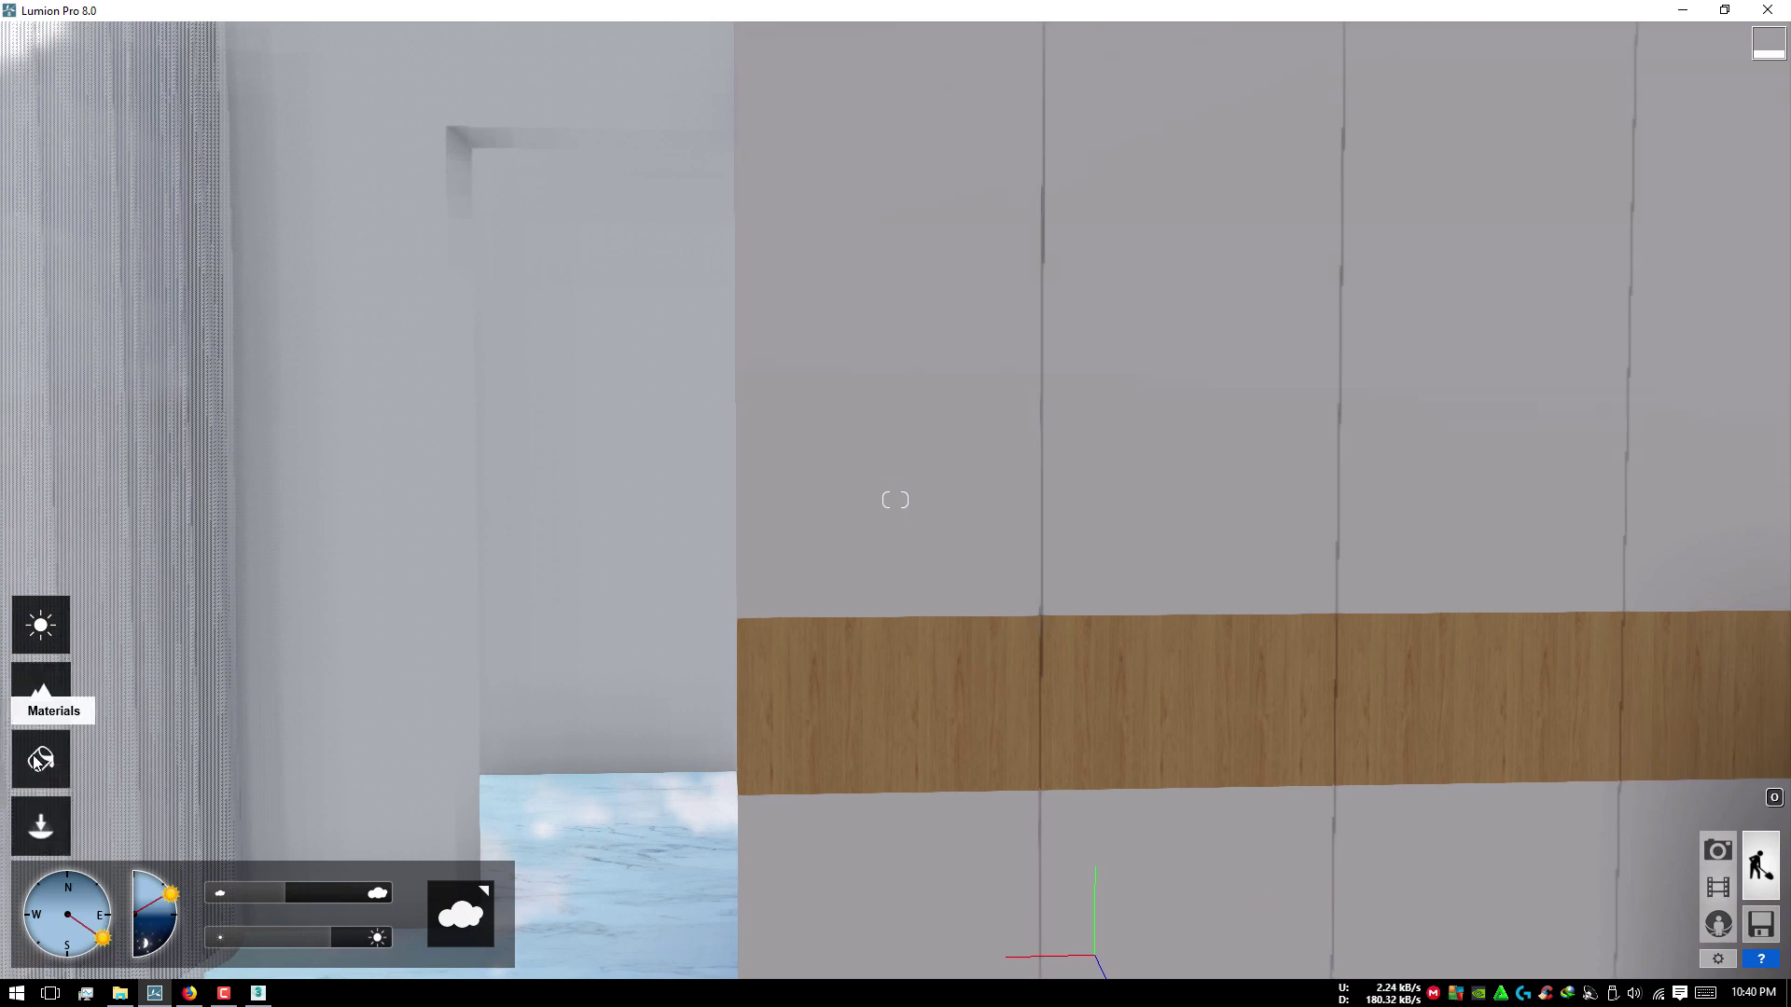
Step: Give the cabinet wall's horizontal band a reddish Outdoor wood material
left_click(40, 711)
left_click(965, 634)
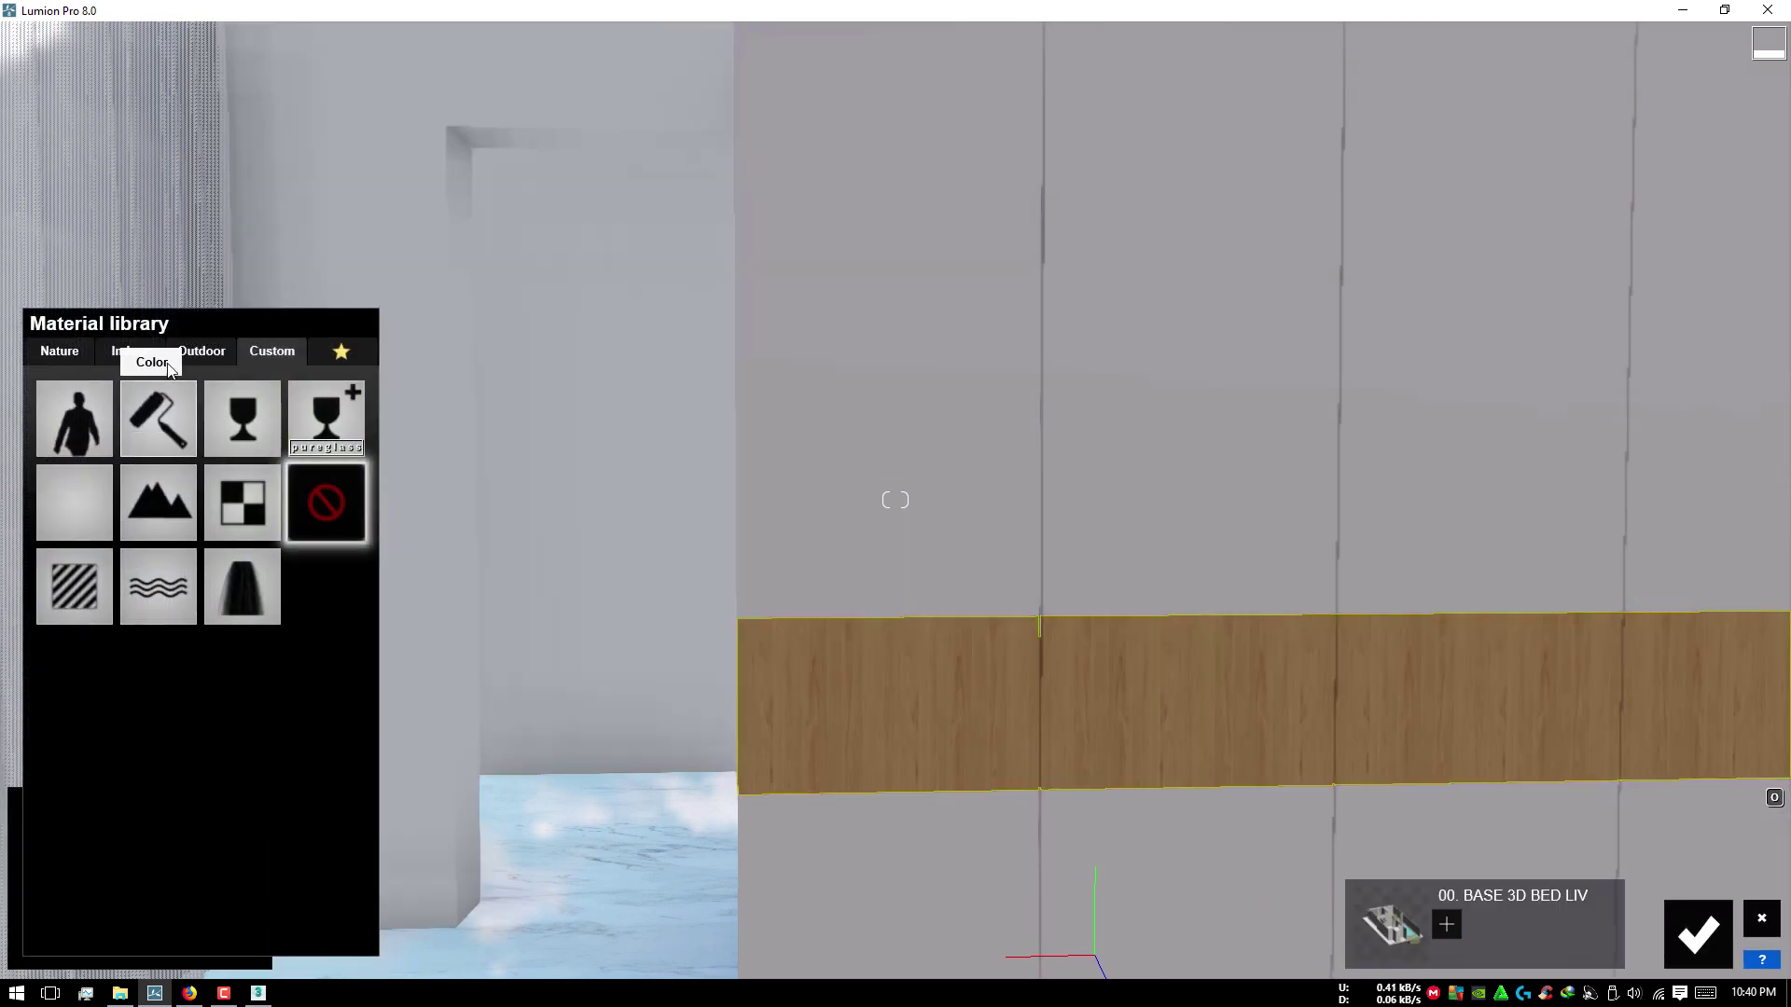
left_click(198, 355)
left_click(189, 457)
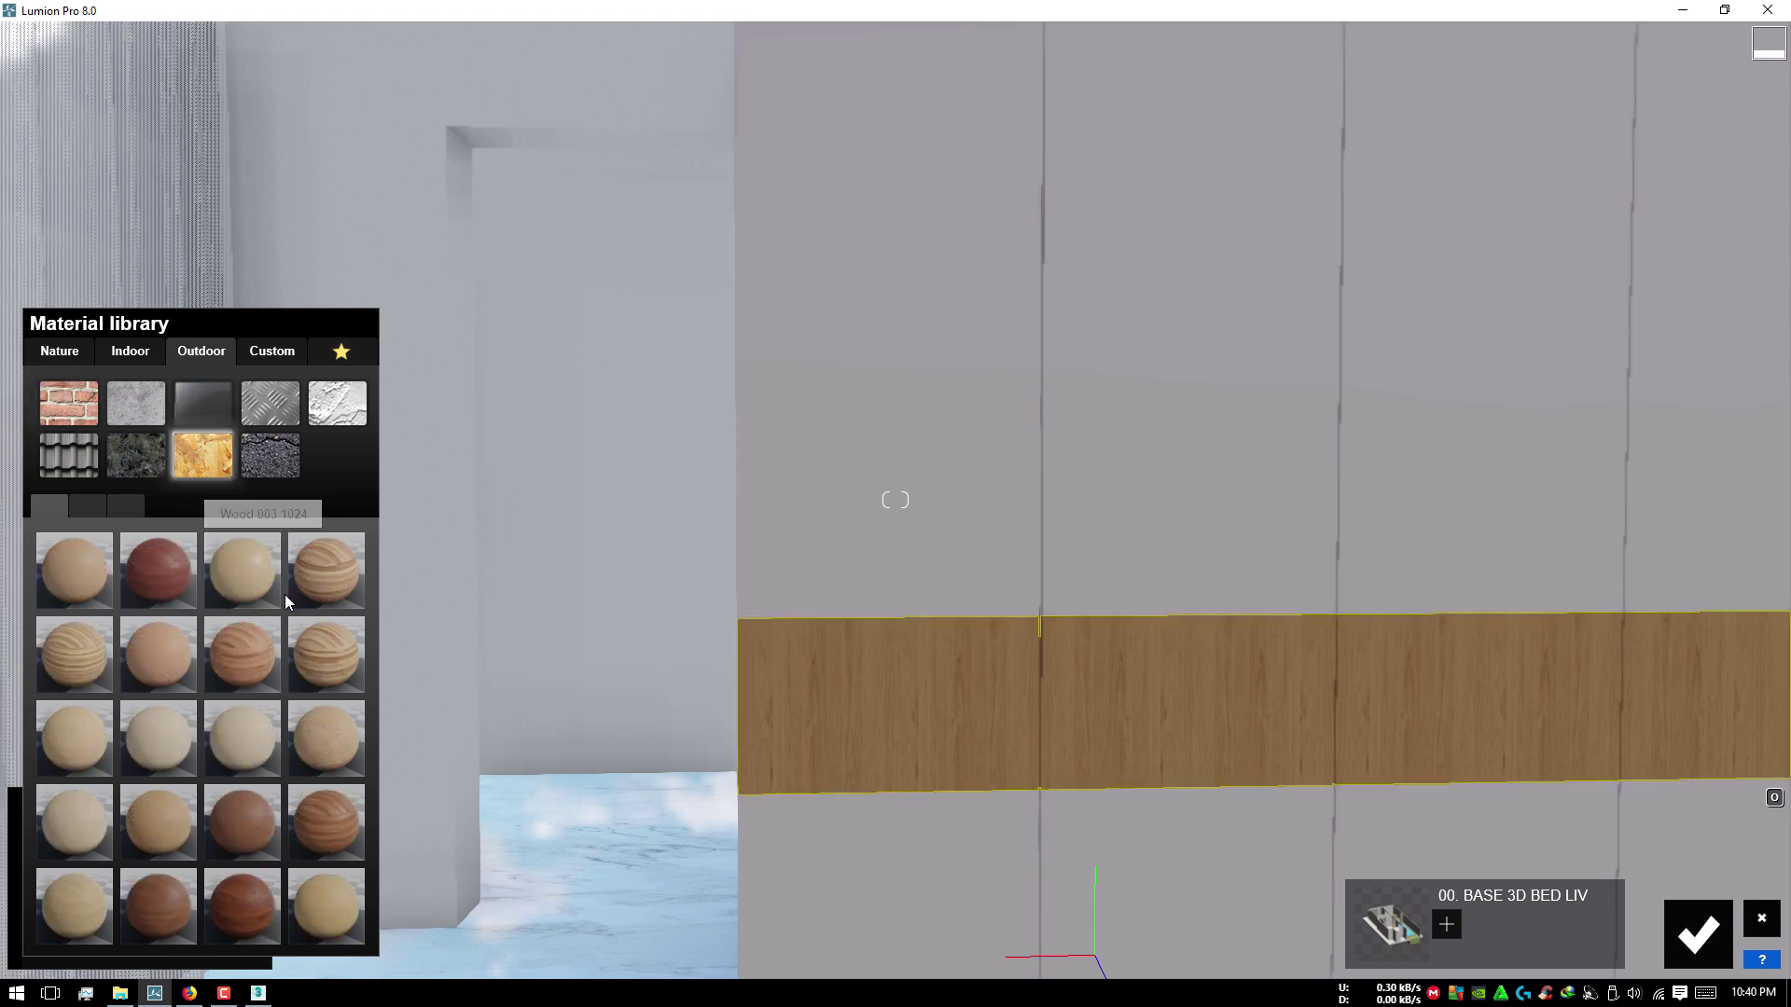
left_click(159, 842)
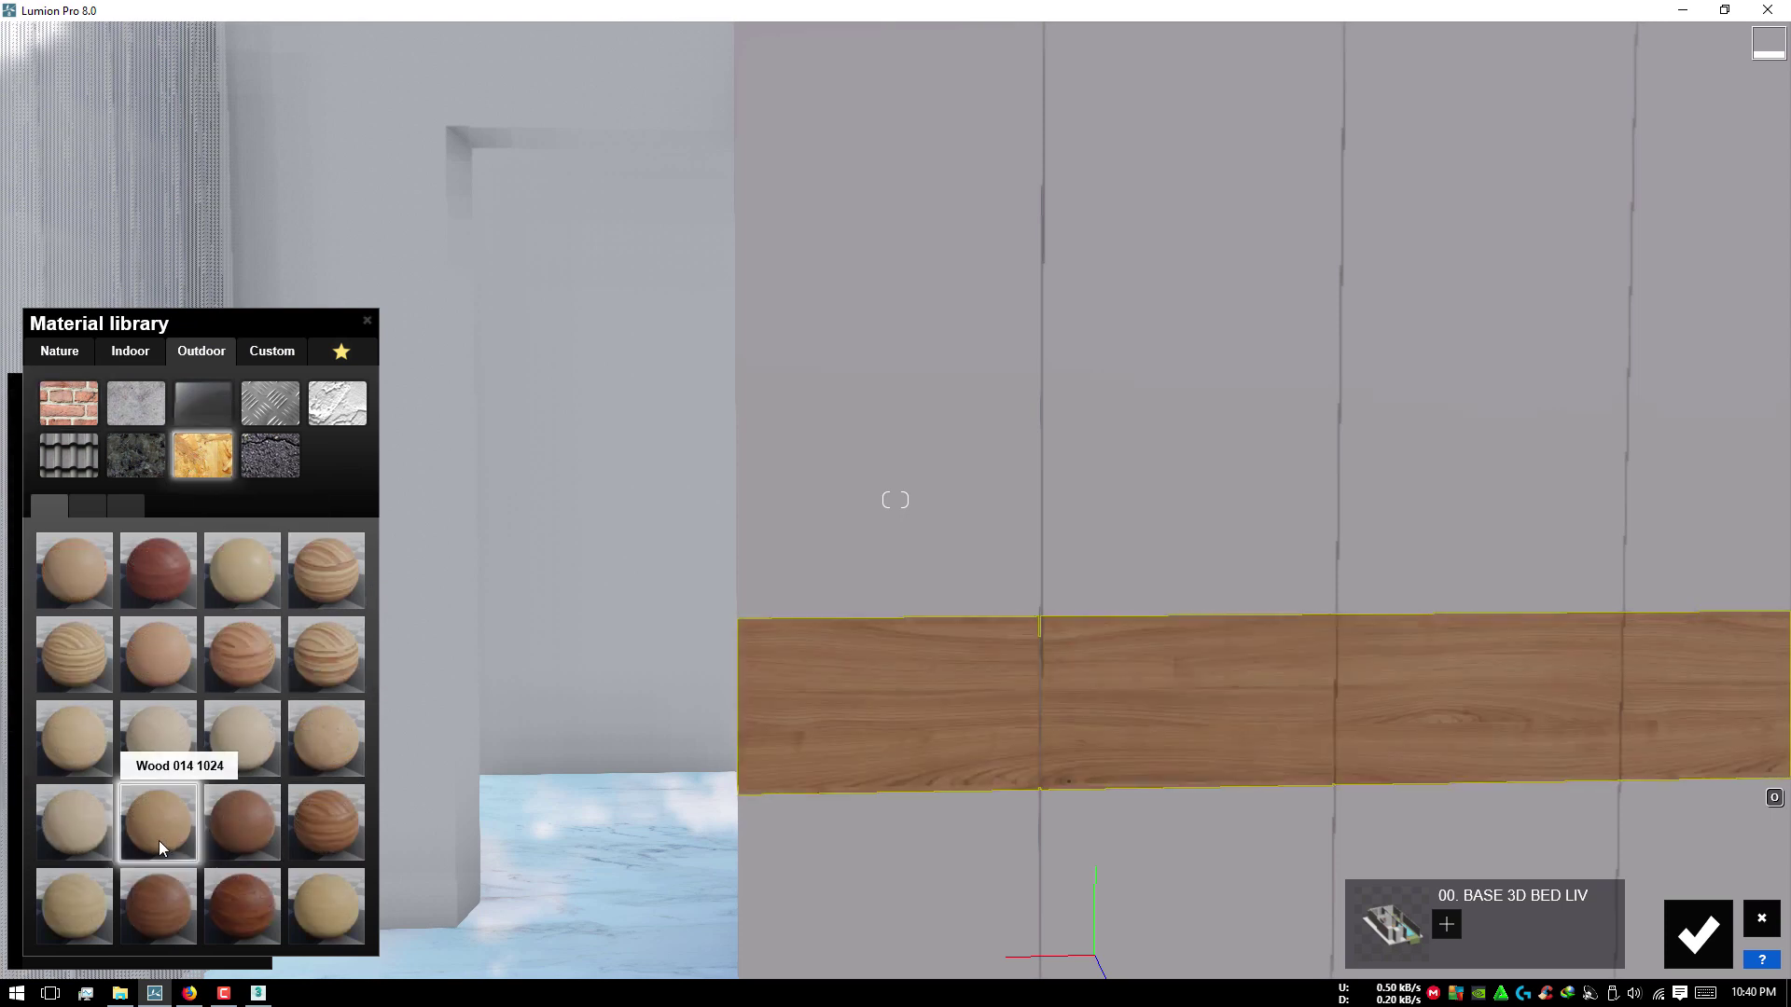
Step: Cover the rest of the cabinet wall in light Wood 010
key("s")
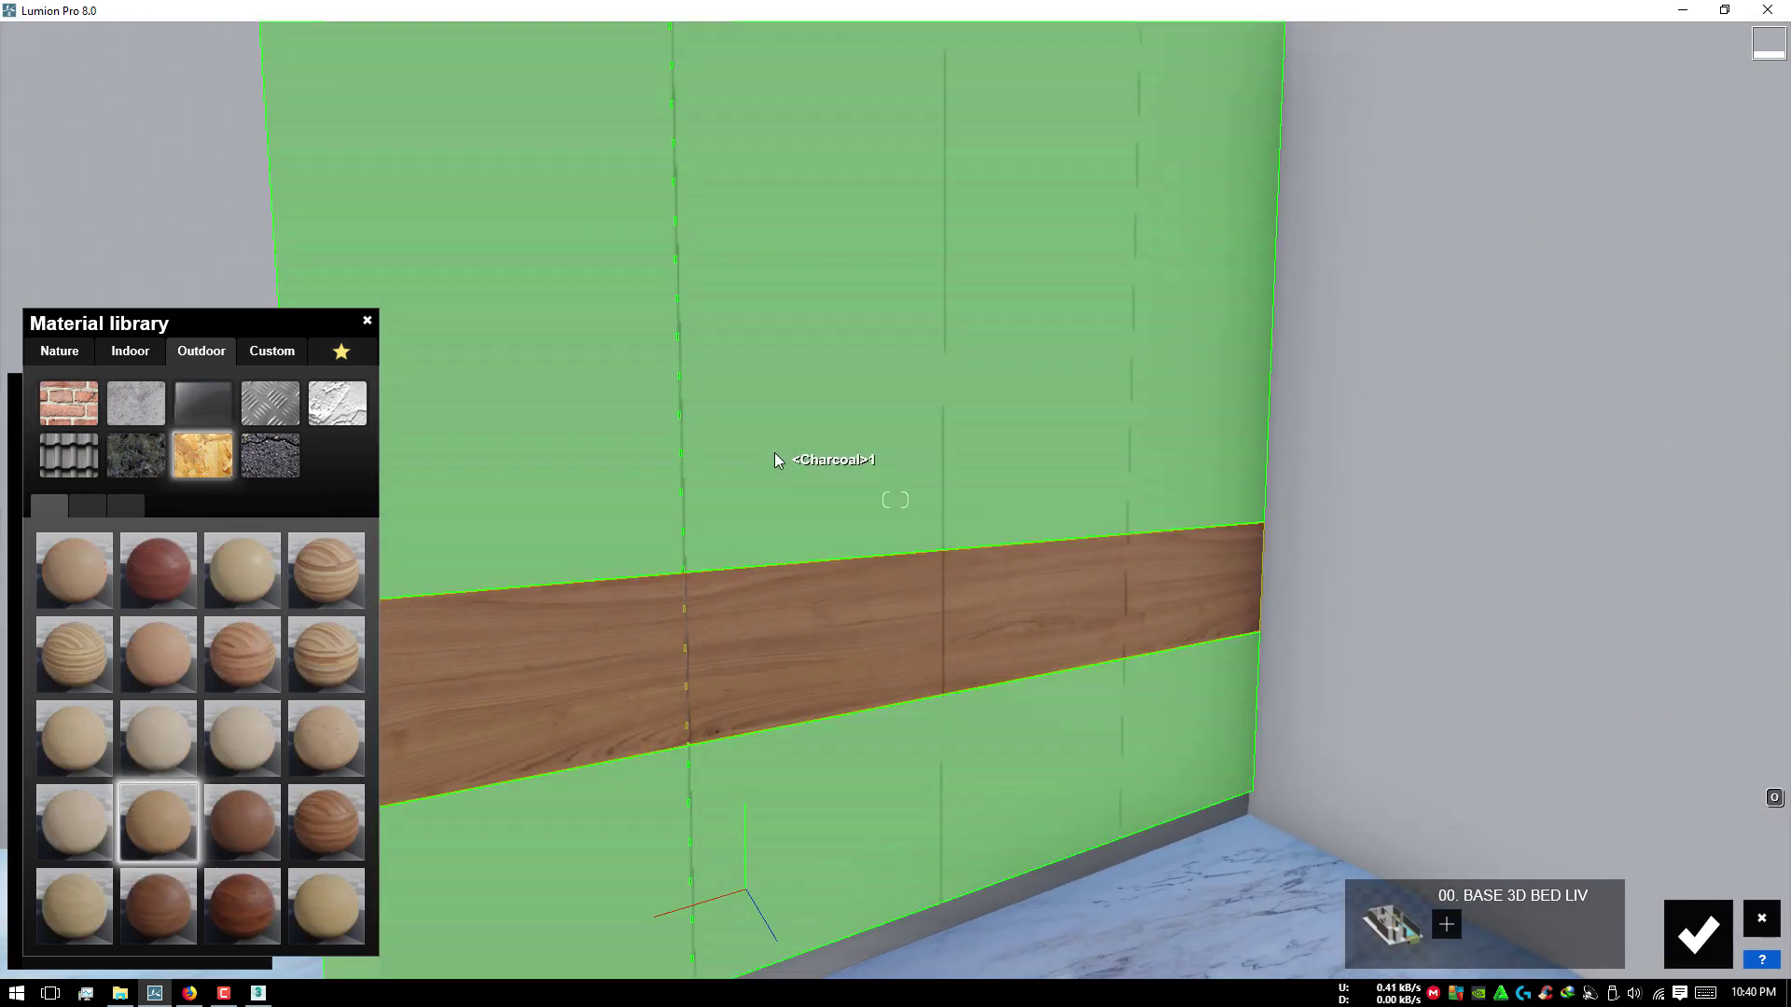
left_click(774, 451)
left_click(199, 350)
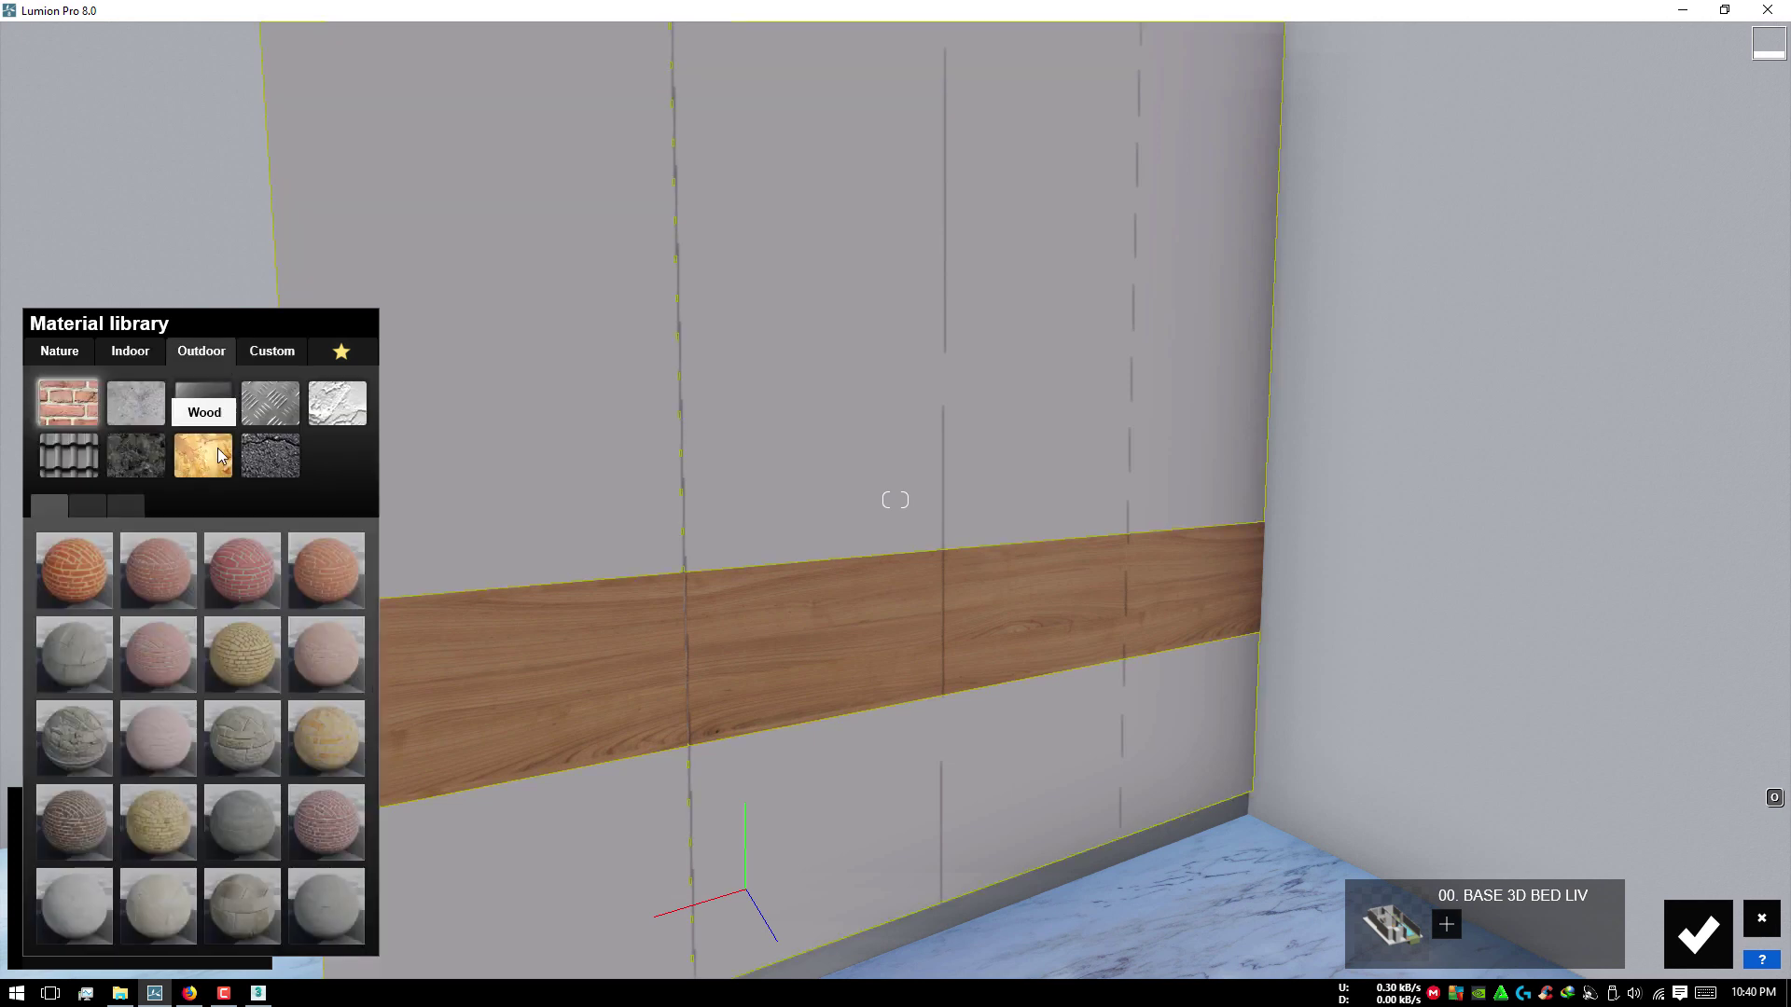
left_click(89, 841)
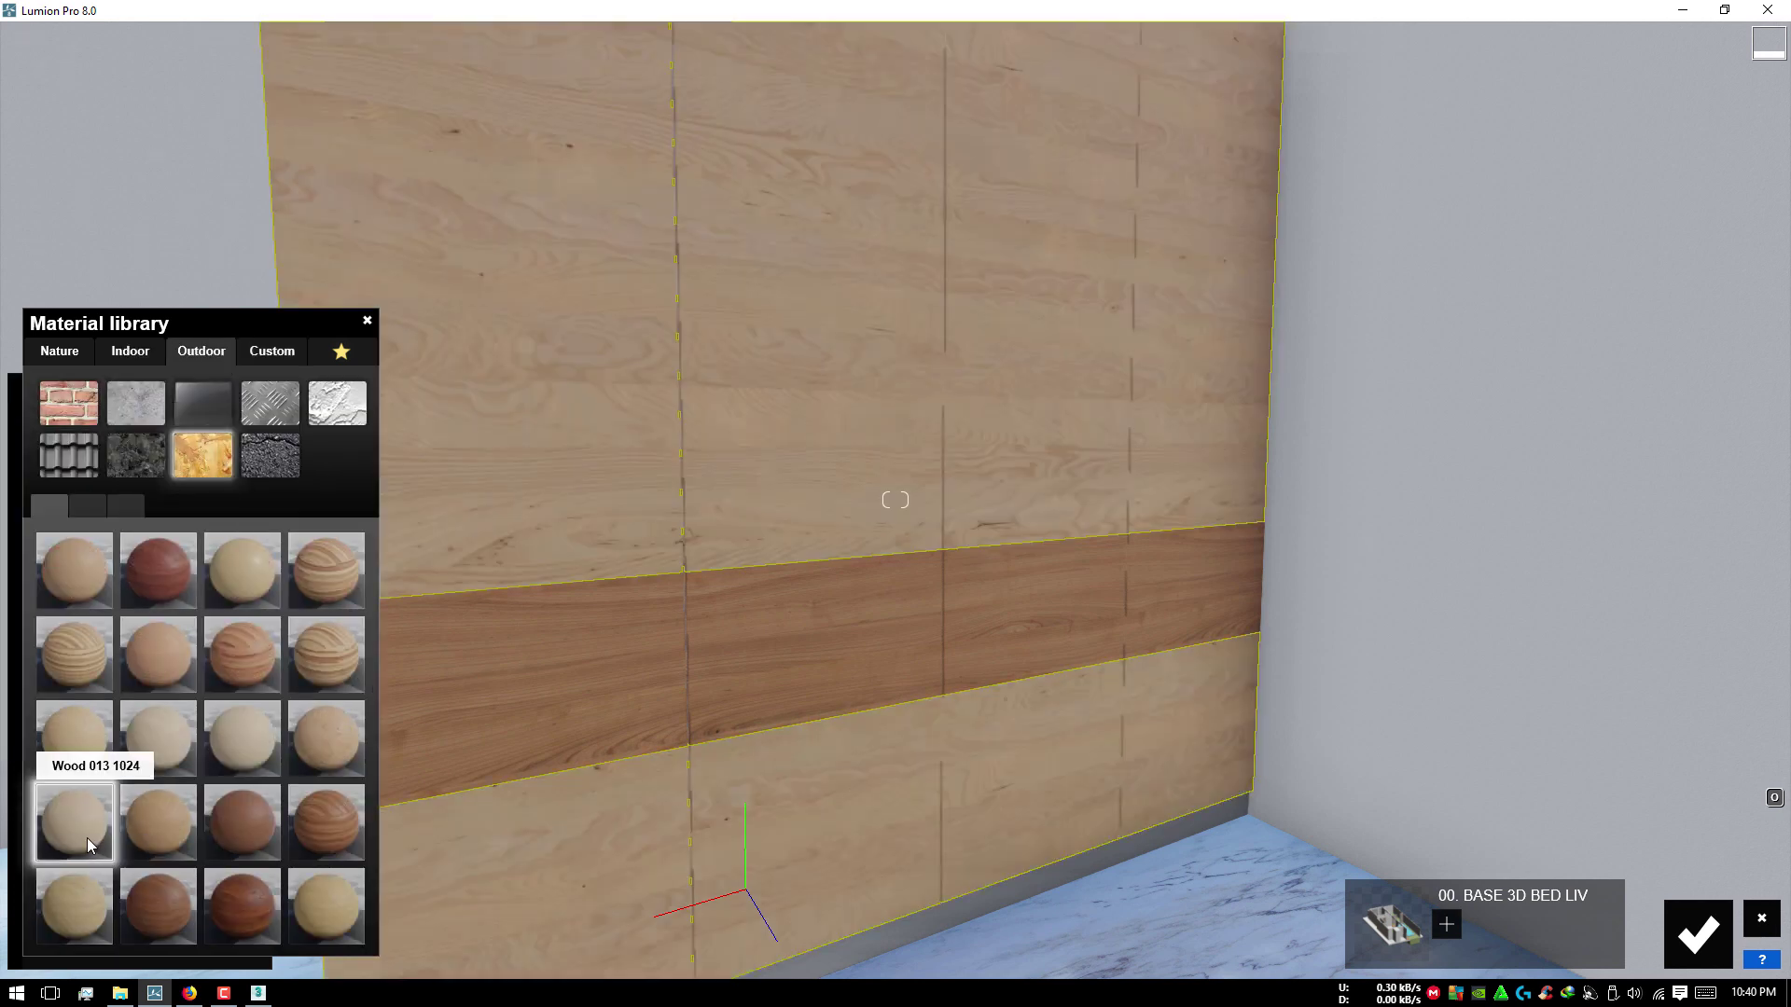
left_click(293, 733)
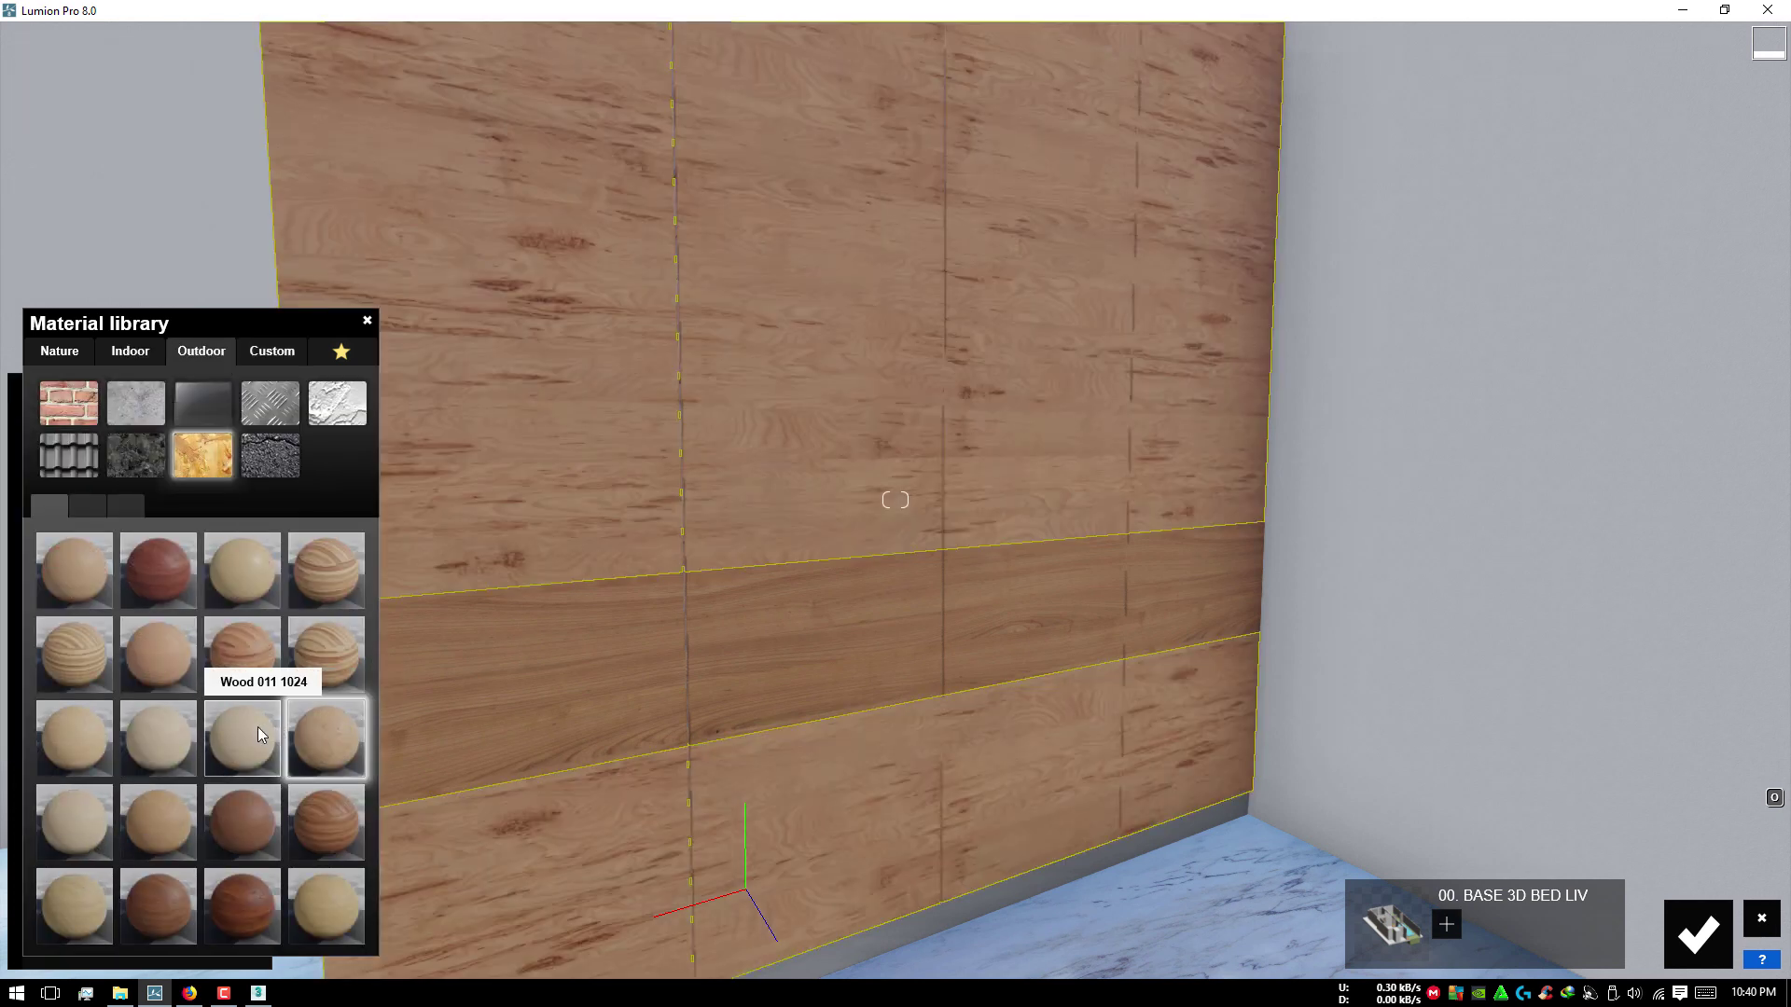
left_click(132, 767)
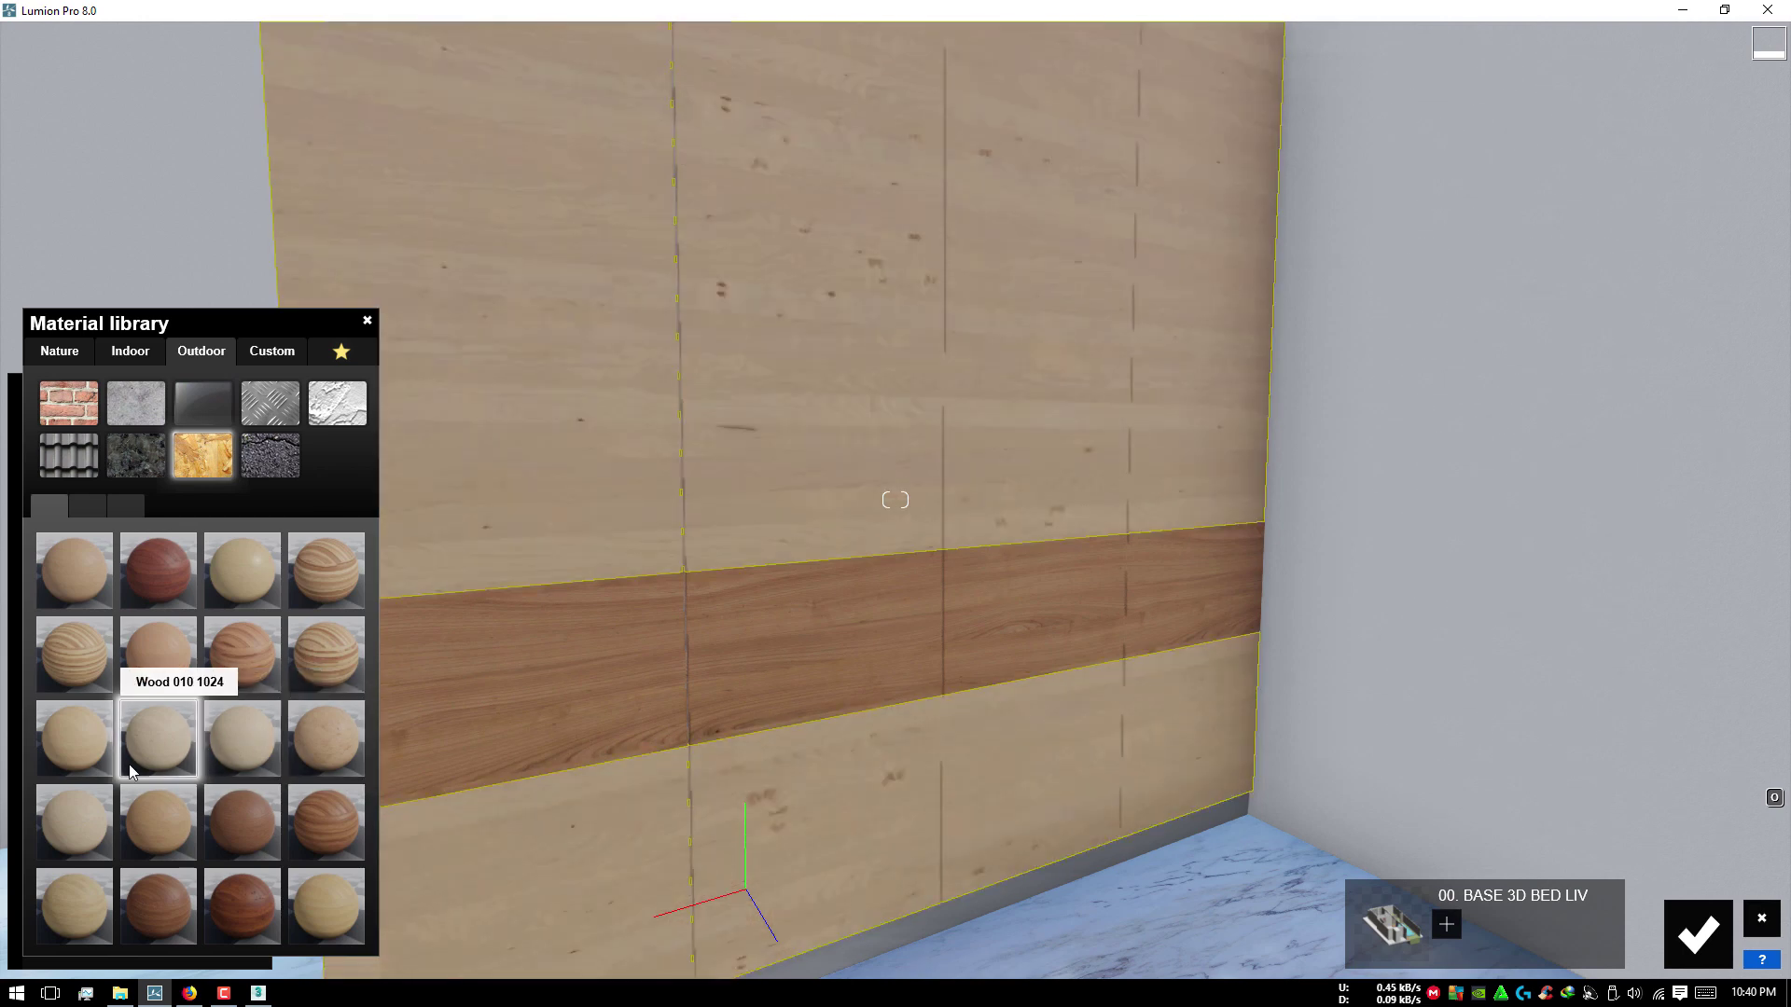
Step: Rotate the Wood 010 texture's heading and pitch so the grain runs vertically
left_click(183, 750)
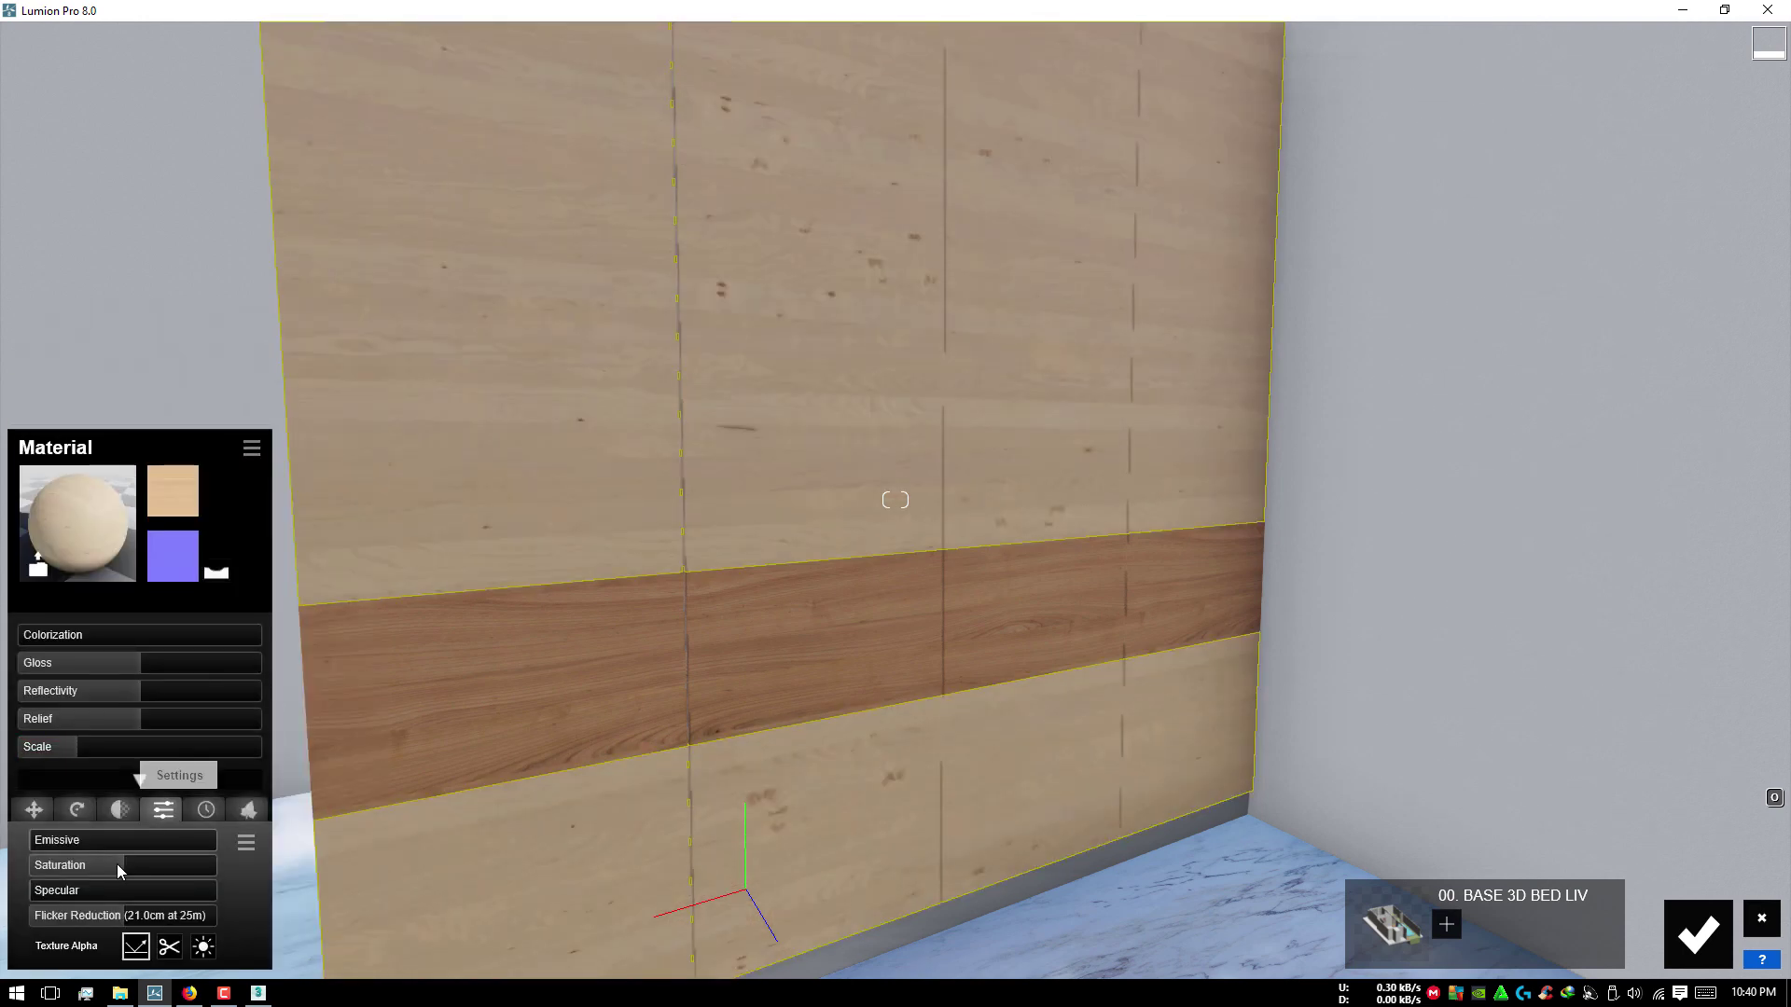
left_click(108, 808)
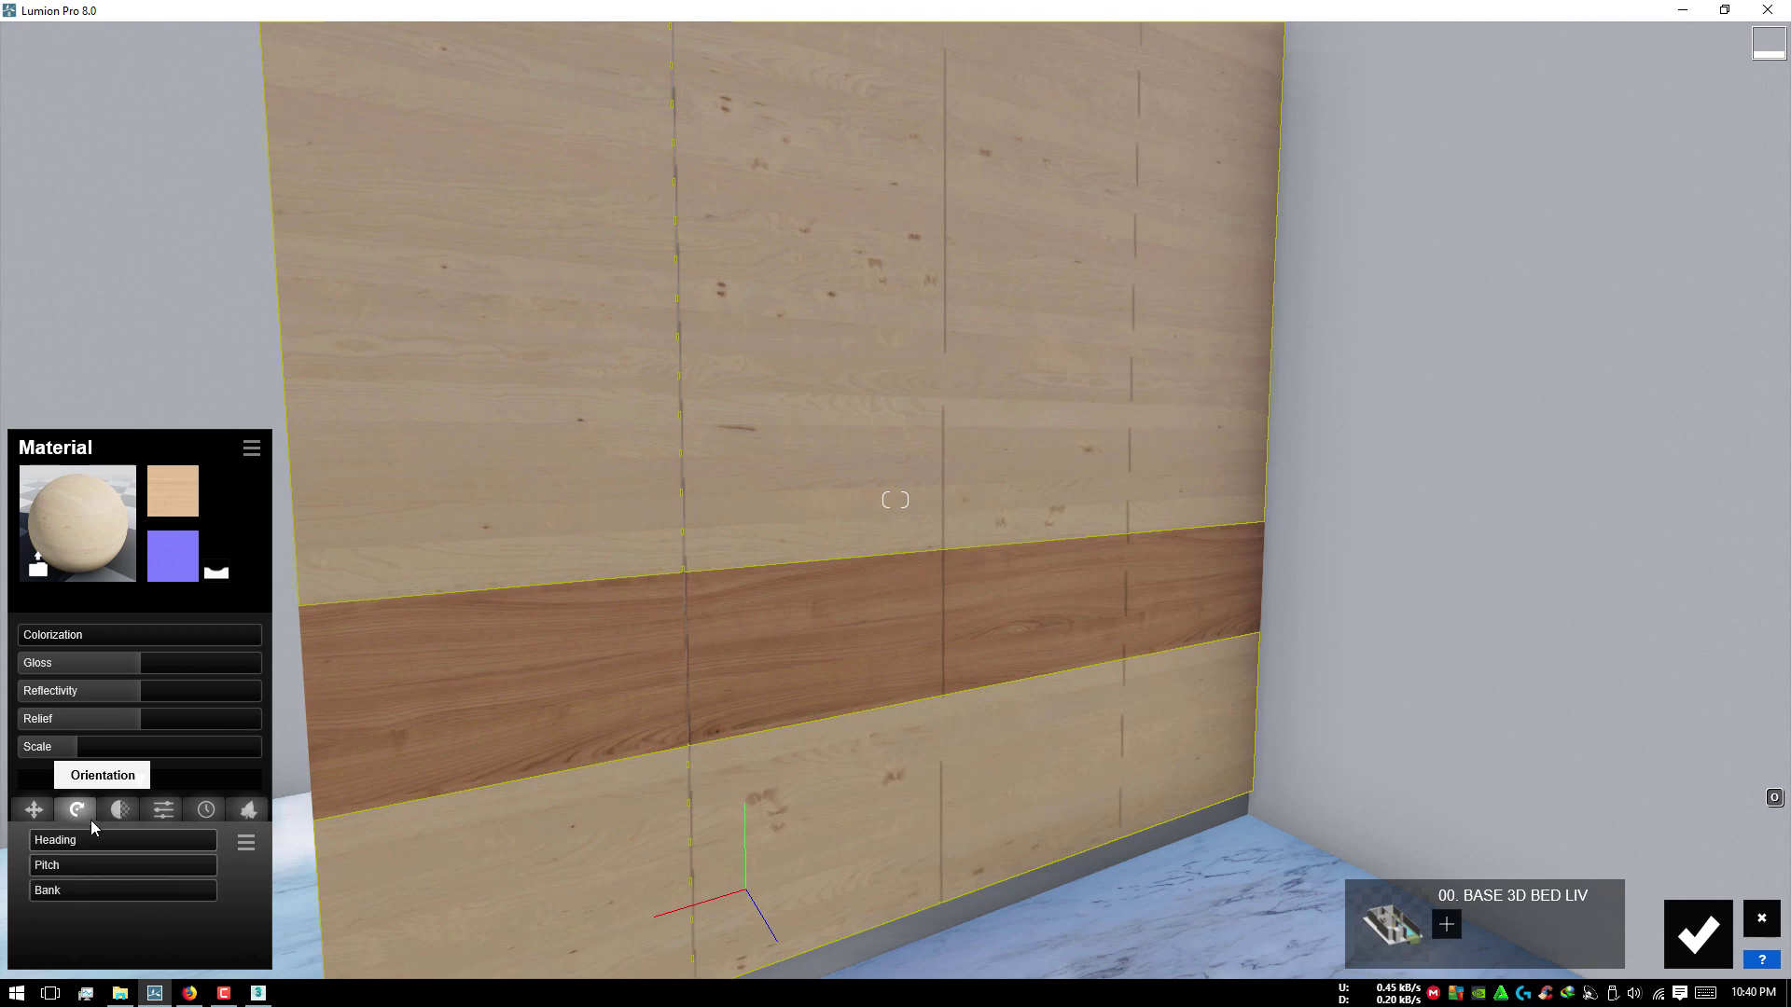
mouse_move(86, 837)
left_mouse_down()
mouse_move(102, 841)
mouse_move(77, 860)
mouse_move(99, 860)
mouse_move(54, 860)
mouse_move(108, 849)
left_mouse_up()
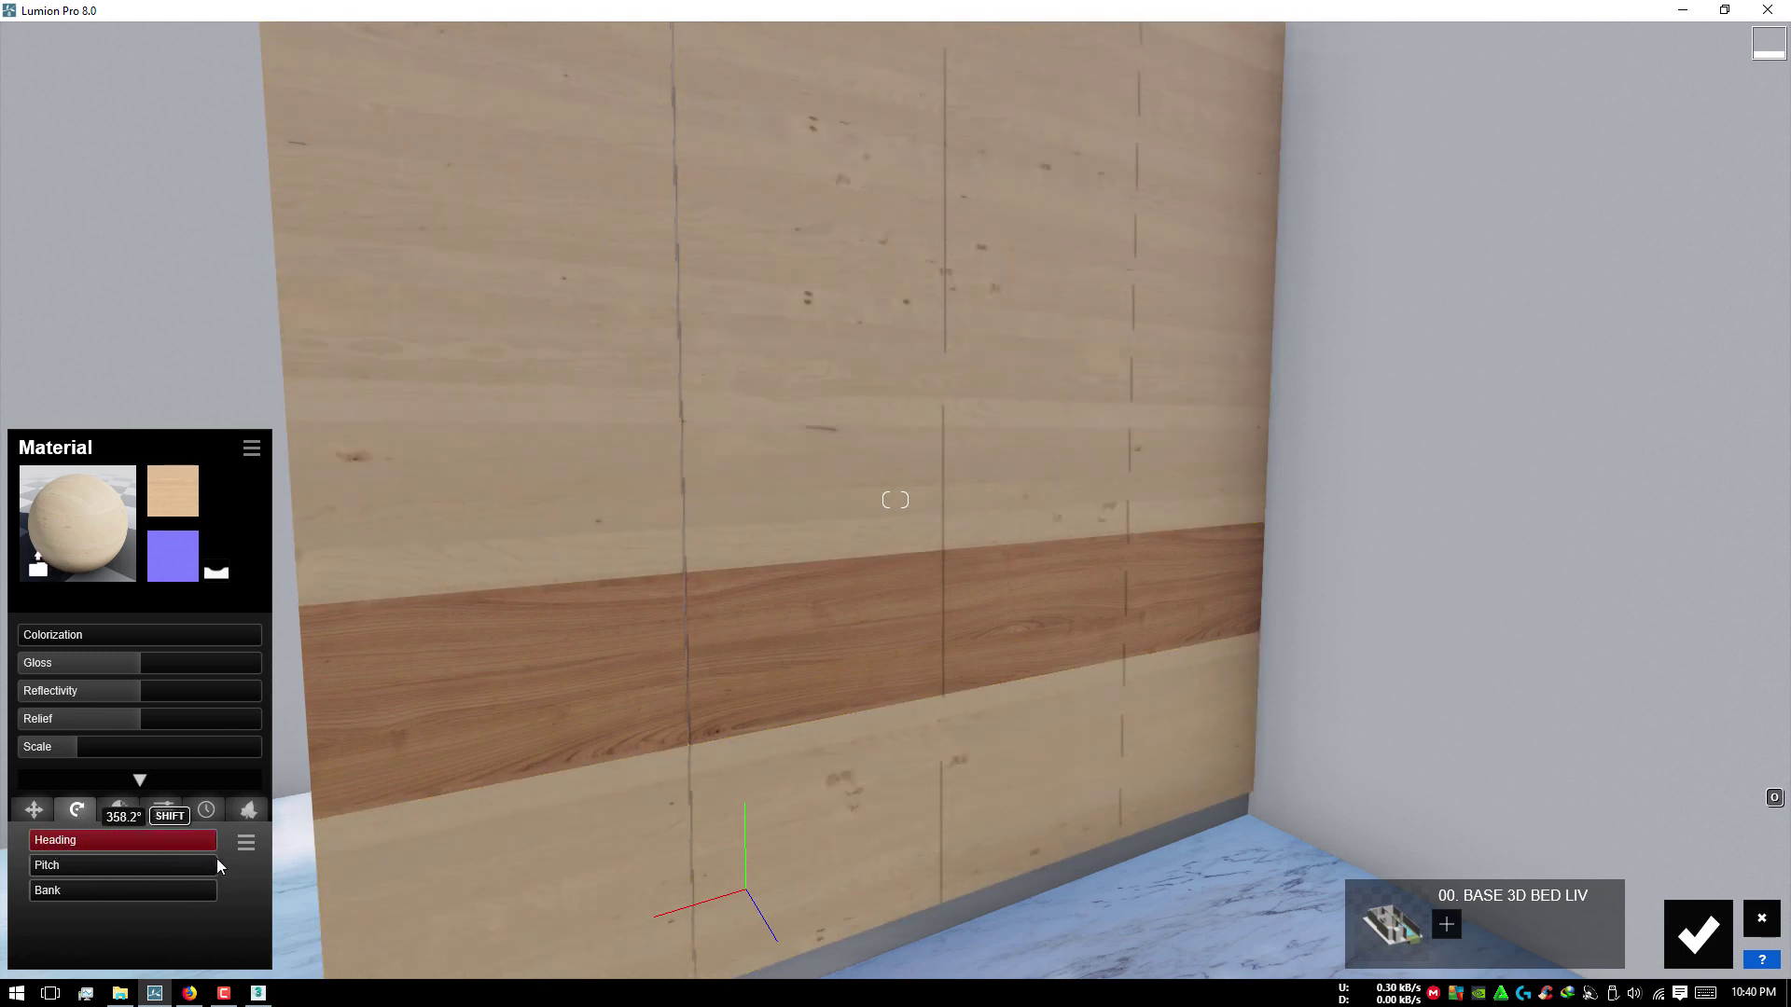
mouse_move(50, 863)
left_mouse_down()
mouse_move(100, 884)
mouse_move(193, 876)
mouse_move(125, 885)
mouse_move(148, 887)
left_mouse_up()
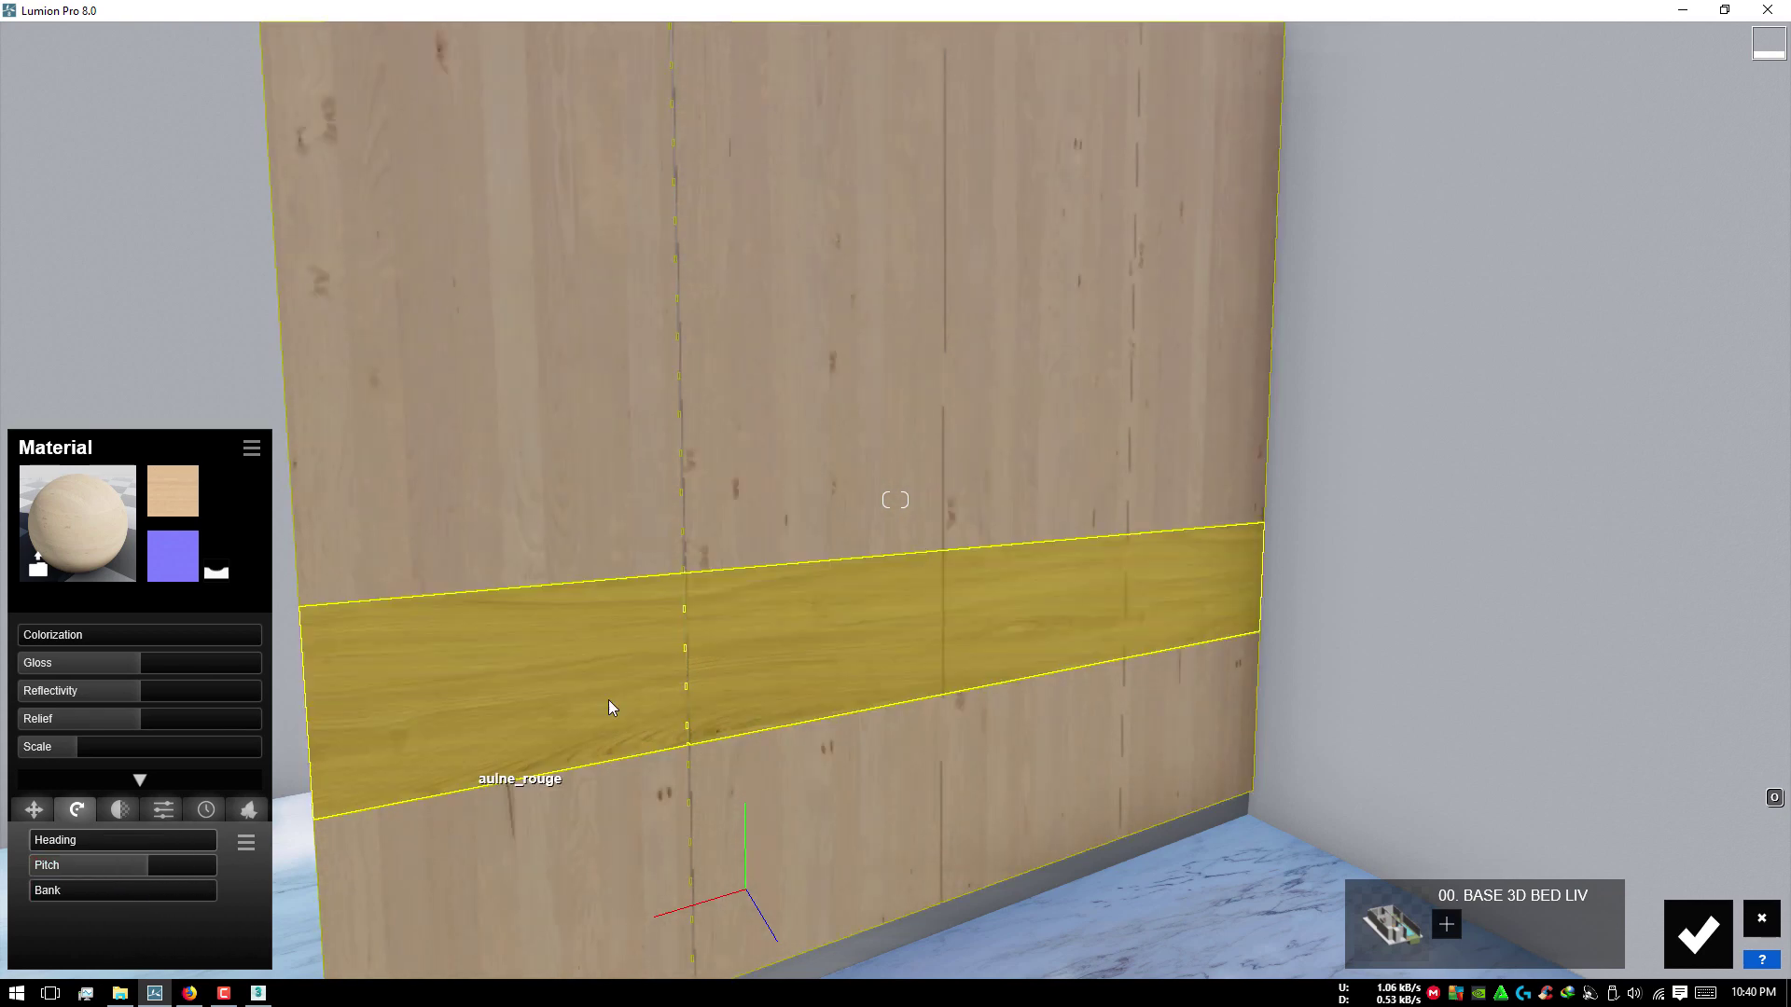
Step: Select the door to begin choosing a new material for it
key("s")
right_click_drag(766, 595, 375, 546)
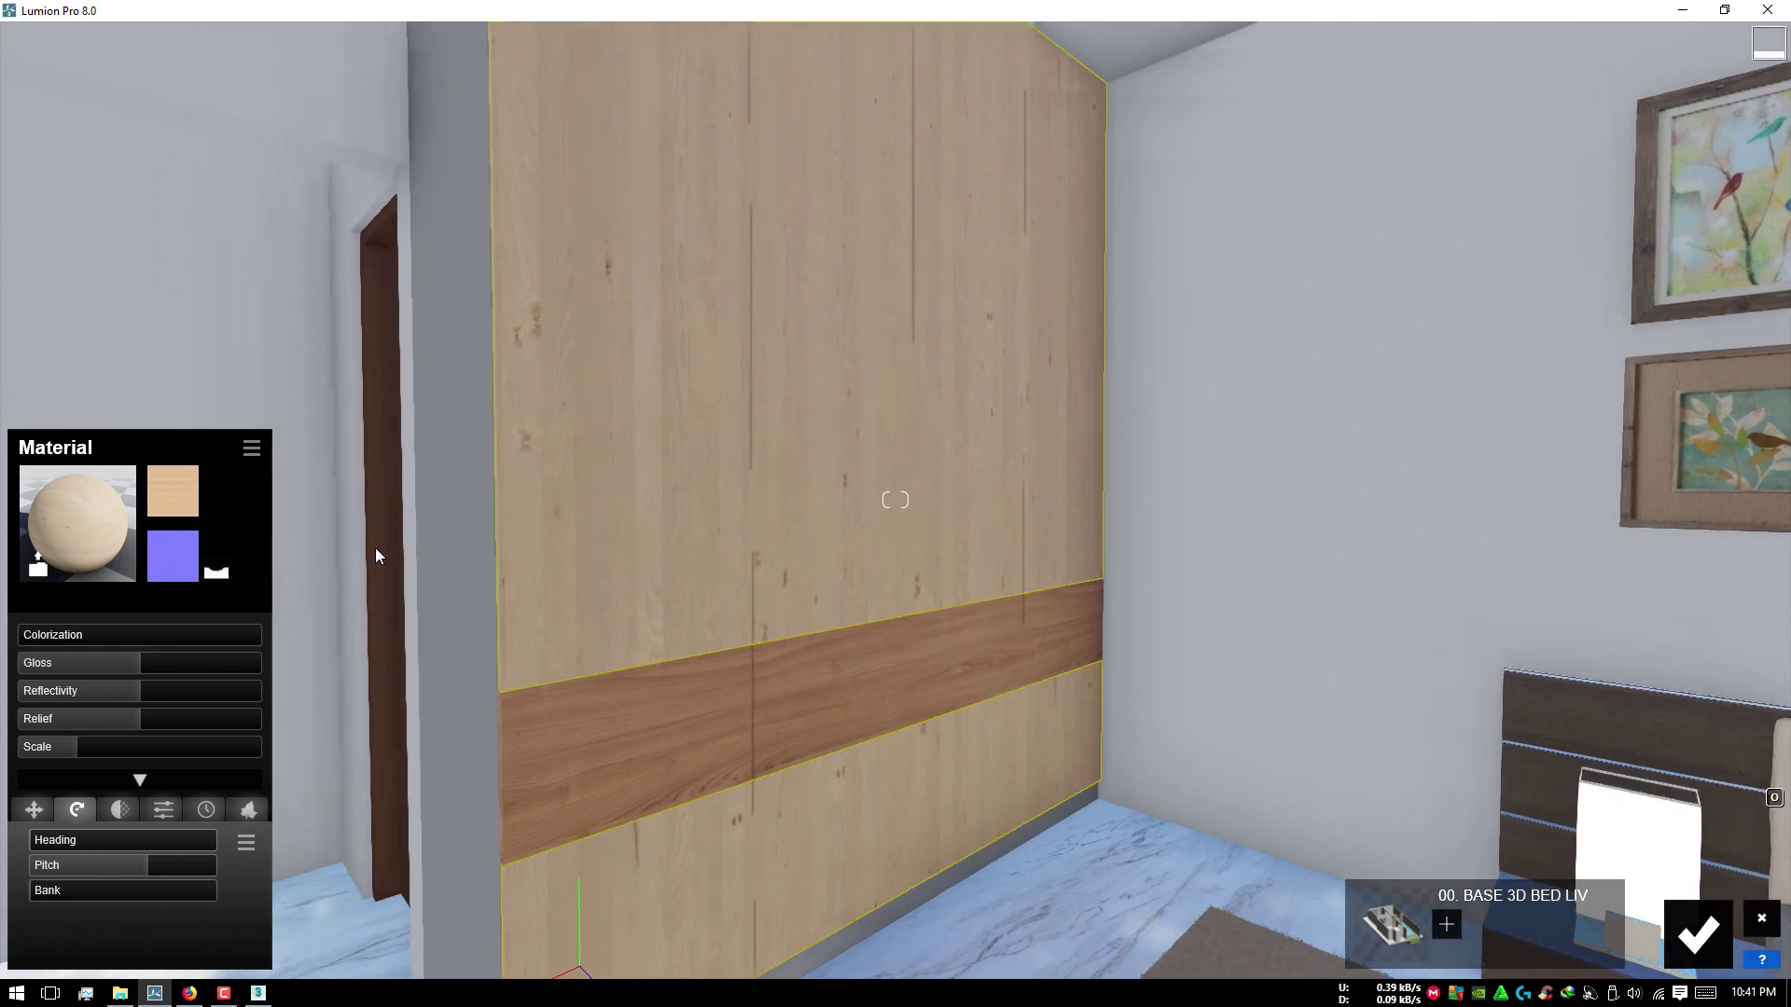
left_click(429, 578)
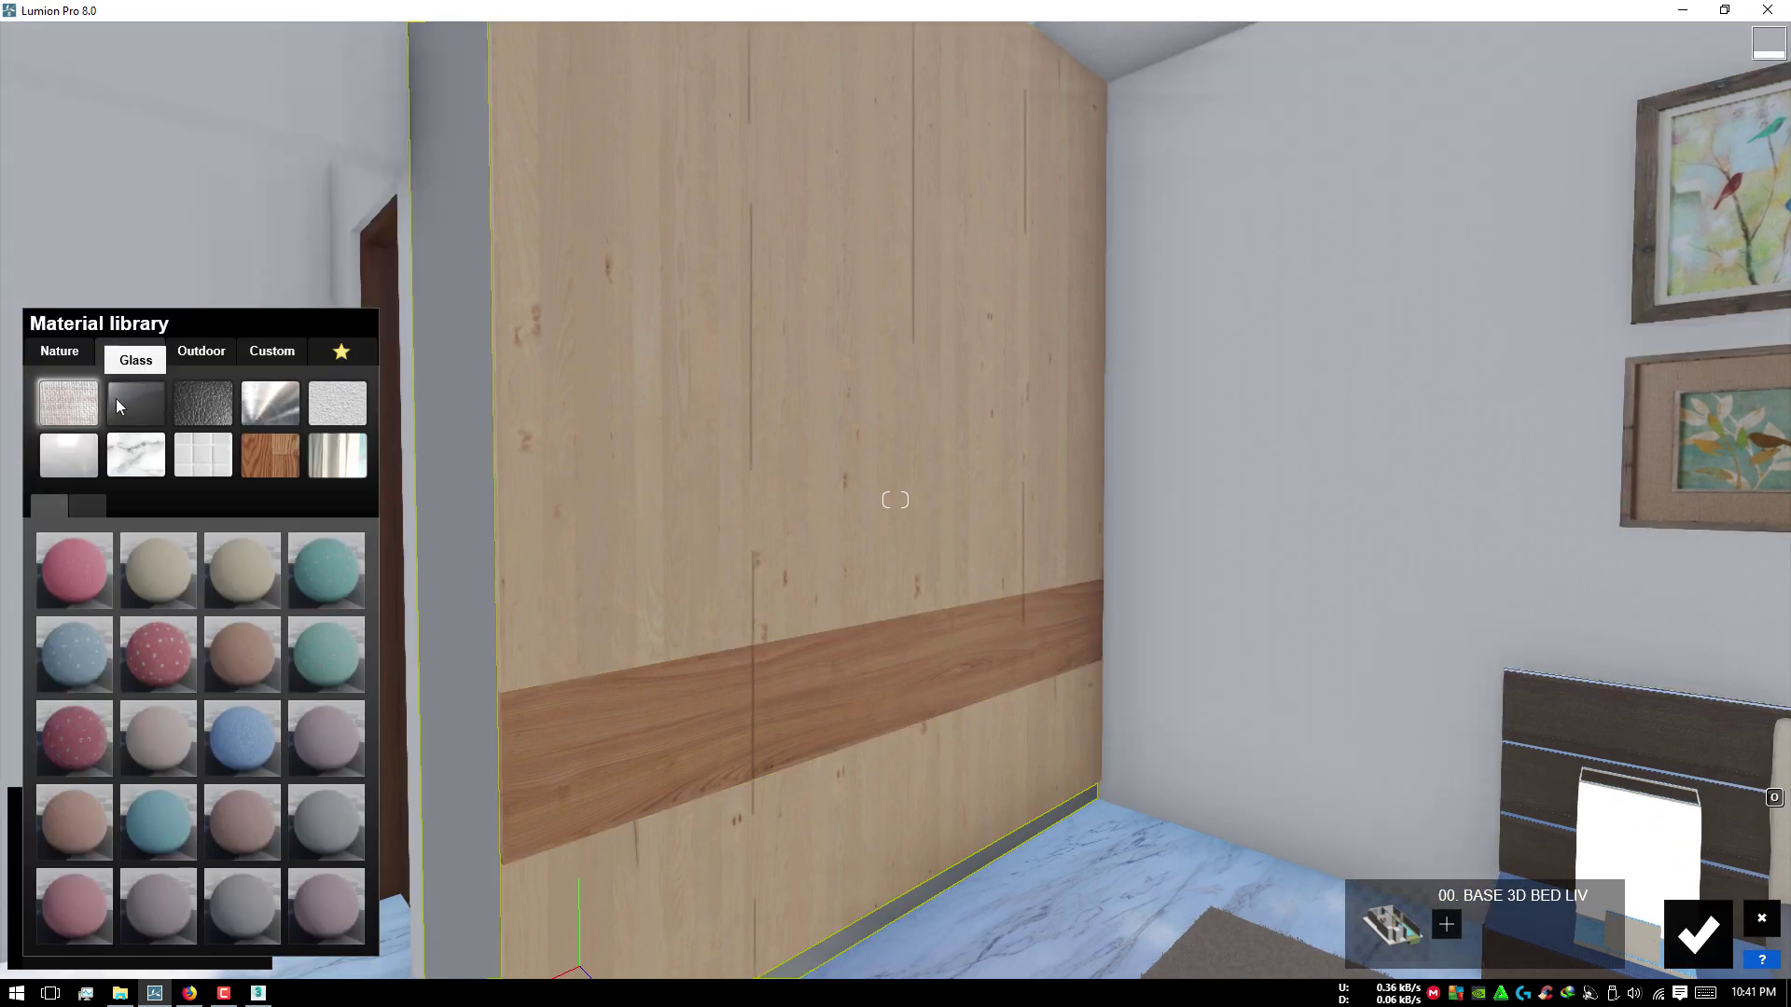
left_click(92, 455)
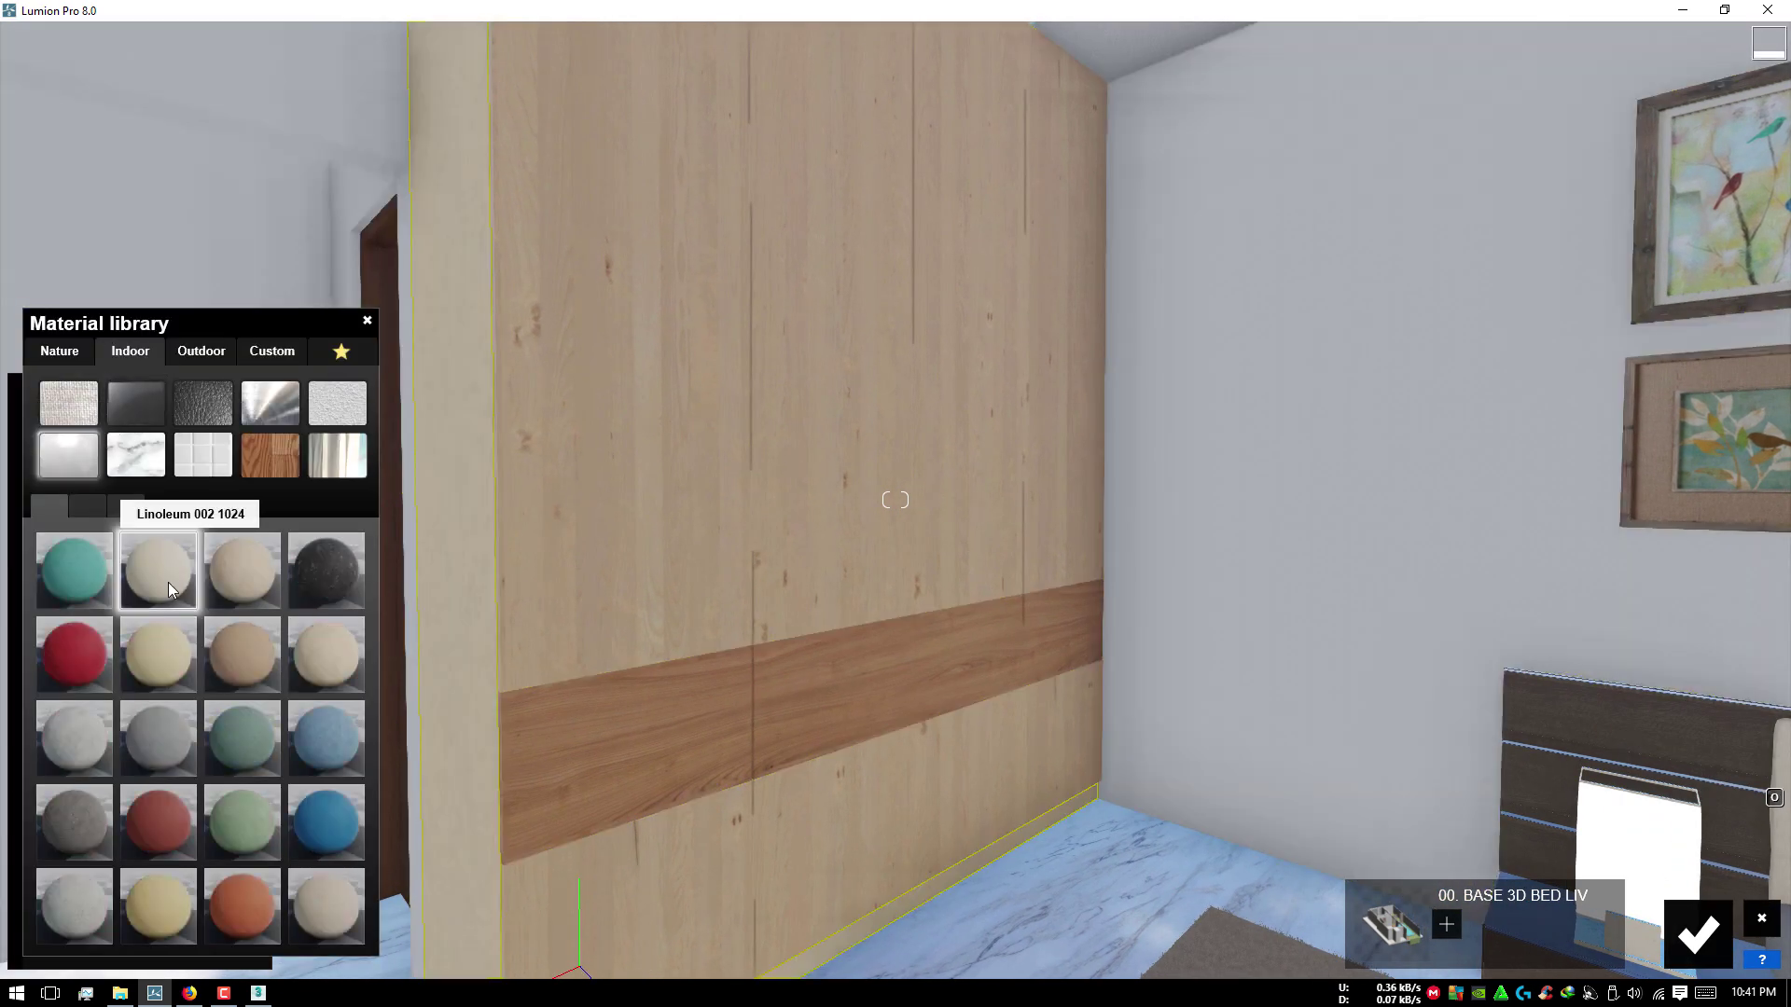
right_click_drag(712, 546, 1072, 476)
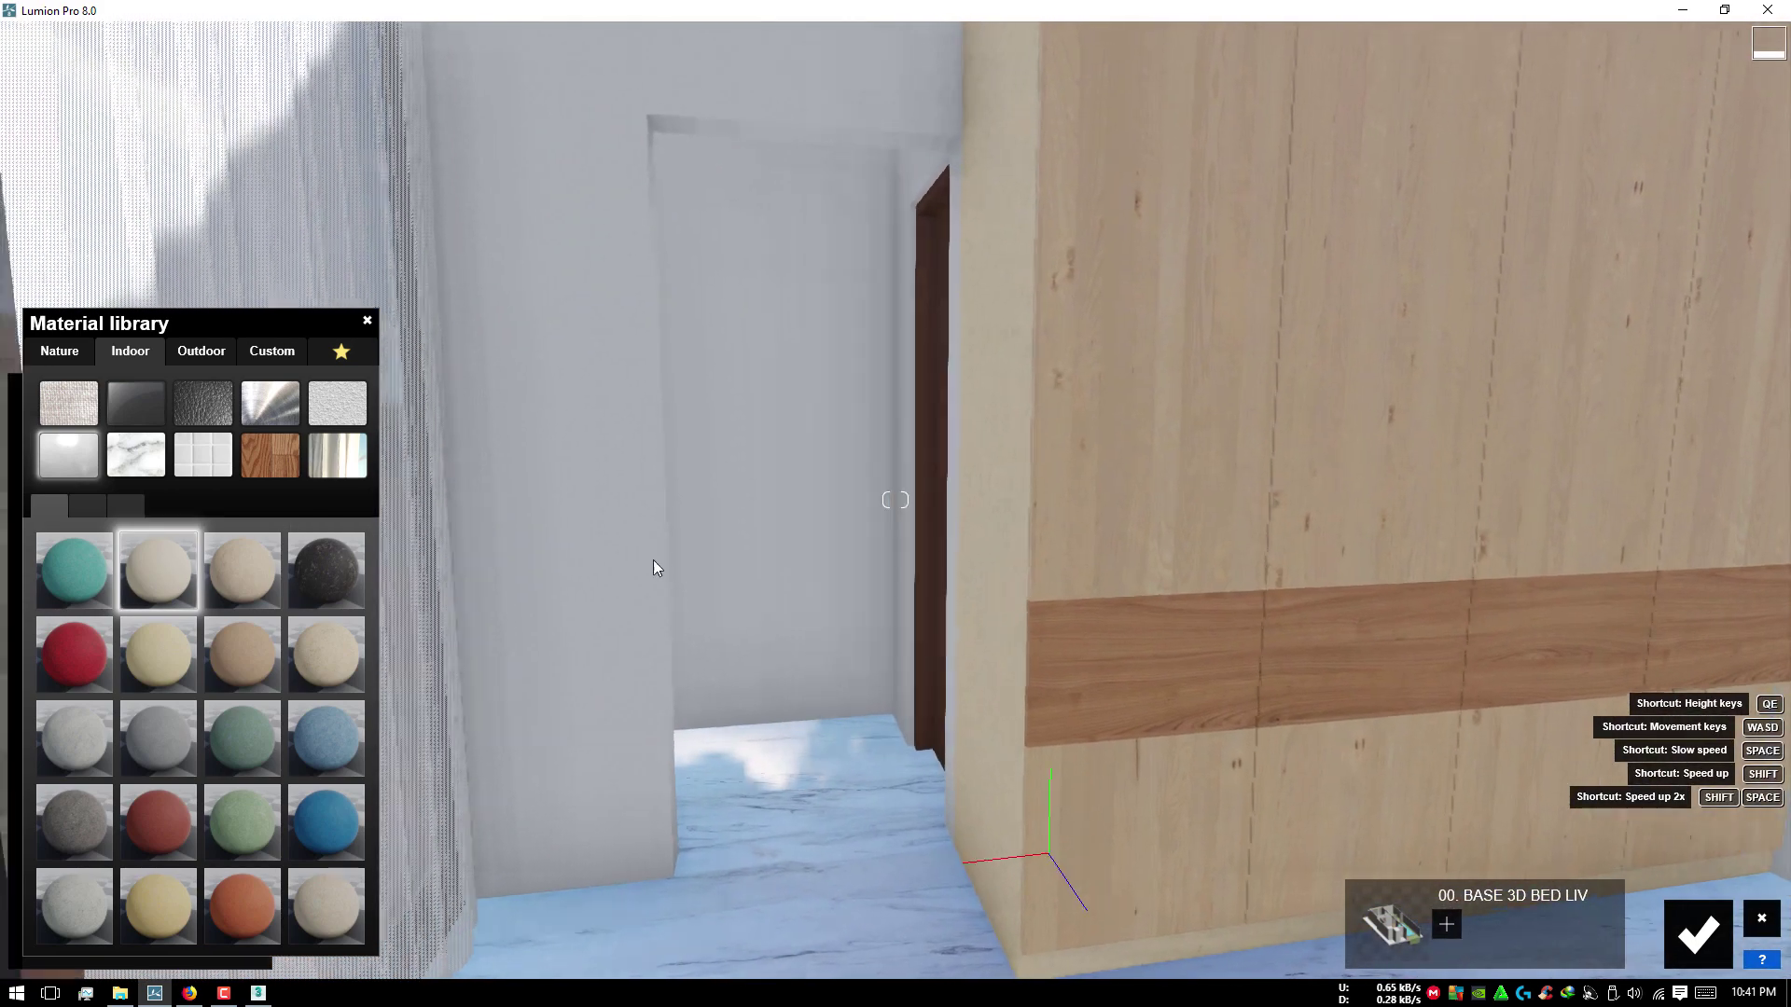
left_click(1073, 476)
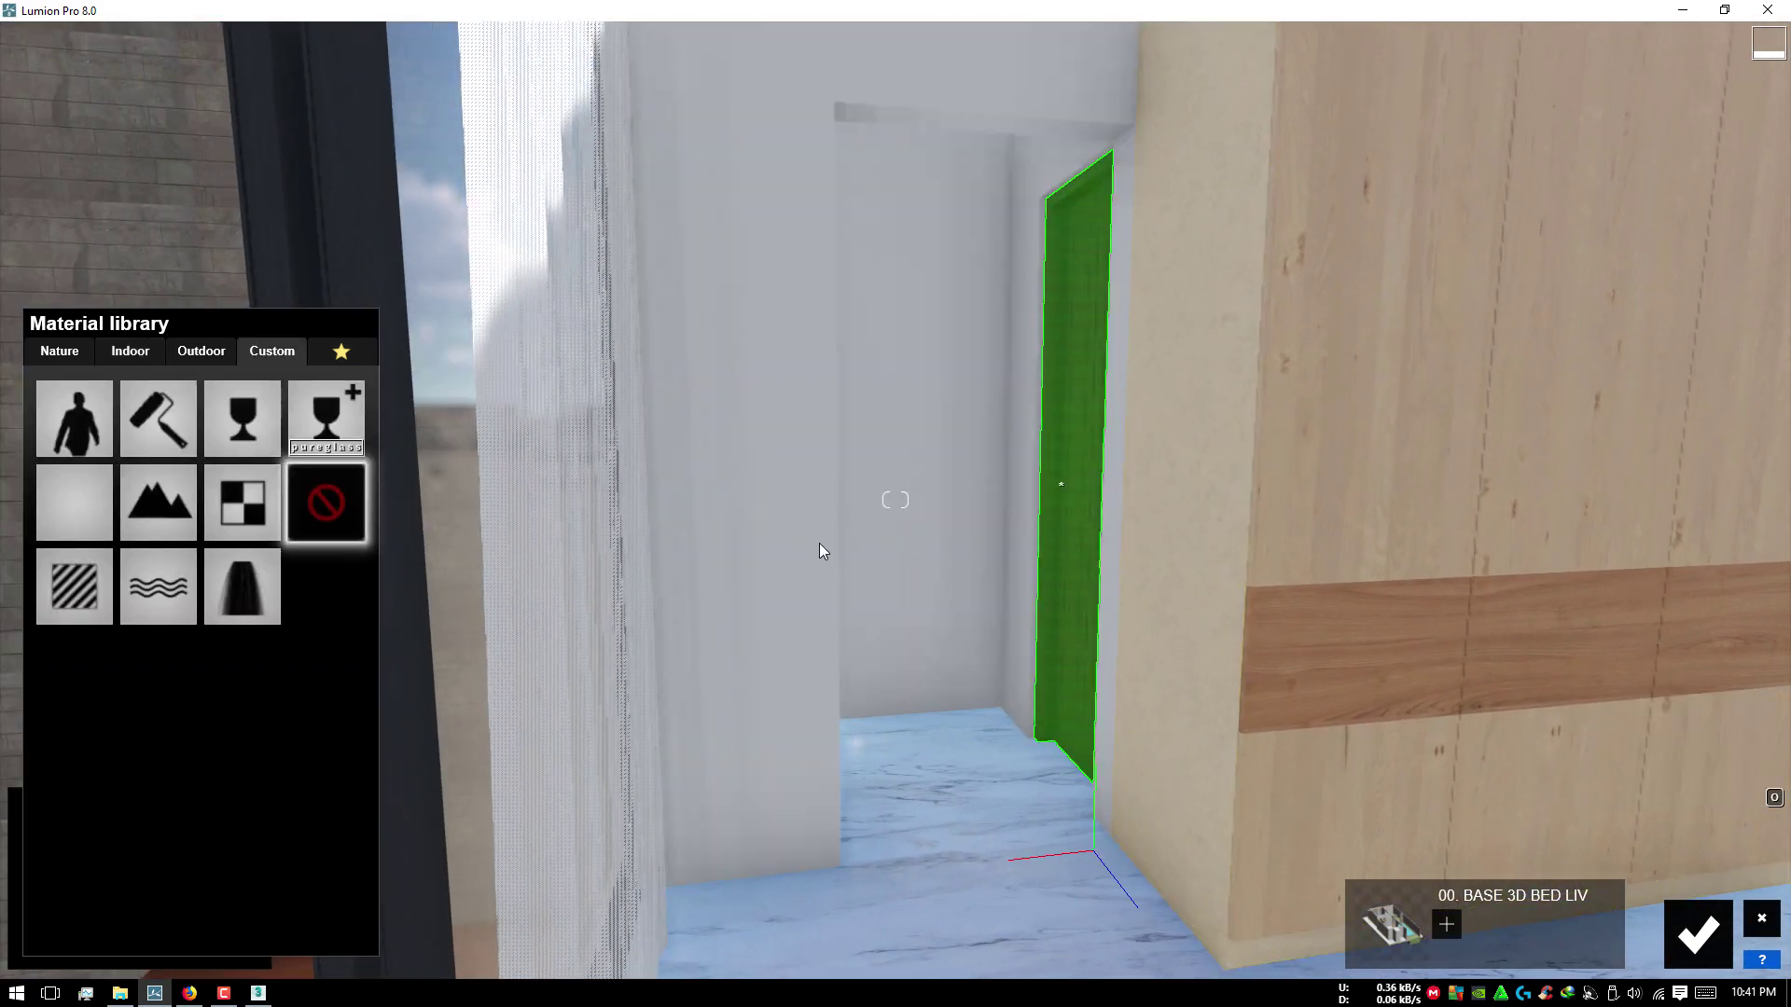
Step: Apply the Standard material to the door and lower its relief to 0.3
left_click(88, 565)
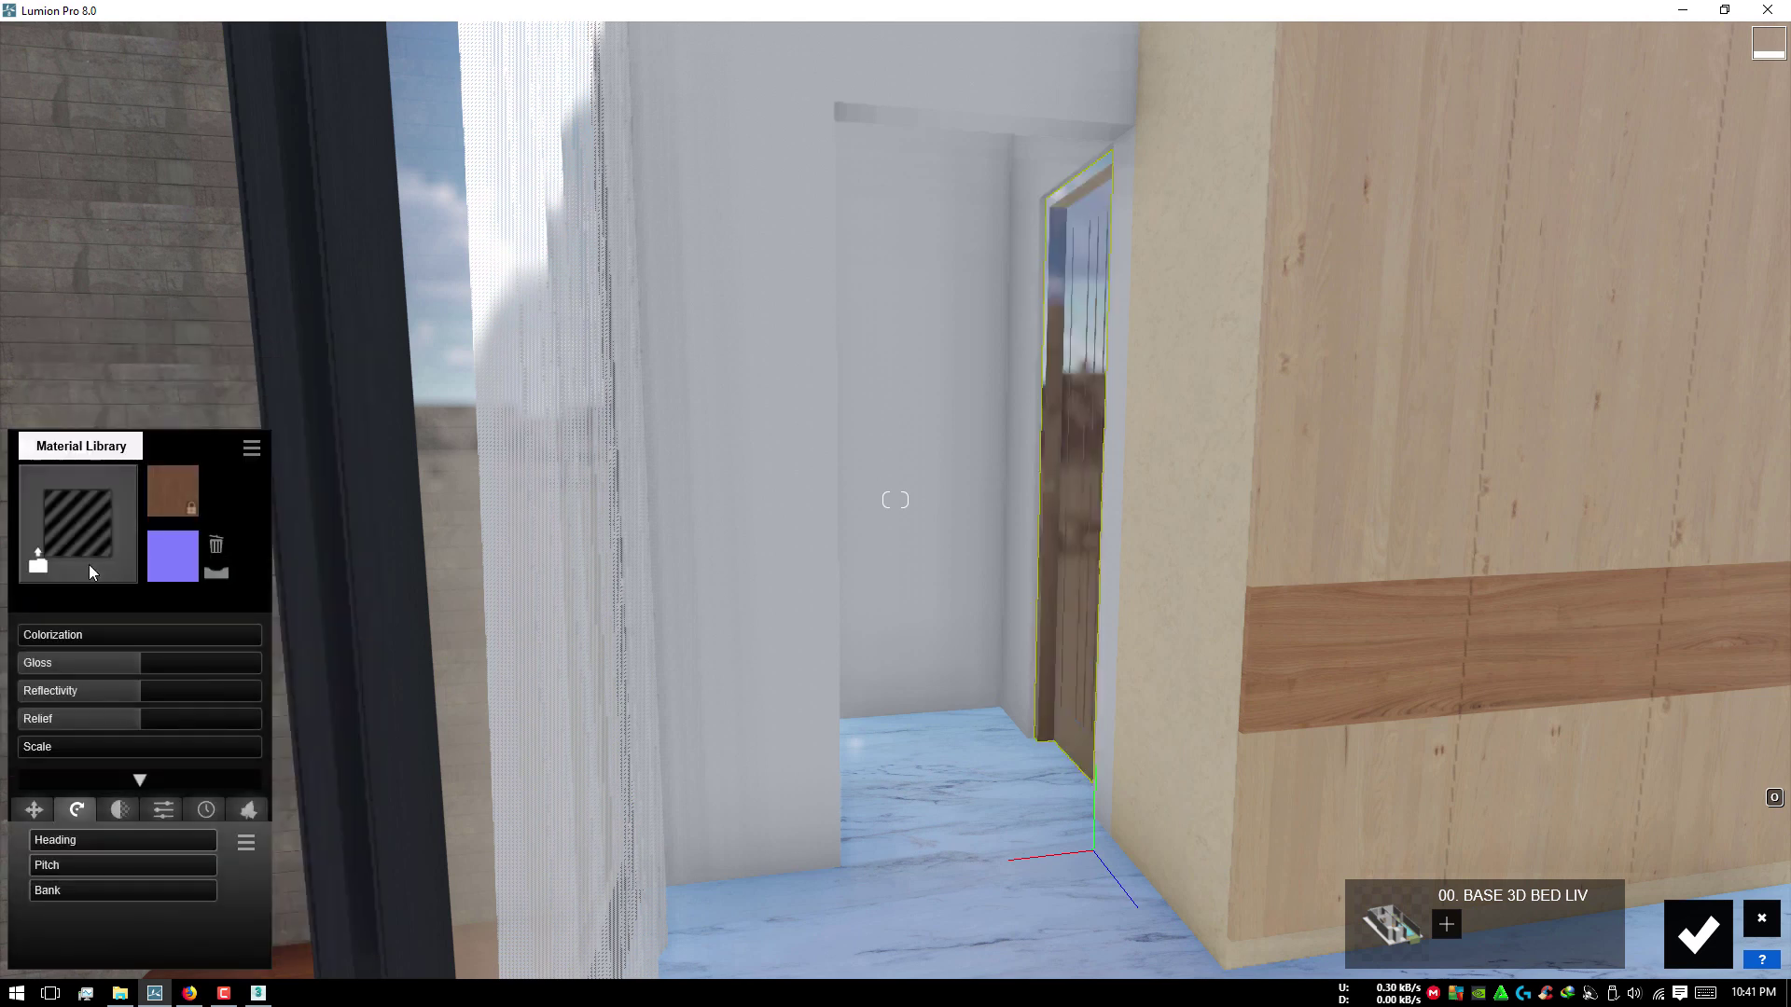
mouse_move(112, 719)
left_mouse_down()
mouse_move(59, 714)
mouse_move(46, 692)
left_mouse_up()
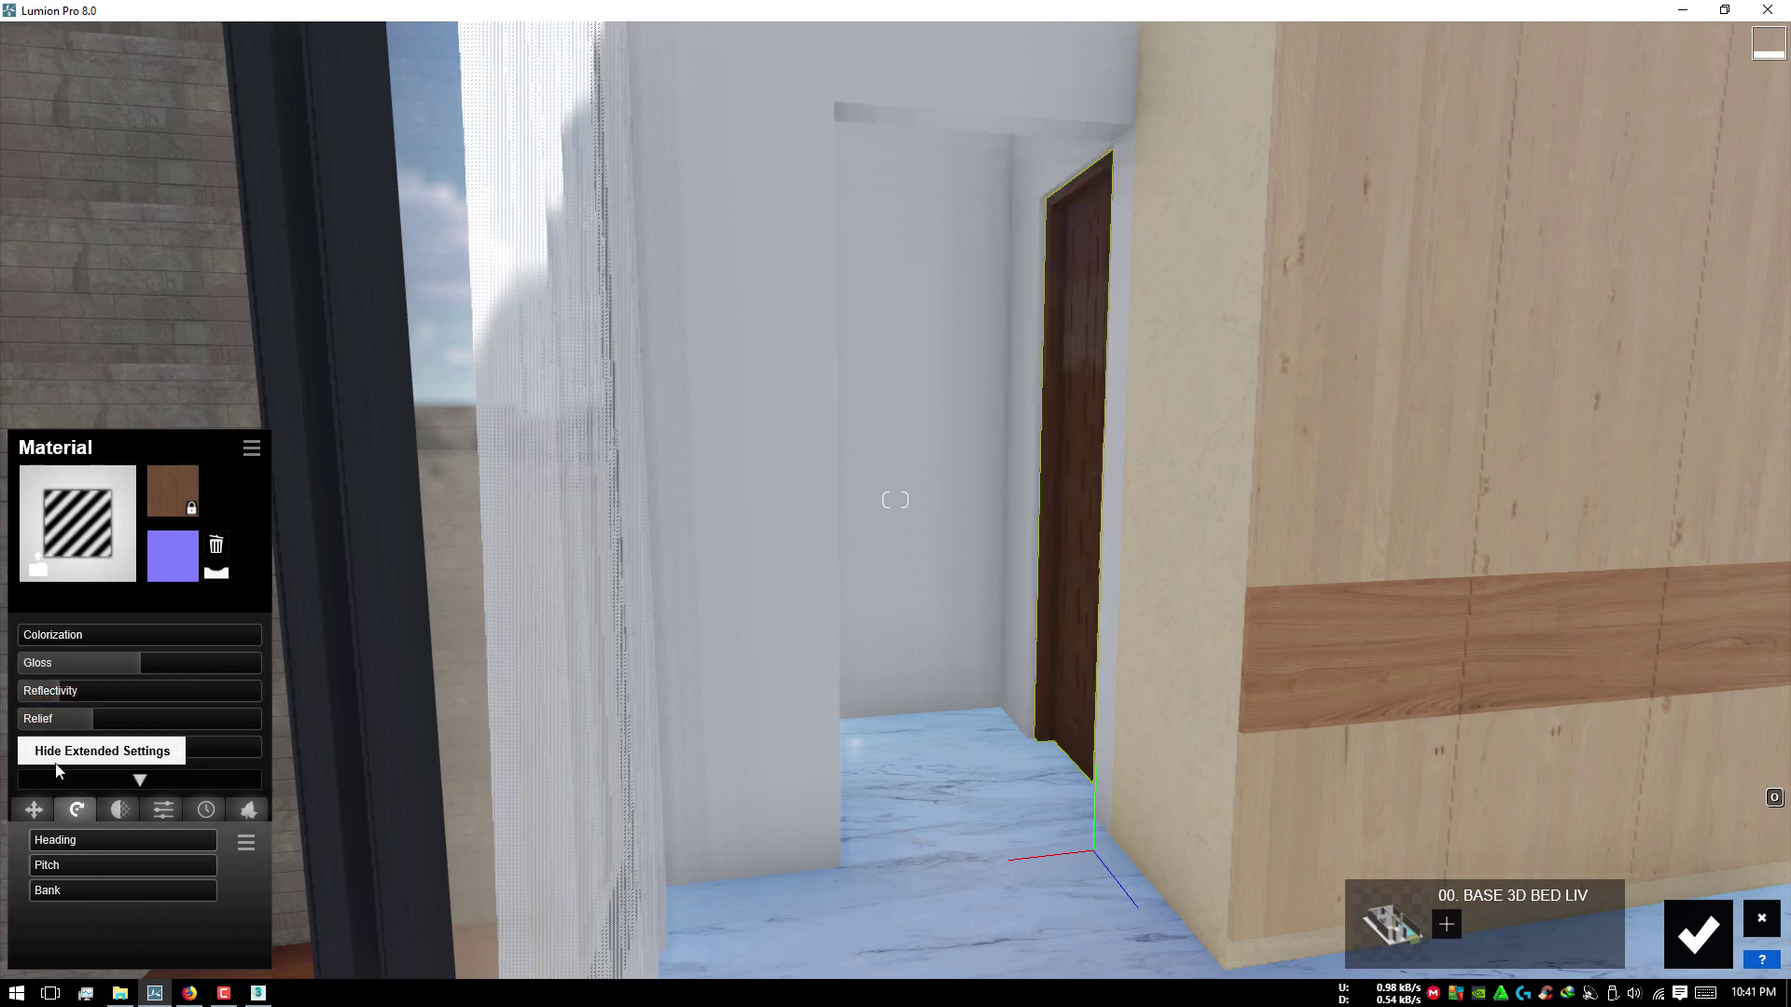
right_click_drag(1294, 604, 1322, 620)
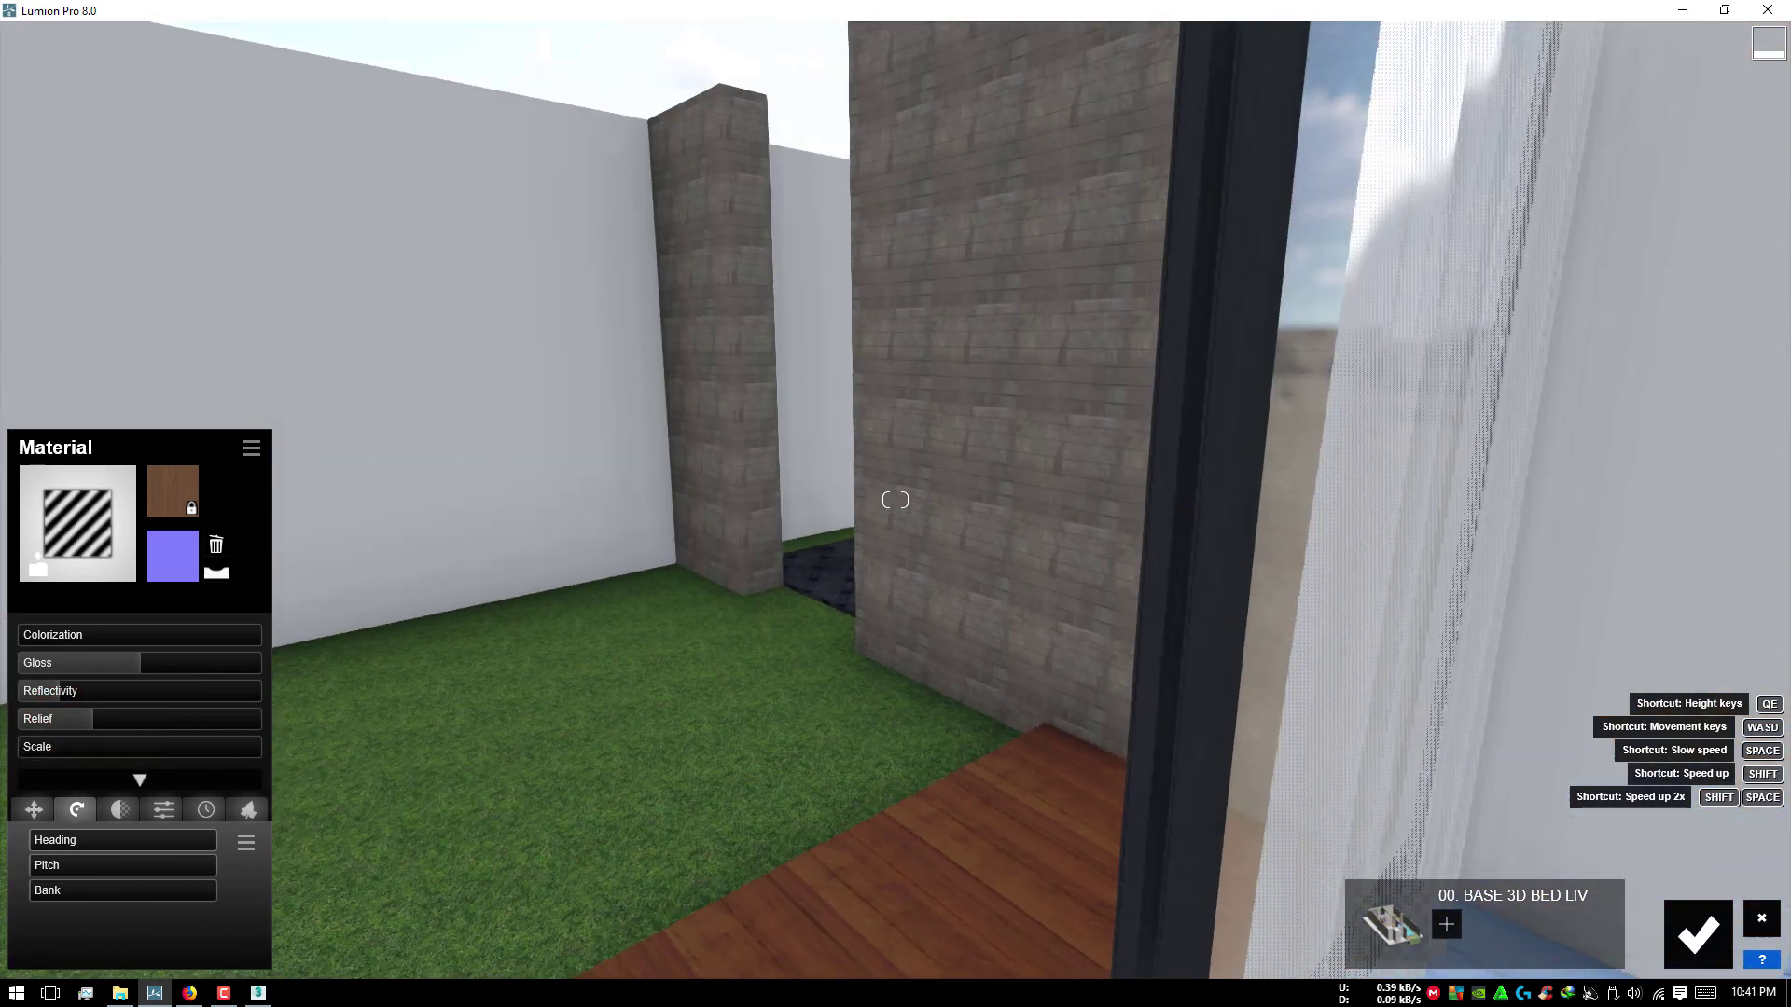
Step: Give the outdoor wooden deck a Standard material with gloss reduced to about 0.5
left_click(1448, 859)
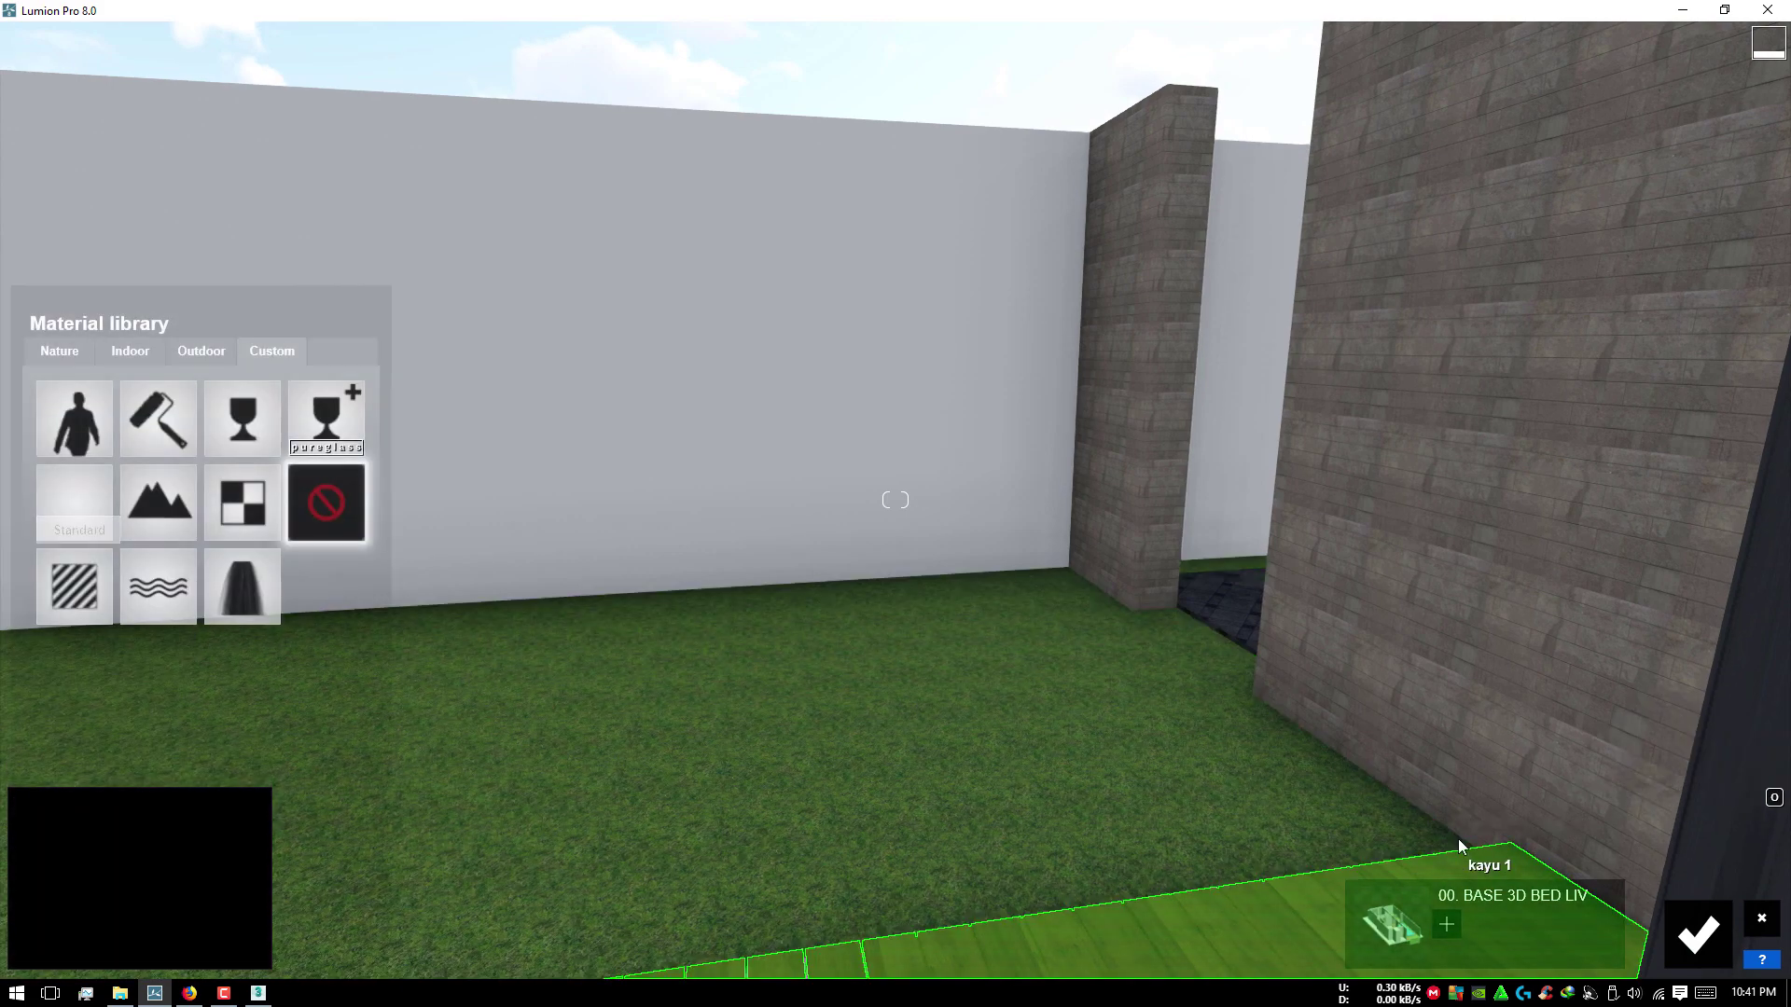
right_click_drag(1458, 837, 1213, 839)
right_click_drag(1355, 701, 1213, 701)
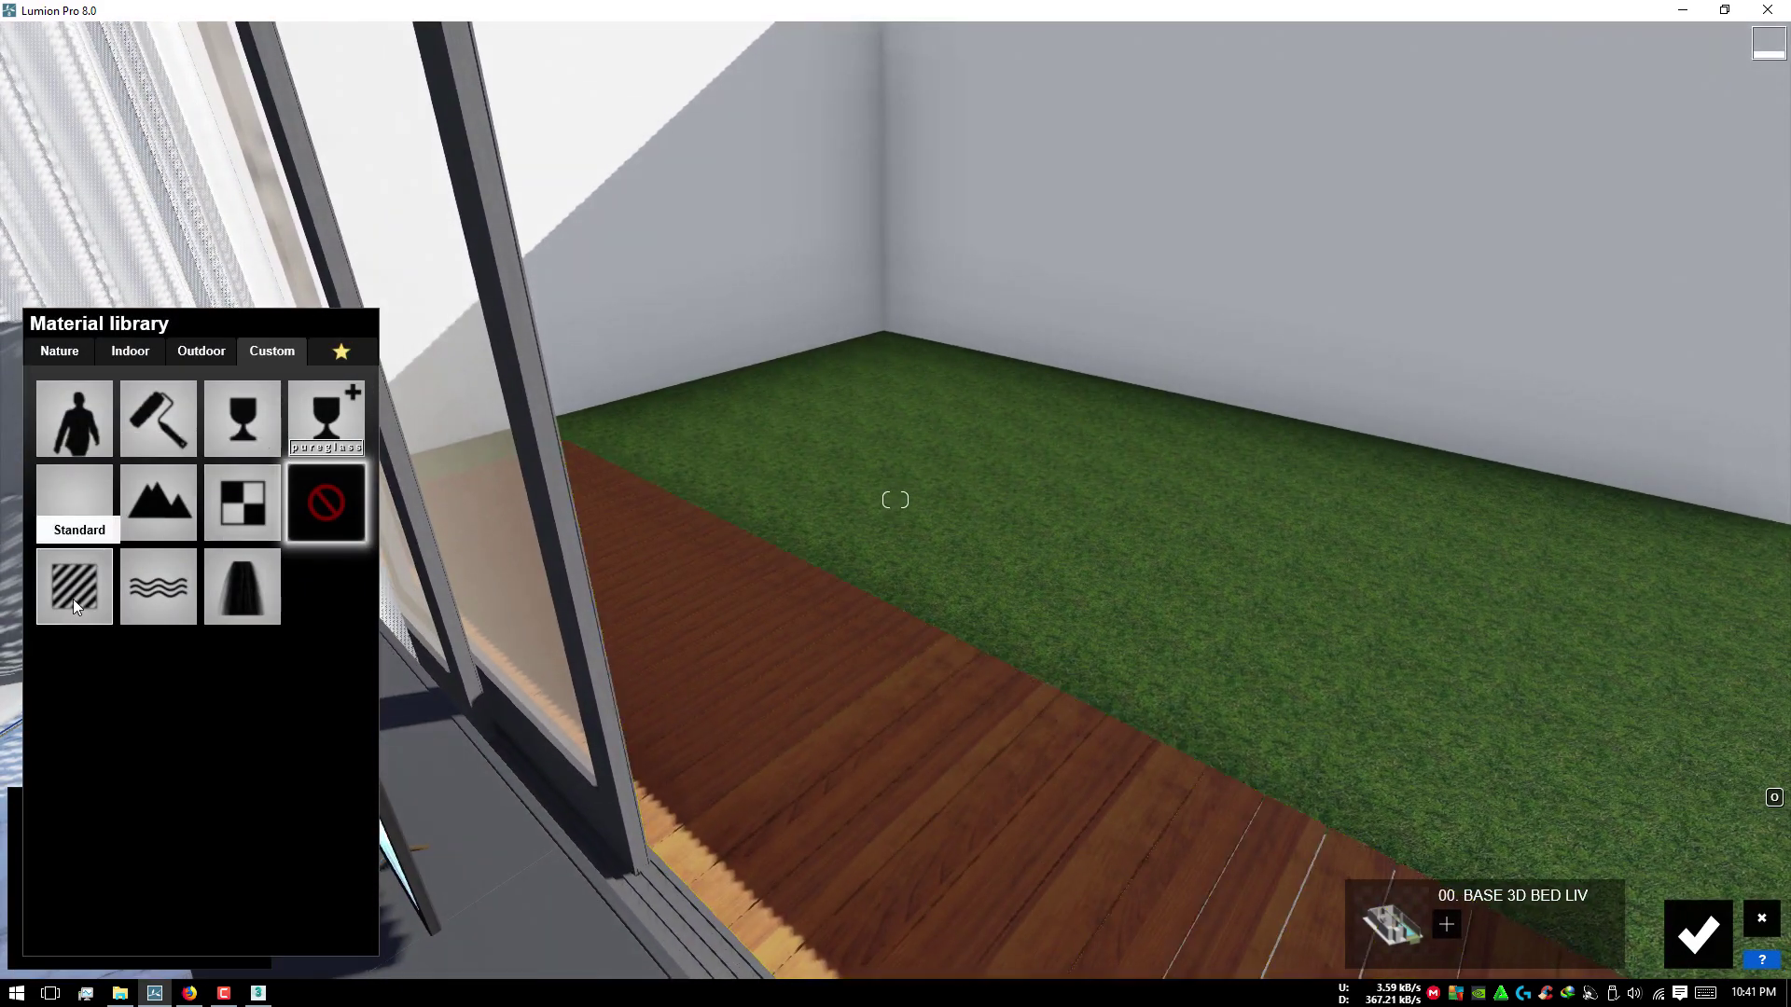
left_click(80, 597)
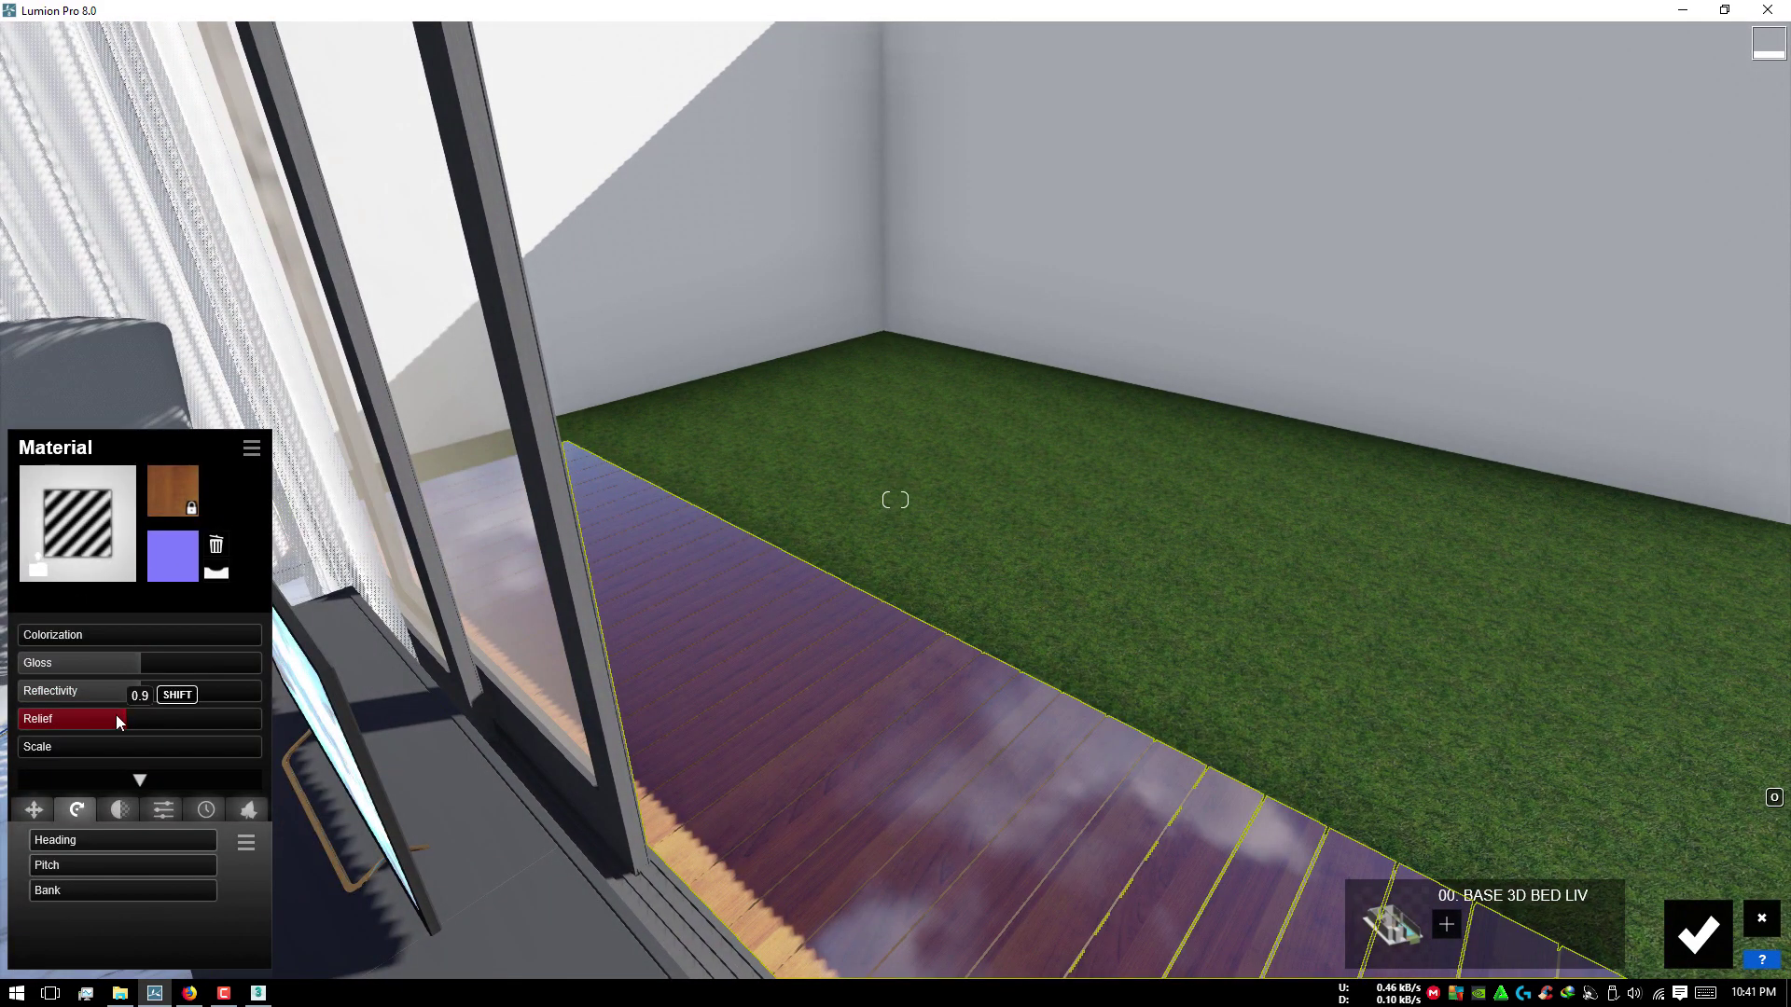
left_click_drag(143, 662, 63, 657)
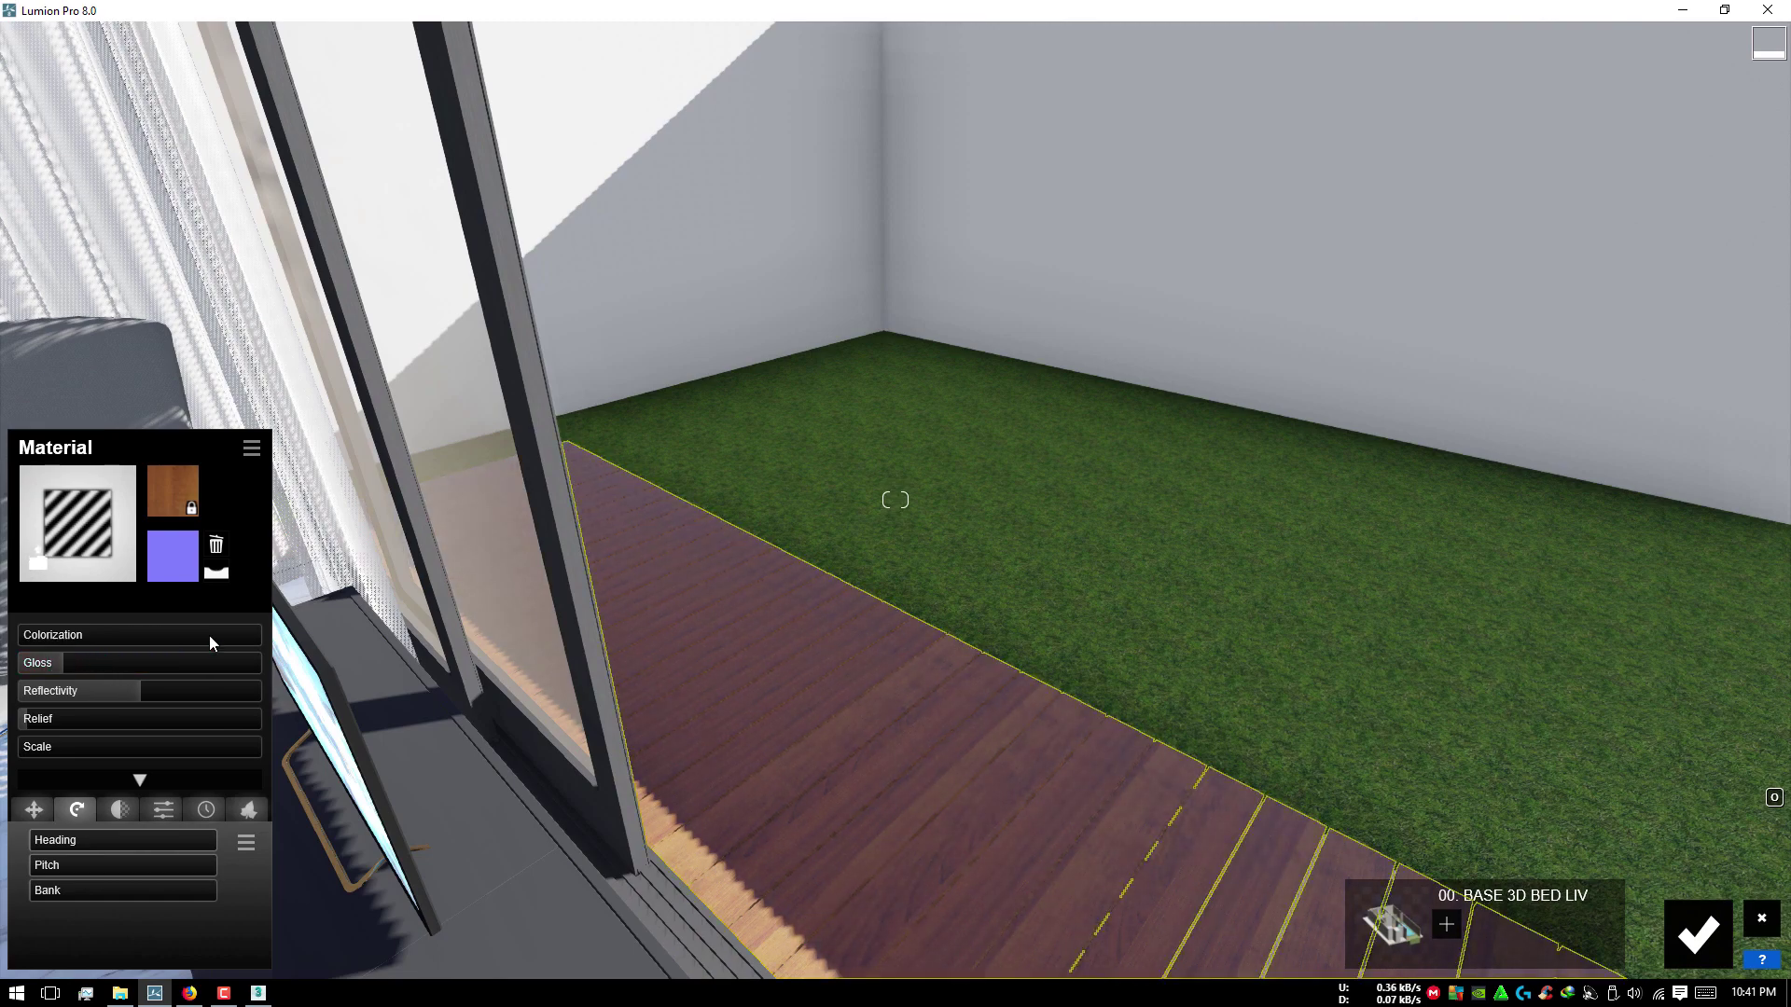
right_click_drag(299, 644, 1464, 568)
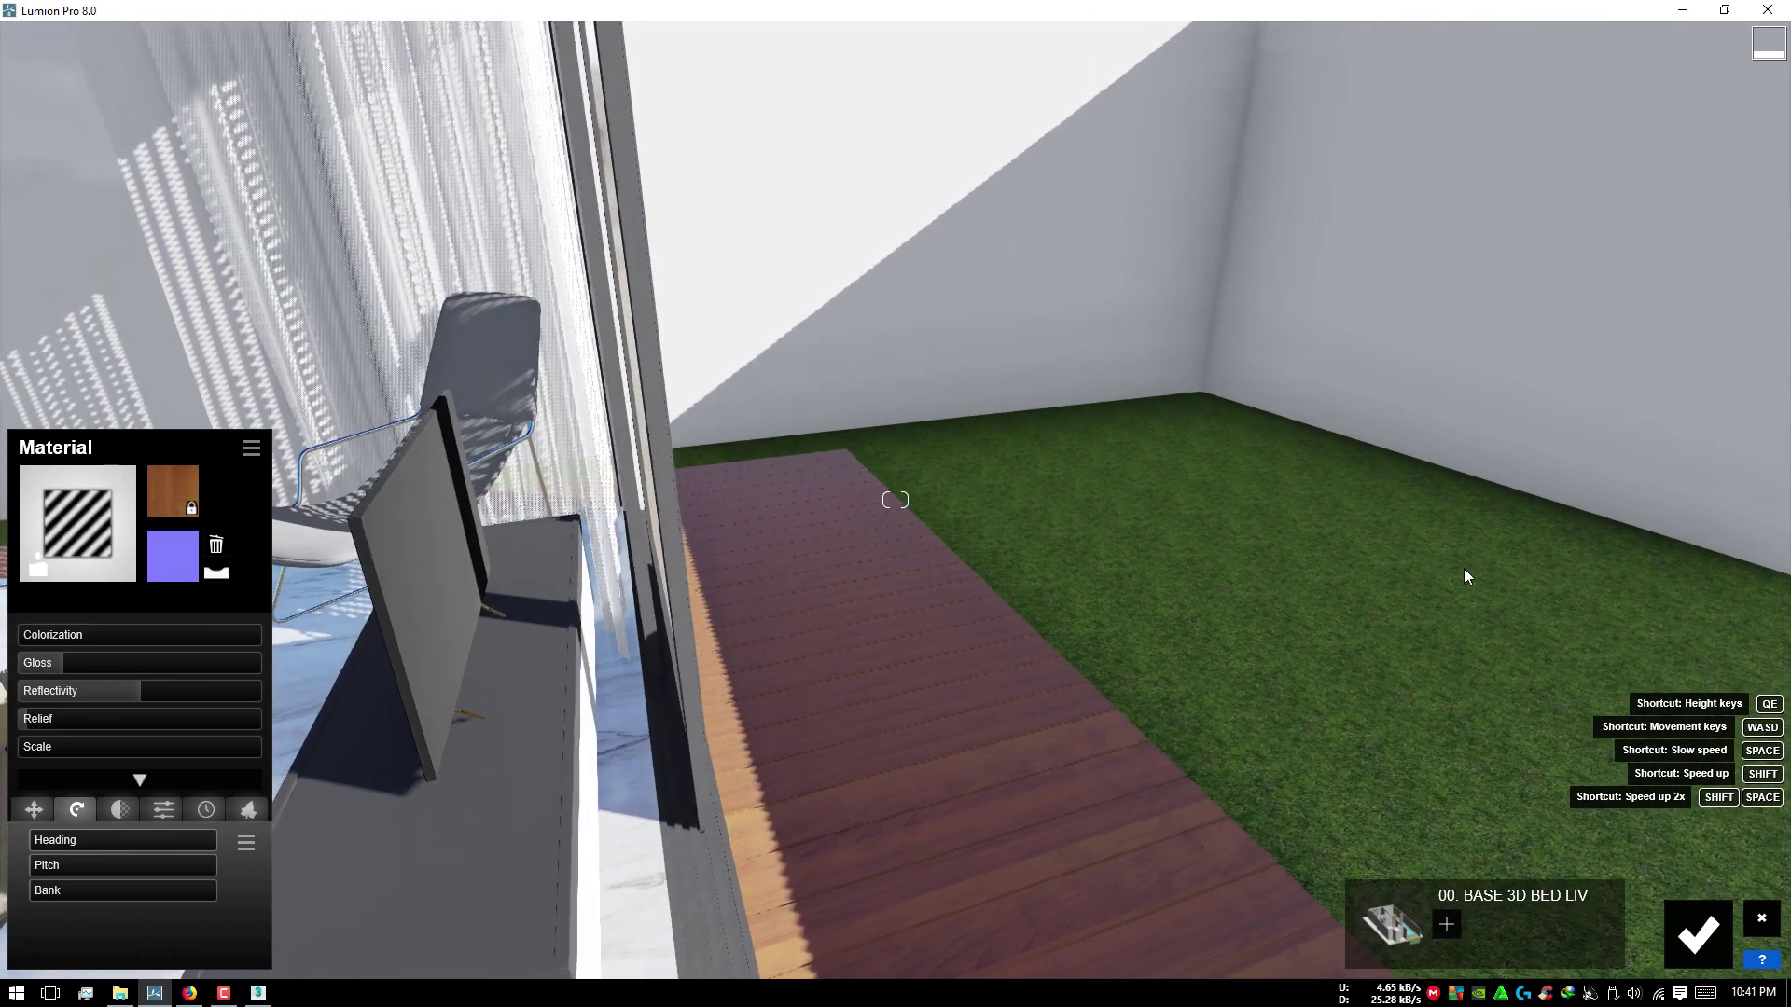
Step: Put a darker Nature > Grass material on the courtyard floor and accept the changes
left_click(1463, 576)
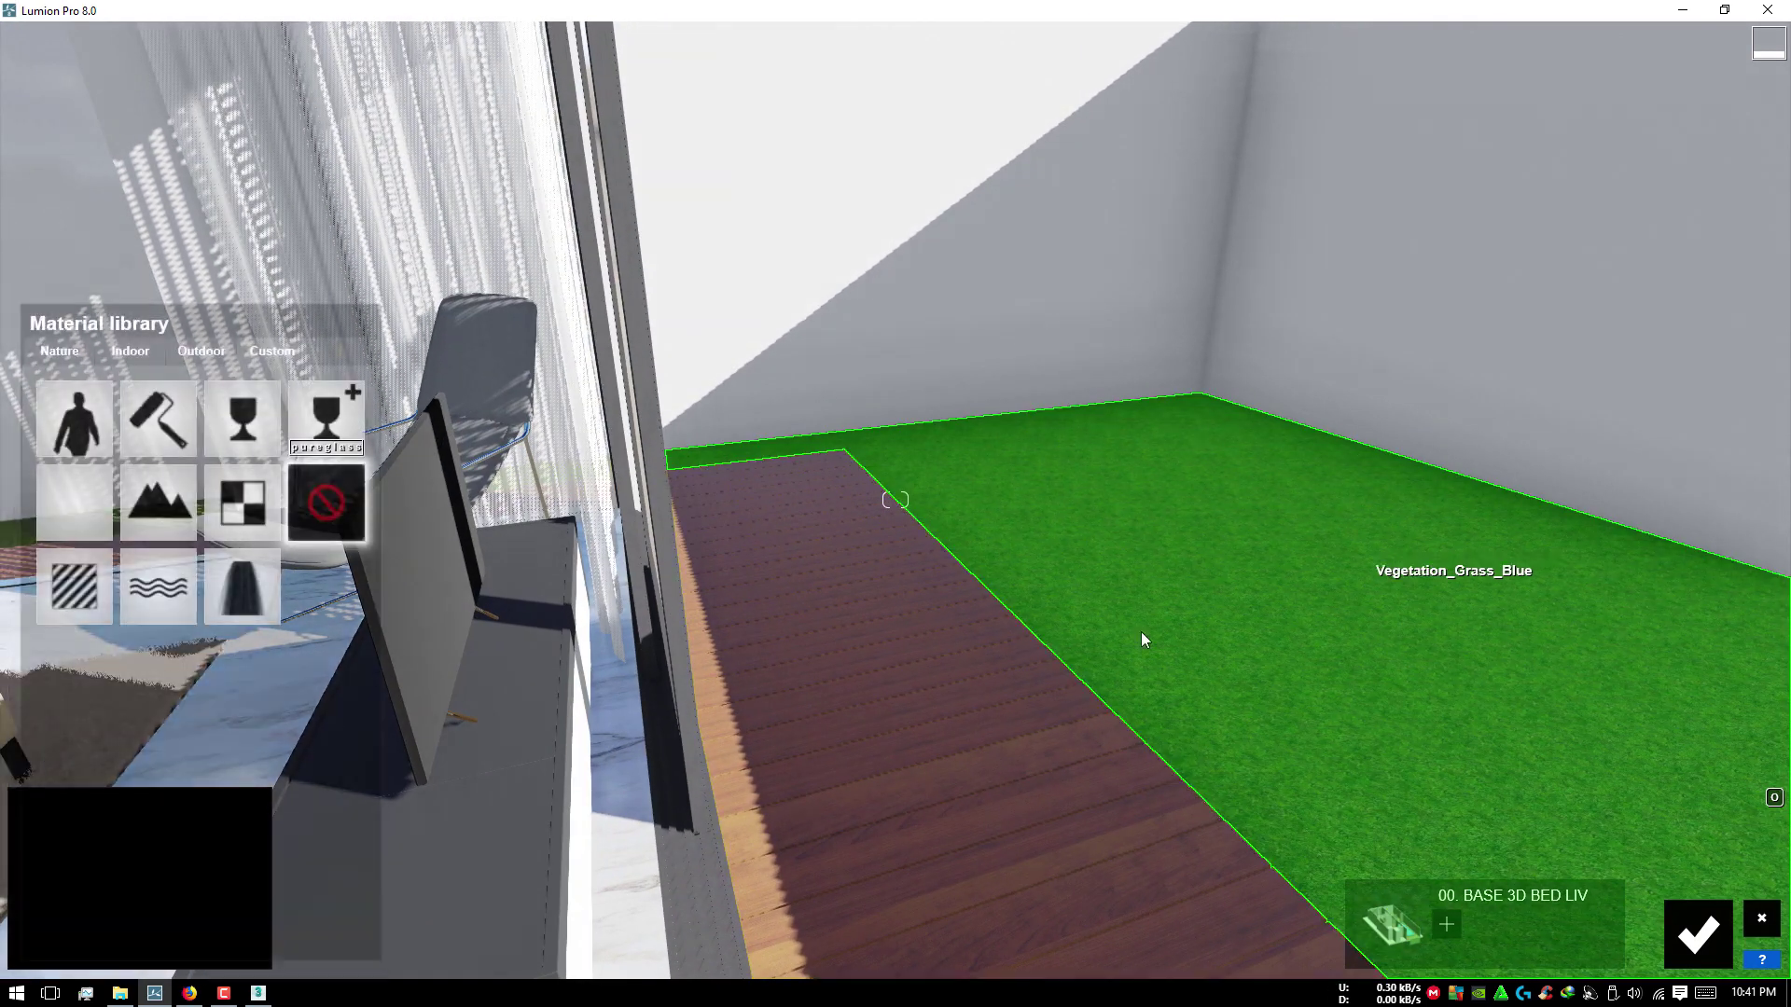
left_click(82, 504)
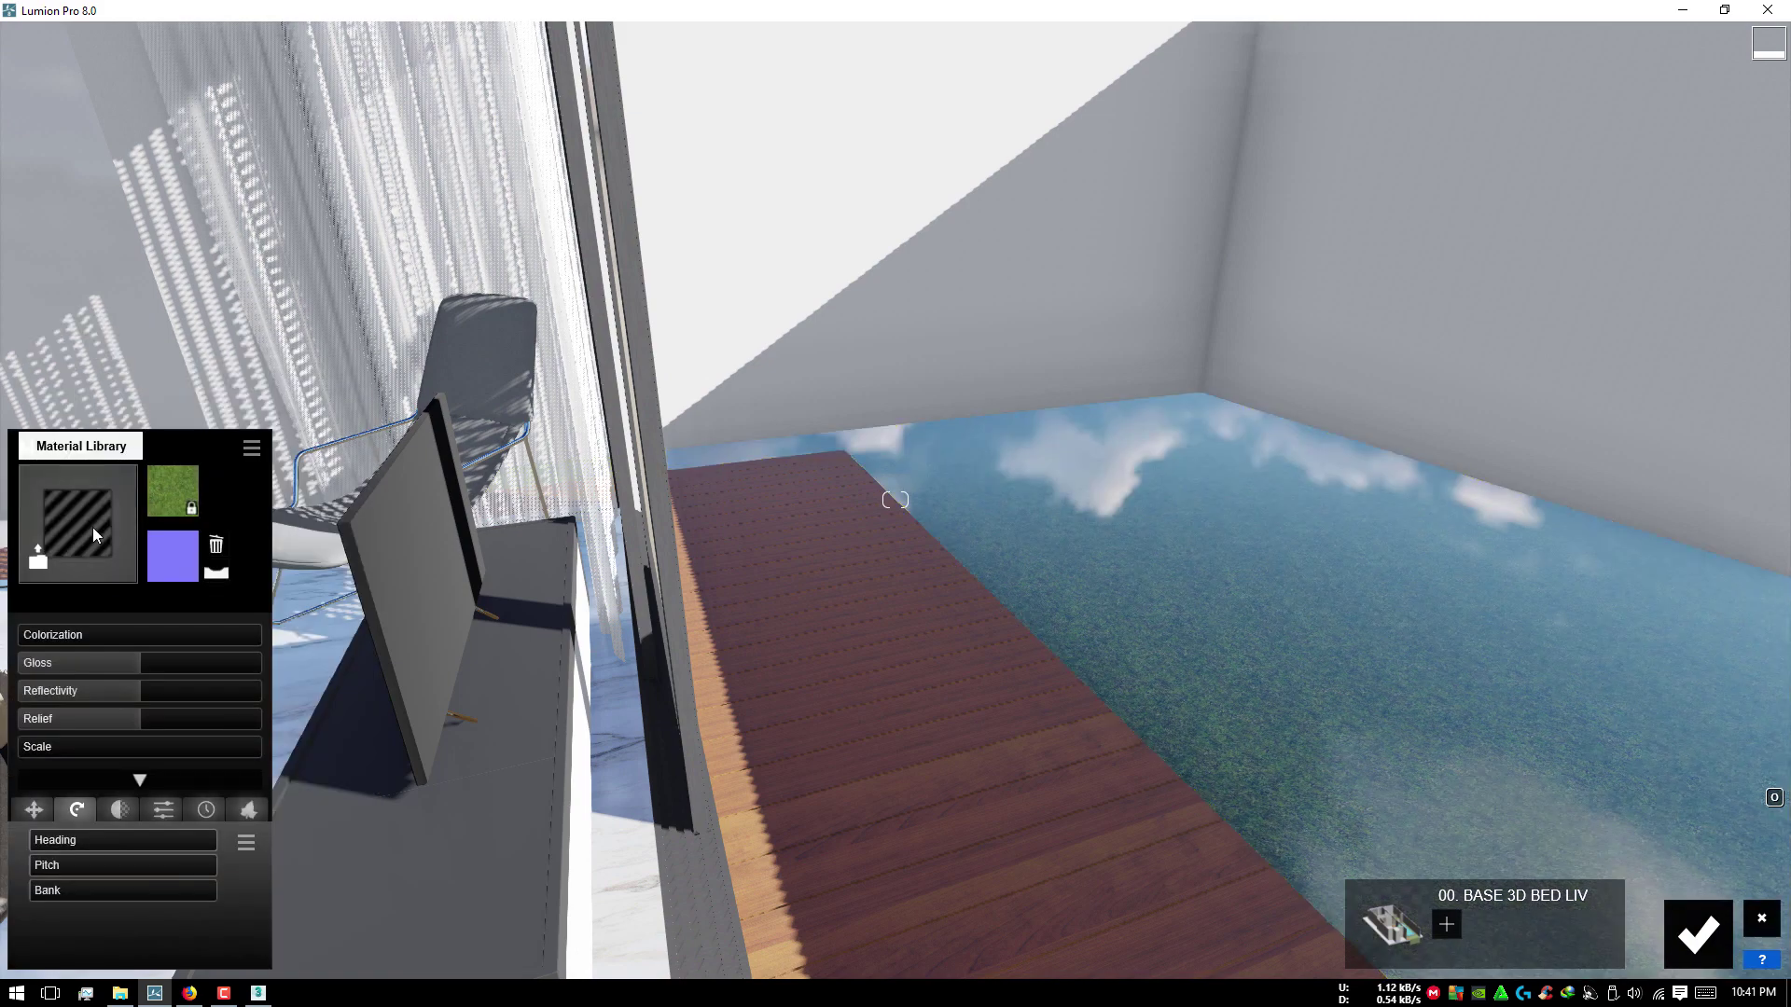
left_click(92, 528)
left_click(62, 355)
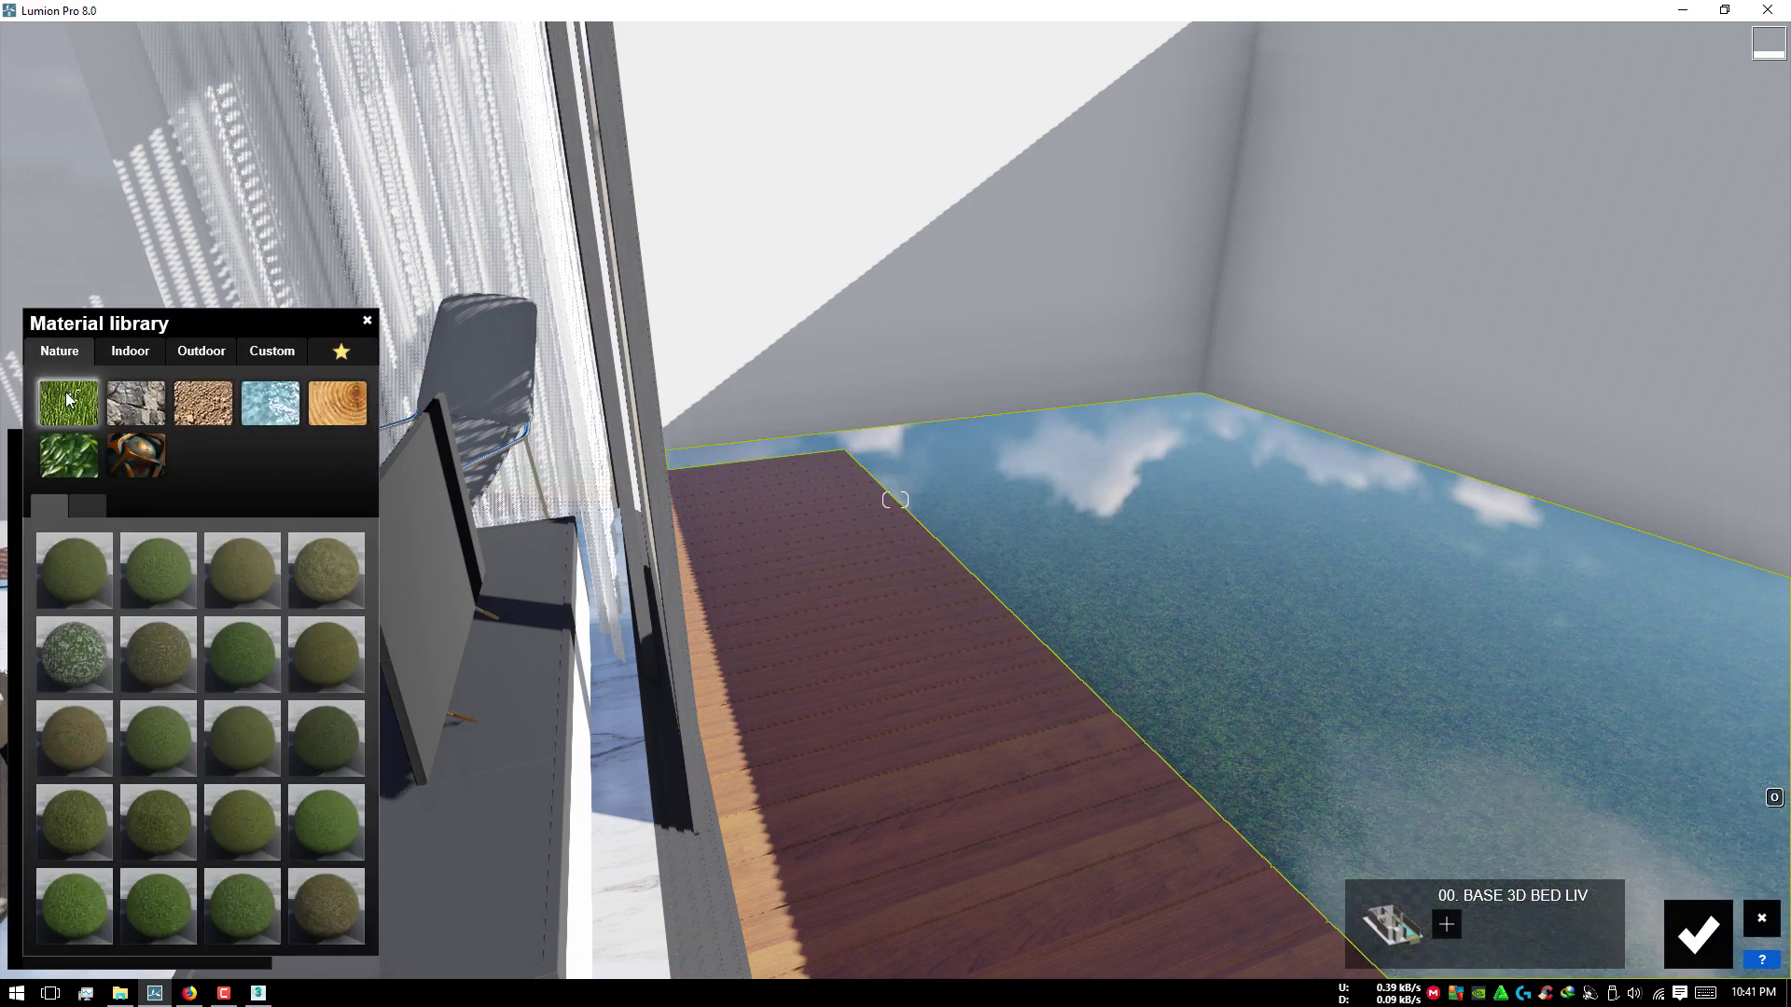
left_click(188, 590)
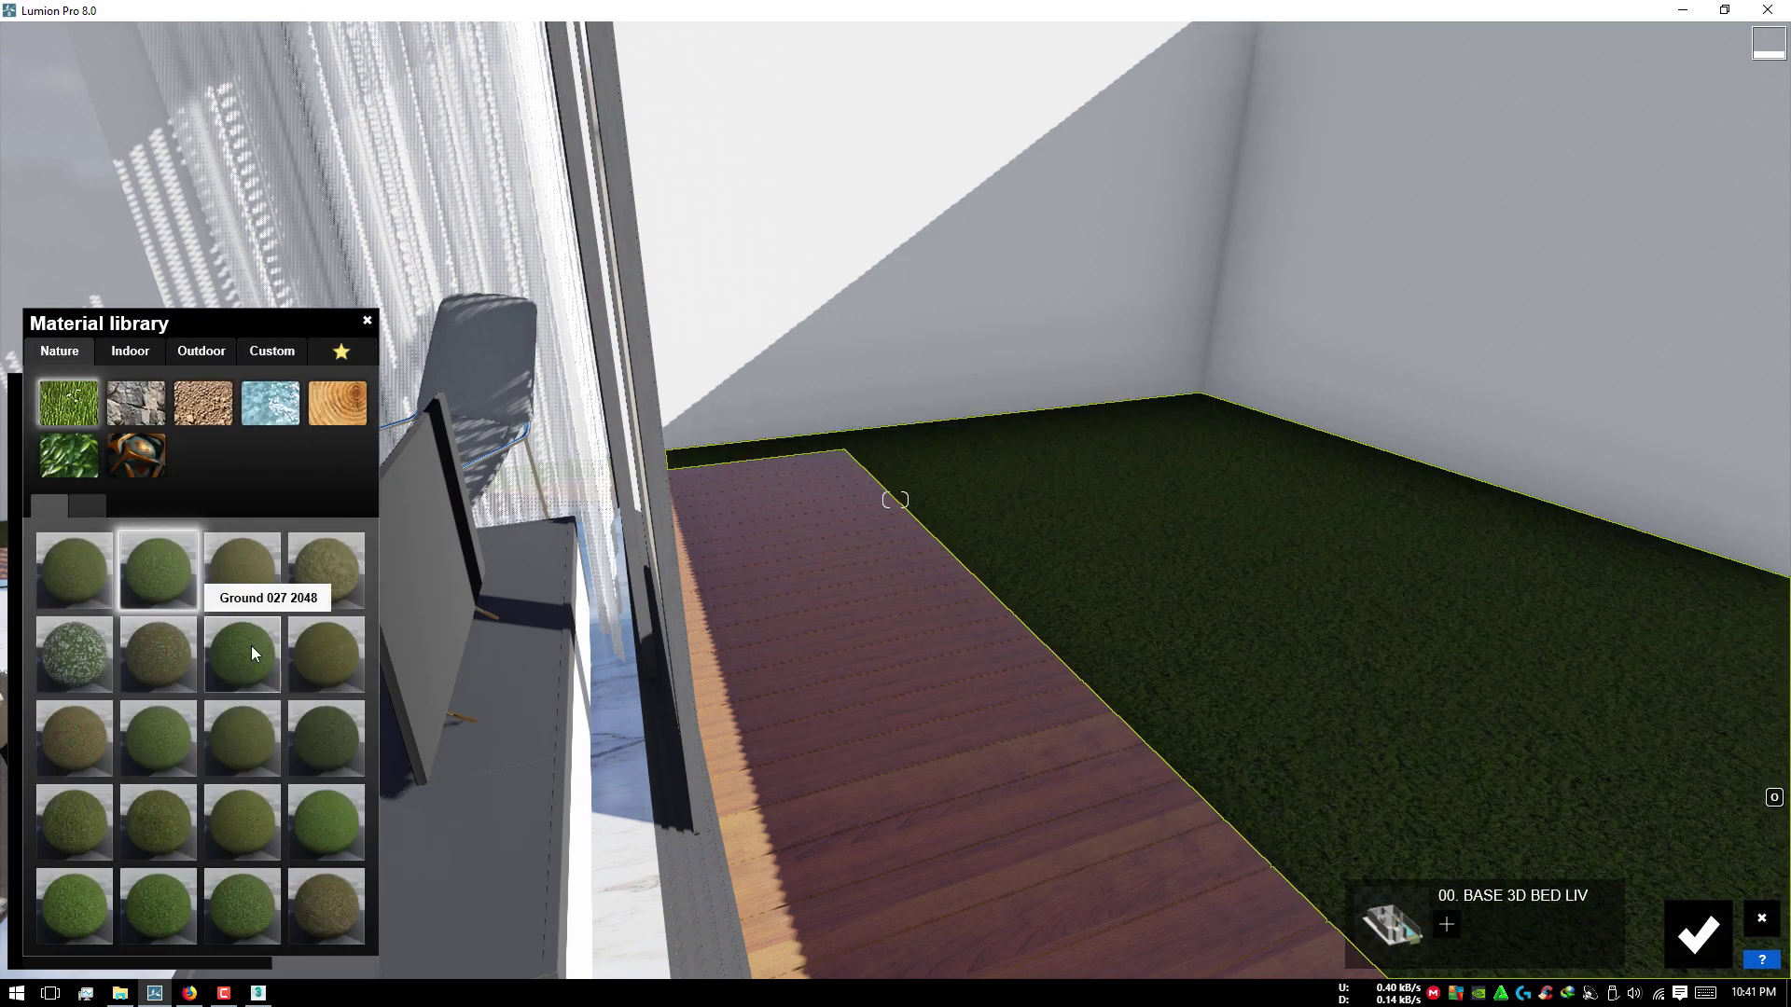
left_click(240, 746)
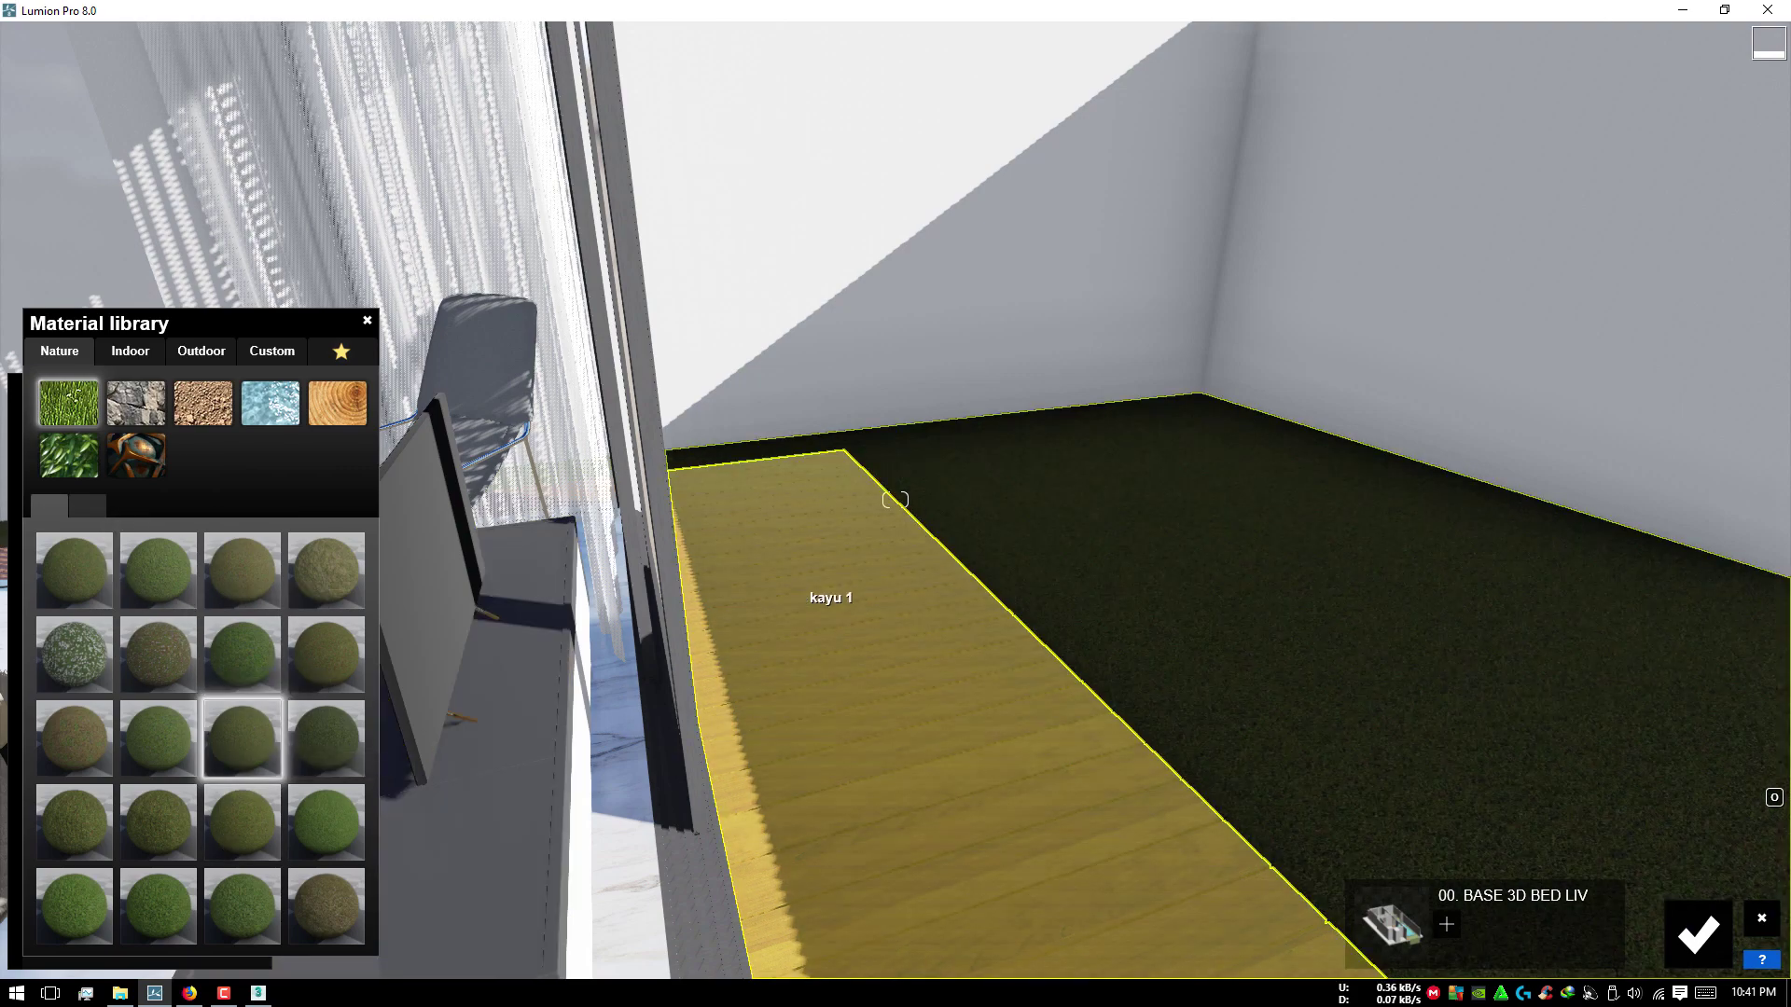
right_click_drag(818, 599, 1070, 710)
left_click(1719, 945)
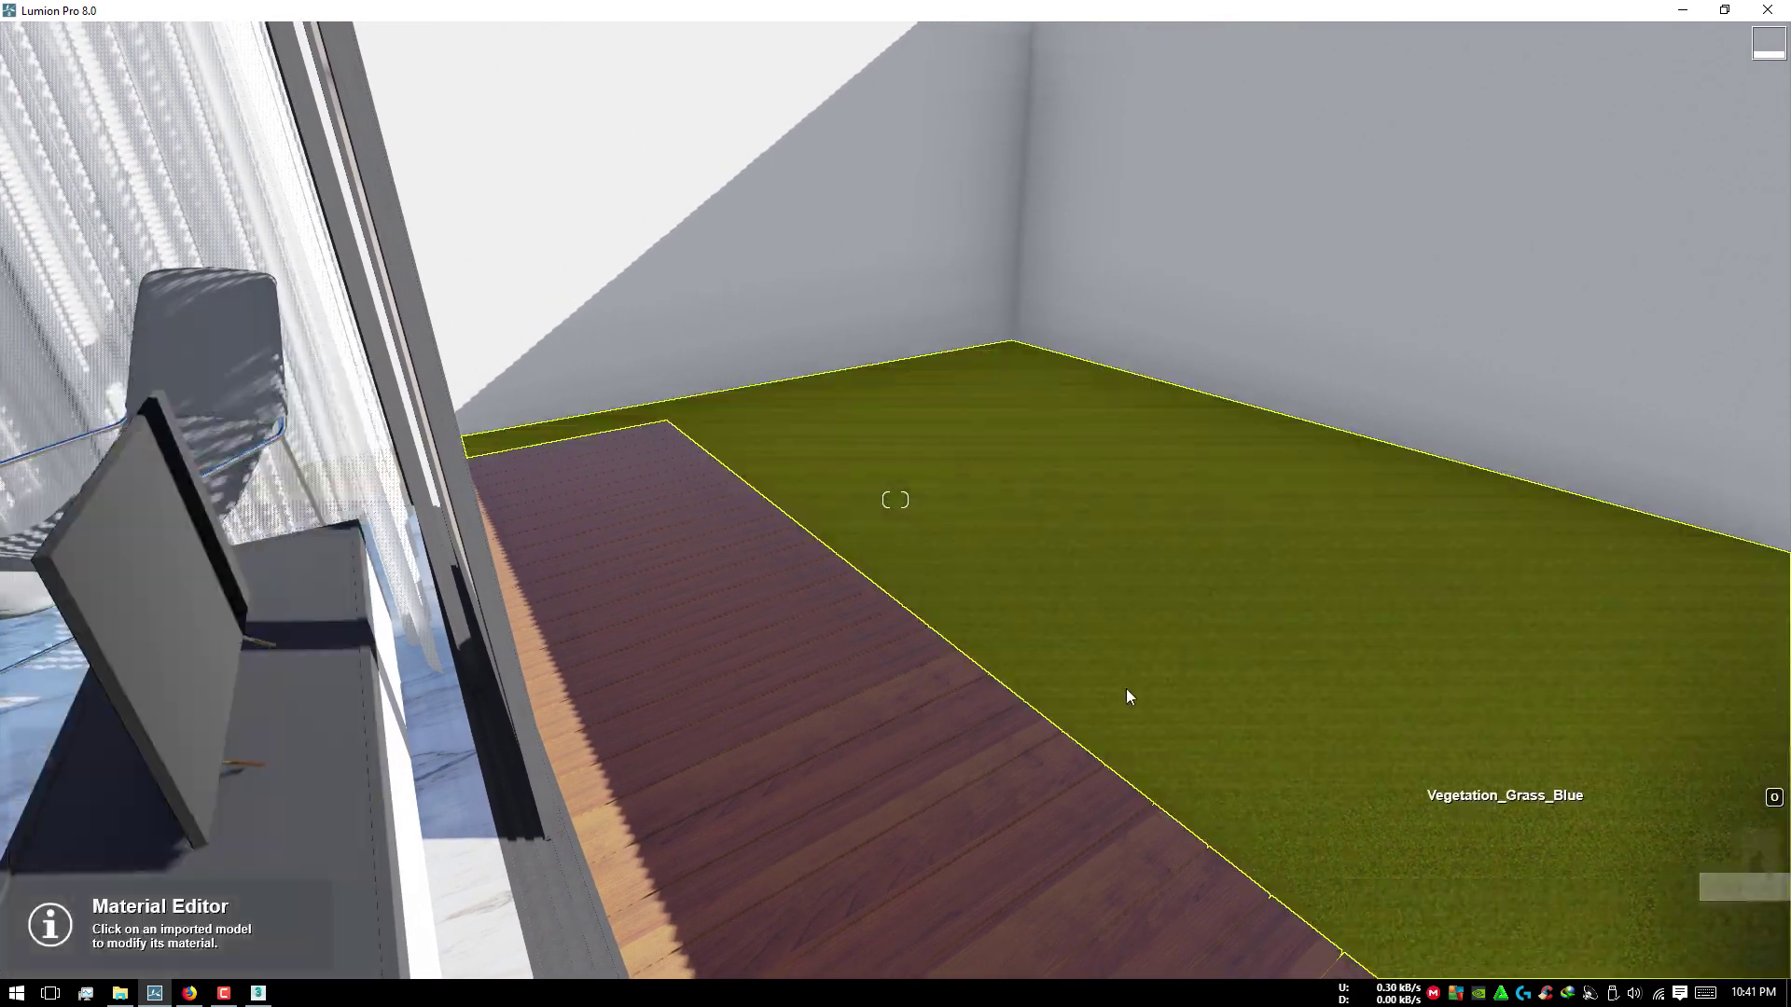
right_click_drag(533, 590, 354, 595)
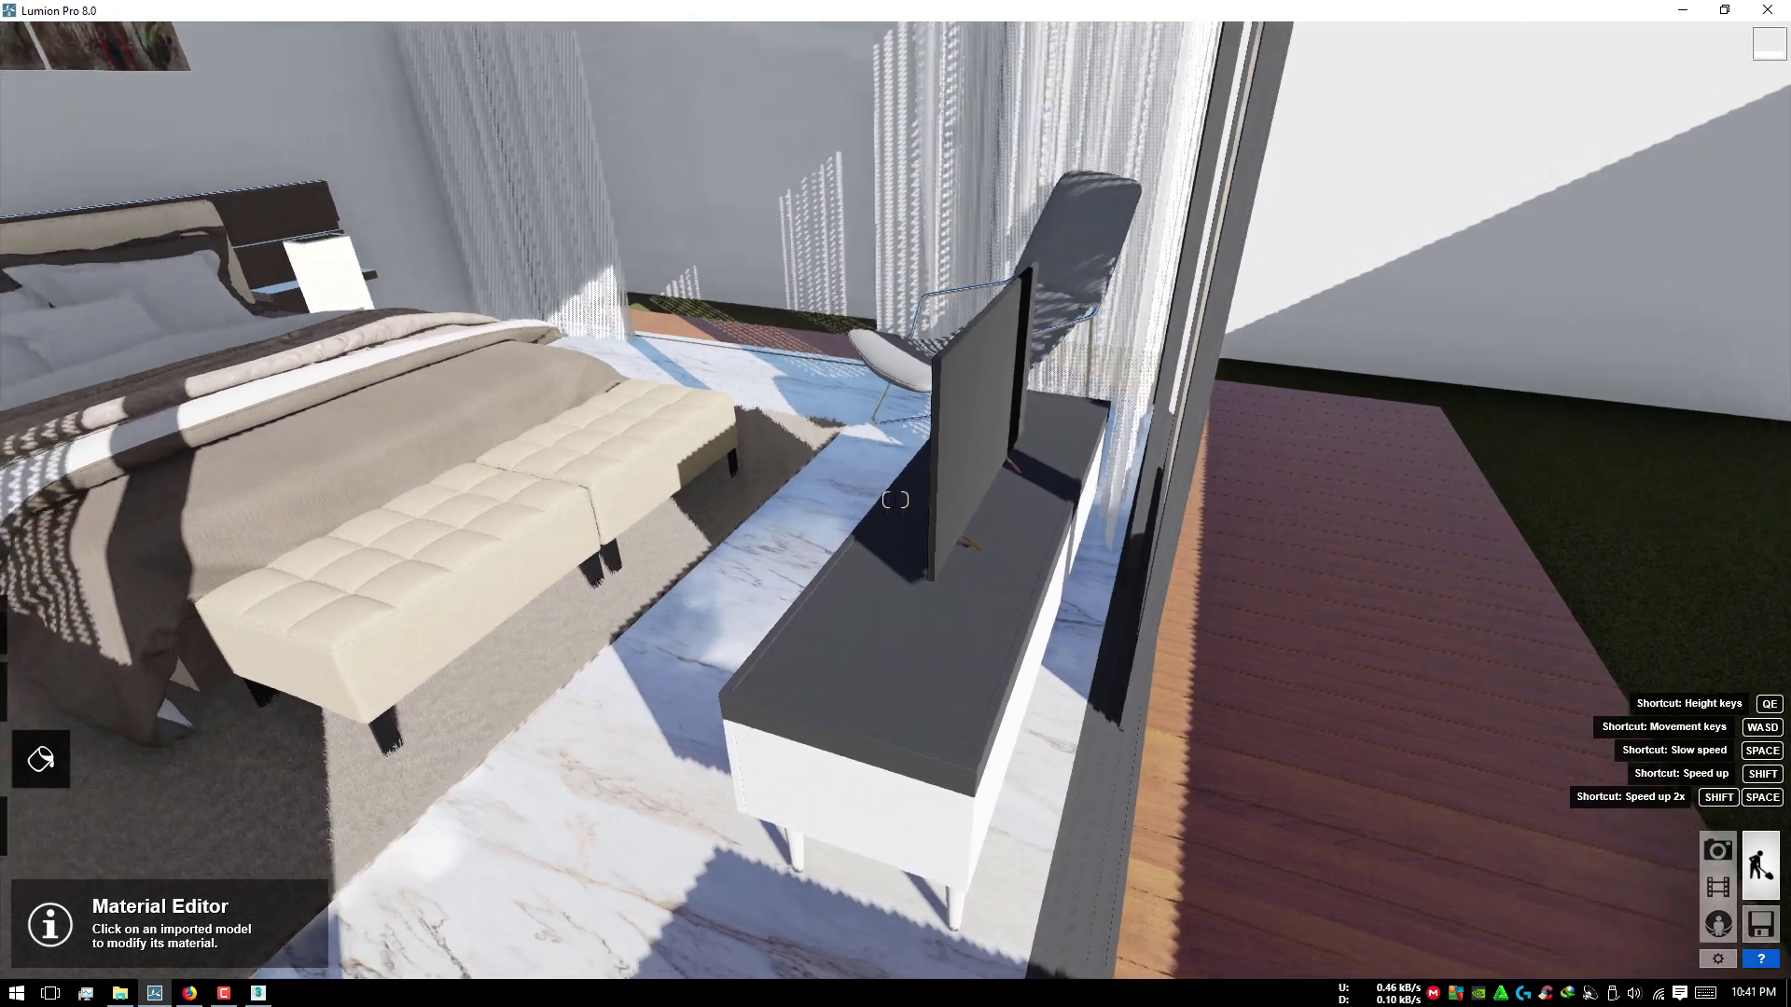
Step: Give the TV screen a Standard material with emissive set to 0.5
mouse_move(895, 570)
right_mouse_down()
mouse_move(763, 571)
mouse_move(1059, 554)
mouse_move(1077, 535)
mouse_move(912, 718)
right_mouse_up()
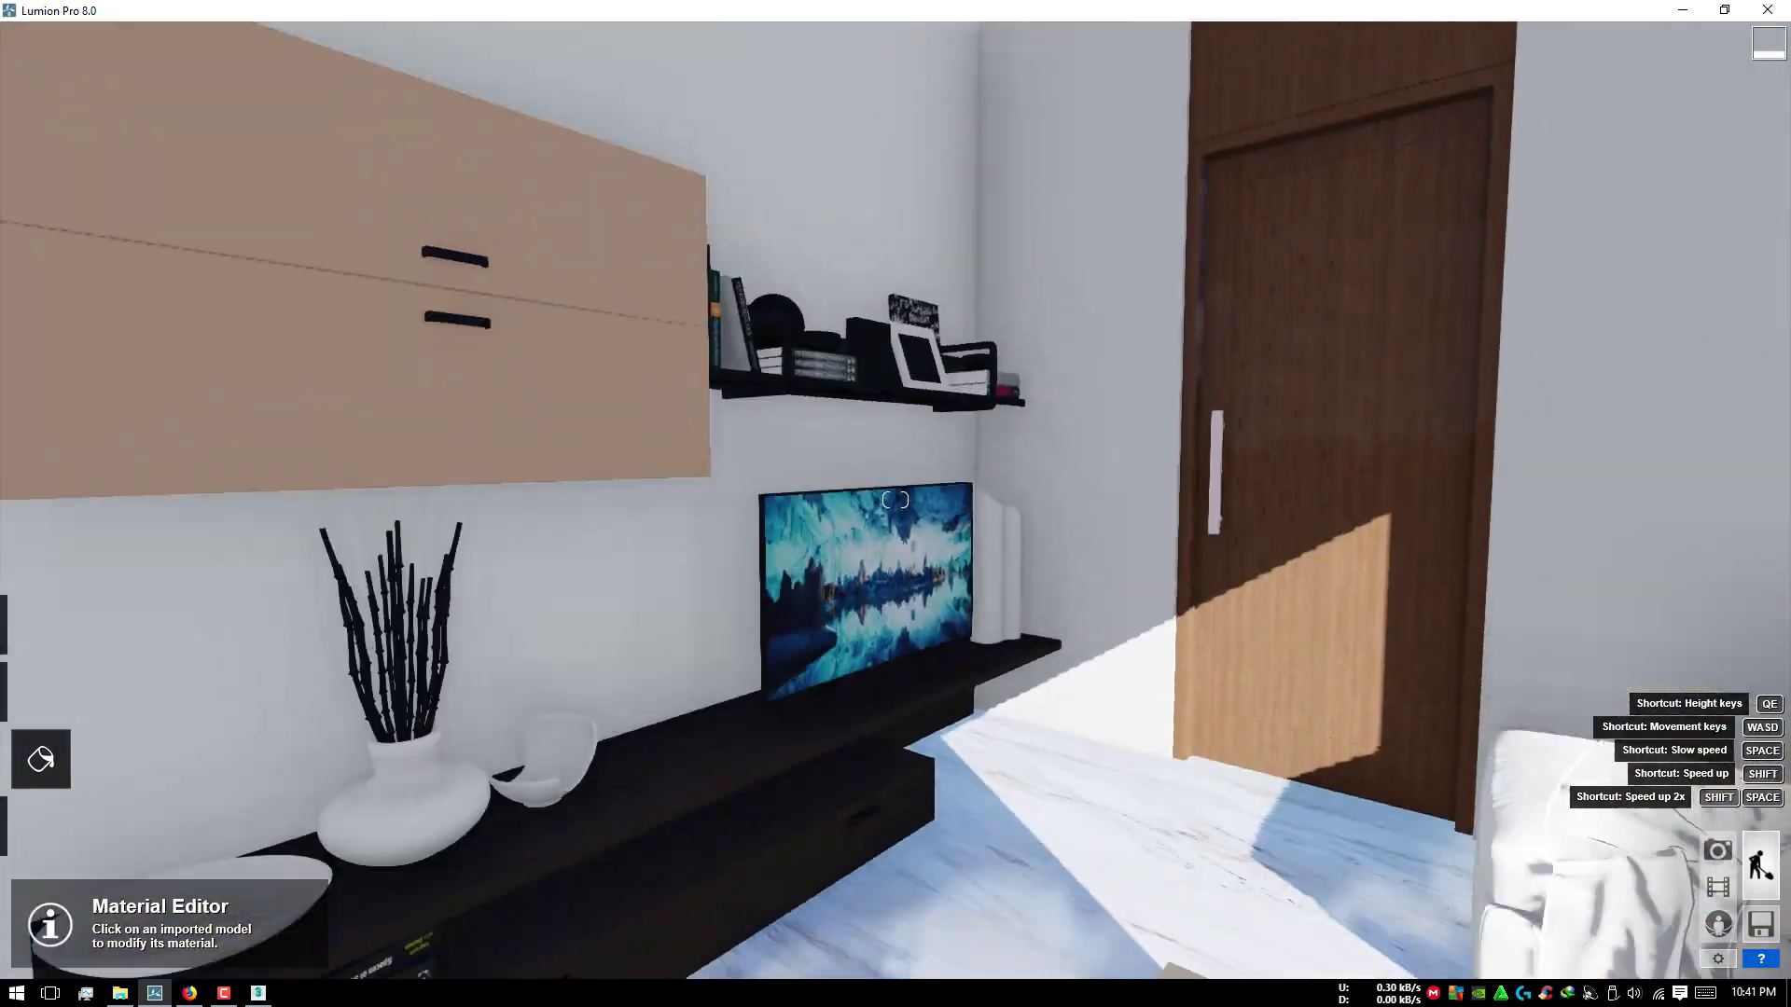
left_click(831, 658)
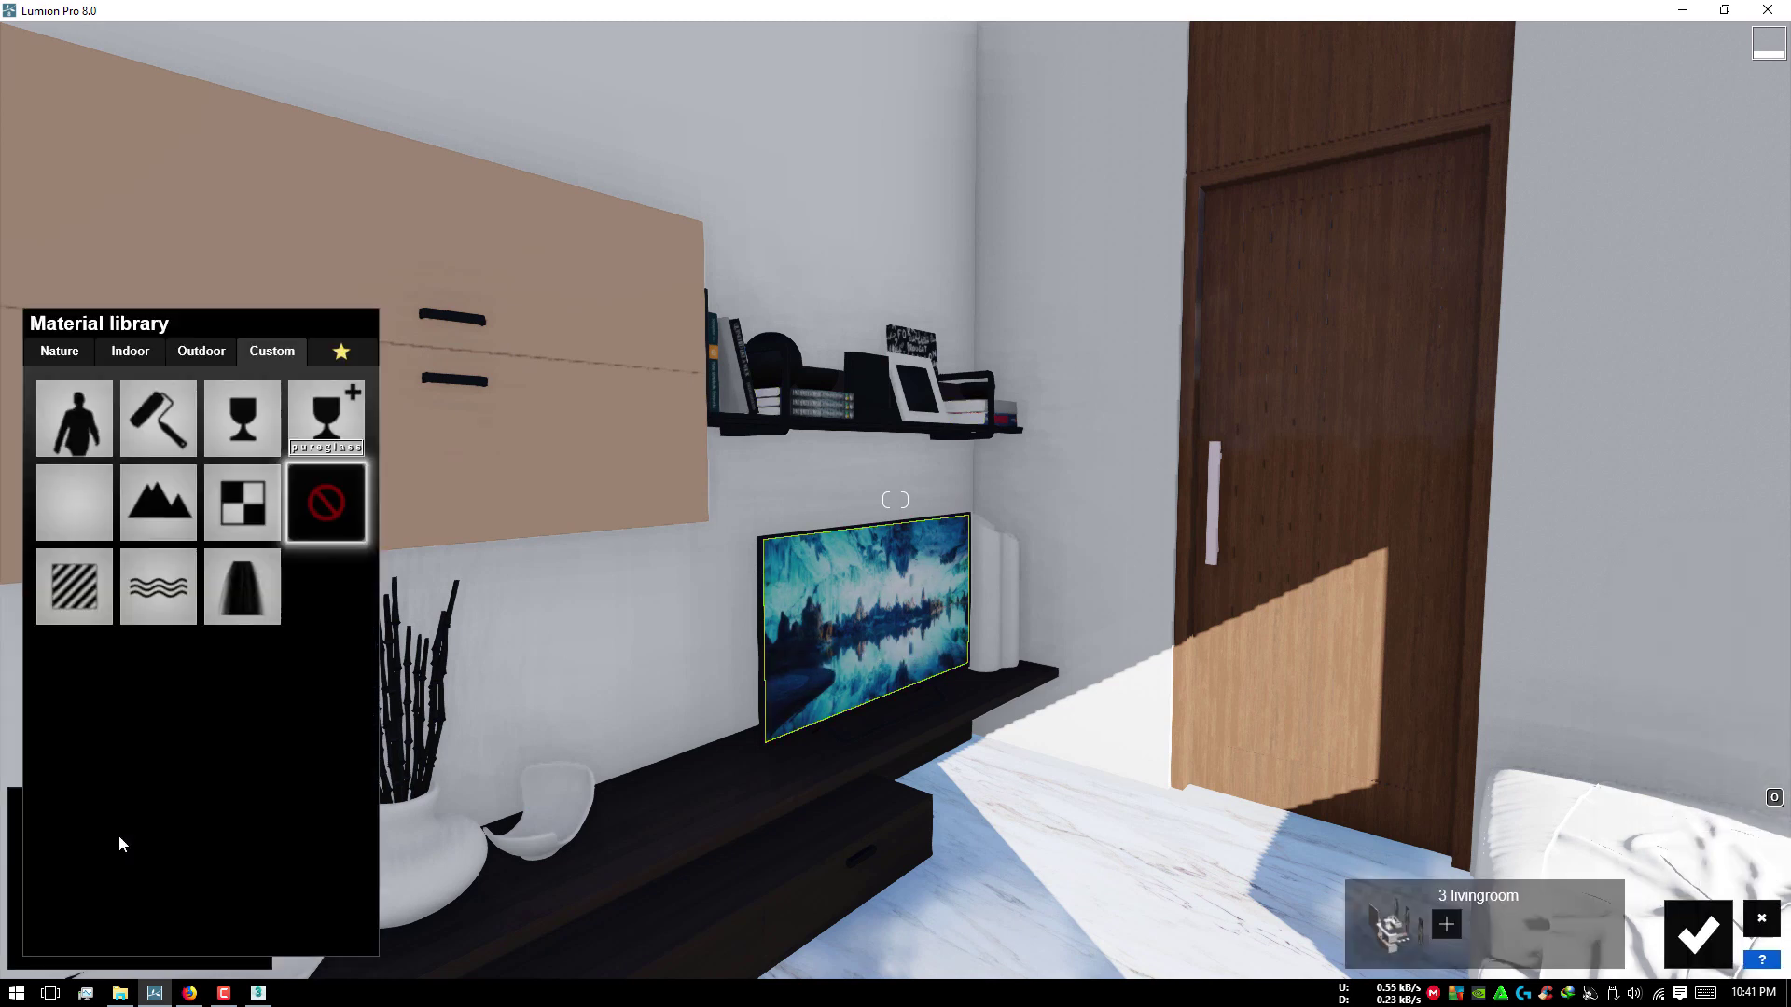
left_click(81, 592)
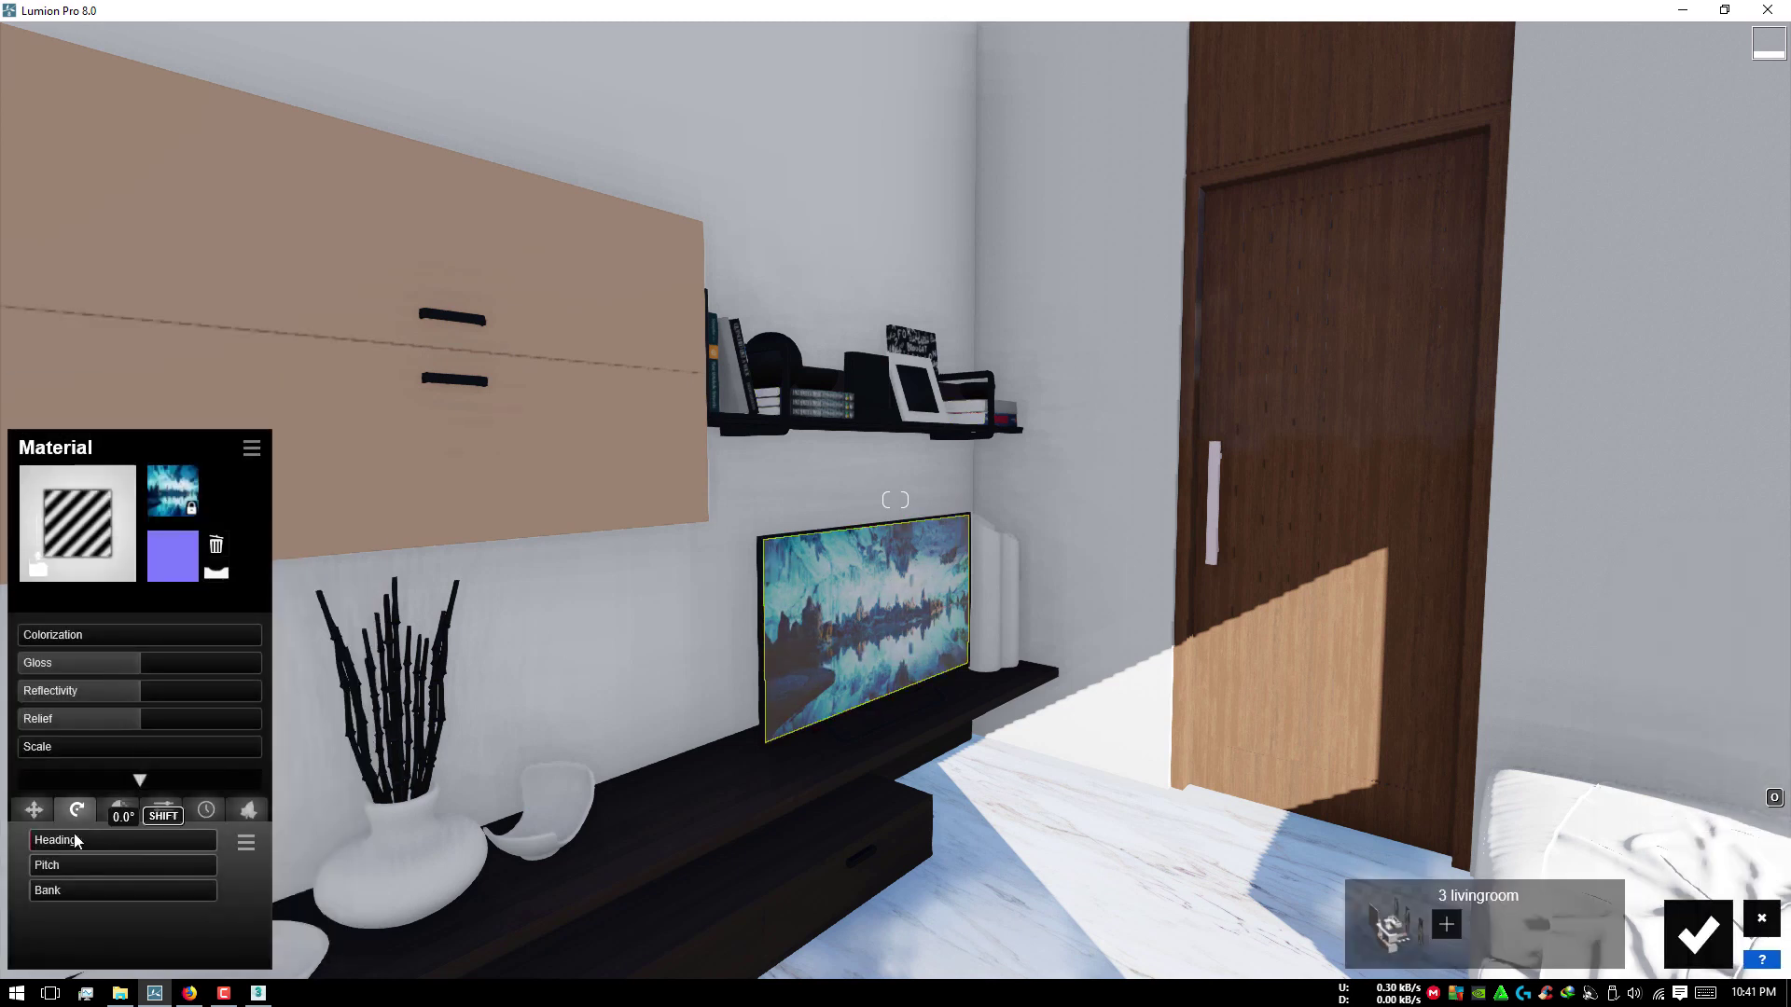
left_click(157, 808)
left_click_drag(63, 839, 75, 839)
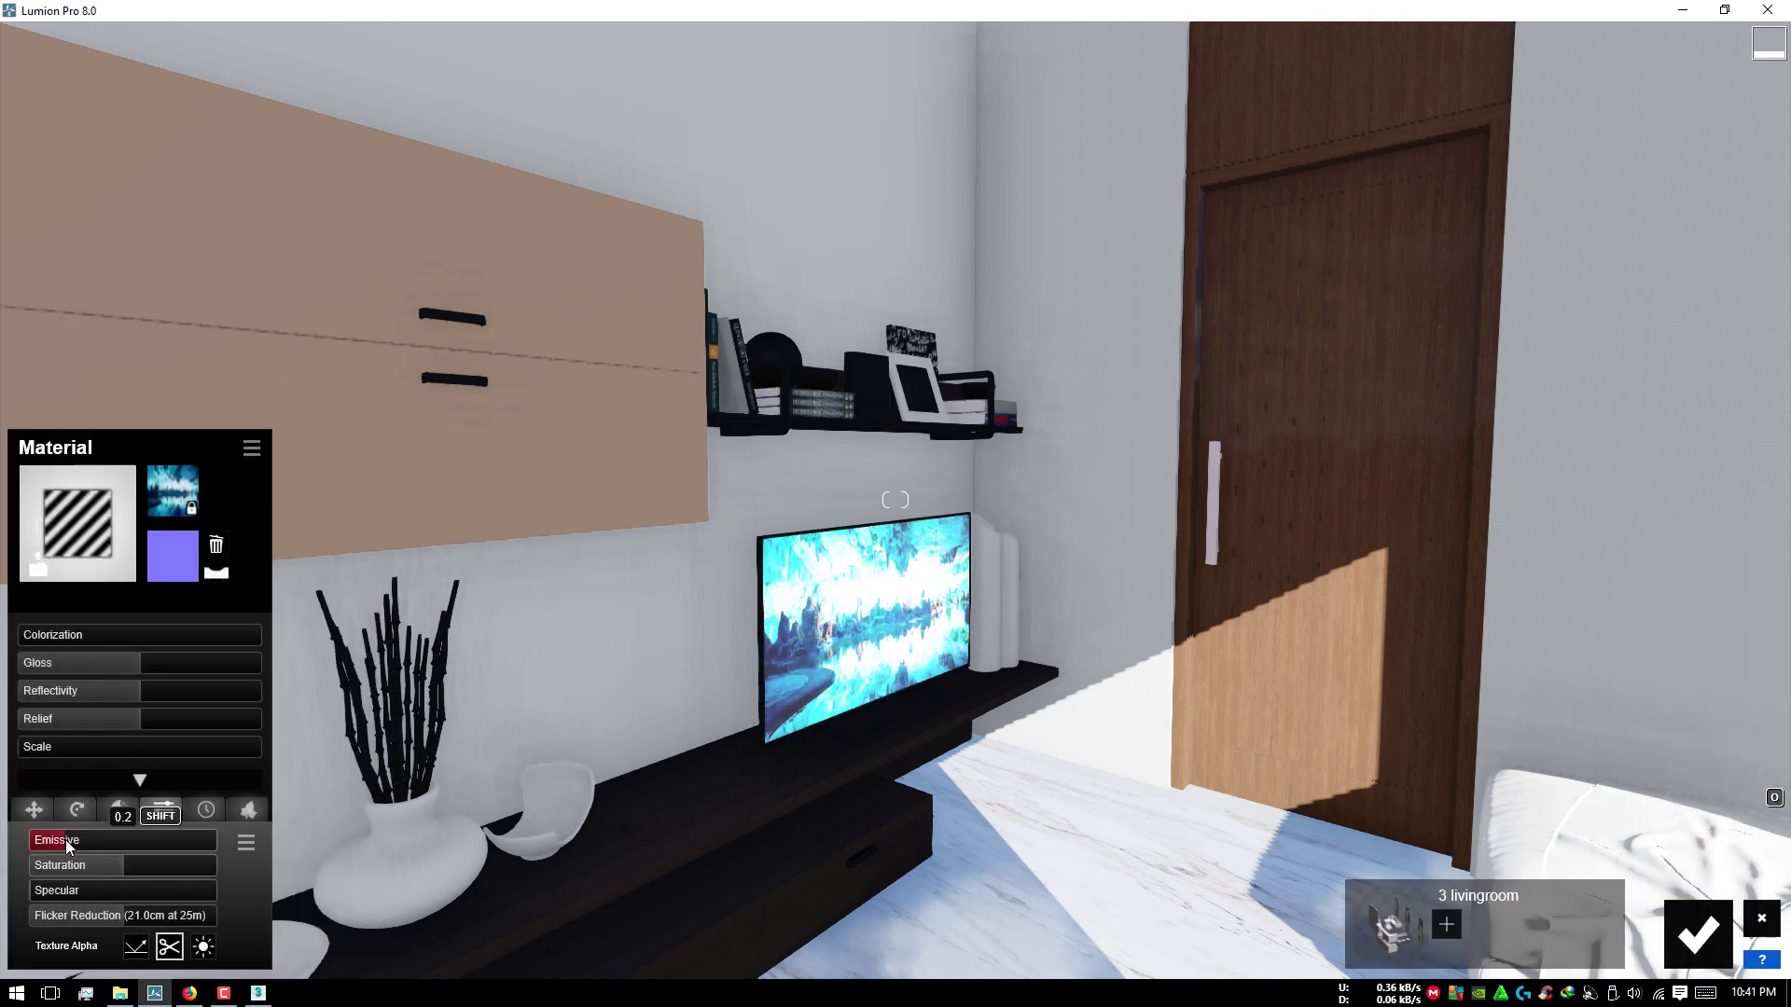
Step: Give the TV cabinet a dark Standard material with higher gloss and reflectivity
middle_click_drag(368, 742, 642, 686)
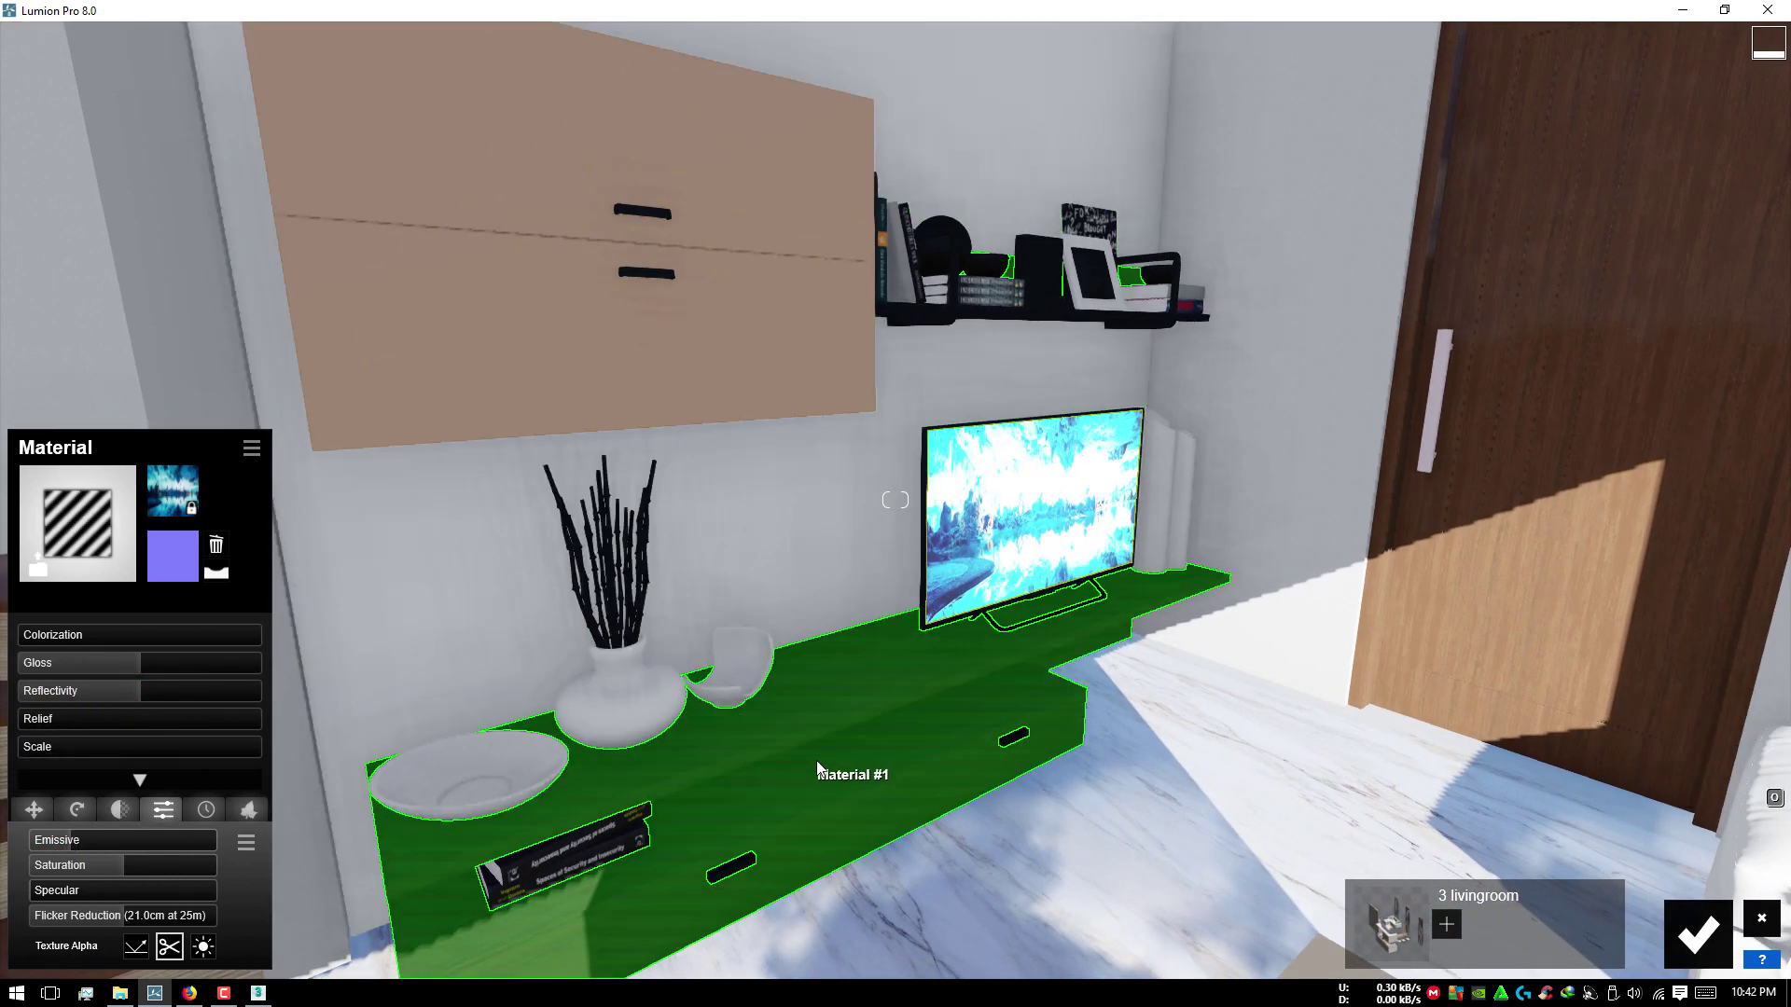
left_click(728, 747)
left_click(74, 572)
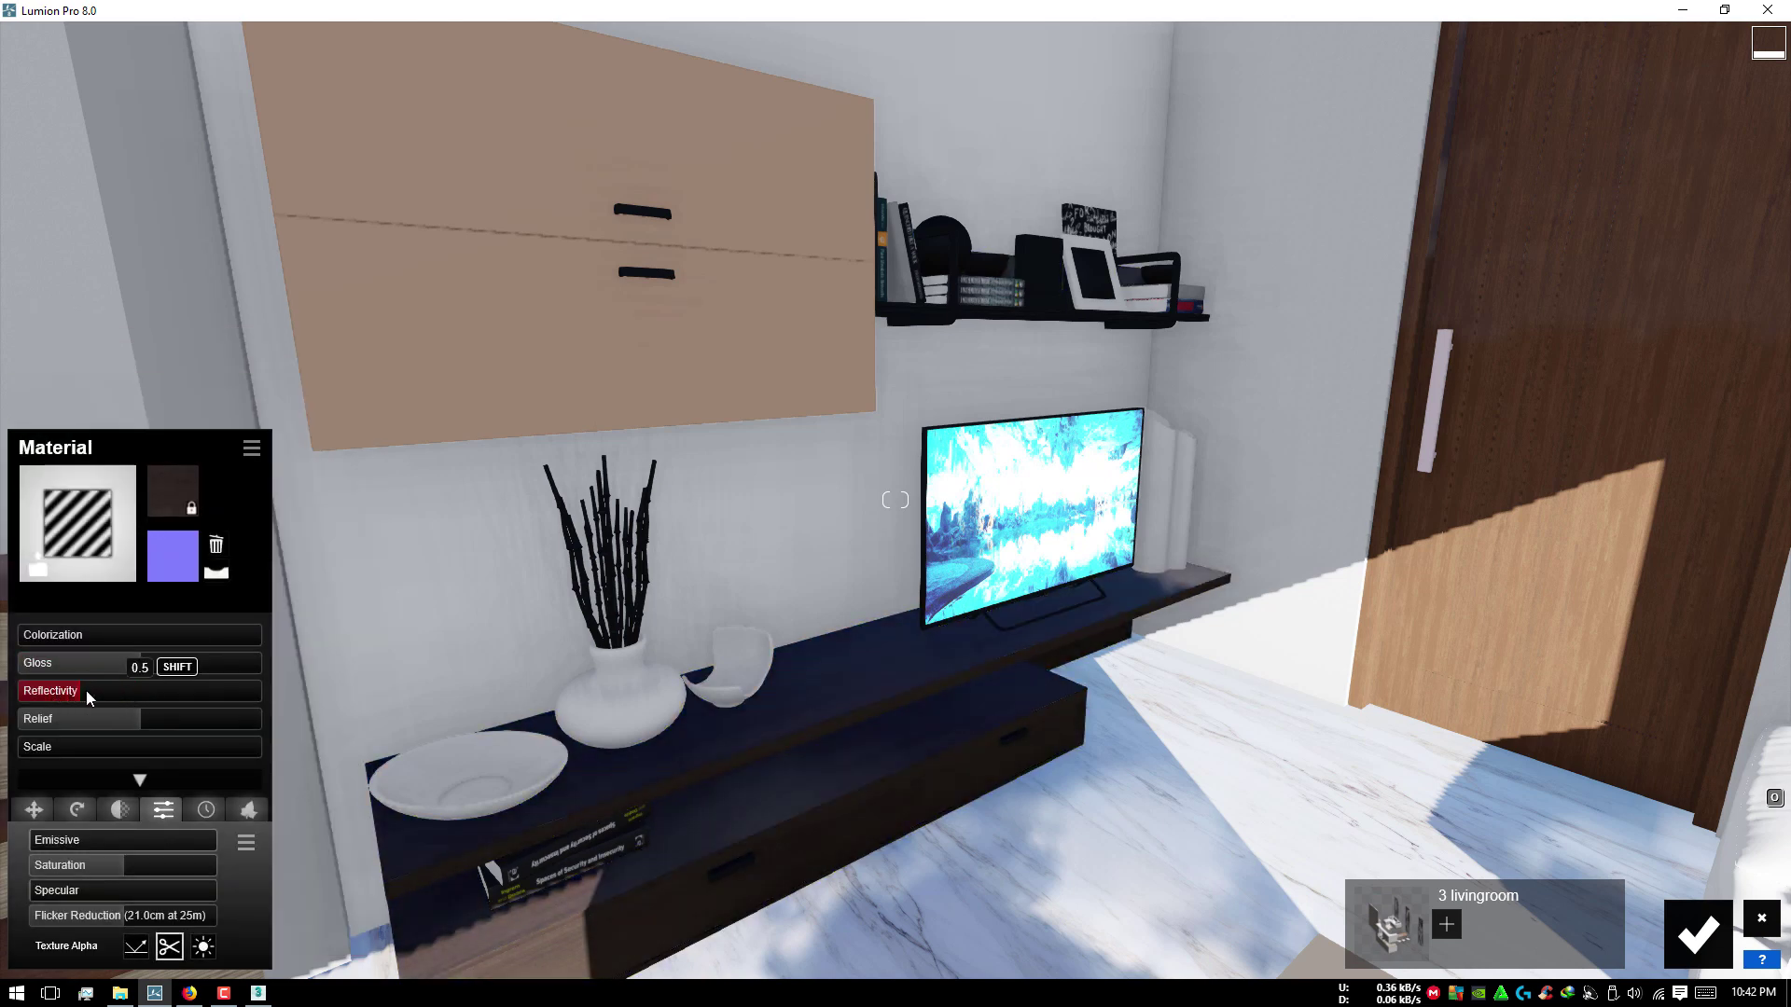
left_click_drag(72, 692, 155, 658)
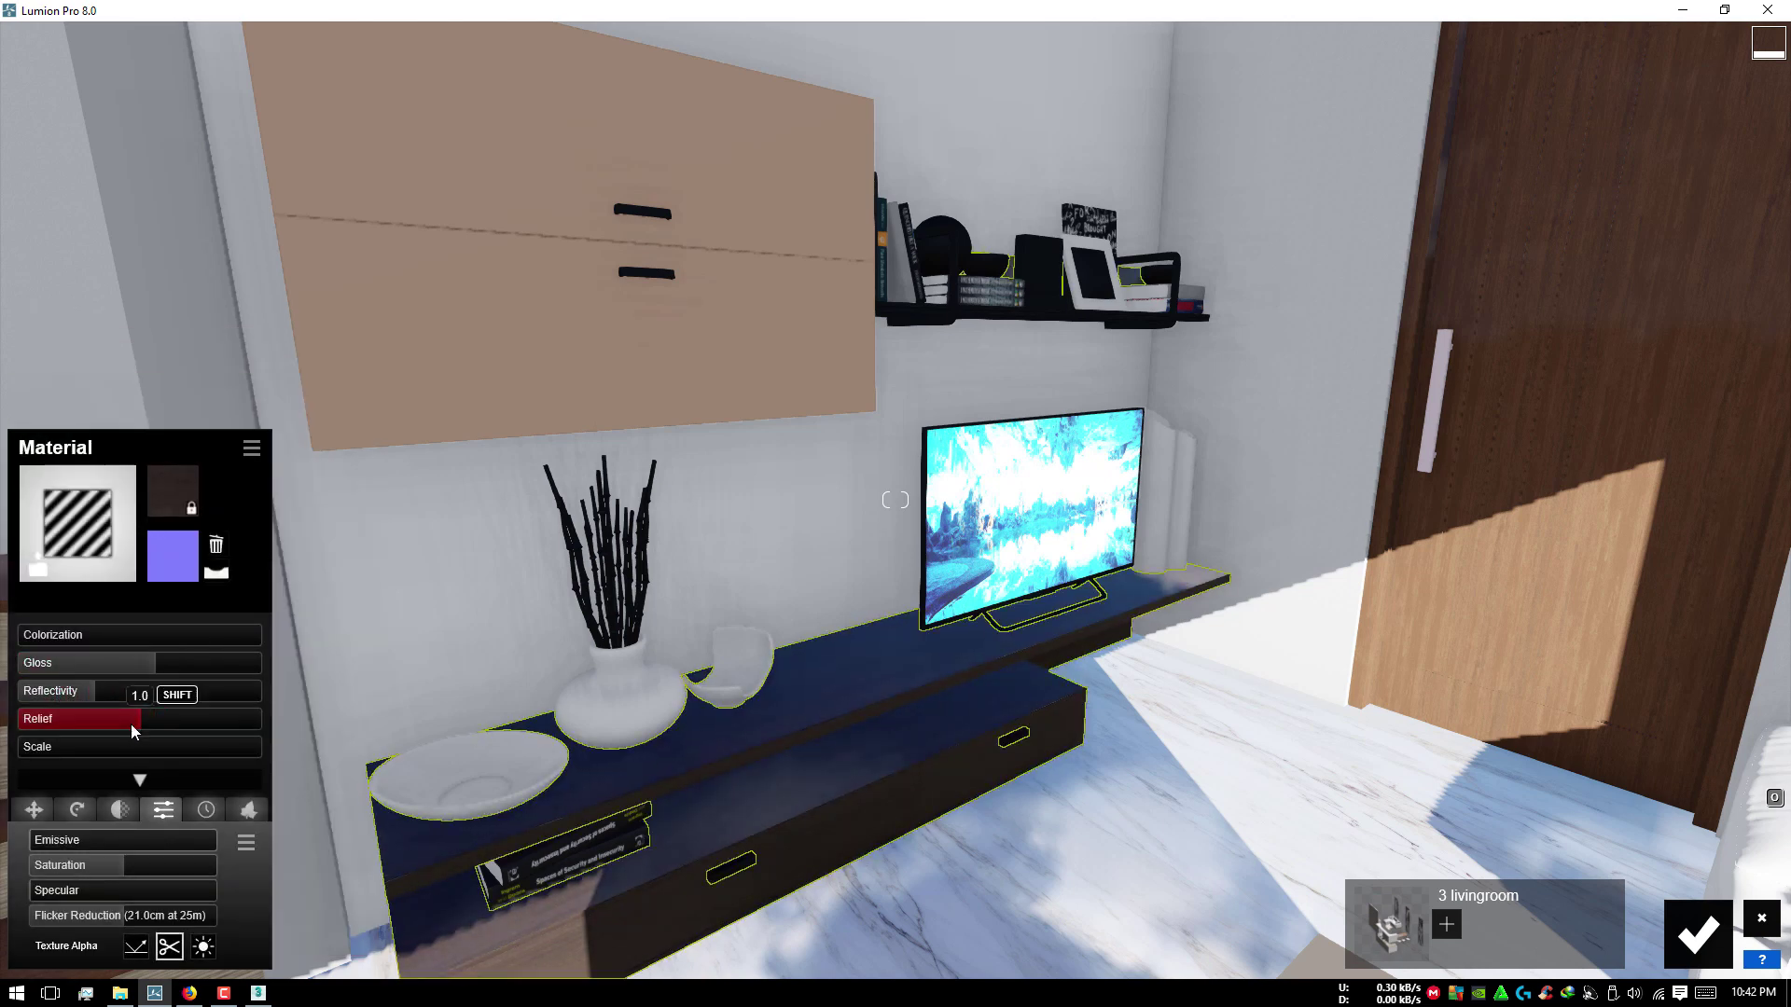
scroll(742, 706, "down", 5)
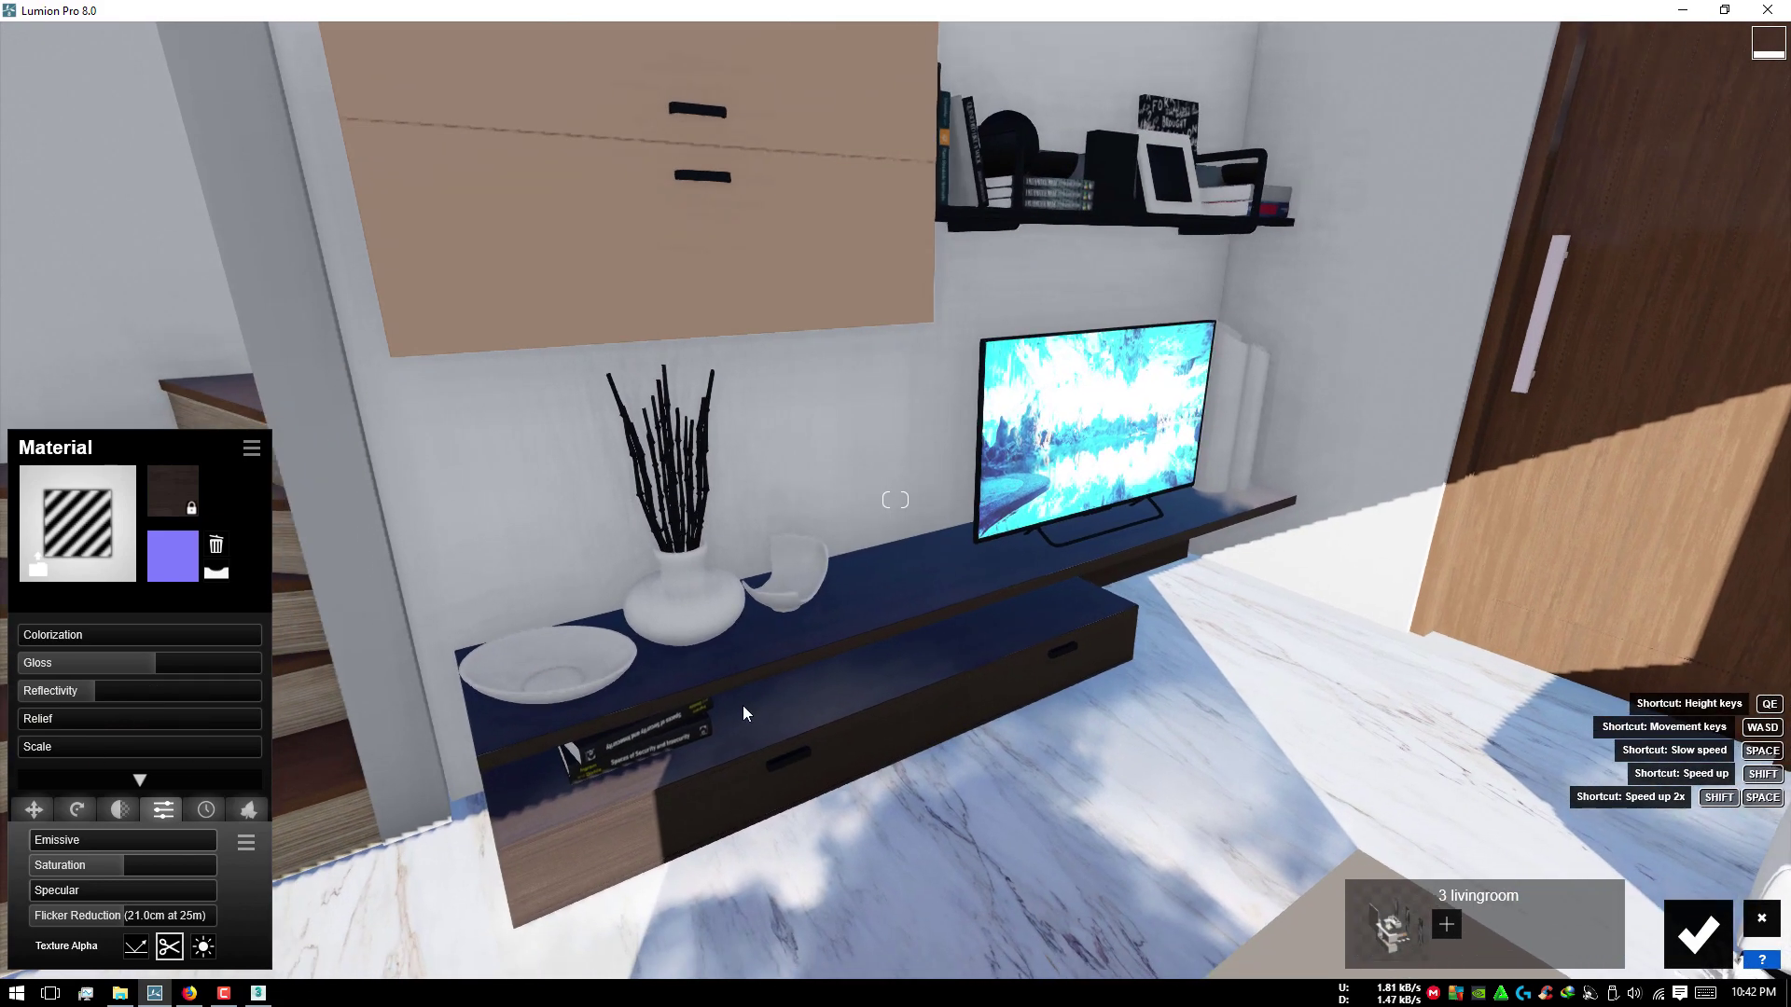
scroll(562, 656, "down", 2)
Step: Apply a Standard material to the bowl and dish, adjusting colorization and raising reflectivity
left_click(563, 657)
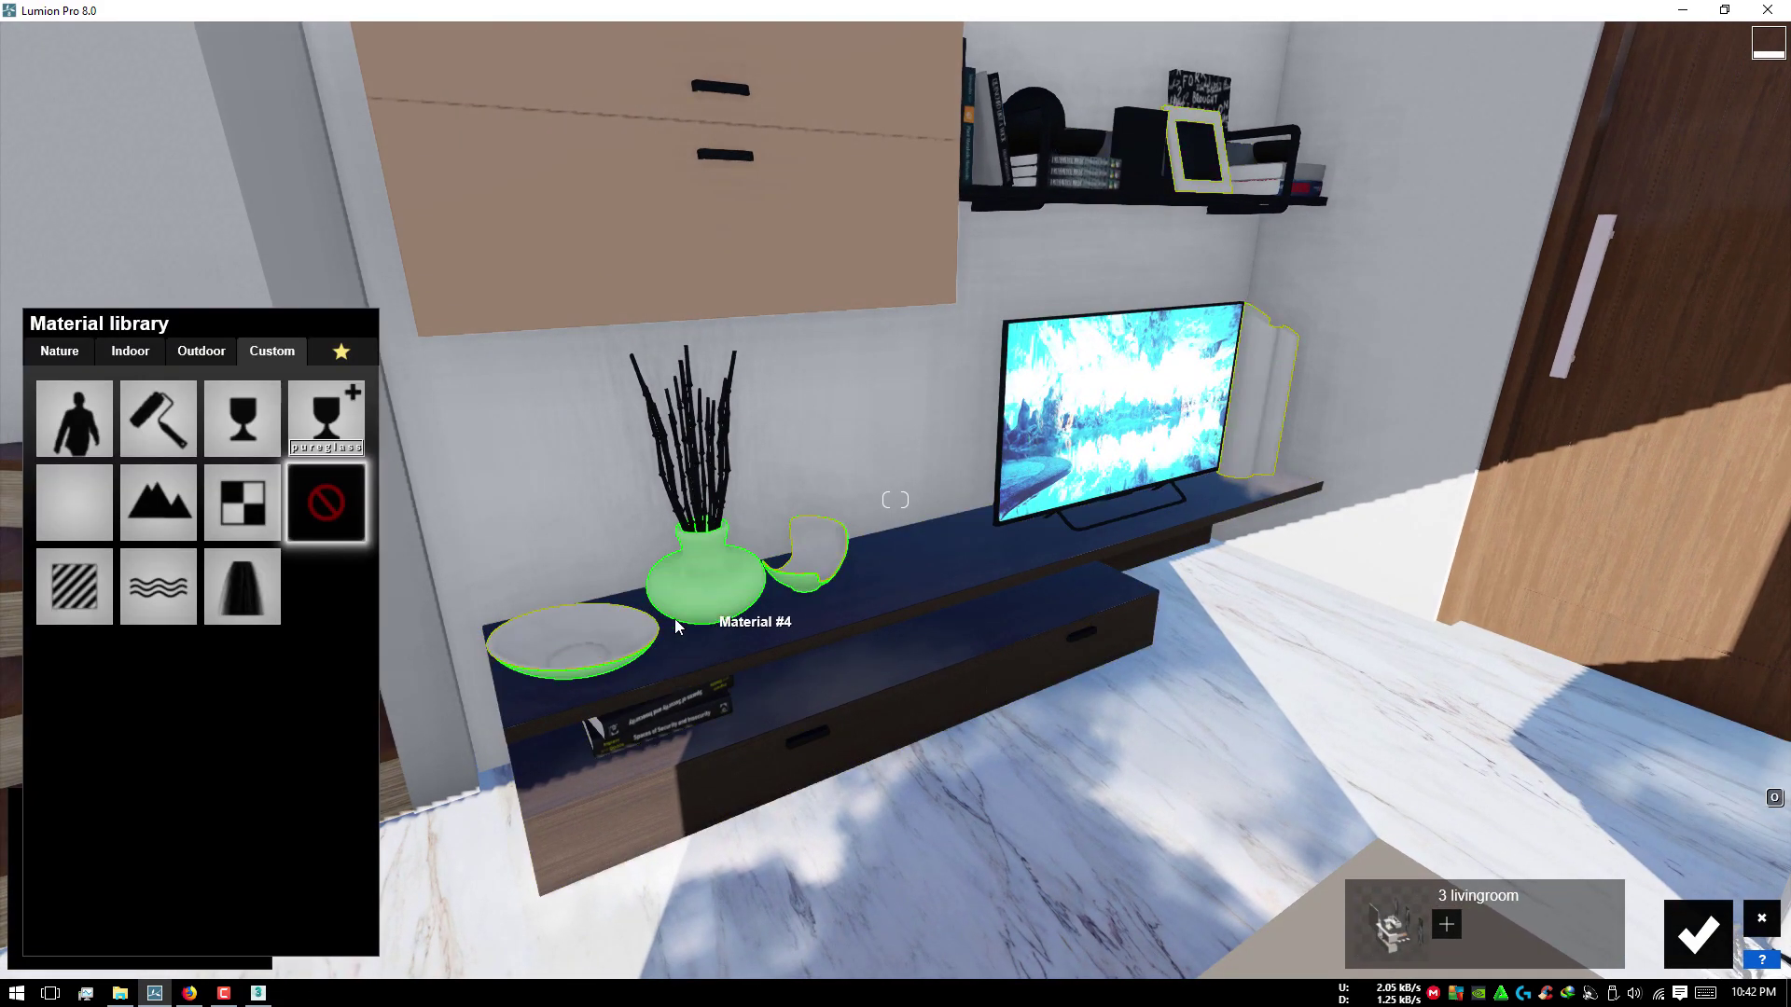
left_click(70, 576)
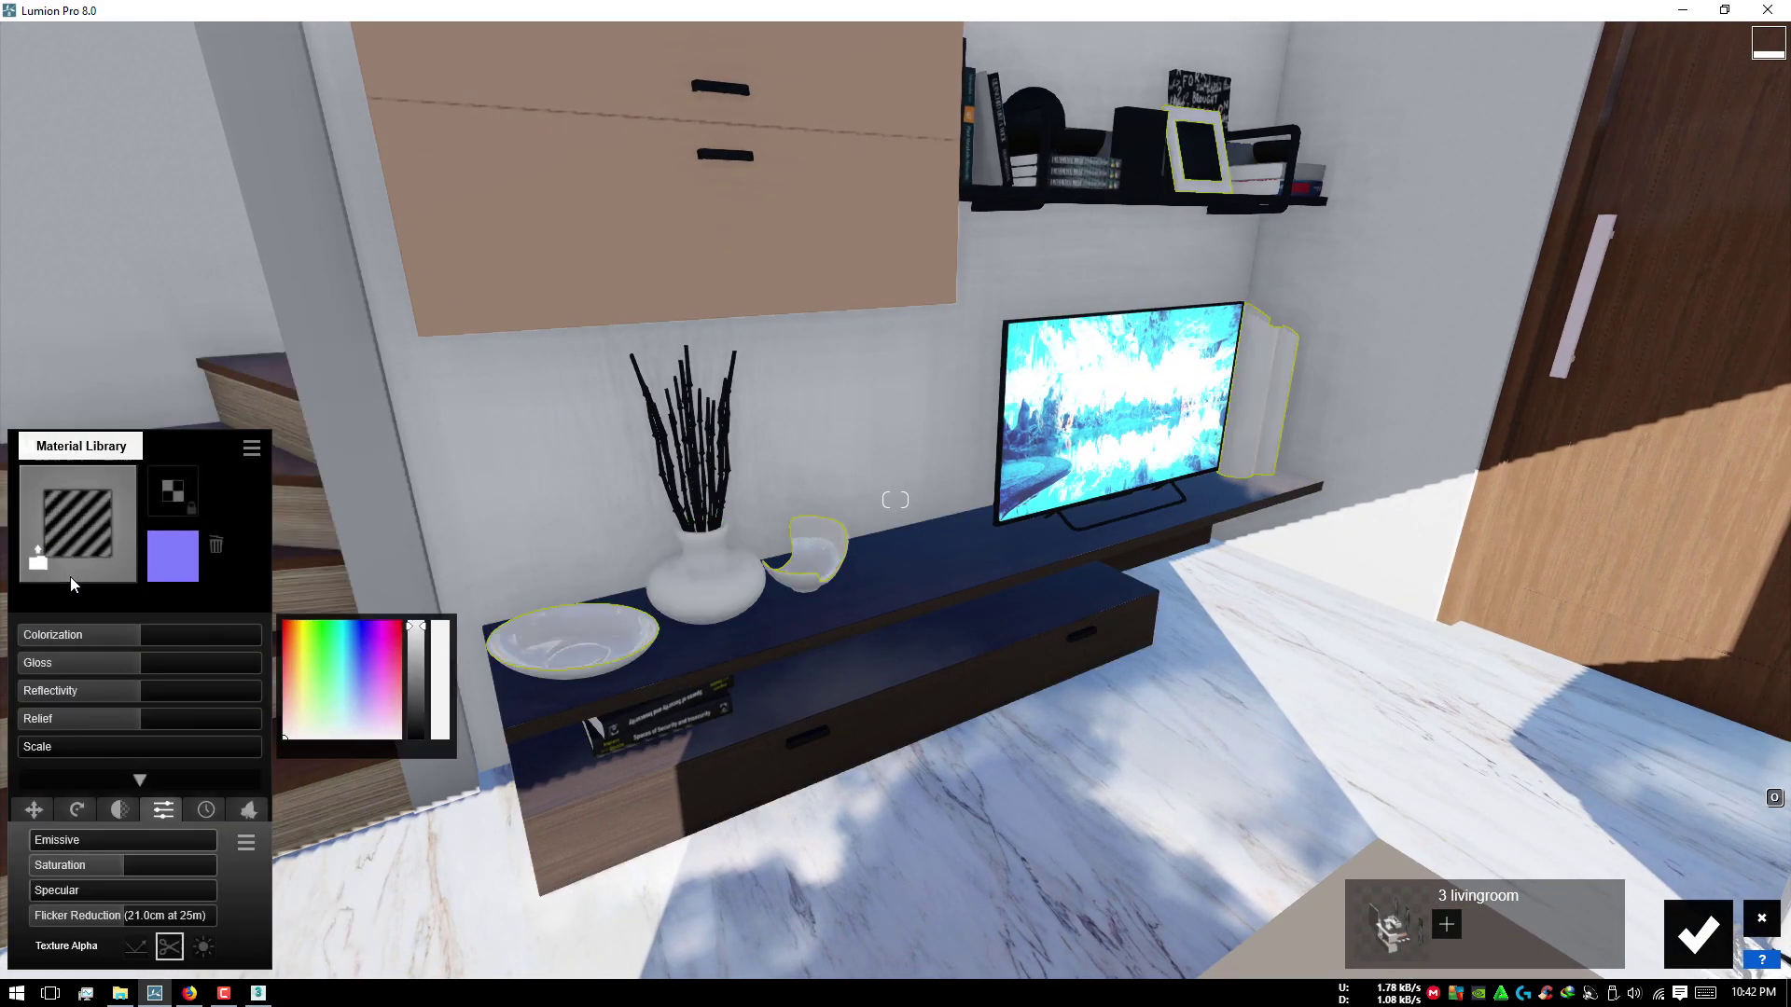
scroll(562, 607, "up", 5)
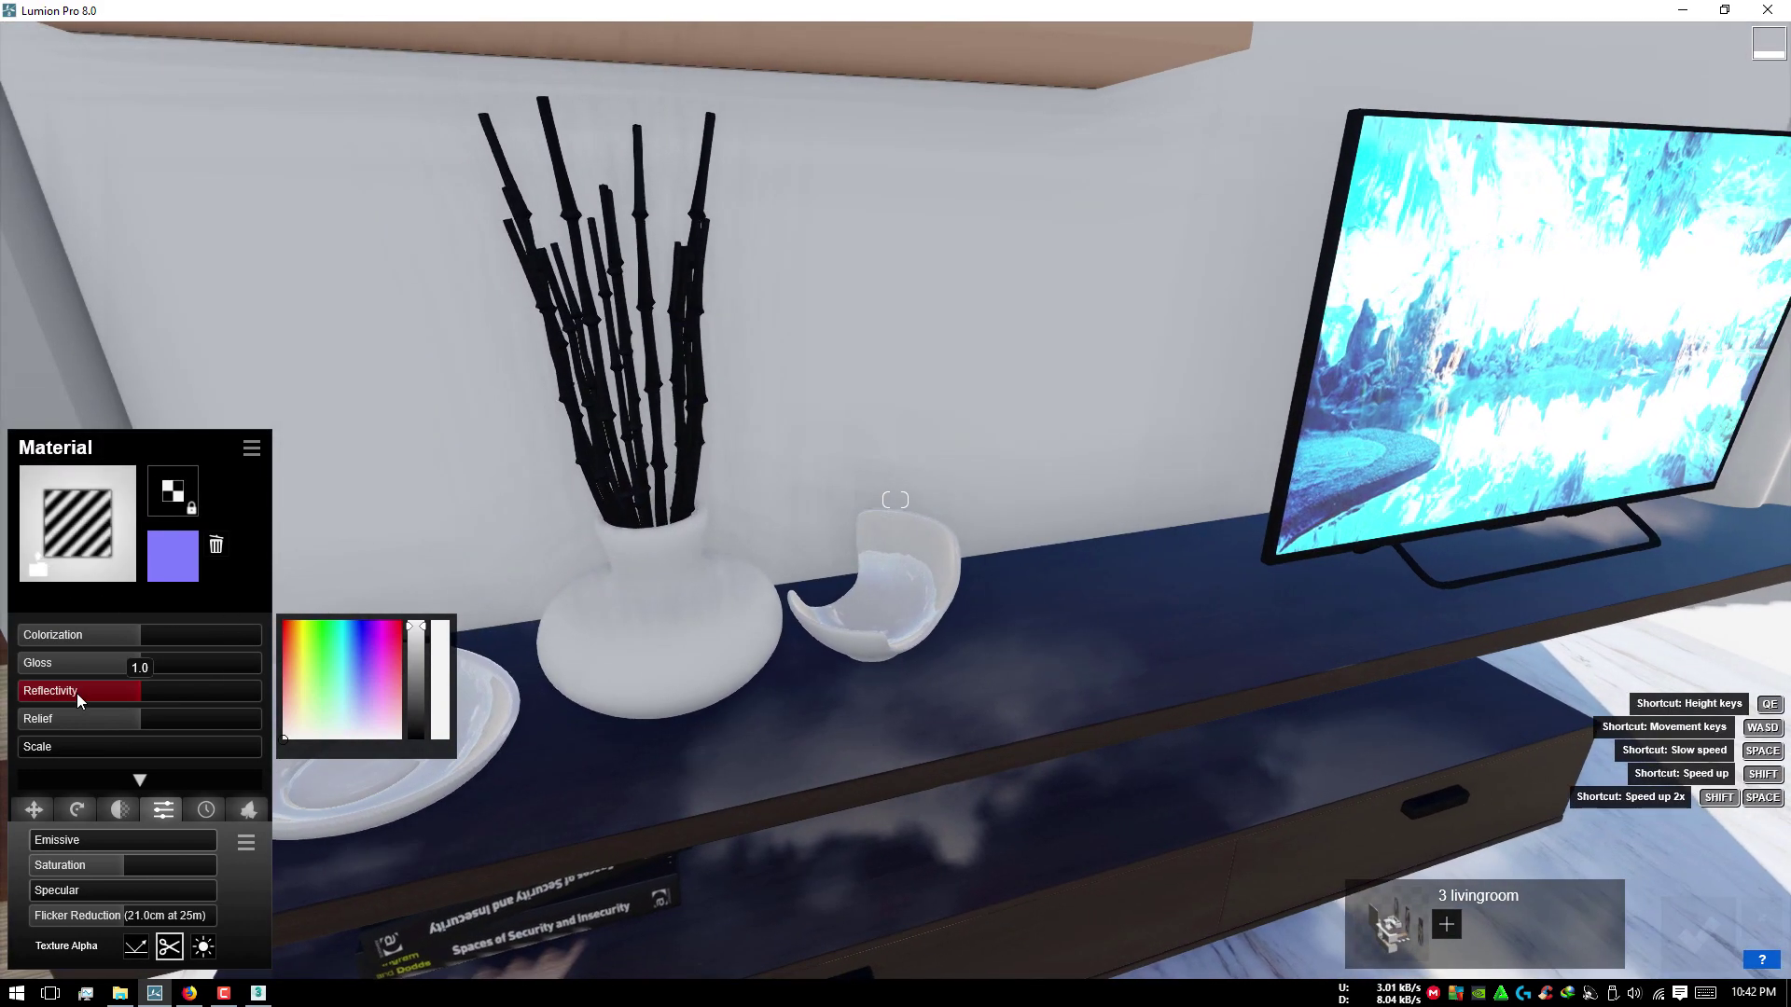
left_click_drag(103, 635, 10, 645)
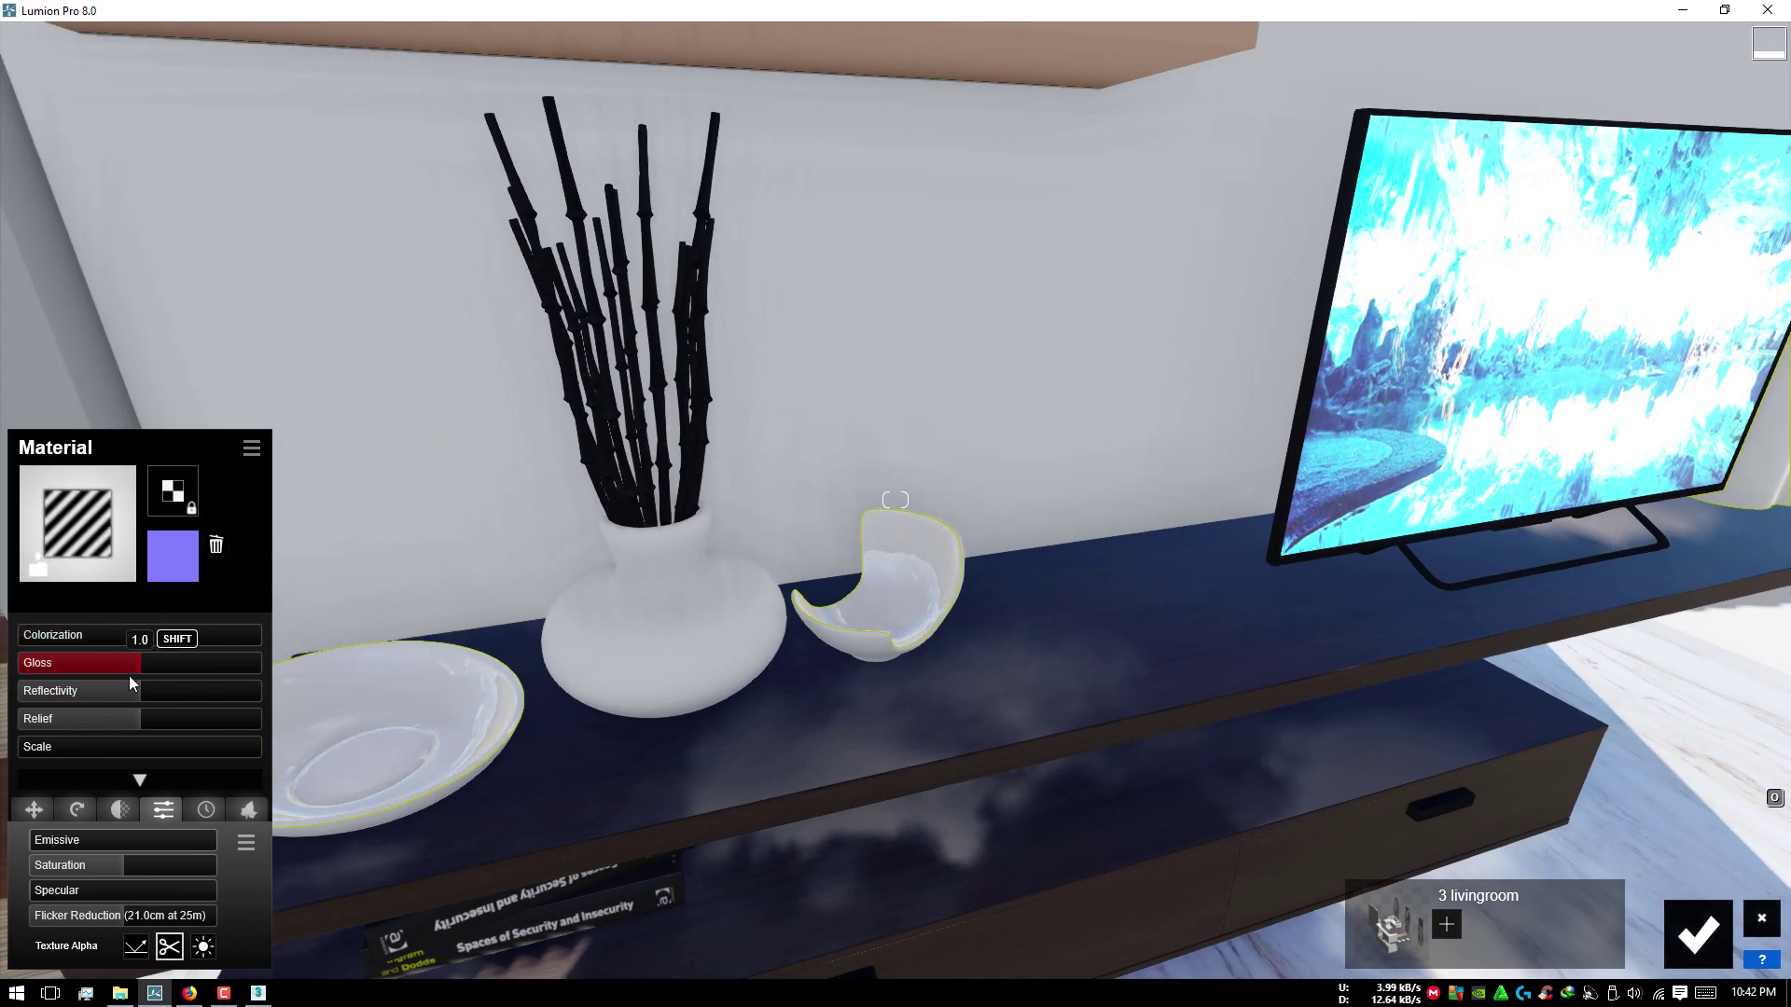
mouse_move(144, 688)
left_mouse_down()
mouse_move(253, 682)
mouse_move(198, 685)
left_mouse_up()
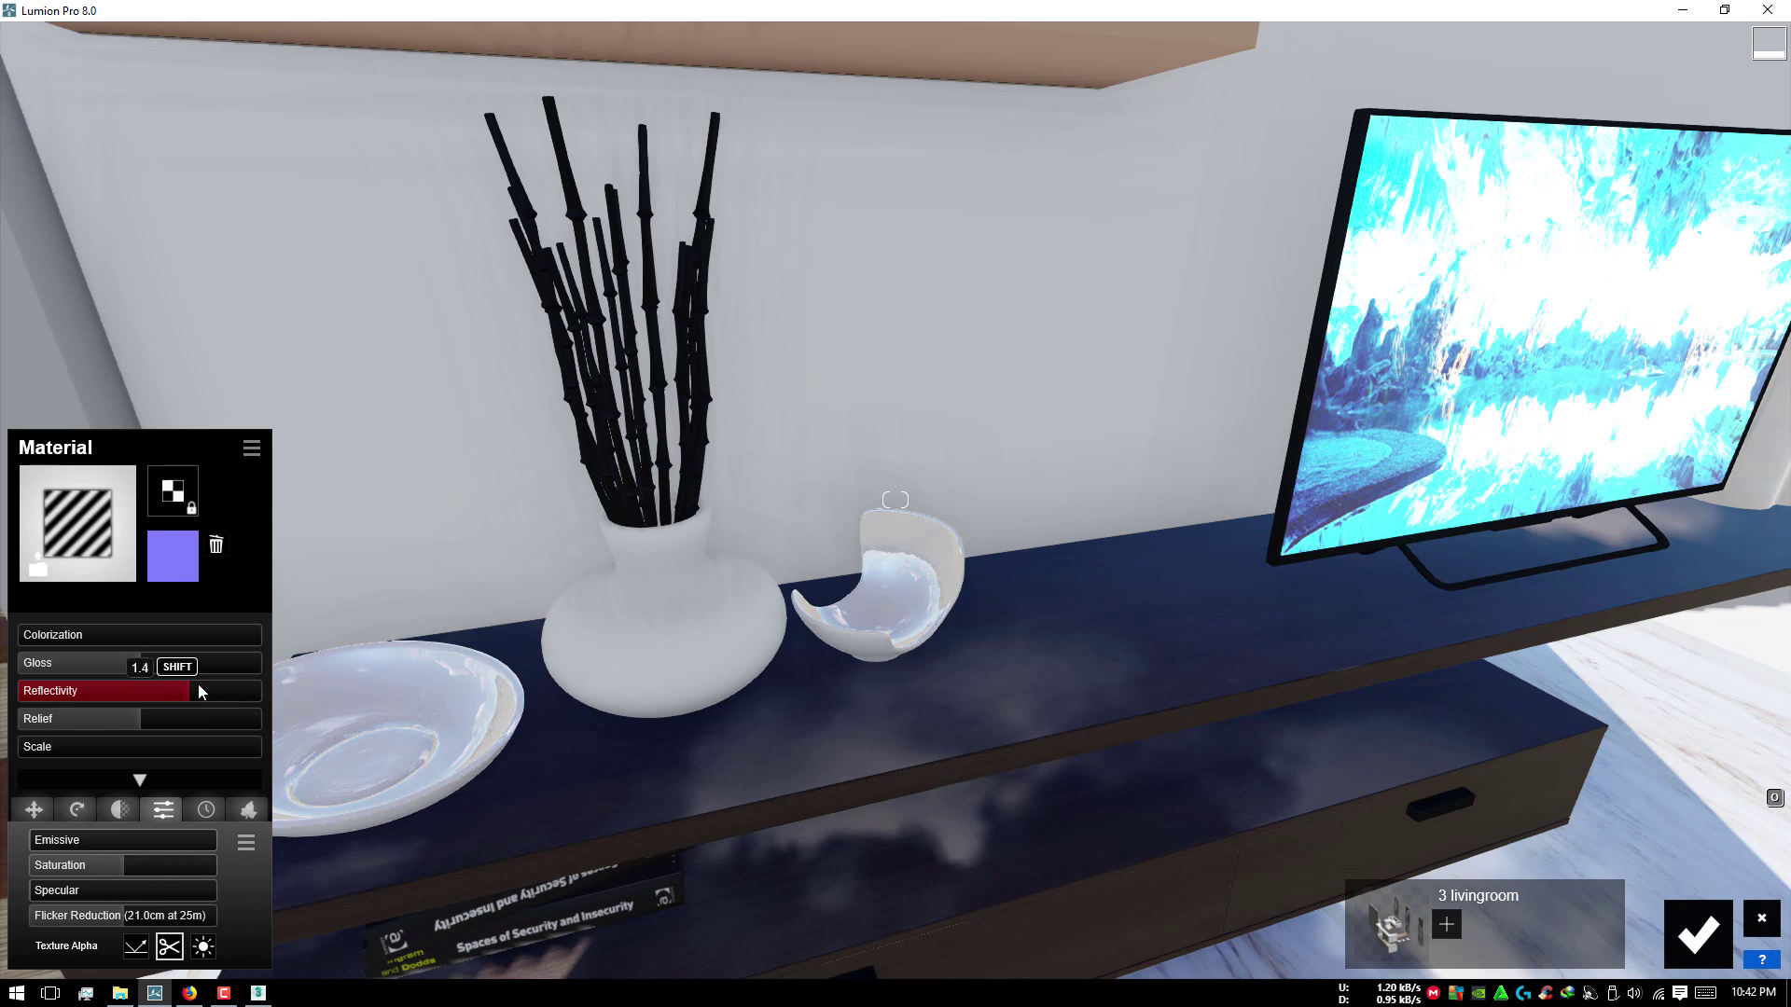
Step: Give the vase a glossy, reflective Standard material with relief set to 0
left_click(623, 645)
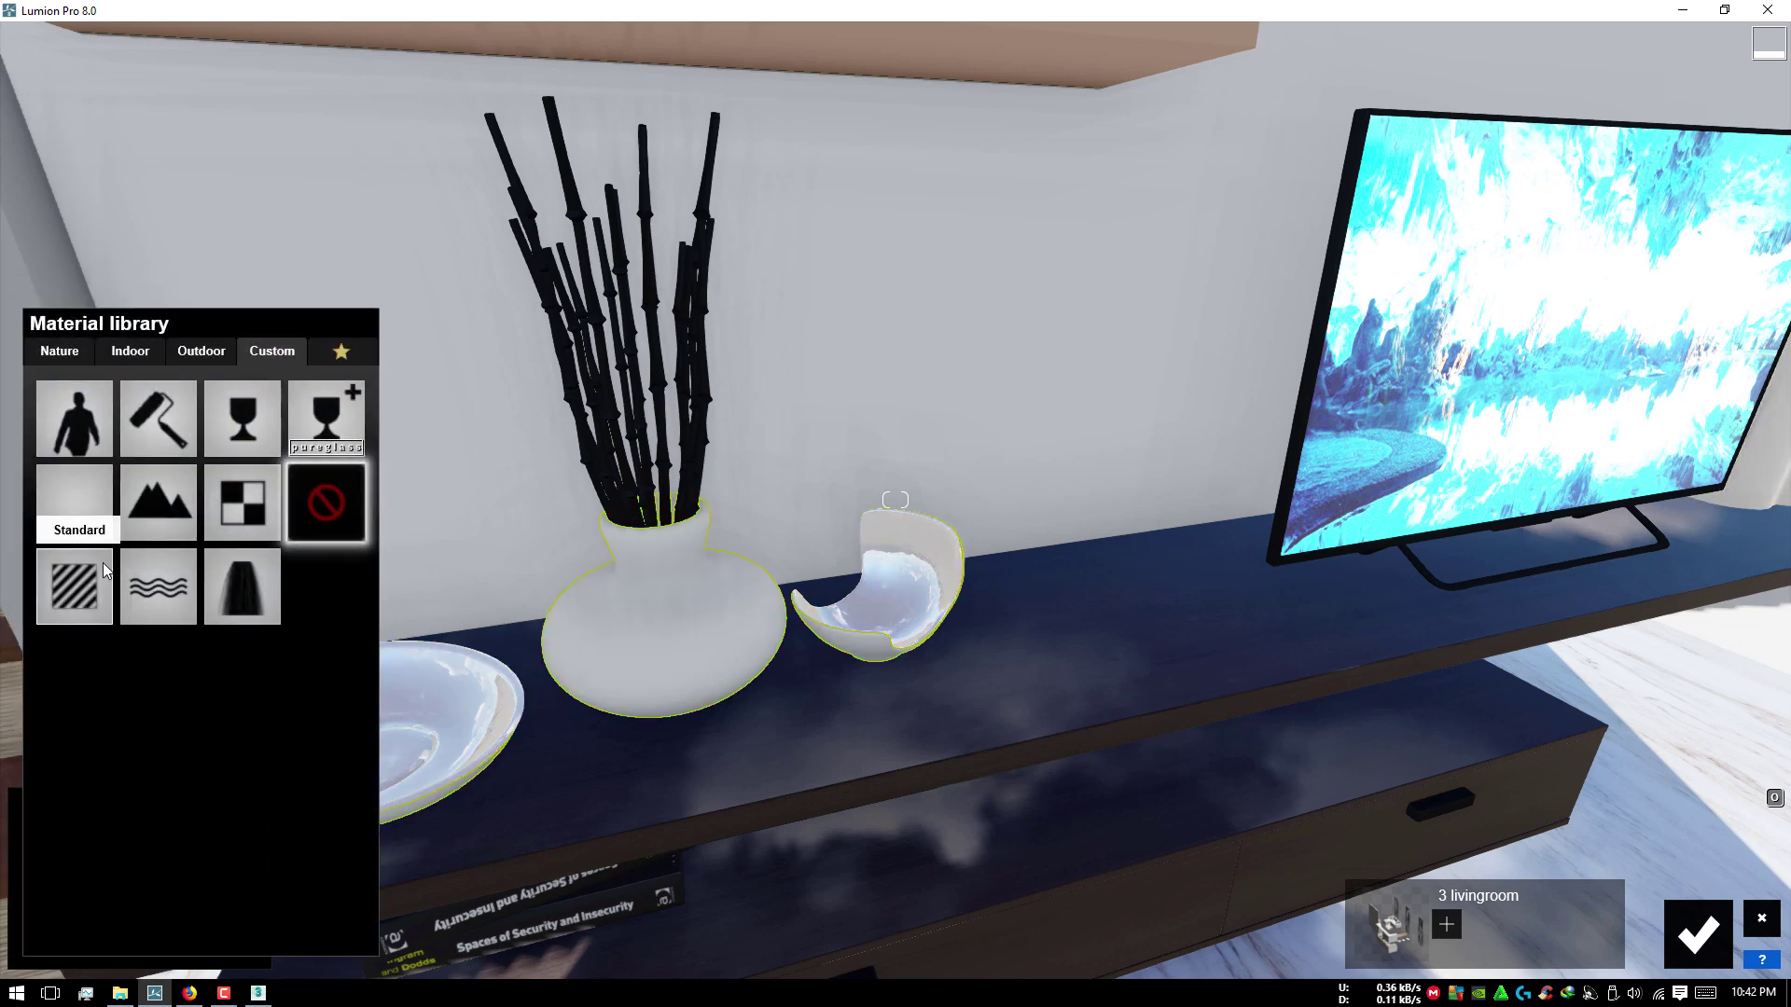
left_click(102, 563)
left_click(142, 631)
mouse_move(166, 686)
left_mouse_down()
mouse_move(237, 692)
mouse_move(28, 718)
left_mouse_up()
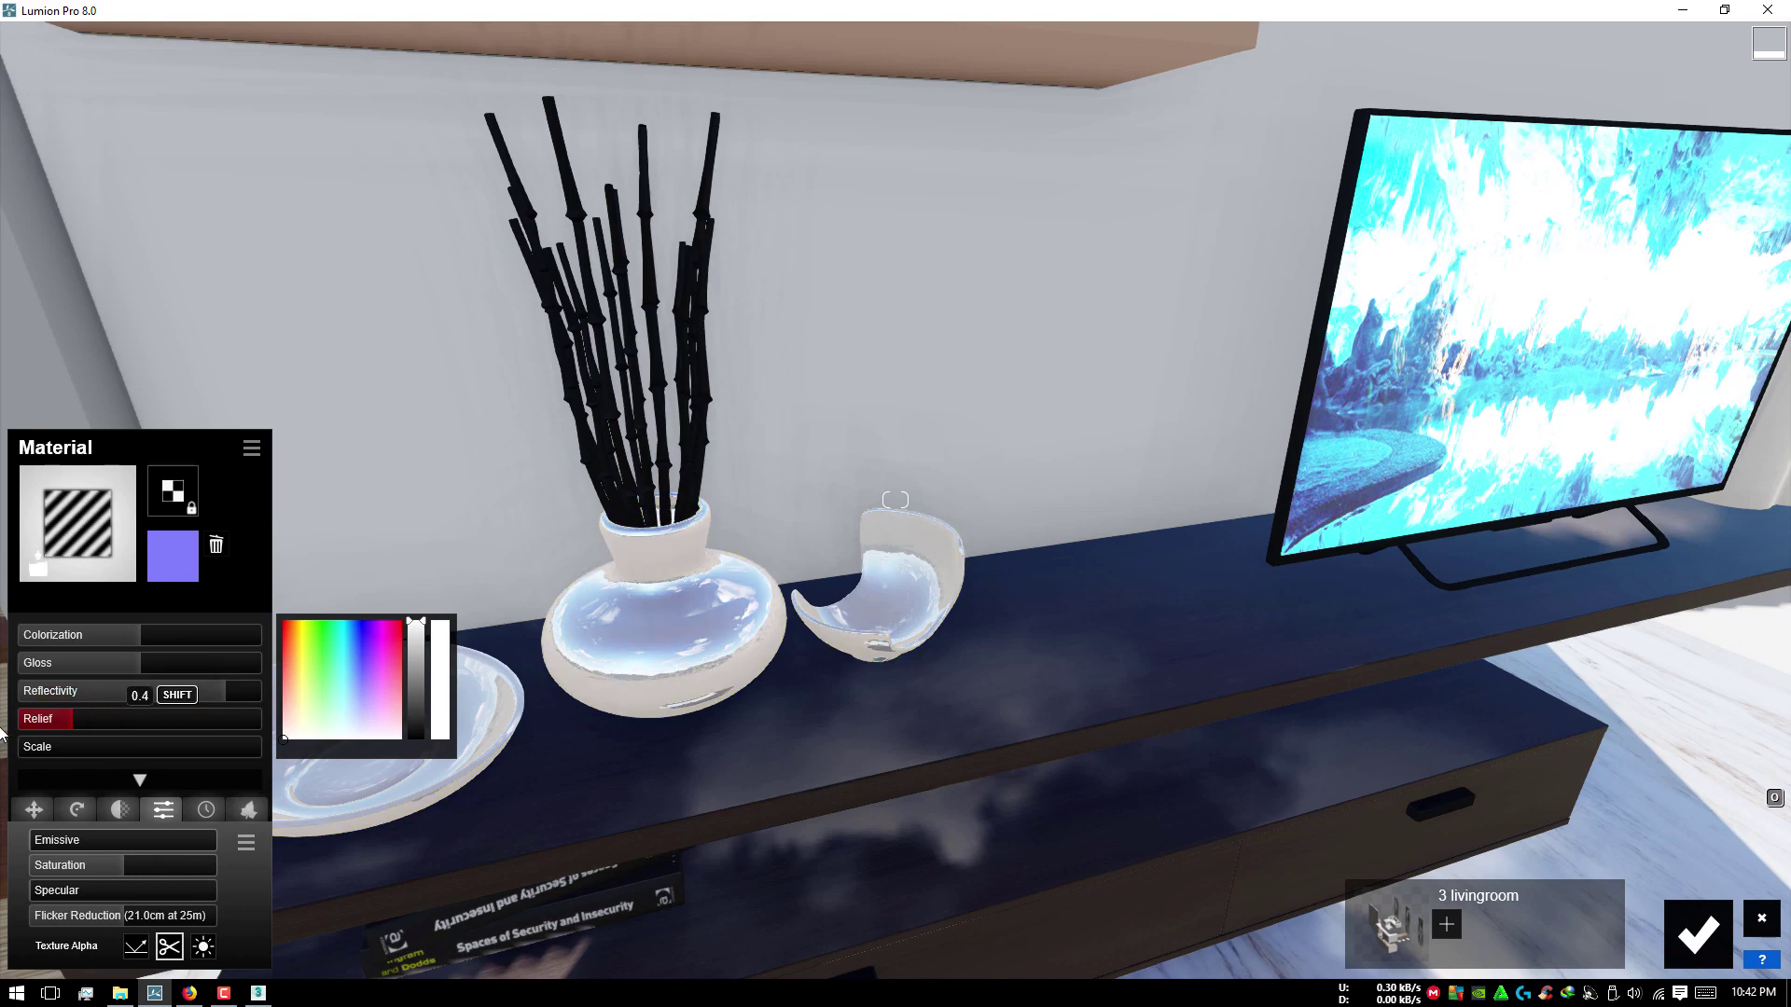
right_click_drag(339, 652, 392, 644)
right_click_drag(895, 500, 894, 500)
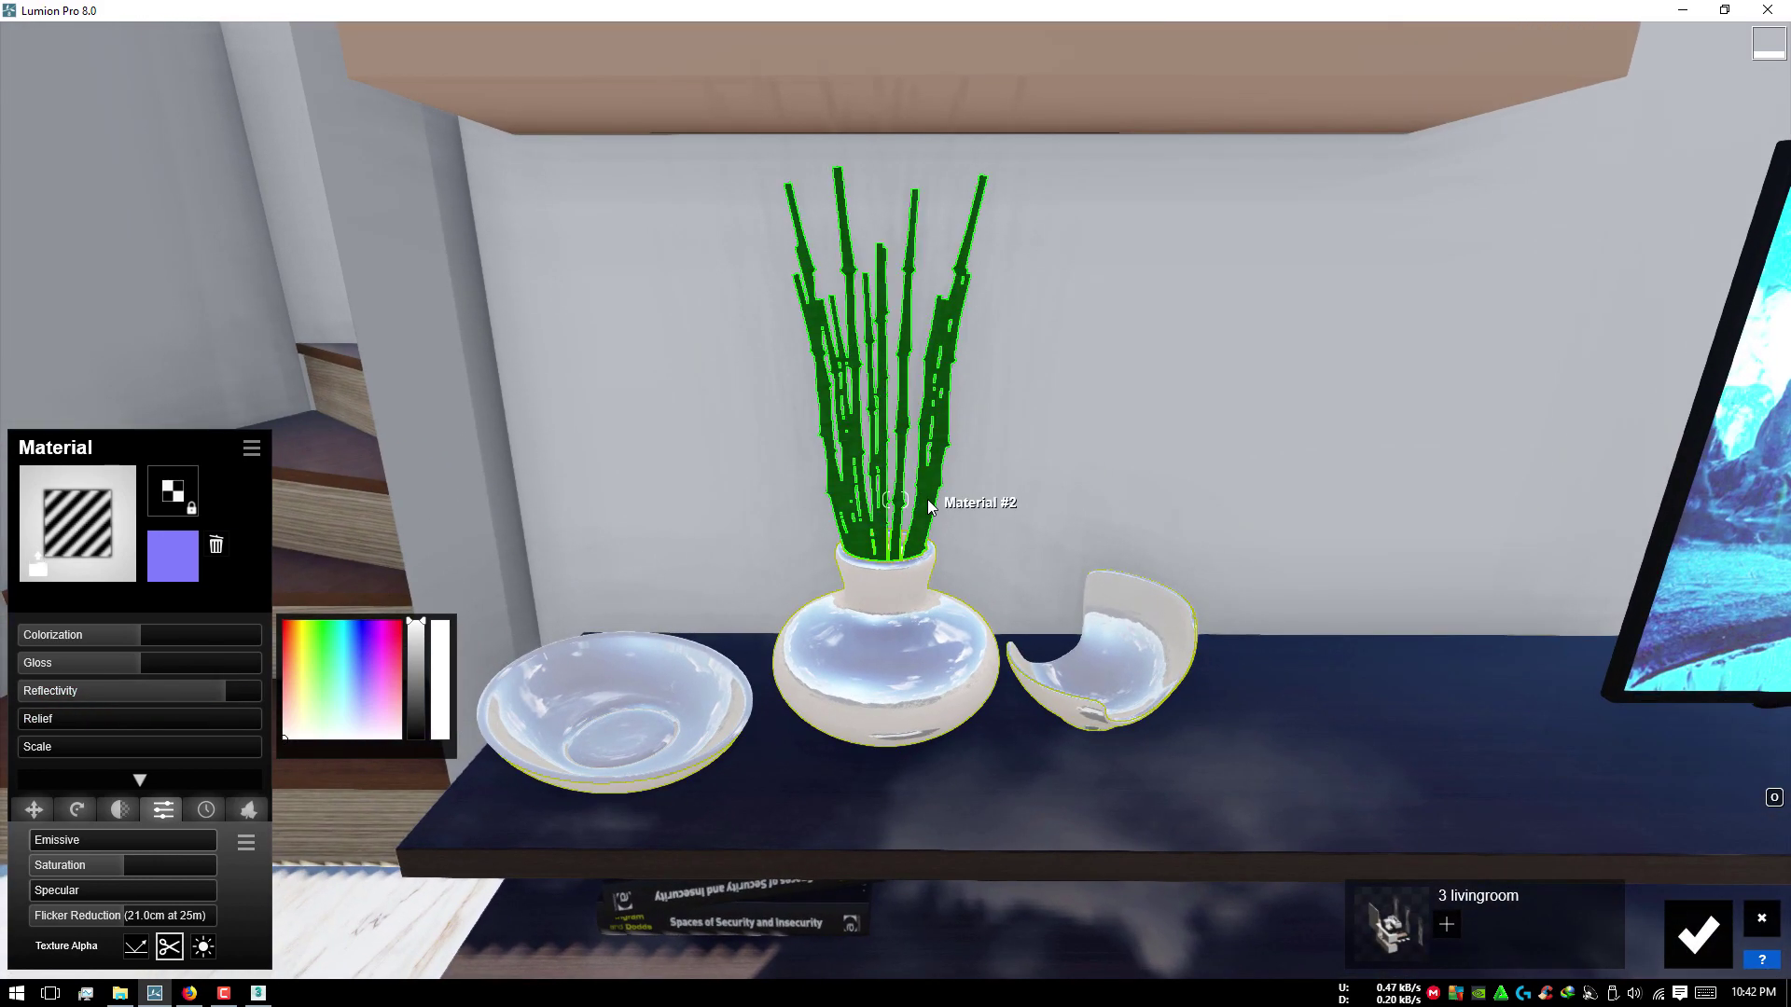
left_click(890, 504)
Step: Give the vase stems a dark brown wood from the Outdoor wood materials
left_click(198, 358)
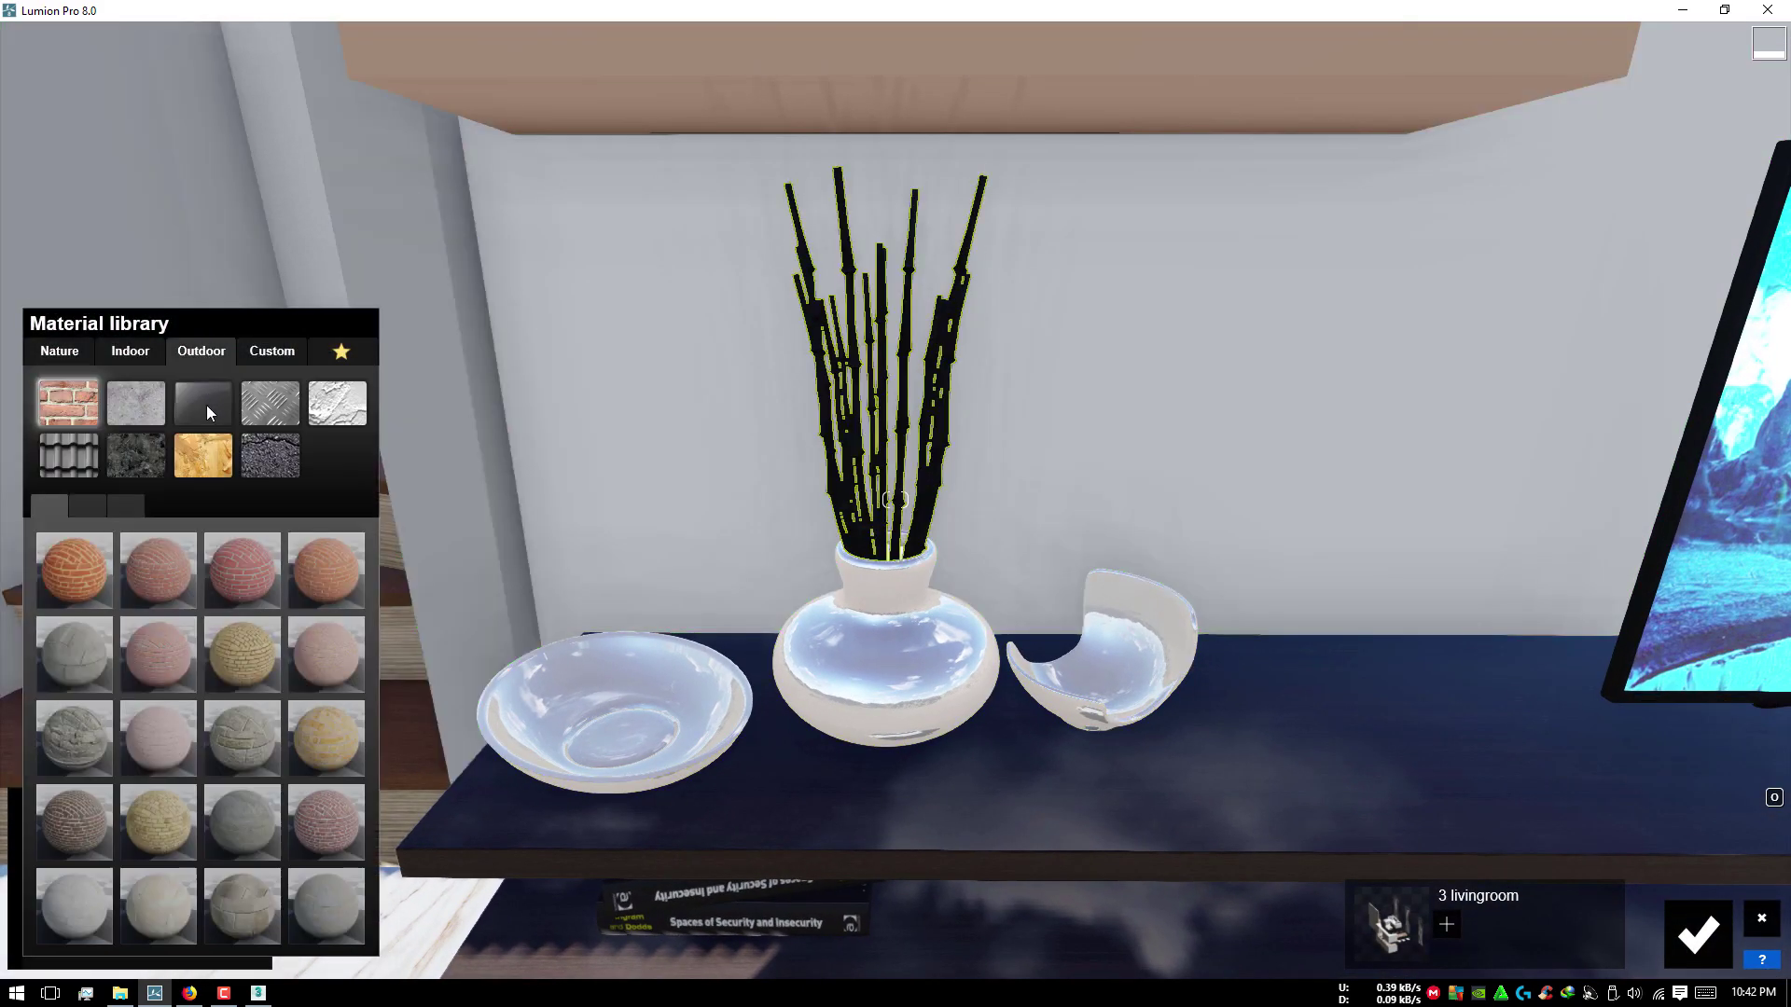
left_click(216, 452)
left_click(148, 569)
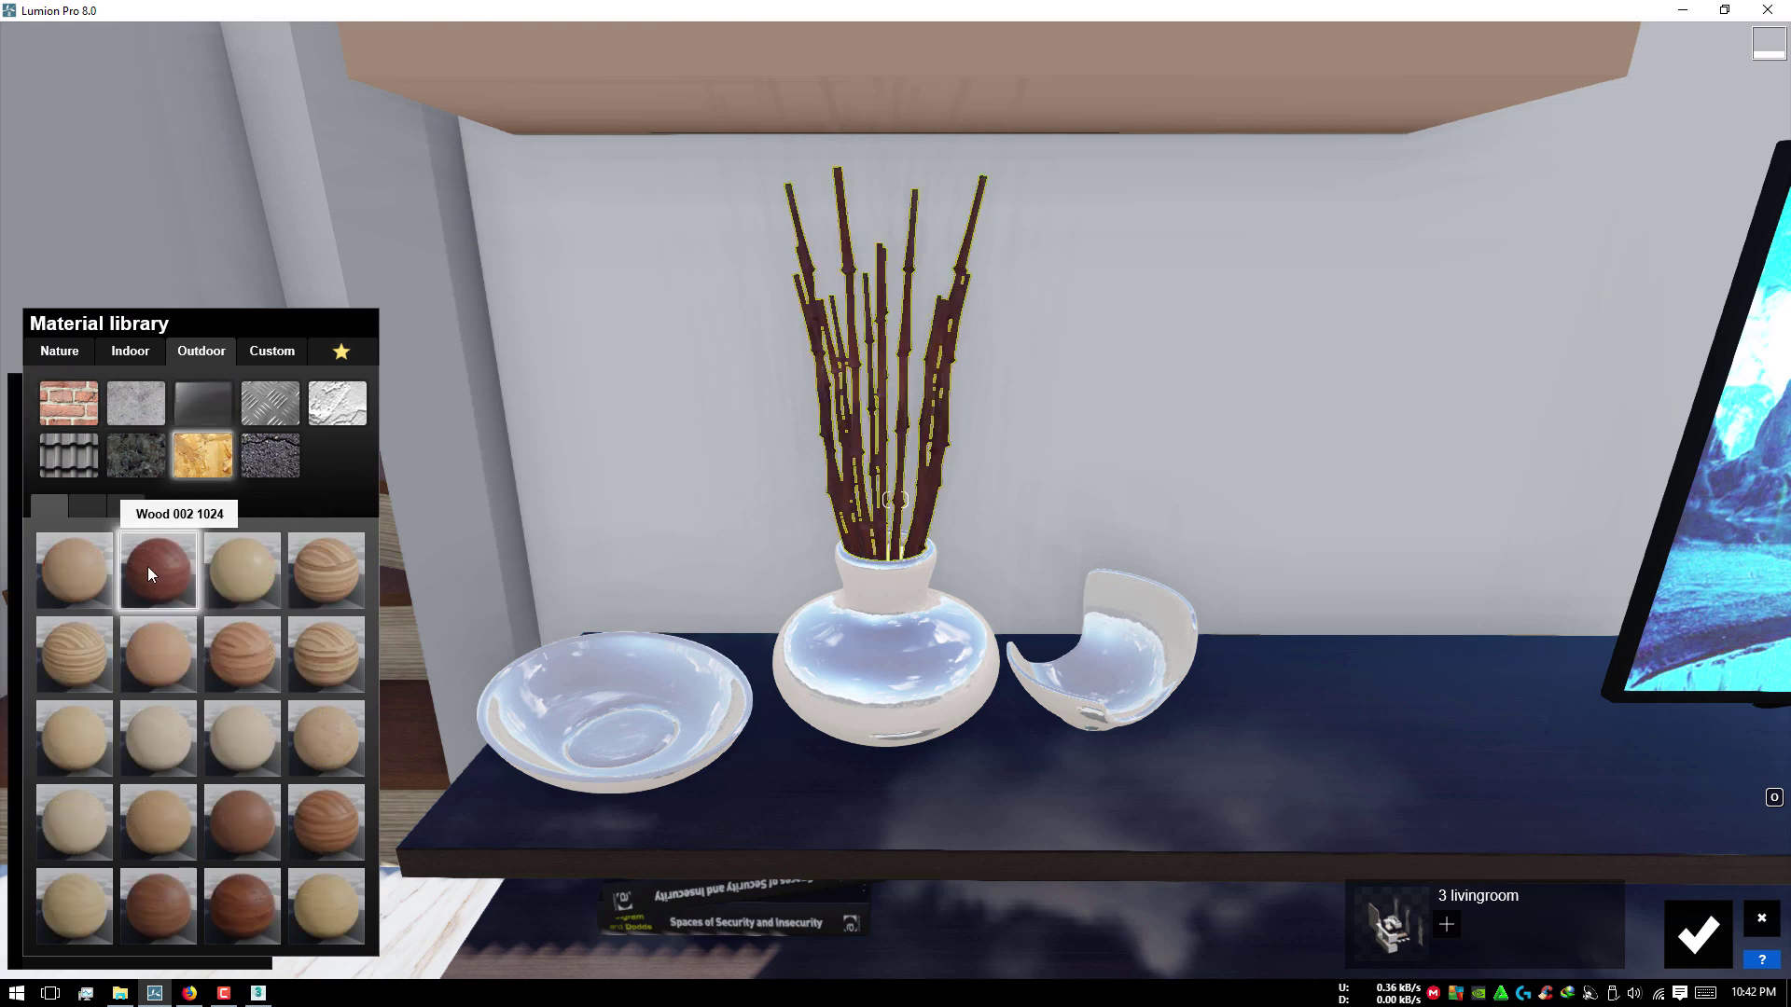
left_click(117, 501)
left_click(81, 753)
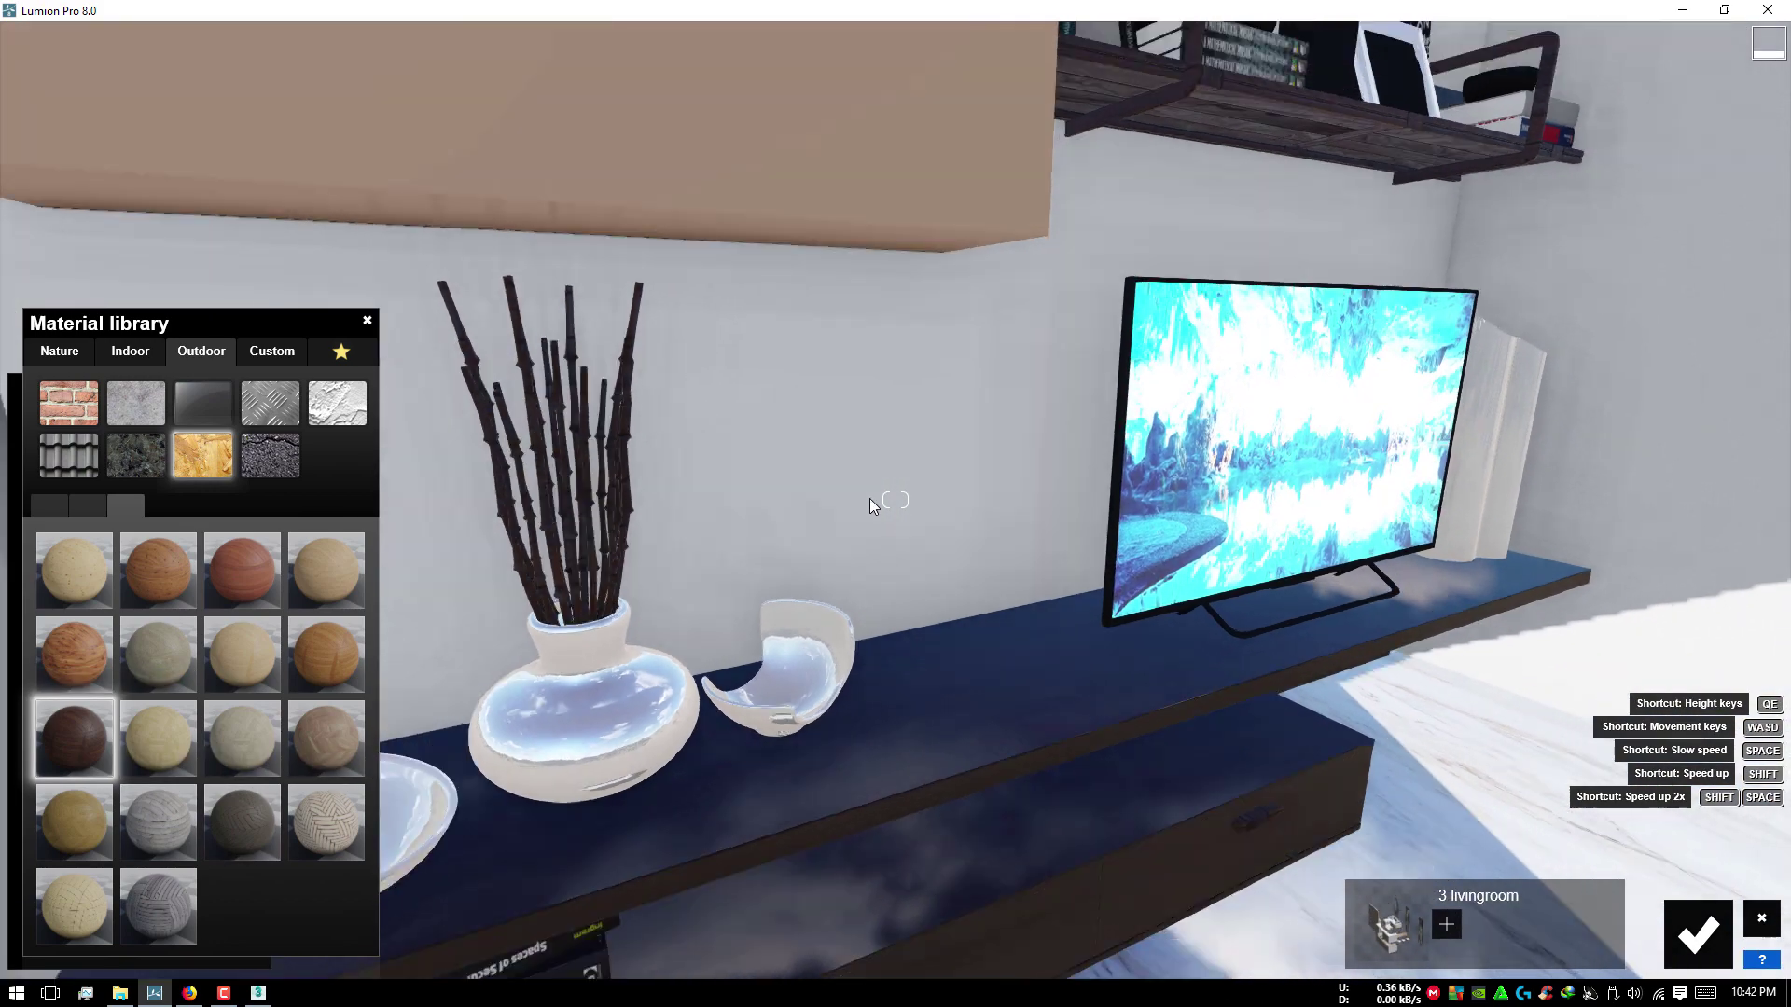
Step: Apply the dark reddish Wood 015 1024 to the wall cabinet above the TV
right_click_drag(363, 769, 791, 220)
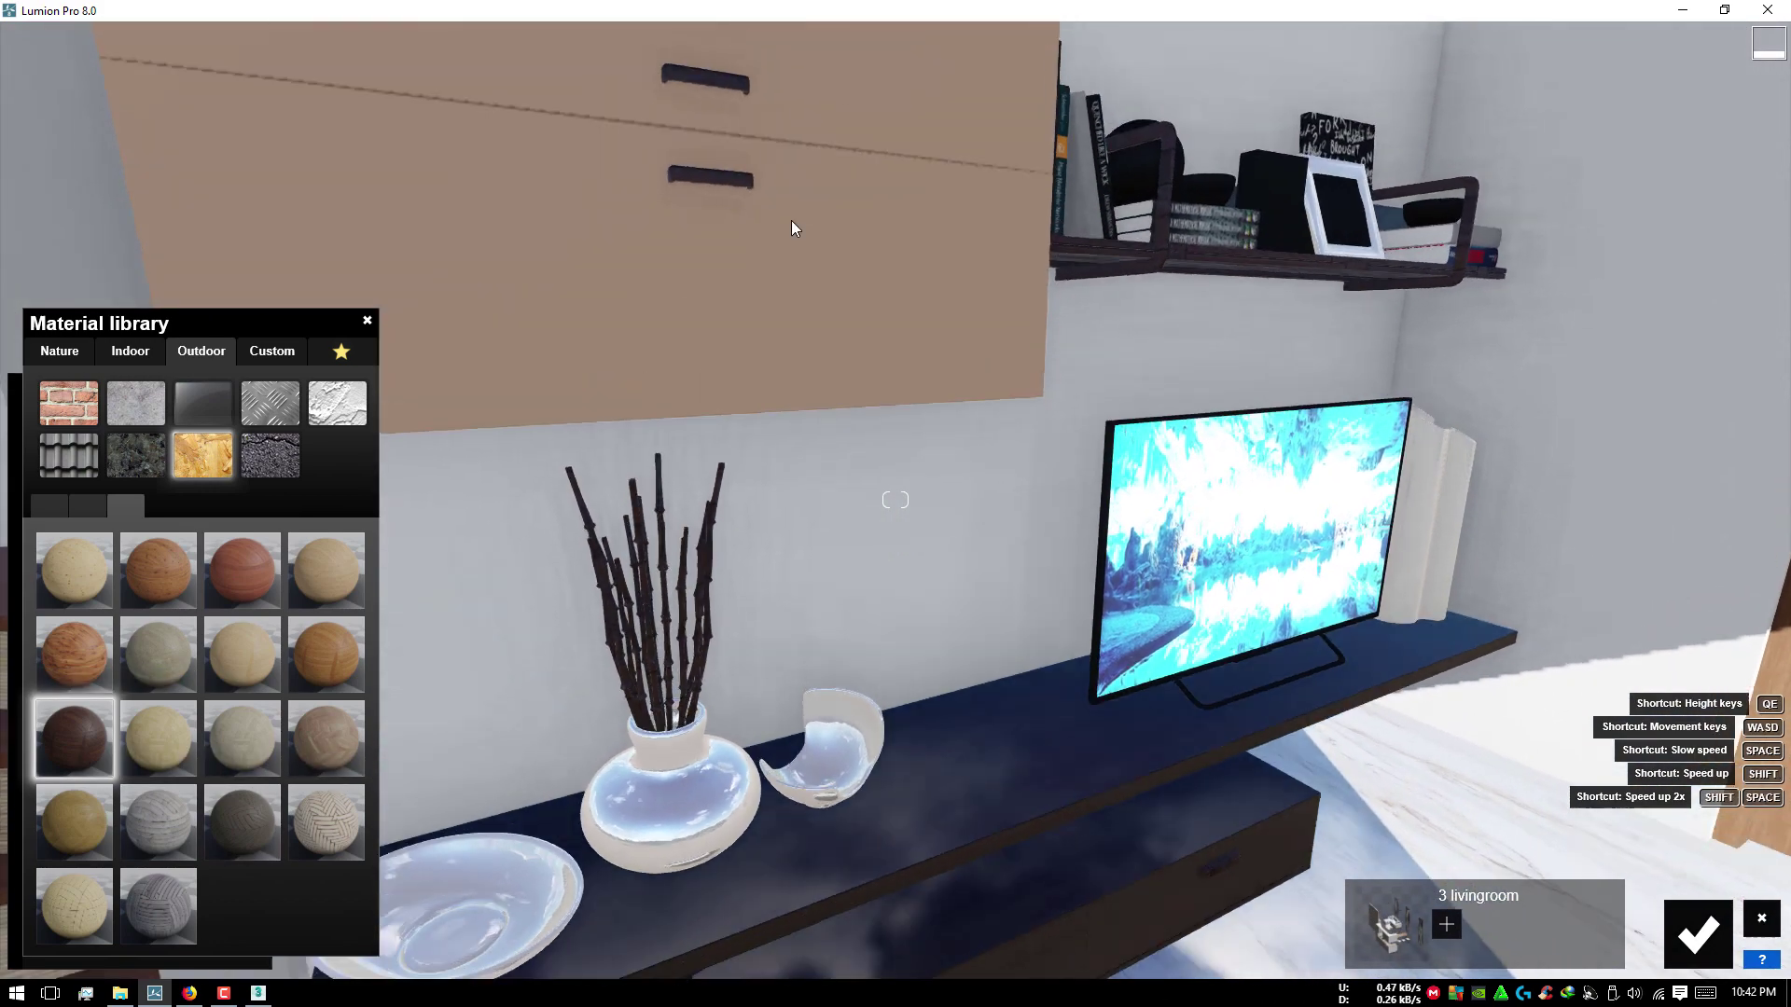
left_click(871, 328)
left_click(201, 350)
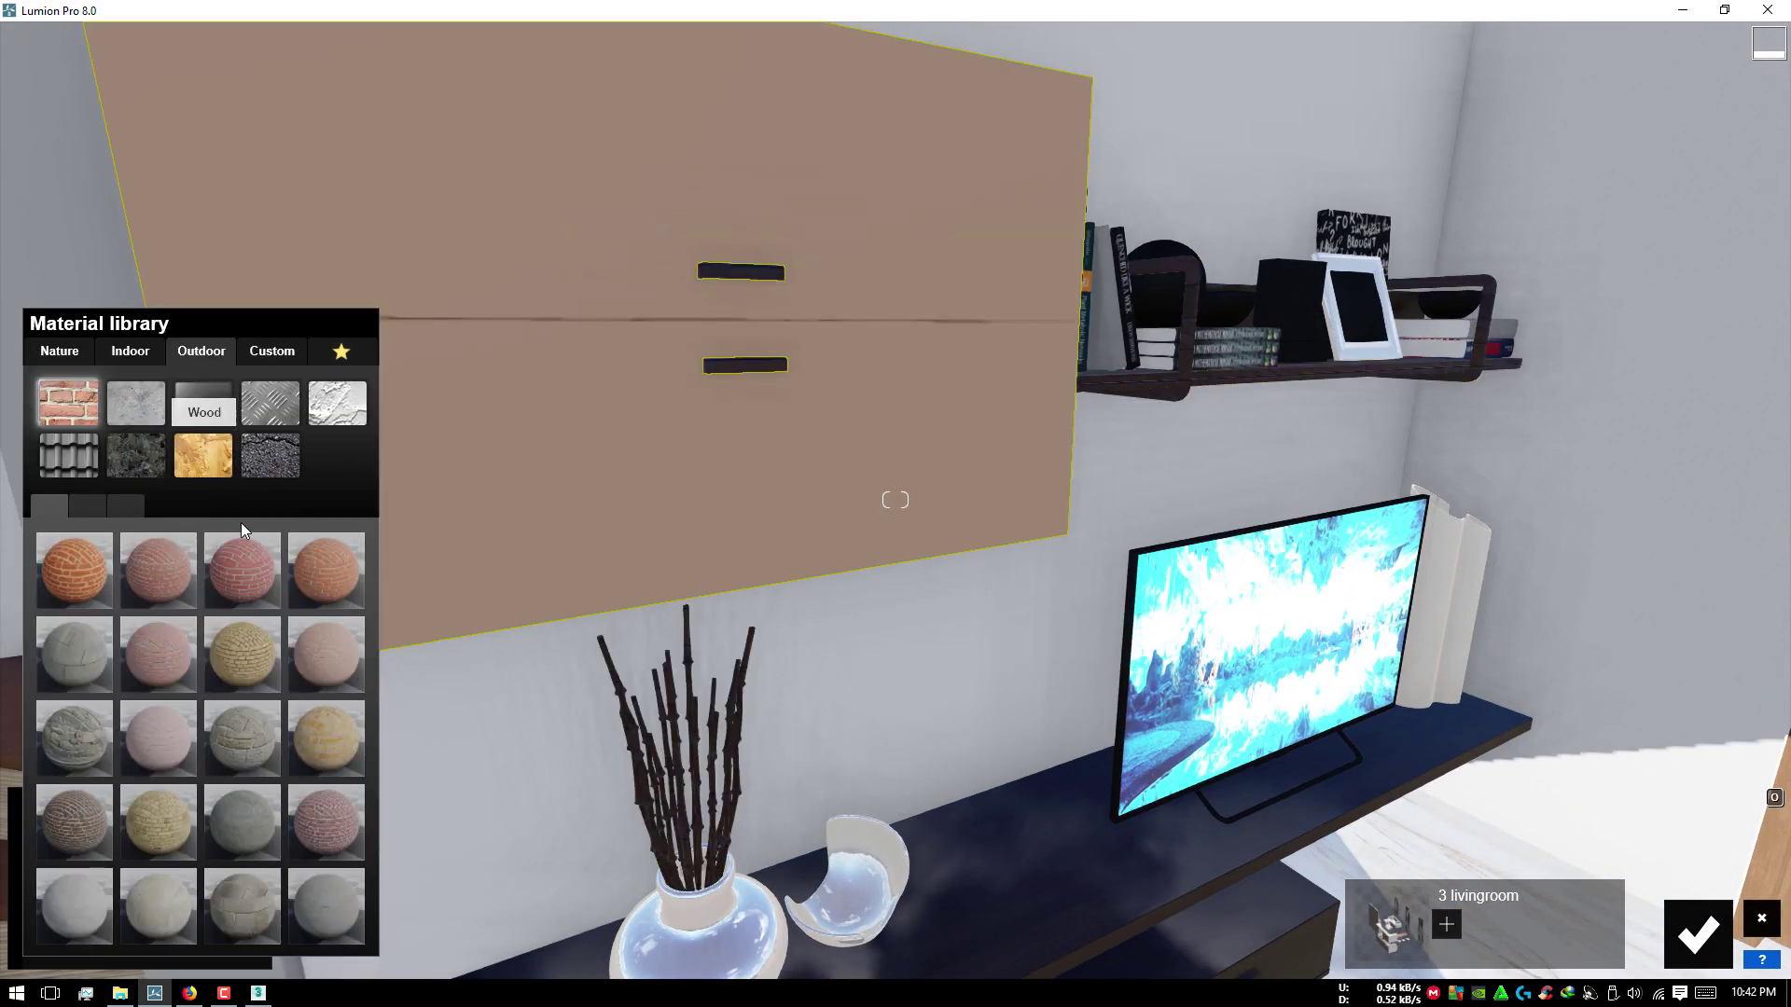
left_click(209, 452)
left_click(242, 832)
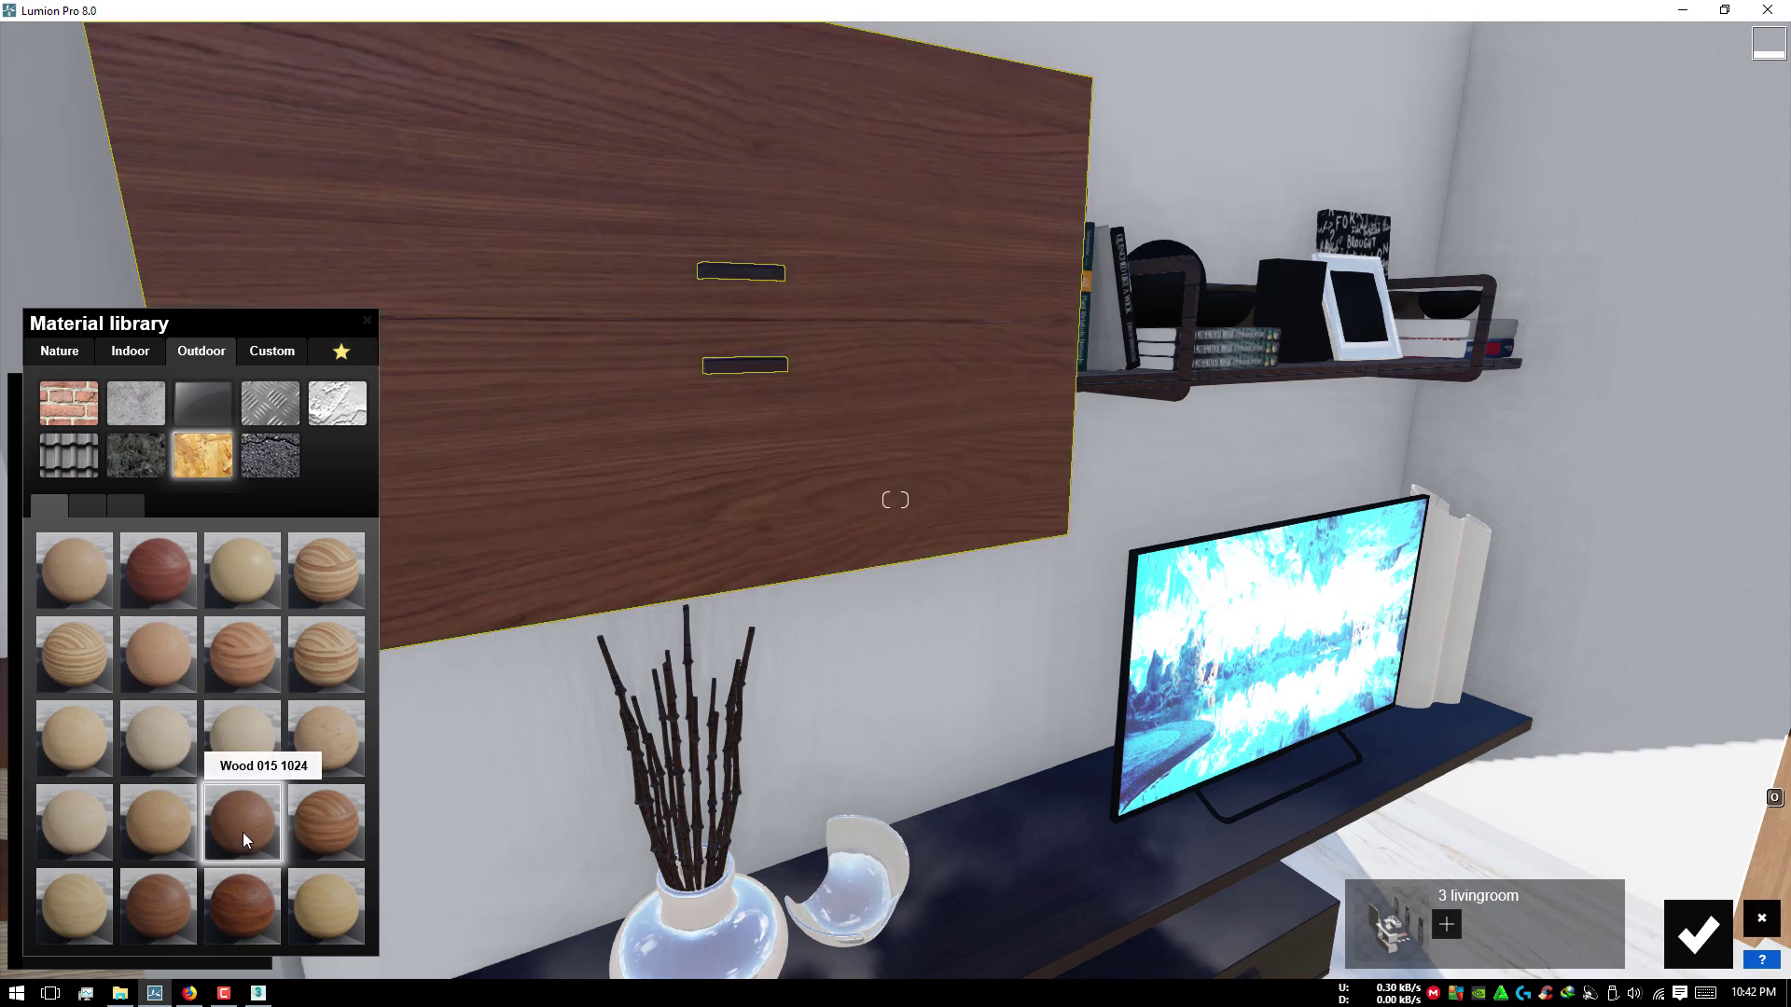
Step: Inspect the wall shelf's material and select the black sphere on it
right_click_drag(518, 647, 1396, 446)
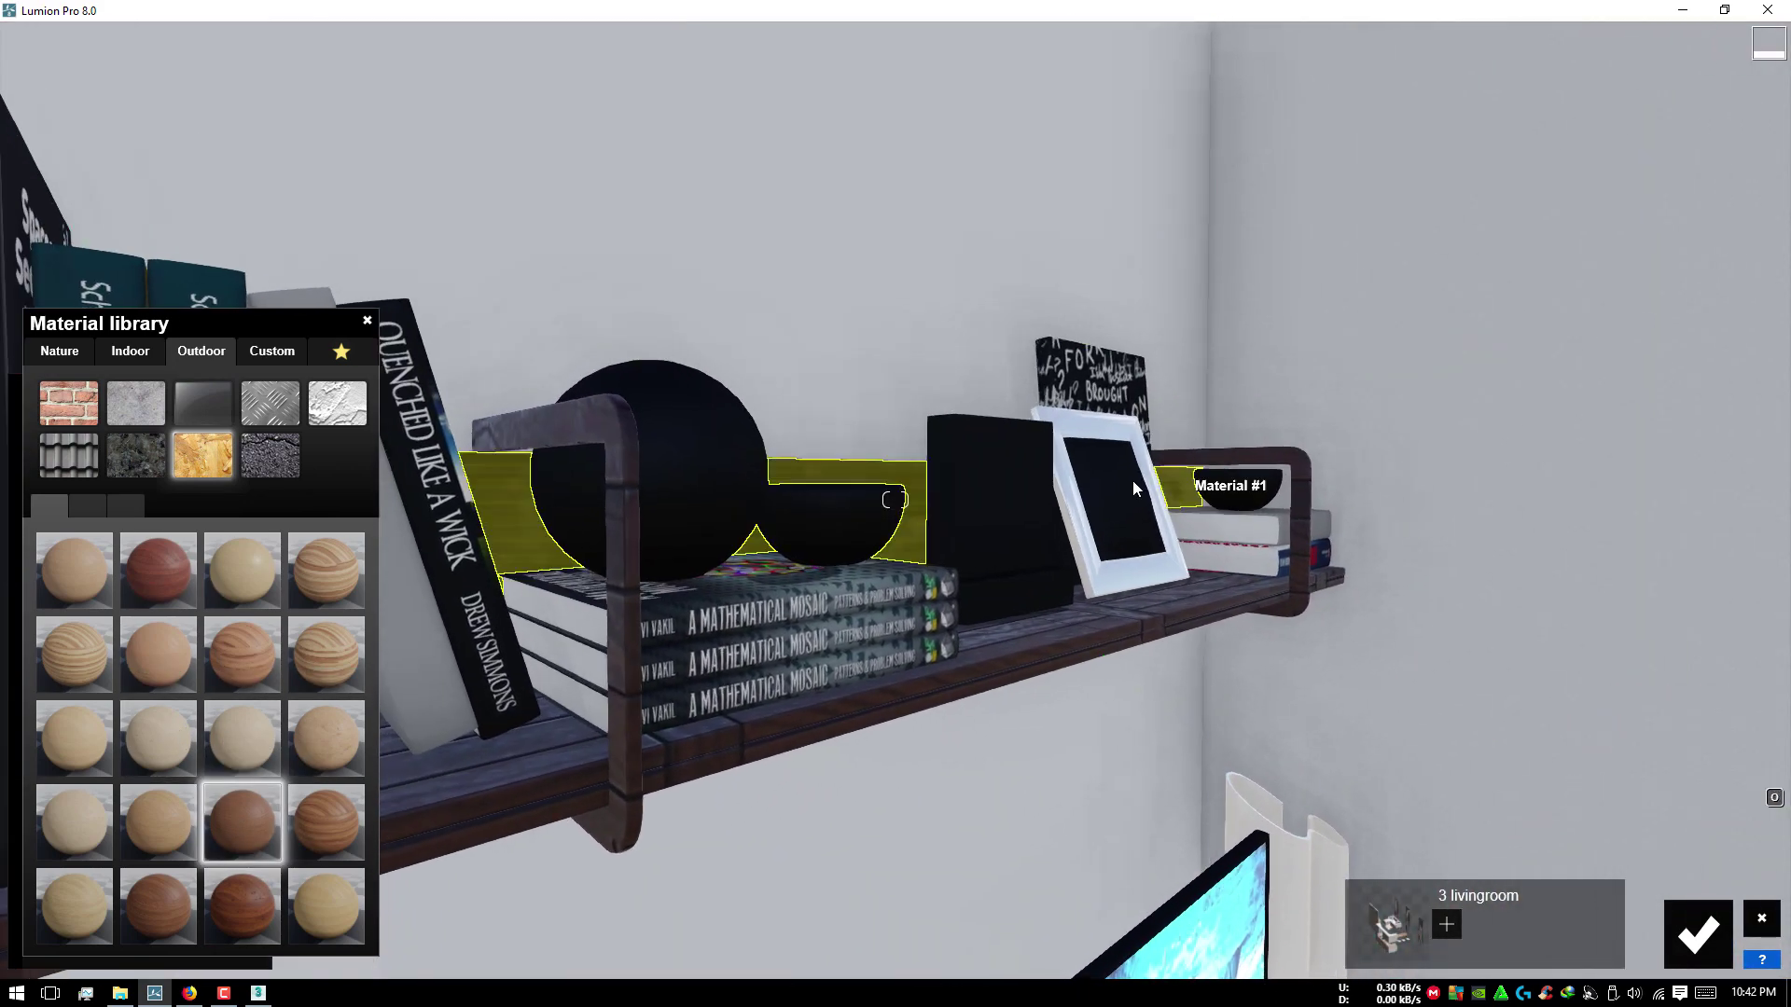
right_click_drag(1132, 479, 921, 516)
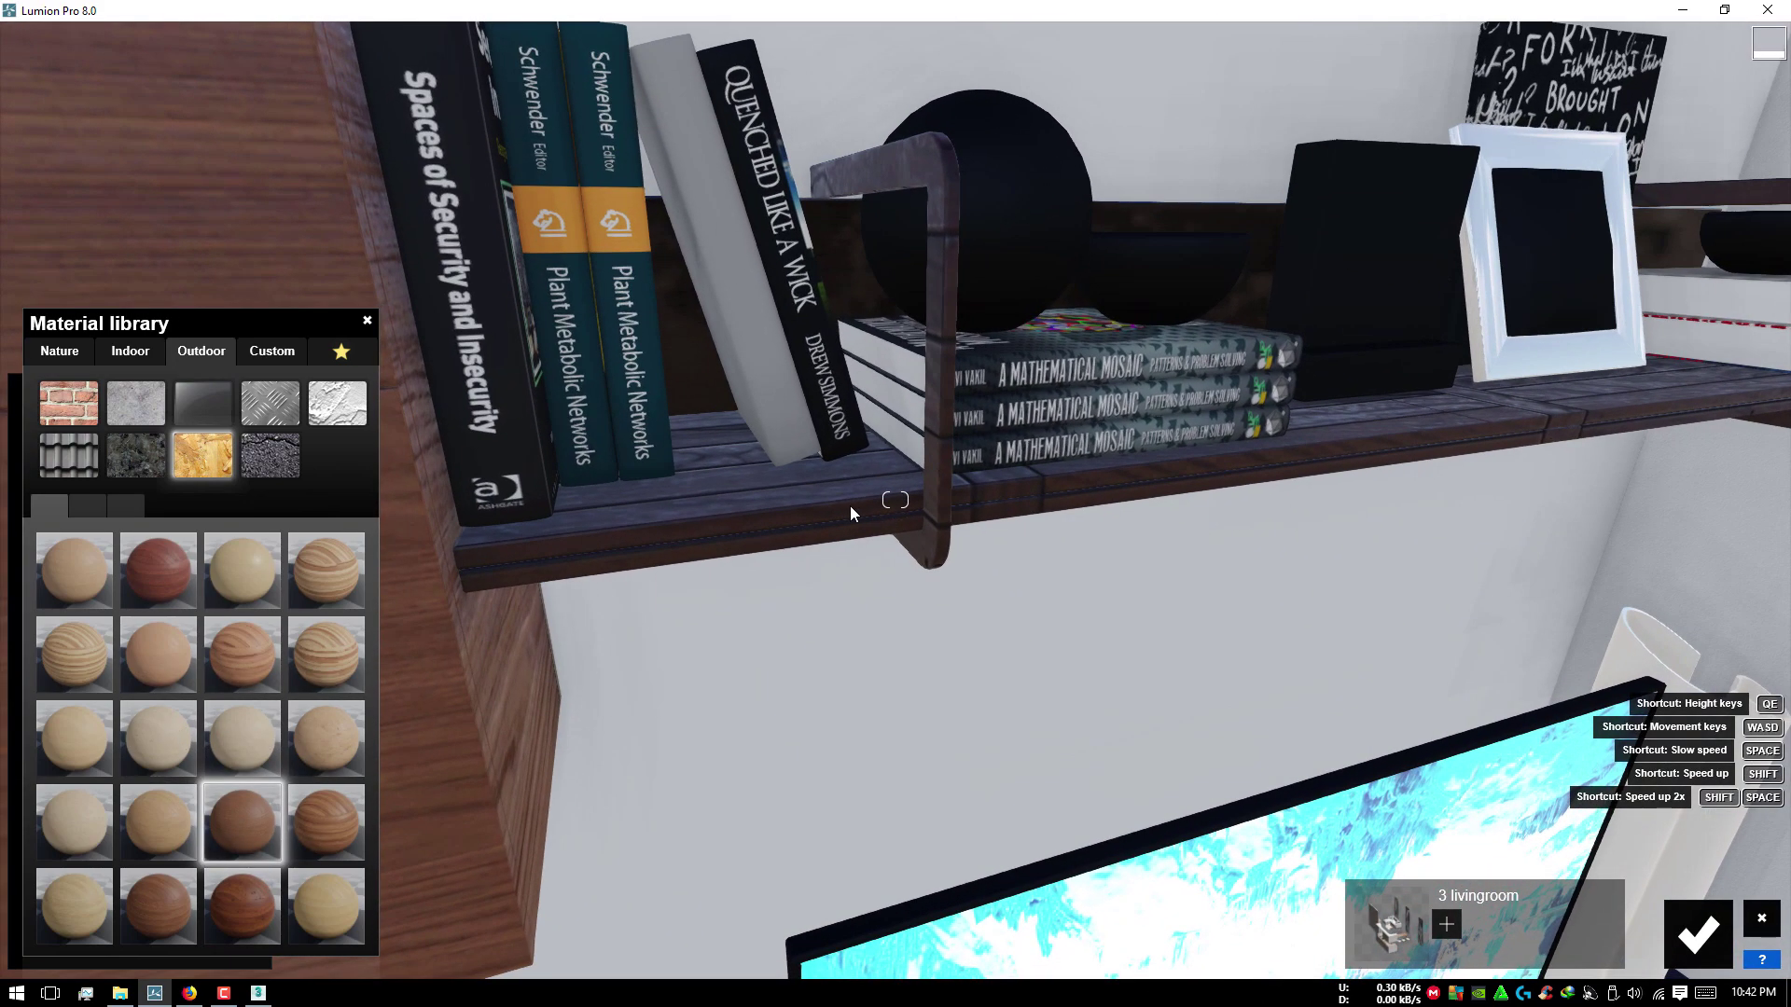
left_click(845, 512)
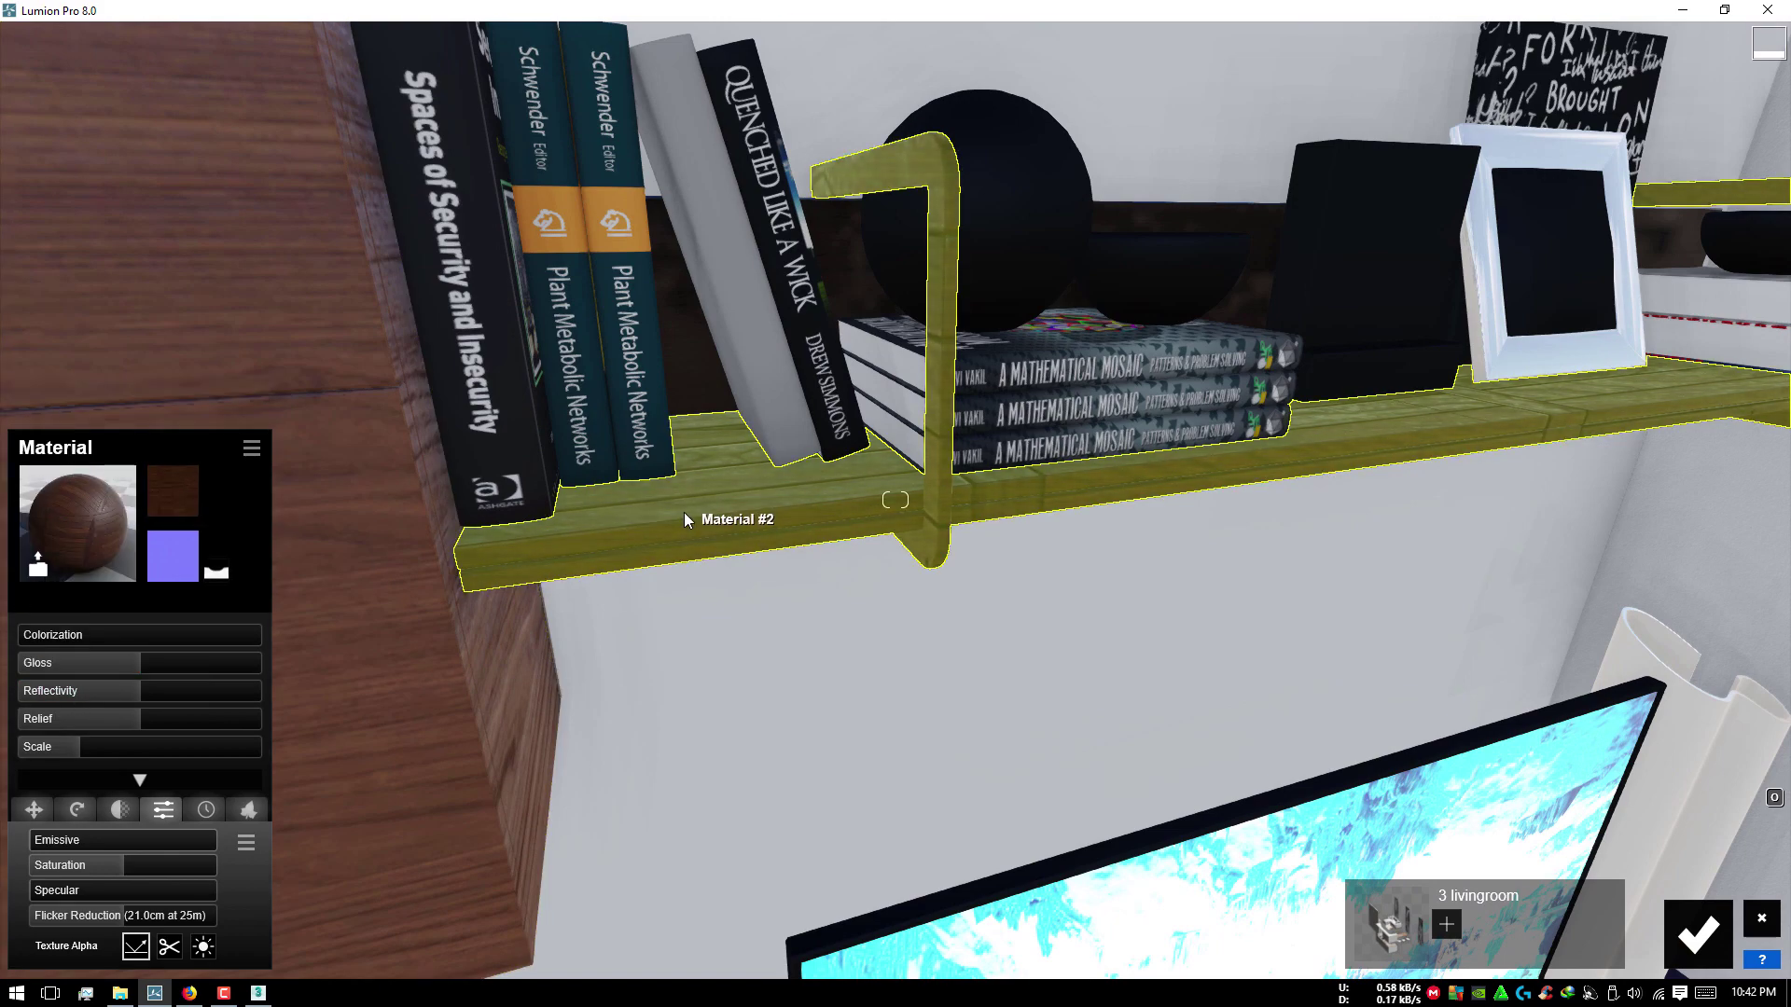
scroll(672, 634, "down", 5)
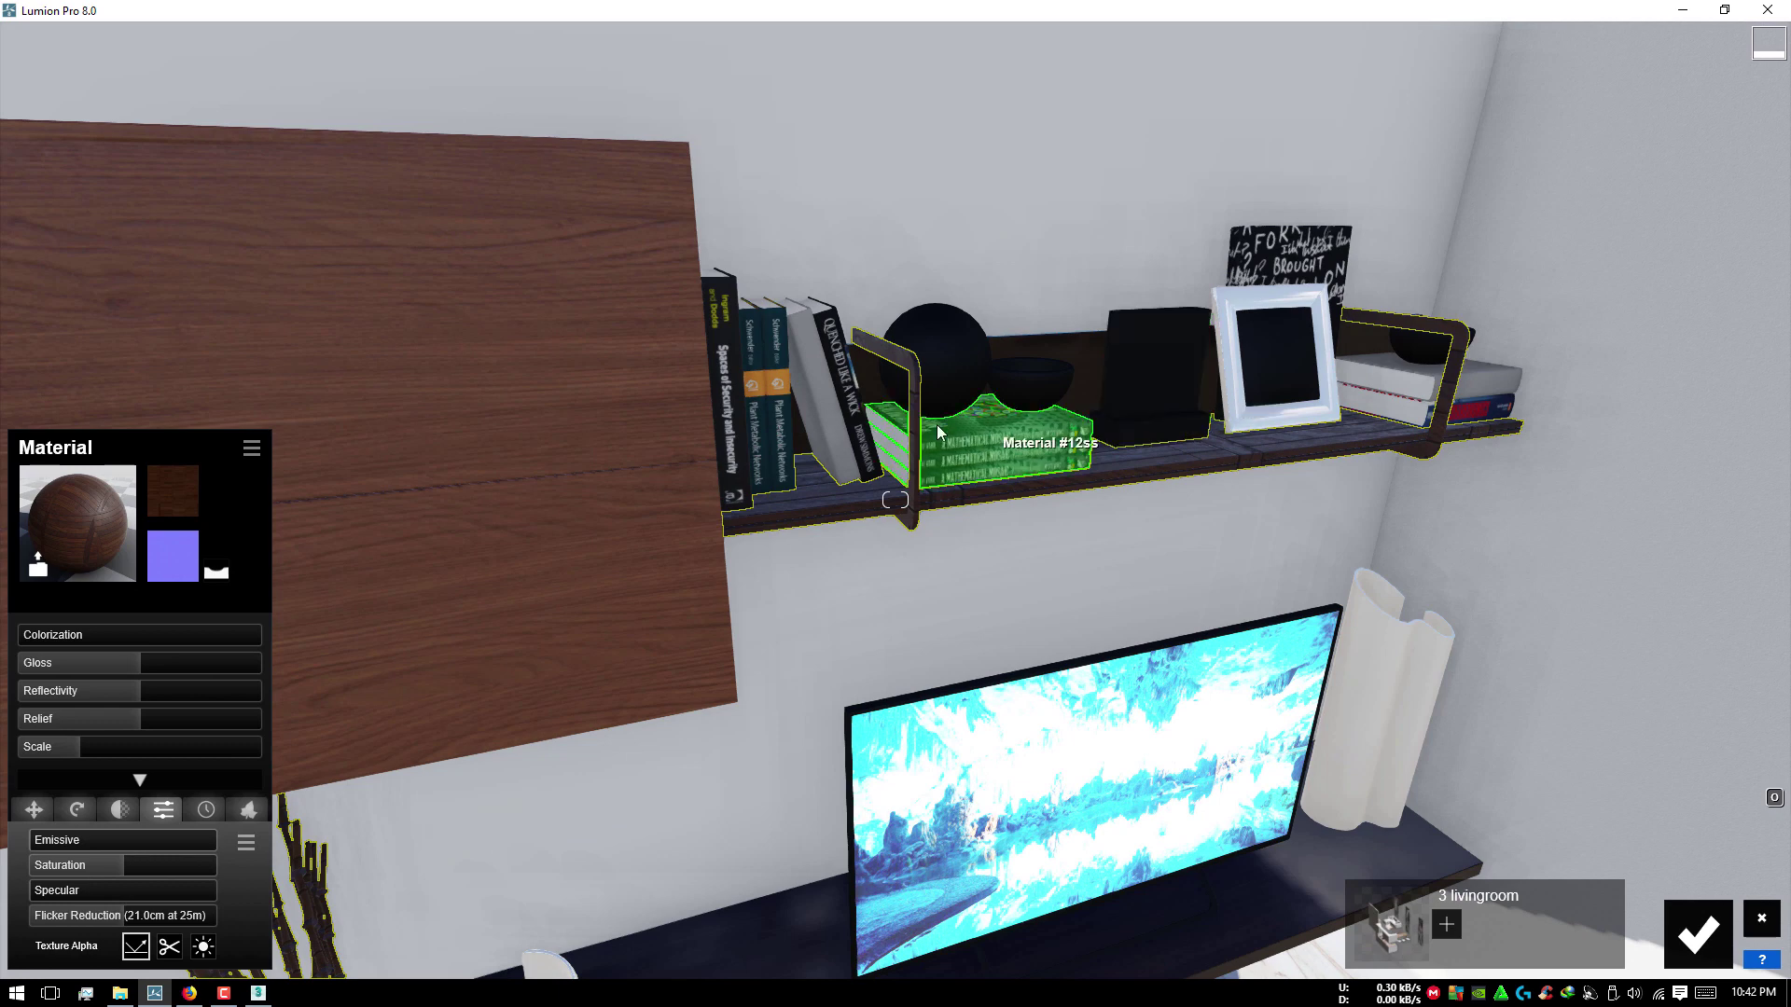
left_click(942, 369)
Step: Give the black sphere on the shelf an Indoor Metal aluminium material
left_click(197, 360)
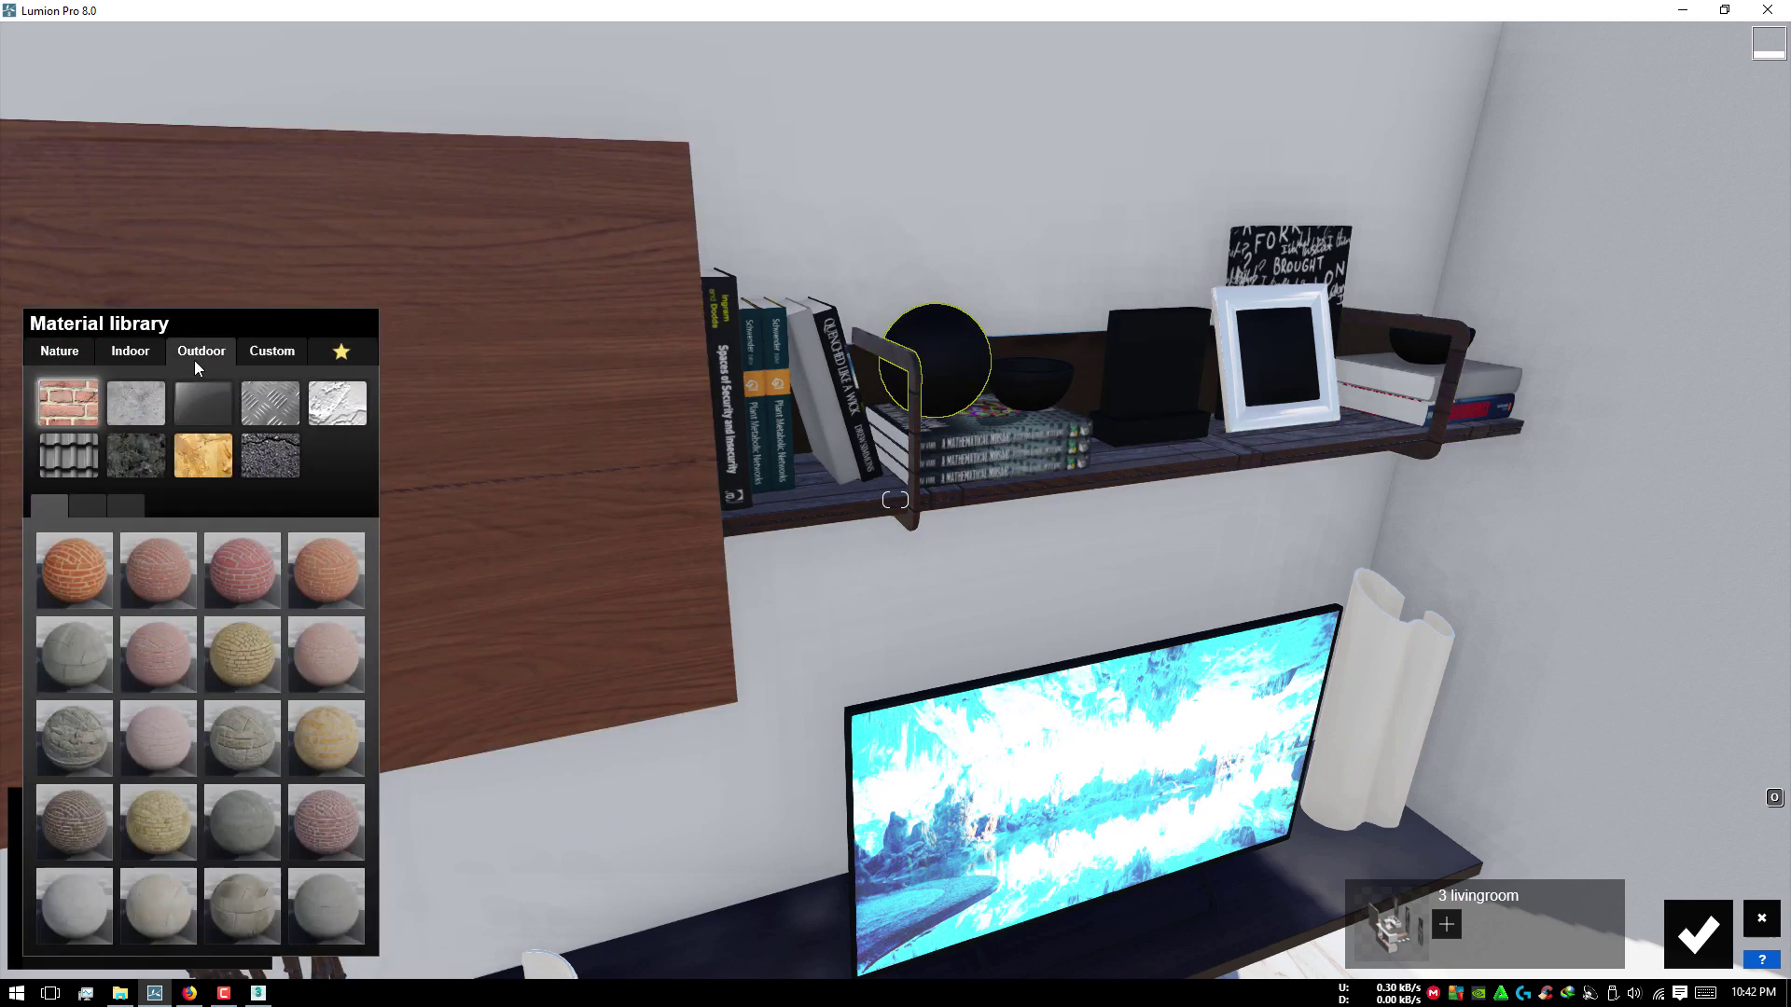
left_click(143, 356)
left_click(269, 402)
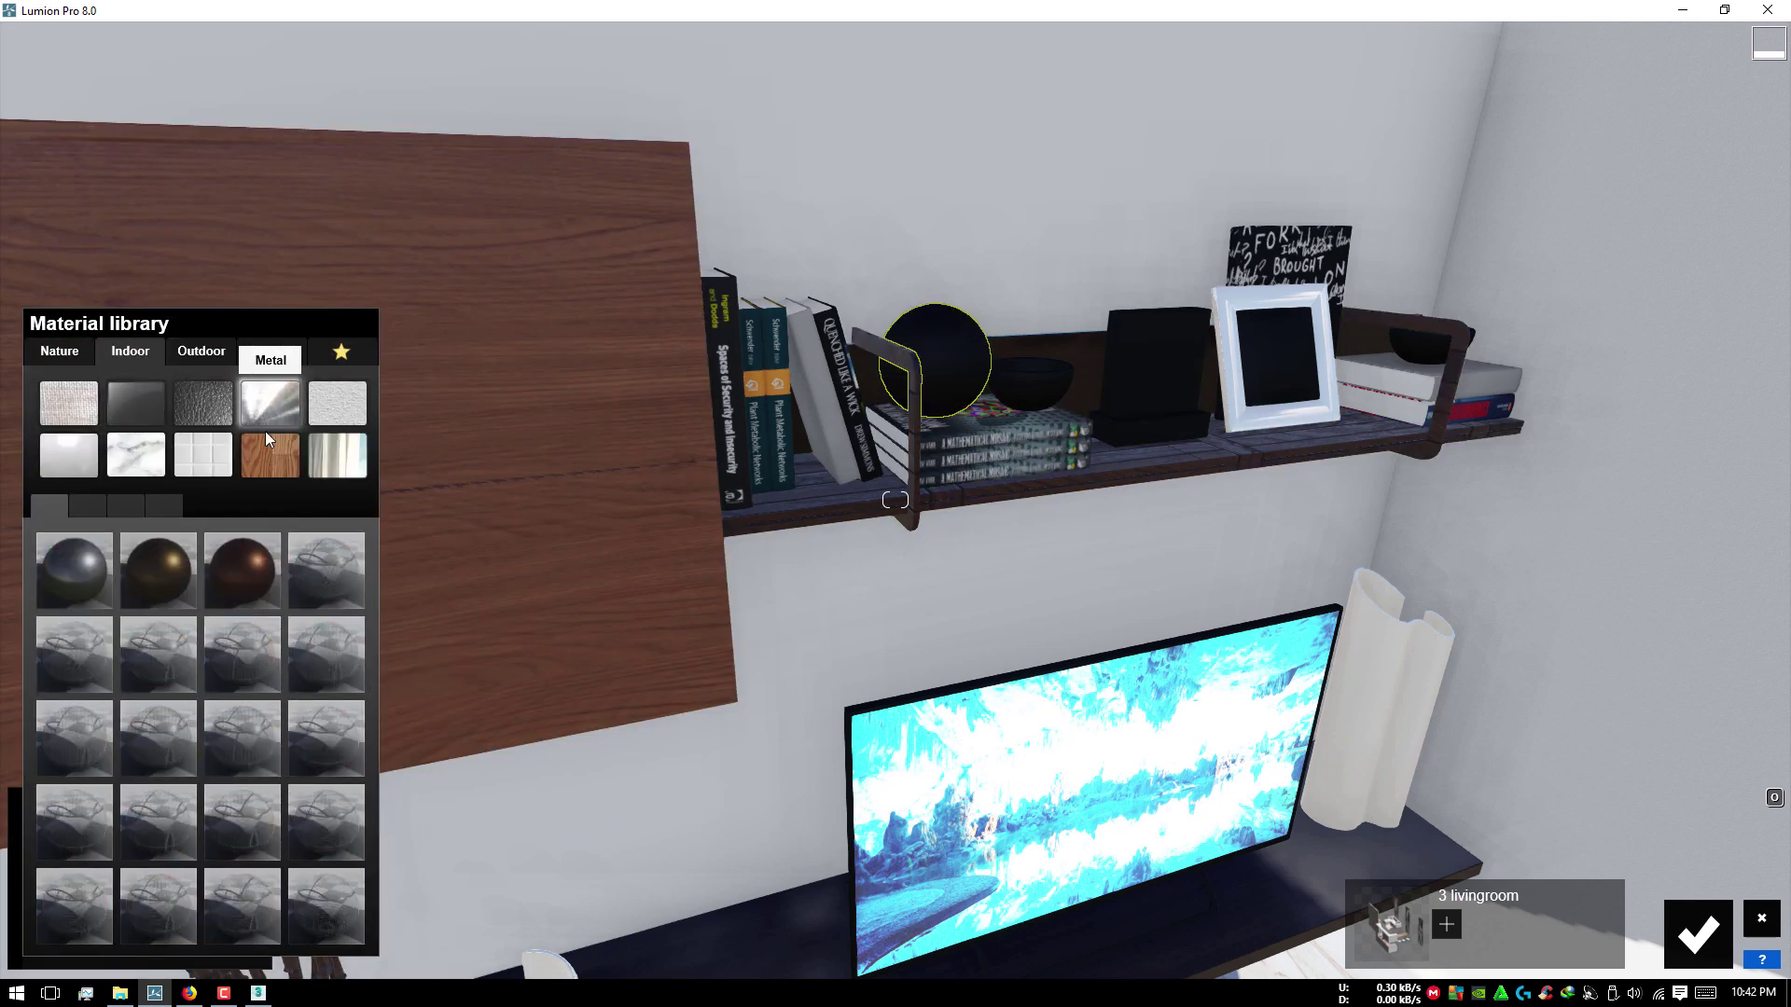
left_click(53, 568)
Step: Apply the Glass material to the shelf bowls and the black standing frame
left_click(998, 373)
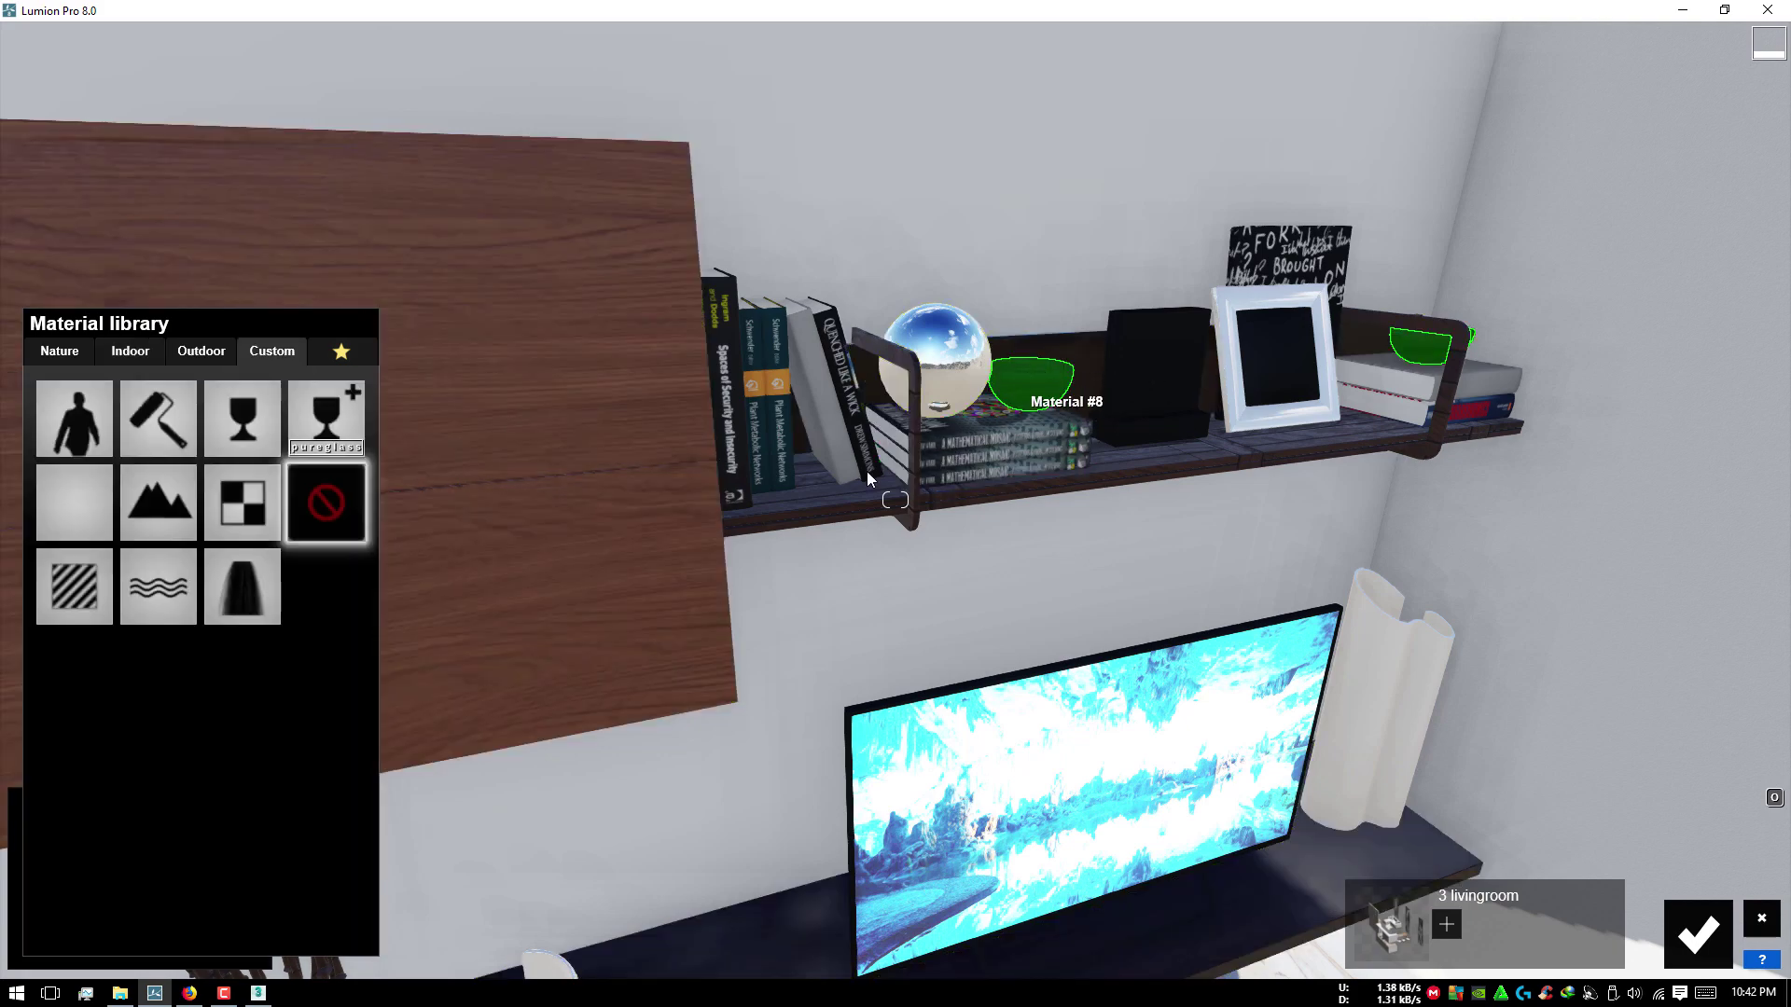
left_click(103, 484)
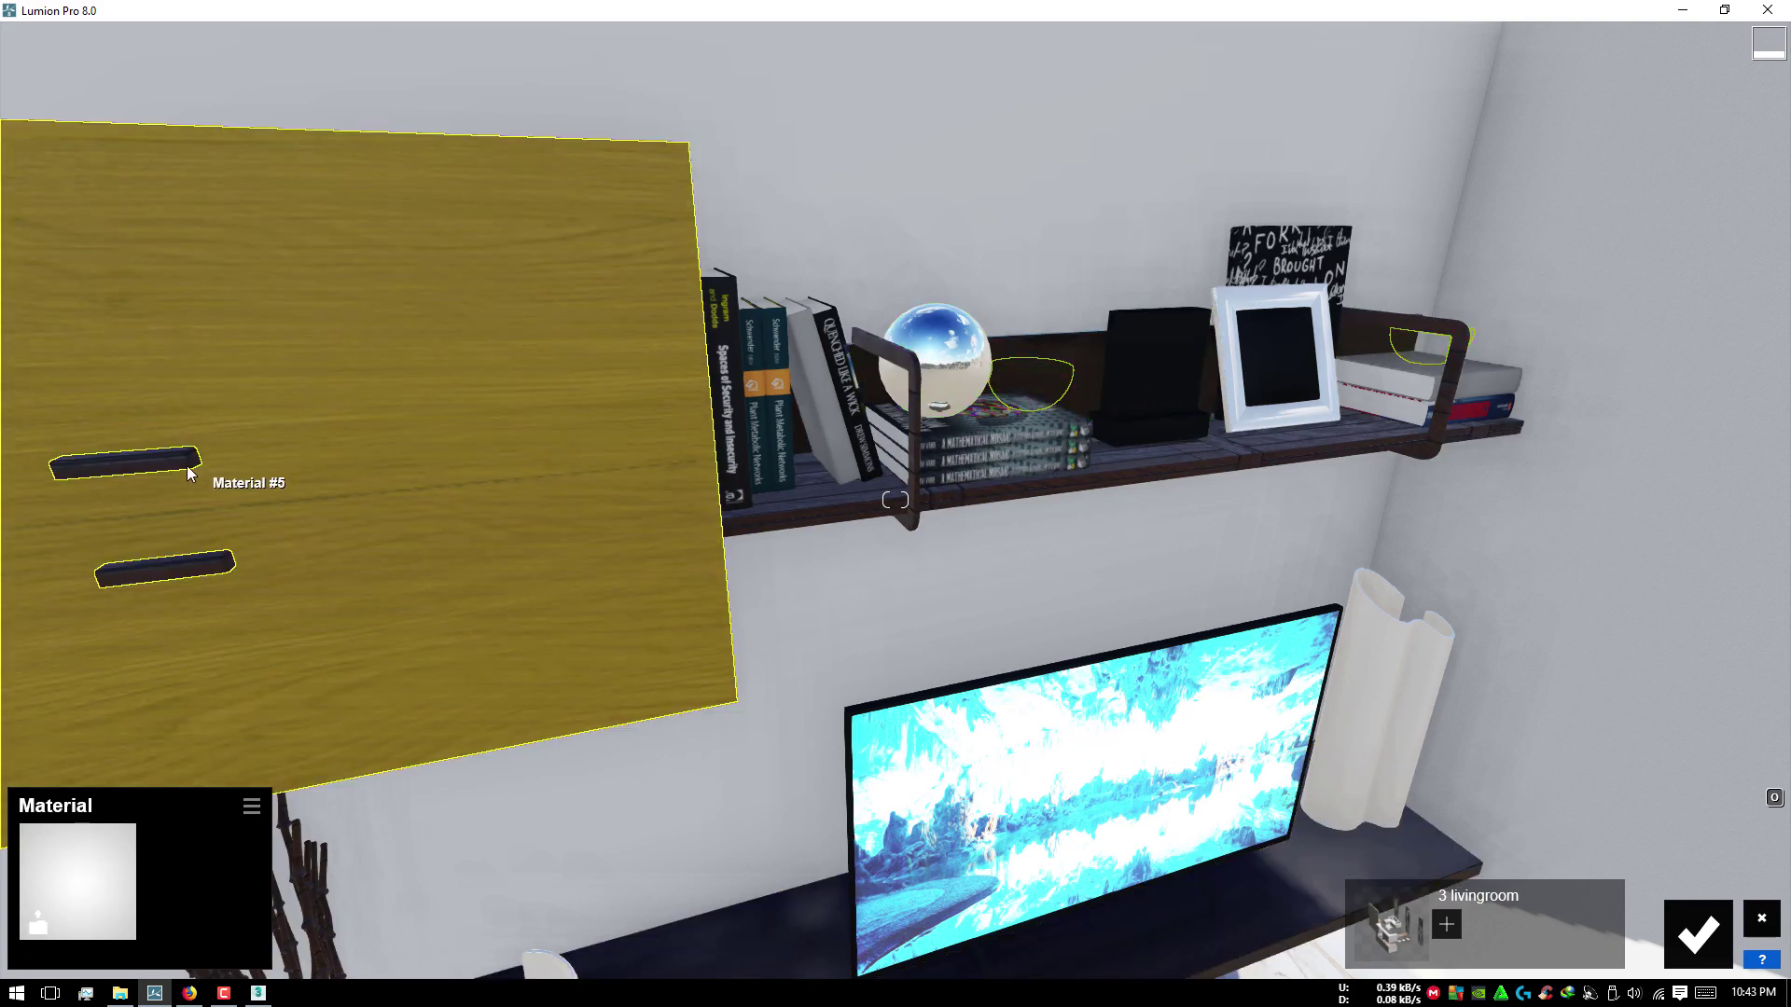
left_click(1052, 362)
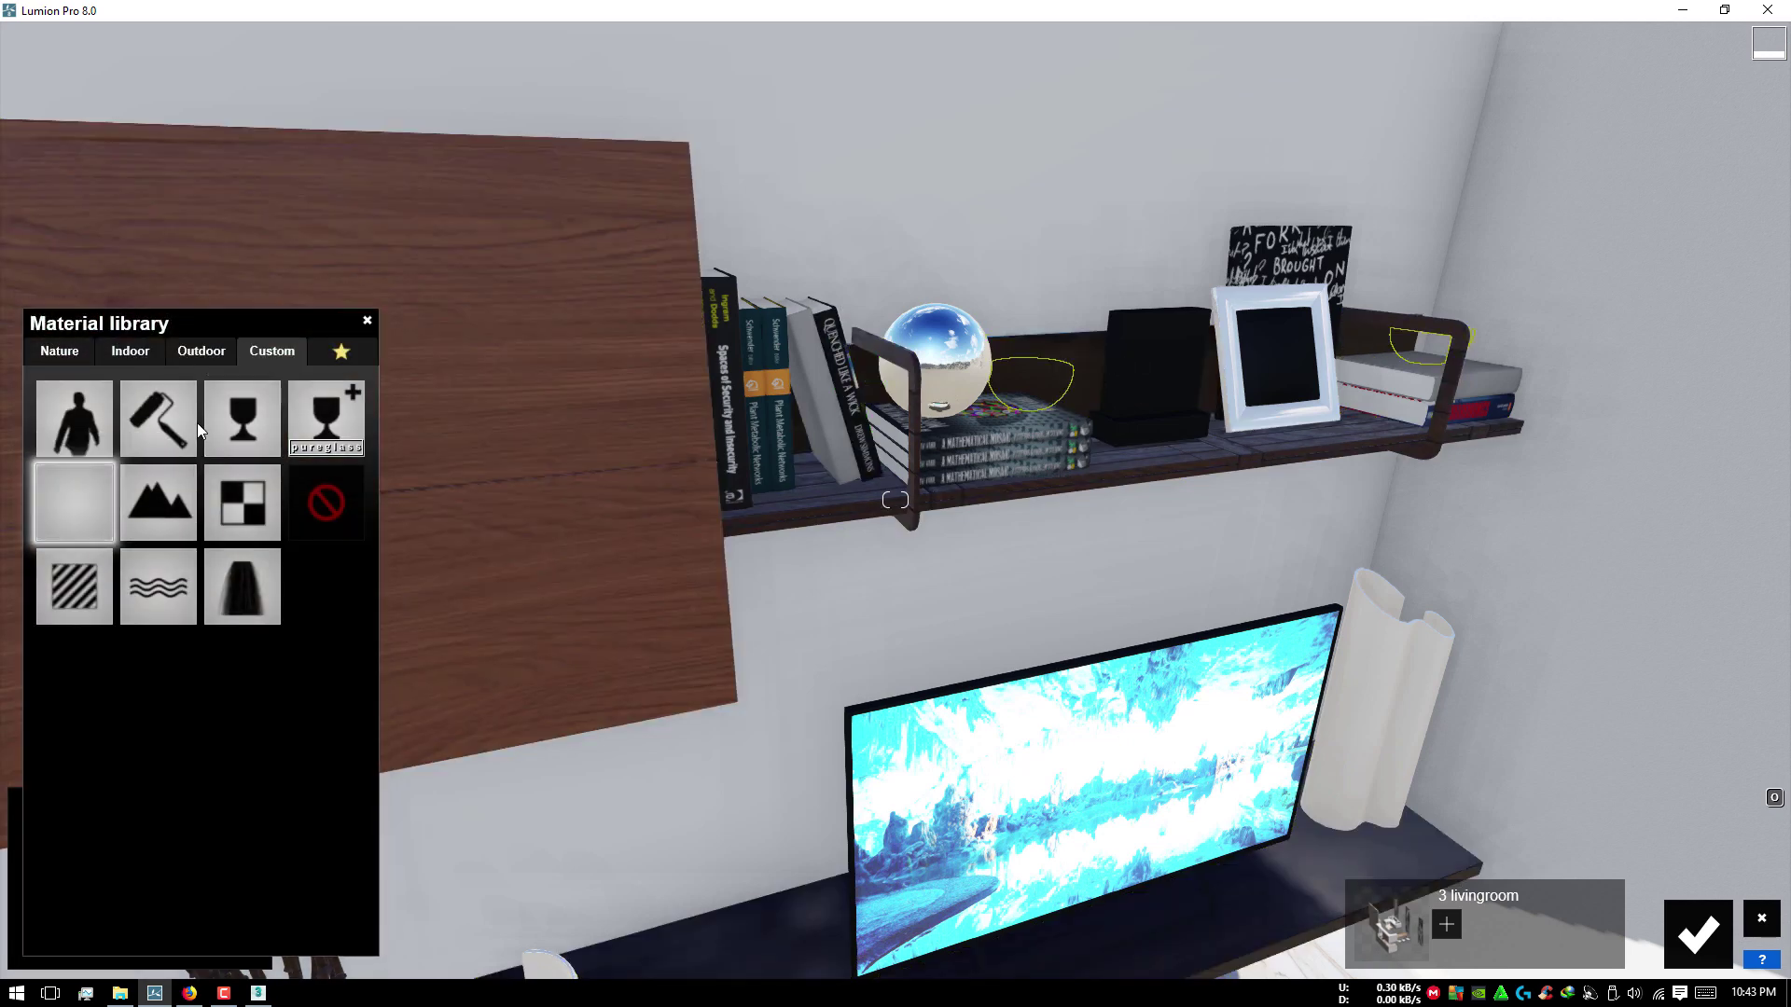
left_click(244, 425)
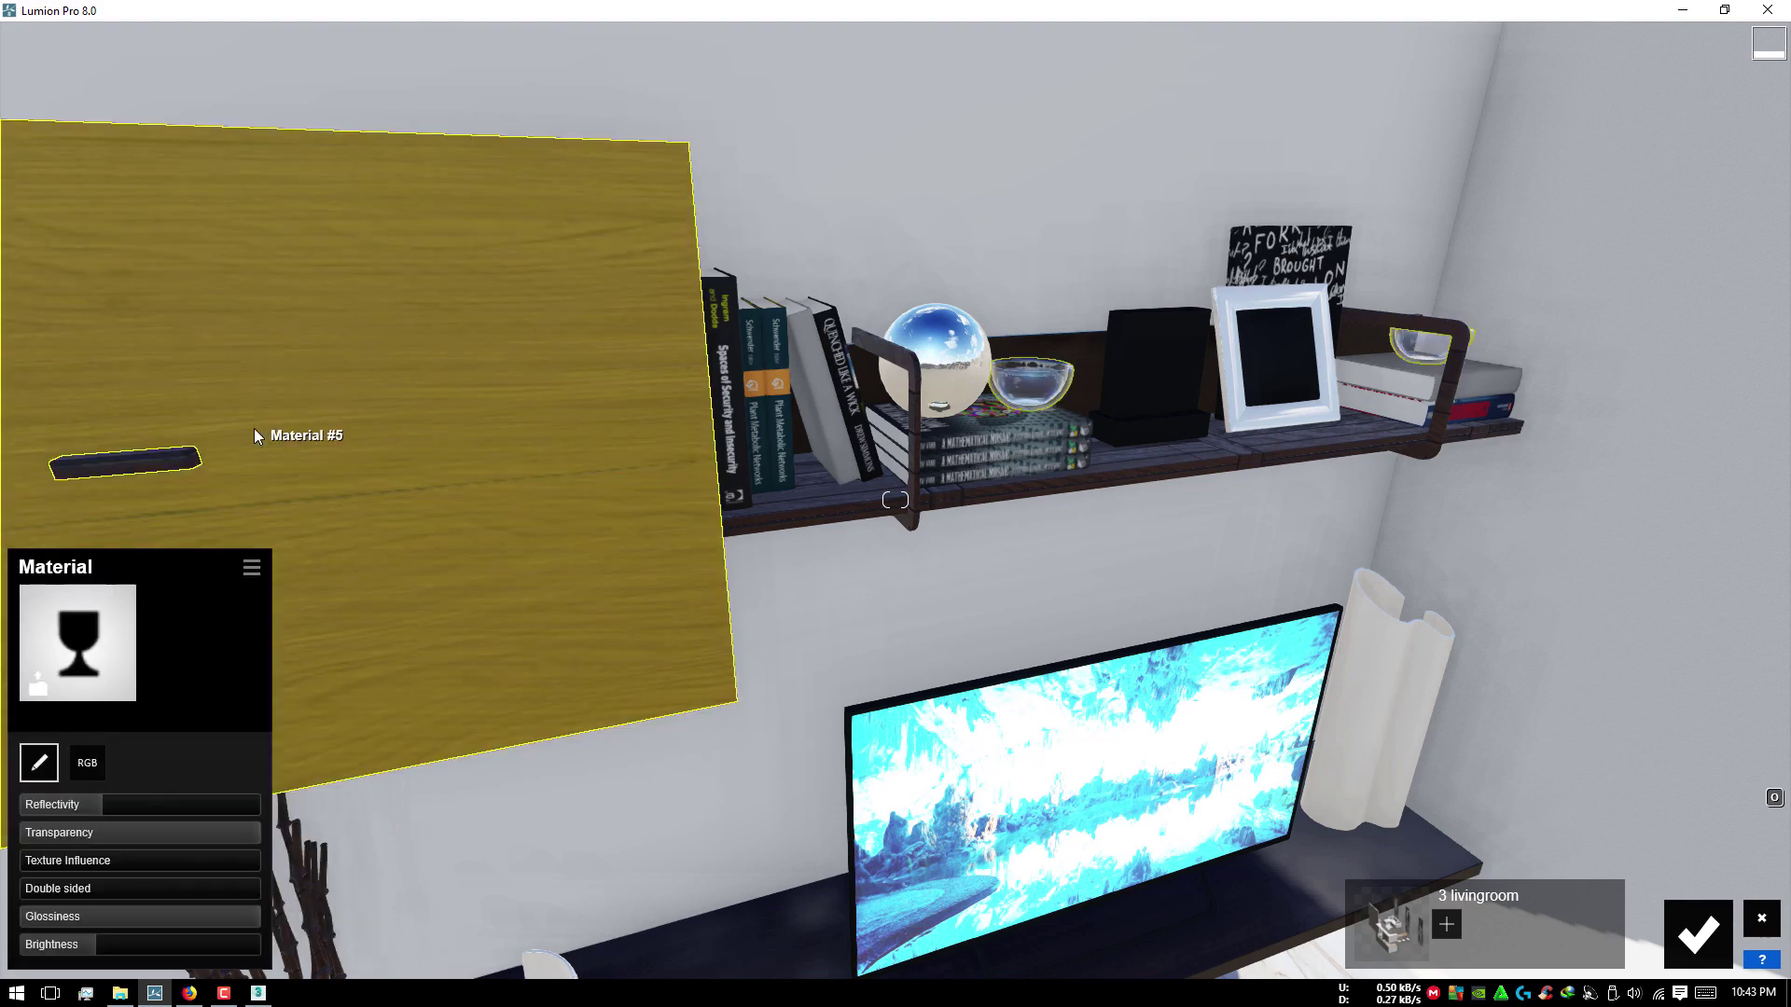
left_click(1139, 365)
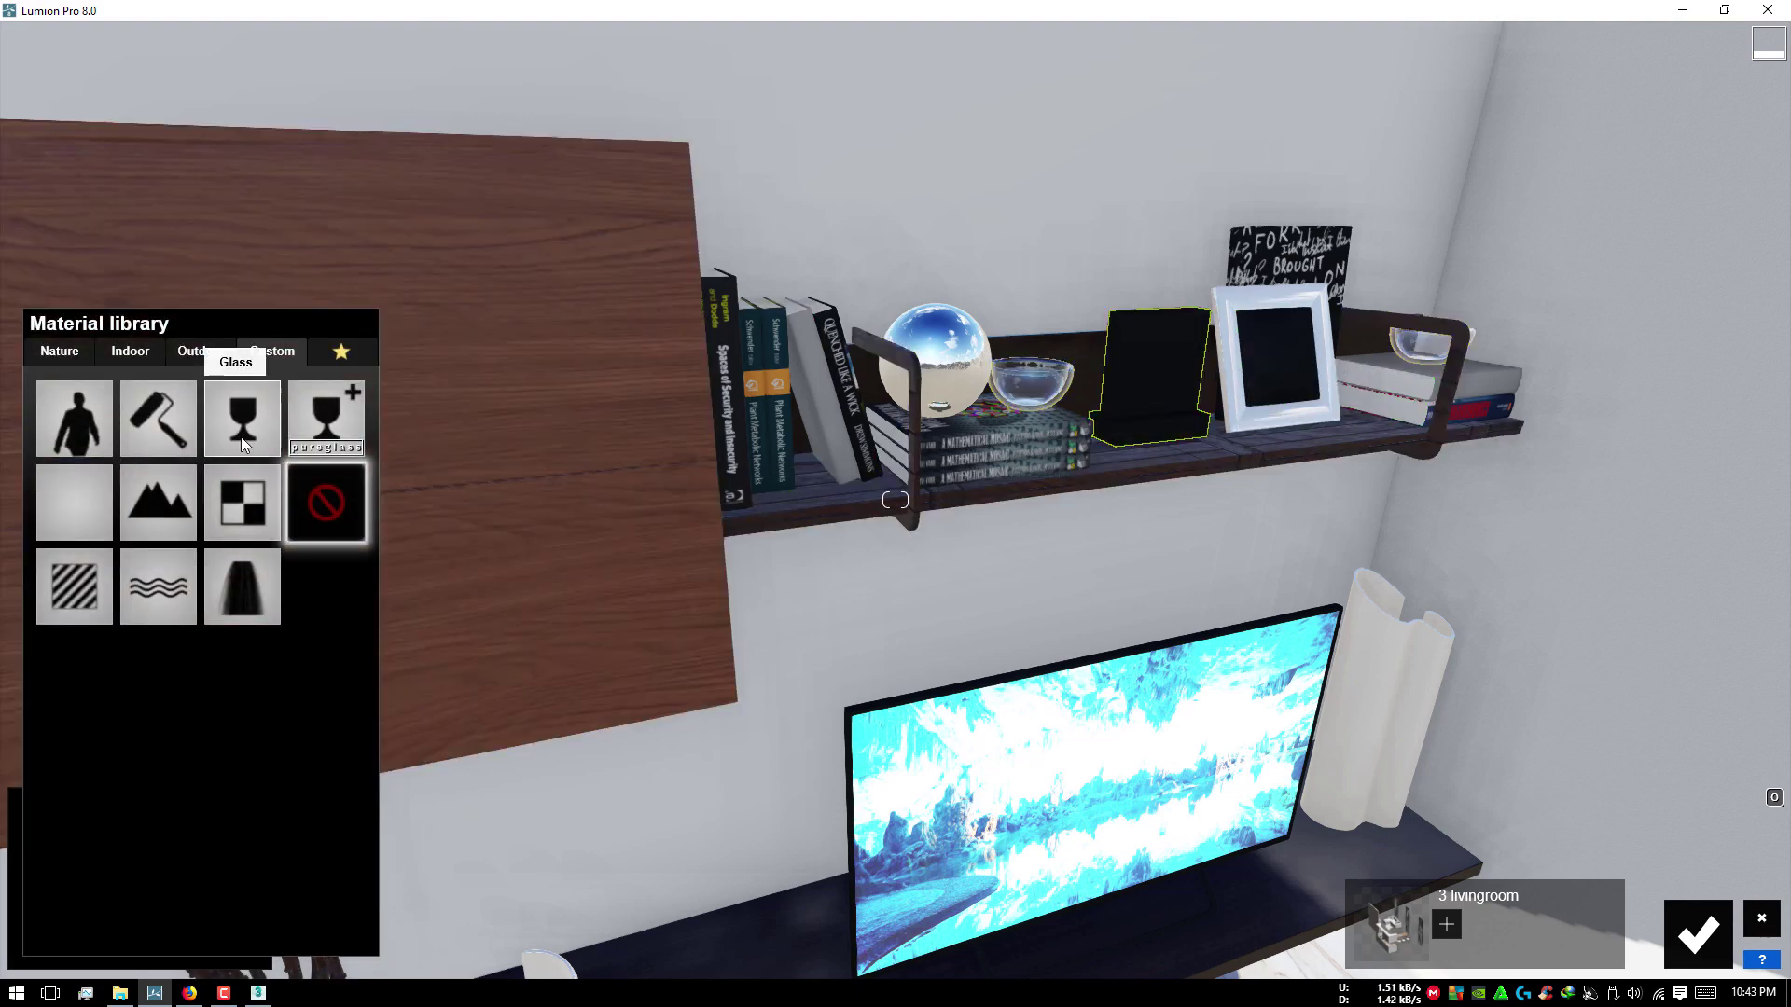
left_click(240, 437)
Step: Check the vase's material settings and turn toward the door
scroll(990, 450, "up", 5)
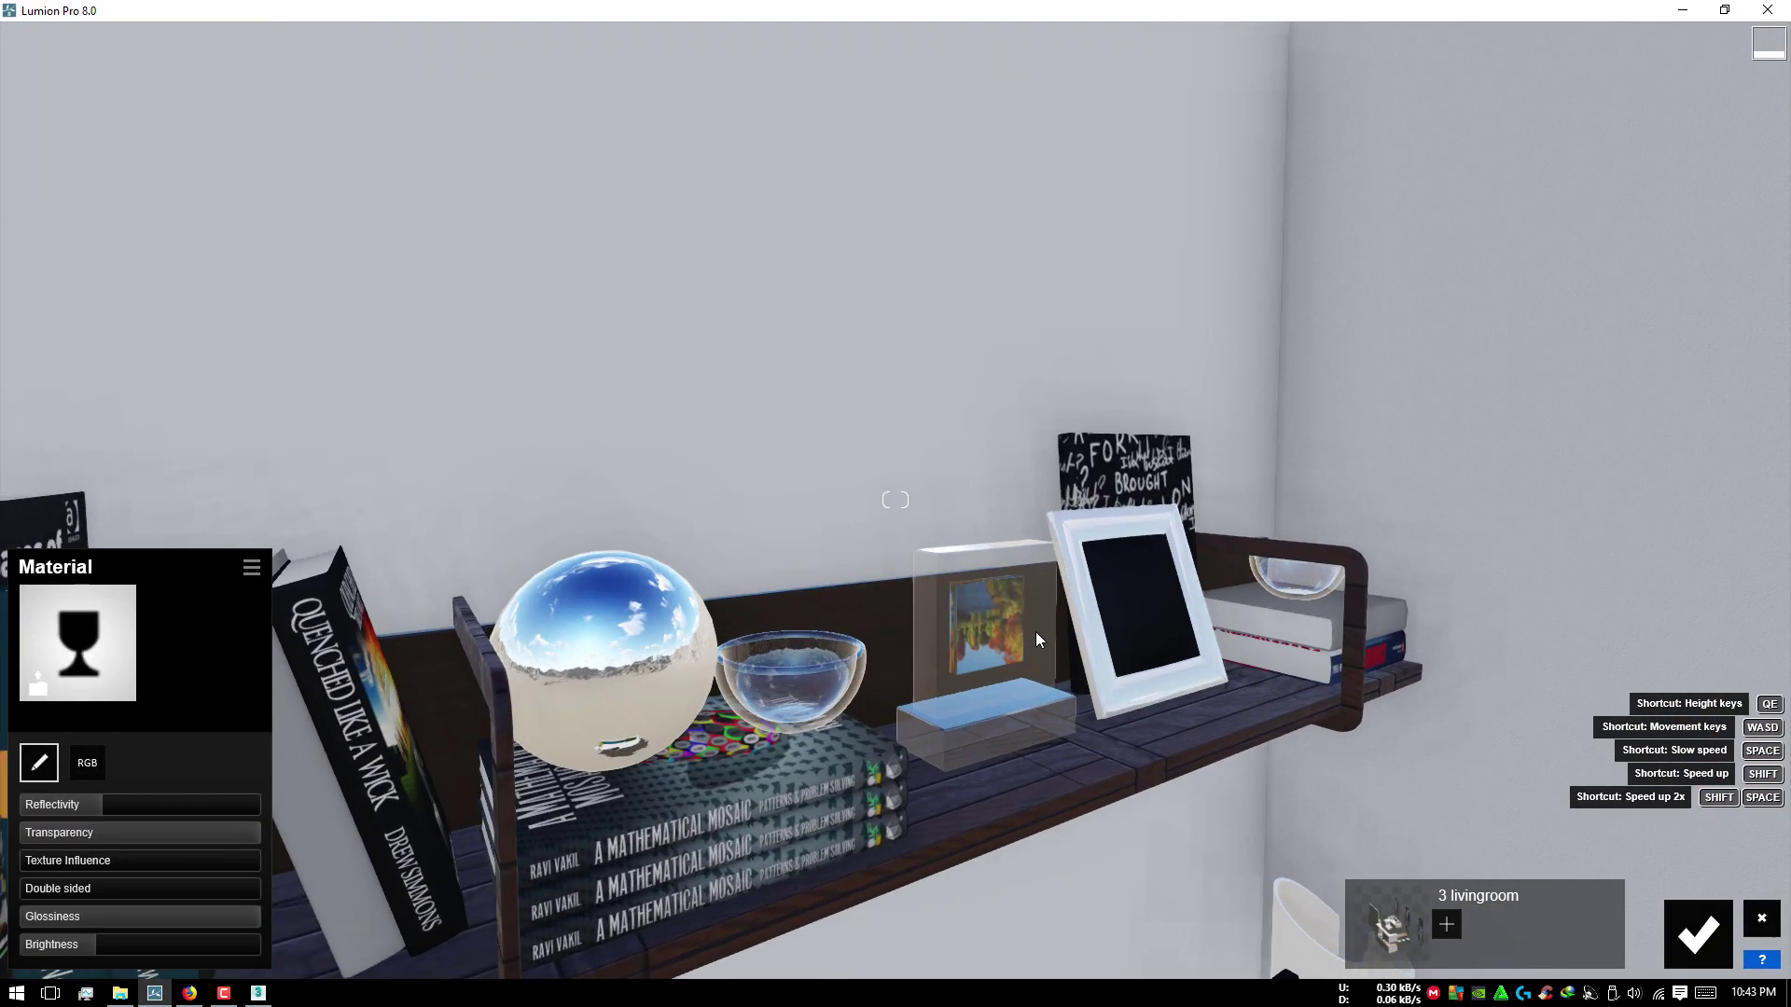
scroll(1035, 642, "up", 5)
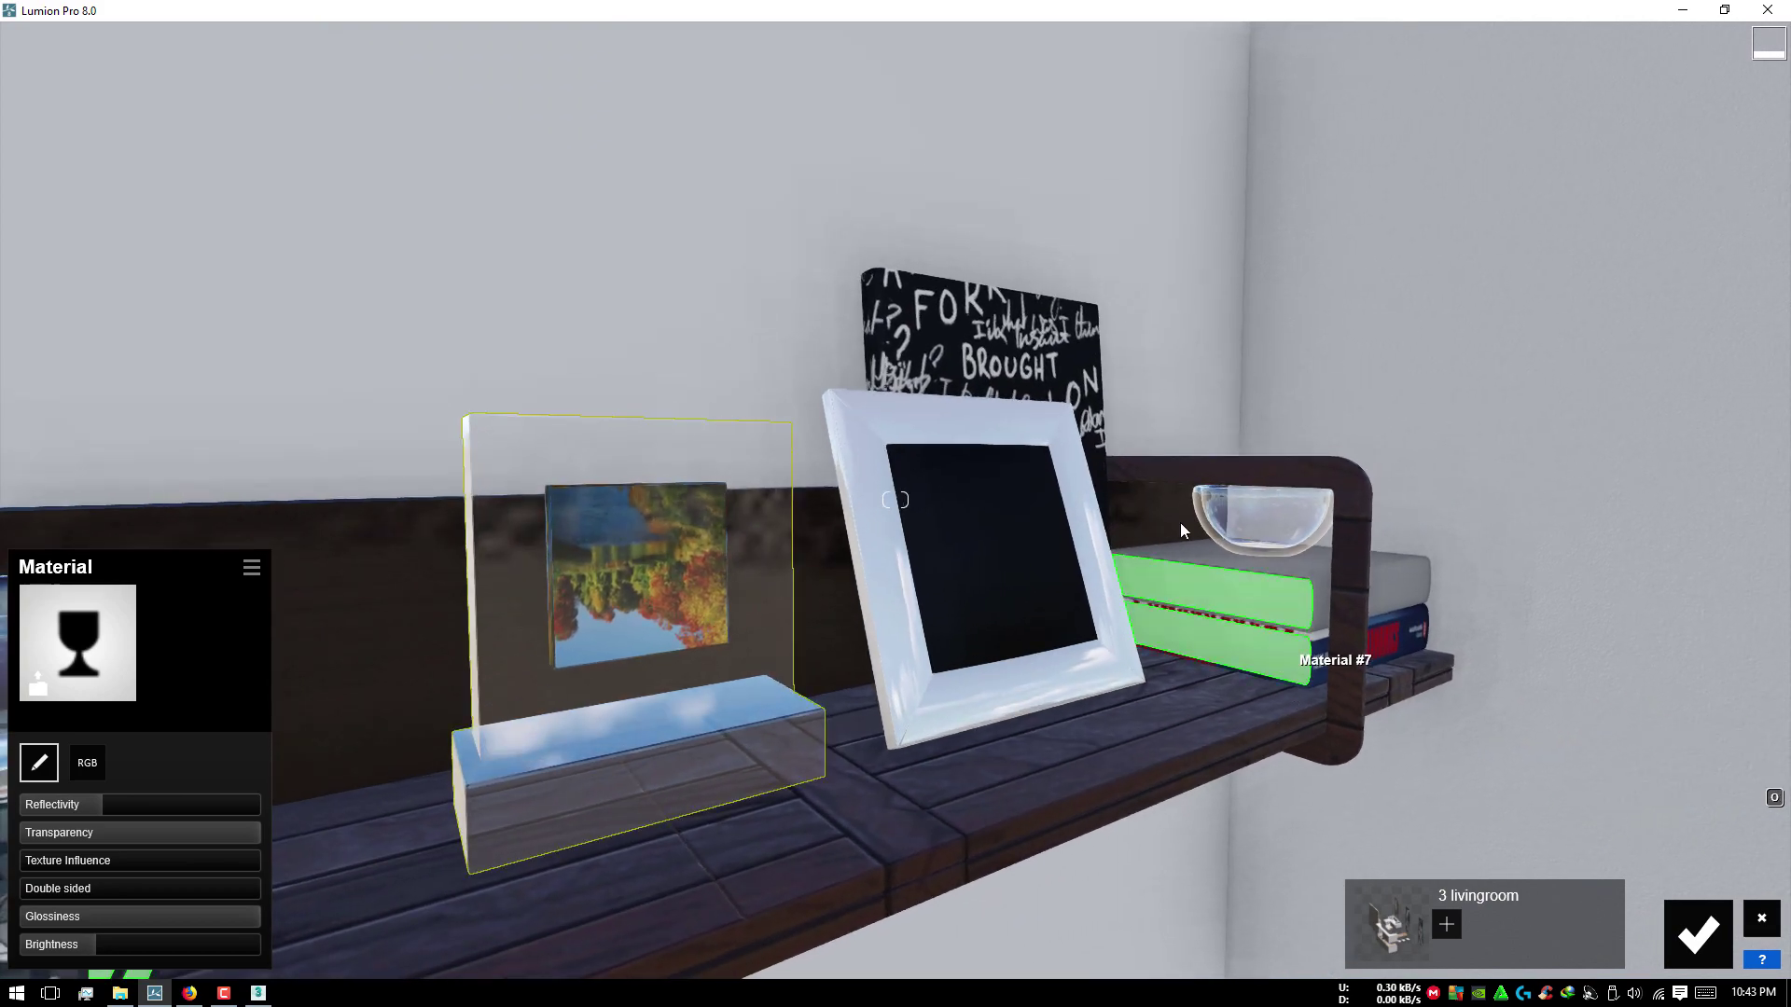
scroll(1261, 517, "down", 5)
scroll(1261, 517, "down", 5)
scroll(1205, 463, "down", 3)
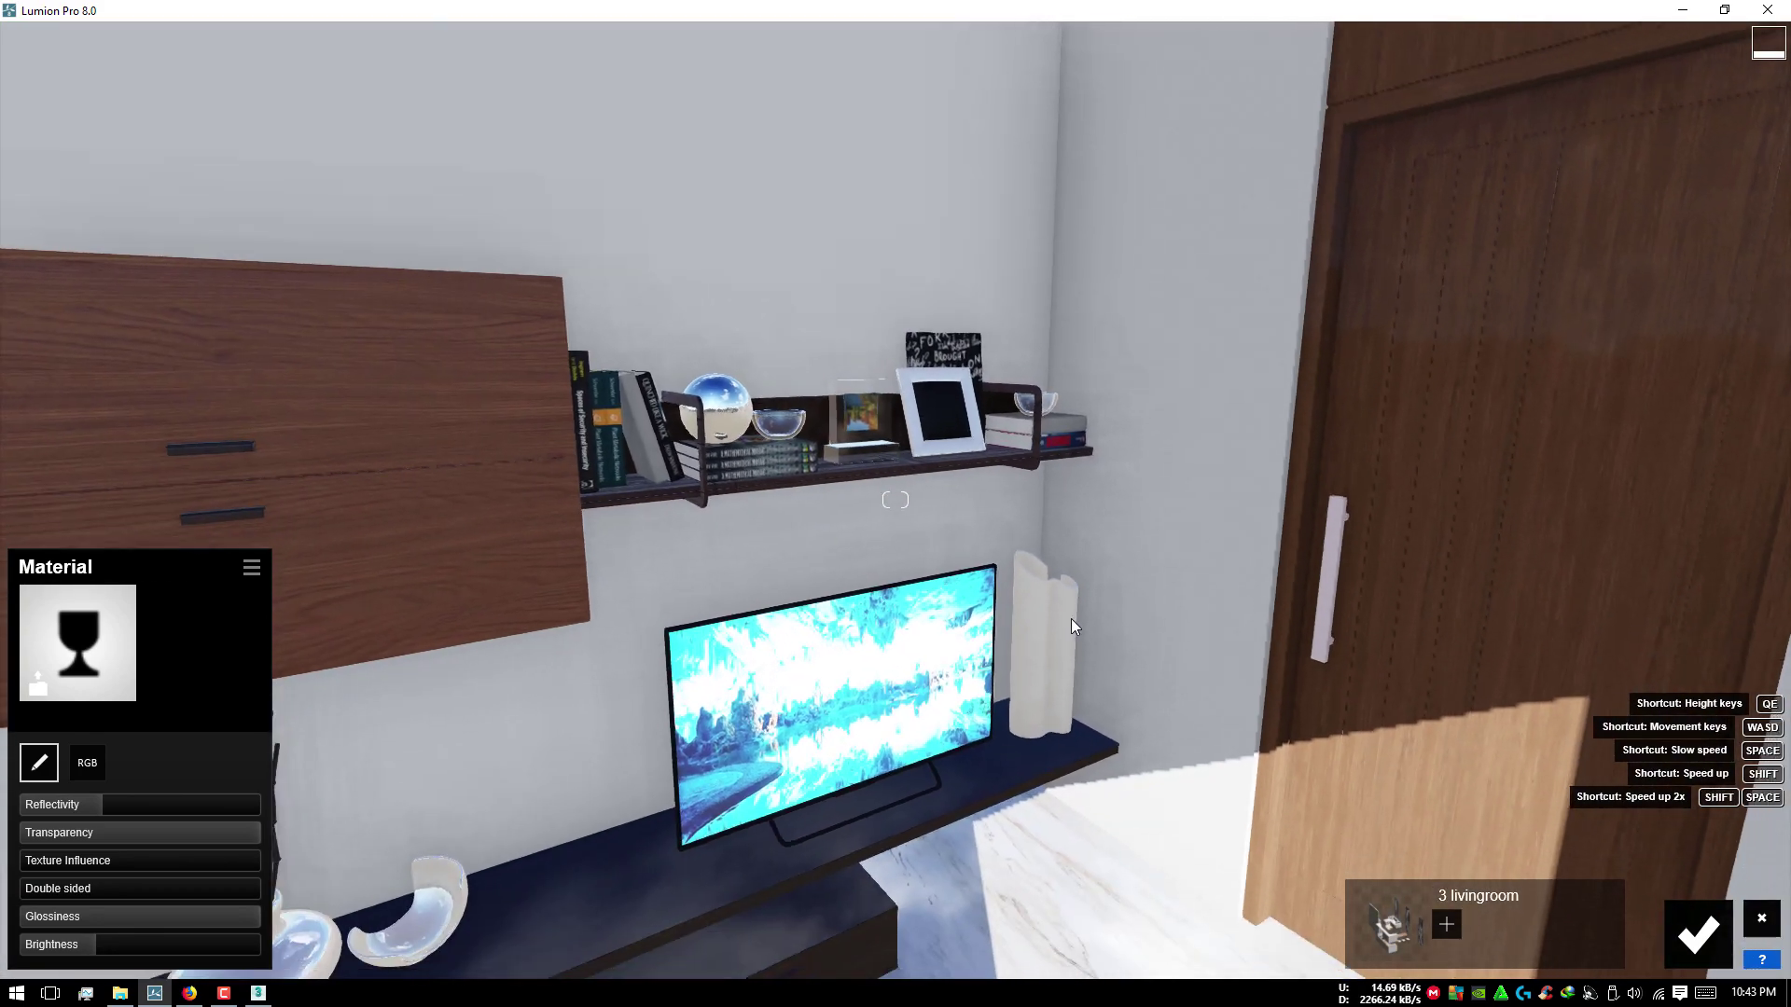
left_click(1050, 585)
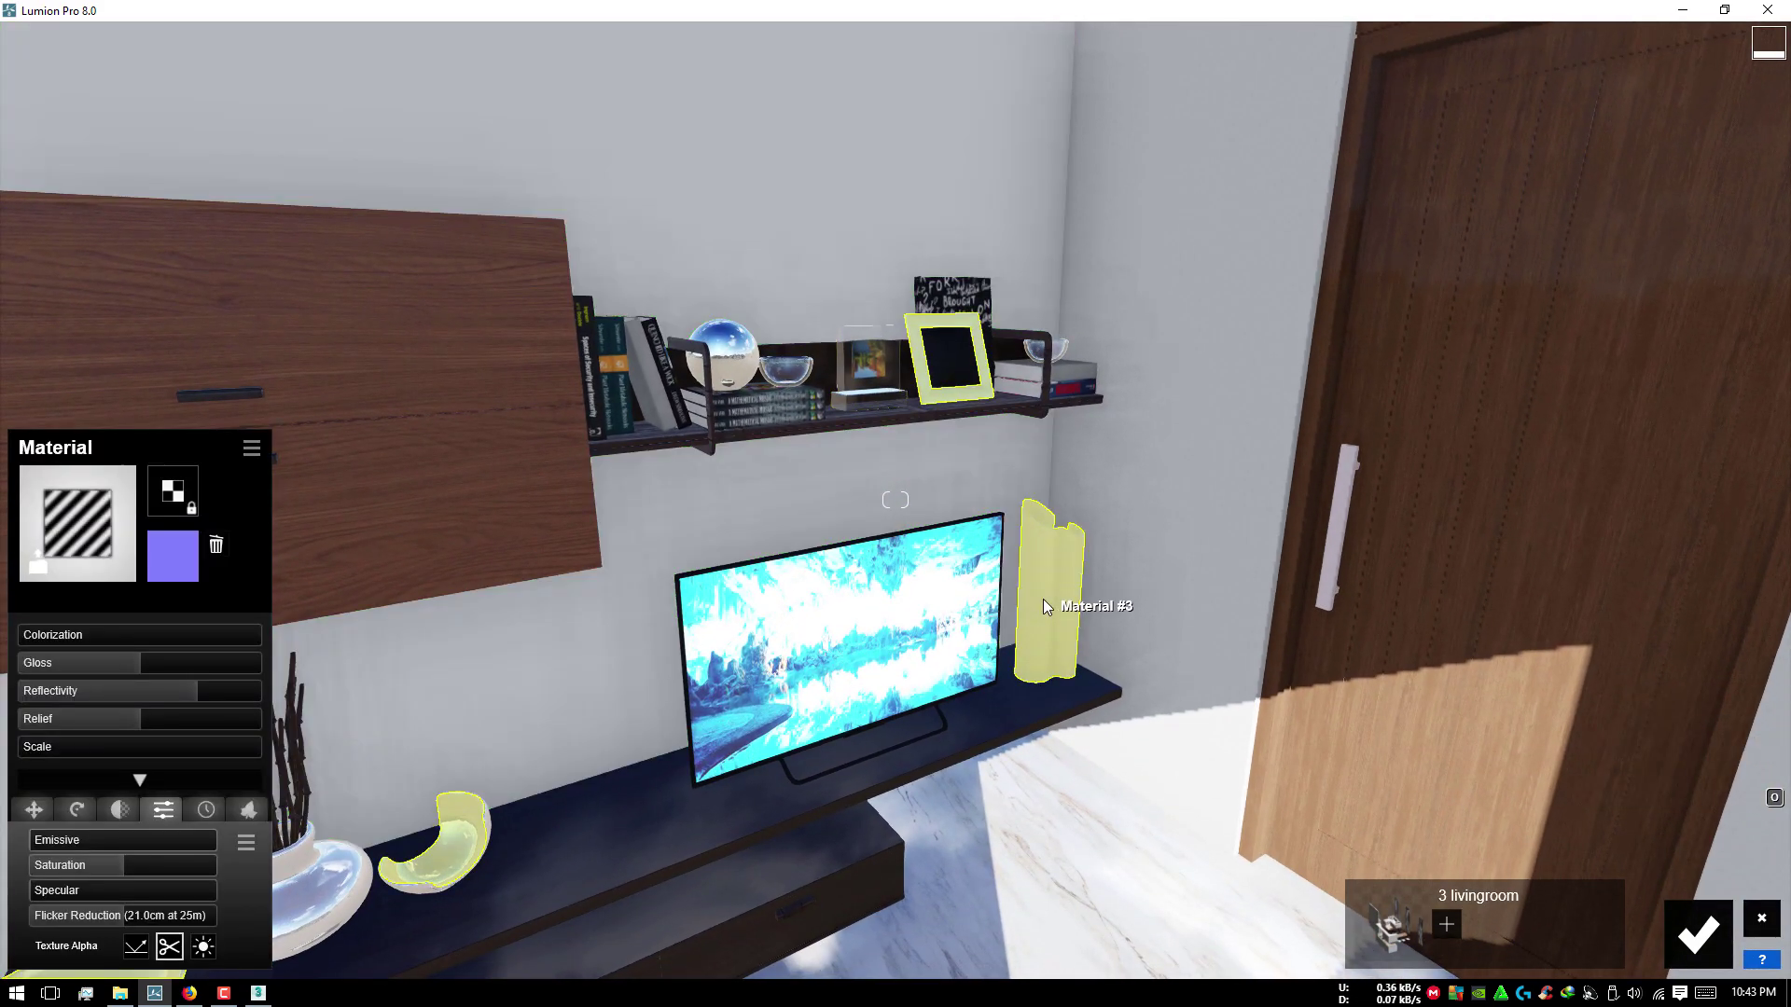
right_click_drag(665, 856, 381, 908)
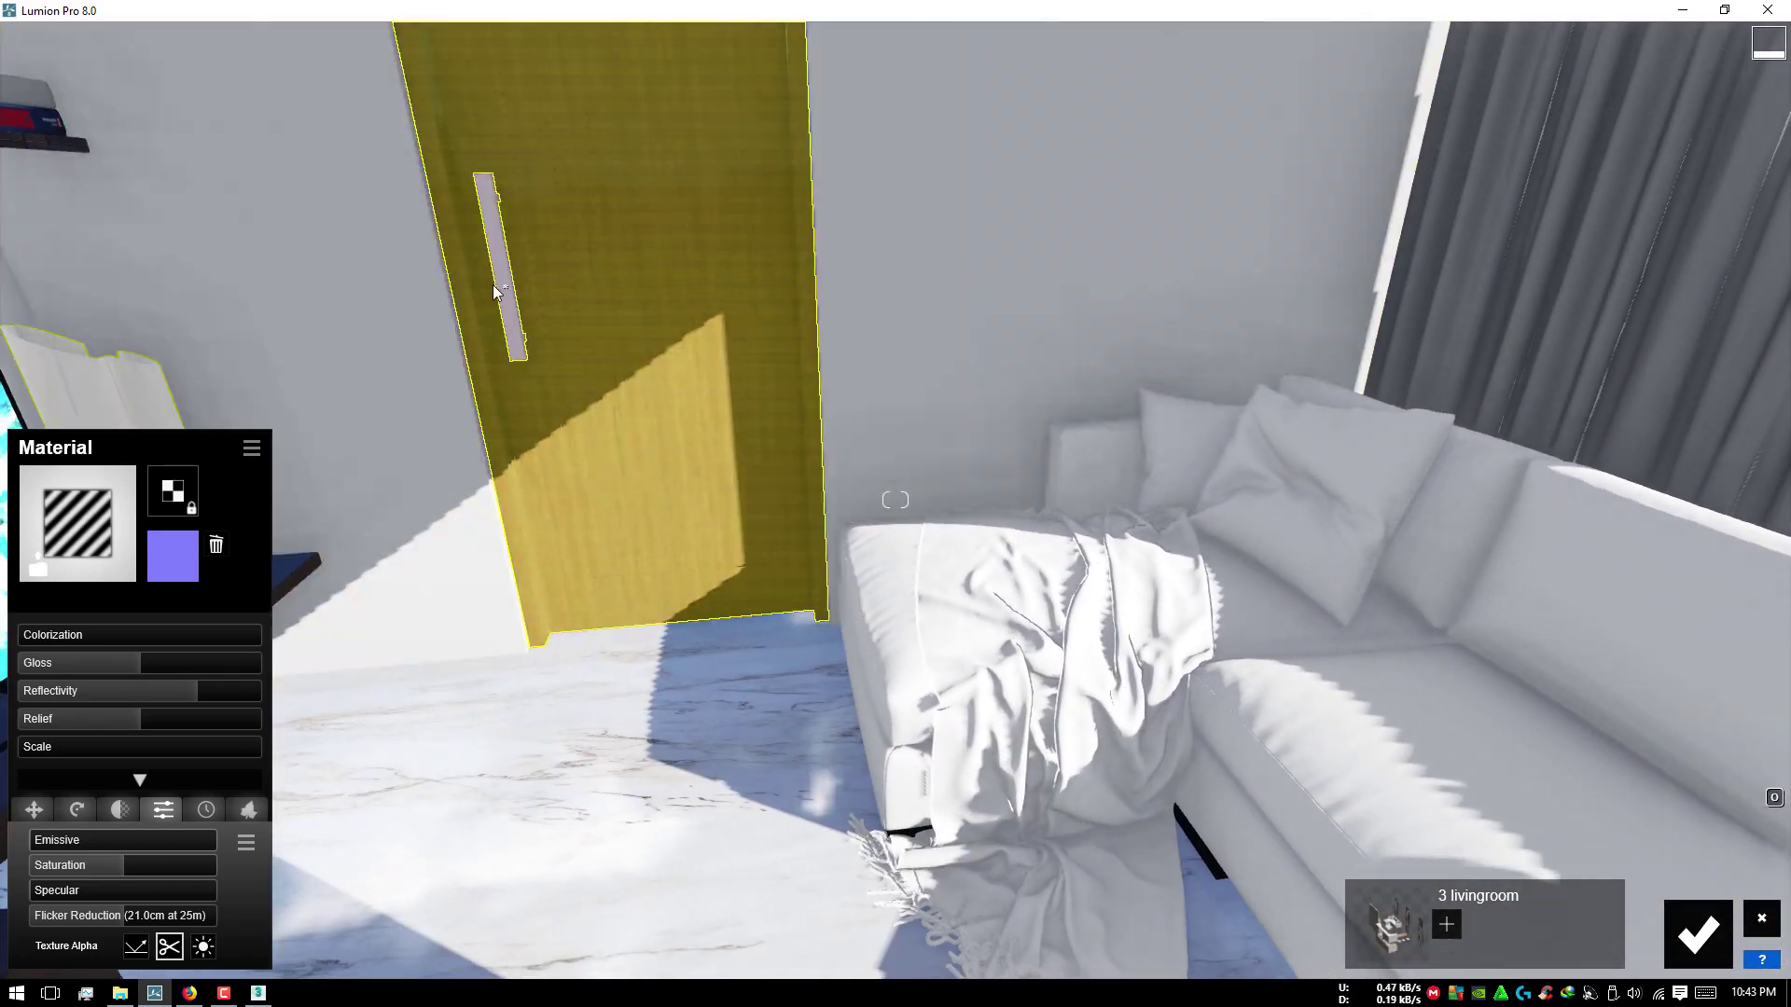
Step: Give the door handle an Indoor Metal aluminium finish
left_click(501, 284)
left_click(133, 353)
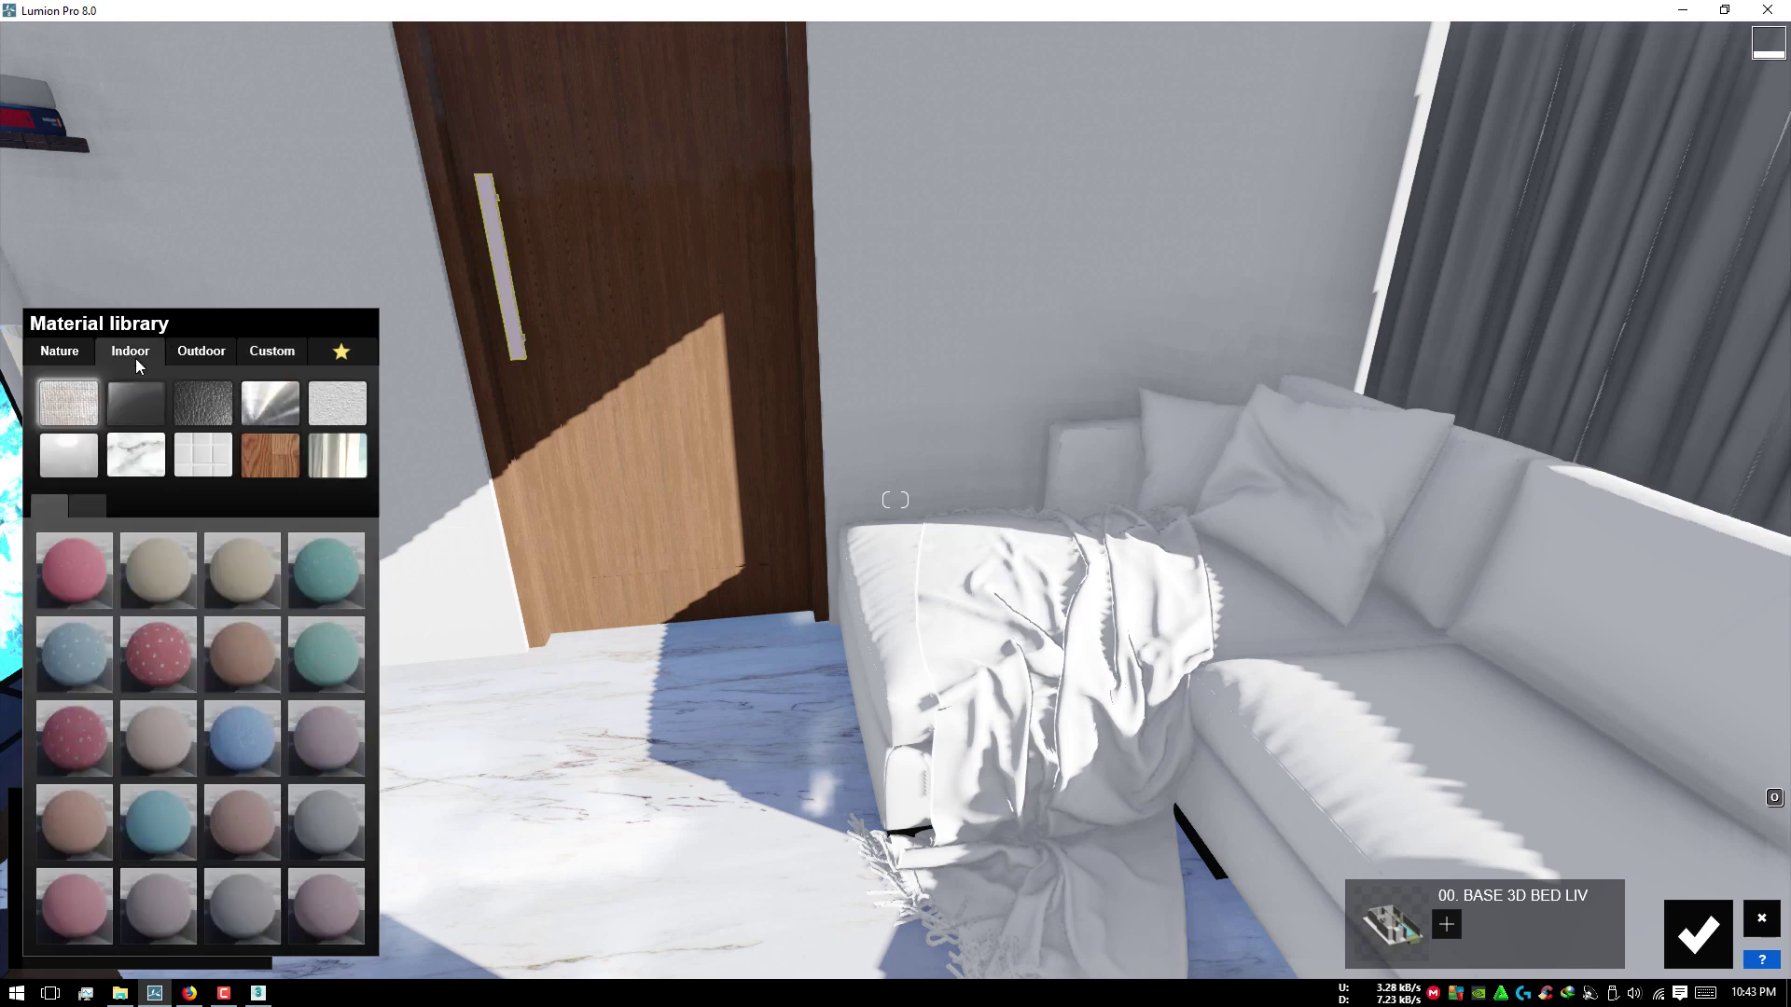
left_click(266, 401)
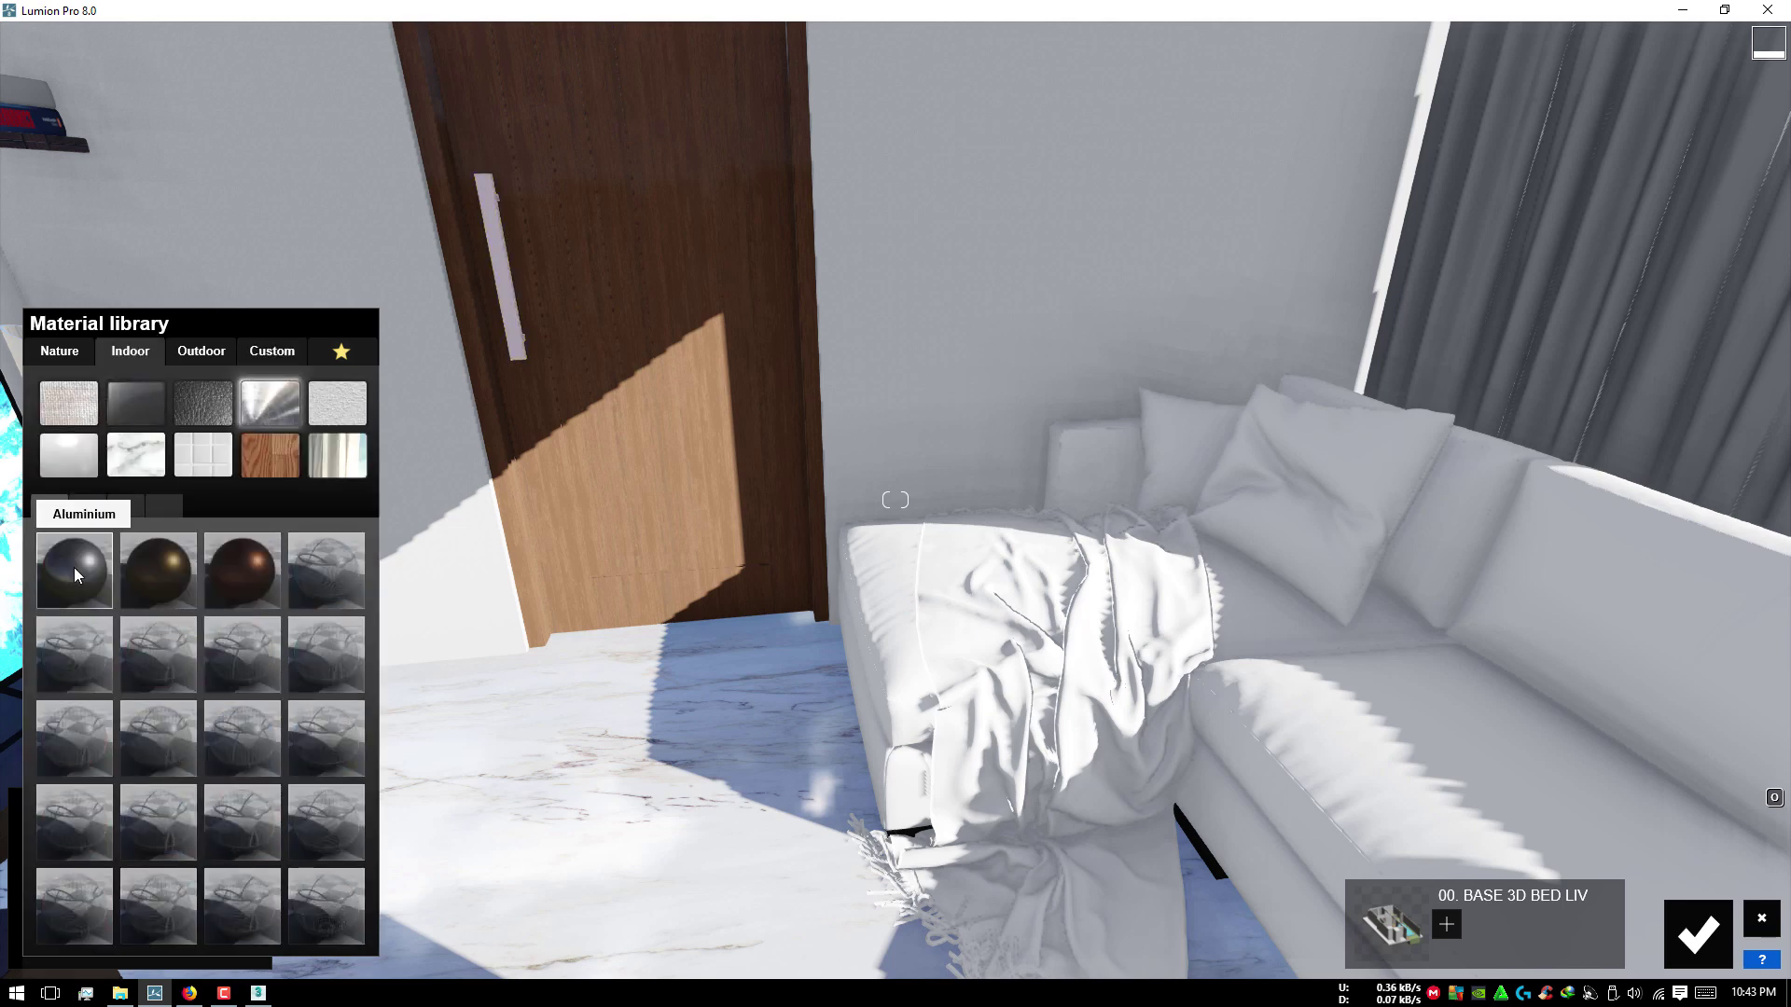
left_click(75, 568)
Step: Apply the dark grey Carpet Office 009 1024 to the sofa blanket
right_click_drag(707, 538, 853, 692)
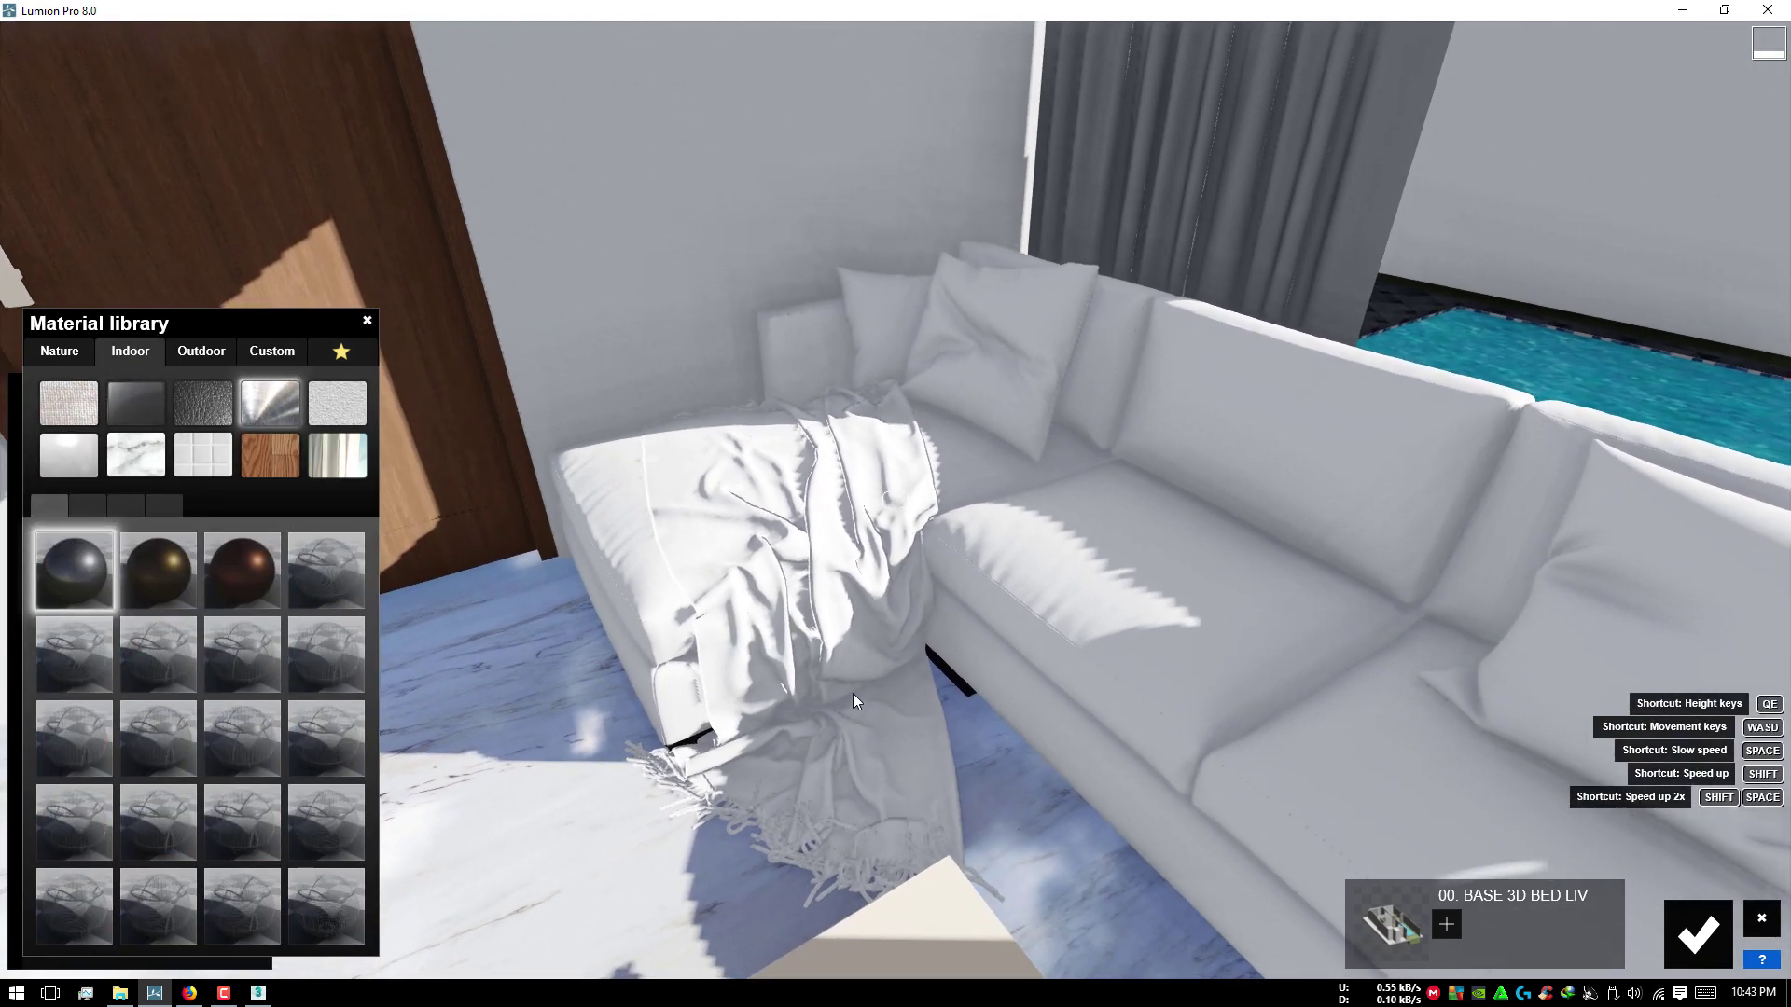
left_click(867, 653)
left_click(118, 358)
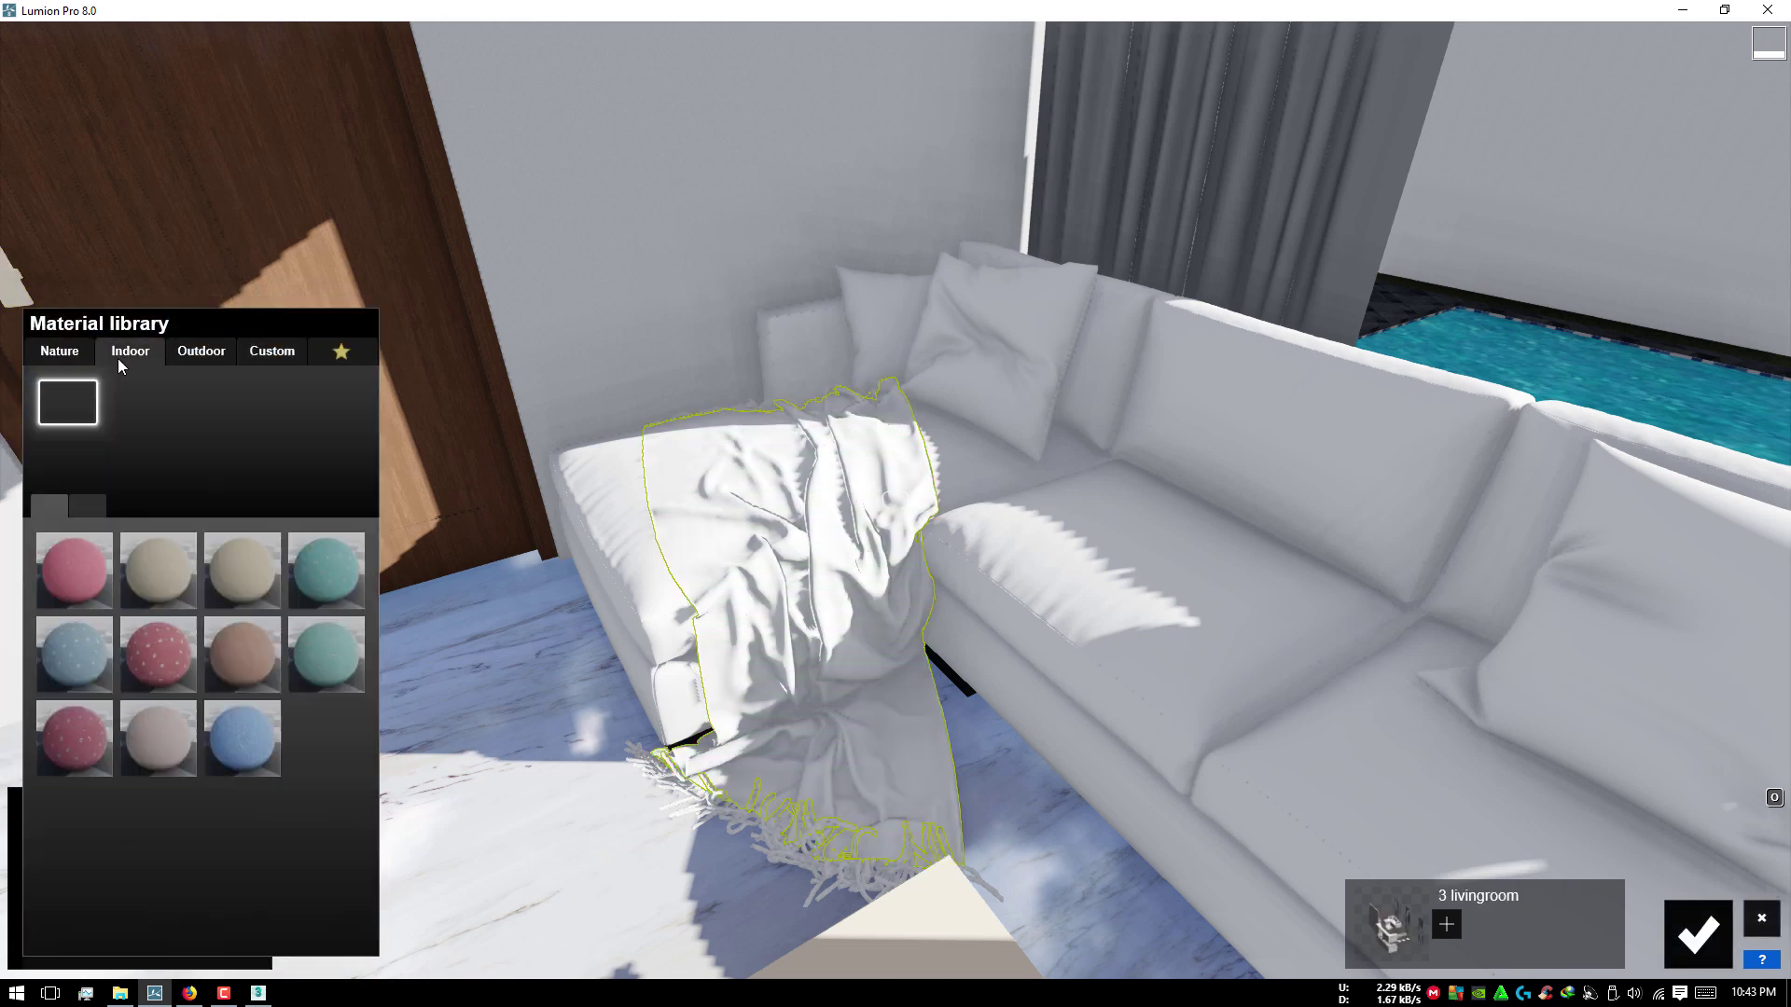
left_click(325, 820)
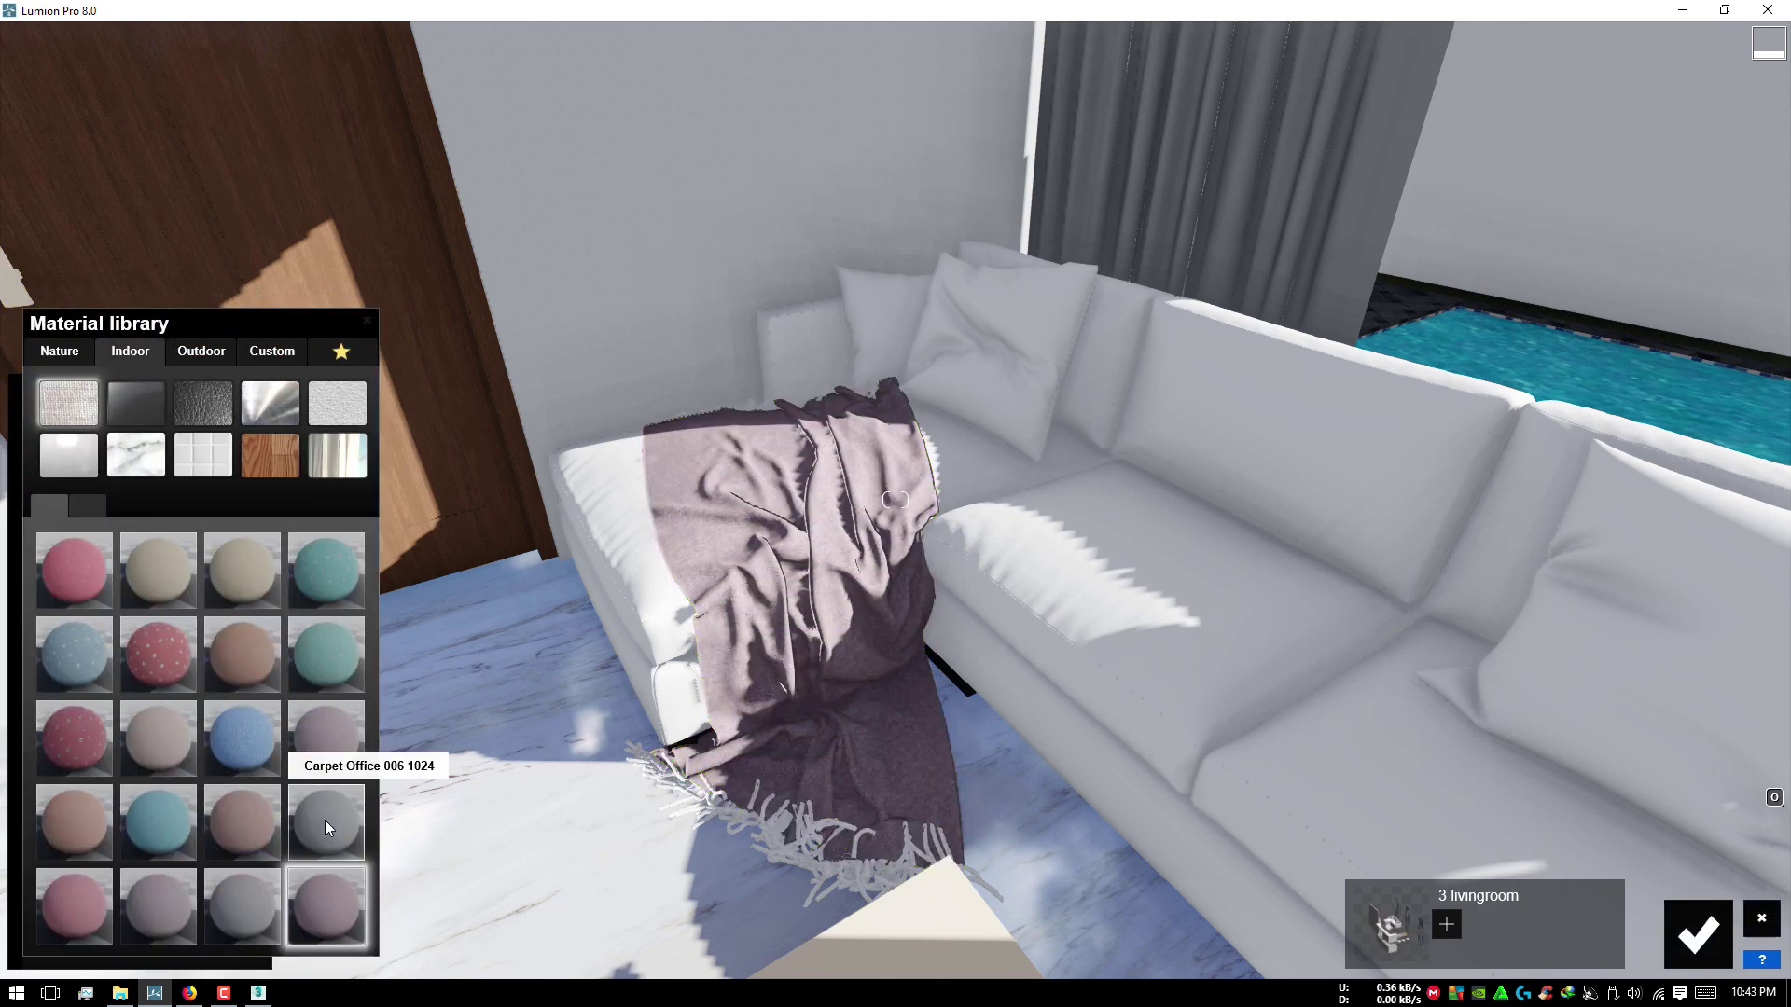
Step: Give the blanket fringe a darker carpet, colorization about 85% and a darker tint
left_click(796, 852)
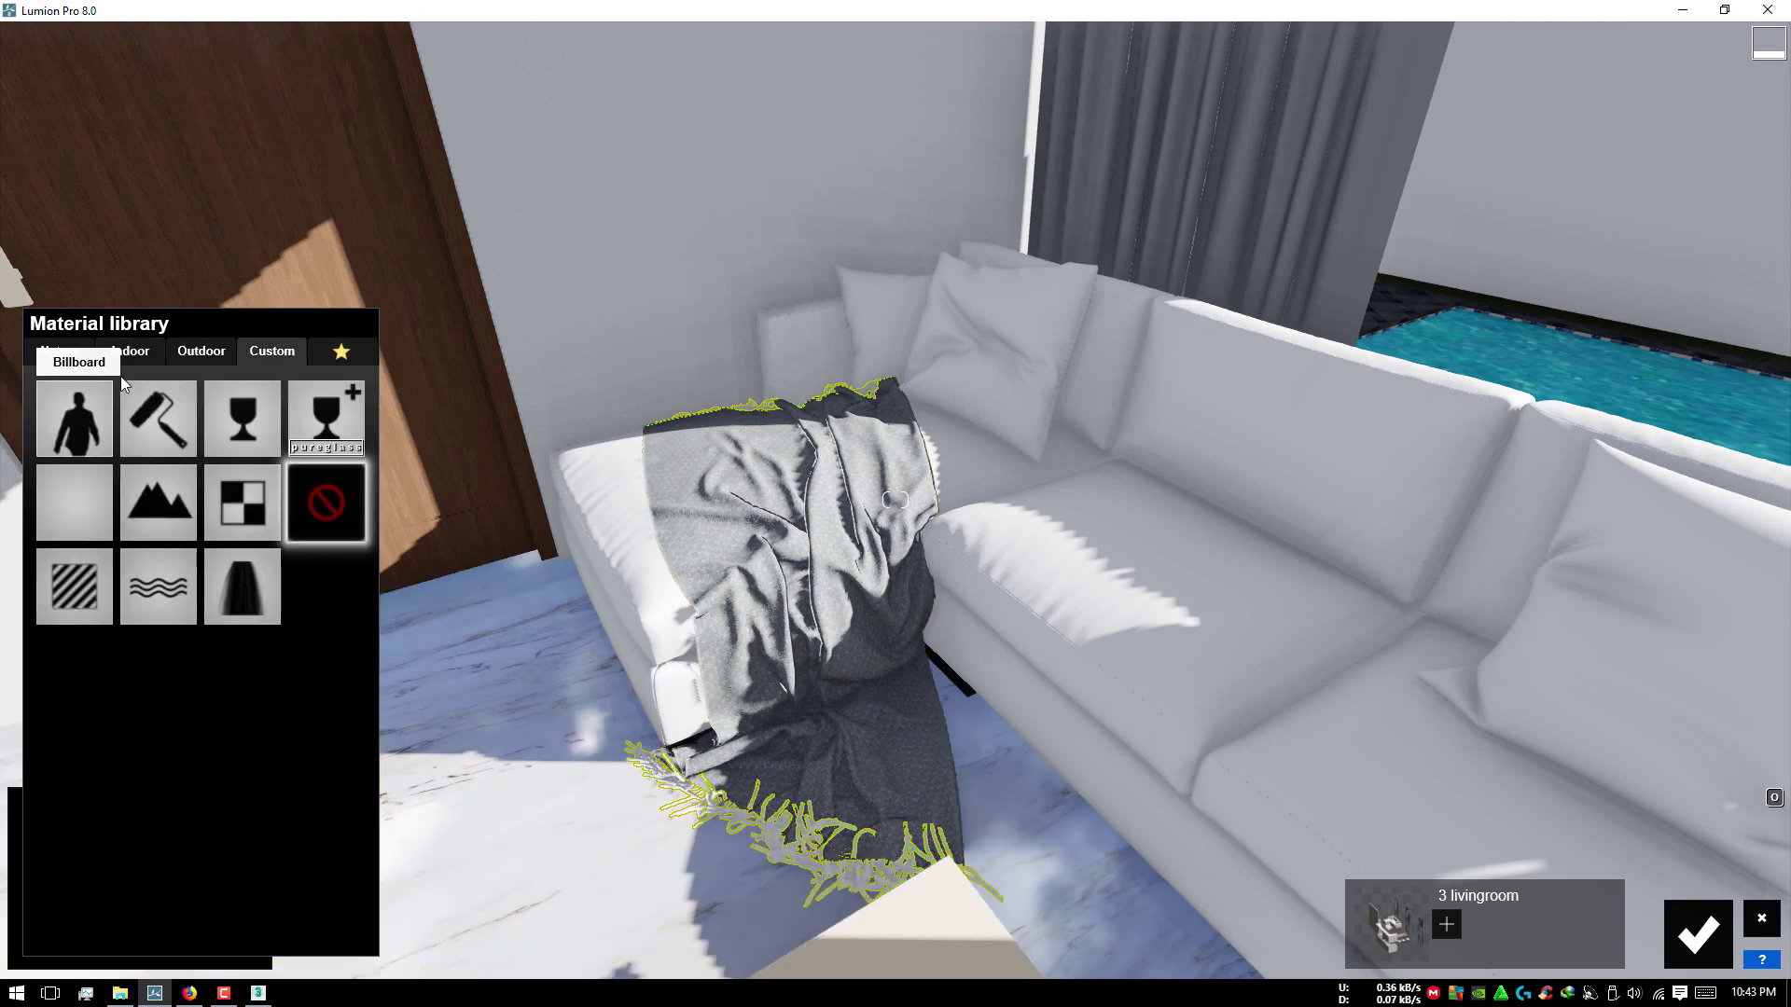
left_click(126, 352)
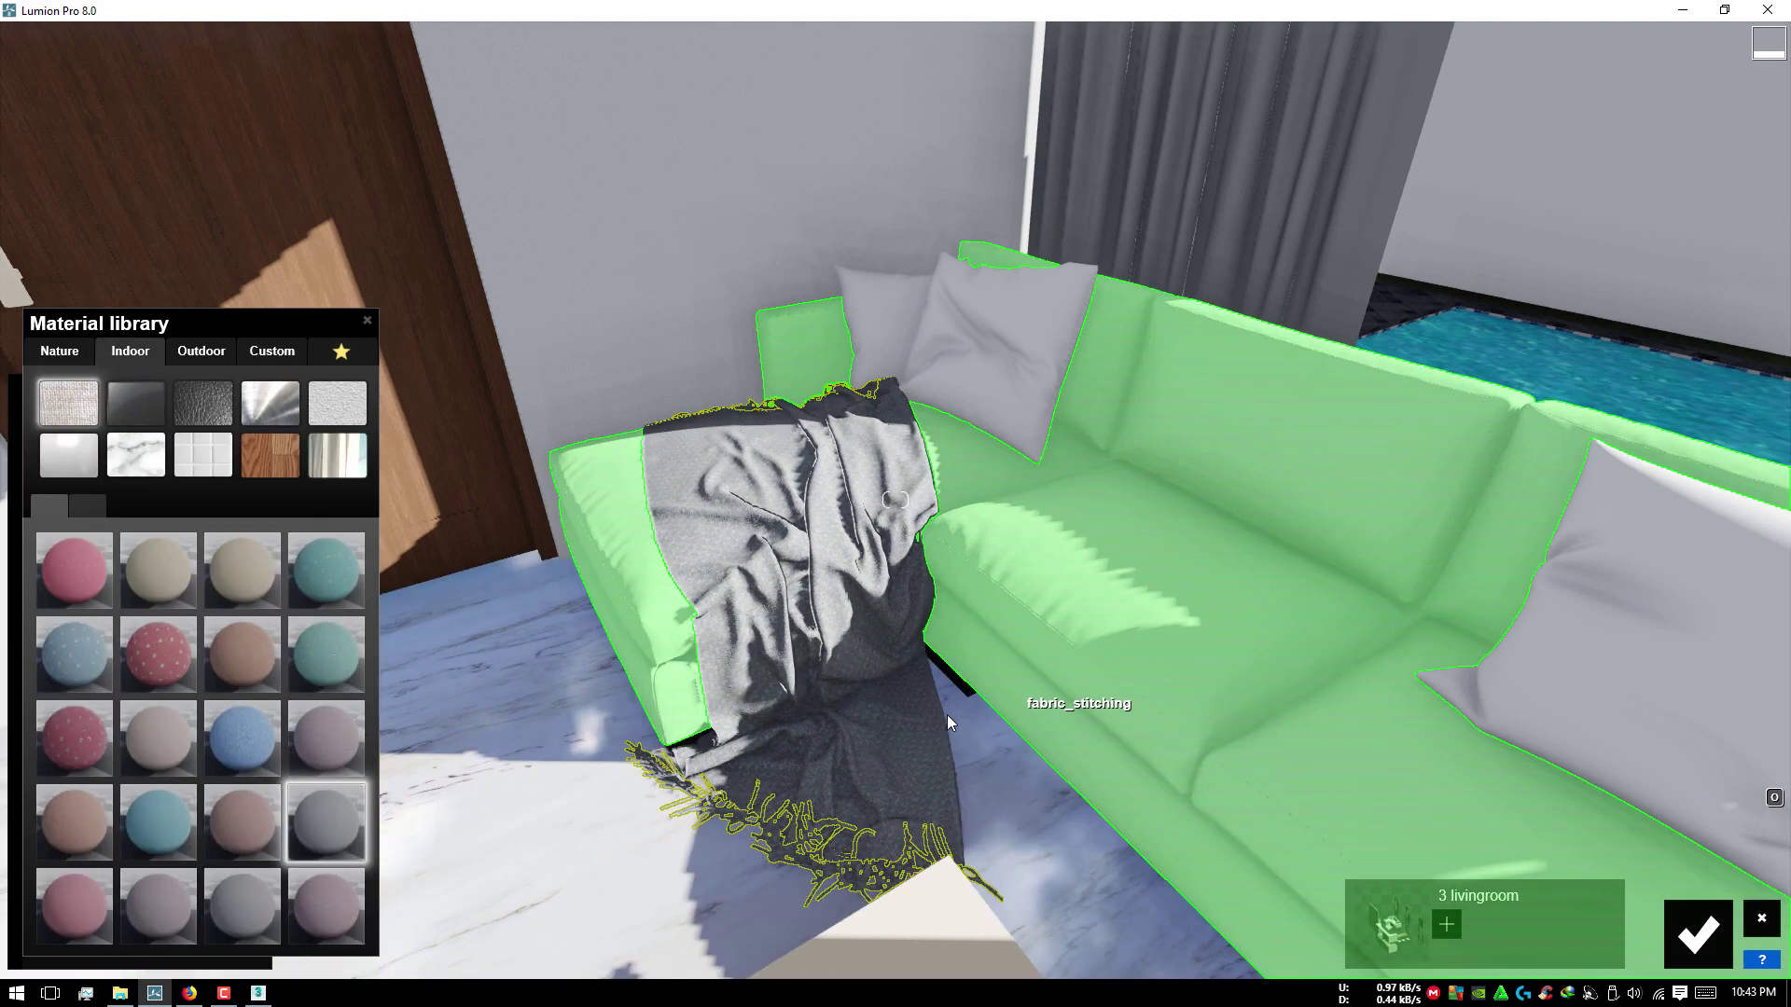
left_click(259, 899)
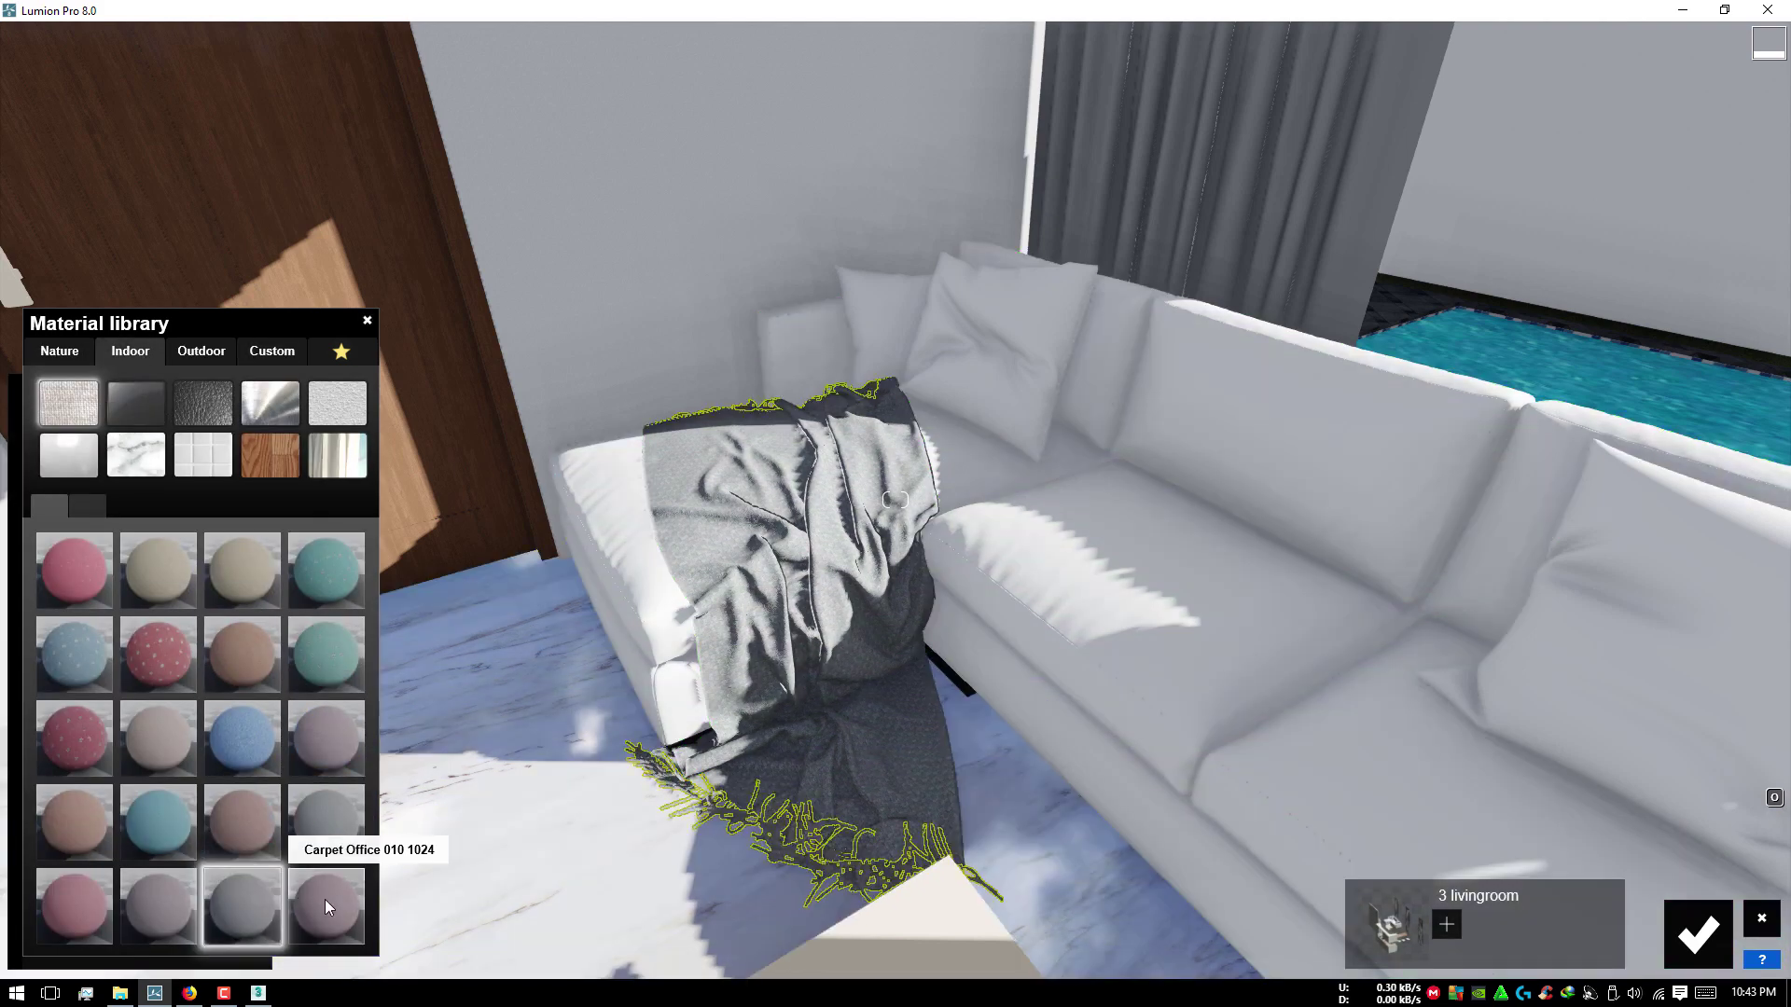
left_click(254, 904)
left_click_drag(59, 636, 203, 636)
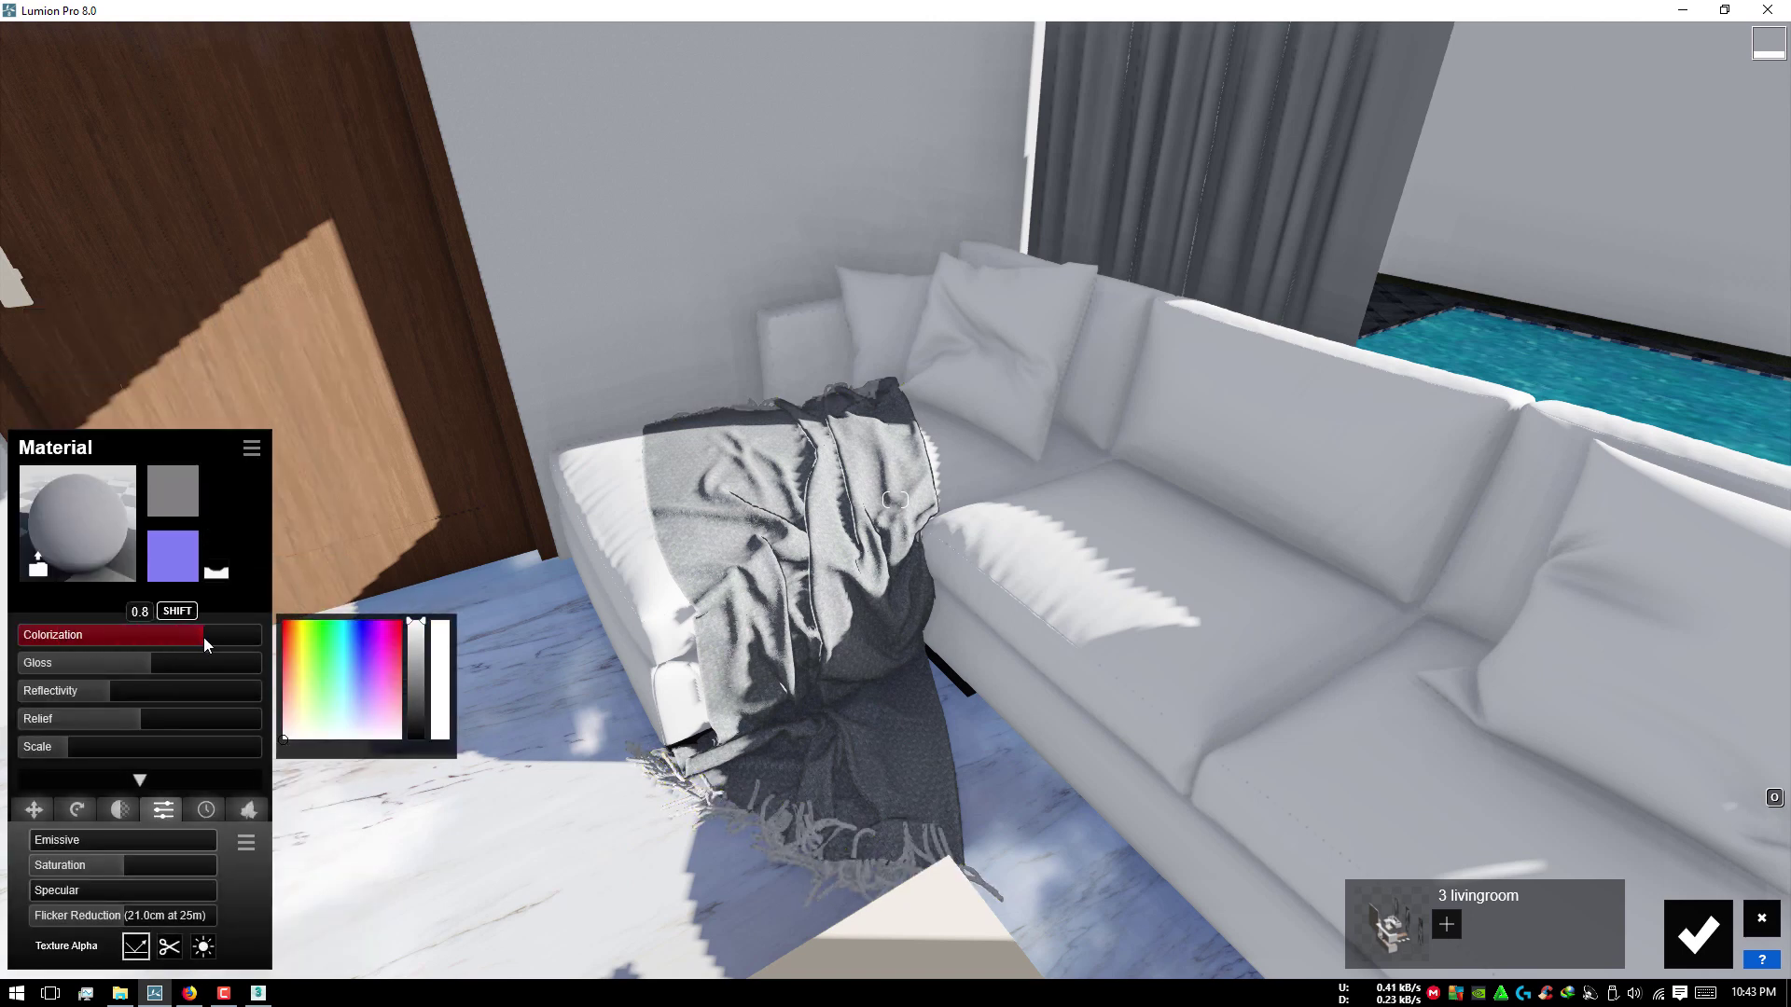
left_click_drag(426, 659, 419, 680)
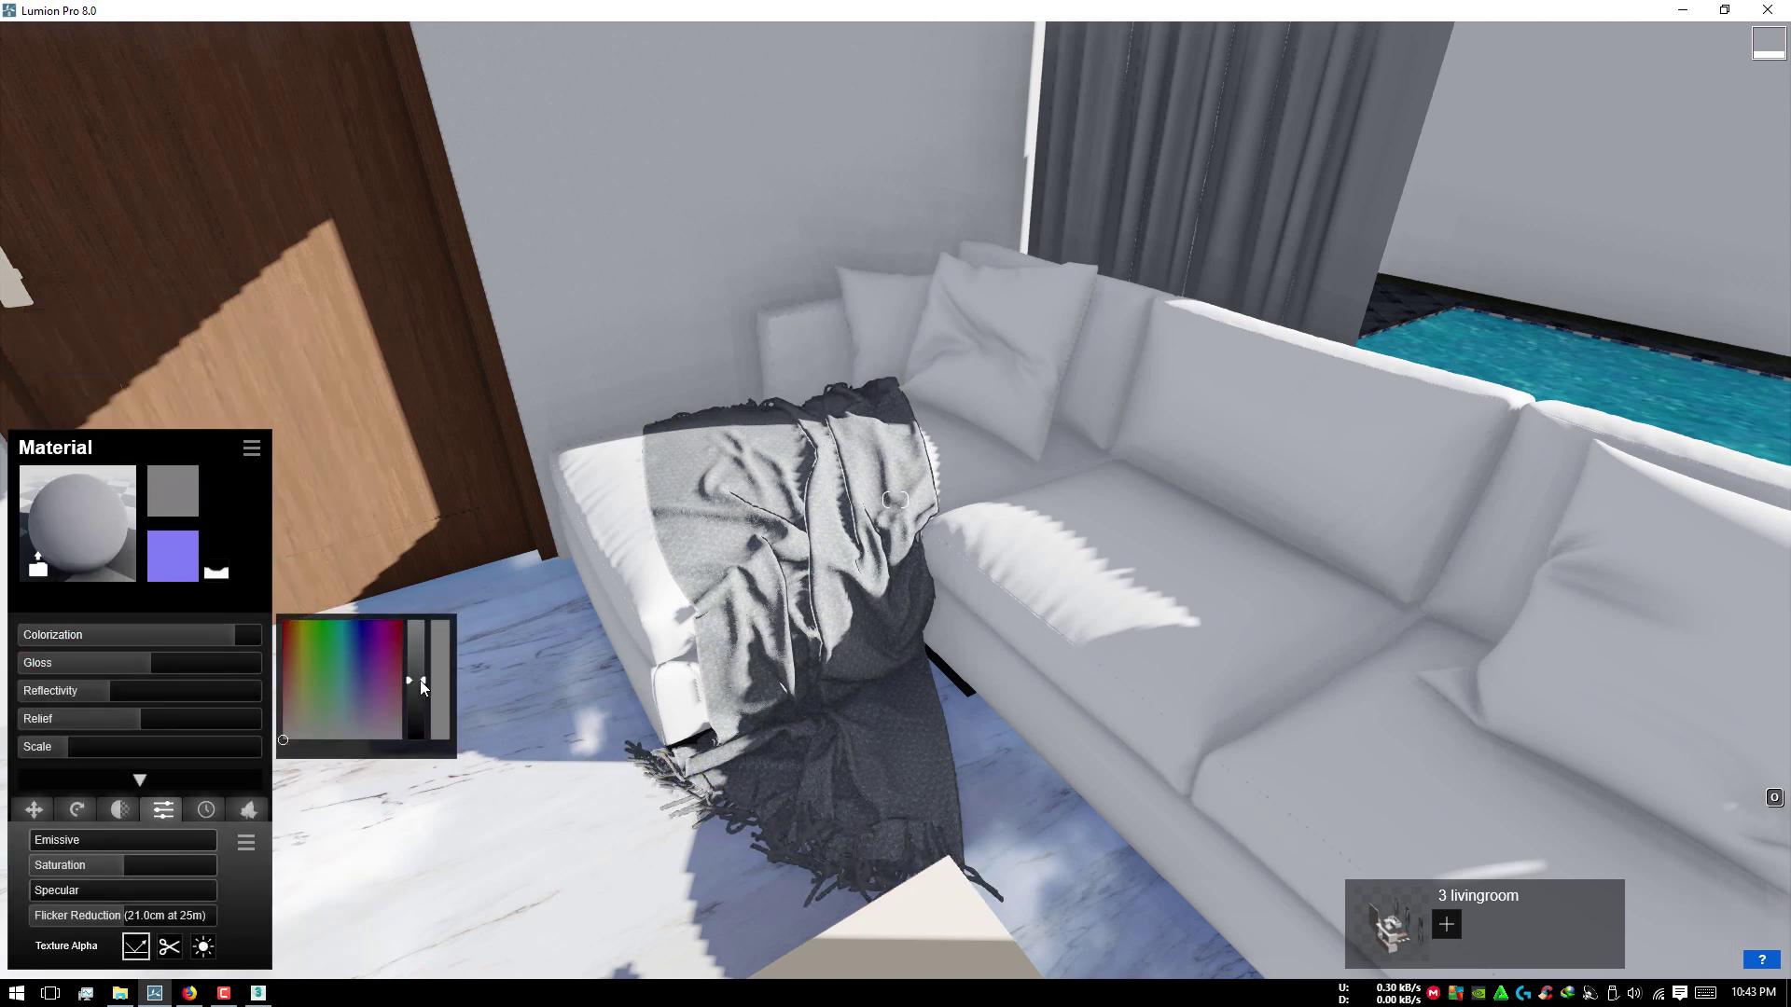
right_click_drag(419, 680, 607, 680)
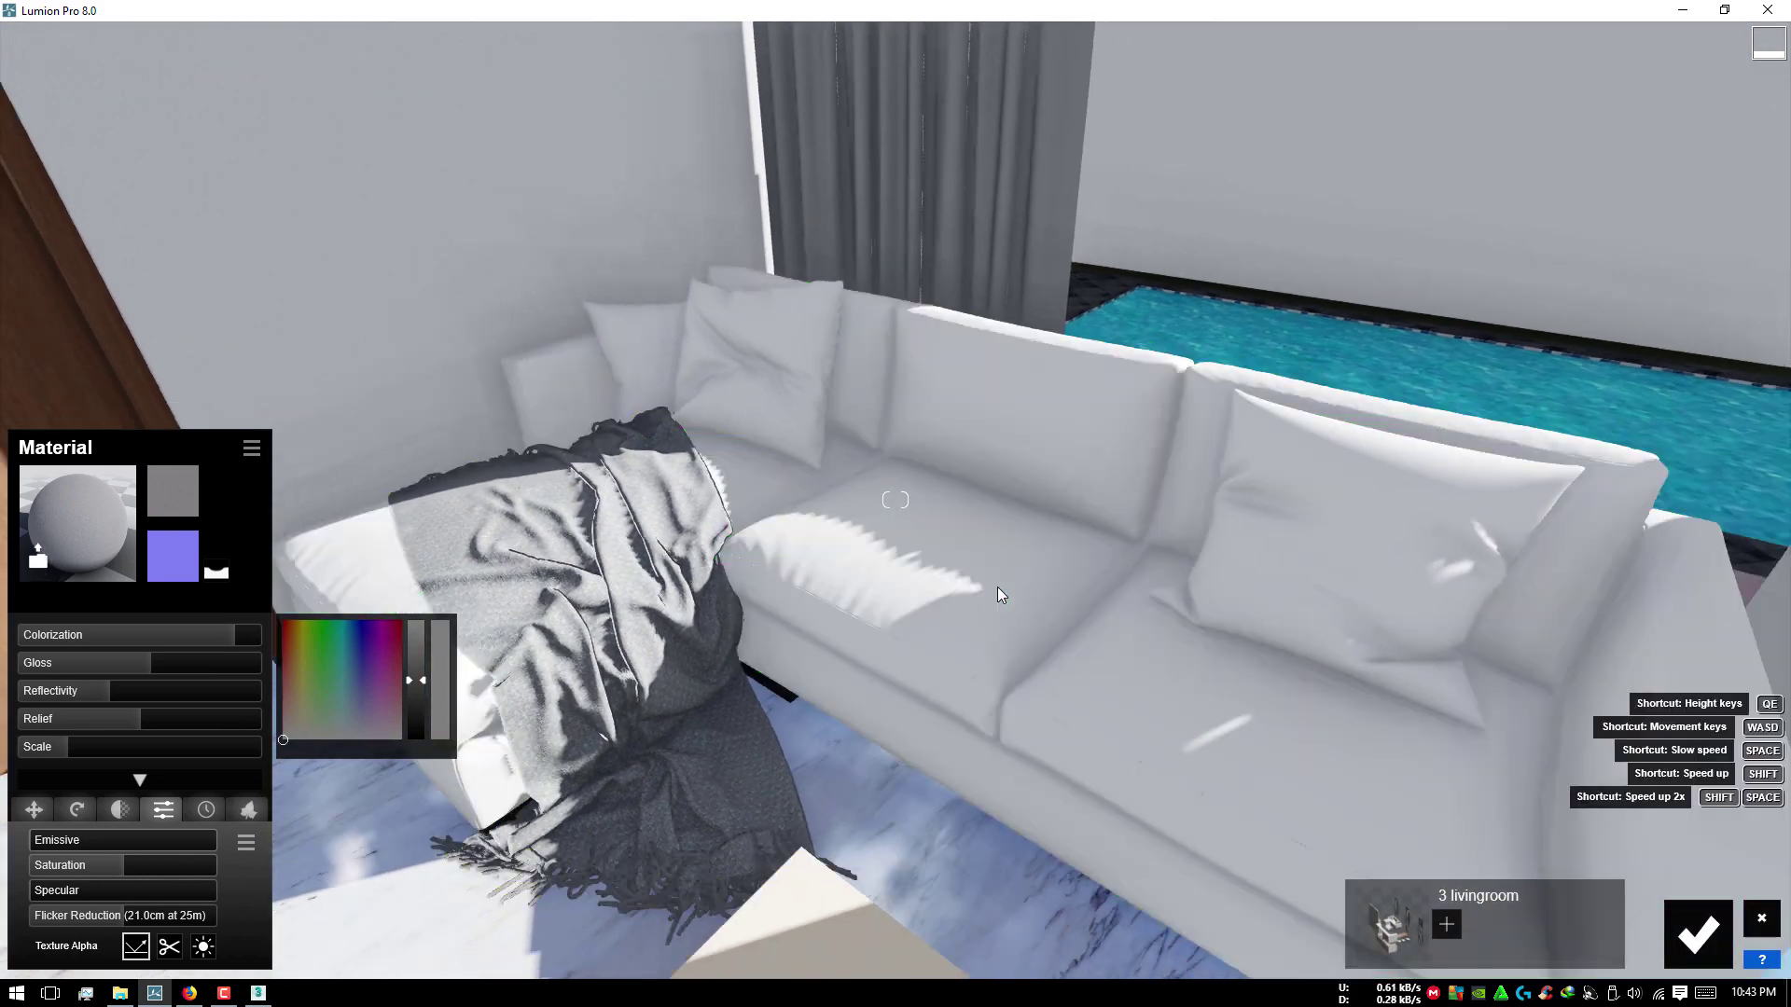
scroll(998, 585, "down", 3)
Step: Replace the sofa's plain white with the dark grey Polii Fabric Wool 001 2k
left_click(1285, 698)
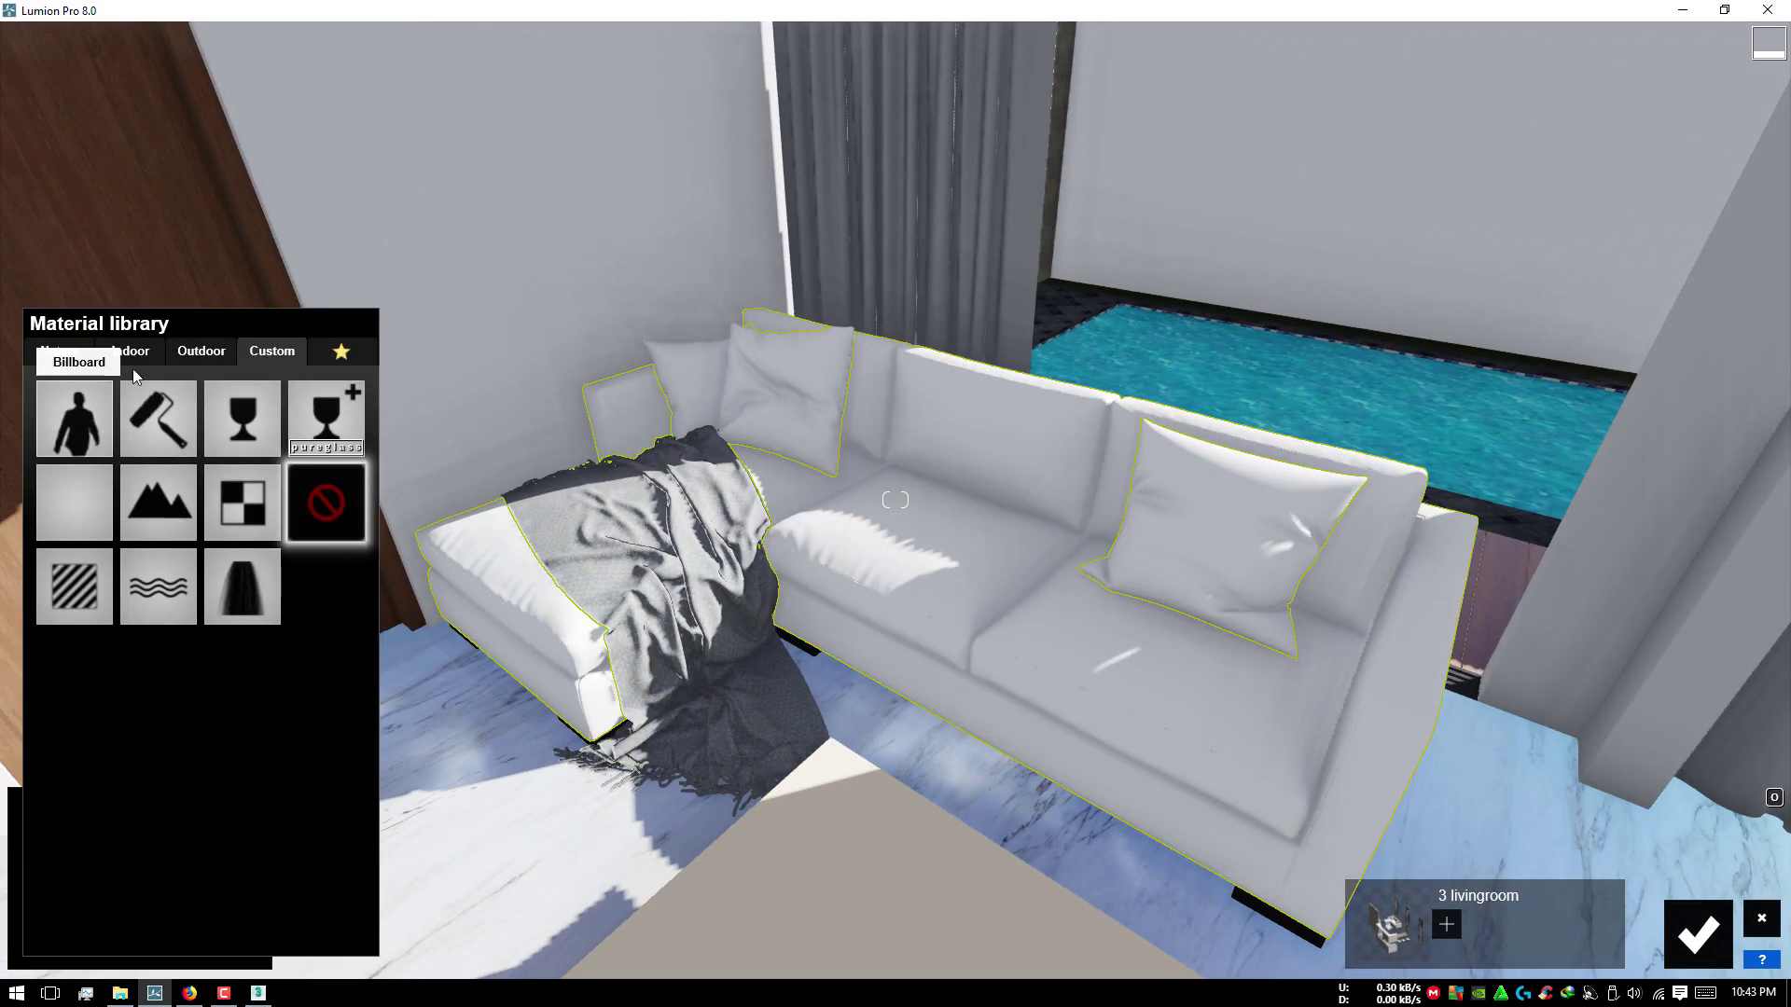
left_click(136, 354)
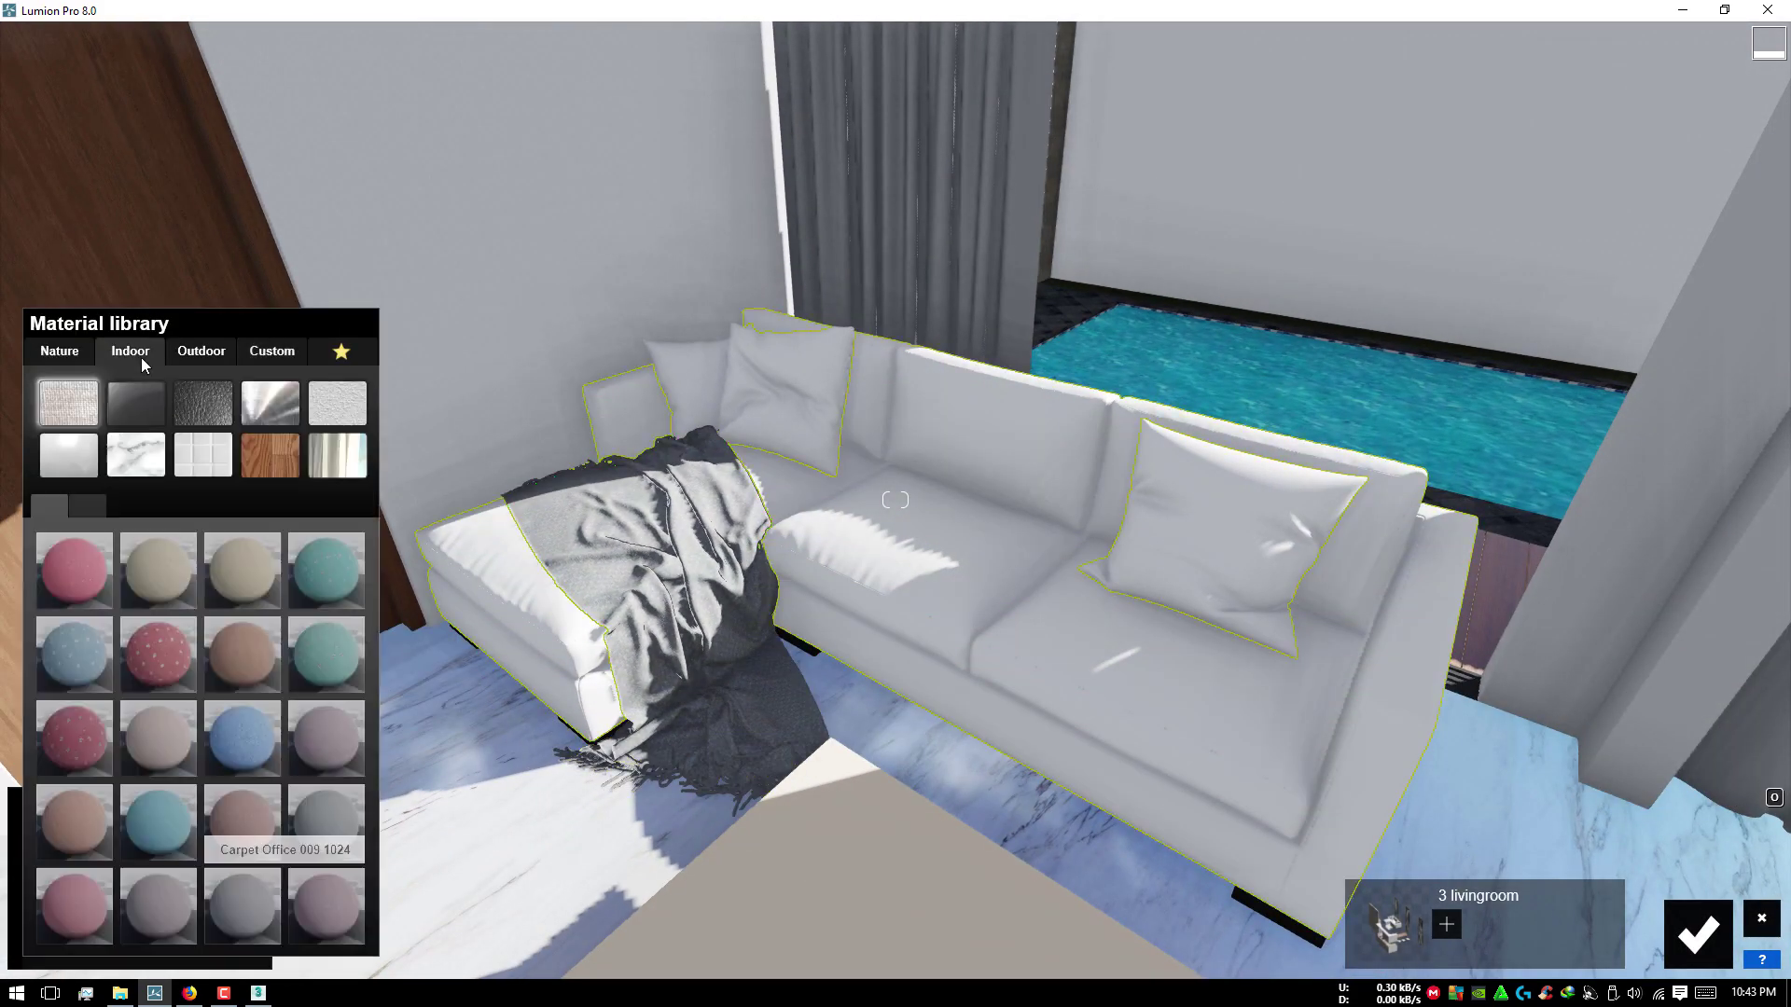
left_click(271, 894)
left_click(88, 507)
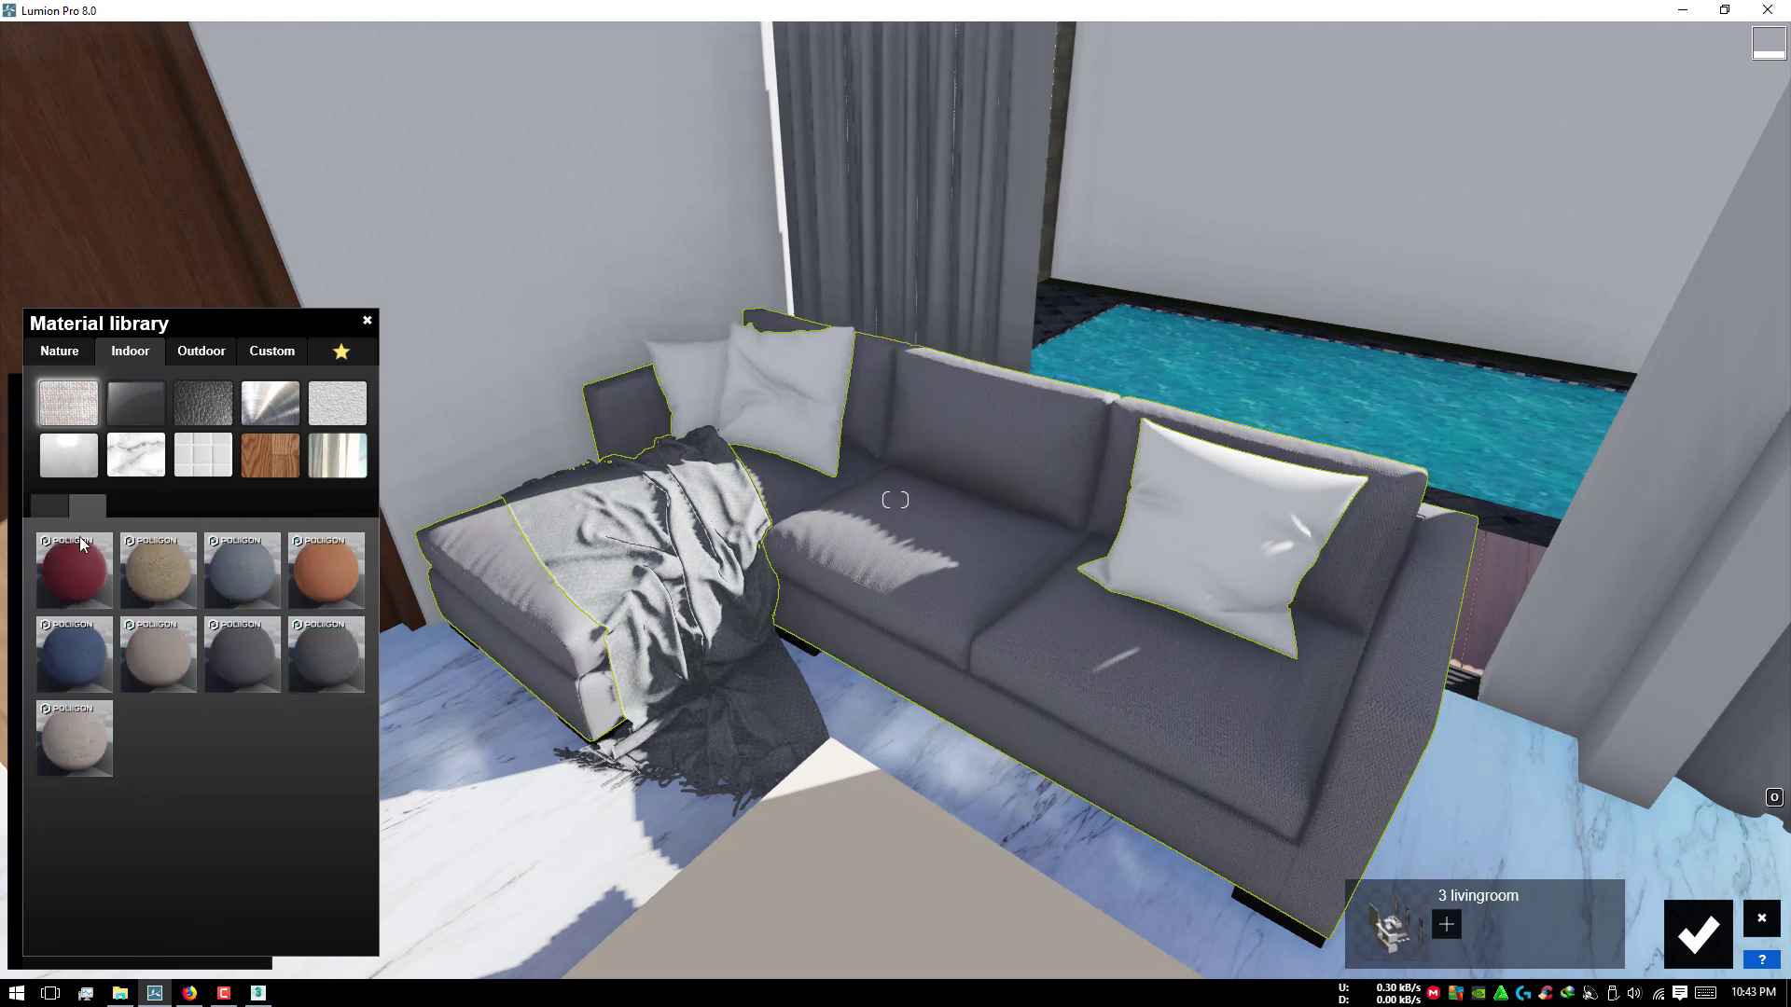
left_click(99, 722)
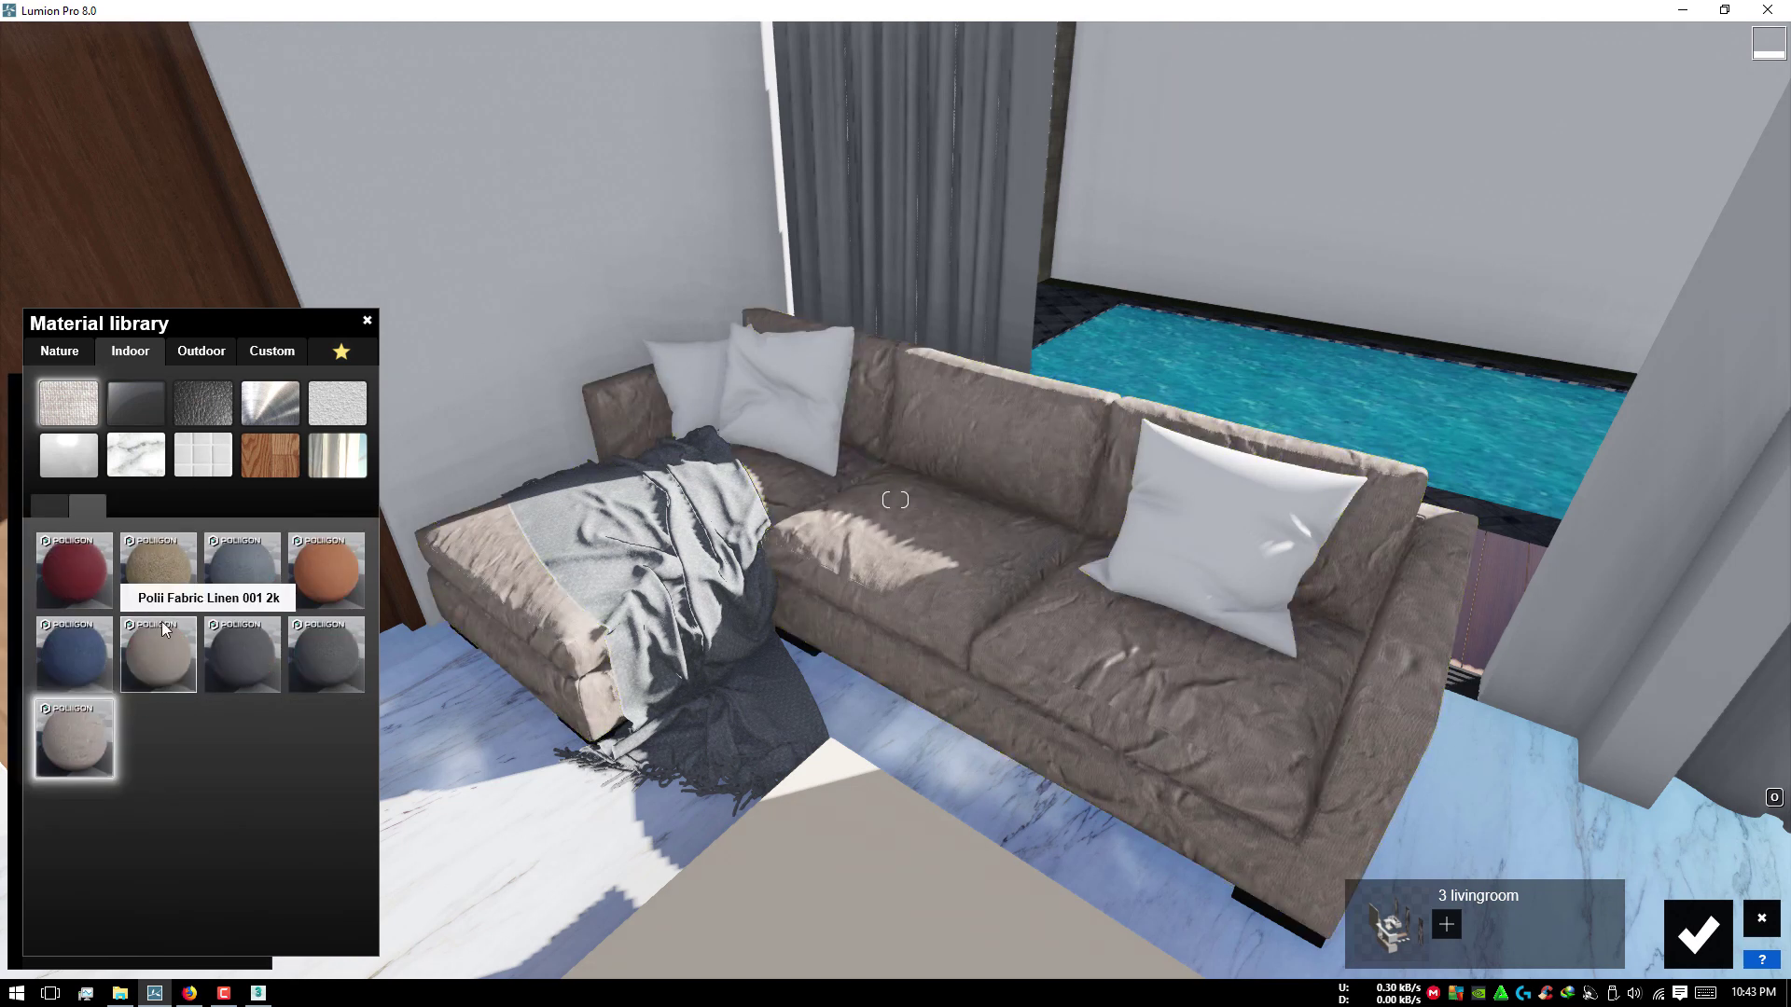
left_click(239, 670)
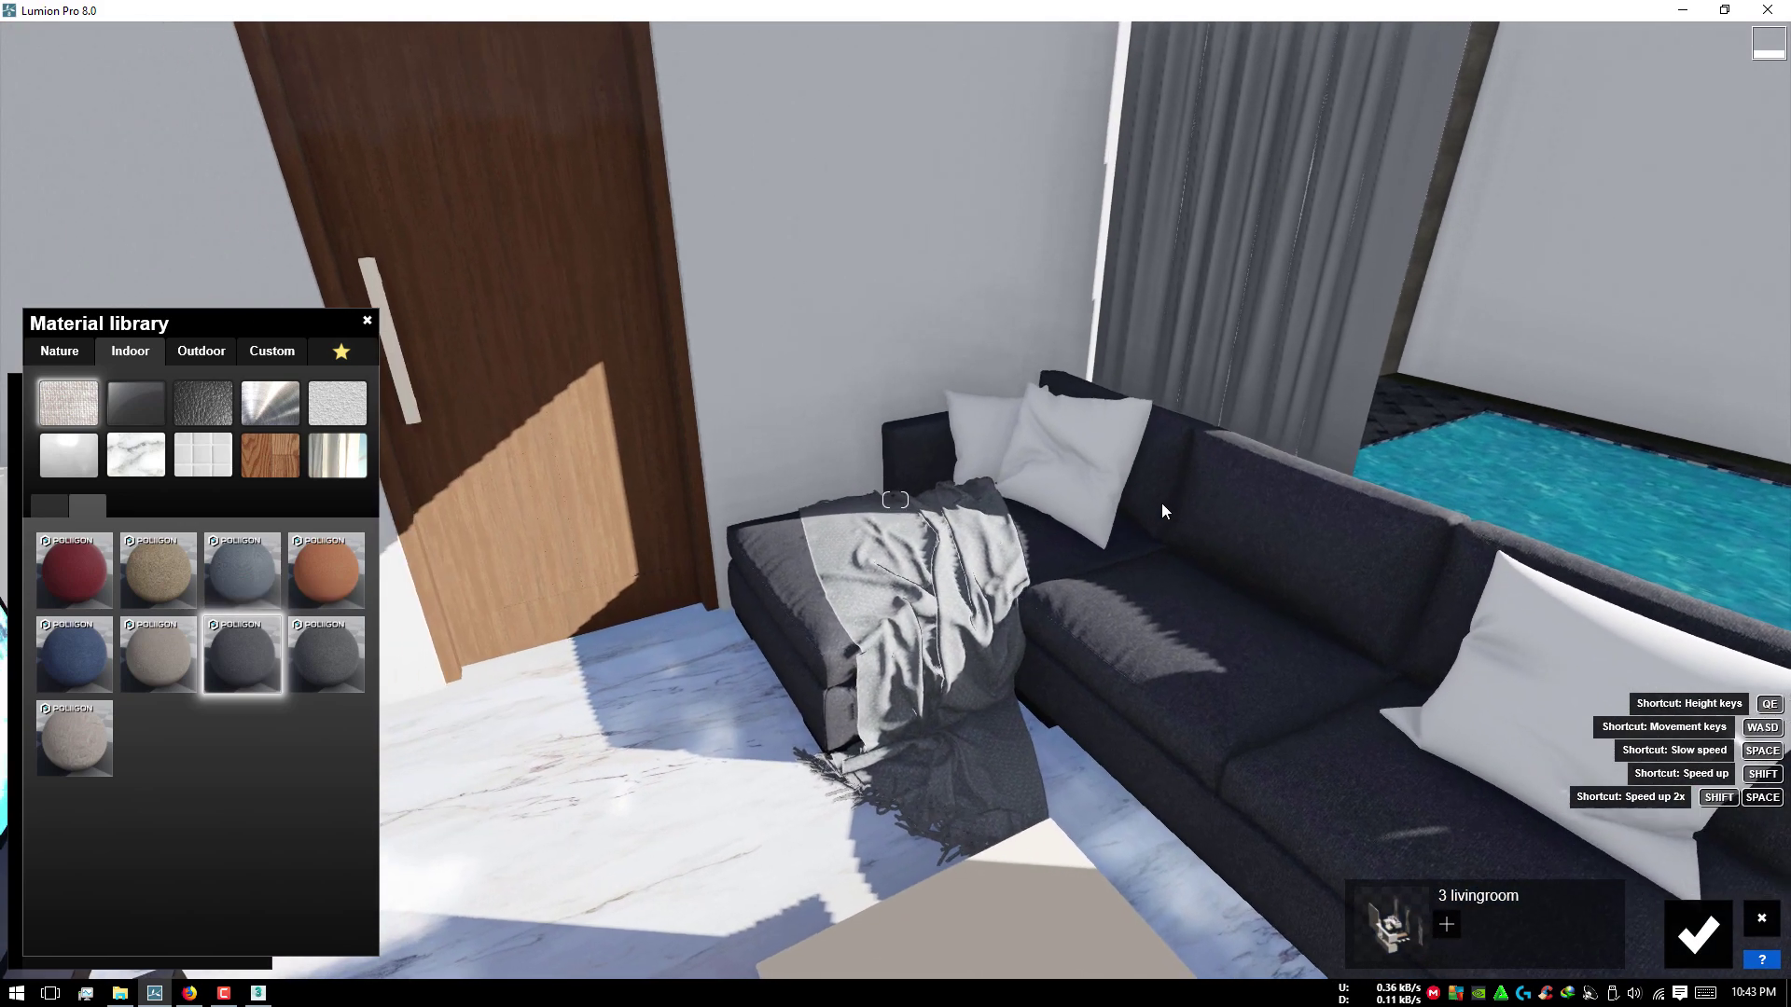
right_click_drag(1161, 502, 1078, 467)
Step: Give the back sofa cushion a rust-red fabric
left_click(1065, 472)
left_click(112, 359)
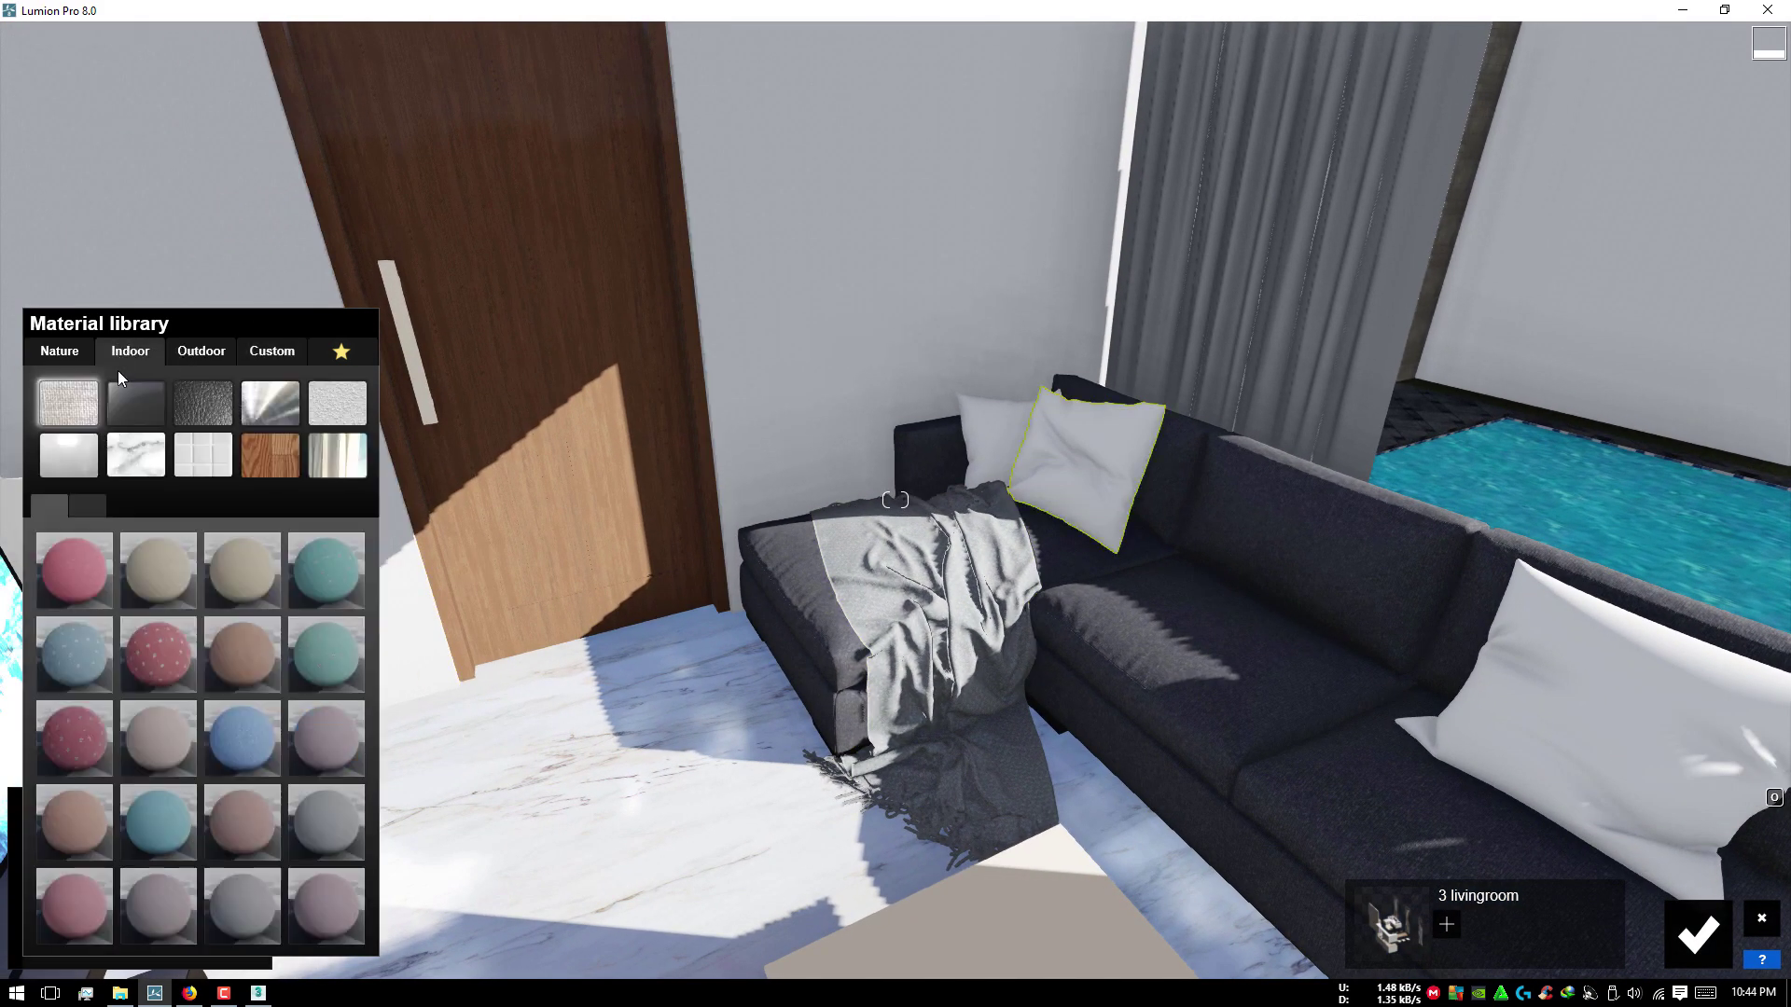
left_click(162, 813)
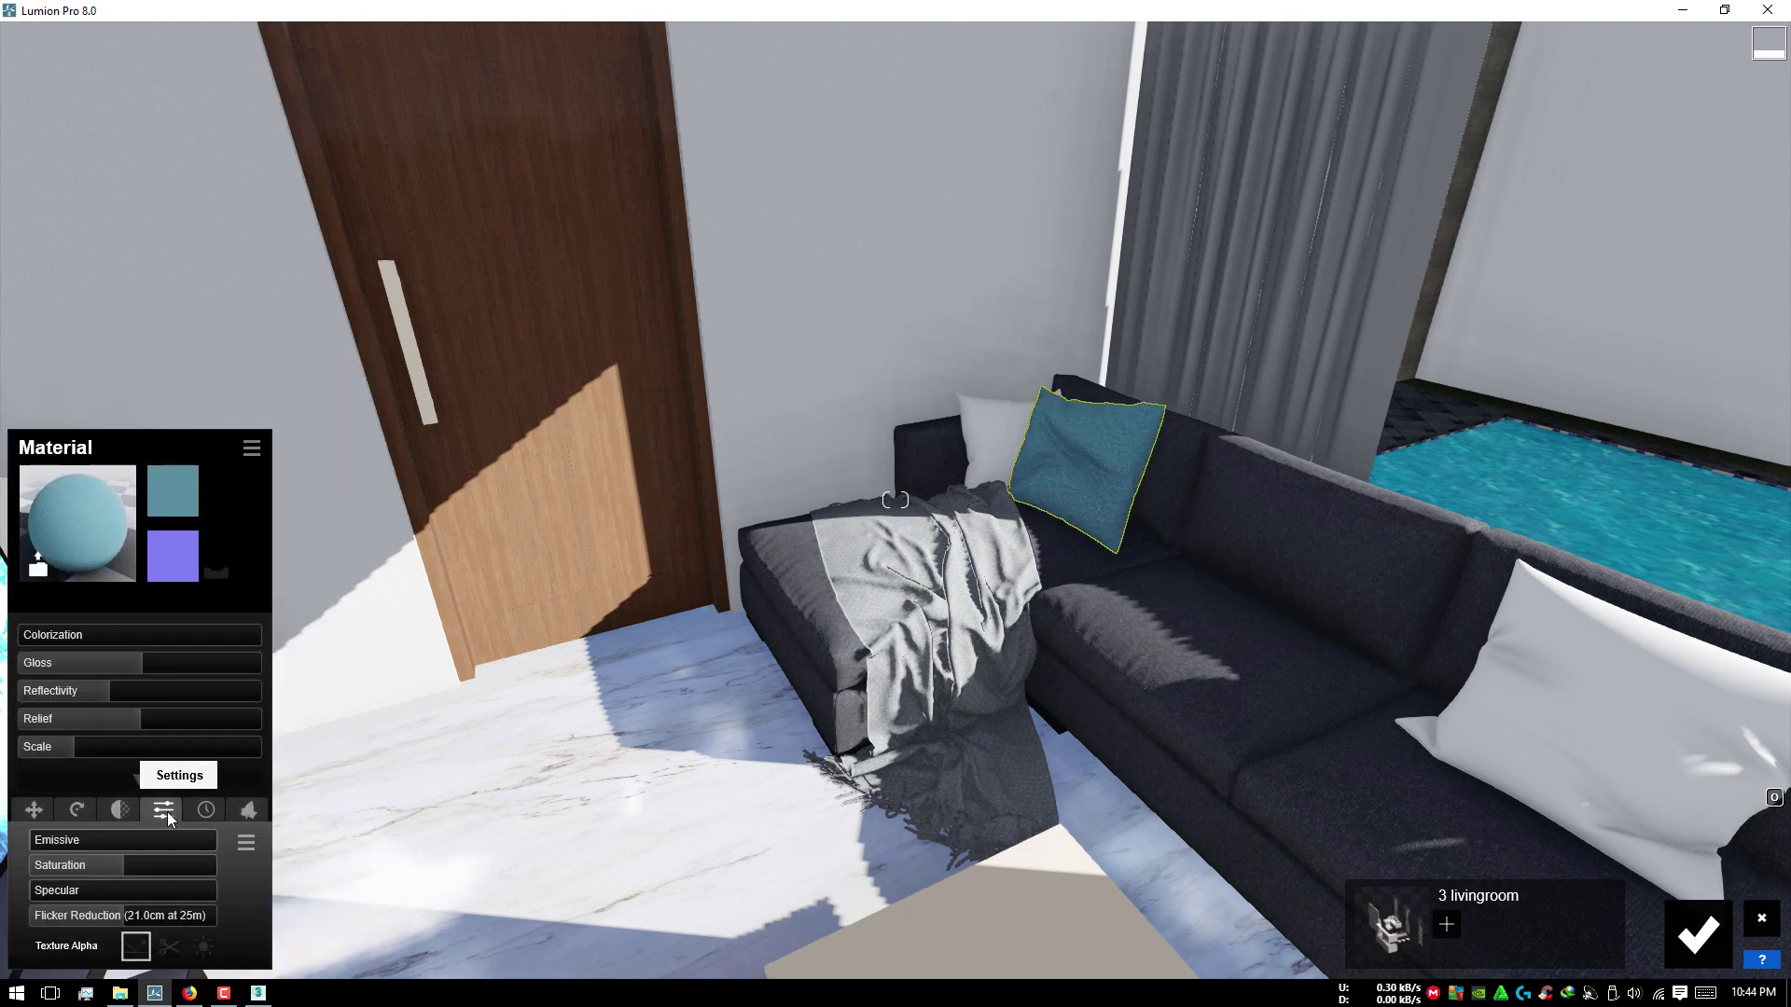
left_click(103, 528)
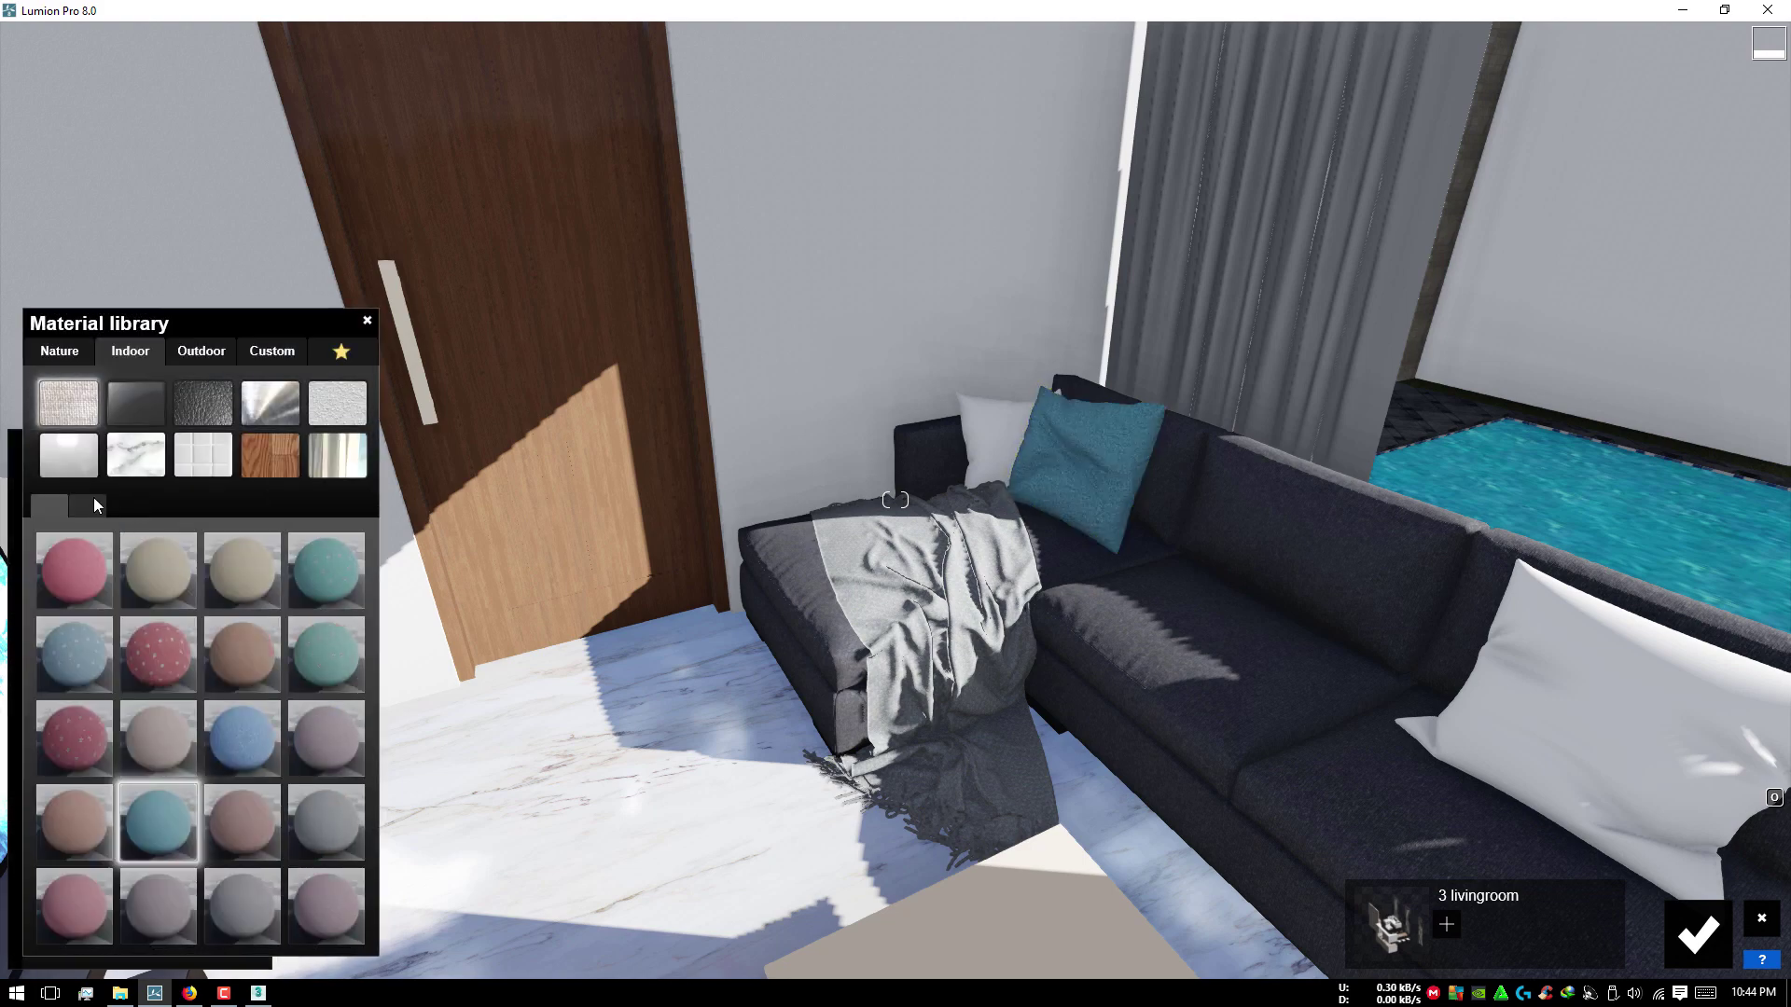
left_click(441, 577)
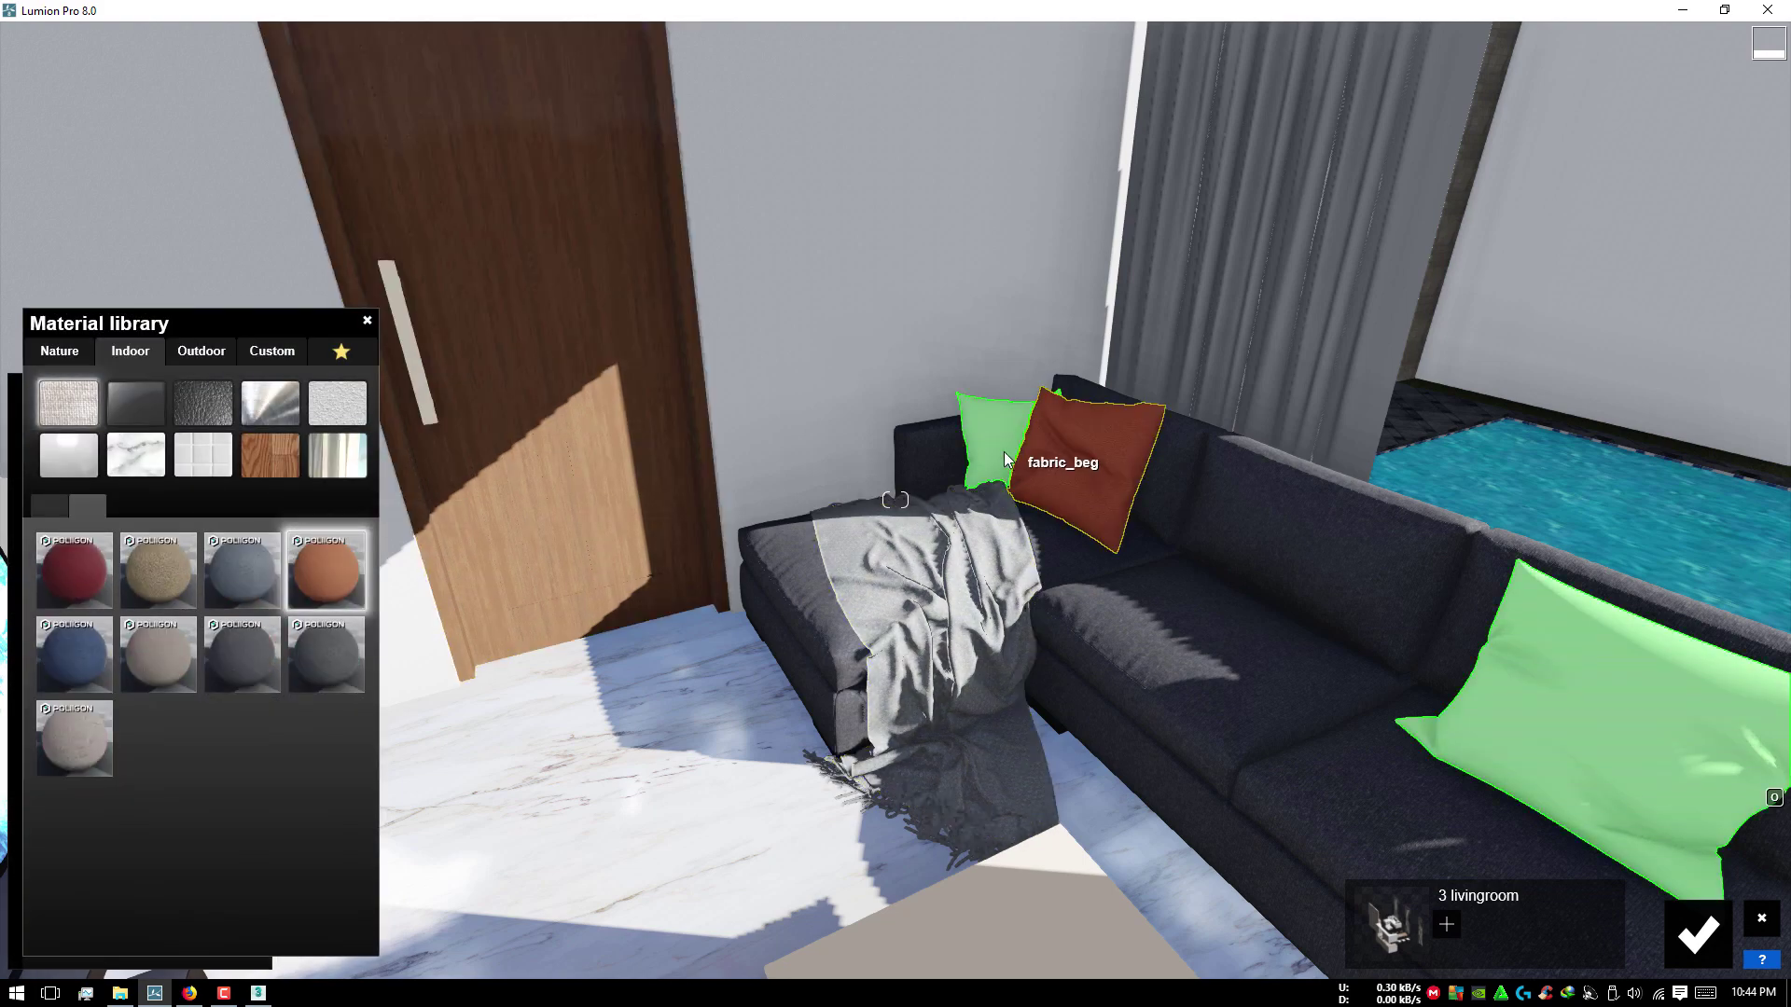
Step: Apply a beige textured fabric to the white sofa pillows
left_click(59, 351)
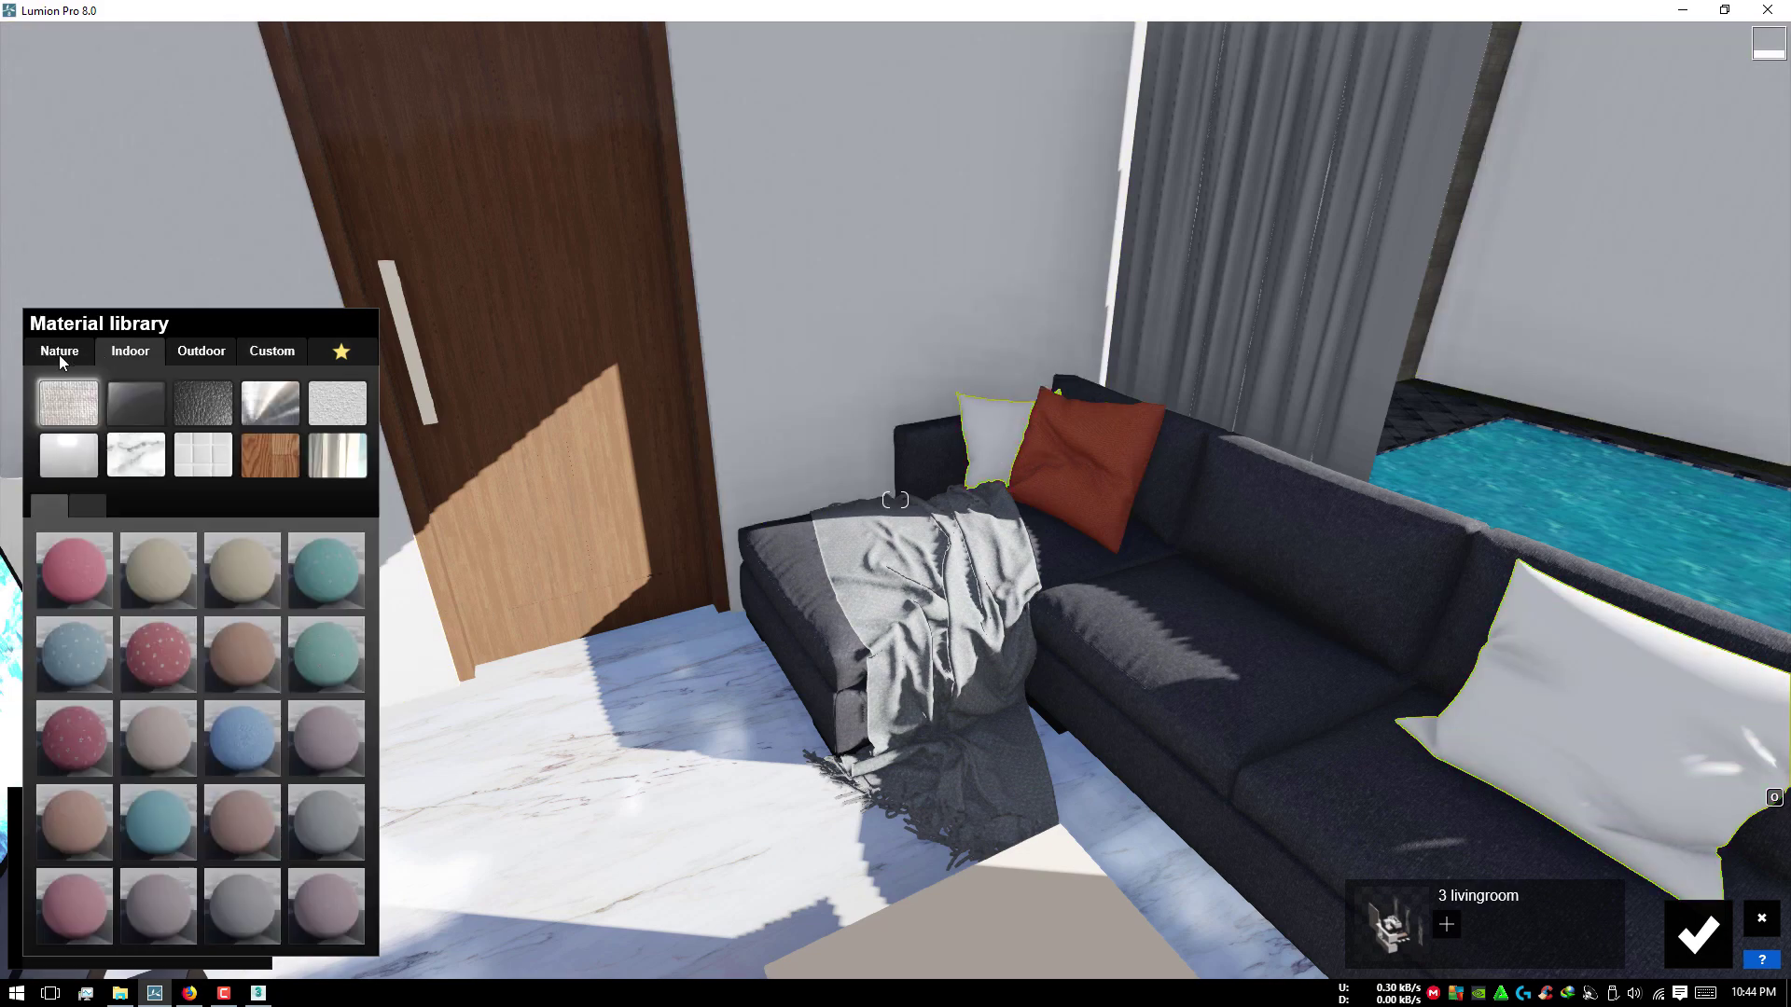
left_click(124, 357)
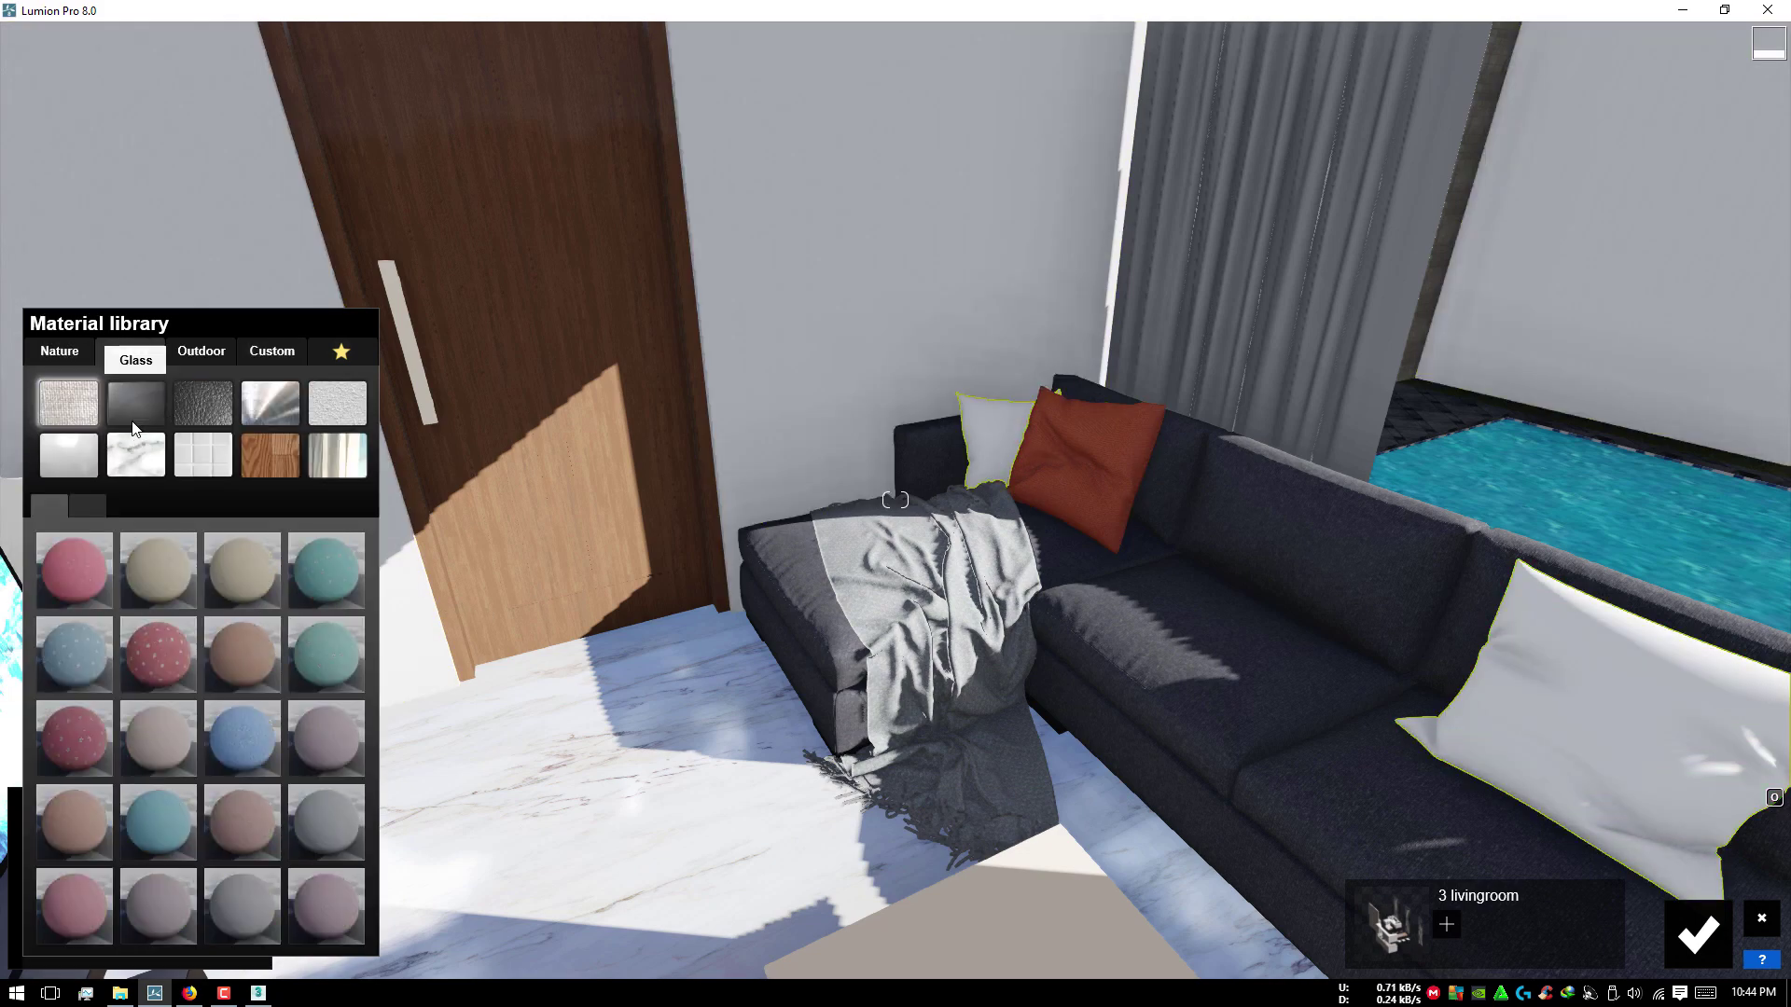
left_click(244, 755)
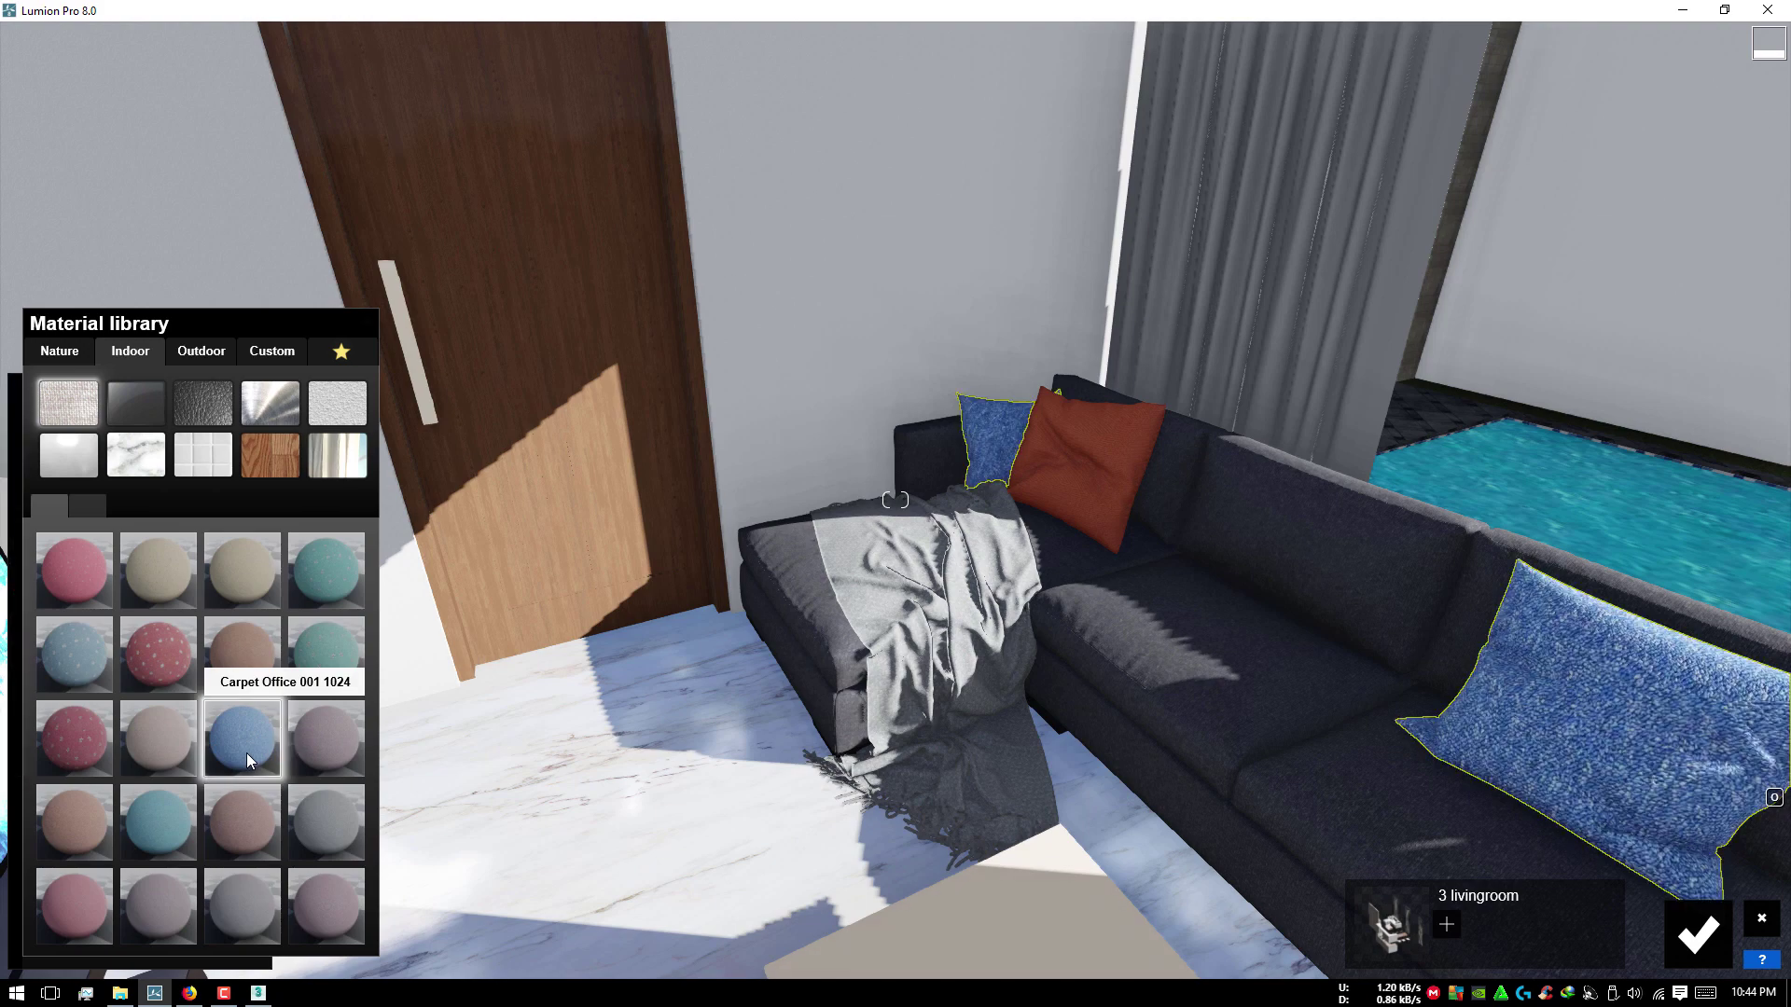
left_click(159, 761)
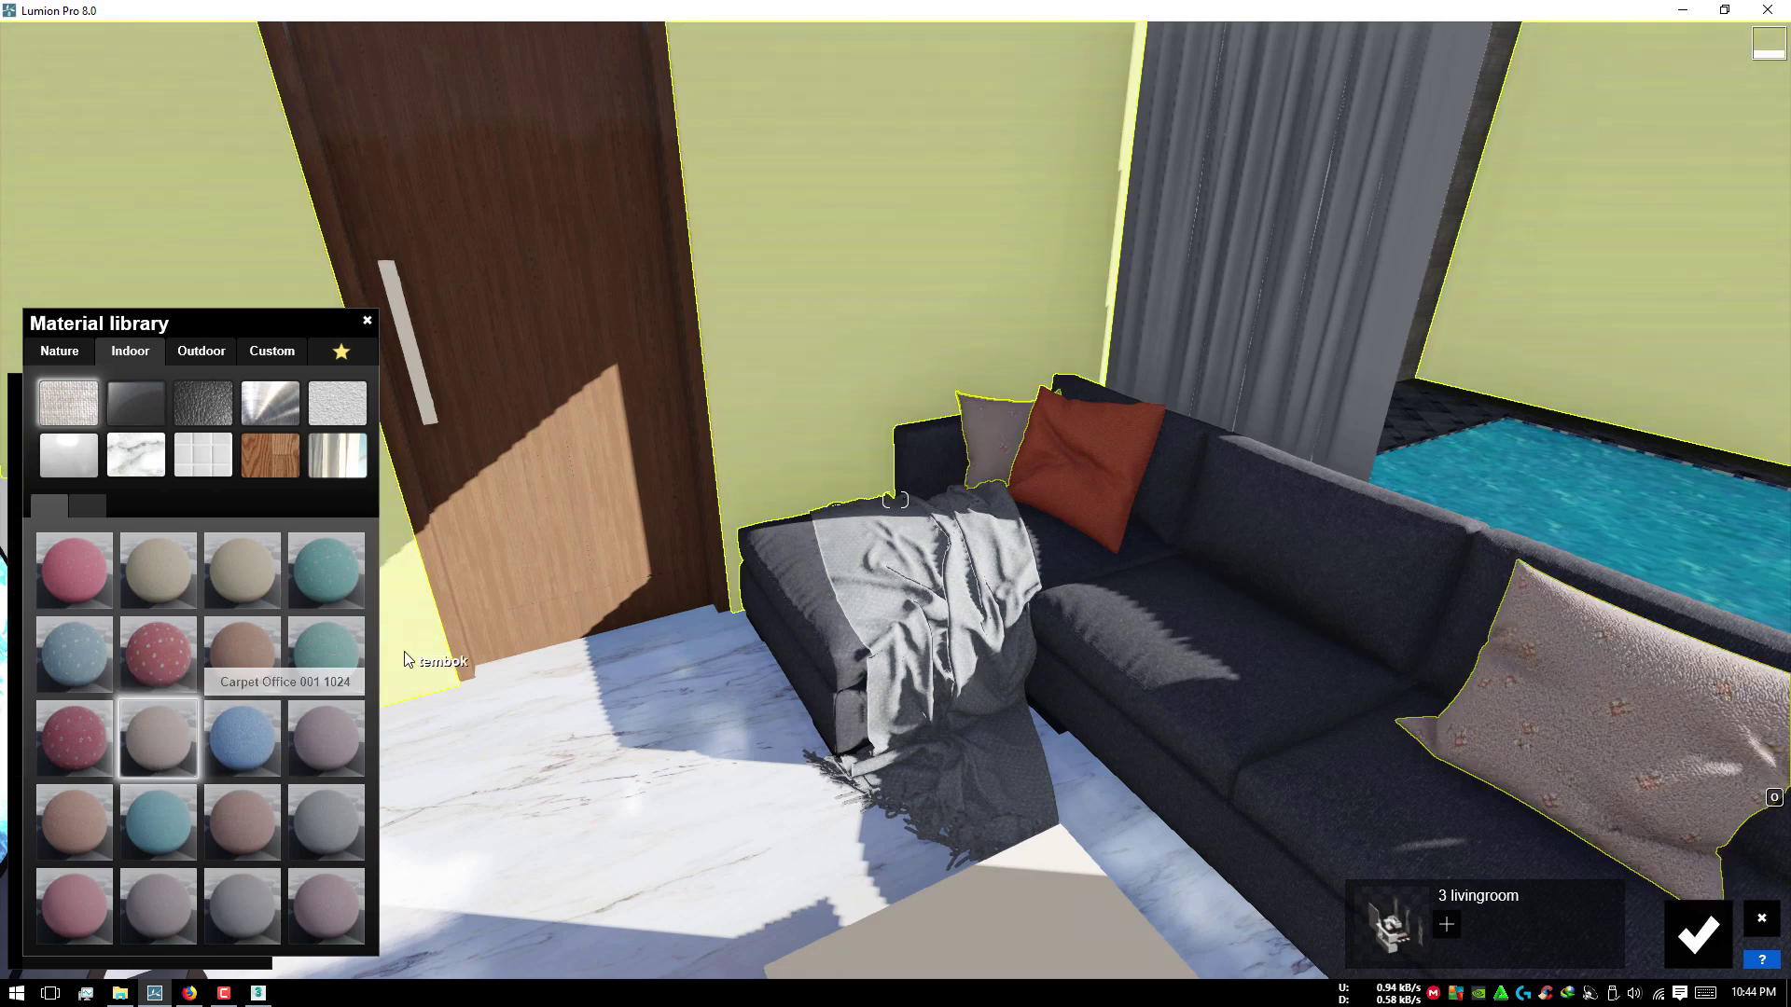
left_click(251, 560)
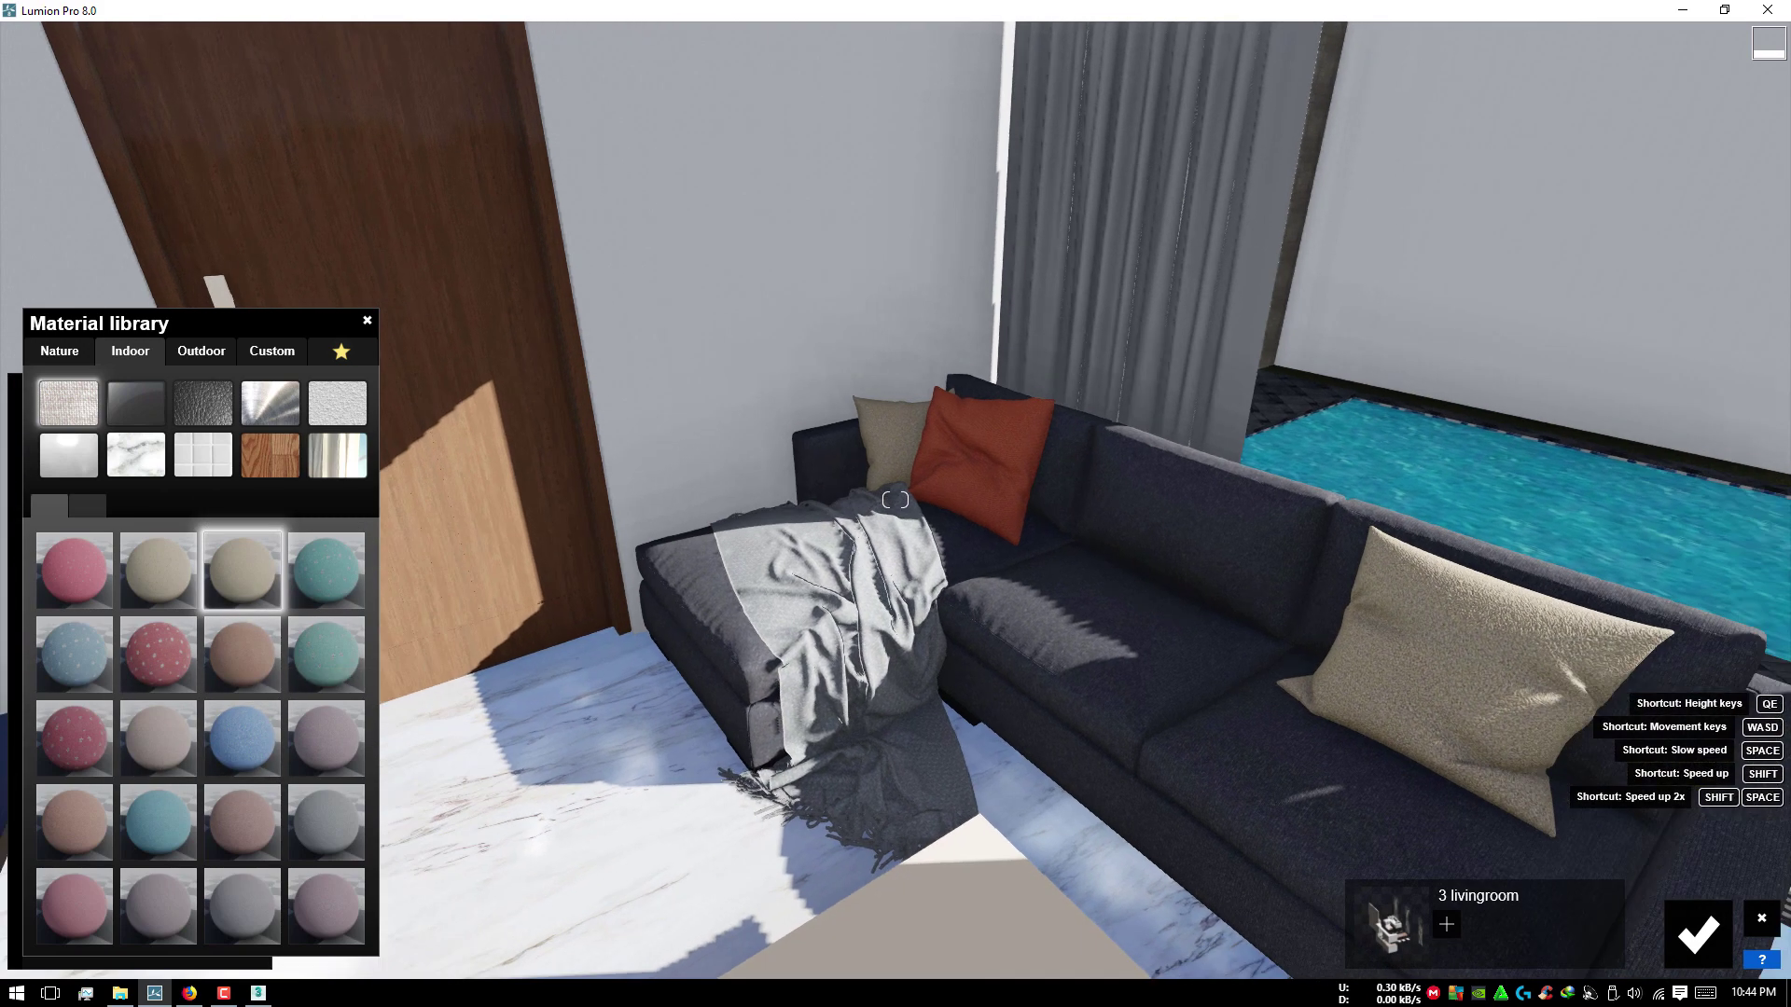
right_click_drag(559, 653, 881, 590)
Step: Apply a light-grey Indoor Stone marble to the coffee table top
key("s")
right_click_drag(1198, 641, 798, 489)
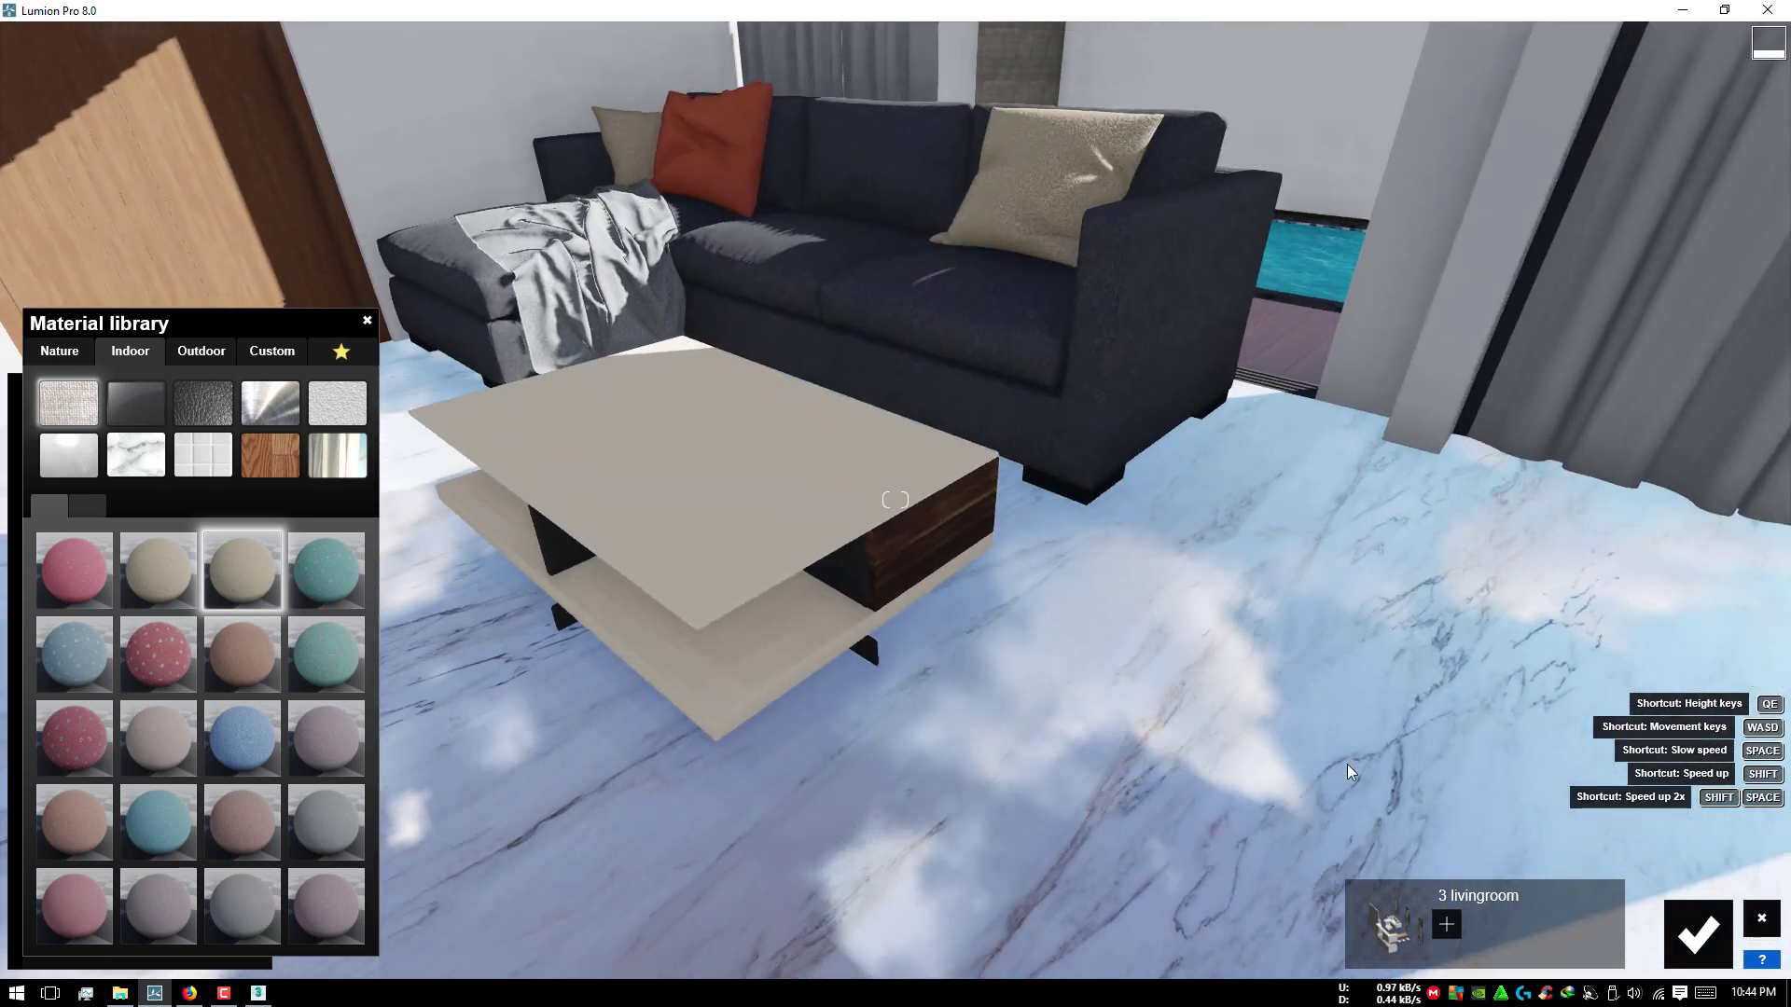
left_click(798, 489)
left_click(131, 350)
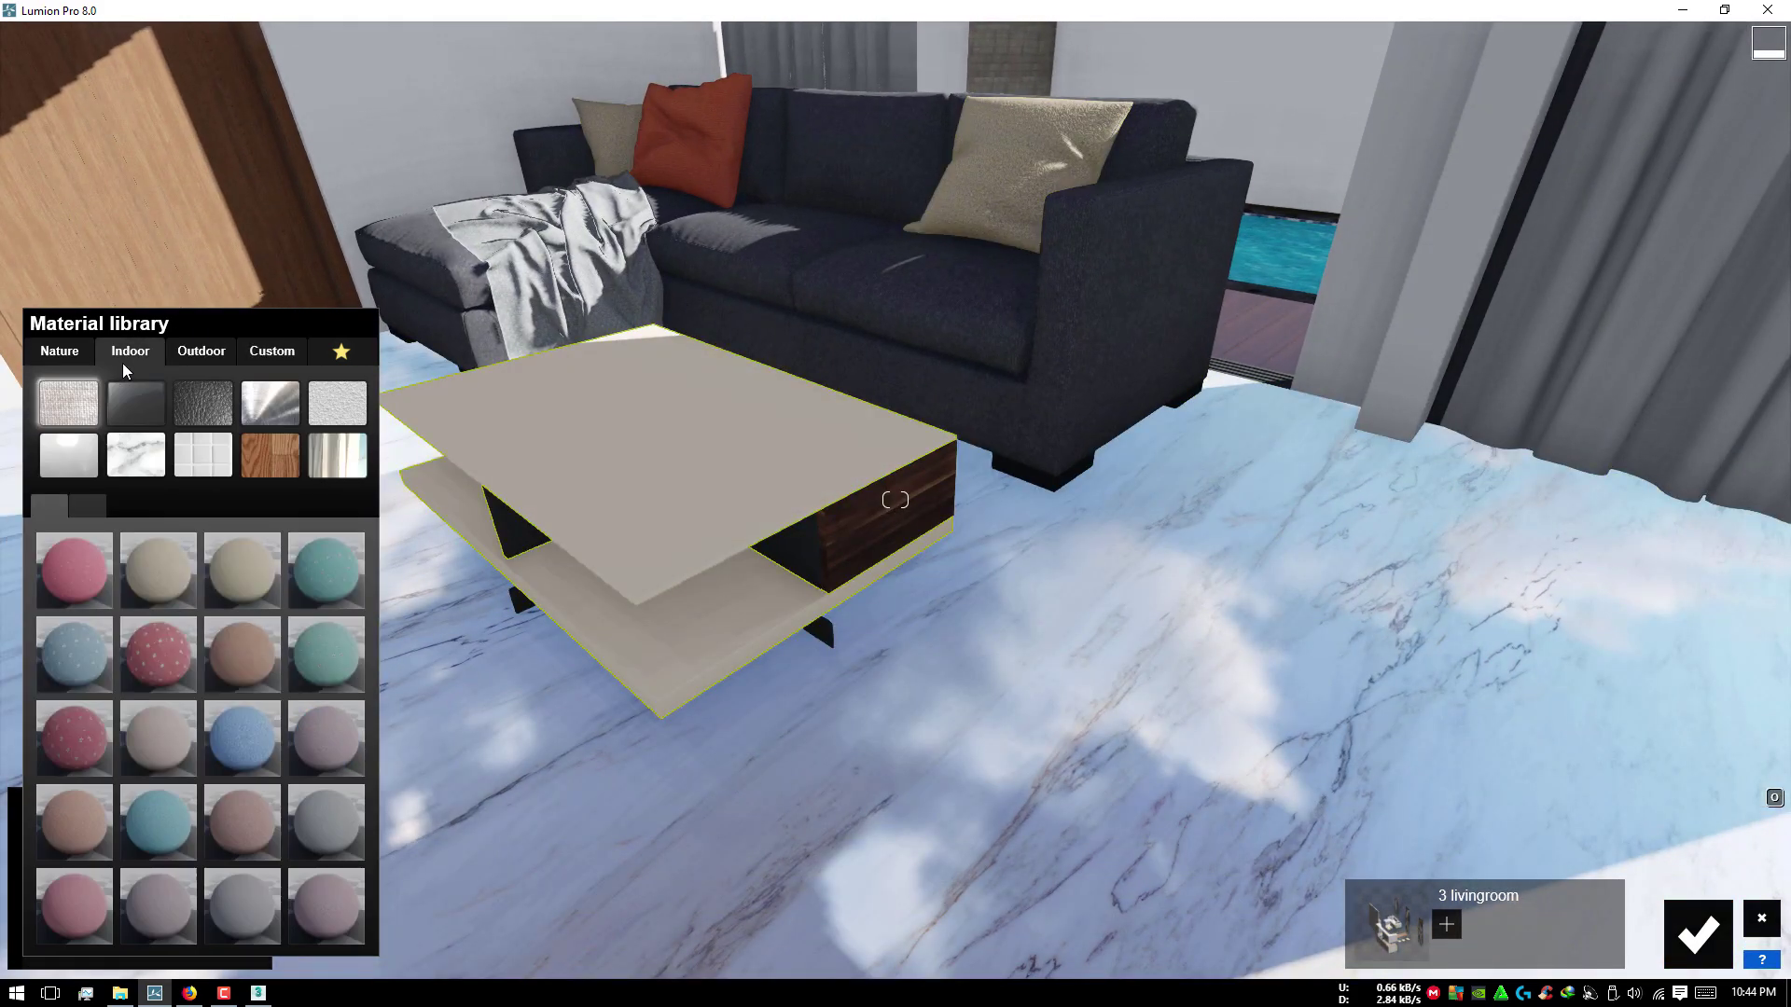
left_click(154, 459)
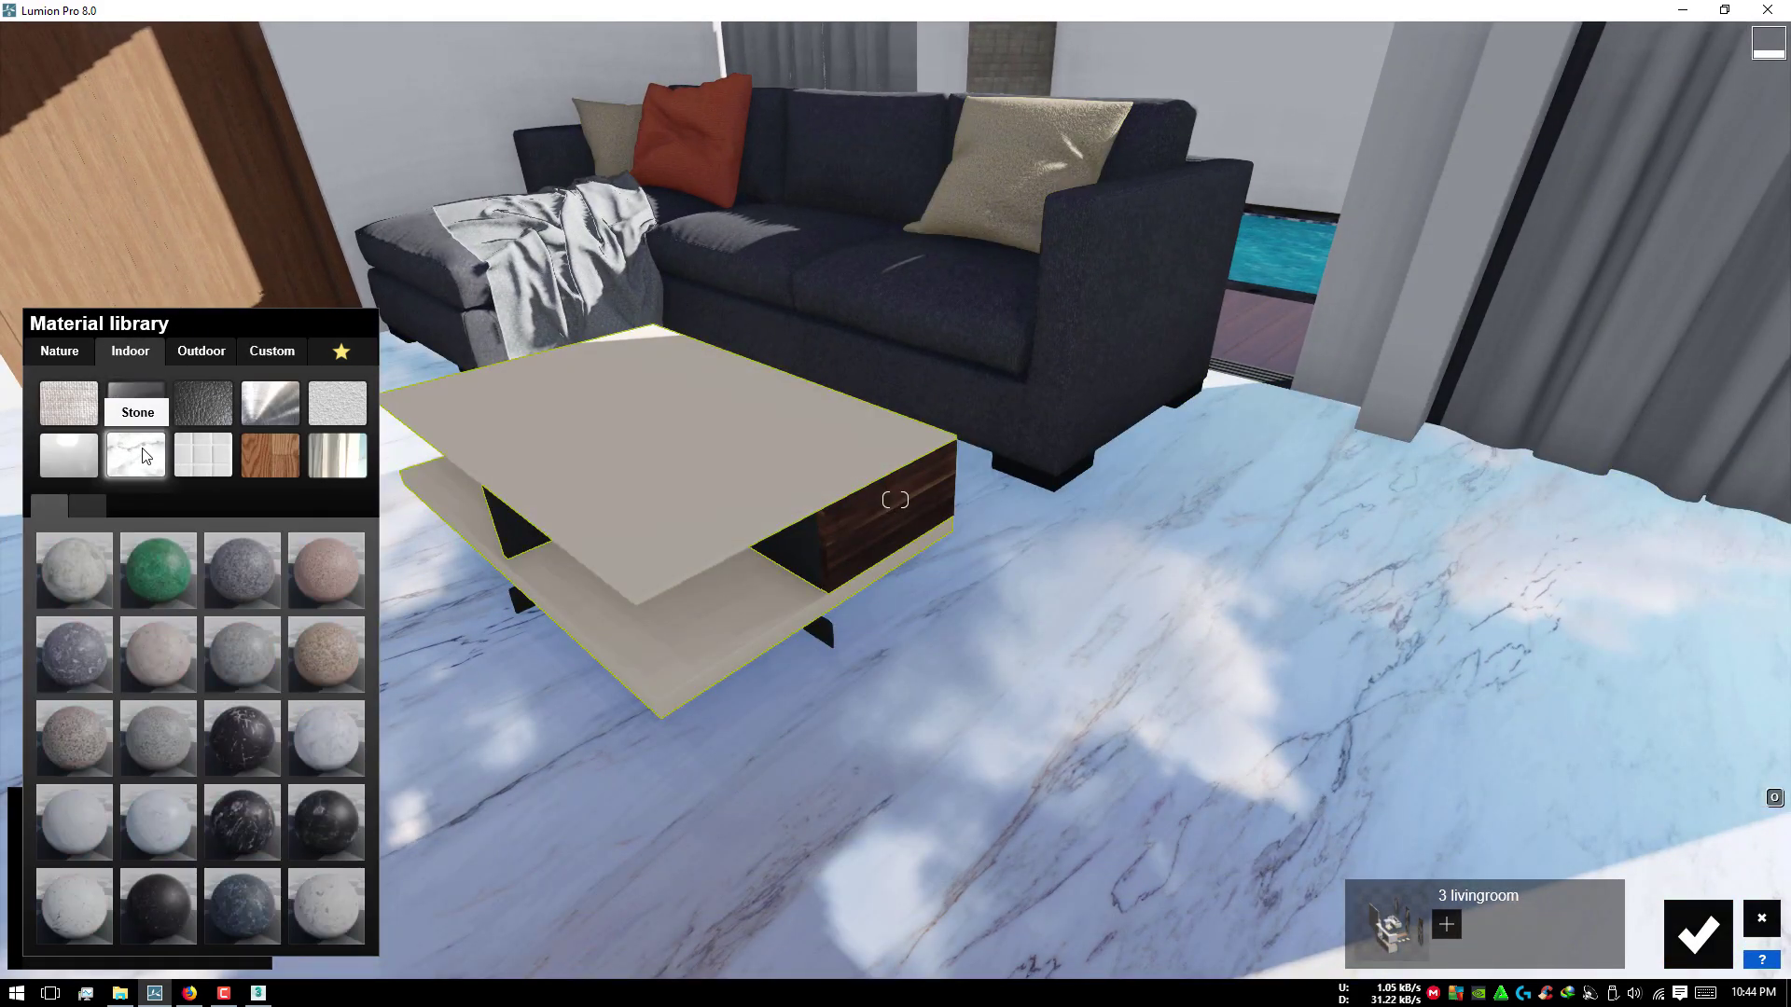
left_click(154, 821)
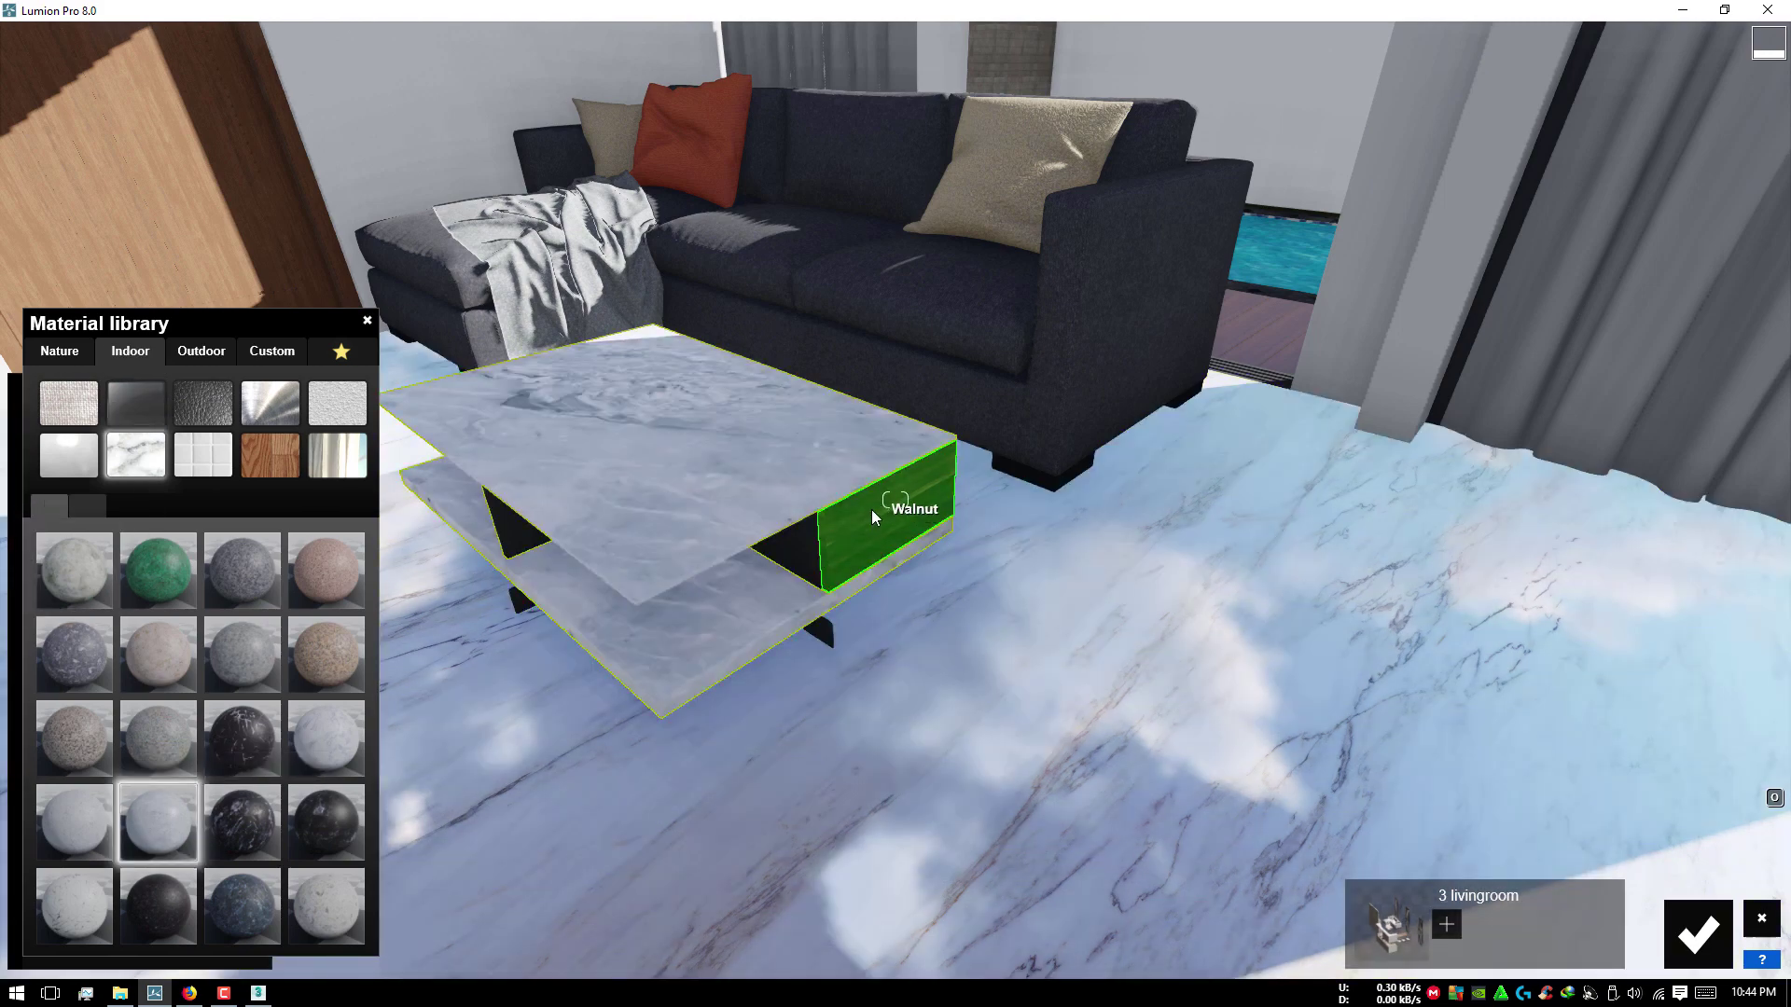
Step: Give the coffee table's side and black X-shaped panels a warm reddish-brown Outdoor wood
left_click(895, 522)
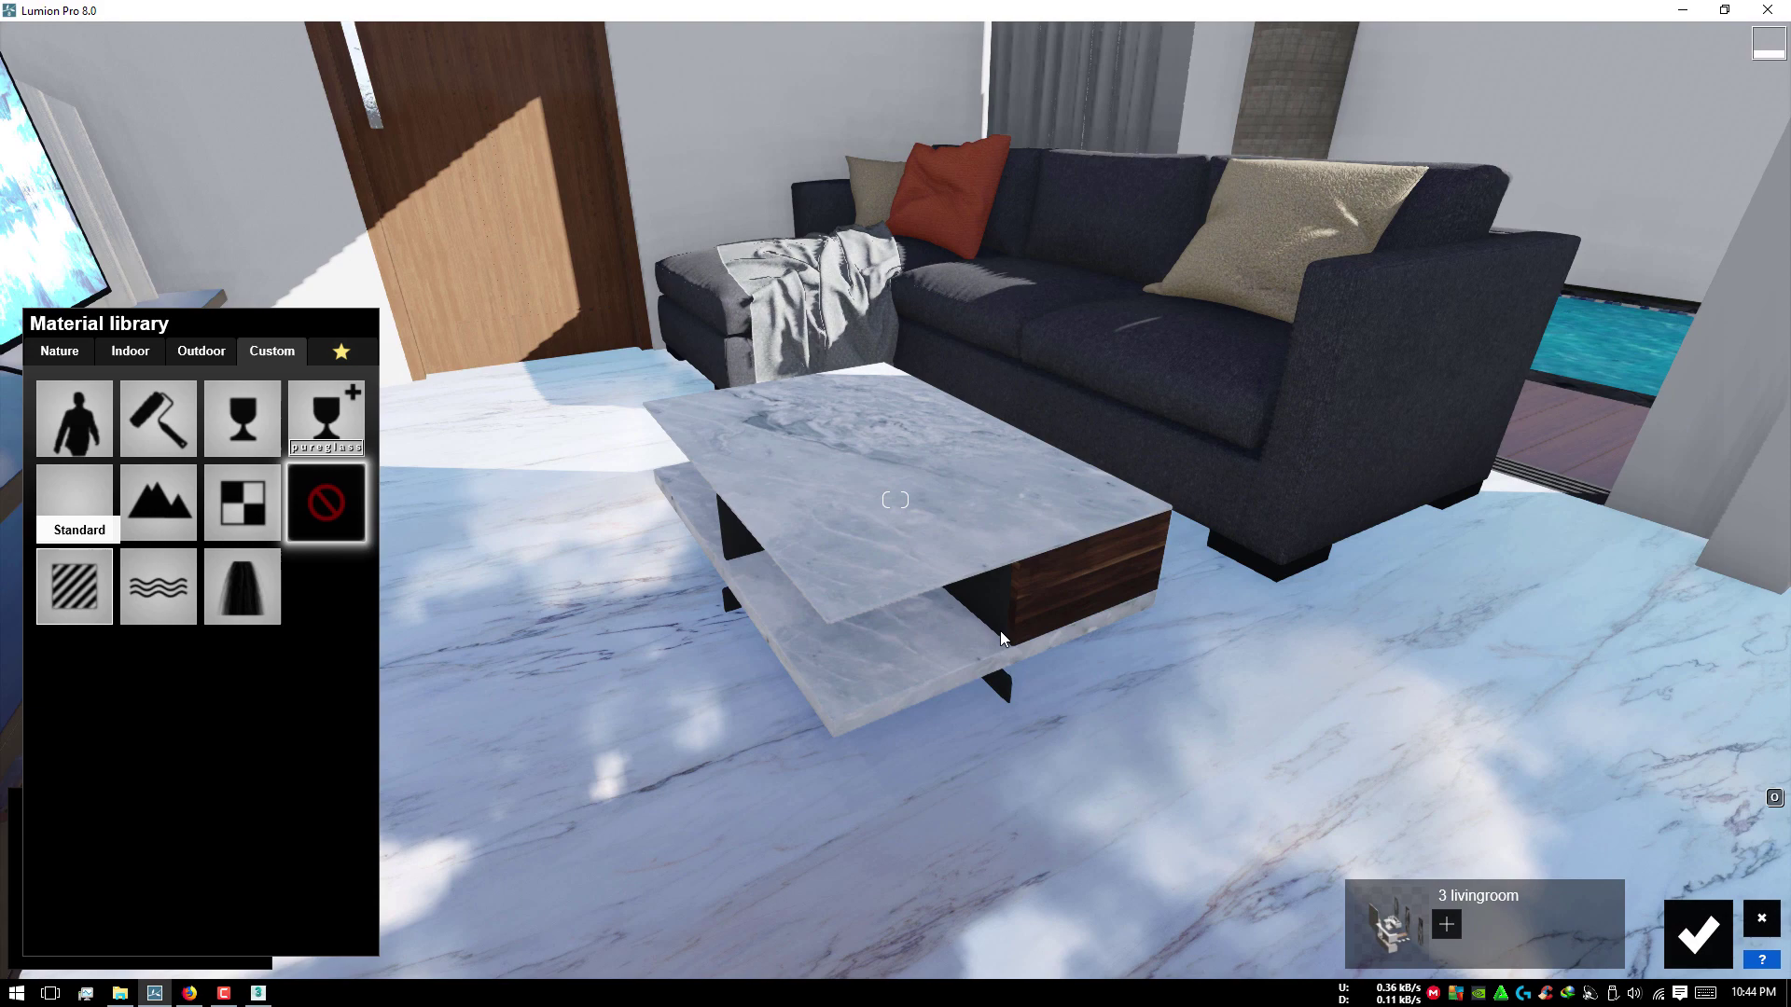
left_click(91, 590)
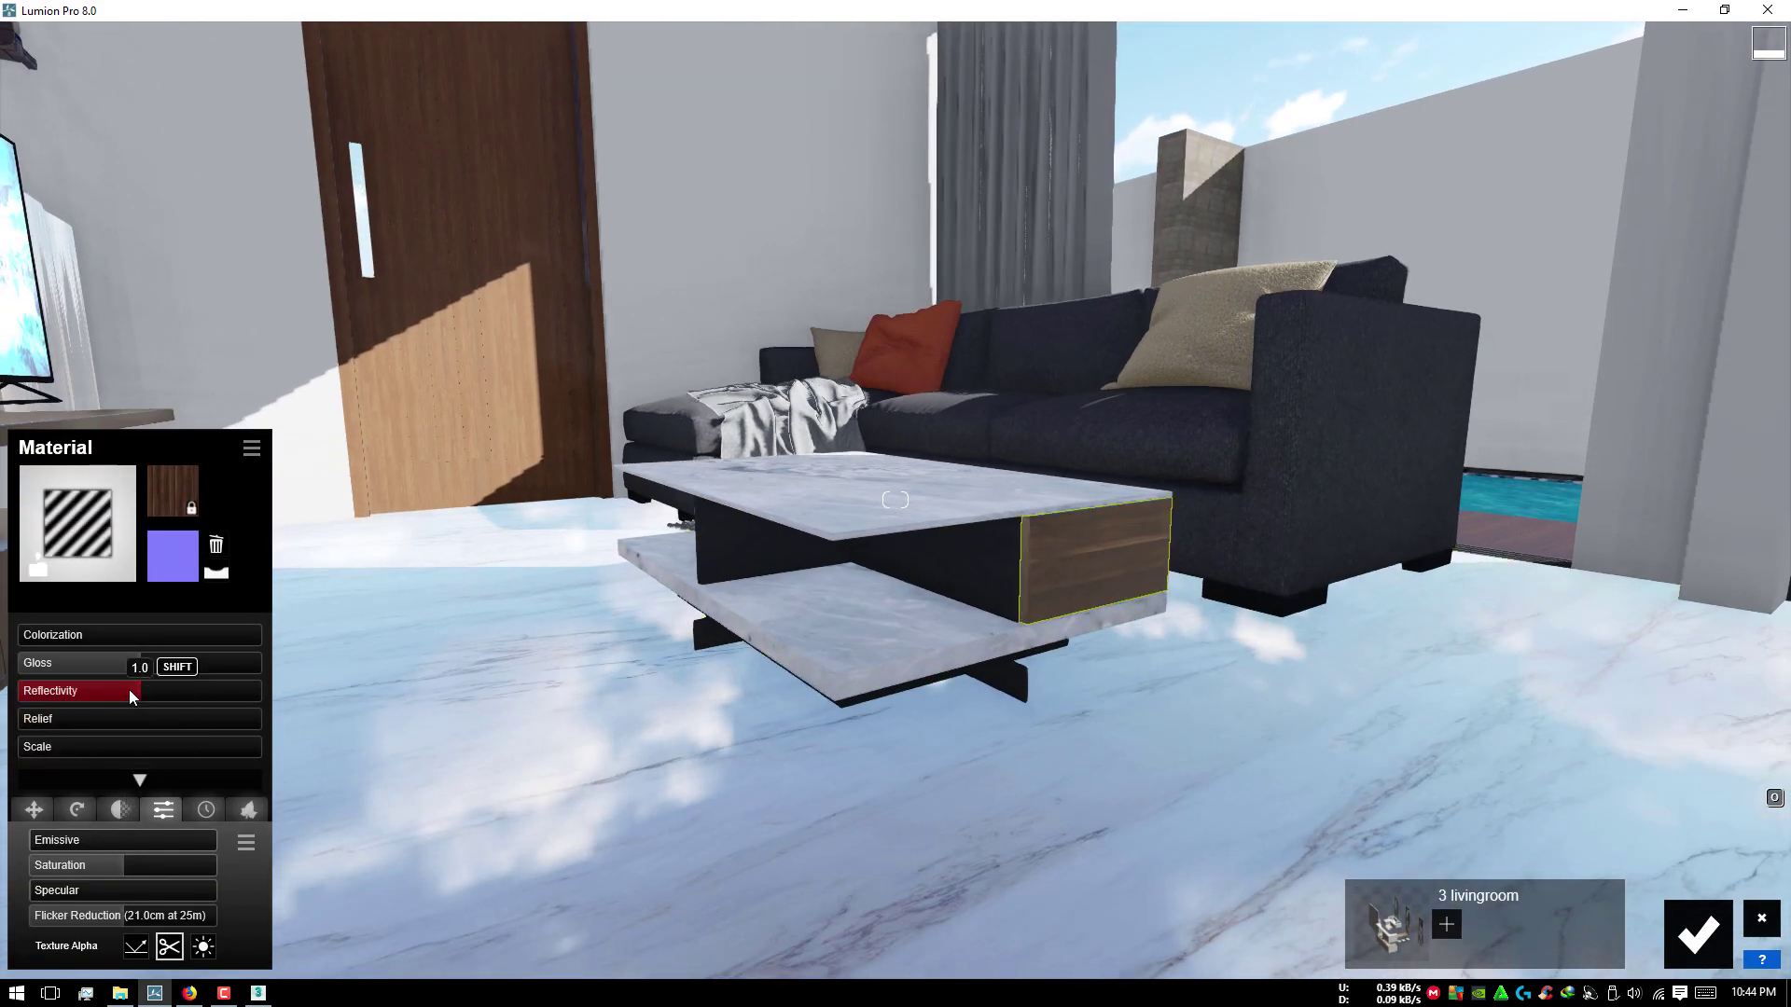
left_click(72, 542)
left_click(202, 351)
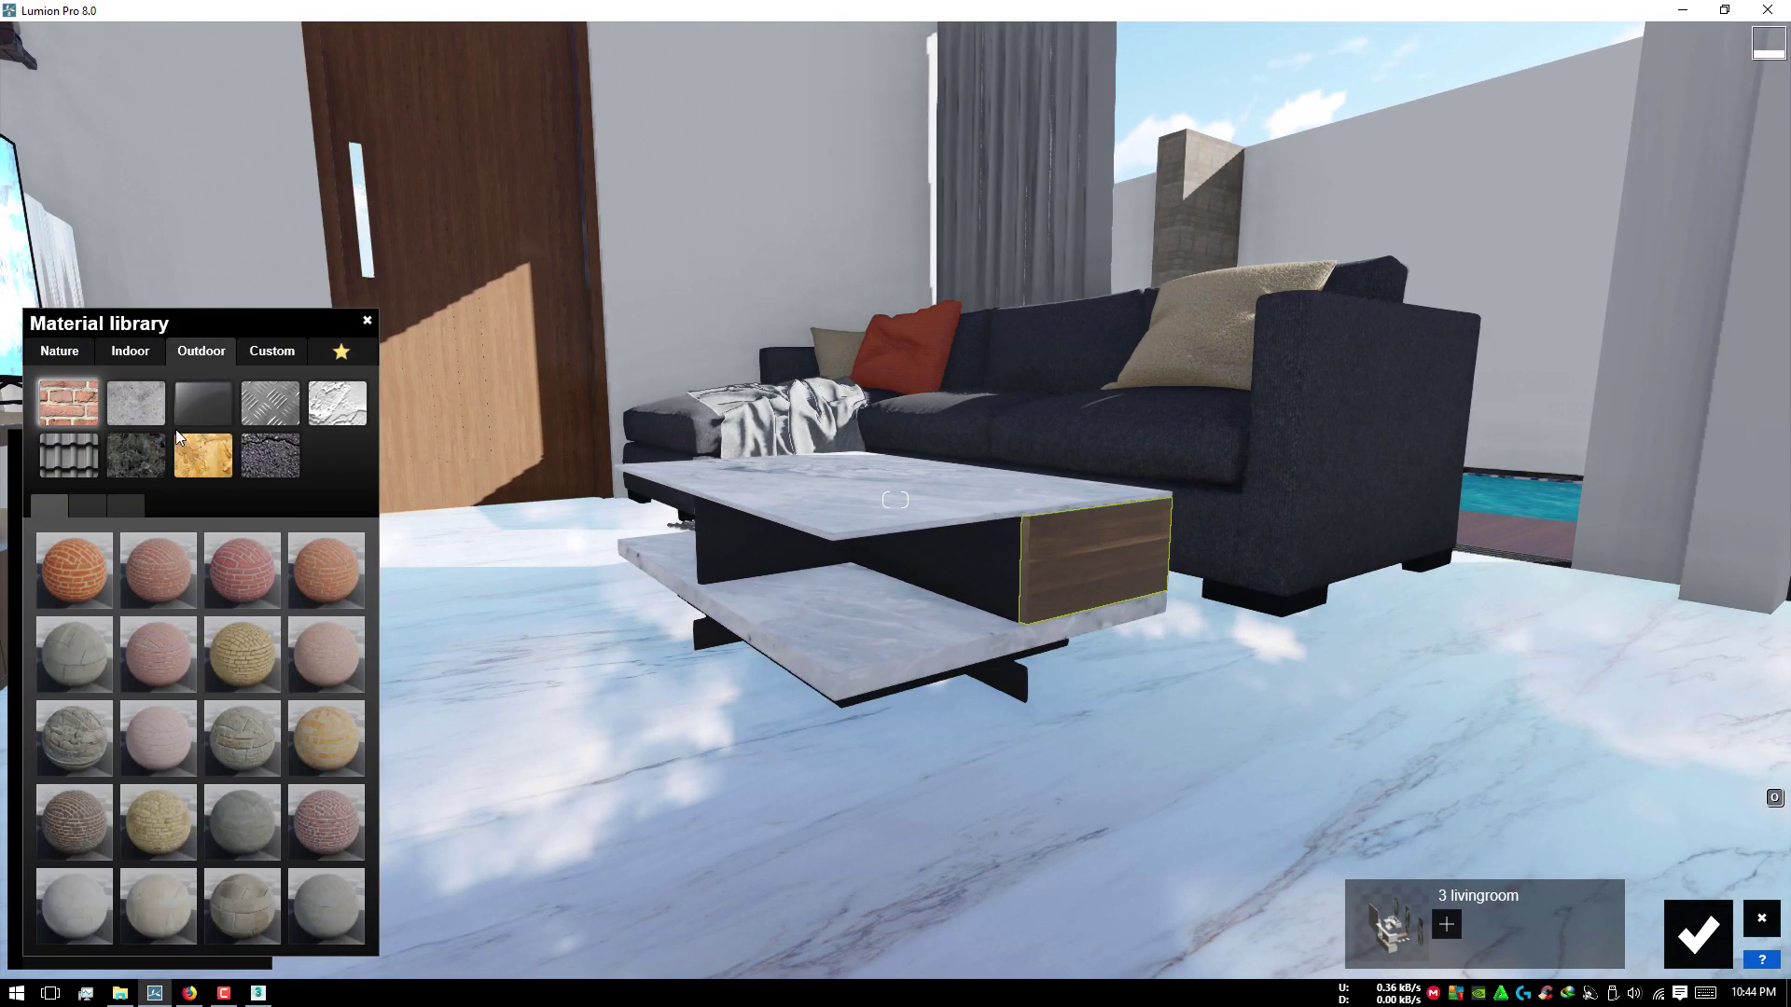
left_click(203, 460)
left_click(228, 901)
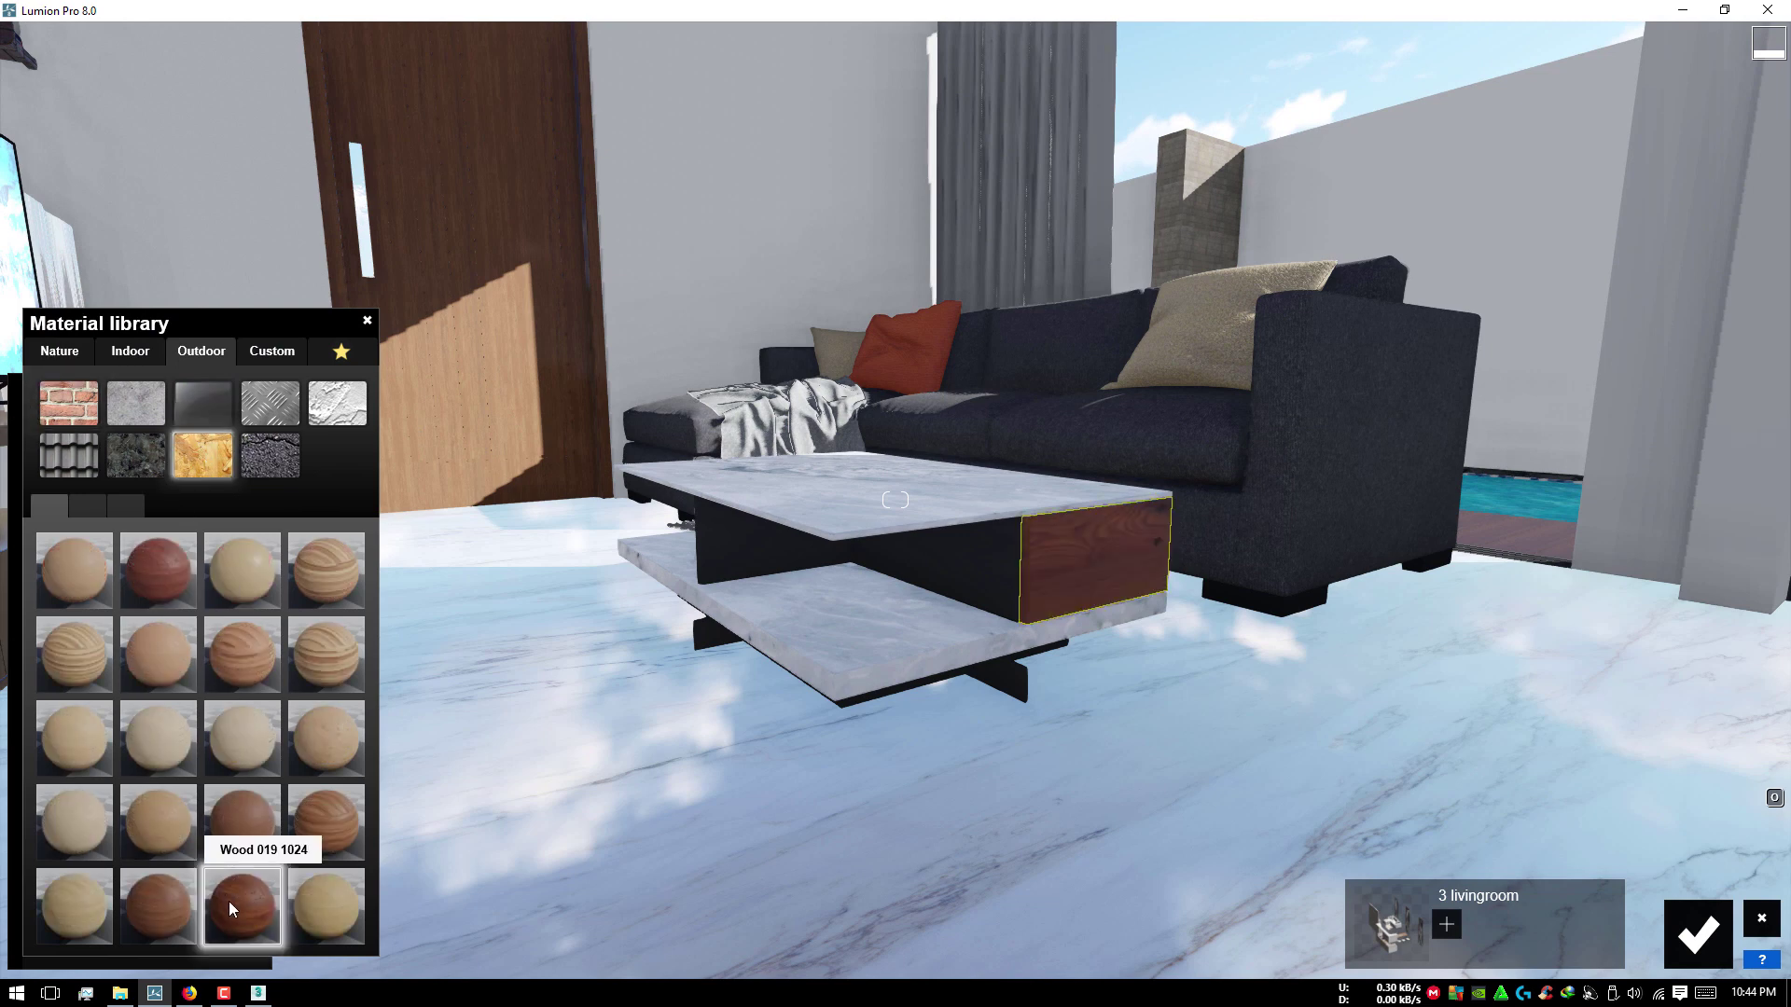
left_click(943, 567)
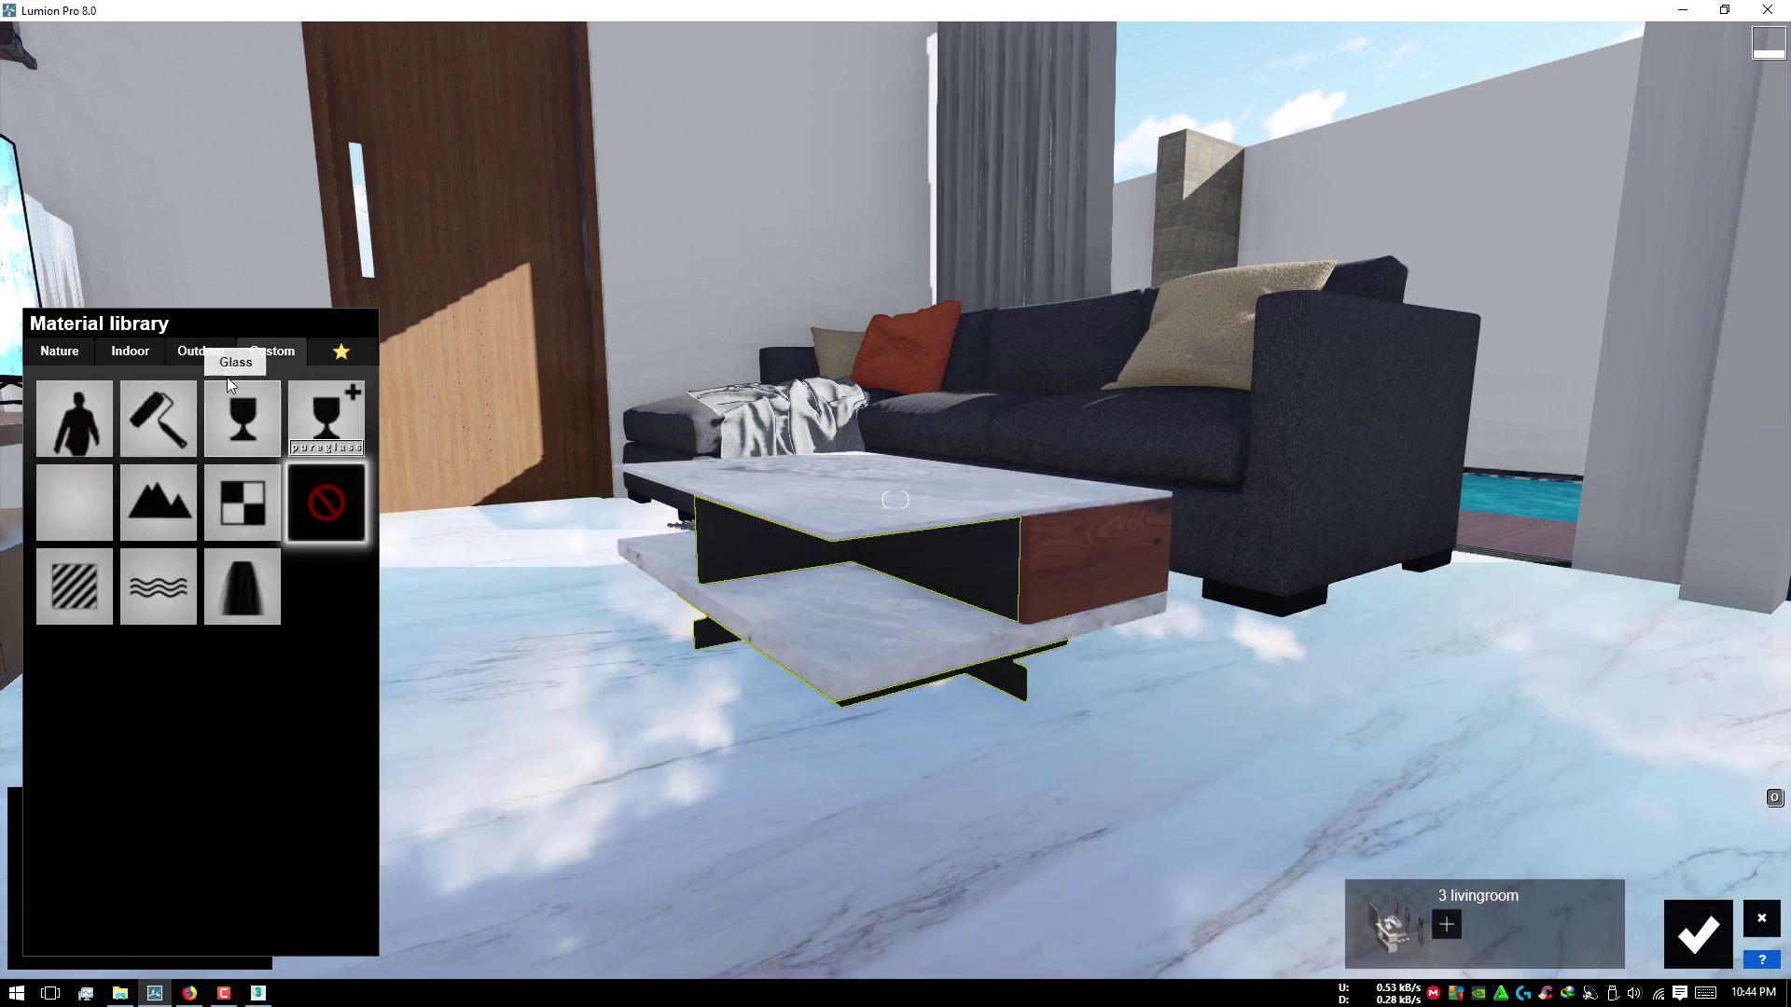
left_click(198, 353)
left_click(205, 466)
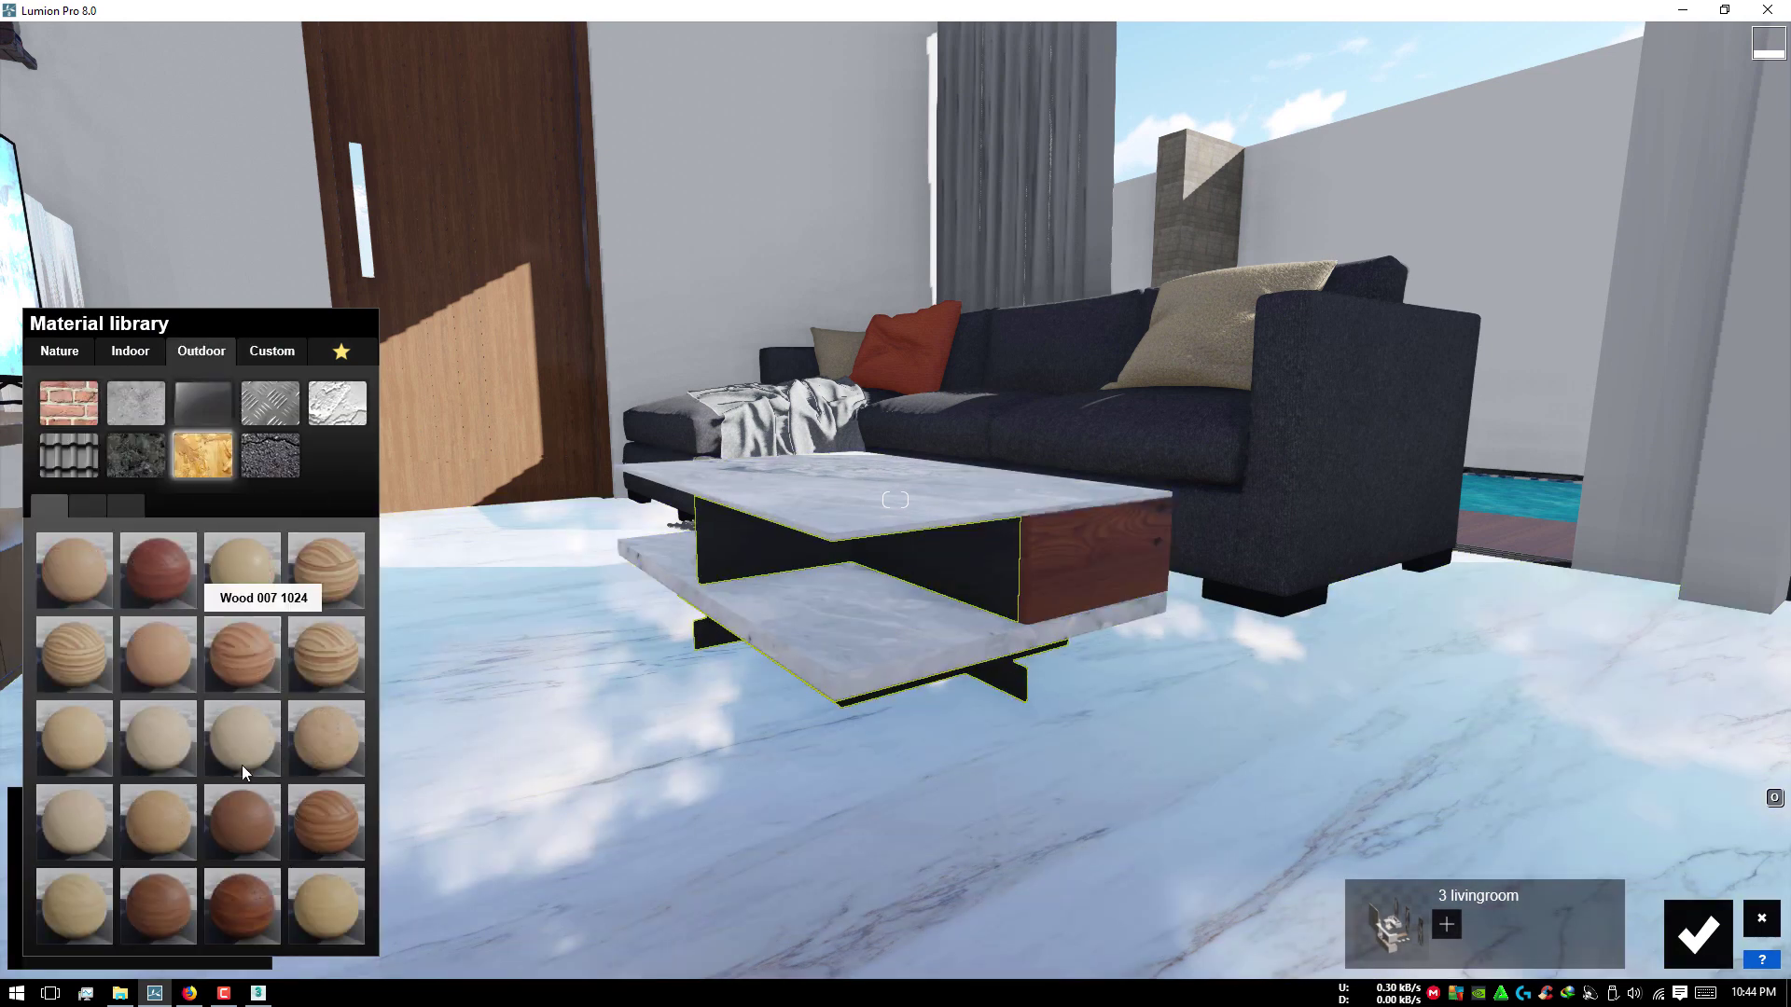
left_click(260, 892)
mouse_move(591, 770)
right_mouse_down()
mouse_move(1194, 276)
mouse_move(843, 289)
right_mouse_up()
Step: Select the door and bring up the Outdoor material collection for it
key("s")
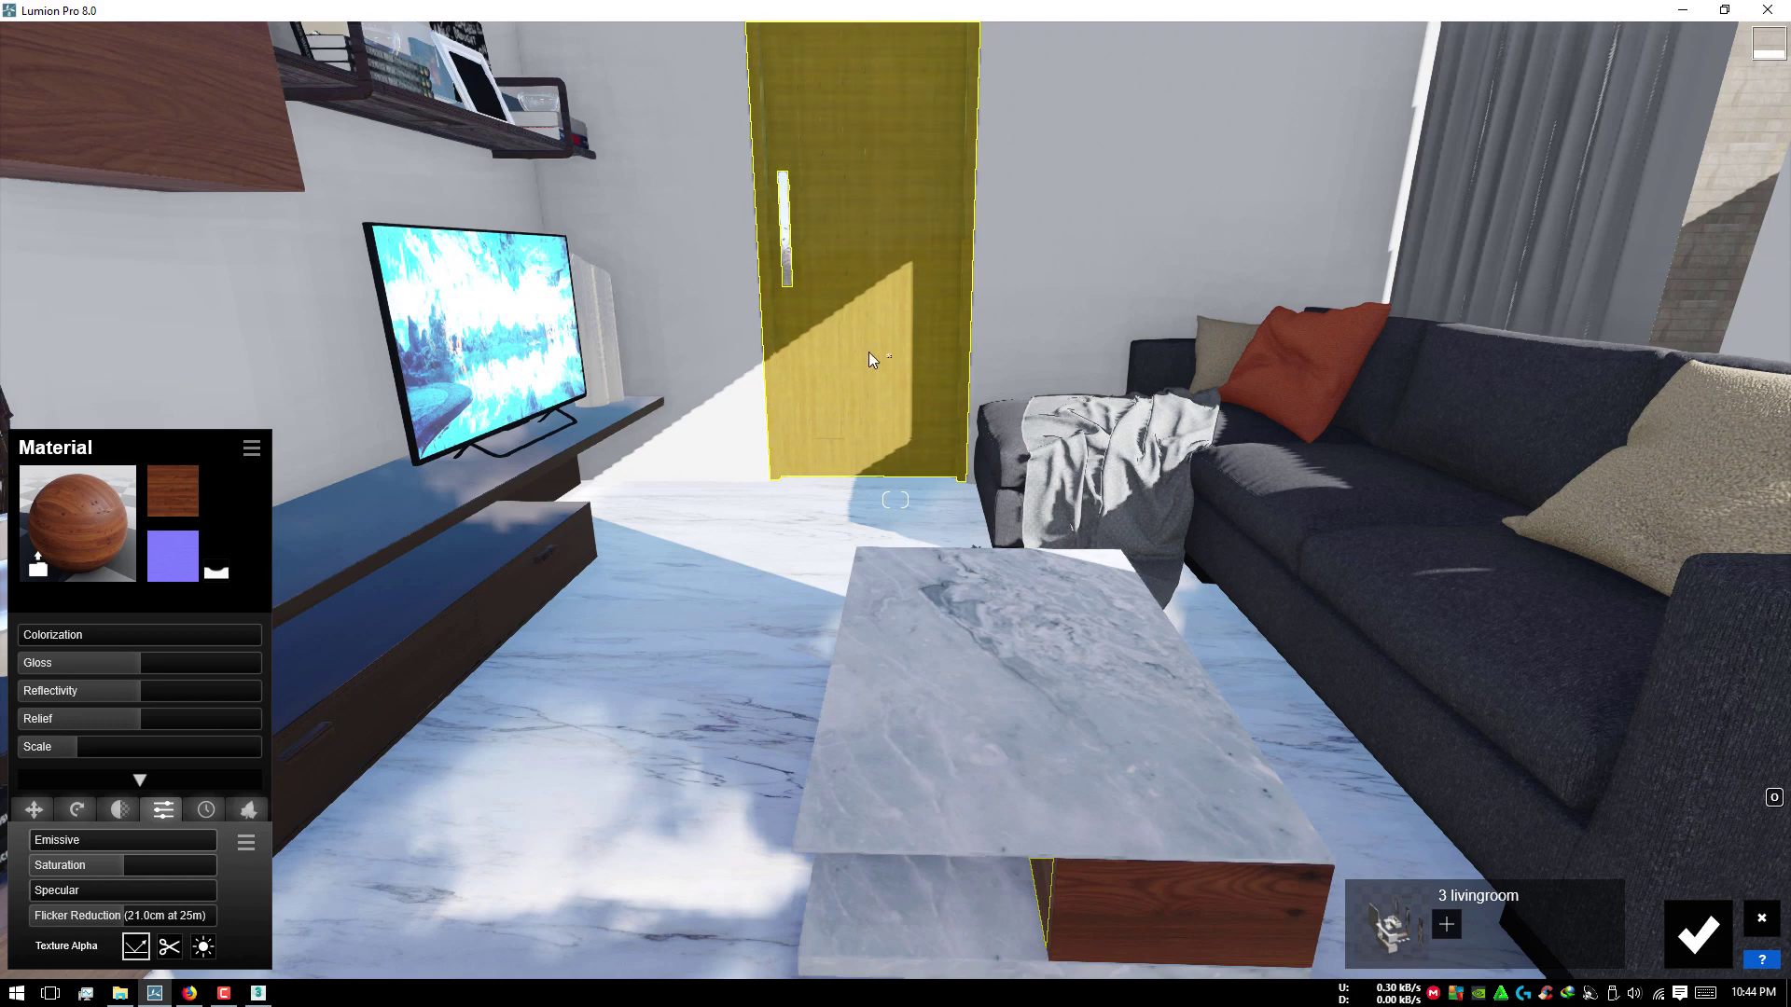
left_click(870, 356)
left_click(104, 522)
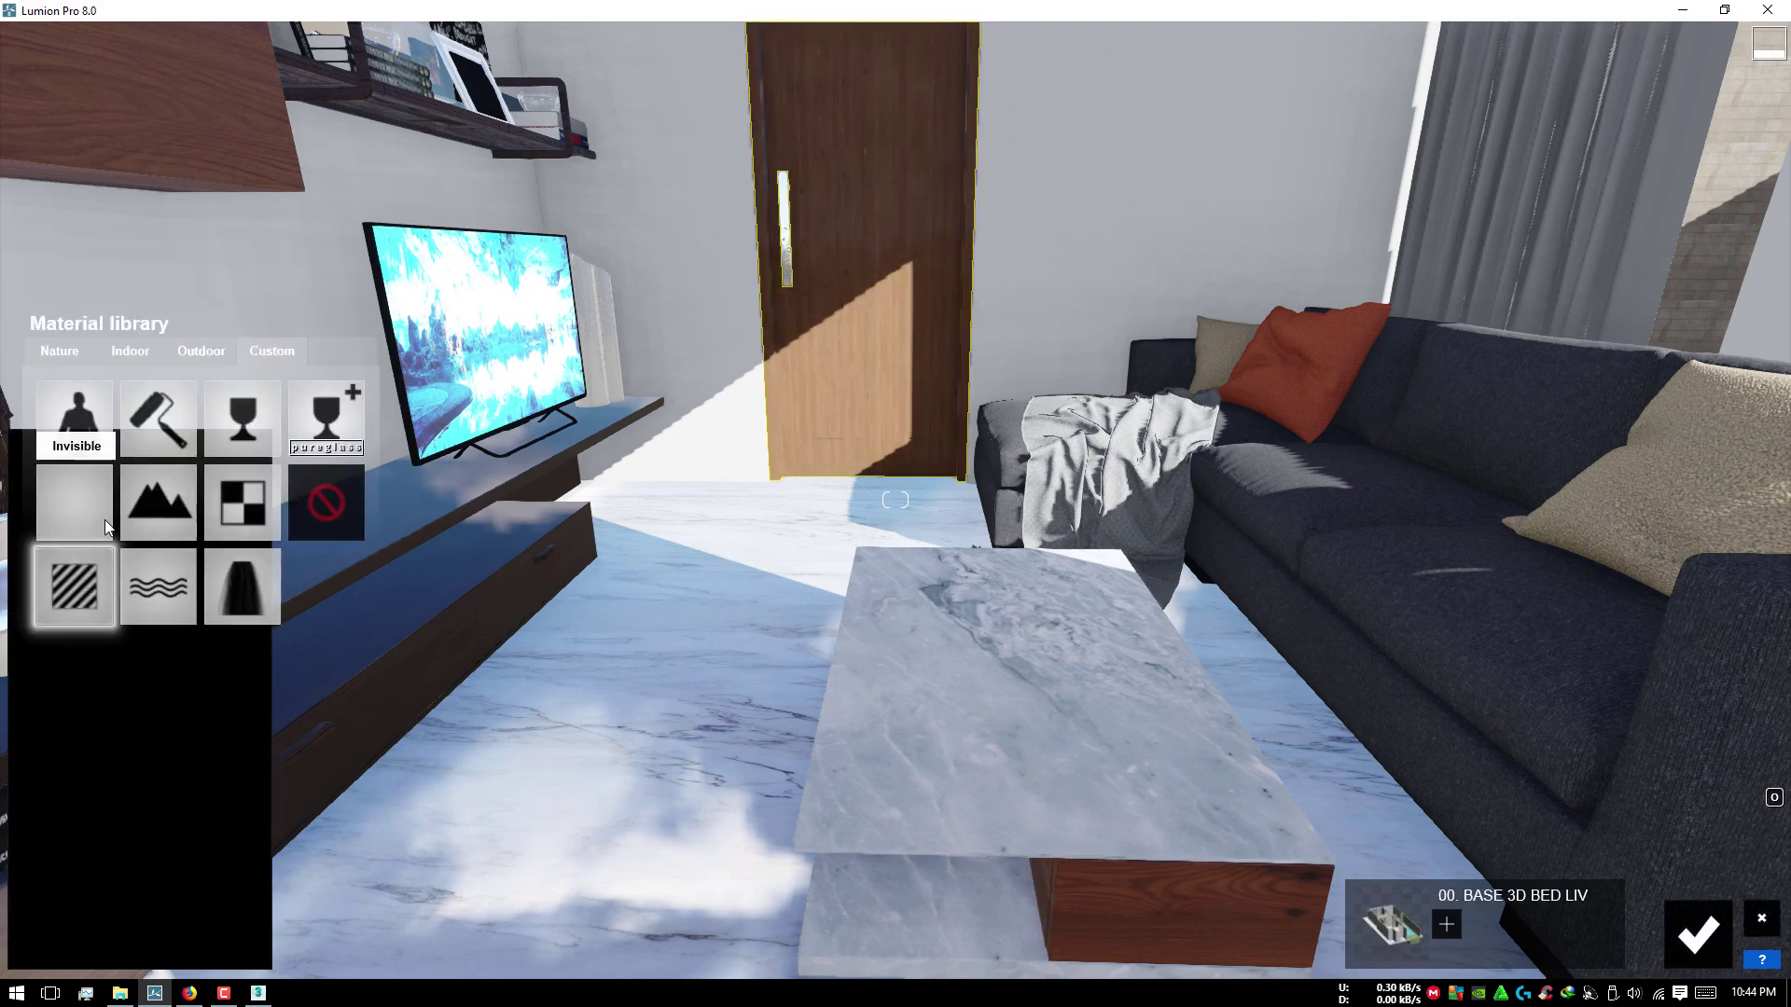
left_click(191, 352)
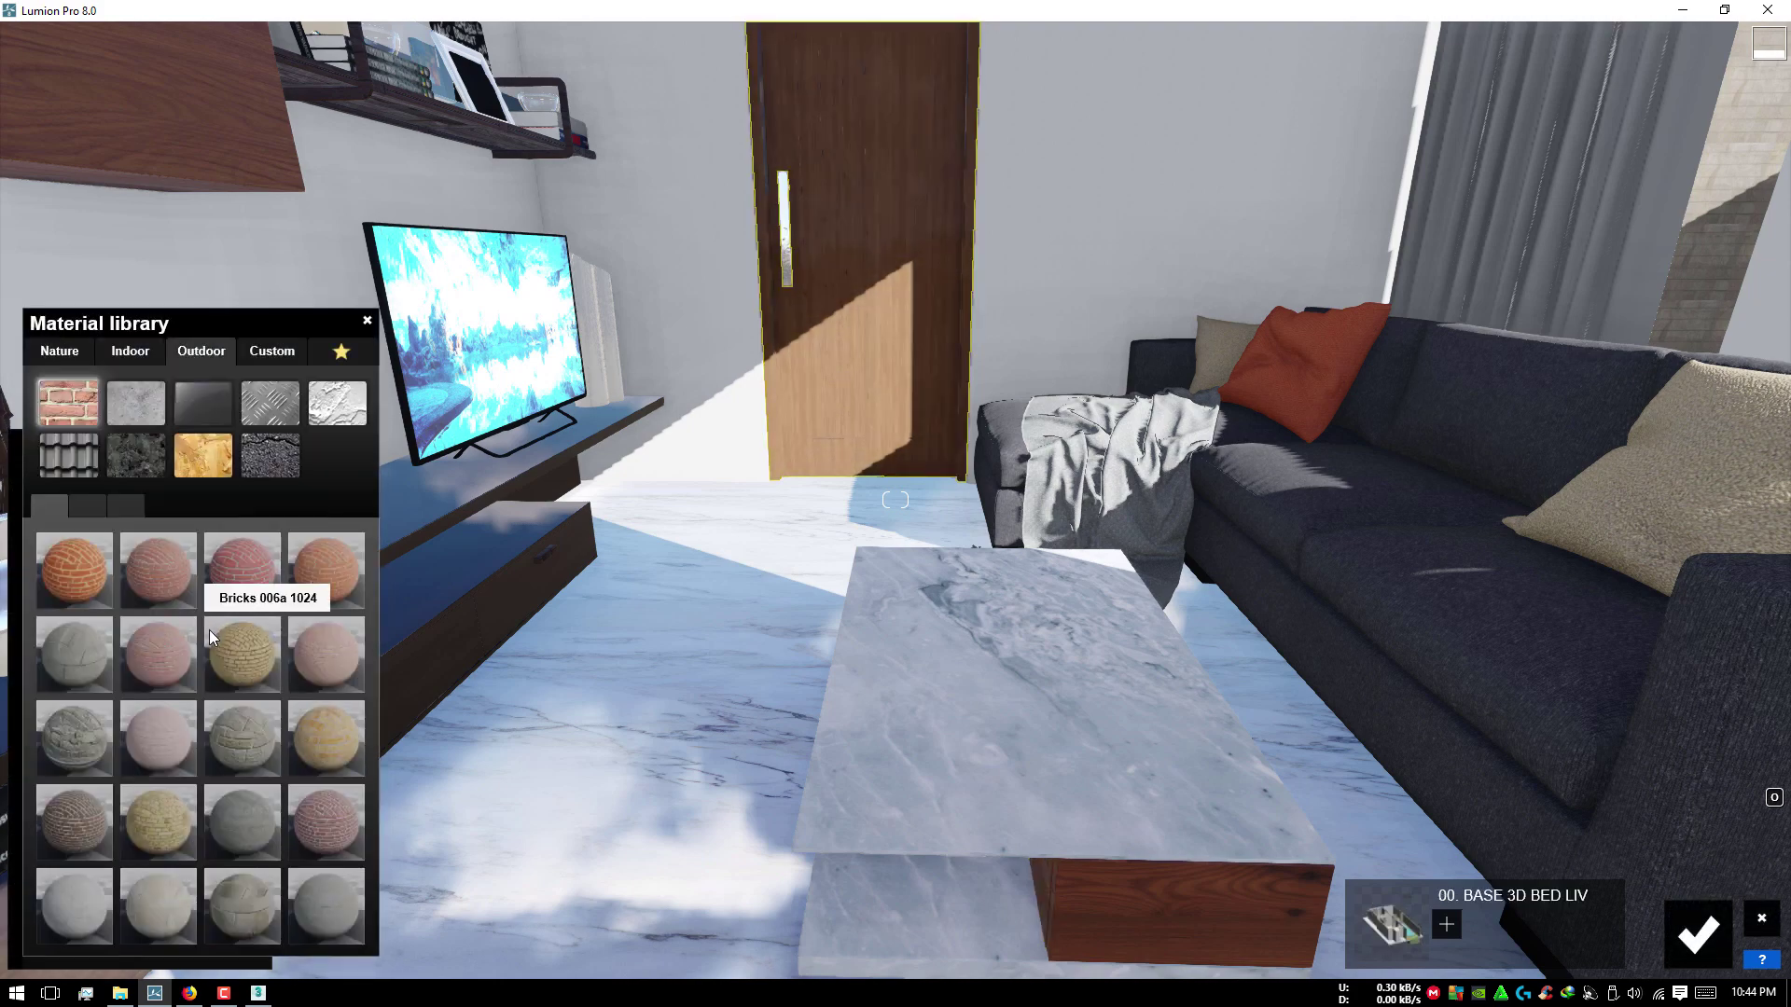
Step: Apply dark Wood 028 1024 from the second wood page to the door
left_click(203, 444)
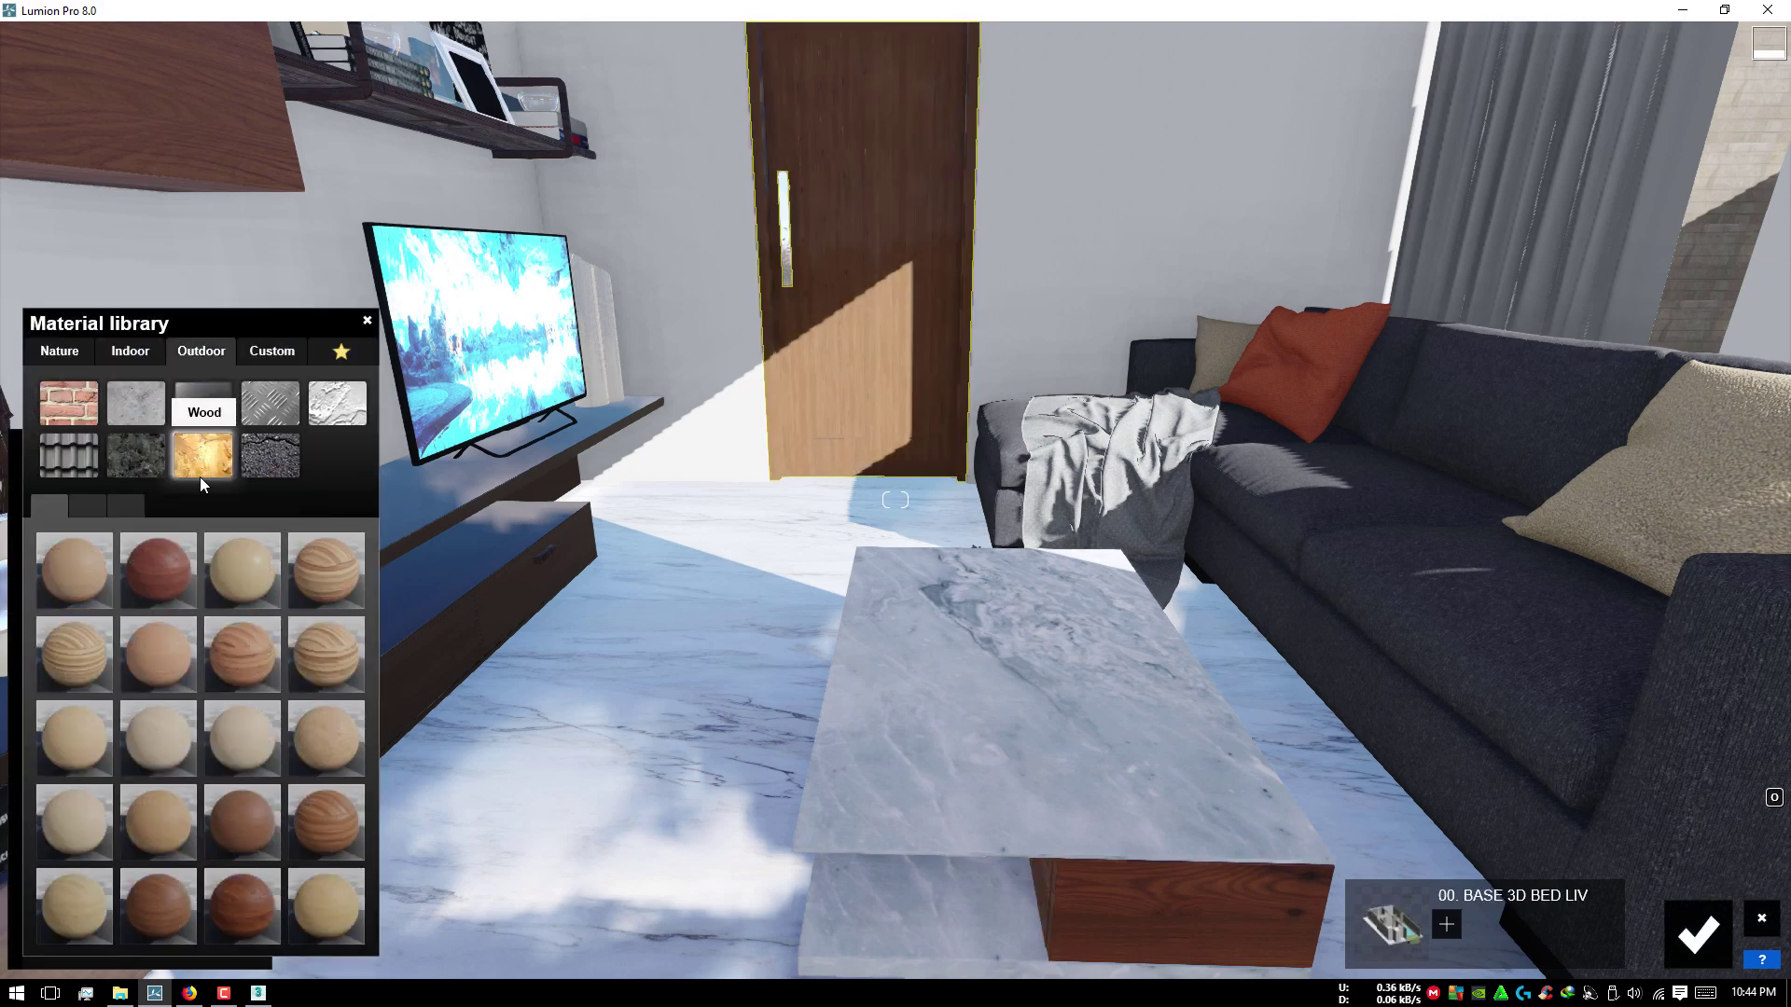
left_click(84, 513)
left_click(332, 653)
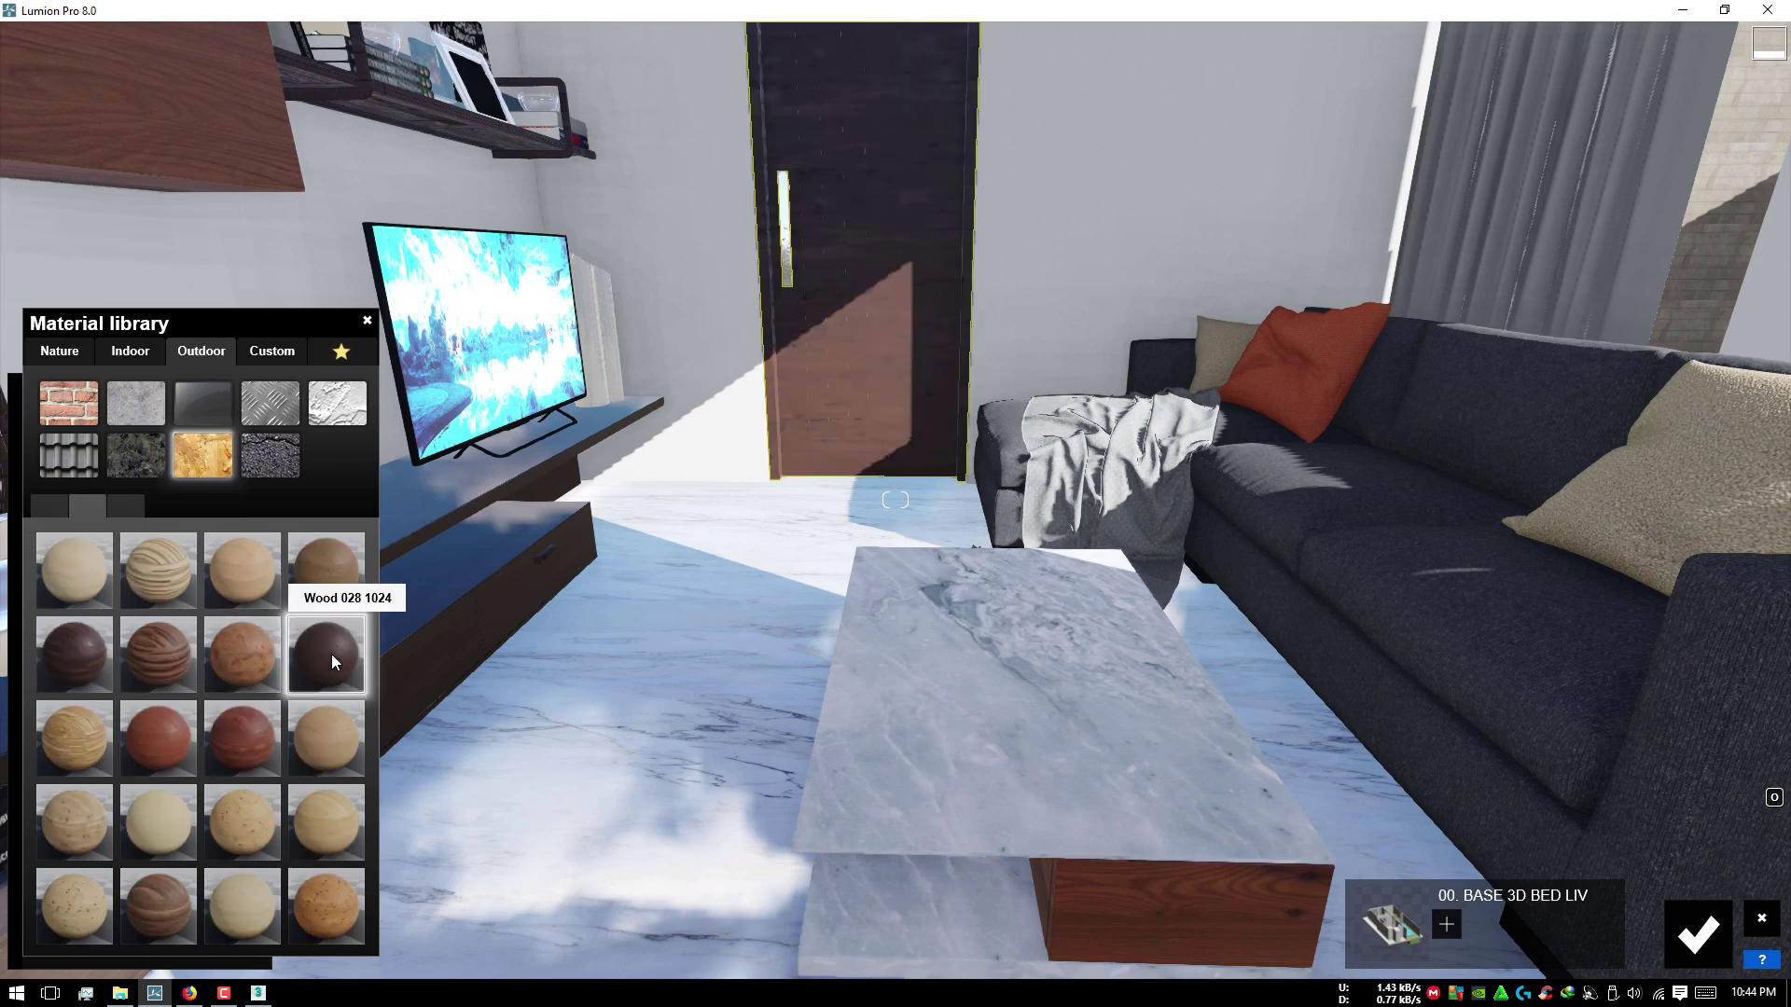
mouse_move(595, 617)
right_mouse_down()
mouse_move(1095, 506)
mouse_move(1055, 591)
right_mouse_up()
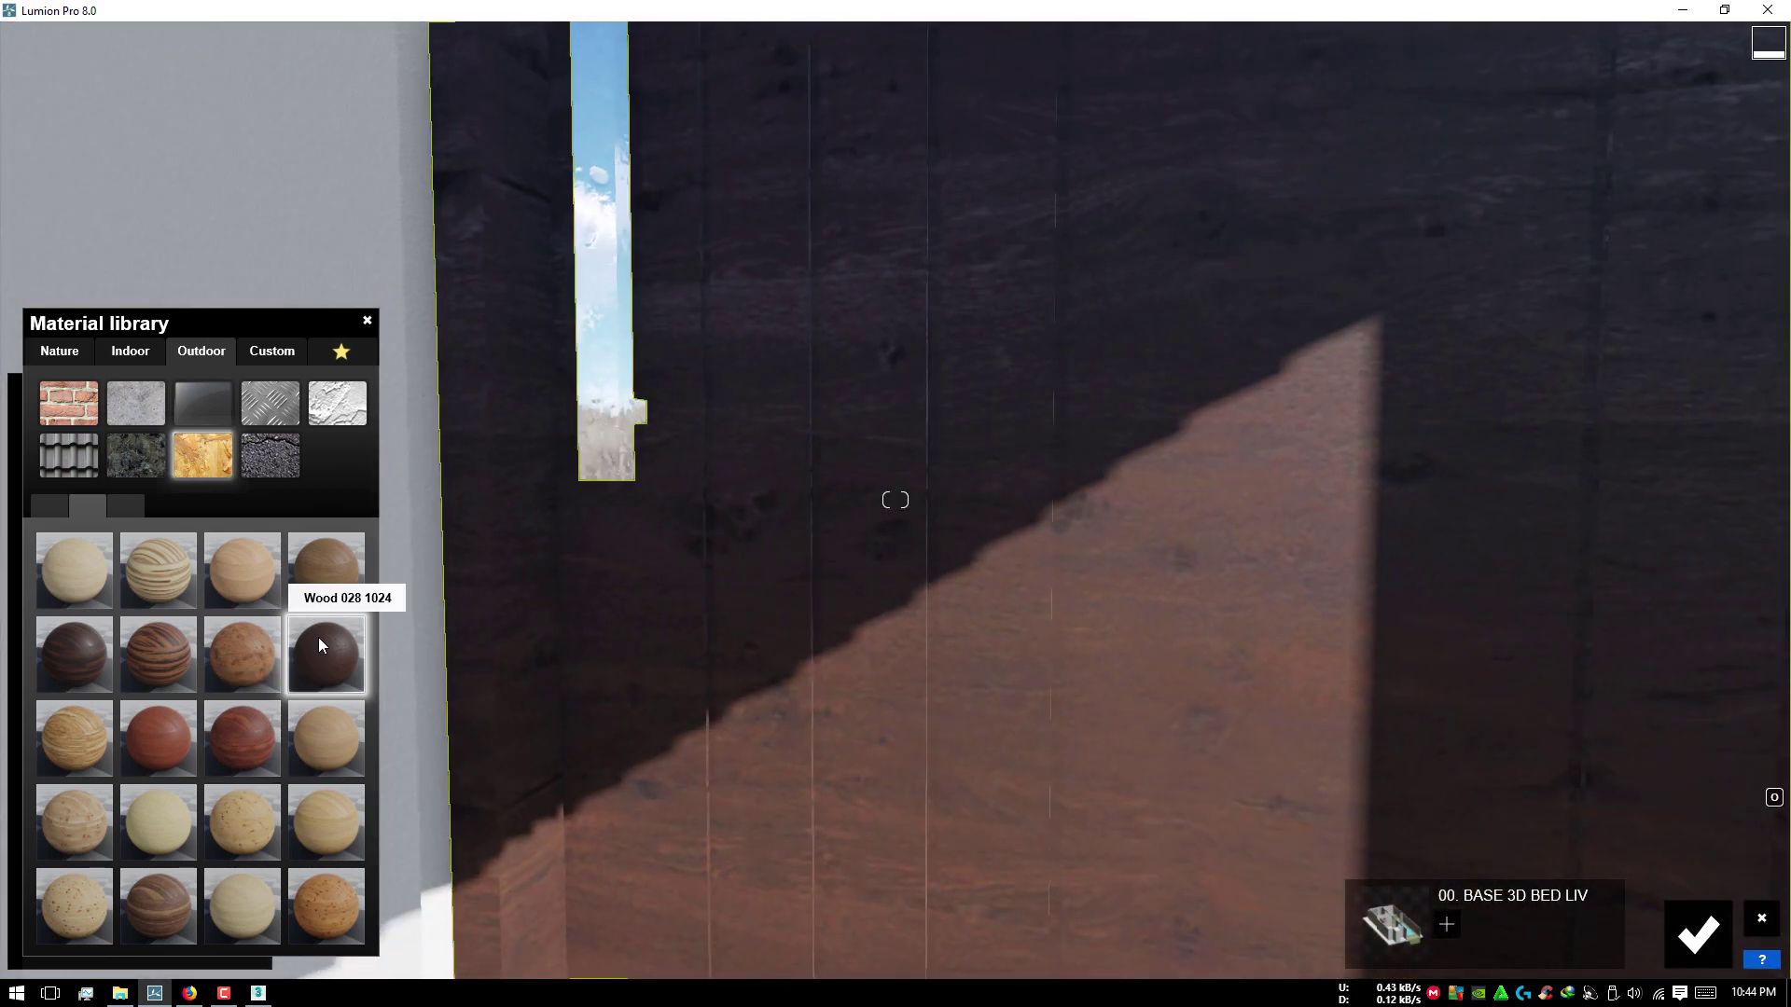
Step: Rotate the door's wood grain heading to 117° and adjust its texture scale
left_click(319, 640)
left_click(93, 808)
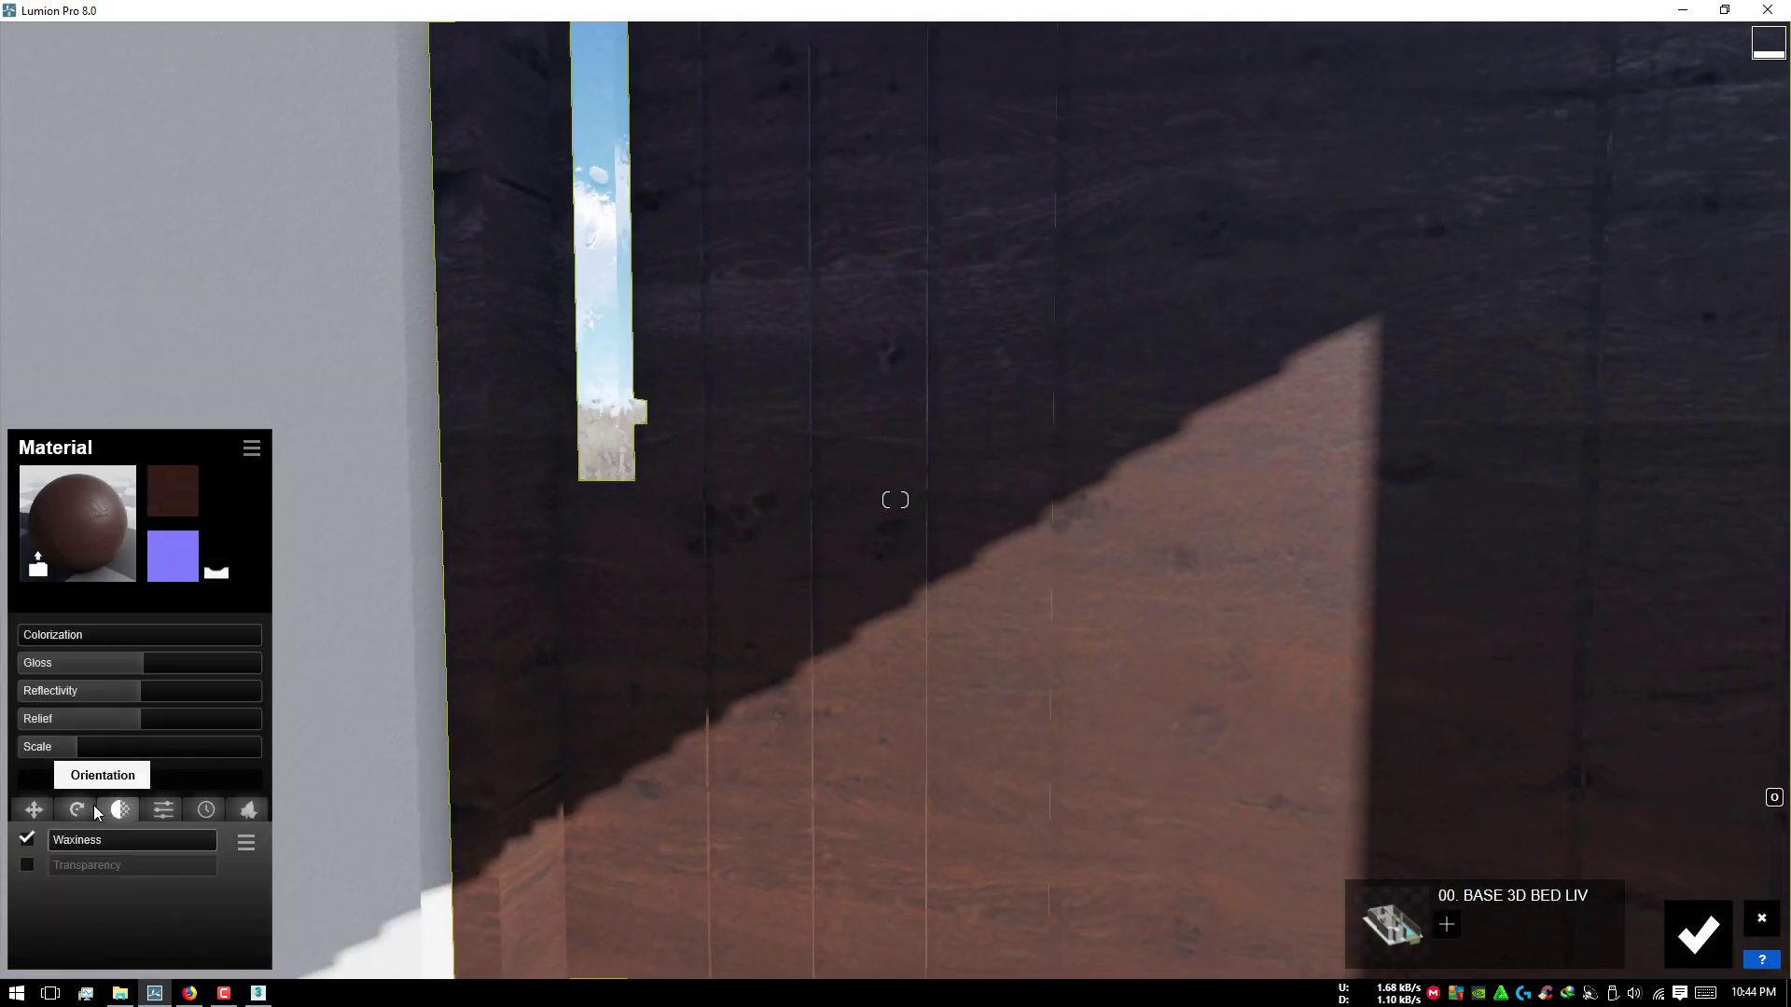
mouse_move(63, 863)
left_mouse_down()
mouse_move(108, 865)
mouse_move(91, 859)
left_mouse_up()
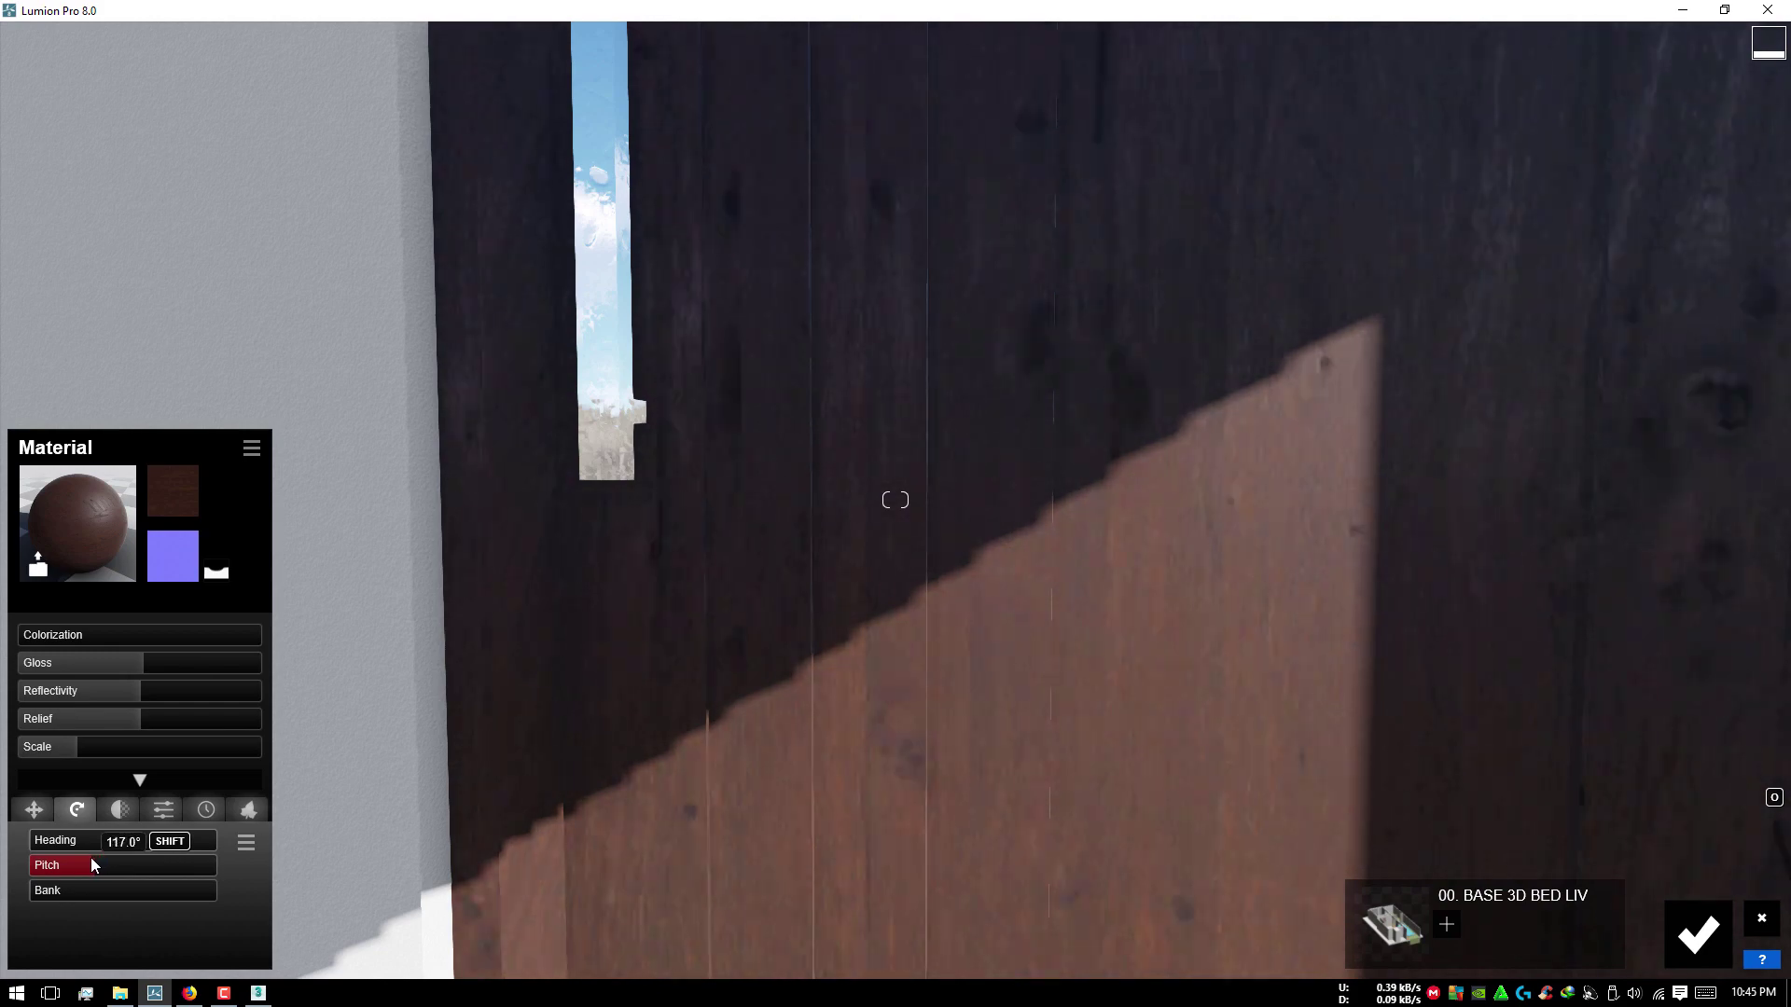
left_click(67, 748)
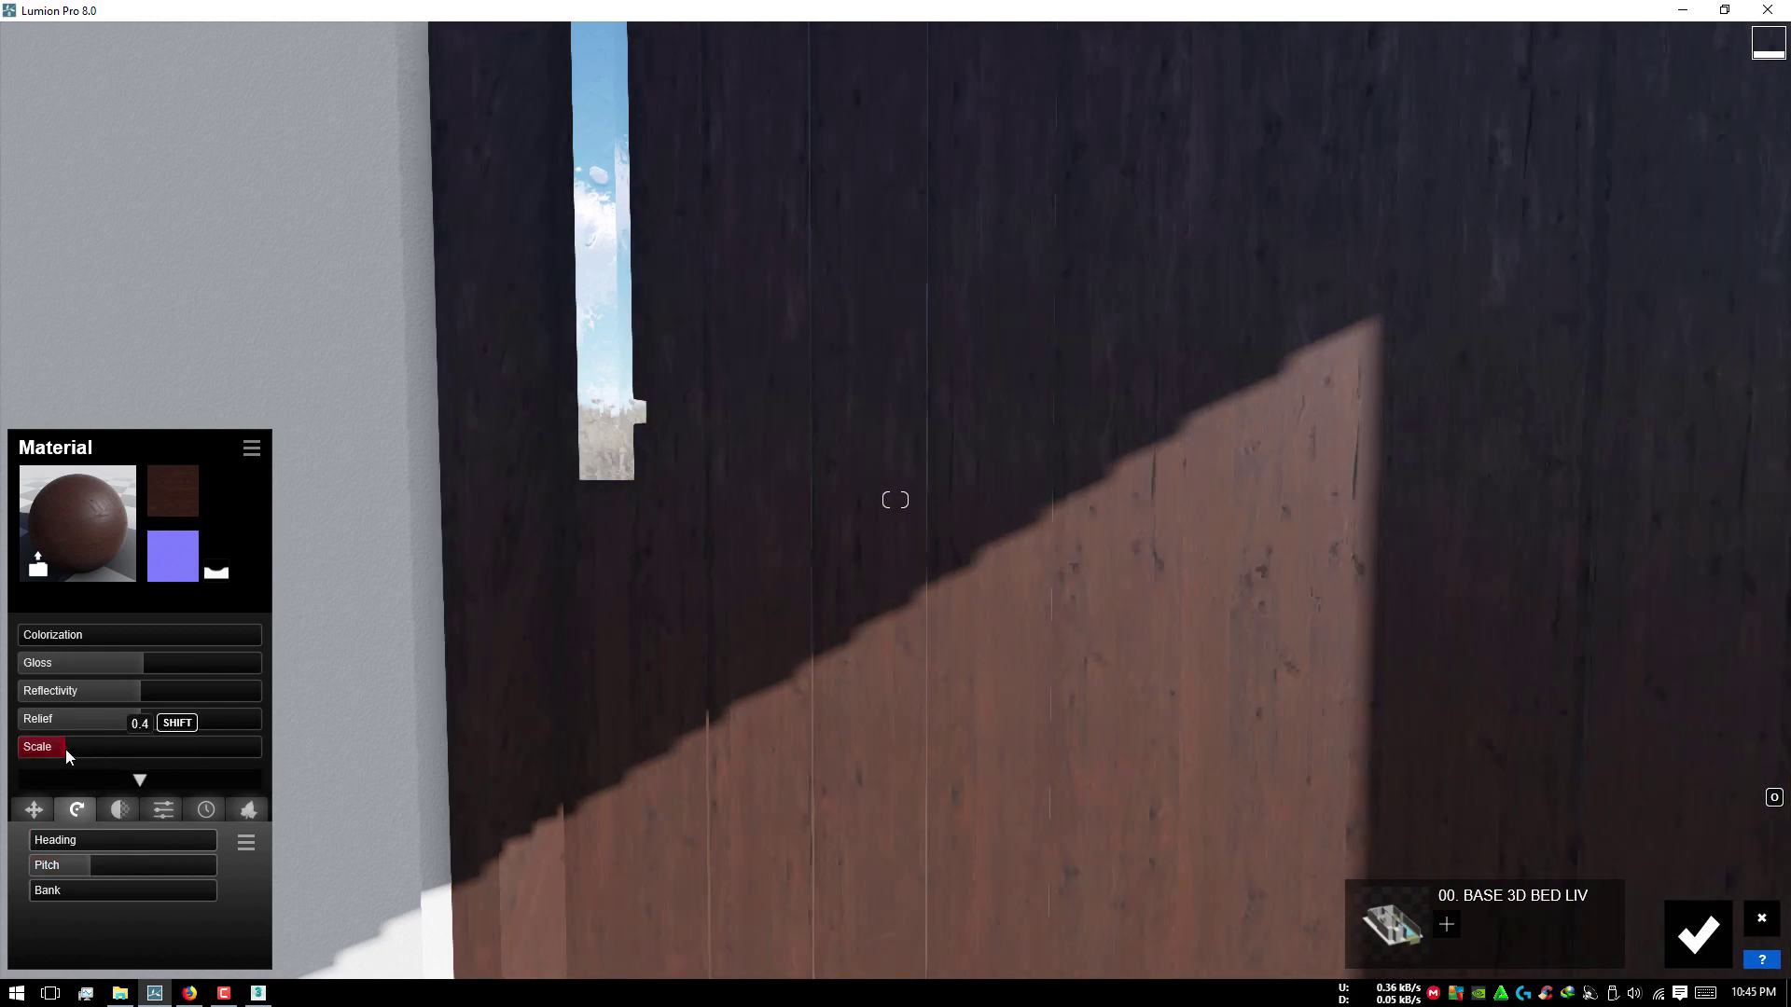
key("s")
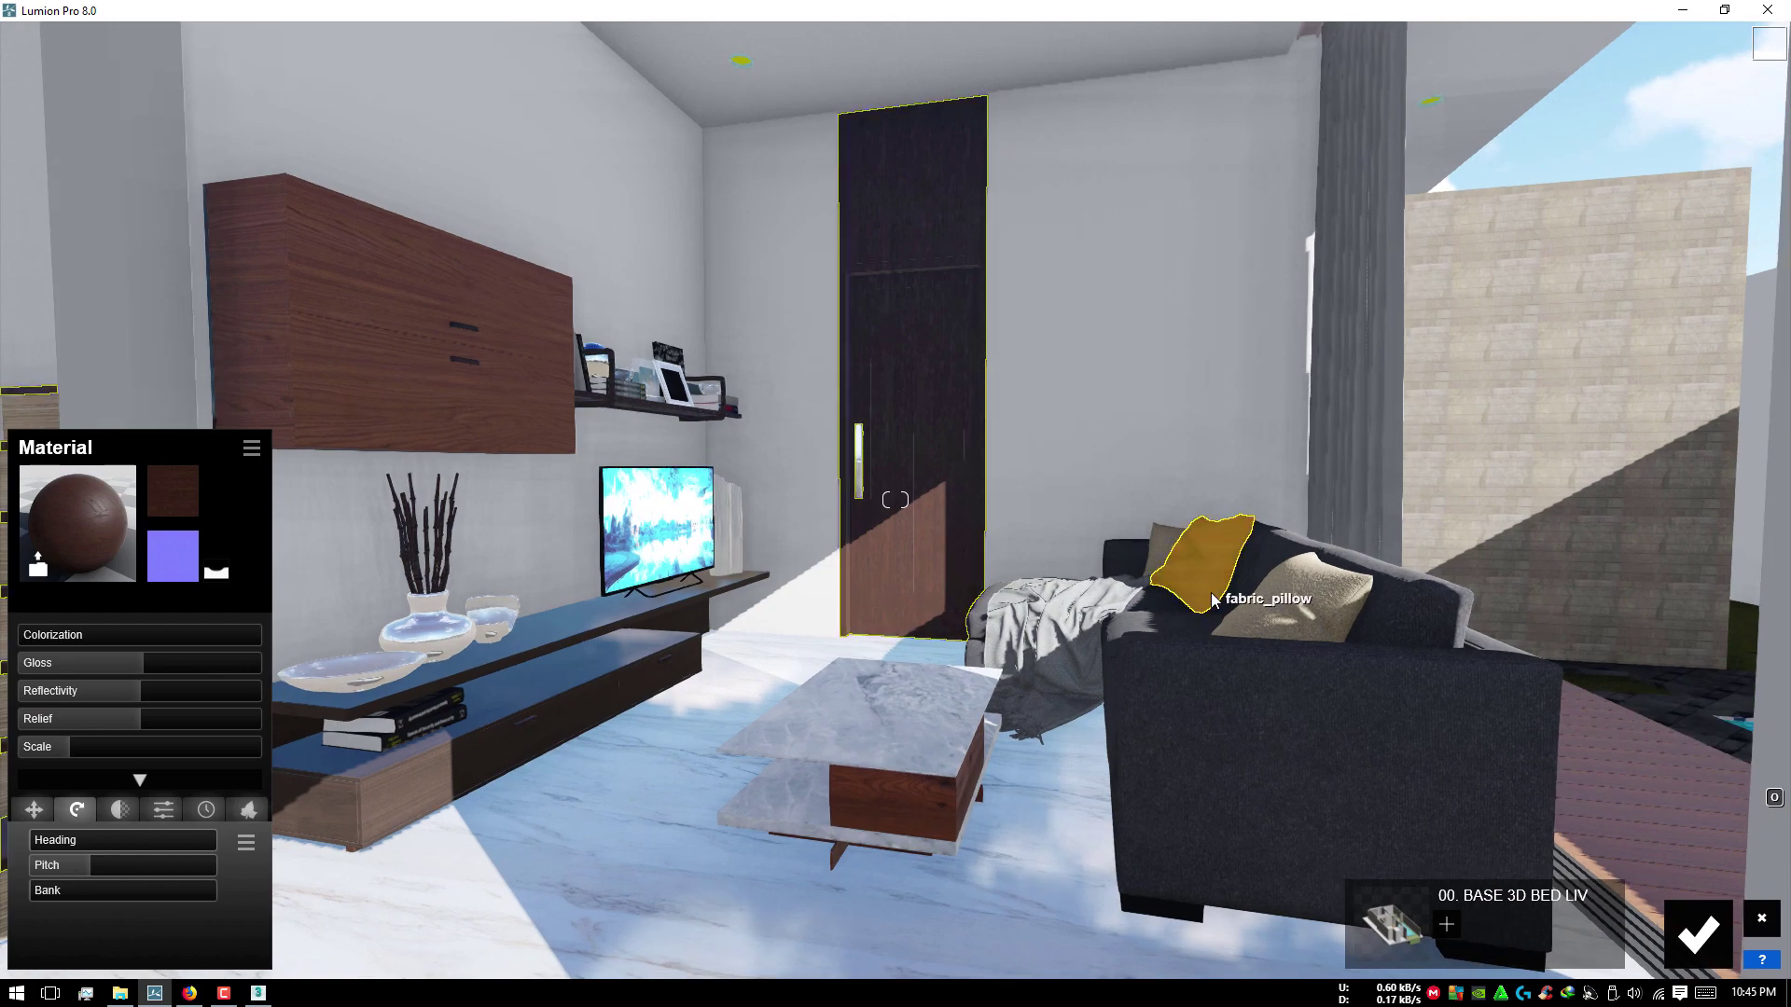
mouse_move(1145, 547)
right_mouse_down()
mouse_move(933, 548)
mouse_move(895, 500)
right_mouse_up()
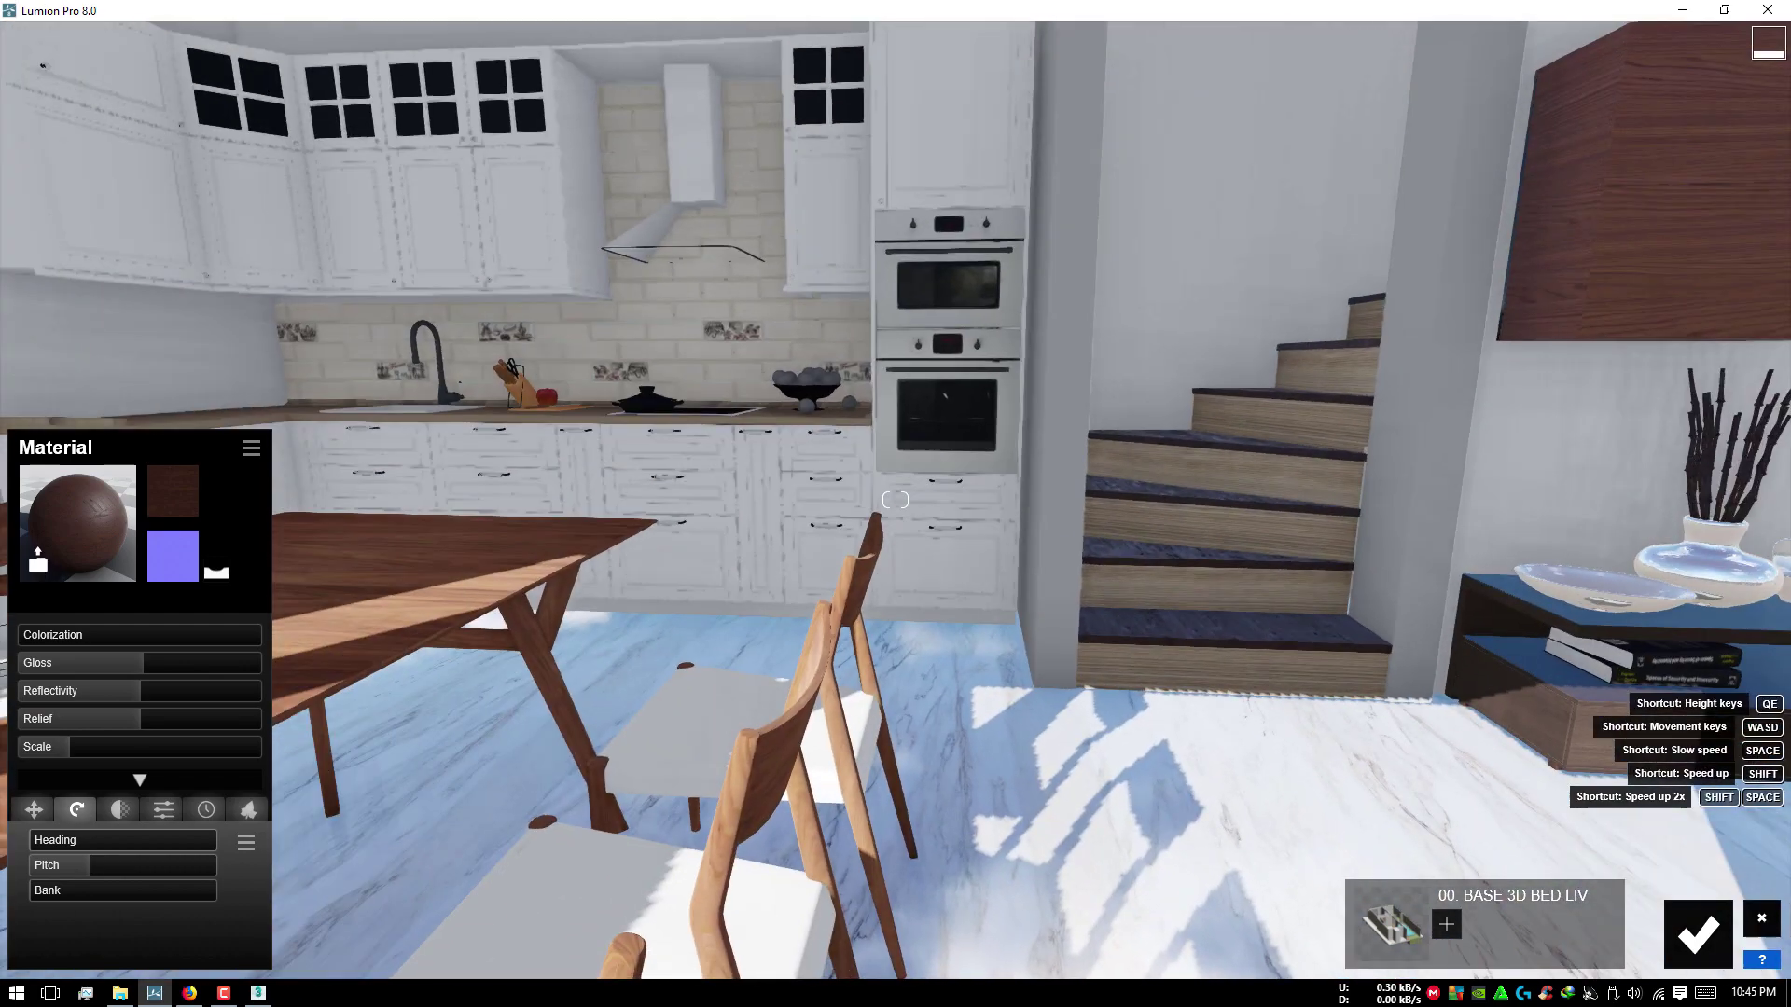
Step: Select the stair risers and try grey pavement stone materials on them
key("w")
key("s")
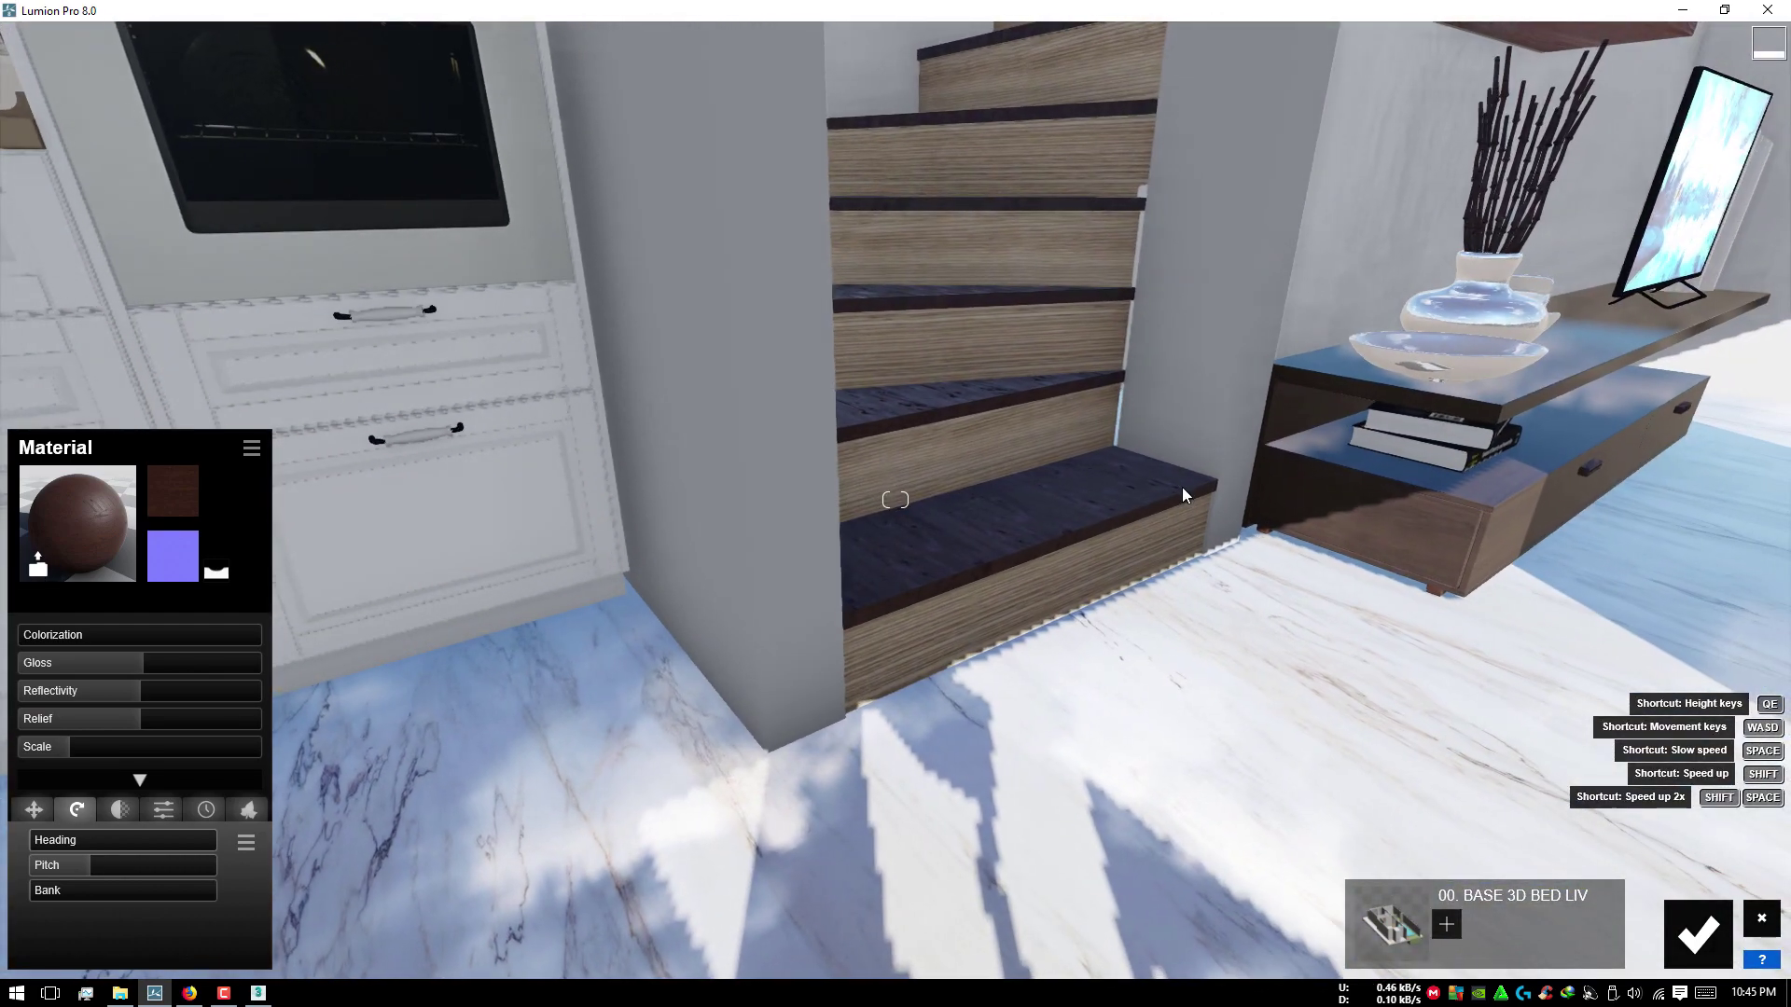
key("s")
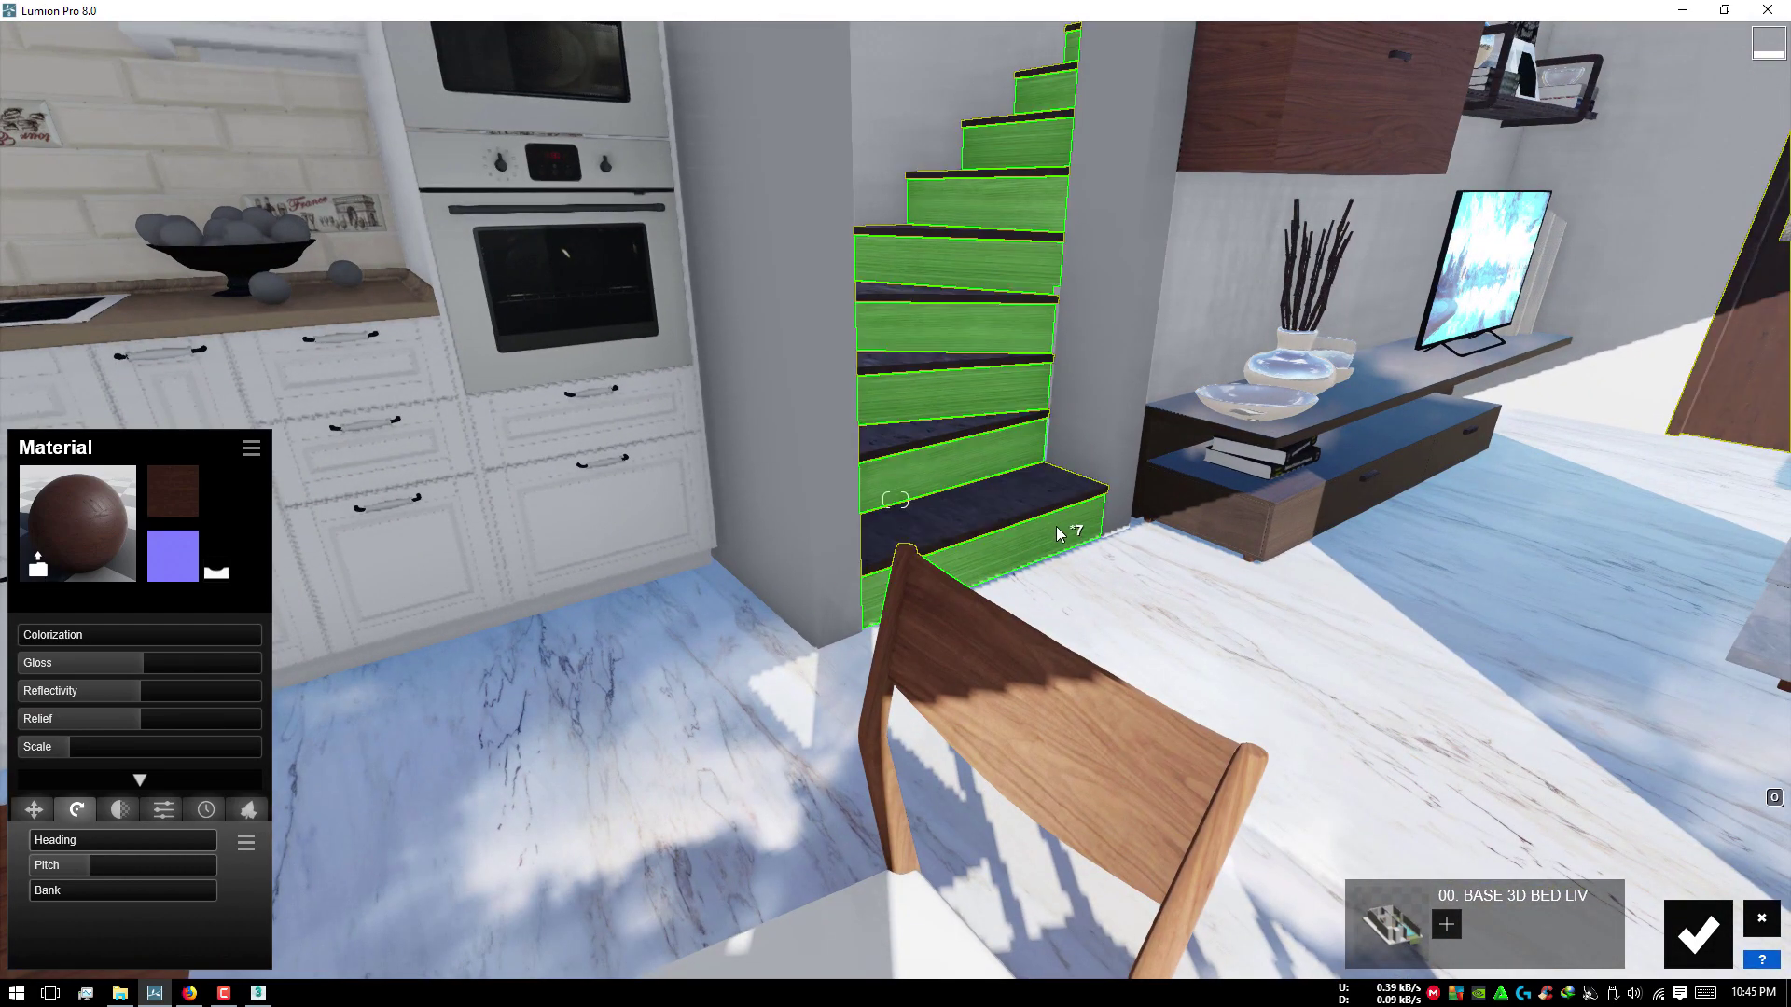
left_click(1056, 528)
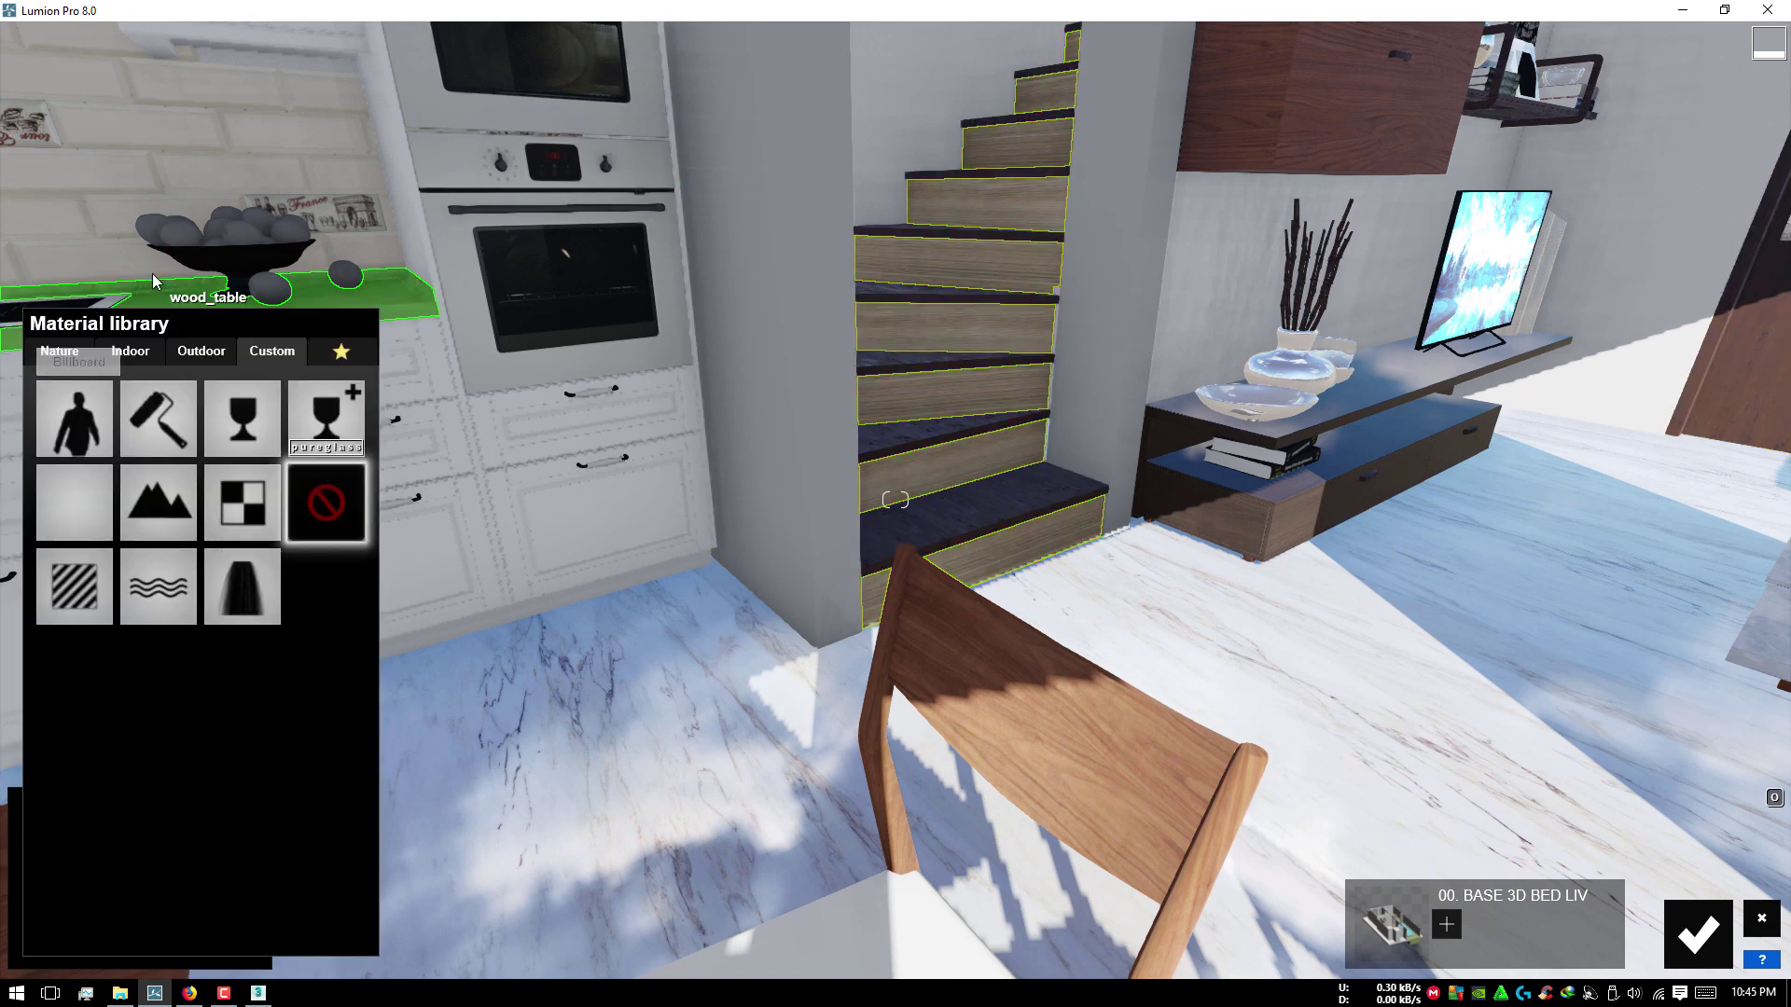
left_click(202, 351)
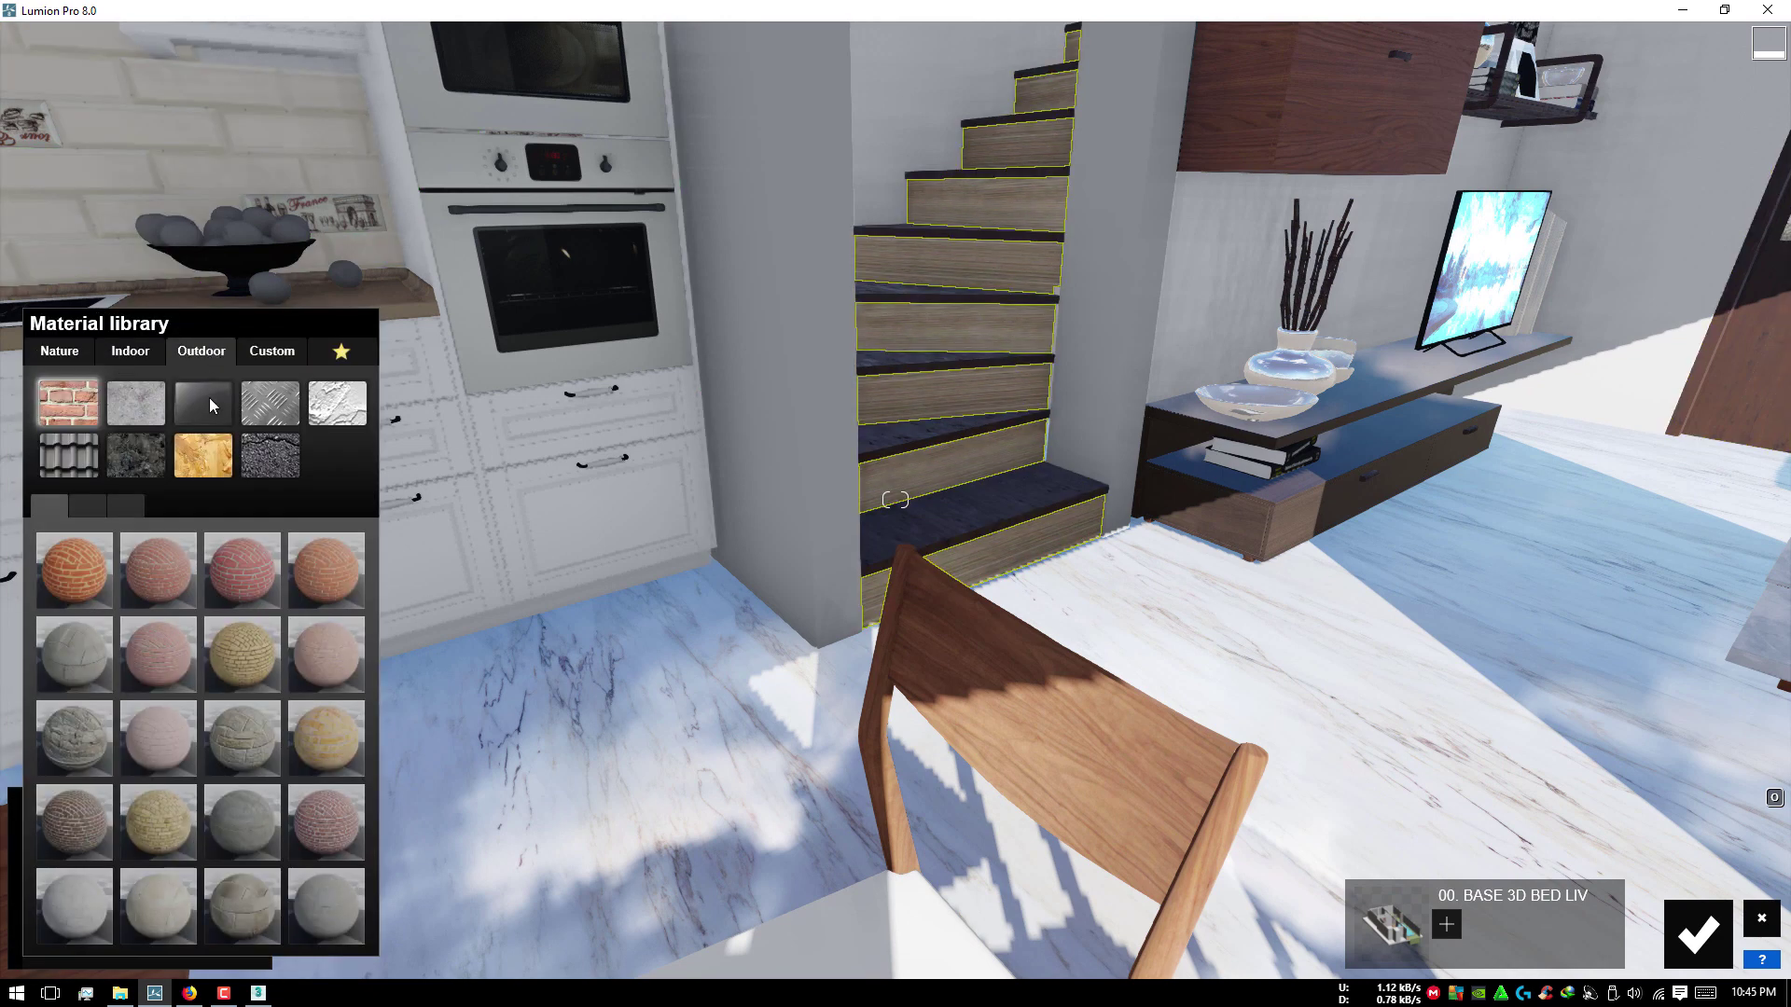
left_click(147, 457)
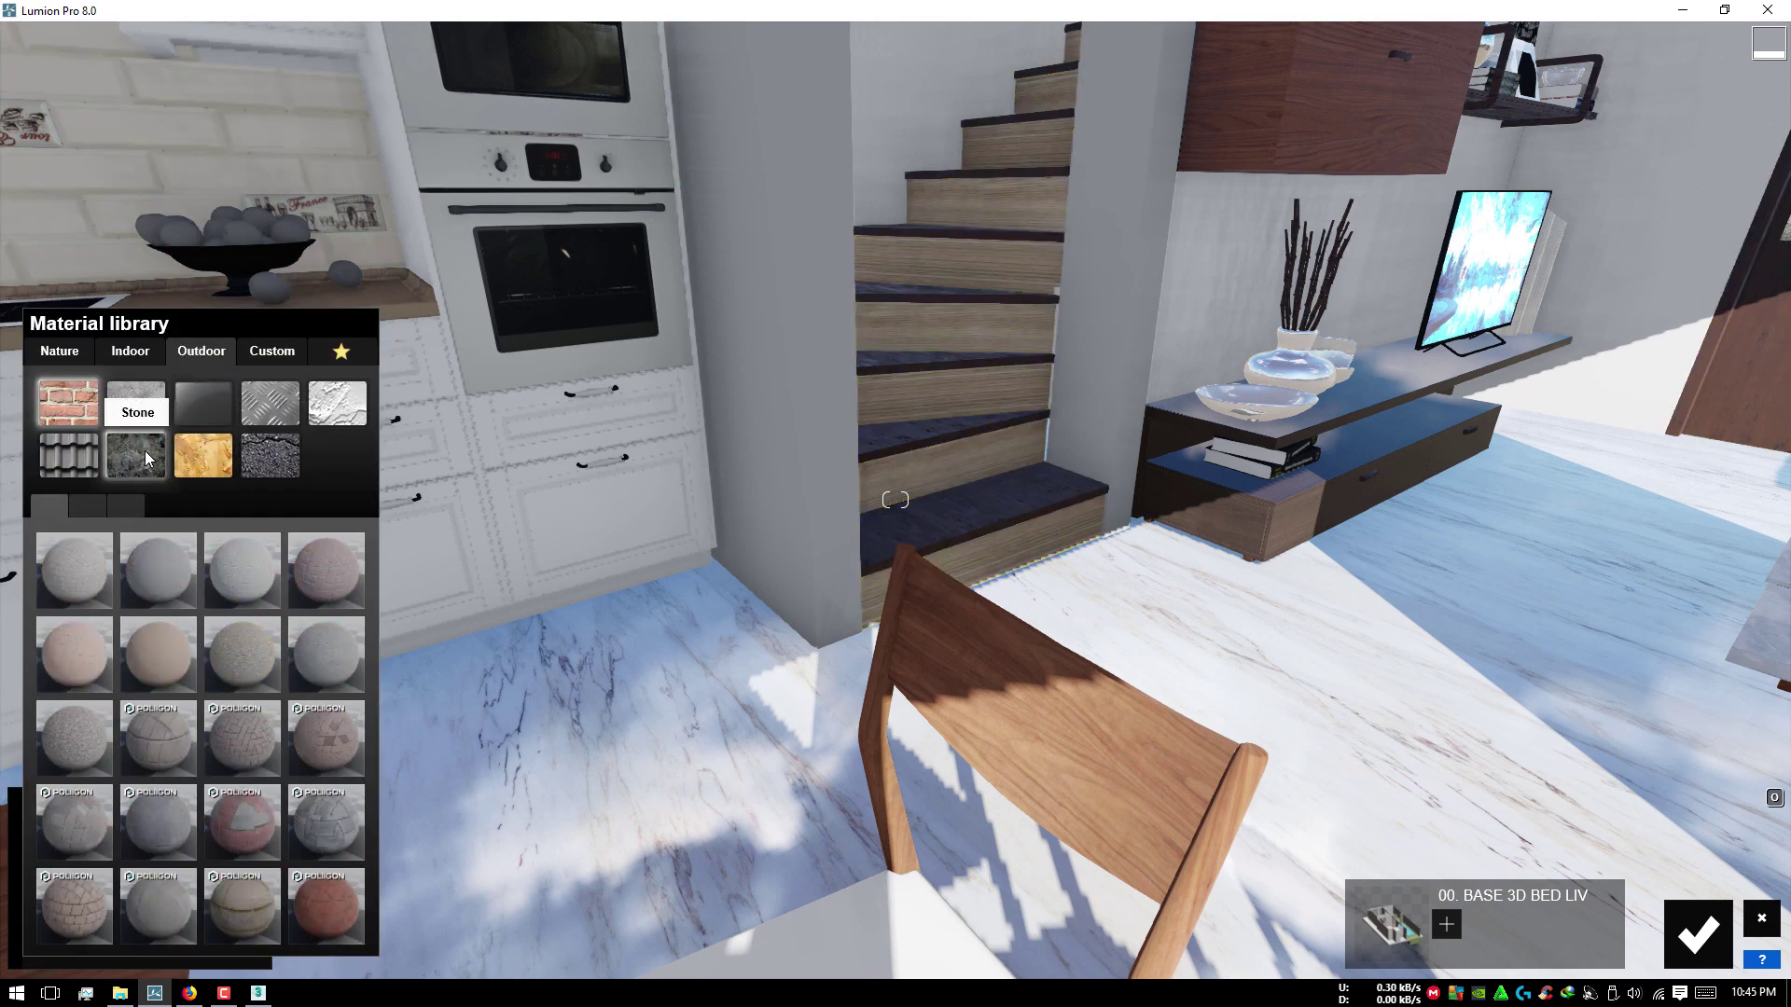
left_click(256, 584)
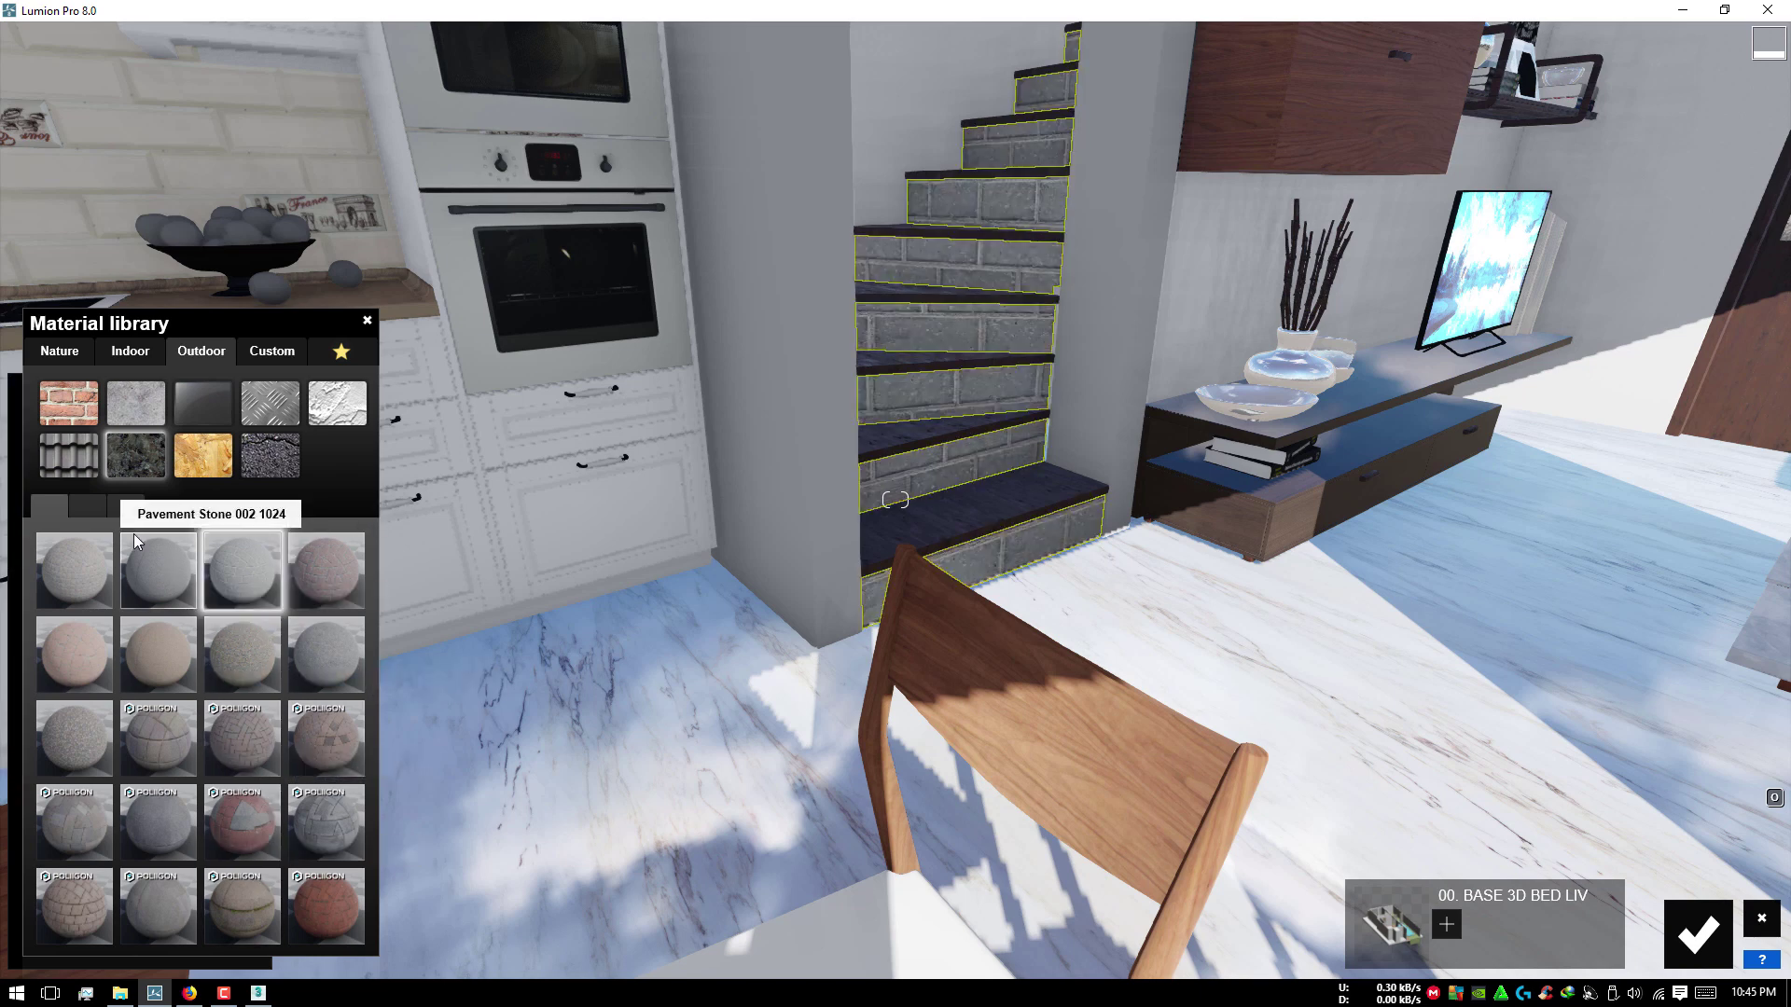
left_click(134, 505)
Step: Switch the stair risers to the smooth Concrete 025 material
left_click(90, 504)
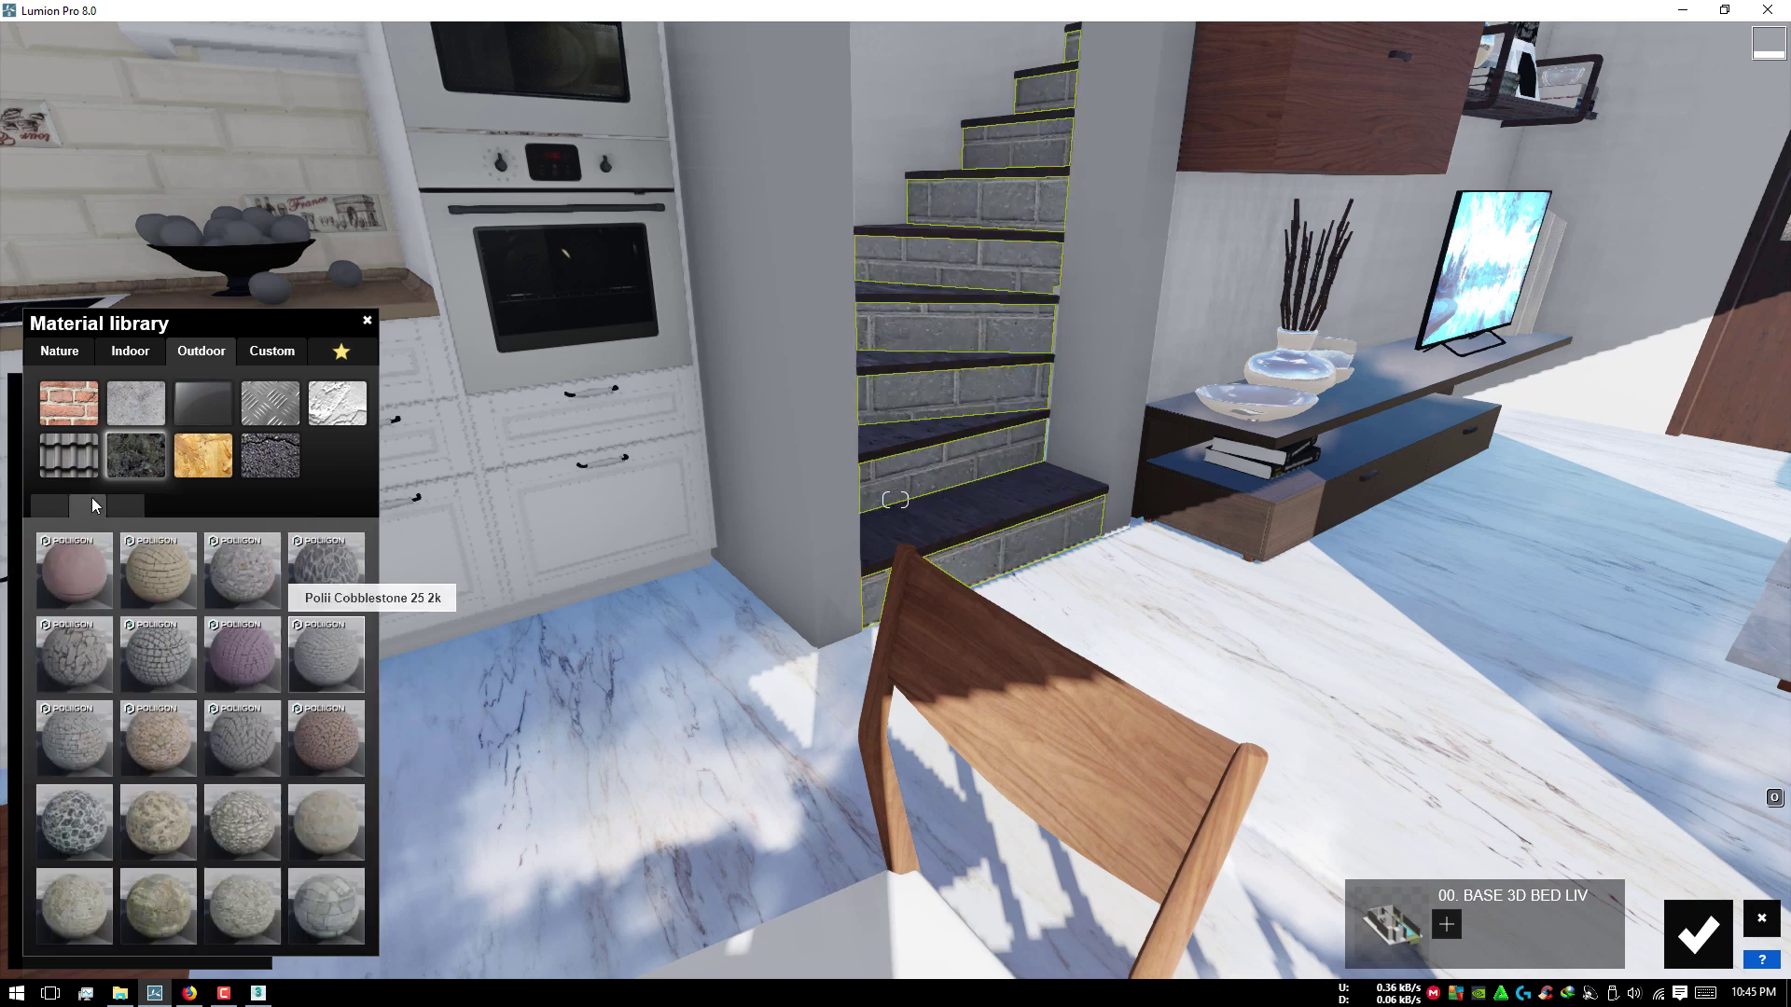
left_click(267, 451)
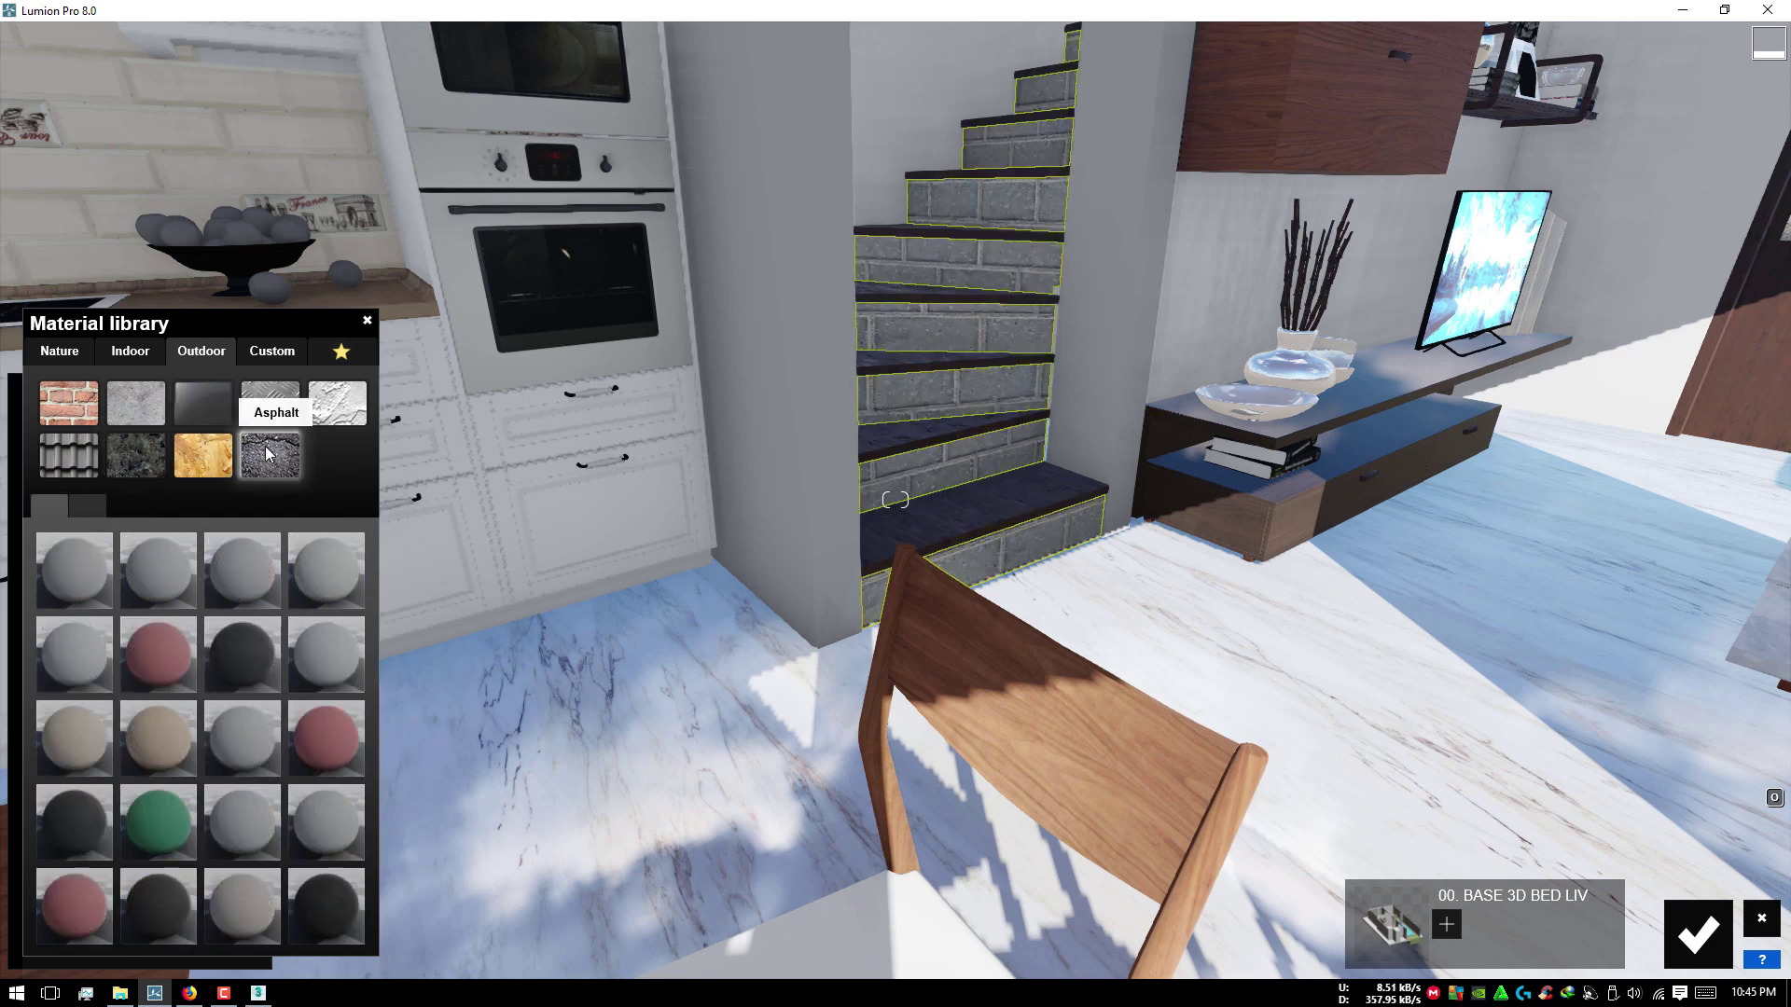
left_click(125, 412)
left_click(153, 641)
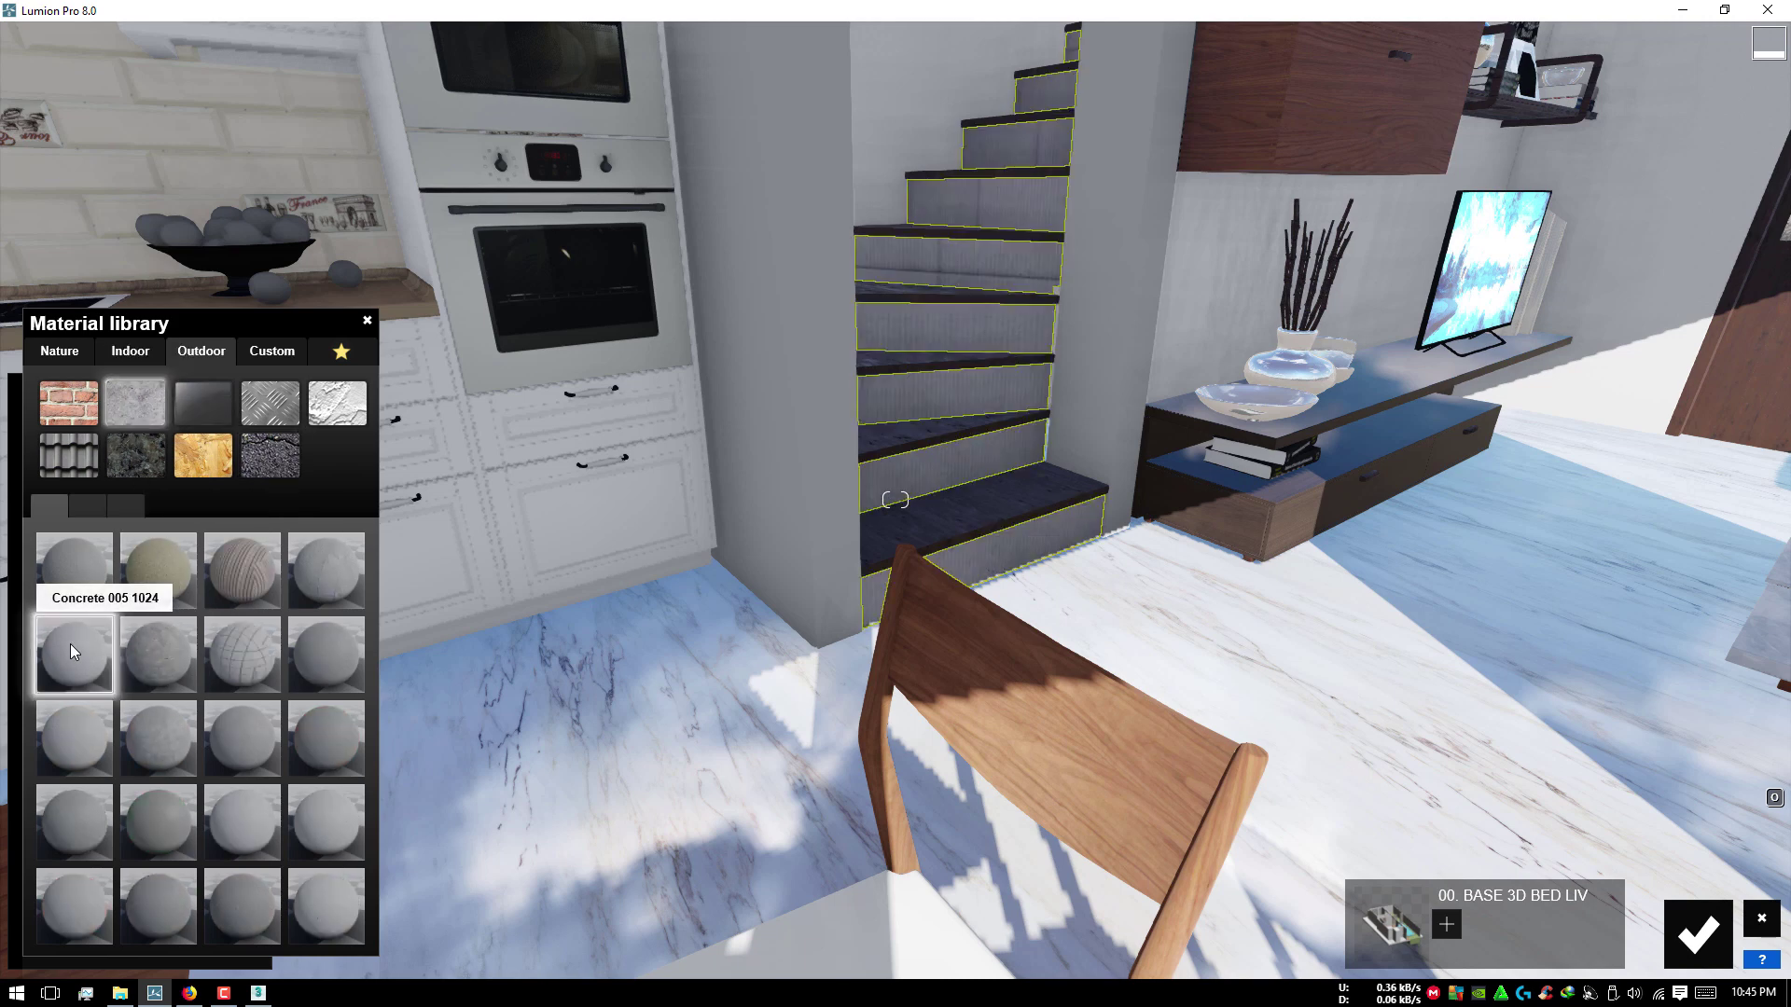
left_click(48, 564)
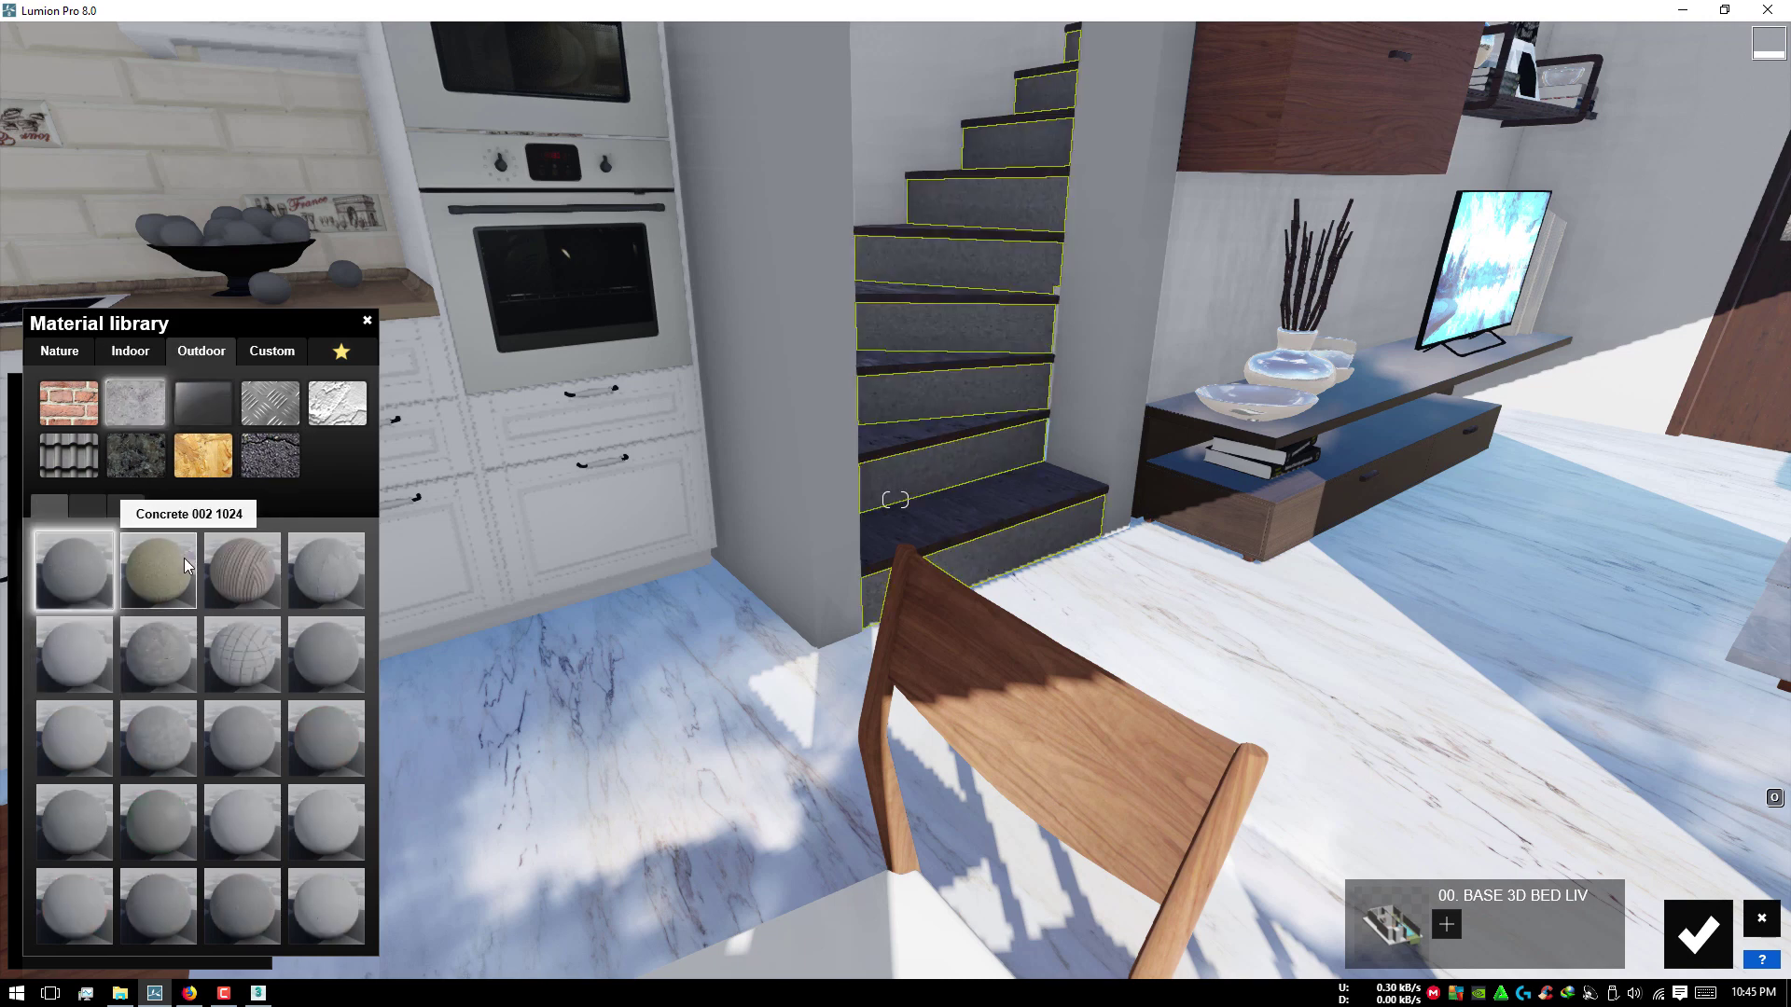
left_click(103, 504)
left_click(235, 578)
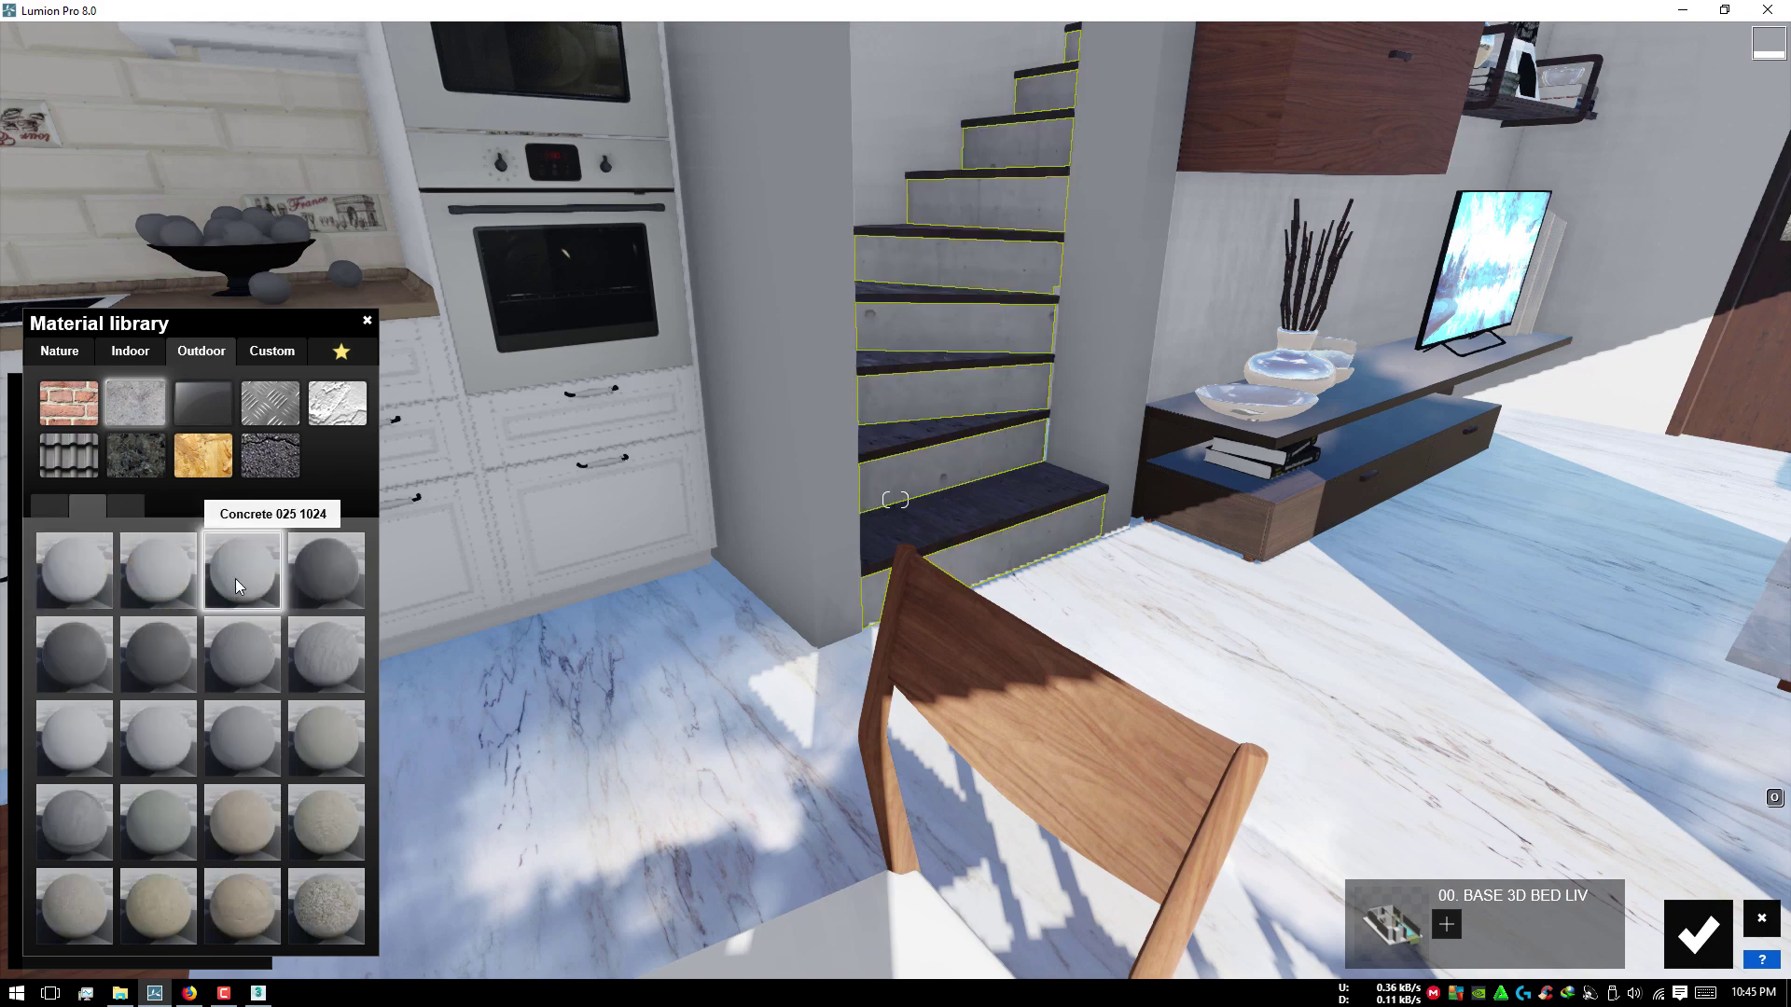
Step: Apply speckled Concrete 021 1024 to the two staircase pillars
right_click_drag(288, 569, 186, 571)
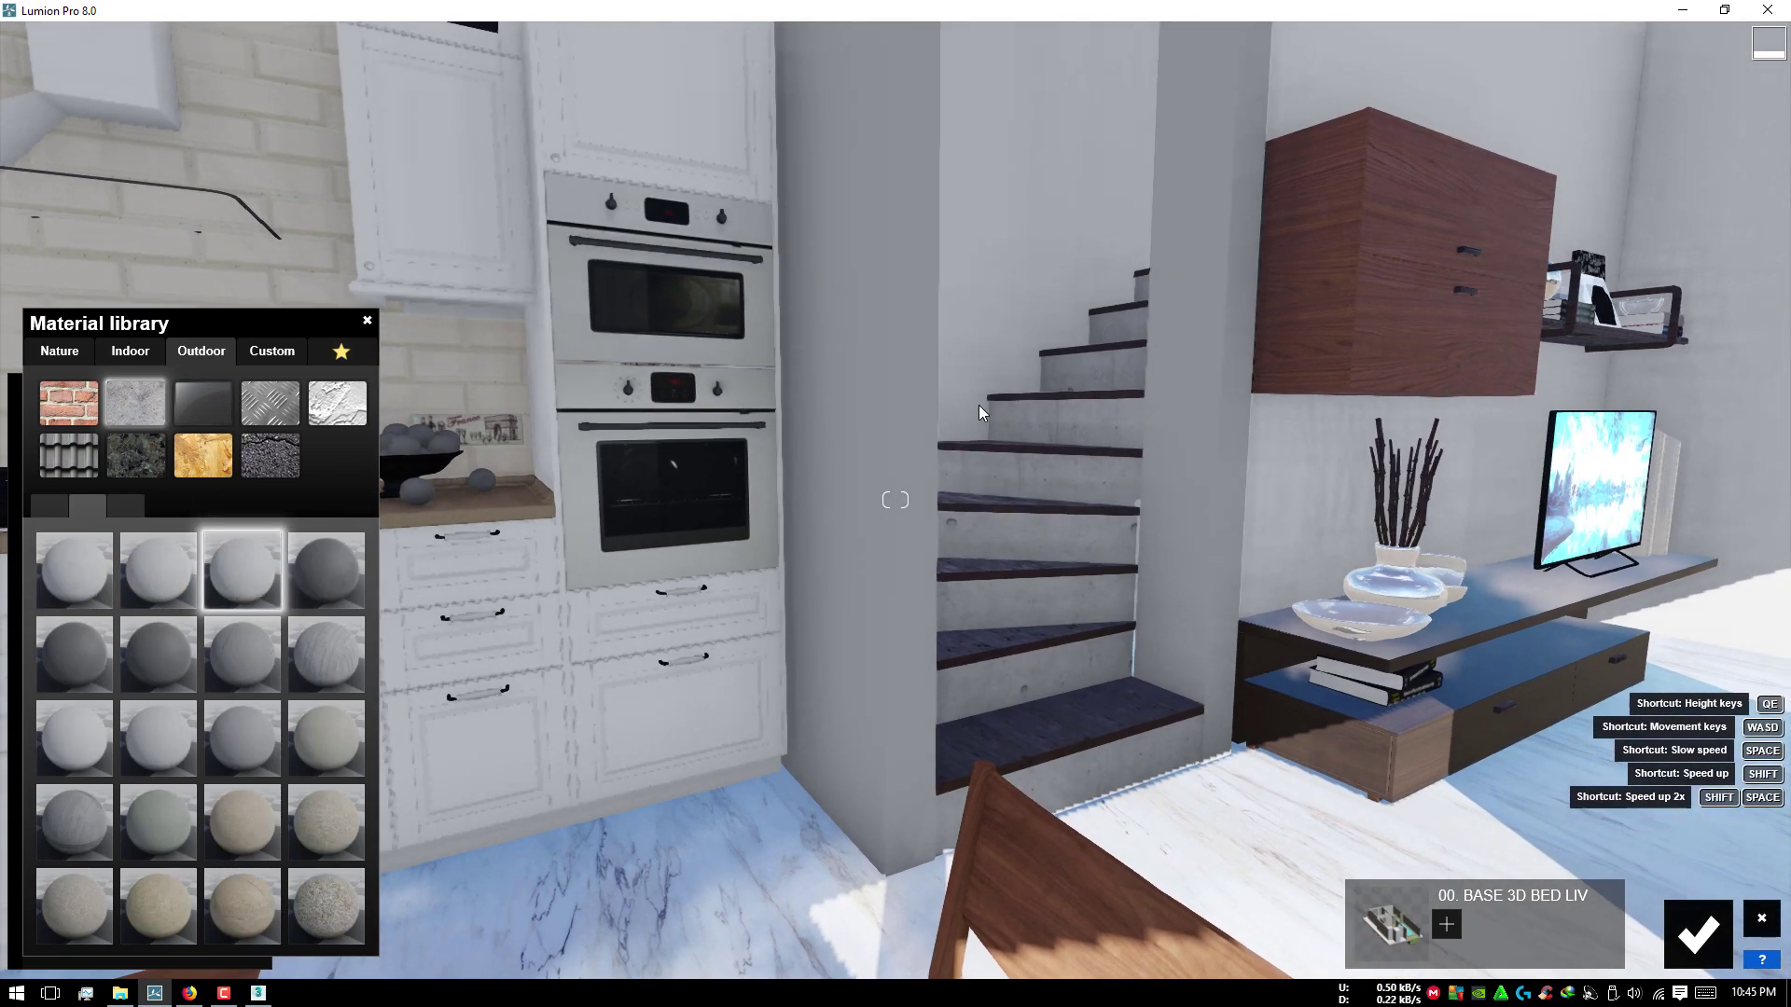
key("w")
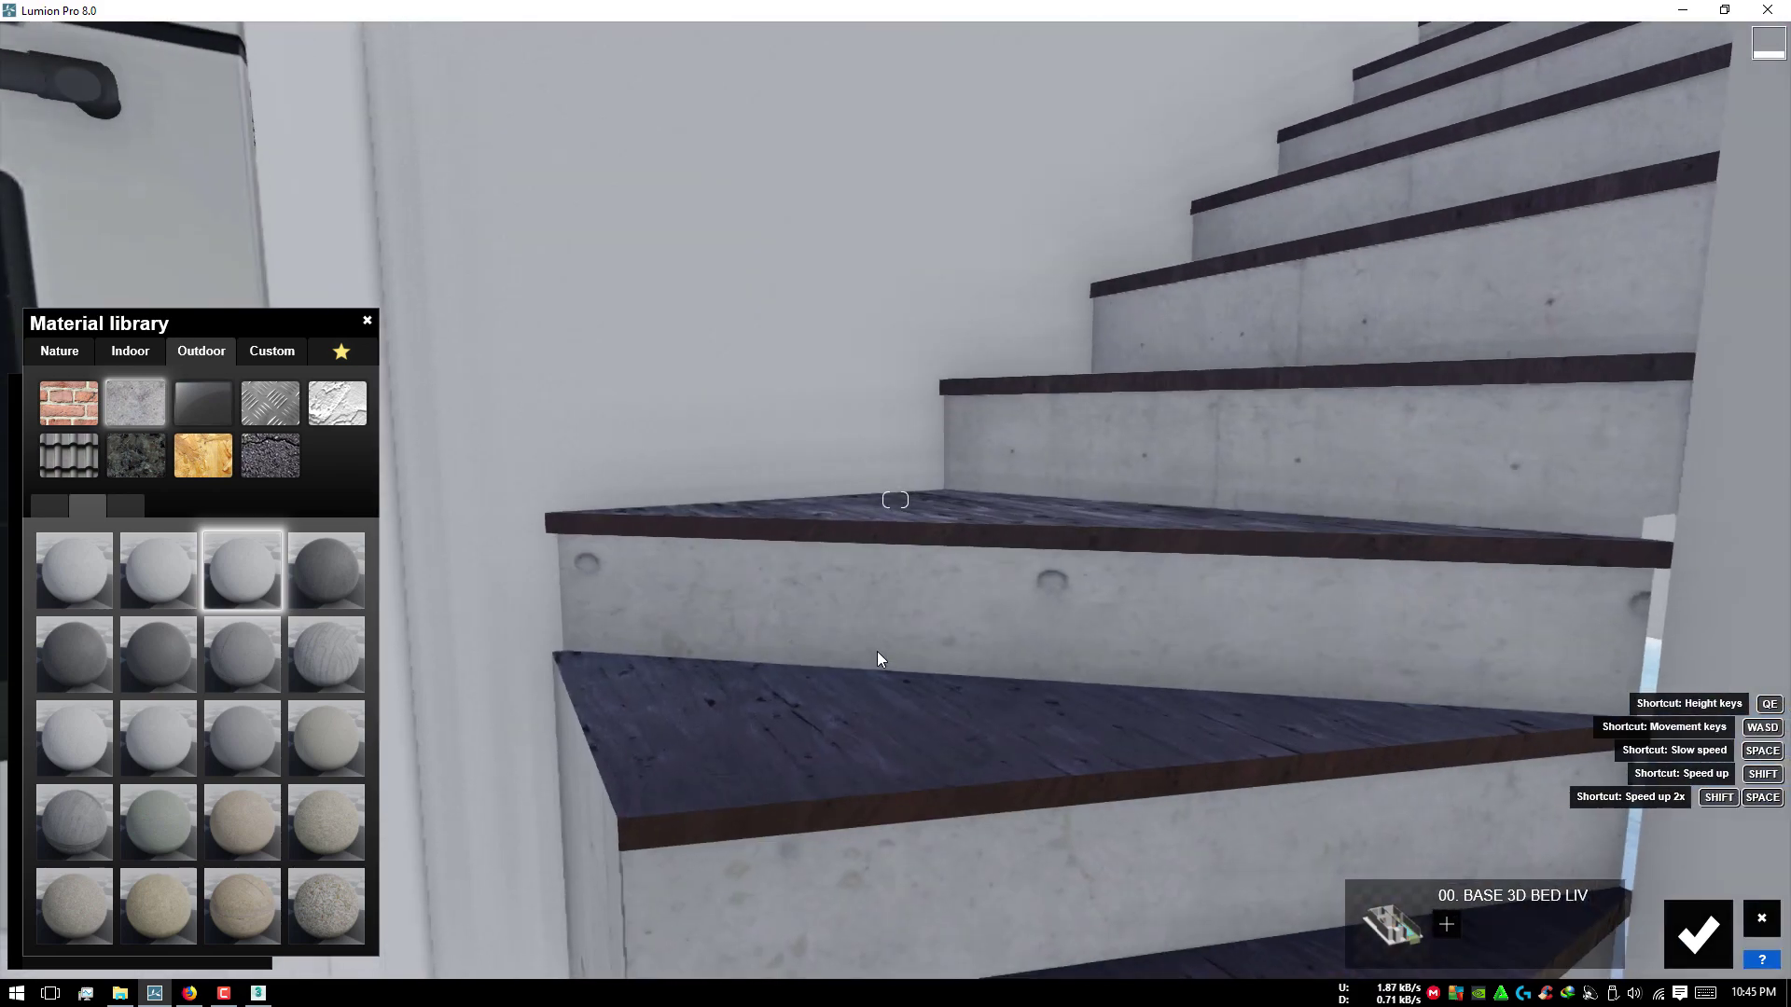
key("s")
left_click(272, 351)
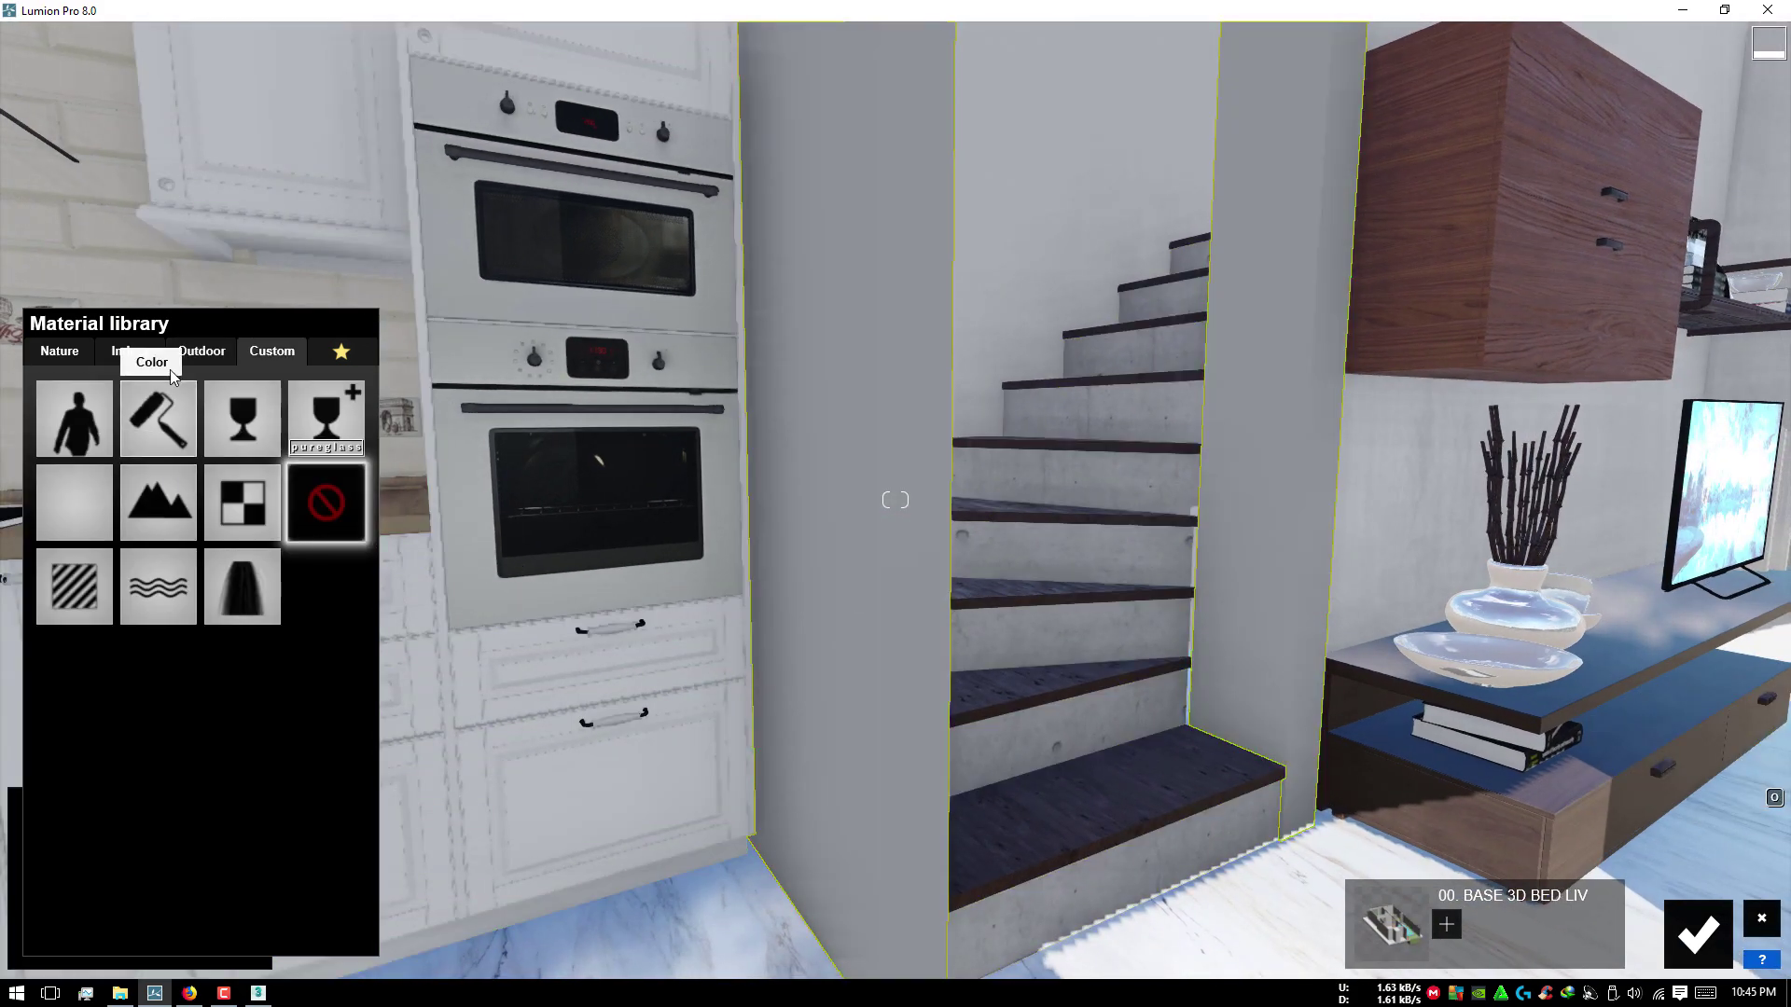
left_click(227, 351)
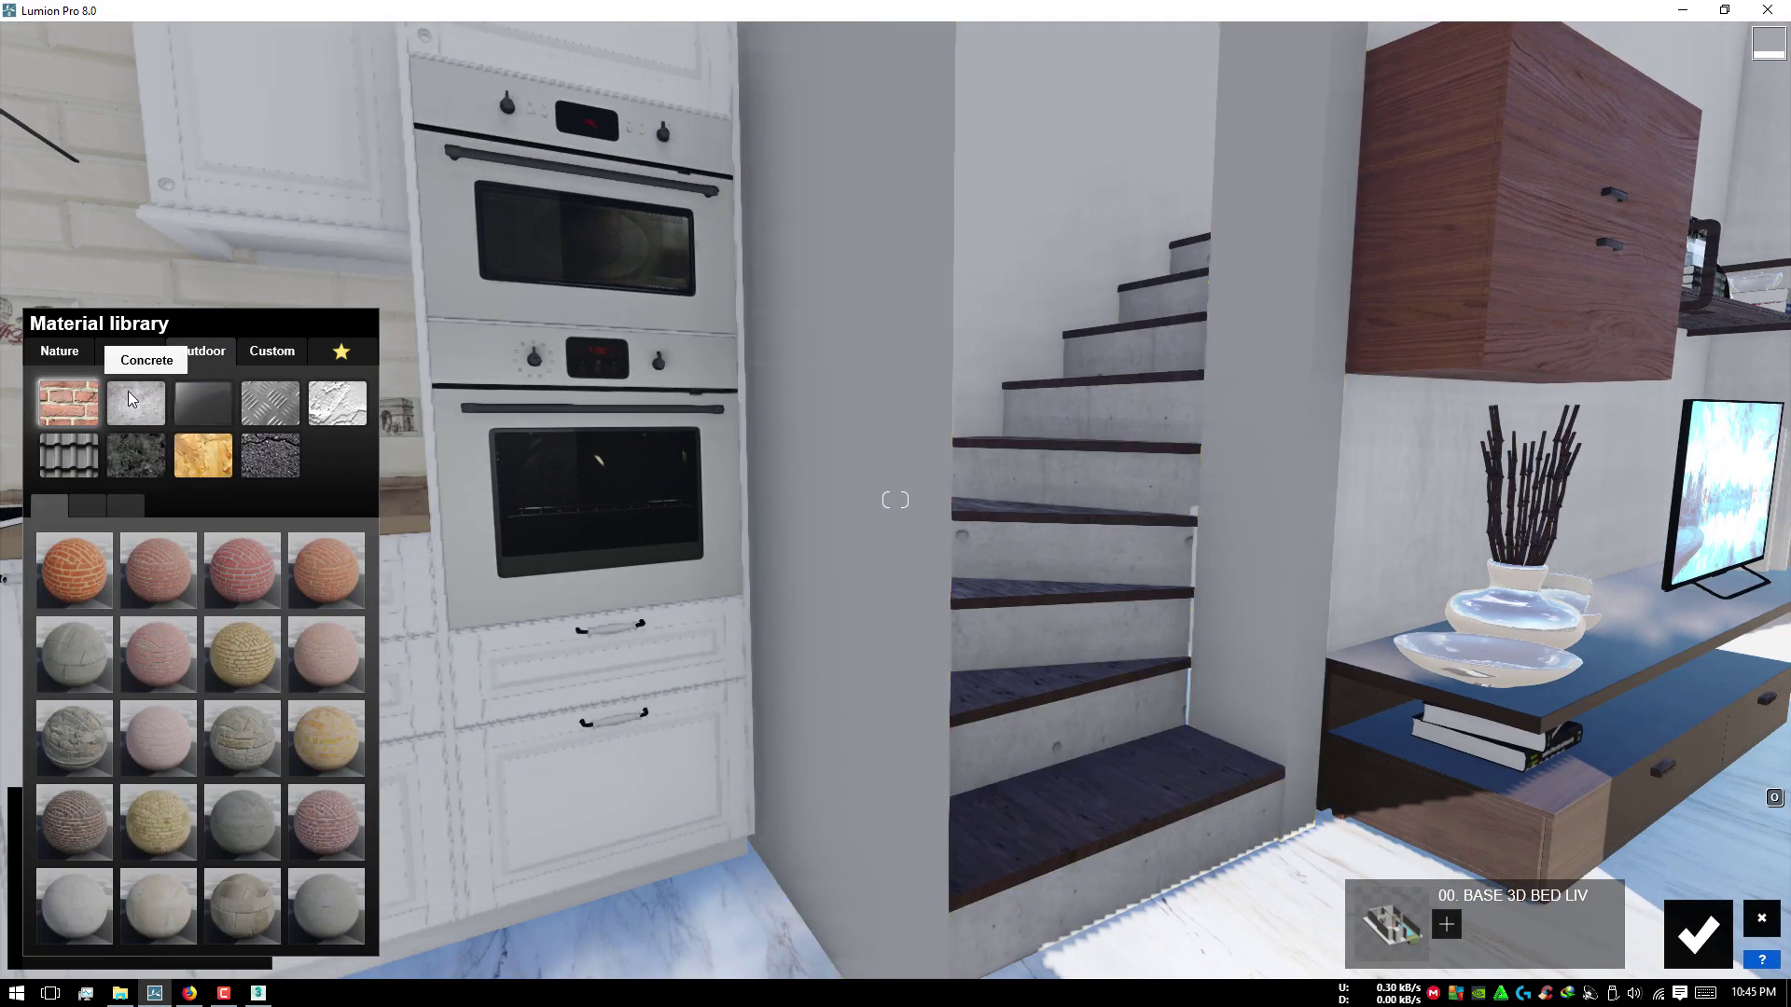
left_click(241, 918)
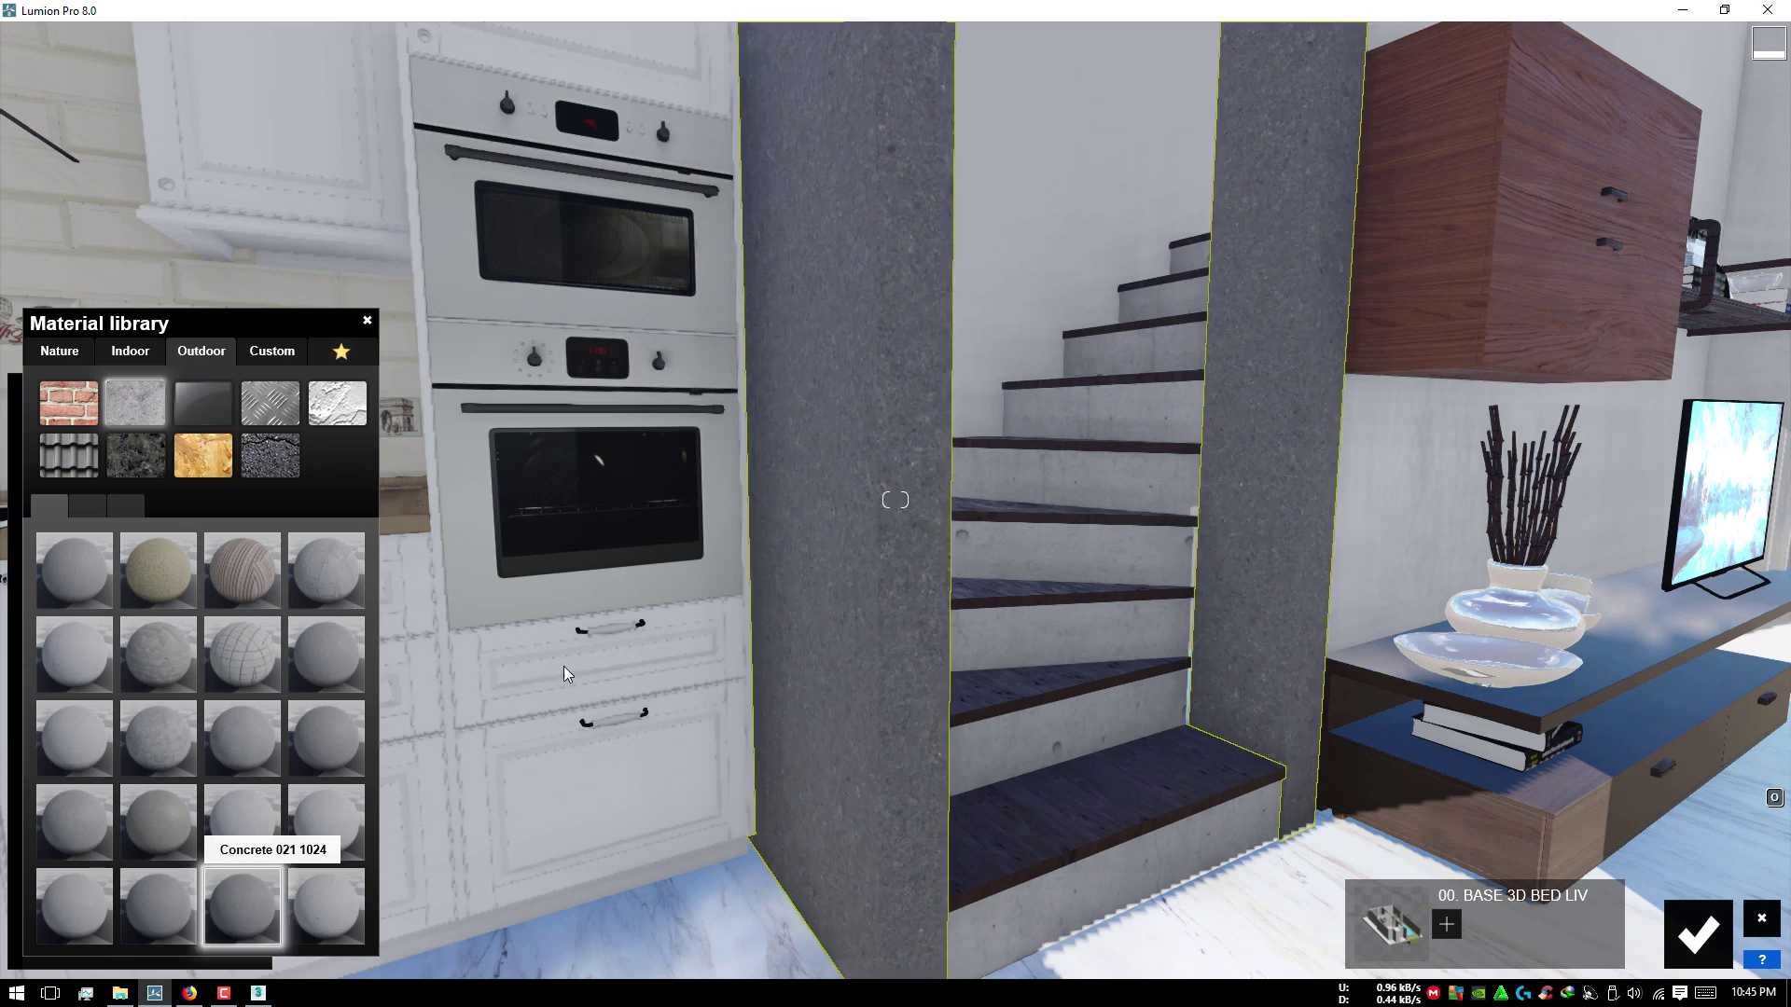
Step: Shrink the pillar concrete's scale, raise colorization and darken its tint to dark grey
left_click(262, 916)
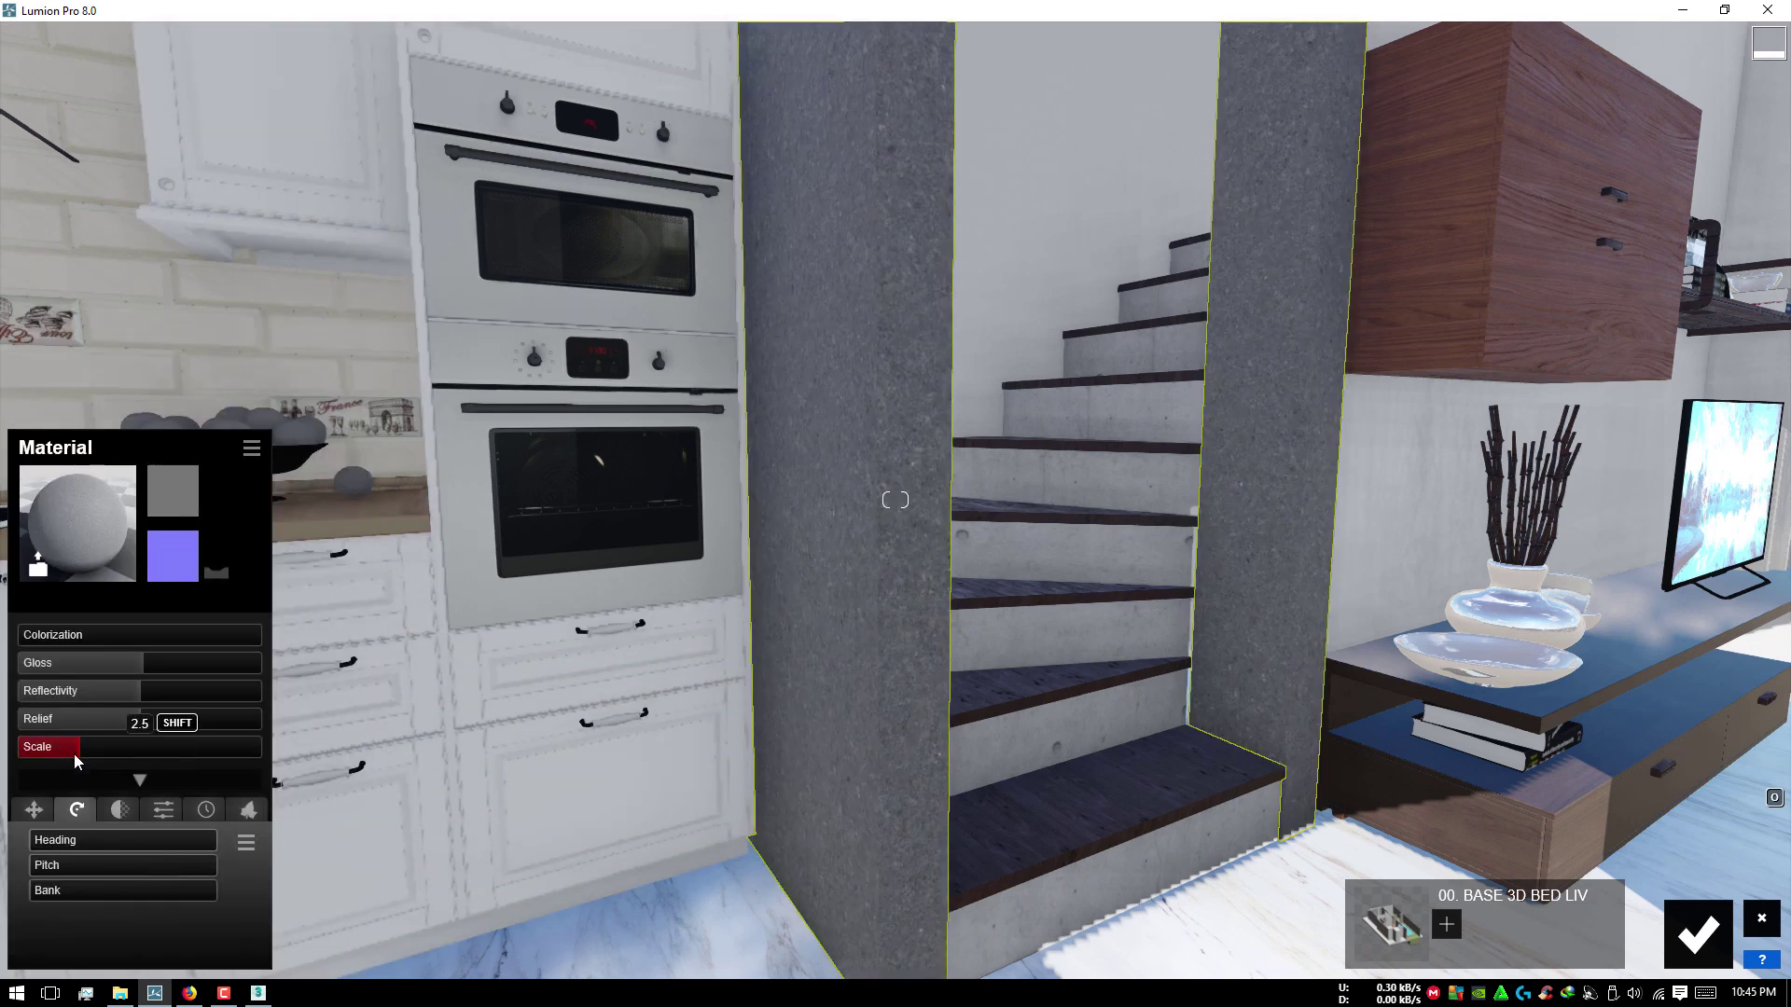
left_click(68, 747)
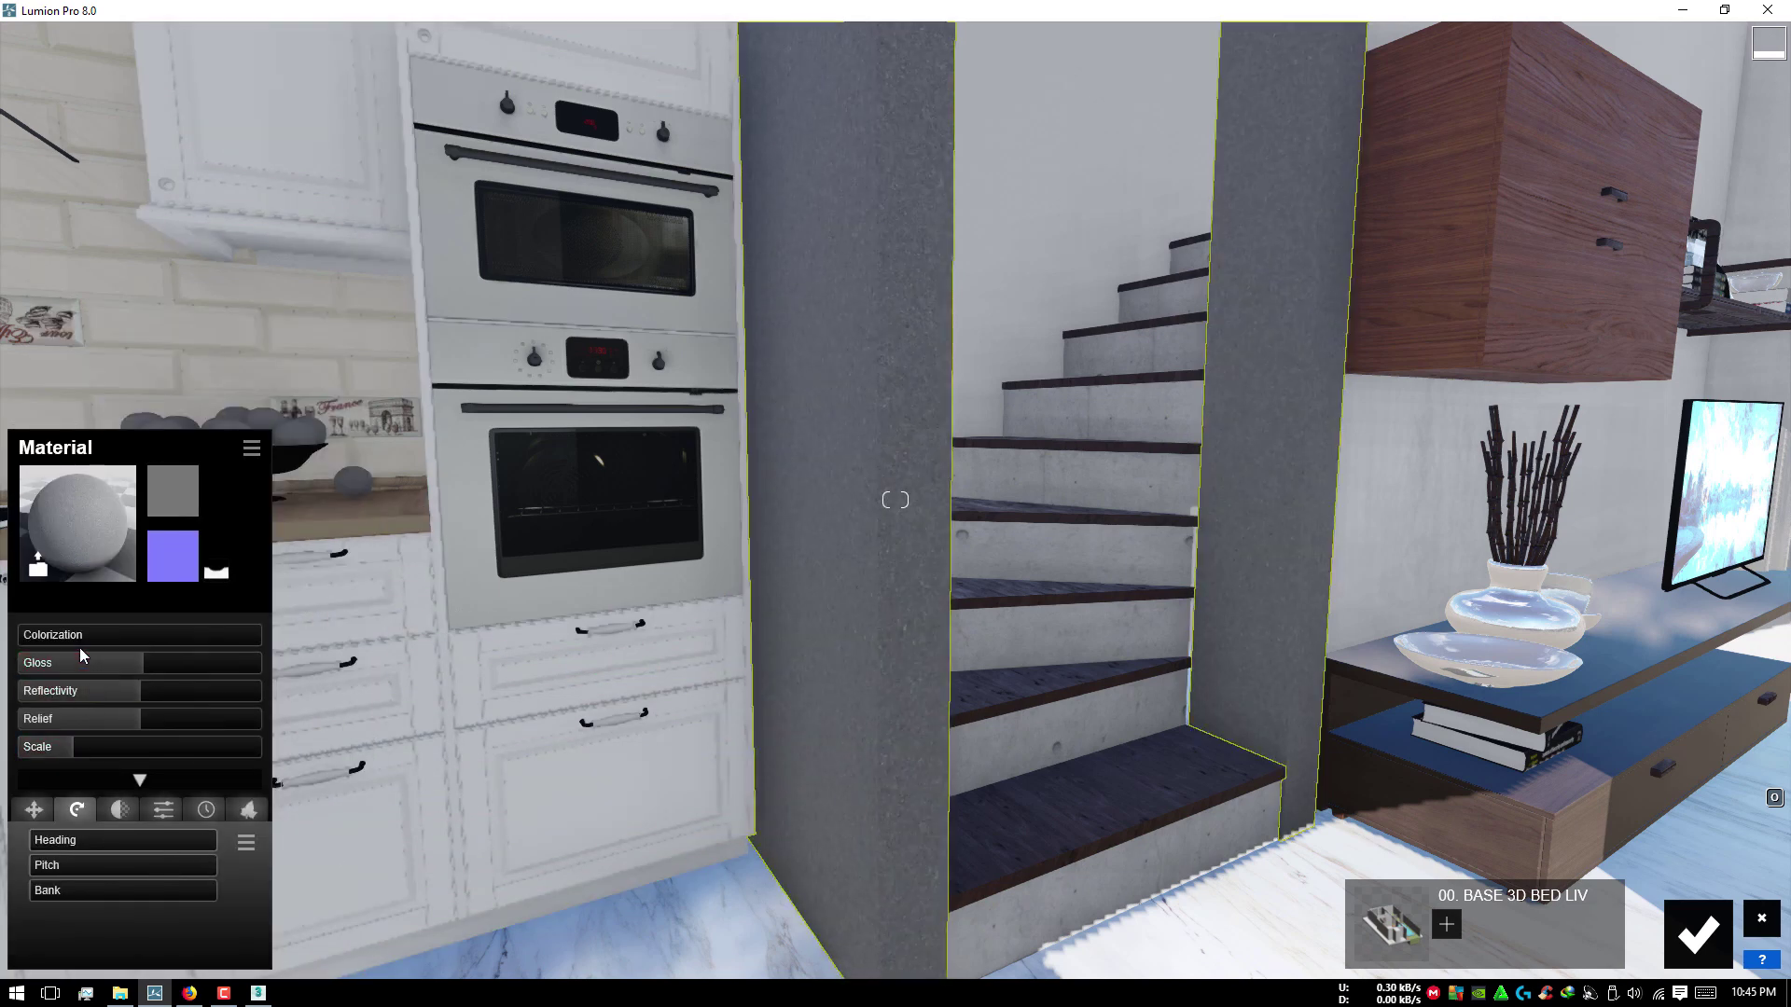
left_click_drag(51, 637, 199, 635)
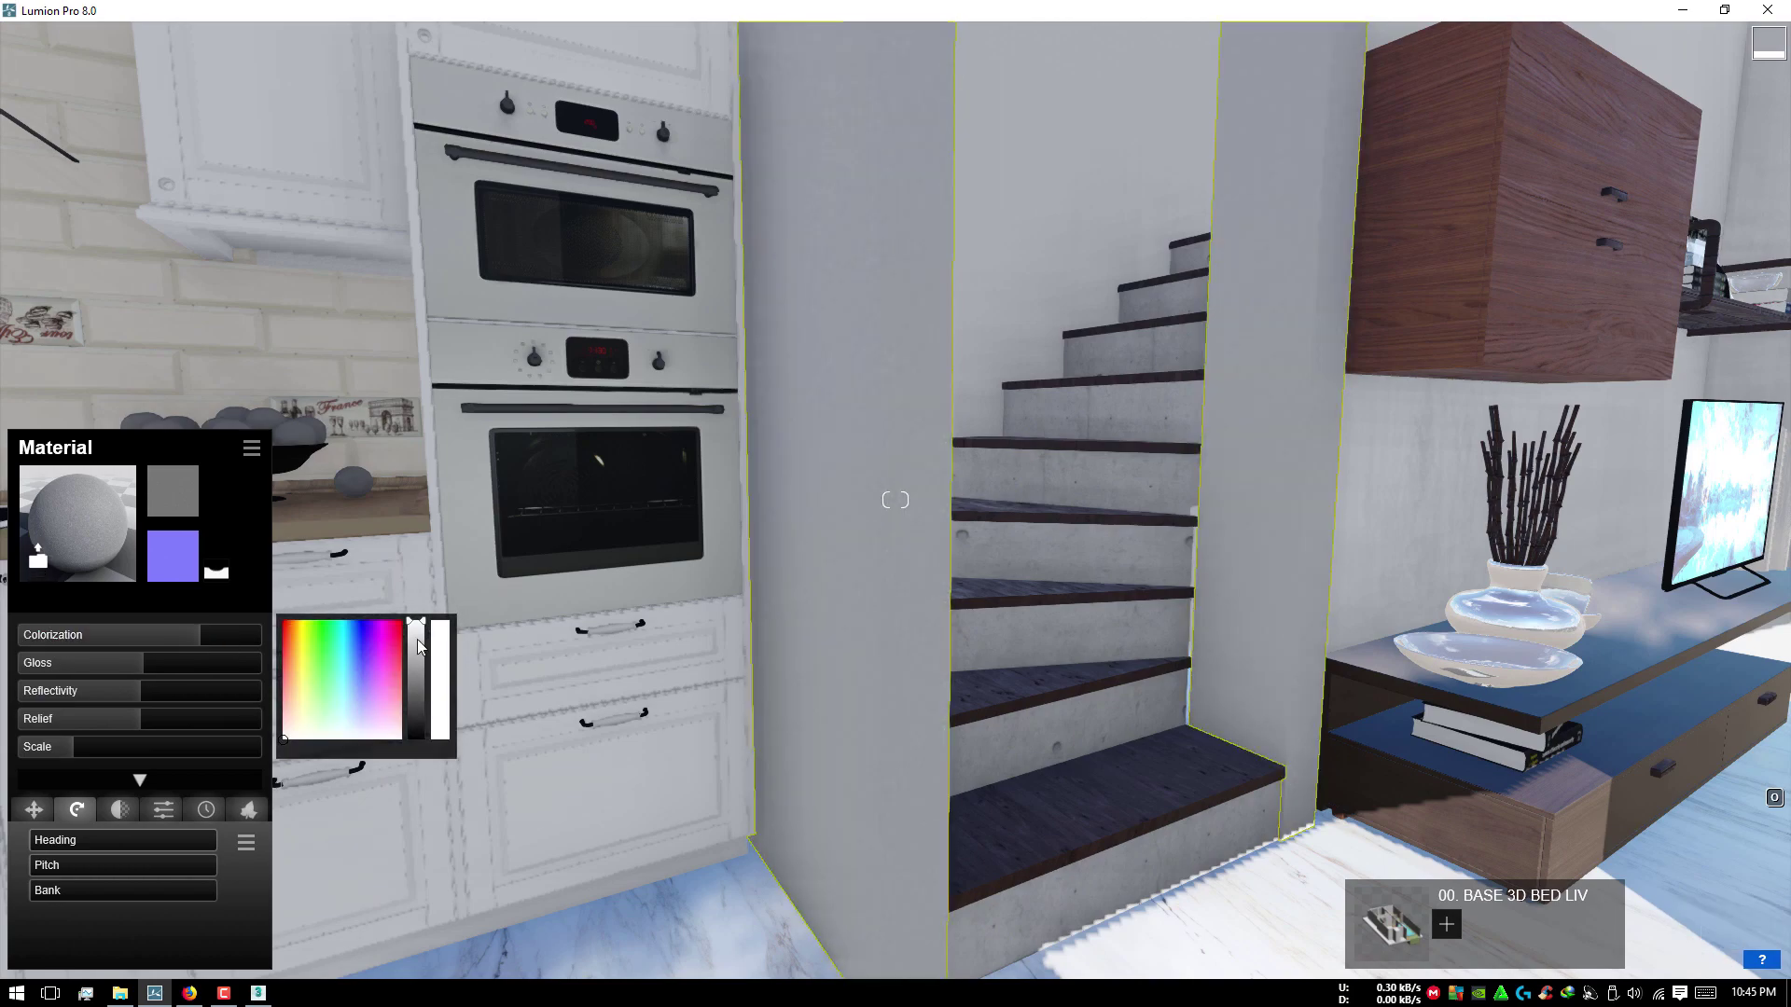
left_click_drag(422, 690, 423, 697)
right_click_drag(422, 698, 1190, 407)
Step: Apply the light pinkish Wood Floor 013 1024 to the kitchen cabinets
key("s")
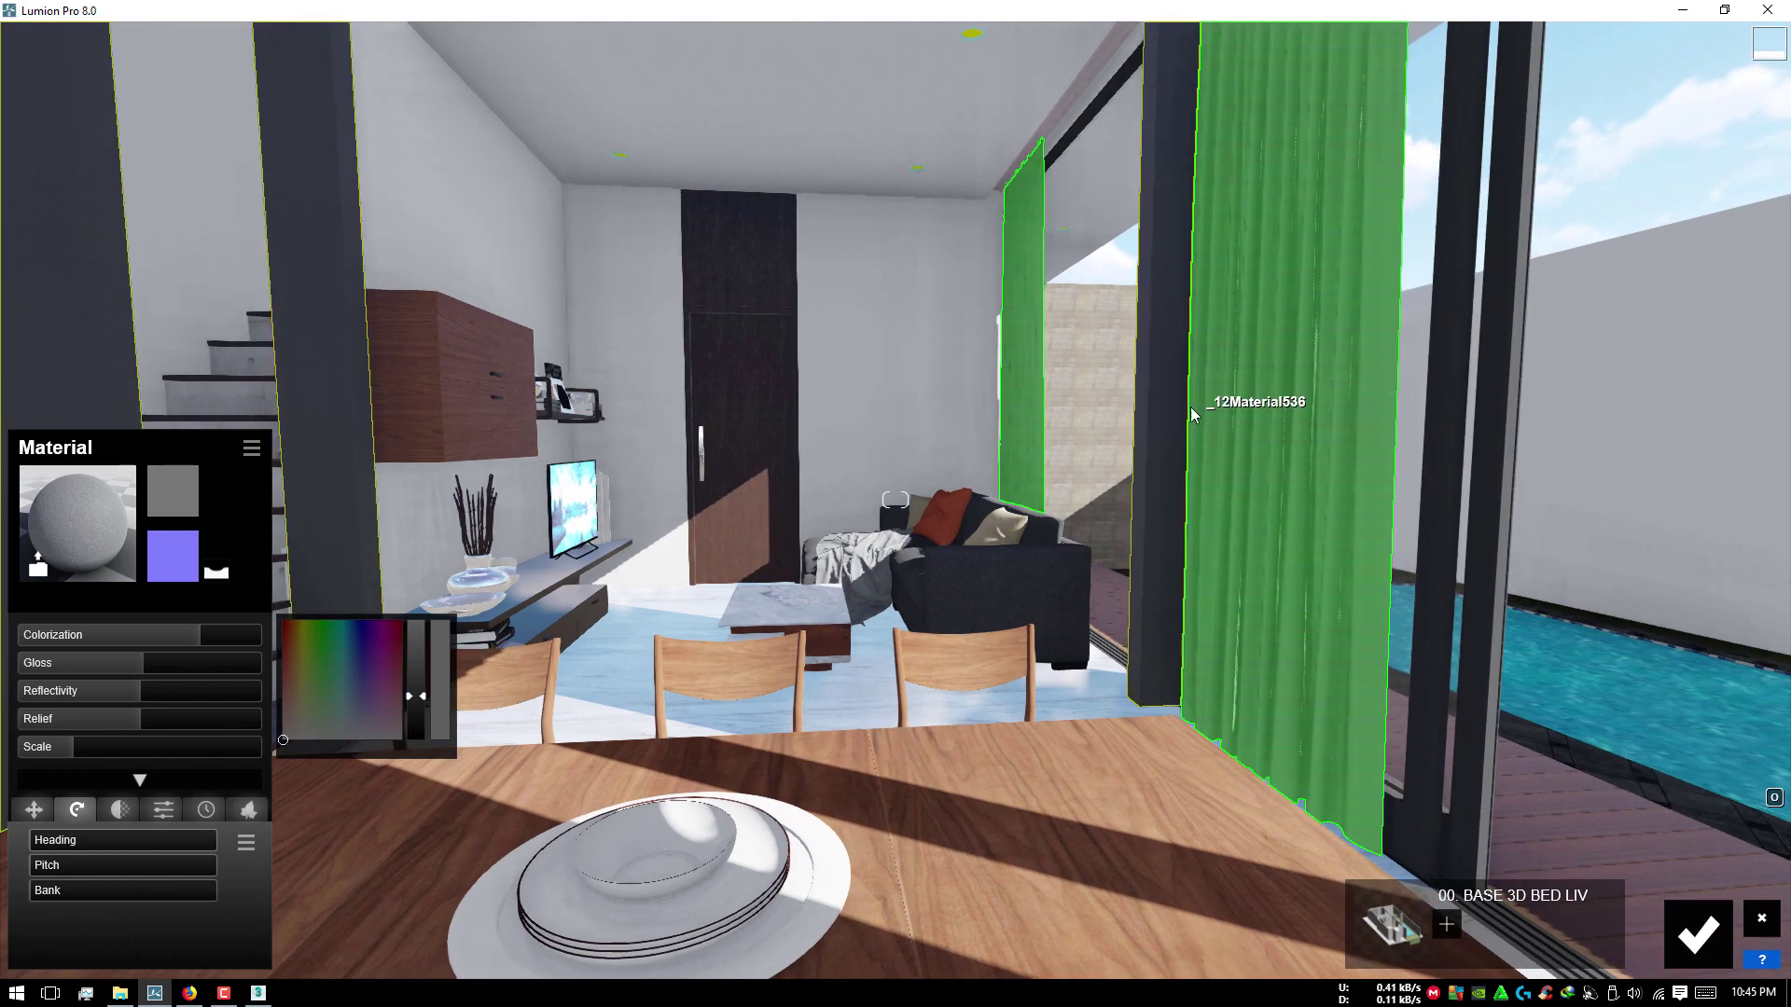
mouse_move(1161, 640)
right_mouse_down()
mouse_move(1192, 605)
mouse_move(748, 623)
right_mouse_up()
key("a")
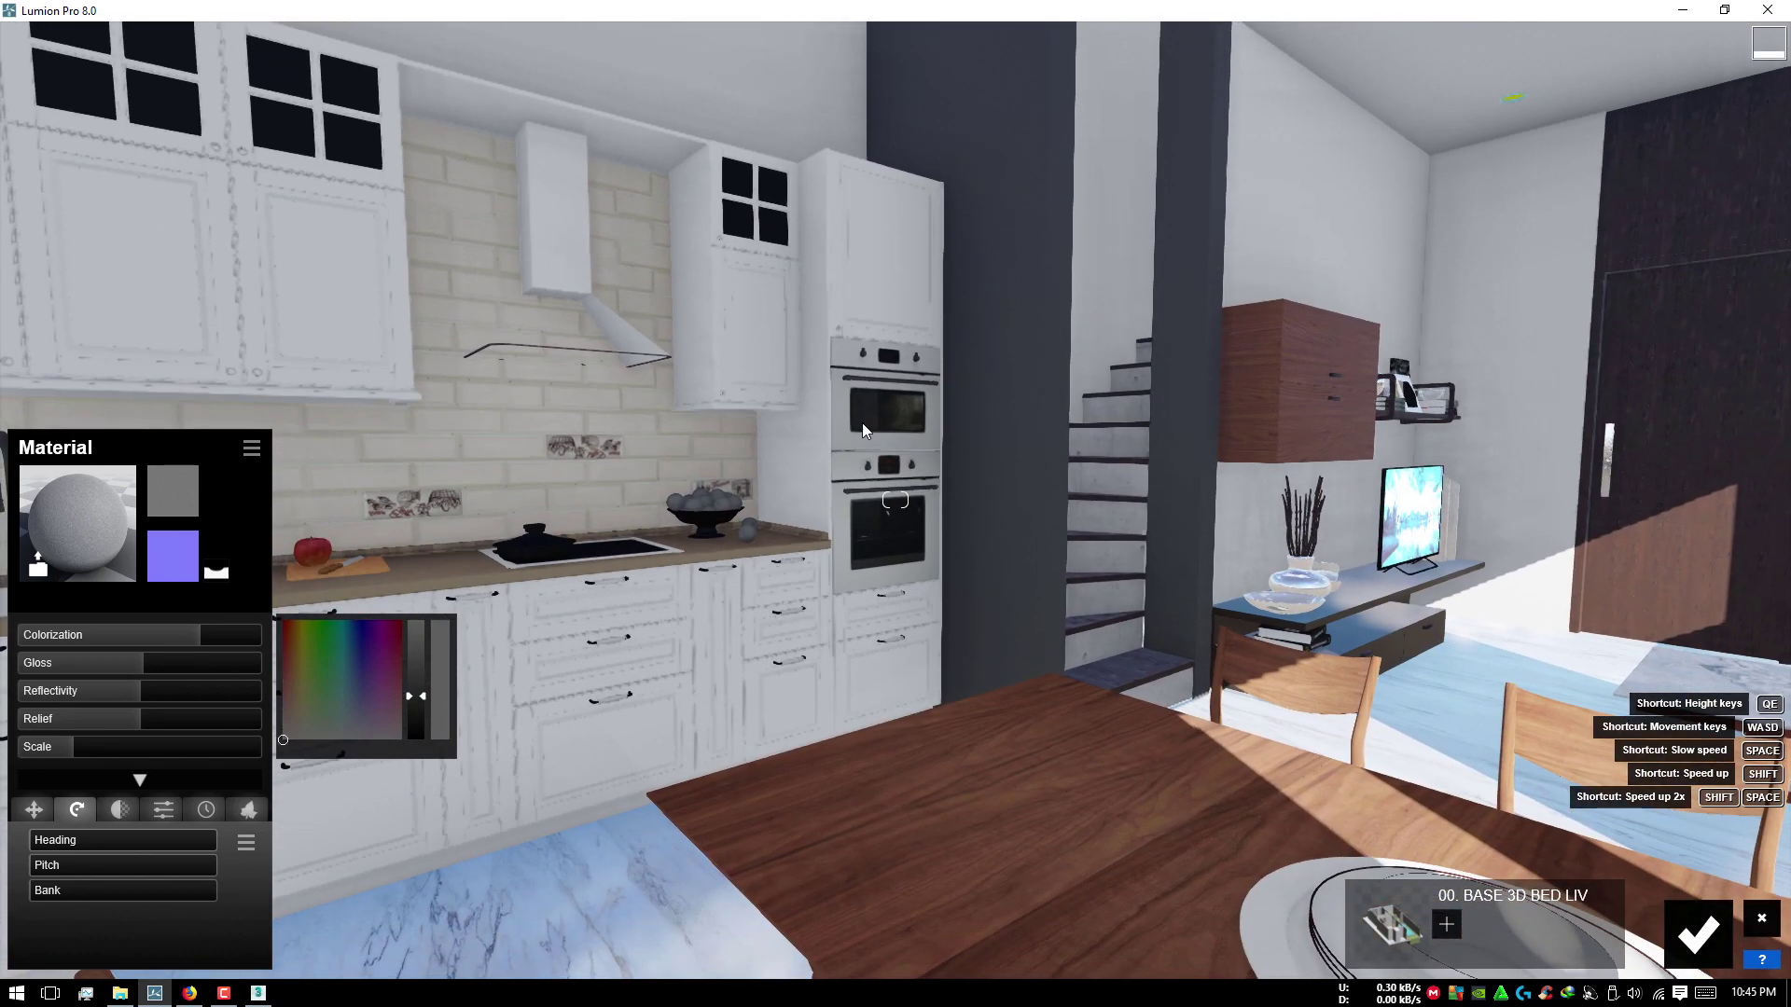
scroll(737, 690, "down", 3)
key("a")
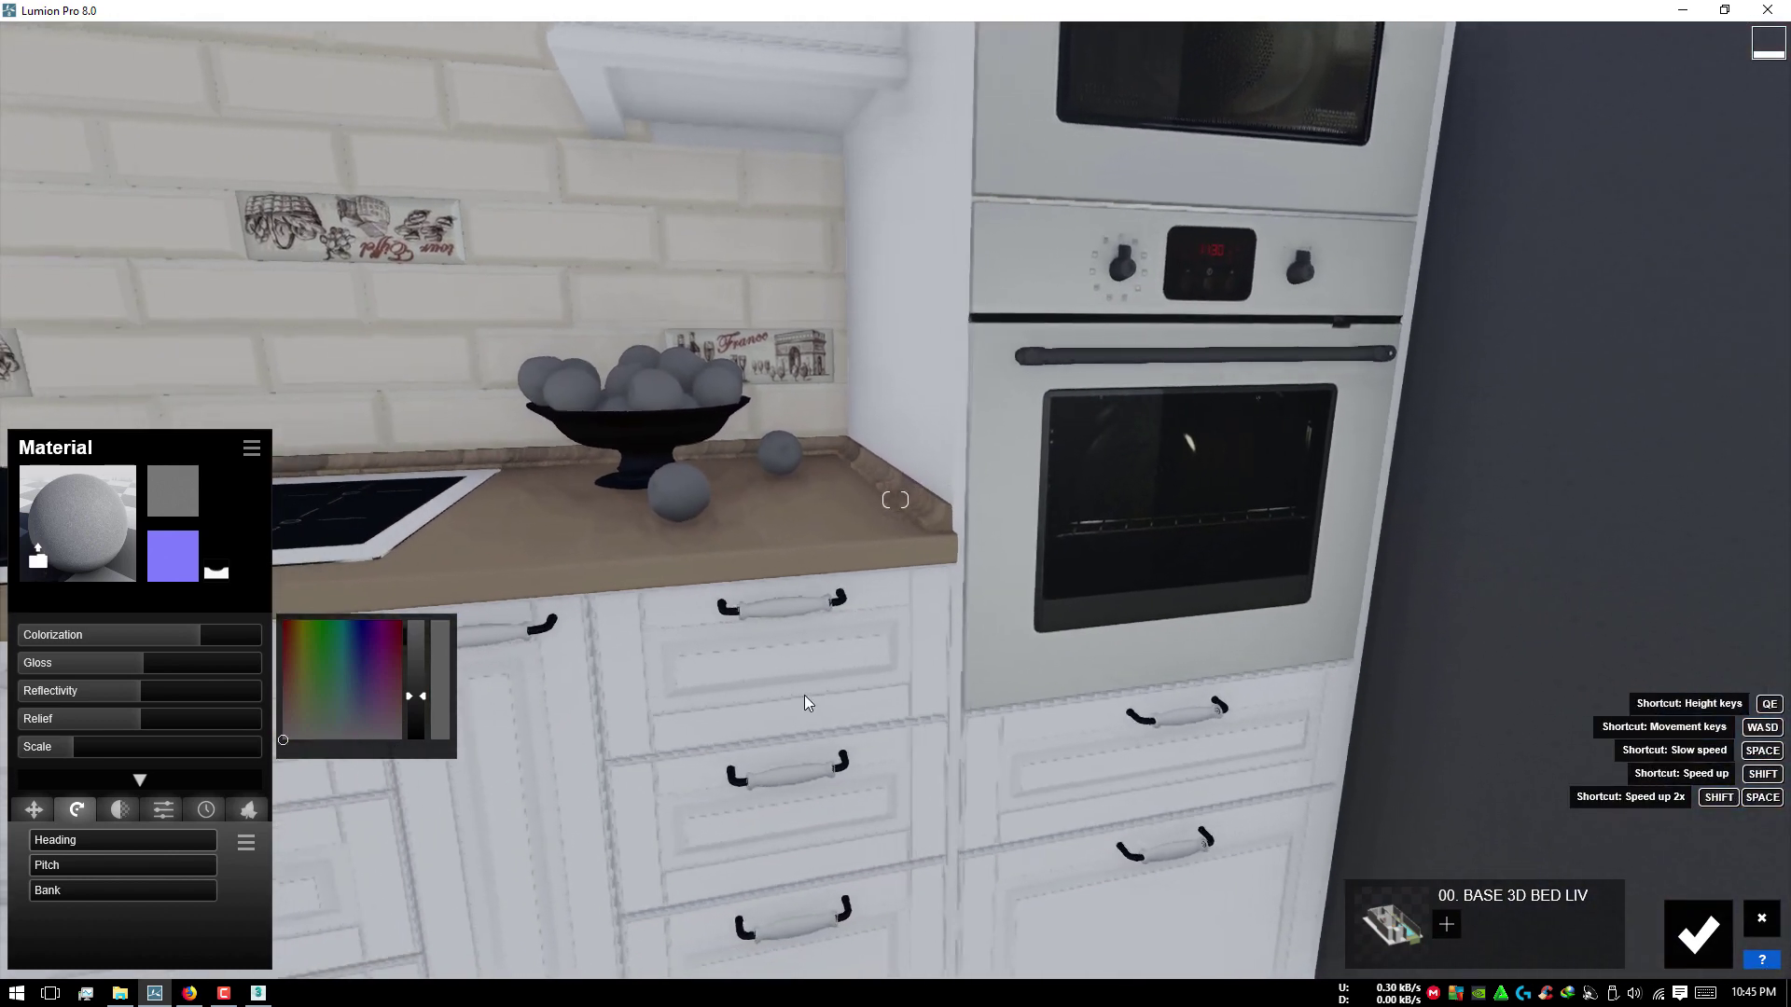
left_click(109, 571)
left_click(135, 353)
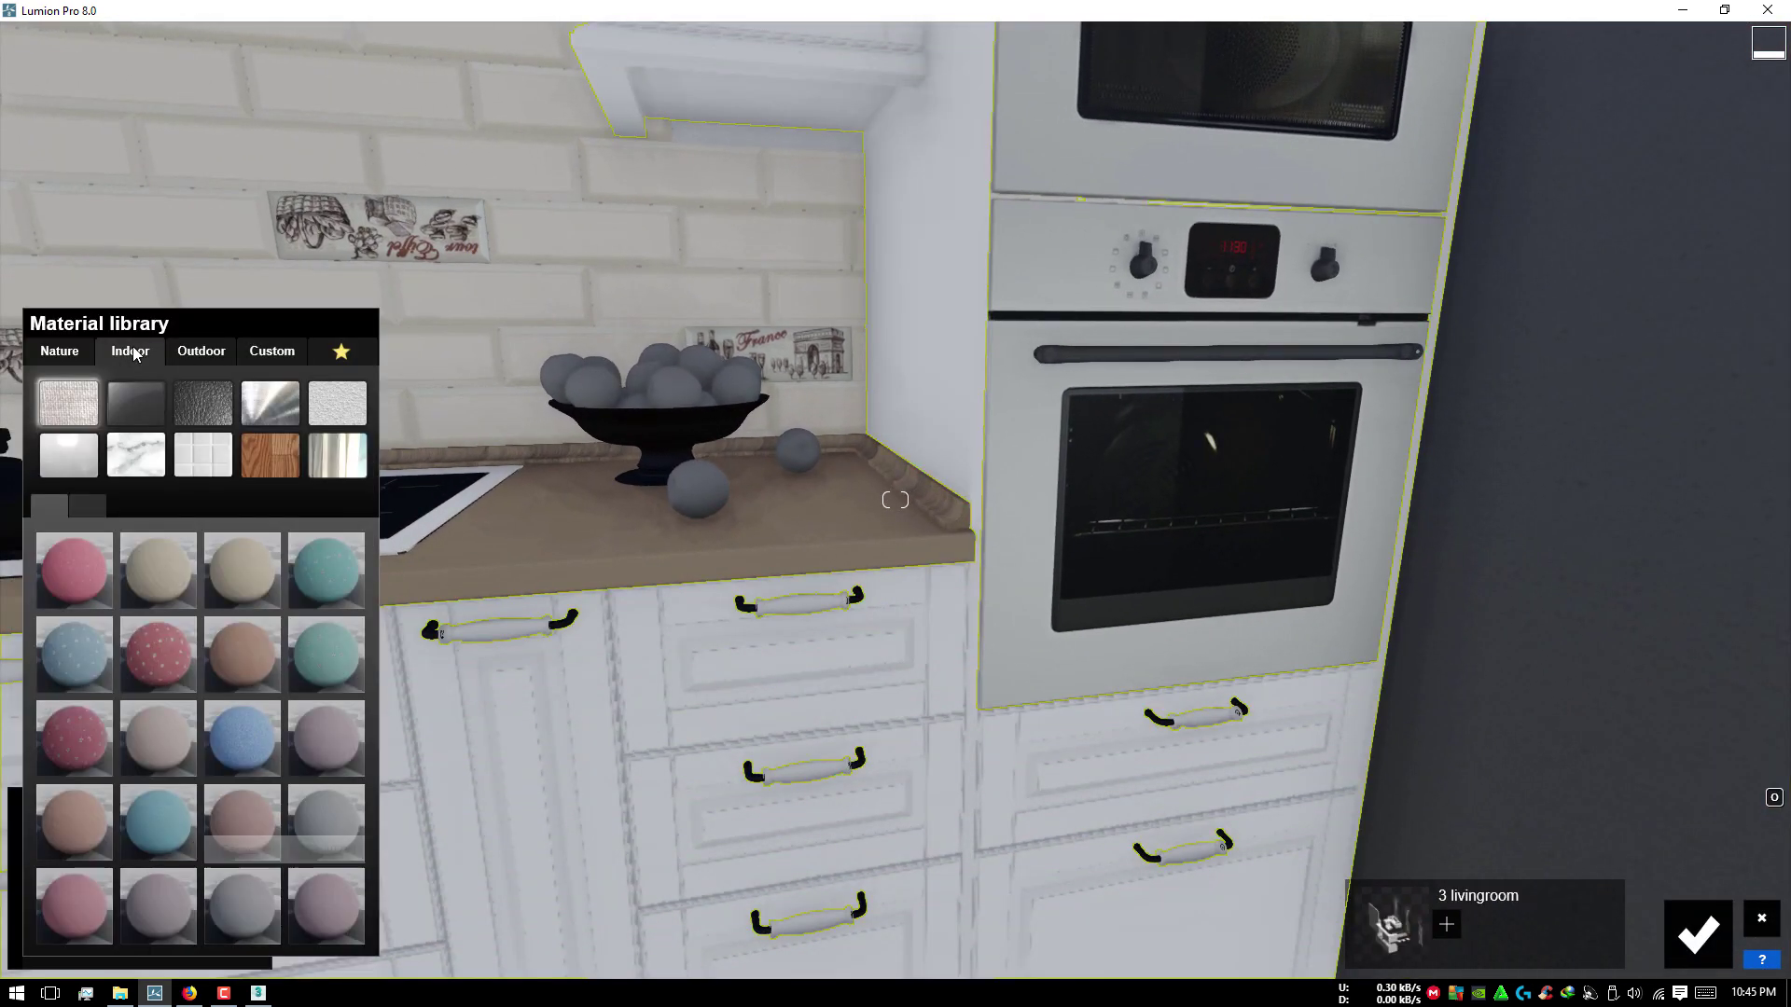
left_click(271, 456)
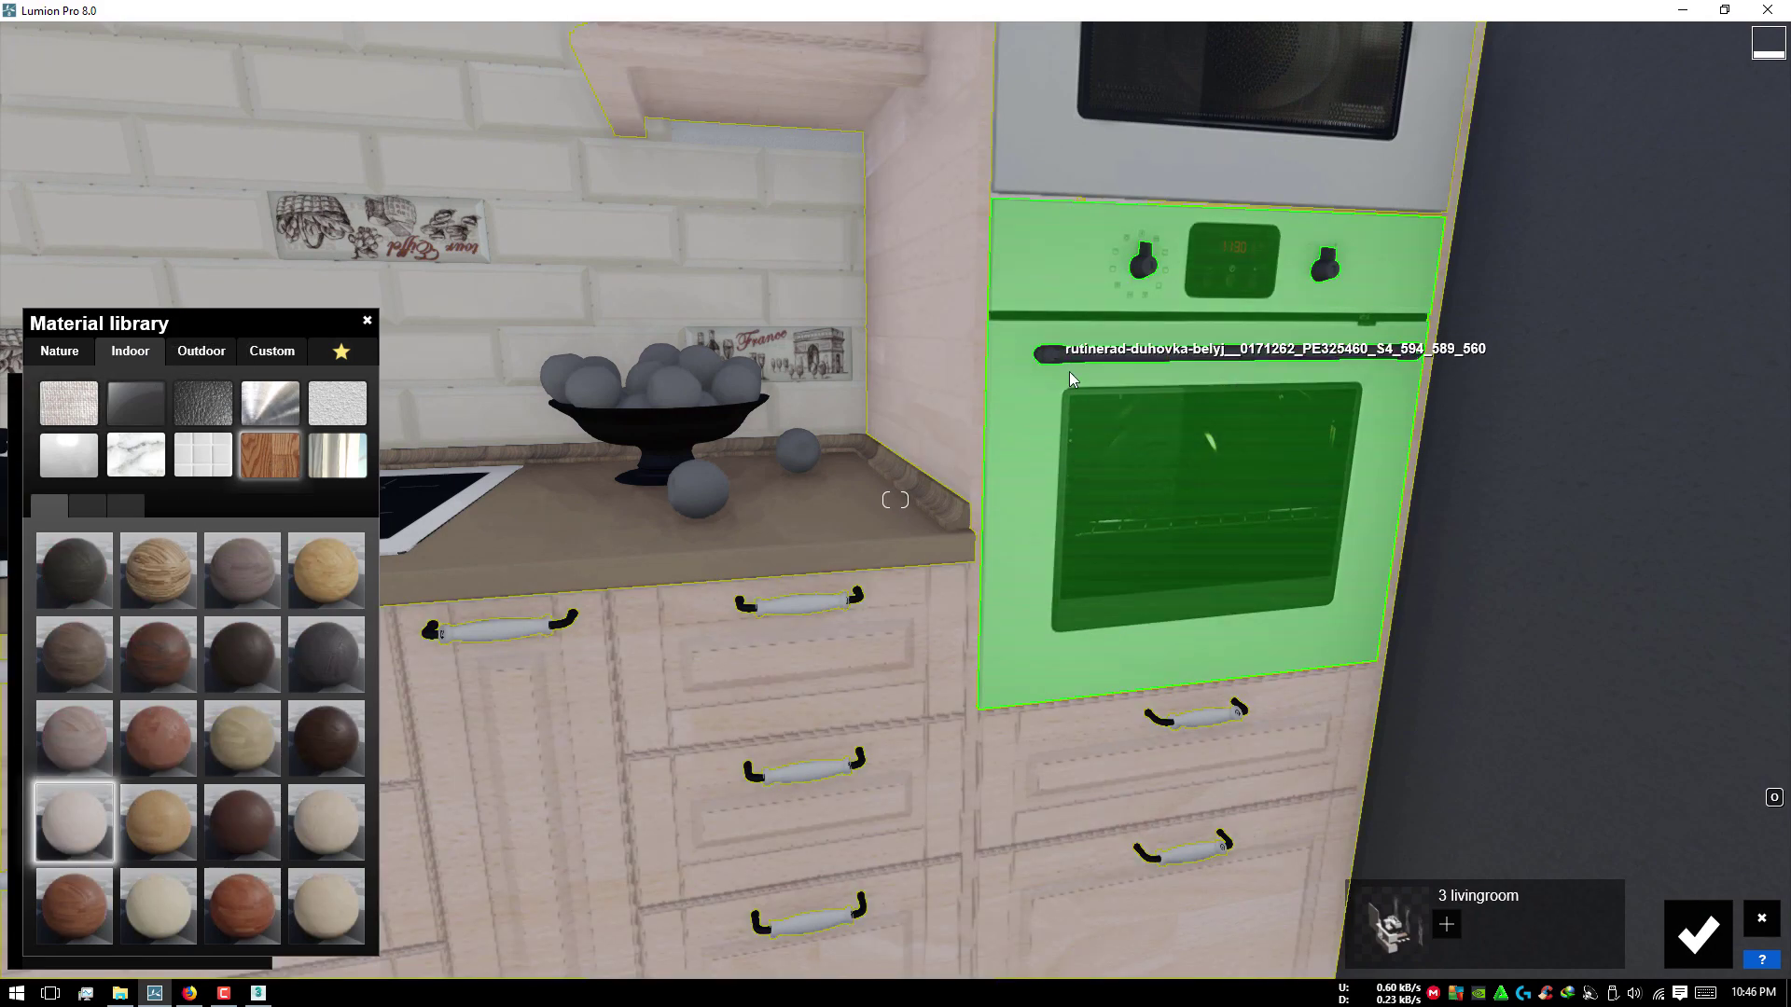
right_click_drag(1069, 372, 1004, 450)
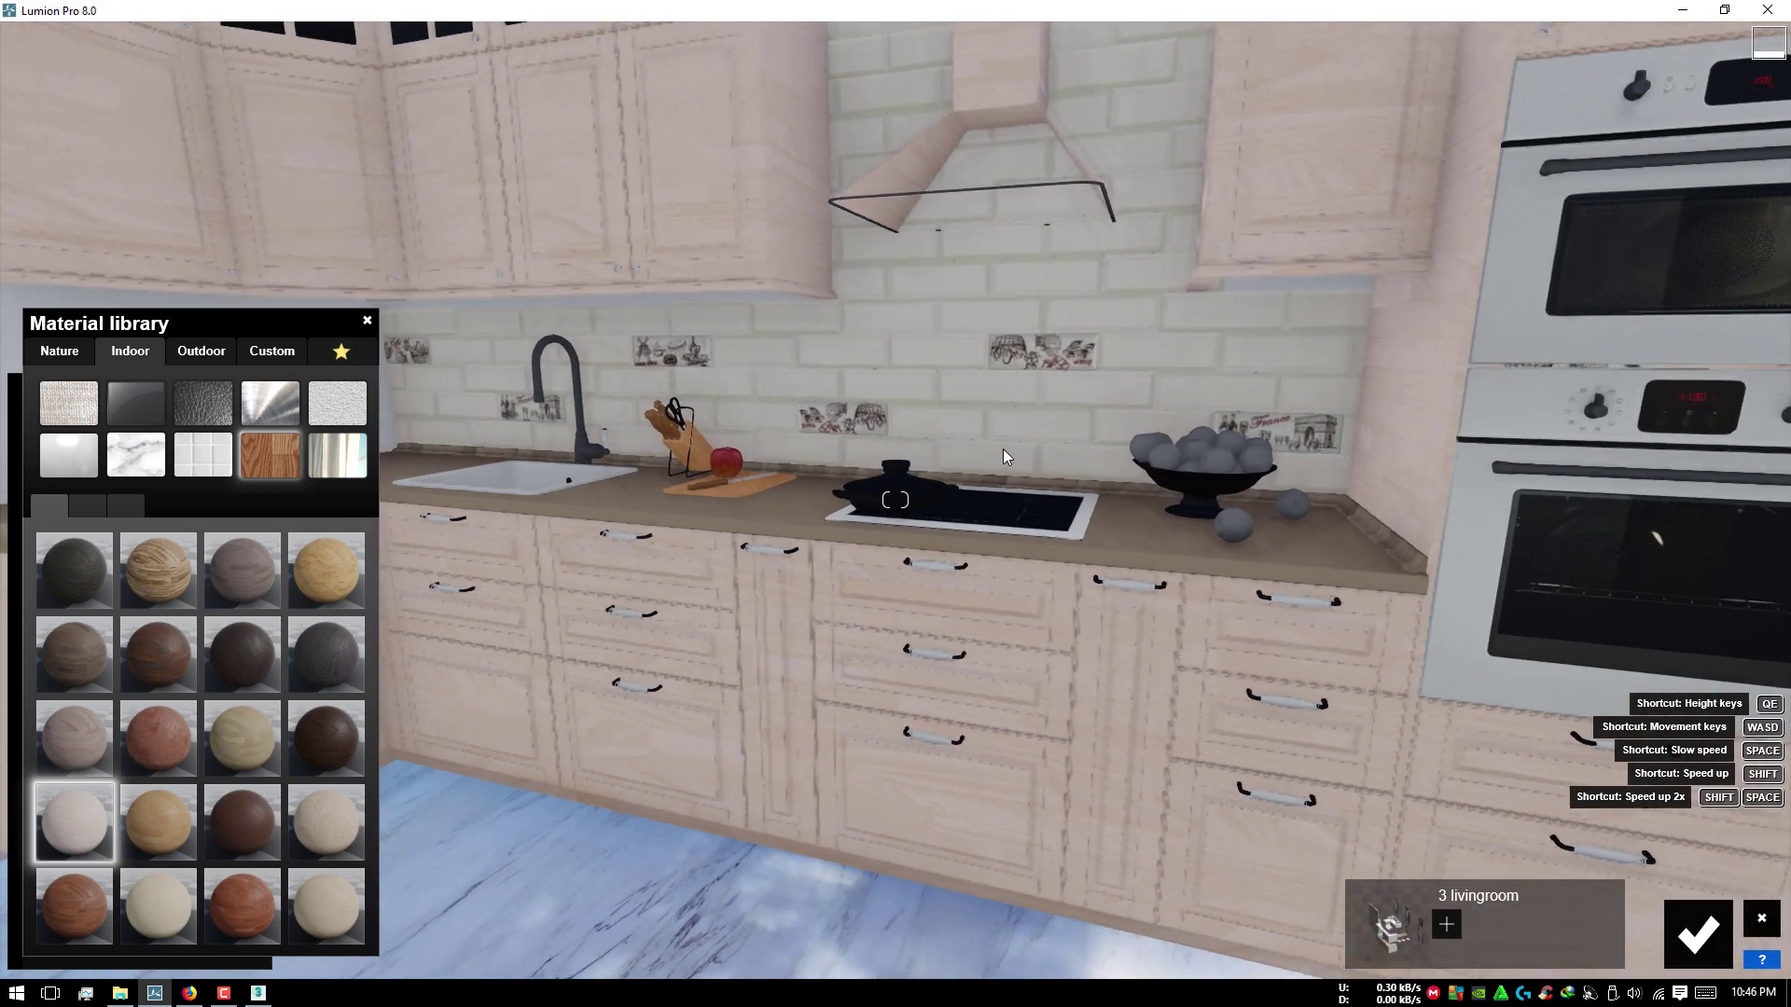
Step: Adjust the cabinet wood's gloss for more shine, then select the drawer handles
scroll(1004, 449, "up", 3)
left_click(97, 840)
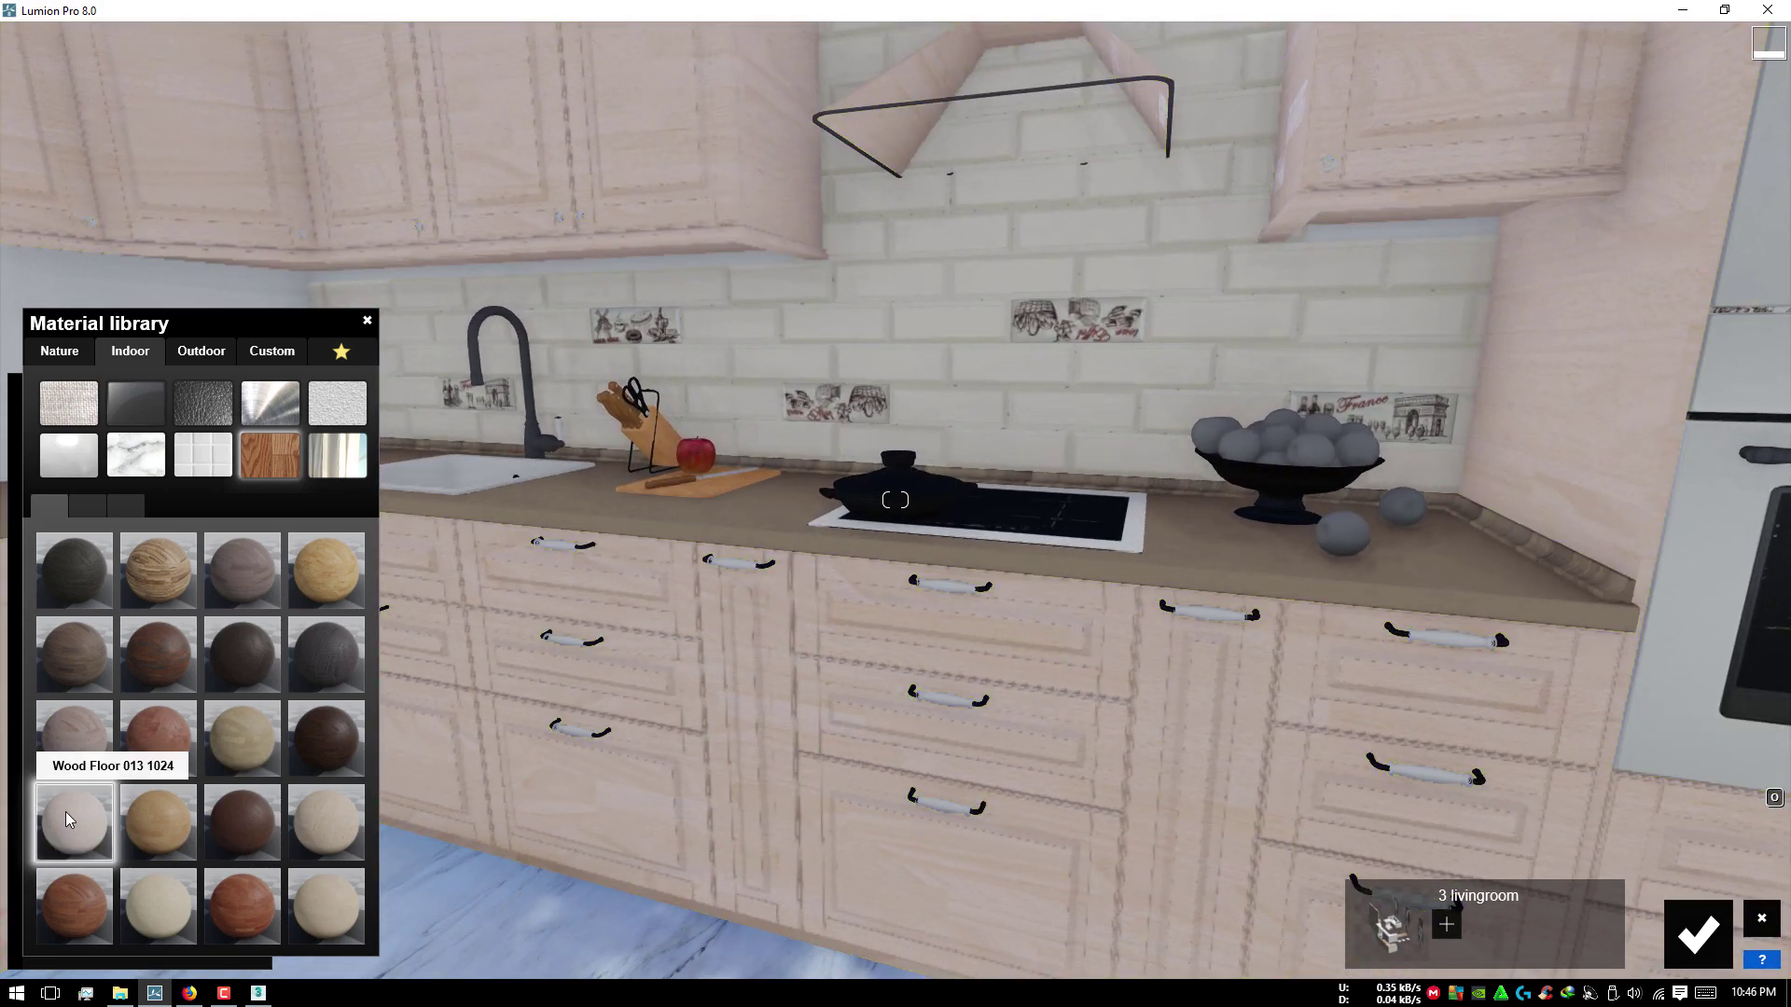
mouse_move(133, 670)
left_mouse_down()
mouse_move(191, 670)
mouse_move(81, 664)
mouse_move(170, 692)
left_mouse_up()
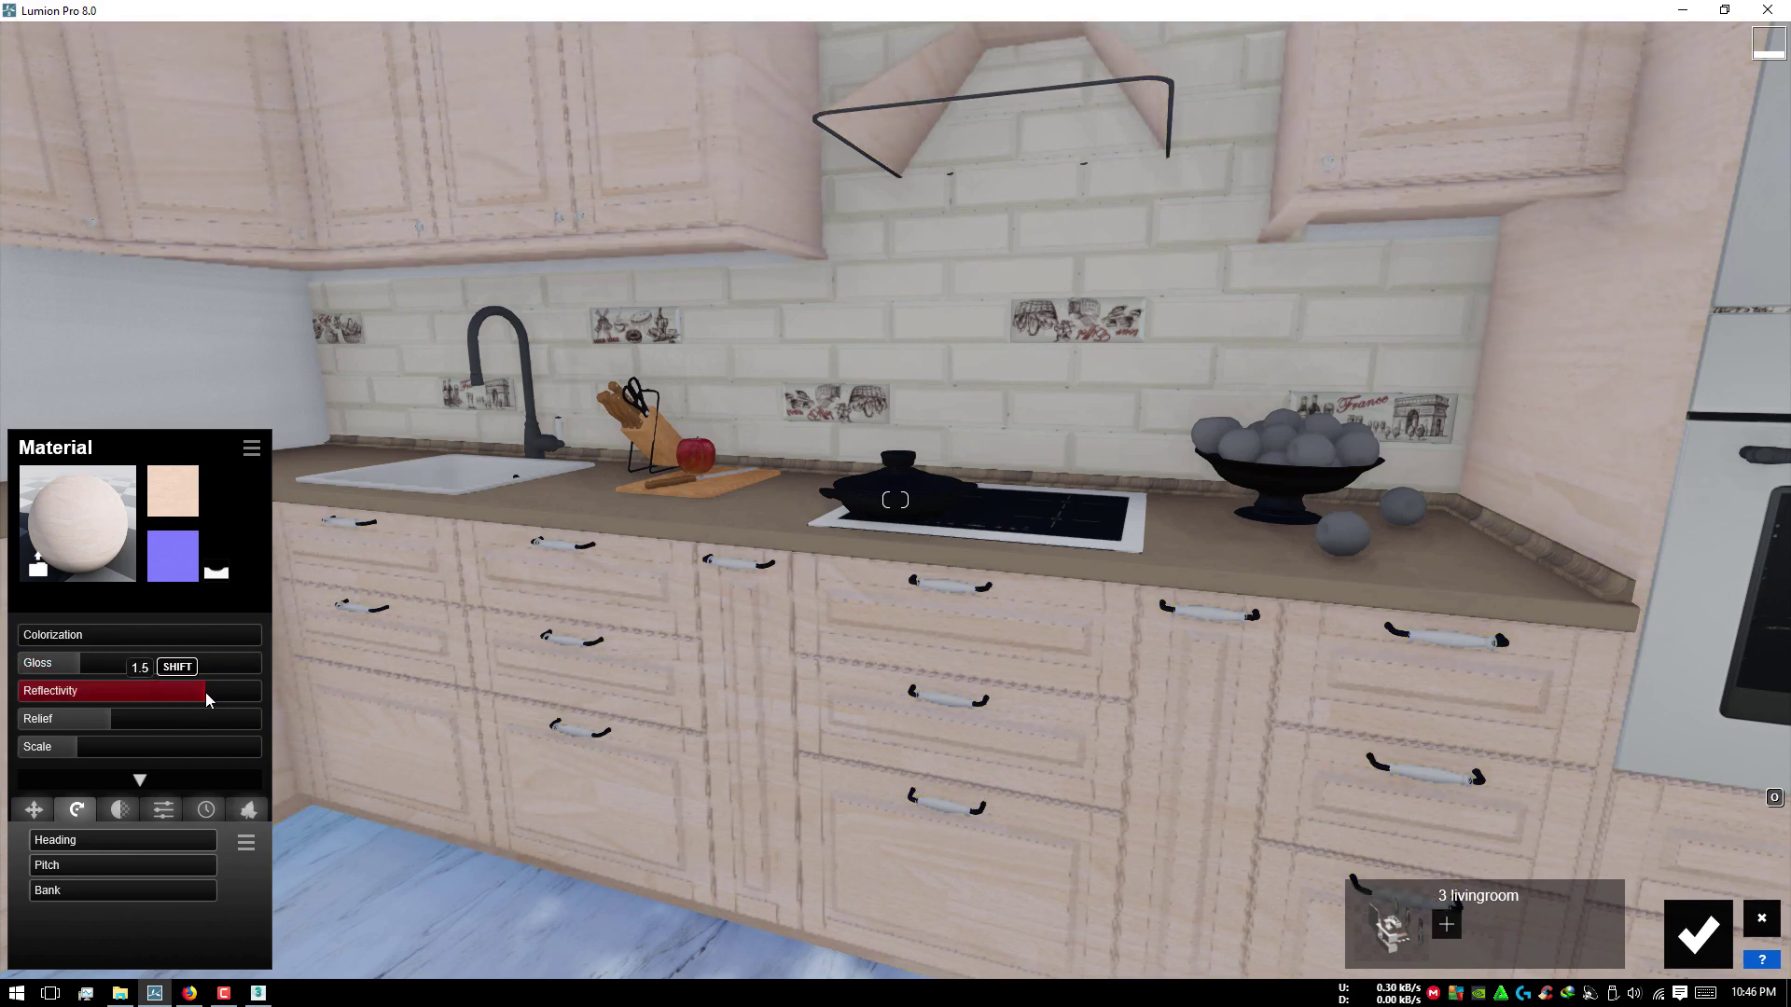
right_click_drag(1468, 618, 567, 519)
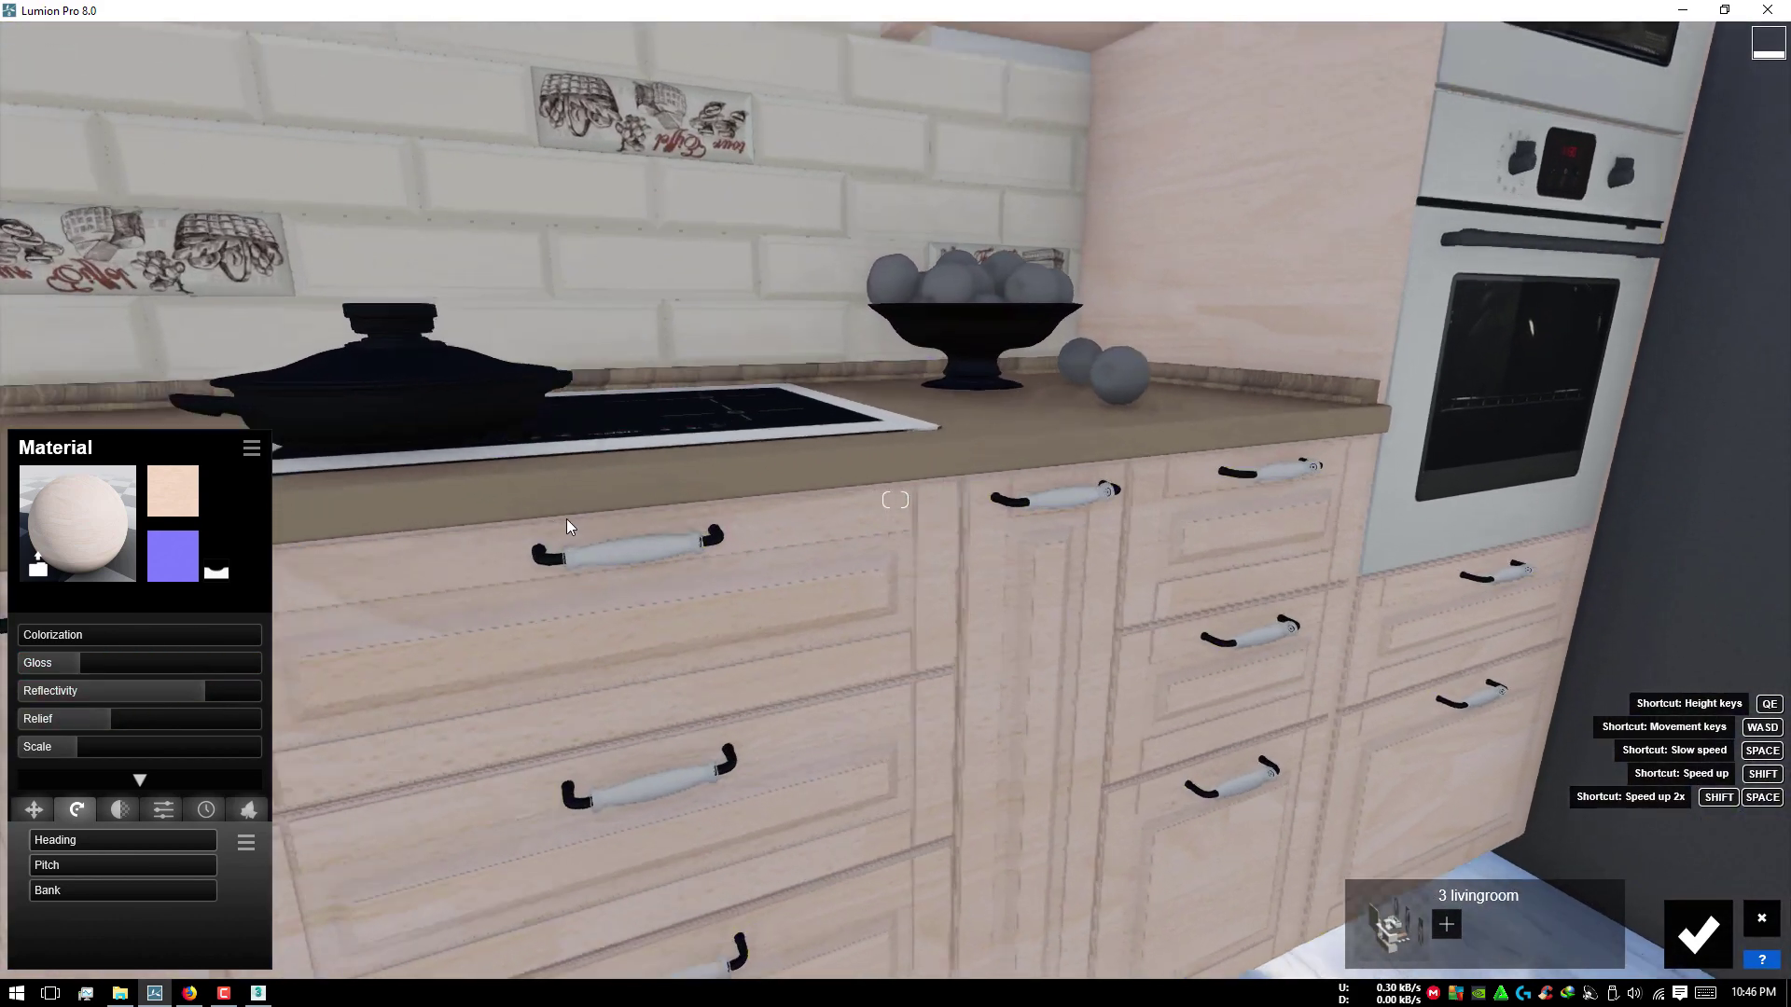
left_click(593, 575)
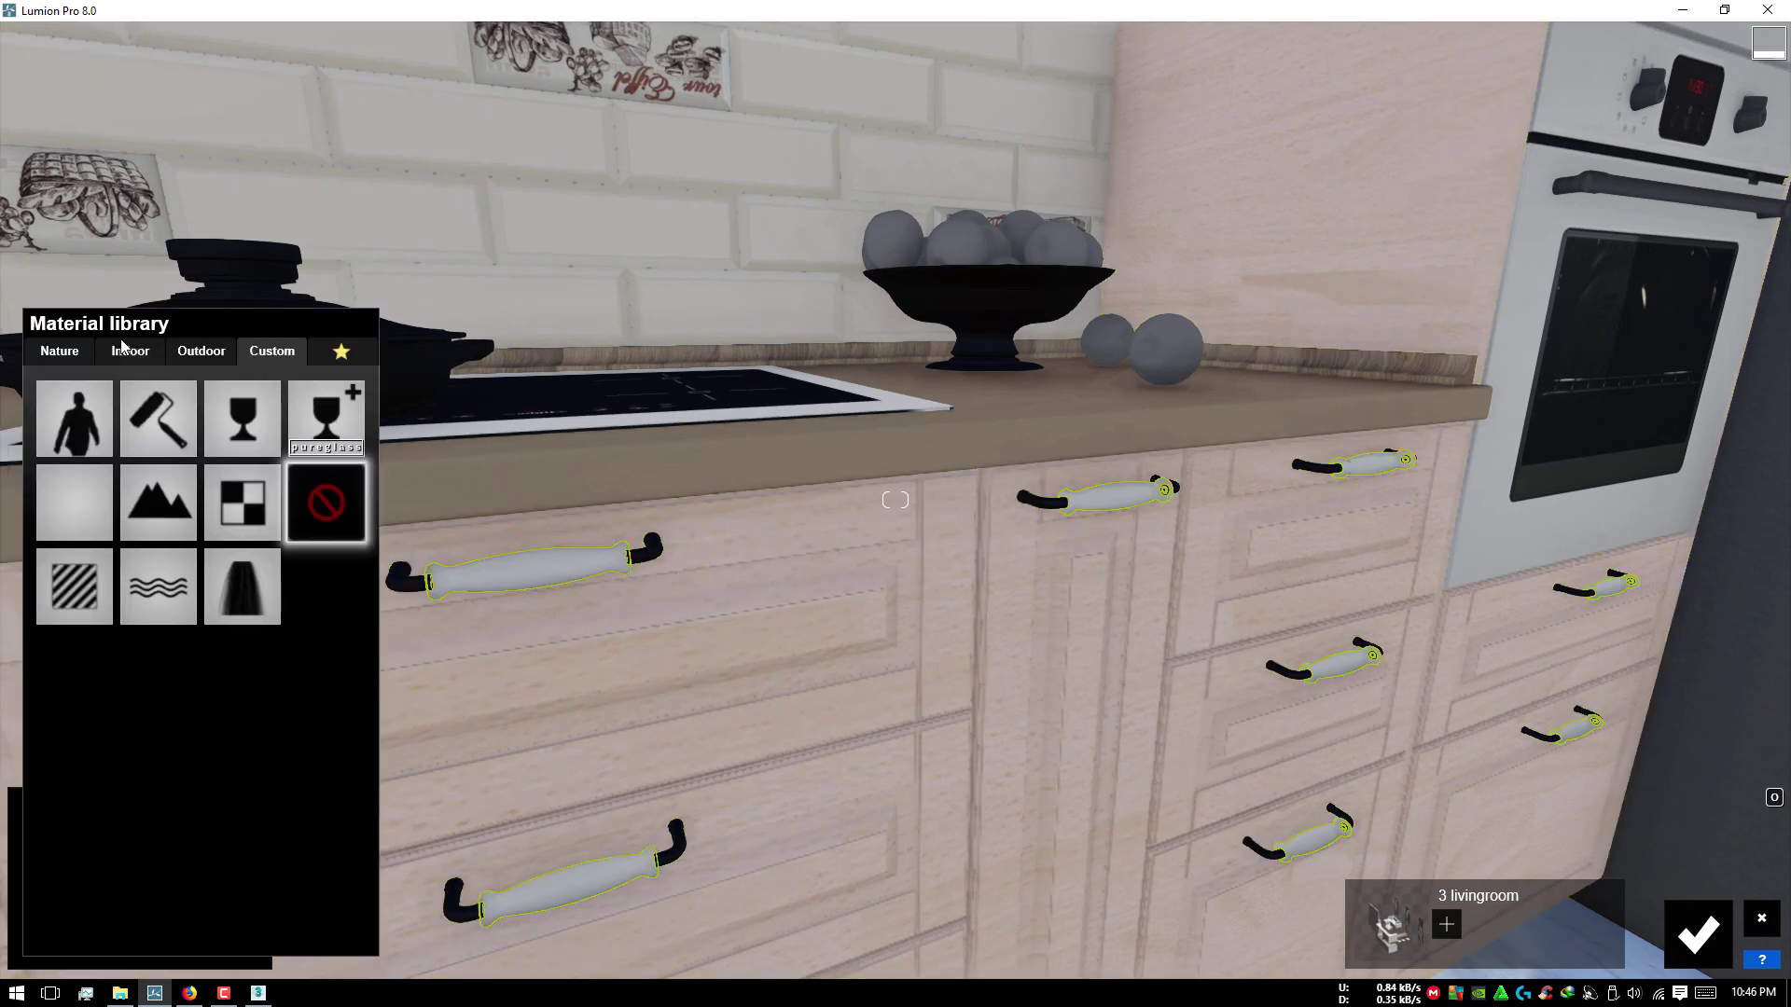
Step: Give the drawer handles a white material from the Indoor library
left_click(122, 347)
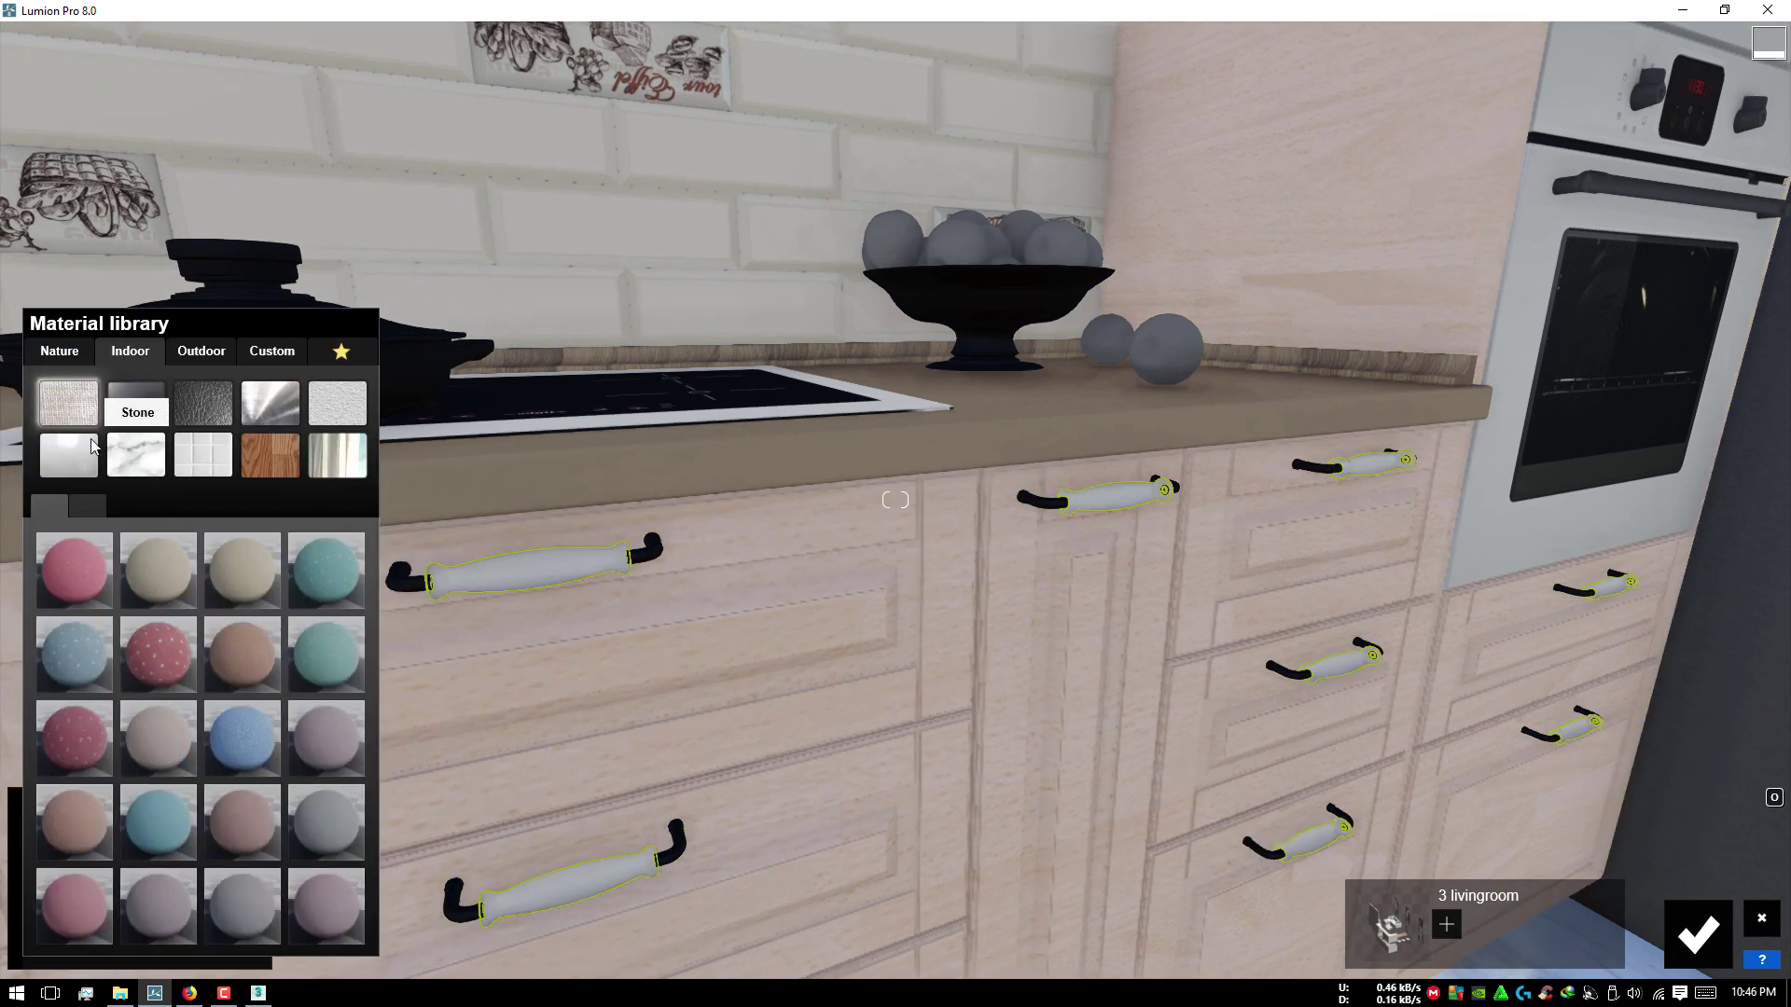
left_click(87, 503)
left_click(88, 512)
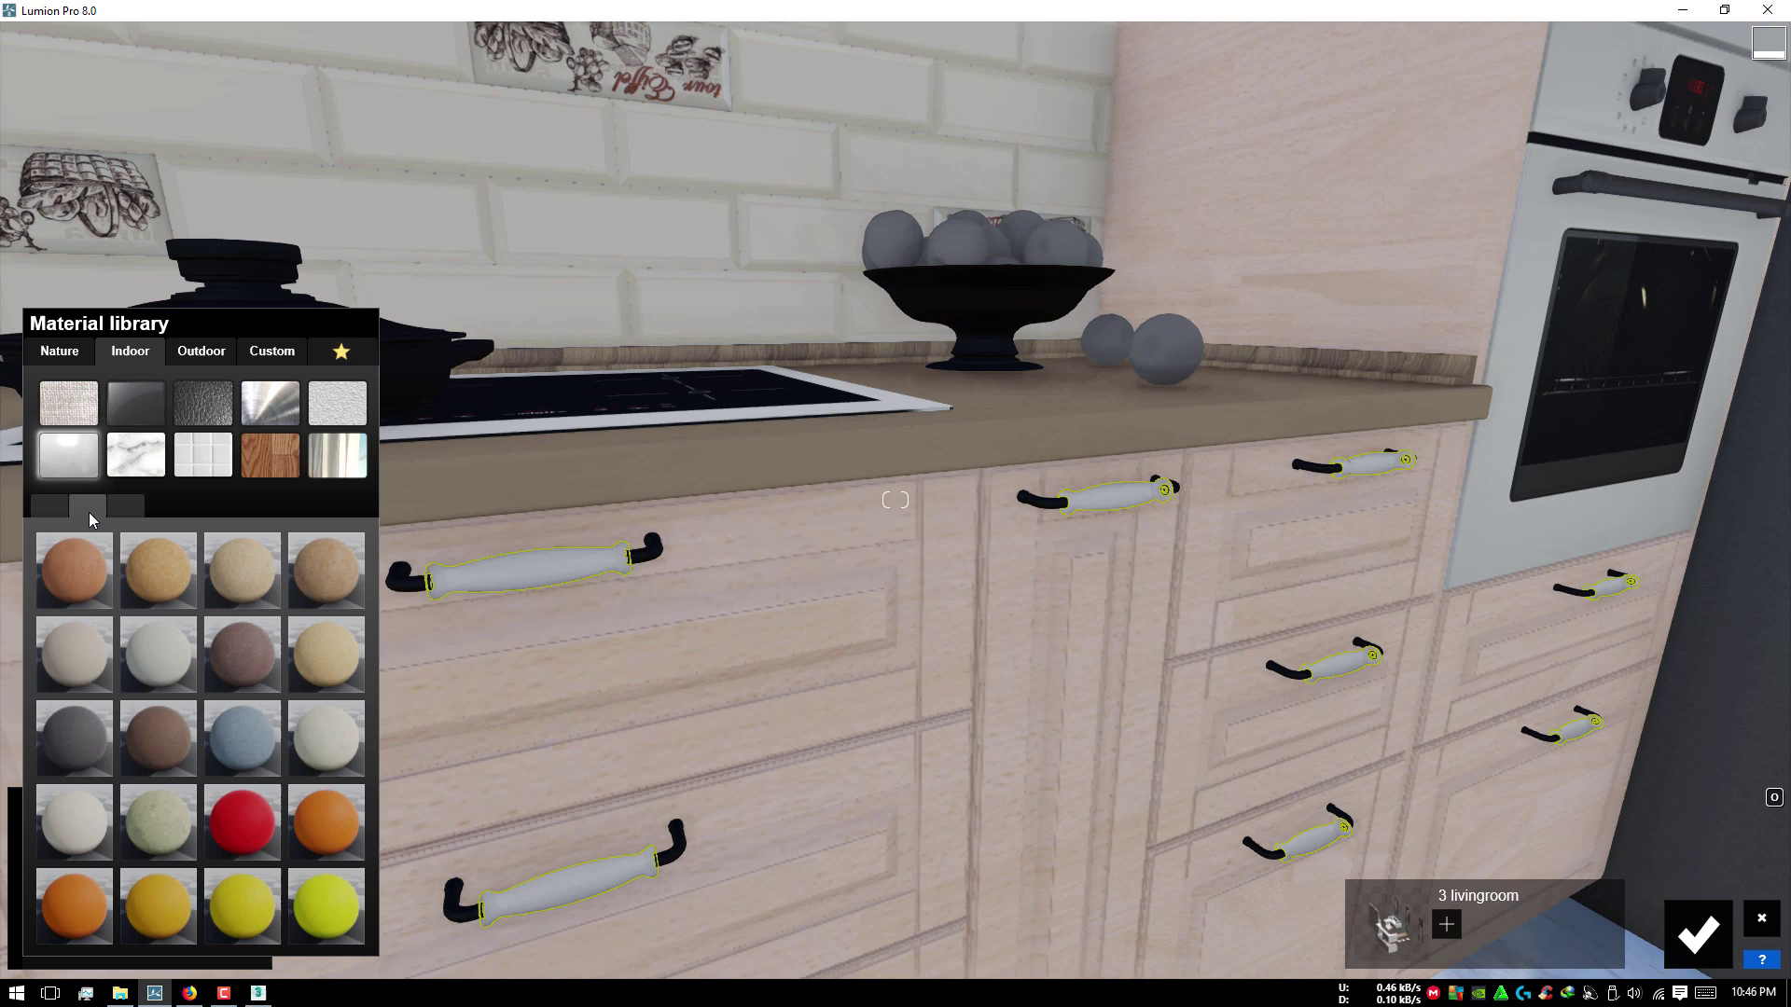
left_click(86, 819)
Step: Apply aluminium from Indoor > Metal to the handle ends
left_click(634, 560)
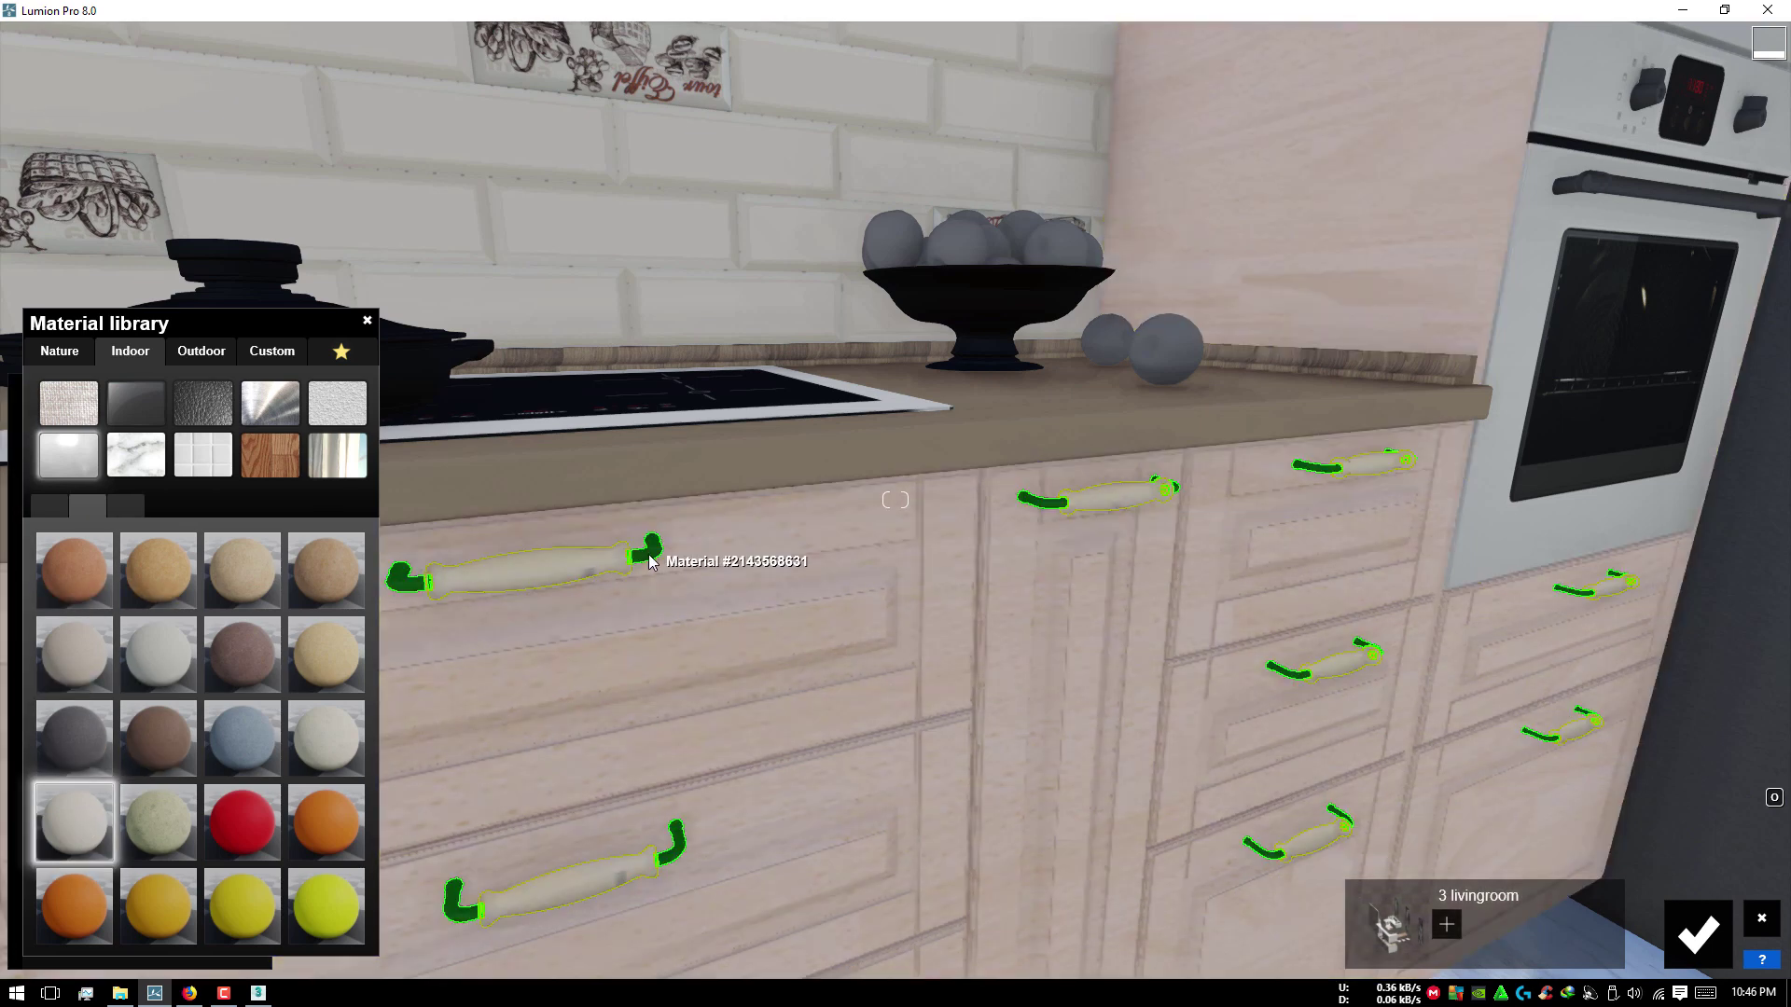
left_click(130, 351)
left_click(269, 403)
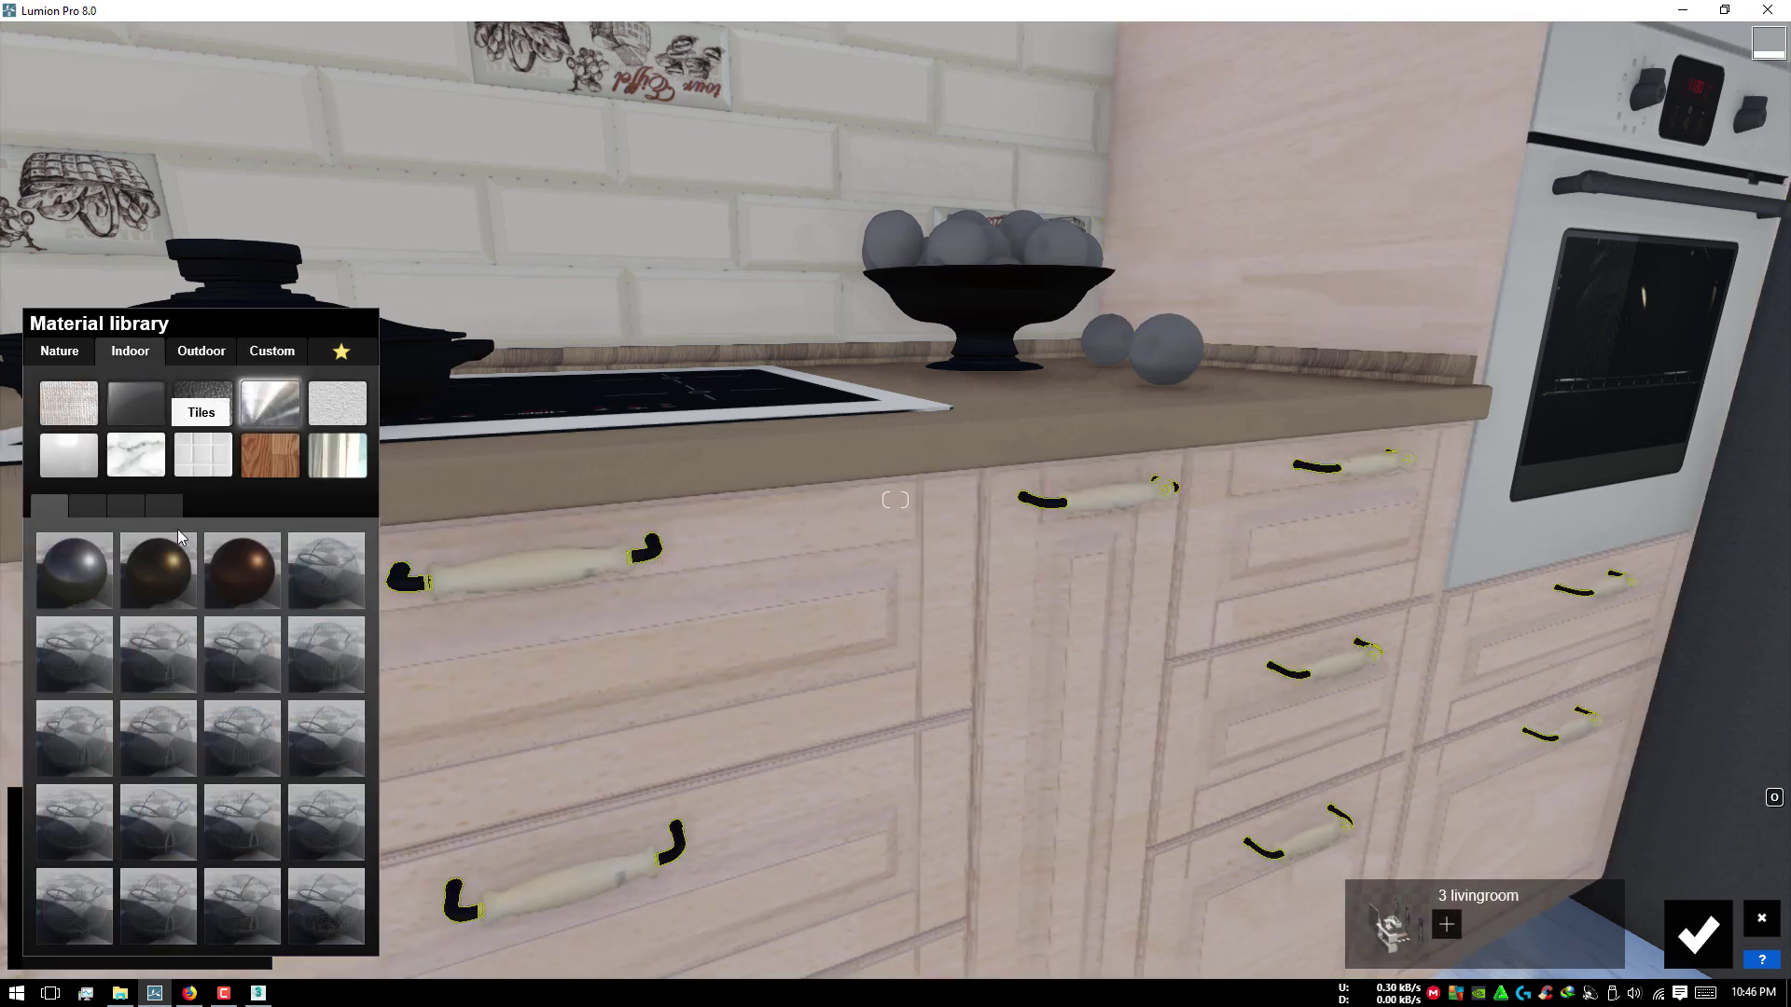
left_click(75, 571)
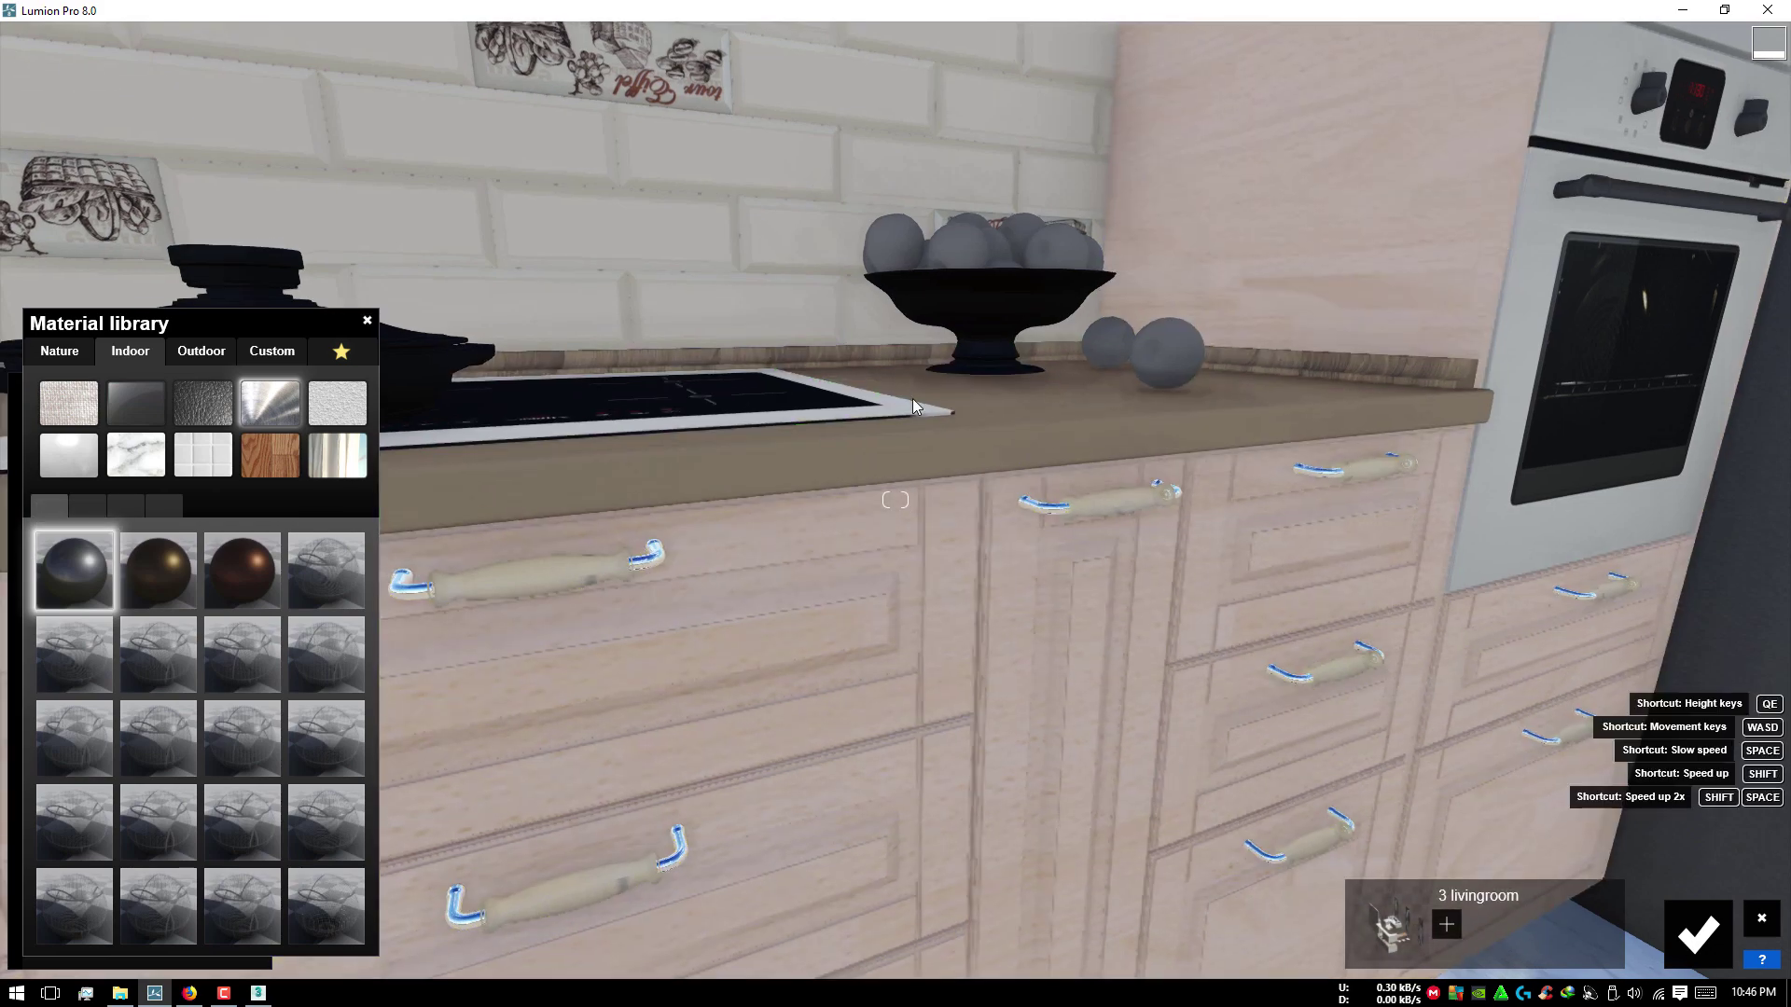
Step: Apply pink-grey granite to the countertop and shrink its texture scale slightly
mouse_move(1044, 556)
right_mouse_down()
mouse_move(1041, 444)
mouse_move(709, 683)
right_mouse_up()
left_click(708, 683)
left_click(137, 351)
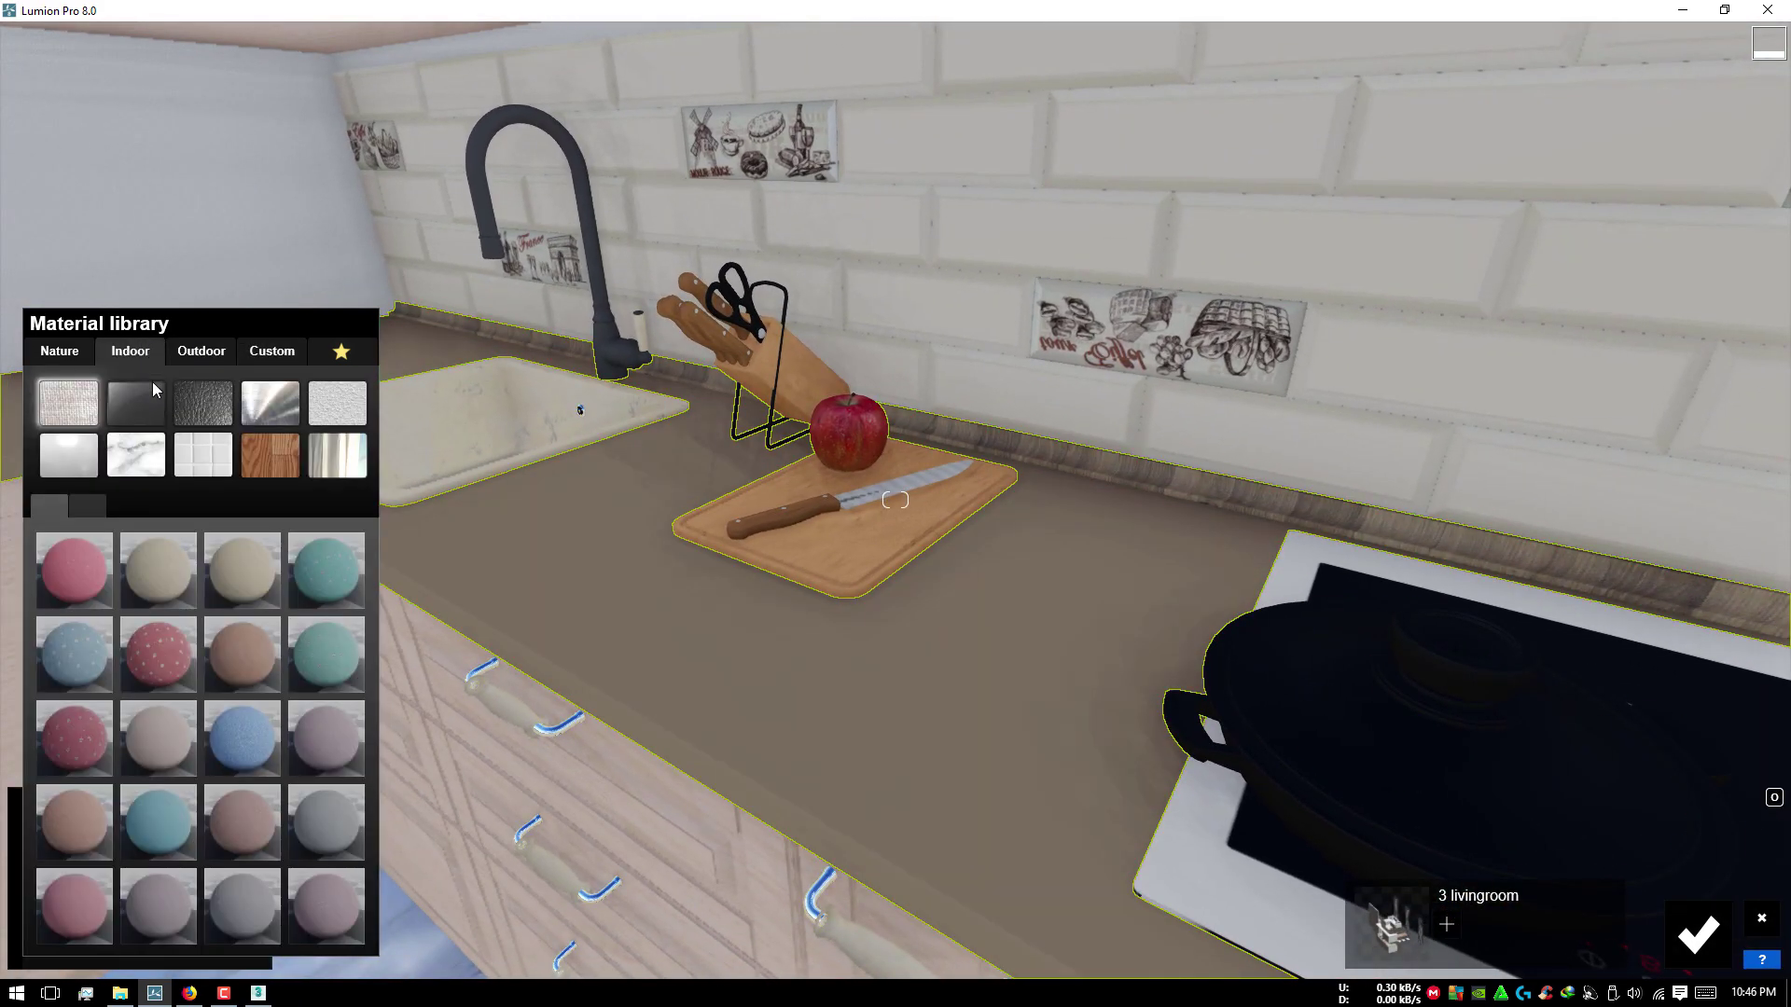
left_click(140, 447)
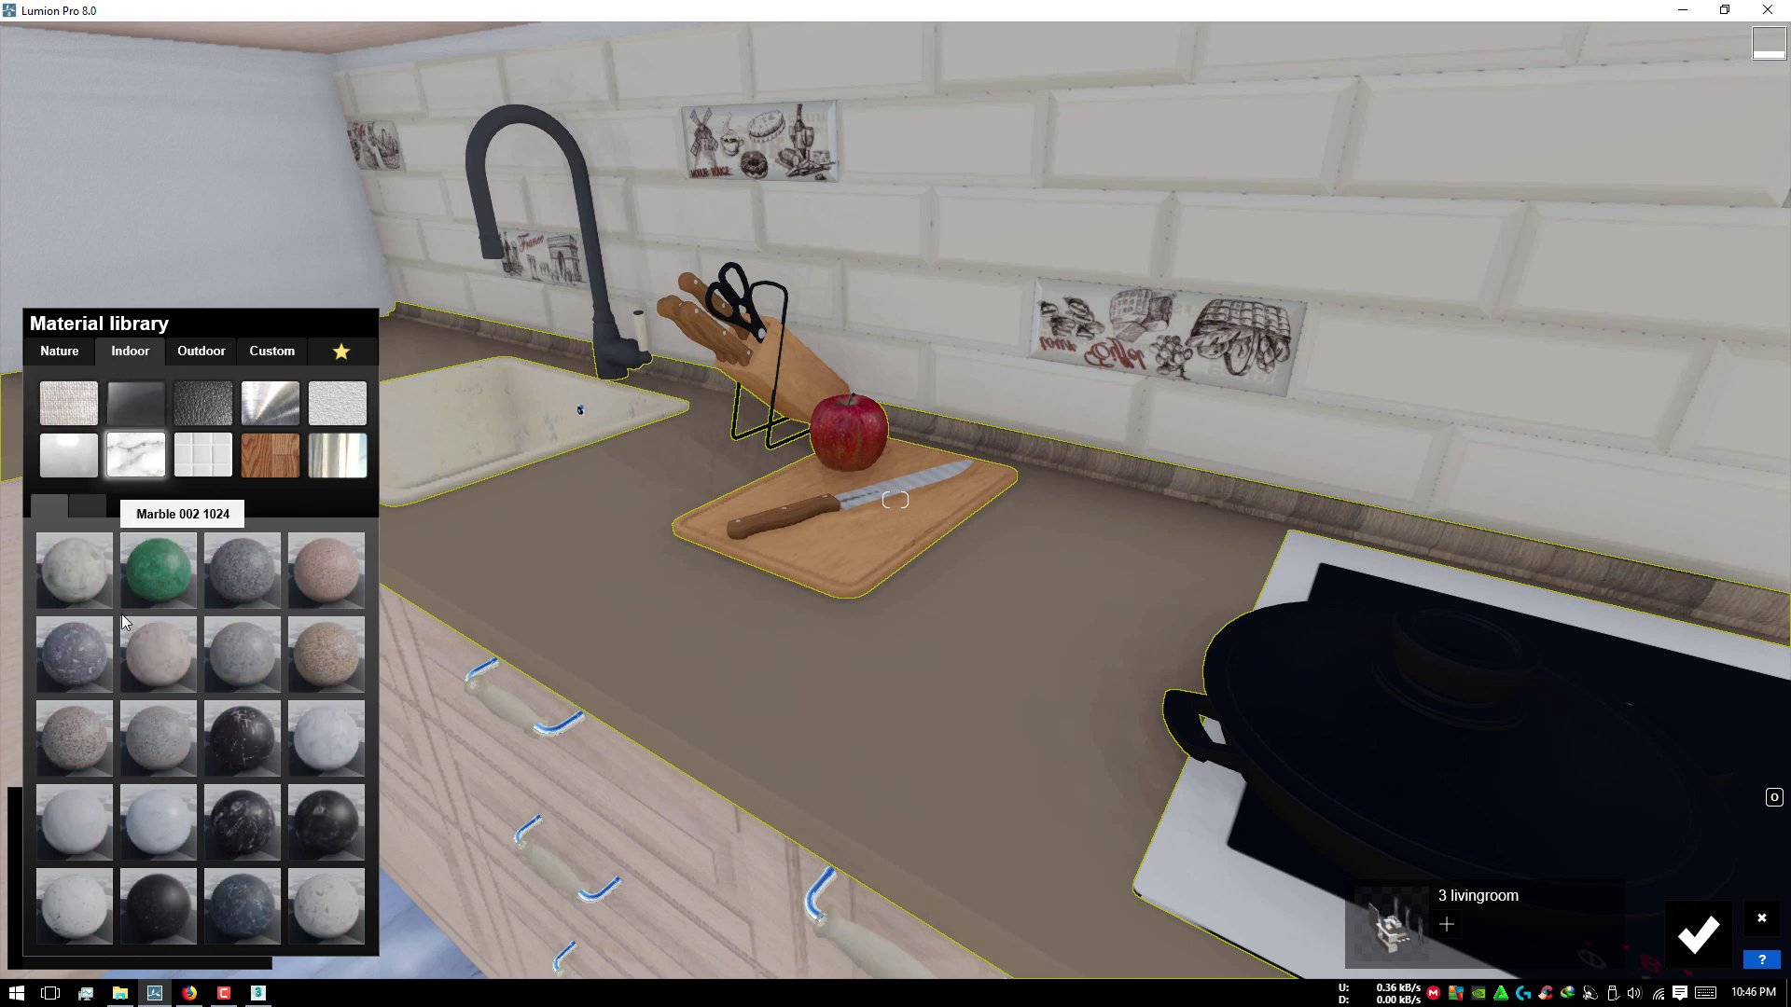
left_click(315, 657)
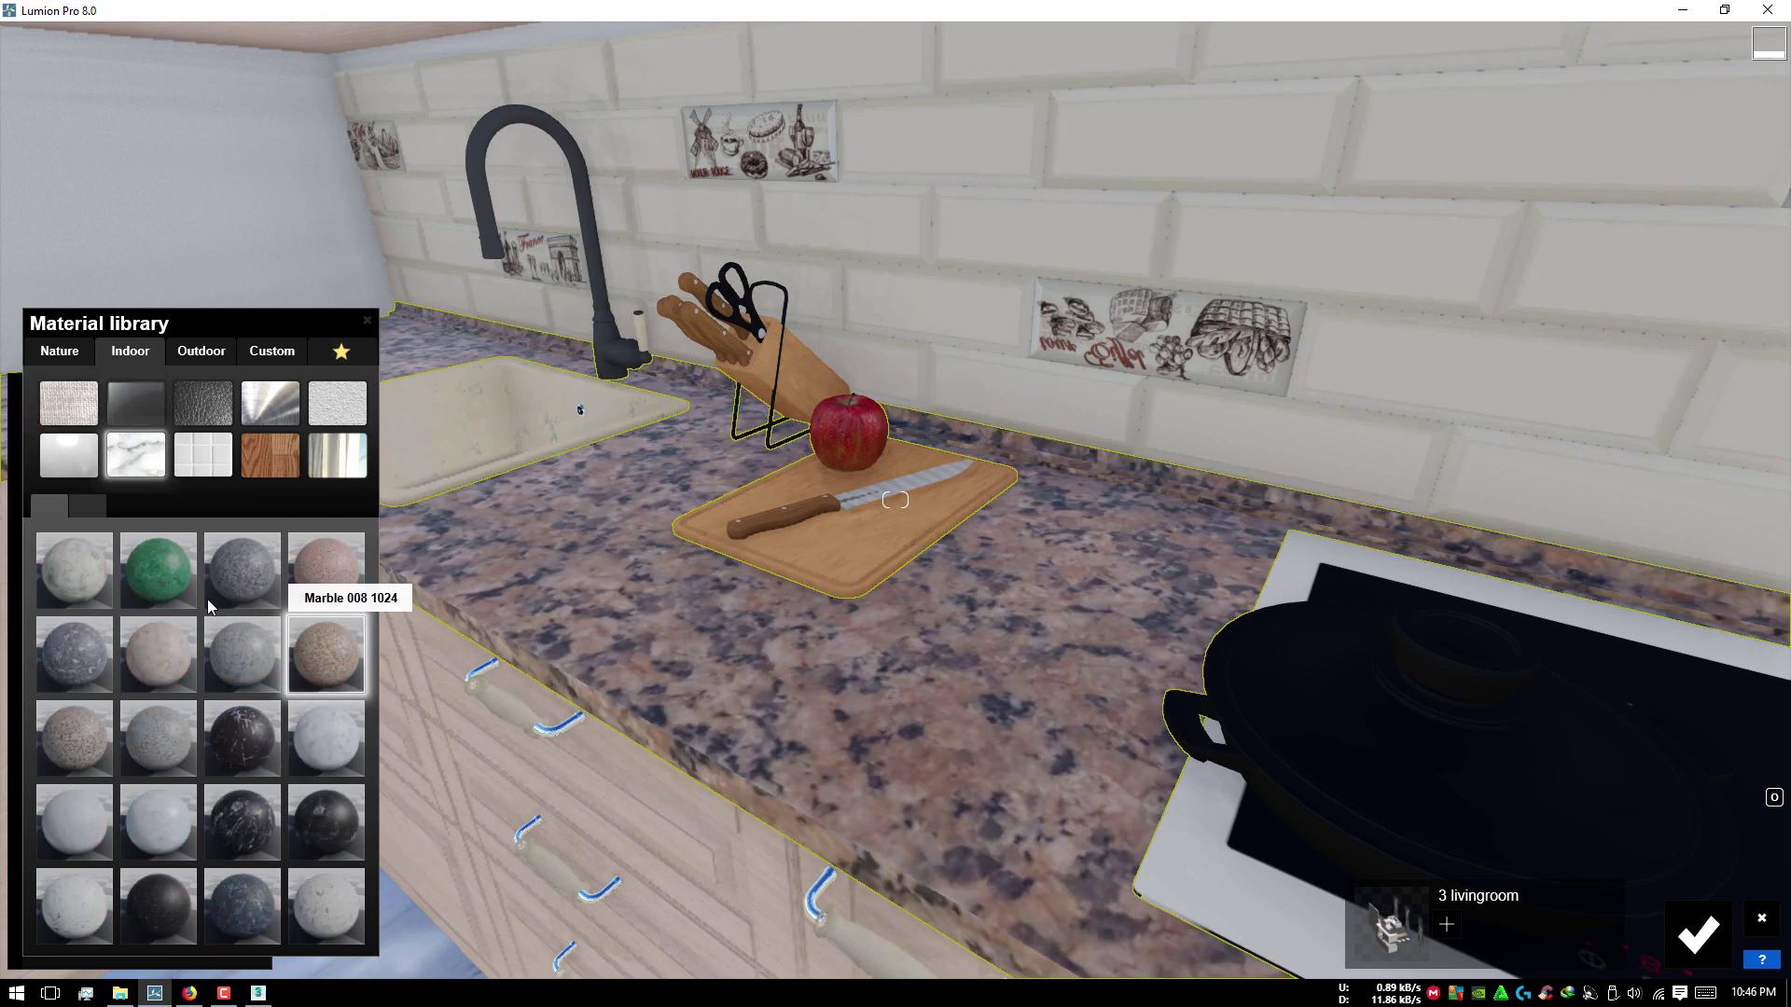
left_click(362, 647)
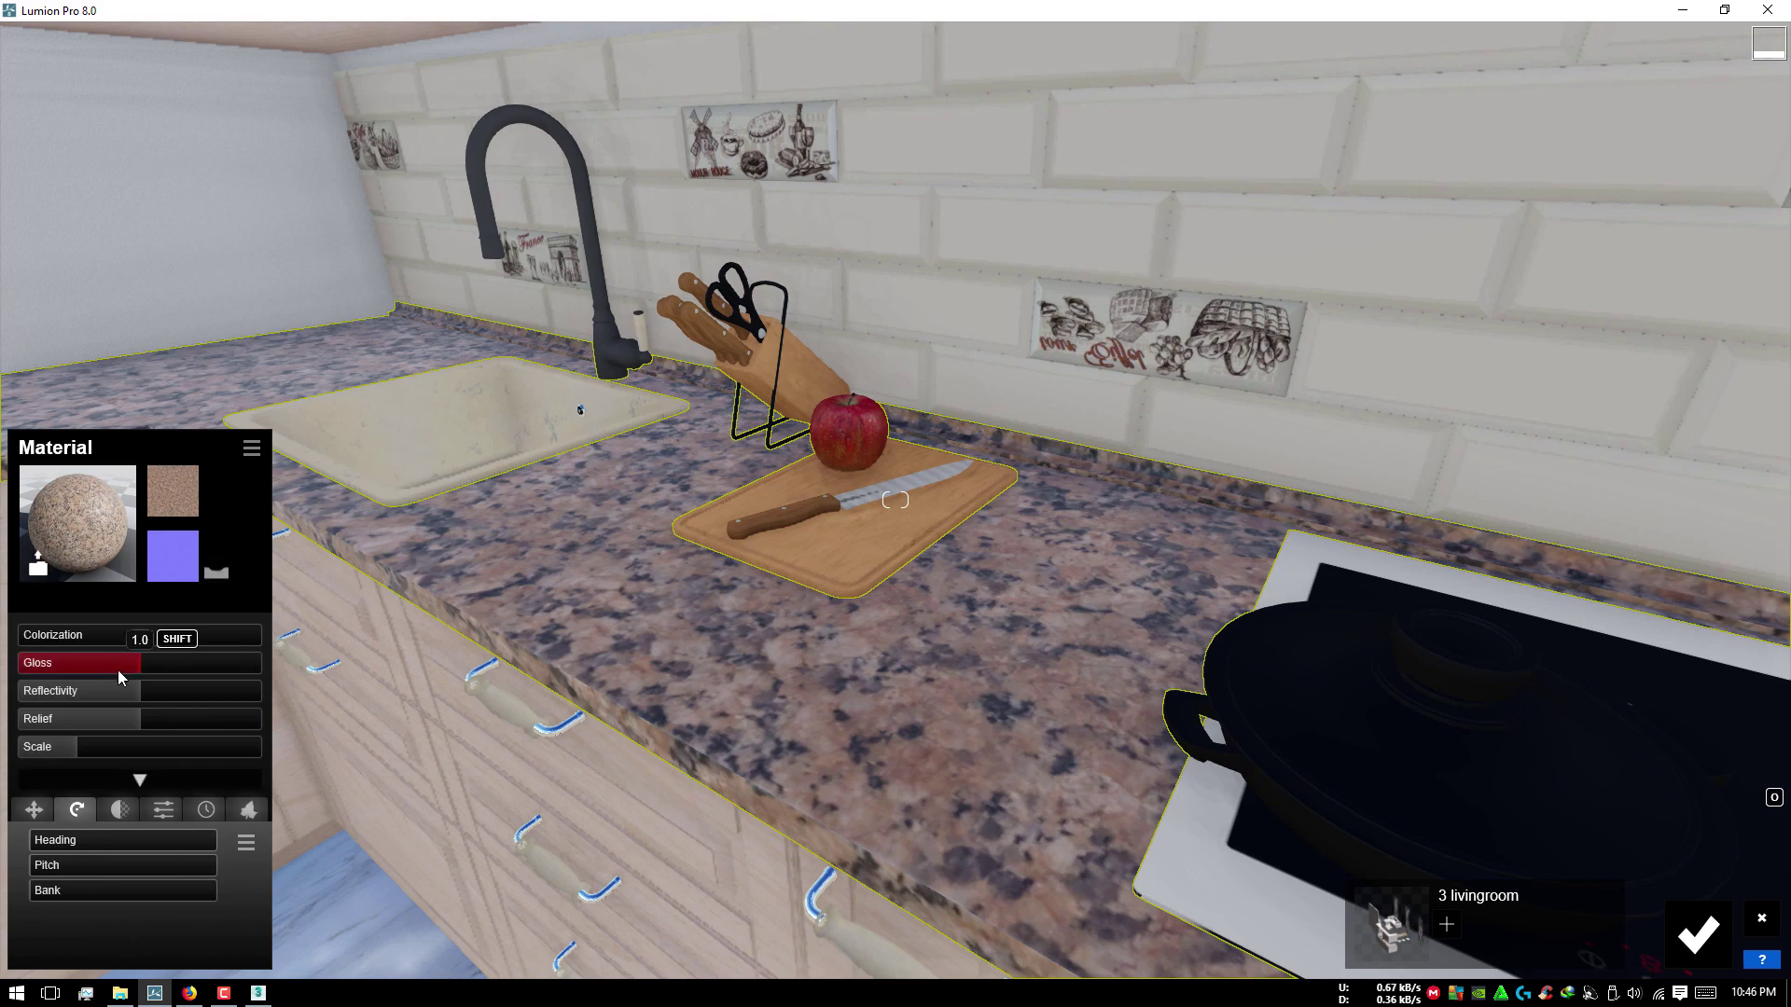
left_click_drag(61, 754, 66, 753)
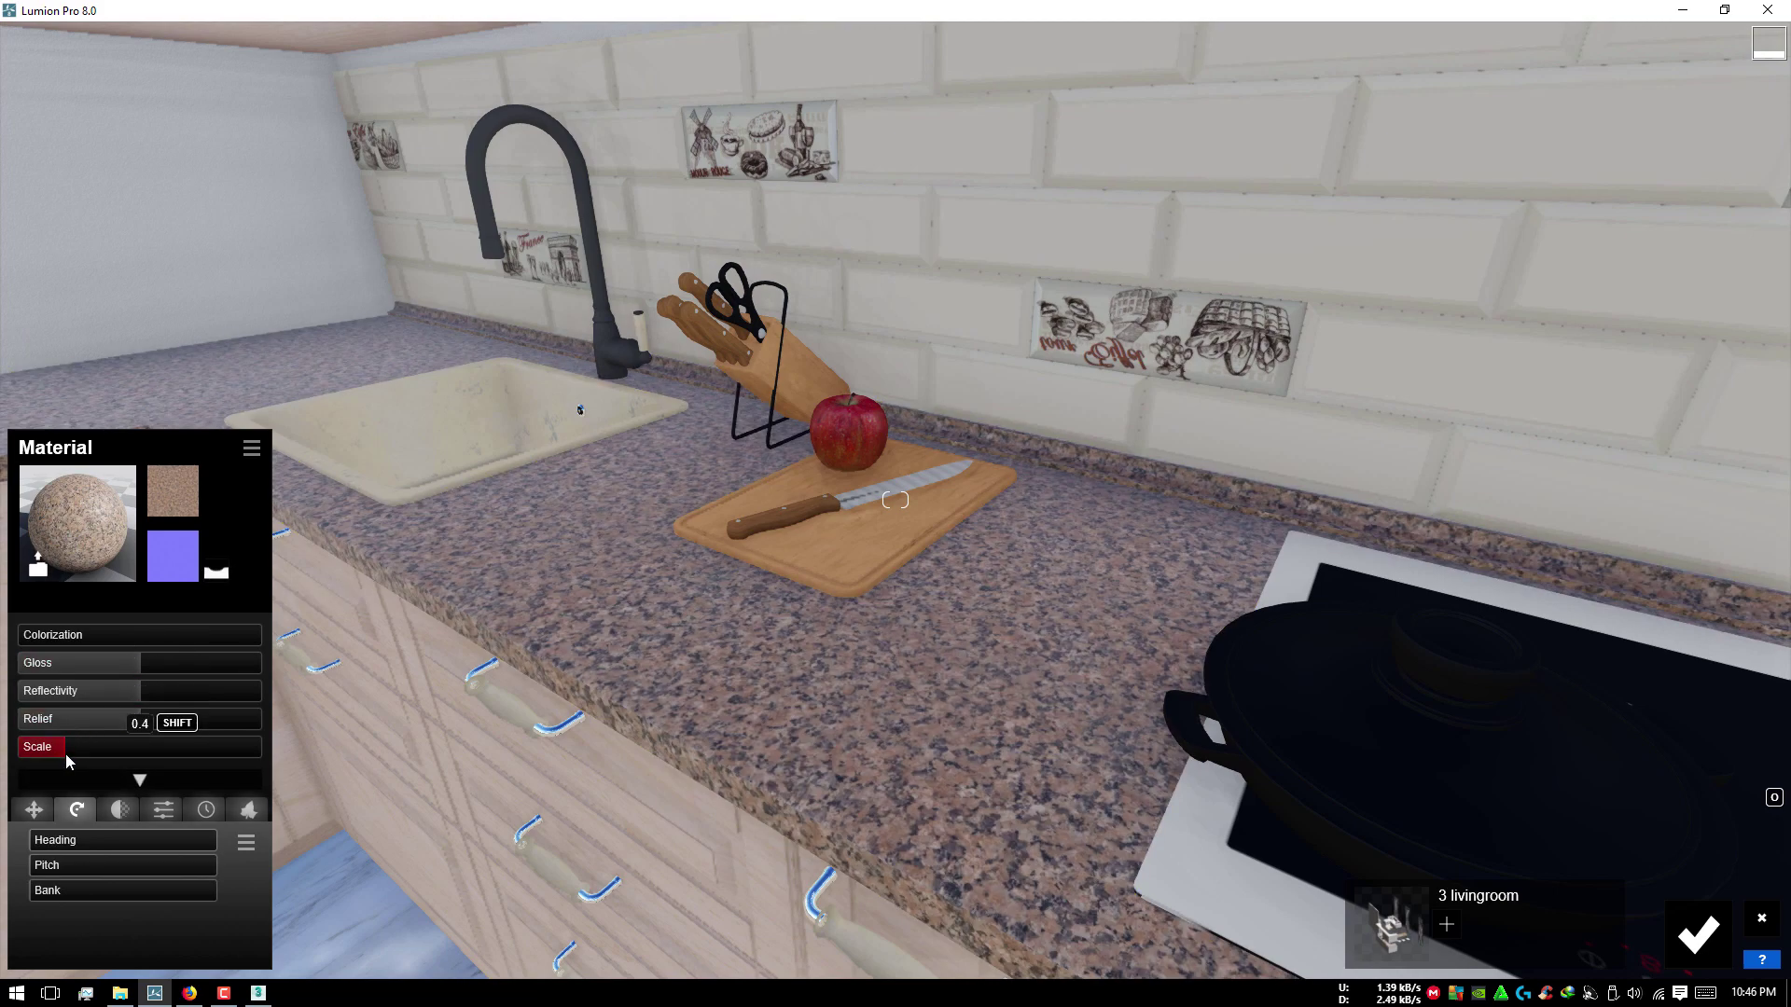
Step: Give the kitchen faucet the Chrome material from Indoor > Metal
scroll(1045, 475, "down", 5)
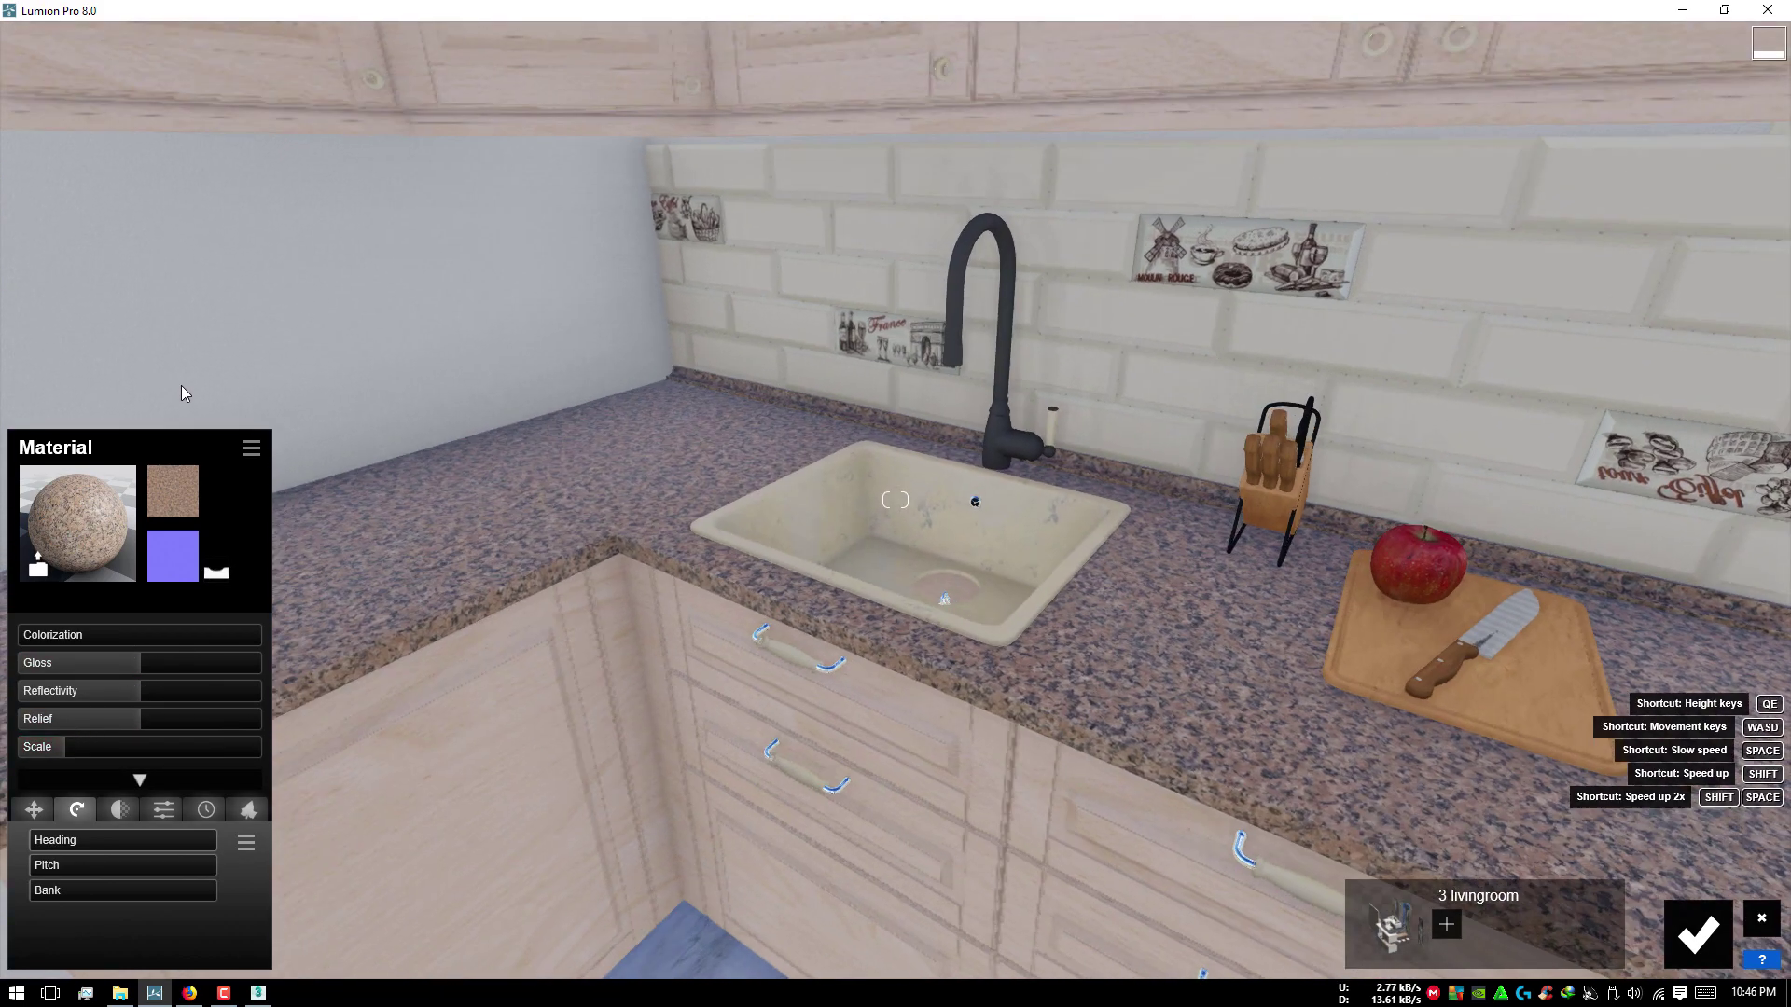
left_click(1042, 464)
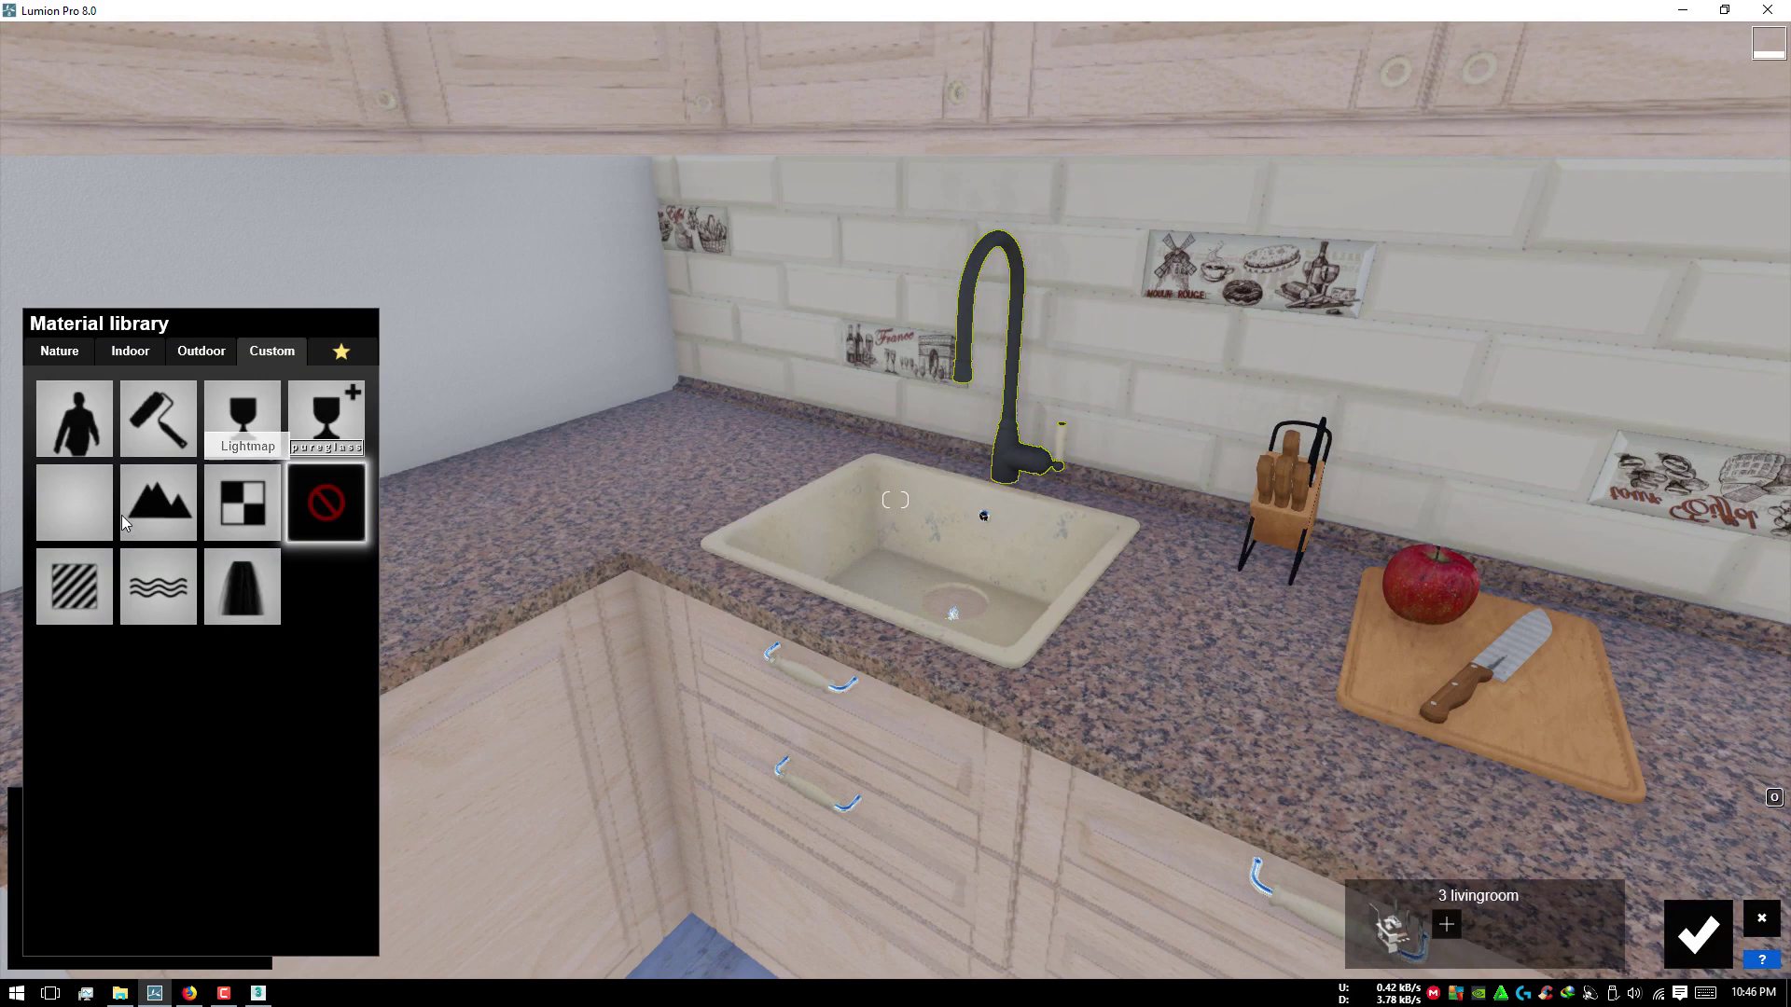
left_click(131, 351)
left_click(283, 403)
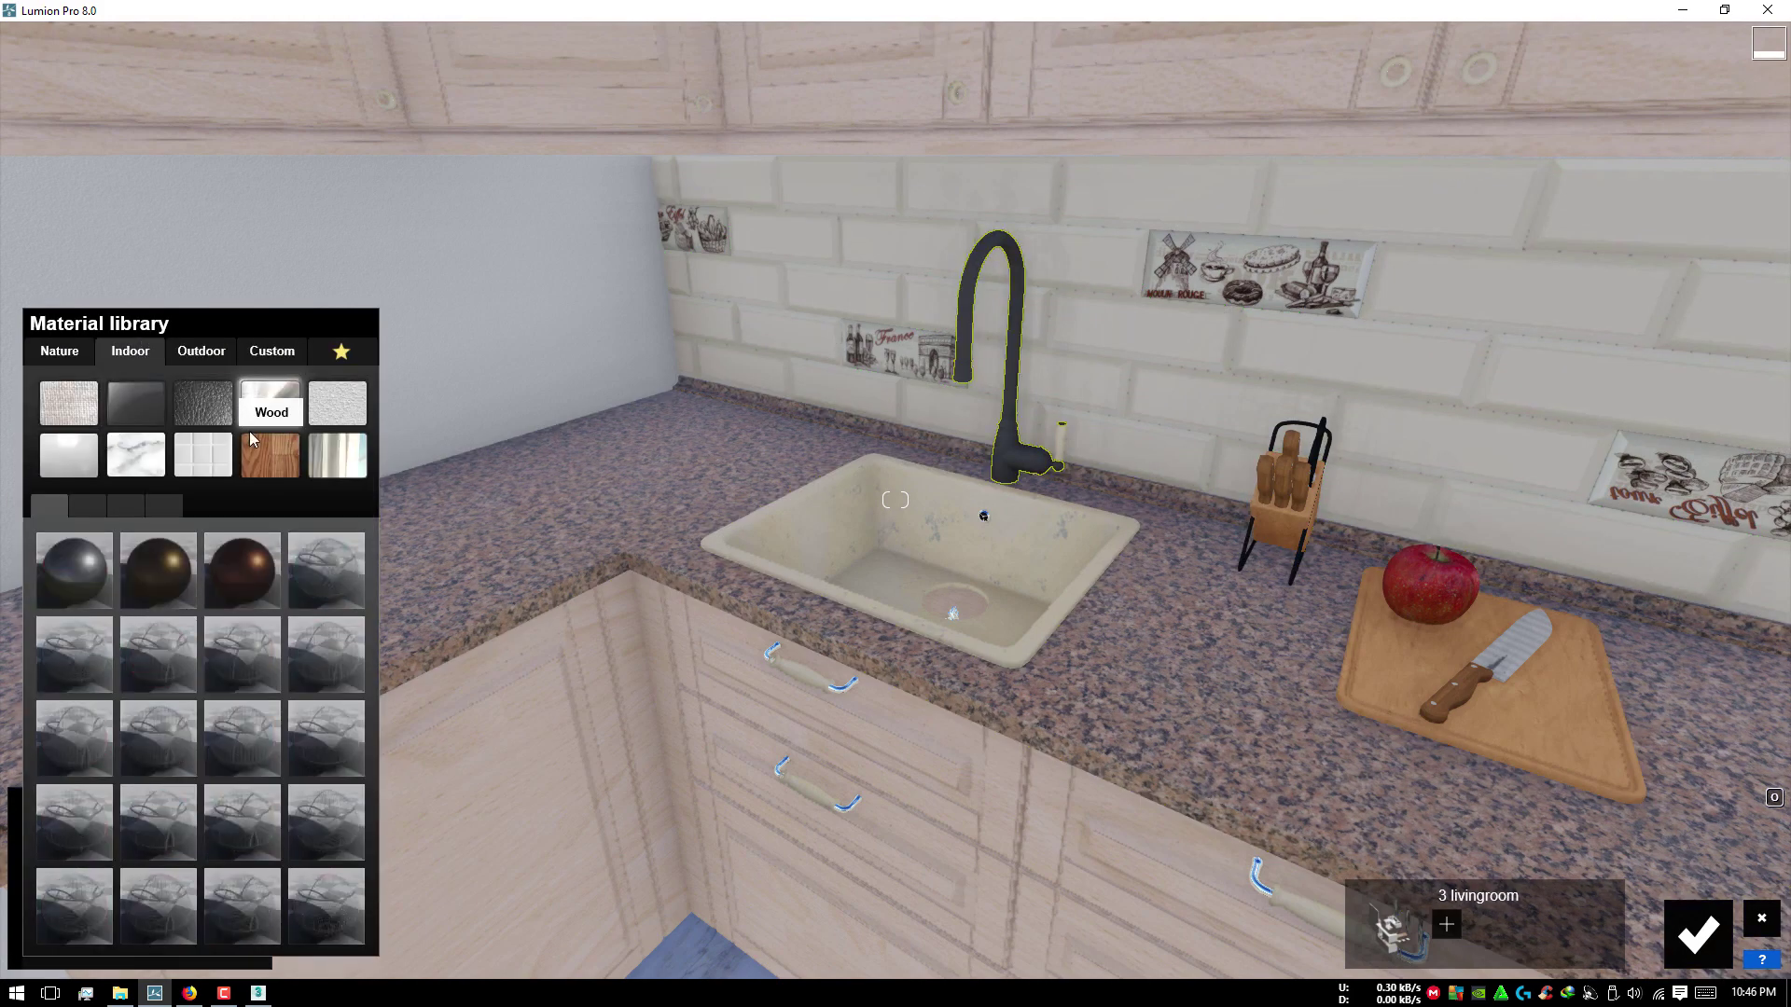
left_click(89, 511)
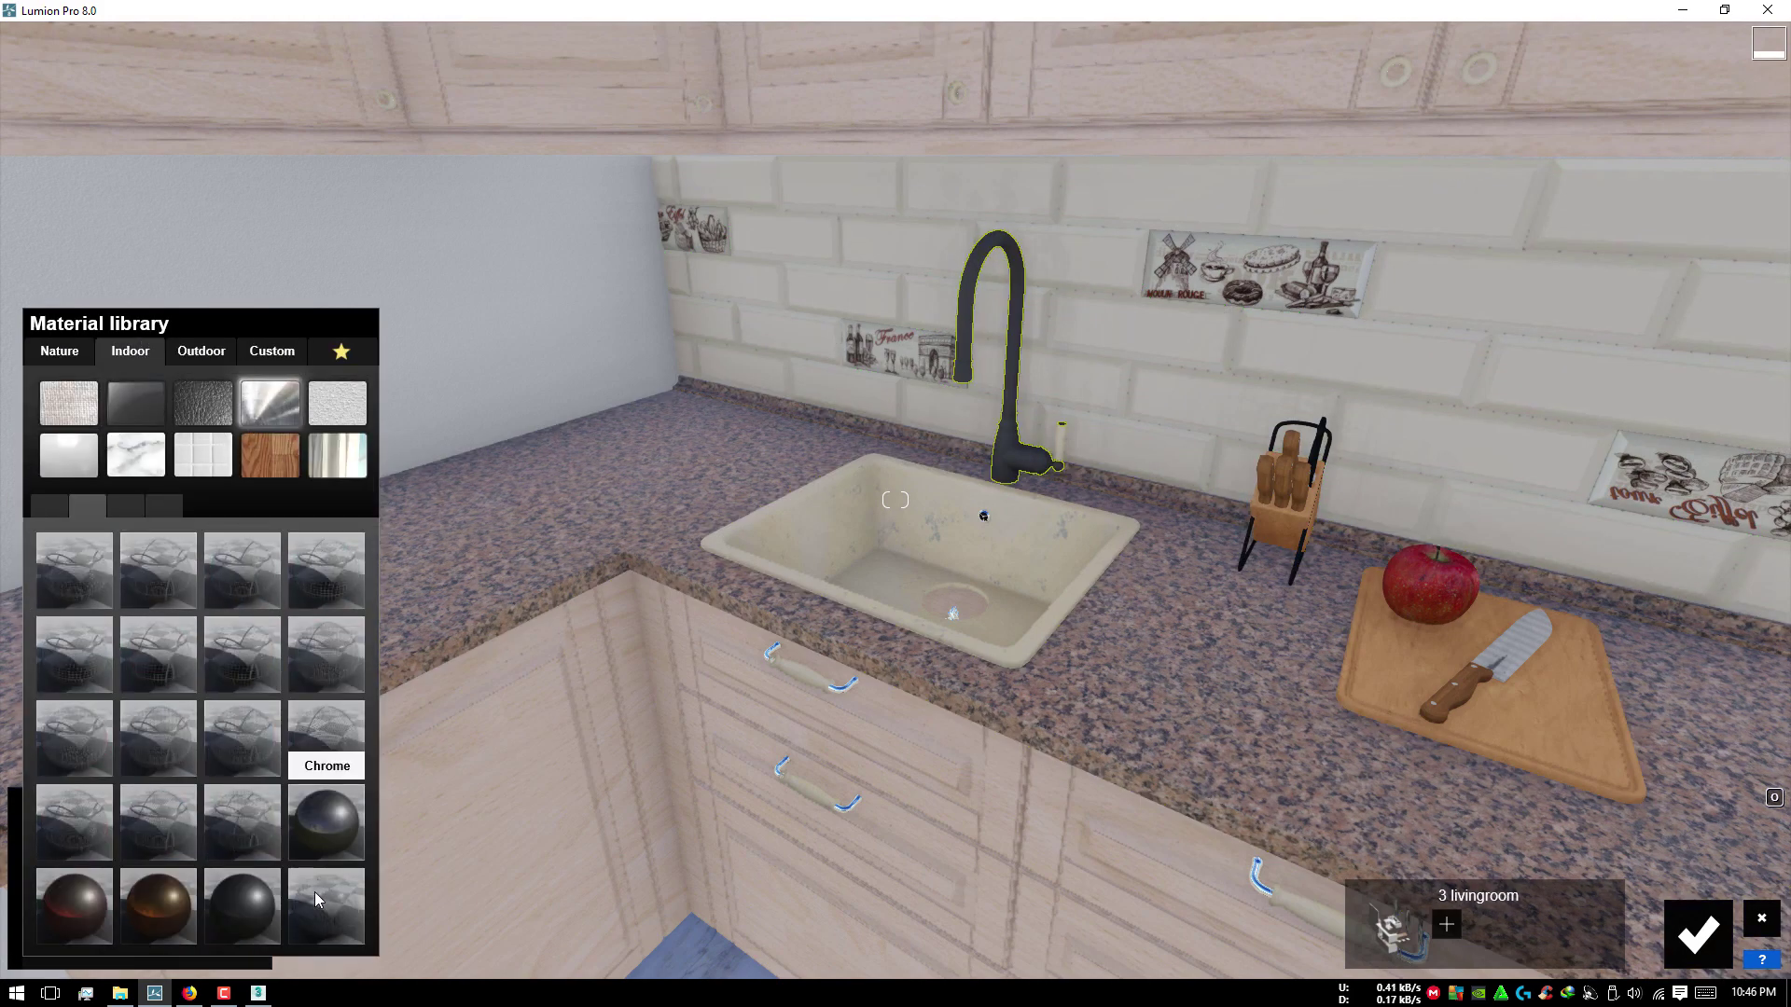
left_click(325, 836)
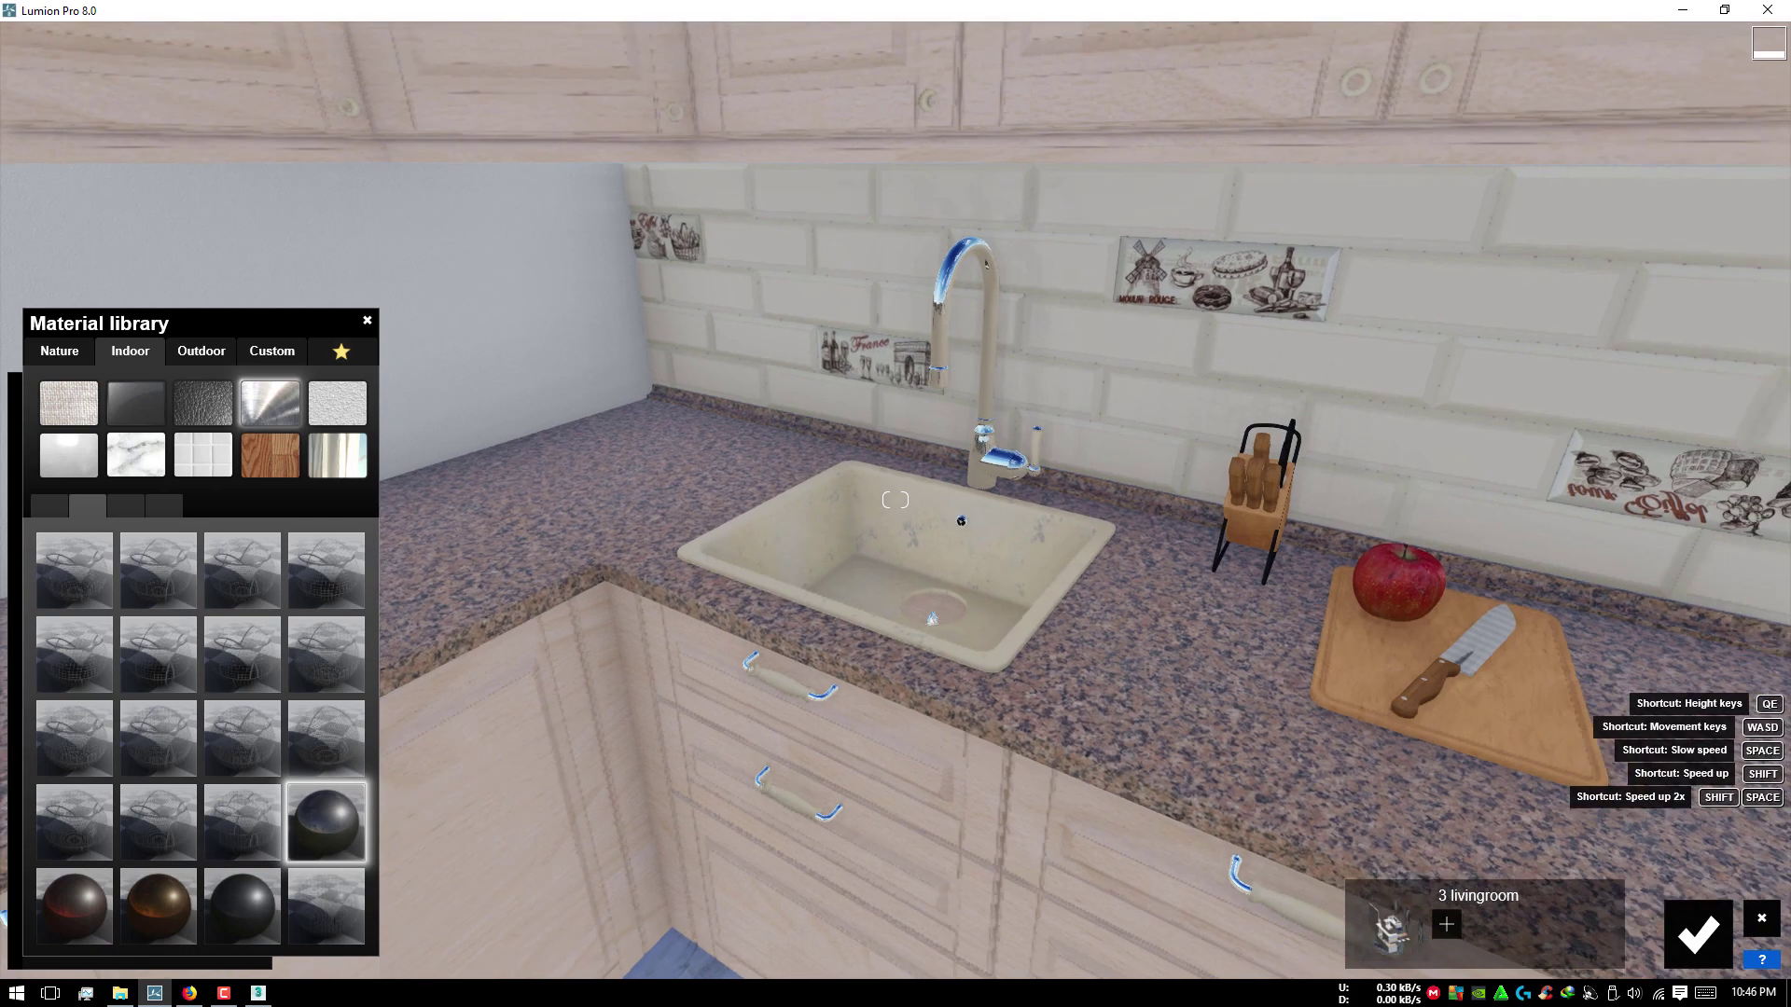
right_click_drag(325, 836, 971, 410)
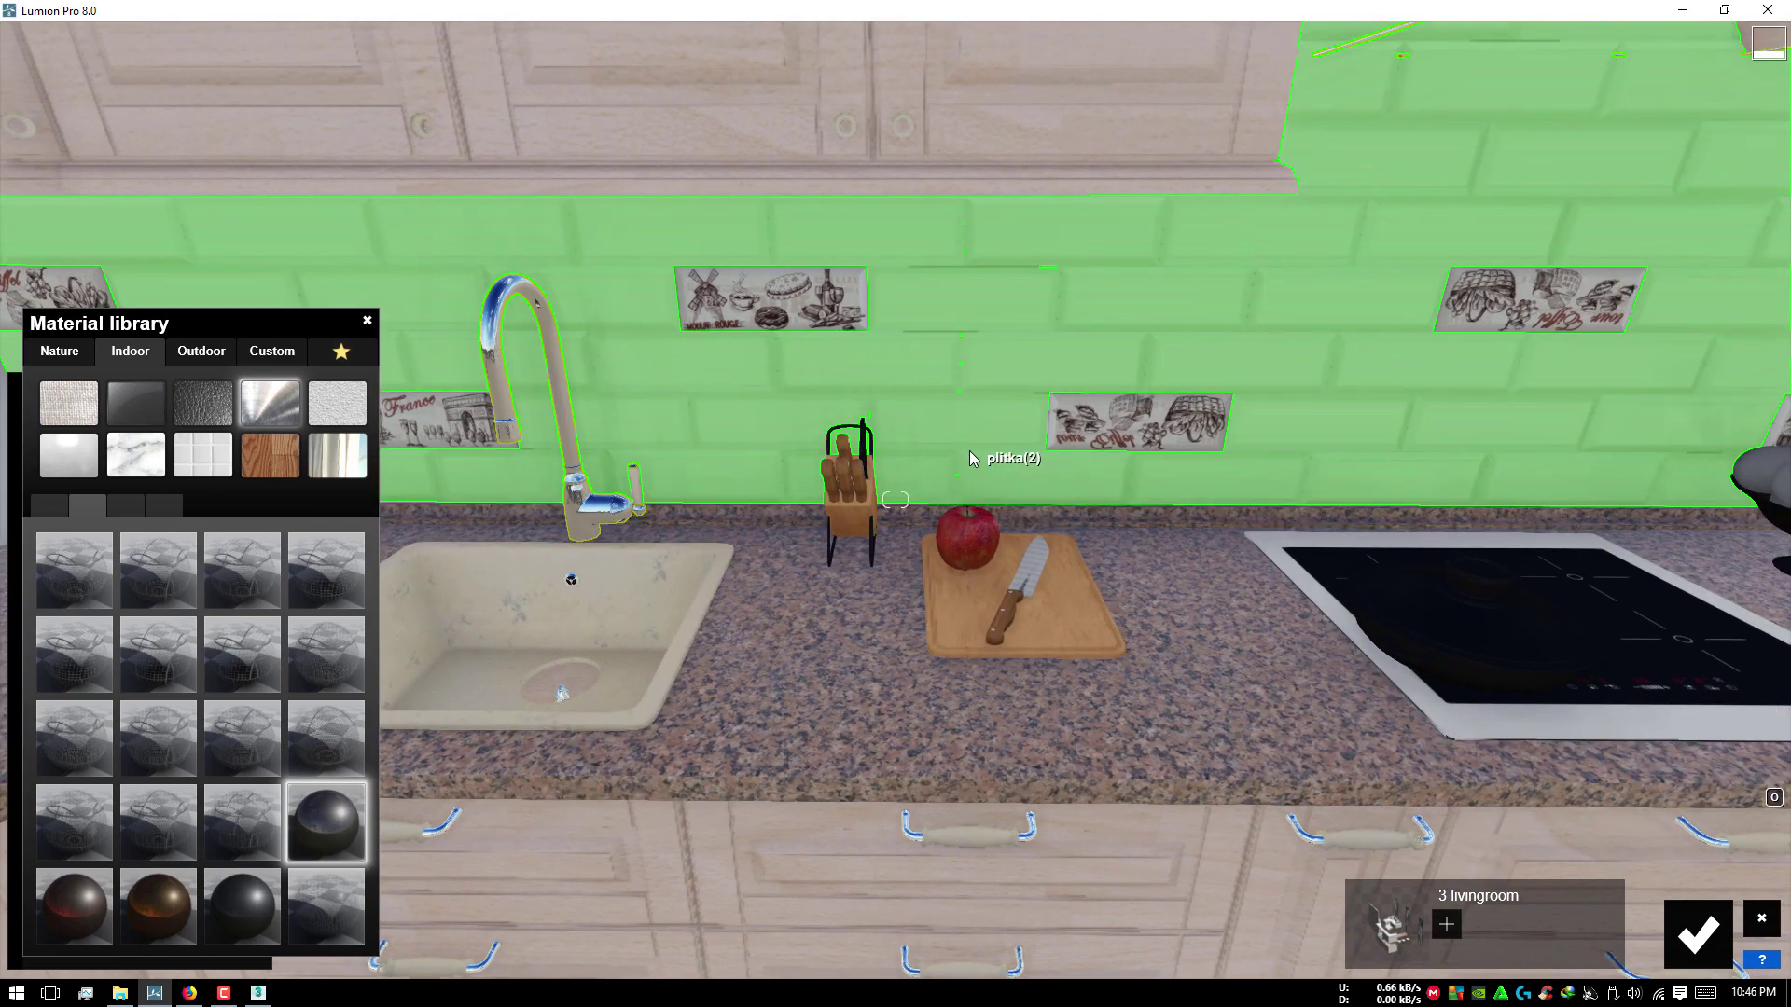
Step: Apply a Standard material to the backsplash tiles with higher reflectivity and 0.9 gloss
left_click(970, 451)
left_click(88, 586)
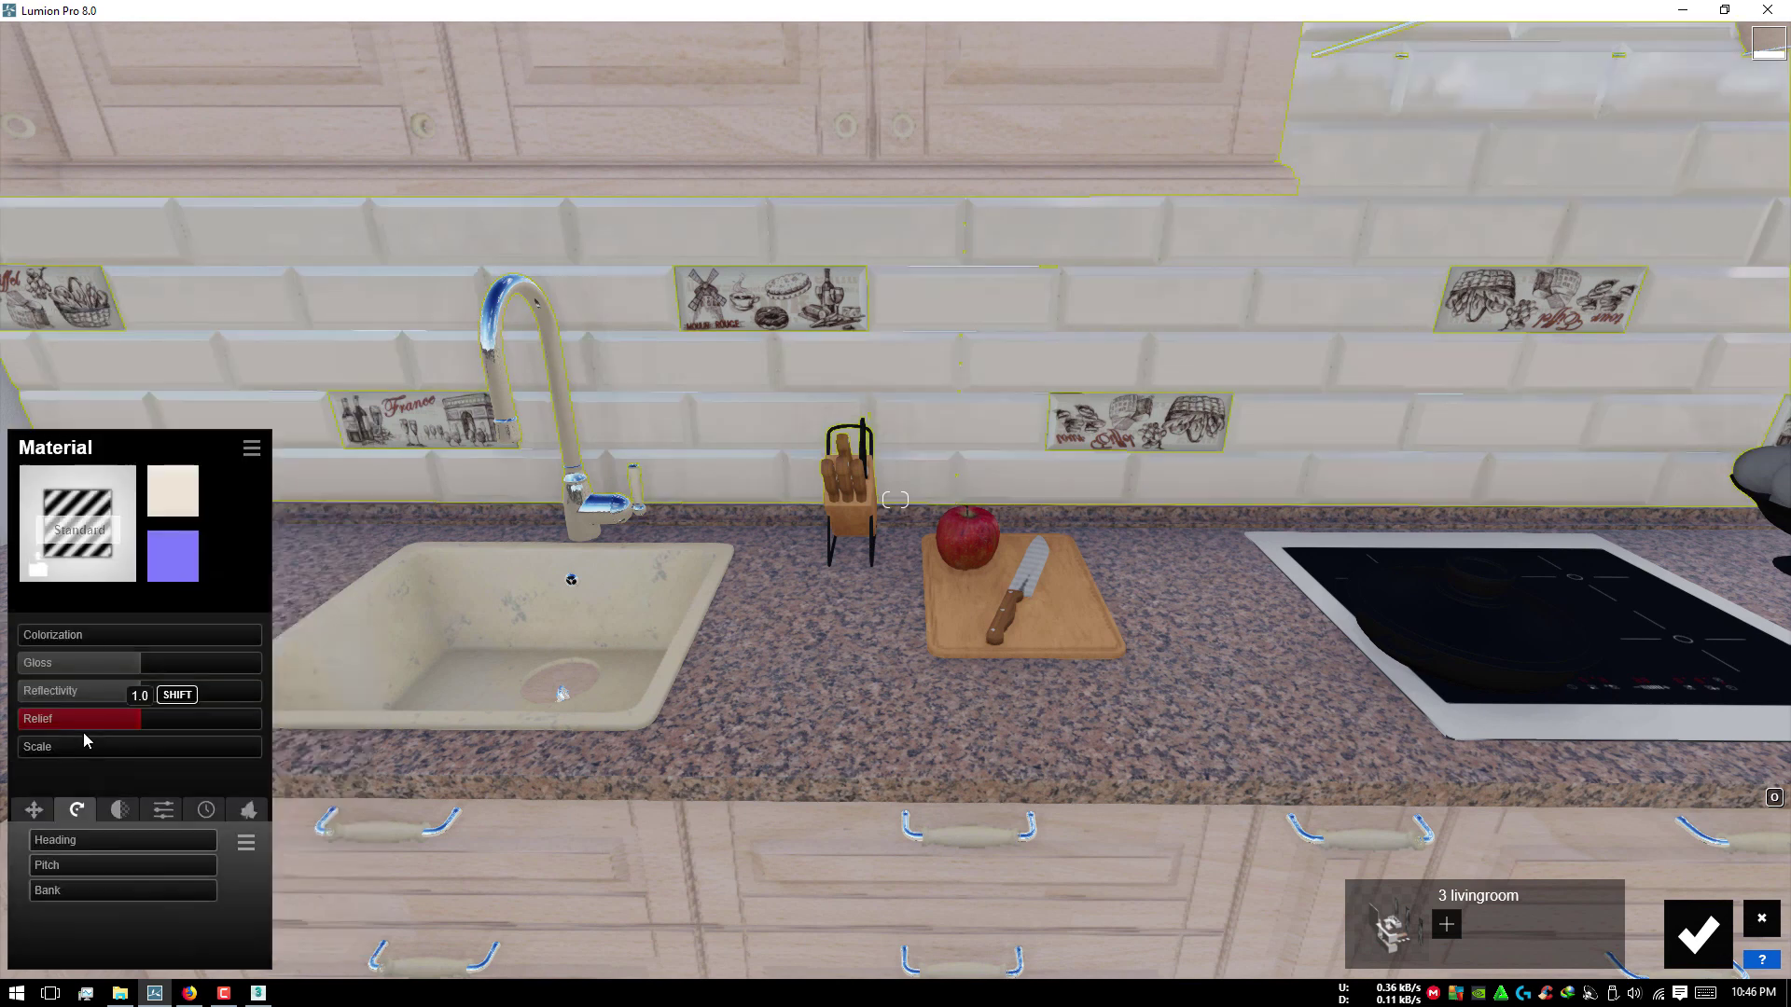
mouse_move(107, 691)
left_mouse_down()
mouse_move(181, 694)
mouse_move(156, 663)
left_mouse_up()
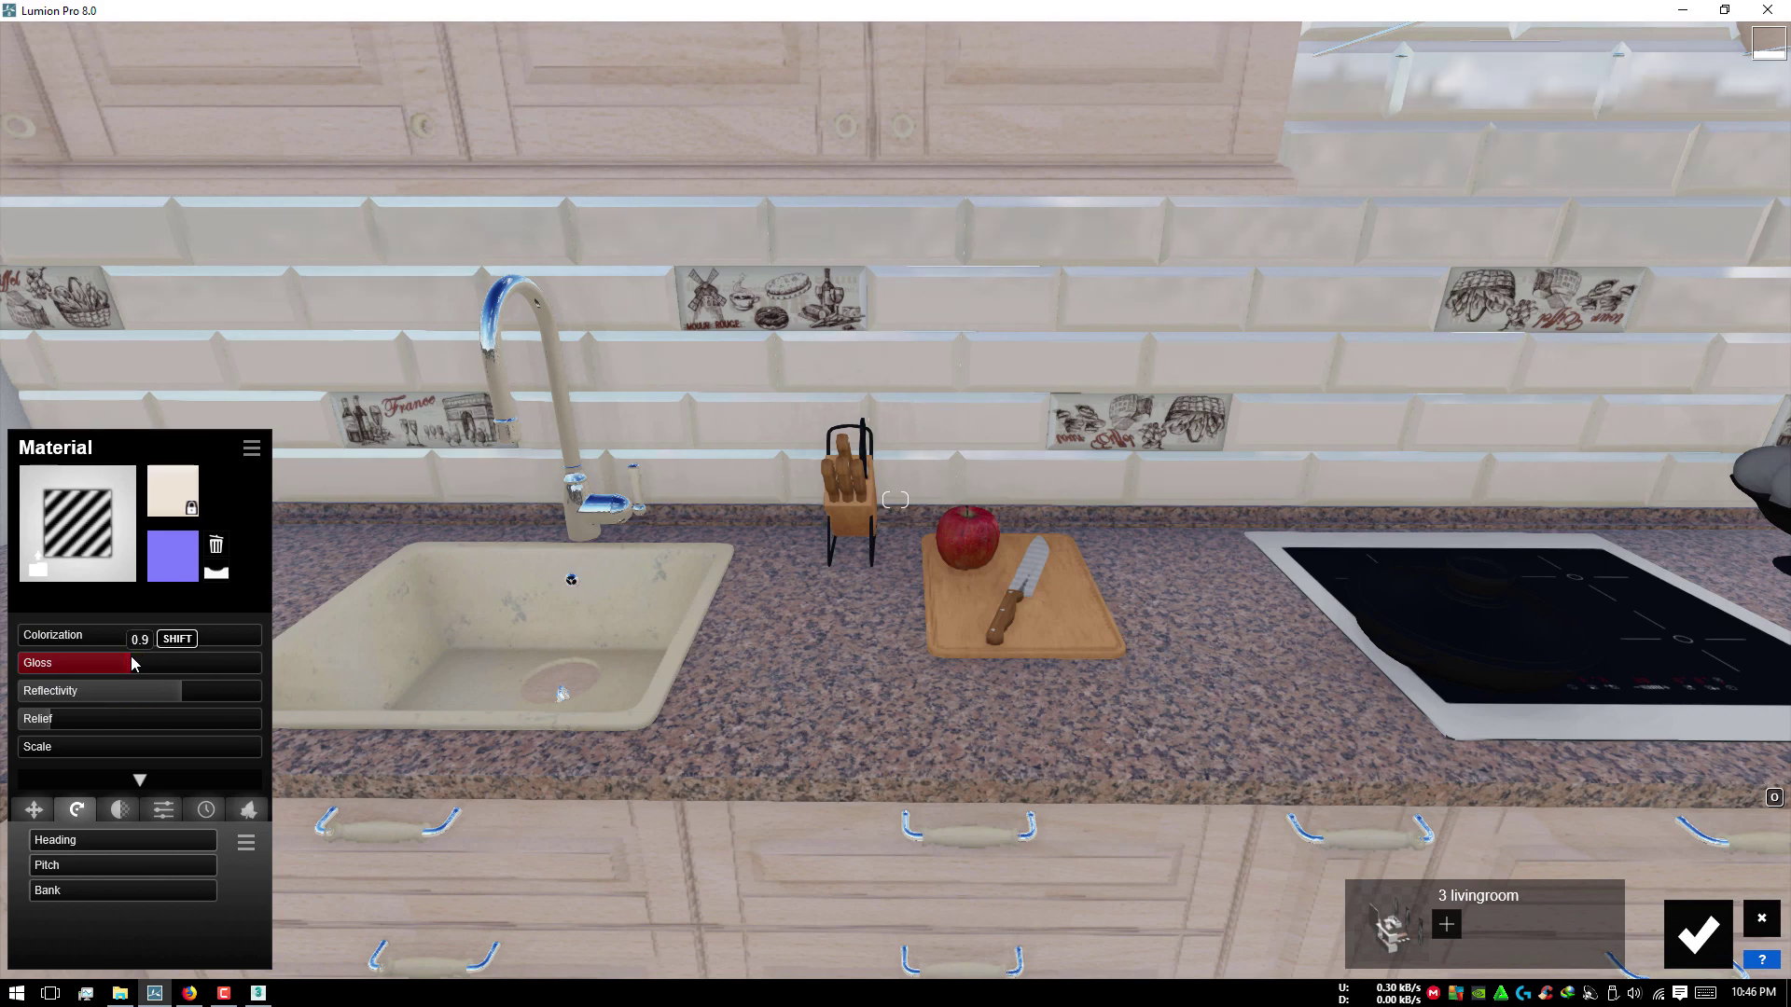
right_click_drag(133, 664, 1156, 508)
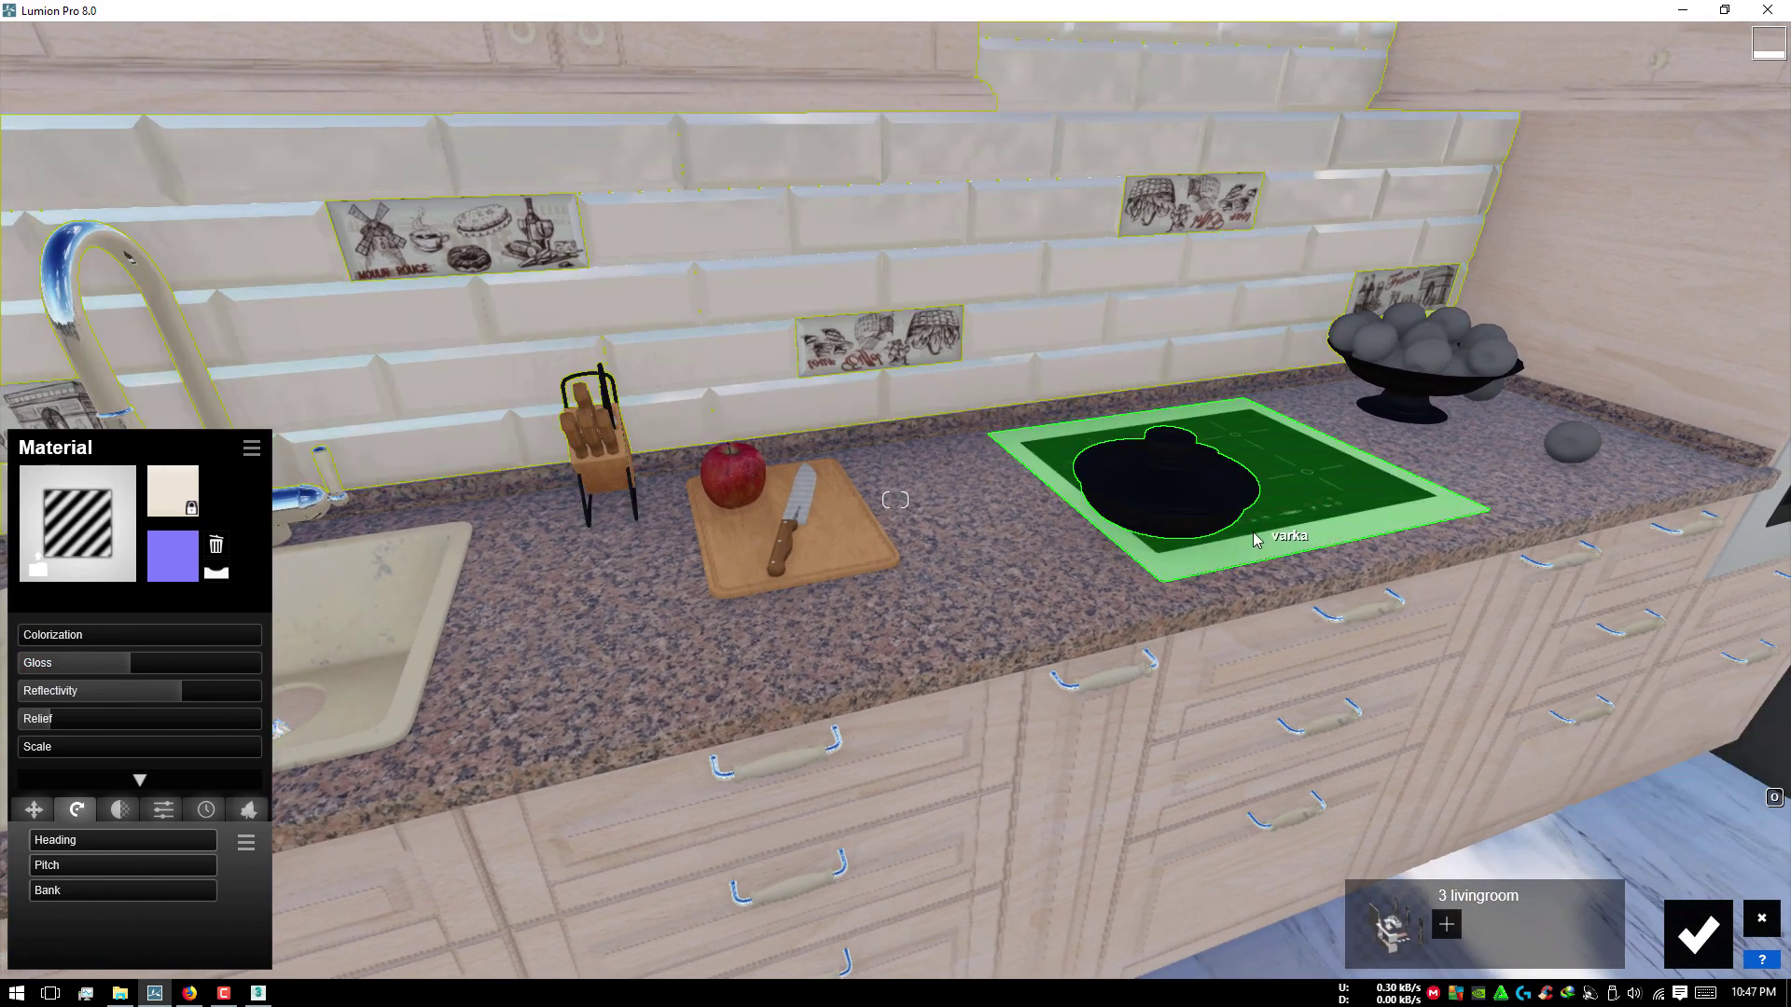
Step: Give the cooktop a Standard material with lowered gloss
left_click(1255, 539)
left_click(78, 483)
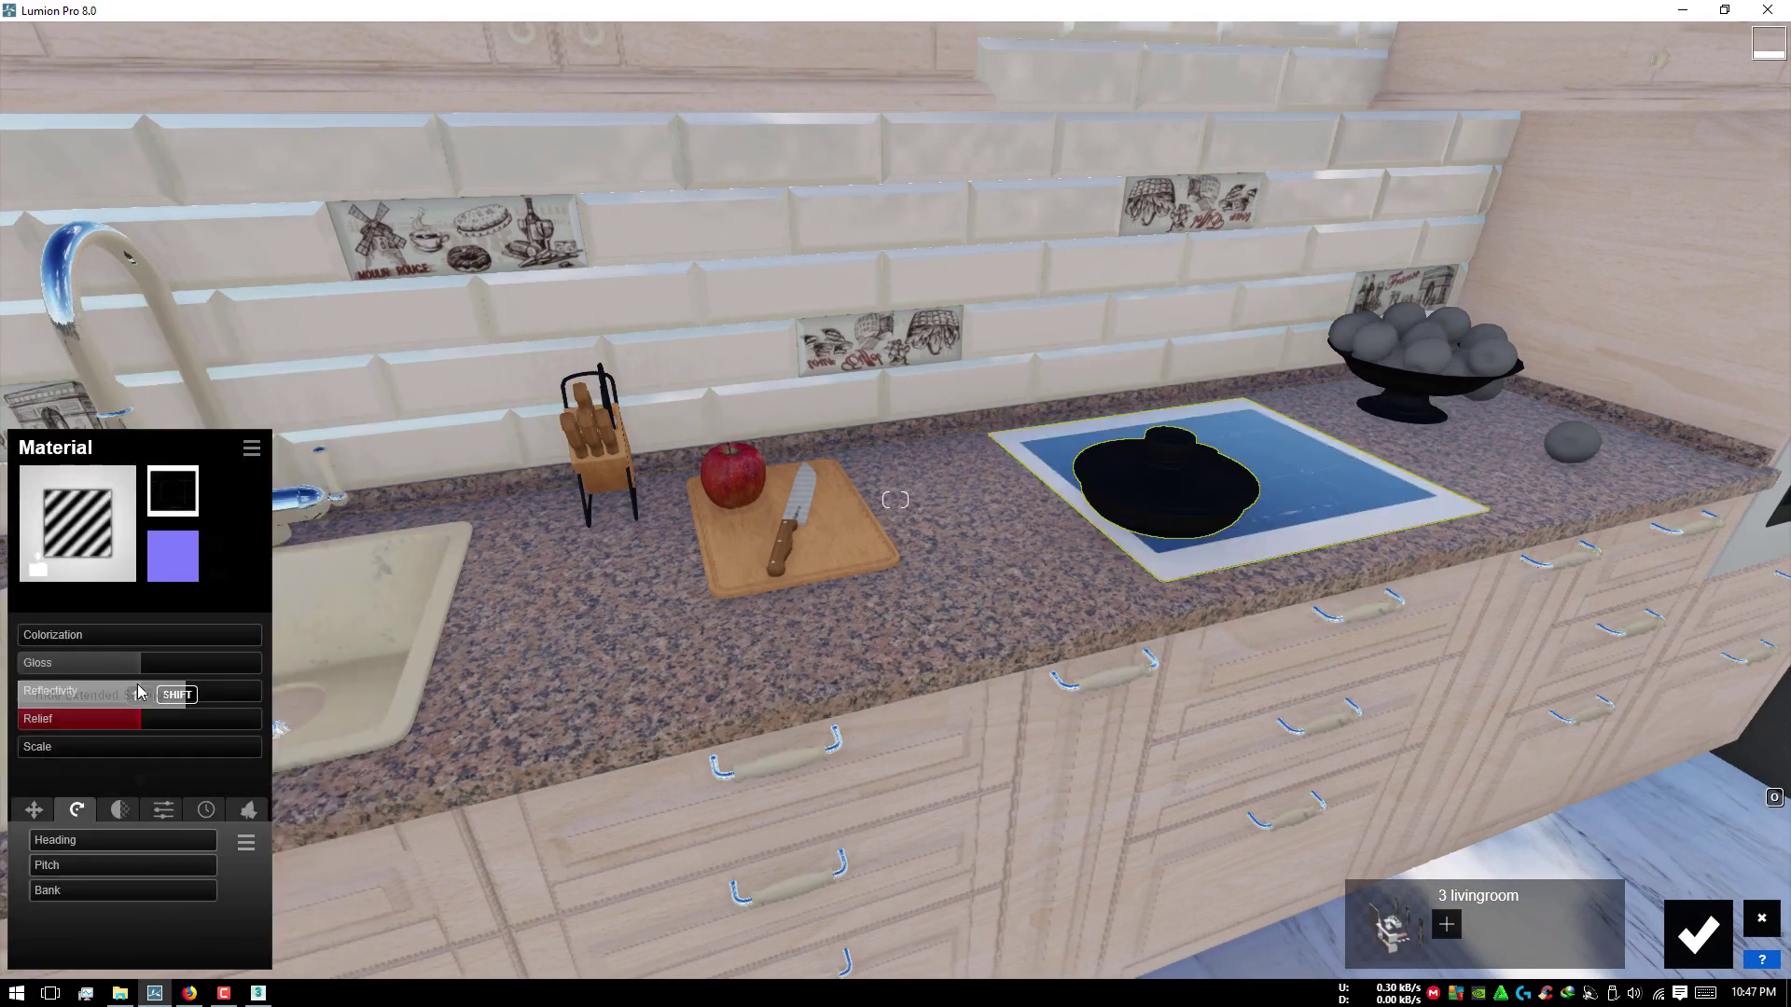
left_click_drag(139, 664, 97, 660)
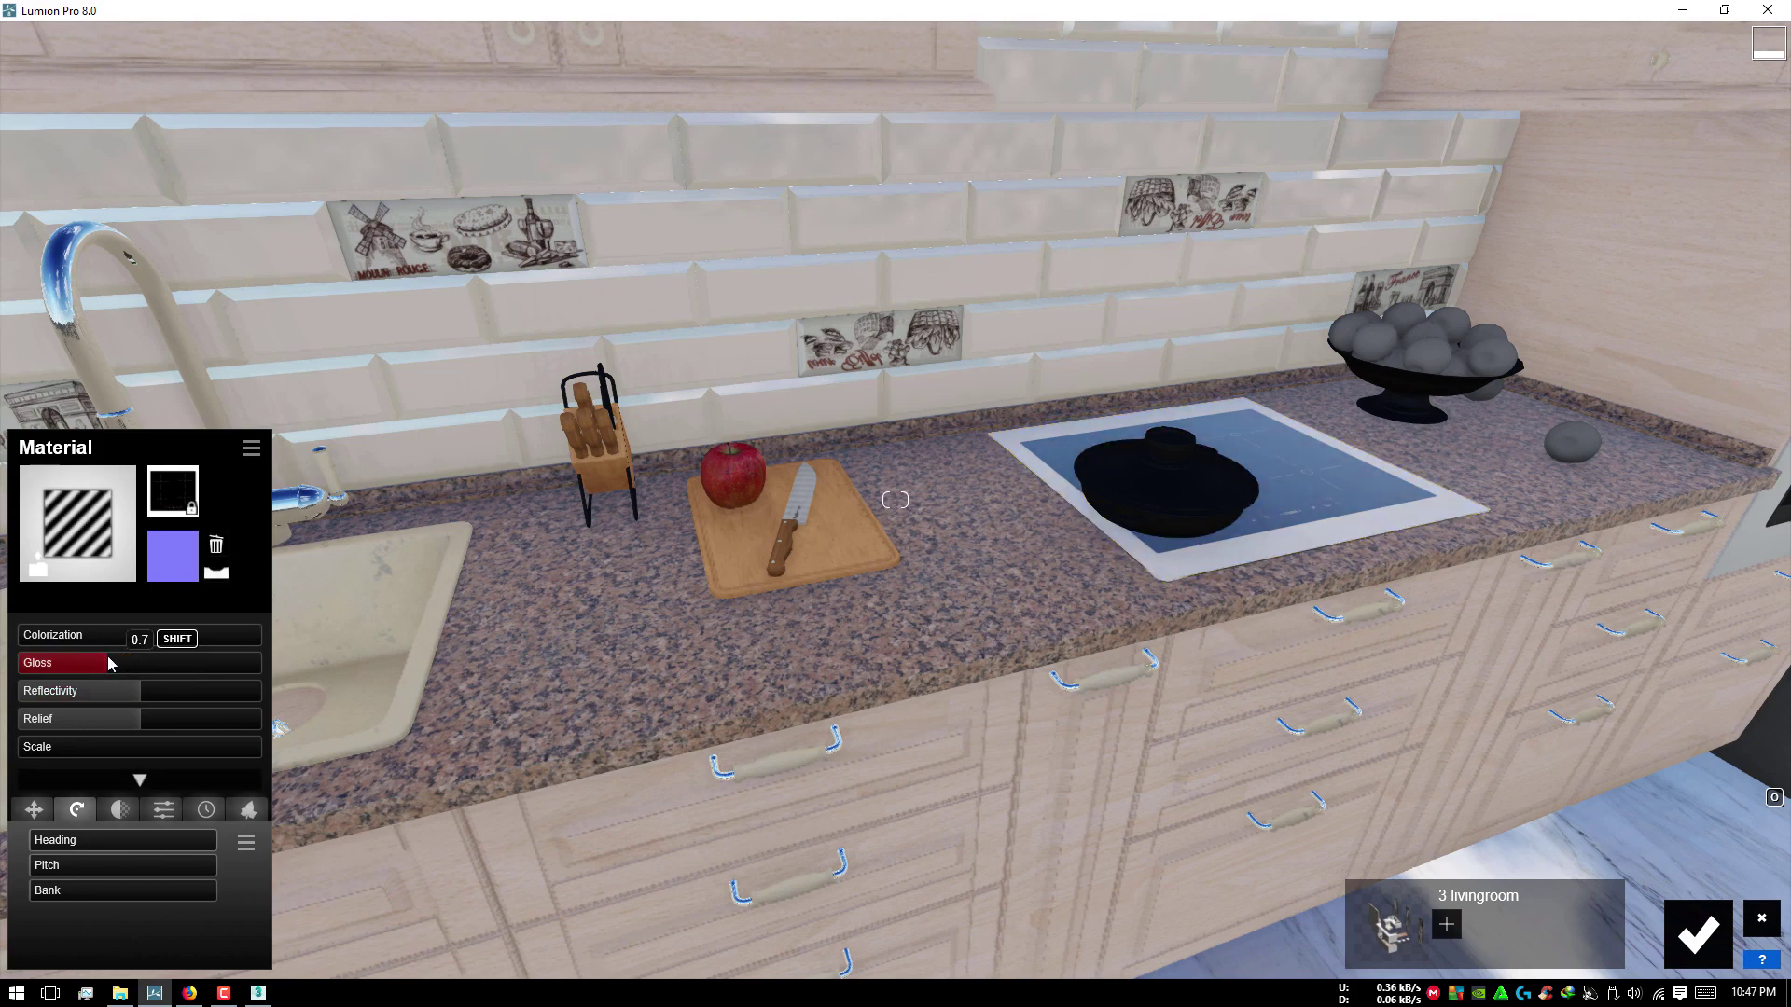
left_click(131, 722)
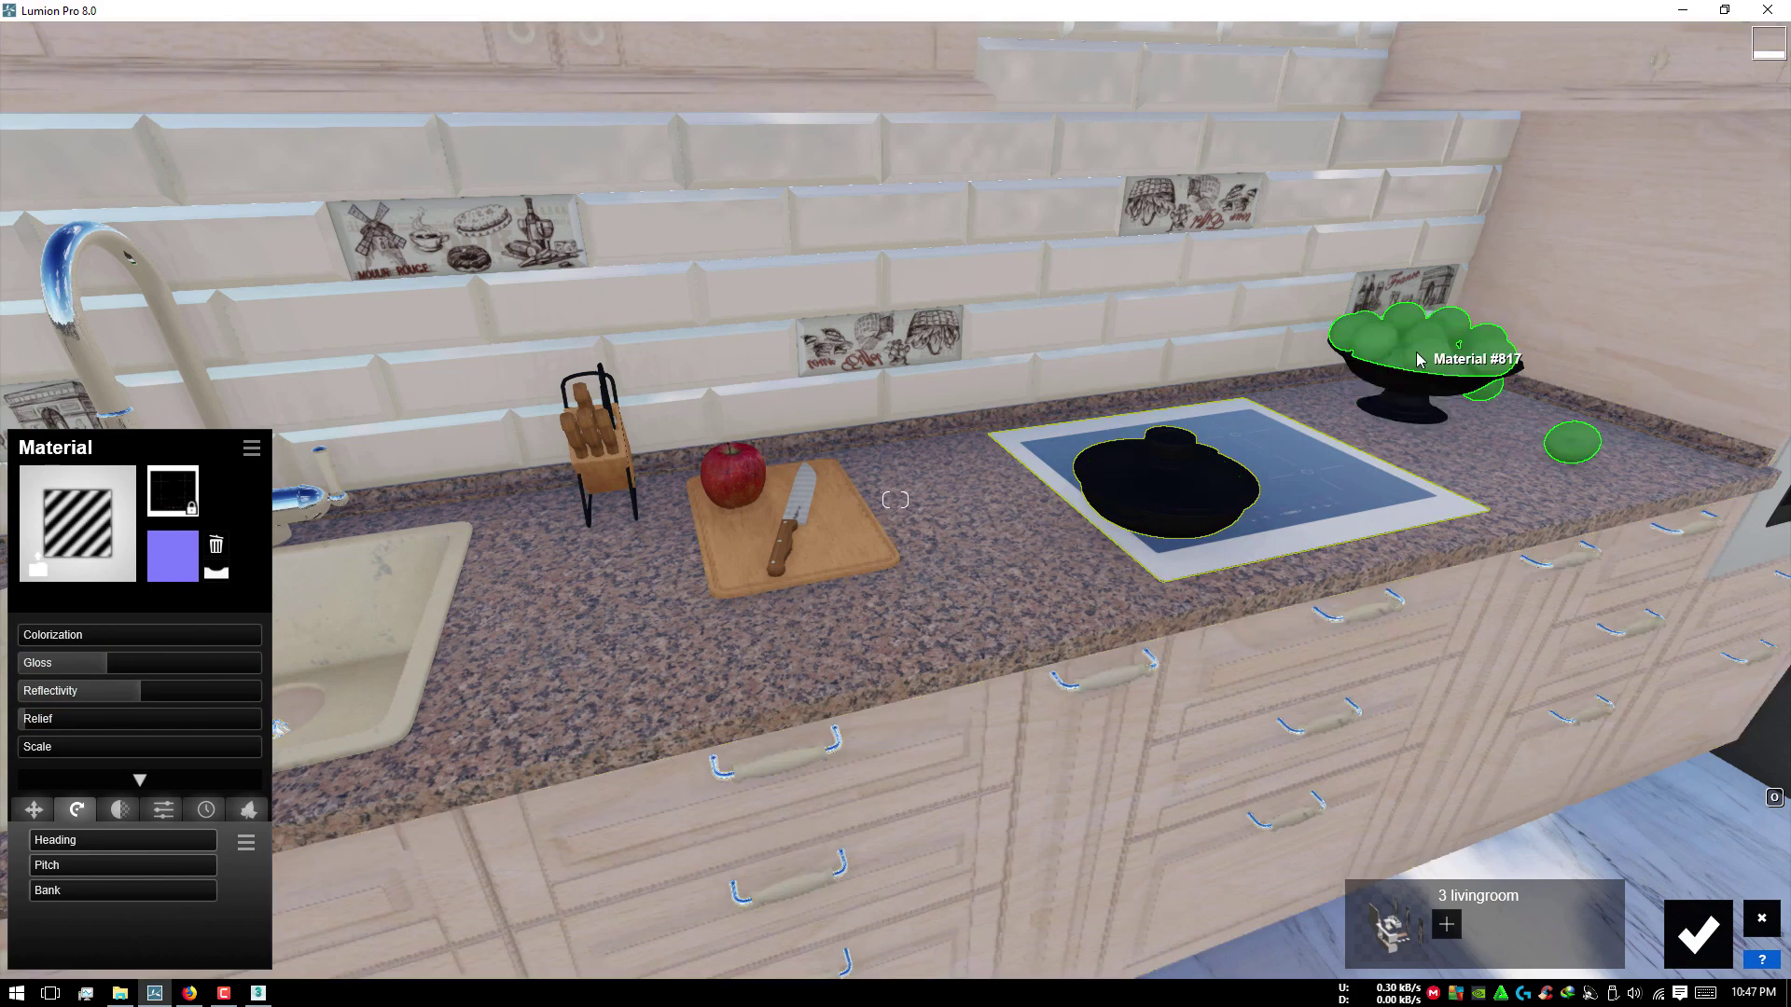
Step: Try Nature grass and ground materials on the fruit in the bowl
left_click(1455, 355)
left_click(128, 349)
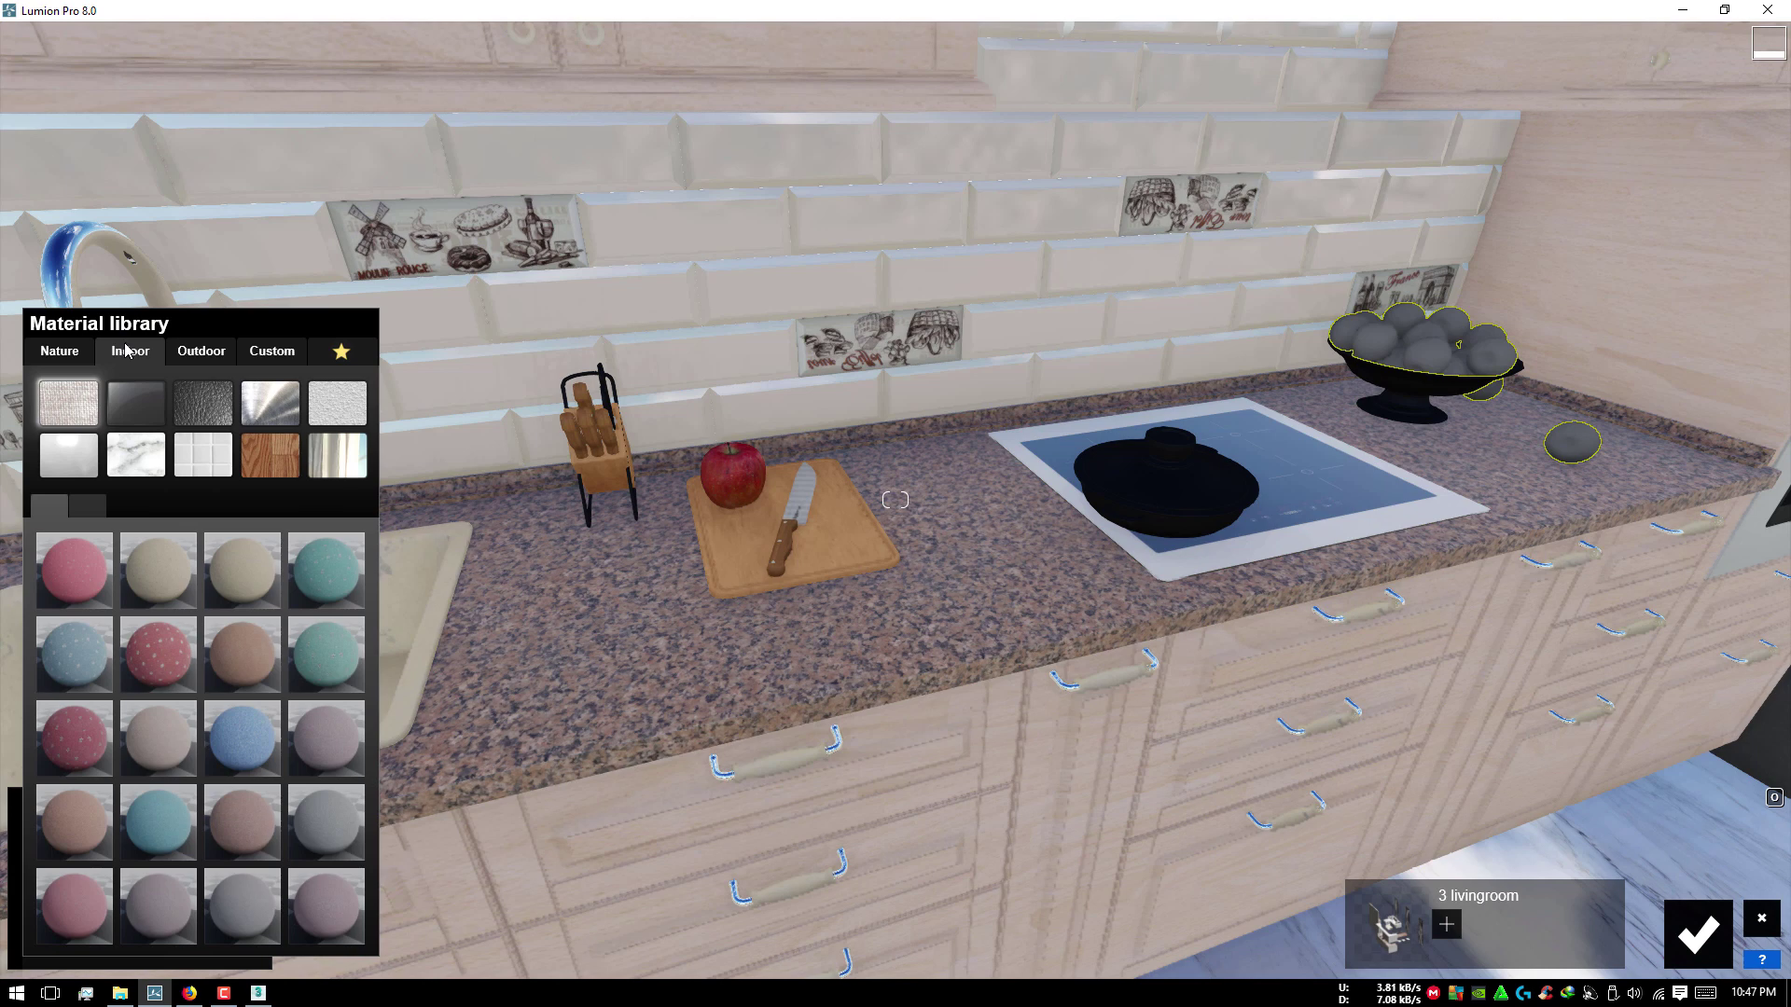
left_click(54, 354)
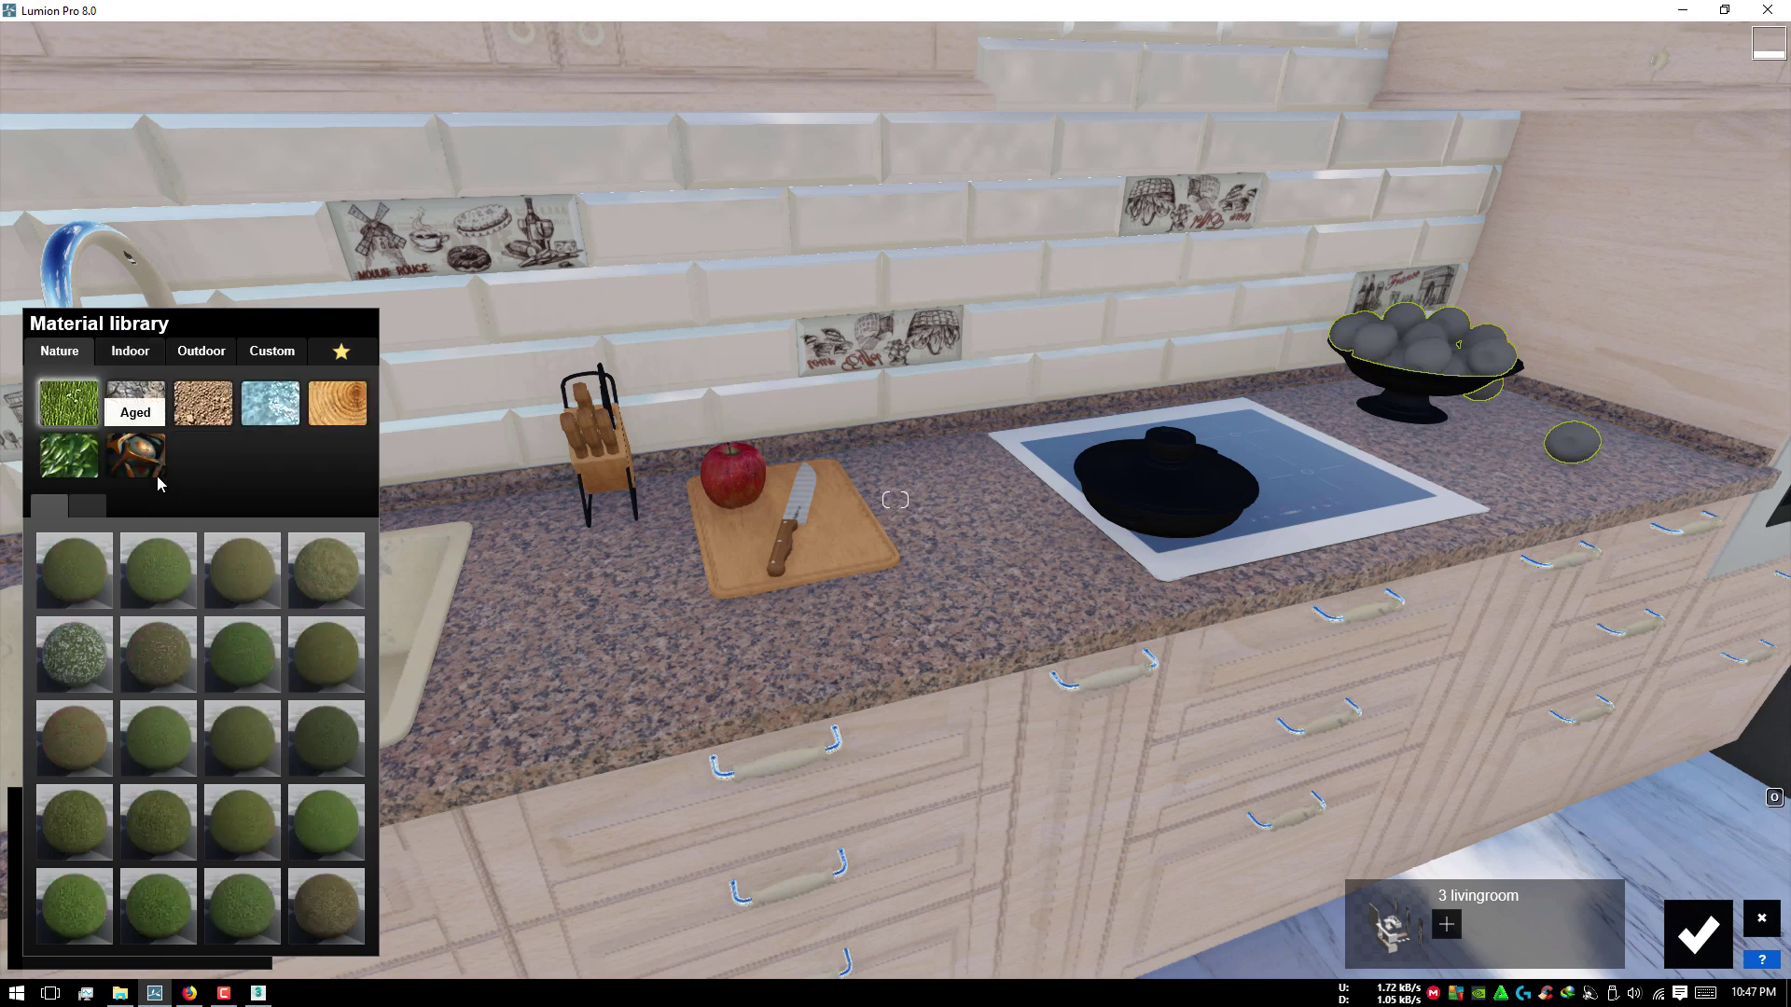
left_click(217, 572)
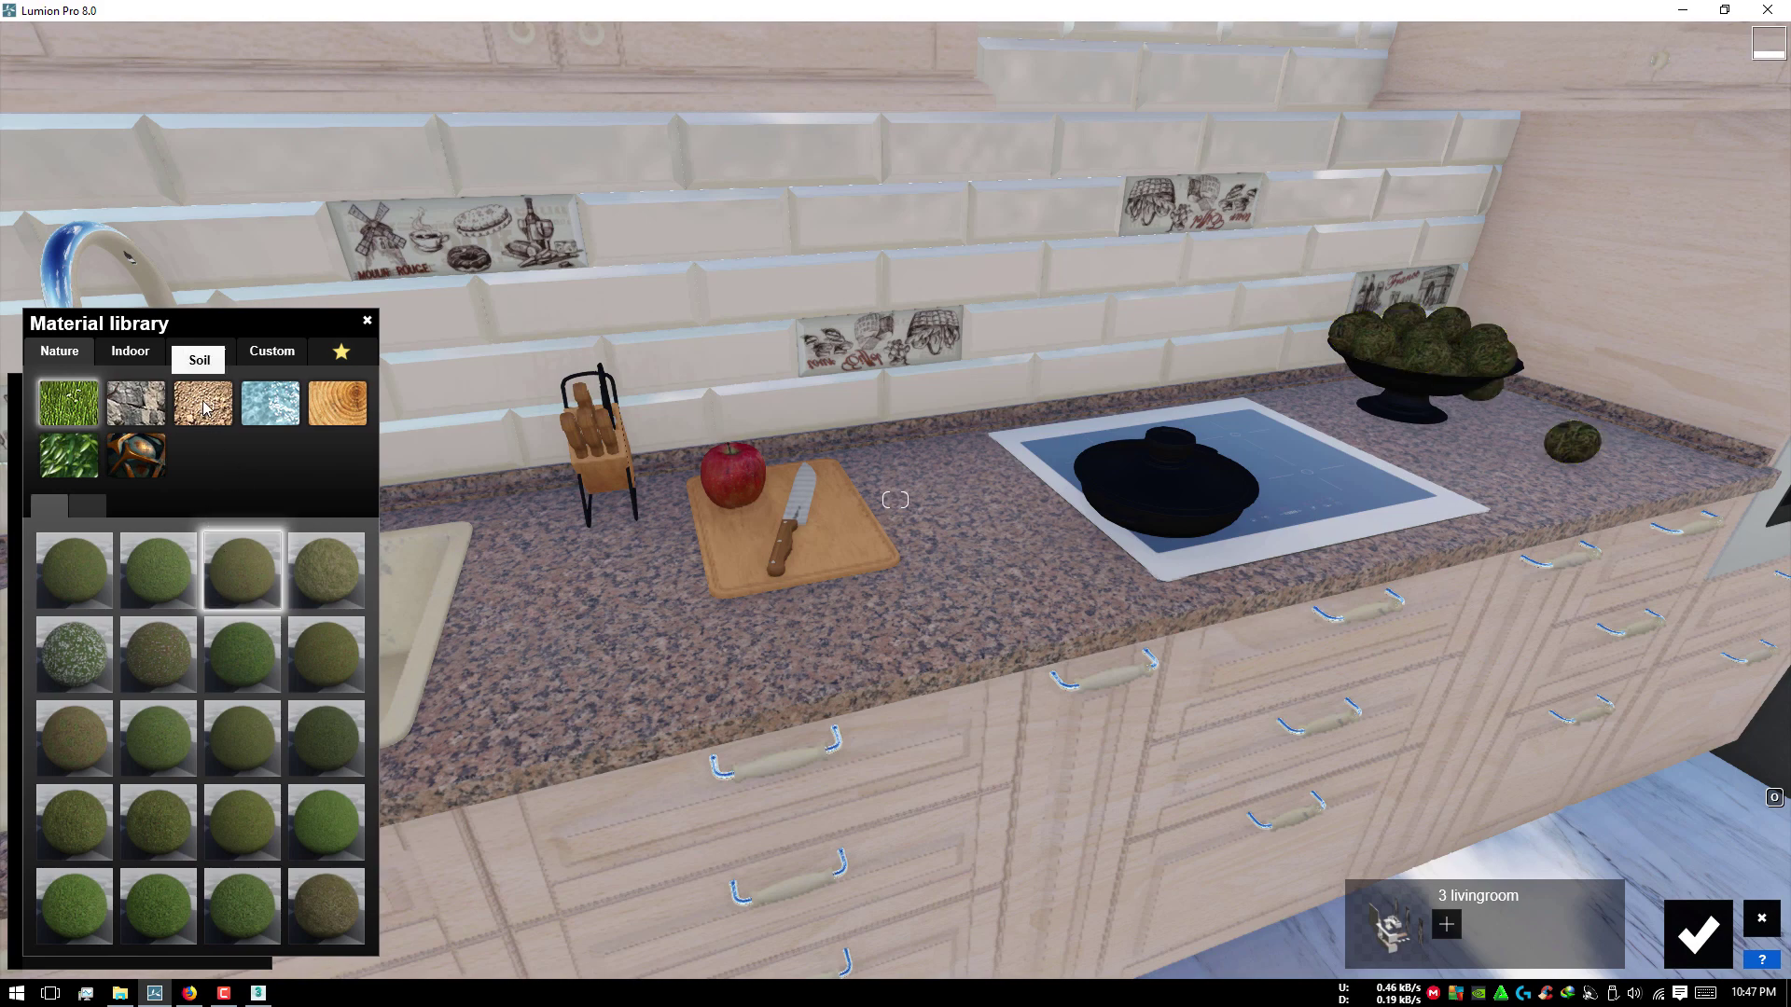
left_click(203, 403)
left_click(158, 570)
left_click(58, 590)
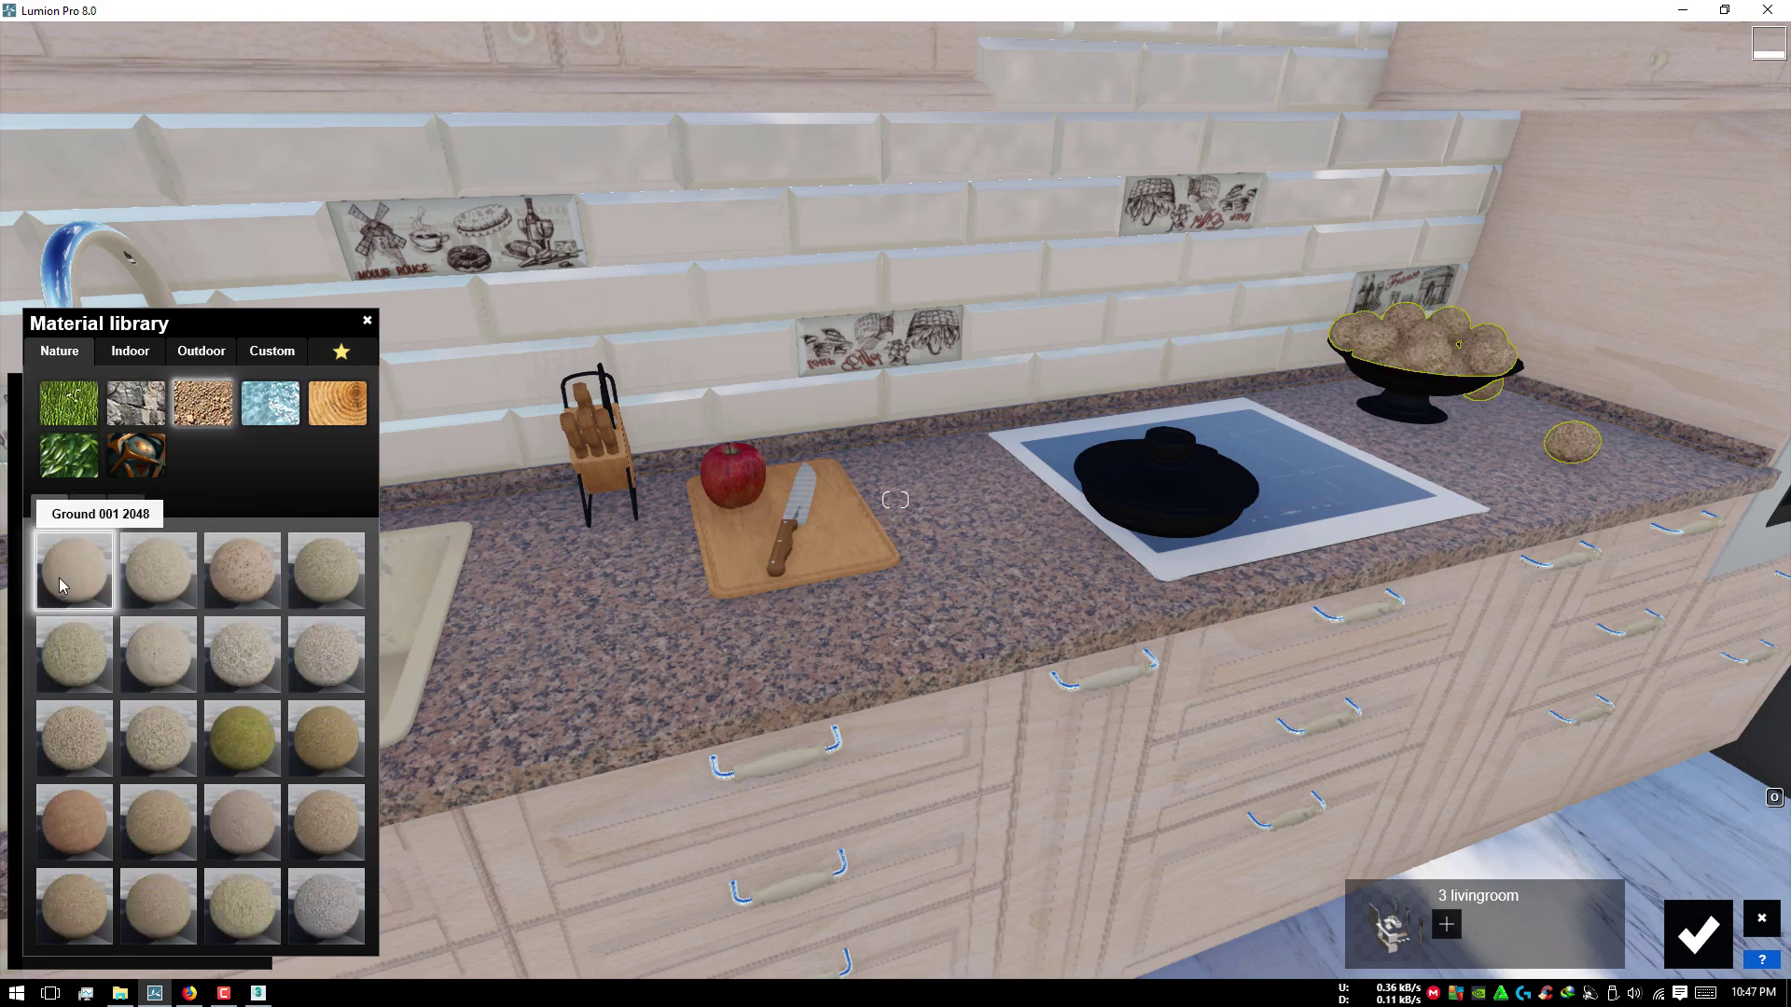
left_click(125, 359)
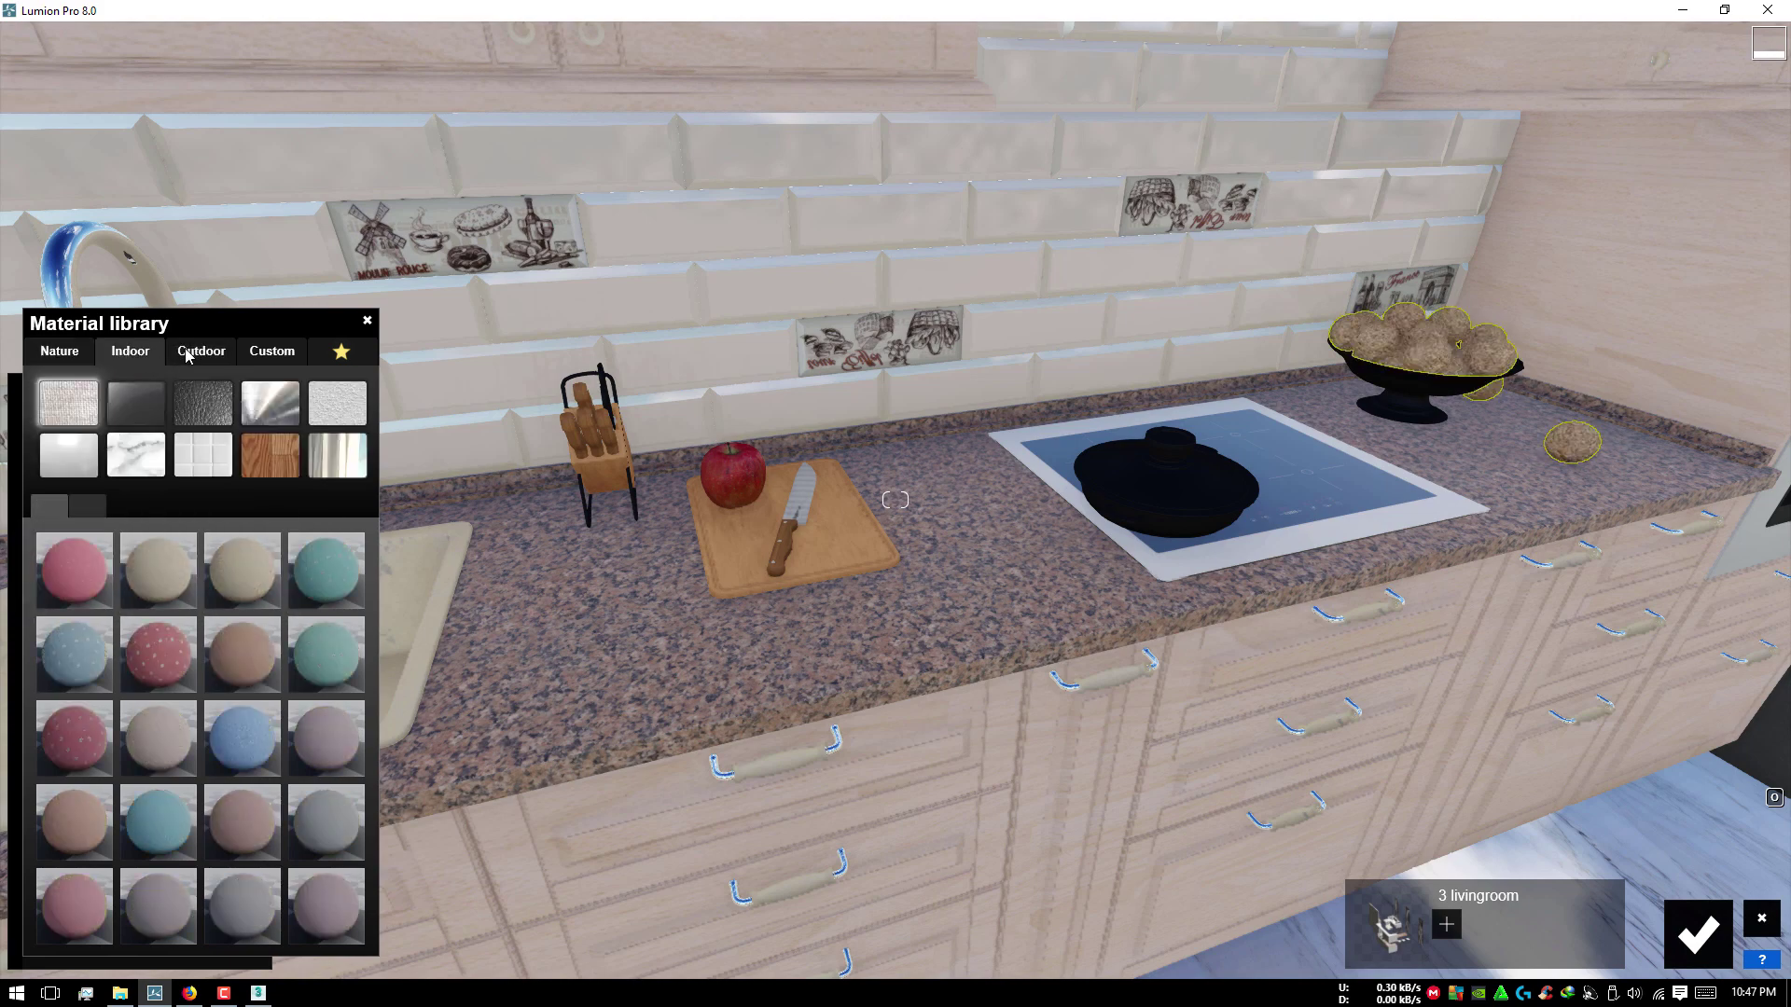
left_click(187, 356)
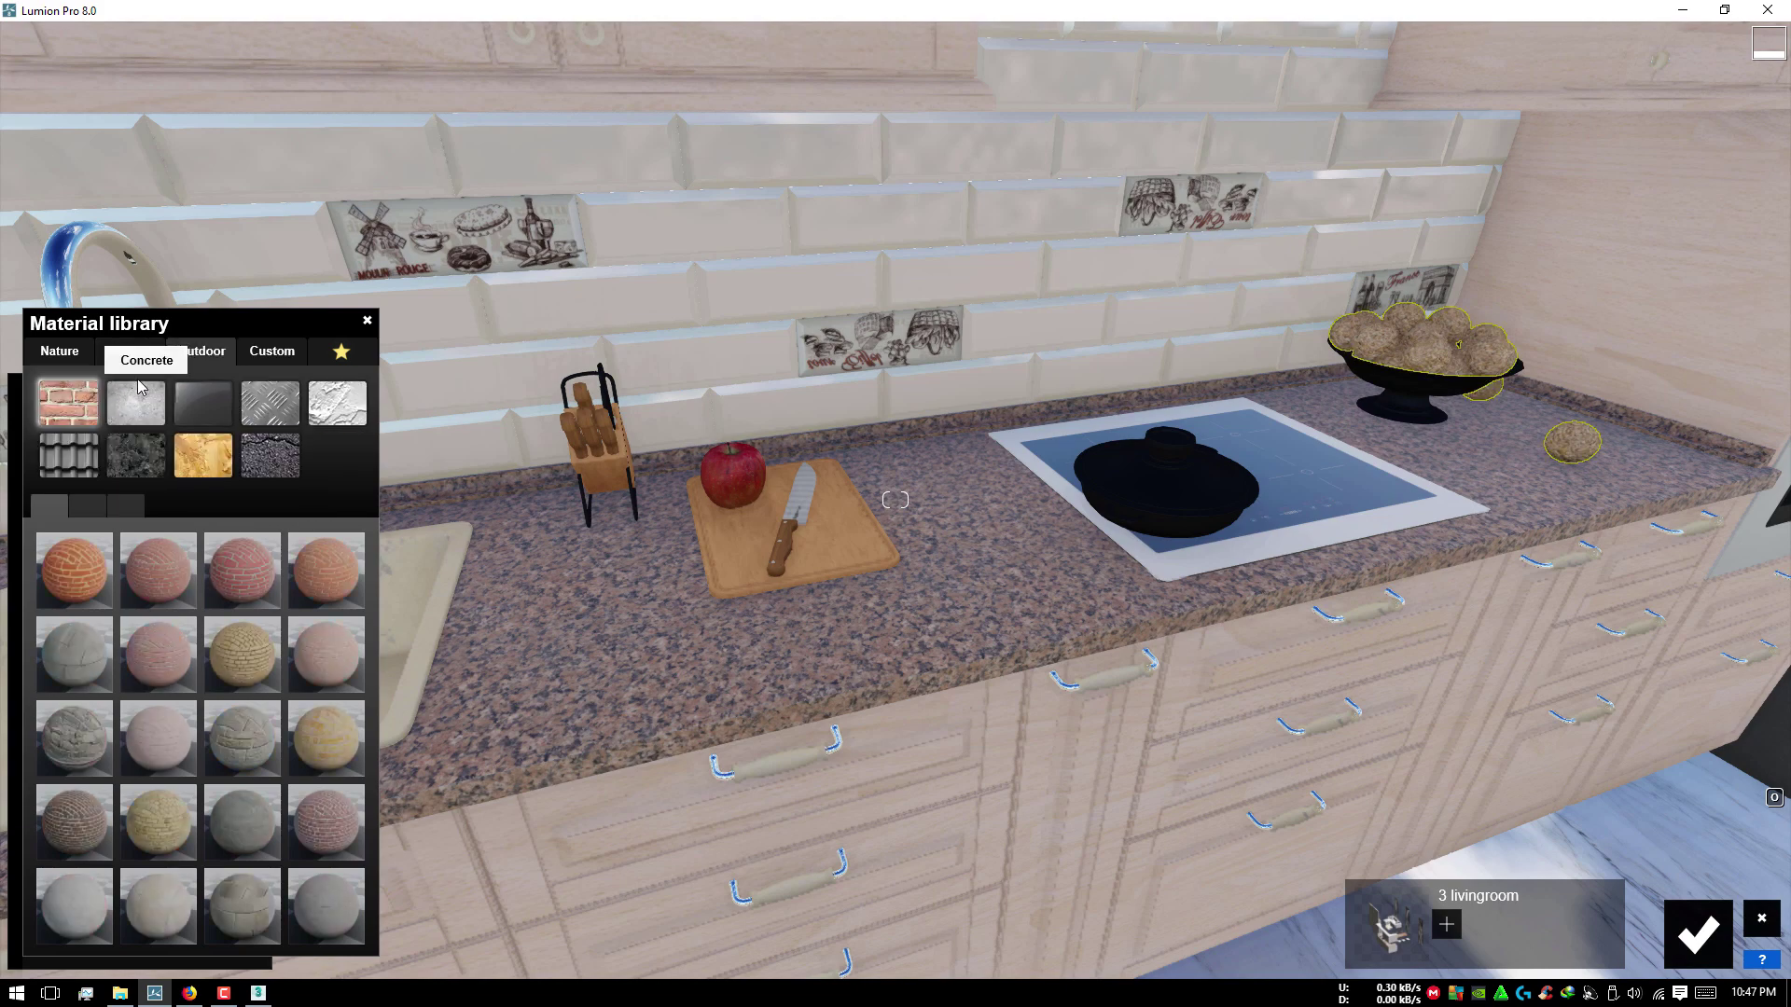
Step: Apply a Custom Color material to the fruit, tinted dark green
left_click(73, 359)
left_click(297, 352)
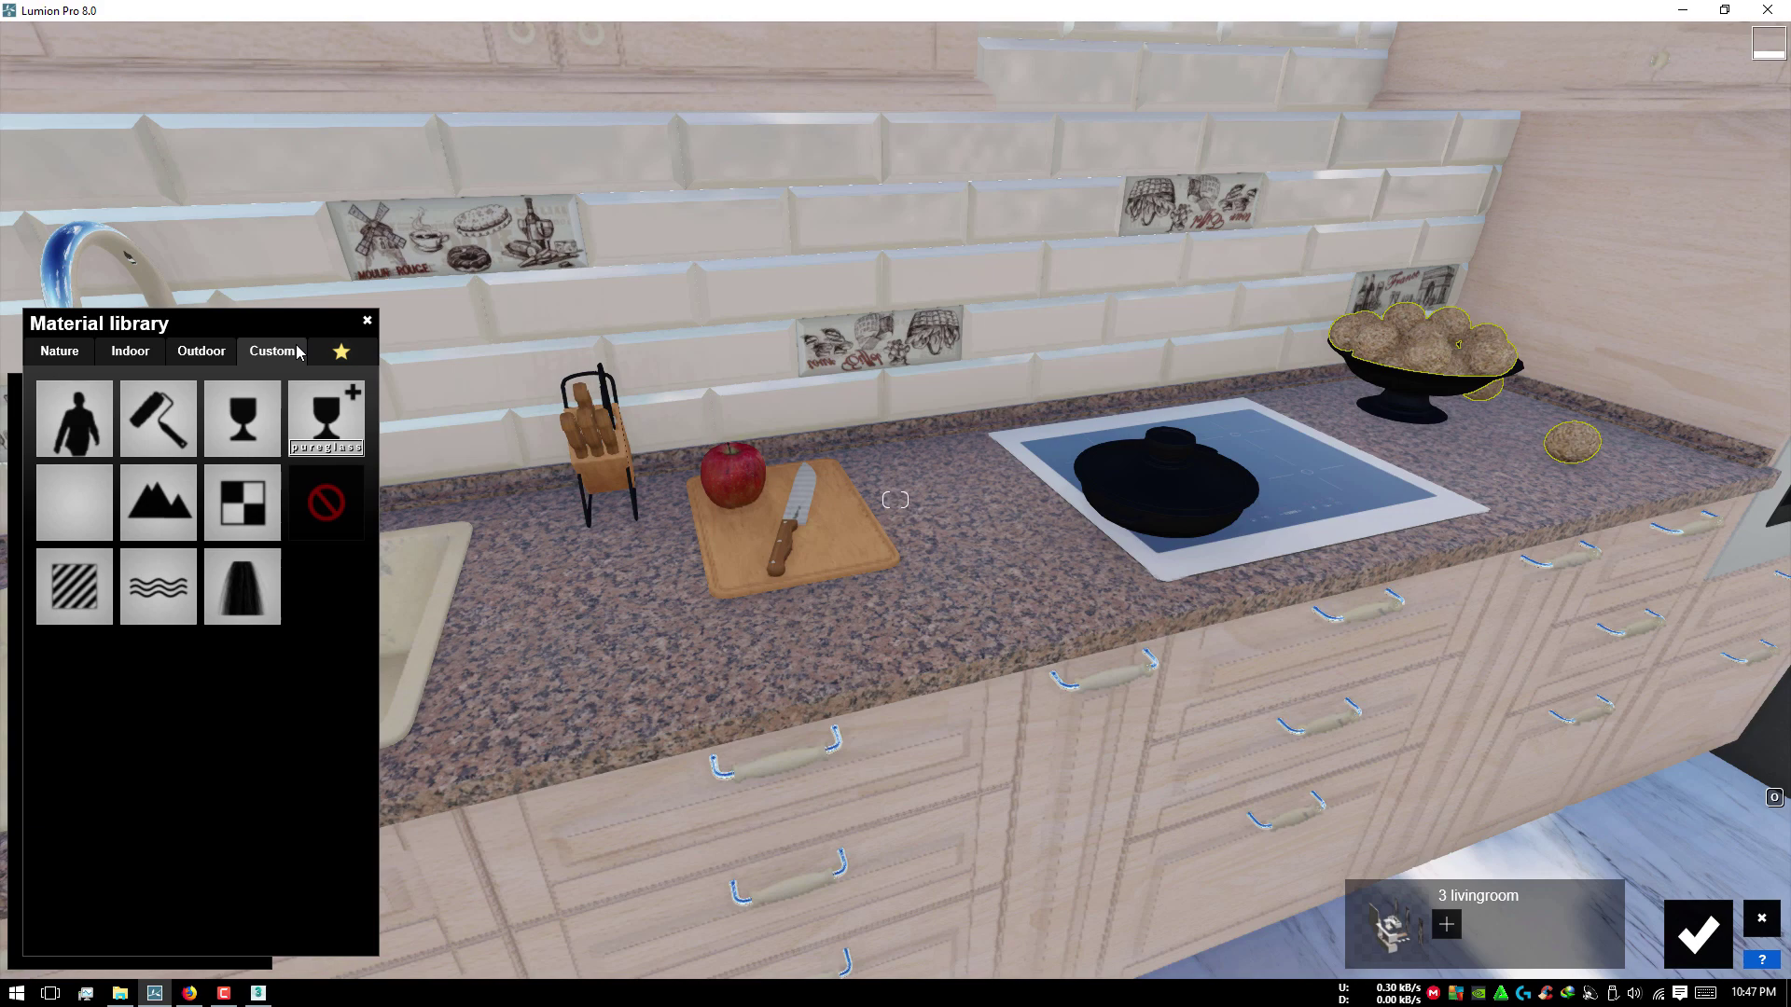
left_click(158, 419)
mouse_move(107, 838)
left_mouse_down()
mouse_move(63, 817)
mouse_move(83, 859)
left_mouse_up()
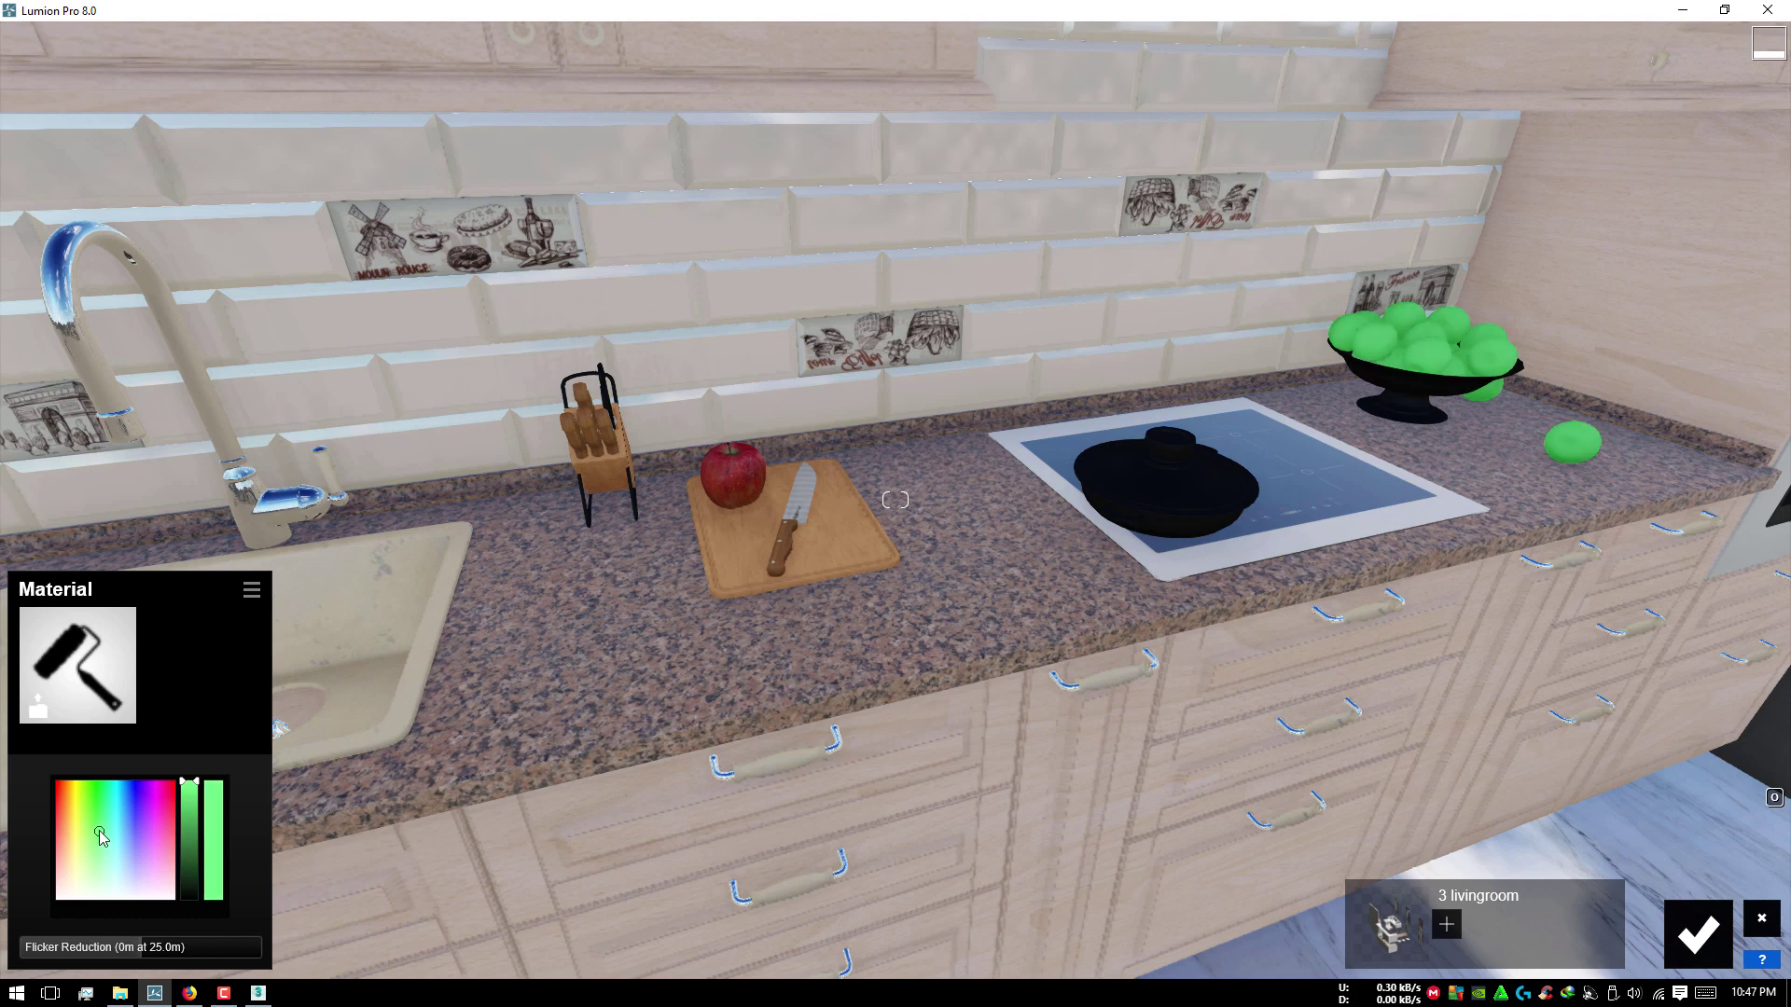
mouse_move(189, 800)
left_mouse_down()
mouse_move(190, 829)
mouse_move(90, 810)
left_mouse_up()
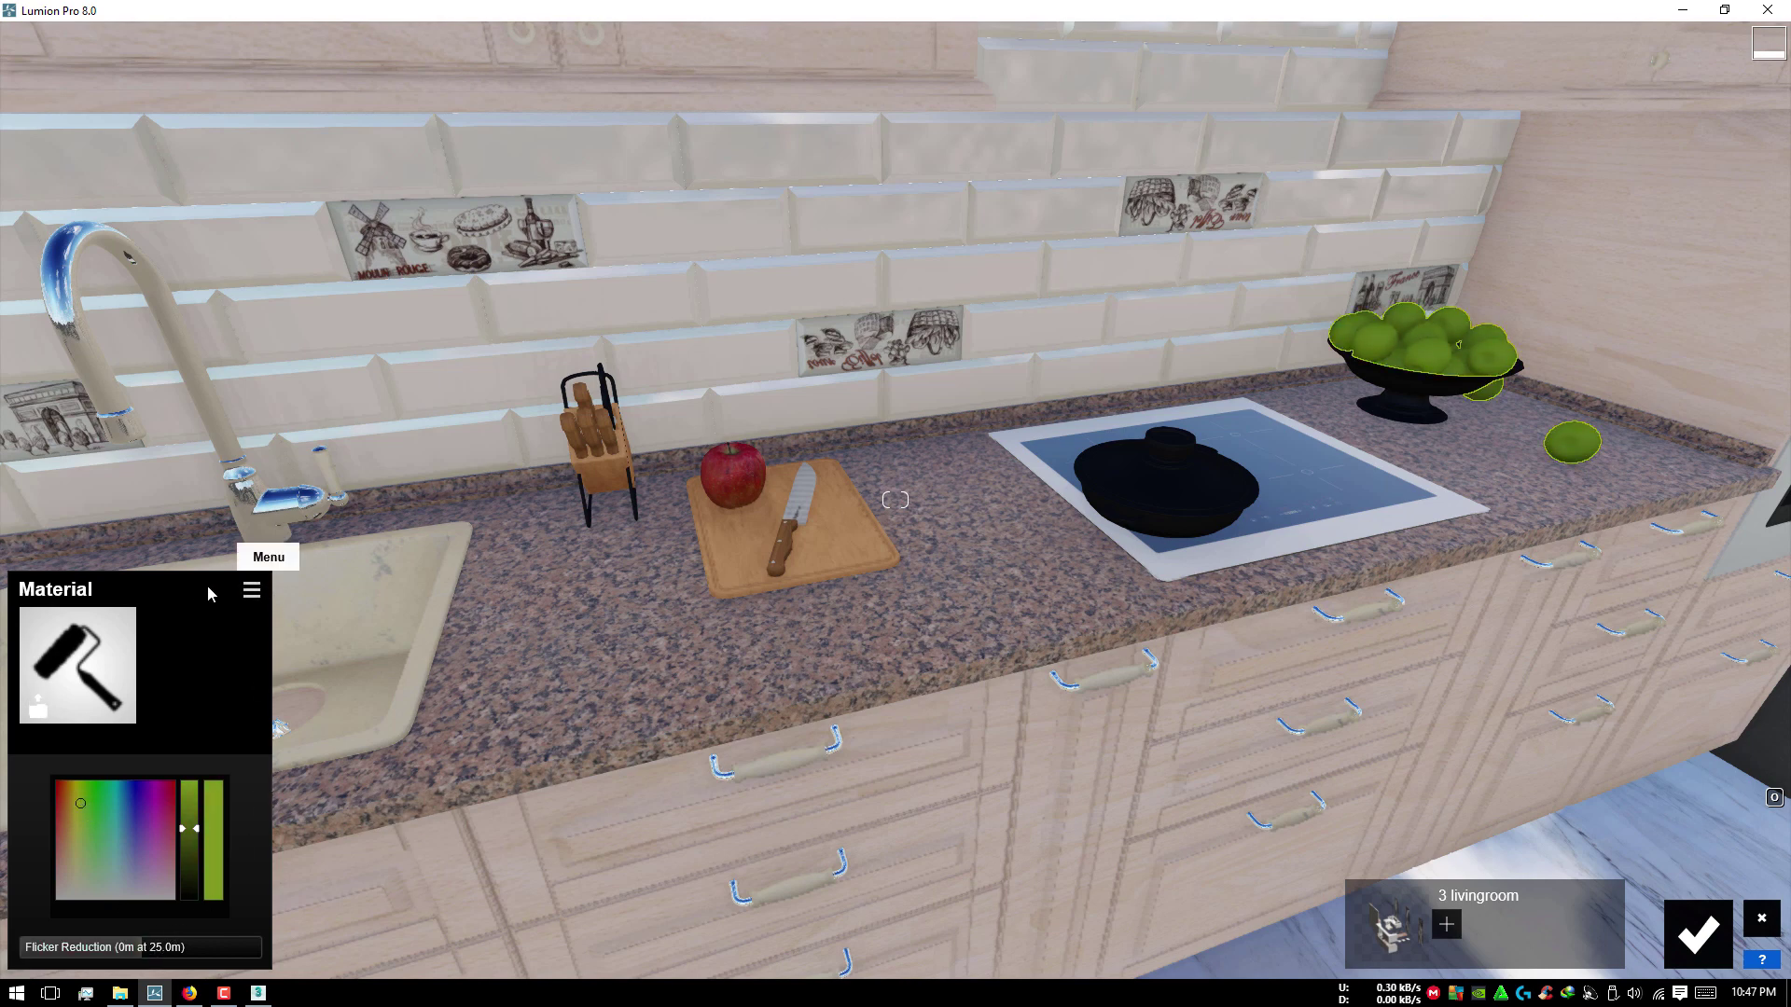
left_click(77, 661)
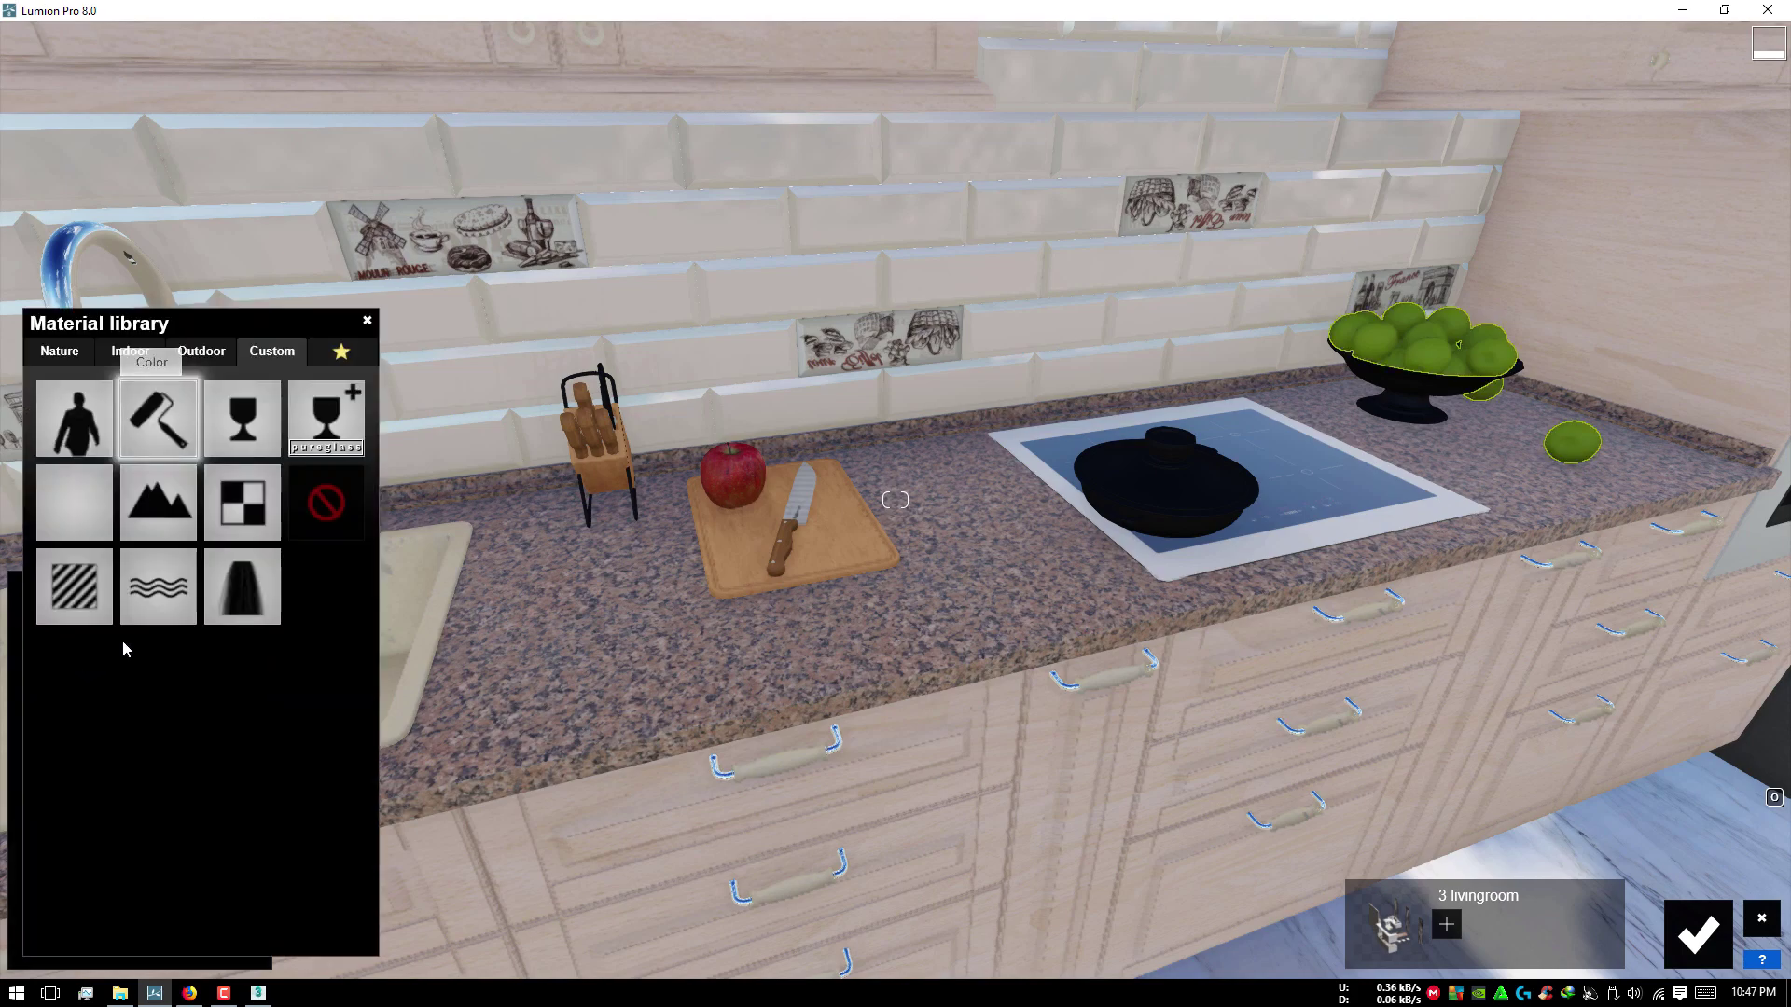
right_click_drag(653, 560, 420, 420)
right_click_drag(1119, 523, 1446, 522)
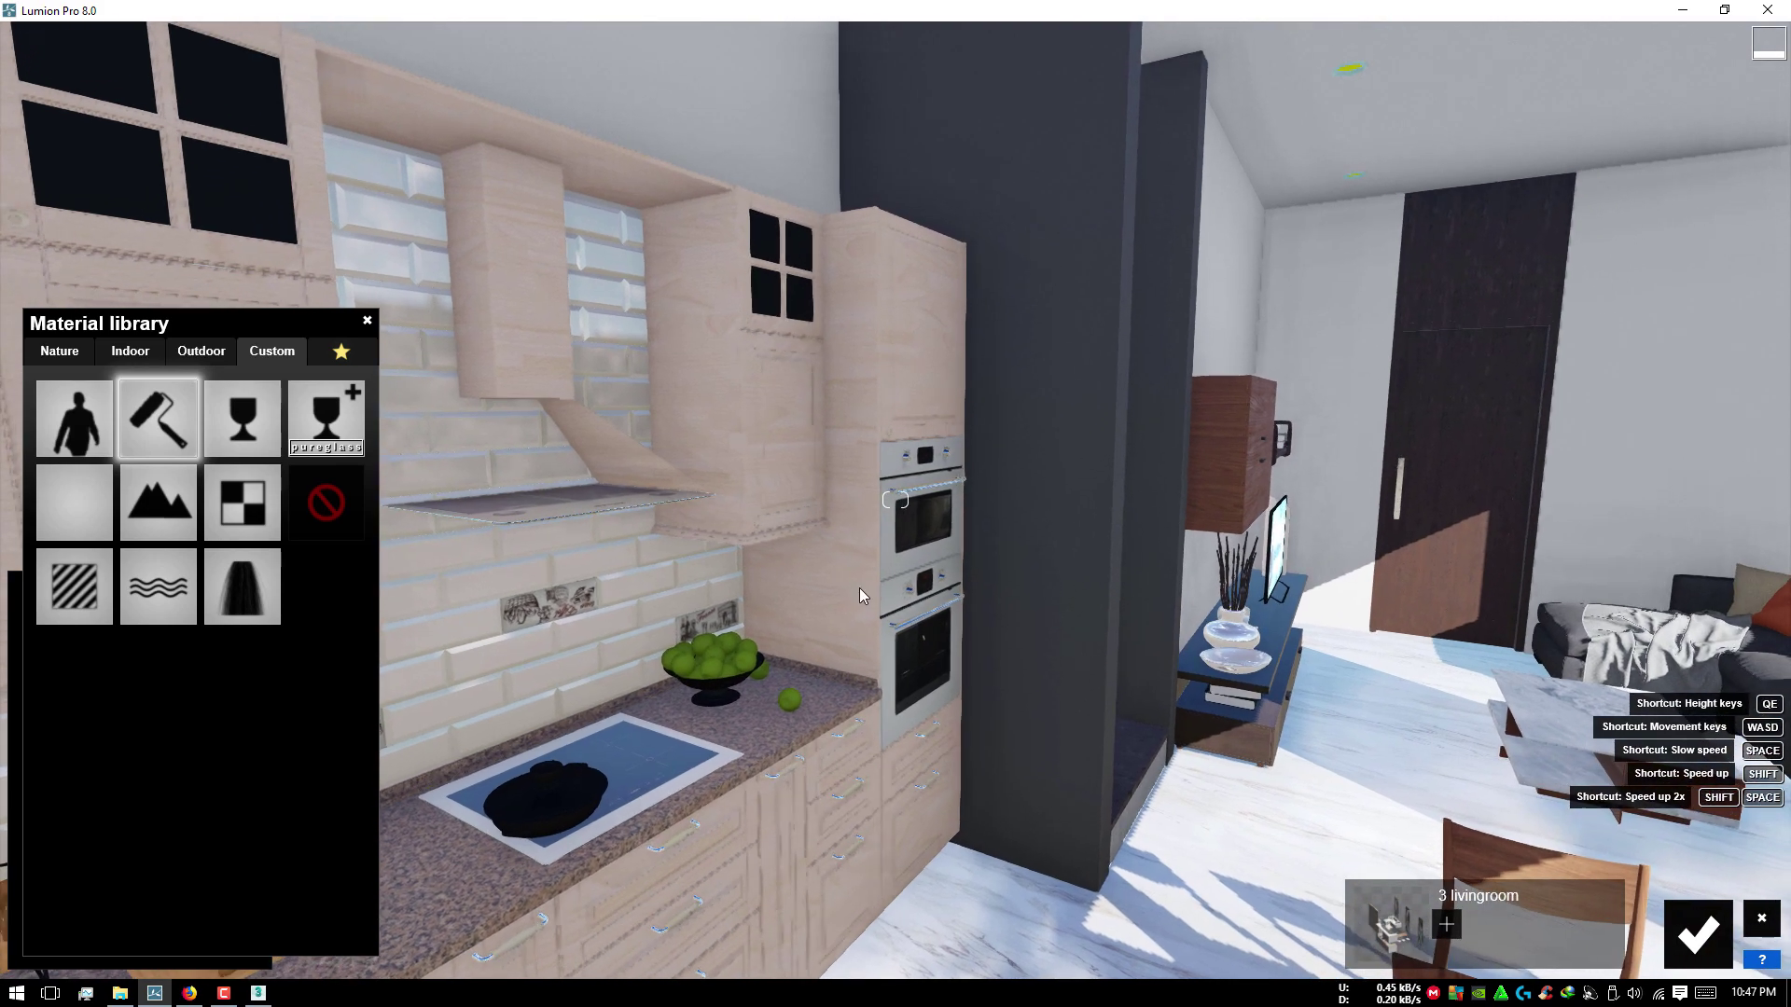
Step: Fly up to the ceiling light plate and raise its material Gloss to 1.6
right_click_drag(887, 672, 920, 644)
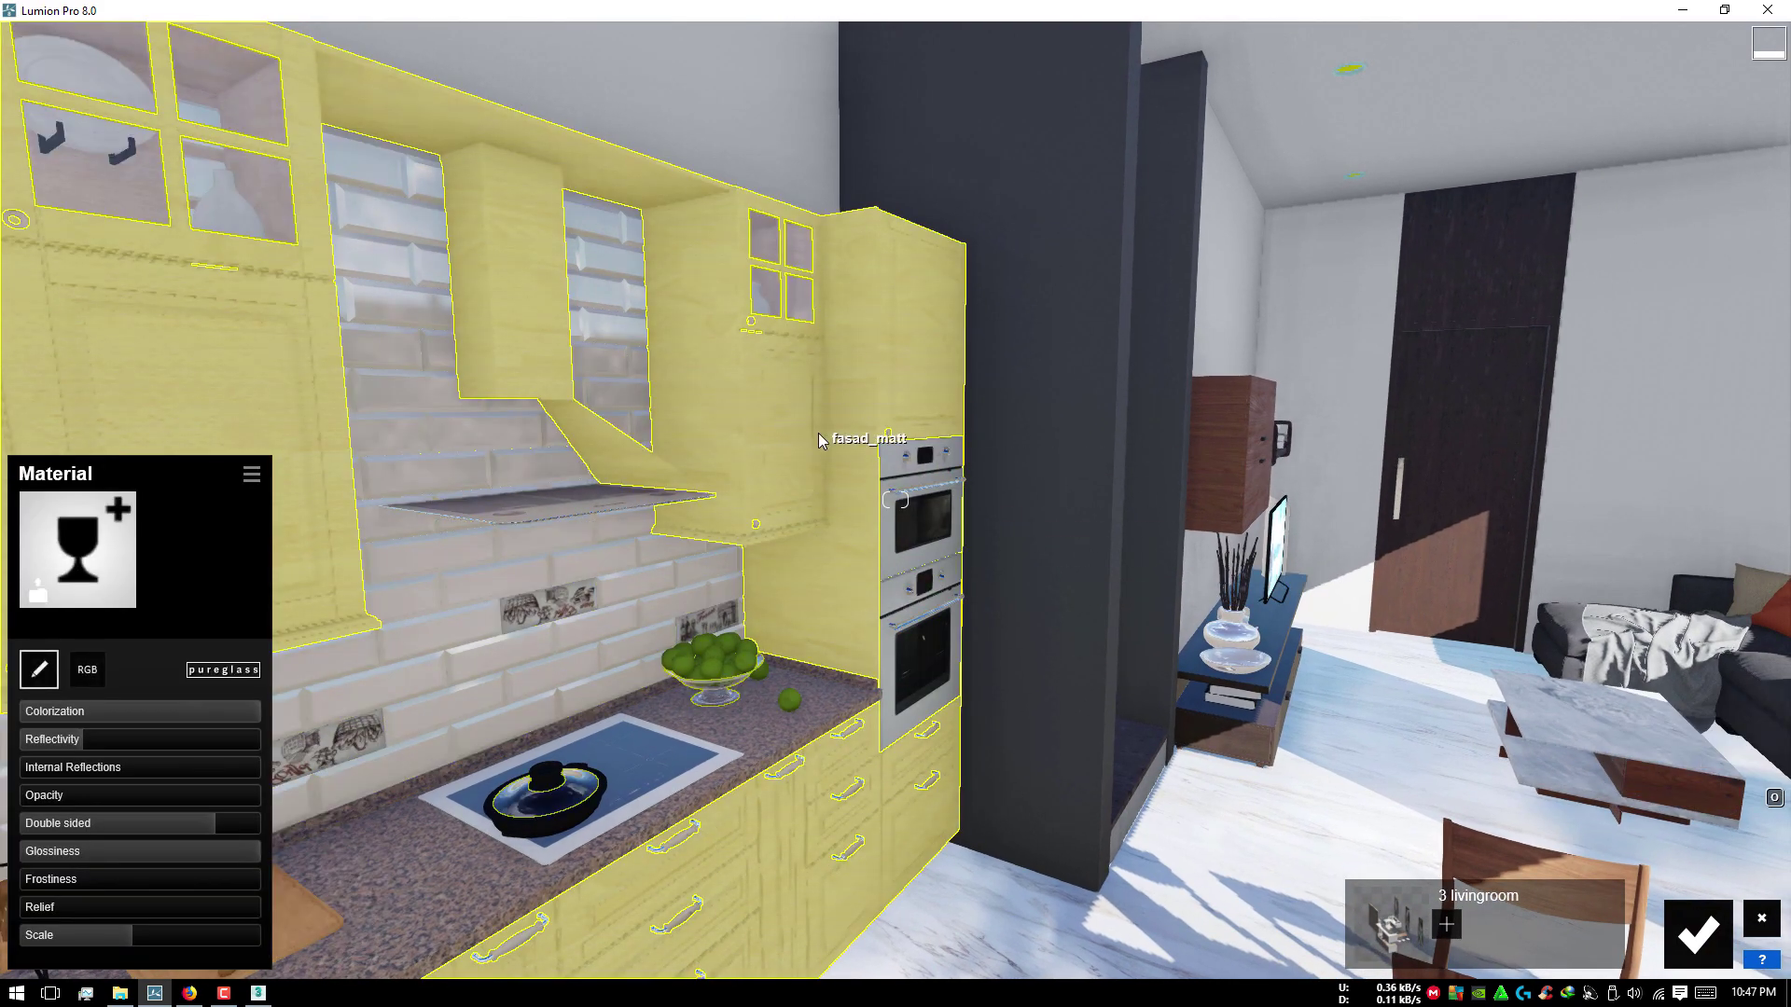
mouse_move(819, 432)
right_mouse_down()
mouse_move(716, 284)
mouse_move(752, 296)
mouse_move(615, 152)
mouse_move(659, 152)
mouse_move(819, 471)
right_mouse_up()
key("w")
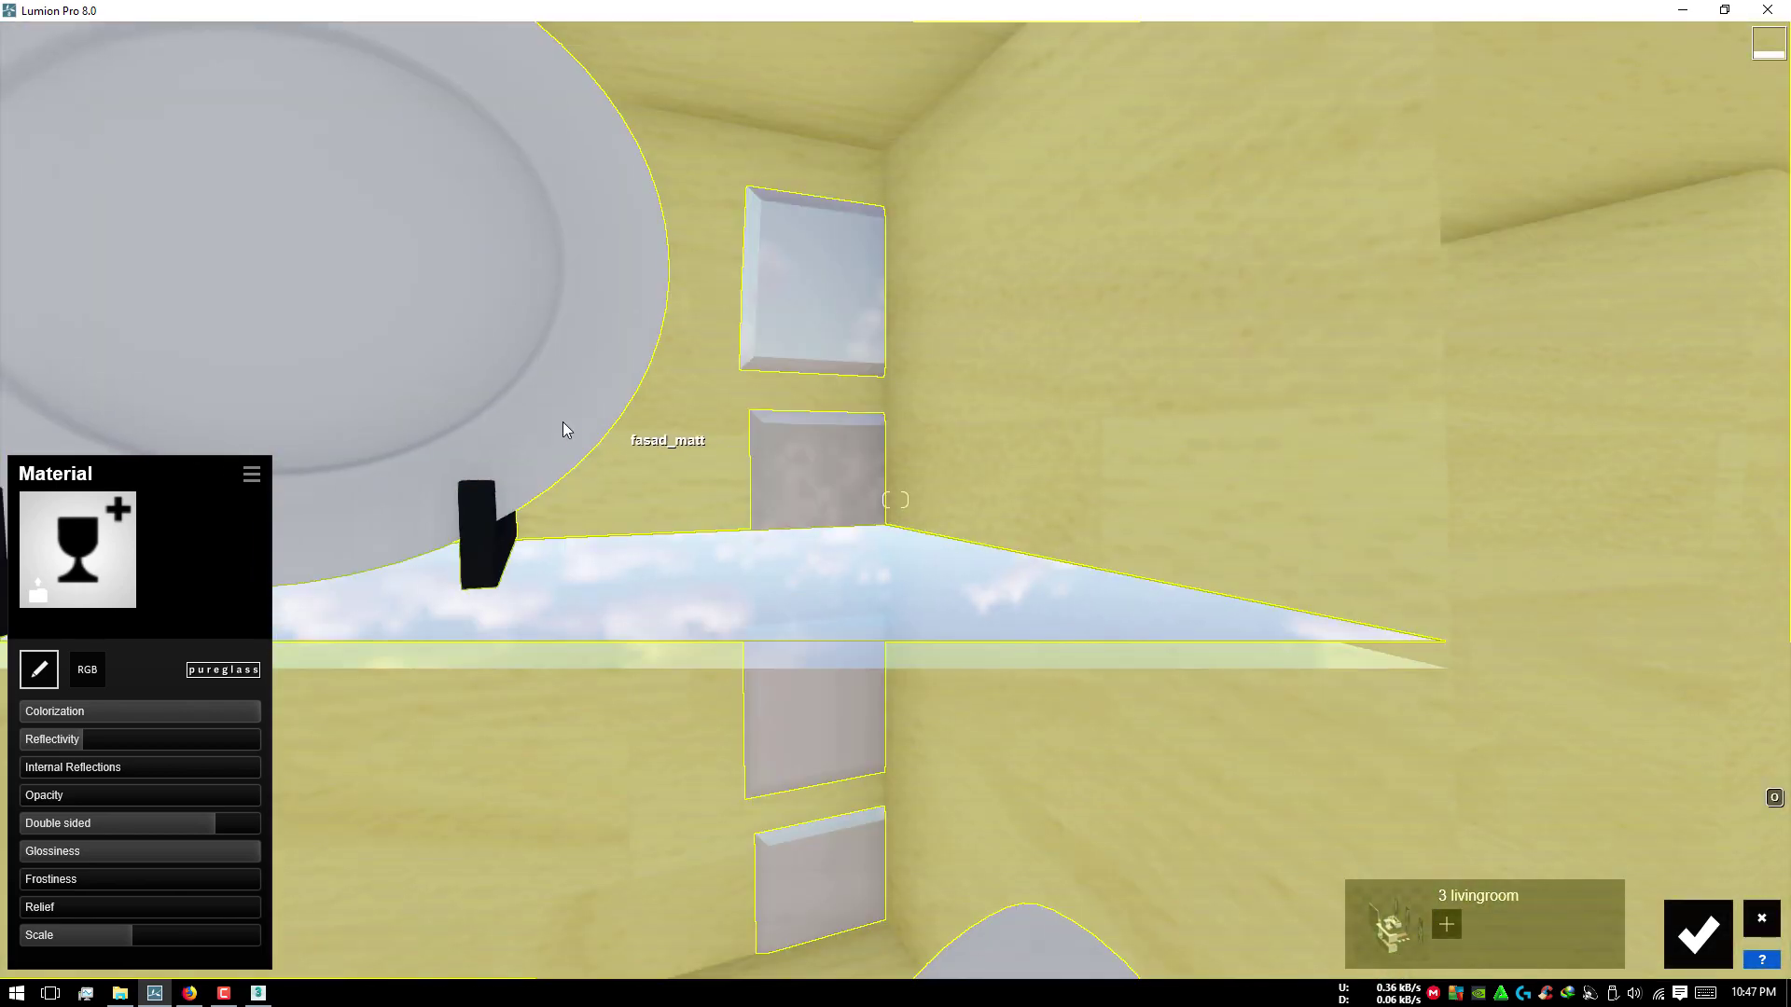
left_click(551, 418)
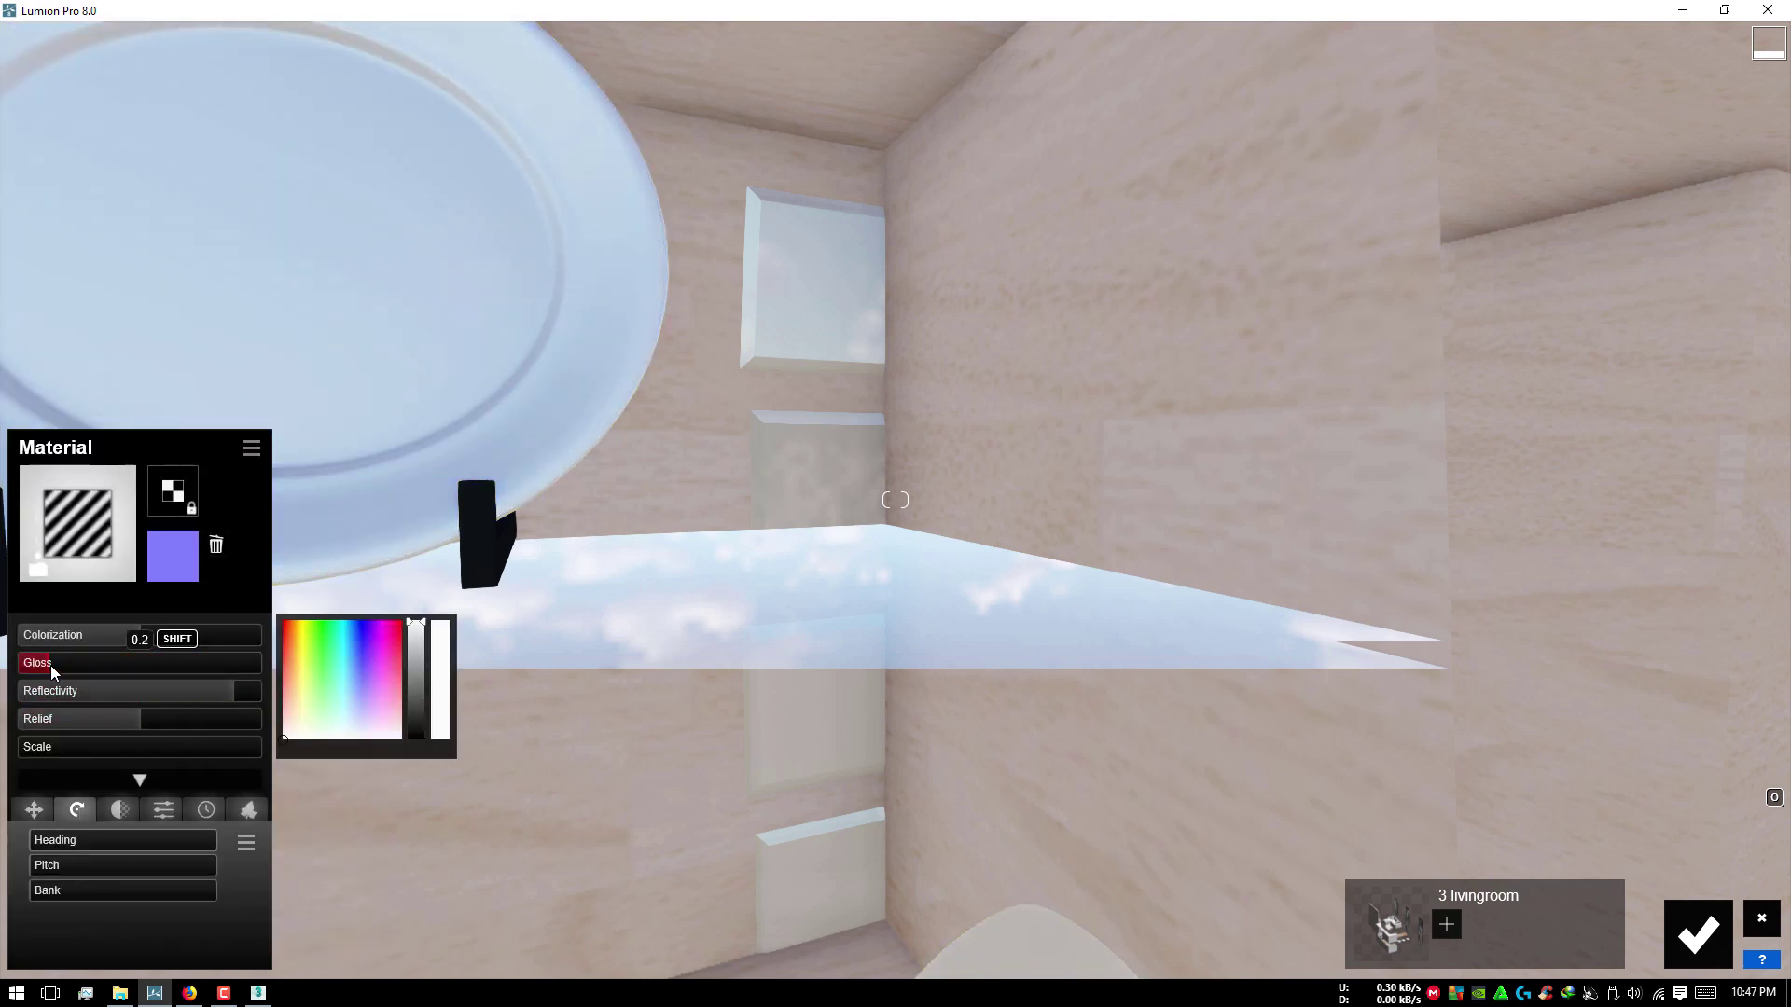
left_click_drag(51, 664, 215, 661)
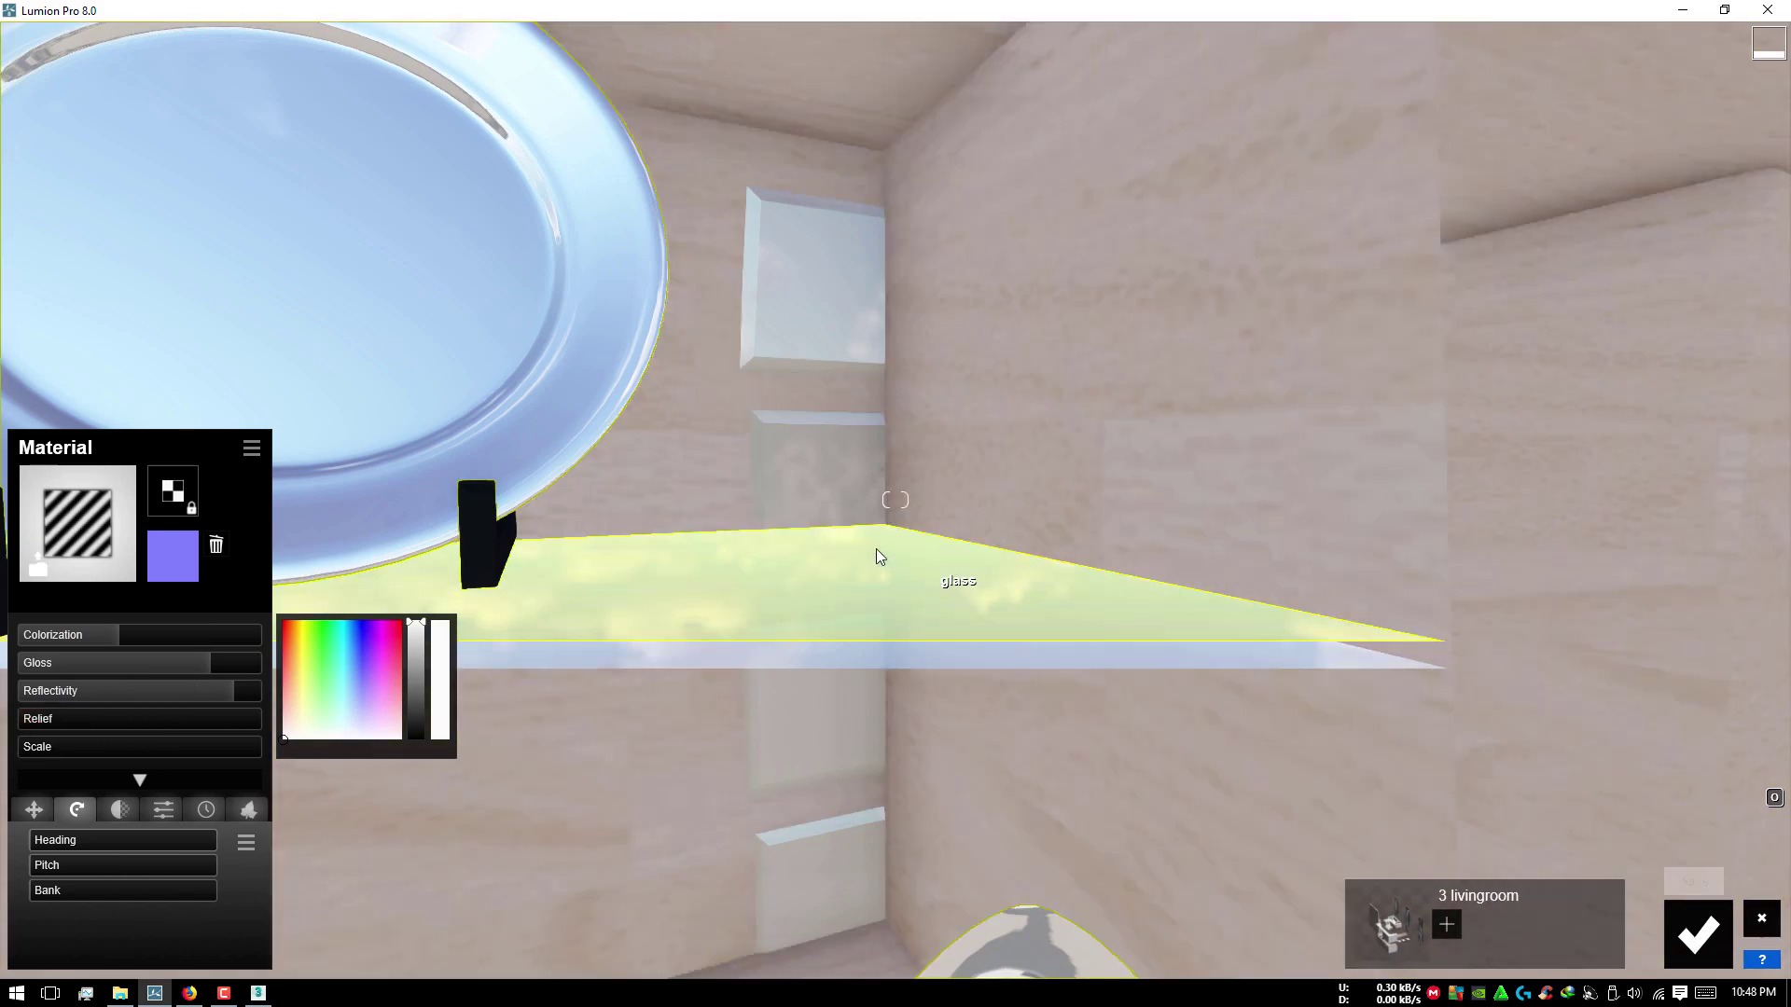
scroll(830, 540, "down", 5)
right_click_drag(848, 557, 730, 597)
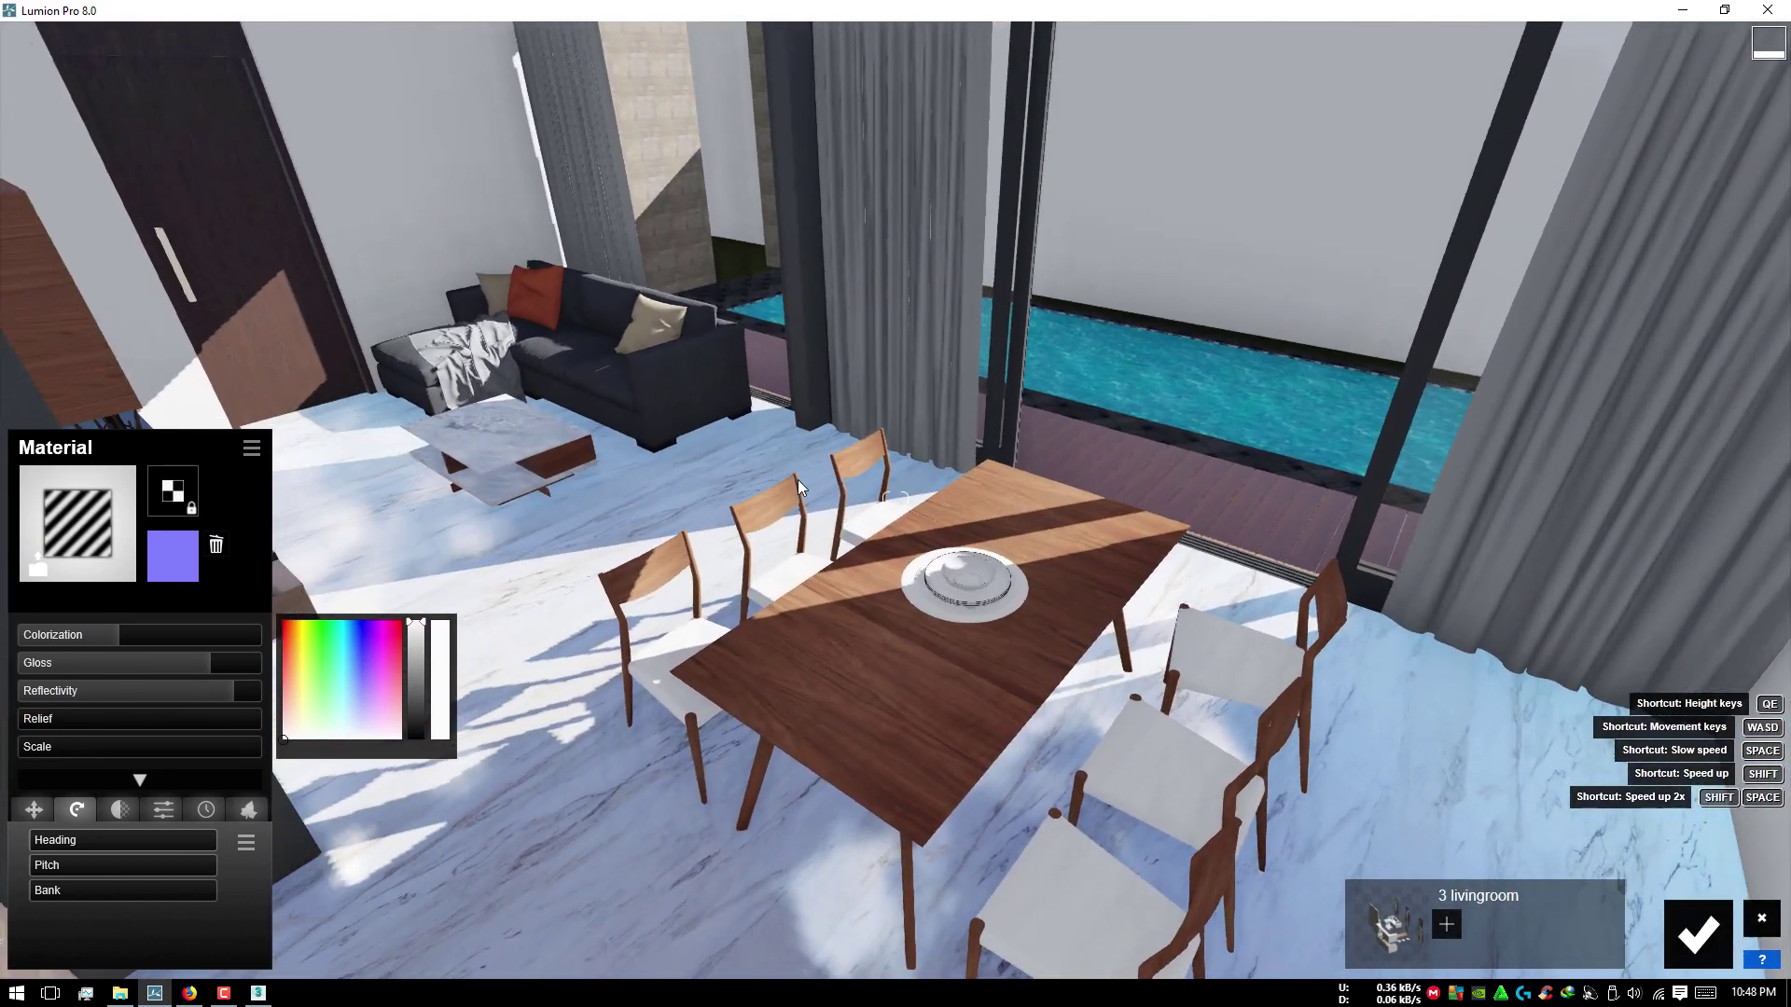
Step: Apply Polii Fabric Linen 001 2k from Indoor > Fabric to the chair seats
right_click_drag(798, 479, 703, 765)
left_click(625, 780)
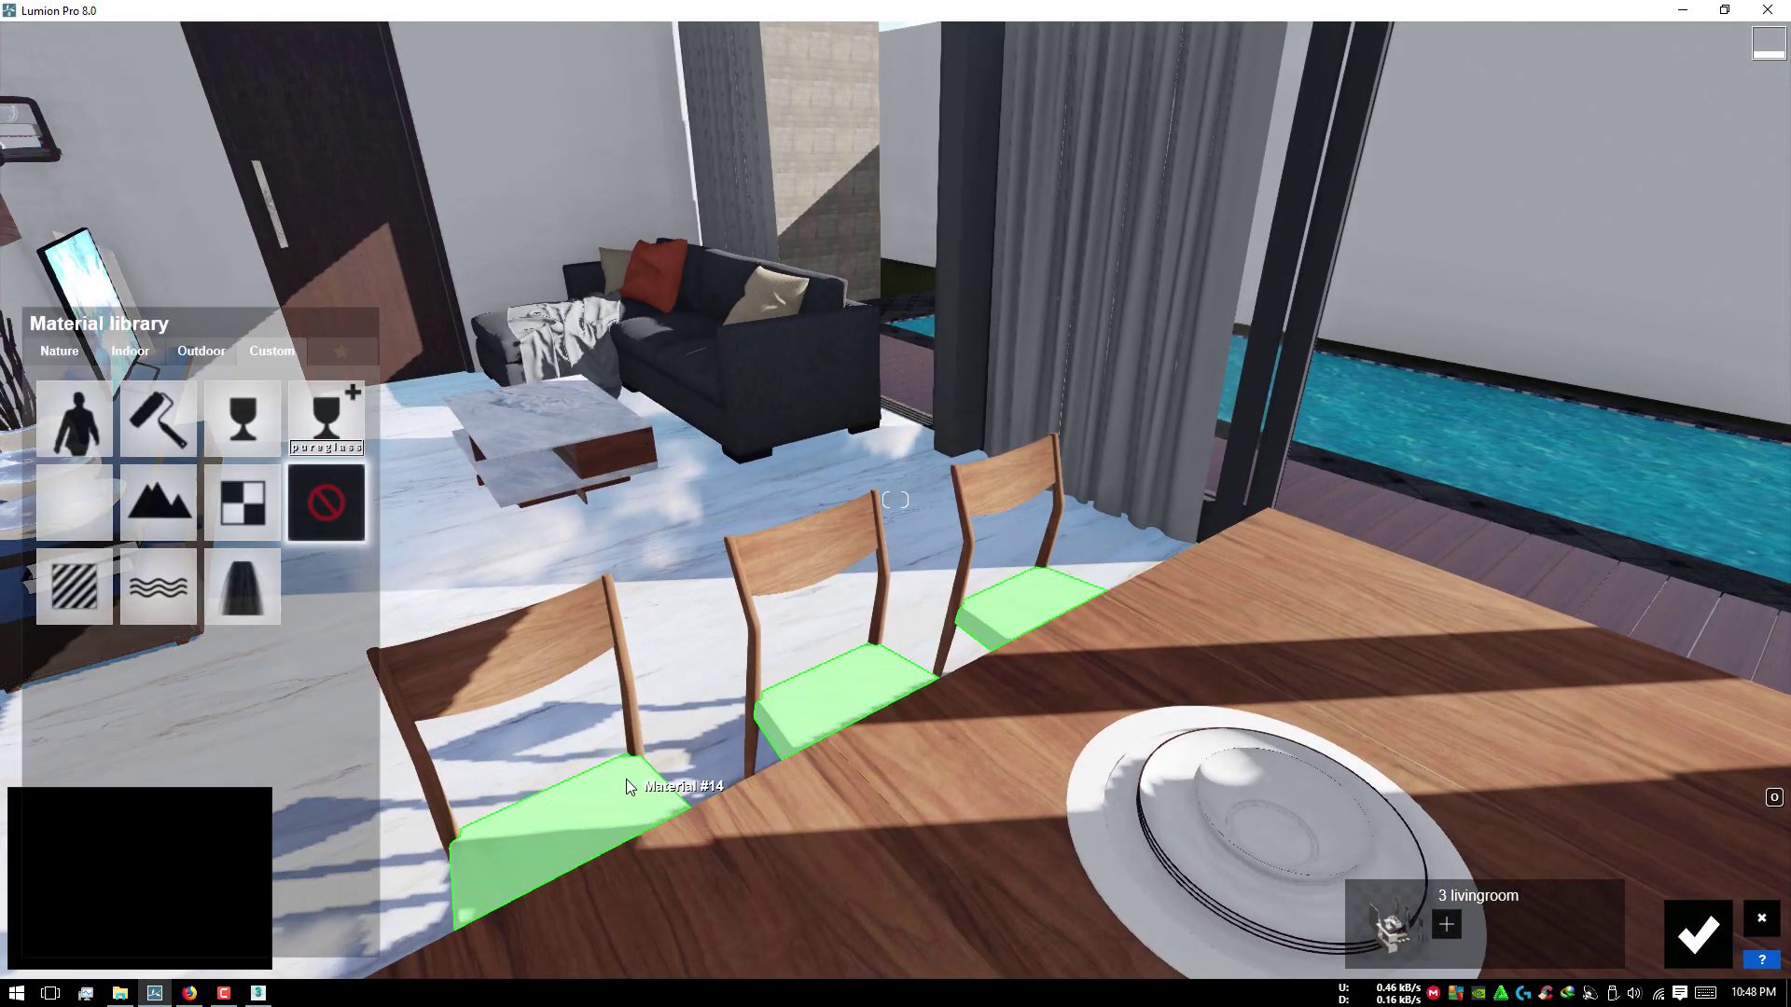
left_click(136, 362)
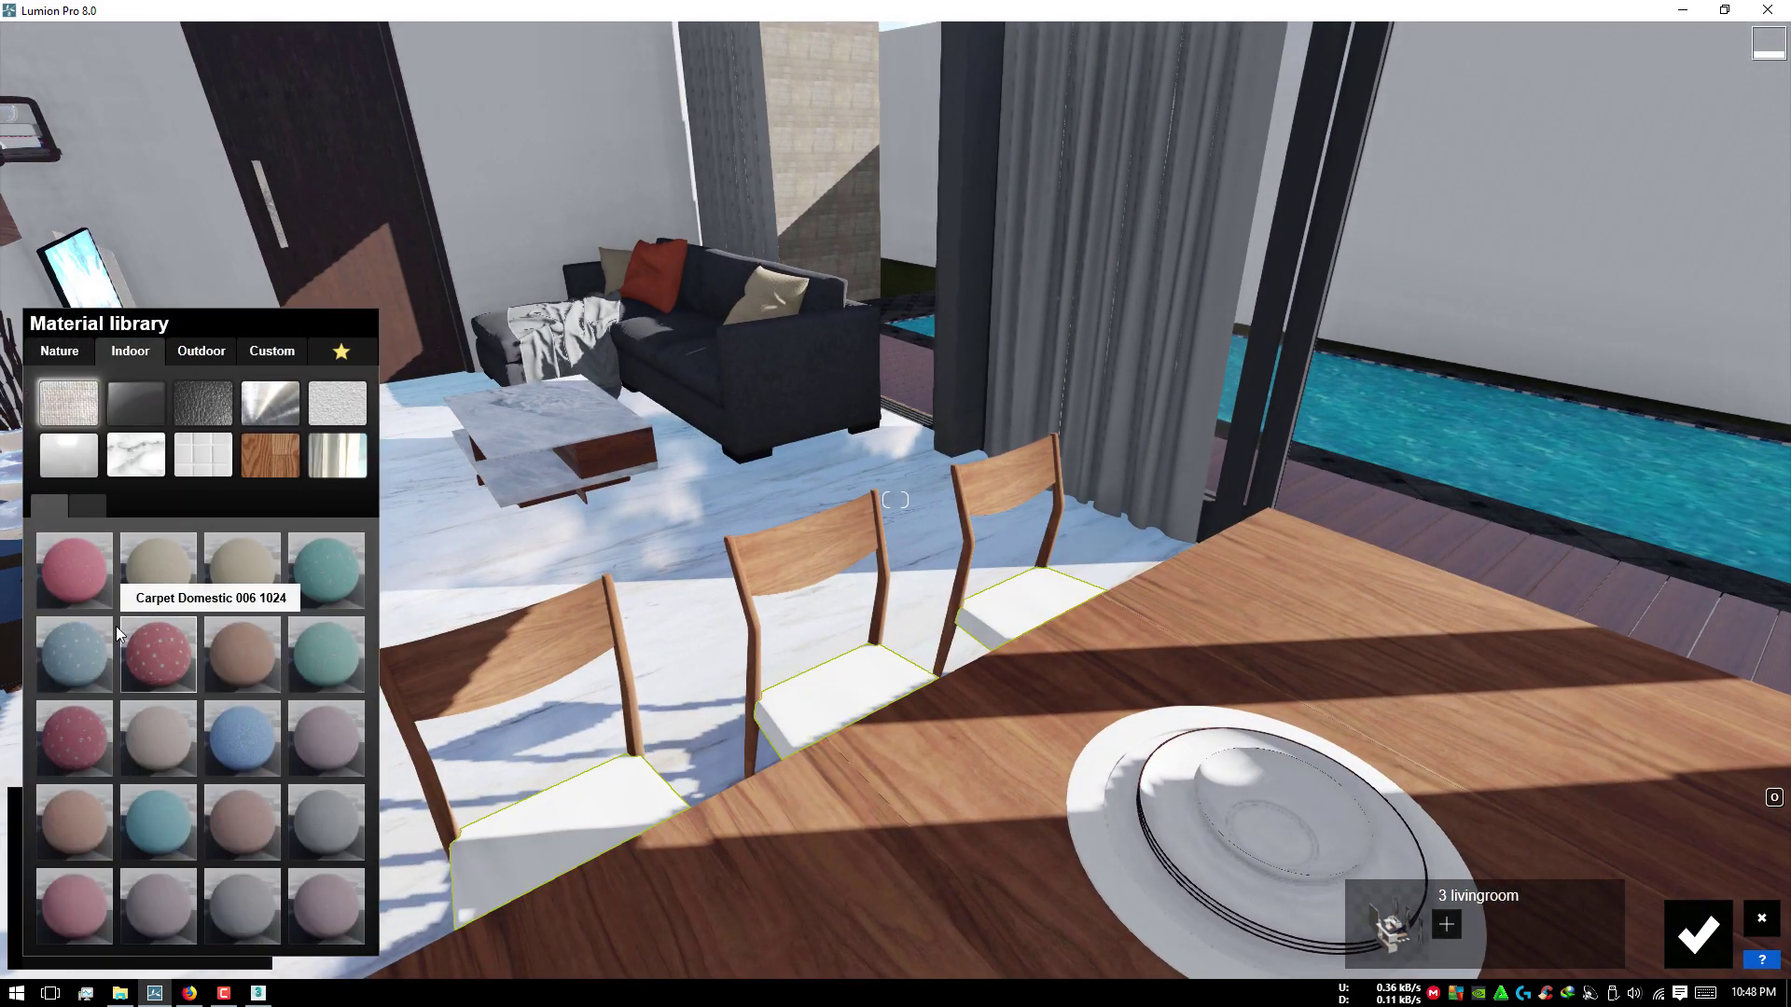
left_click(86, 506)
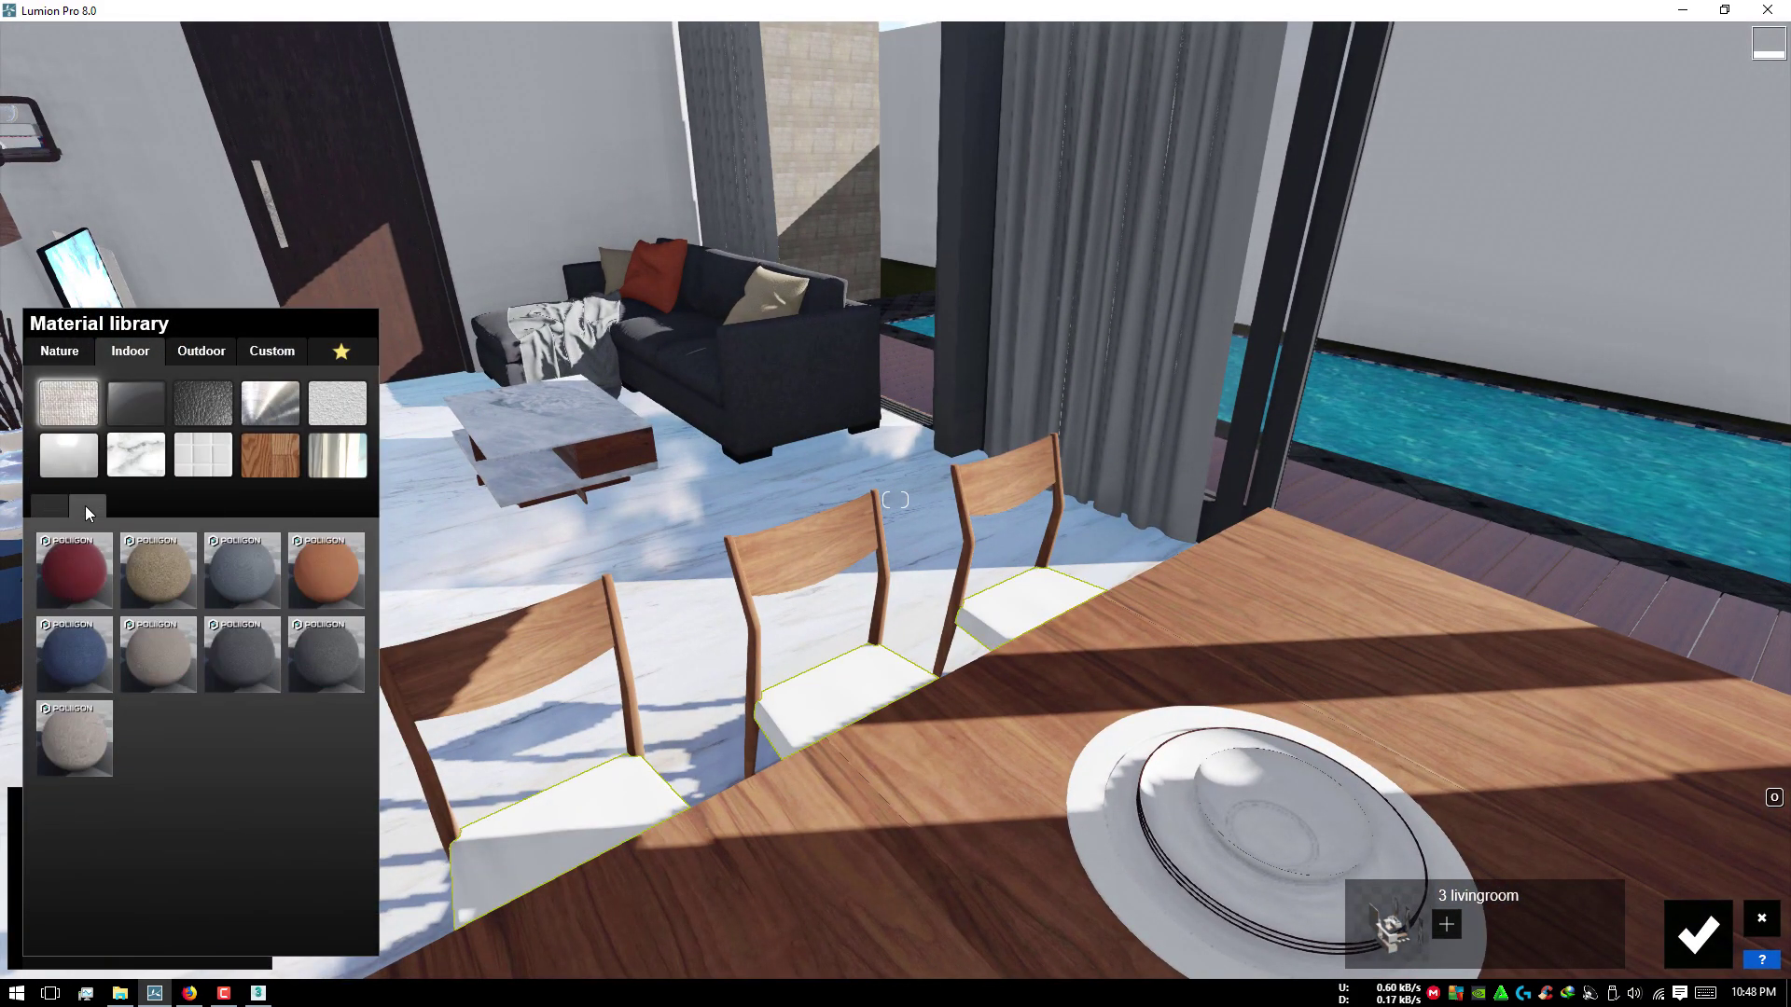
left_click(187, 662)
Step: Tint the seat fabric white via Colorization at about 0.8 strength
left_click(176, 664)
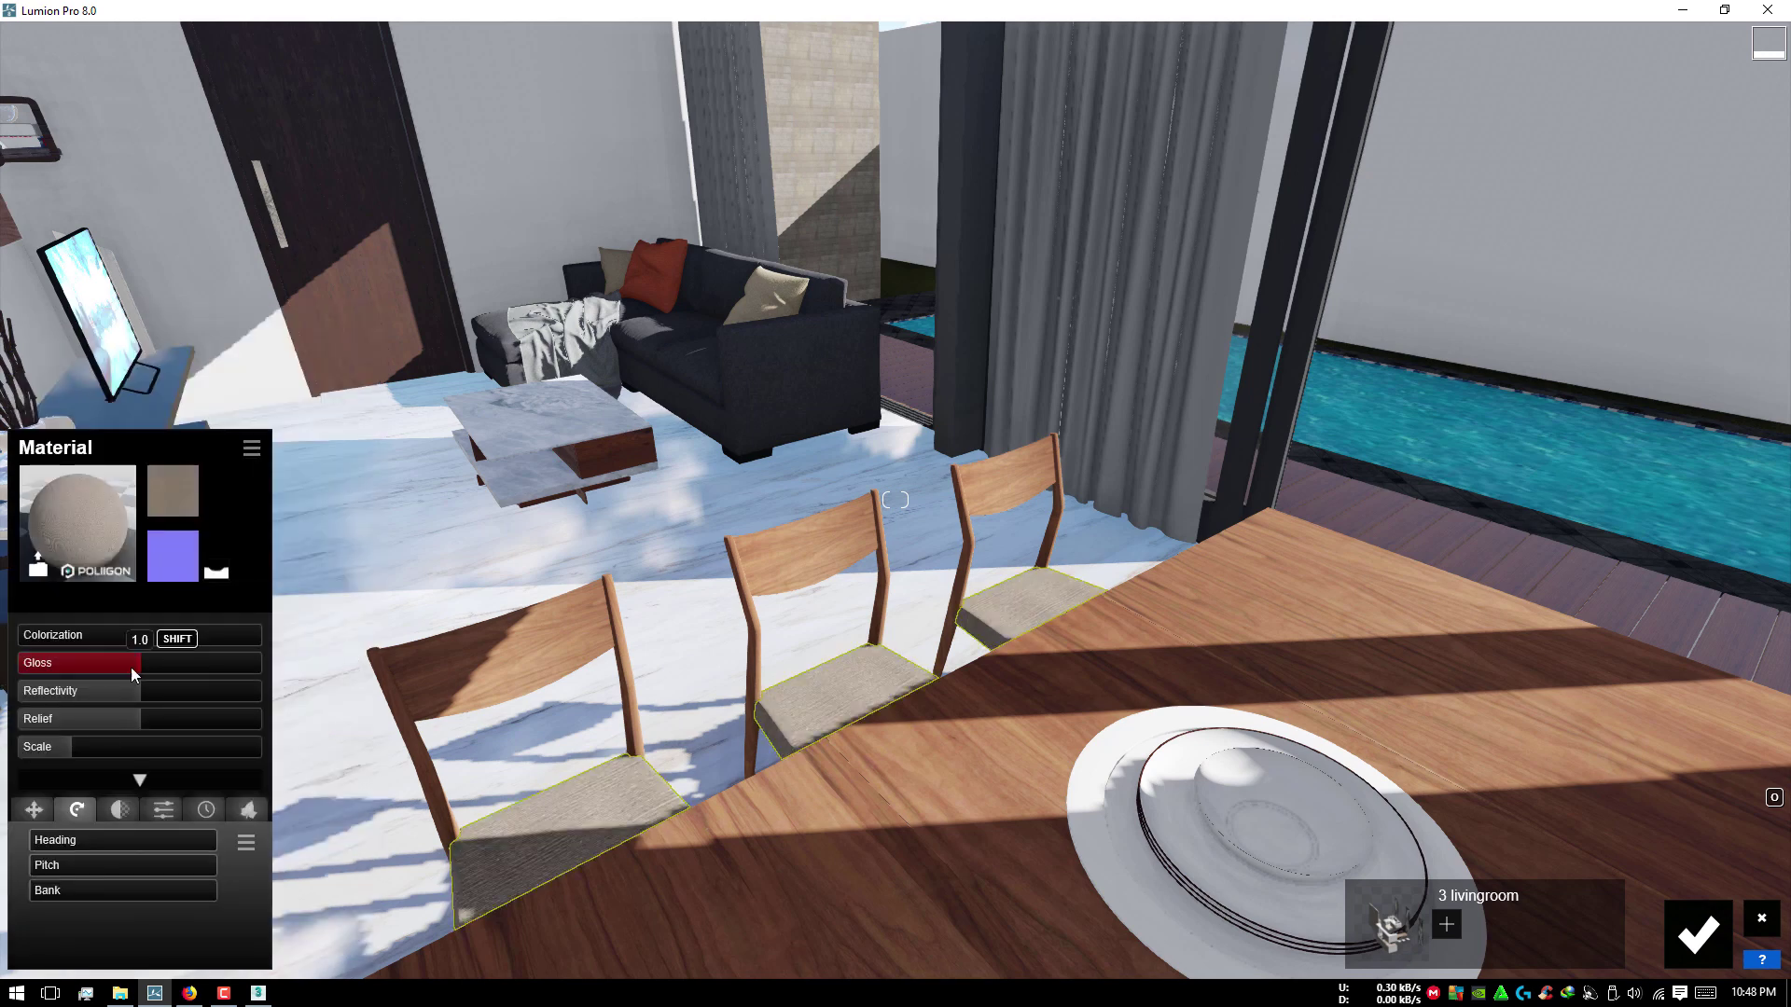
left_click_drag(98, 636, 265, 636)
left_click(401, 653)
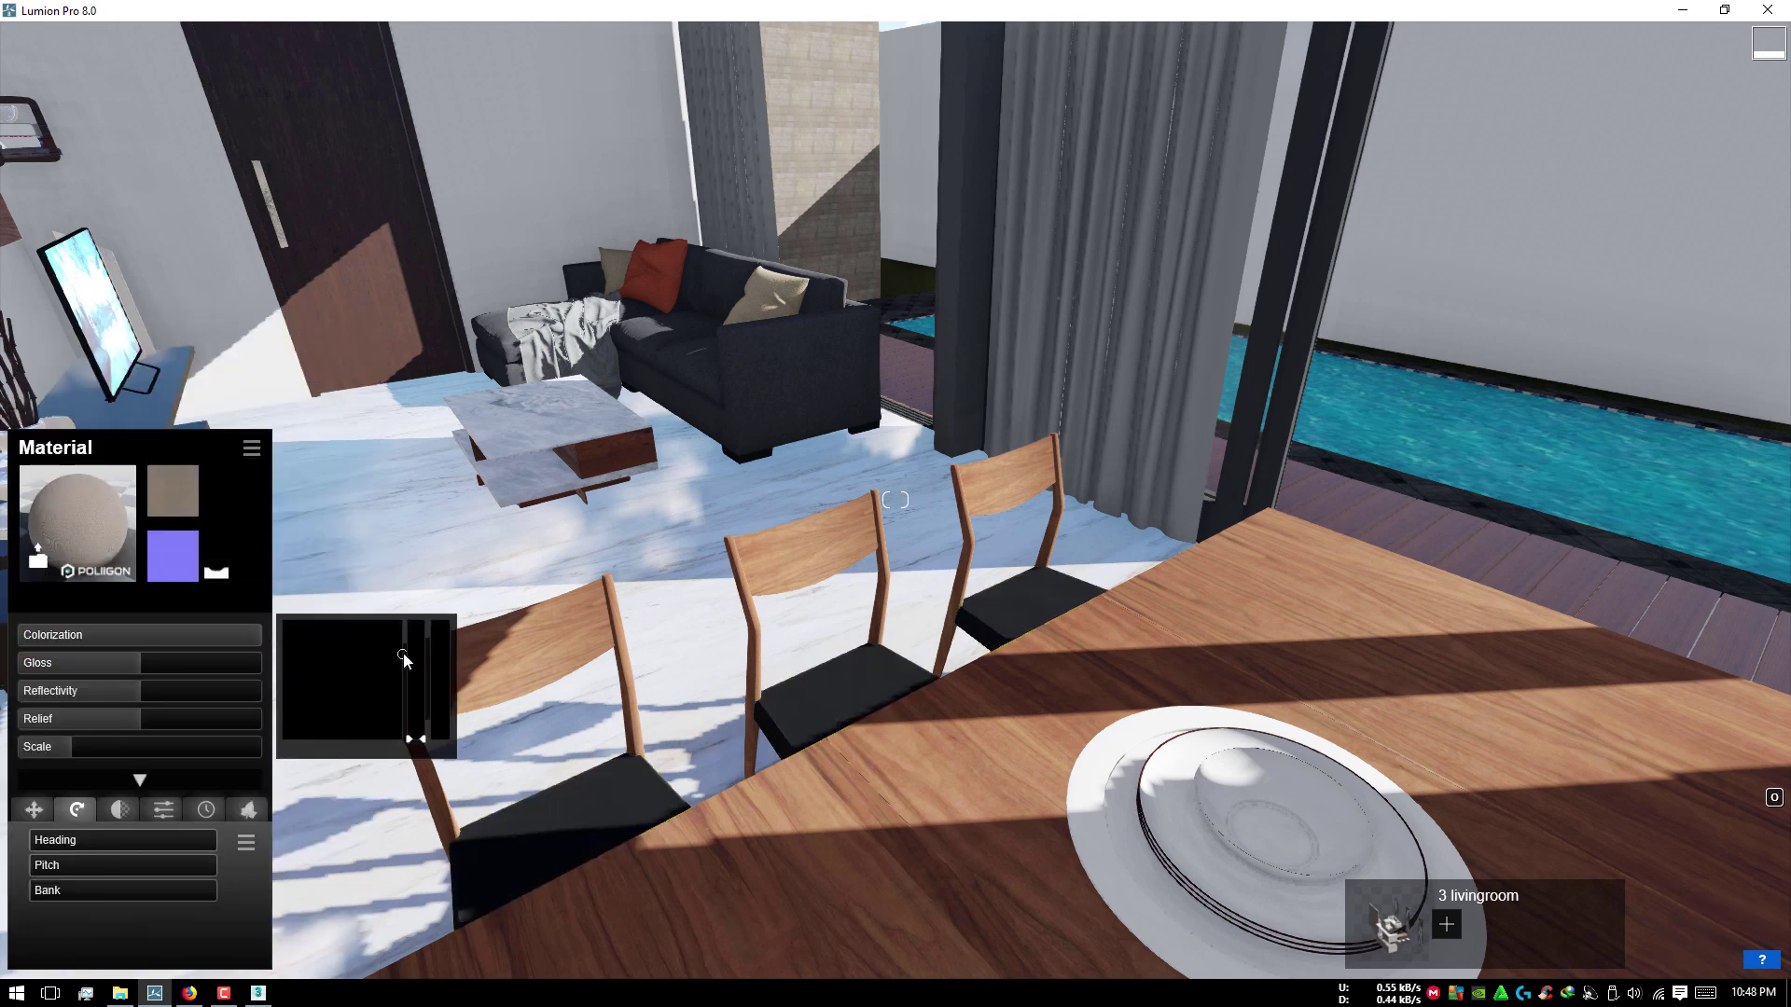
left_click_drag(411, 657, 408, 590)
left_click(285, 737)
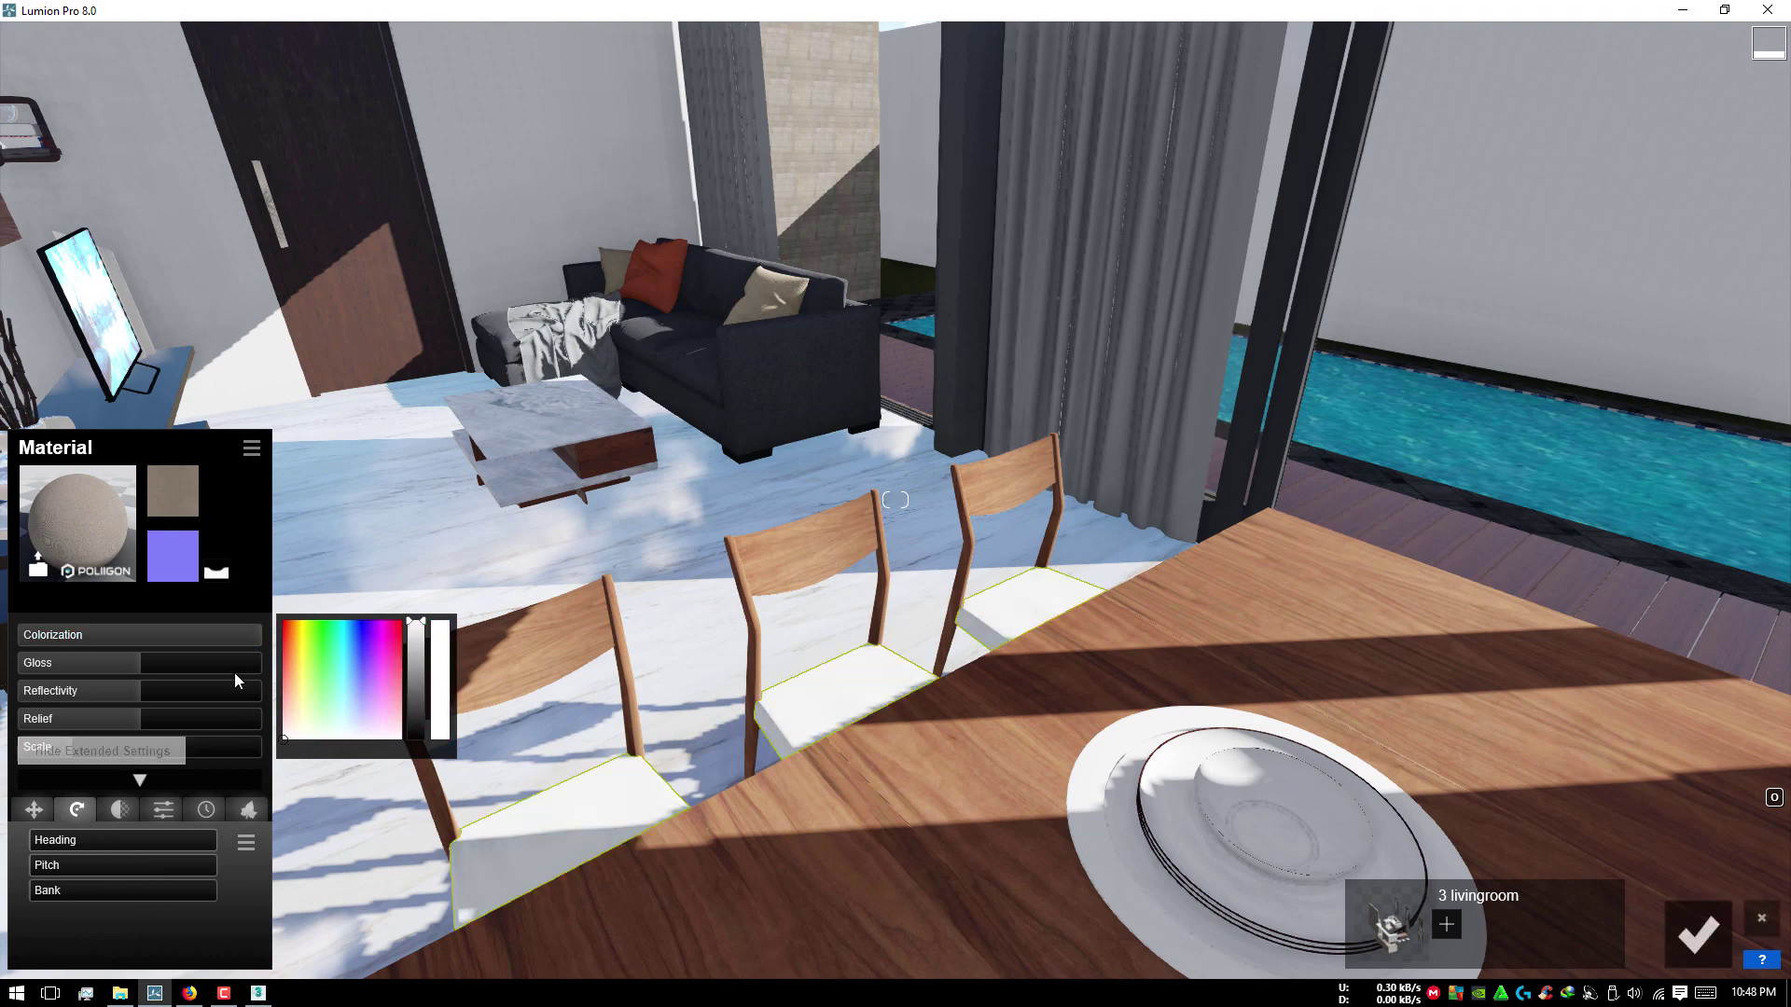
mouse_move(233, 636)
left_mouse_down()
mouse_move(130, 636)
mouse_move(198, 649)
left_mouse_up()
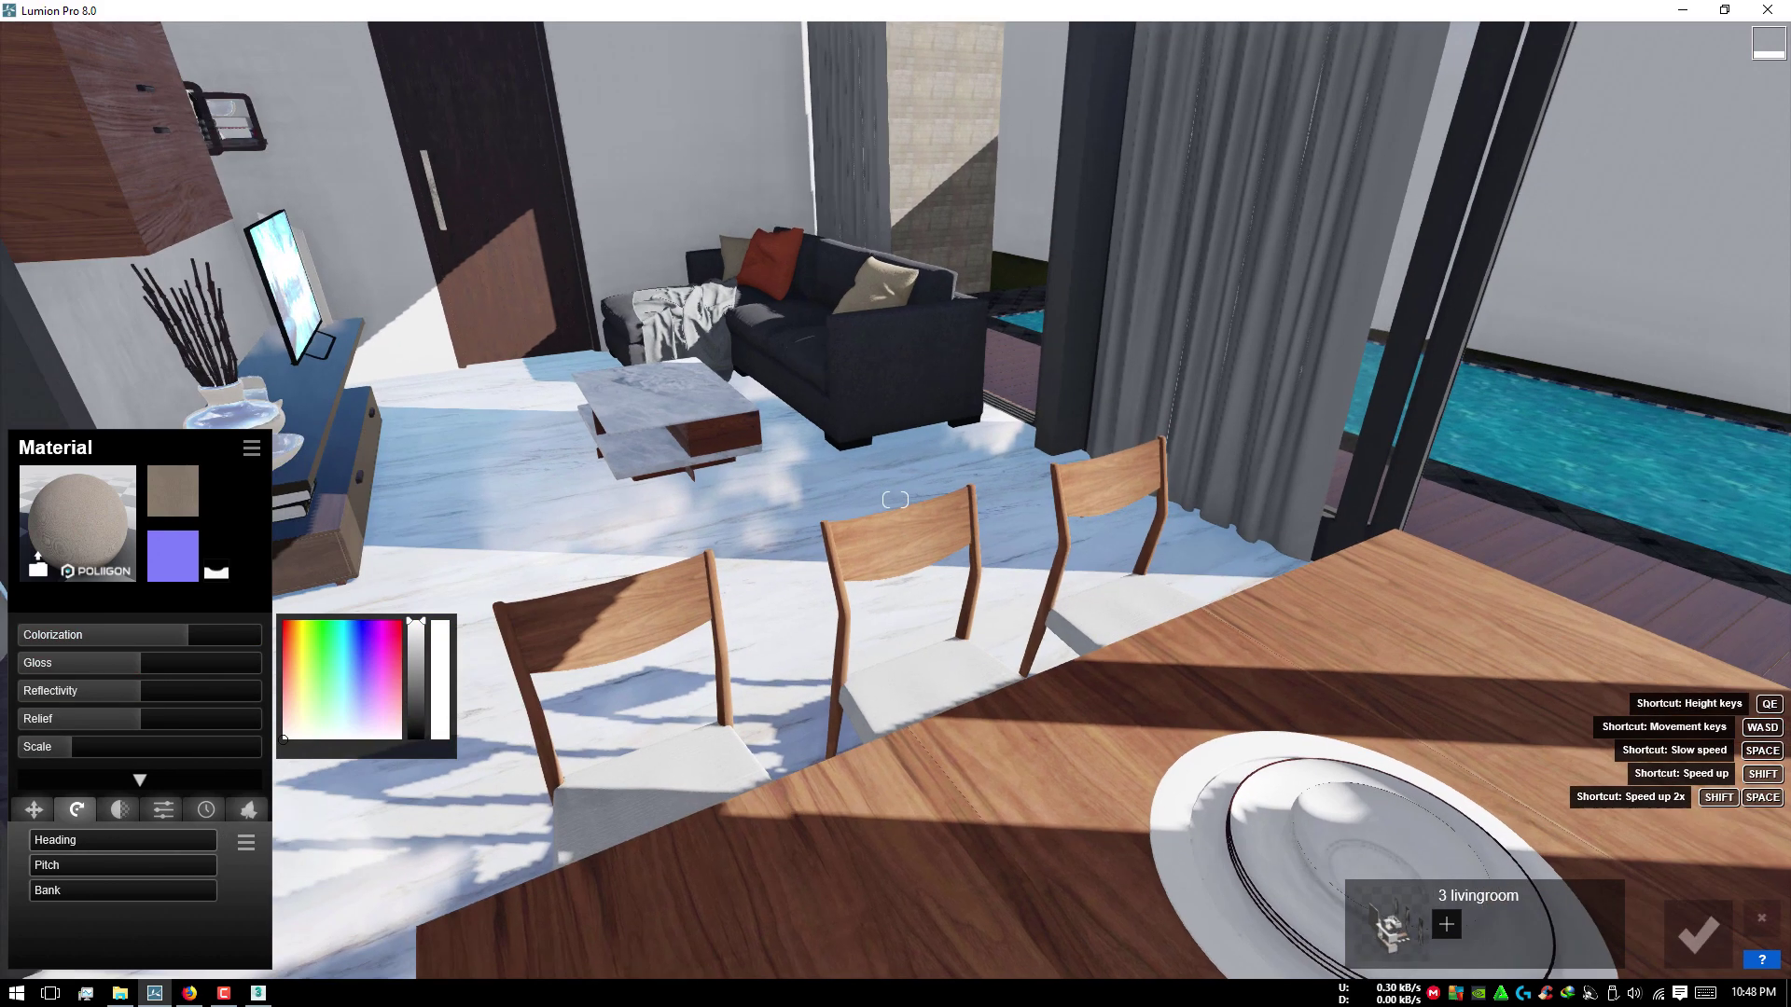
mouse_move(1026, 830)
right_mouse_down()
mouse_move(912, 828)
mouse_move(895, 725)
right_mouse_up()
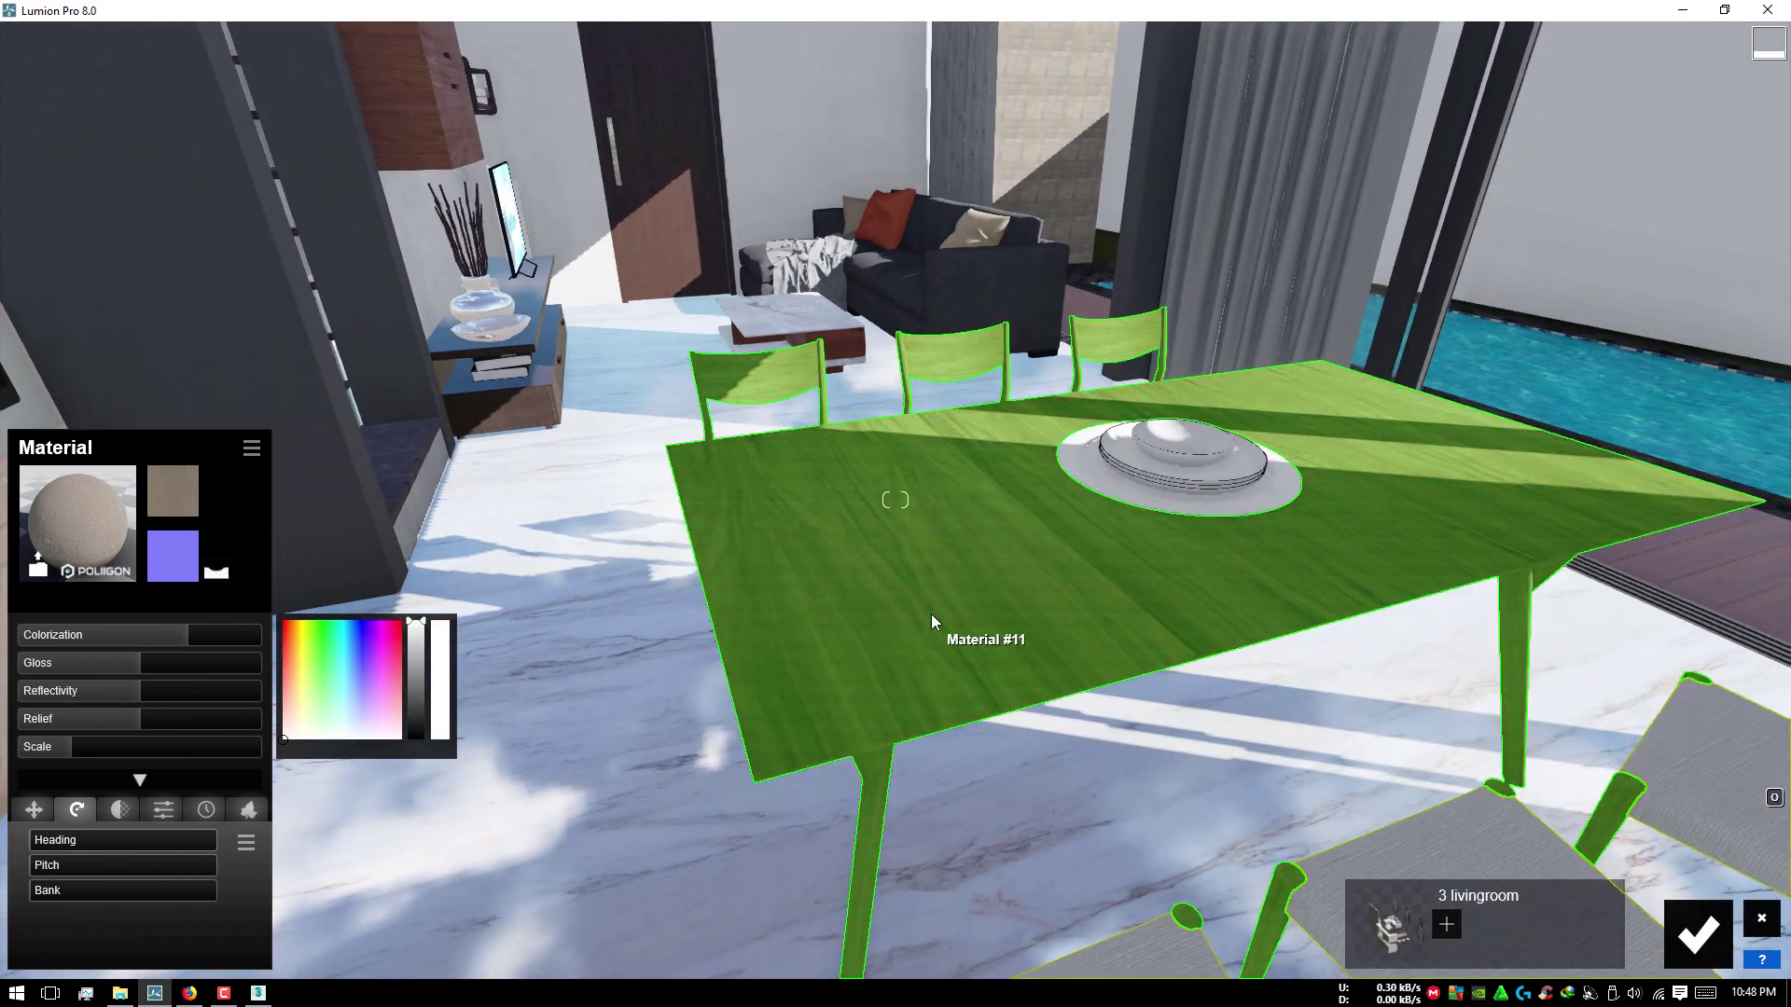
Step: Give the dining table a Standard material, more reflective and less glossy
left_click(931, 614)
left_click(69, 595)
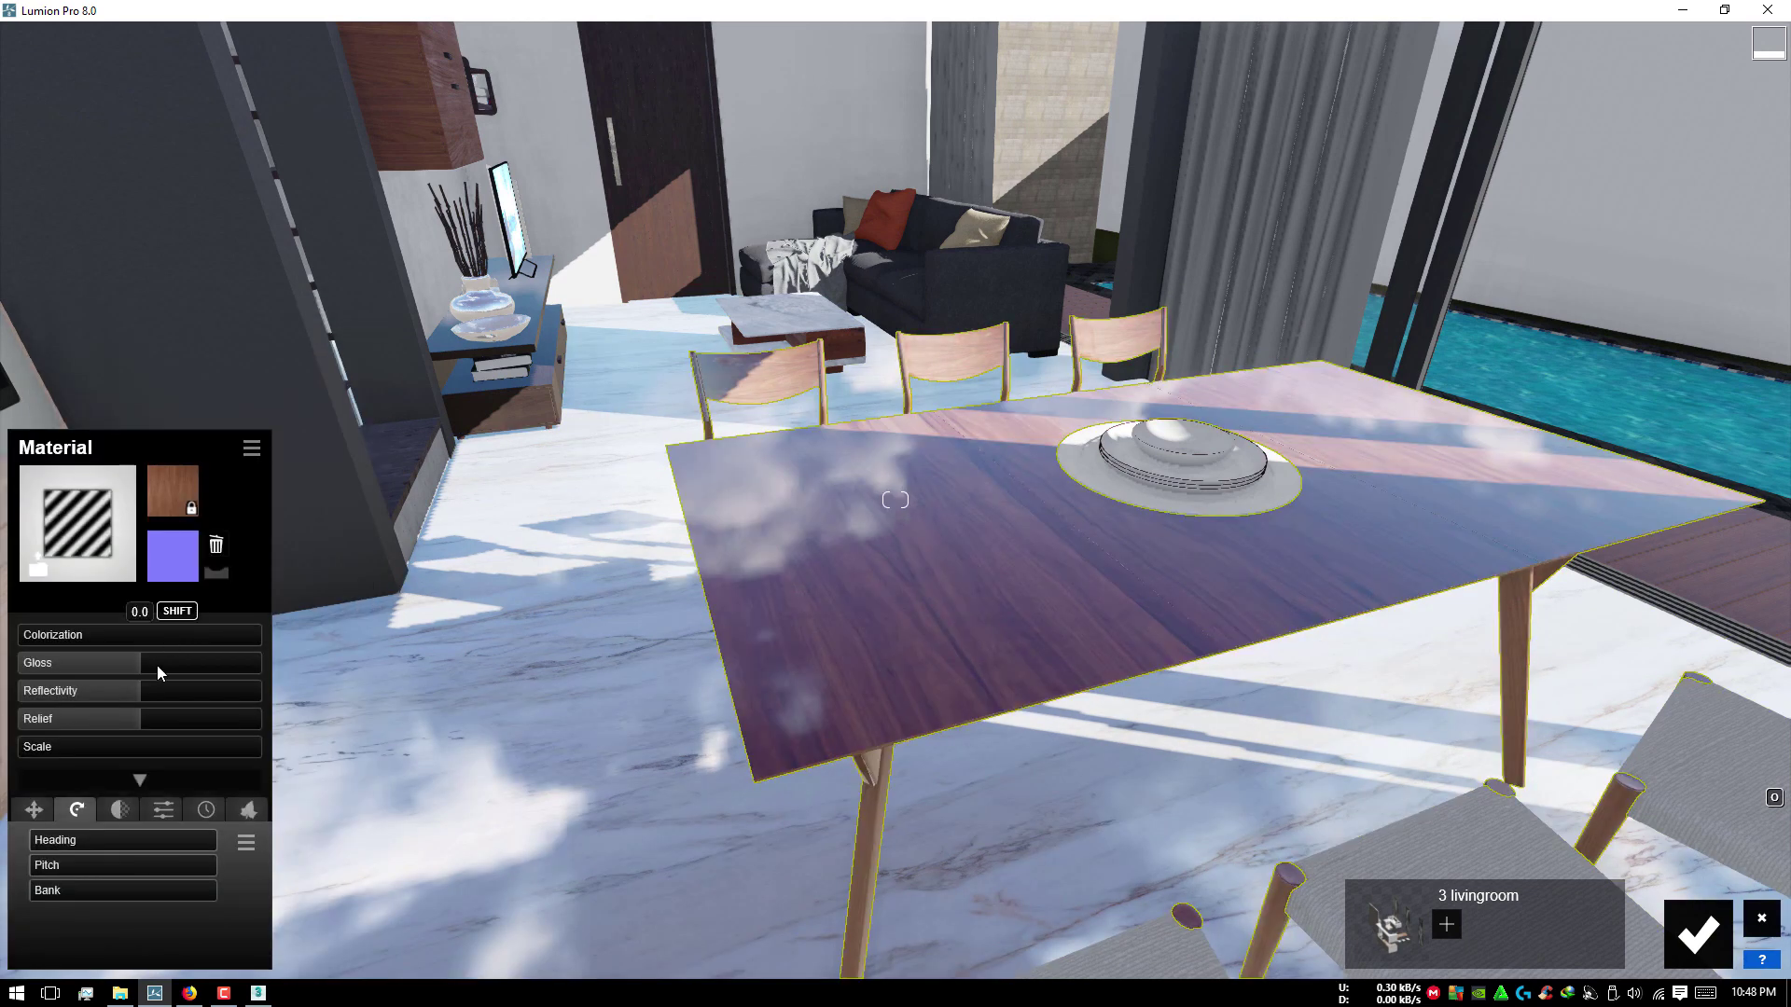
mouse_move(143, 687)
left_mouse_down()
mouse_move(207, 686)
mouse_move(109, 663)
mouse_move(123, 666)
left_mouse_up()
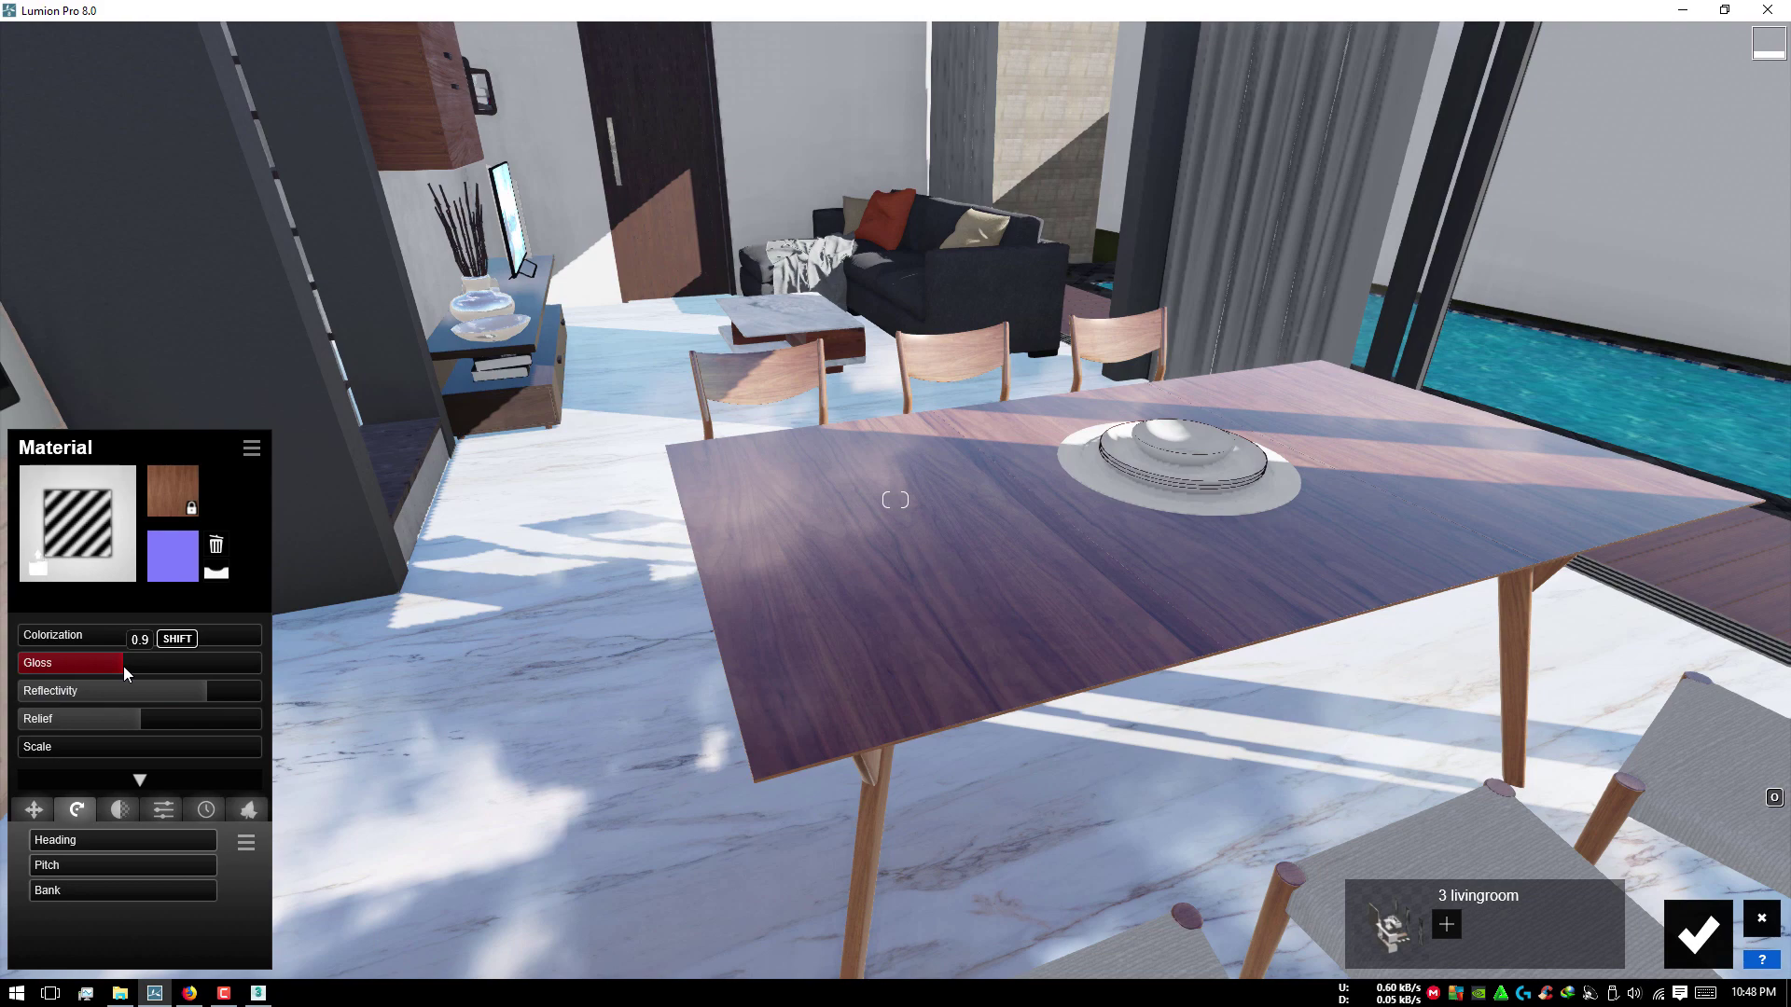
Step: Apply Standard material to the stacked plates, raising gloss to 1.7
left_click(1101, 450)
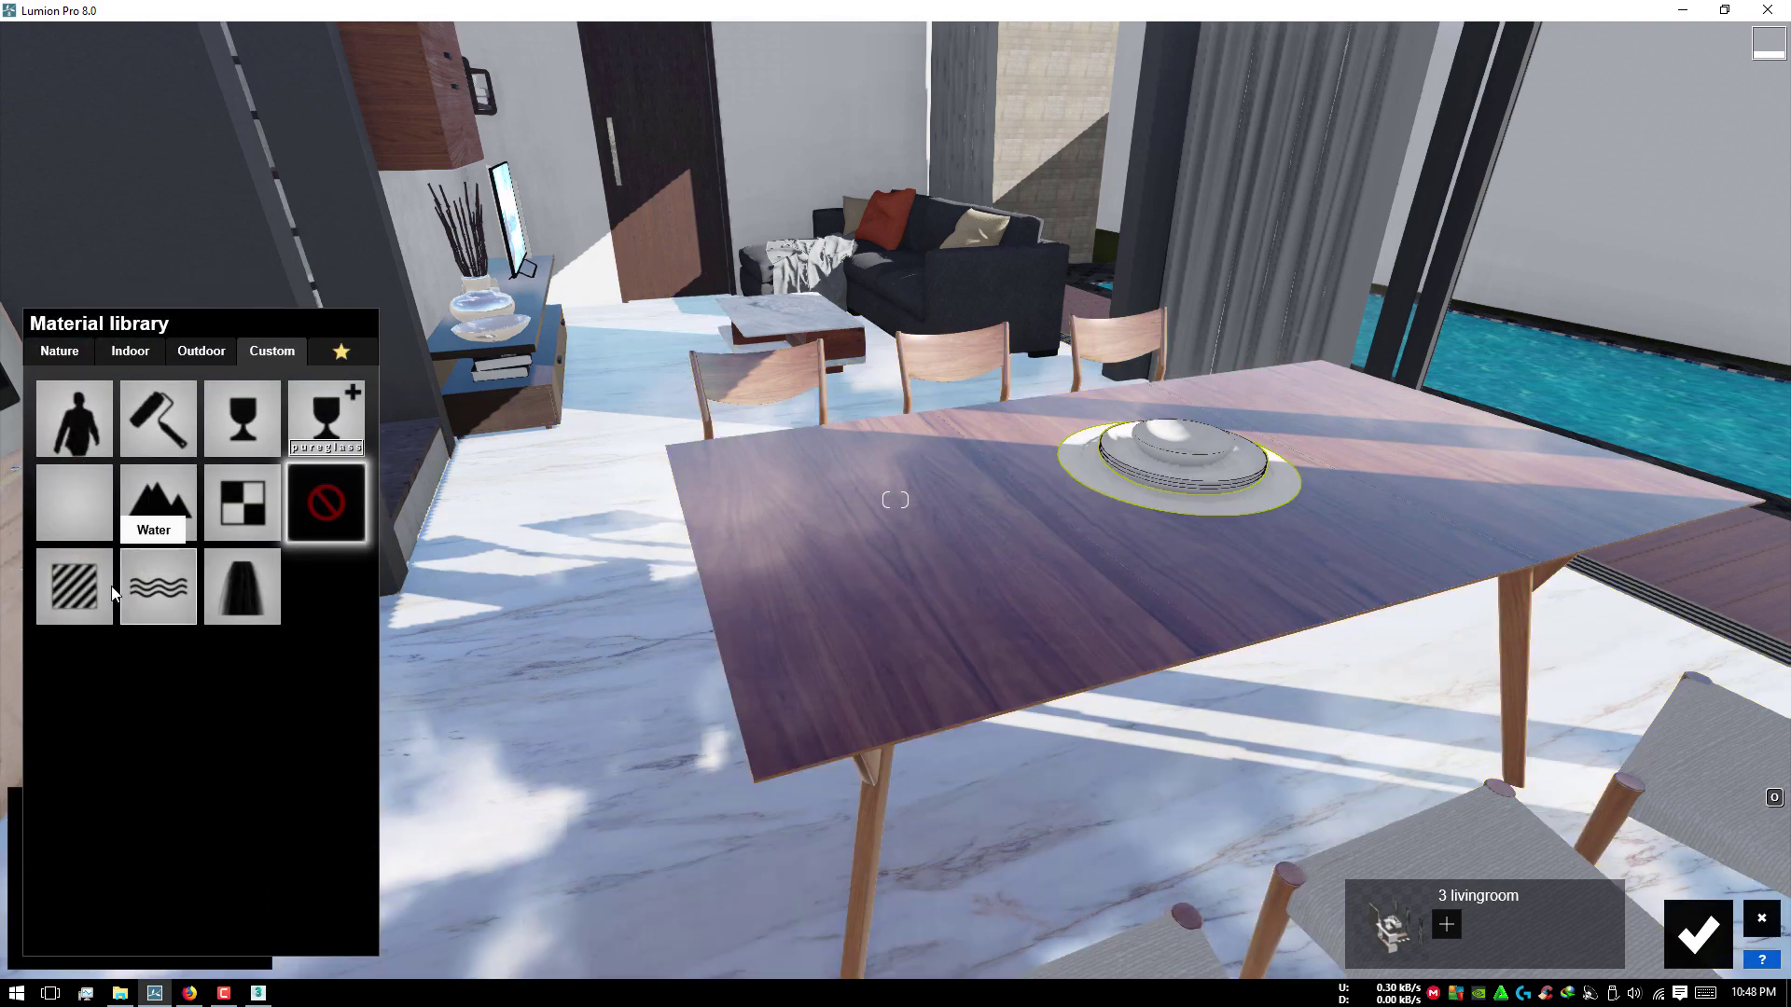
left_click(74, 586)
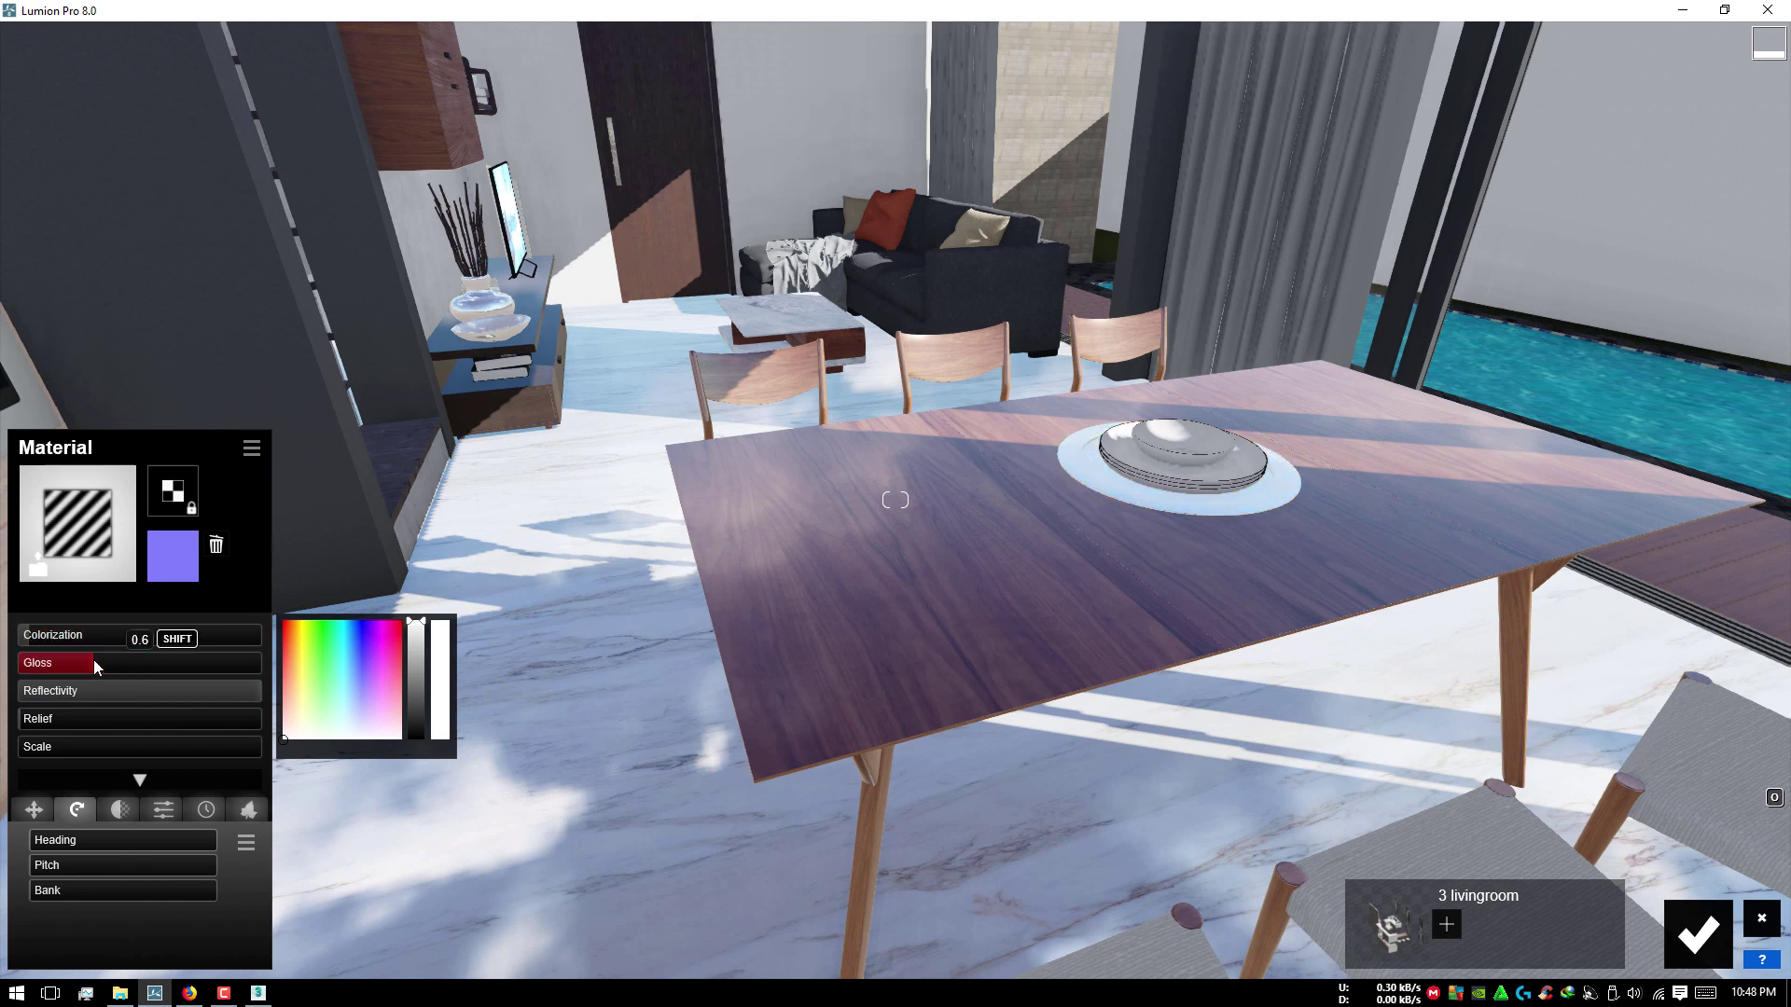
left_click_drag(89, 664, 237, 660)
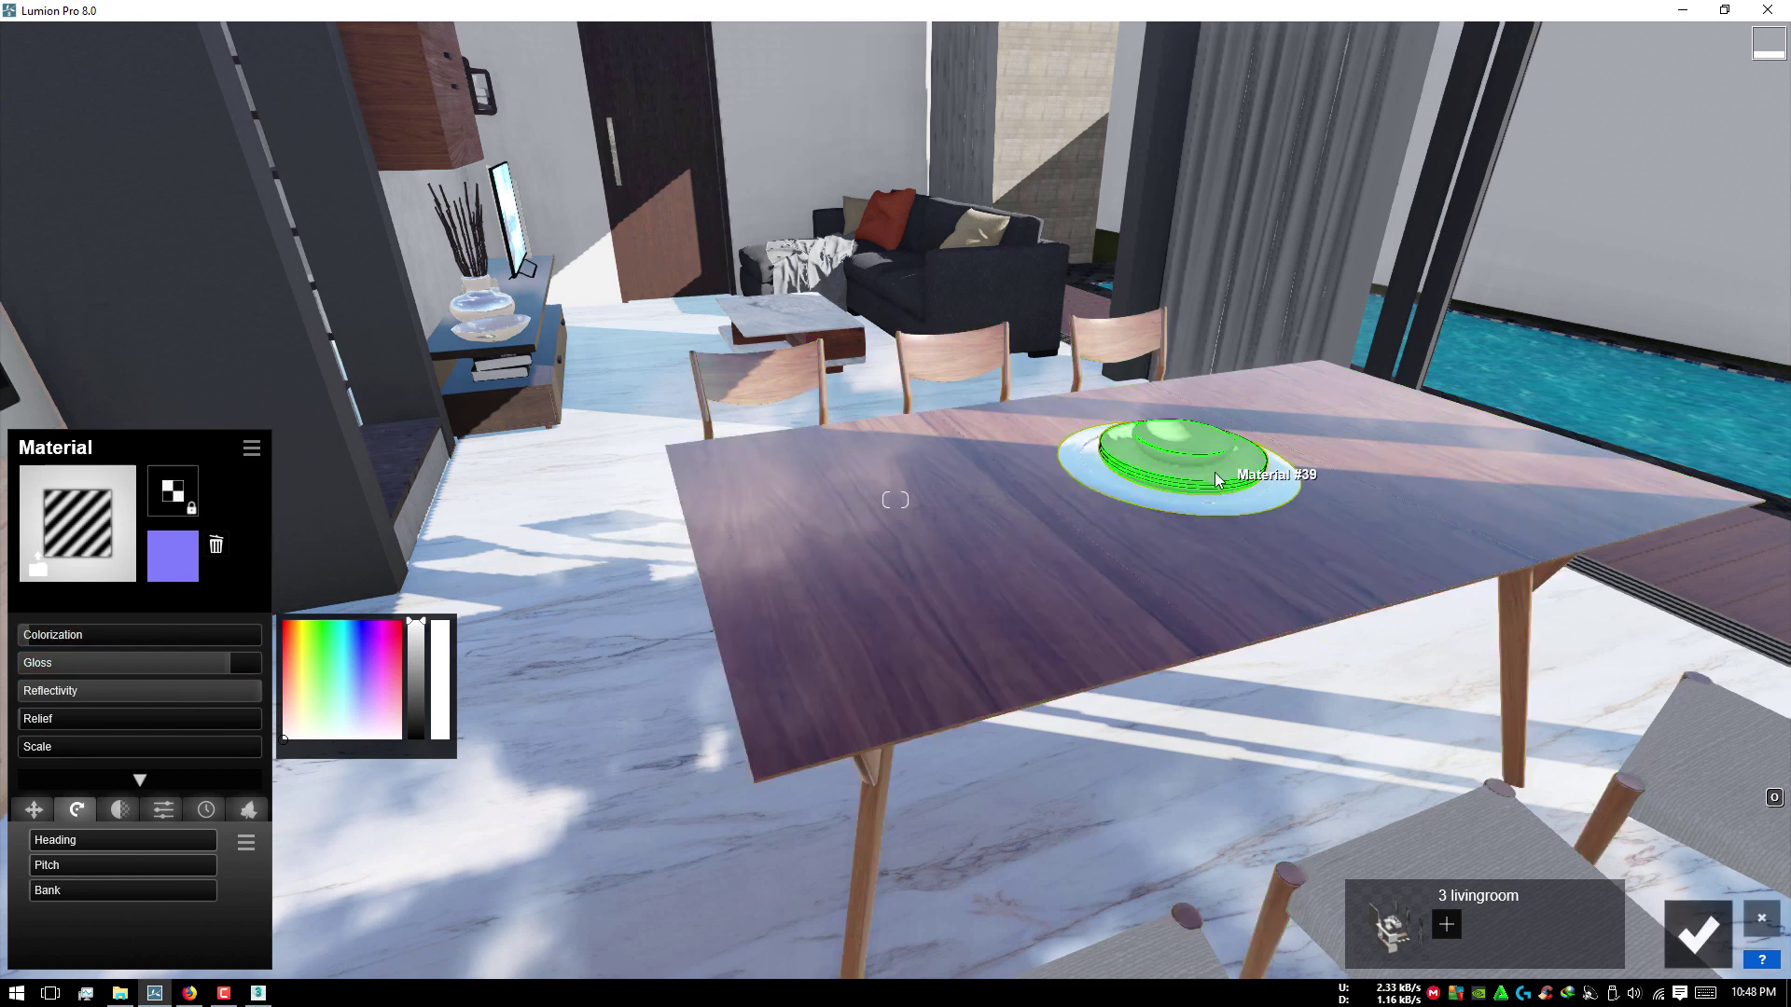
left_click(1157, 452)
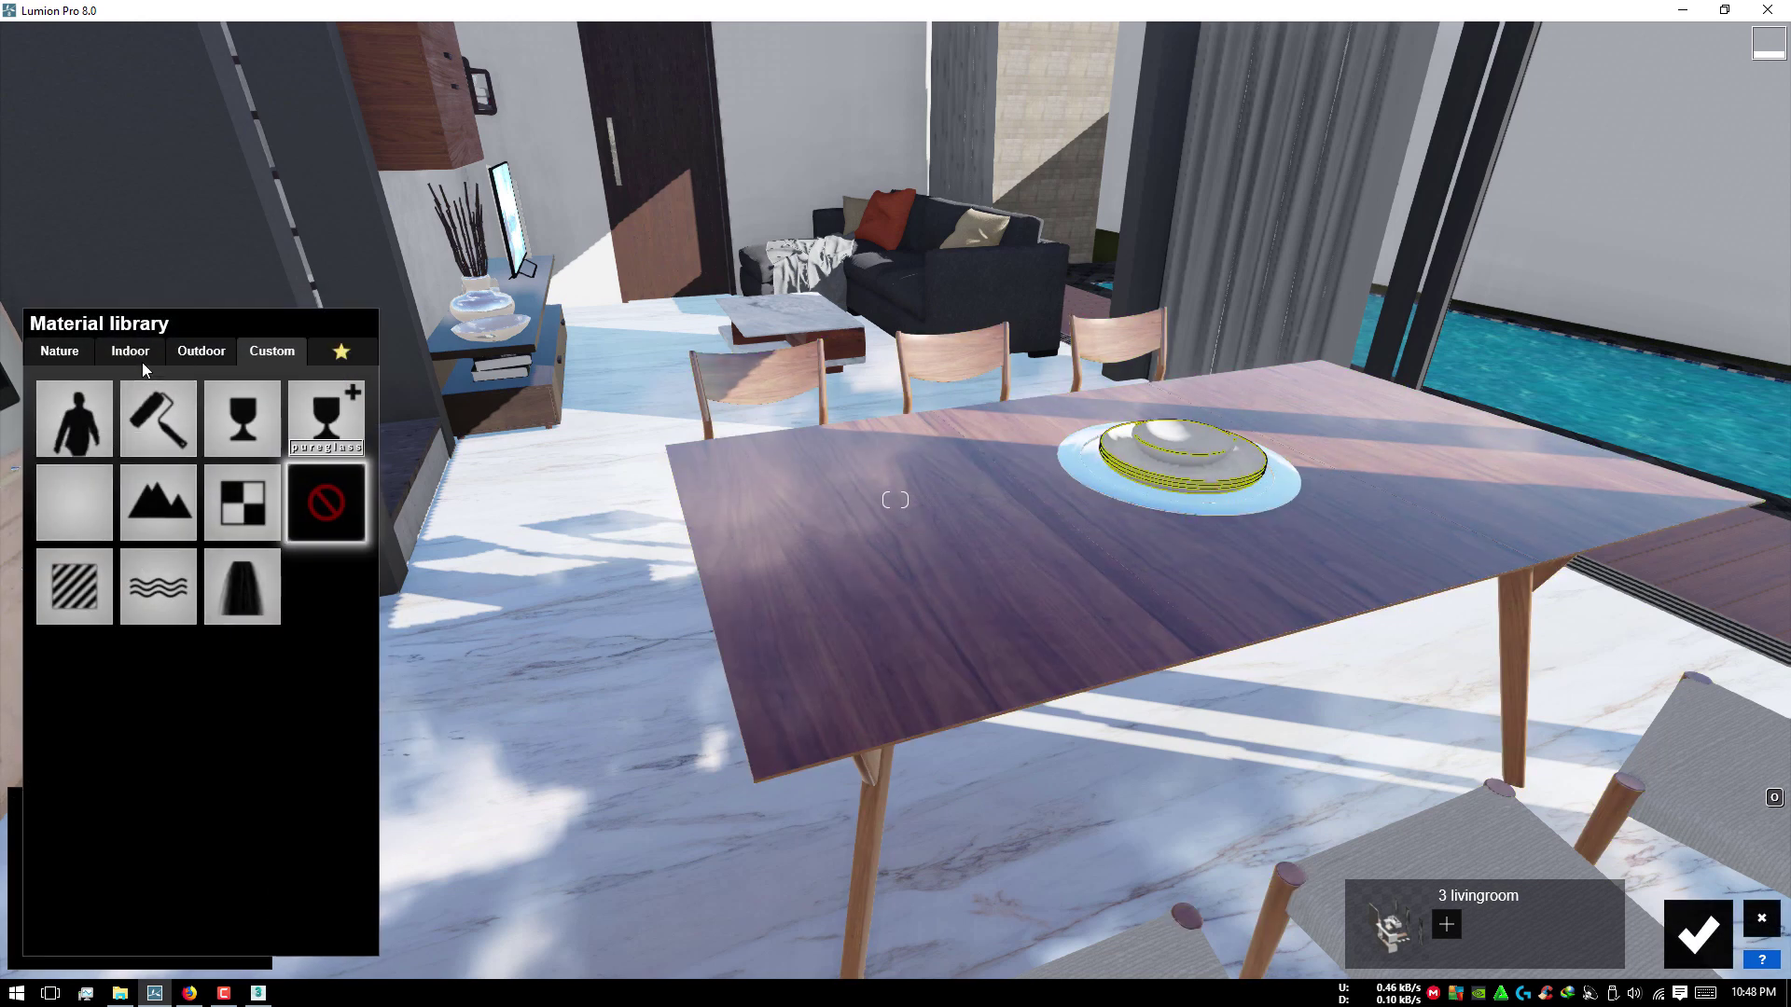
left_click(183, 611)
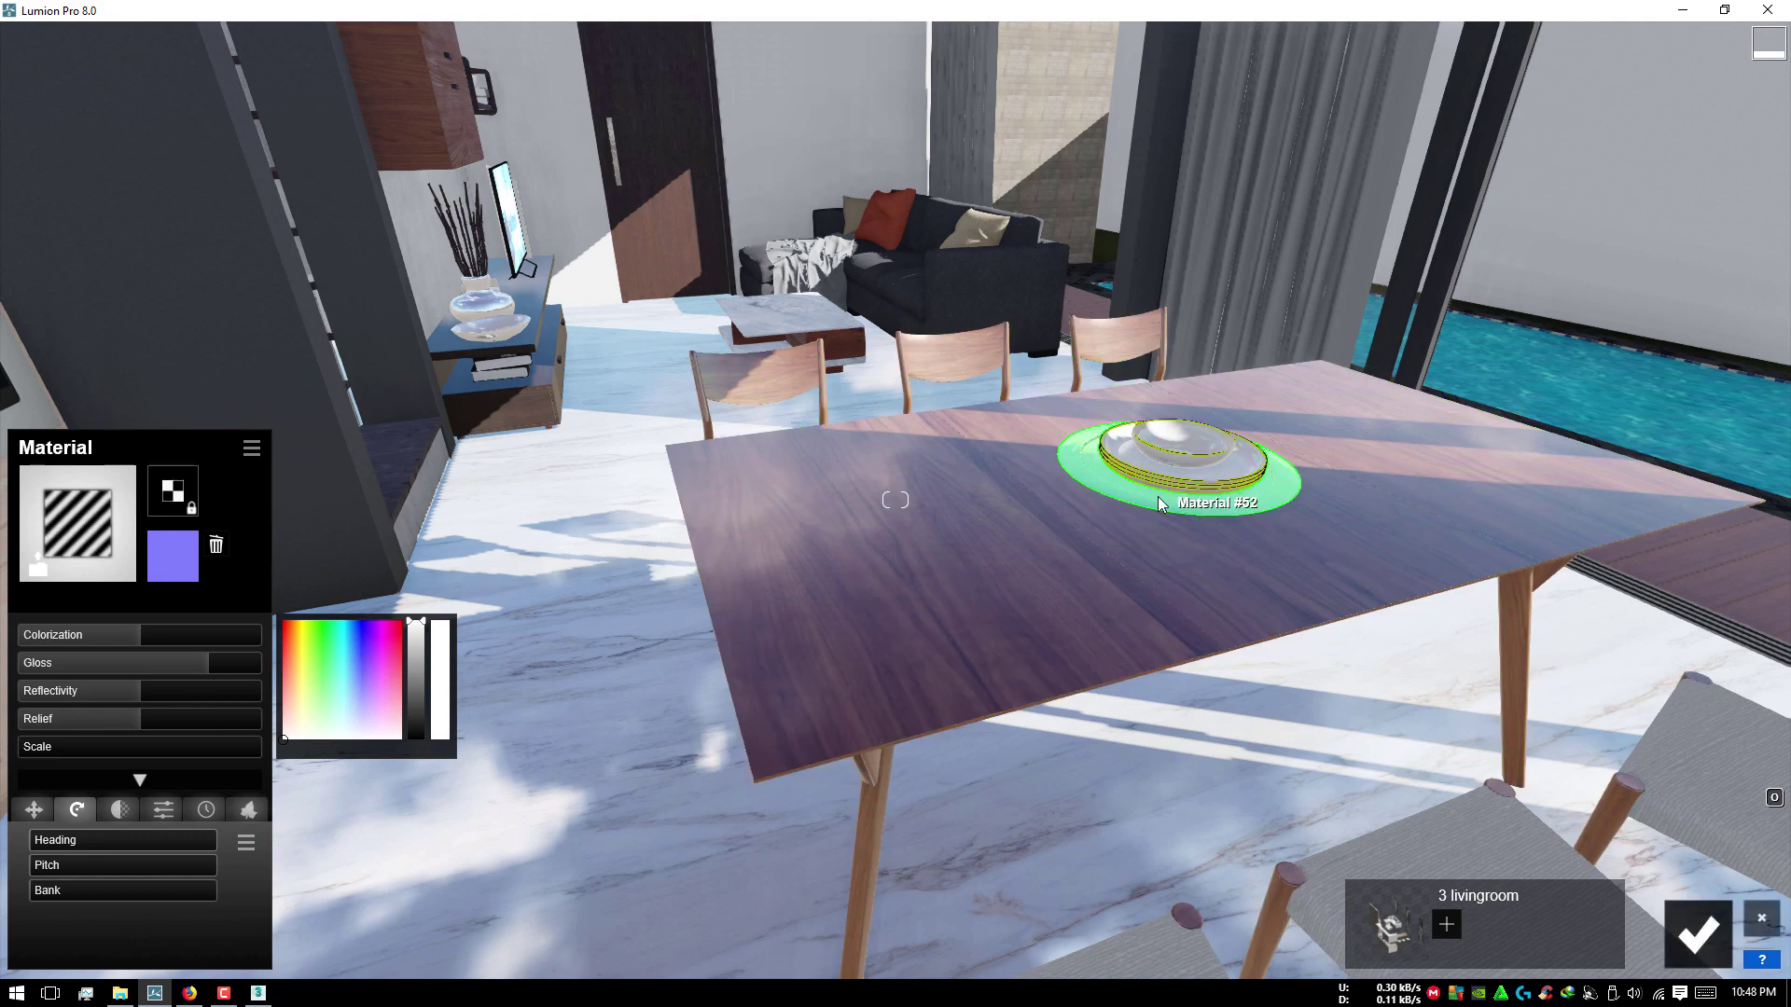
left_click(1156, 496)
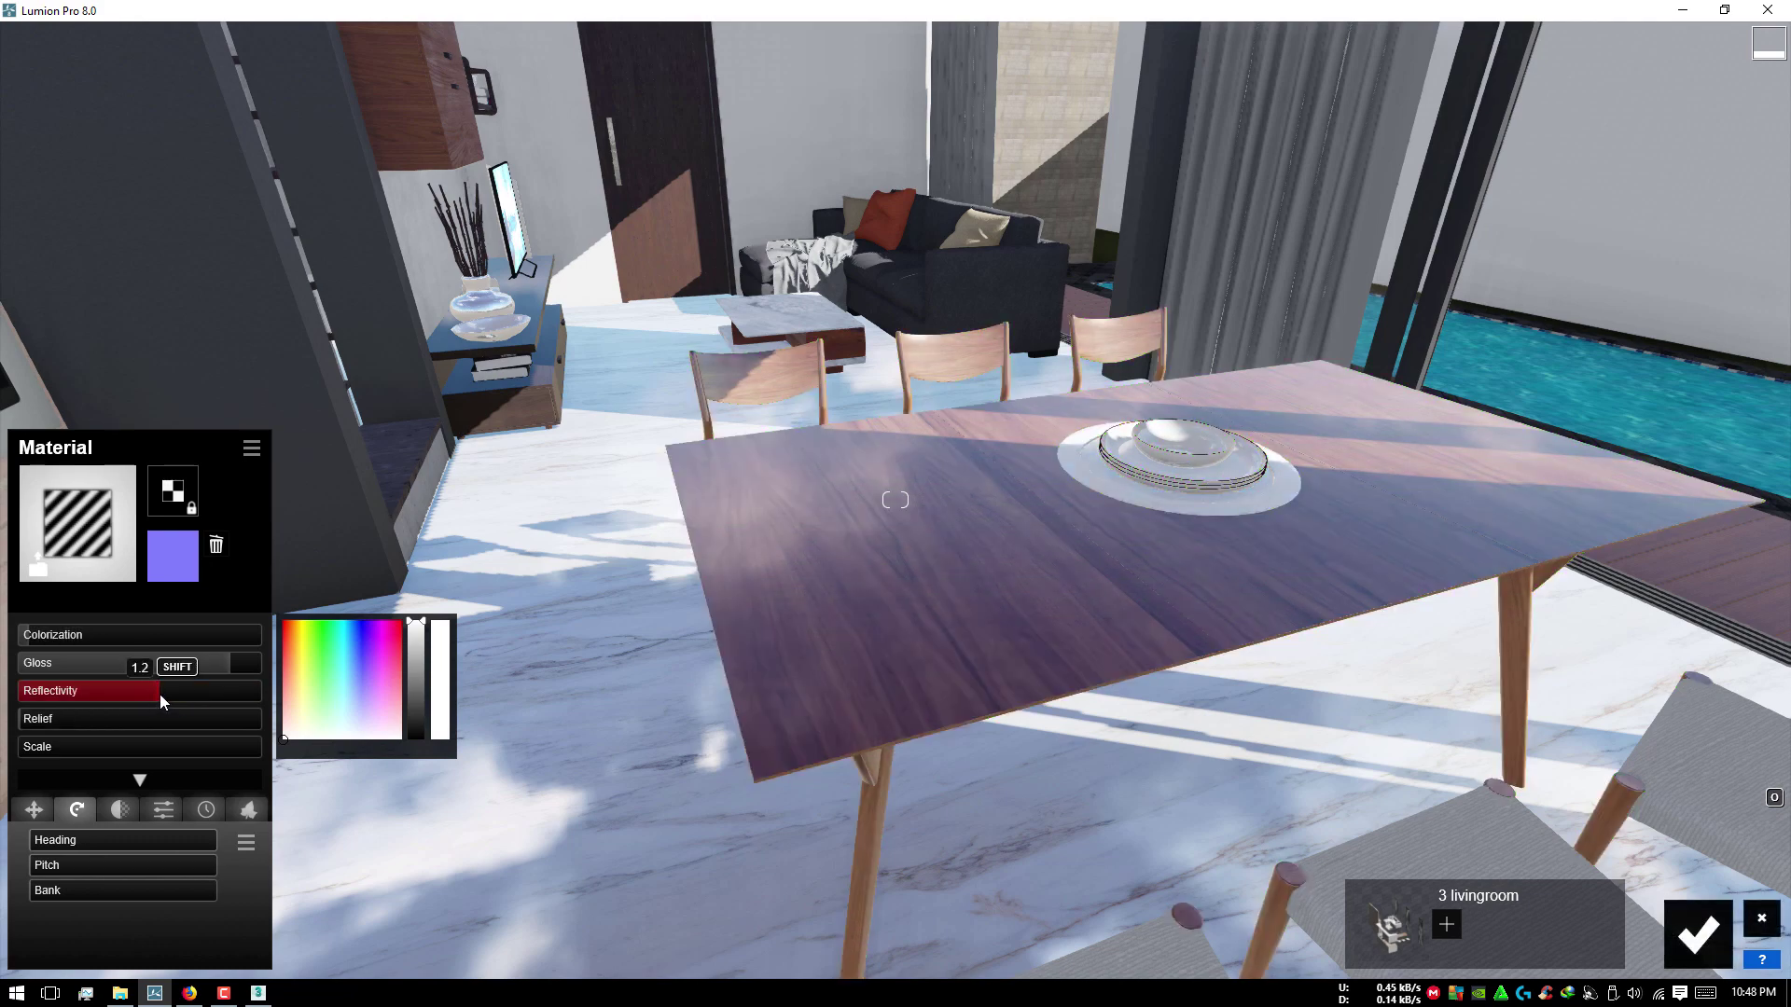
Step: Give the curtains a Standard material with zero gloss and partial transparency
right_click_drag(1091, 439, 1031, 371)
left_click(1064, 325)
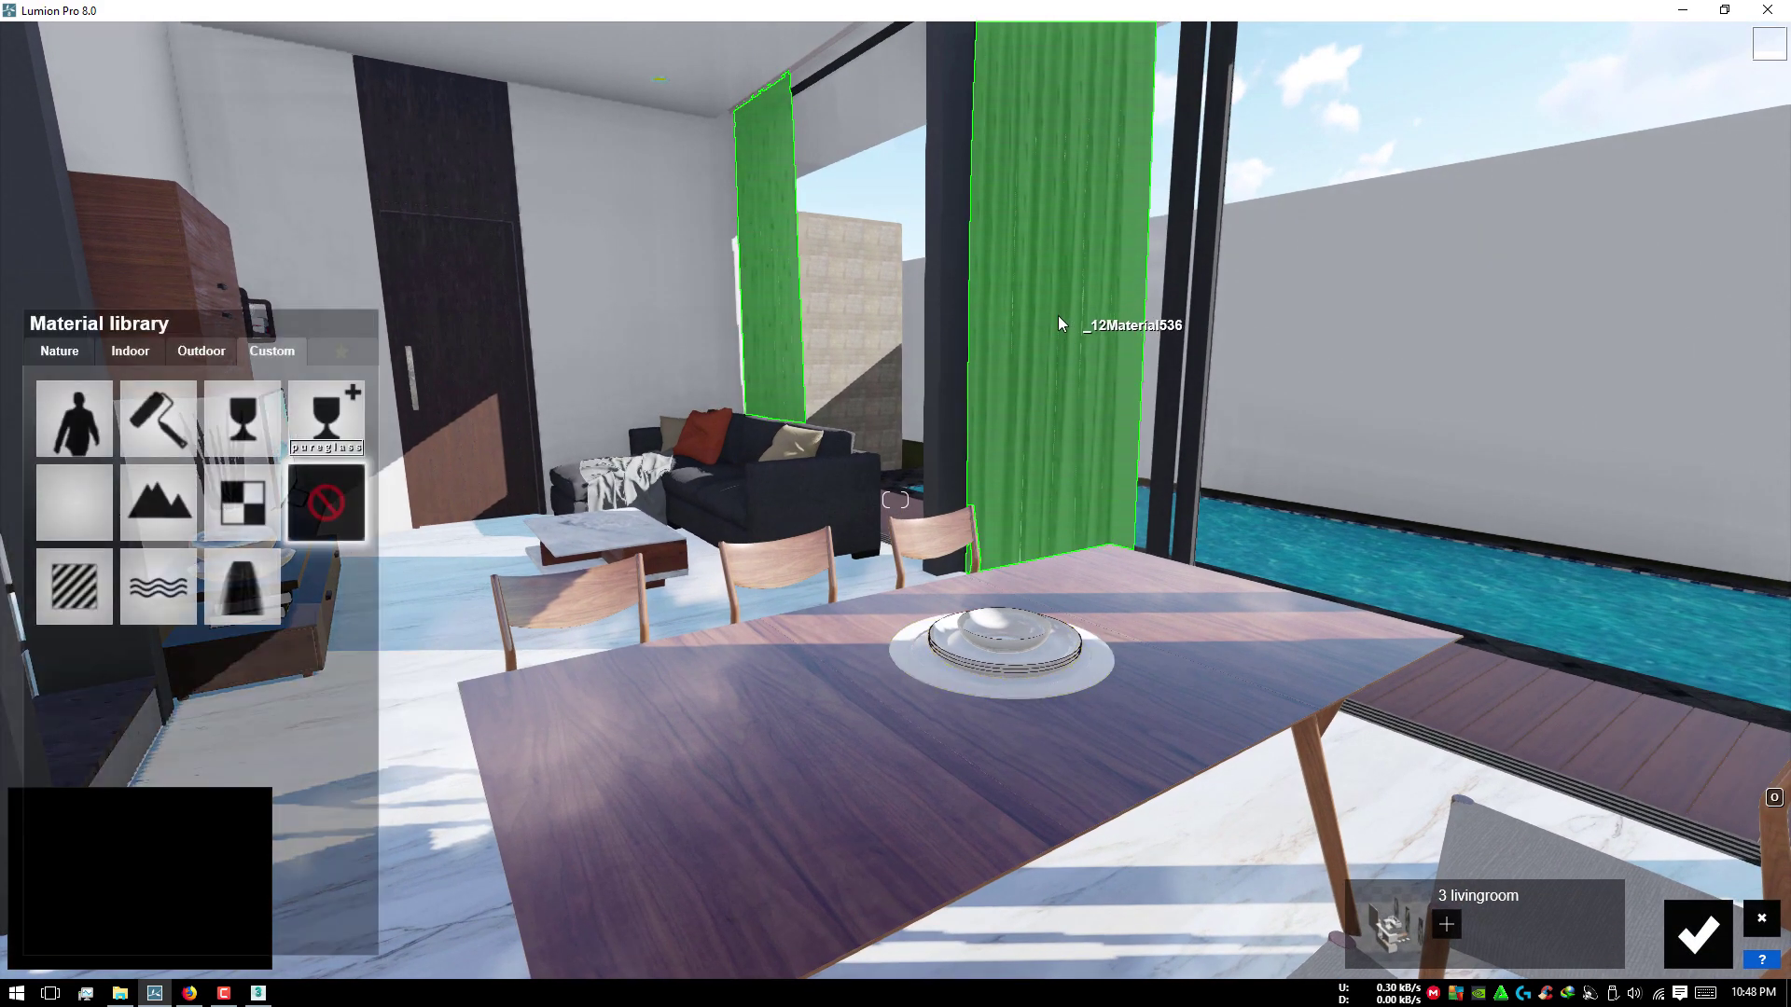
left_click(78, 602)
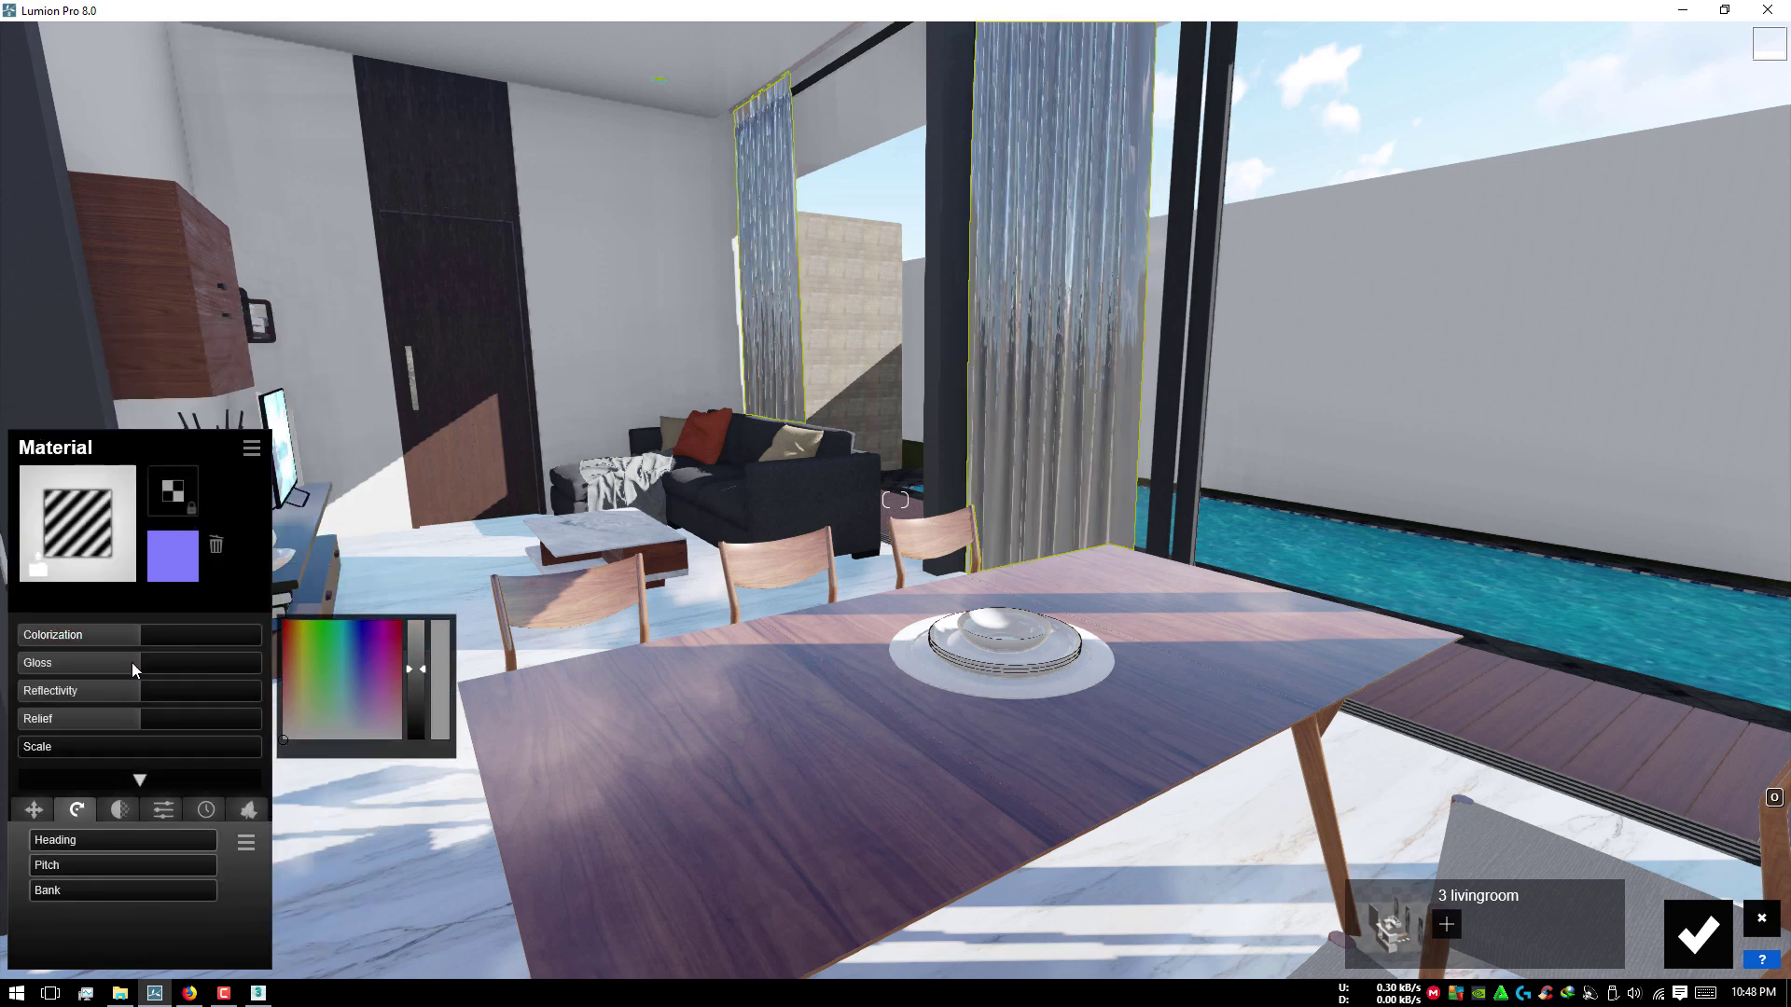
left_click(118, 810)
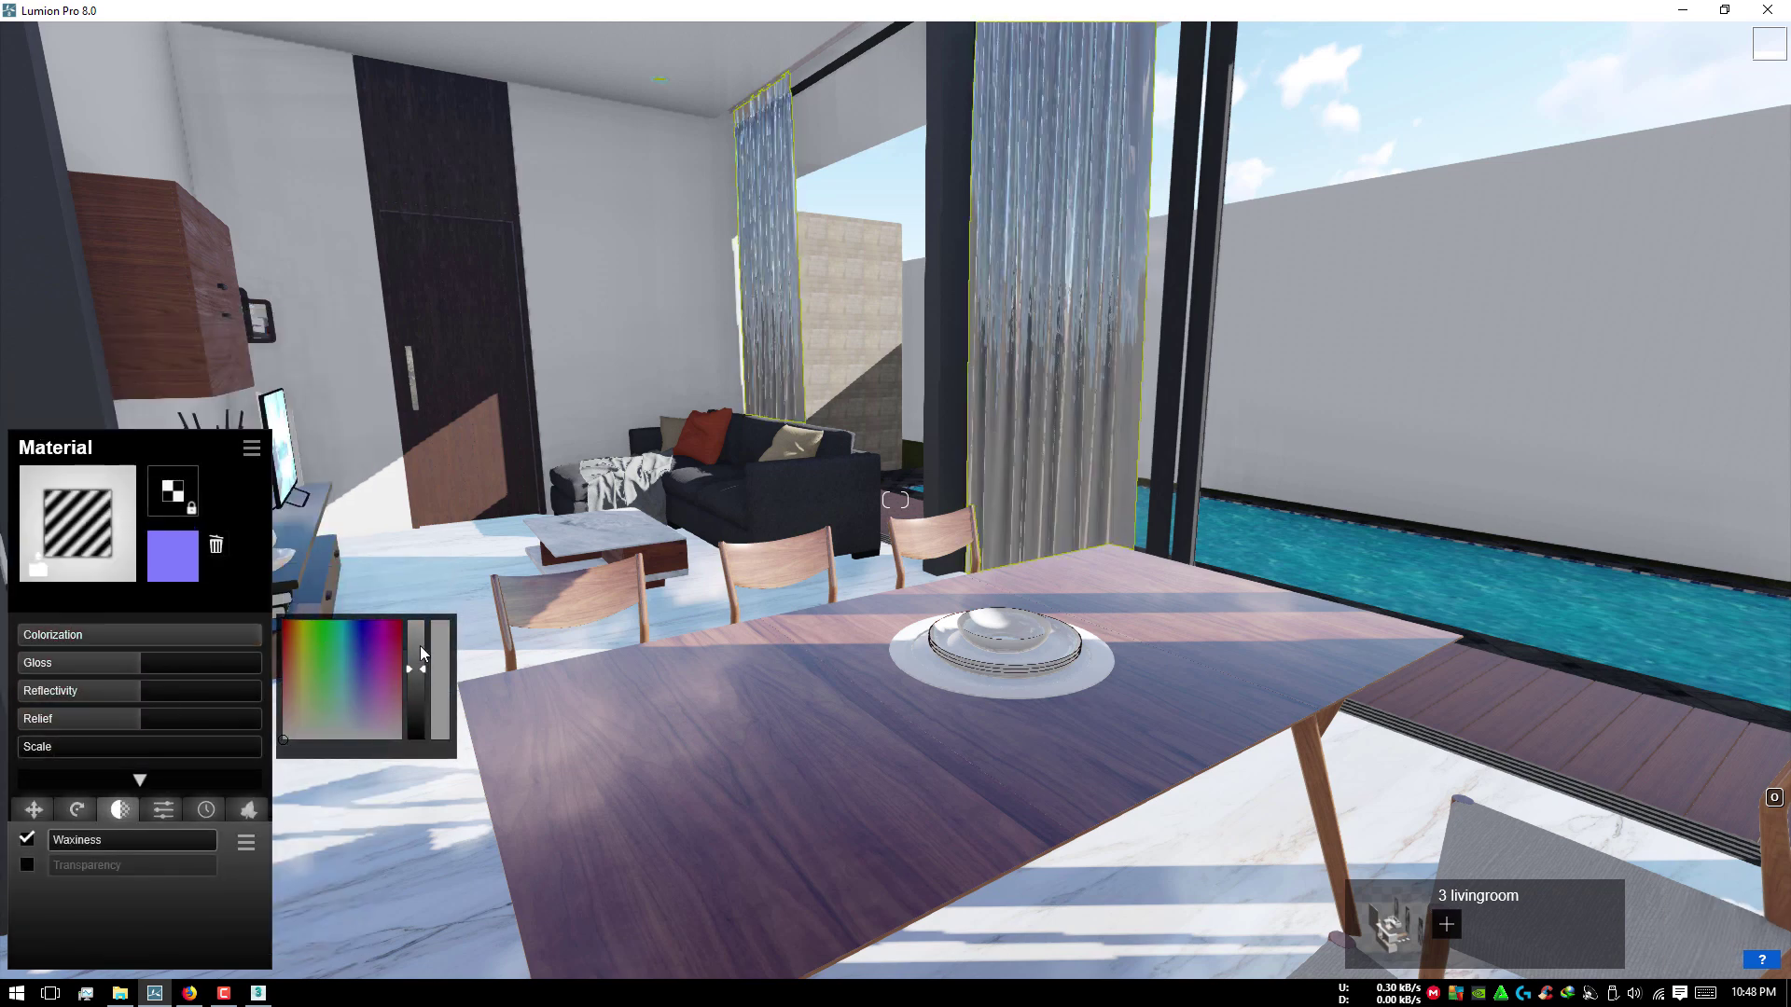
mouse_move(140, 662)
left_mouse_down()
mouse_move(3, 679)
mouse_move(17, 723)
left_mouse_up()
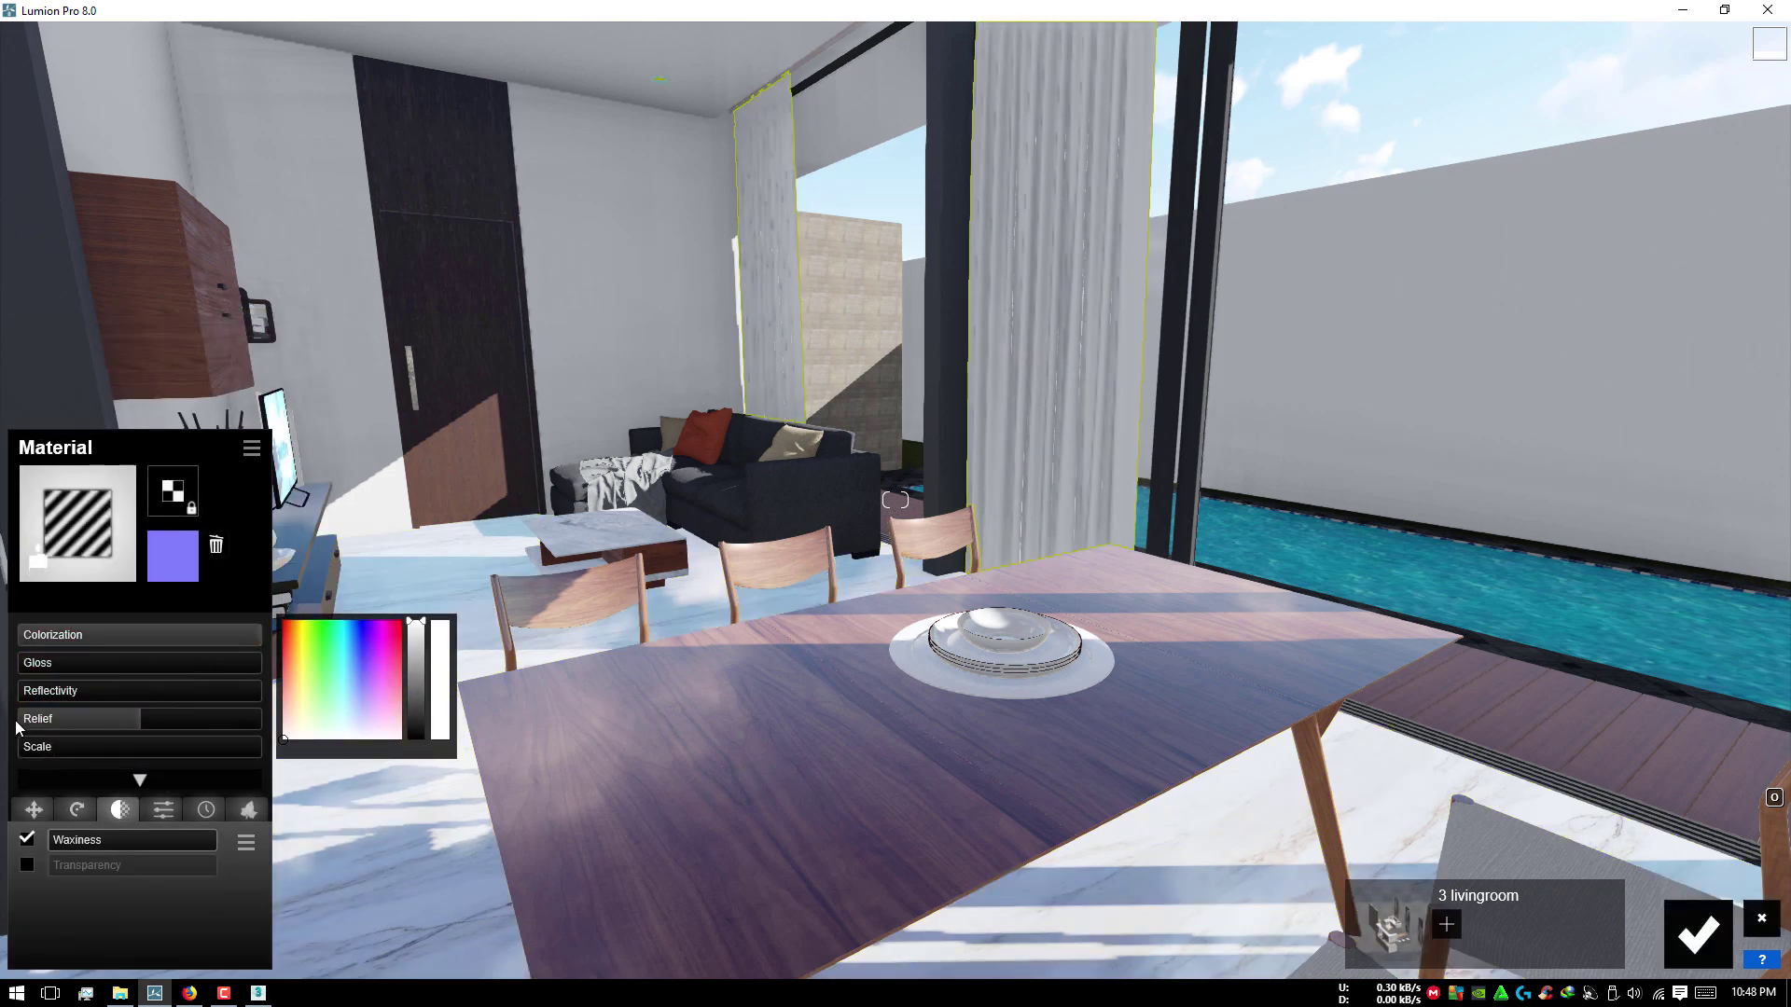
left_click_drag(60, 864, 94, 868)
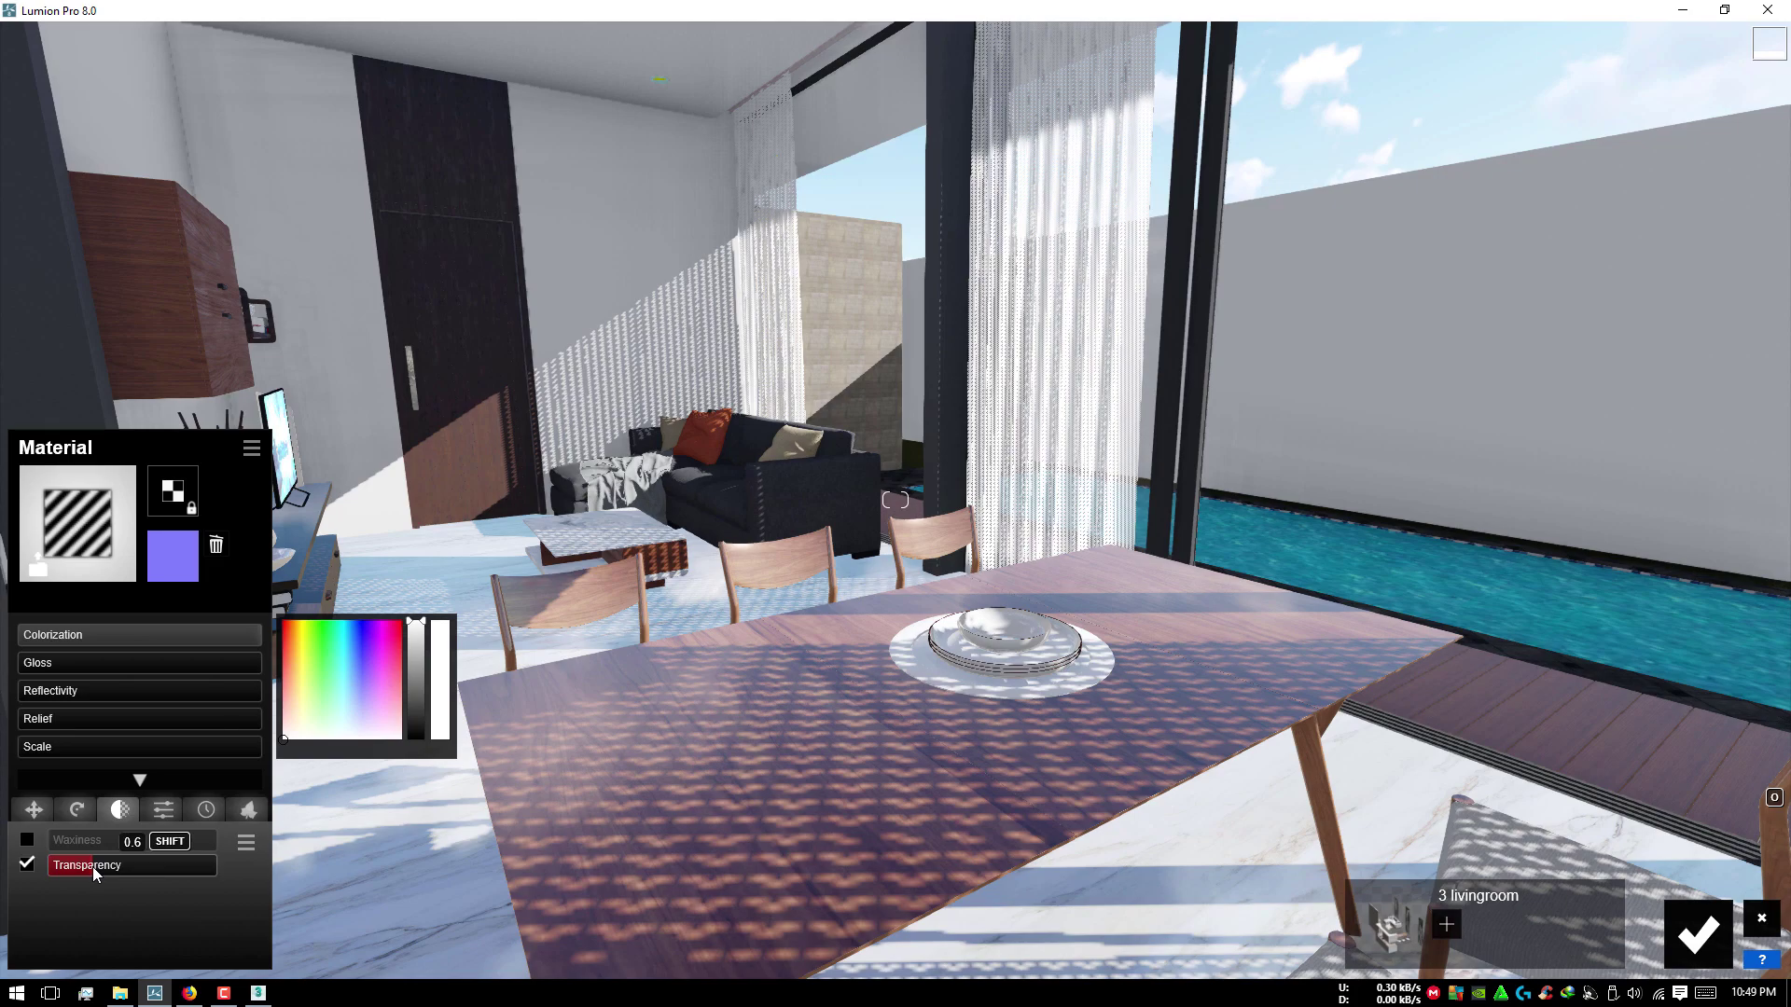
Step: Fly the camera out of the room to look down on the pool deck
right_click_drag(93, 865, 559, 839)
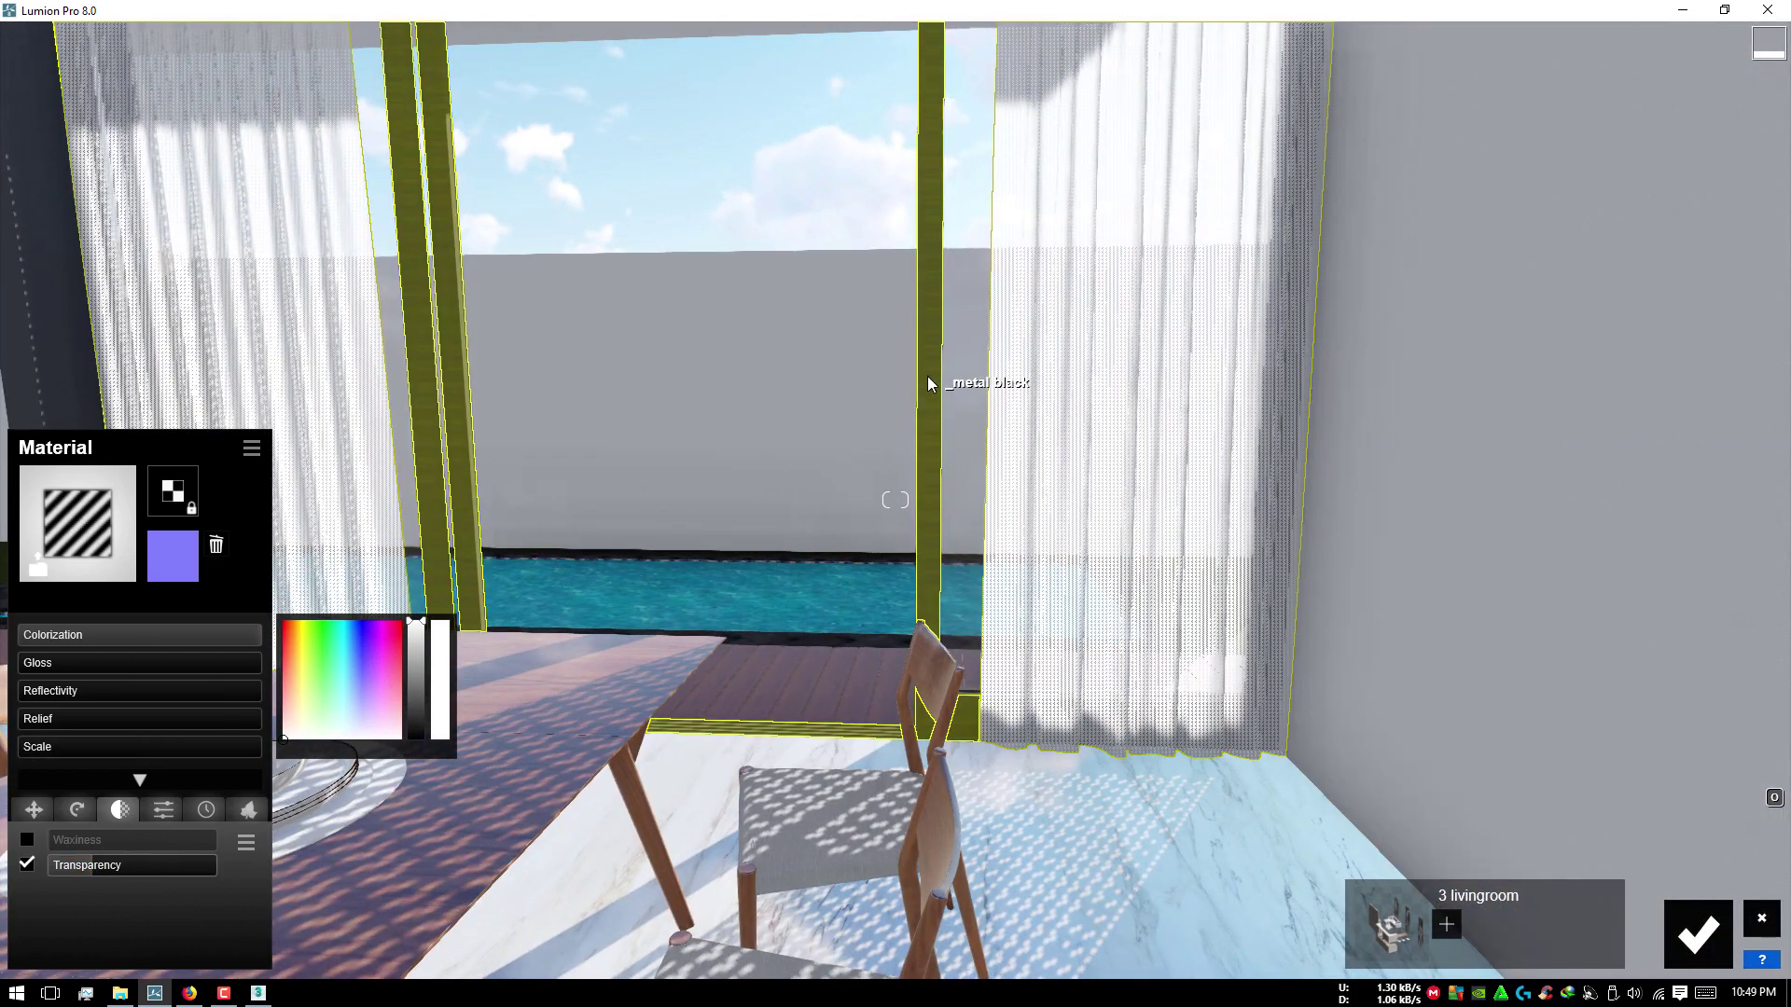
left_click(935, 379)
right_click_drag(959, 380, 820, 391)
key("w")
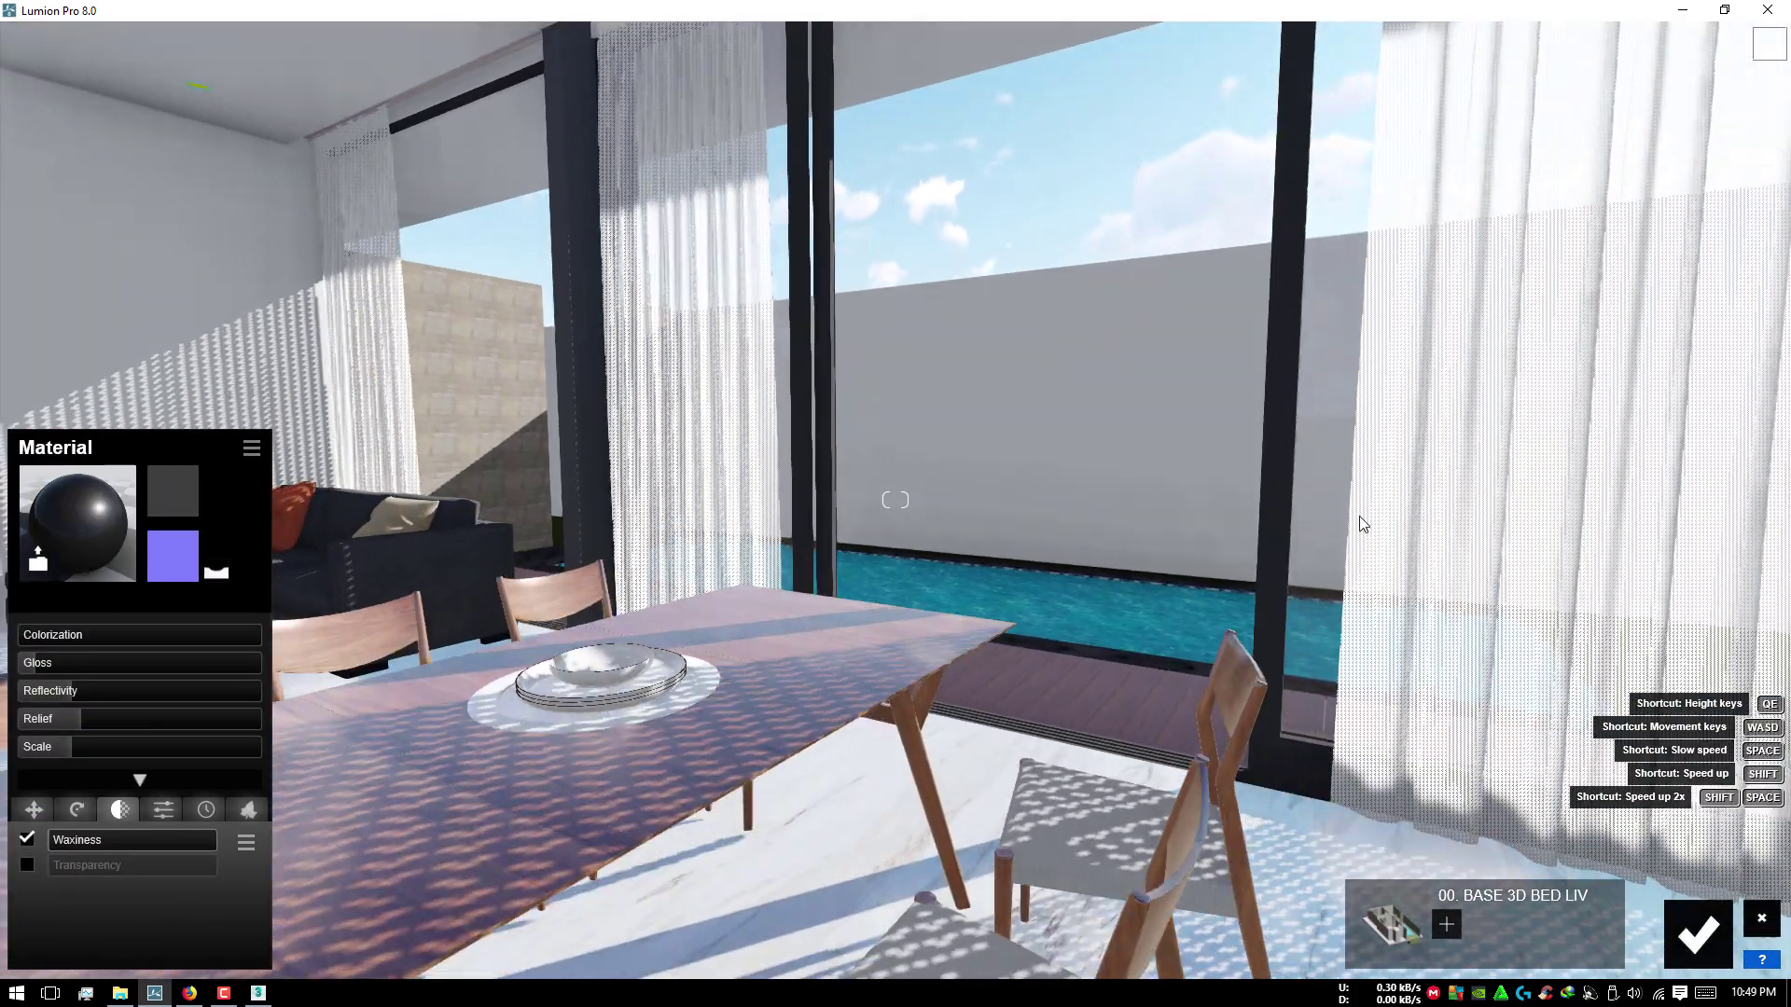
mouse_move(1343, 416)
right_mouse_down()
mouse_move(1139, 571)
mouse_move(954, 560)
mouse_move(1172, 424)
mouse_move(859, 316)
right_mouse_up()
Step: Try Outdoor > Stone materials on the pool border: Stonewall, cobblestone arches, paver slabs
left_click(758, 411)
left_click(220, 360)
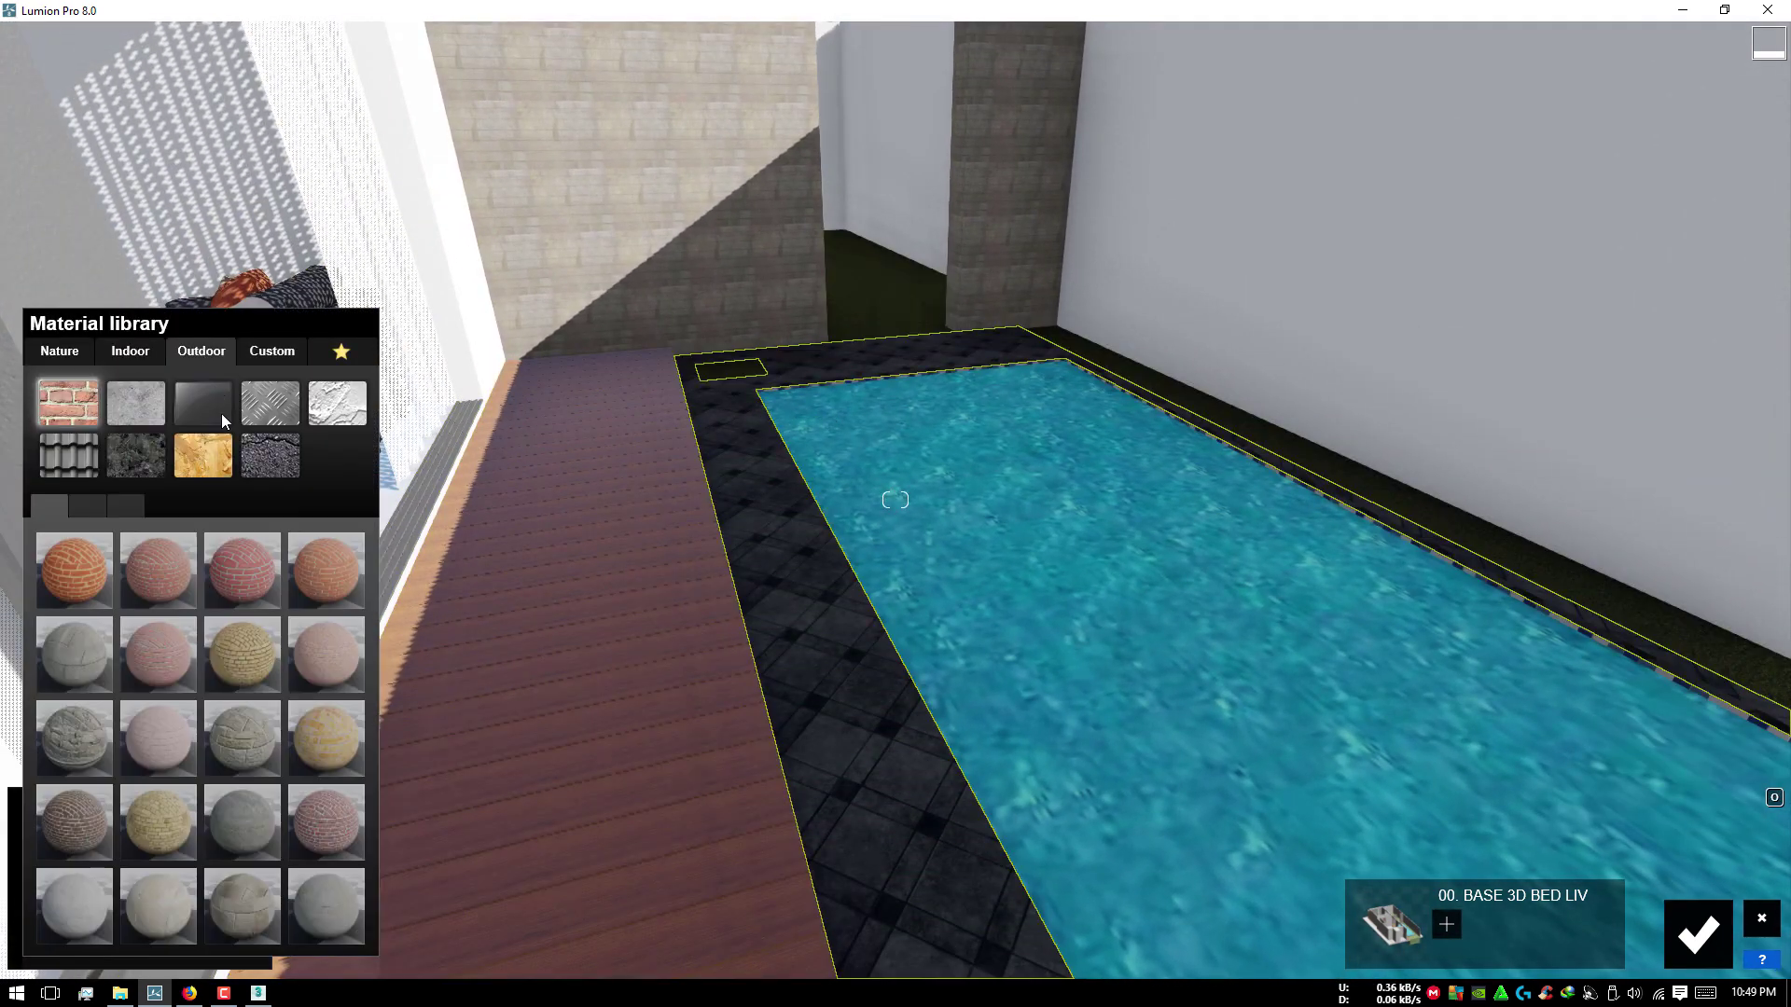
left_click(131, 467)
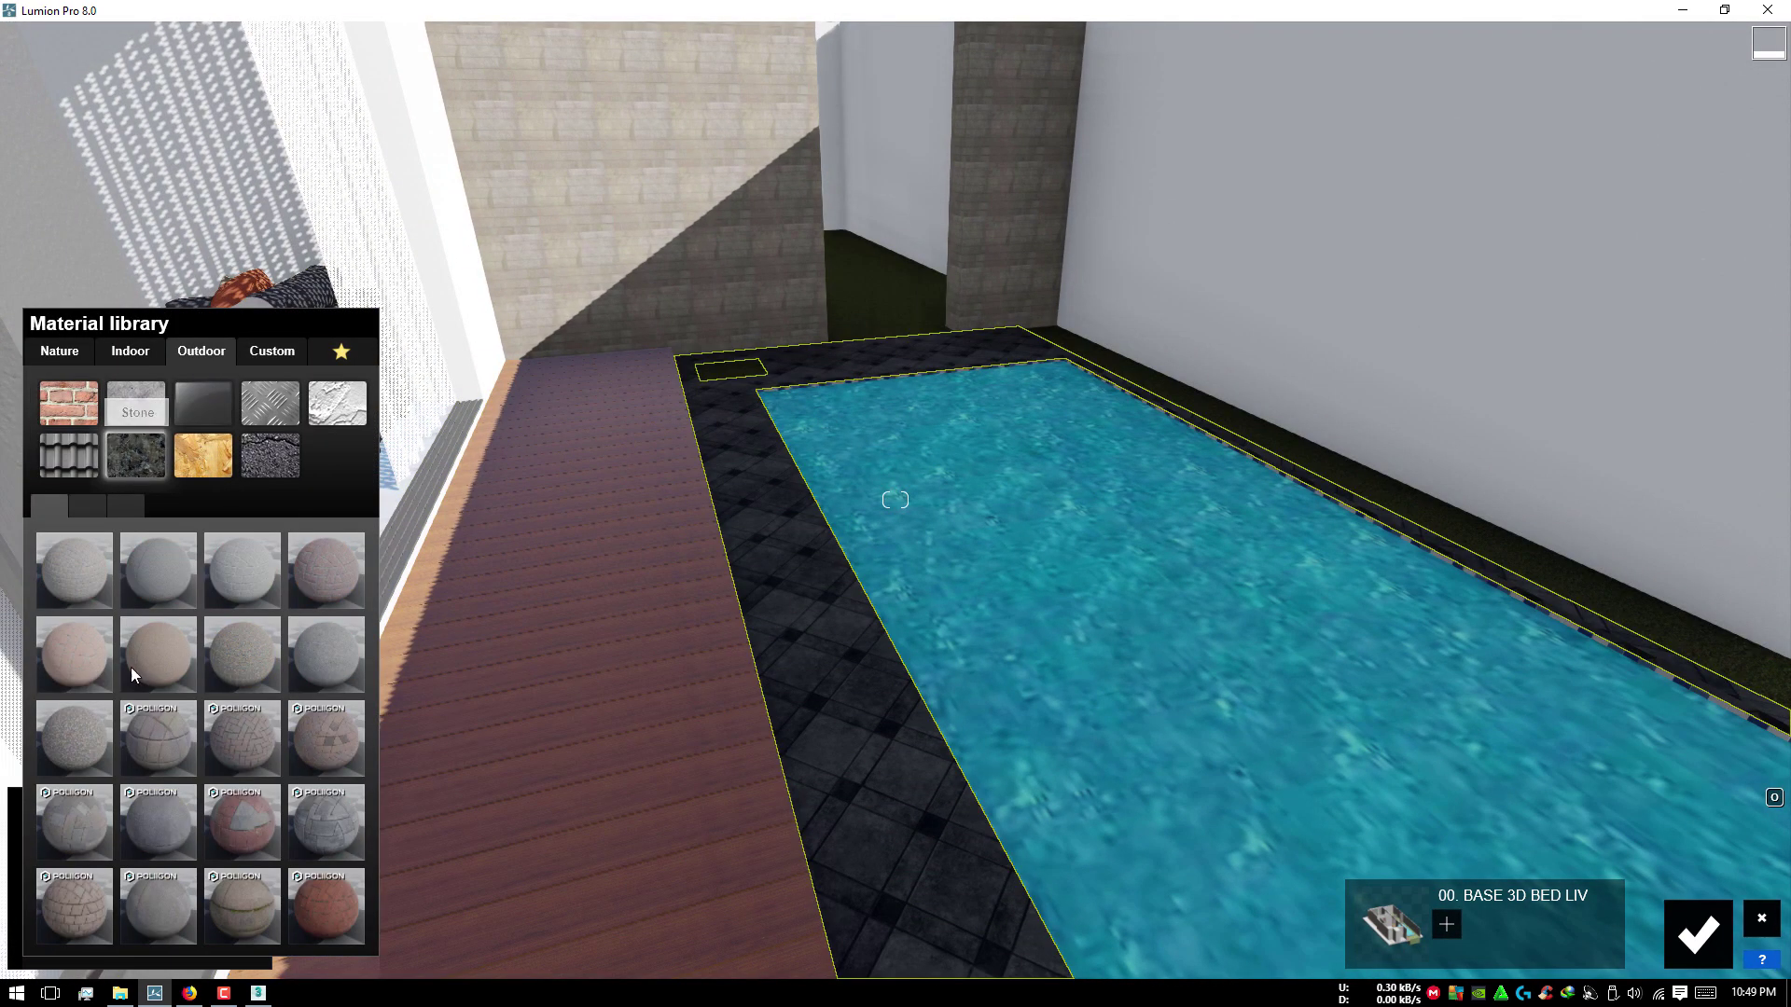
left_click(88, 511)
left_click(89, 500)
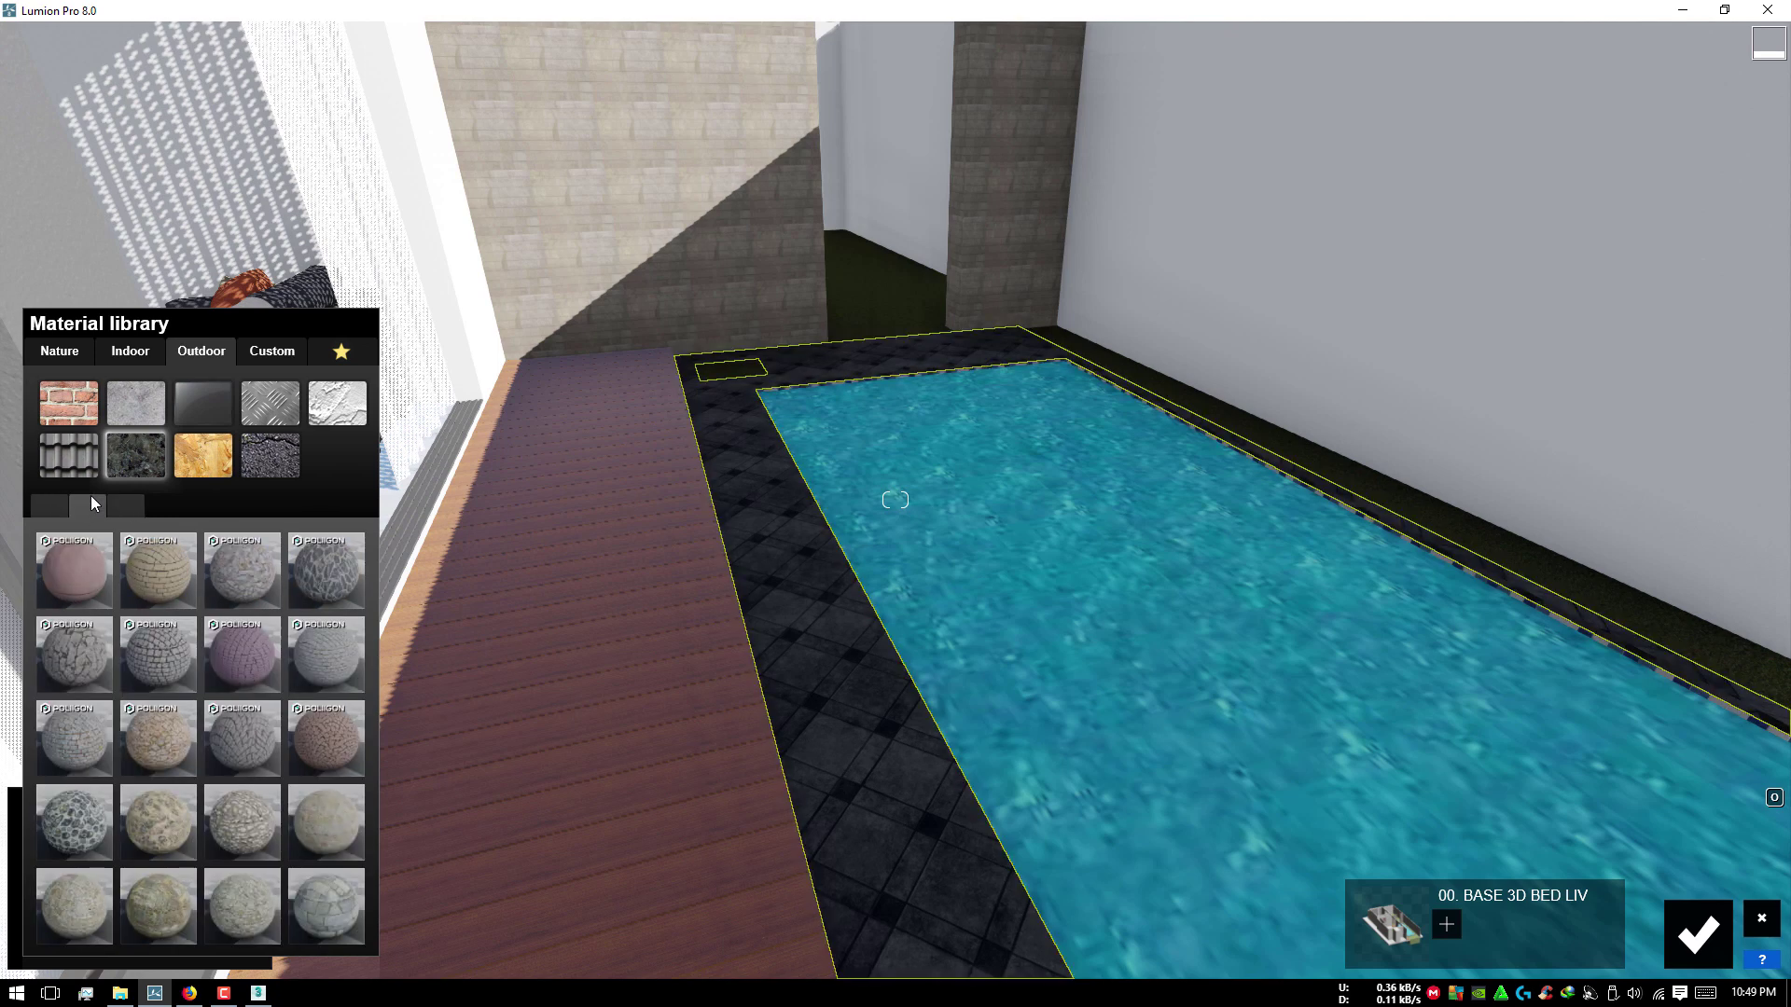
left_click(136, 910)
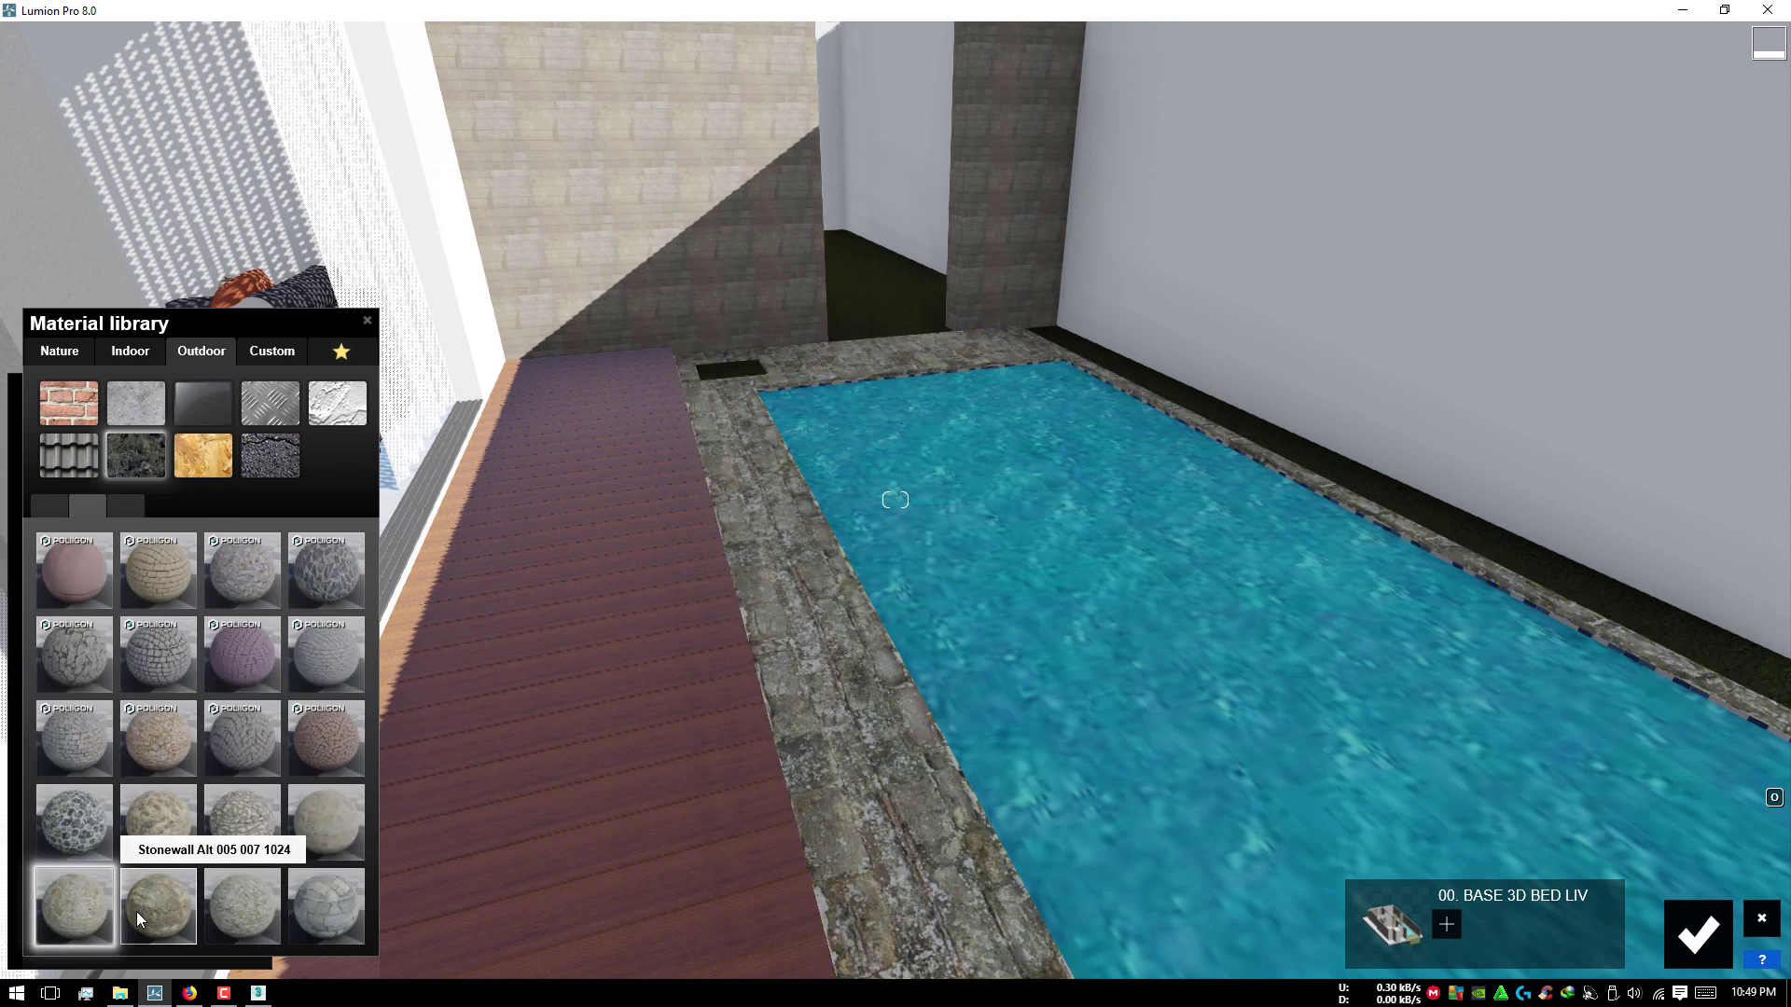
left_click(142, 826)
left_click(341, 726)
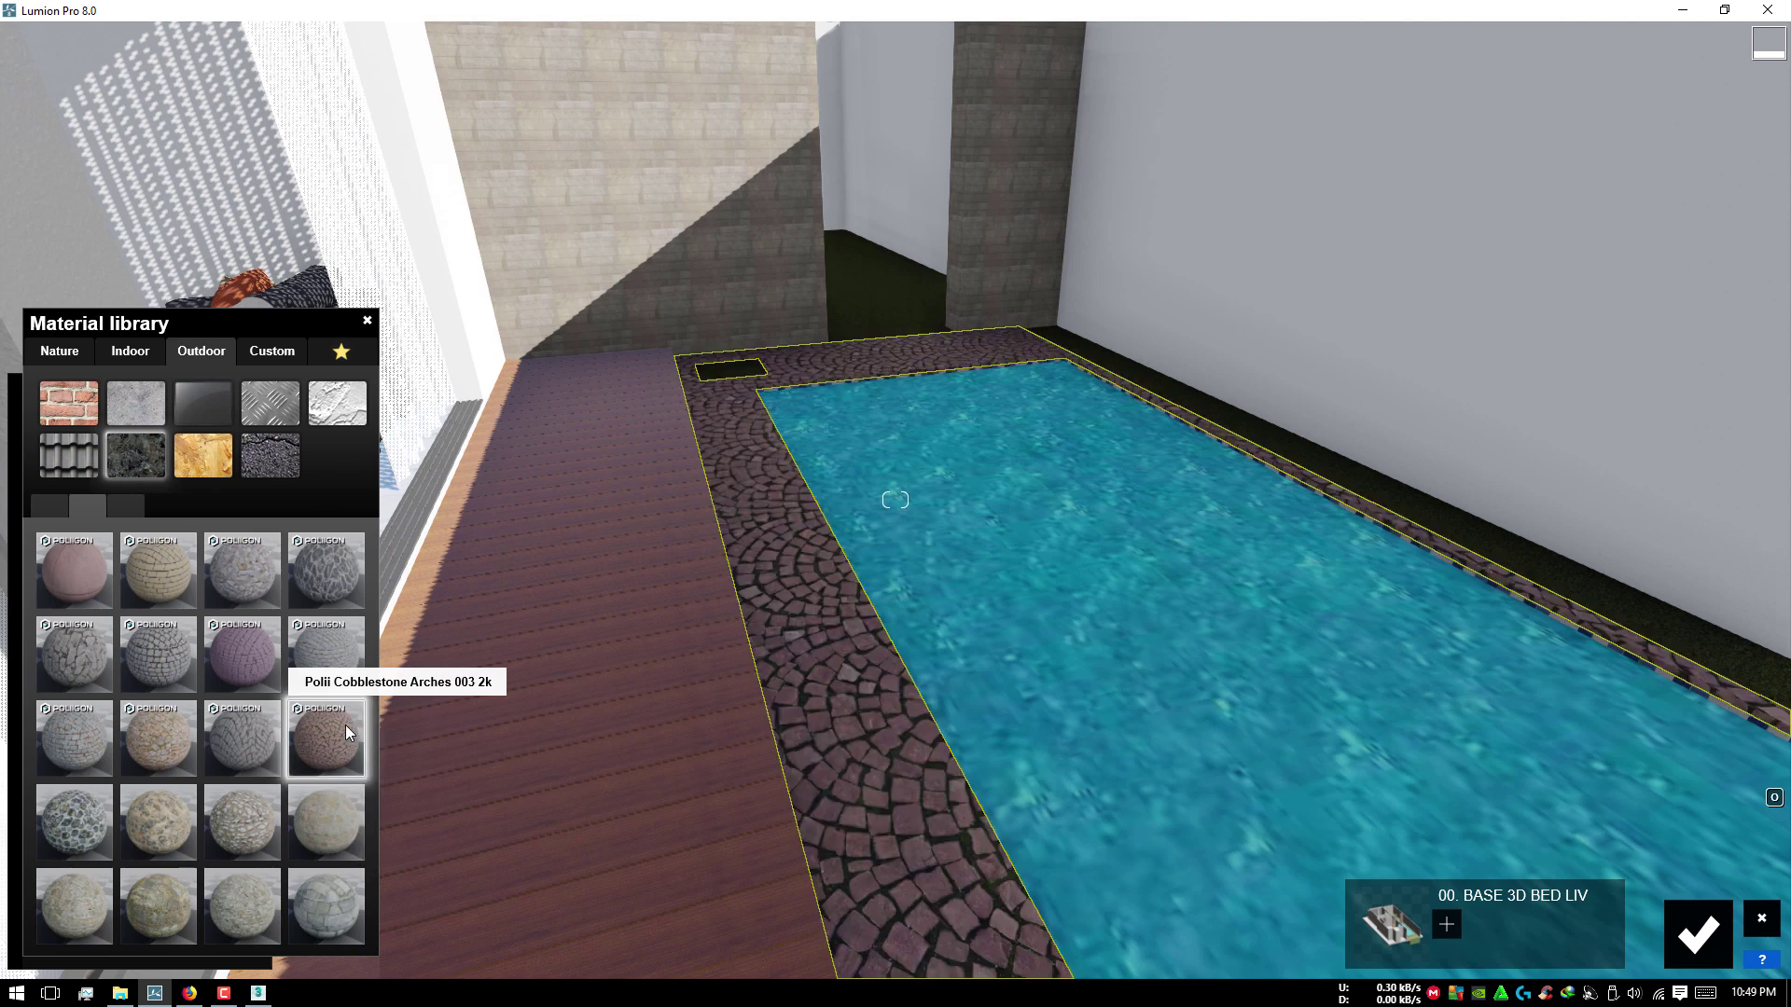
left_click(61, 569)
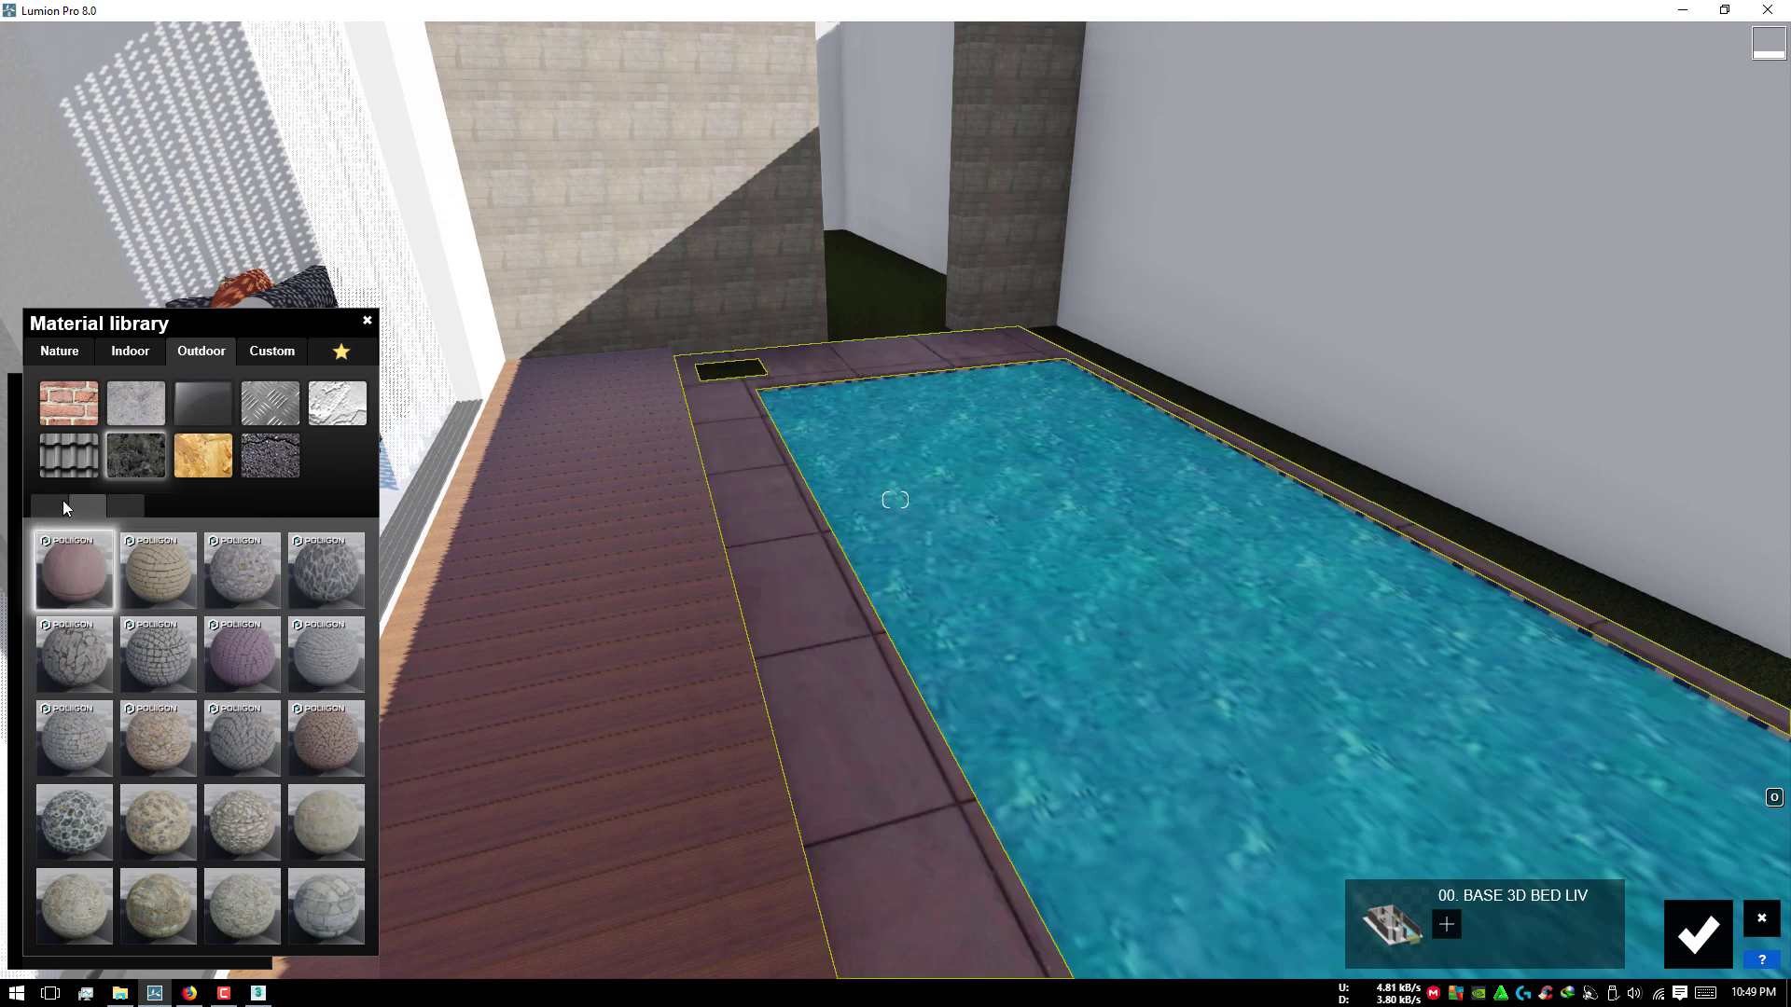
Step: Apply grey sidewalk pavers to the pool border and reduce their texture scale
left_click(64, 501)
left_click(334, 826)
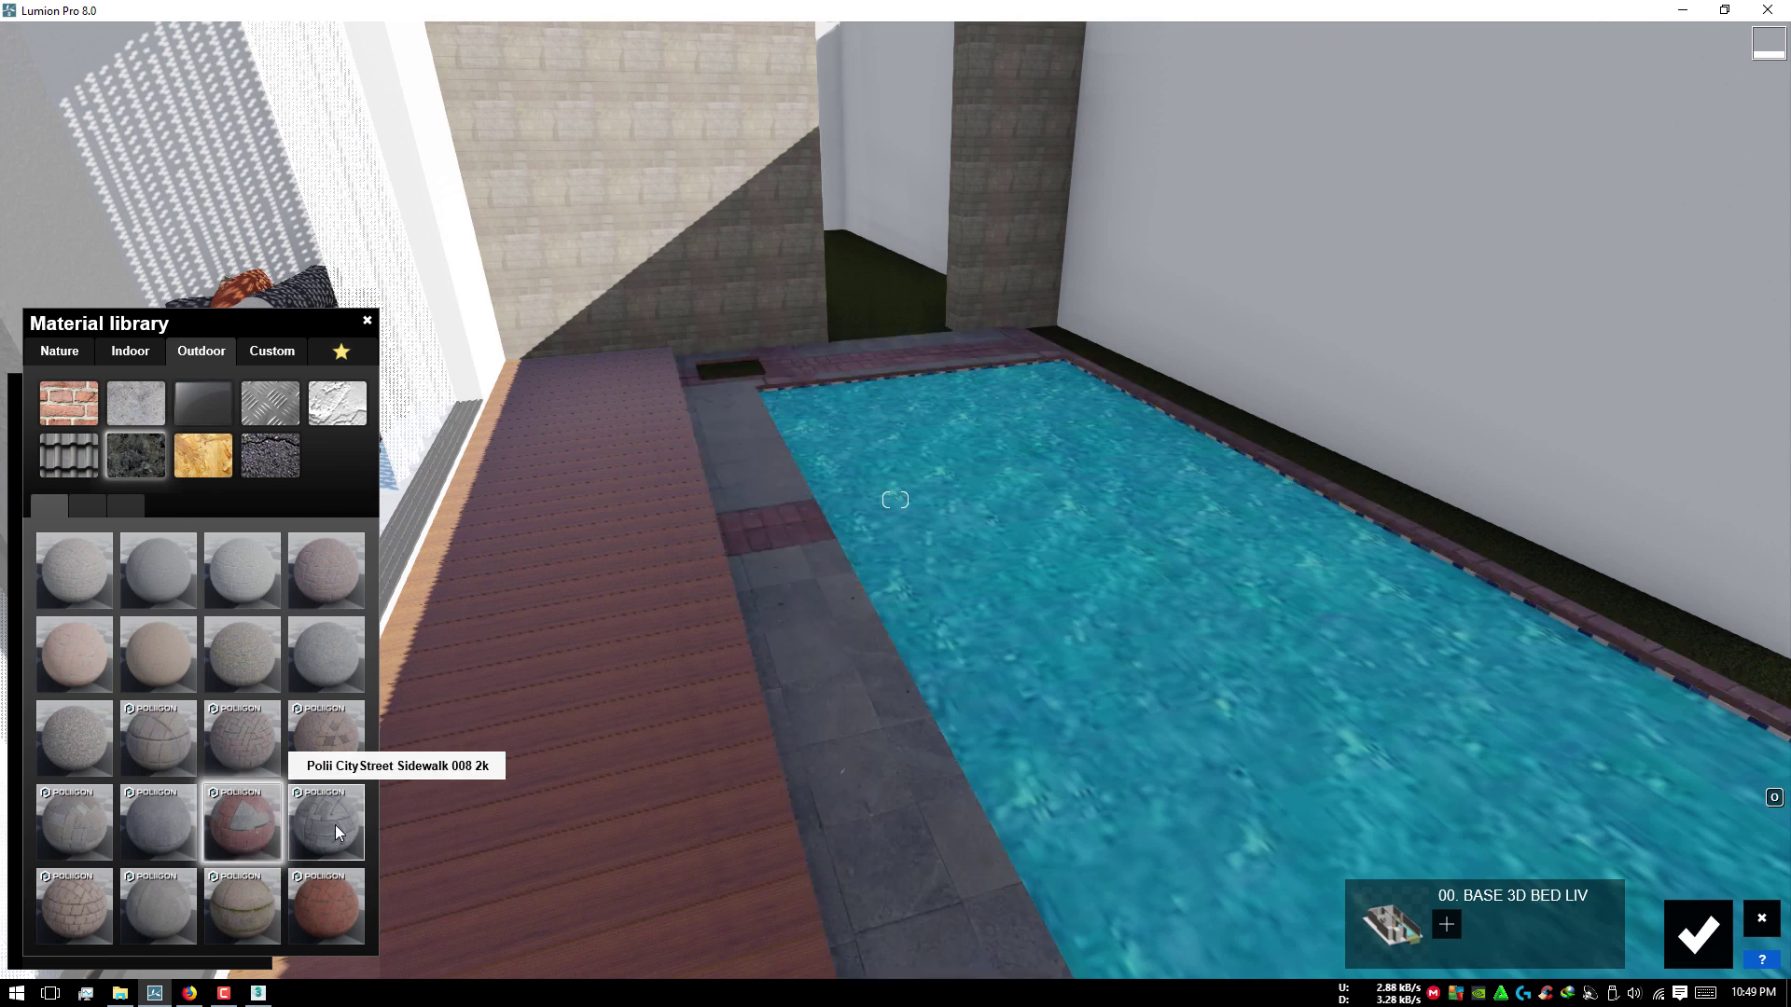
left_click(334, 822)
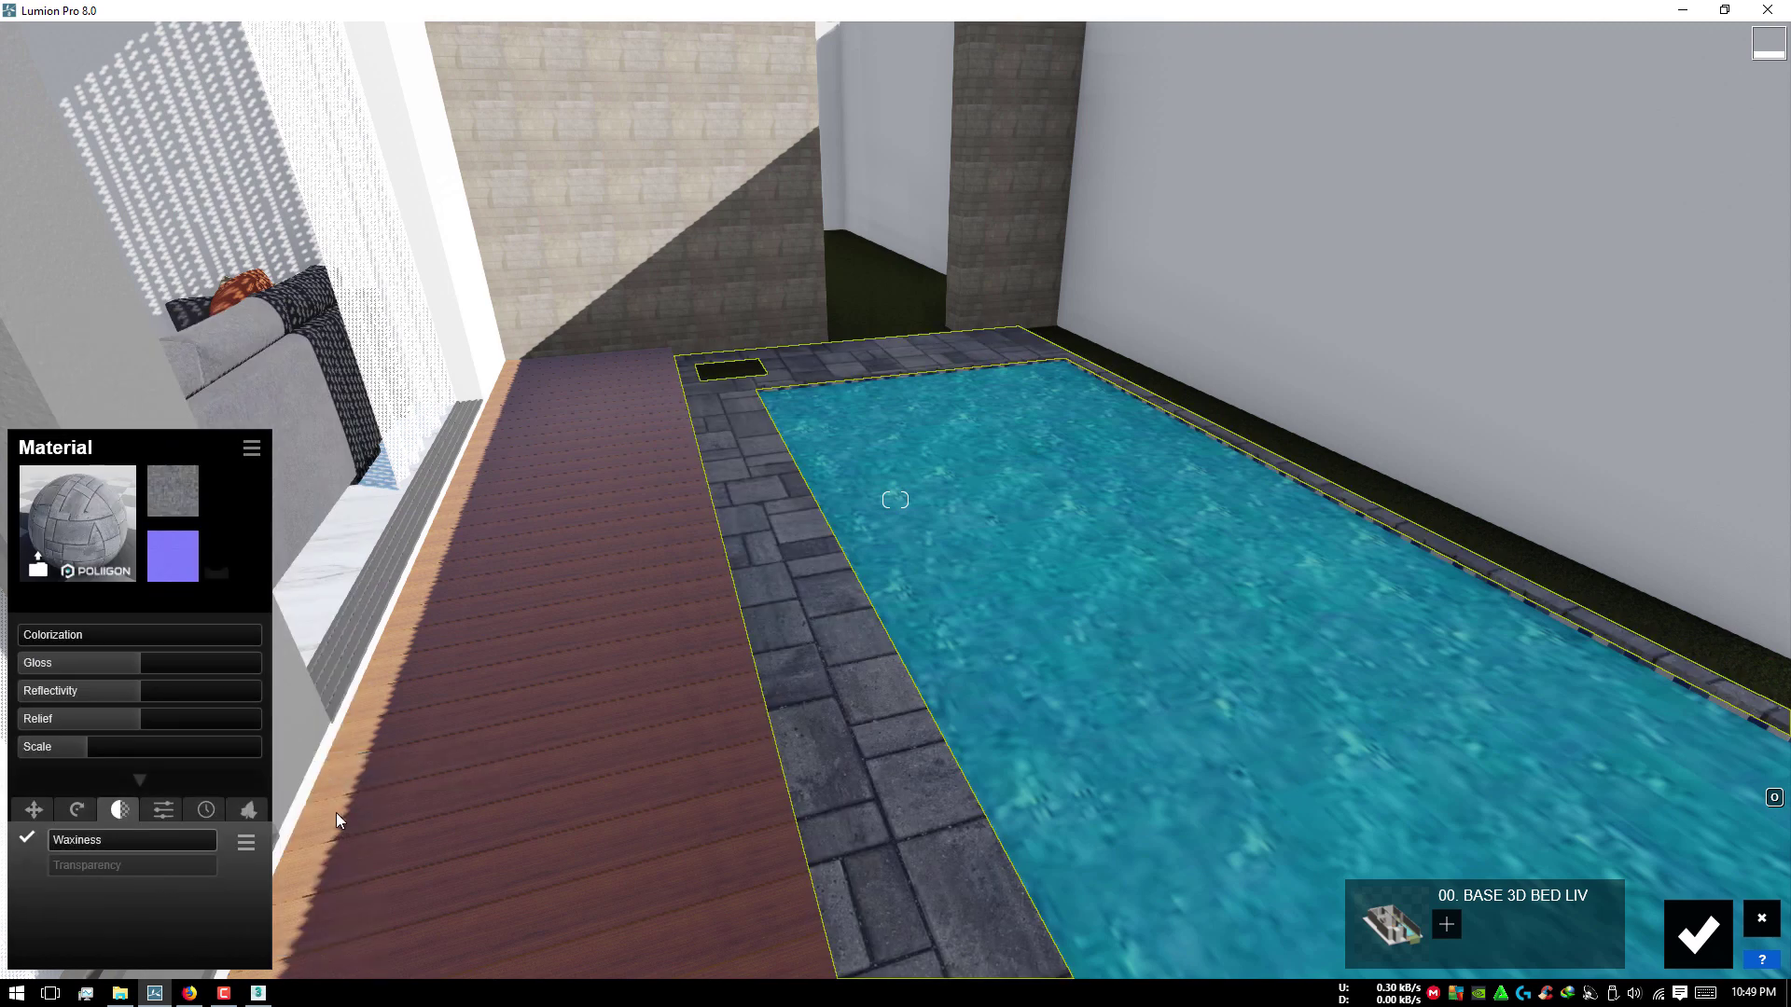
left_click(67, 748)
left_click_drag(69, 748, 74, 750)
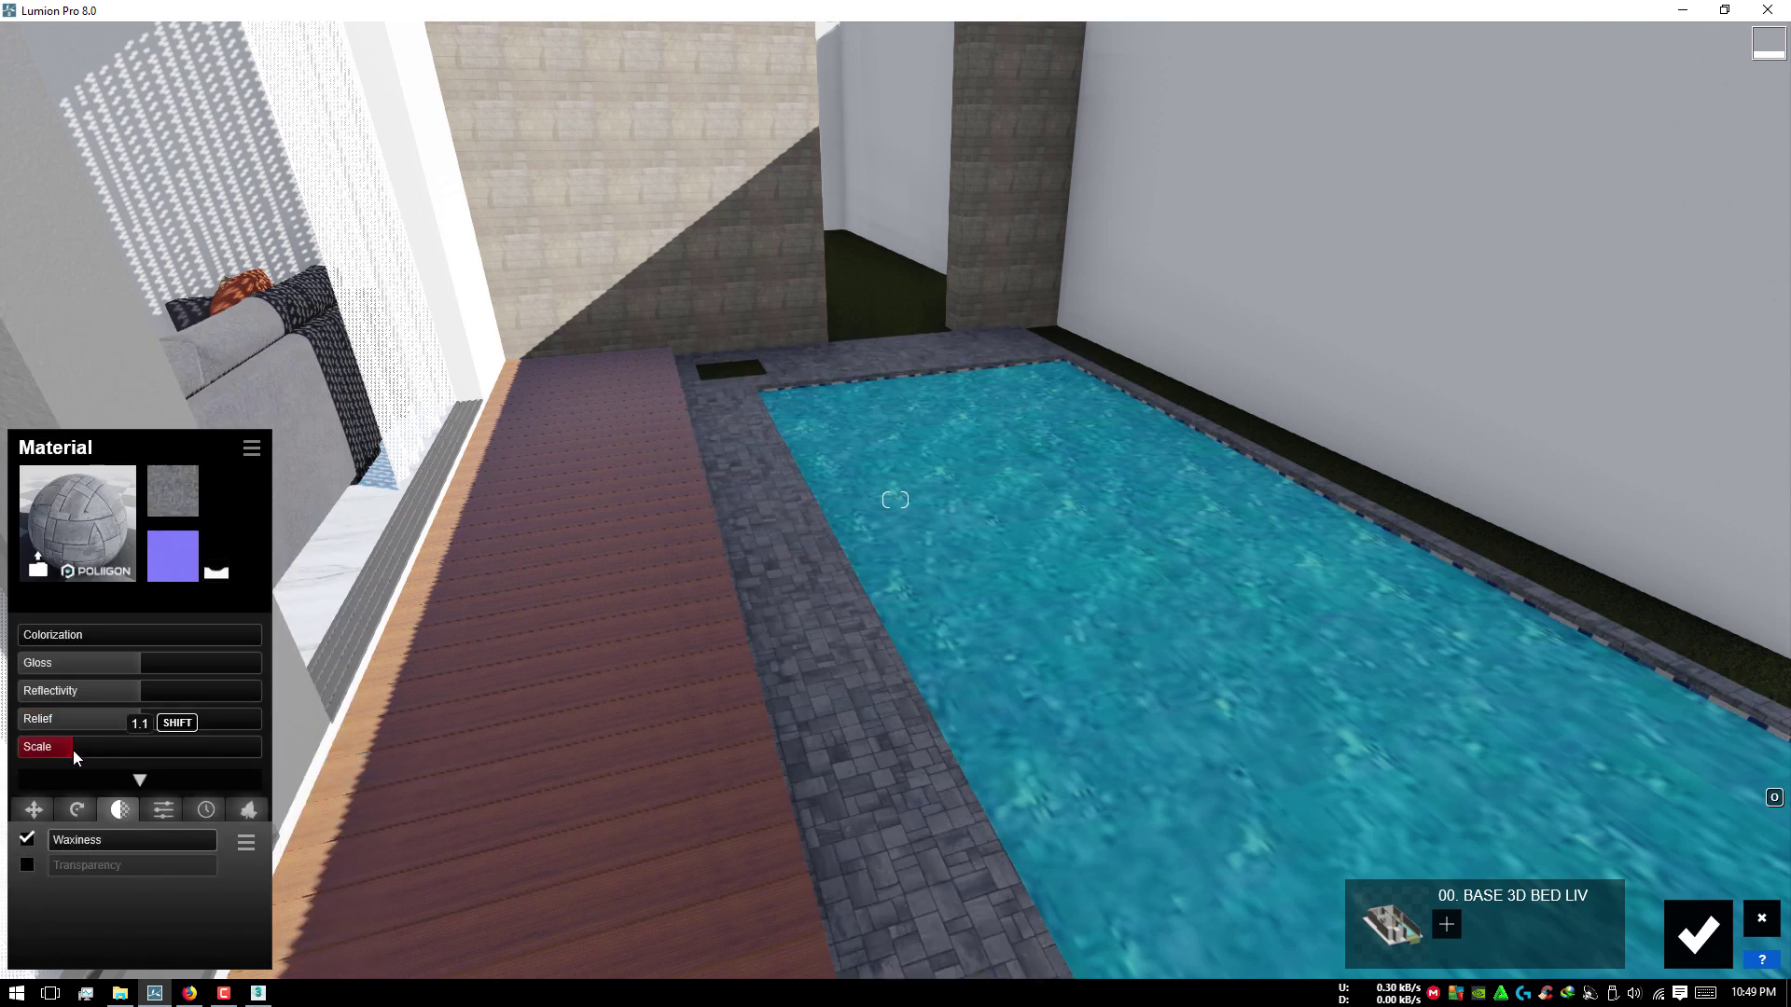
Step: Replace the pool water, trying Nice Pool before settling on Clear Ocean
left_click(922, 552)
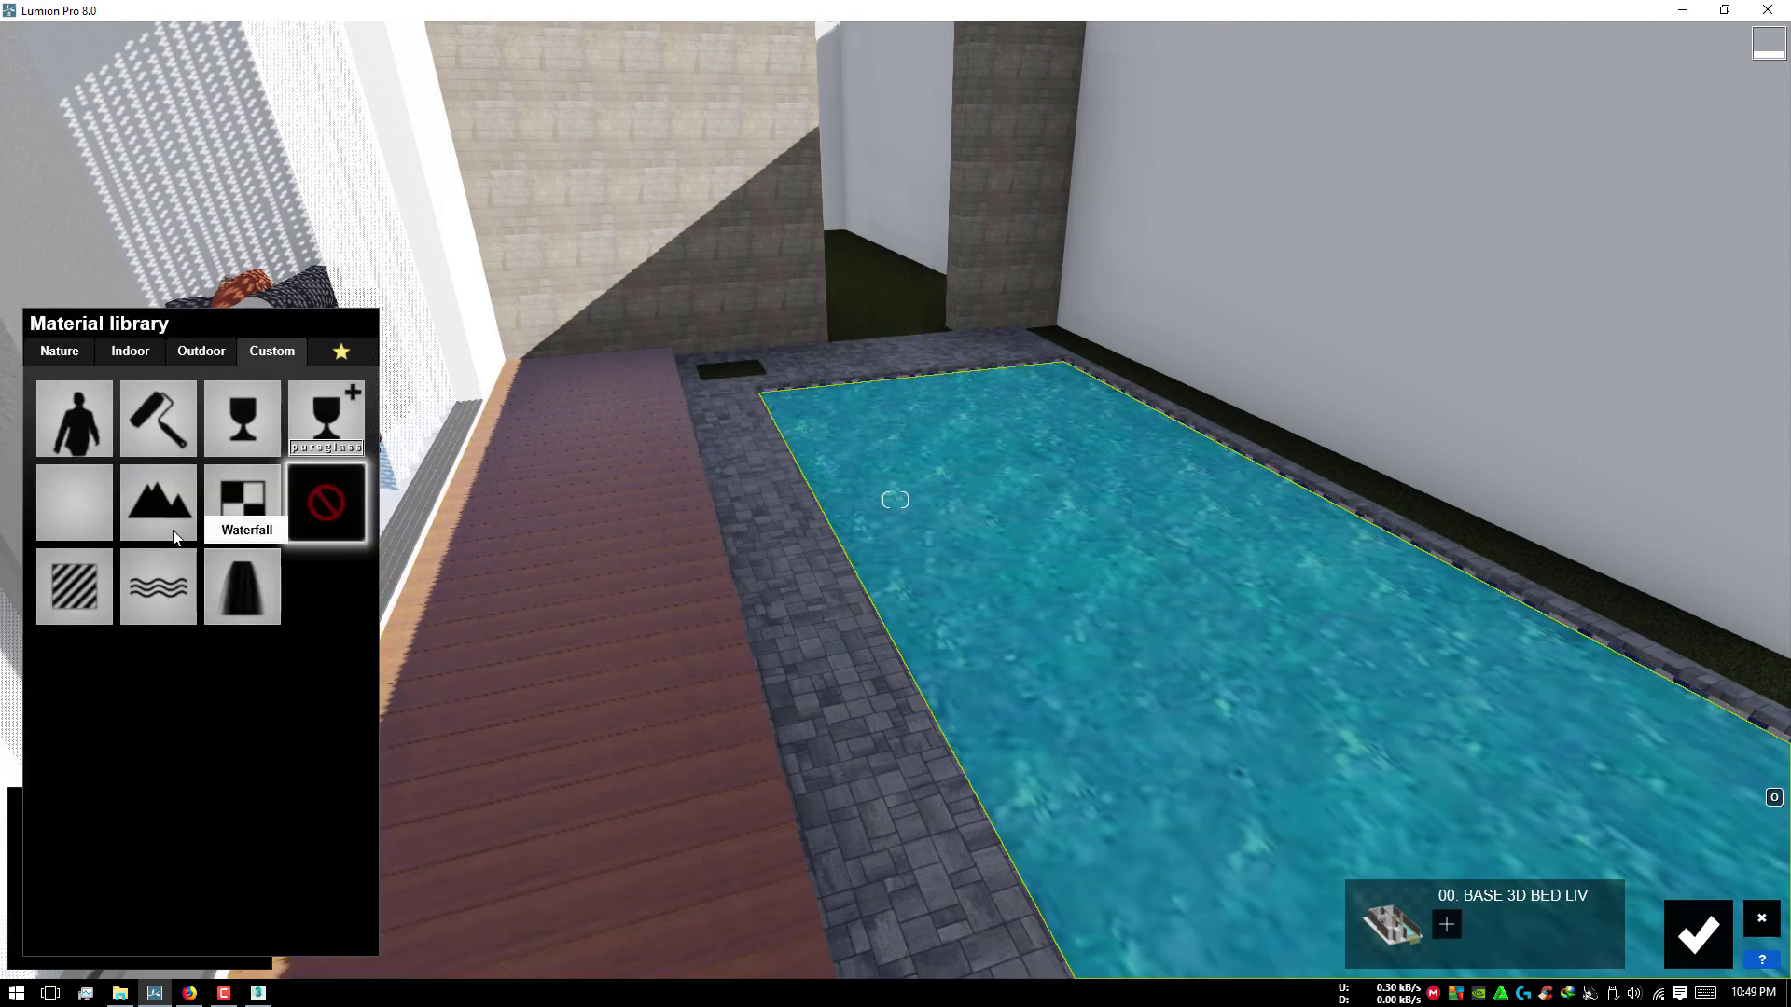
left_click(168, 586)
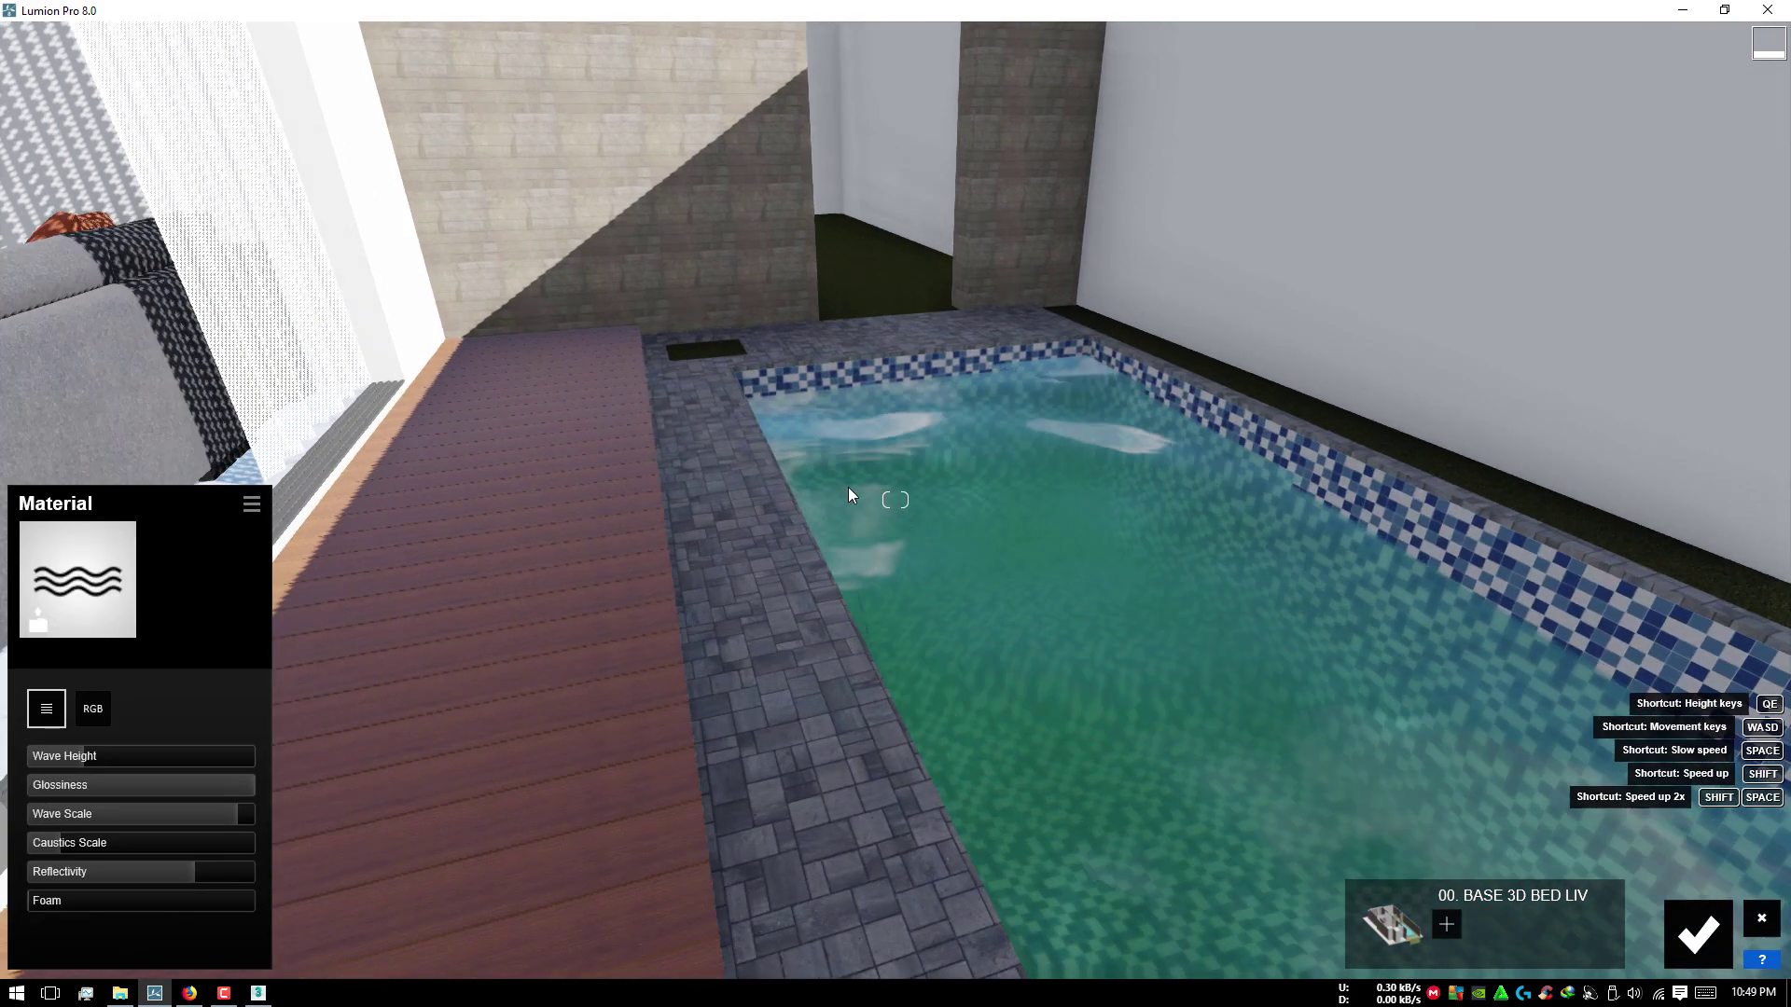
right_click_drag(383, 569, 637, 637)
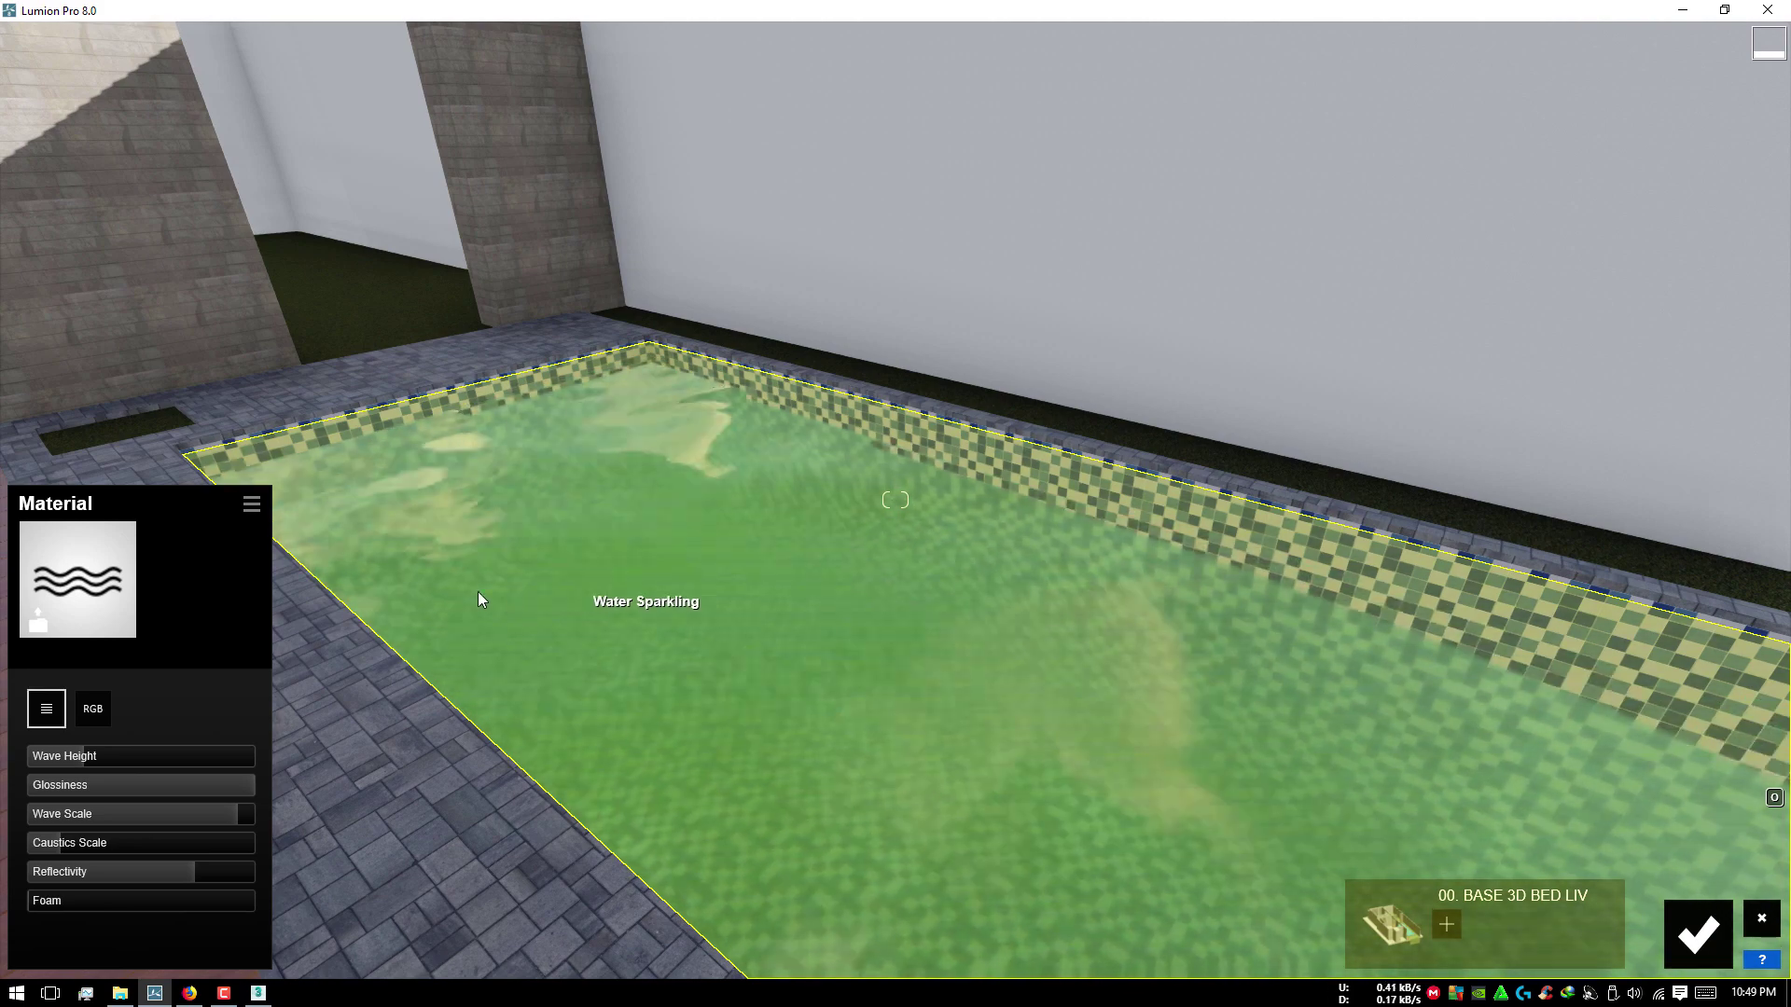
left_click(480, 599)
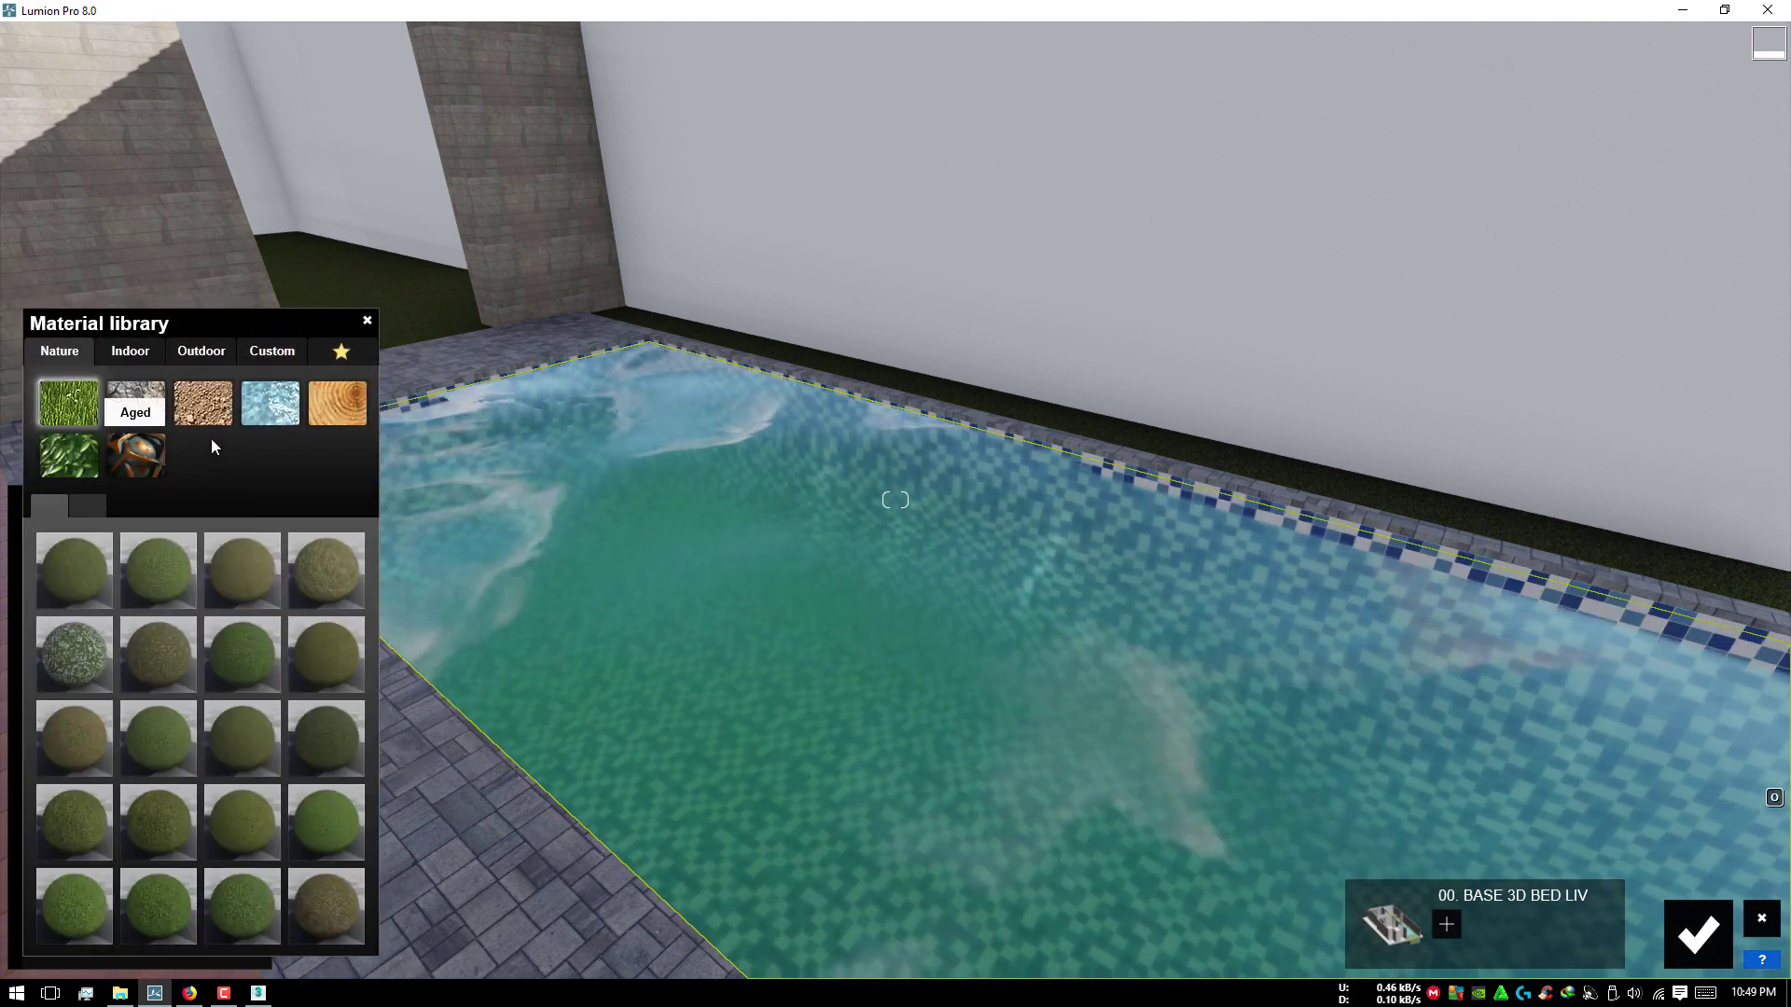
left_click(273, 399)
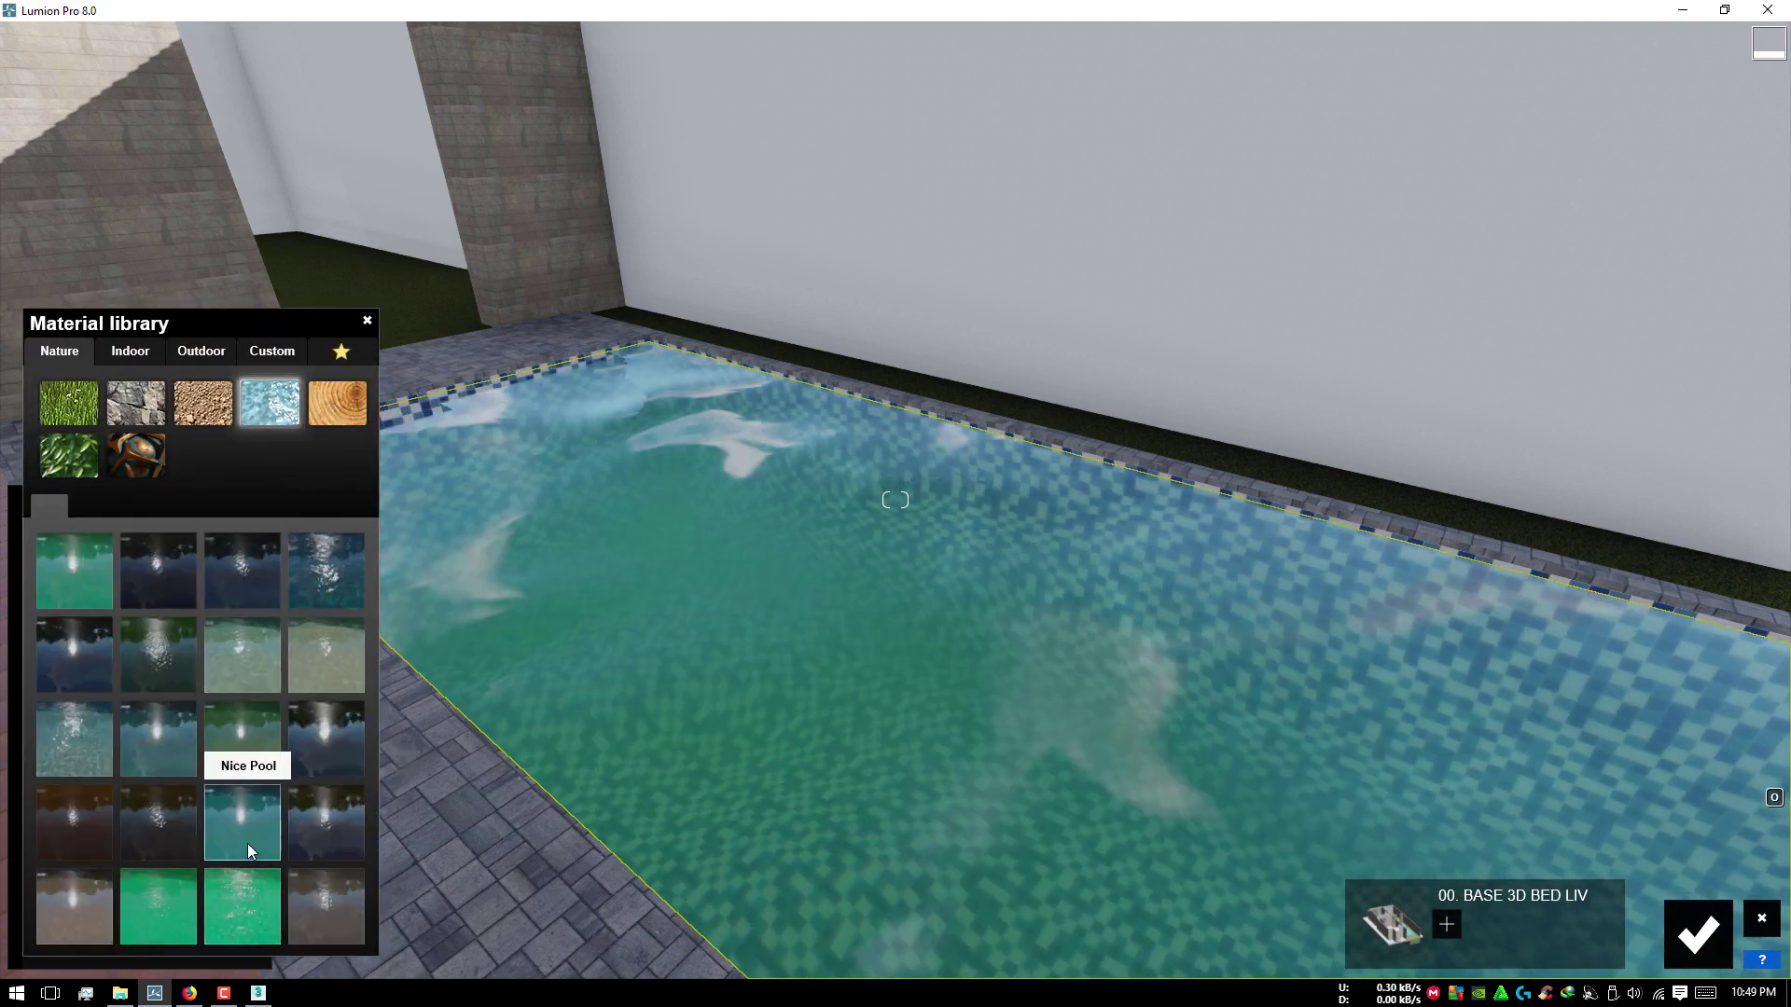
left_click(244, 810)
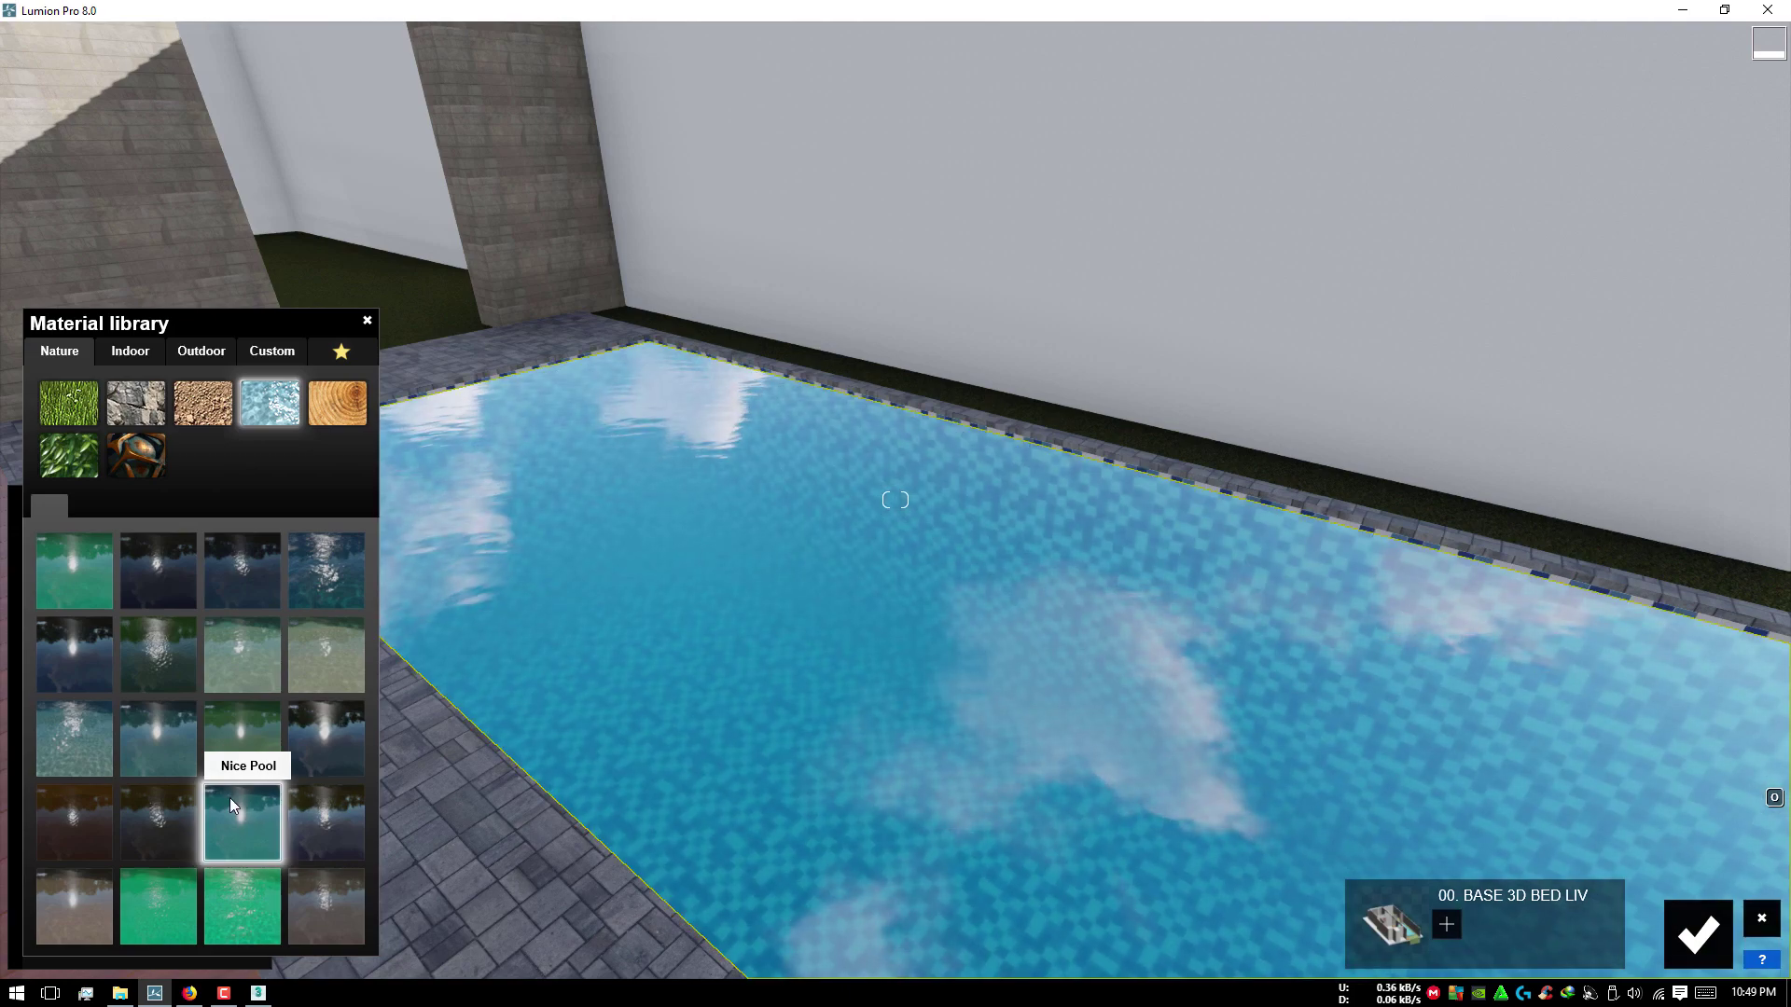
left_click(164, 752)
left_click(65, 740)
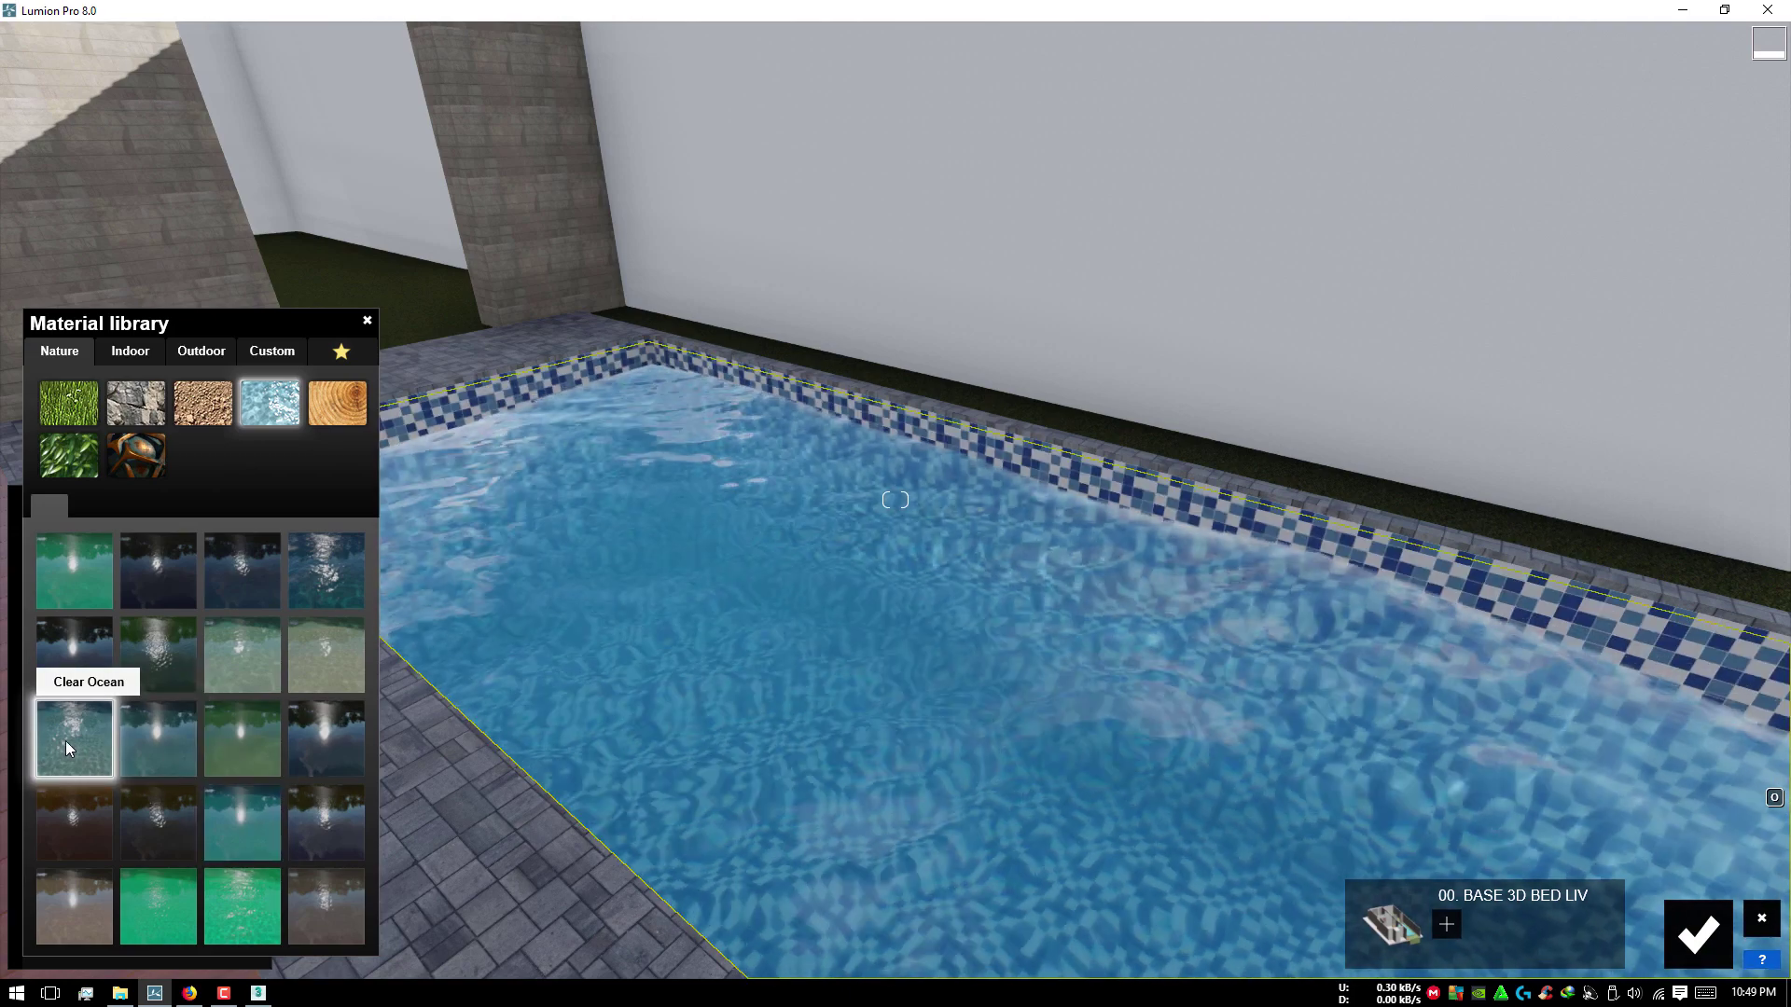
Step: Set the pool water to finer ripples and 0.0 wave height
left_click(65, 741)
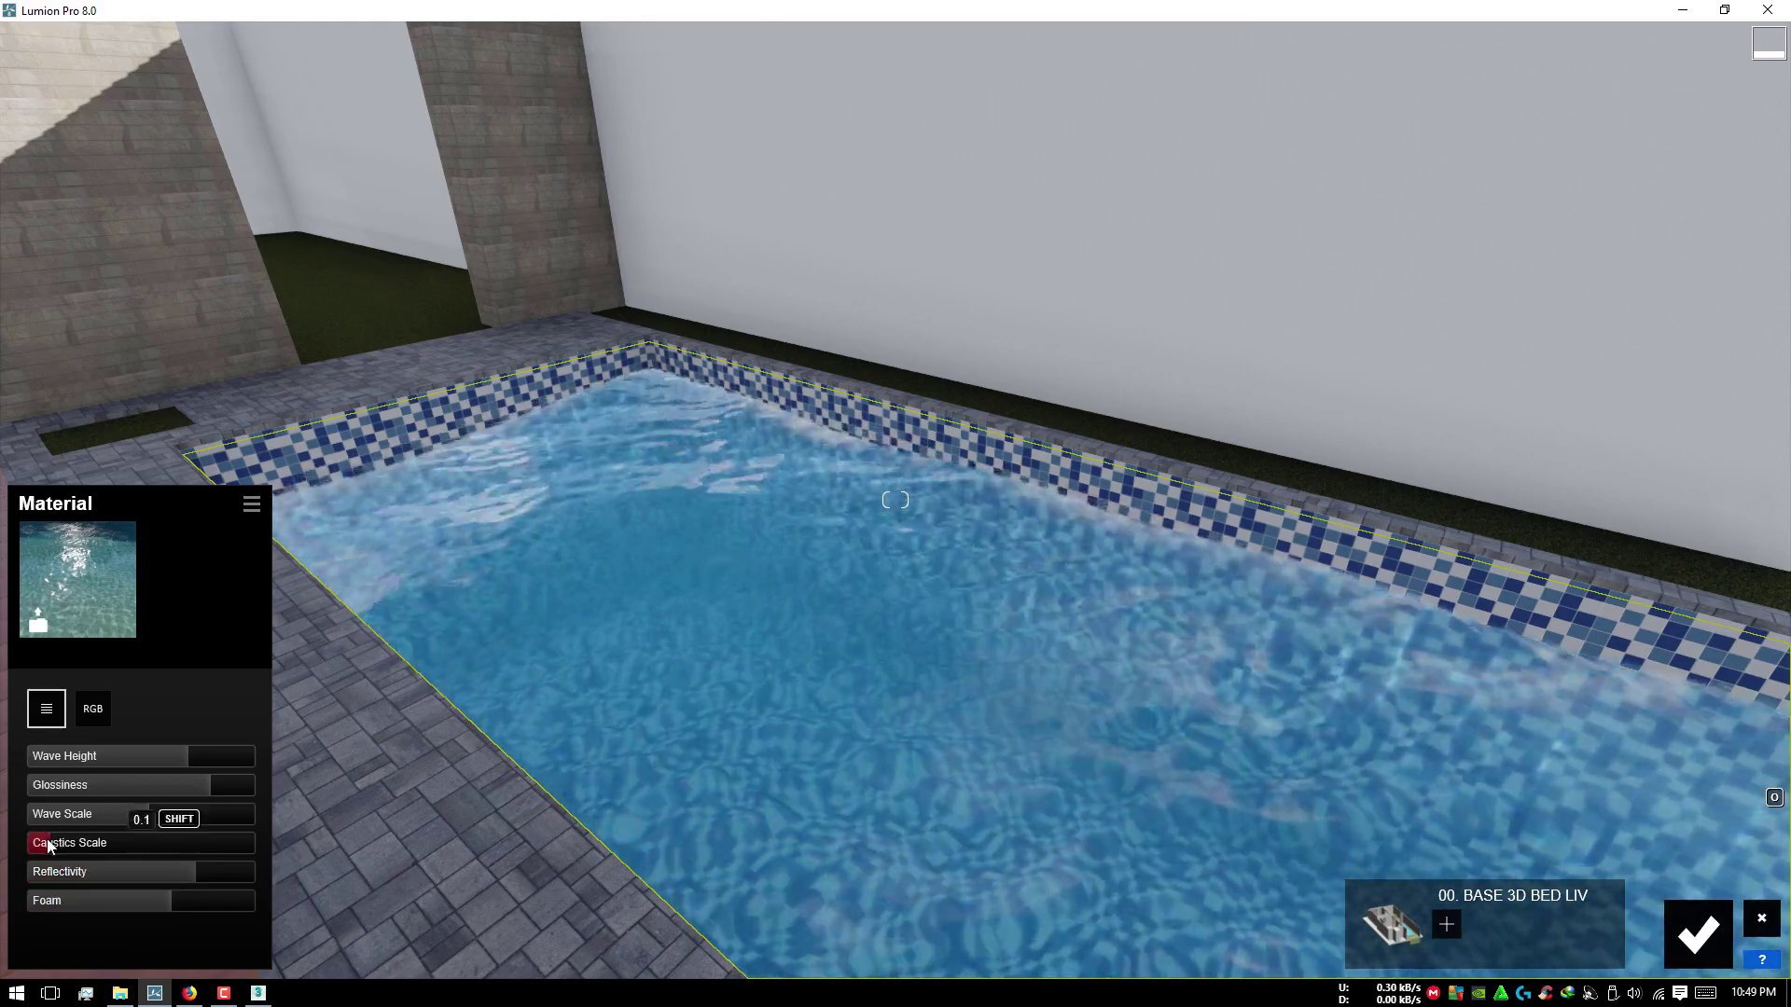
mouse_move(138, 815)
left_mouse_down()
mouse_move(56, 814)
mouse_move(303, 778)
mouse_move(159, 817)
mouse_move(24, 817)
left_mouse_up()
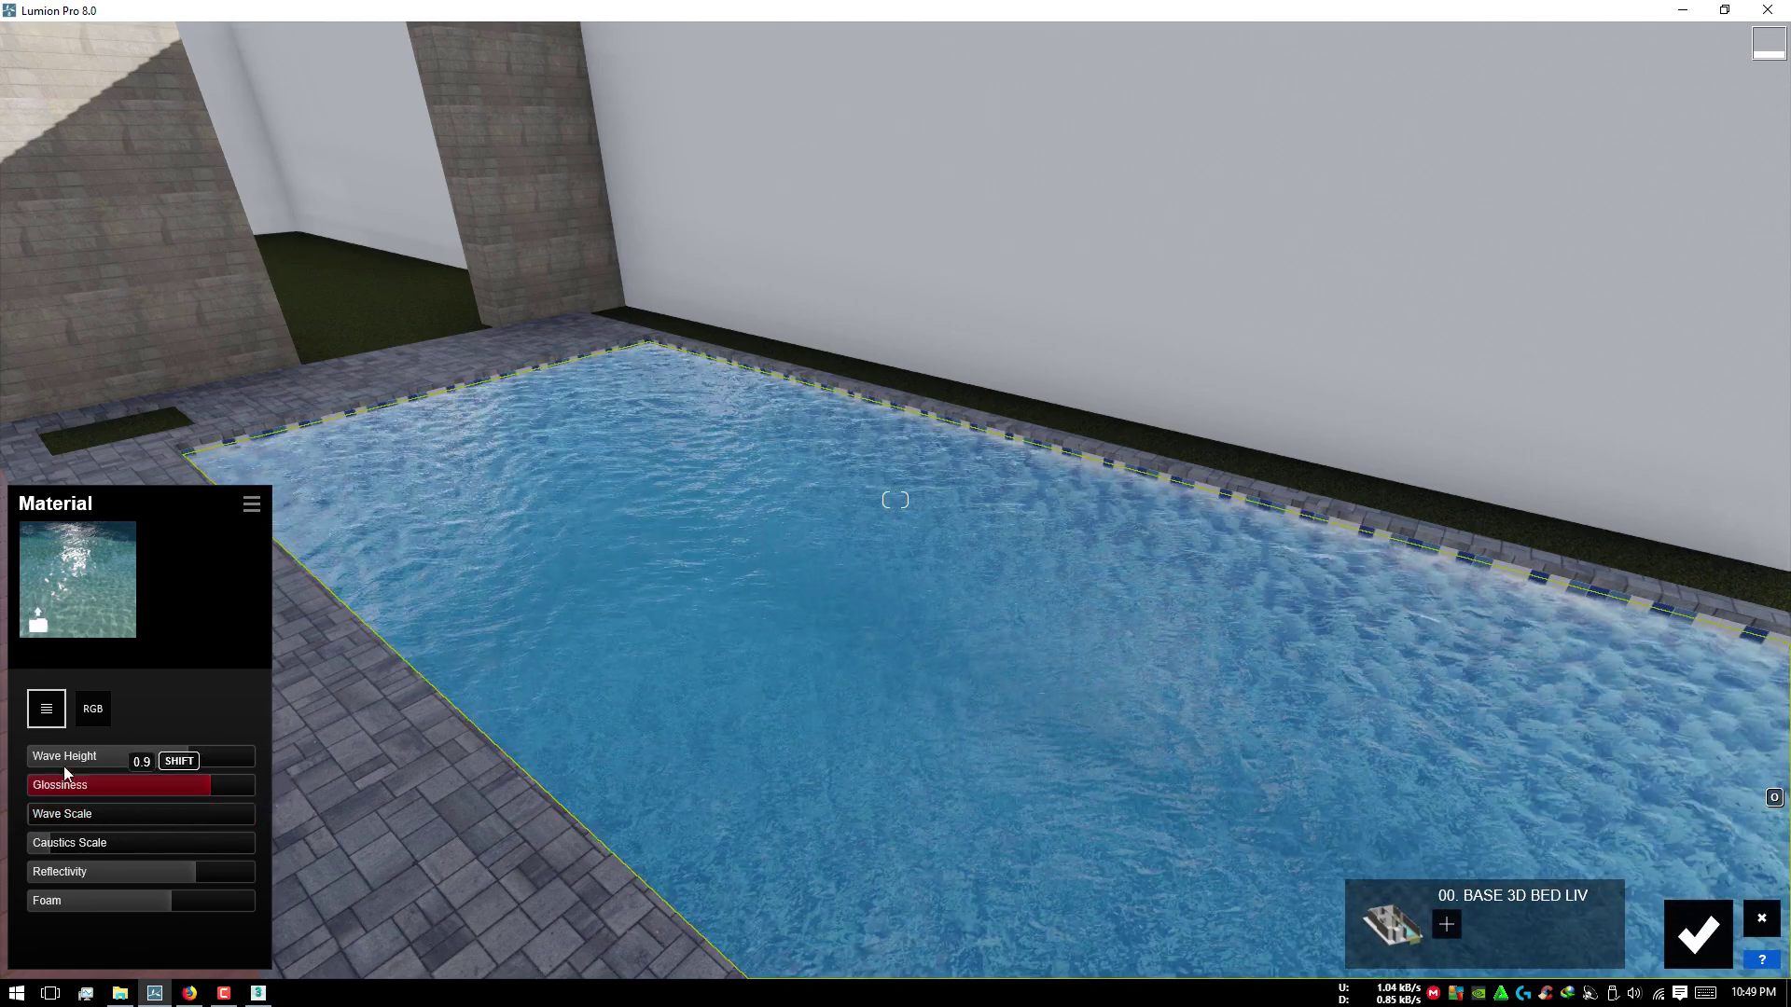
mouse_move(188, 754)
left_mouse_down()
mouse_move(28, 758)
mouse_move(83, 820)
mouse_move(170, 806)
mouse_move(17, 759)
left_mouse_up()
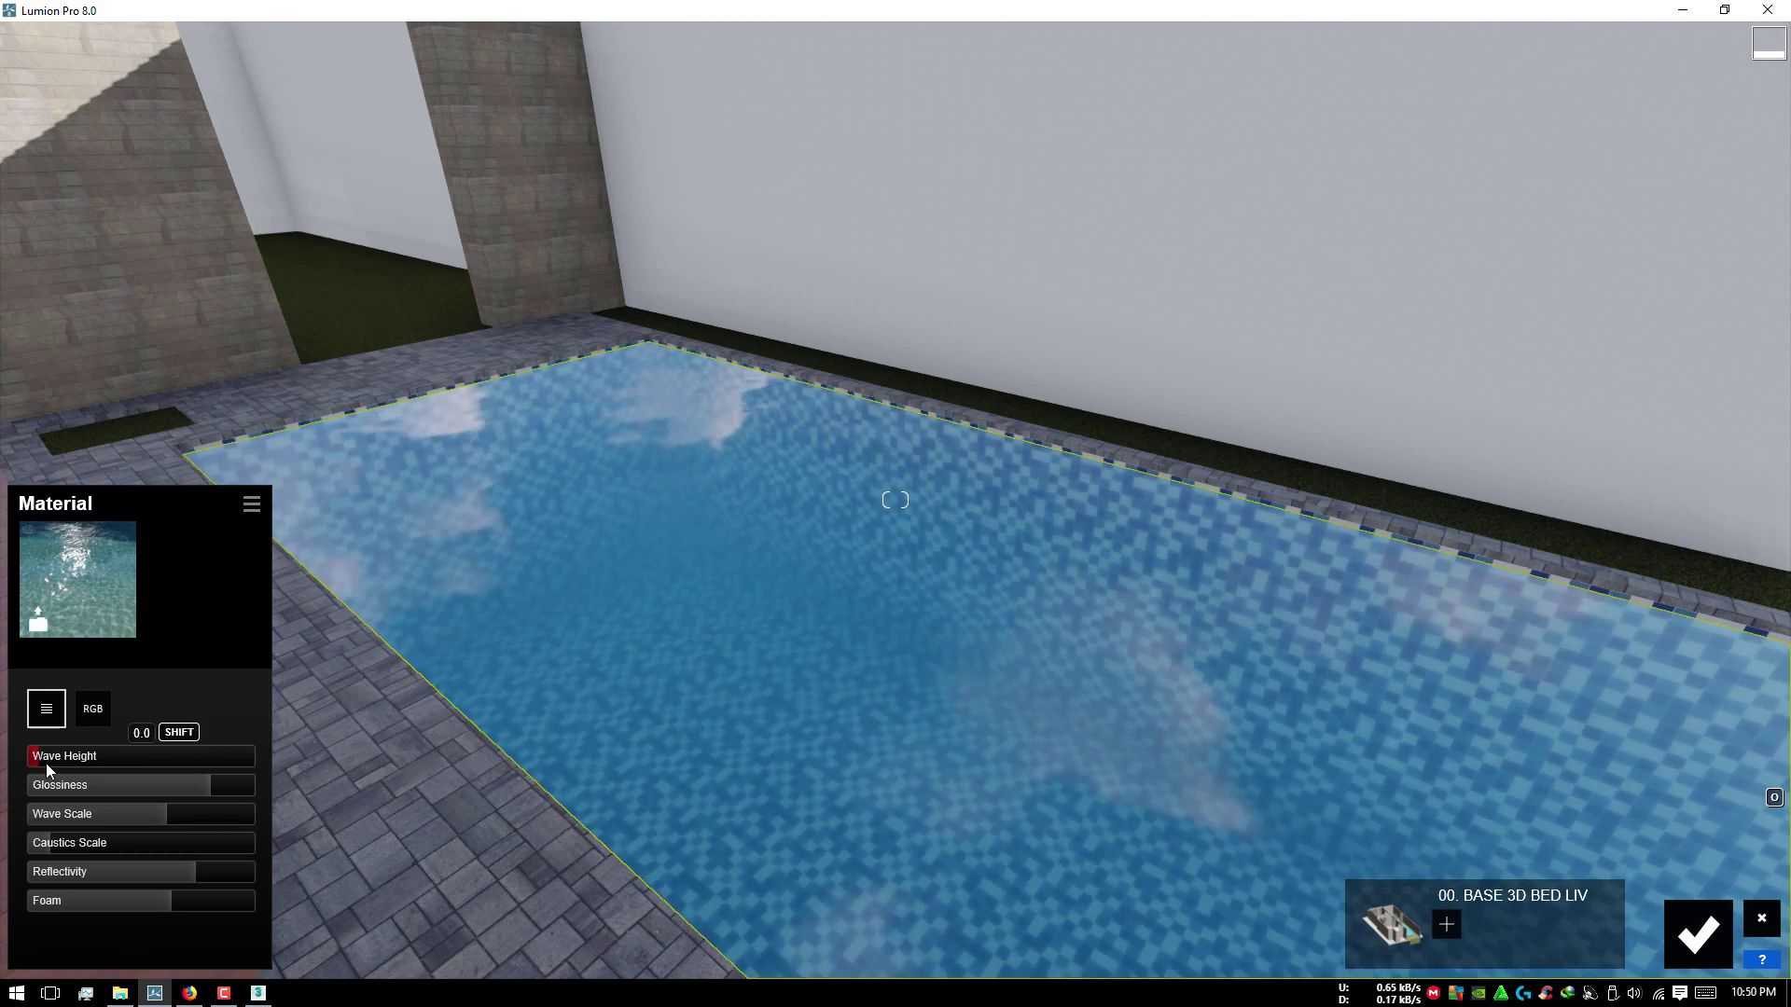
Step: Apply a Standard material to the pool's mosaic tiles, adjust reflectivity, and confirm the edits
key("w")
key("a")
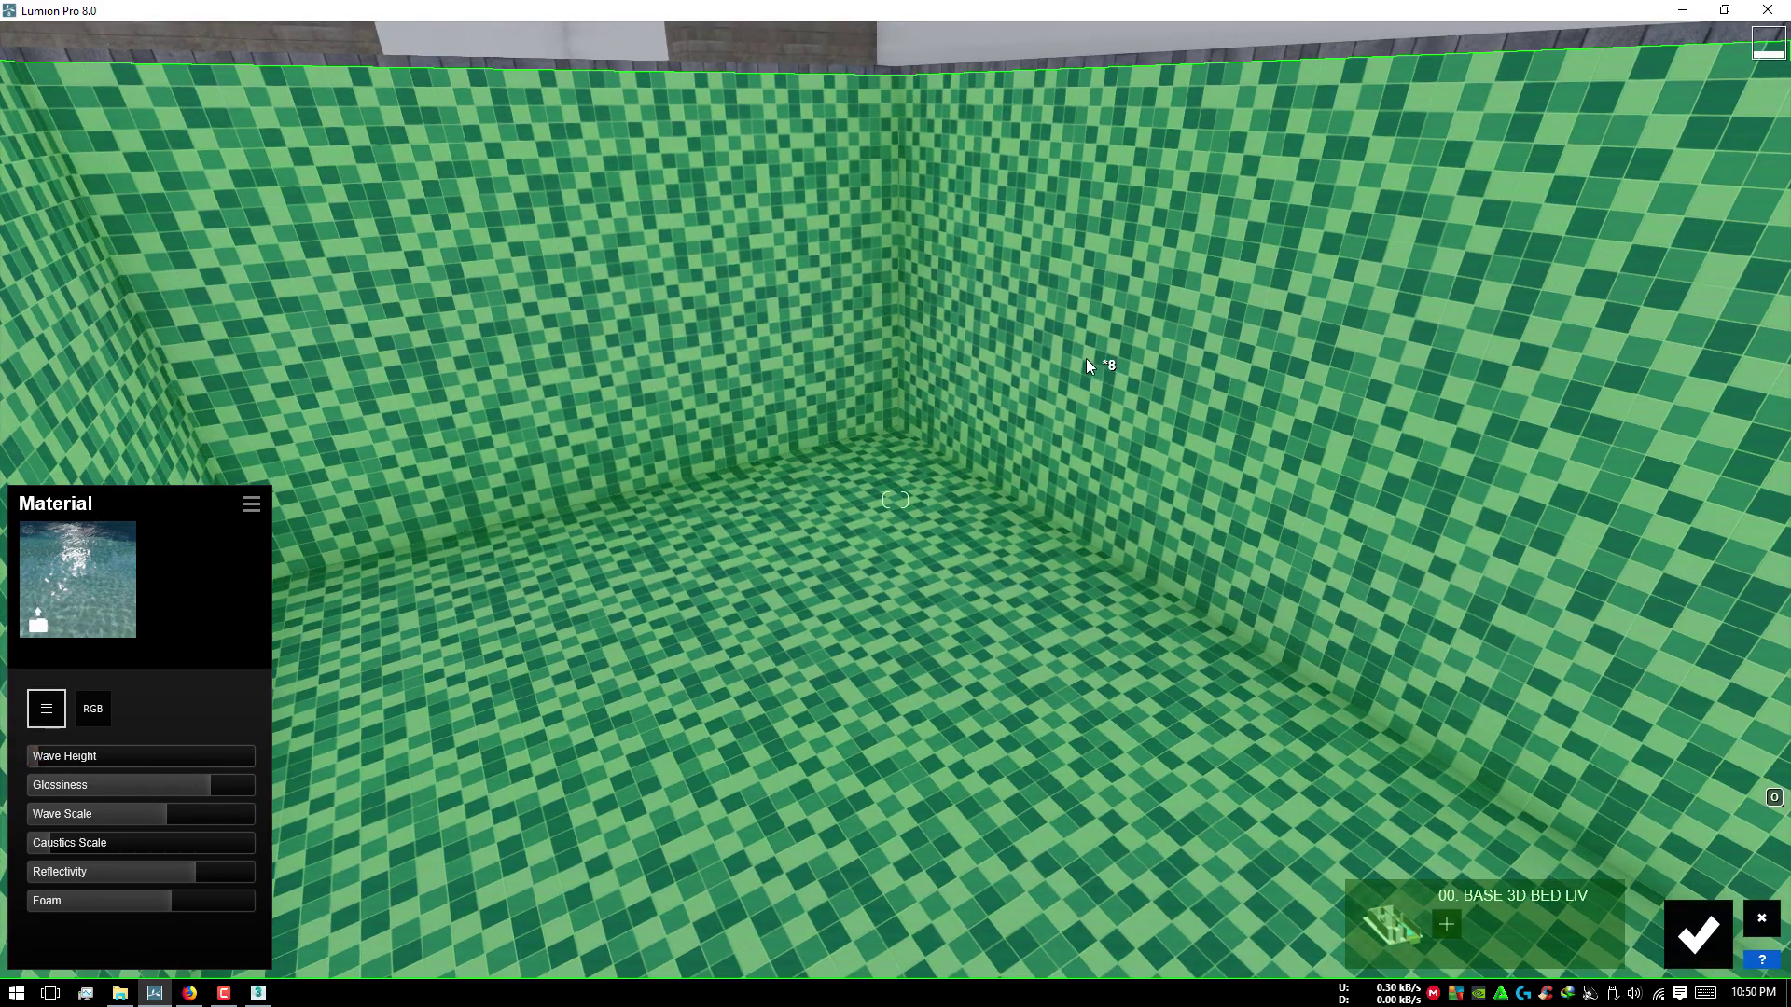
left_click(1088, 360)
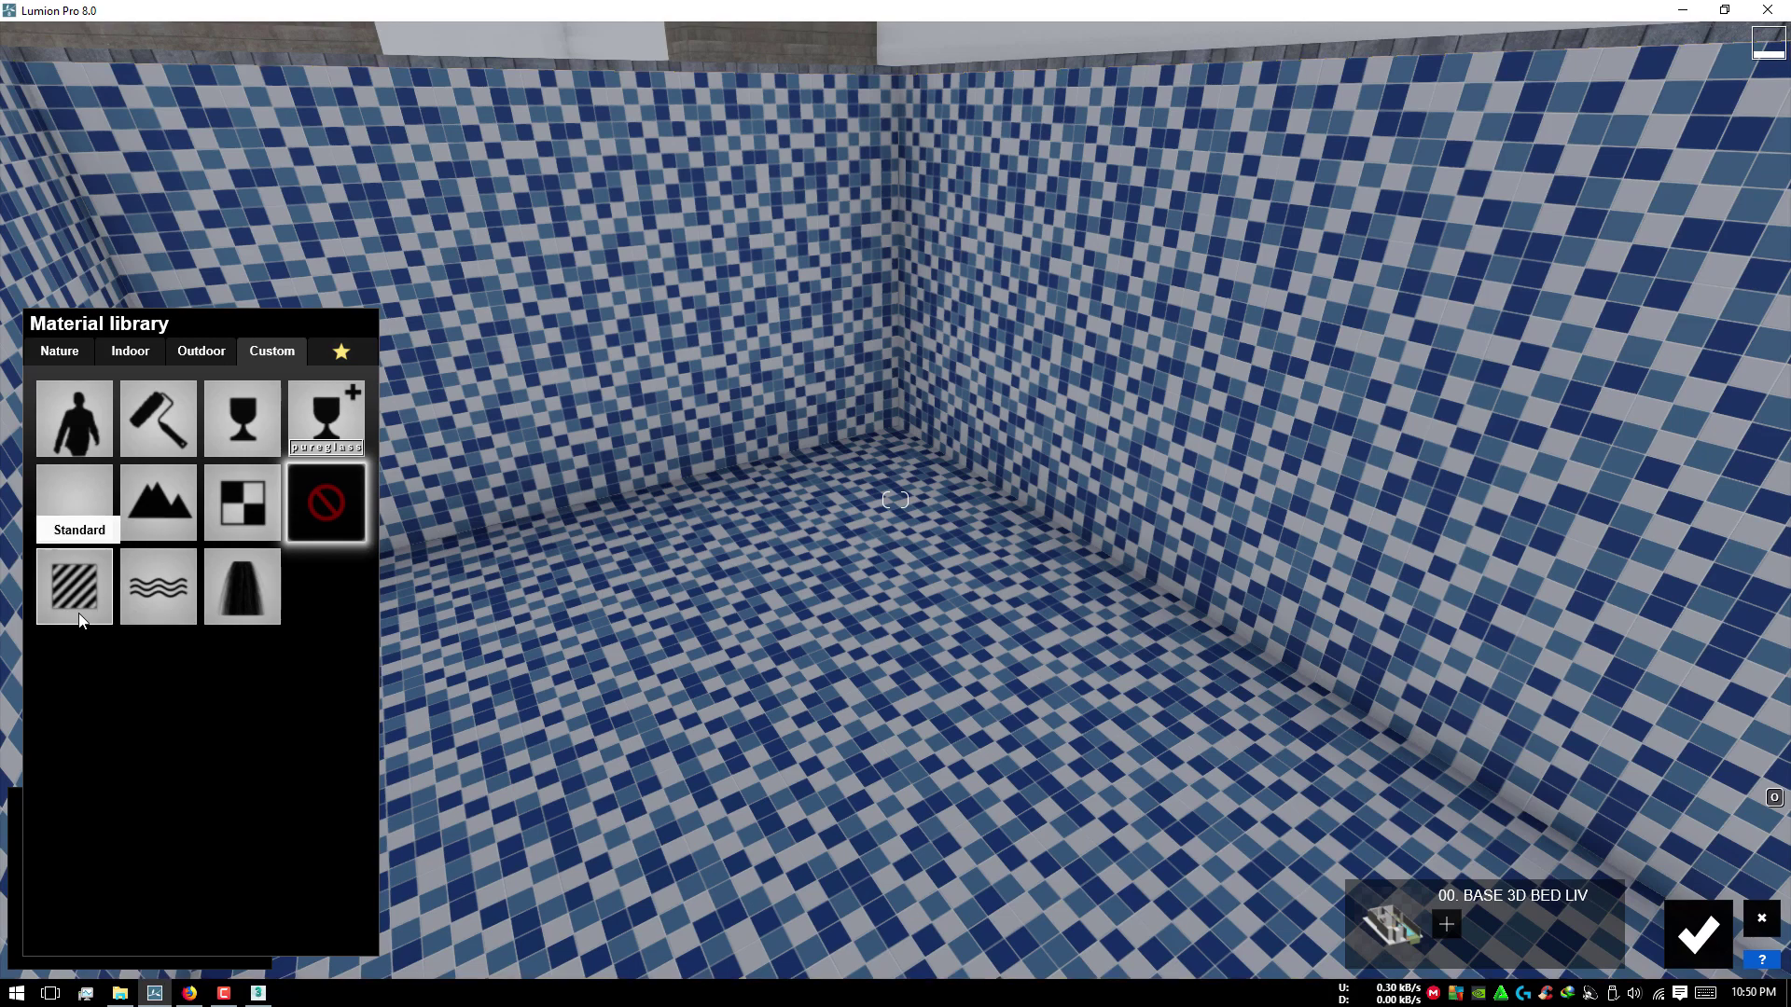
left_click(75, 586)
mouse_move(207, 691)
left_mouse_down()
mouse_move(254, 683)
mouse_move(116, 692)
left_mouse_up()
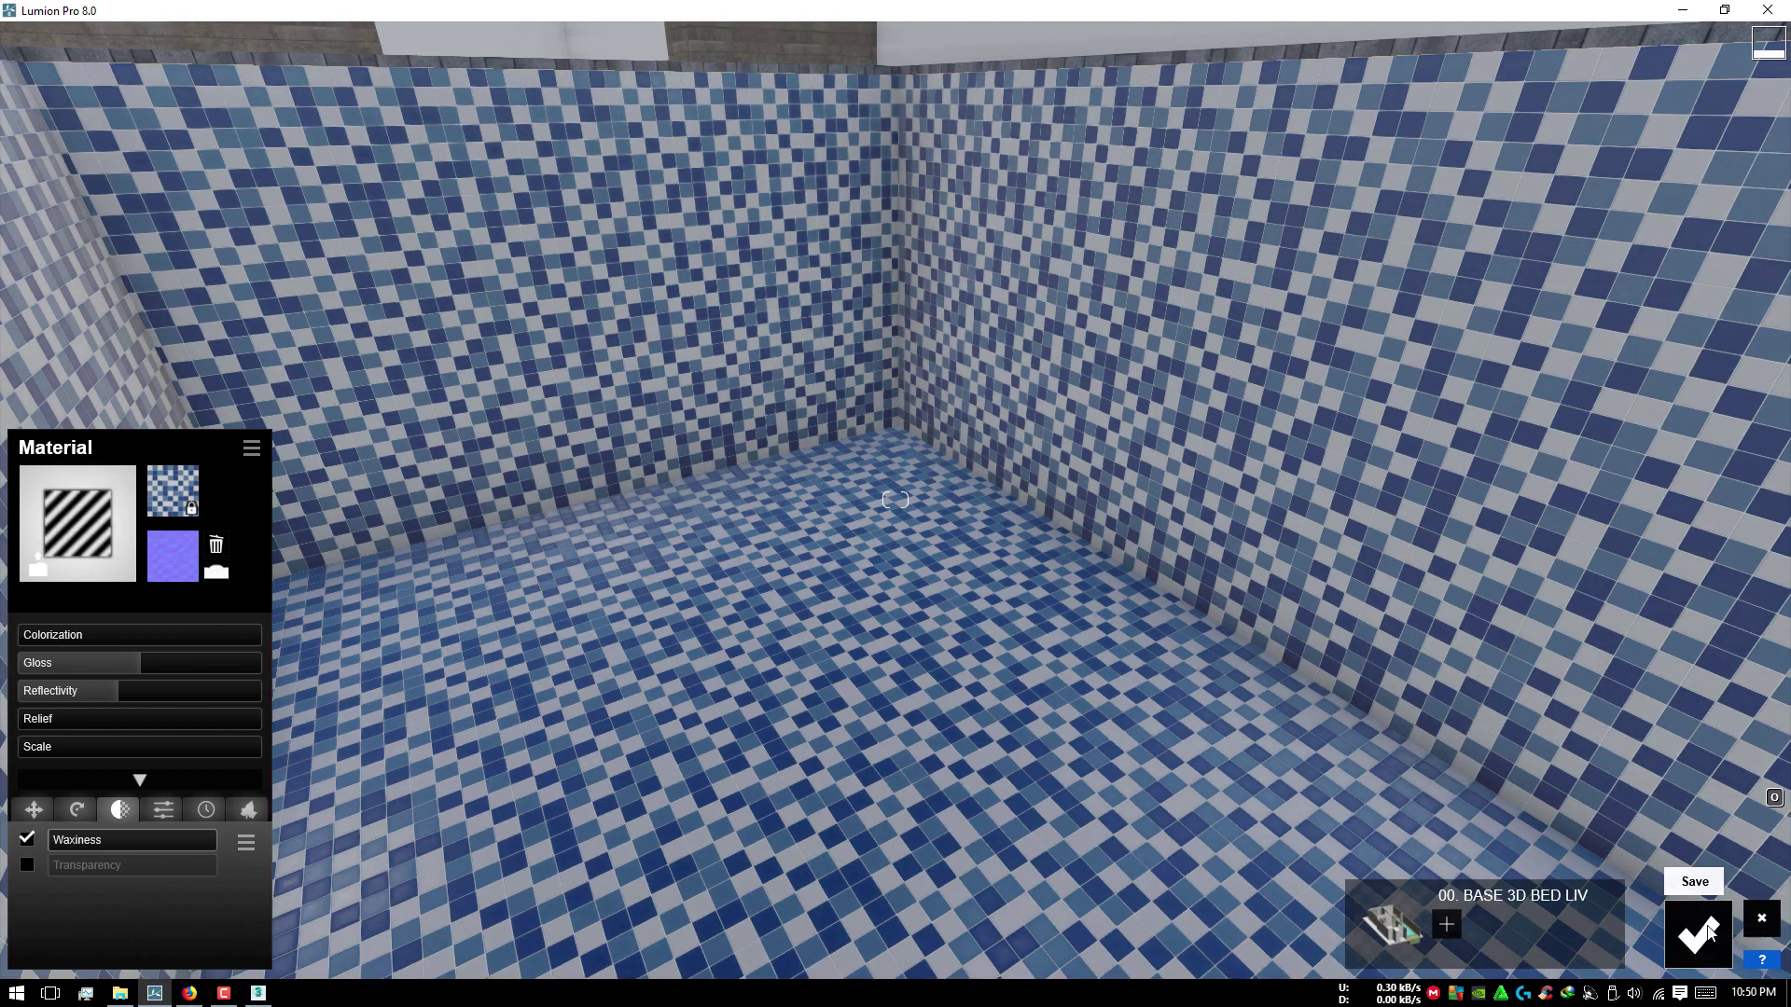
left_click(1698, 933)
mouse_move(1146, 763)
right_mouse_down()
mouse_move(1078, 496)
mouse_move(1121, 322)
mouse_move(991, 340)
mouse_move(858, 316)
right_mouse_up()
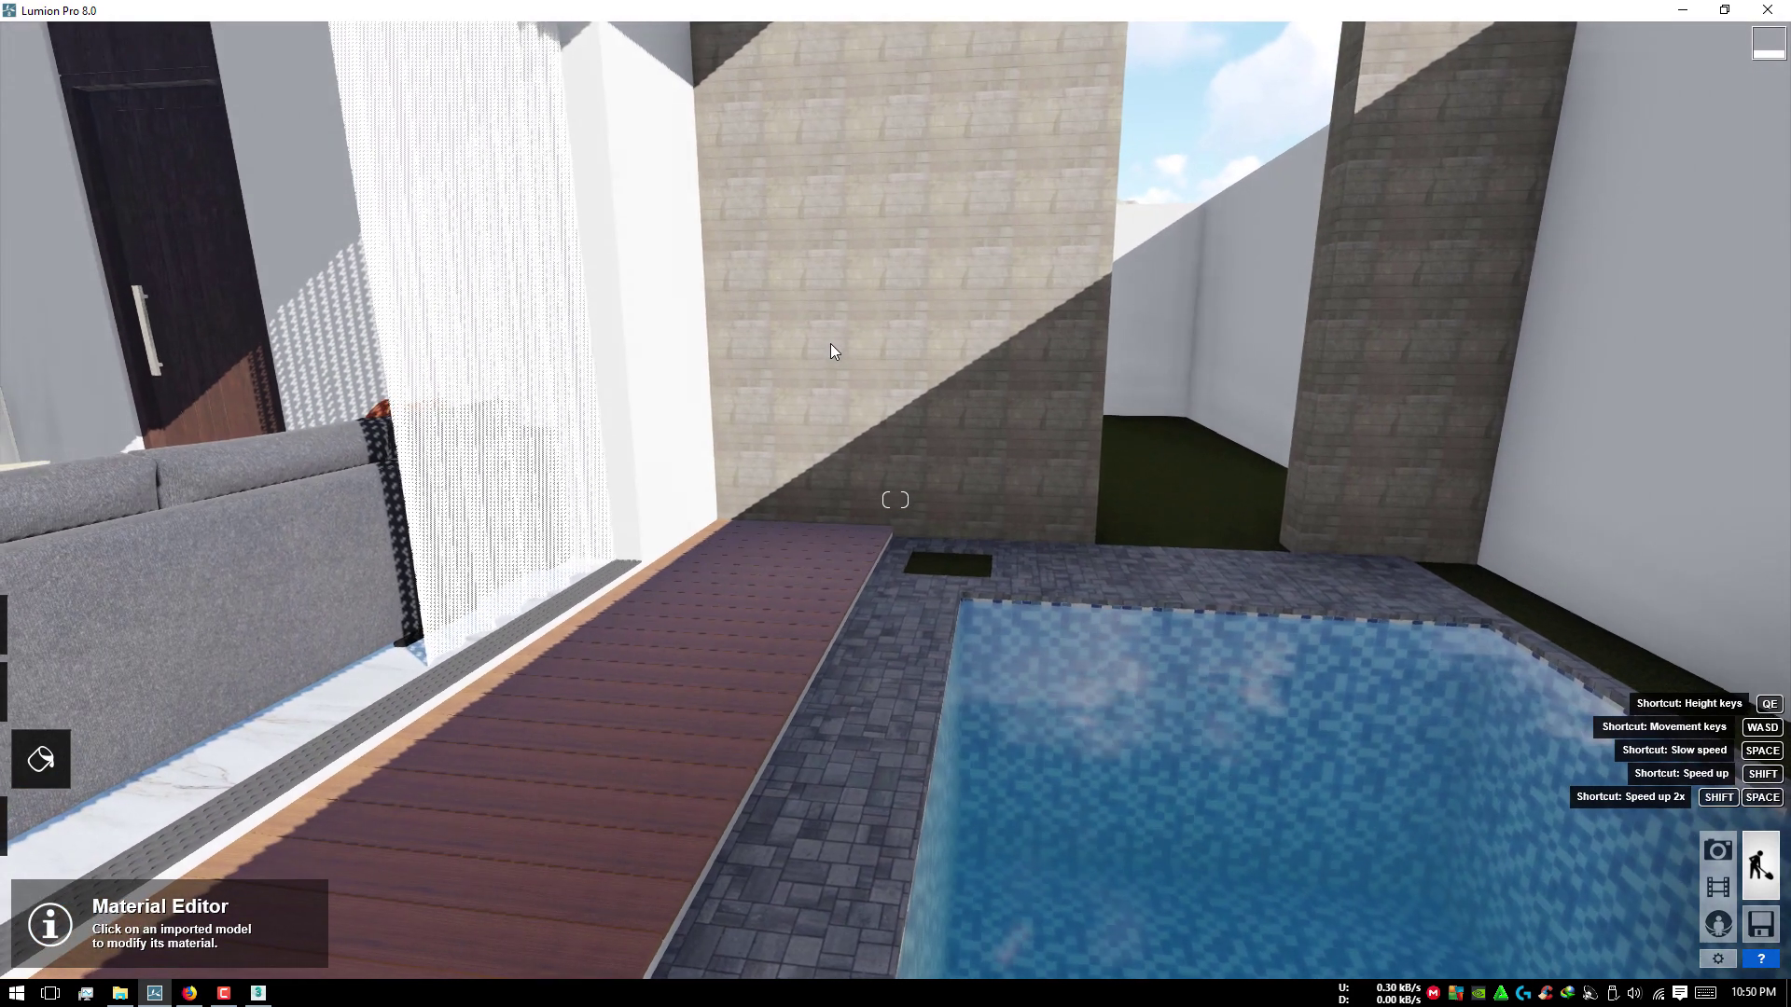
Step: Cover the two pool-side stone walls with grey Bricks 005a block stone and adjust its scale
left_click(832, 360)
left_click(223, 357)
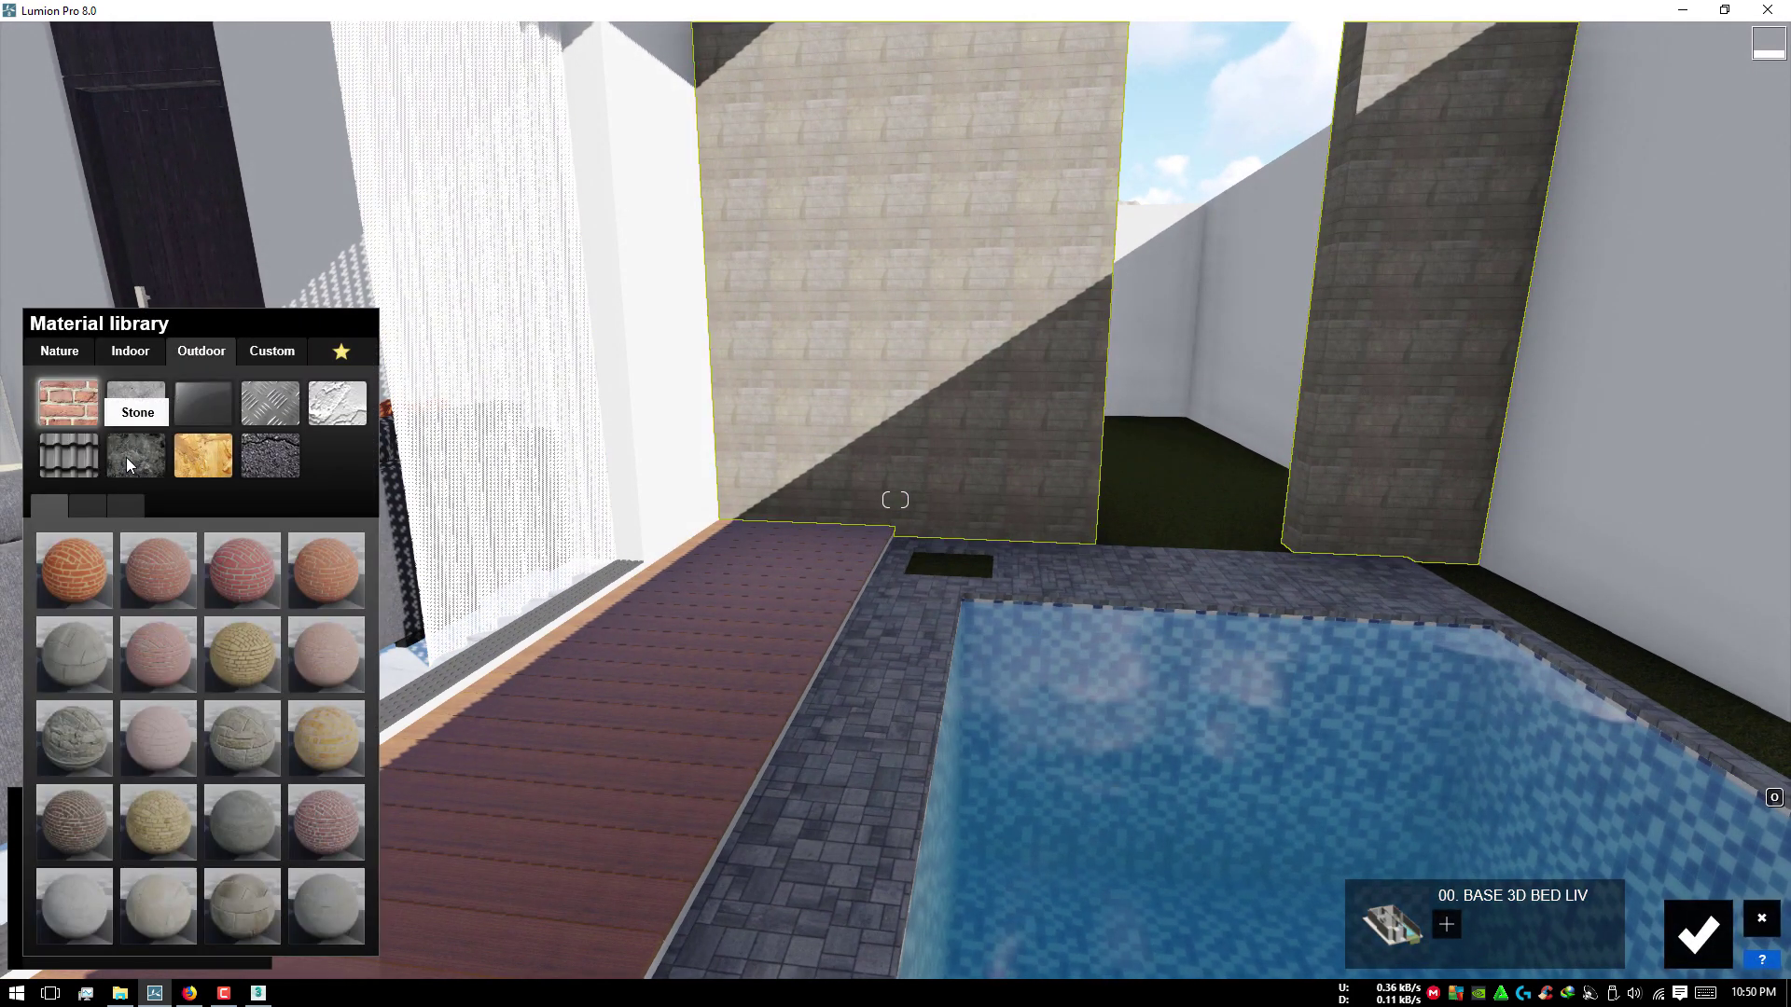
left_click(65, 659)
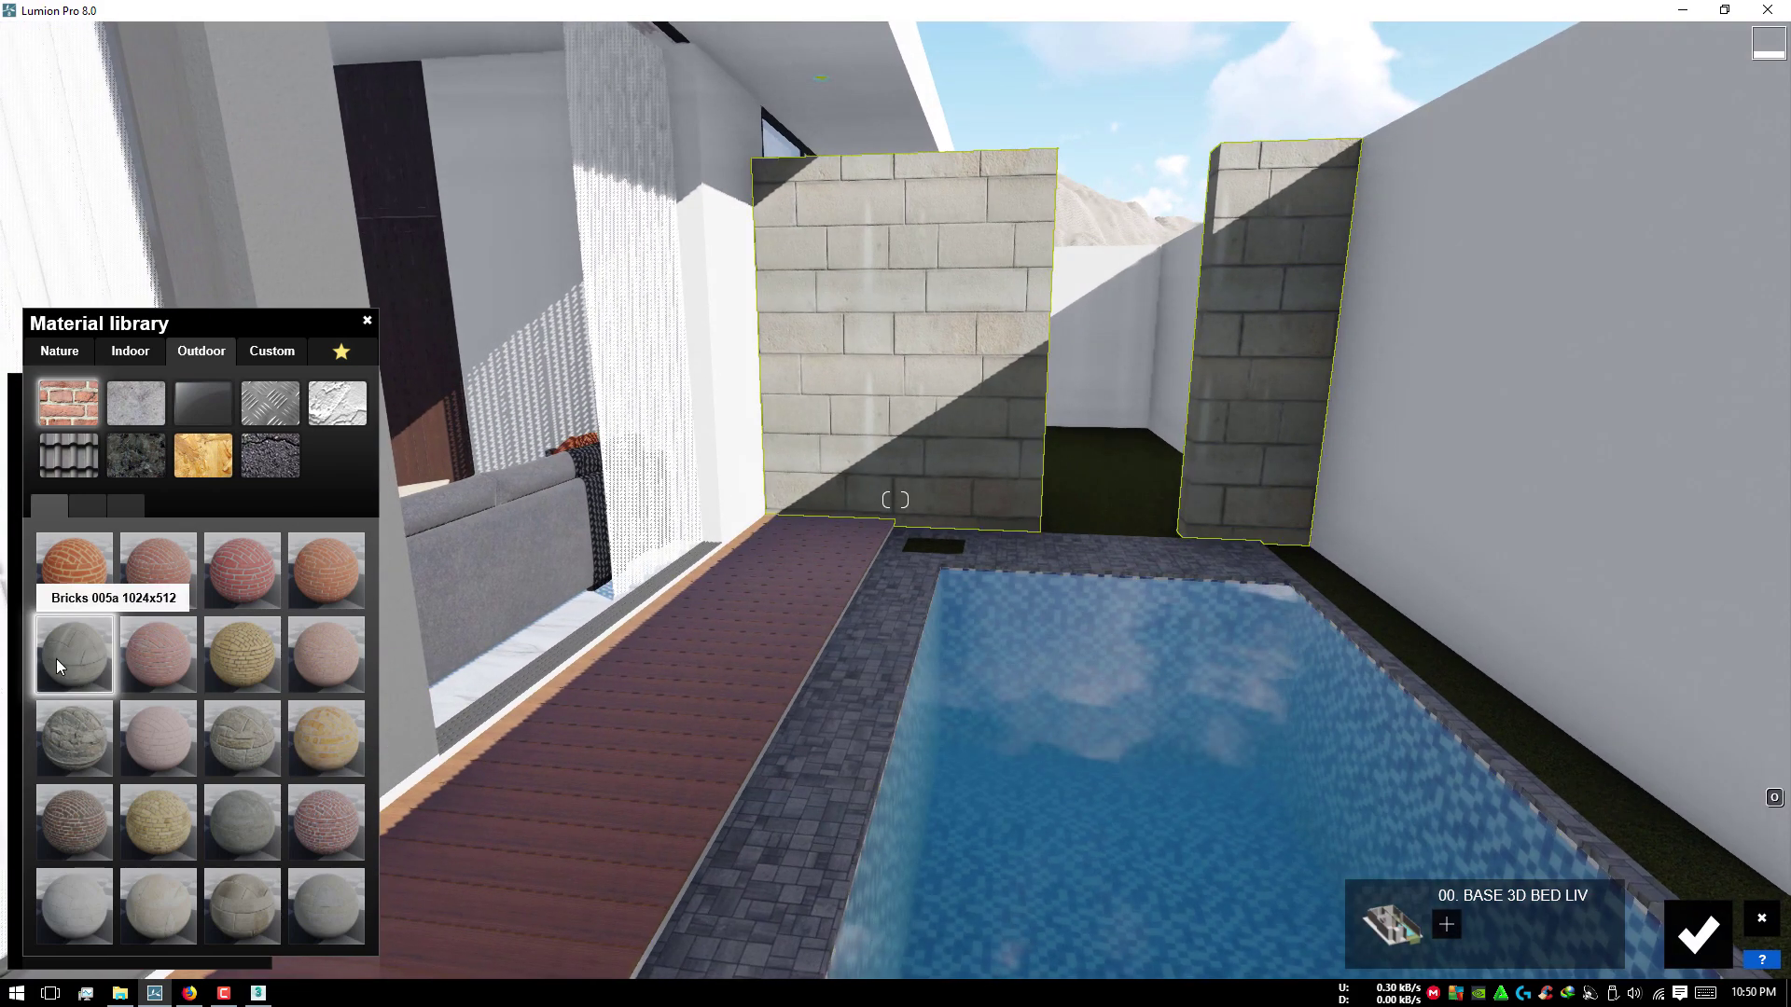
left_click(56, 658)
left_click(69, 754)
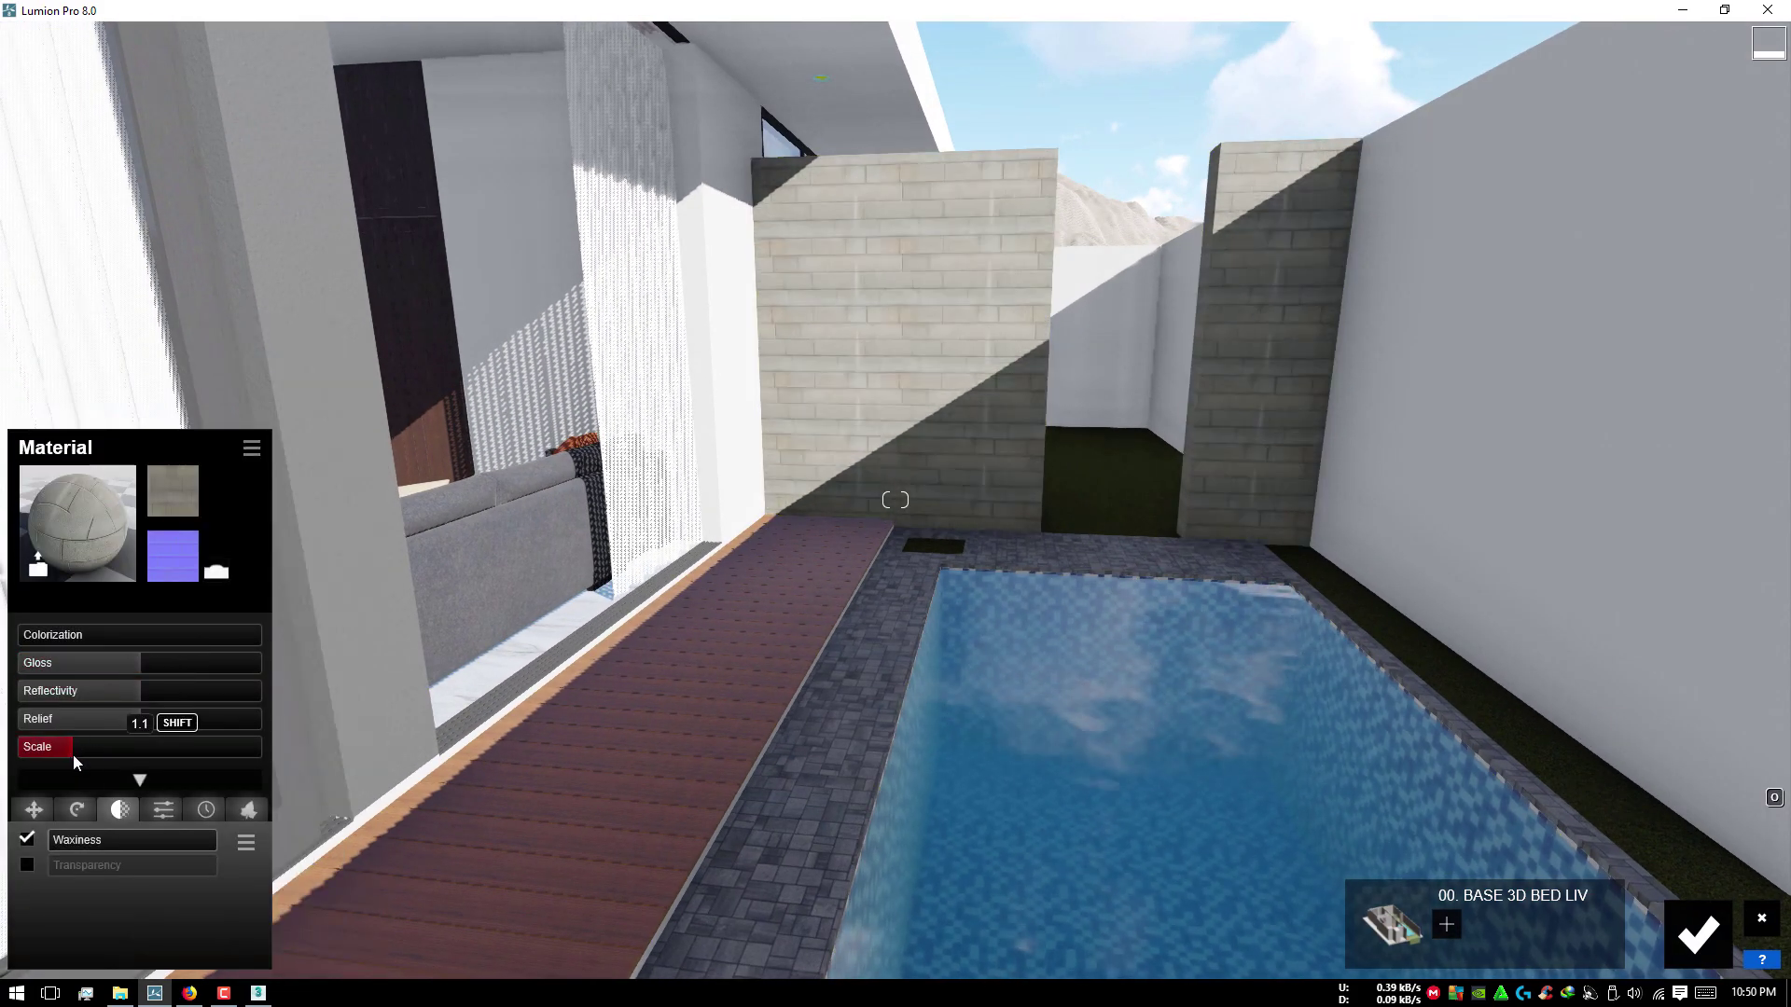
left_click_drag(66, 753, 75, 754)
scroll(520, 652, "up", 3)
mouse_move(1306, 560)
right_mouse_down()
mouse_move(1116, 560)
mouse_move(816, 306)
right_mouse_up()
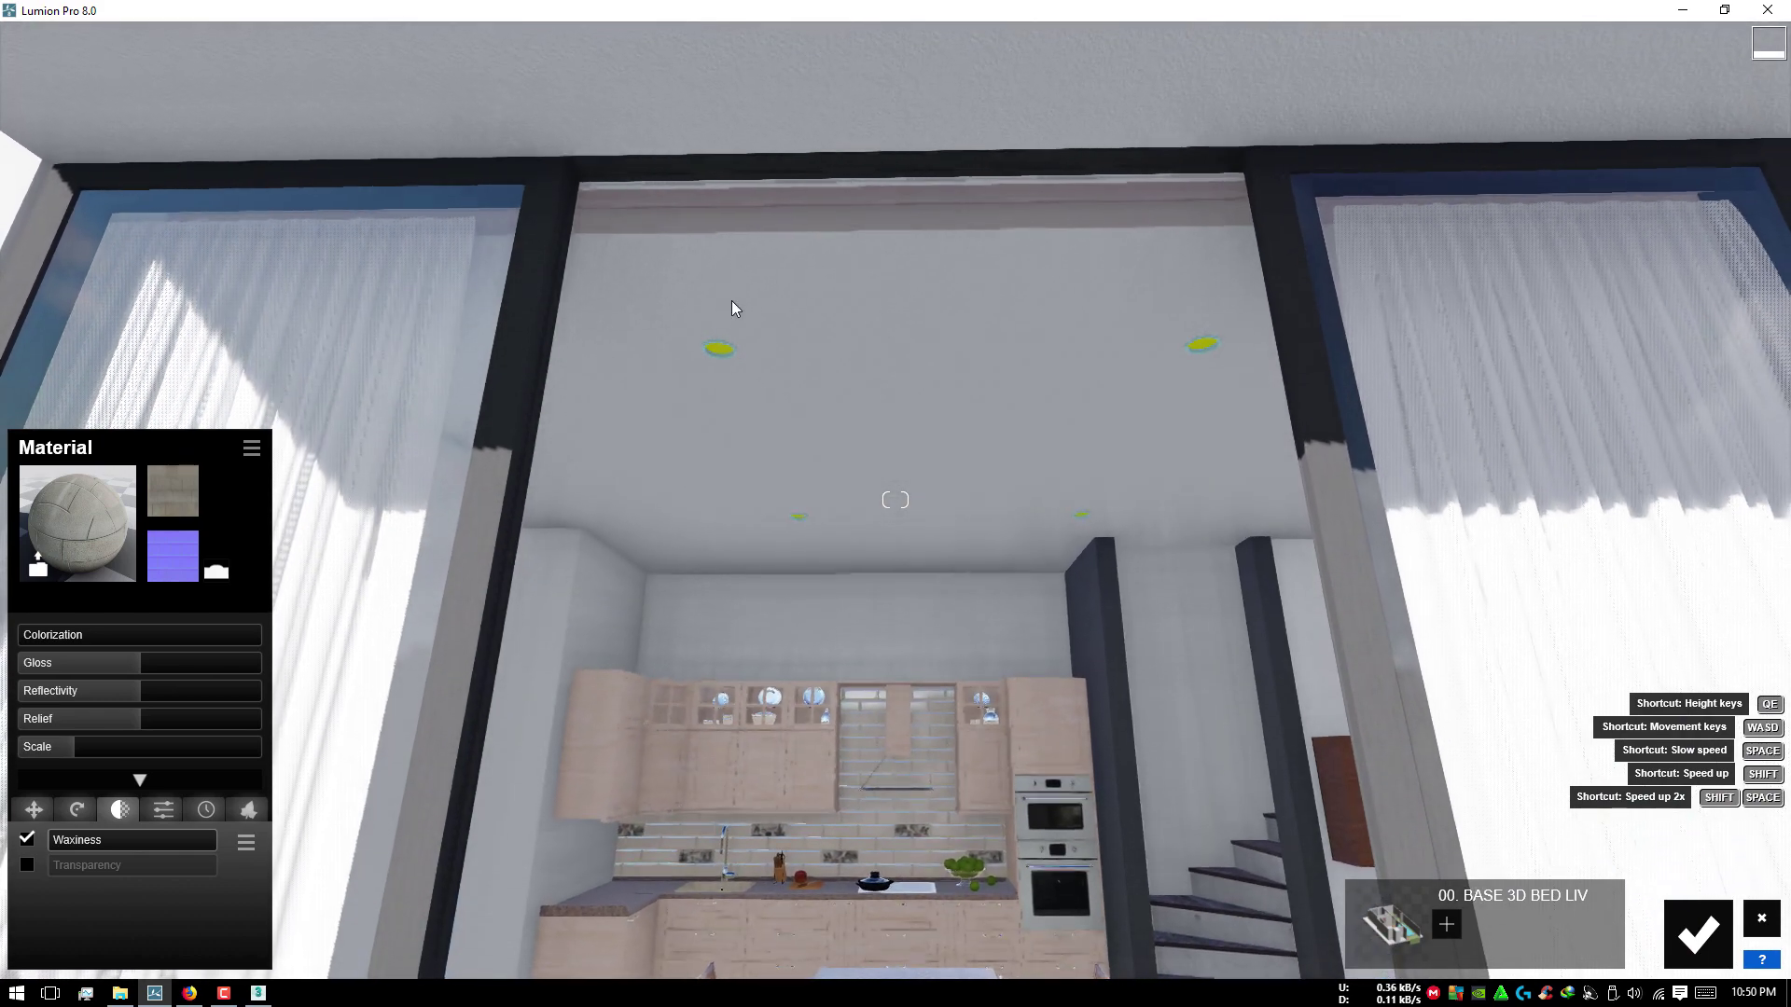
scroll(732, 299, "up", 4)
Step: Give the ceiling light discs a Standard material with raised Emissive so they glow
left_click(394, 97)
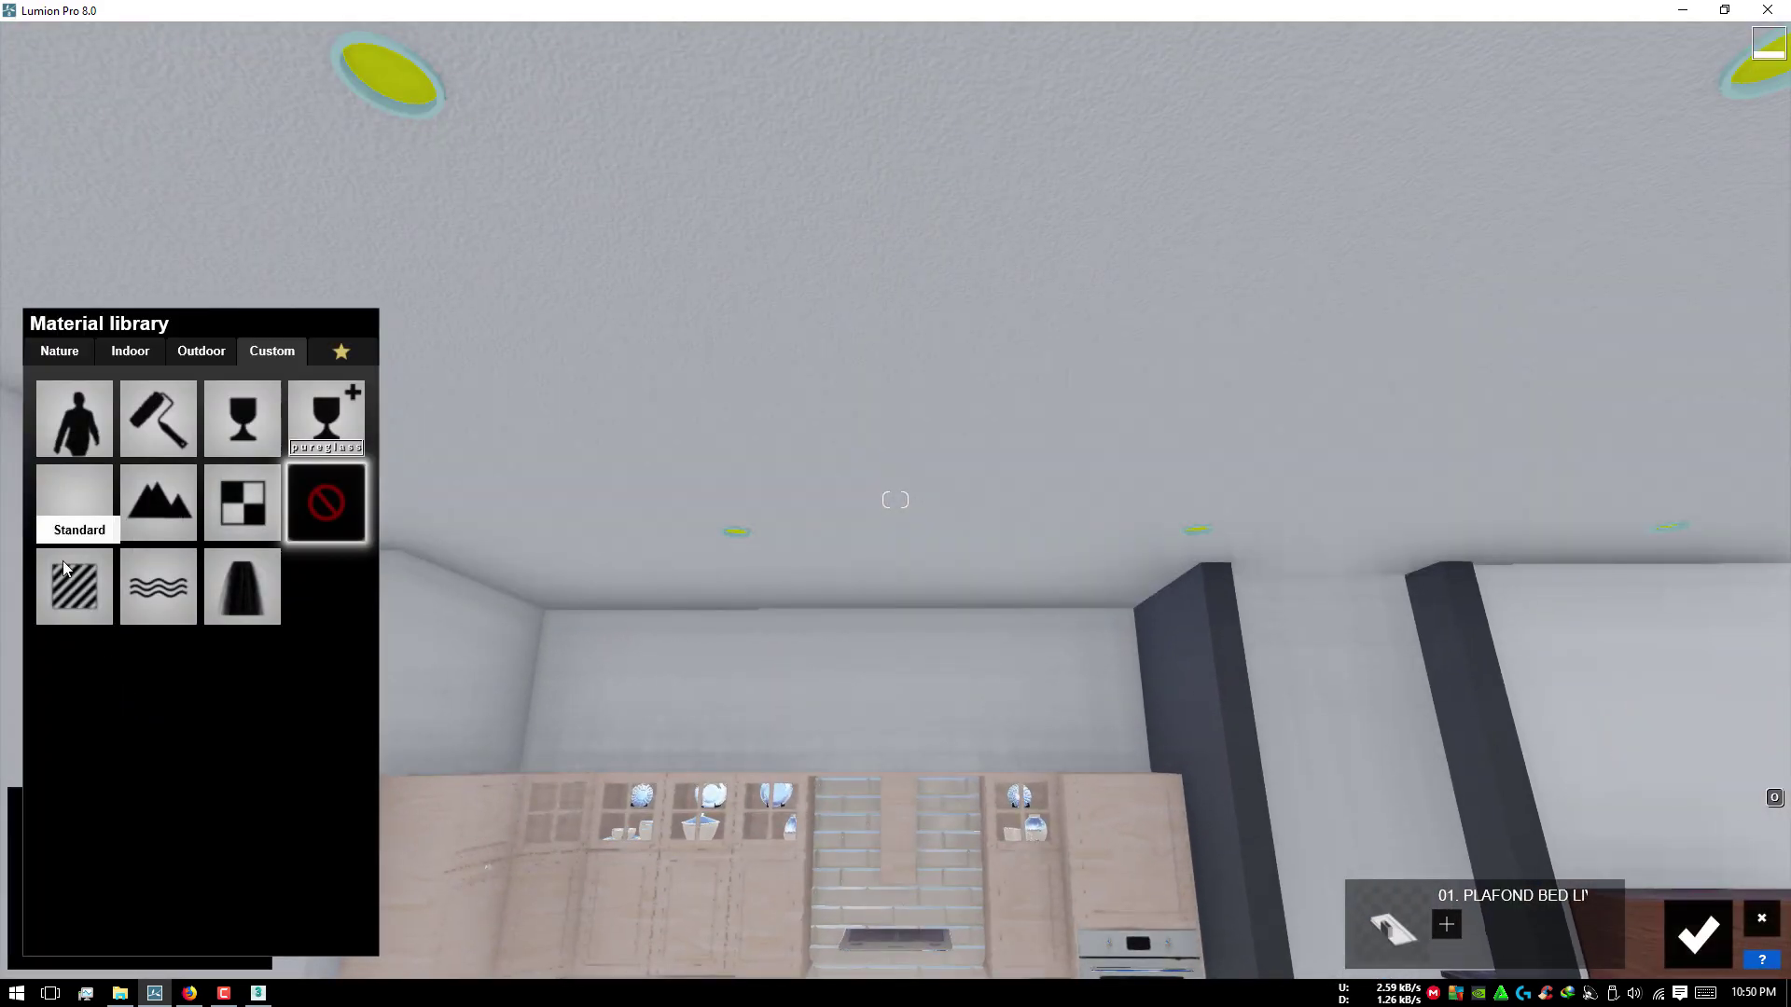
left_click(68, 527)
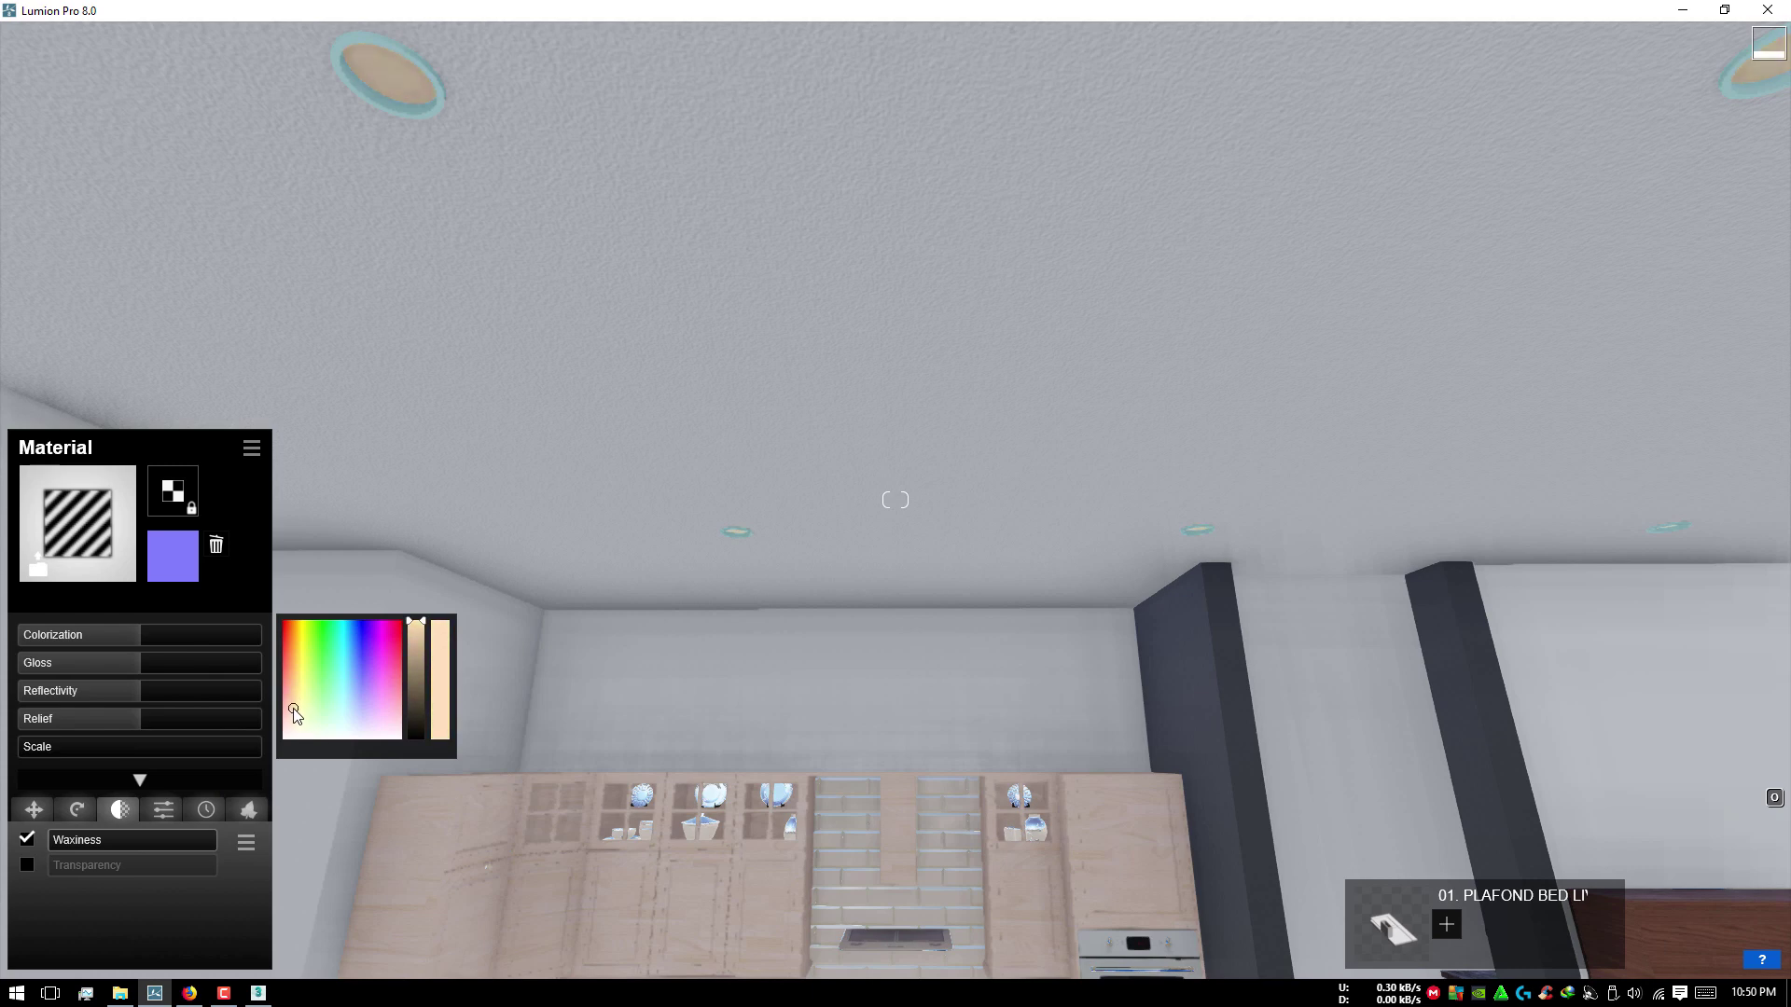
left_click(163, 809)
left_click_drag(113, 840, 146, 845)
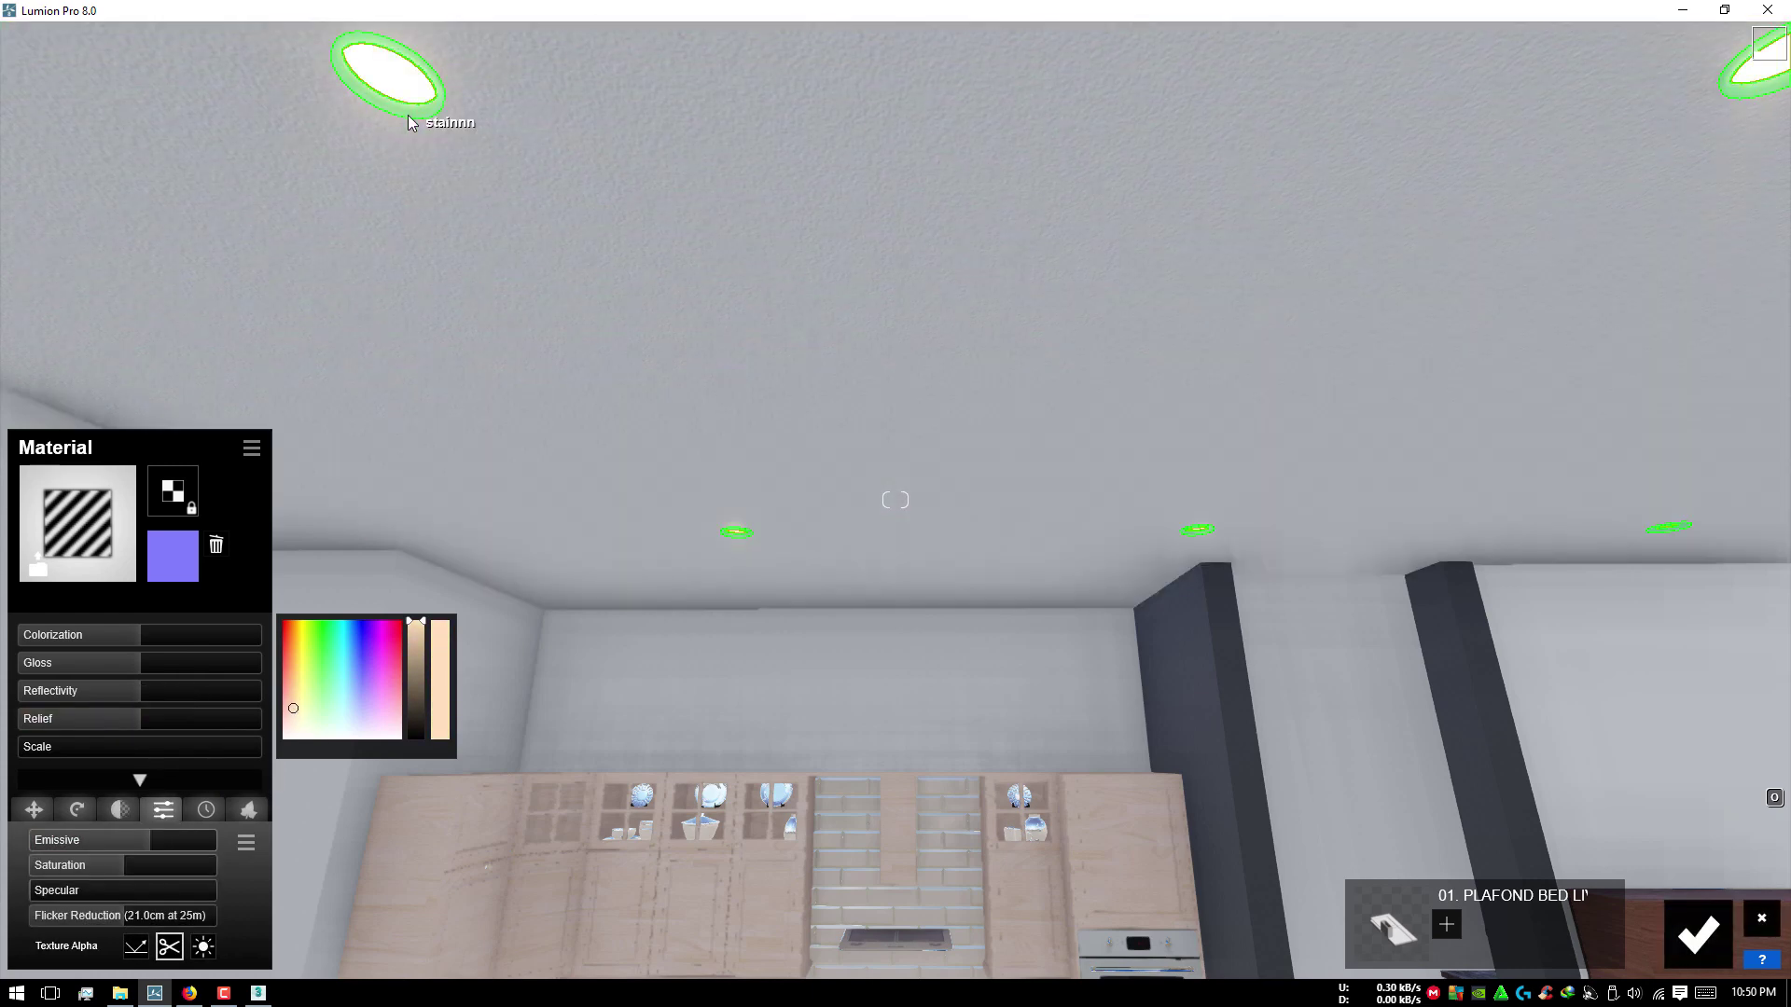
Step: Select the ceiling surface and page through the Indoor metal materials
left_click(336, 253)
left_click(130, 351)
left_click(270, 401)
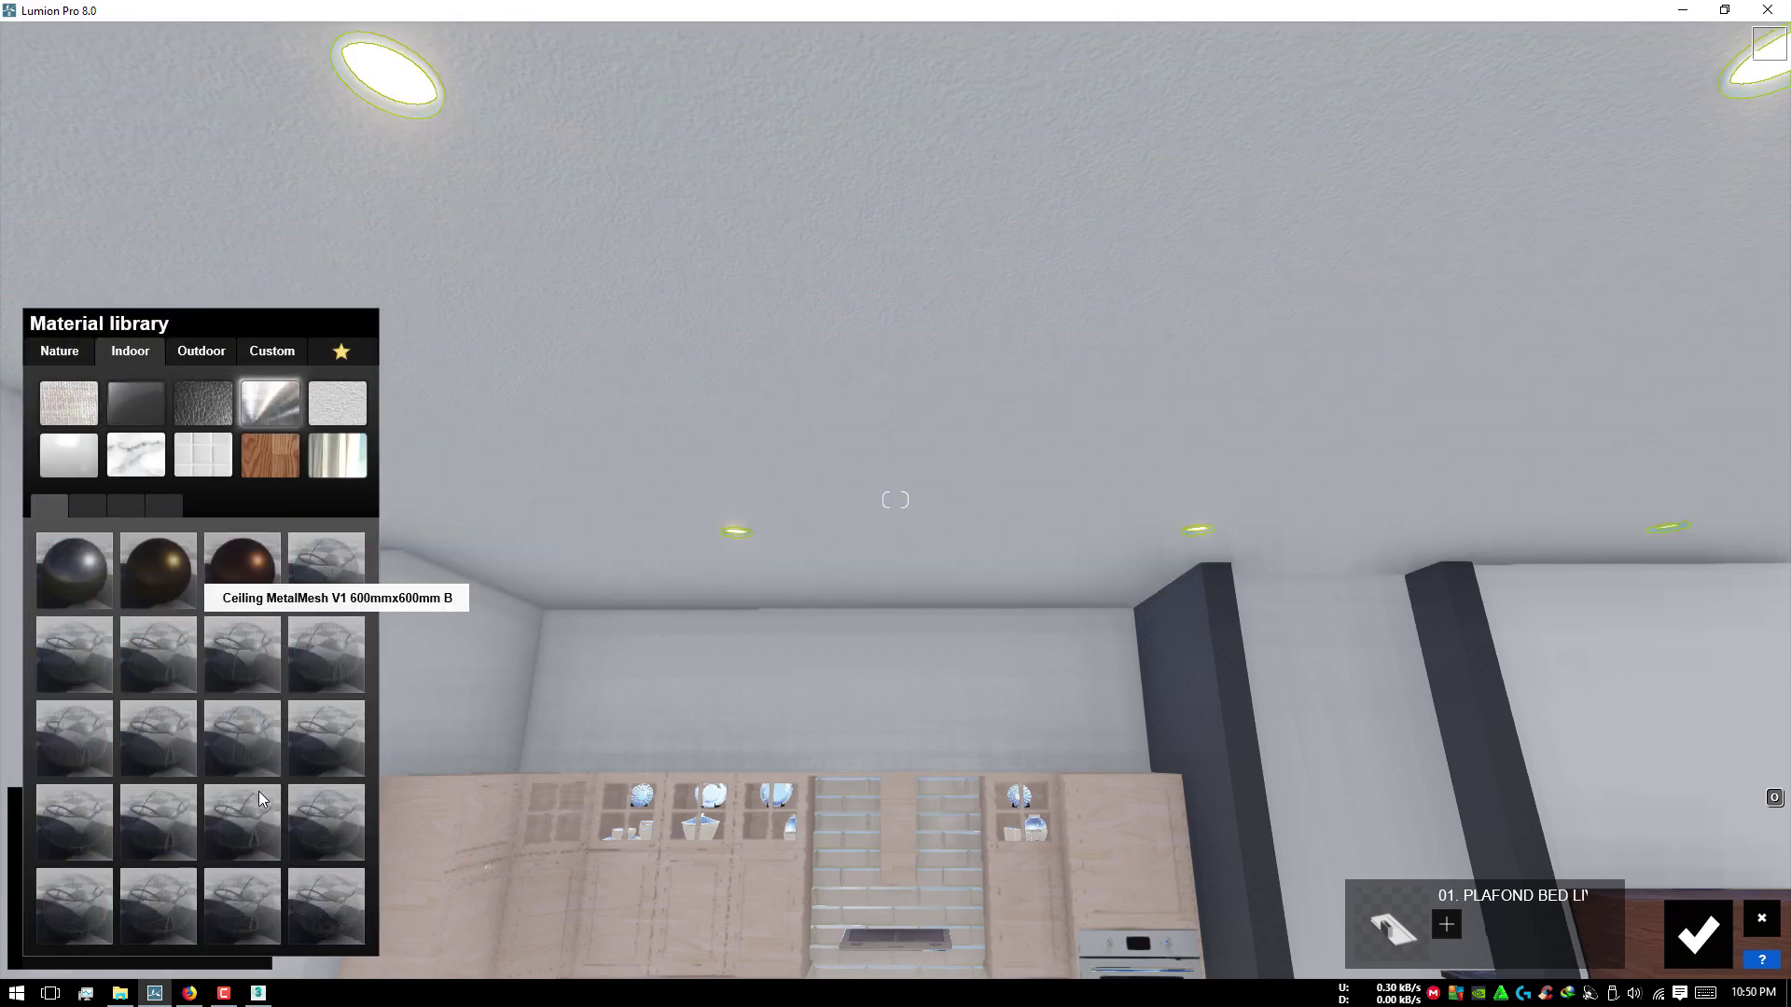
left_click(88, 509)
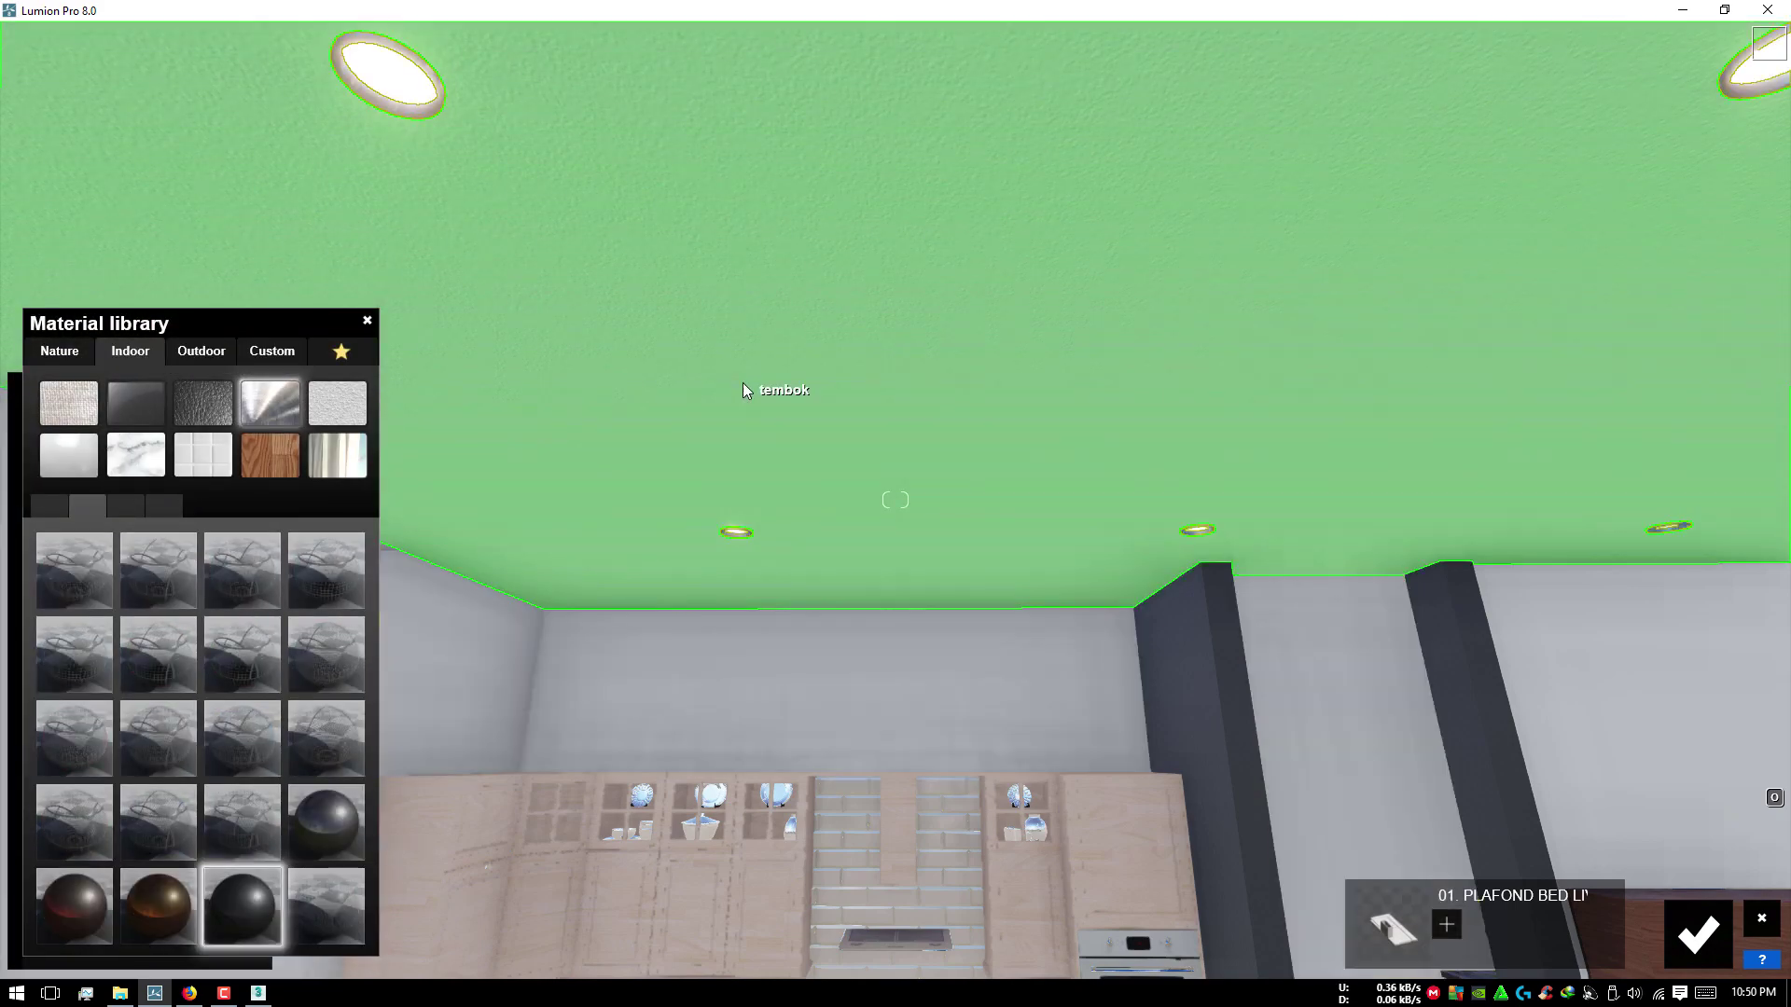
mouse_move(743, 383)
right_mouse_down()
mouse_move(840, 447)
mouse_move(742, 522)
mouse_move(871, 578)
mouse_move(675, 763)
mouse_move(803, 761)
mouse_move(794, 938)
right_mouse_up()
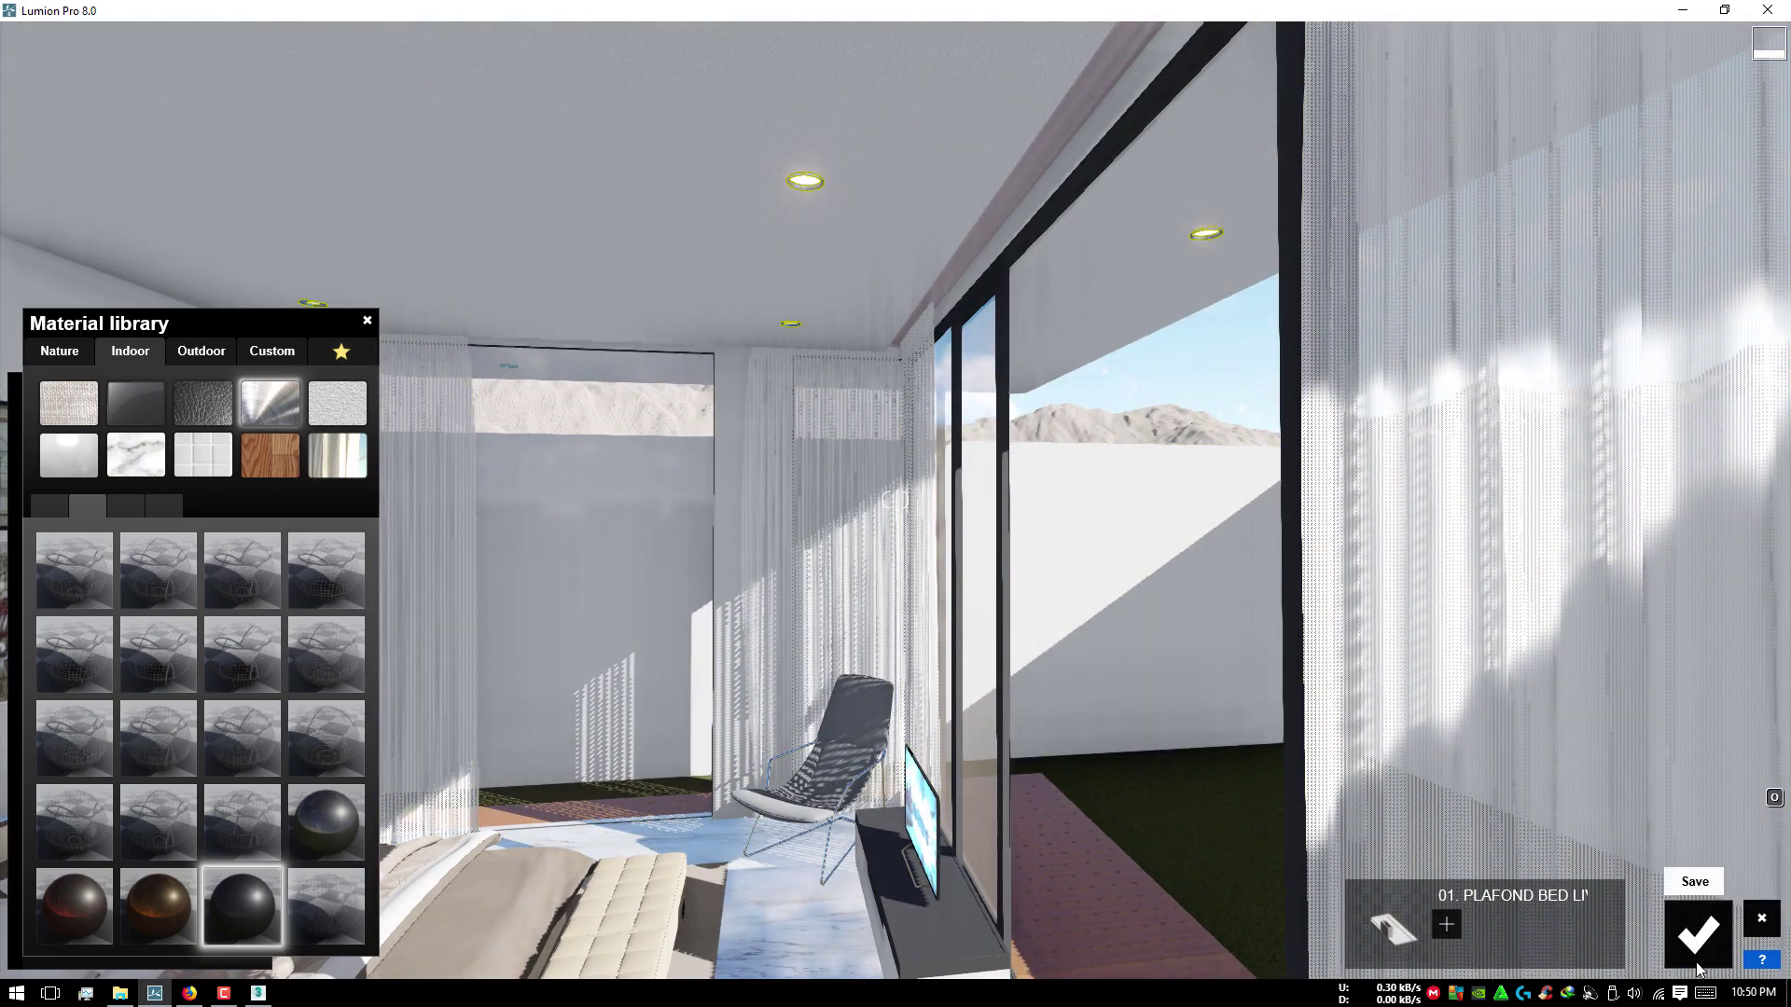
Step: Confirm the material edits, preview the bedroom flythrough clip, and overwrite the saved scene
left_click(1703, 950)
mouse_move(1703, 950)
right_mouse_down()
mouse_move(1039, 617)
mouse_move(1425, 726)
mouse_move(897, 543)
mouse_move(982, 608)
mouse_move(1695, 773)
right_mouse_up()
left_click(1716, 891)
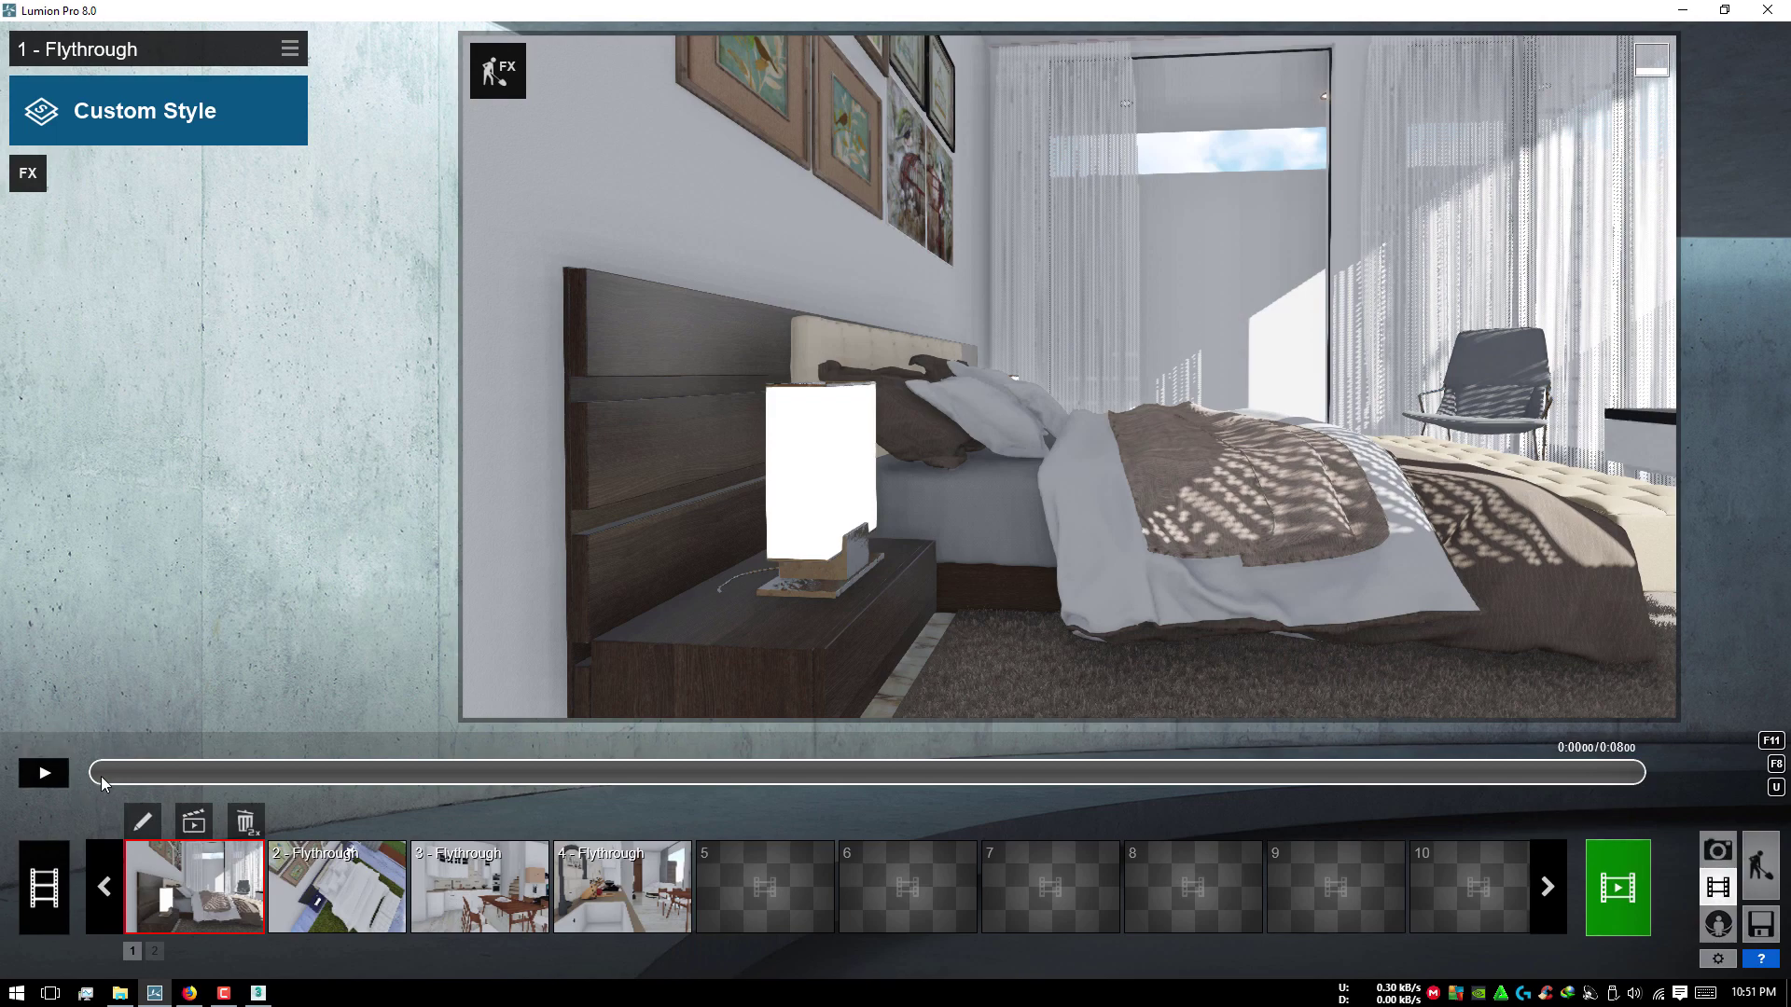
mouse_move(100, 776)
left_mouse_down()
mouse_move(1308, 713)
mouse_move(182, 719)
left_mouse_up()
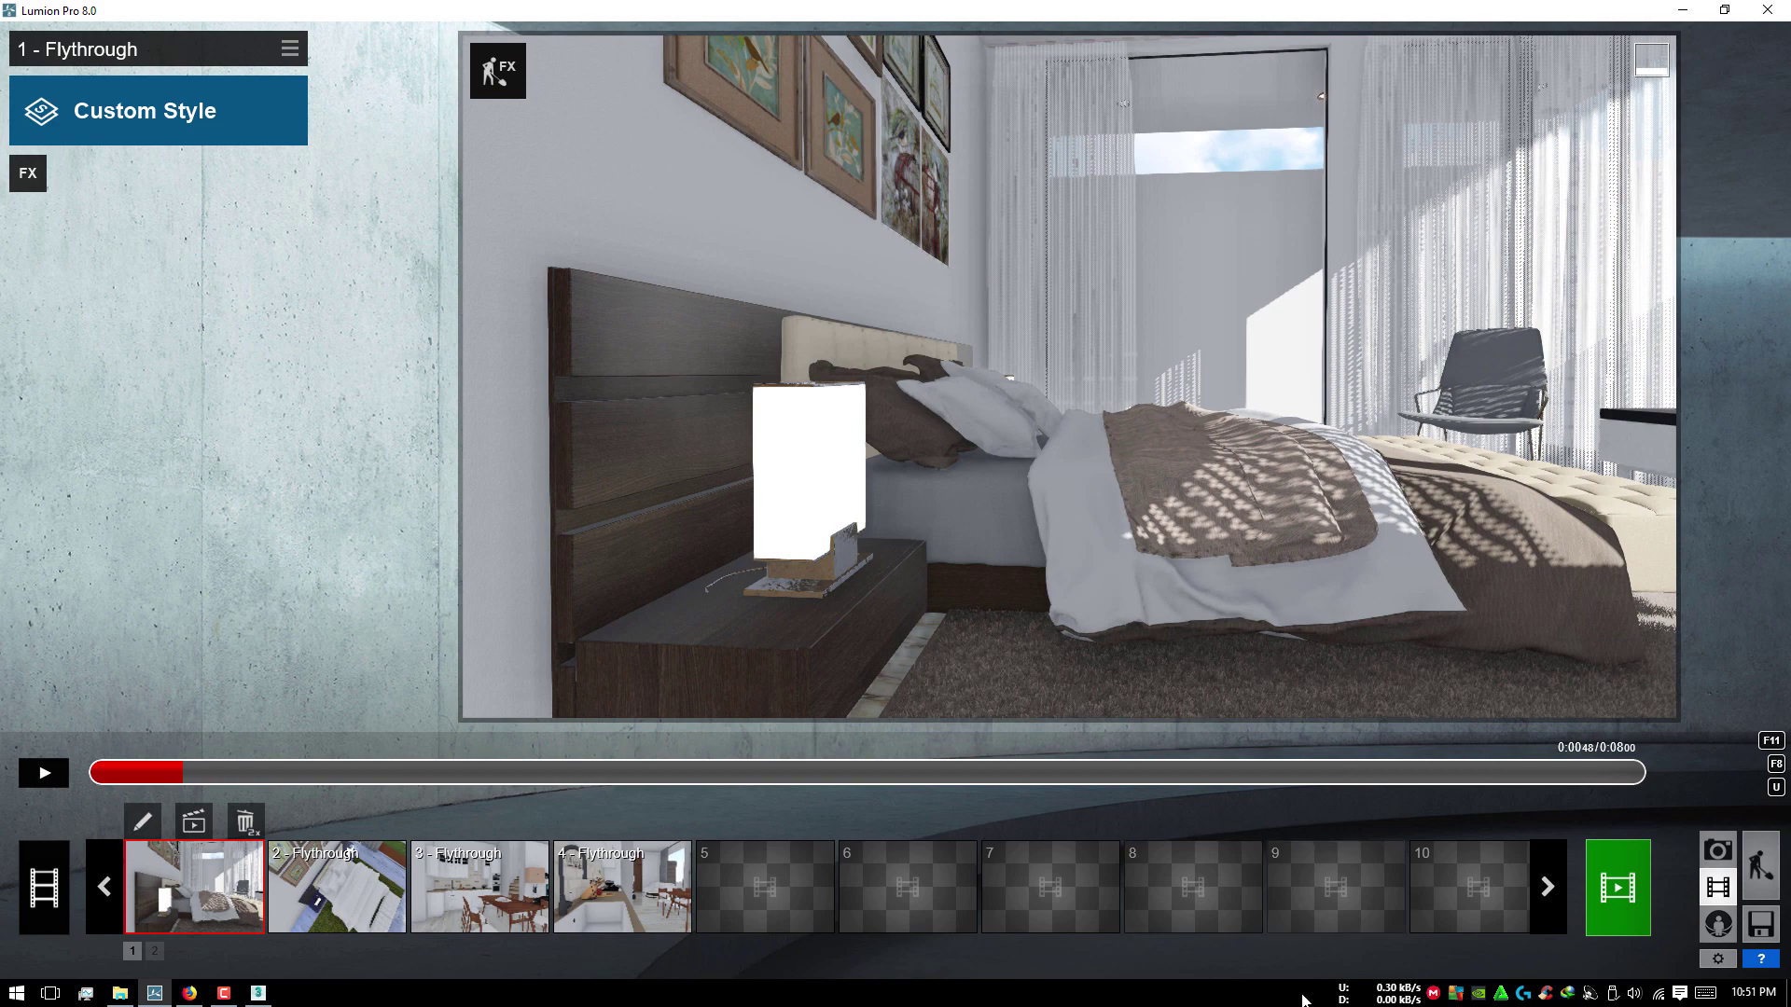
left_click(1761, 924)
left_click(707, 392)
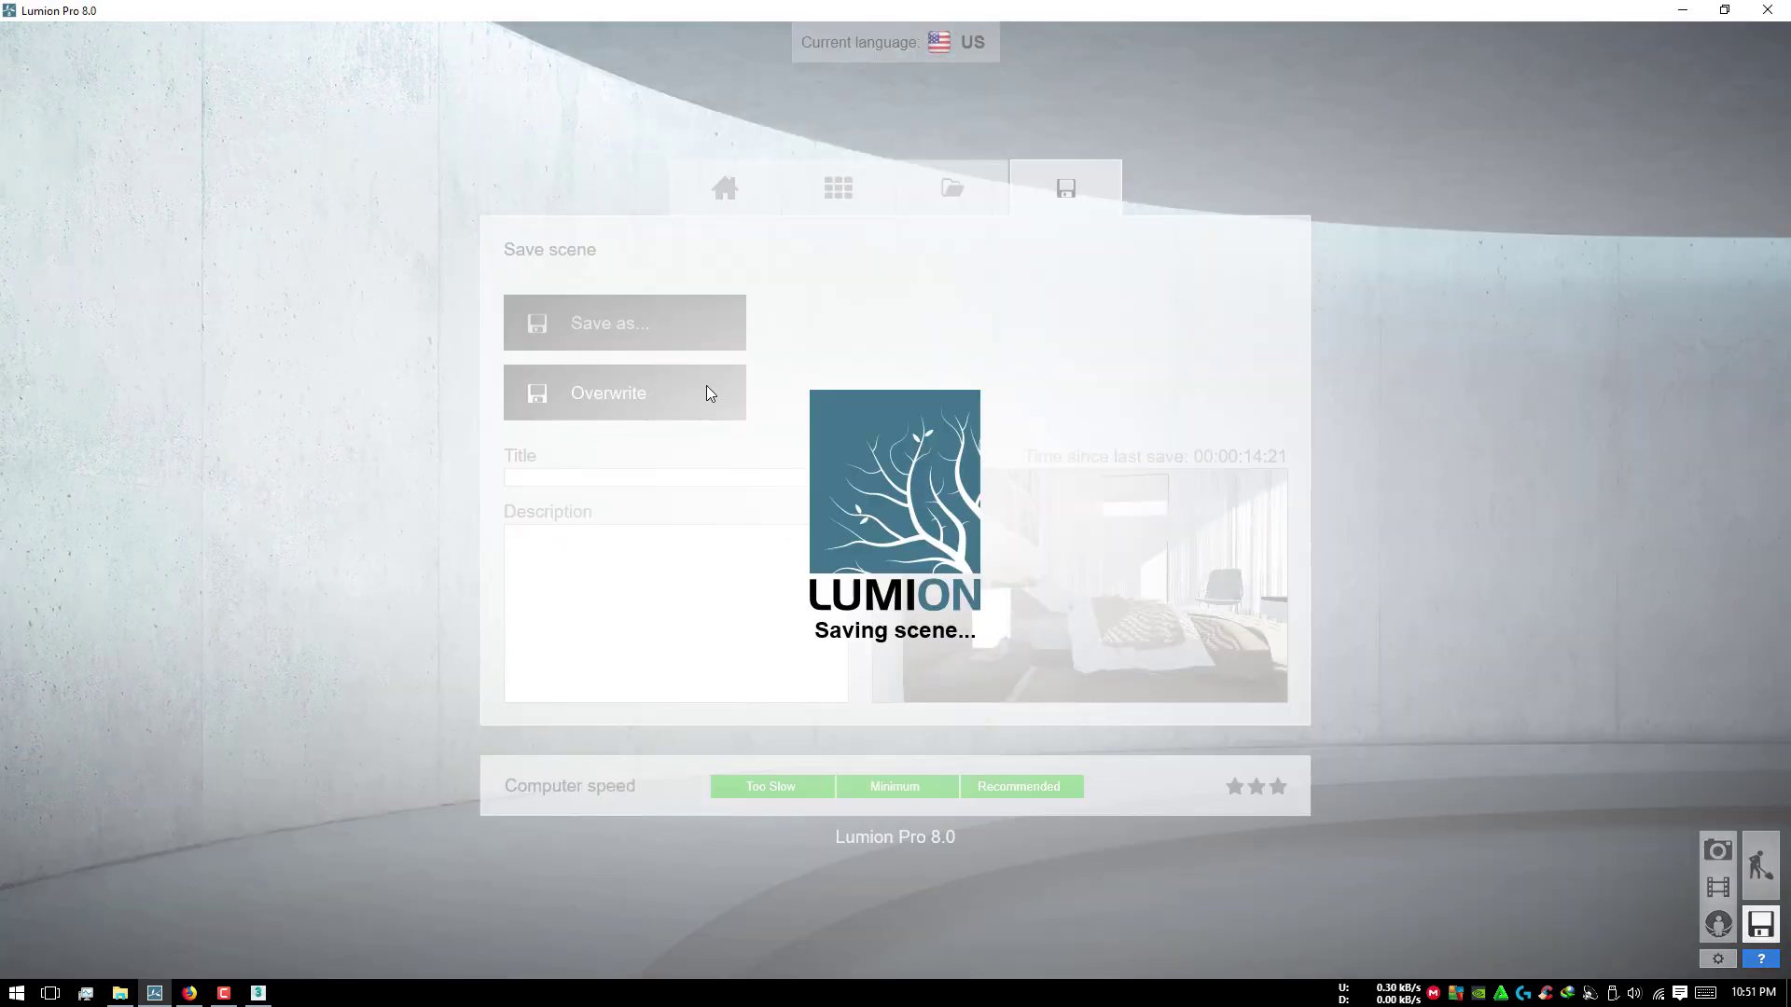
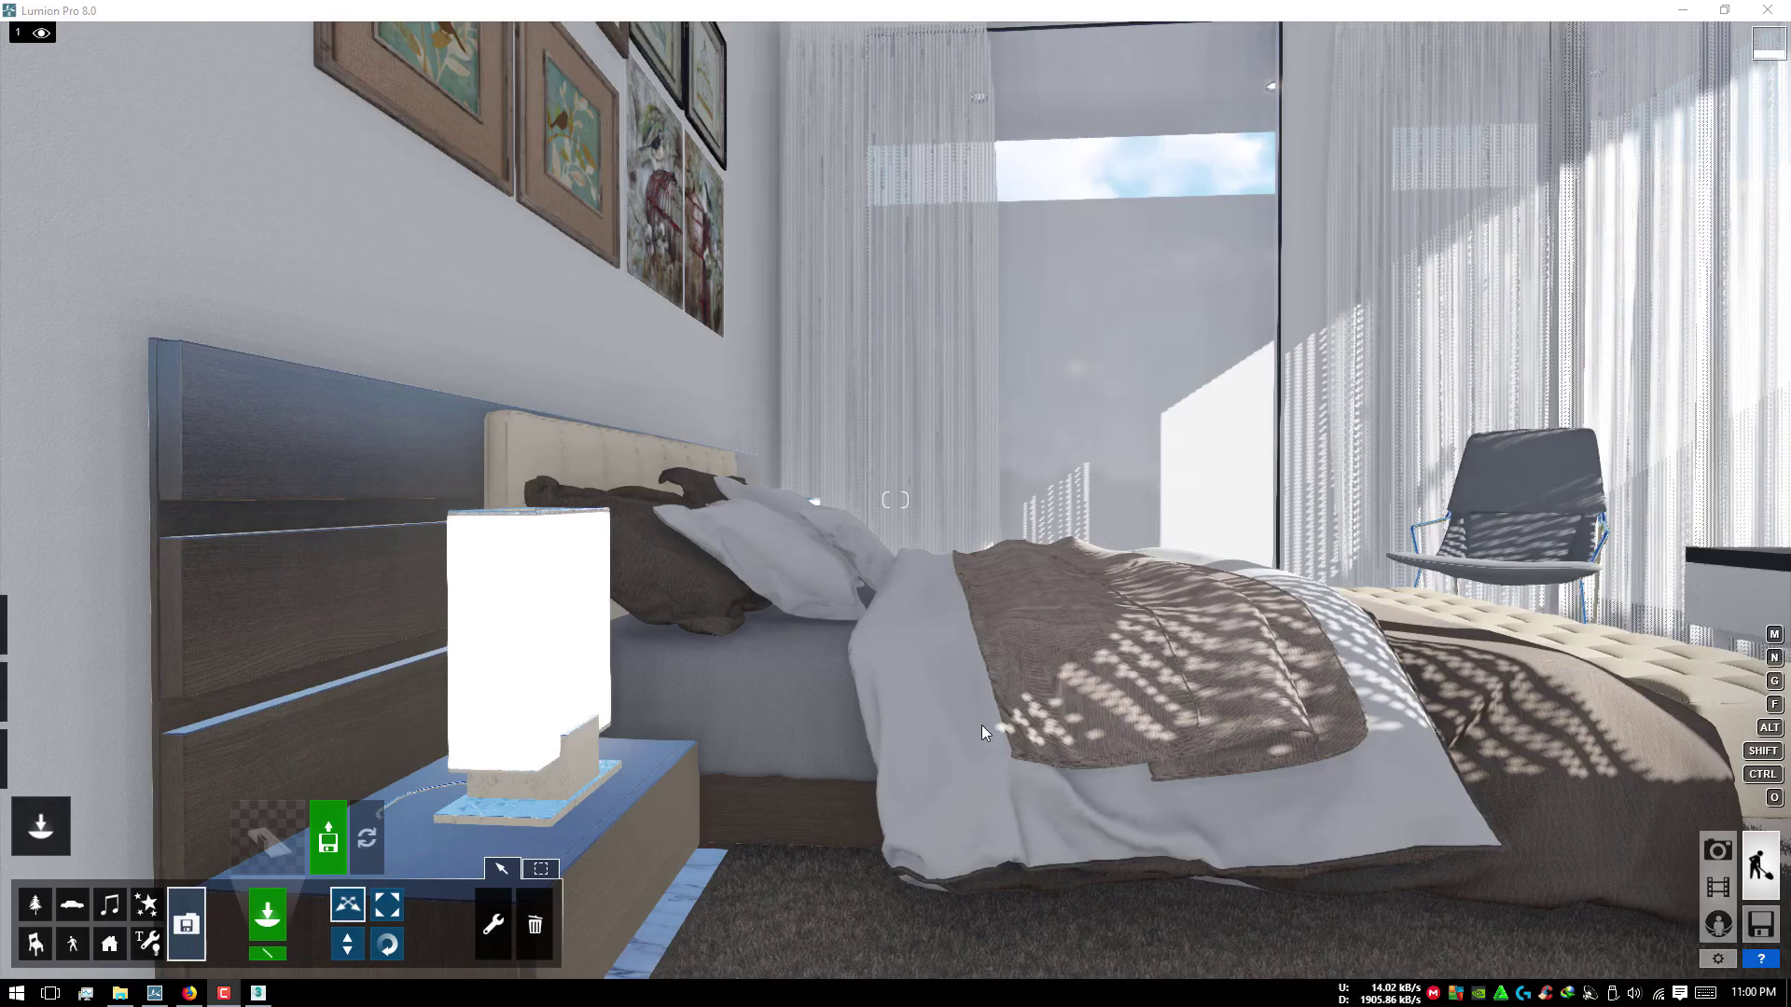
Step: Place the kamboja tree from the apartment jogja imports on the garden lawn beside the deck
key("d")
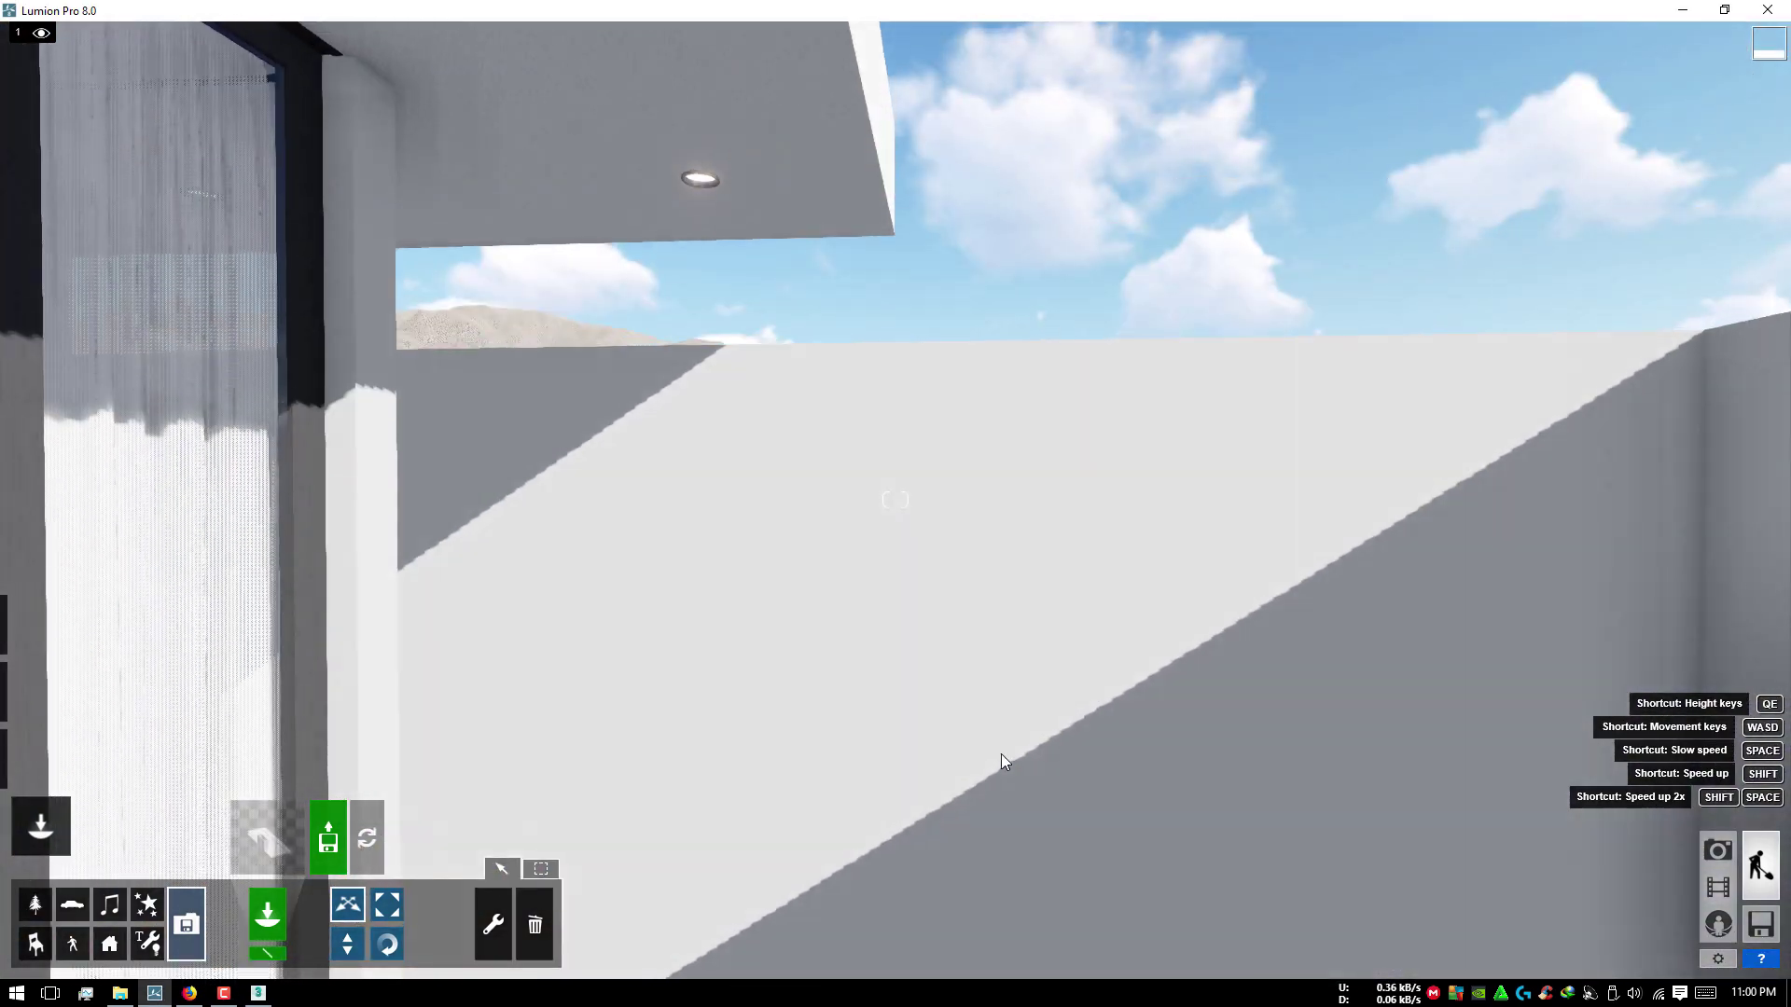
right_click_drag(1000, 754, 935, 587)
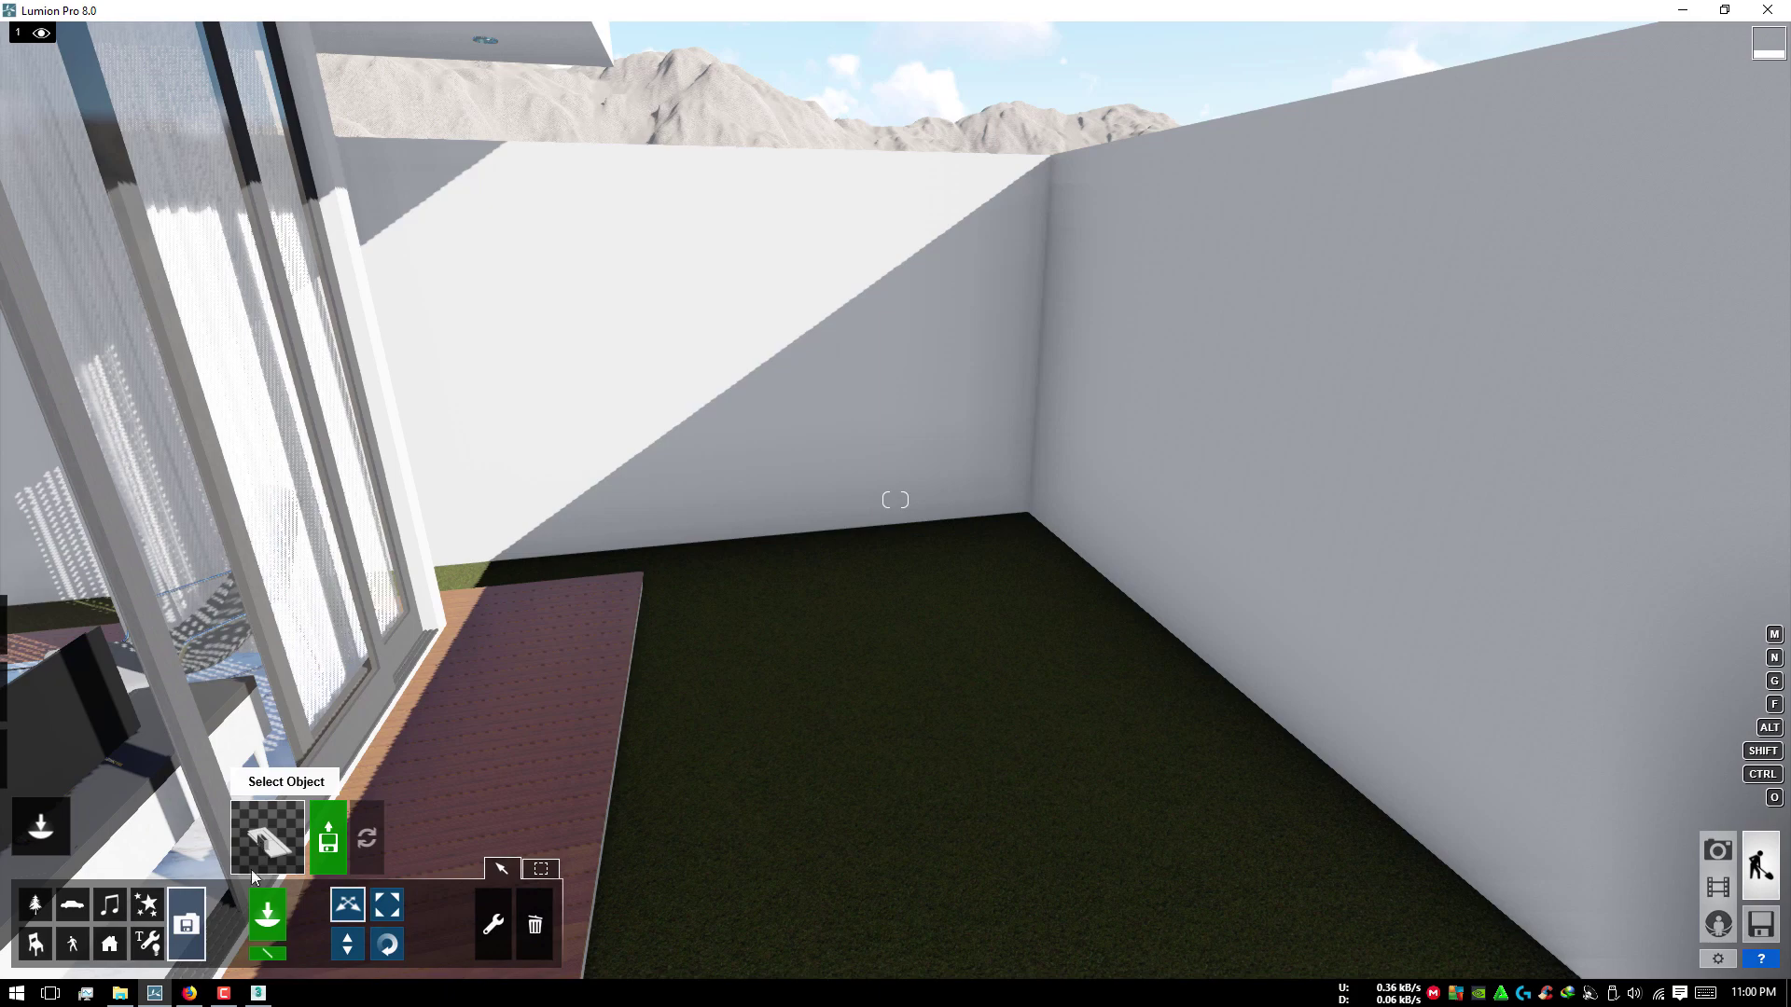
left_click(274, 852)
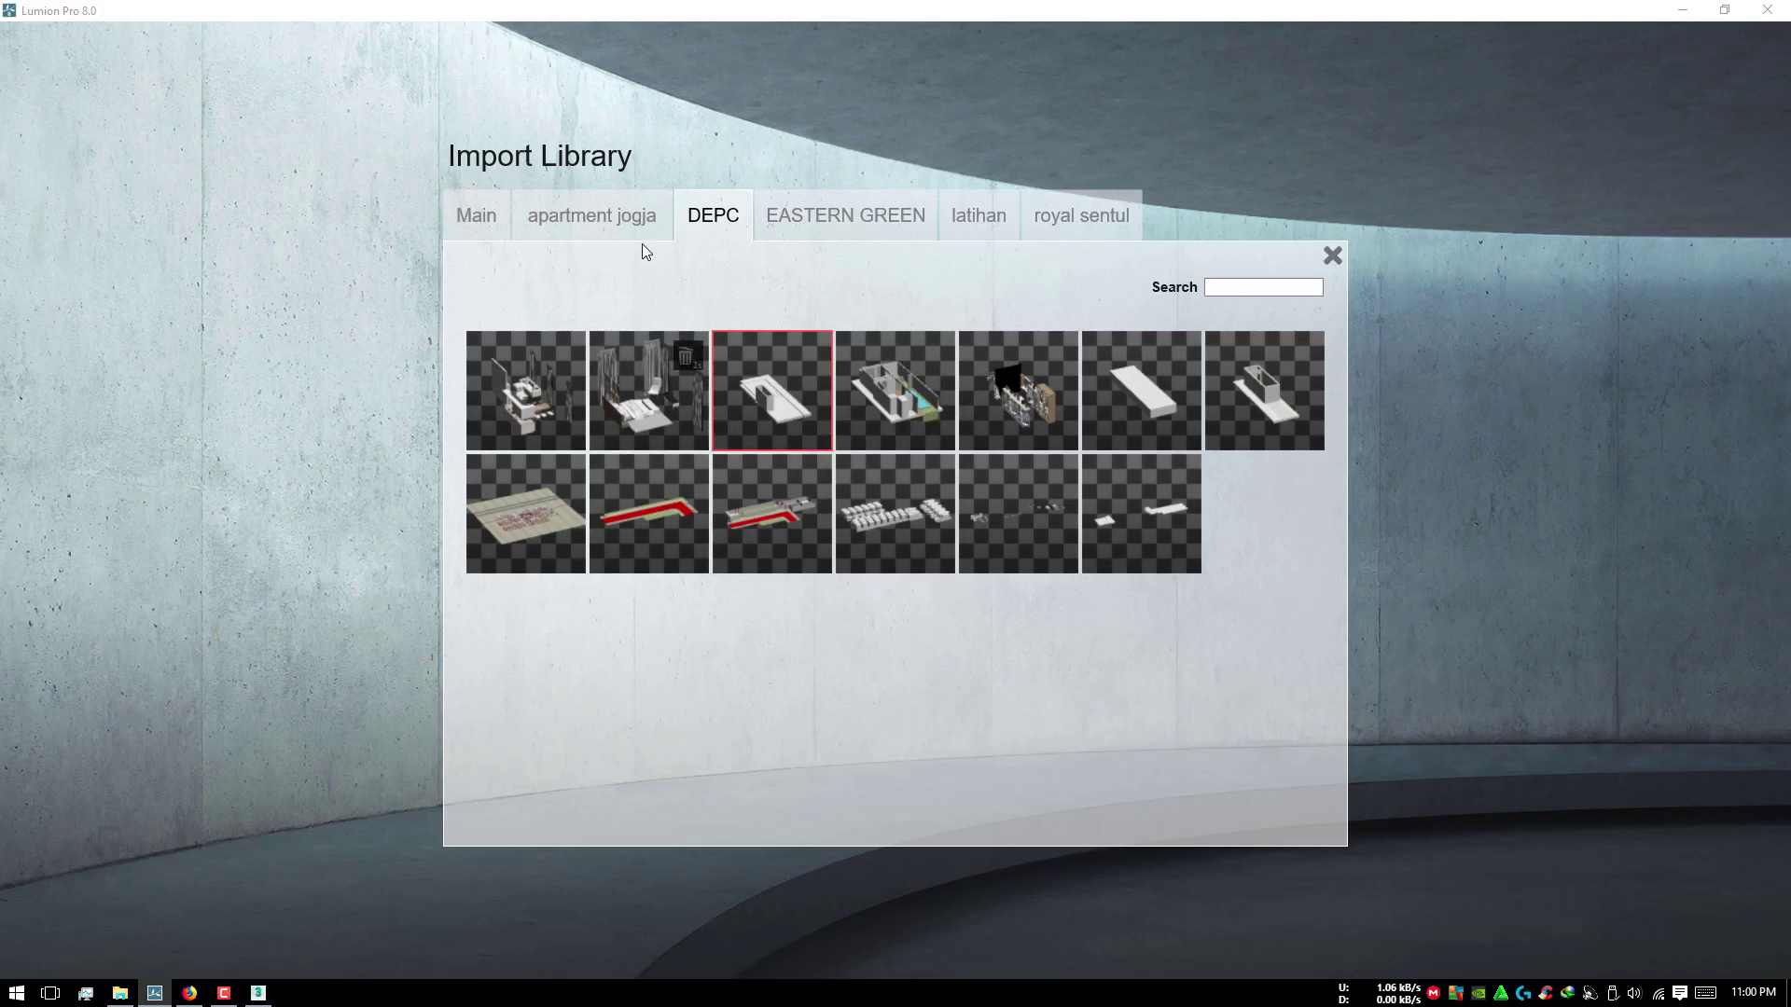
left_click(527, 220)
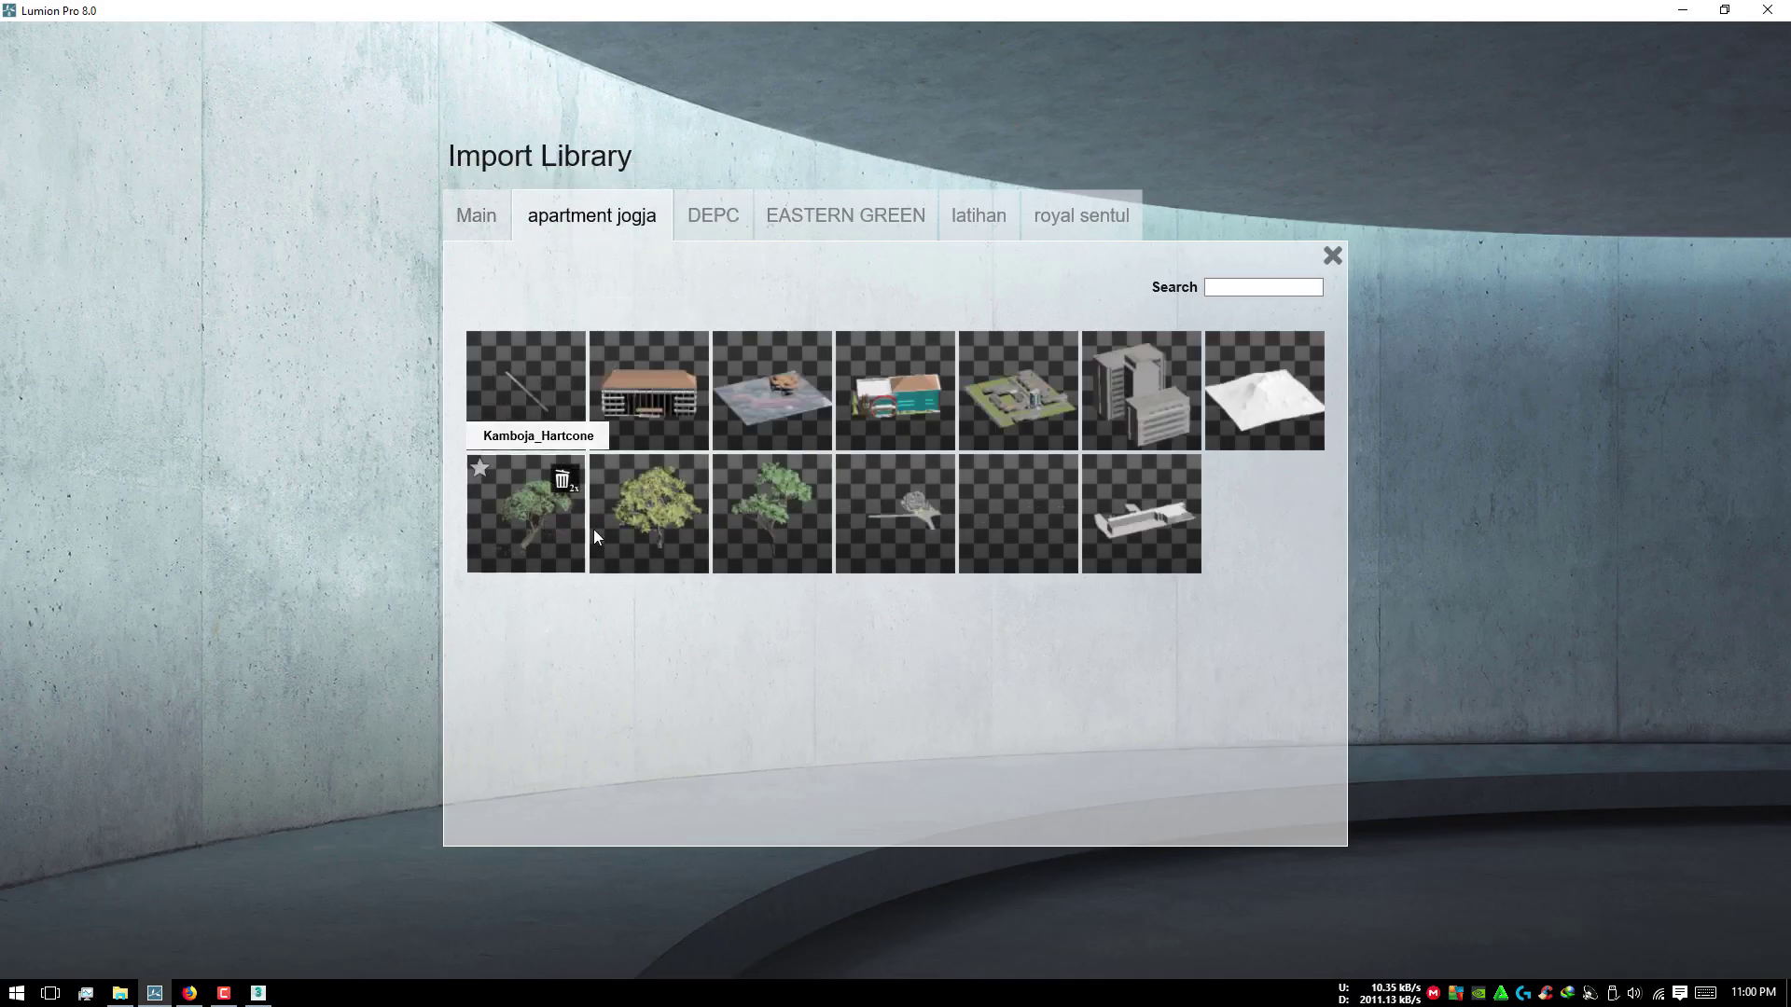
left_click(752, 551)
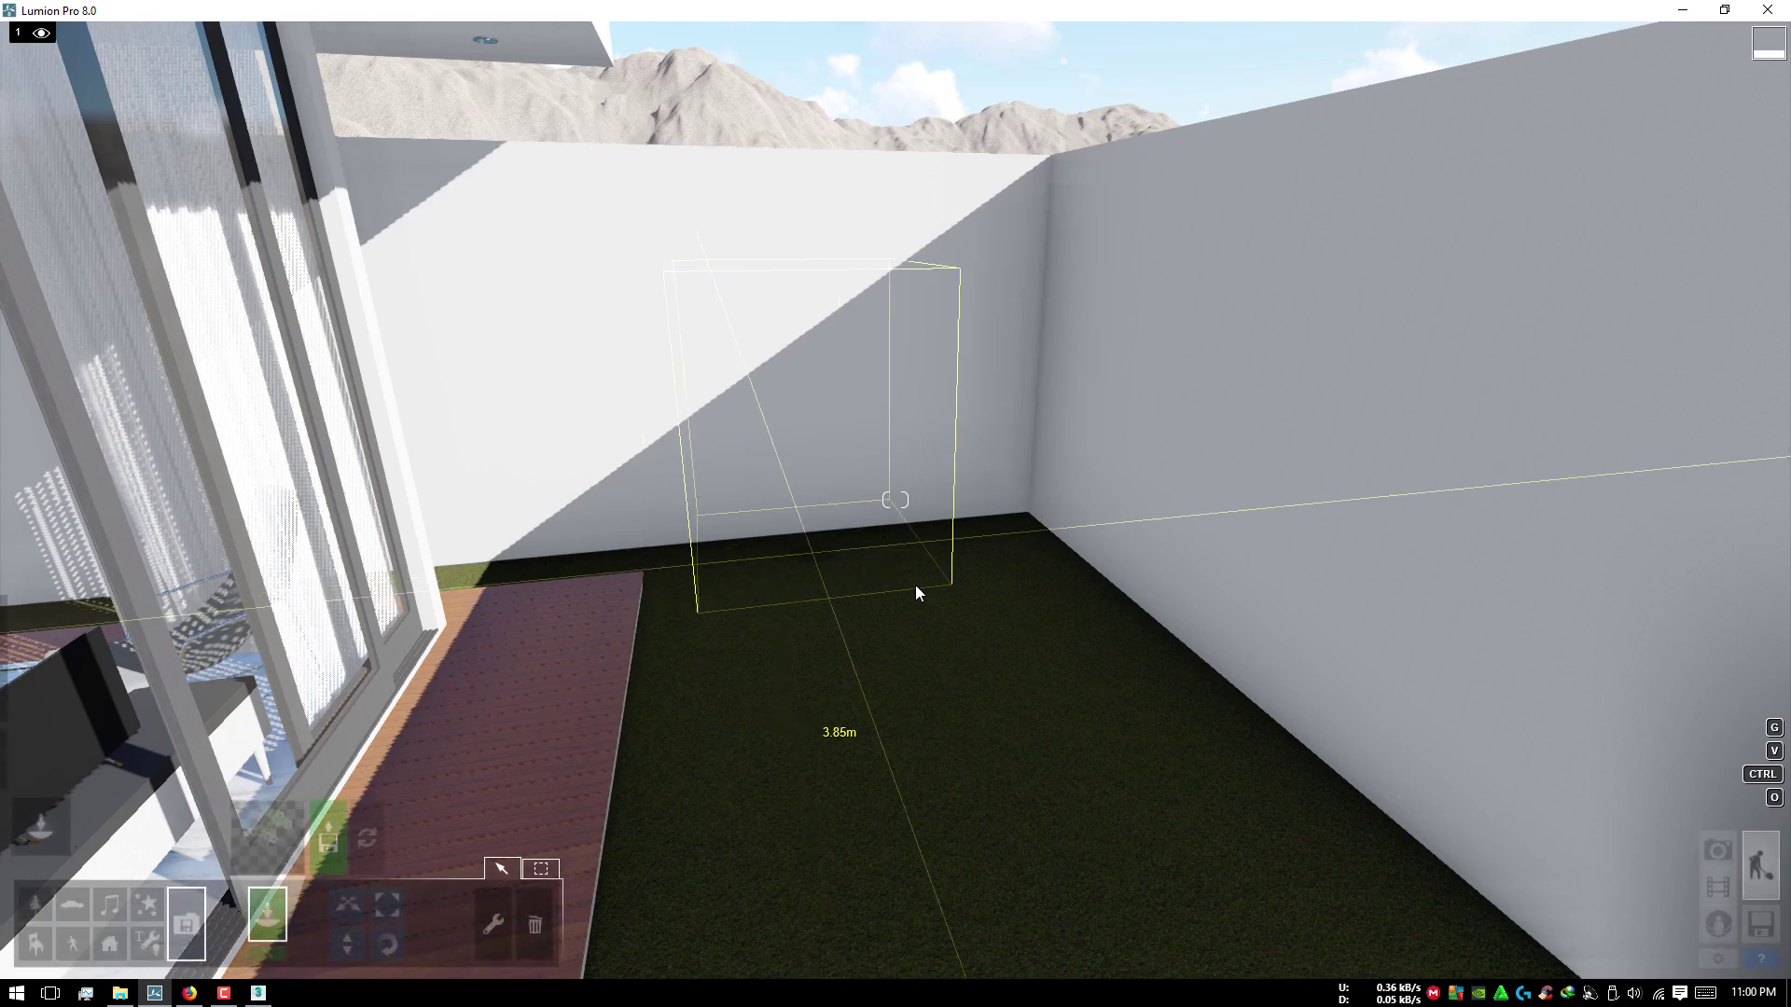
left_click(976, 579)
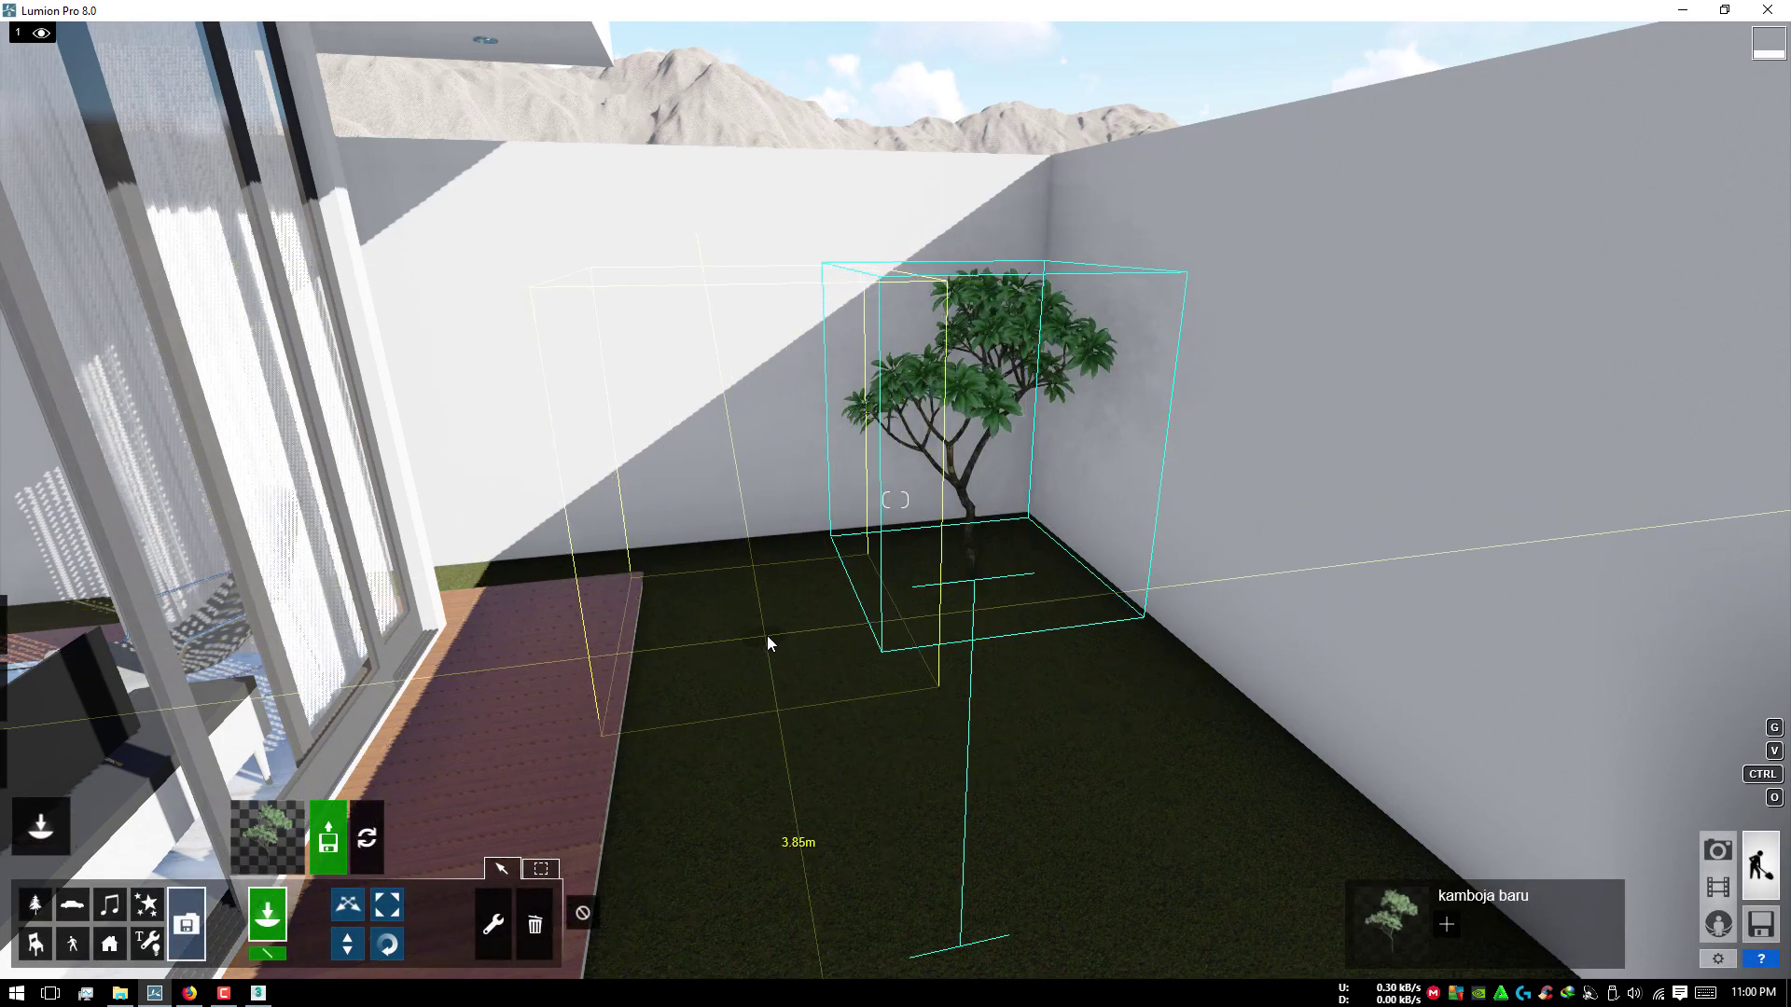
scroll(766, 636, "down", 5)
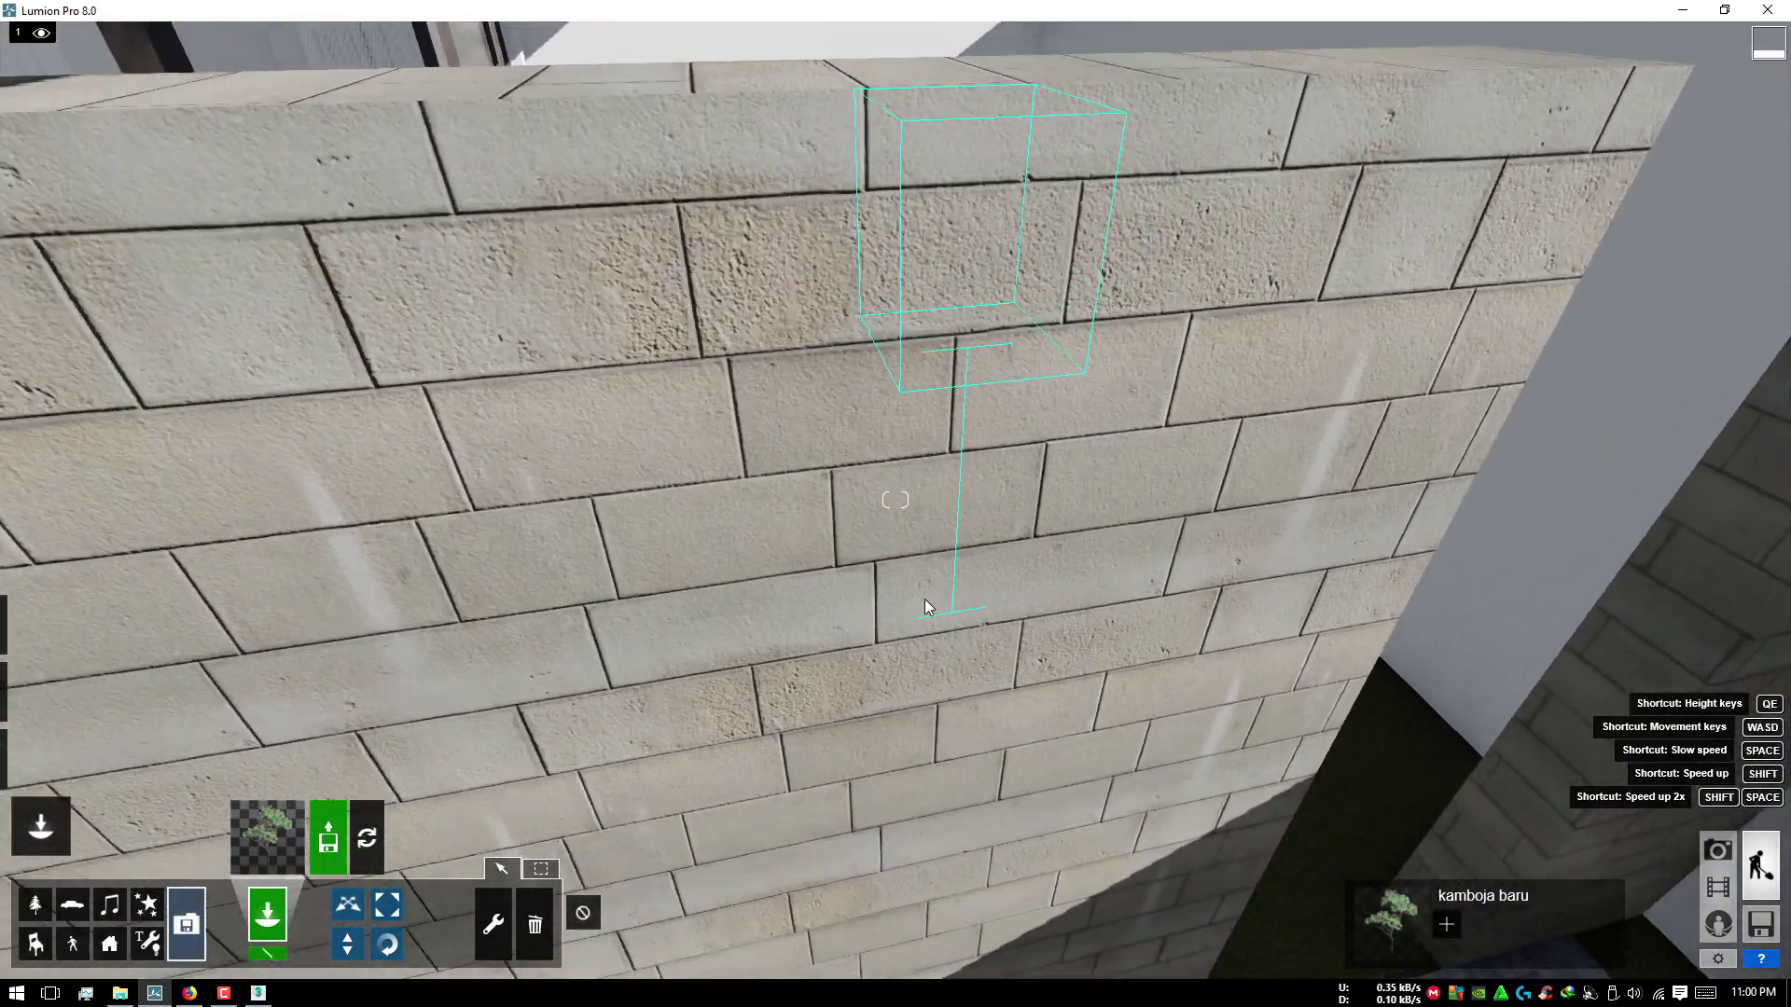
mouse_move(926, 599)
right_mouse_down()
mouse_move(921, 456)
mouse_move(792, 568)
mouse_move(498, 349)
right_mouse_up()
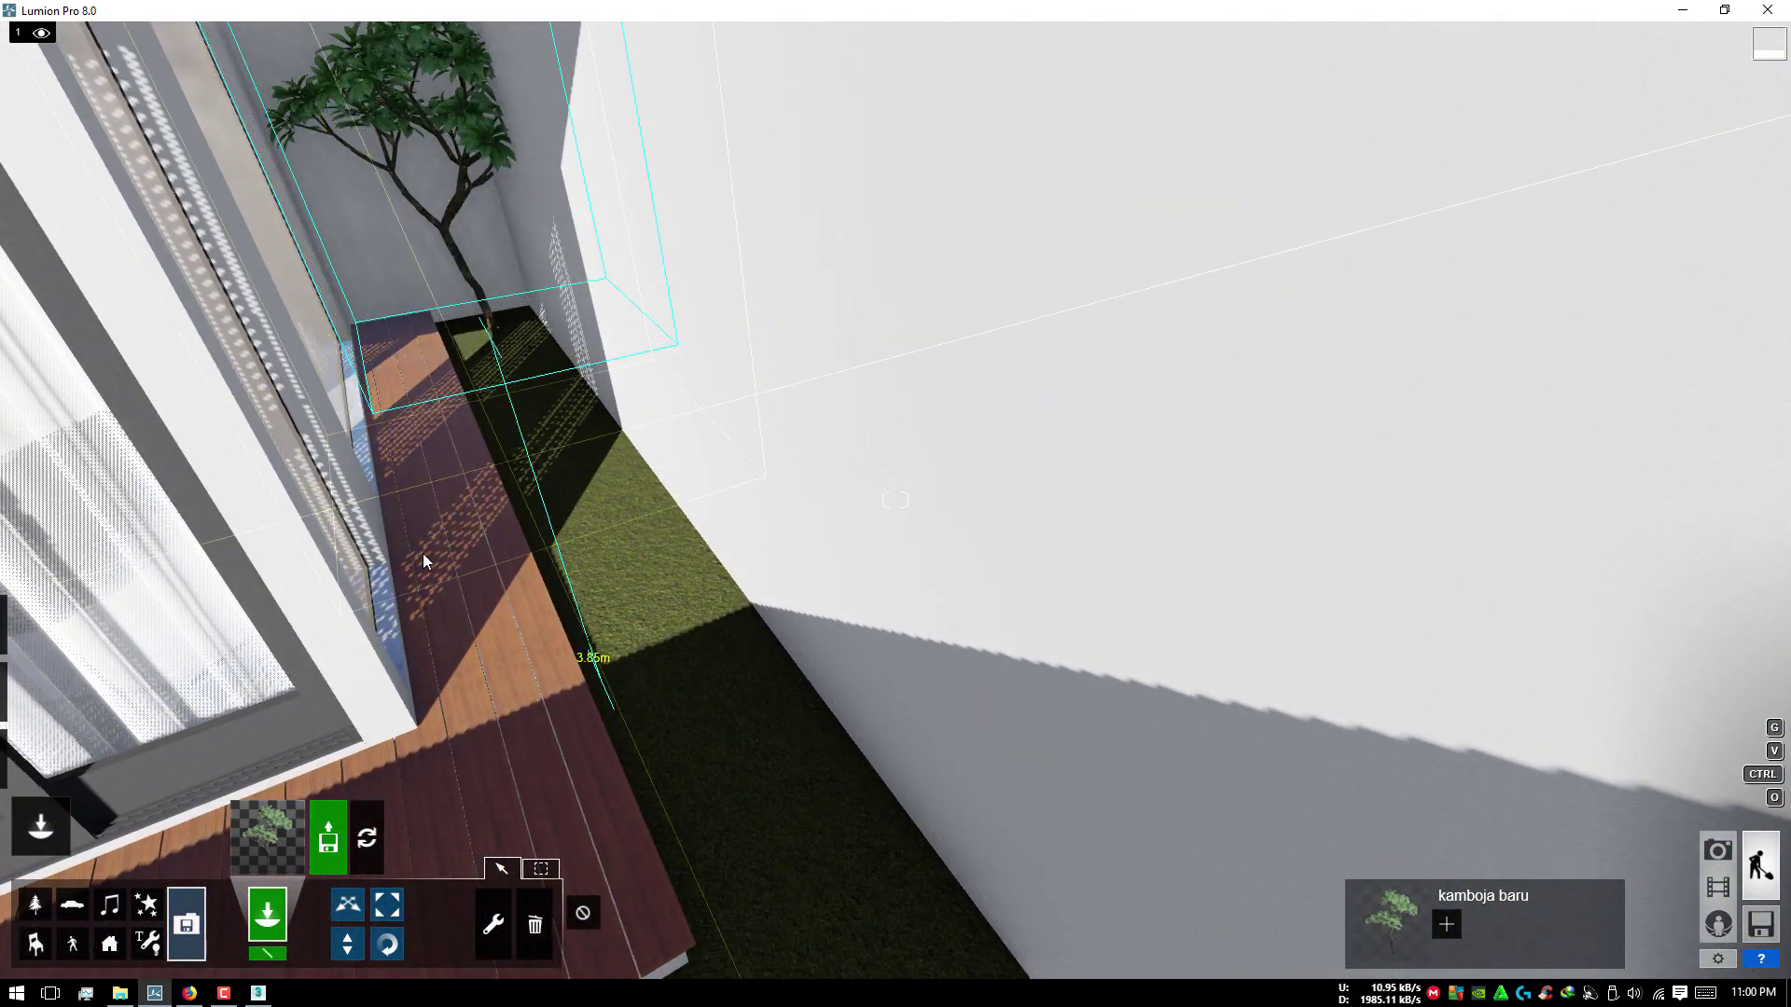
Step: Shift the kamboja tree along the planter strip and rotate it about its base
left_click(347, 904)
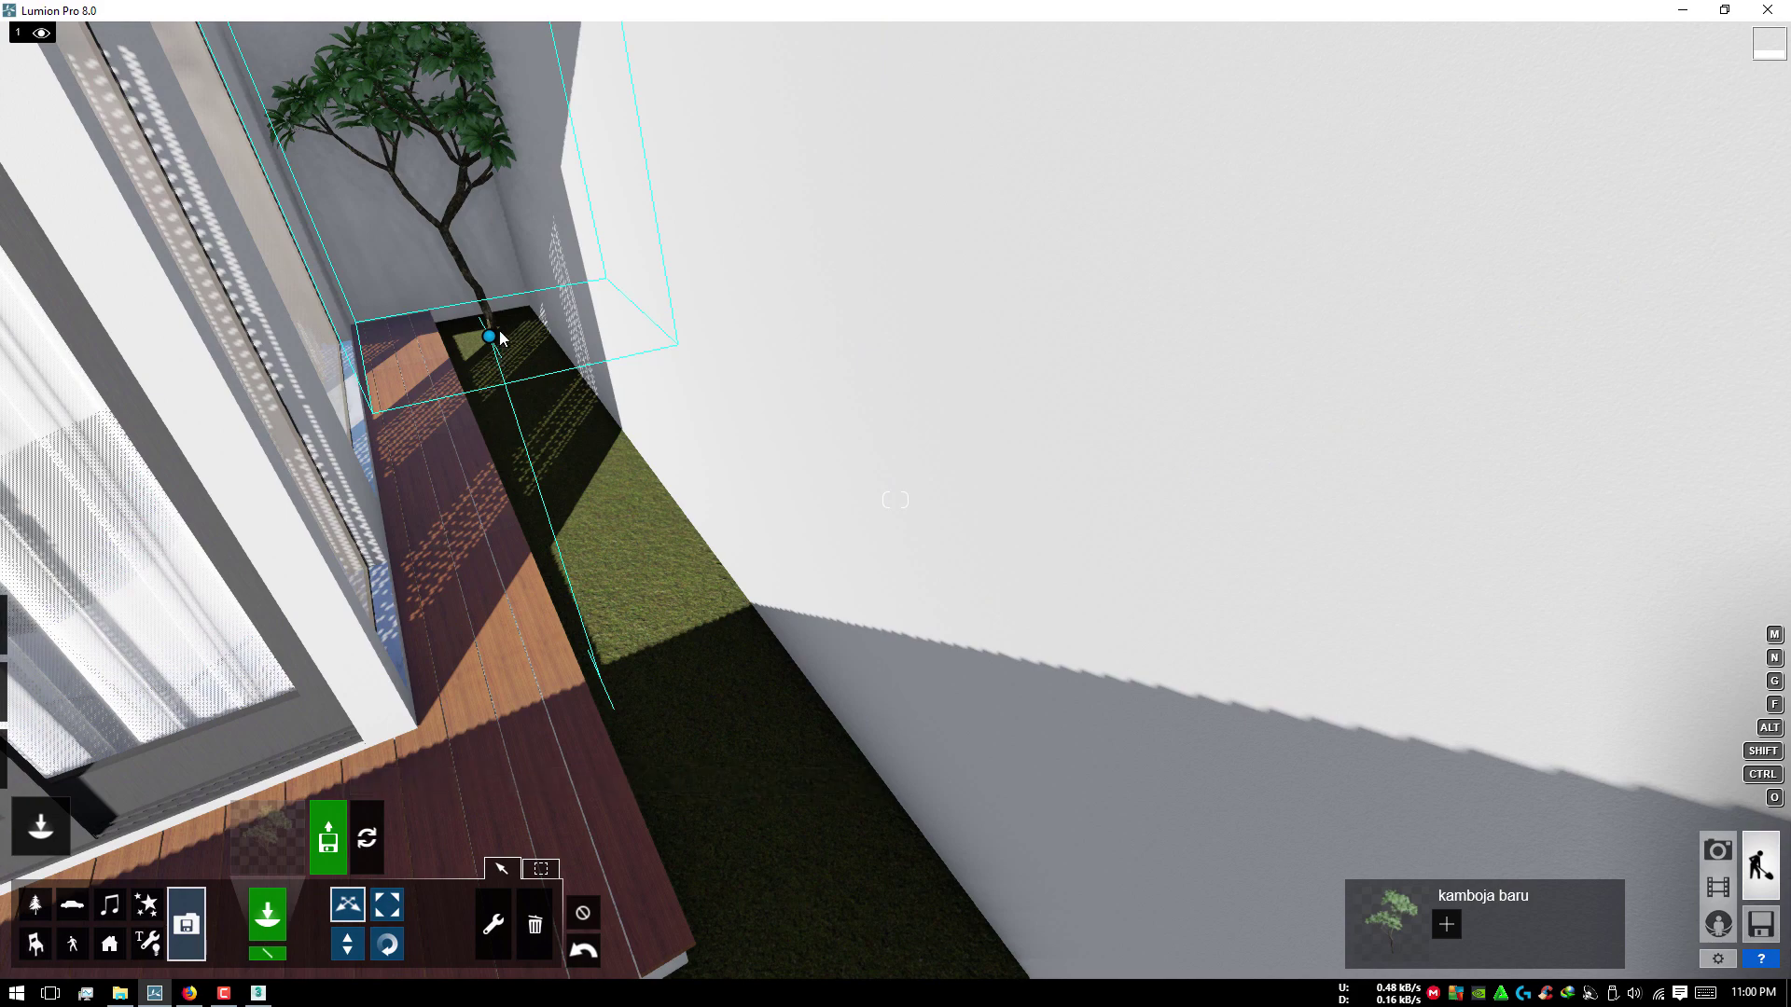
left_click_drag(489, 336, 504, 383)
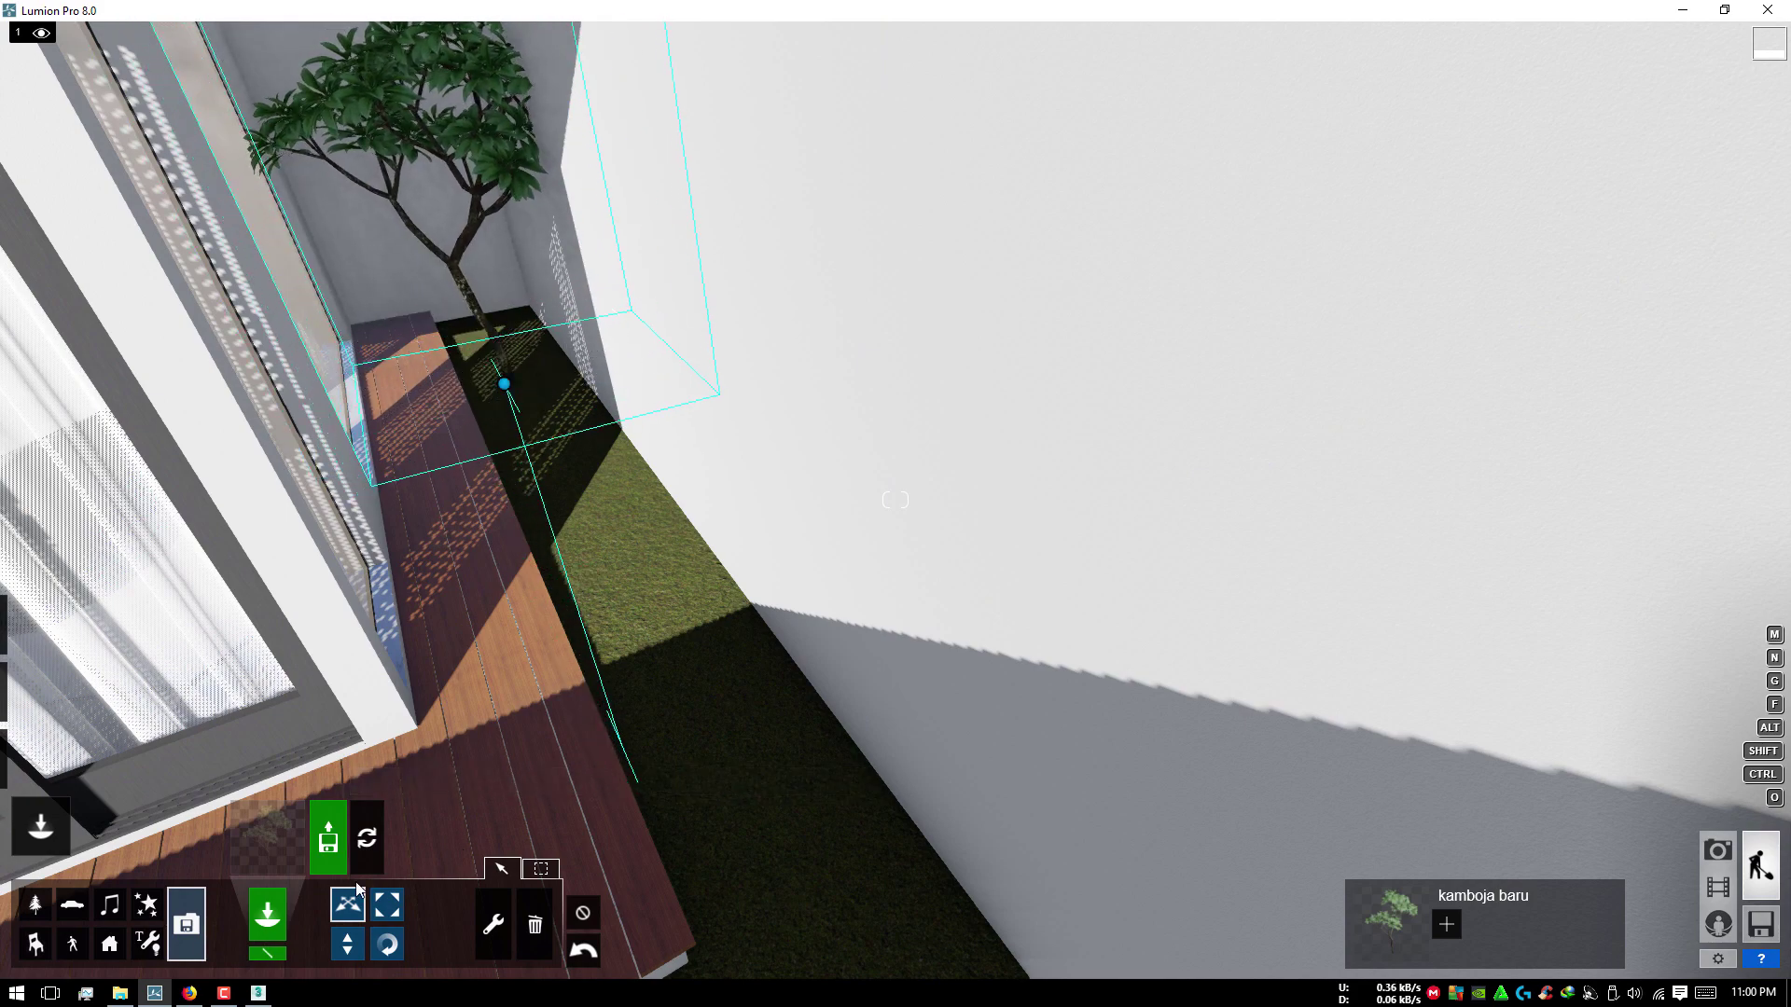
left_click(387, 943)
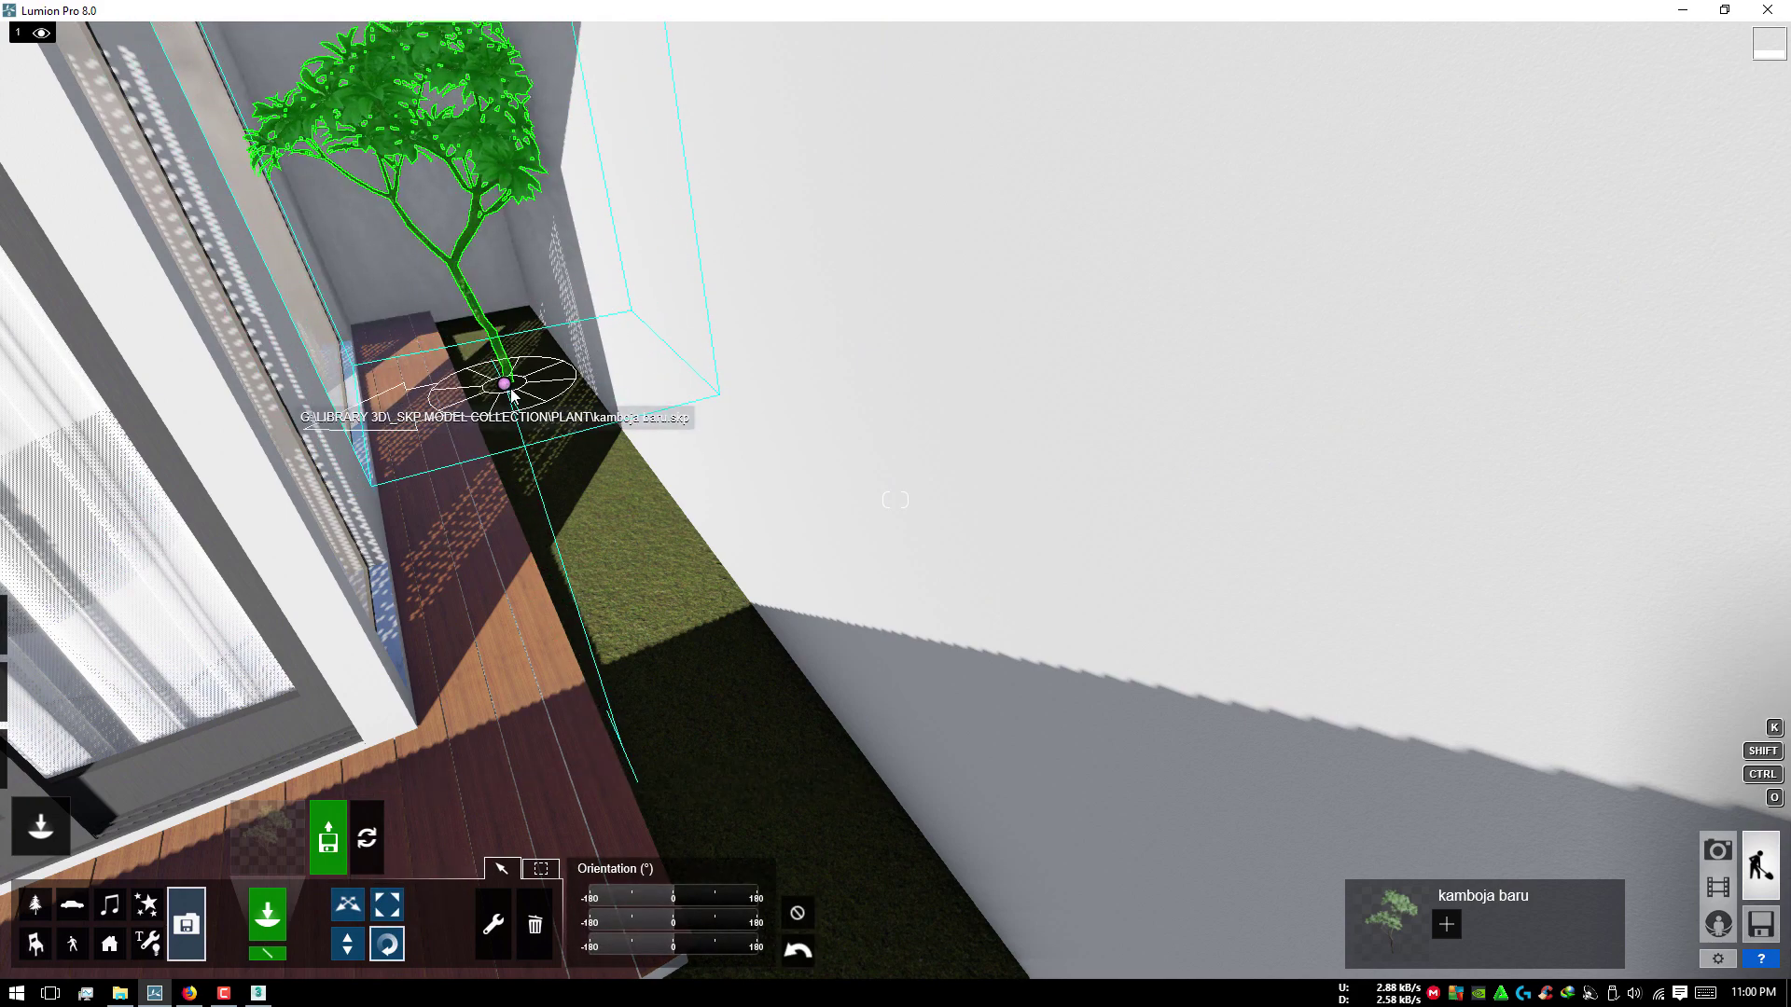
left_click_drag(511, 396, 516, 420)
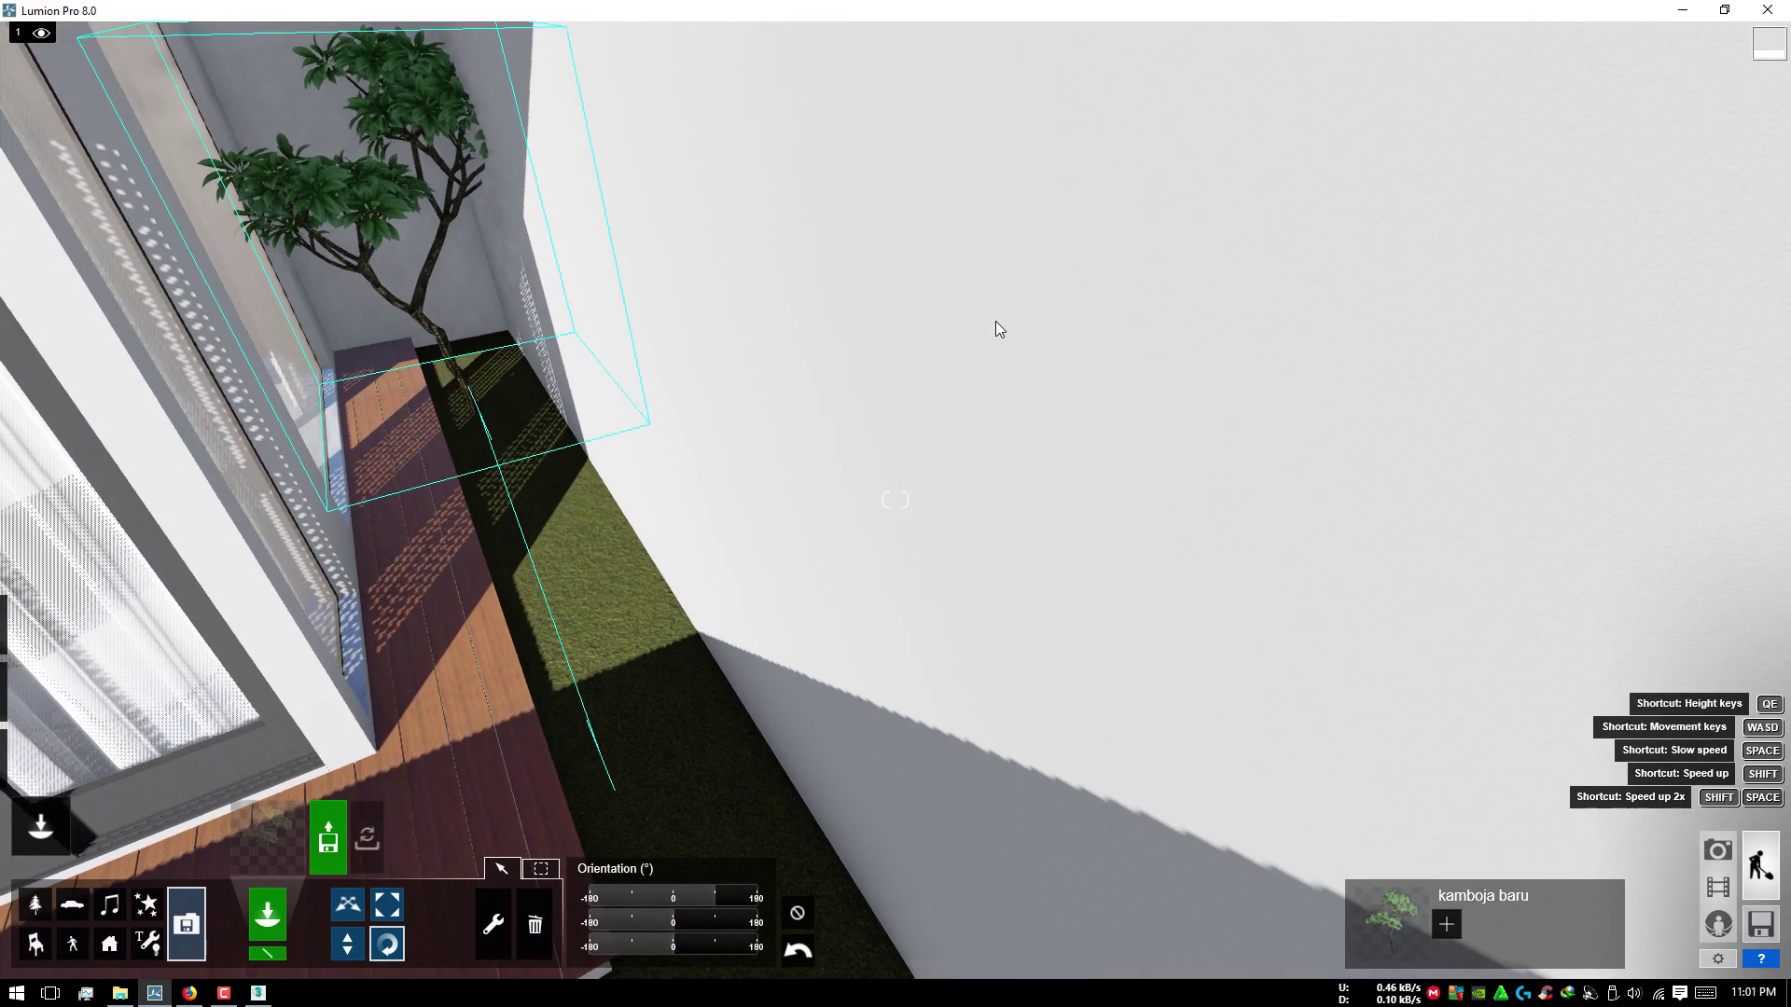
Step: Pull back over the building and hide layer 3 to remove the ceiling geometry
mouse_move(995, 322)
right_mouse_down()
mouse_move(620, 565)
mouse_move(788, 525)
mouse_move(639, 653)
mouse_move(762, 487)
right_mouse_up()
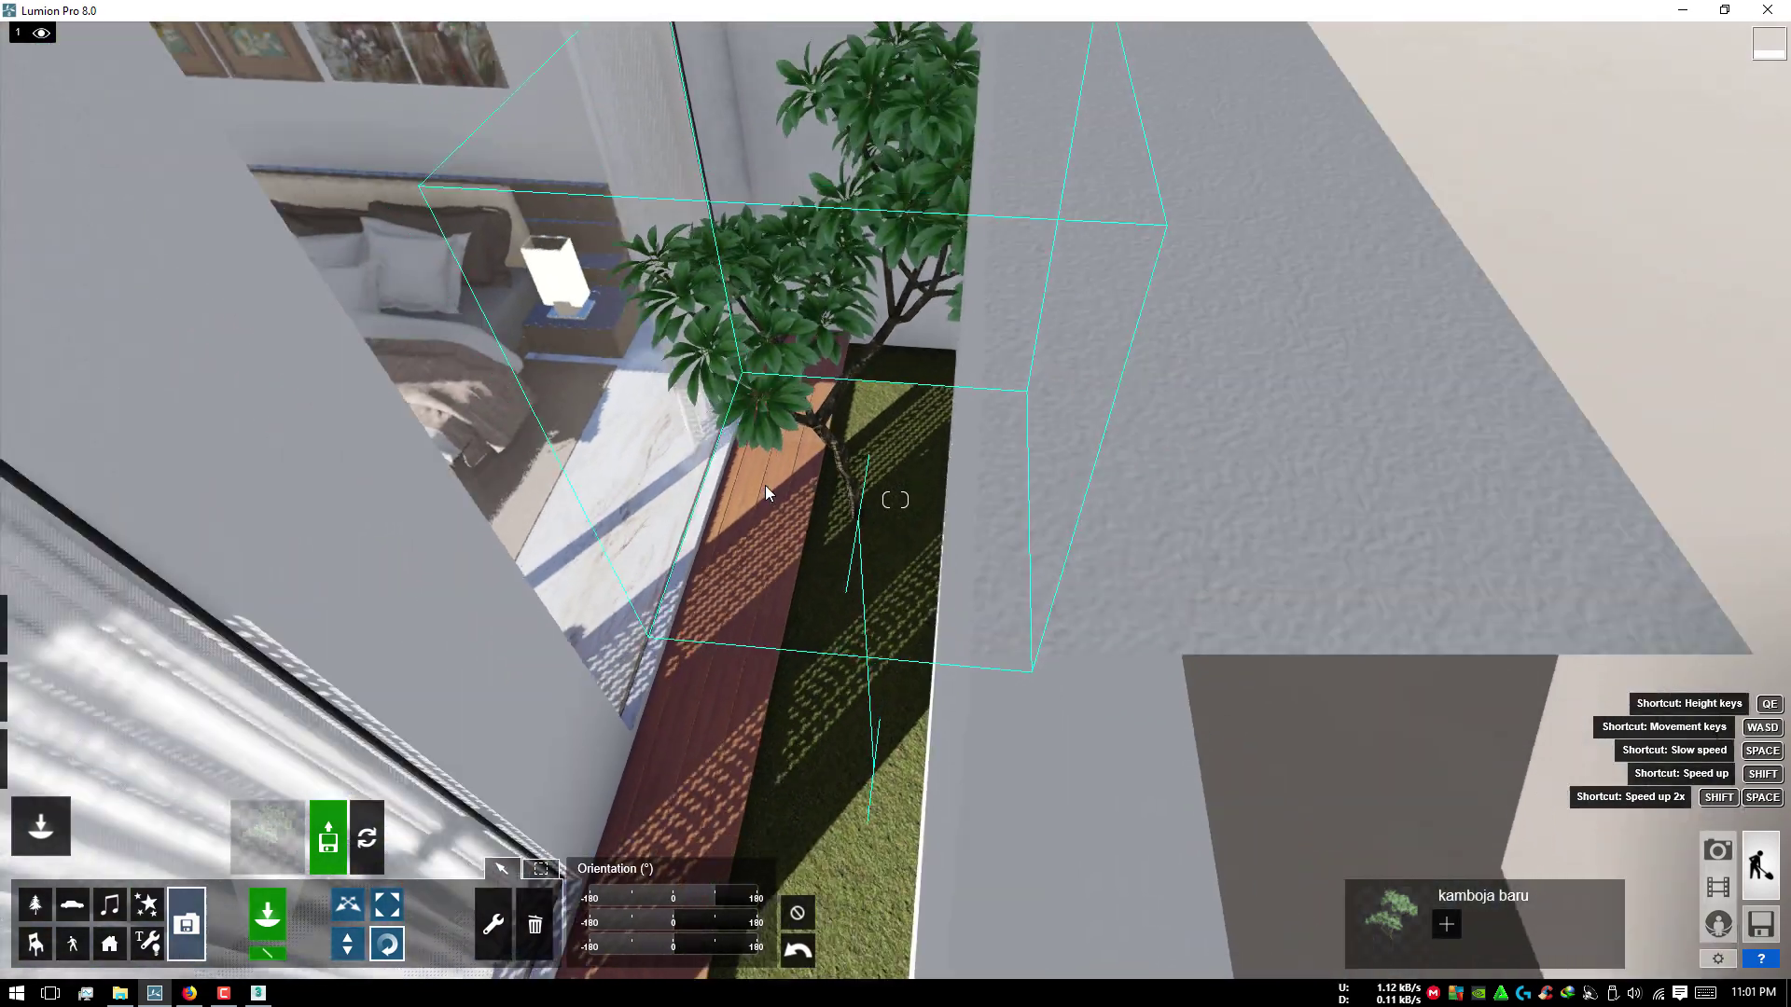
scroll(811, 475, "up", 3)
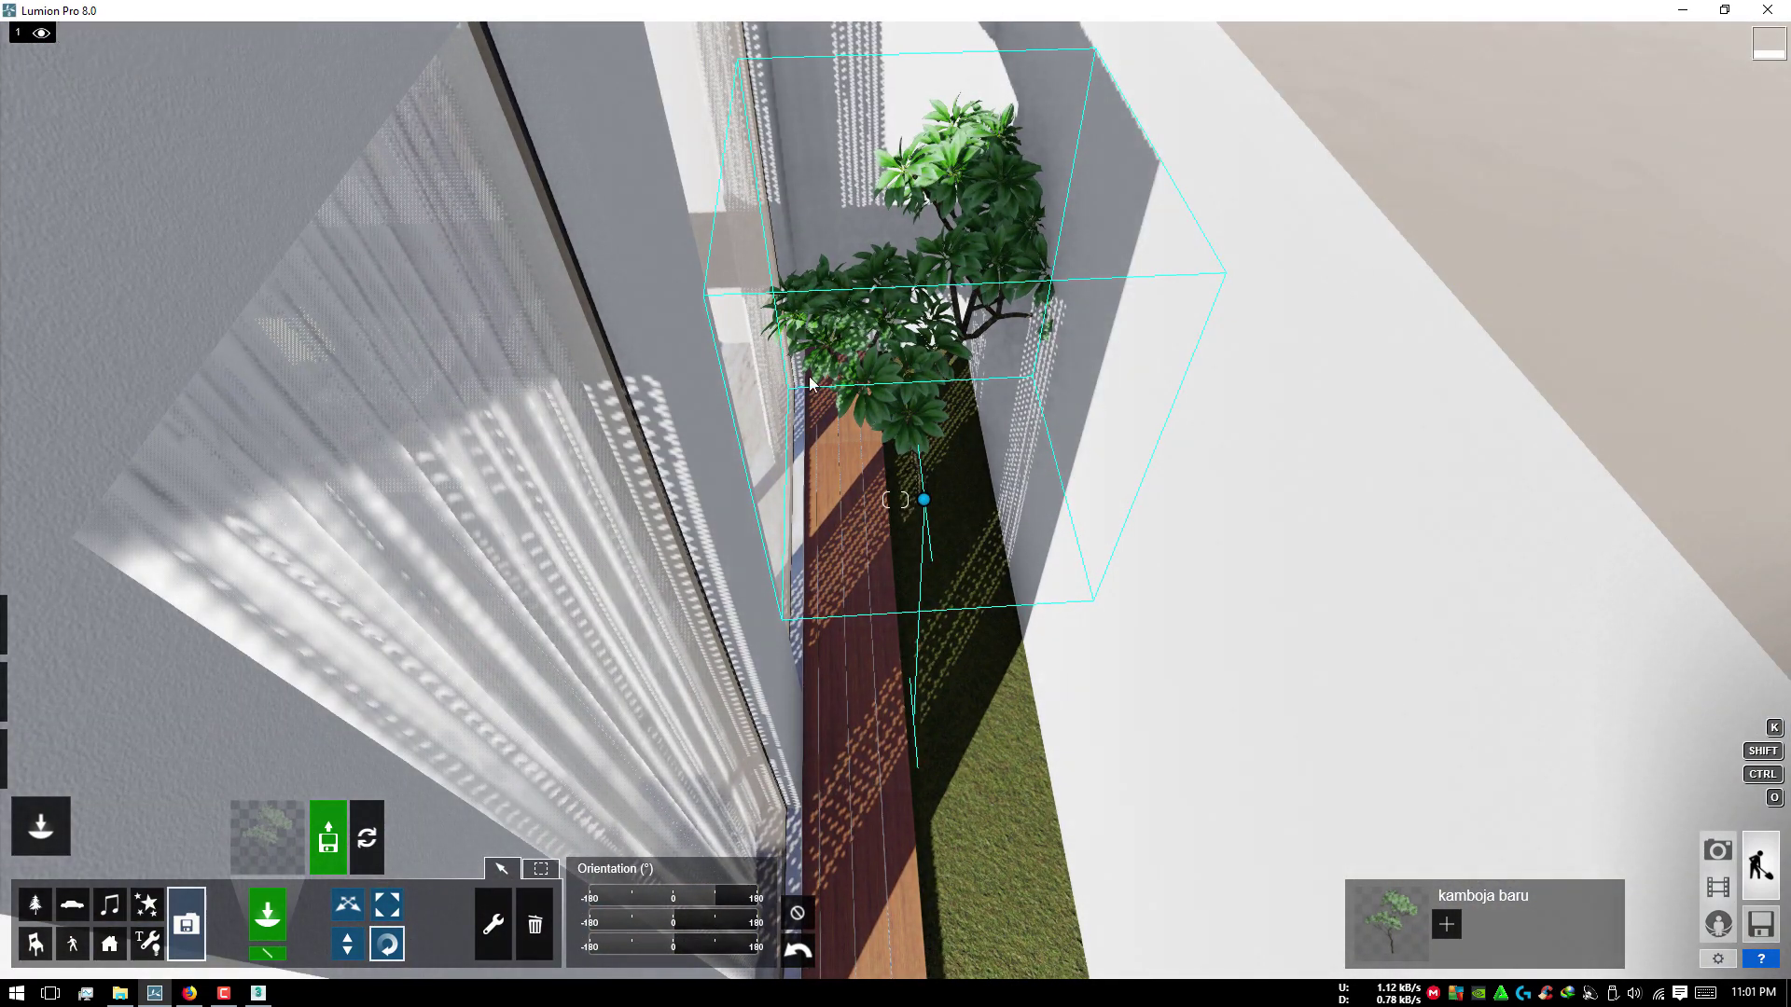
right_click_drag(1052, 457, 1052, 457)
scroll(1052, 457, "up", 3)
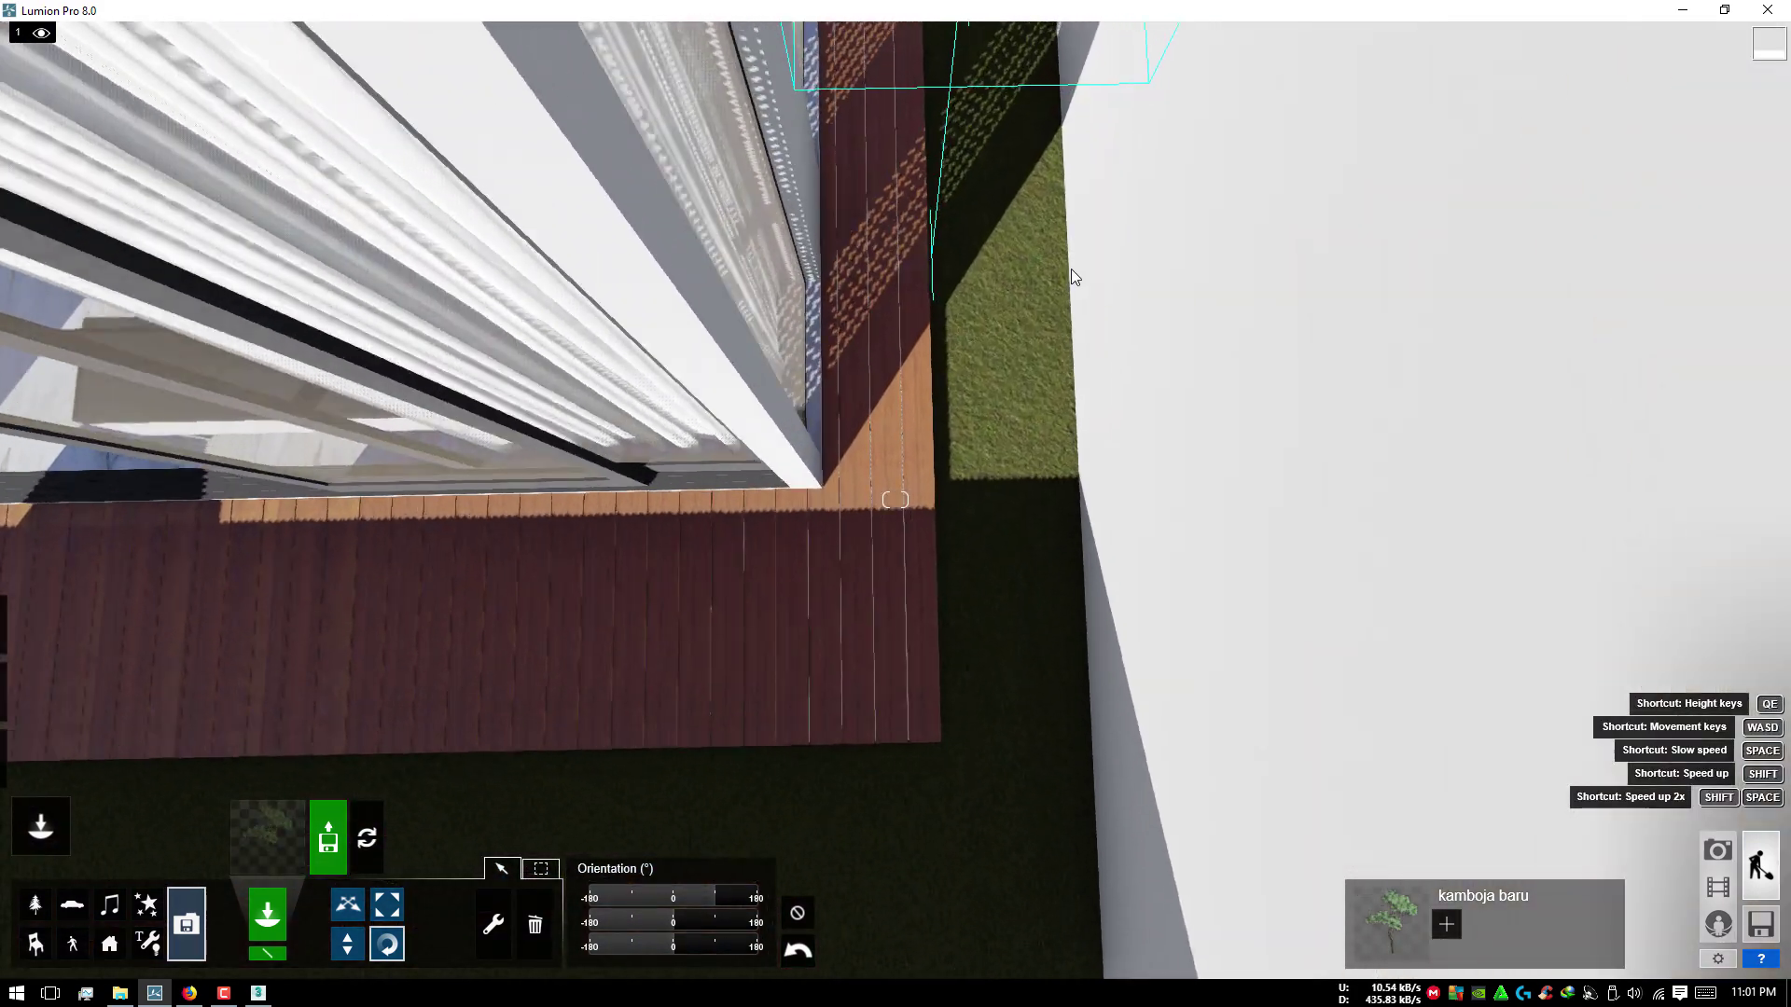
left_click(137, 34)
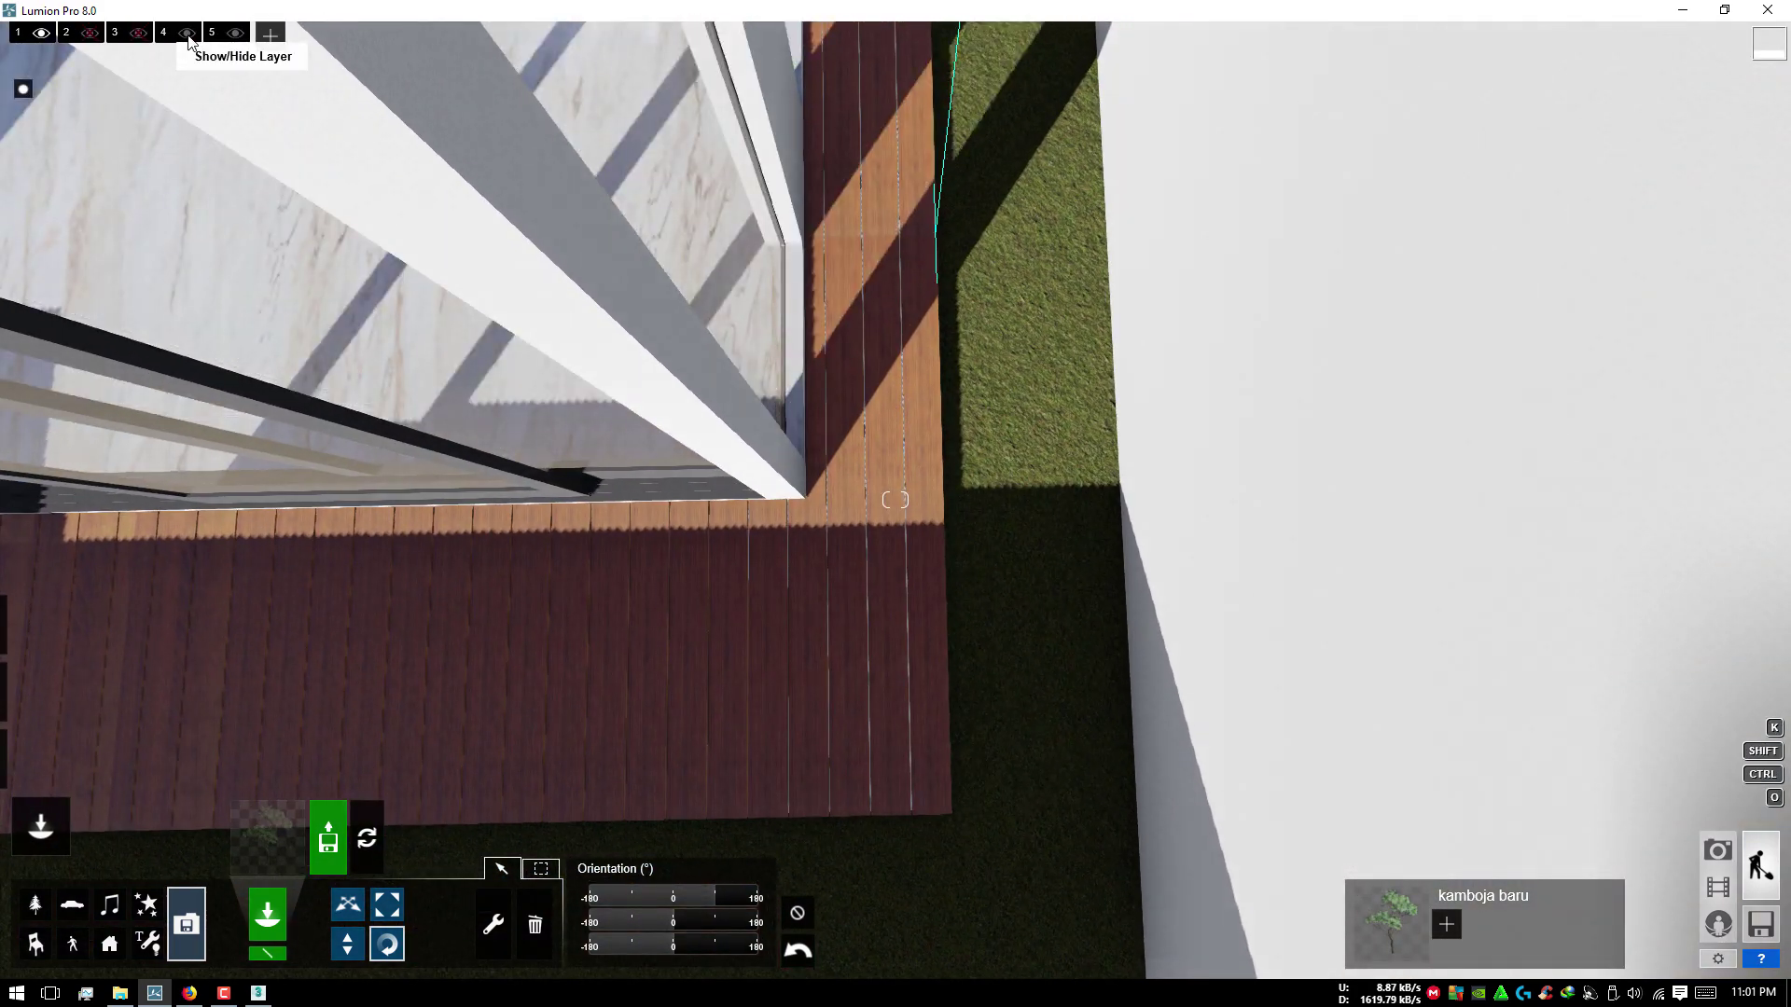
Step: From a top-down view, select the bushy plant in the lower garden corner with Move object
key("s")
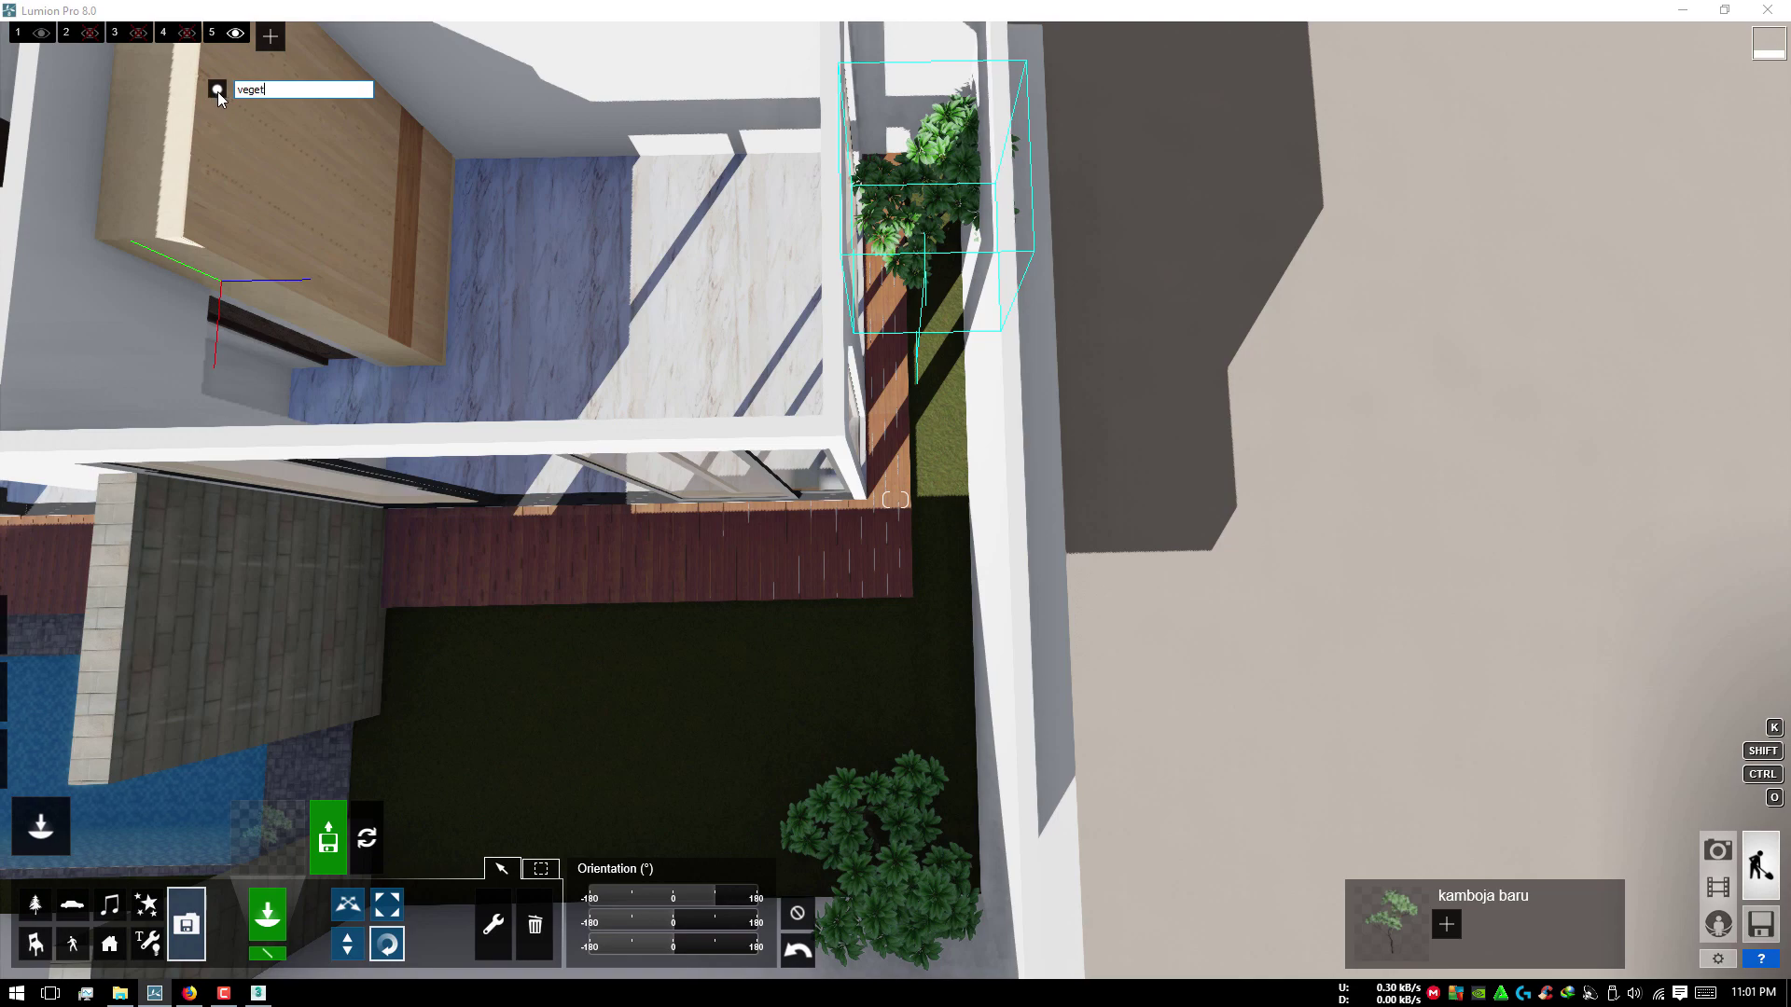
right_click_drag(353, 246, 429, 252)
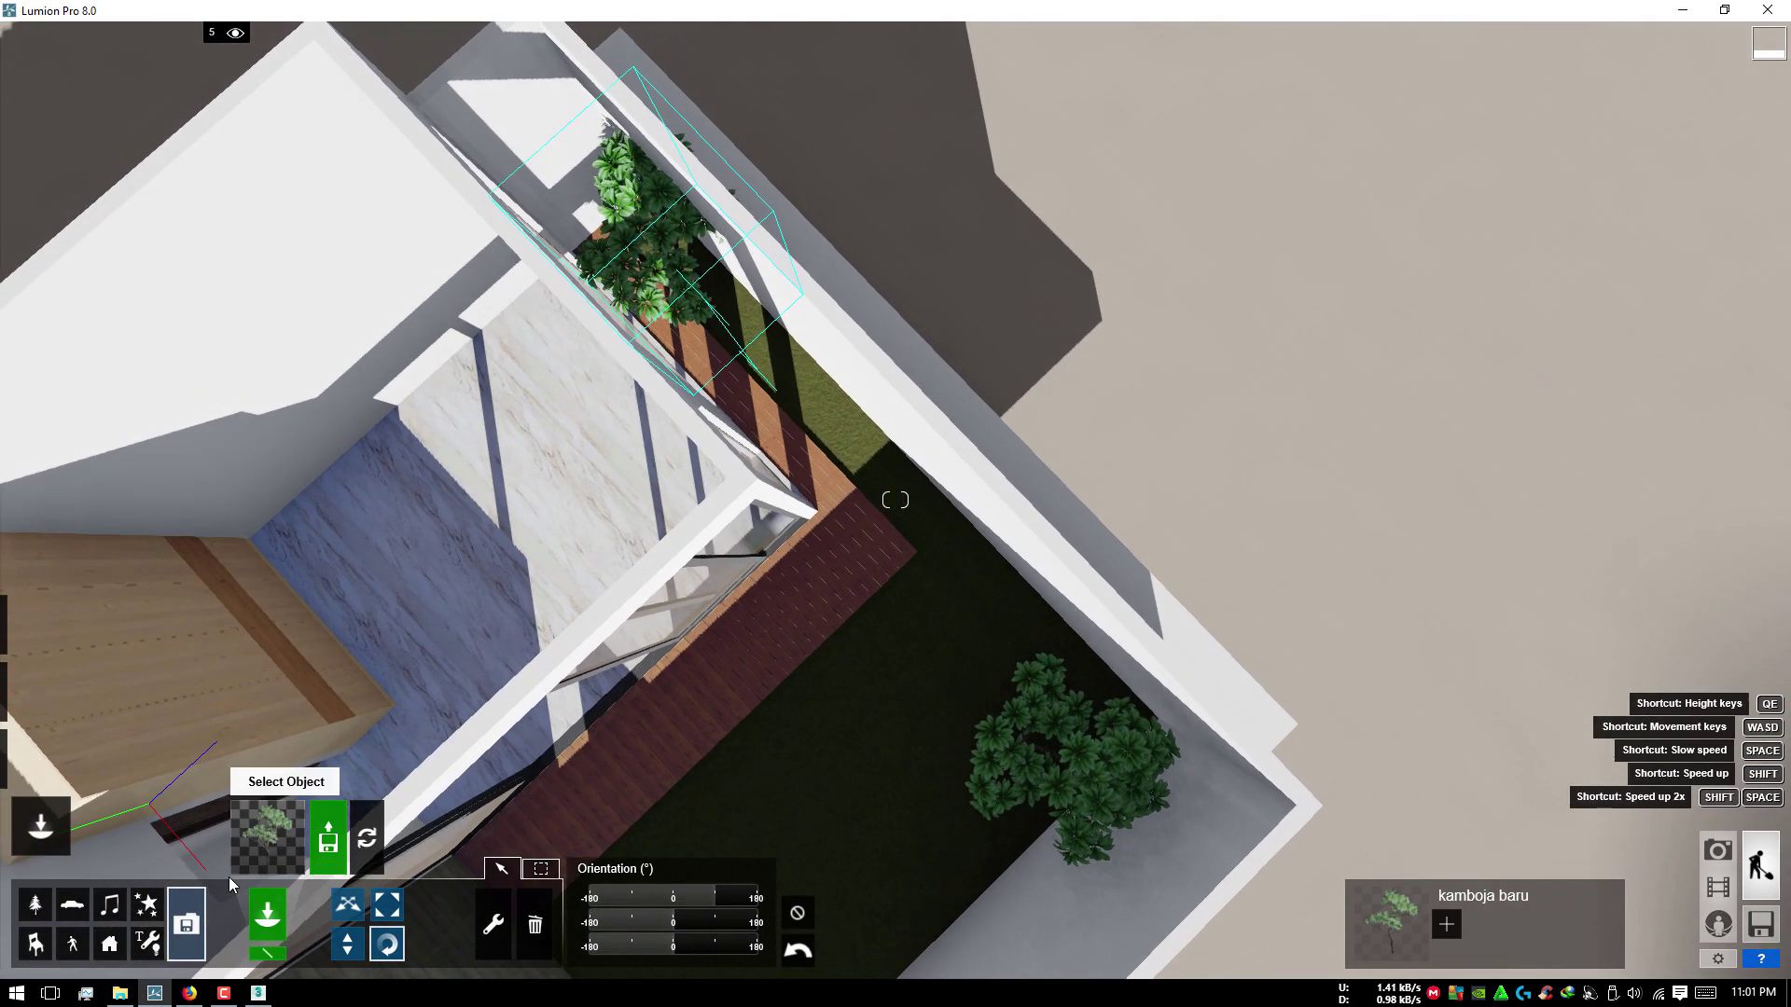
left_click(349, 907)
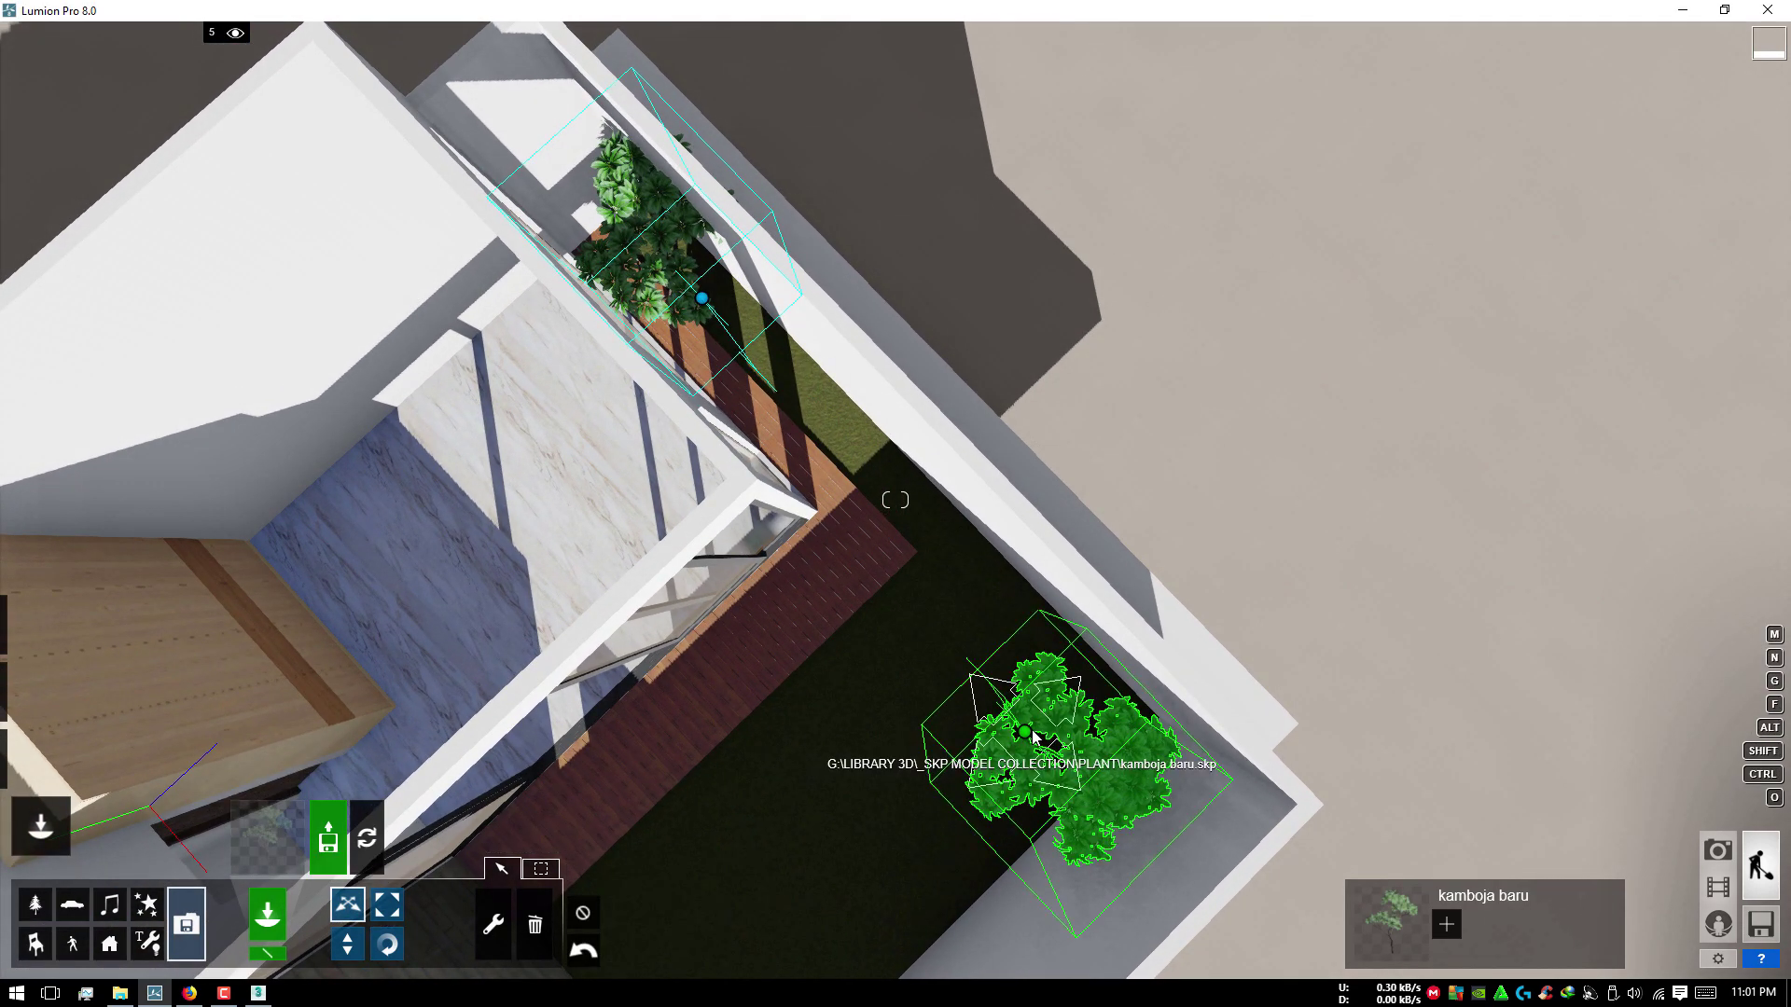
left_click(1025, 731)
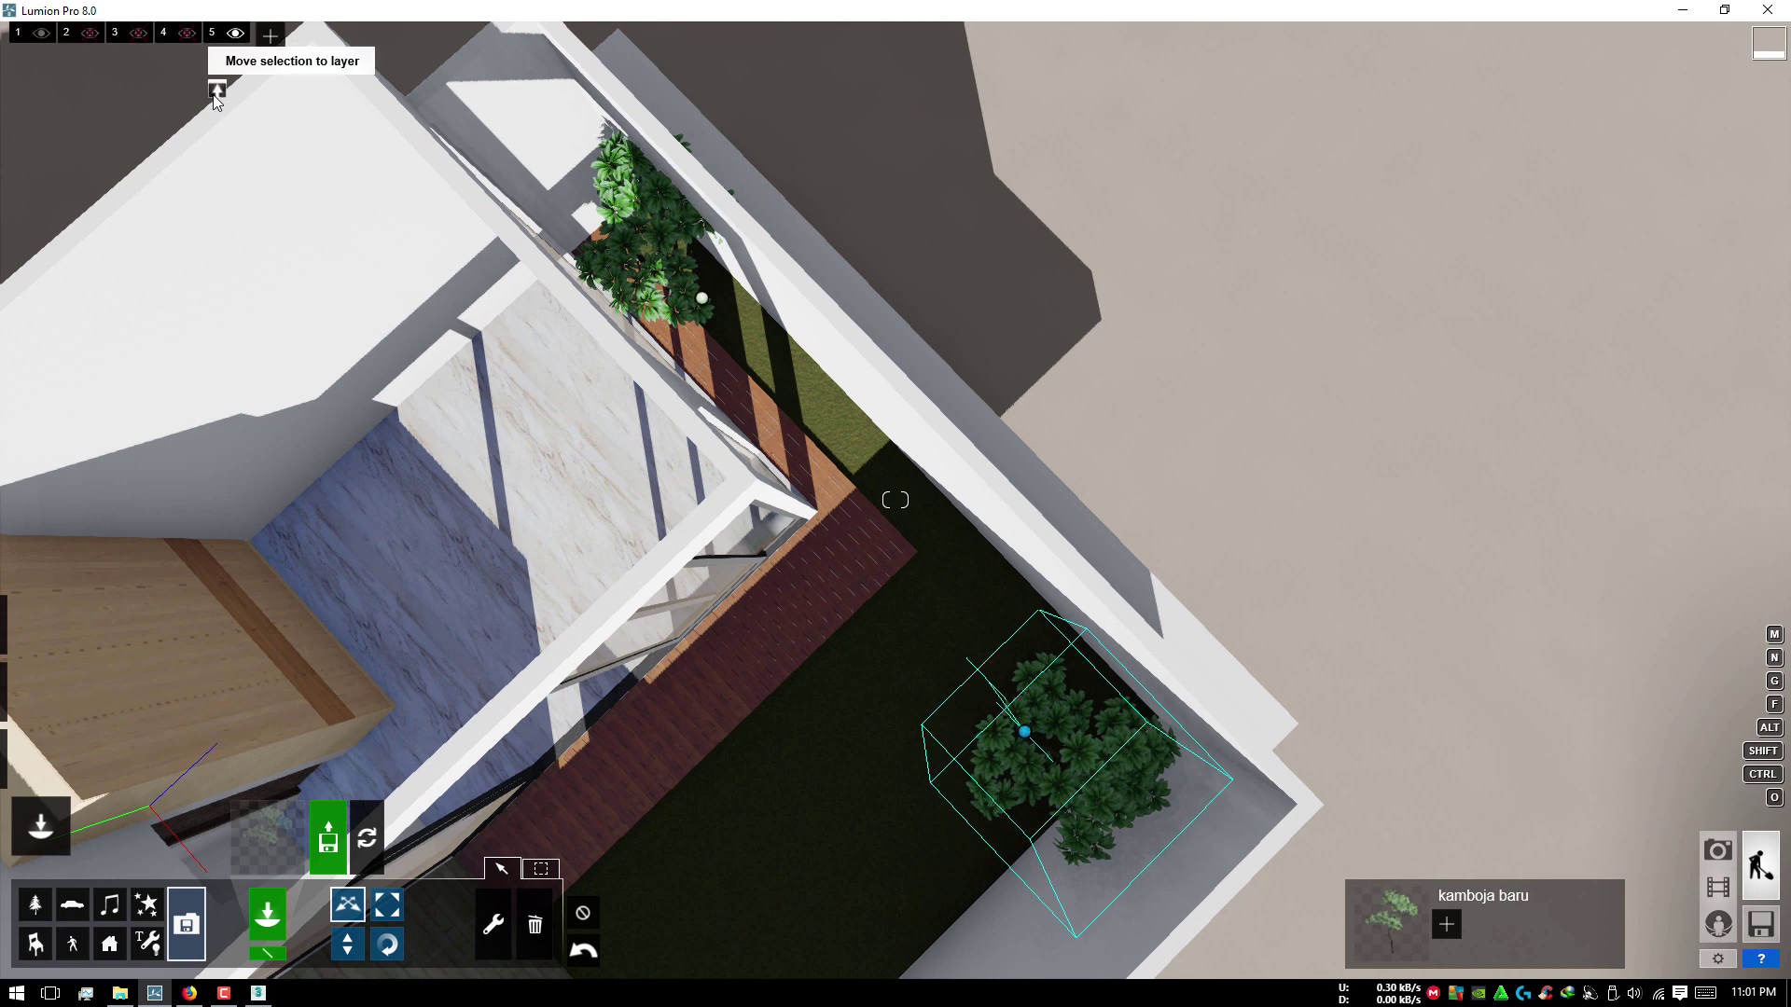
right_click_drag(744, 718, 743, 653)
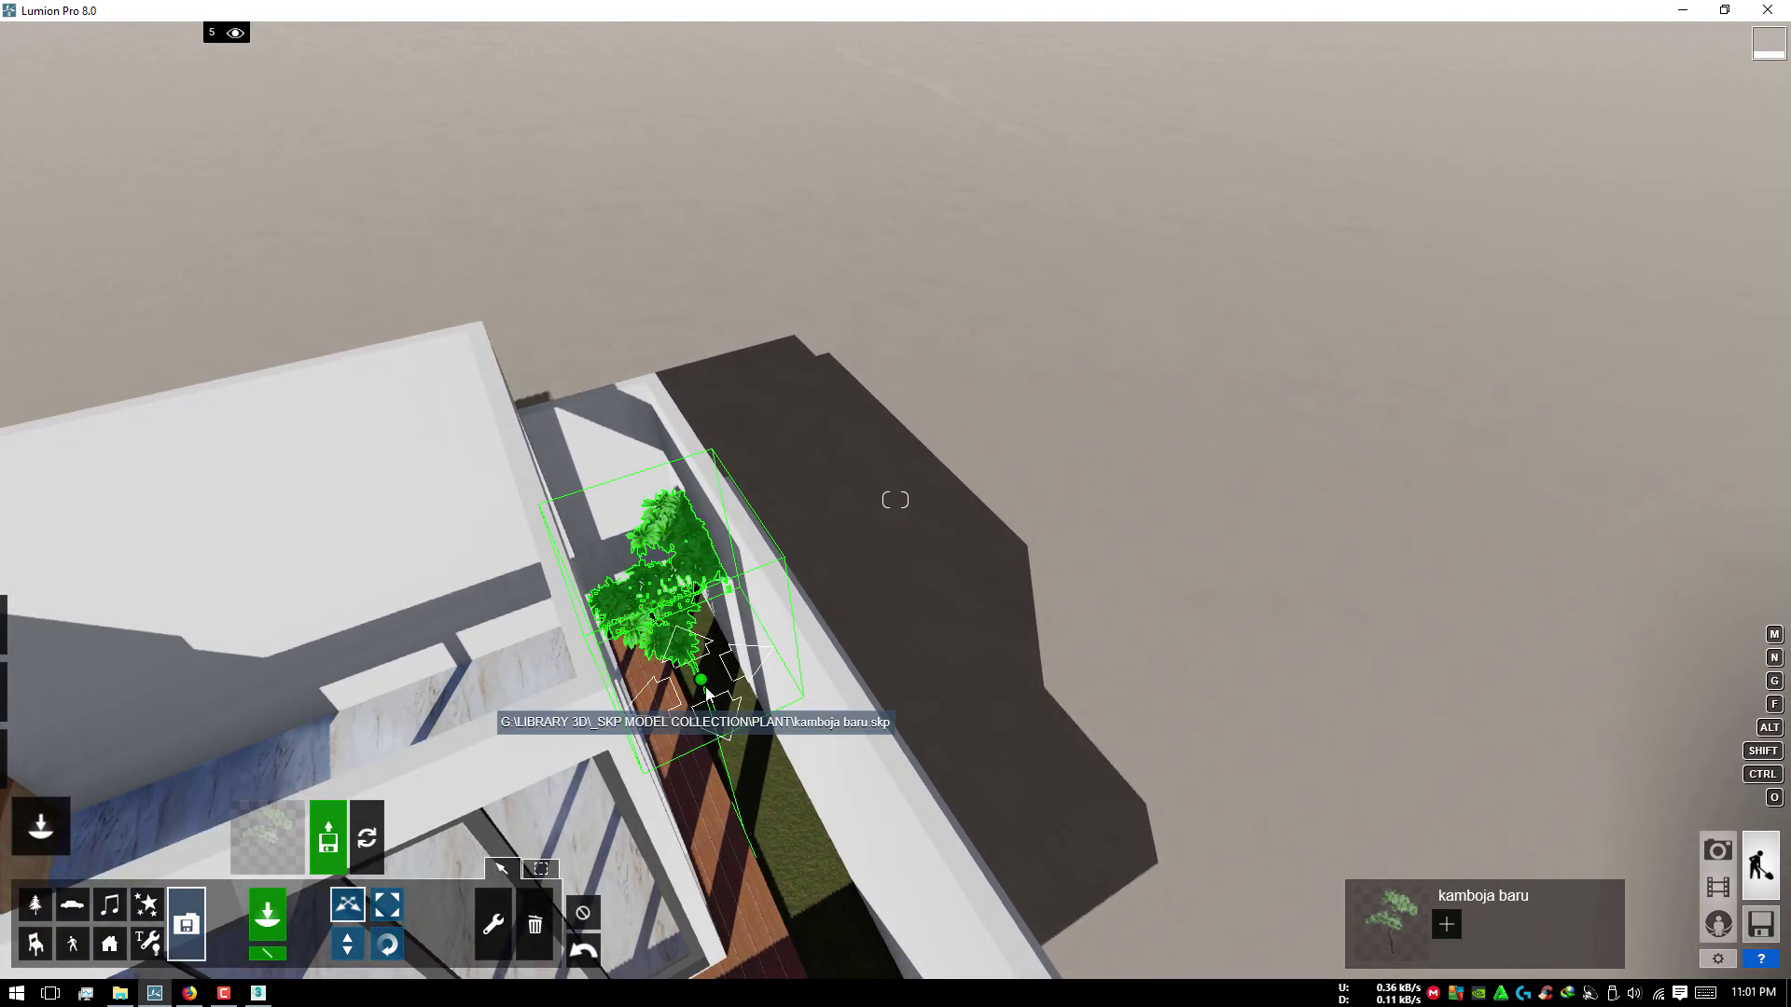
right_click_drag(694, 689, 709, 653)
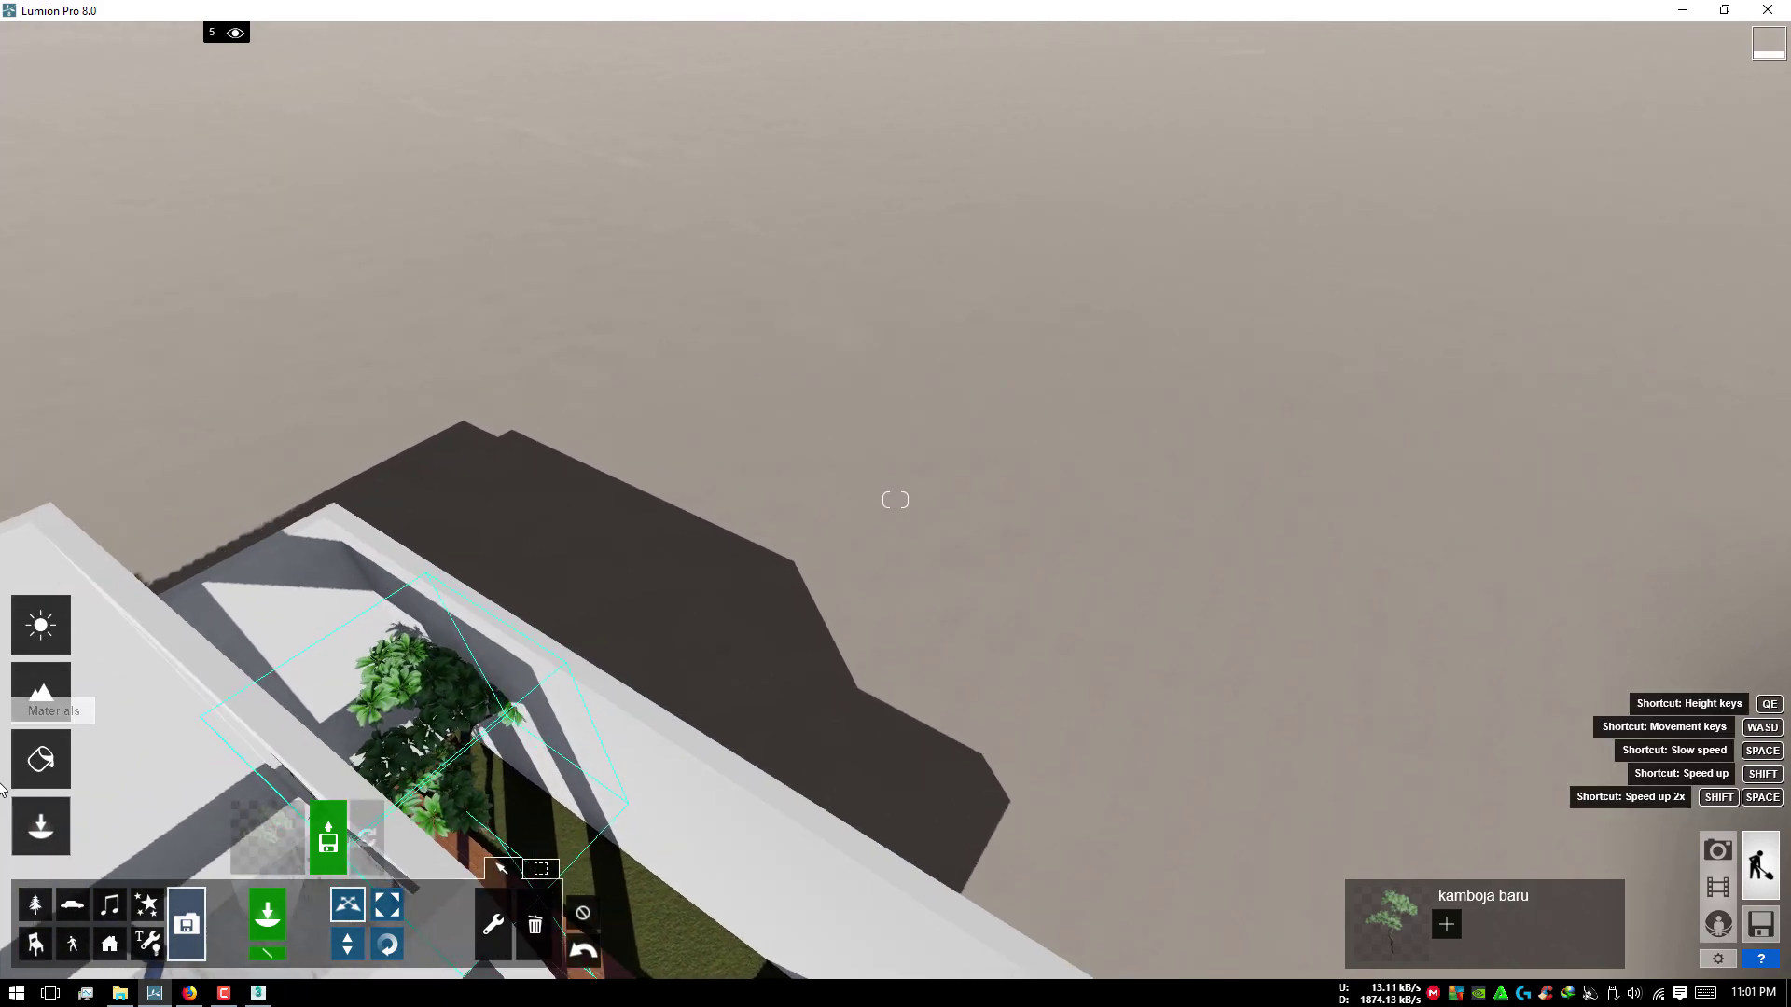
Step: Shrink the kamboja tree in the planter with Size object, then frame the courtyard corner
right_click_drag(709, 653, 1145, 515)
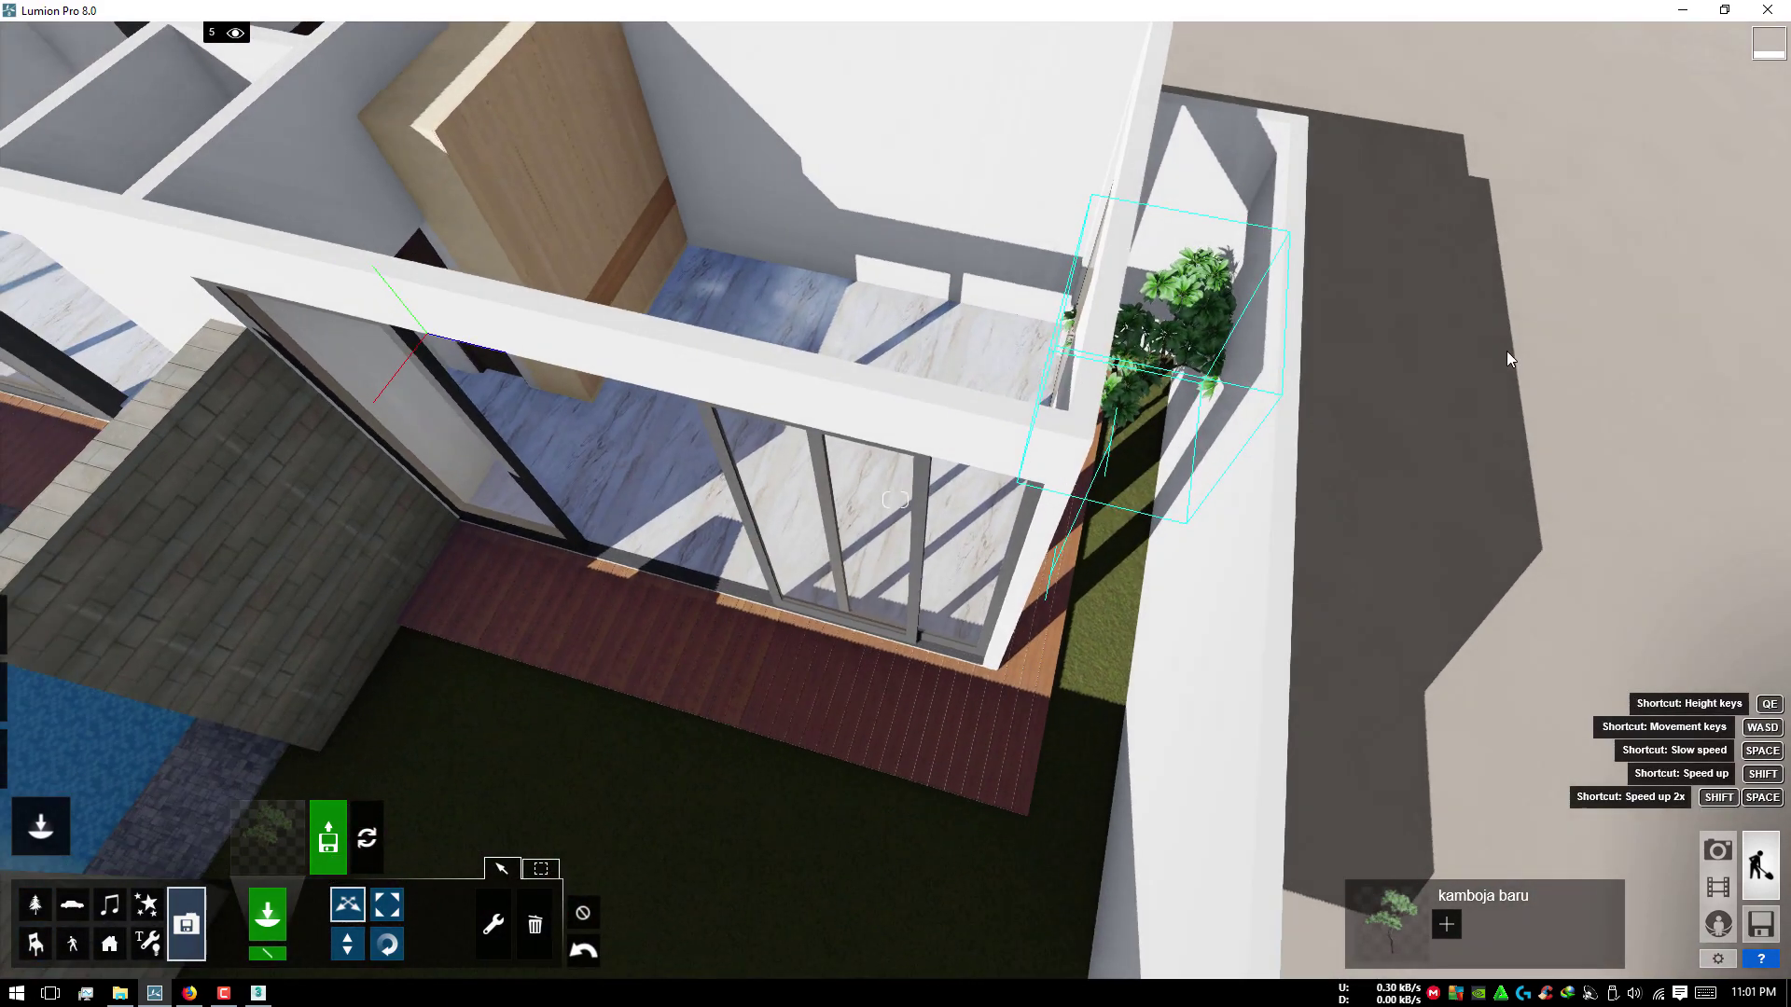
left_click(391, 906)
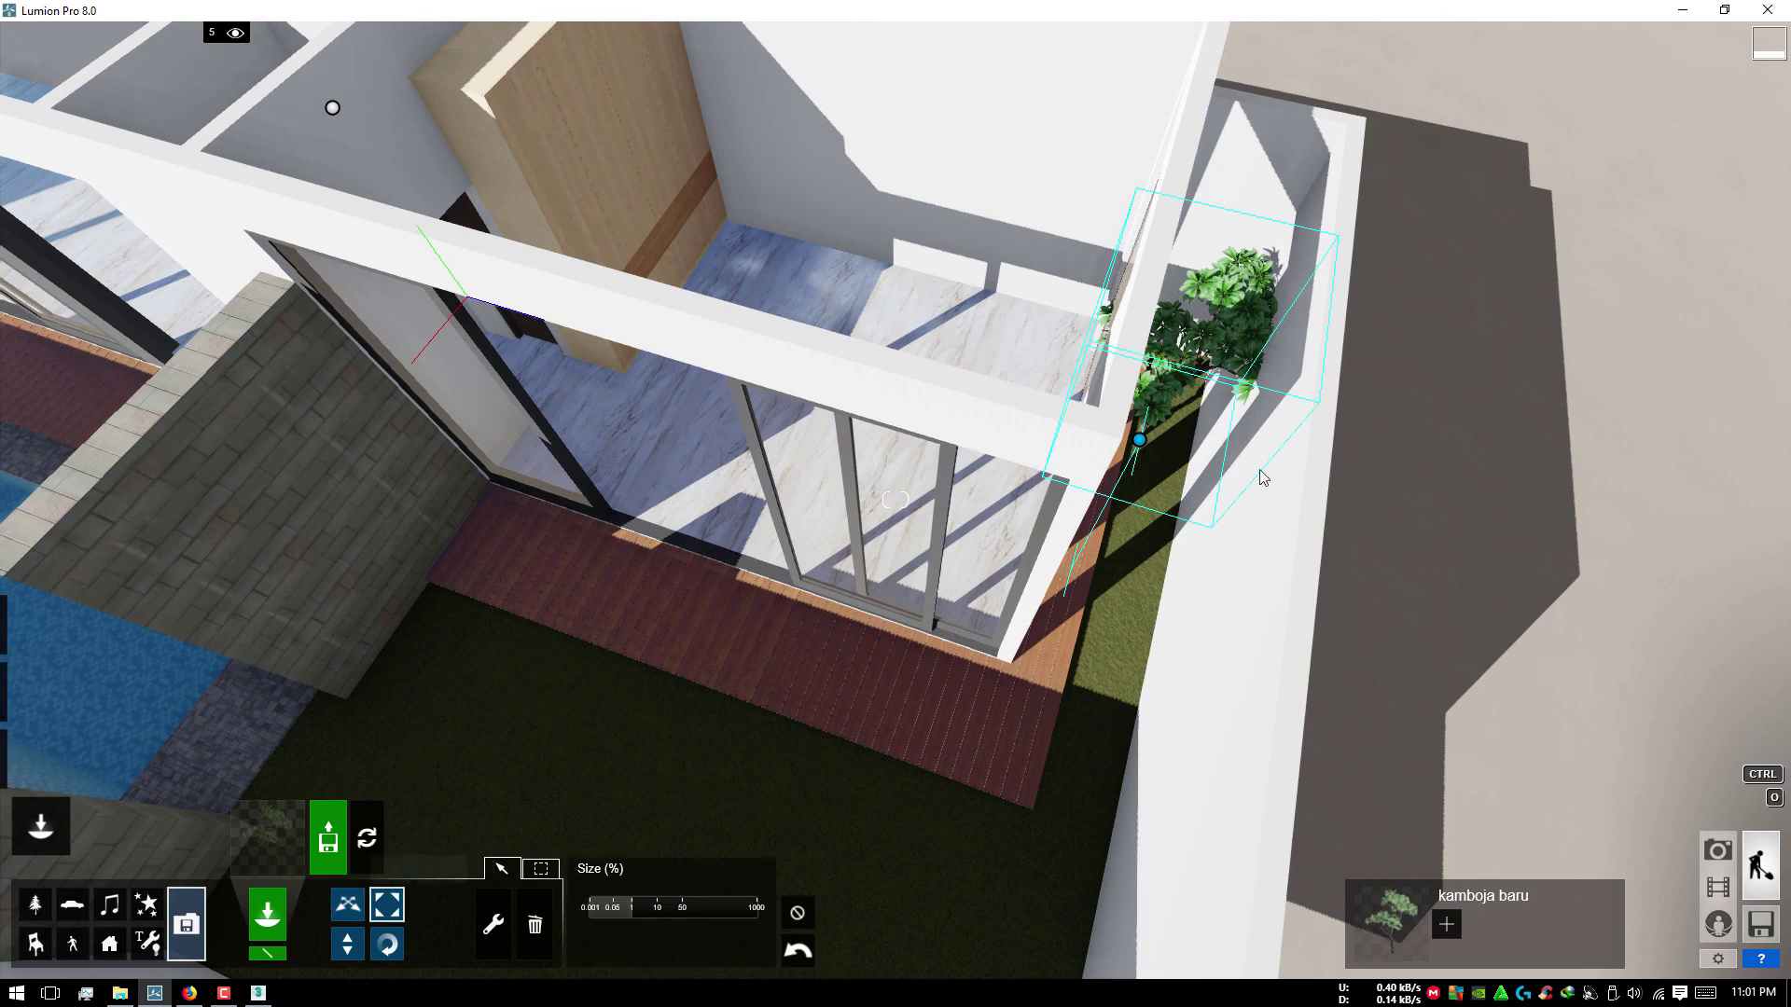
left_click_drag(1142, 439, 1147, 456)
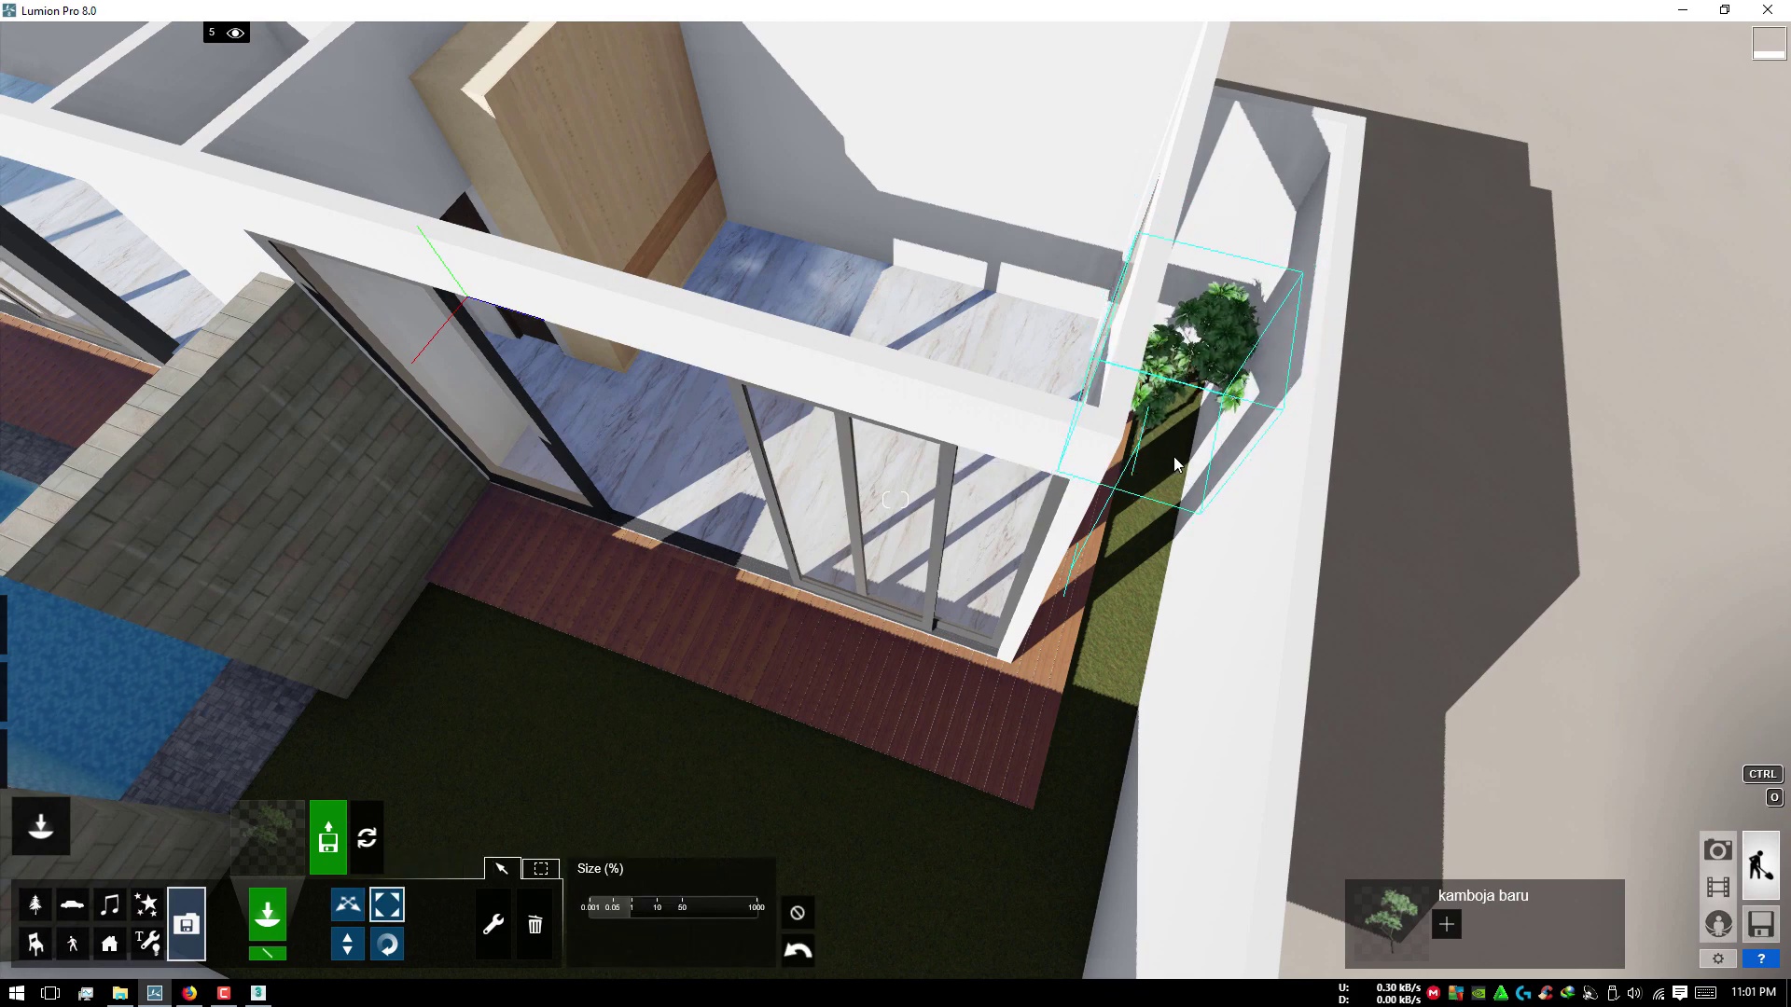
right_click_drag(1054, 513, 1247, 472)
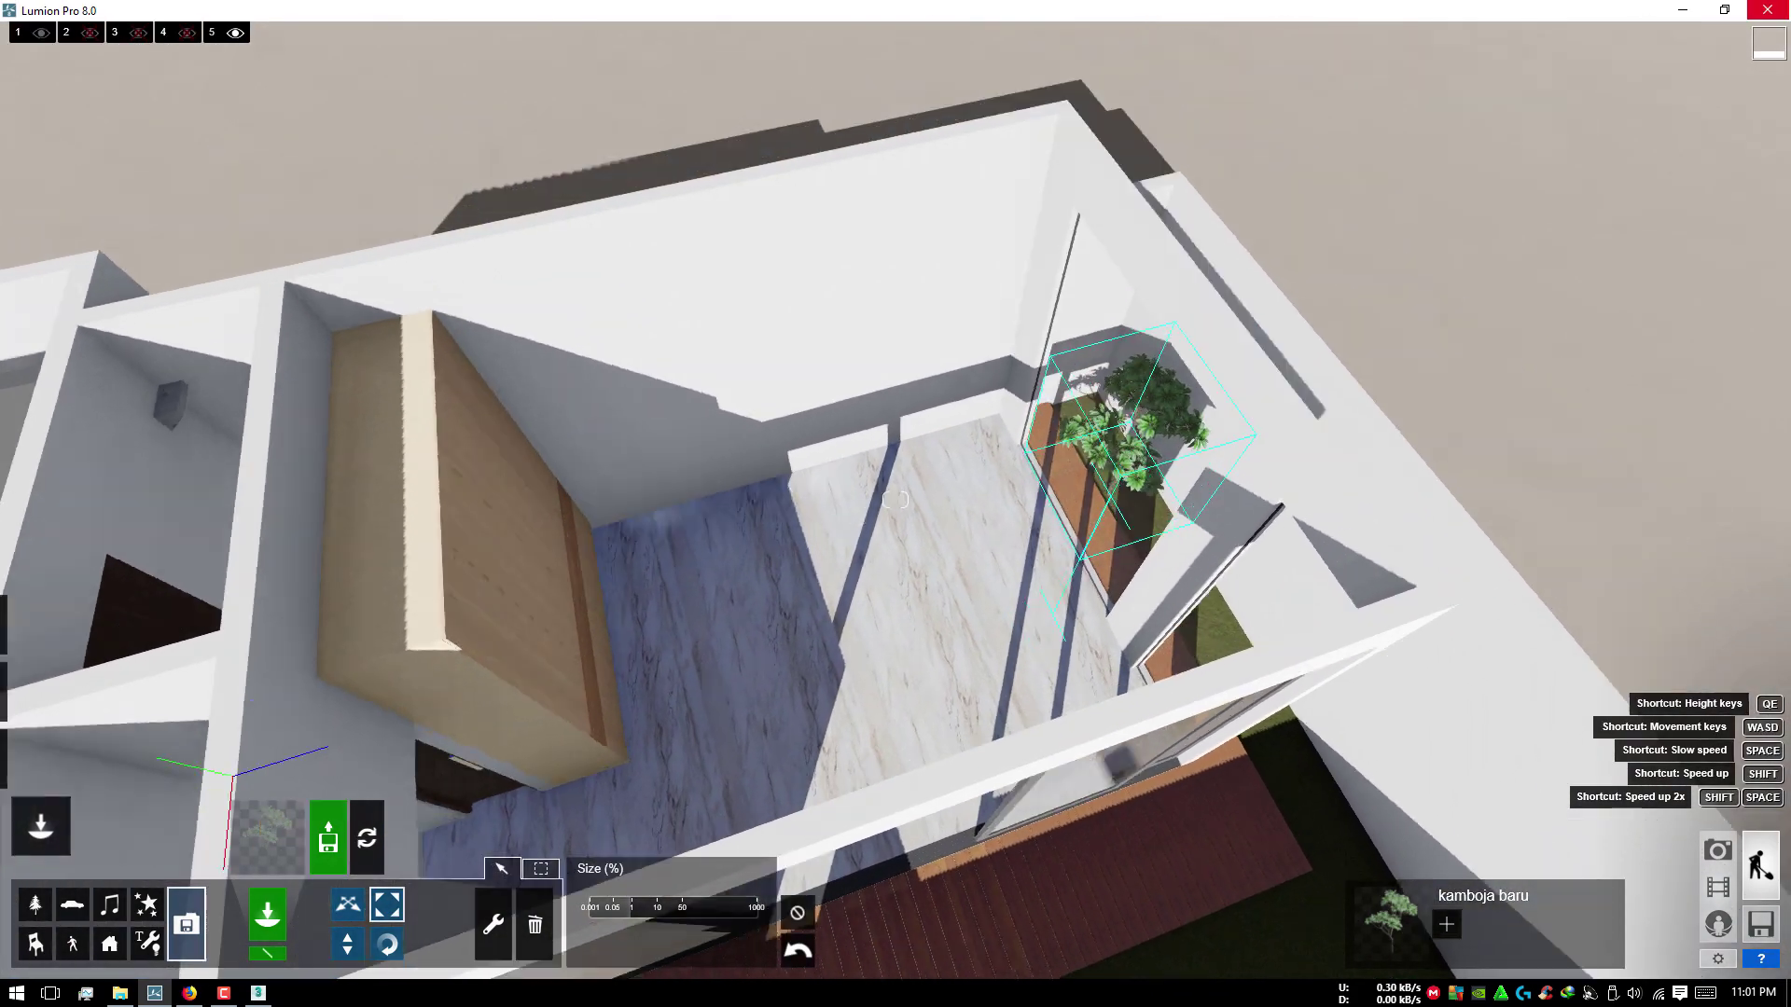
right_click_drag(895, 501, 1353, 445)
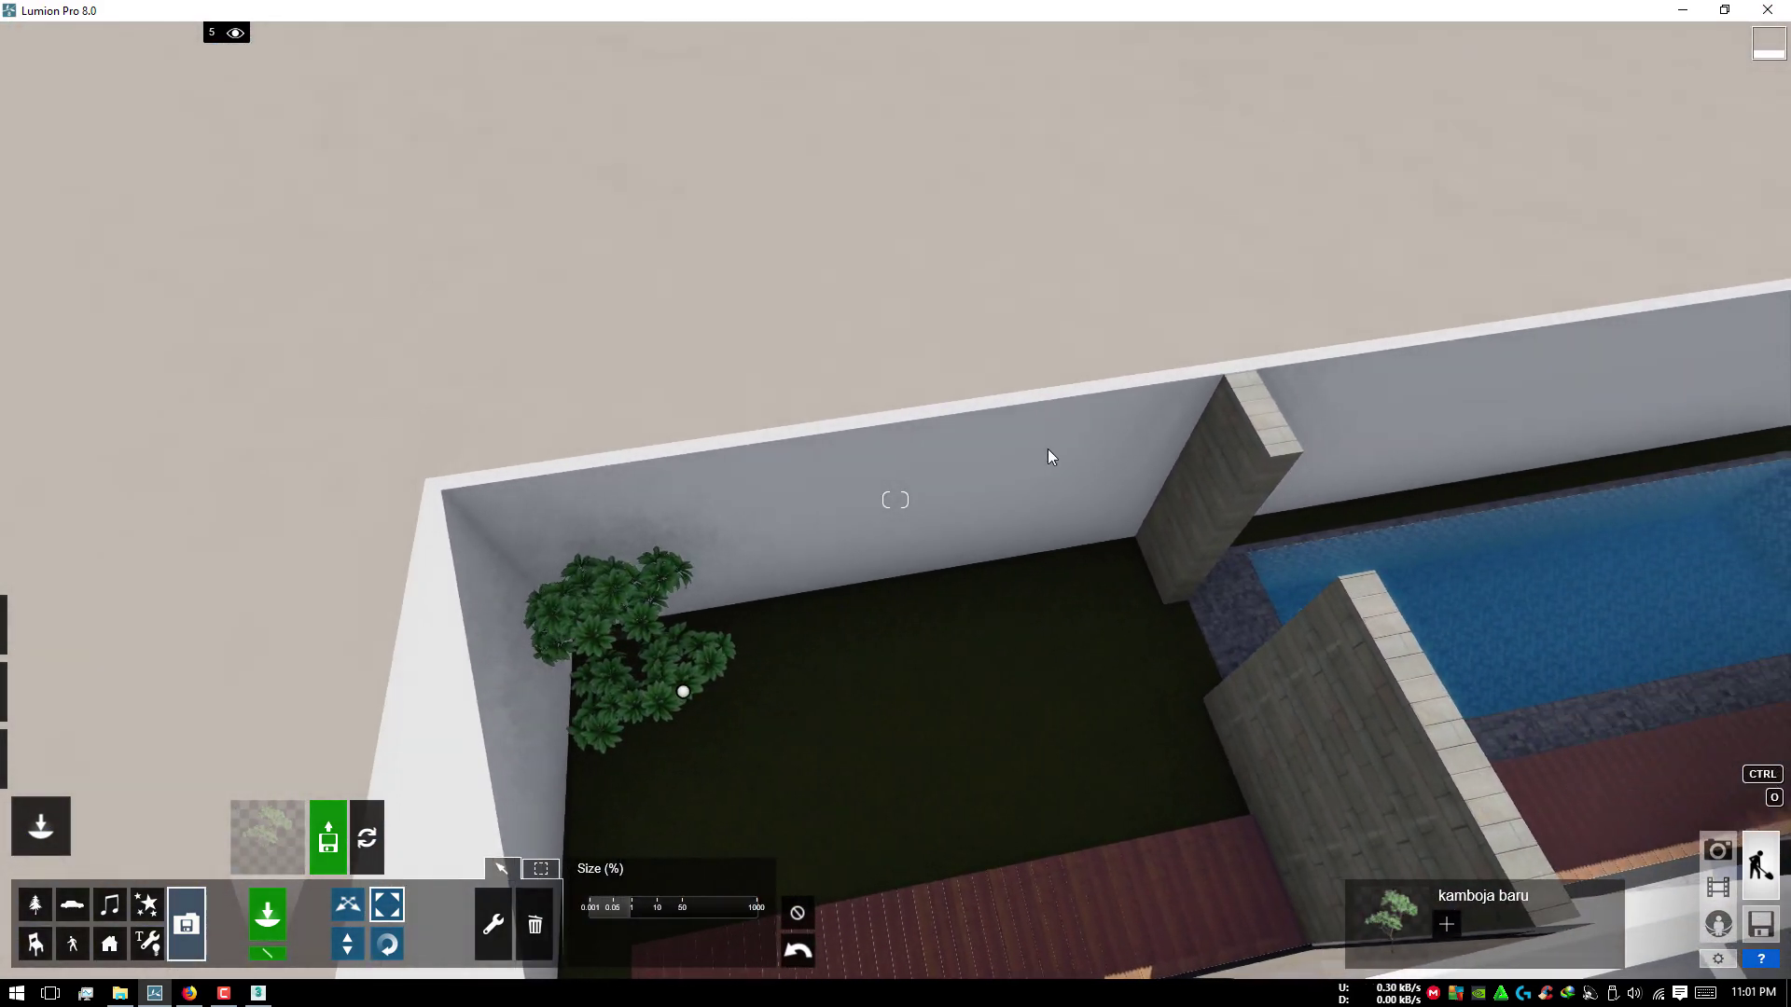
right_click_drag(1354, 445, 1043, 546)
Step: Place a Kamboja_Hartcone tree from the Import Library at the pool's back corner
left_click(268, 836)
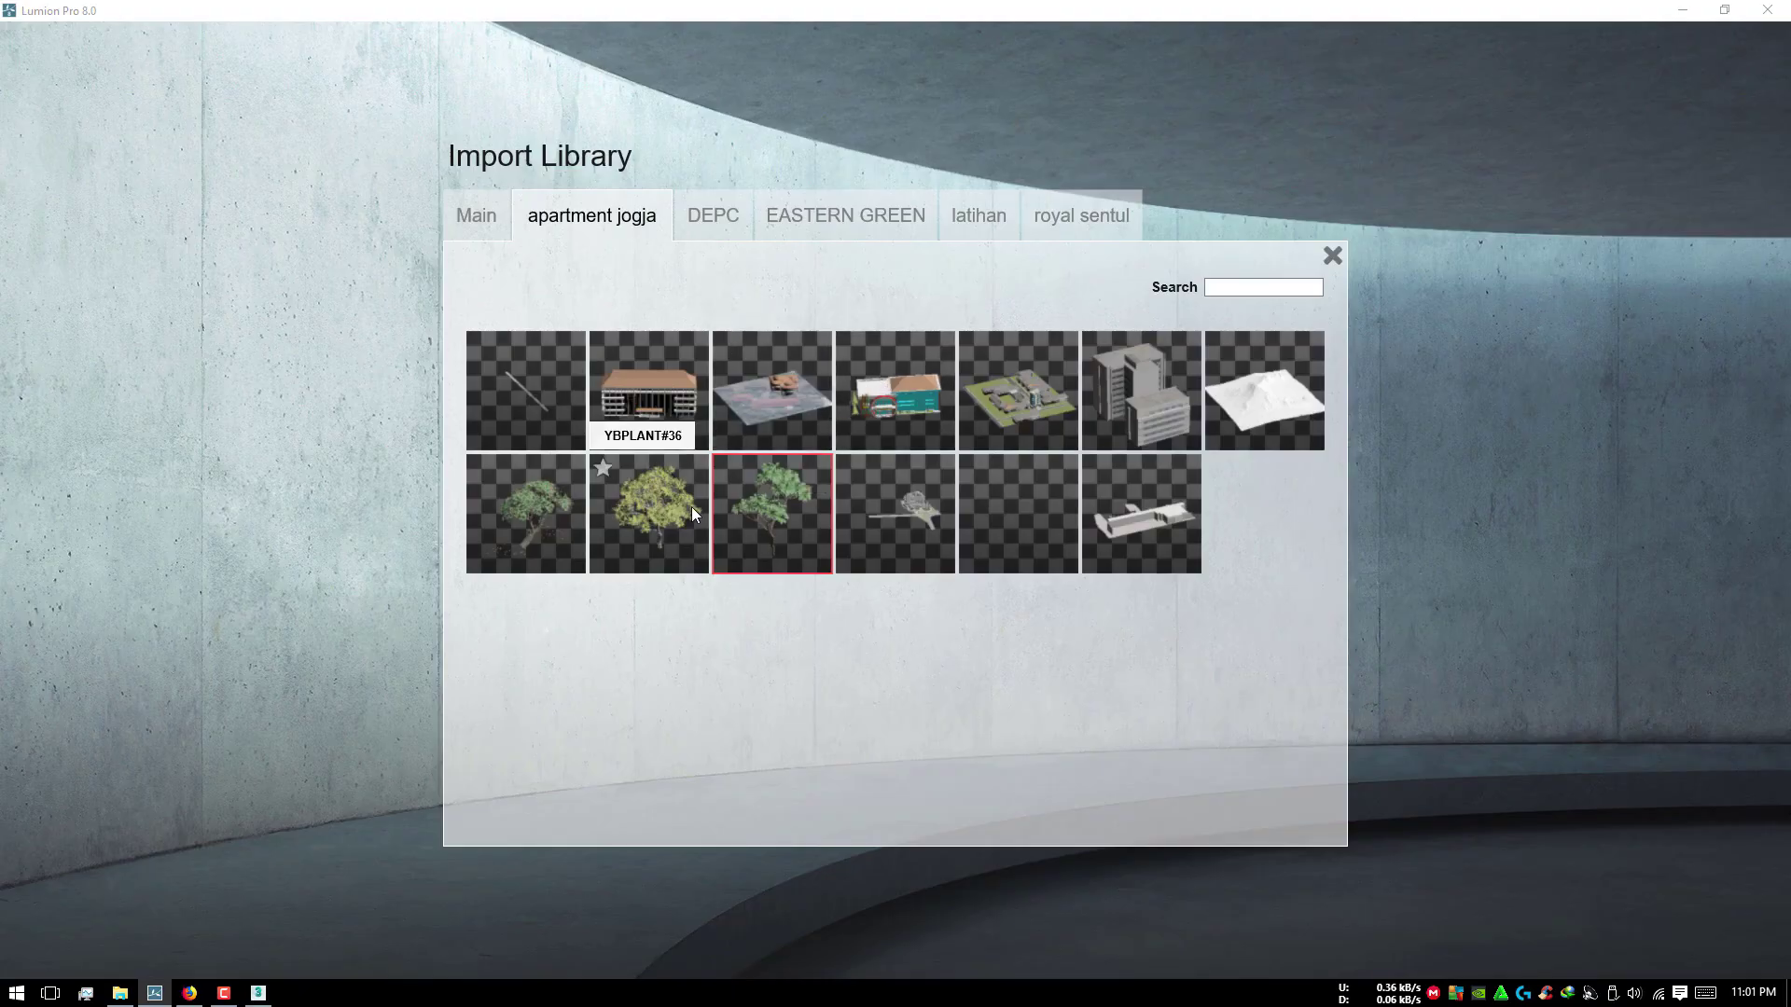
left_click(554, 546)
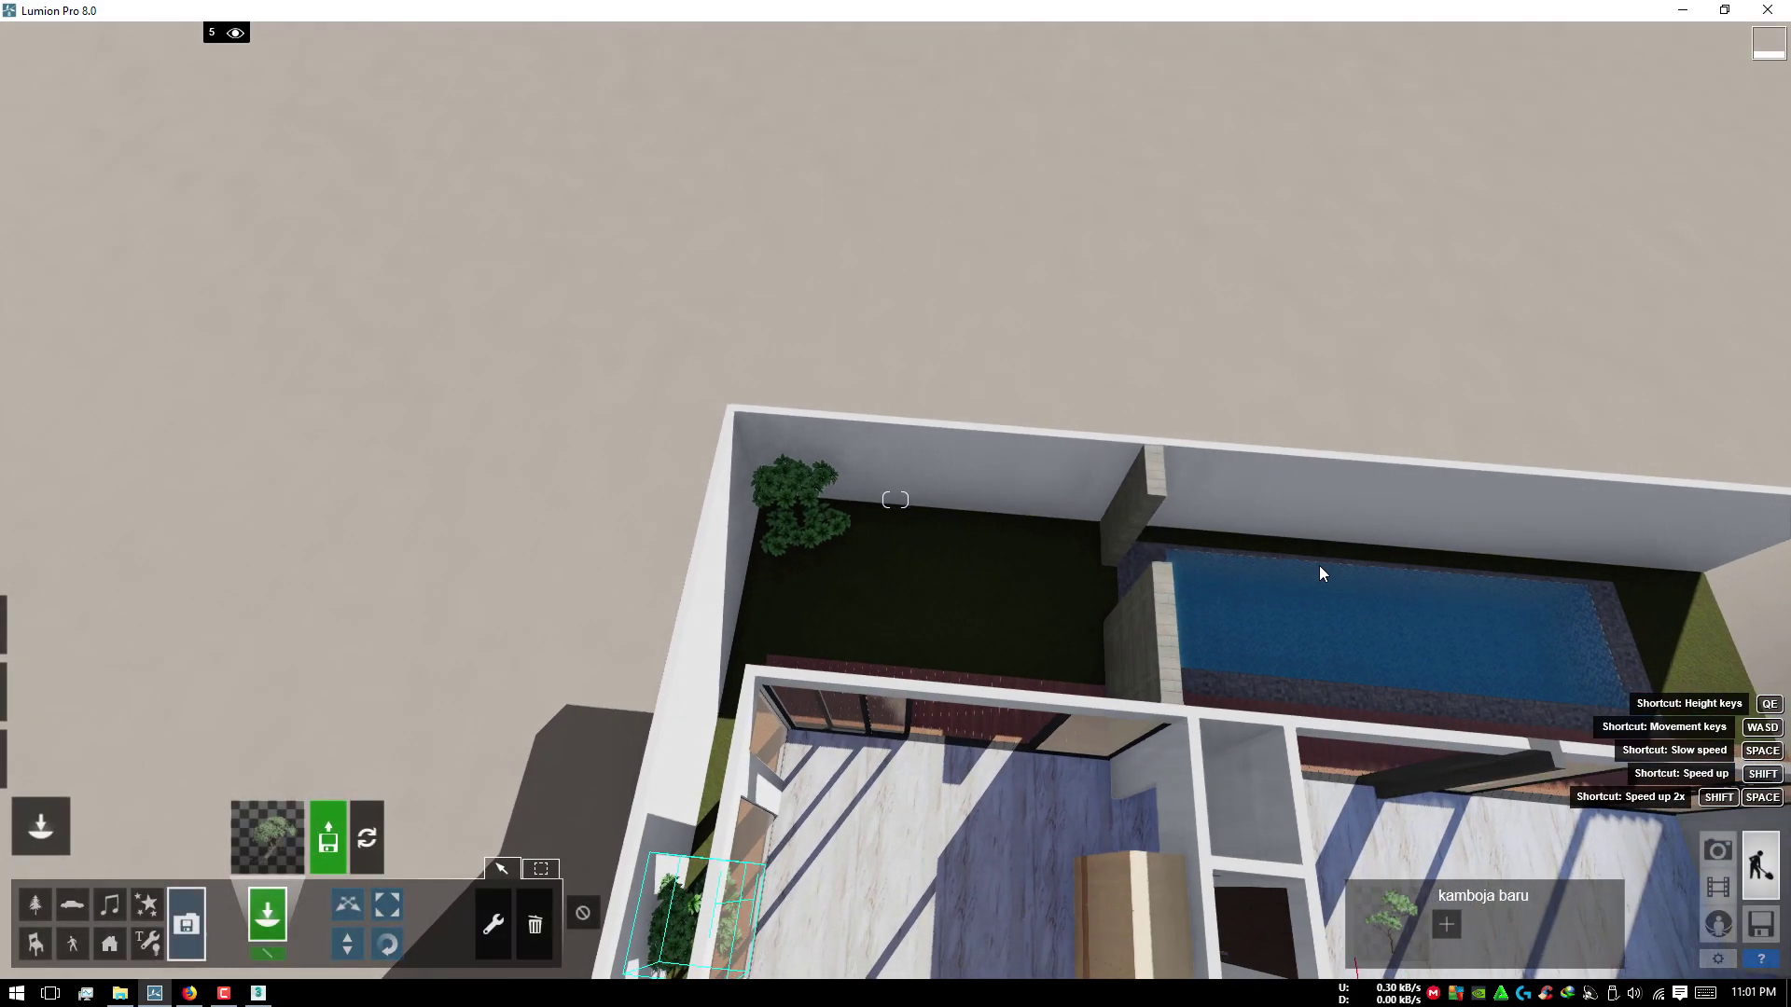
scroll(460, 592, "down", 2)
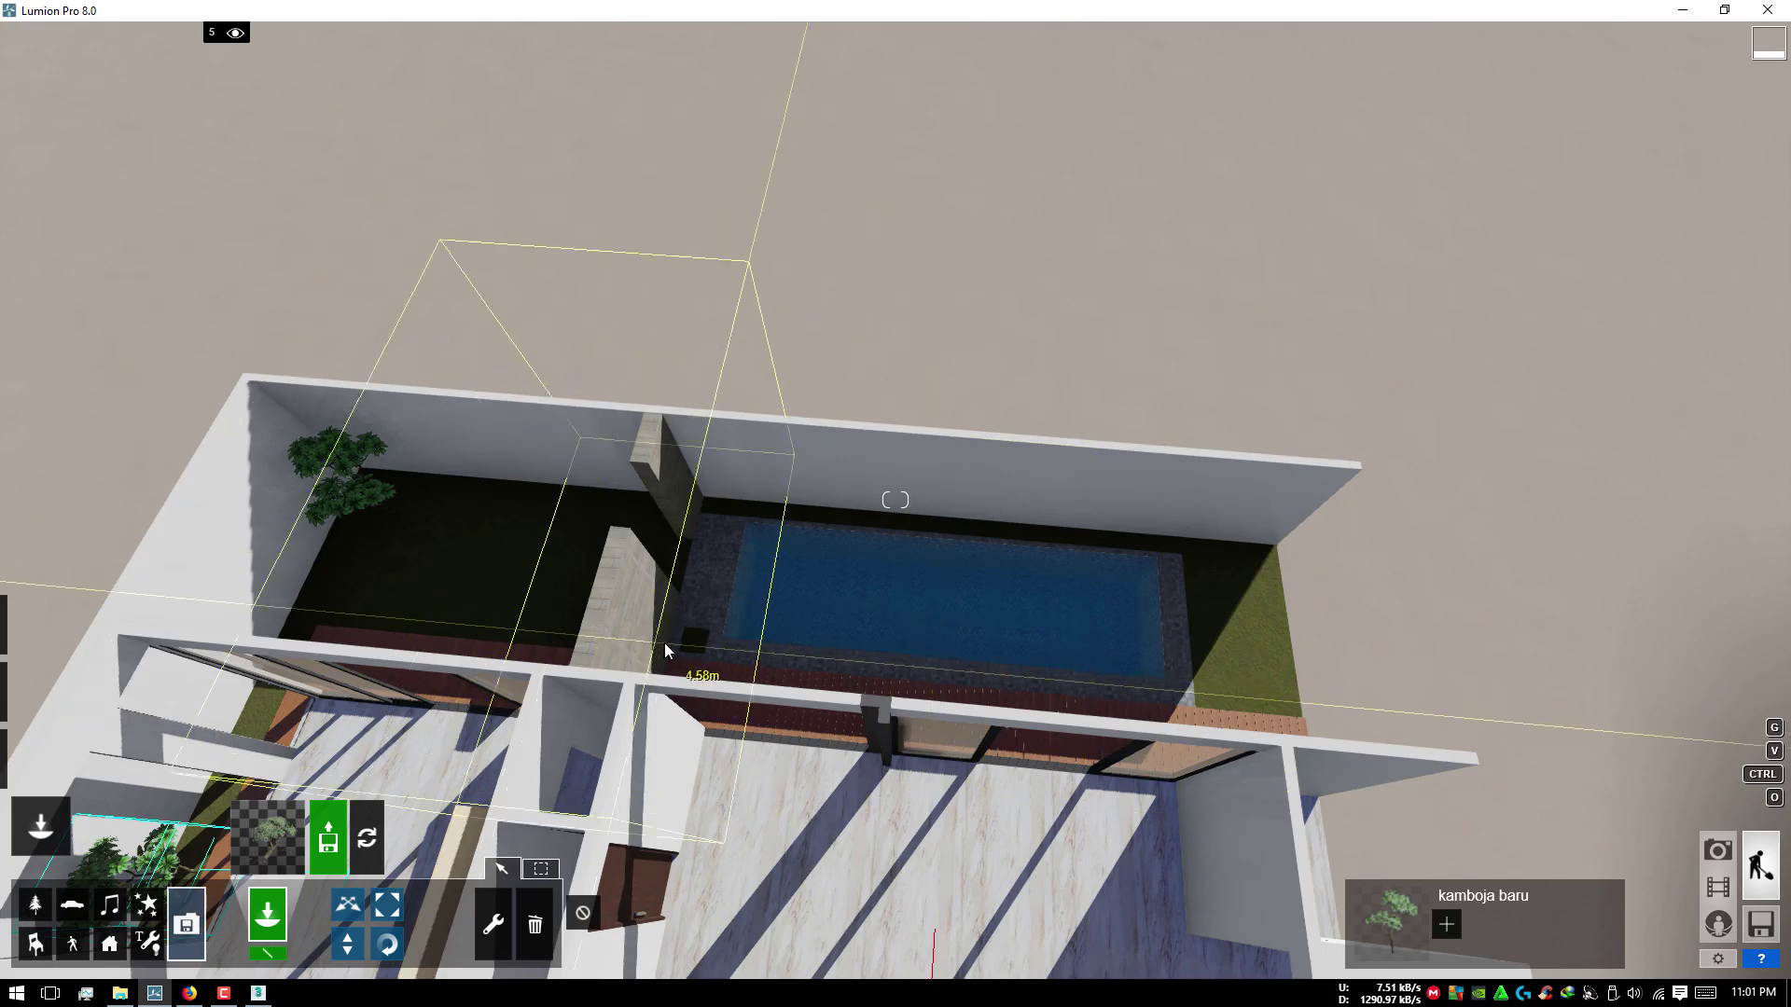
scroll(653, 662, "down", 2)
left_click(634, 690)
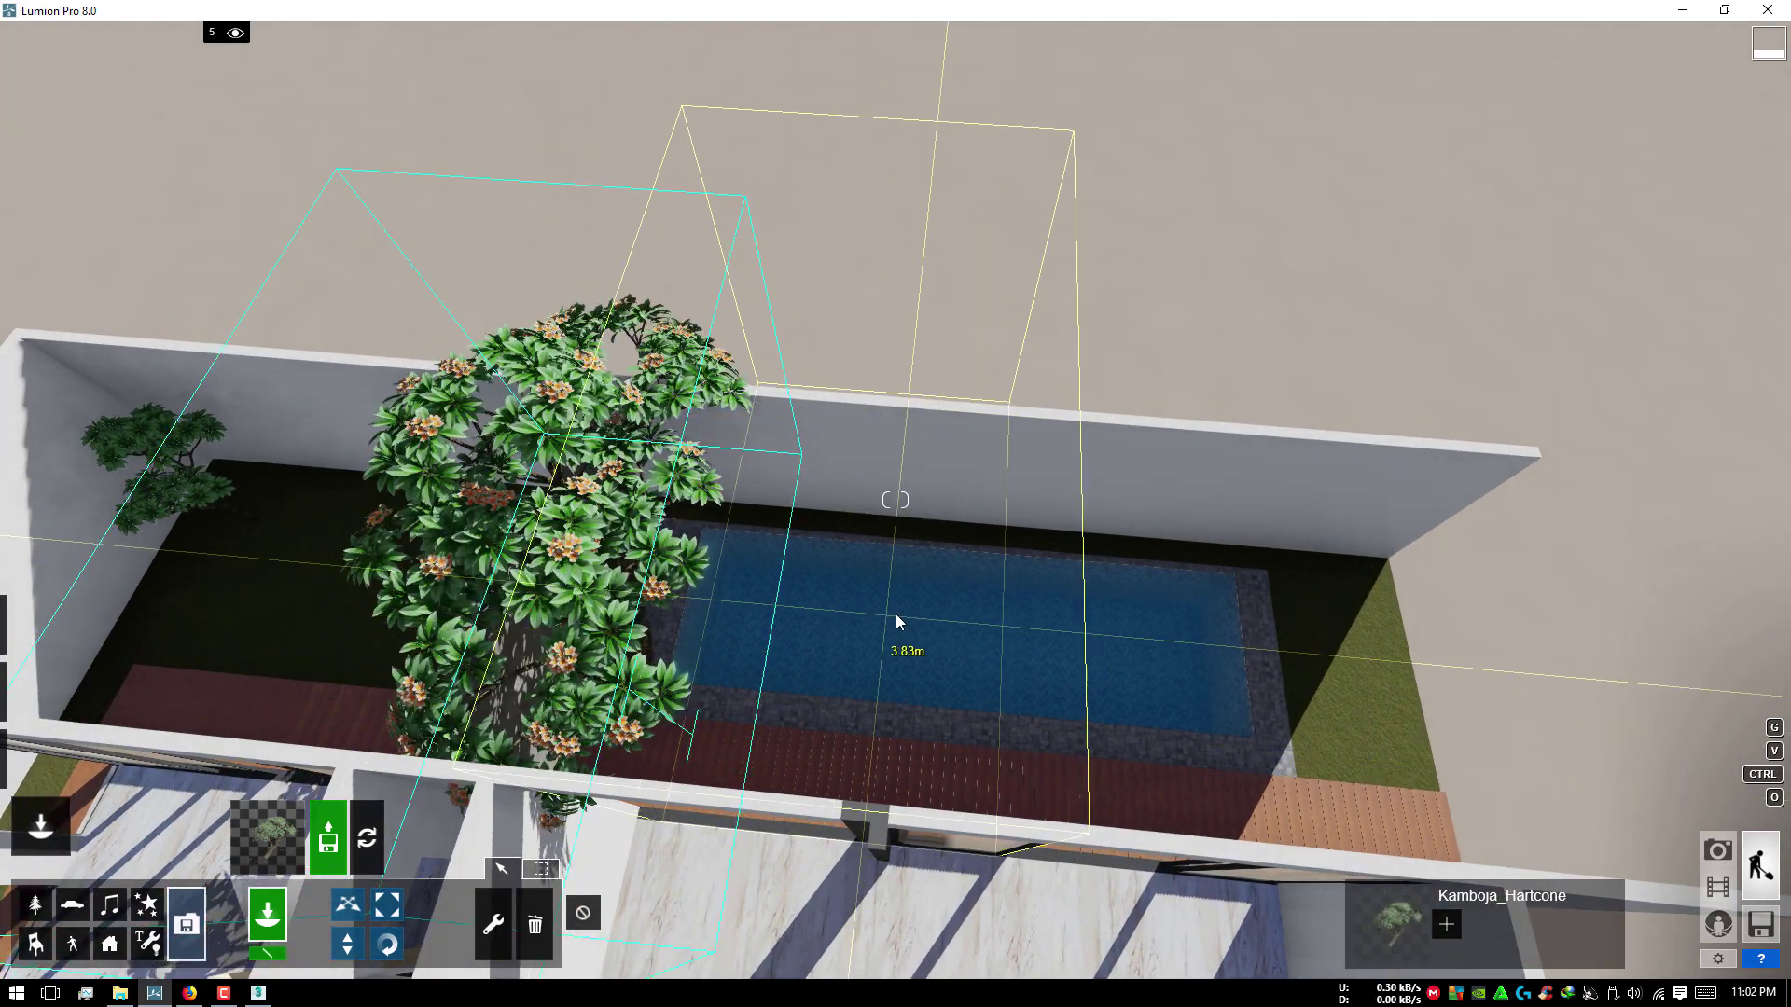
mouse_move(895, 614)
right_mouse_down()
mouse_move(684, 511)
mouse_move(1017, 513)
mouse_move(1079, 691)
right_mouse_up()
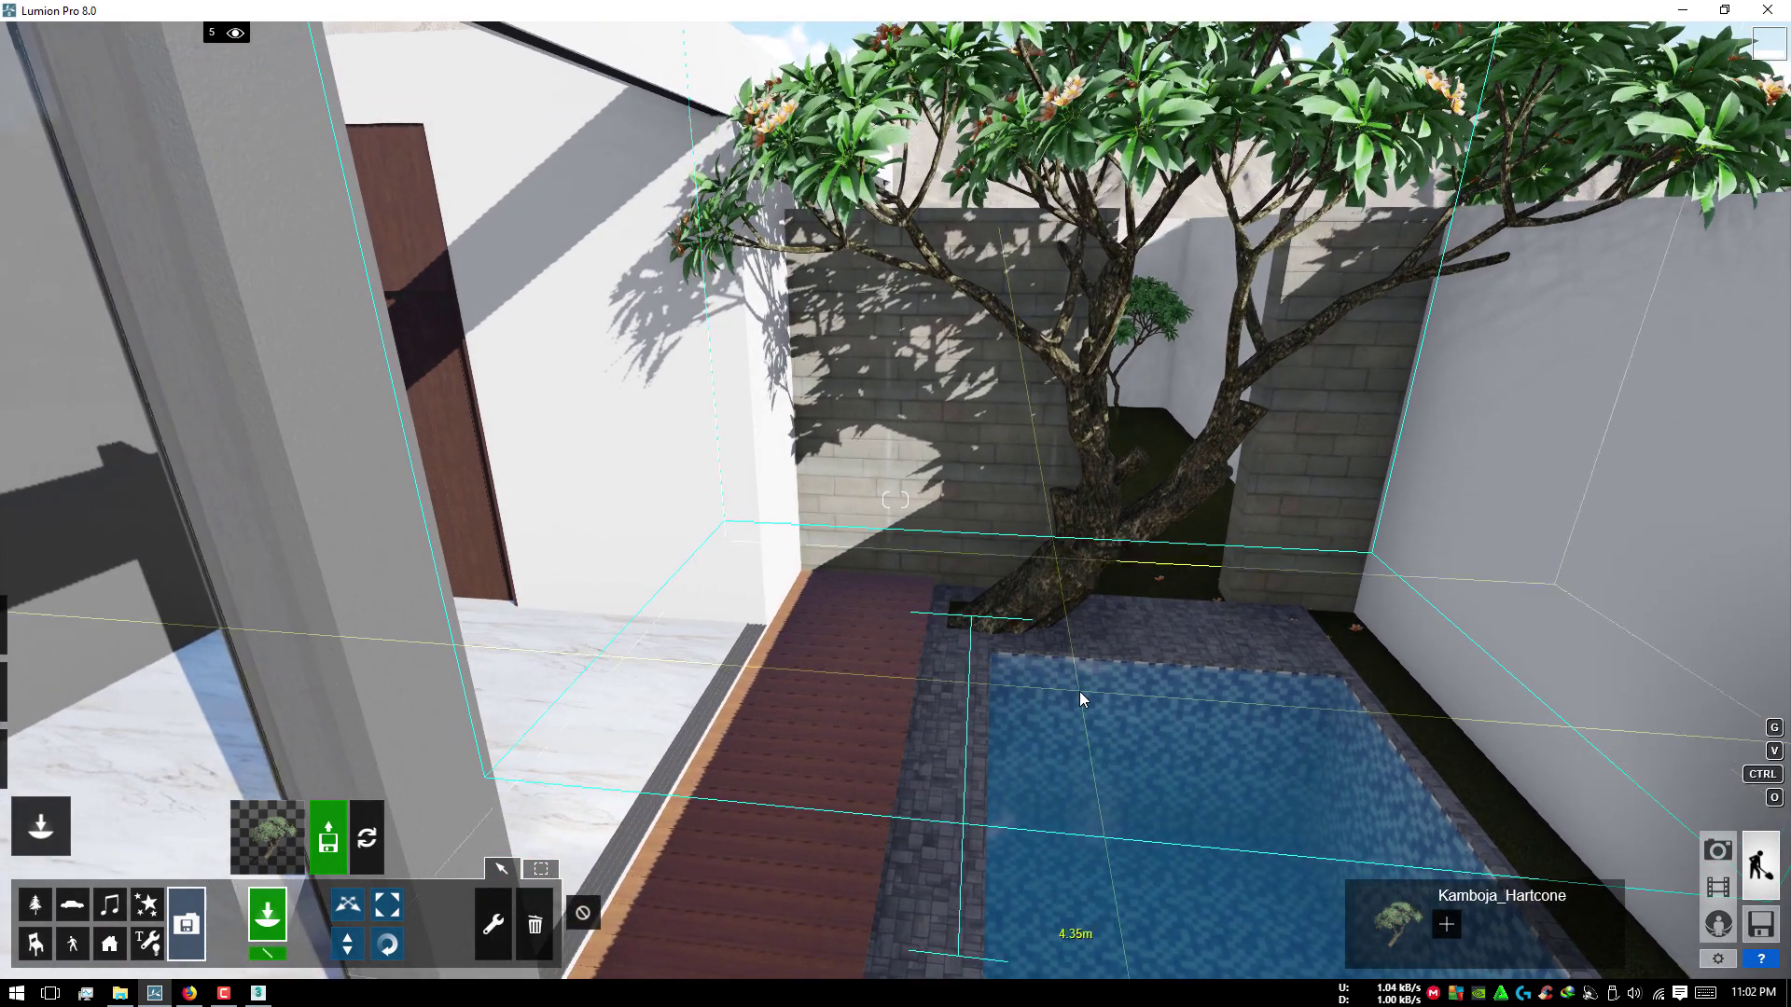
Step: Rotate the Kamboja_Hartcone tree so its crown looks compact and nudge its base slightly
left_click(387, 944)
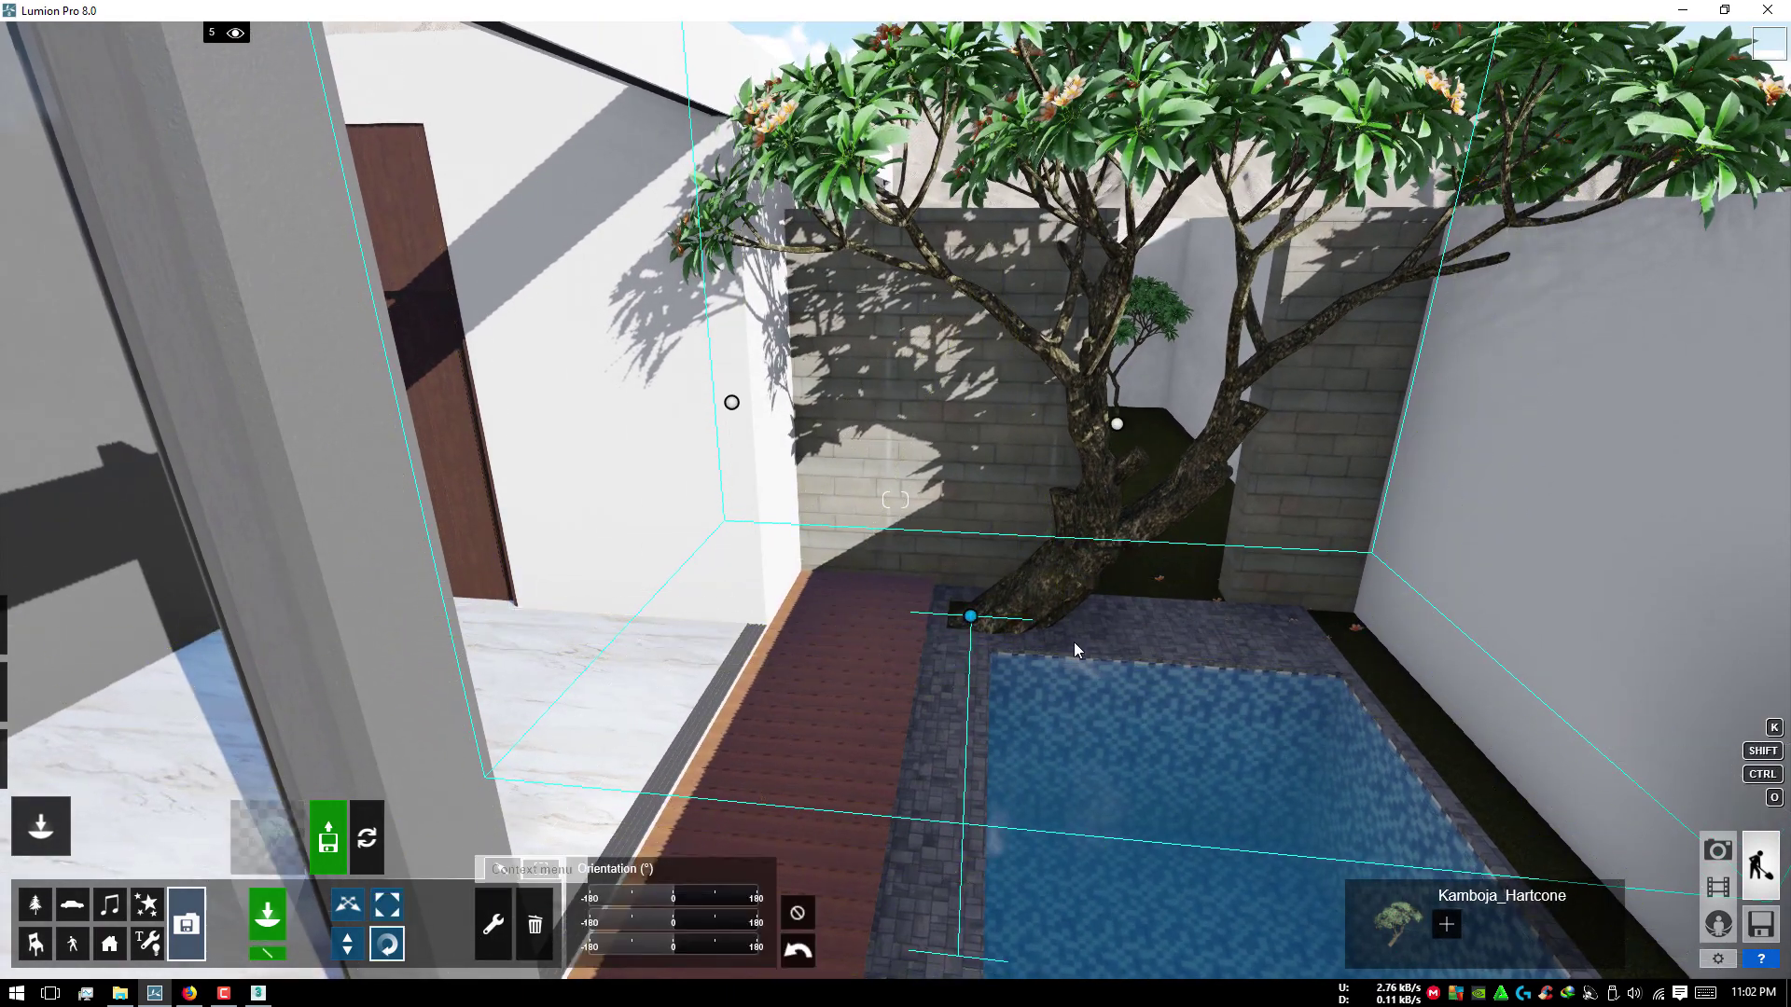
left_click_drag(971, 617, 902, 686)
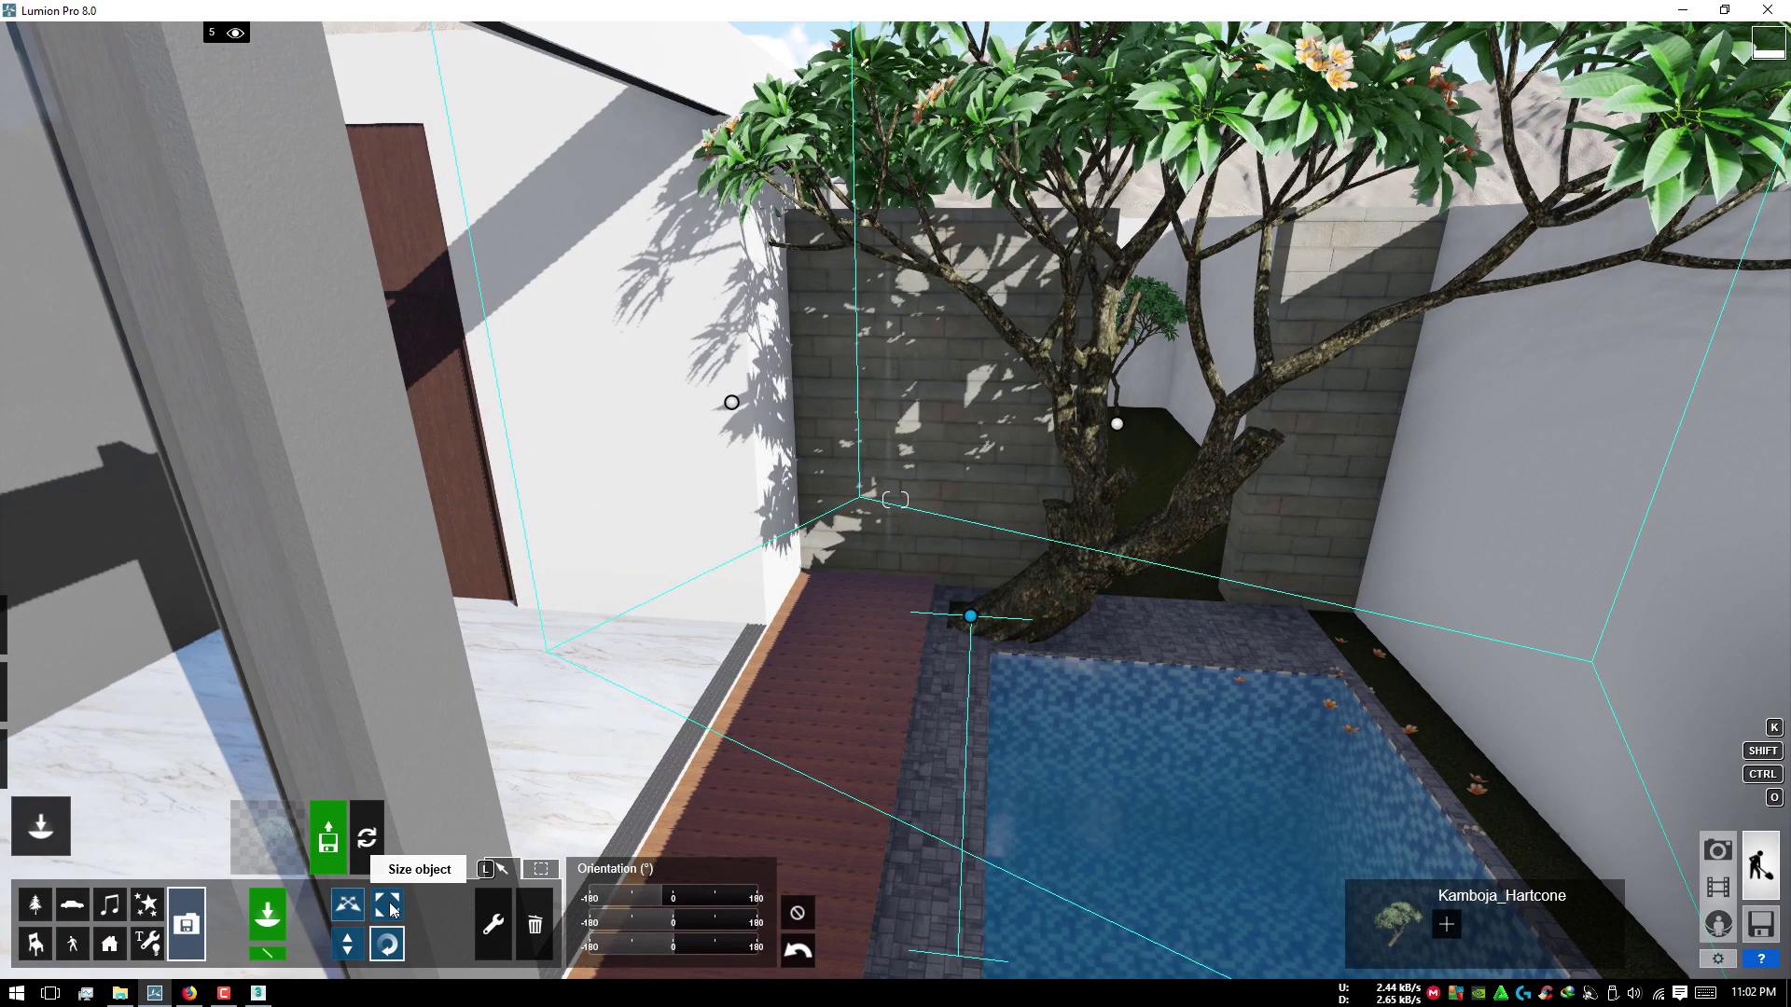
left_click_drag(914, 666, 982, 657)
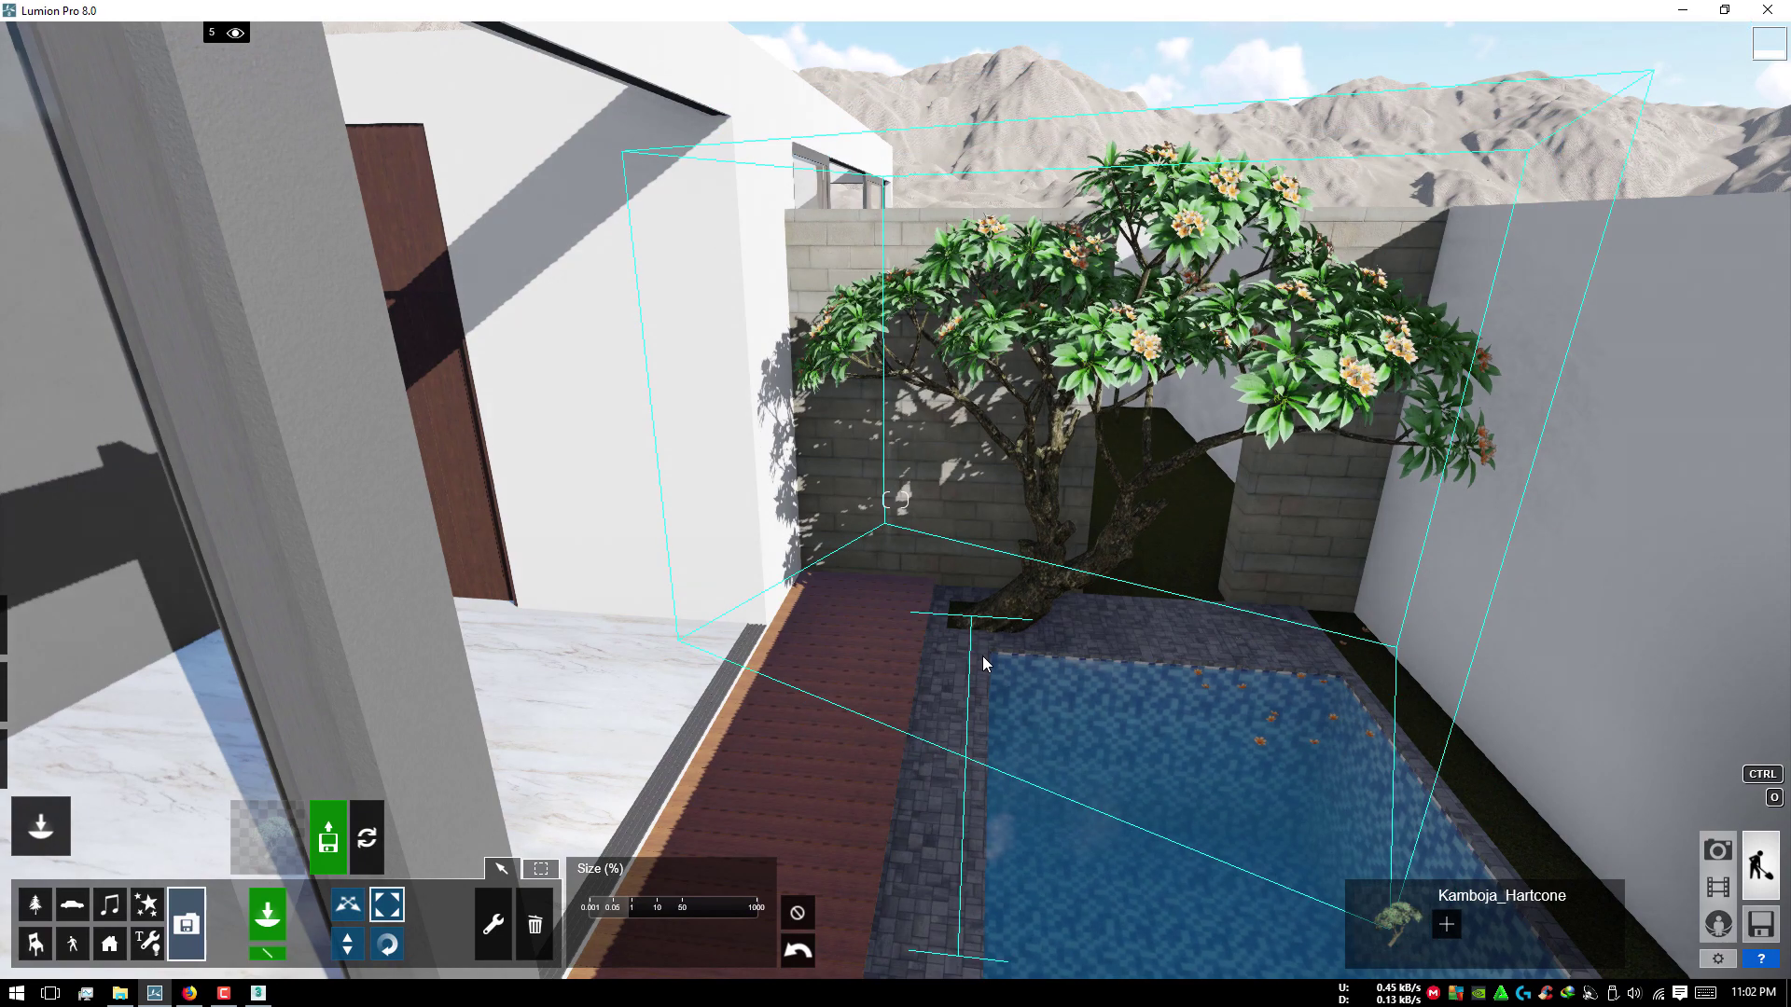
scroll(982, 657, "up", 5)
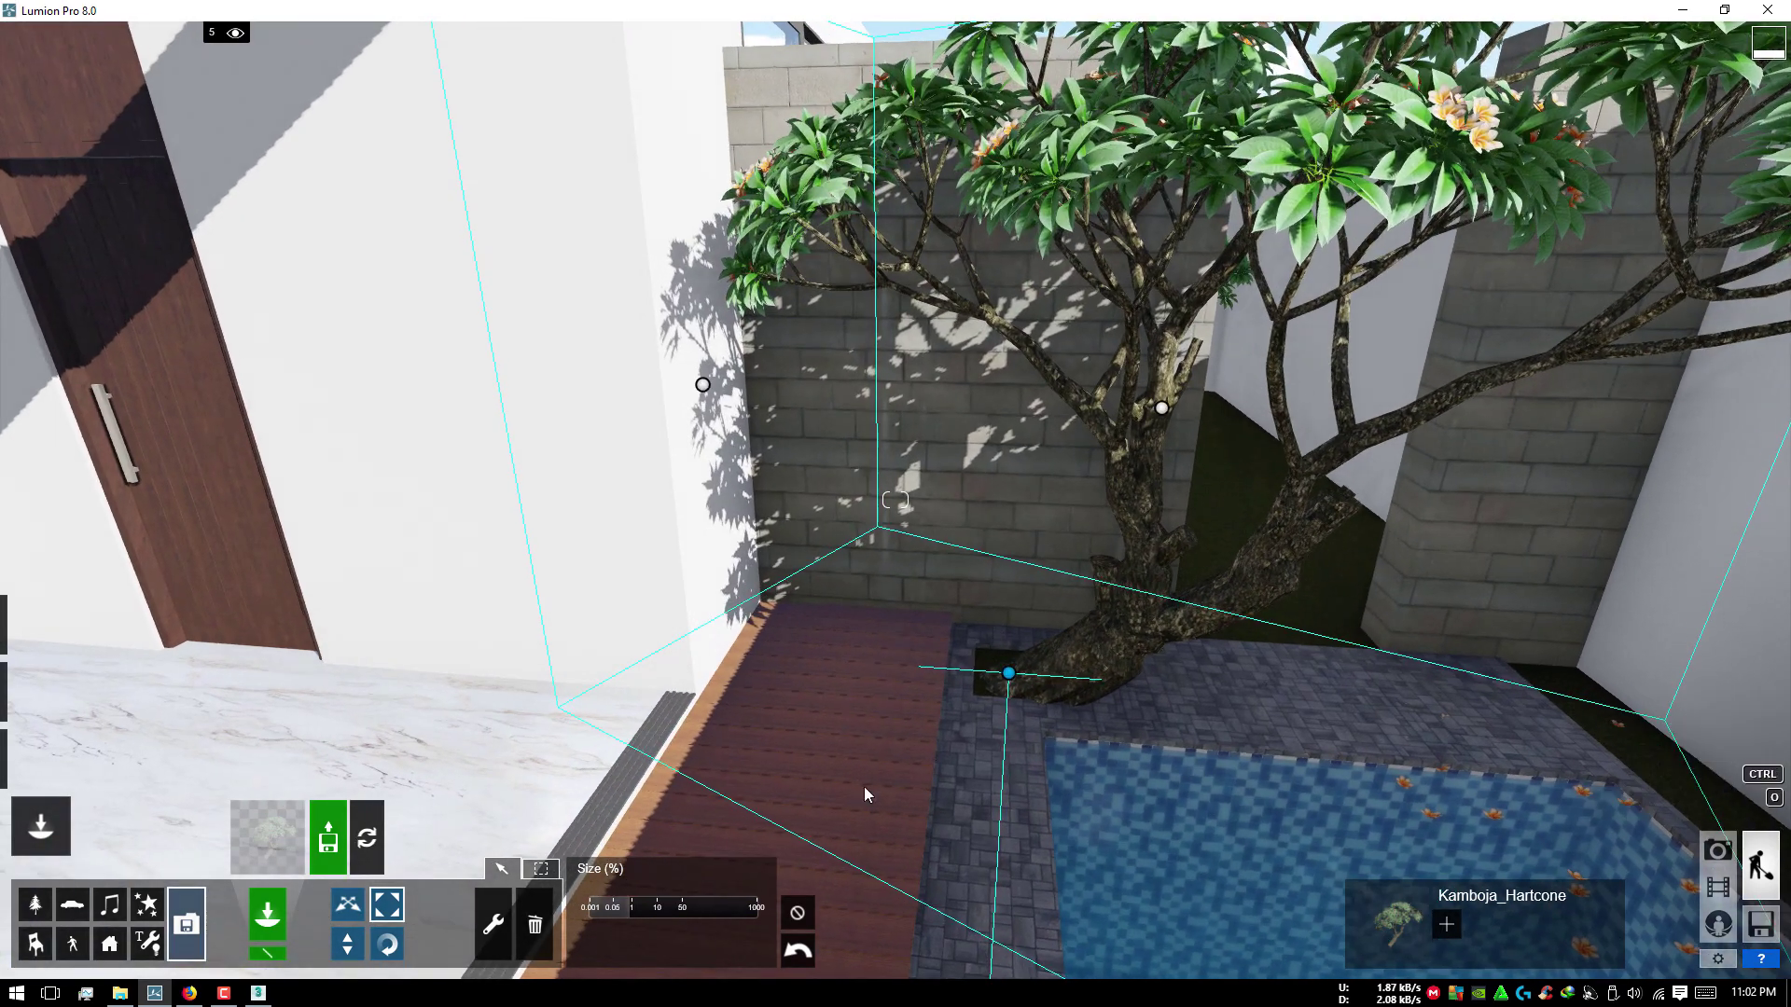
left_click_drag(1005, 672, 1004, 684)
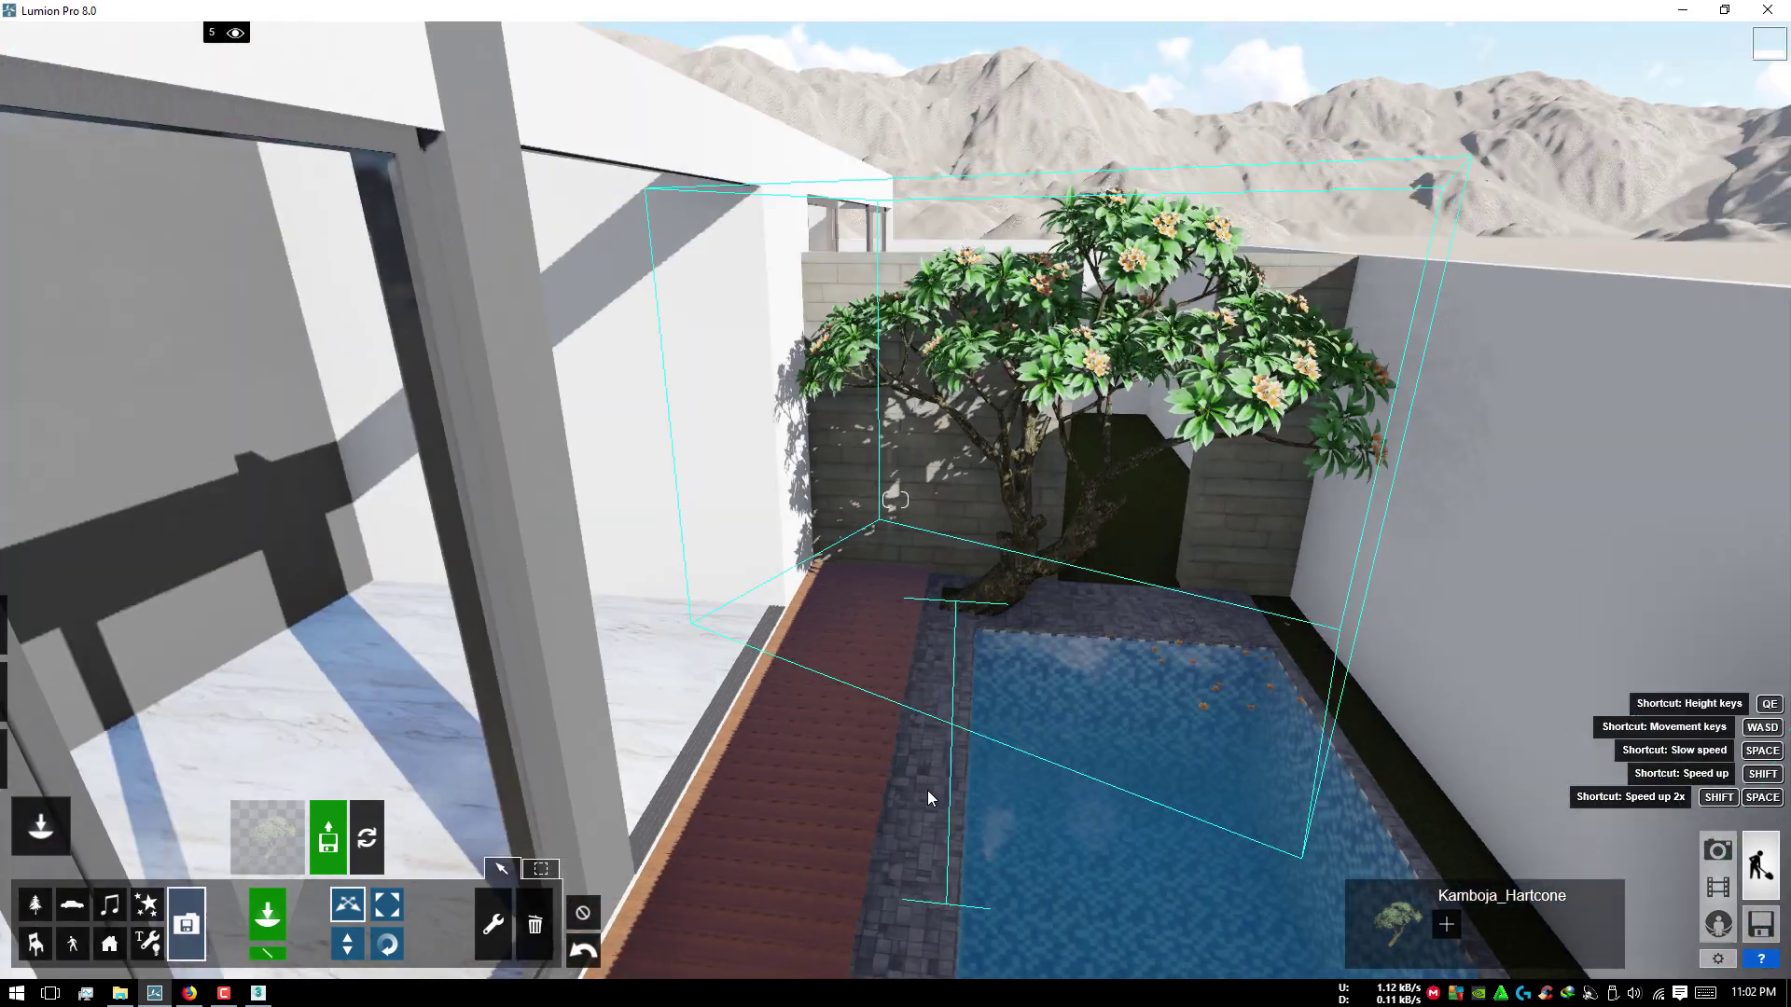
right_click_drag(1004, 683, 1003, 559)
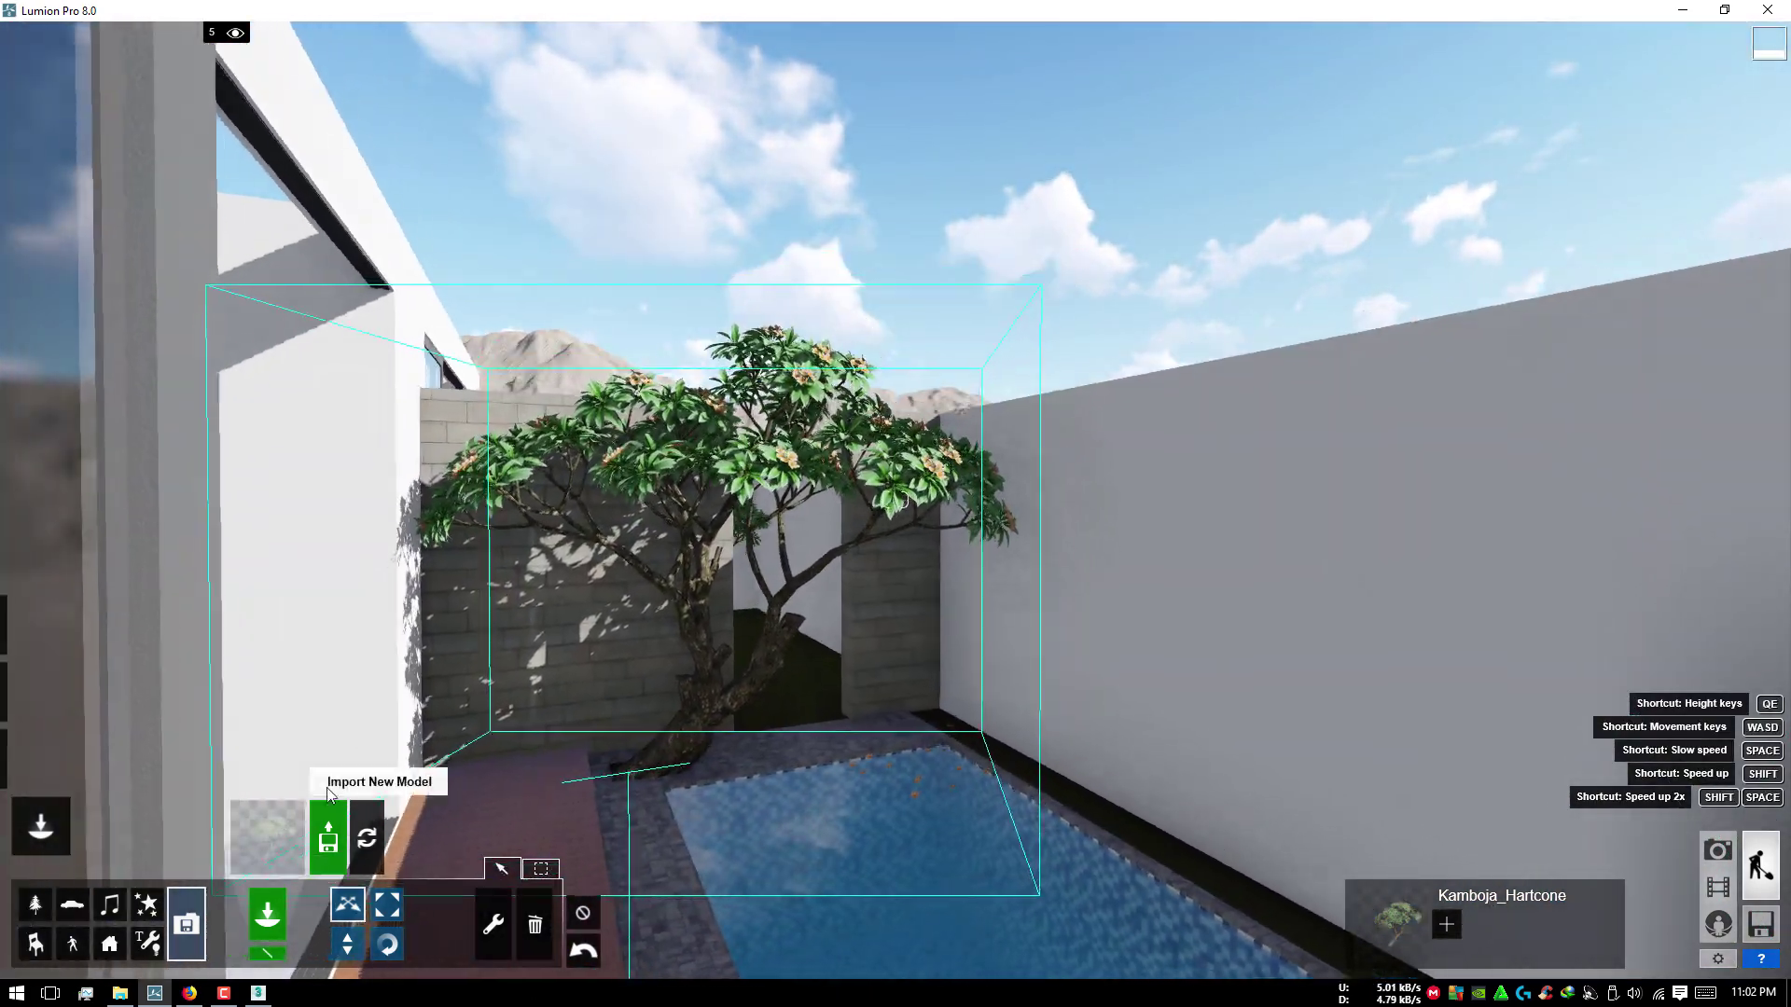
right_click_drag(326, 835, 232, 770)
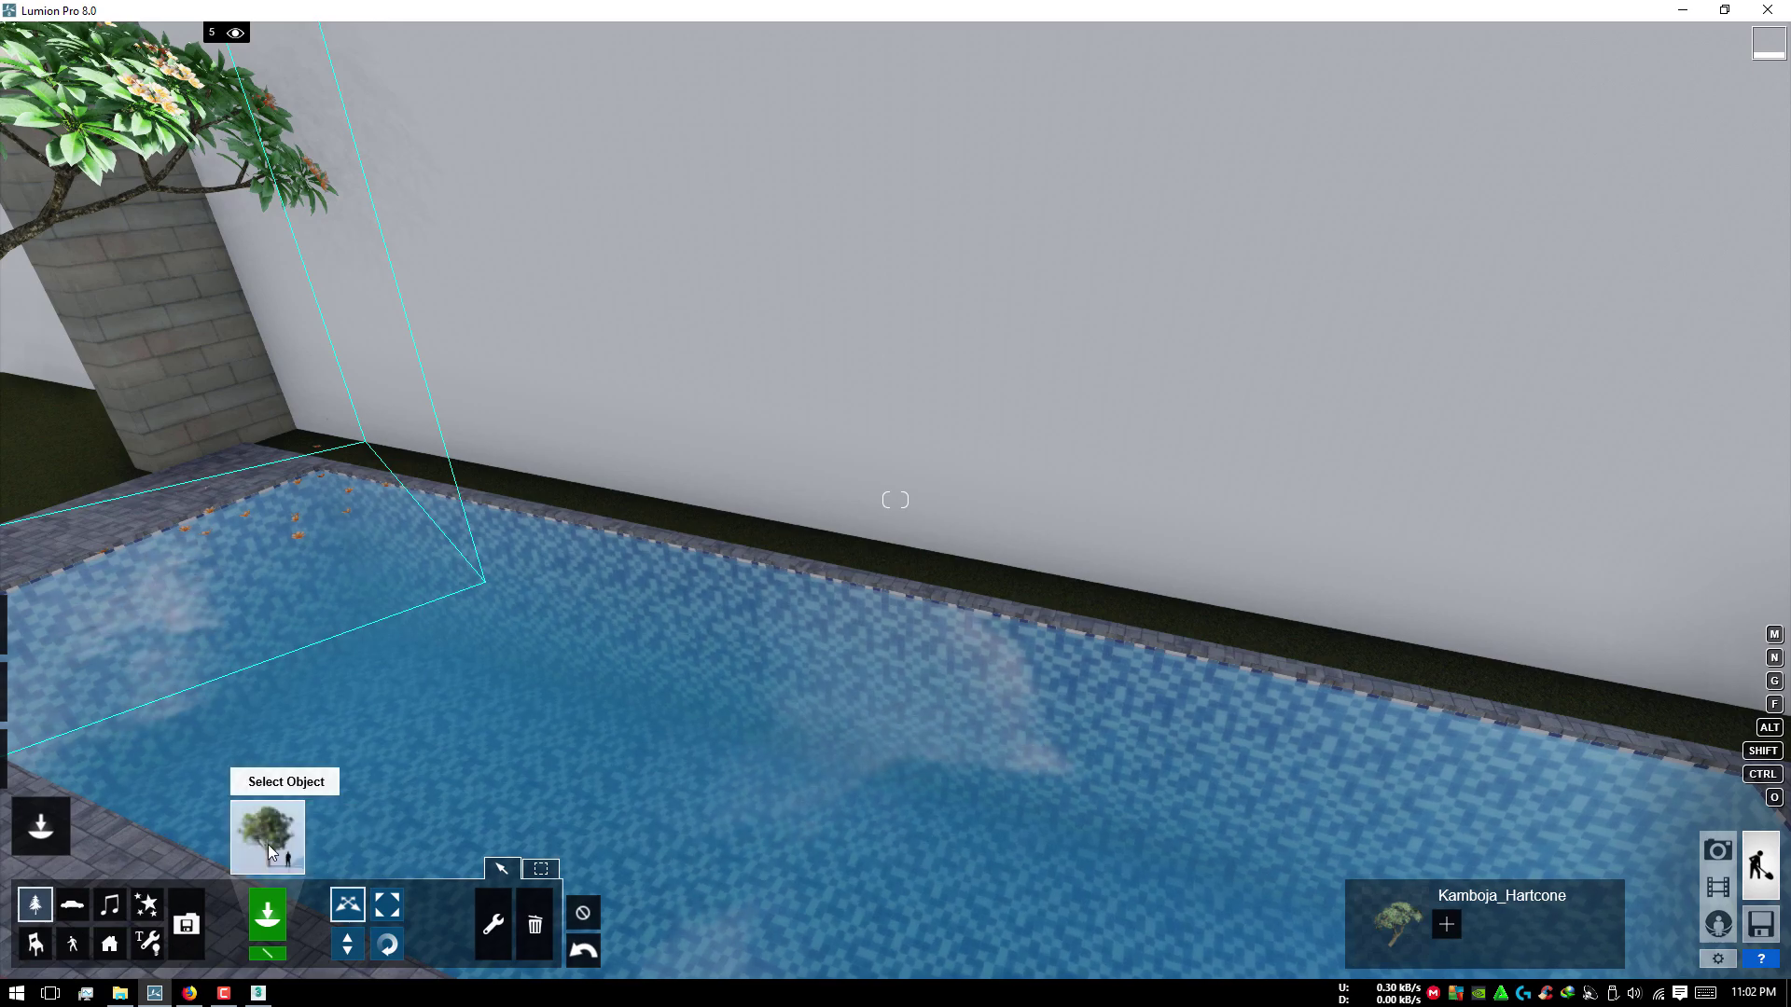
Step: Browse the Nature Library plants, trying a leafy plant and ferns from pages one and two
left_click(271, 835)
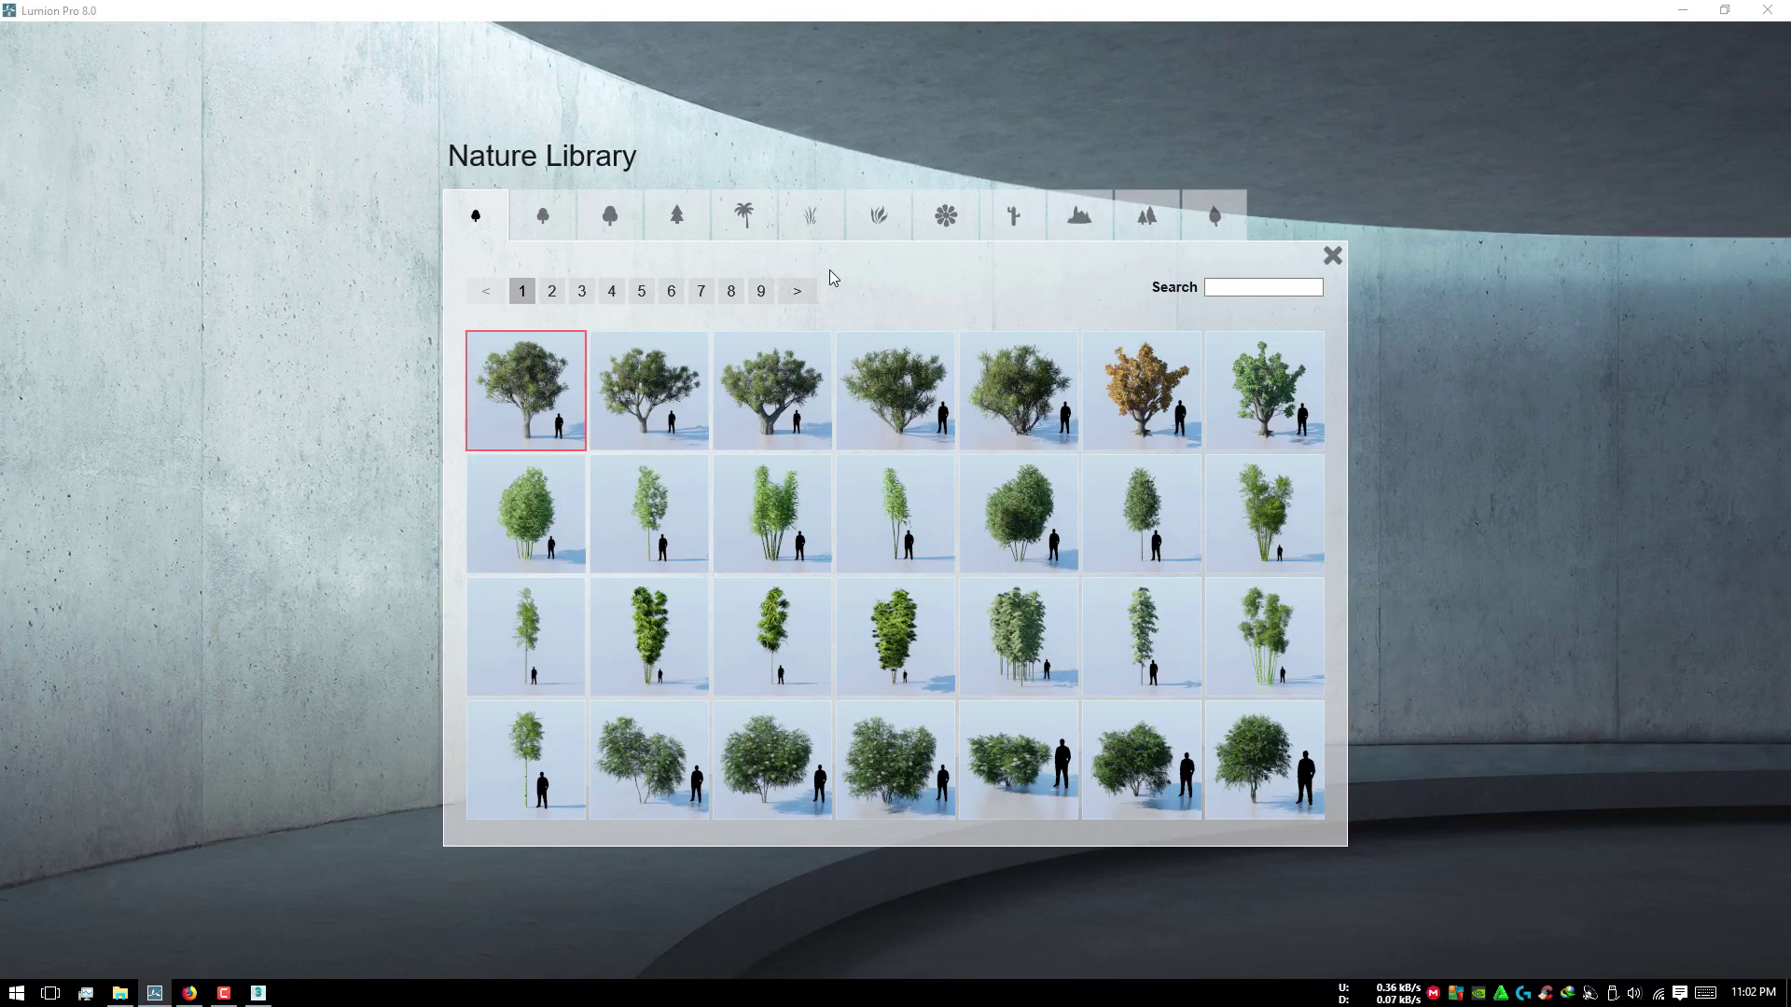
left_click(878, 216)
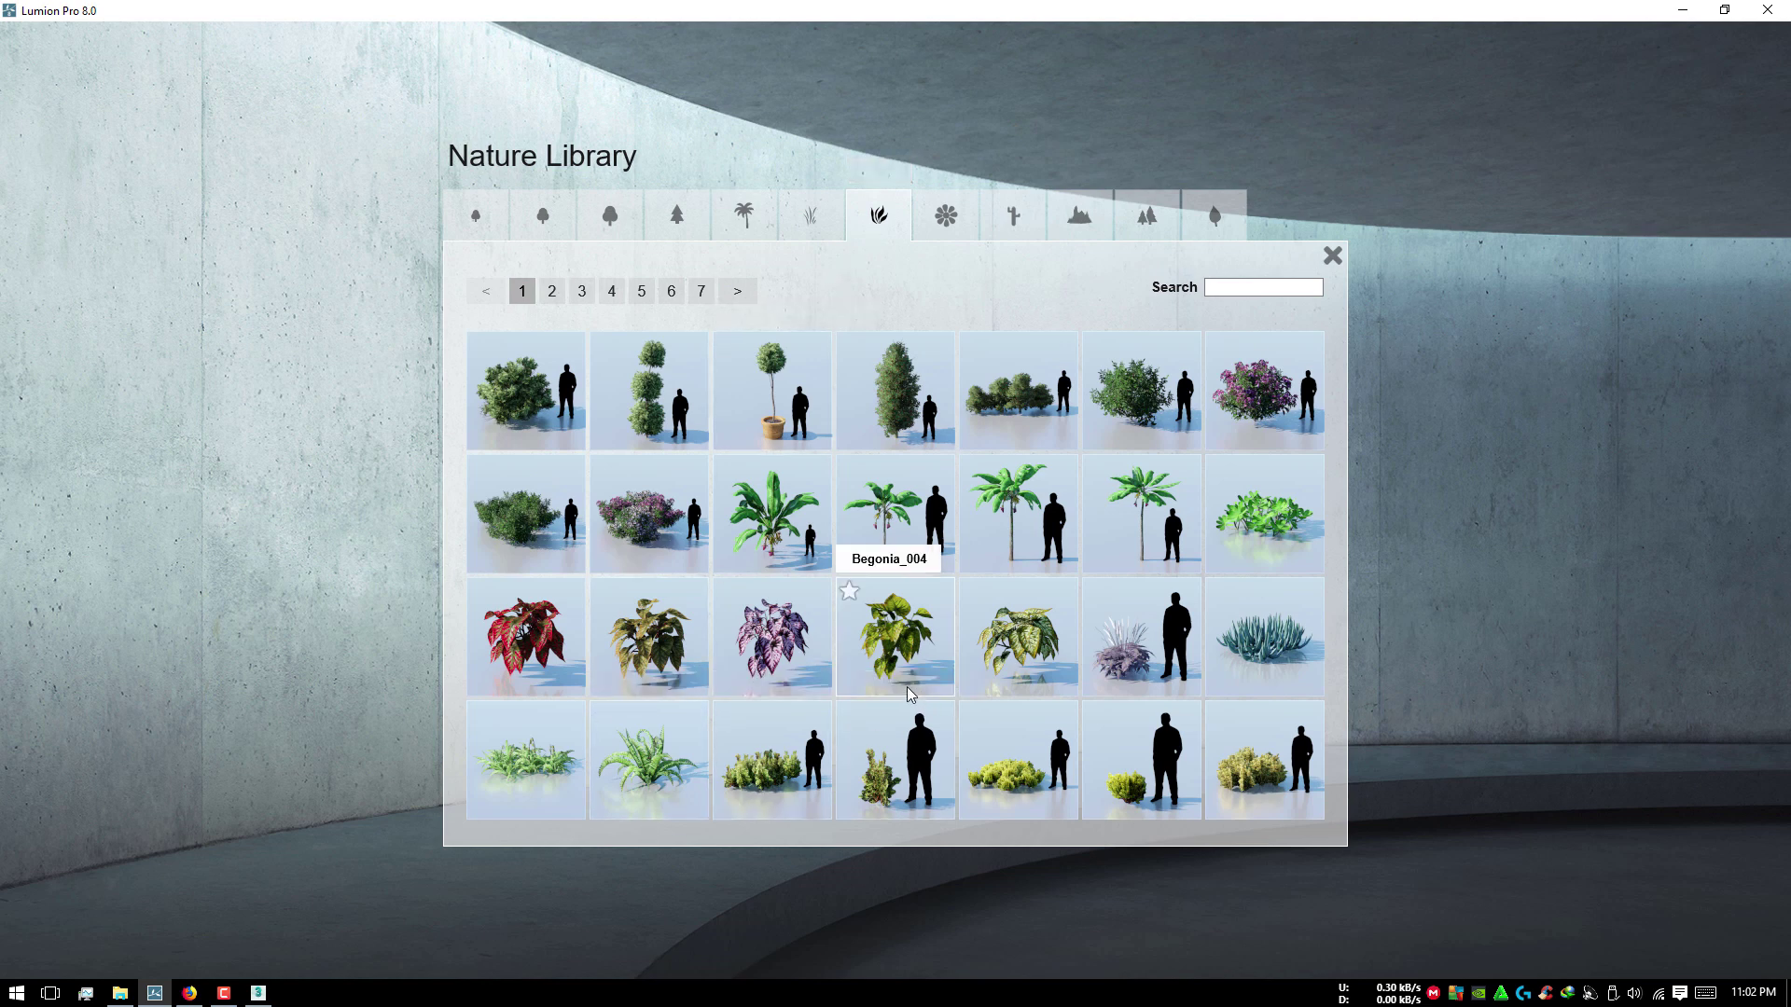
left_click(1213, 536)
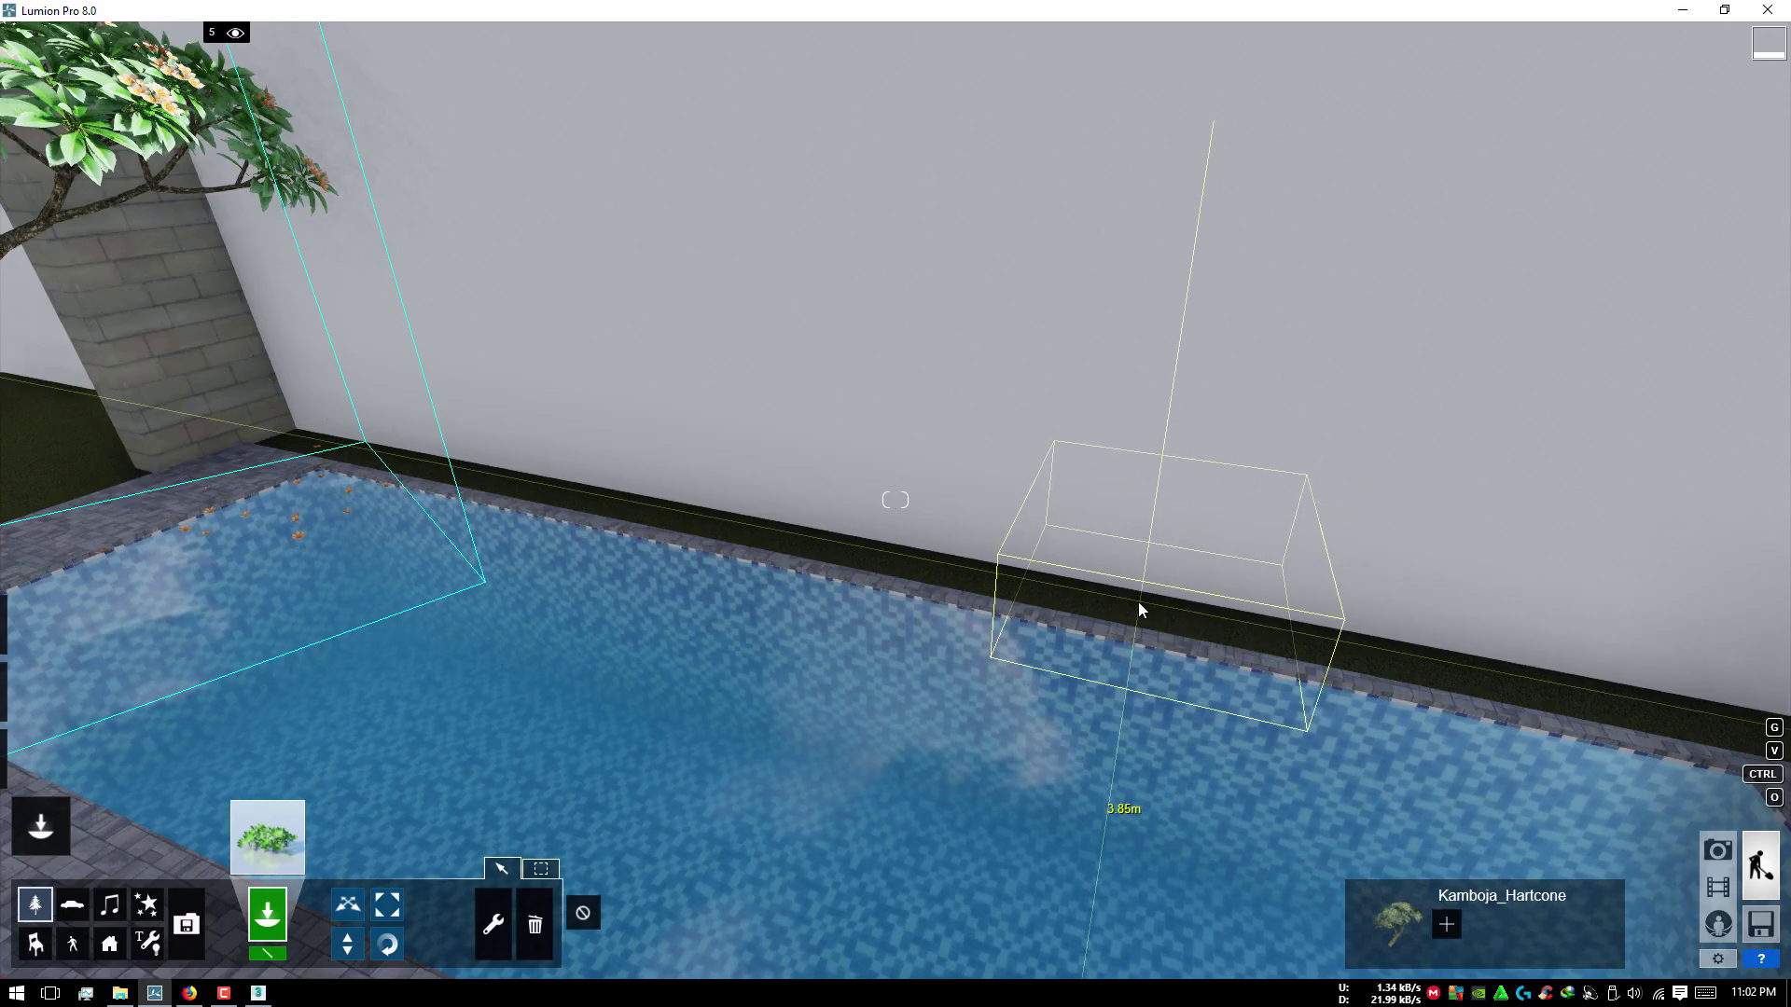
left_click(263, 844)
left_click(522, 769)
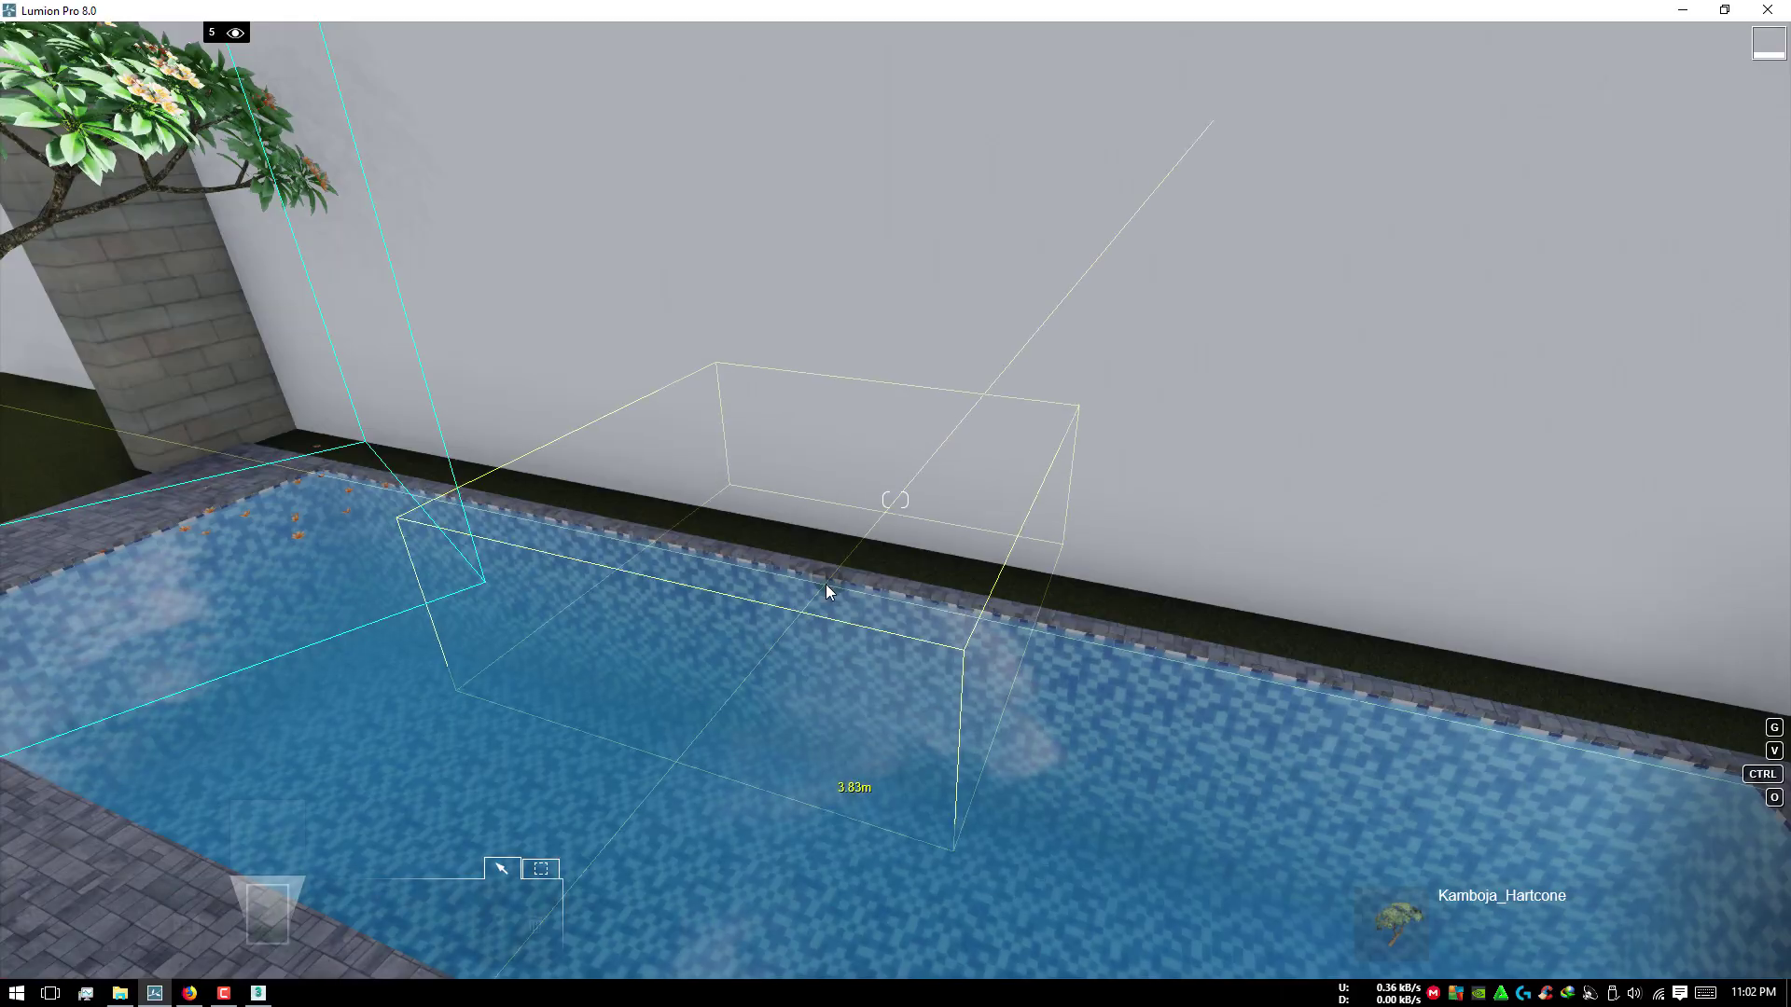
left_click(265, 843)
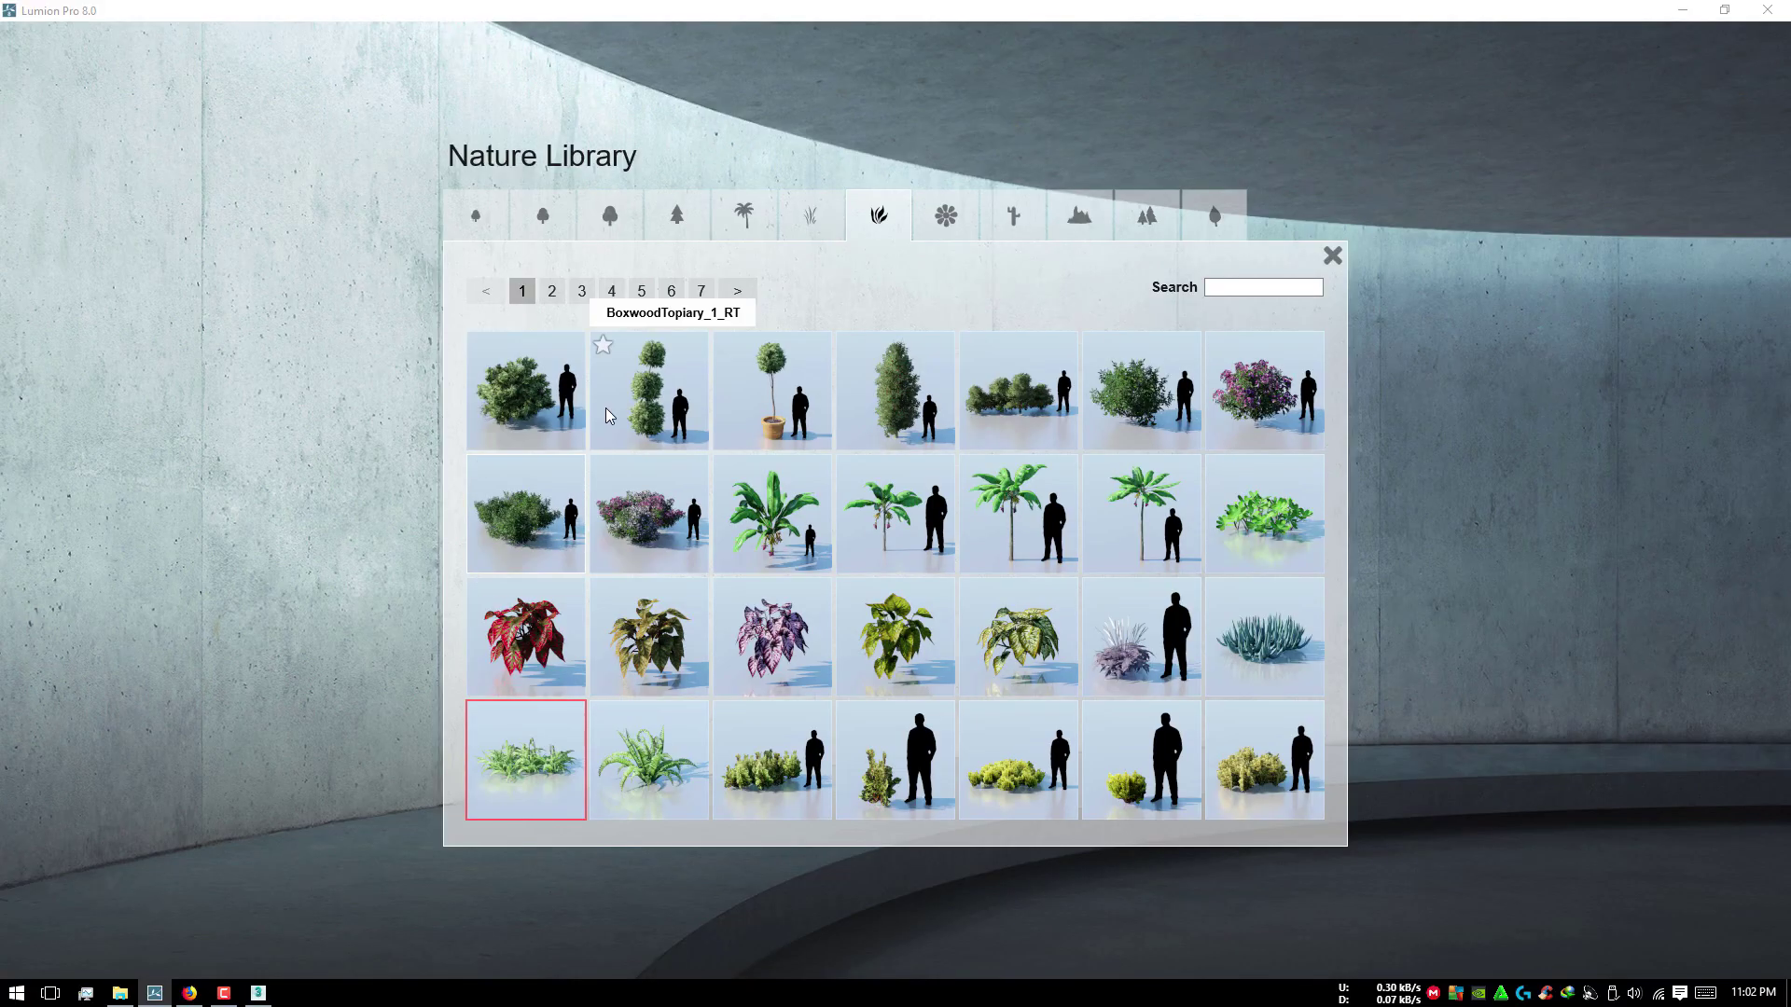
left_click(551, 291)
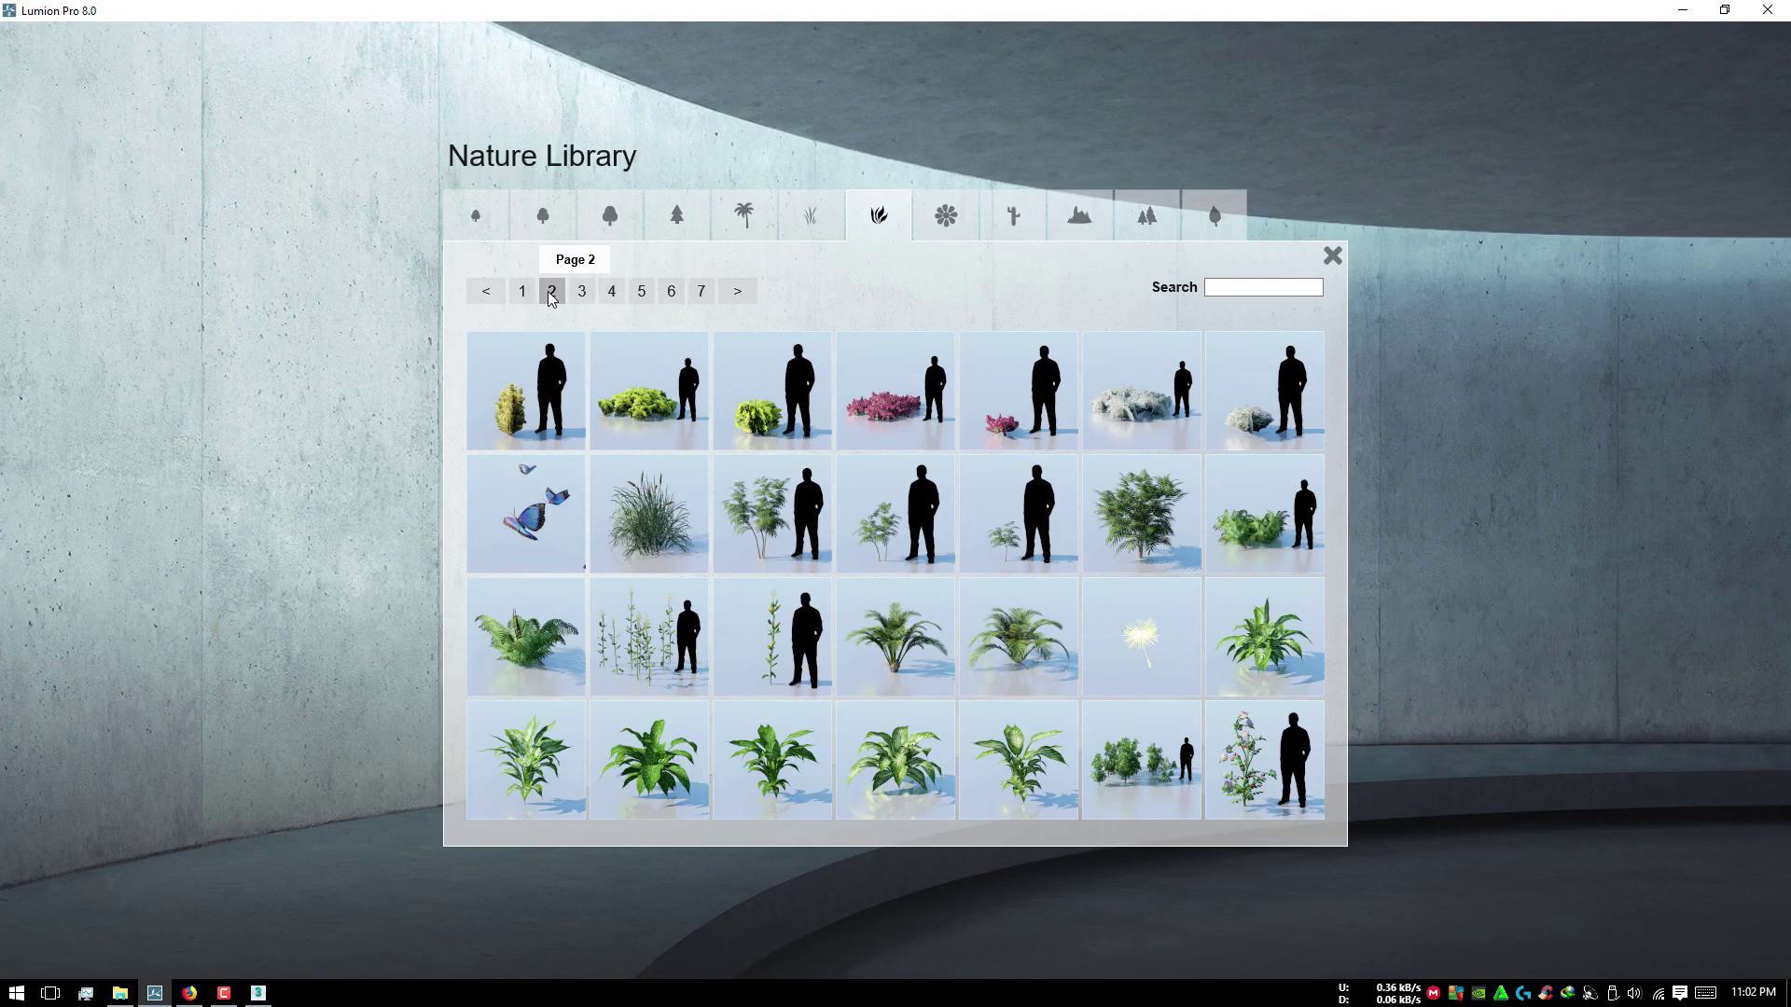
left_click(535, 614)
Step: Pick a small palm and start a planting line from the pool's back corner
left_click(252, 841)
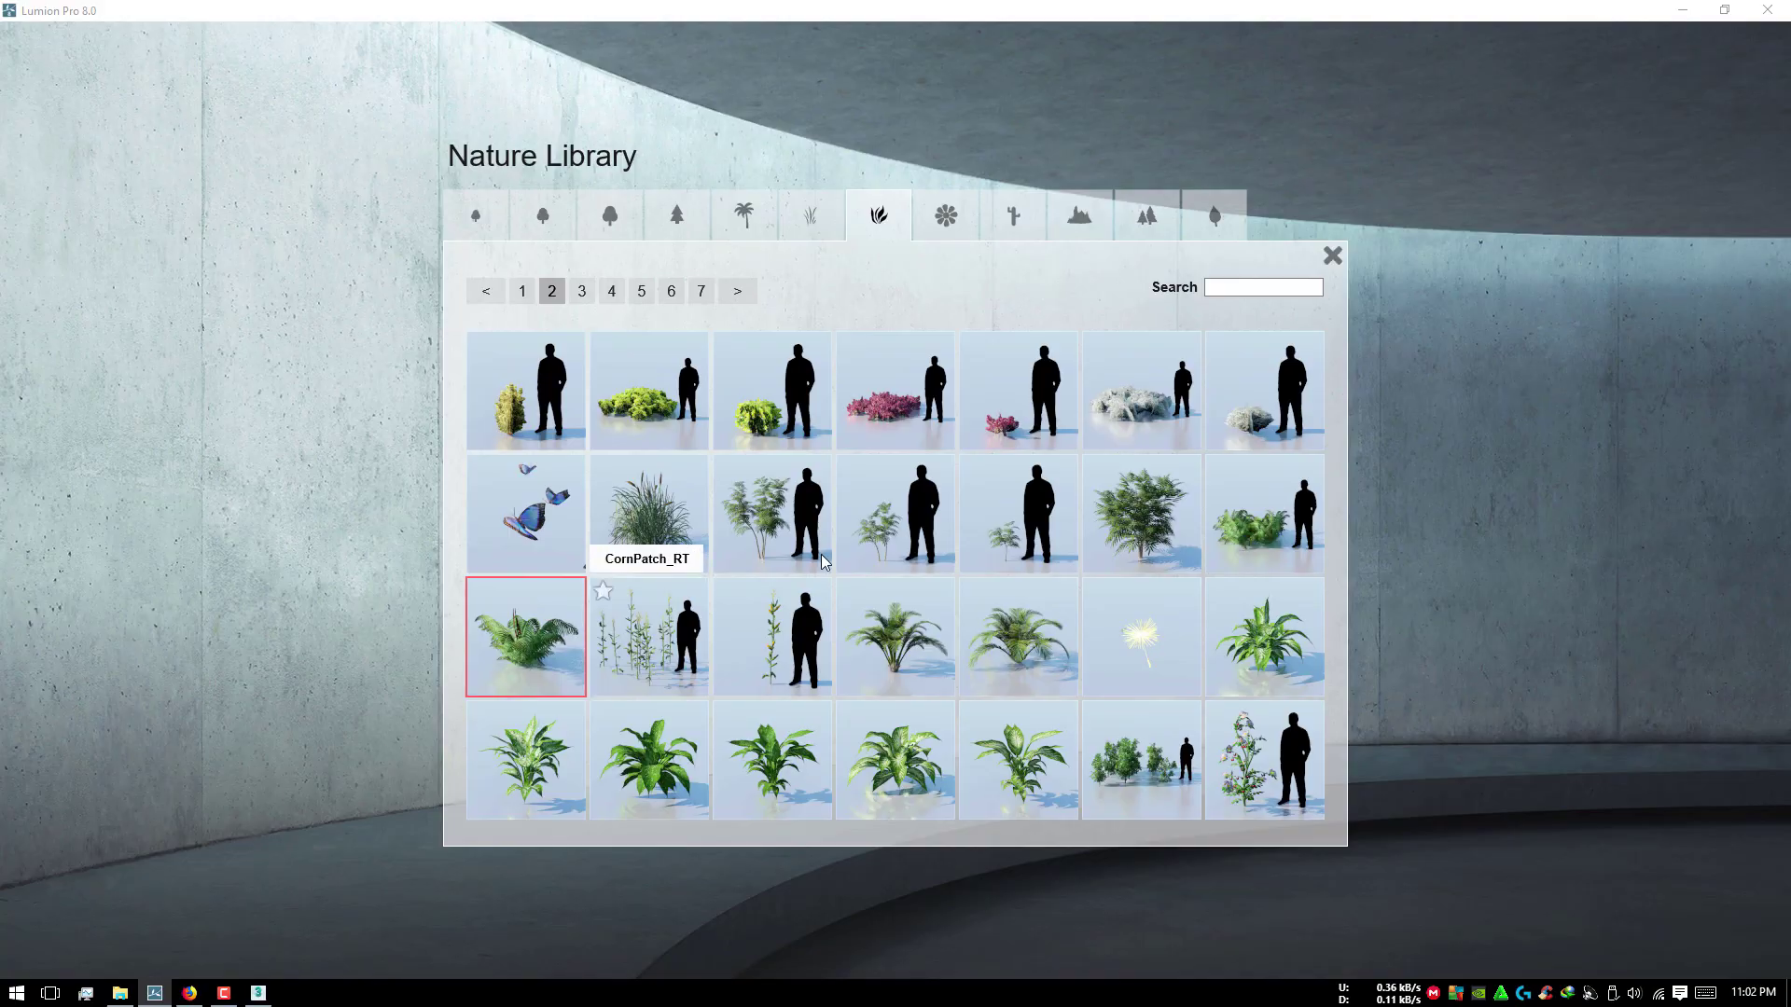
left_click(937, 697)
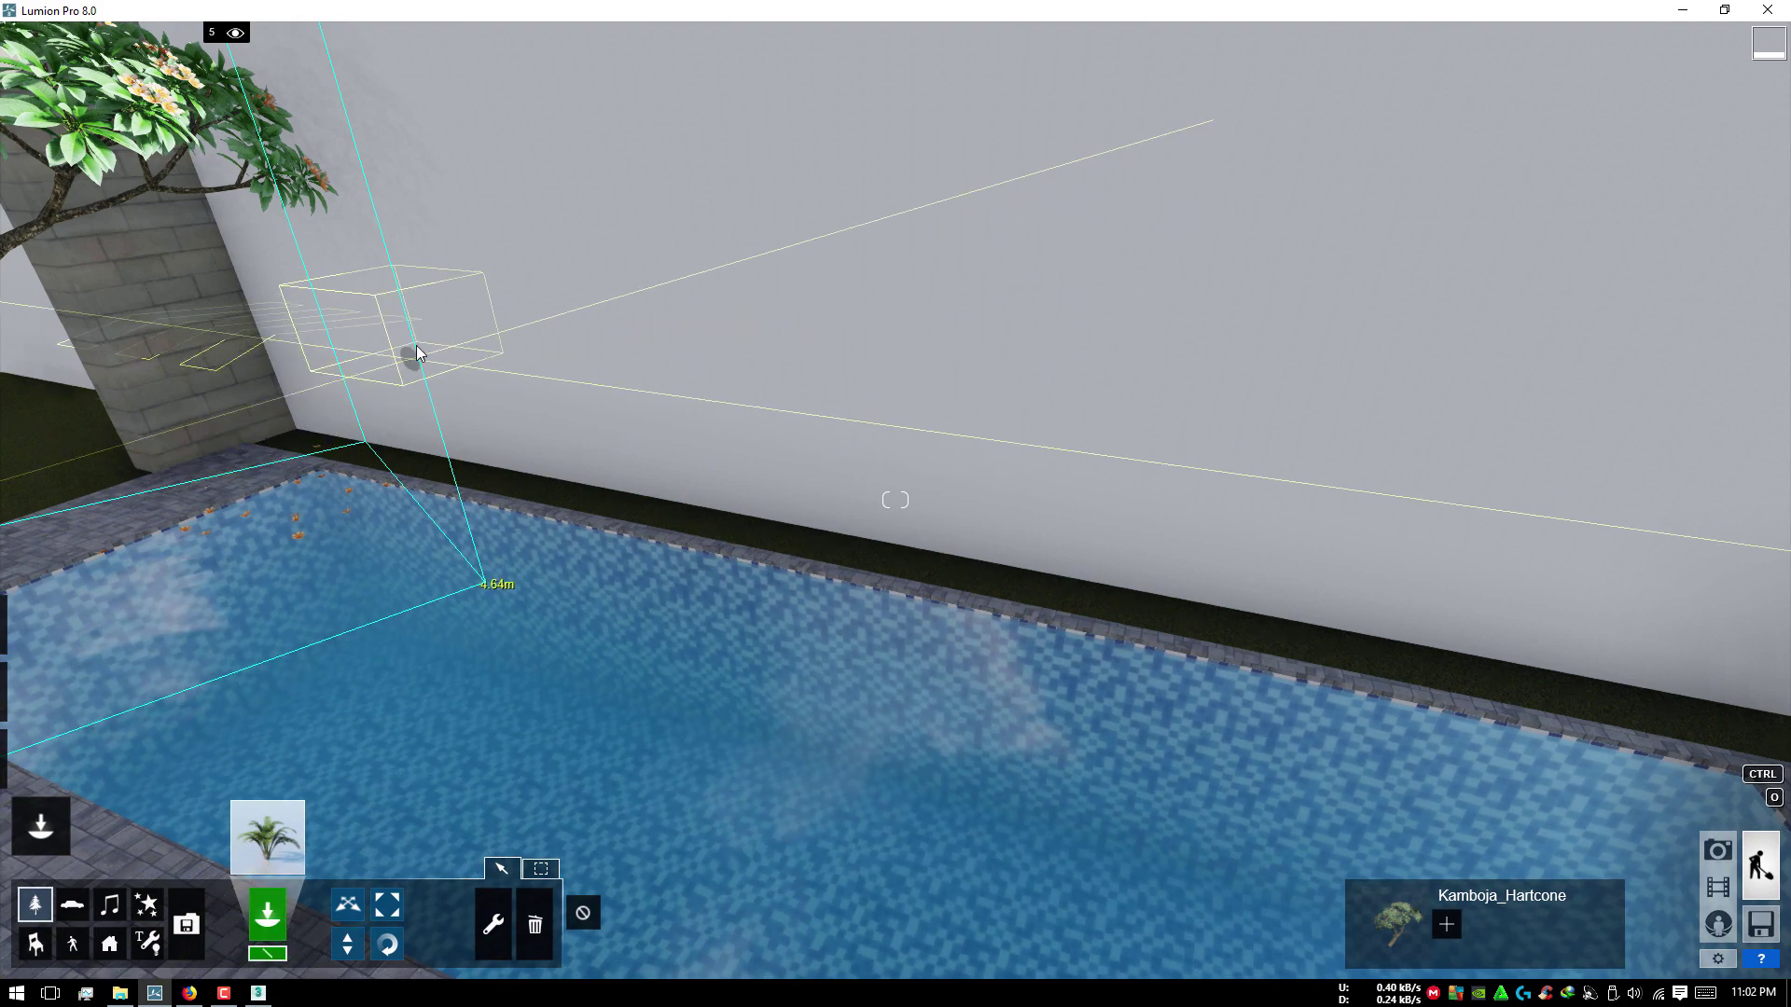
right_click_drag(402, 354, 406, 392)
mouse_move(895, 500)
right_mouse_down()
mouse_move(895, 541)
mouse_move(999, 244)
right_mouse_up()
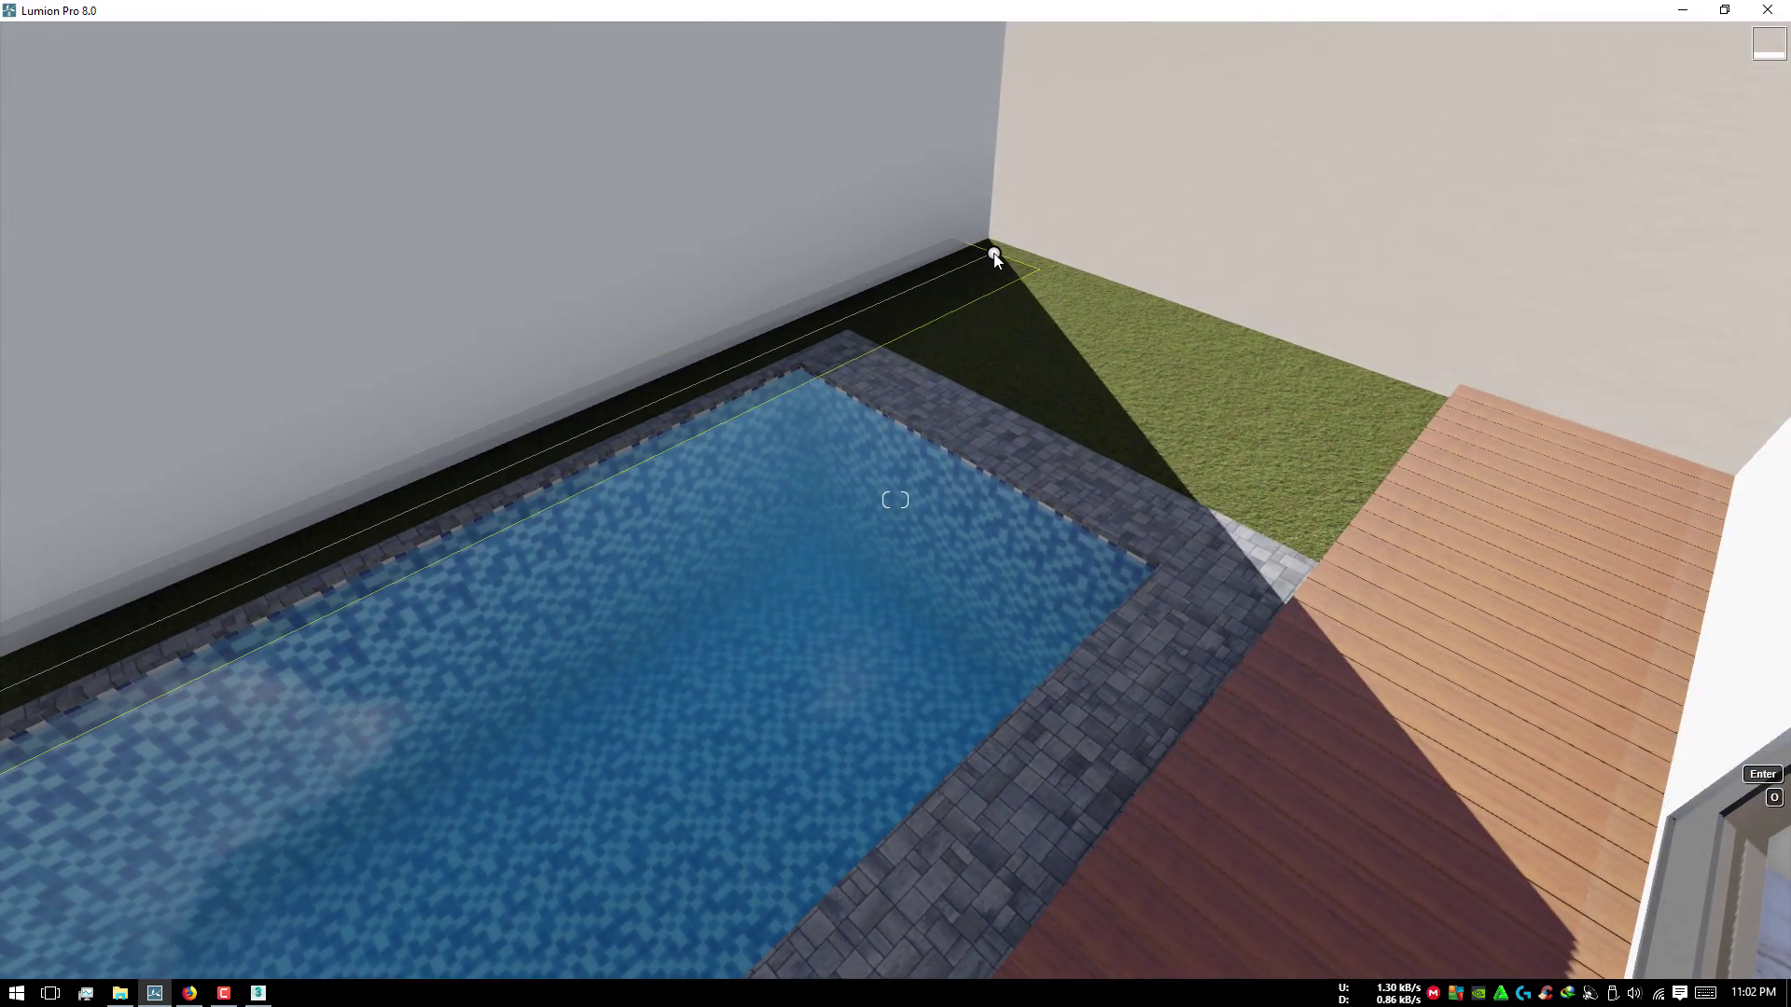
Step: Finish the palm line with 52 items and randomized facing directions
left_click(999, 244)
right_click_drag(932, 781, 932, 780)
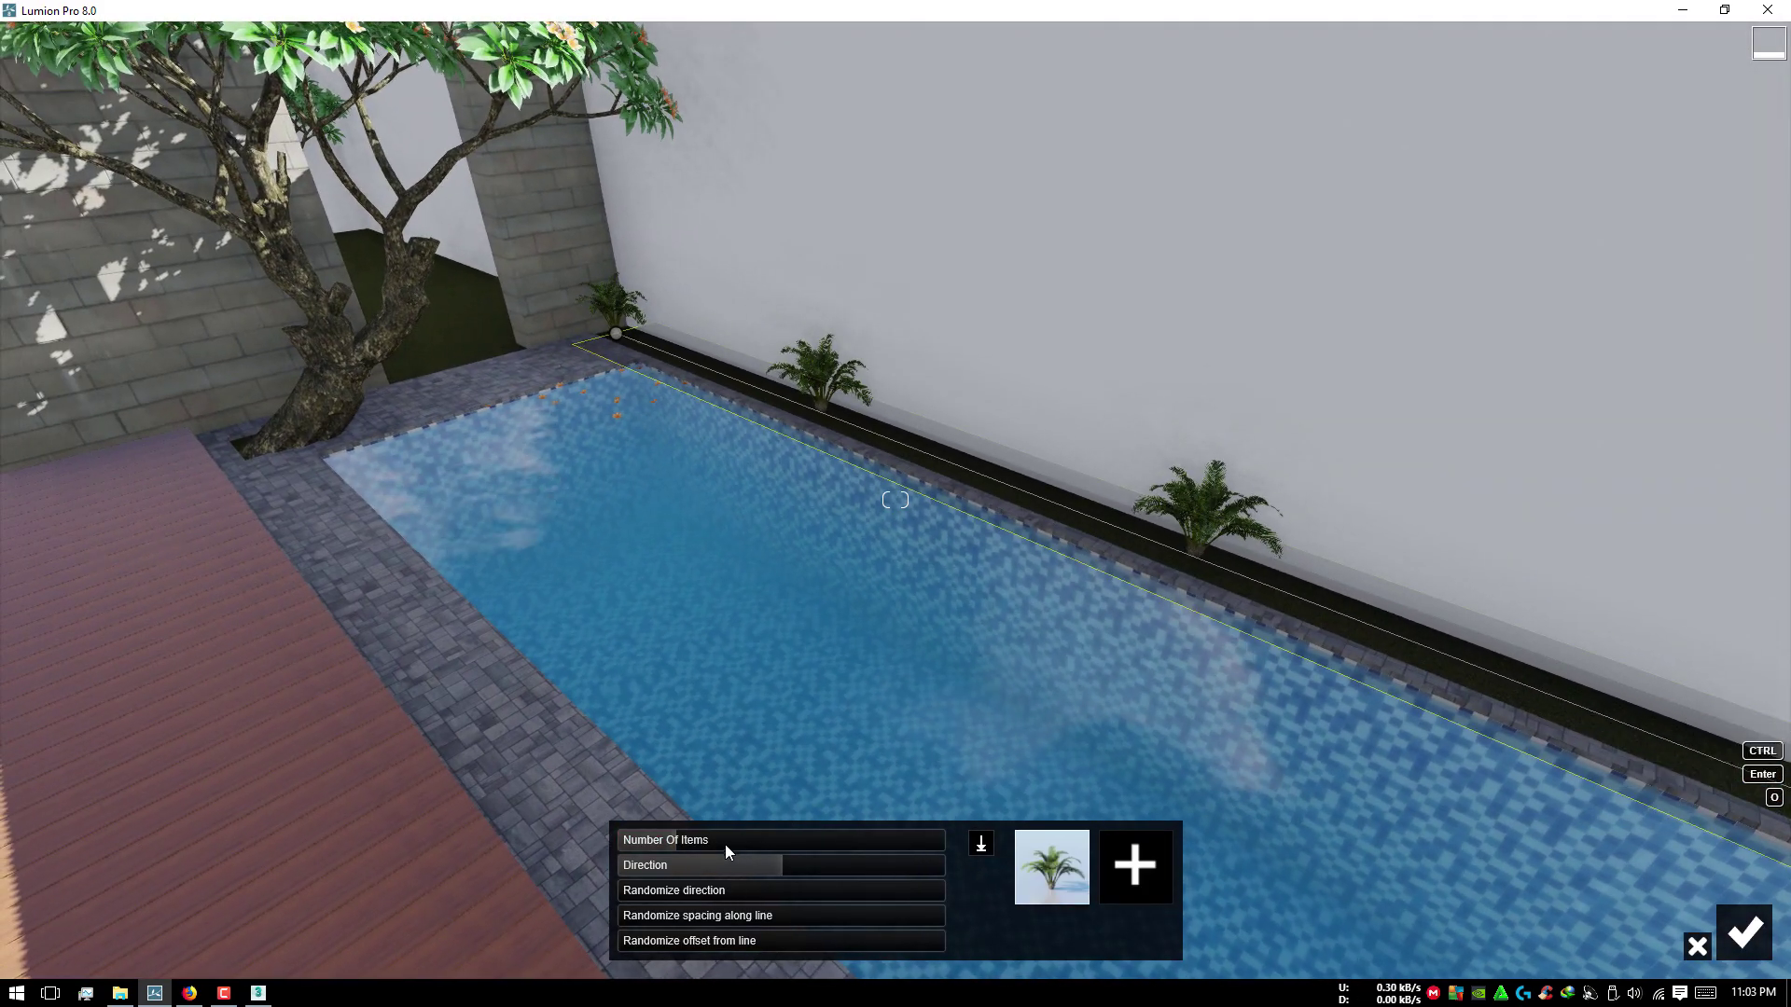
left_click_drag(725, 840, 852, 829)
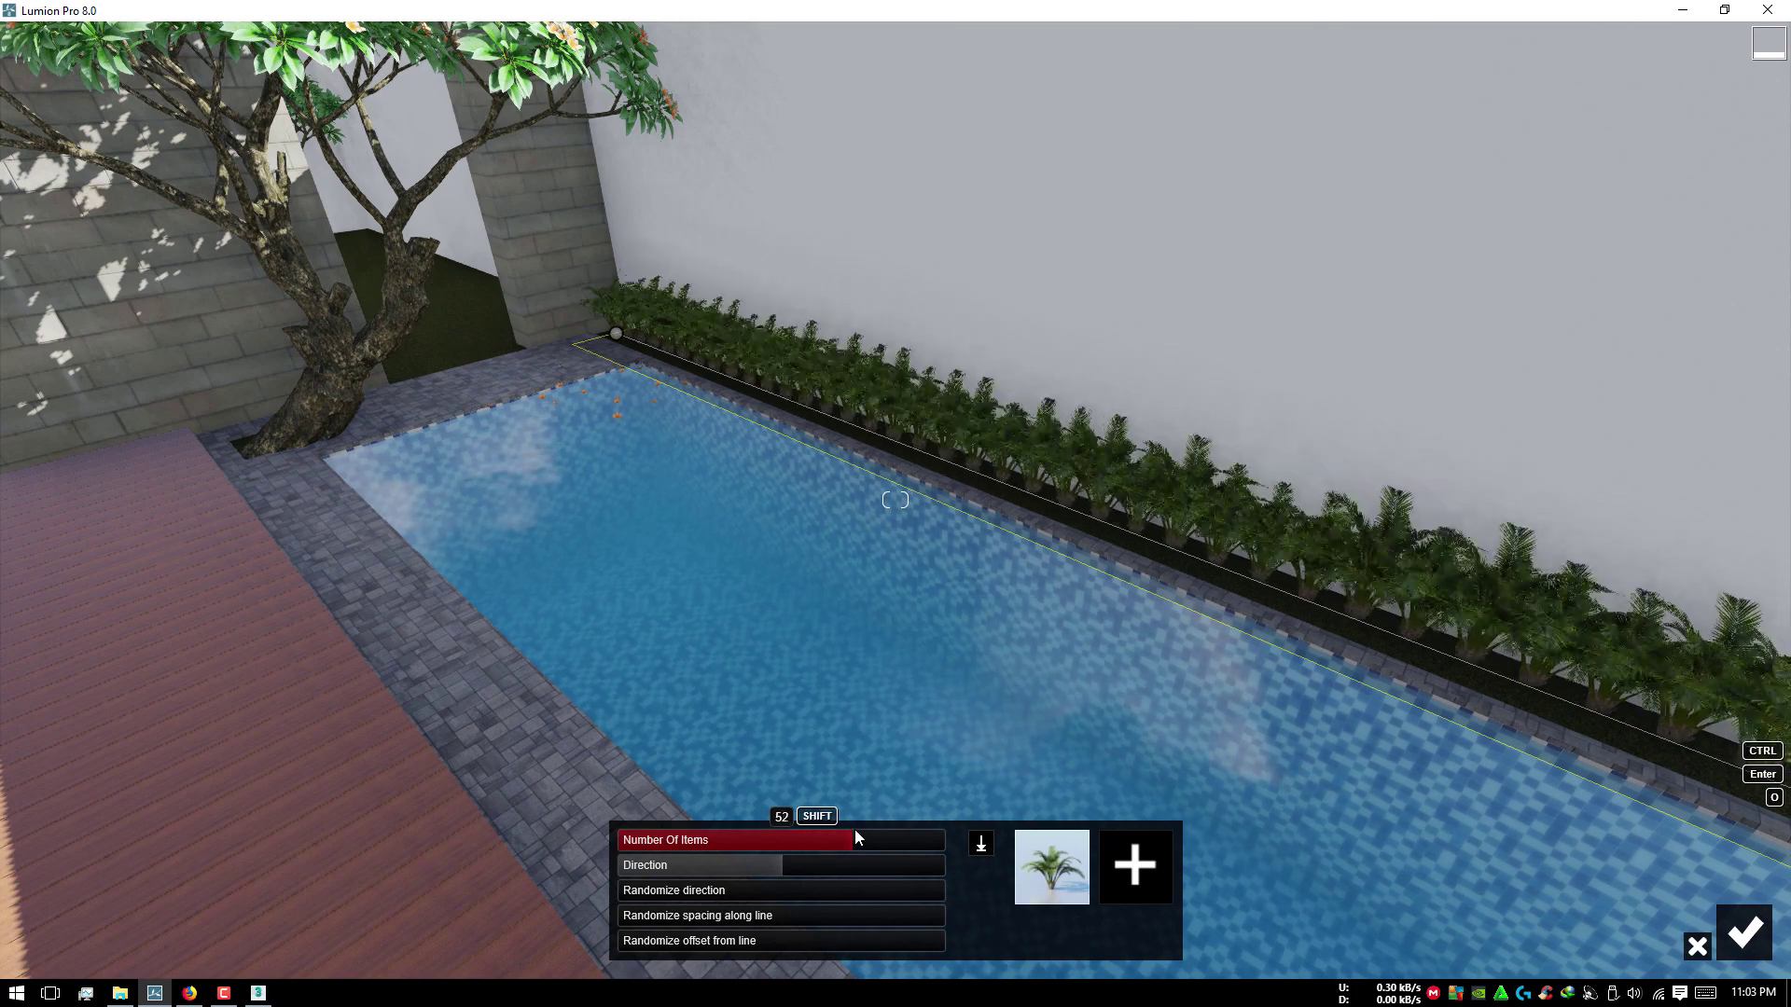
left_click_drag(692, 891, 873, 883)
scroll(1166, 388, "up", 3)
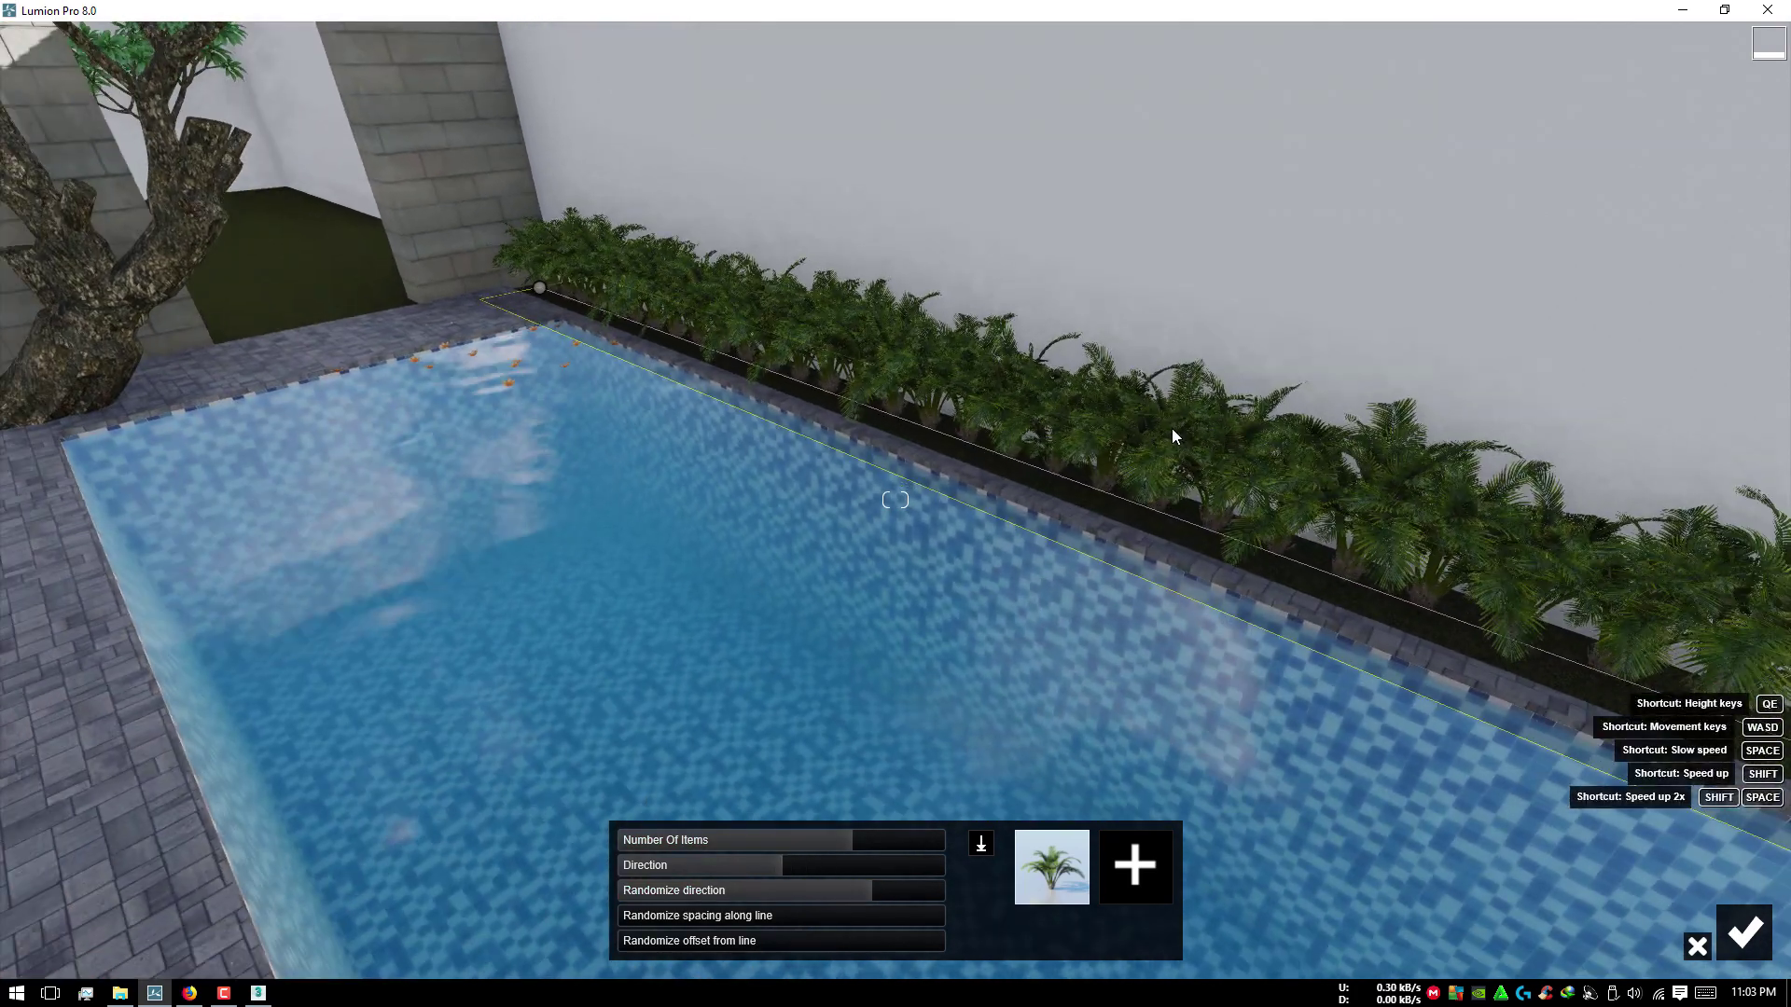
Step: Add a leafy plant and a green bush to the mix, raise count to 58, remove the bush
left_click(1137, 849)
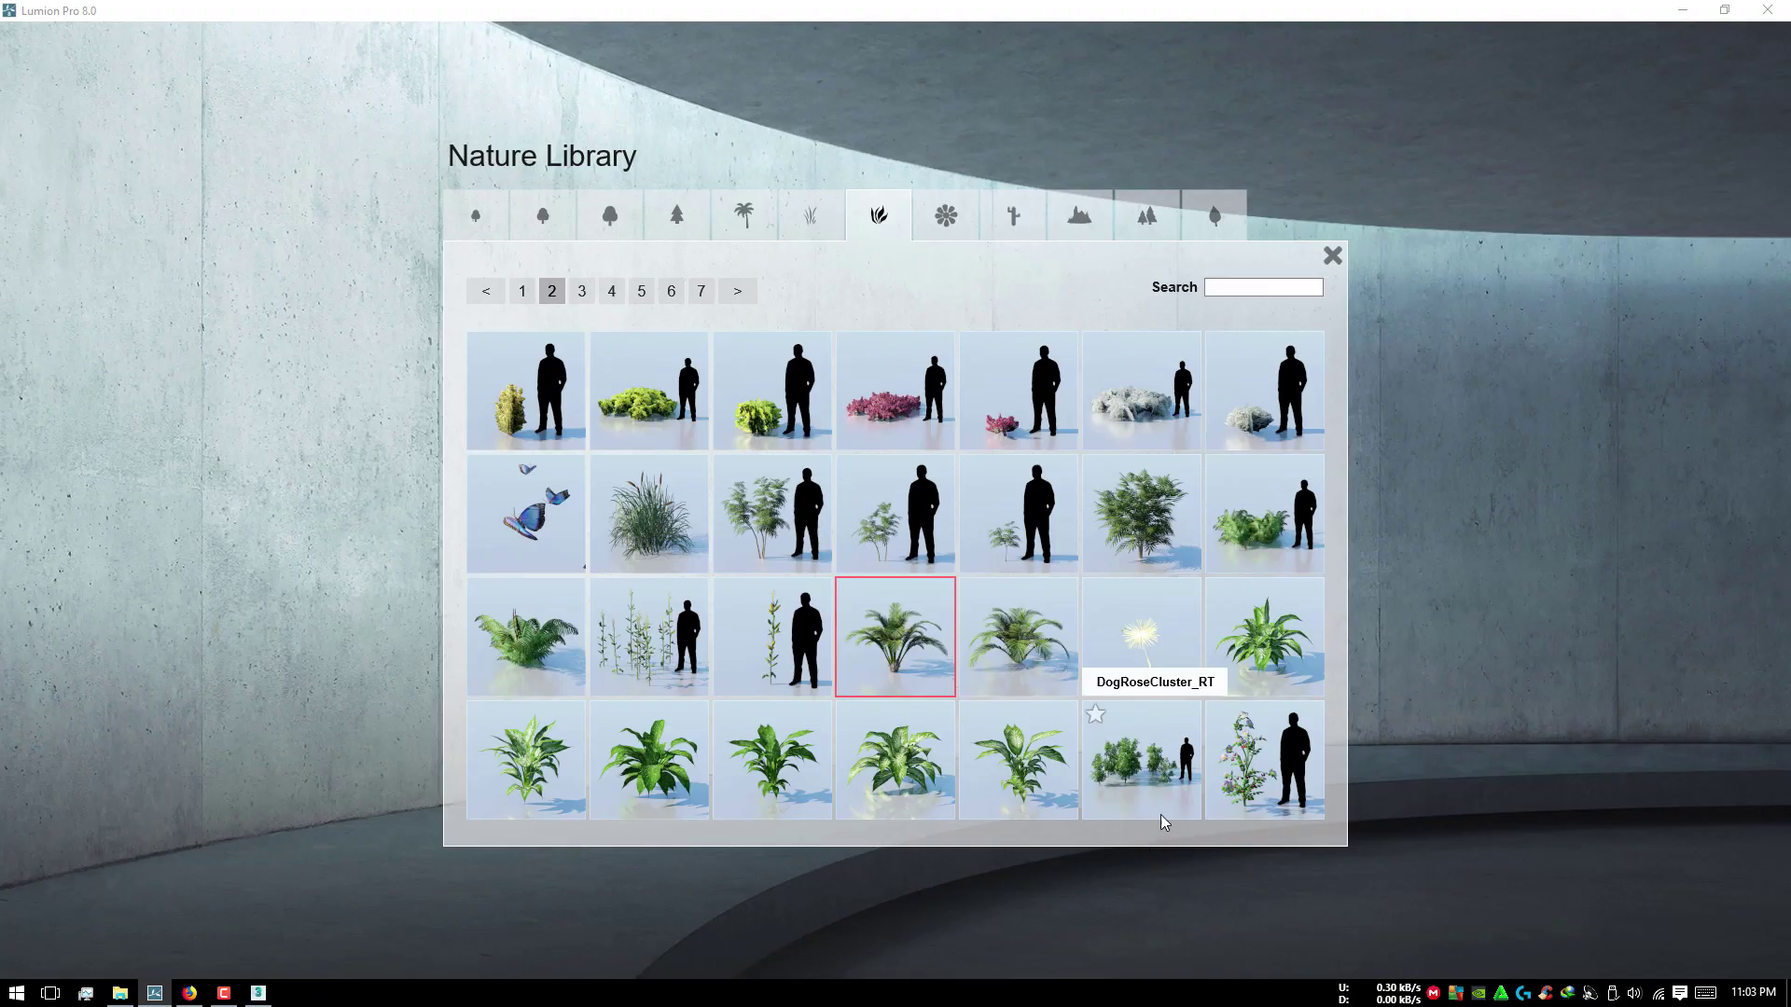
left_click(1257, 652)
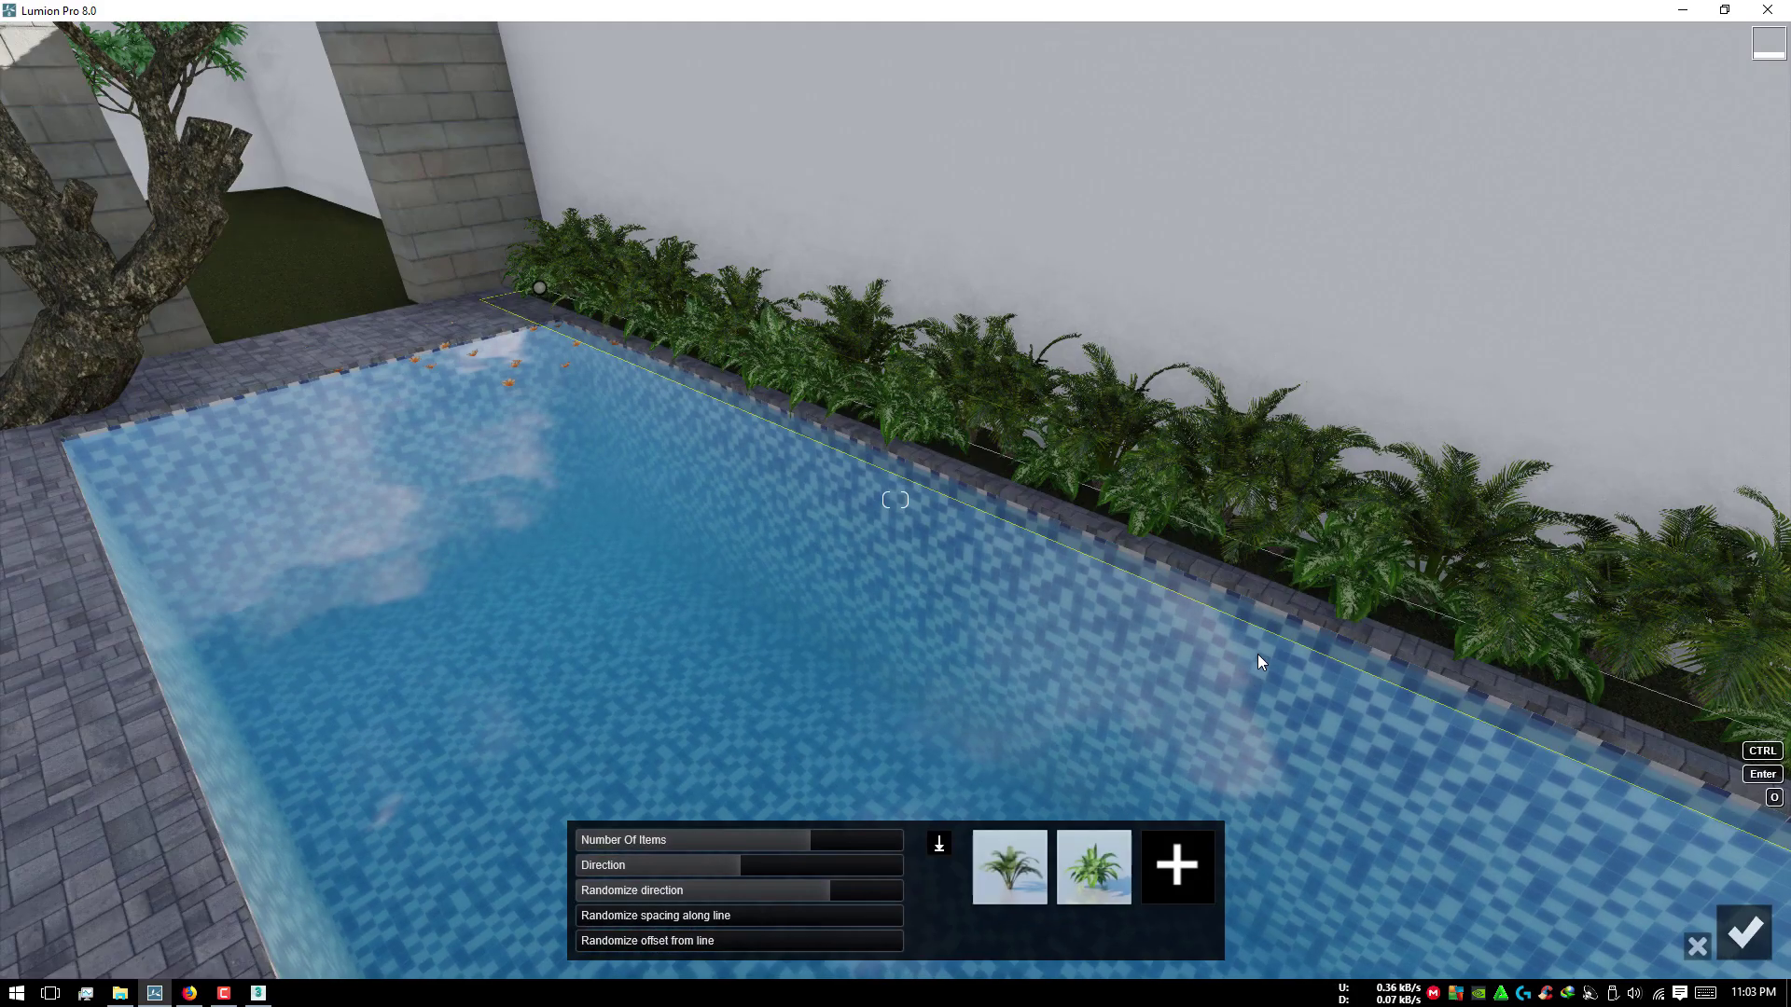
right_click_drag(968, 524, 895, 501)
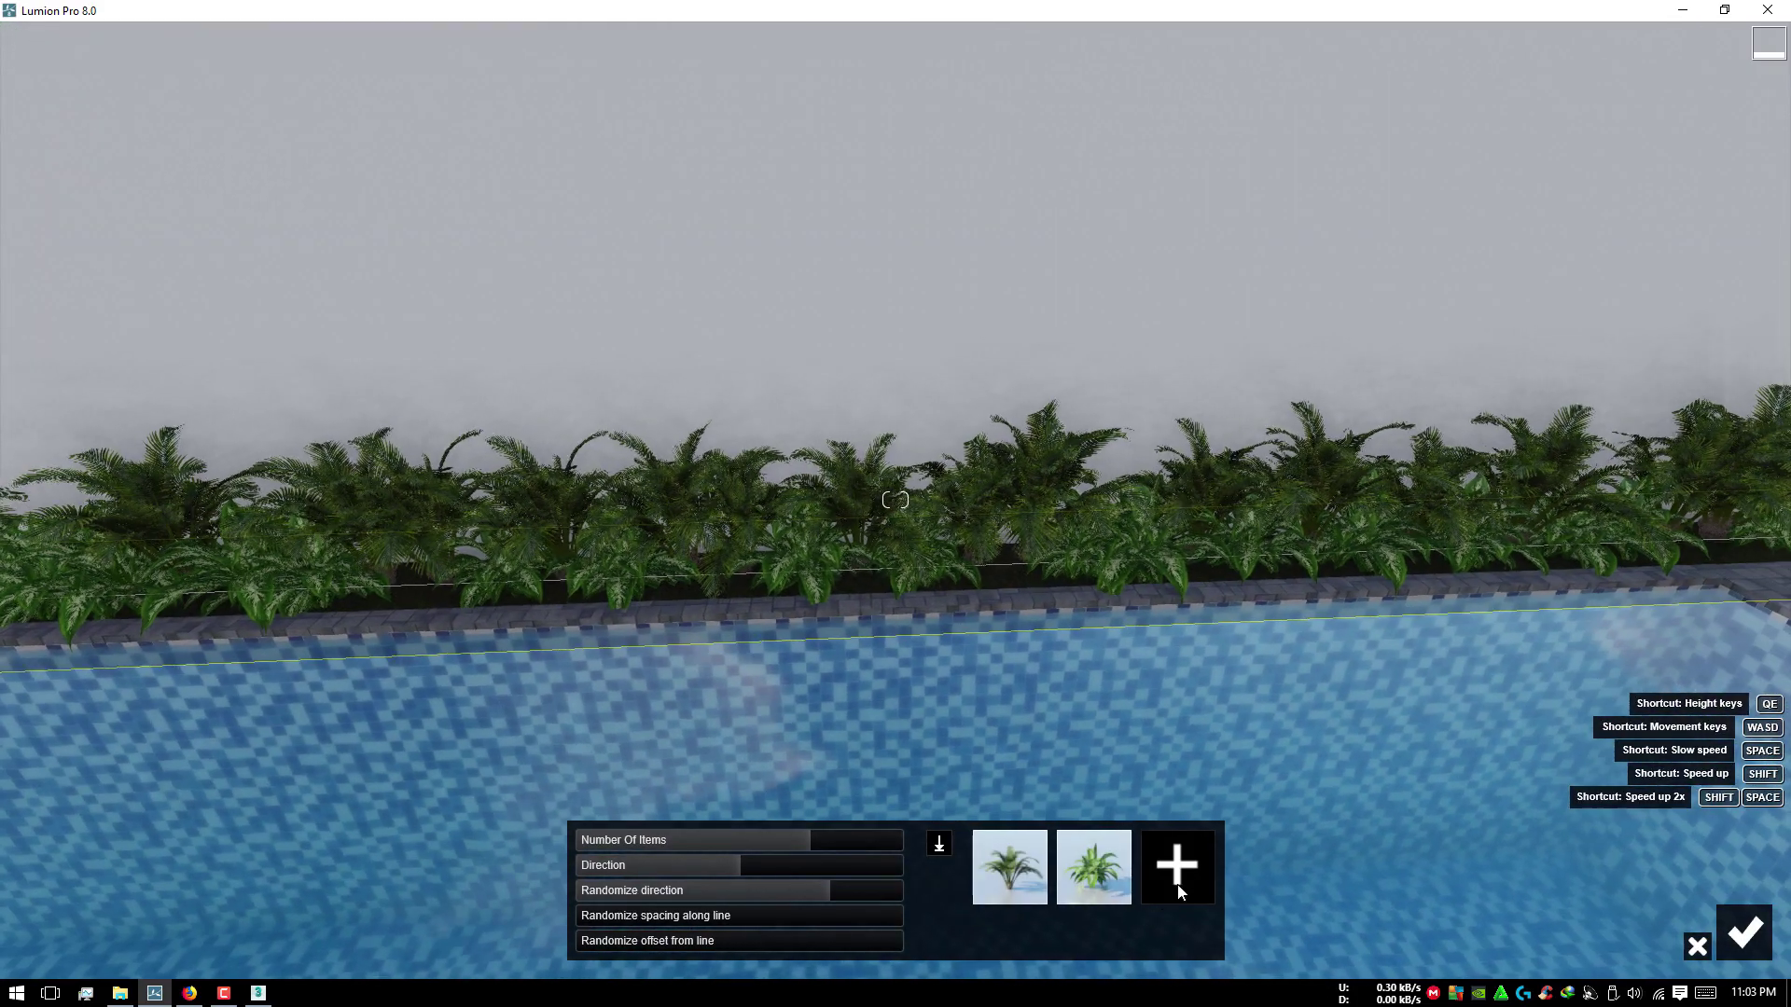
left_click(1183, 844)
left_click(750, 448)
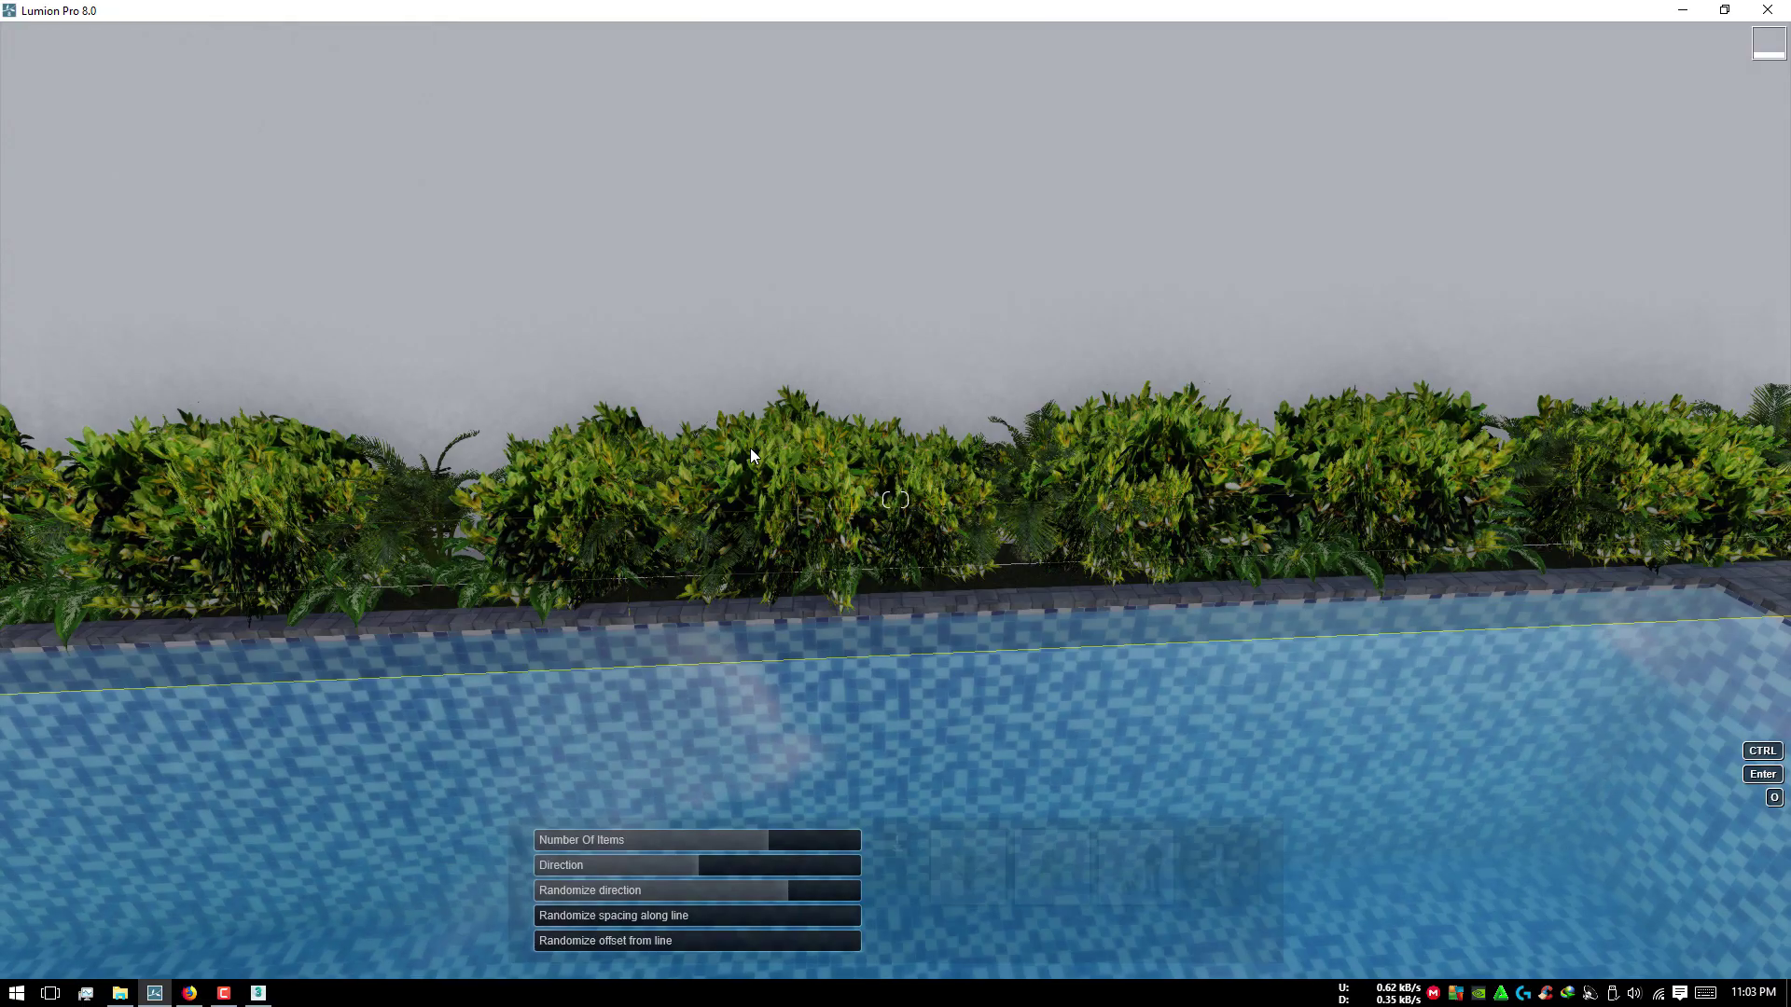
right_click_drag(750, 448, 895, 499)
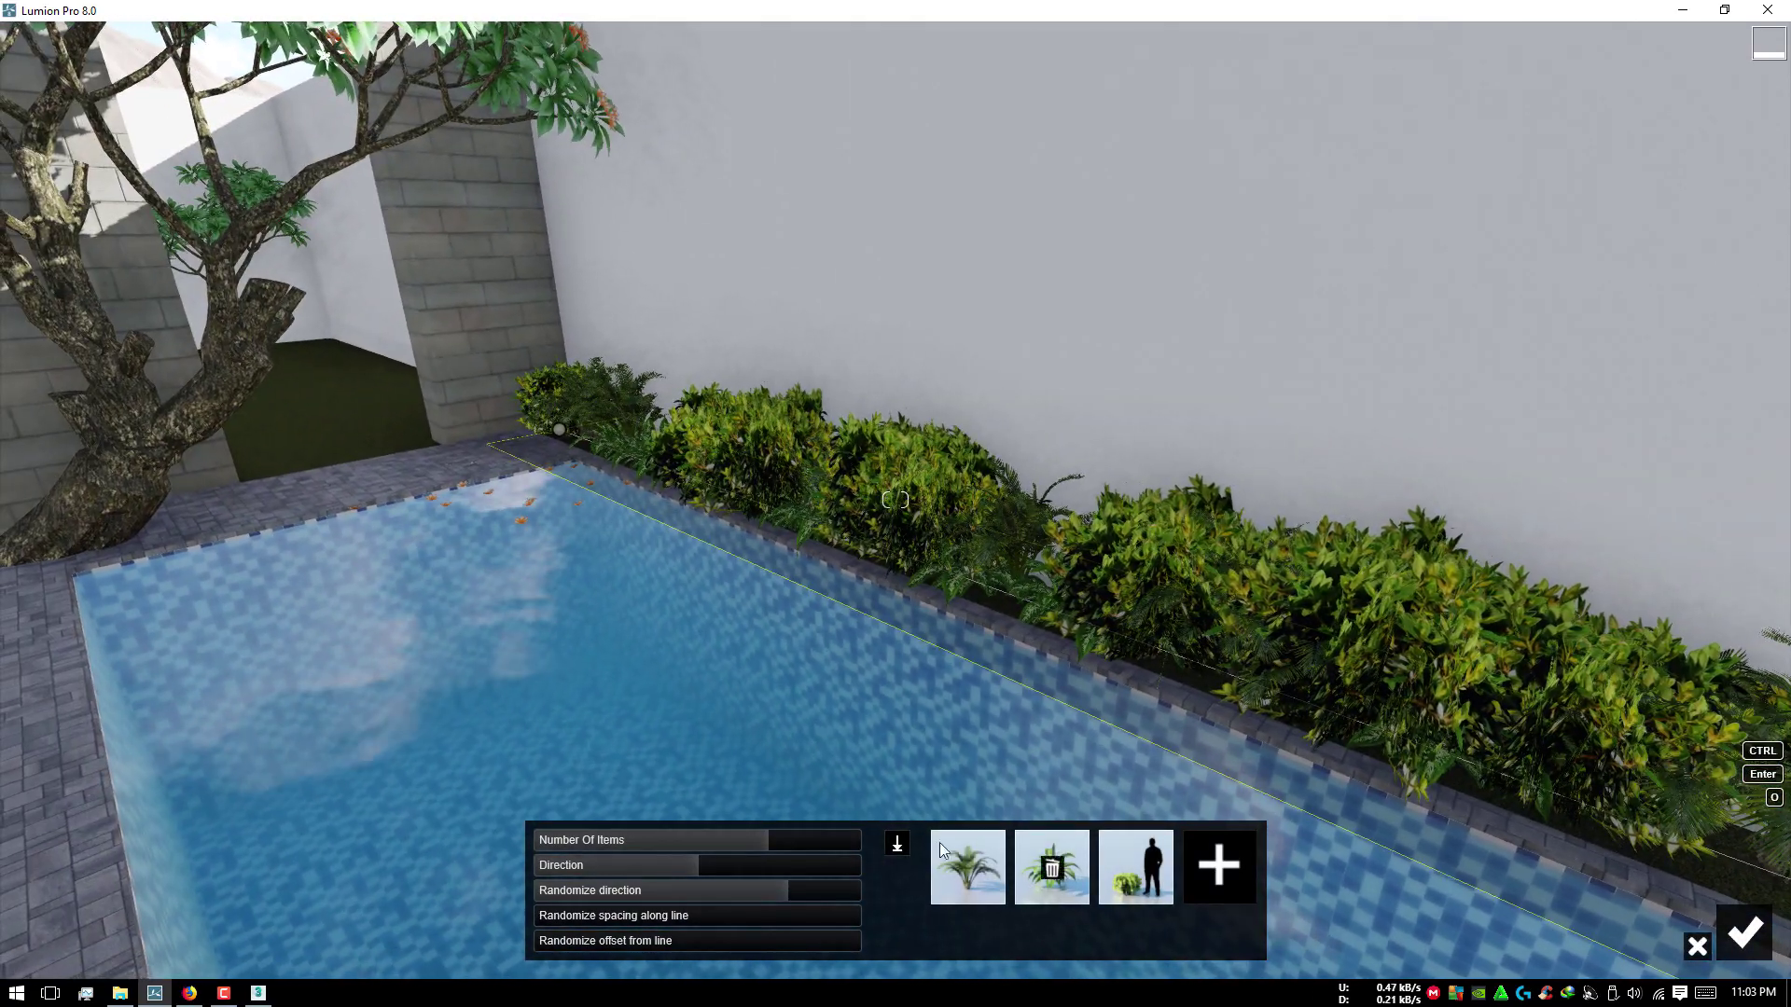
mouse_move(791, 836)
left_mouse_down()
mouse_move(808, 837)
mouse_move(752, 838)
left_mouse_up()
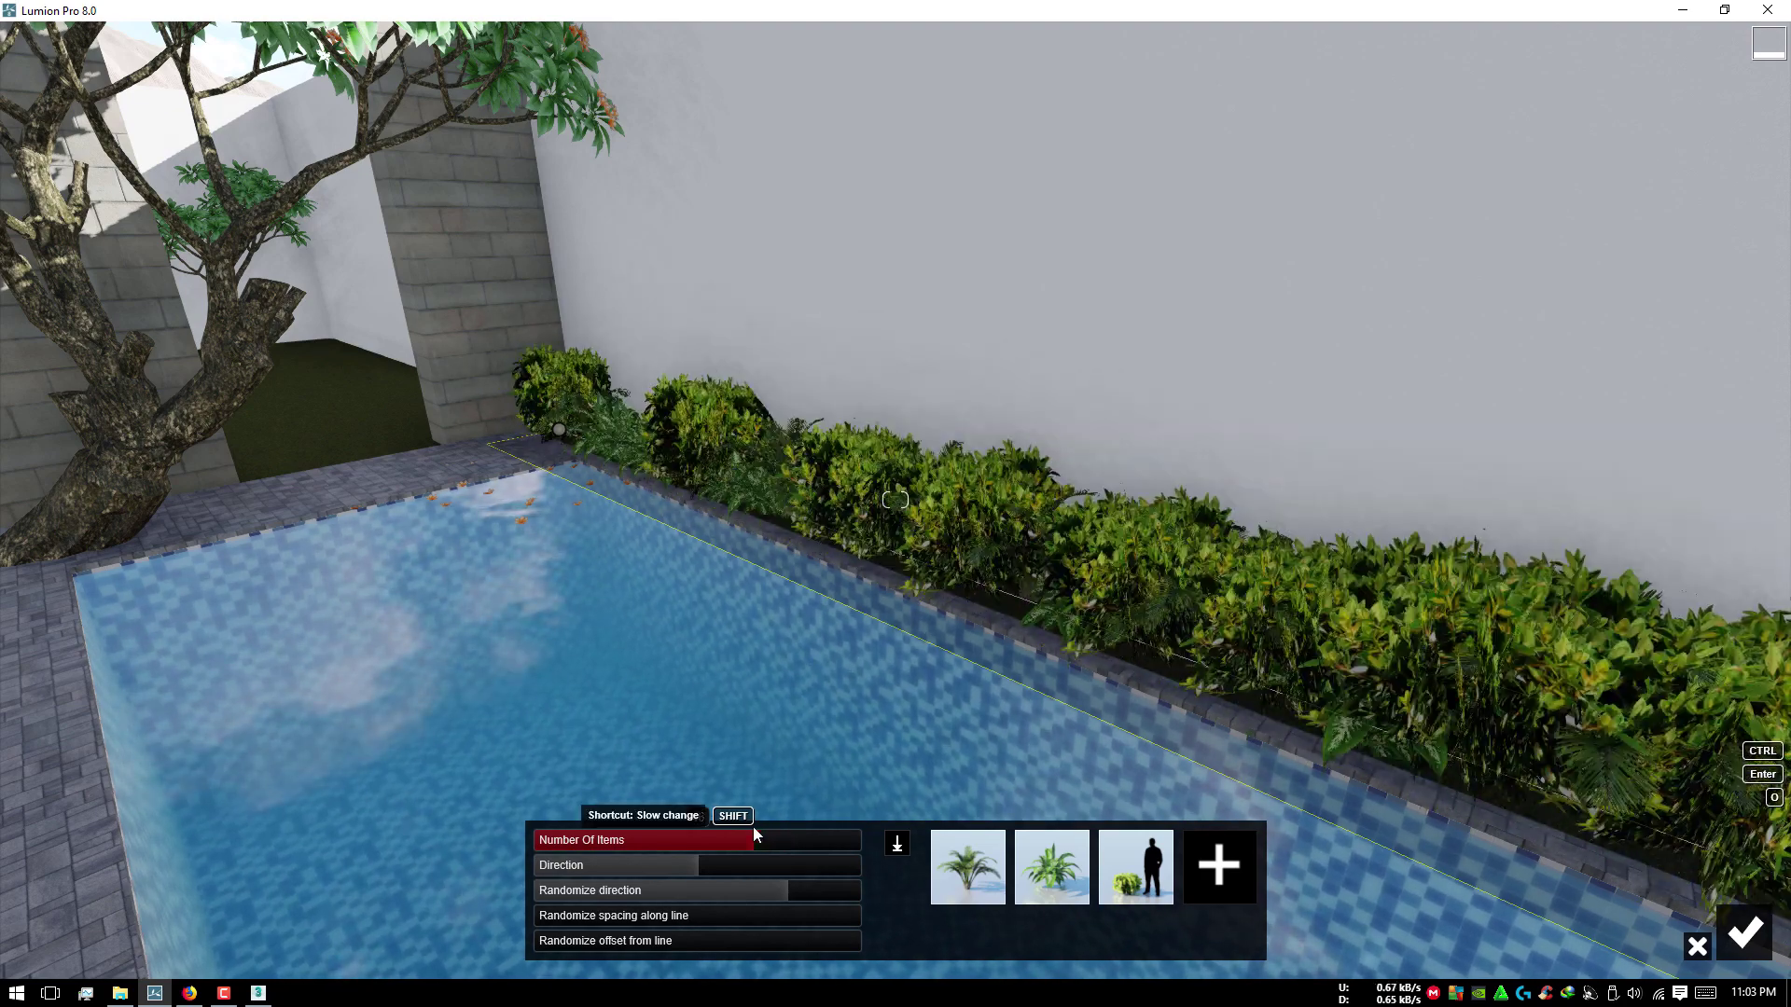
left_click(1140, 864)
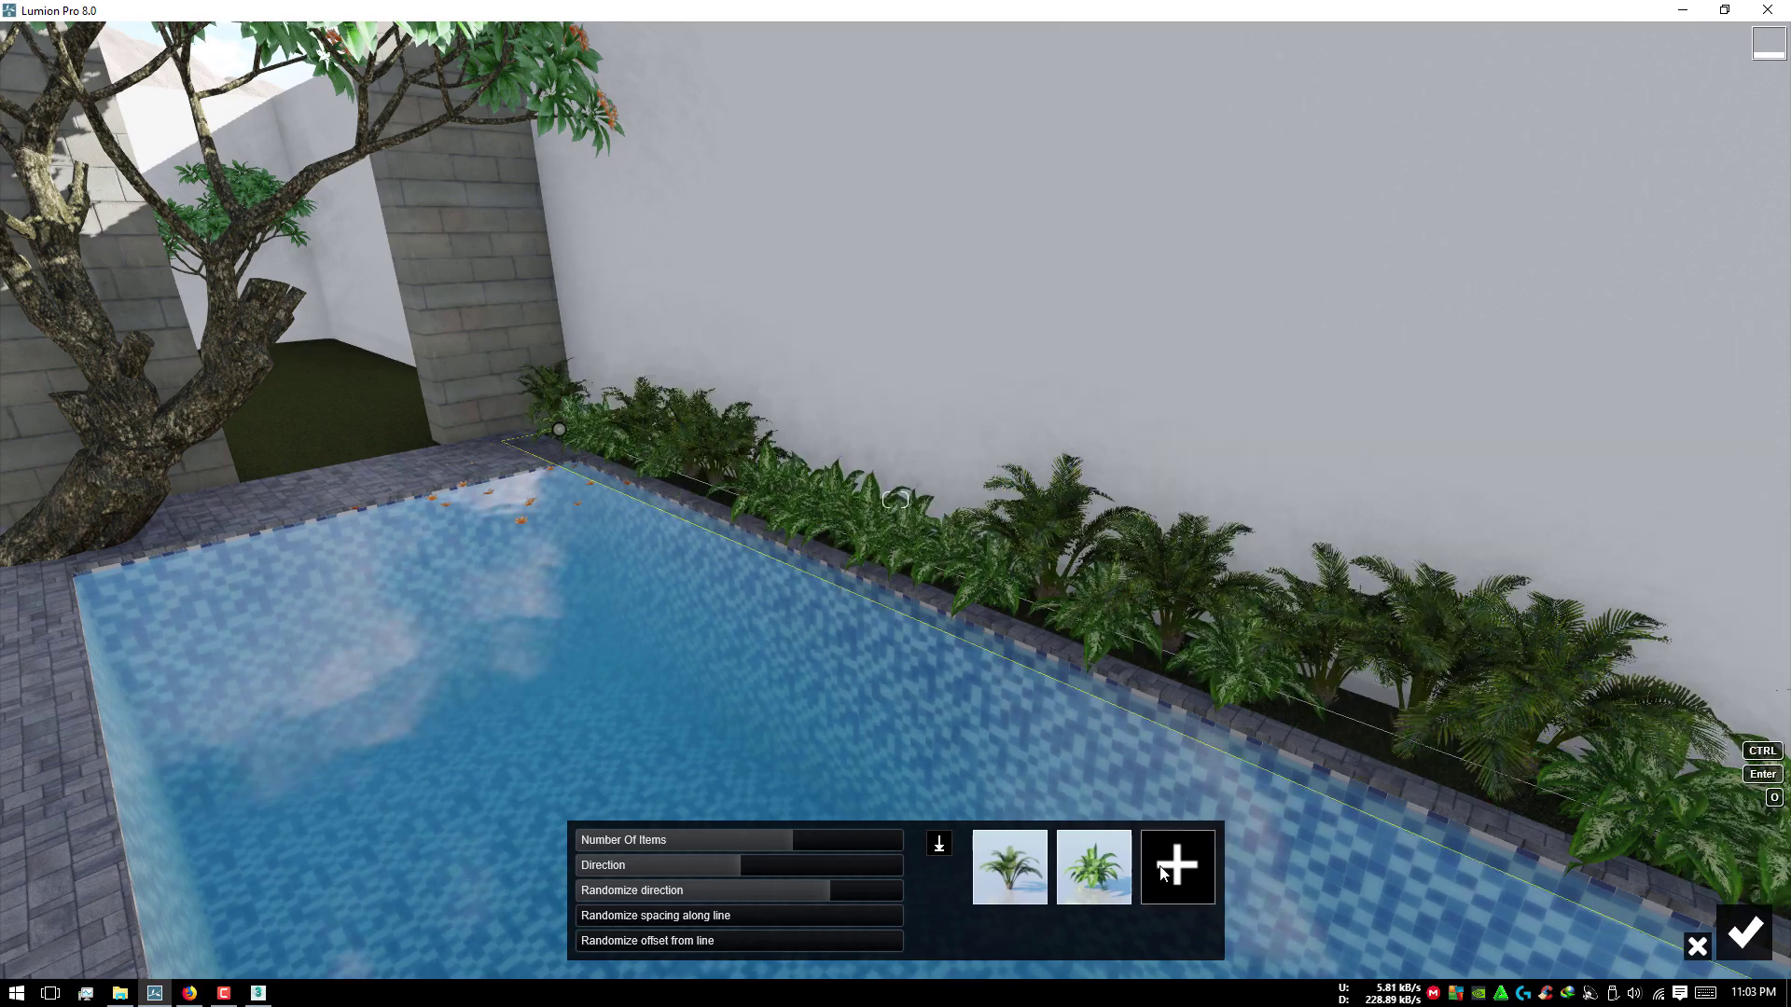
Step: Add a small shrub and a False_Yucca from the next page to the planting mix
left_click(1144, 865)
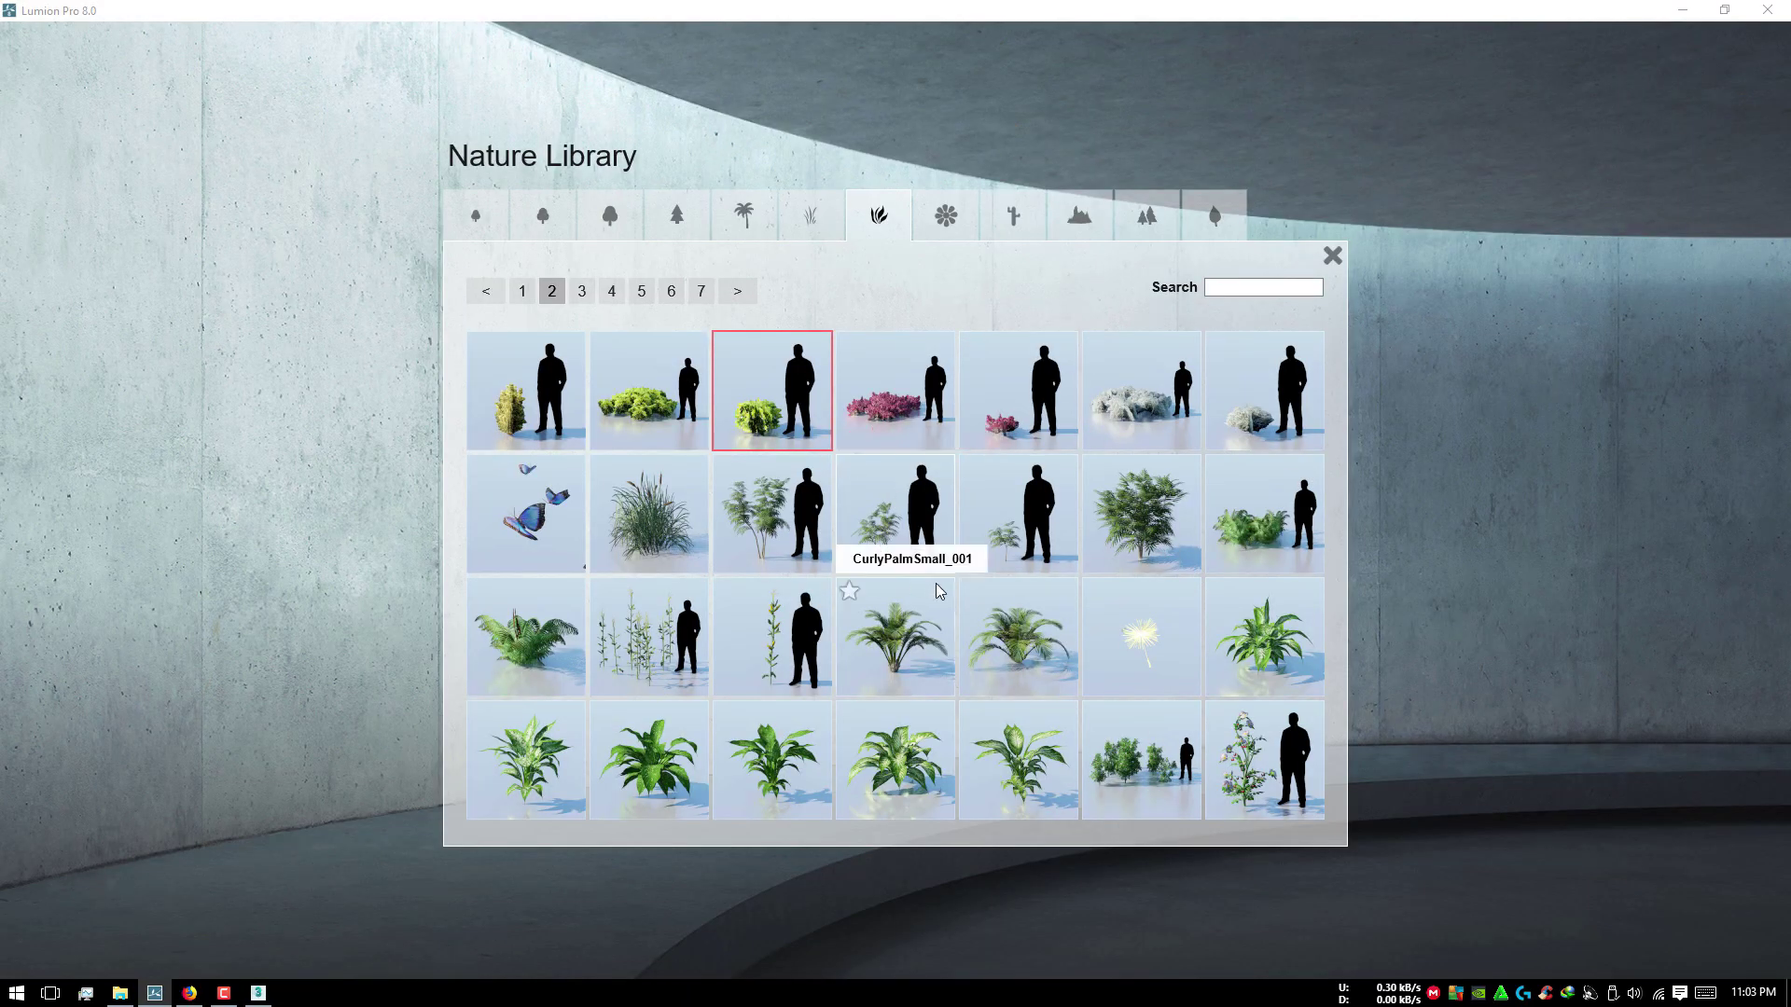
left_click(1020, 545)
left_click(1190, 859)
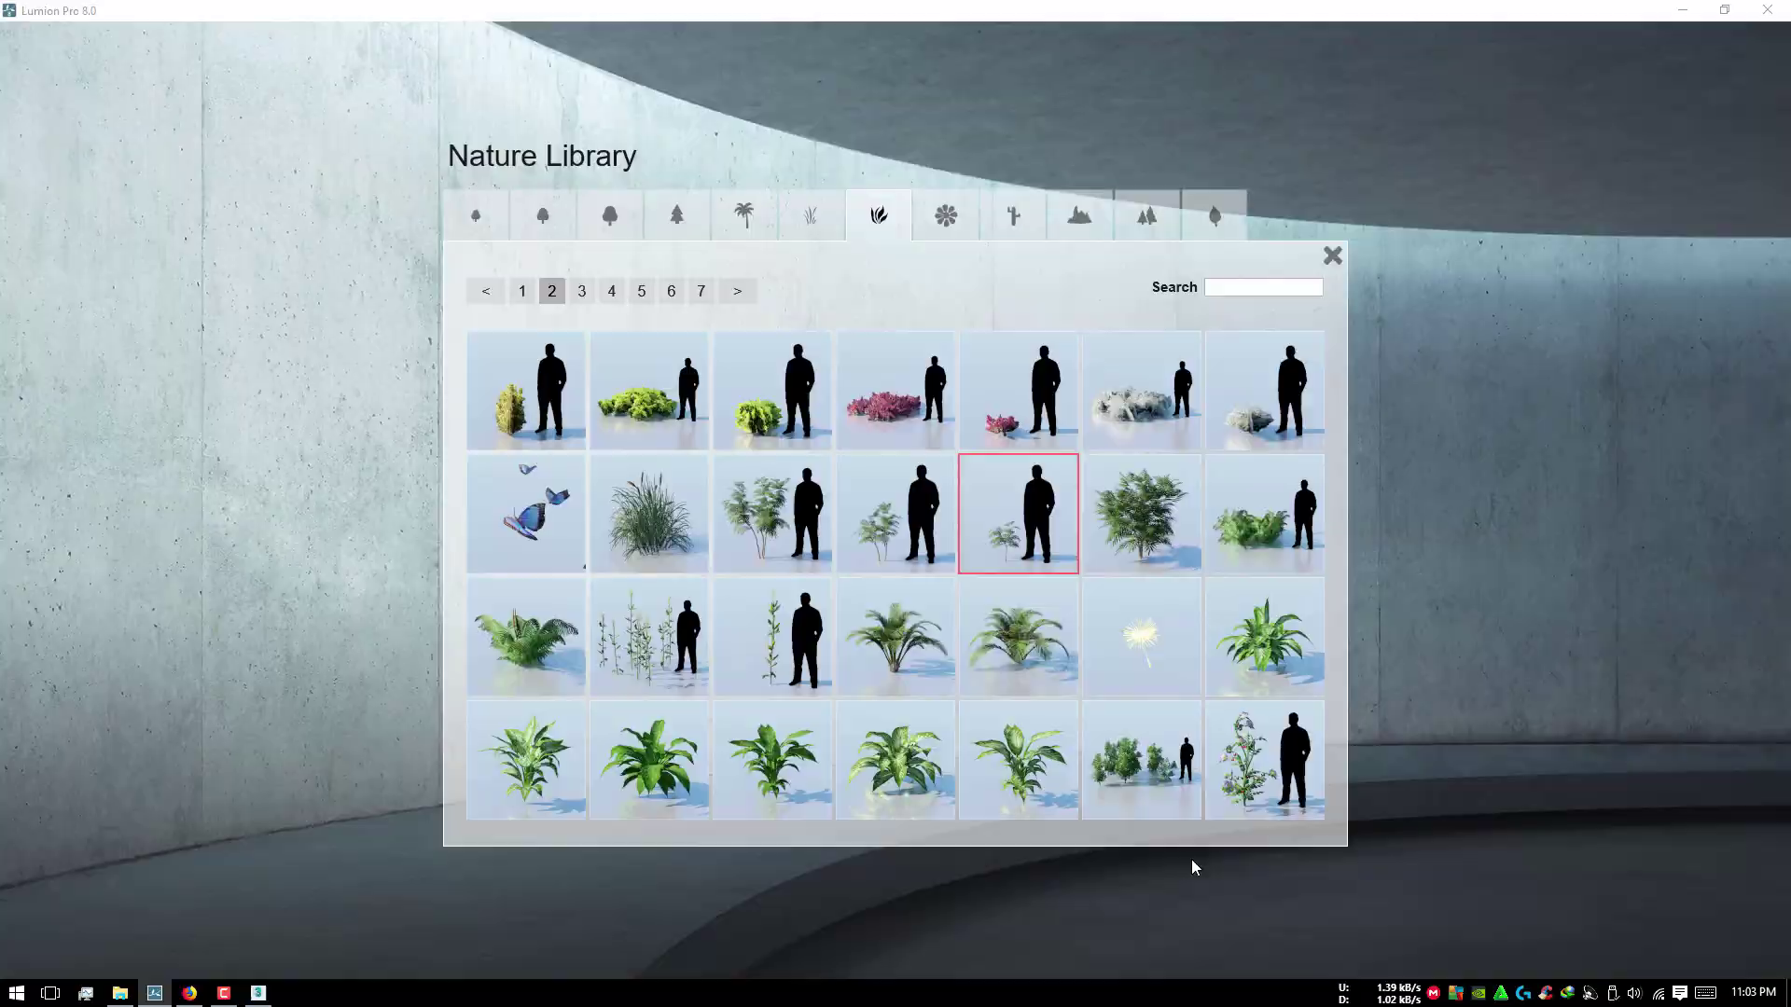
left_click(583, 292)
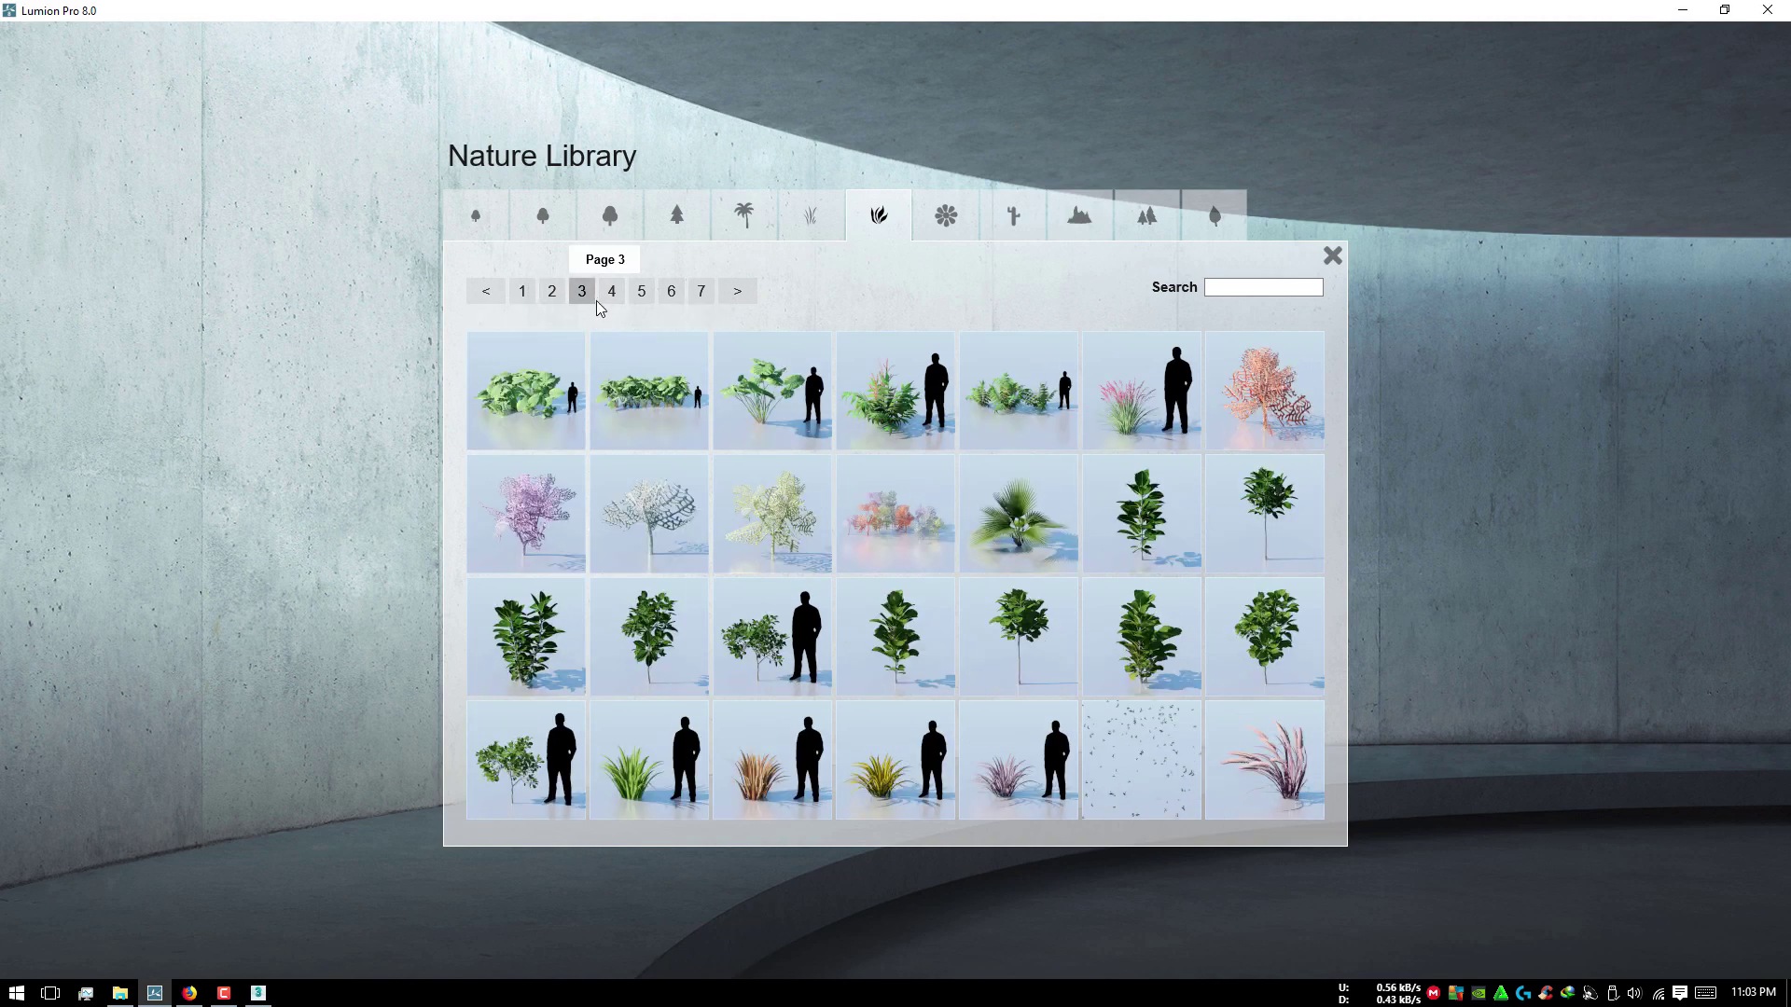
left_click(1149, 418)
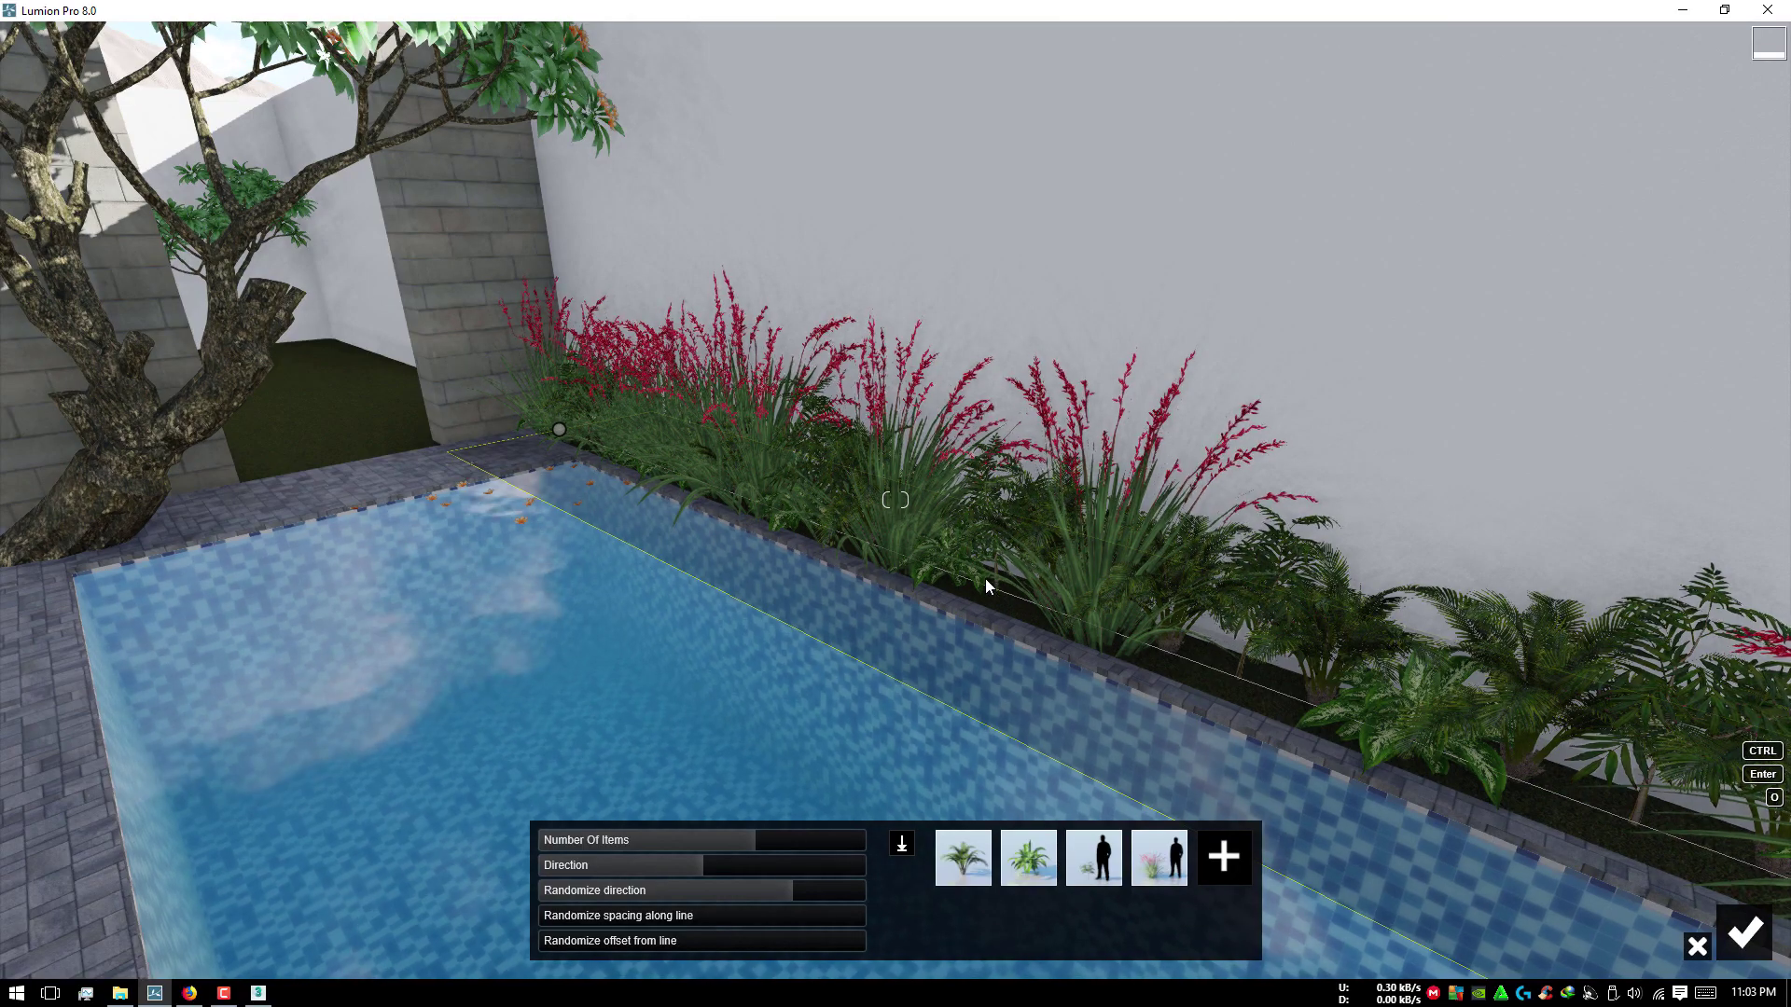
Step: Replace lavender with a tall grass from page 6 as the fourth plant and raise the count to 62
left_click(1160, 872)
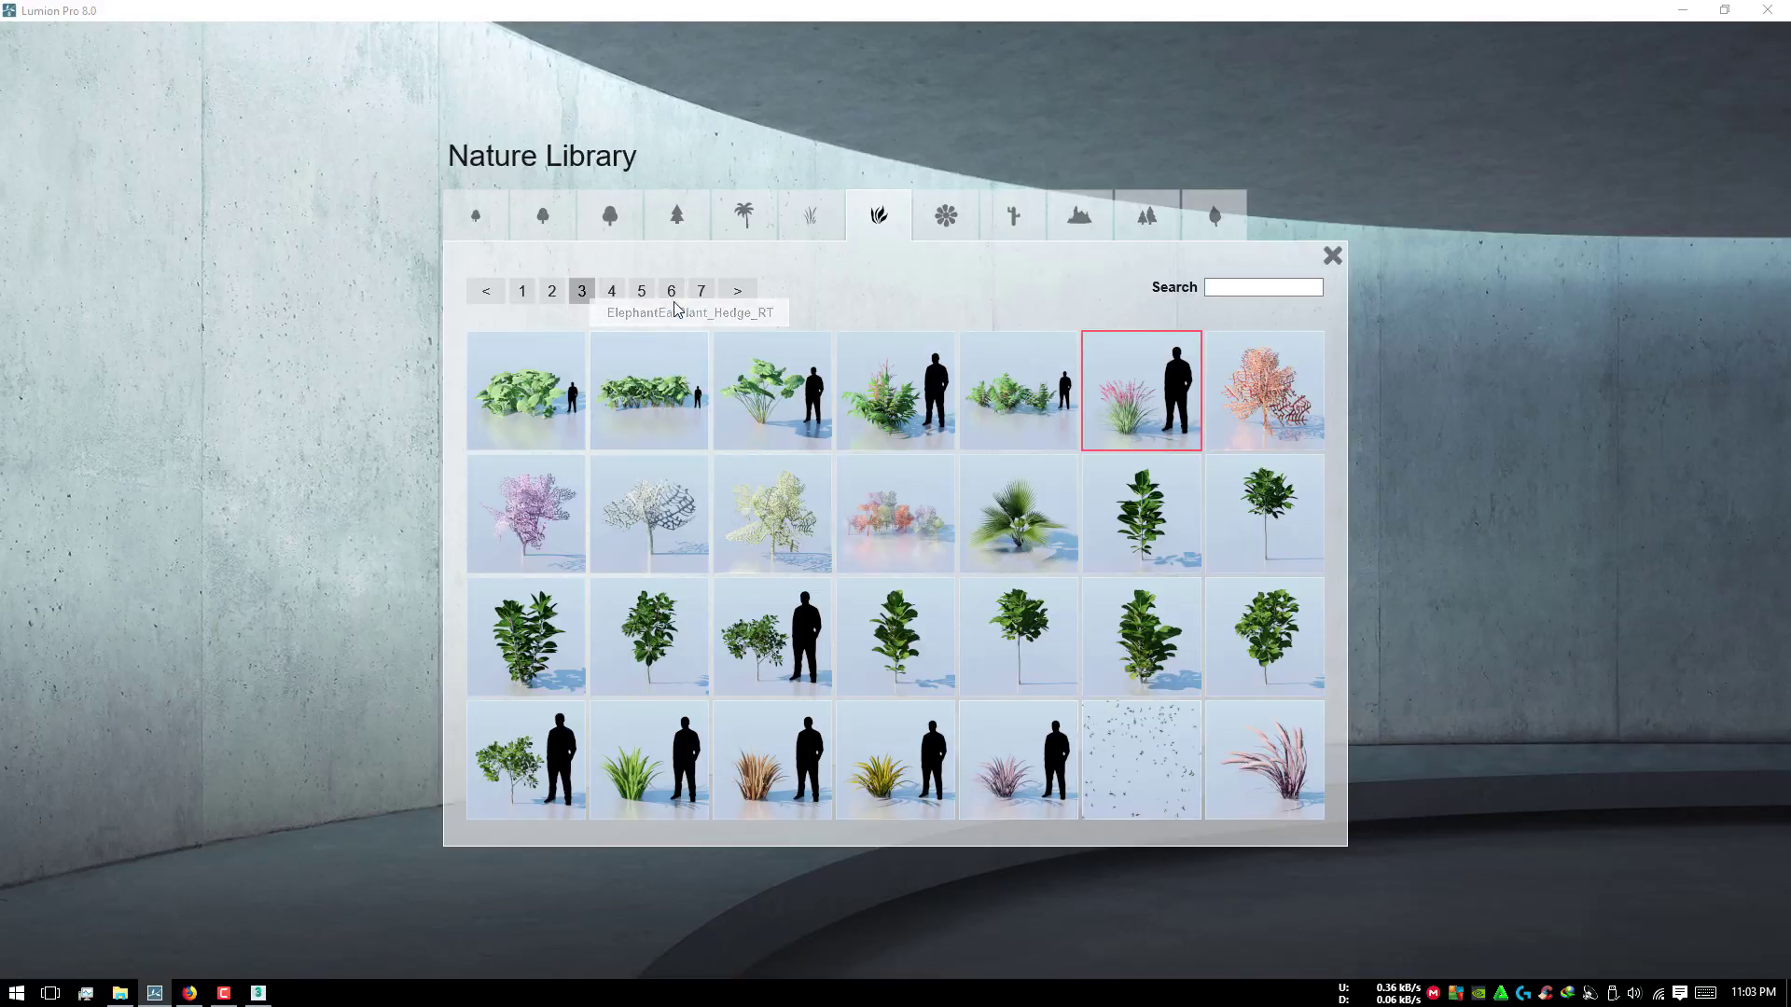
left_click(612, 292)
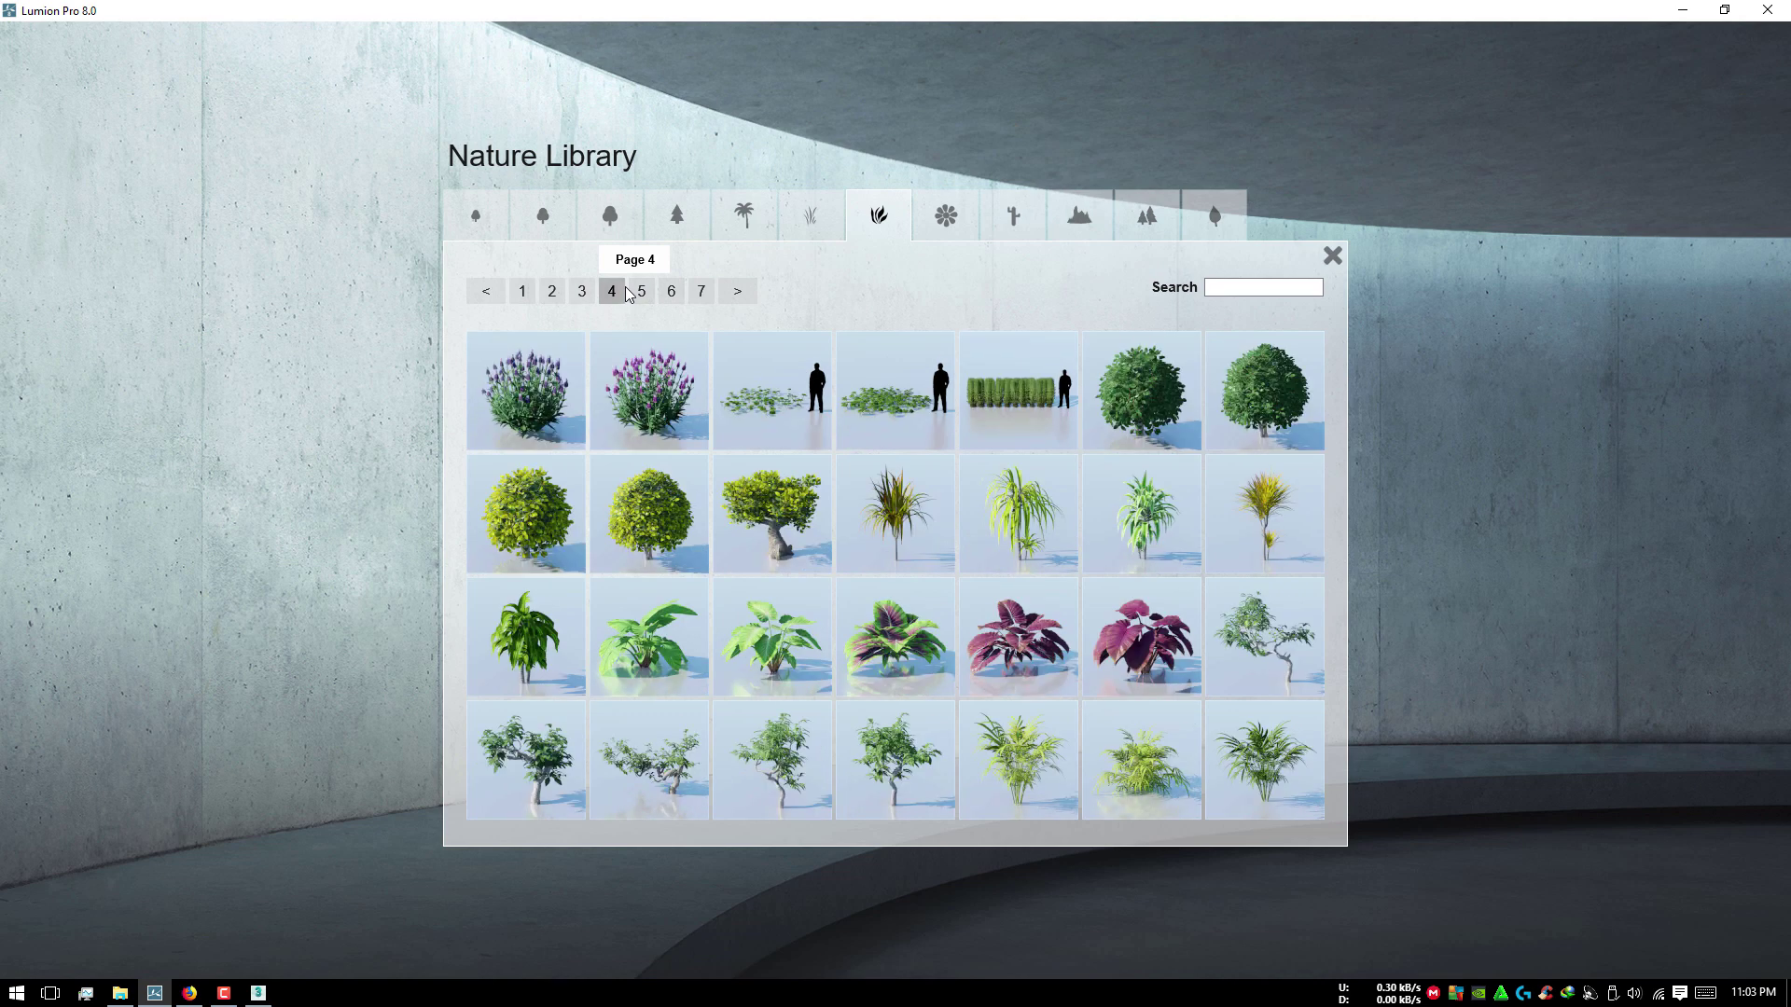
left_click(608, 419)
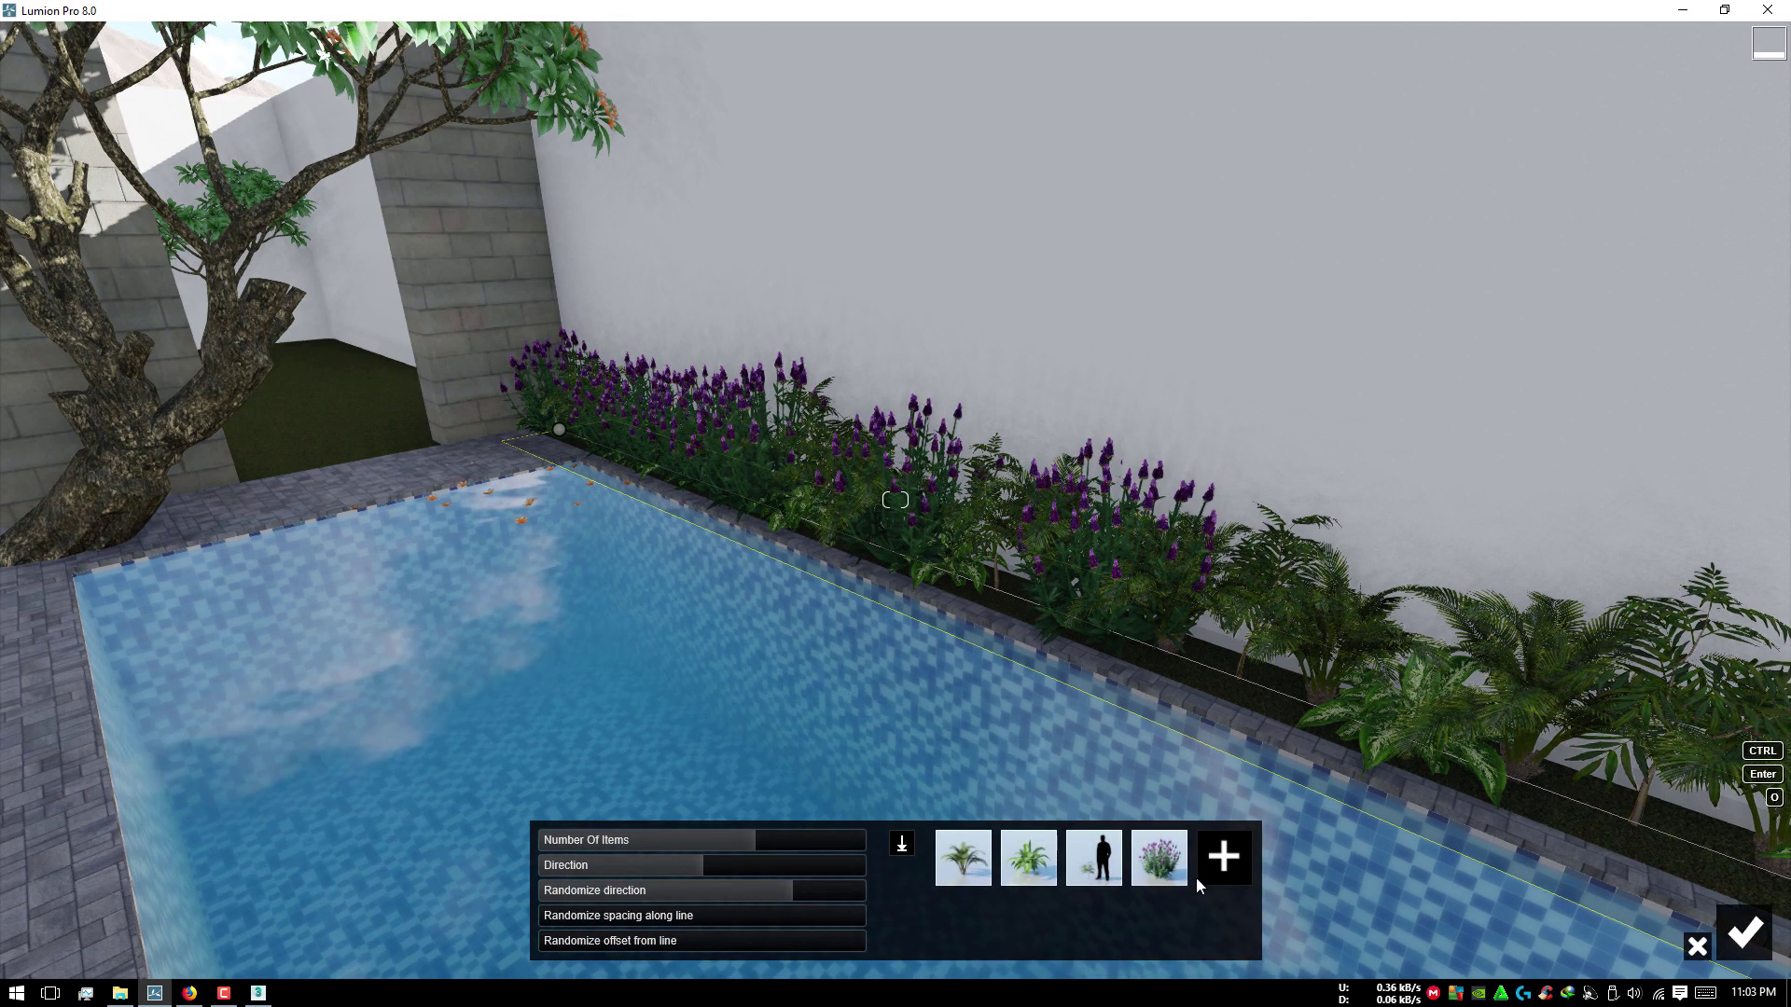
left_click(1162, 863)
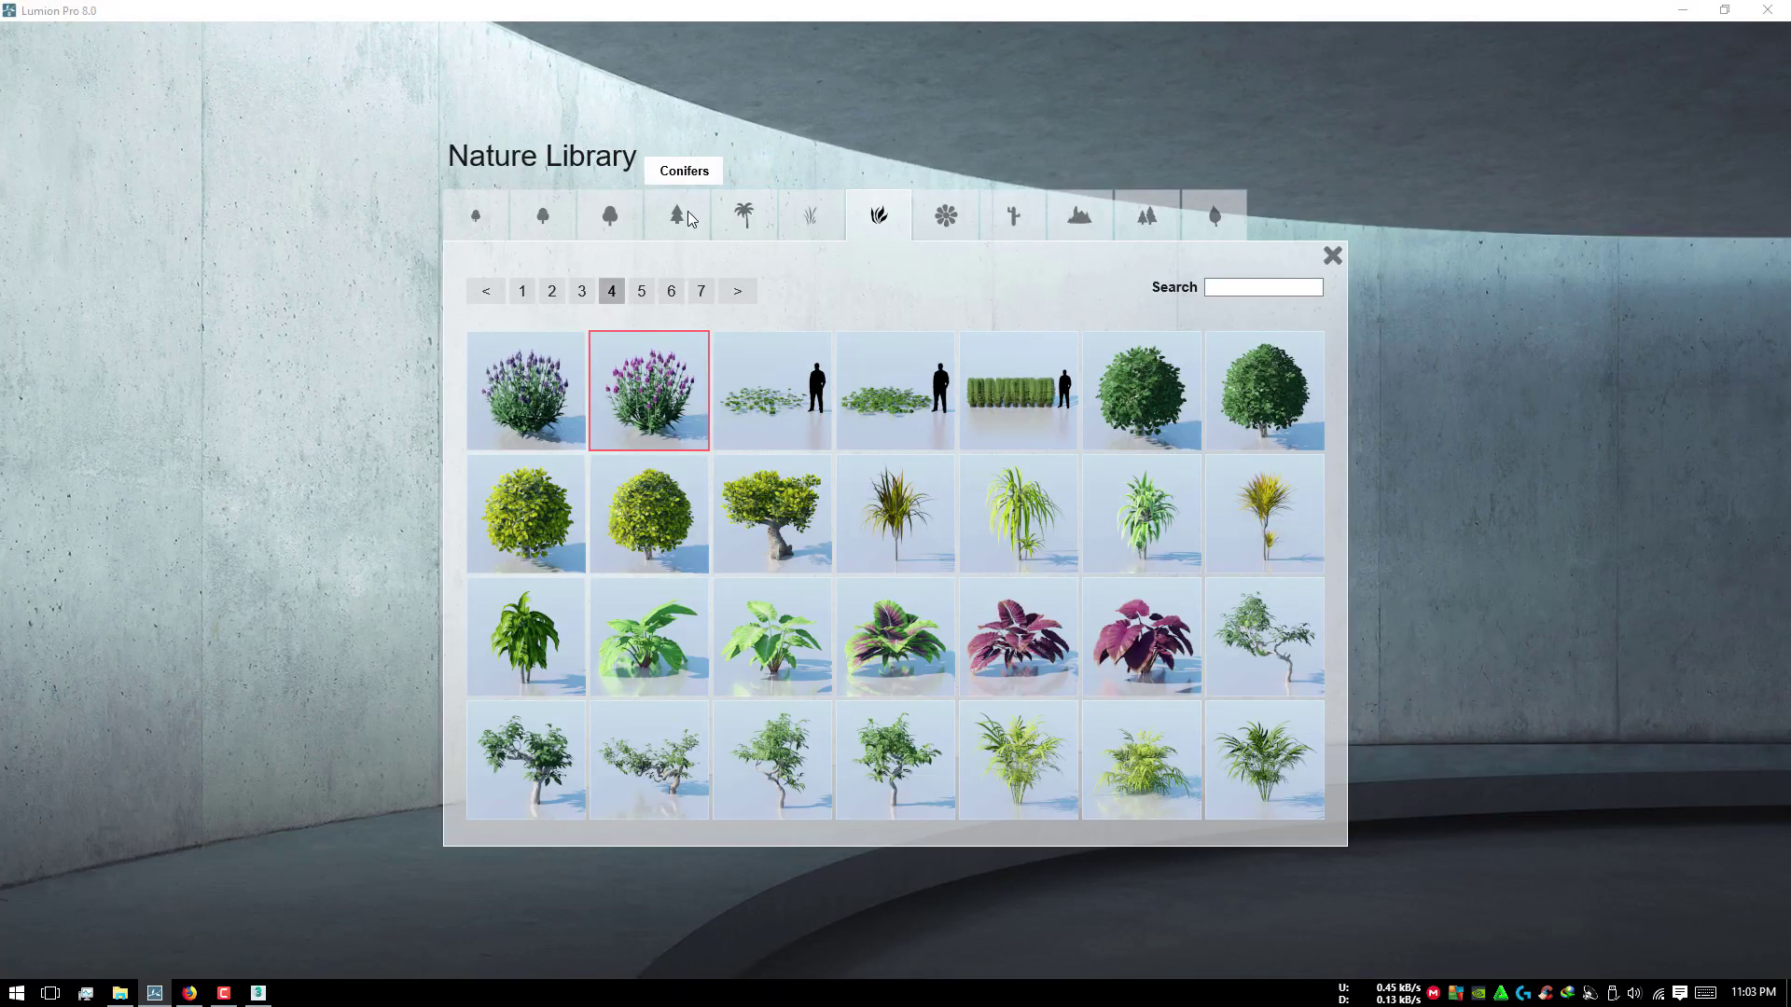
left_click(643, 292)
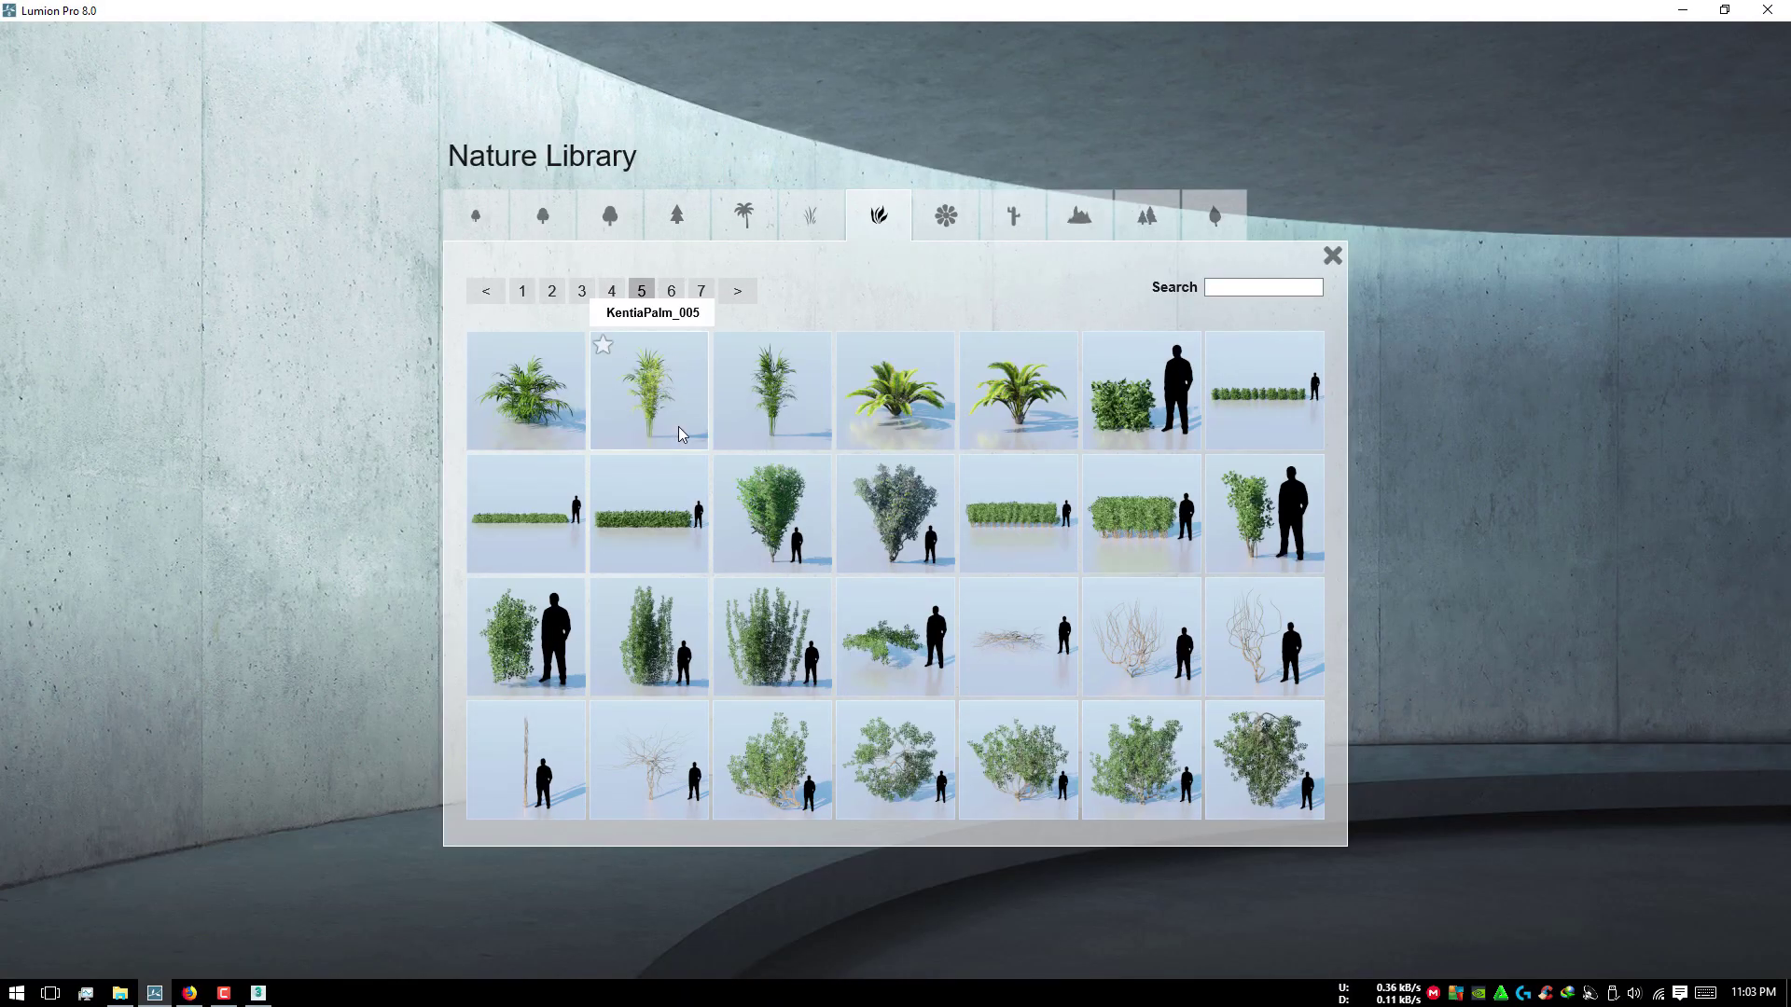
left_click(672, 294)
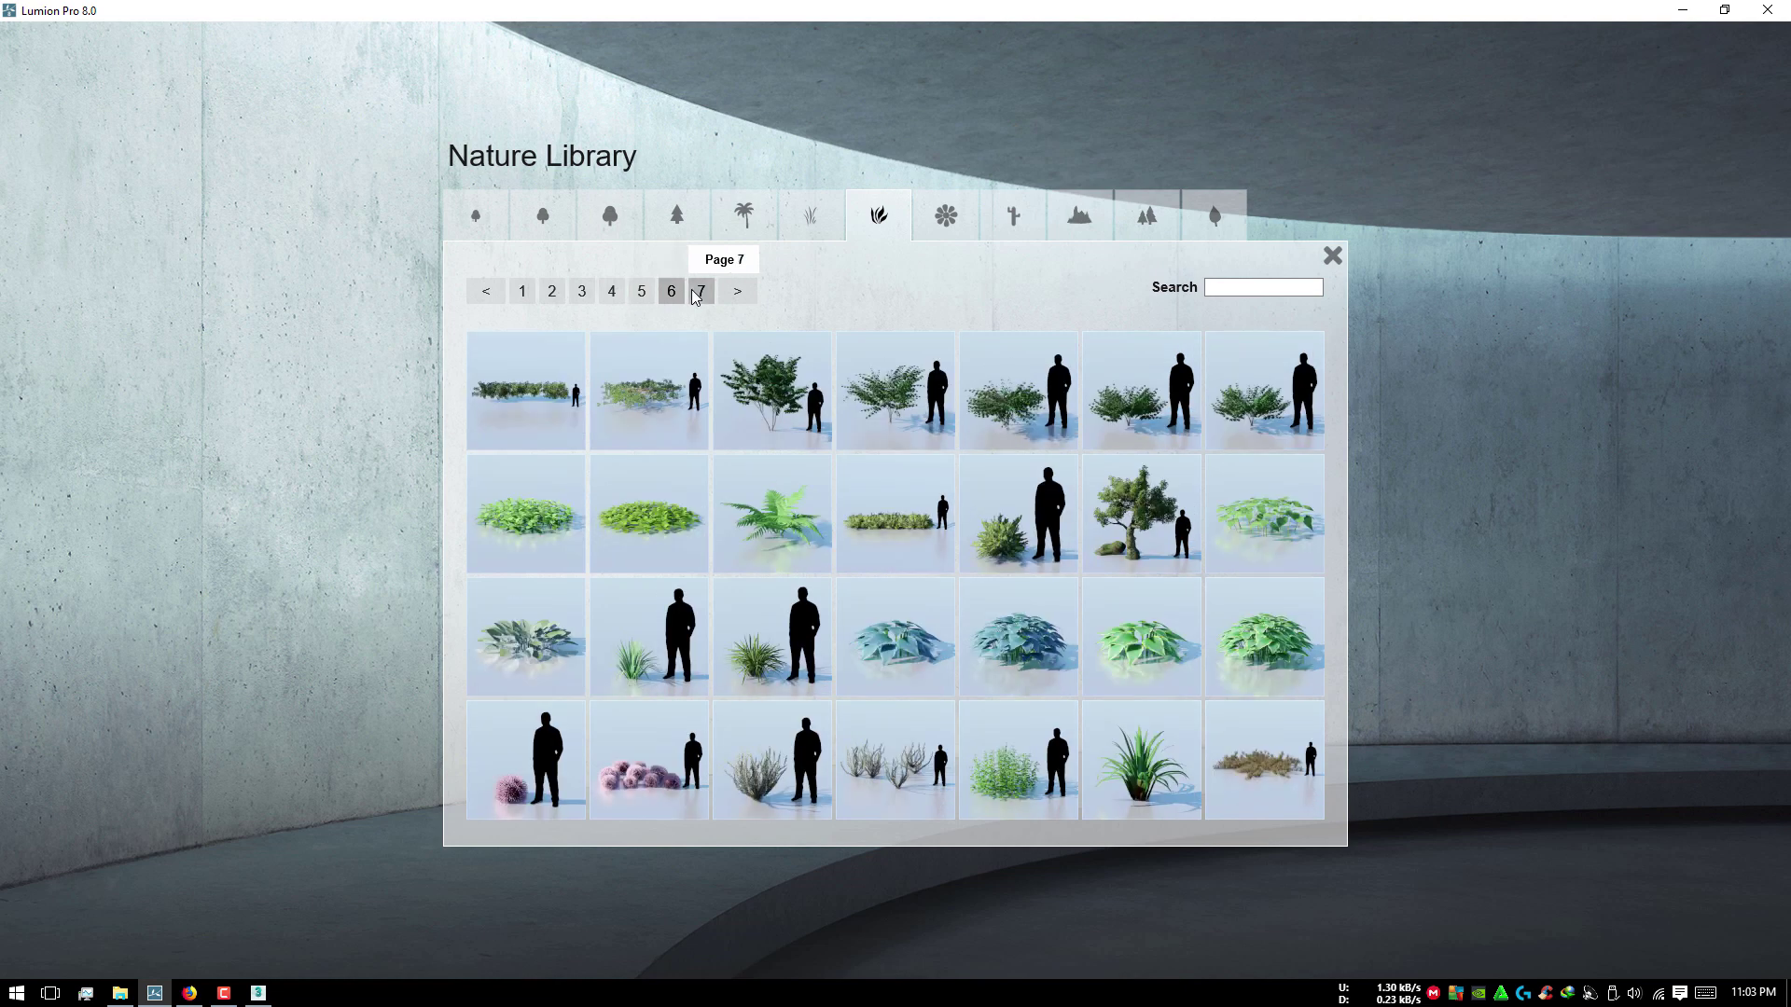
left_click(657, 668)
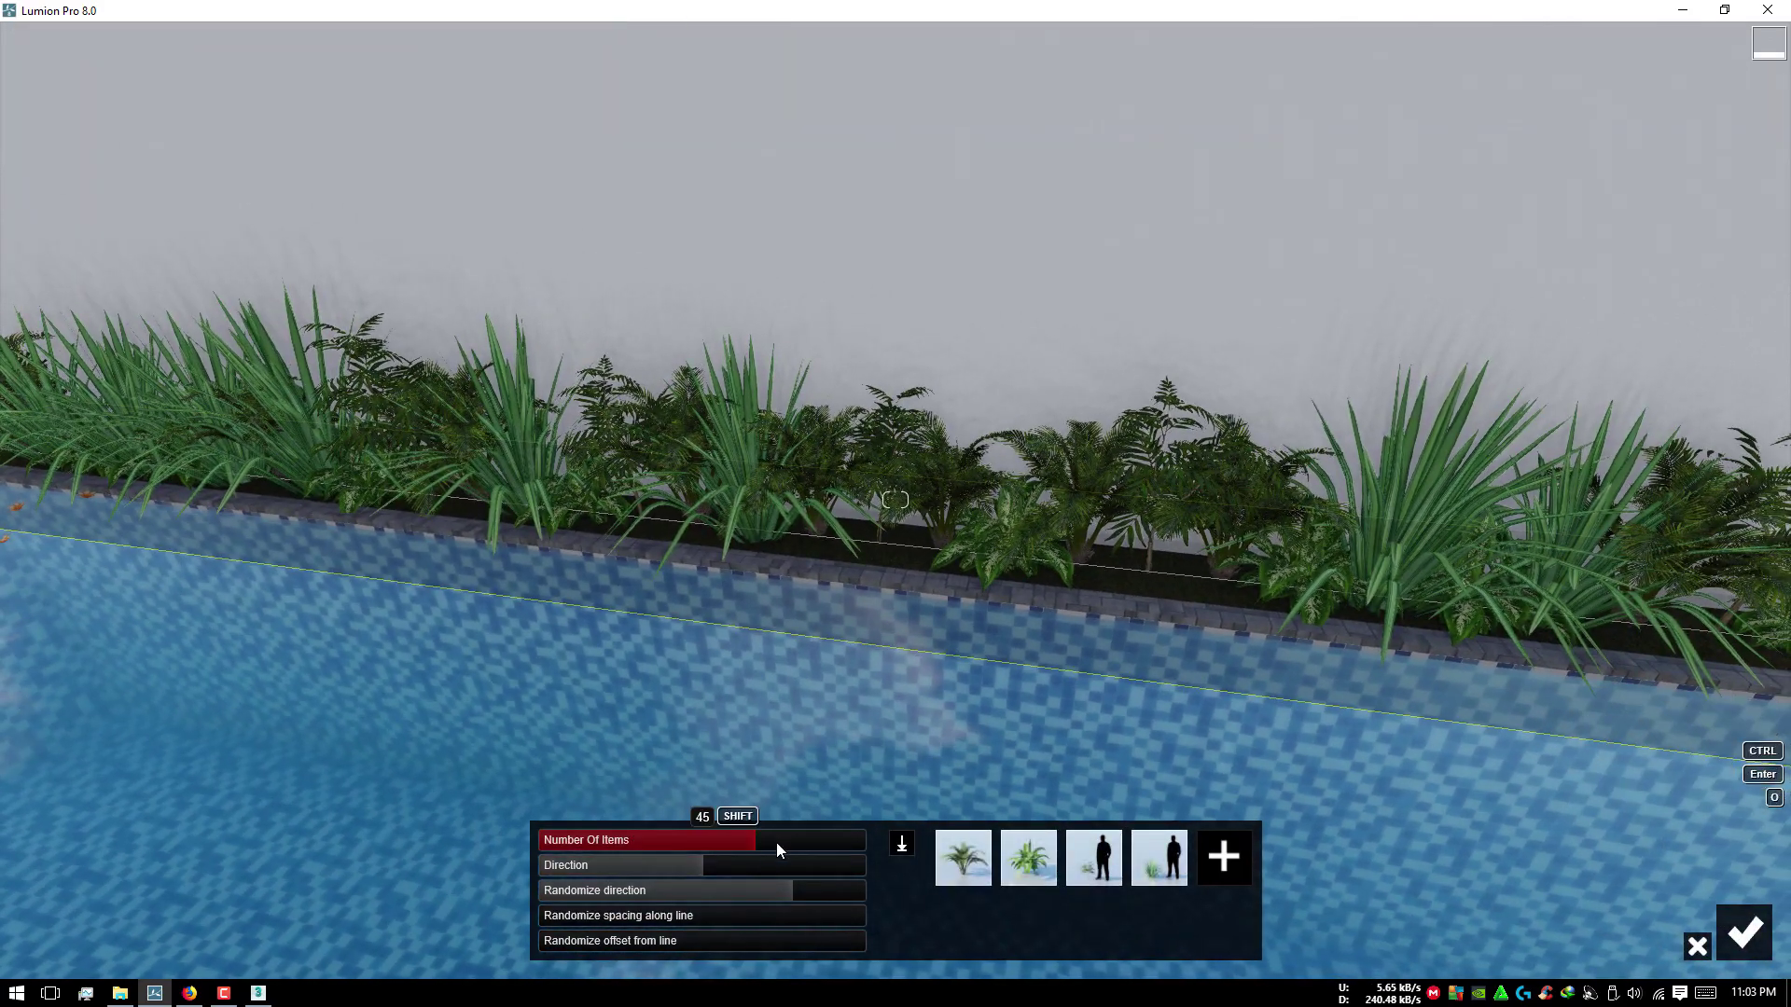
left_click_drag(776, 849, 792, 843)
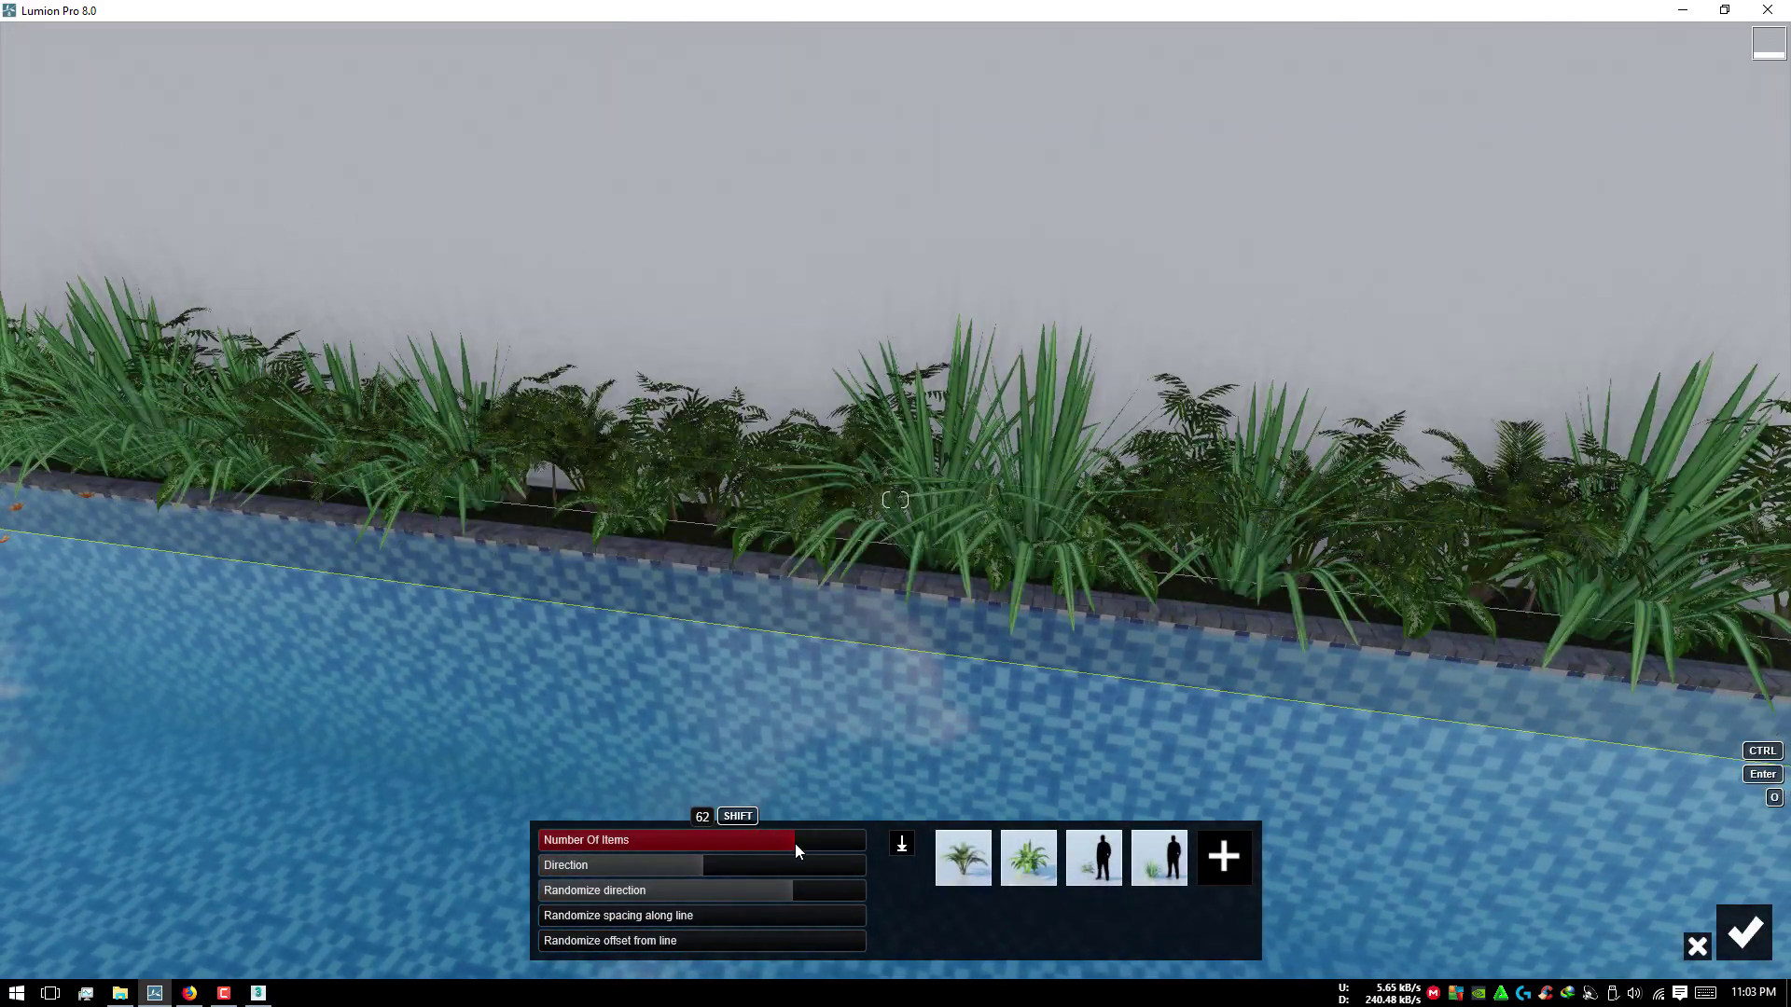
key("s")
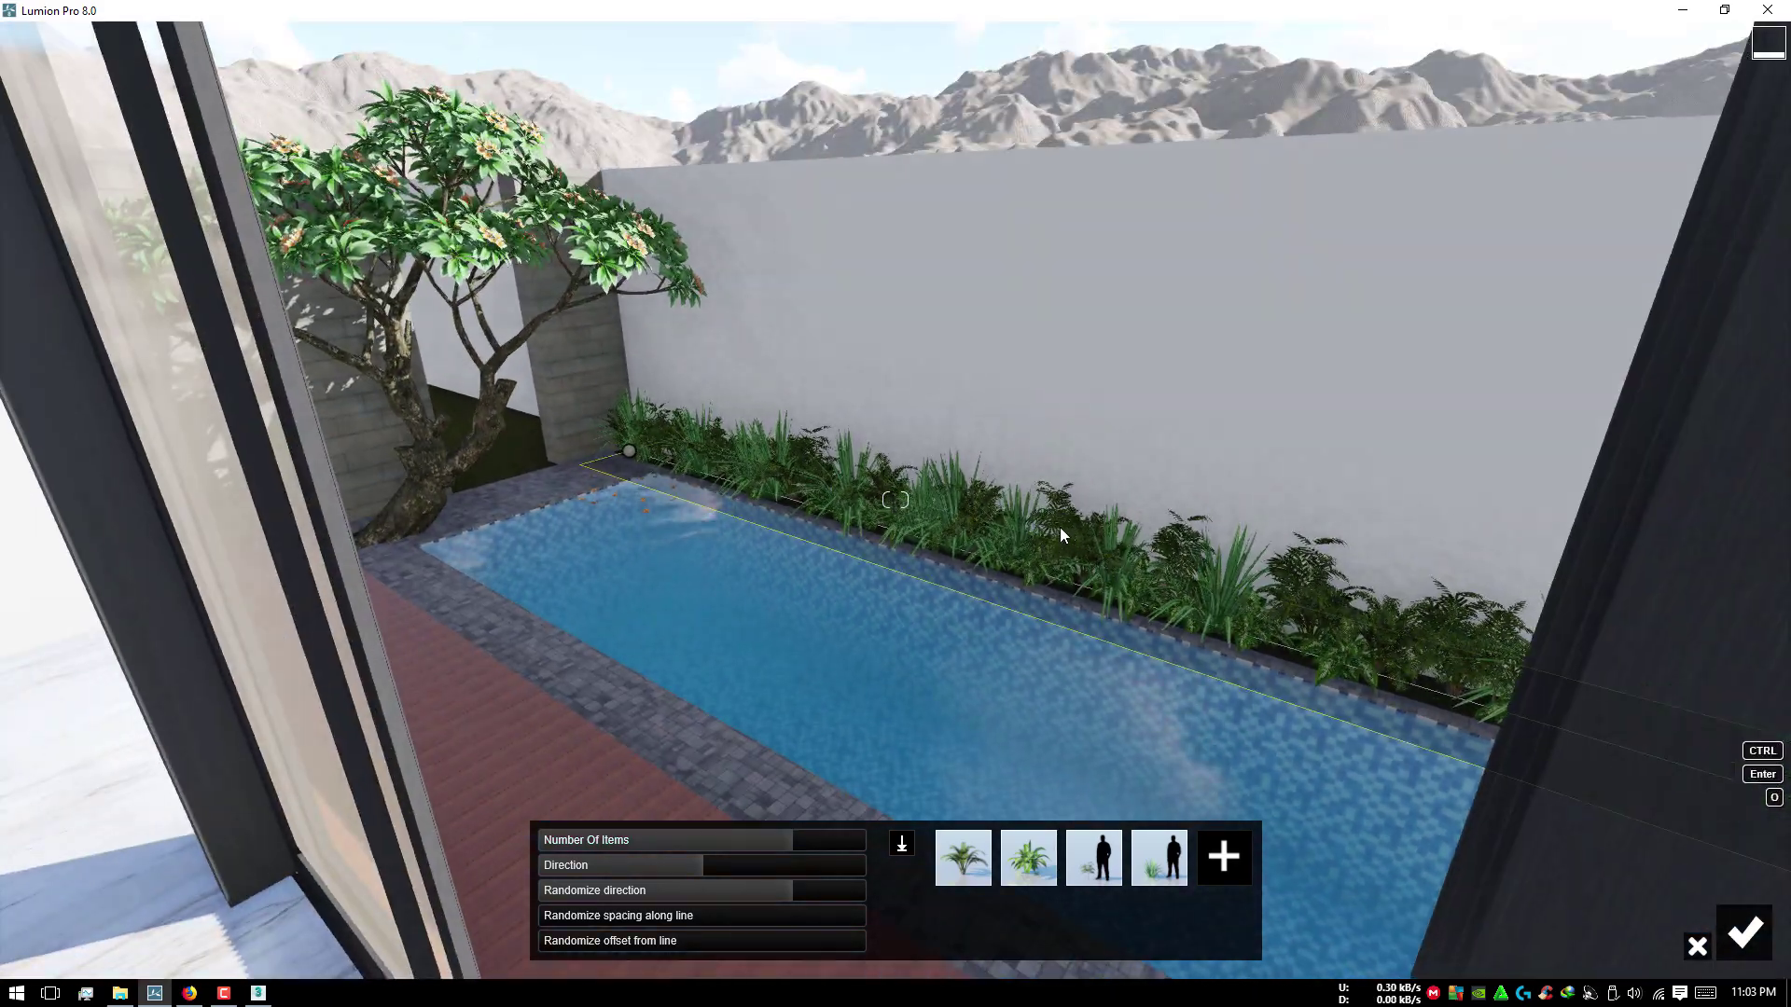
mouse_move(1059, 528)
right_mouse_down()
mouse_move(973, 635)
mouse_move(914, 431)
mouse_move(1020, 266)
right_mouse_up()
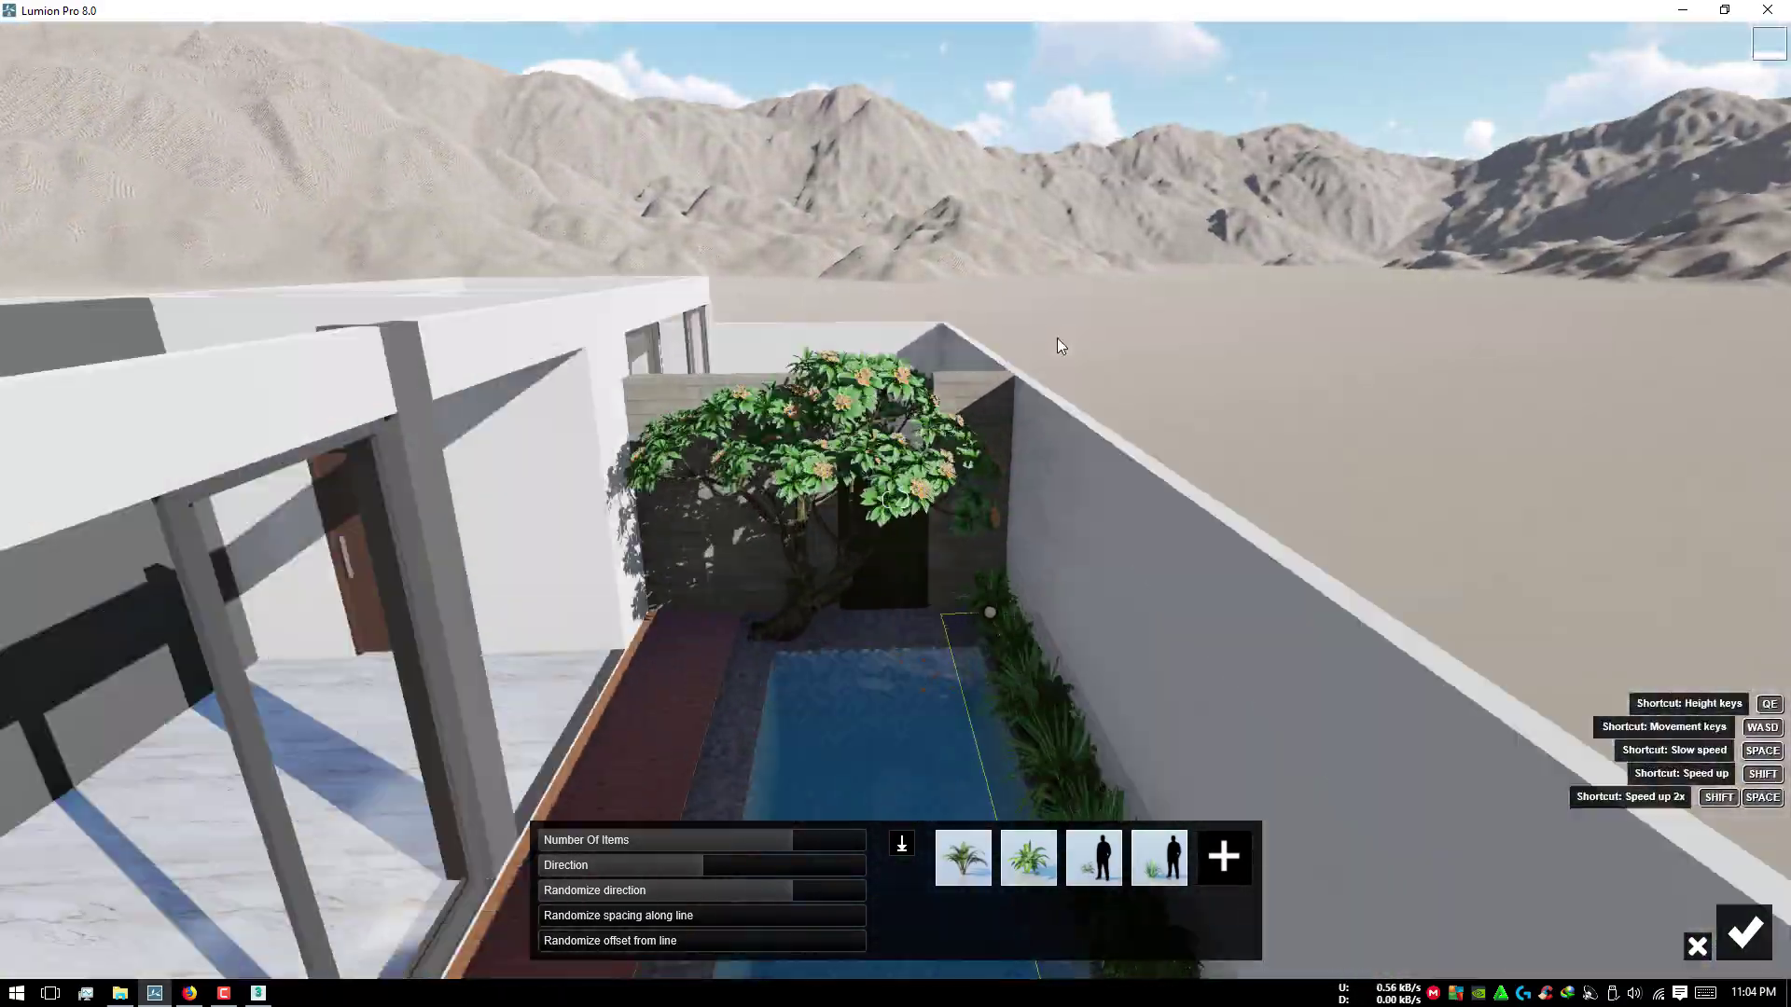
Step: Fly into the grass courtyard and confirm the poolside plant row
key("w")
key("w")
key("w")
key("s")
key("s")
key("s")
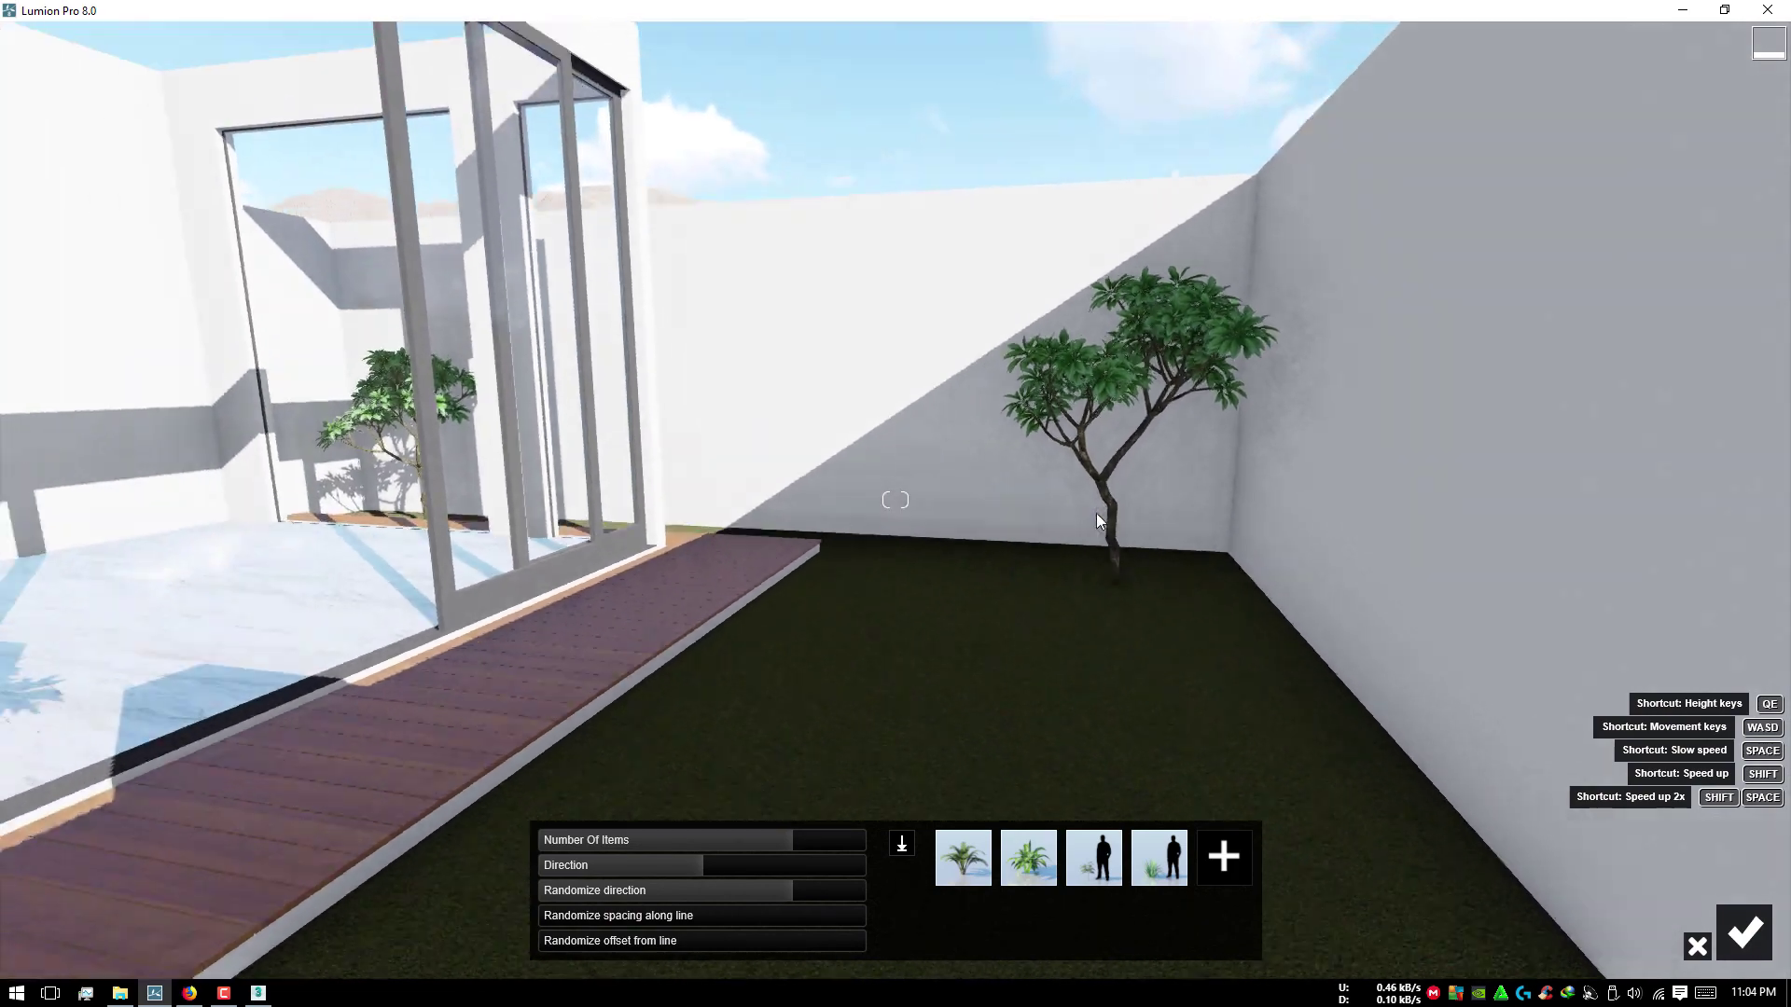
key("w")
key("w")
key("w")
mouse_move(1097, 536)
right_mouse_down()
mouse_move(1009, 422)
mouse_move(888, 718)
mouse_move(1285, 871)
right_mouse_up()
key("q")
key("q")
key("q")
left_click(1727, 926)
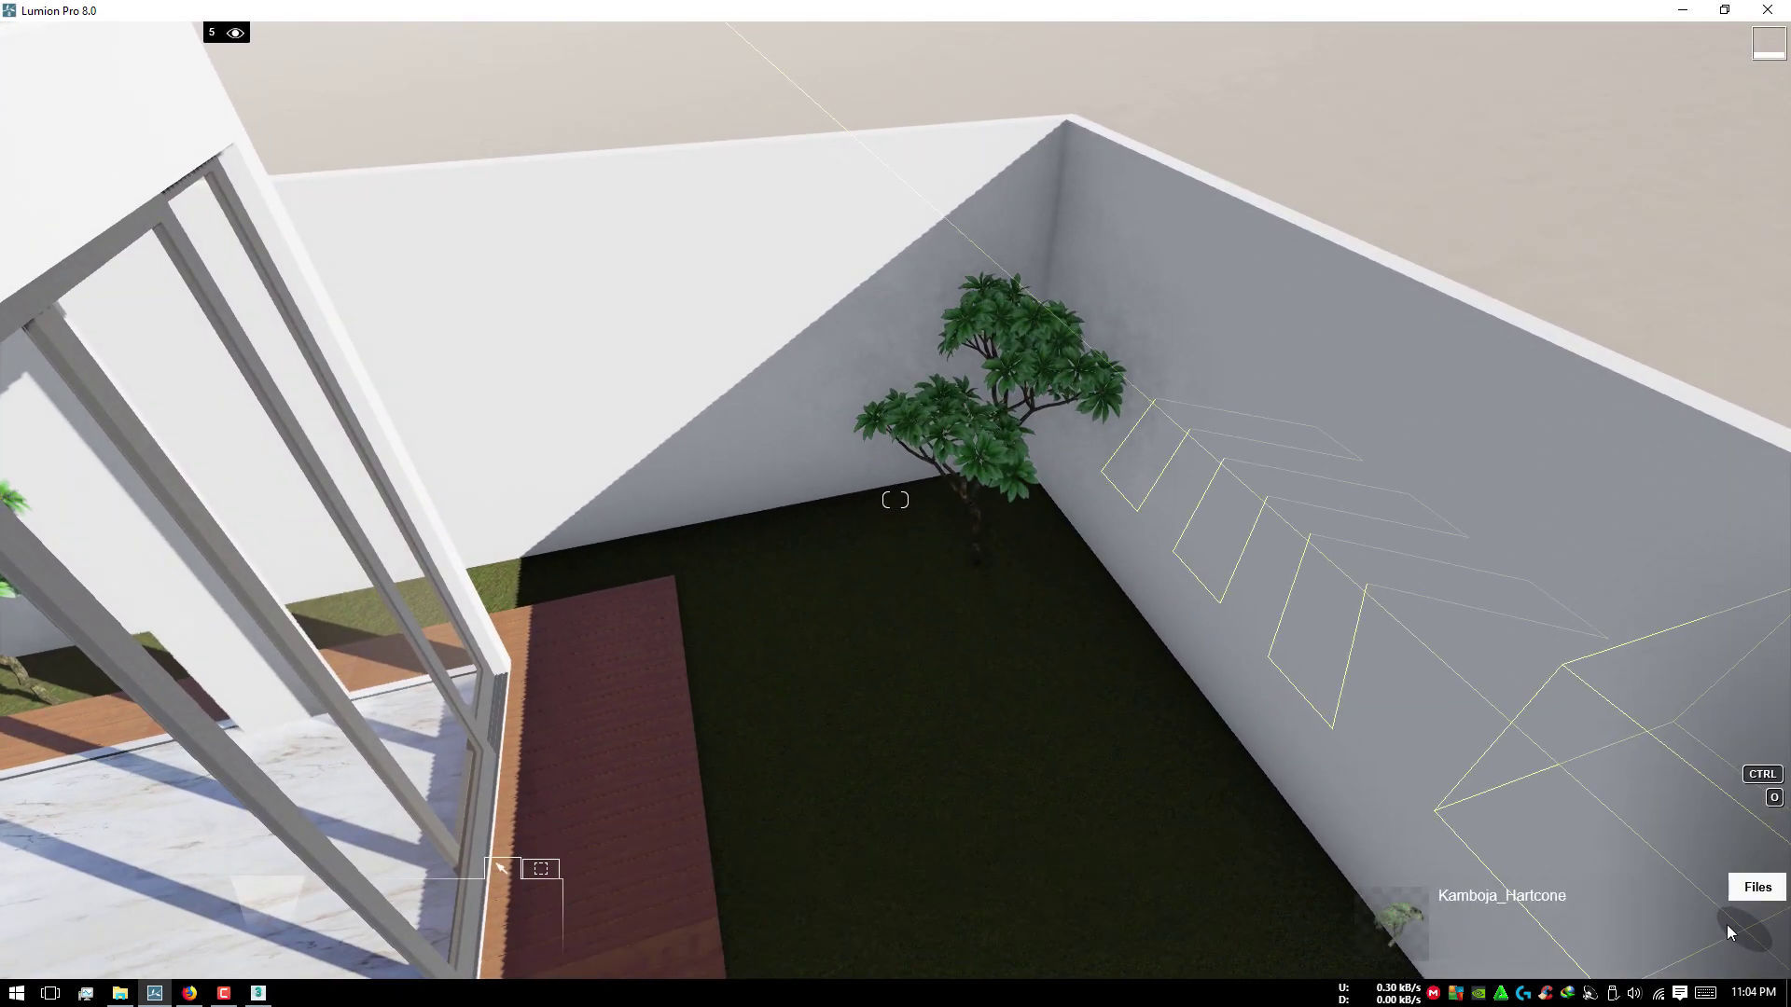
Step: Choose 'ketapang medium' from page 2 of the Import Library's Main collection
left_click(193, 893)
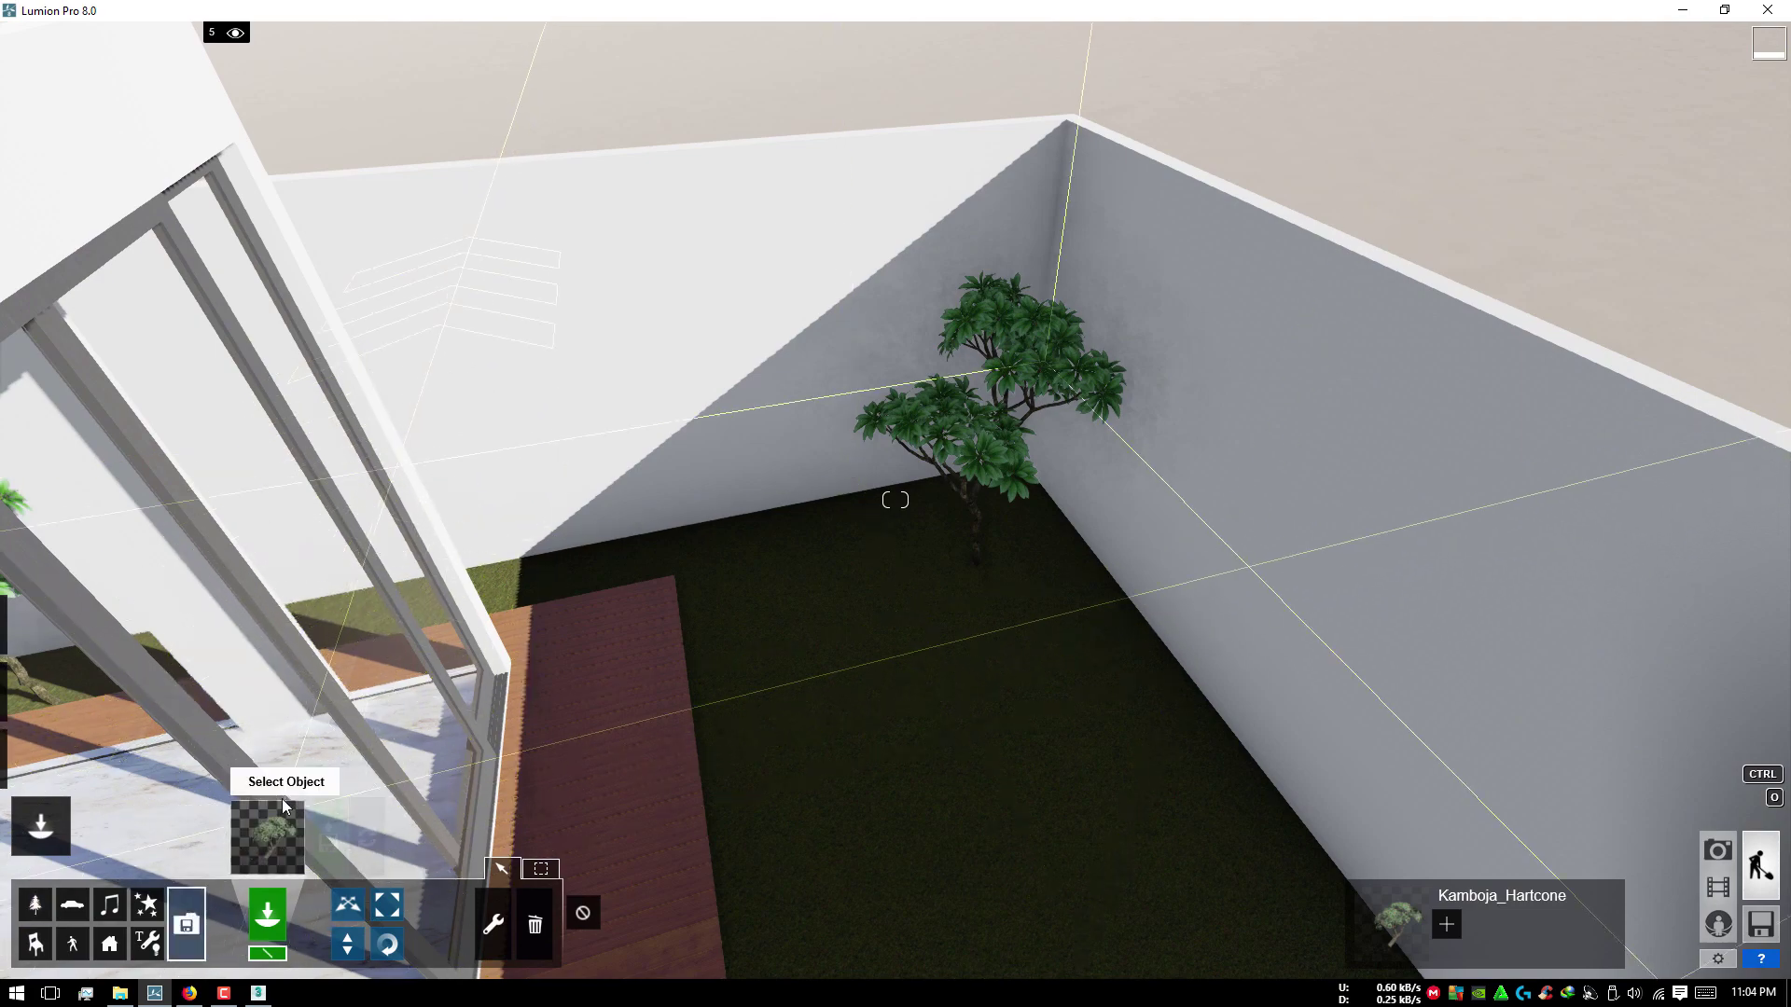
left_click(282, 804)
left_click(479, 215)
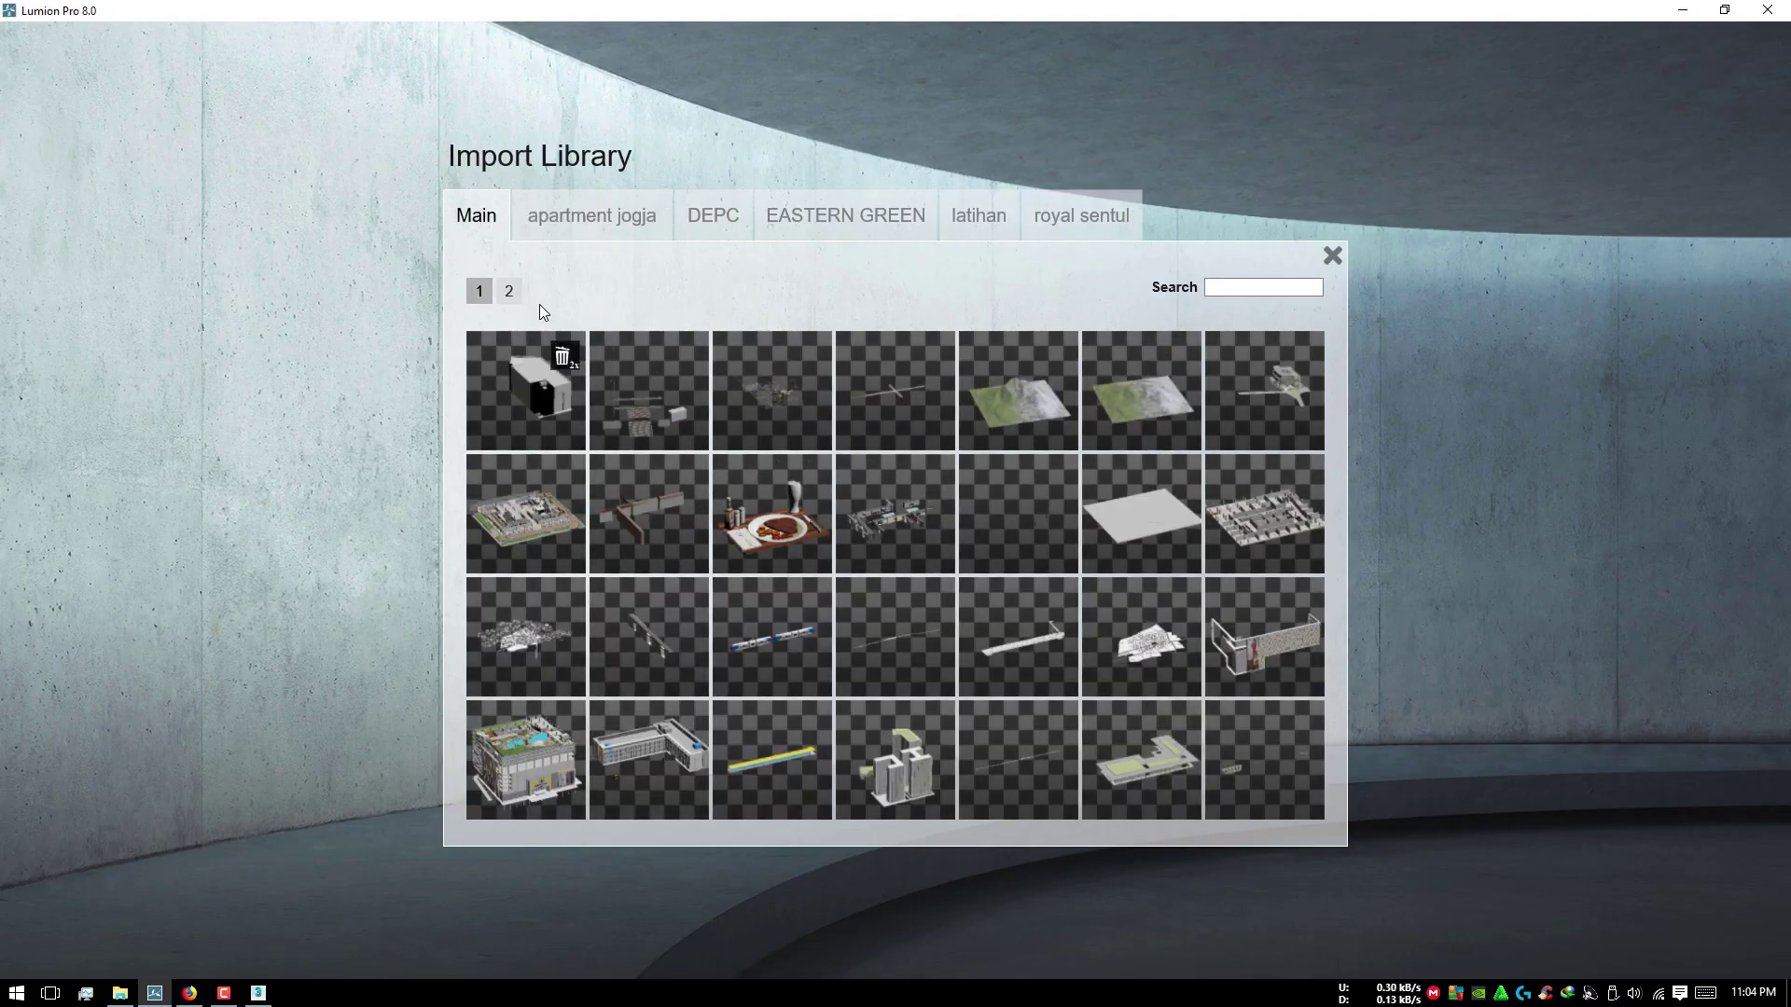
left_click(509, 290)
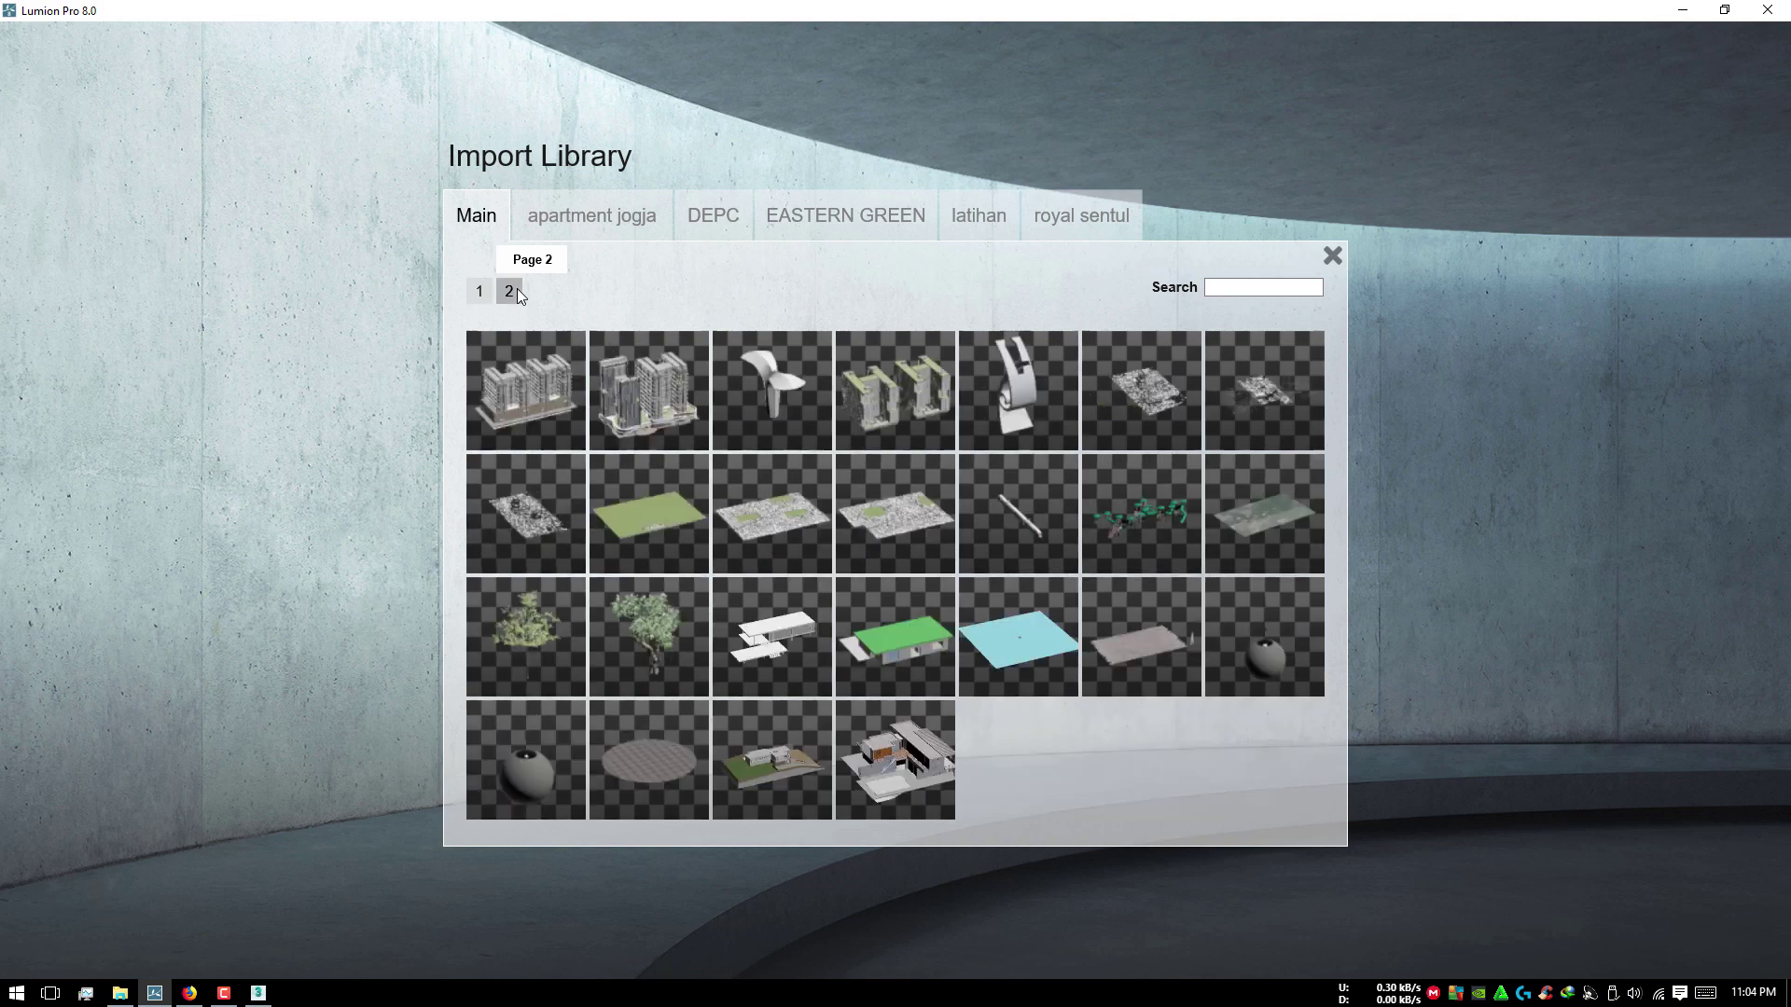
left_click(511, 669)
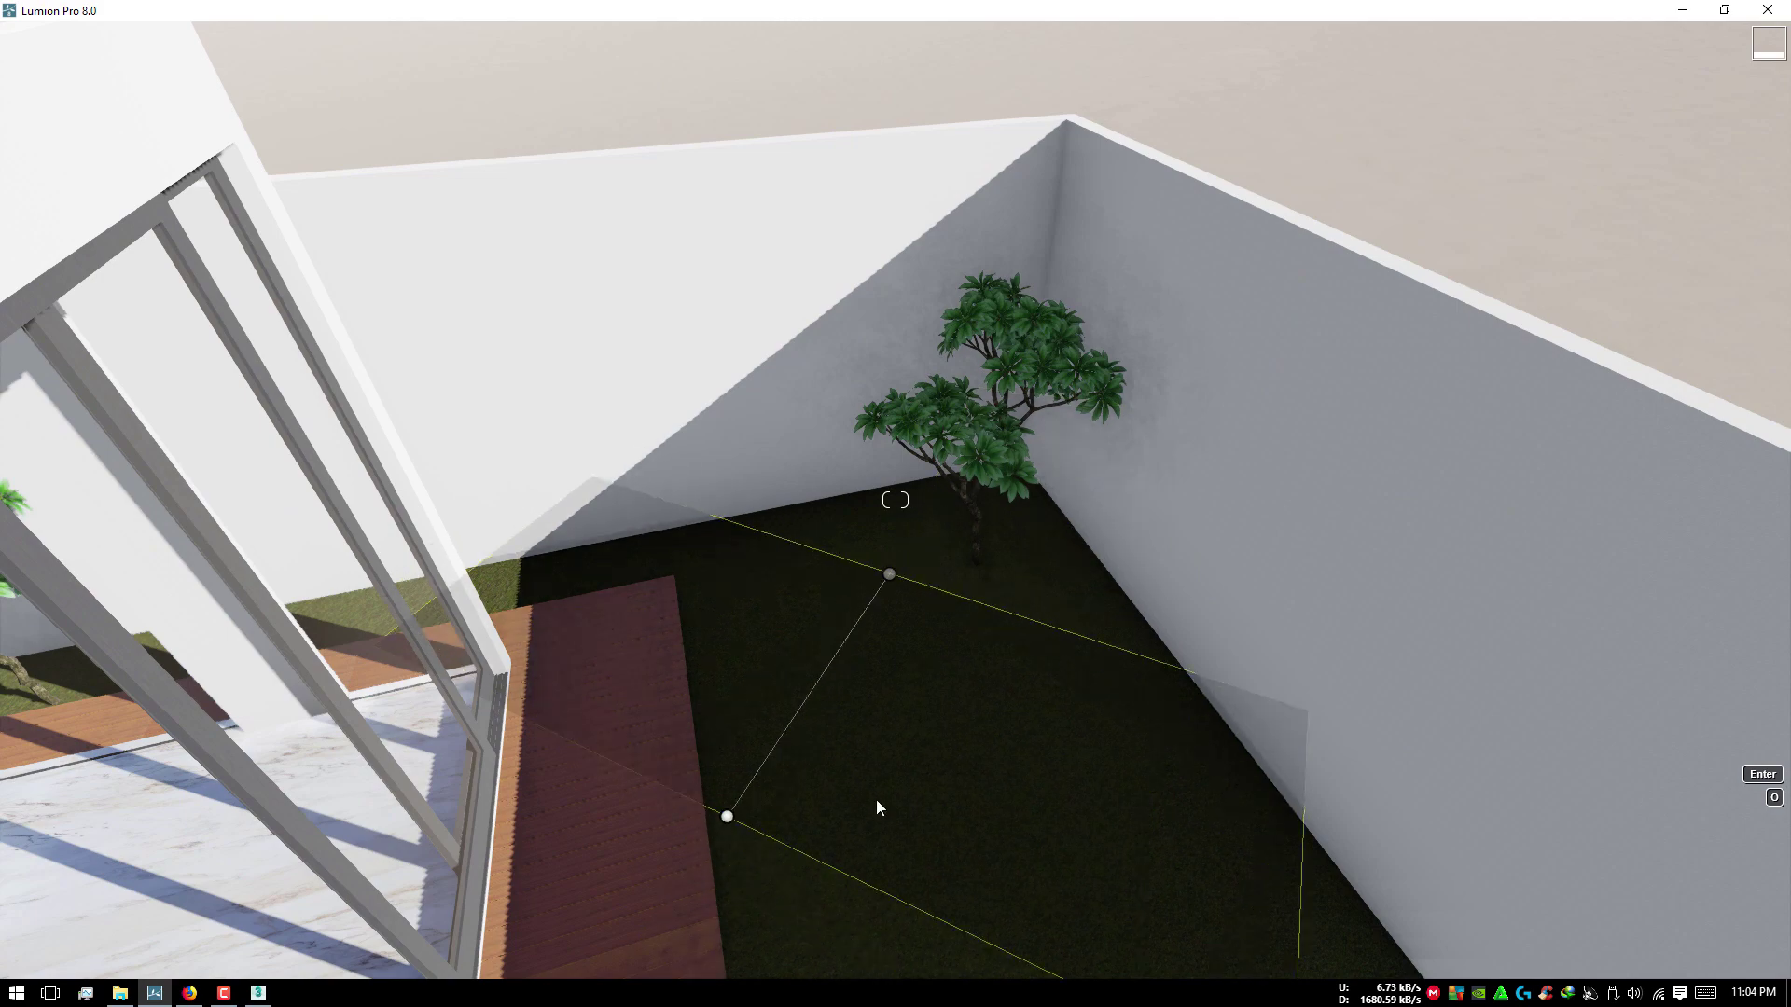
Step: Cancel the tree row and place a single ketapang medium tree on the courtyard lawn
left_click(1030, 765)
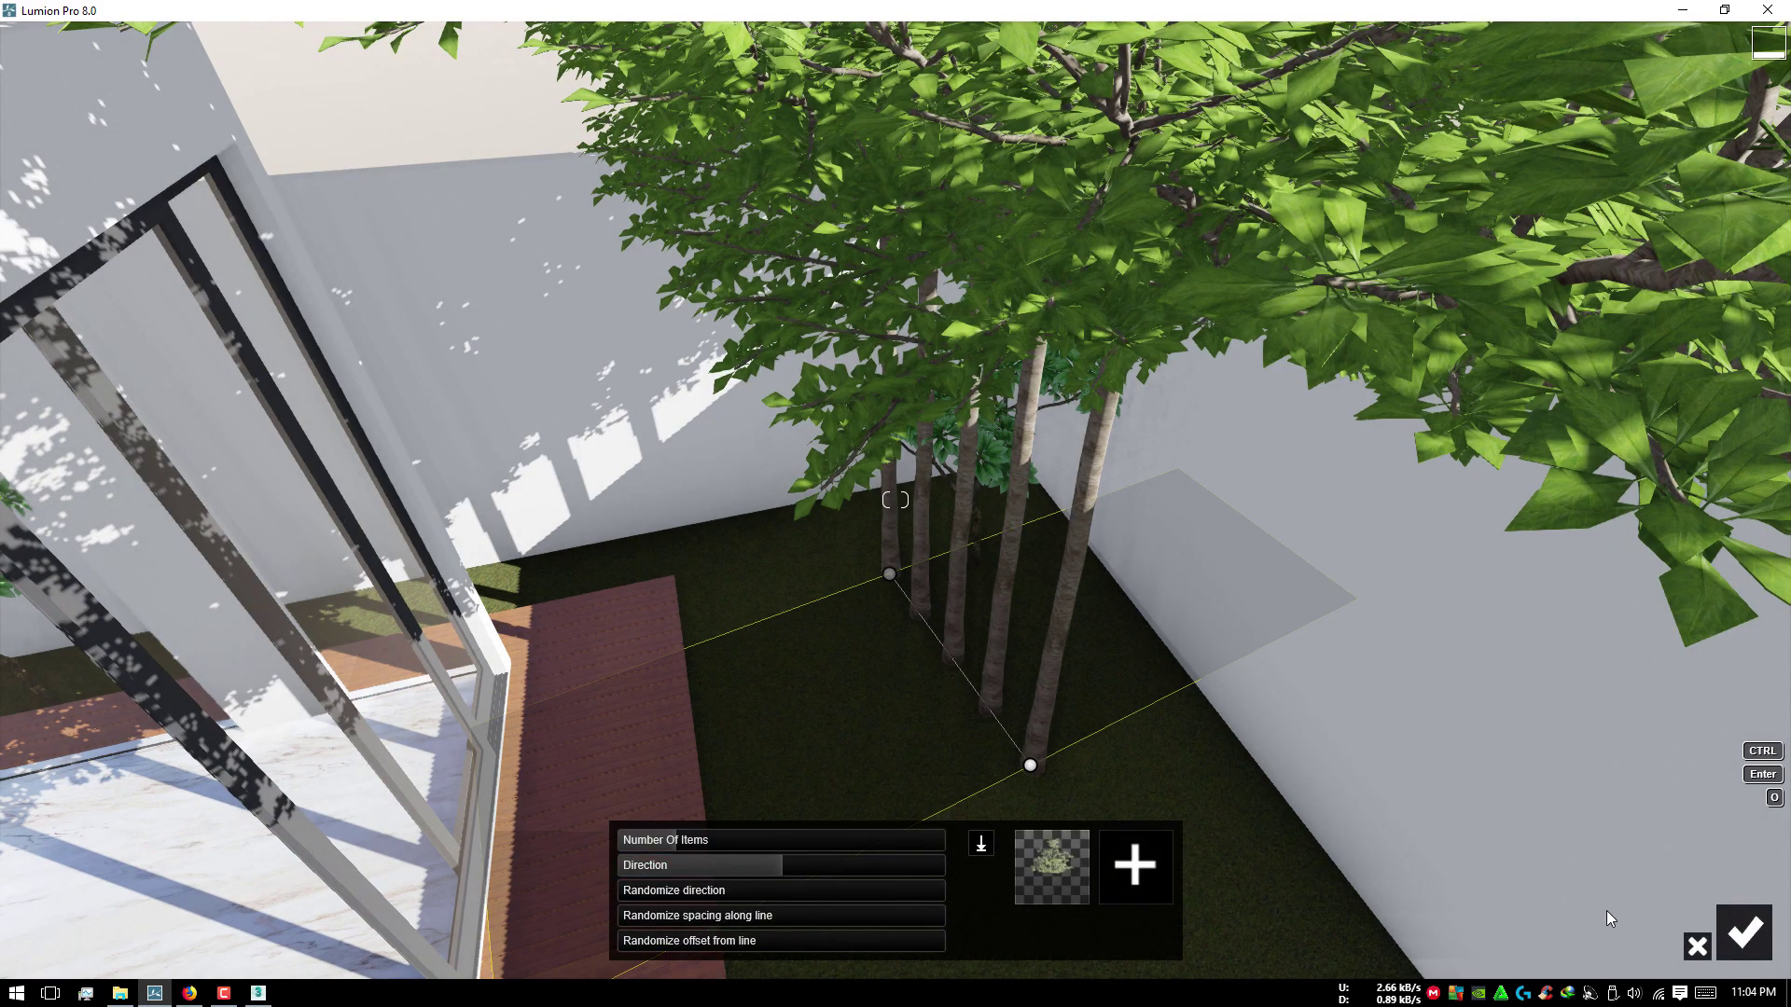
left_click(1696, 947)
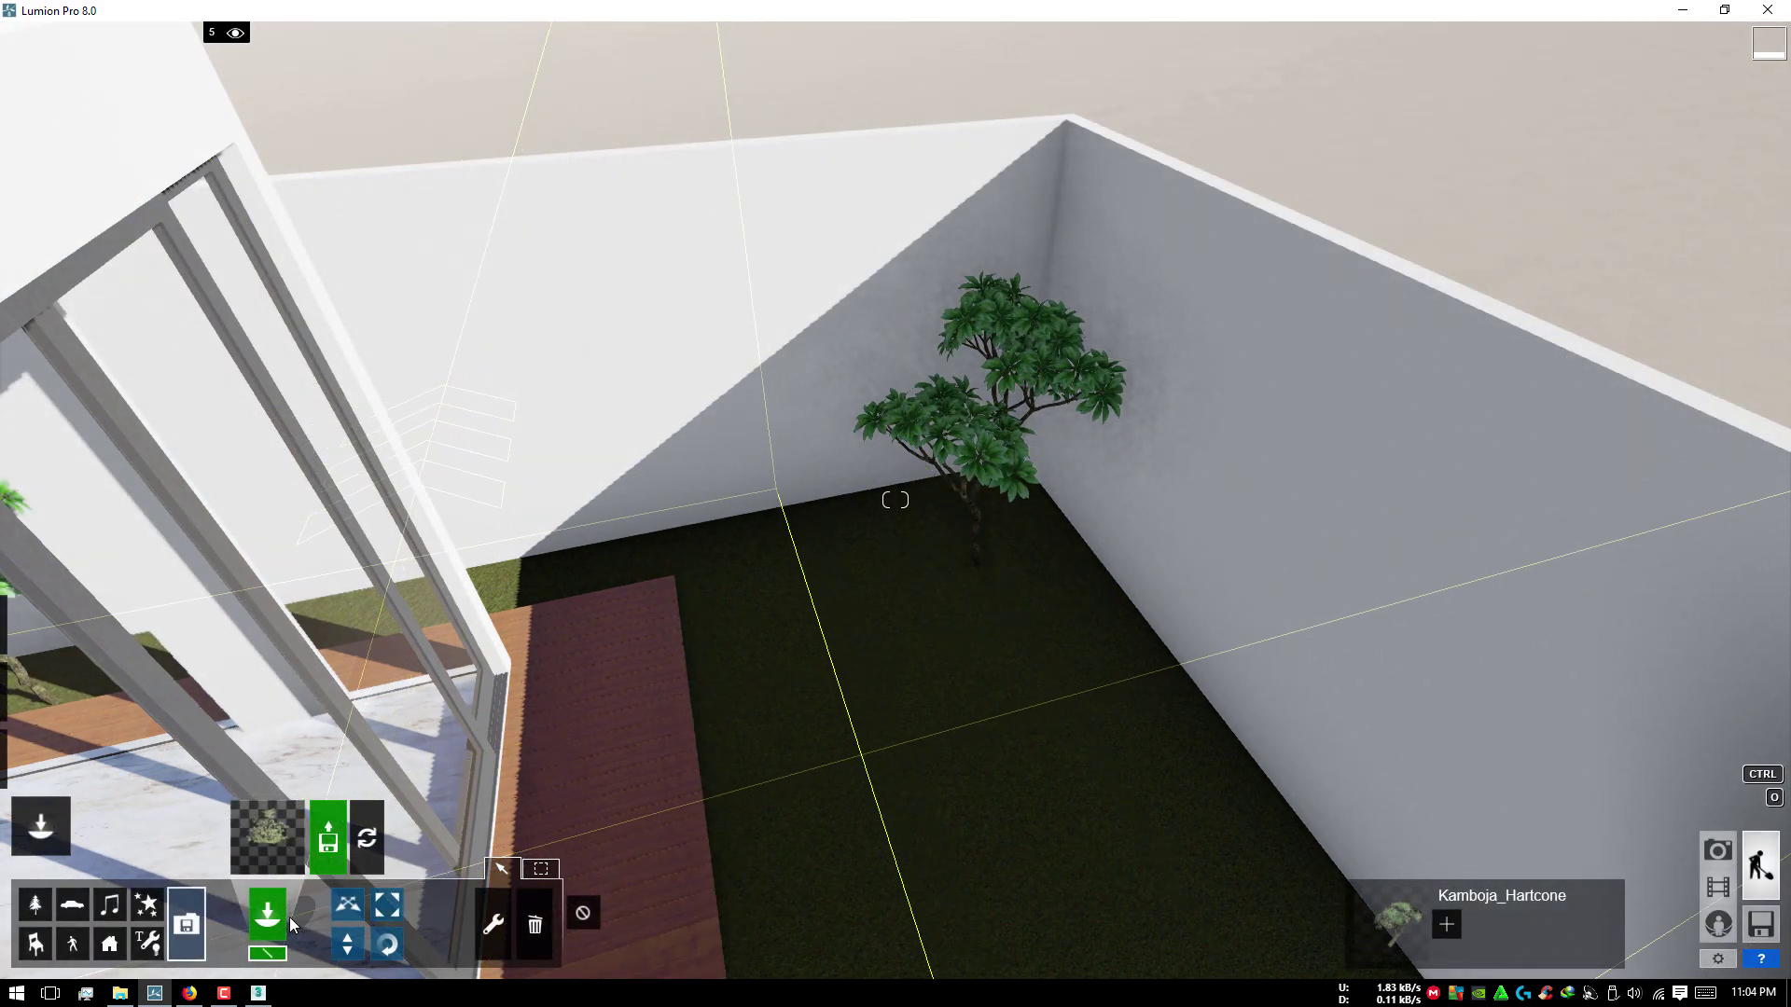
left_click(1064, 675)
right_click_drag(131, 300, 415, 816)
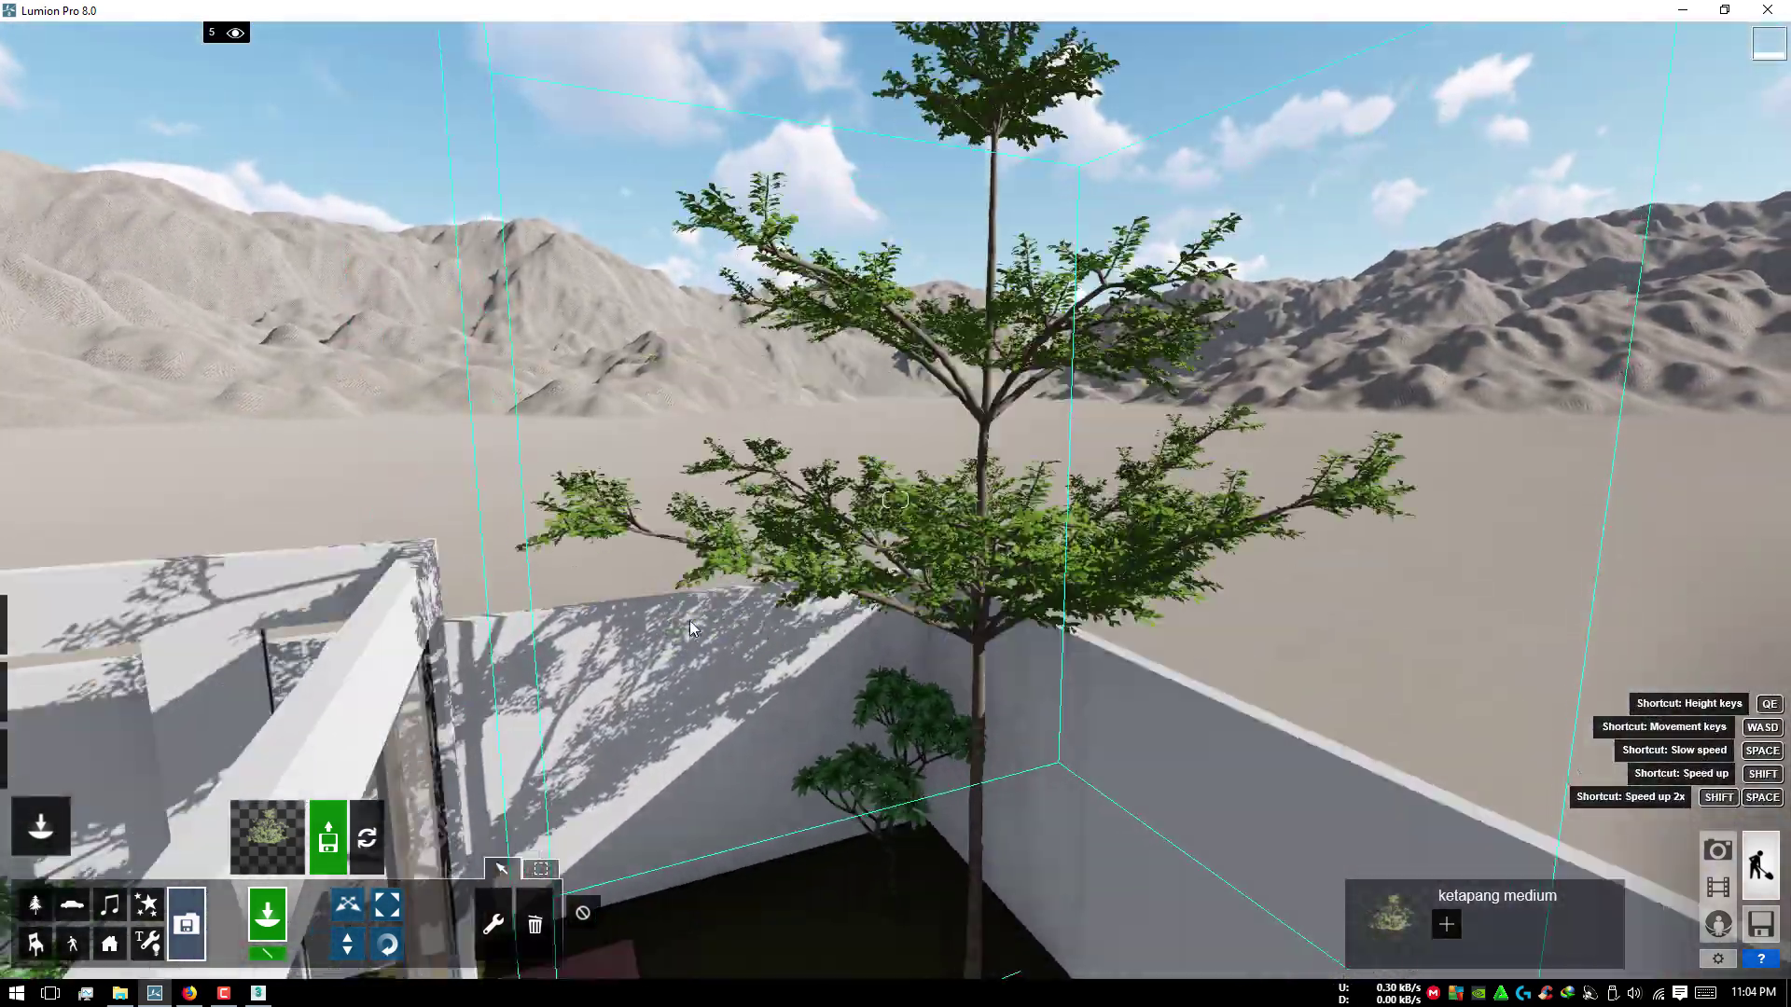
key("s")
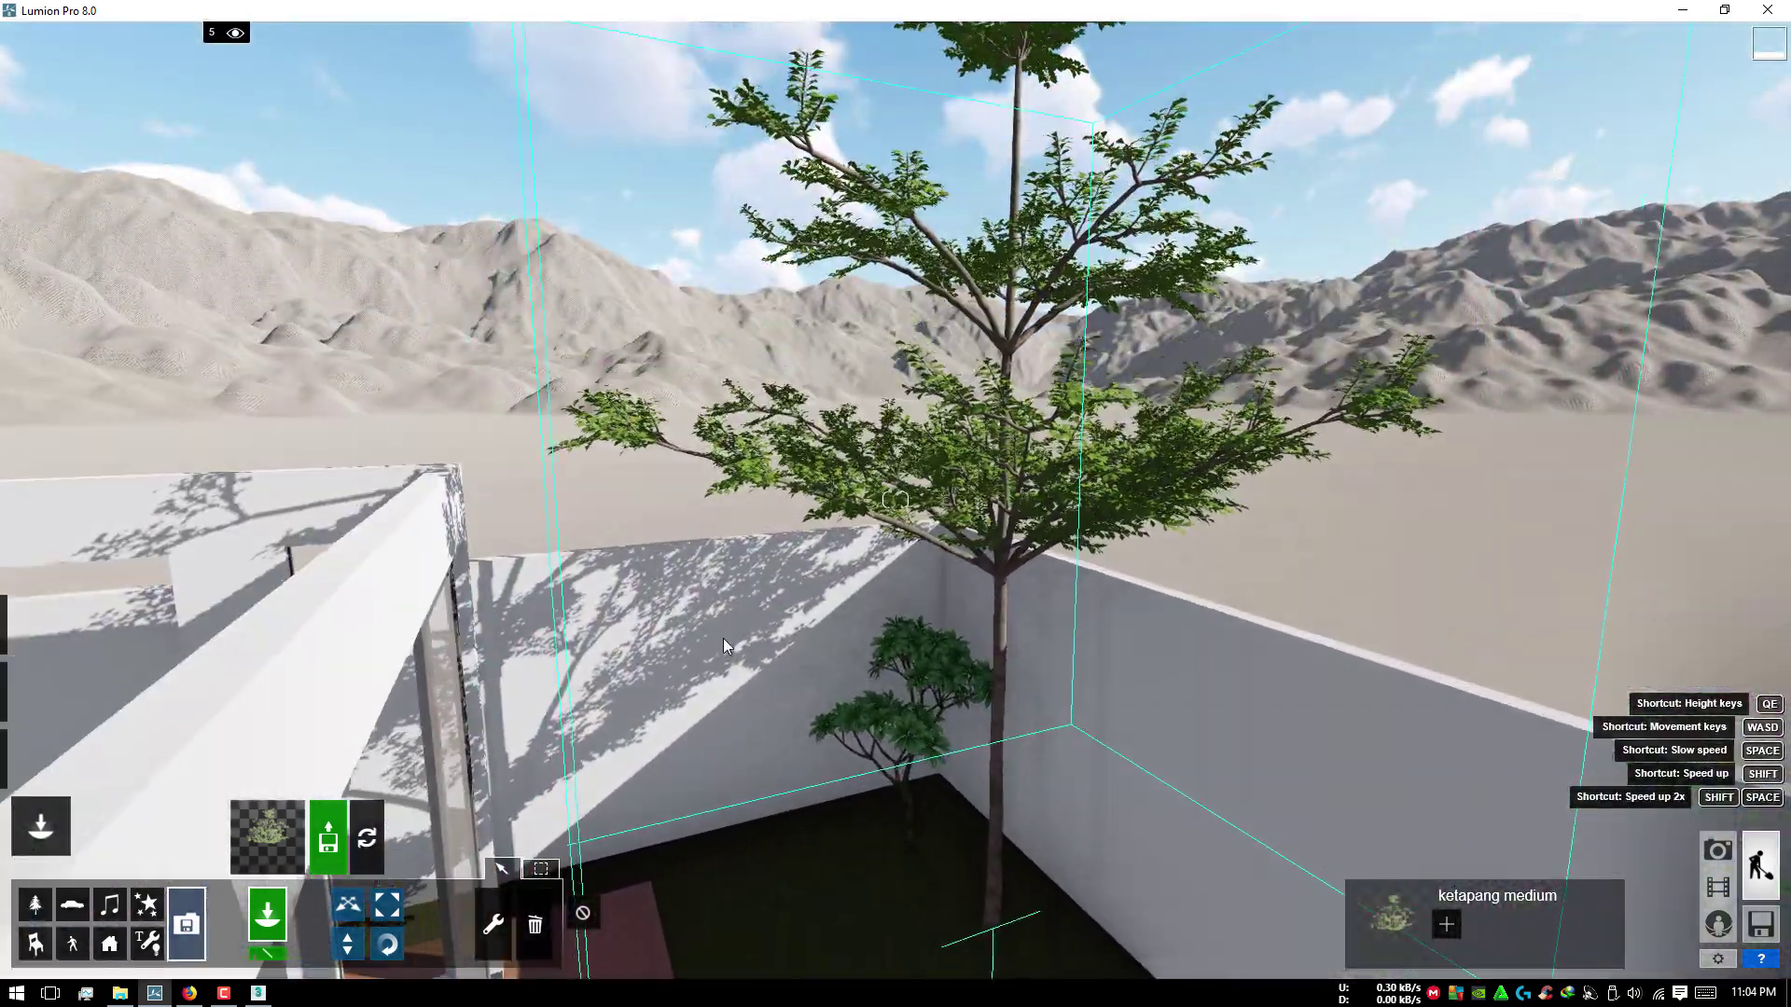
right_click_drag(612, 623, 611, 623)
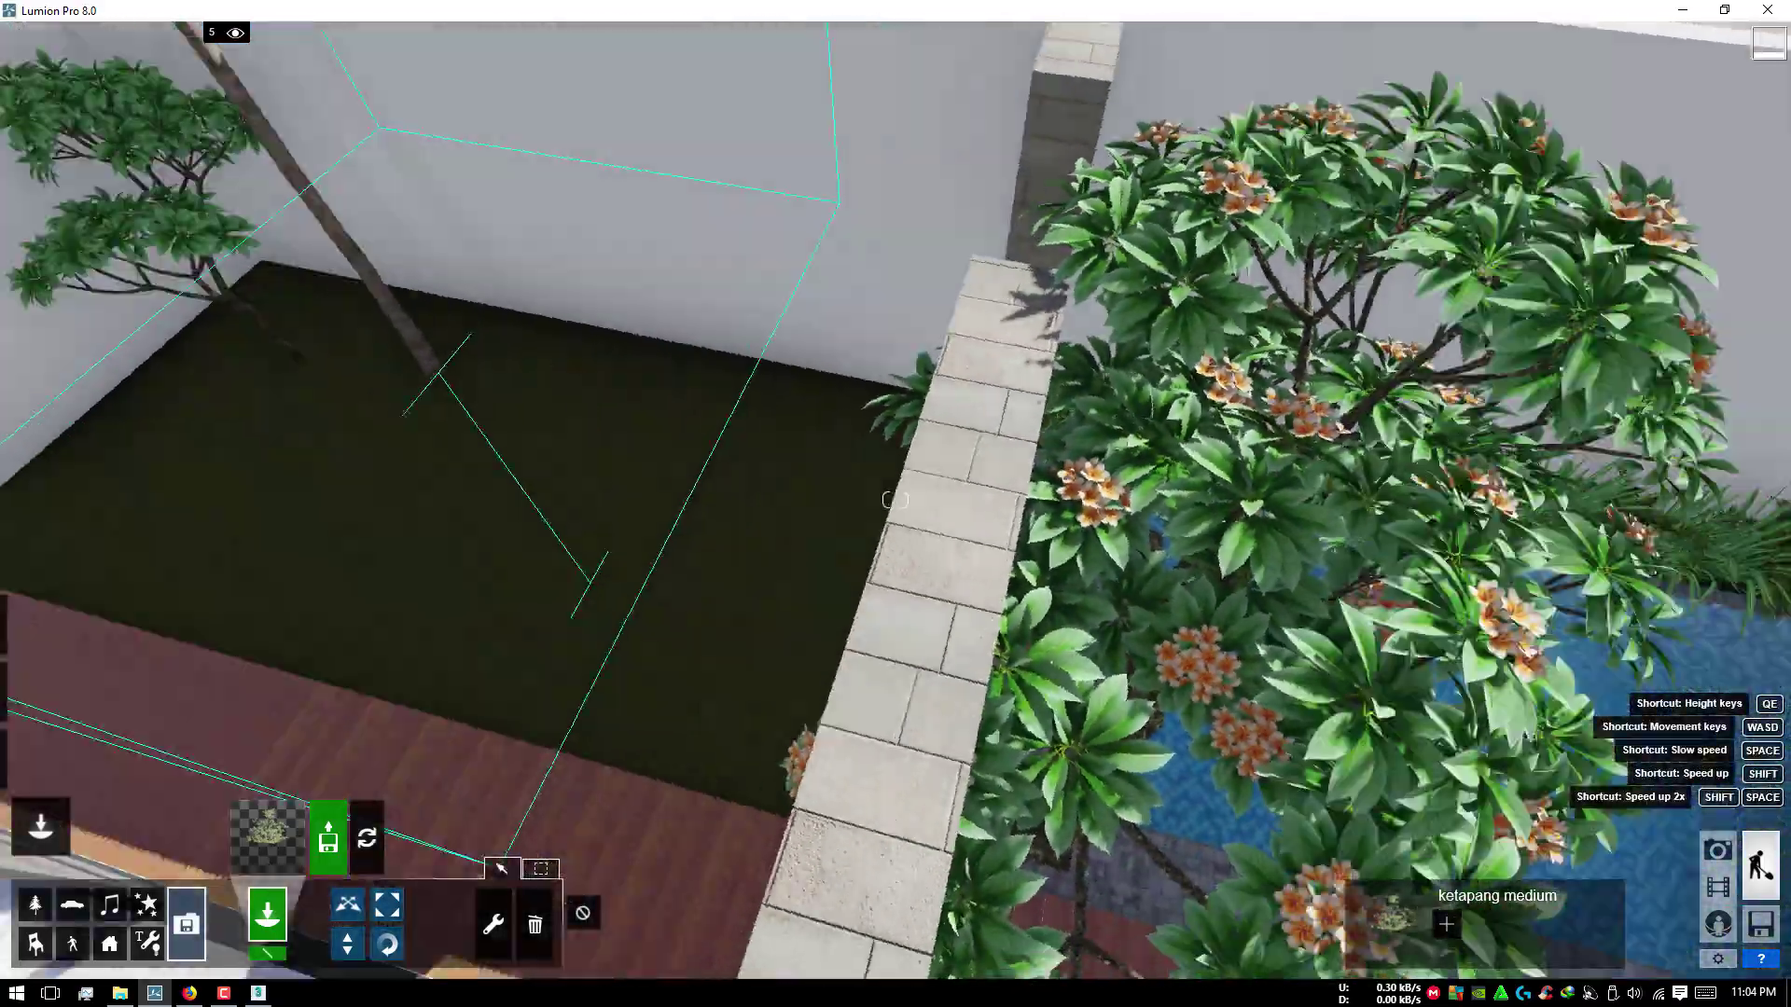
key("s")
key("e")
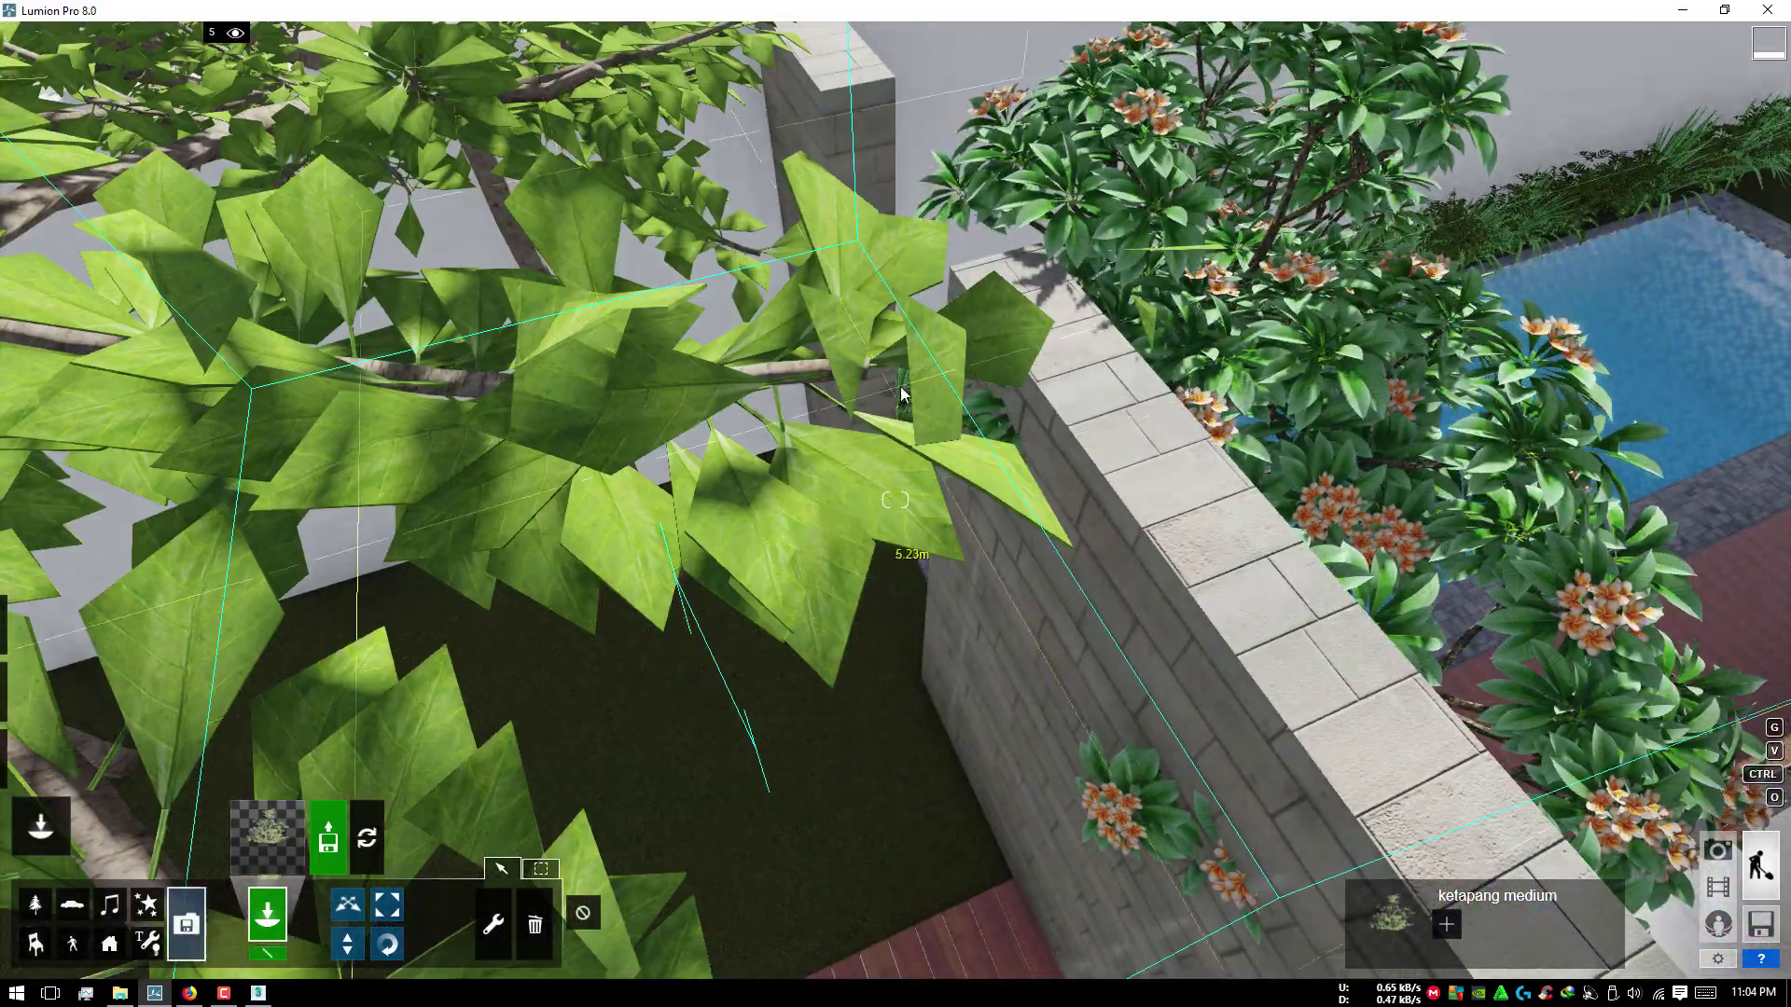
right_click_drag(535, 896, 535, 896)
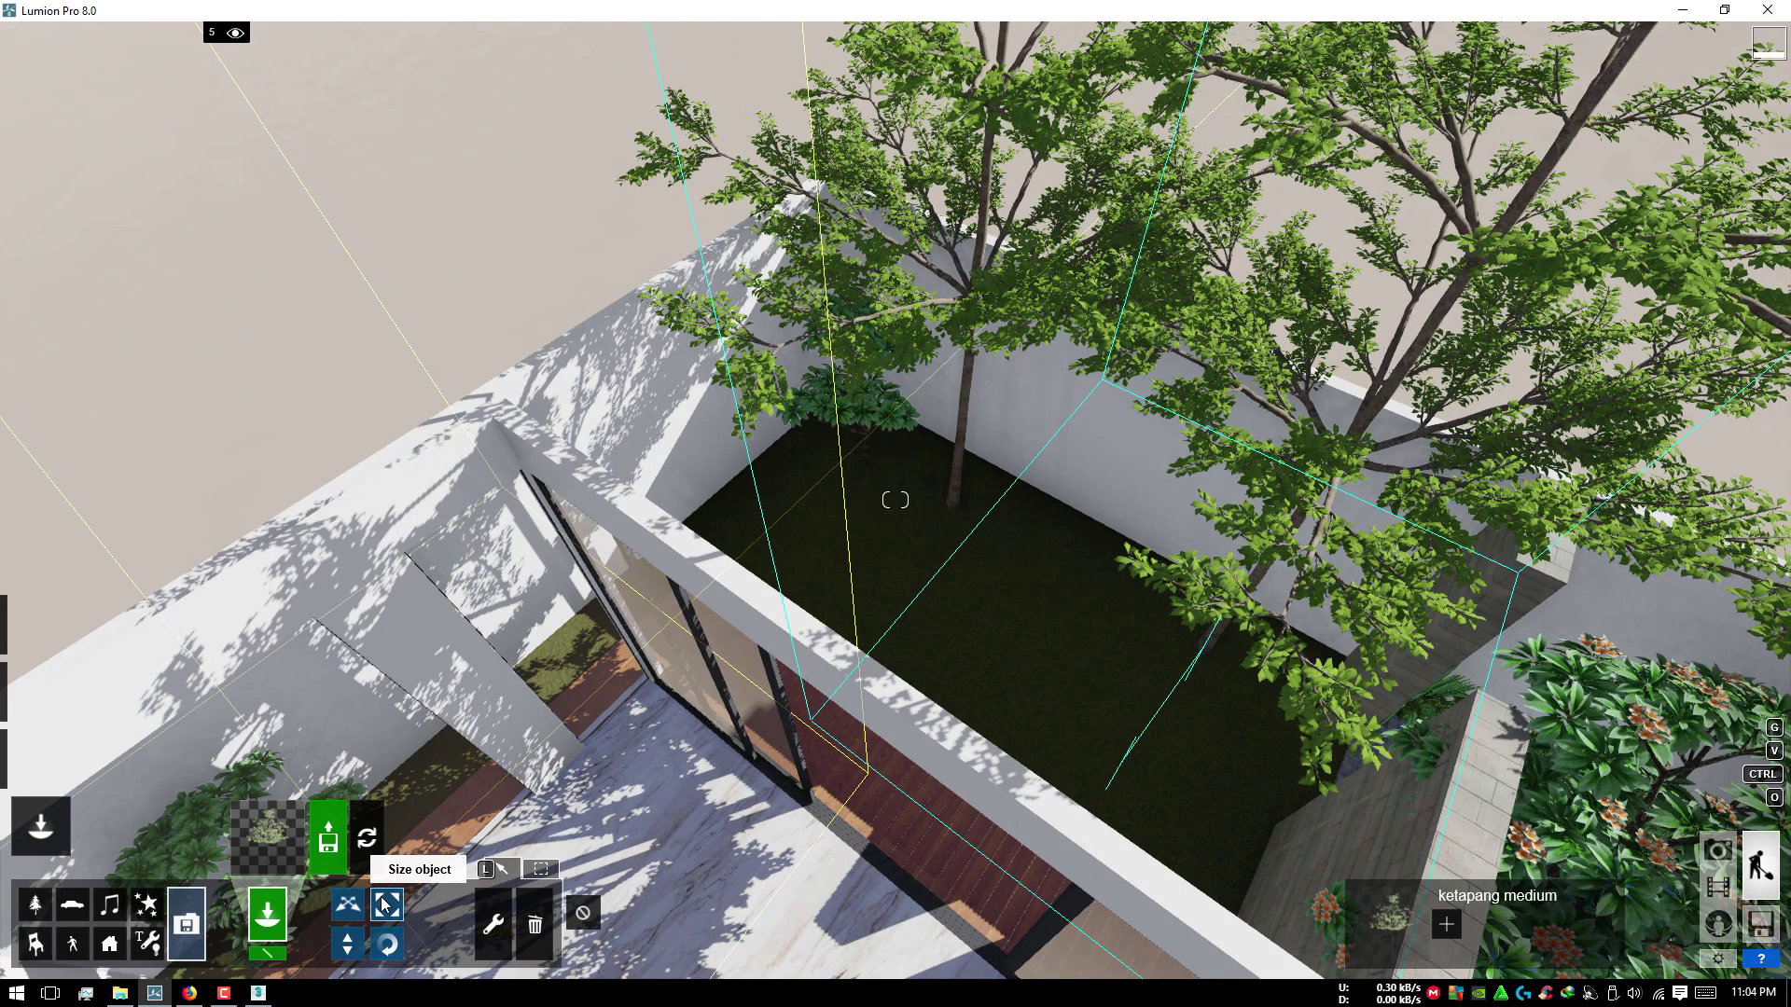
Step: Shrink the right and left ketapang trees and move the left one about 1.9 m
left_click(383, 912)
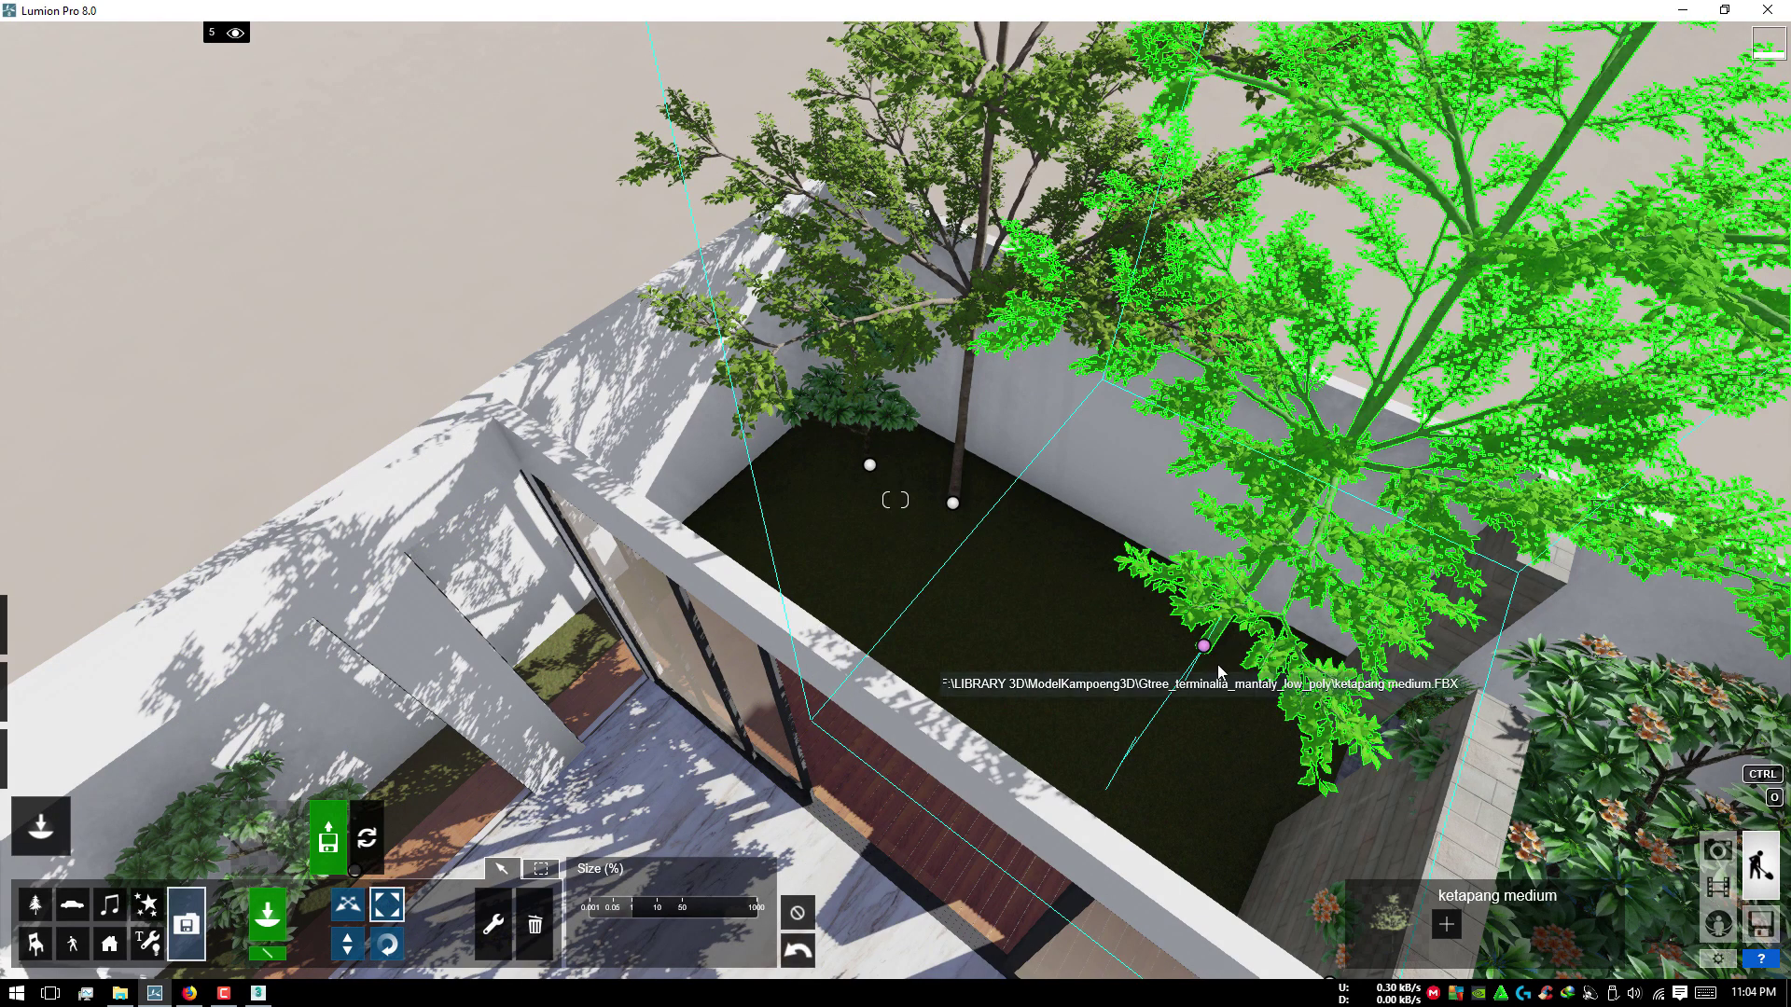
left_click_drag(1223, 651, 1236, 701)
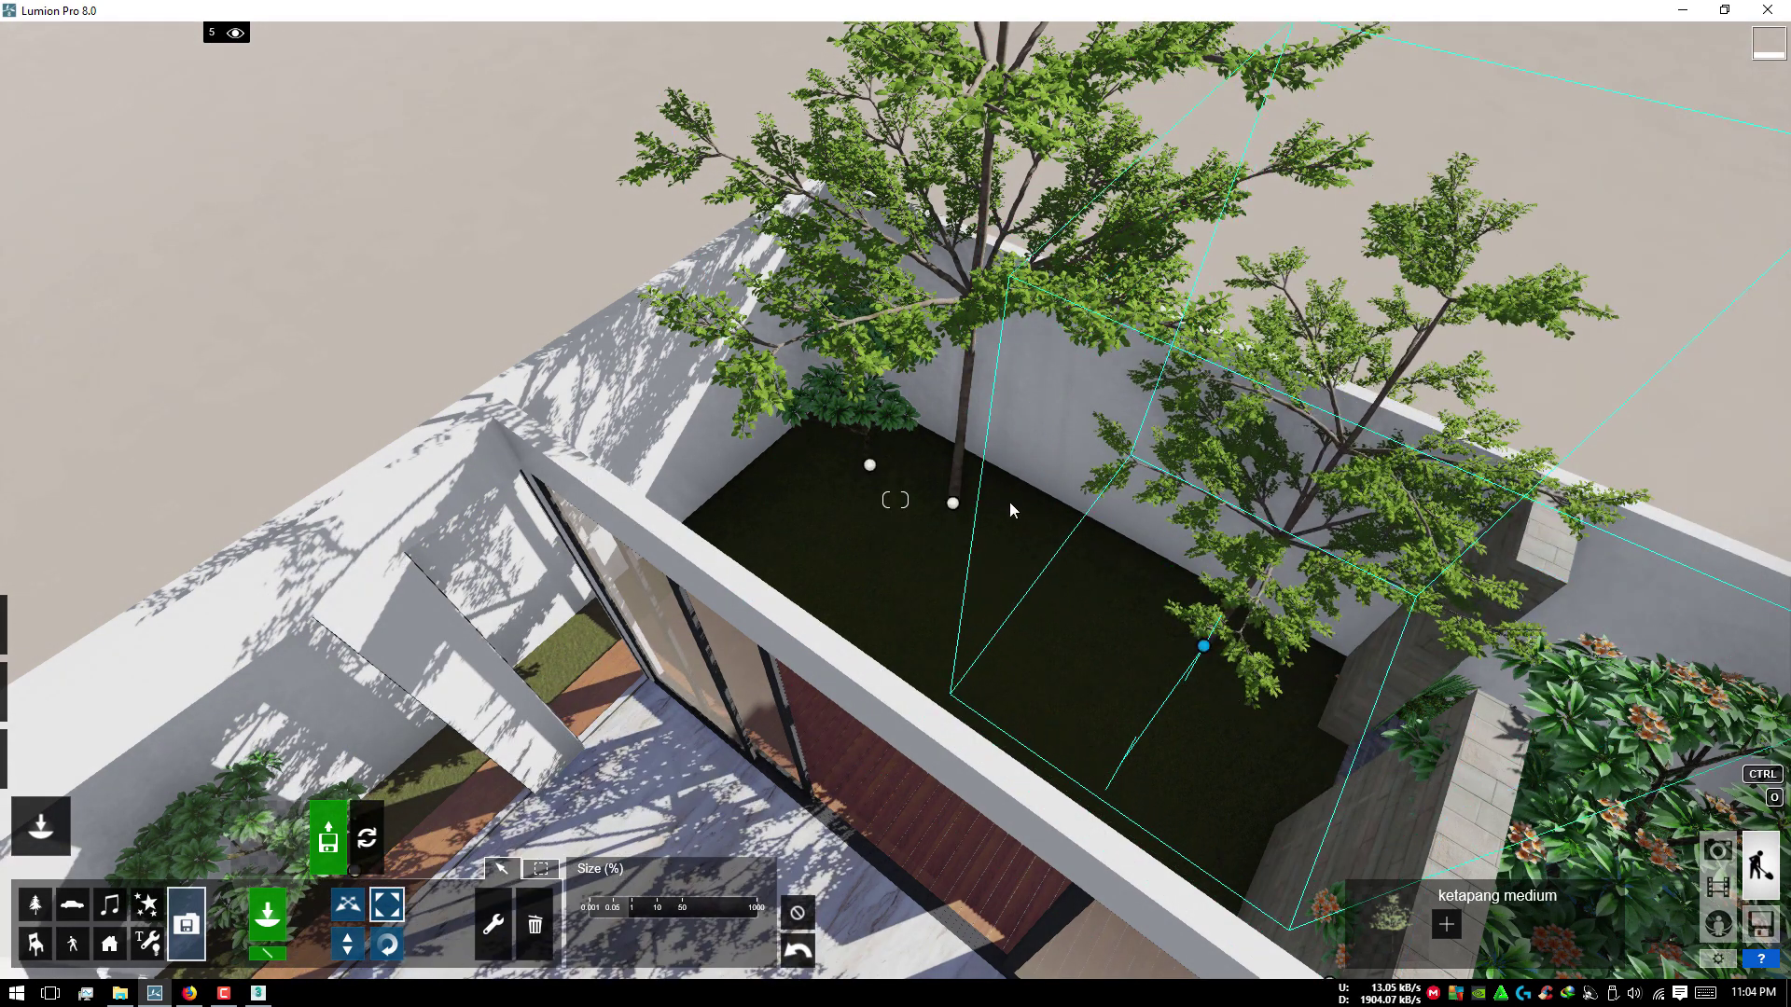
left_click_drag(973, 513, 967, 534)
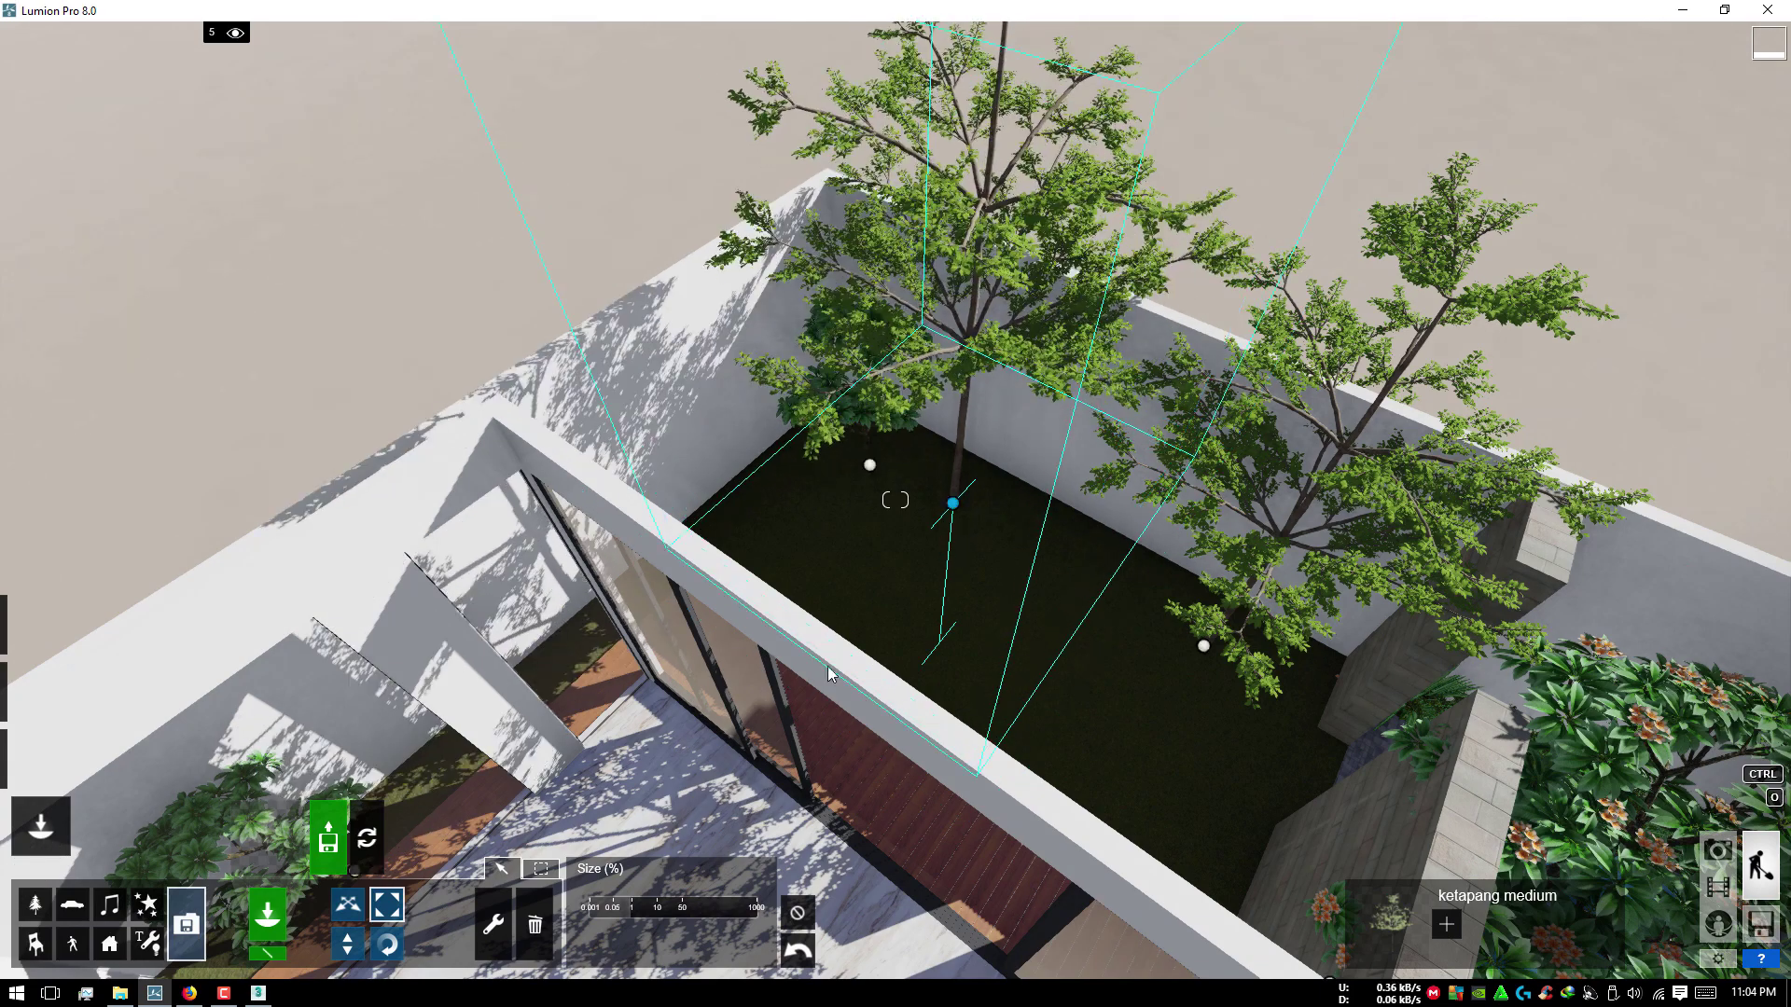
left_click(362, 905)
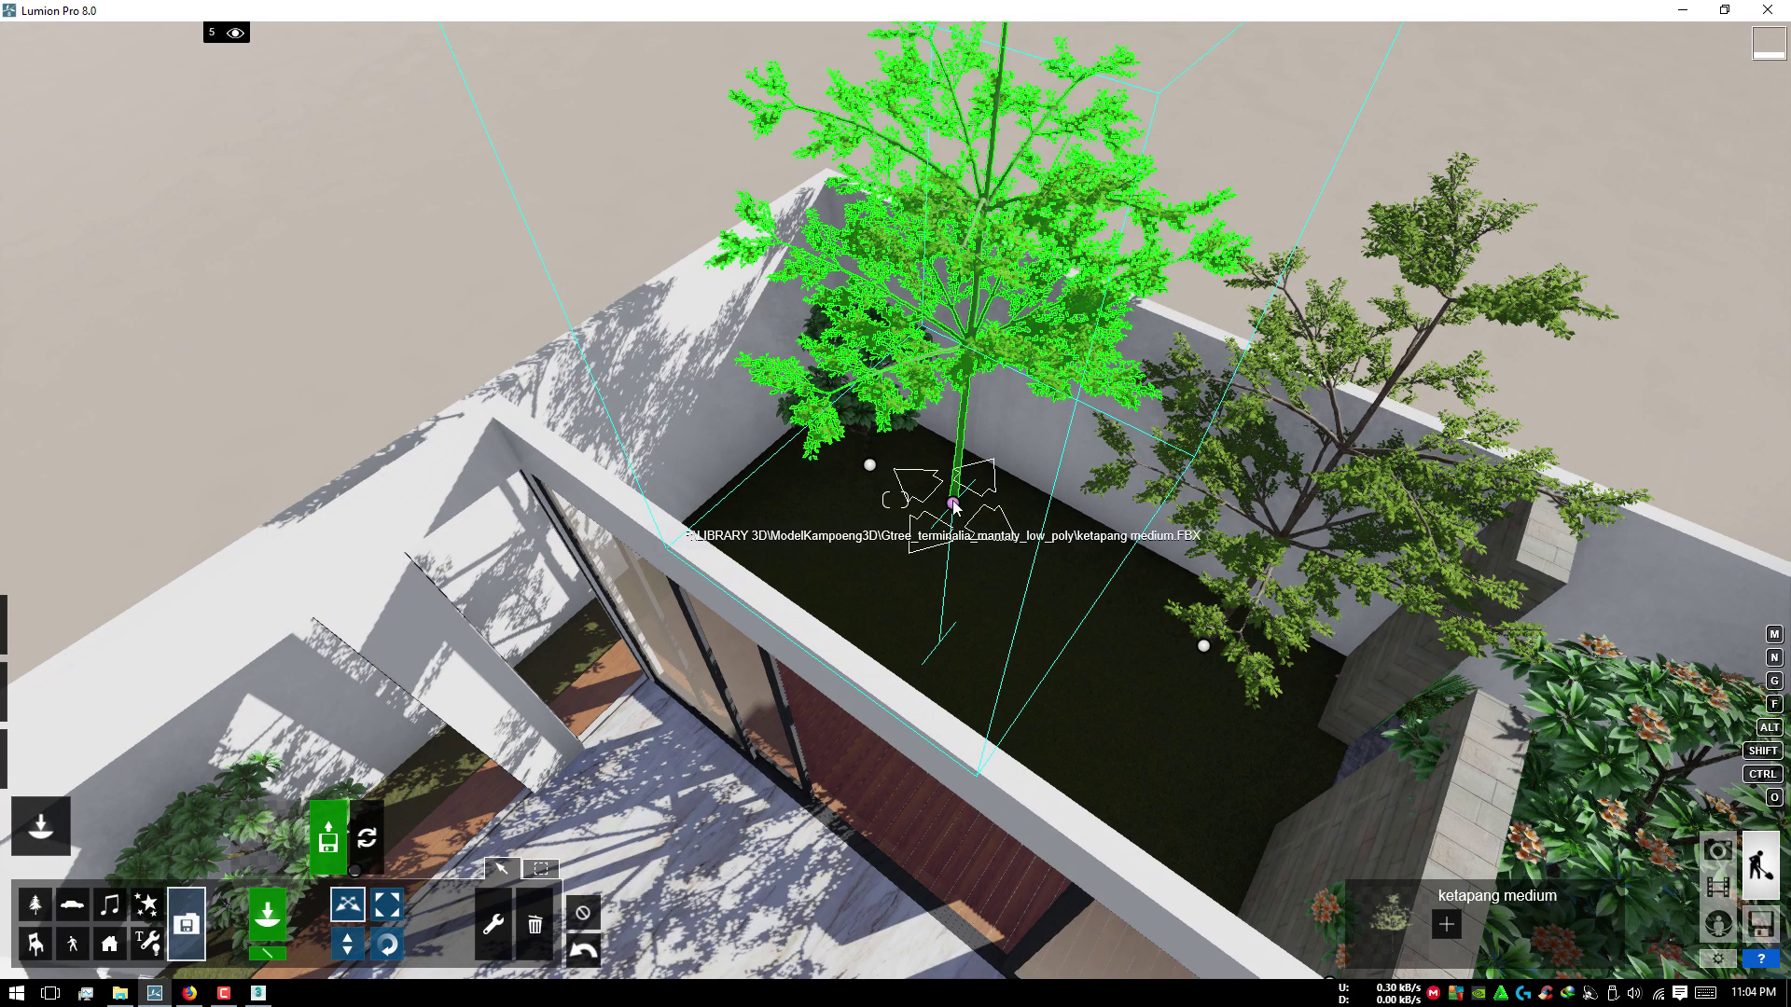
left_click_drag(953, 503, 812, 487)
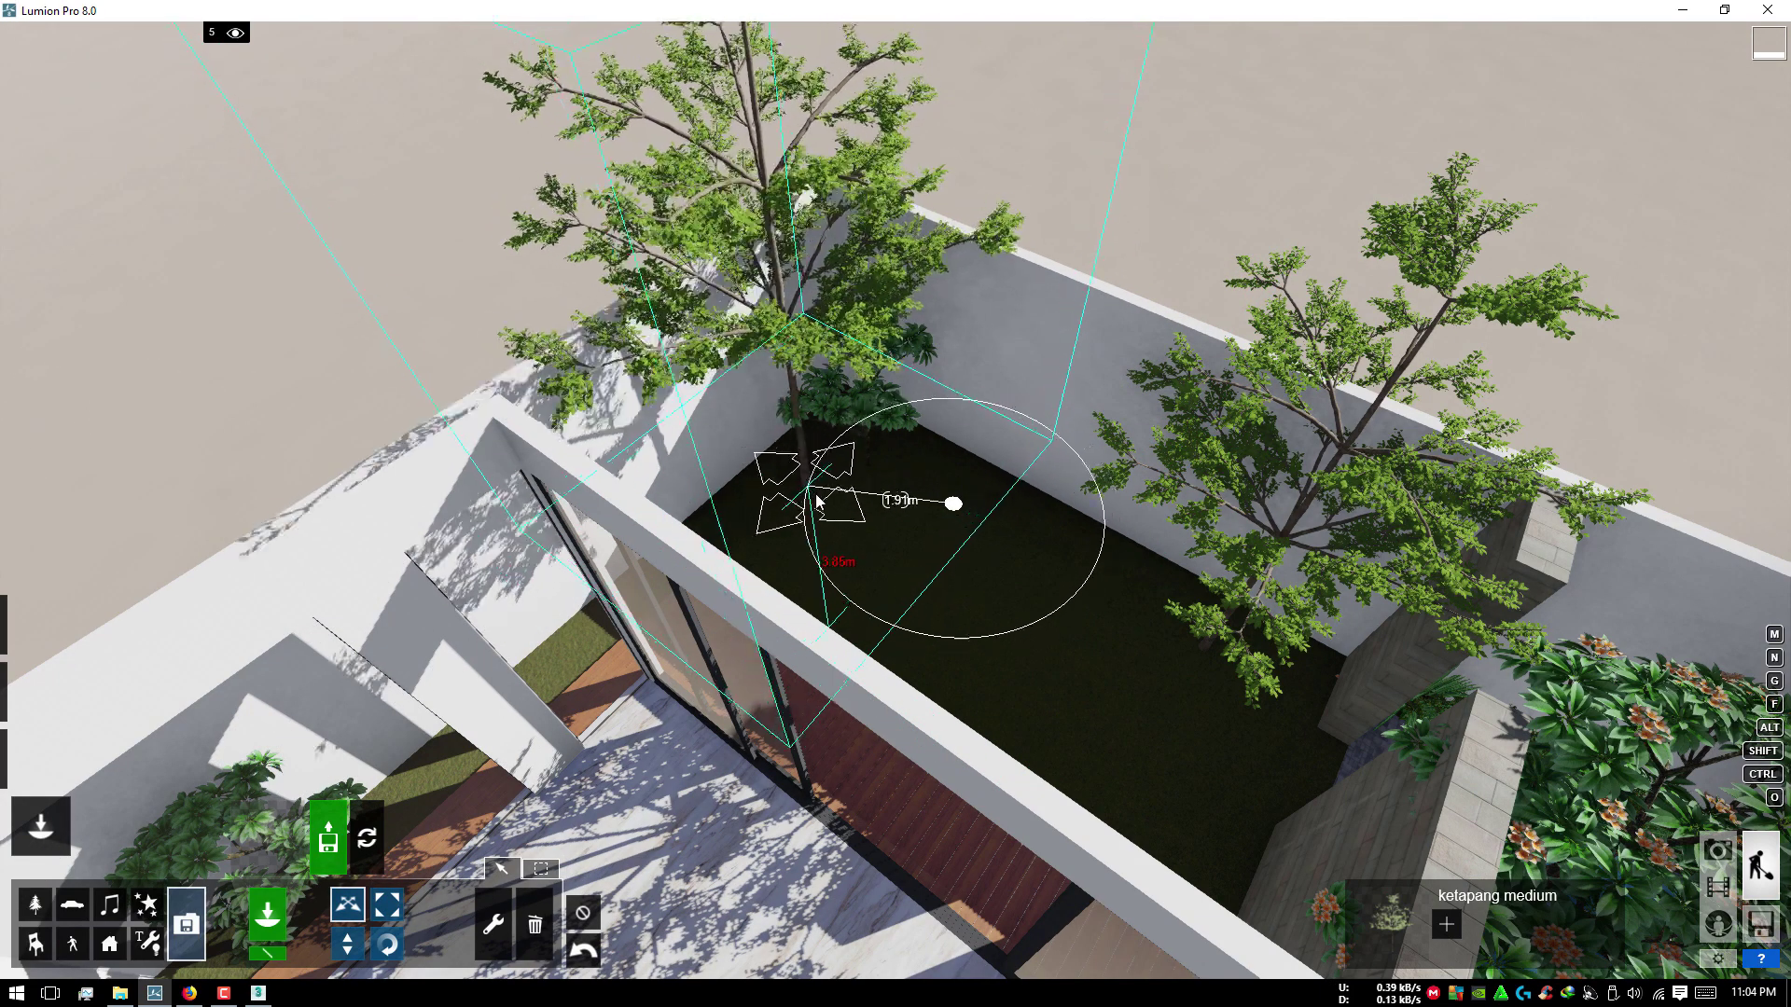
mouse_move(811, 487)
right_mouse_down()
mouse_move(894, 500)
mouse_move(841, 345)
mouse_move(971, 395)
right_mouse_up()
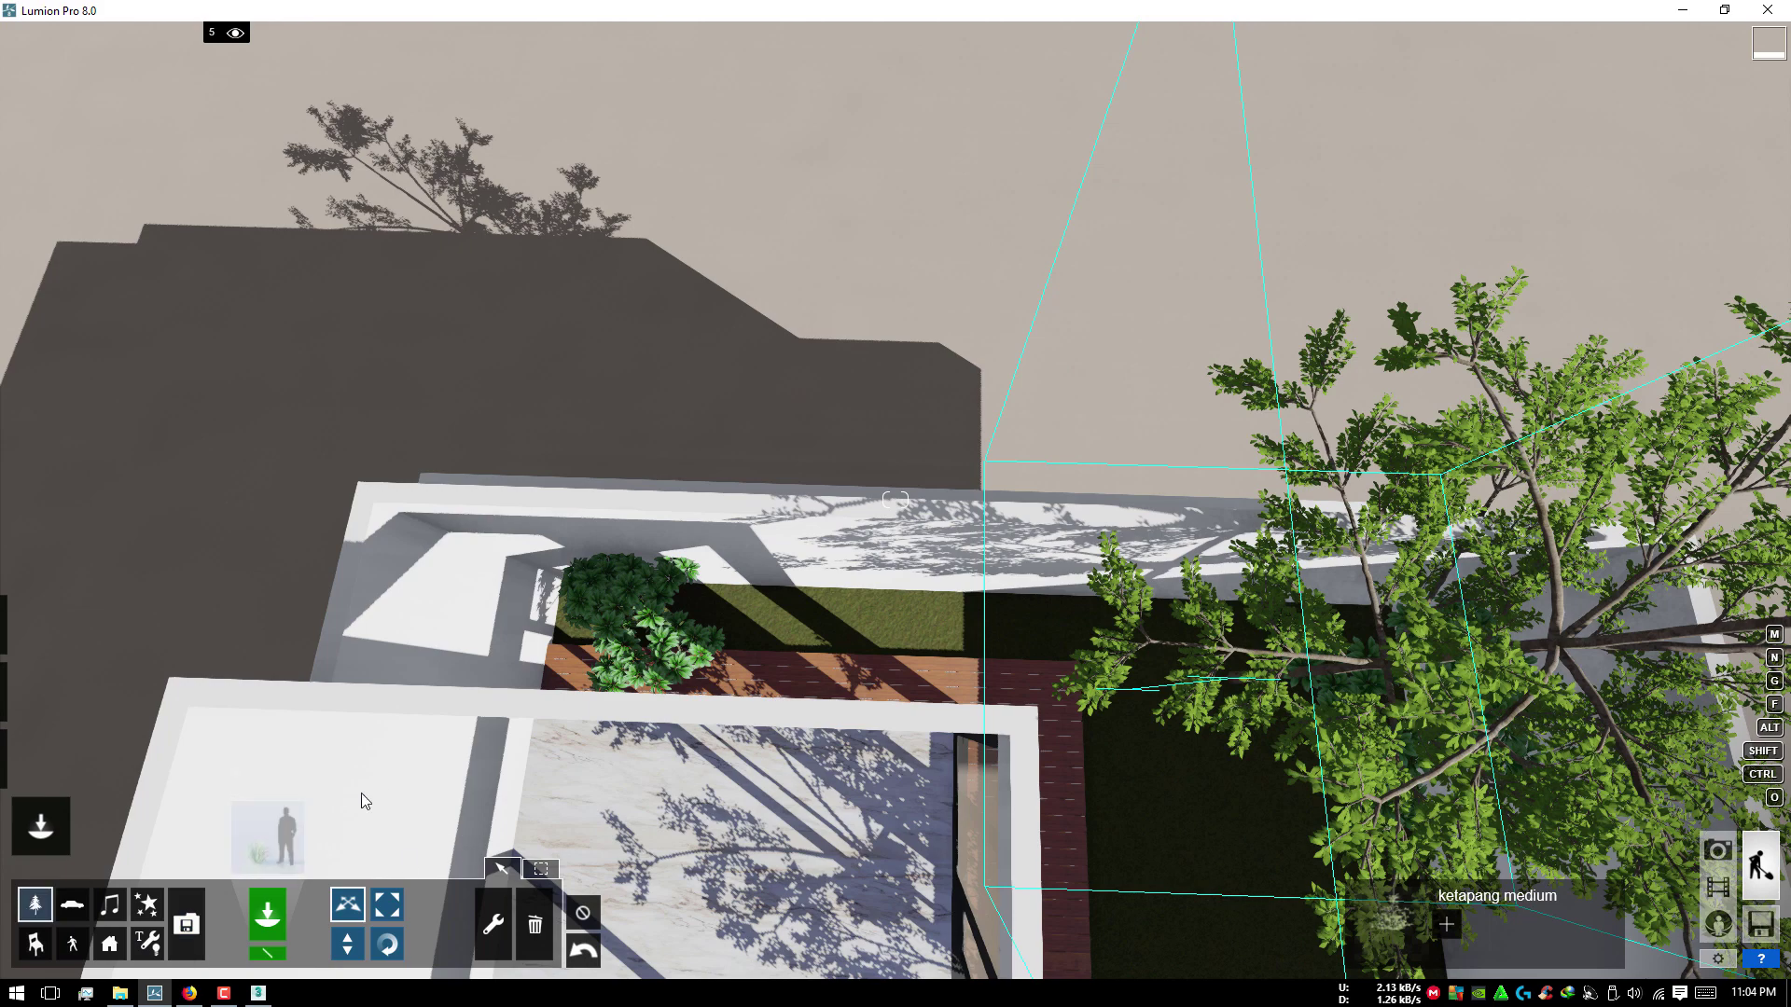
Step: Draw a Mass Placement line along the glass-side planter boxes
left_click(257, 951)
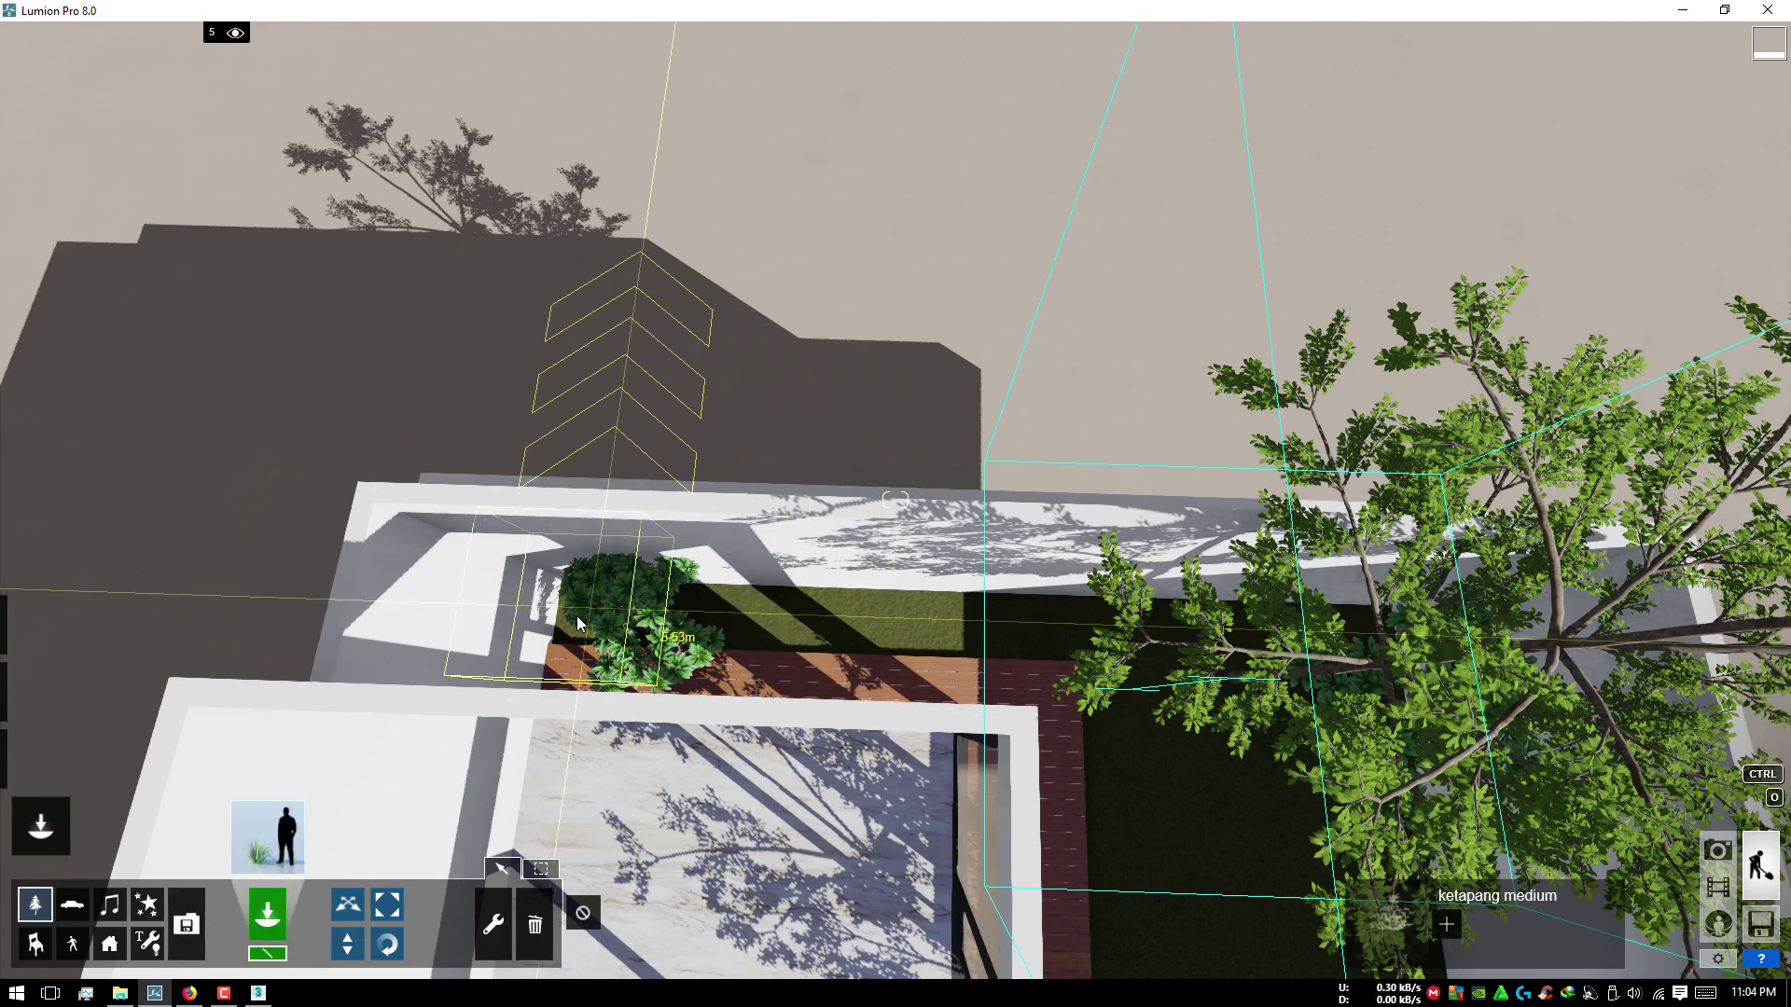
right_click_drag(560, 622, 1103, 699)
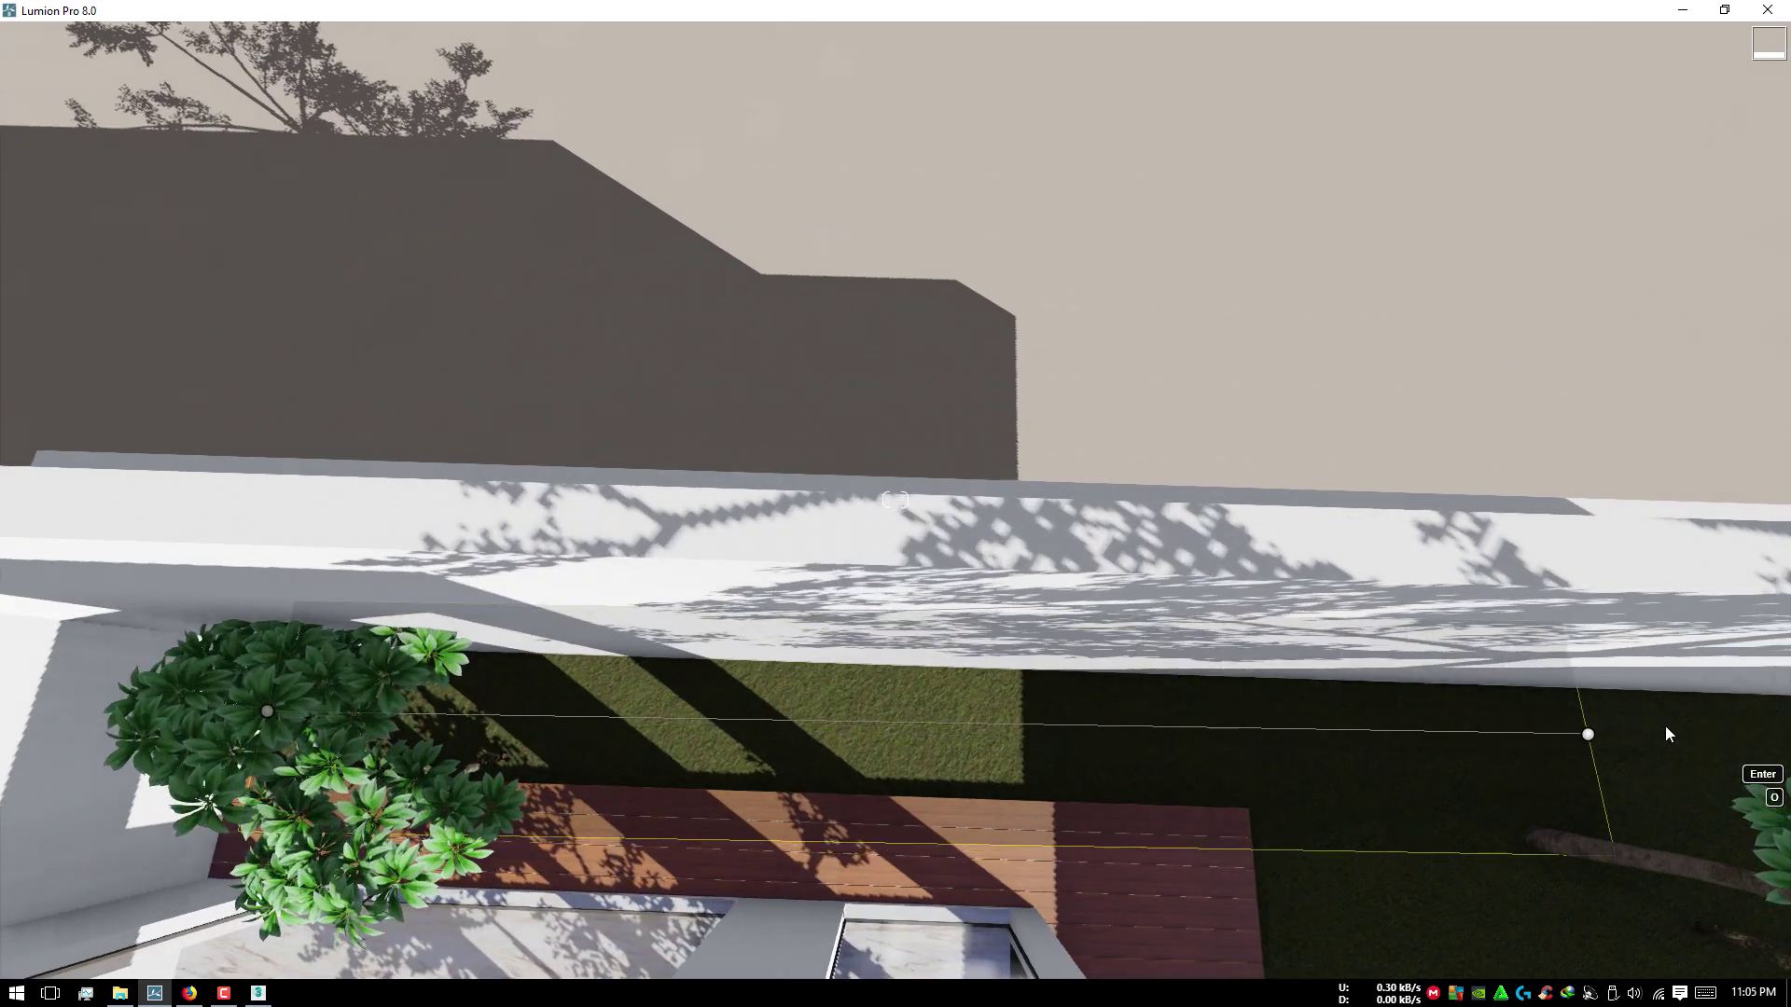
mouse_move(1102, 700)
right_mouse_down()
mouse_move(1429, 732)
mouse_move(1582, 530)
mouse_move(1552, 349)
right_mouse_up()
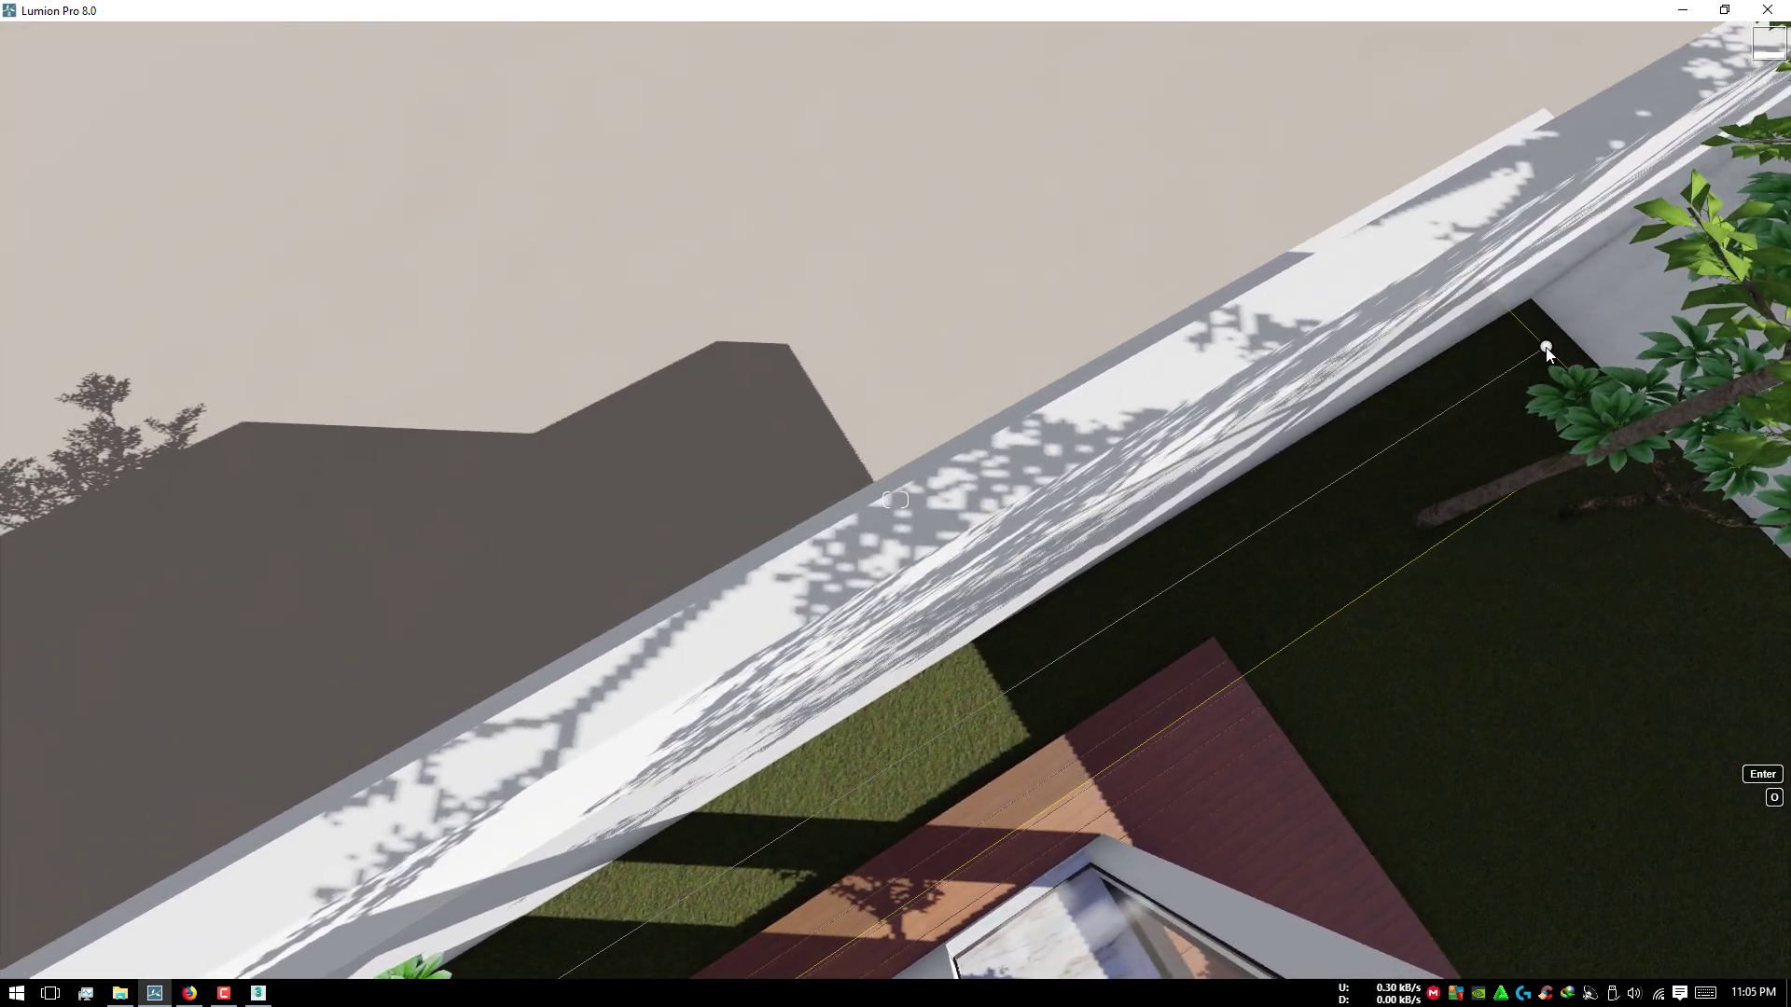
left_click(1545, 350)
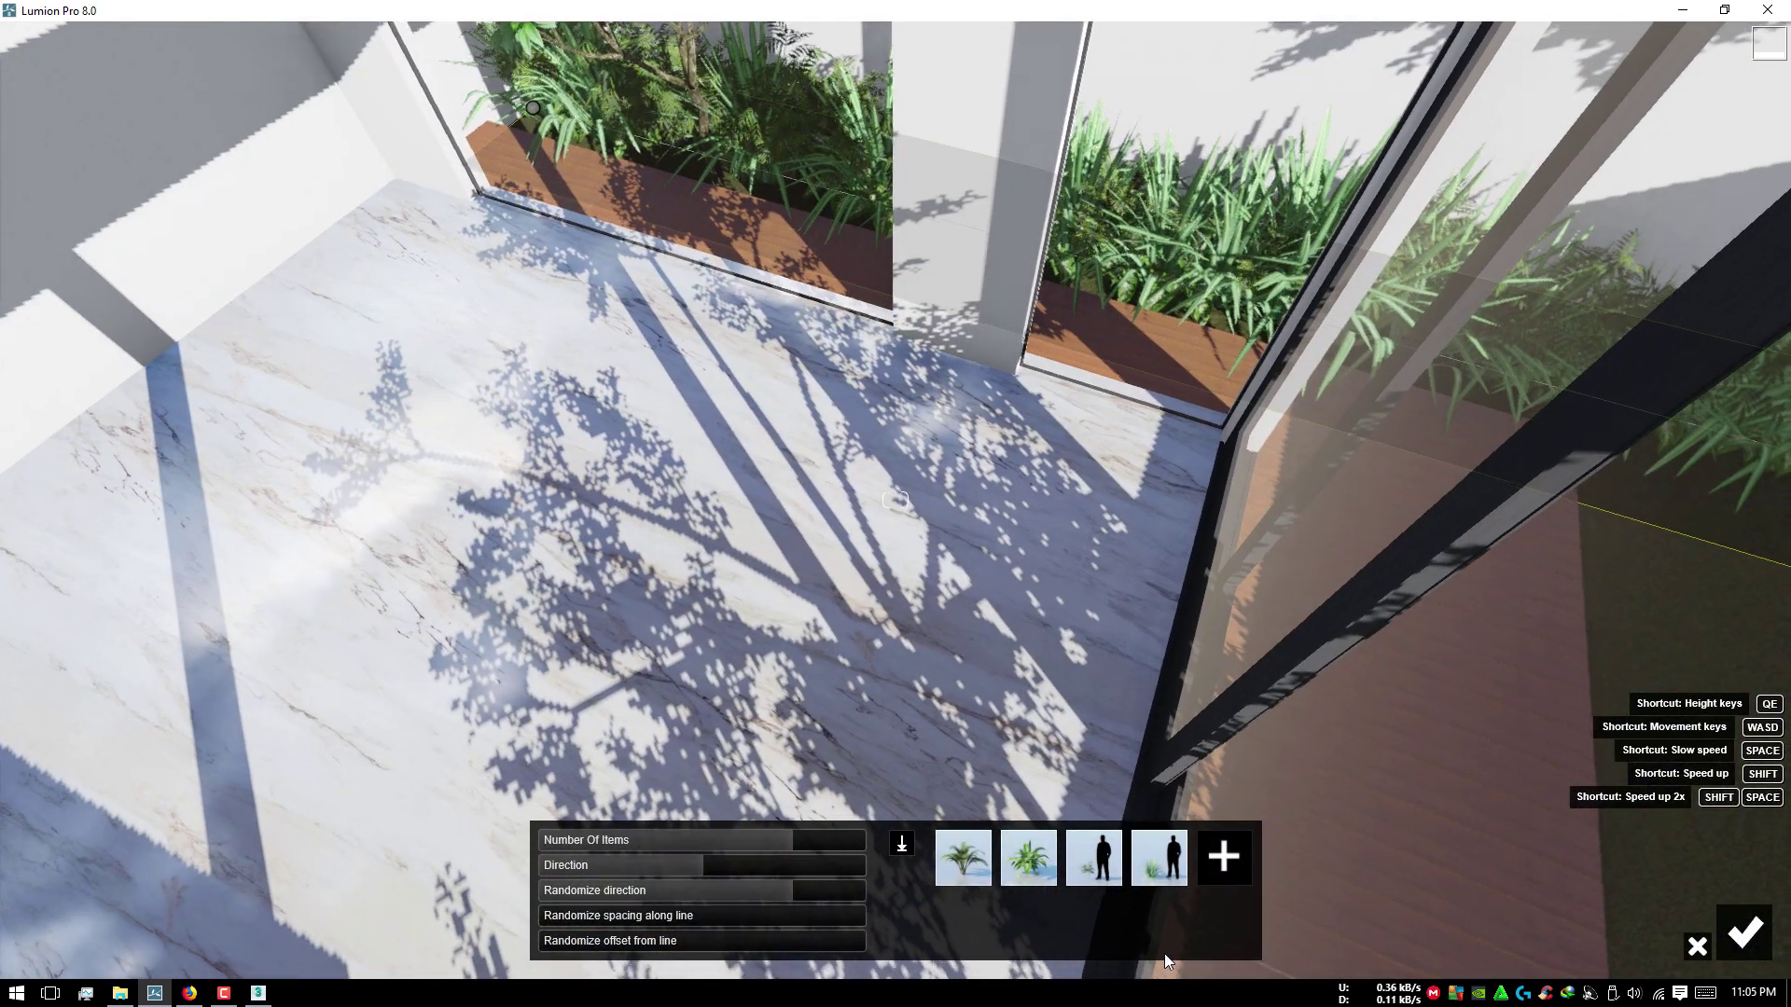
mouse_move(1164, 953)
right_mouse_down()
mouse_move(1290, 763)
mouse_move(1257, 888)
right_mouse_up()
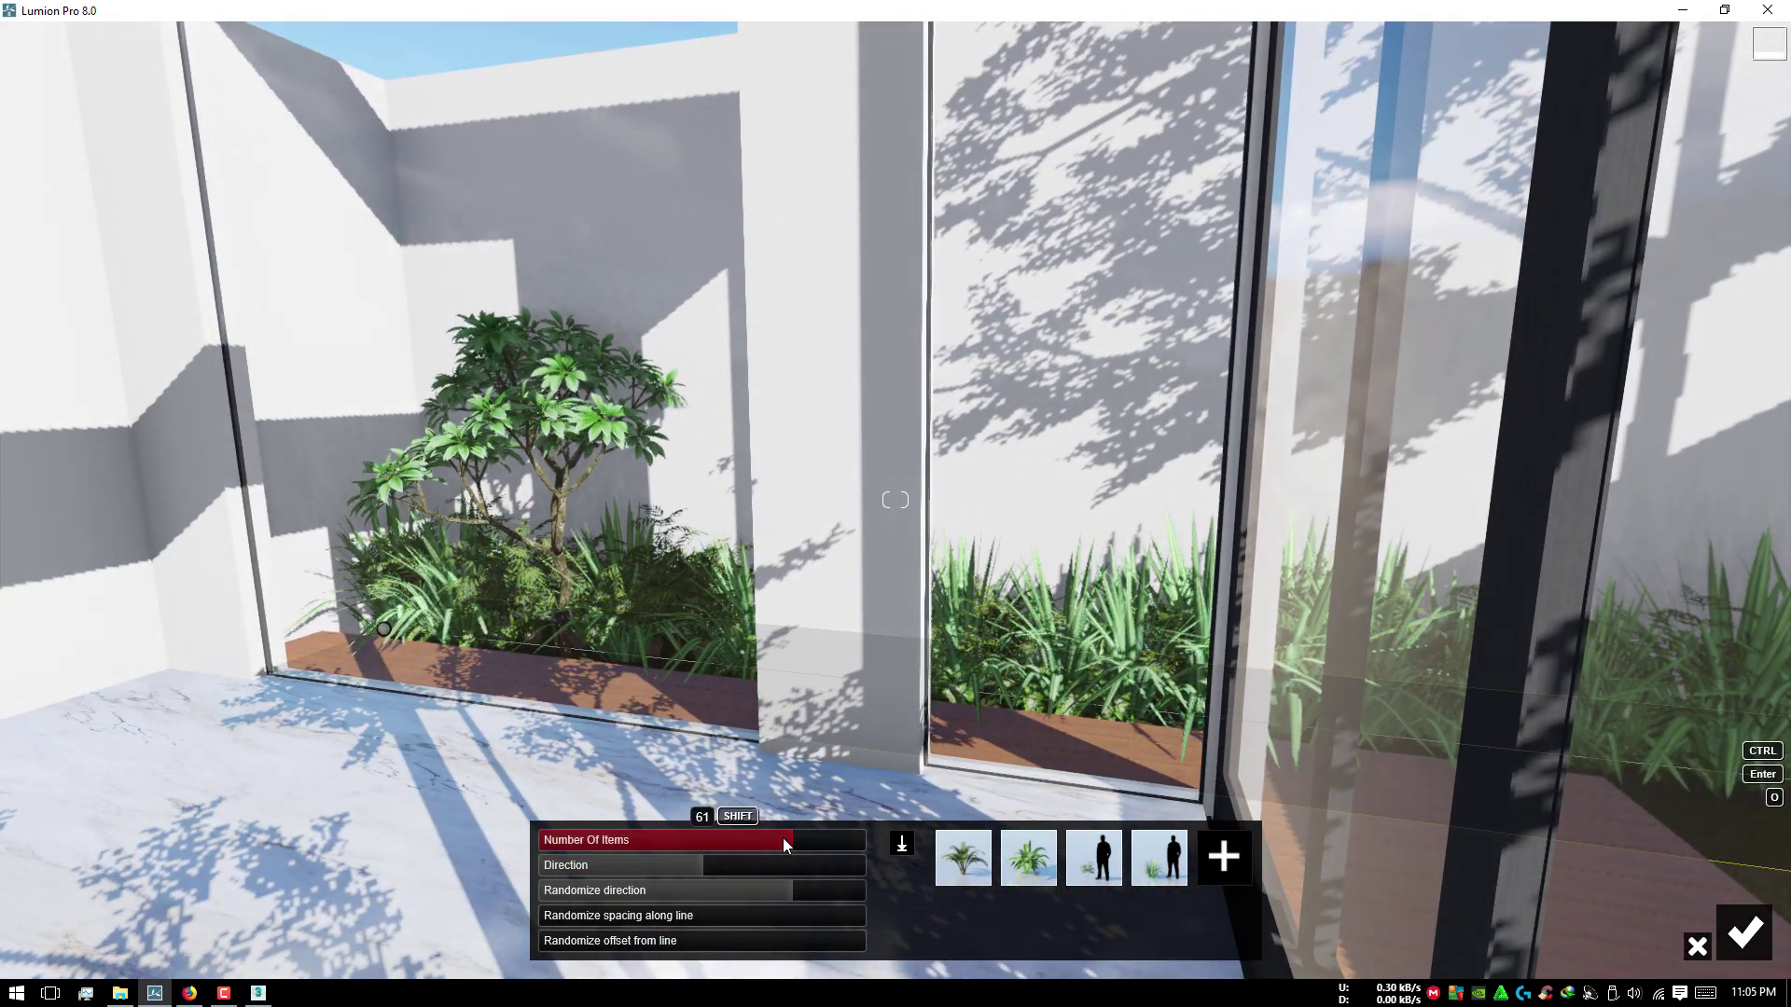
Step: Remove the default plant, person and palm, and add Begonia_002 to the placement set
left_click(1027, 858)
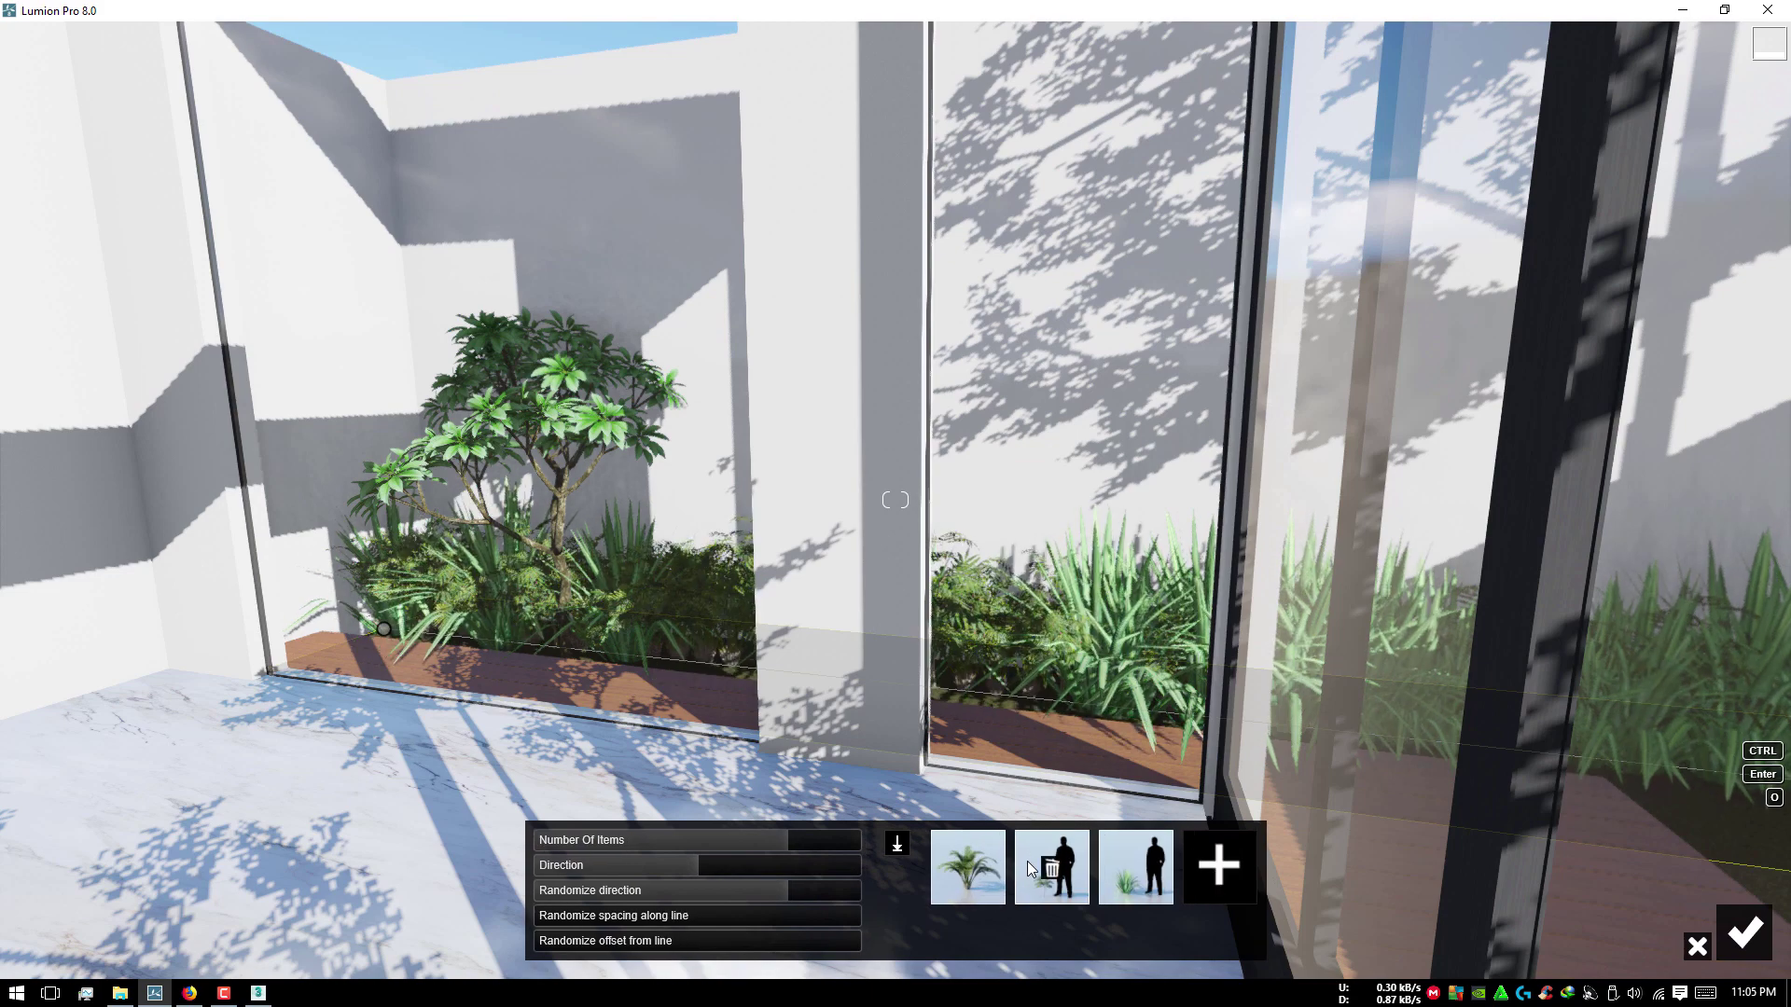
left_click(1134, 870)
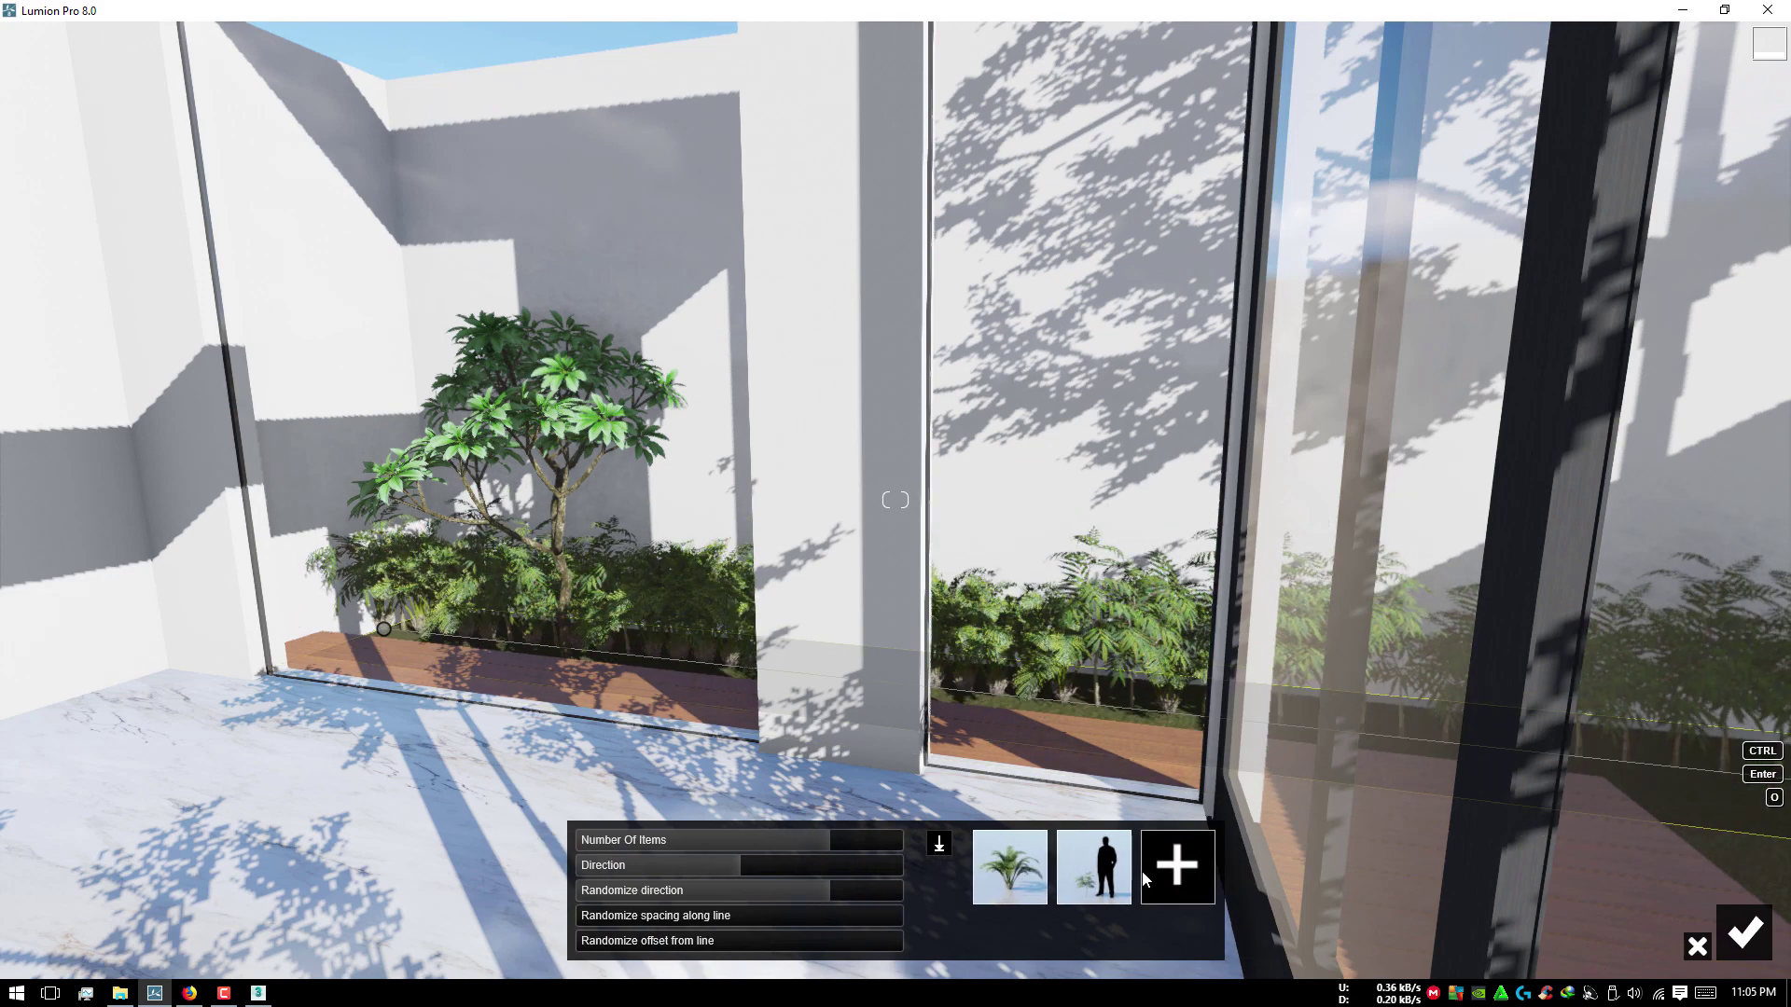
left_click(1015, 880)
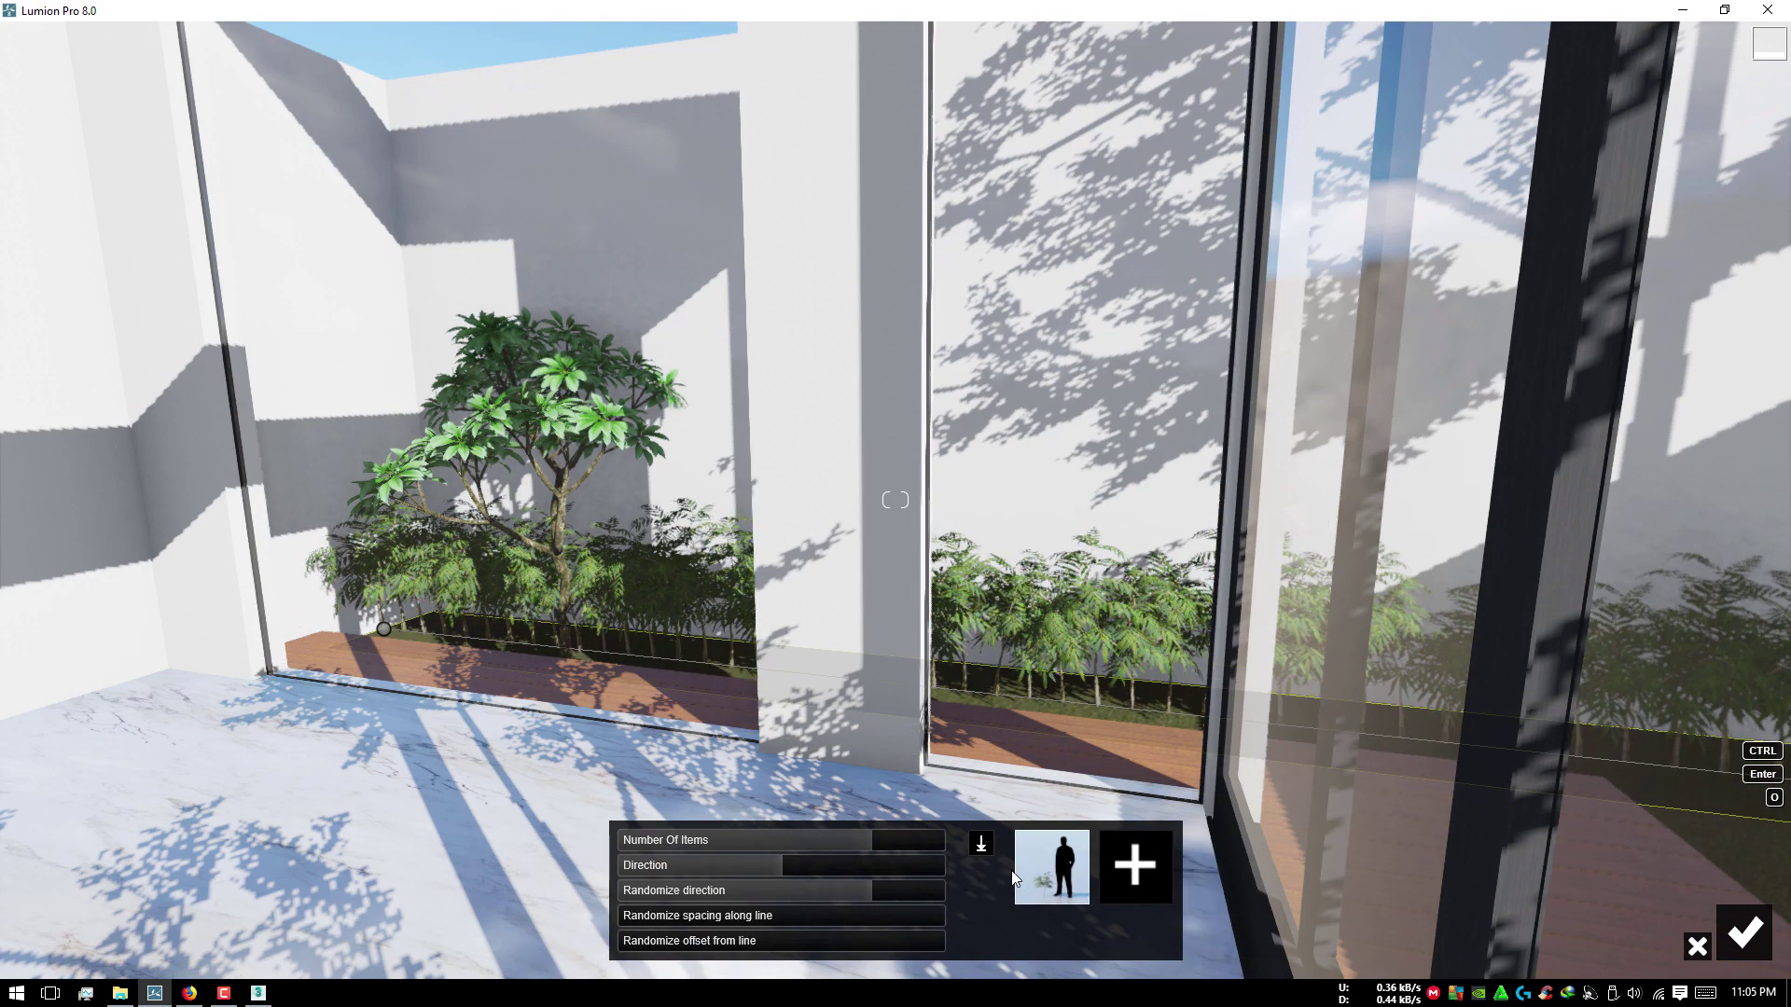
left_click(1071, 875)
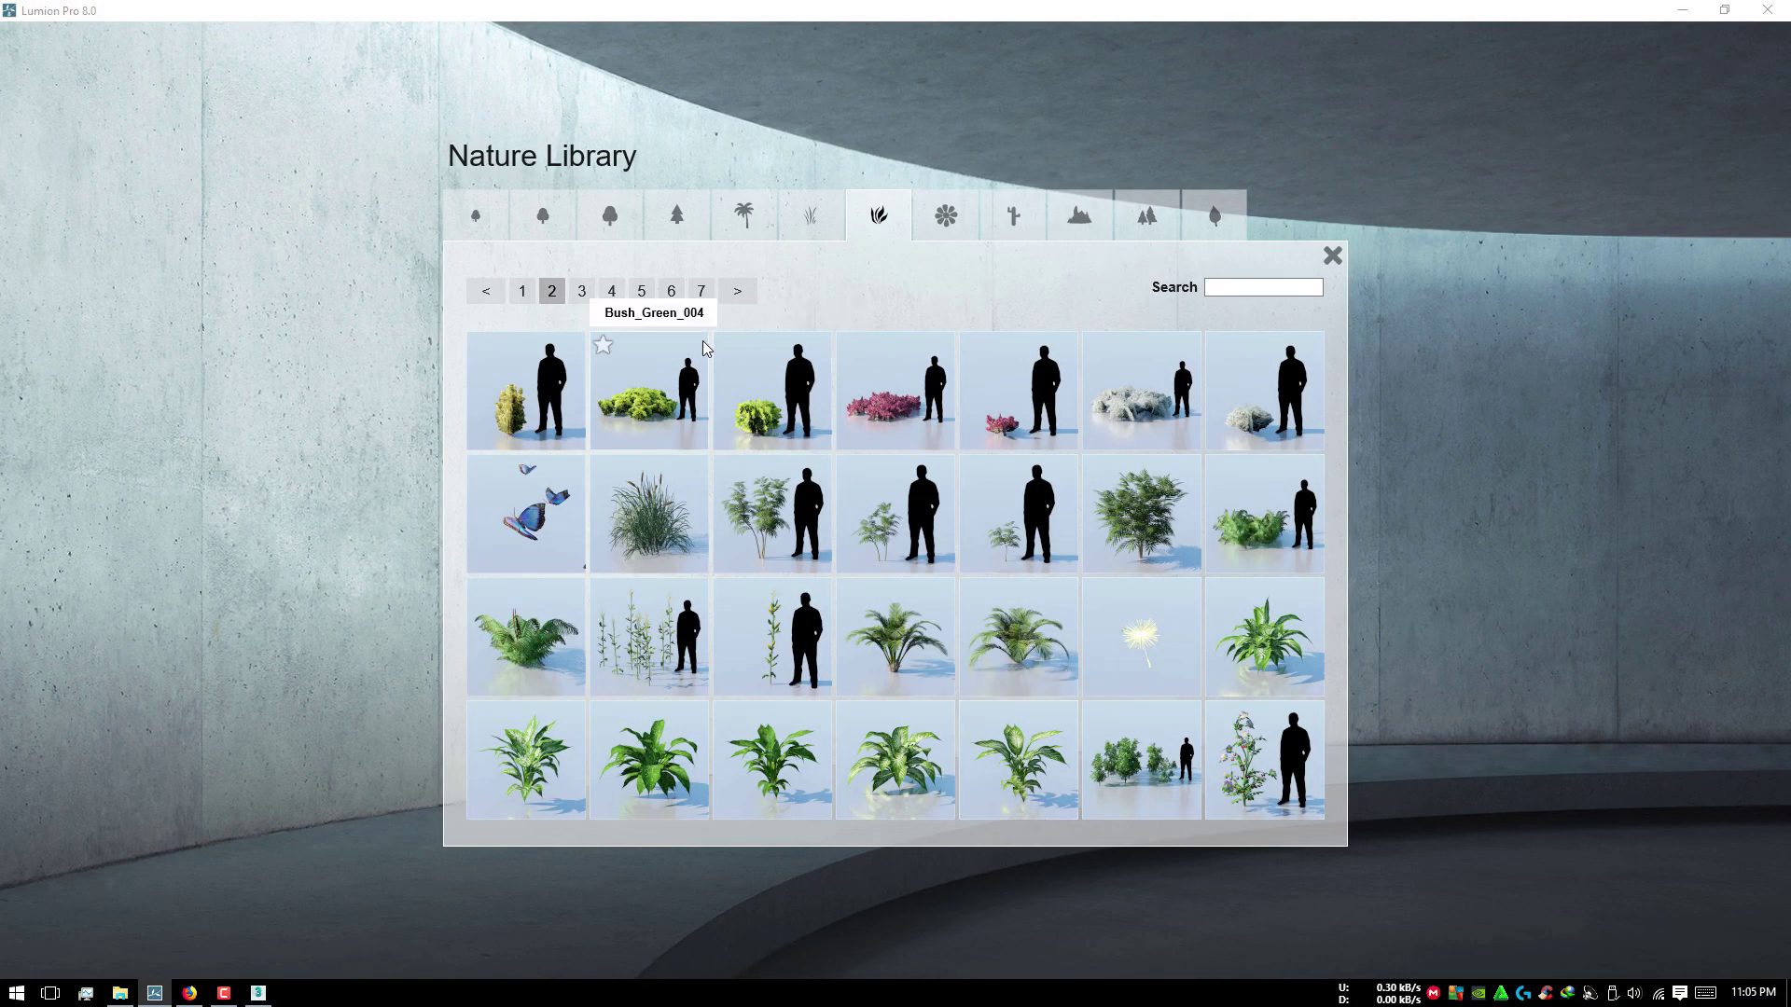
left_click(524, 293)
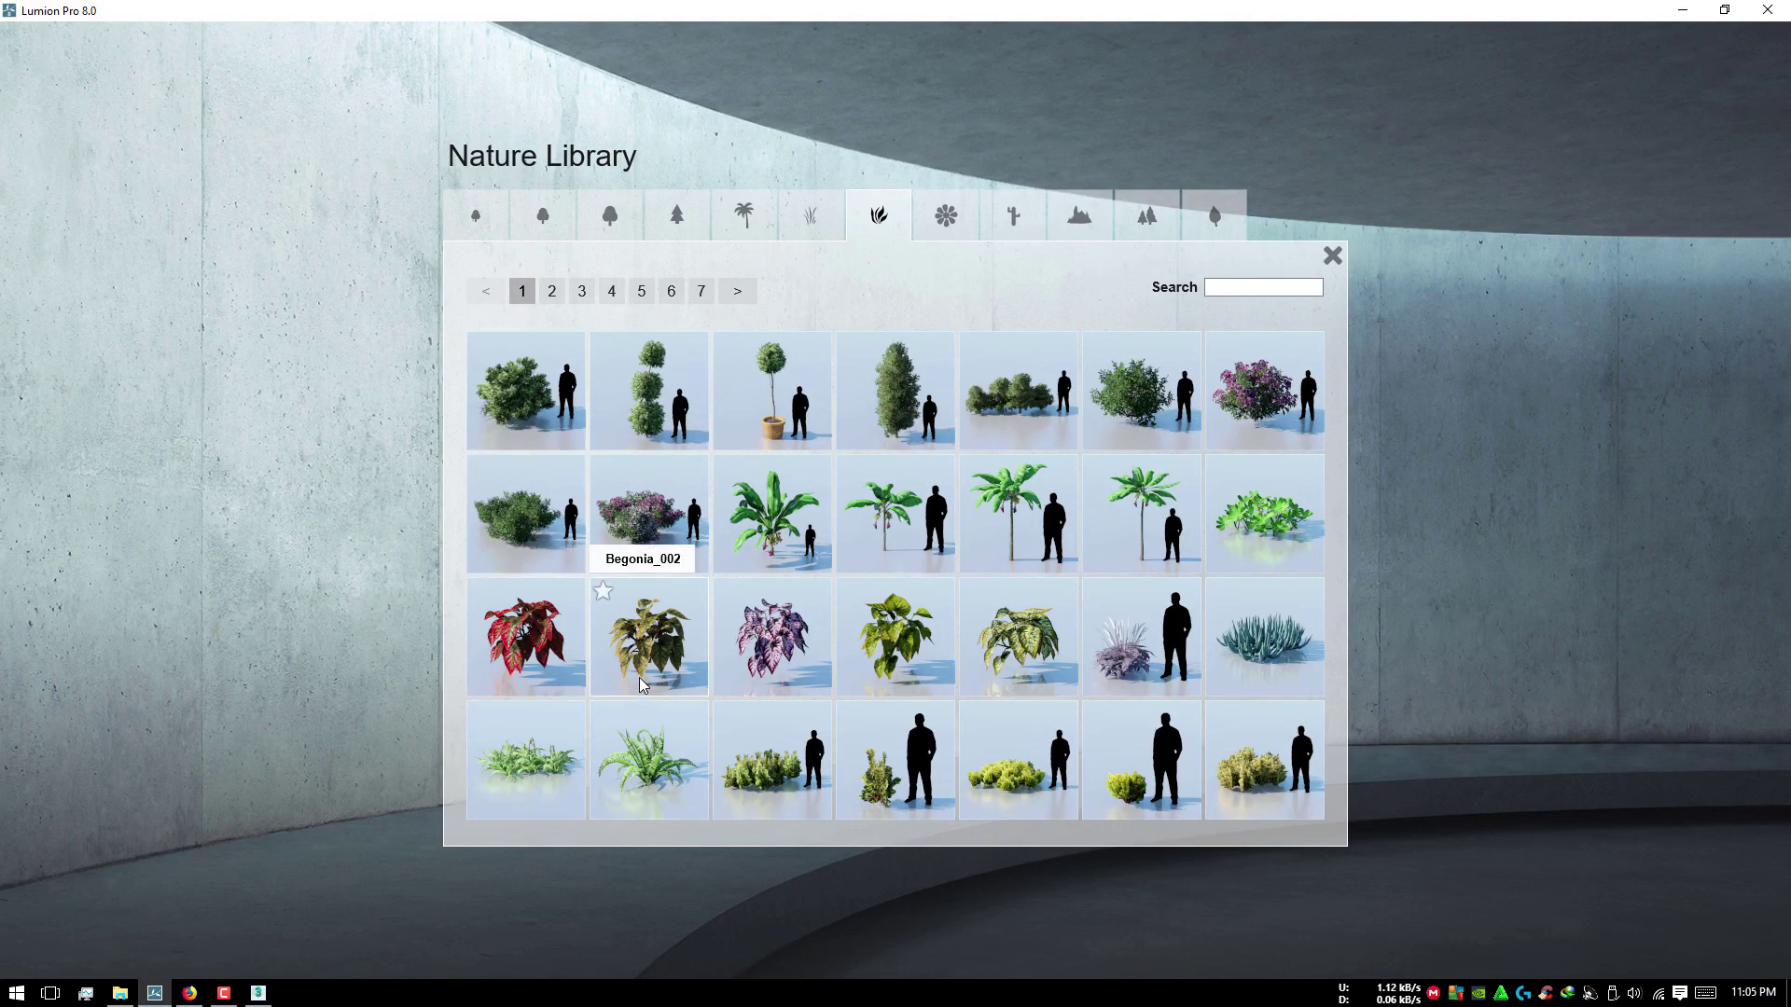
left_click(929, 606)
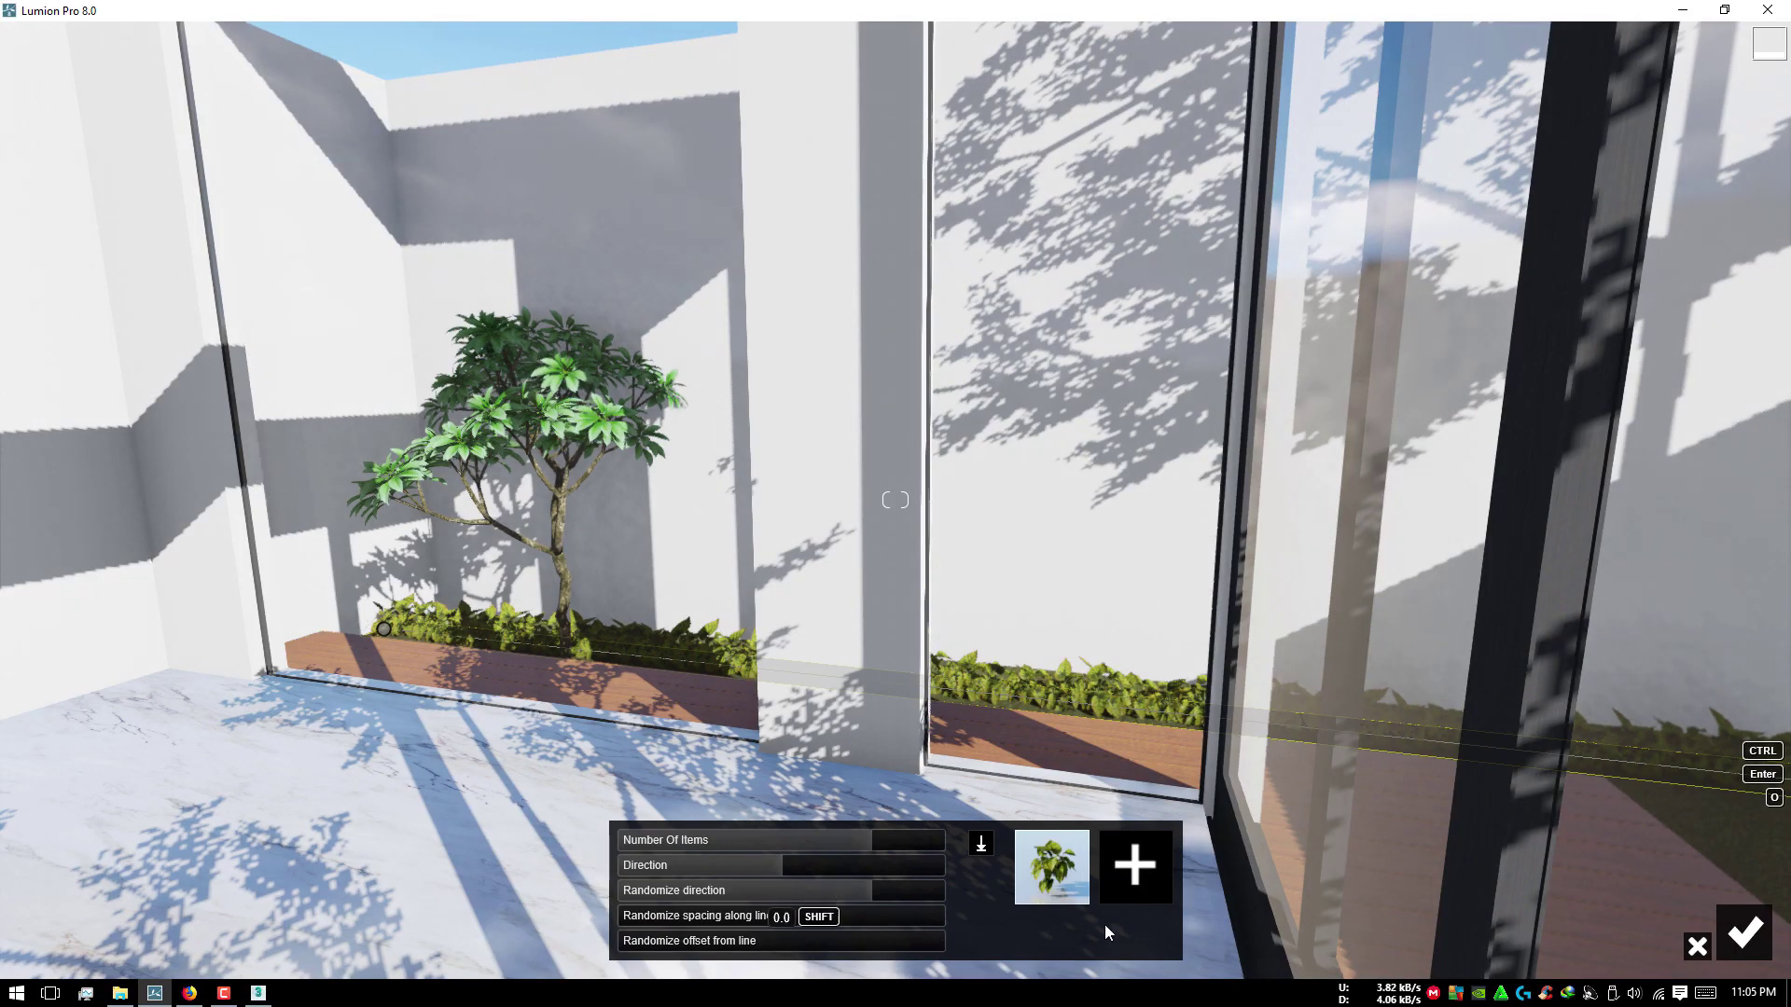
left_click(1156, 869)
left_click(1009, 642)
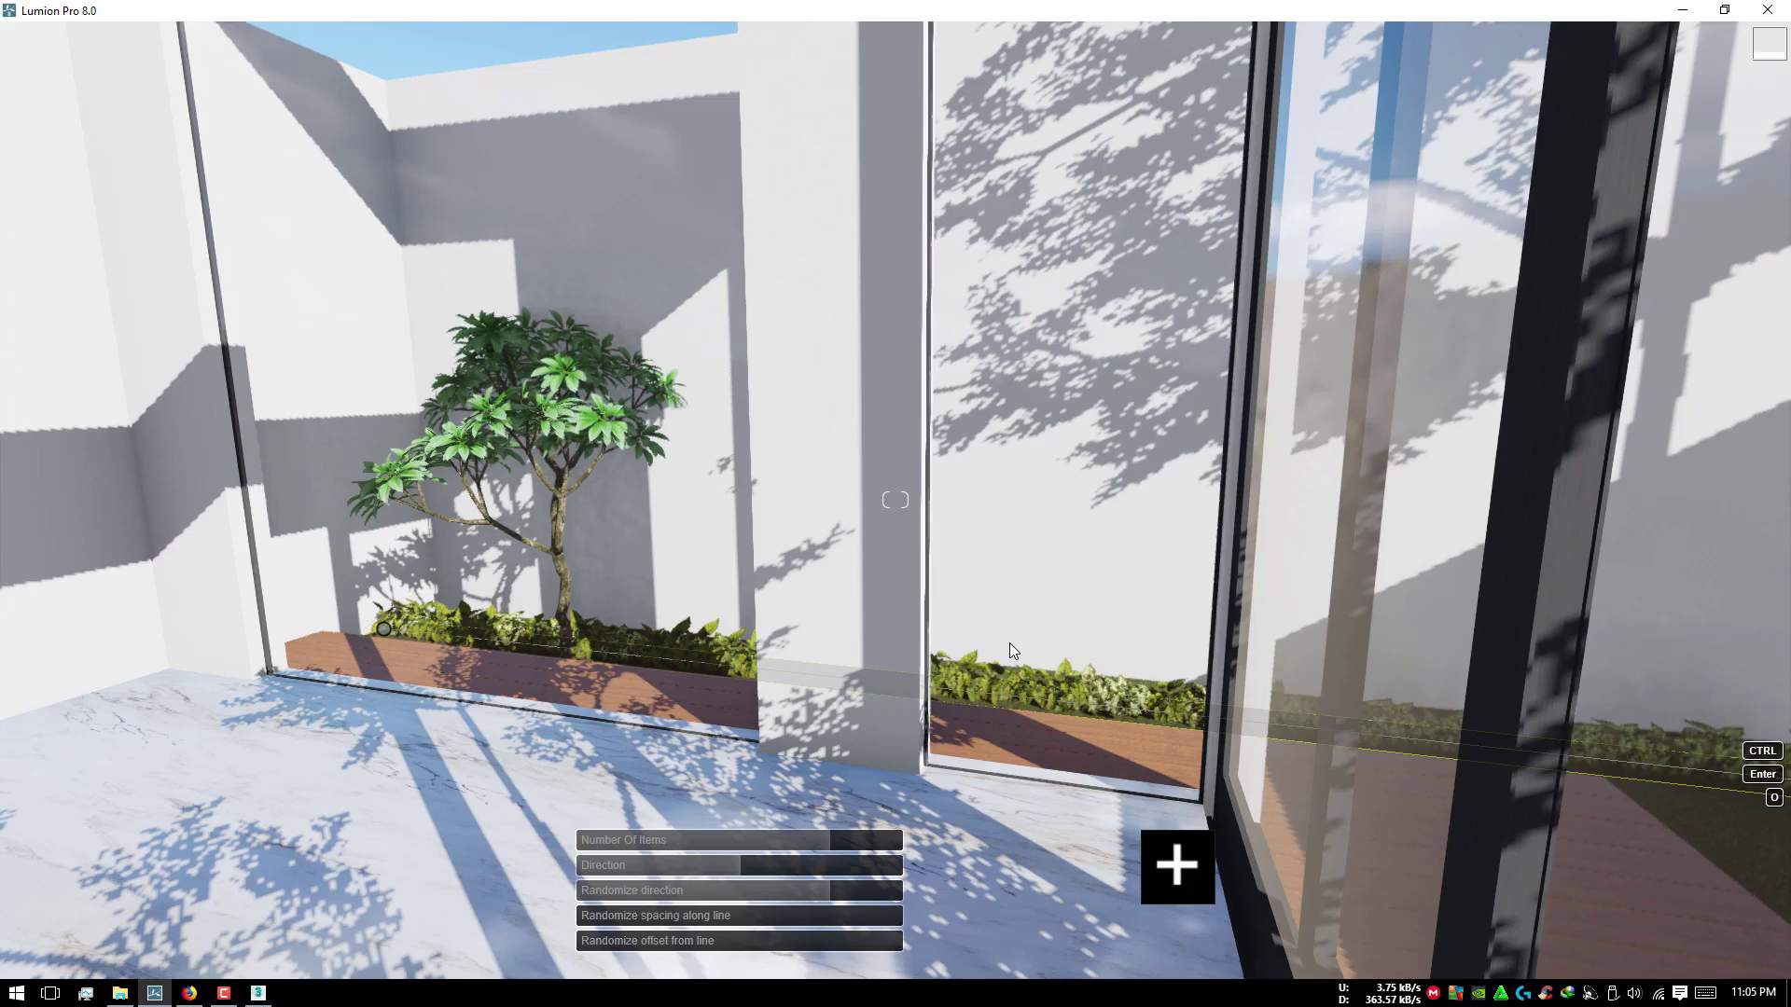
Step: Try and discard two low plants, then add a pink-leaved plant from page 2
left_click(1174, 863)
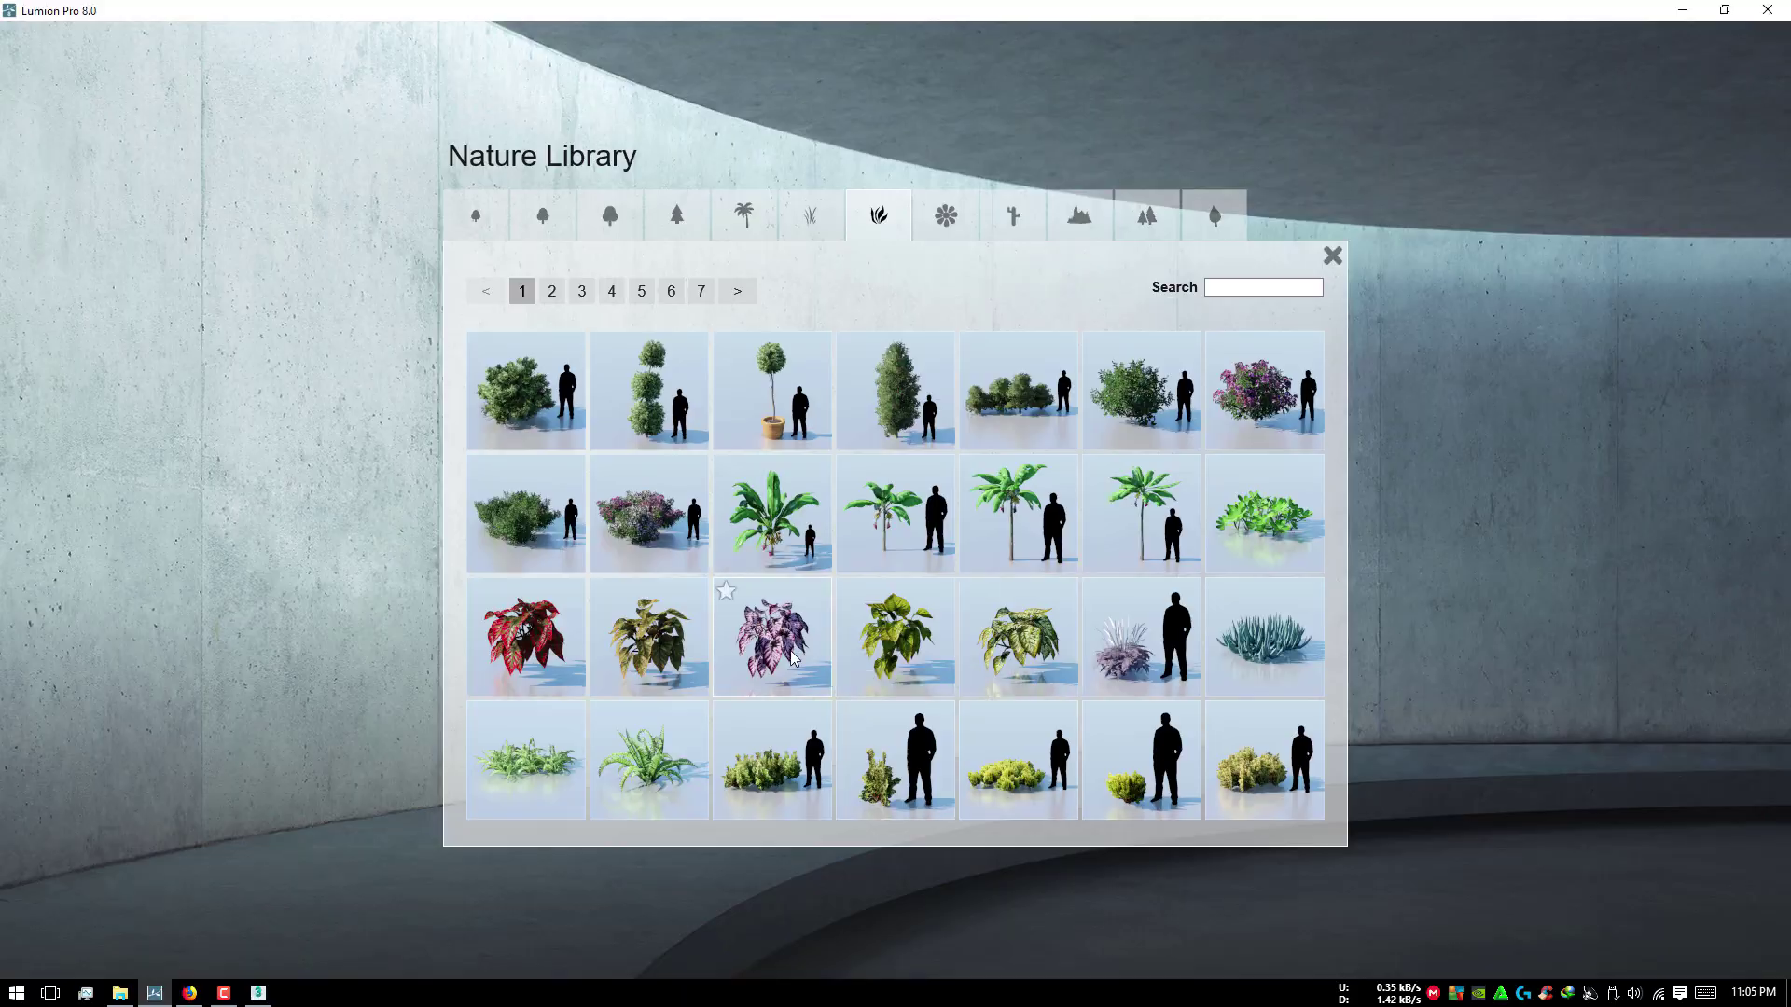
left_click(792, 658)
left_click(1142, 864)
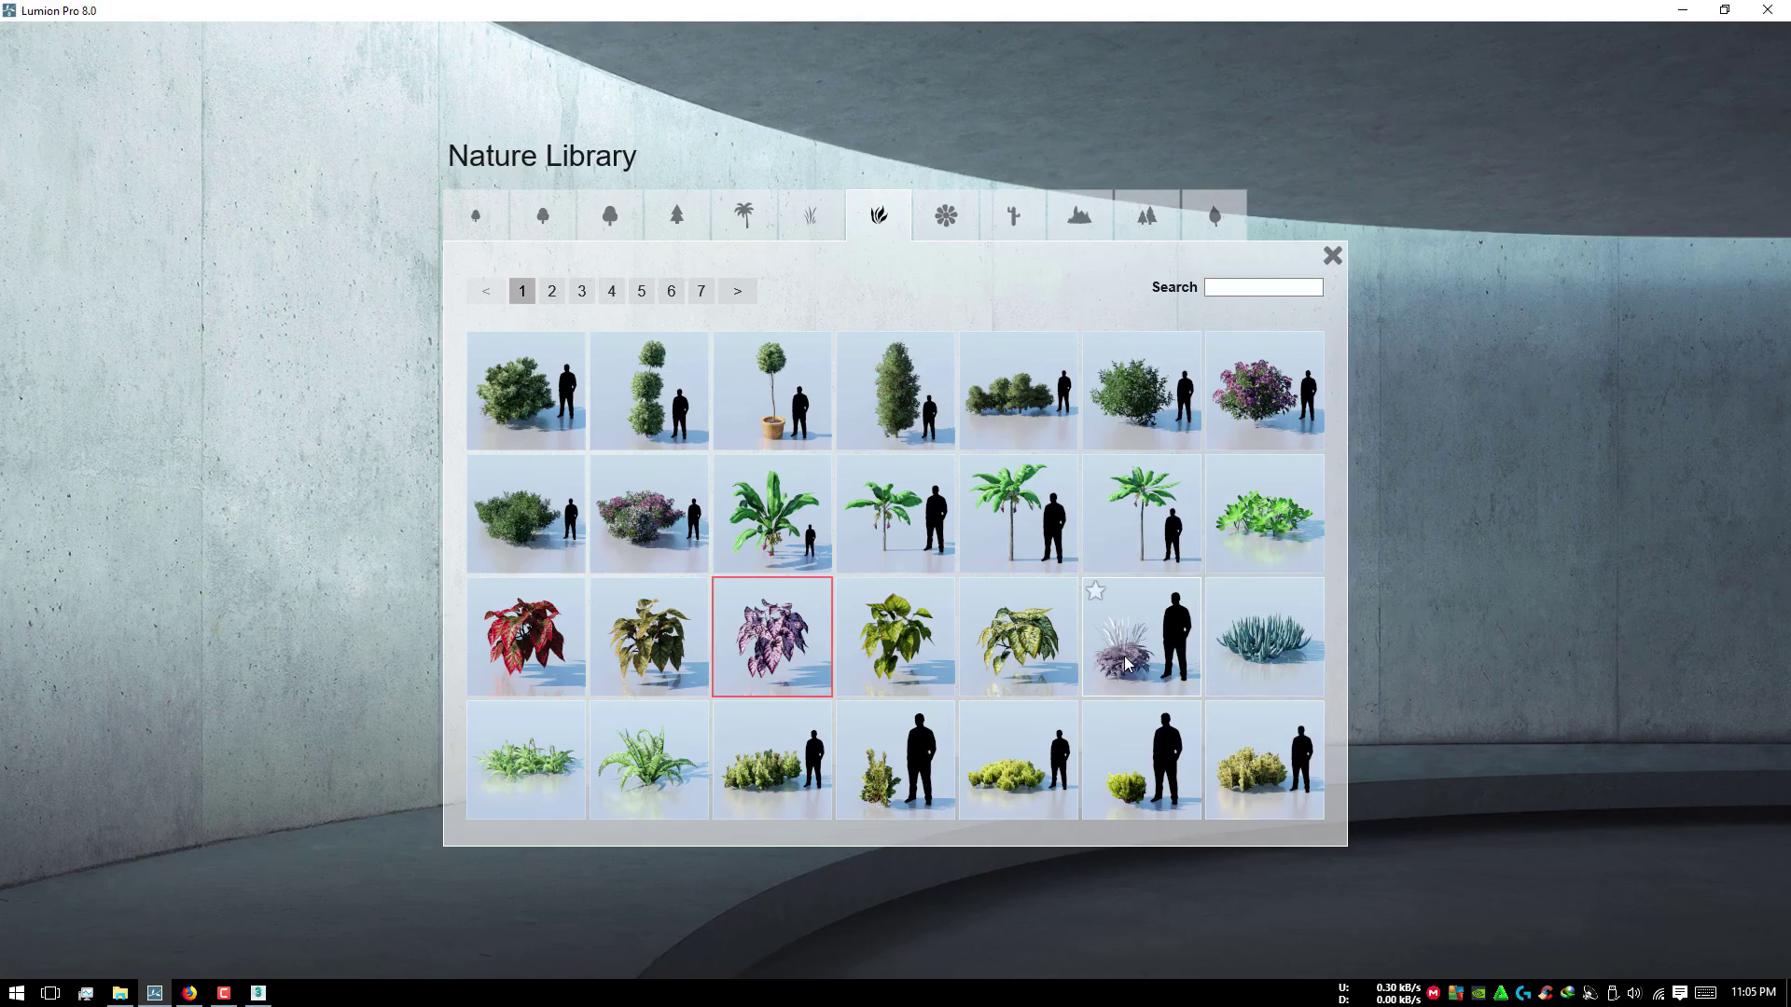
left_click(1126, 664)
left_click(1140, 867)
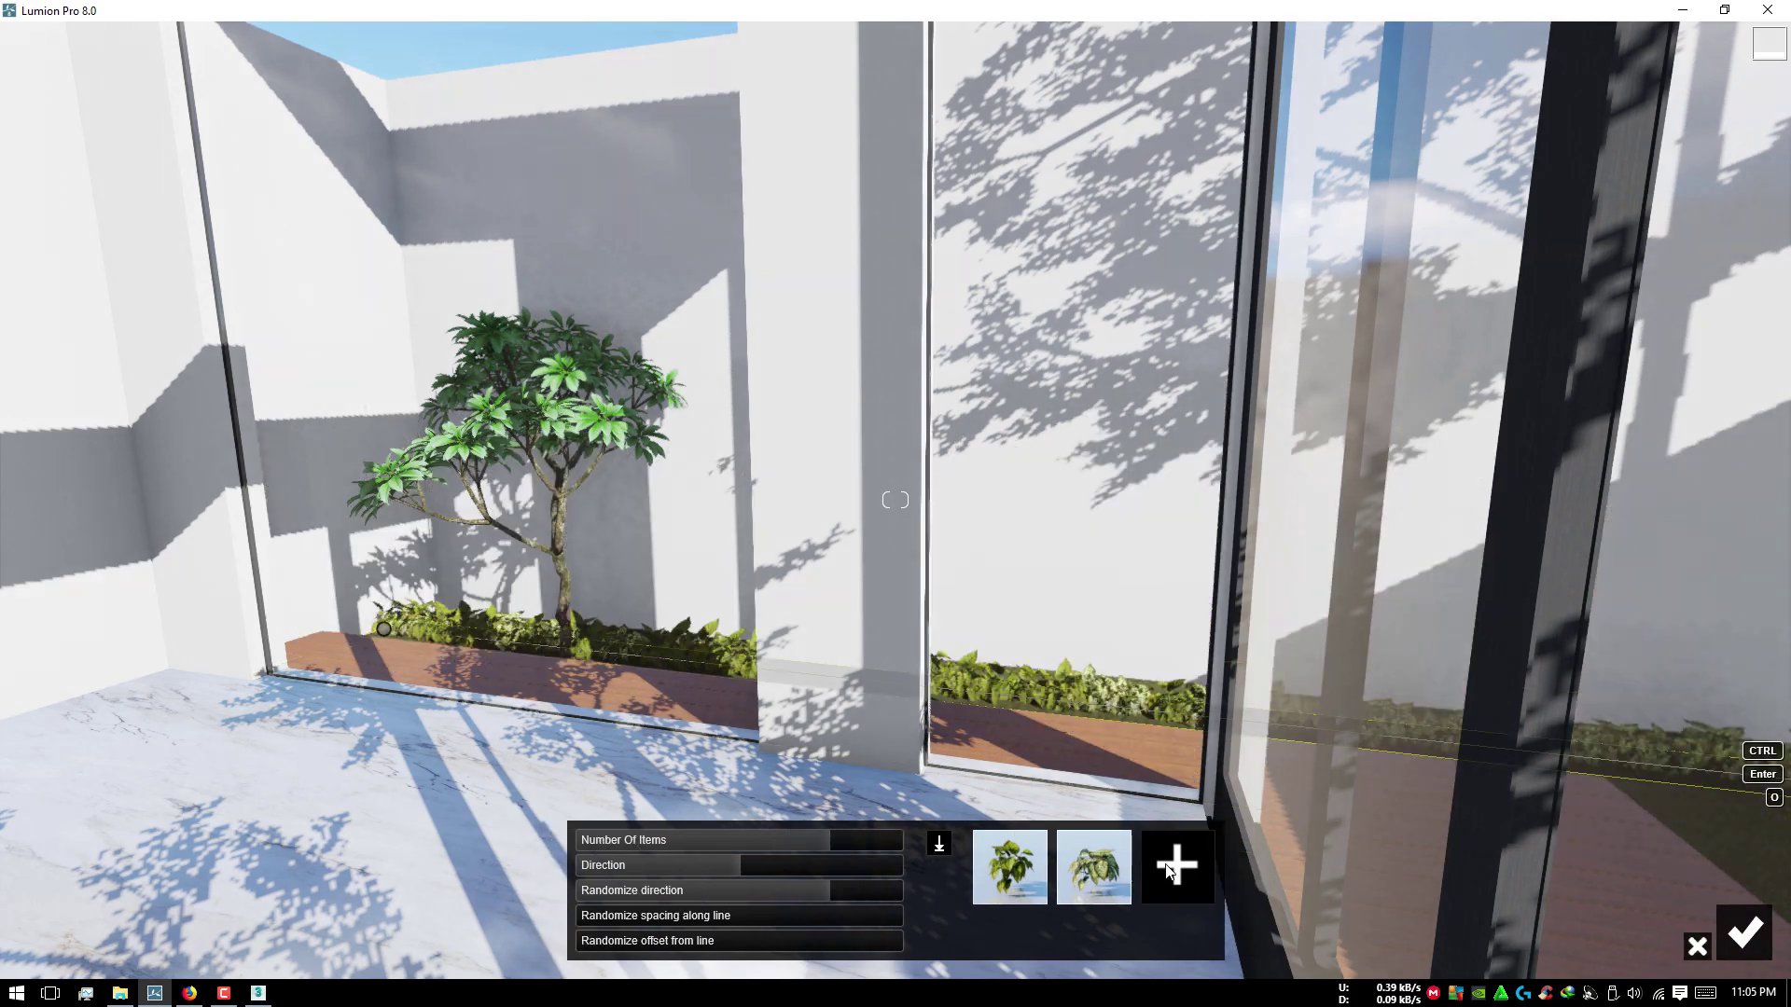
left_click(1167, 870)
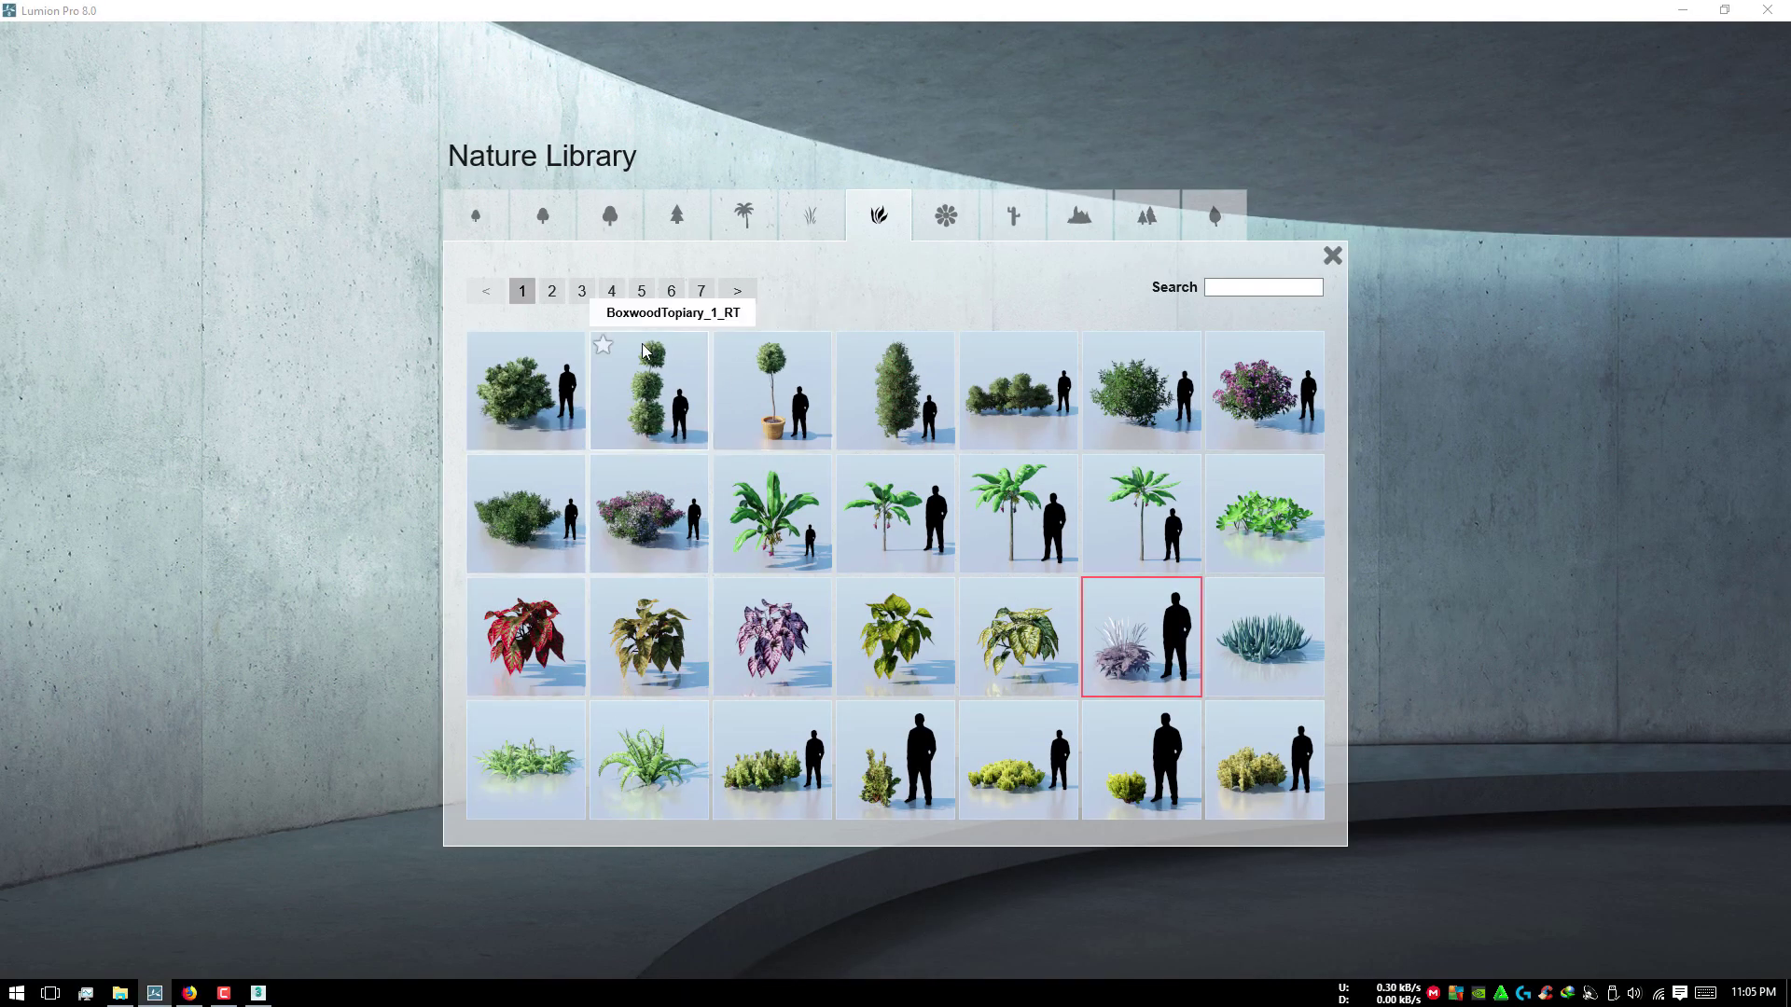
left_click(552, 292)
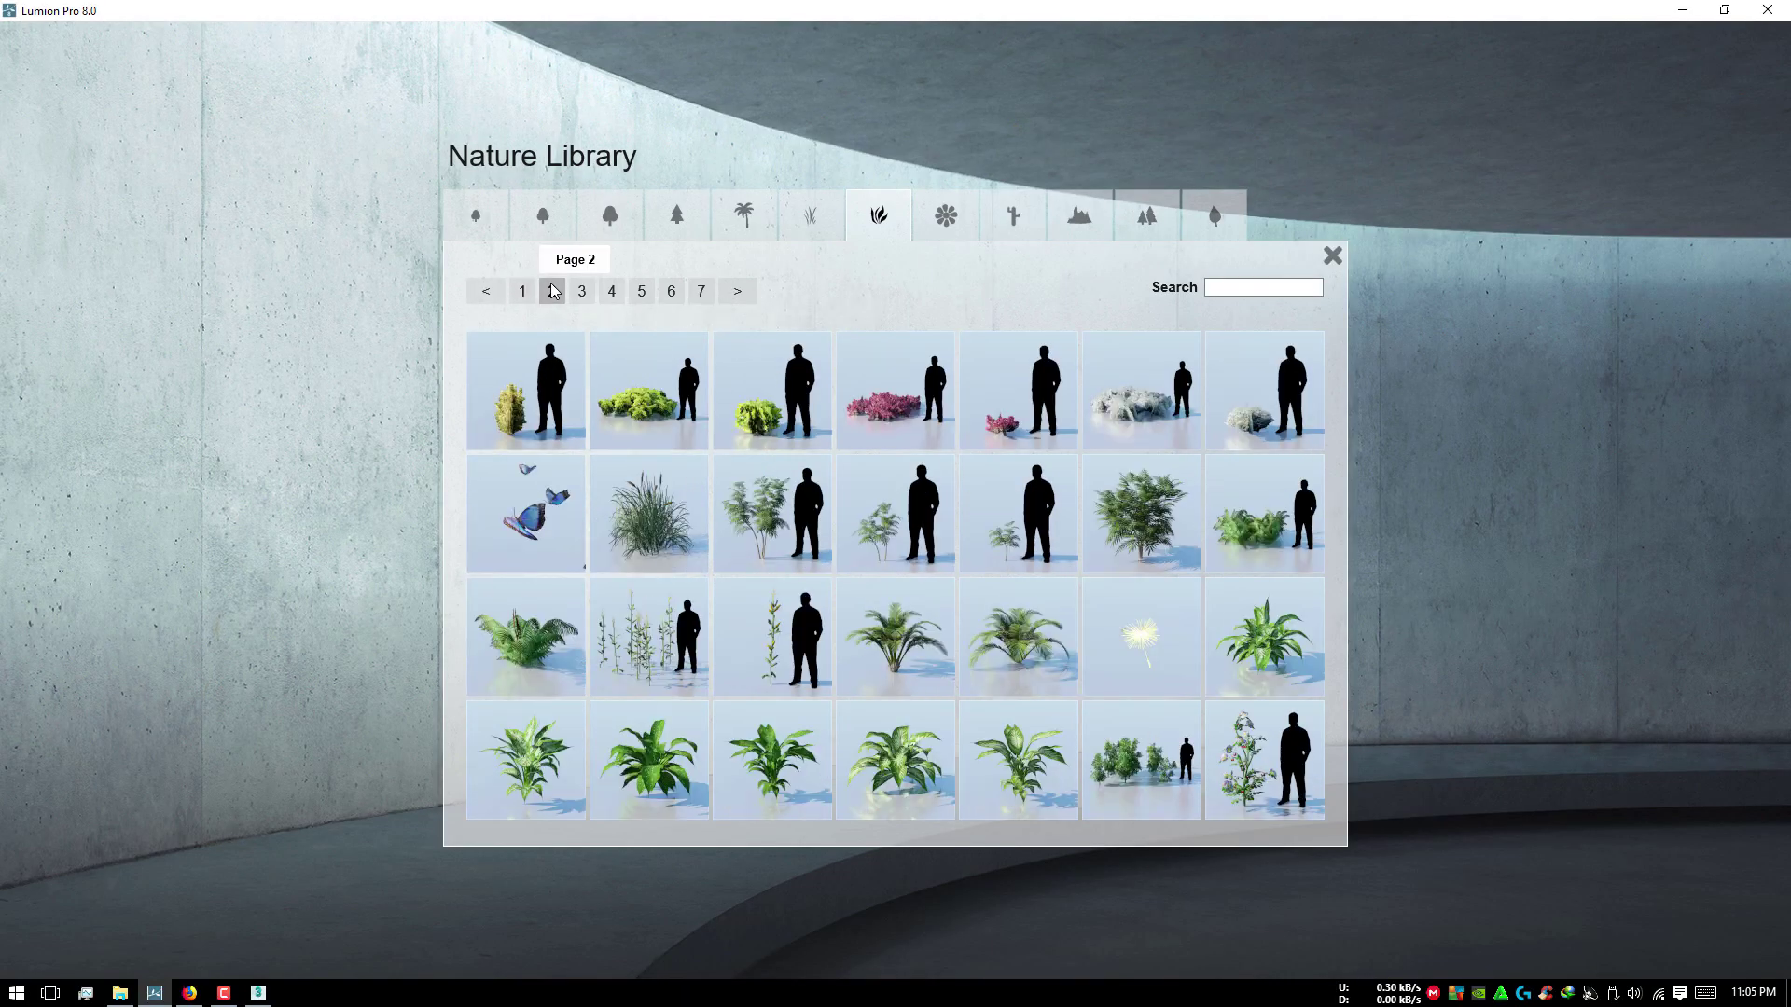
left_click(1031, 420)
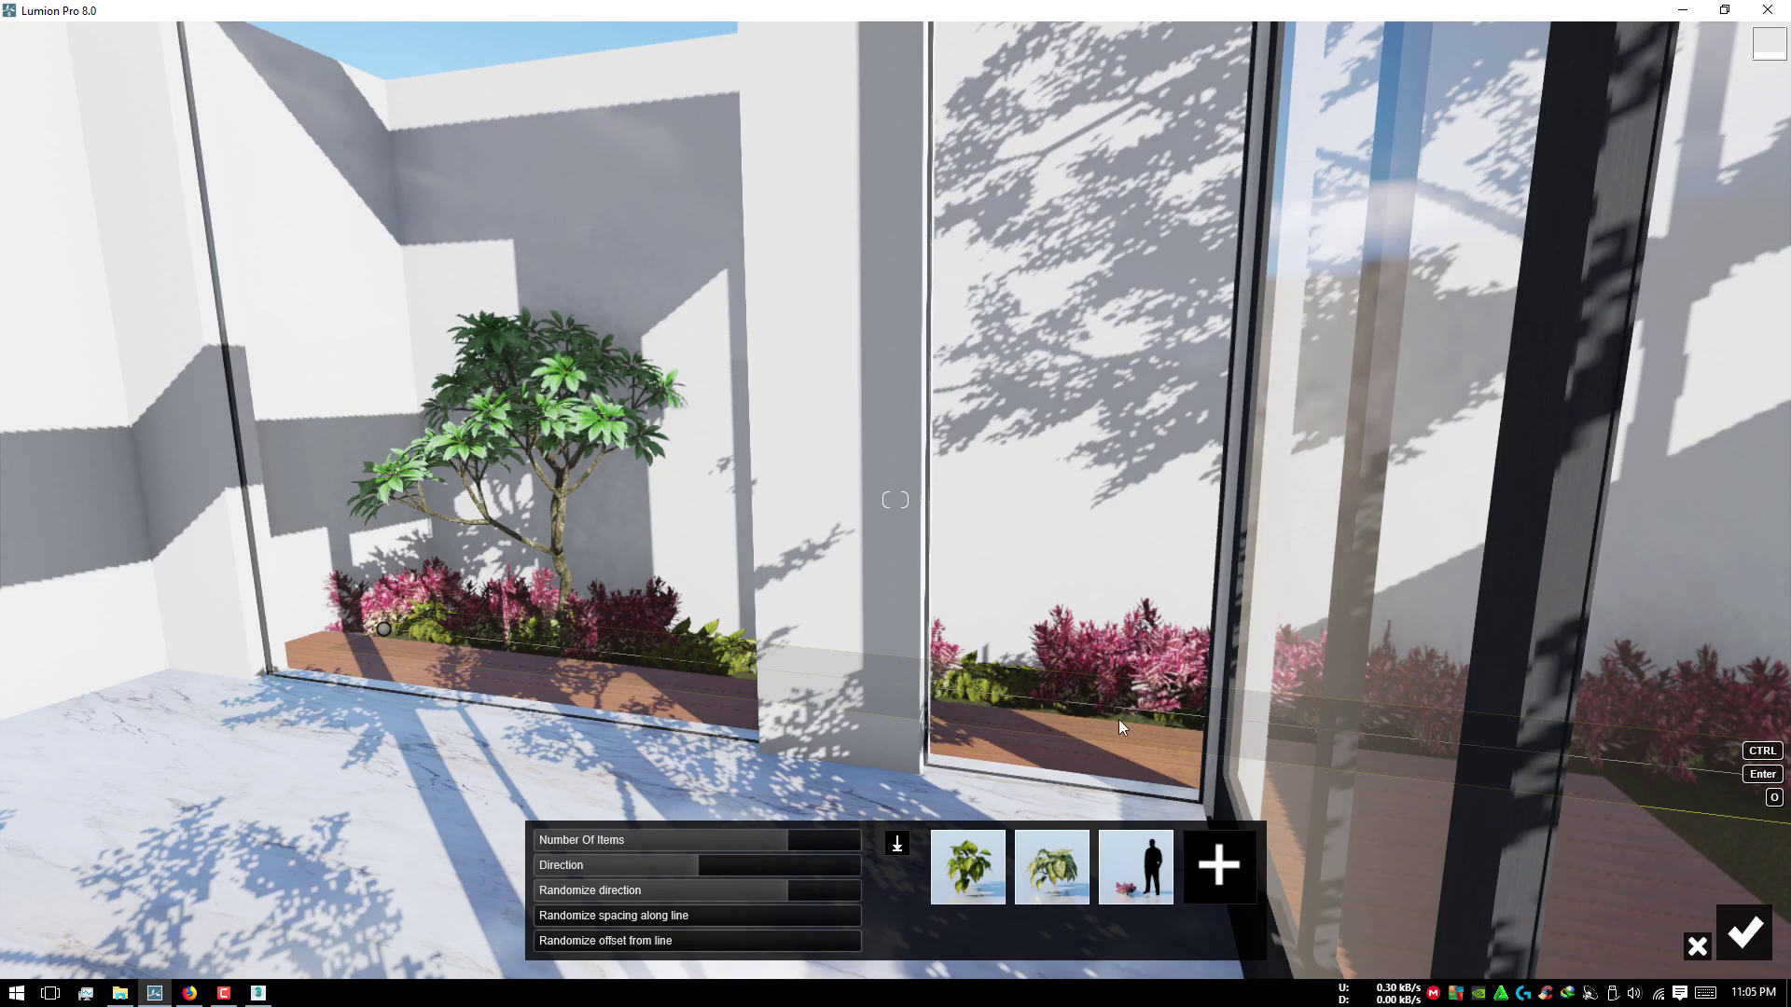
Step: Add a green shrub and Dandelions, drop the Dracaena, raise the count to 64 and confirm
left_click(1220, 867)
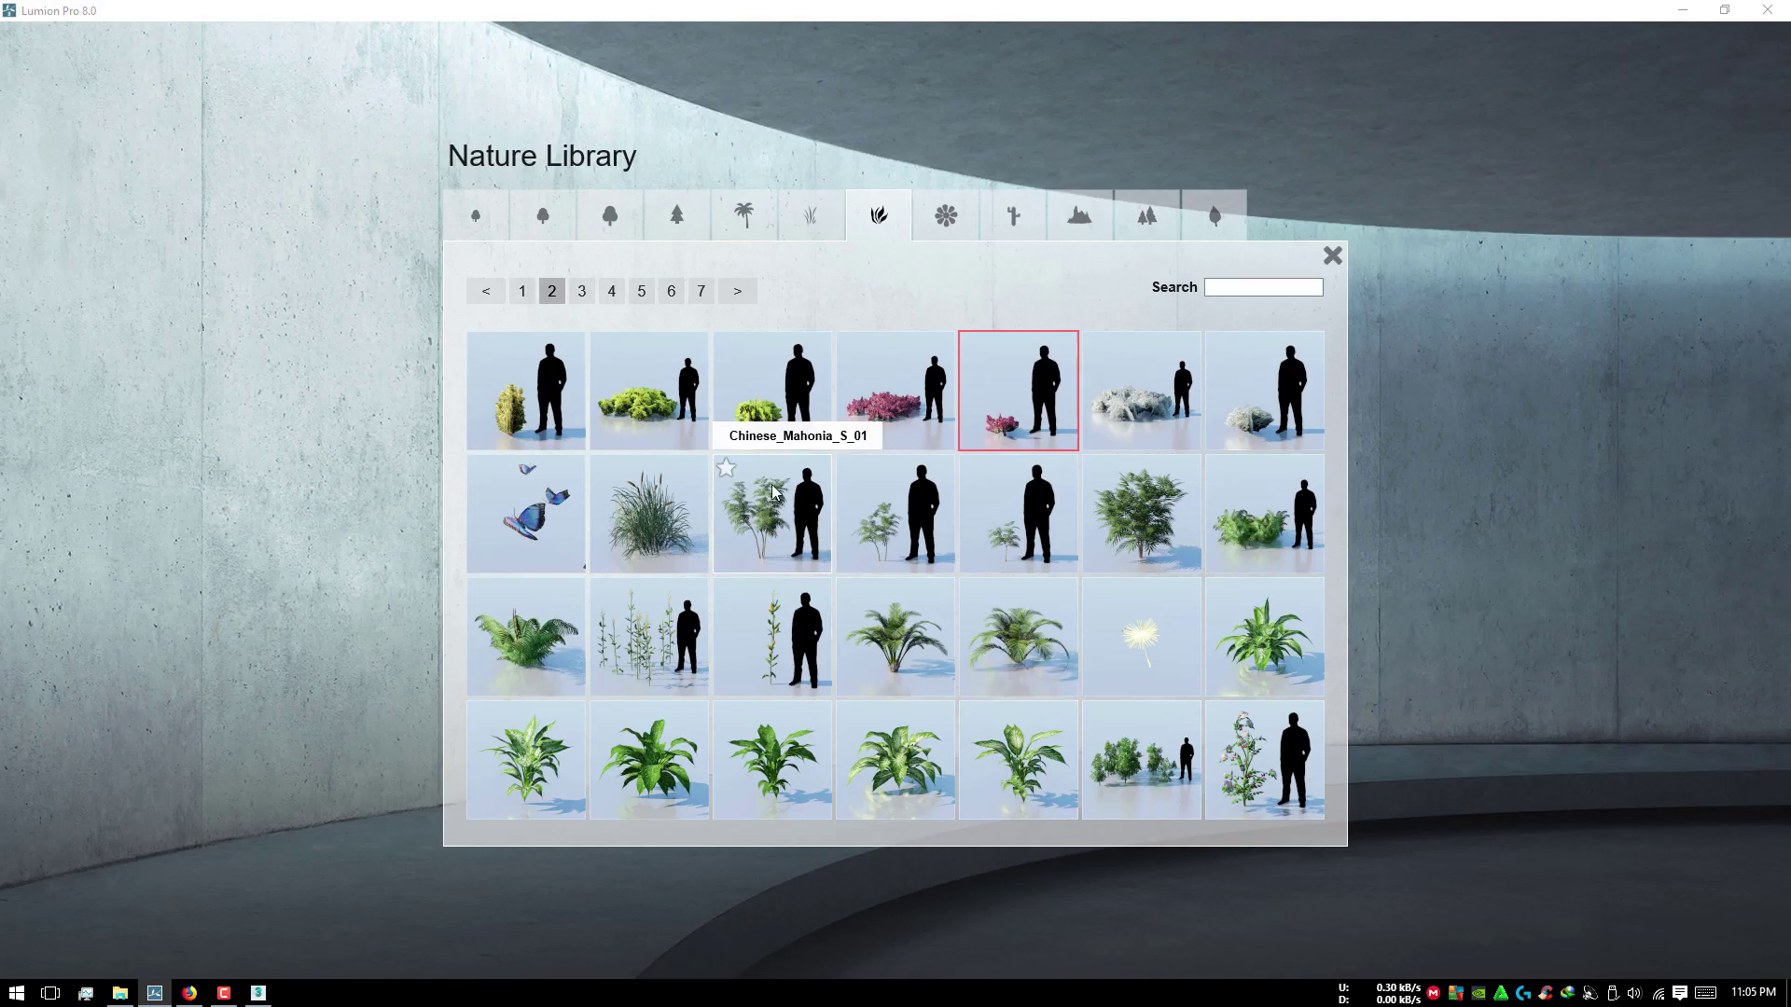
left_click(746, 425)
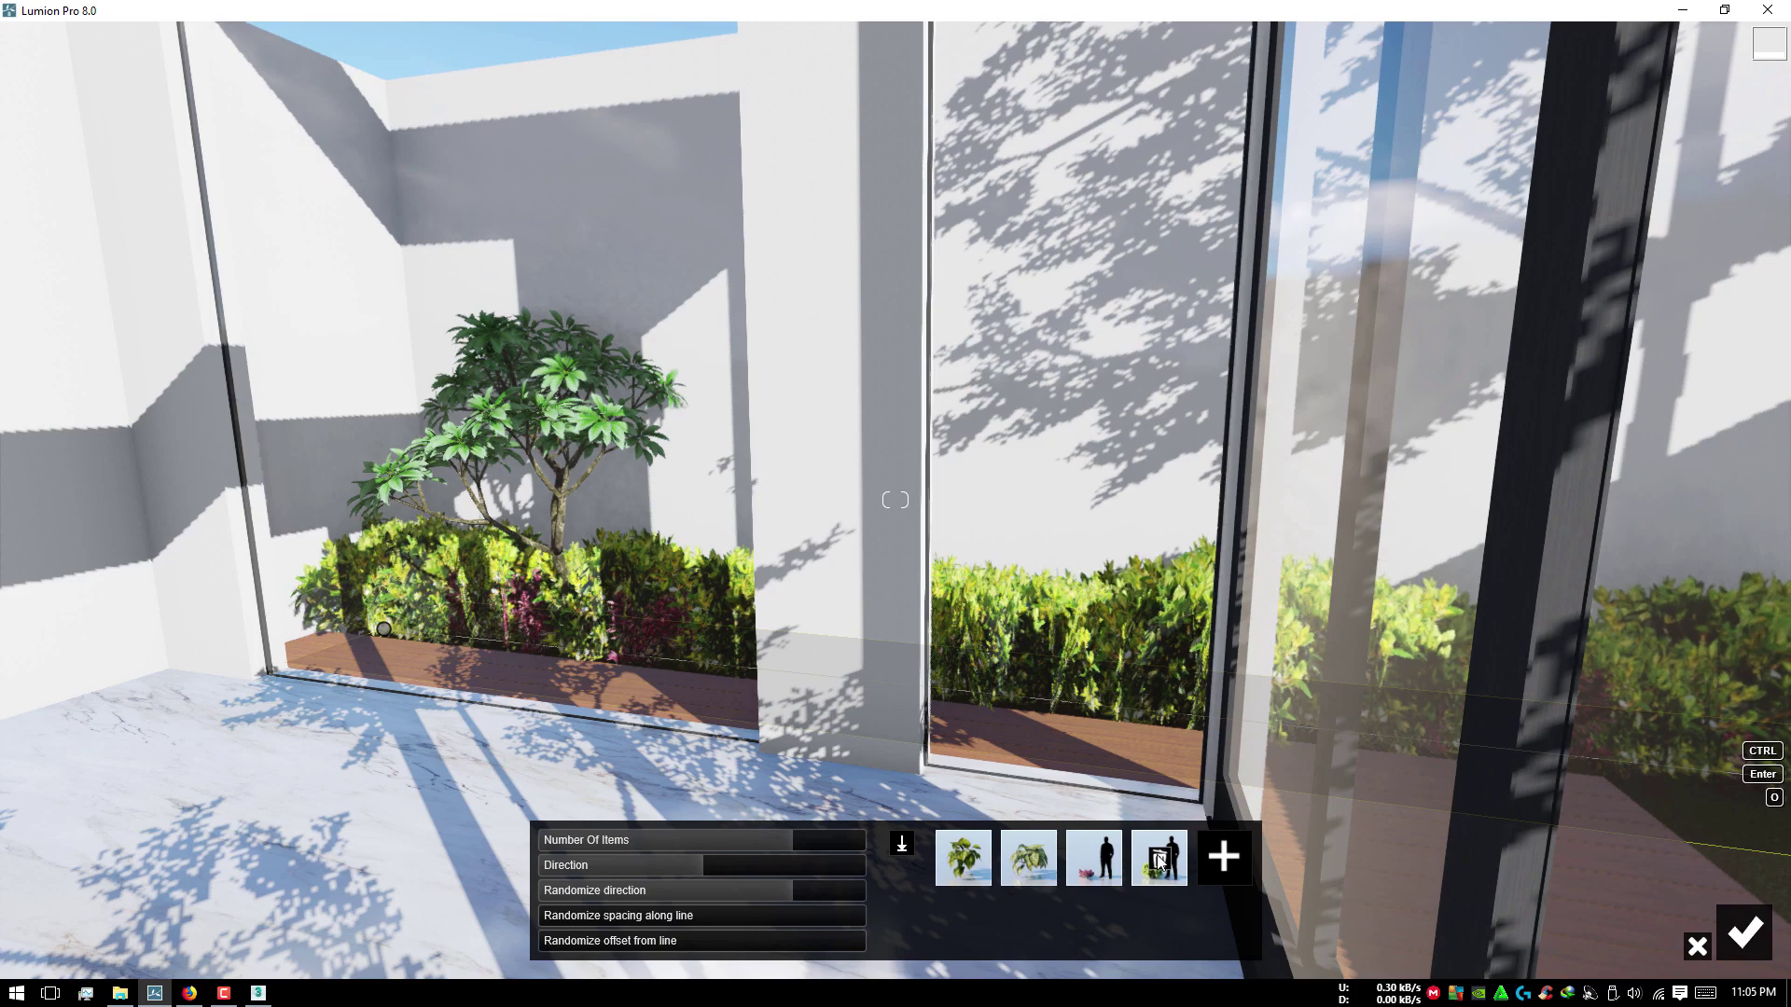
left_click(1199, 867)
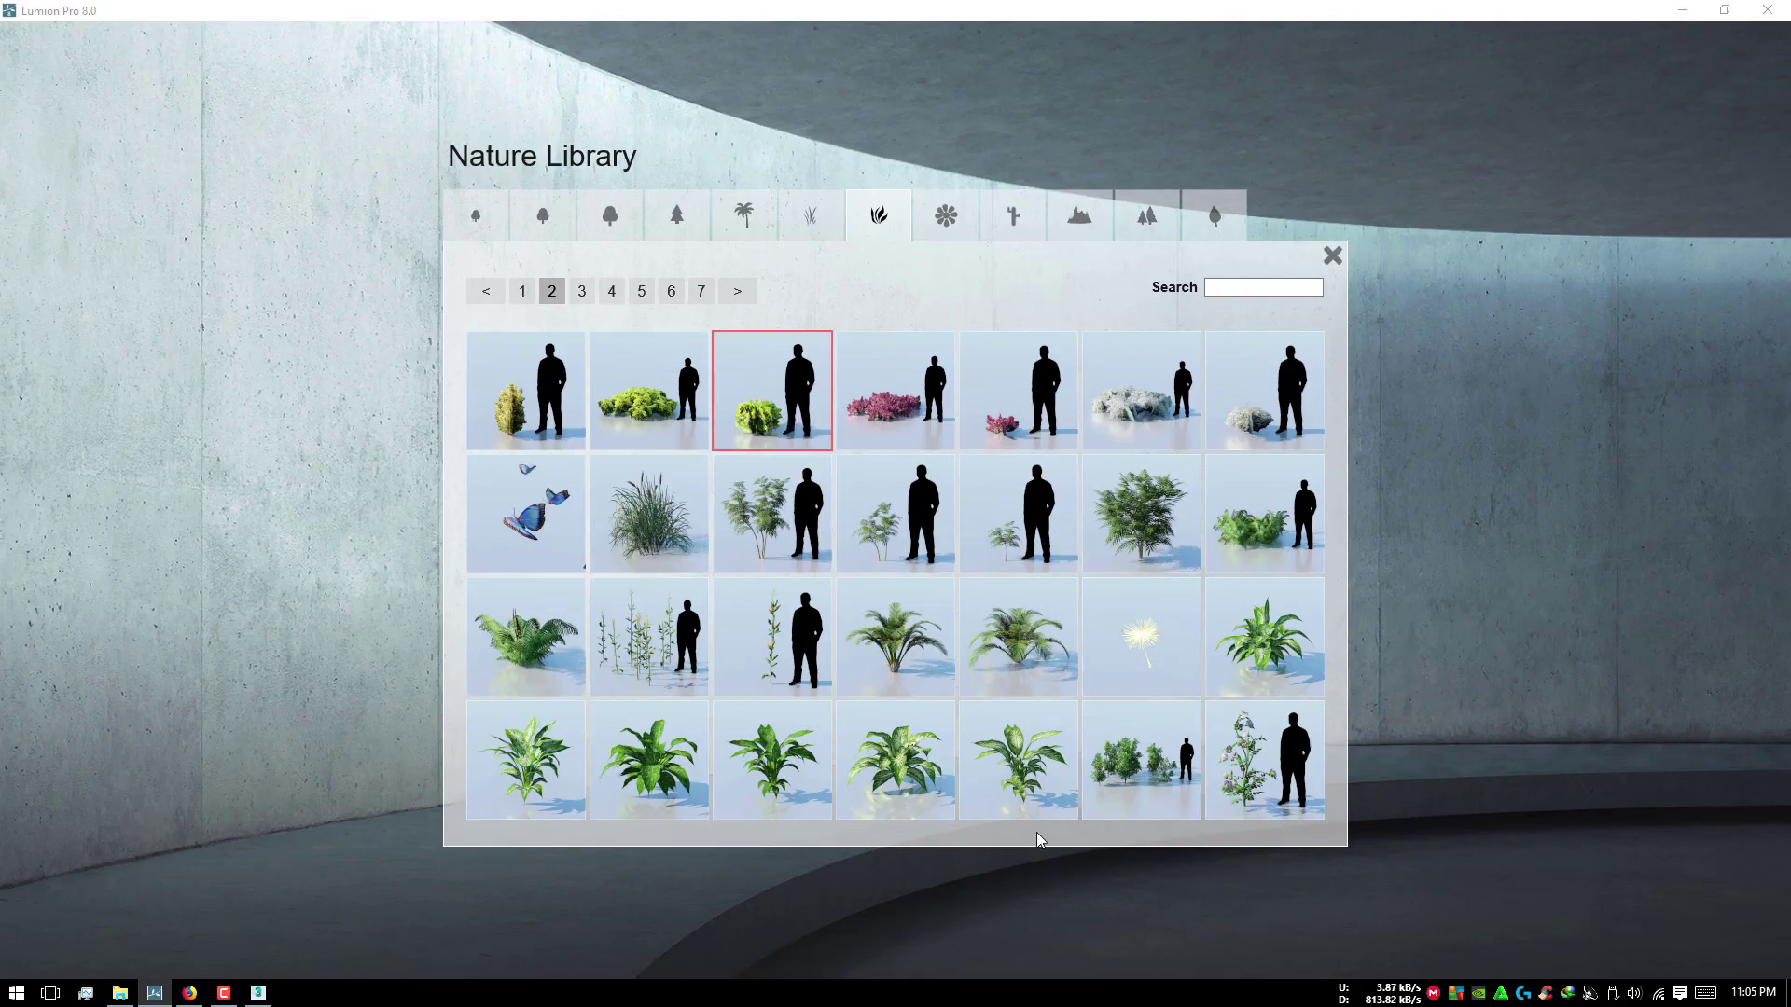
left_click(1147, 638)
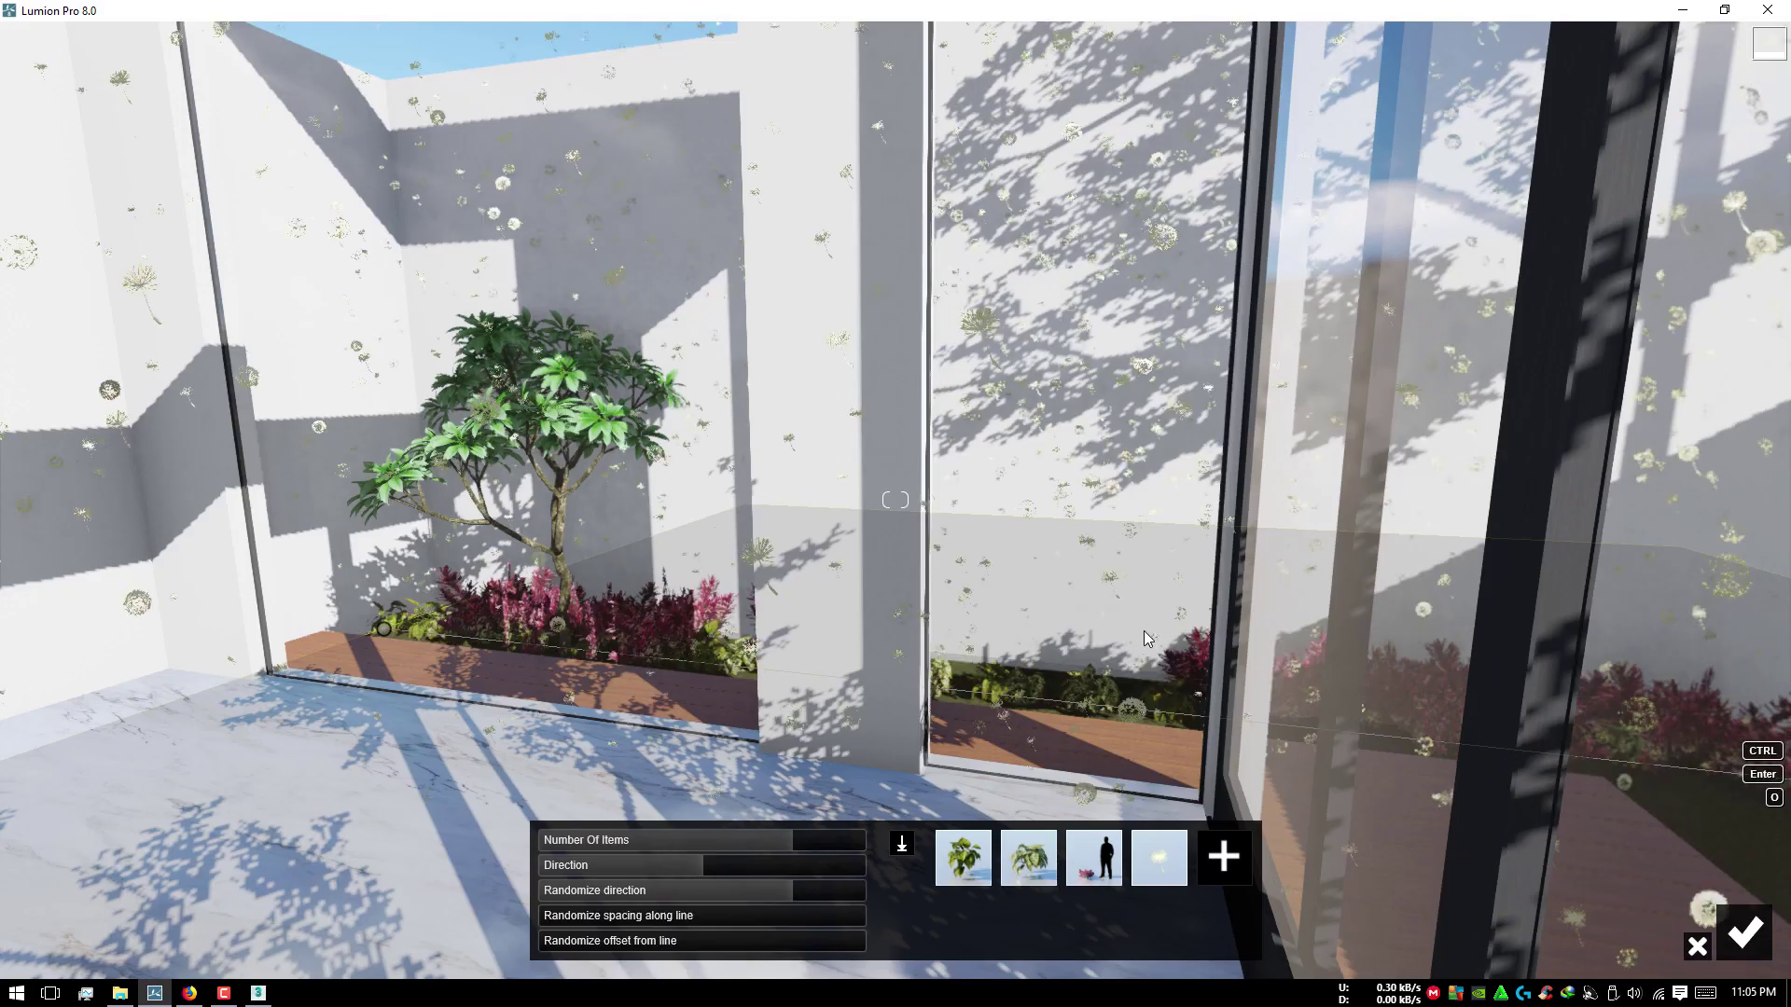
left_click(1164, 868)
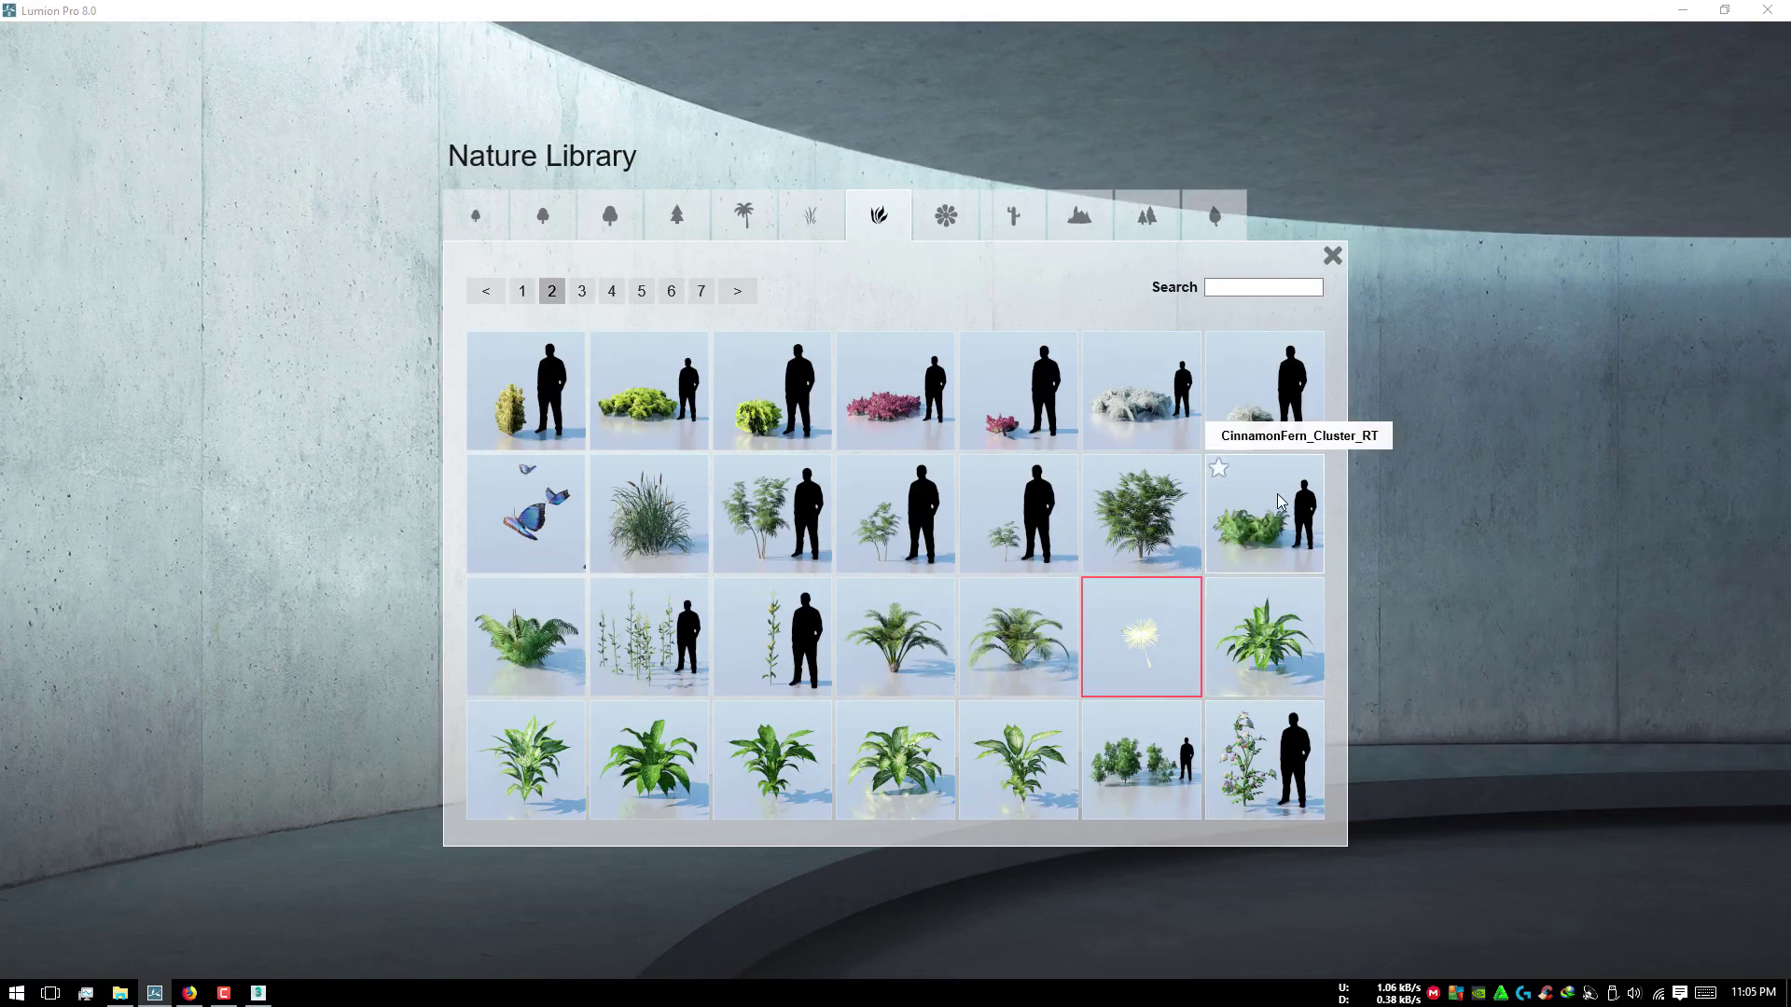
left_click(582, 293)
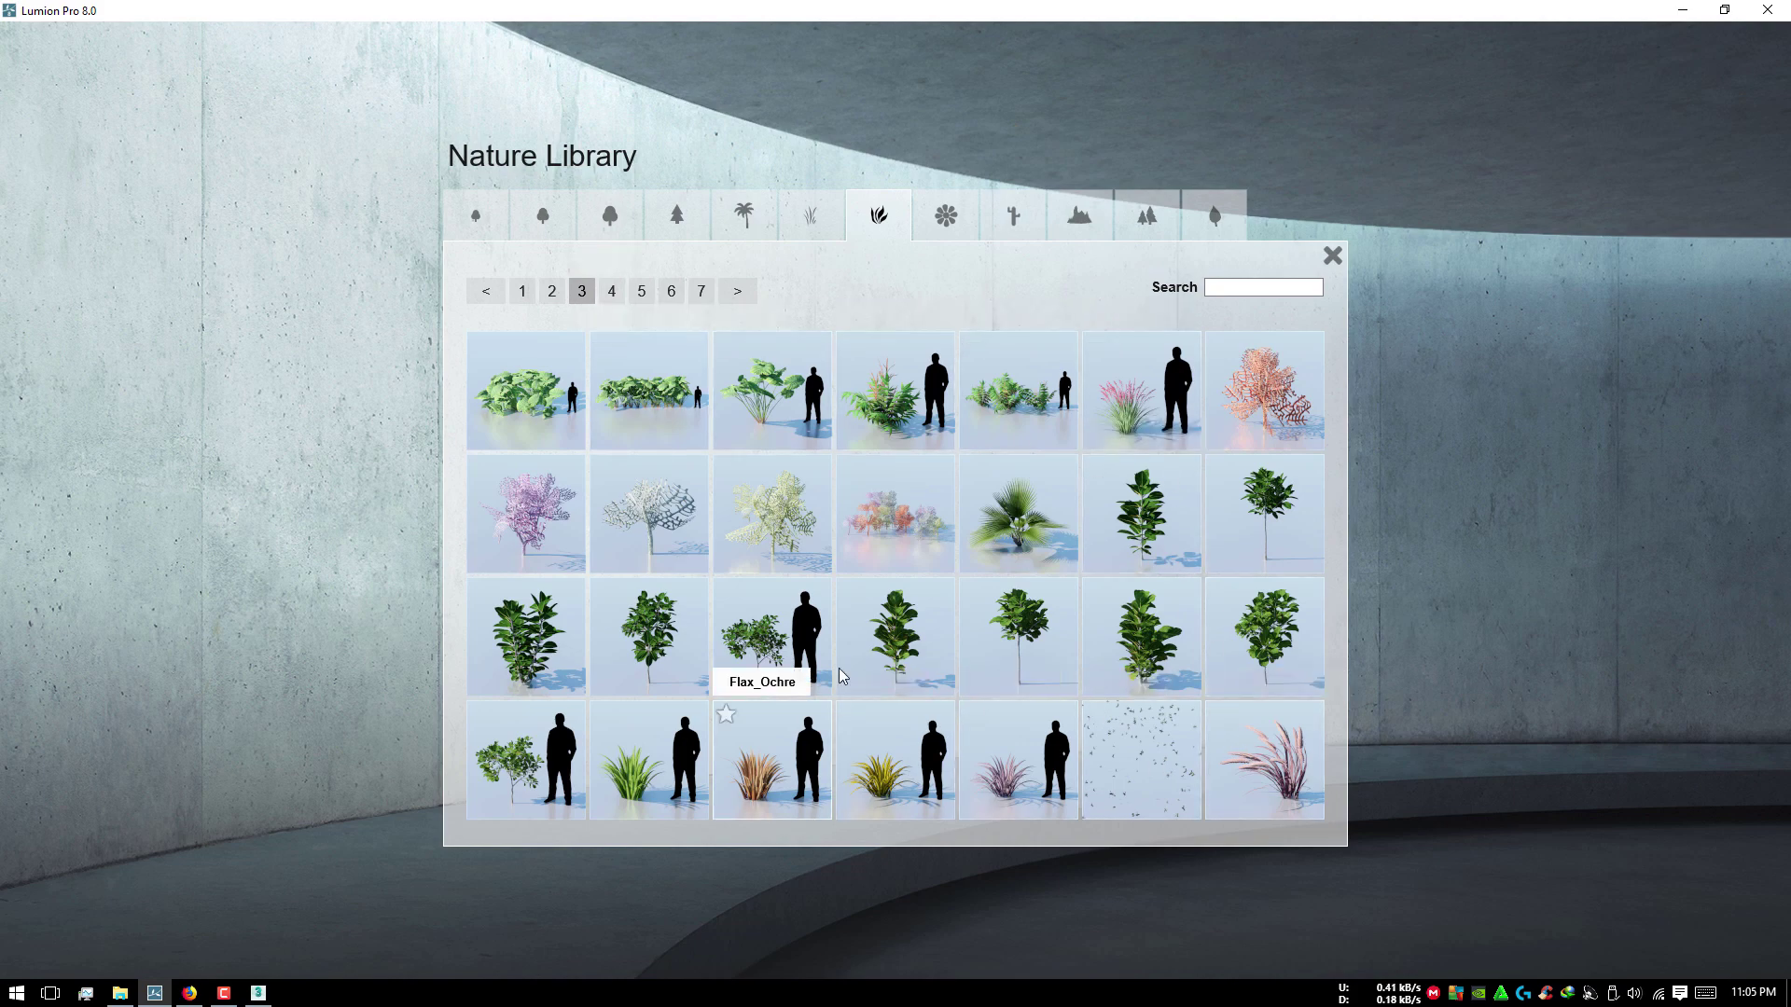
left_click(610, 295)
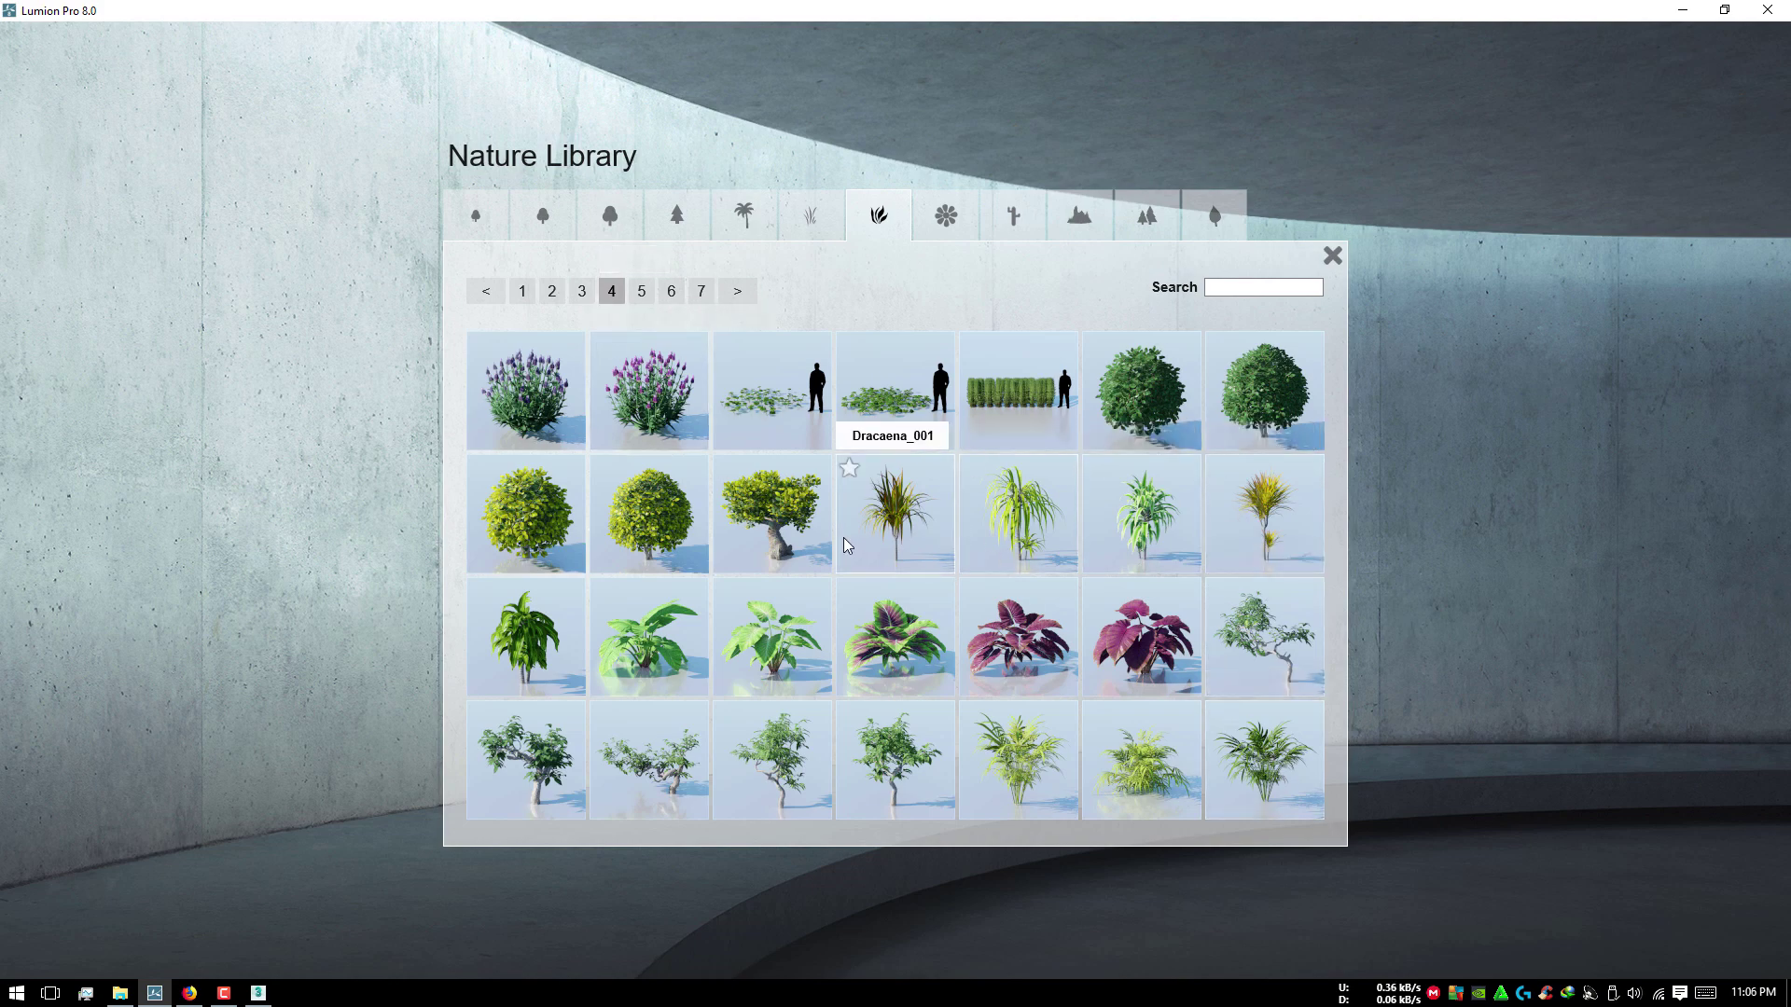
left_click(884, 539)
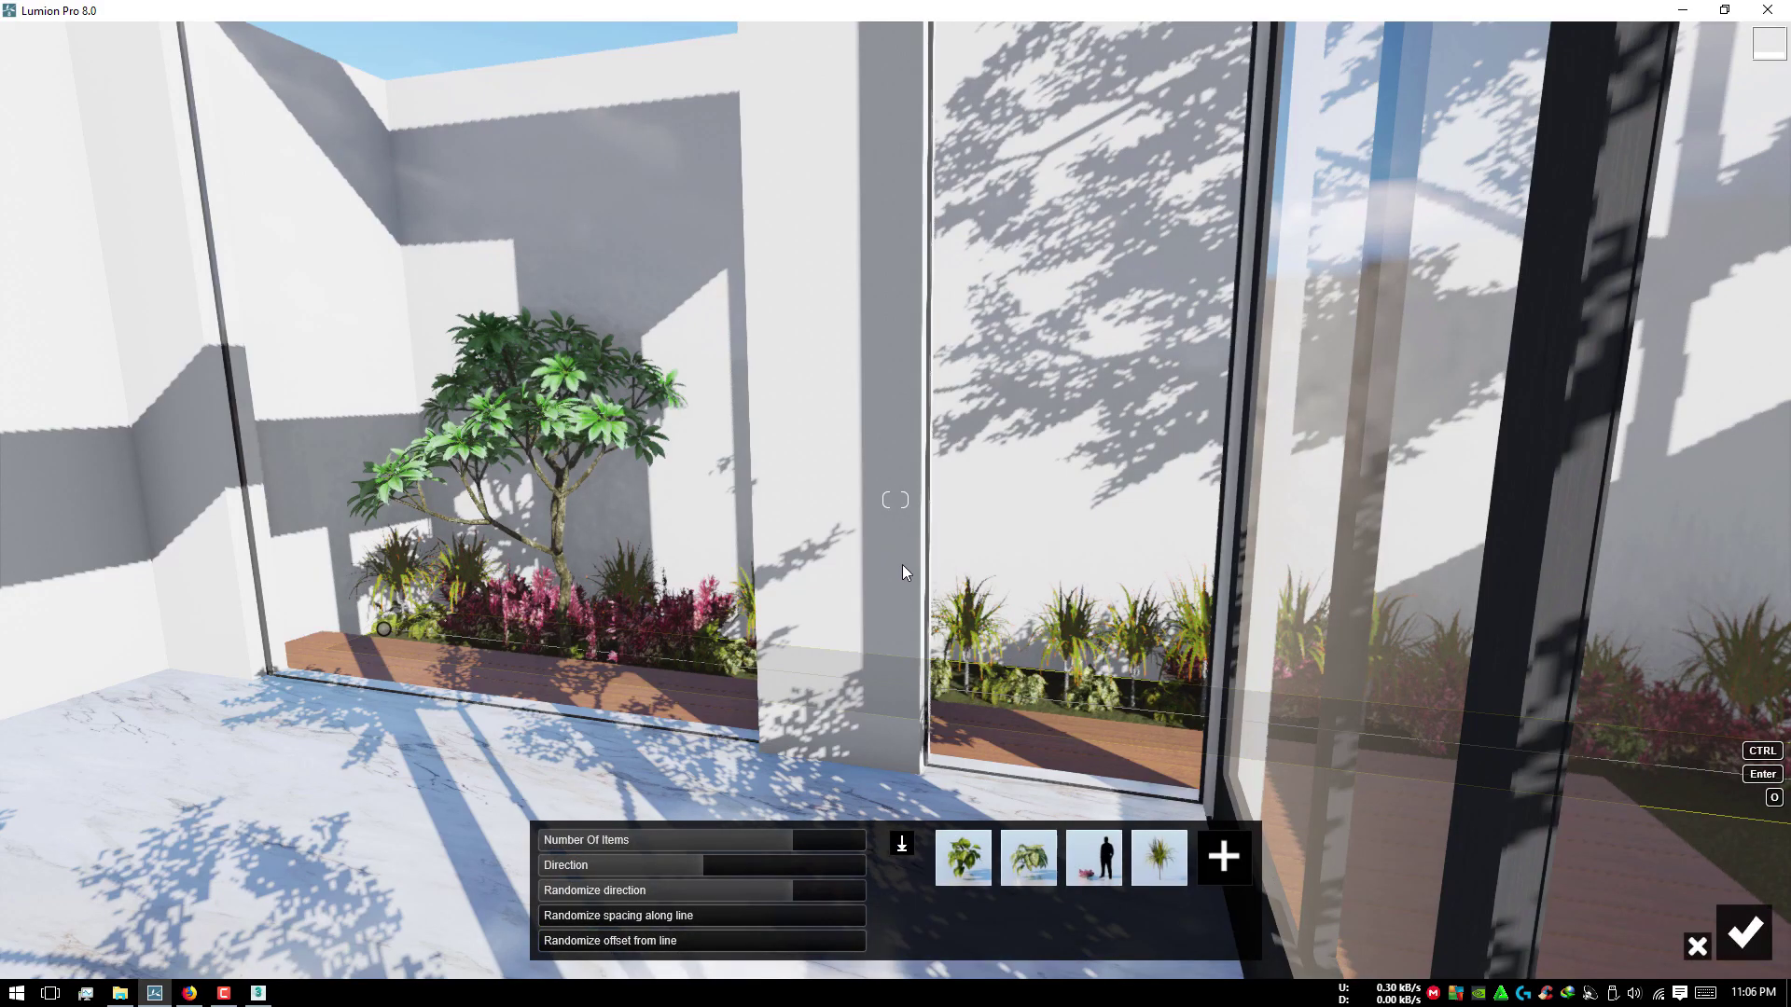
left_click(1158, 860)
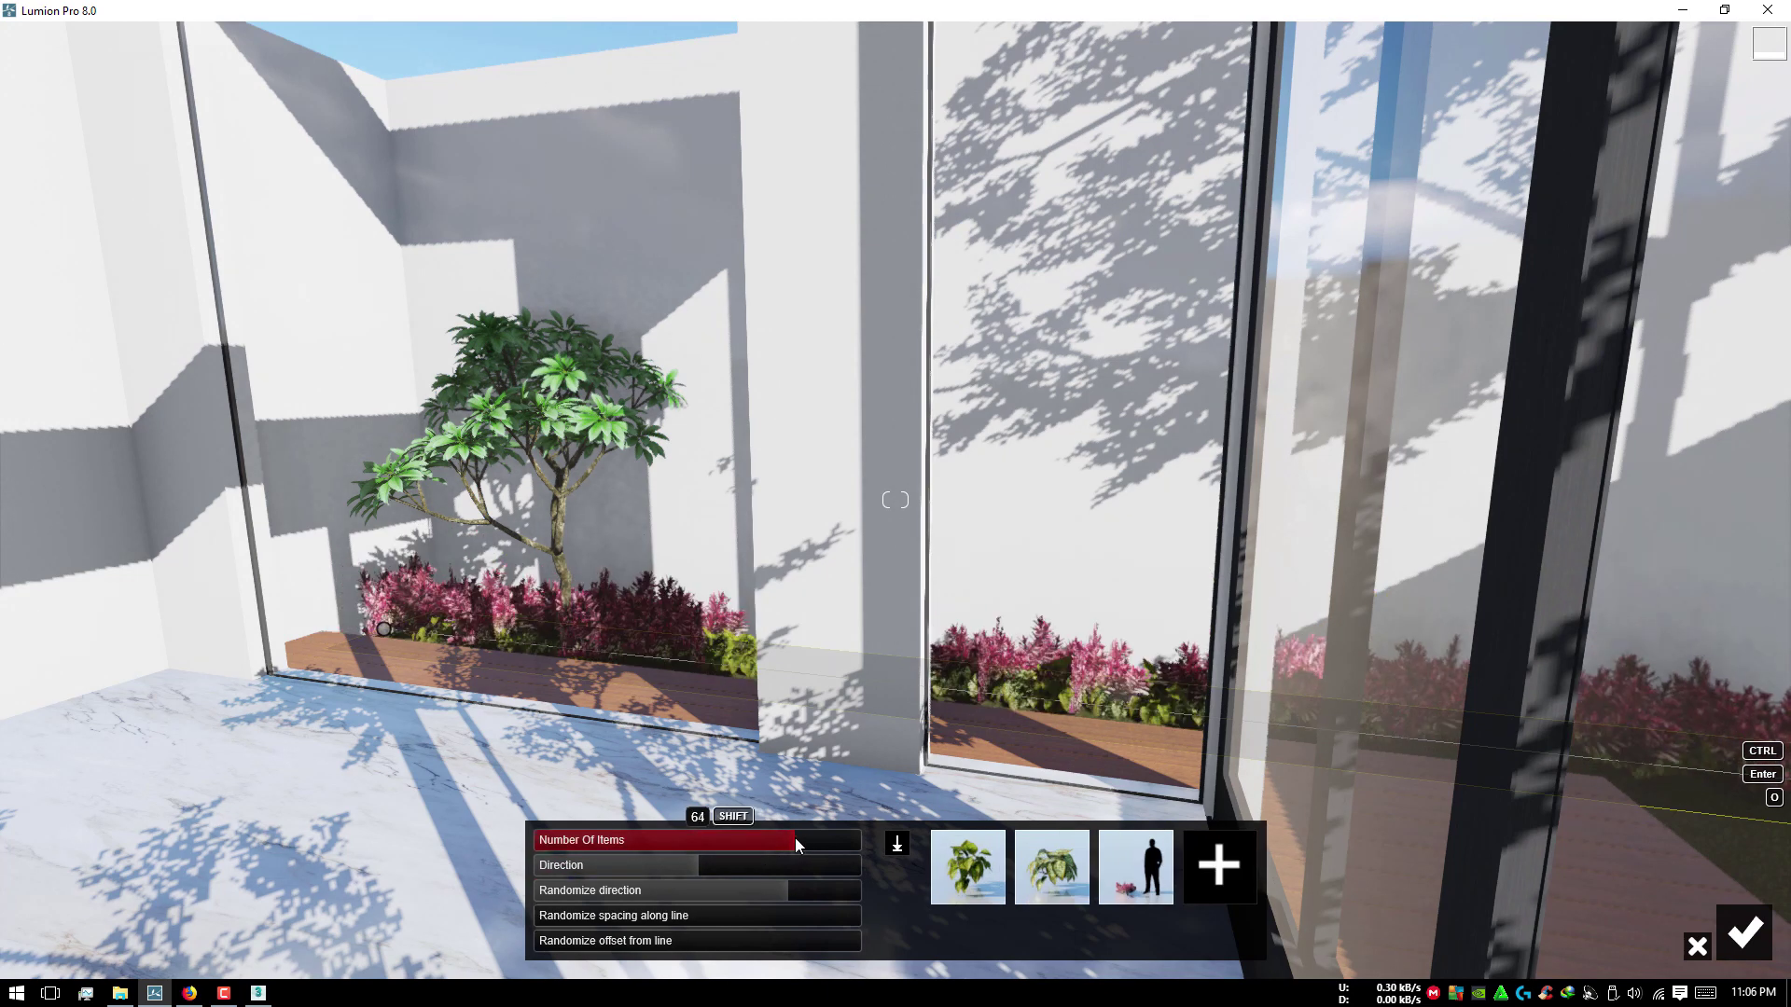
left_click_drag(789, 841, 794, 841)
left_click(1741, 933)
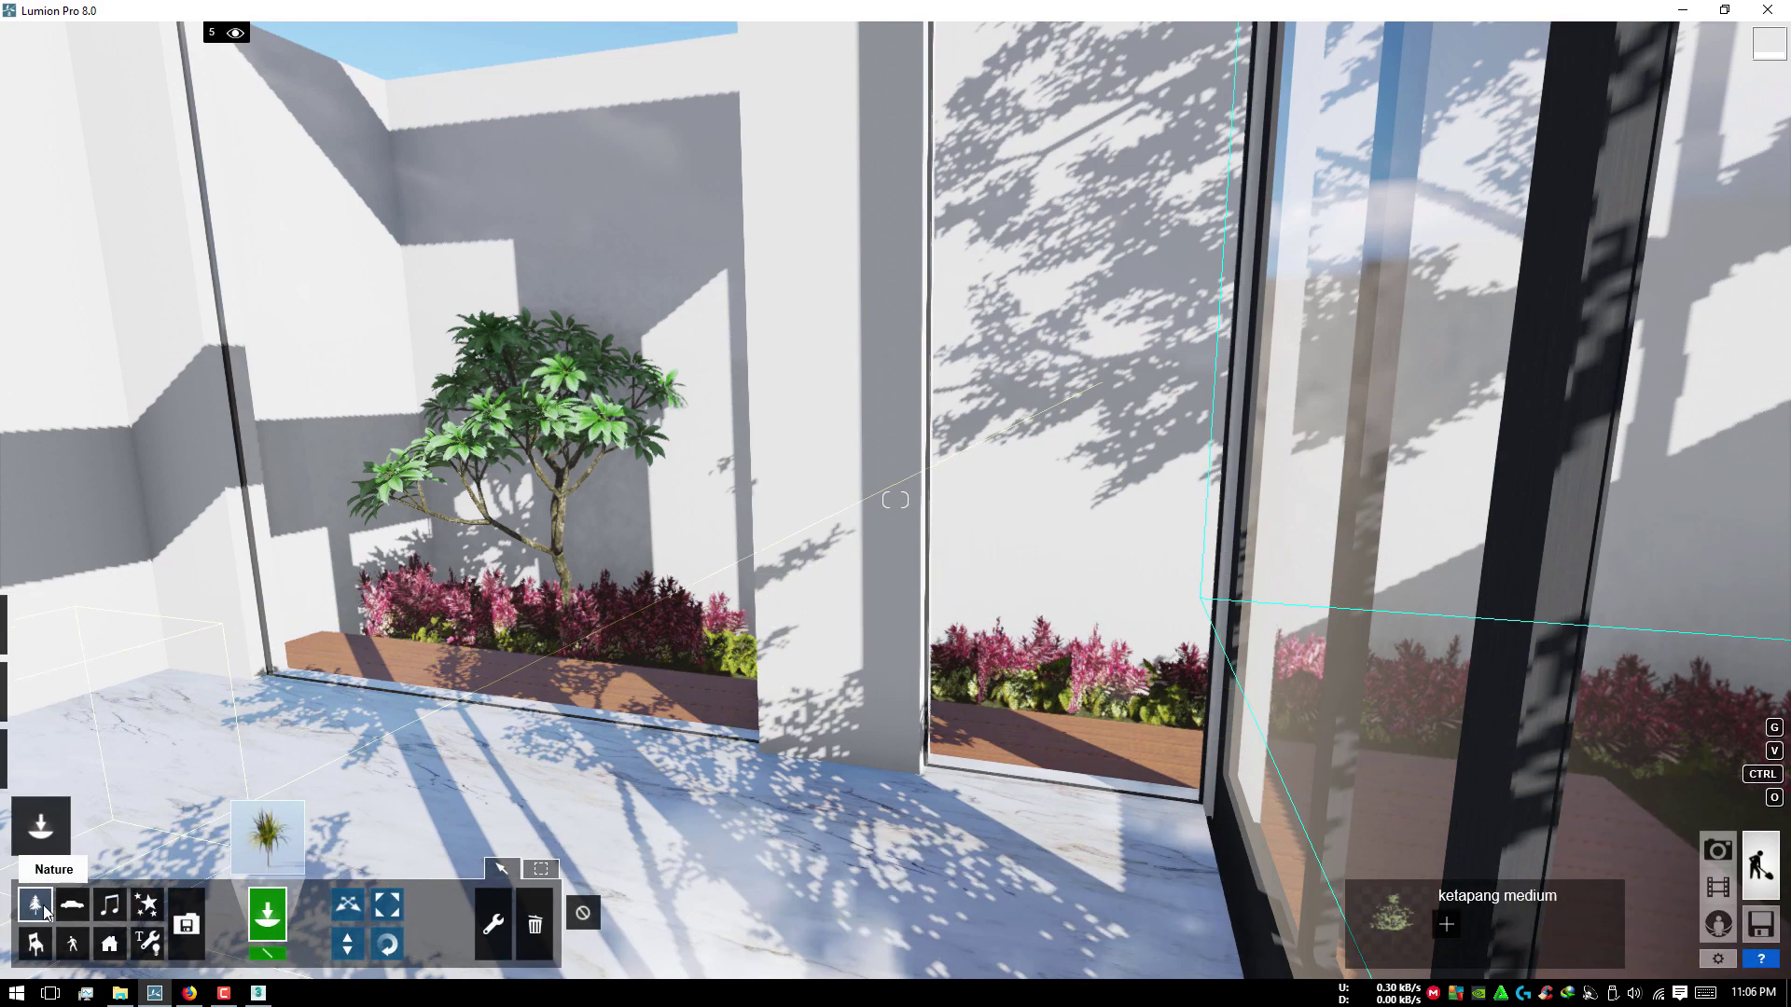
Step: Place two Kentia palms in the wooden planter bed
left_click(267, 837)
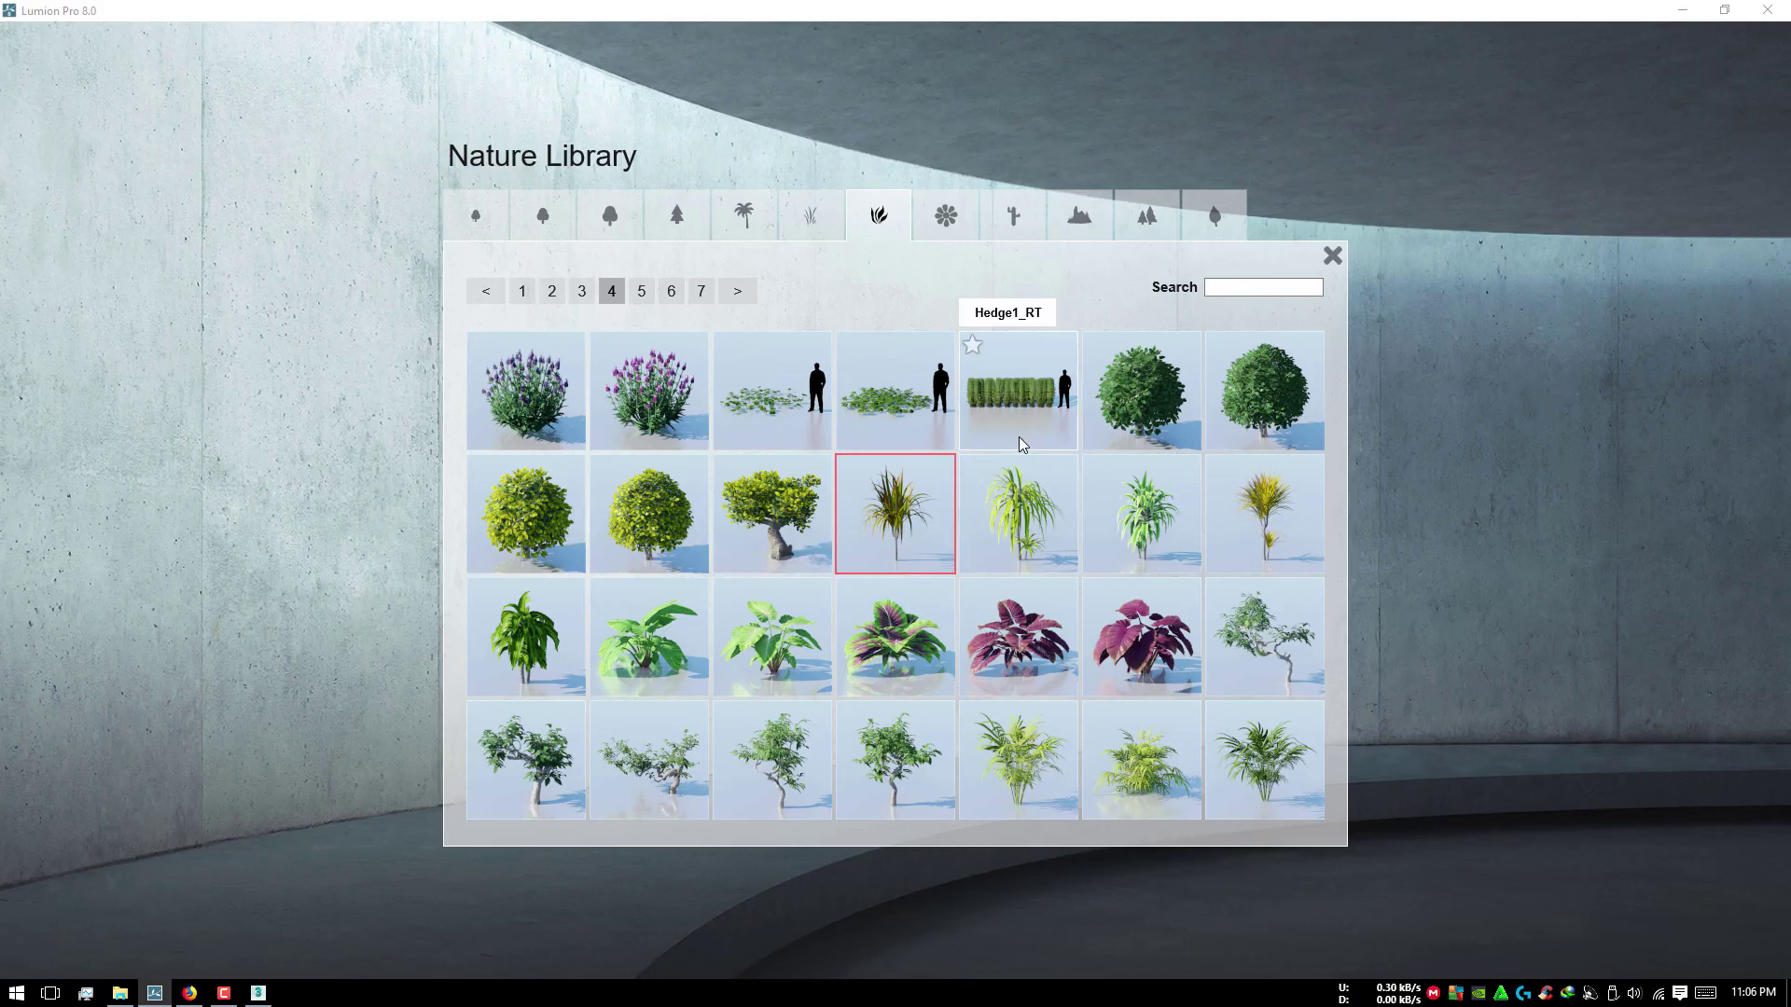
left_click(1038, 782)
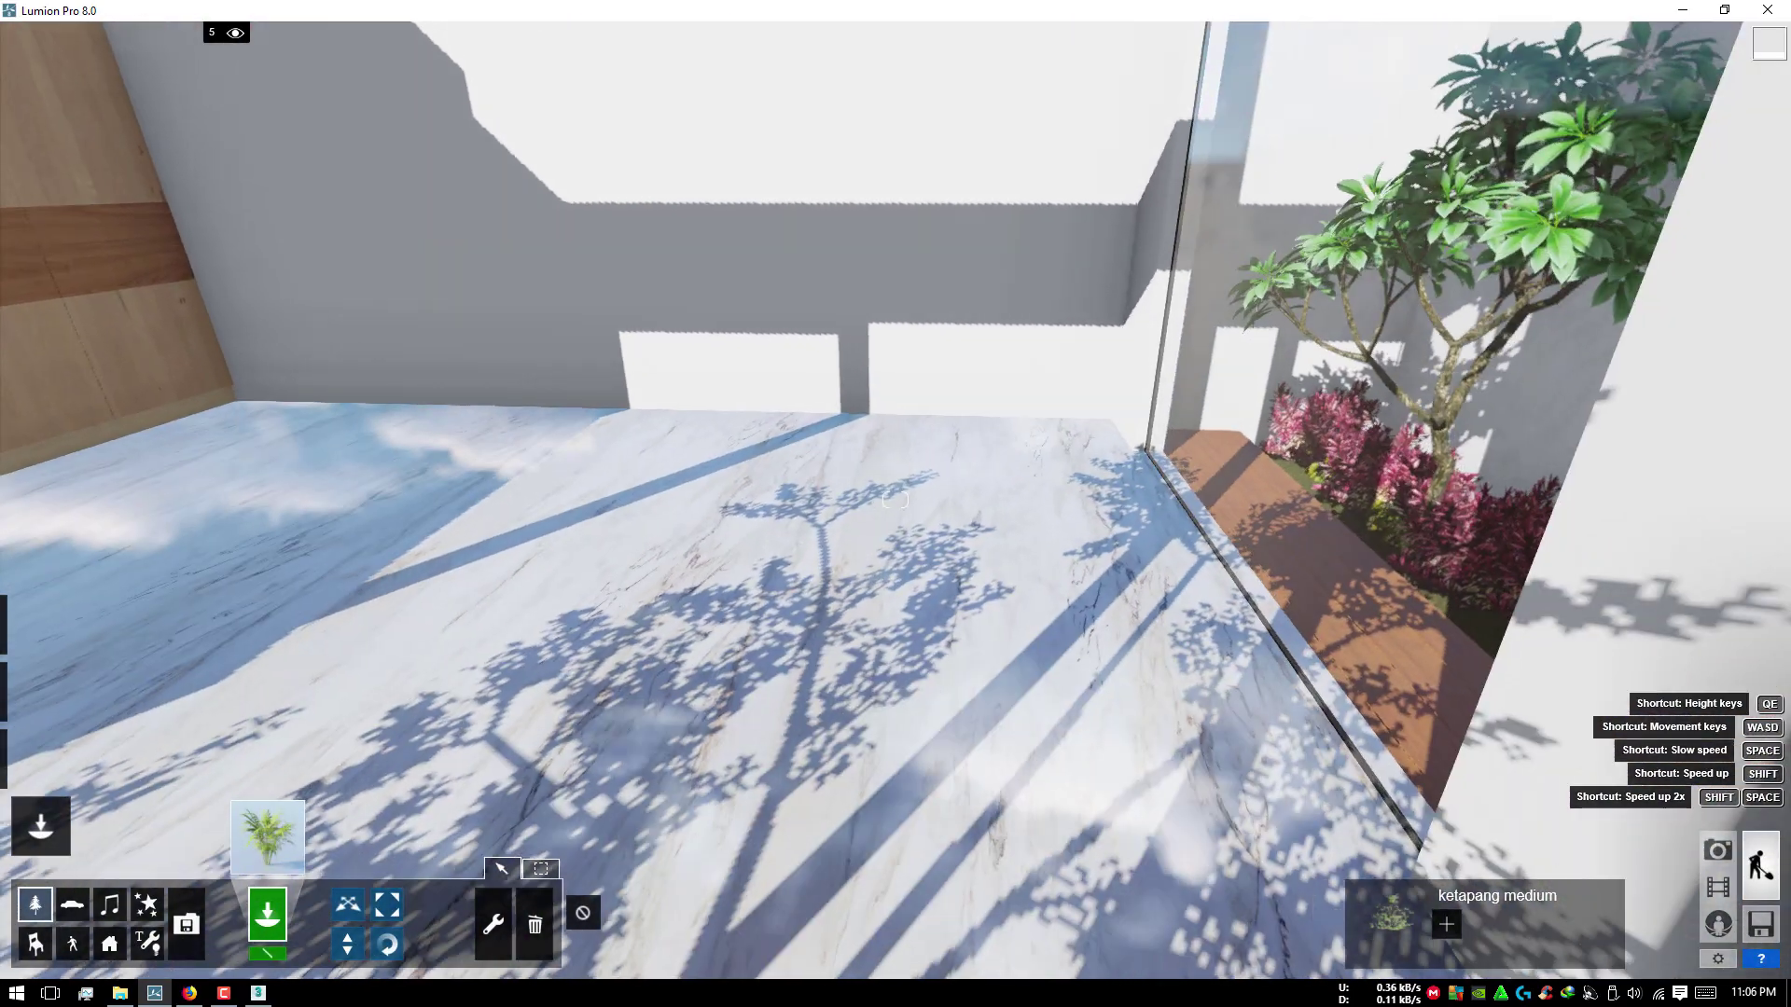
right_click_drag(894, 500, 895, 500)
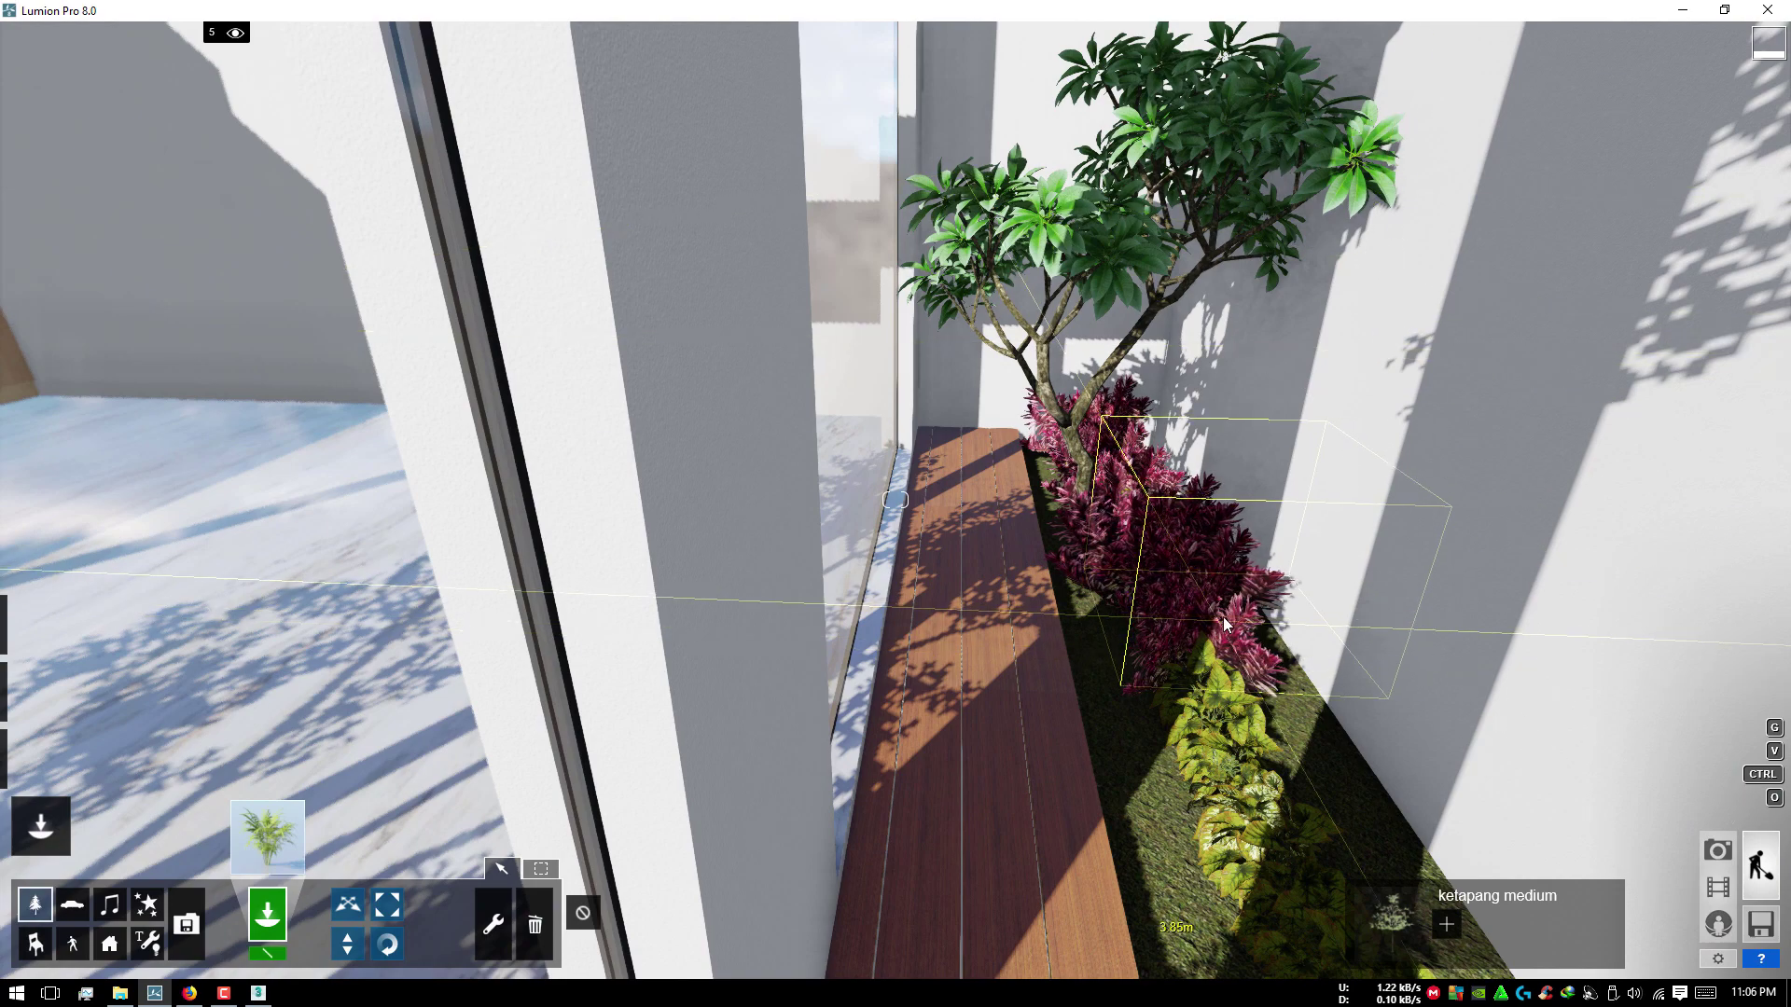
left_click(1188, 703)
right_click_drag(1188, 703, 1188, 797)
right_click_drag(895, 500, 902, 725)
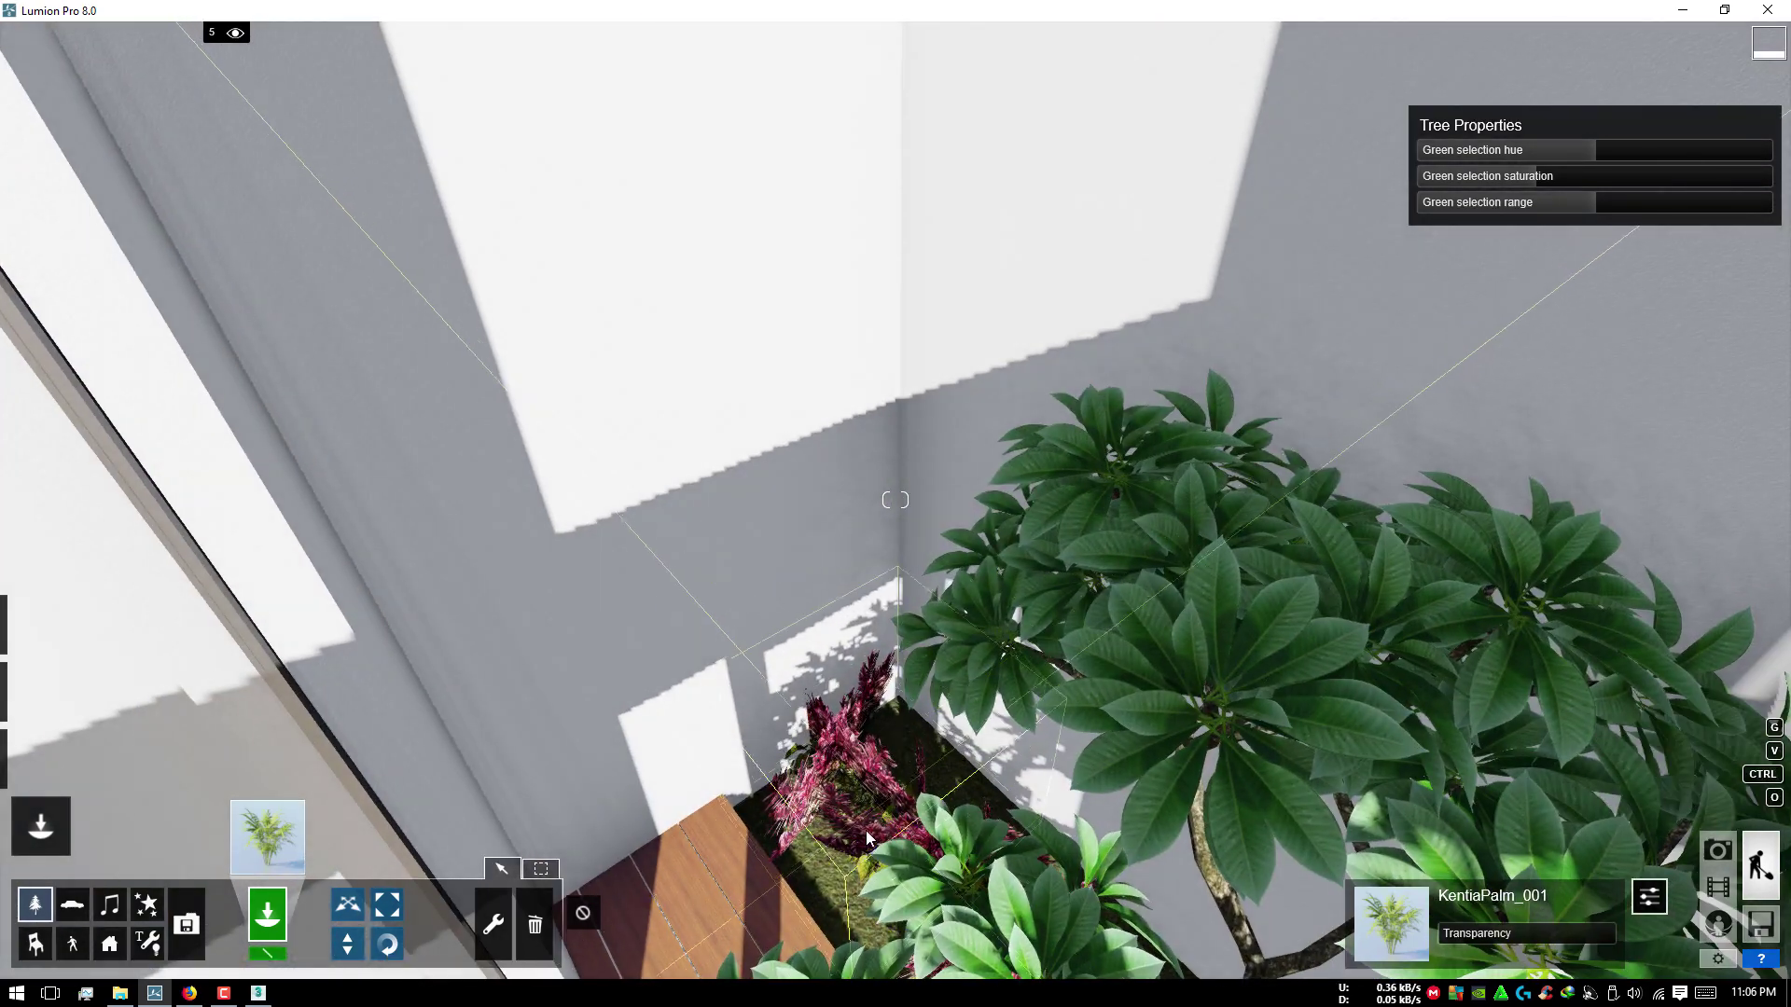
left_click(970, 840)
Step: Move one Kentia palm further right in the bed, then select KentiaPalm_003
right_click_drag(982, 849, 901, 737)
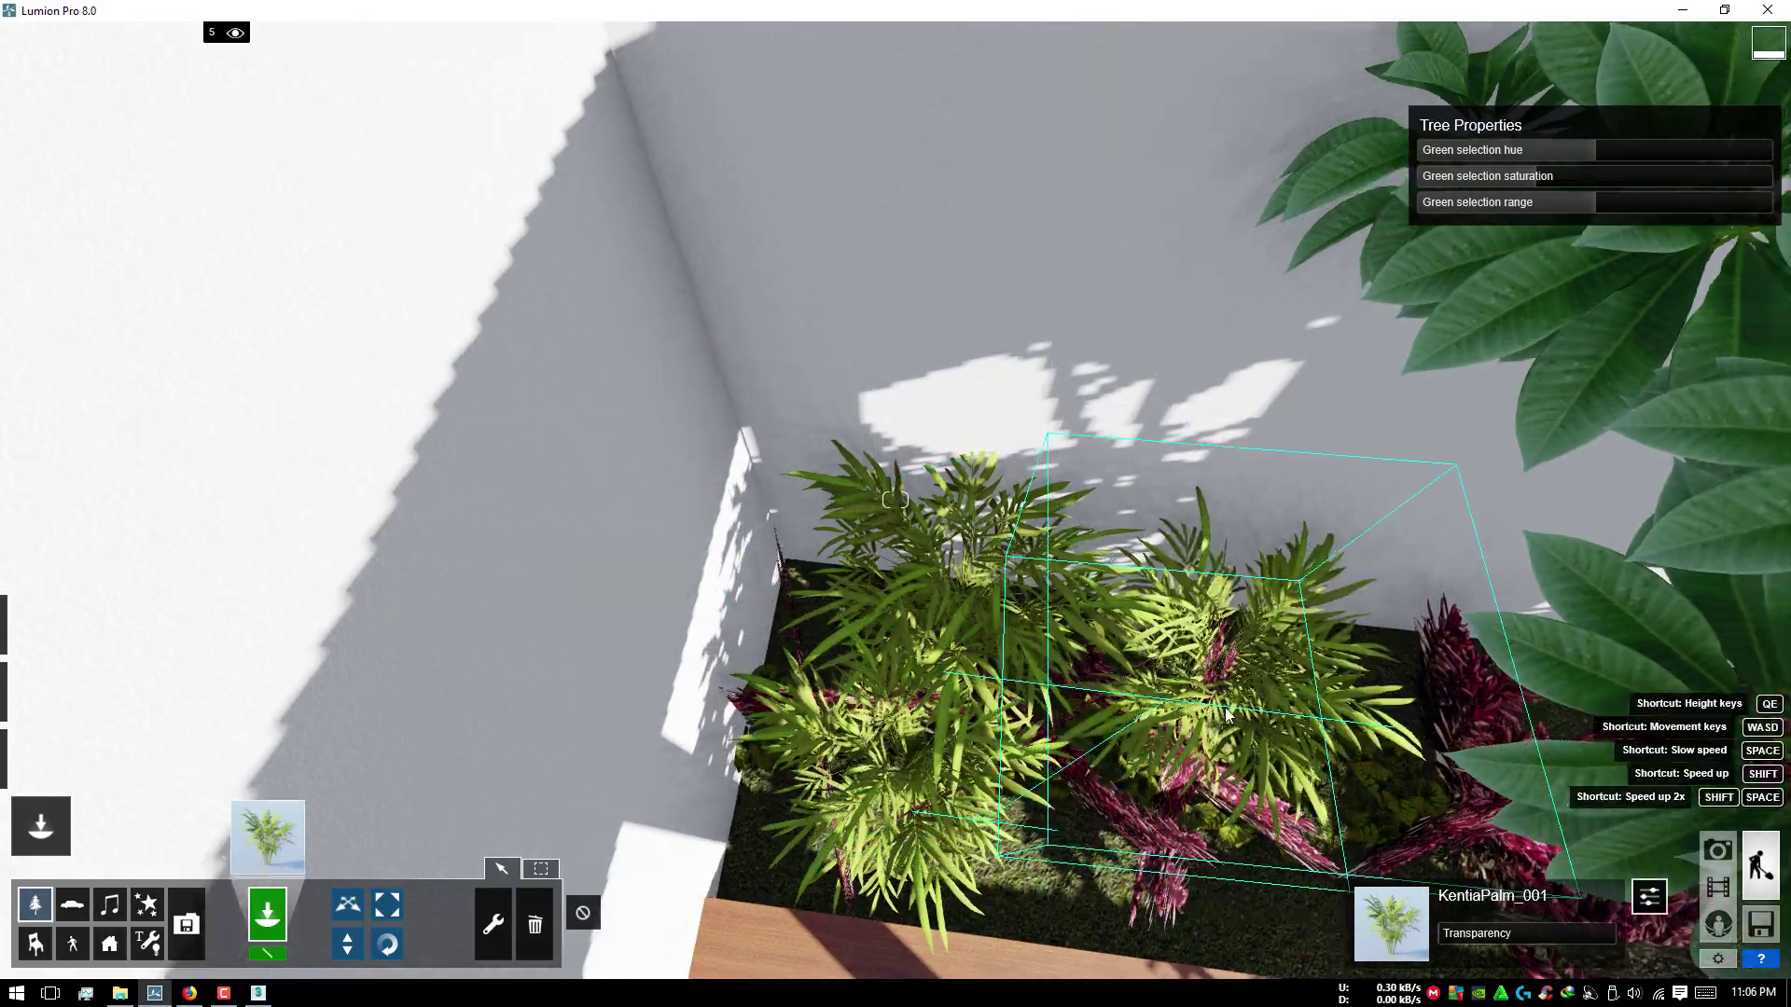
mouse_move(901, 737)
right_mouse_down()
mouse_move(1770, 842)
mouse_move(1278, 647)
right_mouse_up()
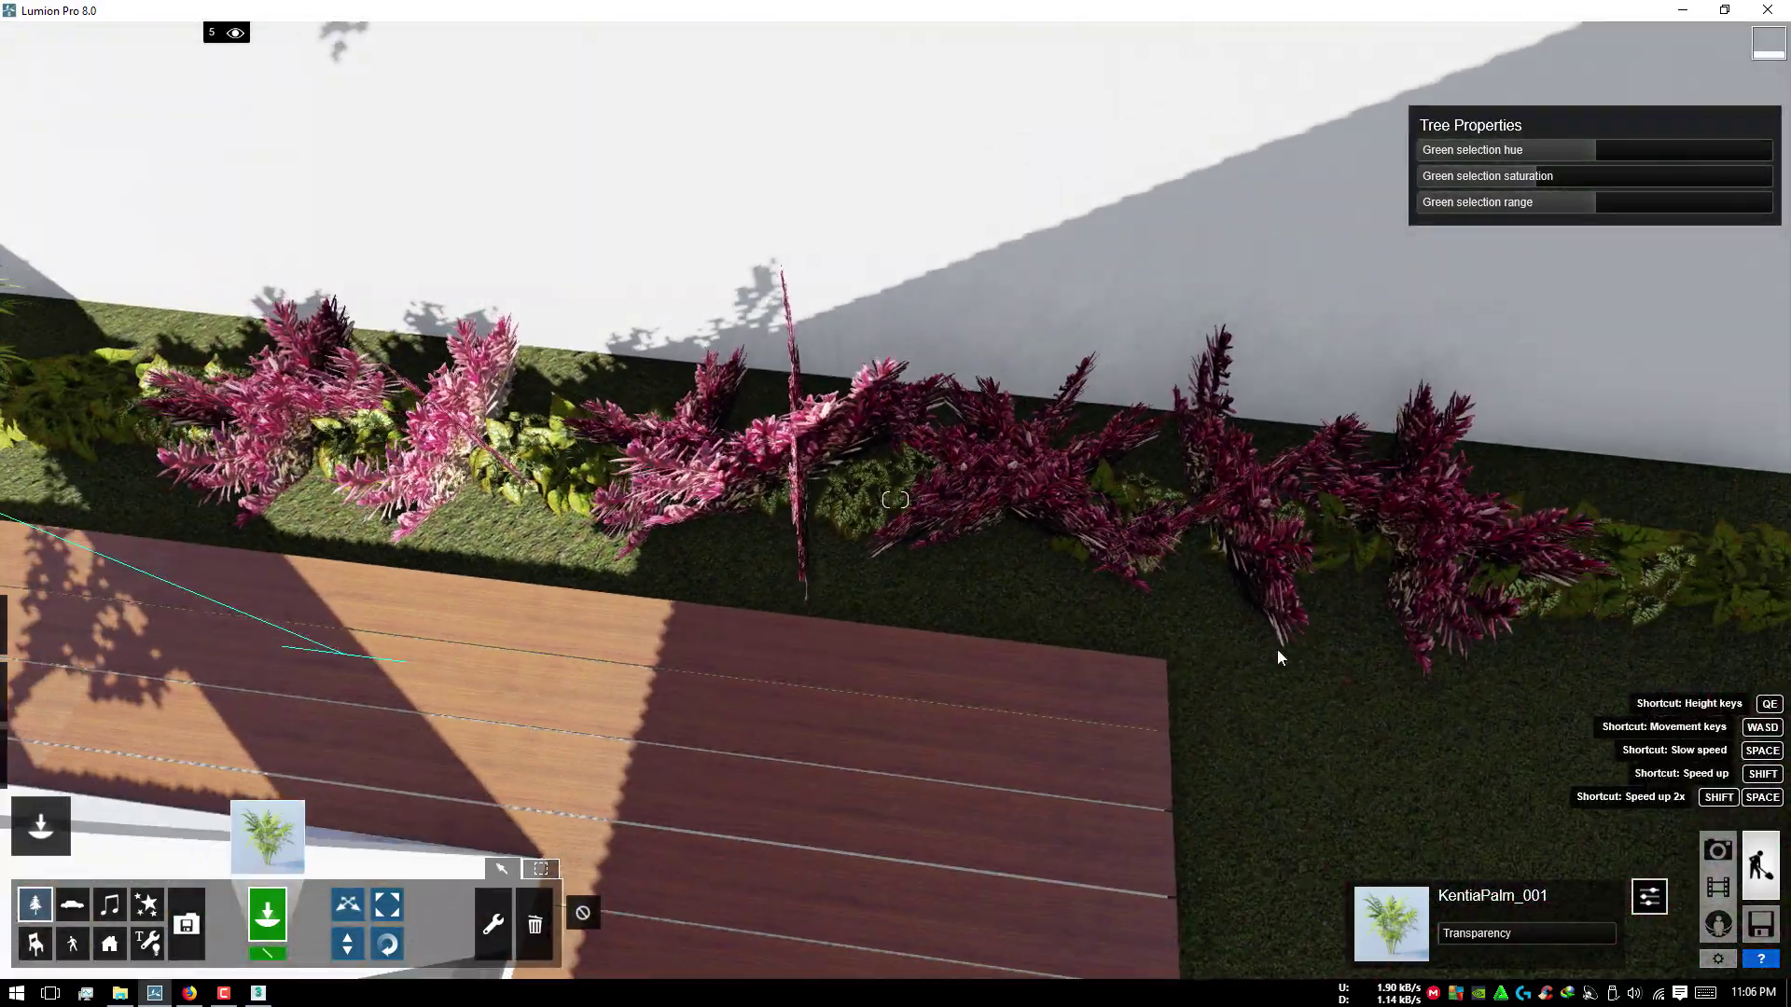
mouse_move(726, 440)
right_mouse_down()
mouse_move(1150, 552)
mouse_move(1233, 535)
mouse_move(662, 572)
right_mouse_up()
mouse_move(825, 604)
left_mouse_down()
mouse_move(1013, 657)
mouse_move(955, 722)
mouse_move(1219, 640)
mouse_move(1666, 562)
left_mouse_up()
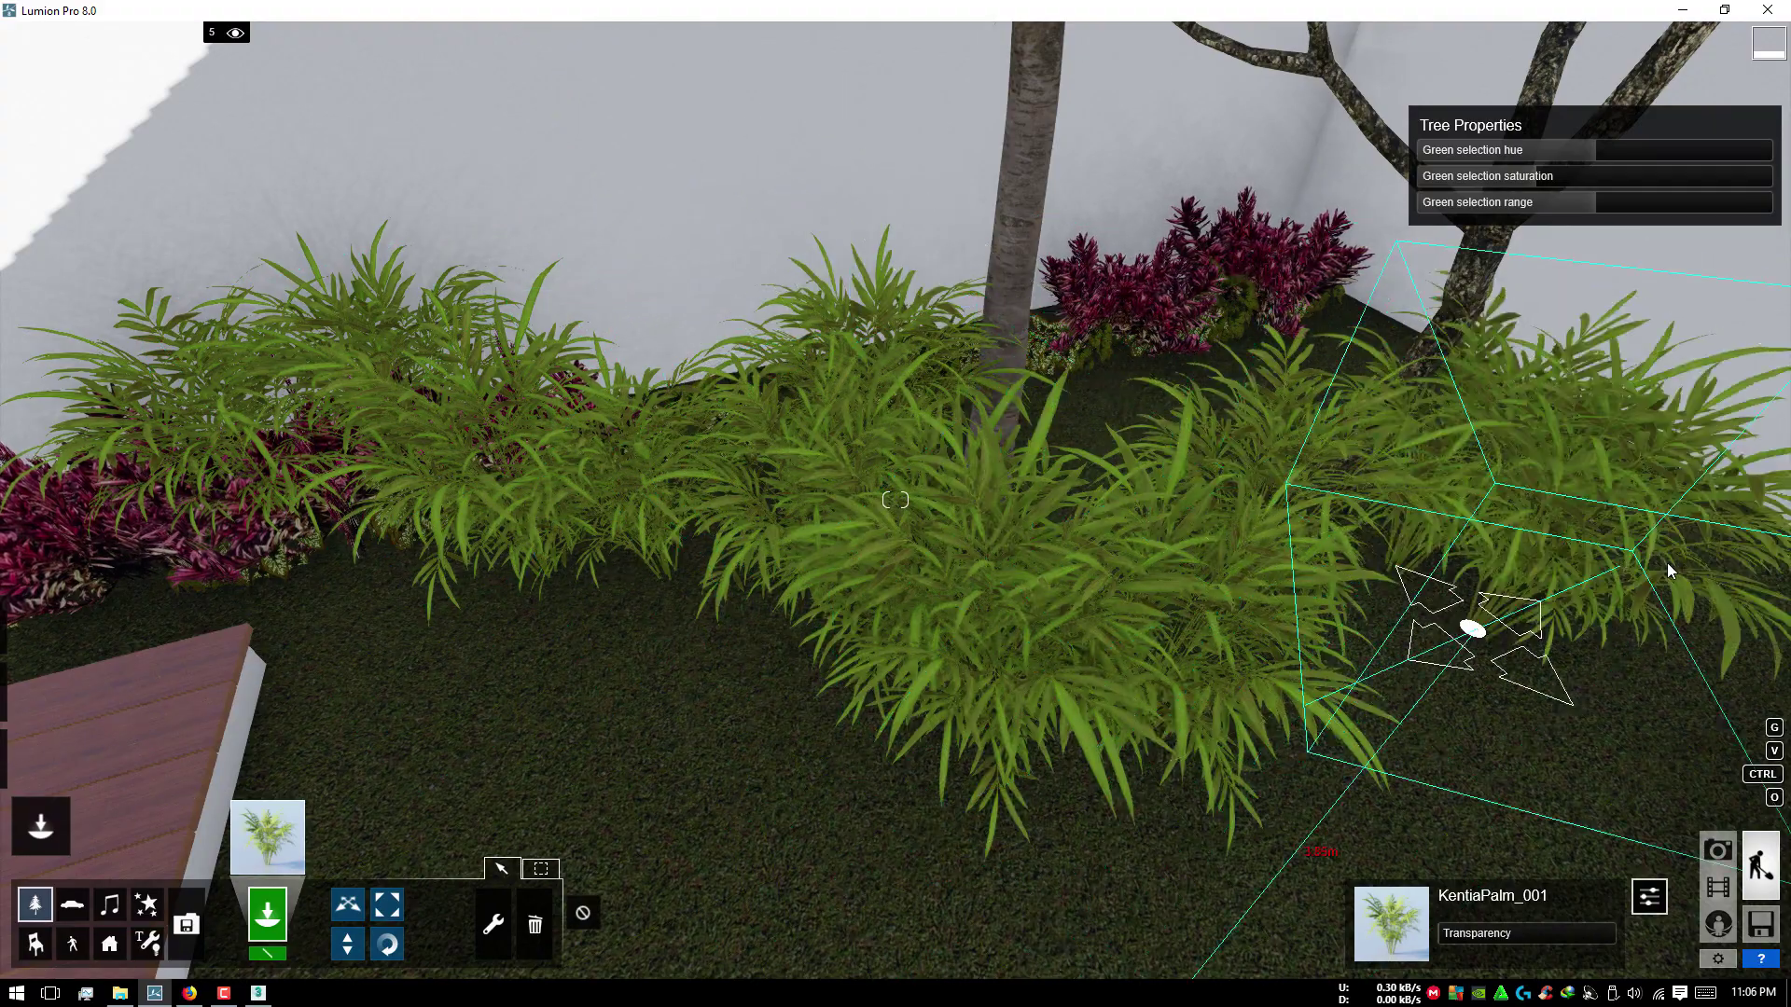
mouse_move(894, 569)
right_mouse_down()
mouse_move(746, 763)
mouse_move(632, 800)
mouse_move(495, 668)
right_mouse_up()
left_click(262, 863)
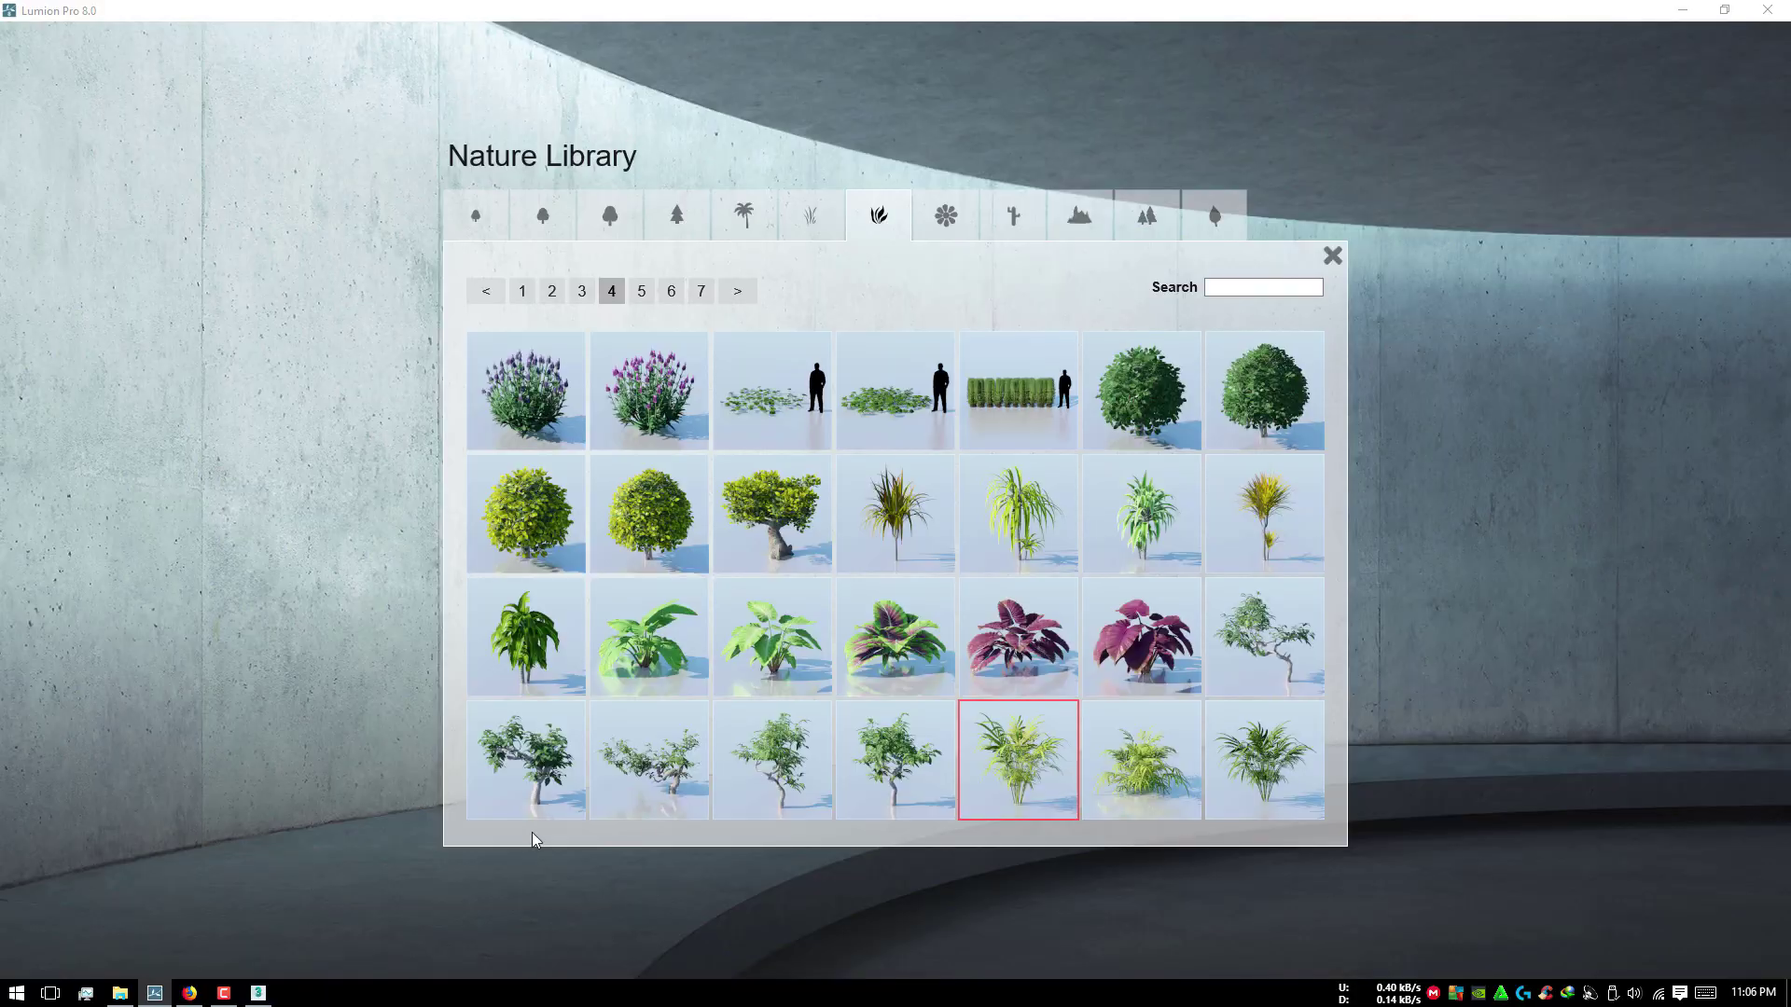
left_click(1291, 781)
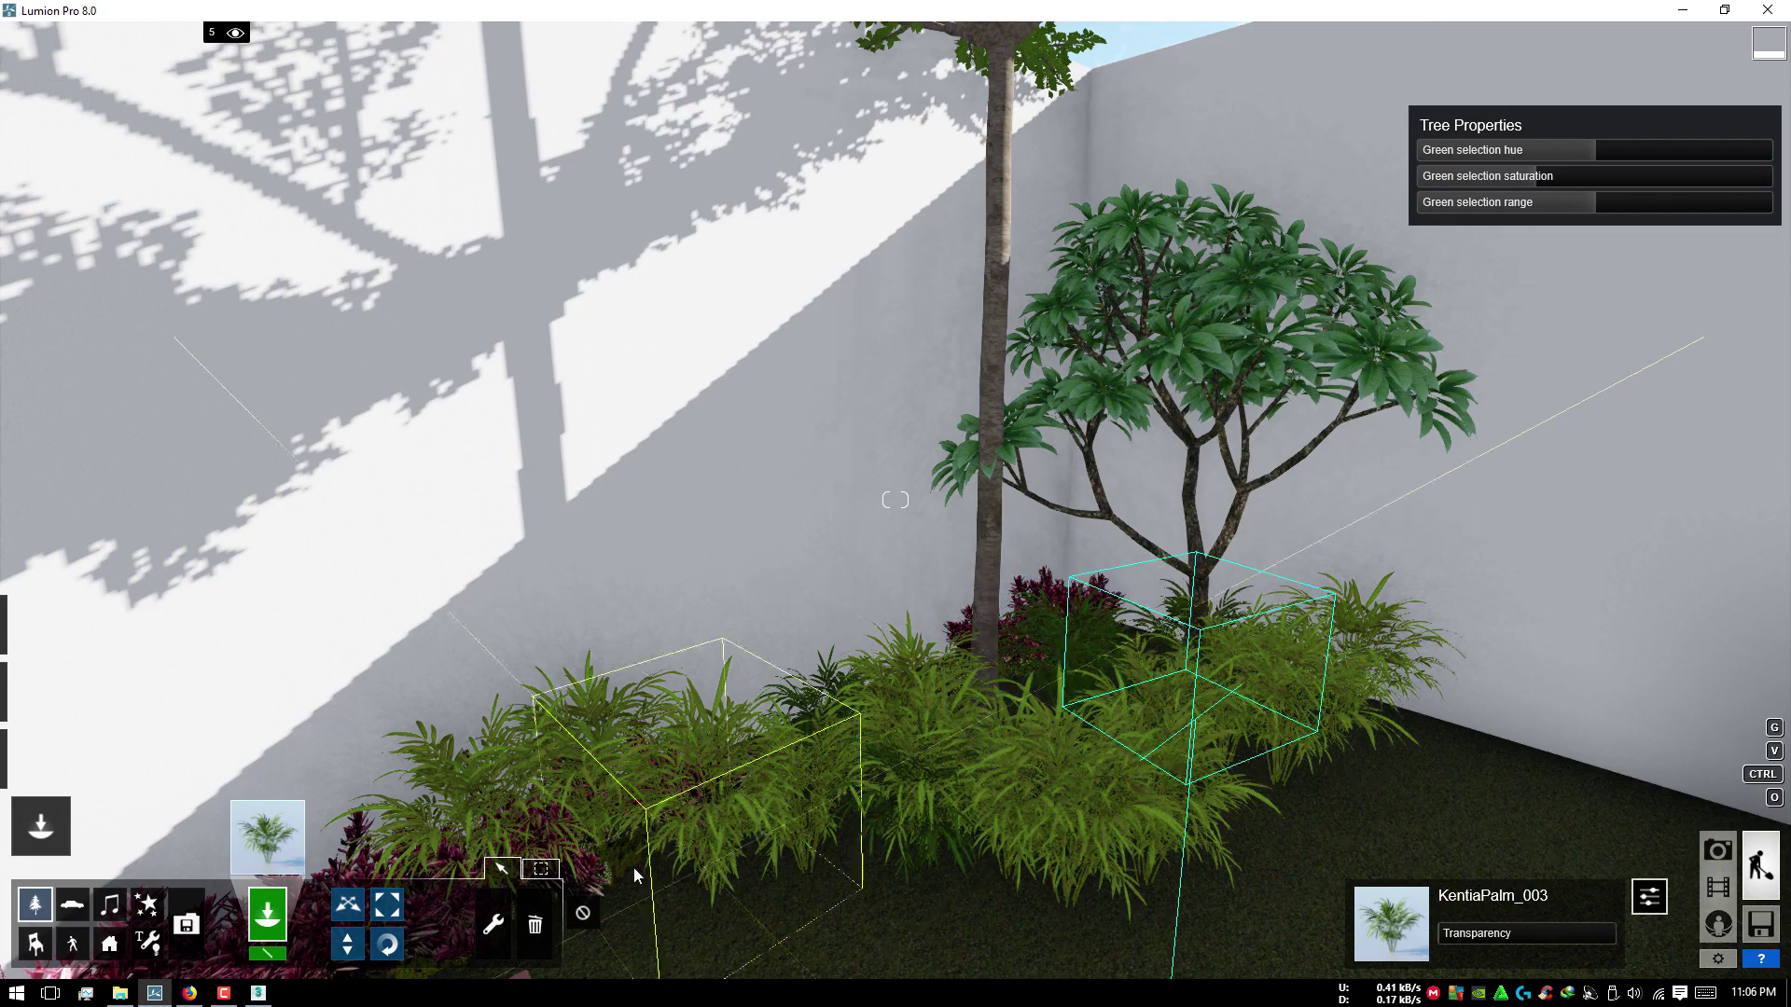
Step: Place six round Buxus_003 bushes along the front of the bed
left_click(270, 820)
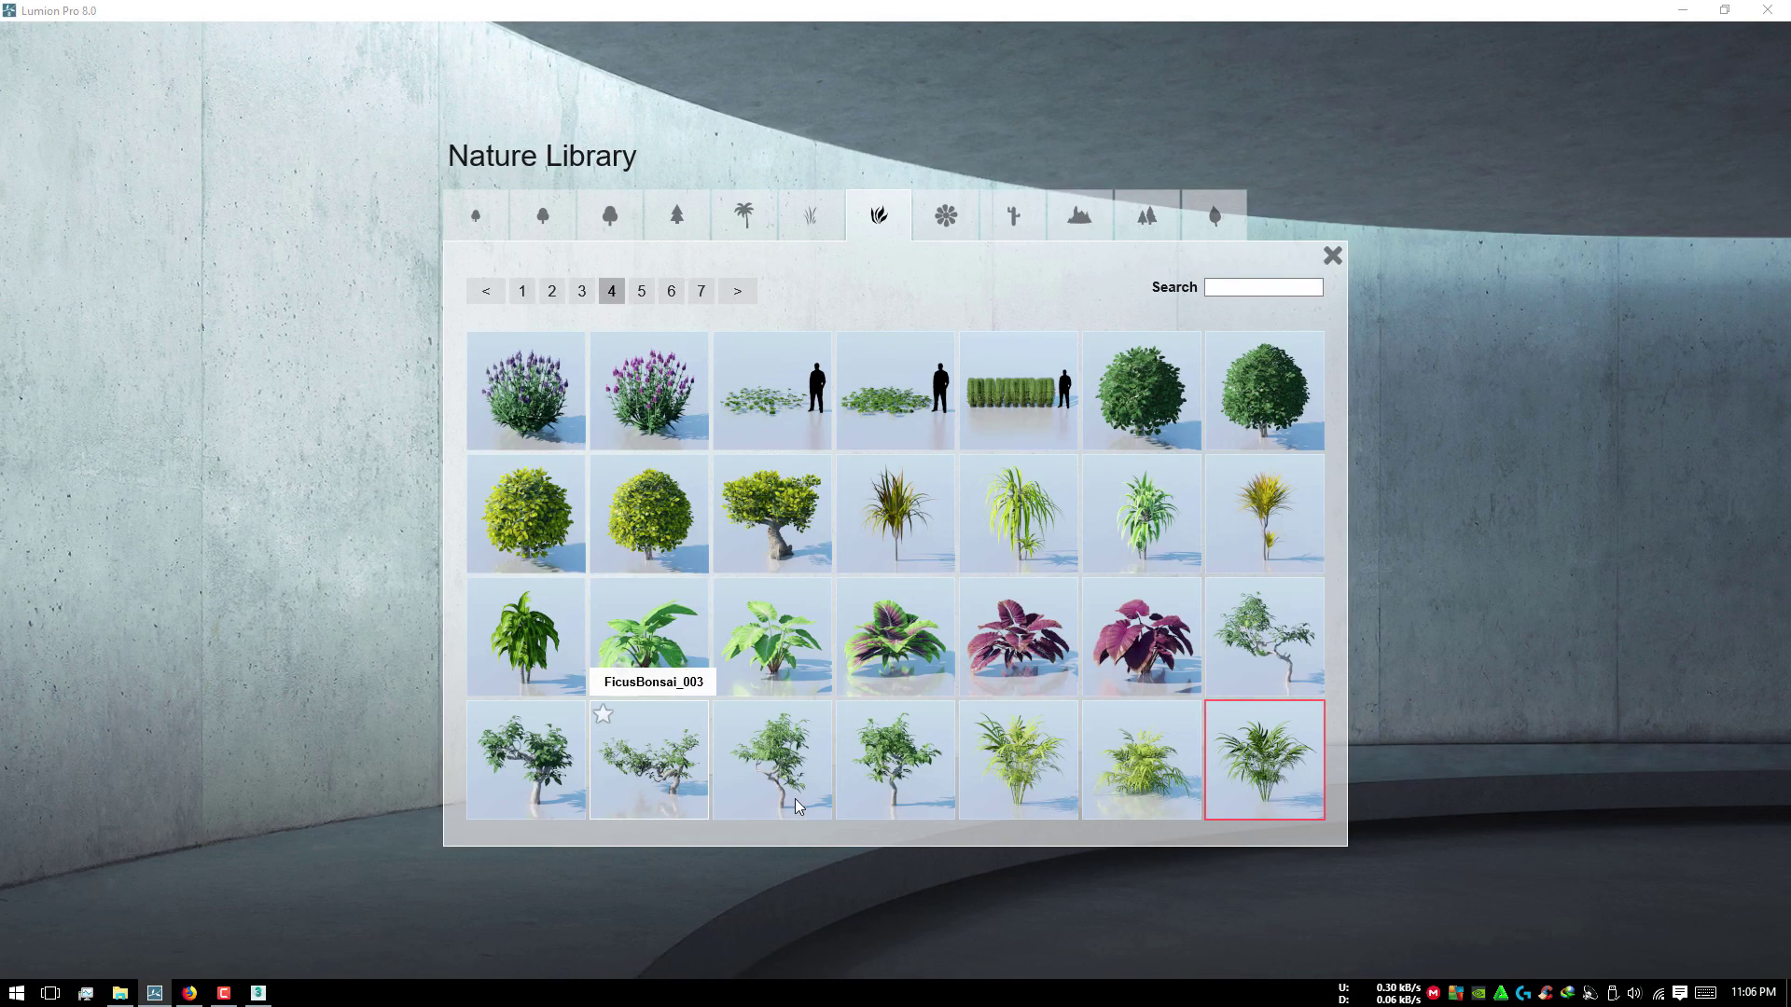
left_click(517, 556)
left_click(690, 868)
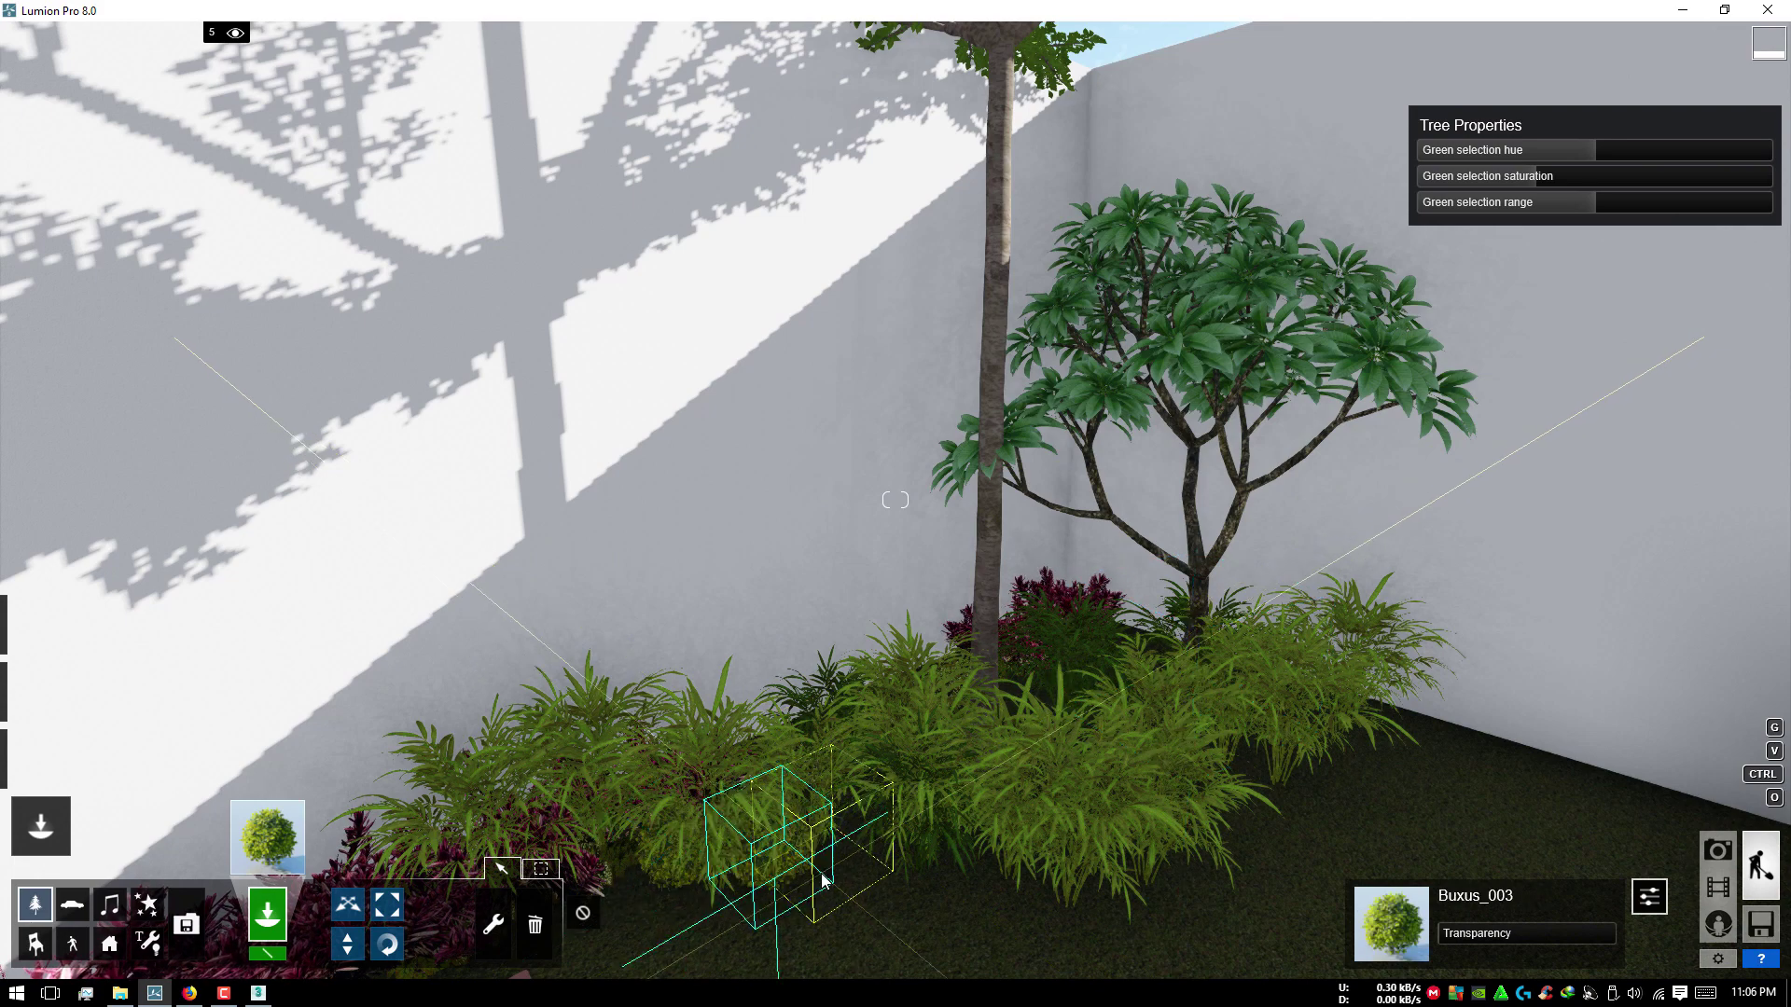
left_click(821, 858)
left_click(979, 877)
left_click(1175, 862)
left_click(1276, 818)
left_click(1451, 742)
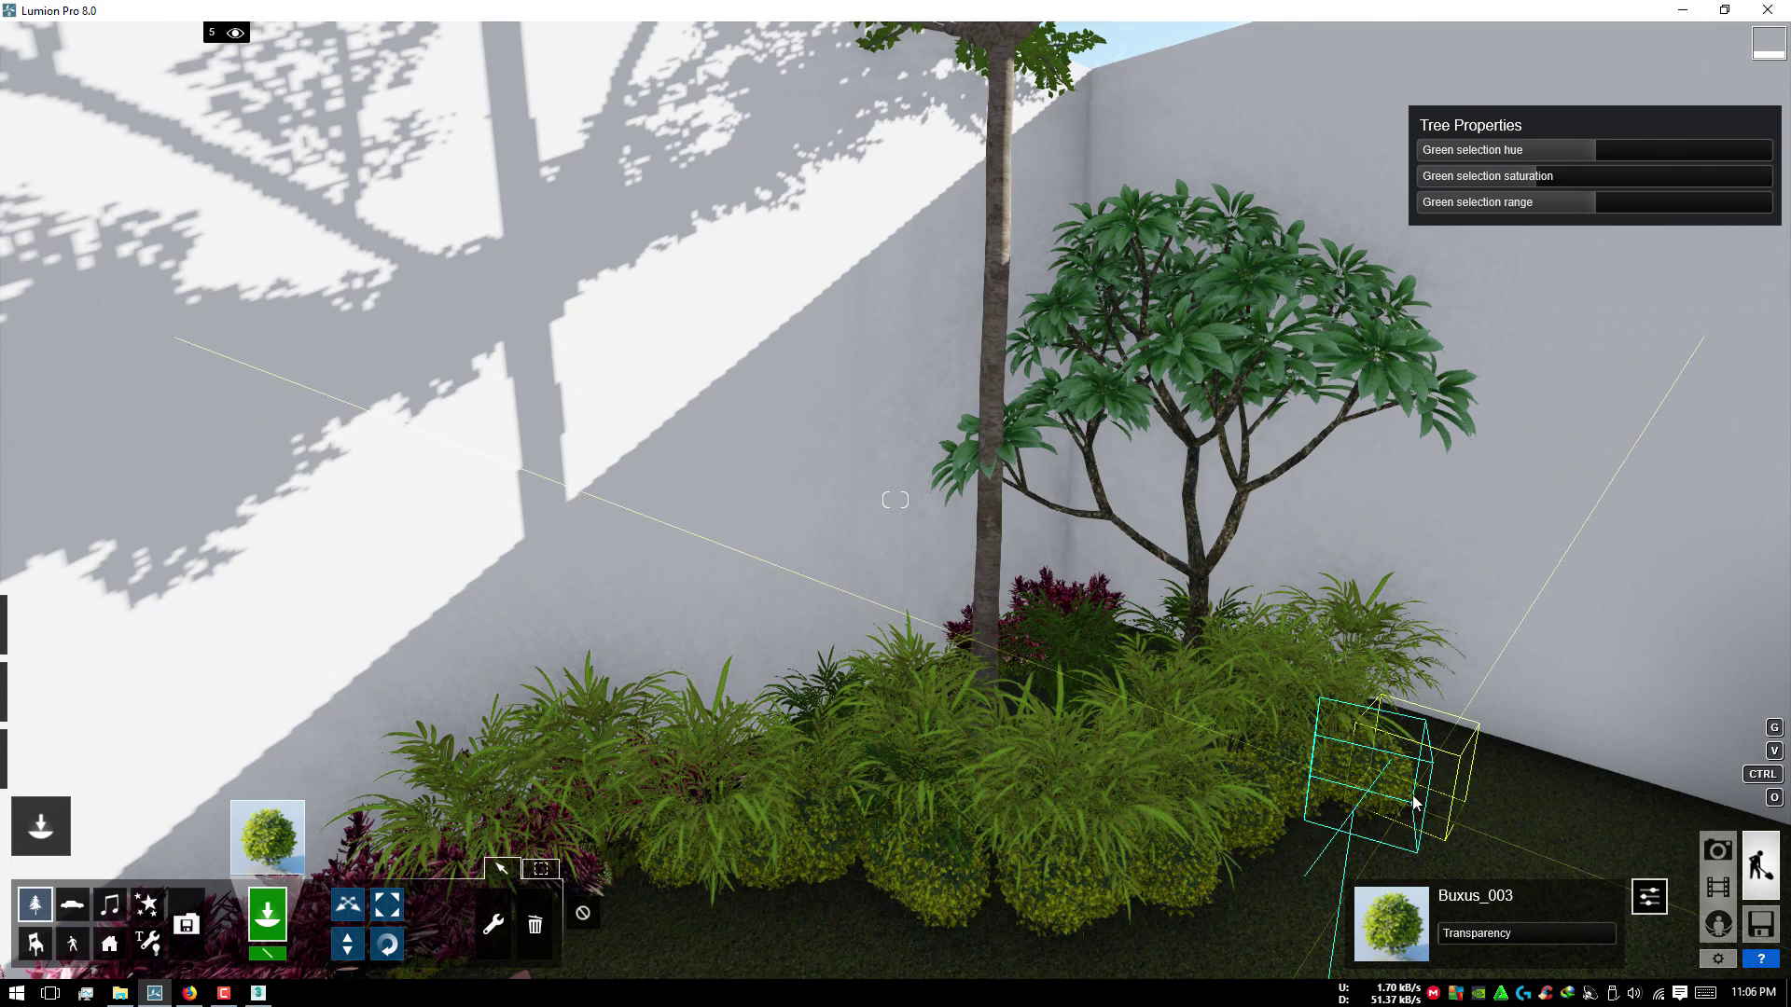
Step: Select the Ground_Ivy2_RT ground cover from the Nature Library
left_click(267, 837)
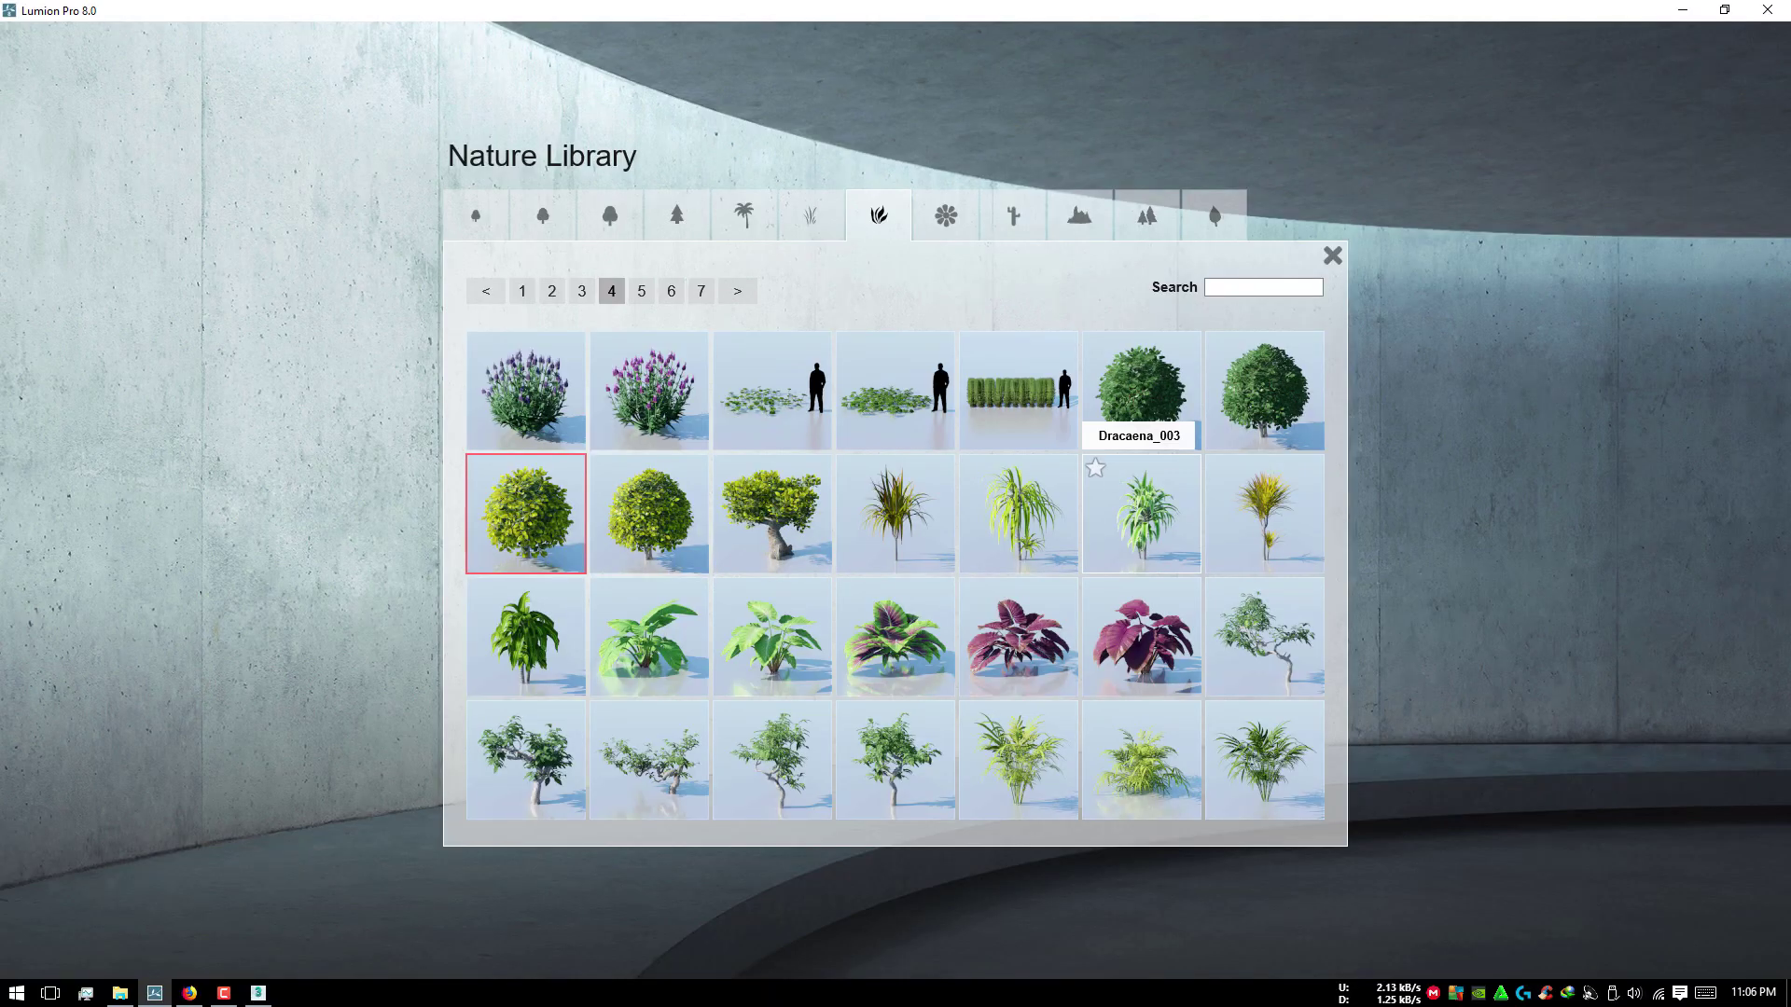
left_click(891, 392)
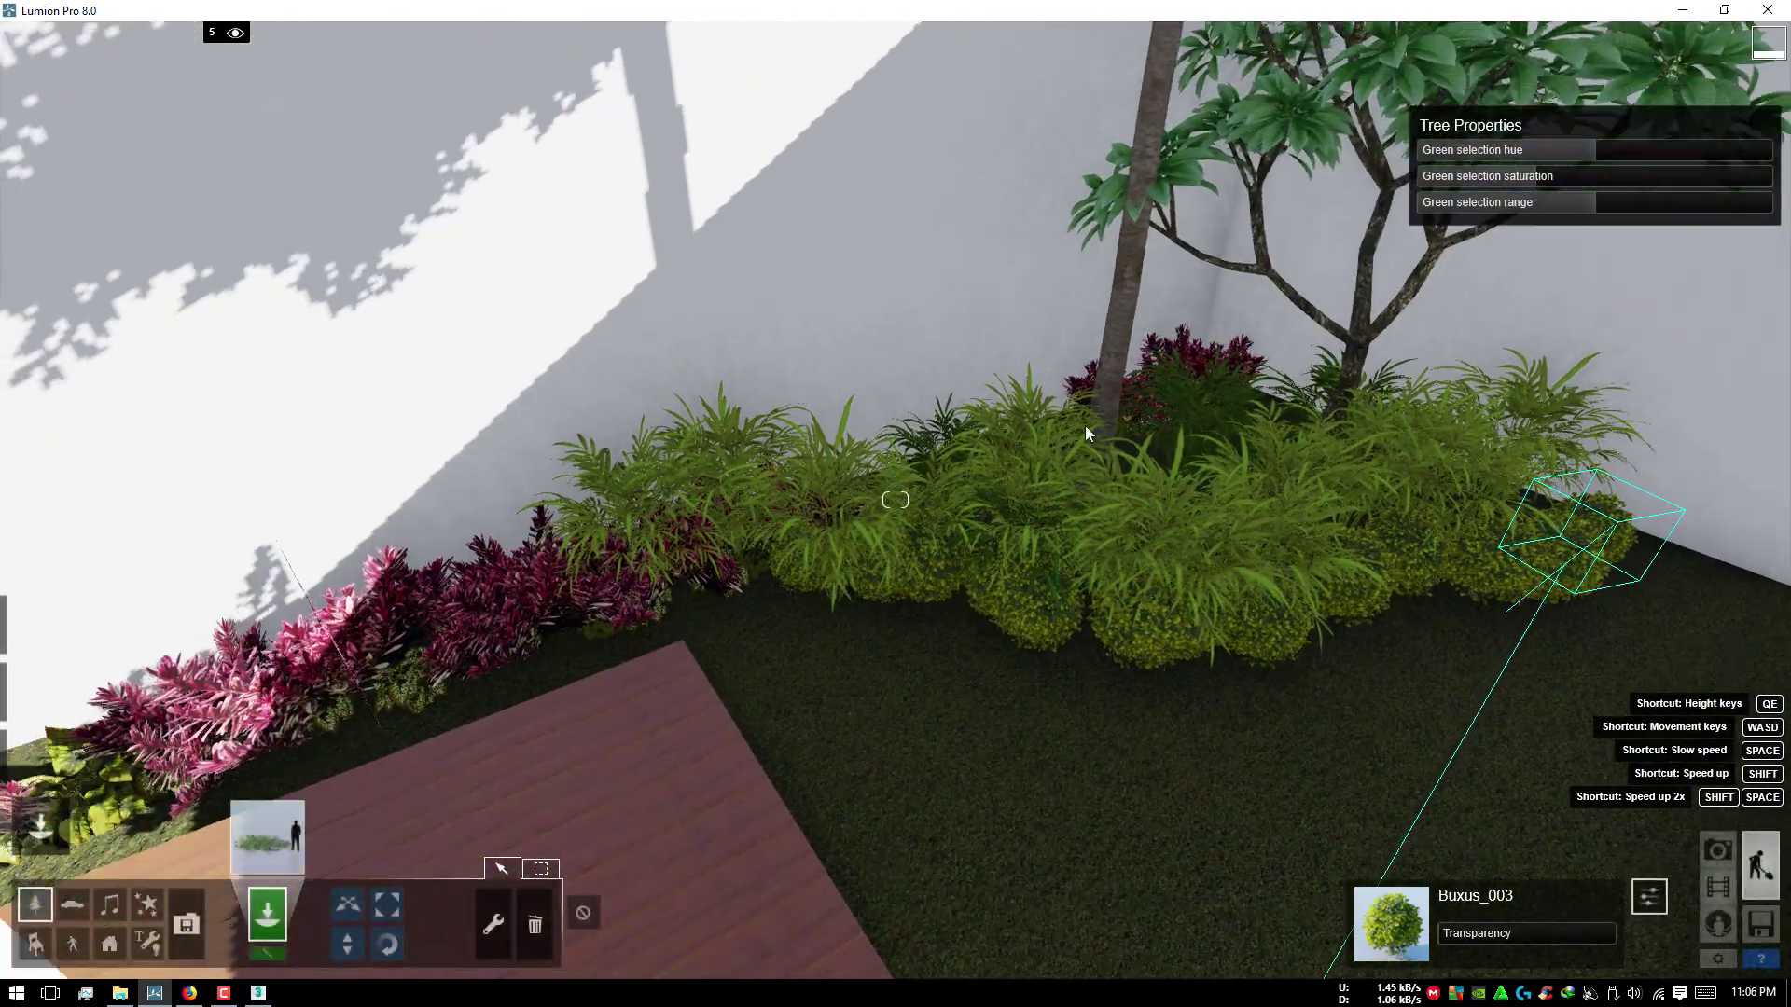
right_click_drag(1199, 412, 1095, 580)
Step: Place a Ground_Ivy2_RT patch, switch to Ground_Ivy1_RT, and delete the unwanted ivy patch
left_click(1124, 541)
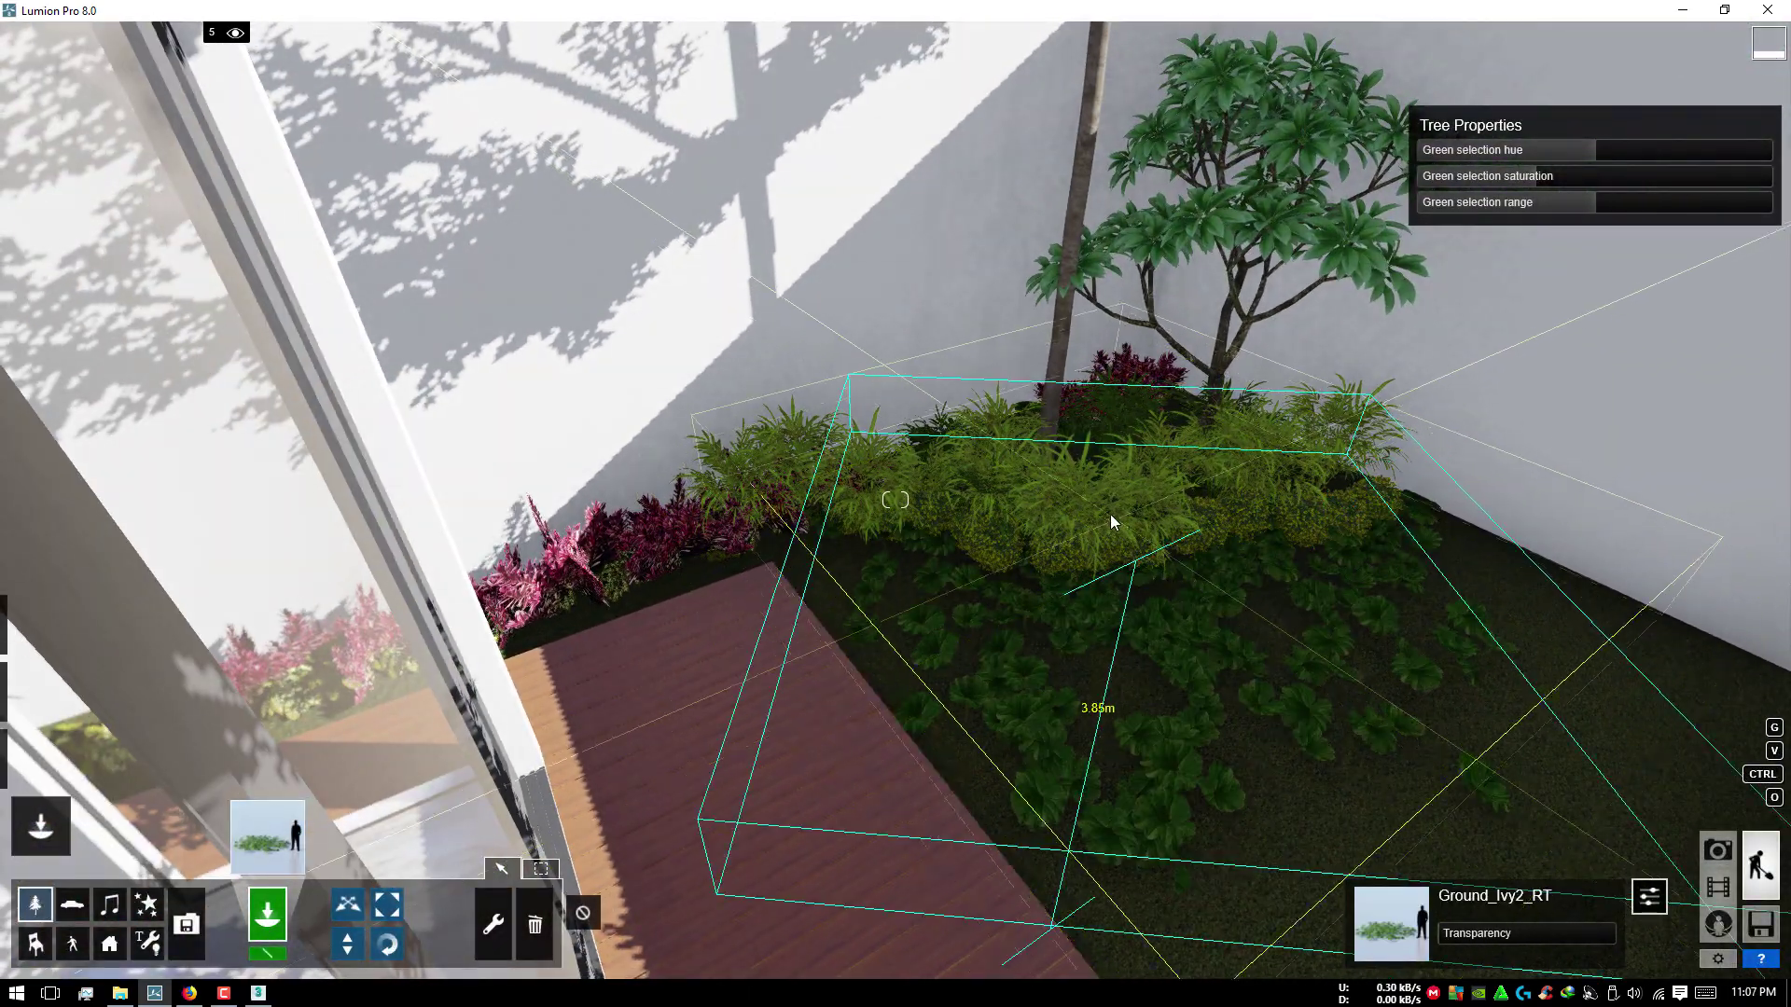
right_click_drag(1110, 513, 478, 772)
left_click(266, 837)
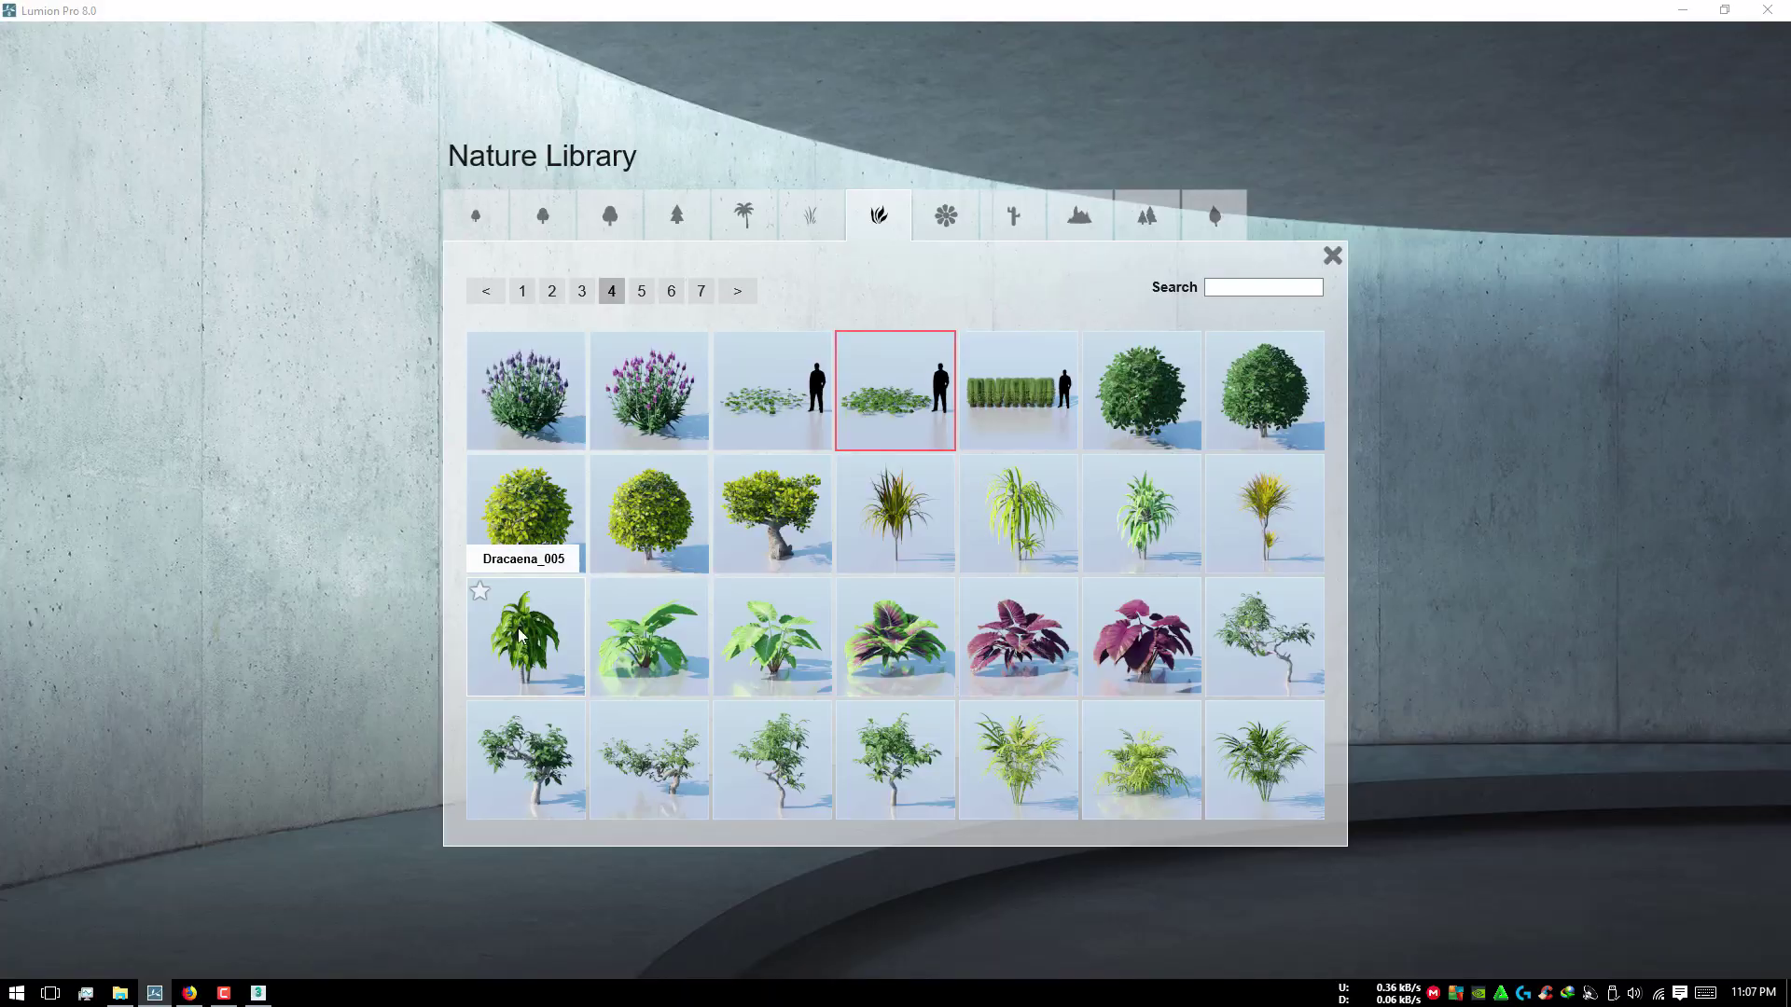
left_click(728, 407)
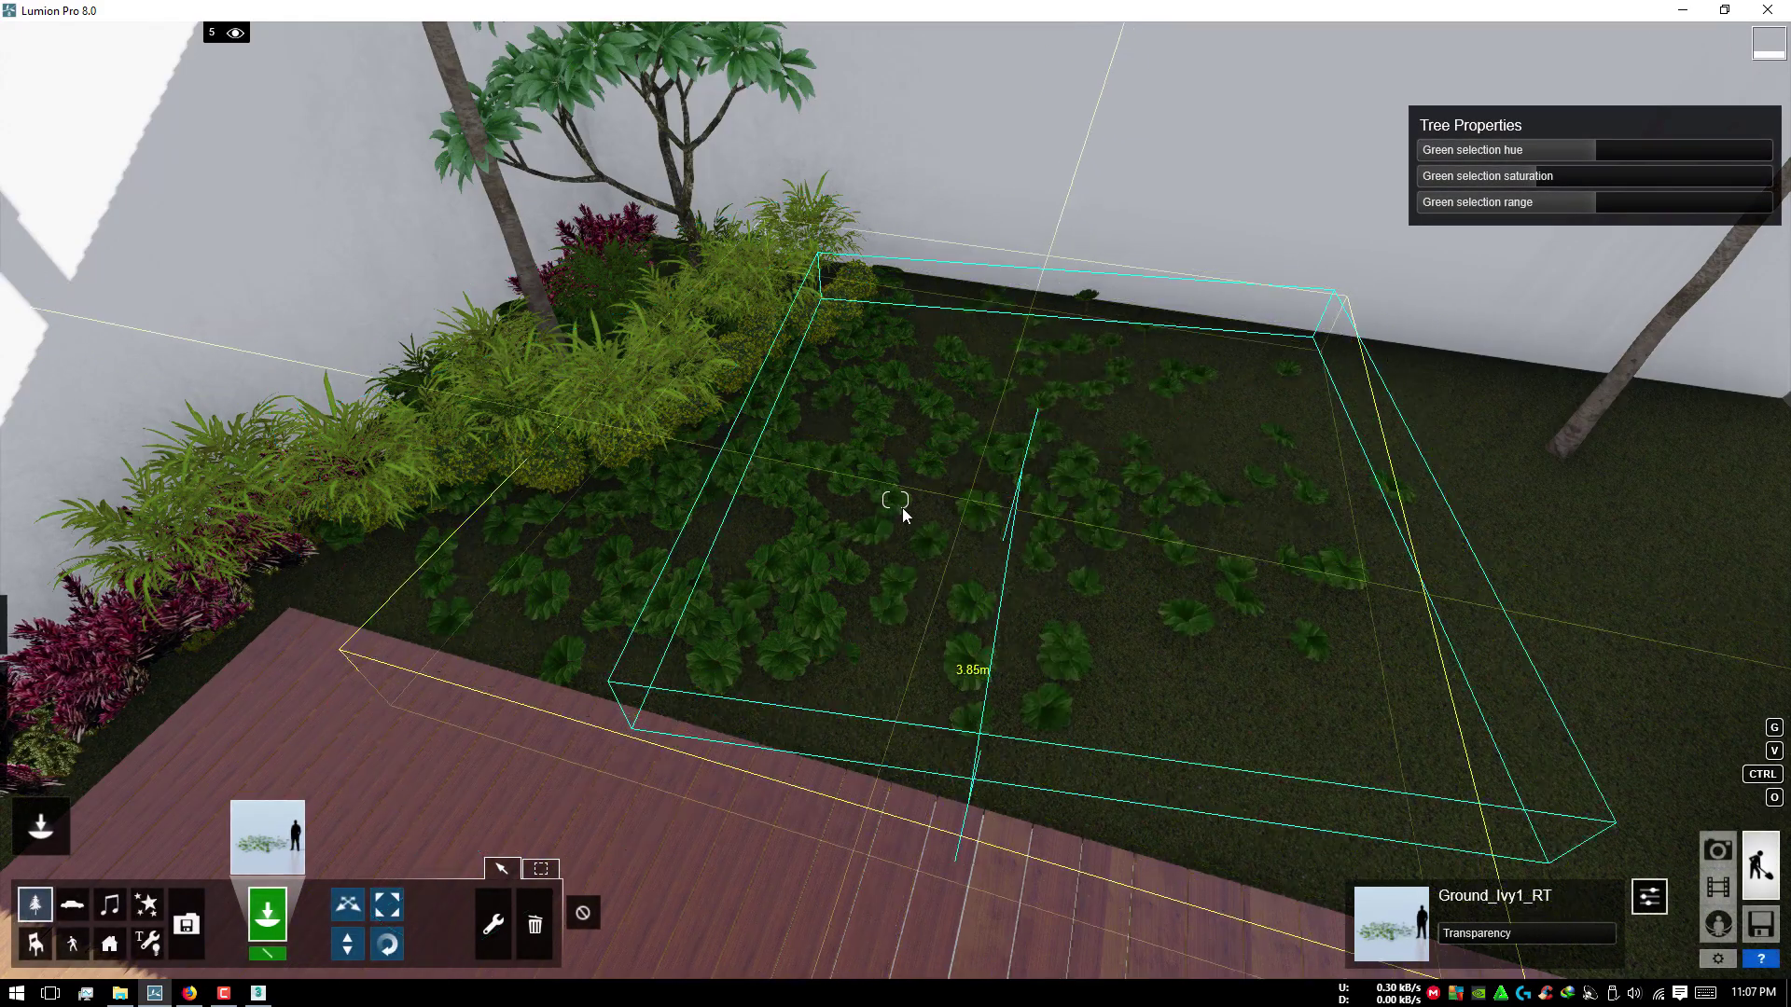
left_click(535, 924)
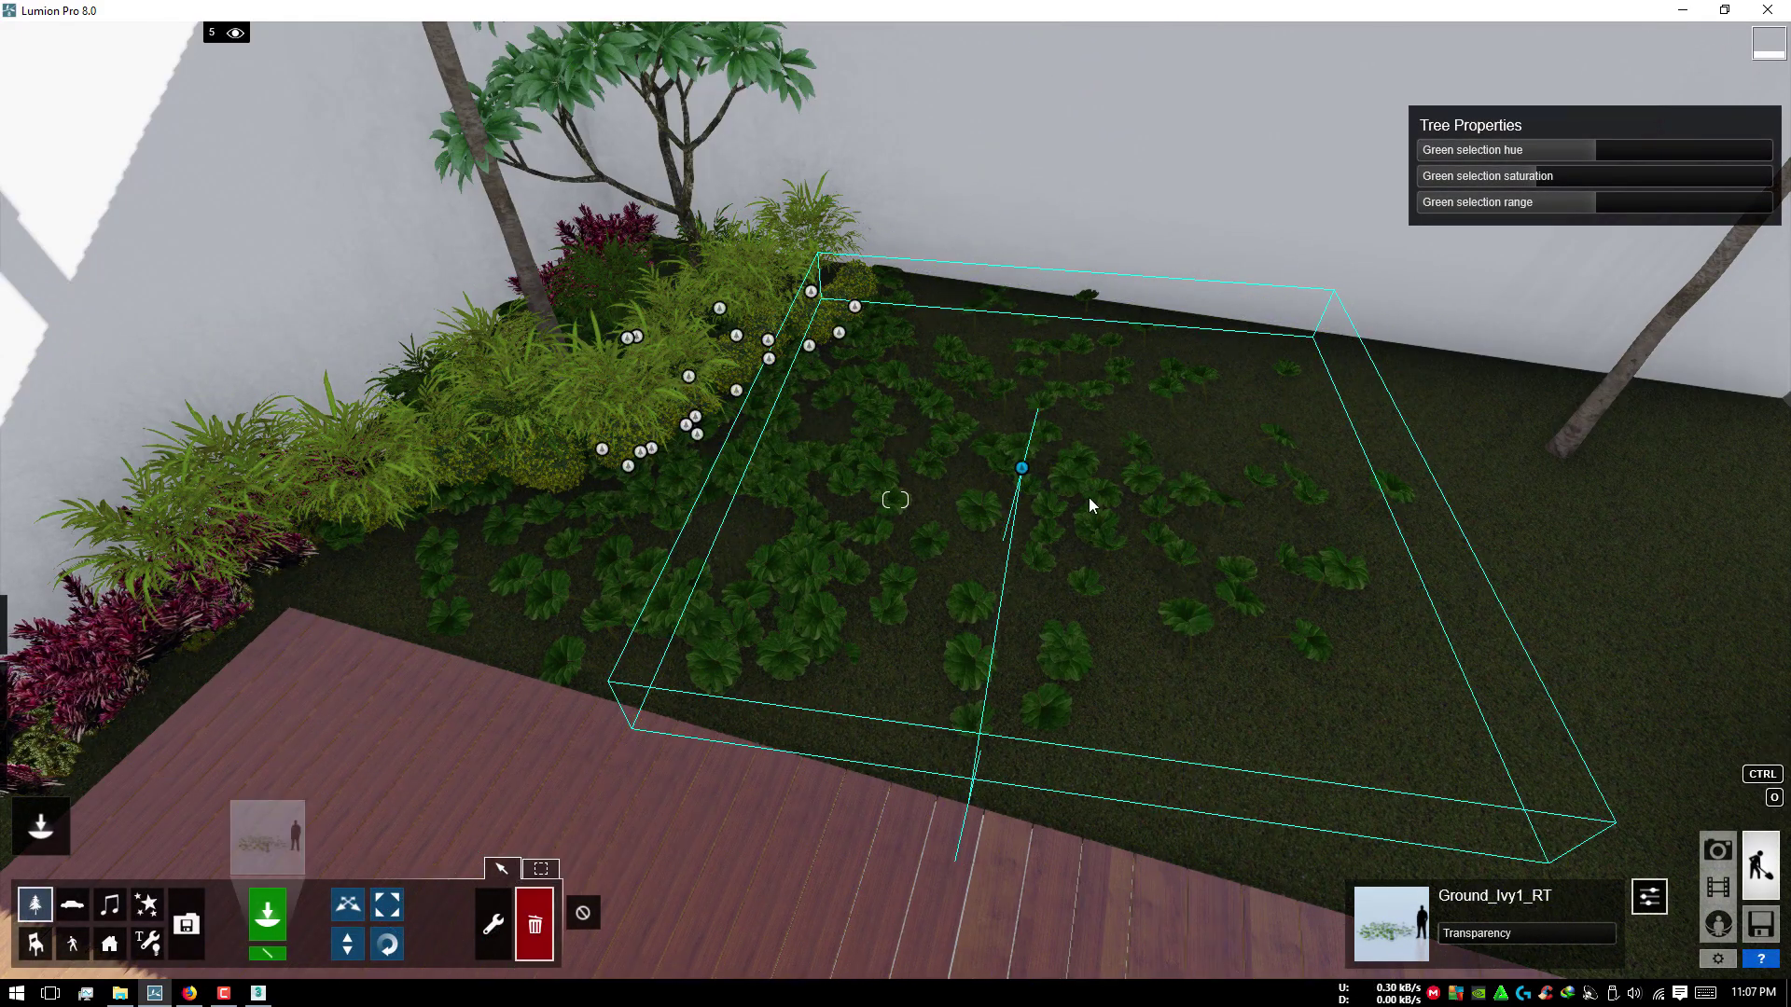
left_click(1021, 468)
Step: Place four SagoPalmSmall_001 palms from page 5 along the front of the bed
left_click(258, 846)
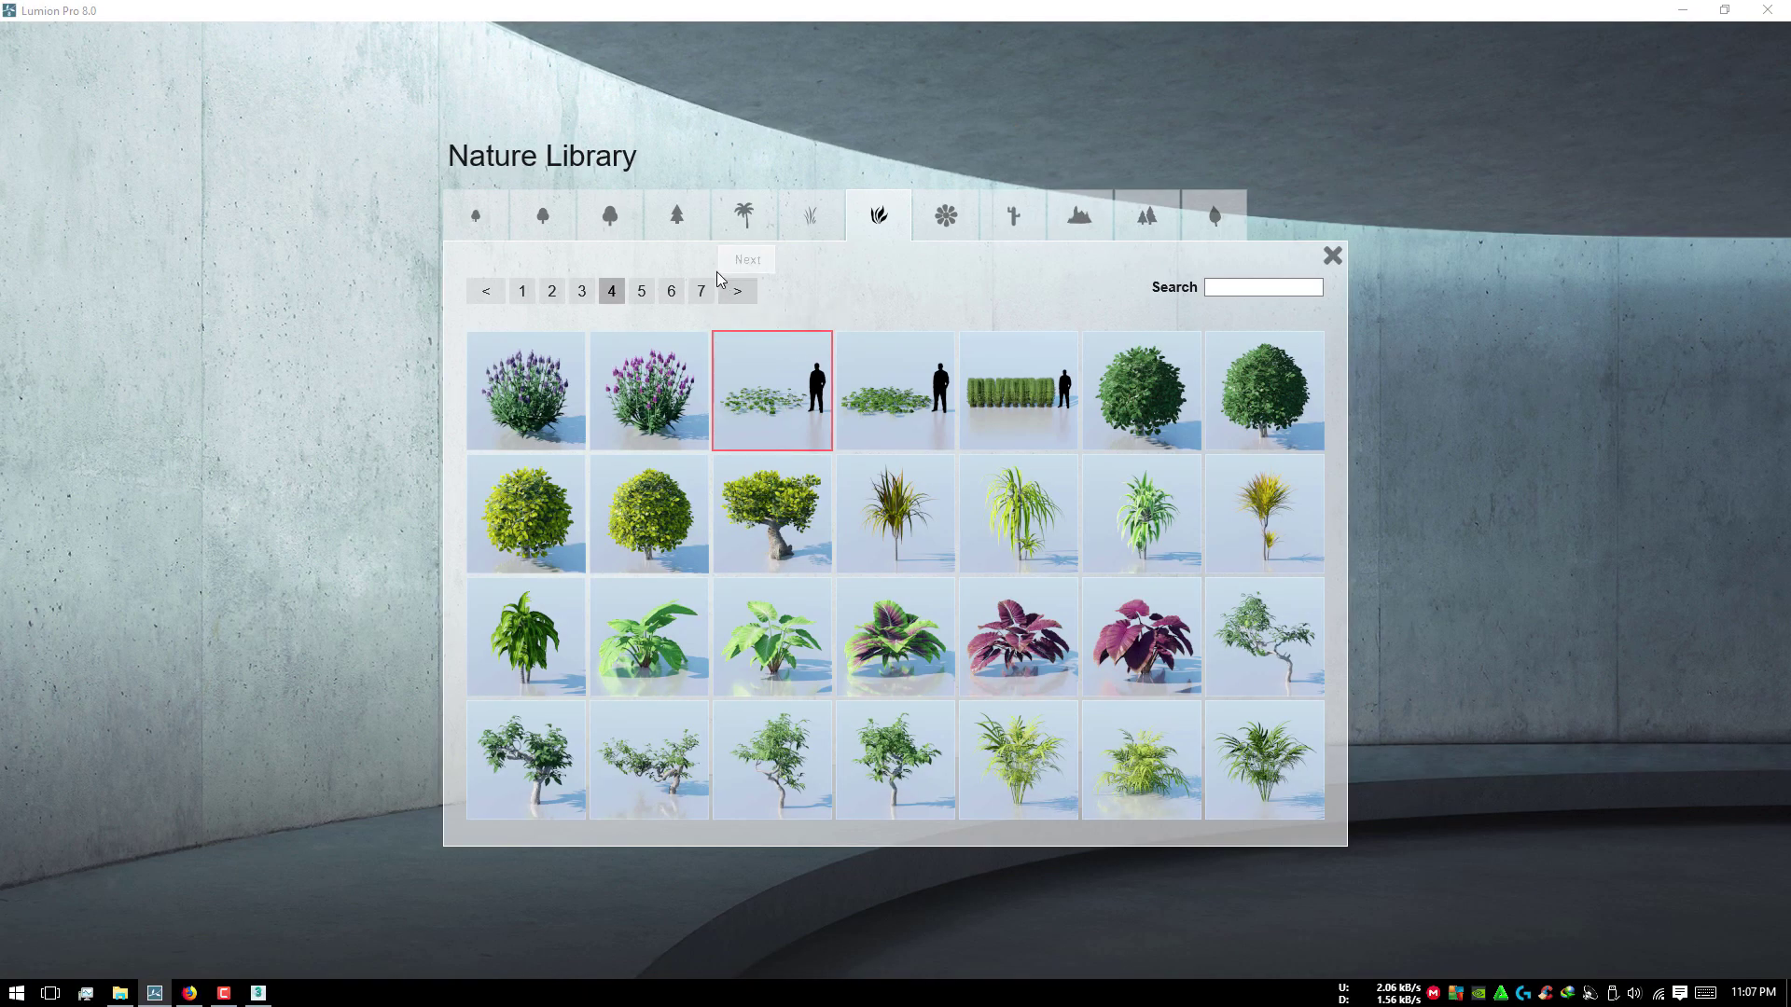
left_click(641, 292)
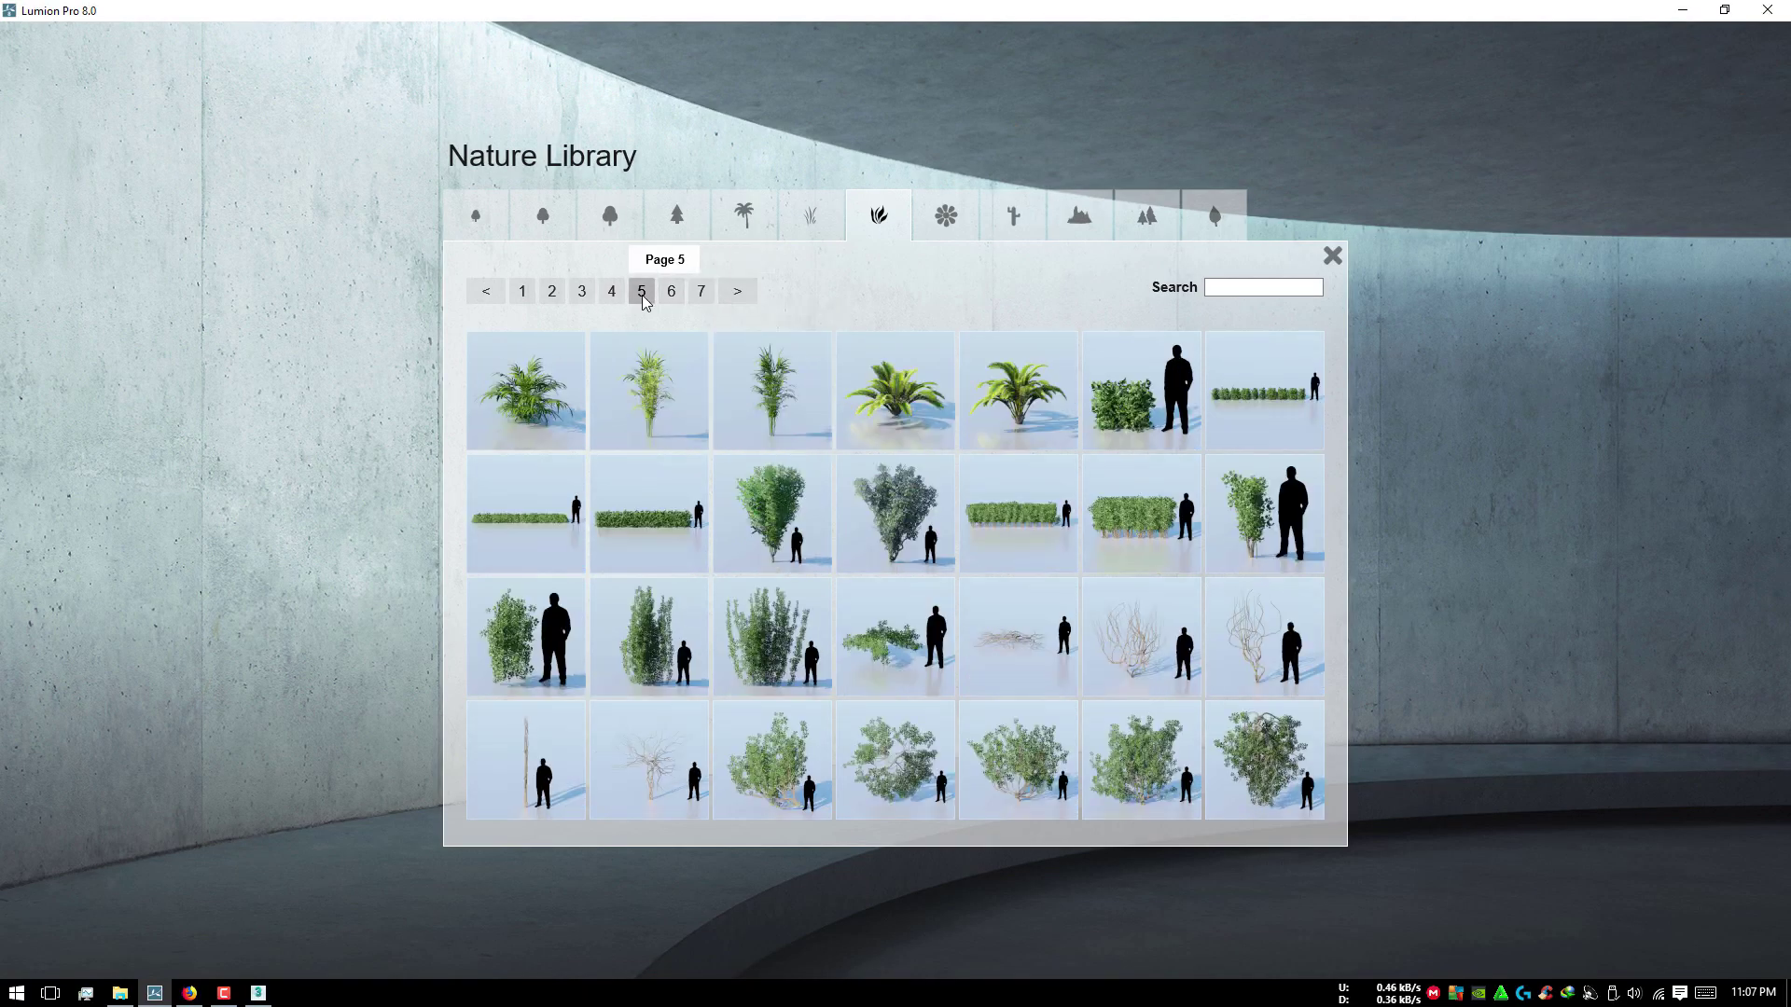
left_click(875, 403)
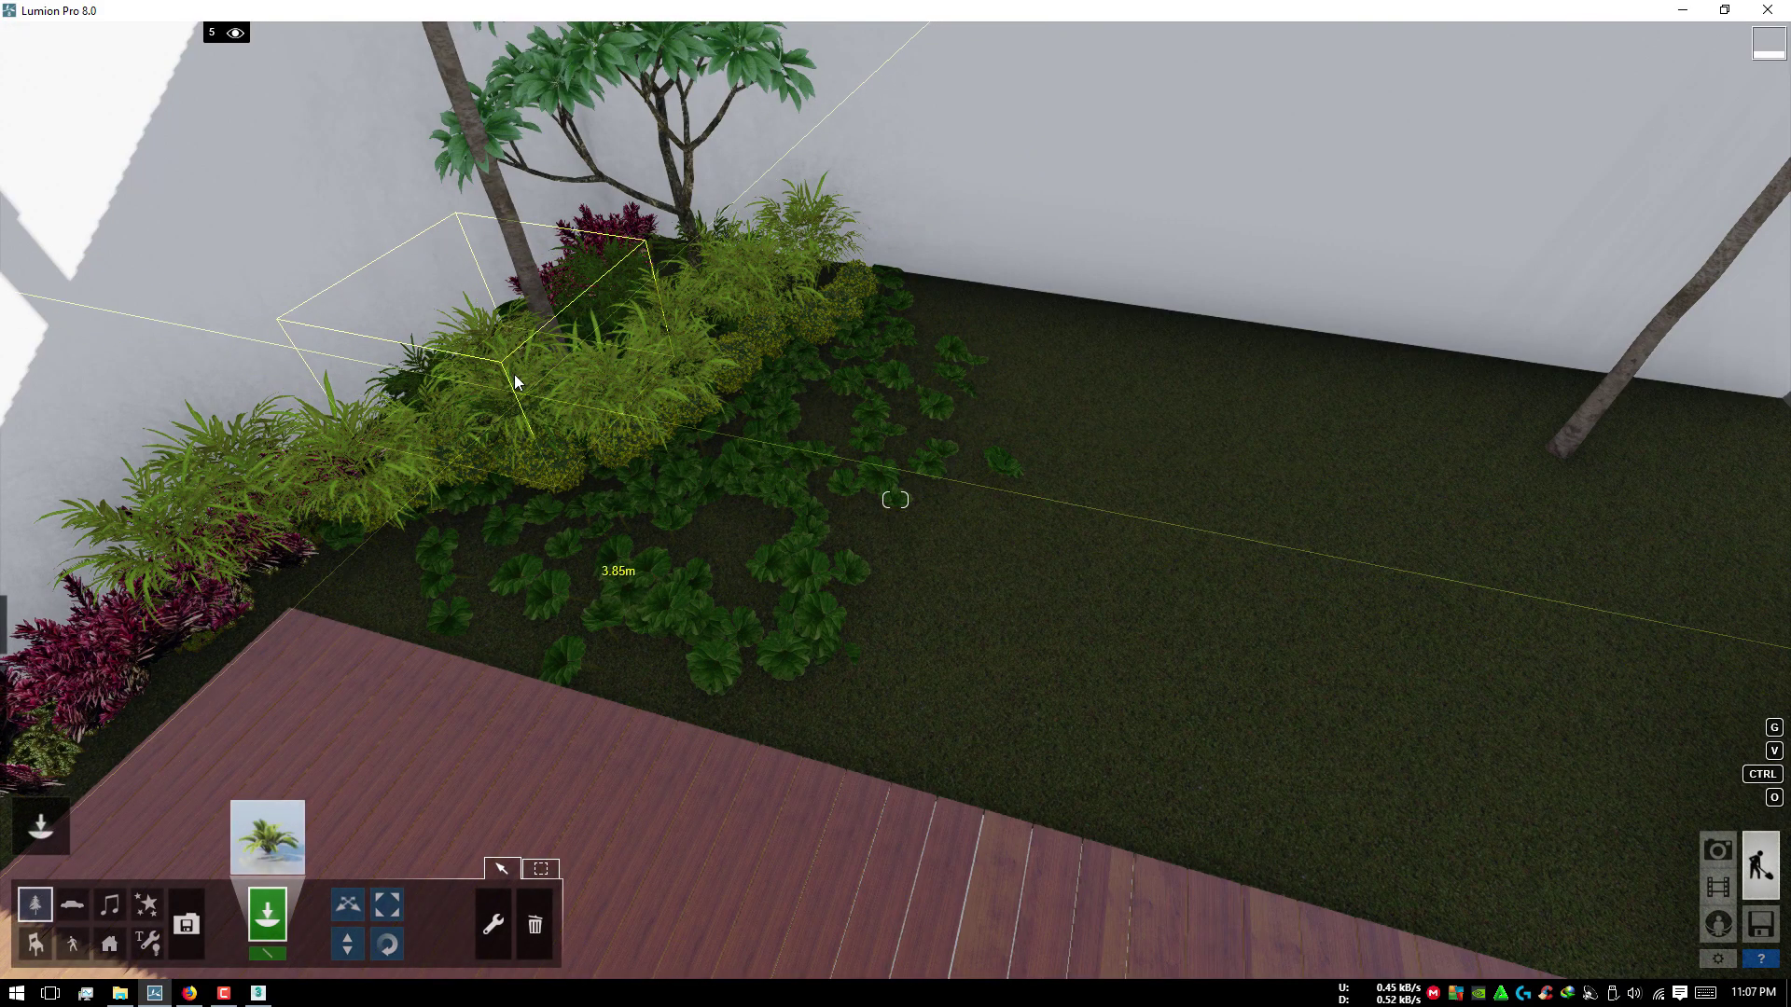
left_click(825, 401)
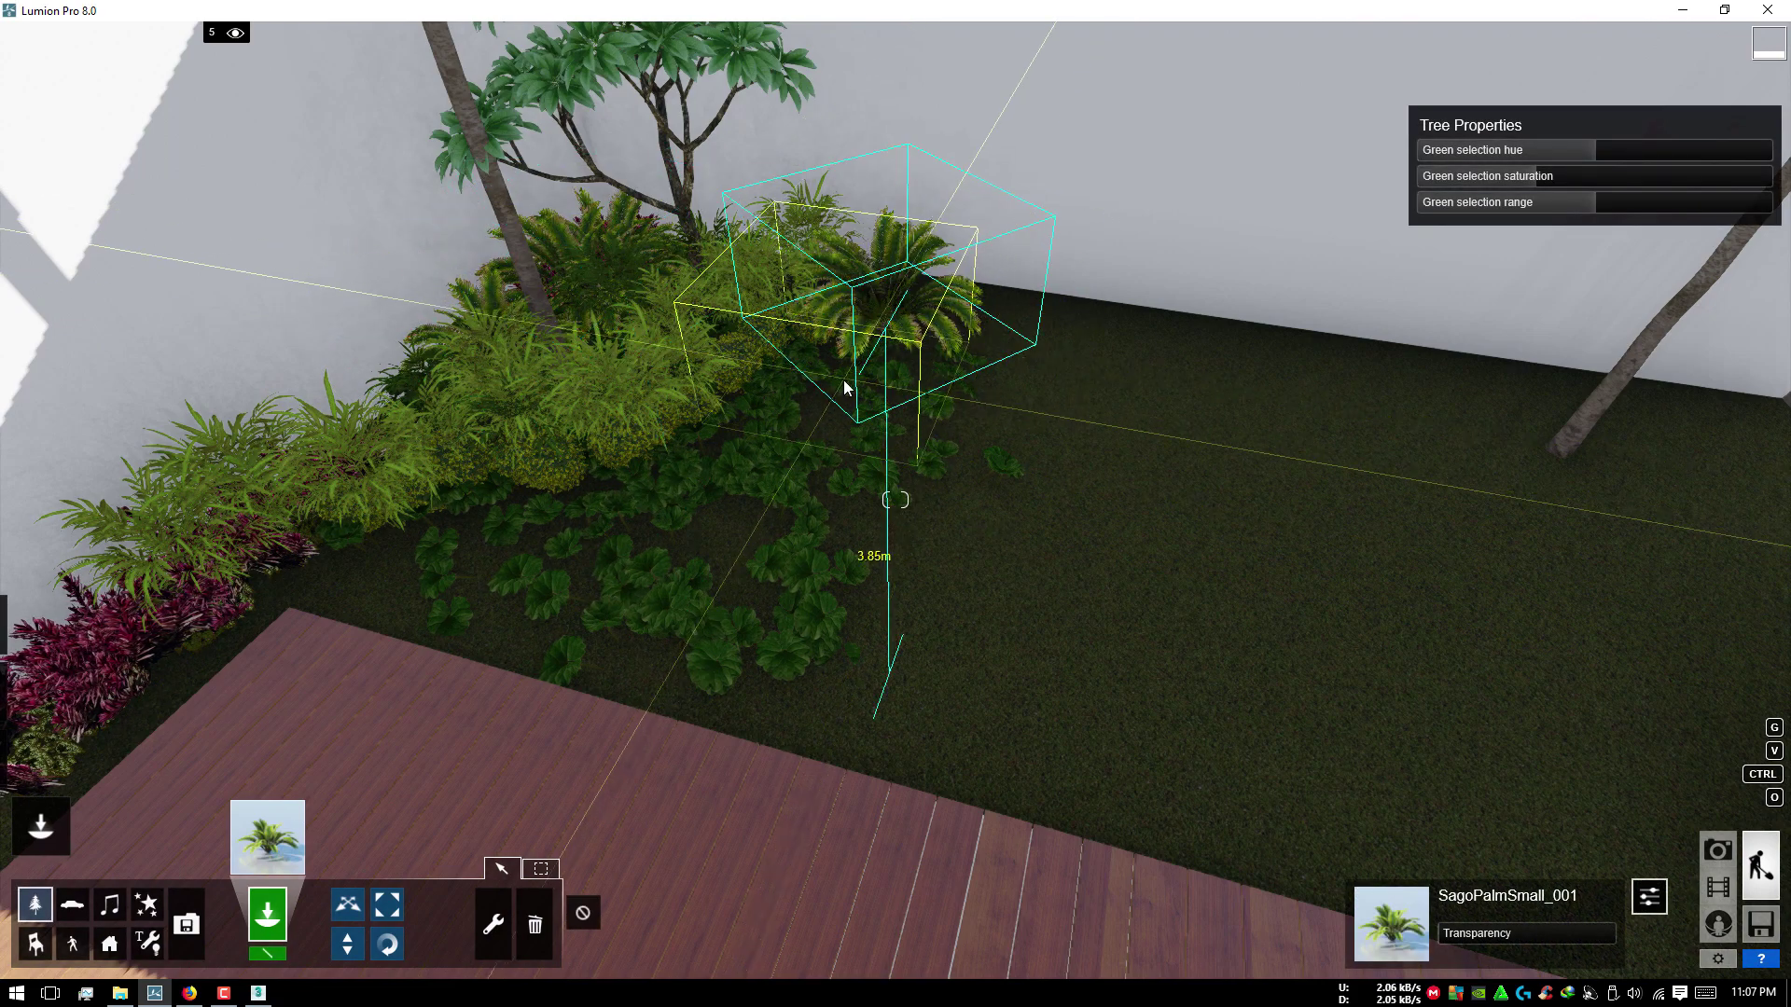
left_click(1048, 345)
left_click(741, 424)
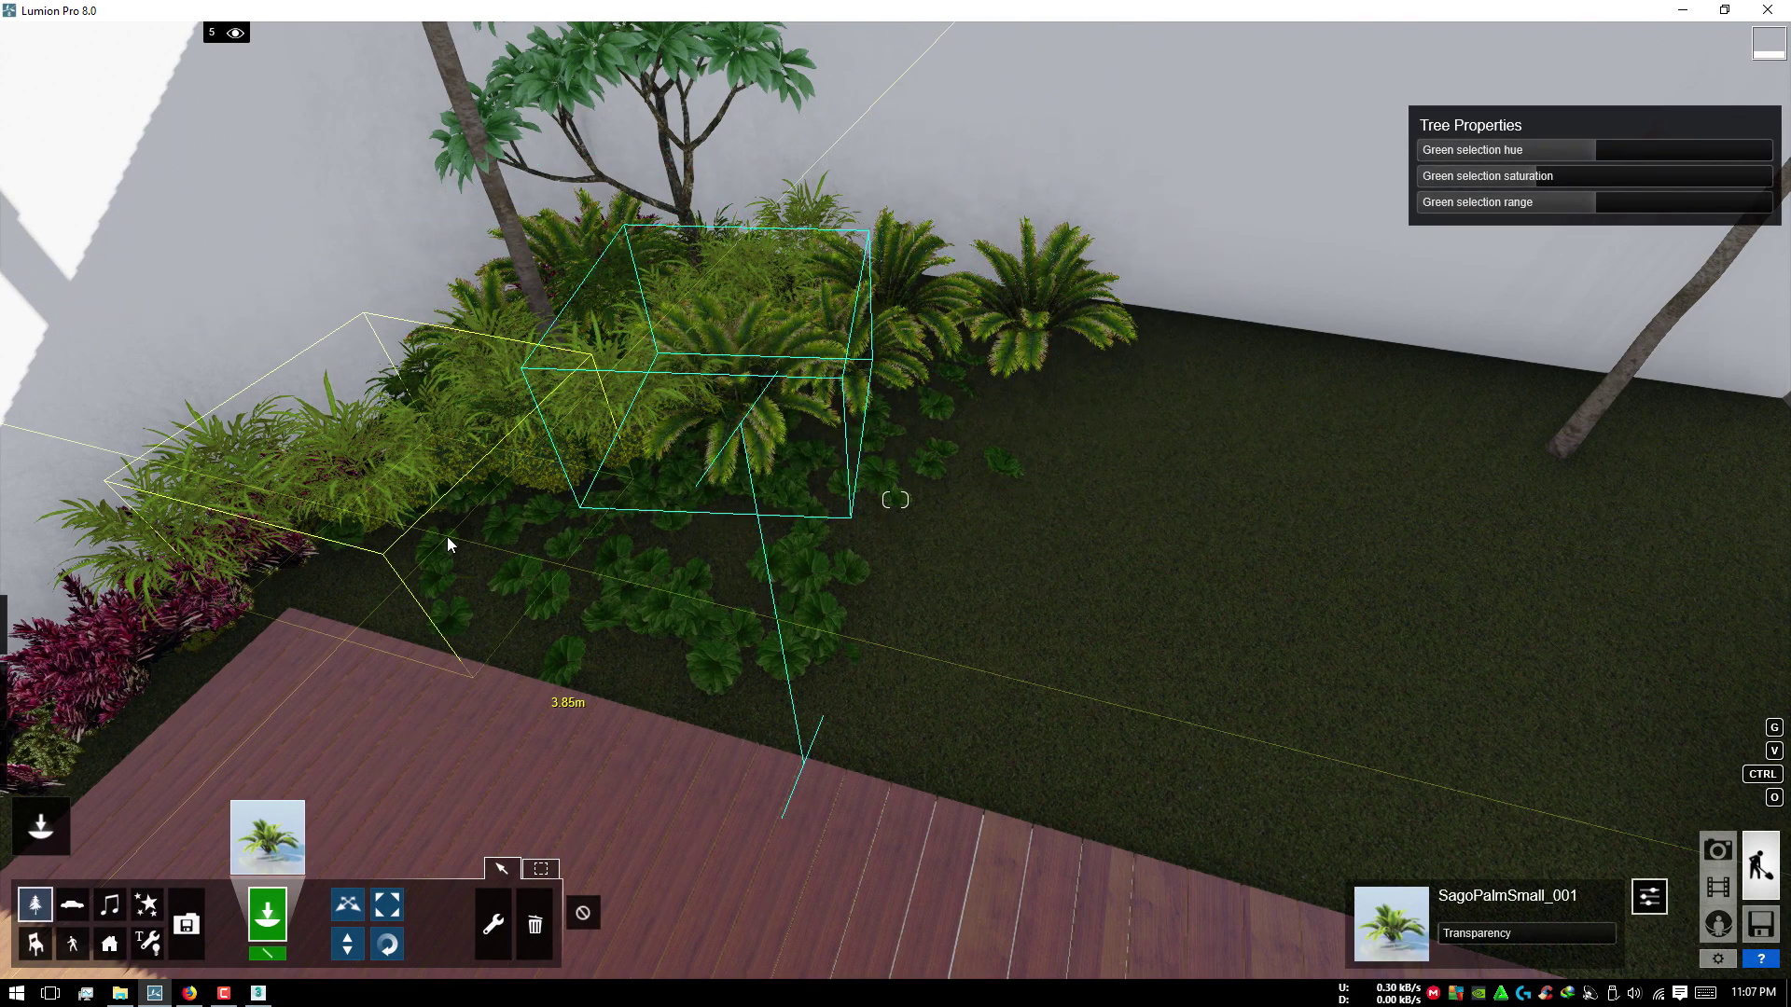
left_click(466, 500)
right_click_drag(1358, 411, 1078, 535)
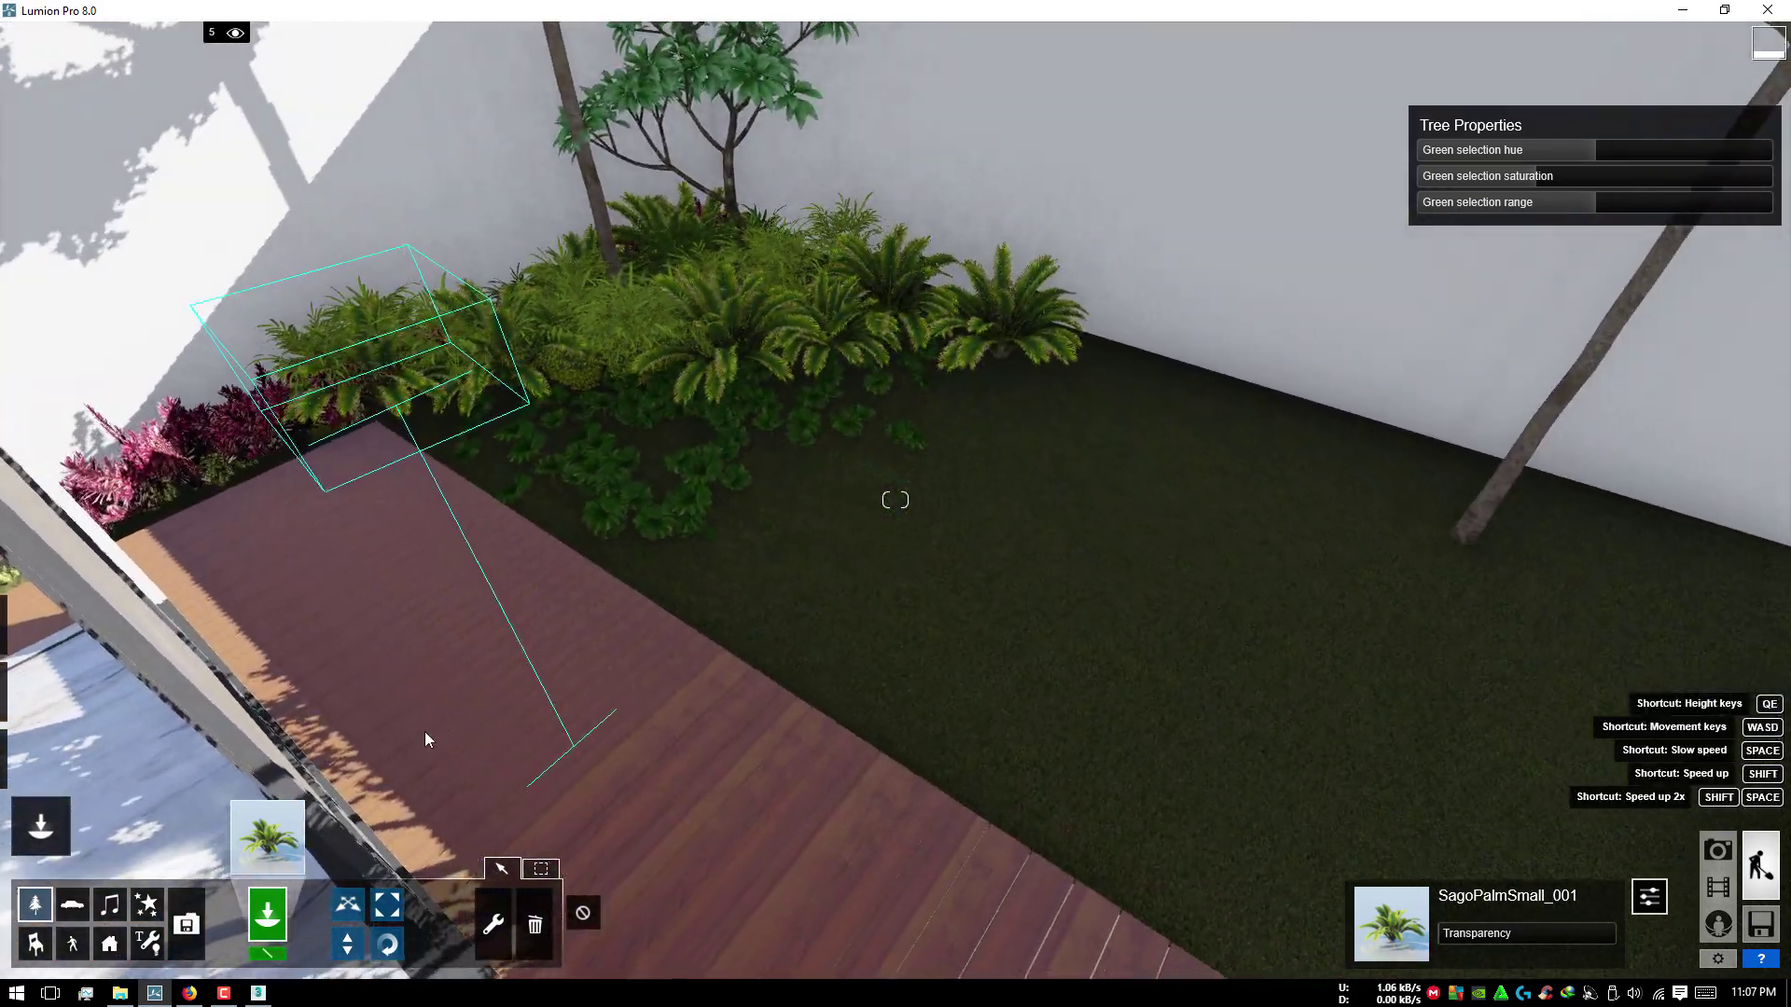
left_click(277, 847)
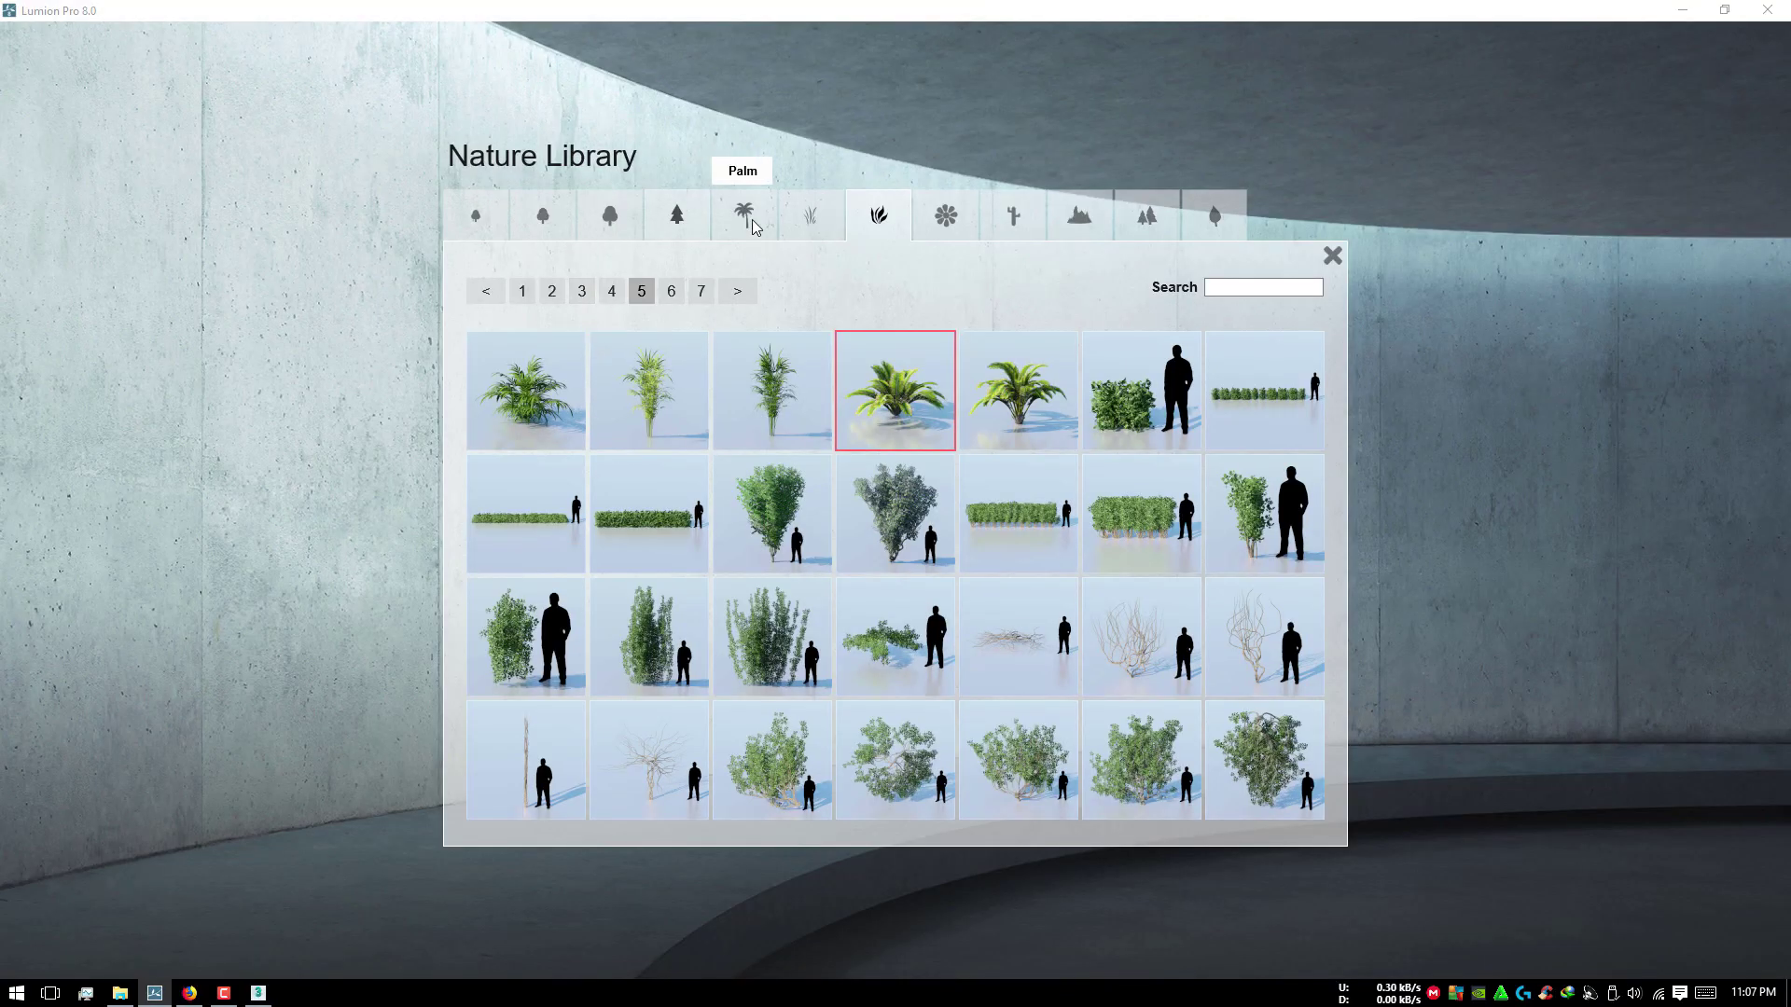
Step: Select Bougainvillea_Pink_02 from Leaf - Small page 2 and fly to the poolside bed
left_click(812, 215)
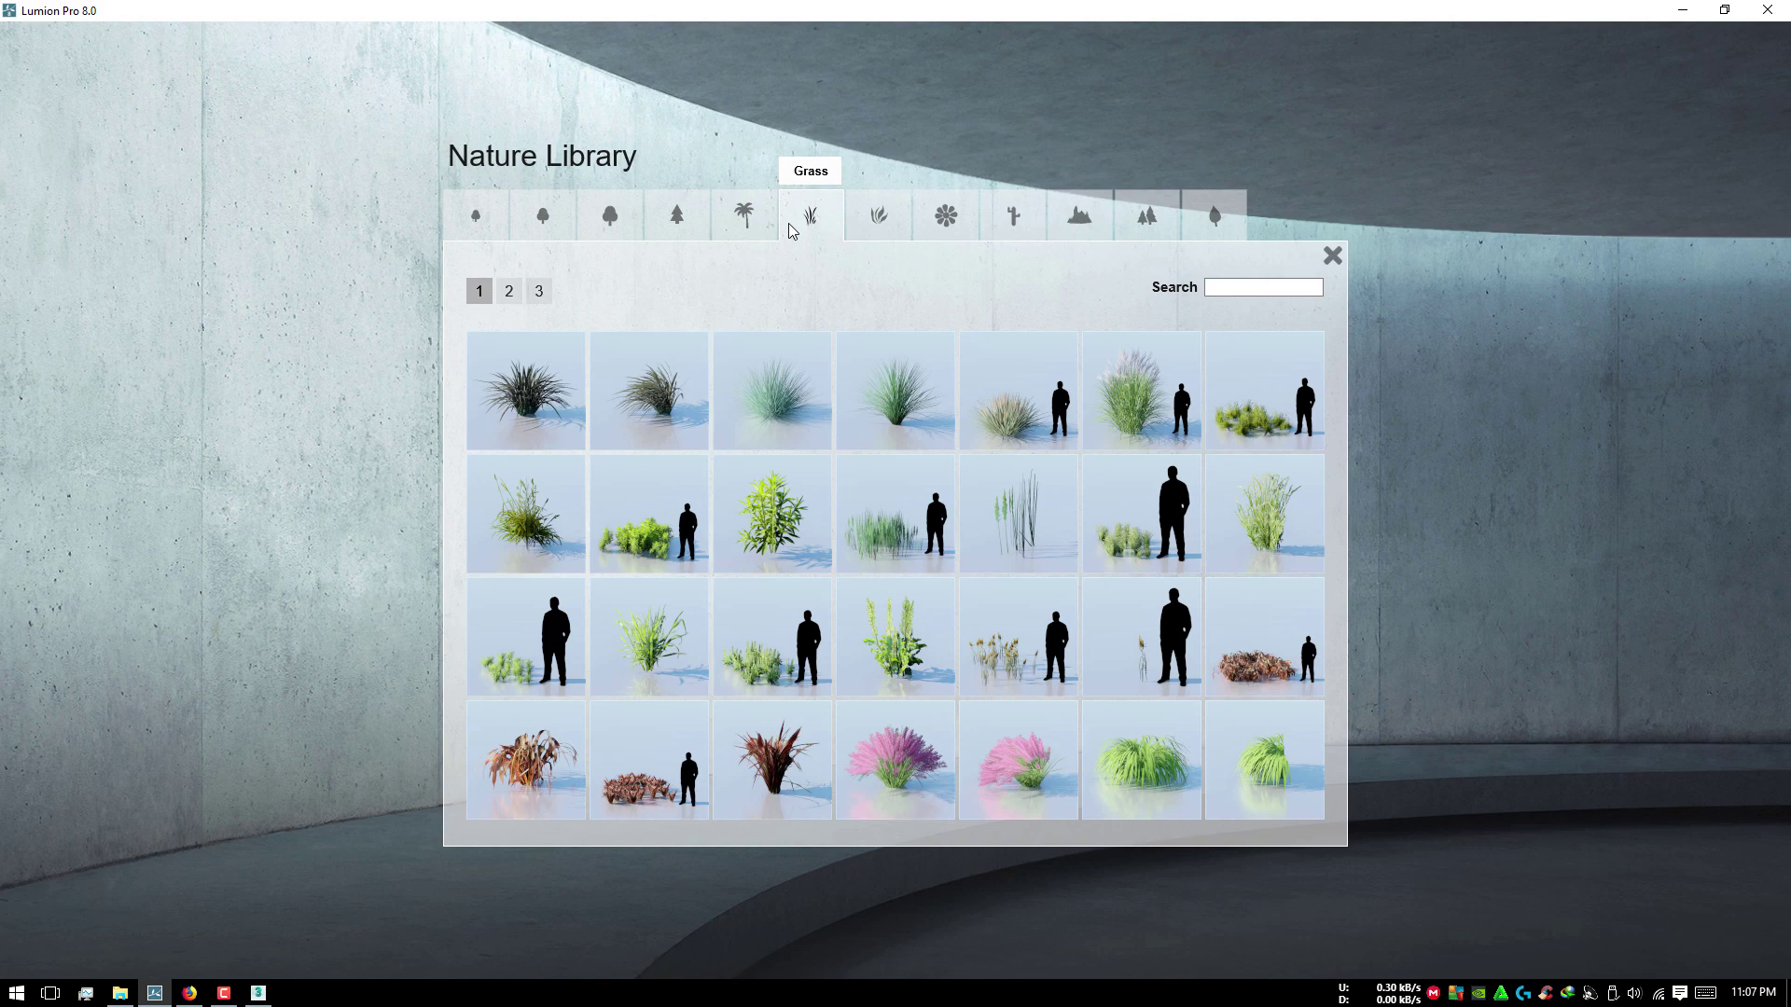
left_click(698, 225)
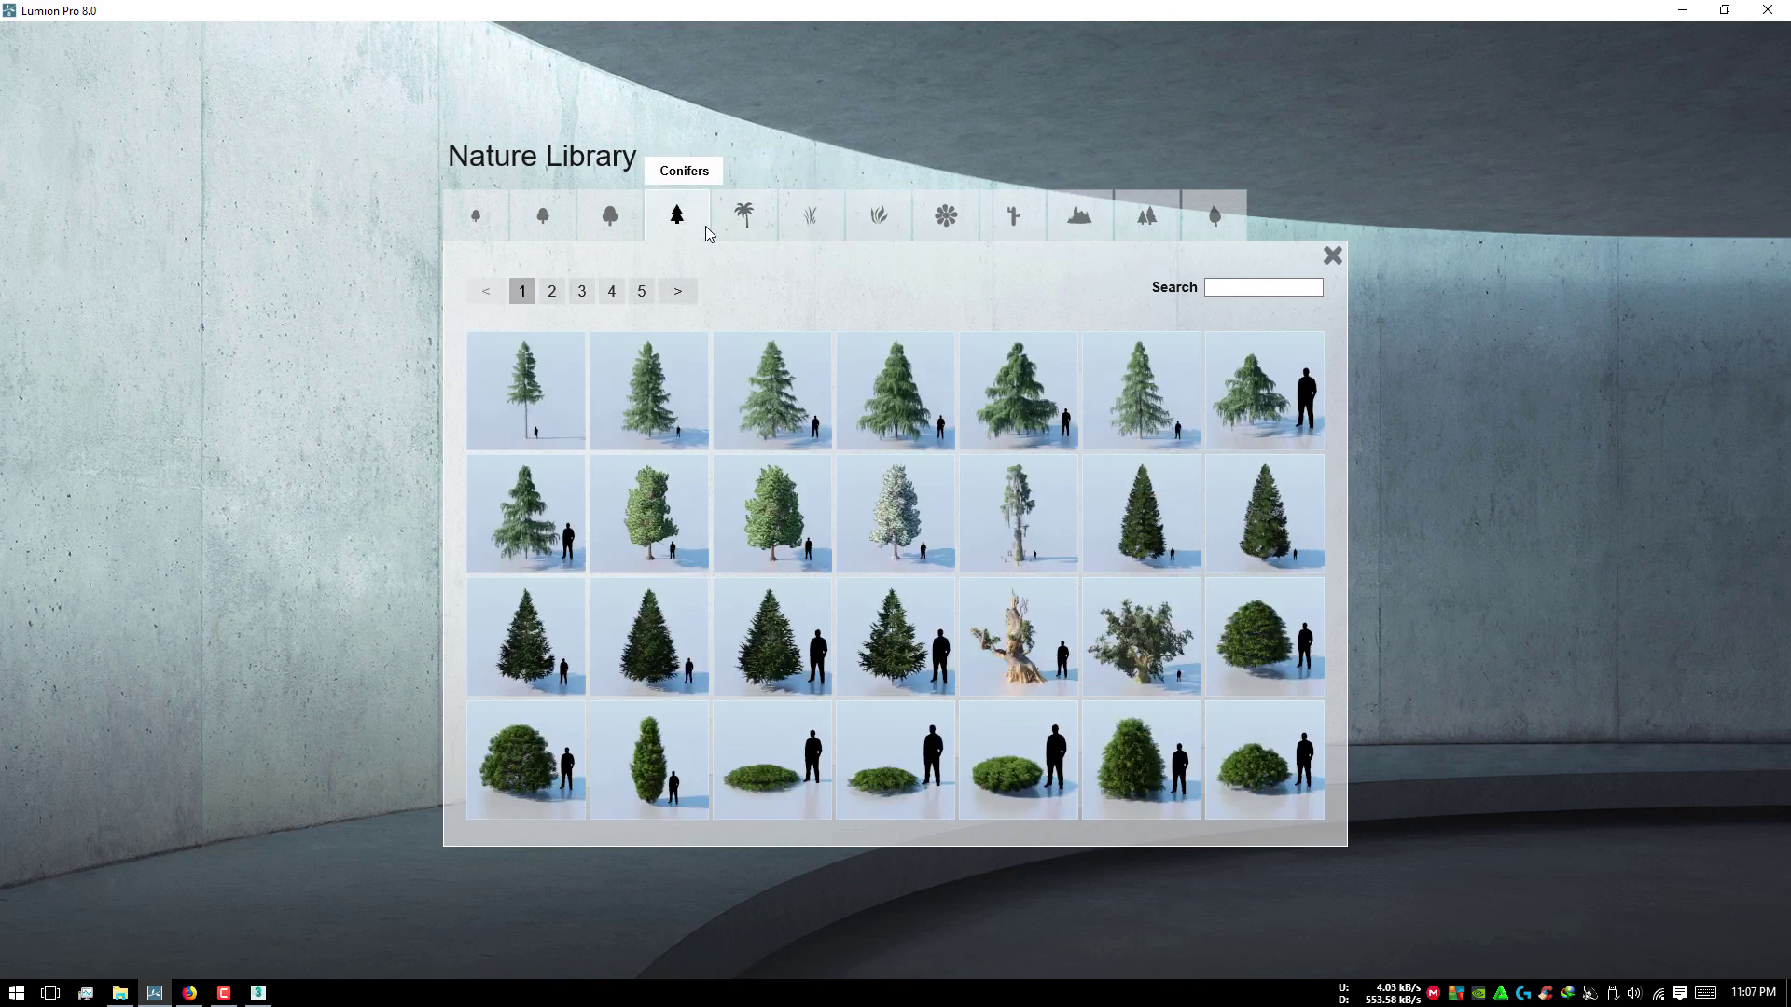
left_click(616, 215)
left_click(483, 222)
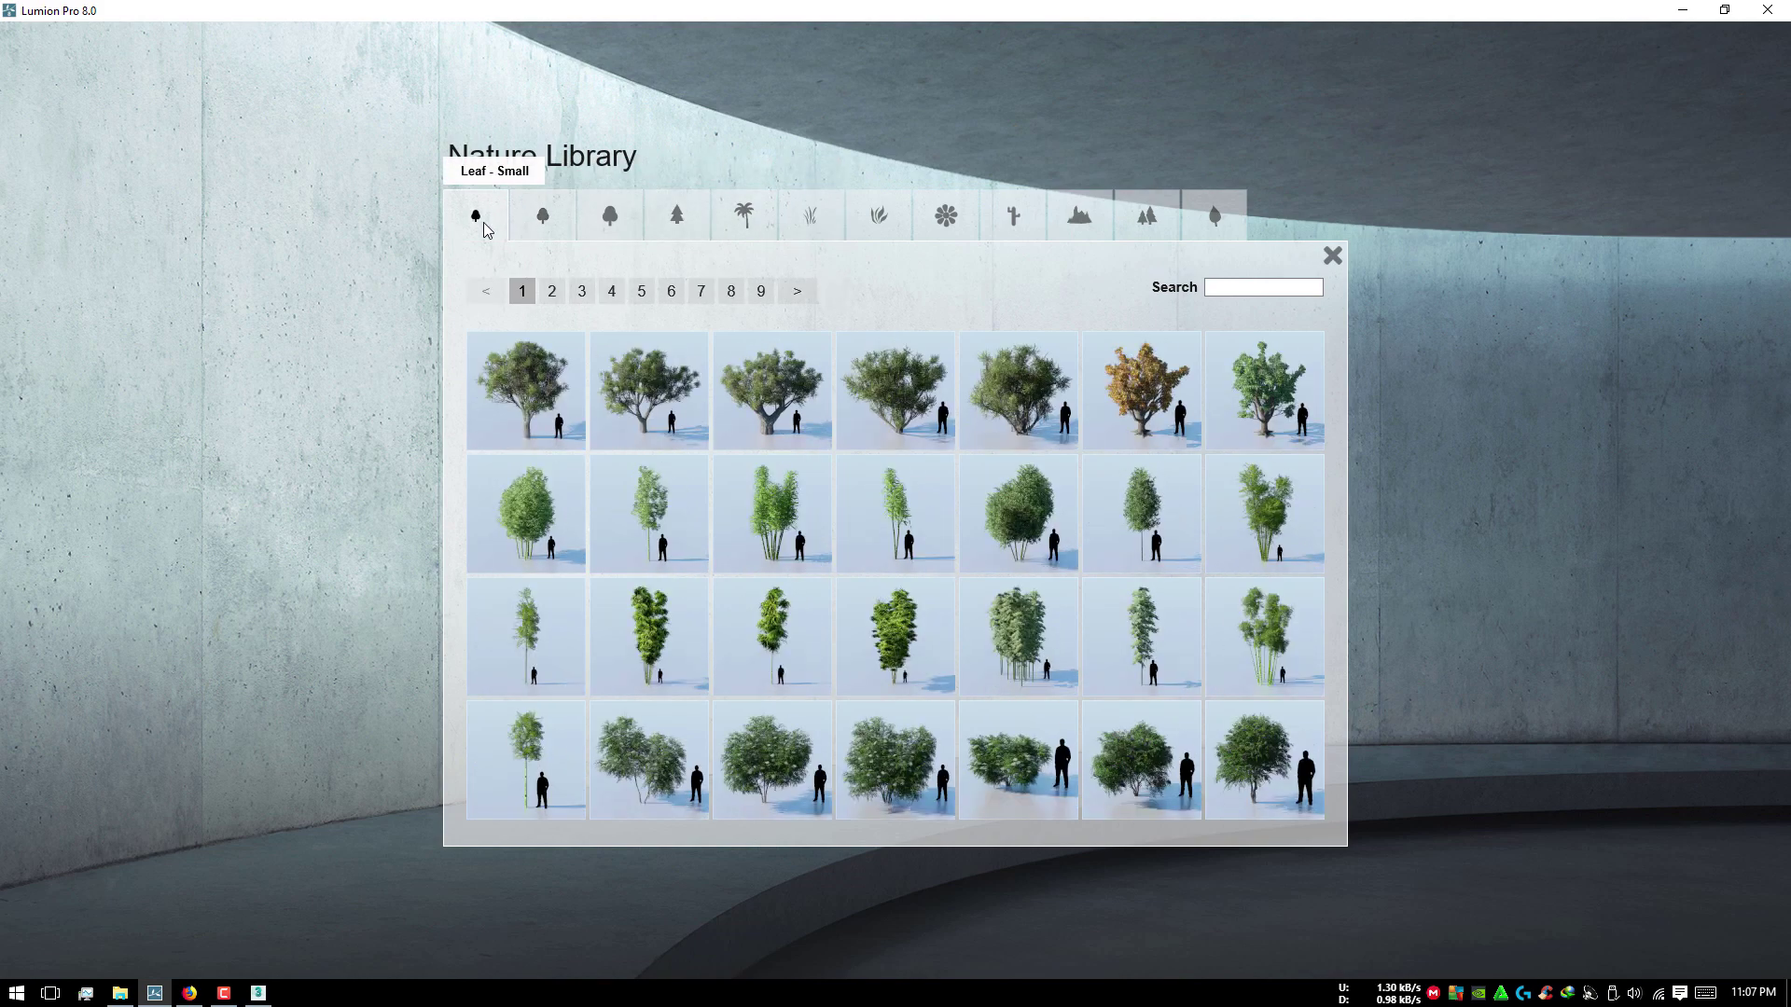
left_click(564, 299)
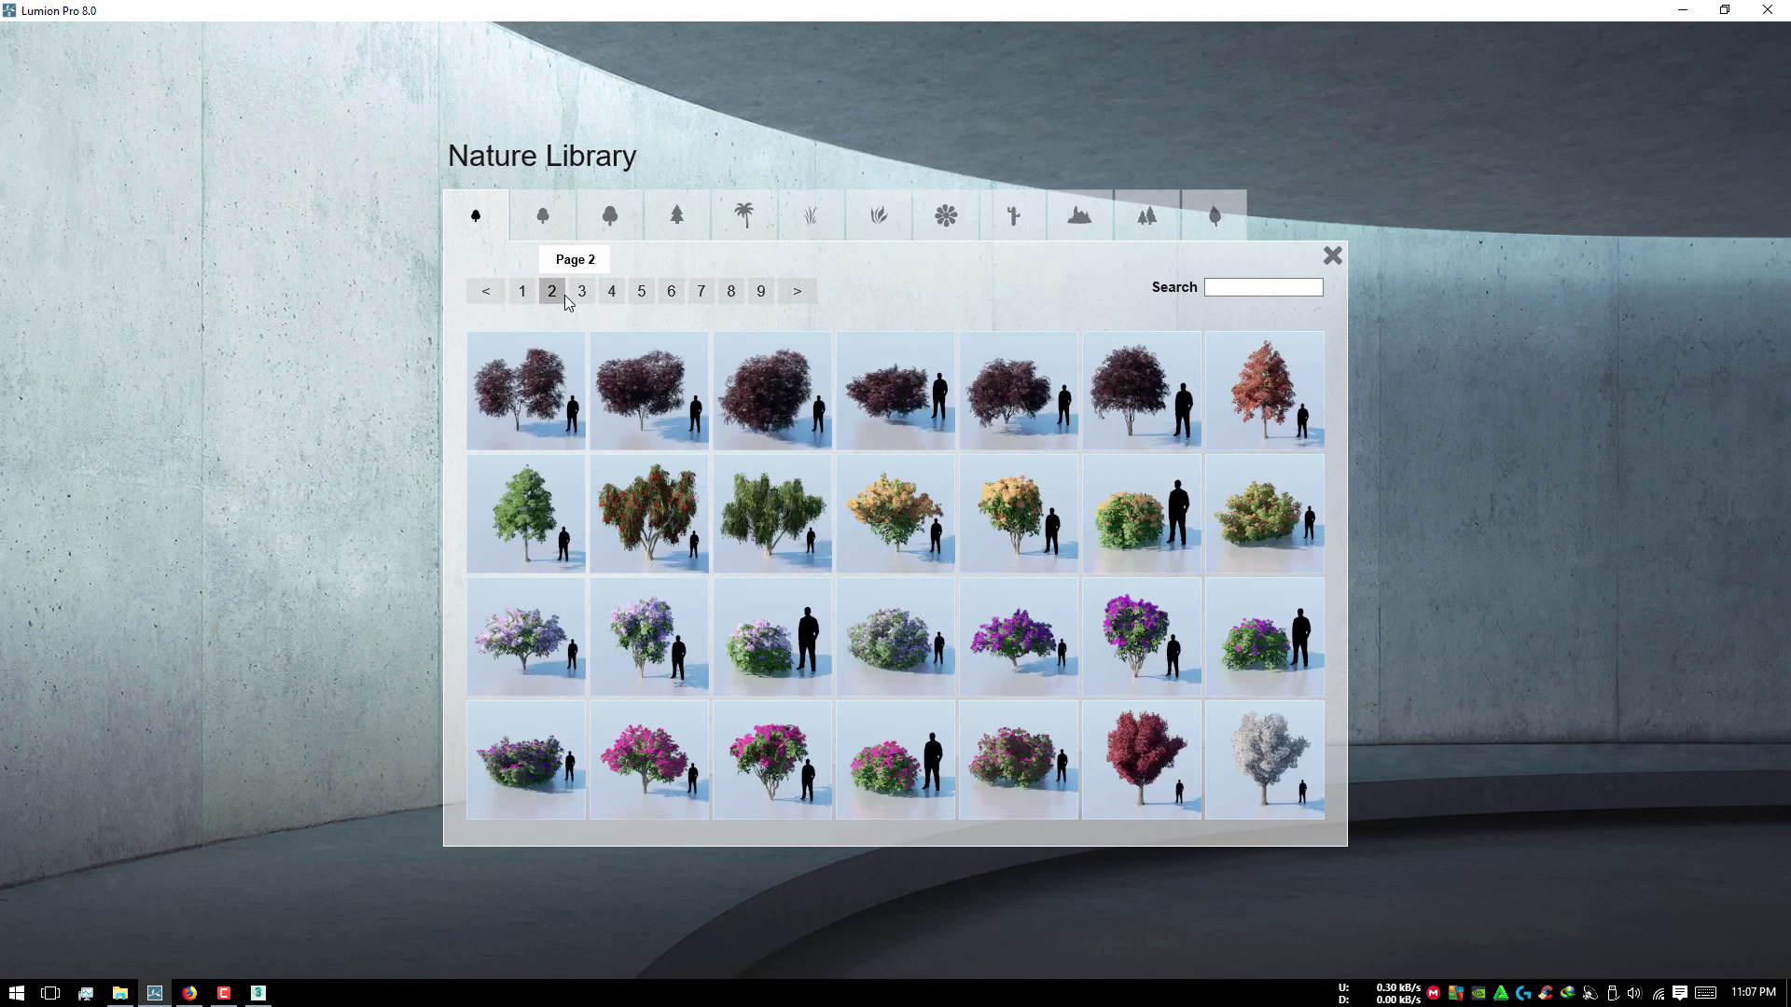
left_click(640, 676)
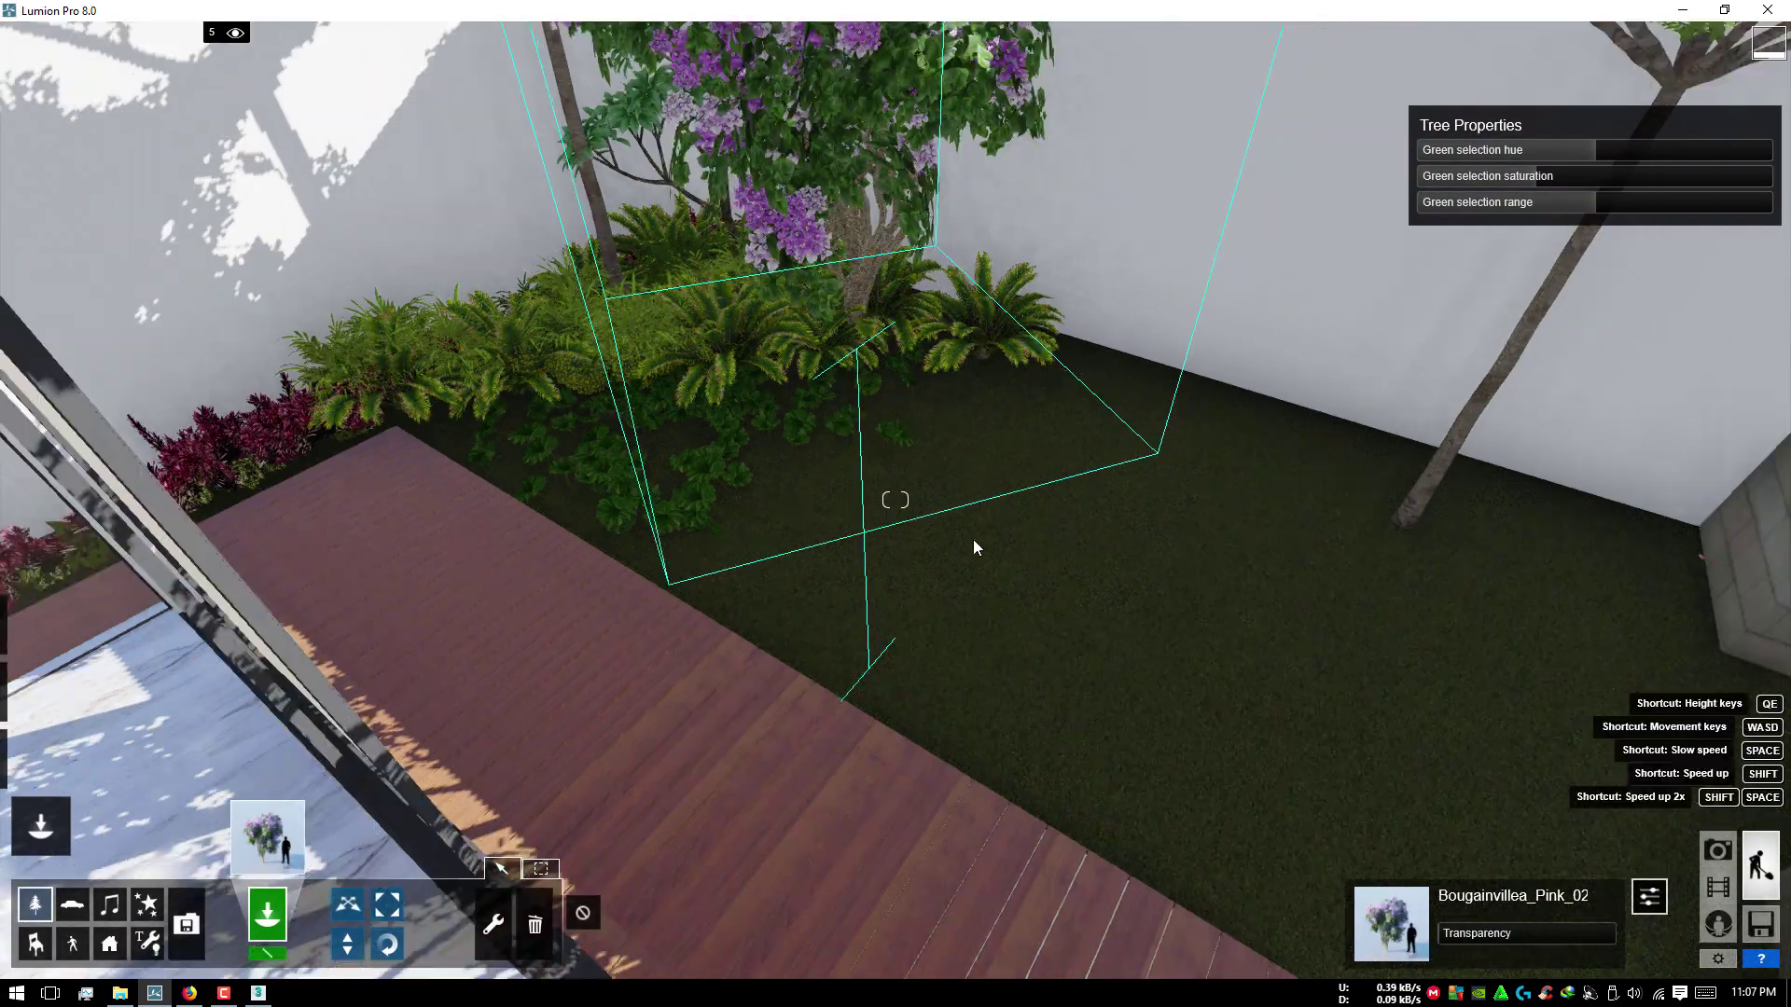
key("s")
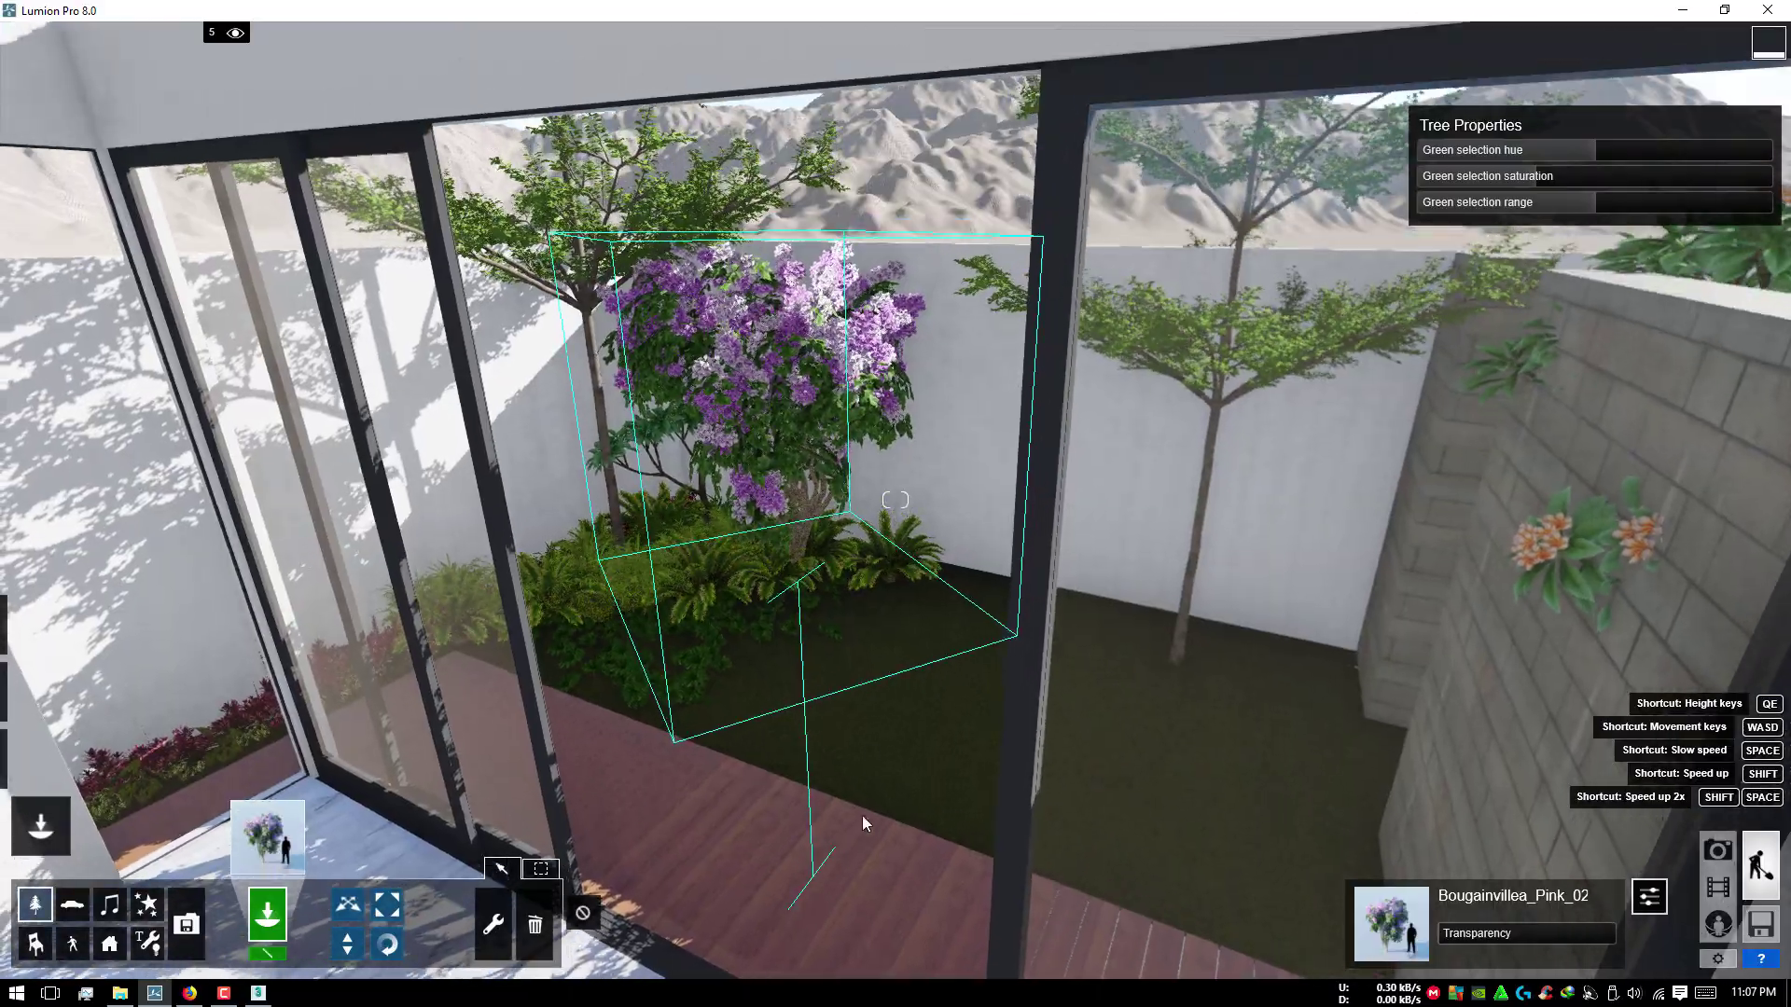
key("w")
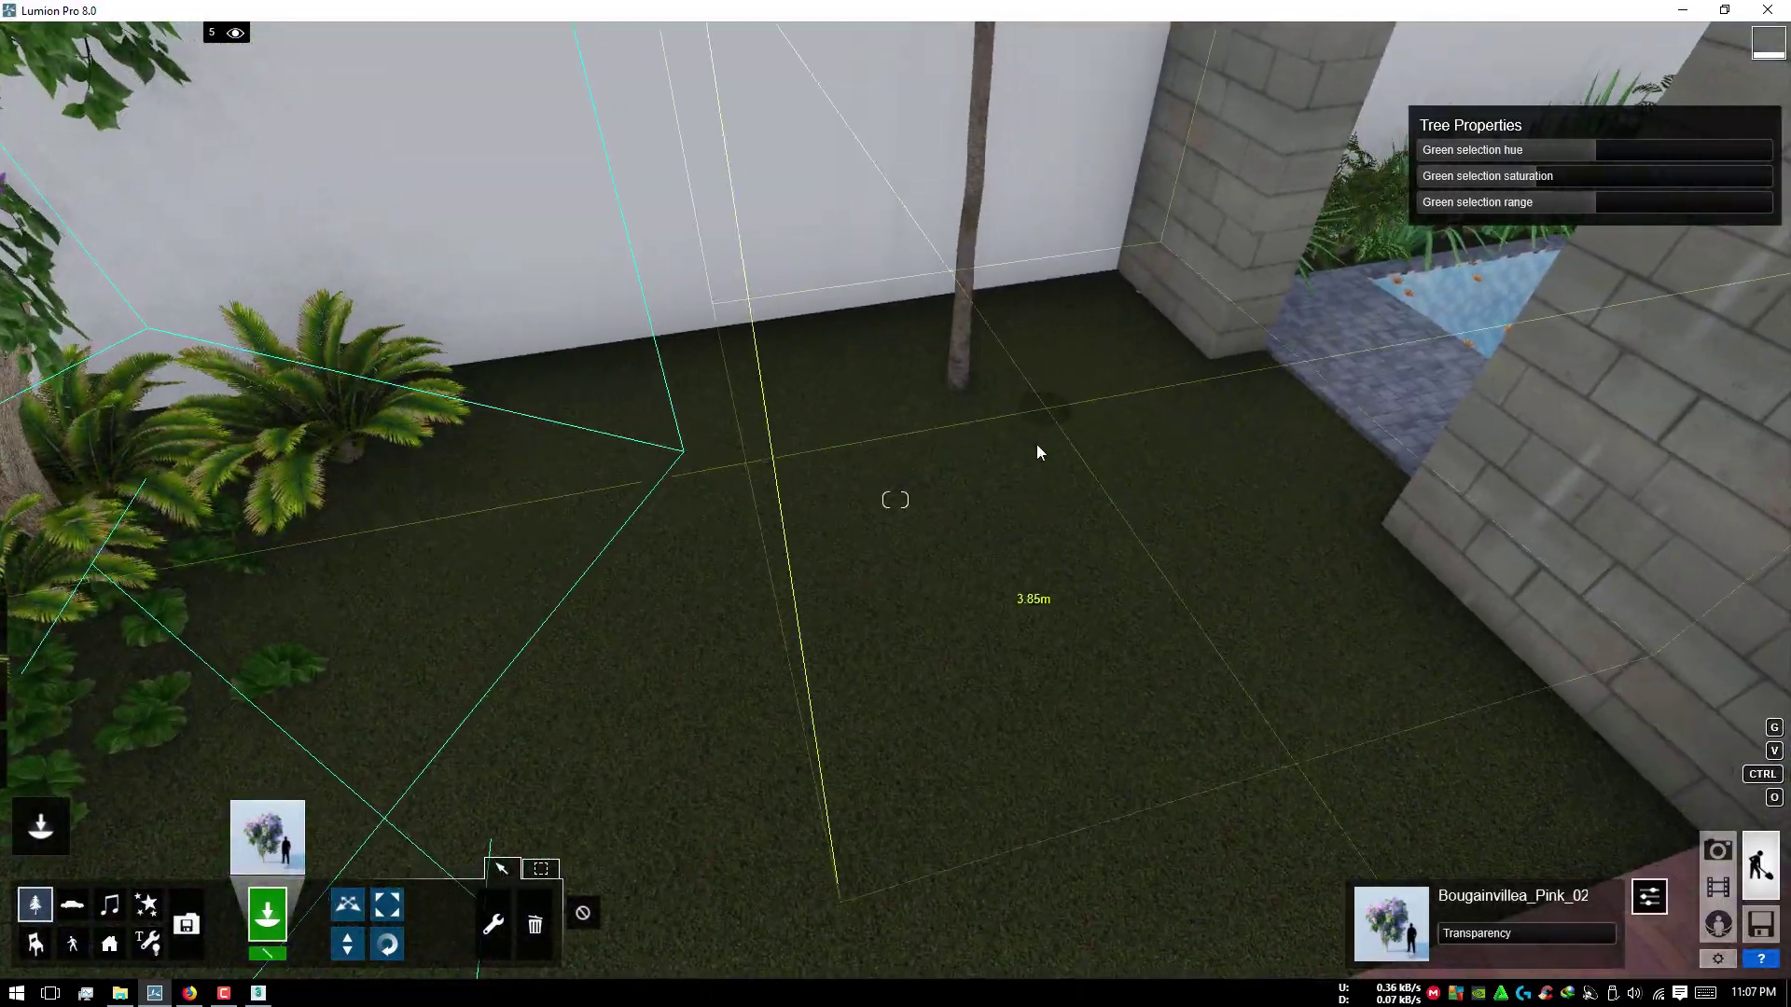
right_click_drag(1038, 450, 970, 401)
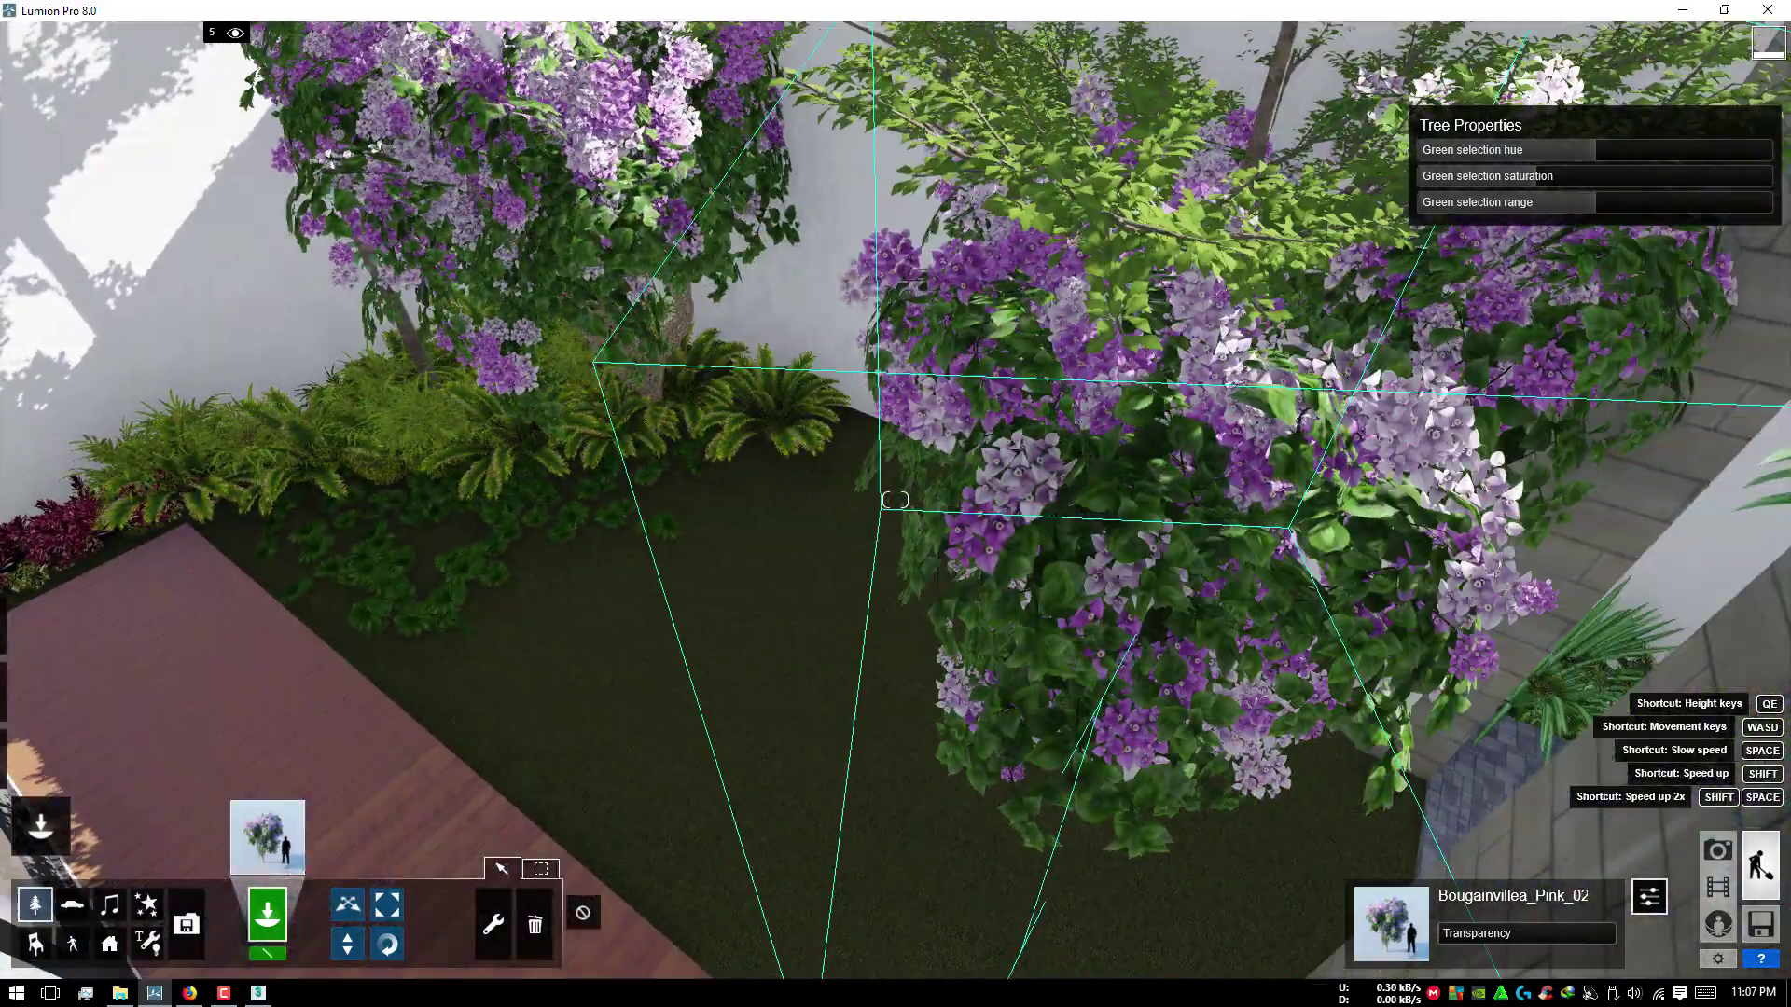
mouse_move(894, 500)
right_mouse_down()
mouse_move(1045, 758)
mouse_move(766, 158)
right_mouse_up()
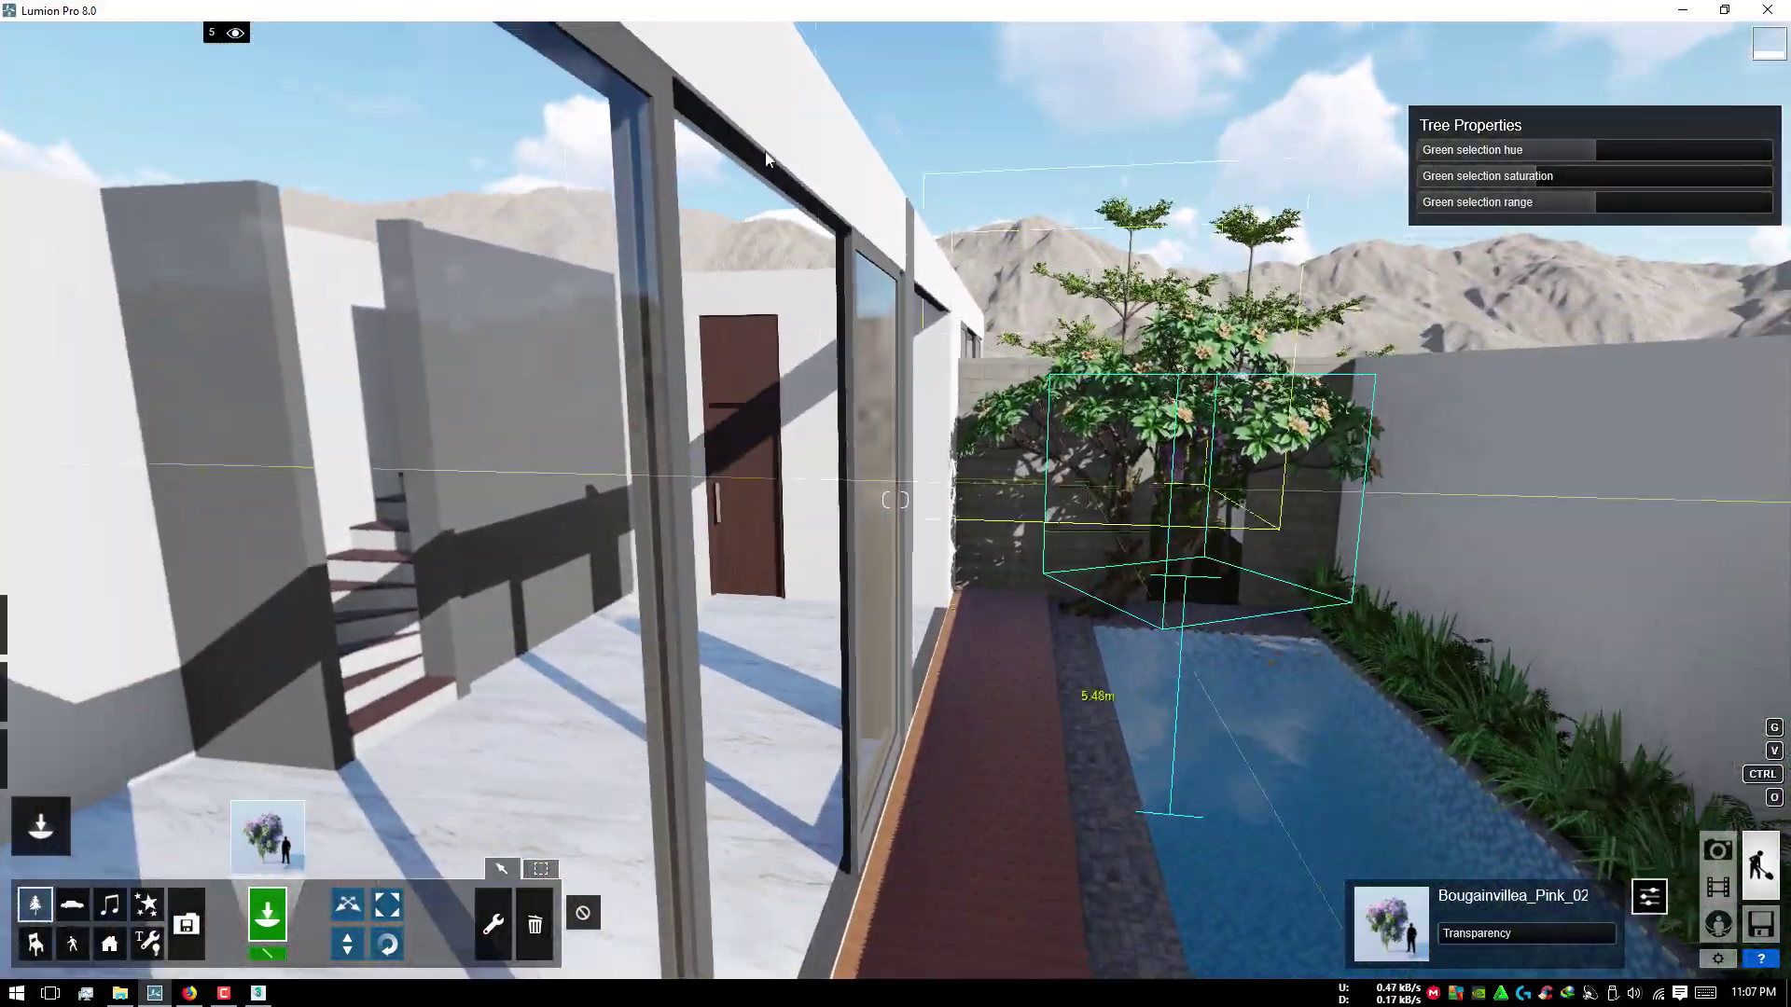
Step: Make layers 4 and 2 visible again to show the furnishings and ceiling
left_click(188, 33)
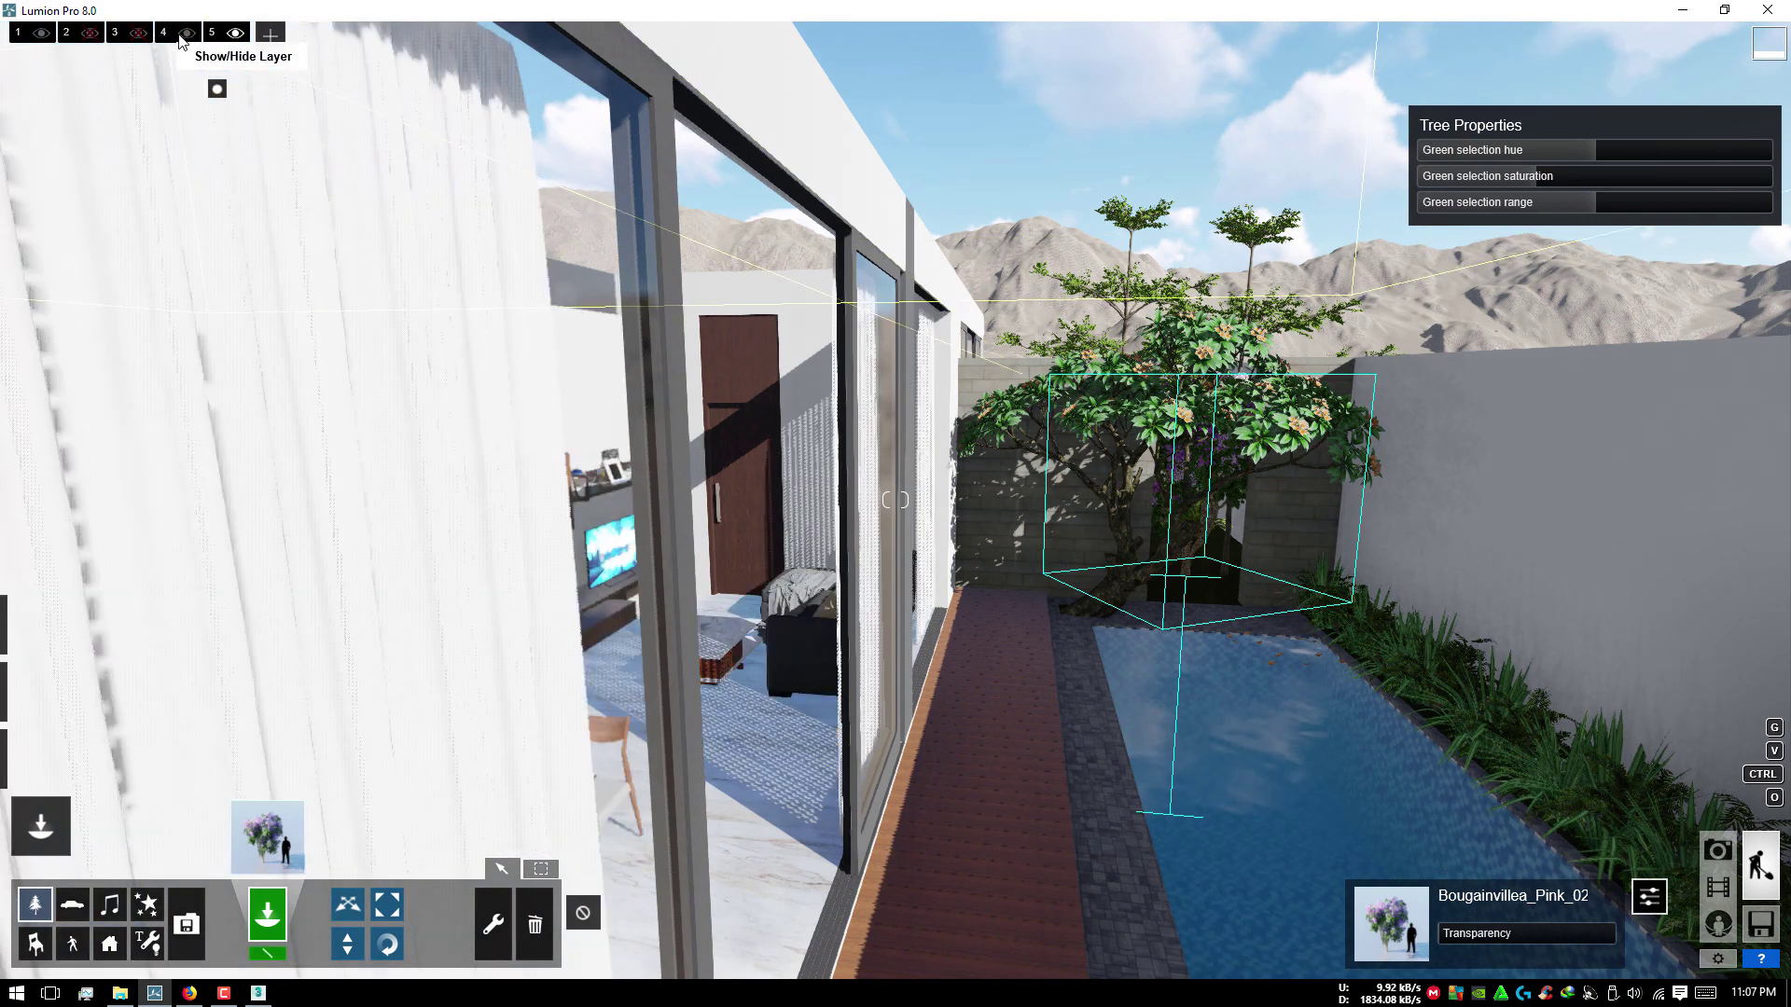
left_click(95, 37)
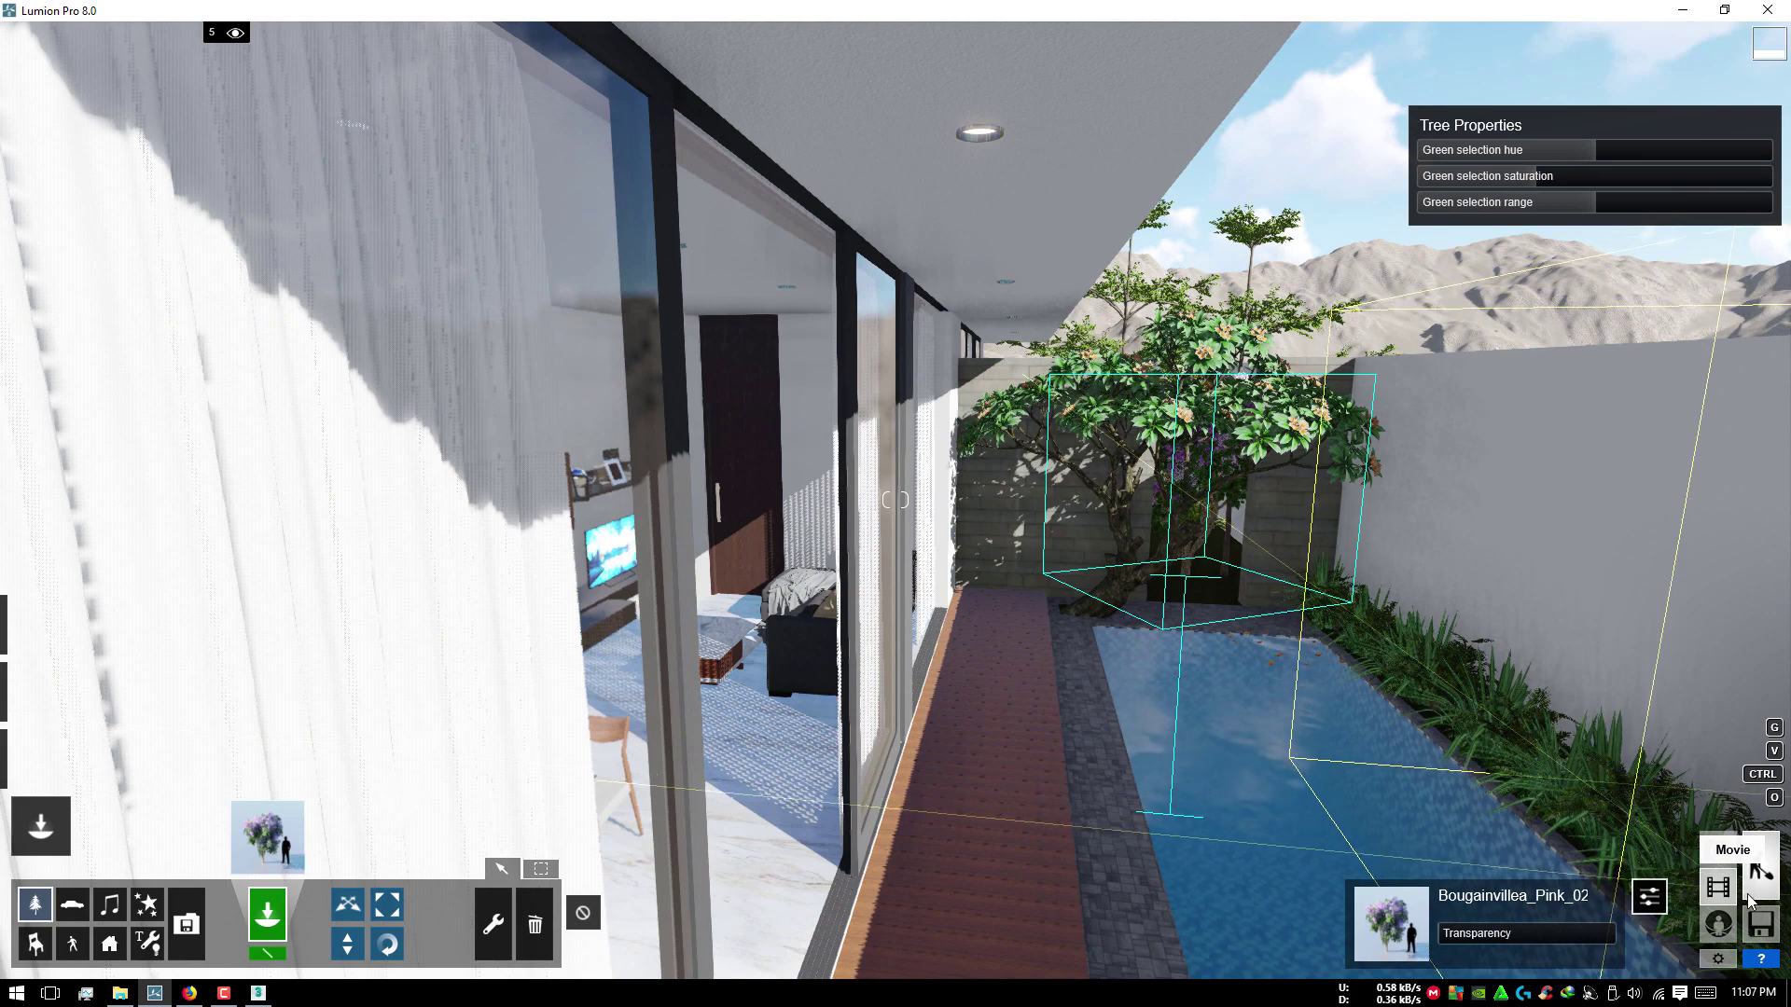
left_click(591, 914)
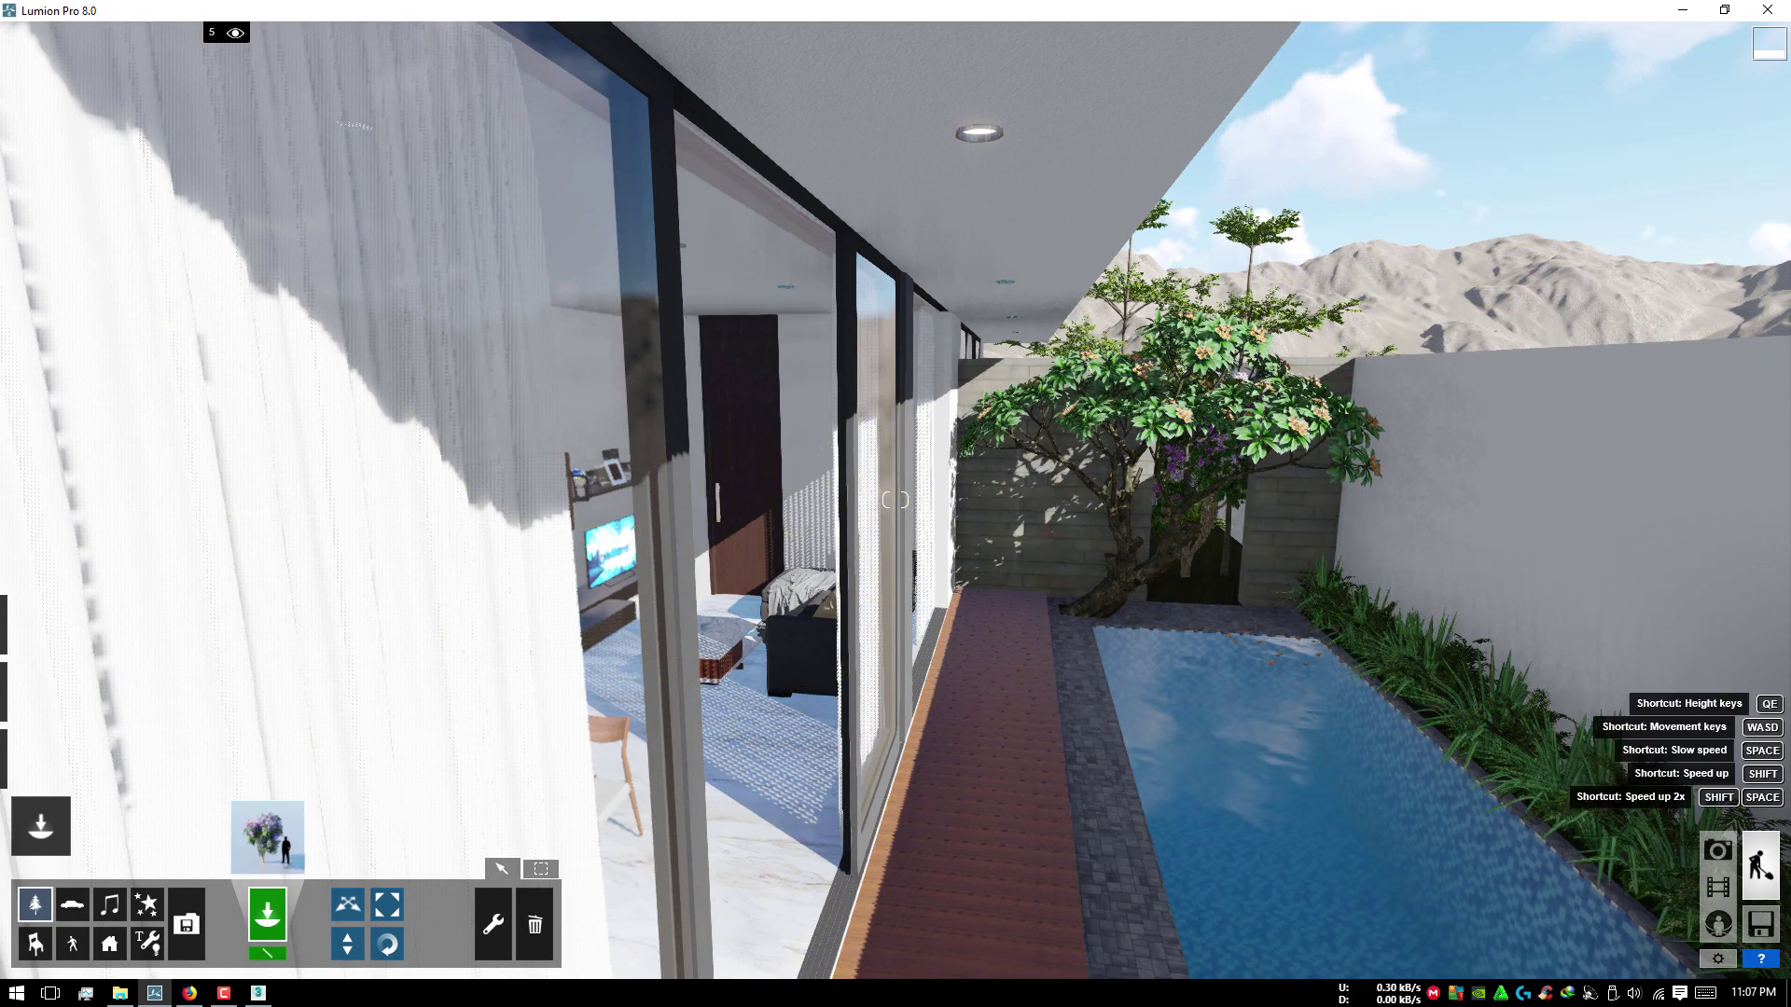
right_click_drag(592, 914, 619, 501)
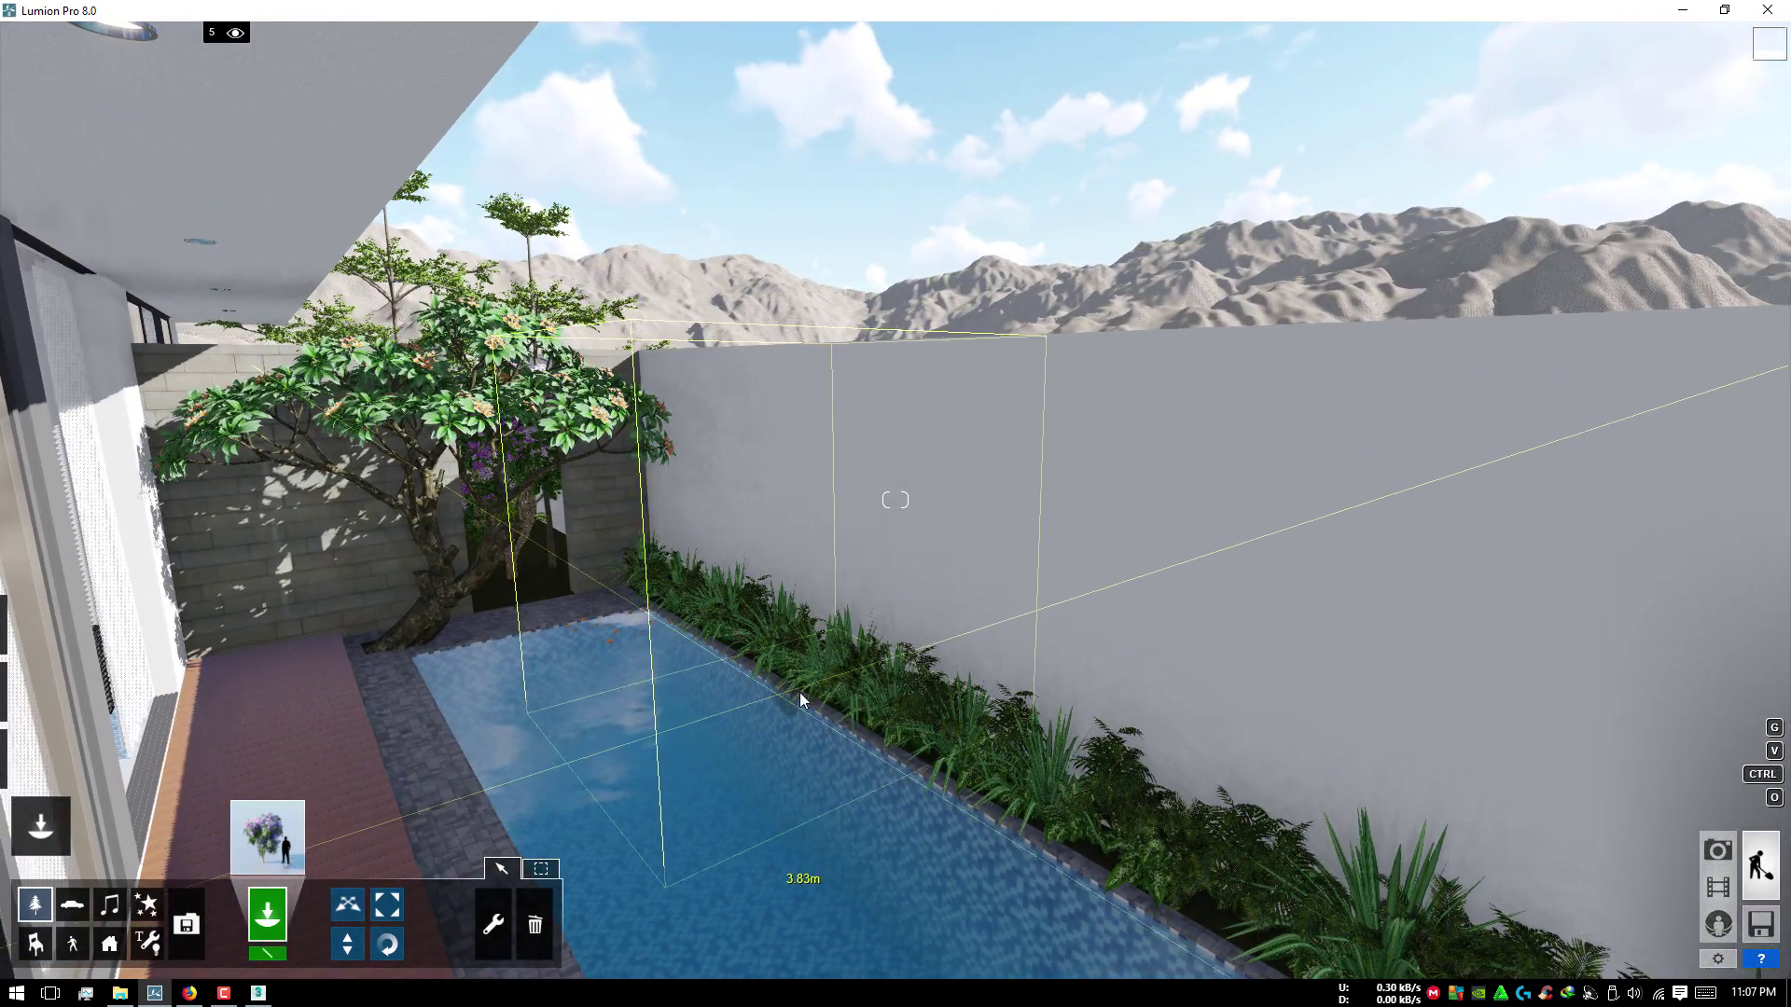
right_click_drag(871, 668, 942, 692)
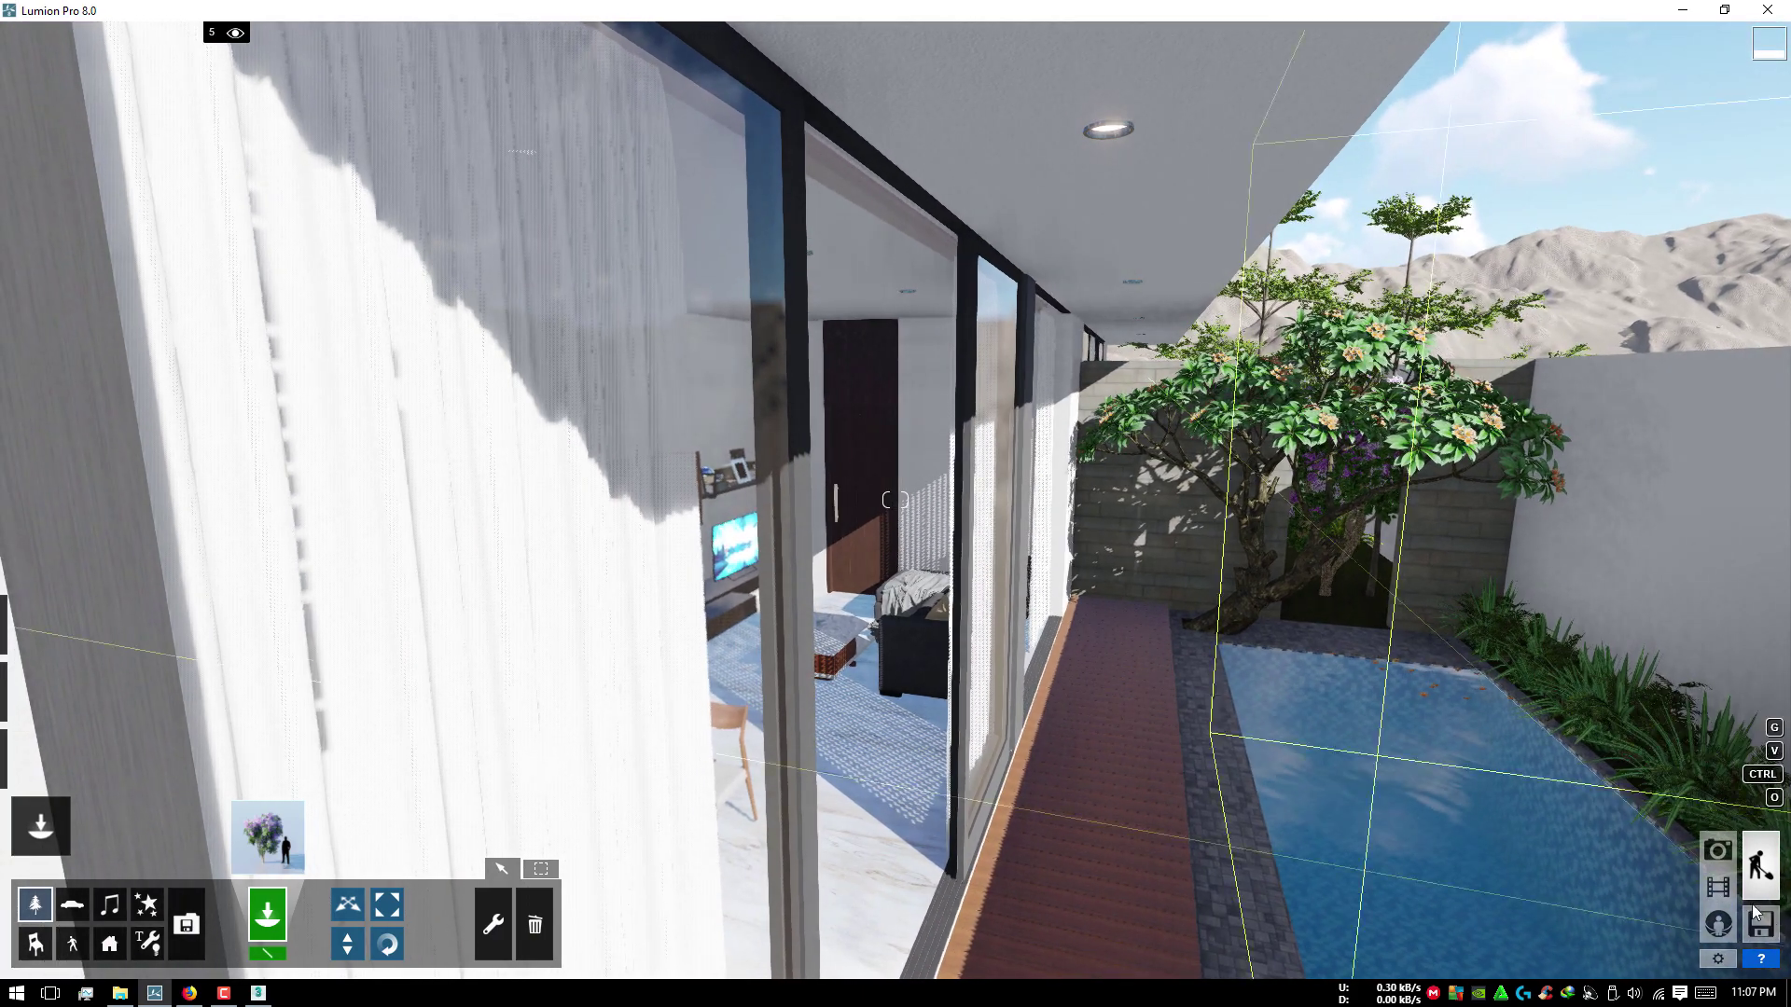
left_click(1717, 887)
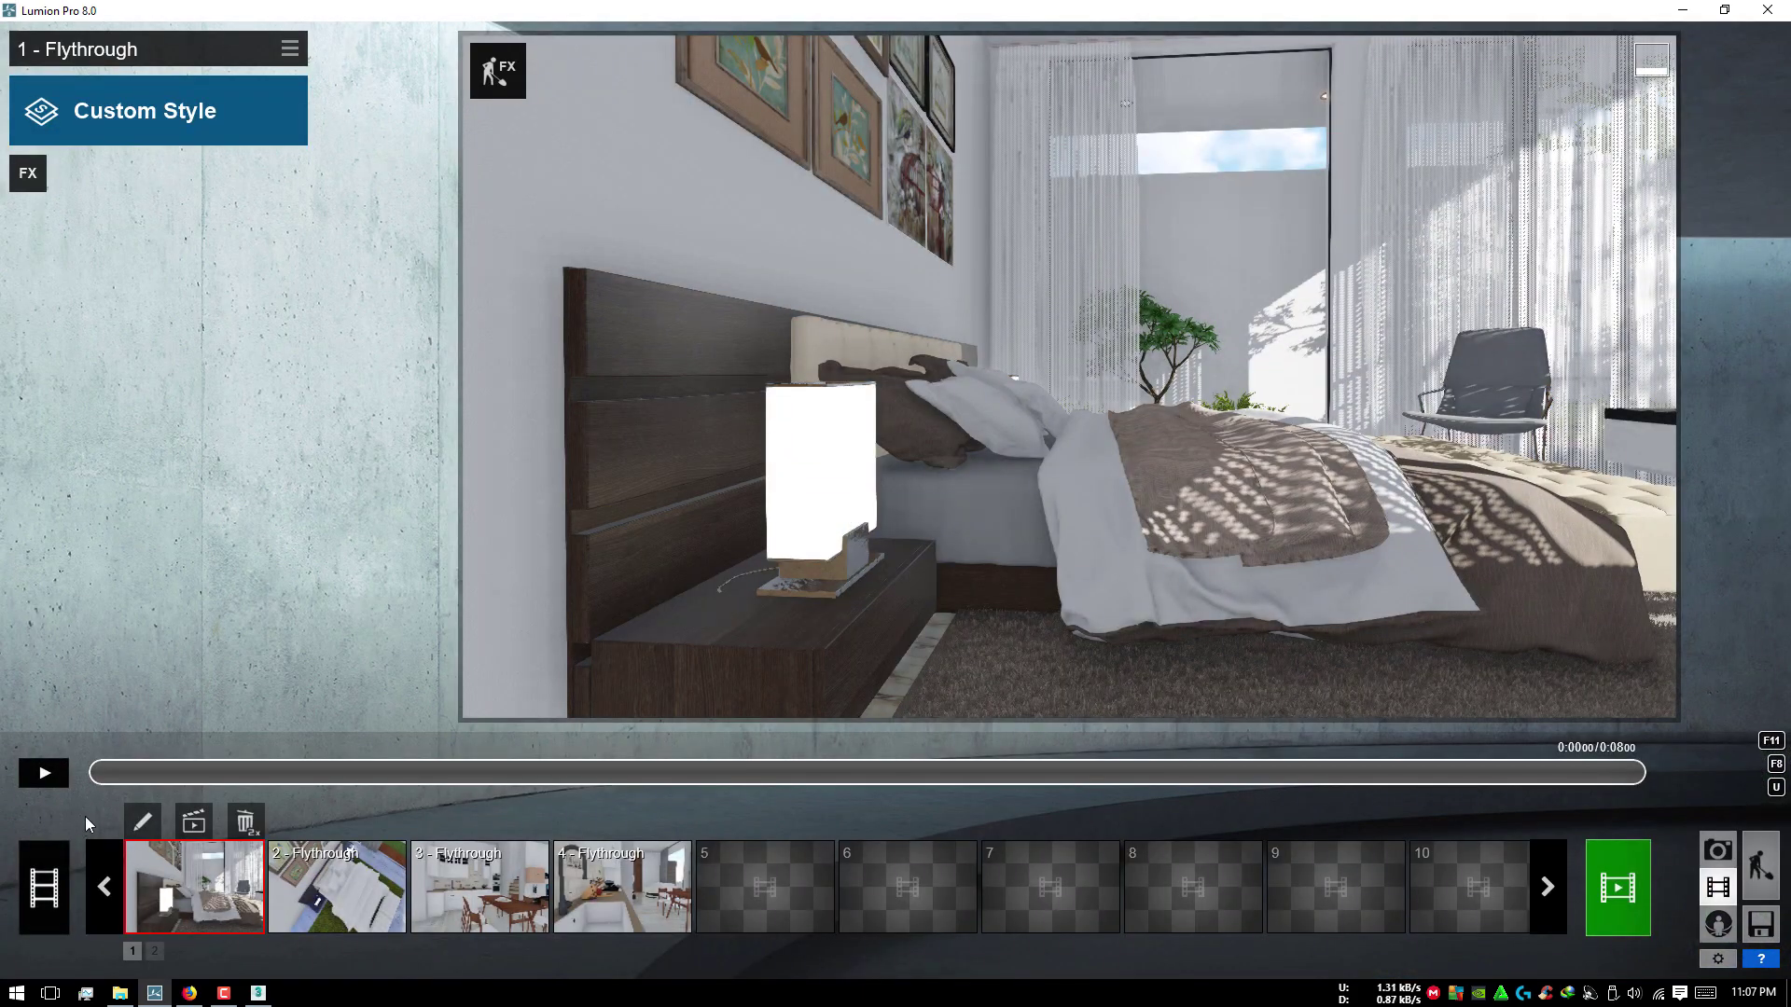
left_click(44, 886)
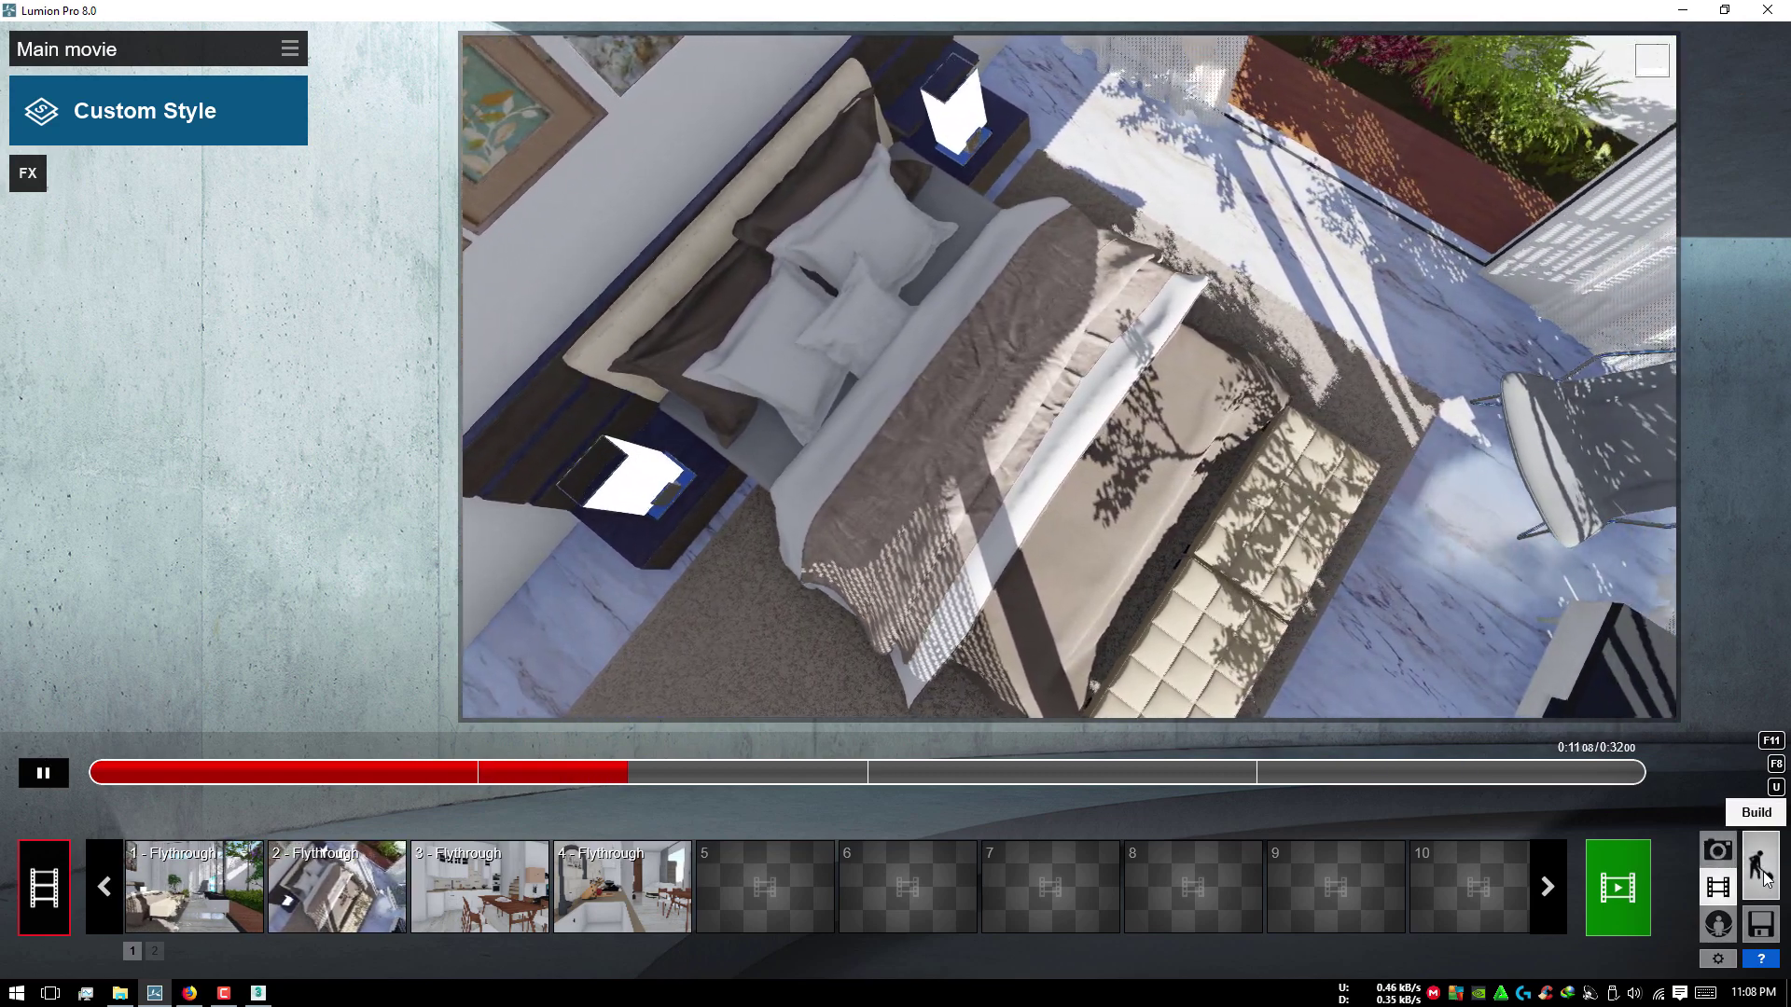
left_click(1760, 868)
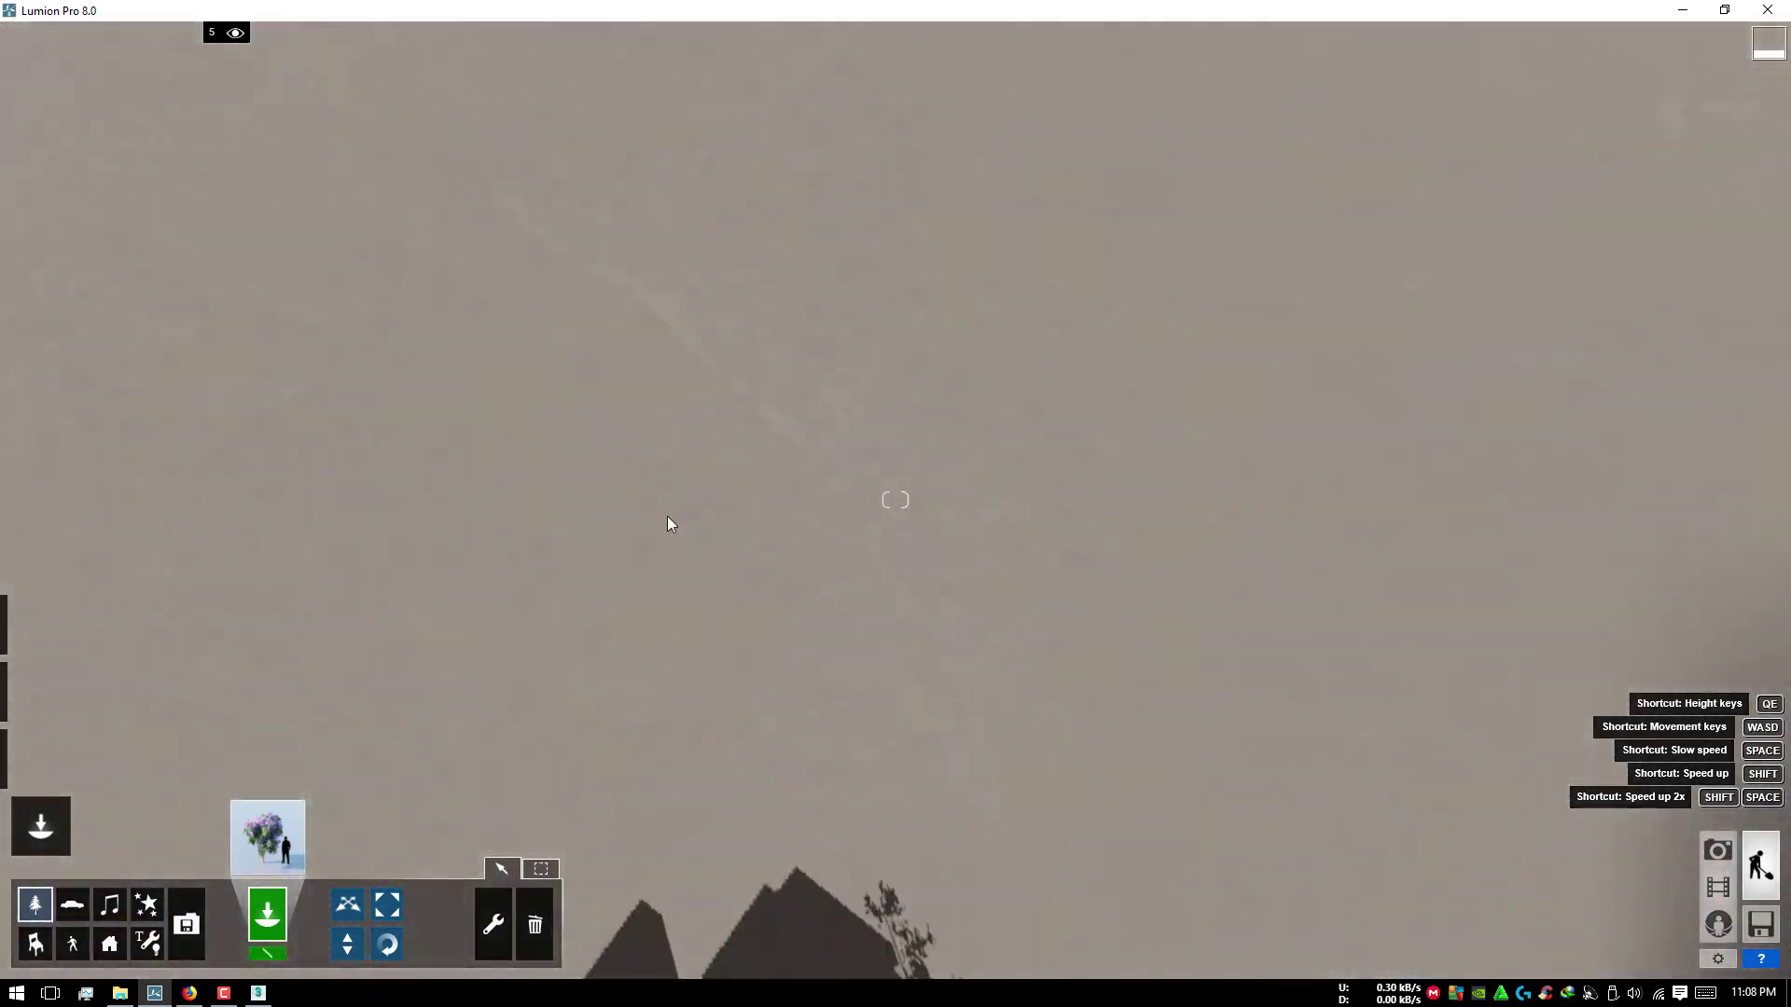
Step: Pick a large-leaf tree, then switch to the American Sycamore
right_click_drag(914, 546, 943, 574)
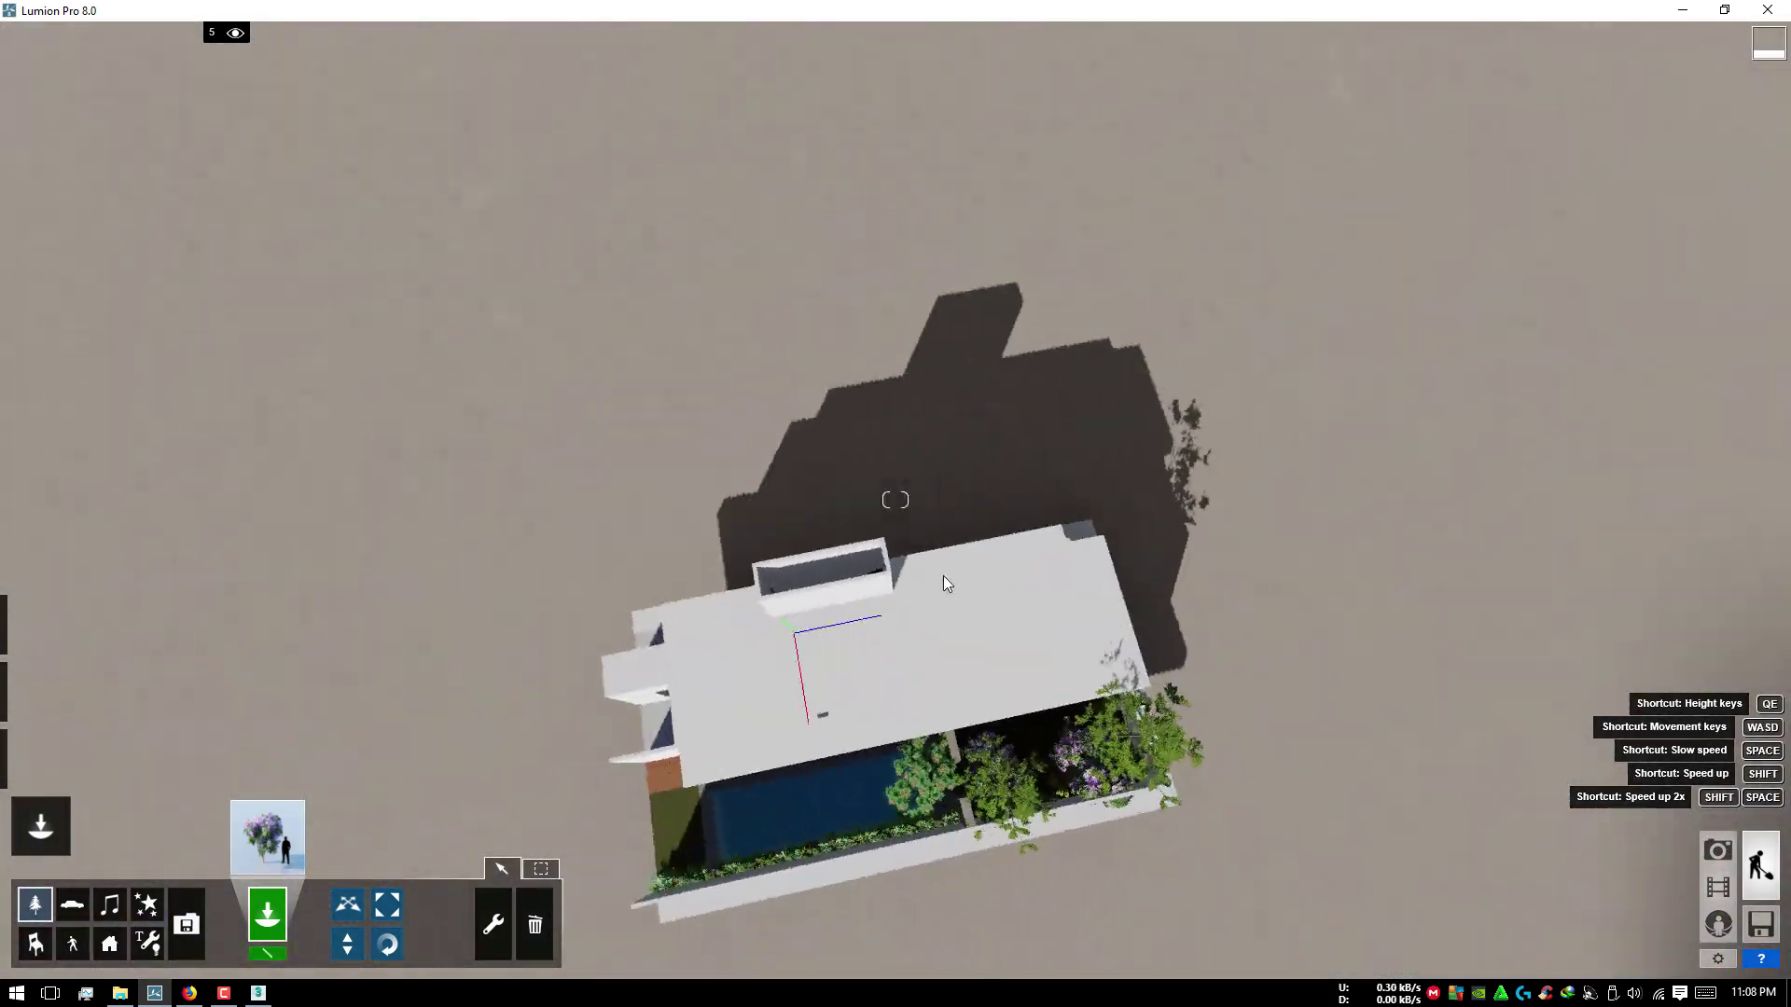
right_click_drag(1257, 551, 699, 492)
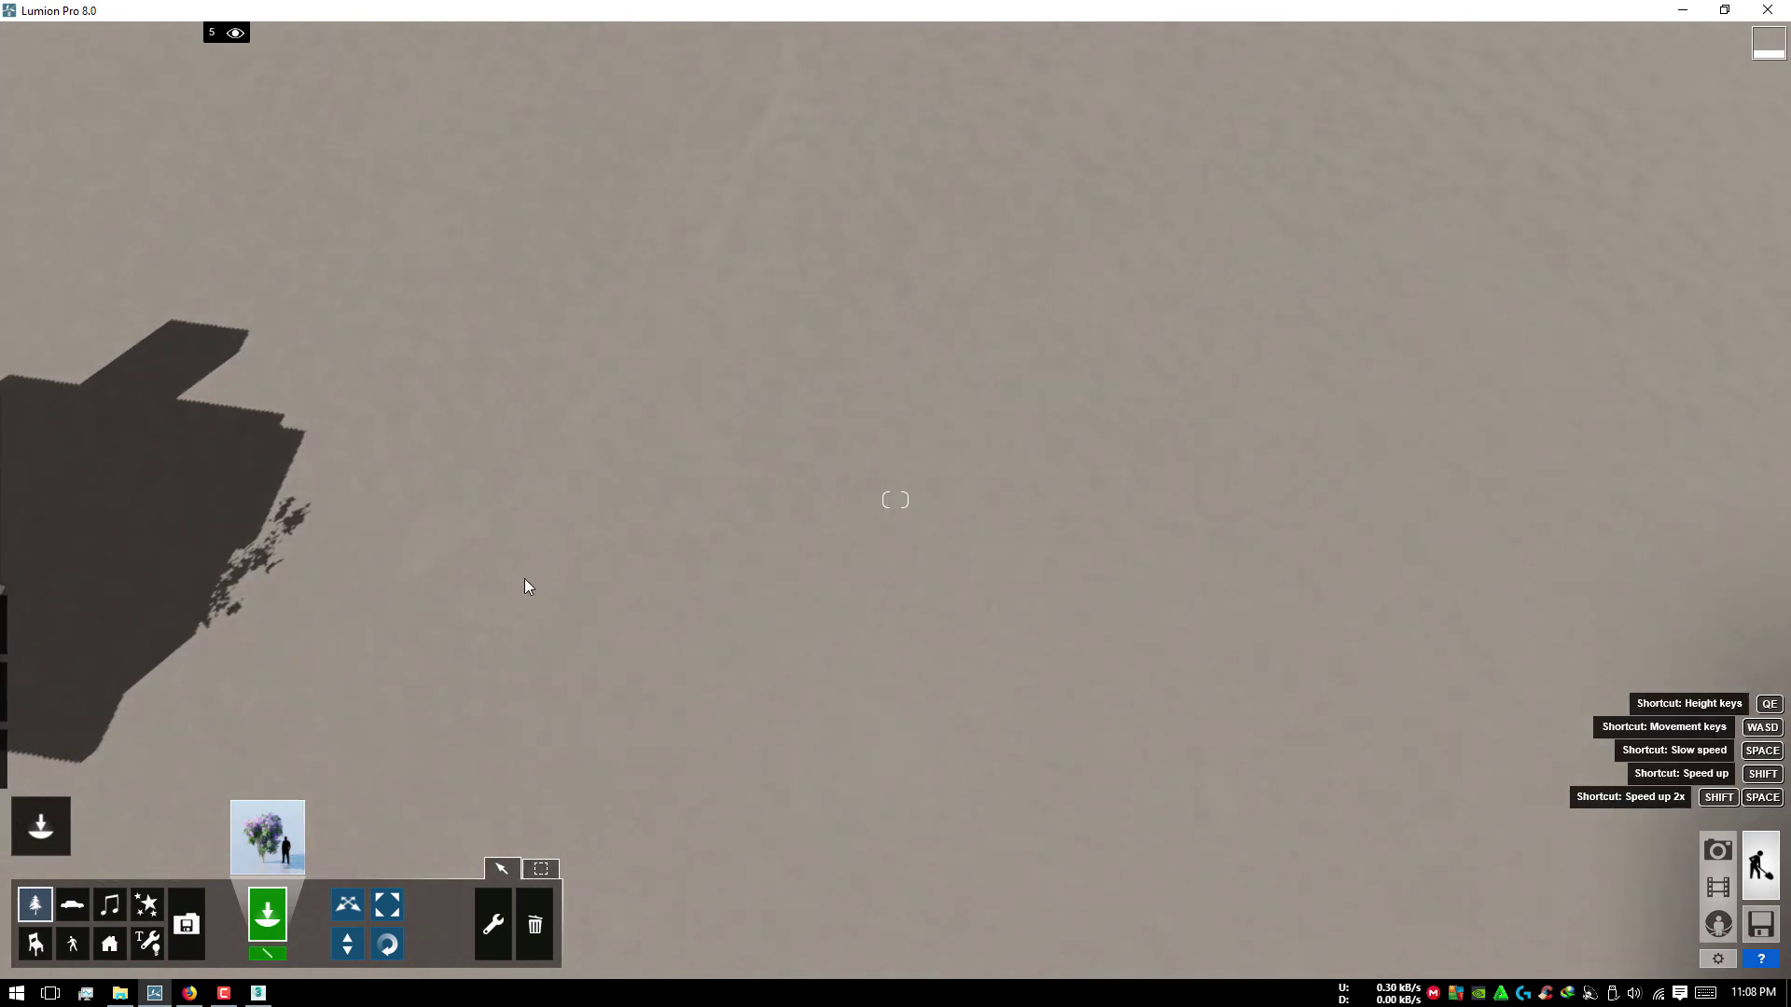
key("w")
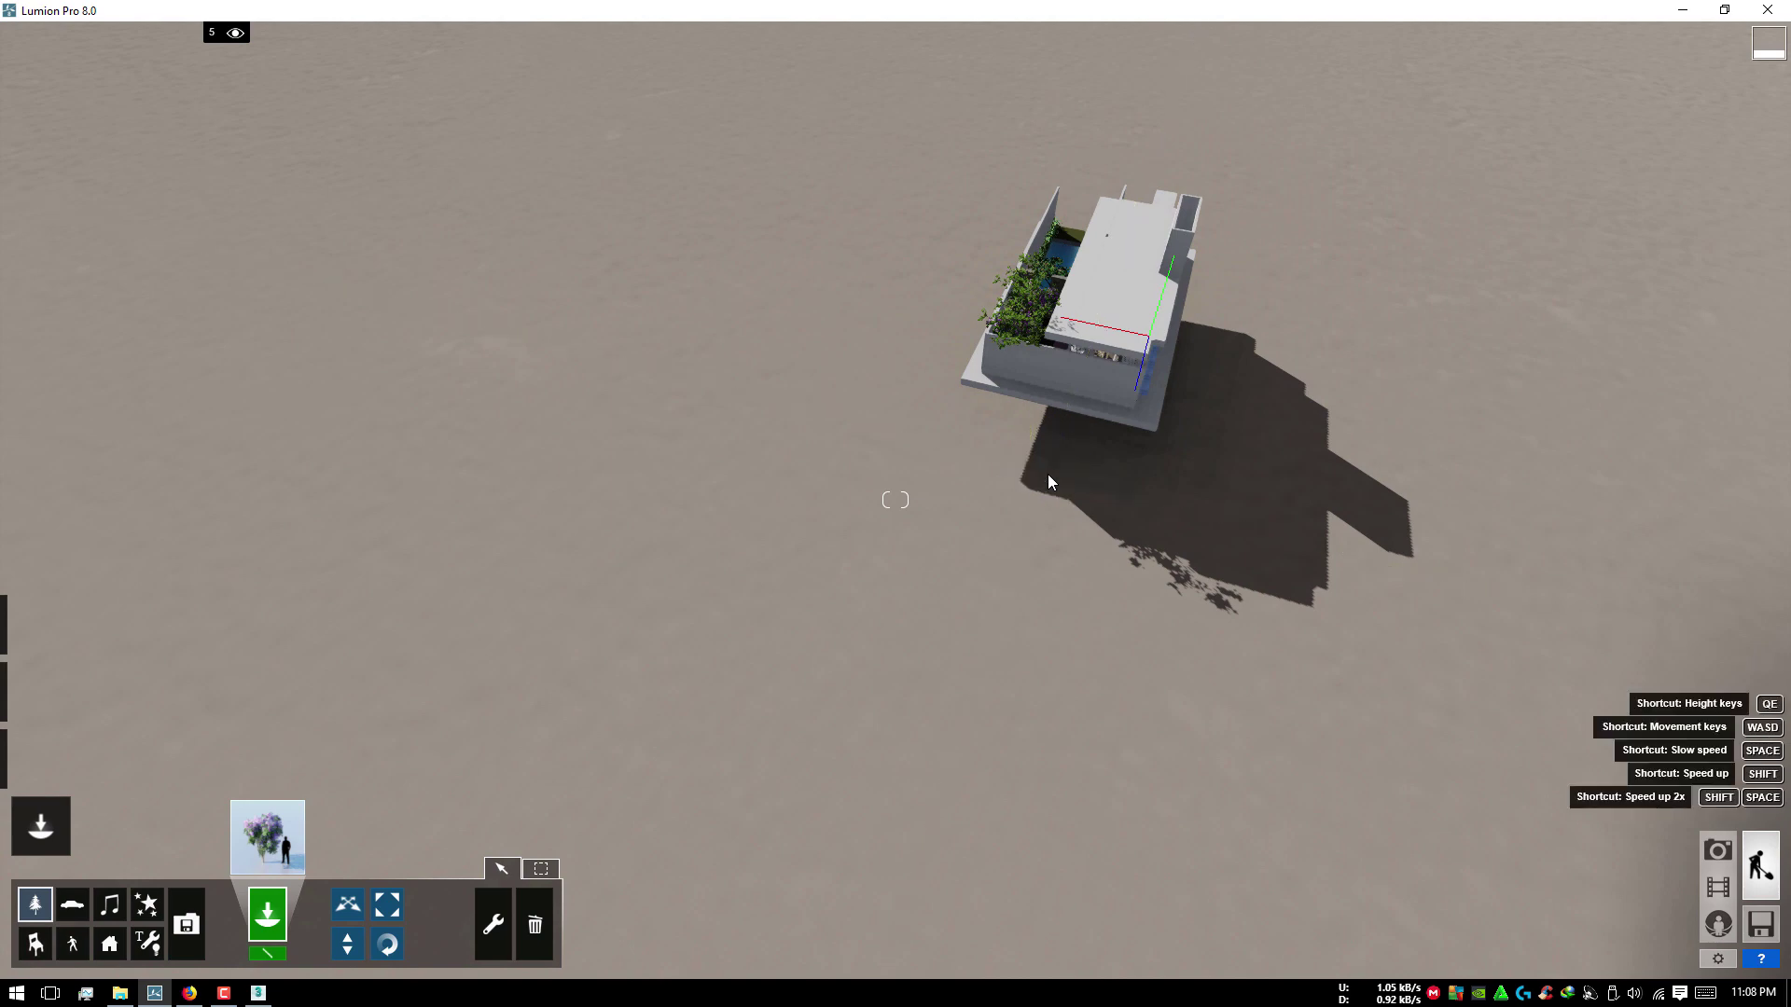
scroll(1048, 474, "up", 5)
scroll(1043, 474, "down", 5)
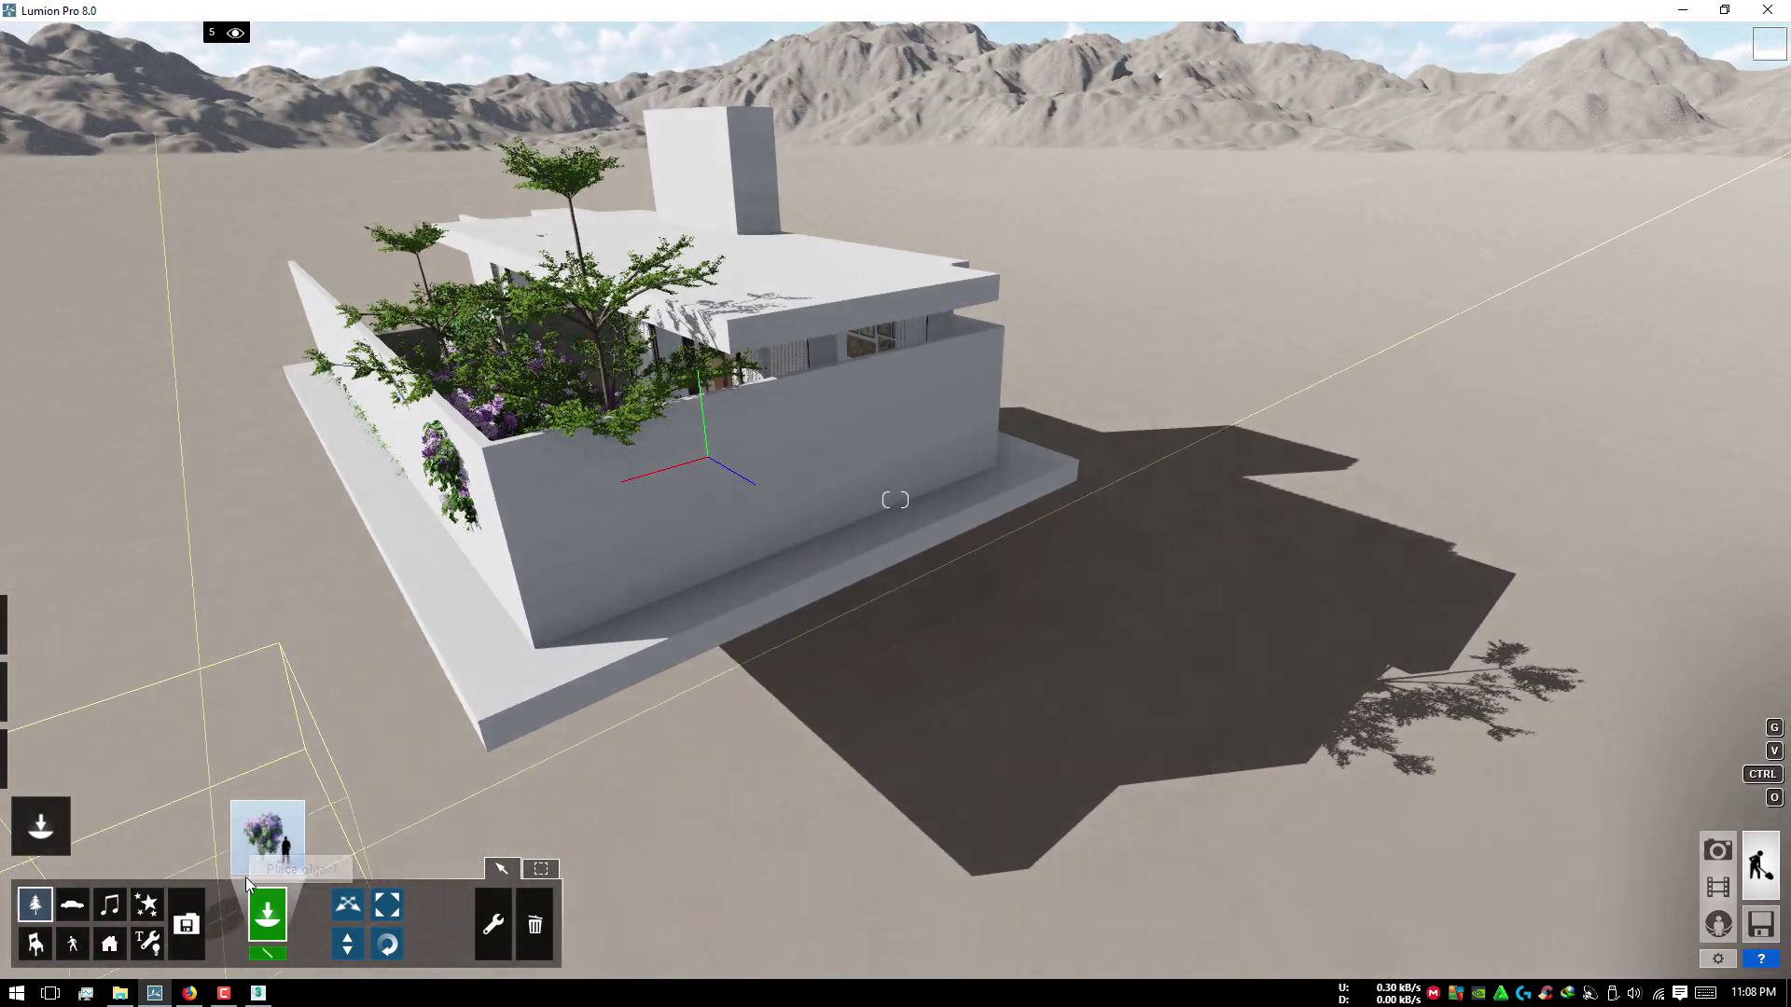
left_click(267, 836)
left_click(630, 216)
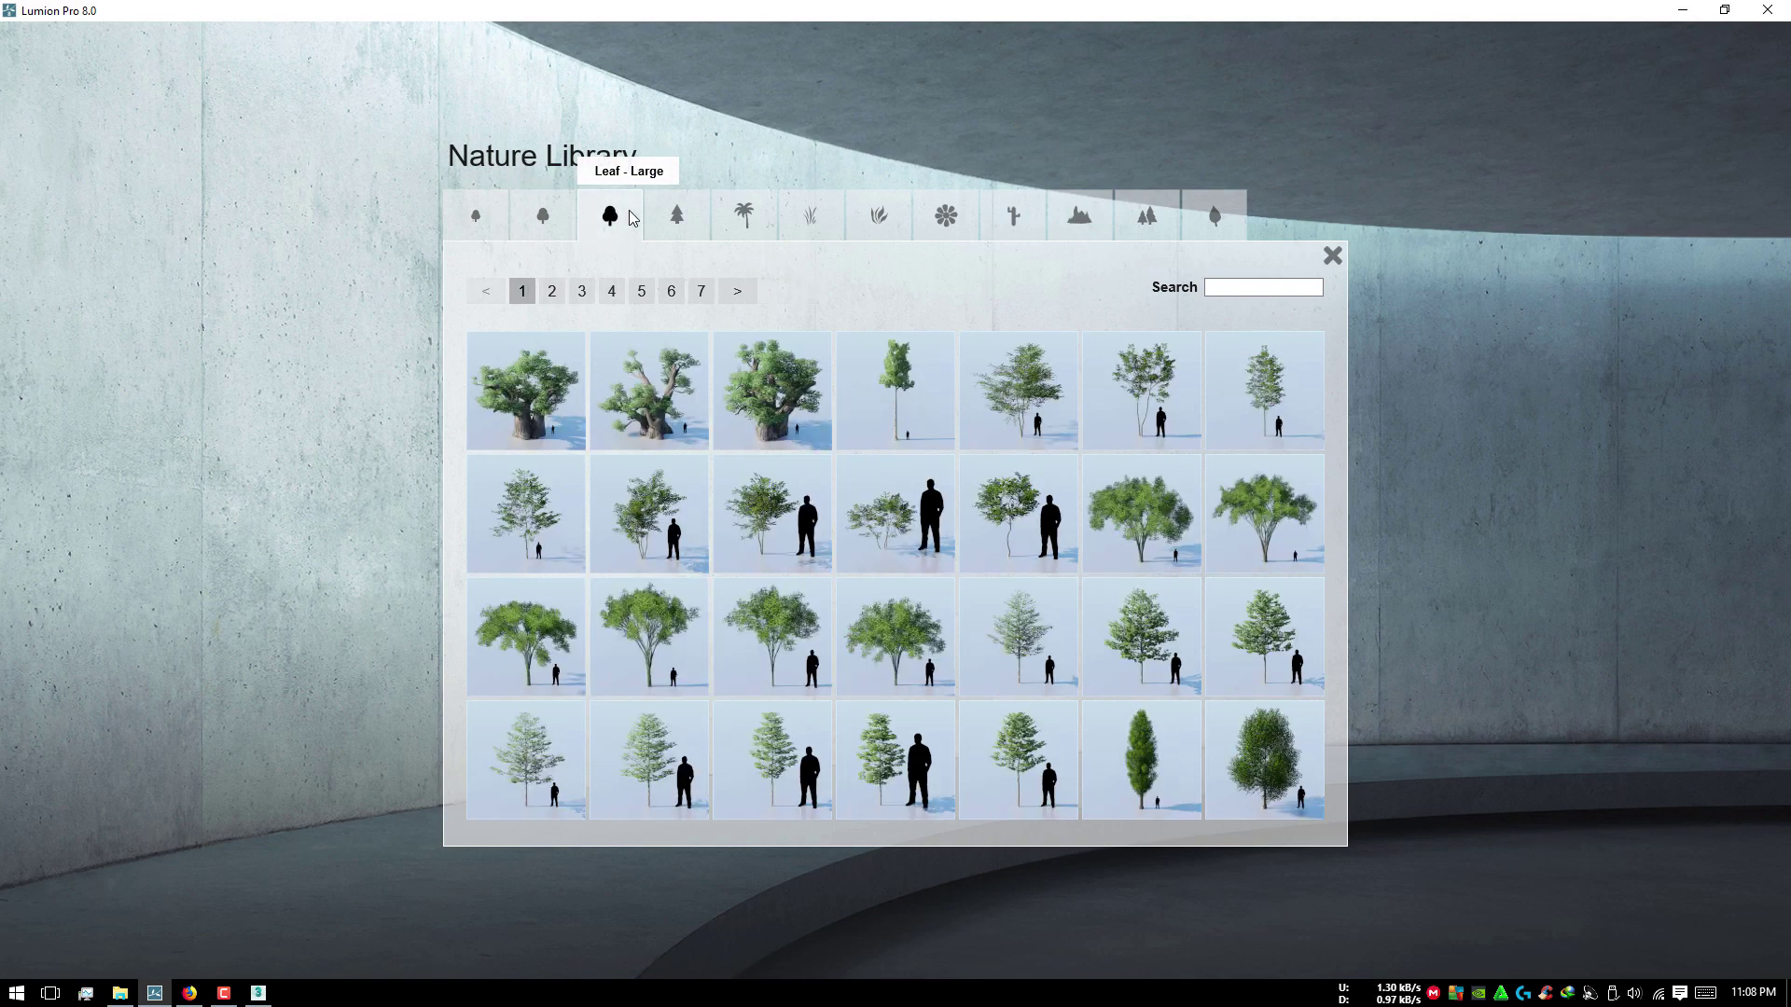
left_click(774, 606)
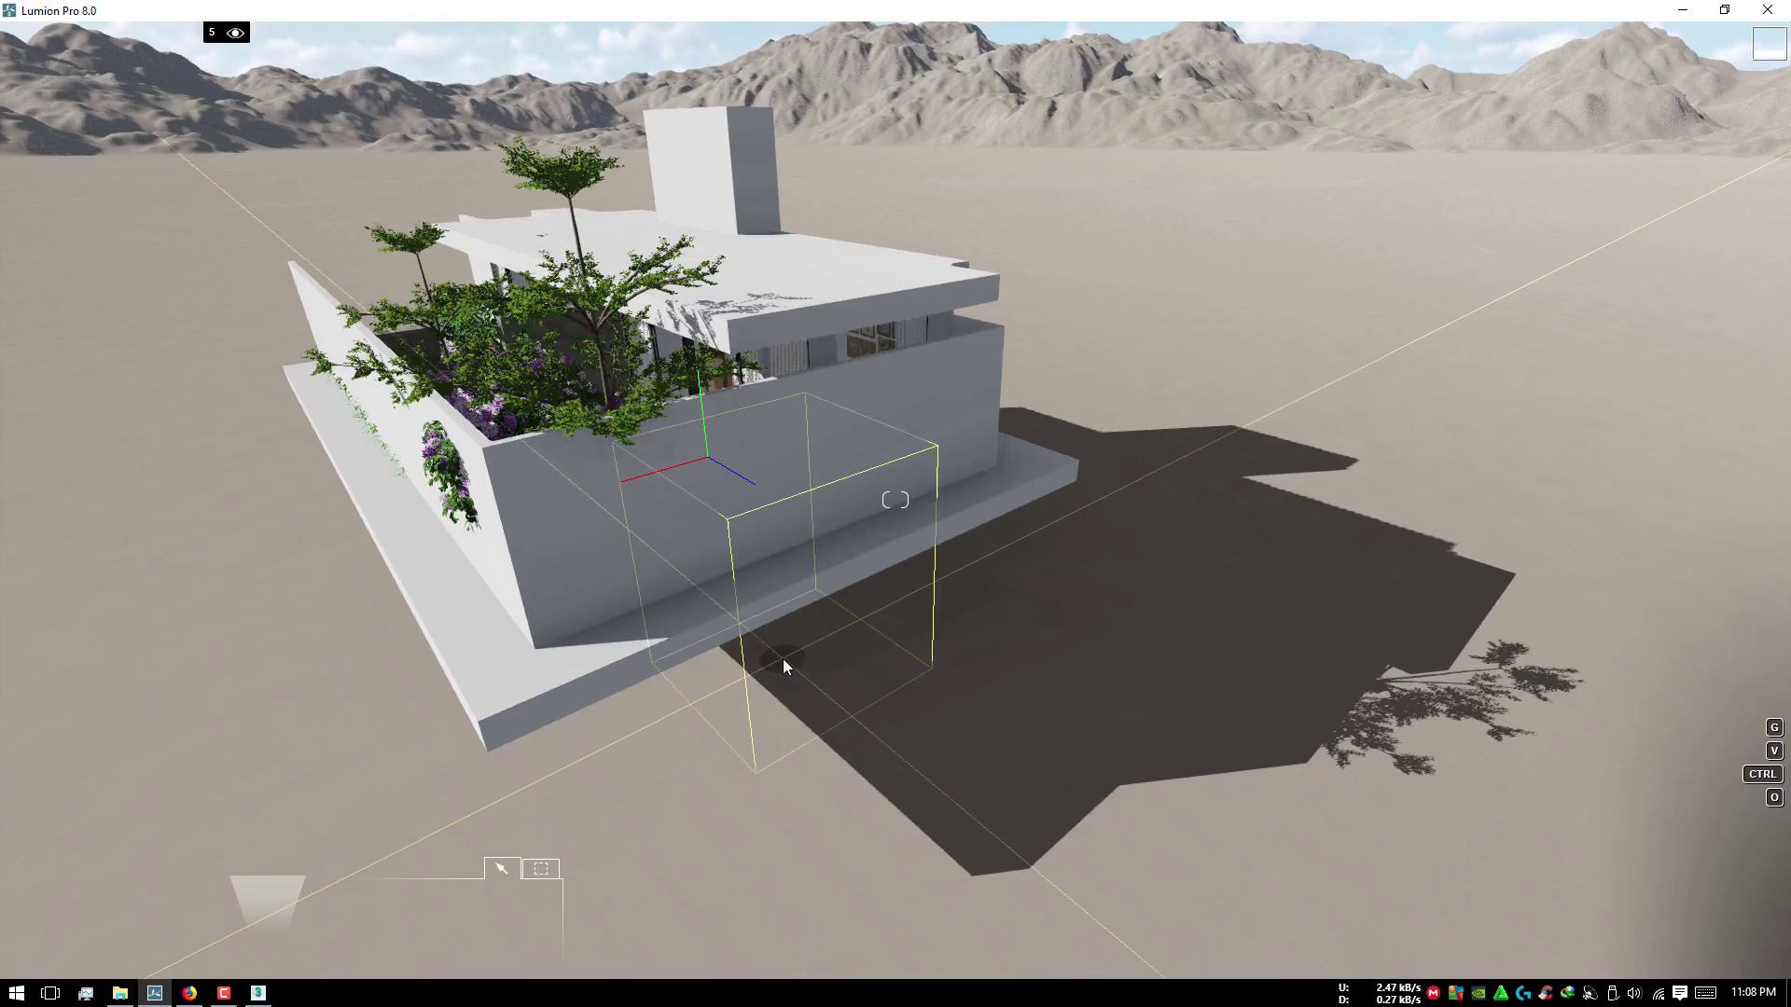
left_click(267, 837)
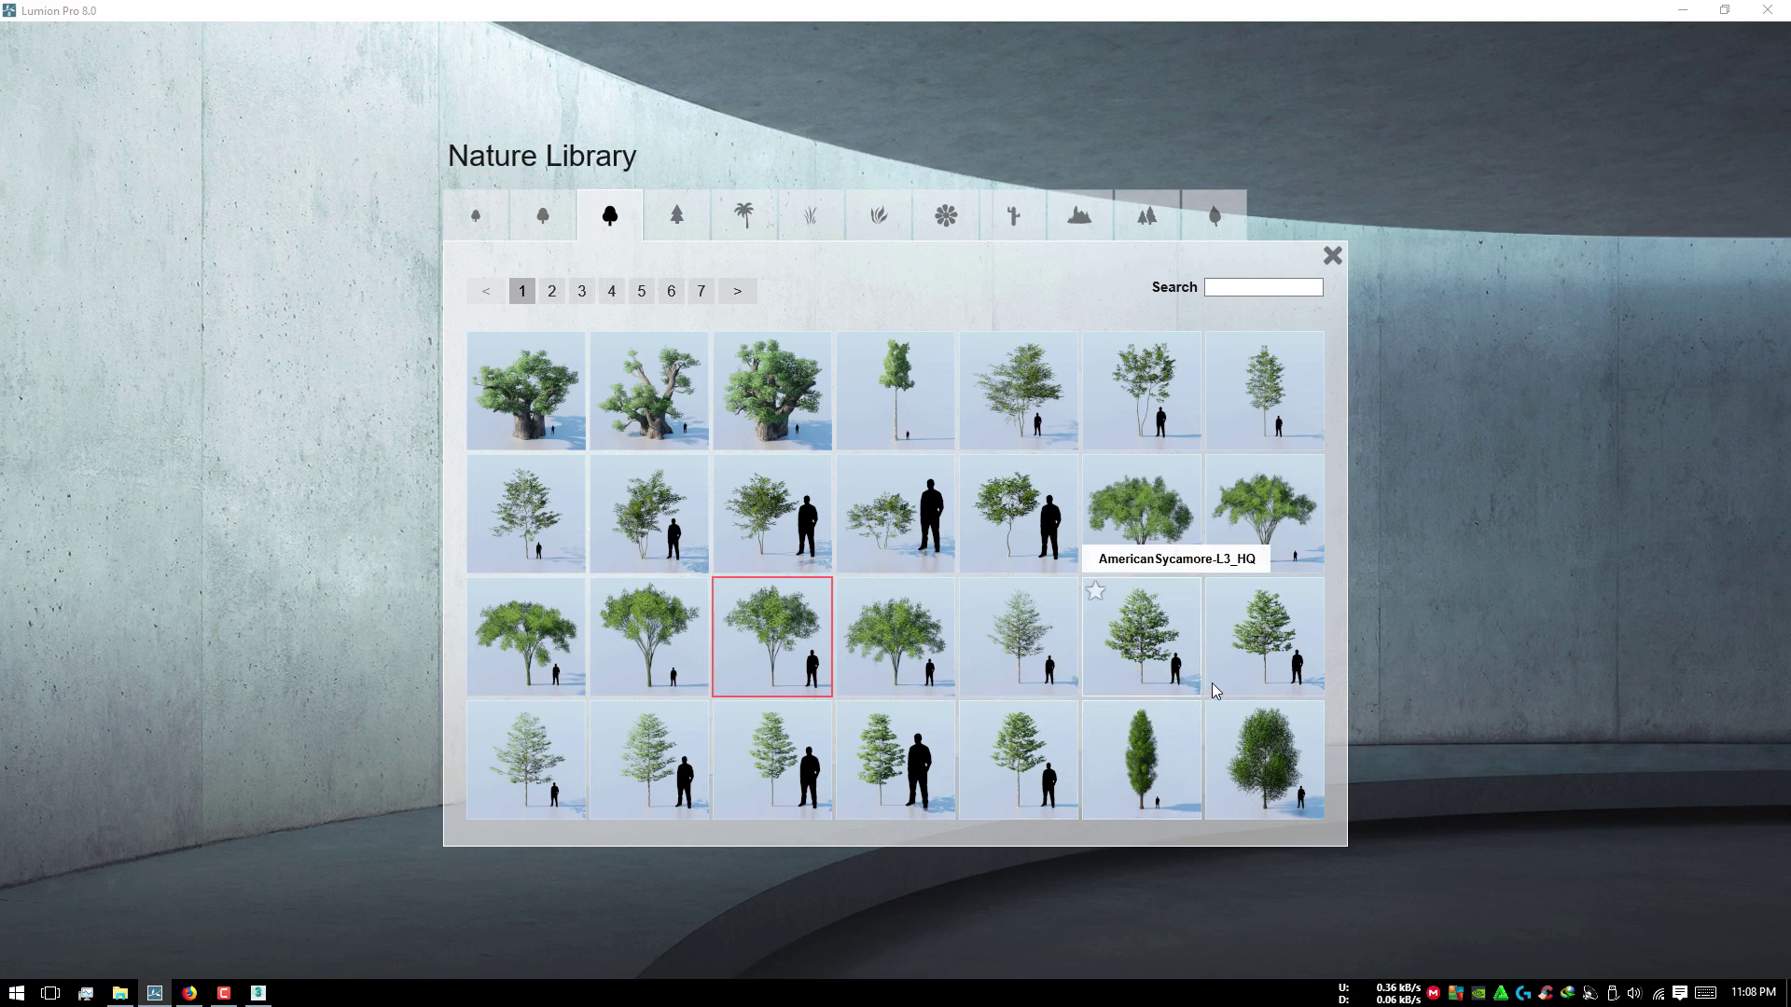
left_click(1177, 683)
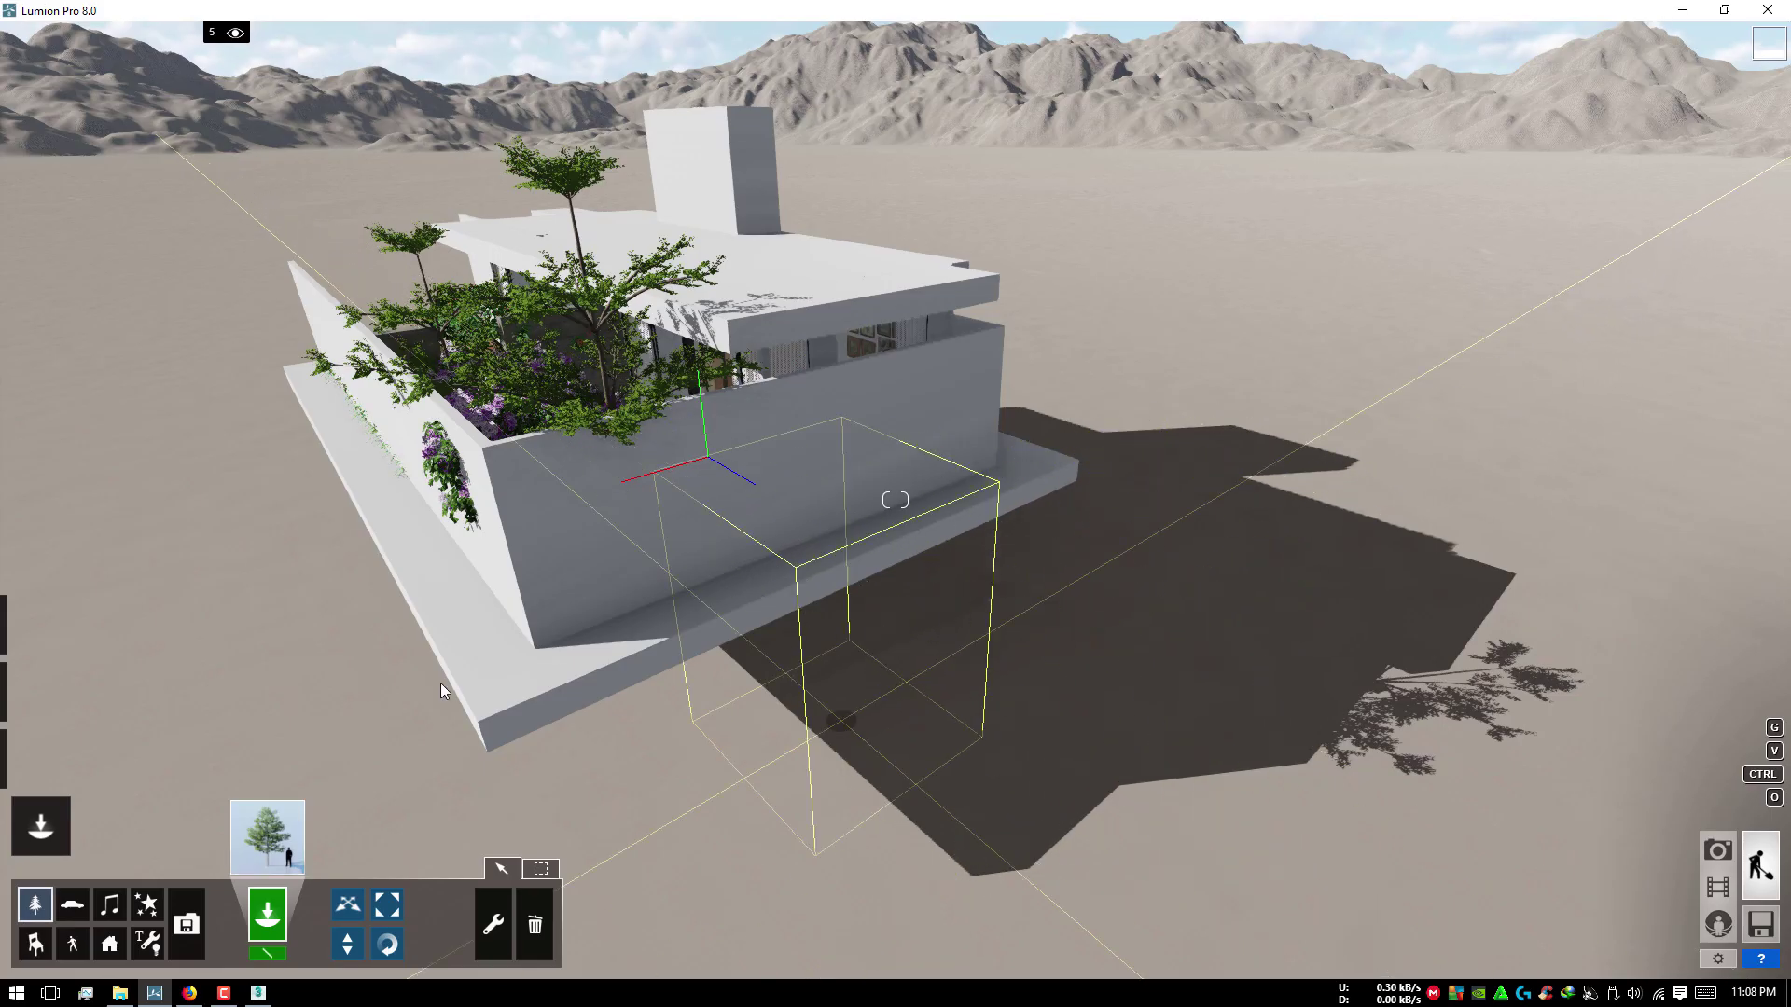
Step: Place a Cecropia tree from tree page 2 beside the house
left_click(282, 823)
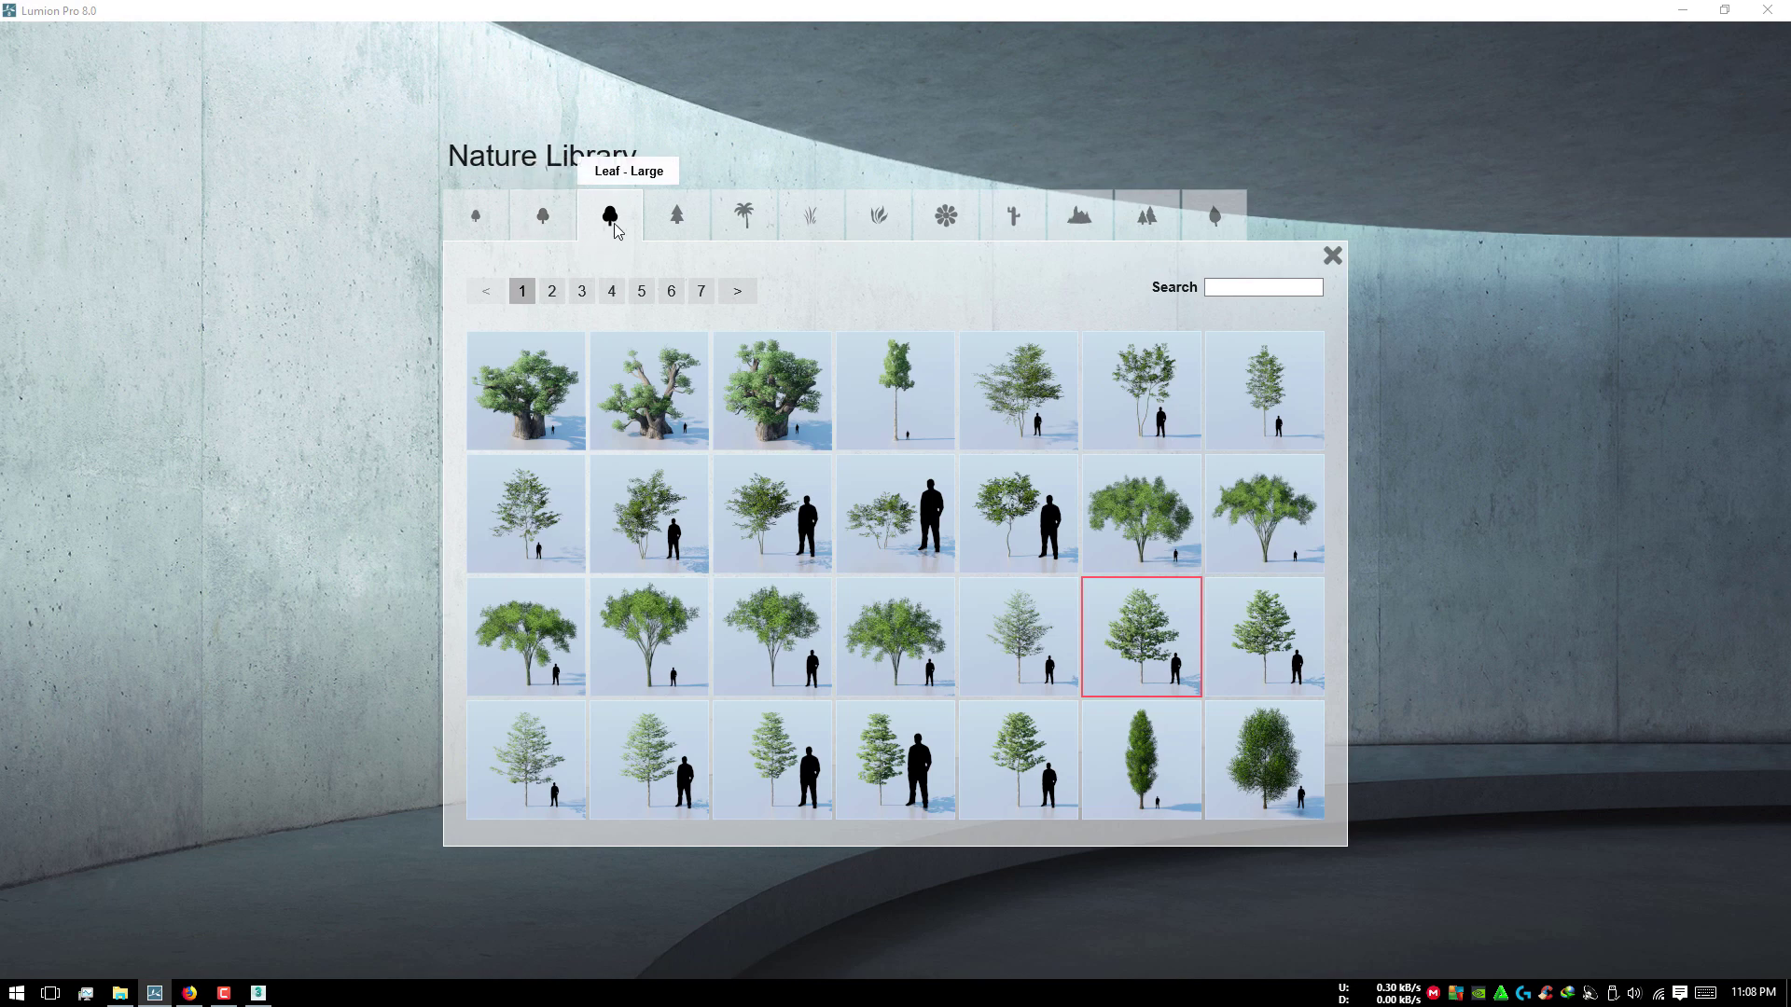
left_click(555, 291)
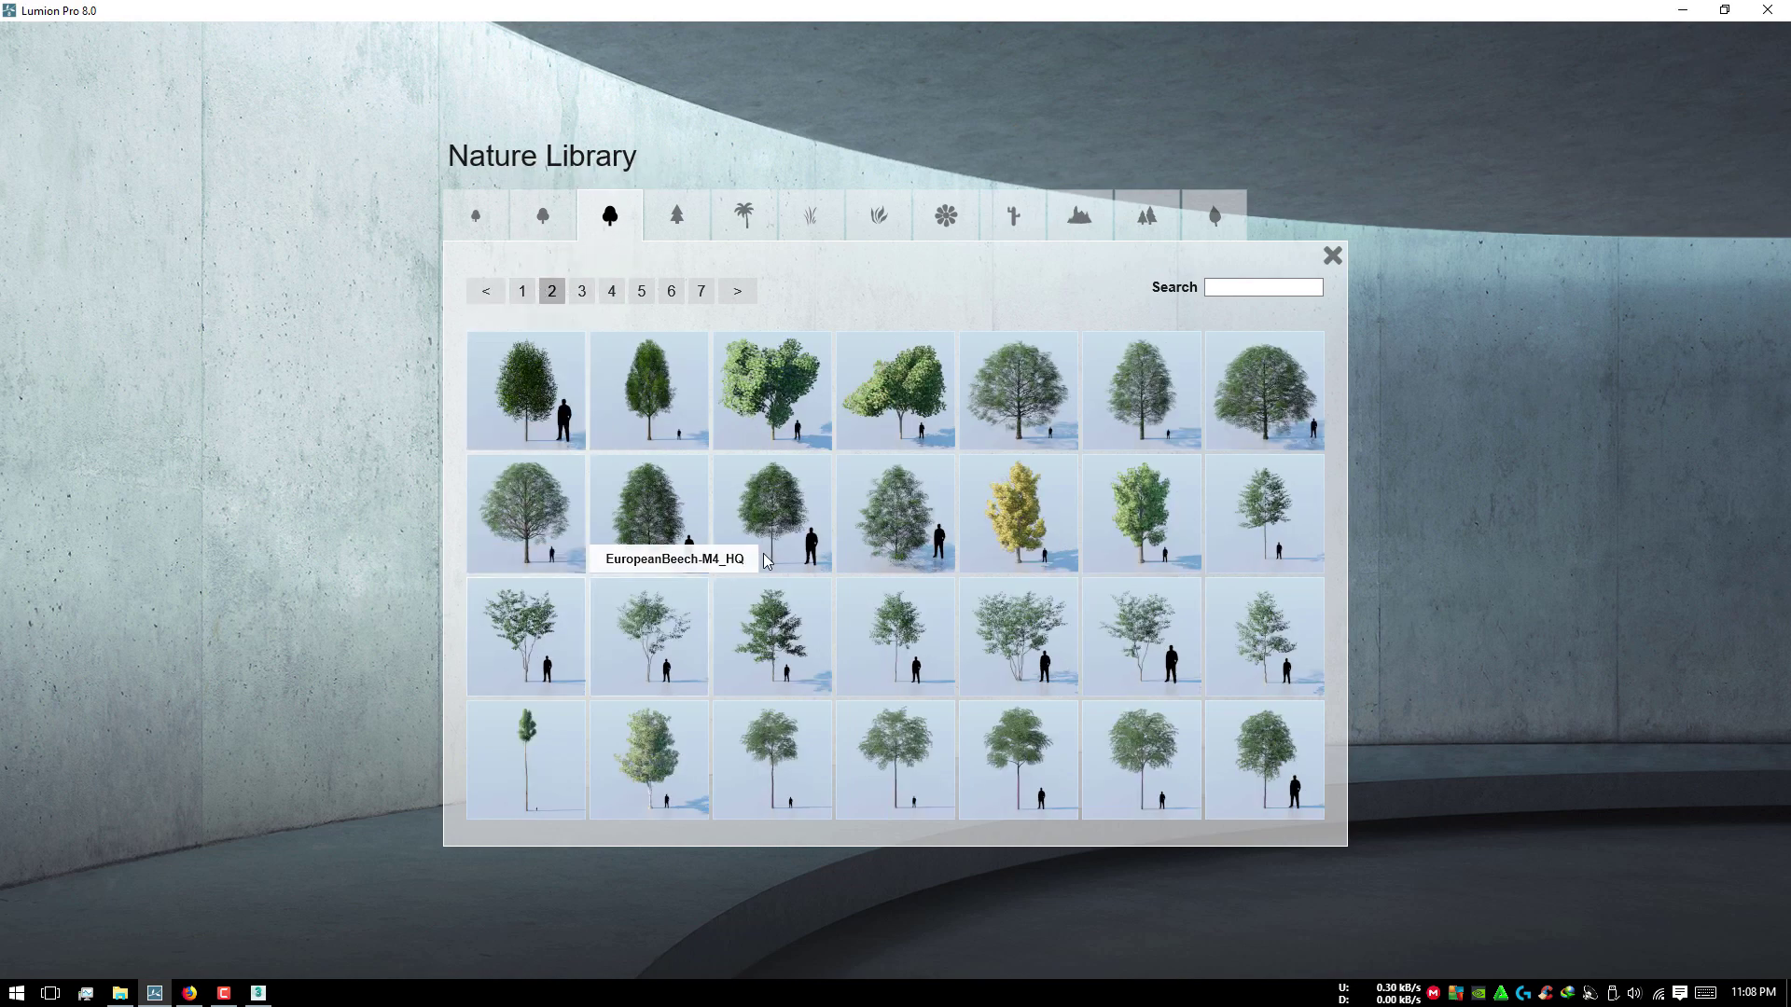
left_click(754, 429)
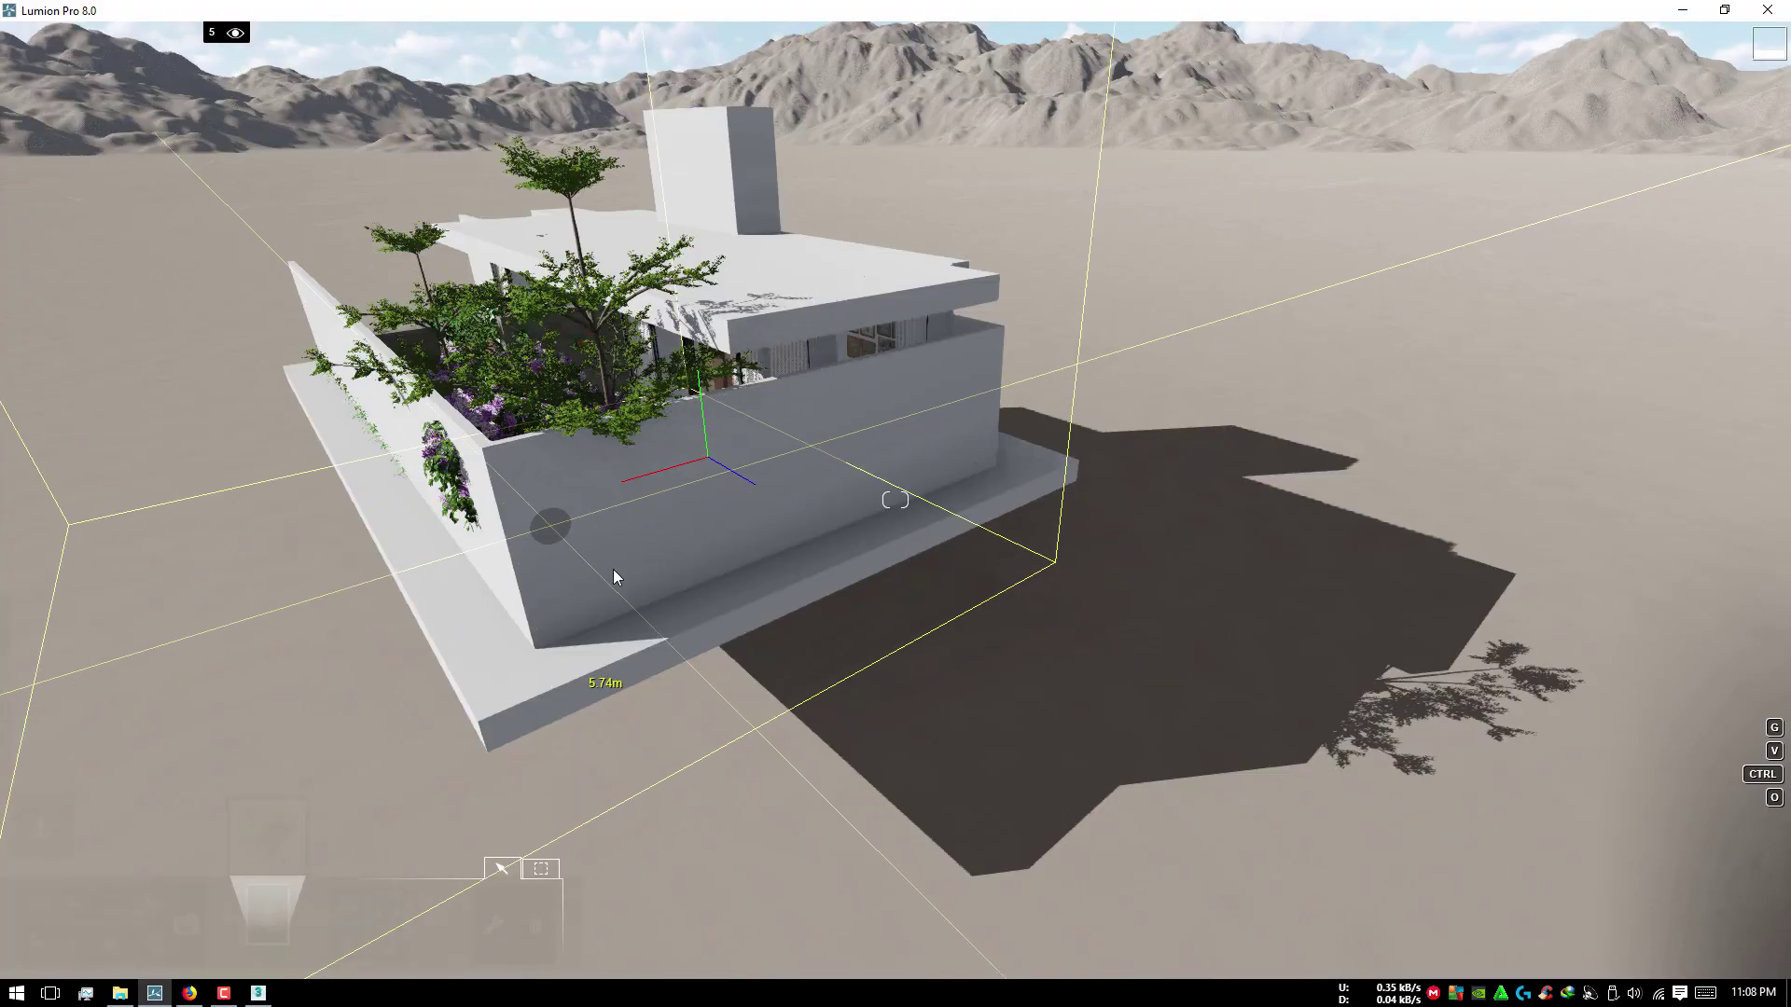
left_click(741, 863)
right_click_drag(1065, 794, 1677, 675)
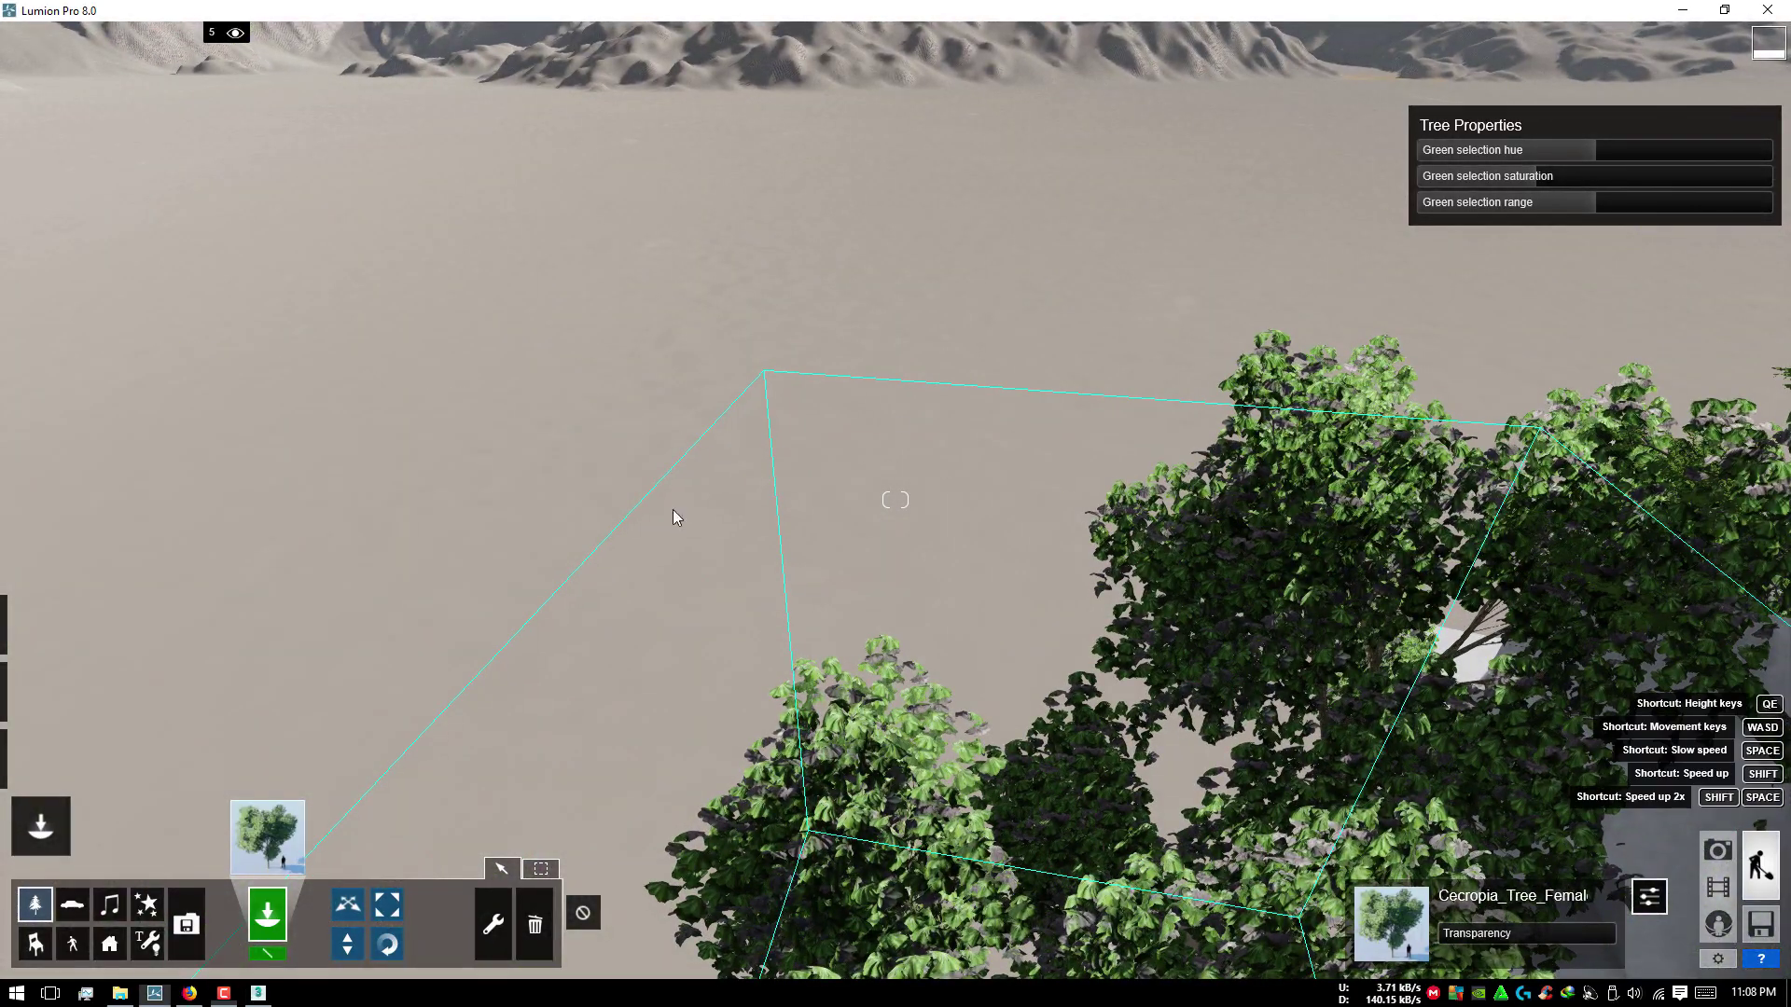
scroll(943, 528, "down", 5)
right_click_drag(842, 515, 114, 366)
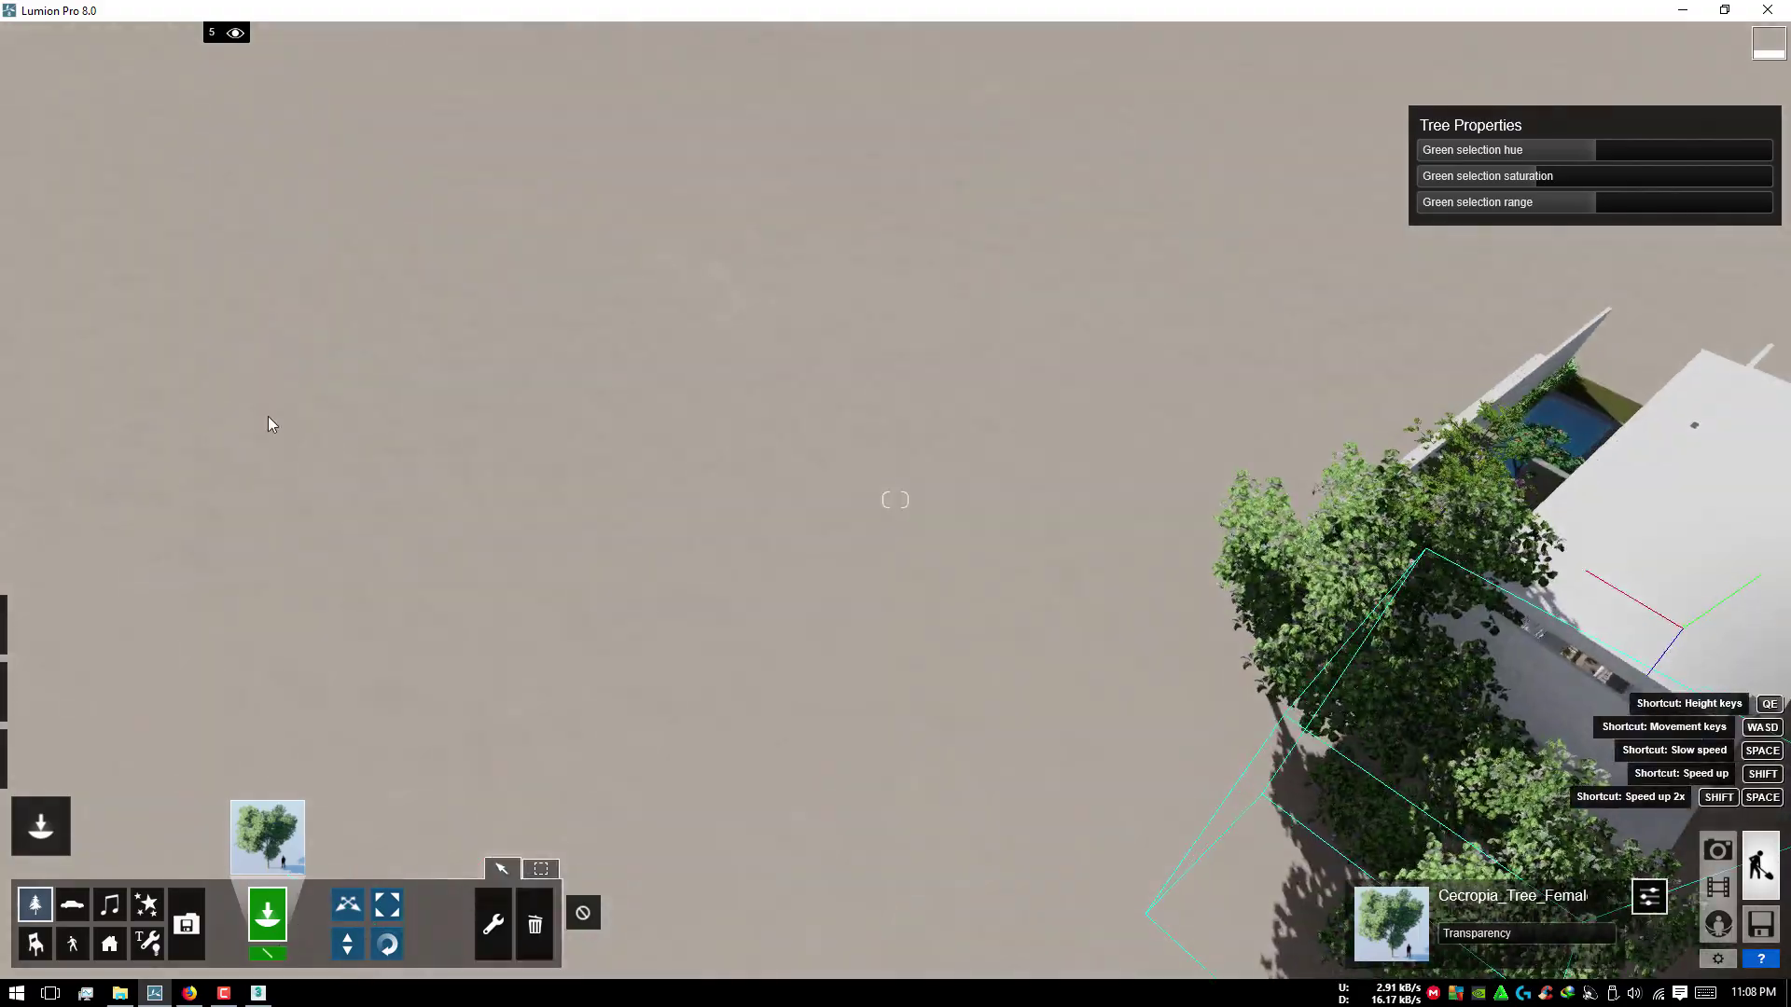
scroll(904, 332, "up", 5)
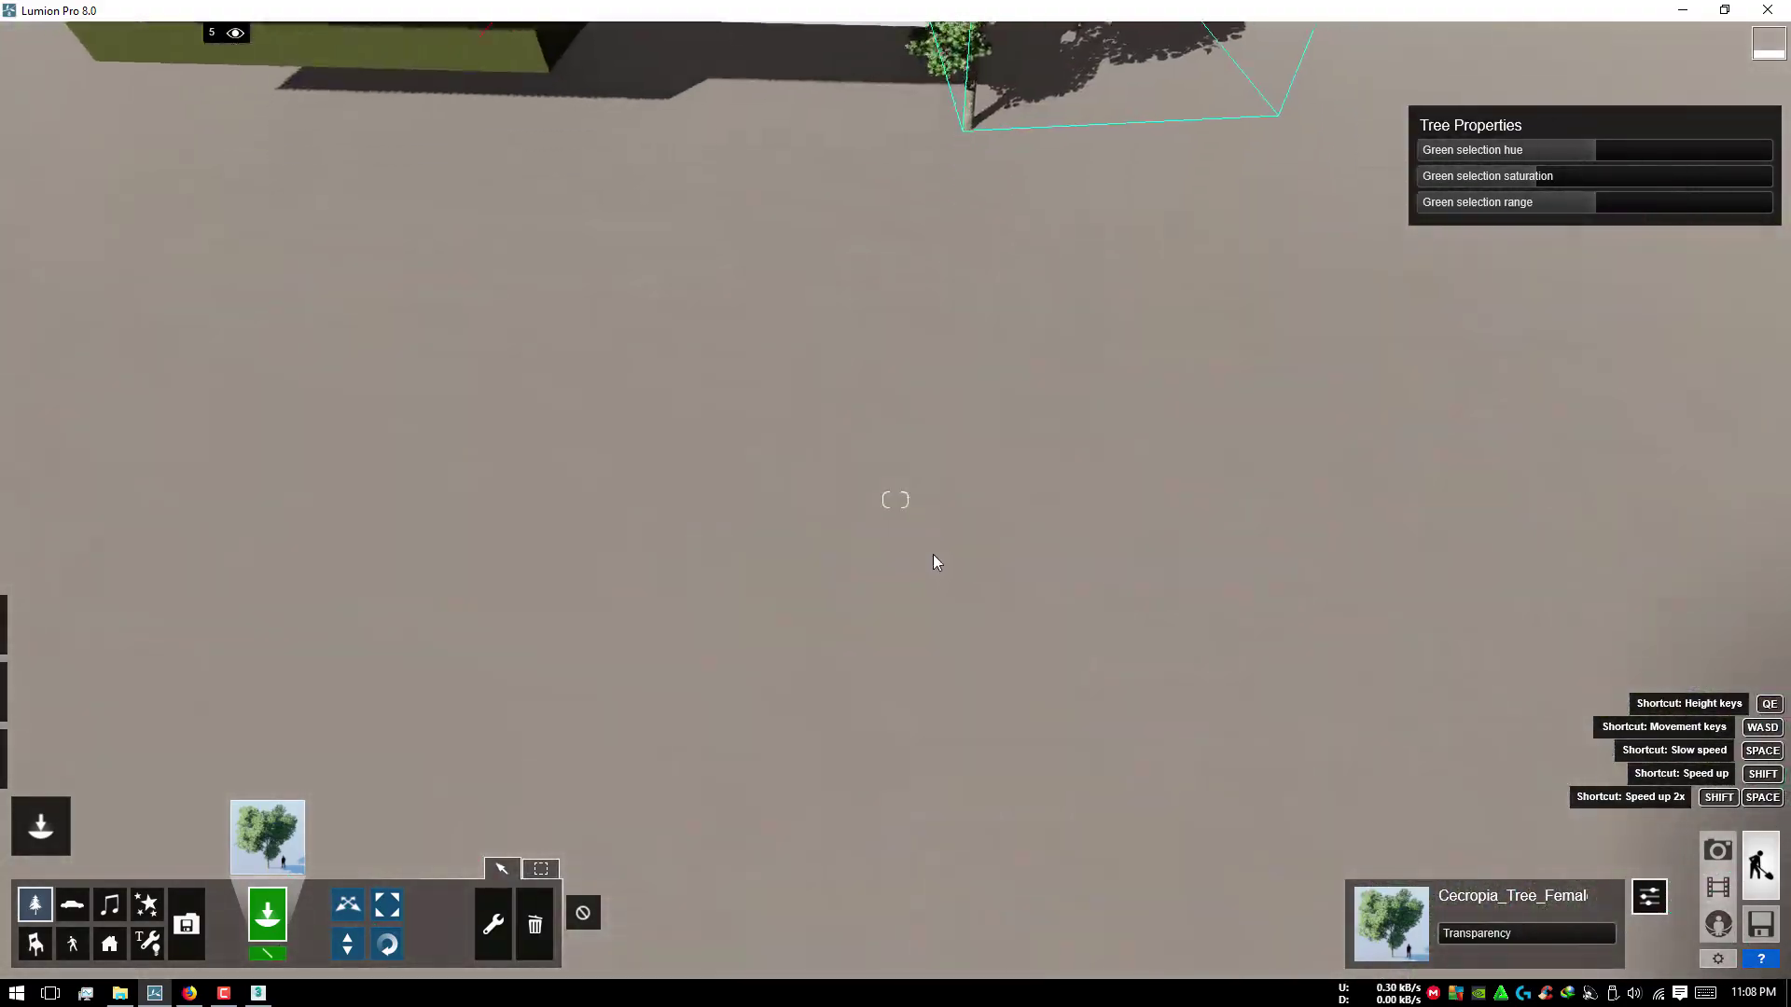
right_click_drag(936, 560, 1005, 441)
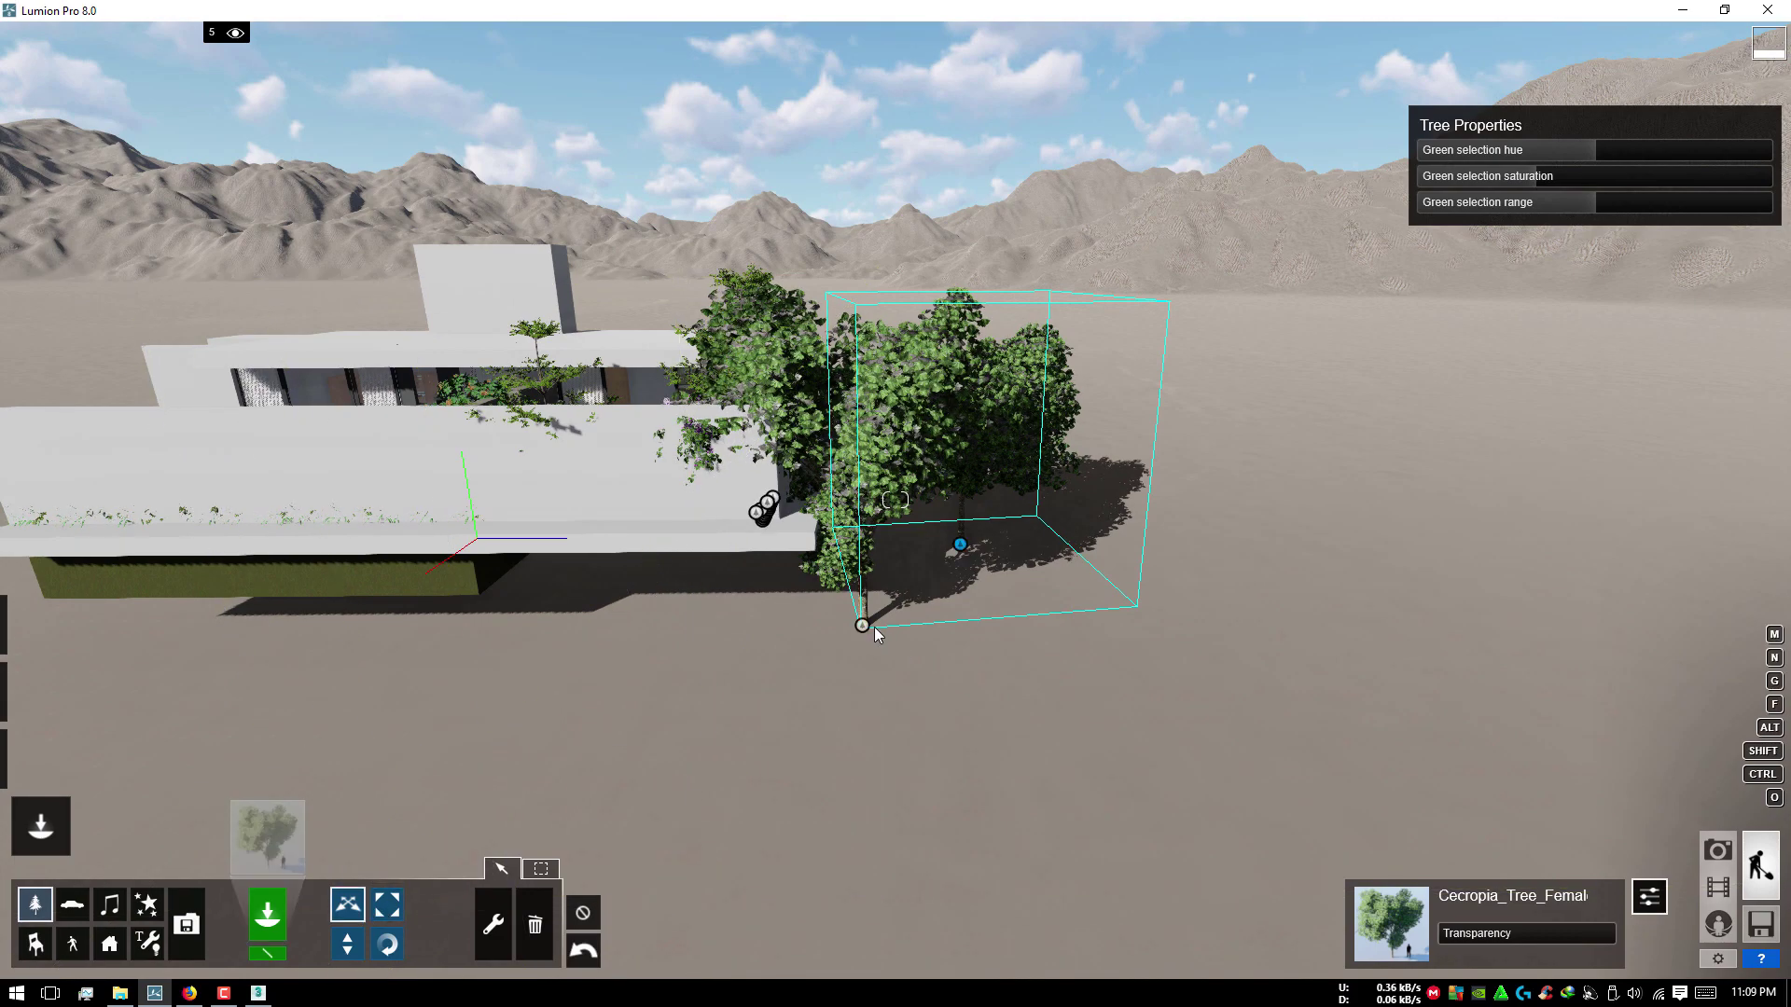
Step: Move the tree cluster and delete the extras, leaving one Cecropia_Tree_Female
left_click_drag(864, 626, 965, 641)
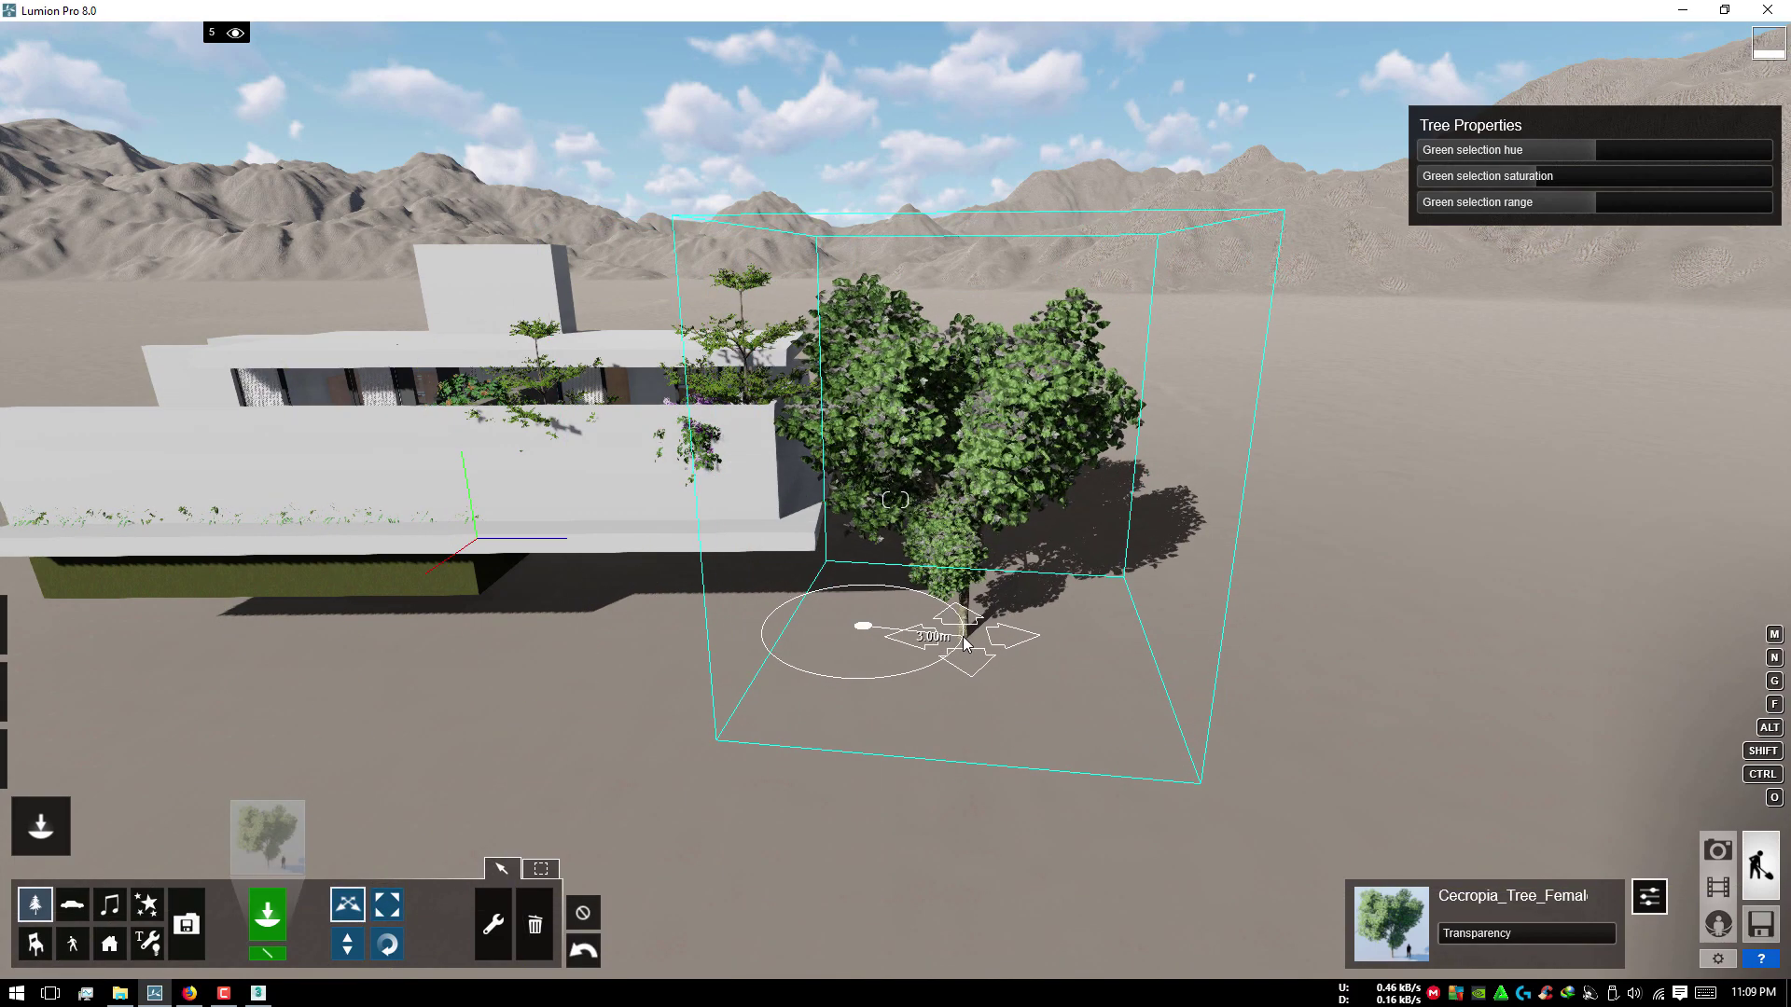
right_click_drag(964, 641, 935, 539)
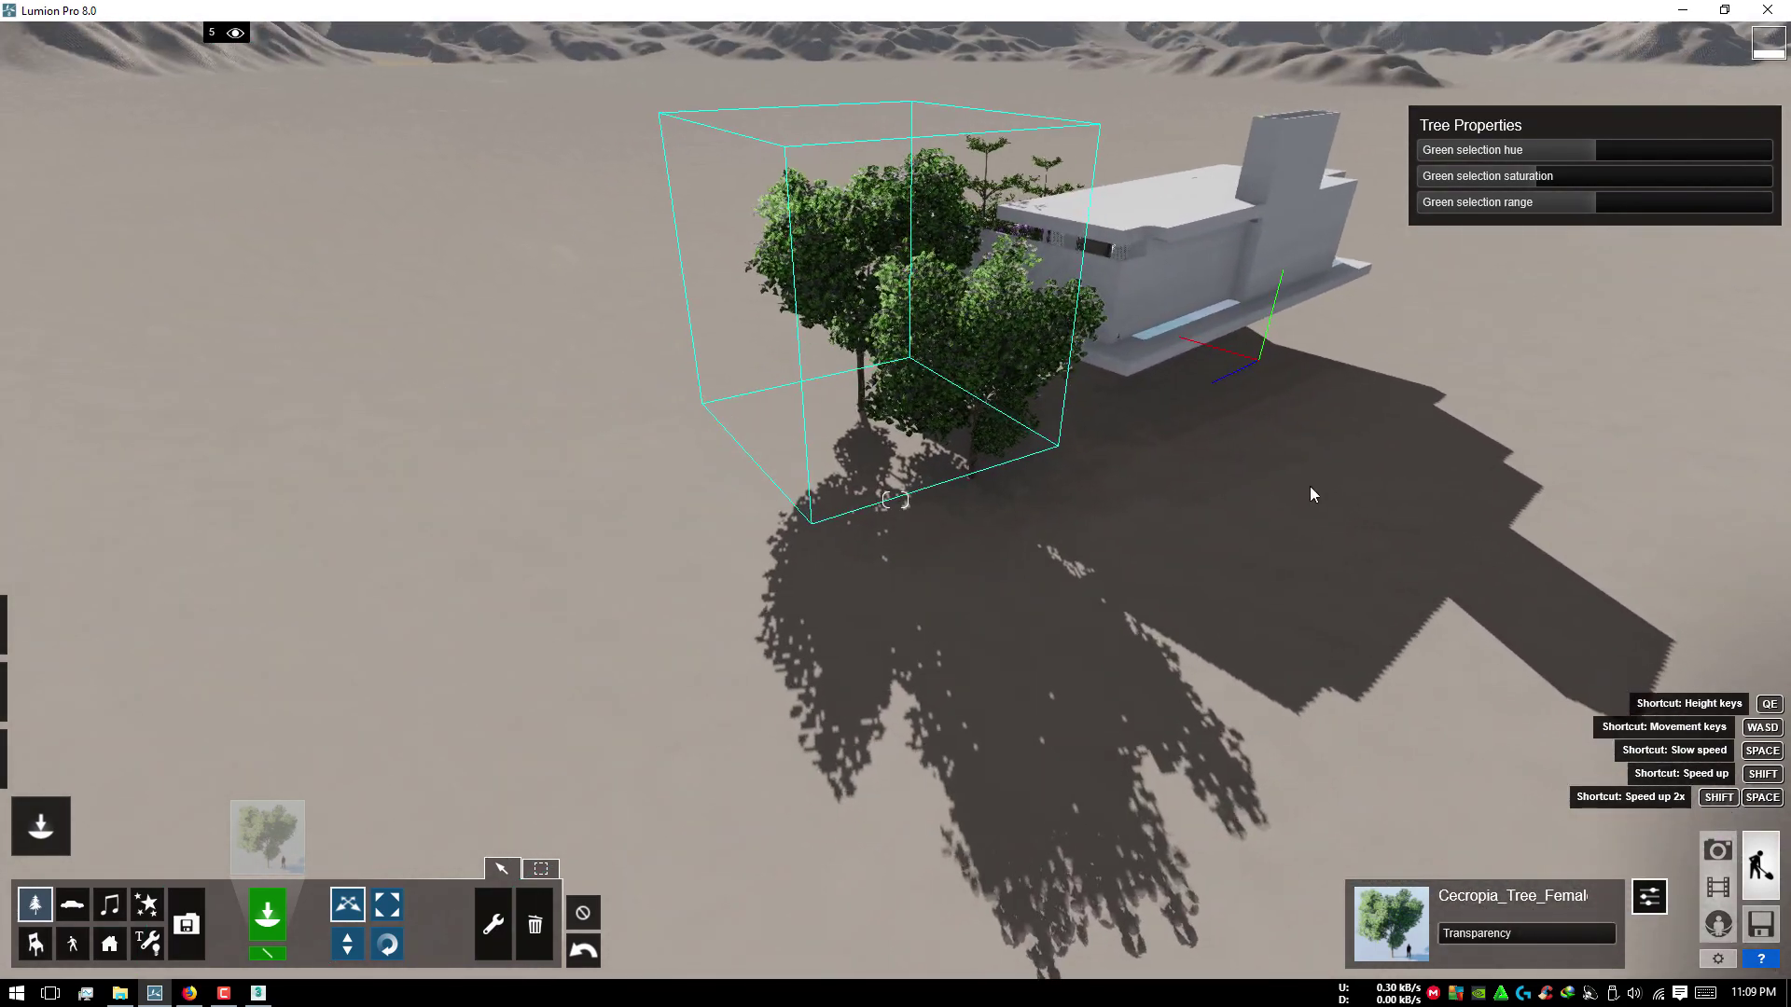
right_click_drag(935, 539, 983, 361)
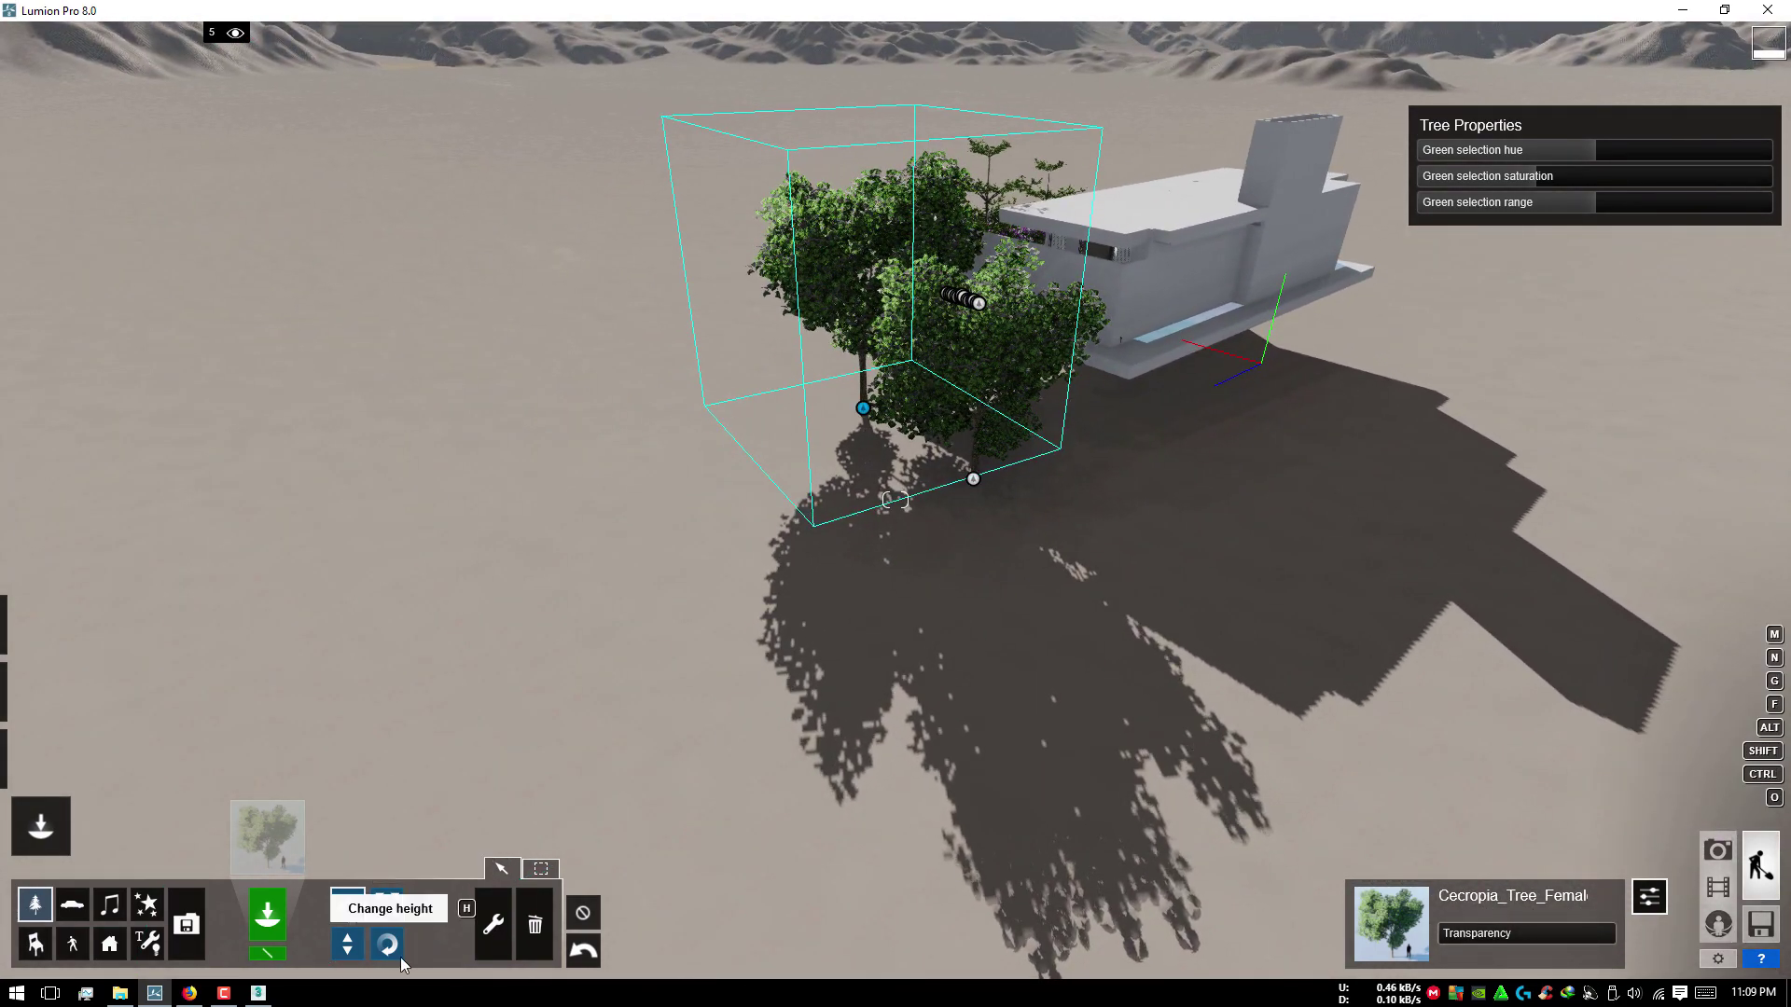
key("Delete")
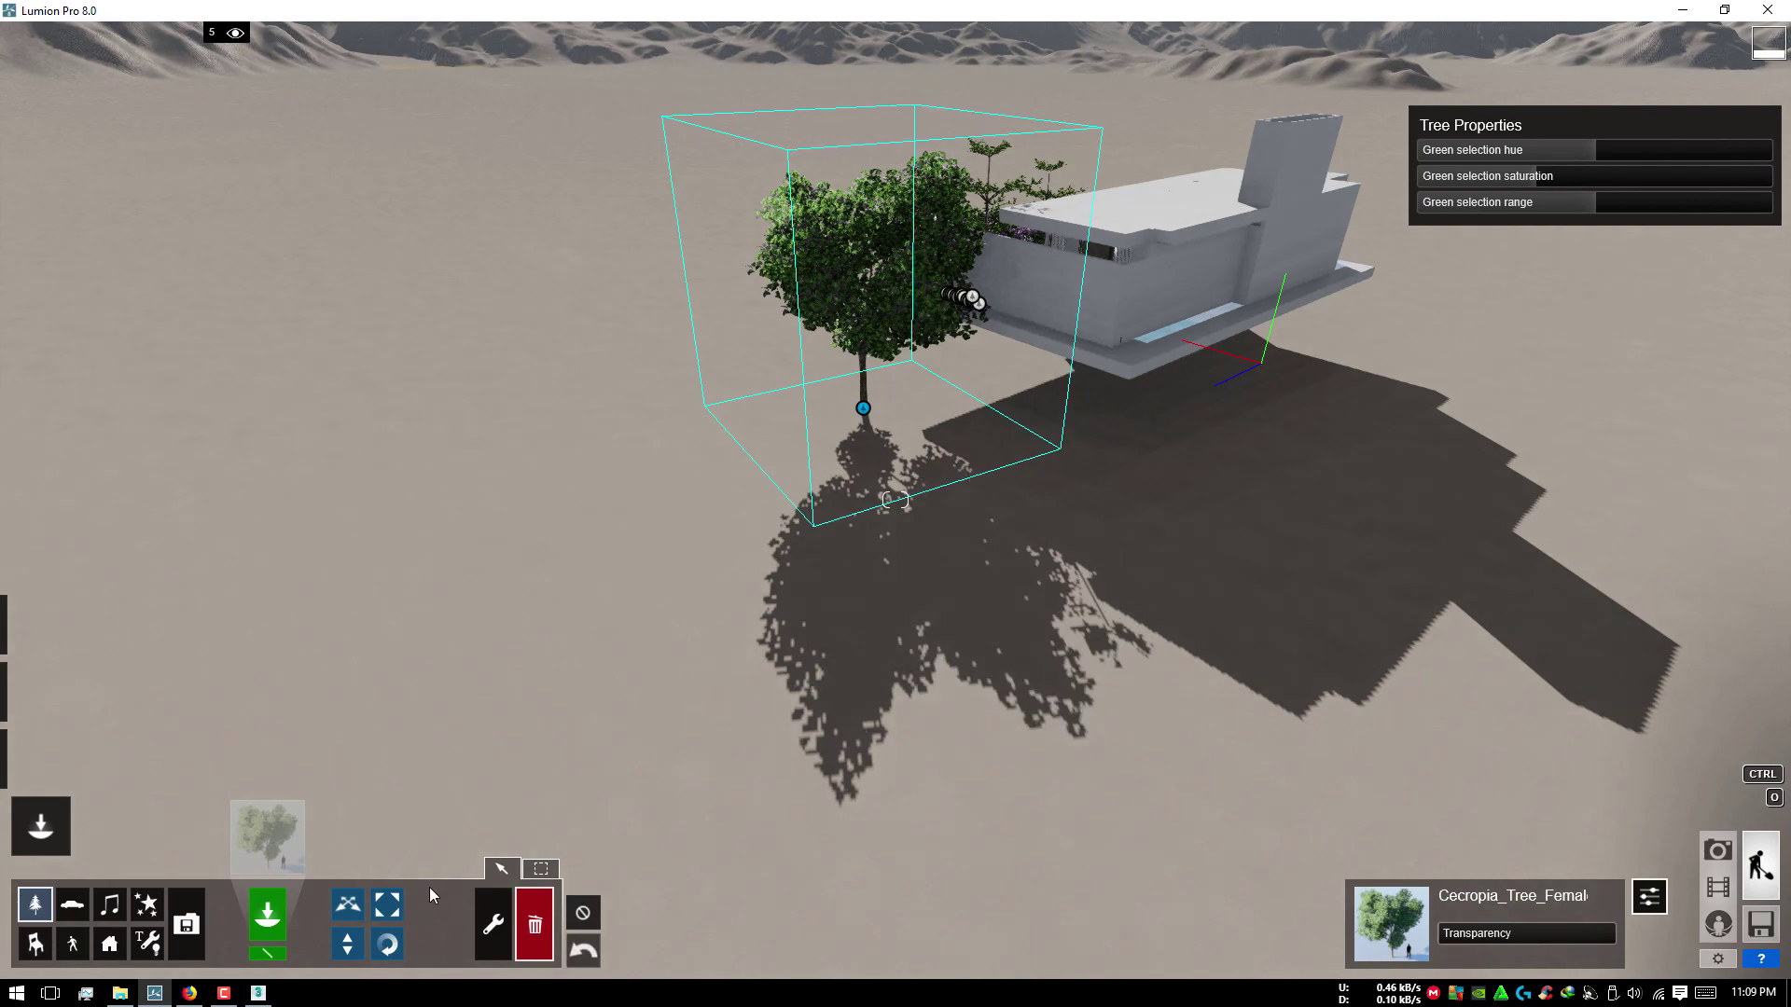
left_click(264, 843)
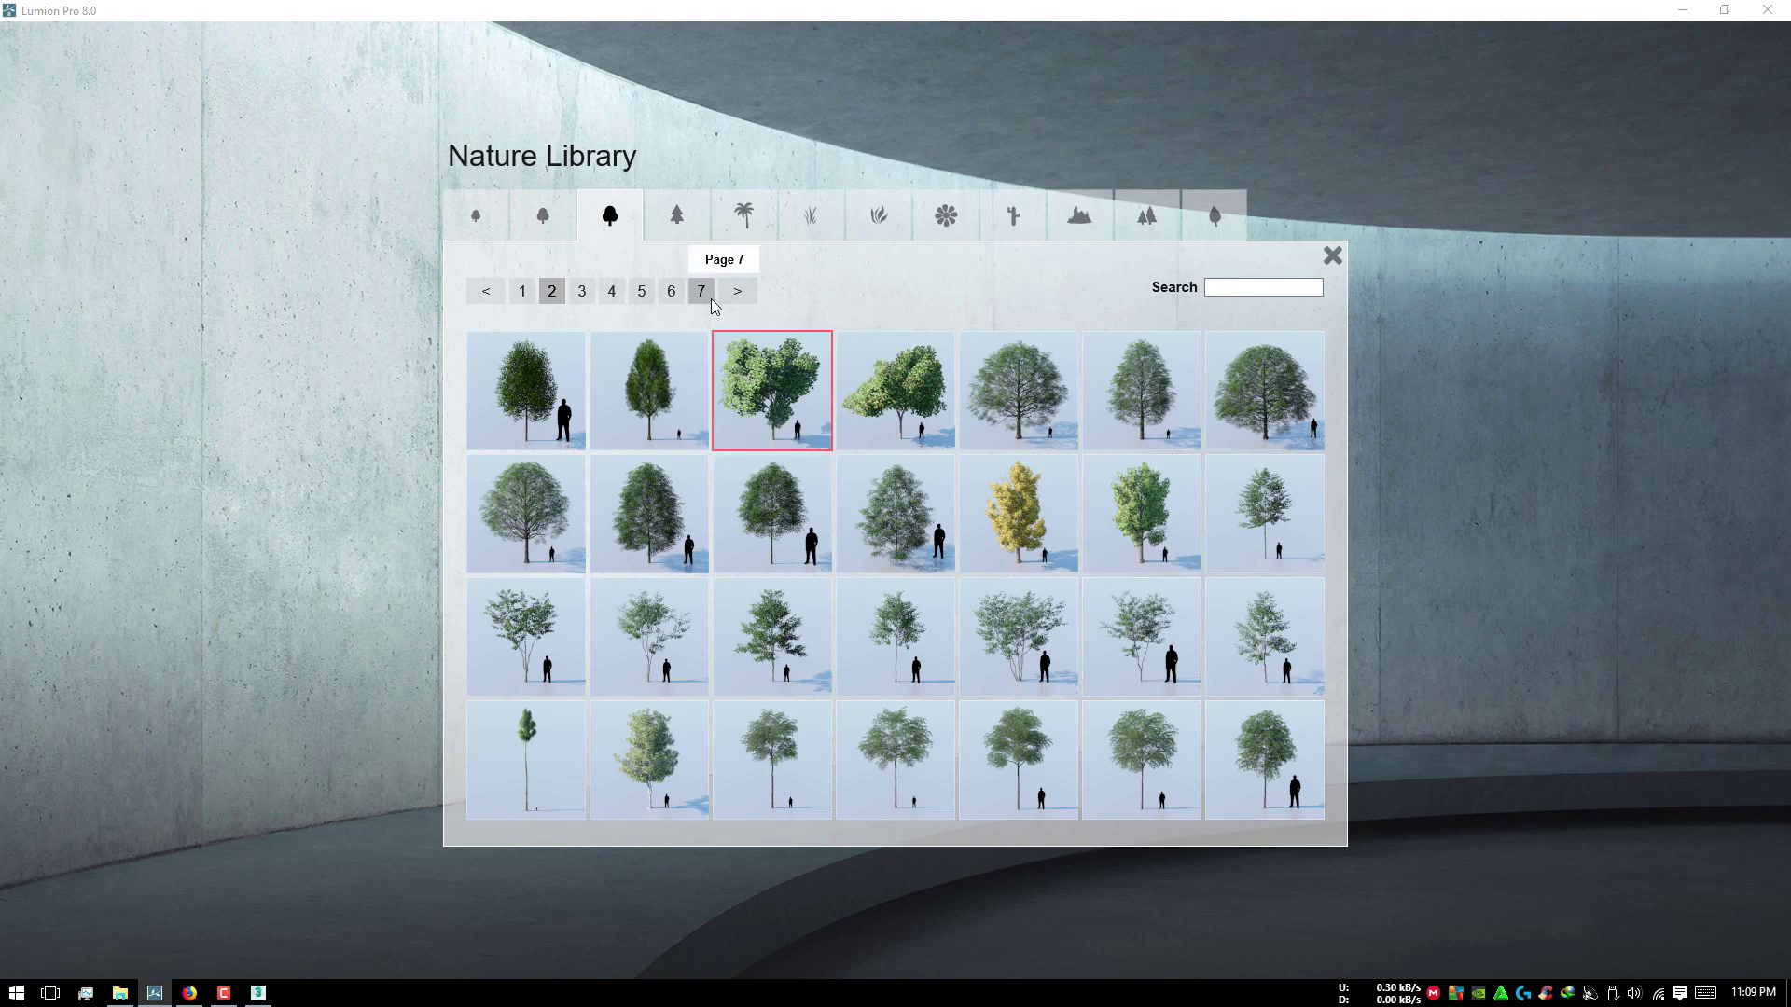
Step: Place a Japanese_Maple from tree page 3 beside the house
left_click(582, 293)
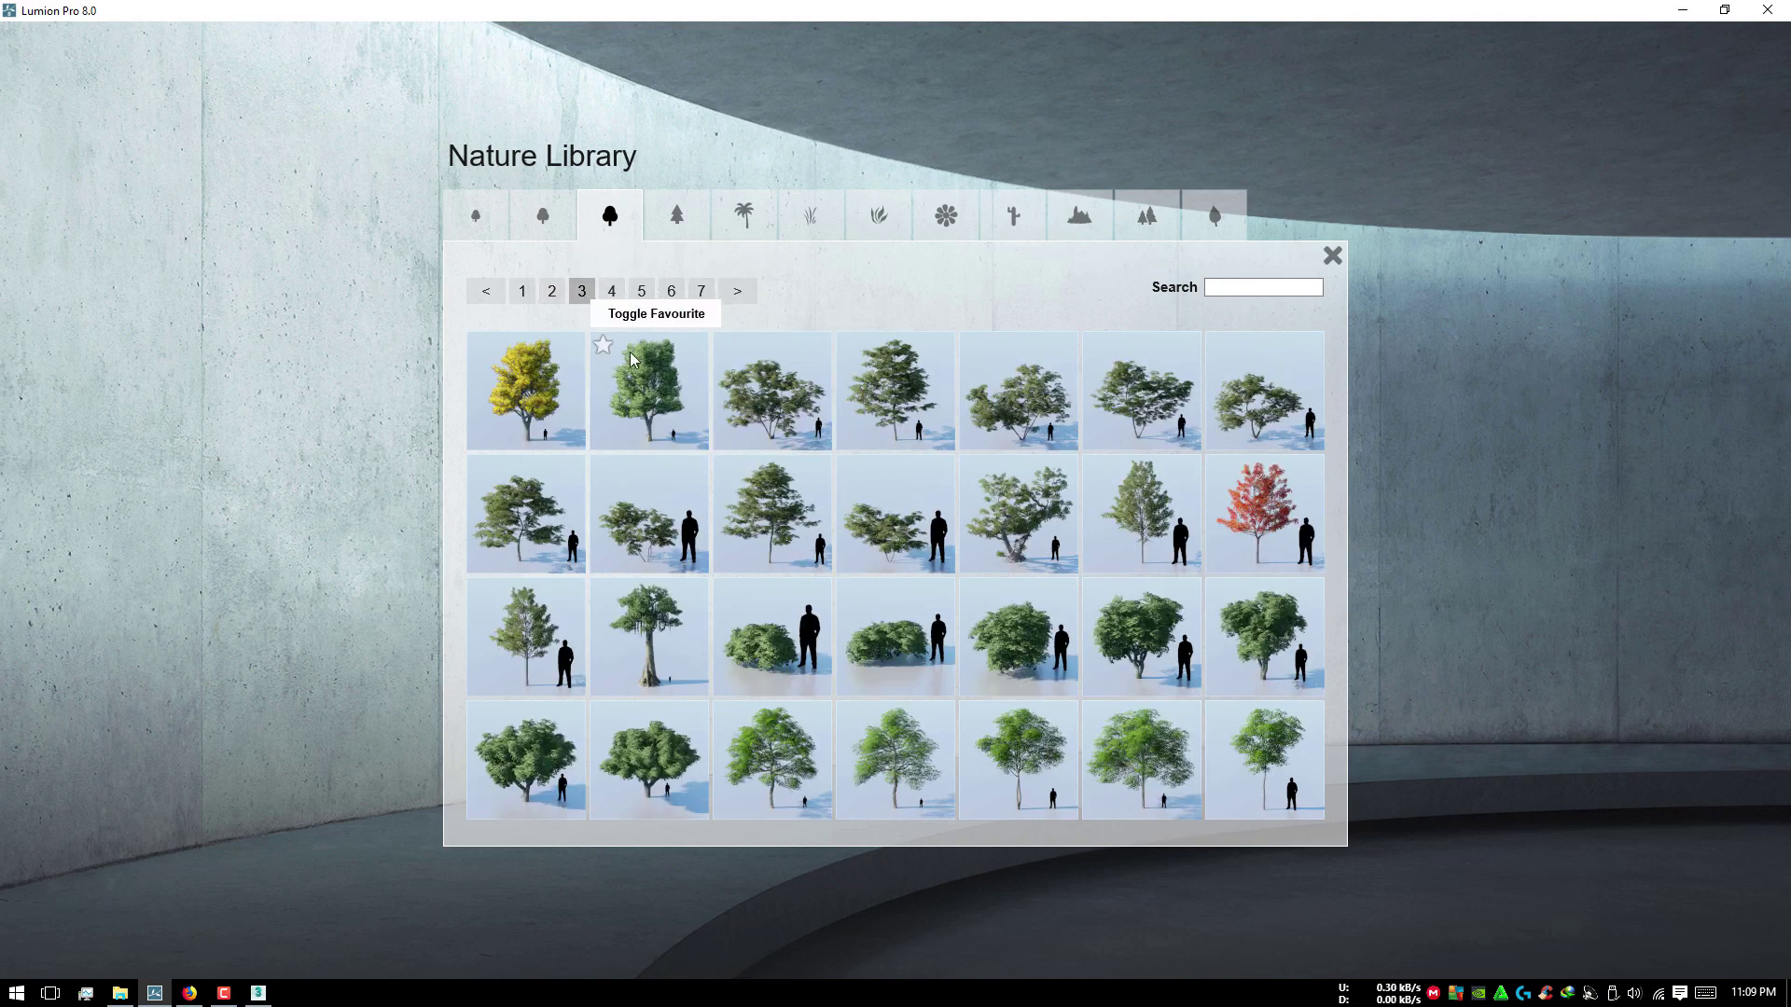
left_click(902, 421)
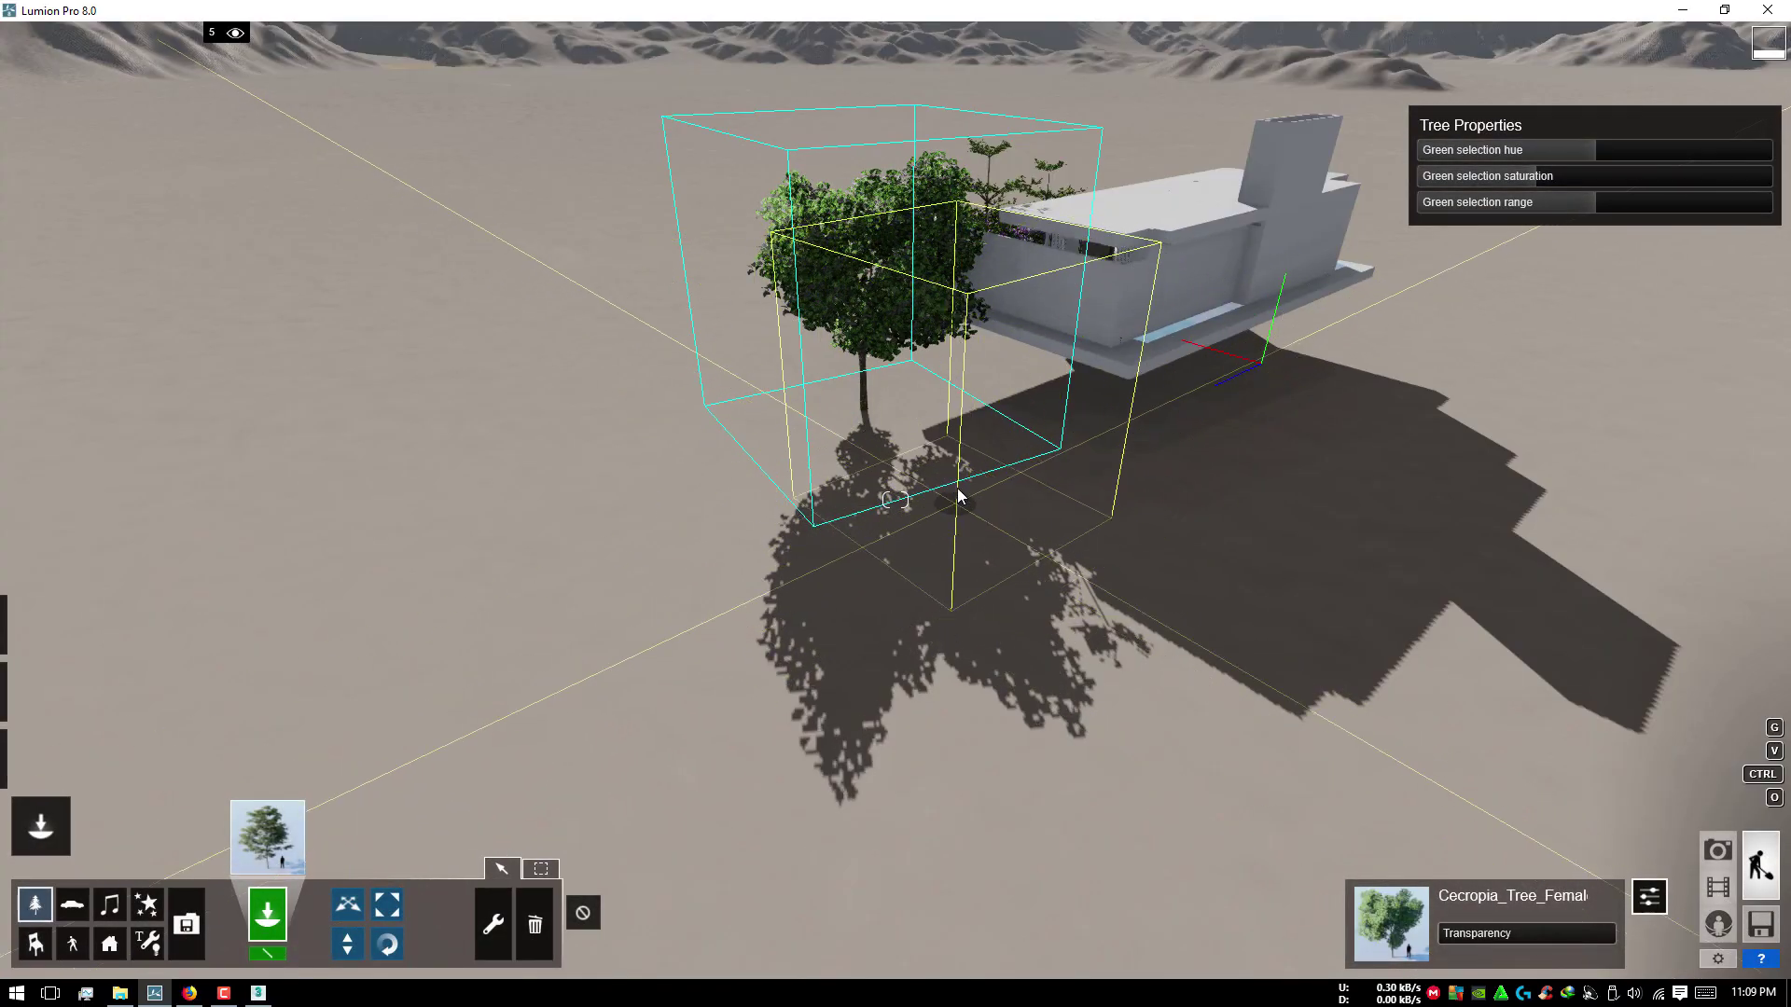
mouse_move(1095, 507)
right_mouse_down()
mouse_move(1335, 453)
mouse_move(708, 560)
right_mouse_up()
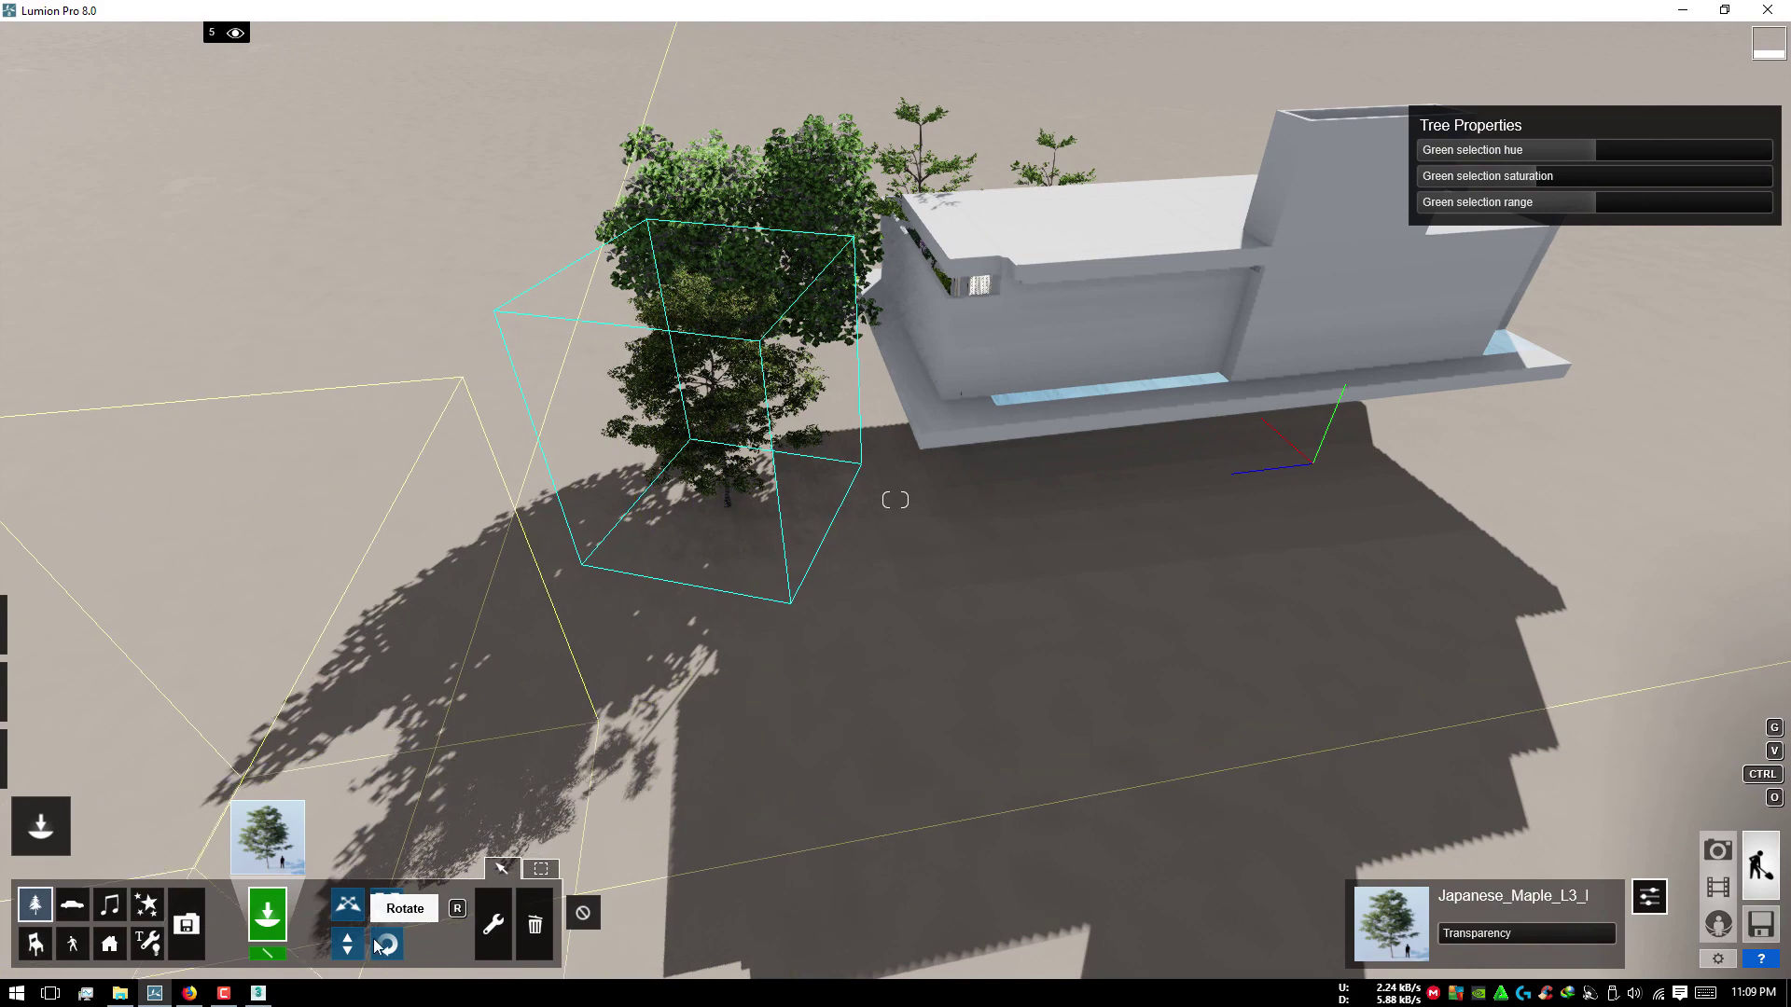
mouse_move(757, 408)
left_mouse_down()
mouse_move(764, 276)
mouse_move(819, 310)
left_mouse_up()
Step: Preview the movie around four seconds in, then pause and return to Build mode
left_click(1717, 887)
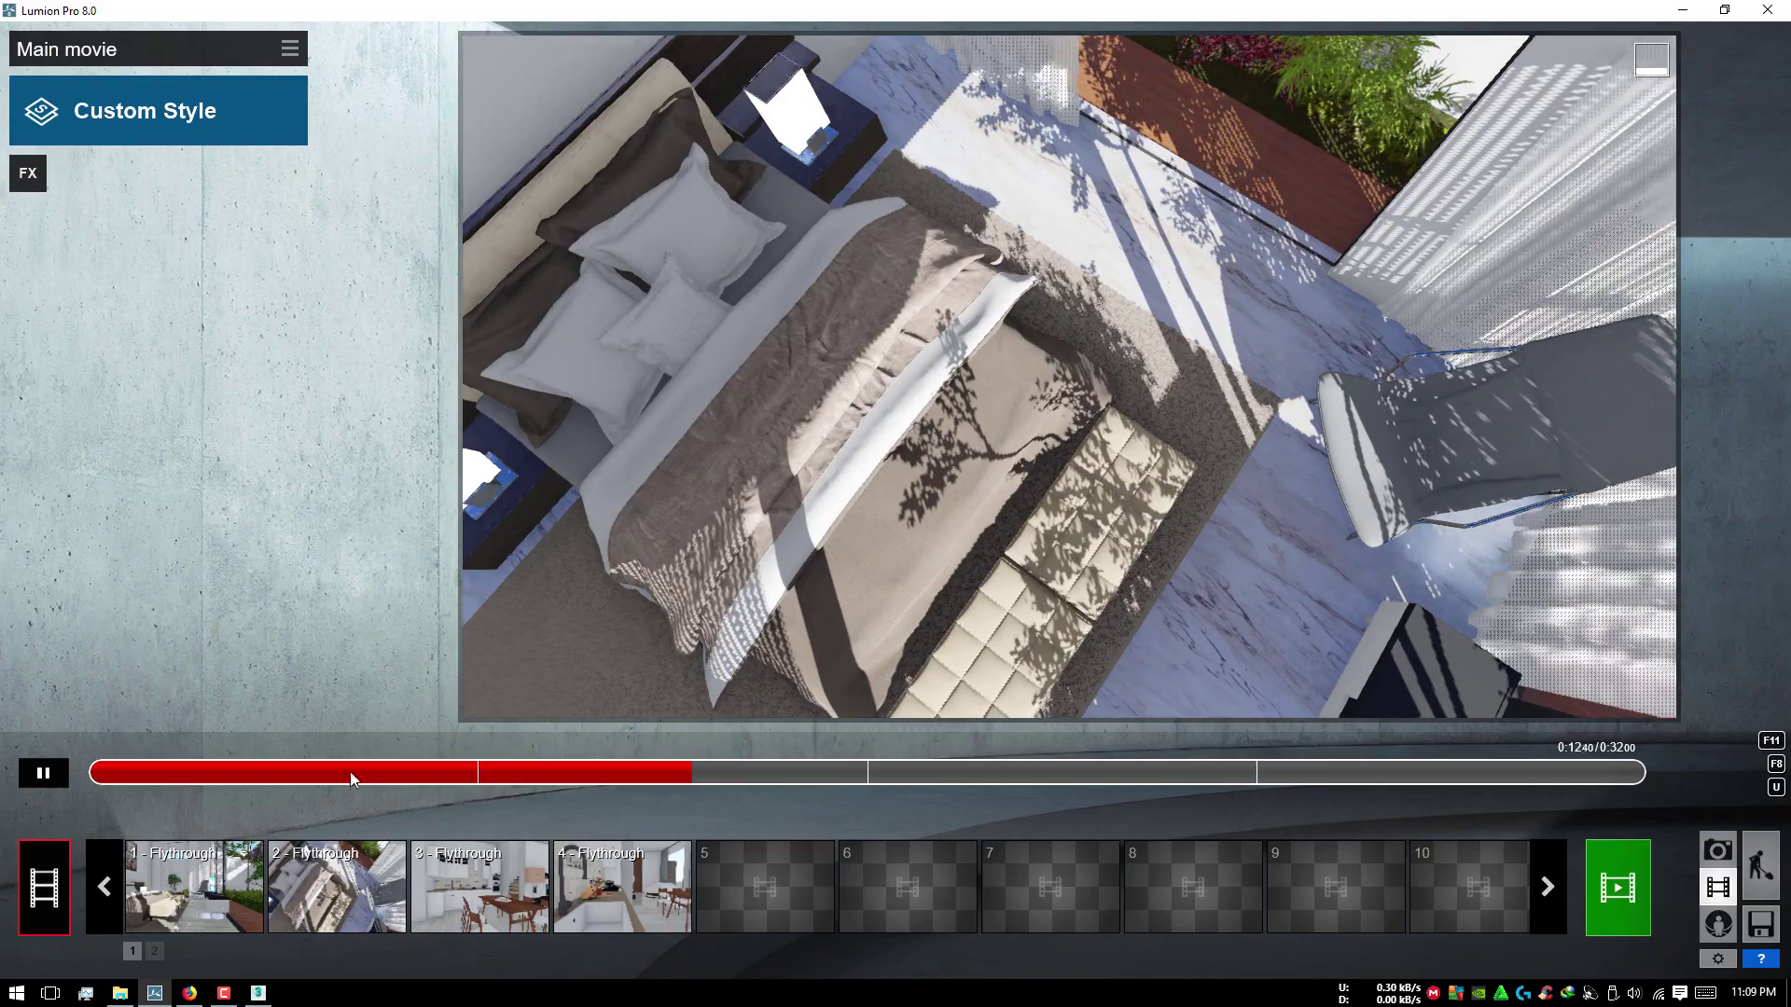
left_click(136, 780)
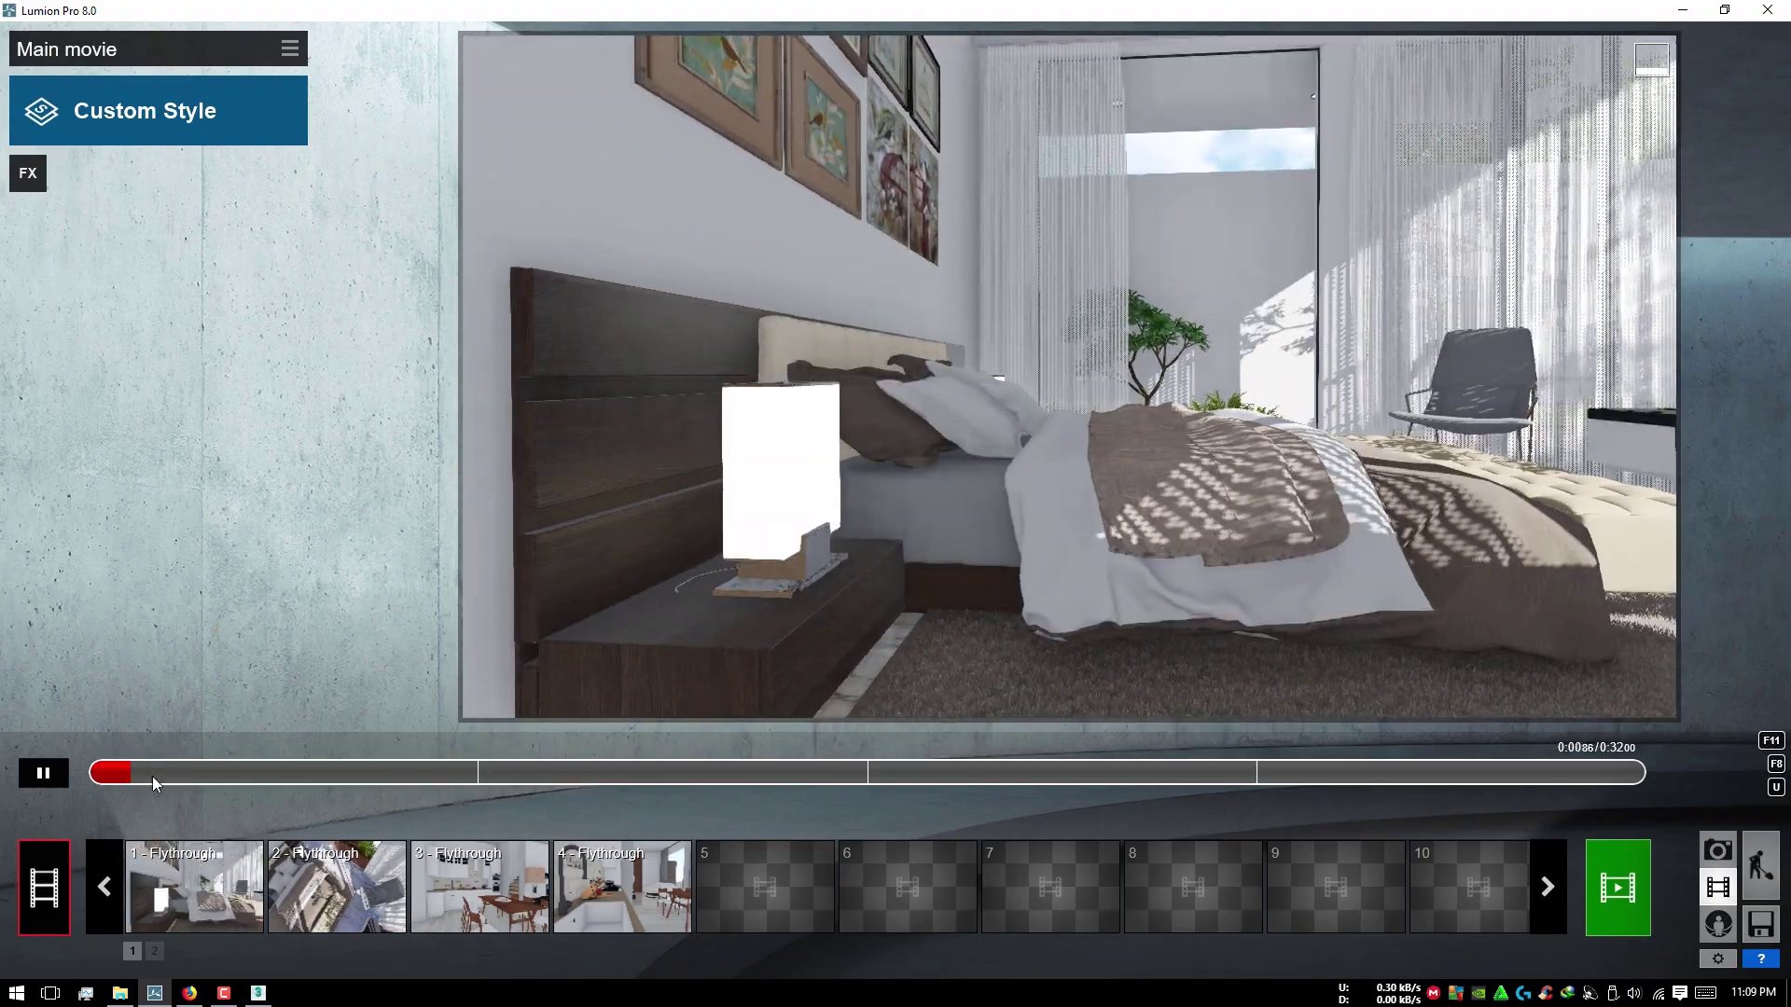
left_click_drag(136, 779, 365, 772)
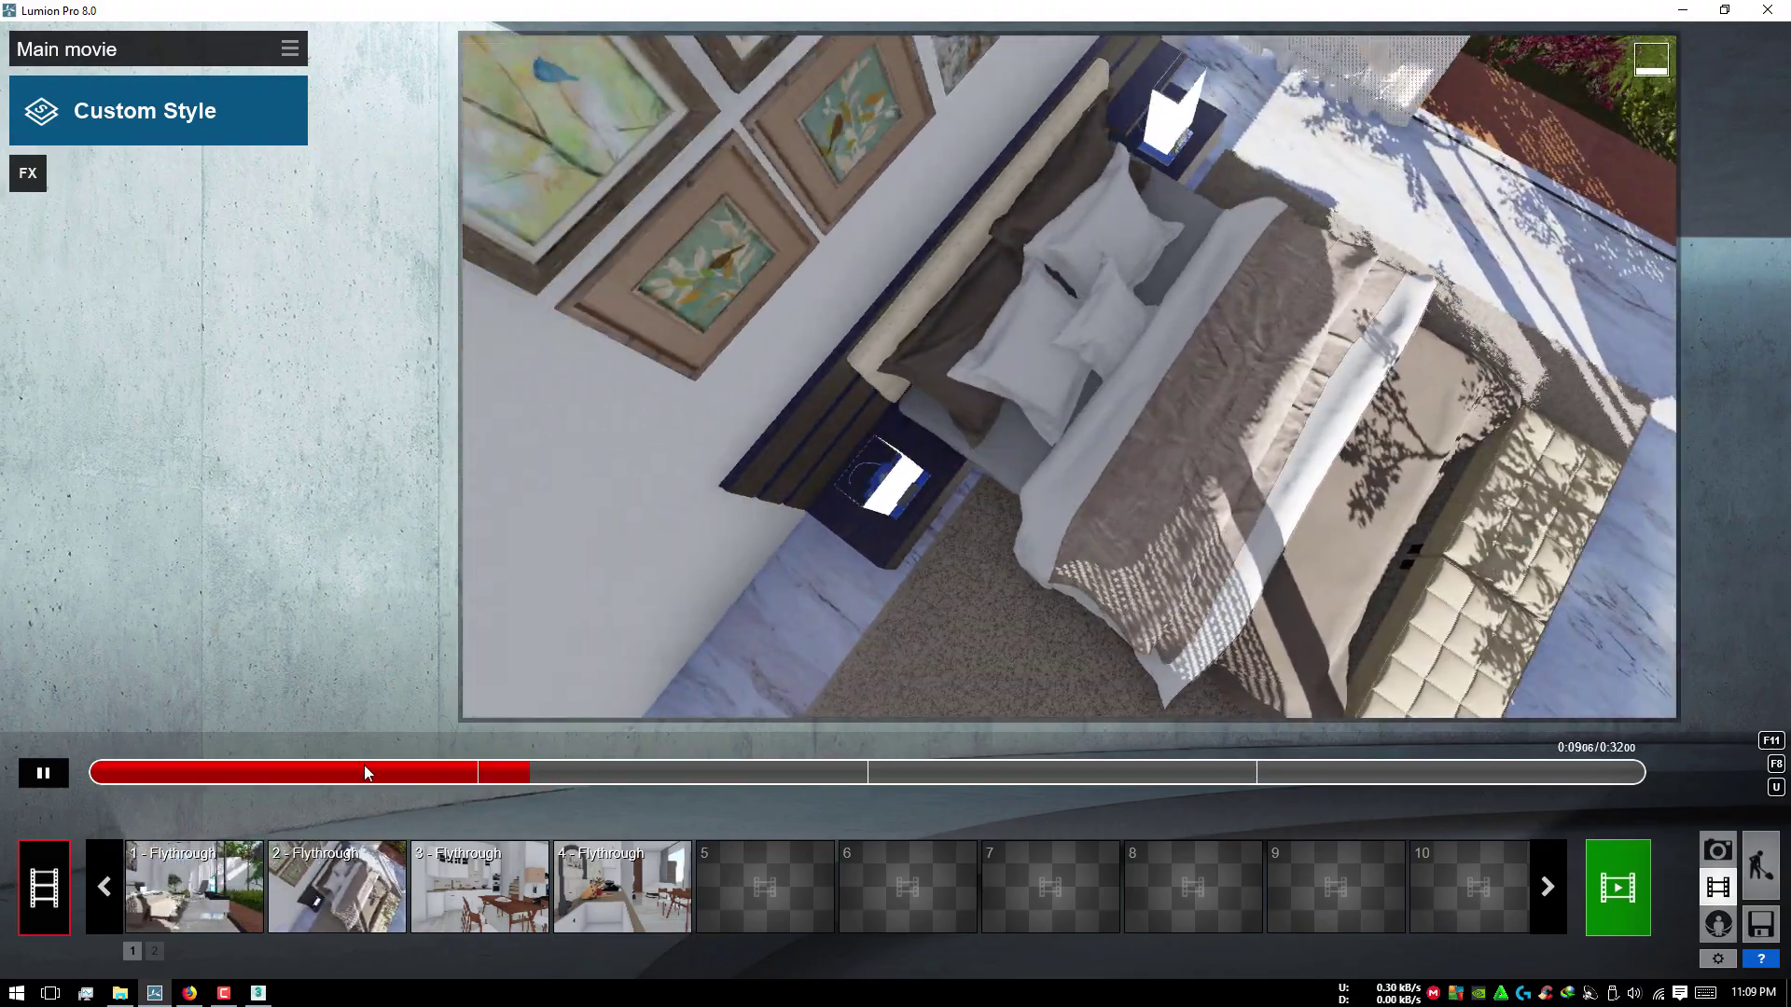
left_click(326, 768)
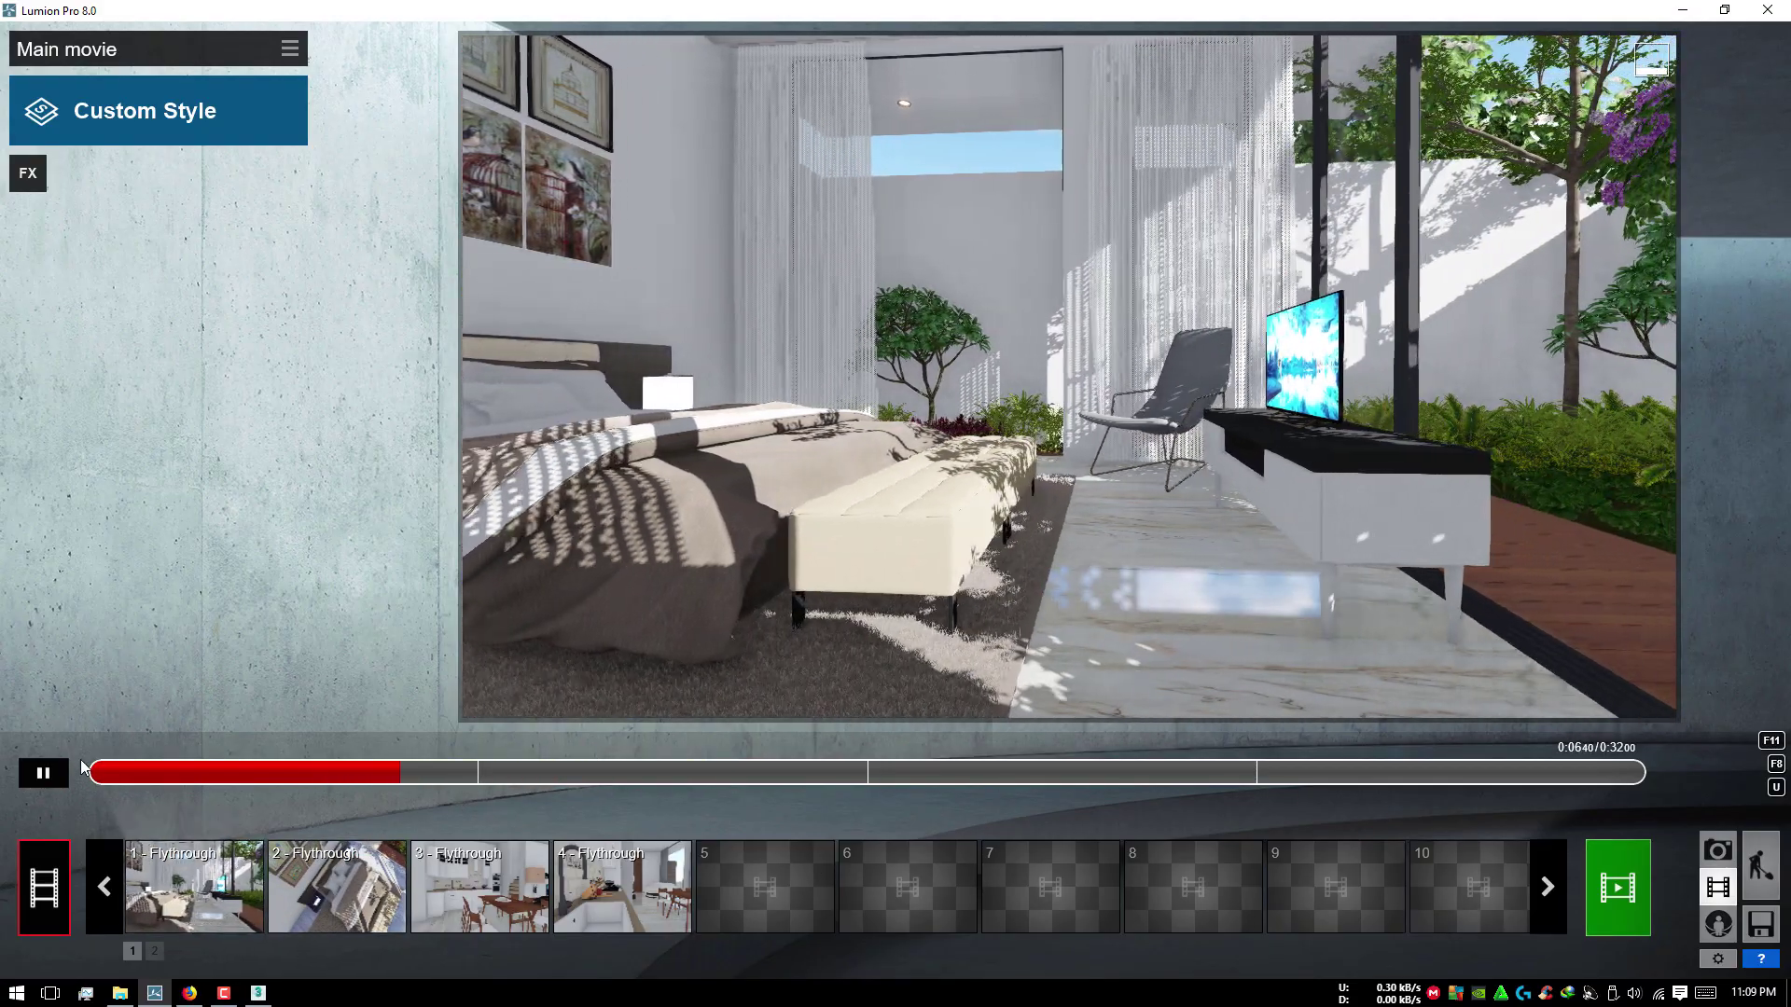
key("space")
left_click(1777, 844)
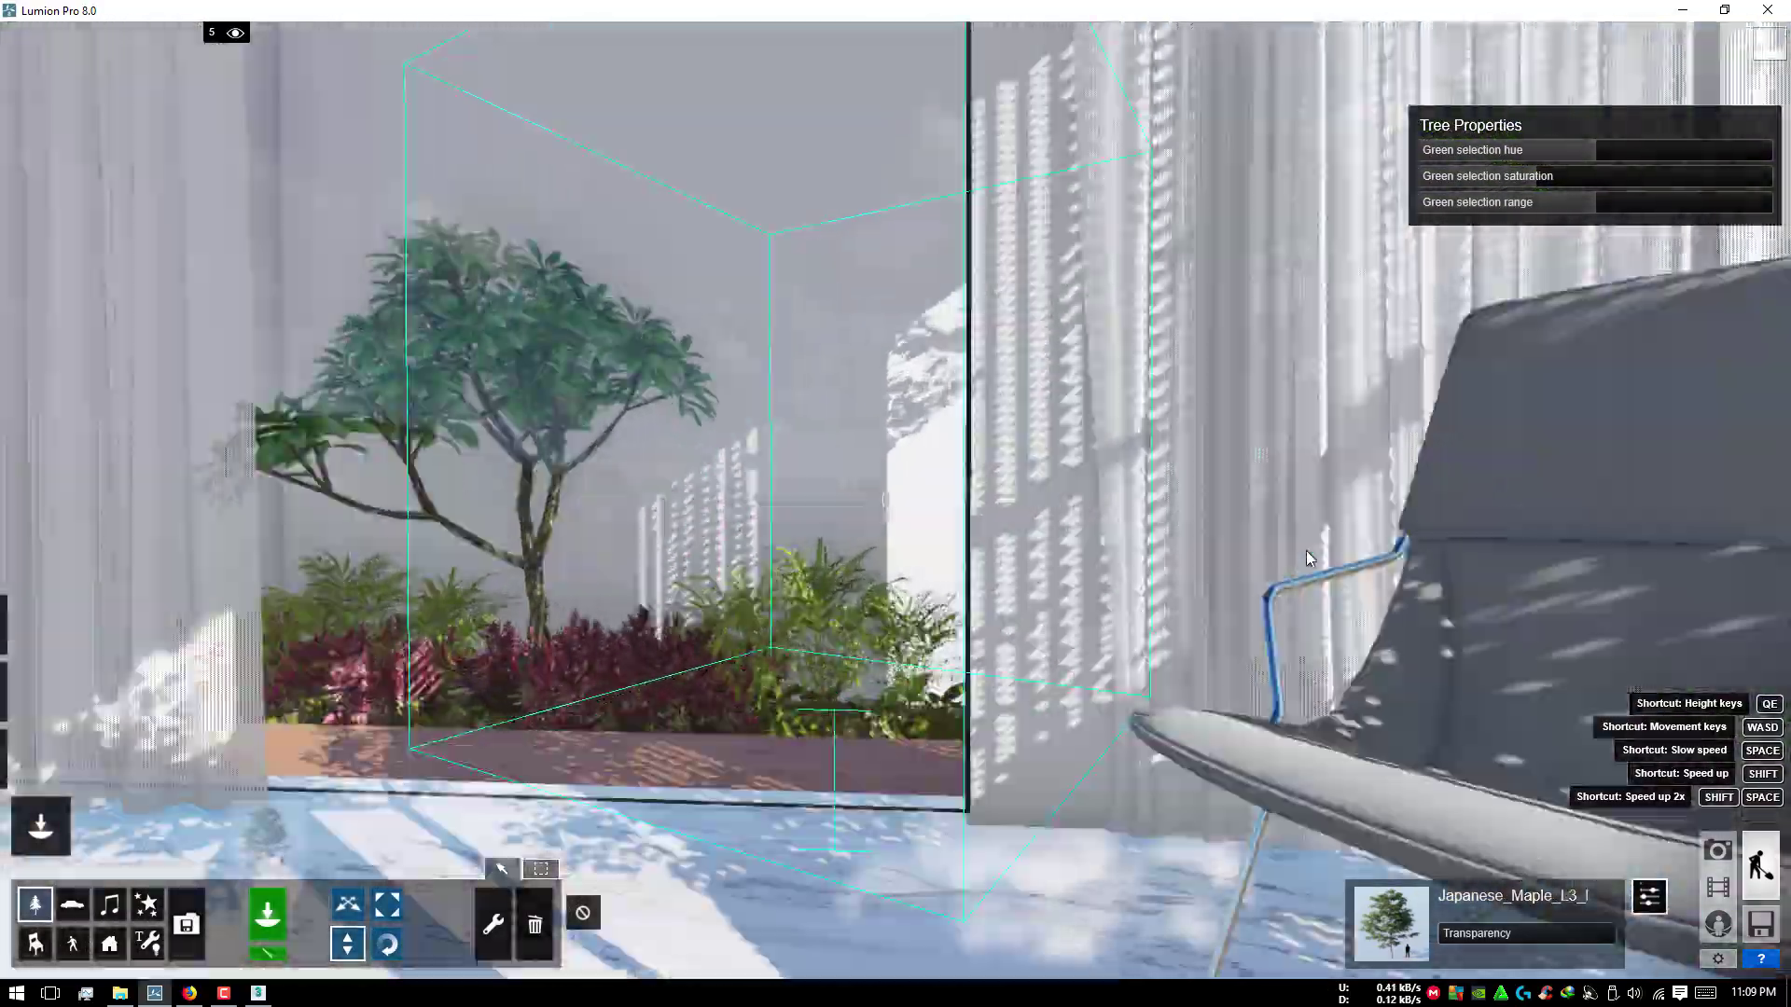
Step: Delete the Japanese maple and pull back to a wide view of the house
right_click_drag(1306, 558, 1280, 671)
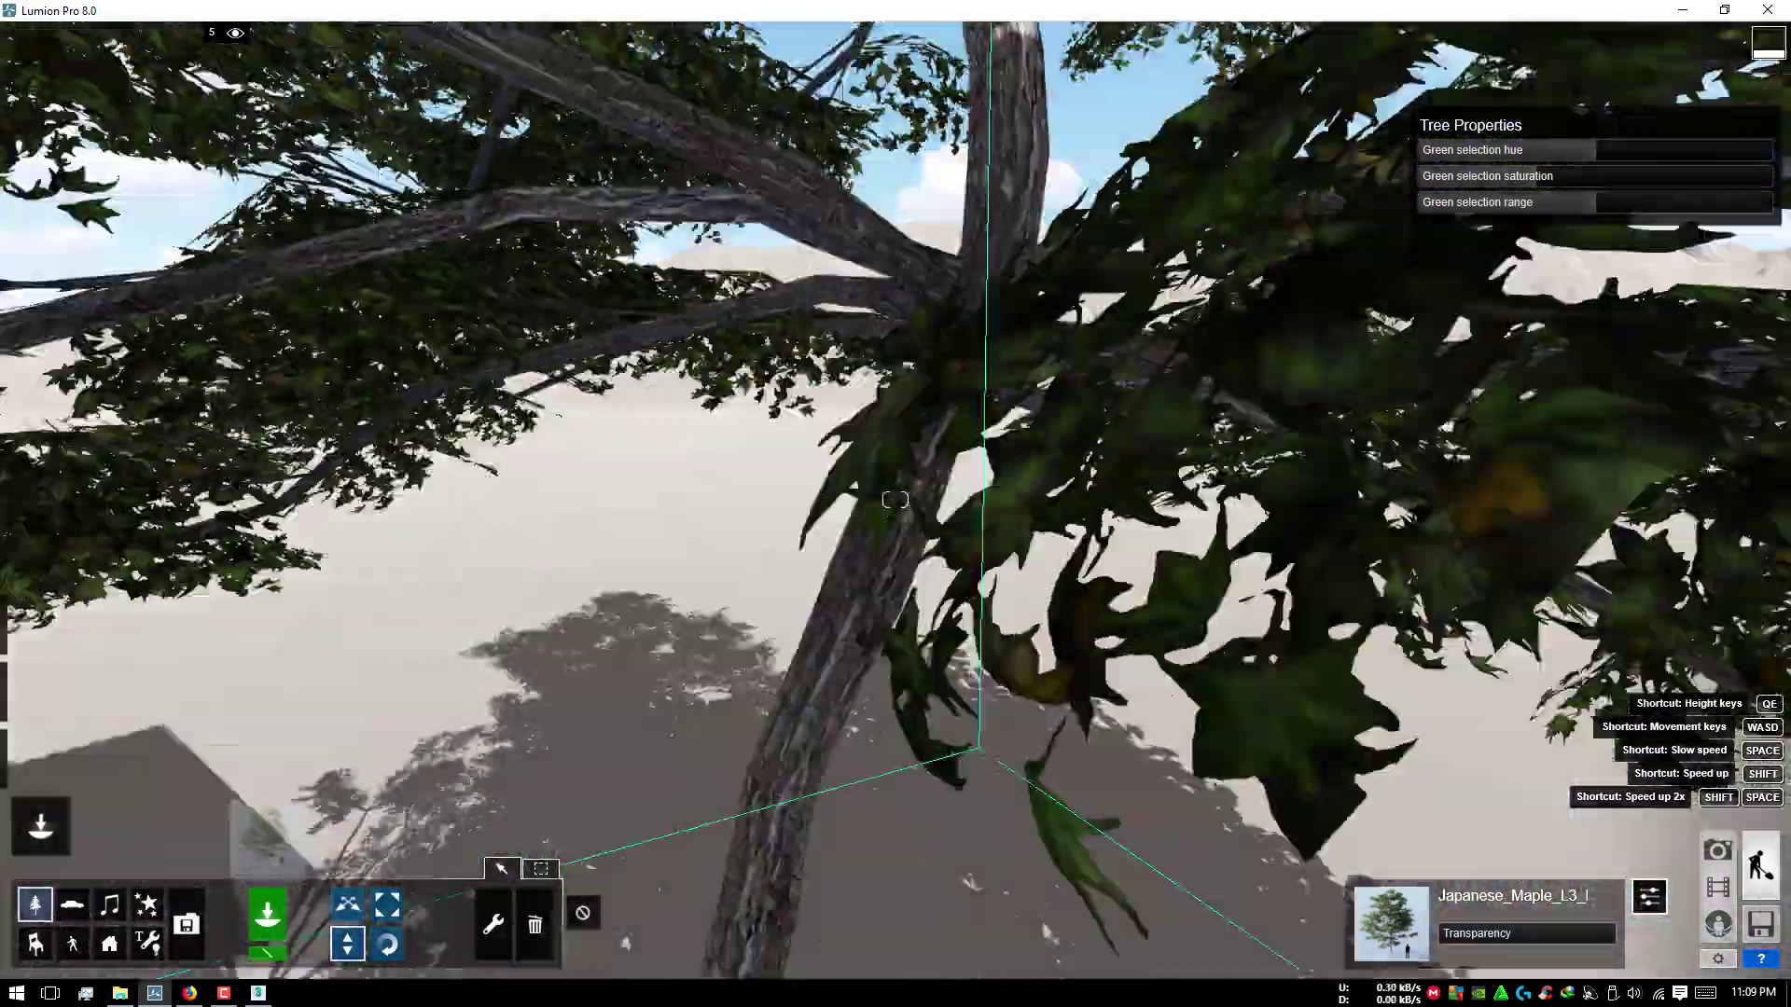
scroll(1280, 666, "down", 5)
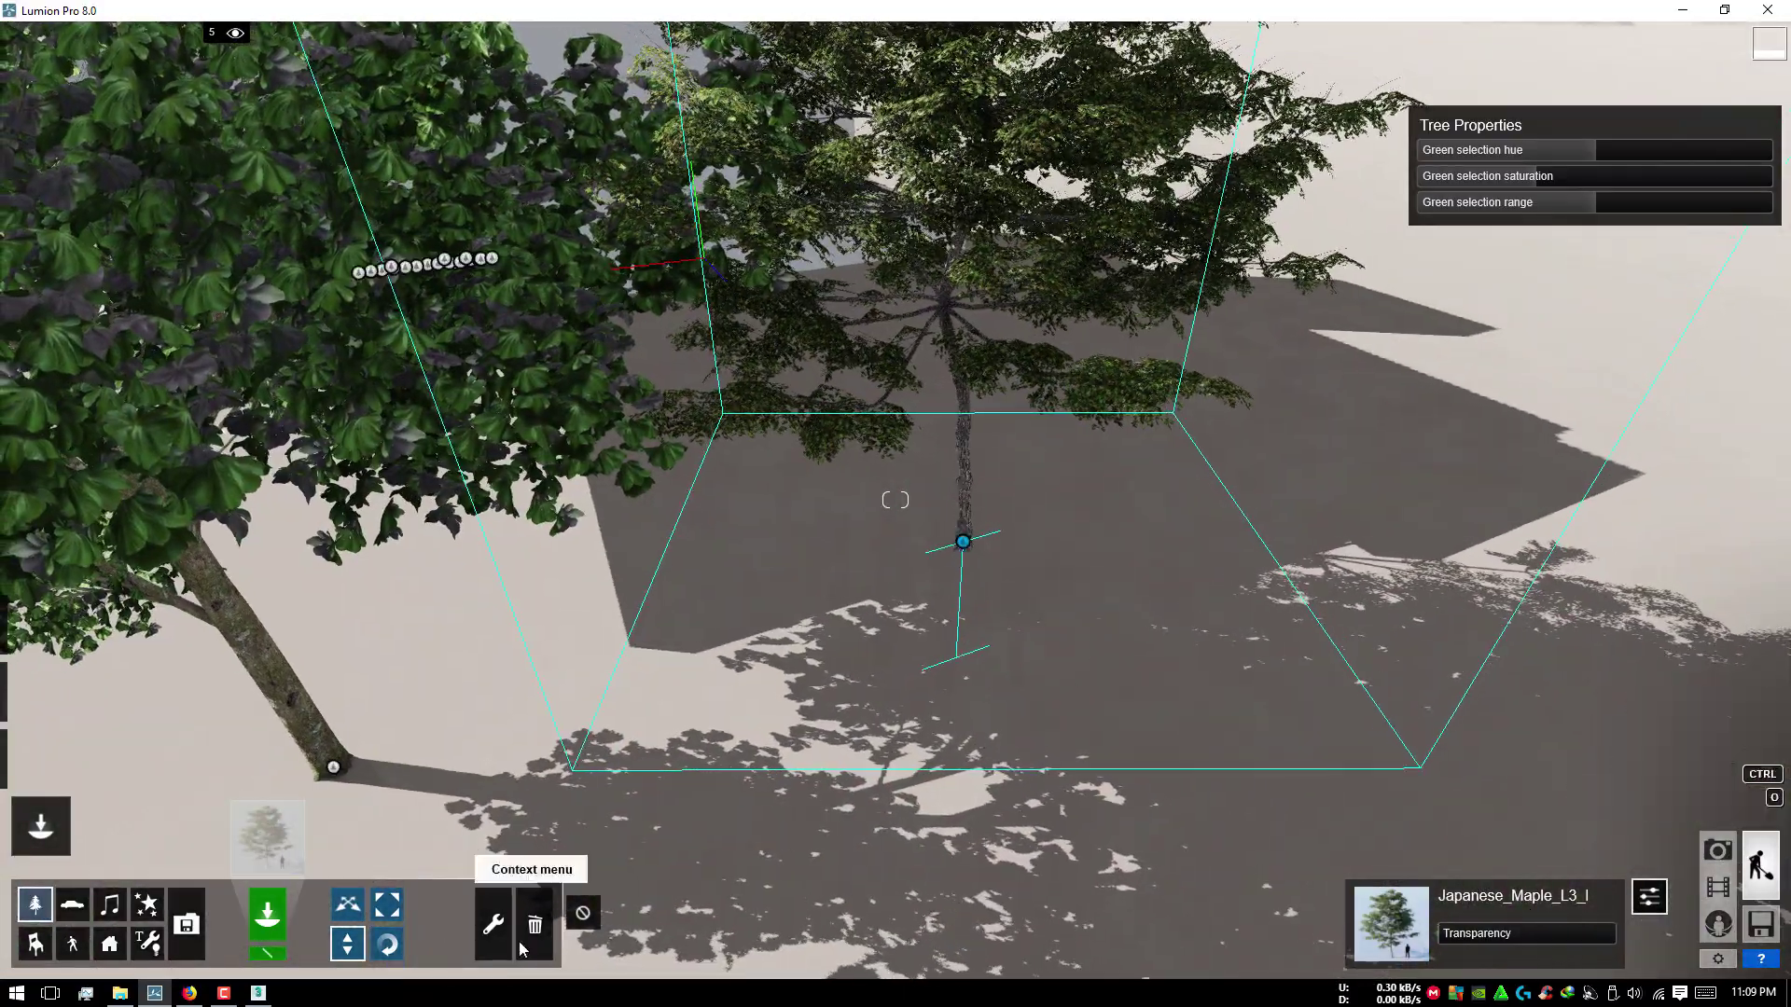
left_click(534, 924)
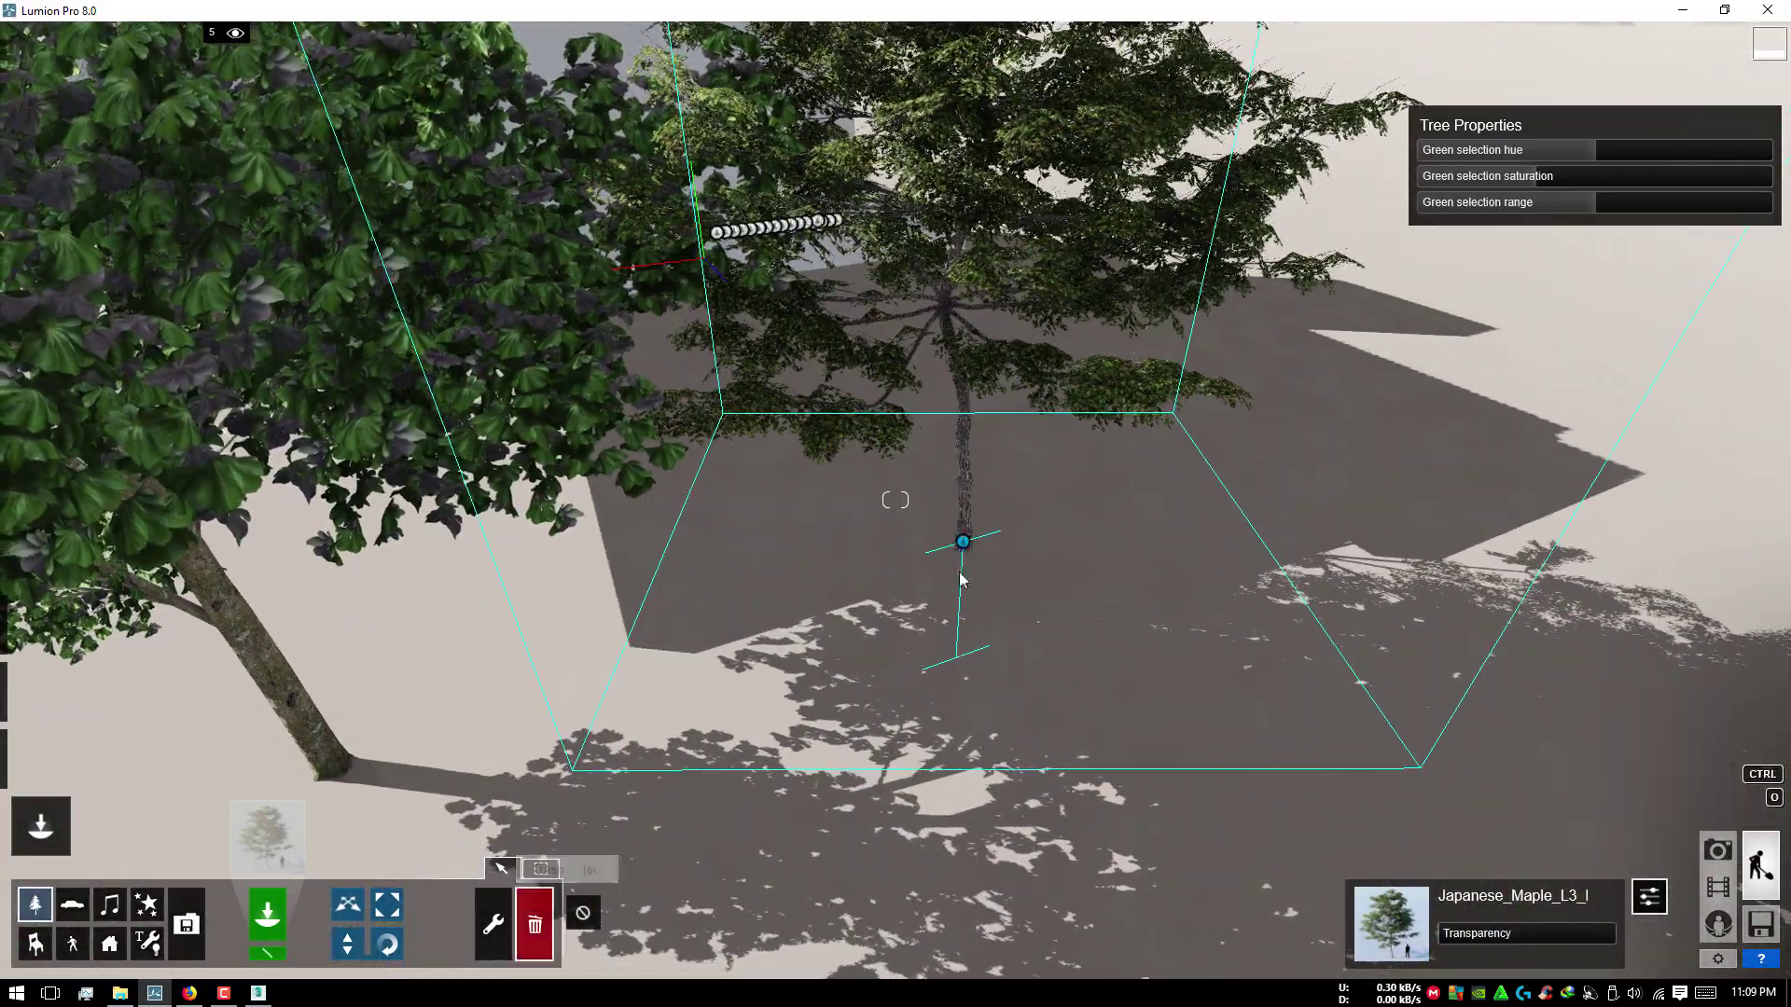
left_click(953, 544)
scroll(780, 693, "down", 5)
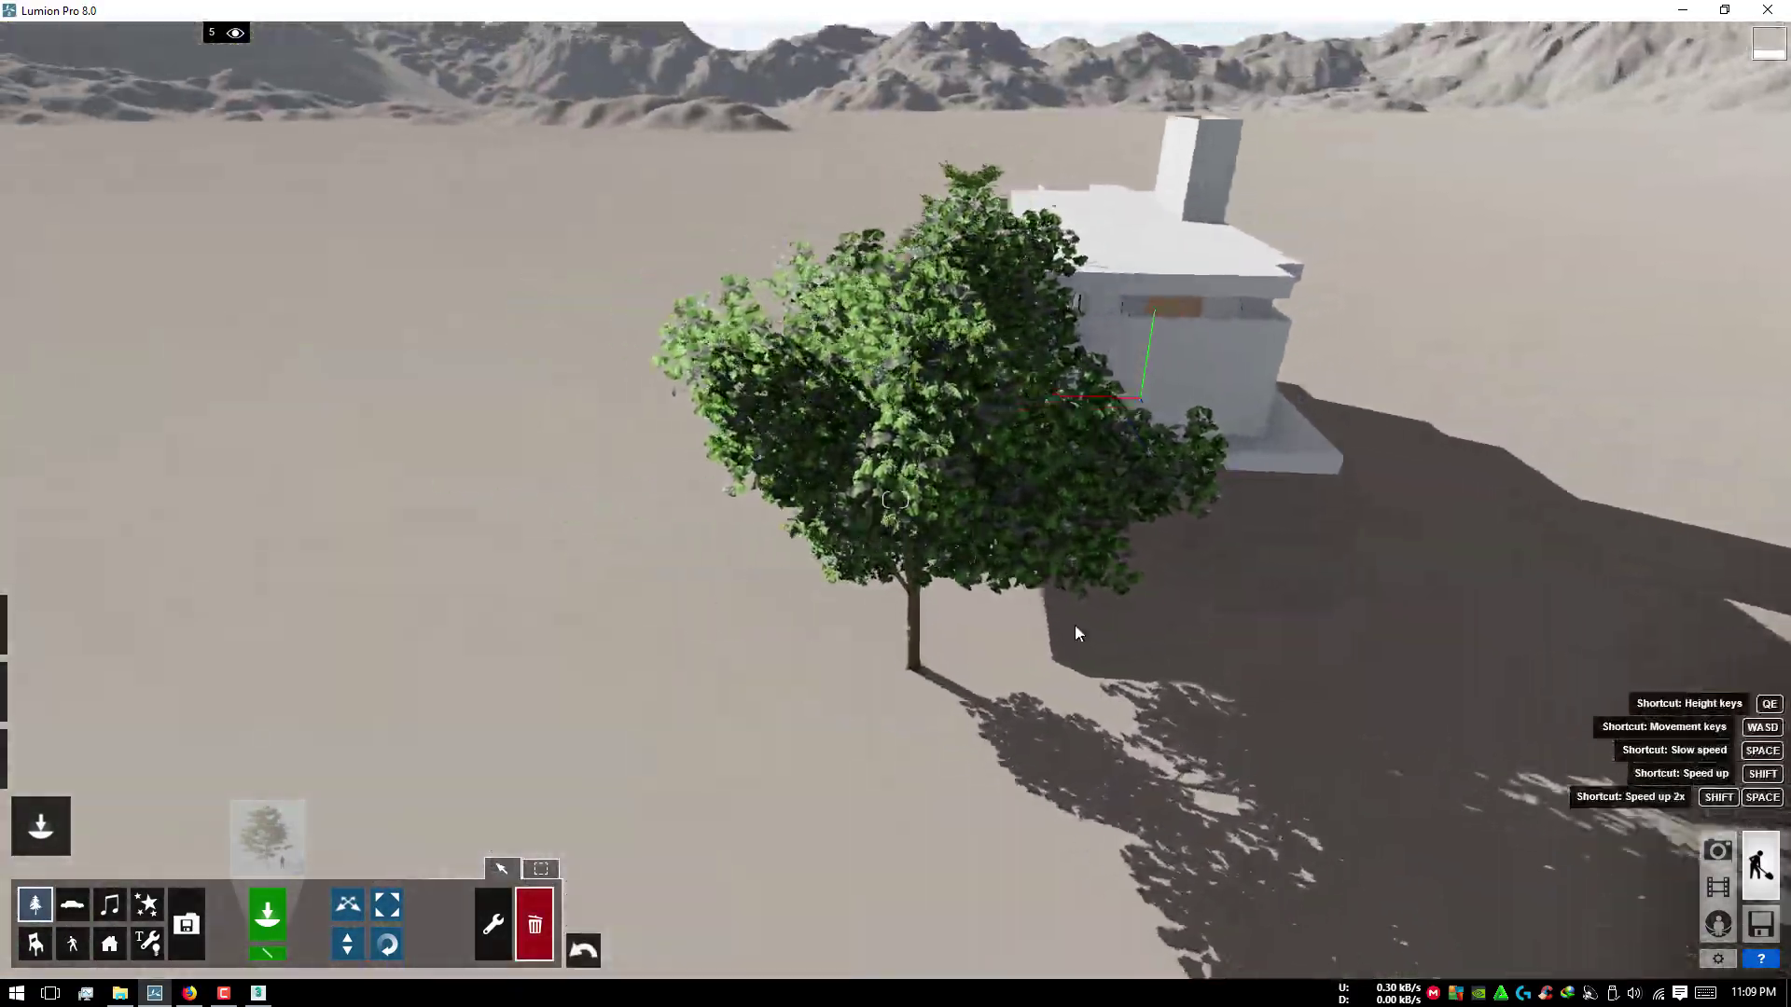
right_click_drag(1074, 624, 1324, 646)
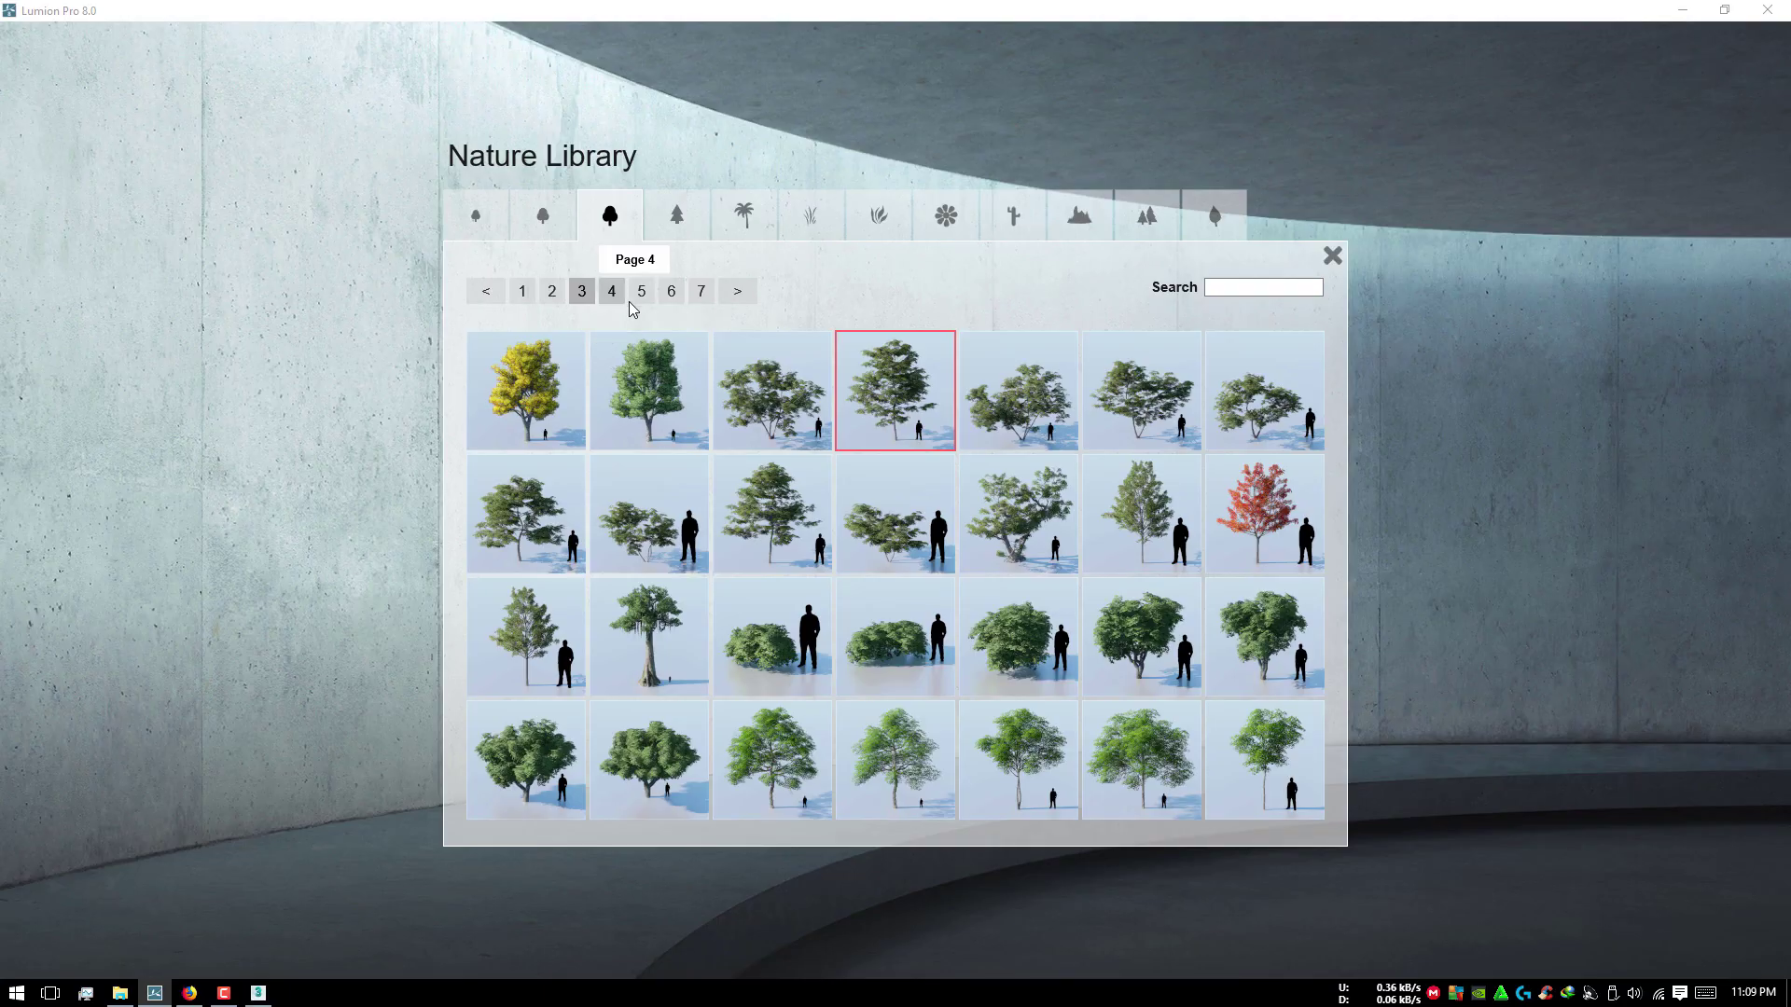
Step: Place a Grey_Poplar_RT from tree page 3 beside the building, then delete it
left_click(619, 295)
left_click(581, 290)
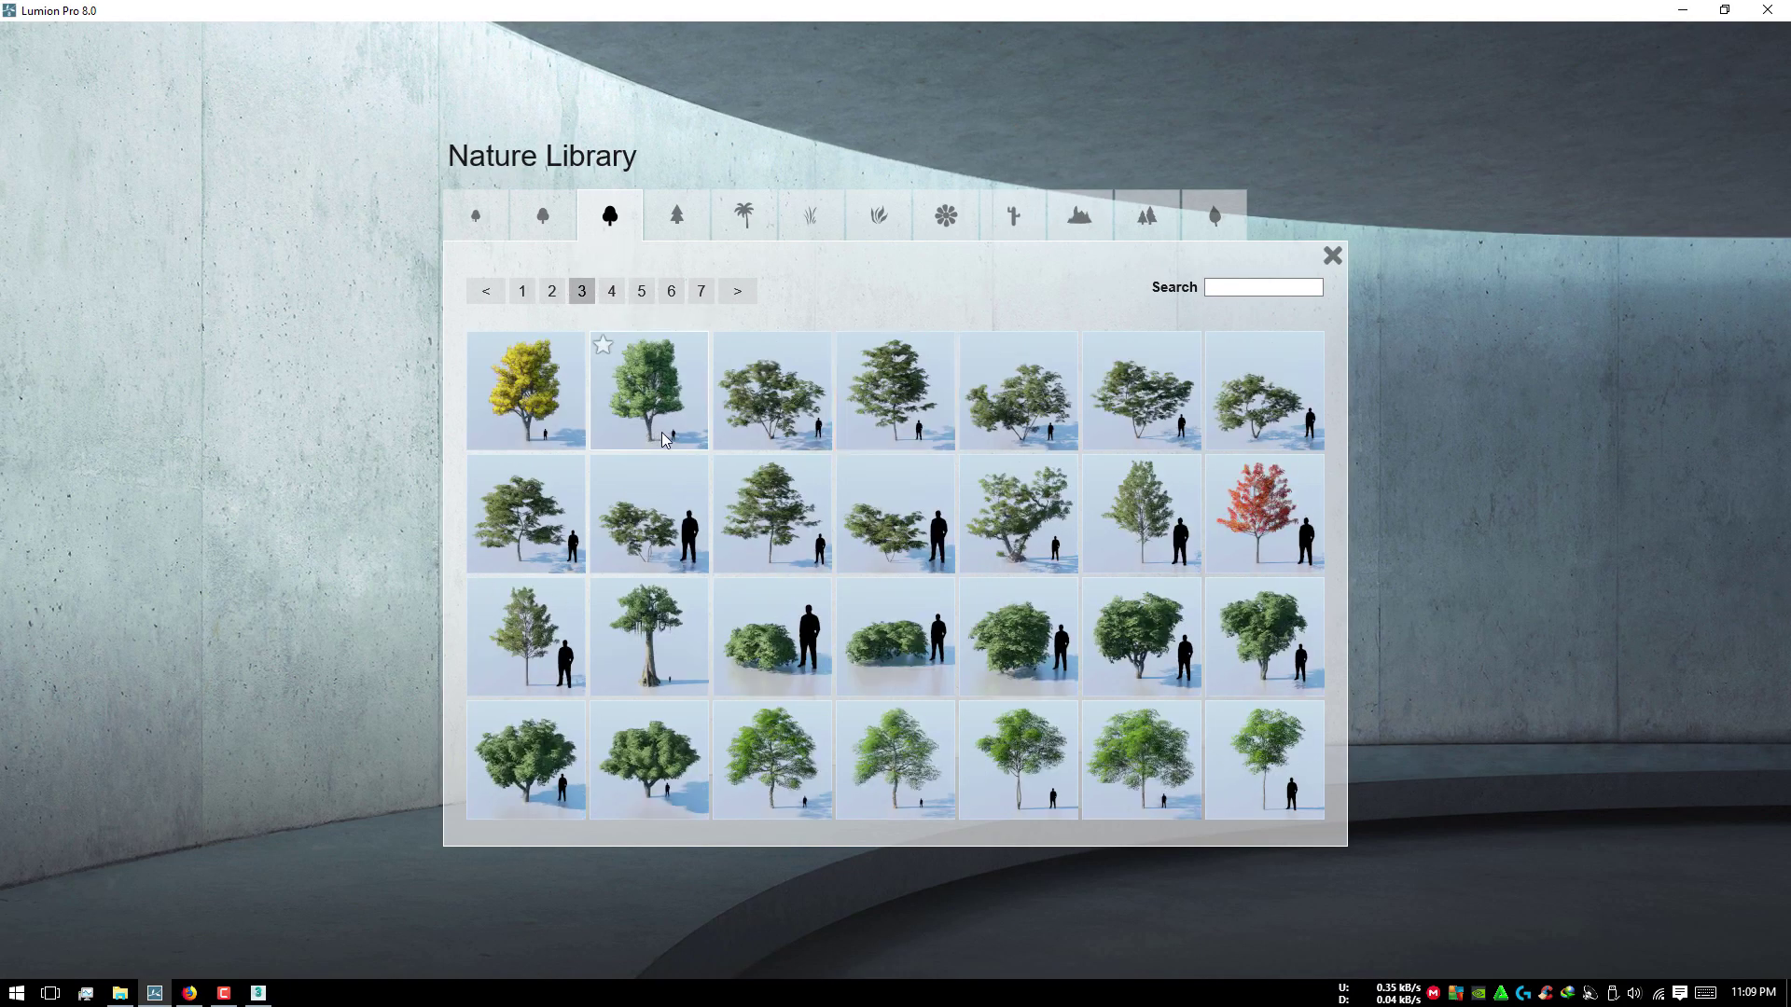
left_click(660, 411)
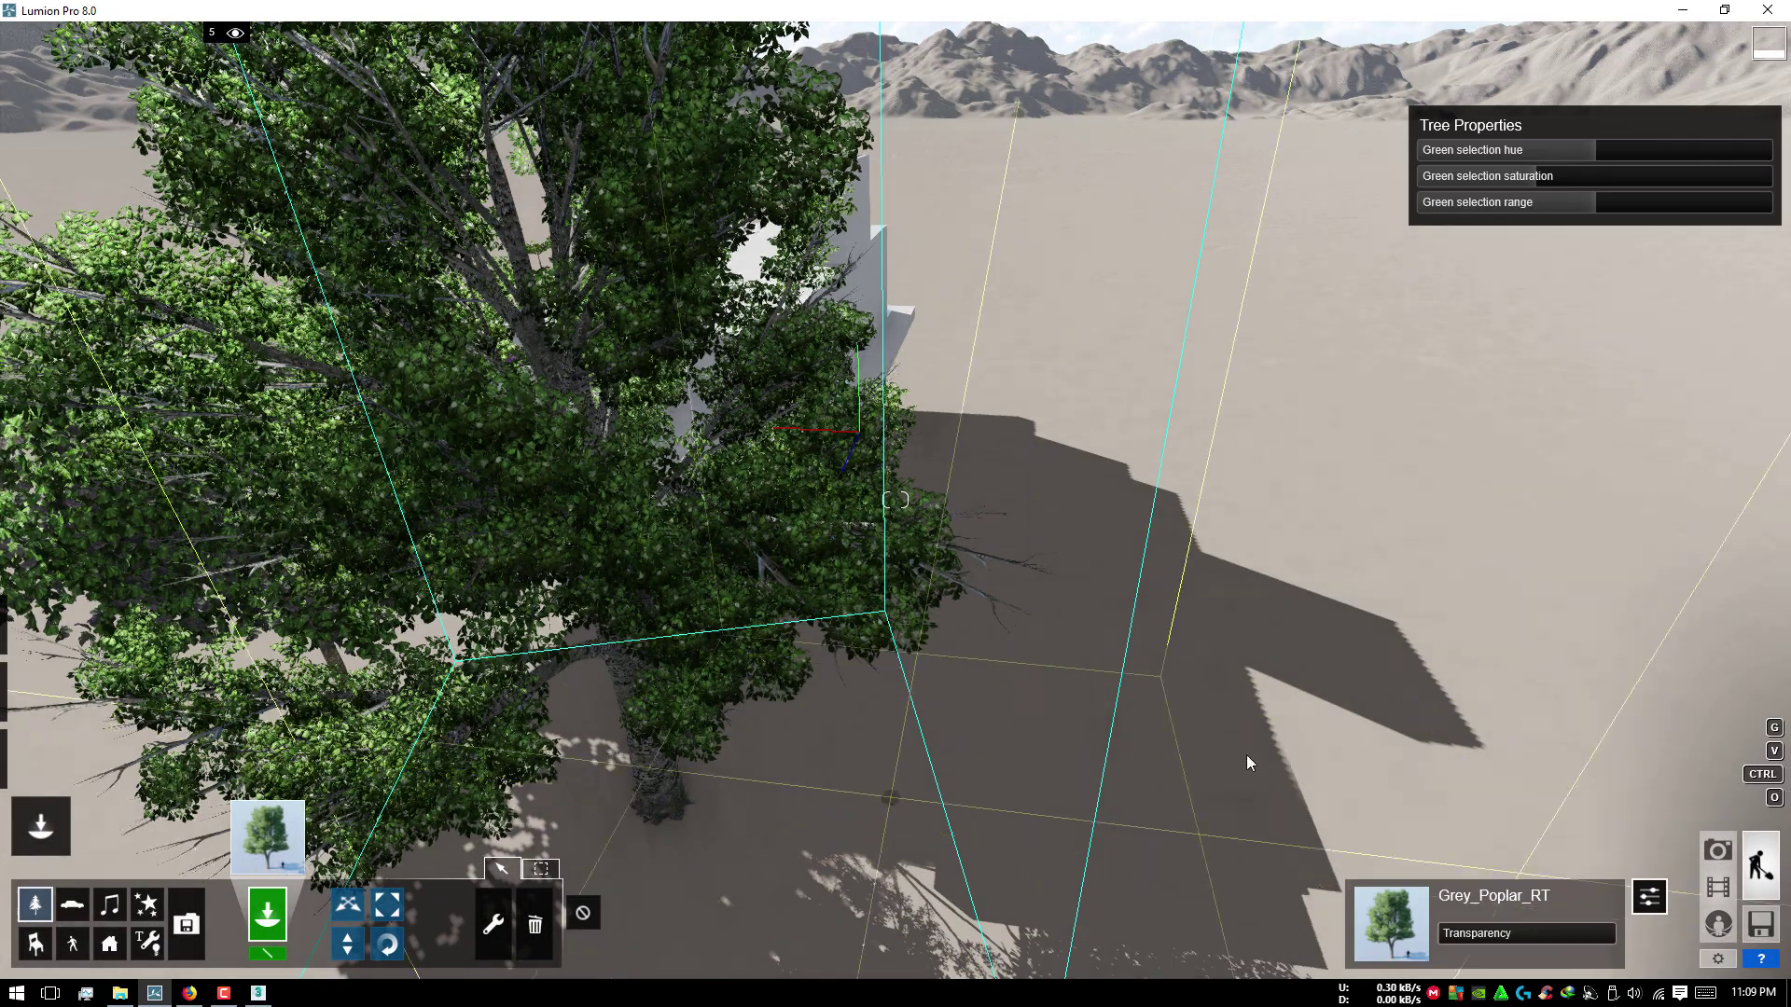
right_click_drag(1246, 754, 1202, 962)
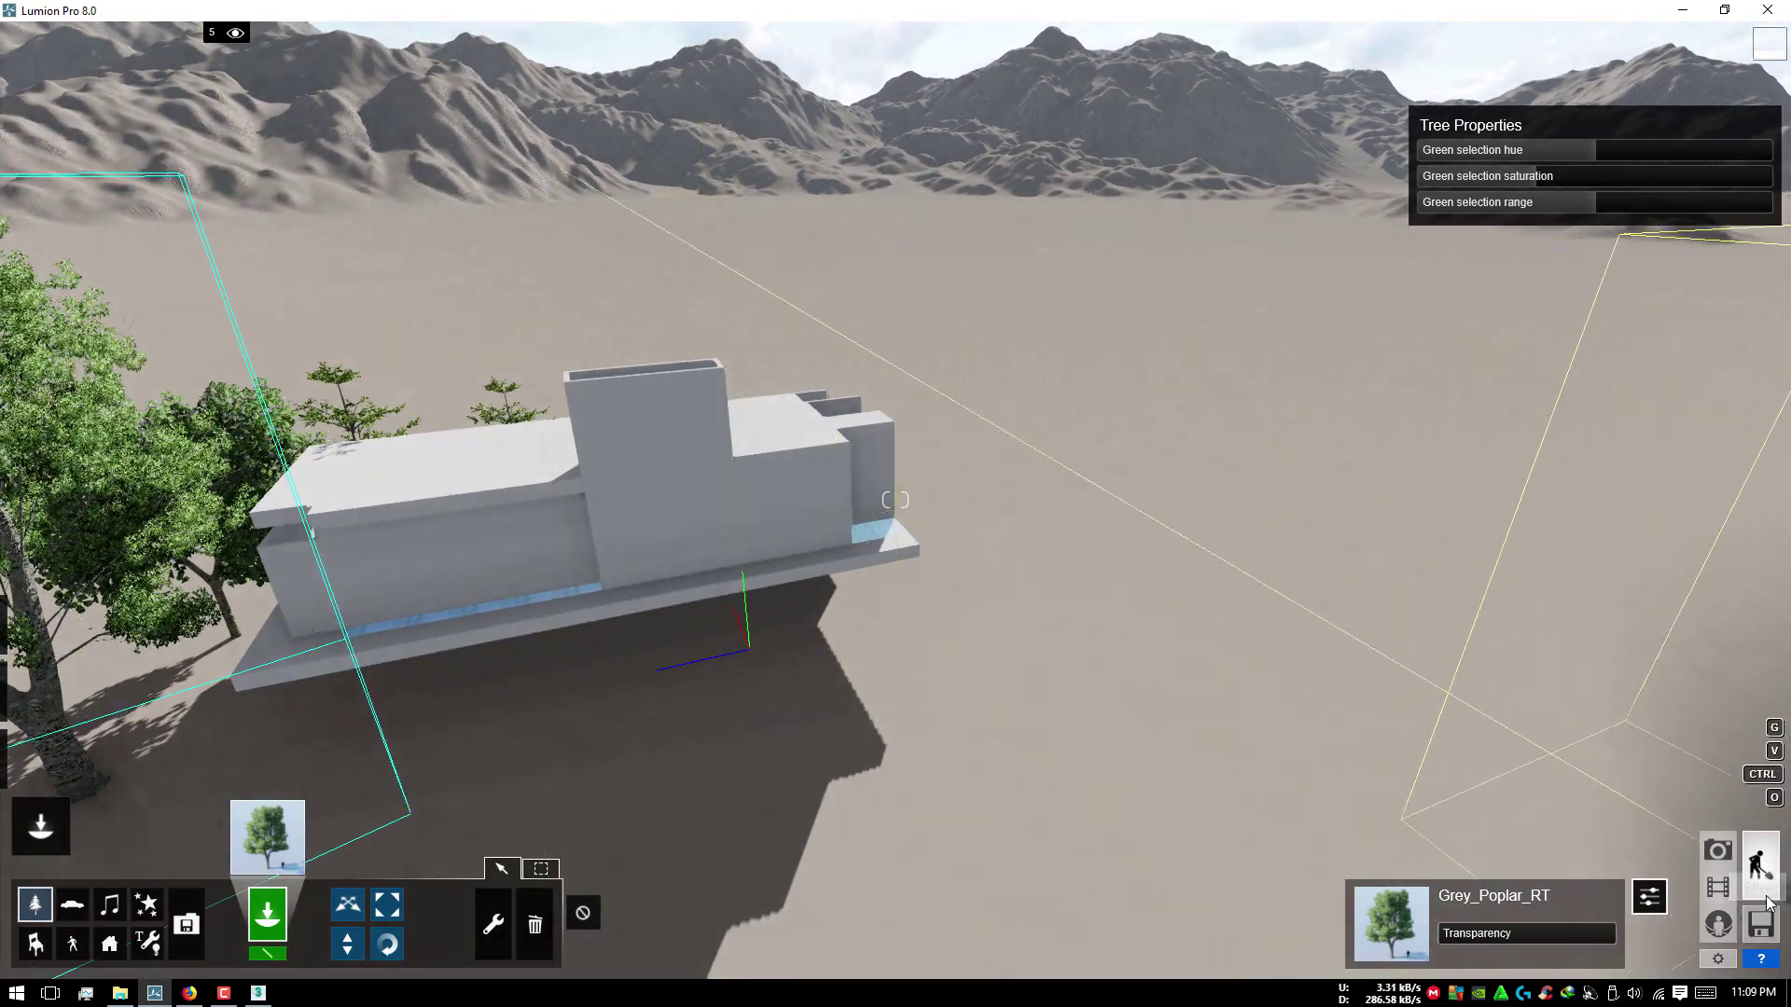
left_click(970, 956)
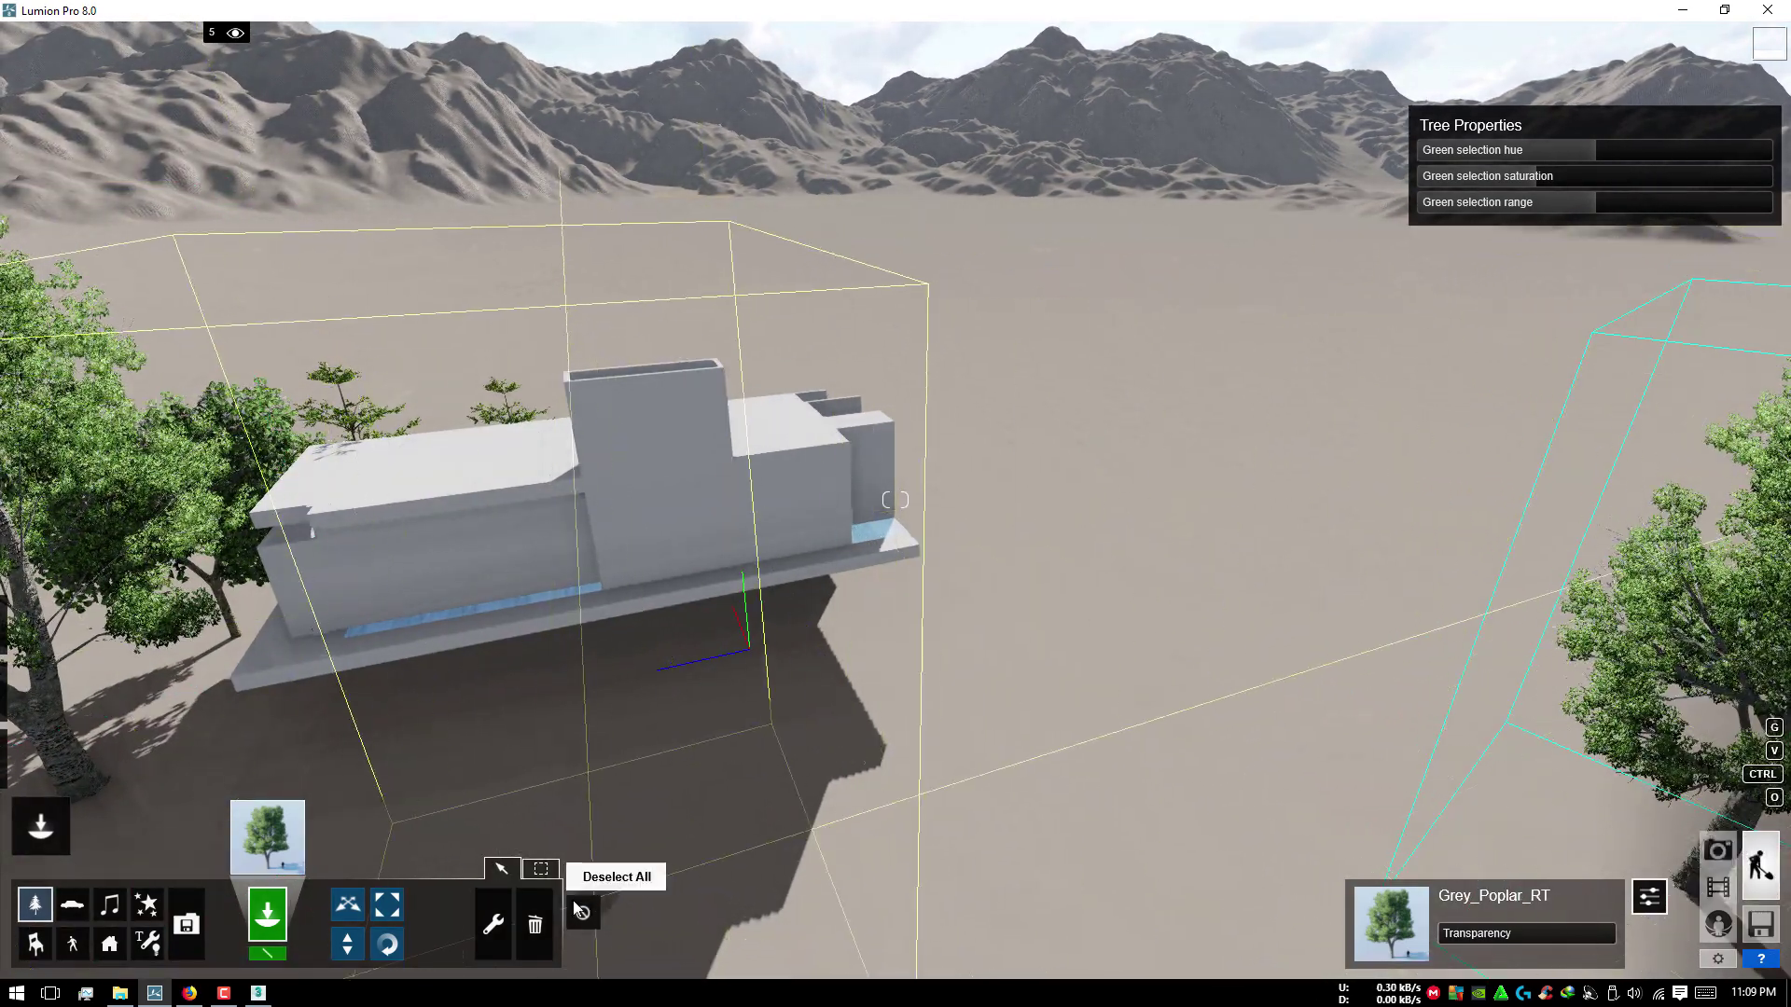
left_click(534, 925)
right_click_drag(1464, 598, 1499, 660)
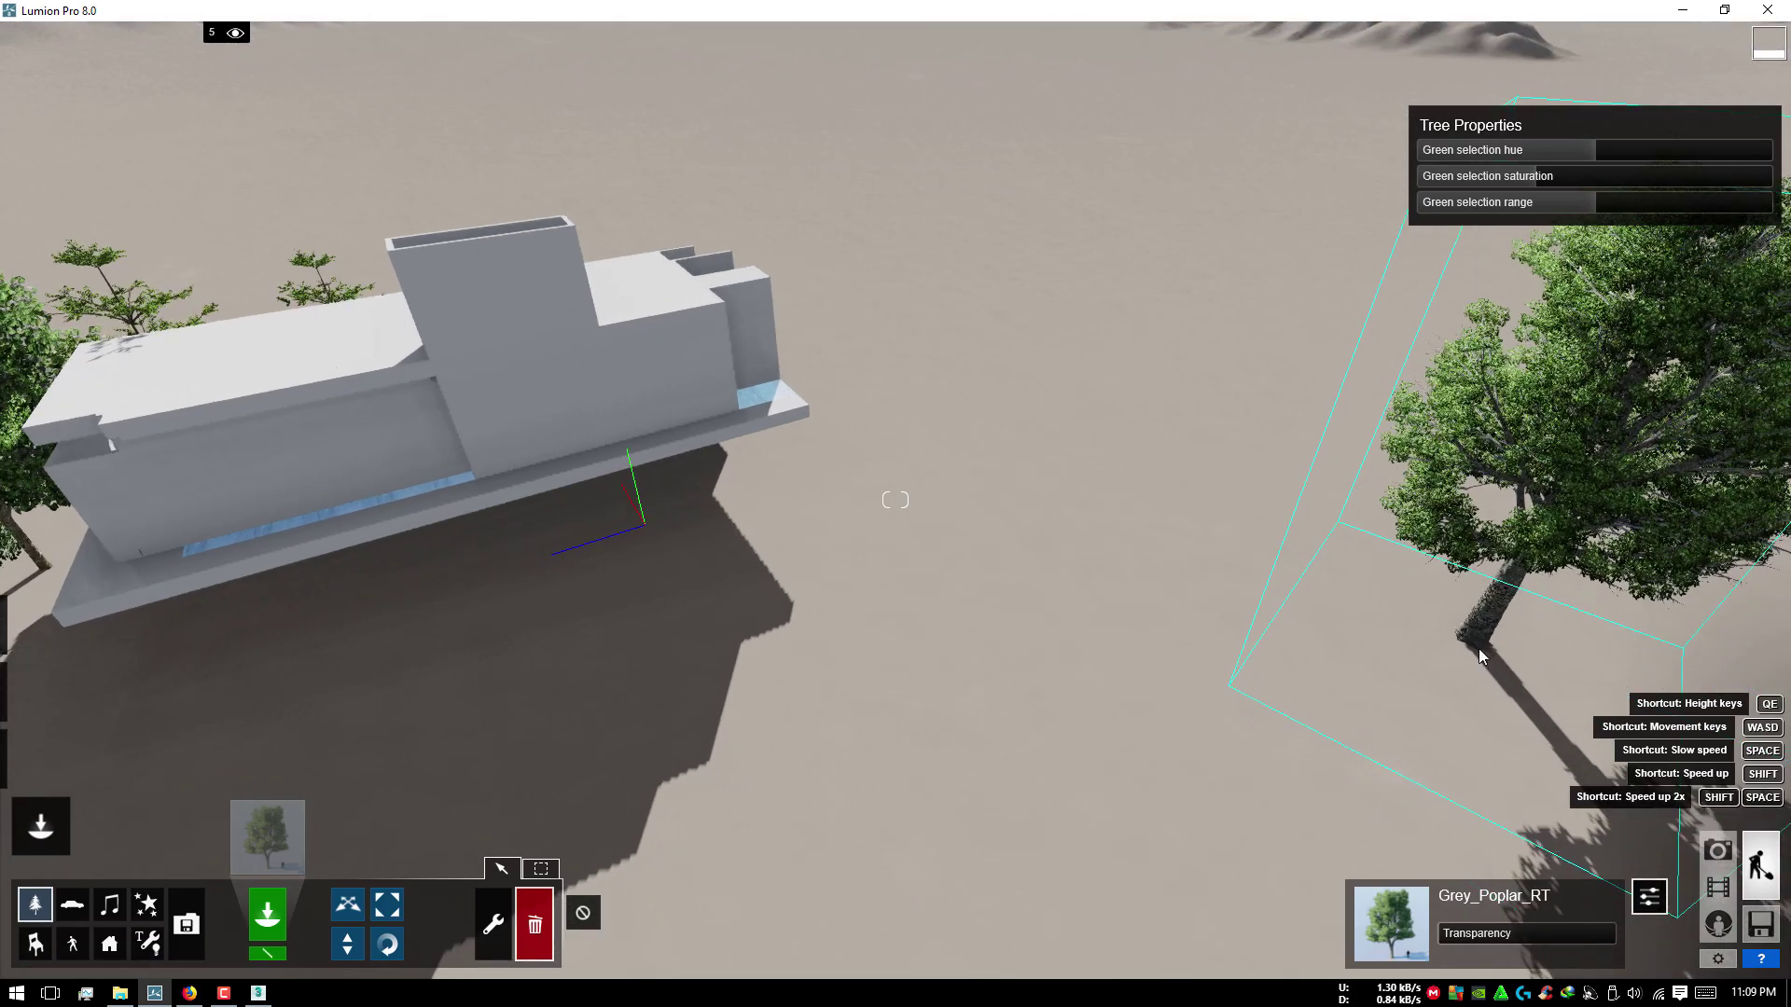
left_click(1499, 660)
Step: Scrub the movie timeline to the bedroom clip, then return to Build mode
left_click(1718, 883)
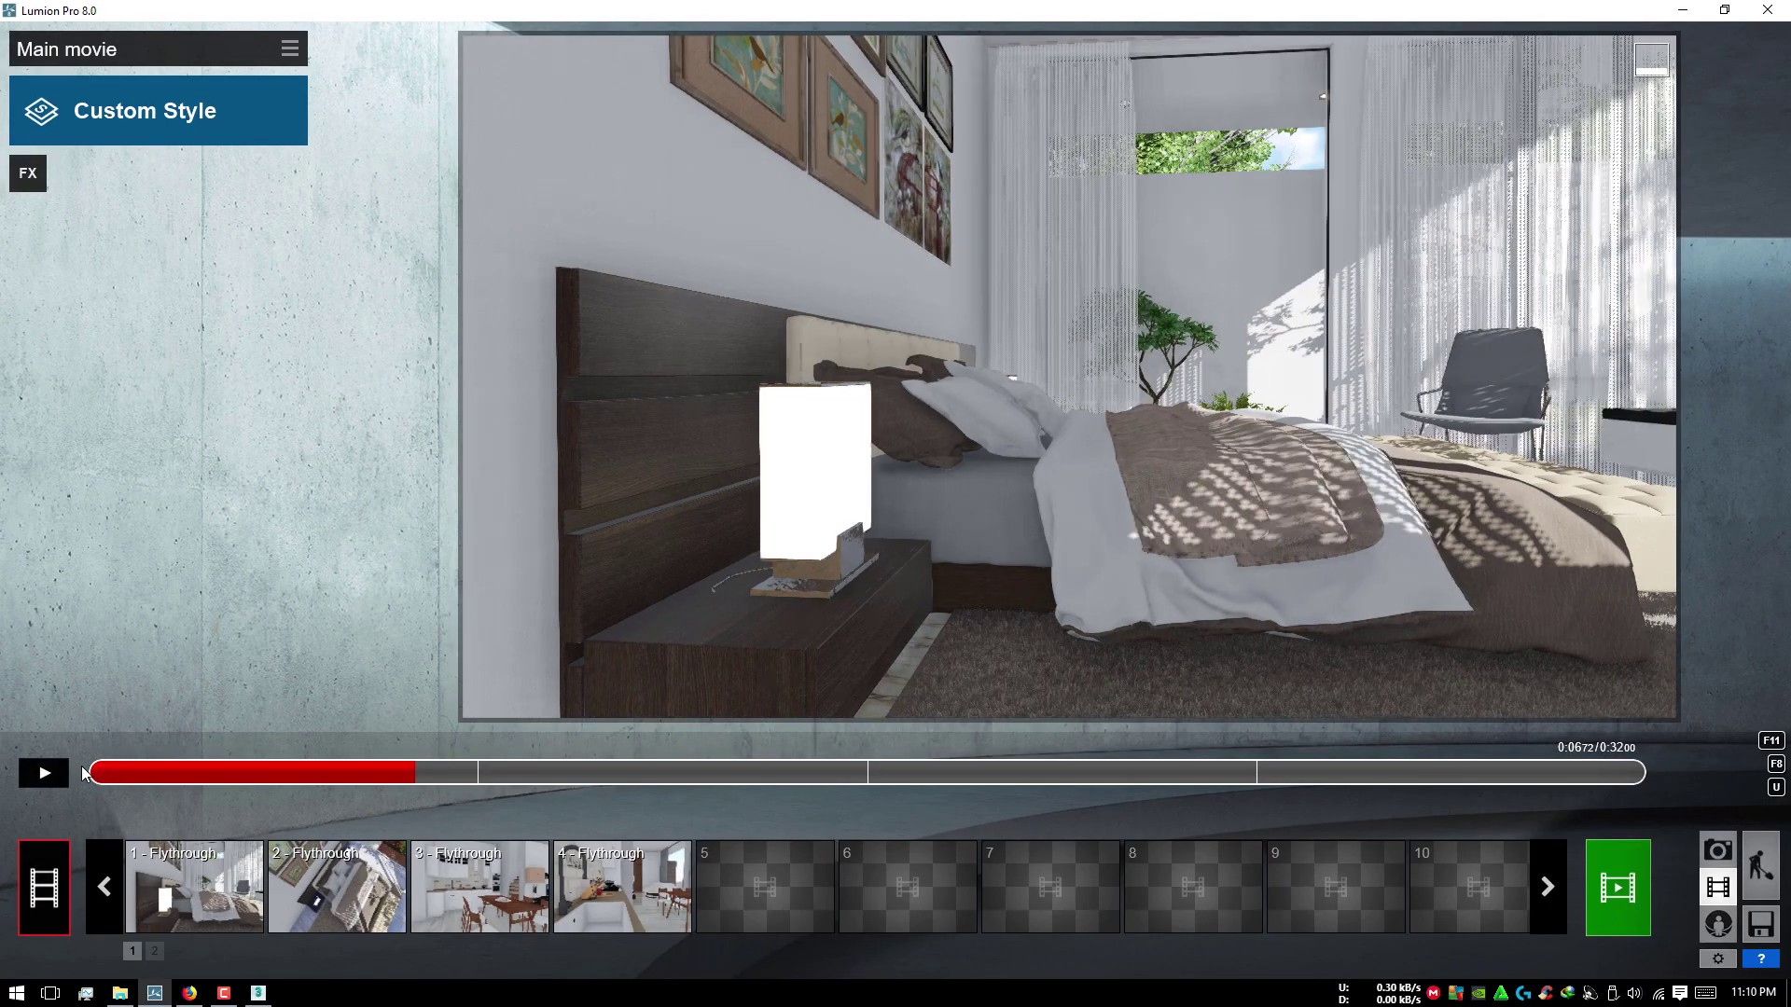
mouse_move(101, 775)
left_mouse_down()
mouse_move(1681, 753)
mouse_move(142, 742)
mouse_move(208, 768)
mouse_move(345, 770)
left_mouse_up()
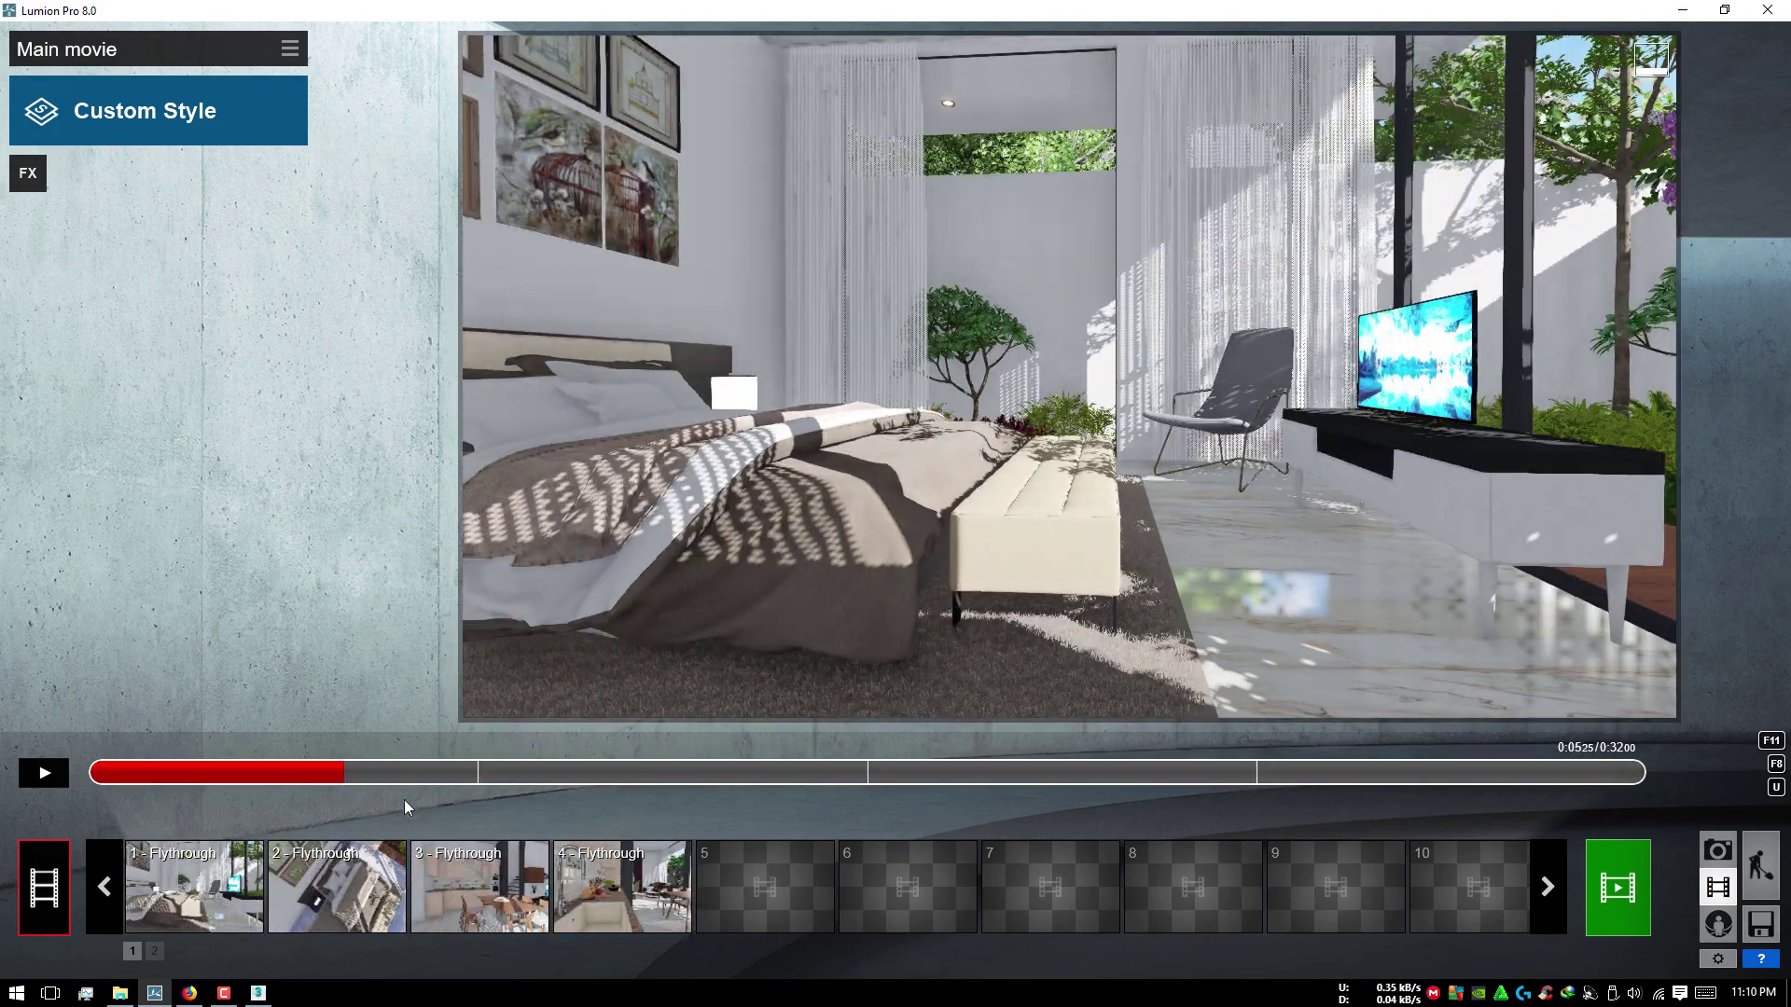
left_click(1760, 865)
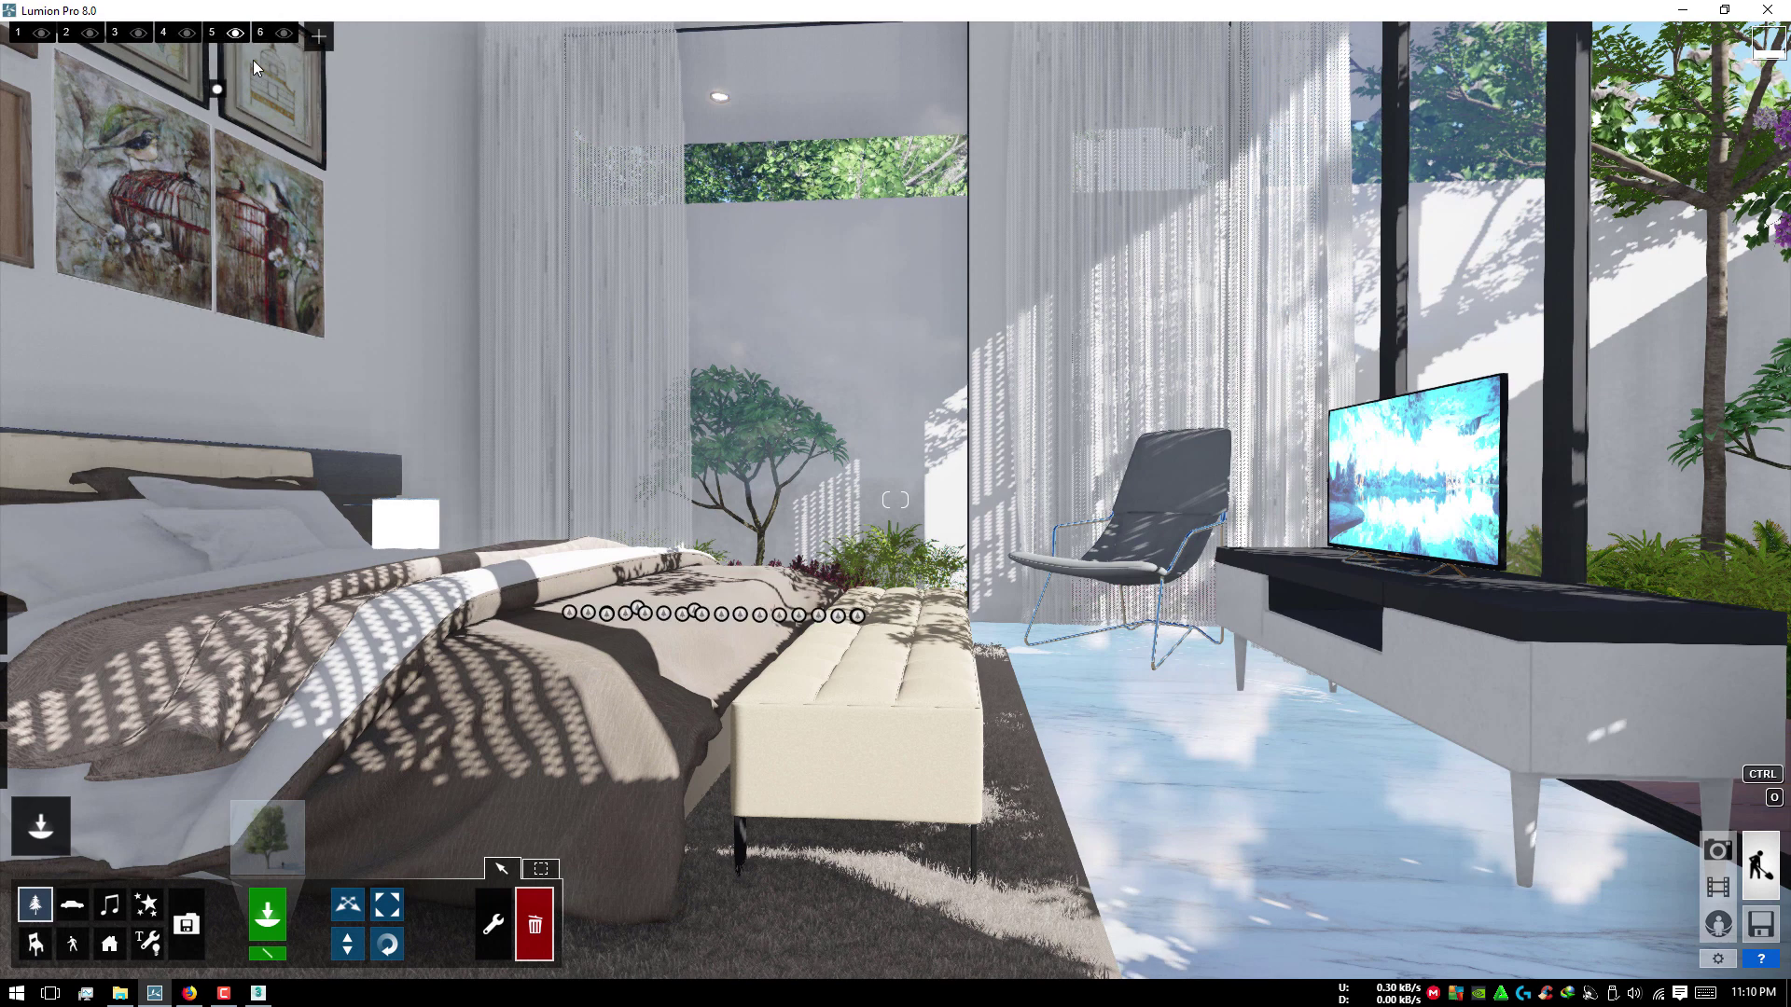
Step: Make layer 6 'aksesoris' active and place FlipFlops_001 on the bedroom floor
left_click(260, 35)
type("aksesoris")
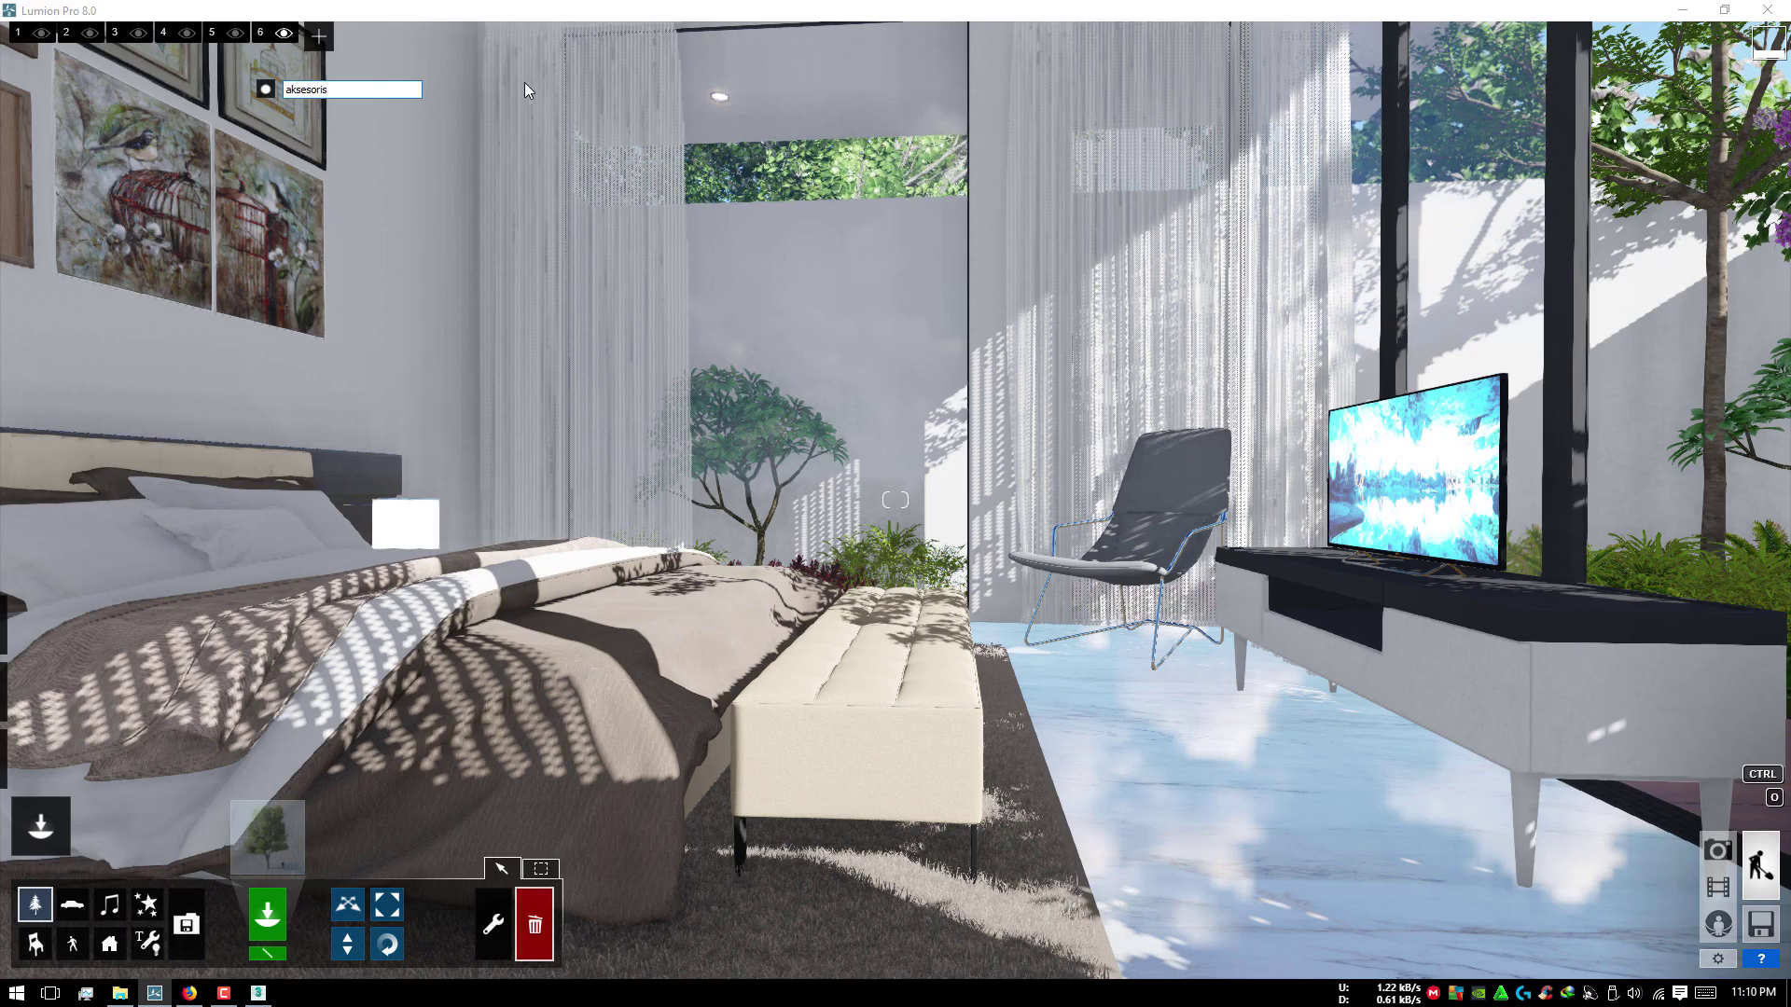
key("Return")
mouse_move(573, 283)
right_mouse_down()
mouse_move(578, 350)
mouse_move(1774, 319)
right_mouse_up()
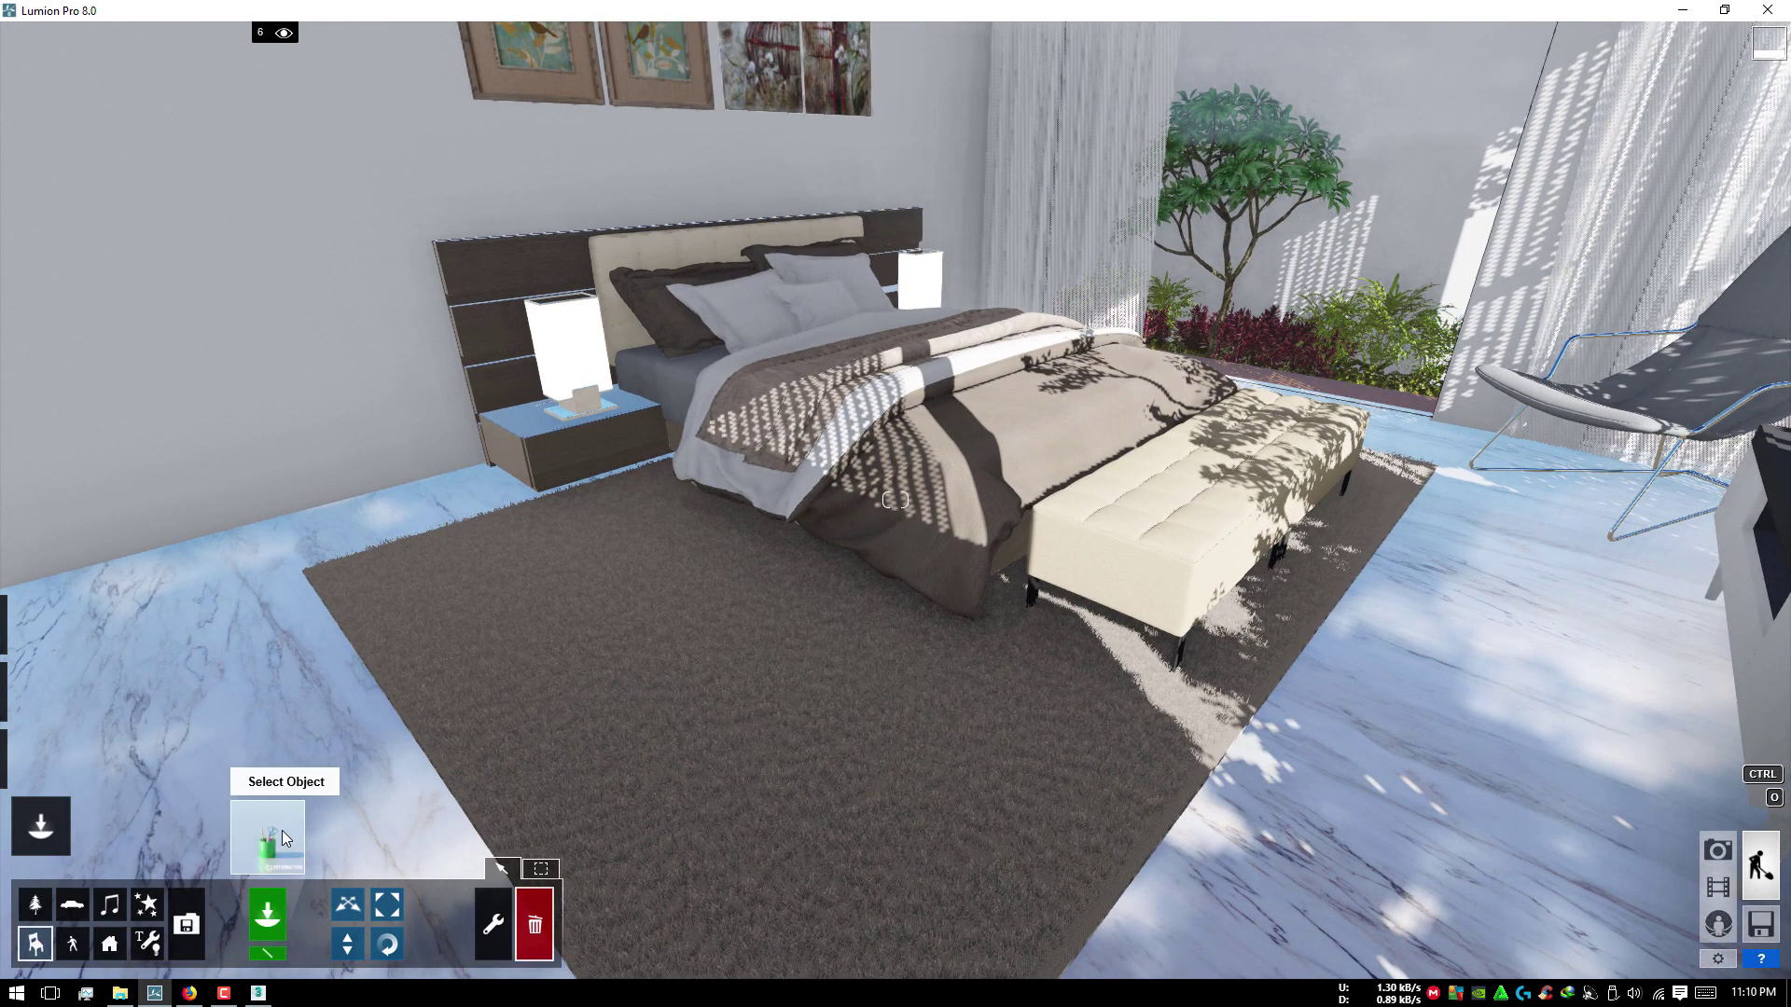
left_click(285, 838)
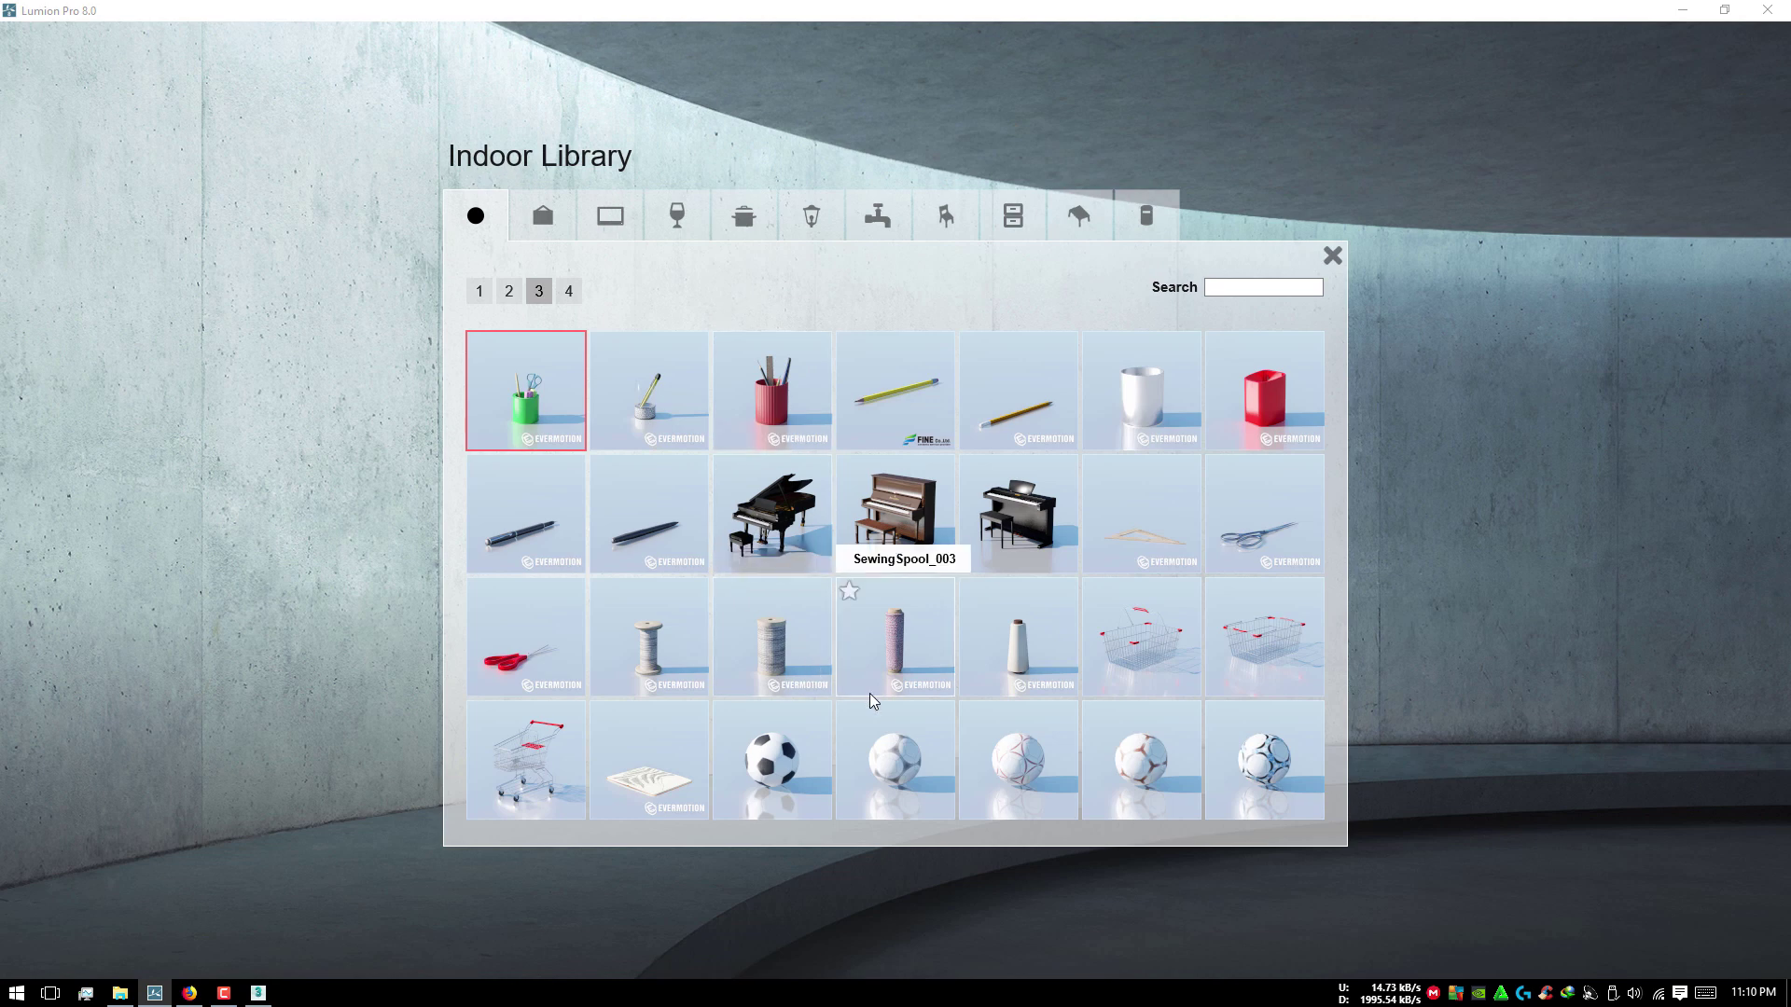
left_click(510, 292)
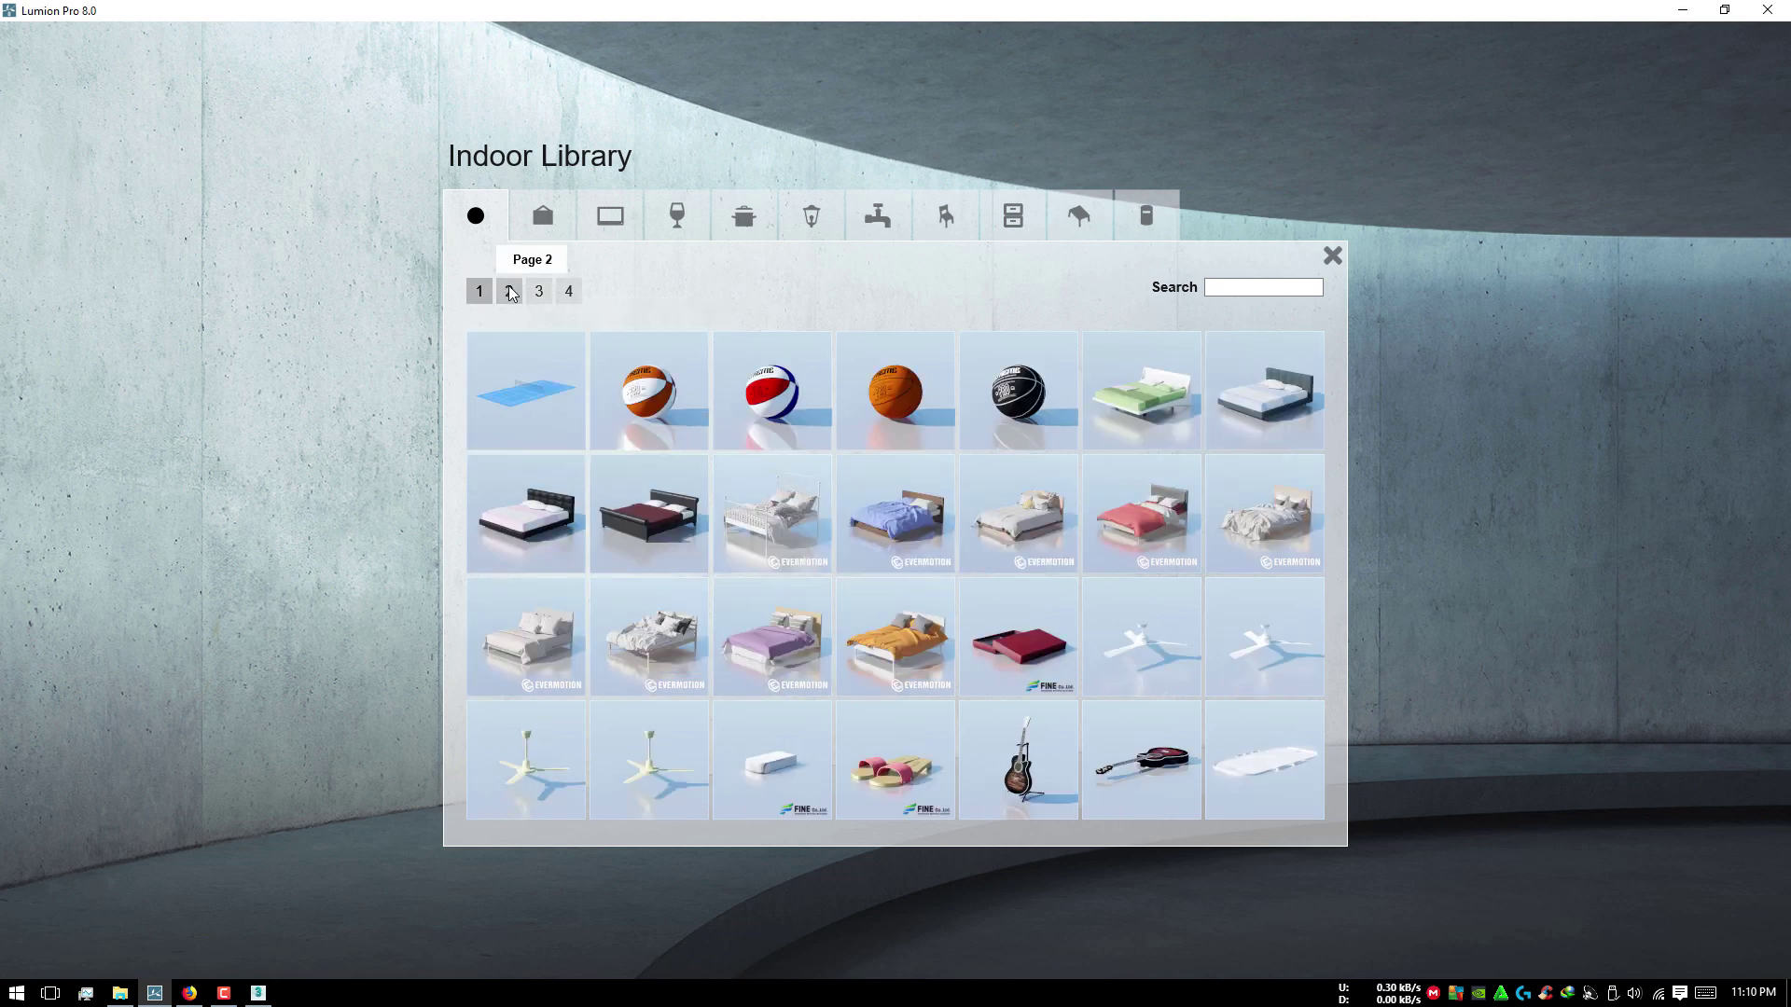
left_click(877, 793)
left_click(723, 564)
Step: Move the flip-flops farther back onto the rug beside the bed
scroll(537, 671, "up", 5)
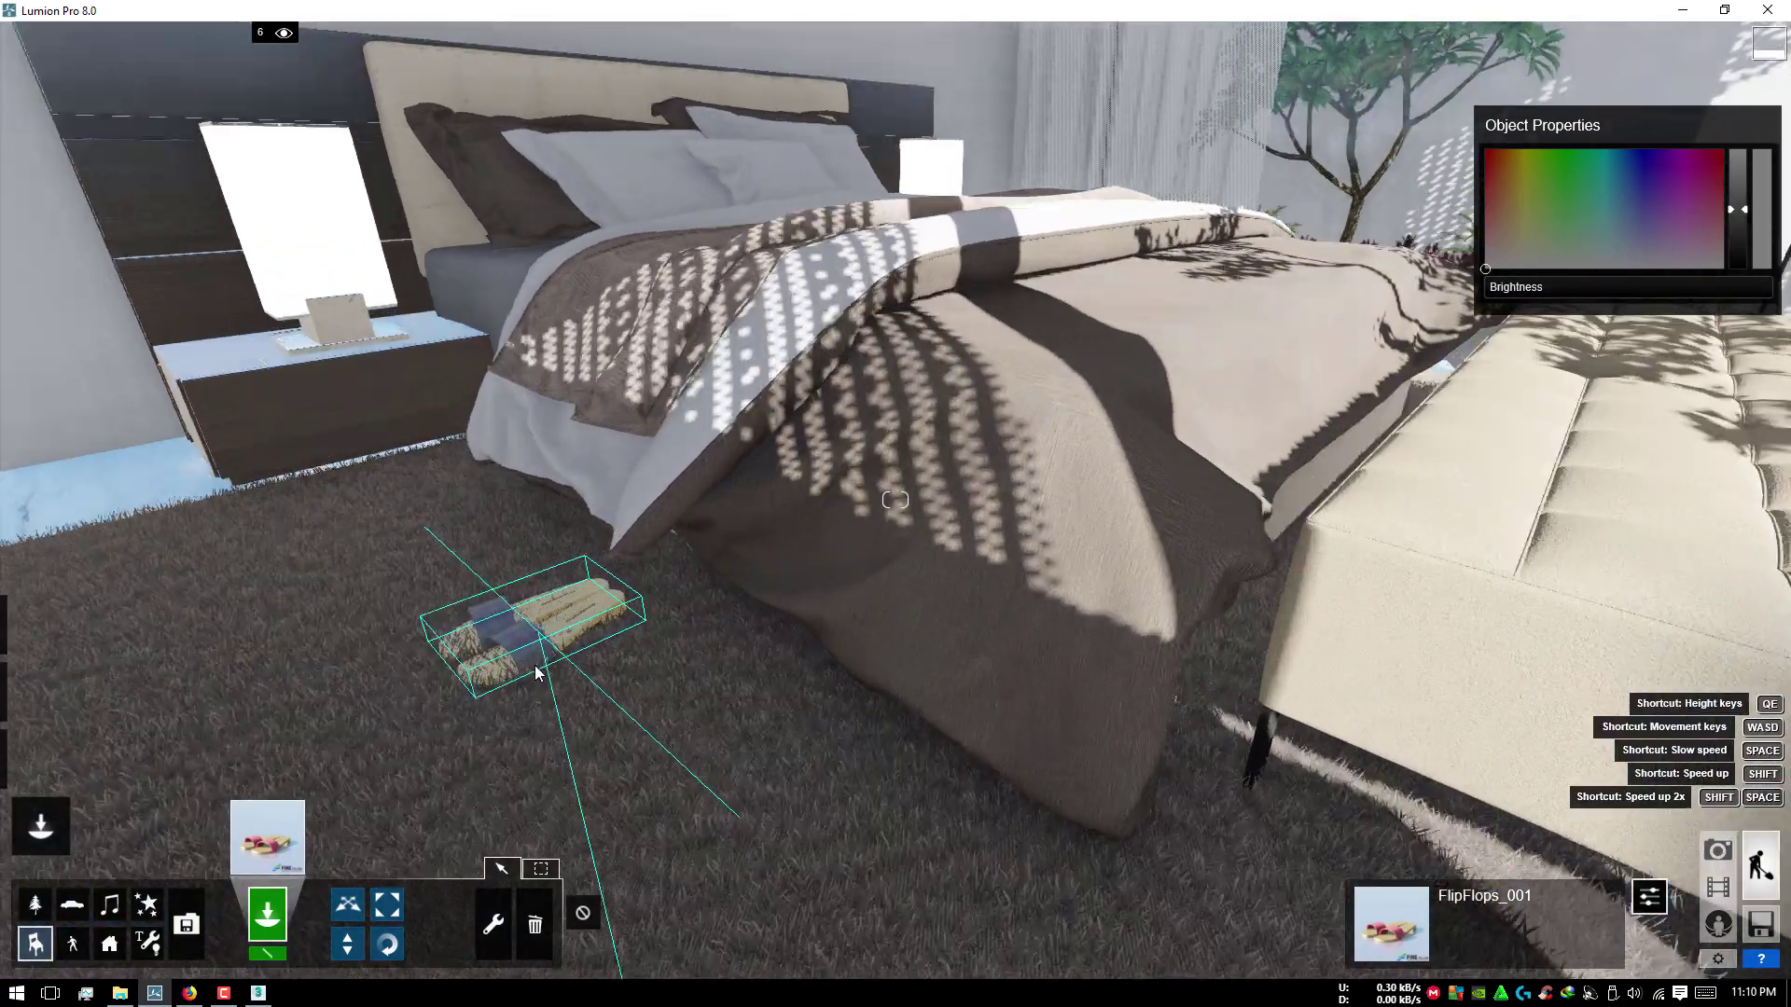
scroll(538, 672, "up", 5)
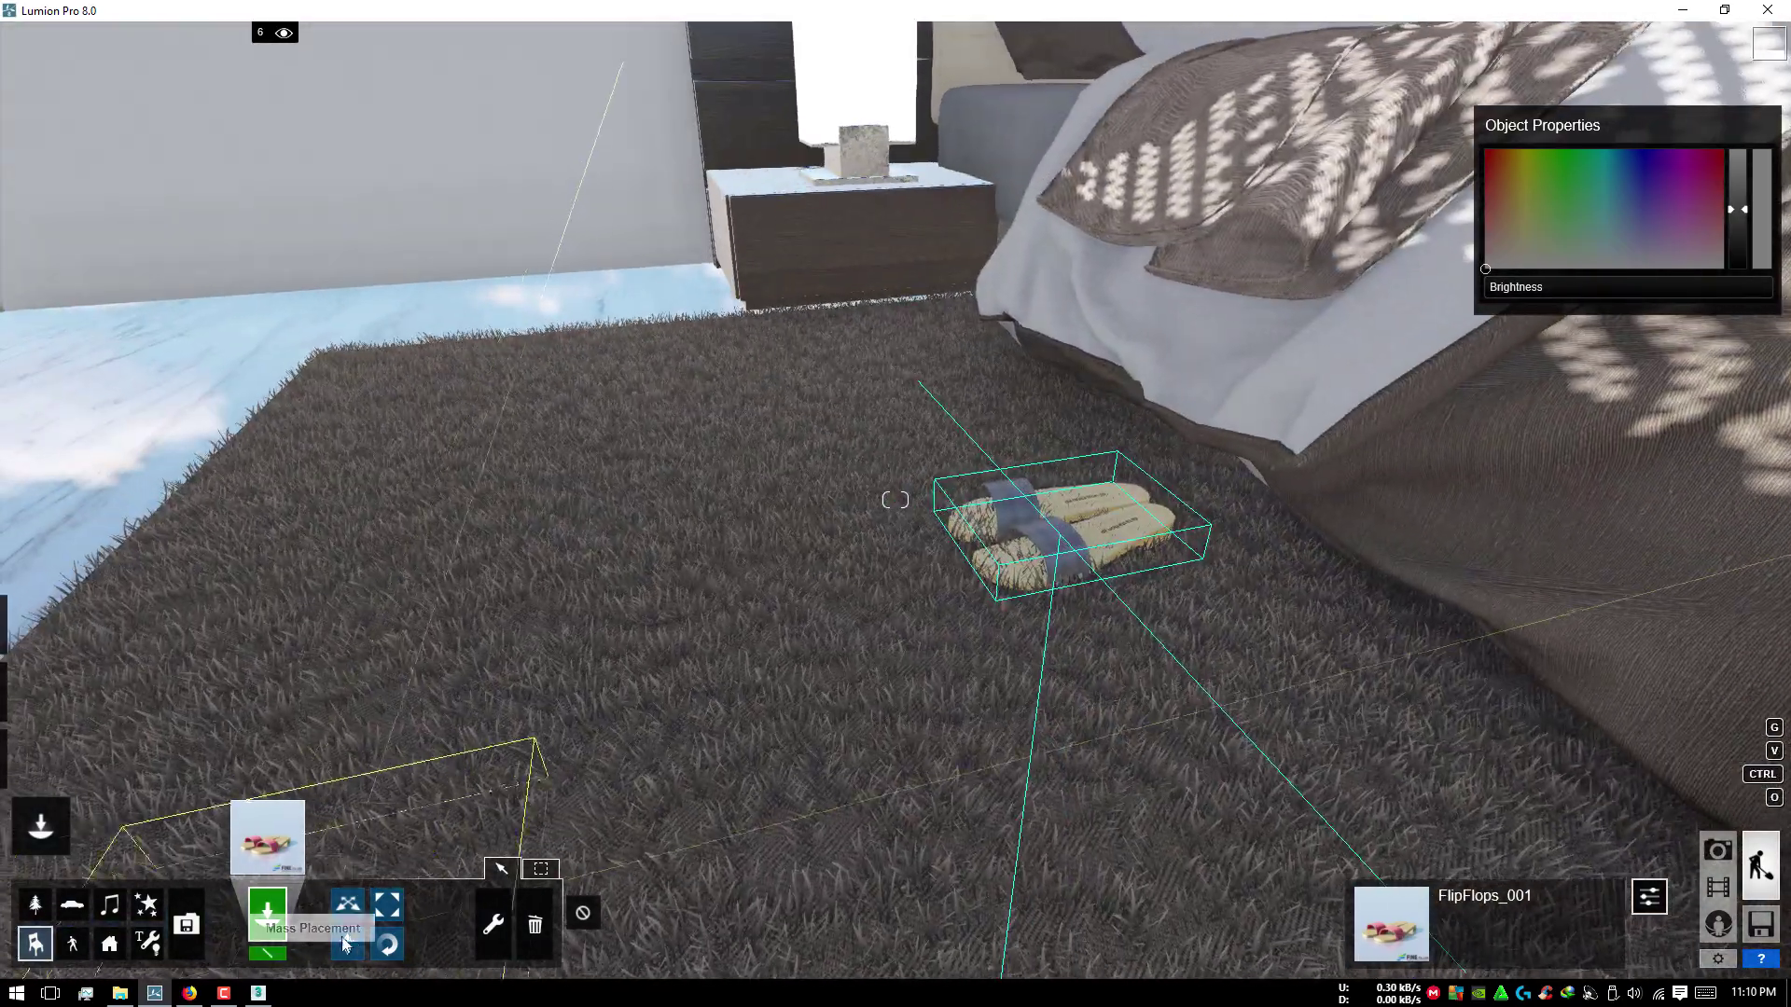
left_click(347, 944)
mouse_move(1080, 552)
left_mouse_down()
mouse_move(1097, 533)
mouse_move(1125, 604)
left_mouse_up()
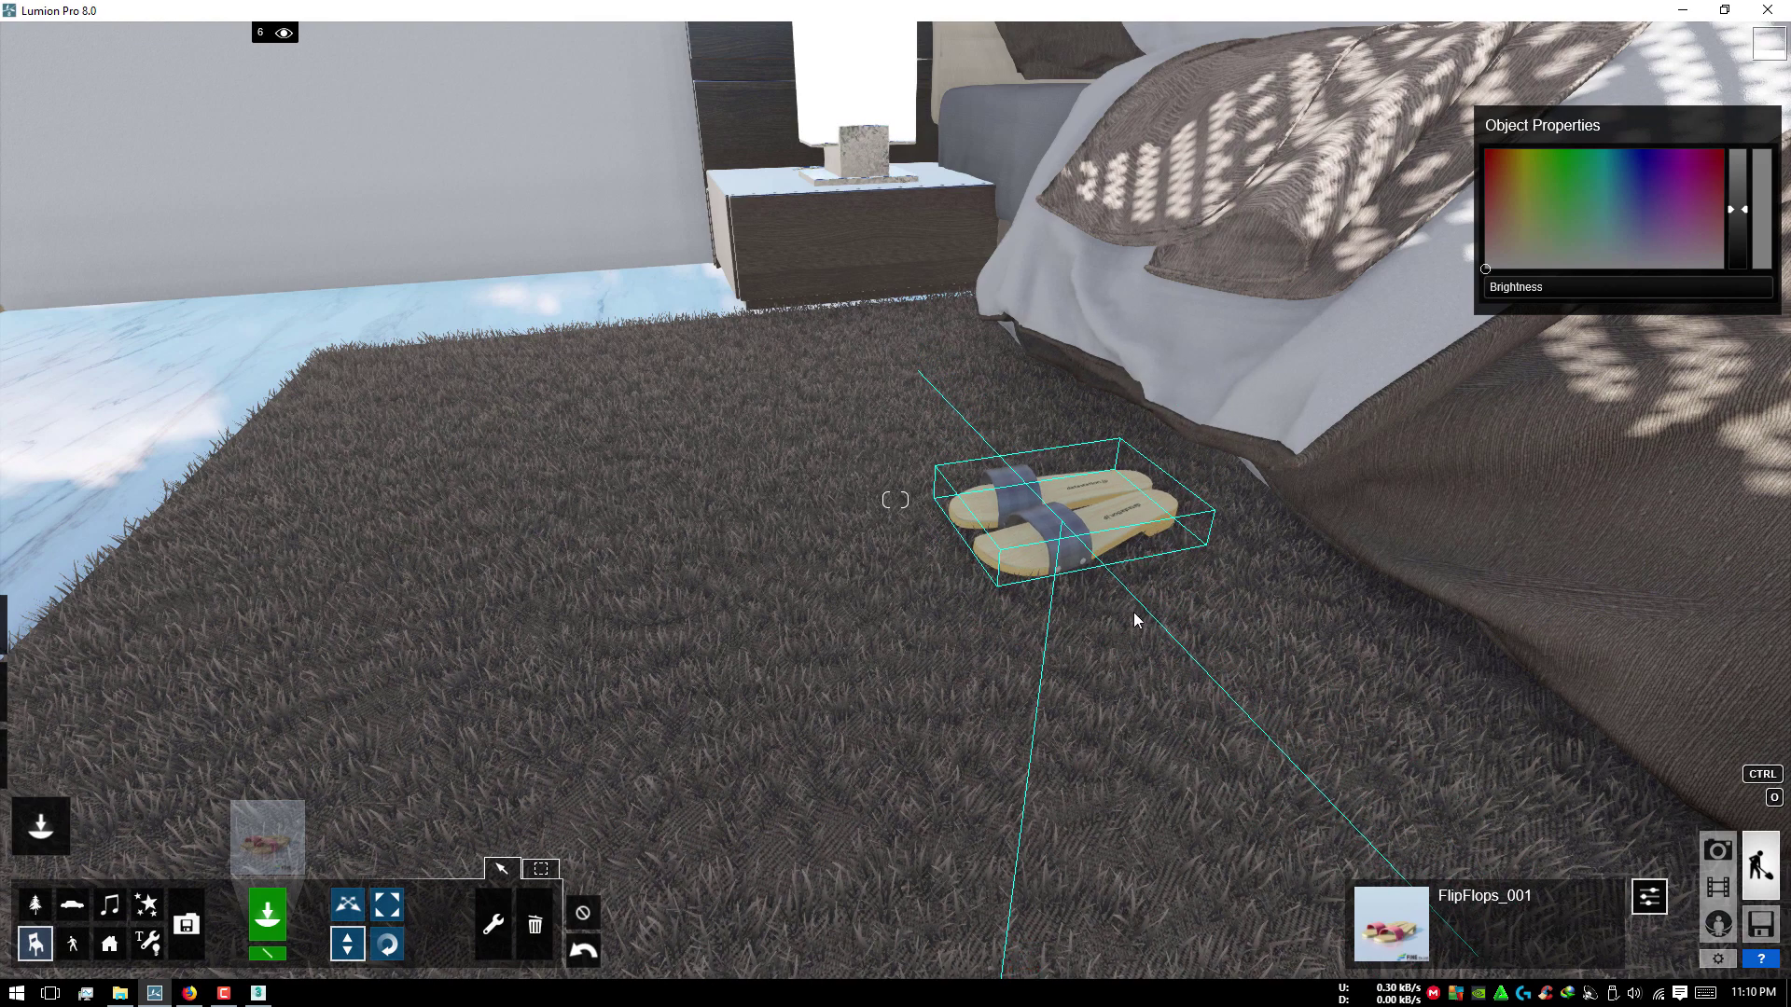
right_click_drag(1135, 619, 360, 867)
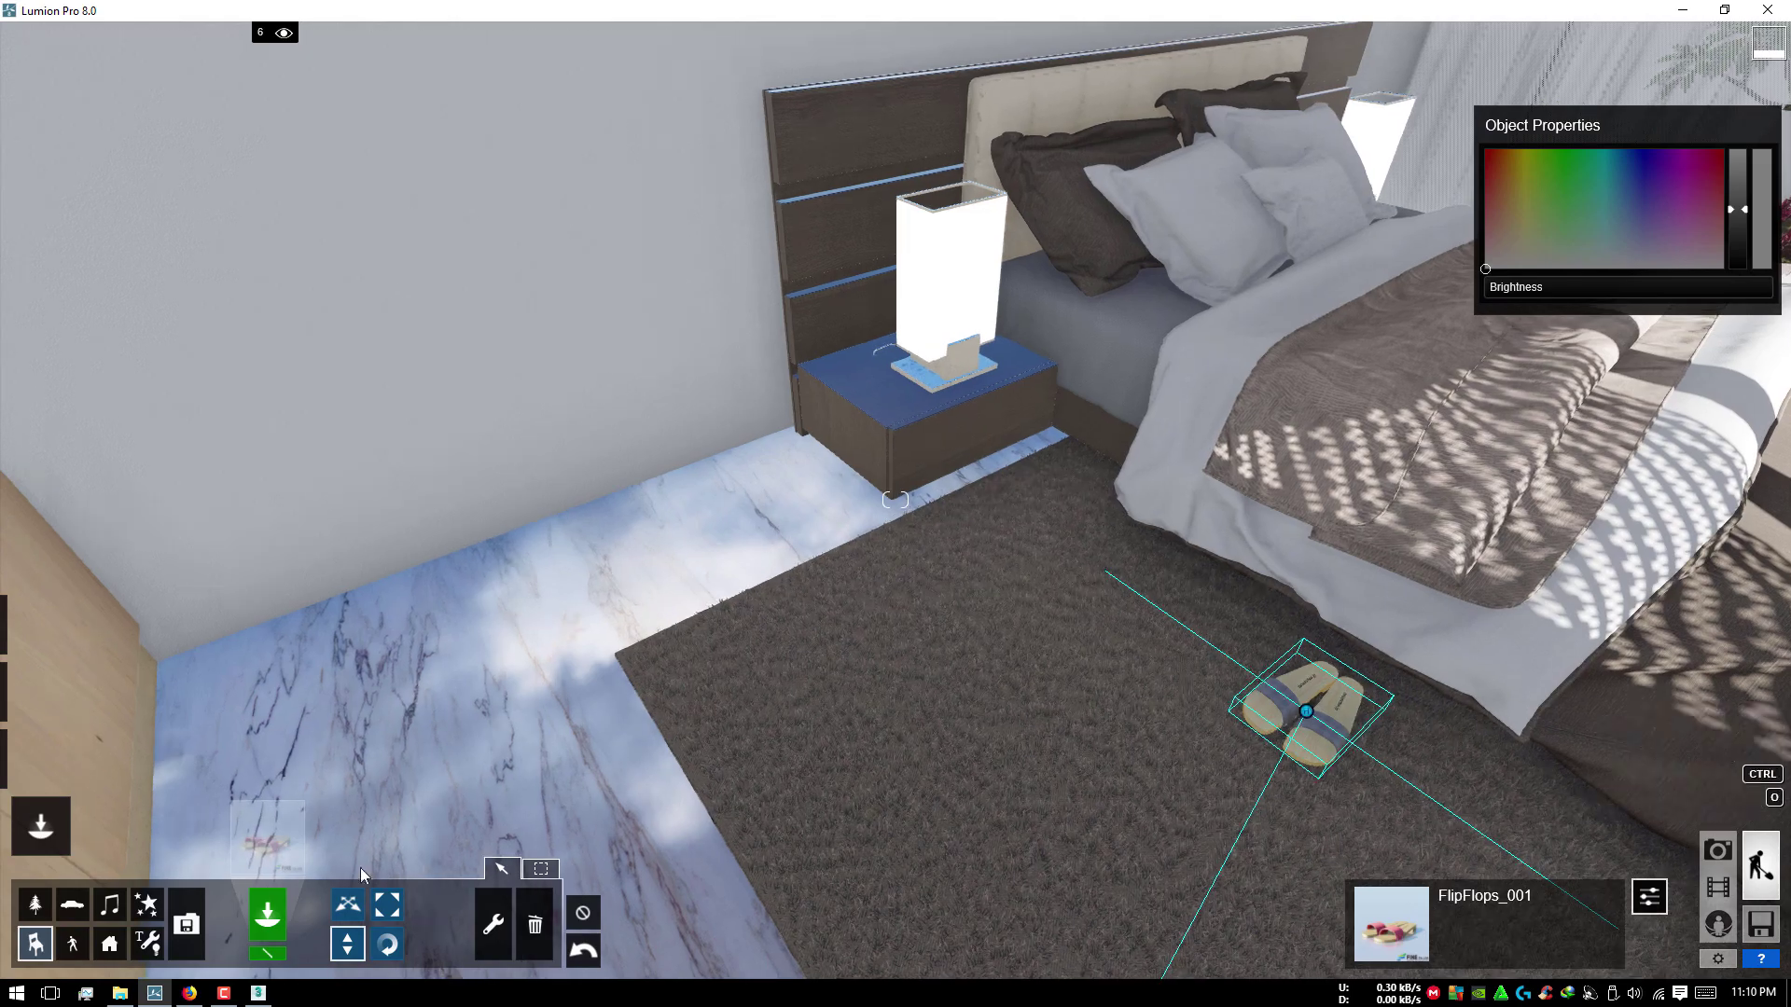
Step: Delete the stray flip-flops preview by the wall, then show the Decoration library
left_click(289, 840)
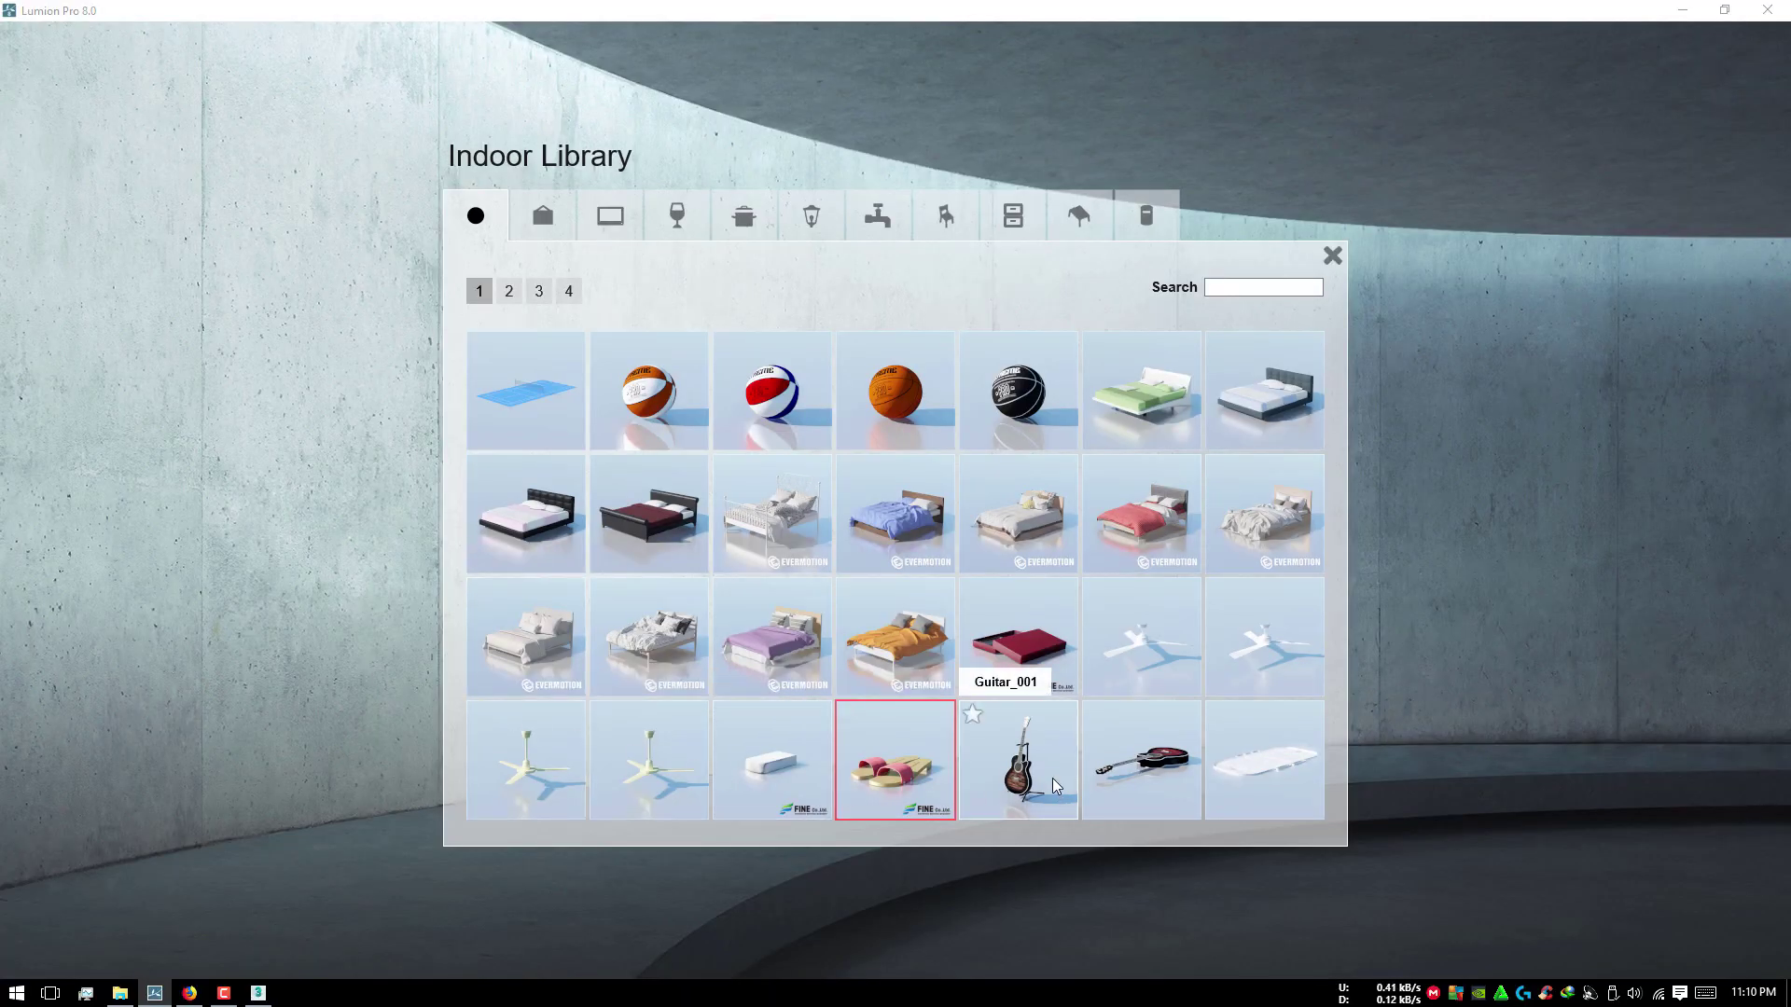
left_click(500, 300)
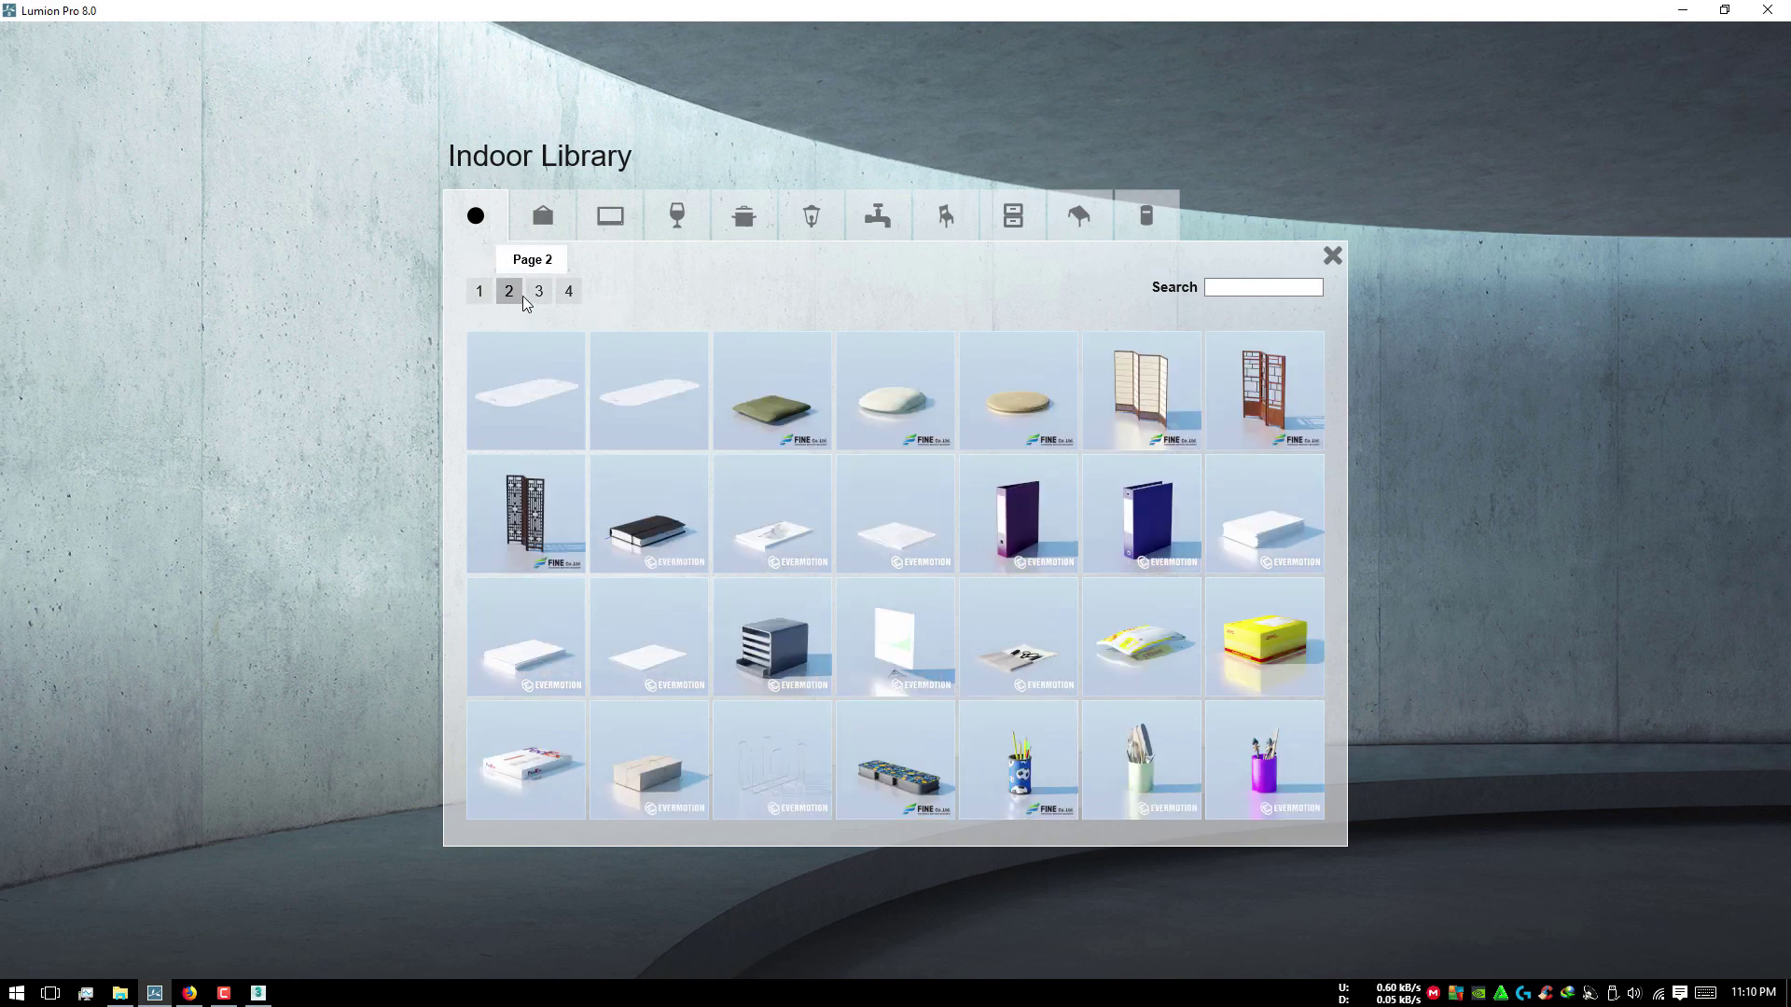
mouse_move(770, 392)
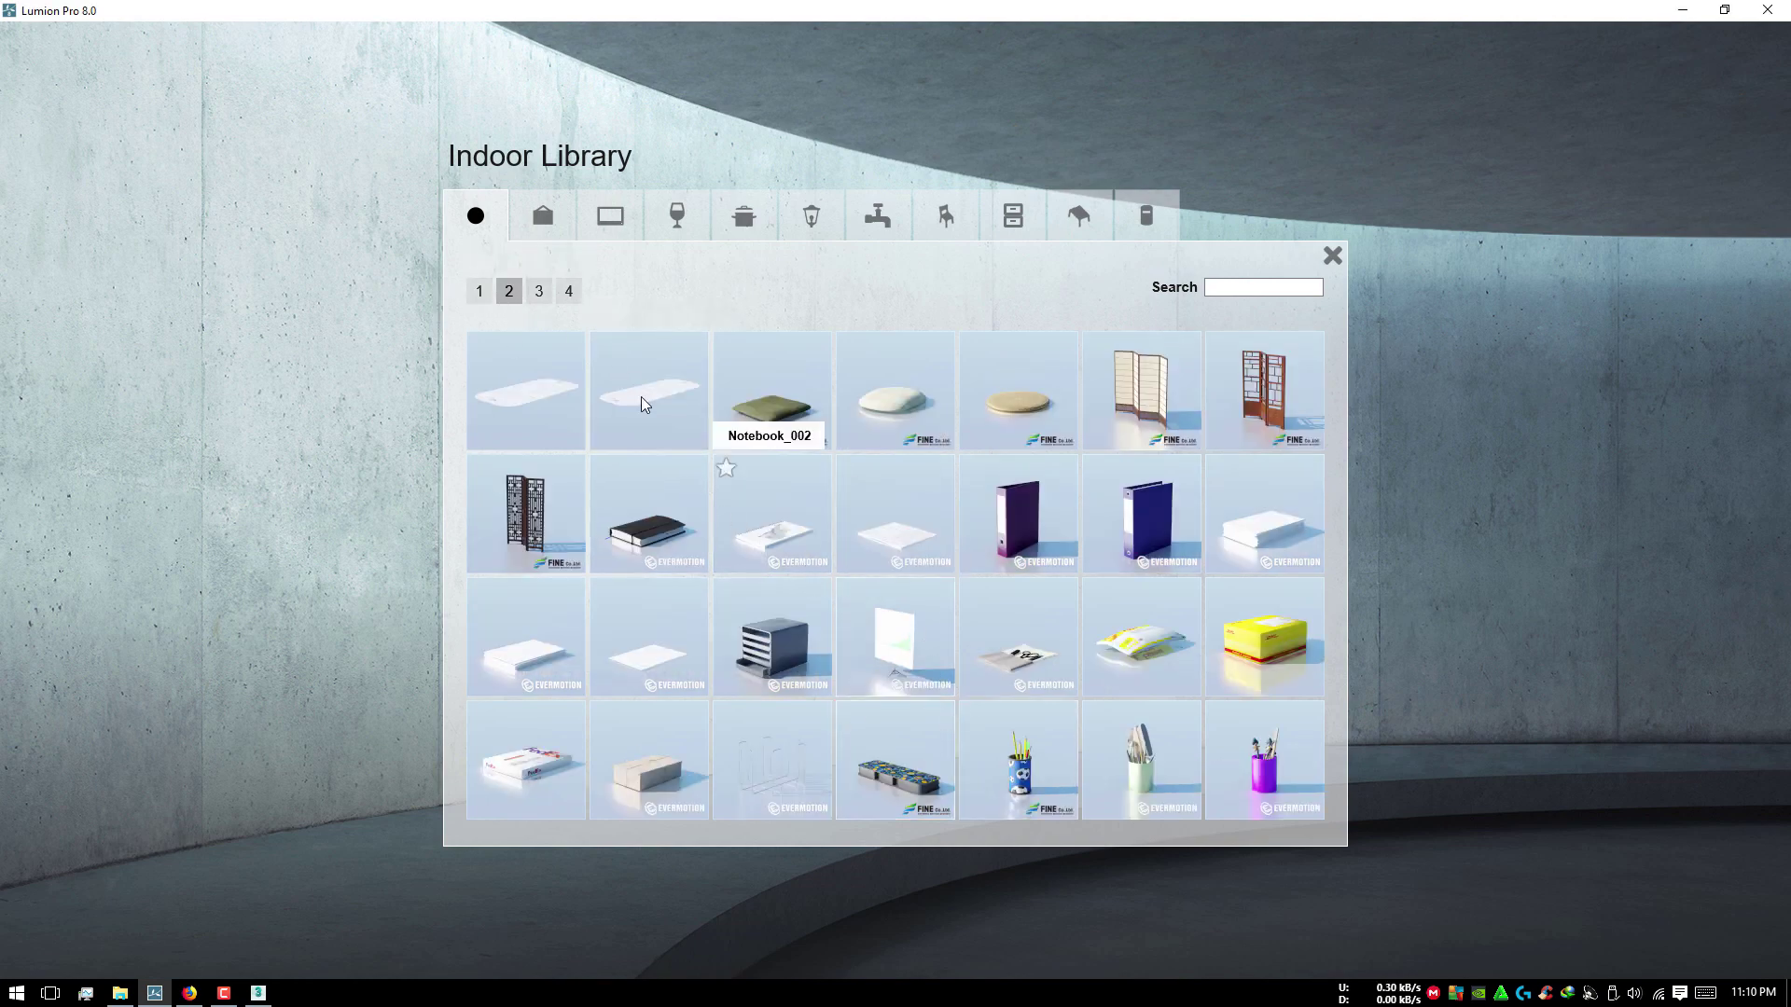
left_click(538, 294)
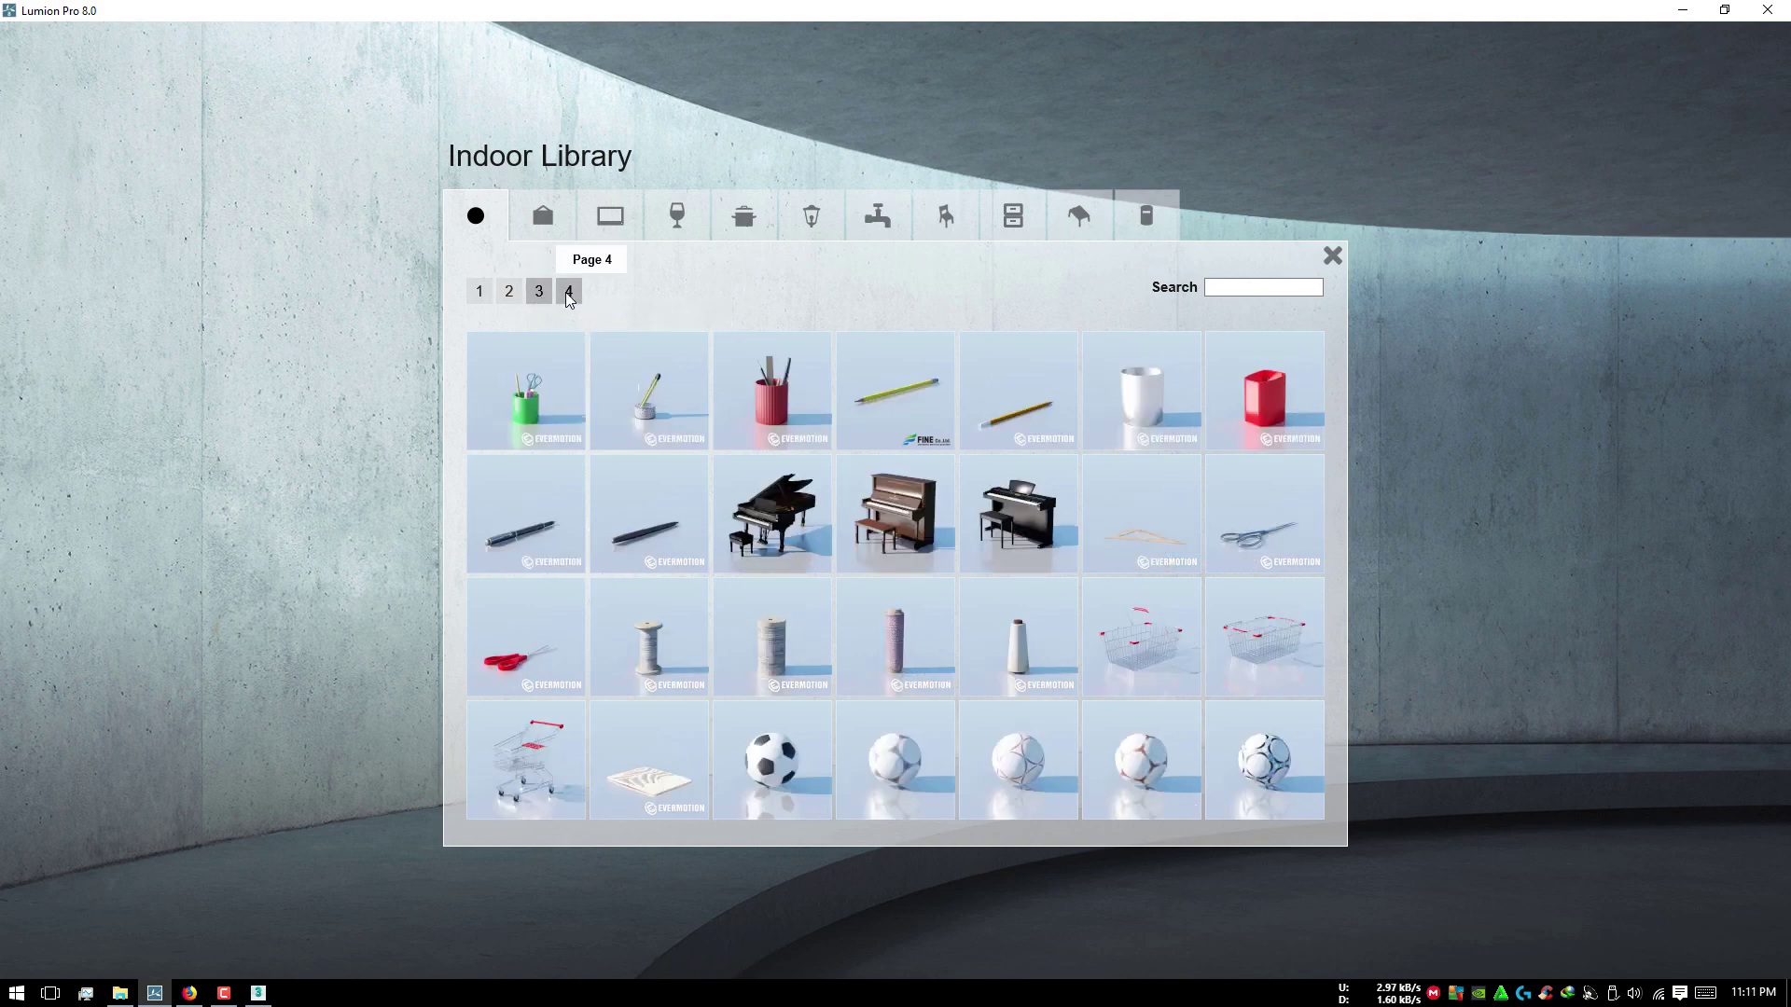
left_click(568, 292)
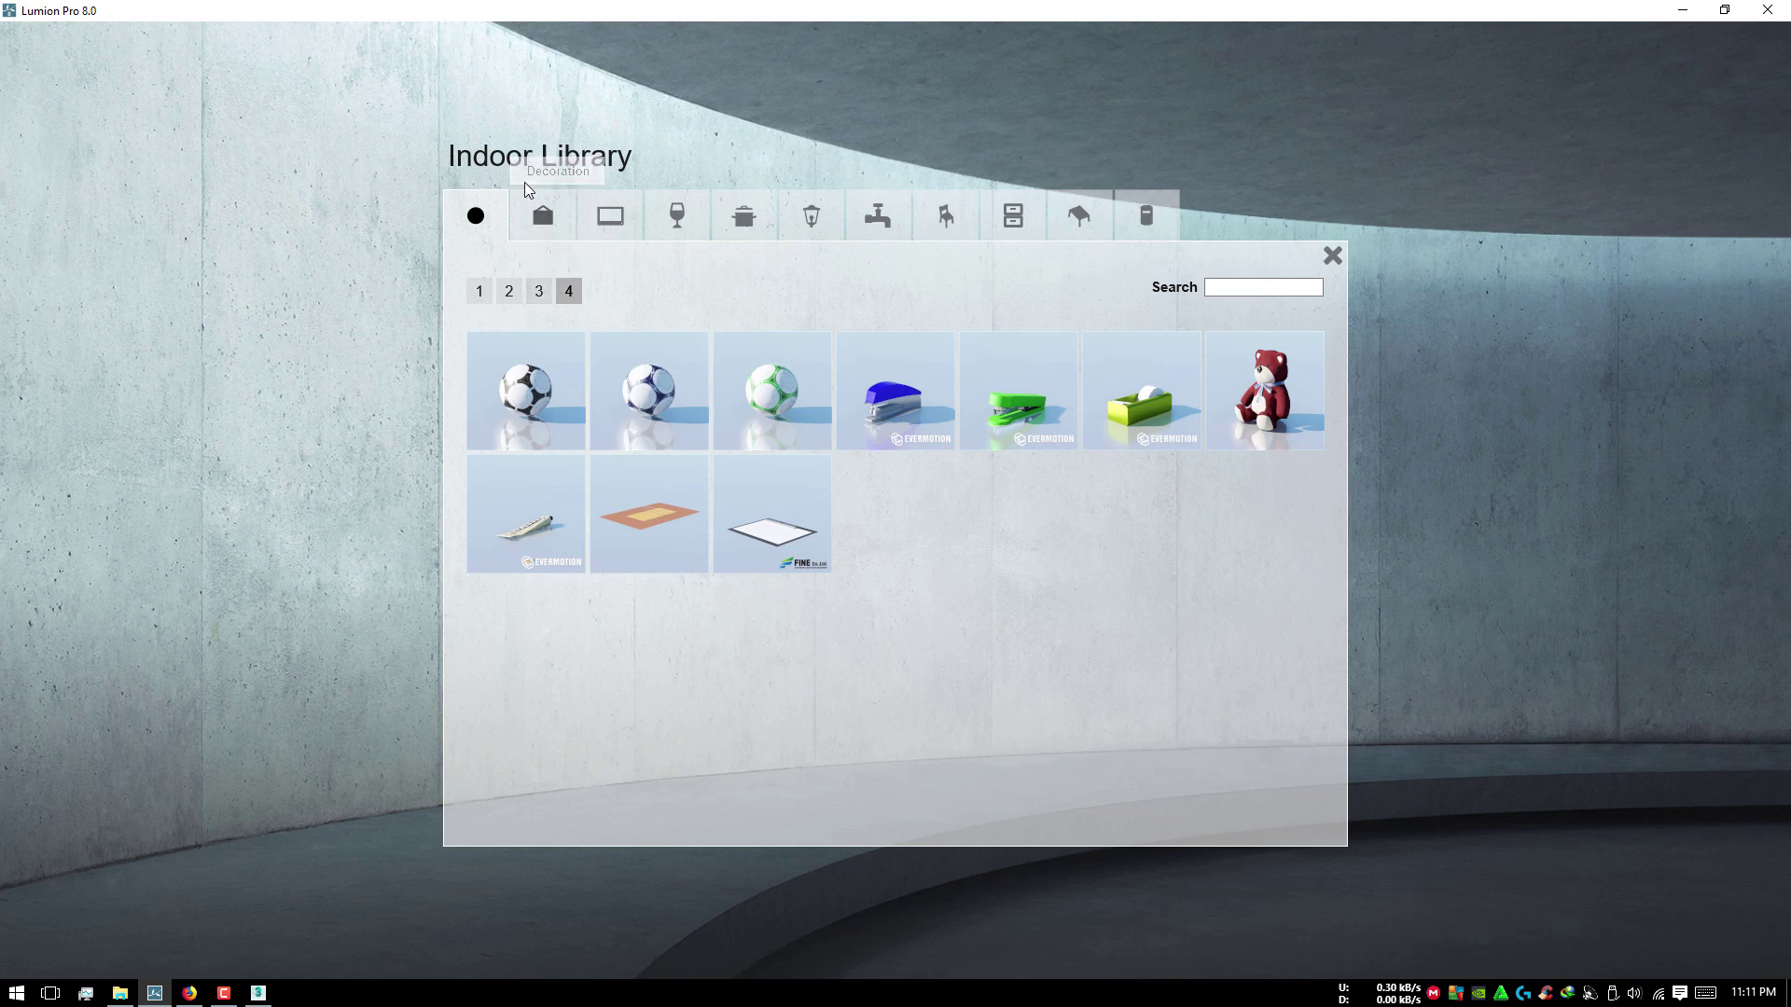
left_click(544, 217)
left_click(535, 925)
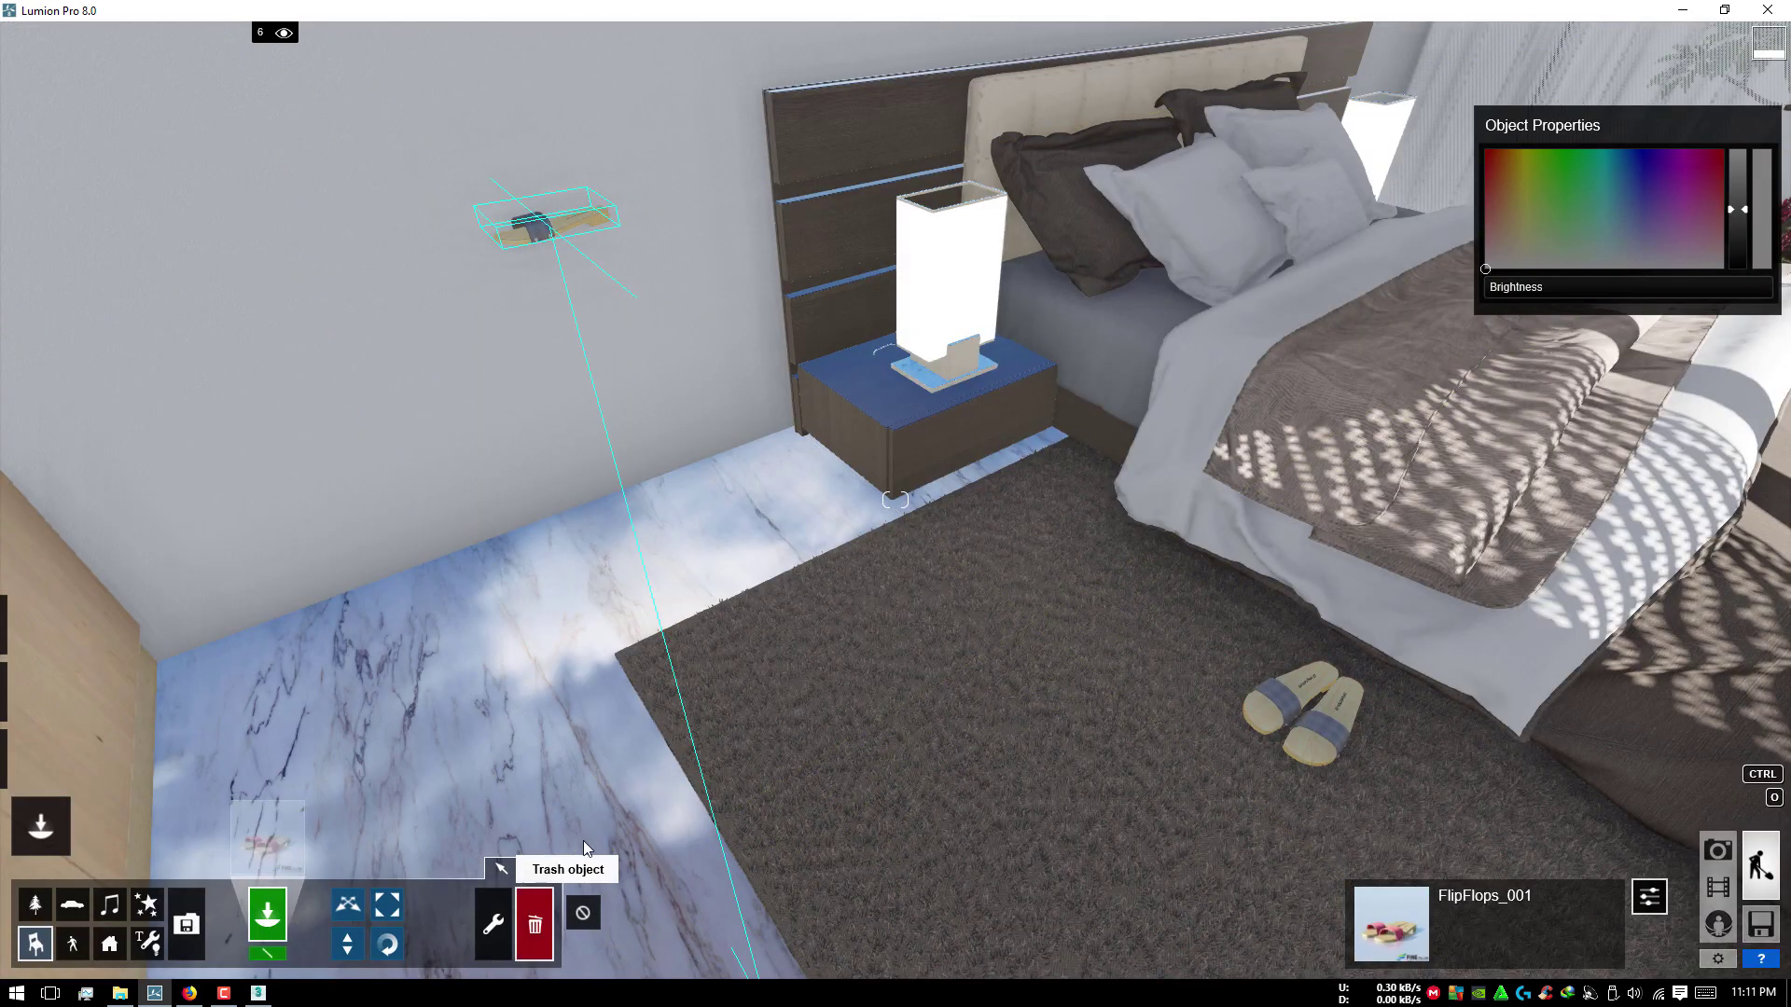
left_click(550, 228)
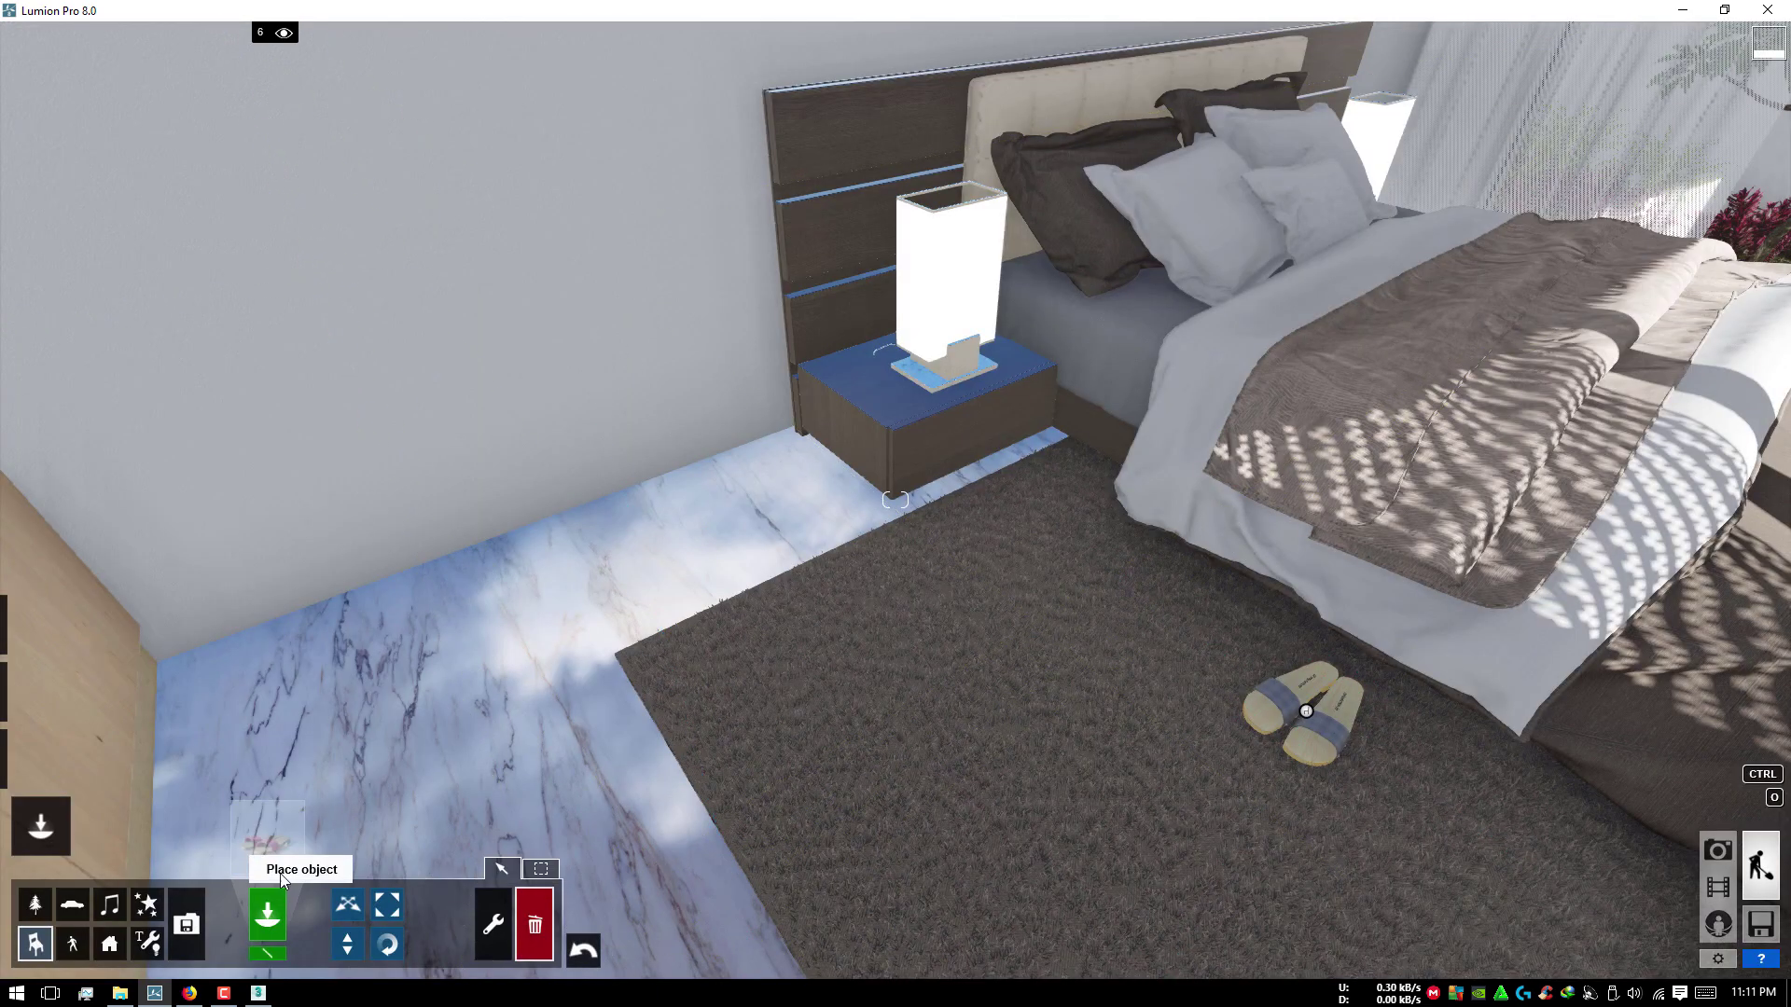
left_click(268, 839)
left_click(562, 216)
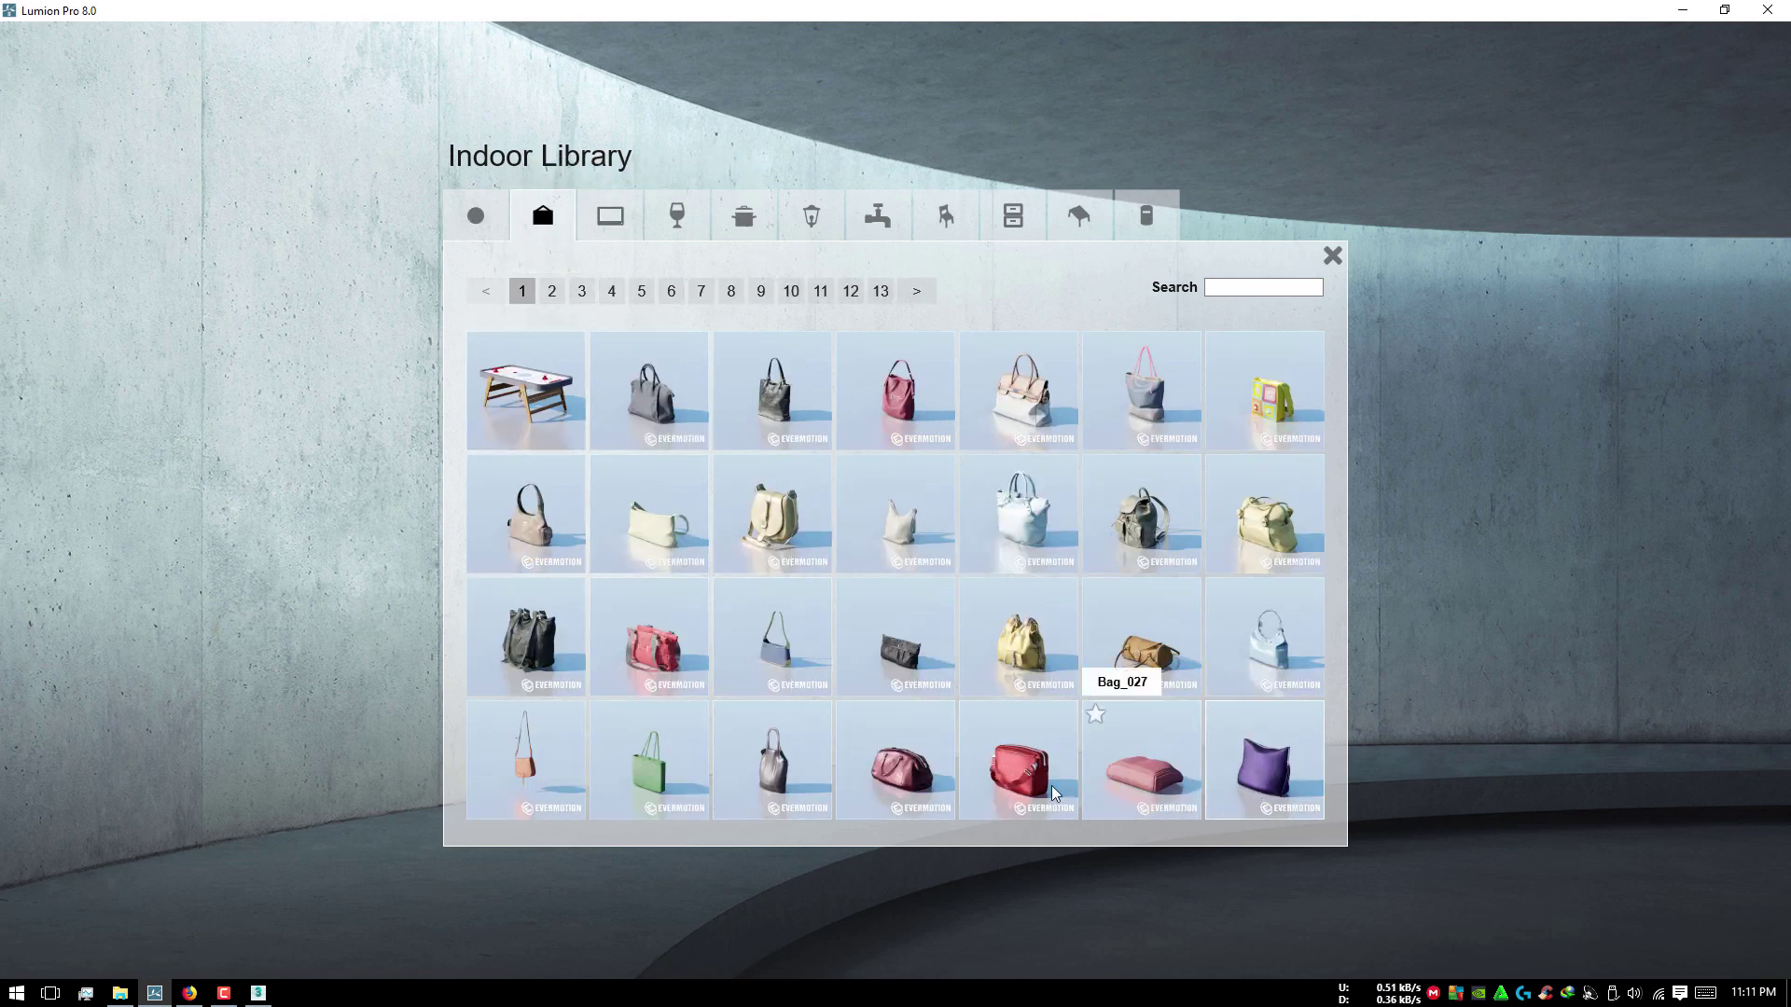
Step: Place the red Bag_026 on the TV unit and shrink it much smaller
left_click(844, 712)
right_click_drag(1178, 329, 881, 655)
left_click(1190, 332)
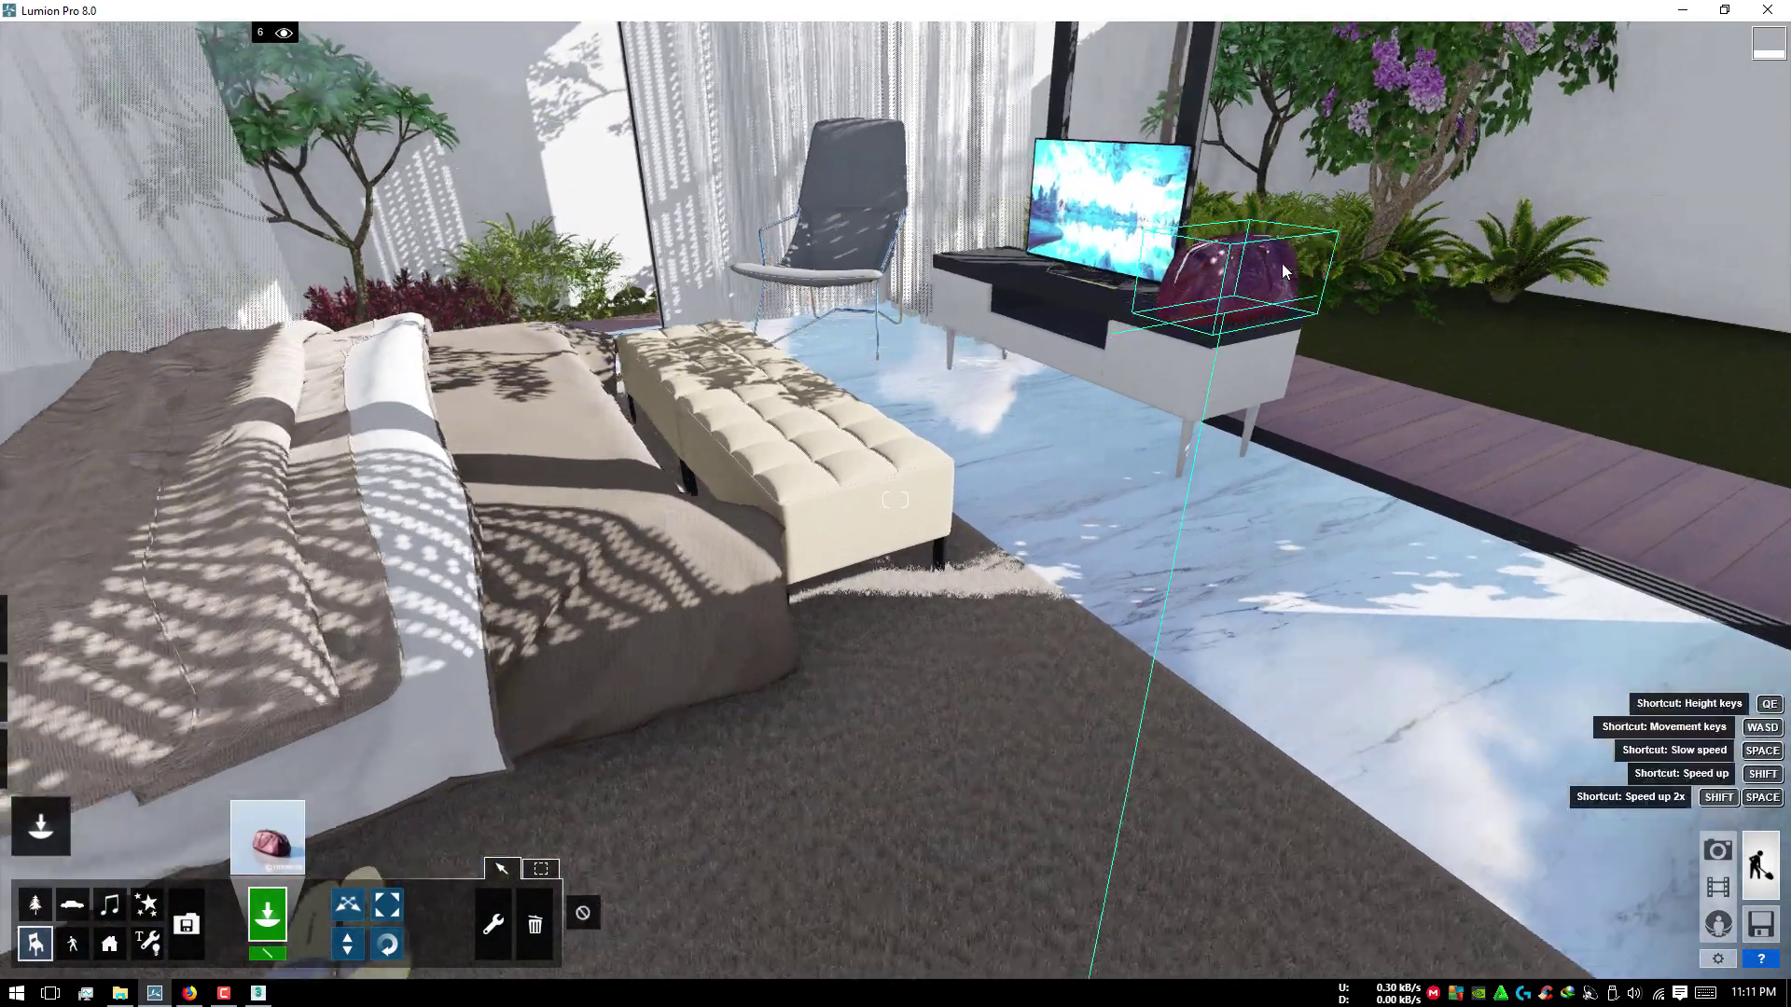
scroll(880, 655, "up", 3)
key("l")
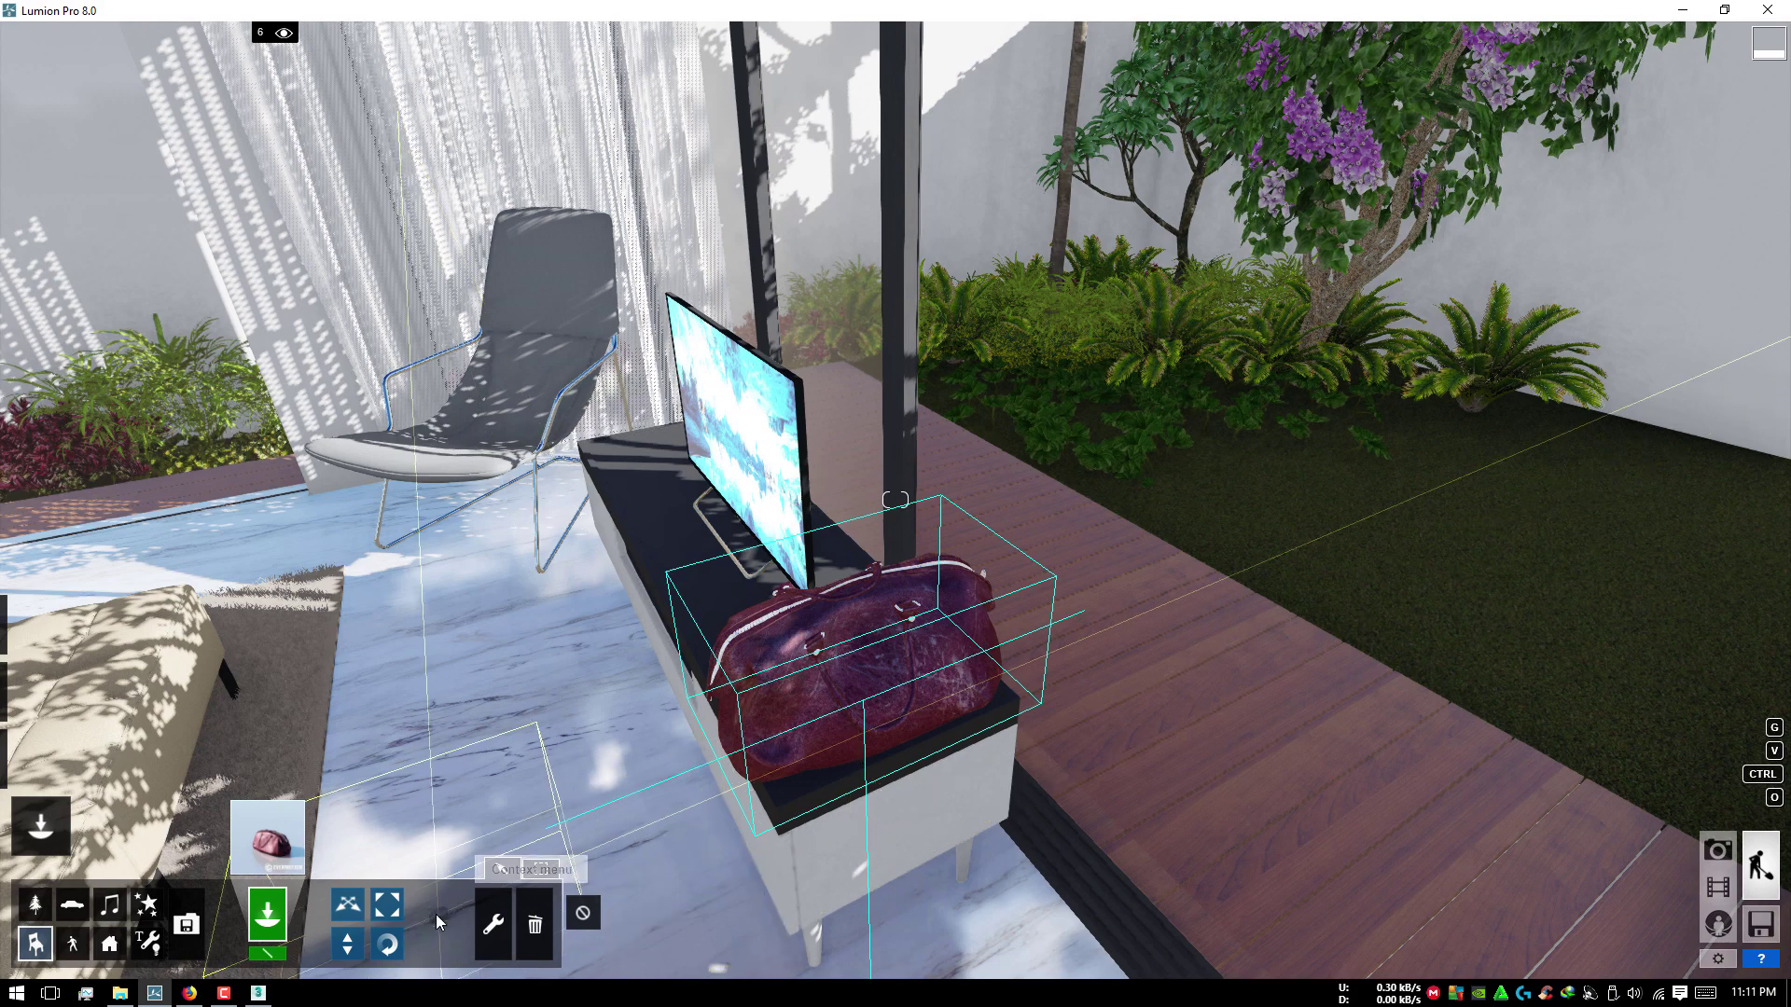
left_click_drag(864, 718, 223, 916)
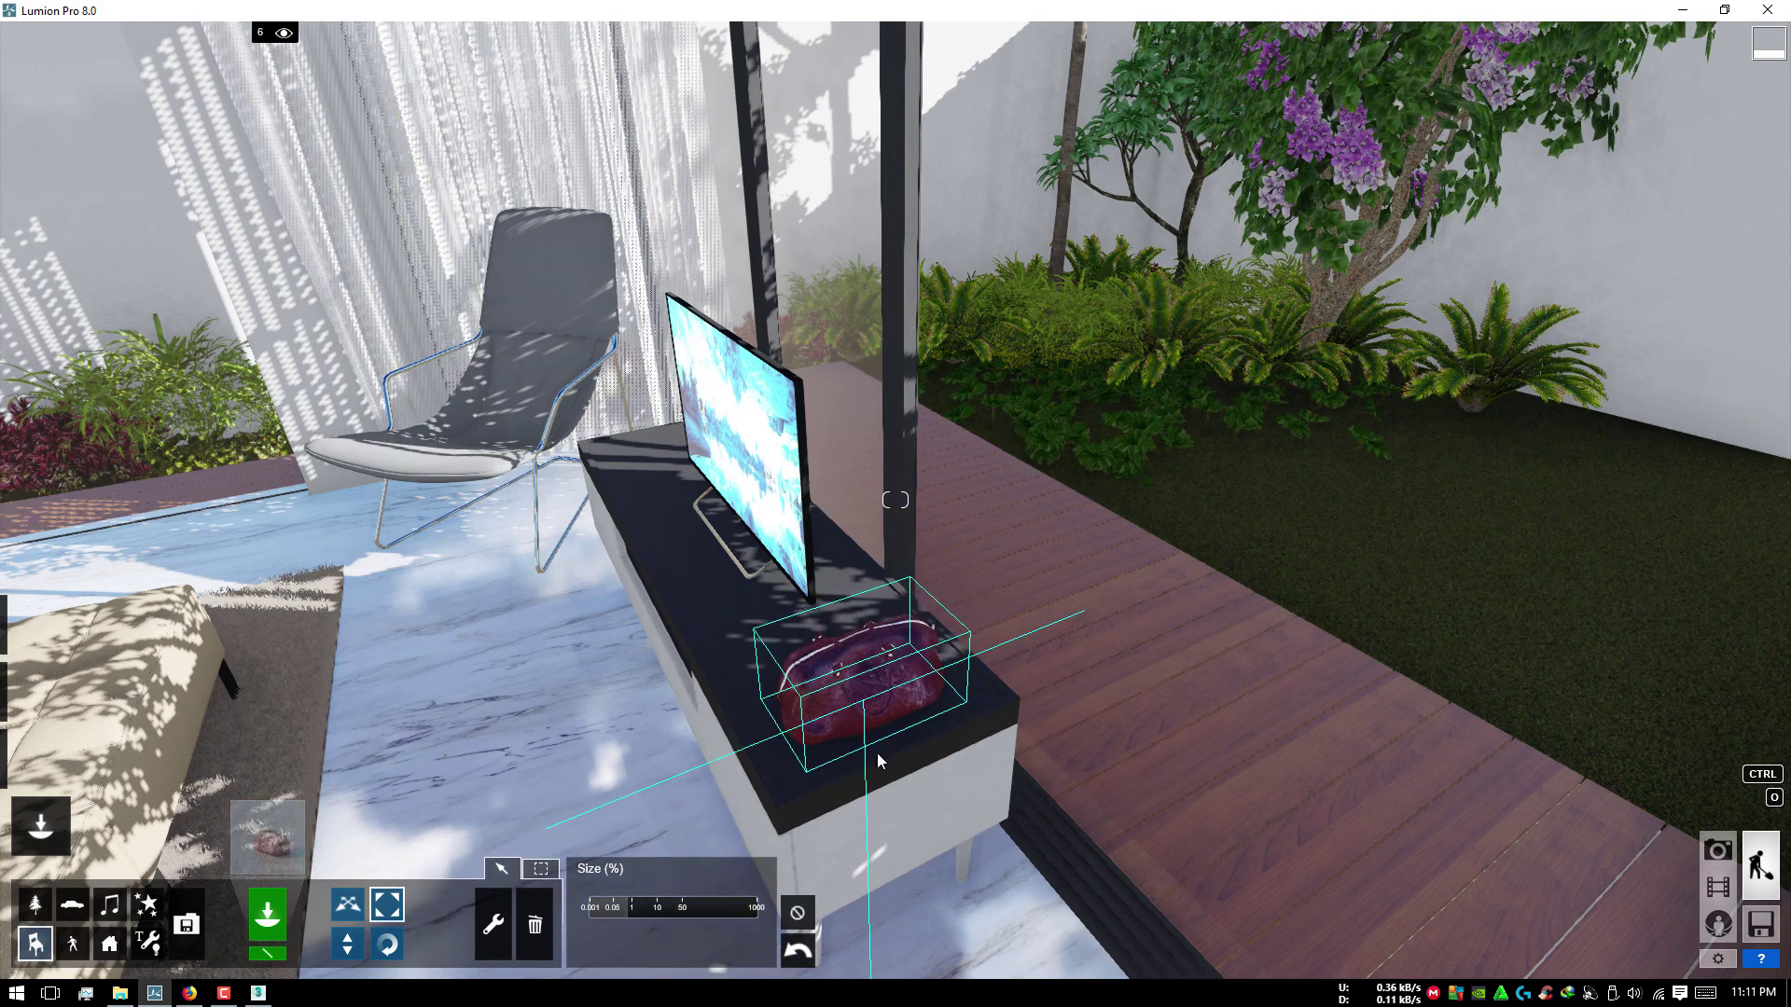
Step: Place a row of books from decoration page 2 on the console beside the TV
left_click(290, 828)
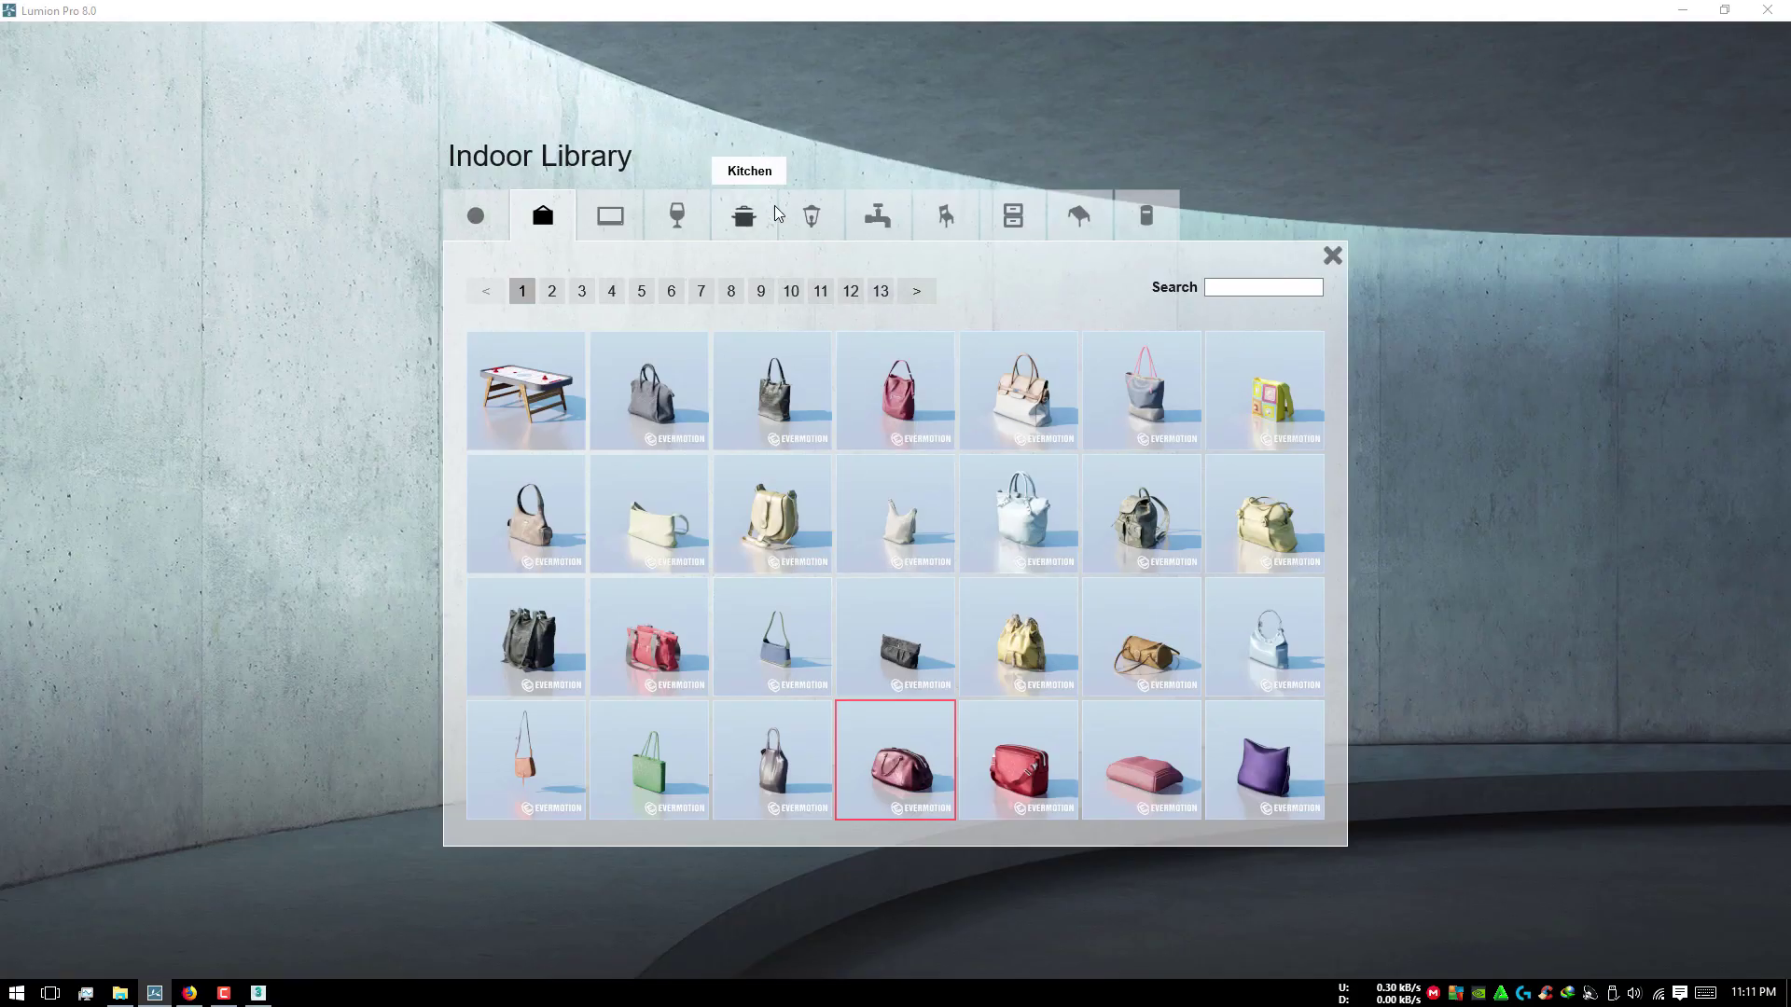
left_click(554, 301)
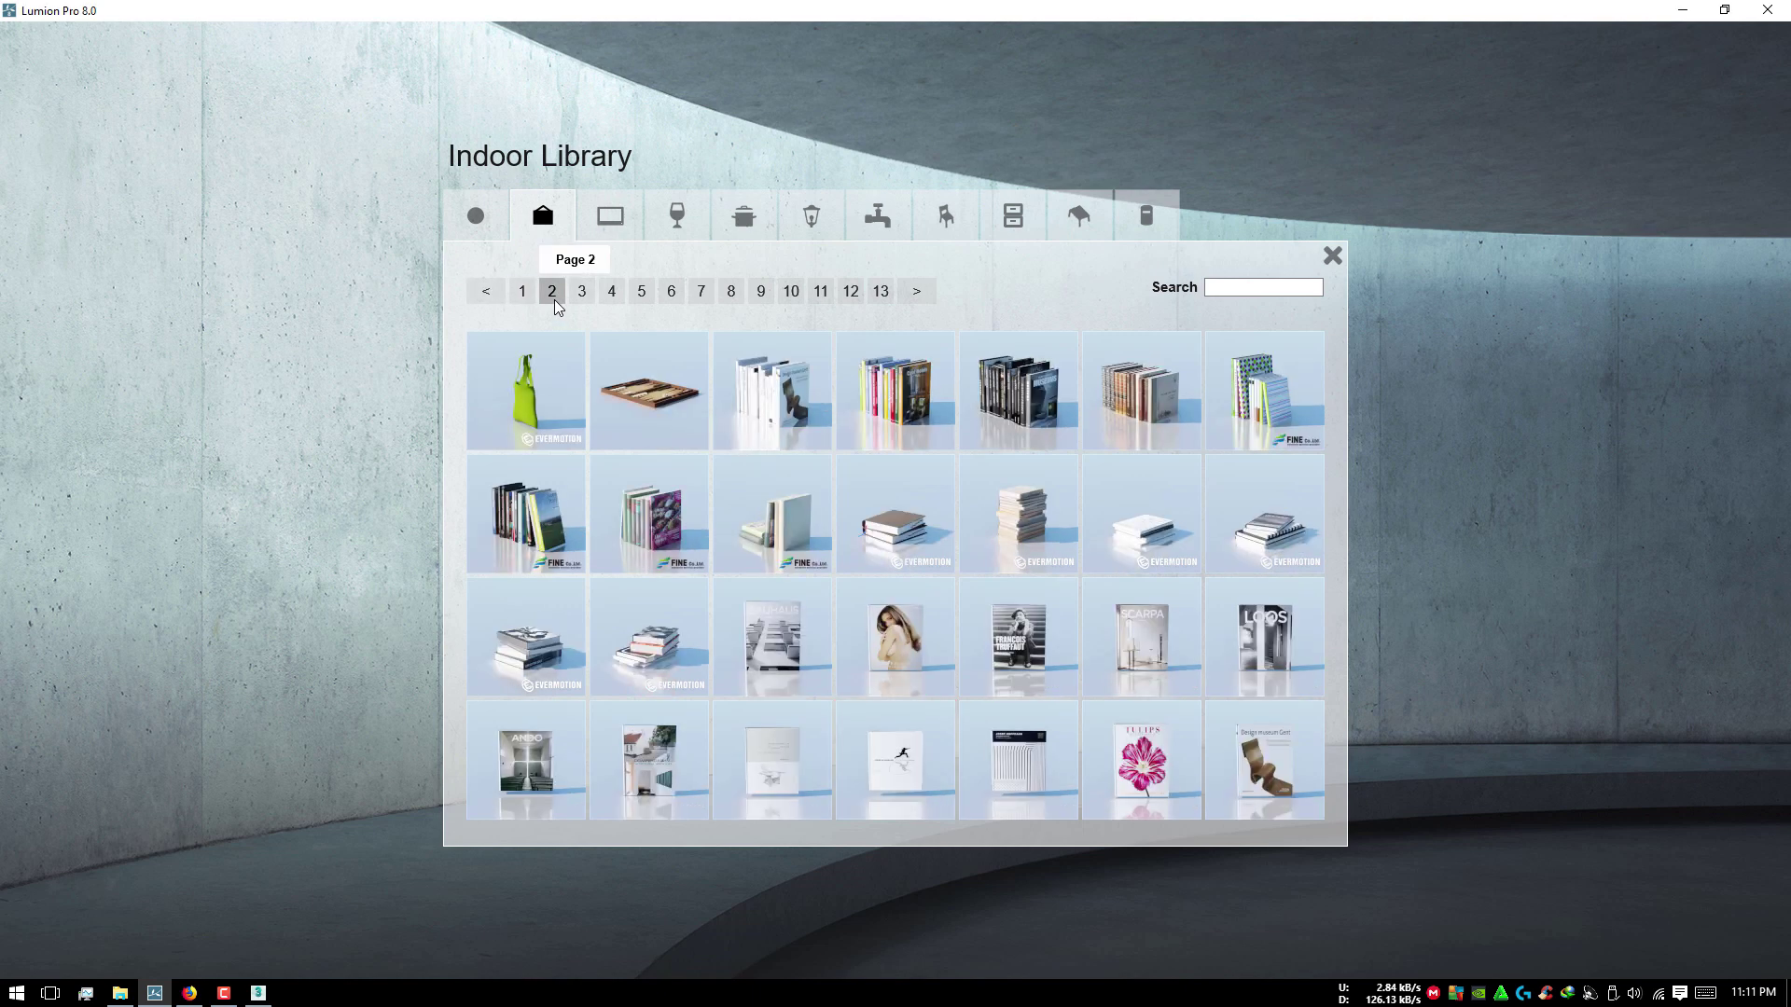
left_click(485, 469)
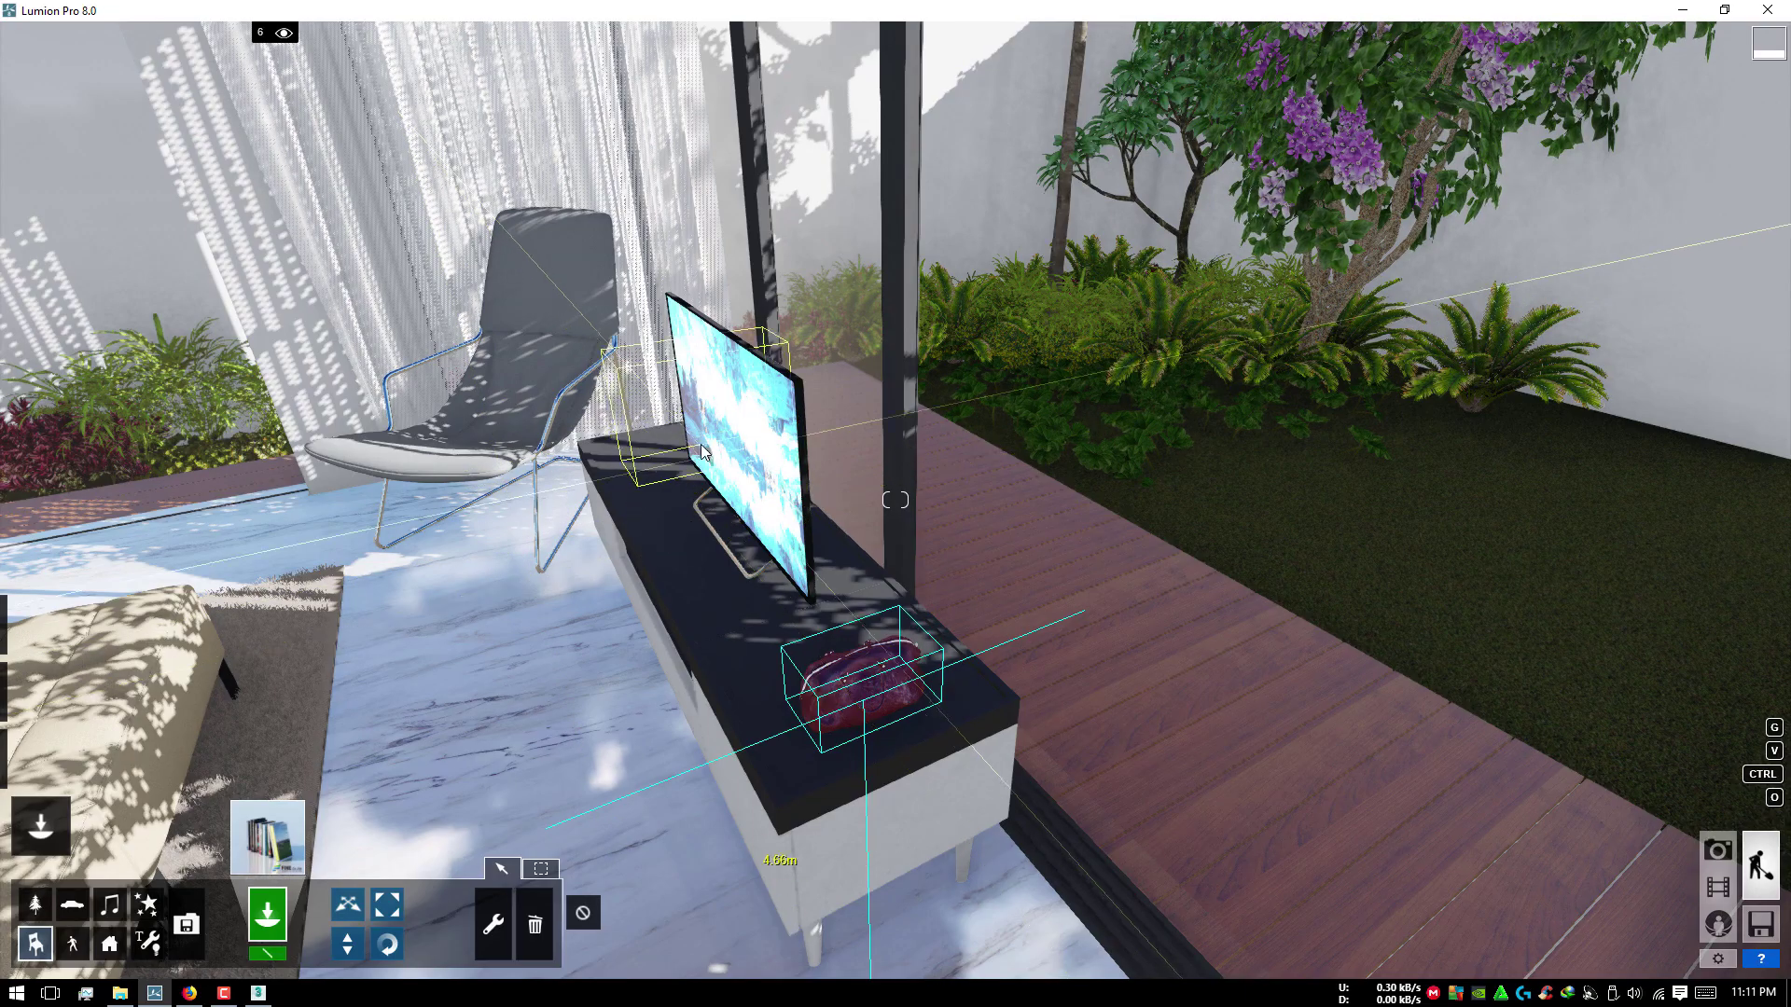
left_click(623, 457)
scroll(159, 431, "up", 5)
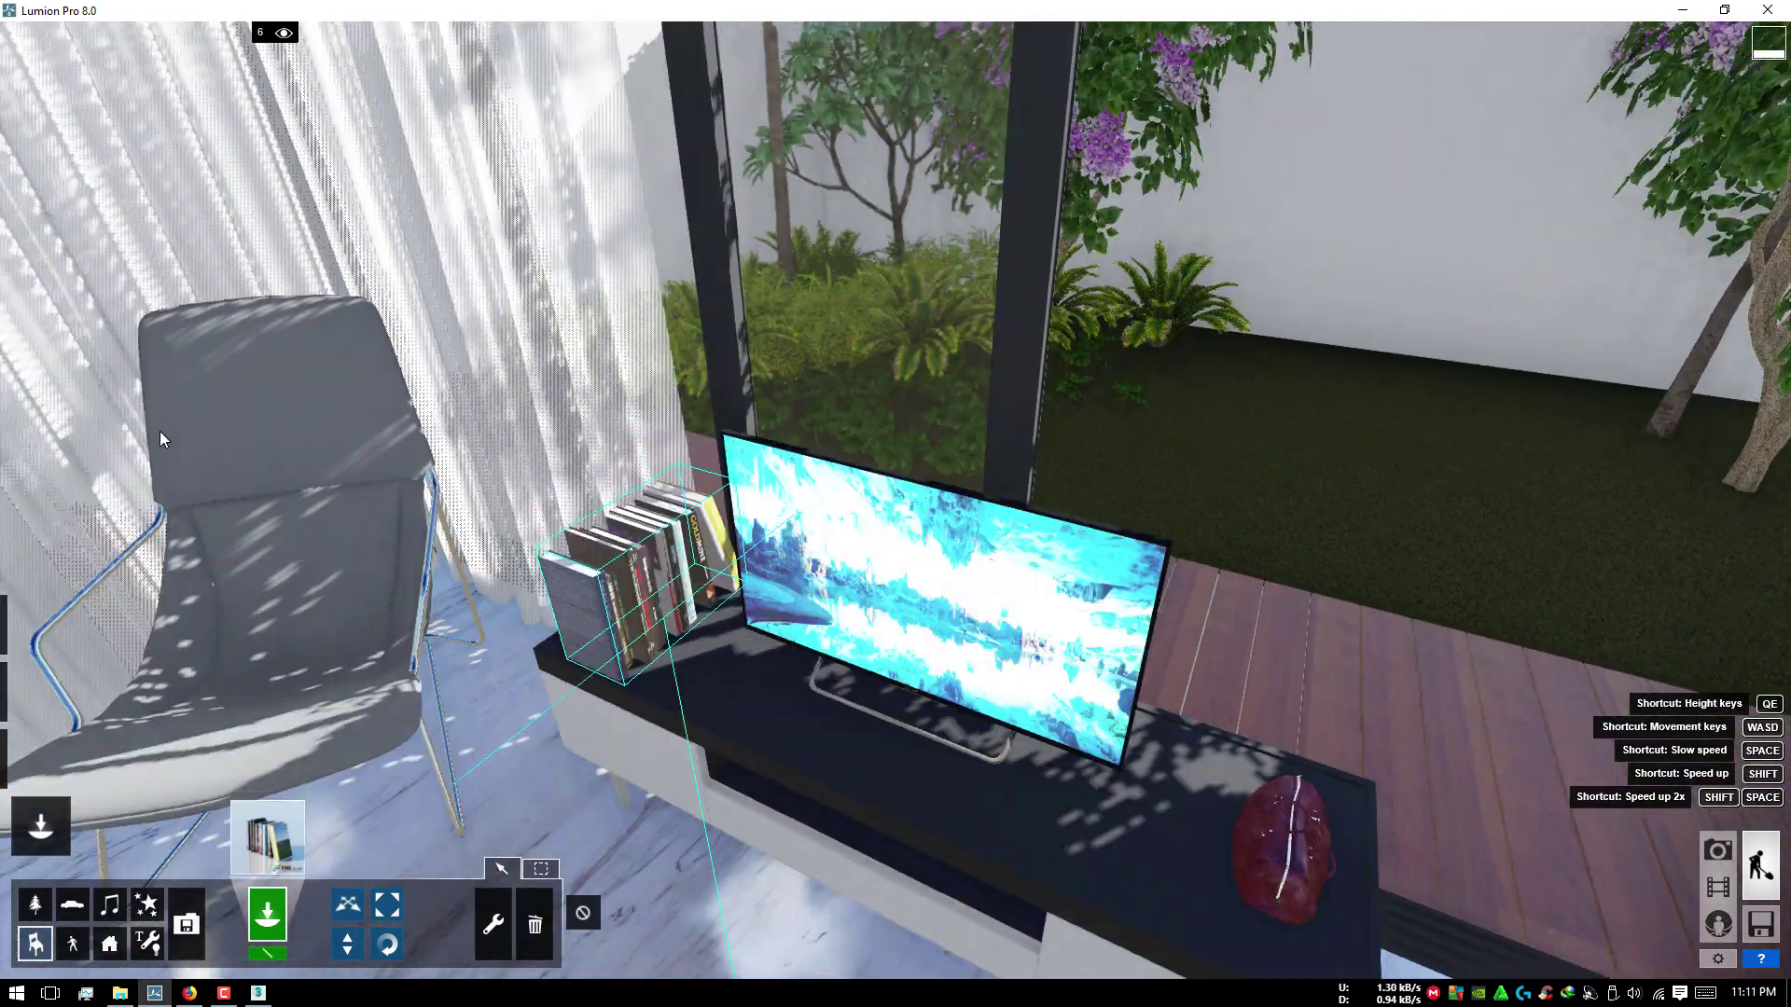
right_click_drag(714, 742, 928, 407)
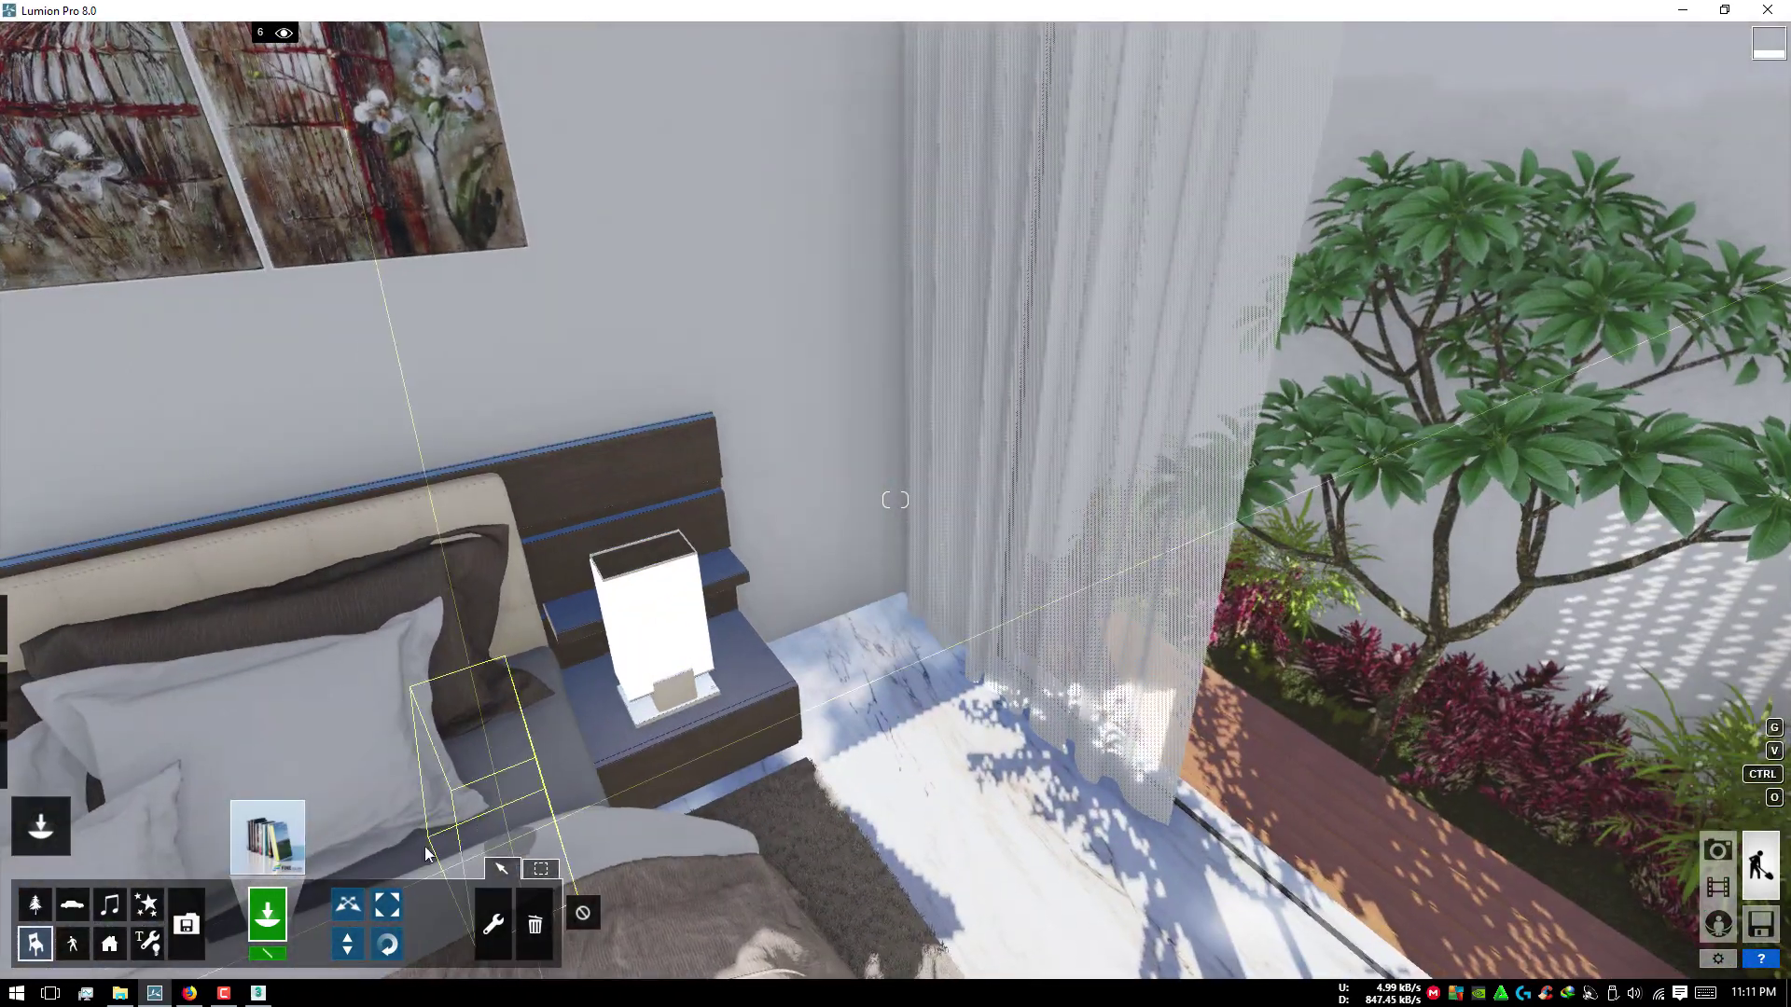
left_click(268, 836)
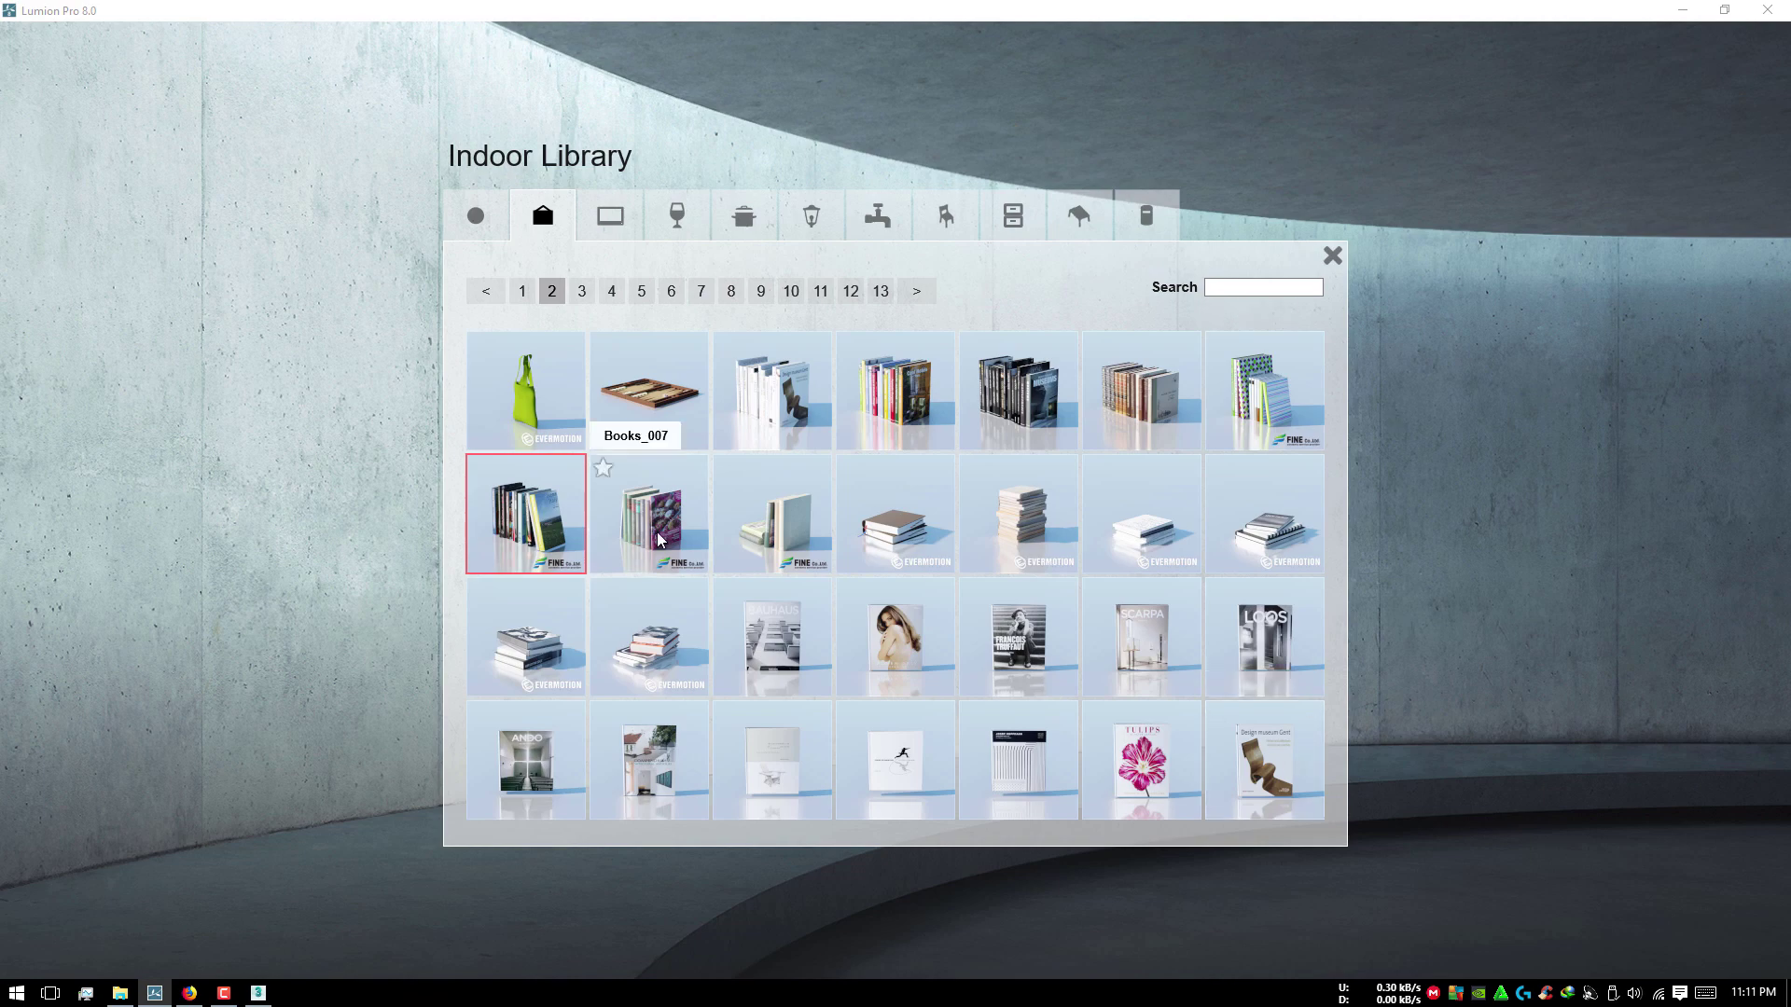
Step: Page through the Decoration items from page 3 to page 12, where shoes and vases appear
left_click(581, 292)
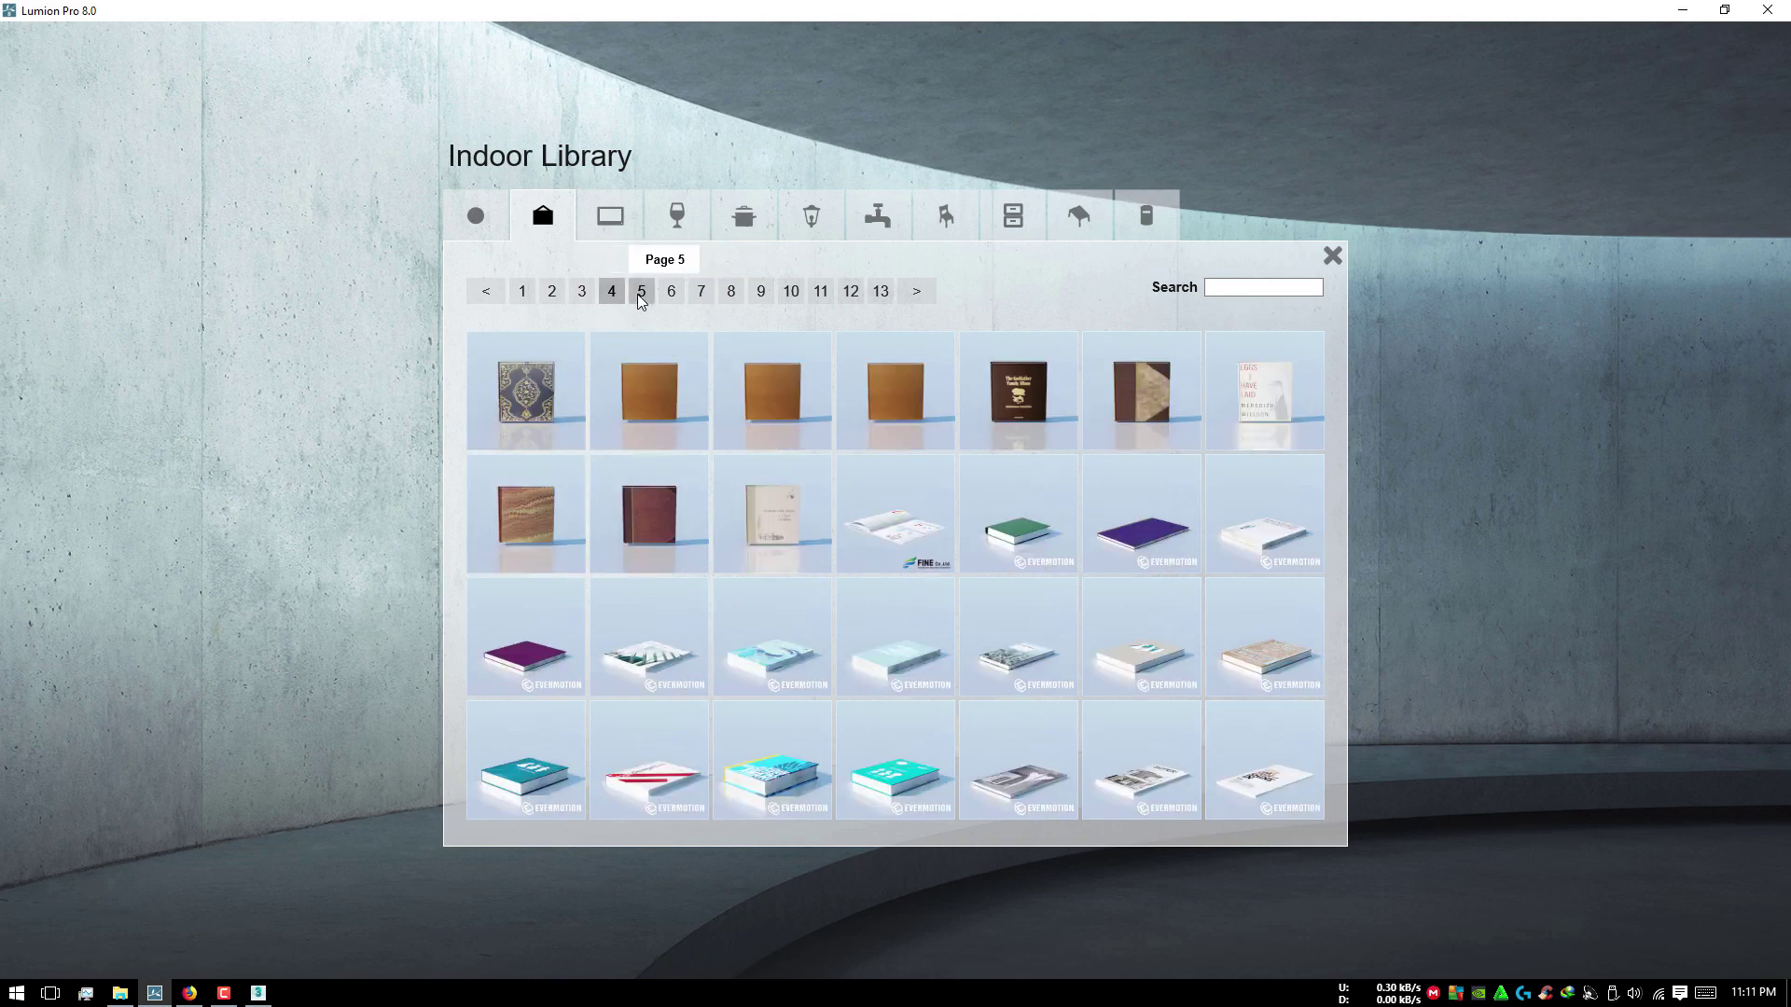
left_click(640, 297)
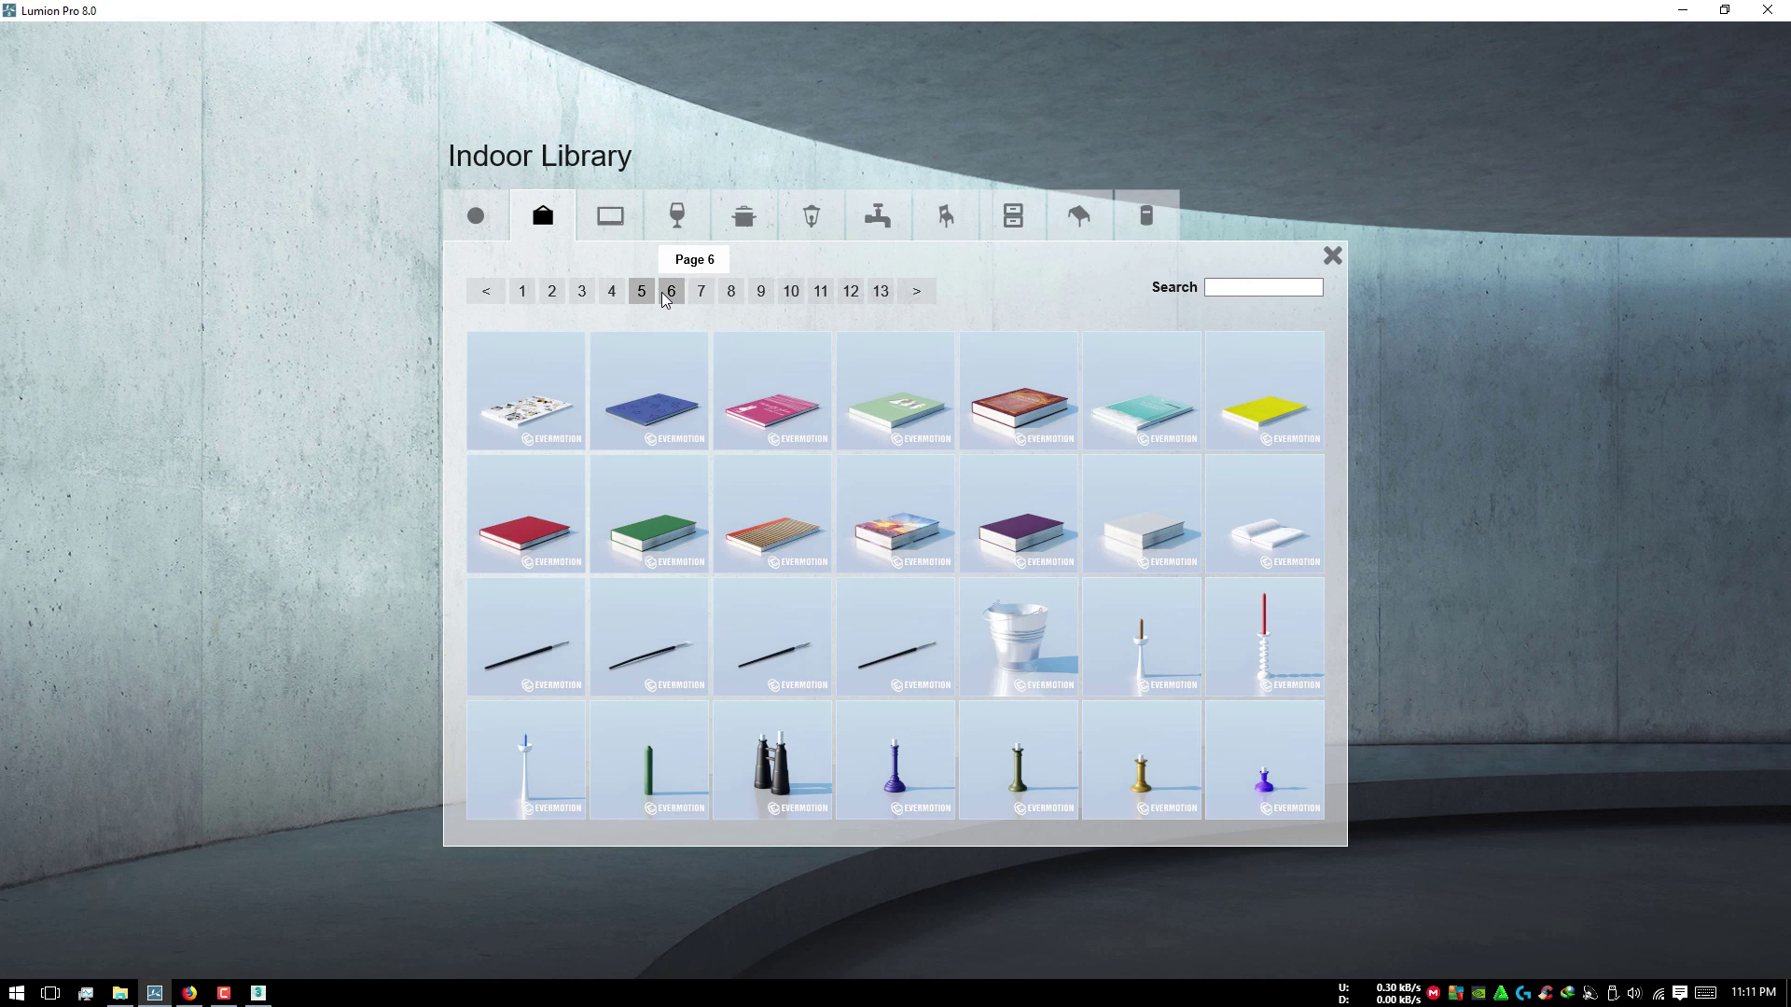
left_click(669, 297)
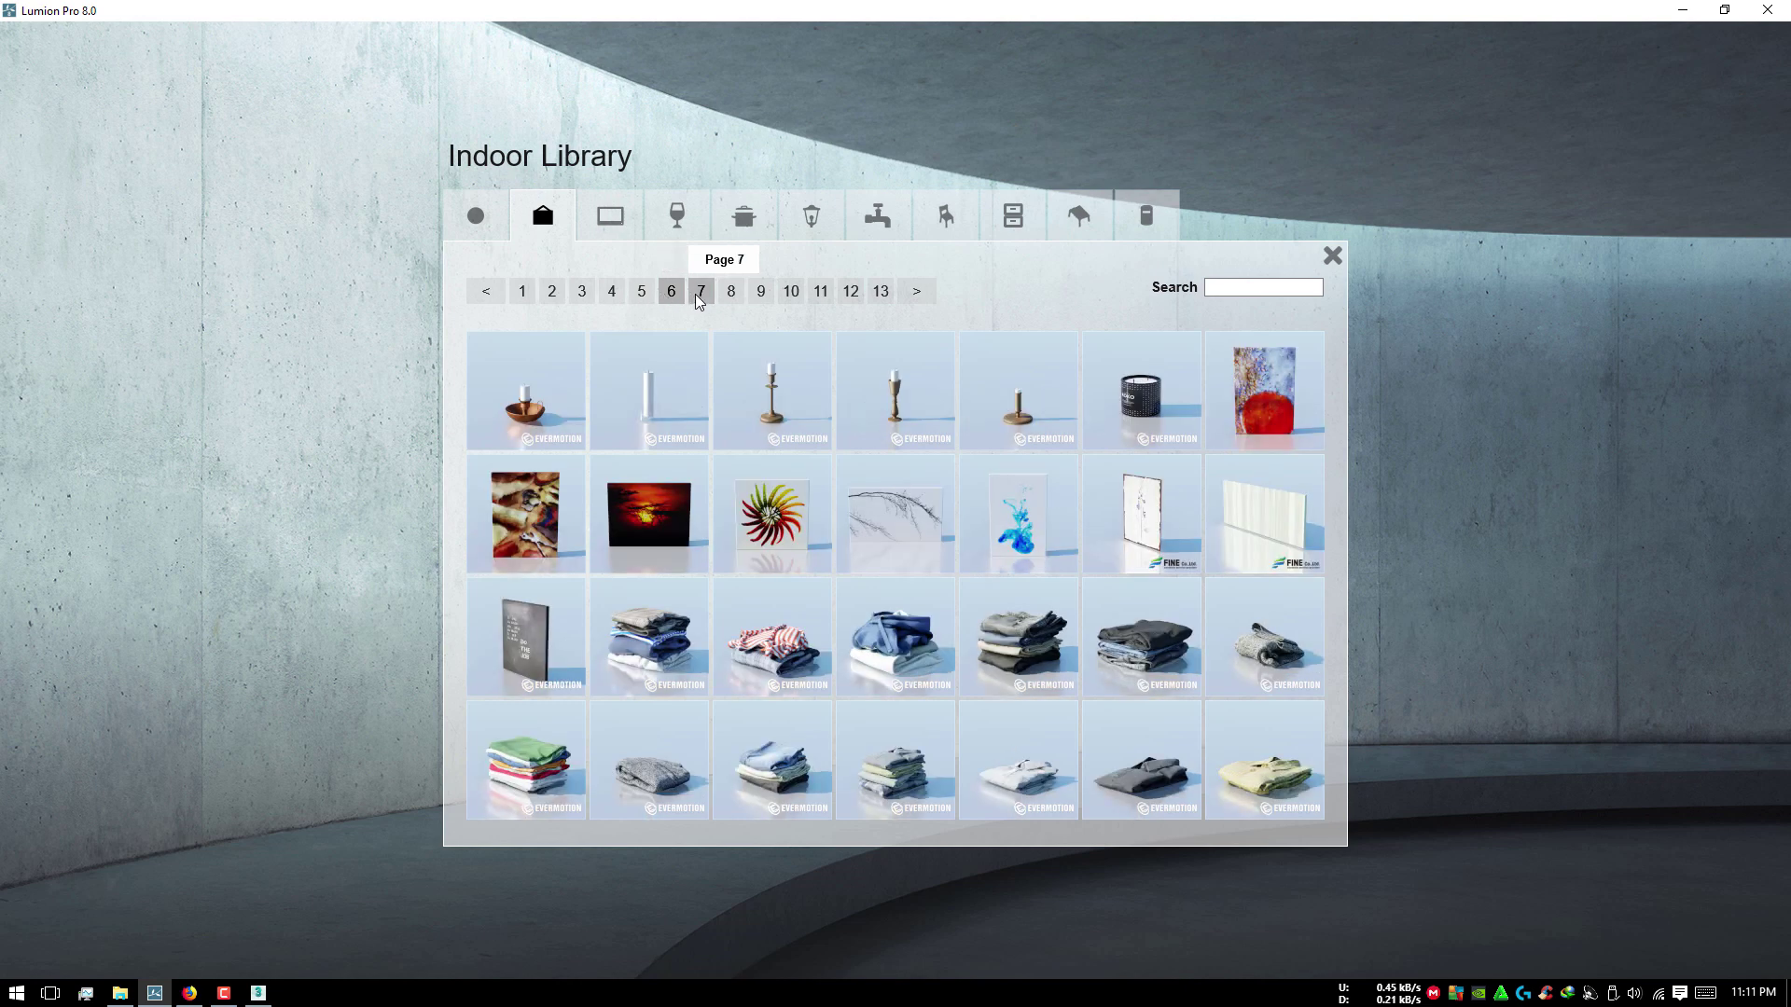
left_click(698, 297)
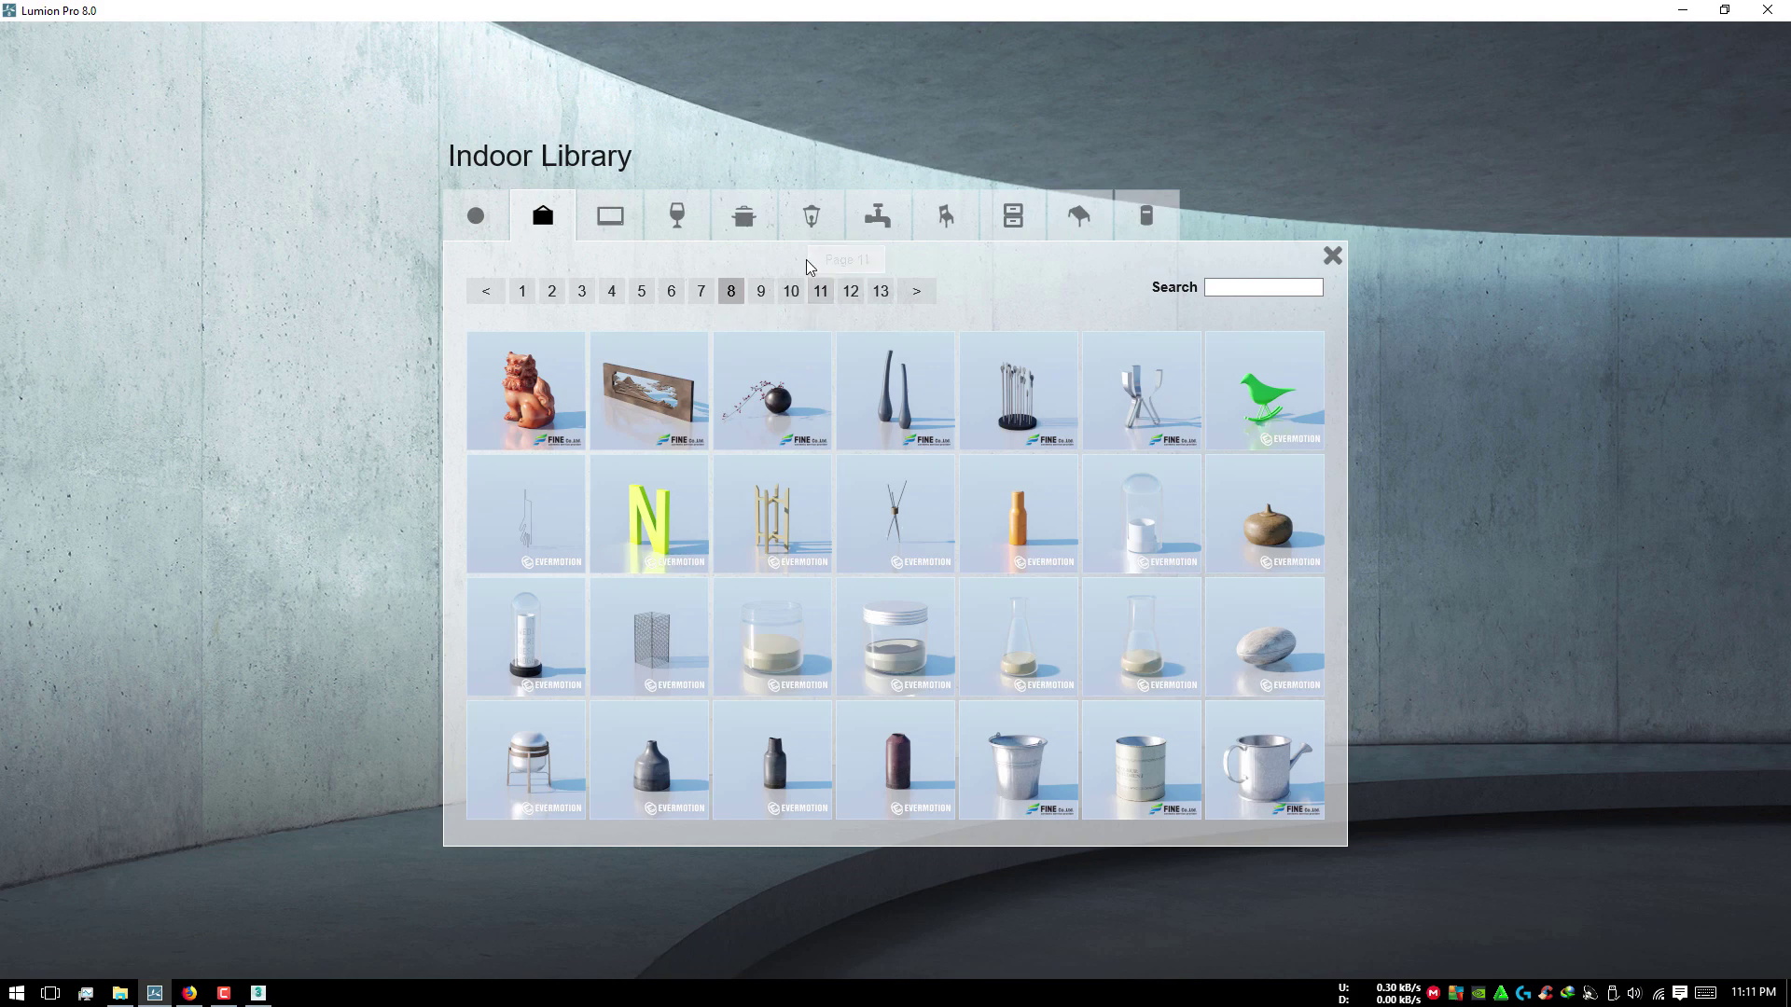
left_click(760, 291)
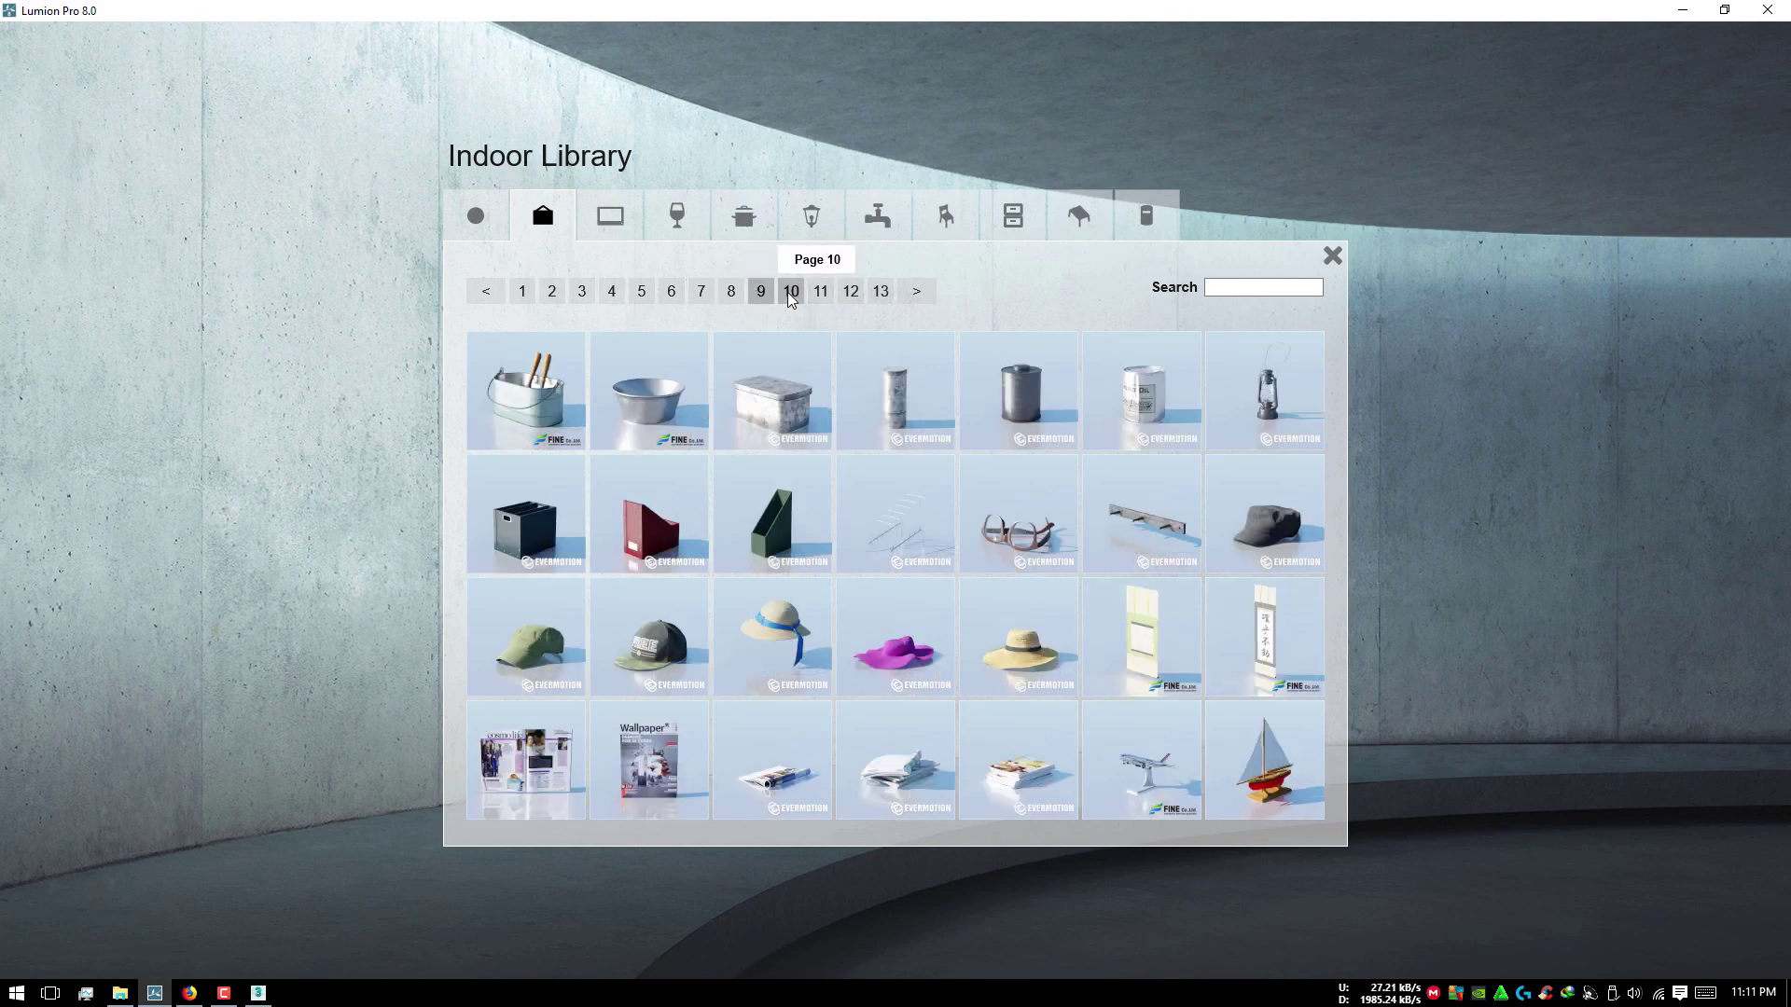
left_click(790, 292)
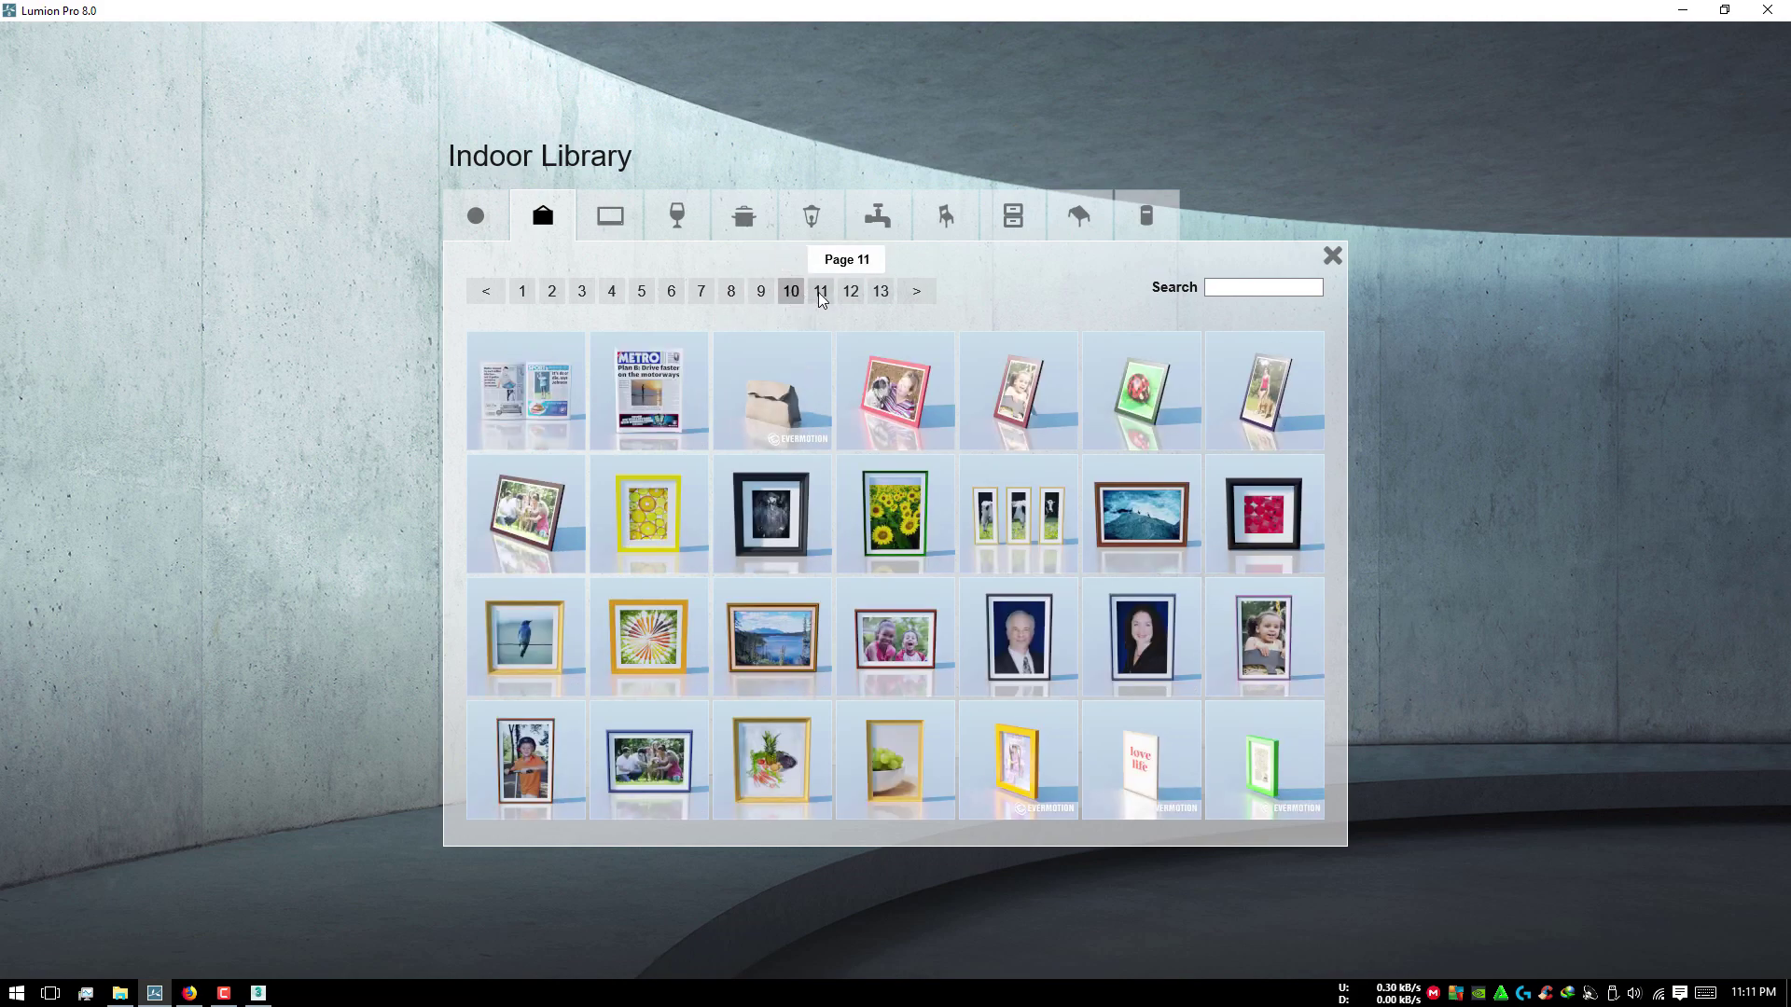
left_click(821, 292)
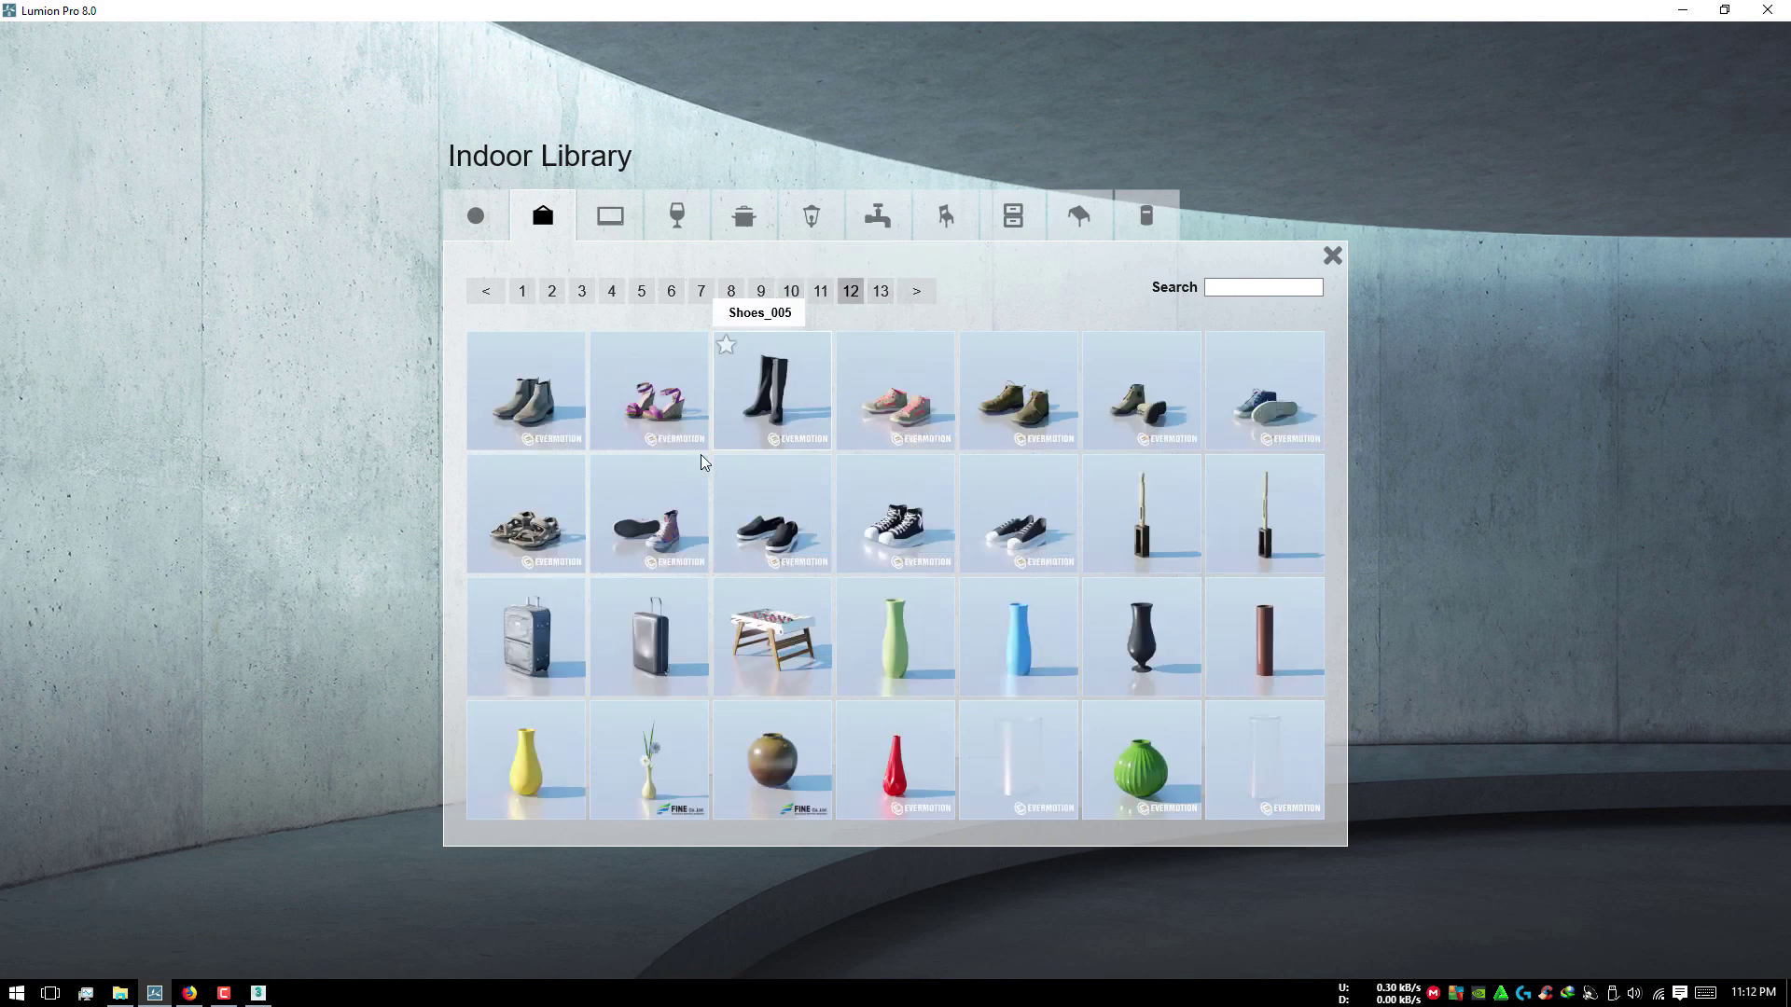
Step: Place black high-top sneakers on the floor by the nightstand and rotate them
left_click(894, 560)
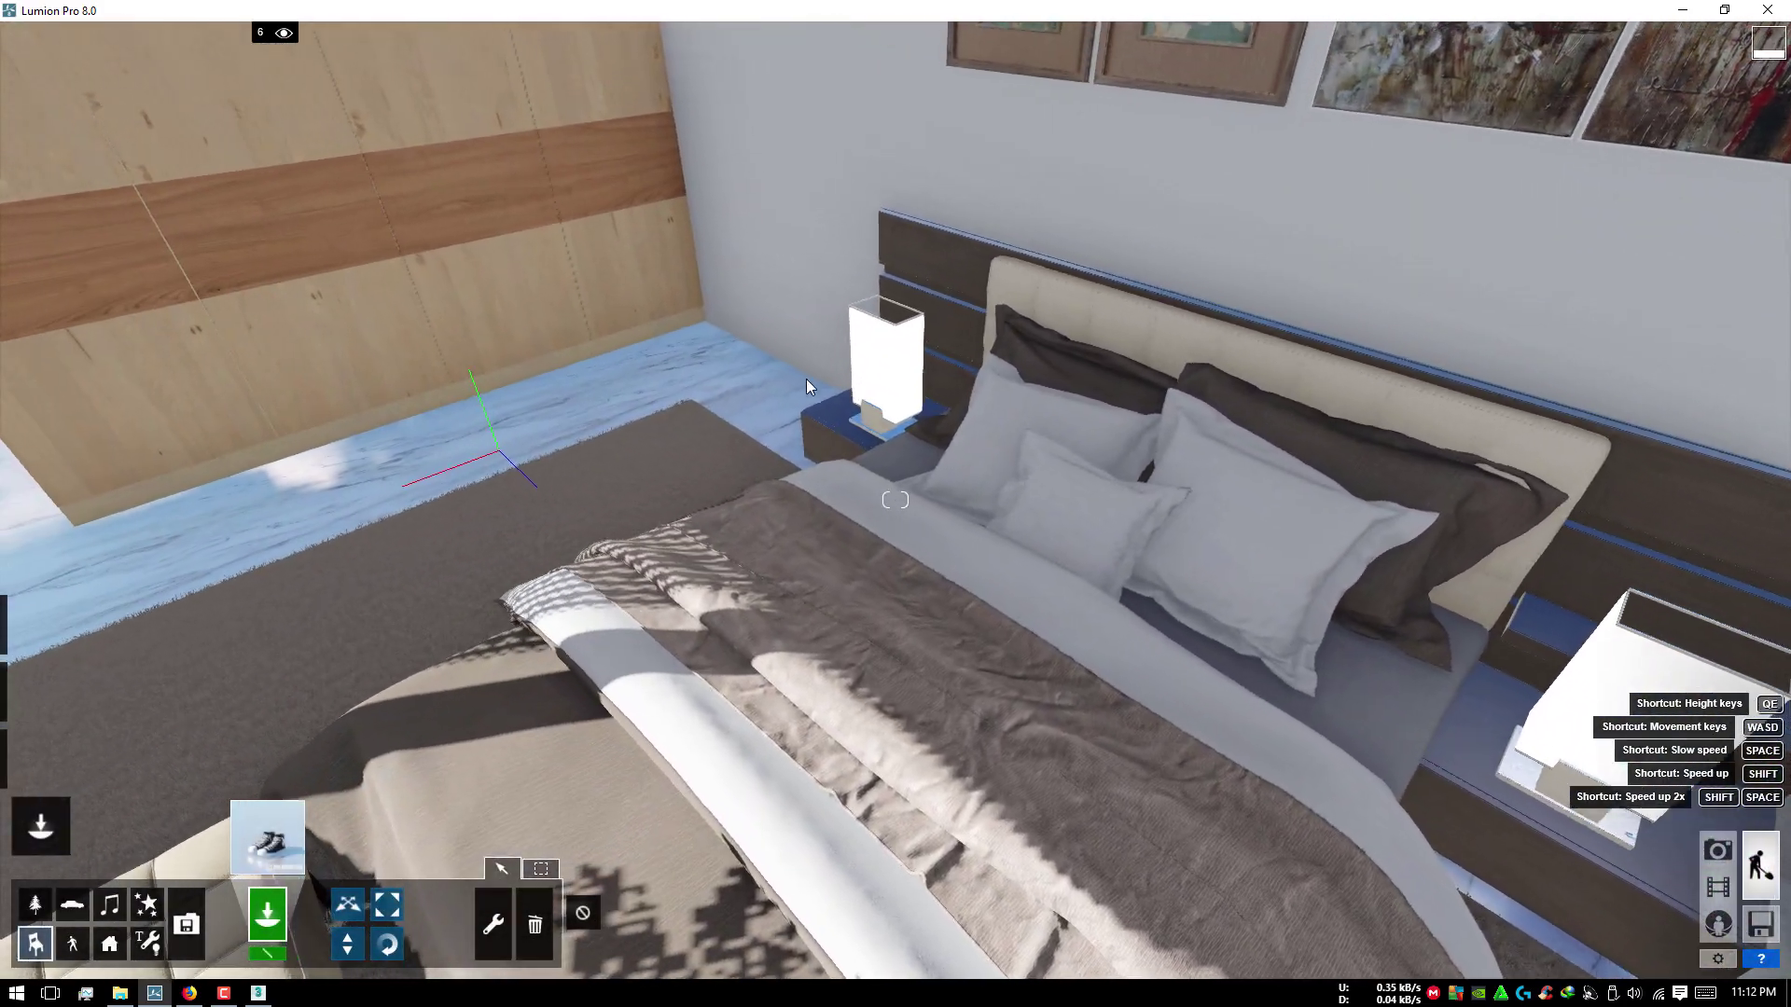
left_click(711, 352)
key("o")
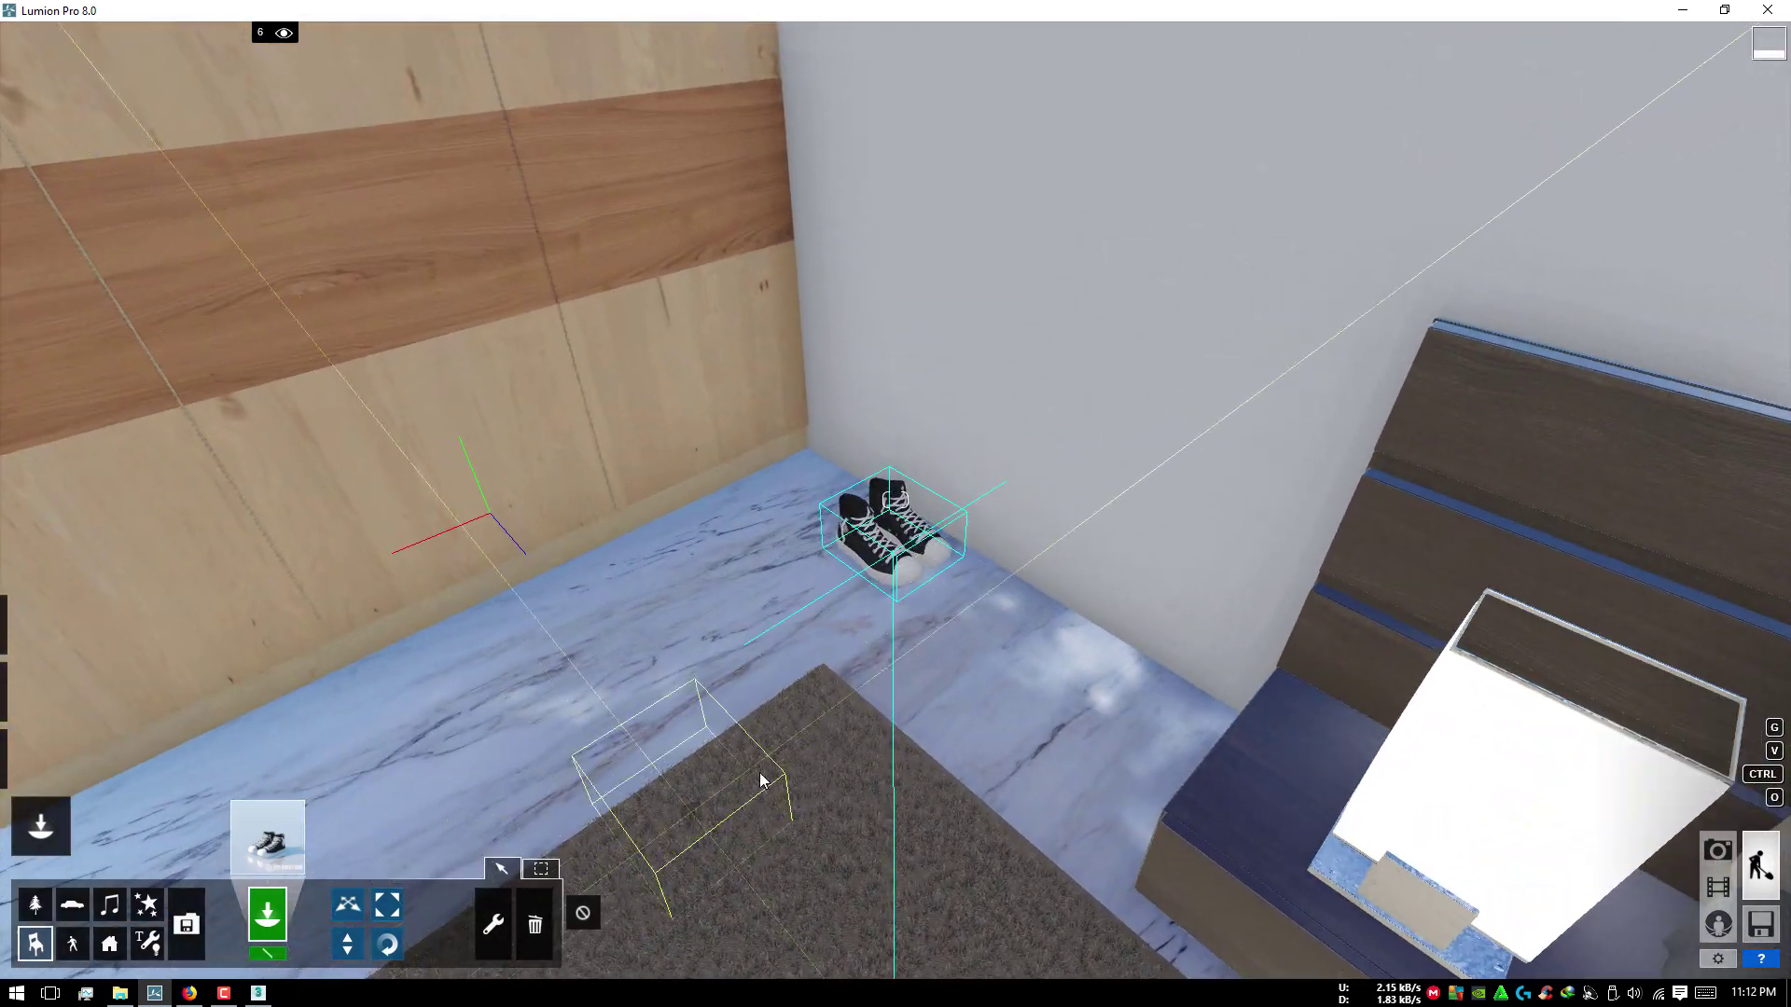
left_click(387, 944)
left_click_drag(948, 551, 1054, 466)
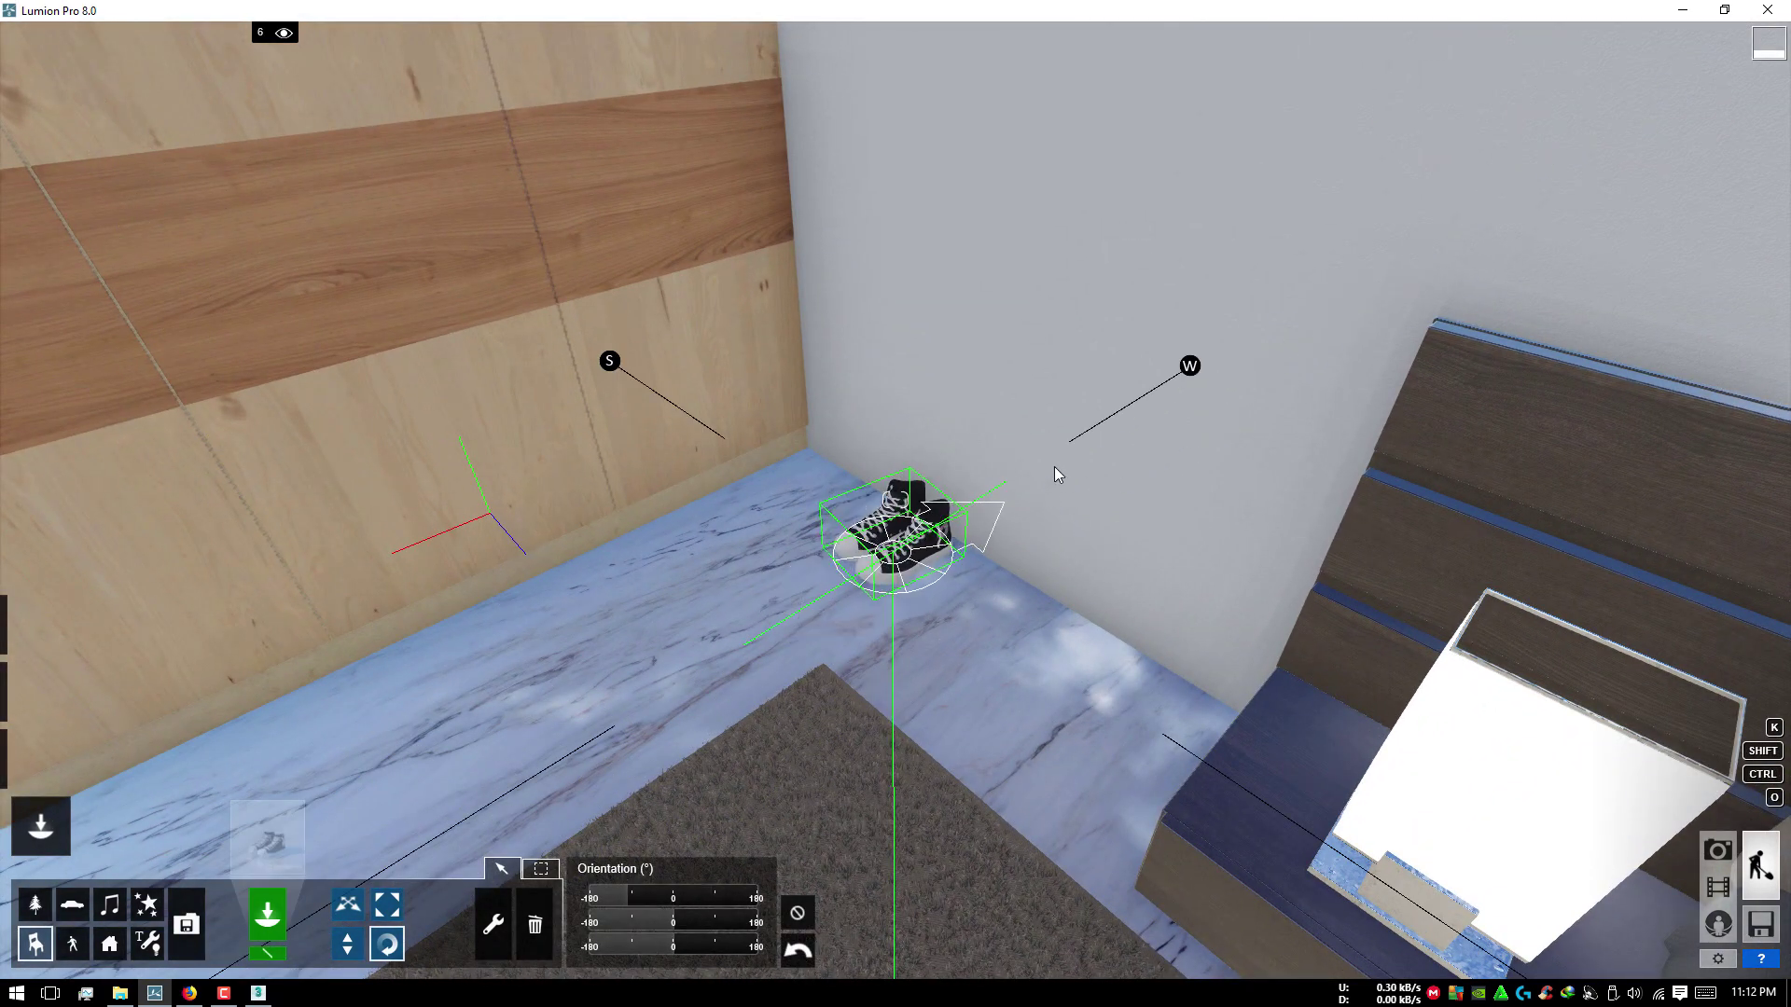
left_click(387, 905)
Step: Add pink sneakers beside them, turned to face the room, then pull back to the bed
left_click(282, 847)
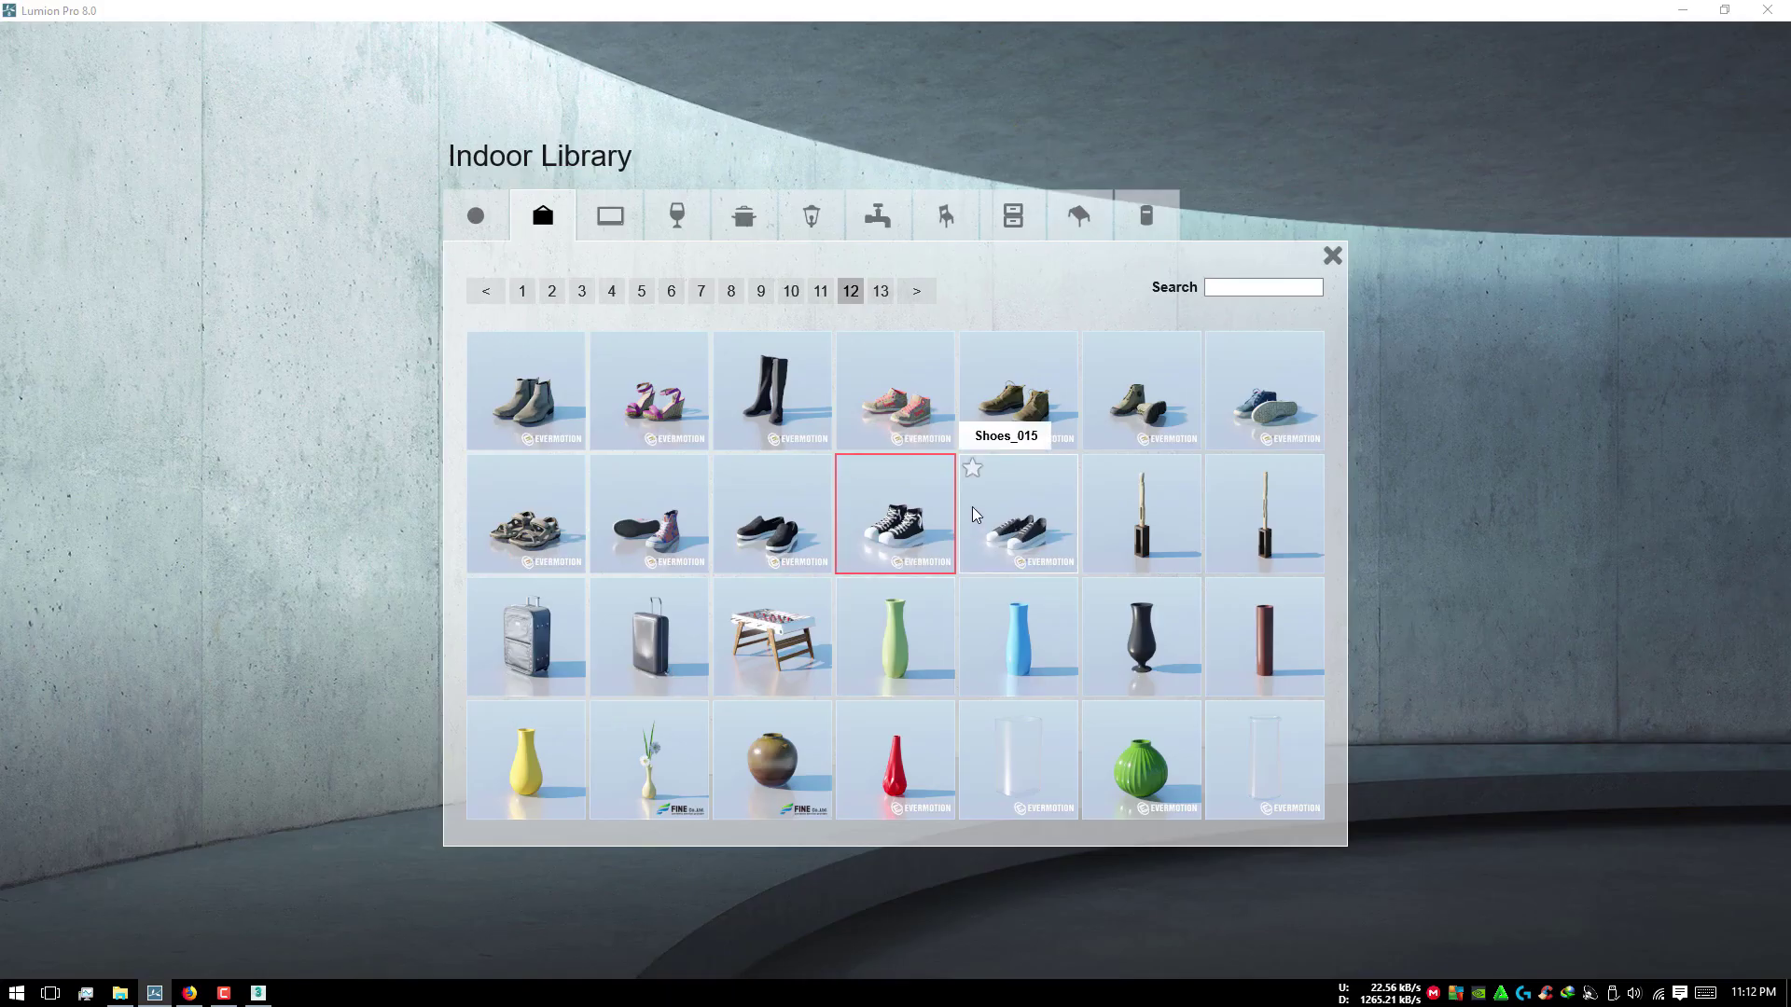
left_click(653, 517)
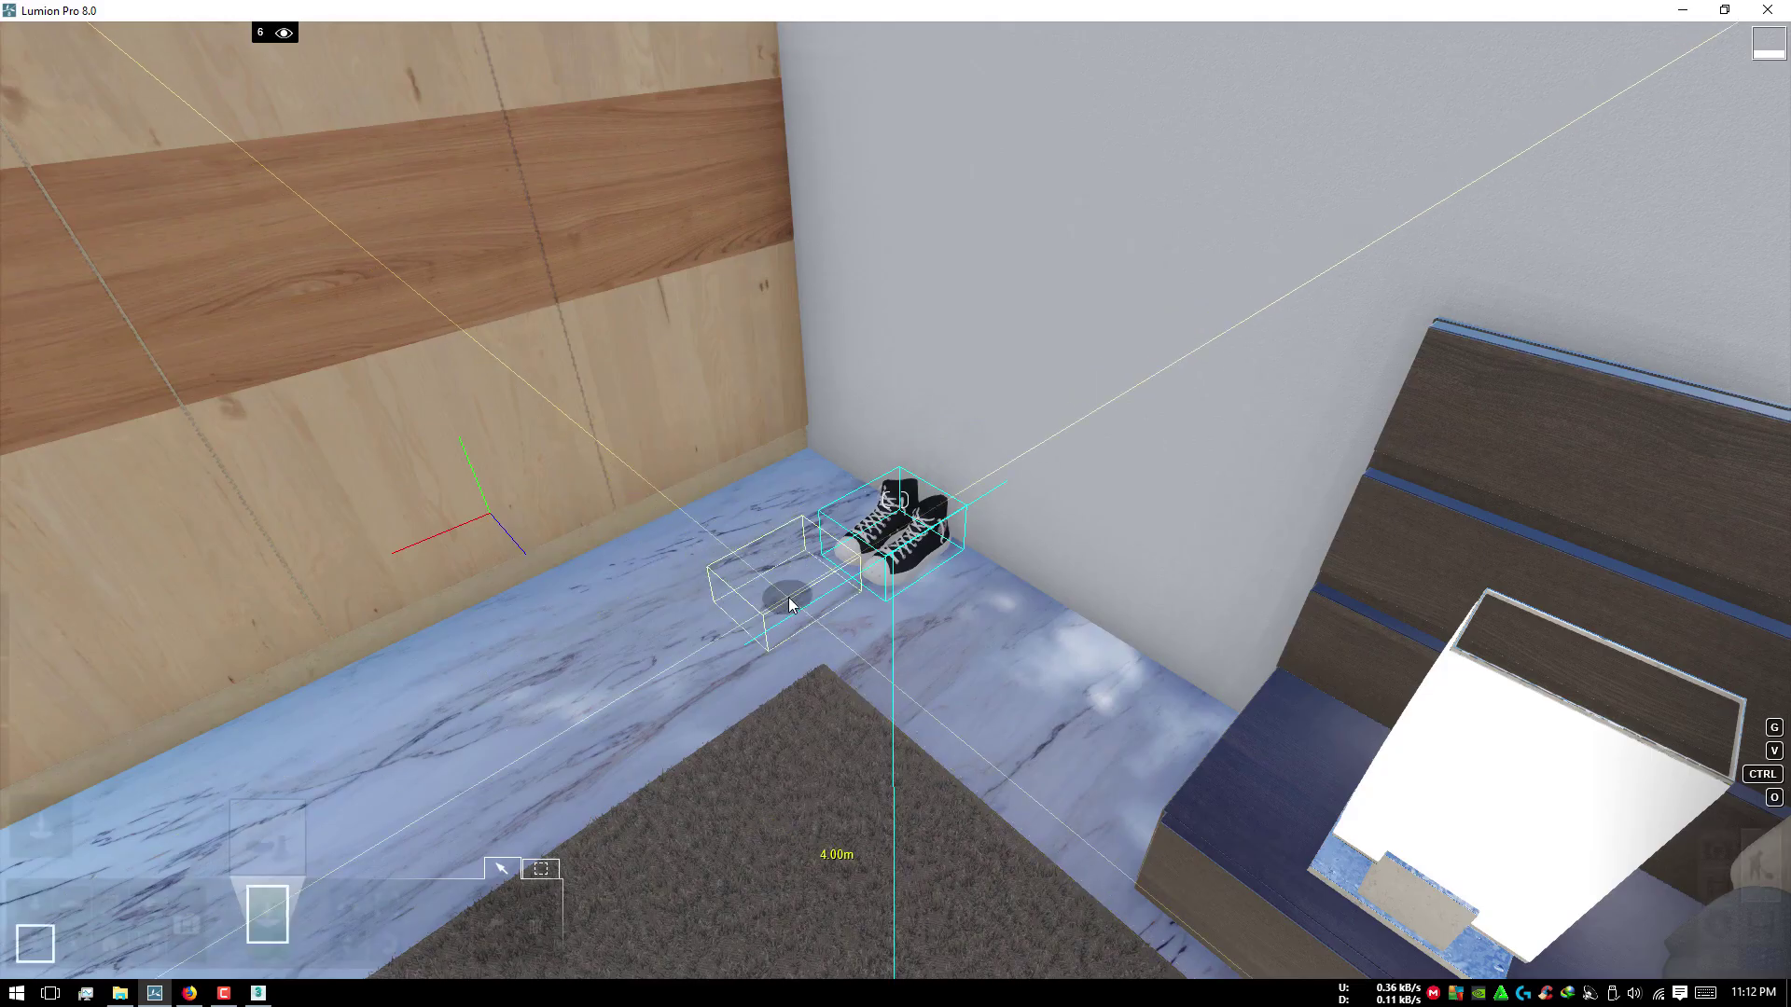
left_click(970, 608)
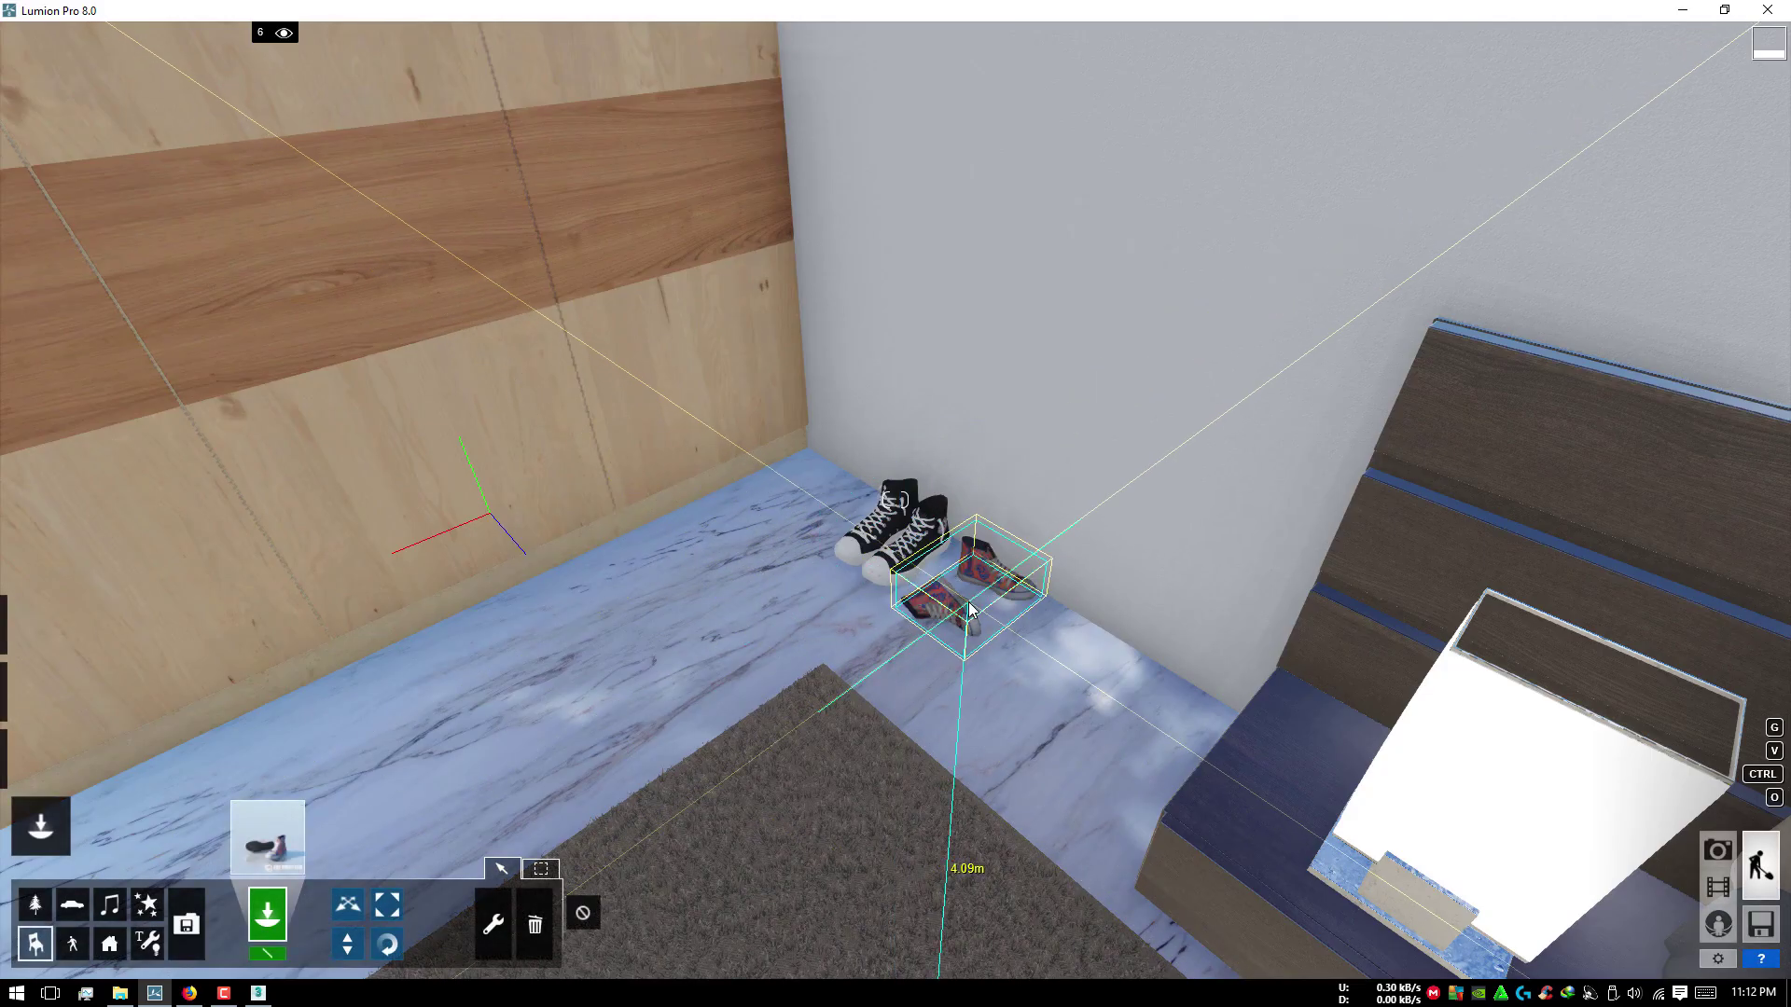
key("r")
mouse_move(961, 608)
left_mouse_down()
mouse_move(865, 678)
mouse_move(1067, 515)
left_mouse_up()
key("l")
mouse_move(1067, 515)
right_mouse_down()
mouse_move(1004, 545)
mouse_move(1015, 481)
mouse_move(417, 937)
right_mouse_up()
key("s")
Step: Browse Electronics and Food and Drink pages 1–6, then select the JapaneseFood_005 vegetable dish
left_click(301, 871)
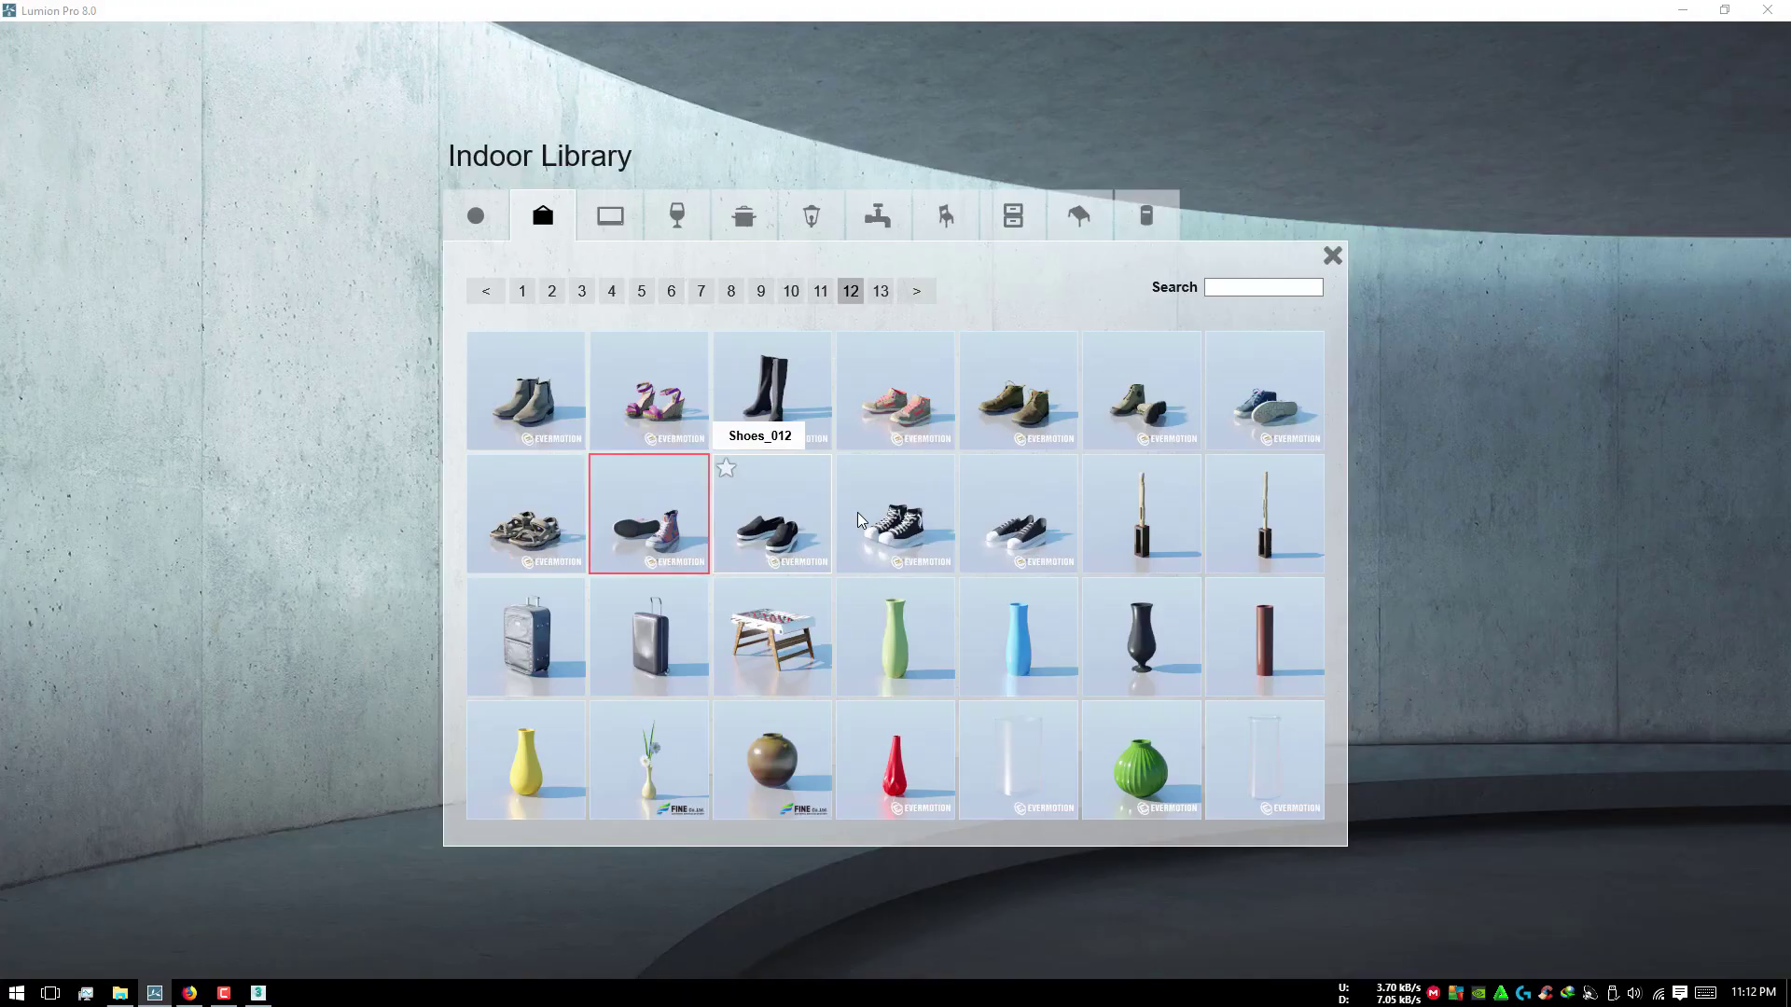
left_click(619, 224)
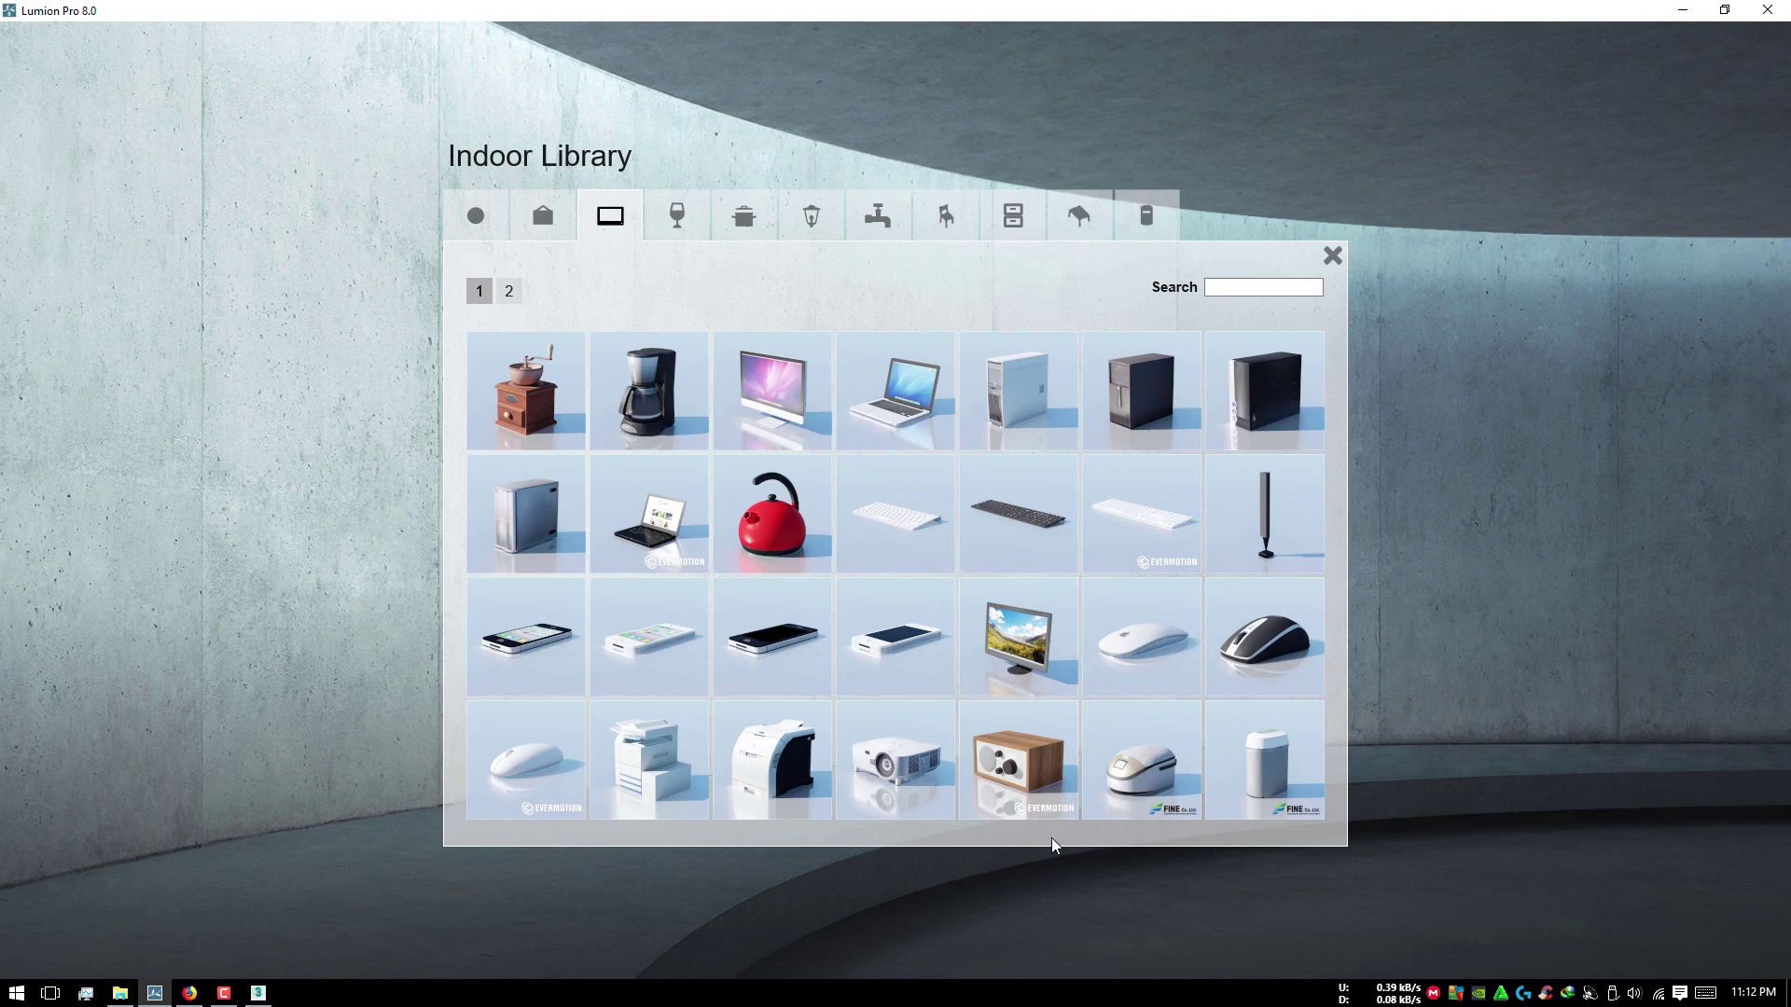
left_click(509, 292)
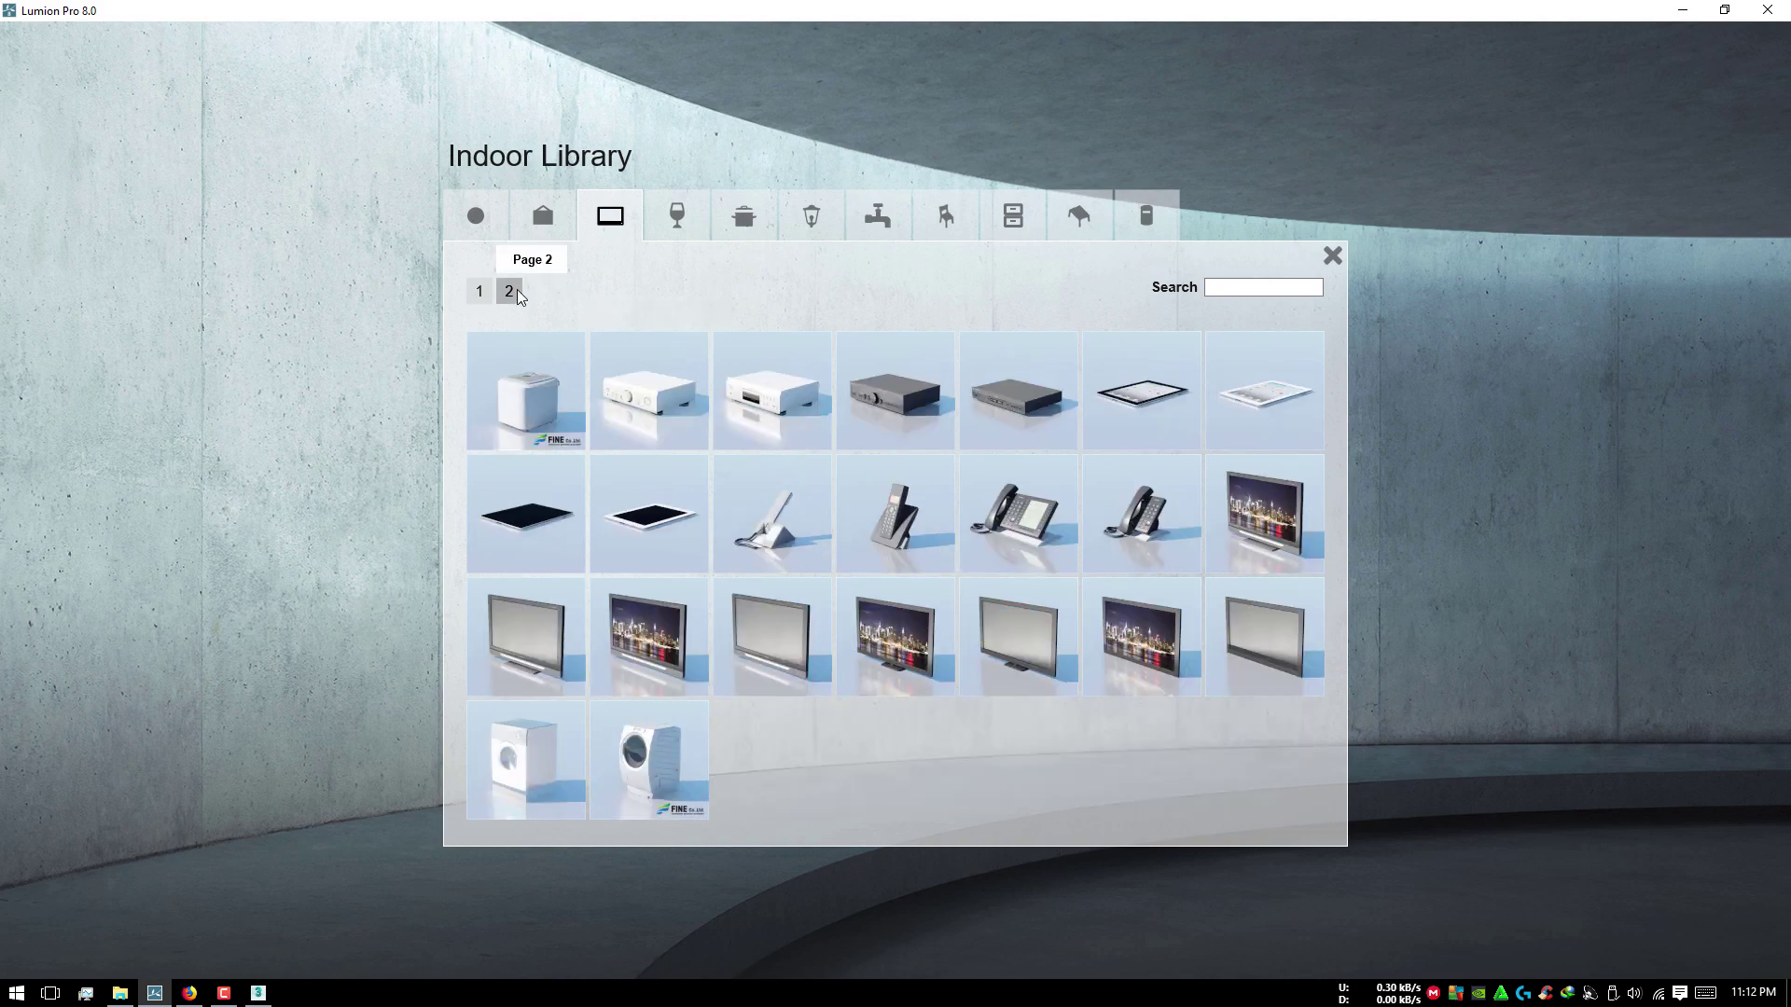
left_click(678, 217)
mouse_move(647, 392)
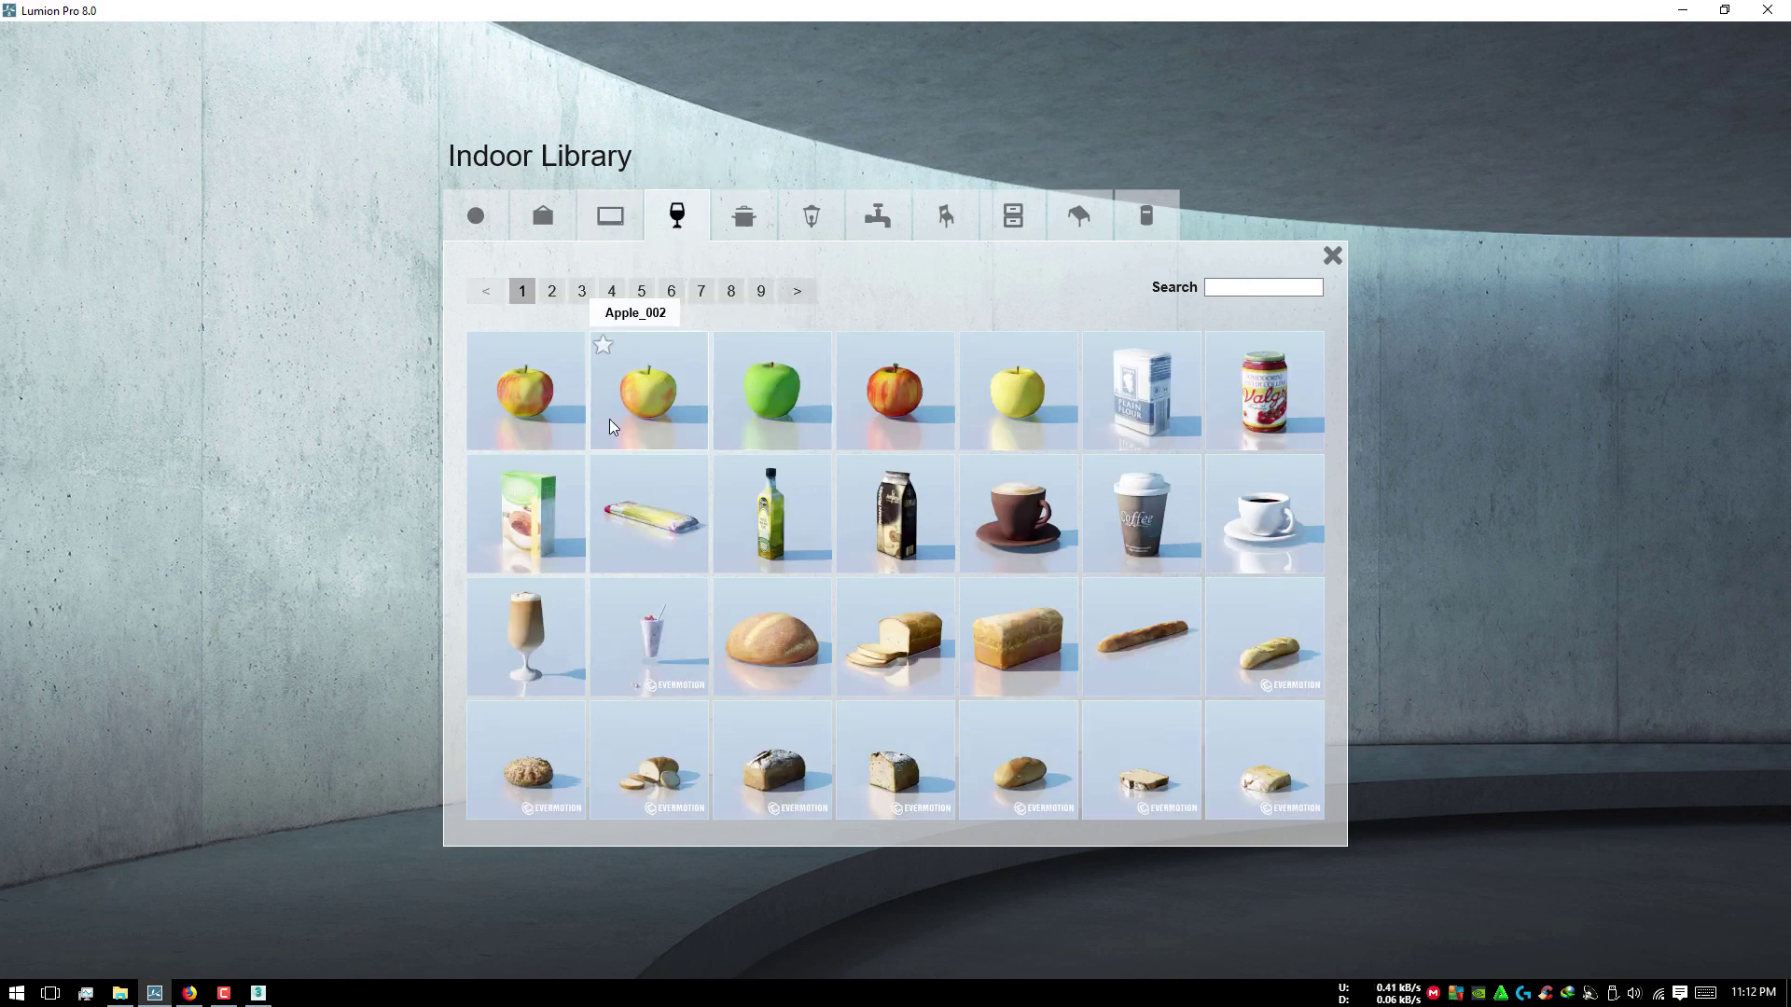
left_click(552, 292)
left_click(604, 295)
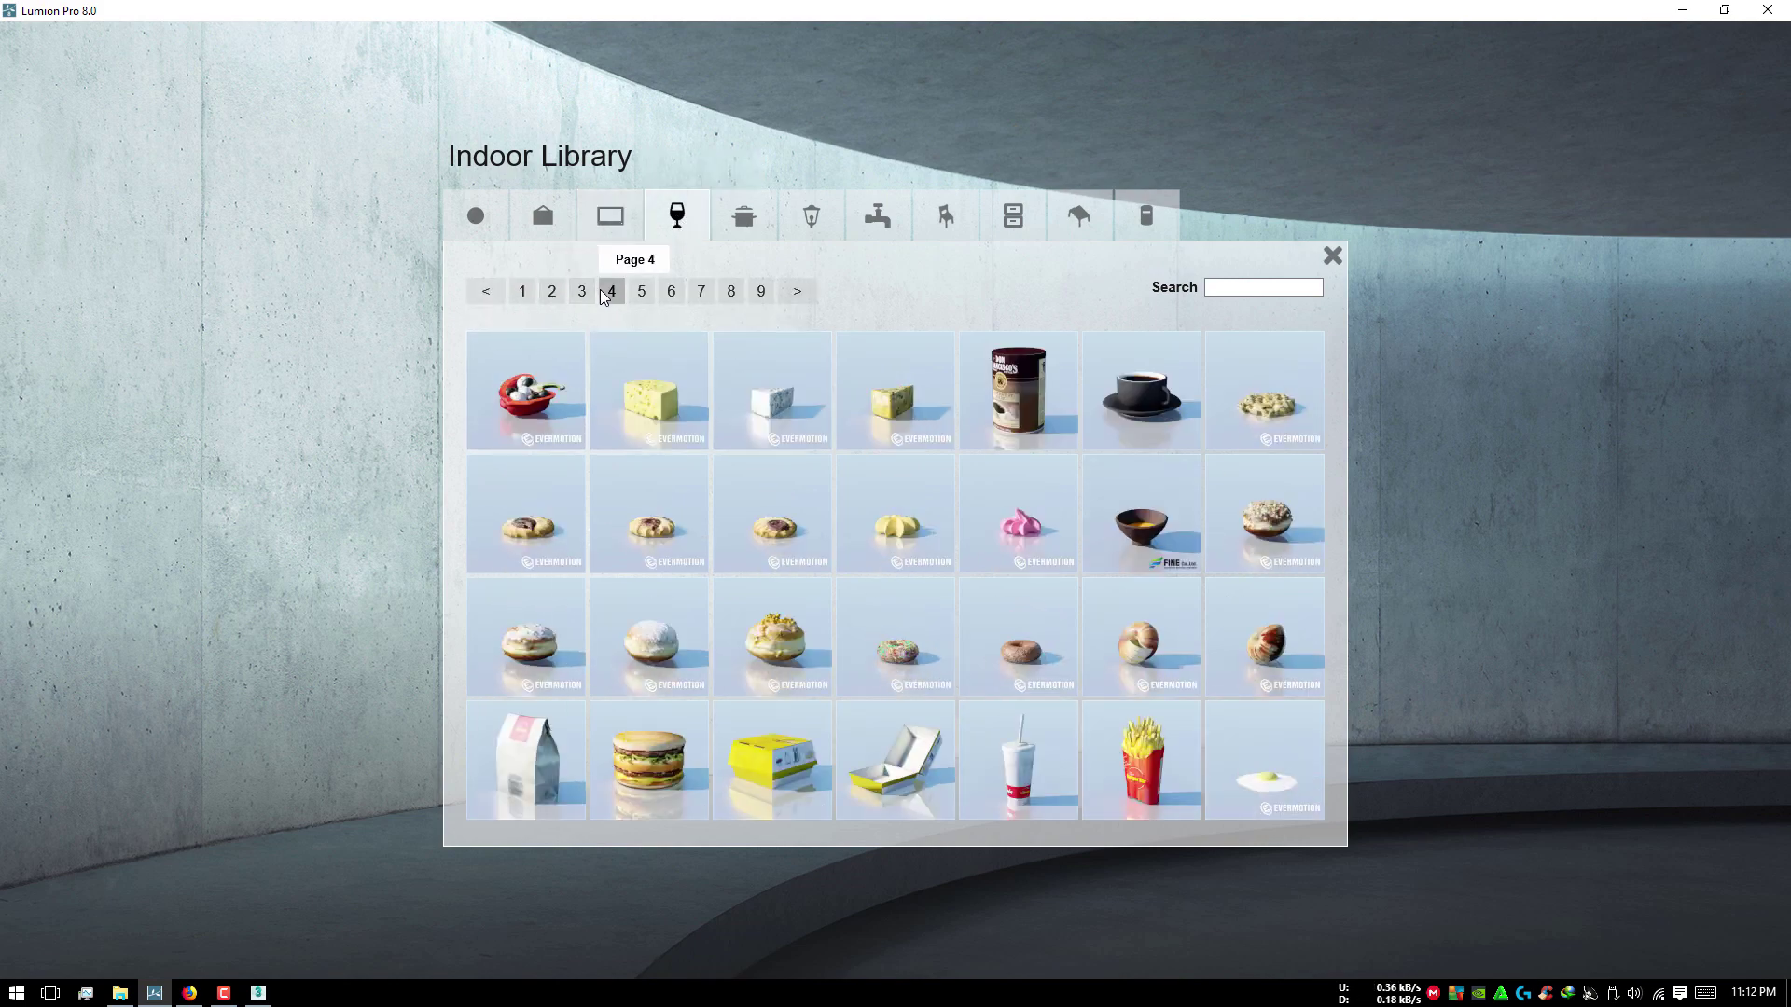
left_click(582, 292)
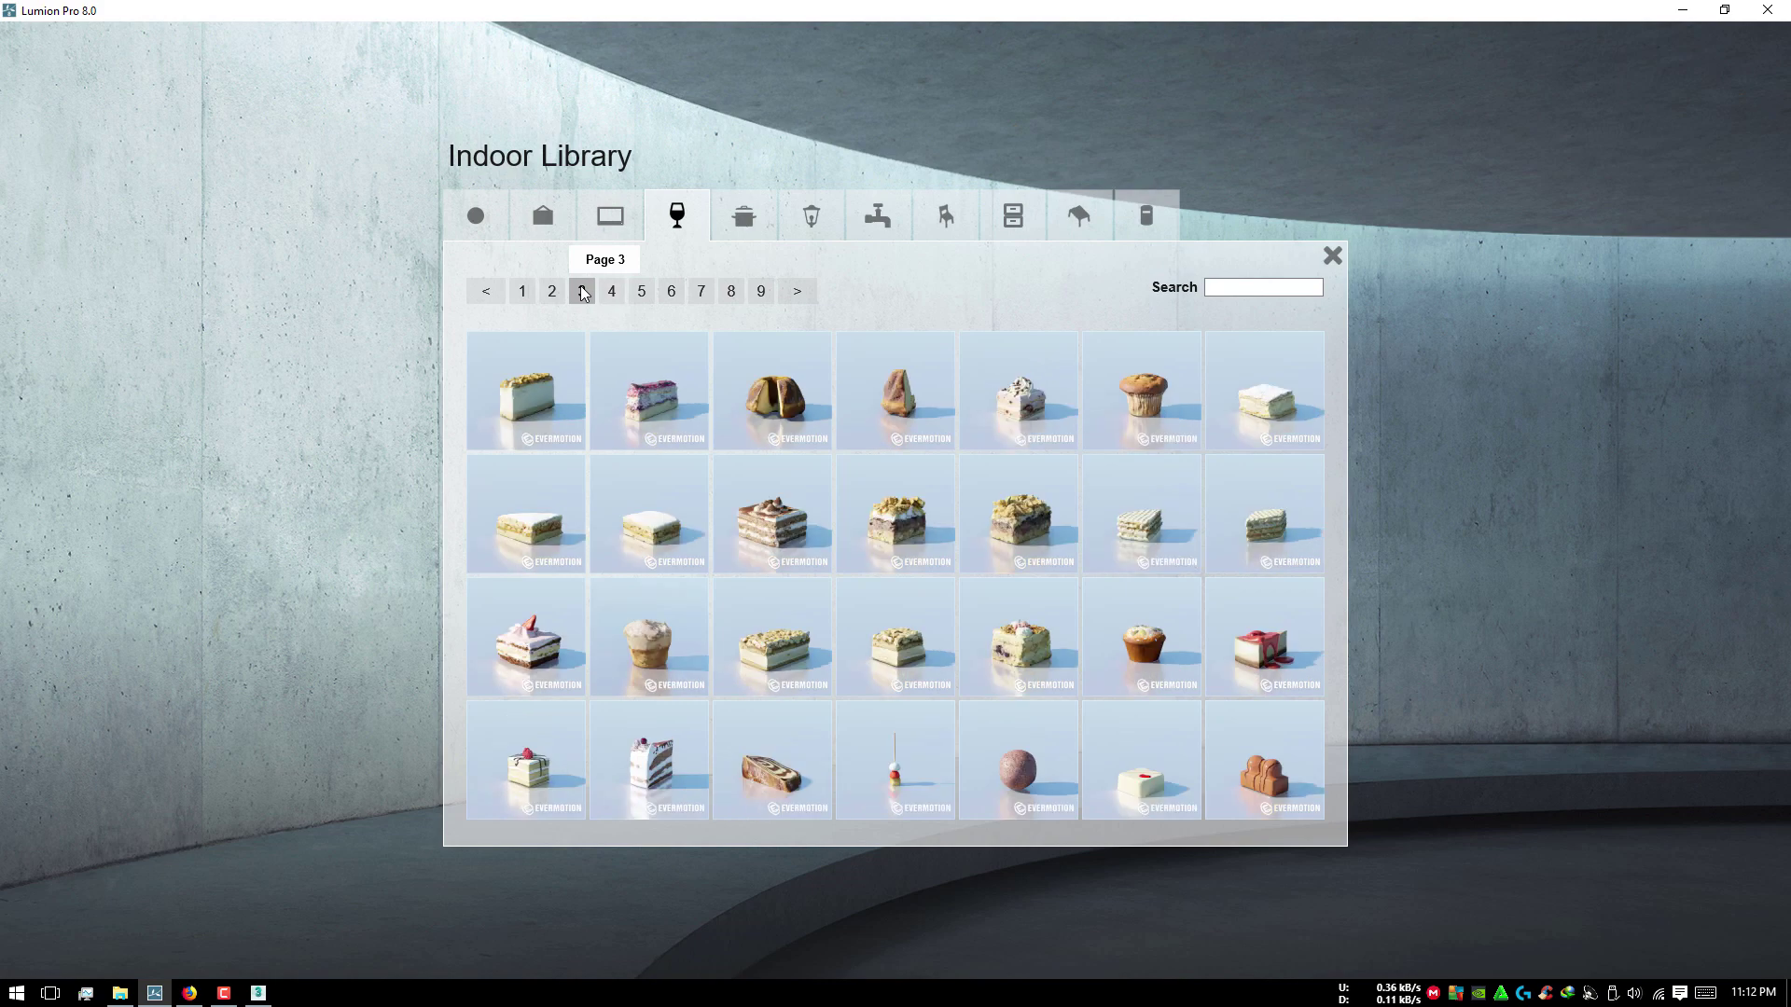
left_click(612, 297)
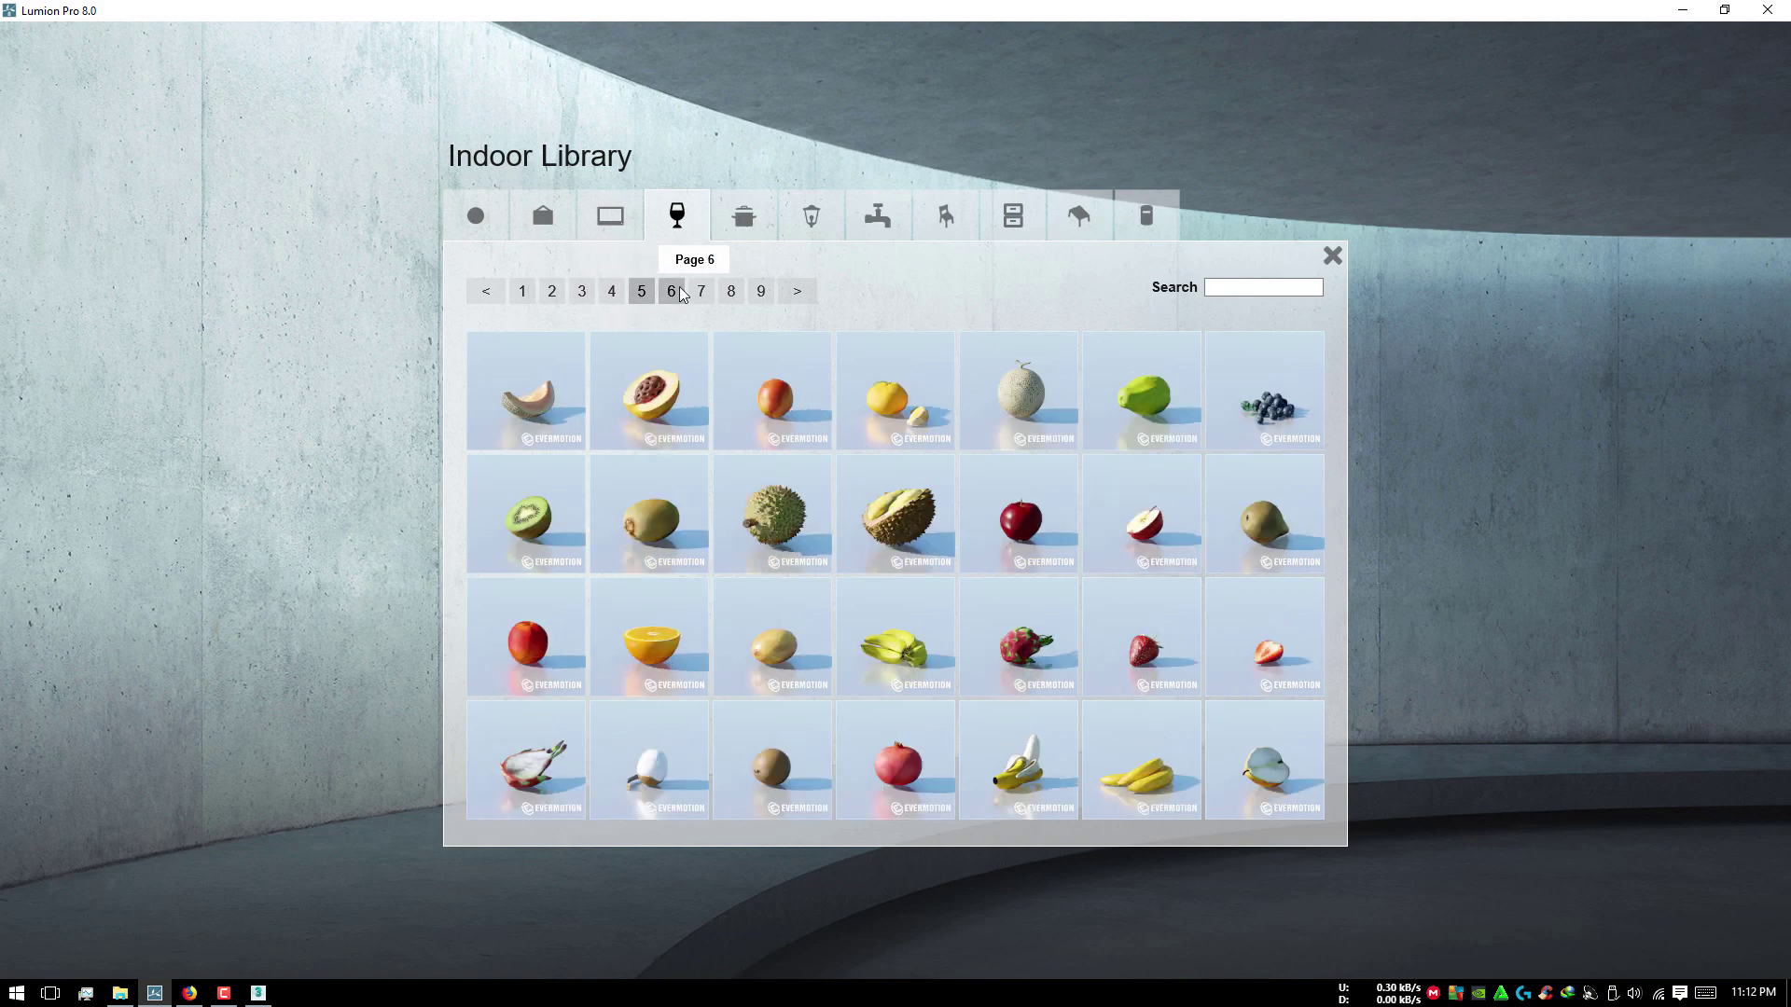
left_click(673, 292)
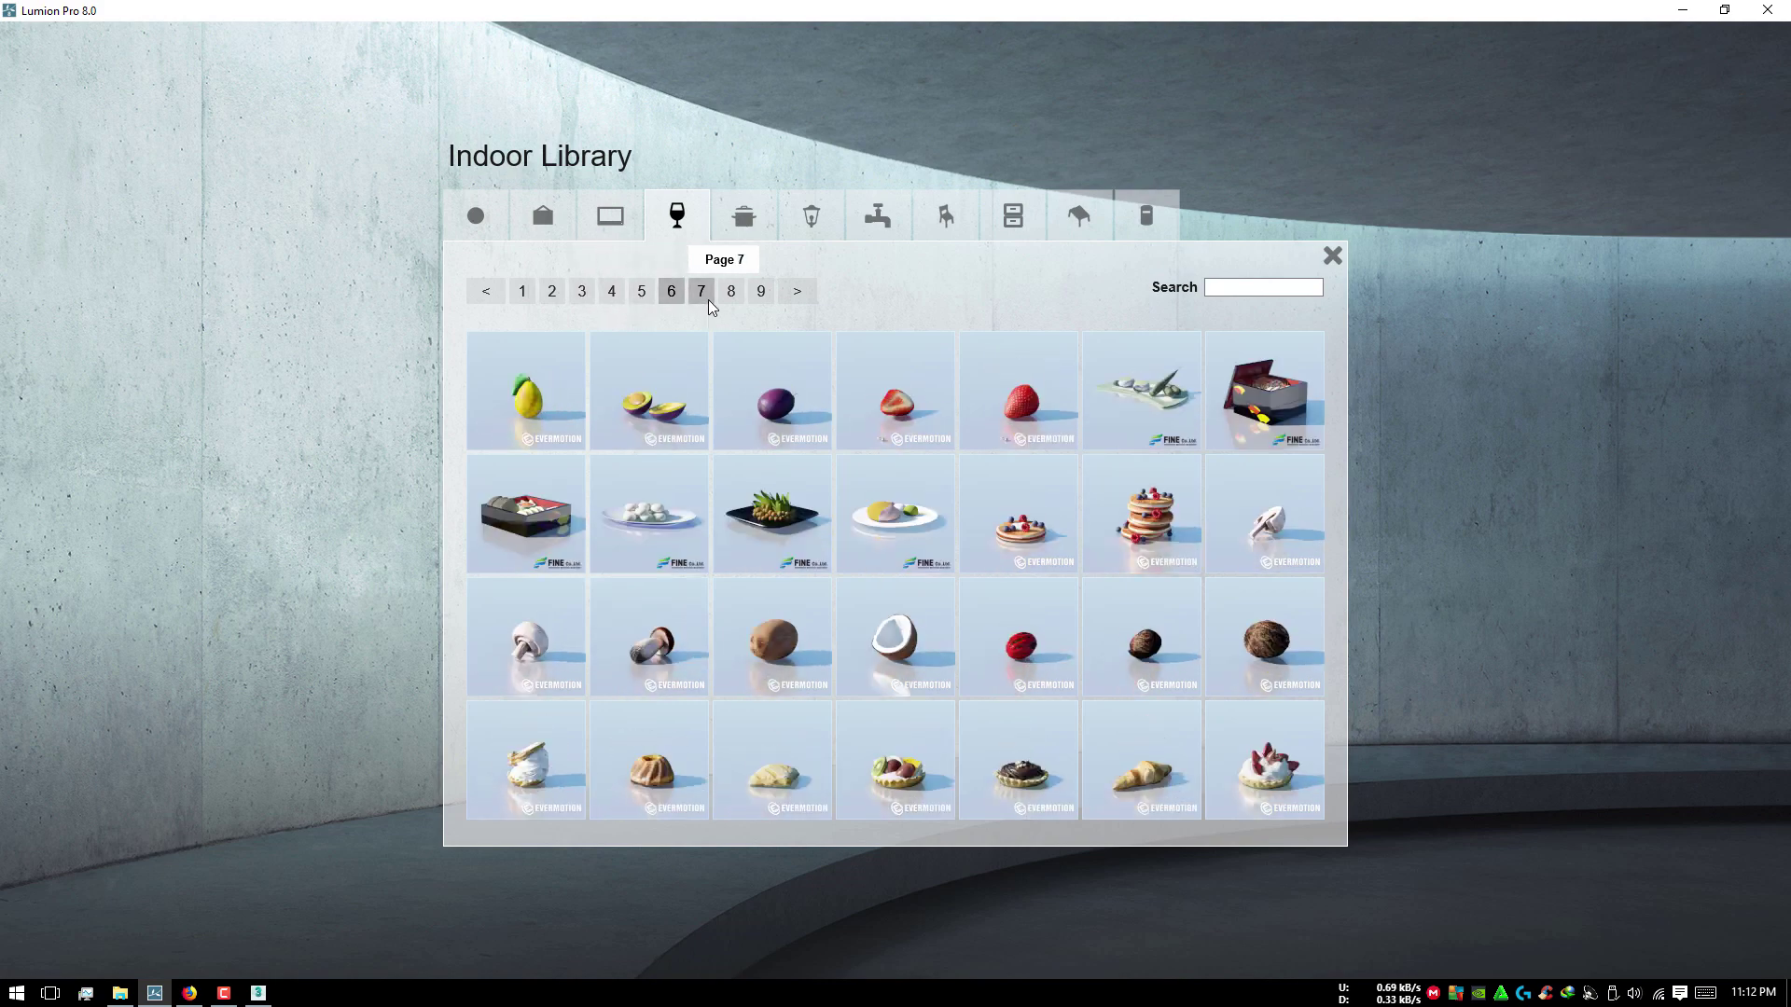
mouse_move(770, 392)
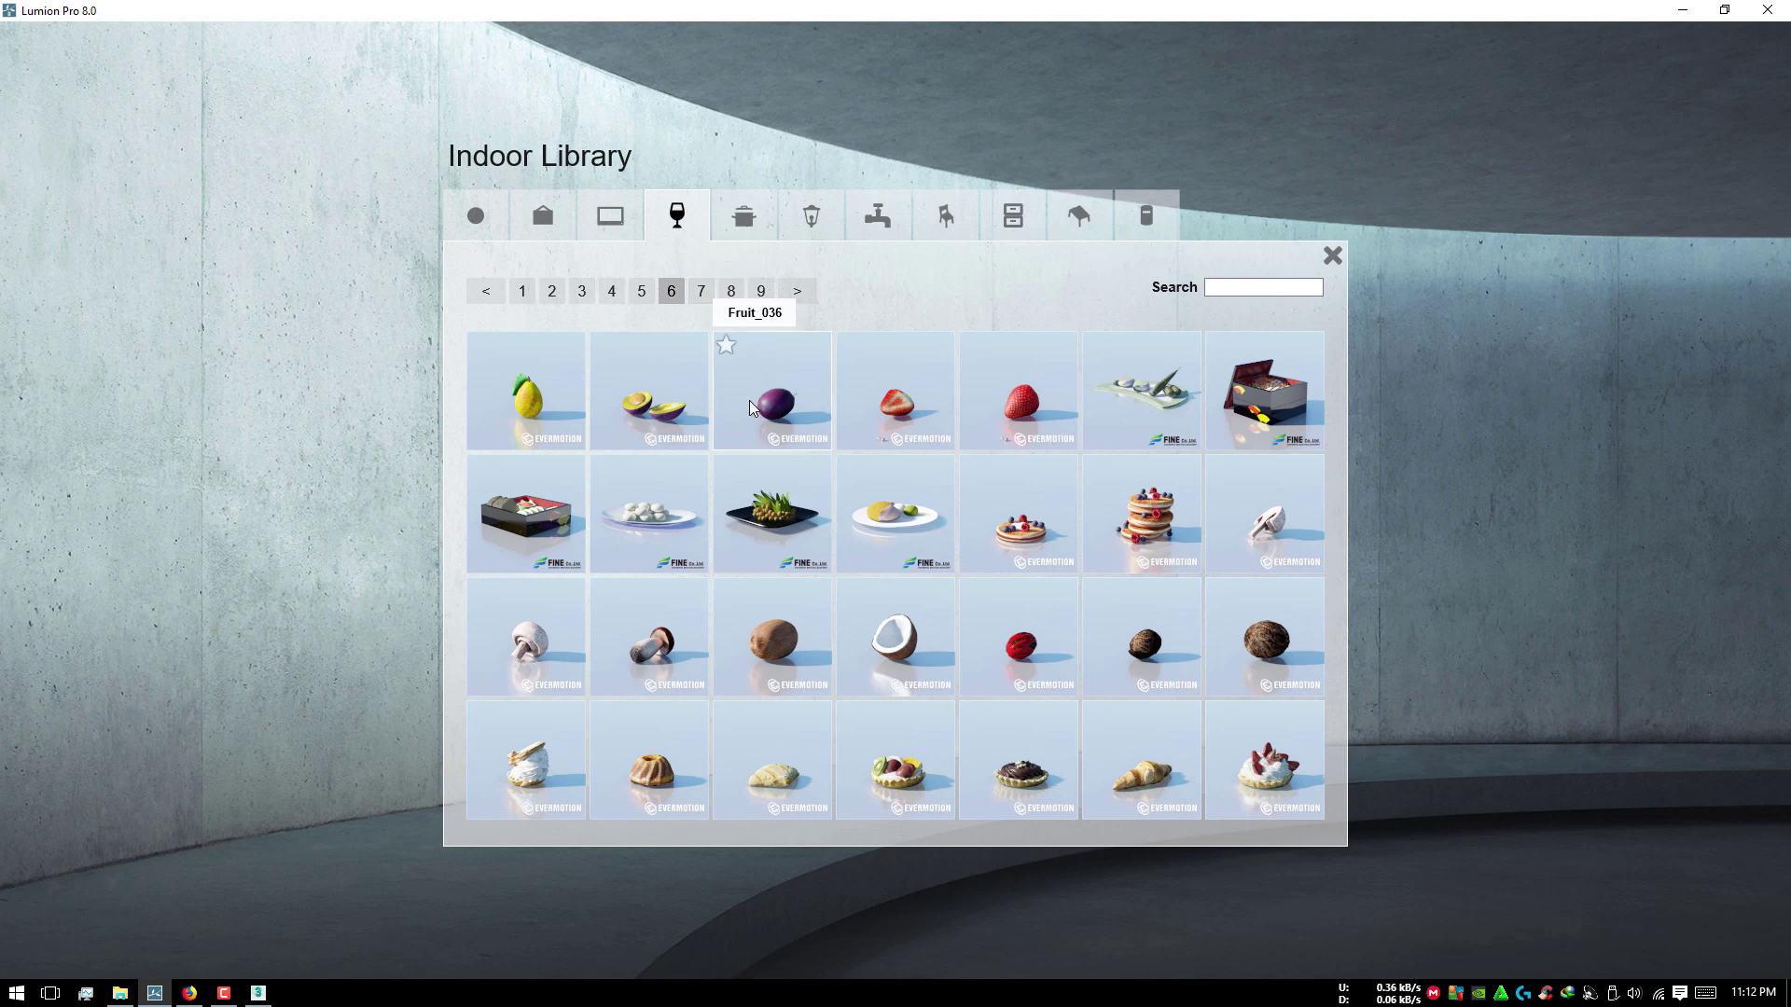
left_click(778, 533)
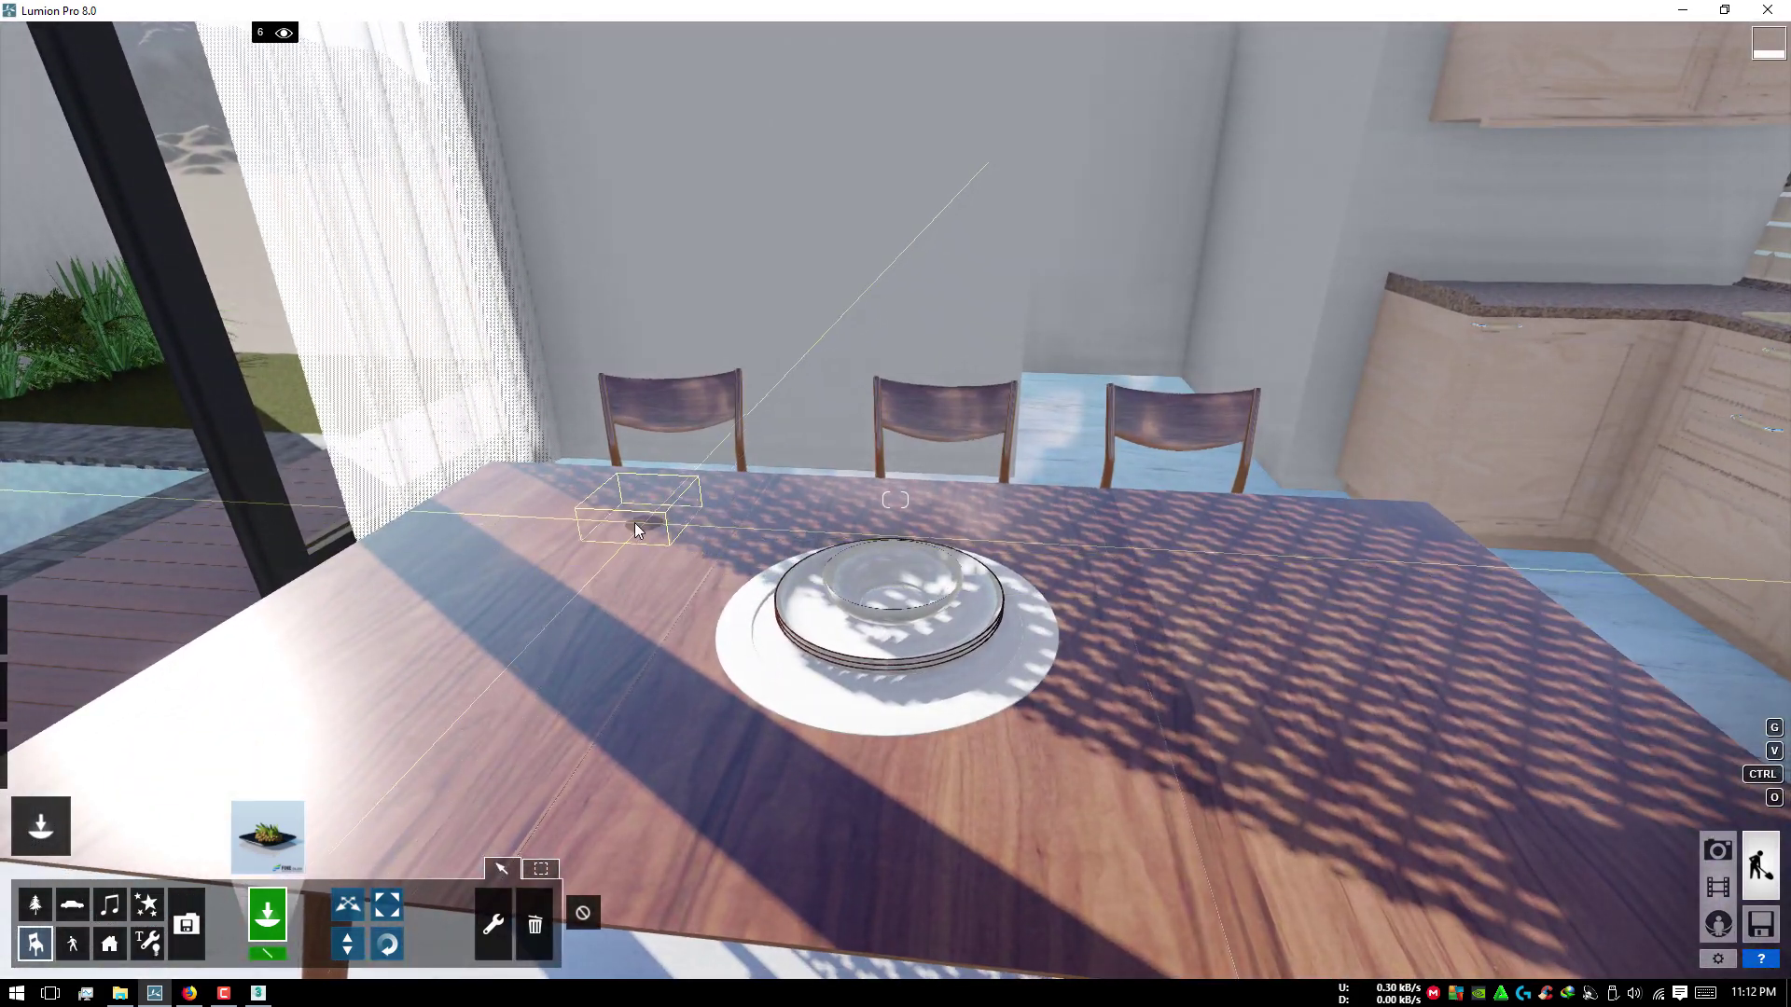
Step: Place the vegetable dish on the dining table, then delete it again
left_click(627, 549)
mouse_move(627, 548)
right_mouse_down()
mouse_move(728, 444)
mouse_move(817, 388)
right_mouse_up()
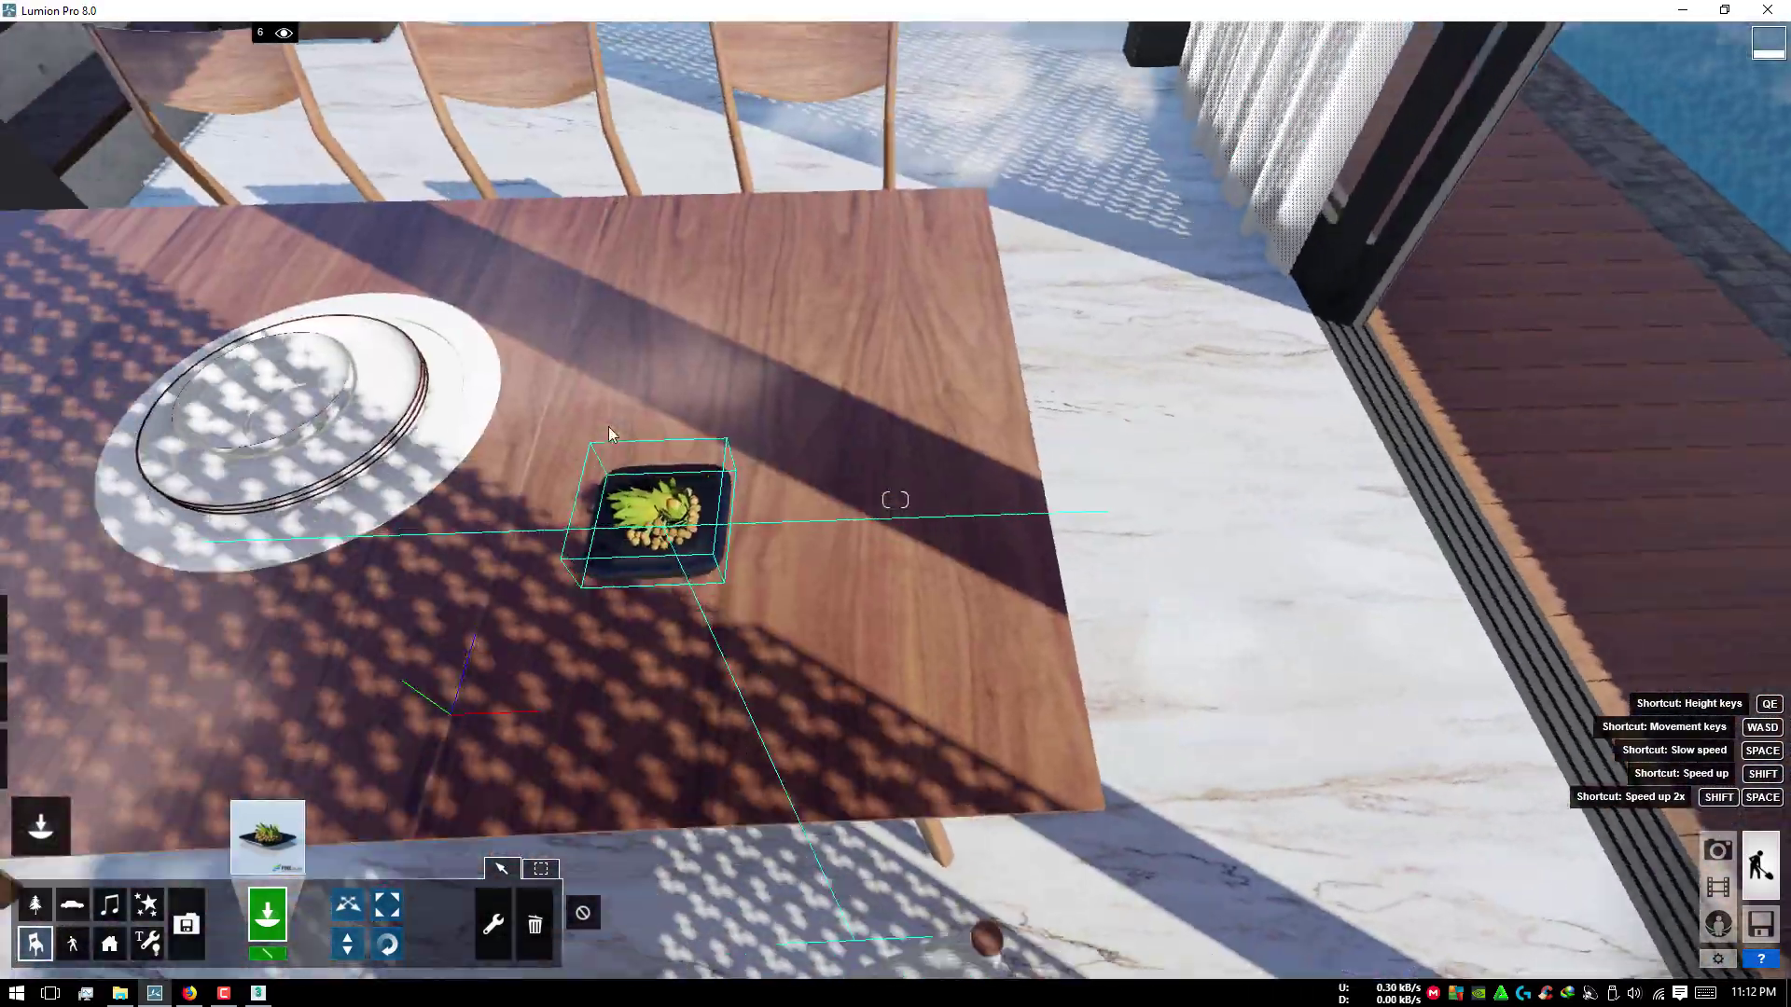
right_click_drag(817, 389, 432, 785)
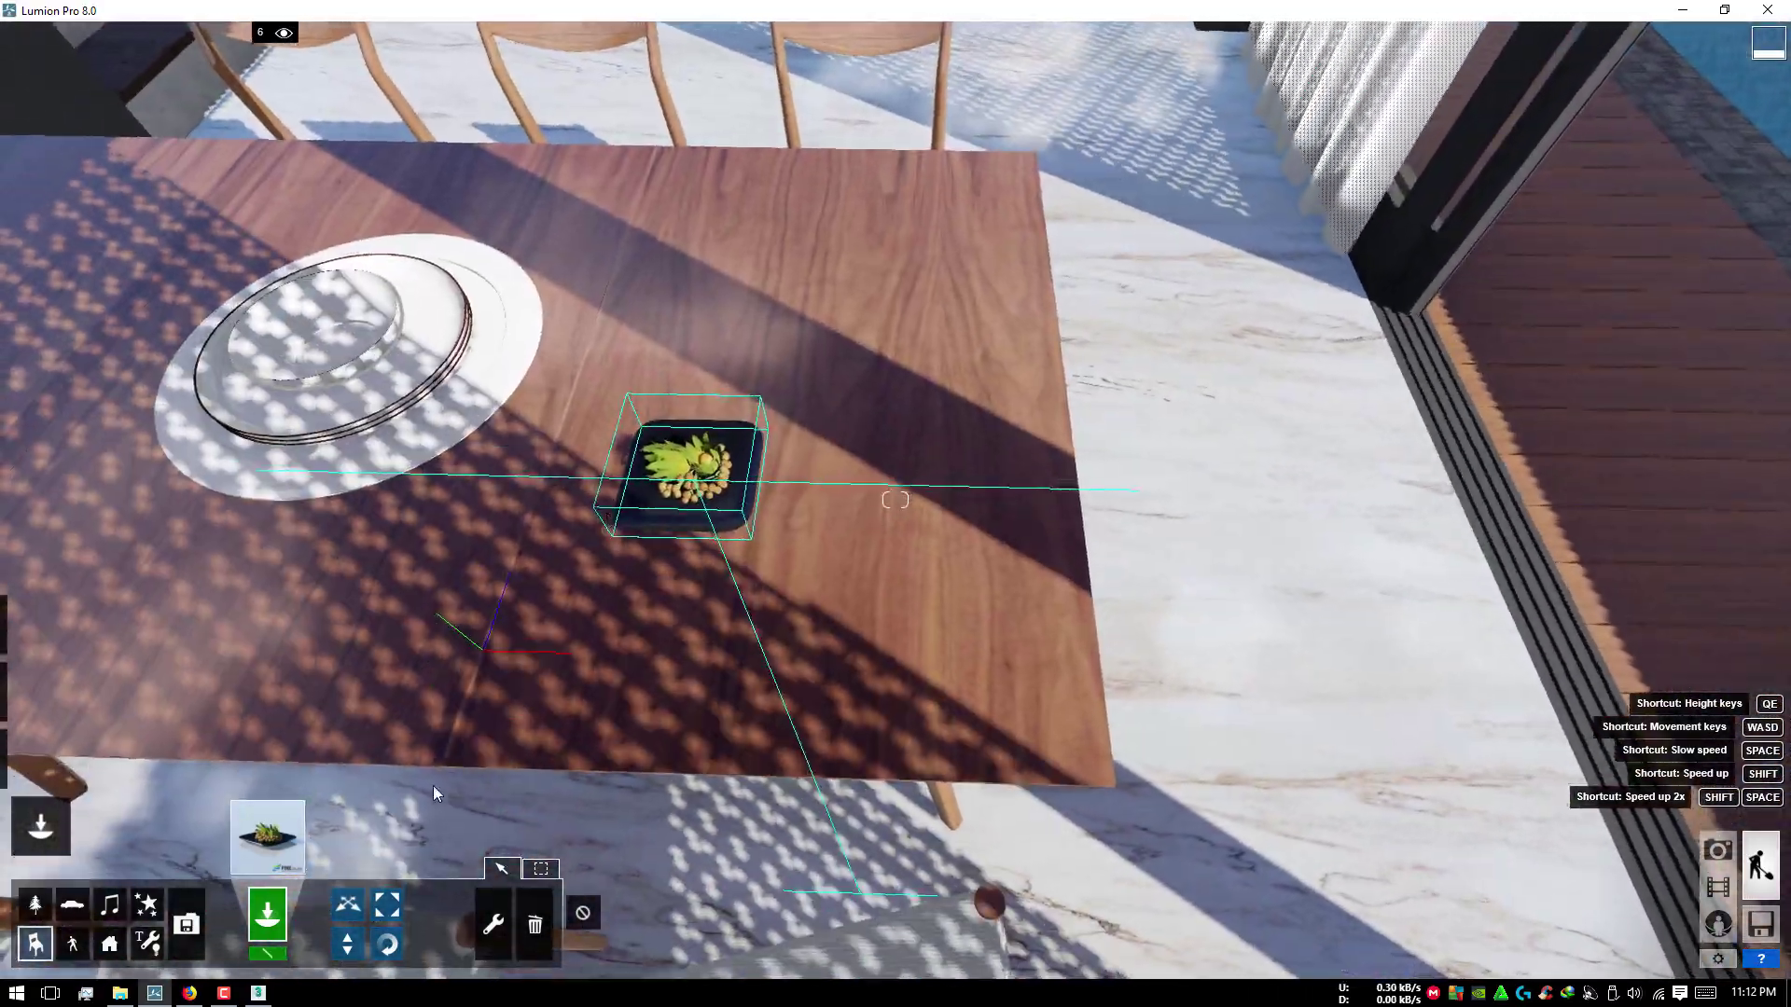
left_click(534, 921)
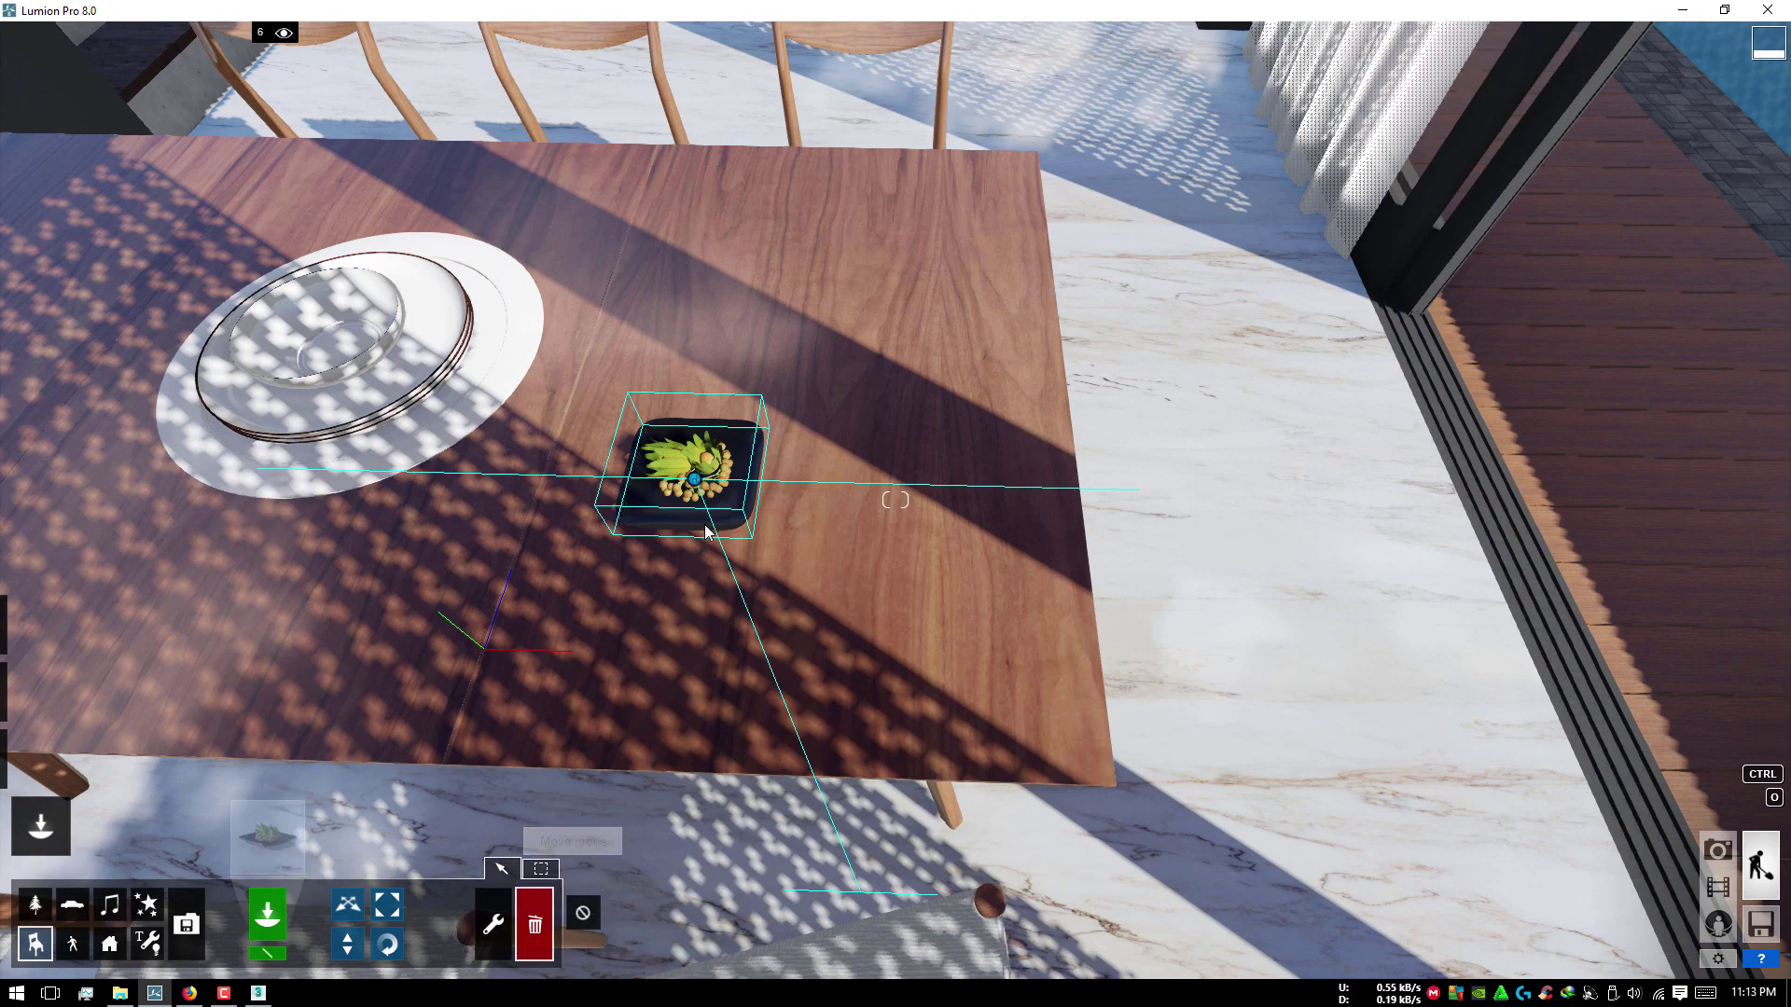
left_click(695, 473)
Step: Browse the Food and Kitchen pages, then choose a floor lamp from Lighting
left_click(266, 844)
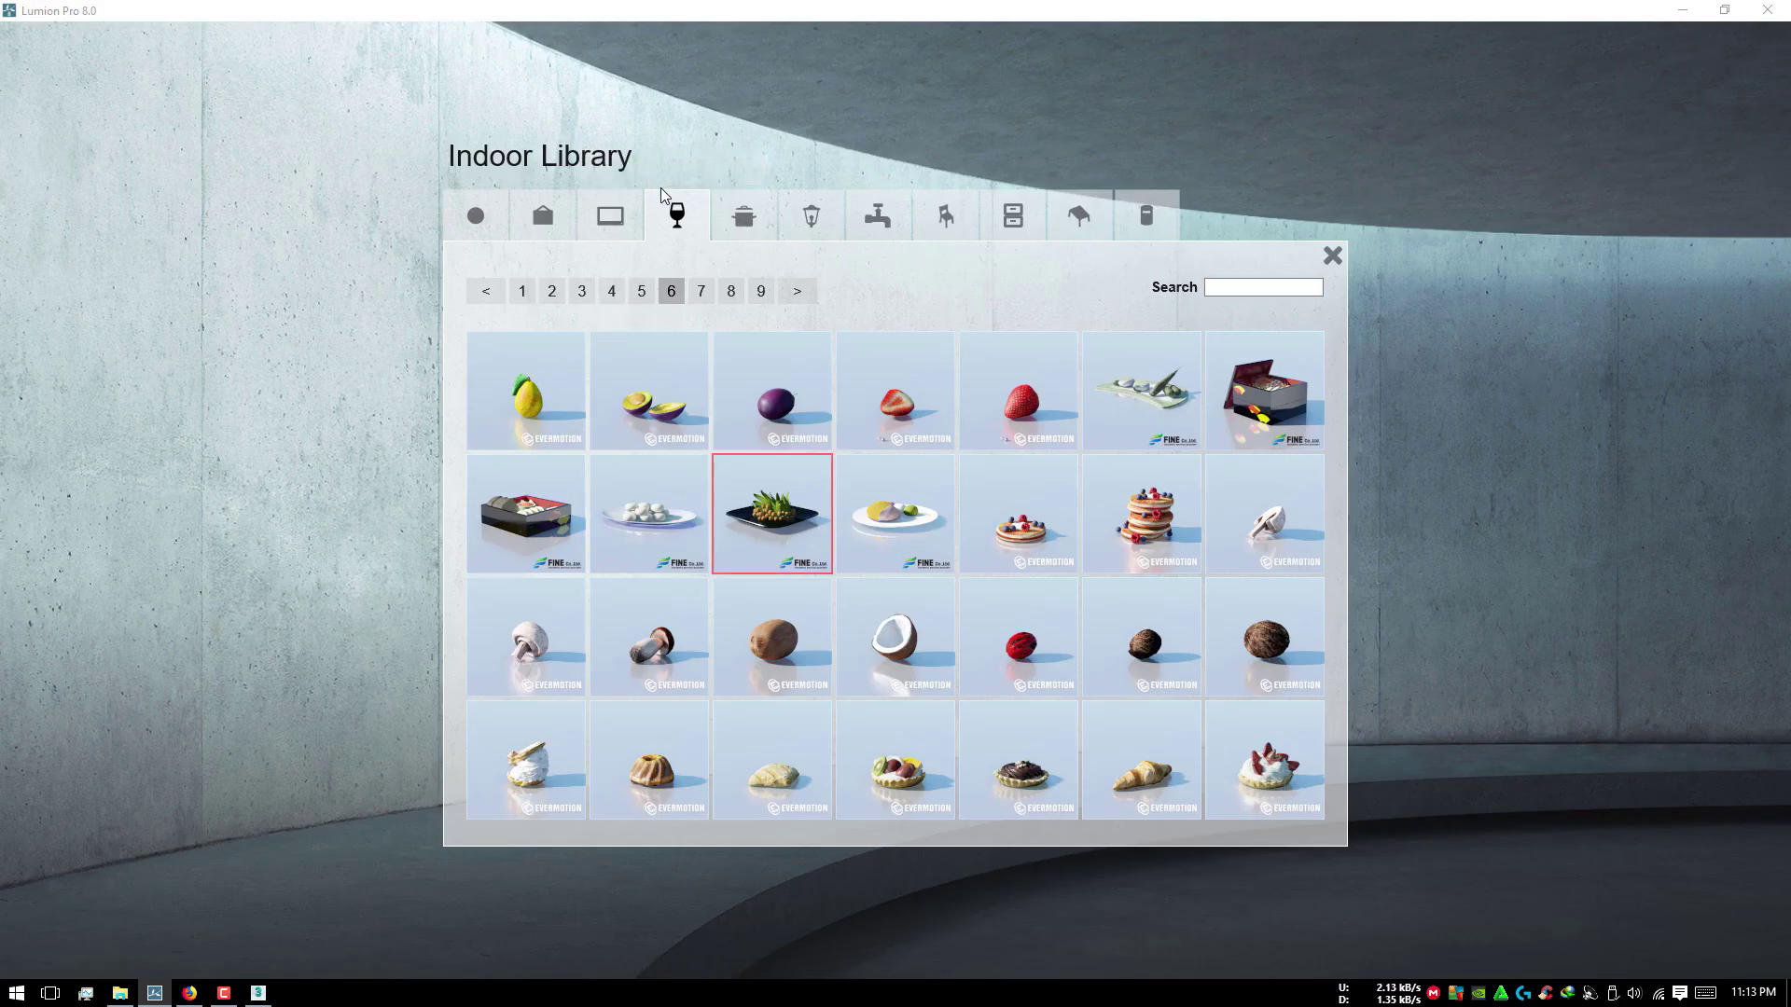
left_click(700, 291)
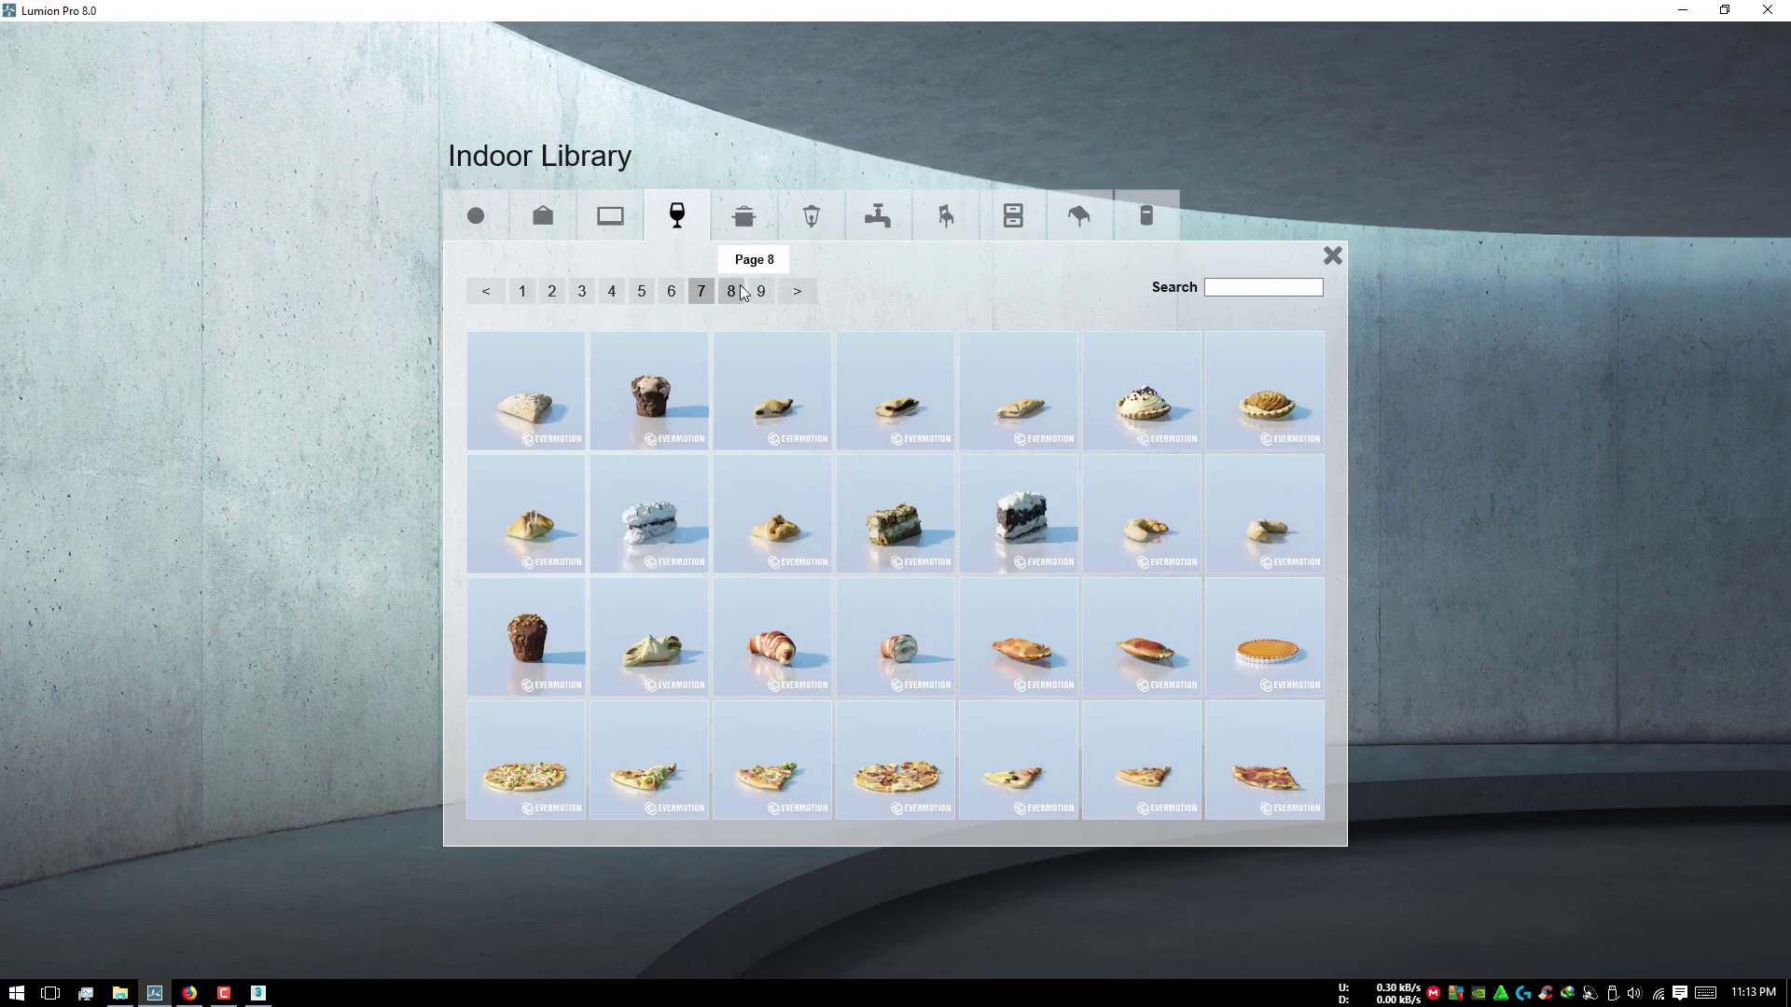
left_click(743, 292)
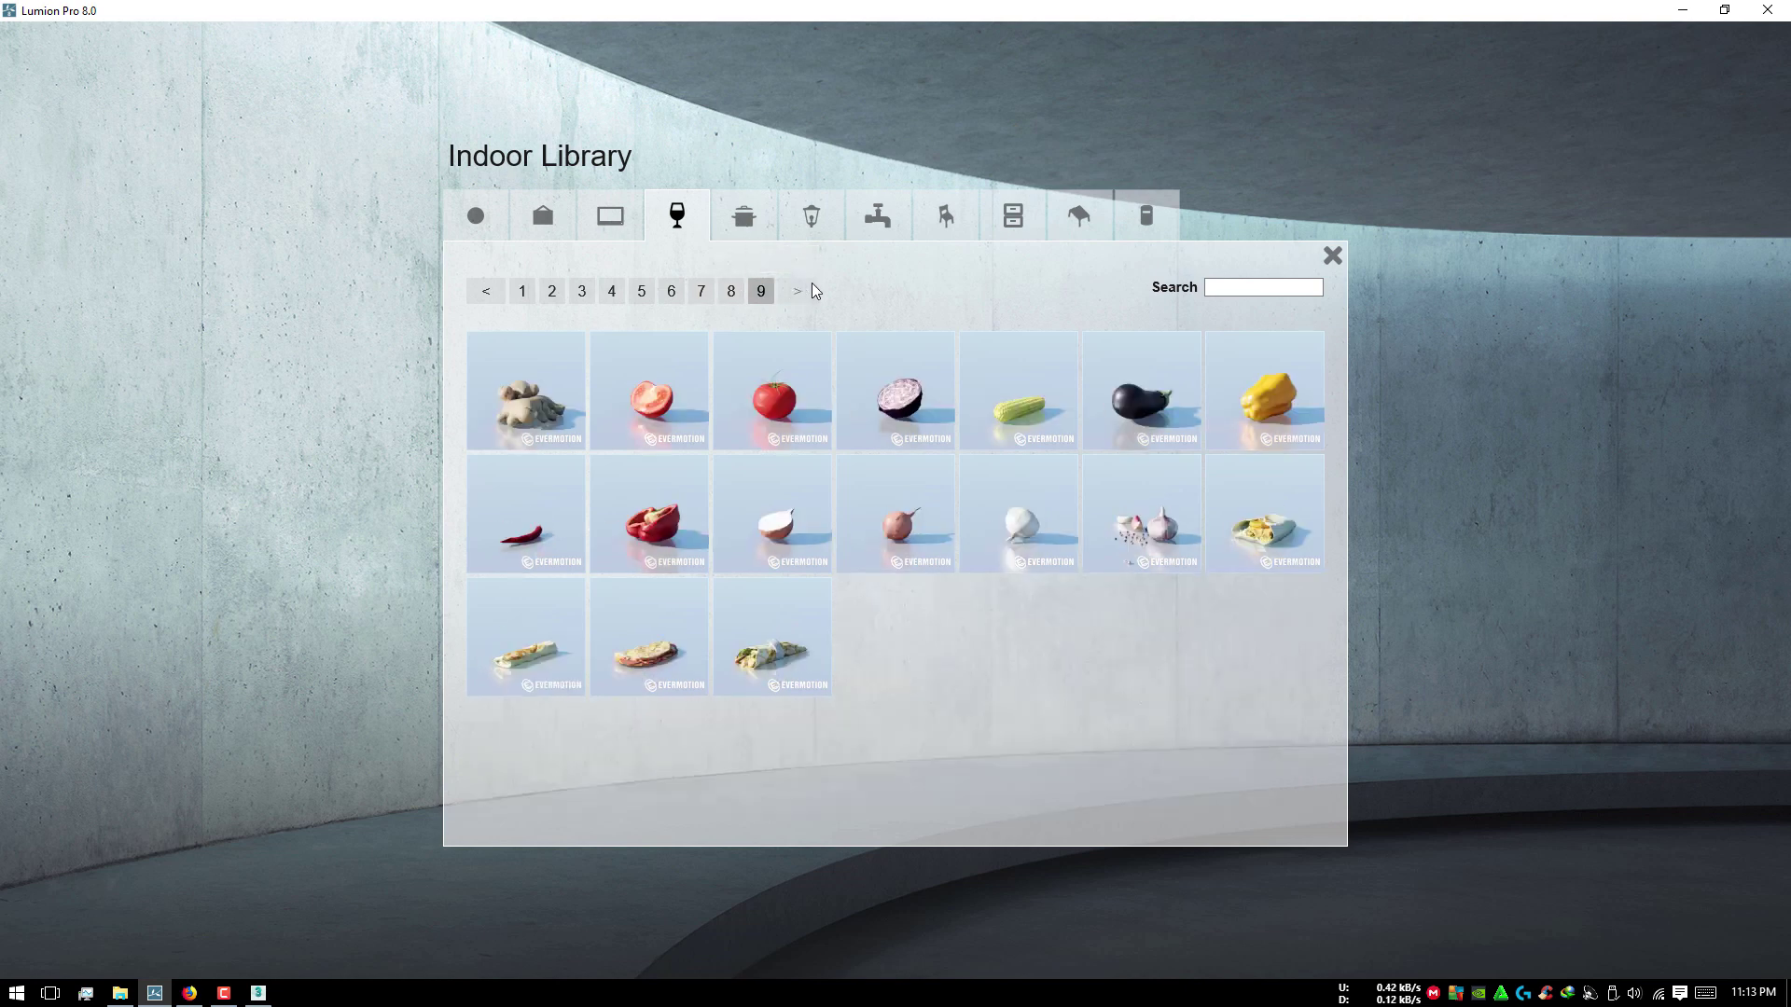
left_click(758, 225)
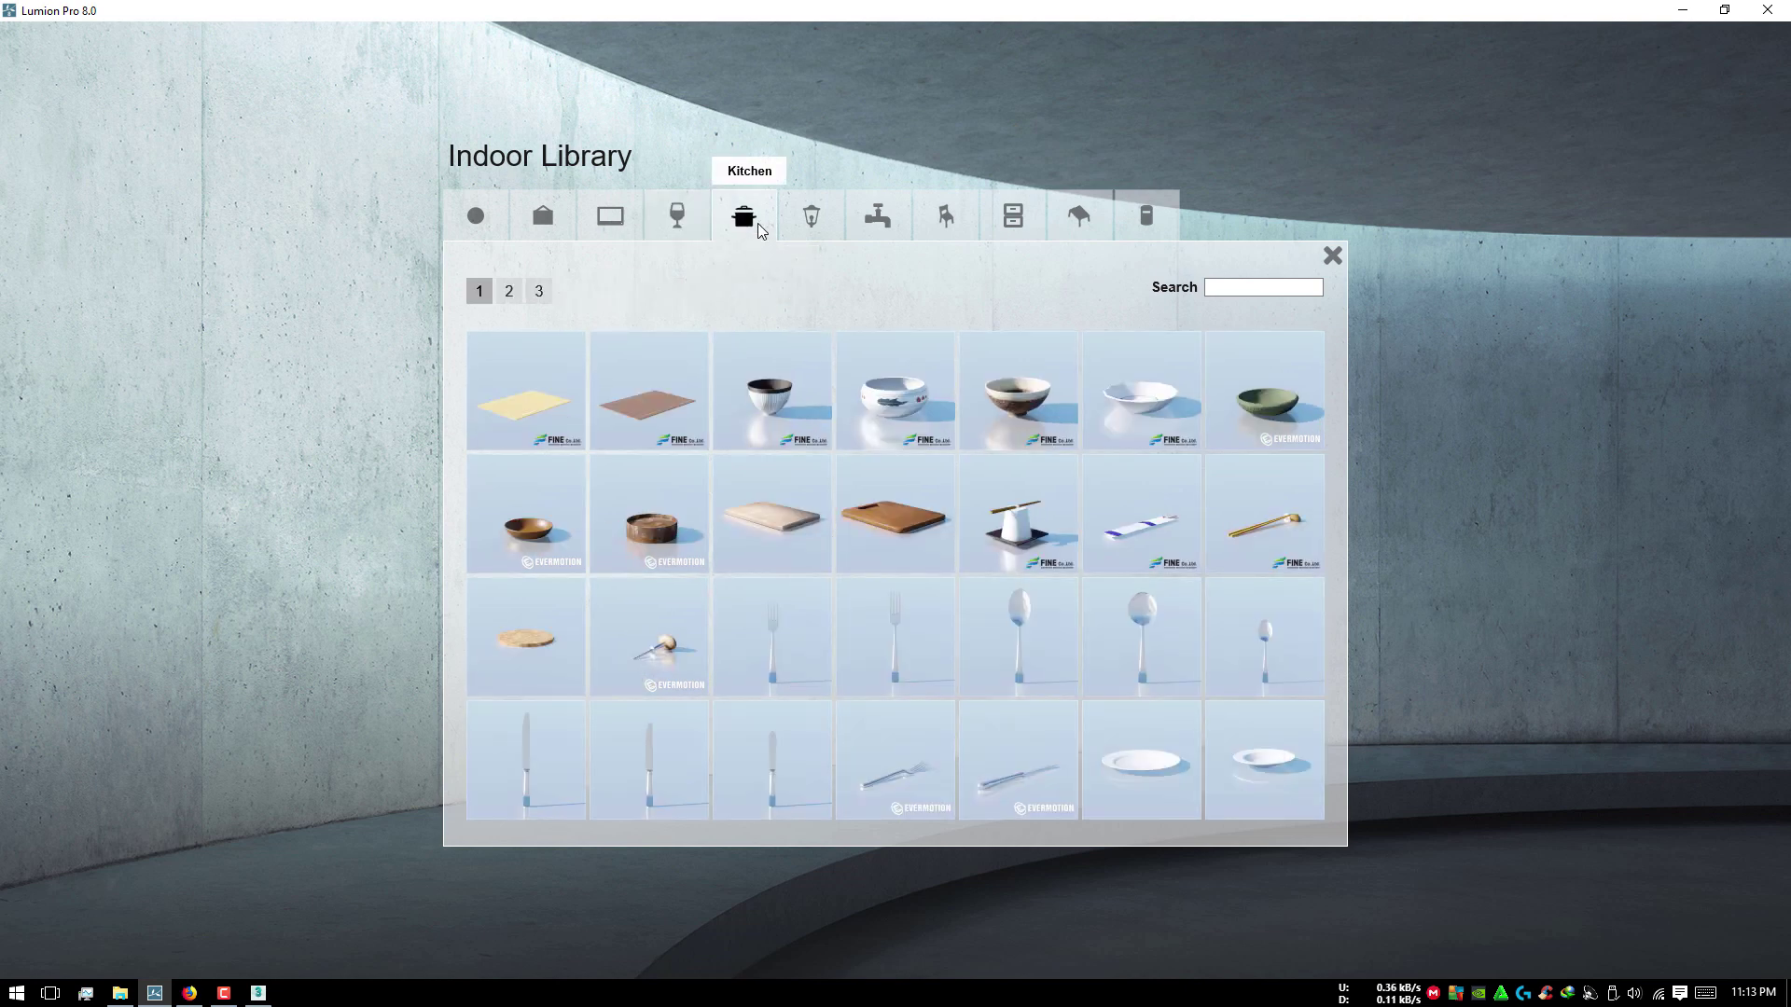
left_click(513, 293)
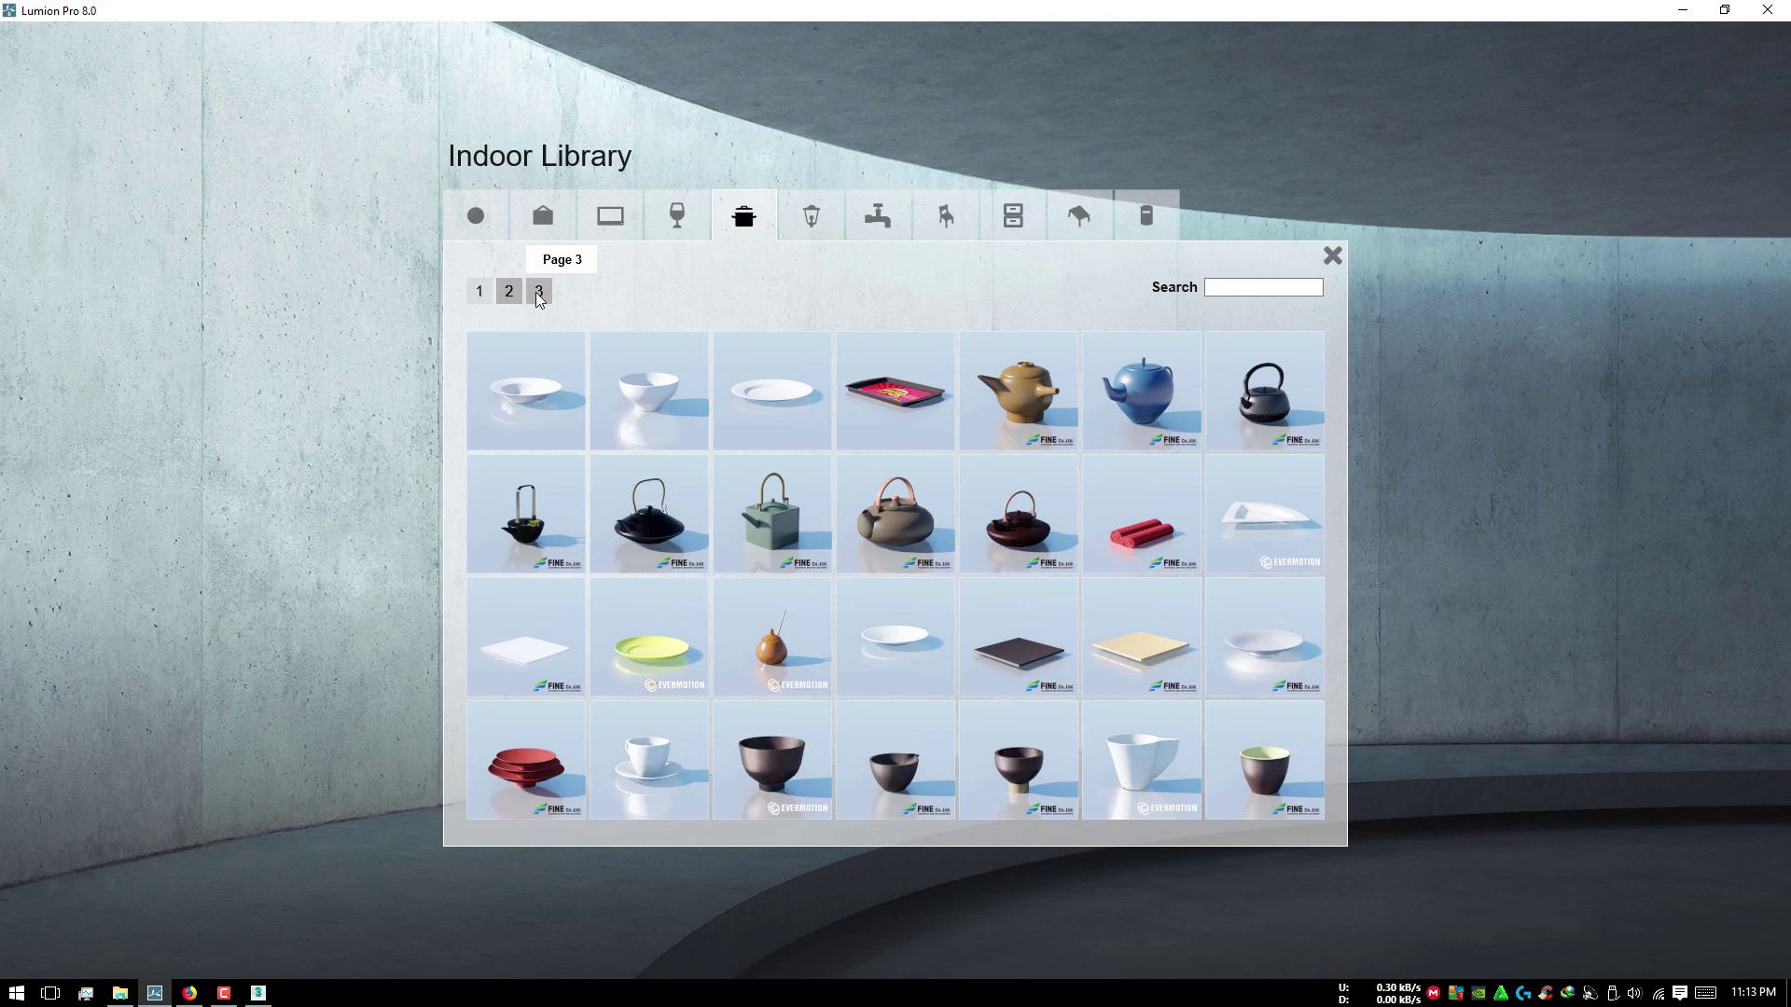
left_click(539, 293)
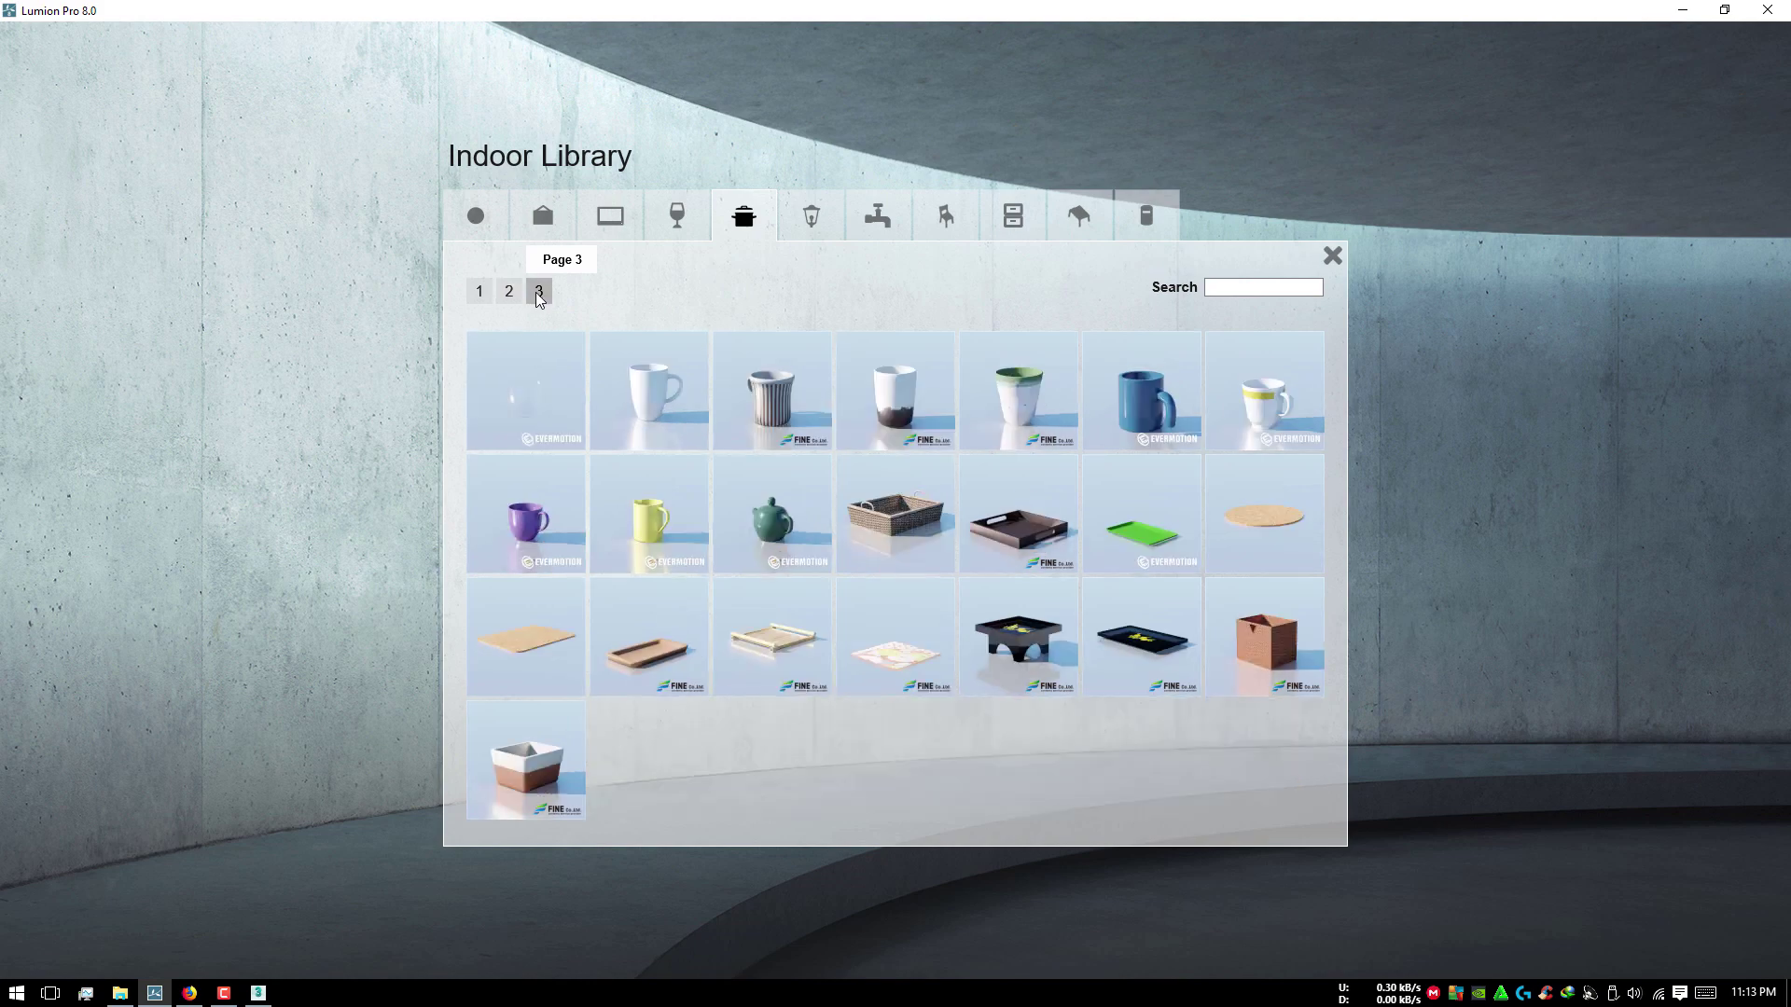
left_click(813, 213)
left_click(1141, 391)
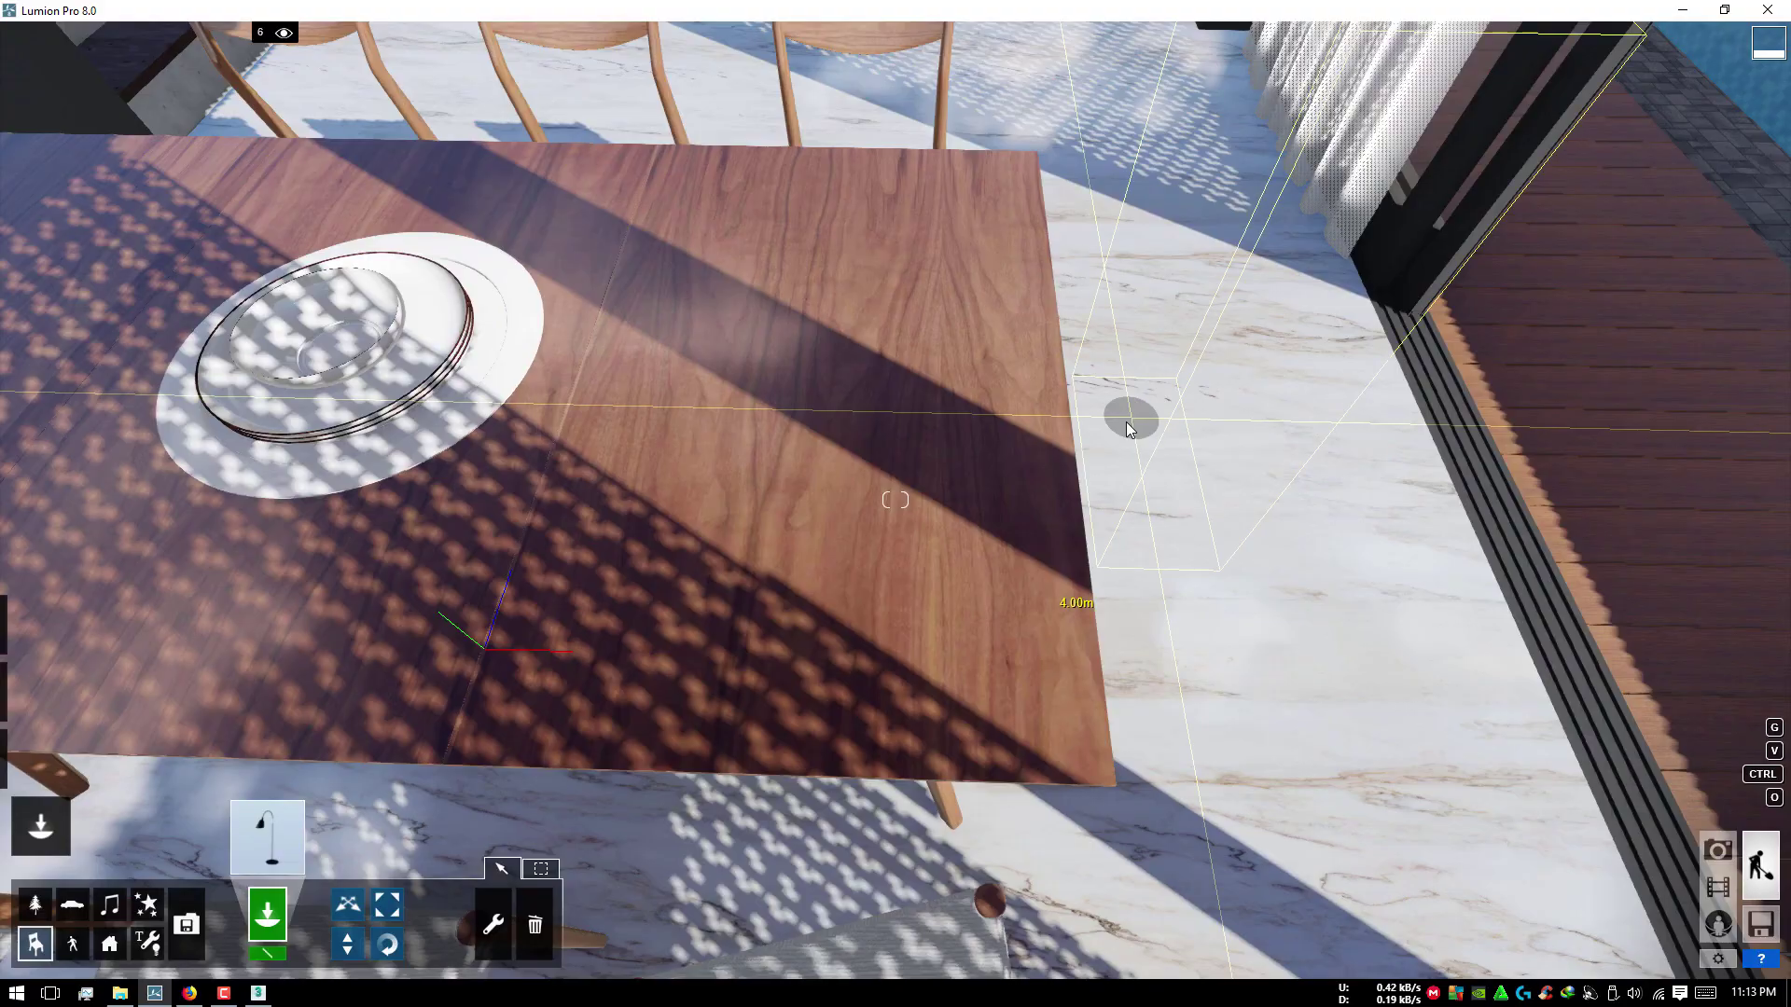
right_click_drag(1132, 412, 1050, 464)
scroll(972, 788, "down", 3)
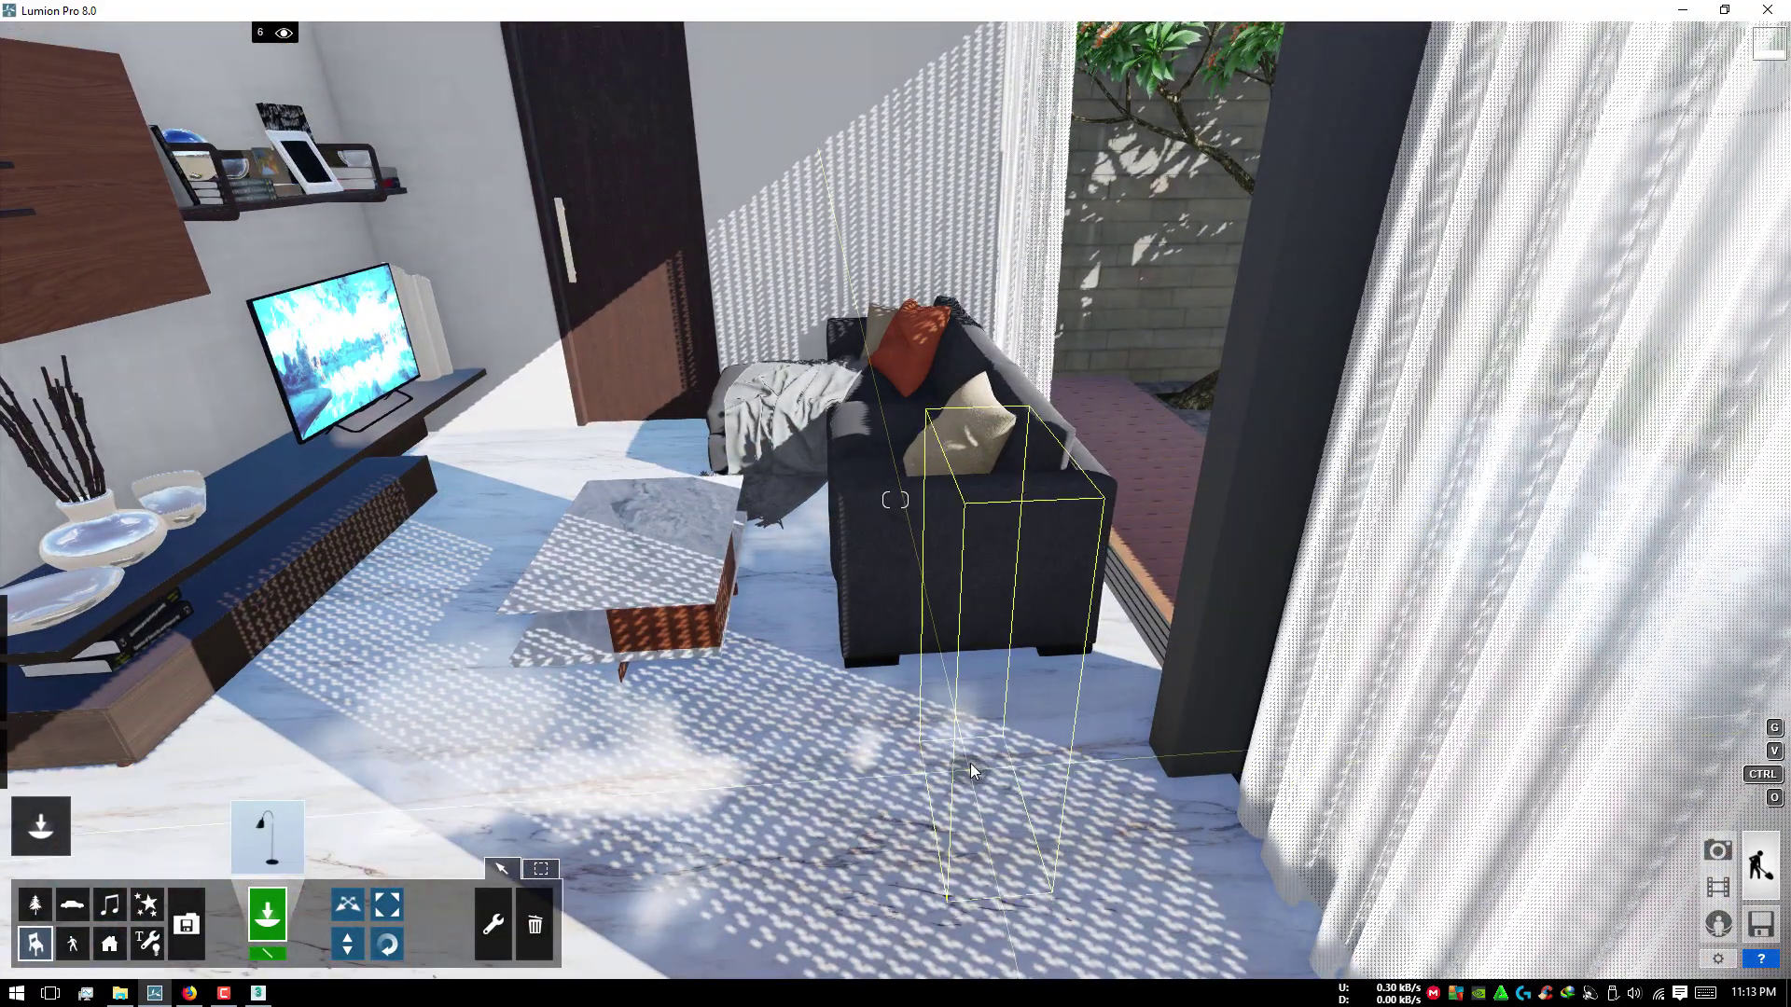
scroll(970, 763, "up", 2)
scroll(770, 789, "down", 3)
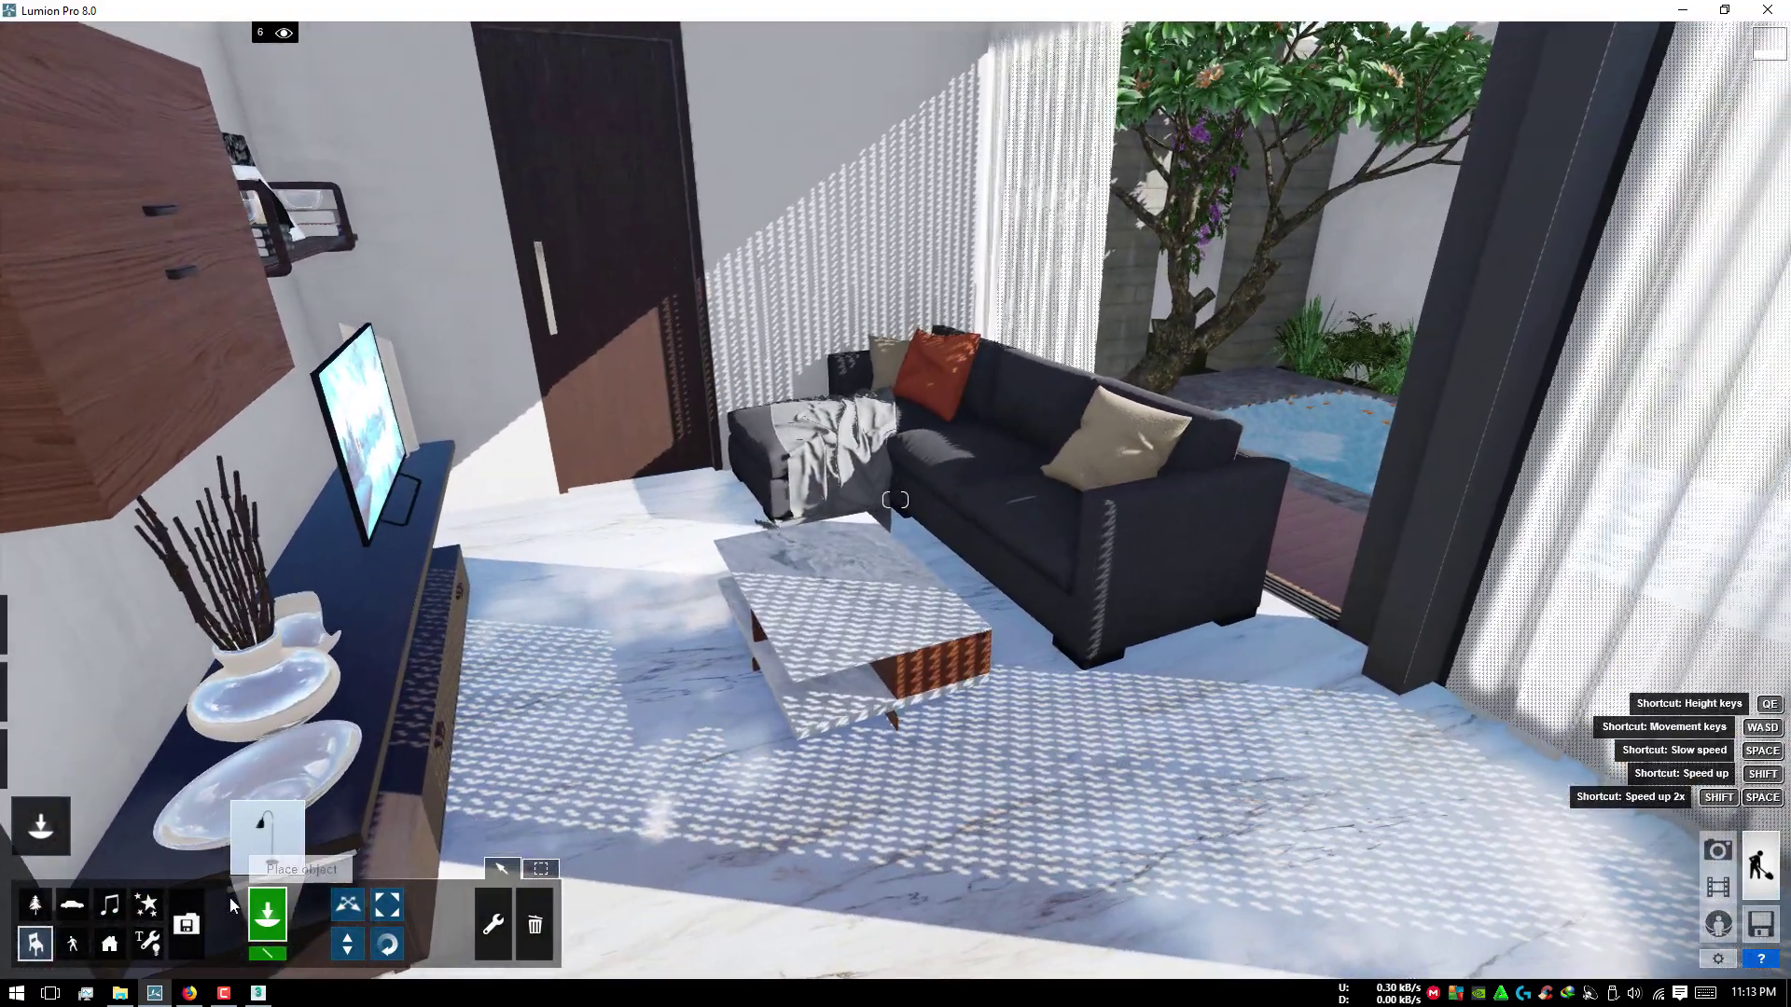
Step: Place a tripod floor lamp beside the sofa and rotate it to face the sofa
left_click(267, 835)
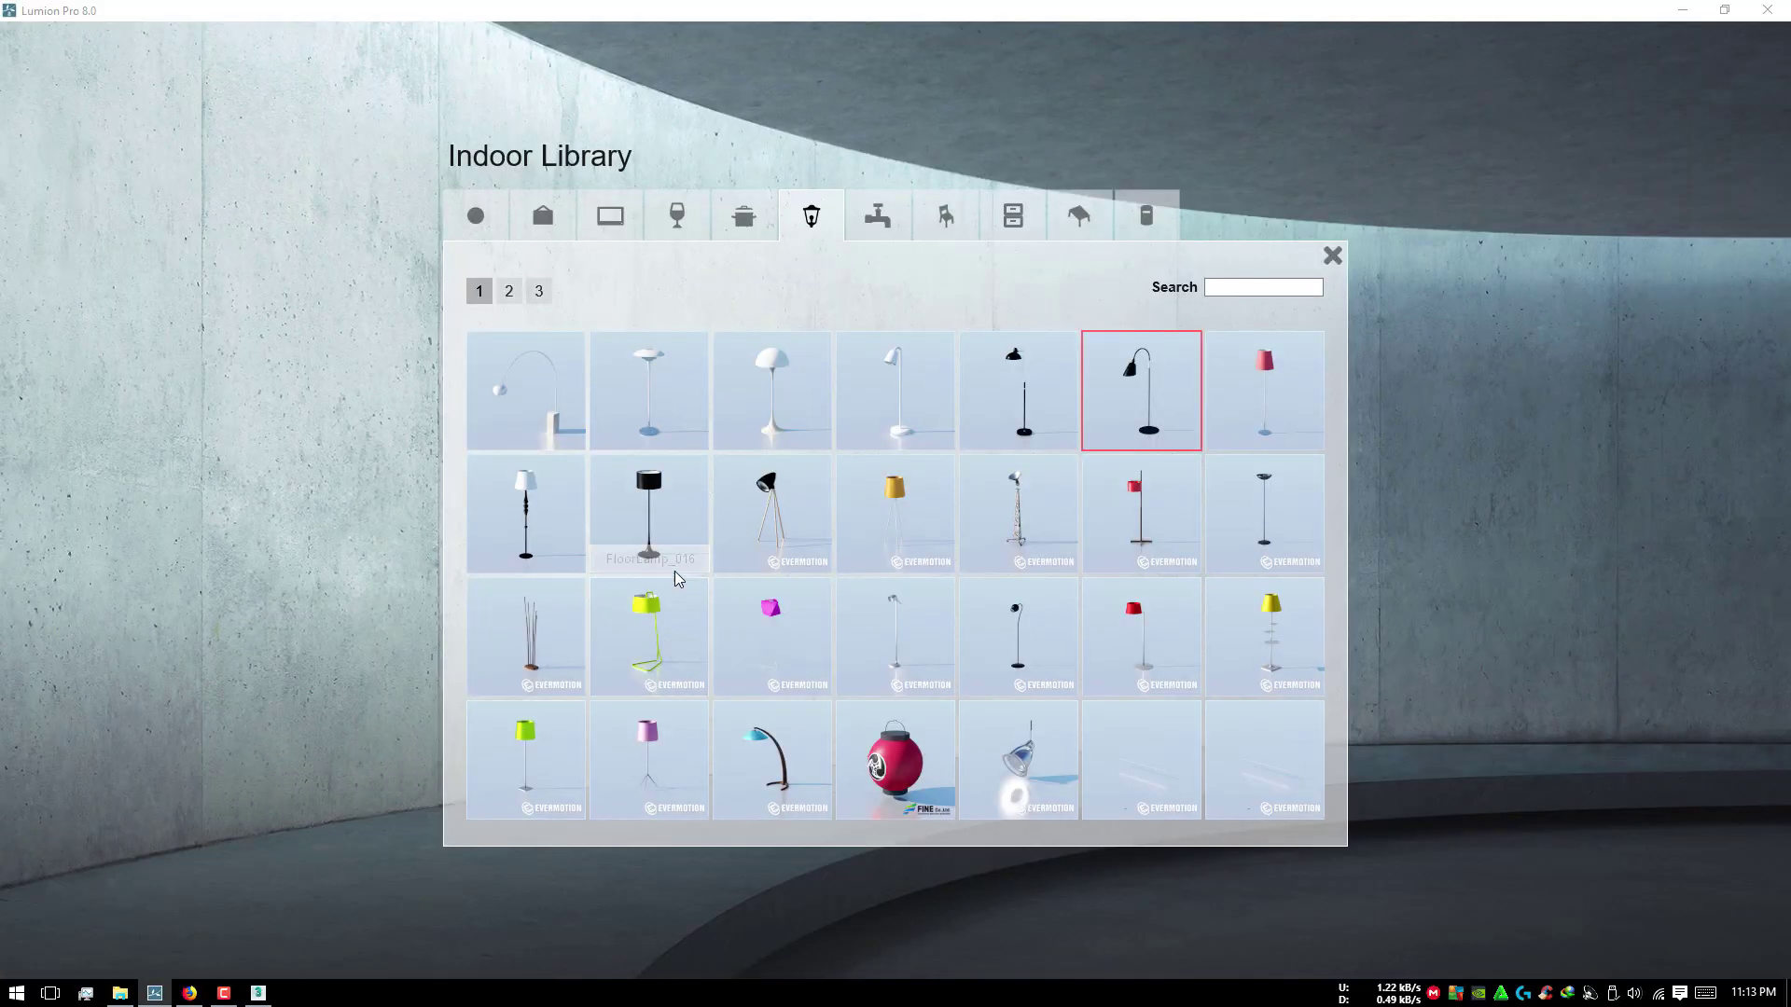
left_click(789, 534)
left_click(1242, 730)
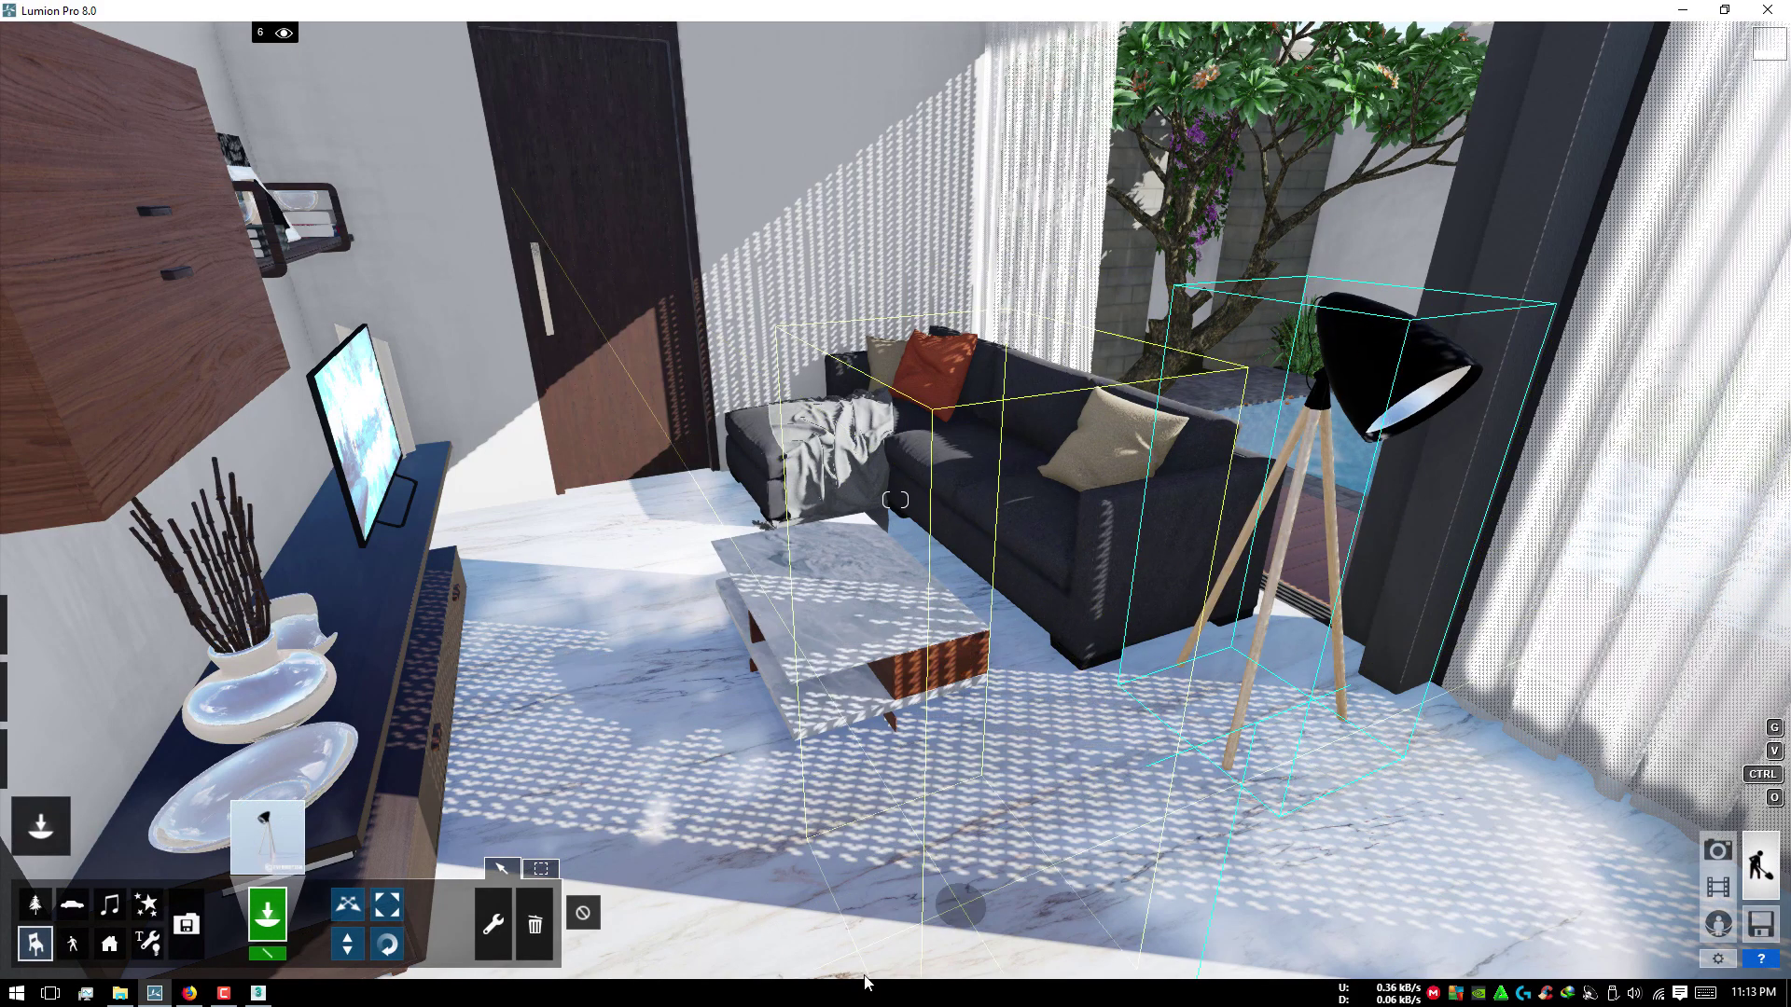
left_click(387, 944)
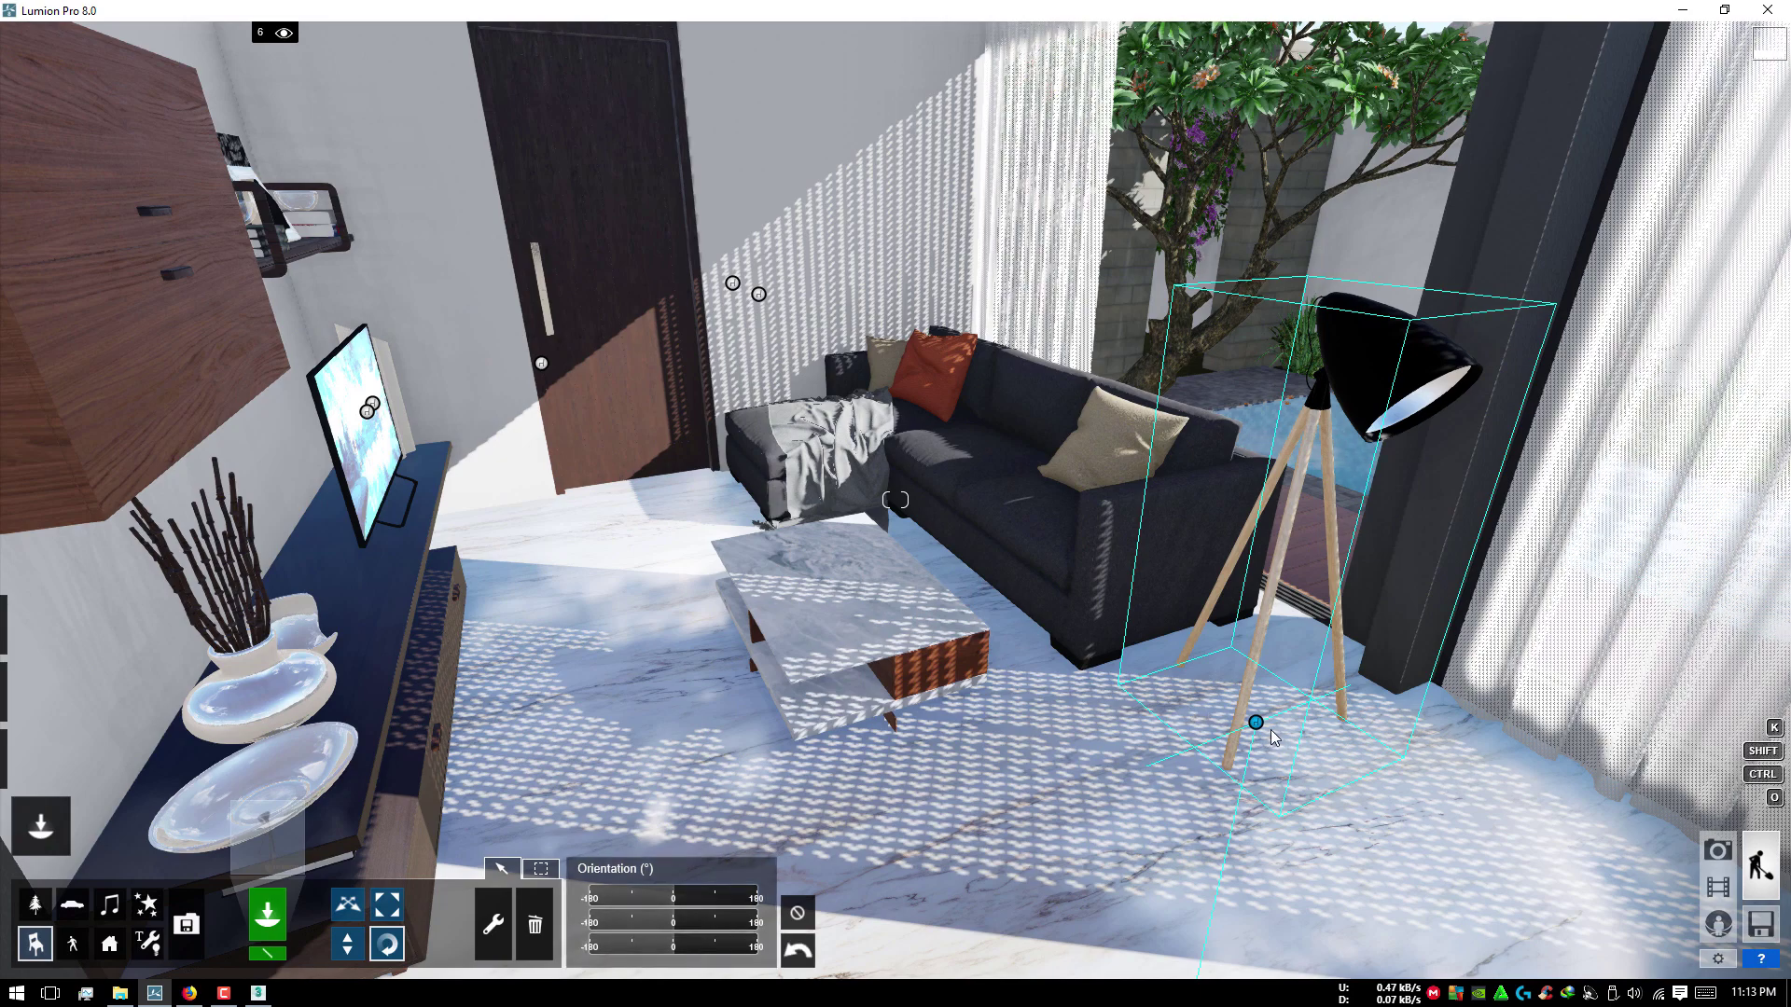
mouse_move(1274, 737)
left_mouse_down()
mouse_move(1021, 687)
mouse_move(985, 651)
left_mouse_up()
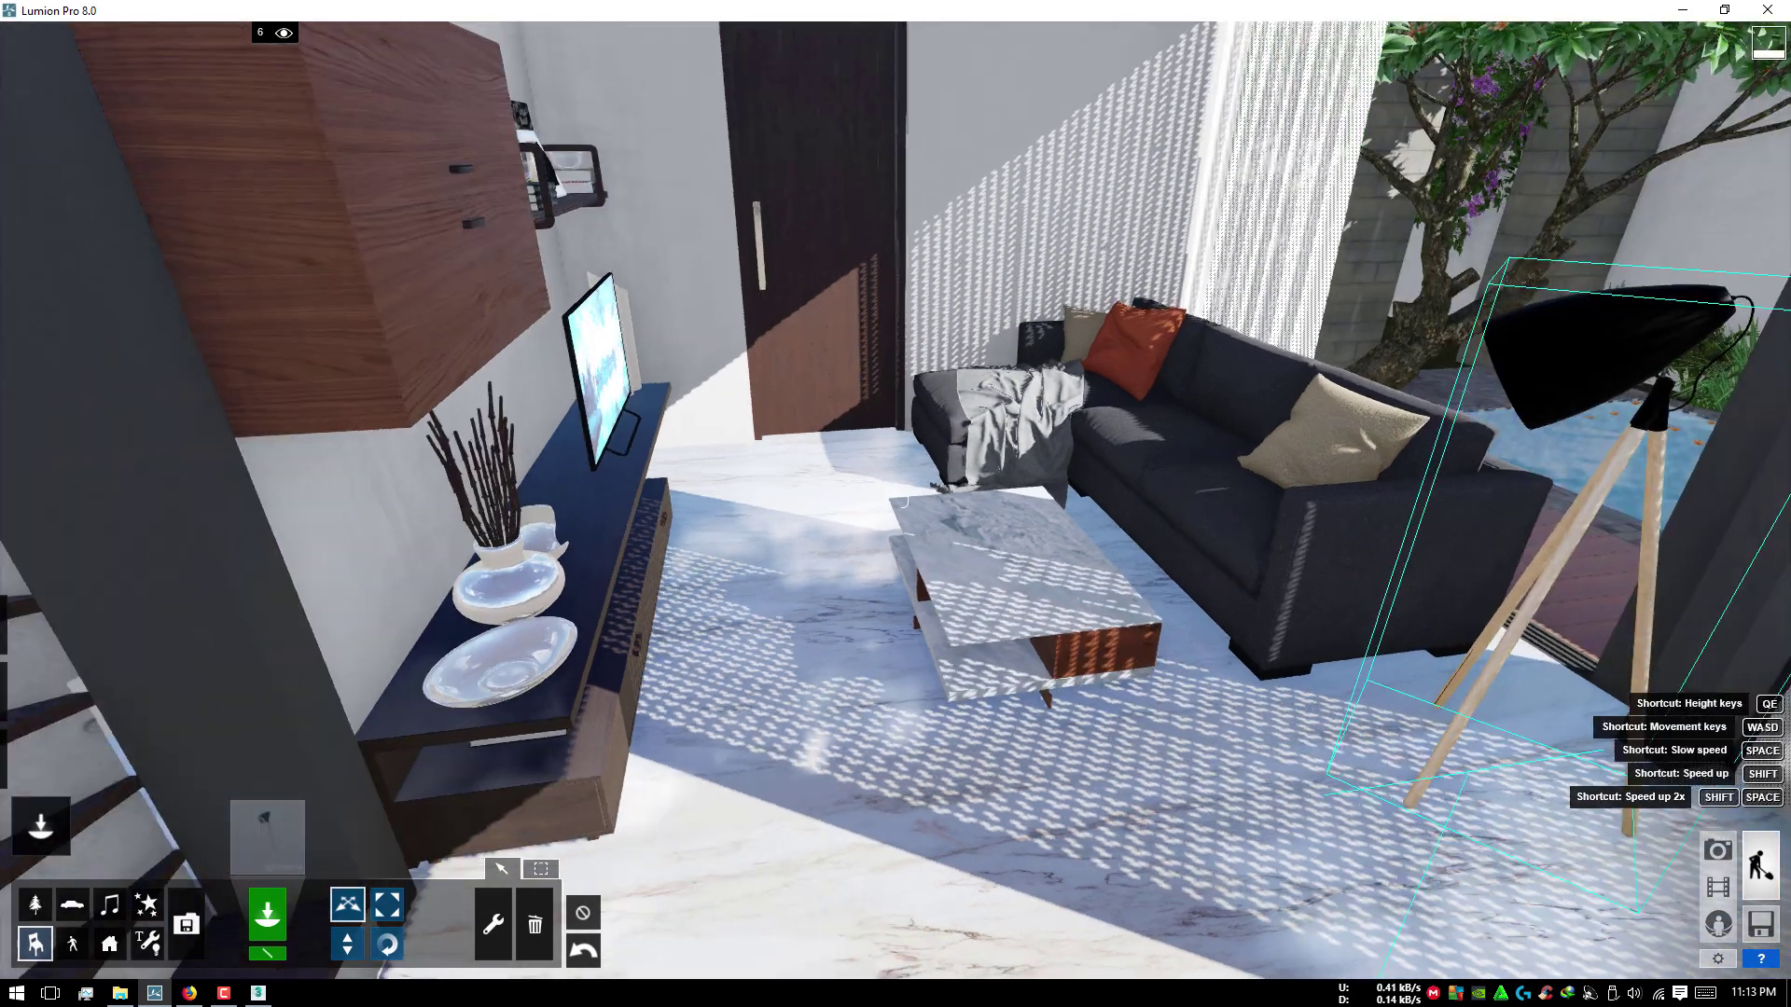
mouse_move(993, 653)
right_mouse_down()
mouse_move(1141, 652)
mouse_move(1259, 719)
mouse_move(1017, 787)
right_mouse_up()
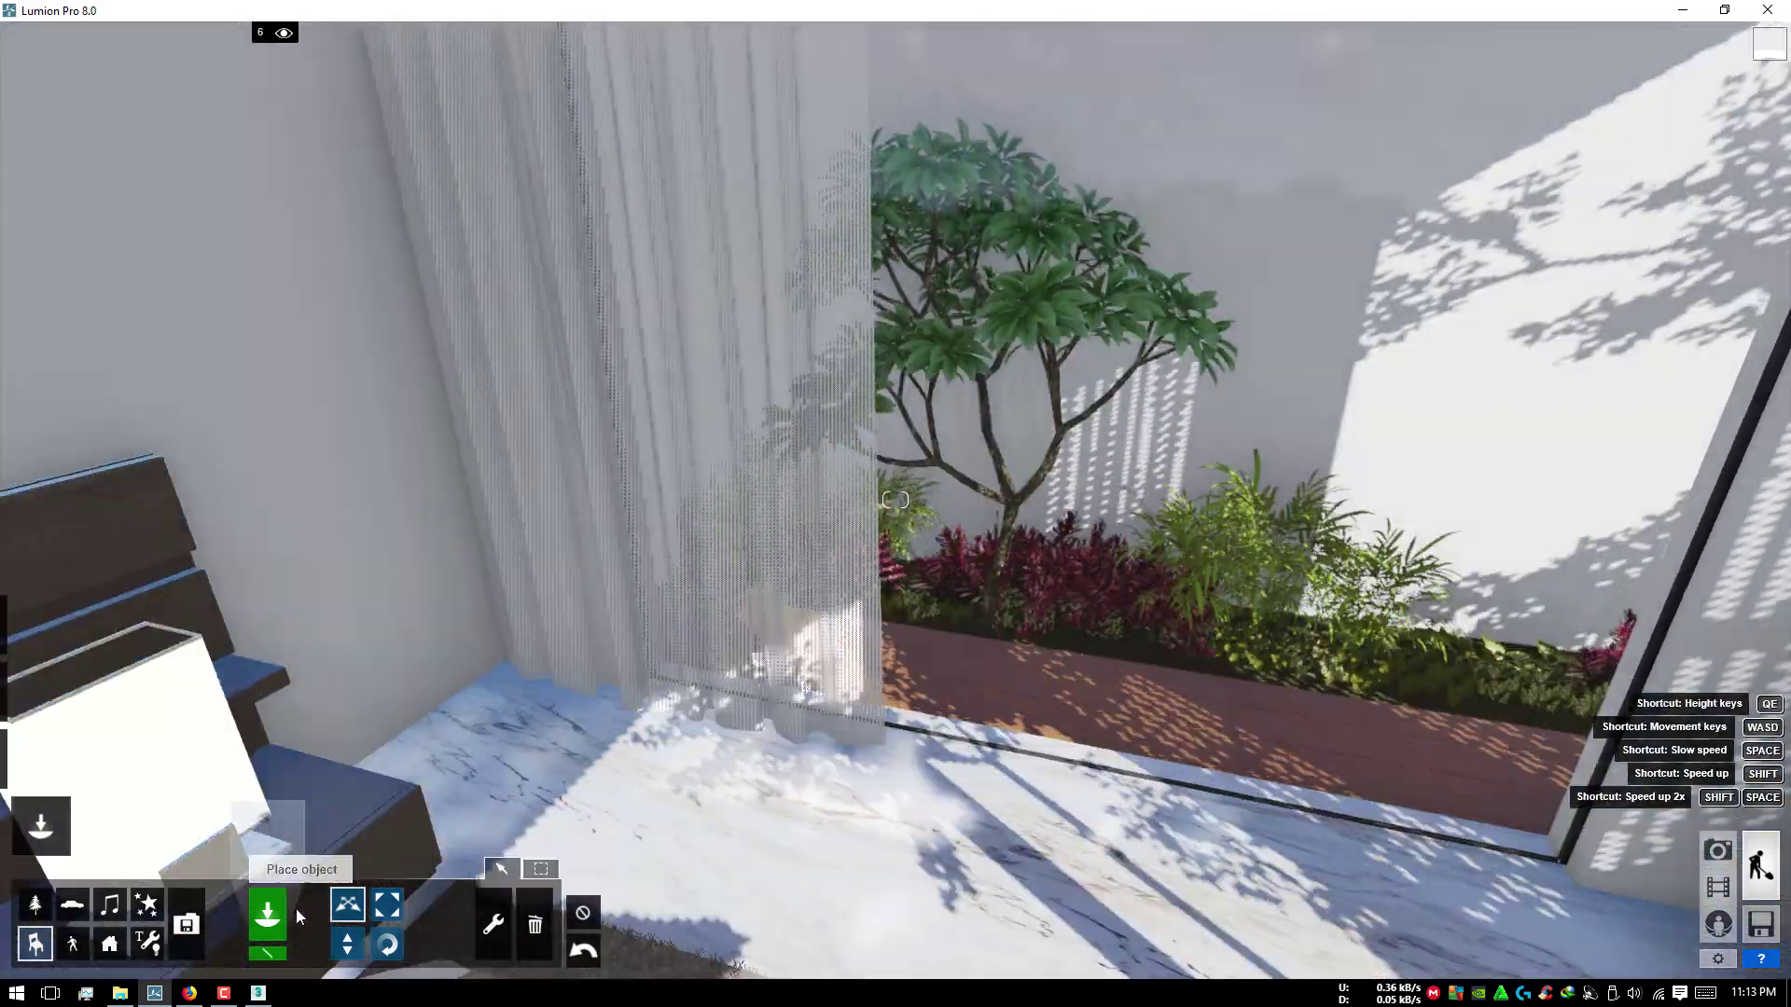
Step: Place the tripod lamp beside the bed by the curtain, then delete it
left_click(295, 908)
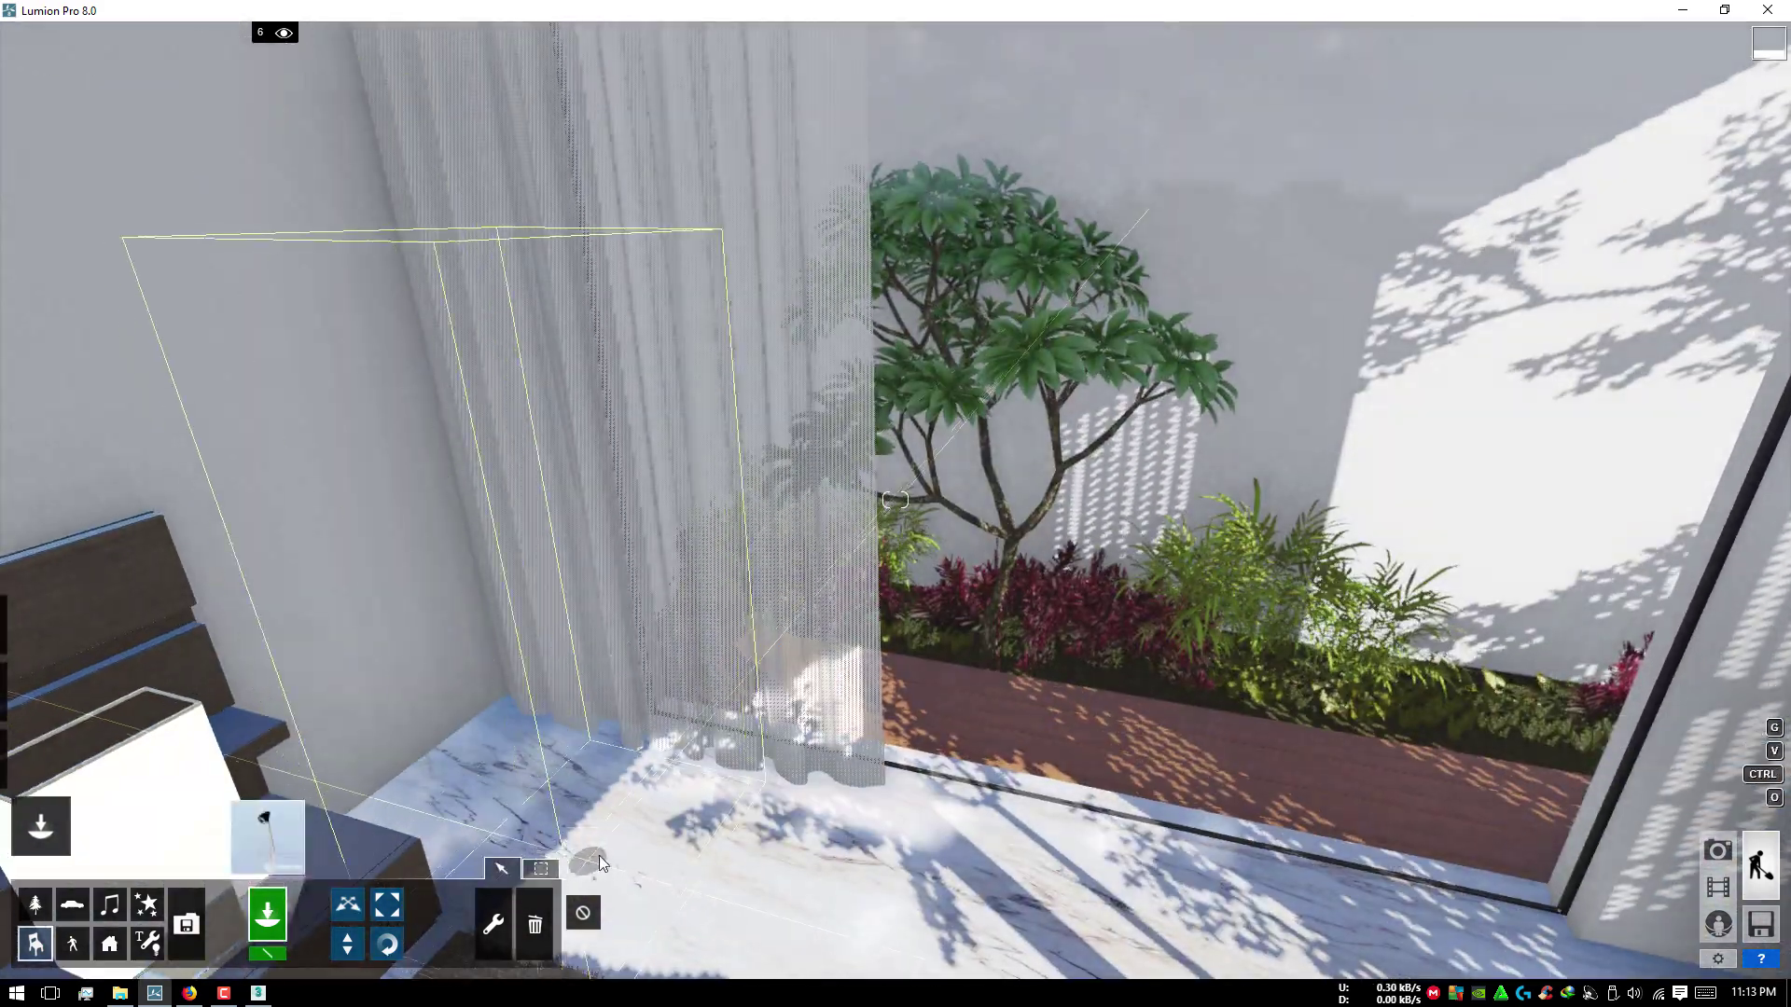
scroll(798, 812, "up", 2)
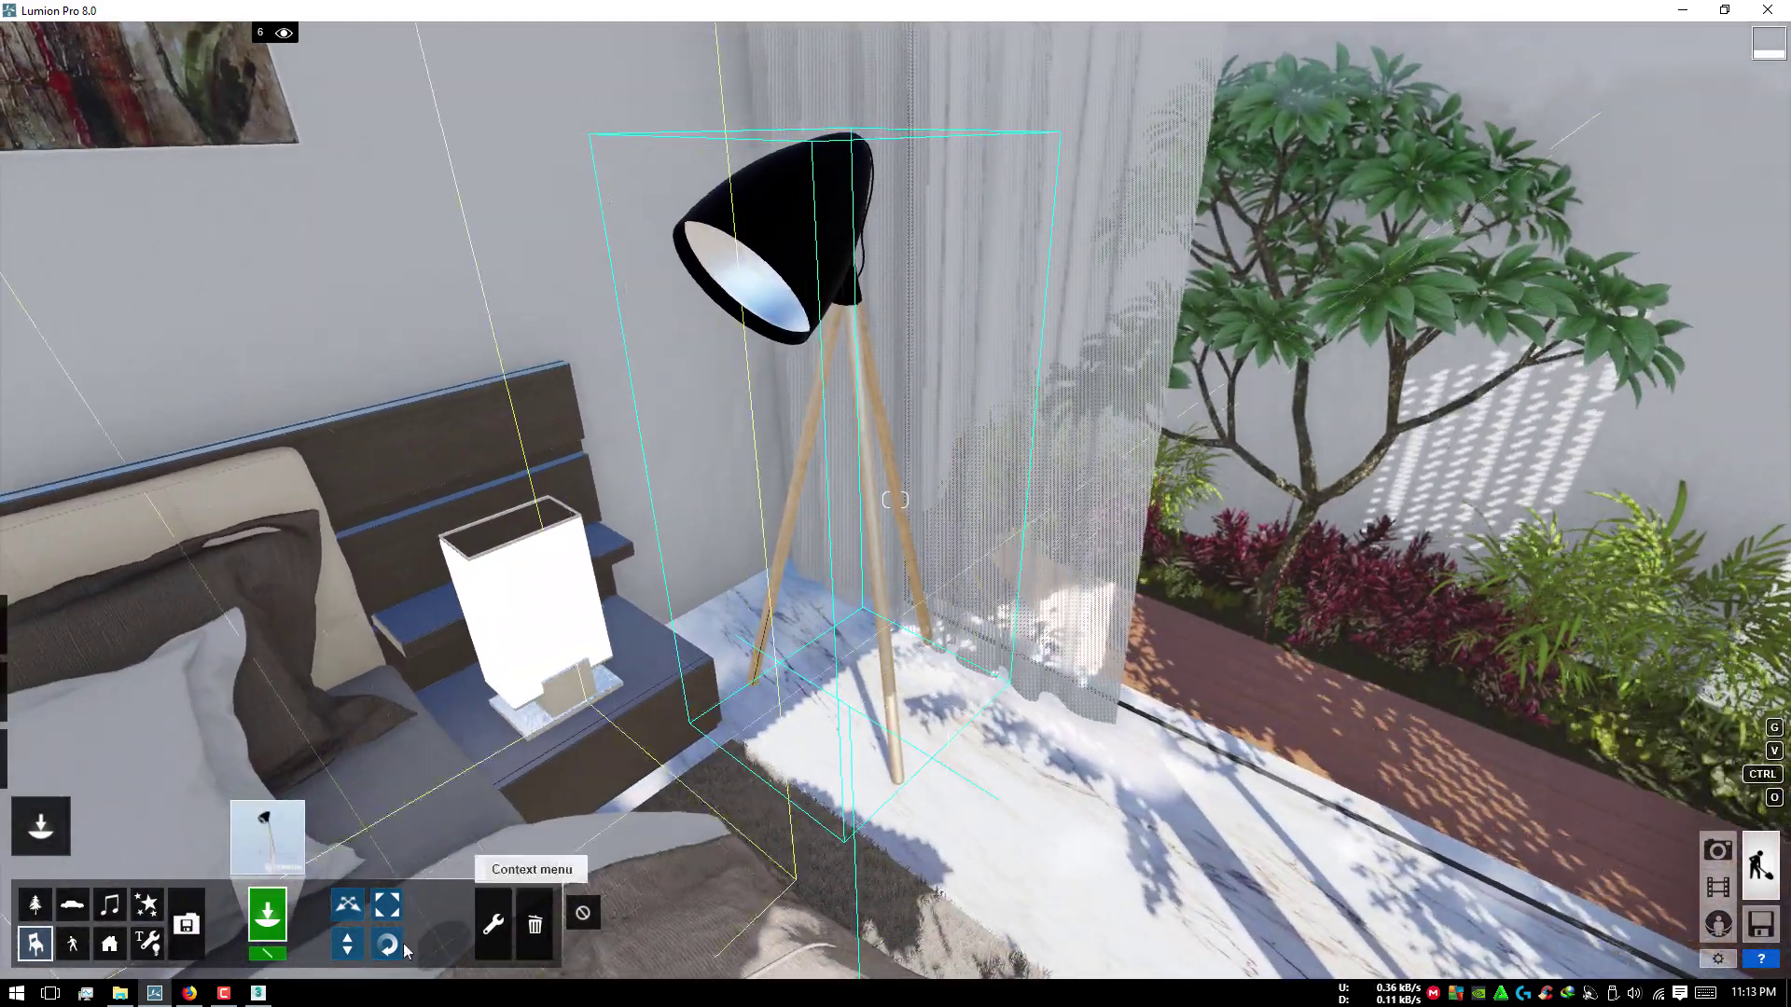
left_click(851, 680)
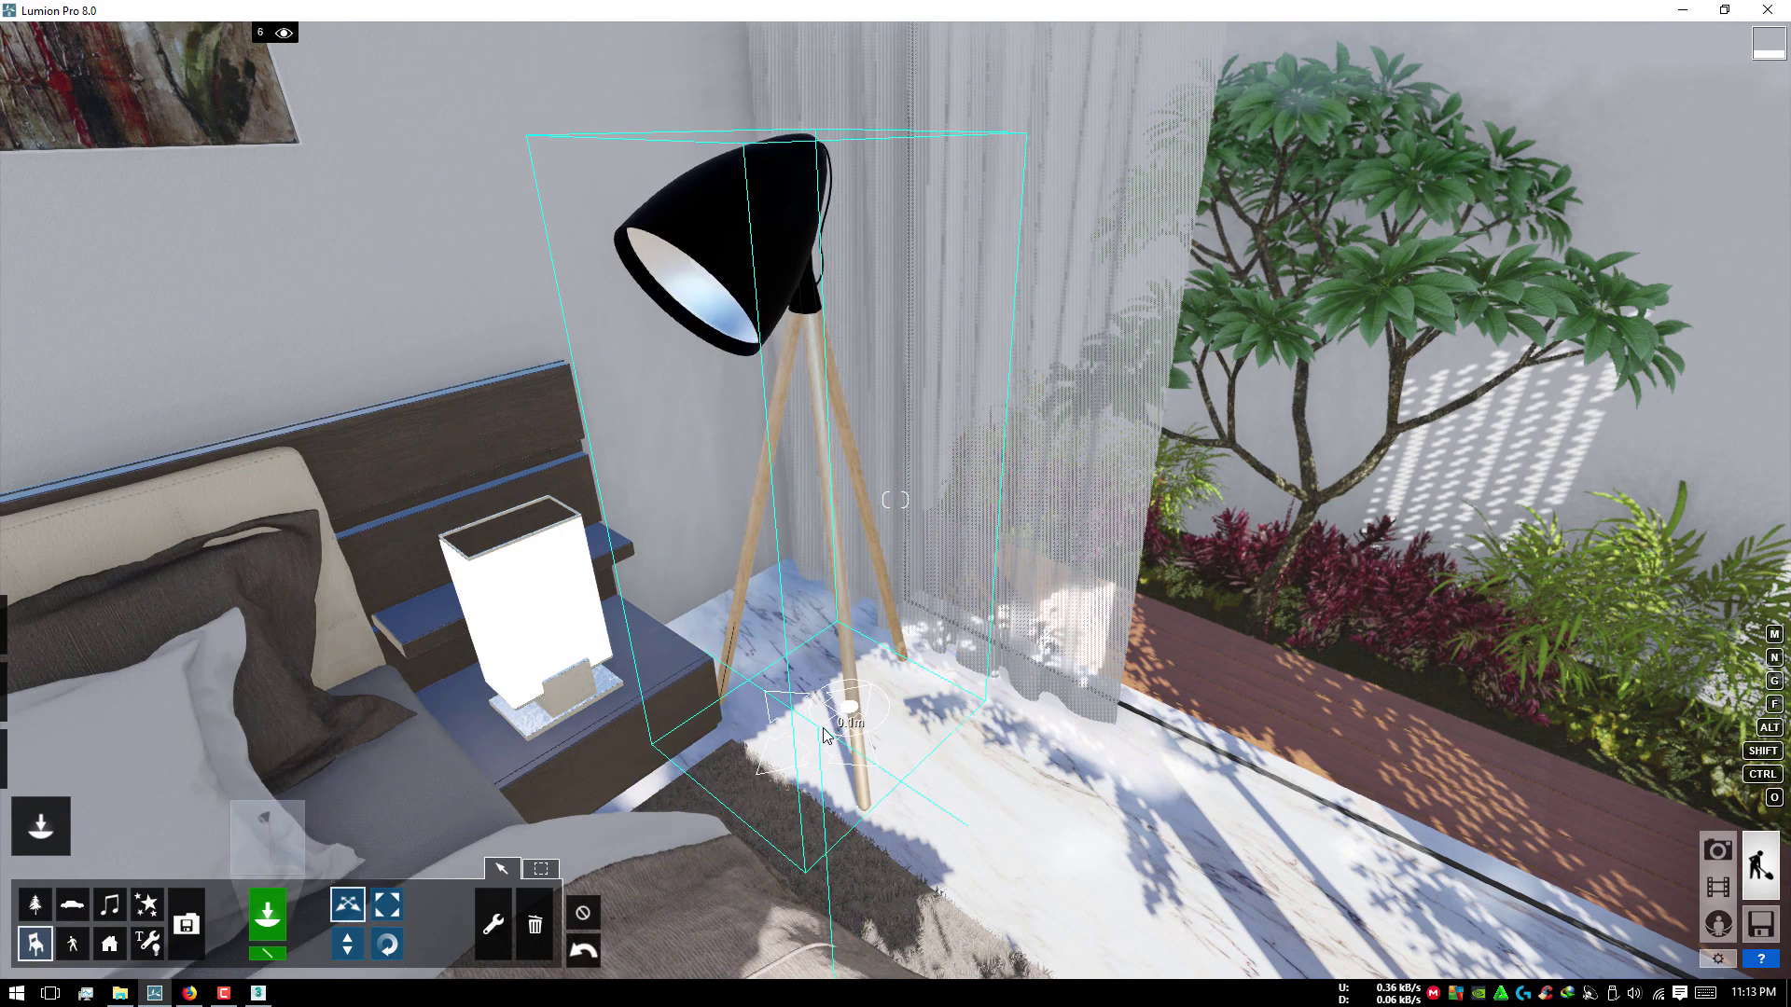
left_click(828, 729)
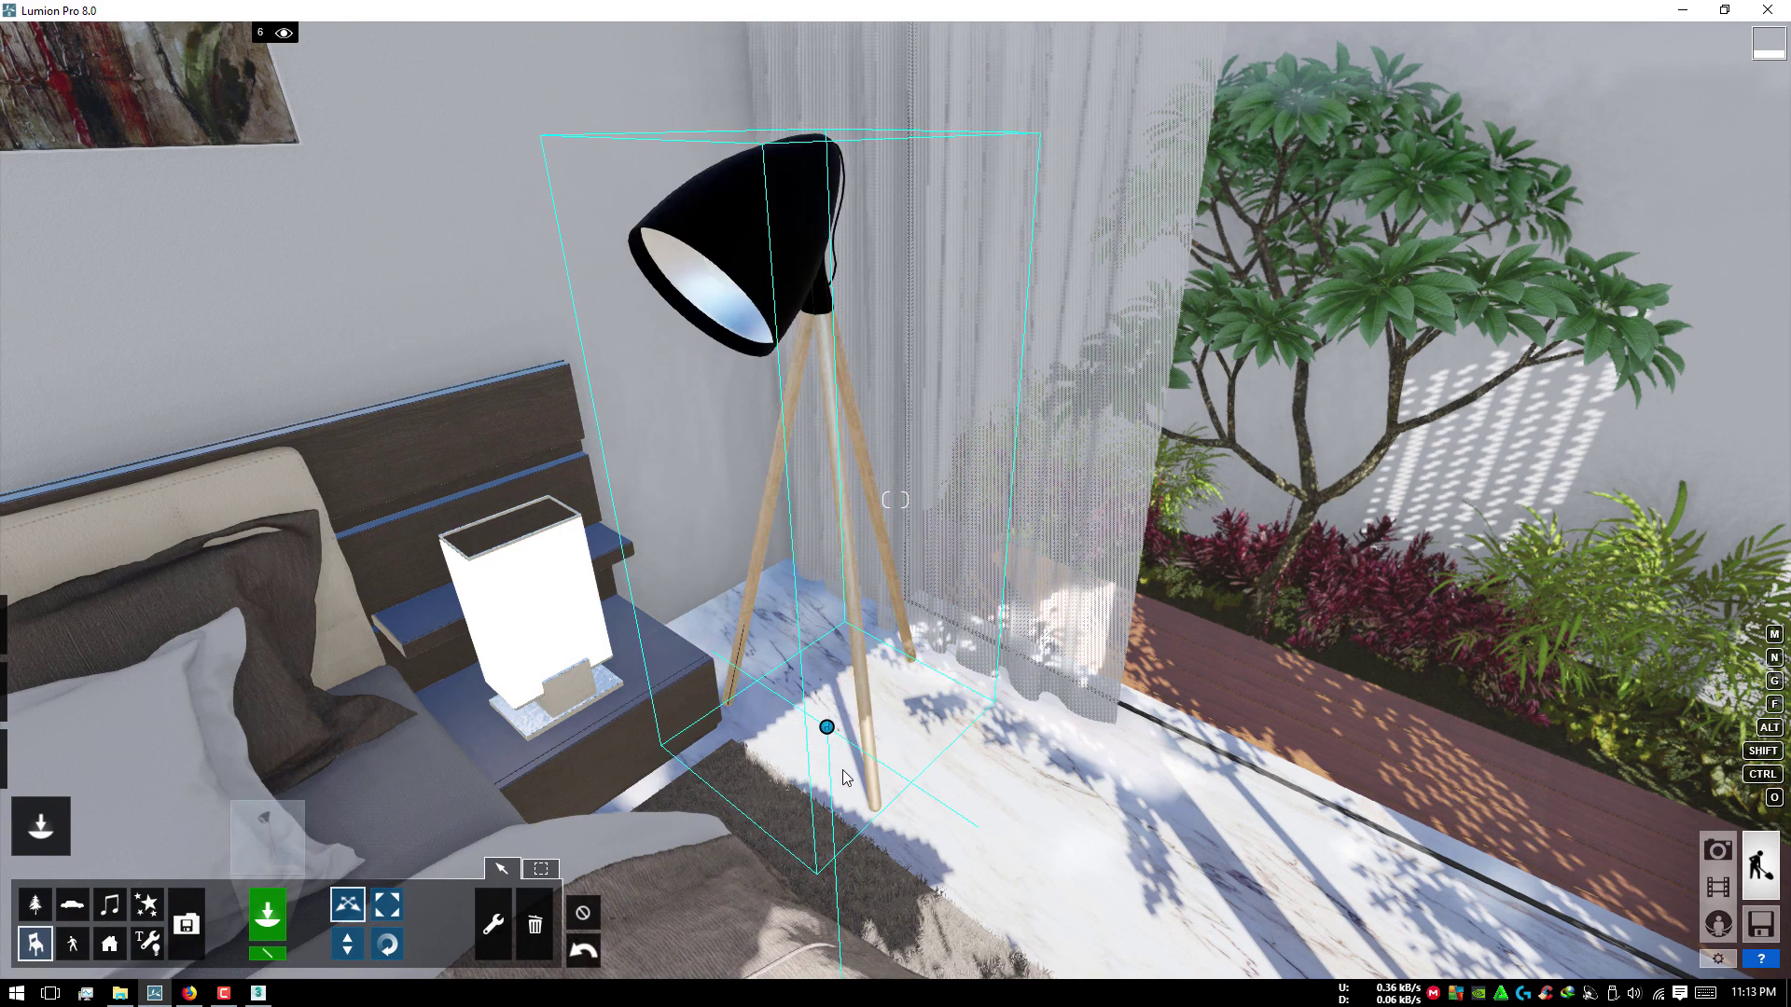
left_click(534, 924)
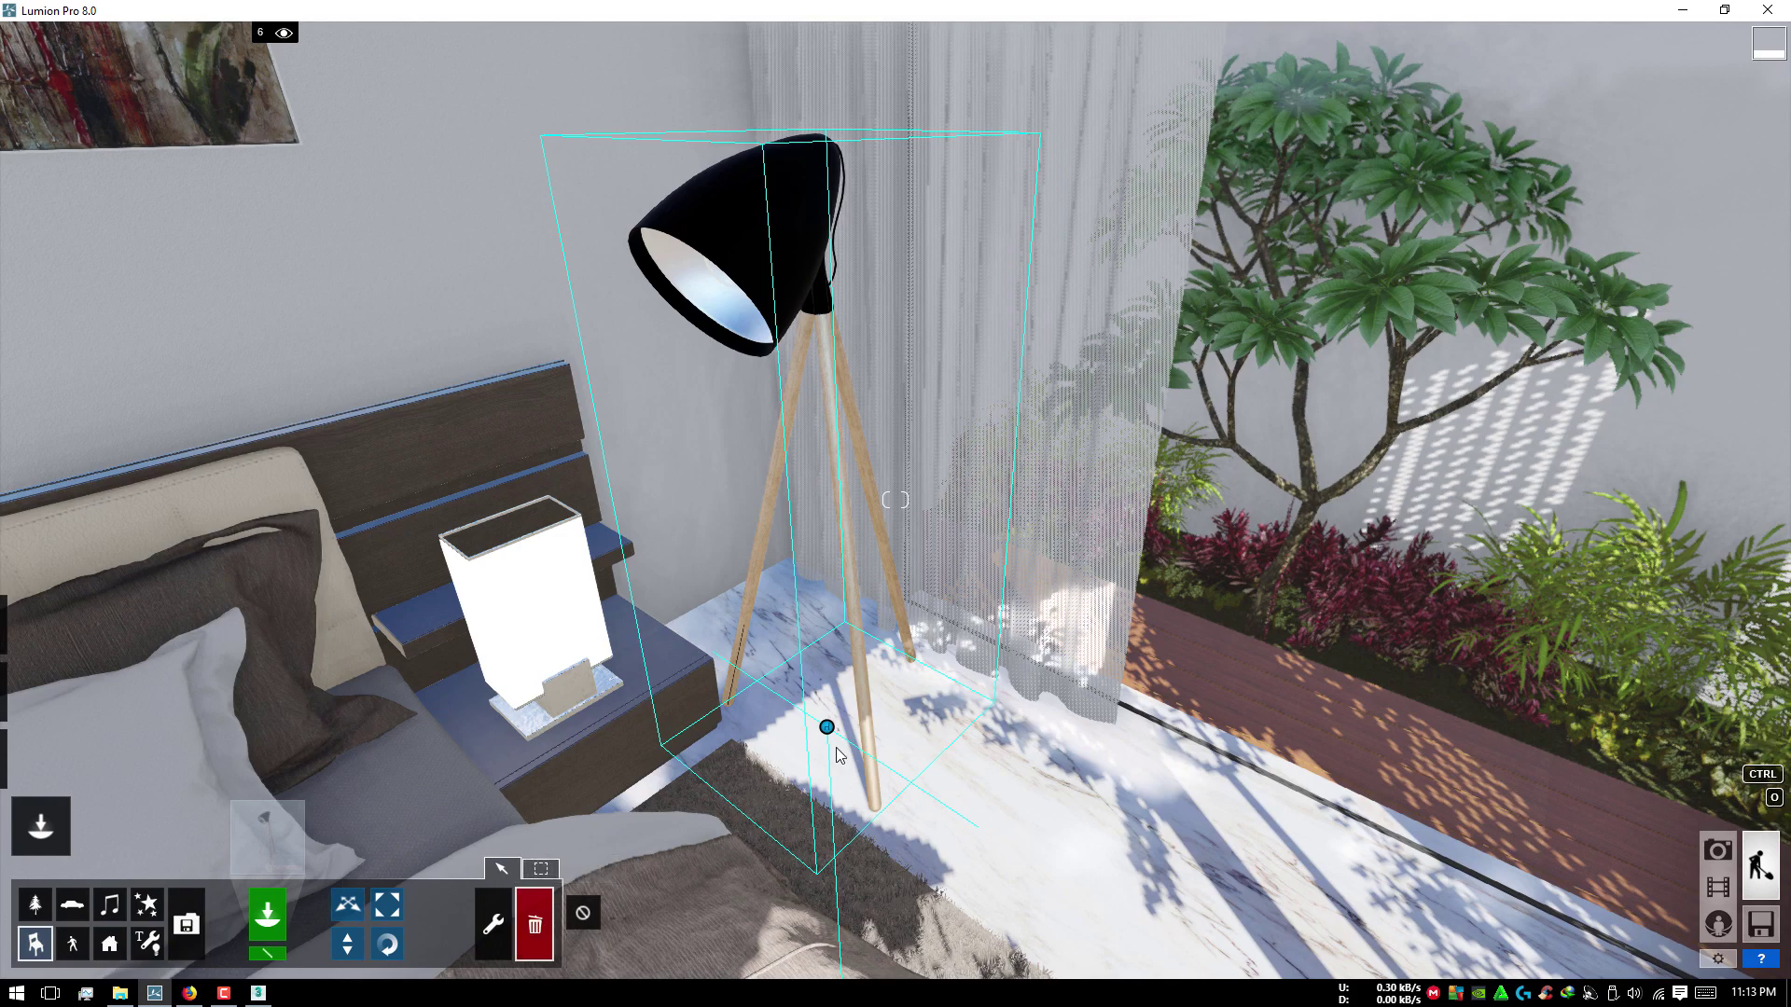
left_click(280, 833)
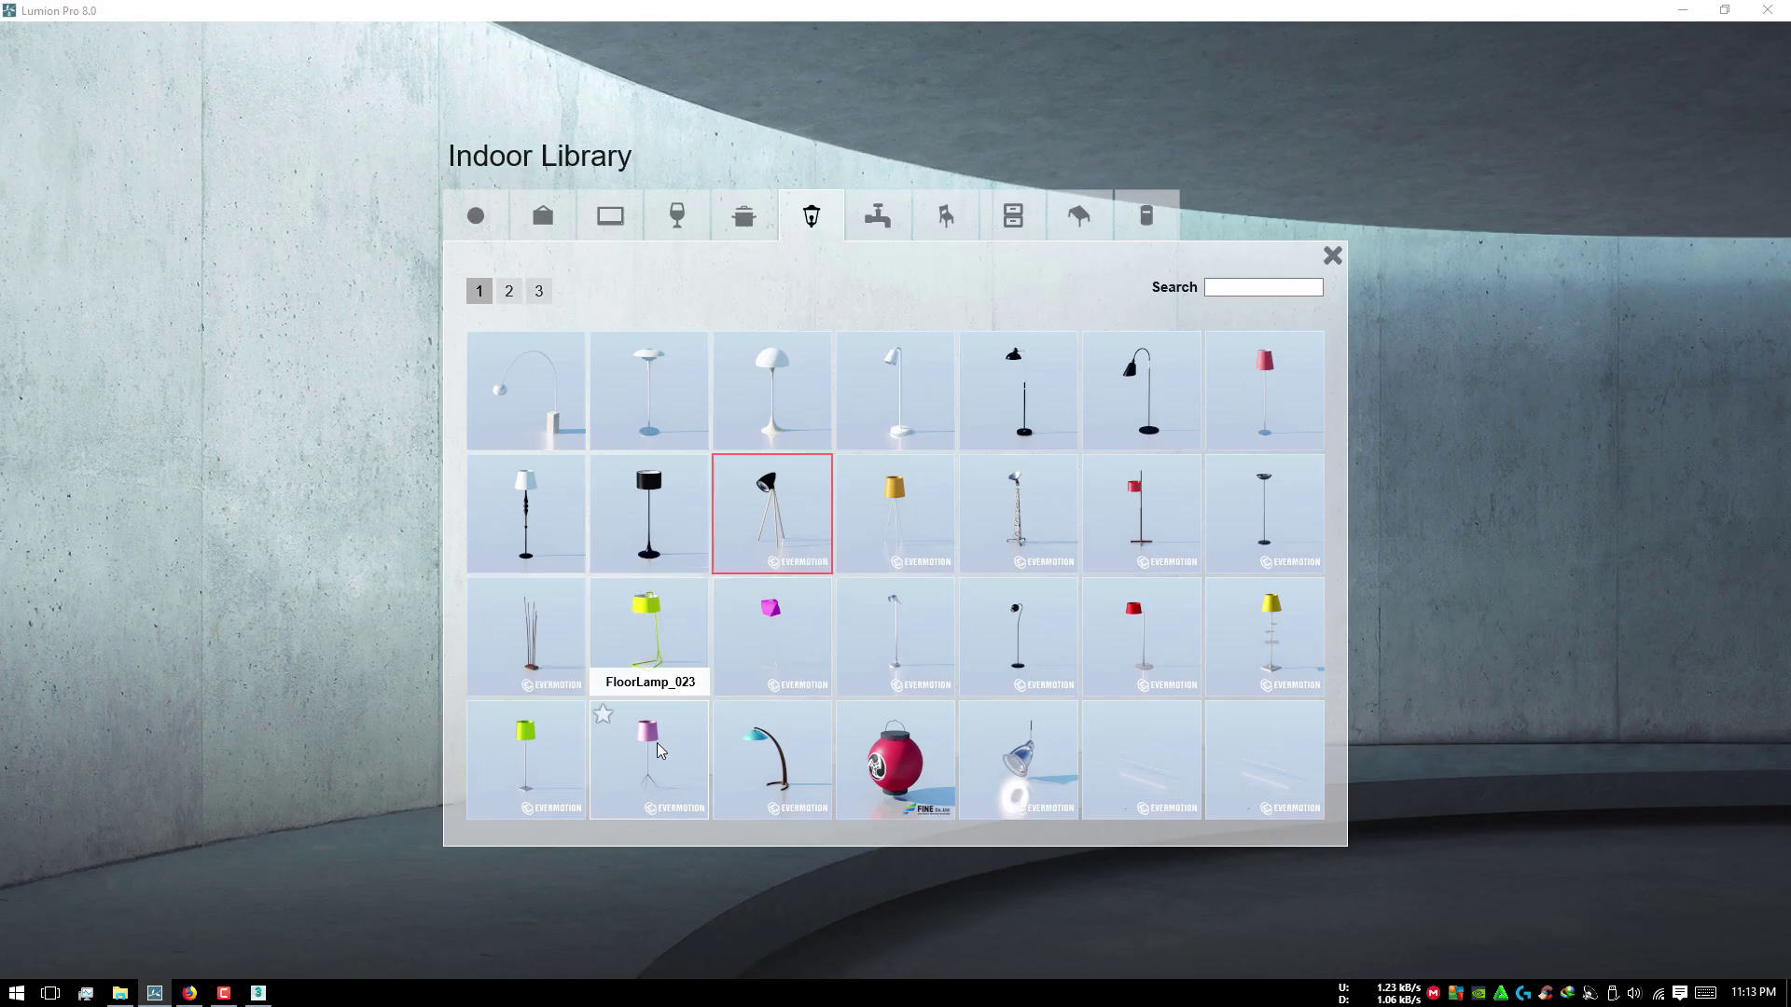
Step: Stand FloorLamp_015 in the bedroom corner by the curtain and play the Main movie in Movie mode
left_click(529, 630)
left_click(789, 632)
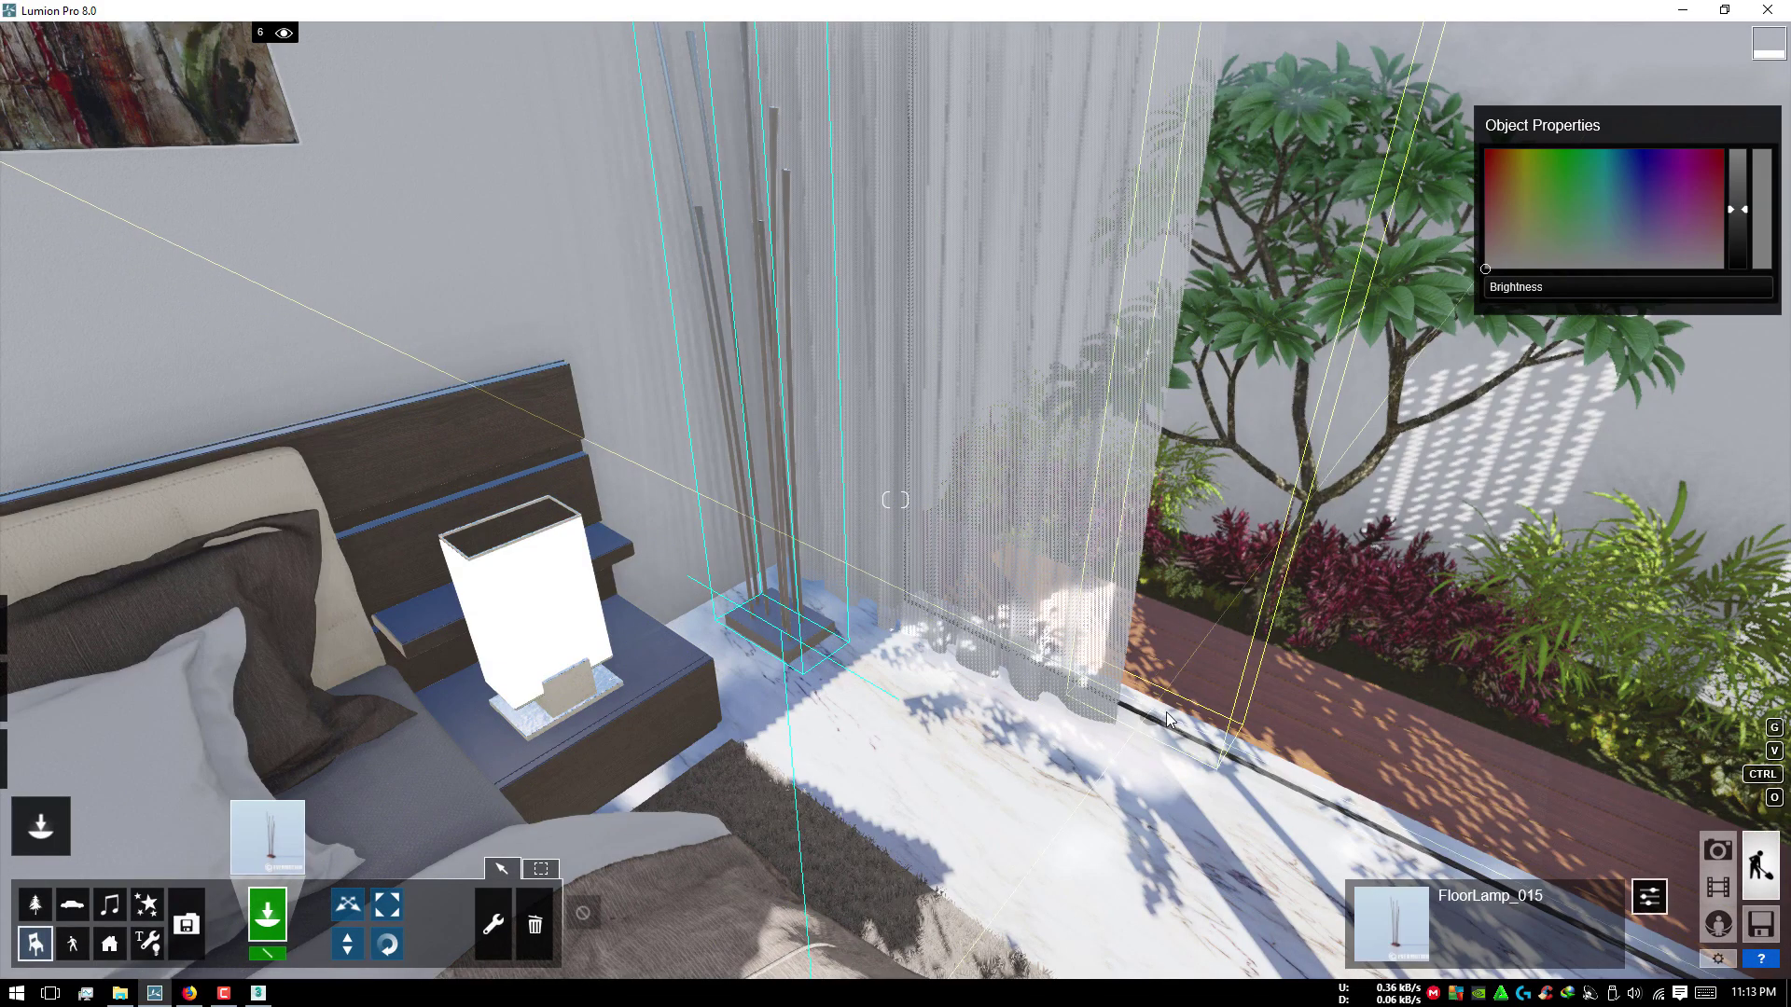
right_click_drag(789, 633, 653, 522)
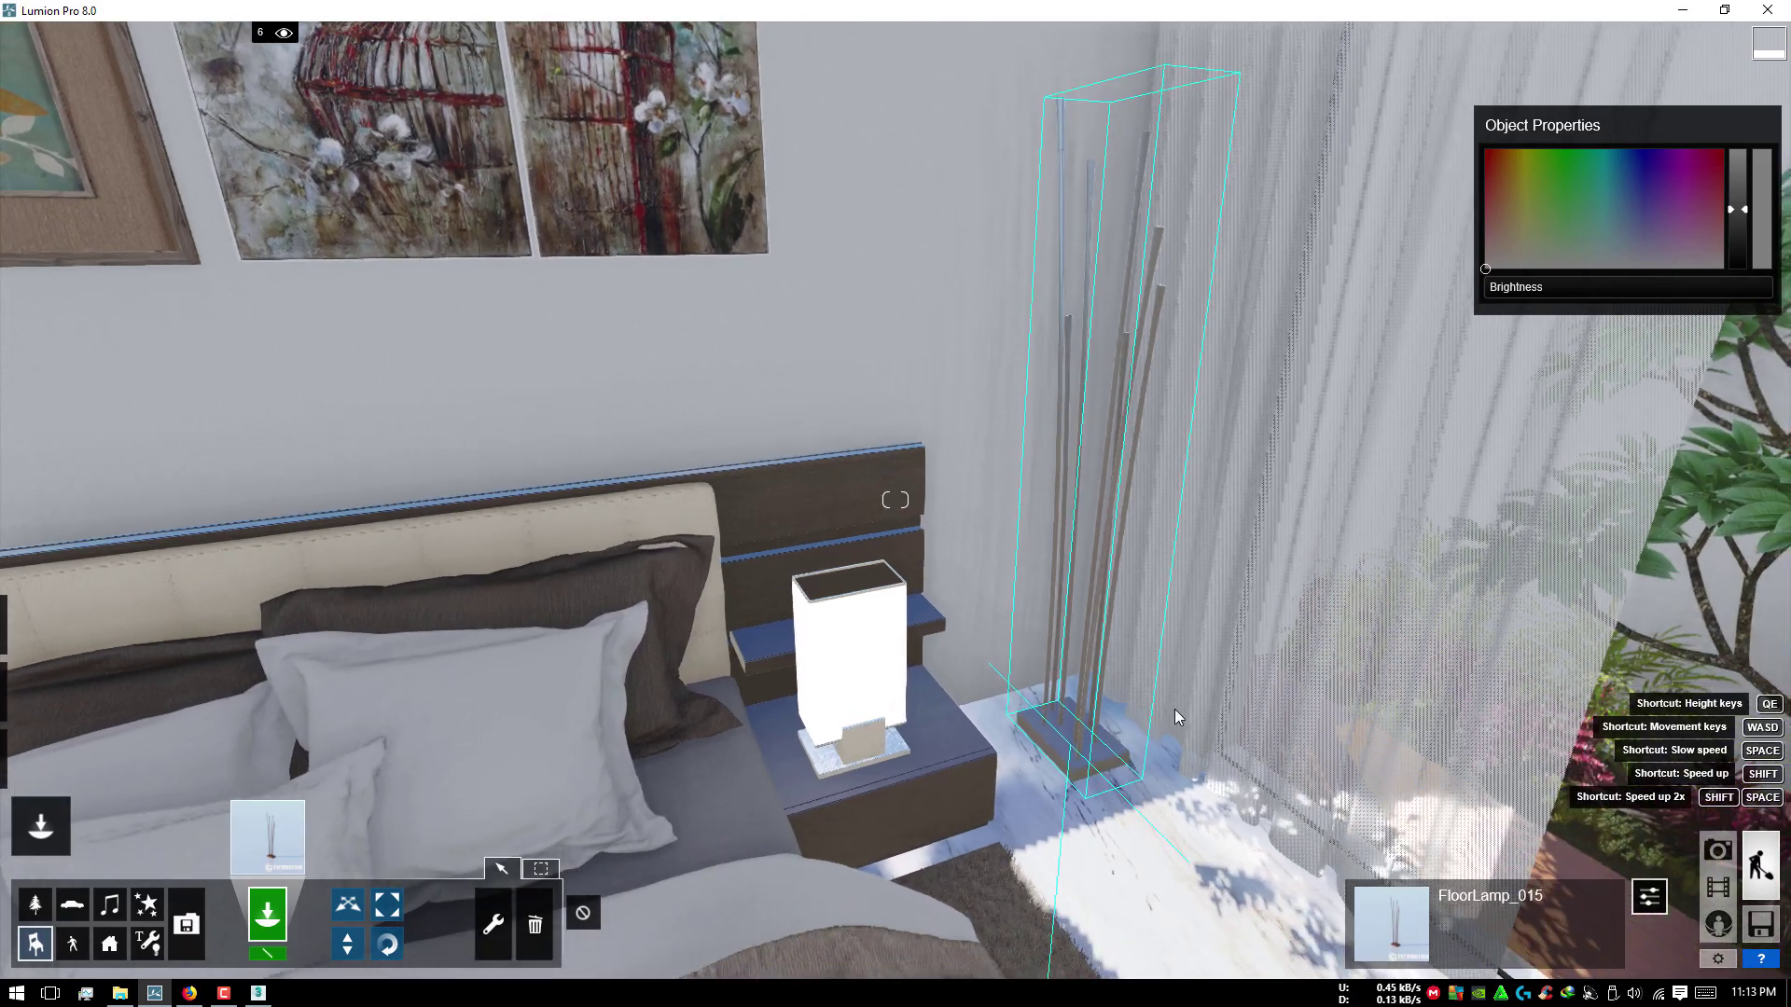
mouse_move(984, 646)
right_mouse_down()
mouse_move(1479, 611)
mouse_move(1352, 494)
mouse_move(1289, 491)
mouse_move(1364, 494)
mouse_move(1252, 416)
mouse_move(944, 470)
mouse_move(995, 558)
right_mouse_up()
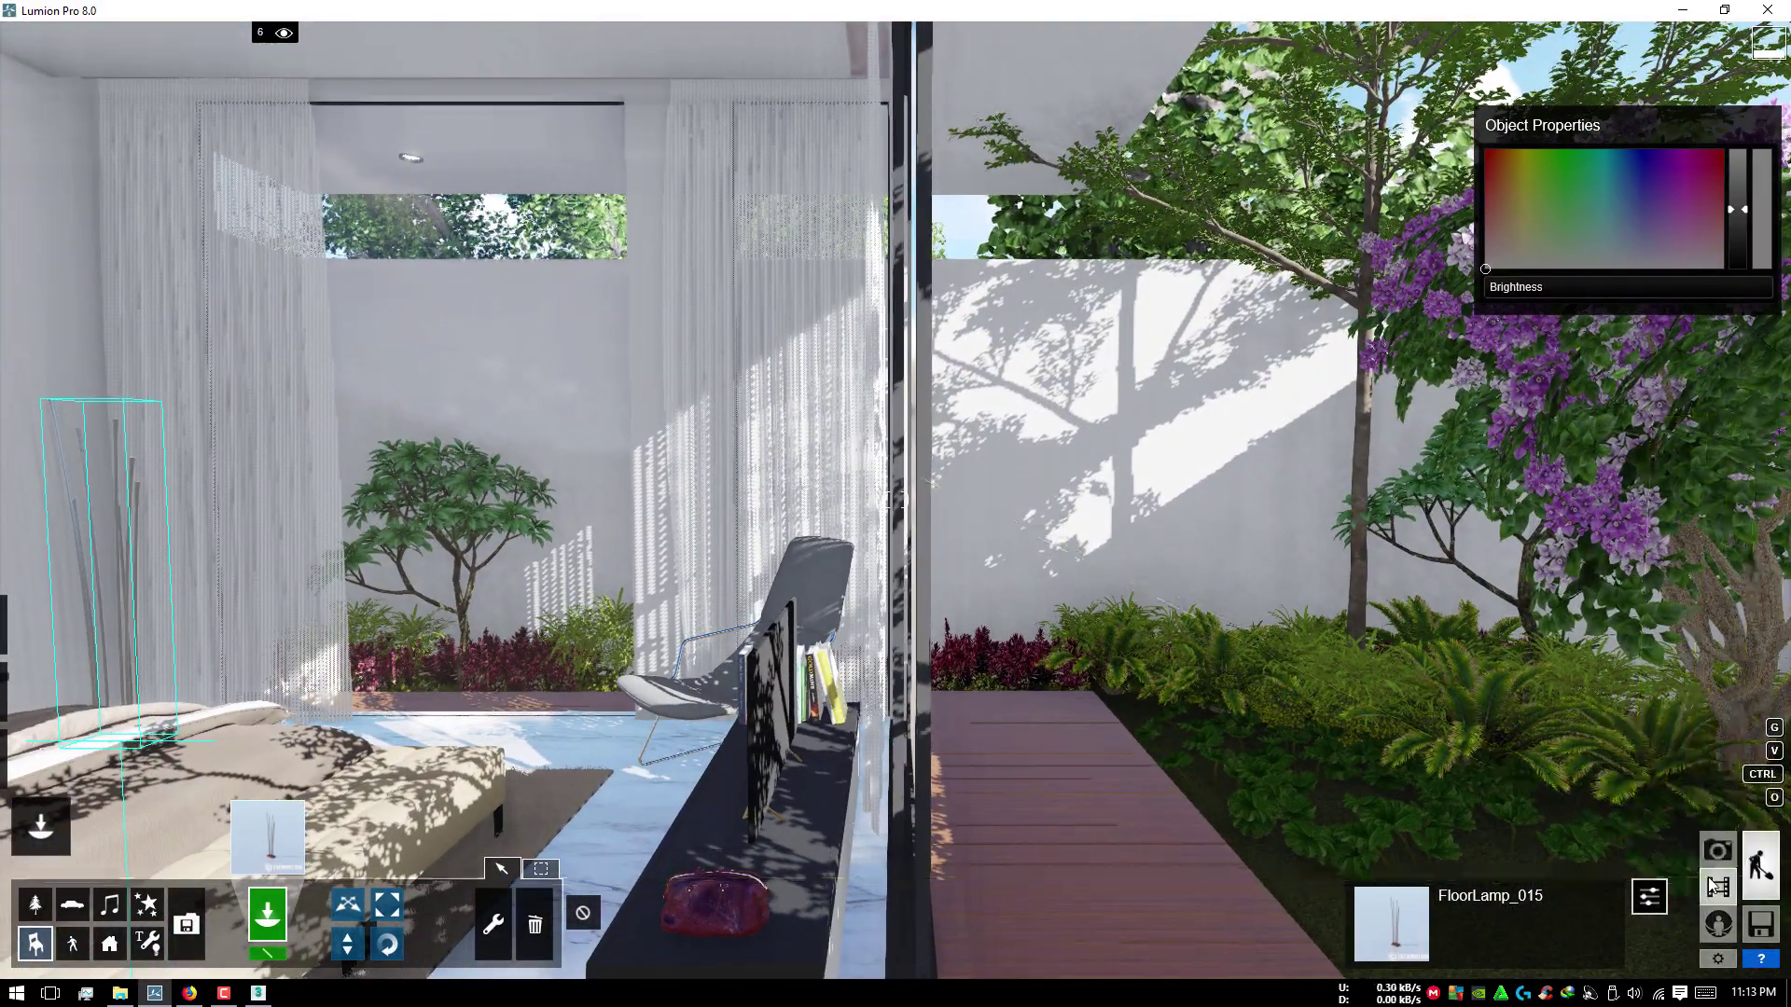
left_click(1716, 886)
left_click(37, 773)
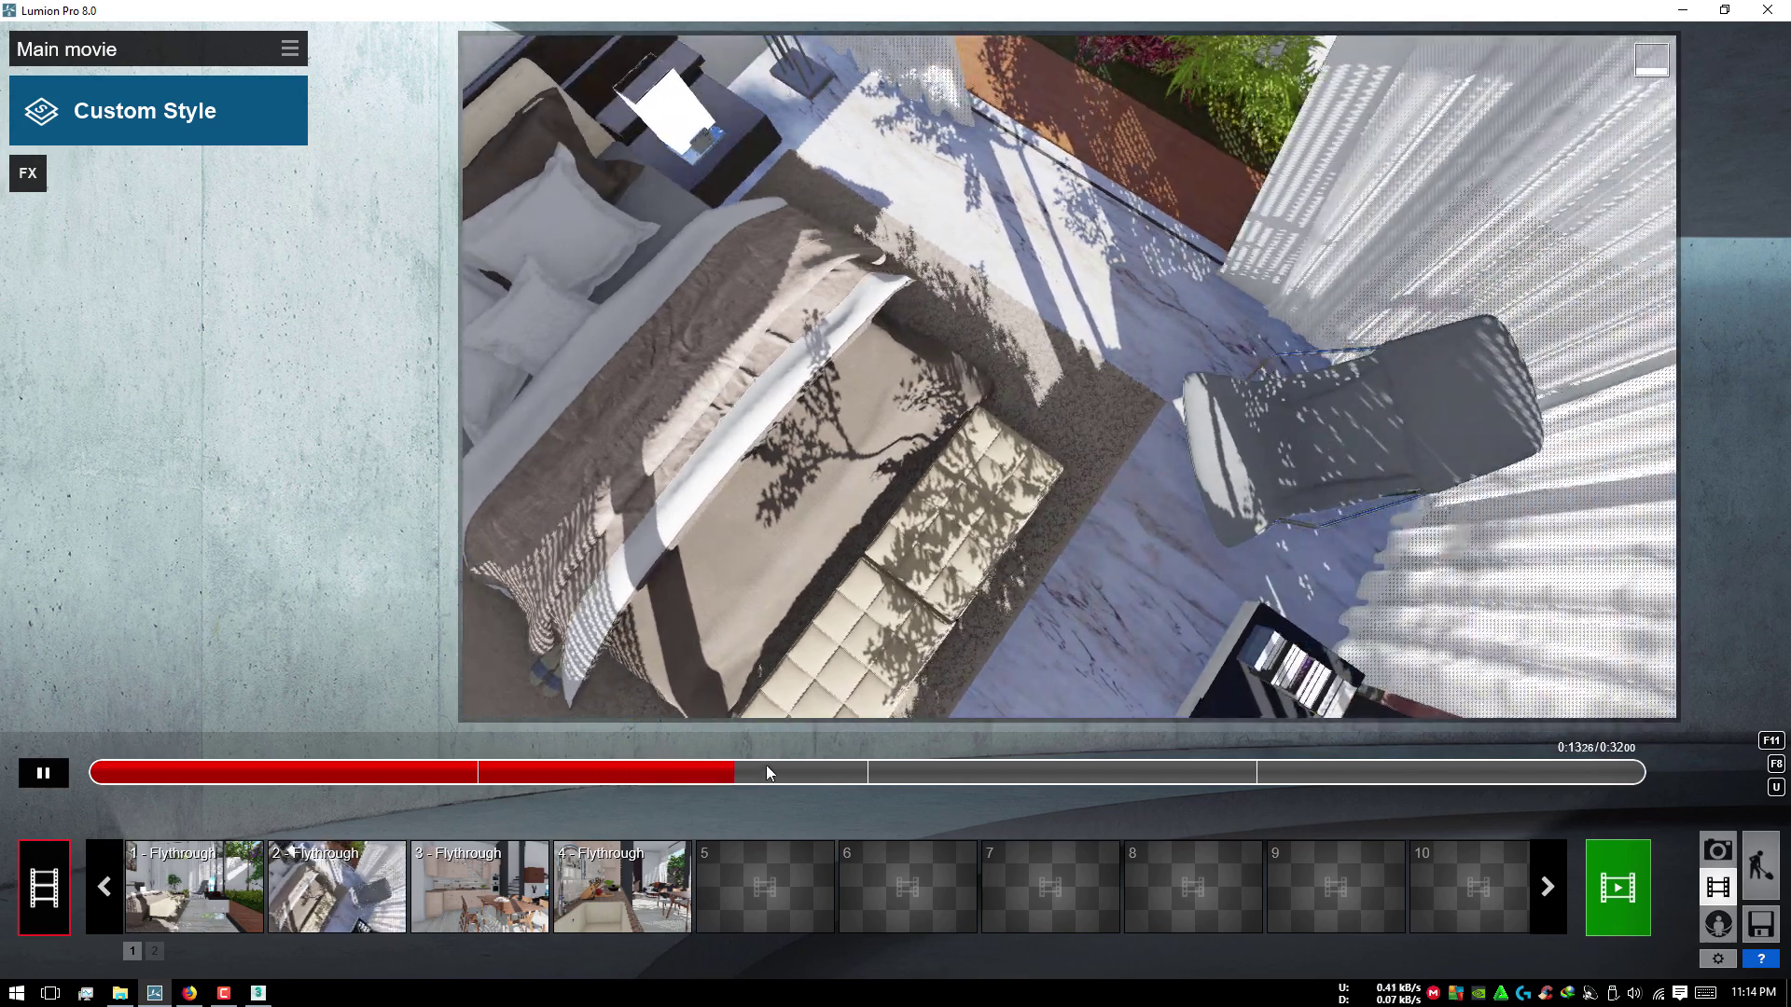
Step: Skip the Main movie to its end, return to Build mode, and face the wall beside the door
left_click_drag(766, 772, 1463, 717)
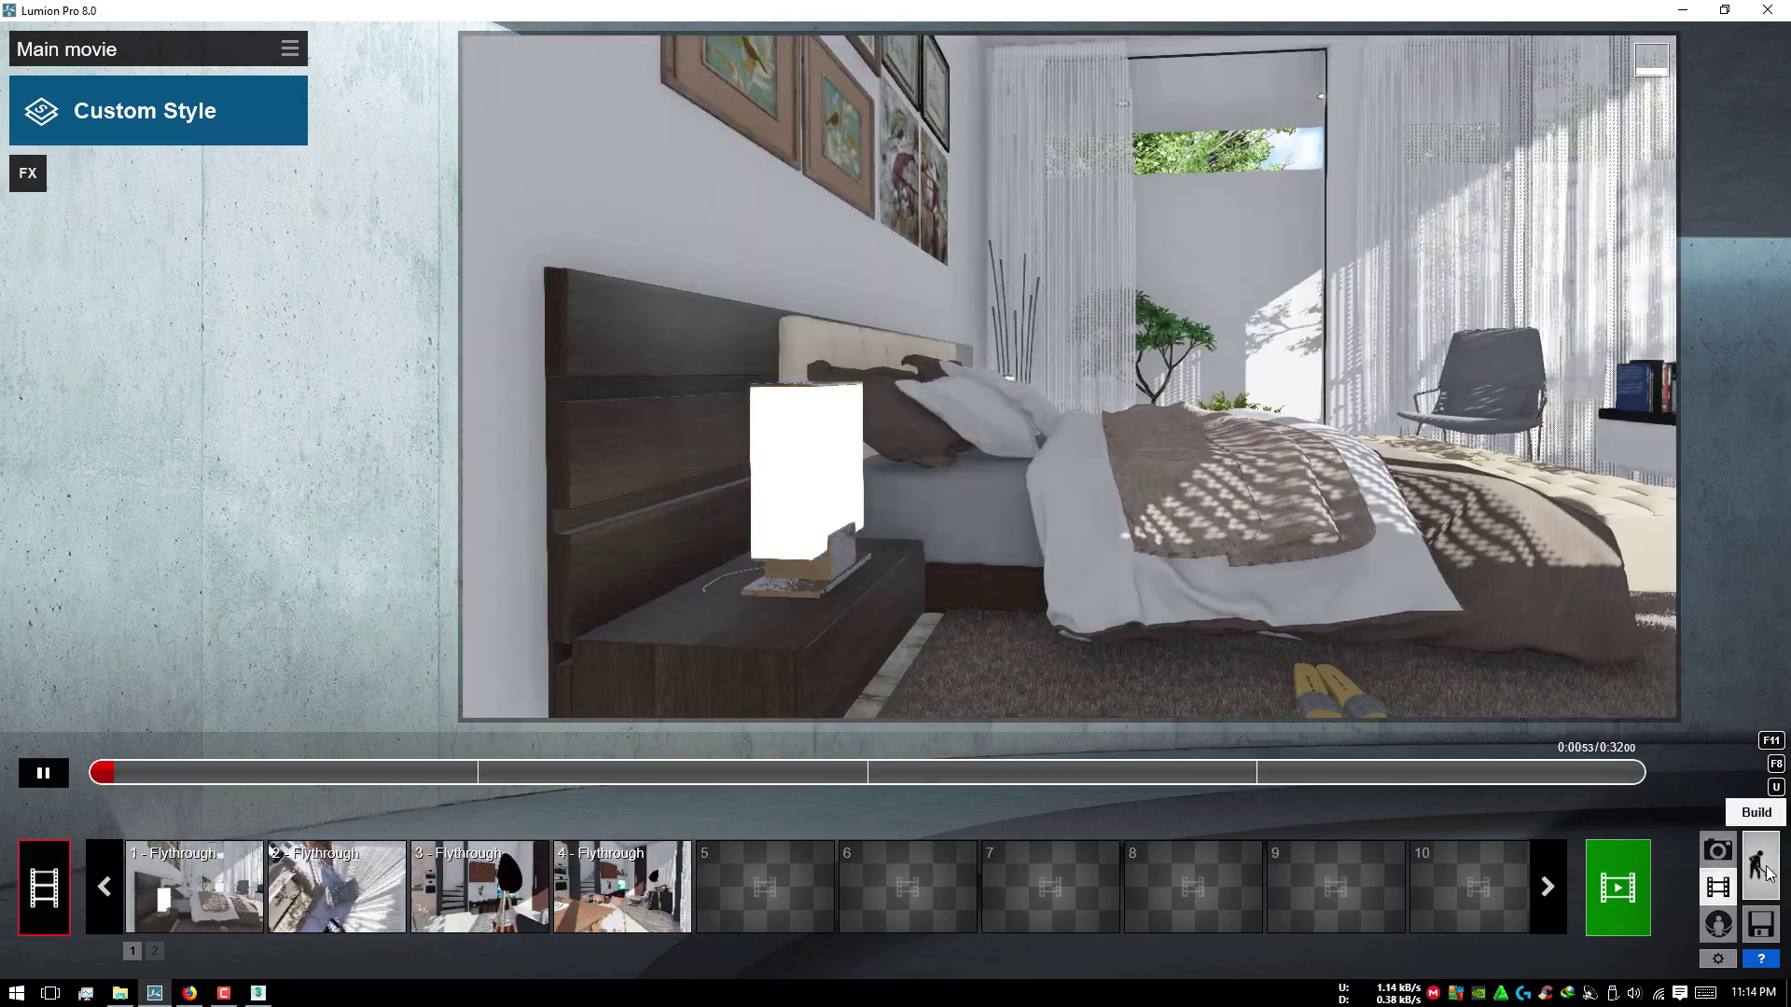
left_click(1760, 866)
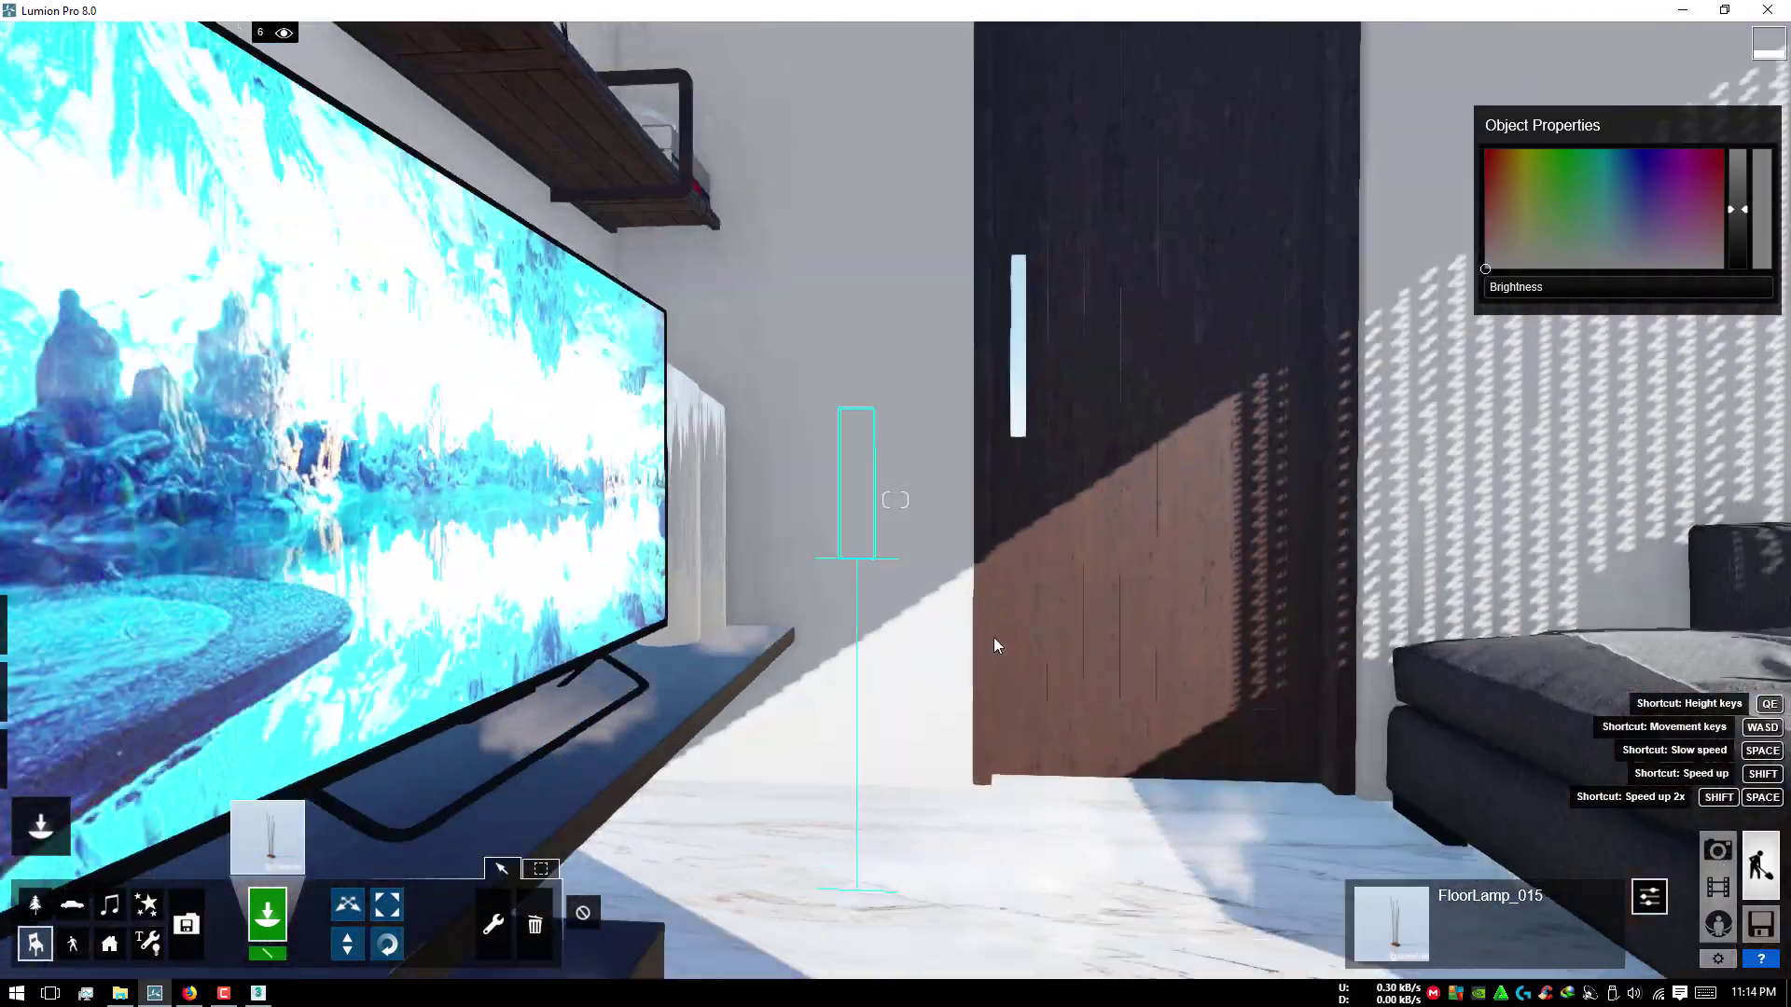
right_click_drag(993, 636, 1259, 644)
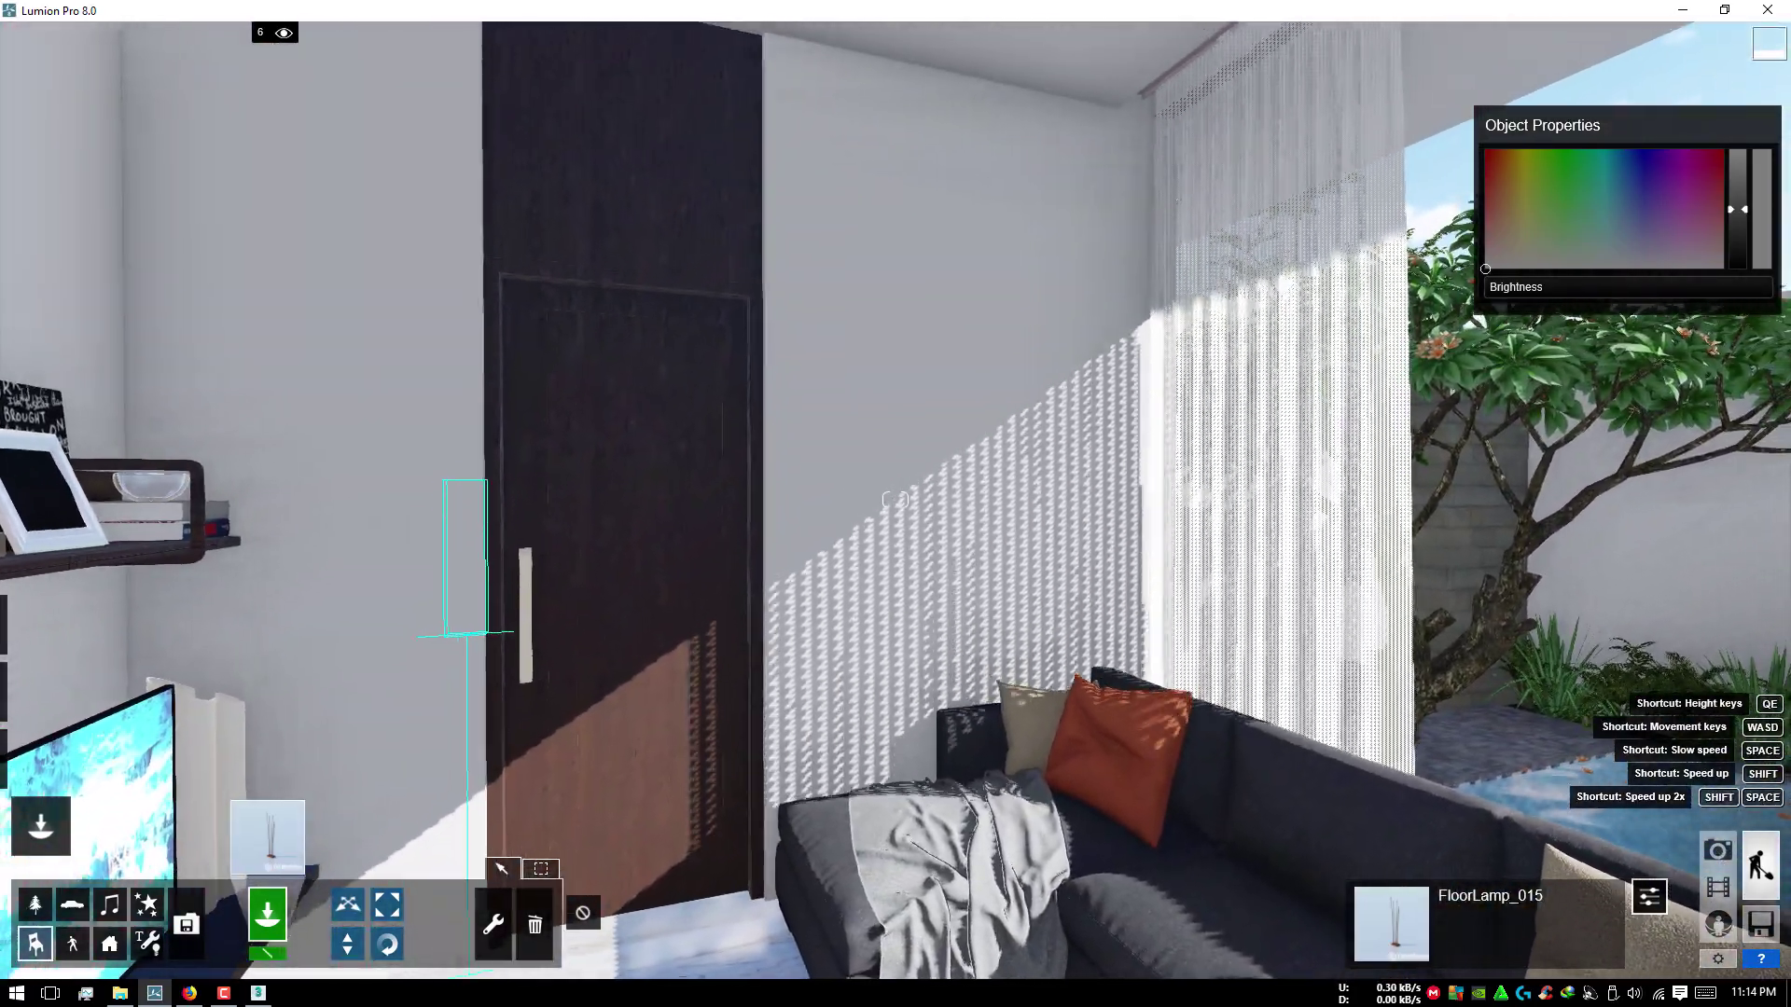
right_click_drag(937, 643, 936, 642)
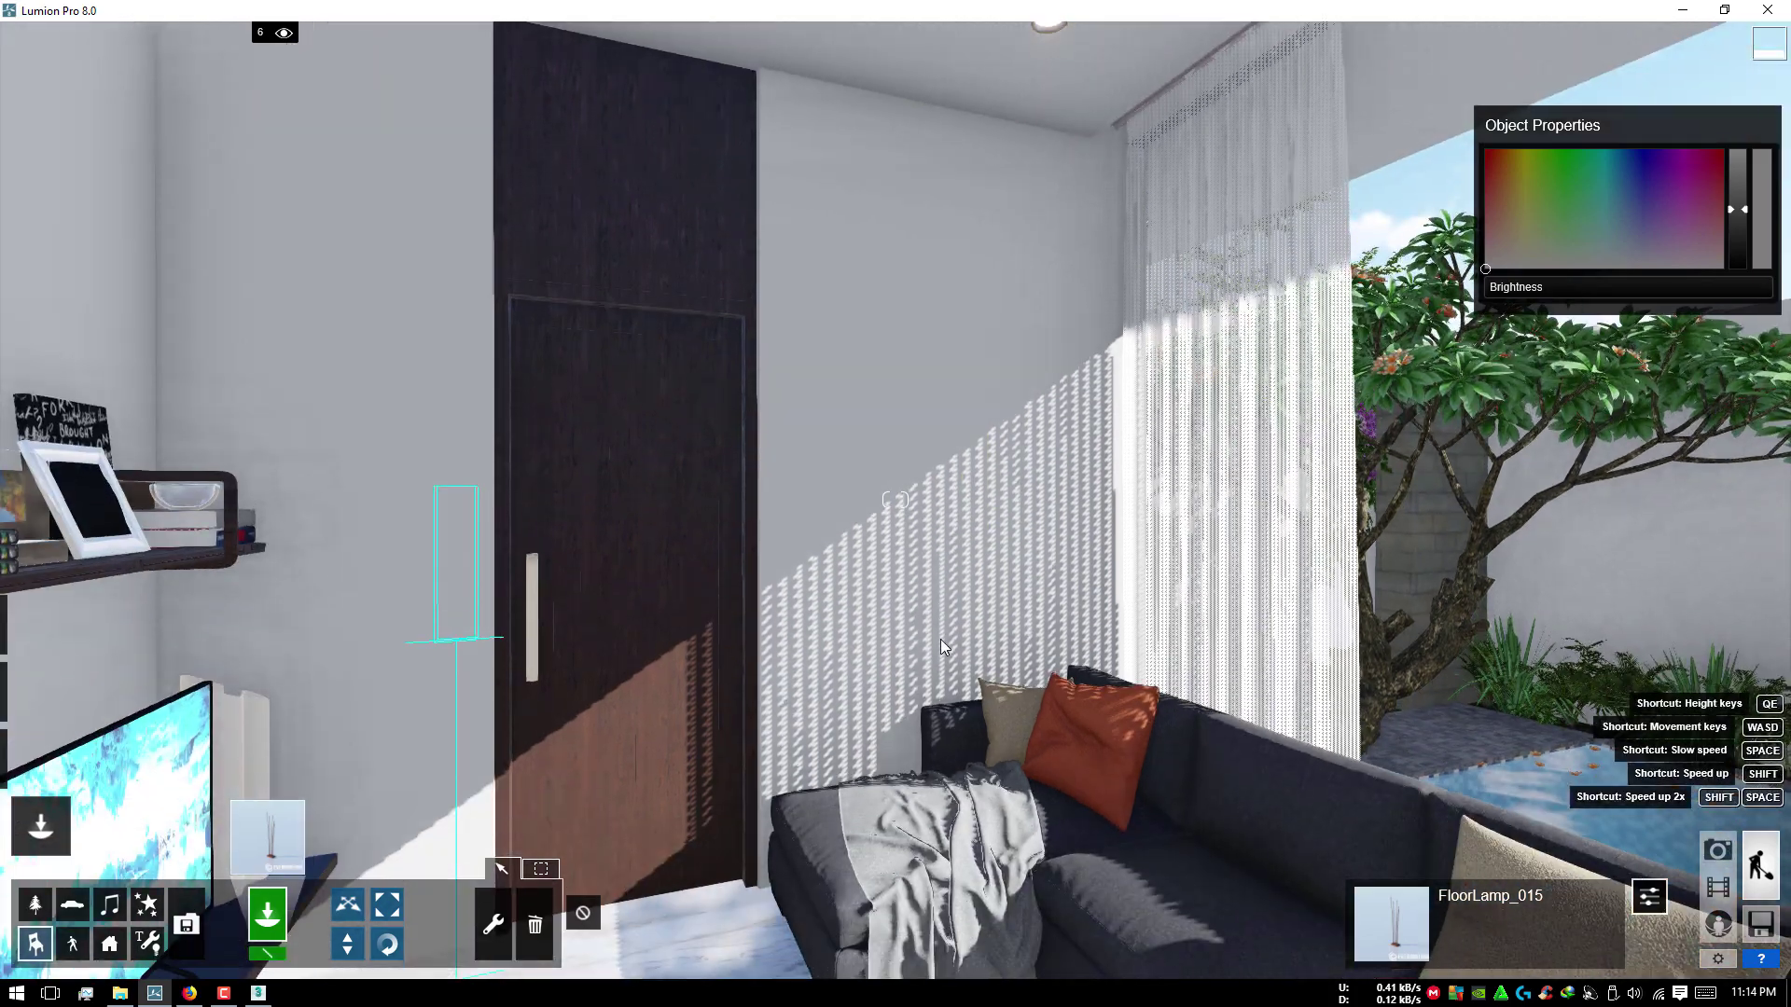
Step: Browse the Plumbing, Seating, Storage (pages 2–3), Tables and Utilities categories
left_click(269, 833)
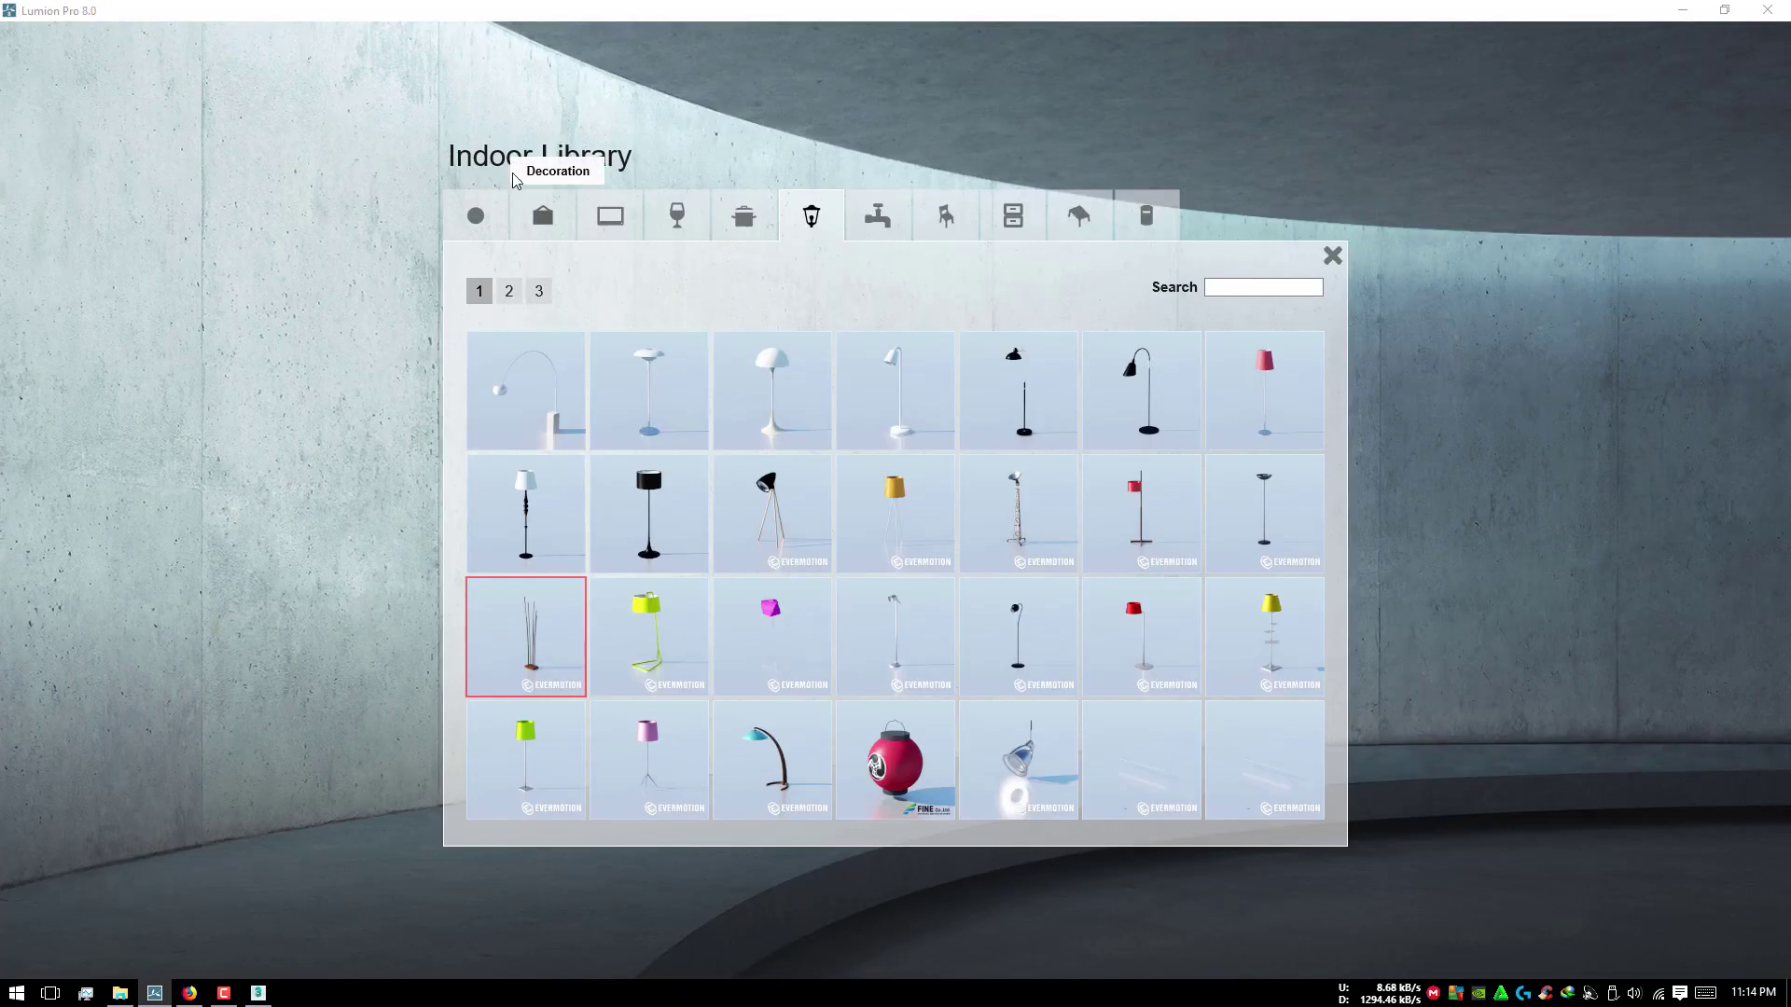
left_click(913, 233)
left_click(970, 231)
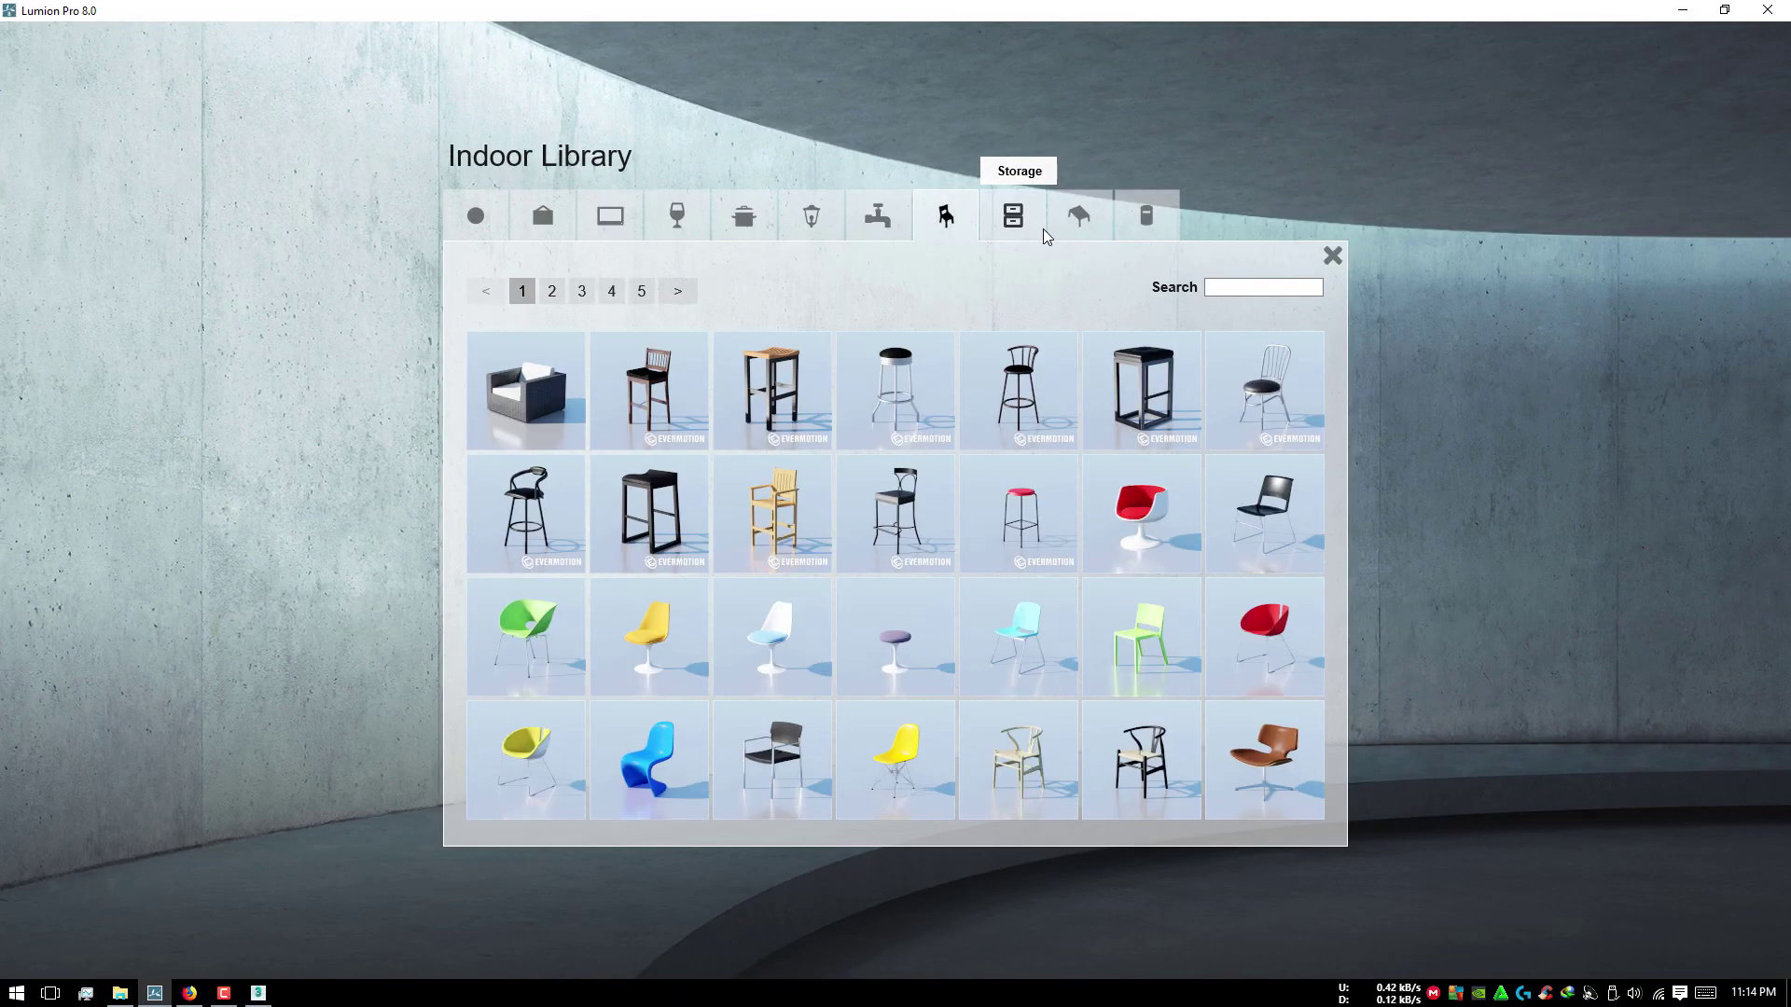
left_click(1043, 229)
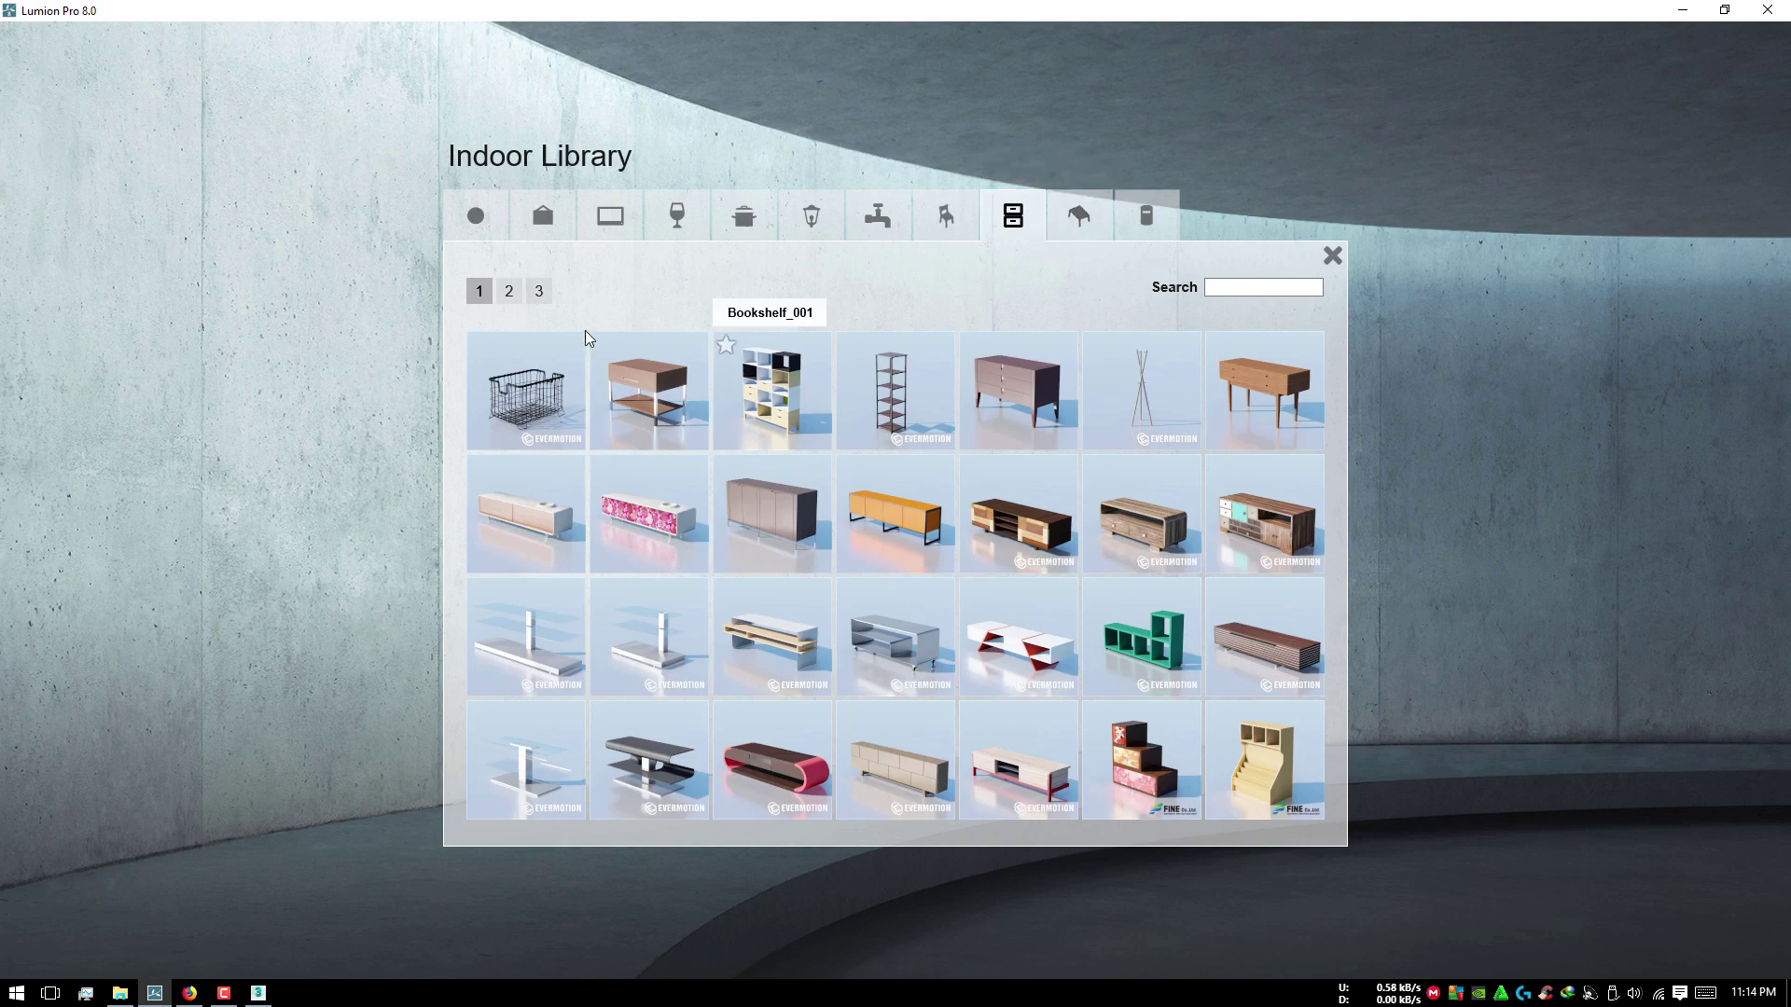
left_click(510, 292)
left_click(550, 293)
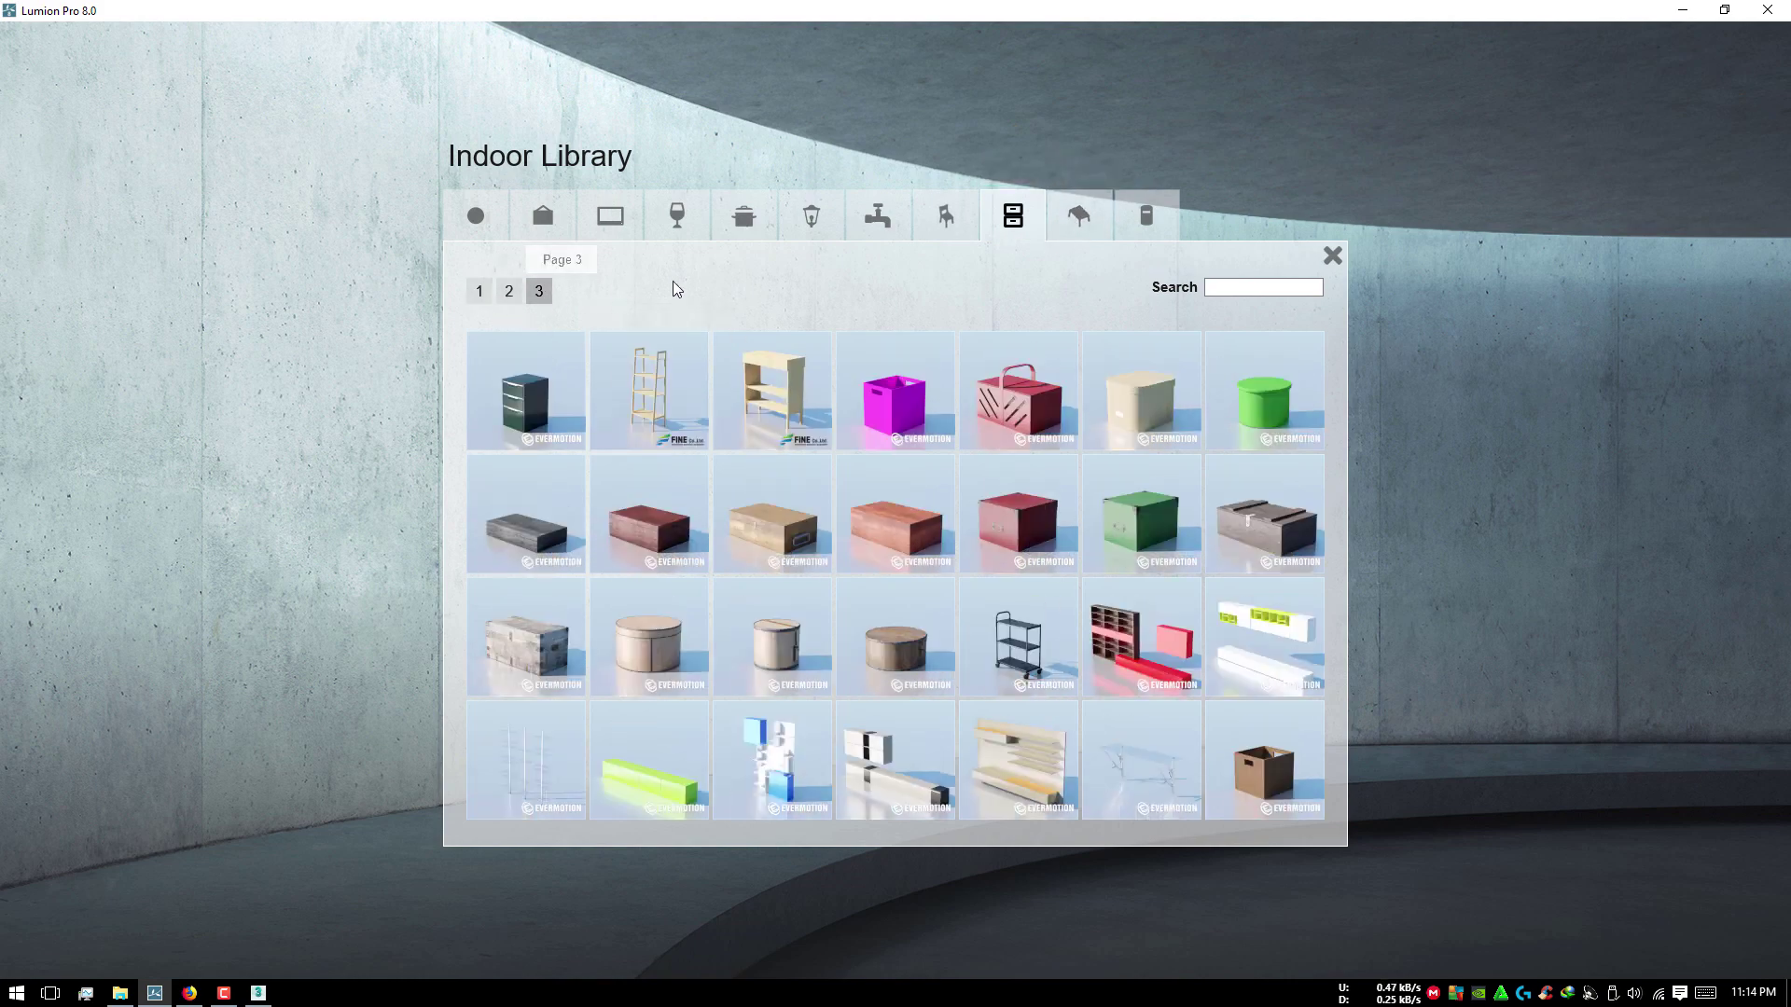
left_click(1091, 207)
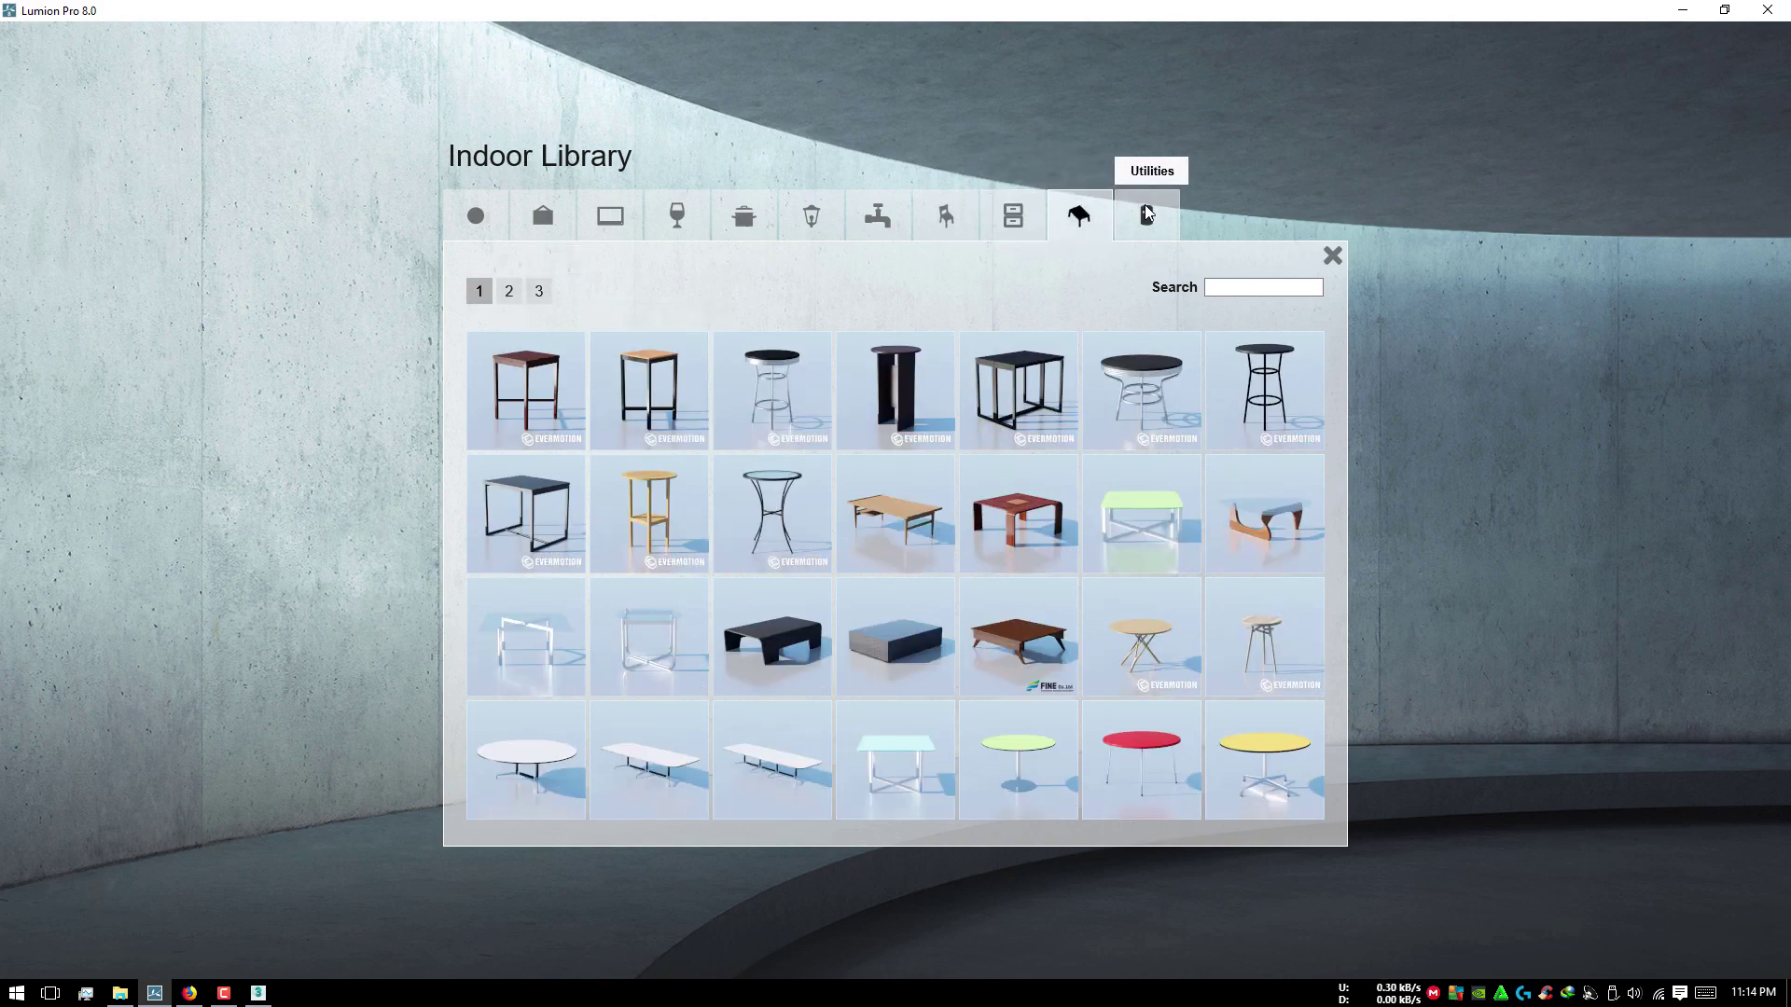
left_click(1147, 212)
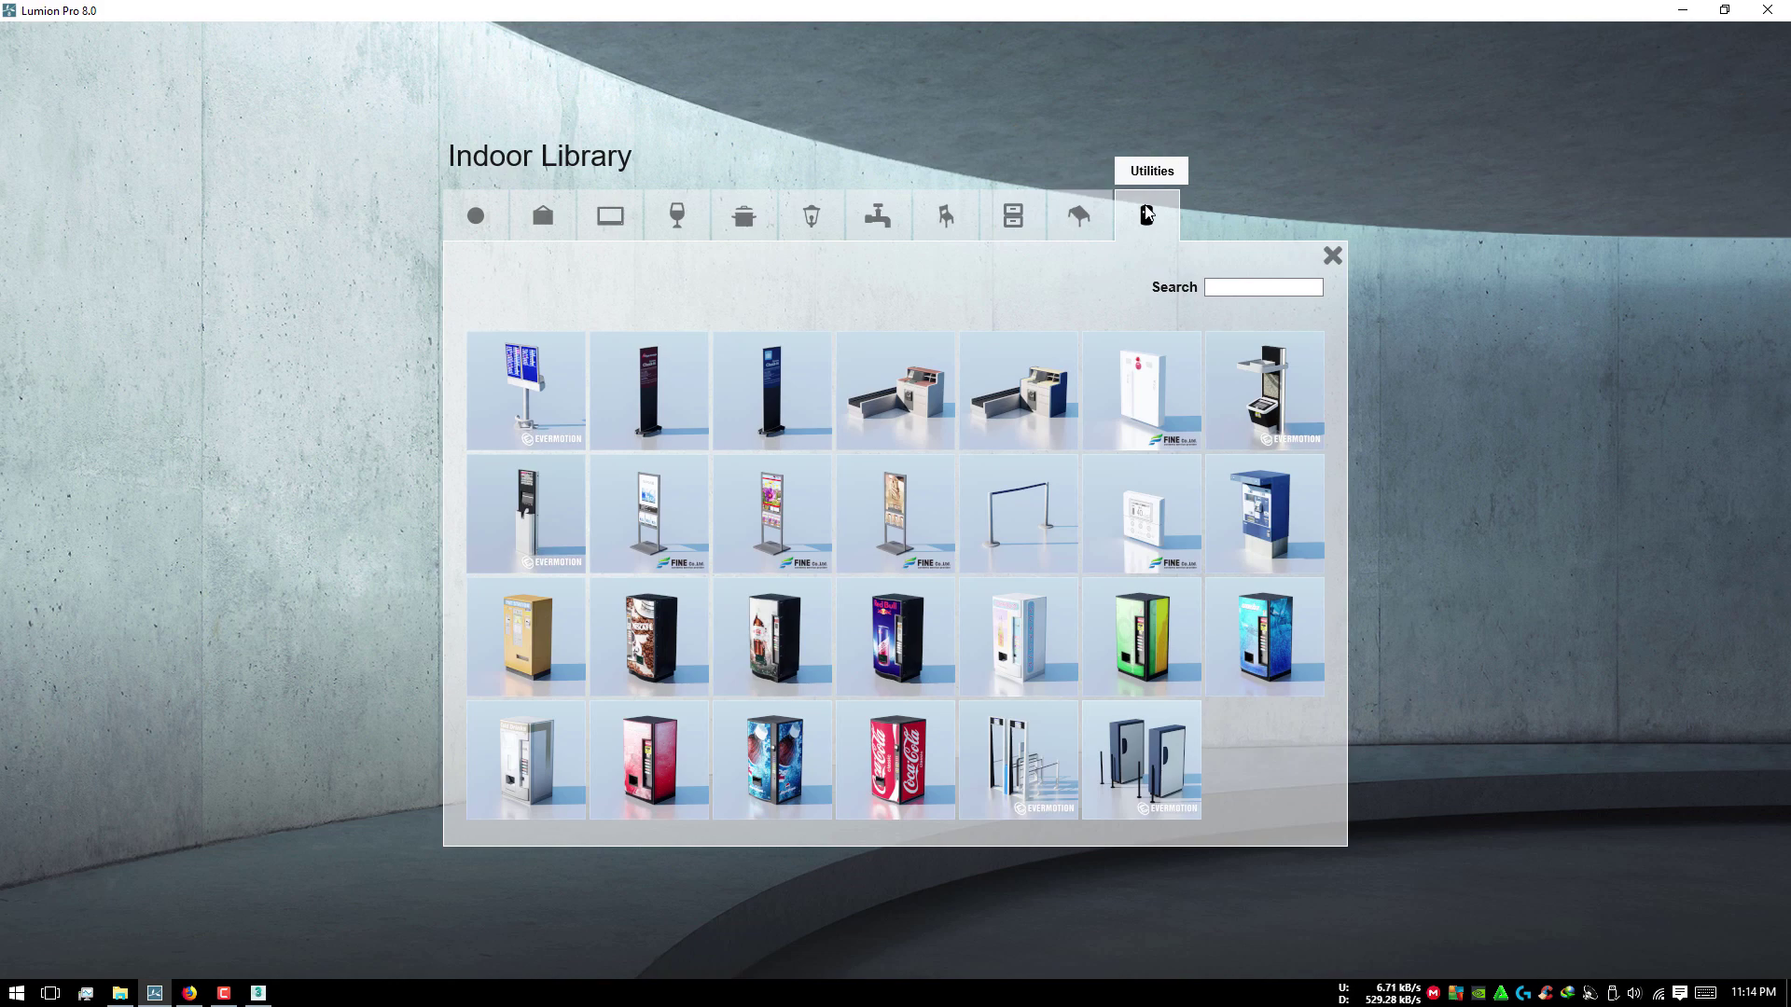
Step: Check Lighting, Food and Electronics, then go to Decoration page 8 for the Decoration_002 framed picture
left_click(782, 227)
left_click(651, 220)
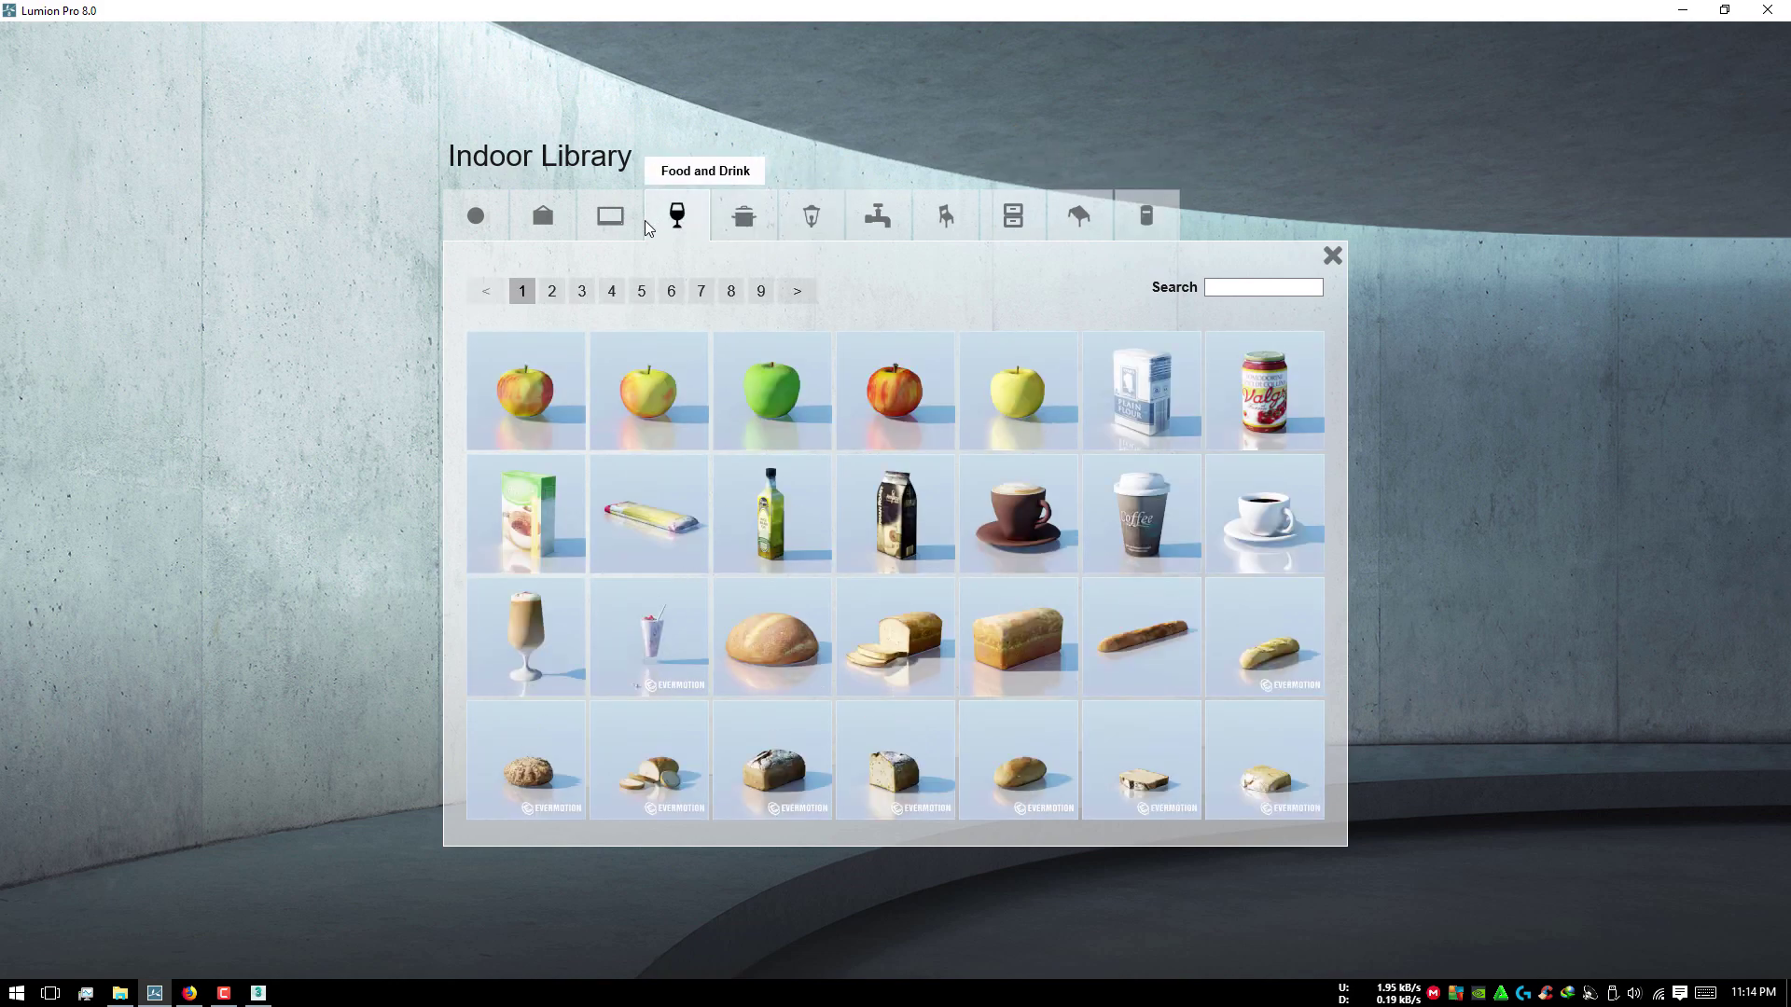
left_click(615, 228)
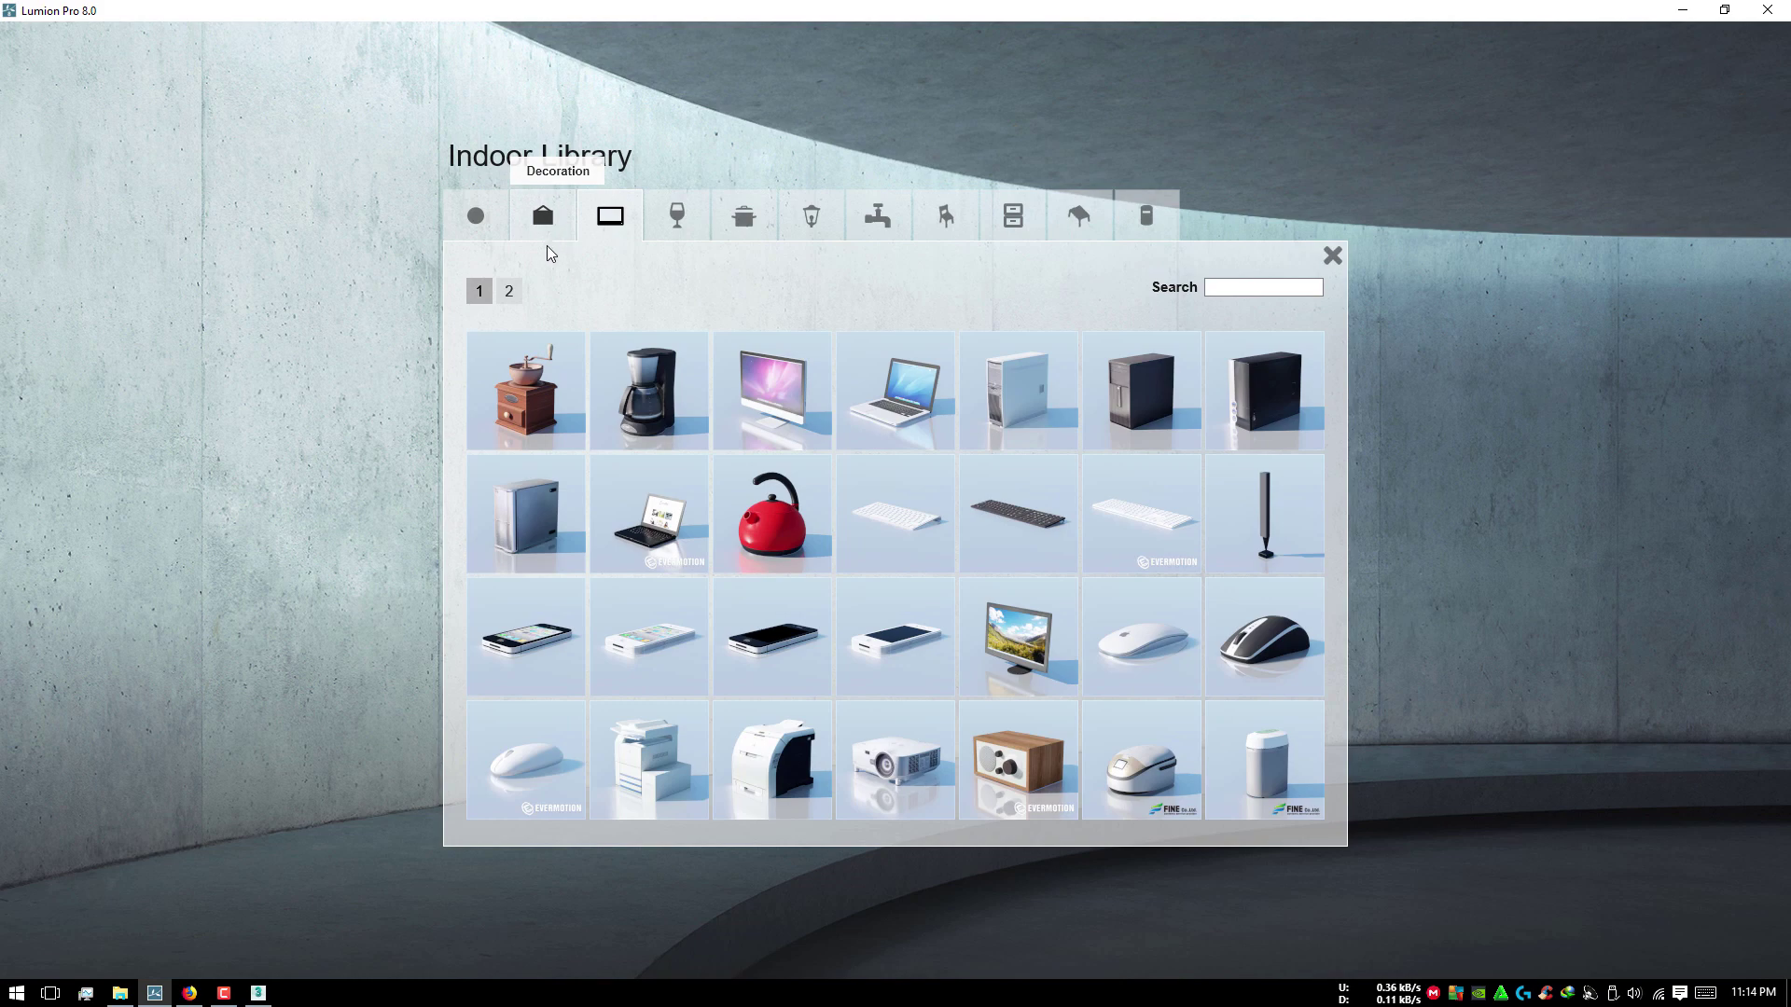
left_click(550, 220)
left_click(881, 293)
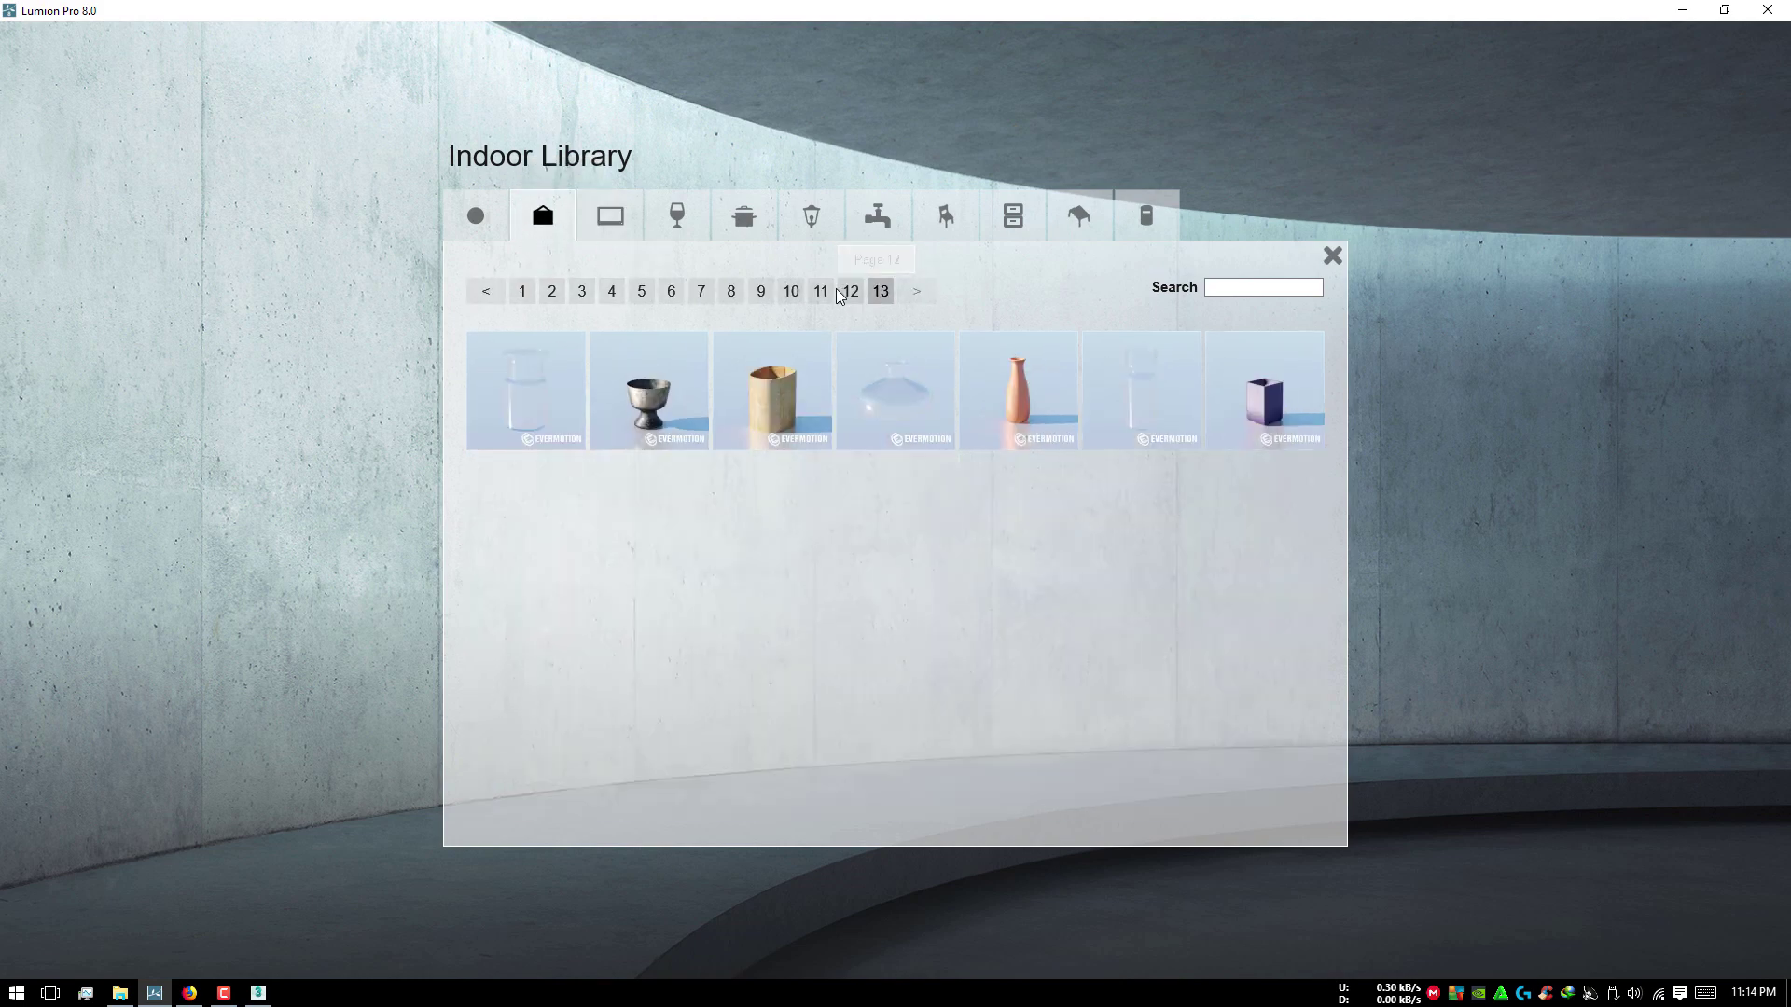
left_click(821, 291)
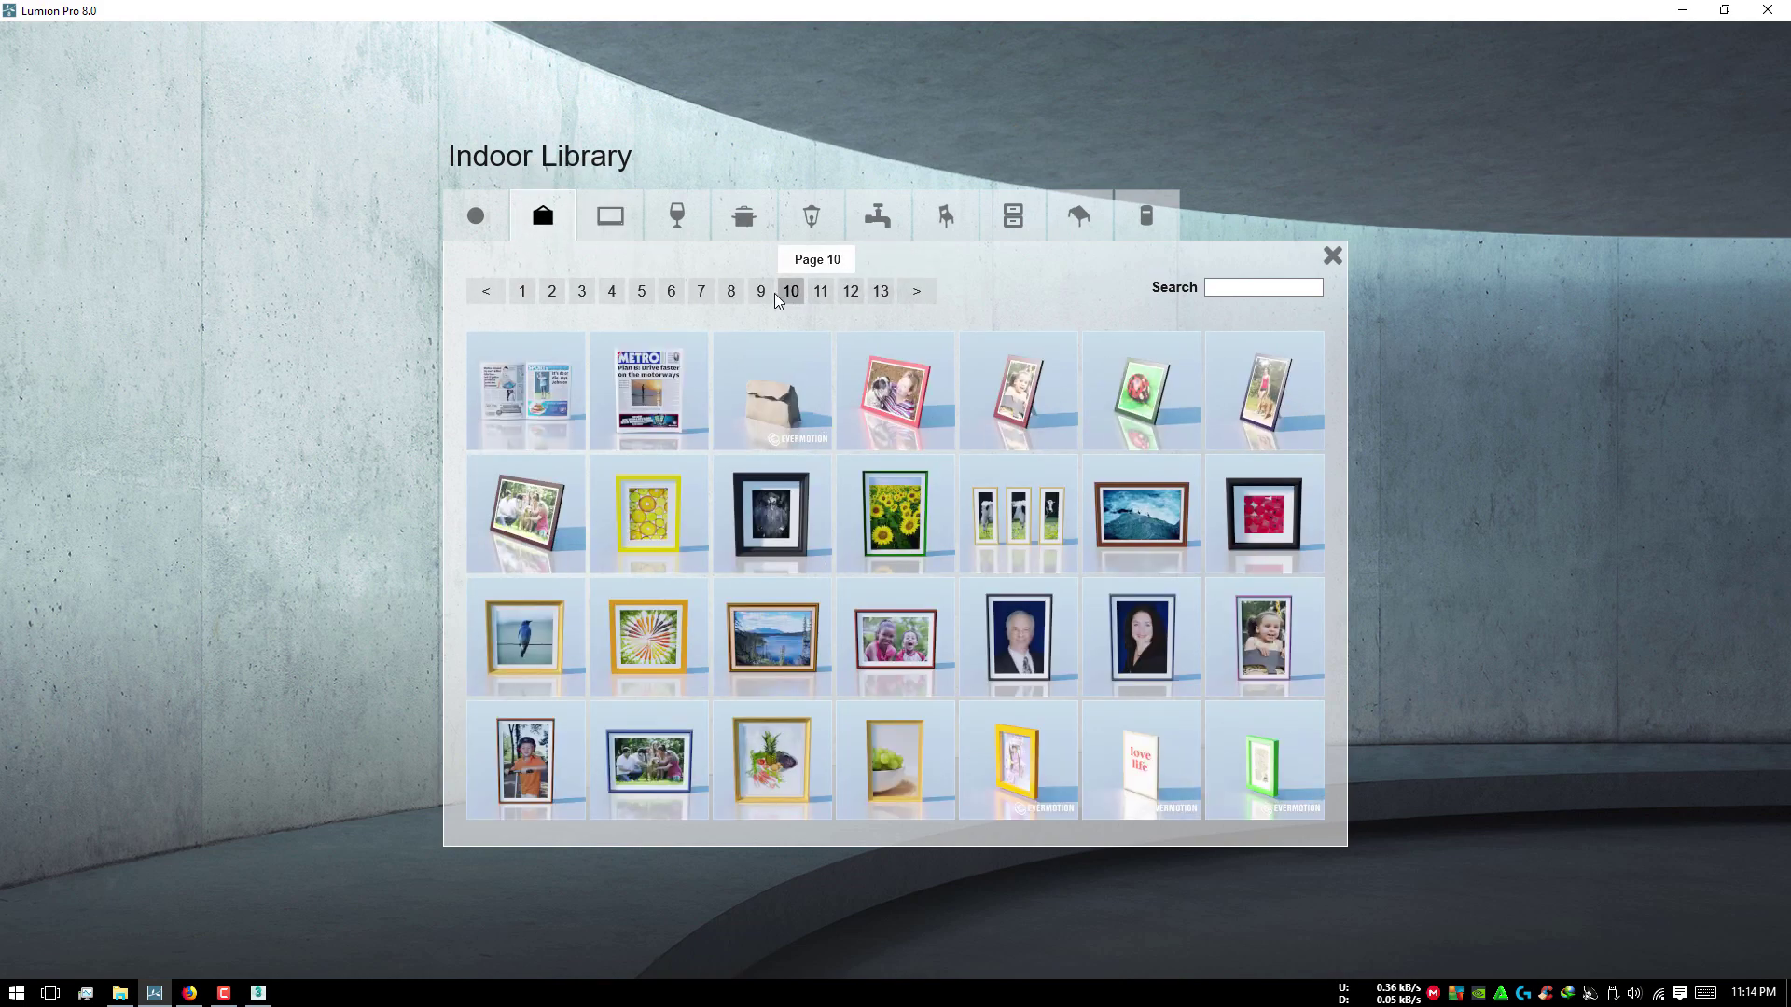
left_click(762, 293)
left_click(731, 294)
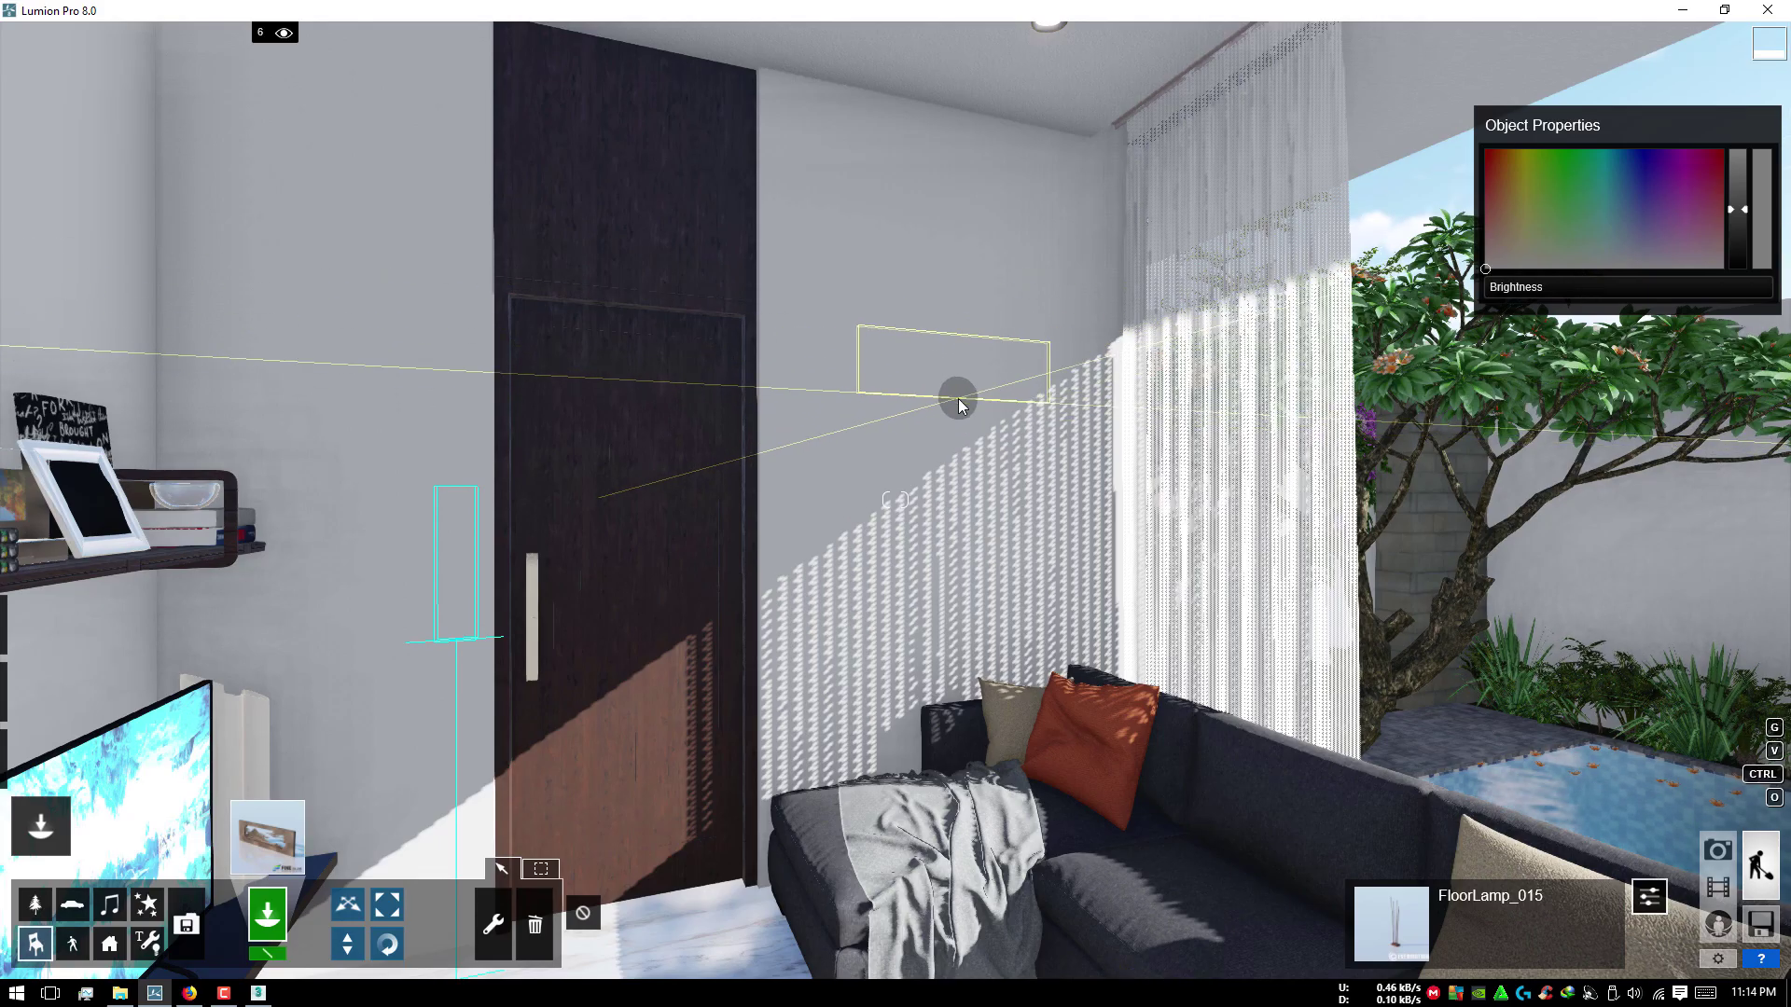
Step: Hang a second Decoration_002 picture below the first, then start deleting the stray kitchen frame
left_click(960, 477)
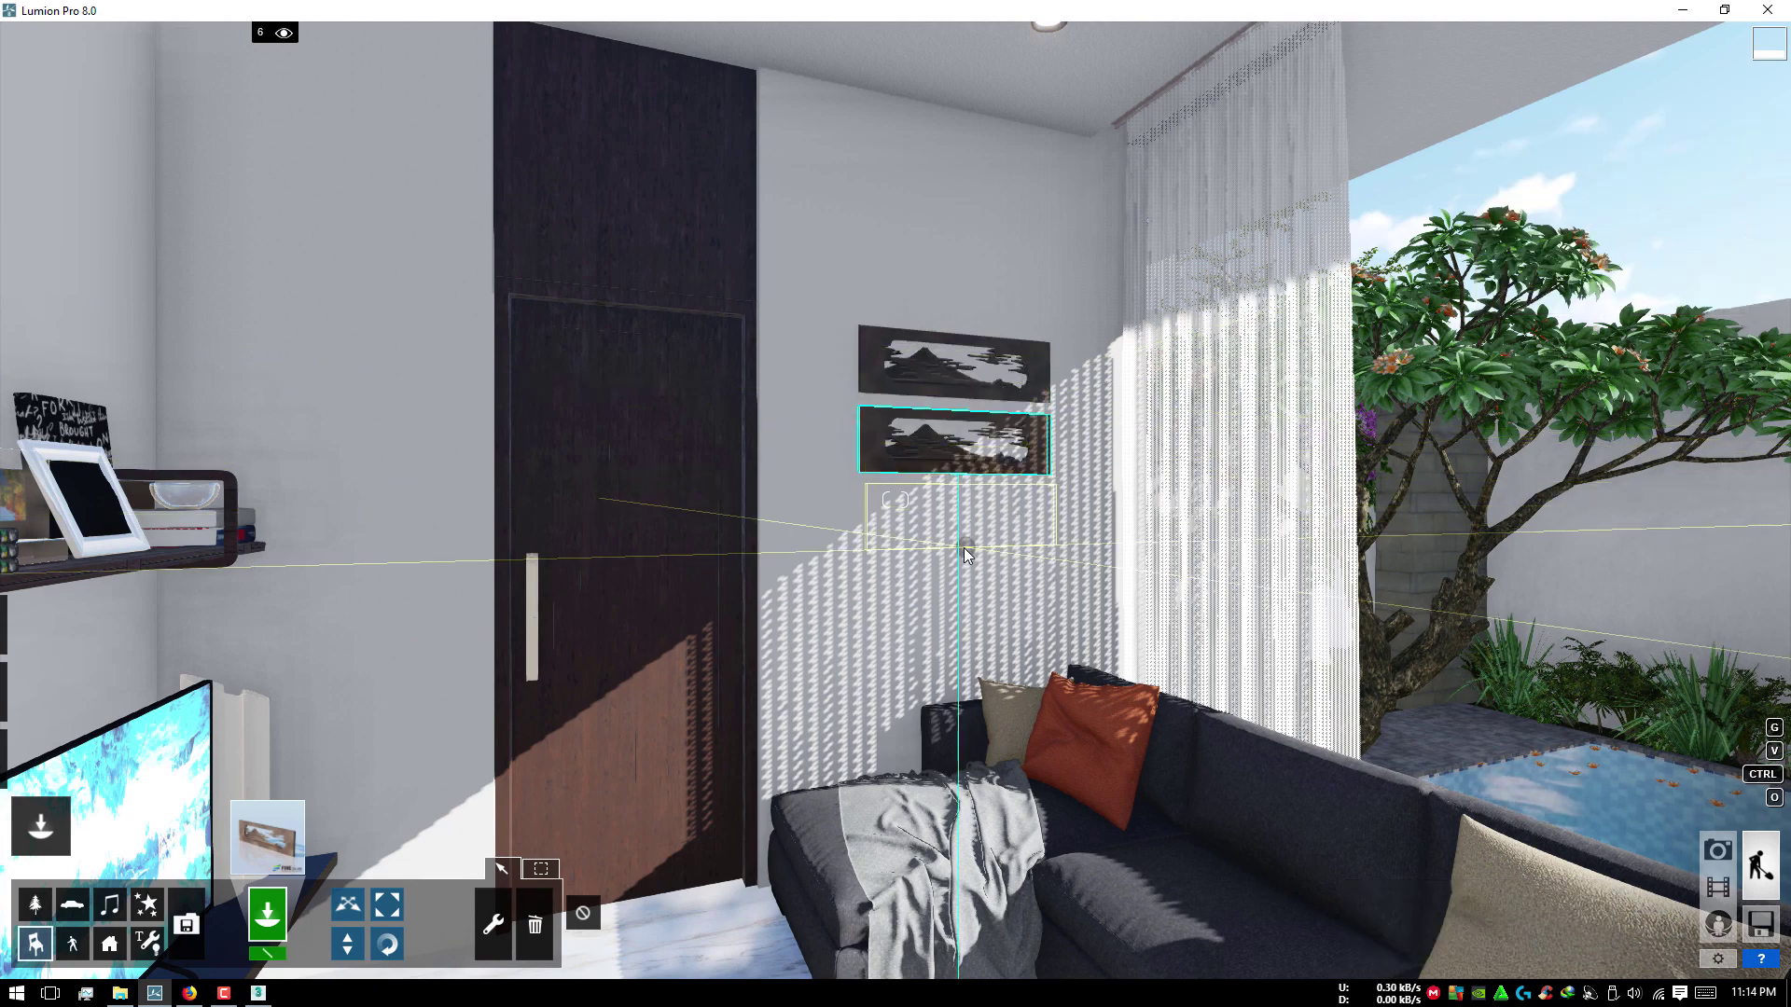
mouse_move(651, 656)
right_mouse_down()
mouse_move(1127, 557)
mouse_move(1303, 434)
right_mouse_up()
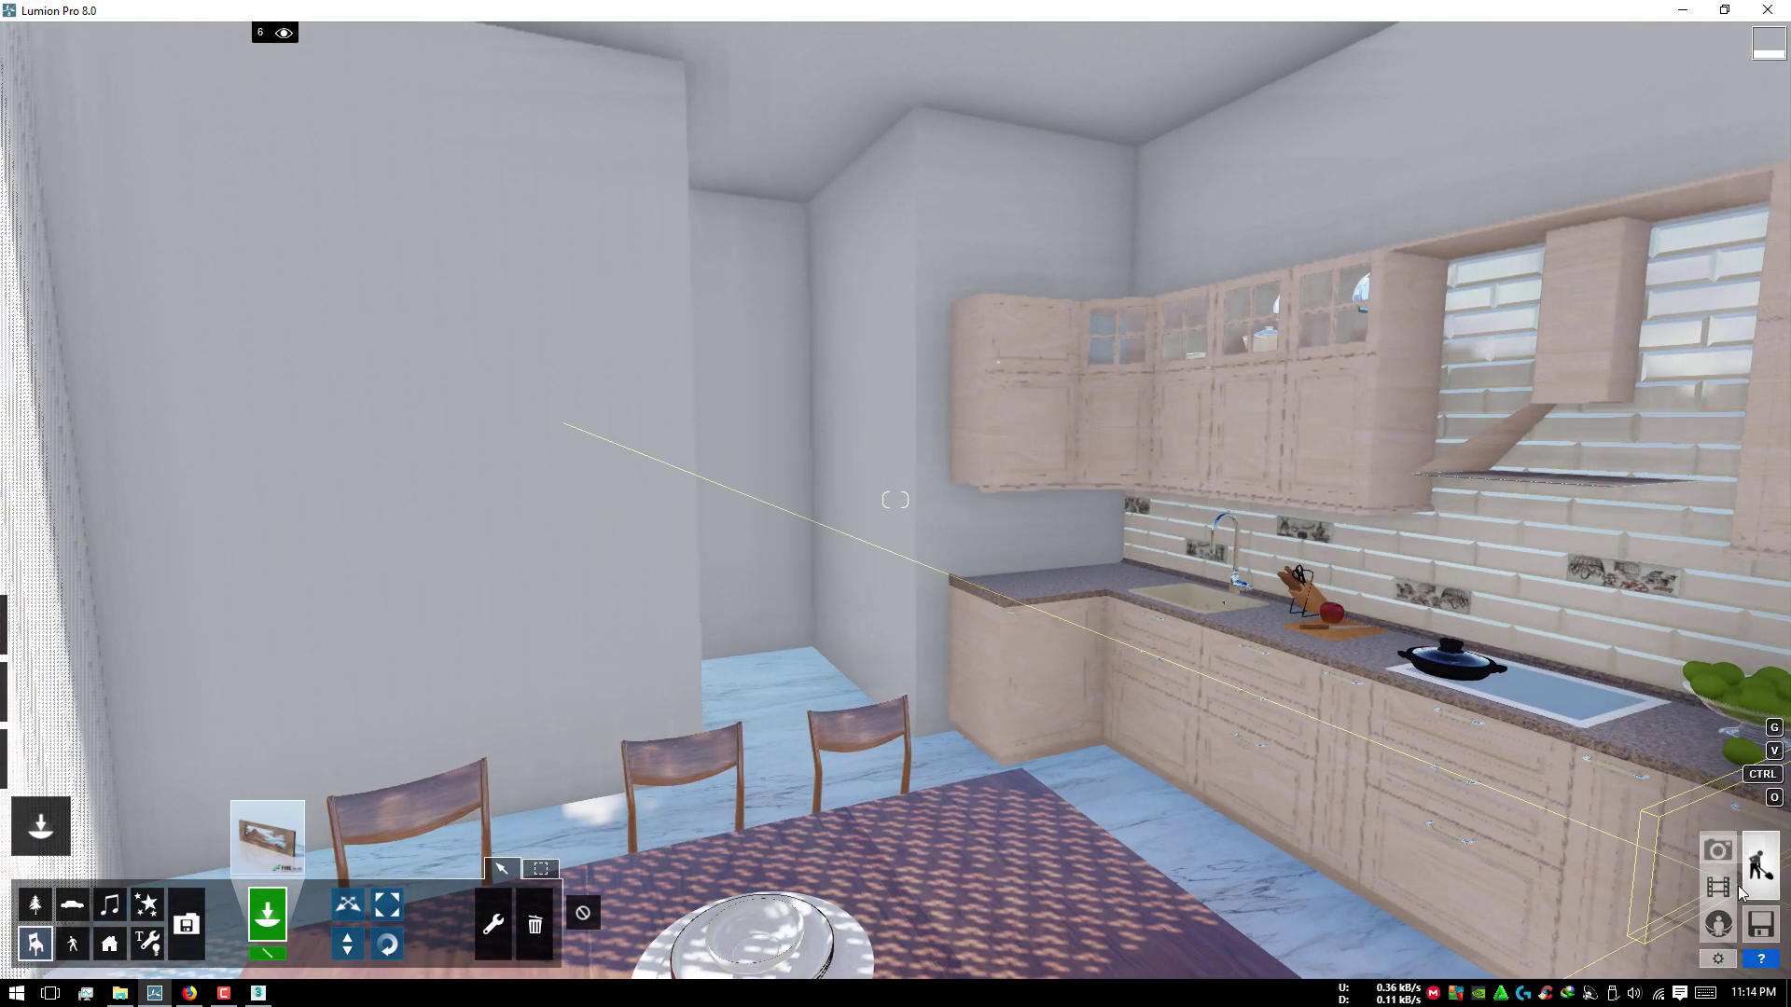
key("s")
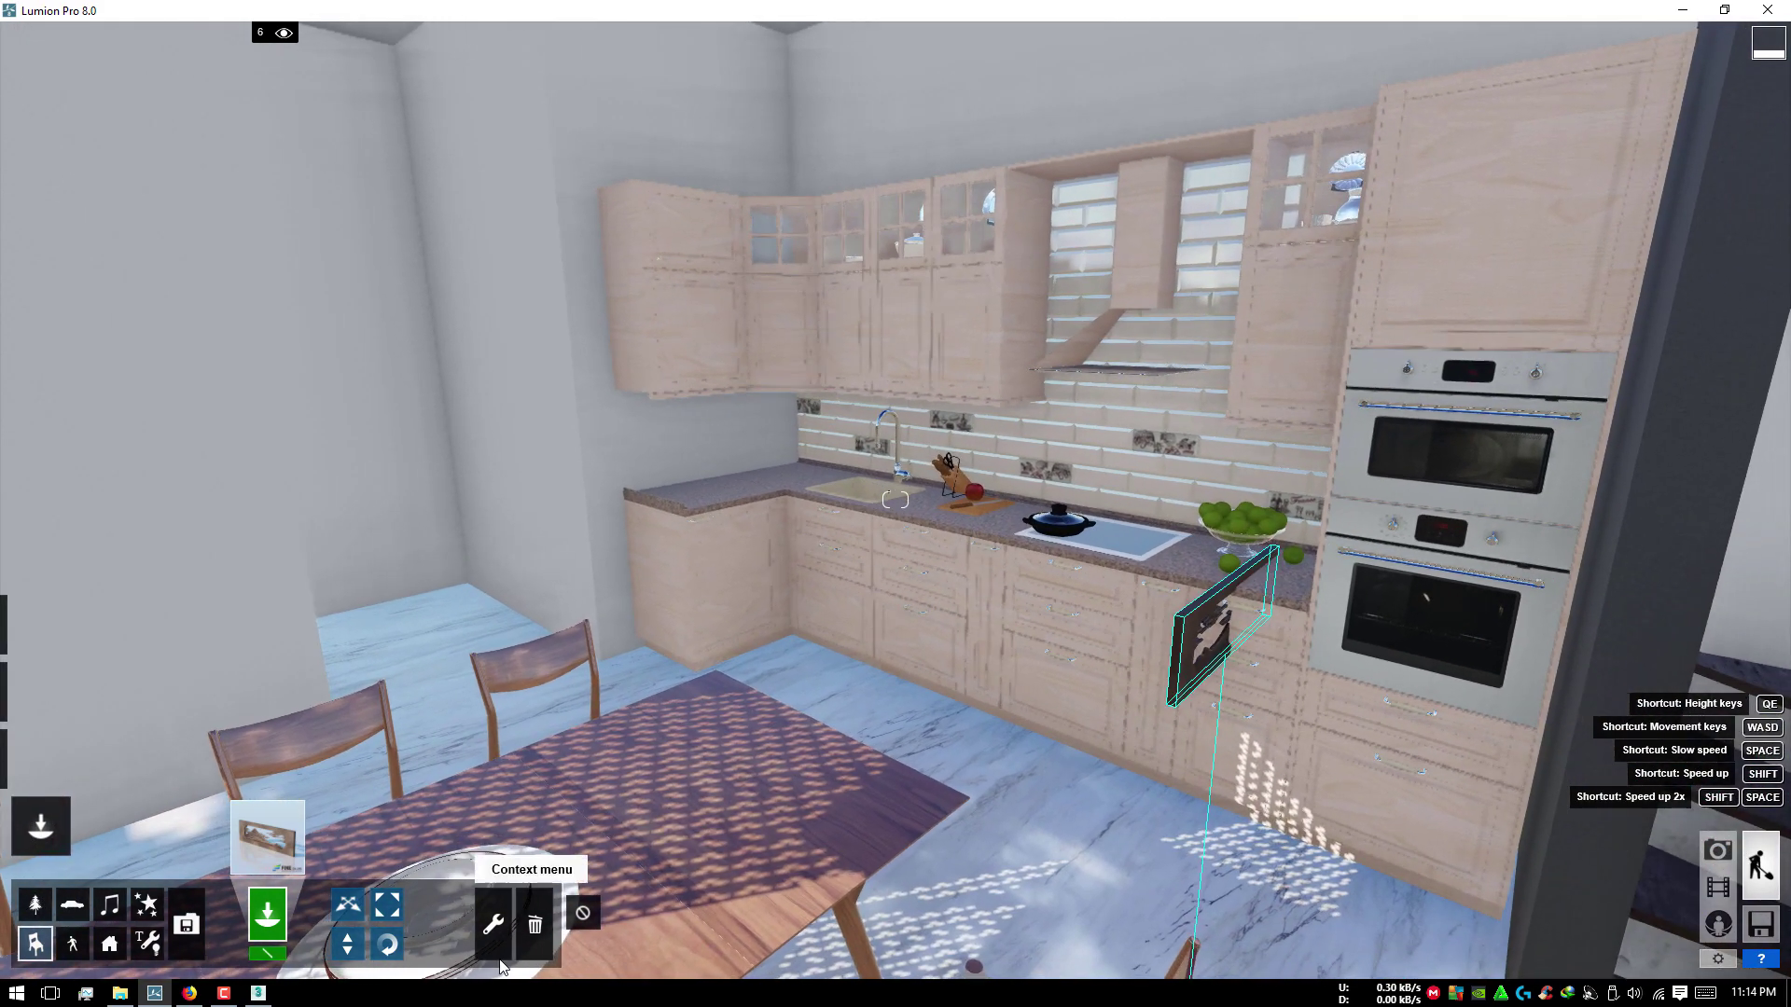
left_click(537, 927)
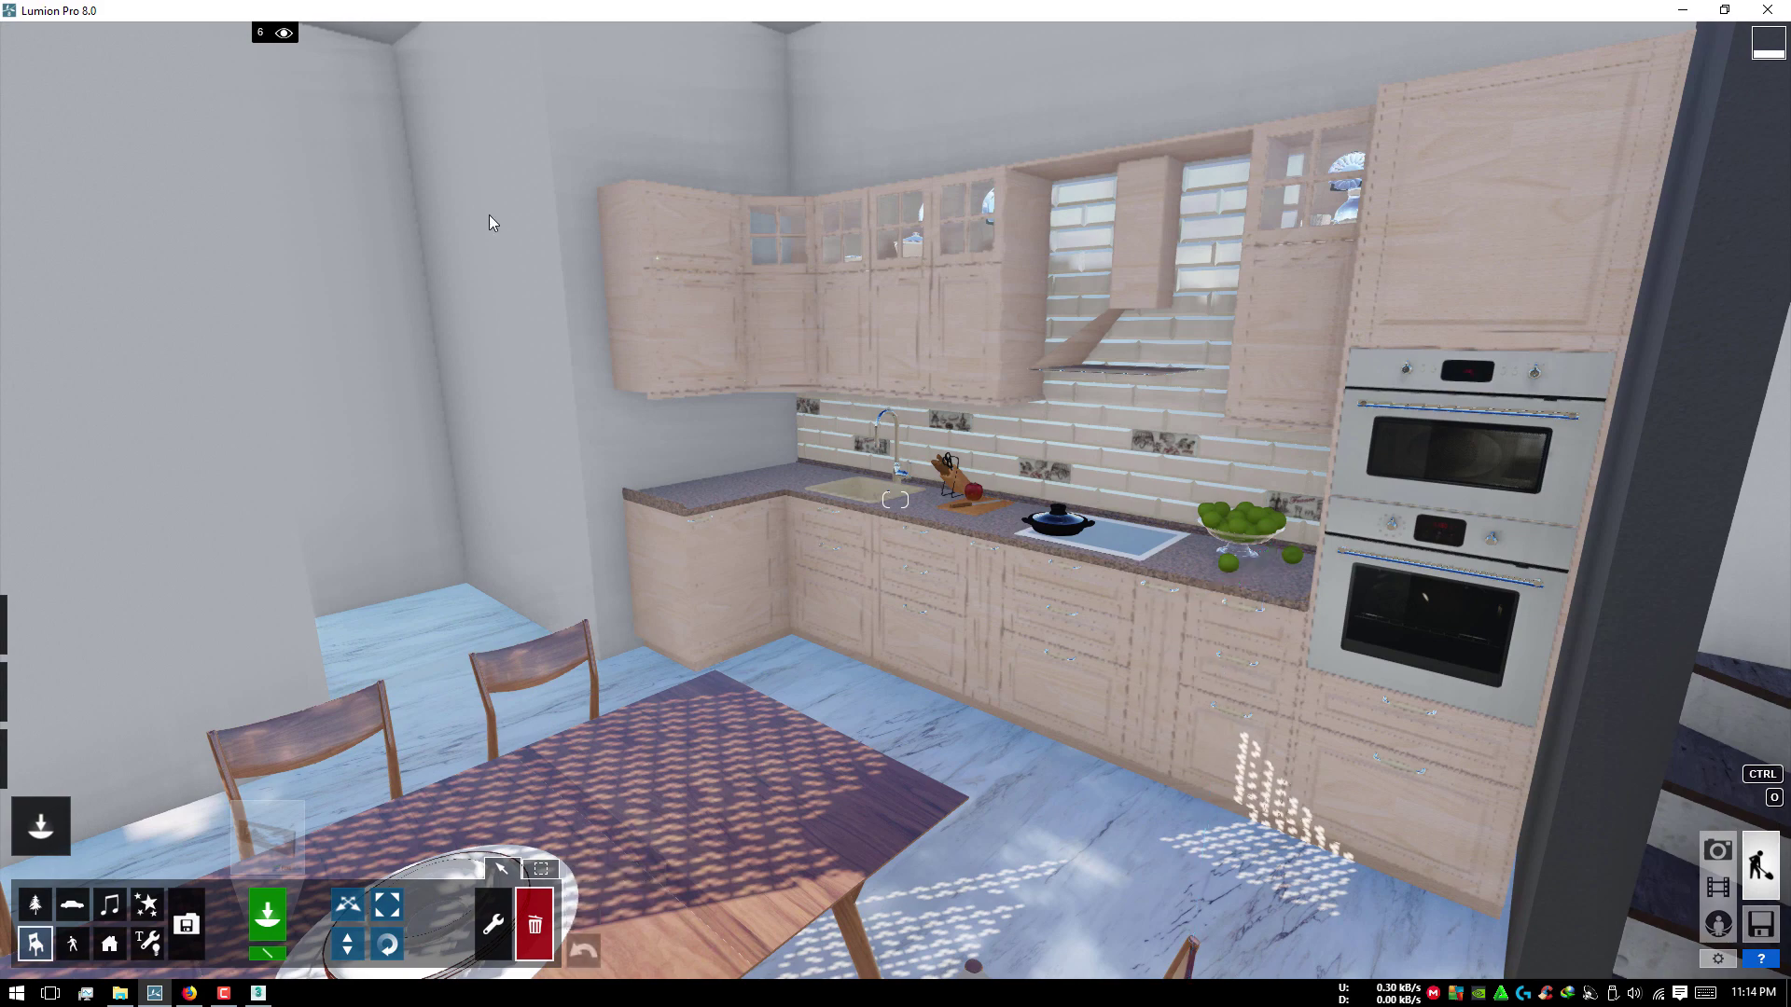